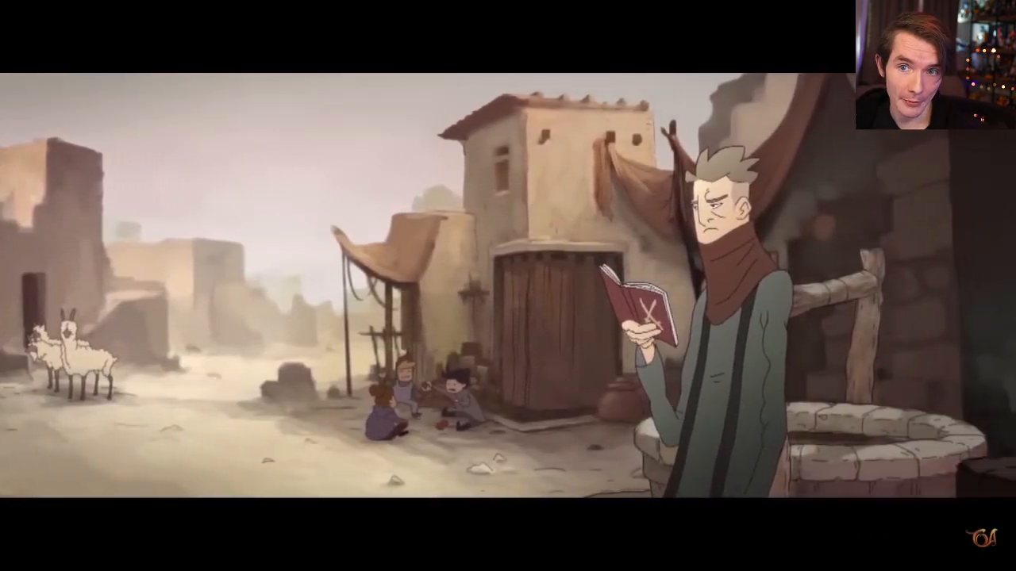
- Skip through "The Reward" to 2:07, 2:50 and 3:24, and resume playback
mouse_move(541, 101)
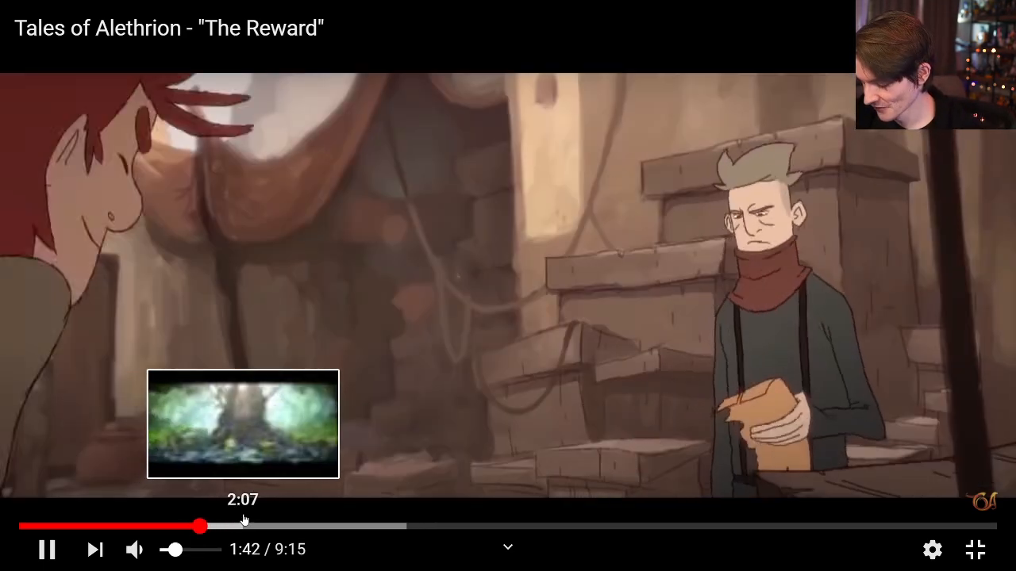
left_click(244, 526)
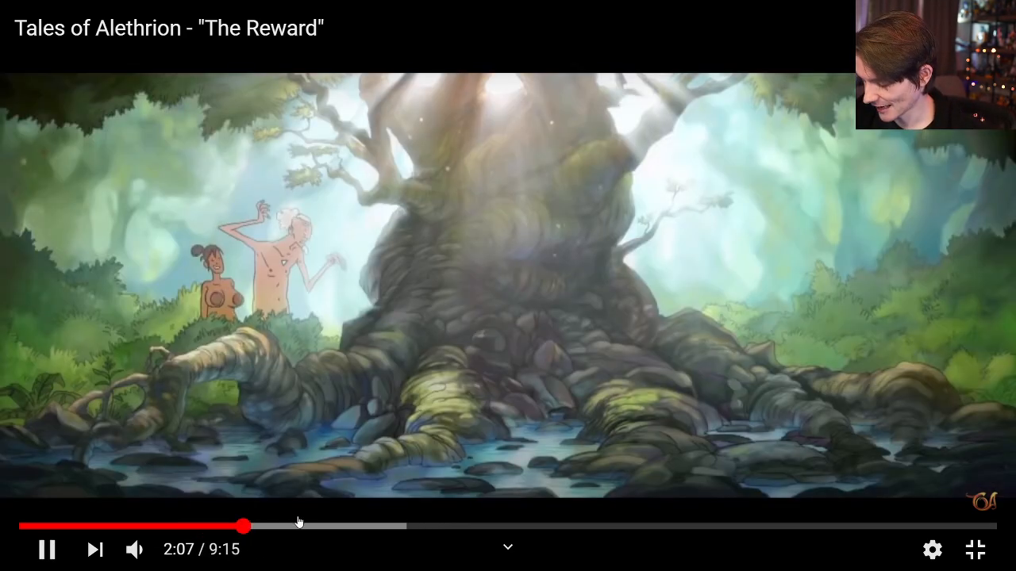
left_click(317, 525)
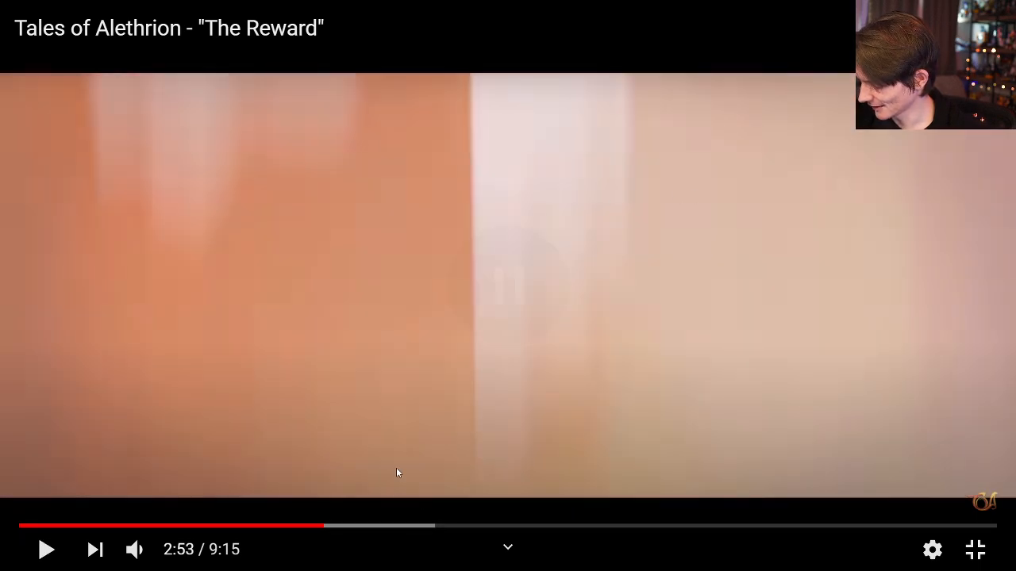
left_click(318, 526)
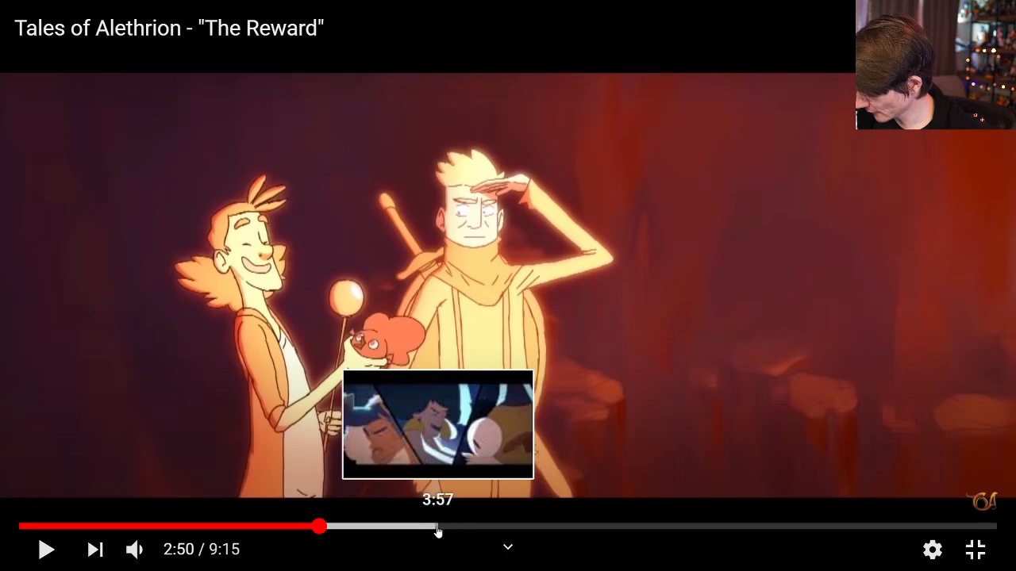
left_click(375, 528)
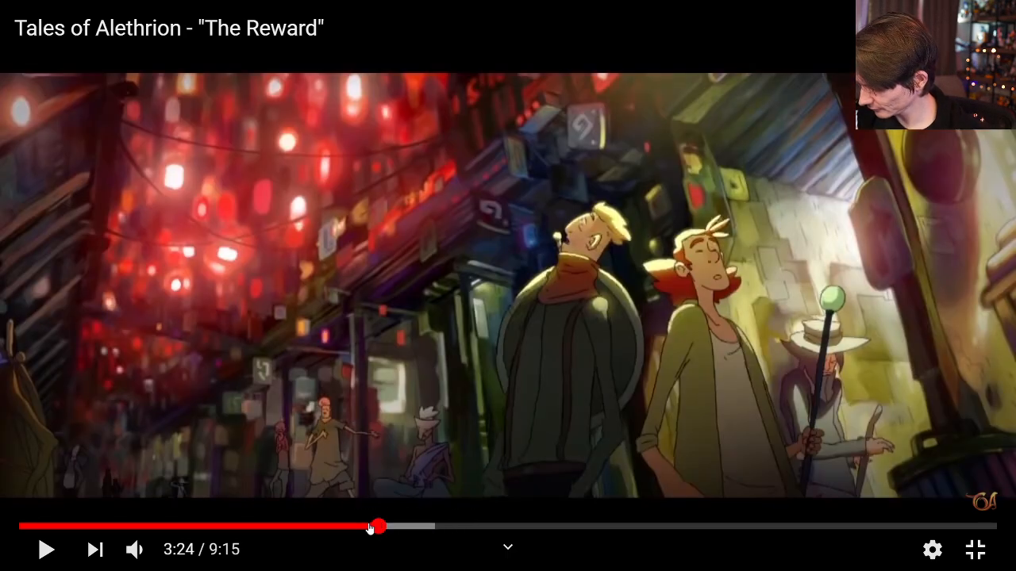
left_click(318, 526)
left_click(485, 424)
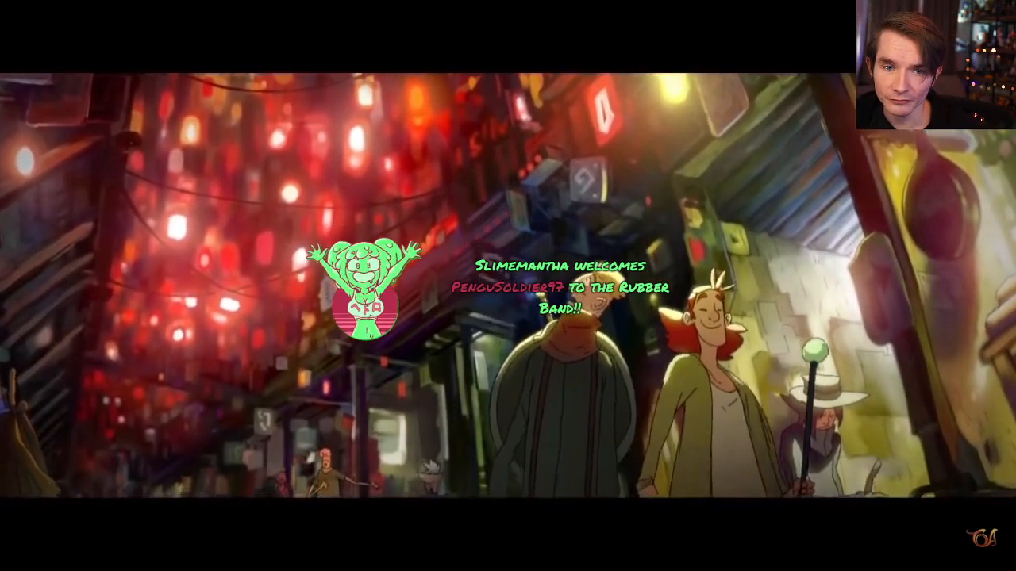
- Play the "Daughter's Revenge - Teaser" video in full screen
mouse_move(1000, 208)
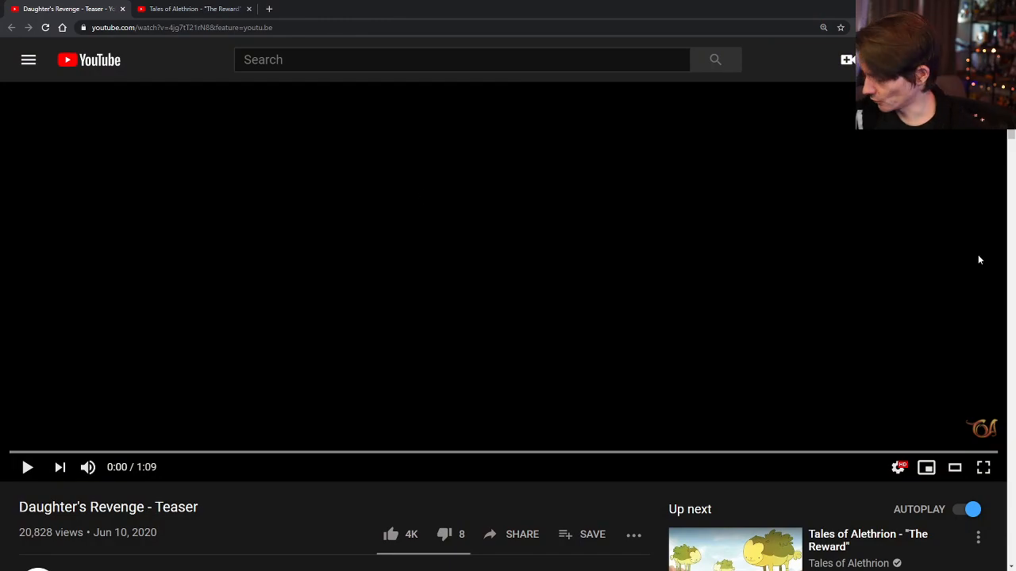
left_click(984, 469)
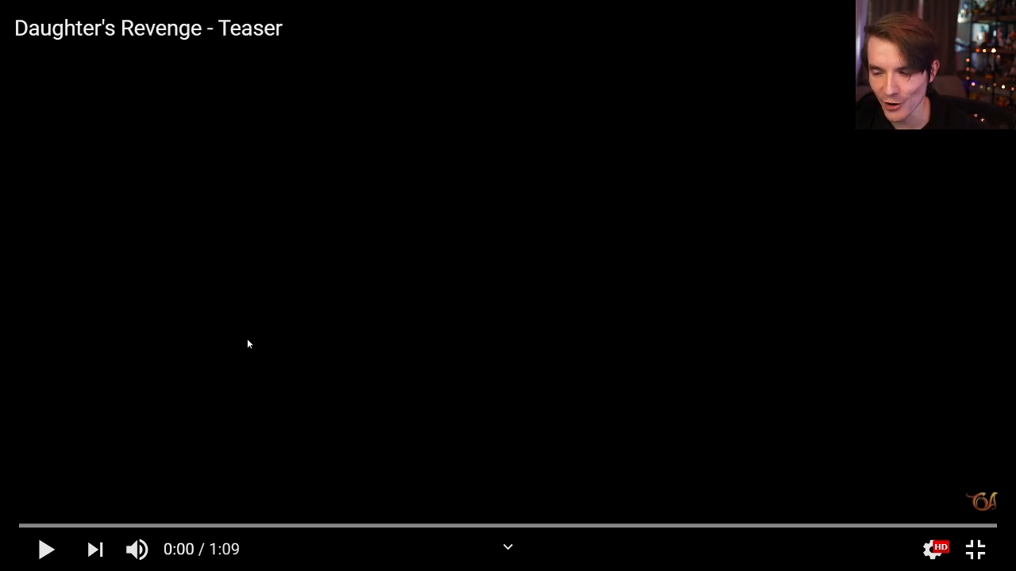
left_click(334, 260)
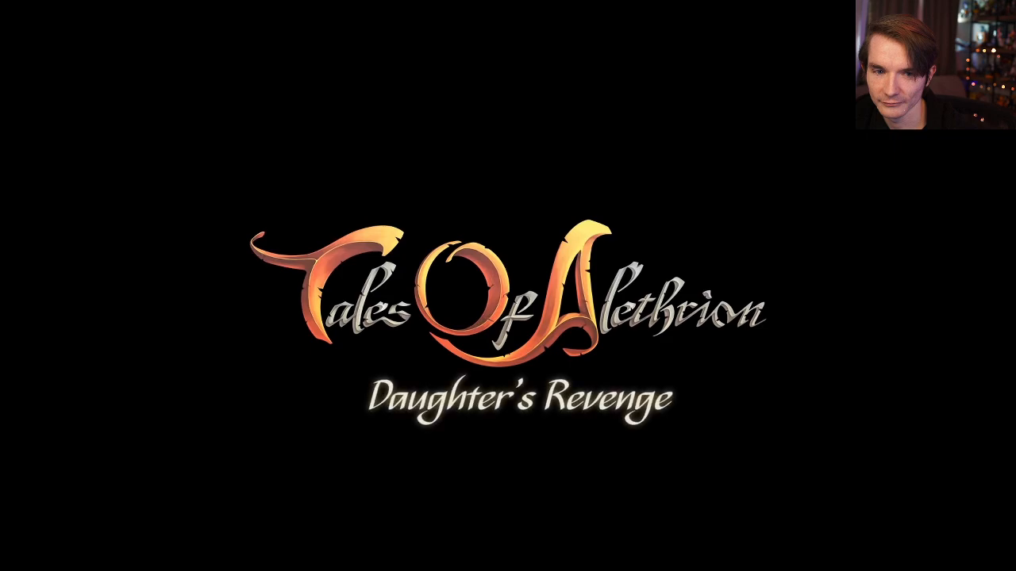
- Browse the Tales of Alethrion channel's uploads down to the five-year-old videos and back to the newest ones
mouse_move(1015, 166)
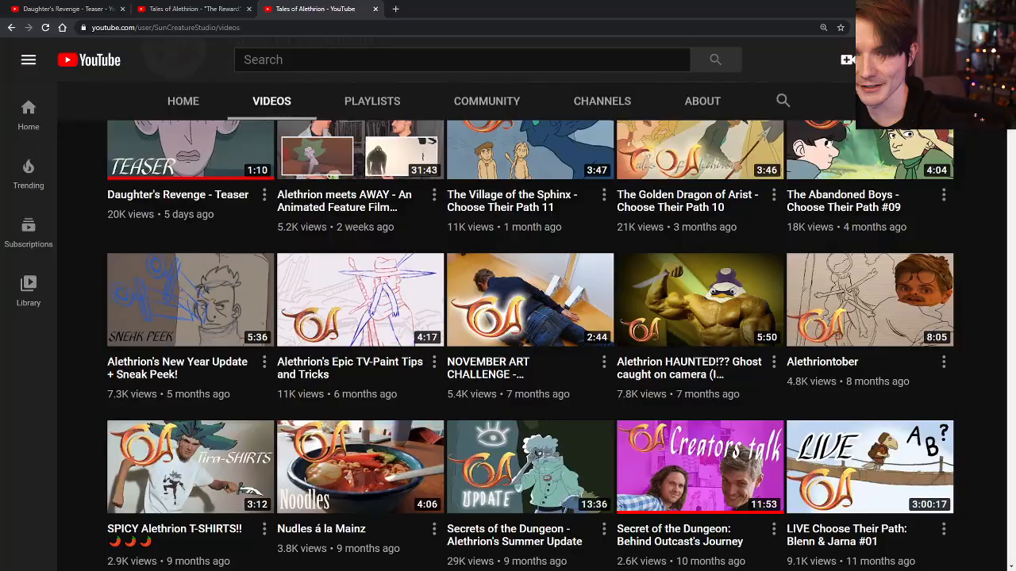
left_click_drag(1012, 106, 1013, 412)
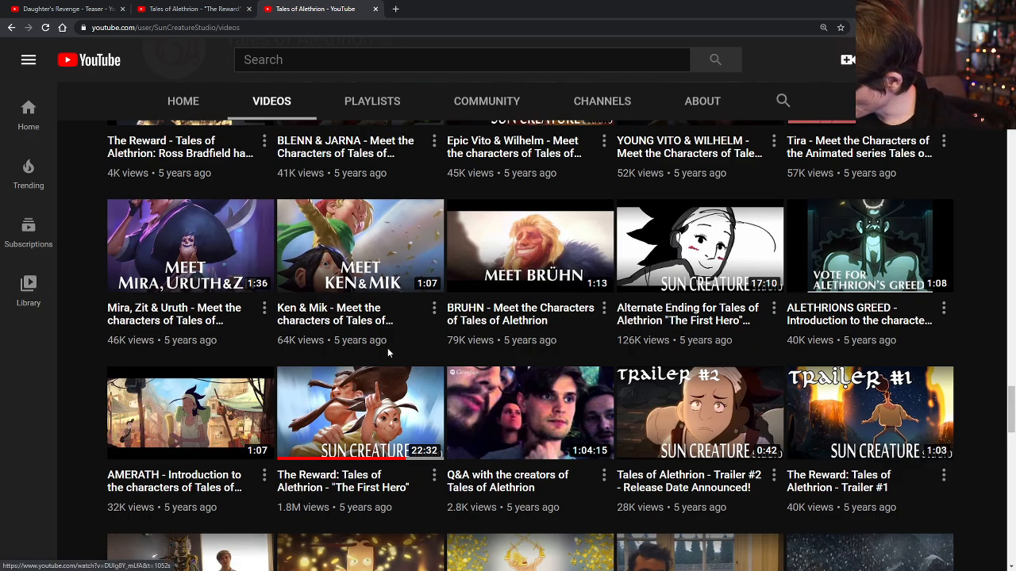
scroll(429, 332, "up", 3)
scroll(534, 355, "down", 5)
scroll(534, 355, "down", 2)
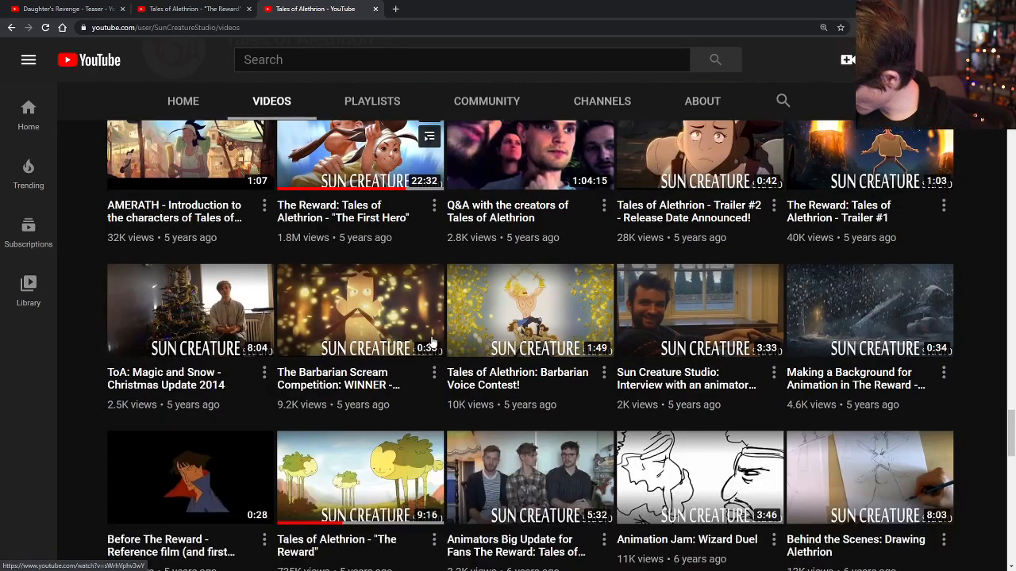
scroll(438, 337, "up", 10)
scroll(438, 337, "up", 8)
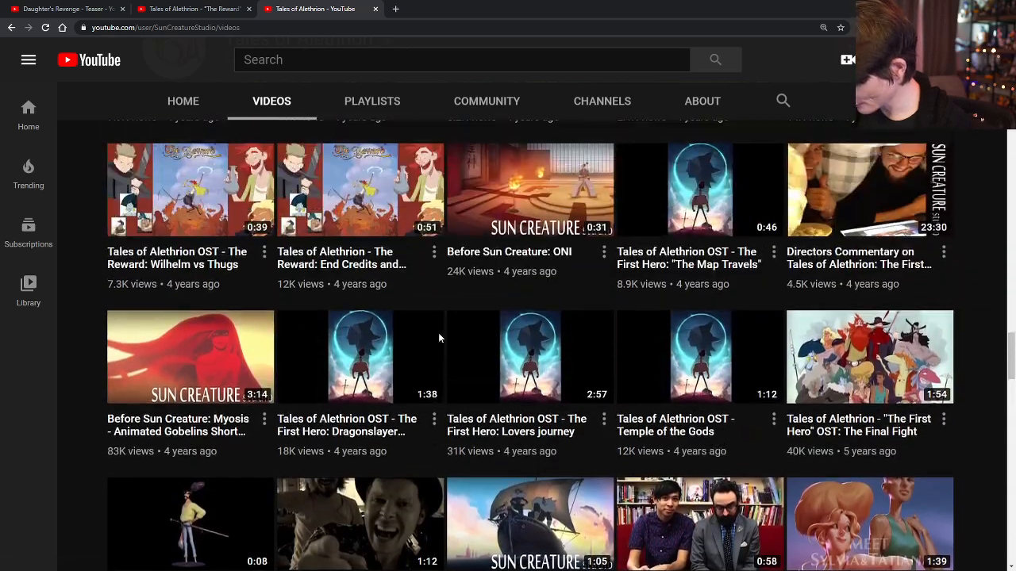
scroll(441, 339, "up", 5)
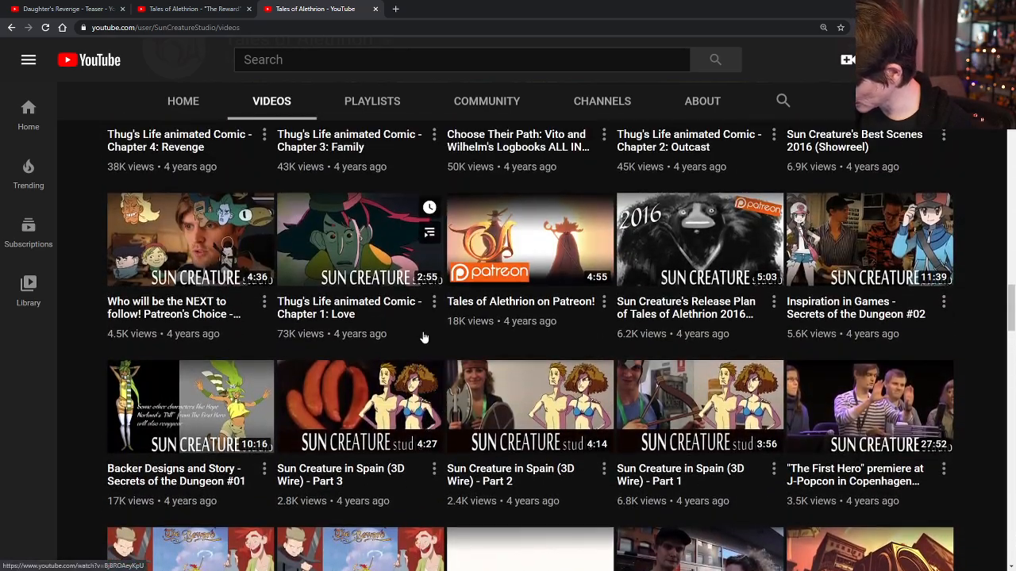
scroll(447, 334, "up", 6)
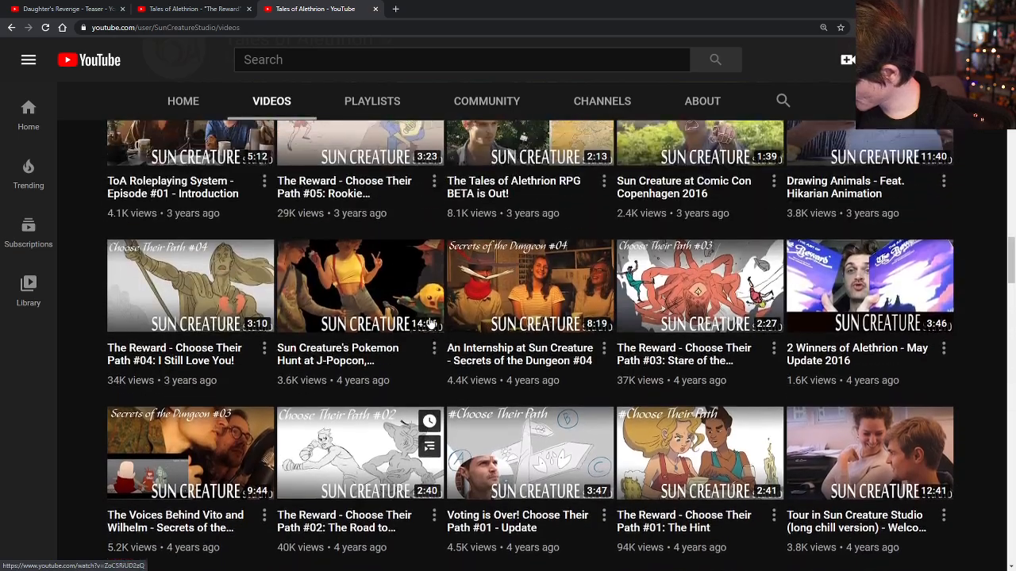
scroll(508, 331, "up", 6)
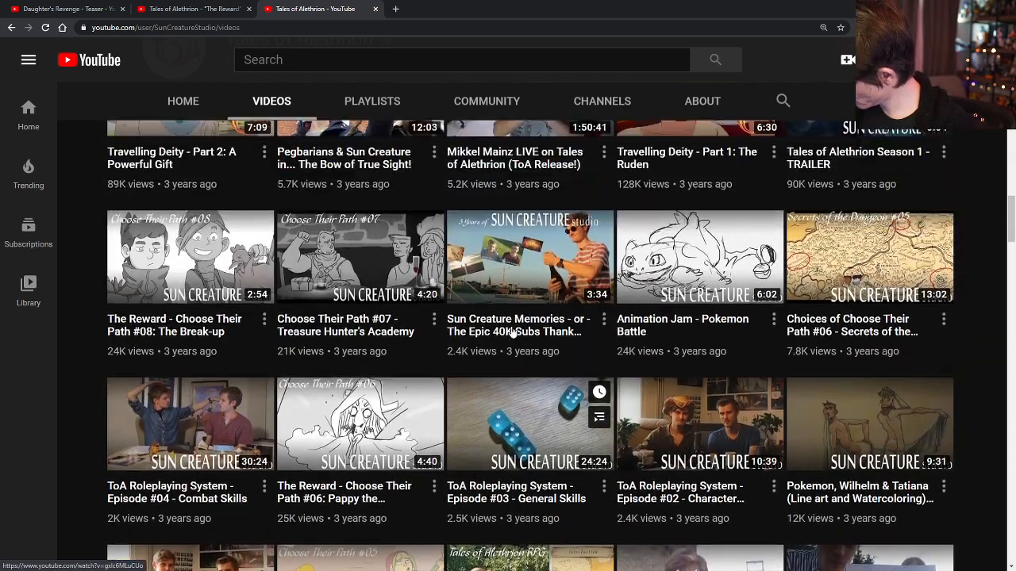
scroll(510, 332, "up", 5)
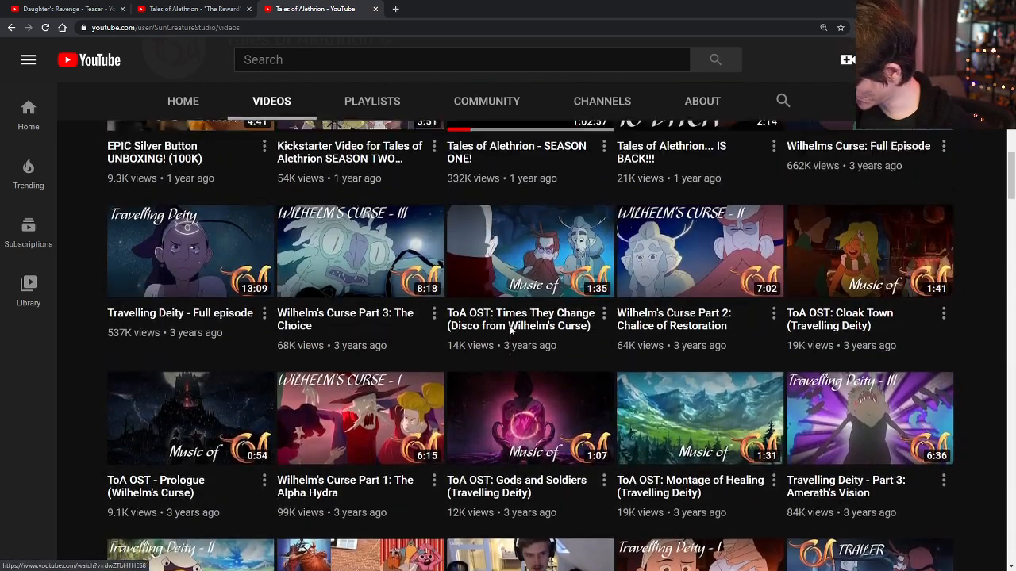
scroll(512, 331, "up", 7)
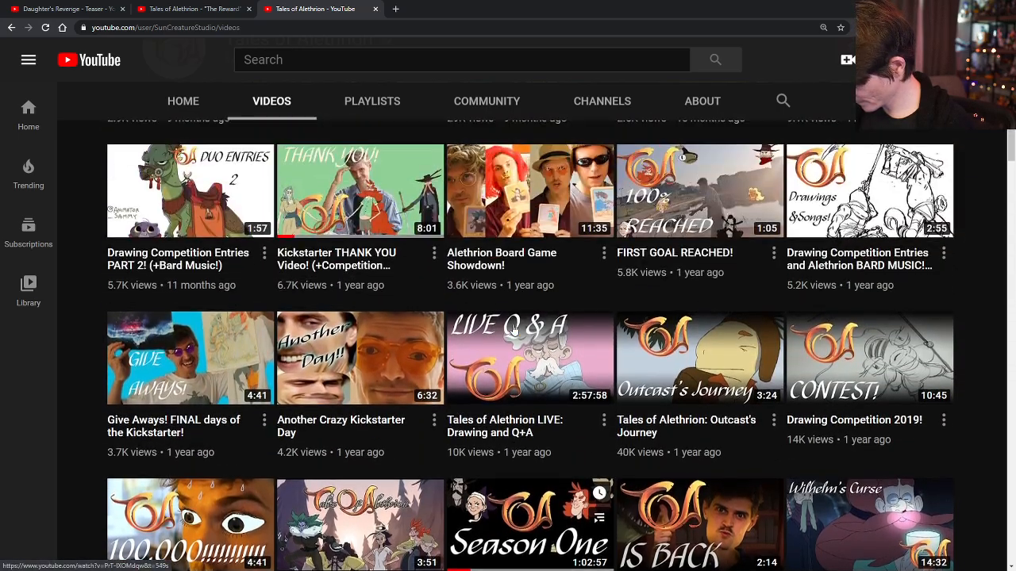
scroll(512, 330, "up", 4)
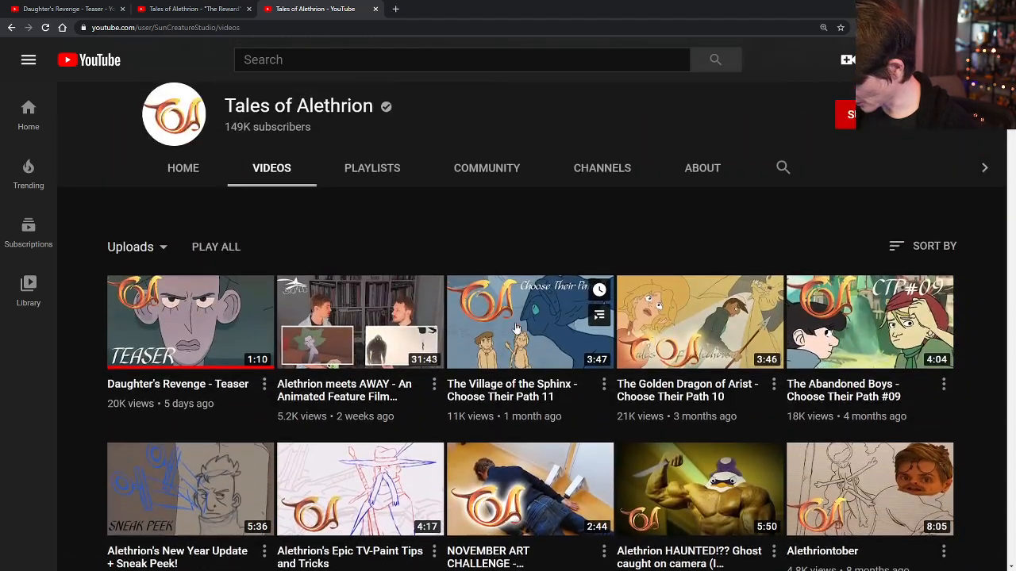
mouse_move(1012, 79)
left_mouse_down()
mouse_move(1010, 313)
mouse_move(1001, 75)
left_mouse_up()
- Open the Tales of Alethrion channel's home page and pause the featured video "The First Hero"
left_click(194, 342)
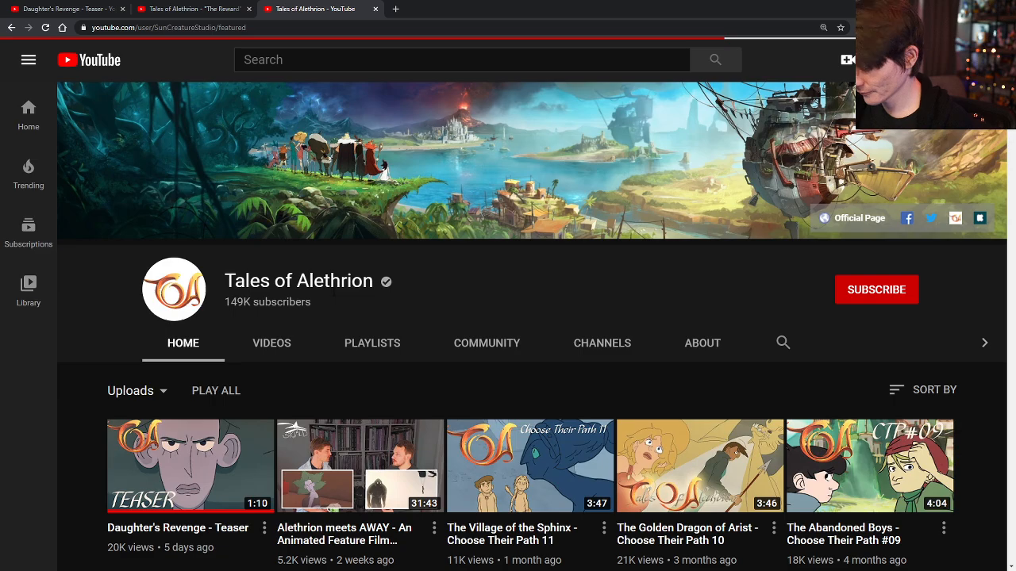
scroll(265, 303, "down", 4)
scroll(265, 303, "up", 2)
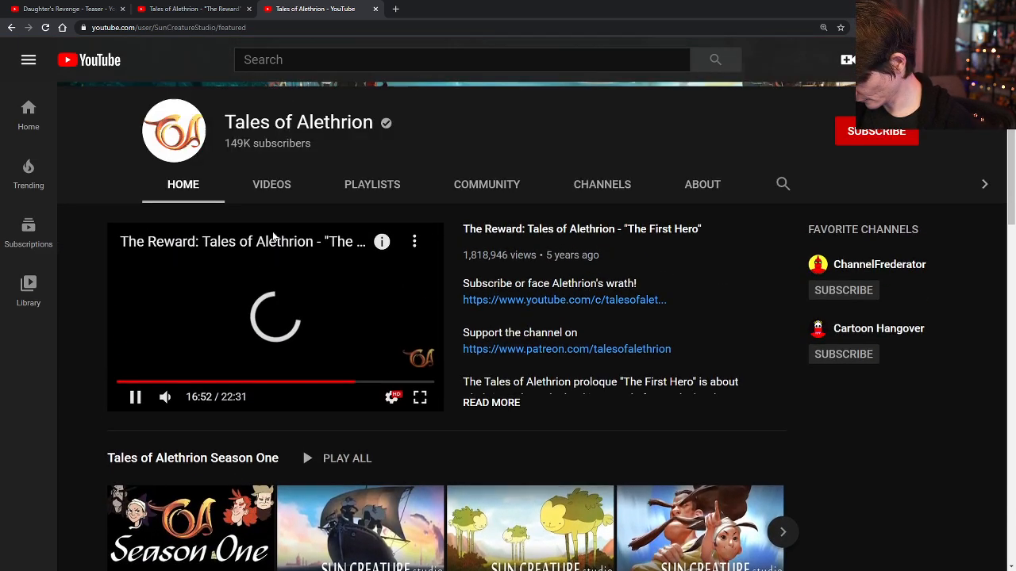
left_click(258, 309)
- Examine the videos in the Season One playlist and the uploads row on the channel's home page
scroll(254, 318, "down", 3)
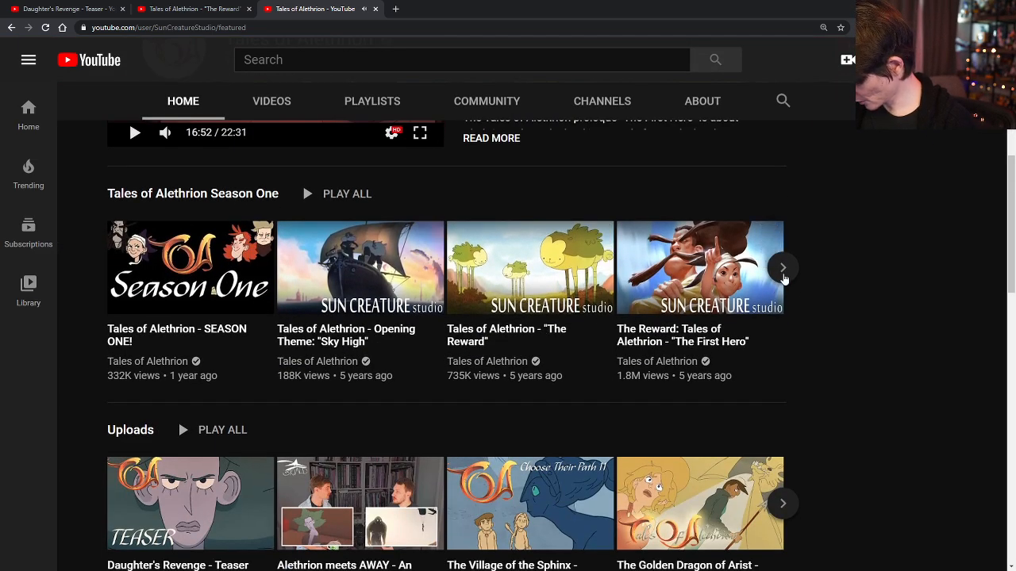
left_click(783, 268)
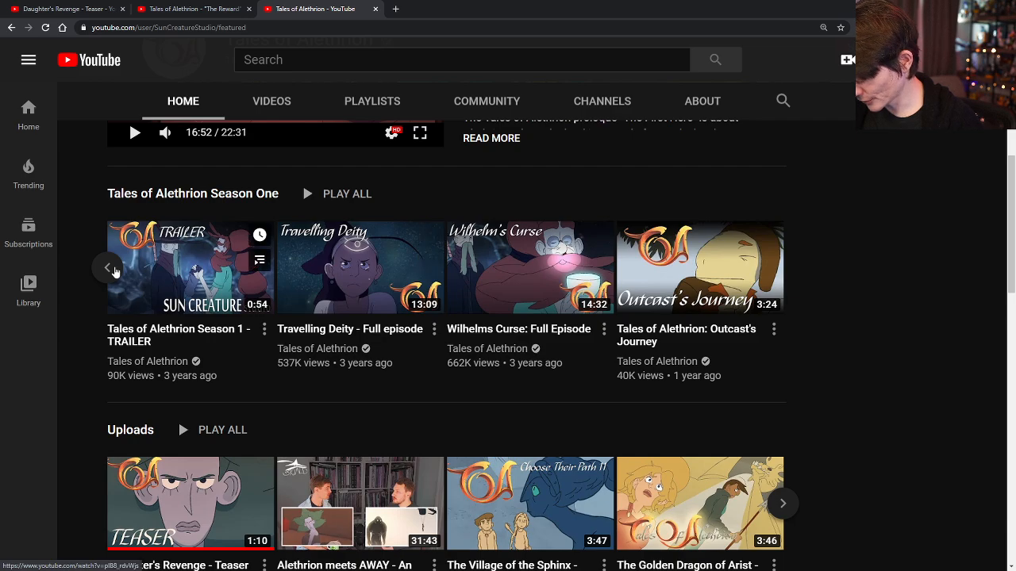
left_click(106, 269)
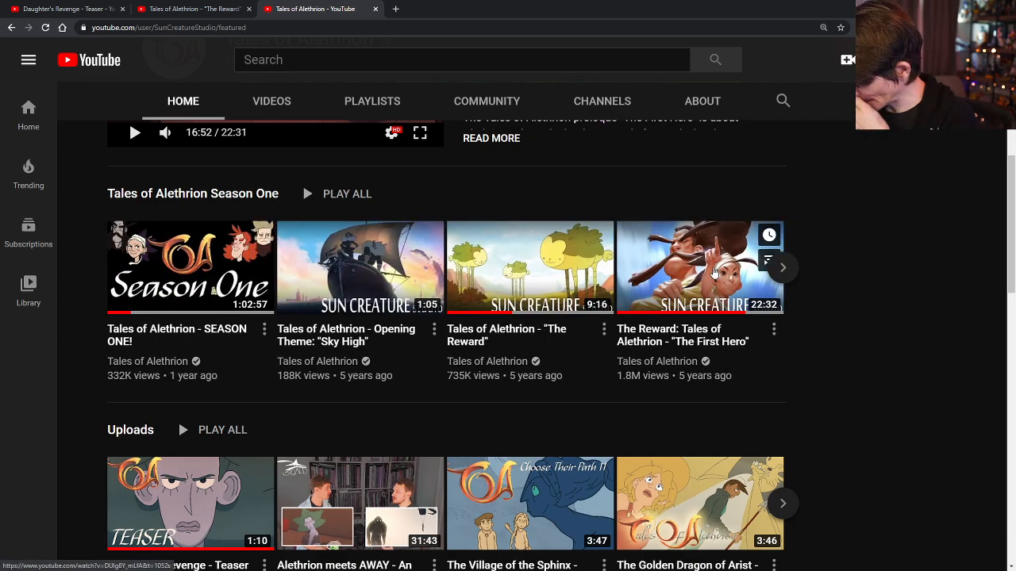
left_click(783, 268)
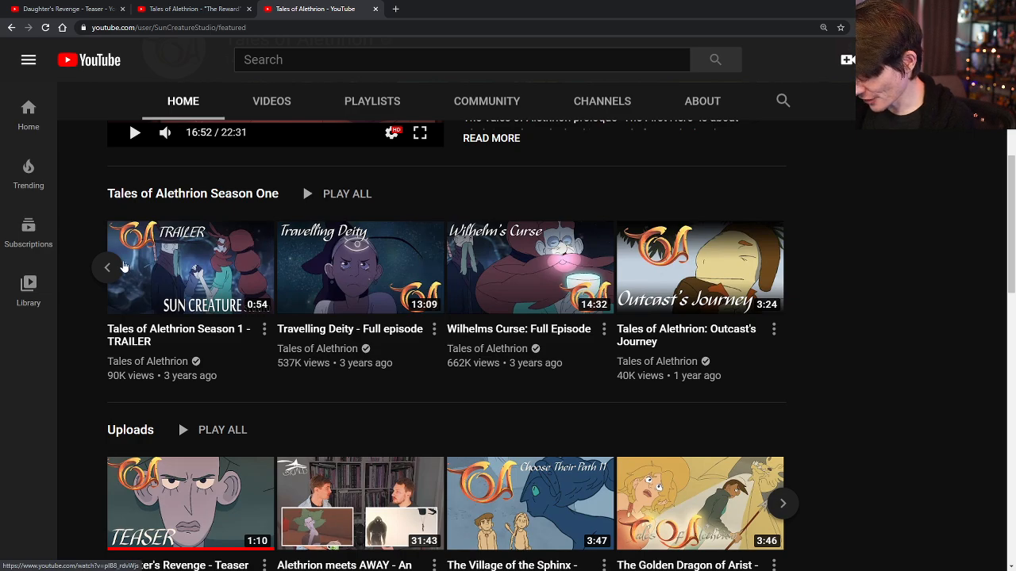
left_click(106, 267)
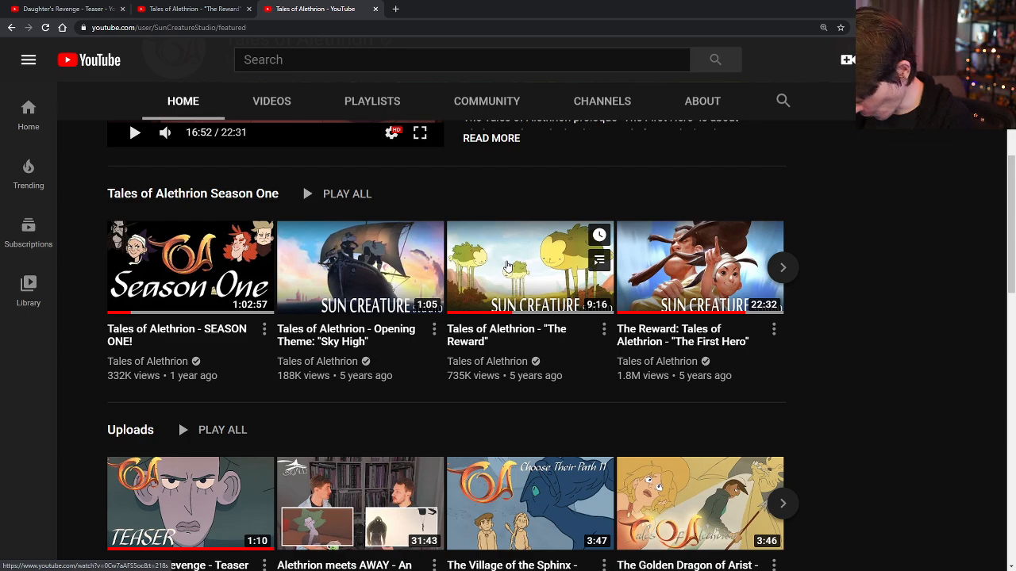
left_click(785, 274)
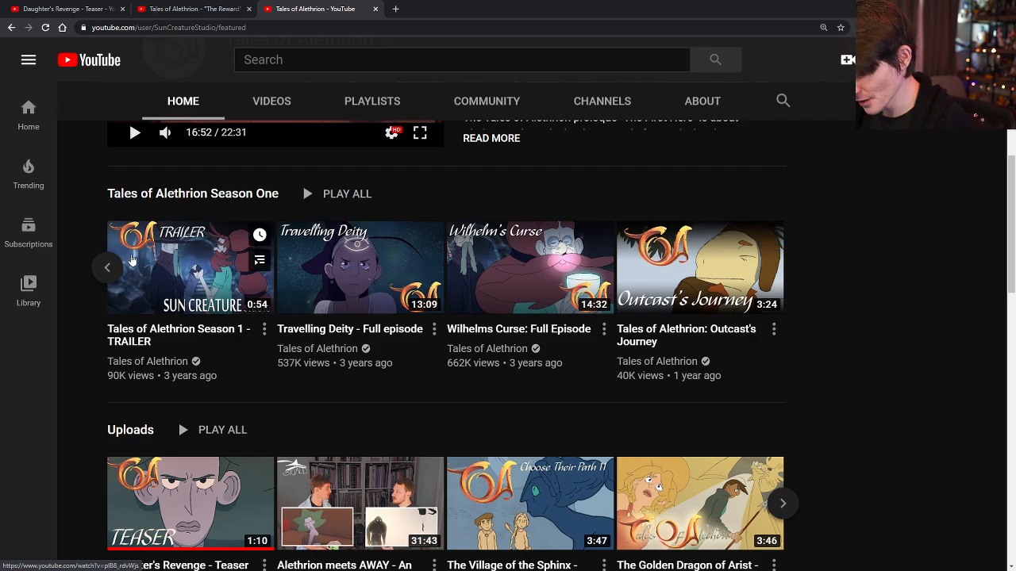
left_click(105, 268)
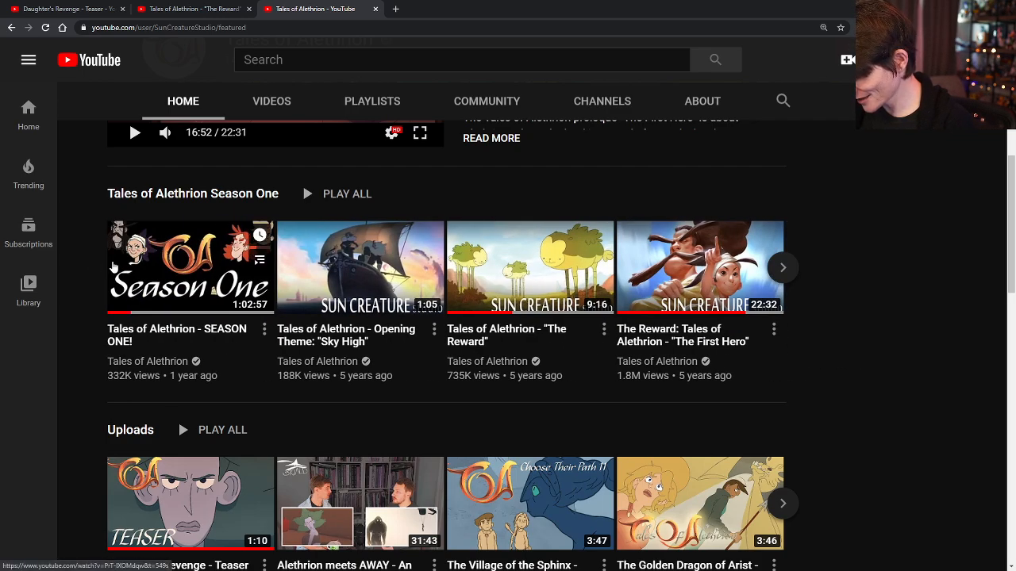
scroll(159, 315, "down", 2)
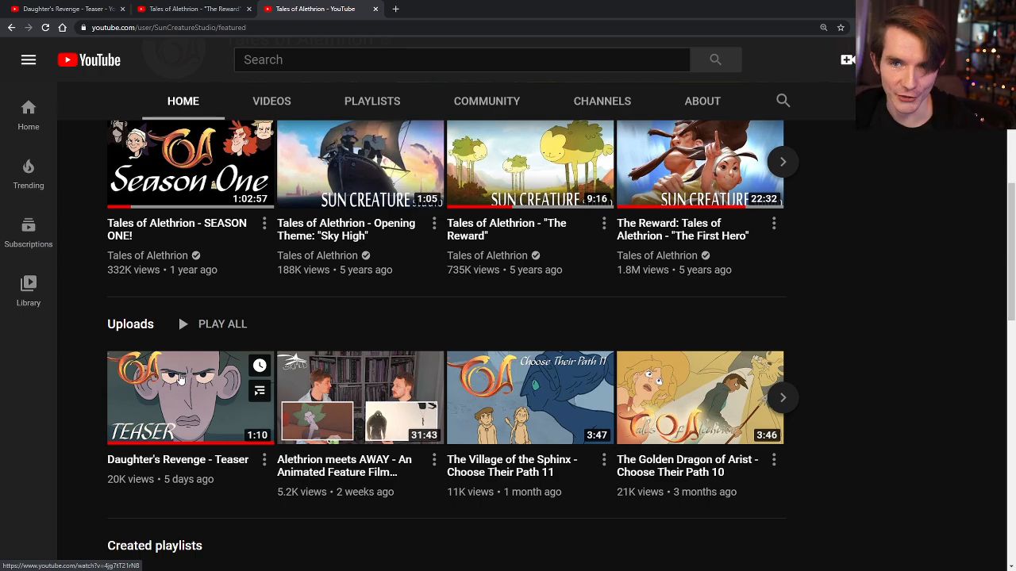
scroll(326, 334, "up", 7)
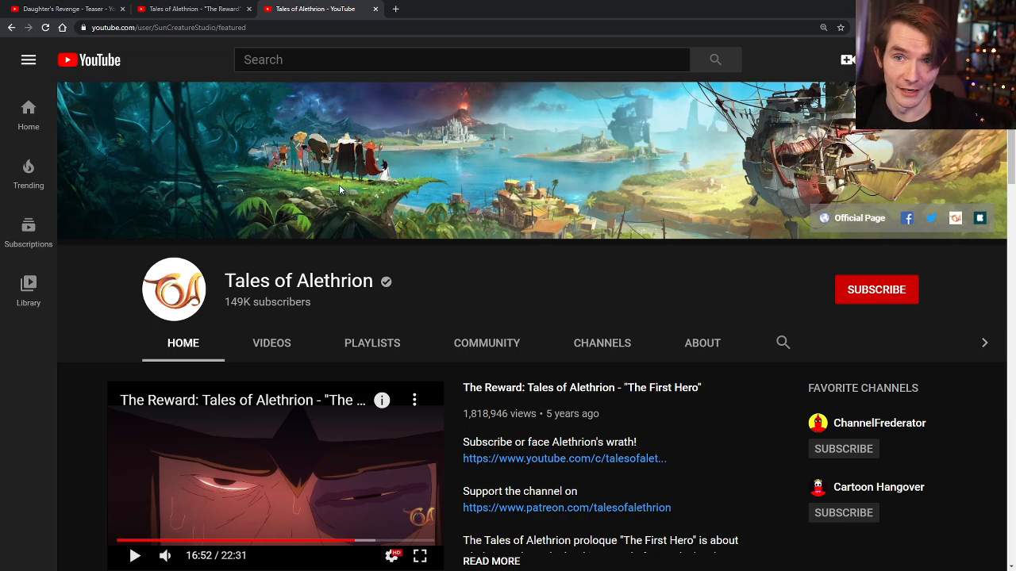
scroll(354, 174, "down", 2)
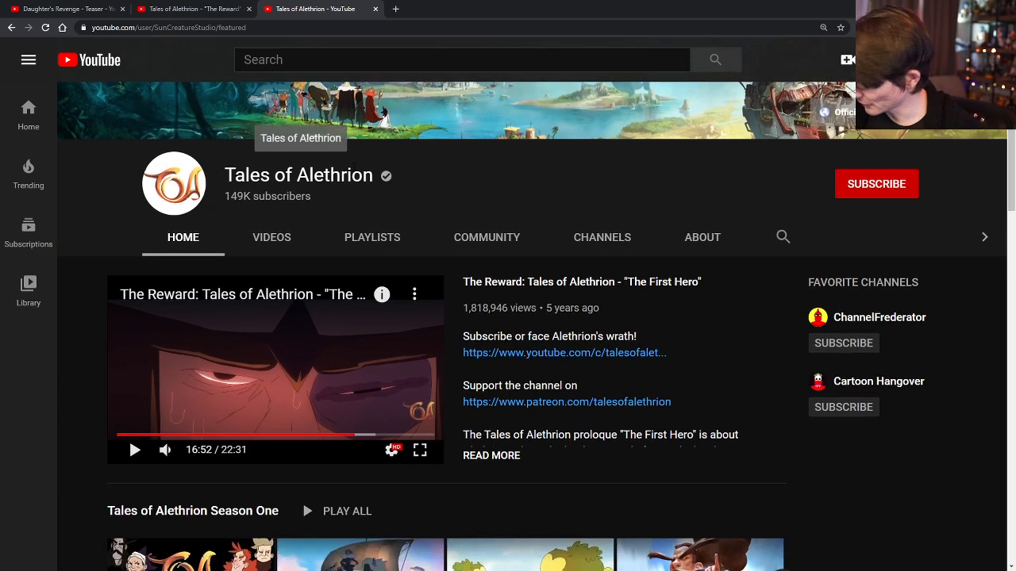
scroll(349, 175, "up", 2)
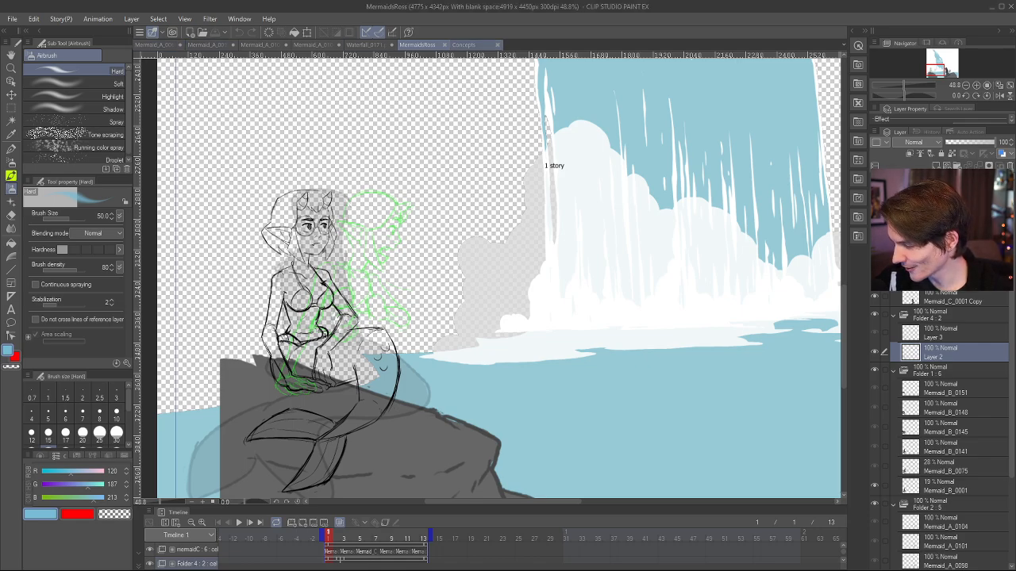
- Switch to the Concepts canvas in Clip Studio Paint and examine the mermaid sketch and the coloured character references up close
left_click(464, 45)
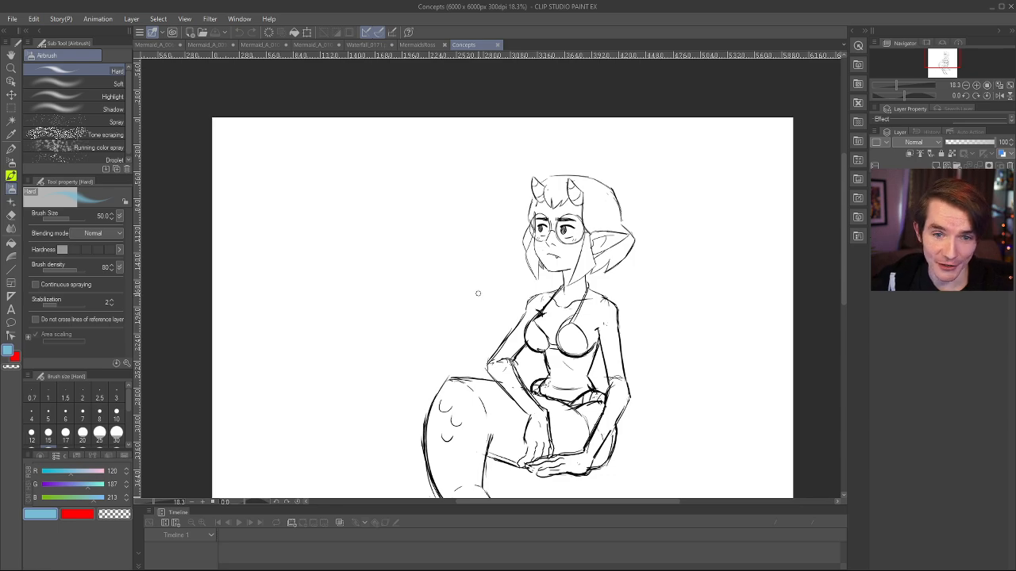
scroll(617, 170, "up", 4)
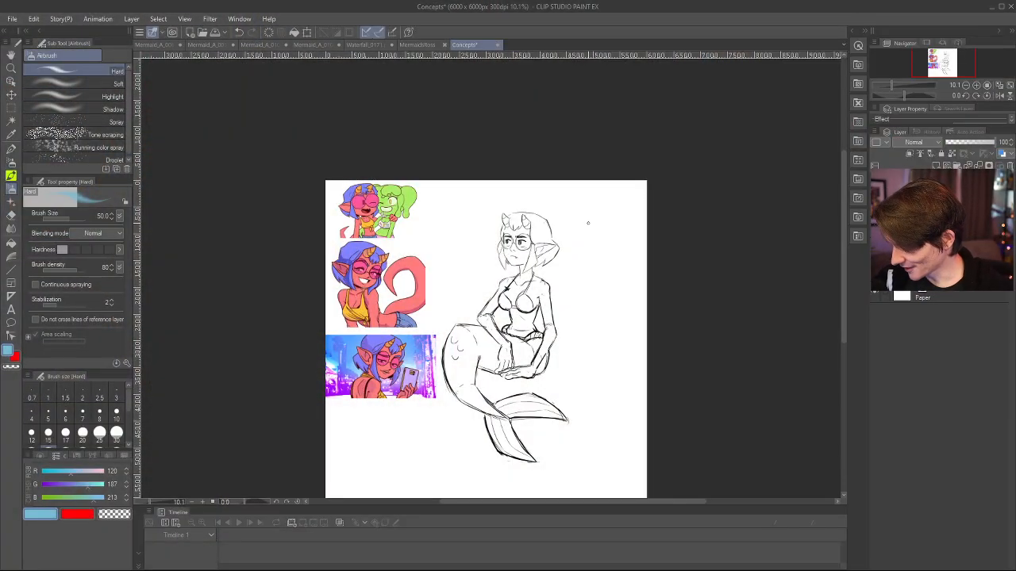
scroll(274, 179, "up", 10)
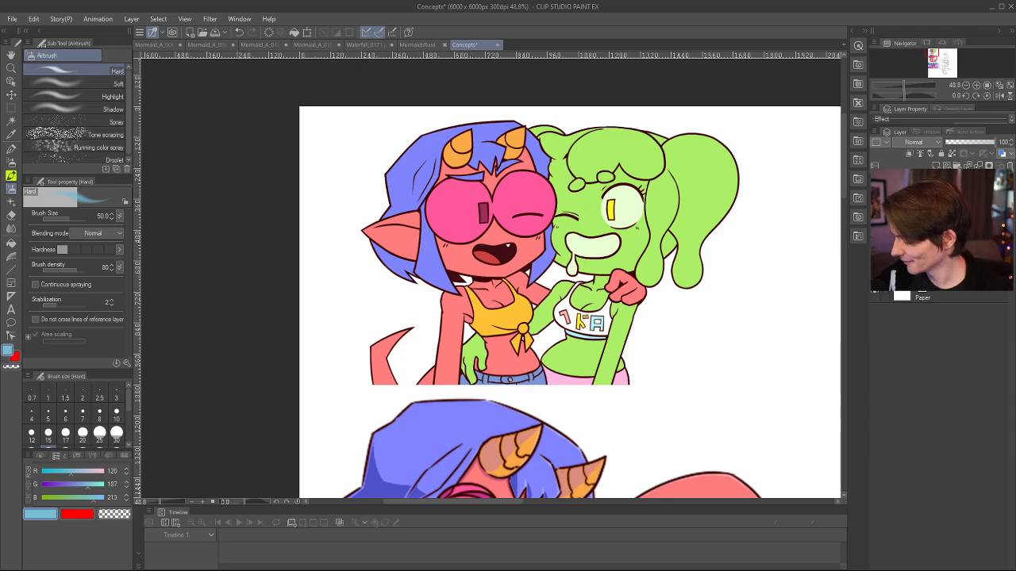
- Examine the film still of the headband-wearing character with the backpack among the references on the Concepts canvas
mouse_move(845, 158)
left_mouse_down()
mouse_move(846, 308)
mouse_move(862, 213)
mouse_move(855, 87)
left_mouse_up()
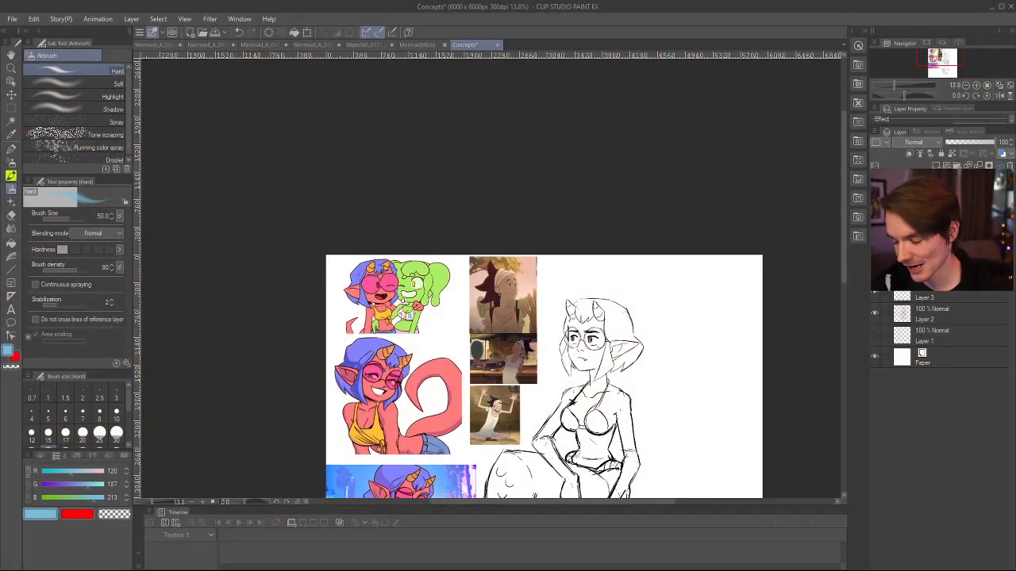
scroll(533, 254, "down", 5)
scroll(512, 292, "up", 8)
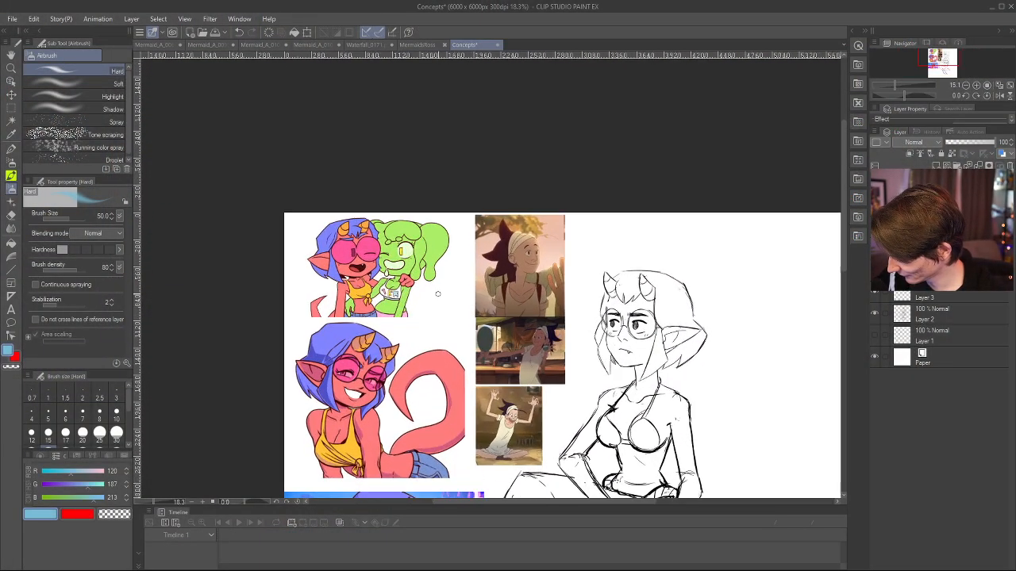
scroll(650, 280, "up", 8)
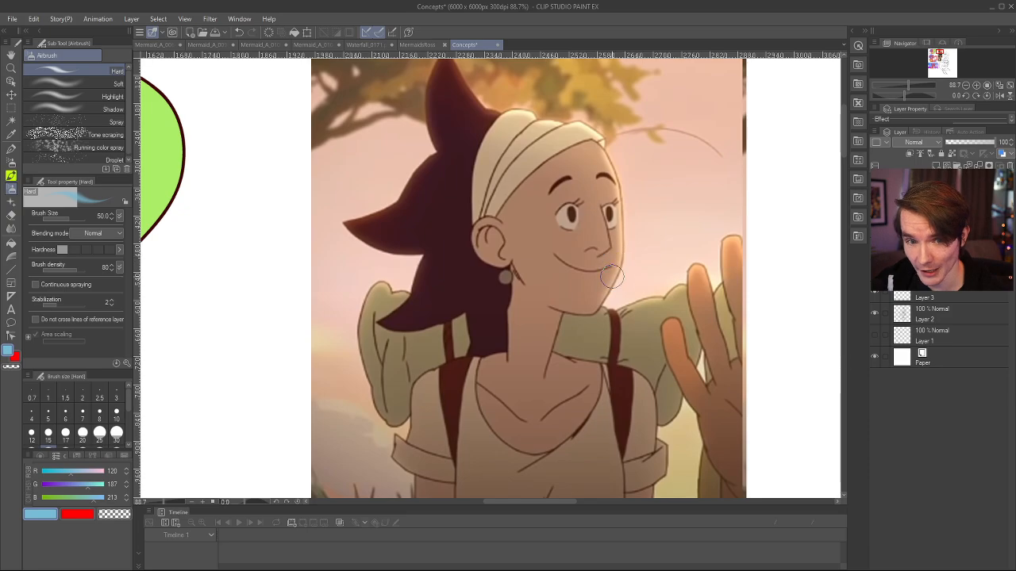
scroll(612, 276, "down", 6)
scroll(623, 502, "left", 5)
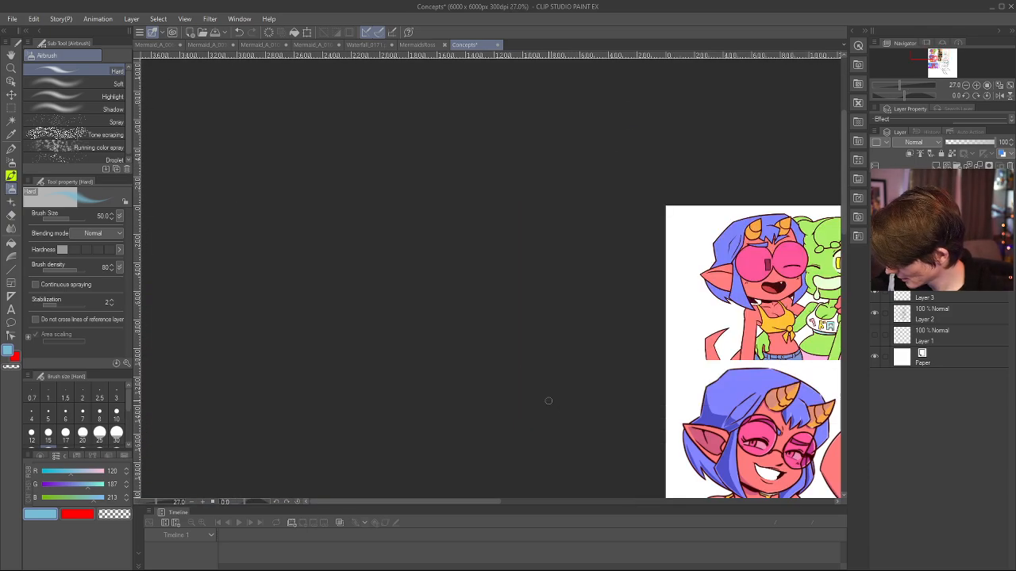
scroll(665, 315, "down", 3)
left_click_drag(537, 505, 643, 505)
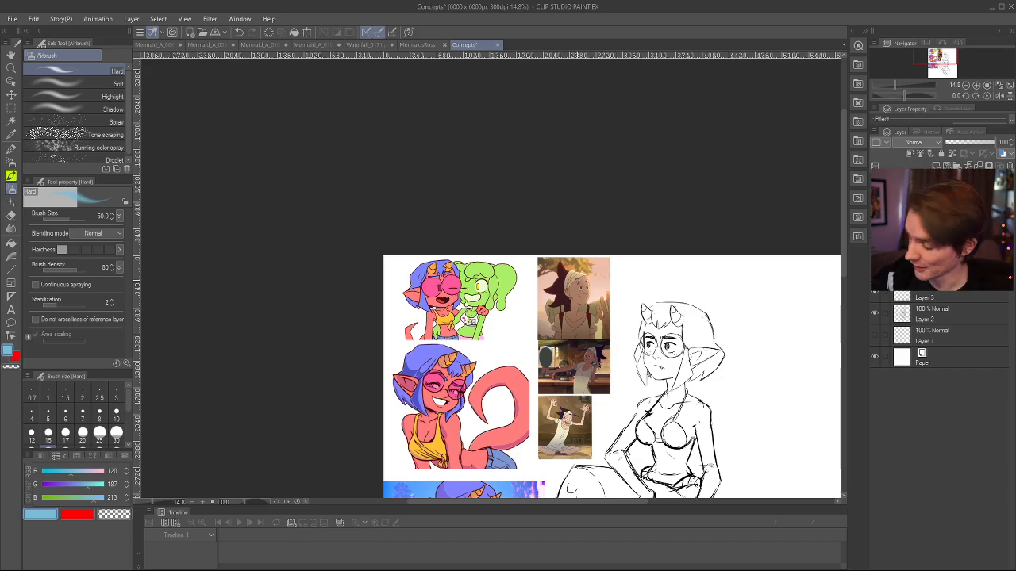
- Compare the upper two film stills with the face of the mermaid sketch up close
scroll(527, 319, "up", 4)
scroll(517, 347, "down", 2)
scroll(521, 349, "up", 3)
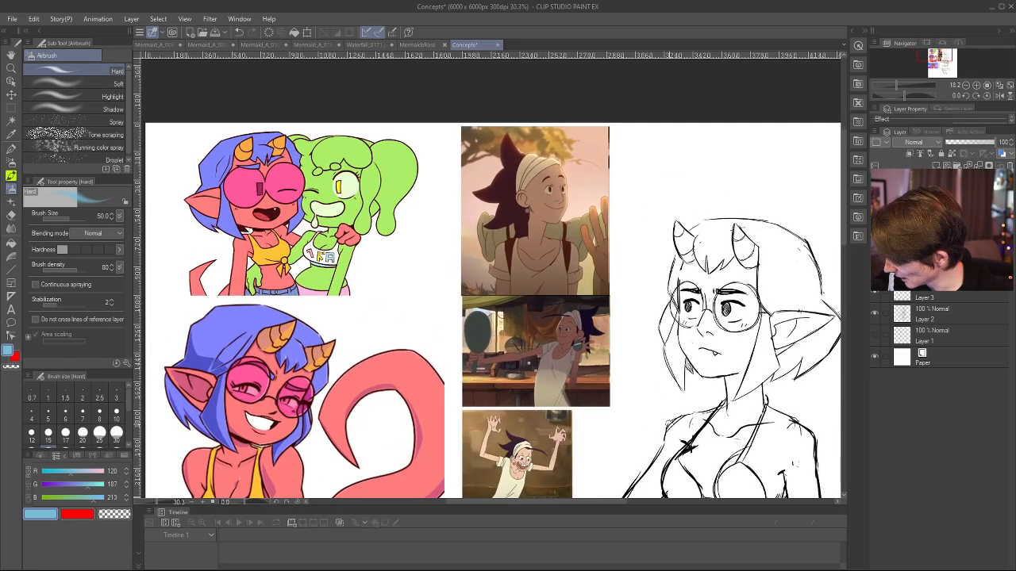
scroll(521, 349, "up", 5)
scroll(522, 340, "down", 2)
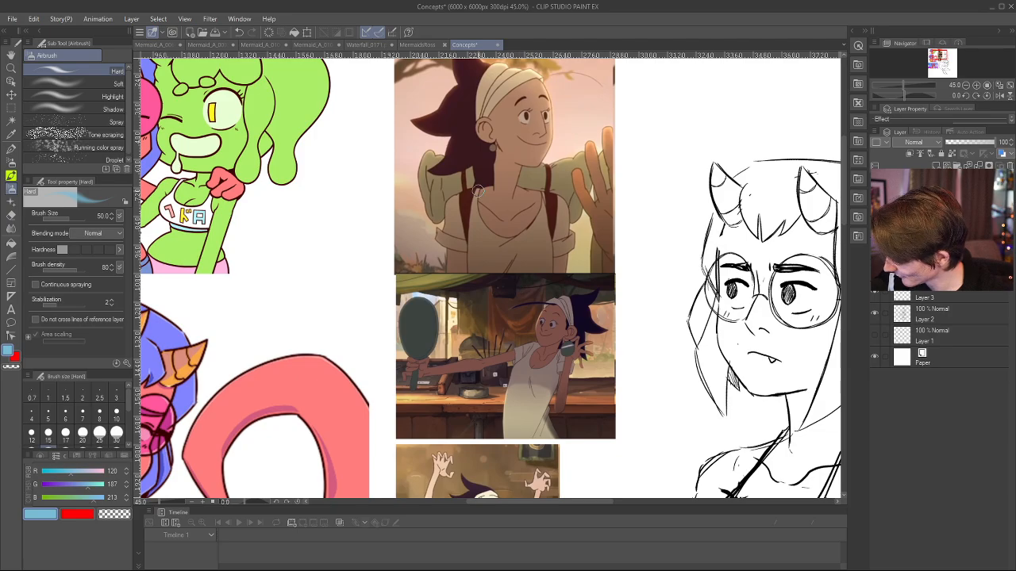
scroll(478, 190, "up", 3)
scroll(484, 195, "down", 5)
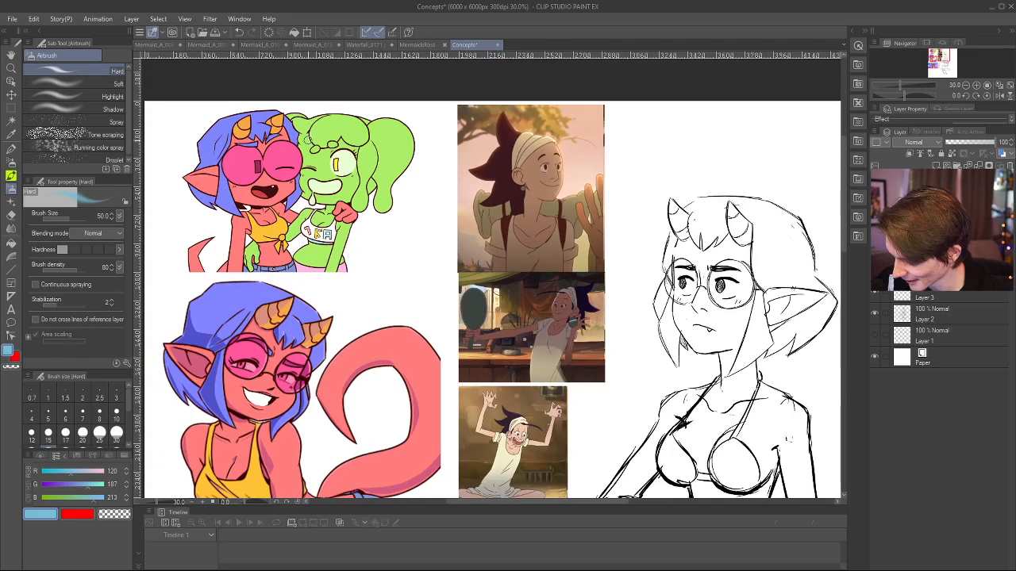
- Inspect the coloured drawing of the horned girl with the green character and the horned girl's reference below it
scroll(308, 140, "up", 6)
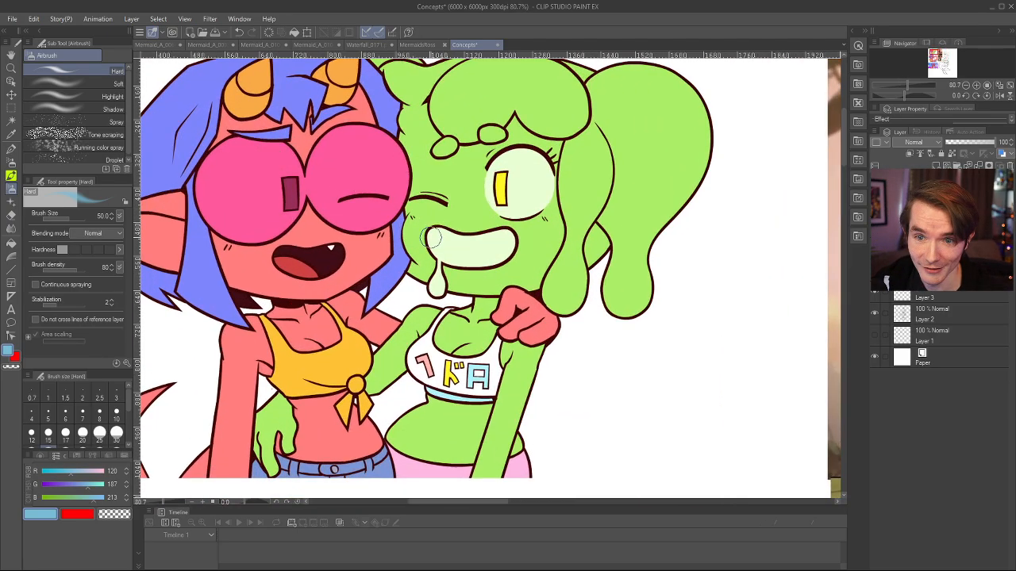
scroll(432, 236, "down", 6)
scroll(429, 392, "up", 2)
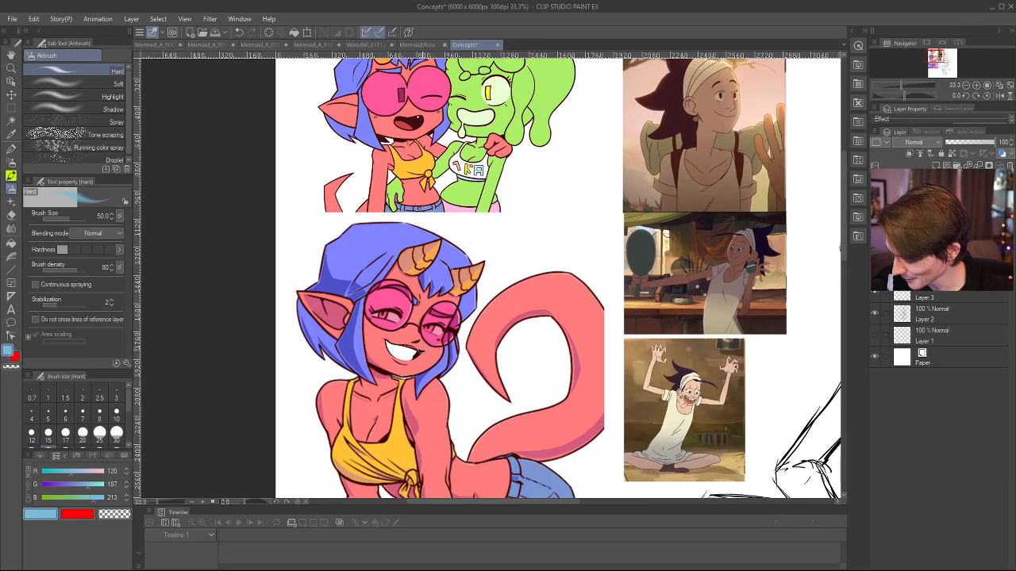
scroll(428, 347, "down", 3)
scroll(428, 347, "up", 3)
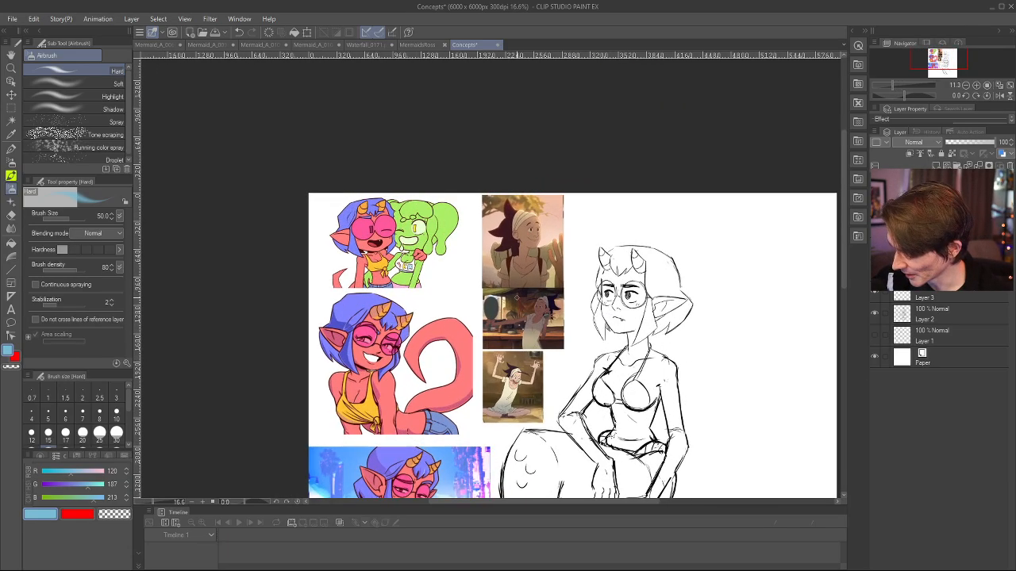
- Examine the film stills with the hand mirror and the raised arms, and compare them with the whole mermaid sketch
scroll(554, 347, "up", 4)
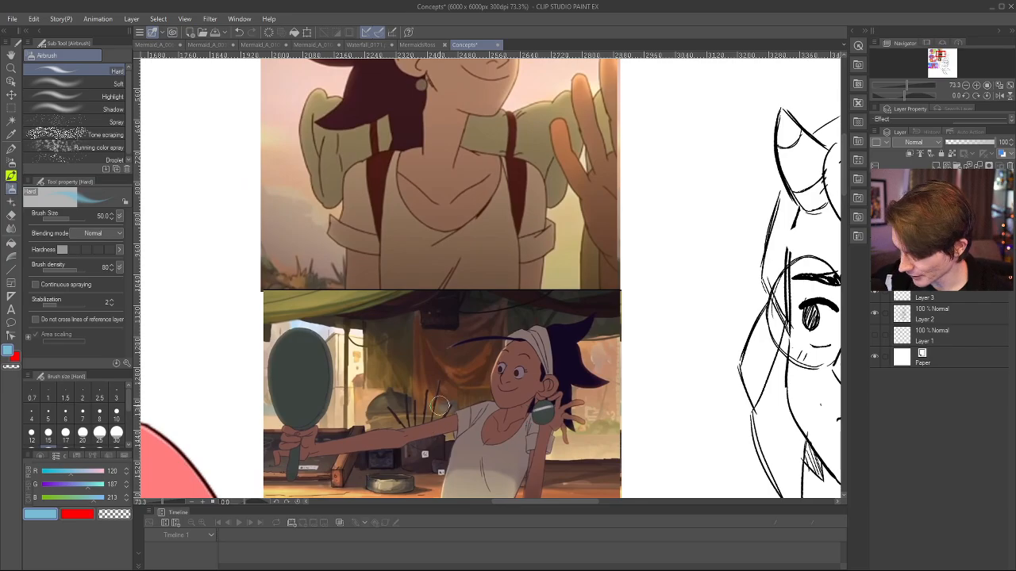
scroll(440, 406, "down", 2)
scroll(450, 364, "down", 2)
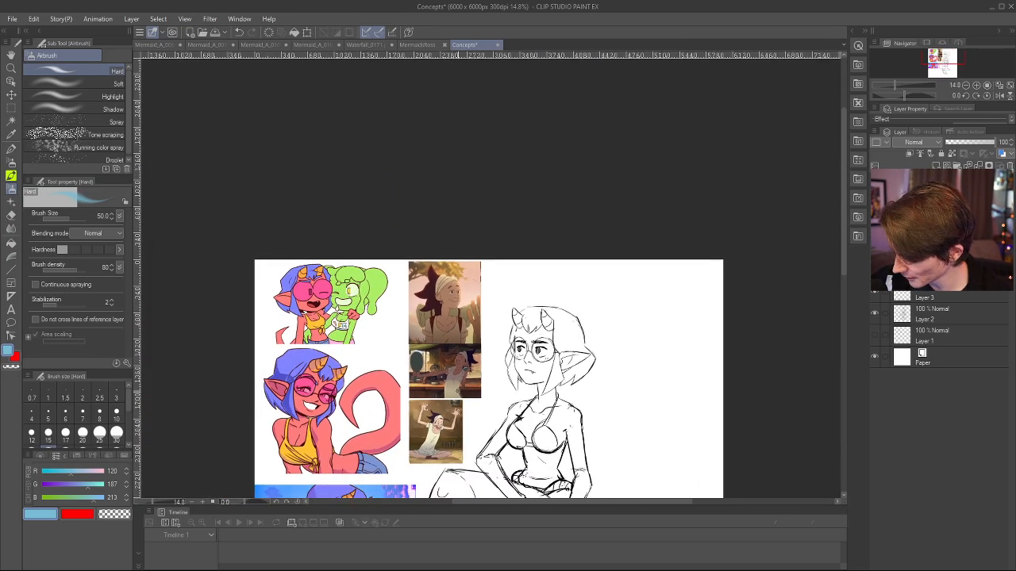
scroll(407, 464, "up", 4)
scroll(407, 465, "up", 1)
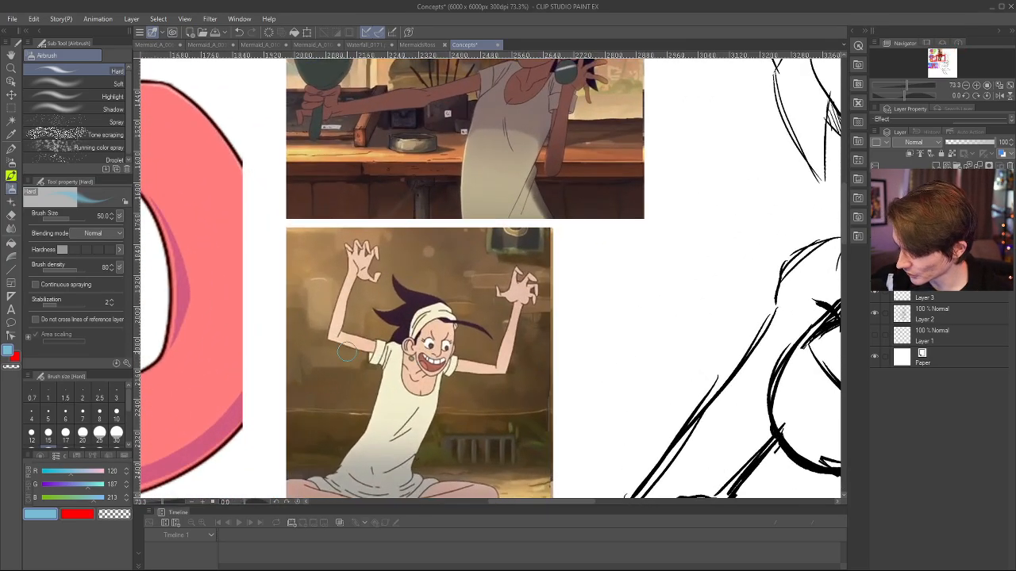
scroll(467, 387, "down", 6)
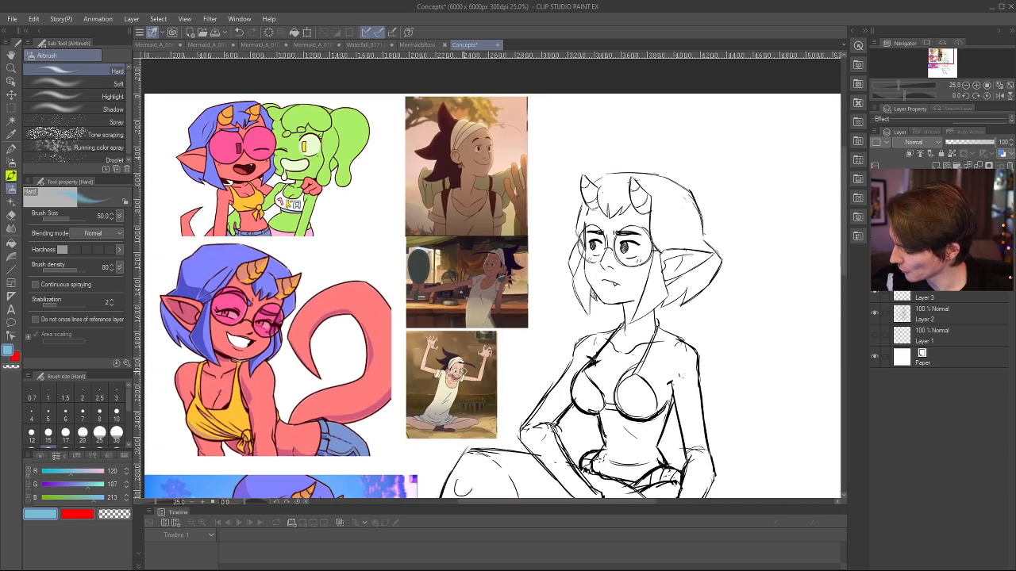
scroll(354, 451, "up", 3)
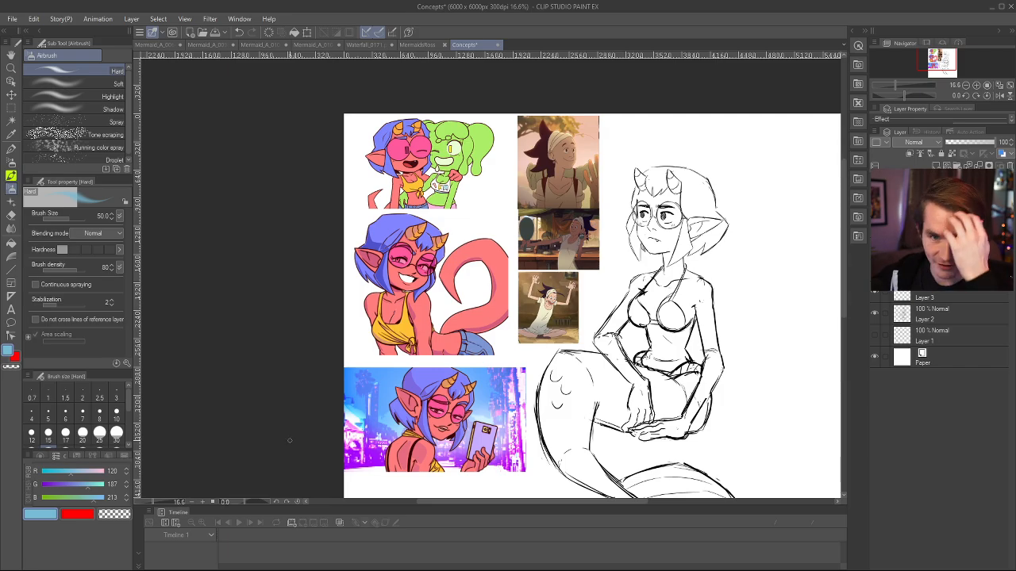
scroll(579, 334, "down", 2)
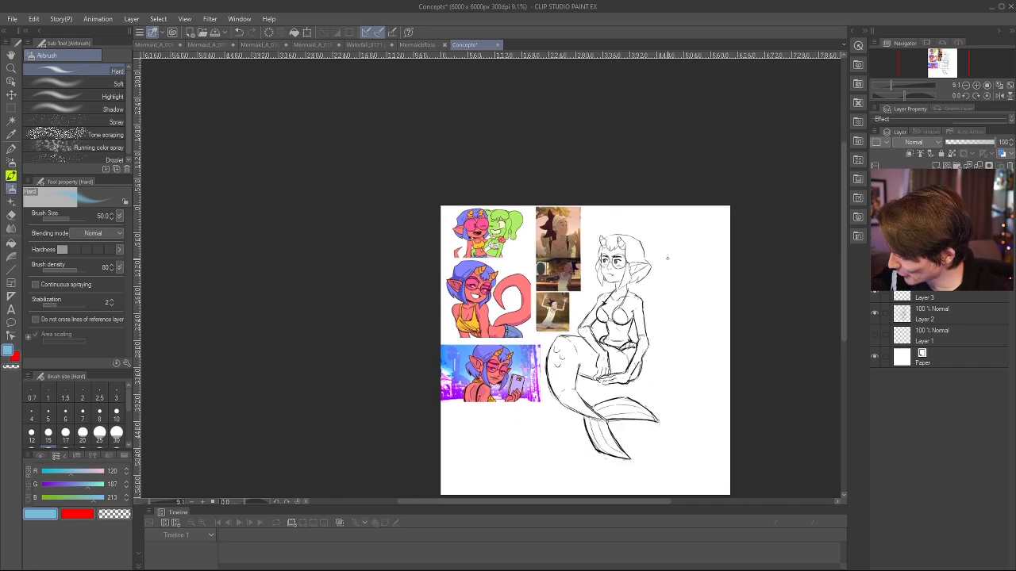
scroll(499, 323, "up", 4)
scroll(499, 323, "down", 2)
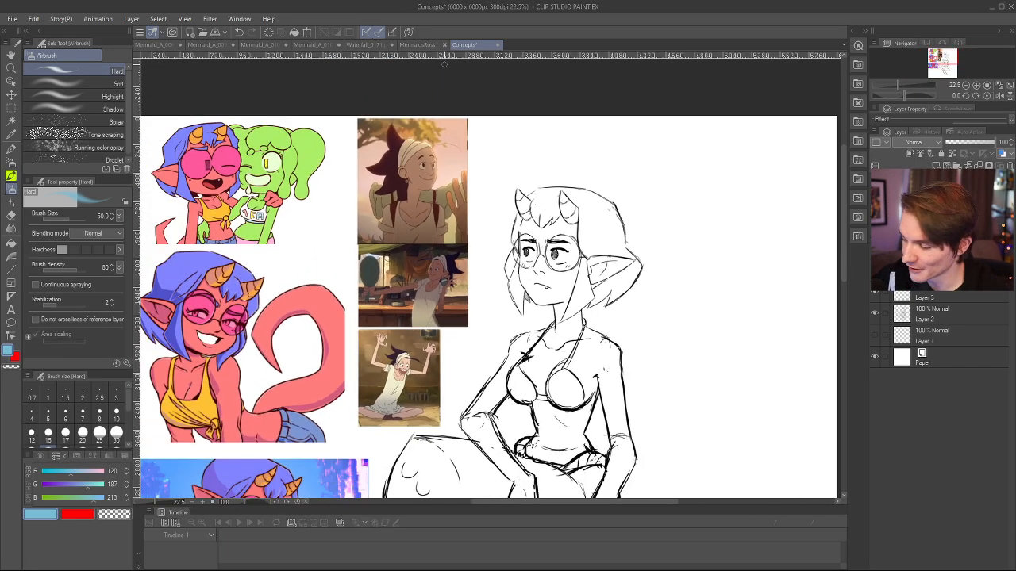
- Switch to the MermaidsRoss canvas and examine the waterfall scene with the mermaids on the rocks
left_click(420, 45)
scroll(413, 106, "down", 4)
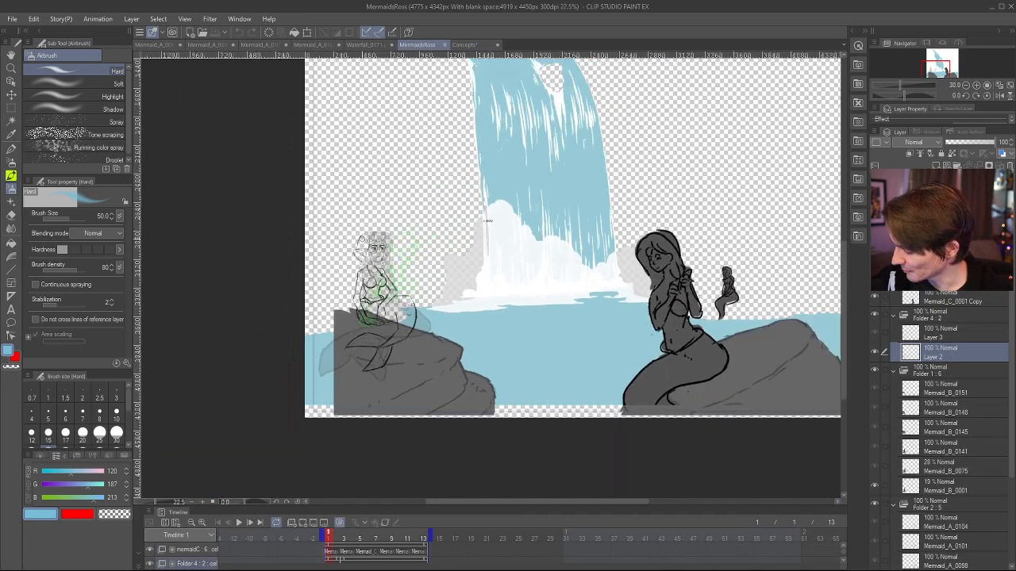
scroll(413, 106, "up", 2)
scroll(414, 106, "down", 3)
scroll(453, 251, "up", 2)
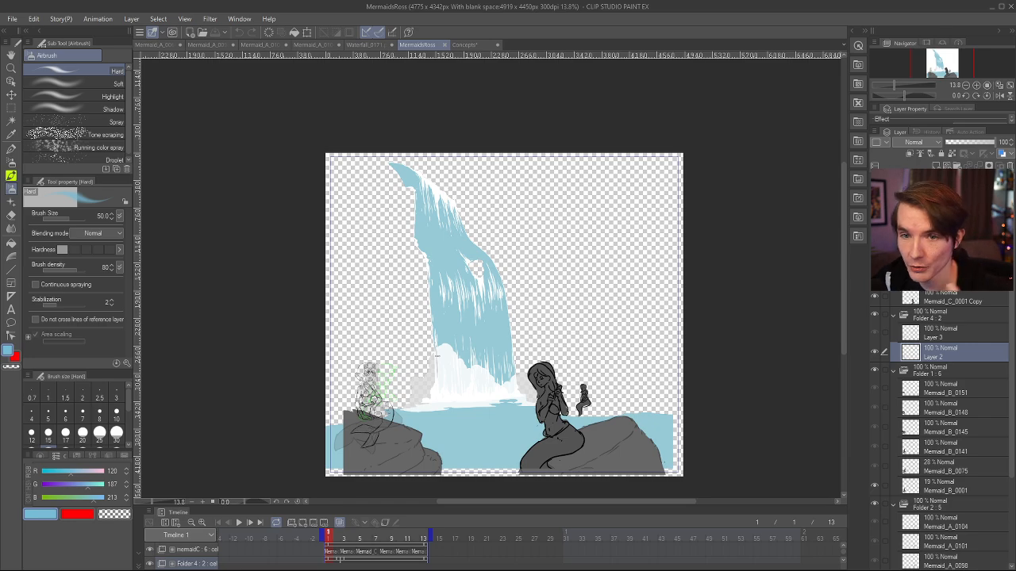
- Switch to VLC media player and play the exported waterfall shot TOA_DARE_ANIM_Sq030_Sh0380_Export.mov, stopping playback after viewing
key("alt+Tab")
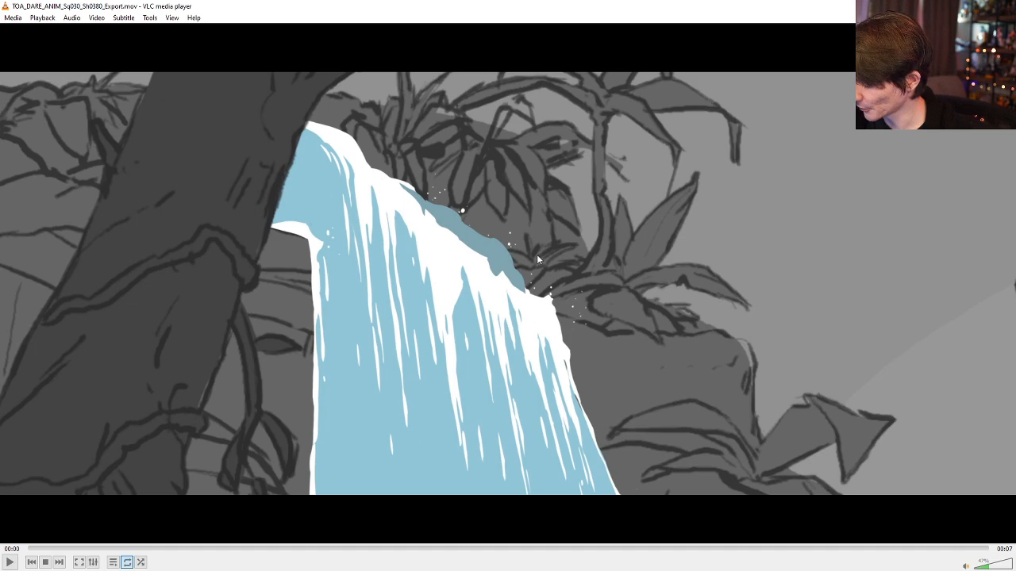
key("space")
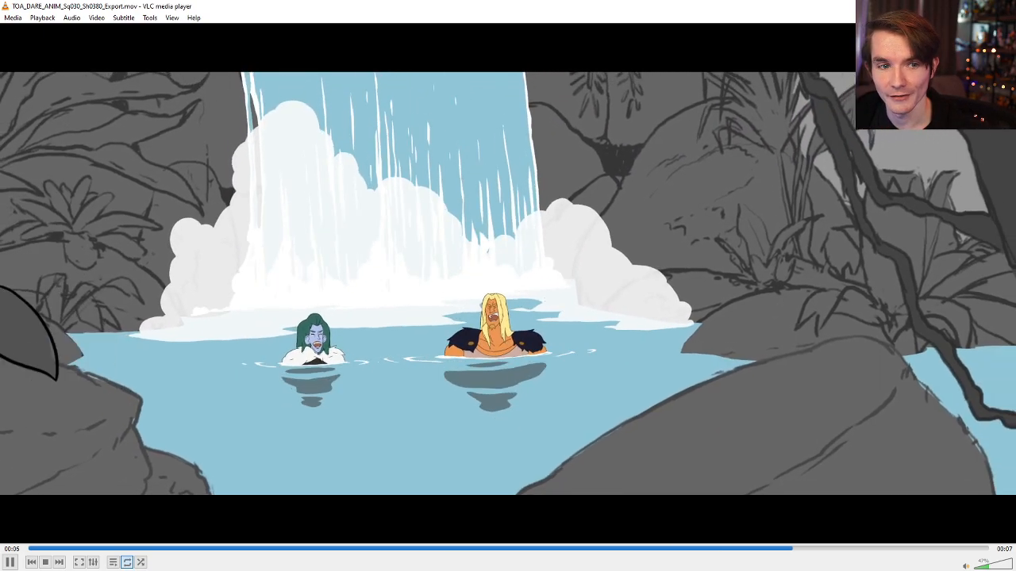
key("space")
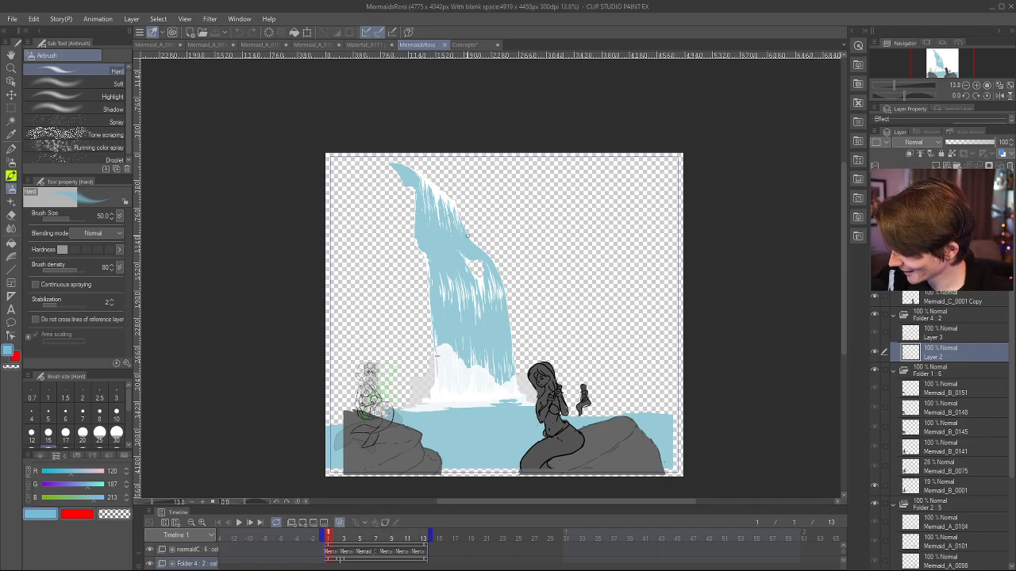
- Return from the MermaidsRoss scene in Clip Studio Paint to the Concepts canvas and review the full mermaid sketch beside its references
scroll(412, 317, "down", 2)
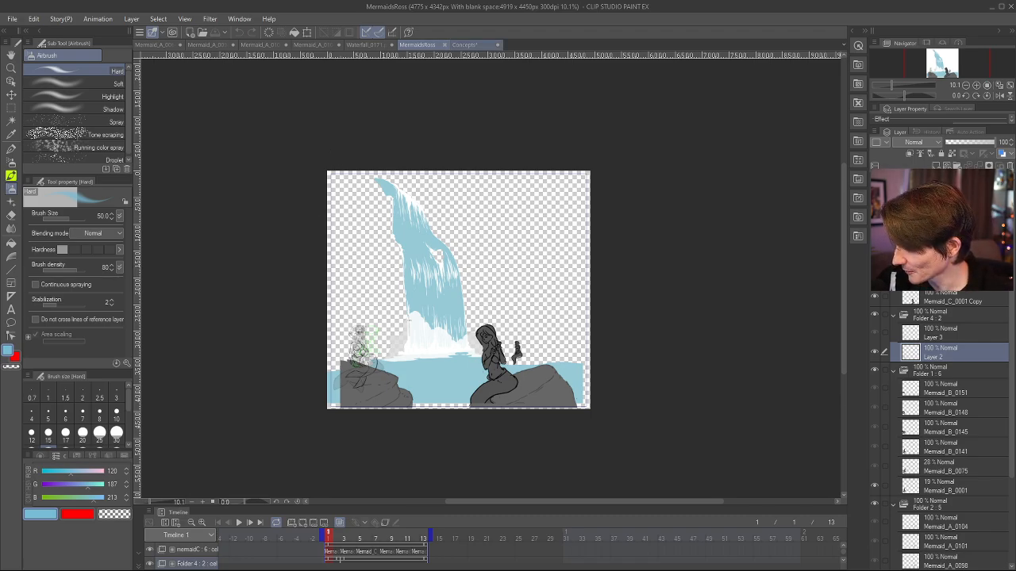
left_click(464, 44)
scroll(498, 189, "up", 2)
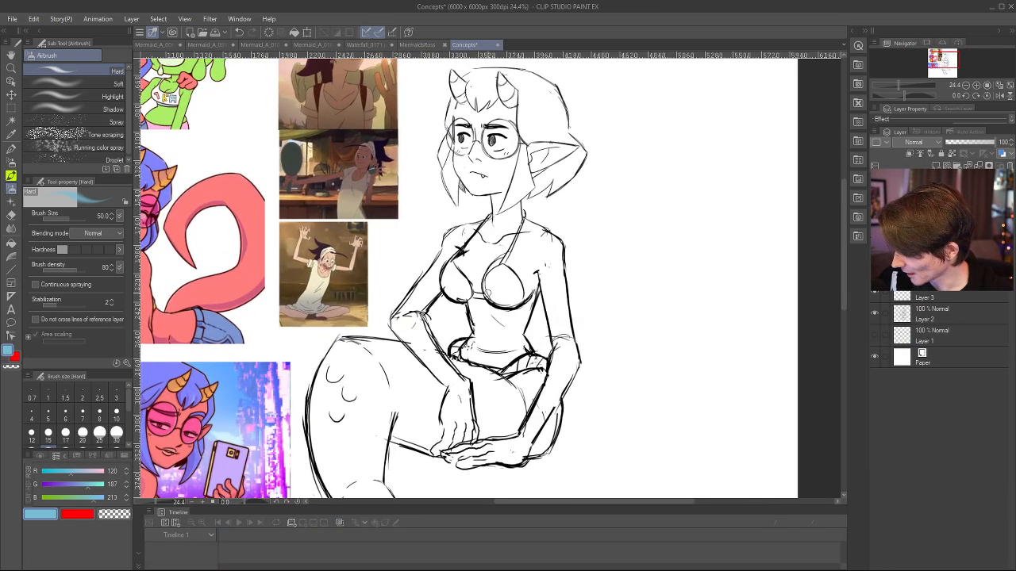
scroll(599, 277, "down", 2)
scroll(482, 256, "up", 1)
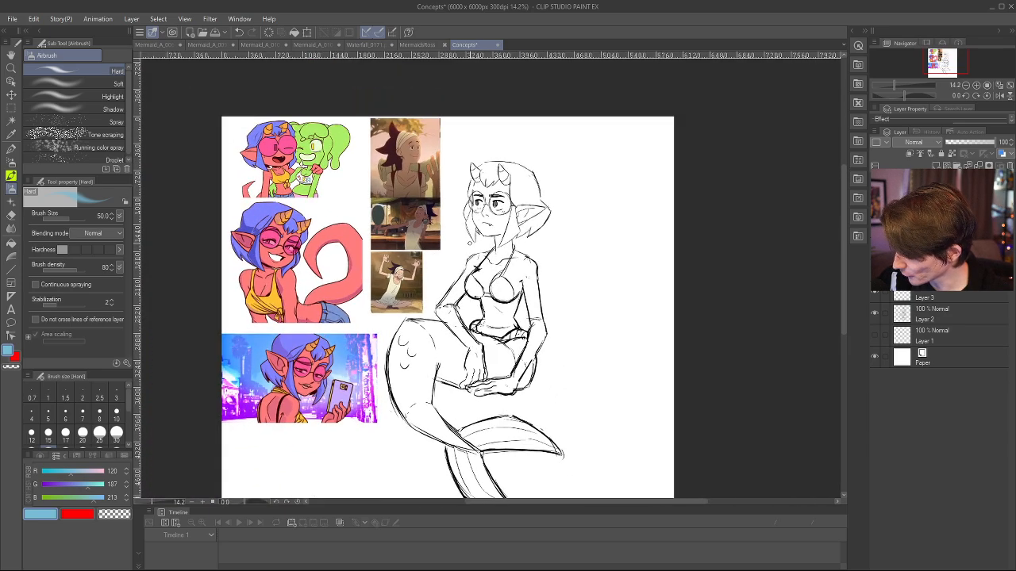
scroll(444, 238, "up", 1)
scroll(444, 239, "down", 3)
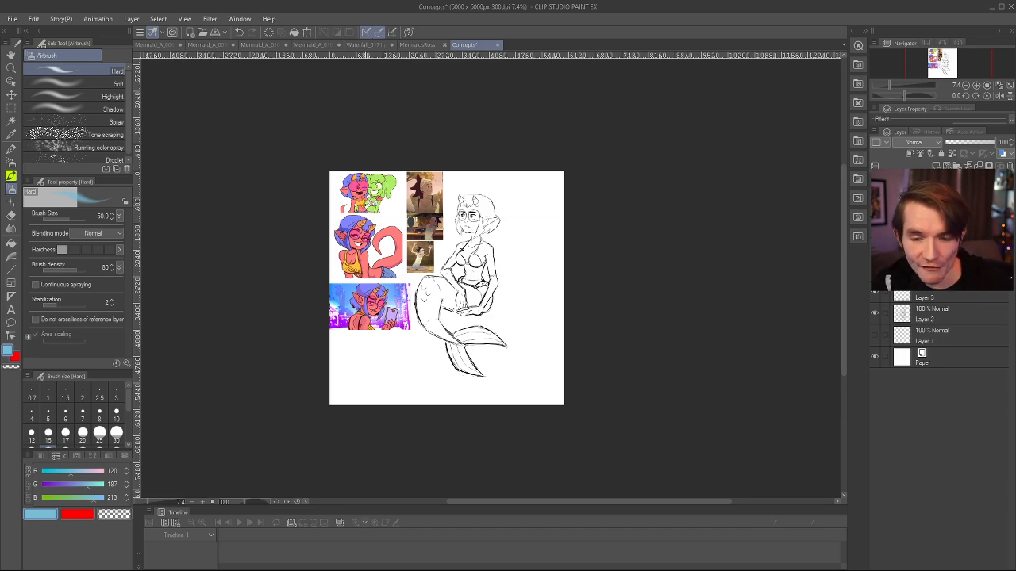
scroll(424, 213, "up", 4)
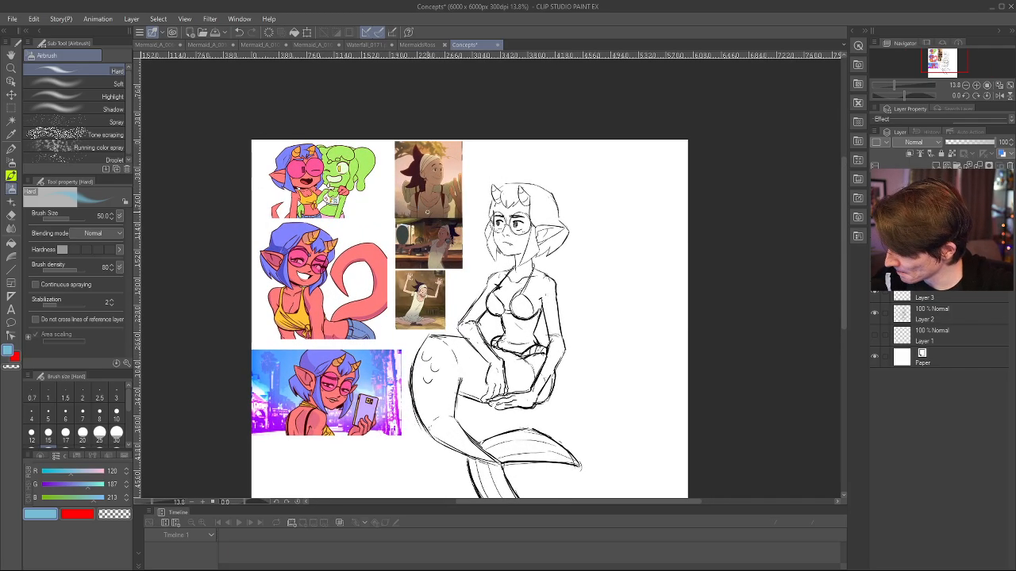
scroll(423, 213, "down", 1)
scroll(422, 270, "down", 3)
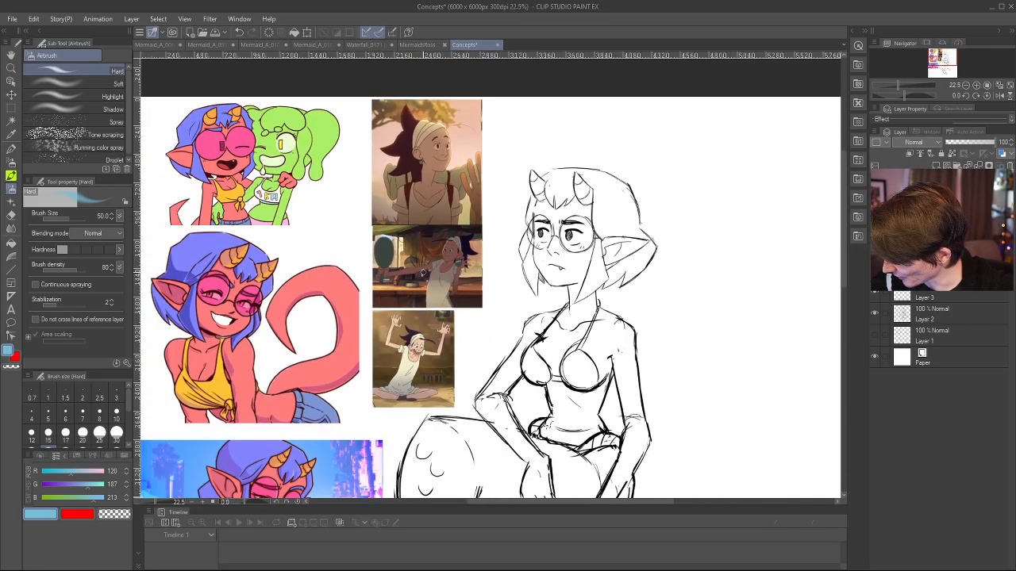
- Examine the mermaid sketch's head, torso and hands up close beside the film stills
scroll(614, 264, "up", 2)
scroll(580, 215, "up", 1)
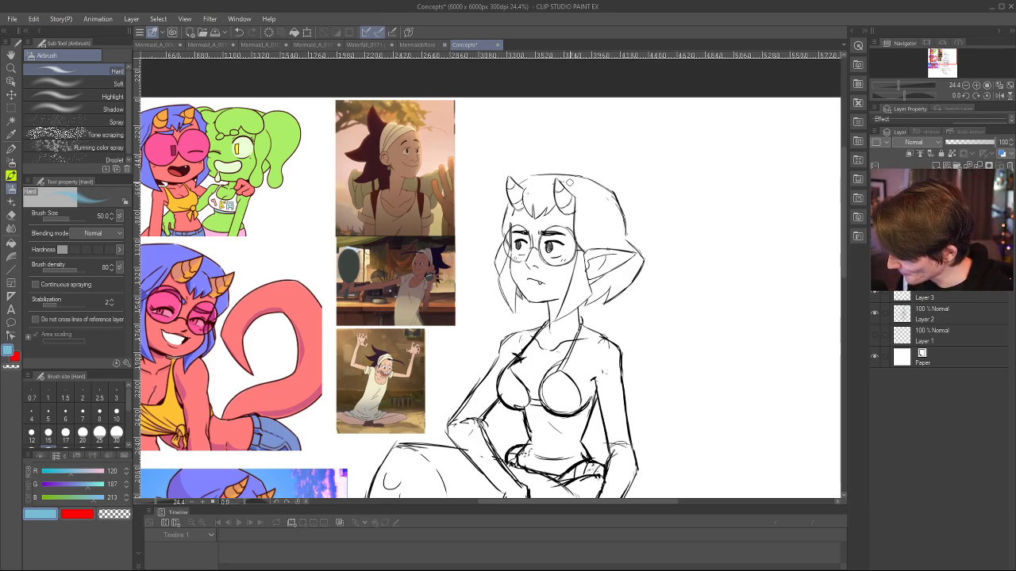
scroll(584, 240, "up", 1)
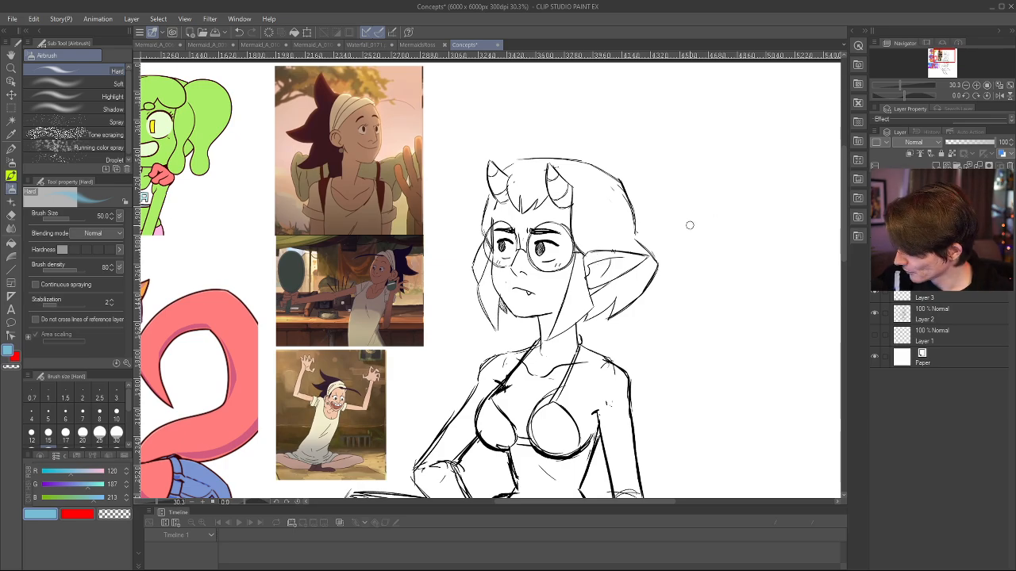
scroll(688, 226, "down", 1)
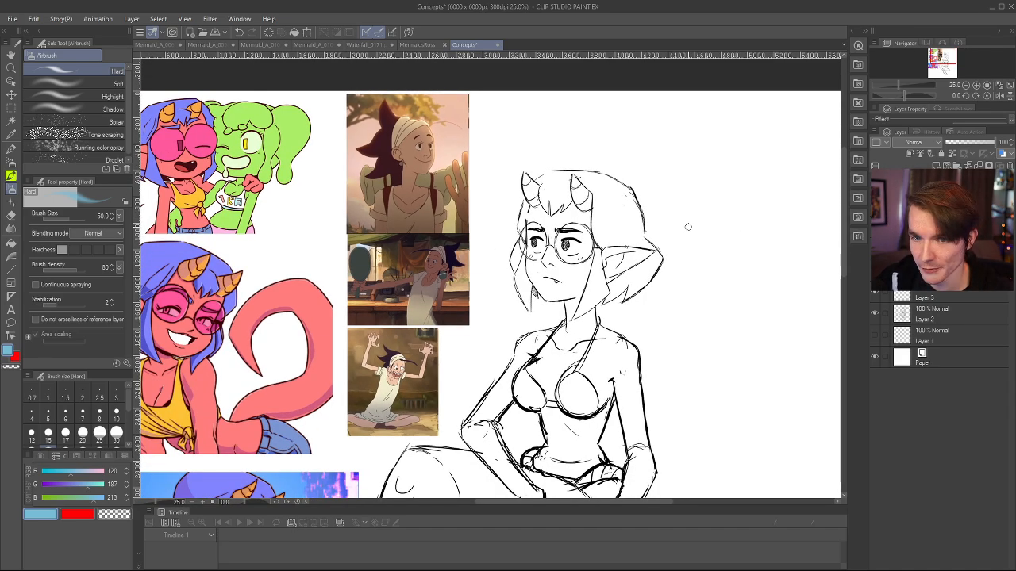
scroll(657, 302, "down", 1)
scroll(672, 331, "up", 2)
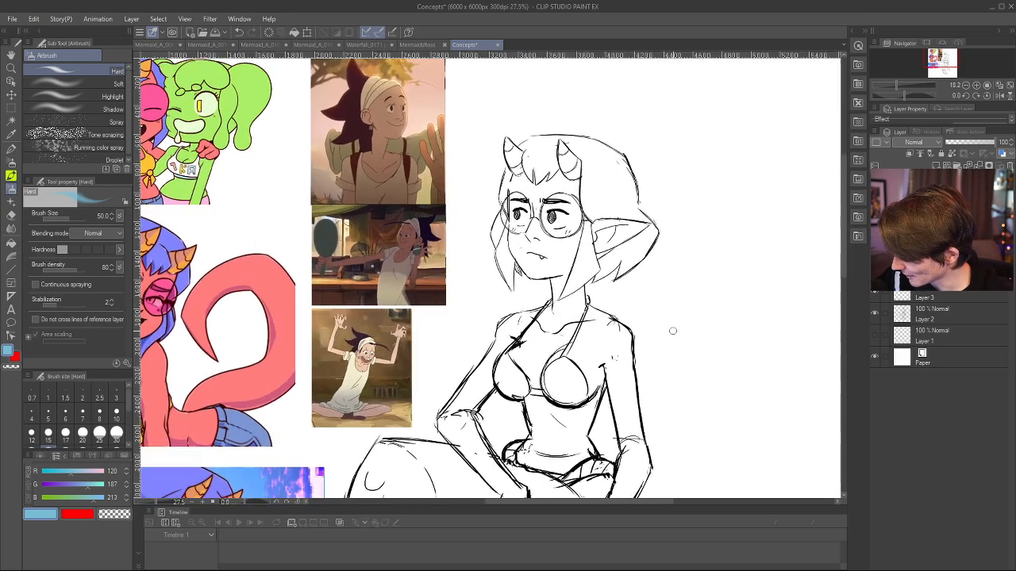
scroll(672, 331, "up", 1)
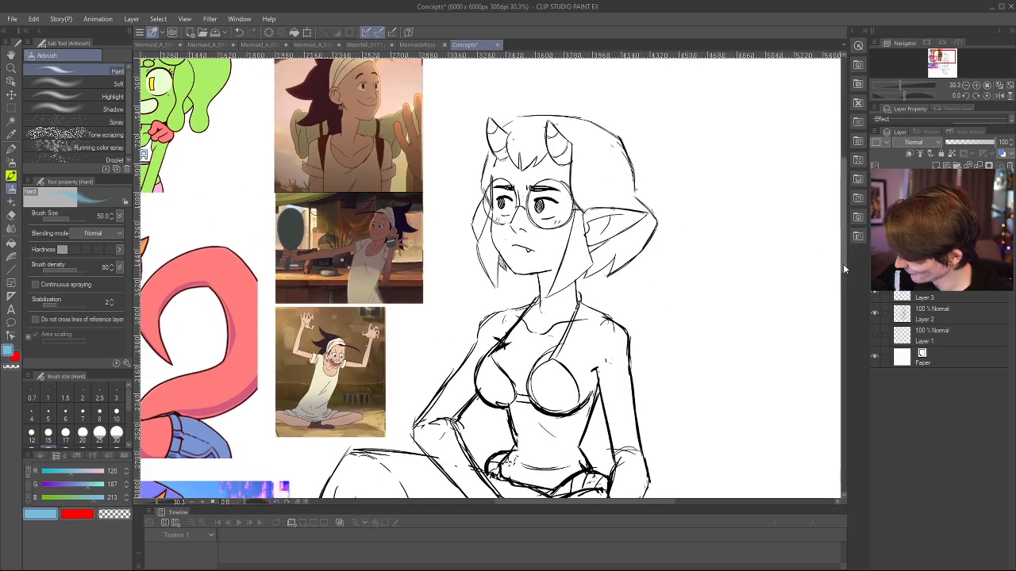
left_click_drag(843, 264, 867, 308)
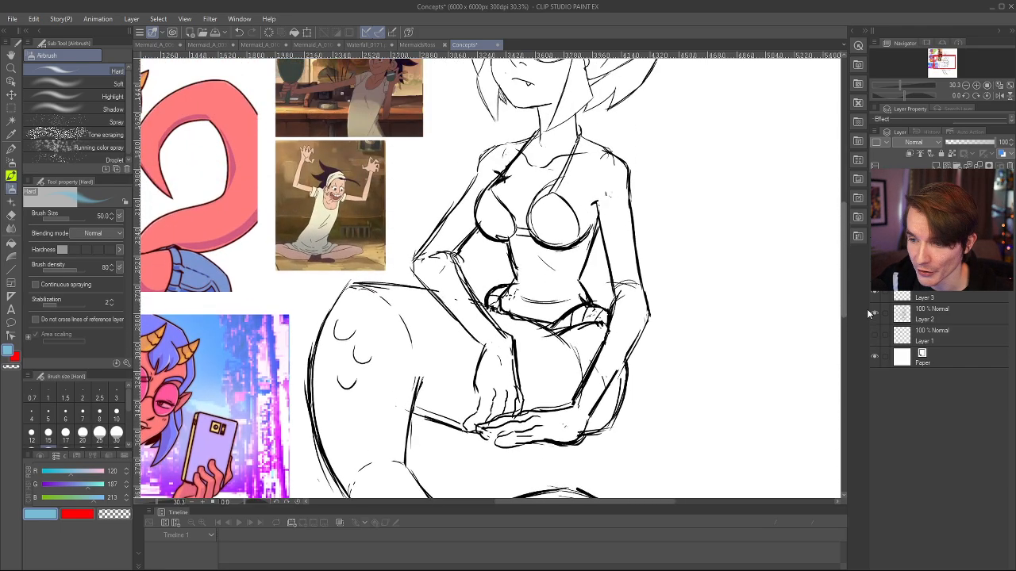
- Review the Concepts sketch's head and torso, and switch to the MermaidsRoss canvas to view the mermaids beside the waterfall
mouse_move(866, 309)
left_mouse_down()
mouse_move(859, 259)
mouse_move(856, 269)
mouse_move(860, 256)
mouse_move(862, 278)
mouse_move(865, 249)
mouse_move(861, 274)
mouse_move(864, 261)
left_mouse_up()
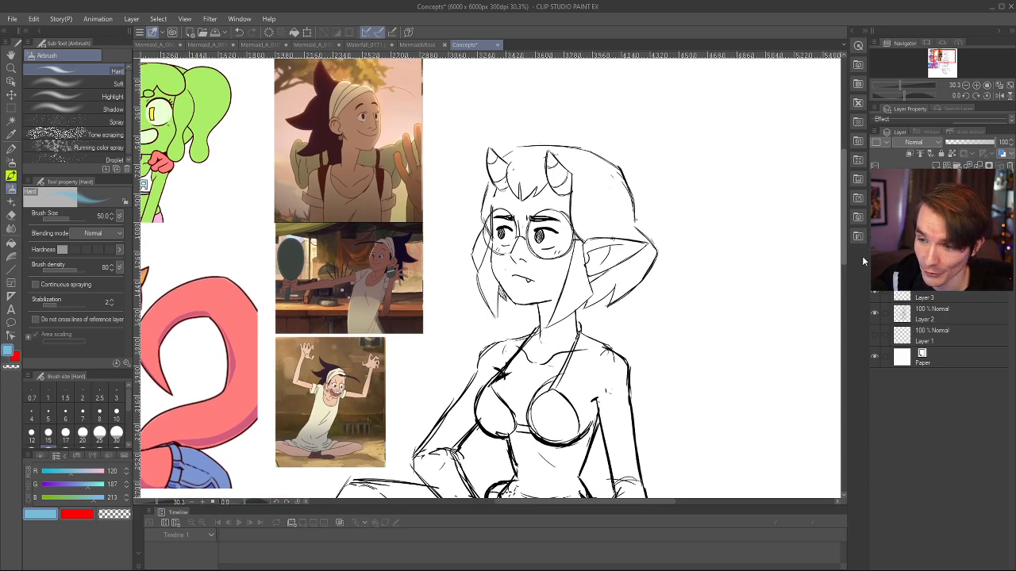
left_click_drag(864, 261, 863, 266)
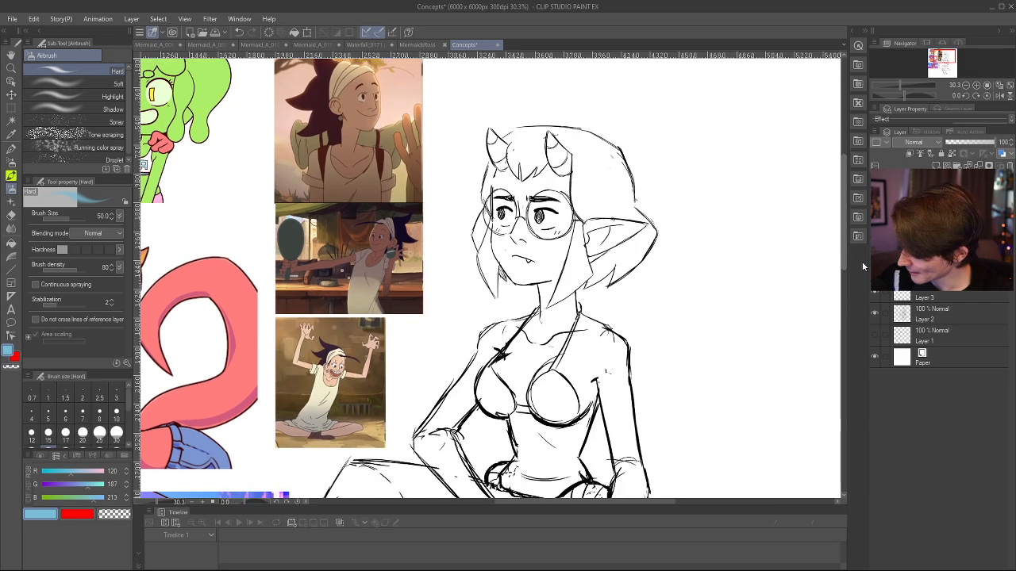
left_click(416, 45)
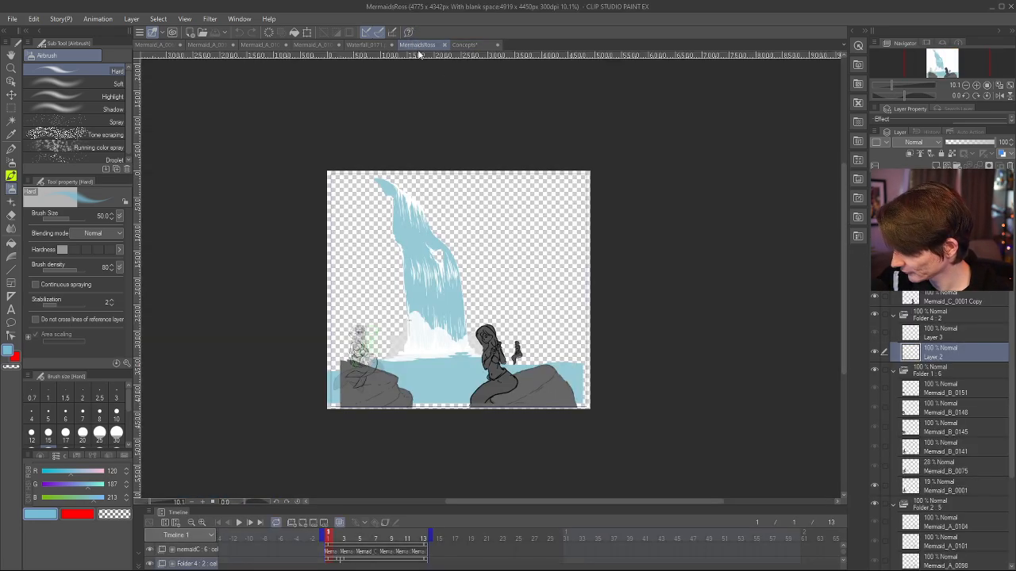
scroll(368, 368, "up", 4)
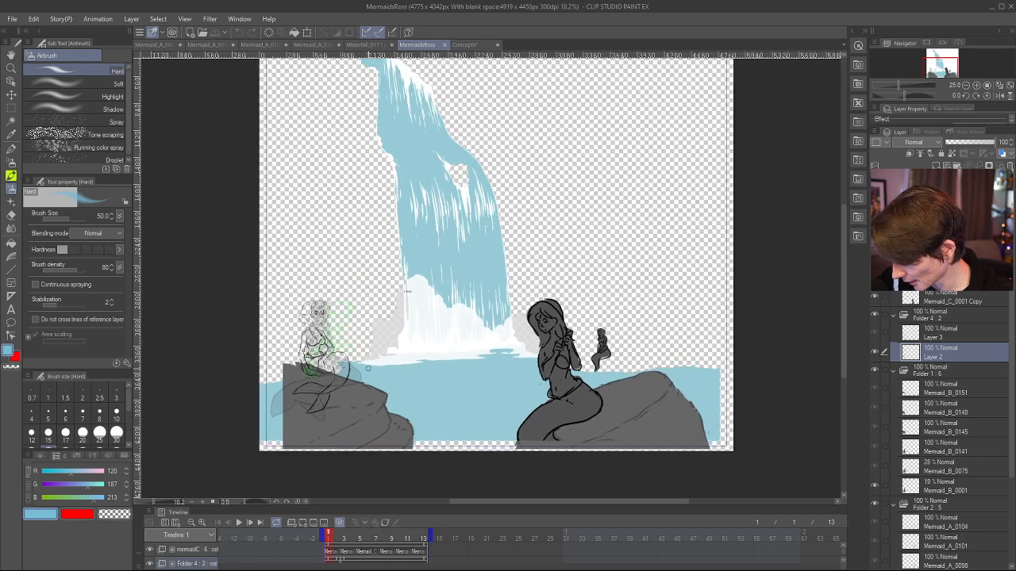
scroll(368, 368, "up", 2)
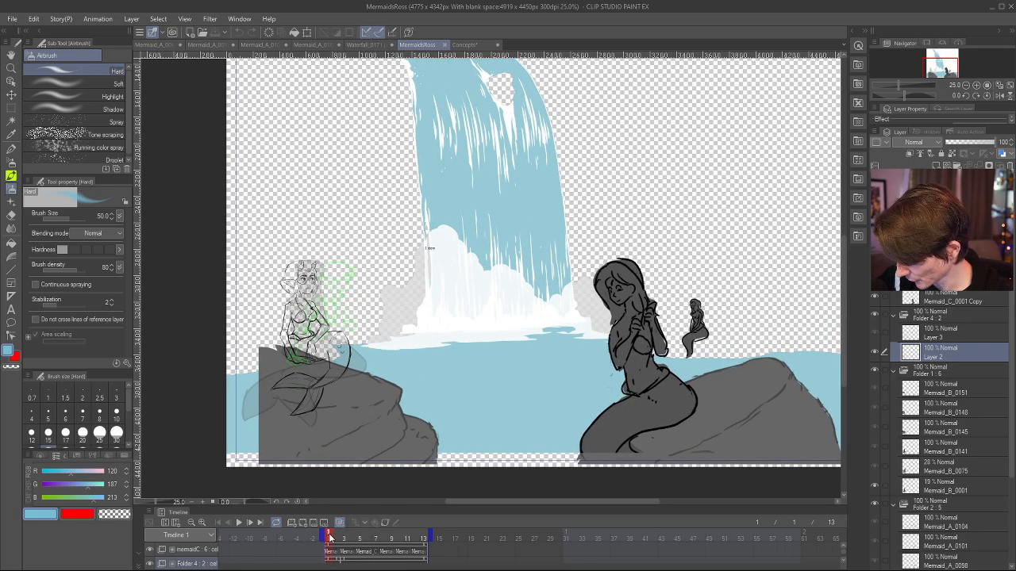
left_click_drag(331, 538, 278, 482)
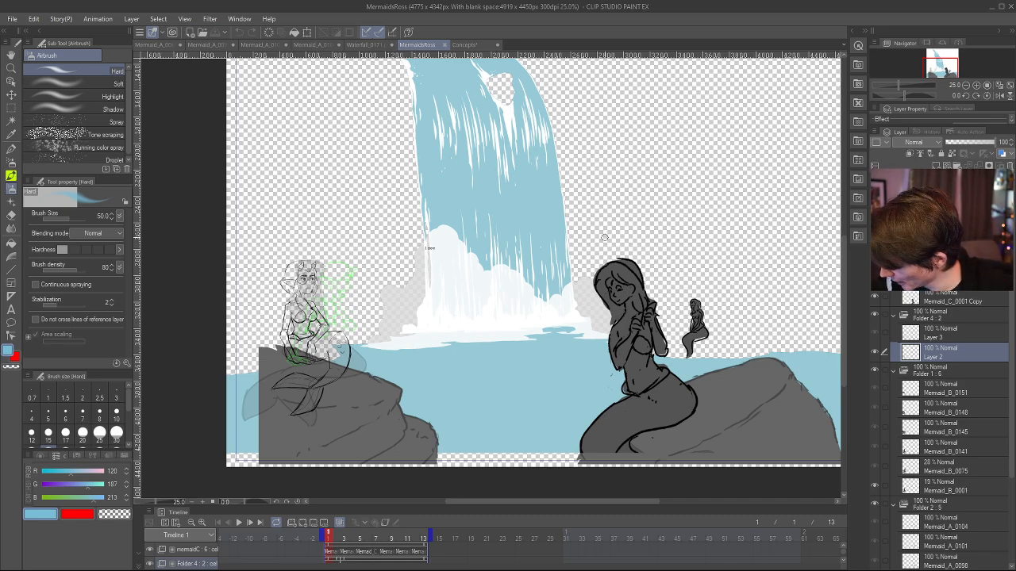
- Compare the mermaids on the left and right rocks, both up close and within the whole waterfall scene
scroll(605, 237, "down", 3)
left_click_drag(605, 237, 576, 263)
scroll(576, 285, "up", 3)
scroll(575, 284, "down", 3)
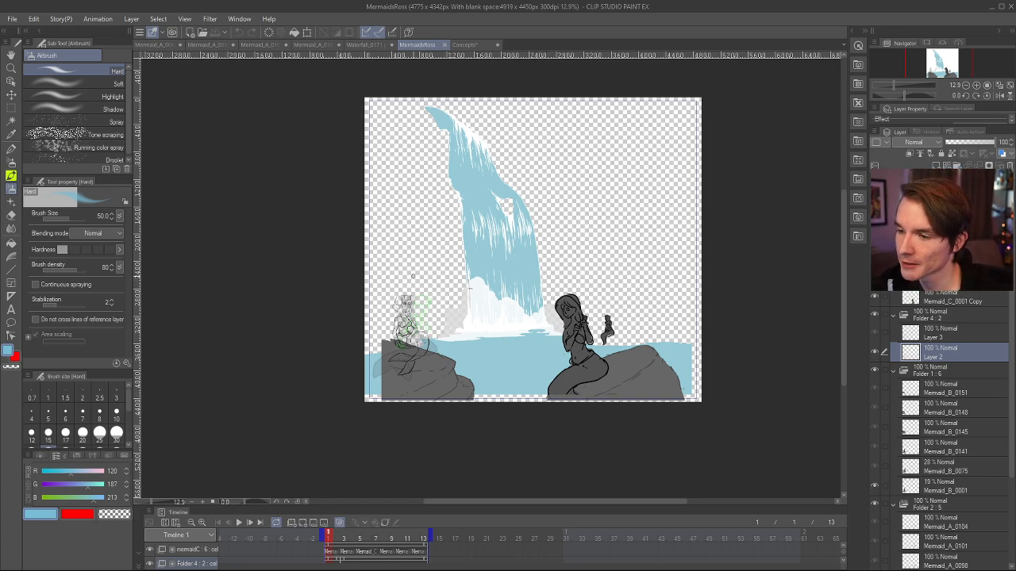
scroll(408, 350, "up", 4)
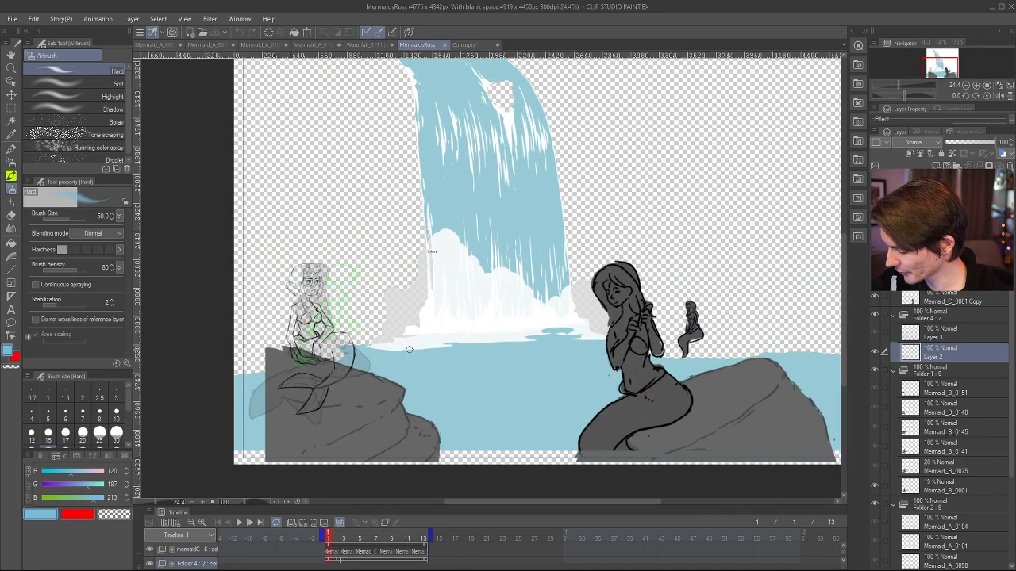
scroll(639, 270, "down", 2)
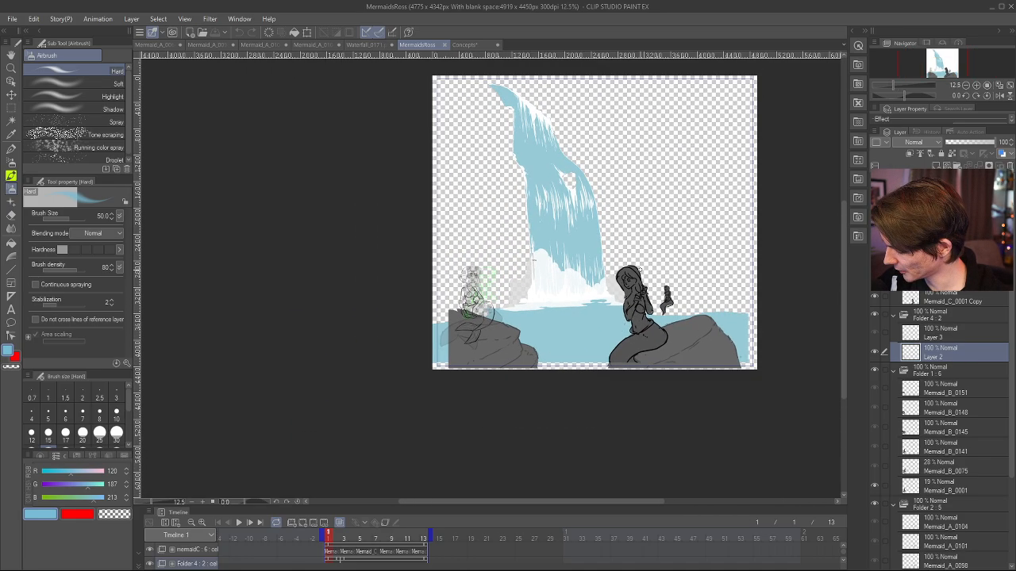
scroll(663, 304, "up", 4)
scroll(607, 282, "down", 3)
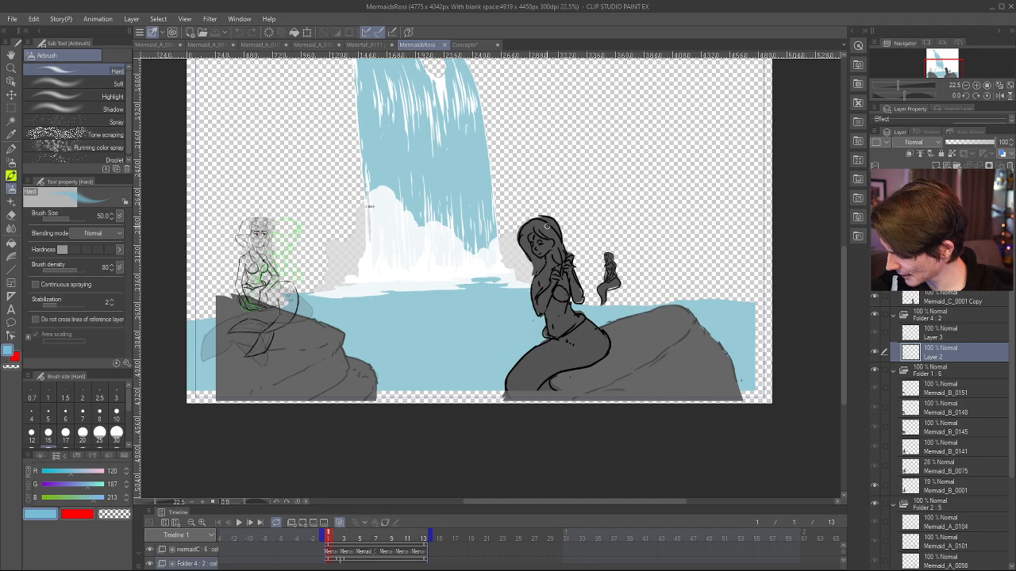
scroll(546, 227, "up", 2)
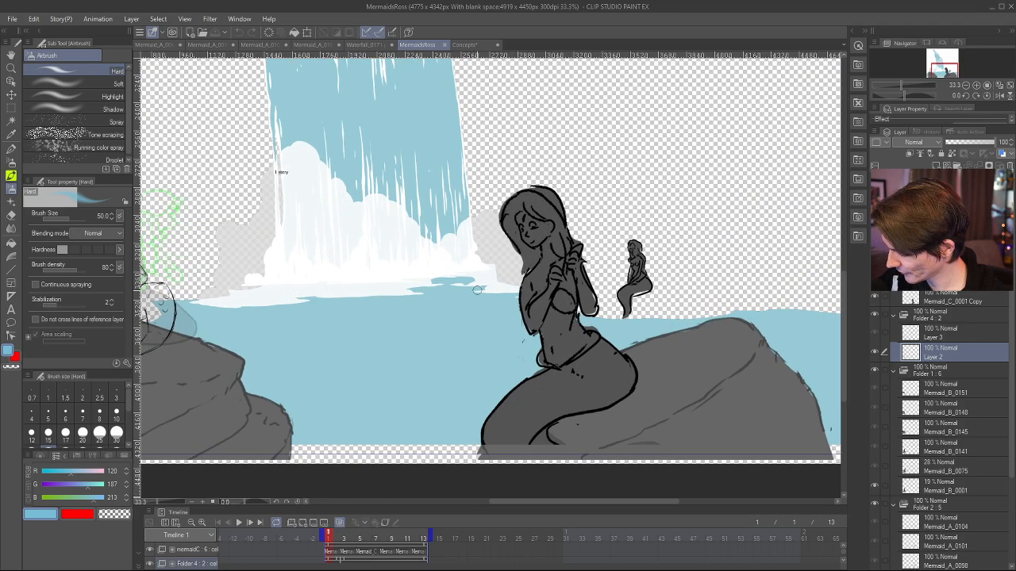
scroll(477, 288, "down", 2)
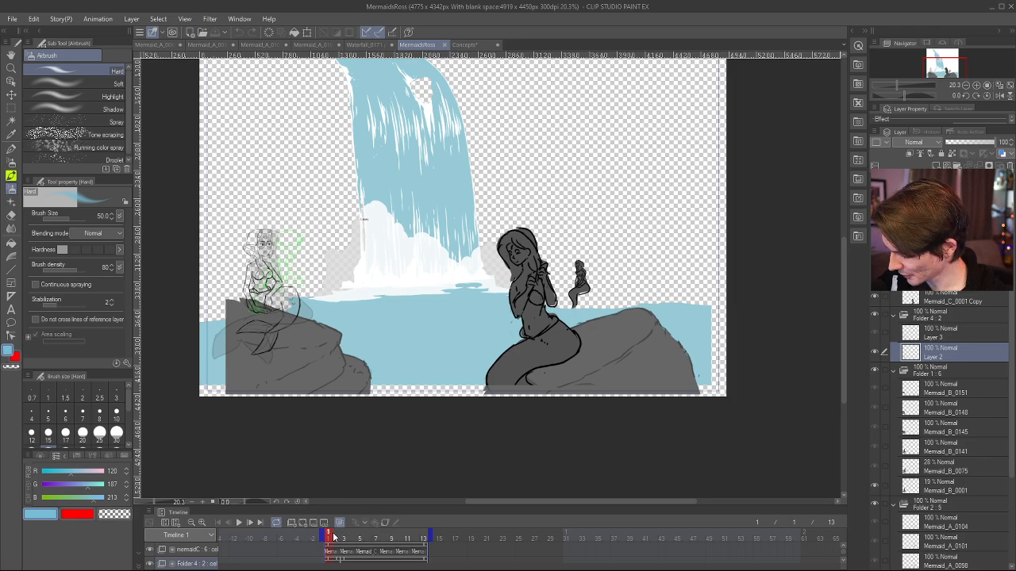
- Examine the horned mermaid sketch on the left rock up close and against the whole waterfall scene
mouse_move(333, 537)
left_mouse_down()
mouse_move(368, 540)
mouse_move(320, 541)
left_mouse_up()
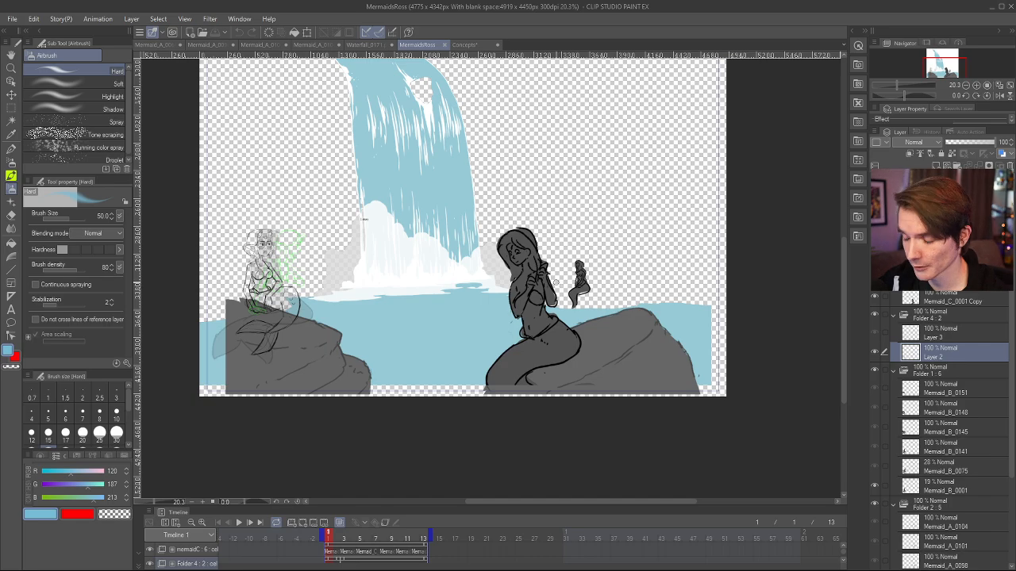
scroll(287, 272, "up", 4)
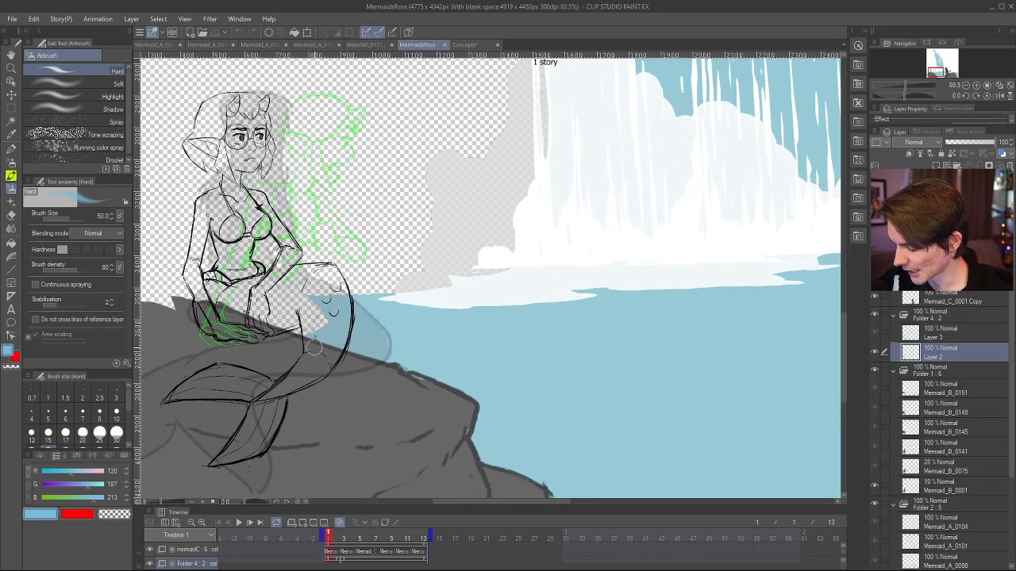
scroll(285, 353, "down", 2)
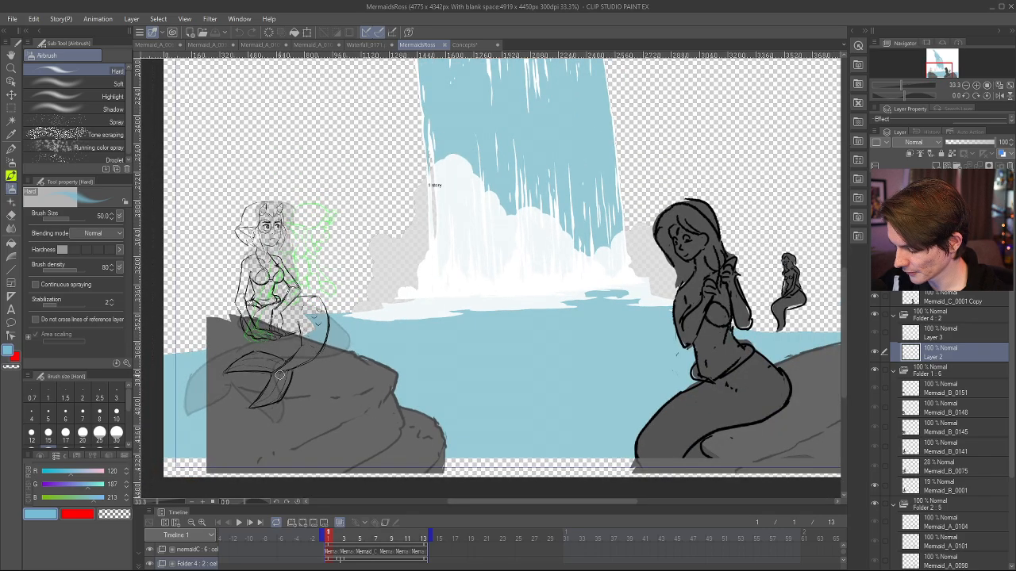
scroll(338, 323, "down", 1)
scroll(345, 324, "down", 1)
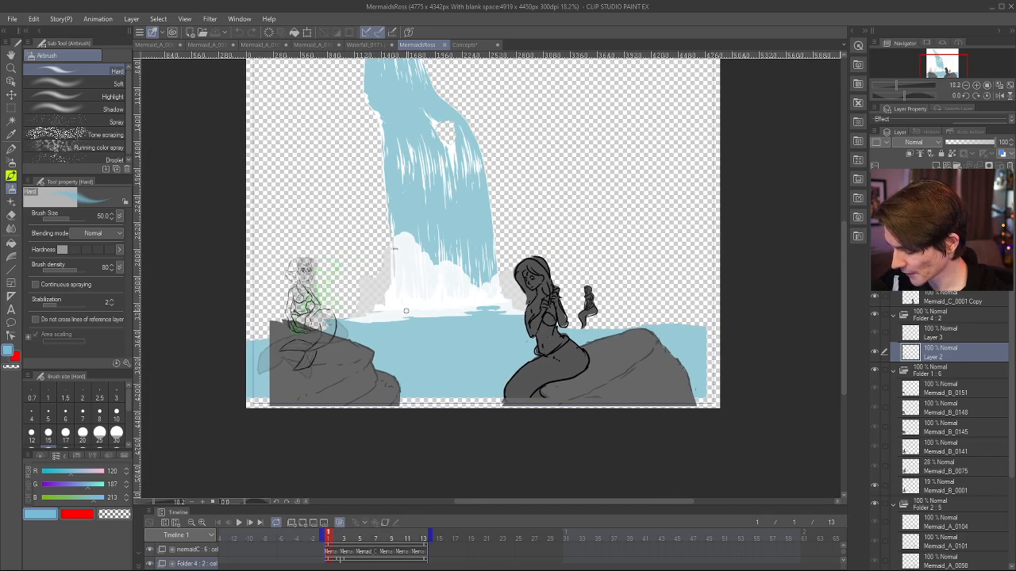
- Move the MermaidsRoss animation to frame 2 and examine the mermaids and waterfall in that frame
left_click_drag(330, 538, 338, 509)
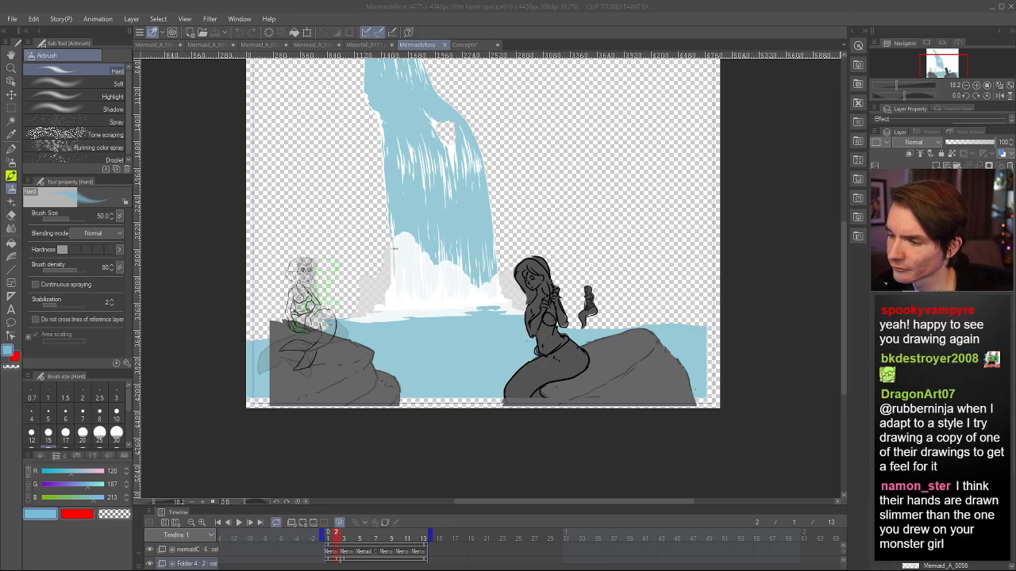
left_click(139, 374)
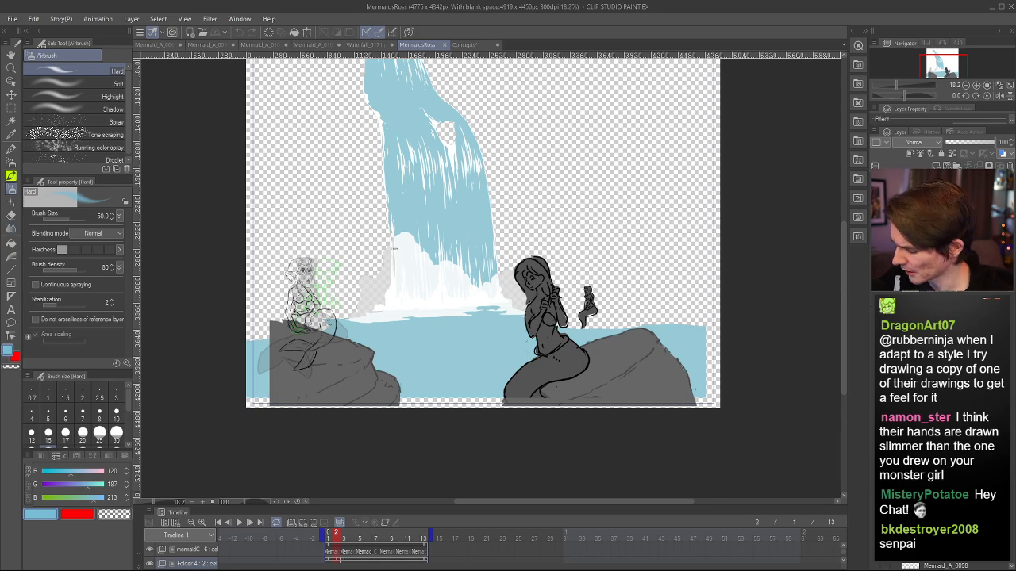
scroll(700, 226, "down", 2)
scroll(702, 227, "up", 4)
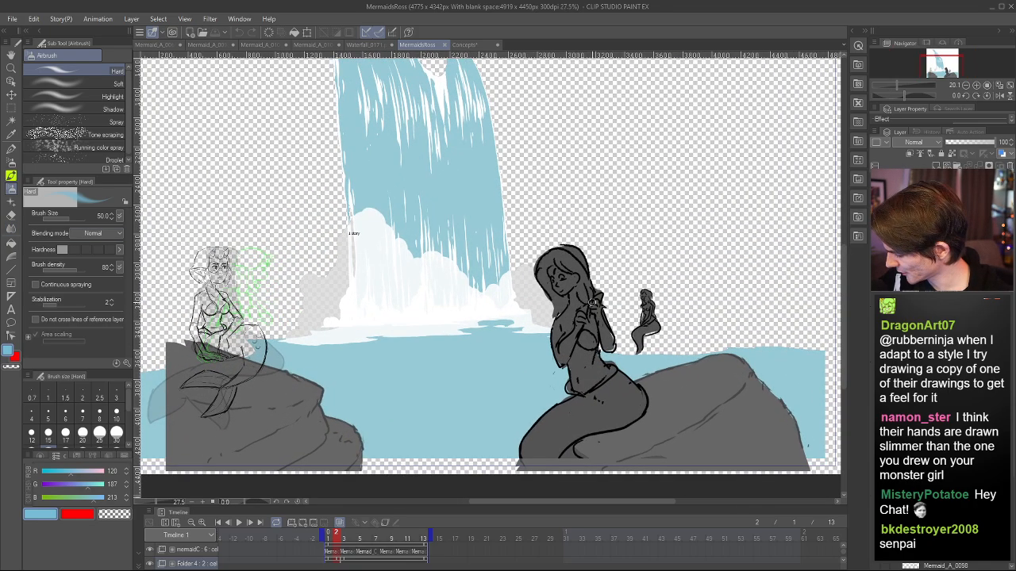
scroll(830, 327, "down", 1)
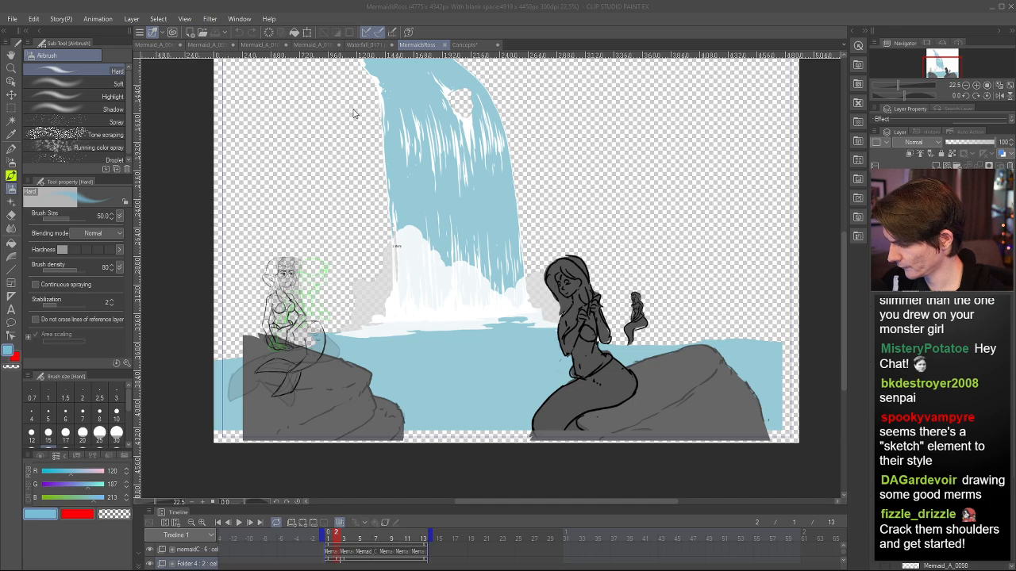
- Create a new 6000 x 6000 px, 300 dpi illustration canvas and paste the SIRENA mermaid drawing ready for transforming
key("Return")
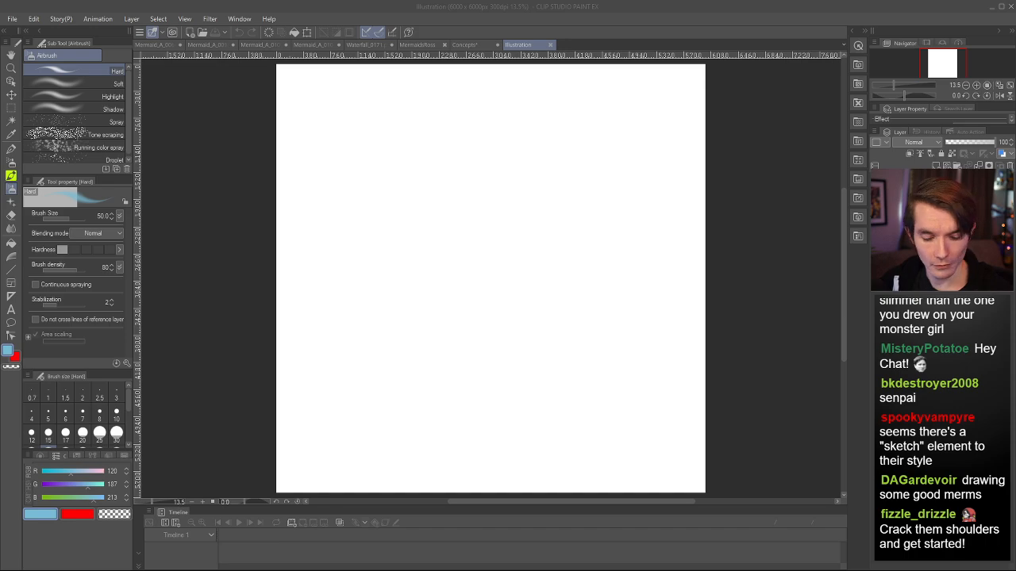
left_click(500, 42)
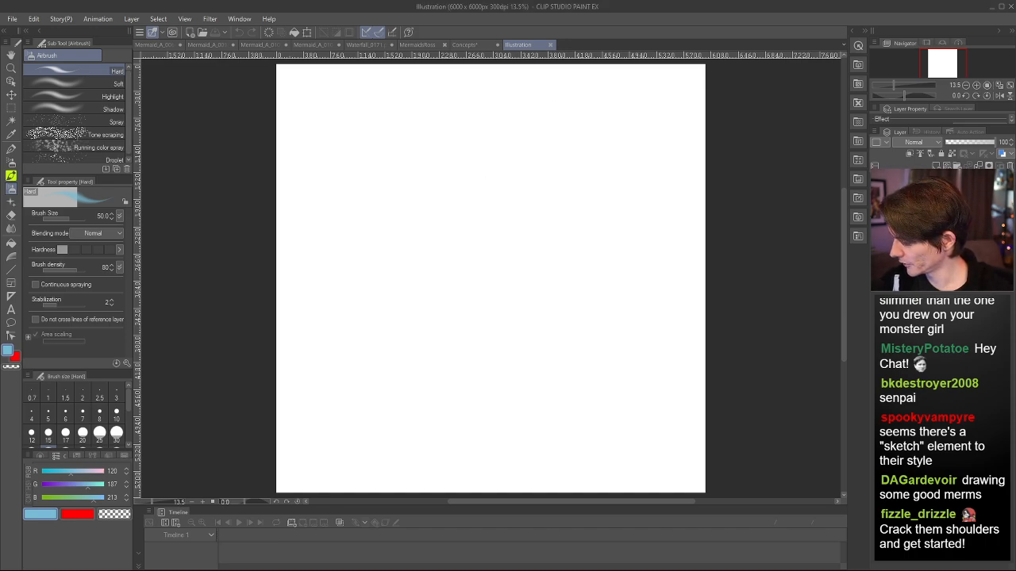
key("ctrl+v")
key("ctrl+t")
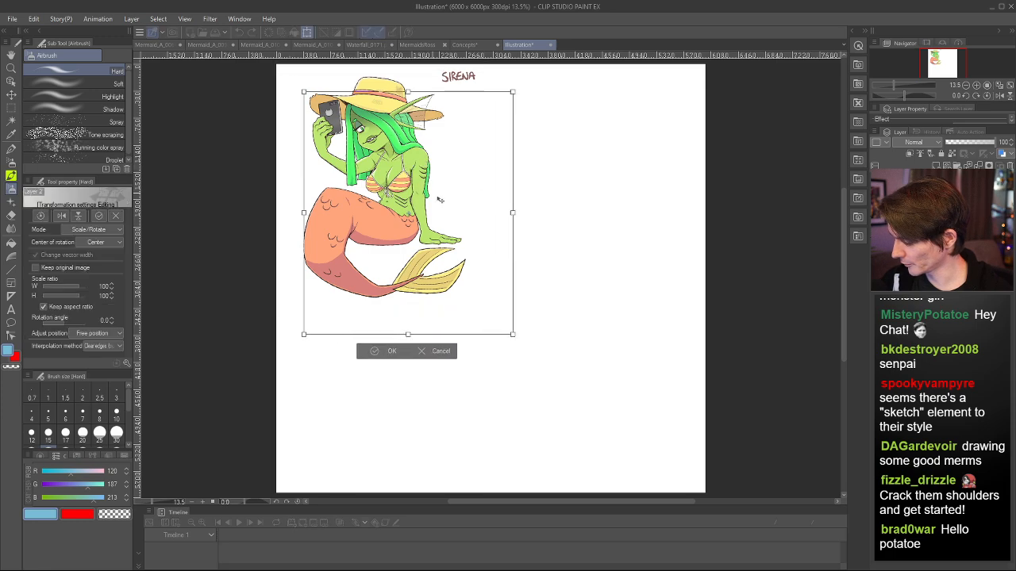
- Move the SIRENA mermaid drawing to mid-height in the left half of the canvas and apply the transformation
left_click_drag(423, 162, 425, 339)
left_click(374, 491)
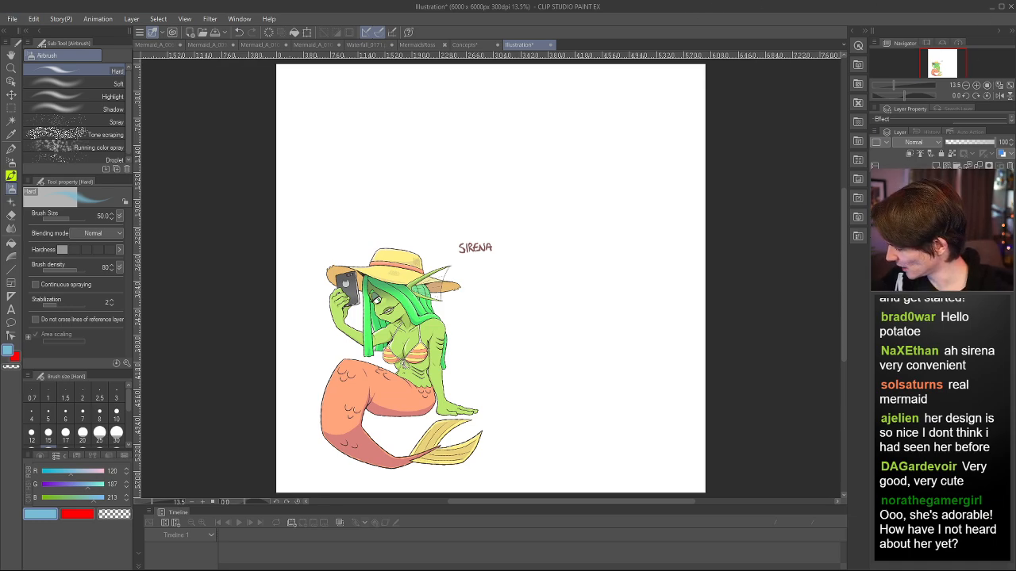
key("ctrl+t")
left_click_drag(415, 292, 401, 206)
key("Return")
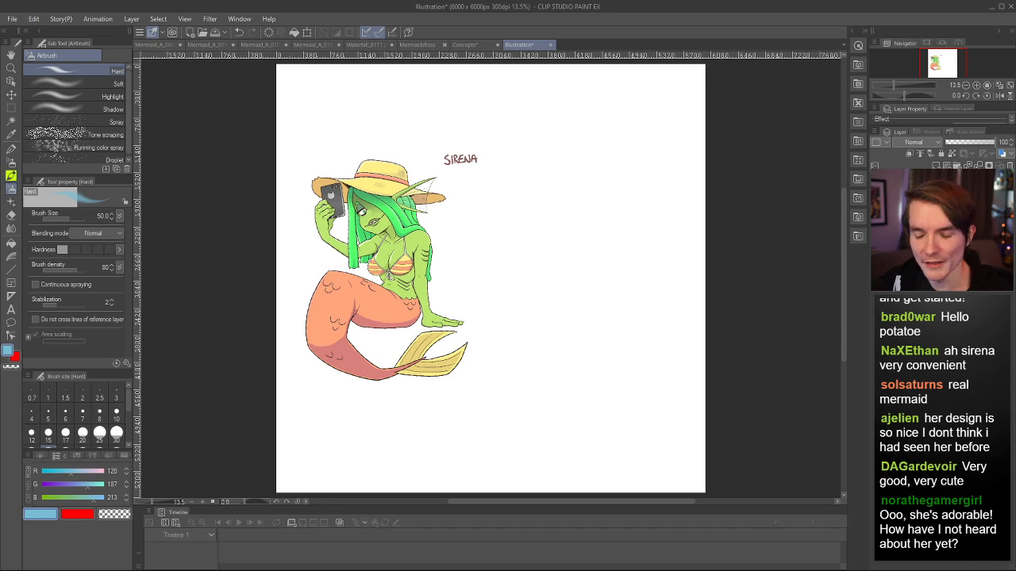
left_click_drag(357, 220, 390, 159)
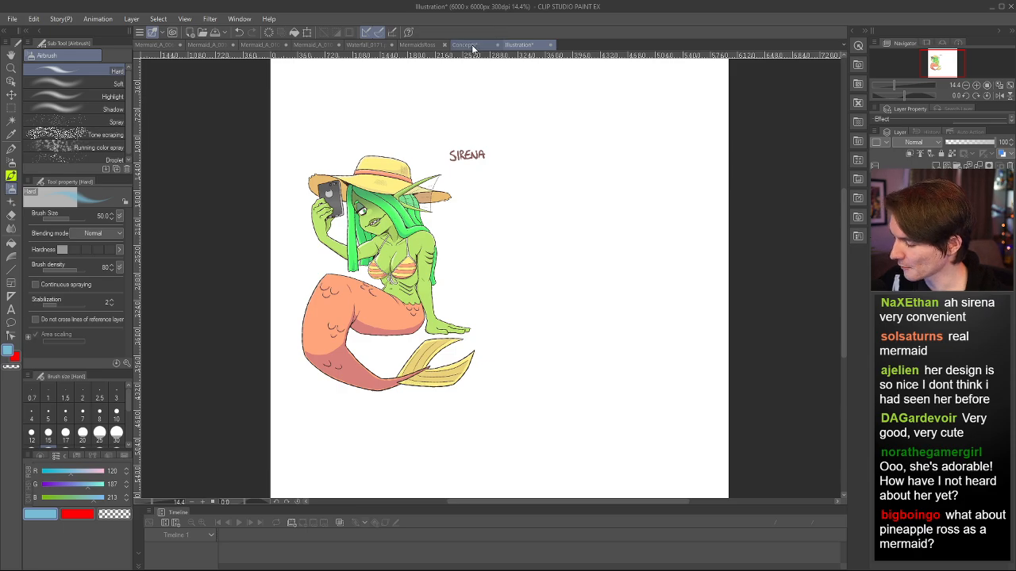
- Switch to VLC media player and play TOA_DARE_ANIM_Sq030_Sh0380_Export.mov from 00:01, pausing at the splashes and the mermaids' reactions
left_click(418, 45)
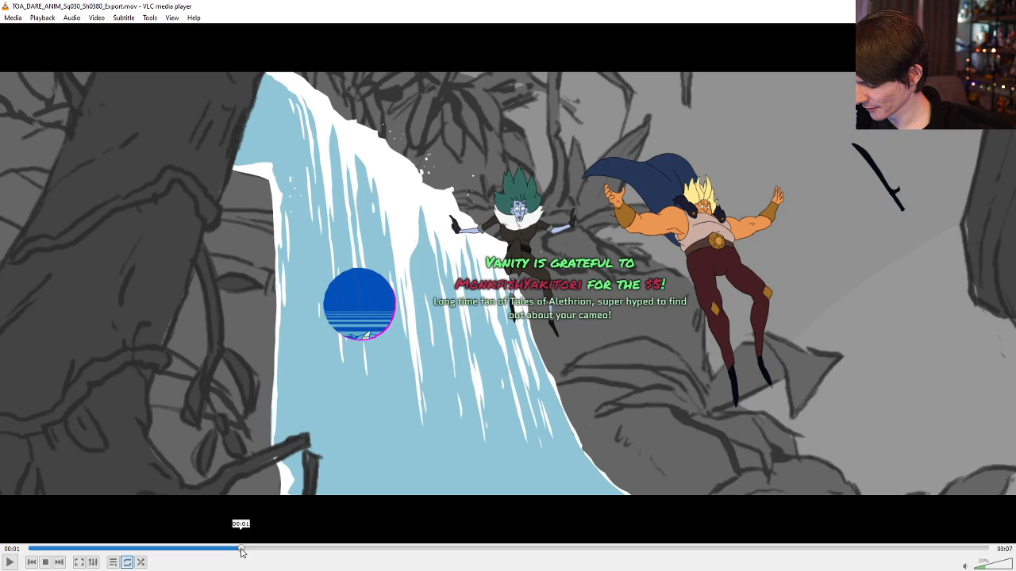
left_click(242, 549)
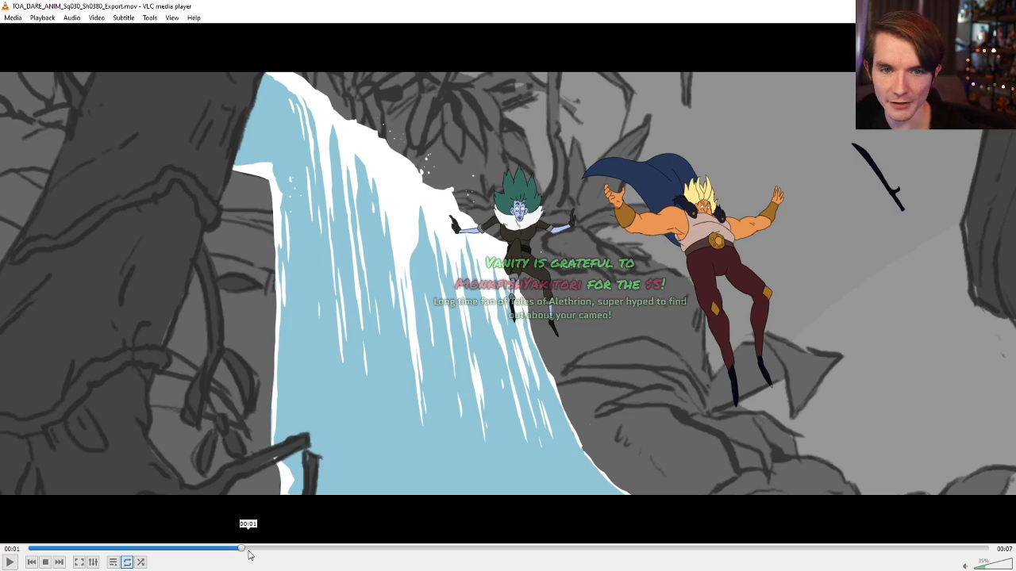
key("space")
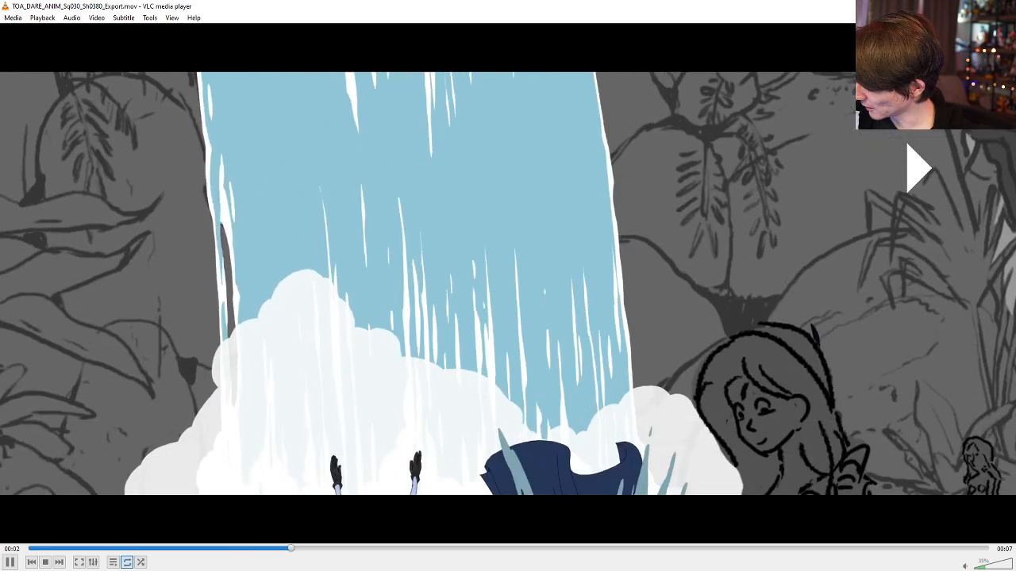
key("space")
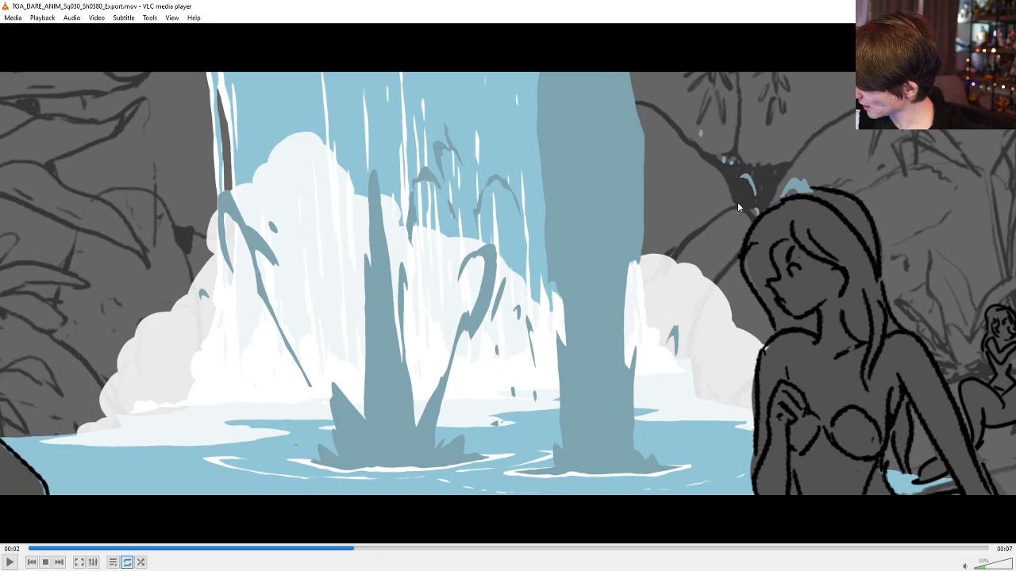
key("space")
key("space")
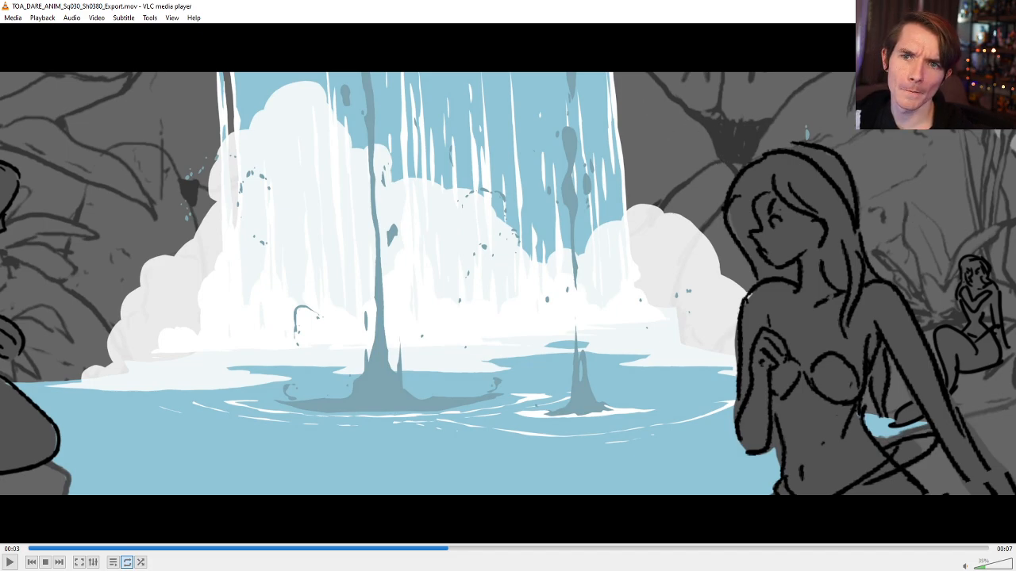
key("space")
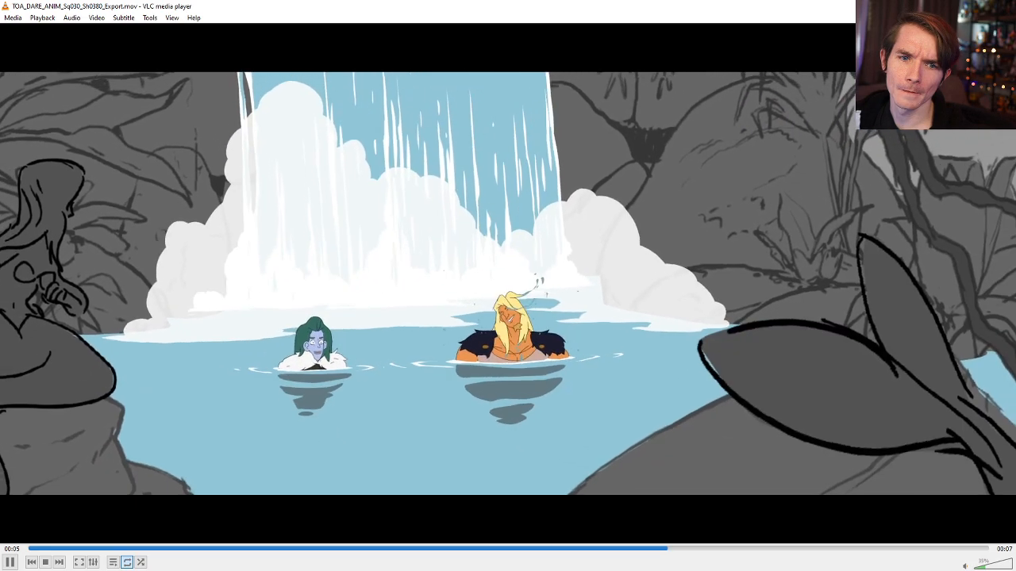
key("space")
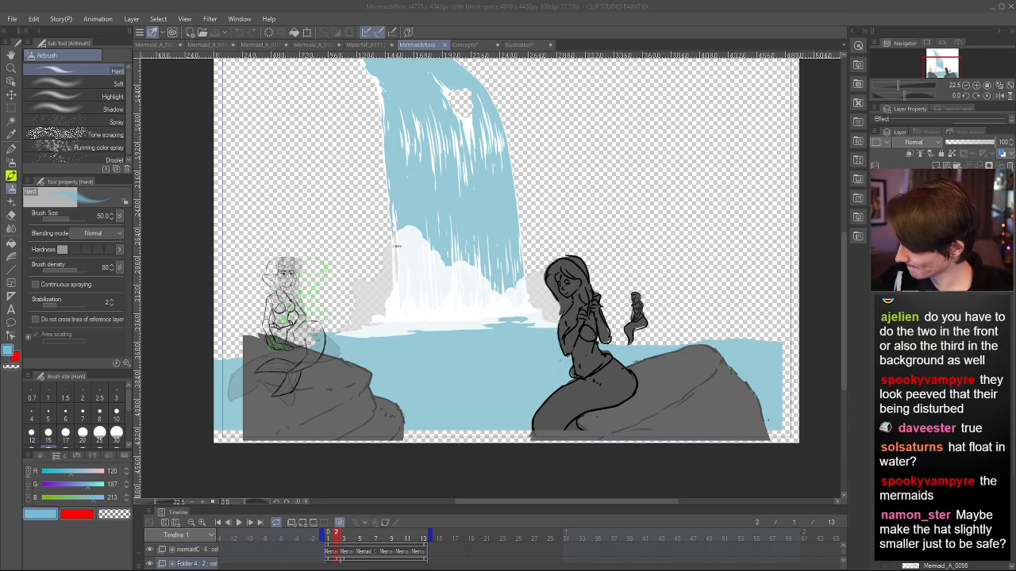
- Return to the MermaidsRoss canvas in Clip Studio Paint and examine the mermaid on the right rock and the small one behind her
scroll(636, 289, "down", 4)
scroll(475, 261, "up", 5)
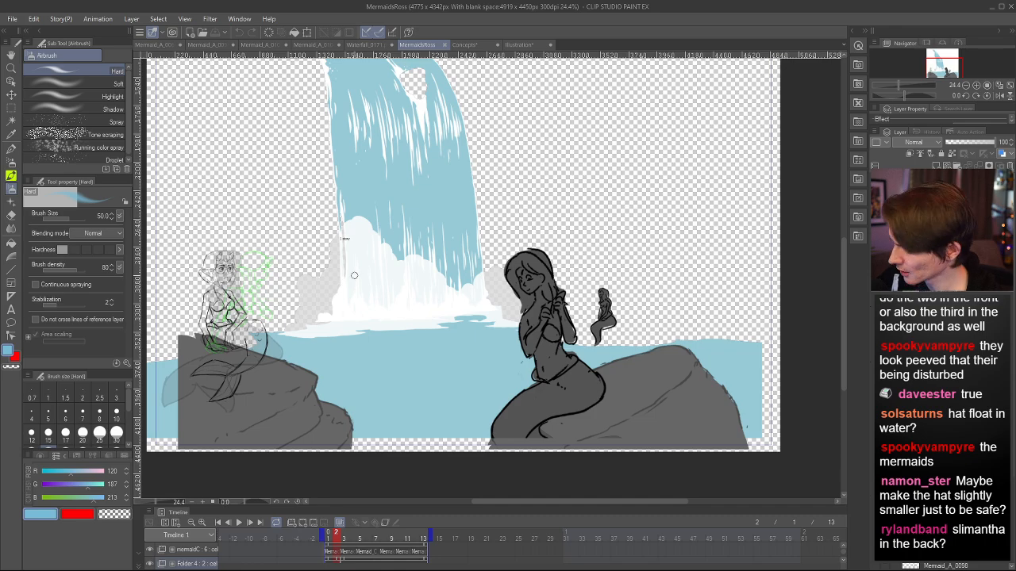
scroll(626, 300, "up", 2)
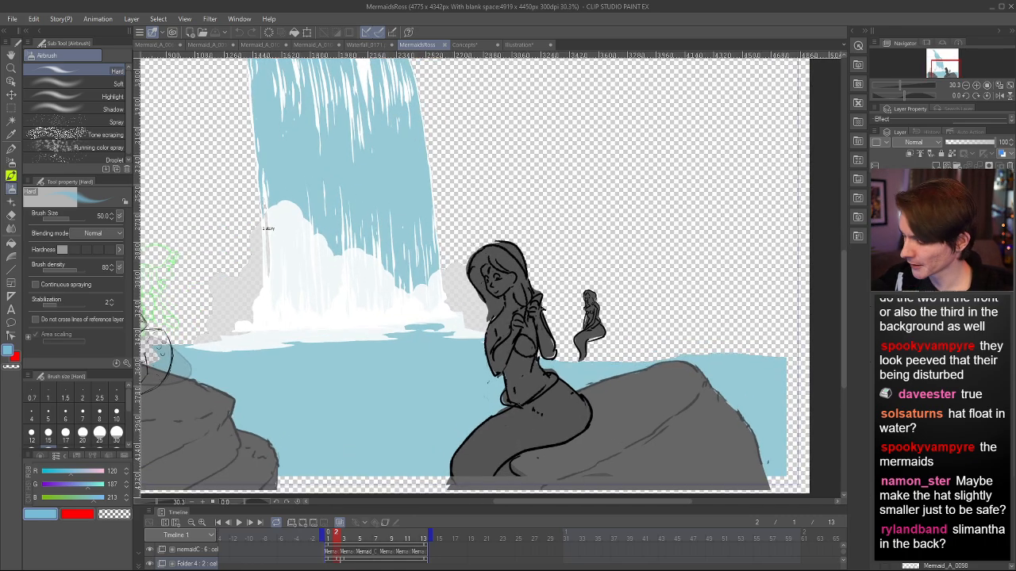
- Look over the SIRENA illustration and the Concept sketches, ending back on the MermaidsRoss canvas
left_click(520, 45)
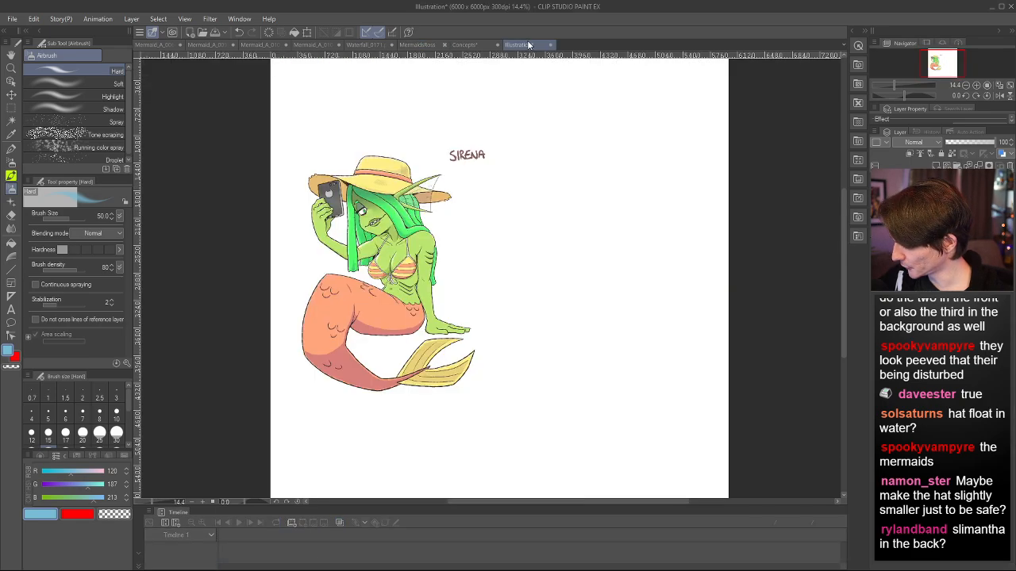
left_click(464, 44)
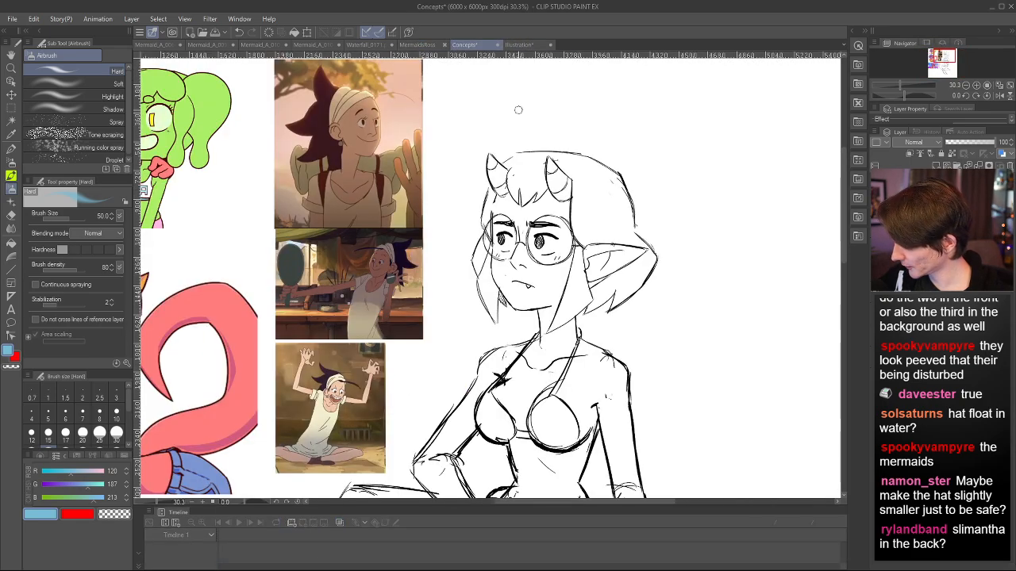
left_click(524, 45)
left_click(419, 45)
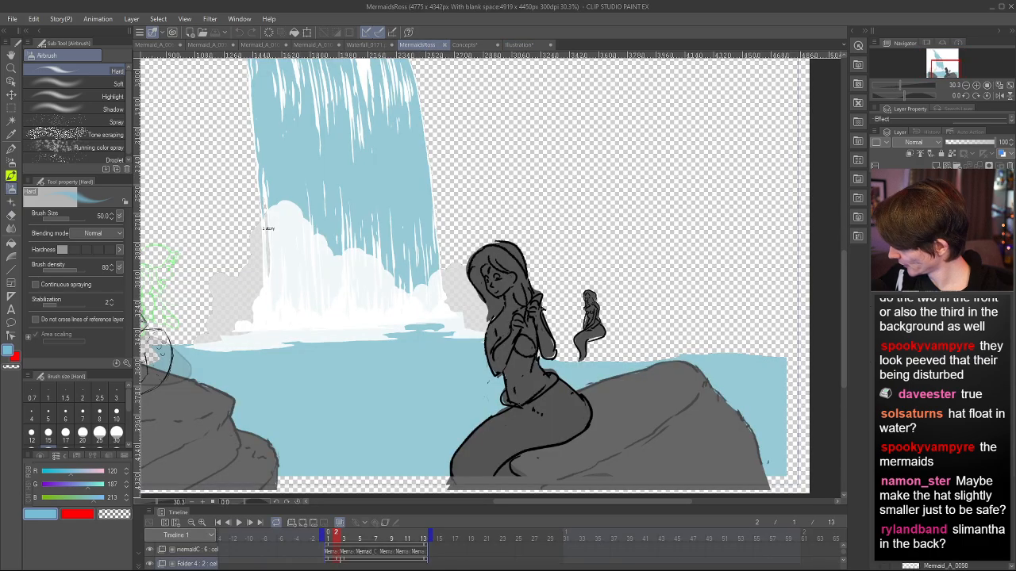
- Hide and show the MermaidsRoss layers one by one to identify which holds the large mermaid on the right rock
left_click(878, 365)
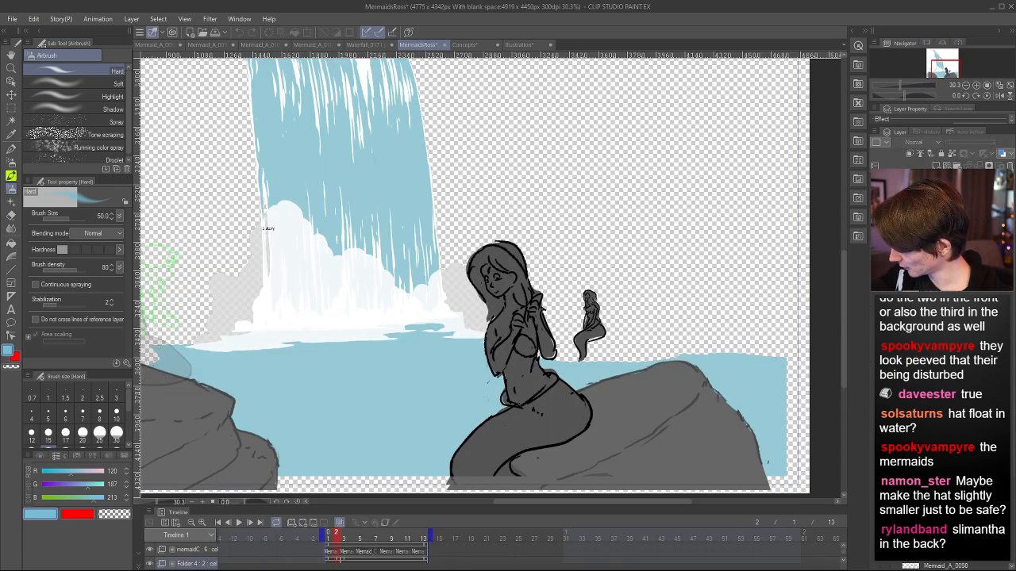
left_click(878, 365)
scroll(942, 365, "down", 2)
left_click(877, 365)
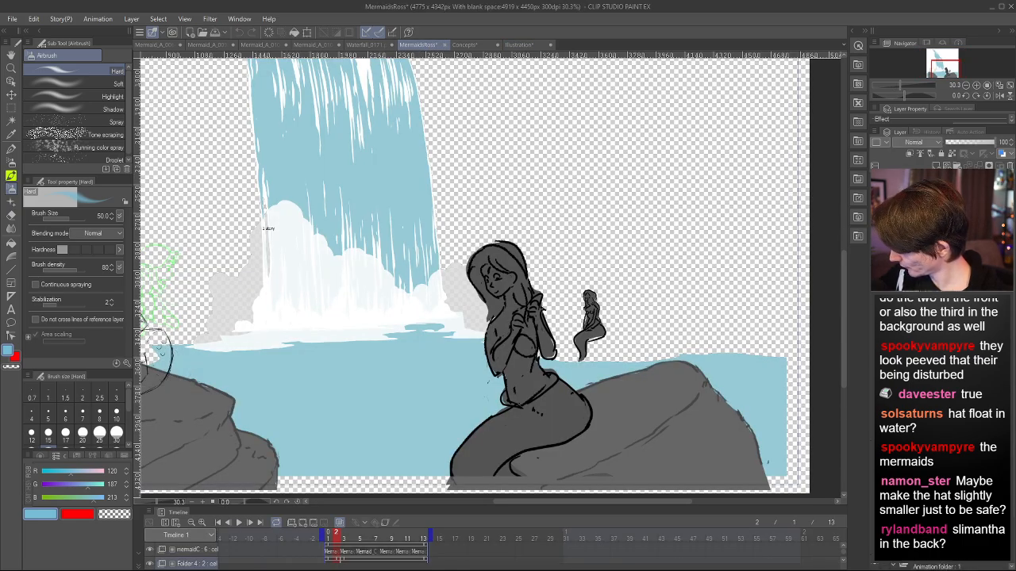
left_click(878, 365)
scroll(942, 365, "down", 2)
left_click(878, 366)
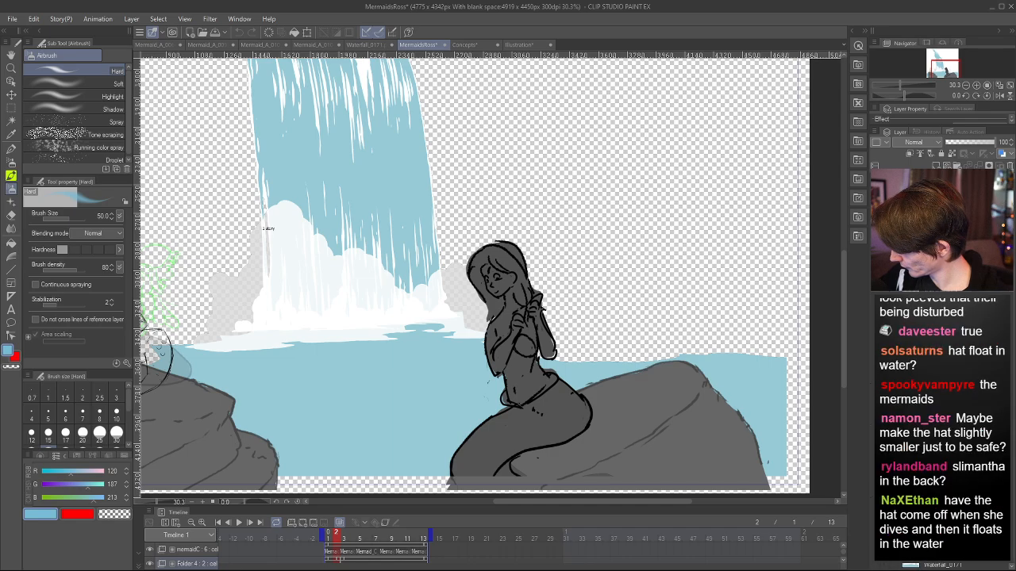
left_click(878, 365)
scroll(942, 365, "down", 2)
left_click(878, 365)
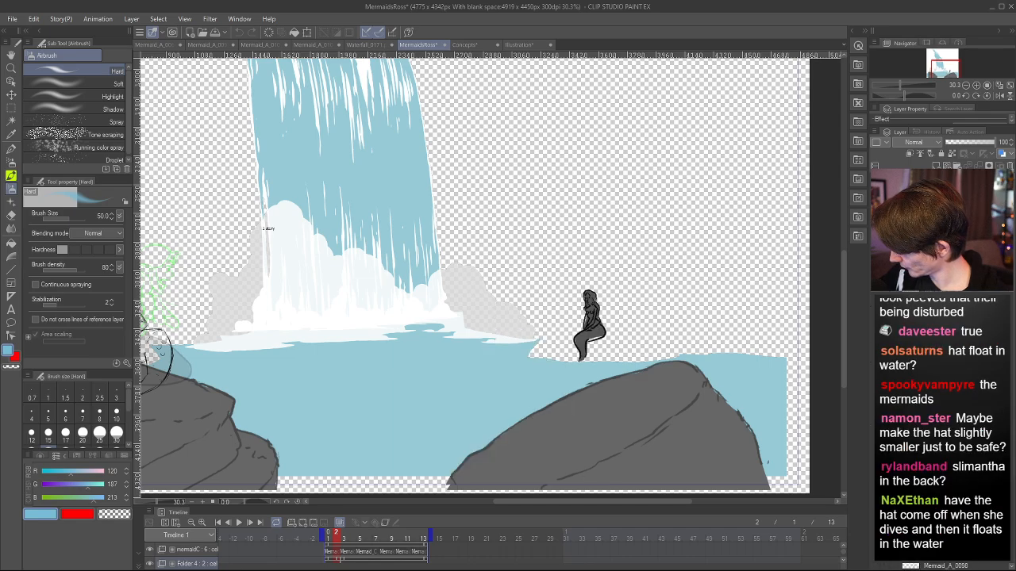
- Copy the large right-rock mermaid from MermaidsRoss and paste her into the Illustration canvas with the SIRENA drawing
left_click(877, 365)
left_click(942, 365)
key("ctrl+a")
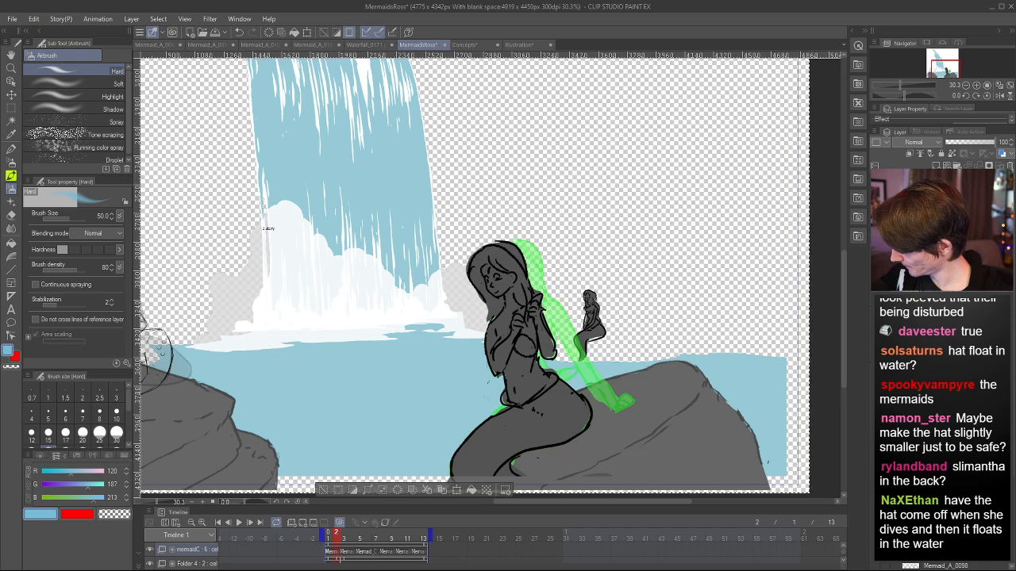
left_click(525, 44)
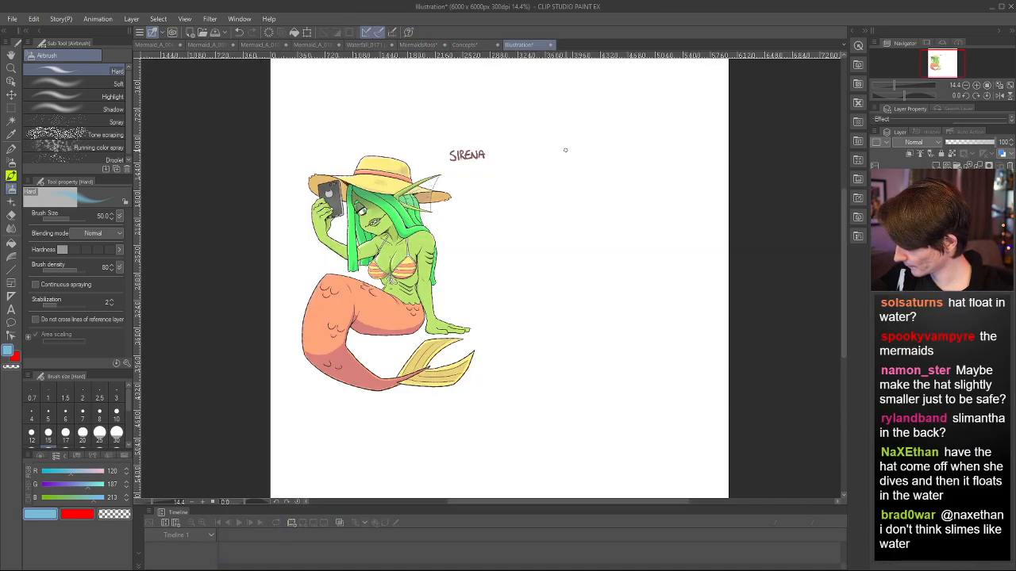
key("ctrl+v")
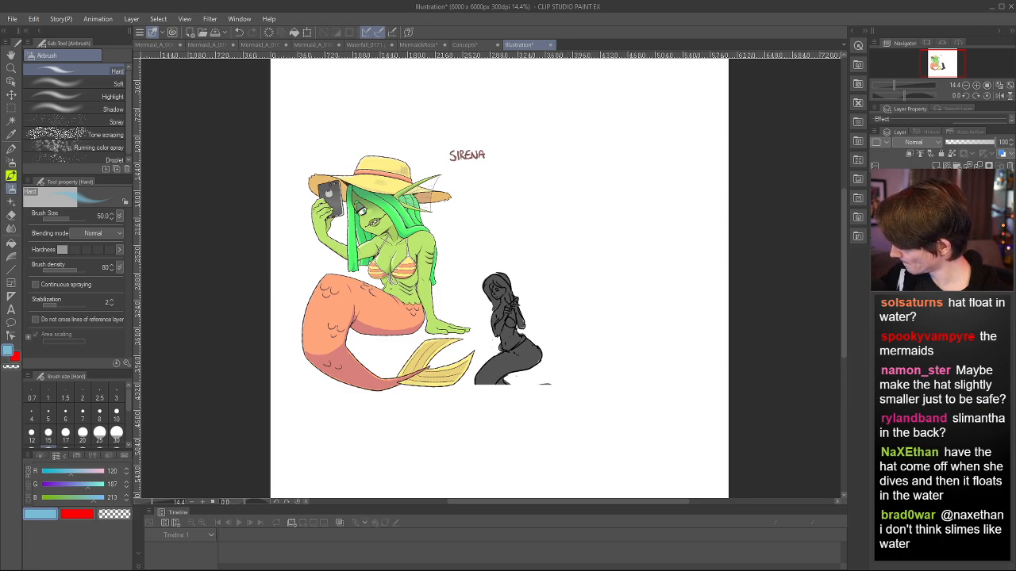
- Scale the pasted grey mermaid to 221% in the right half of the canvas beside SIRENA and apply the transformation
key("ctrl+t")
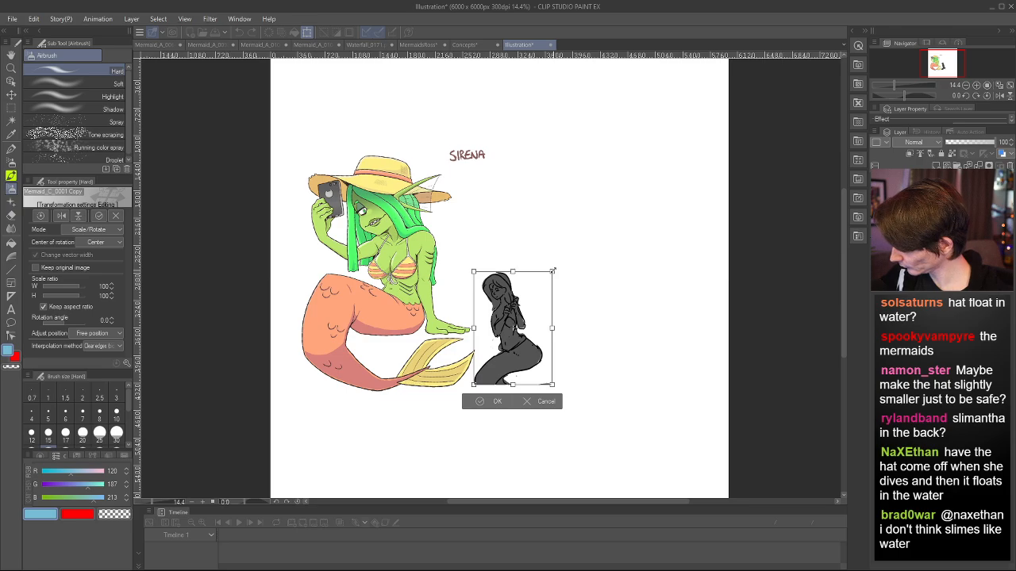
left_click_drag(552, 271, 582, 226)
key("asciicircum")
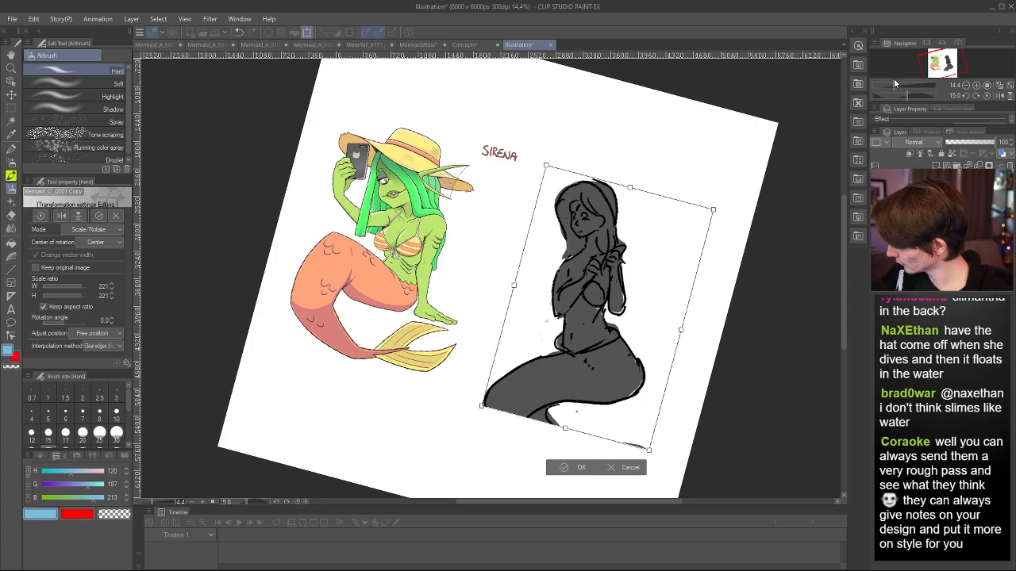
left_click(997, 95)
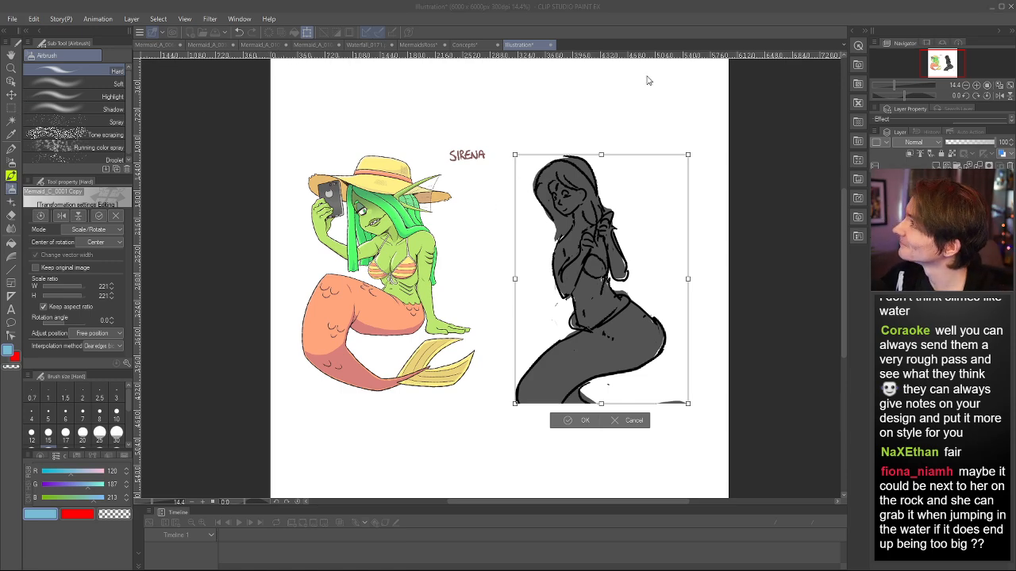
key("Return")
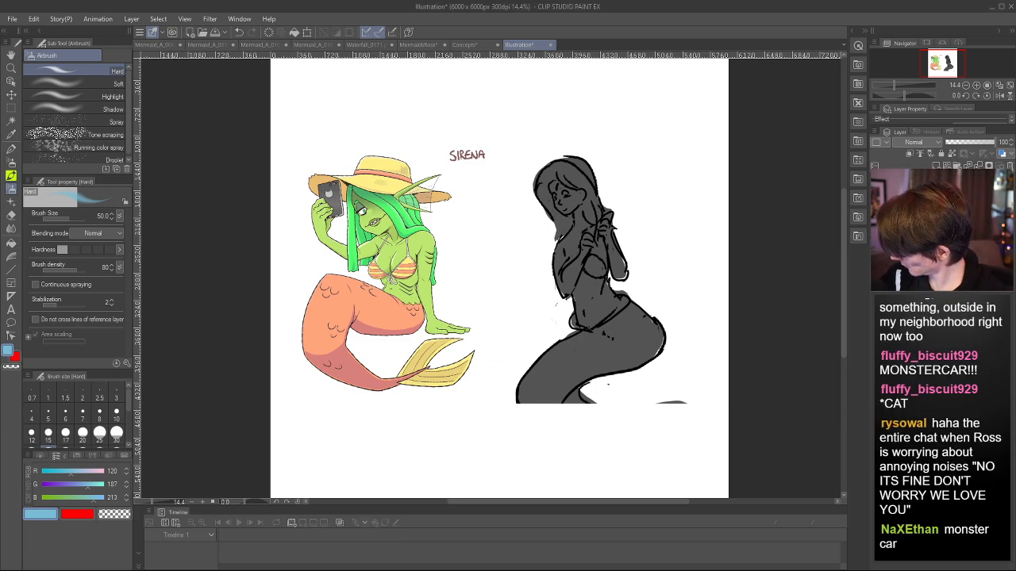
- Lower the pasted grey mermaid's layer opacity to 22% and add a new layer for sketching
left_click(958, 143)
left_click_drag(957, 143, 959, 143)
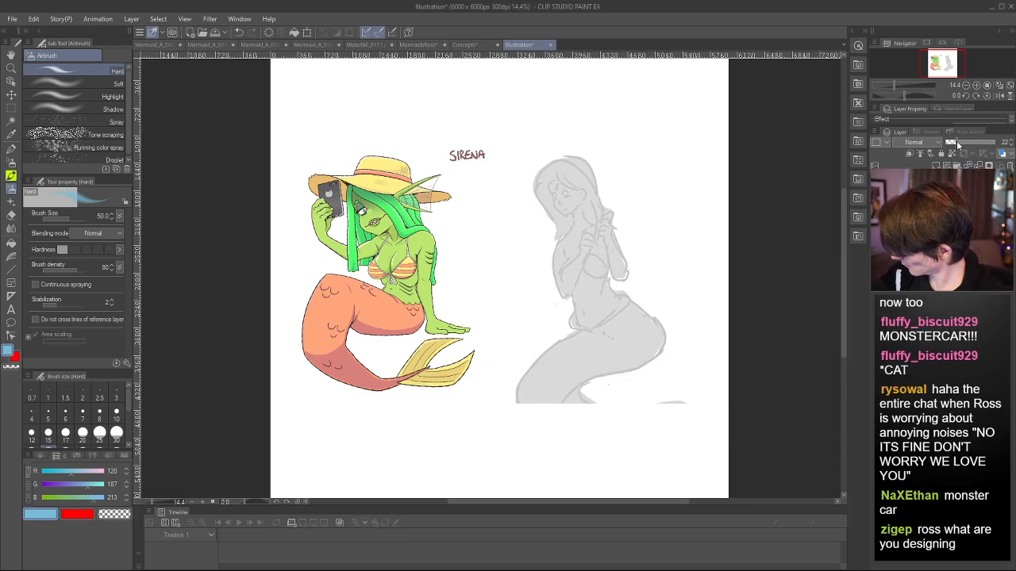
left_click(936, 167)
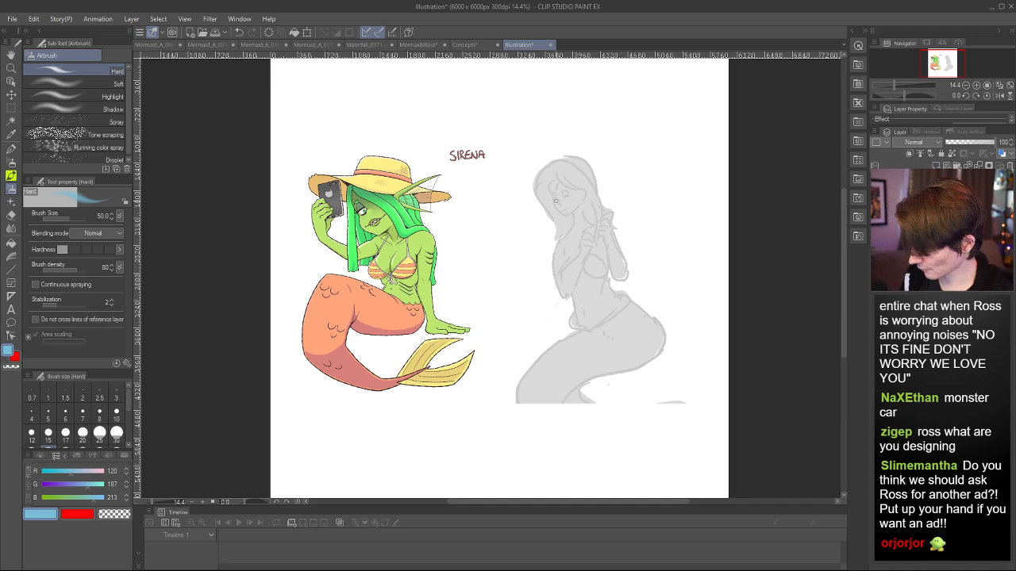
key("p")
mouse_move(512, 208)
left_mouse_down()
mouse_move(491, 278)
mouse_move(559, 239)
left_mouse_up()
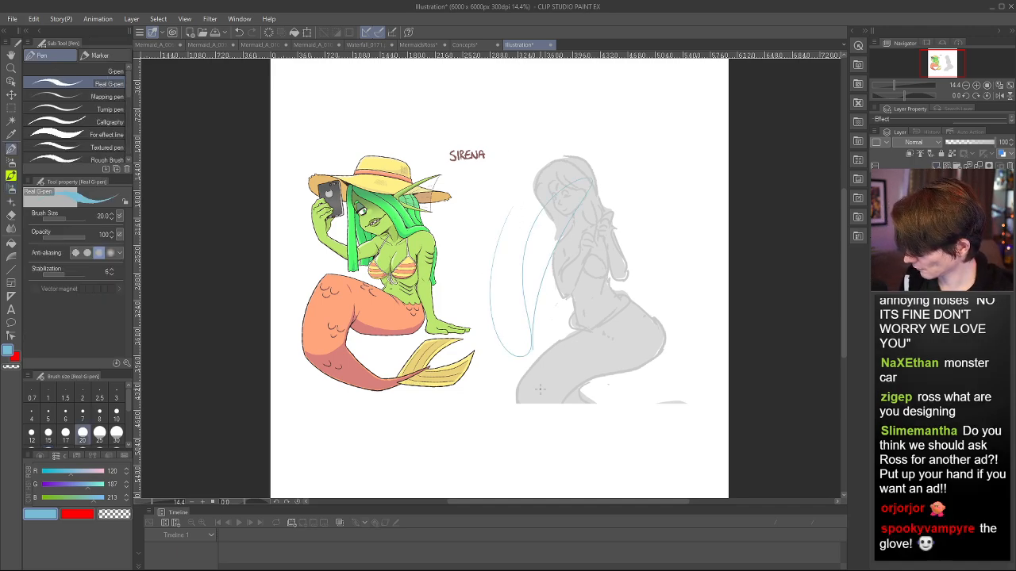
key("ctrl+z")
- Fade the grey mermaid's layer to 9% opacity so that she serves as a faint drawing guide
left_click(948, 143)
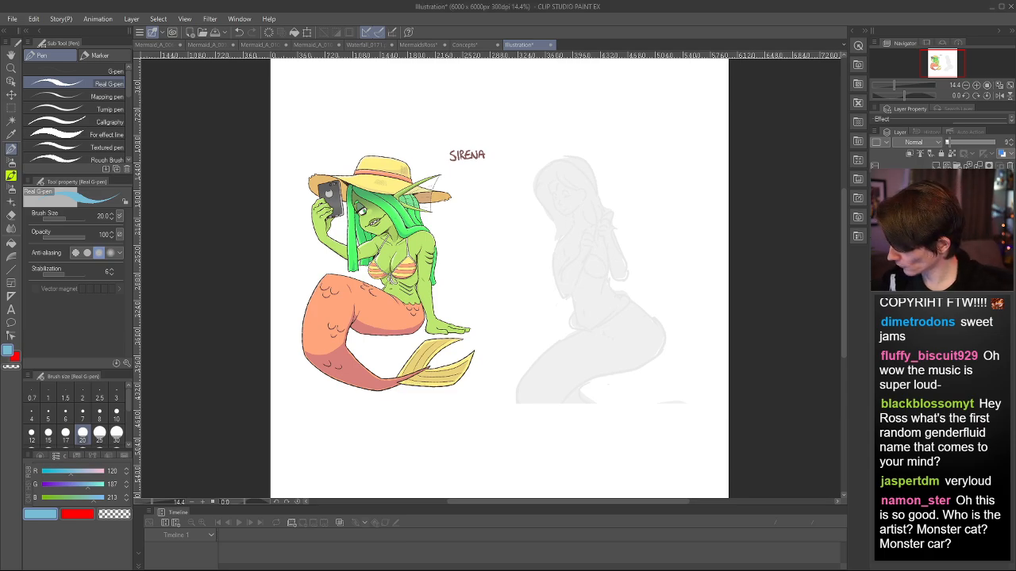
scroll(541, 173, "up", 4)
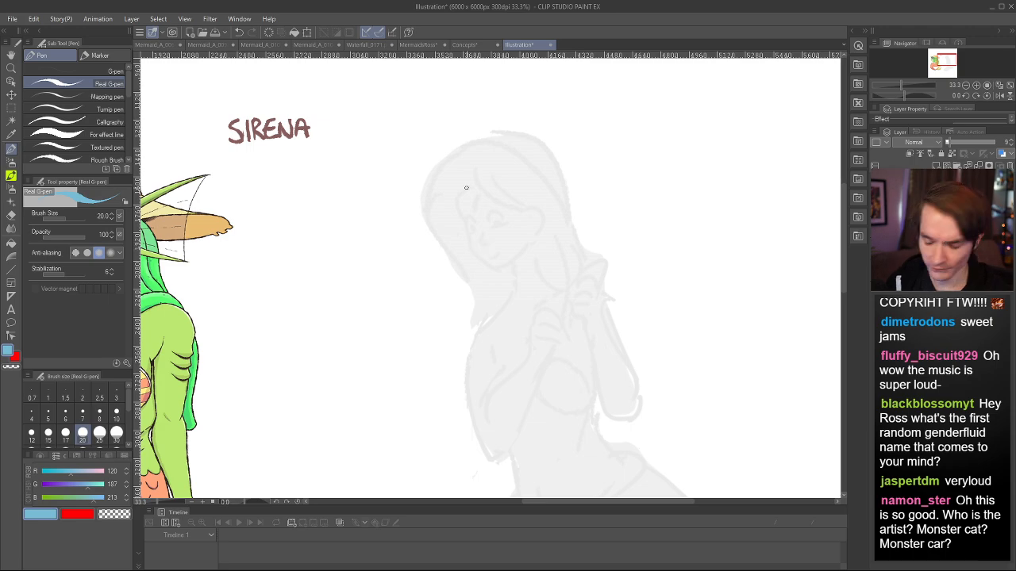
key("ctrl+z")
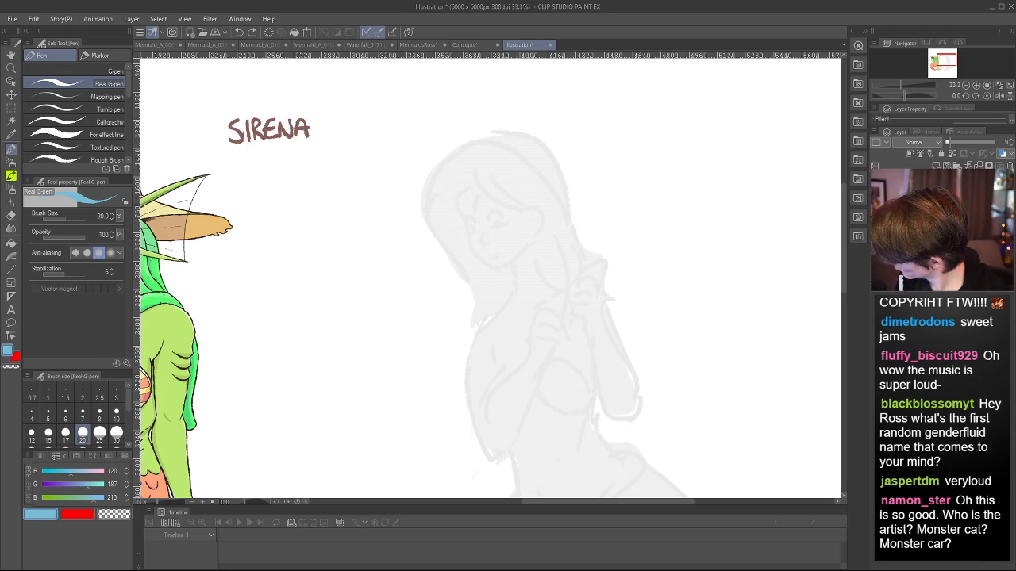
left_click(936, 230)
- Set the Real G-pen to dark blue (RGB 73, 72, 172) and brush size 7, trying out curved strokes and undoing them
left_click_drag(485, 233, 521, 124)
key("ctrl+z")
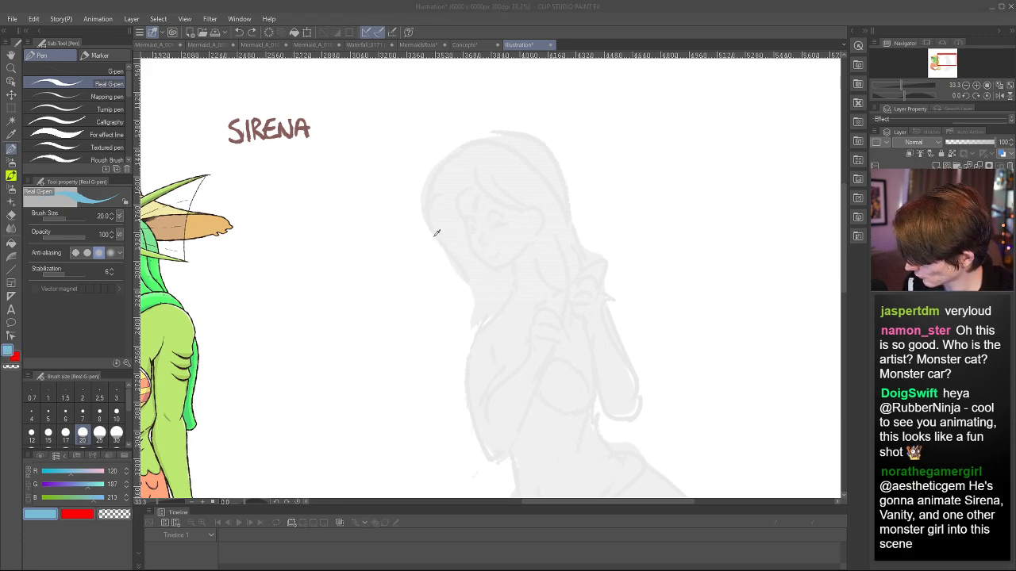
left_click_drag(498, 202, 484, 301)
left_click_drag(530, 171, 508, 373)
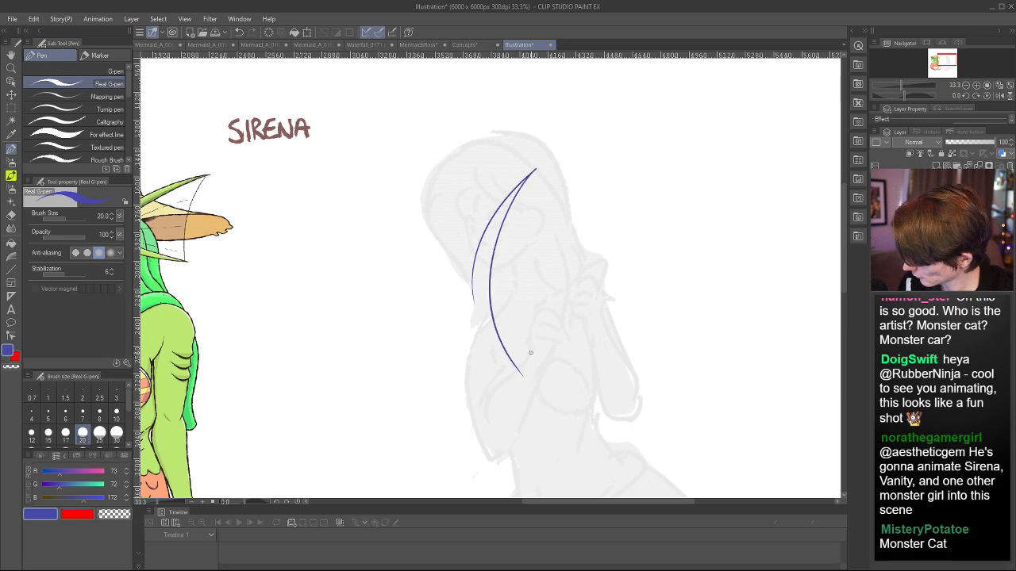
key("ctrl+z")
key("ctrl+z")
left_click(82, 414)
mouse_move(479, 184)
left_mouse_down()
mouse_move(463, 398)
mouse_move(438, 396)
left_mouse_up()
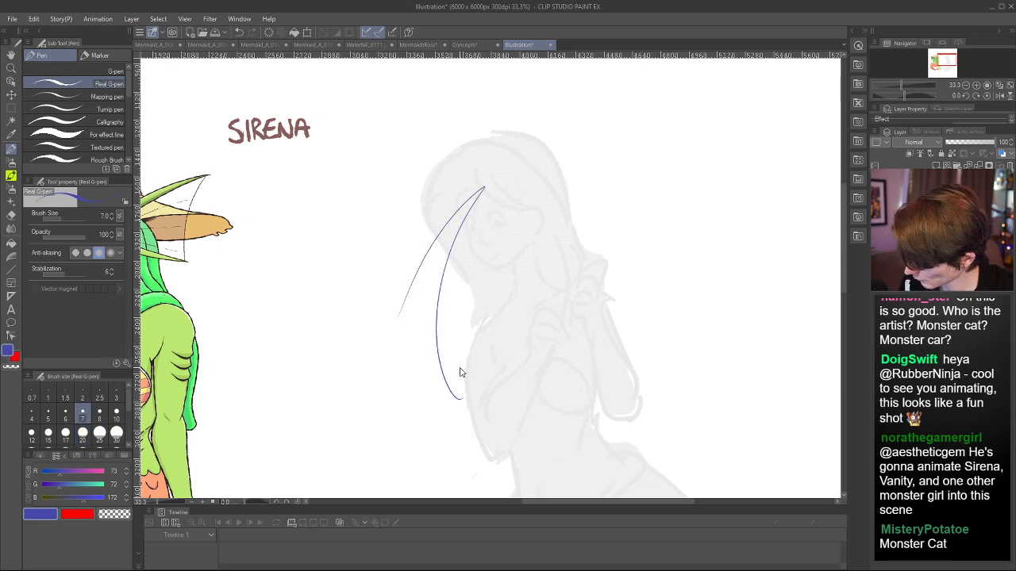
key("ctrl+z")
key("ctrl+z")
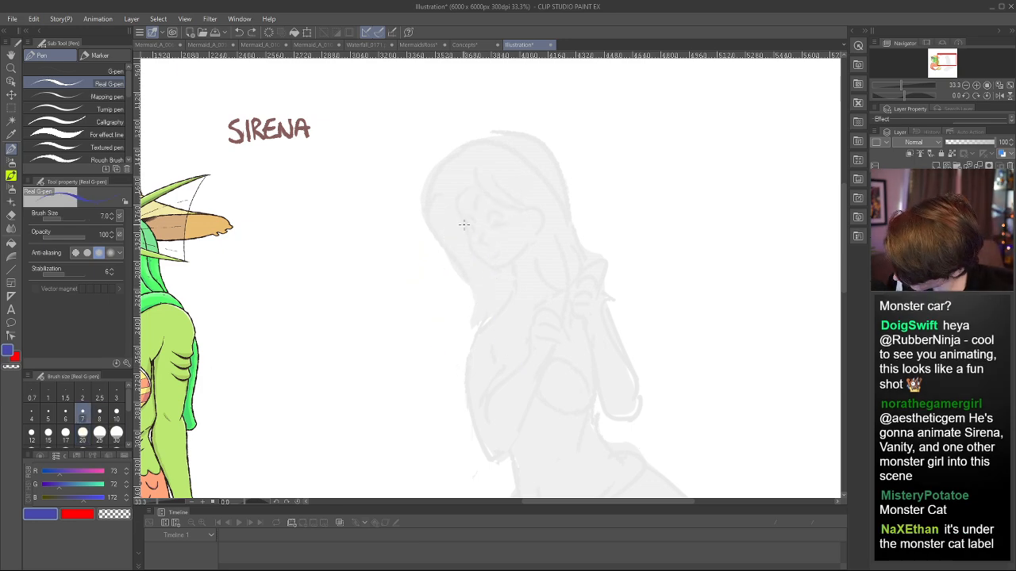
- Sketch the new mermaid's head over the faded guide, with a round skull, cheek, pointed chin and back of the head
left_click_drag(463, 229, 452, 172)
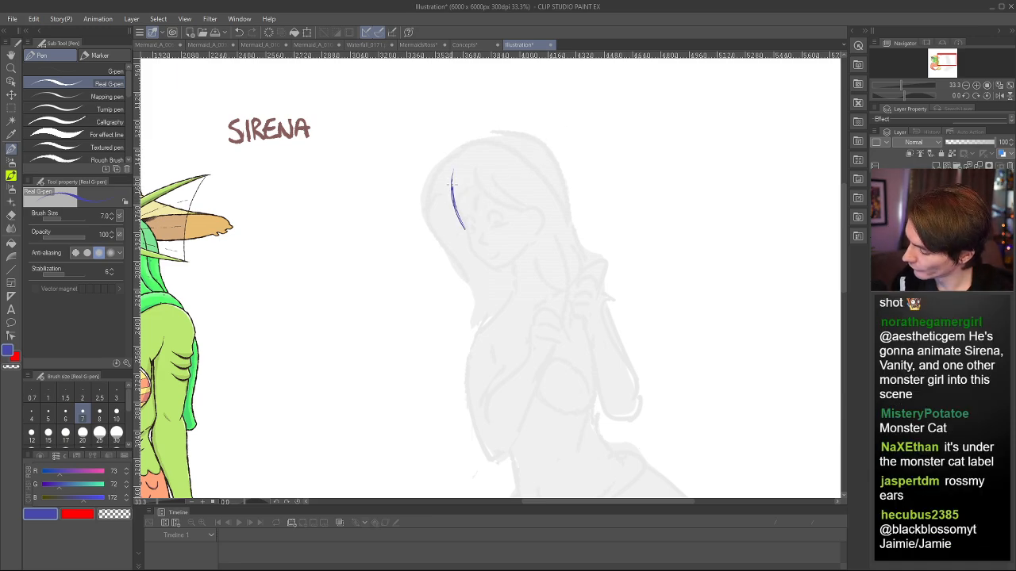
left_click_drag(452, 176, 490, 144)
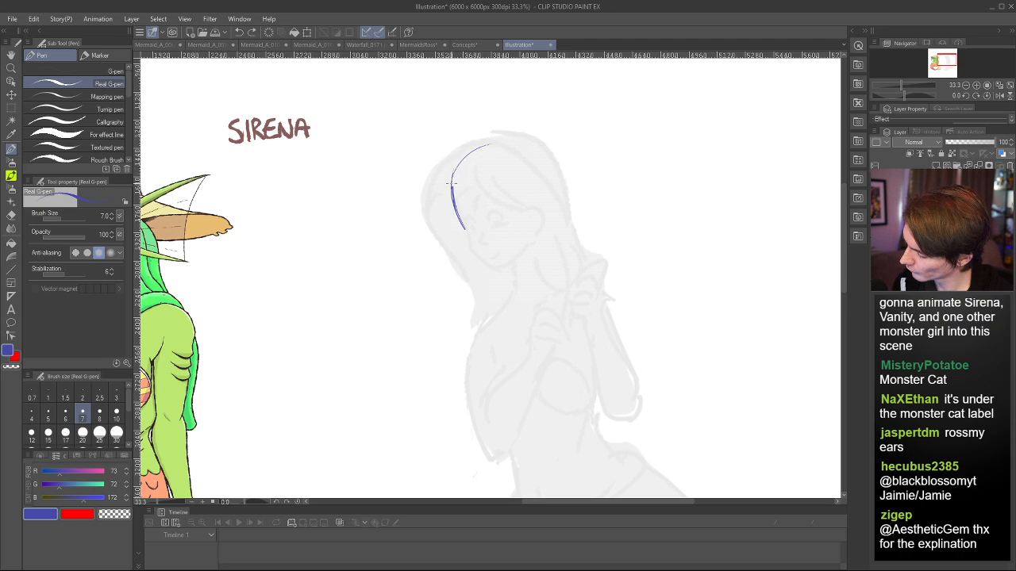
mouse_move(452, 181)
left_mouse_down()
mouse_move(518, 138)
mouse_move(553, 205)
mouse_move(538, 148)
mouse_move(557, 187)
mouse_move(552, 223)
left_mouse_up()
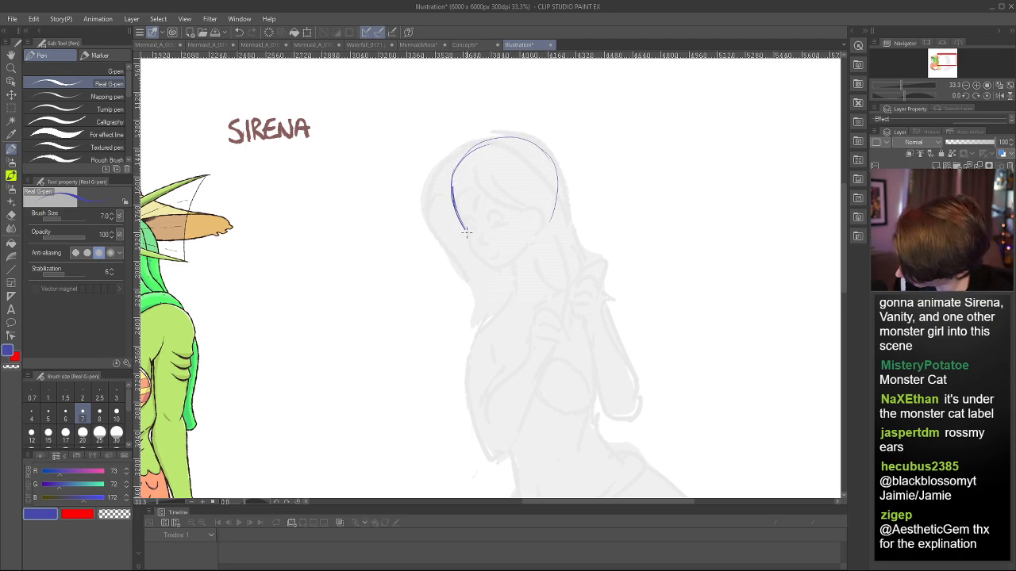
mouse_move(466, 230)
left_mouse_down()
mouse_move(462, 246)
mouse_move(491, 271)
mouse_move(472, 257)
mouse_move(499, 274)
mouse_move(524, 261)
left_mouse_up()
key("ctrl+z")
key("ctrl+z")
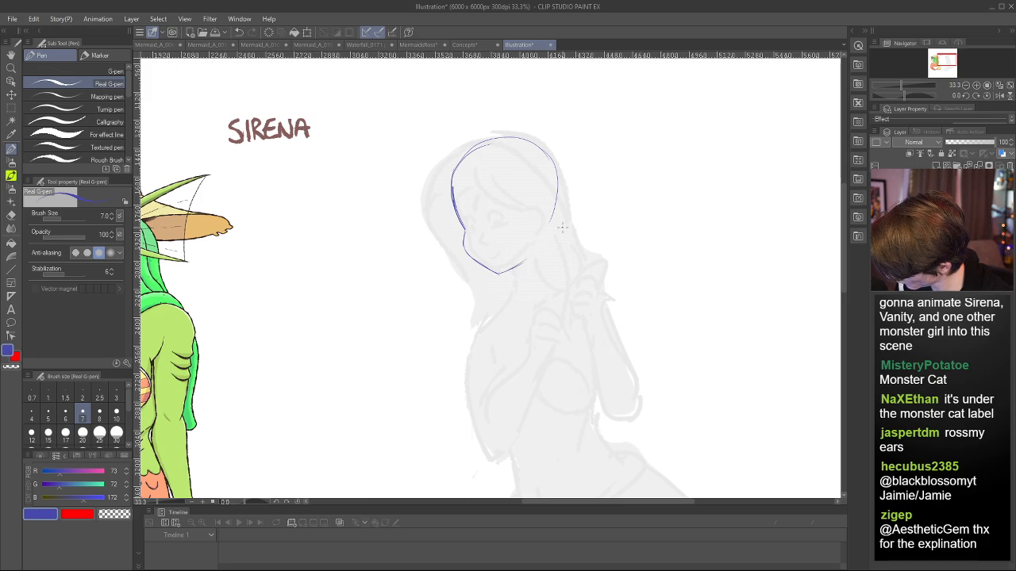
mouse_move(540, 148)
left_mouse_down()
mouse_move(556, 200)
mouse_move(545, 235)
left_mouse_up()
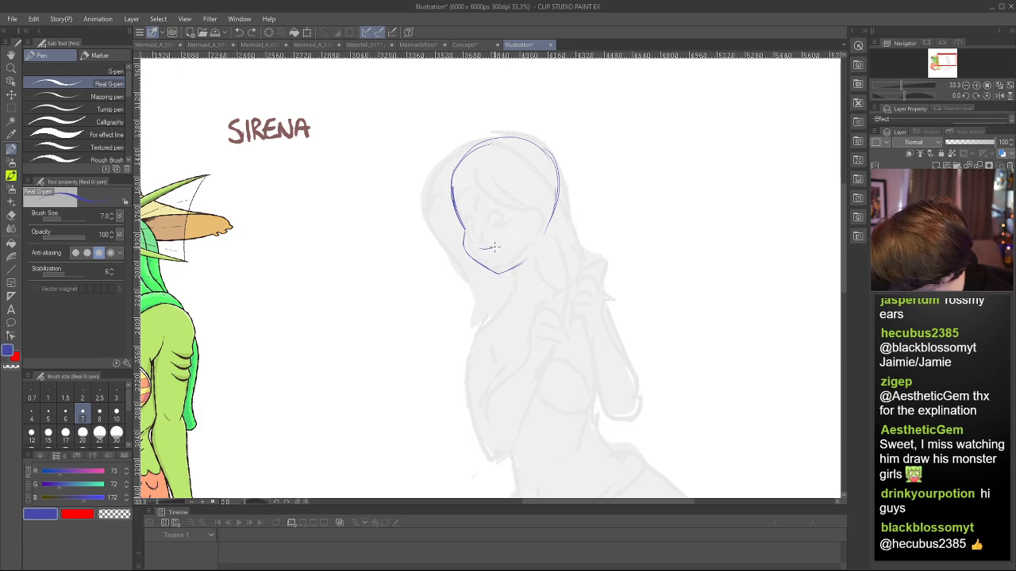
- Draw a wide grin with triangular pointed teeth on the face and check the head with the view flipped
left_click_drag(493, 247, 509, 237)
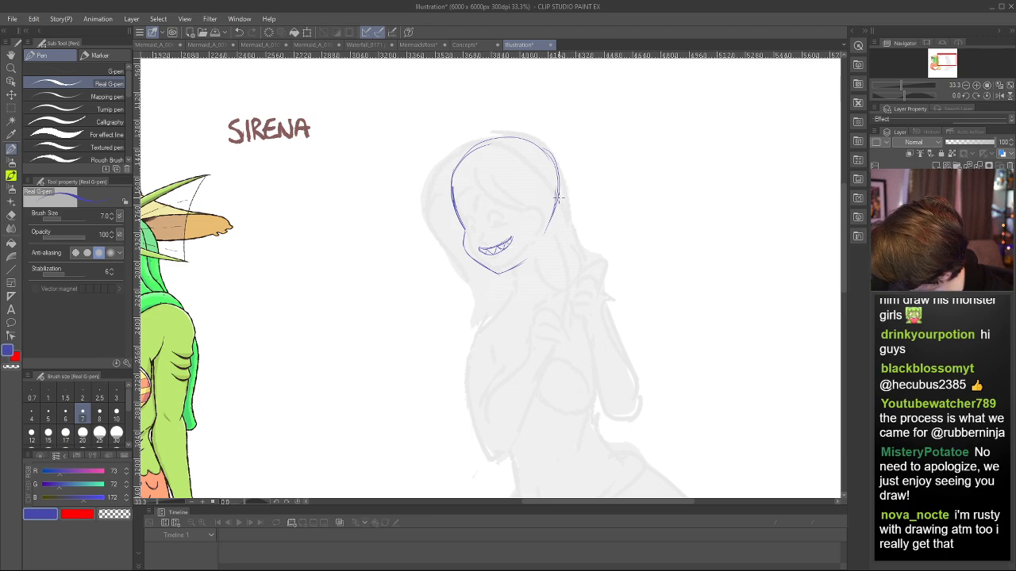
key("h")
key("h")
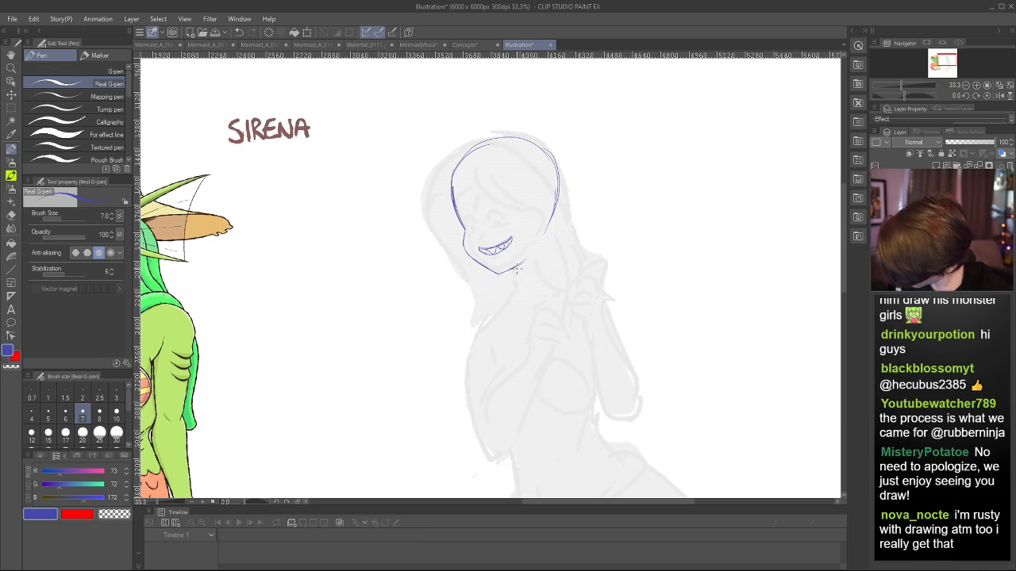
- Draw both sides of the neck below the jaw and join the nape to the back of the head
left_click_drag(511, 268, 516, 304)
key("ctrl+z")
key("ctrl+z")
key("ctrl+z")
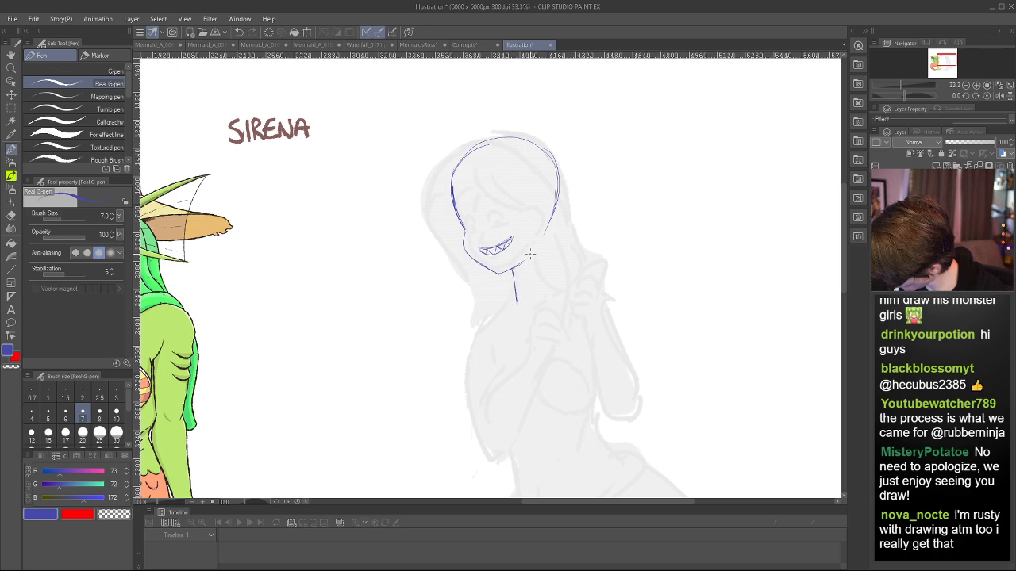
left_click_drag(540, 254, 546, 286)
left_click_drag(549, 224, 540, 255)
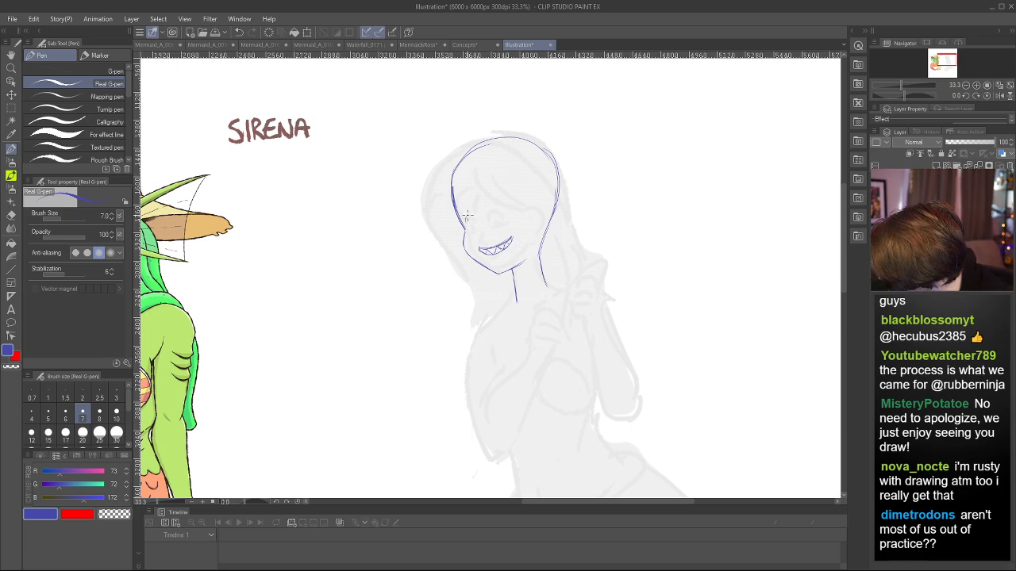
- Sketch a half-closed eye with its iris near the face's front edge, above the grin
mouse_move(475, 215)
left_mouse_down()
mouse_move(471, 225)
mouse_move(480, 220)
left_mouse_up()
key("ctrl+z")
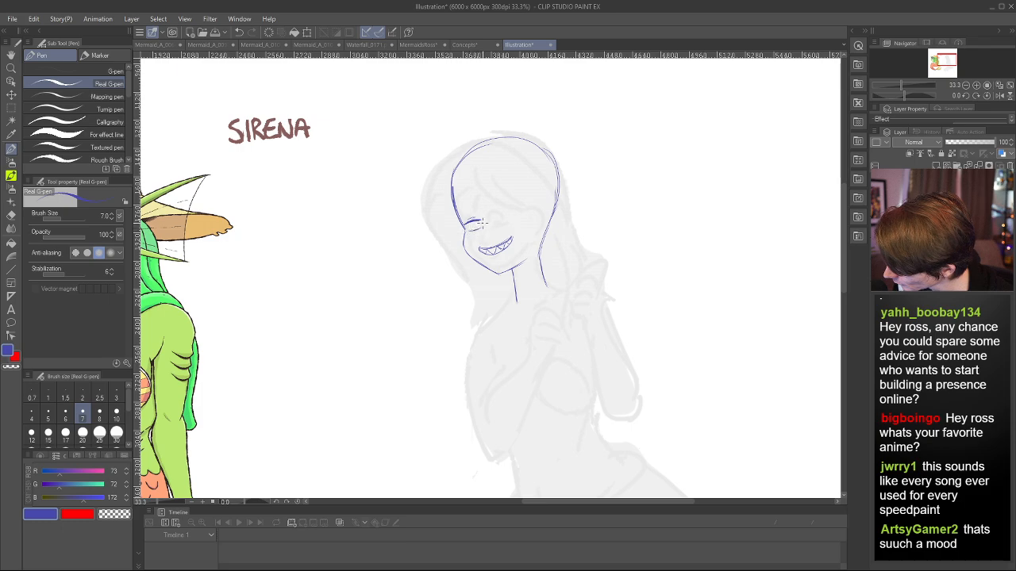
key("ctrl+z")
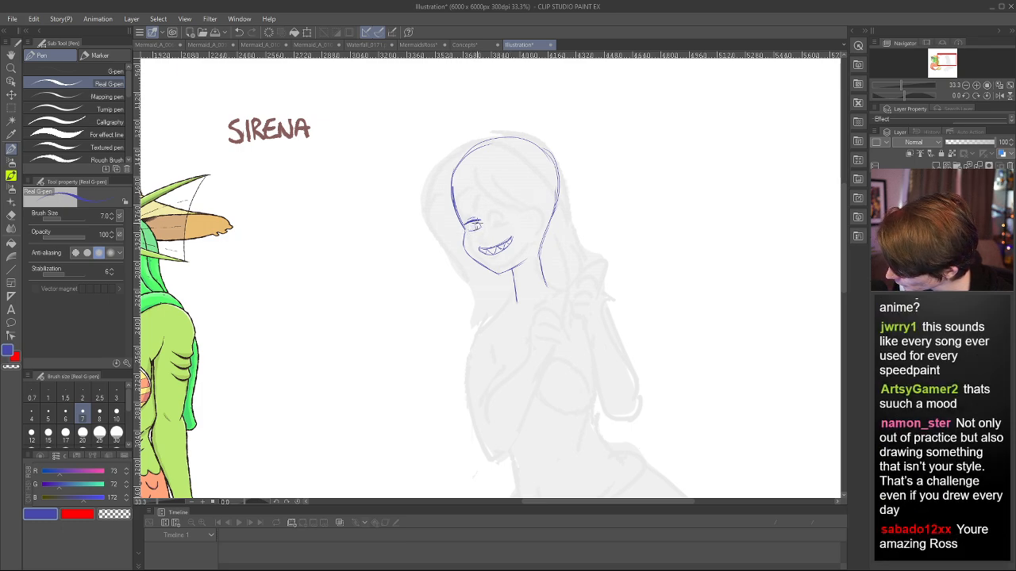
- Draw a short angled eyebrow above the half-closed eye and check the face in the mirrored view
key("h")
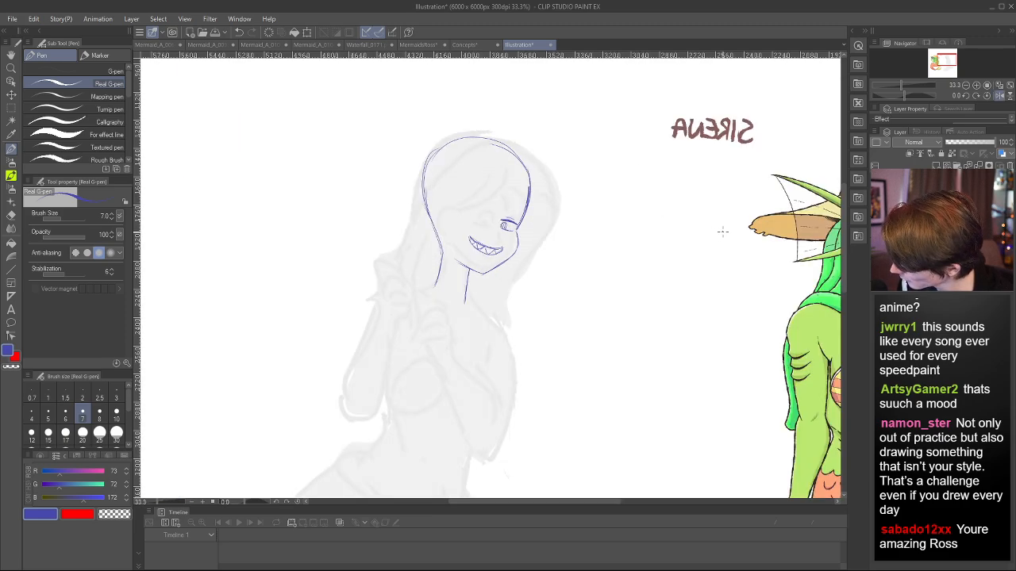
key("h")
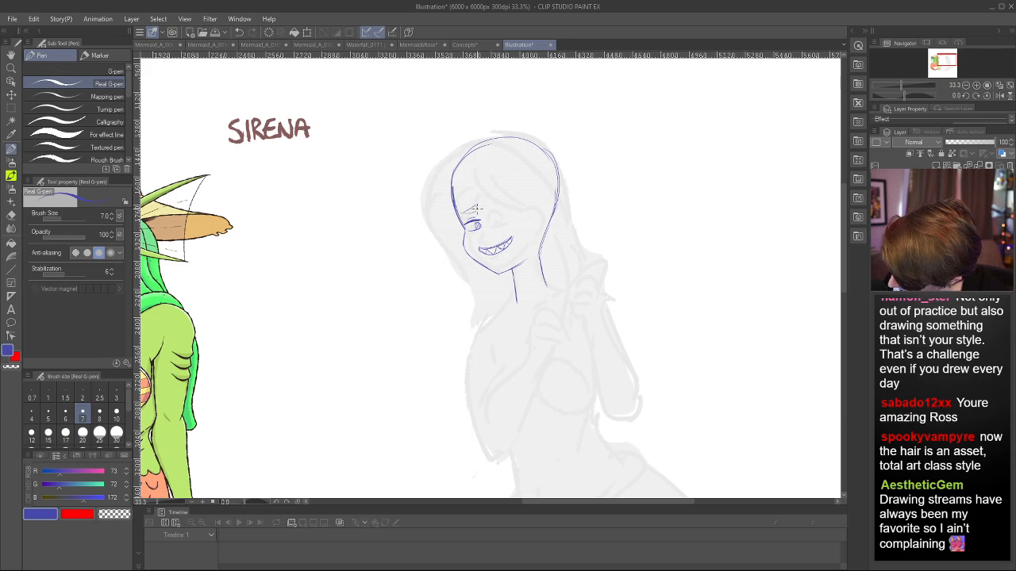
left_click_drag(476, 208, 465, 212)
key("h")
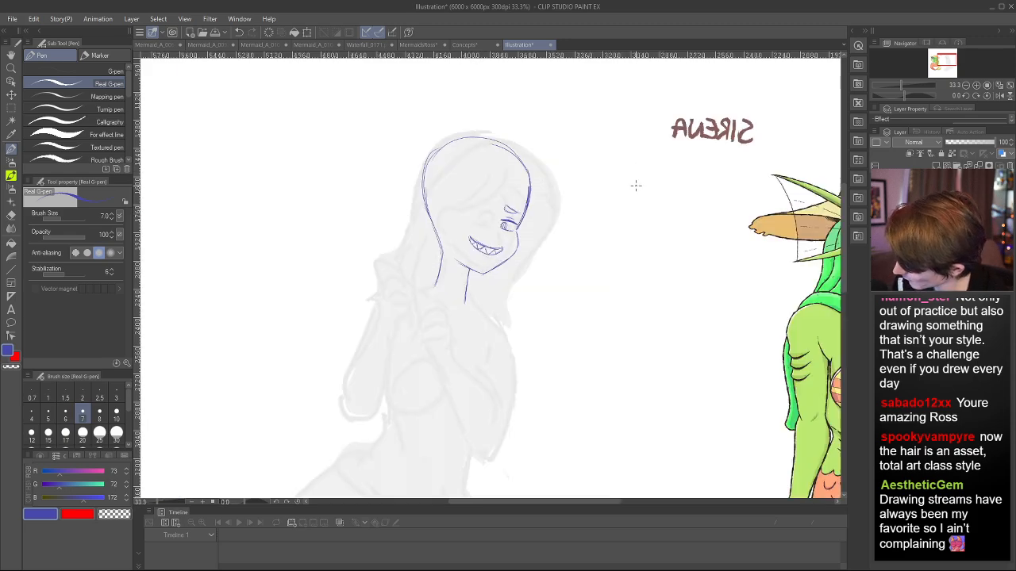
key("h")
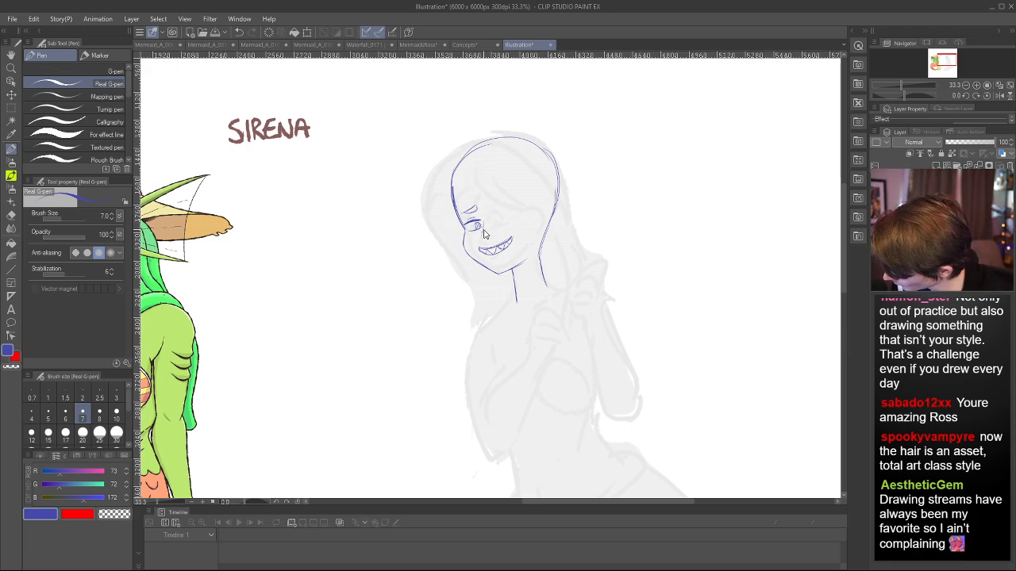
- Mark the nose bridge with a short line beside the eye and compare the face in normal and mirrored views
left_click_drag(482, 220, 479, 207)
key("ctrl+z")
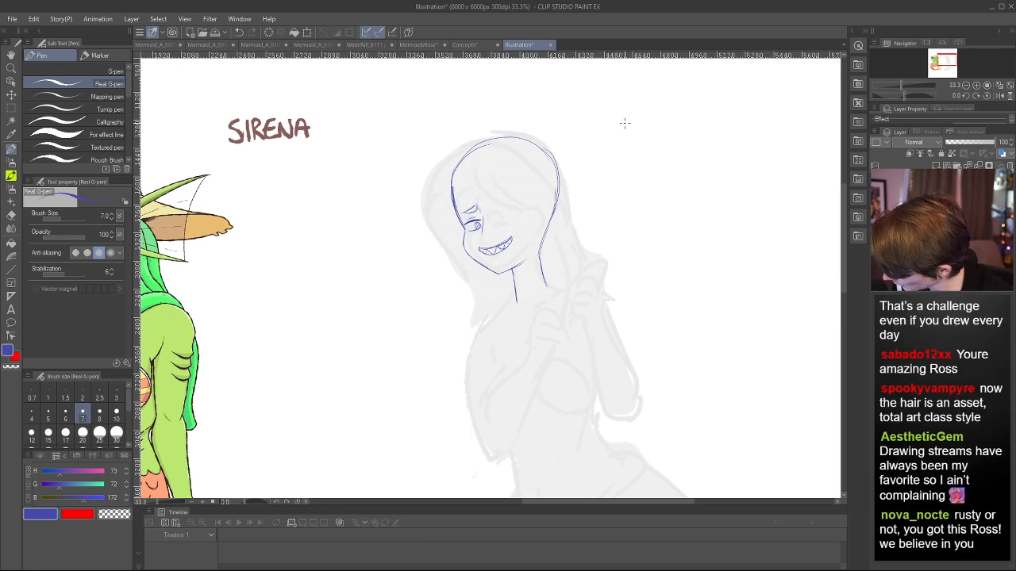
key("h")
key("h")
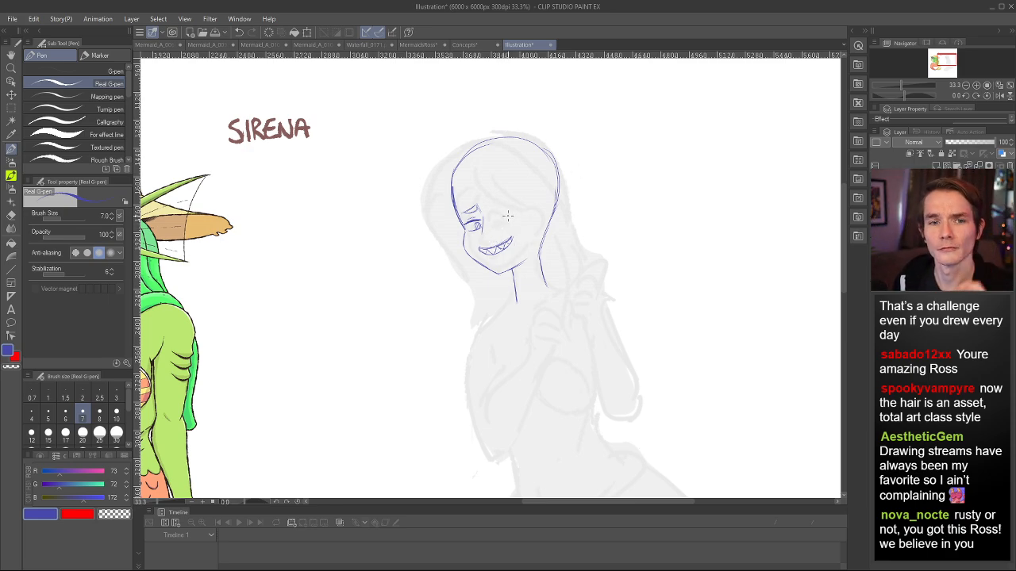
key("h")
key("h")
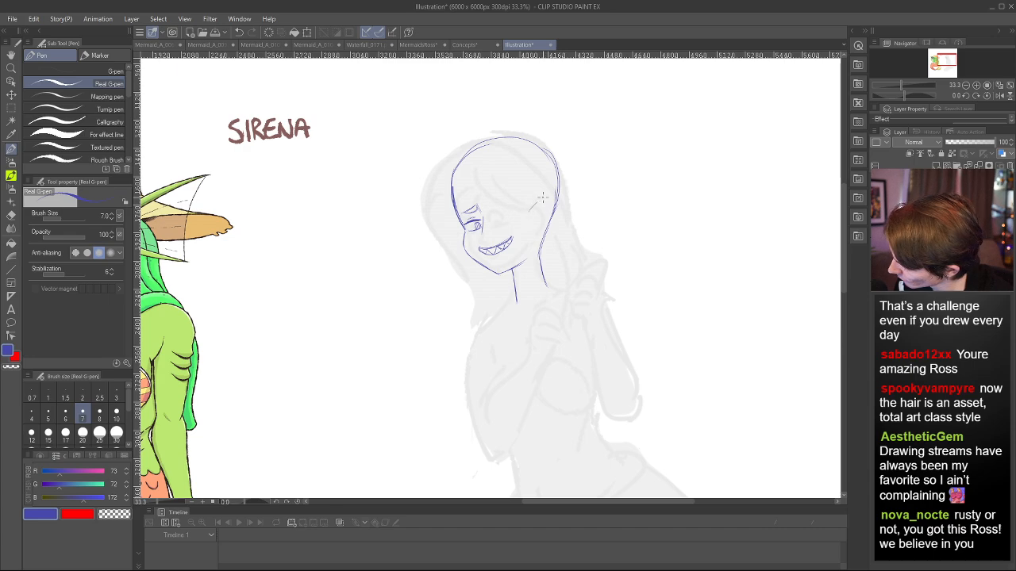
key("ctrl+z")
left_click_drag(528, 209, 586, 168)
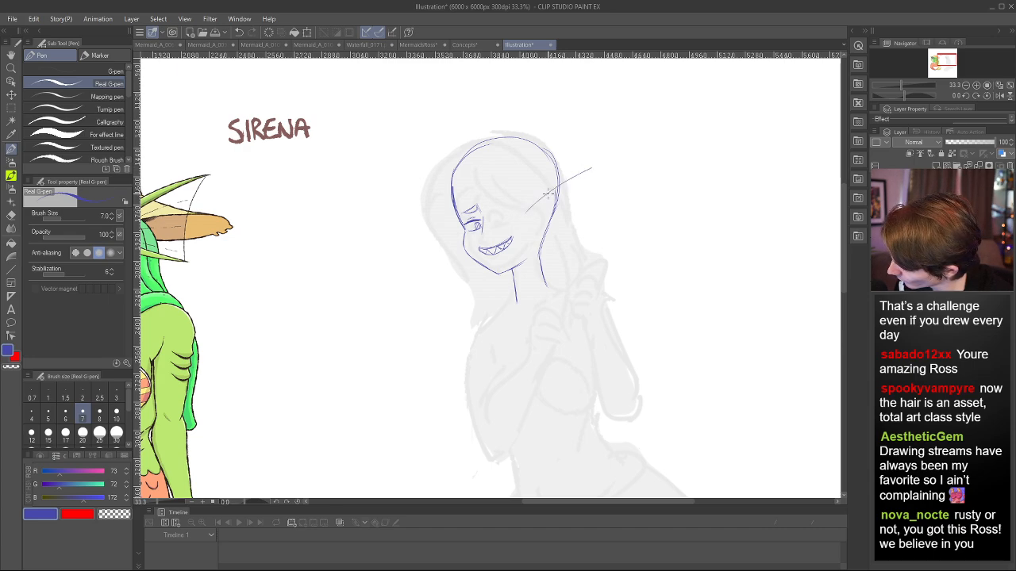
key("ctrl+z")
key("ctrl+z")
left_click_drag(529, 209, 584, 169)
left_click_drag(529, 209, 585, 171)
left_click_drag(534, 213, 585, 172)
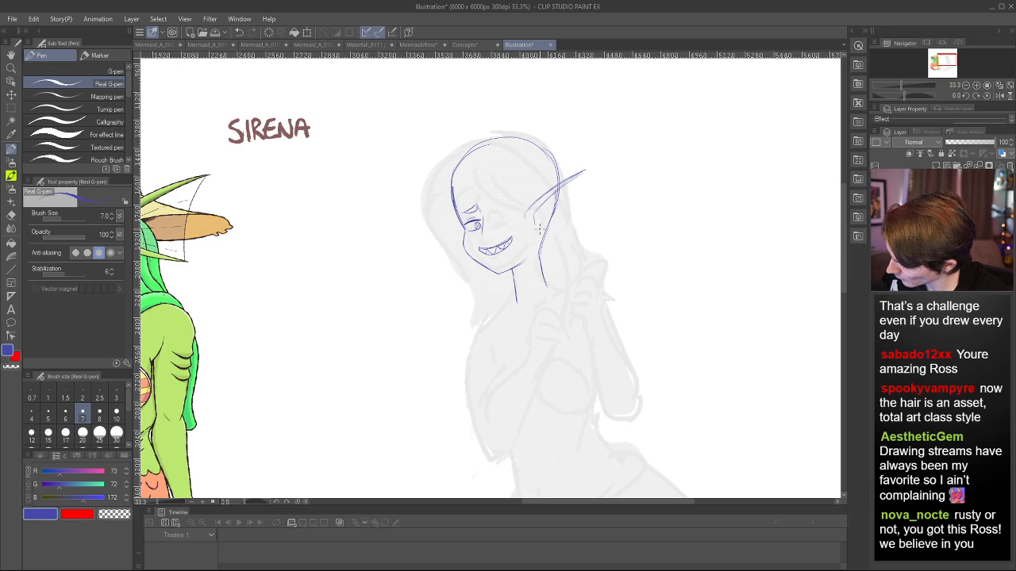
key("h")
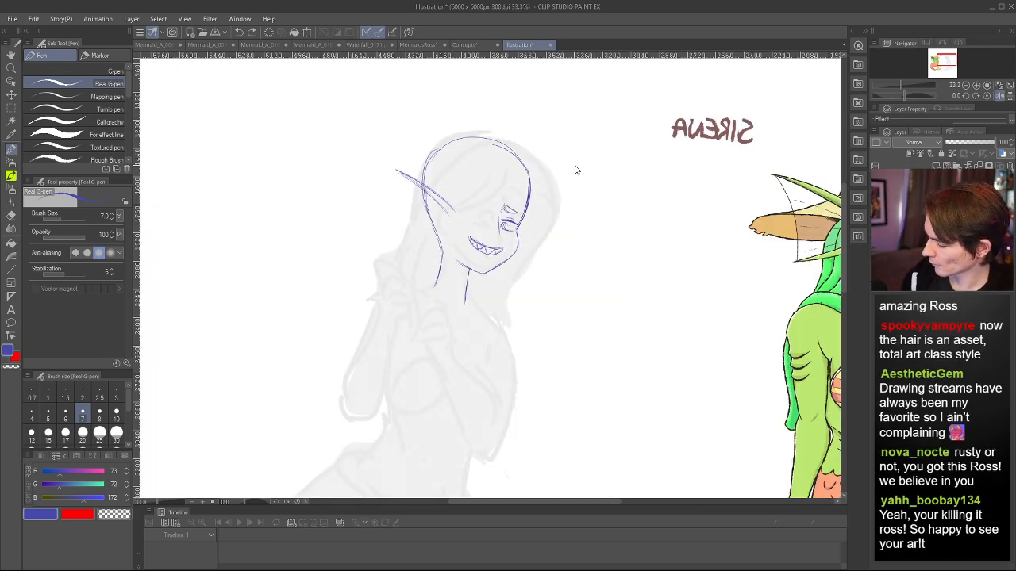
key("ctrl+z")
key("ctrl+z")
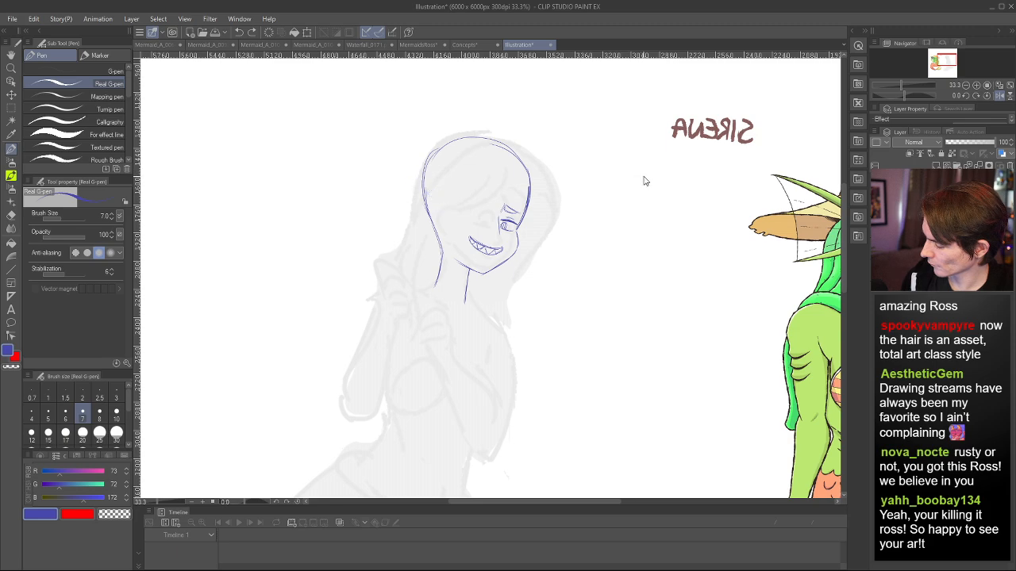
key("h")
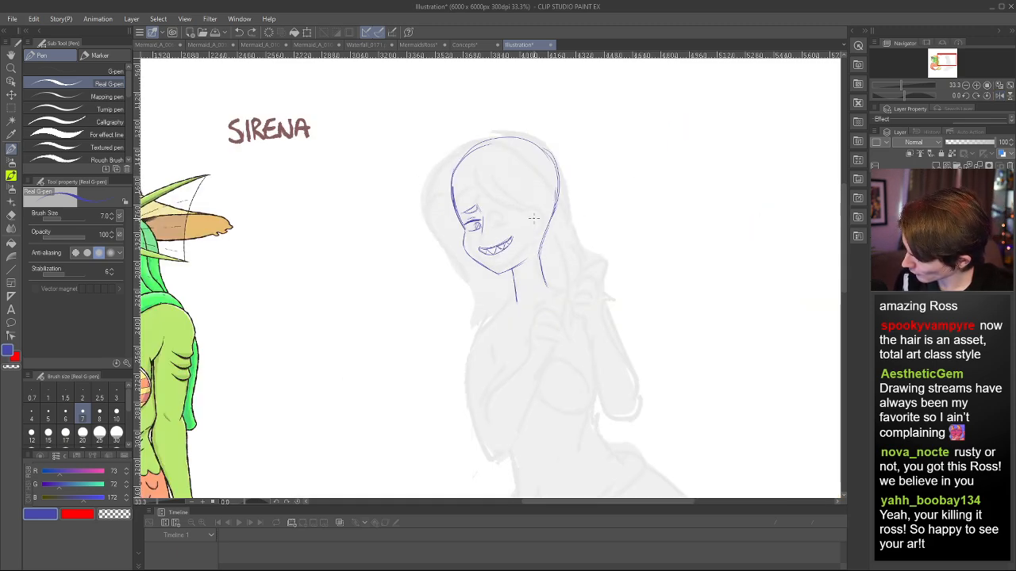
- Sketch the ear's short front edge and a long upper fin spine sweeping up and outward from the back of the head
key("h")
key("h")
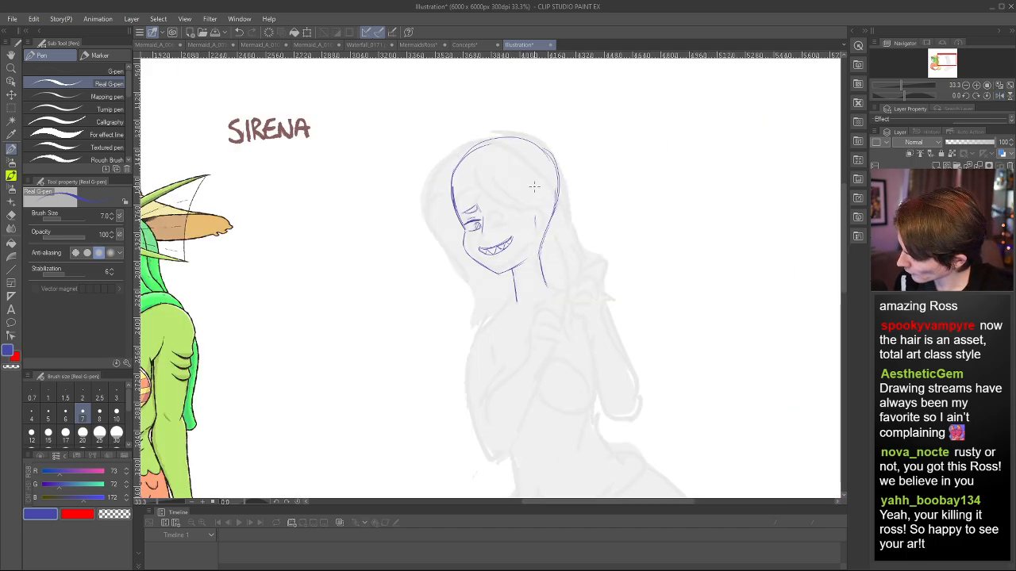
left_click_drag(533, 199, 577, 166)
key("ctrl+z")
left_click_drag(533, 202, 585, 165)
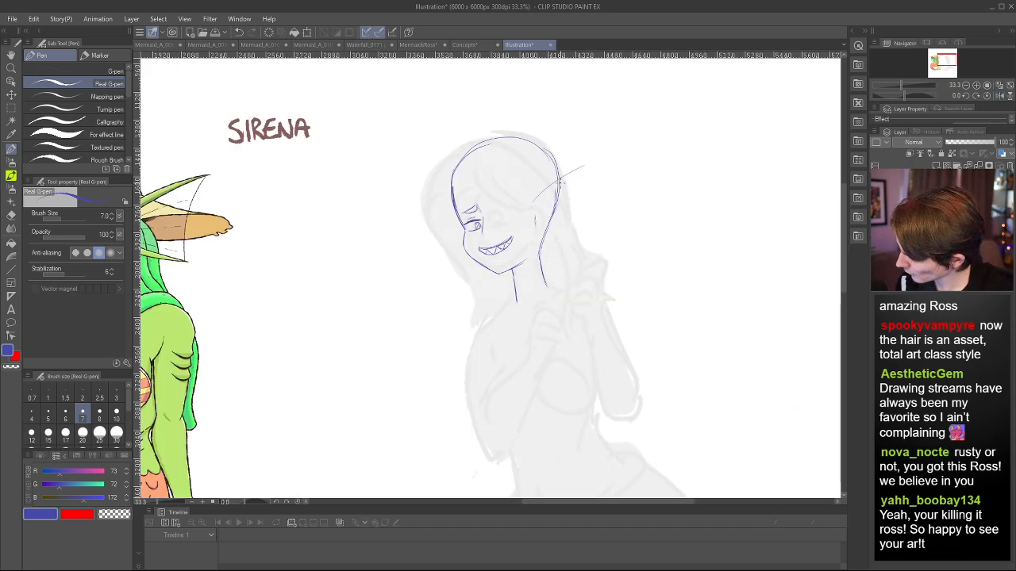
key("ctrl+z")
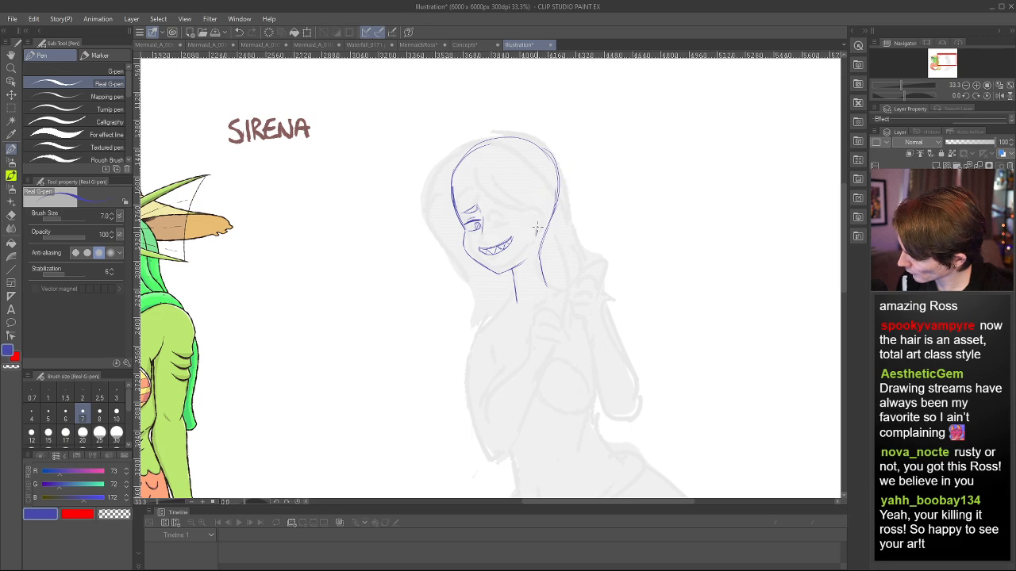
left_click_drag(537, 201, 587, 164)
key("ctrl+z")
left_click_drag(535, 200, 591, 165)
- Draw the ear fin's lower spine, join both spines with a curved membrane edge, and check the head mirrored
mouse_move(537, 198)
left_mouse_down()
mouse_move(603, 161)
mouse_move(546, 202)
mouse_move(585, 215)
mouse_move(542, 214)
mouse_move(605, 215)
left_mouse_up()
key("ctrl+z")
key("ctrl+z")
mouse_move(537, 219)
left_mouse_down()
mouse_move(600, 224)
mouse_move(605, 215)
left_mouse_up()
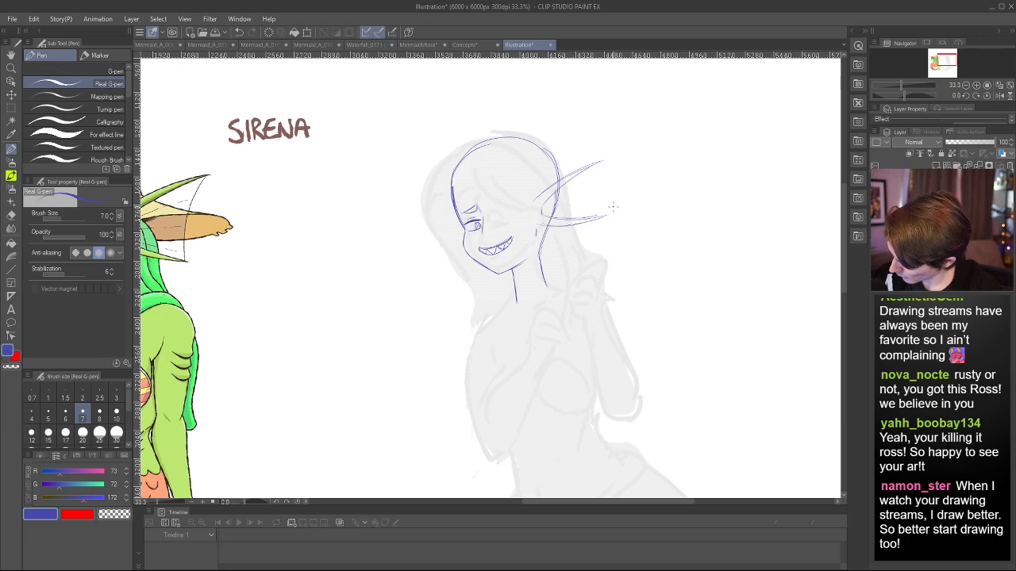
left_click_drag(593, 169, 601, 215)
key("h")
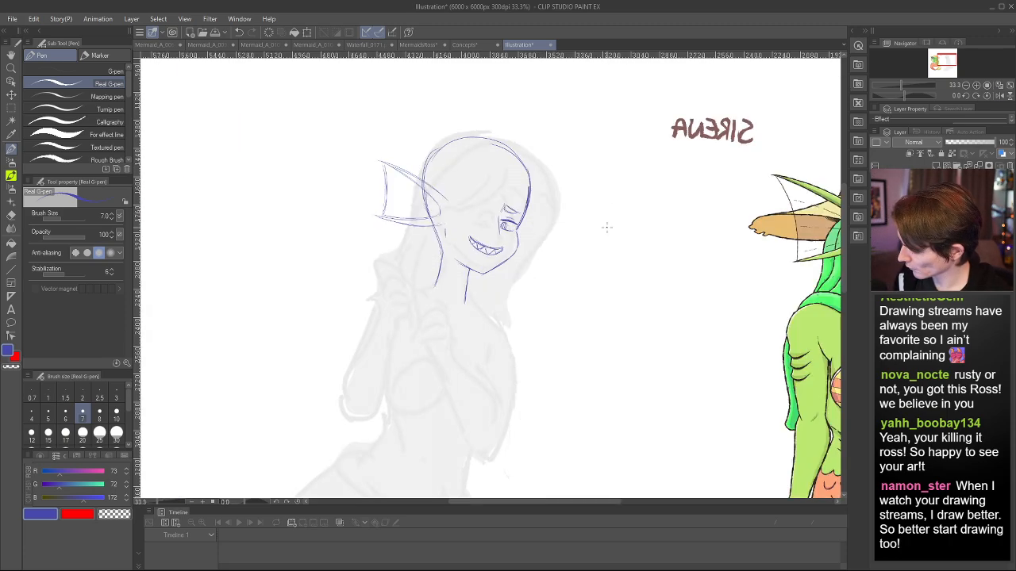
key("h")
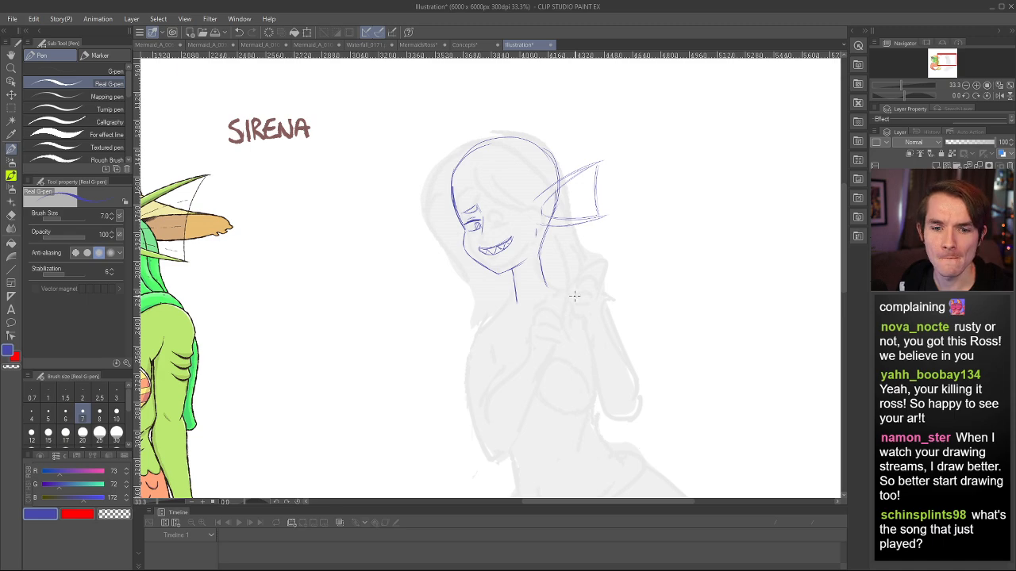
key("h")
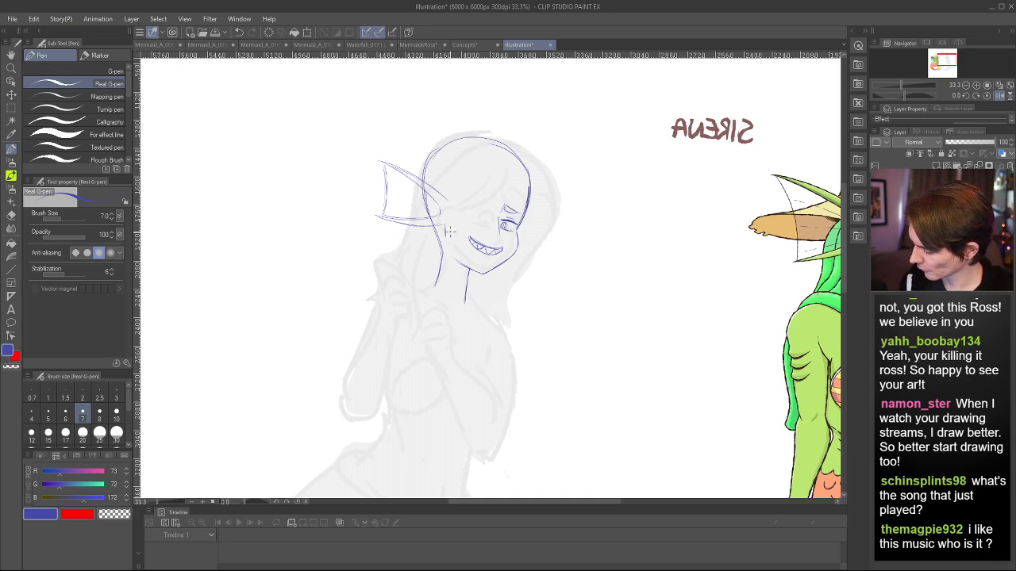
key("h")
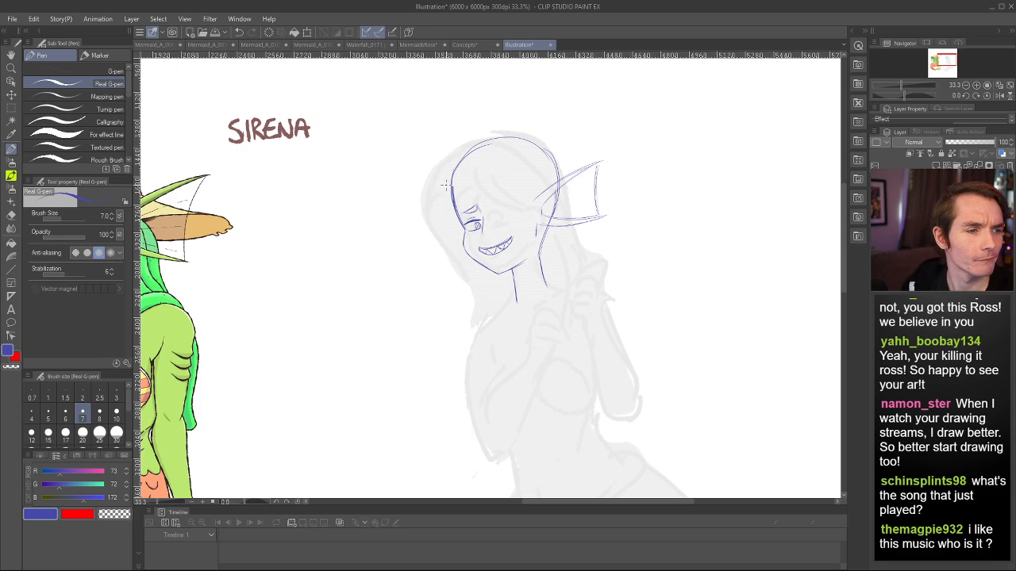
key("h")
key("h")
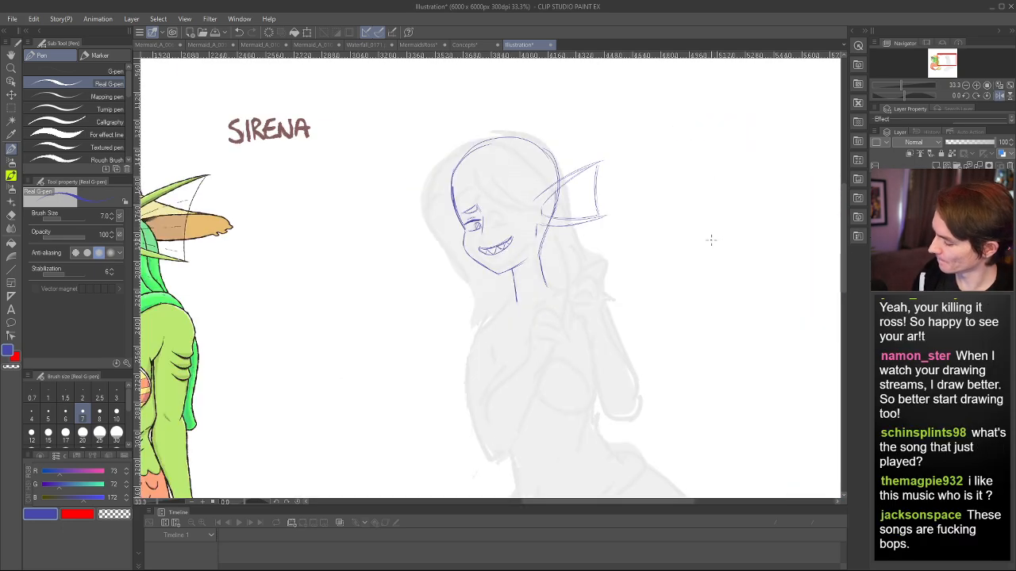
- Draw the shoulder slopes out from both sides of the neck base and add the collarbone lines below them
mouse_move(548, 287)
left_mouse_down()
mouse_move(565, 290)
mouse_move(486, 317)
left_mouse_up()
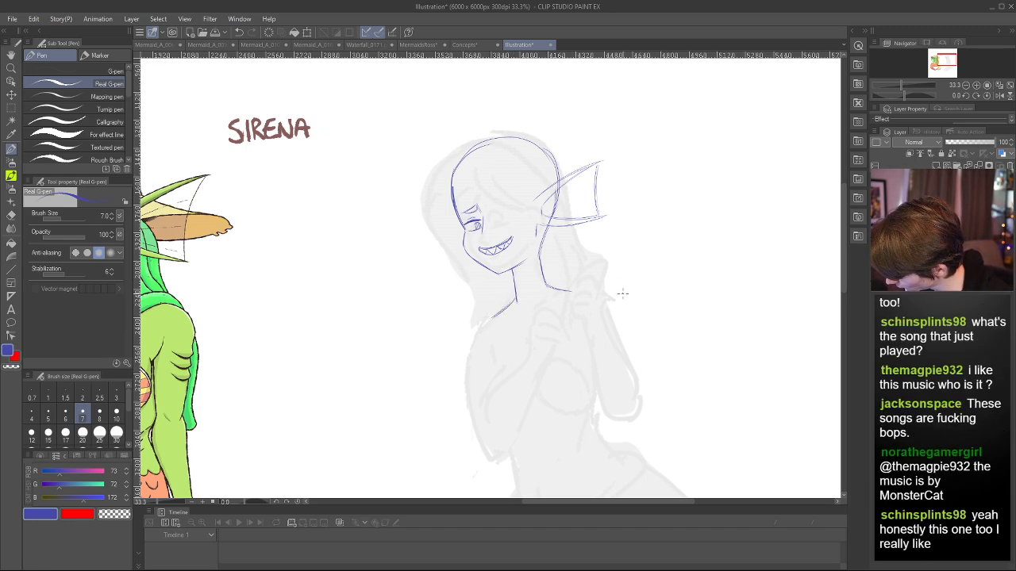
key("h")
left_click_drag(417, 299, 456, 320)
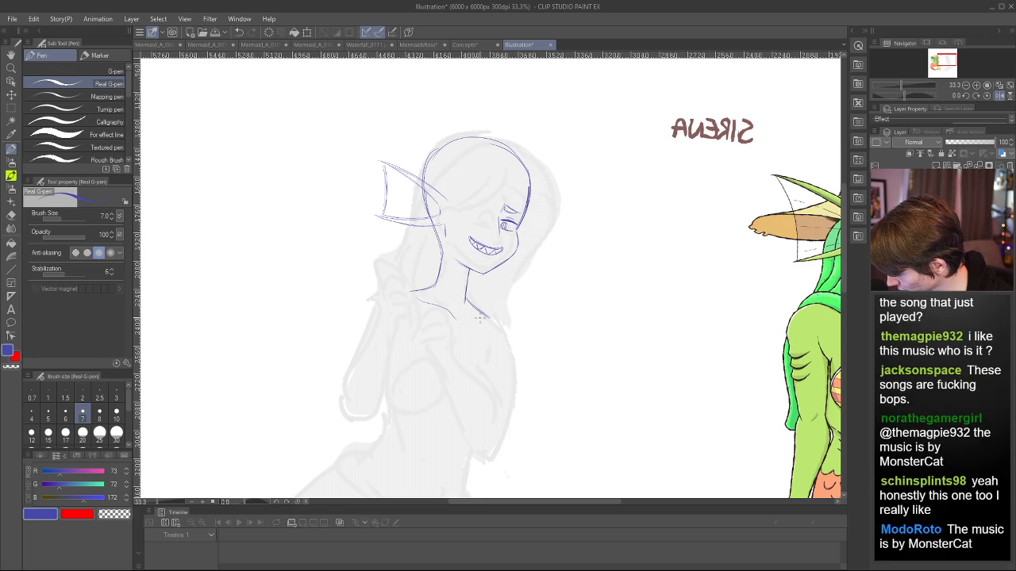
key("h")
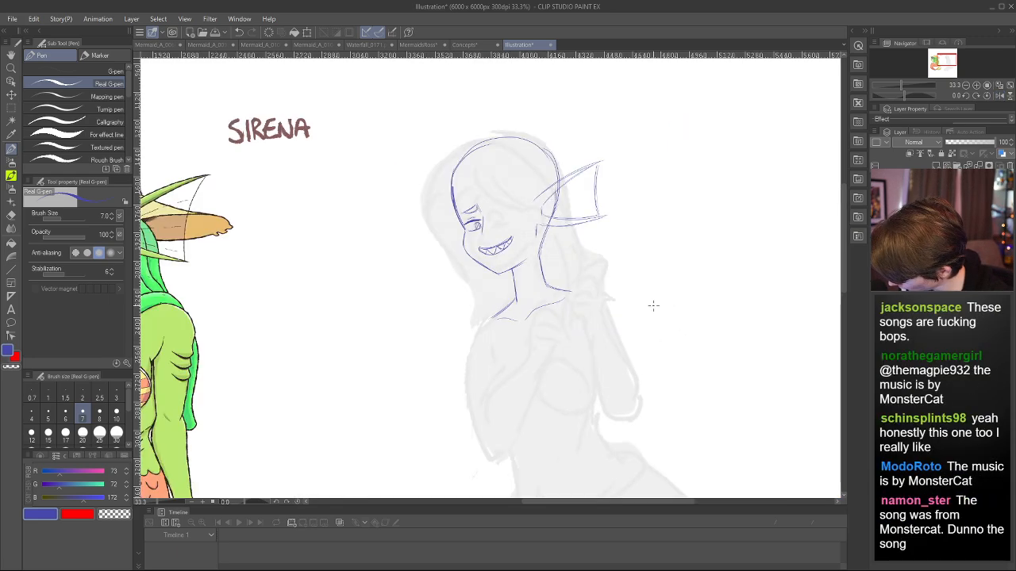
- Rough in the folded forearm over the guide and draw the outer edge of the upper arm down from the shoulder
mouse_move(487, 428)
left_mouse_down()
mouse_move(516, 383)
mouse_move(491, 429)
mouse_move(527, 358)
mouse_move(516, 431)
left_mouse_up()
key("ctrl+z")
key("ctrl+z")
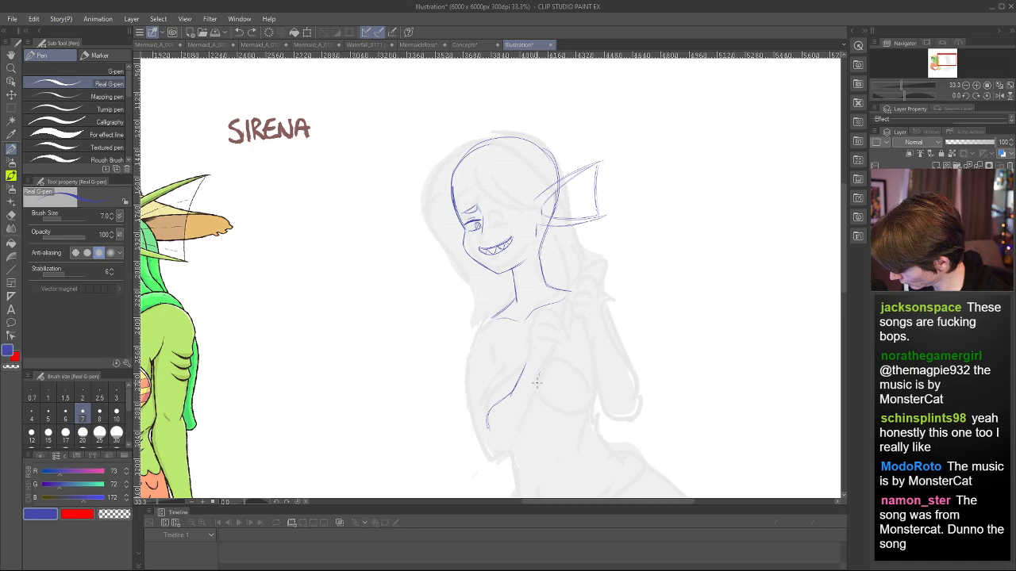
mouse_move(540, 372)
left_mouse_down()
mouse_move(512, 440)
mouse_move(518, 427)
mouse_move(499, 446)
mouse_move(494, 415)
mouse_move(497, 453)
left_mouse_up()
left_click_drag(478, 333, 462, 435)
key("ctrl+z")
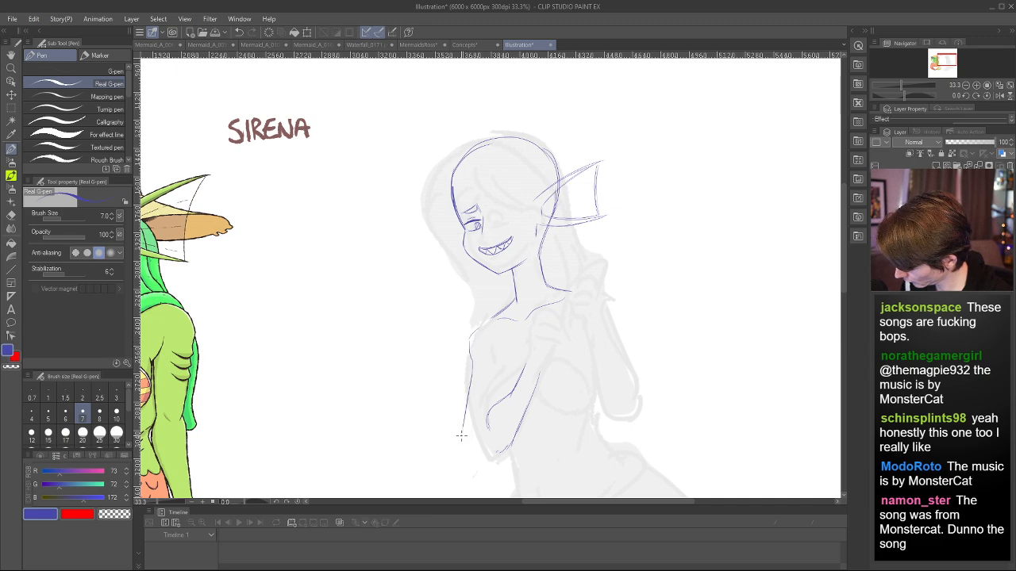
- Erase the rough forearm lines with the Rough eraser at size 80, leaving the upper arm's outer edge
key("h")
key("e")
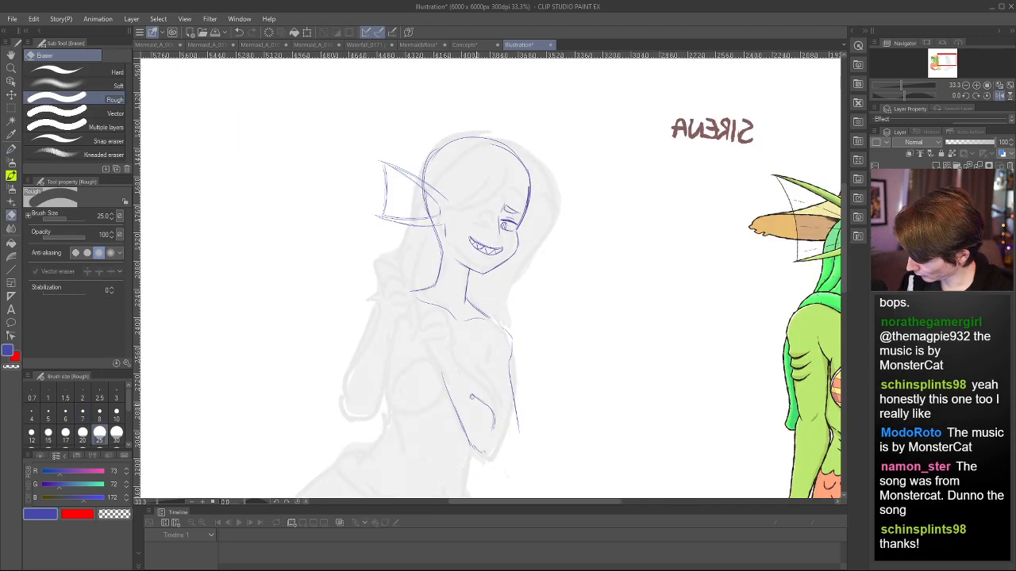
scroll(132, 413, "down", 2)
left_click_drag(130, 410, 131, 413)
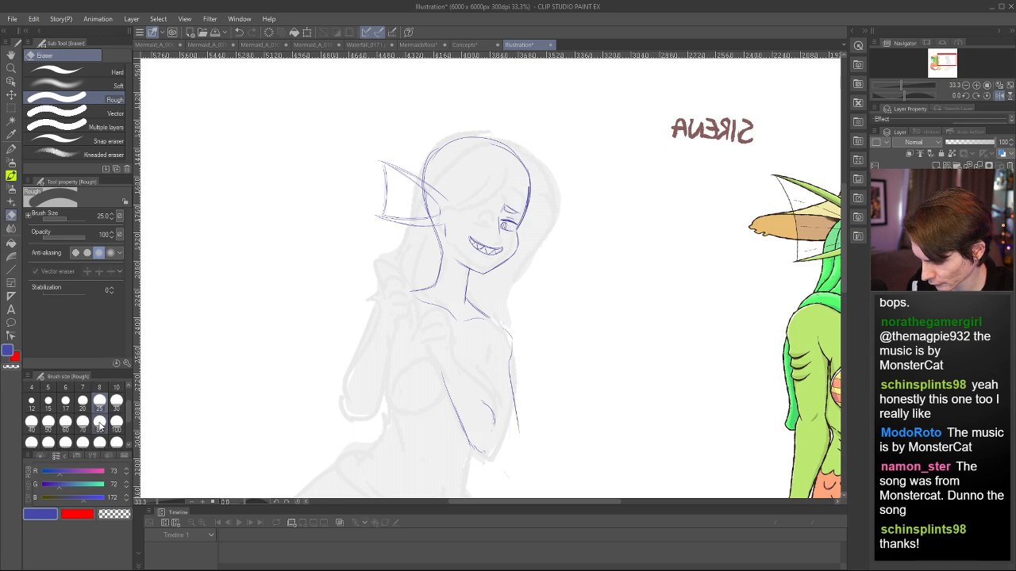
left_click(99, 423)
mouse_move(481, 398)
left_mouse_down()
mouse_move(487, 454)
mouse_move(441, 377)
left_mouse_up()
key("h")
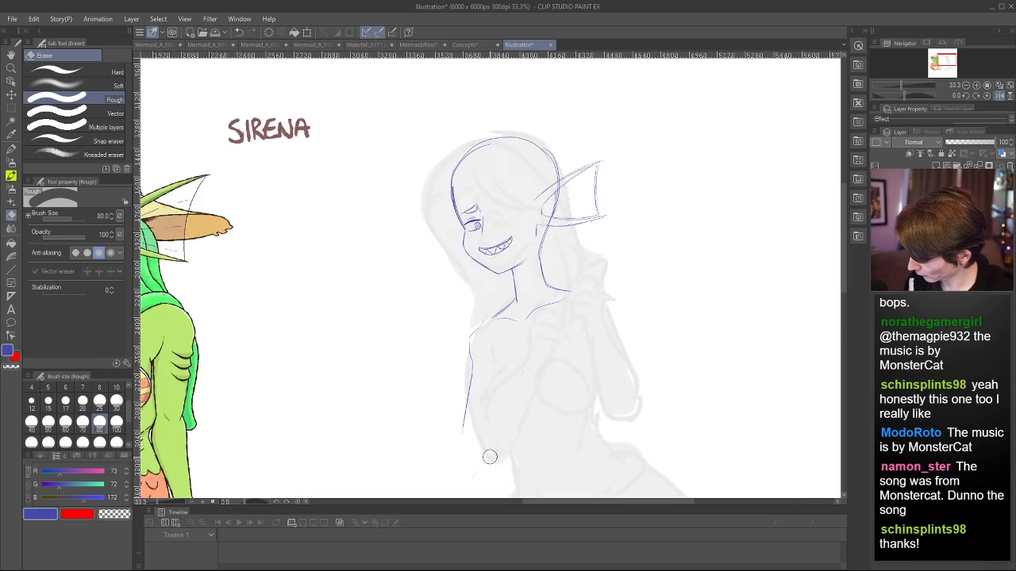
- Redraw the bent elbow and forearm with the Real G-pen, extending the upper arm lower and angling the forearm toward the chest
key("p")
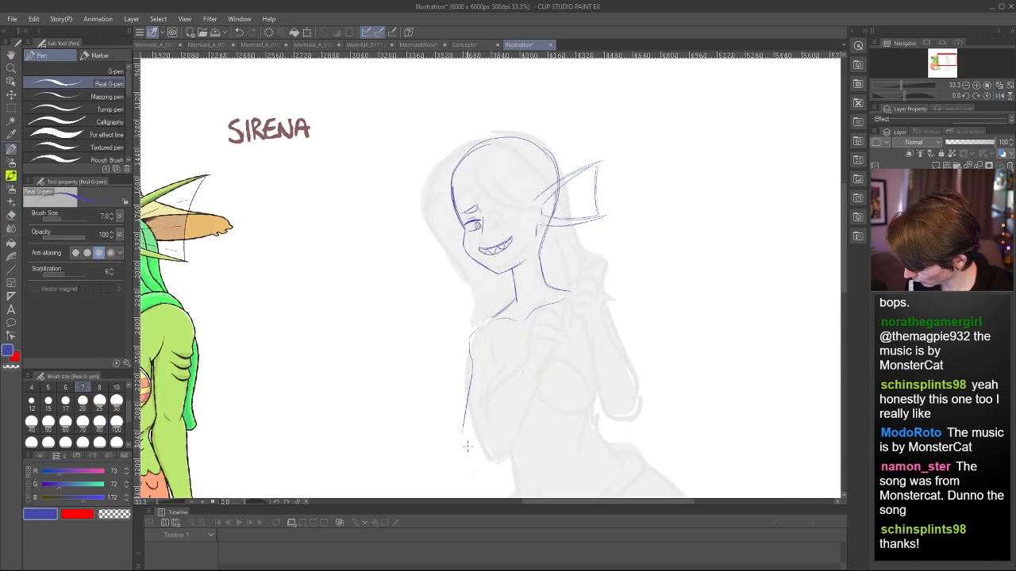
left_click_drag(467, 445, 498, 401)
key("ctrl+z")
left_click_drag(463, 430, 466, 456)
key("ctrl+z")
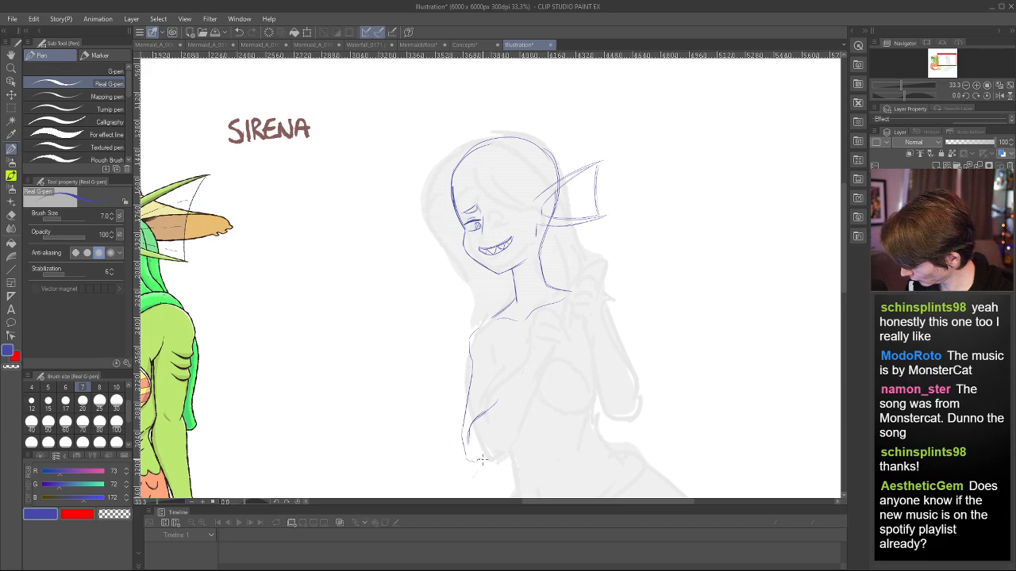
mouse_move(494, 454)
left_mouse_down()
mouse_move(517, 389)
mouse_move(485, 416)
mouse_move(510, 381)
left_mouse_up()
- Extend the forearm to the wrist and back of the hand, add the inner upper-arm crease, and check the arm mirrored
key("h")
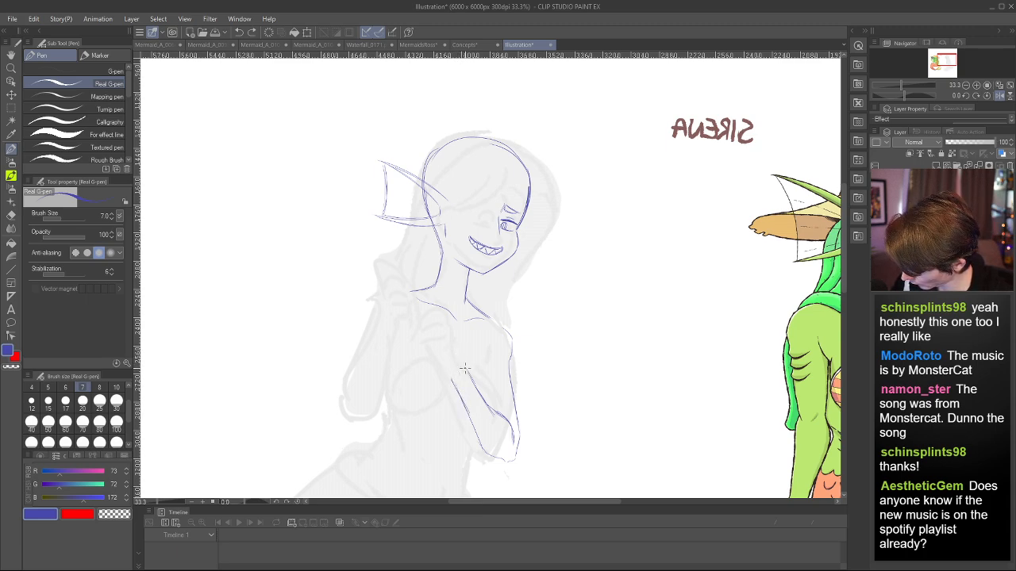
key("h")
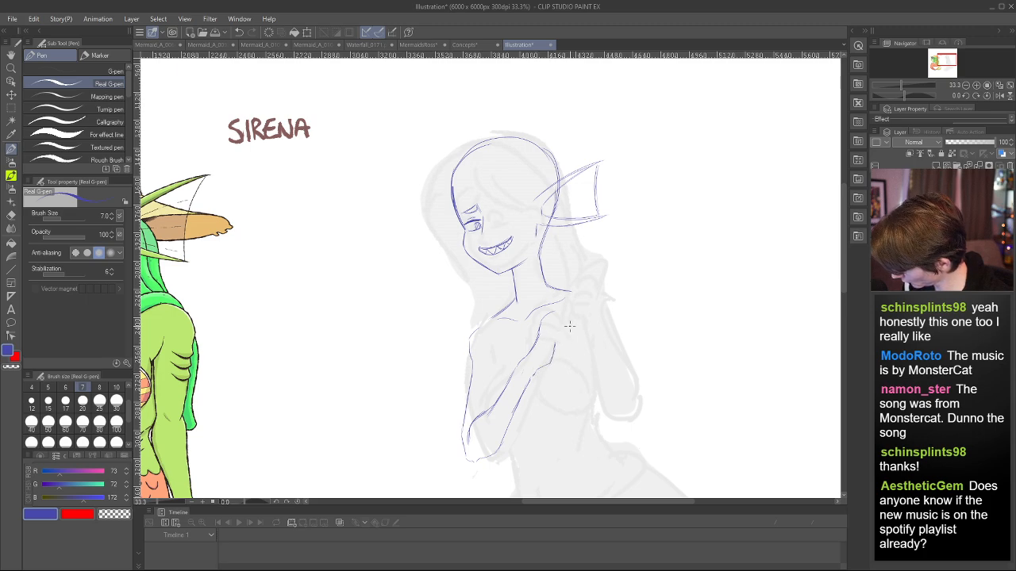
key("h")
key("h")
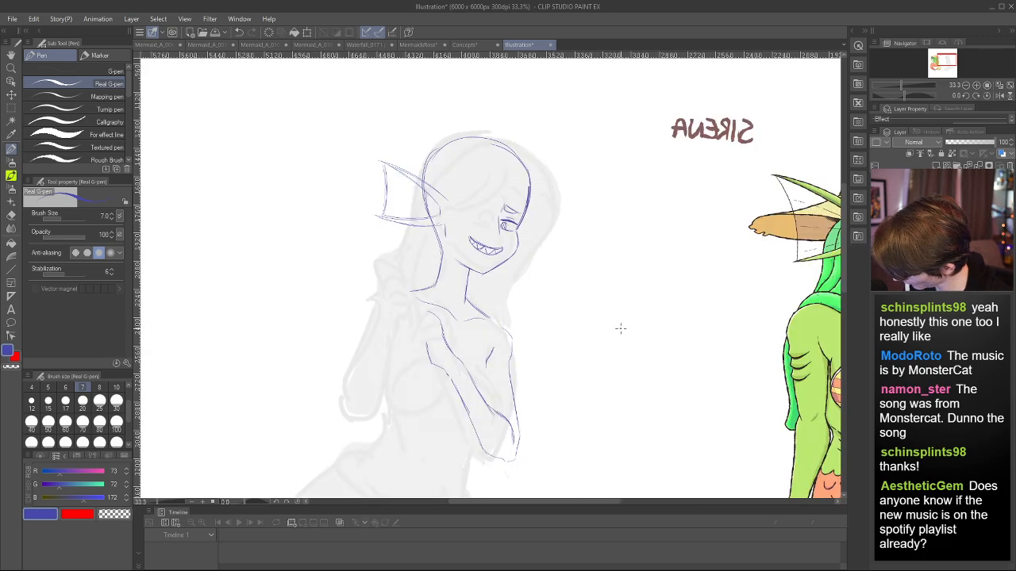
key("h")
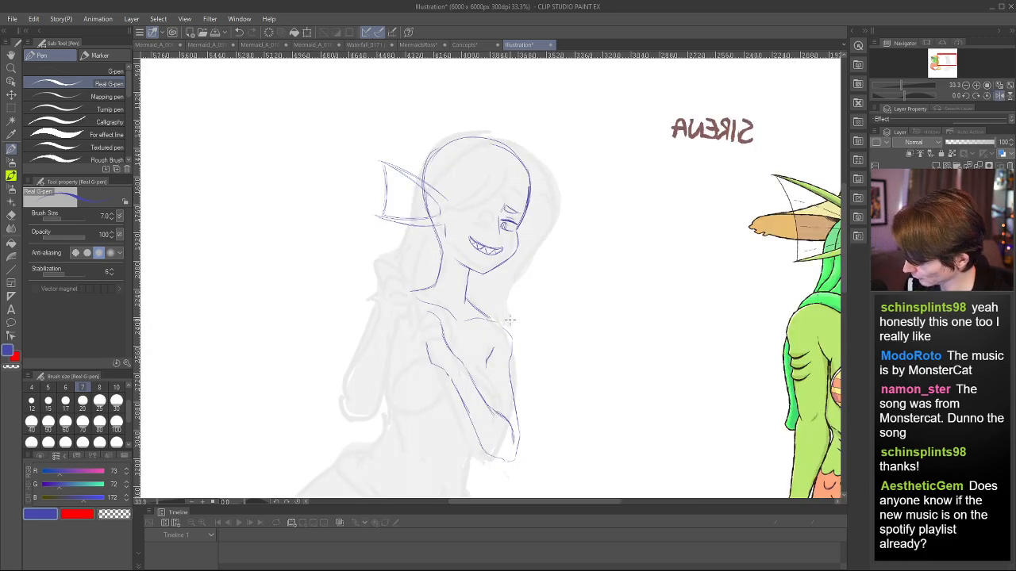
- Draw the neck muscle line from behind the jaw down to the collarbone with the Real G-pen, and check it mirrored
key("h")
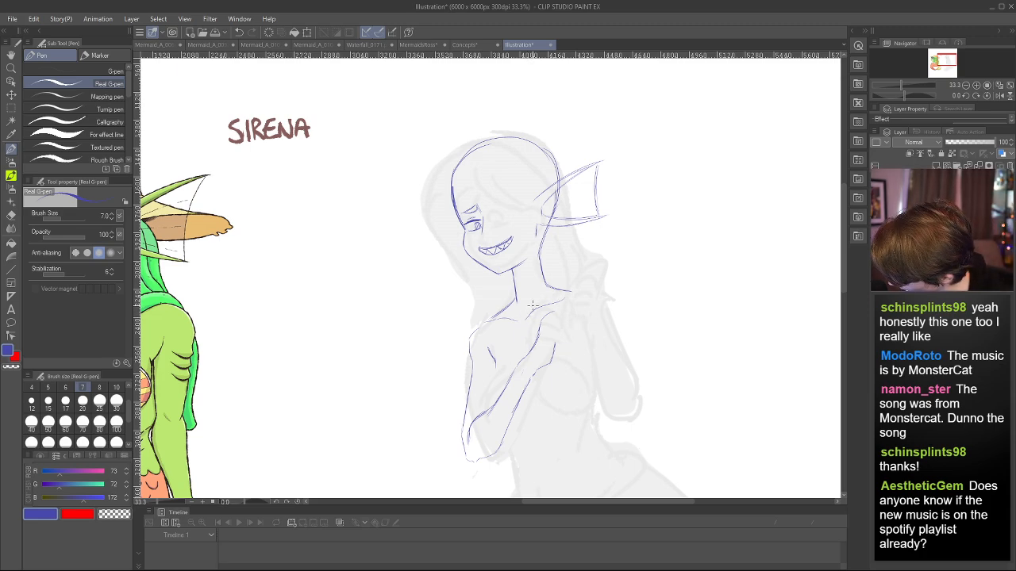
key("e")
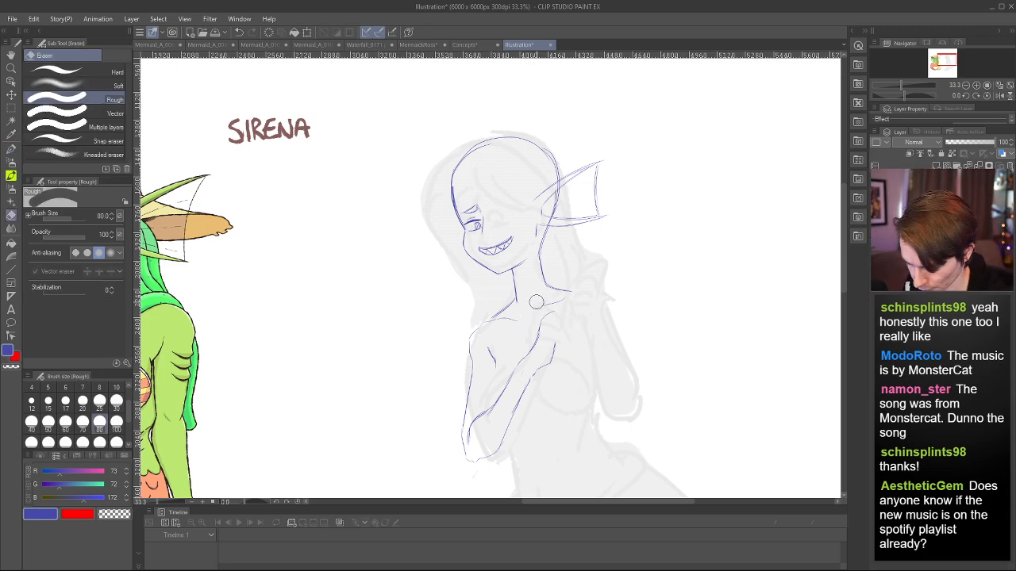
key("p")
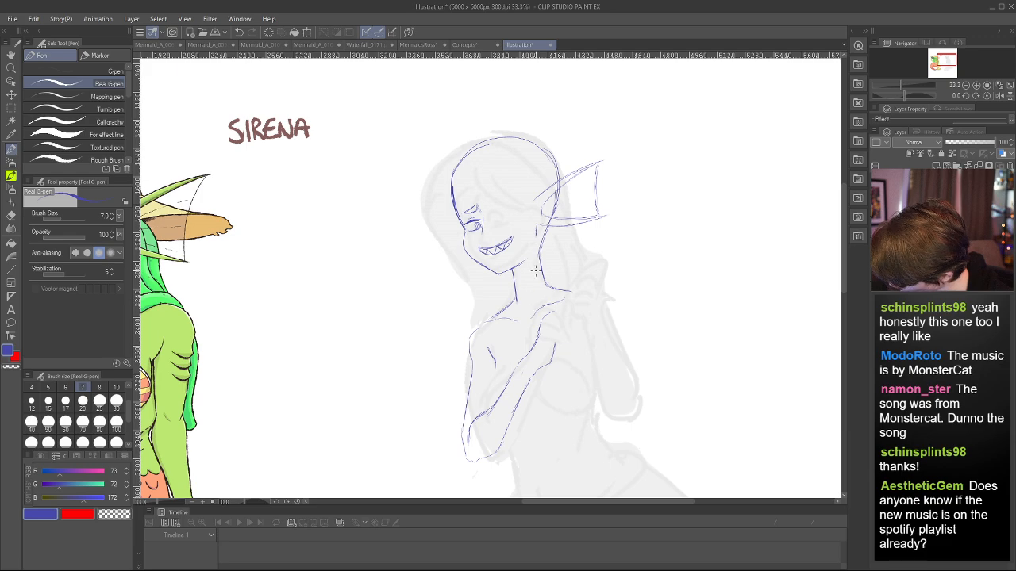
left_click_drag(536, 271, 526, 315)
key("ctrl+z")
left_click_drag(538, 274, 533, 313)
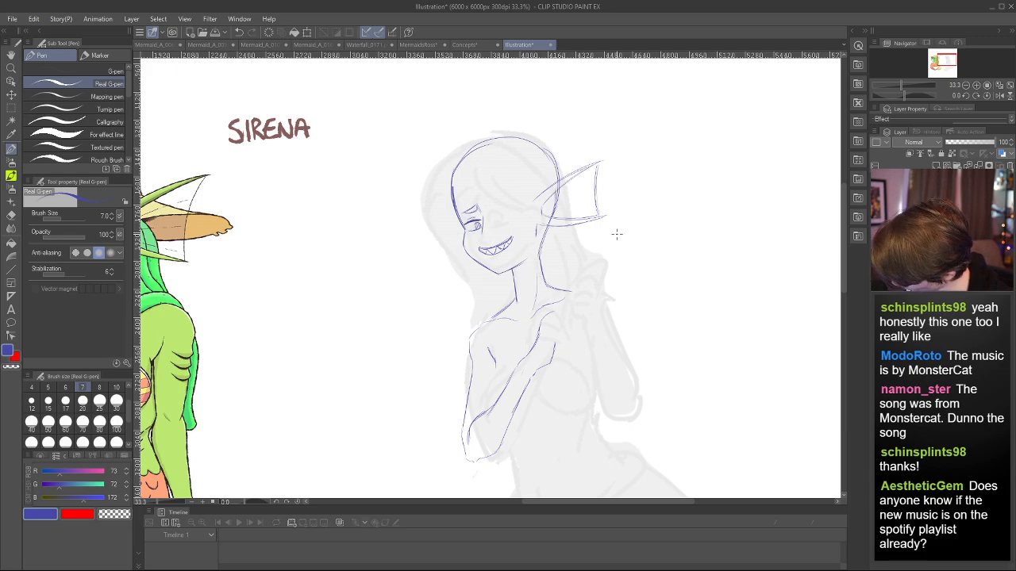
key("ctrl+z")
left_click_drag(537, 273, 532, 317)
key("h")
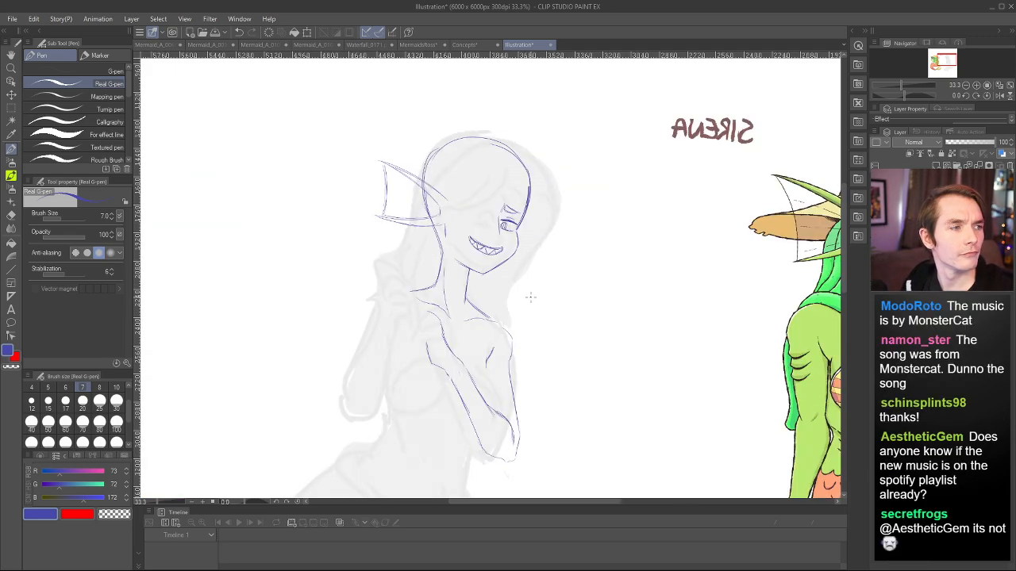
- Erase the front neck line with the Rough eraser, redraw it curving into the shoulder, and check the figure mirrored
key("e")
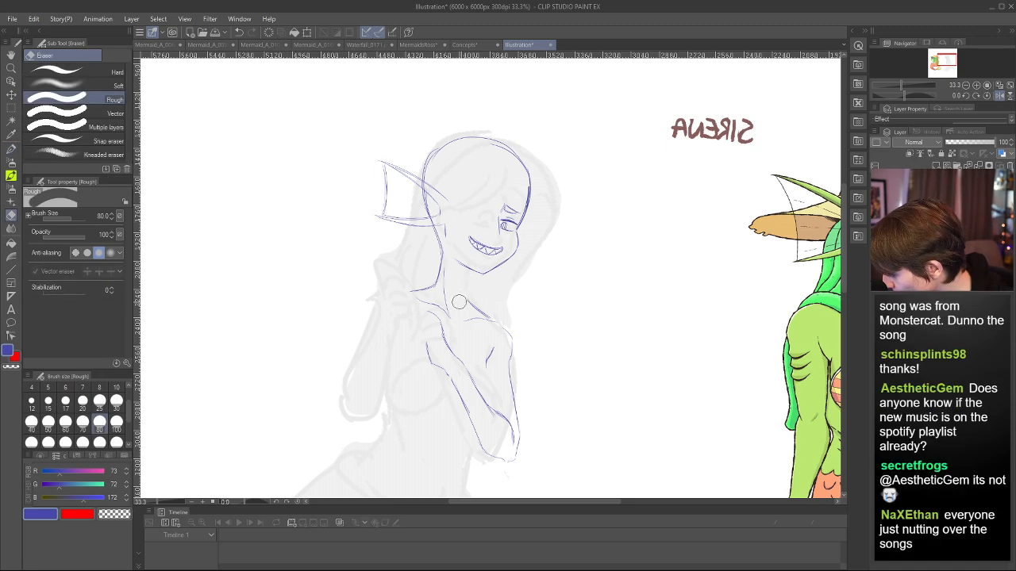
key("p")
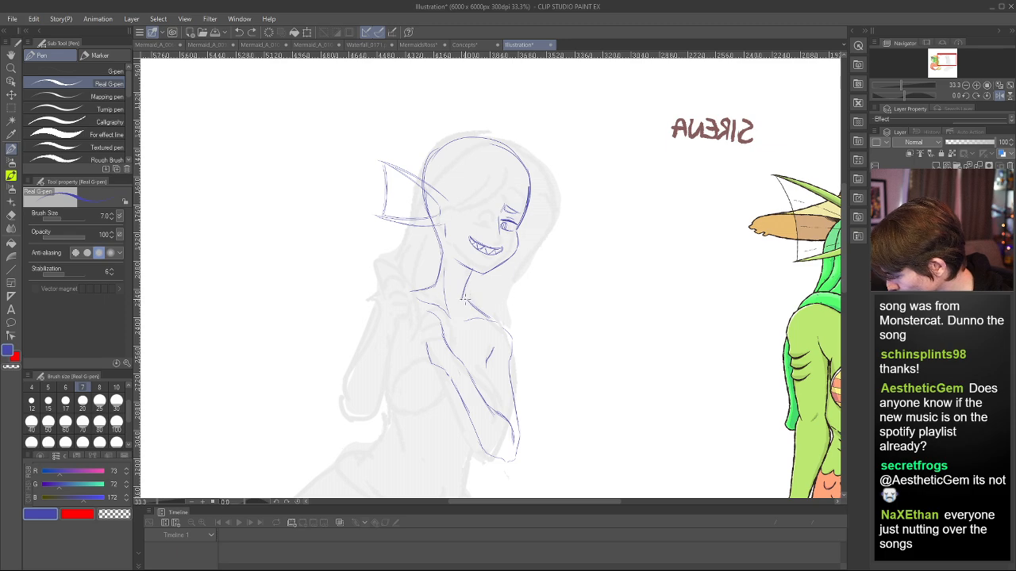
key("h")
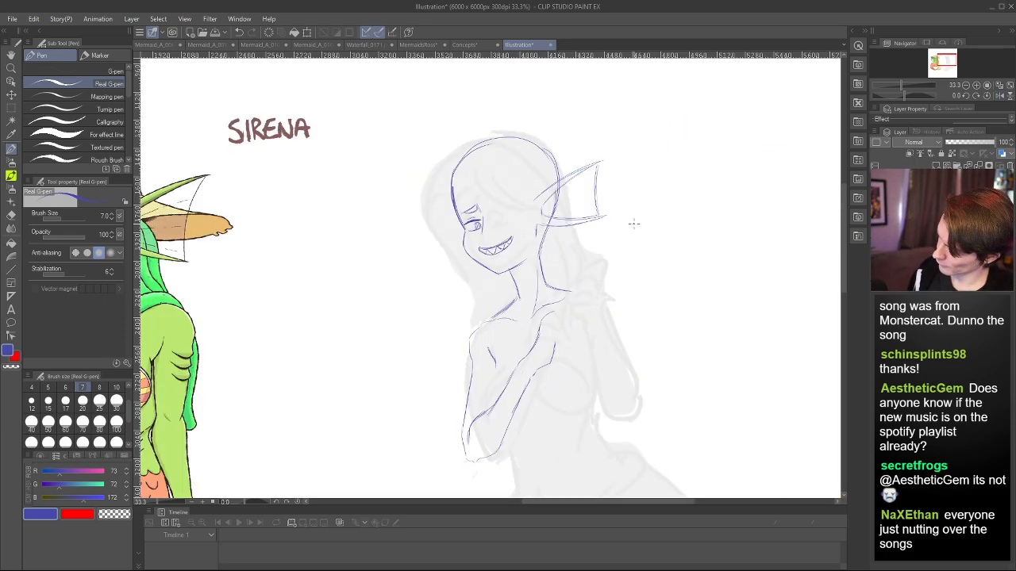
key("h")
key("h")
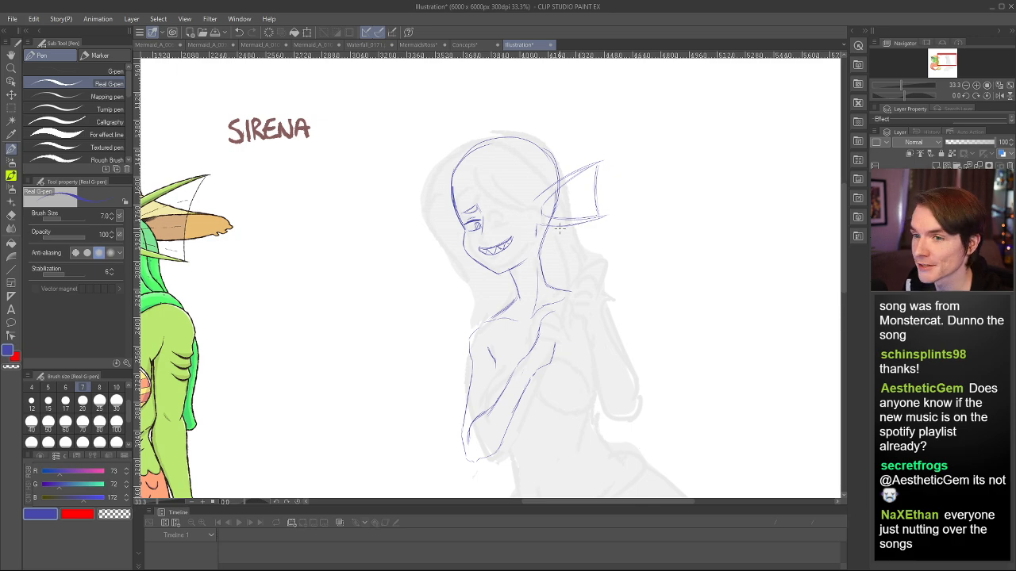
key("h")
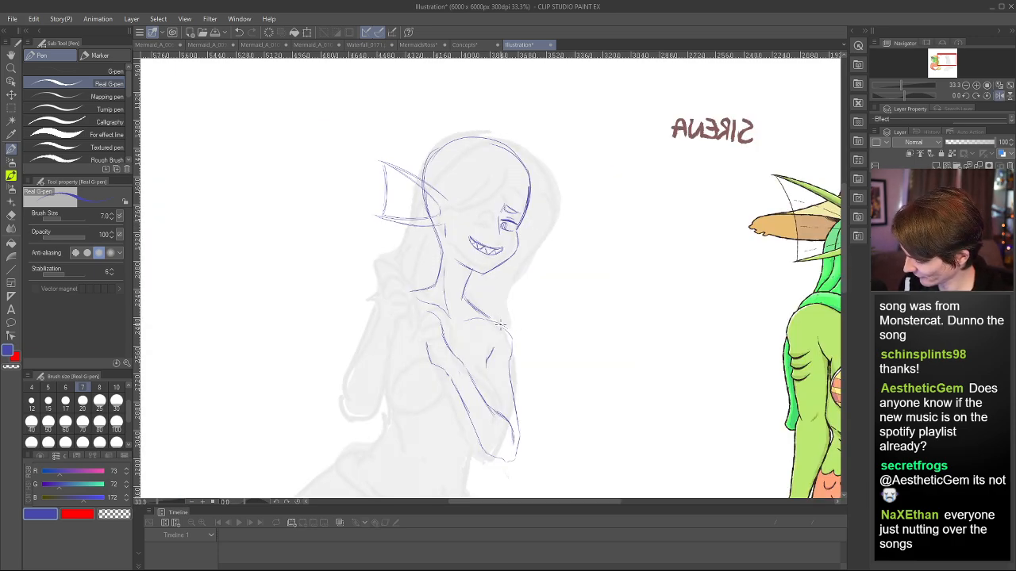
key("h")
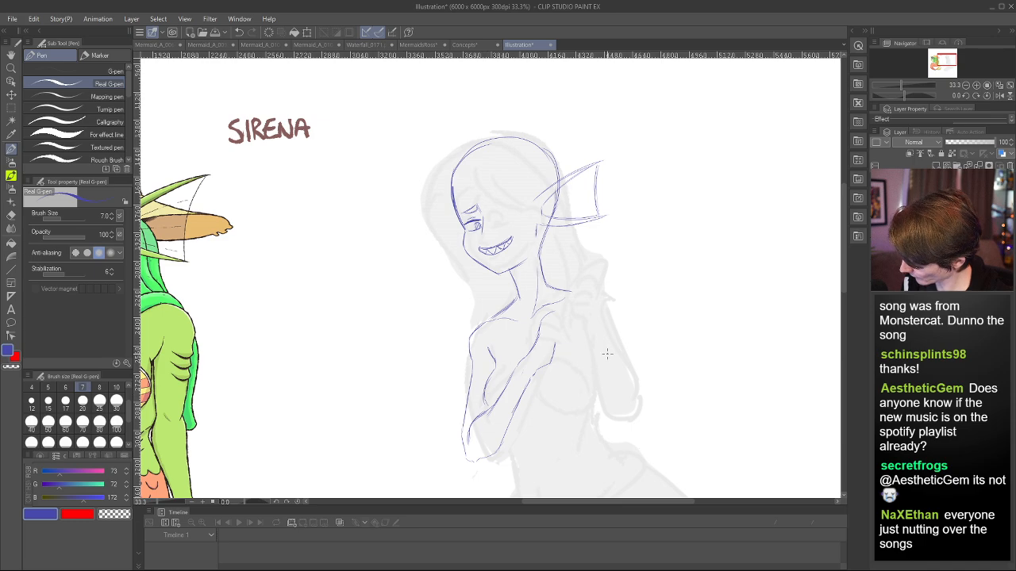
- Sketch the chest curve beside the upper arm and the underside of the other breast, checking both mirrored
left_click_drag(494, 373, 485, 407)
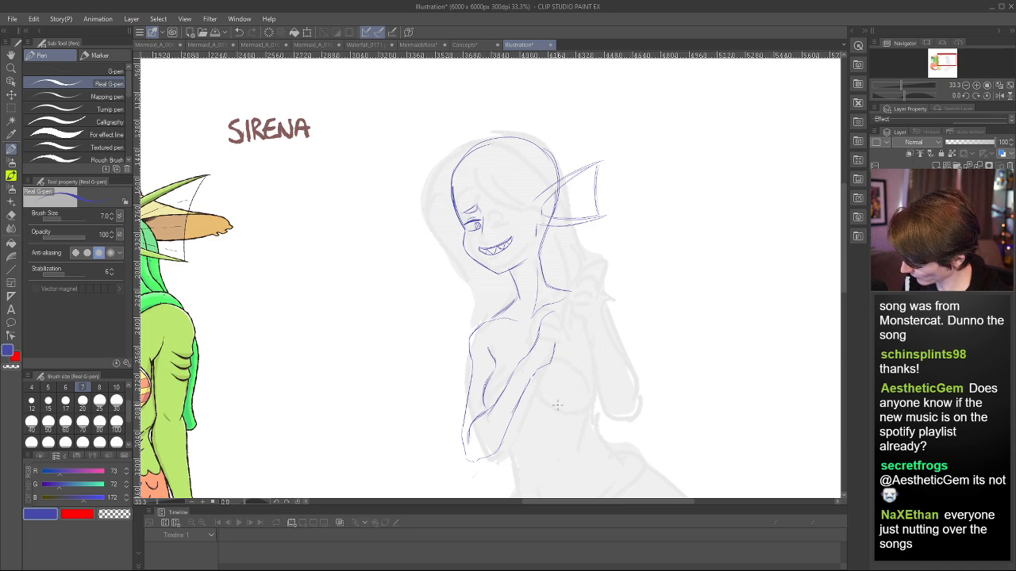
key("h")
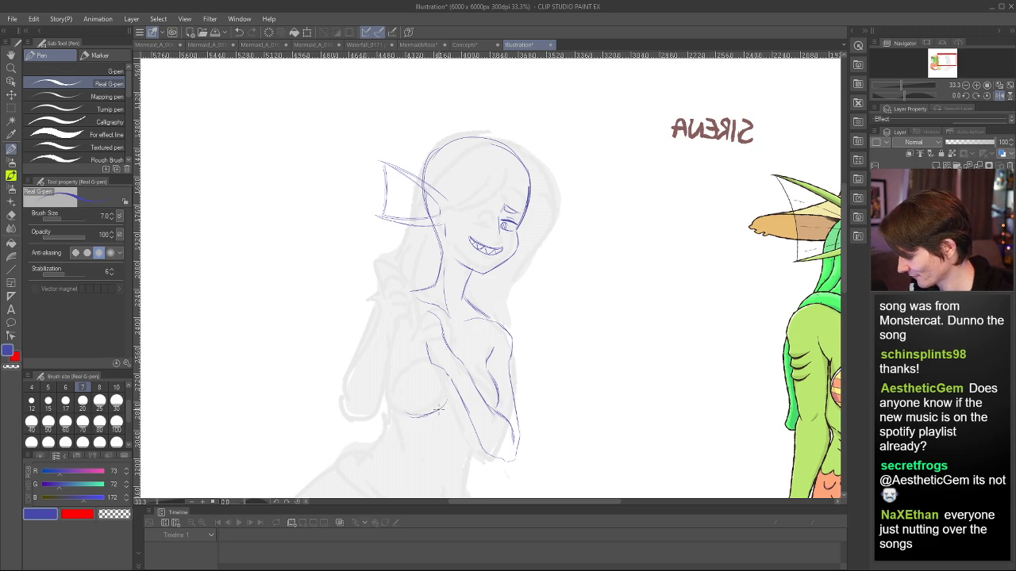
key("h")
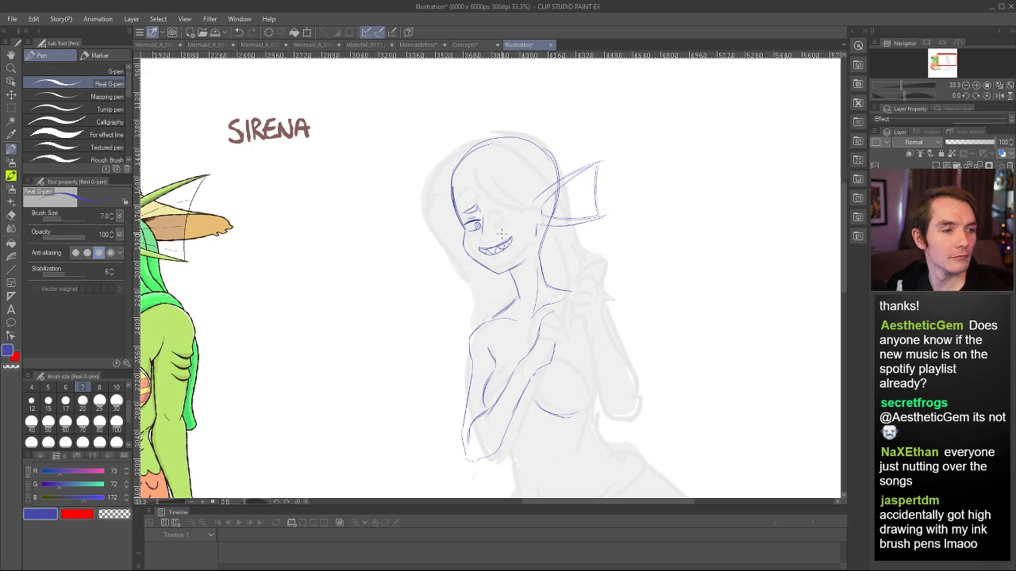
key("h")
key("h")
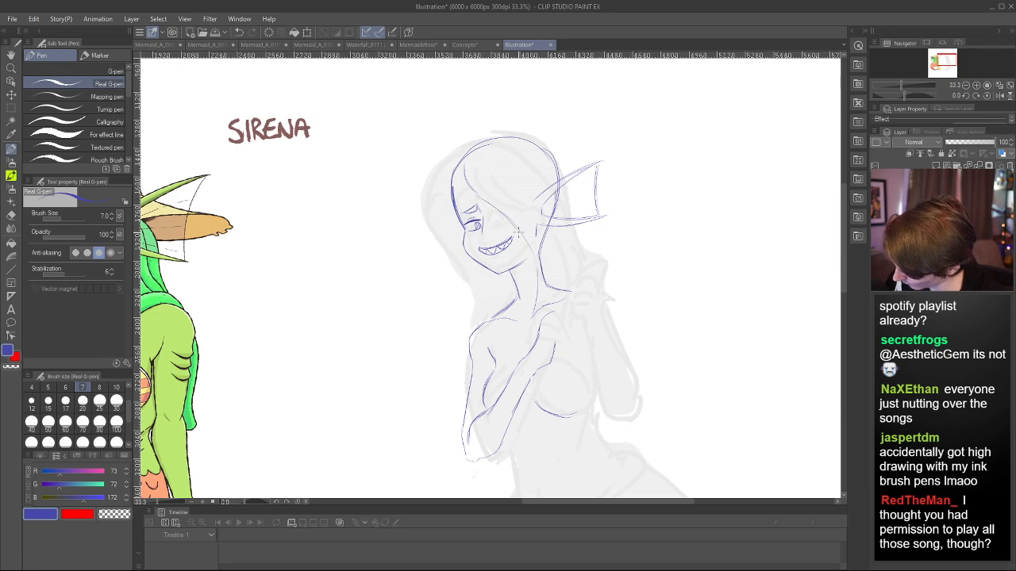
- Sketch the long hair lock sweeping from the forehead part across the face and neck to a pointed tip over the chest
key("ctrl+z")
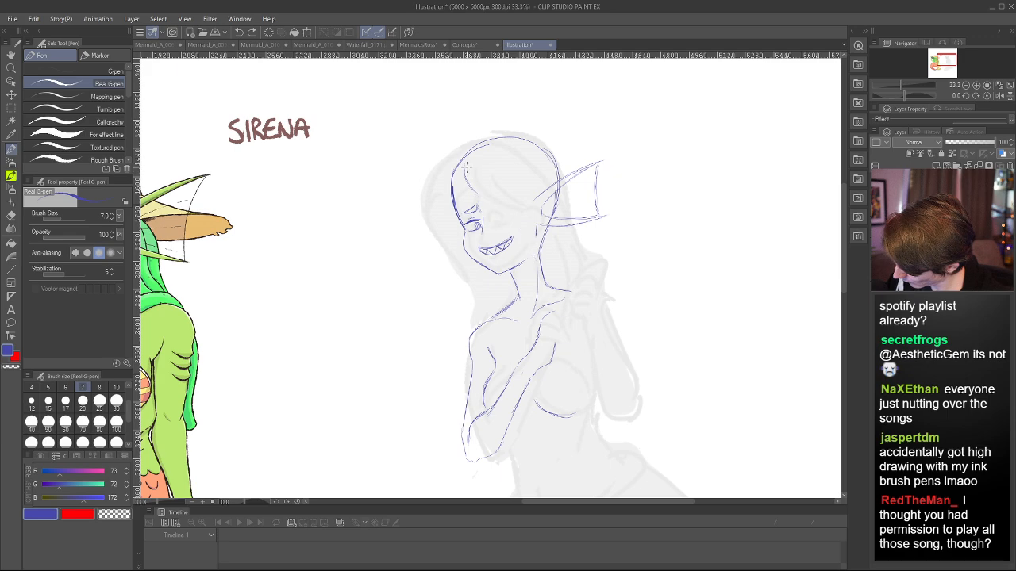
left_click_drag(476, 190, 558, 254)
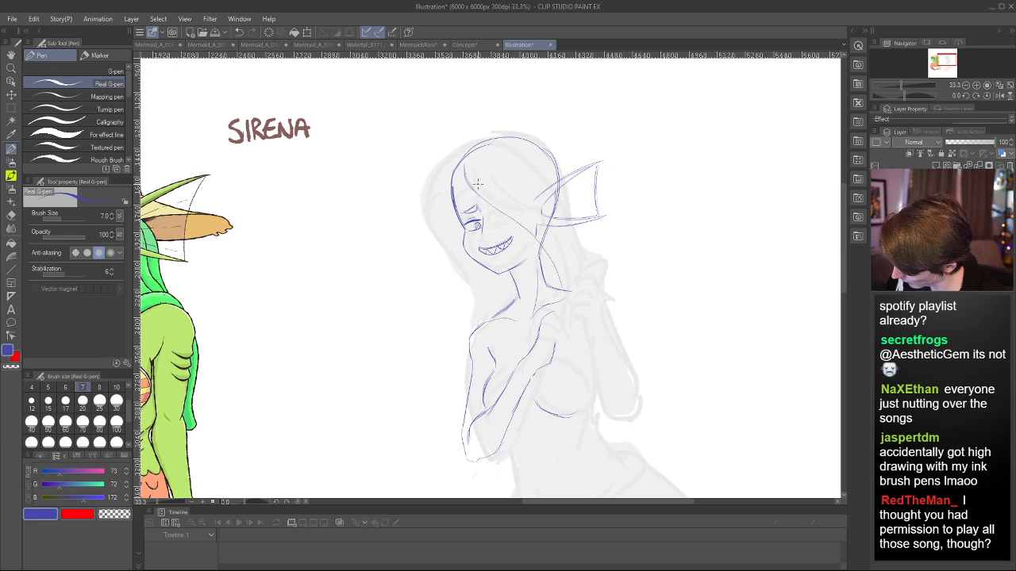
left_click_drag(481, 197, 567, 285)
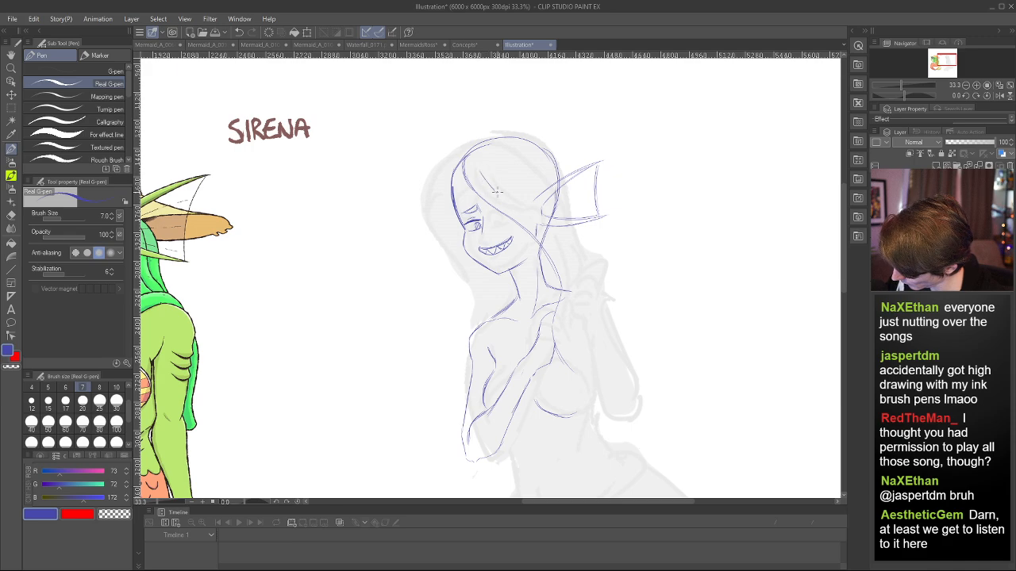
left_click_drag(479, 168, 561, 253)
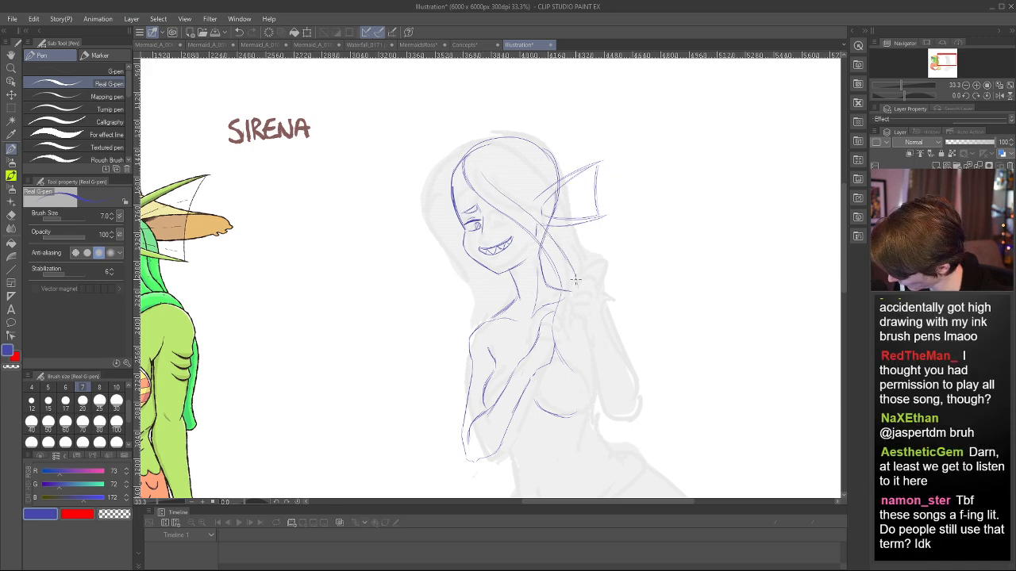
mouse_move(574, 287)
left_mouse_down()
mouse_move(578, 354)
mouse_move(570, 328)
mouse_move(587, 359)
left_mouse_up()
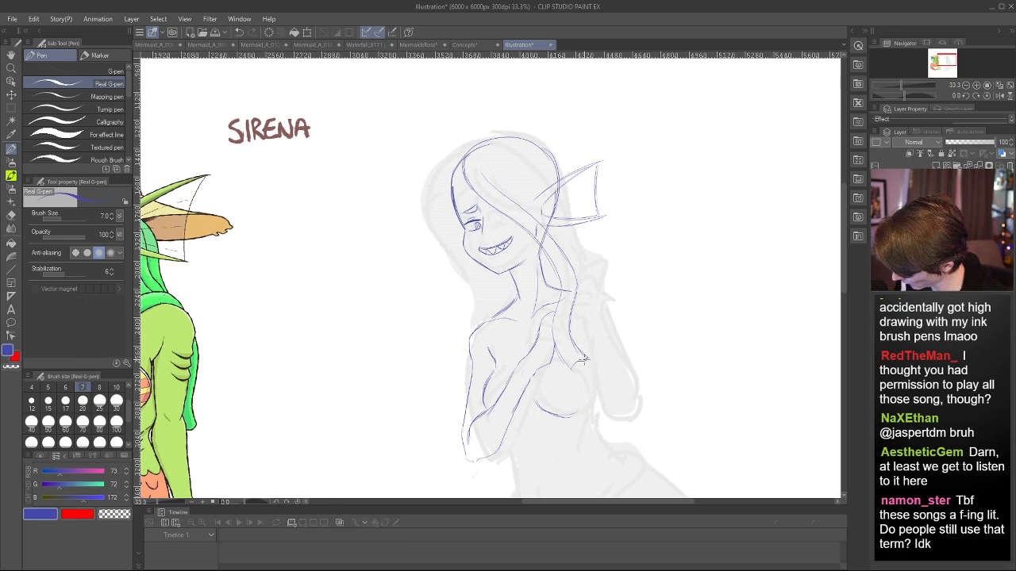
key("h")
key("h")
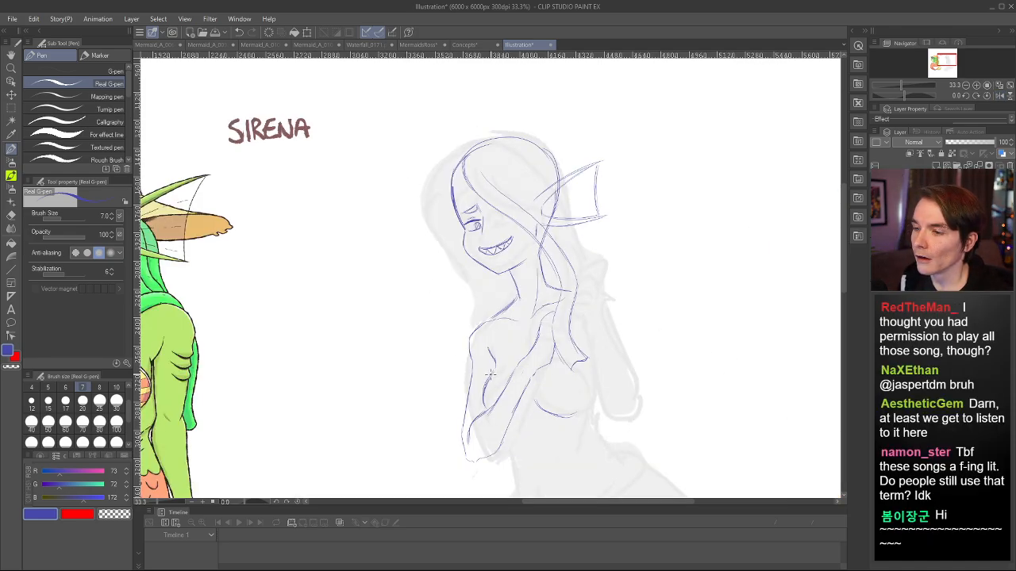
- Complete the rounded outline of the breast below the hair lock, adding its outer side and inner edge next to the forearm
mouse_move(846, 217)
left_mouse_down()
mouse_move(838, 282)
mouse_move(834, 243)
mouse_move(833, 260)
left_mouse_up()
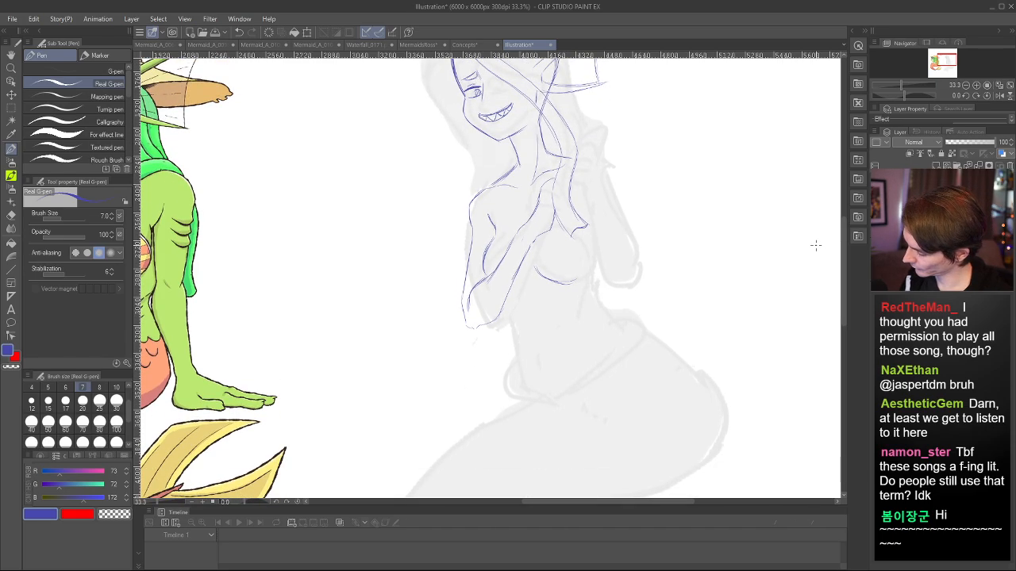
mouse_move(580, 281)
left_mouse_down()
mouse_move(595, 244)
mouse_move(593, 267)
left_mouse_up()
key("h")
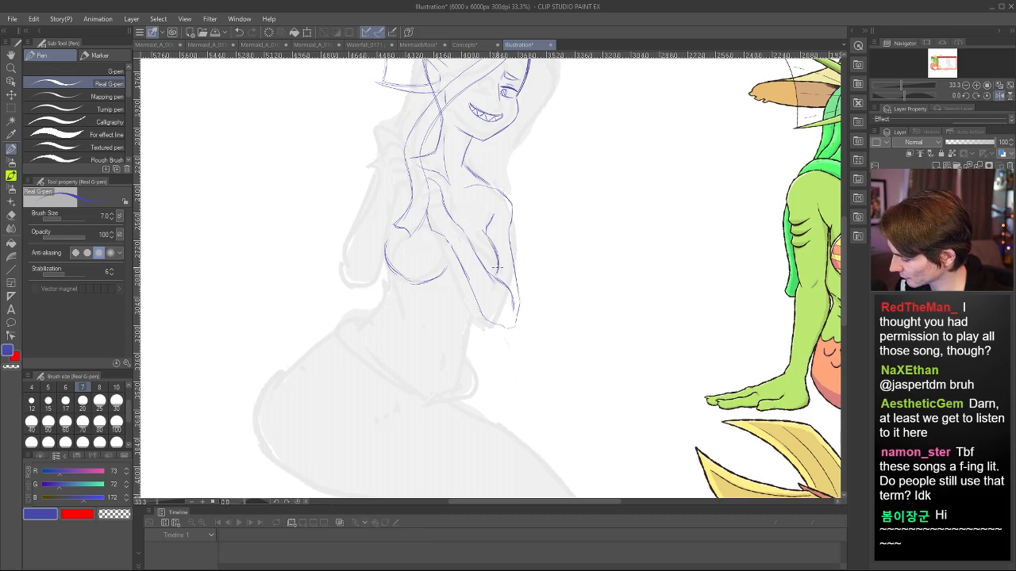
key("h")
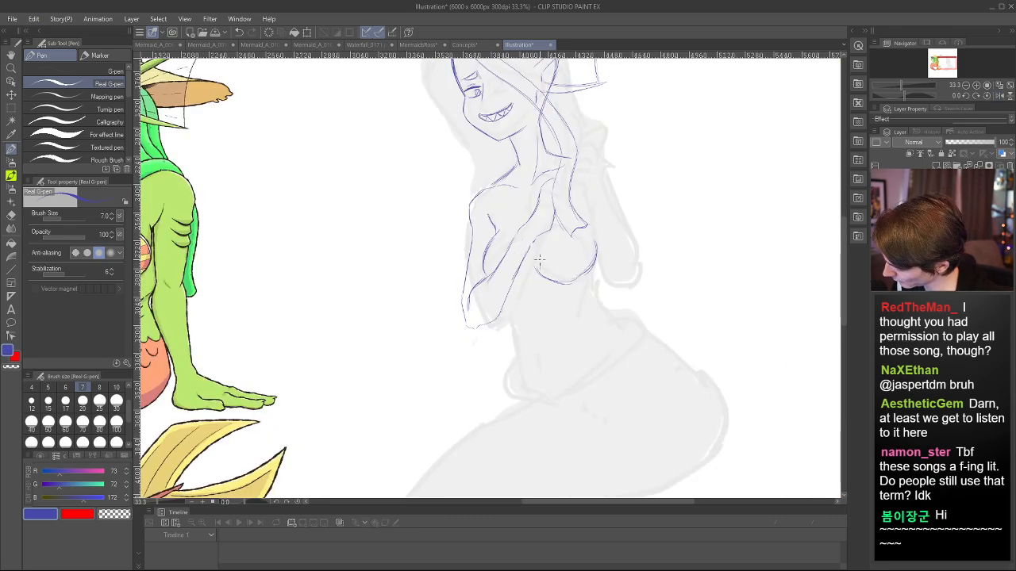
left_click_drag(539, 268, 550, 232)
left_click_drag(579, 501, 544, 500)
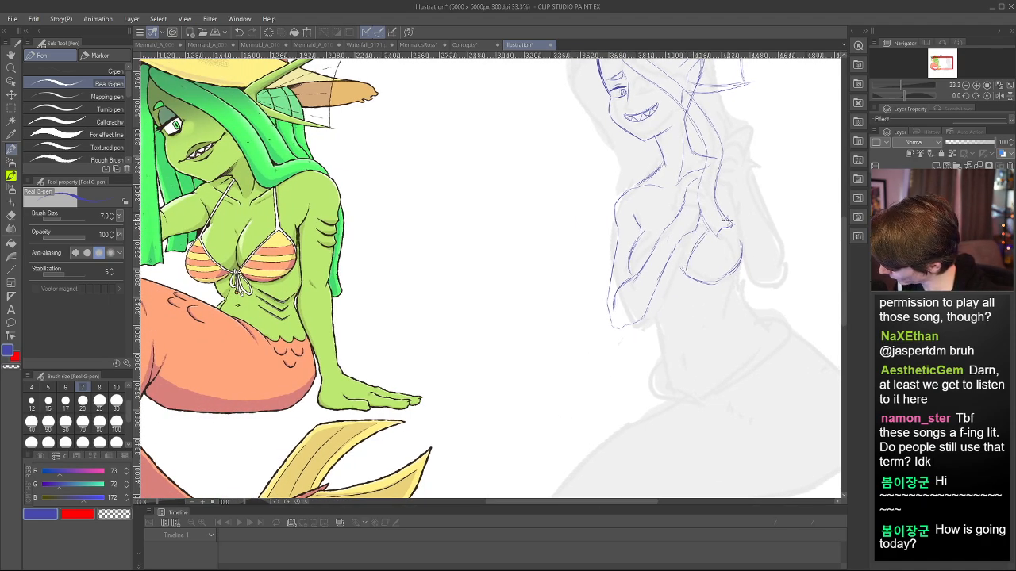
left_click_drag(722, 213, 742, 253)
key("ctrl+z")
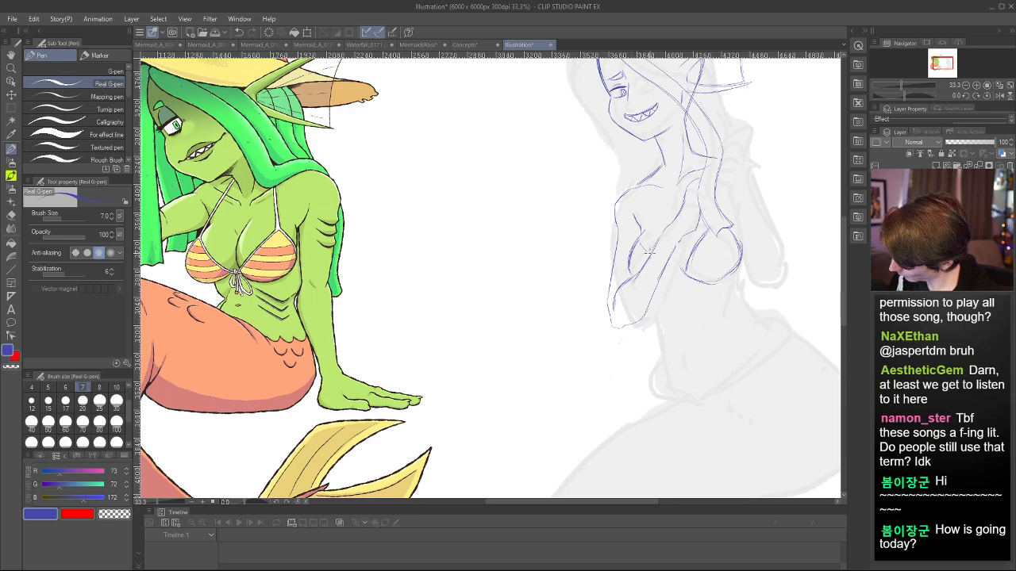
- Try reinforcing the chest curve between the upper arm and forearm, and erase that curve with the Rough eraser at size 80
key("h")
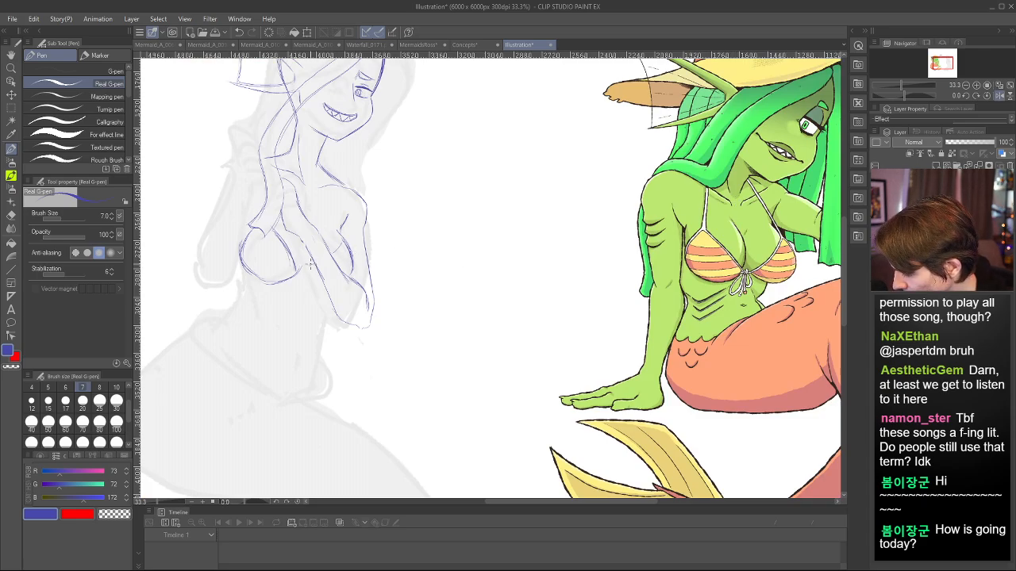
left_click_drag(306, 268, 324, 280)
key("h")
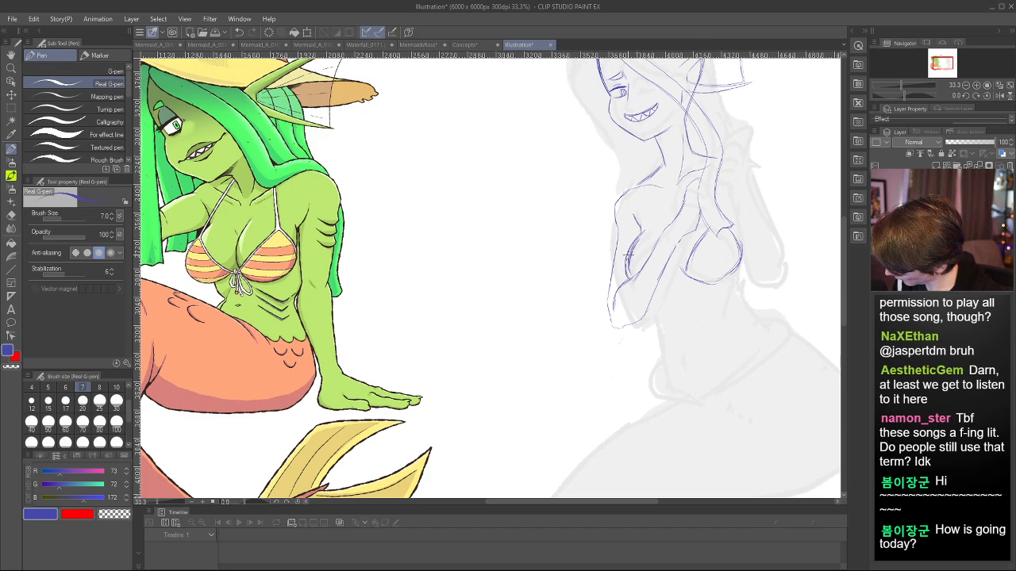
left_click_drag(629, 254, 642, 231)
key("e")
left_click_drag(631, 273, 637, 238)
key("h")
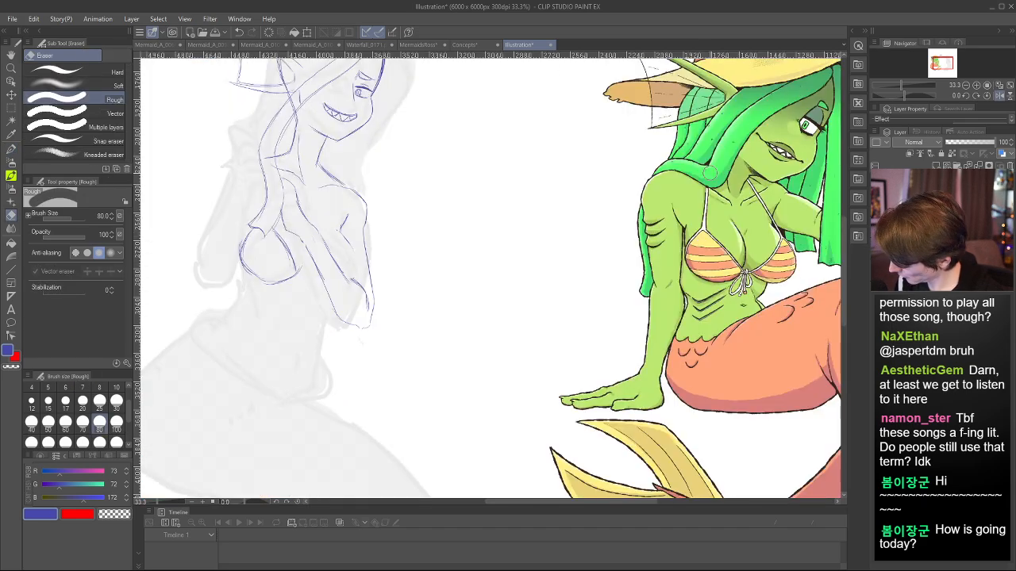
- Redraw the chest curve closer to the outer edge of the upper arm with the Real G-pen and check it mirrored
key("p")
key("h")
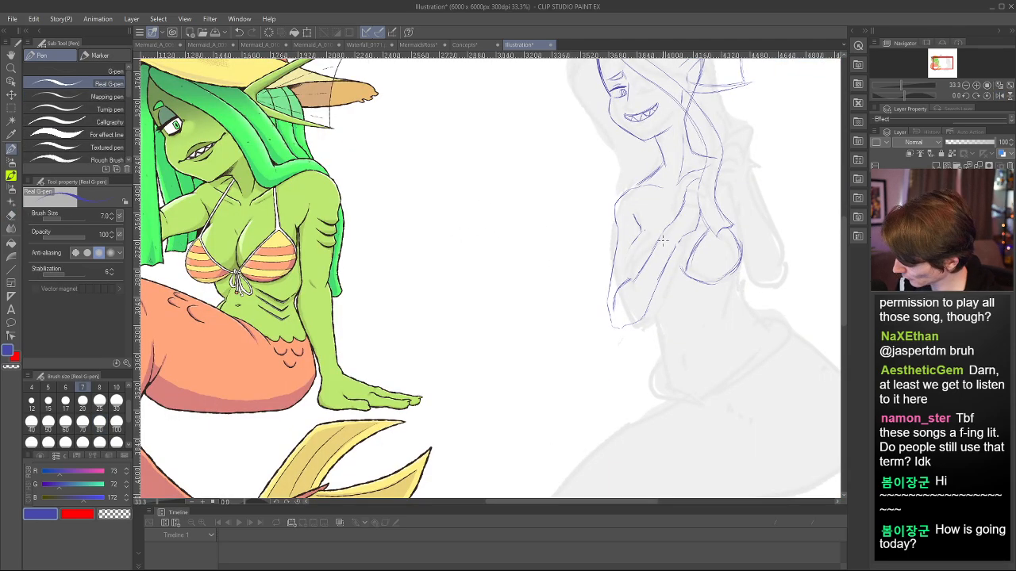
mouse_move(642, 233)
left_mouse_down()
mouse_move(625, 273)
mouse_move(641, 234)
left_mouse_up()
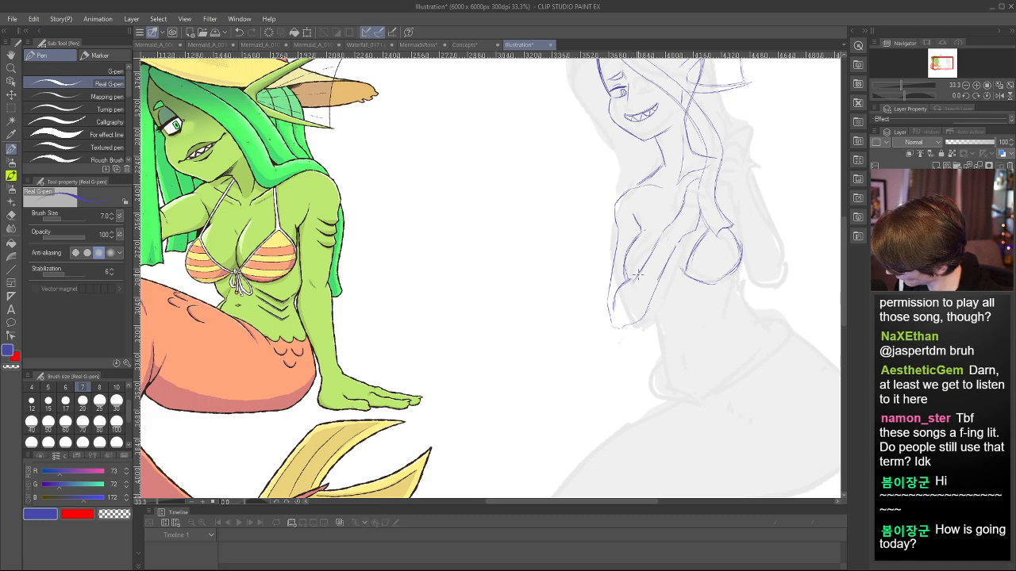
key("h")
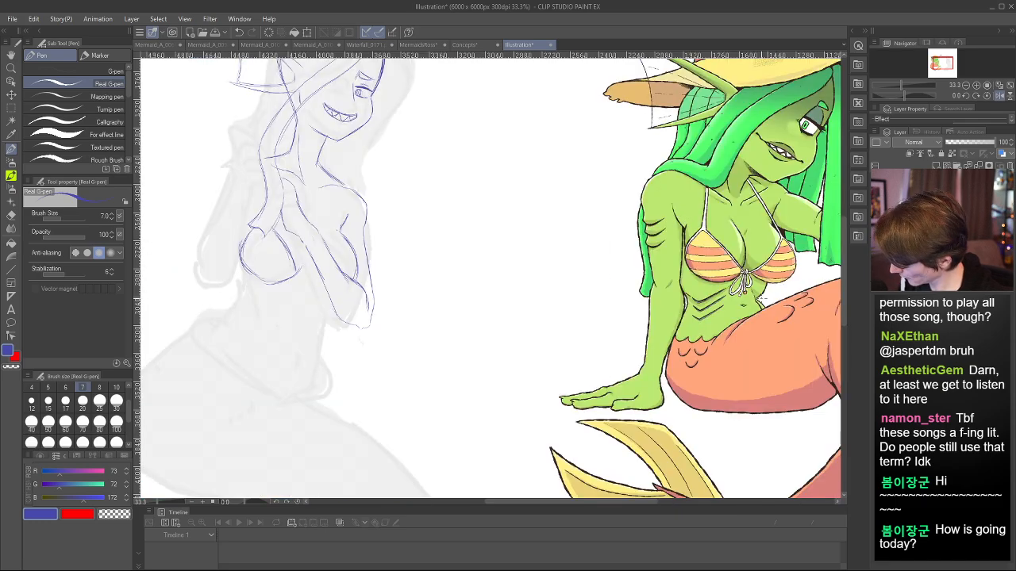
key("h")
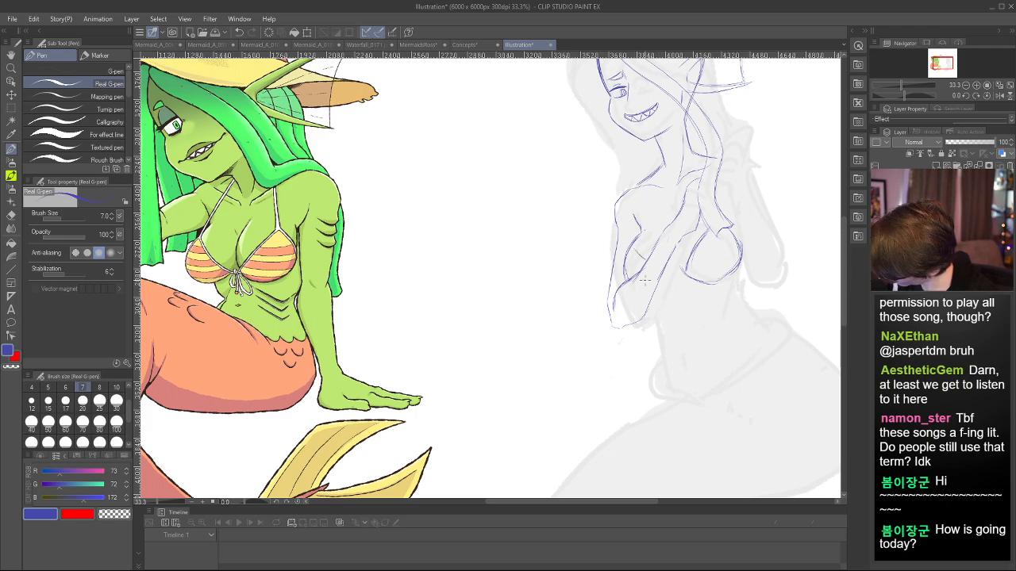
- Sketch the bikini's lower band beneath the breasts with a tied bow and hanging tails between the cups, and check it mirrored
left_click_drag(638, 292, 662, 290)
key("ctrl+z")
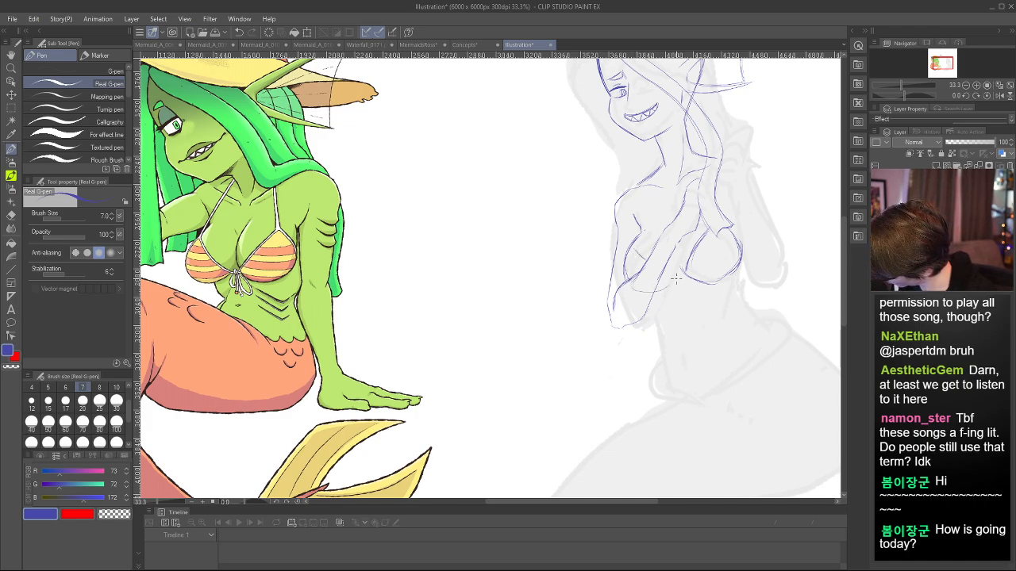
left_click_drag(641, 255, 671, 271)
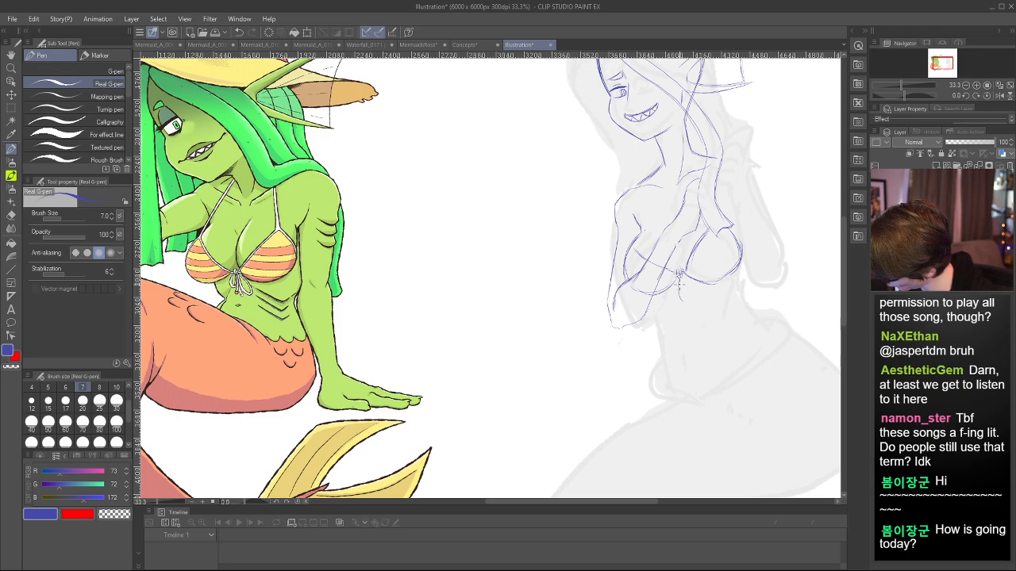
key("ctrl+z")
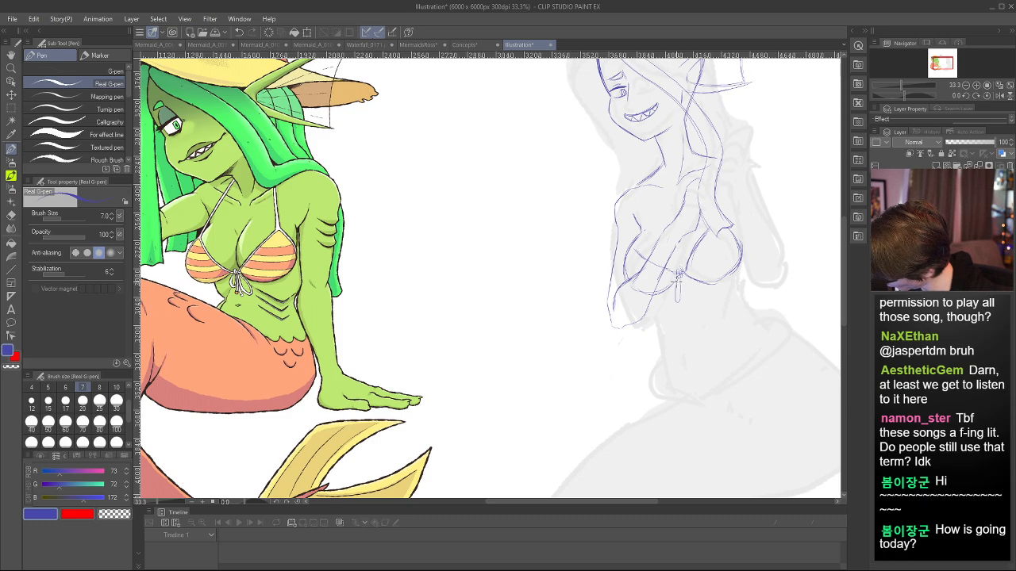
mouse_move(678, 279)
left_mouse_down()
mouse_move(674, 299)
mouse_move(682, 289)
mouse_move(694, 295)
left_mouse_up()
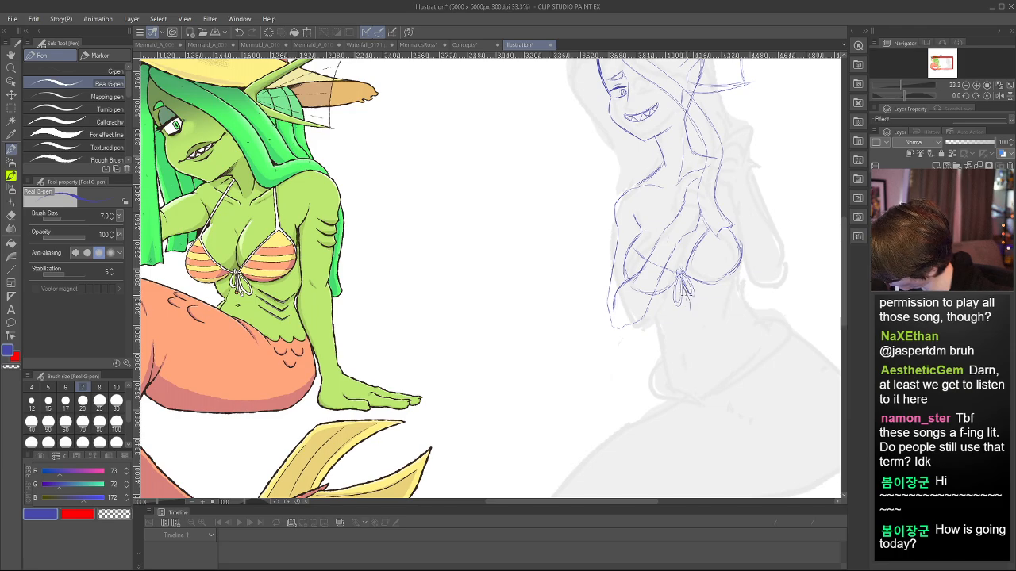
key("h")
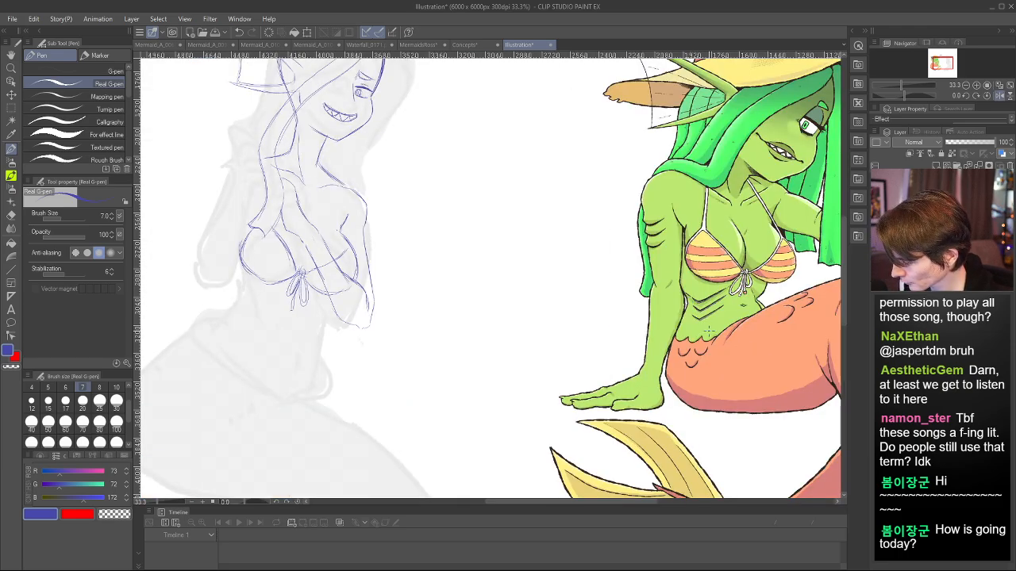
key("h")
- Erase the bikini lines crossing the forearm with the Rough eraser at size 80 and check the cleanup mirrored
key("e")
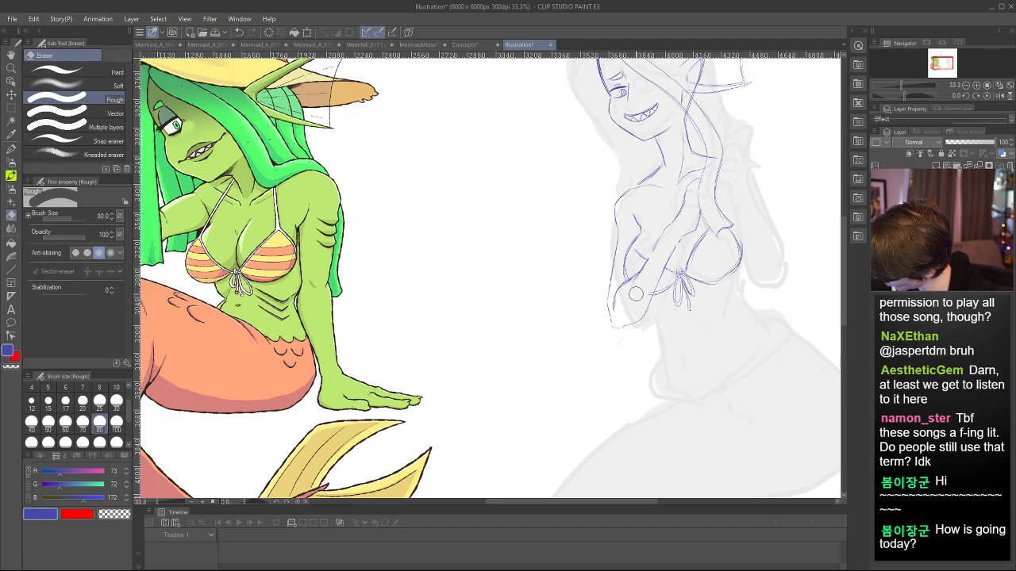
key("h")
key("h")
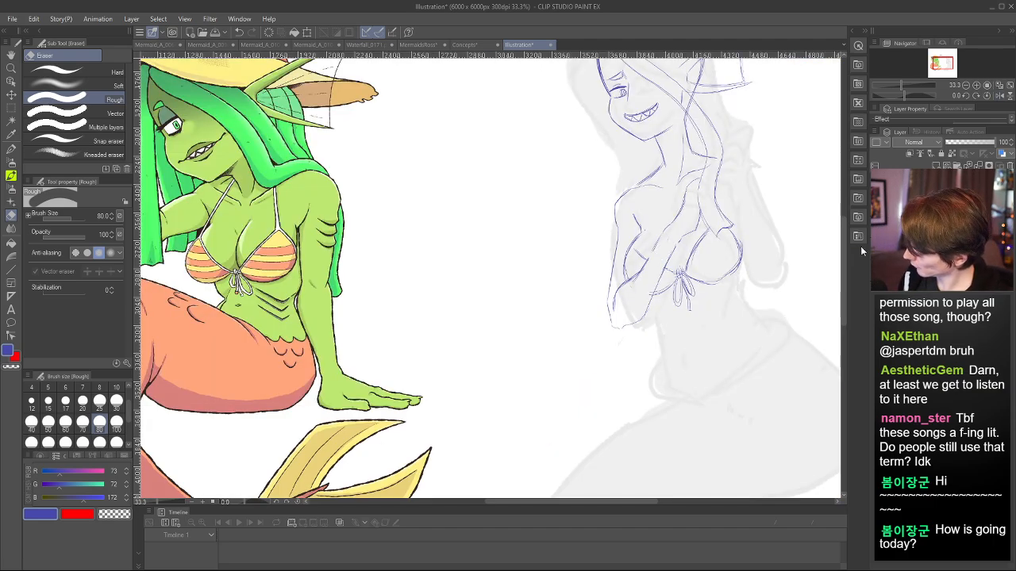
scroll(846, 242, "up", 3)
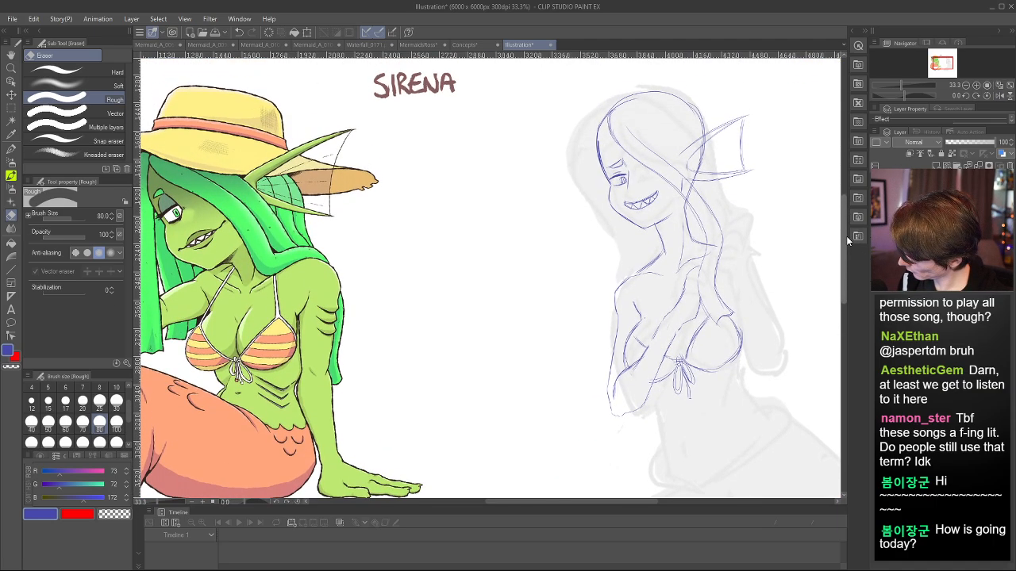
scroll(846, 240, "down", 1)
- Sketch the curled fingers of the raised hand gripping the hair lock with the Real G-pen
key("p")
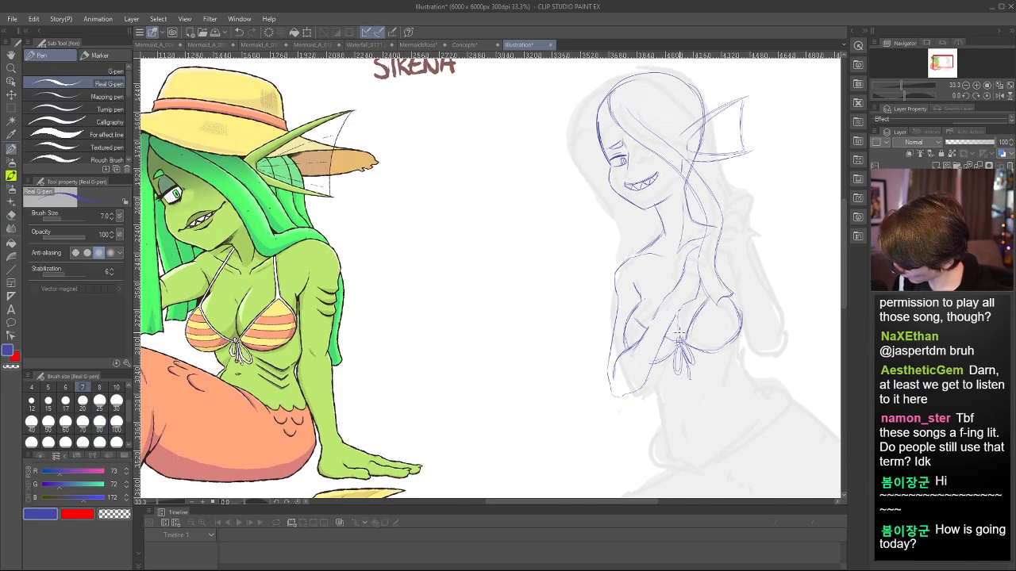
key("h")
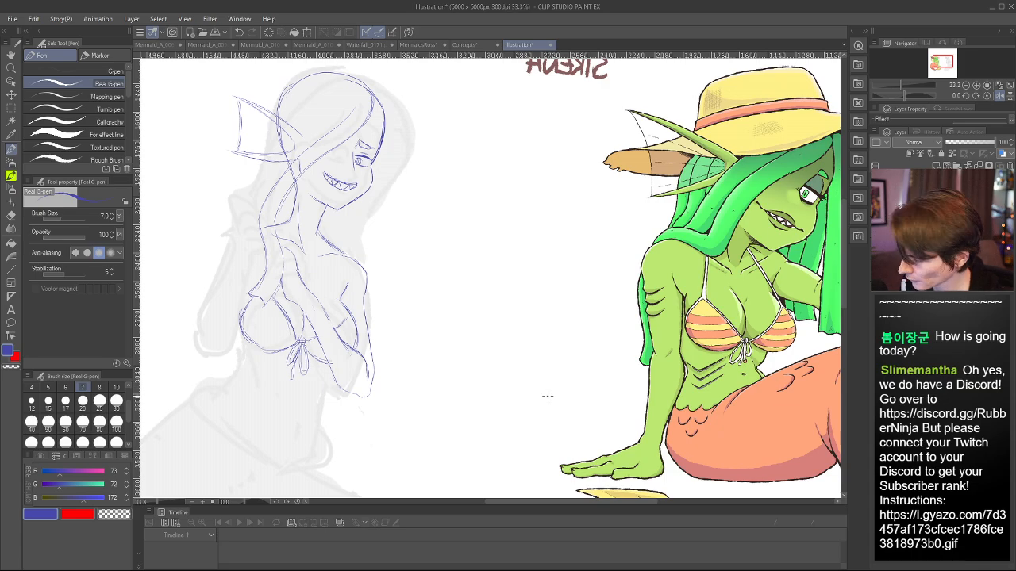
key("h")
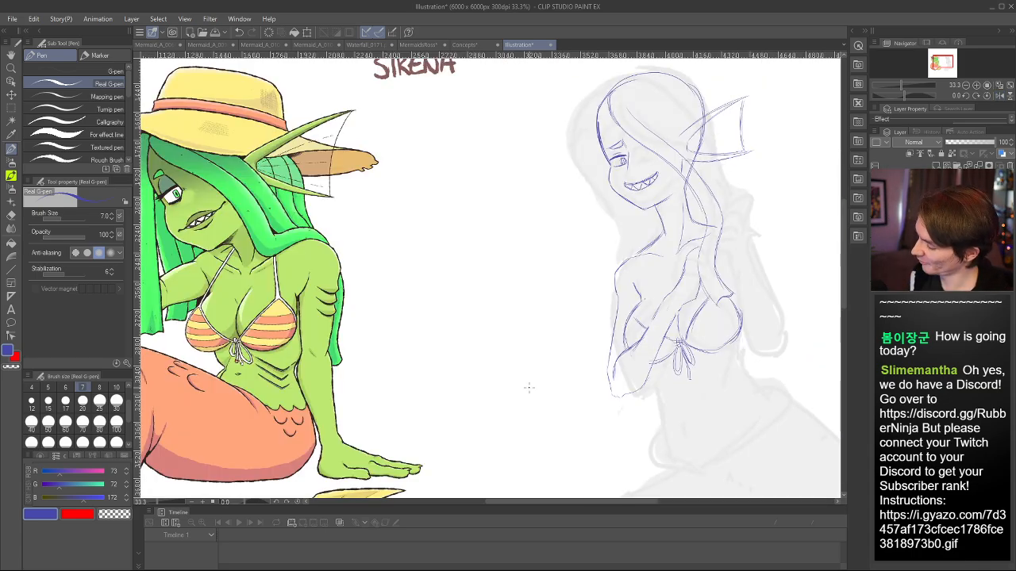
left_click_drag(601, 502, 654, 502)
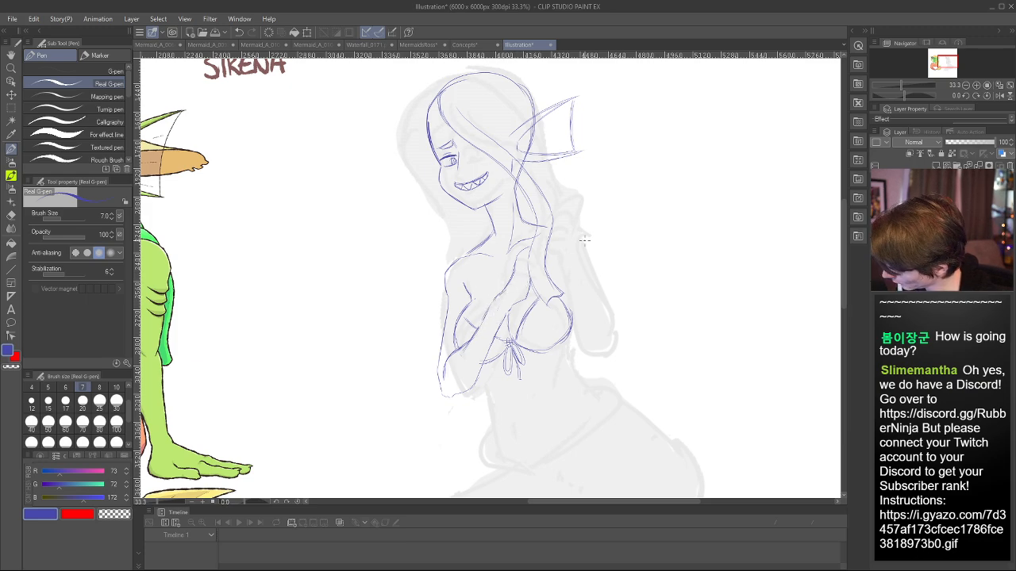
key("h")
key("h")
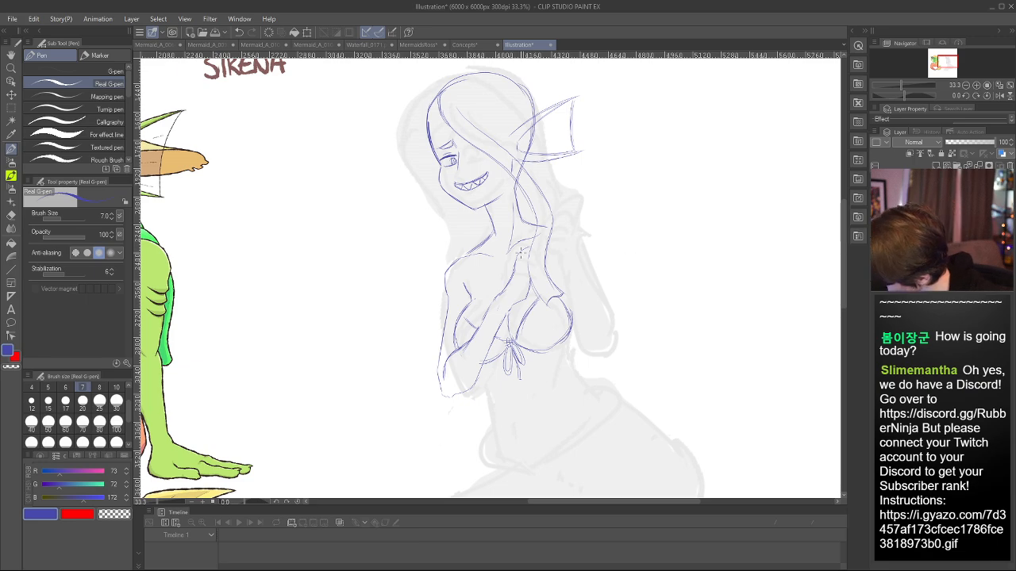
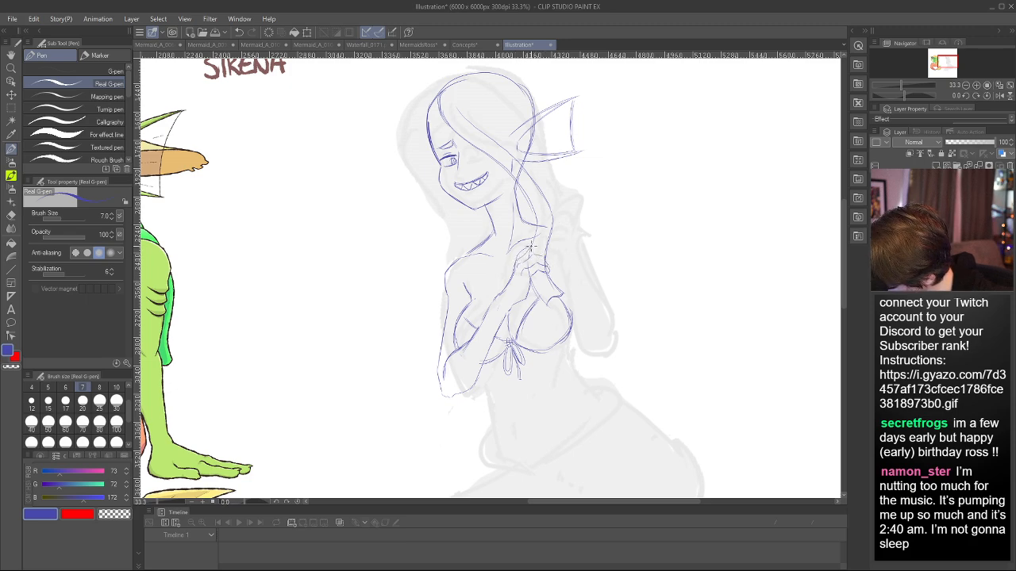
- Examine the hand and upper-body pose by comparing the canvas in mirrored and normal orientation
key("h")
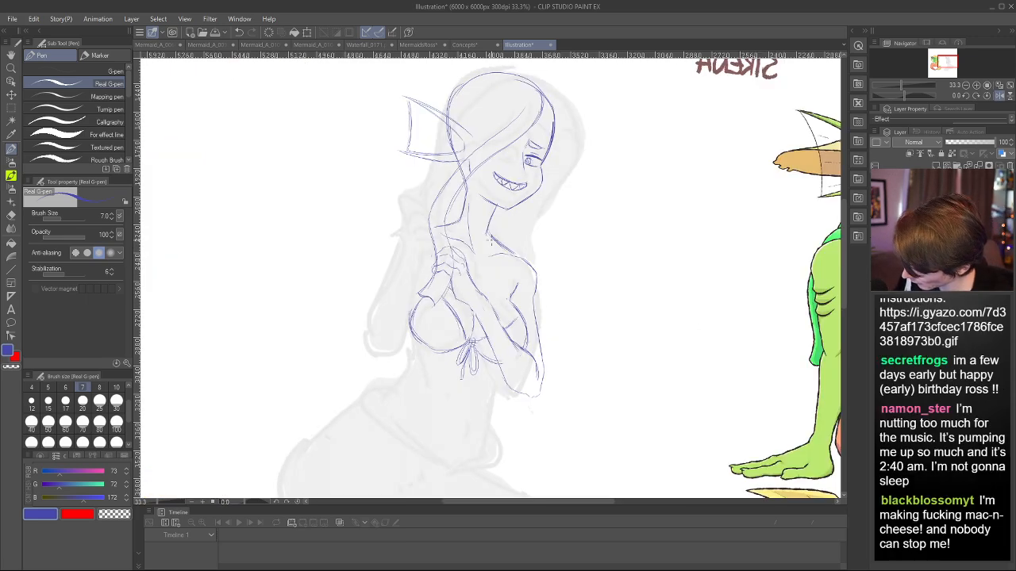
key("h")
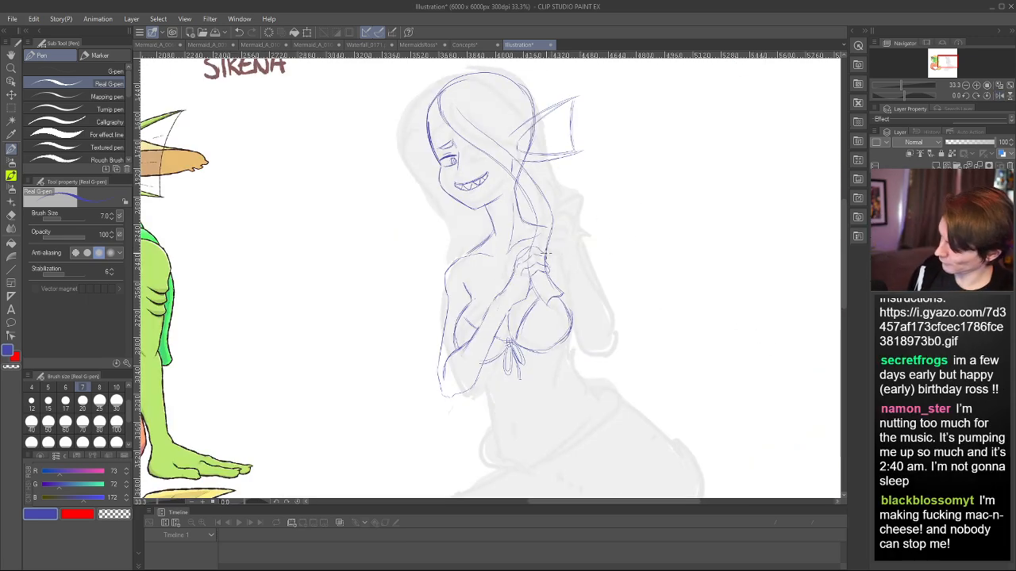
key("h")
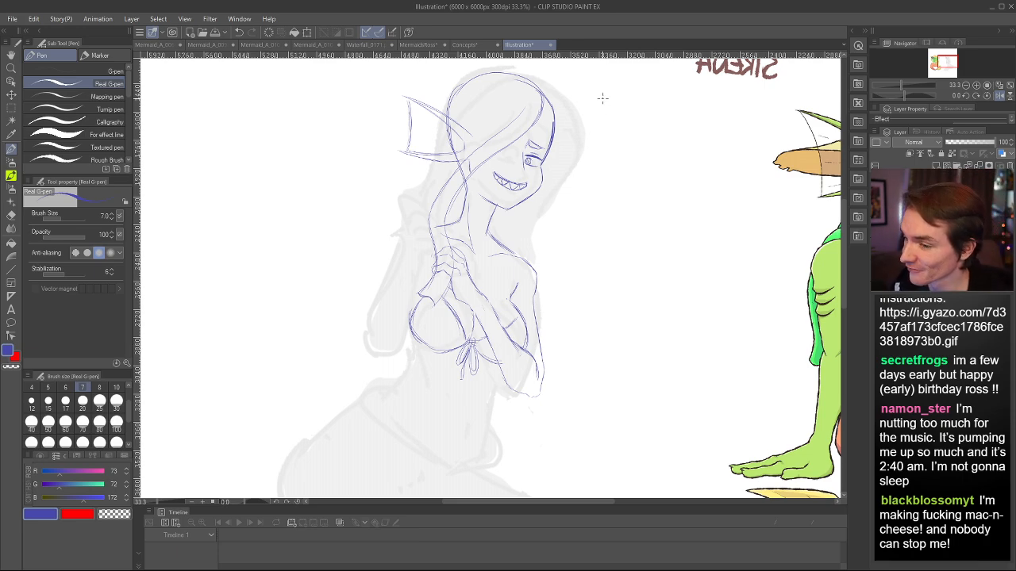
key("h")
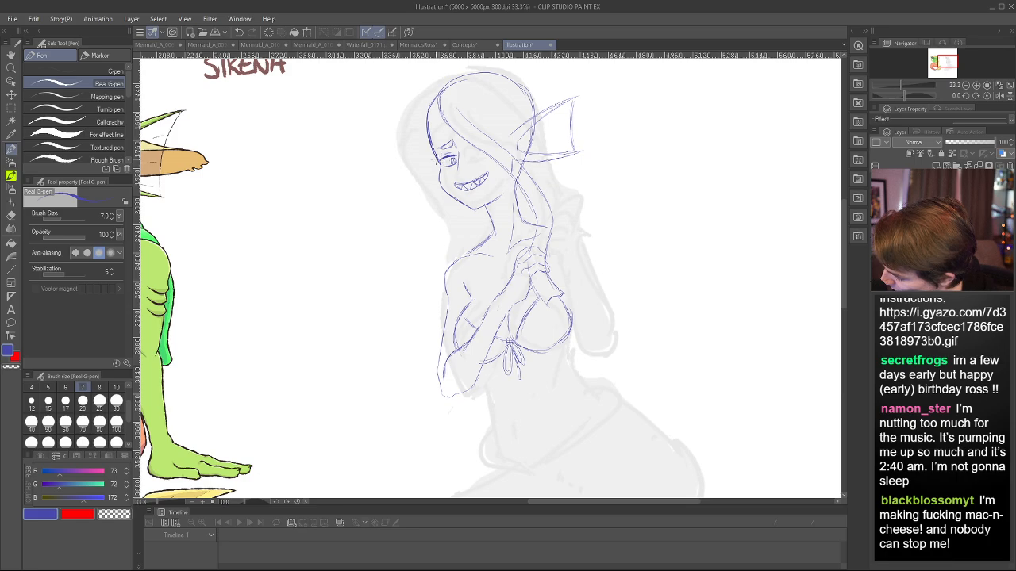
key("h")
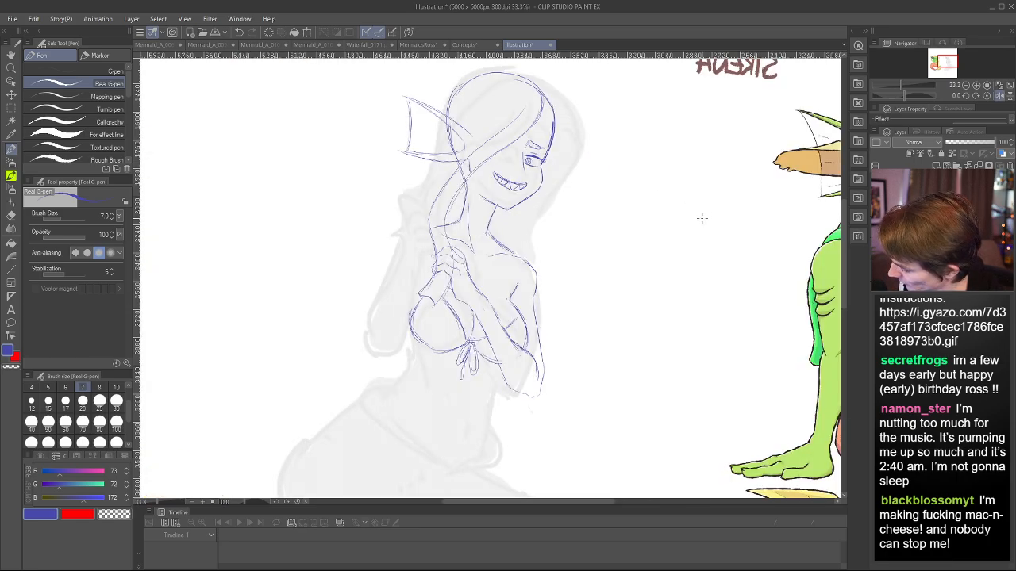
key("h")
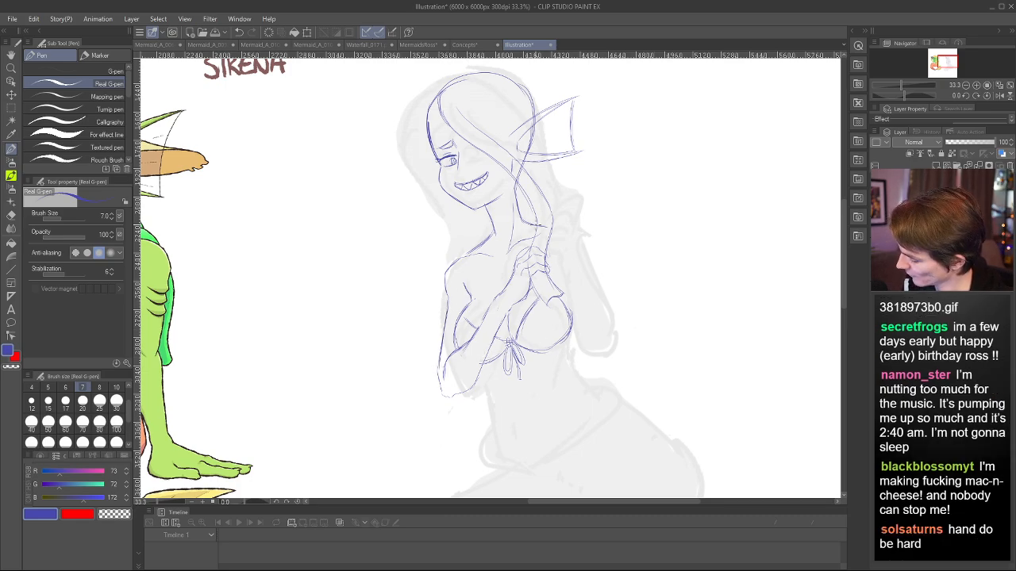
key("h")
key("h")
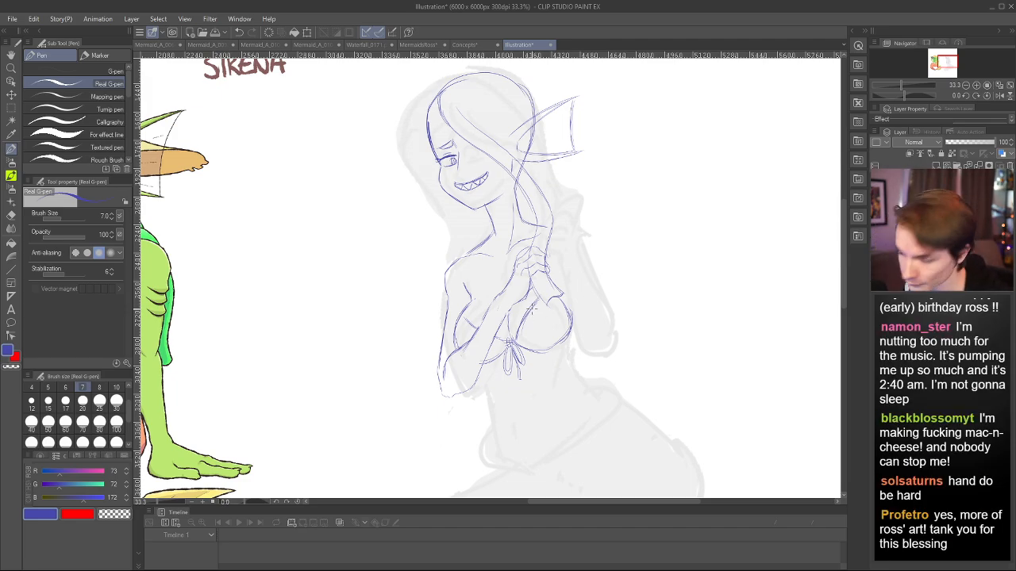
- Sketch curved stripes across both bikini cups to match the reference mermaid's top, and check them mirrored
left_click_drag(572, 501, 506, 500)
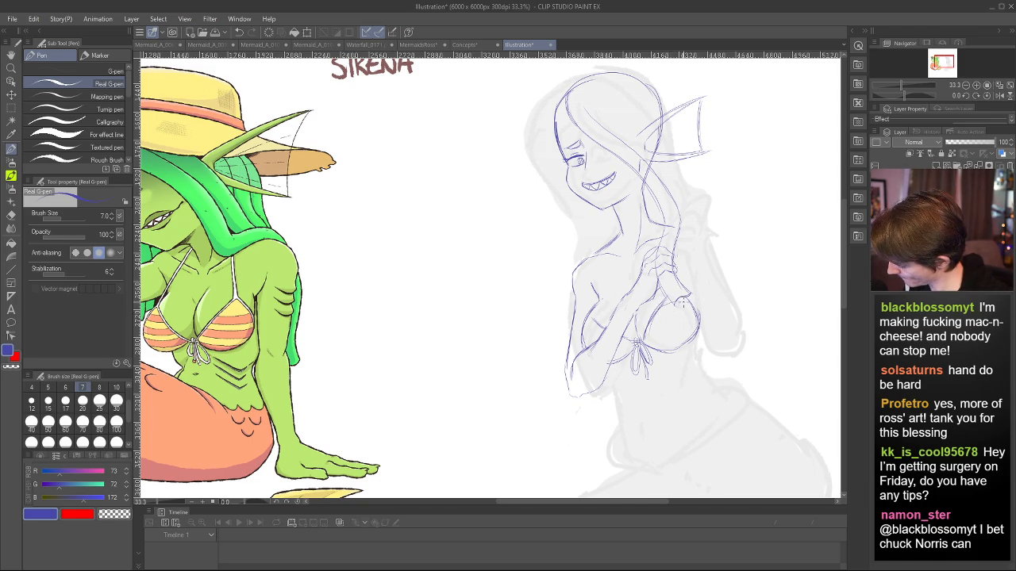
mouse_move(656, 317)
left_mouse_down()
mouse_move(688, 302)
mouse_move(697, 313)
left_mouse_up()
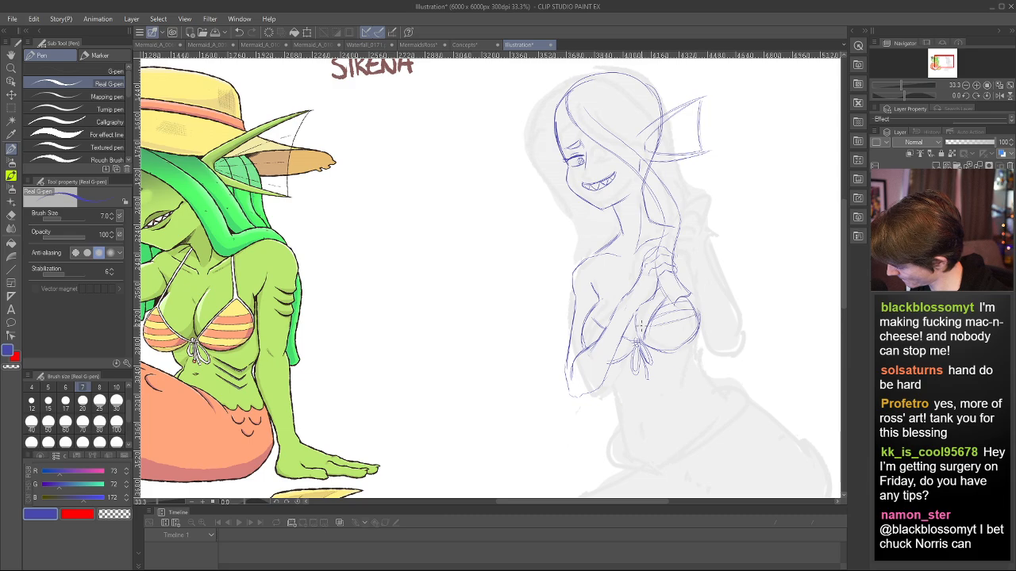
left_click_drag(646, 336, 692, 333)
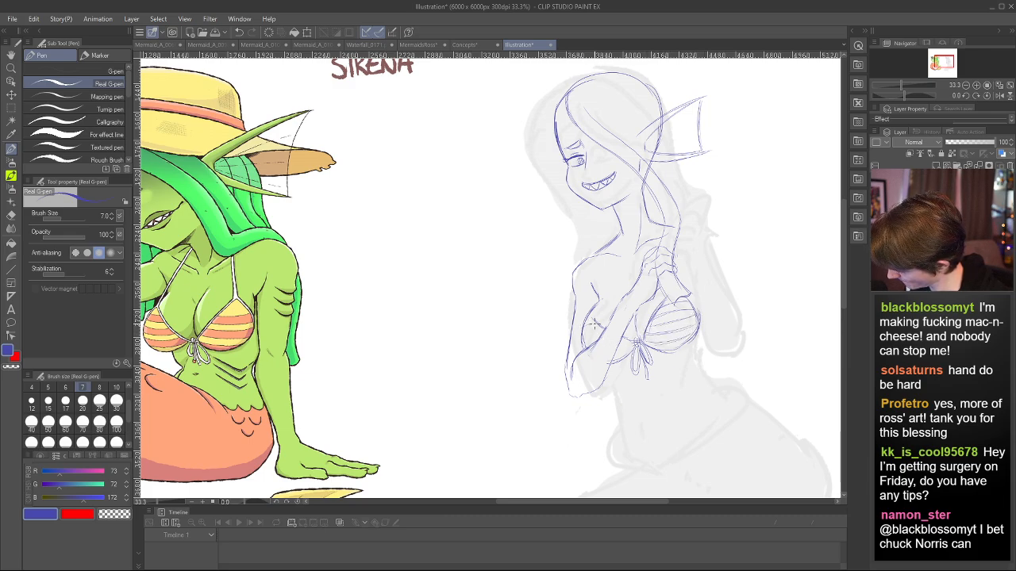
left_click_drag(586, 332, 602, 325)
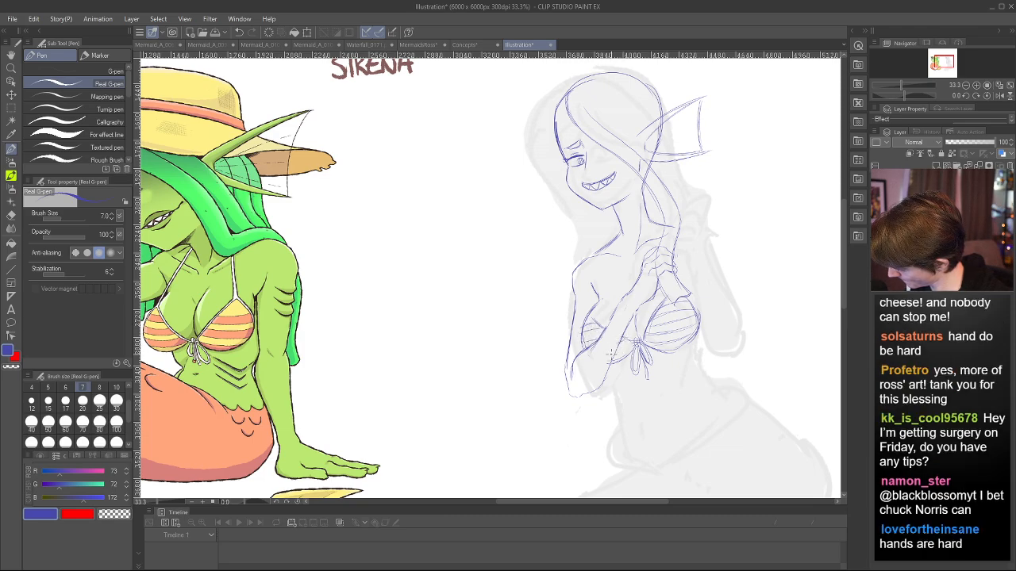
key("h")
key("h")
key("h")
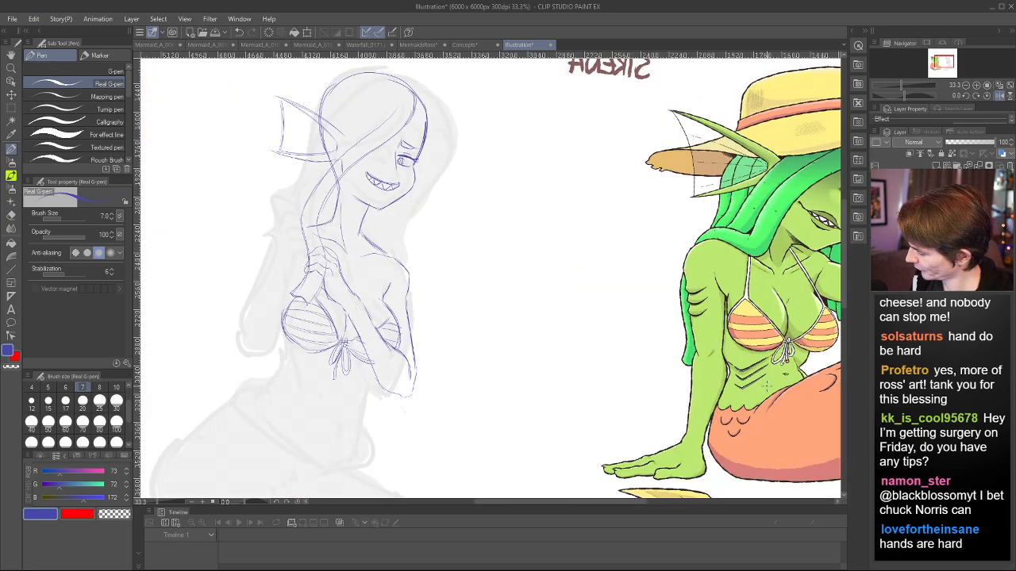
key("h")
- Sketch both sides of the waist, from below the bikini and forearm down to the hips, following the faded figure
mouse_move(844, 288)
left_mouse_down()
mouse_move(846, 258)
mouse_move(844, 304)
left_mouse_up()
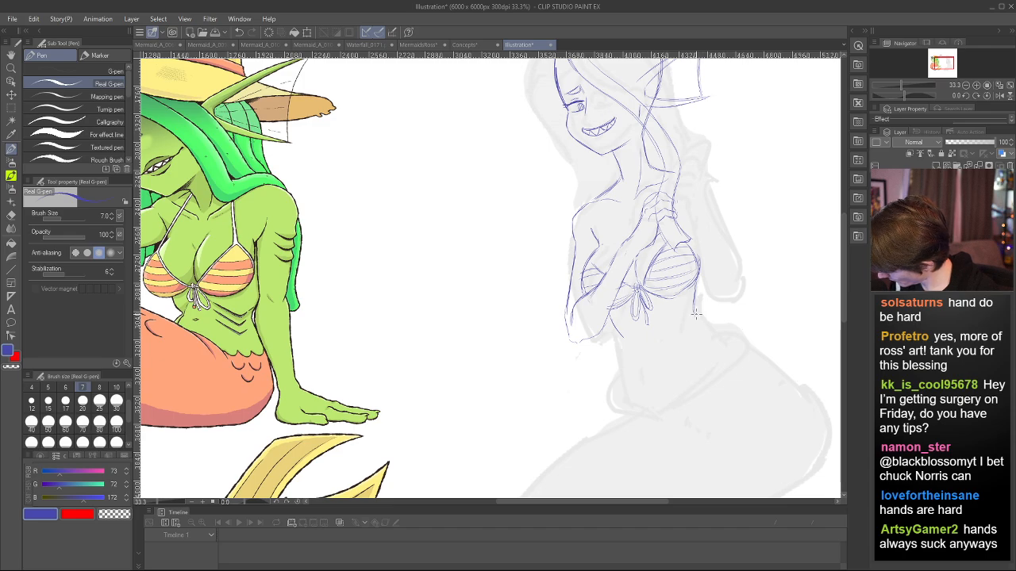
left_click_drag(695, 316, 712, 333)
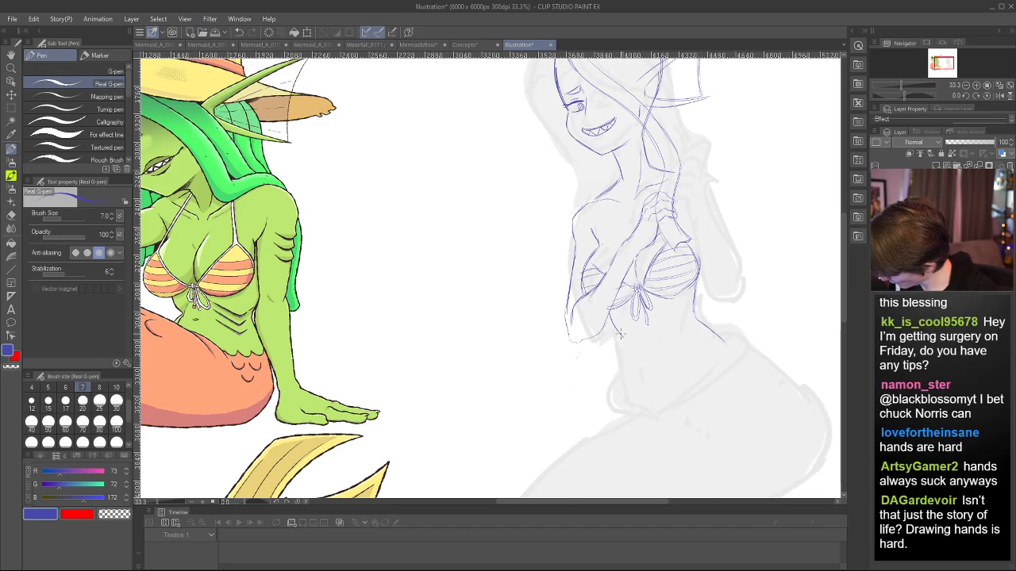
left_click_drag(619, 332, 627, 394)
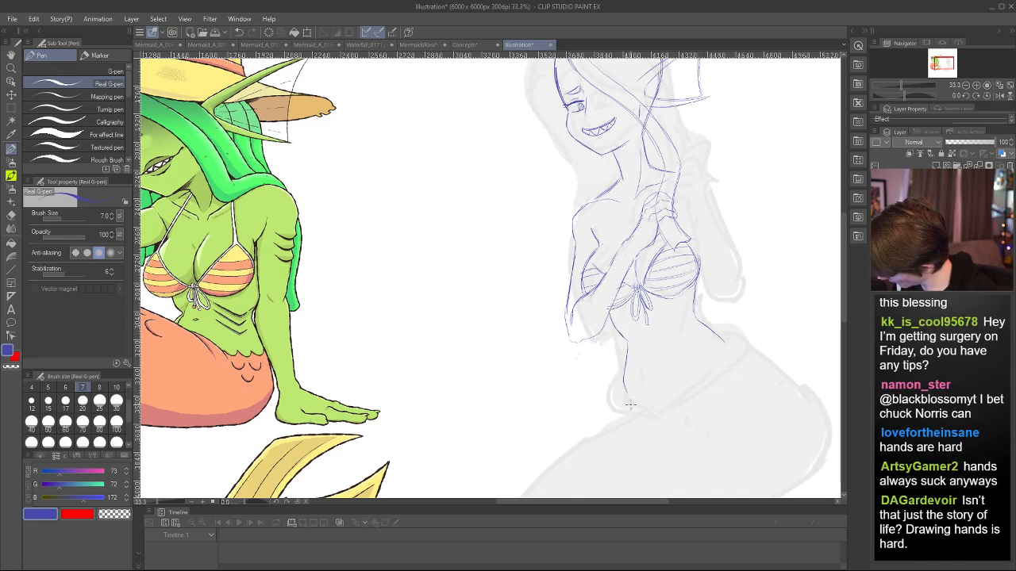
key("h")
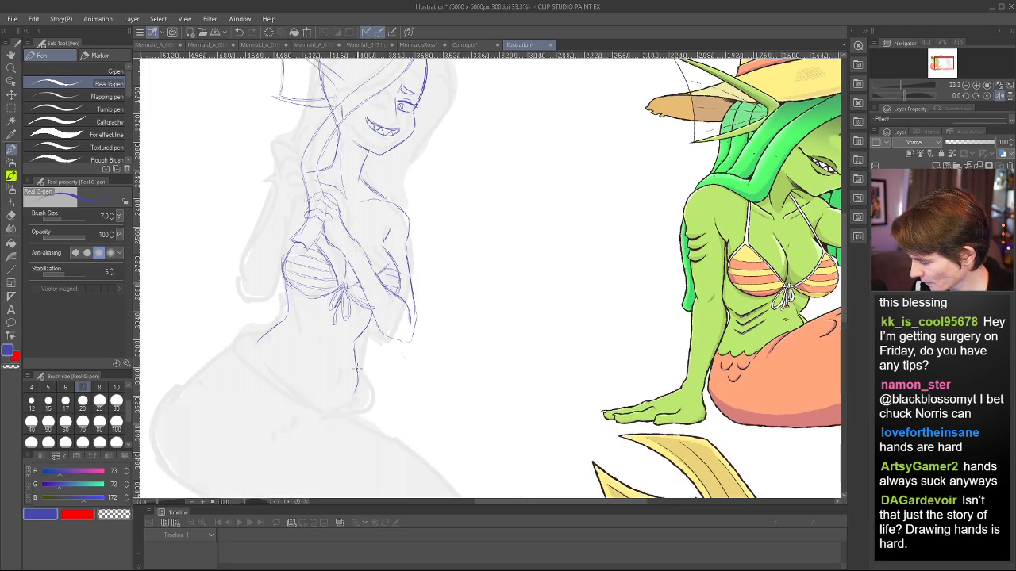
left_click_drag(357, 362, 354, 403)
key("h")
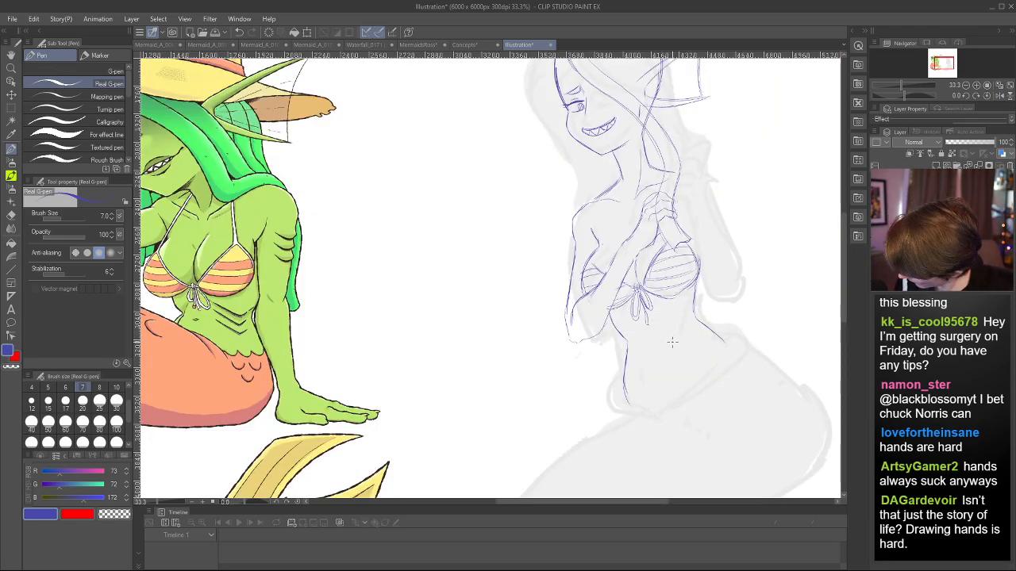
- Add a short vertical navel mark on the belly and review the upper body mirrored and unmirrored
left_click_drag(657, 349, 658, 370)
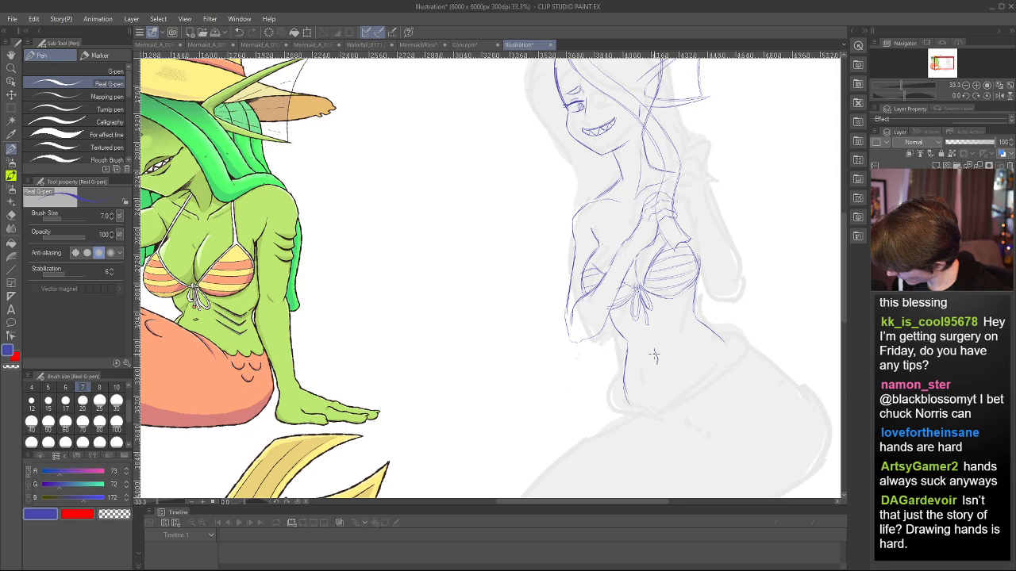
key("h")
key("h")
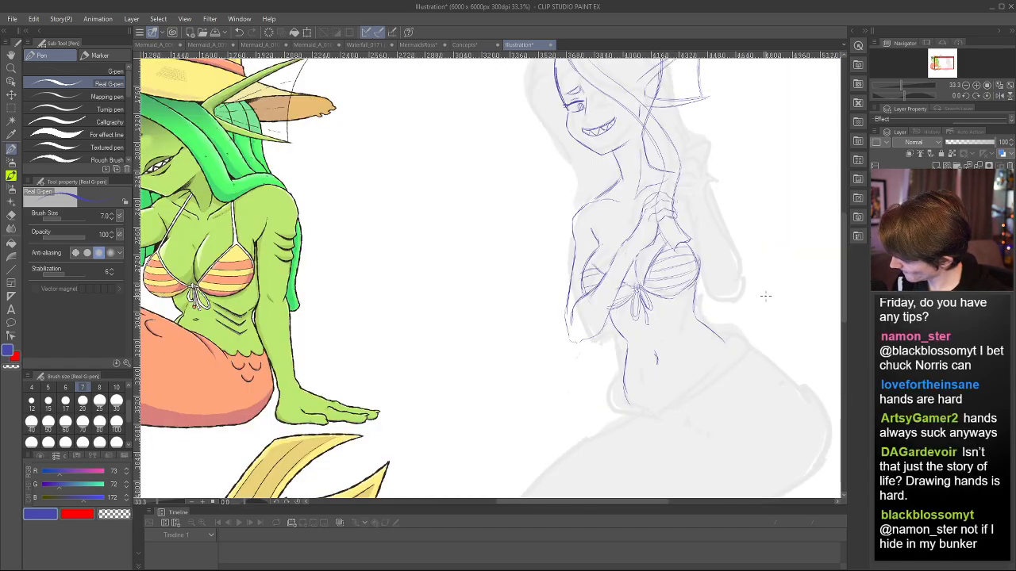
scroll(846, 242, "up", 3)
scroll(846, 242, "down", 2)
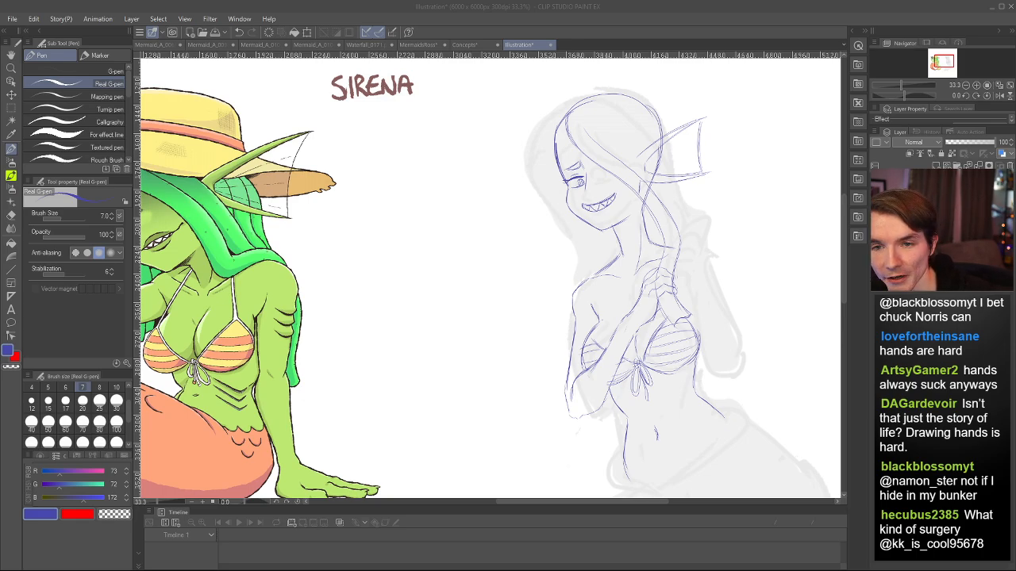
left_click(767, 106)
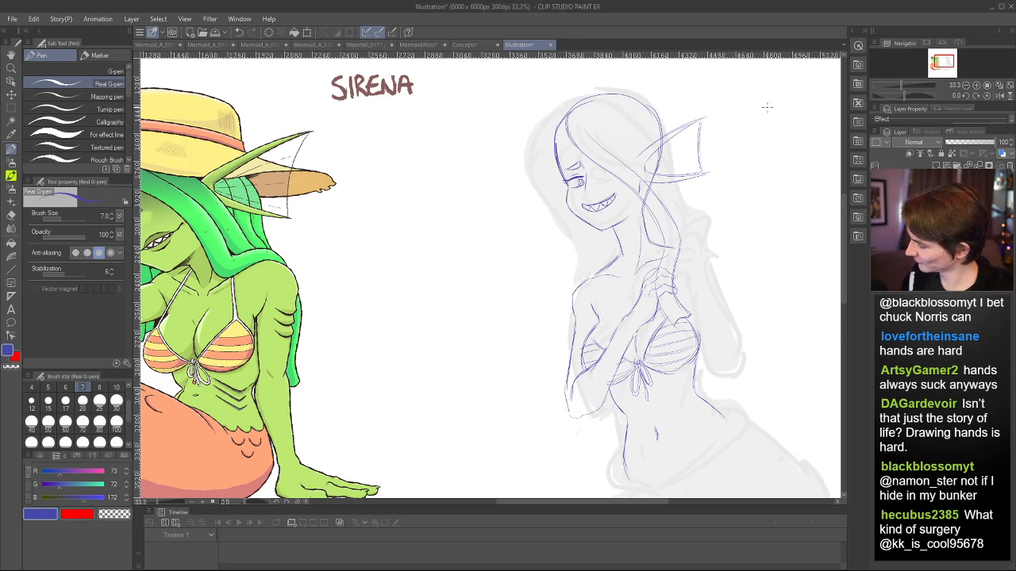
- Sketch a scalloped scale edge from the hip behind her down across the lower belly, following the faded figure's waistline
key("h")
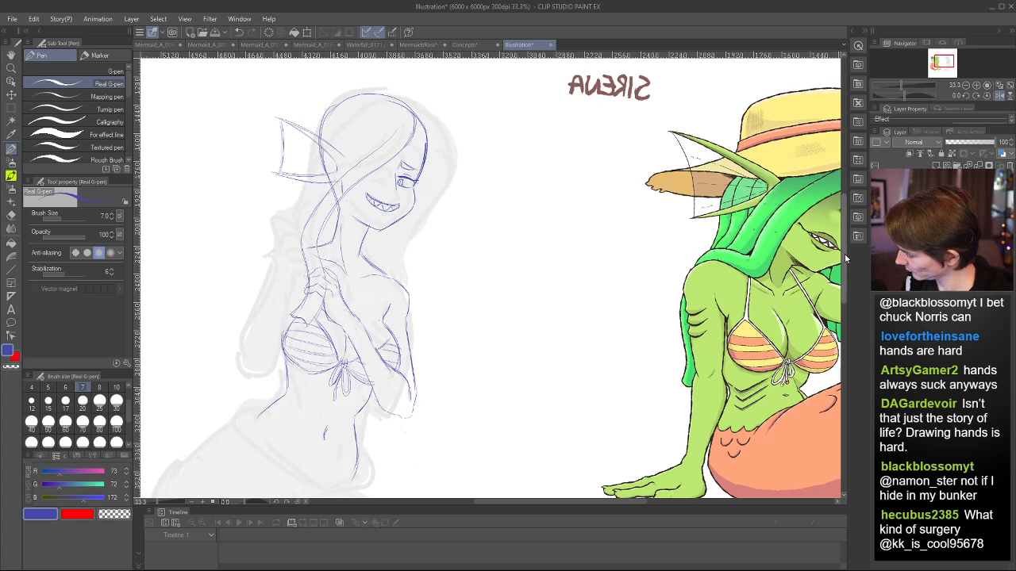
scroll(735, 115, "up", 1)
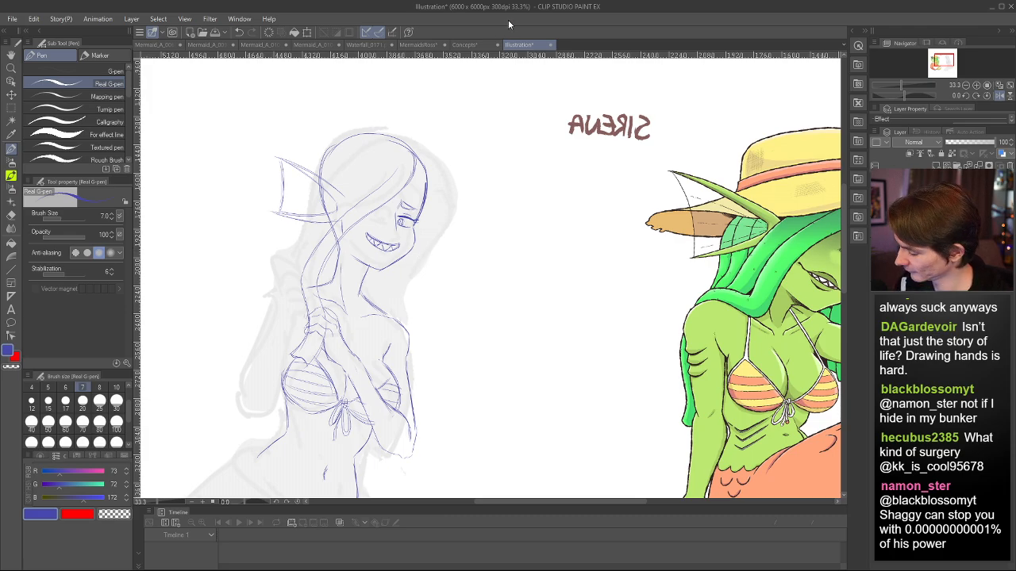
key("h")
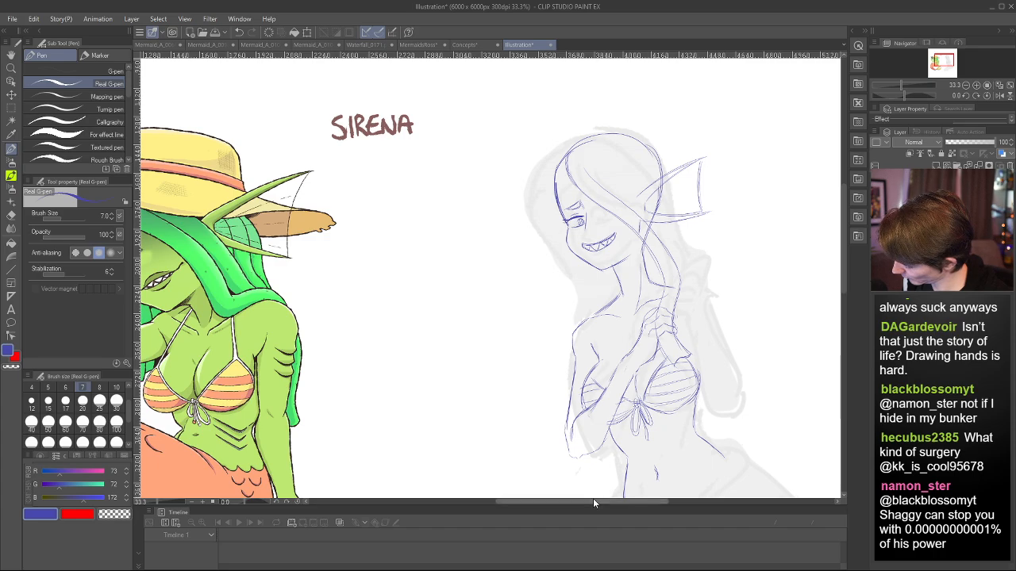
left_click_drag(594, 500, 621, 502)
scroll(842, 294, "down", 3)
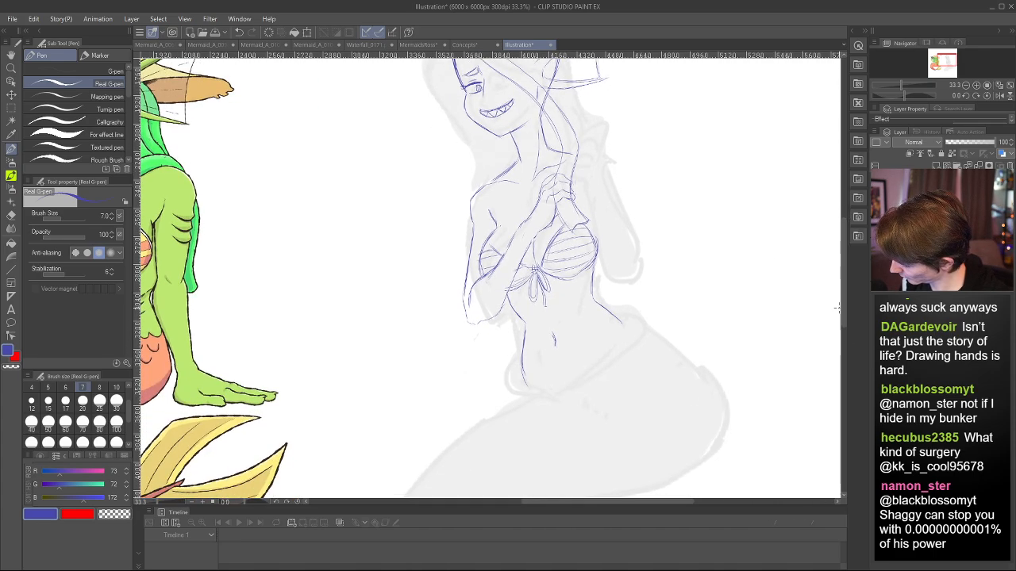
scroll(806, 304, "down", 2)
left_click_drag(552, 337, 574, 322)
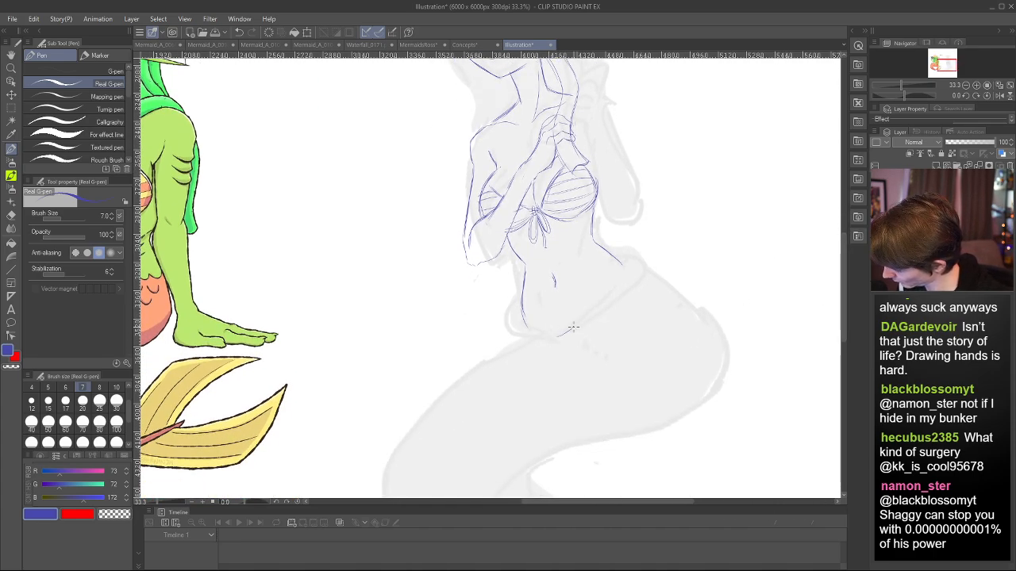
mouse_move(570, 500)
left_mouse_down()
mouse_move(535, 498)
mouse_move(560, 500)
left_mouse_up()
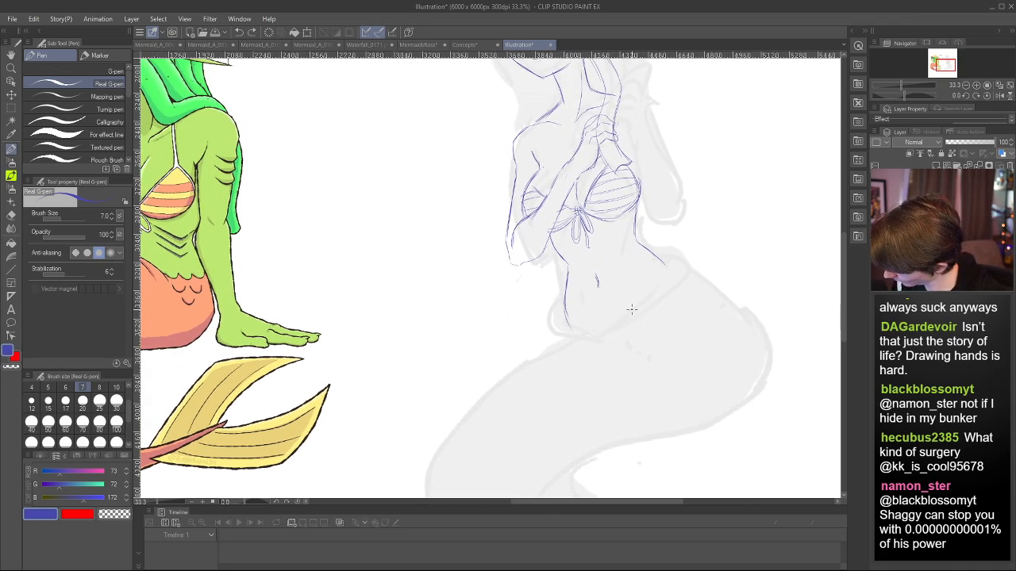
left_click_drag(634, 308, 663, 275)
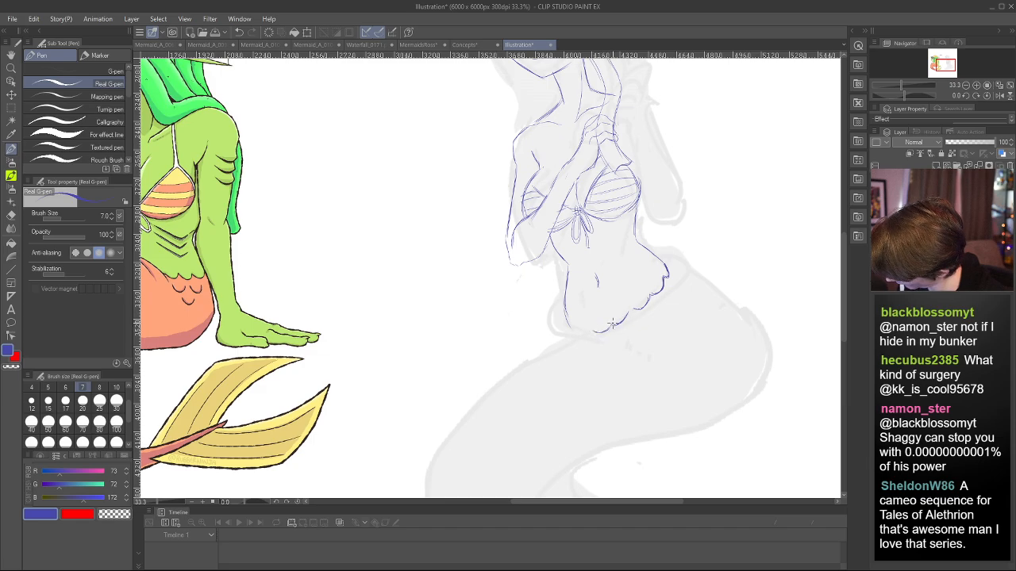
- Clean up the stray end of the scalloped edge and continue the scallops under the navel to the opposite waist line
key("e")
key("h")
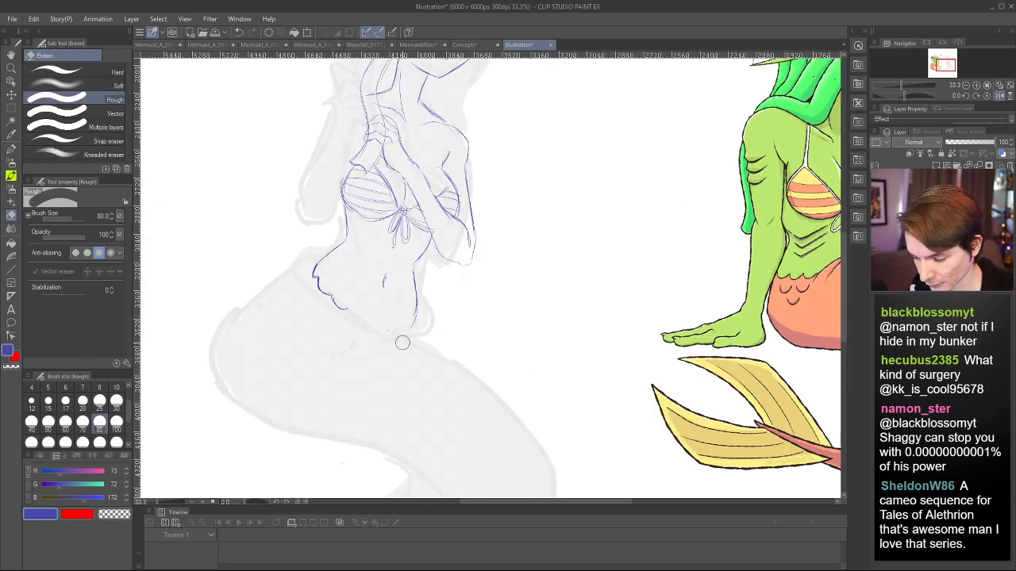
key("p")
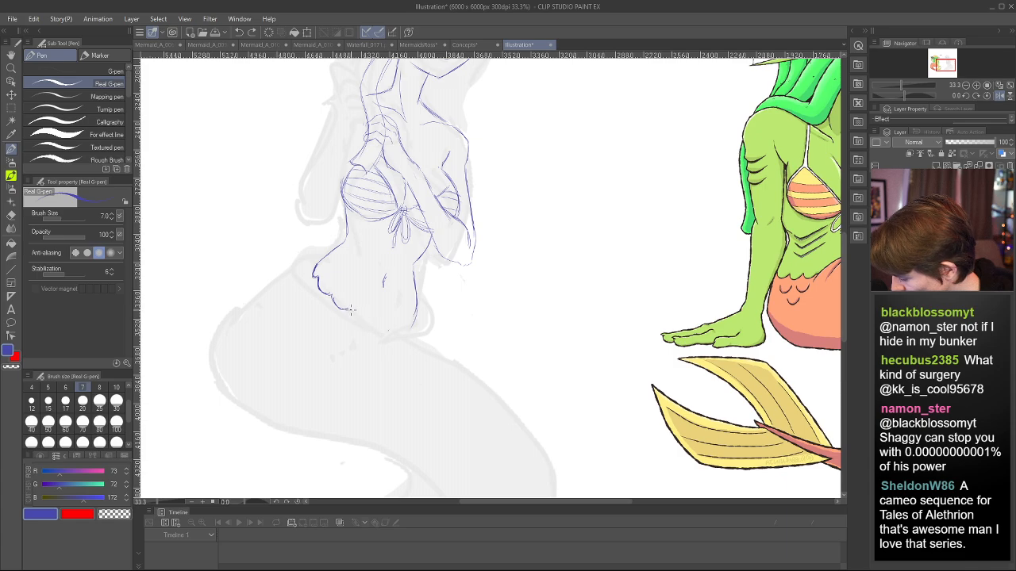
left_click_drag(351, 310, 406, 328)
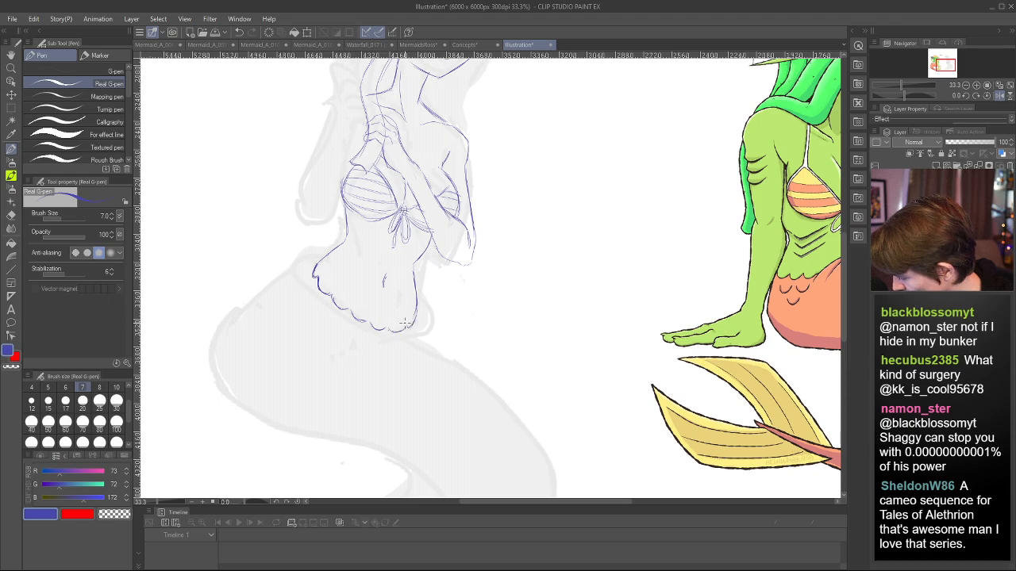
- Examine the torso and scalloped waist edge by comparing the canvas in mirrored and normal orientation
key("h")
key("h")
key("h")
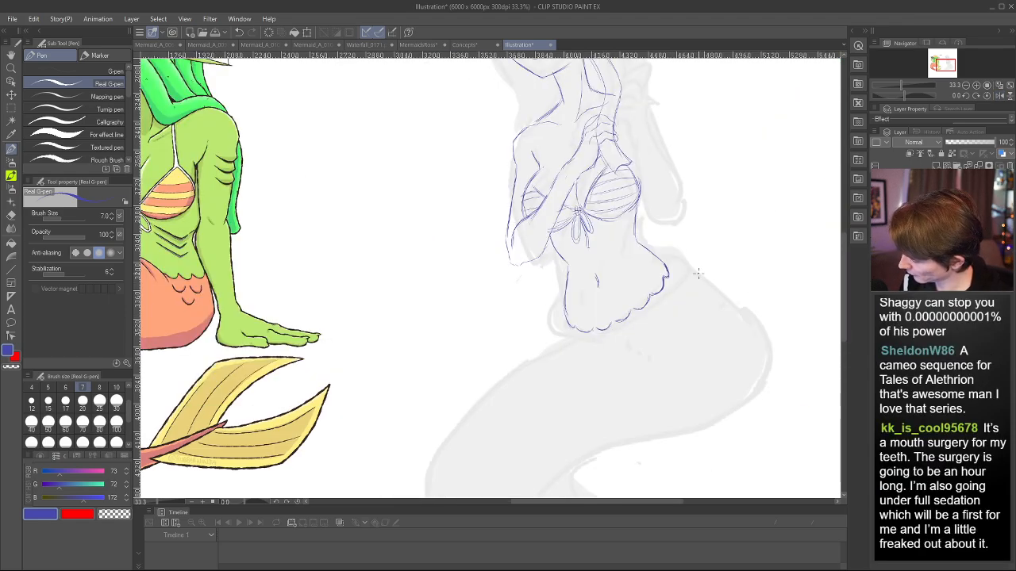
key("ctrl+z")
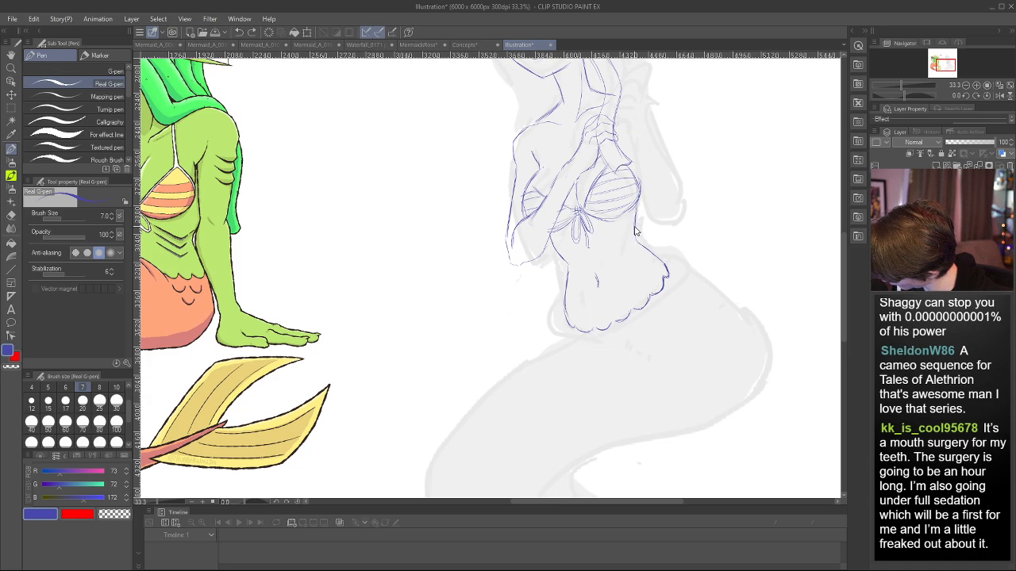
key("h")
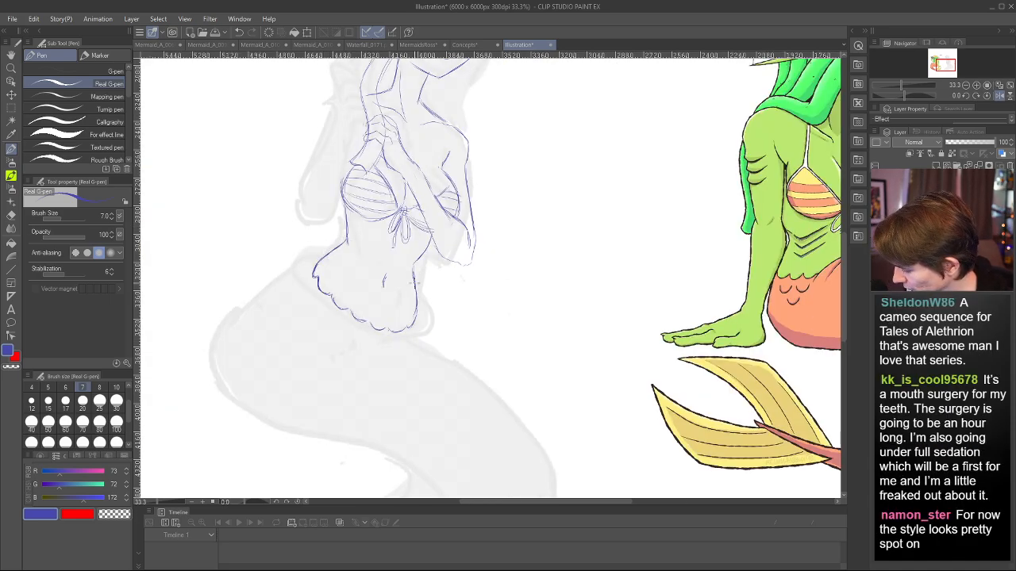
key("h")
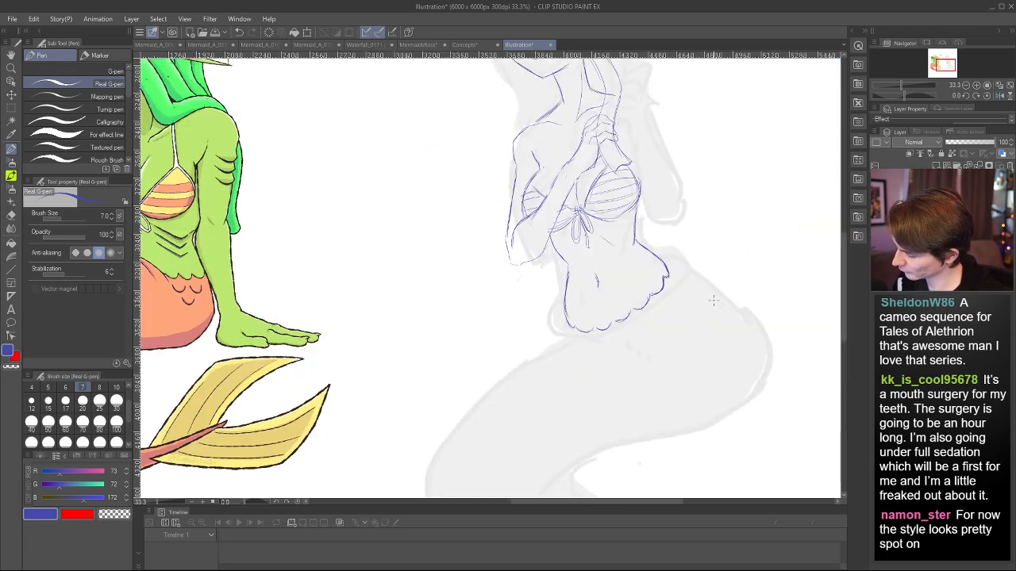
key("h")
scroll(845, 242, "up", 3)
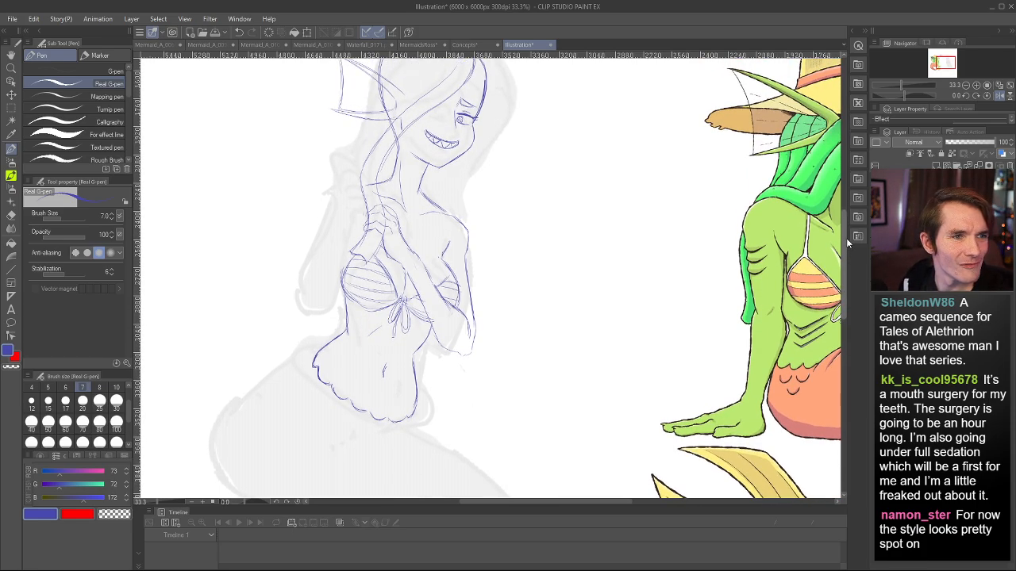
scroll(846, 239, "down", 2)
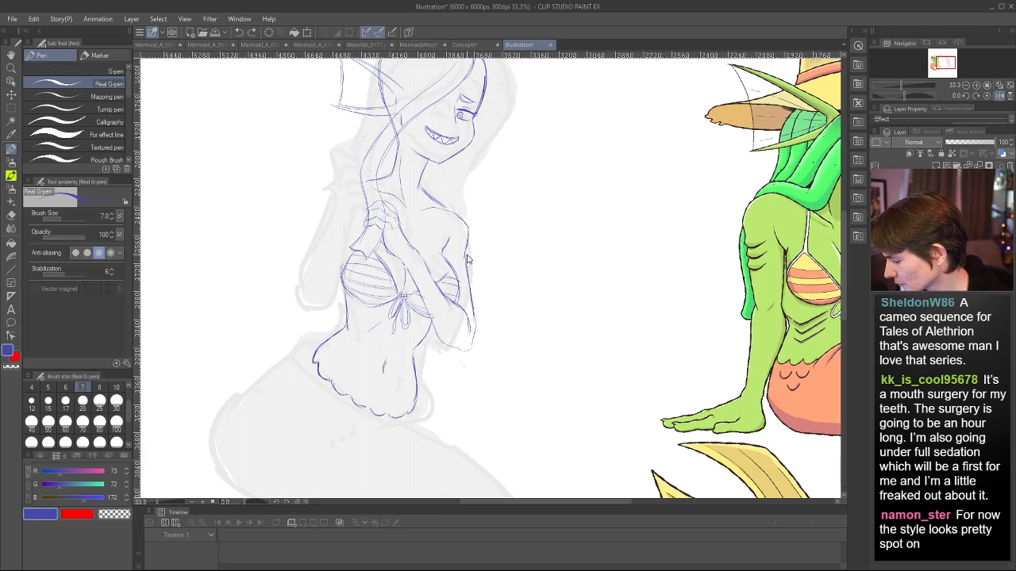
key("h")
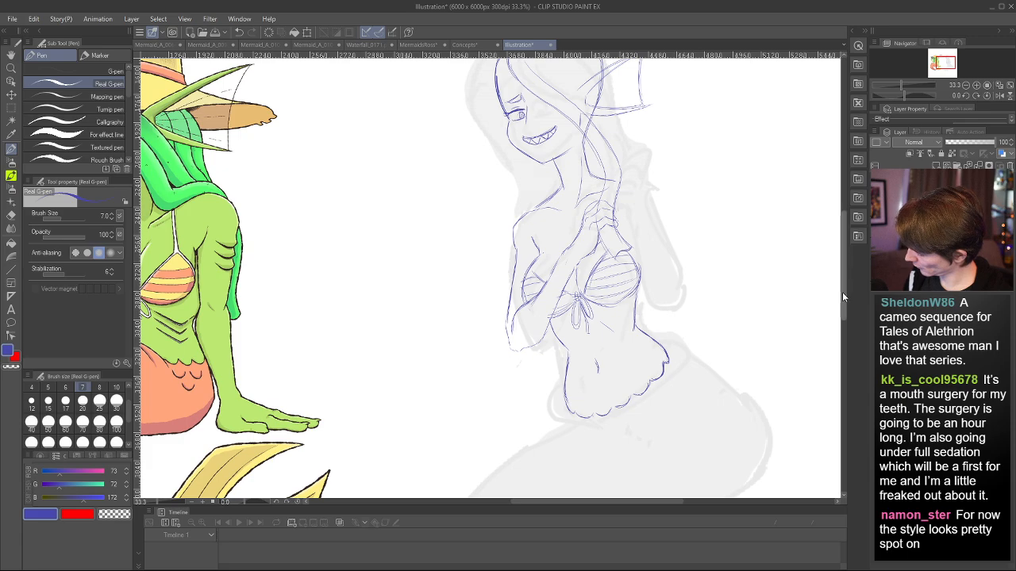
- Sketch the outer hip curve from the scalloped edge around the rear, slightly inside the faded figure's outline
scroll(841, 299, "down", 3)
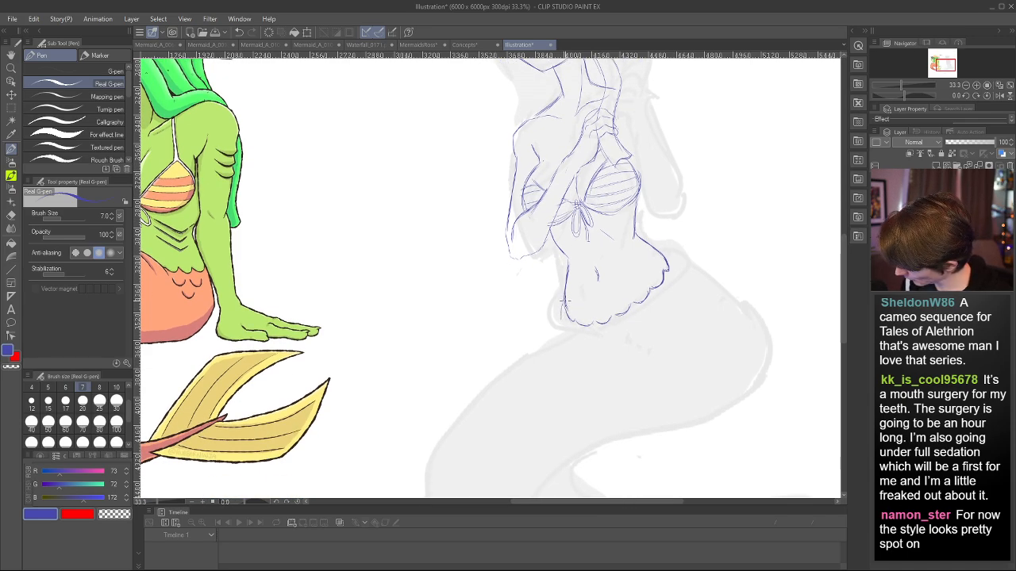
mouse_move(666, 254)
left_mouse_down()
mouse_move(691, 269)
mouse_move(743, 343)
left_mouse_up()
key("ctrl+z")
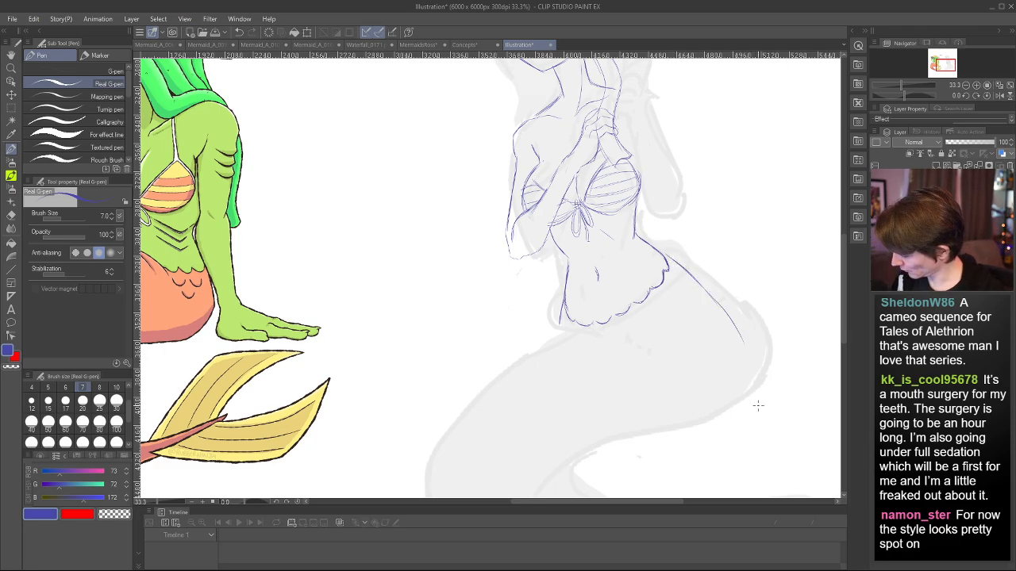
key("h")
left_click_drag(239, 343, 242, 386)
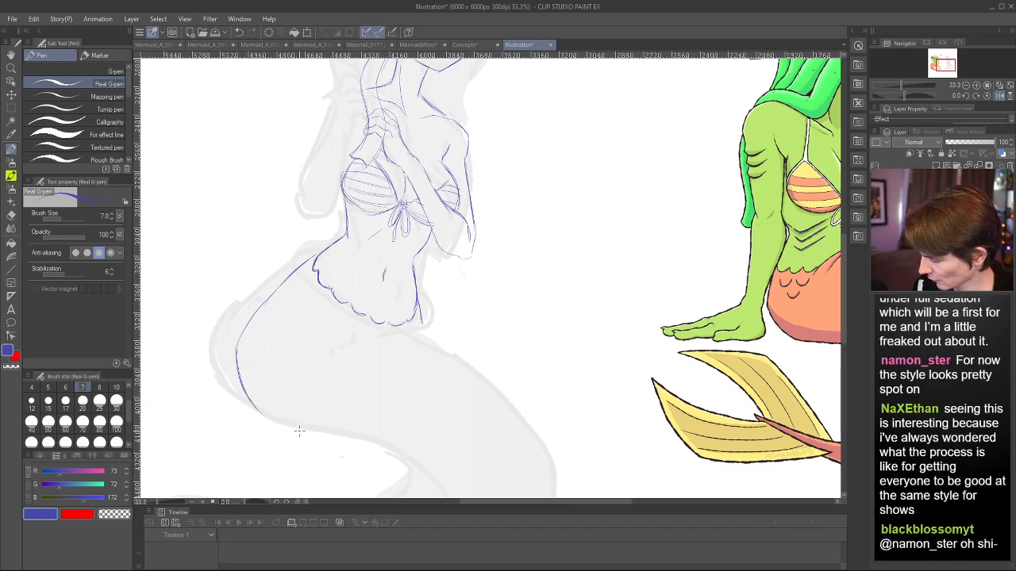
key("h")
- Sketch the tail's upper contour curving just beneath the belly and join the front waist line to it
mouse_move(843, 275)
left_mouse_down()
mouse_move(843, 226)
mouse_move(831, 282)
left_mouse_up()
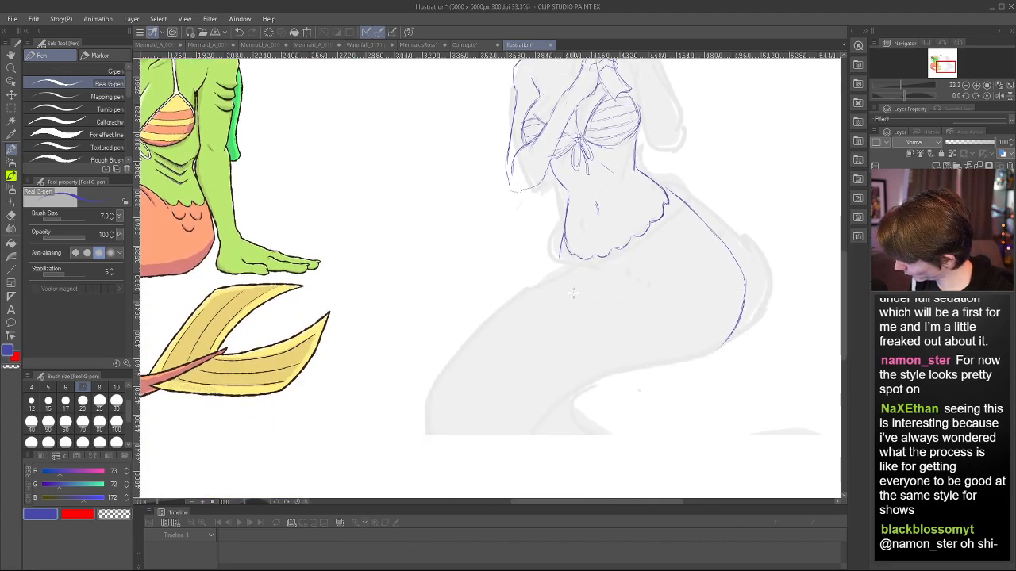
left_click_drag(532, 287, 658, 263)
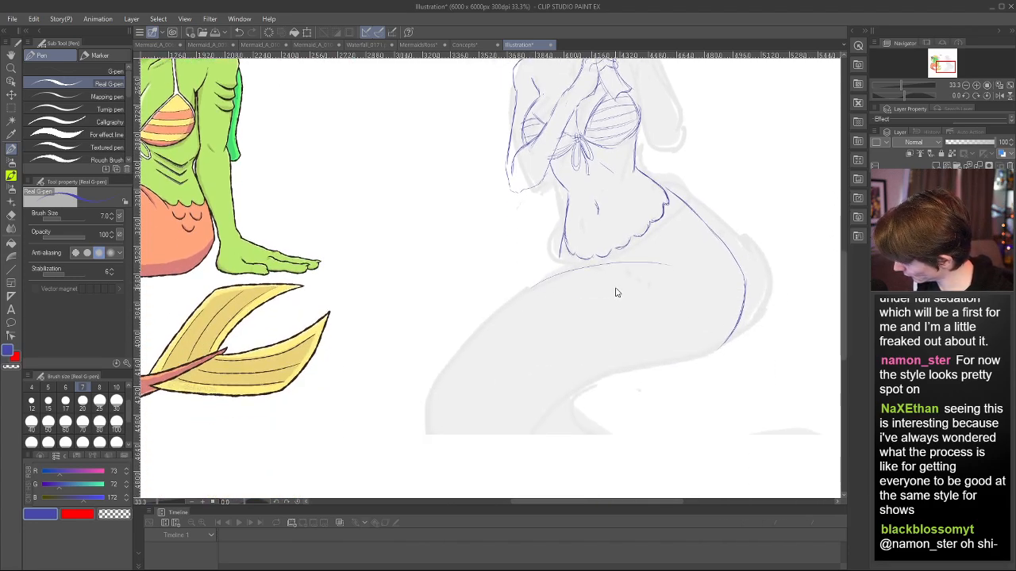
key("ctrl+z")
left_click_drag(533, 286, 643, 257)
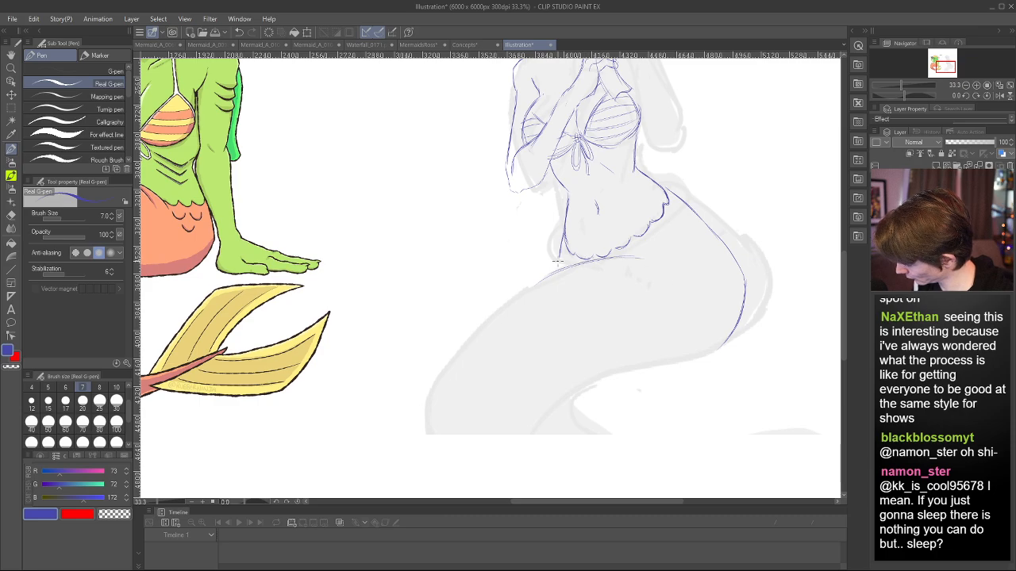
left_click_drag(555, 262, 552, 270)
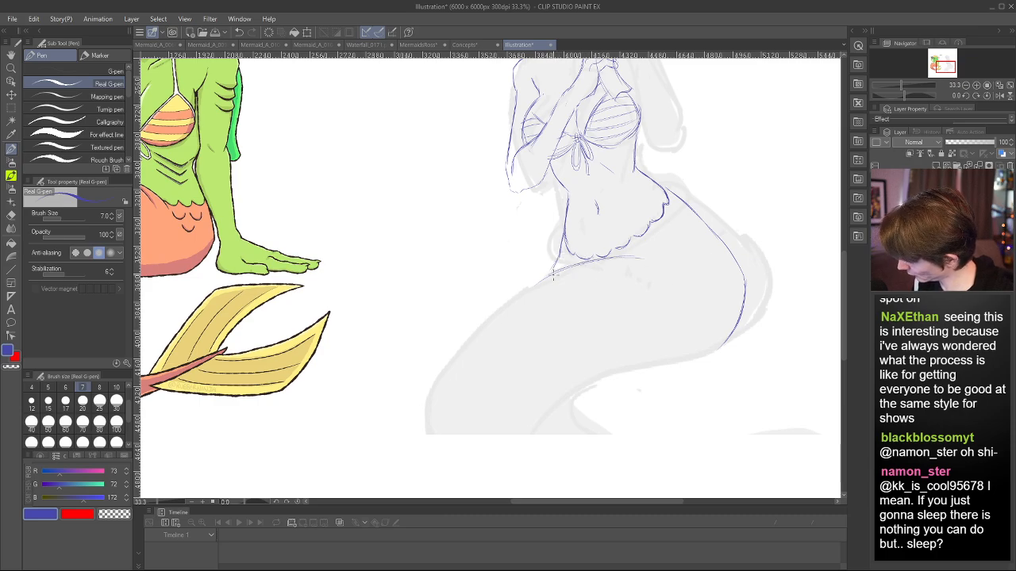
- Extend the tail's upper and underside contours along the faded figure toward the knee-like bend, working on the mirrored canvas
left_click(1000, 96)
scroll(843, 283, "down", 1)
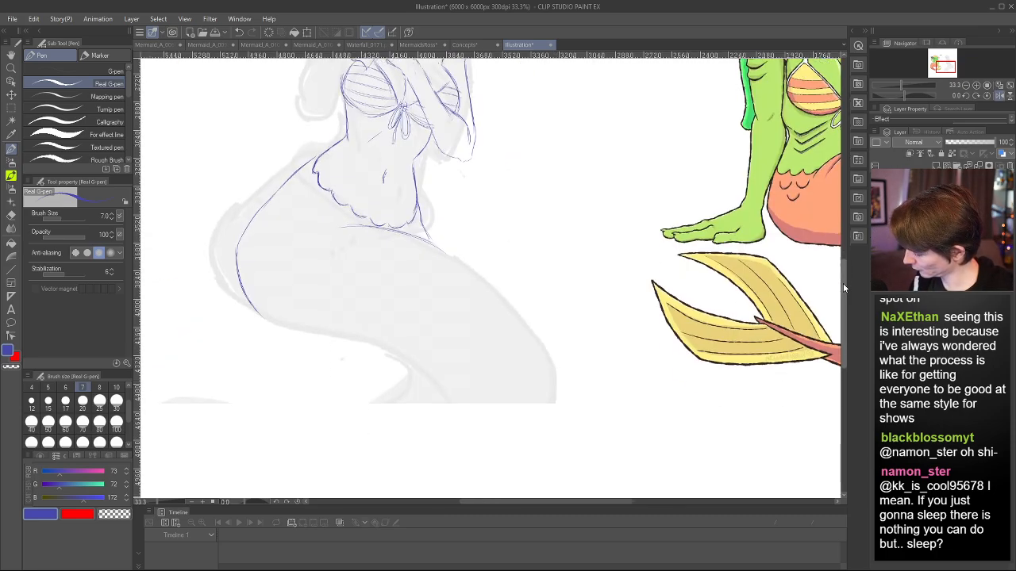
left_click_drag(254, 310, 409, 350)
mouse_move(429, 231)
left_mouse_down()
mouse_move(480, 278)
mouse_move(547, 371)
left_mouse_up()
key("h")
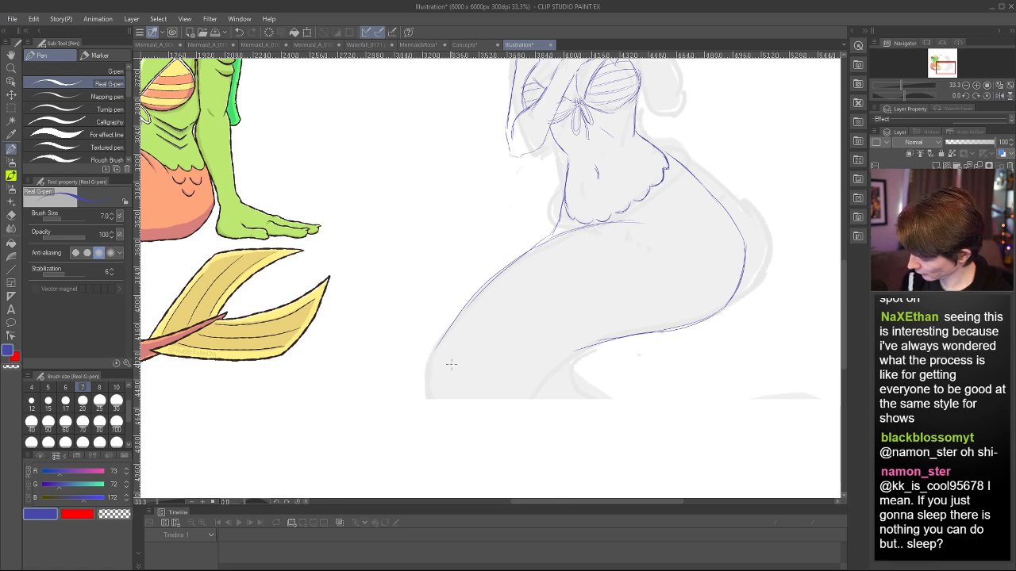
- Sketch the tail's outer bend and the inner curves where it folds back, down to the faded figure's cut-off edge
left_click_drag(435, 388, 447, 410)
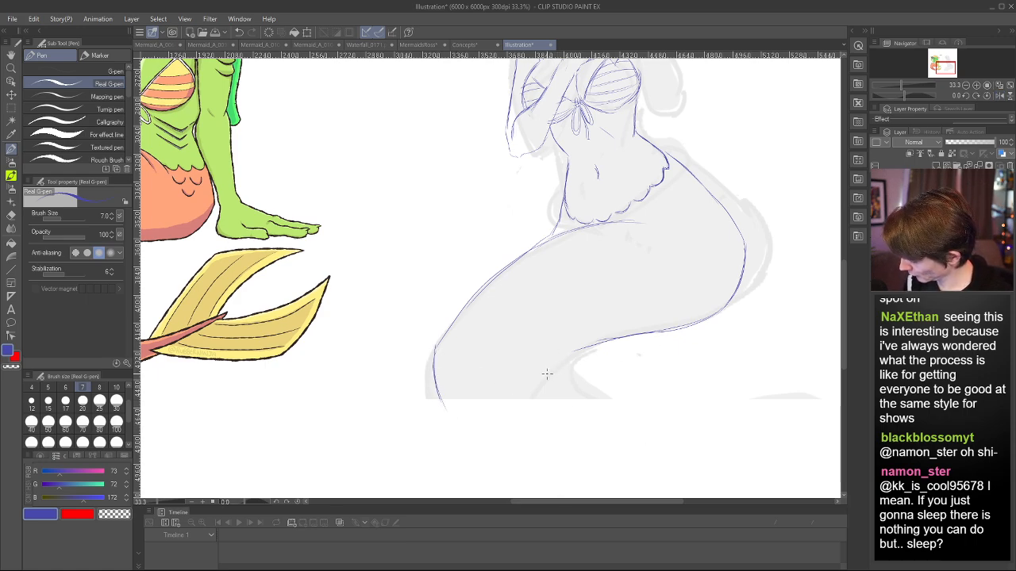
mouse_move(594, 343)
left_mouse_down()
mouse_move(539, 378)
mouse_move(593, 346)
mouse_move(552, 373)
mouse_move(574, 402)
left_mouse_up()
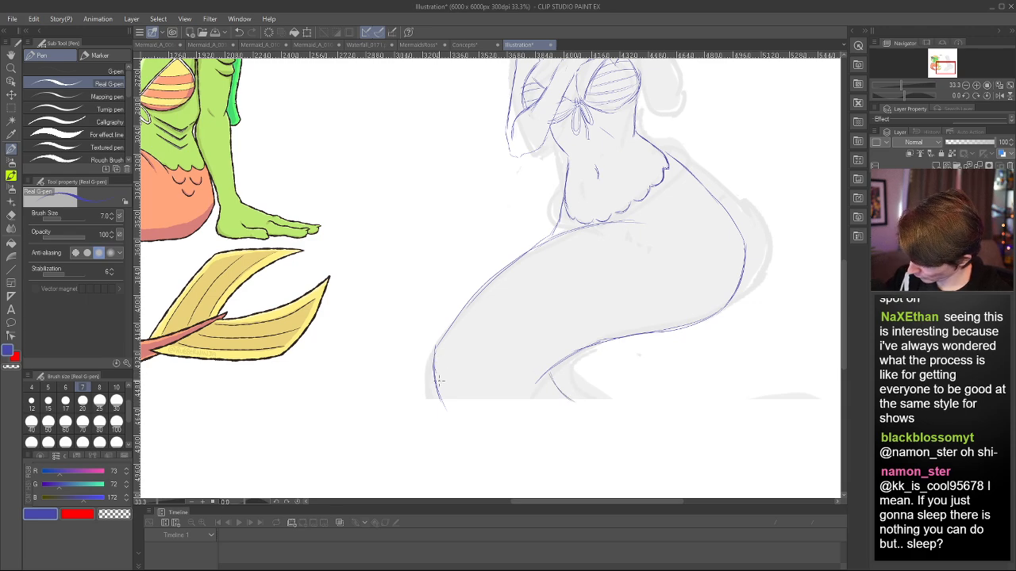
mouse_move(436, 351)
left_mouse_down()
mouse_move(451, 406)
mouse_move(442, 408)
left_mouse_up()
key("e")
key("p")
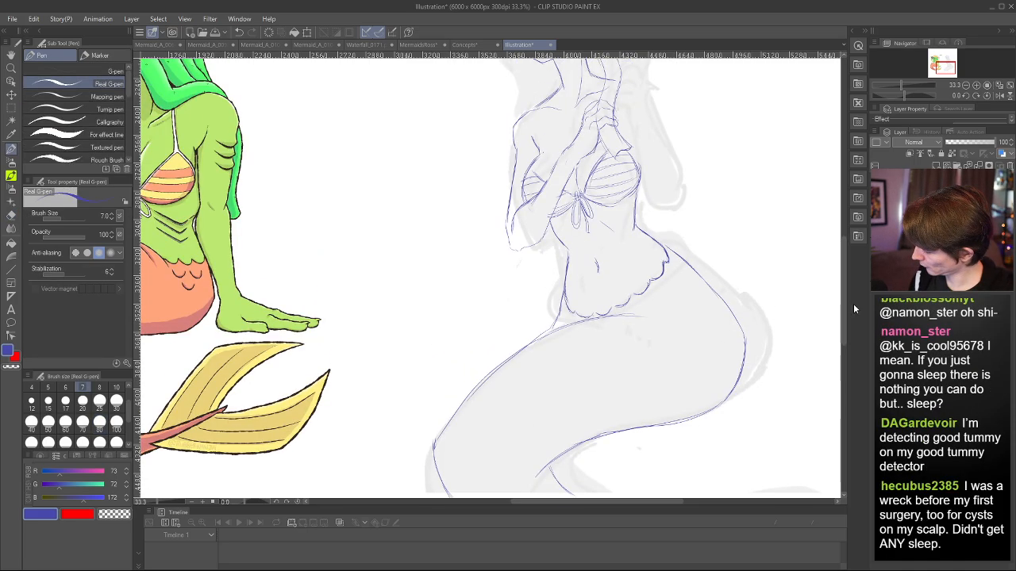
- Examine the whole mermaid sketch in mirrored and normal orientation and compare it with the coloured reference mermaid
key("h")
key("h")
key("h")
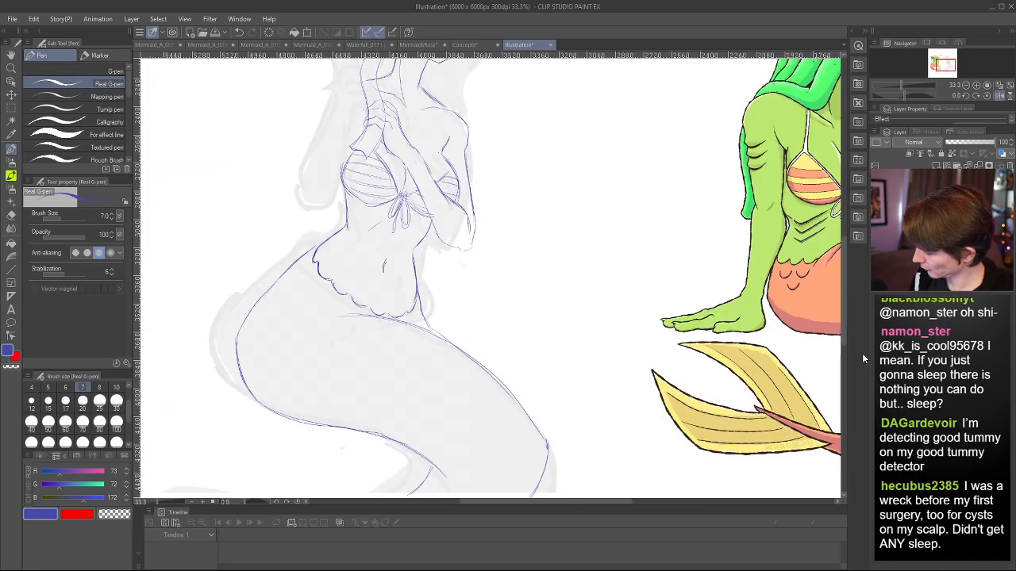
left_click_drag(844, 334, 847, 296)
key("h")
key("h")
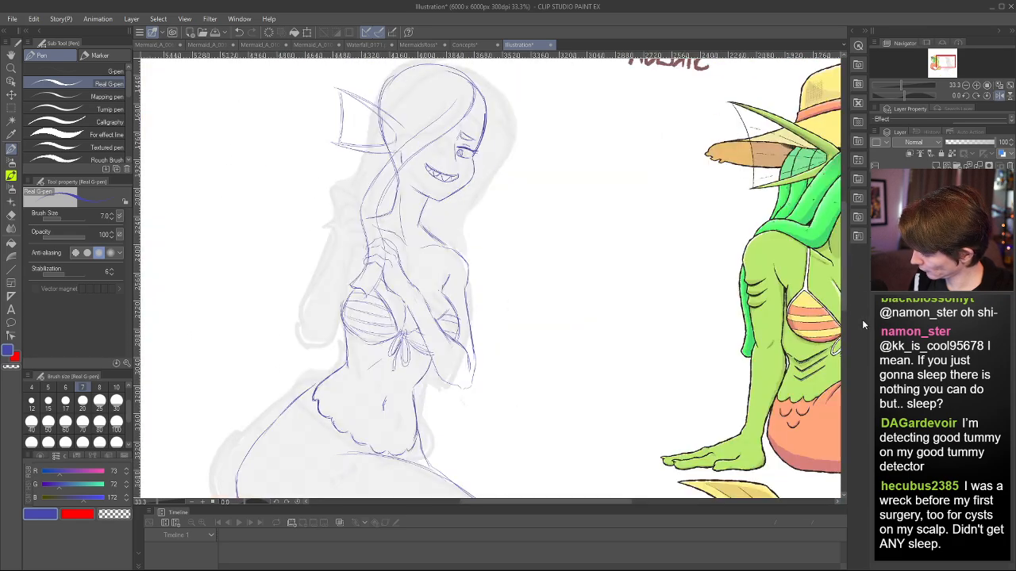
key("h")
key("h")
key("h")
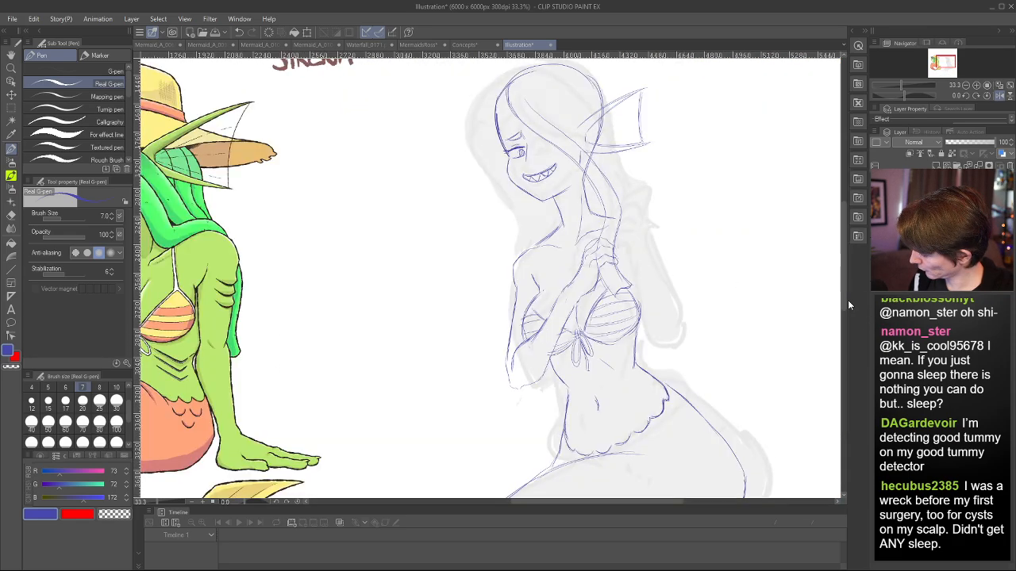
left_click_drag(597, 501, 627, 501)
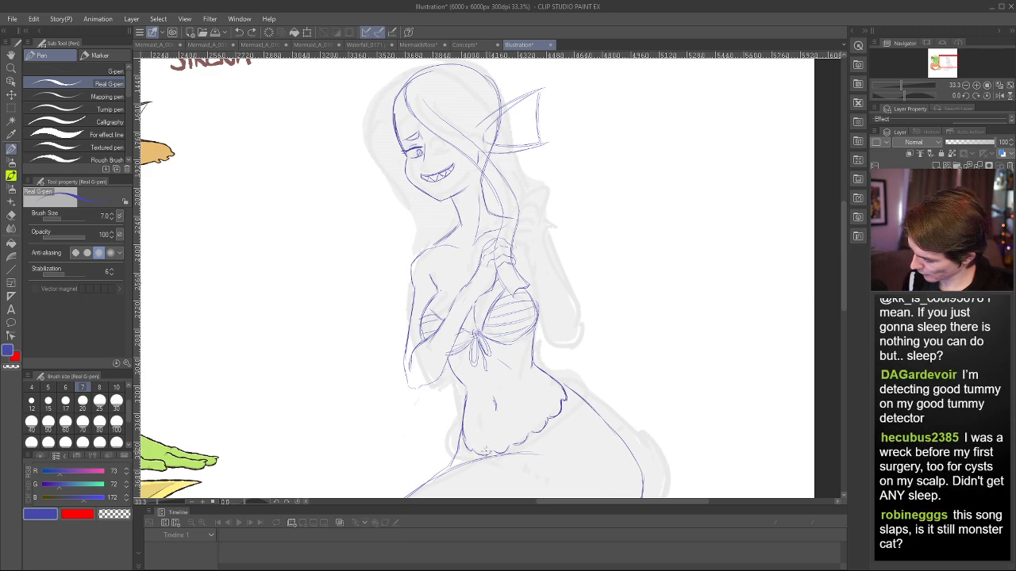
key("h")
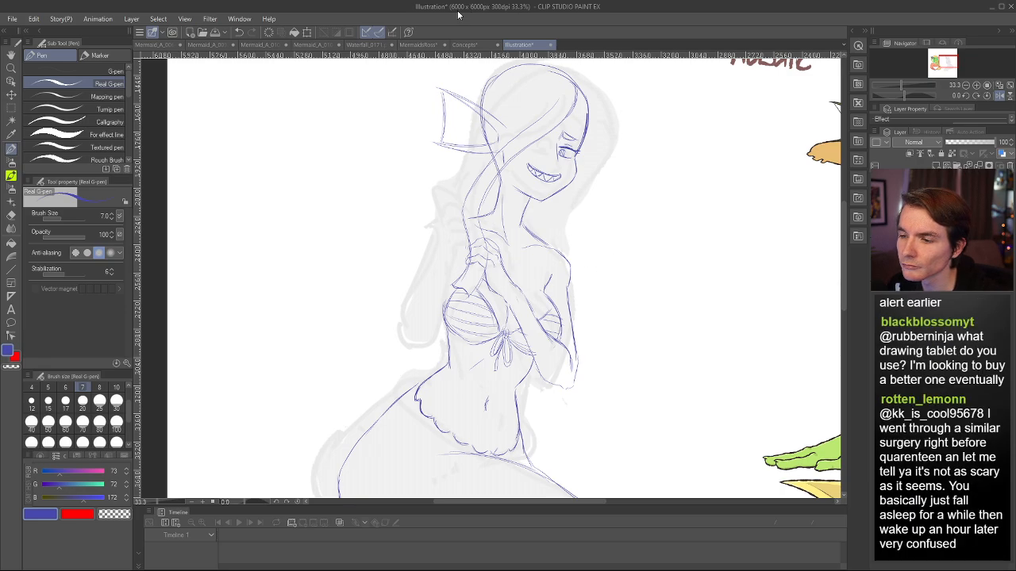
scroll(659, 296, "down", 5)
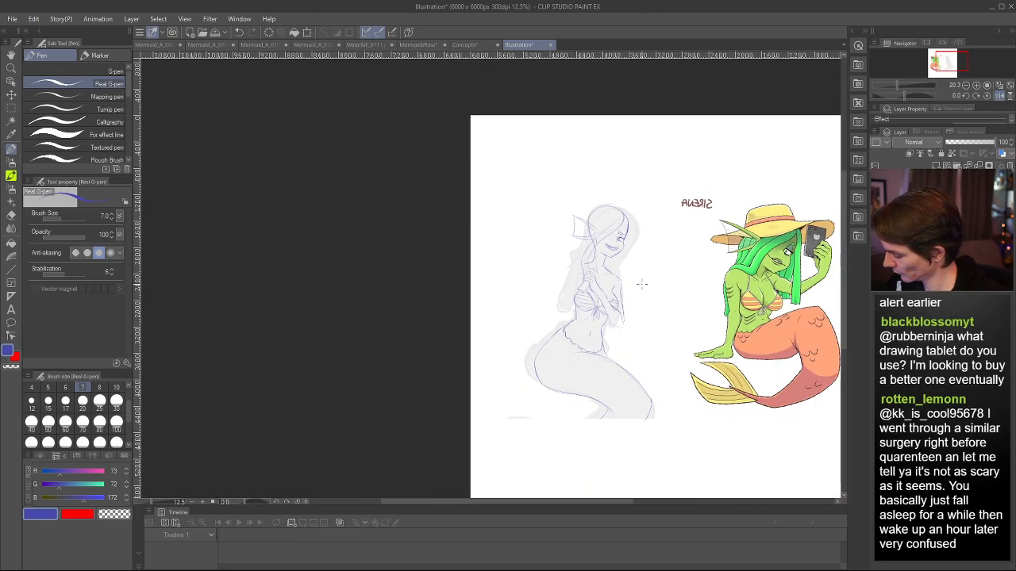
- Inspect the sketched upper body, waist and tail up close and as a whole, in normal and mirrored orientation beside the coloured reference
key("h")
scroll(348, 261, "up", 2)
scroll(348, 260, "up", 3)
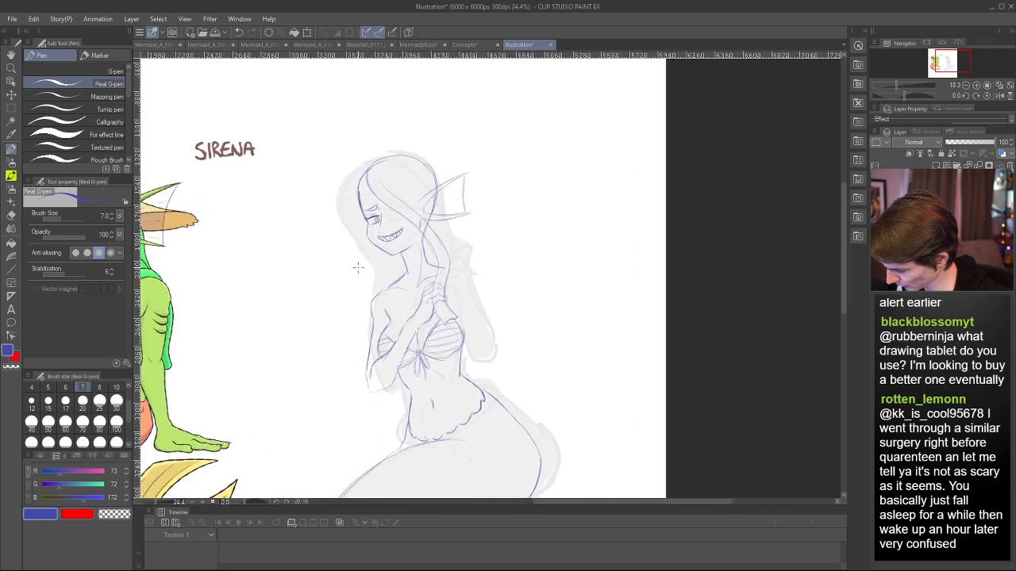
scroll(397, 349, "down", 1)
scroll(396, 348, "down", 2)
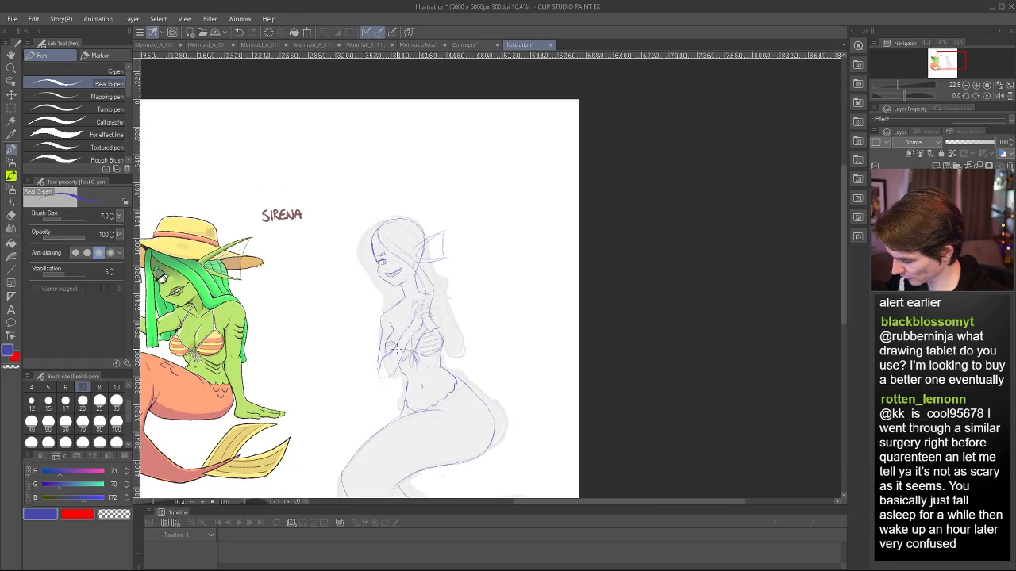
scroll(396, 349, "up", 2)
scroll(396, 351, "up", 1)
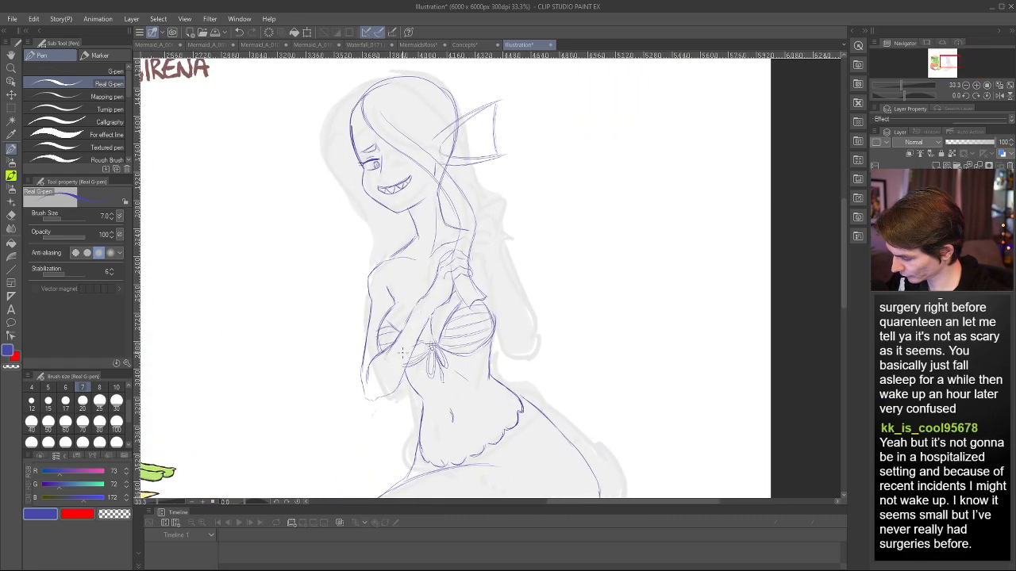
key("h")
scroll(470, 293, "down", 2)
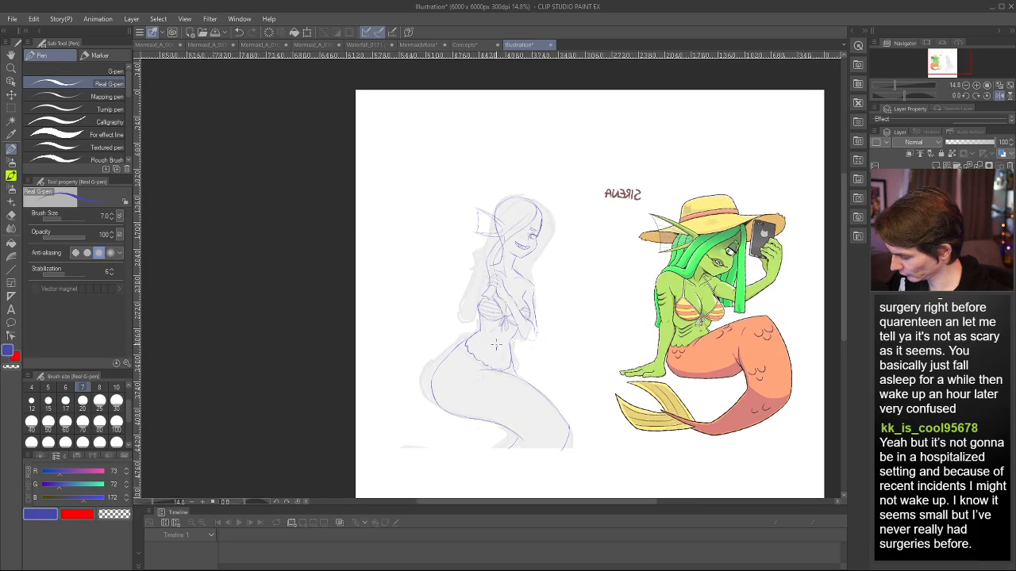
scroll(495, 344, "up", 2)
scroll(495, 317, "down", 2)
scroll(494, 261, "up", 2)
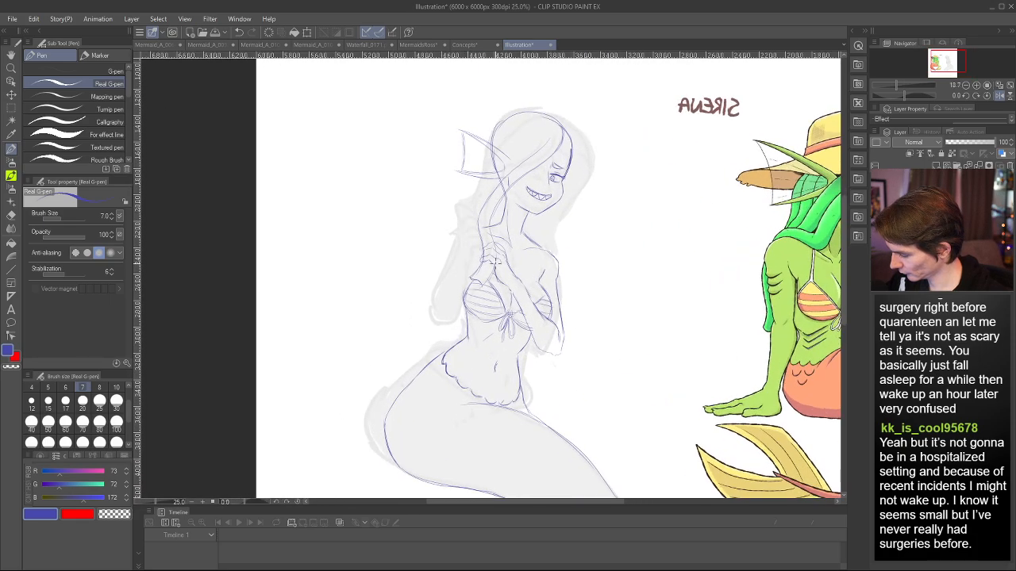
- Sketch the second arm on the ear-fin side, with a bent elbow jutting outward and the forearm raised toward the hair lock
scroll(495, 261, "up", 1)
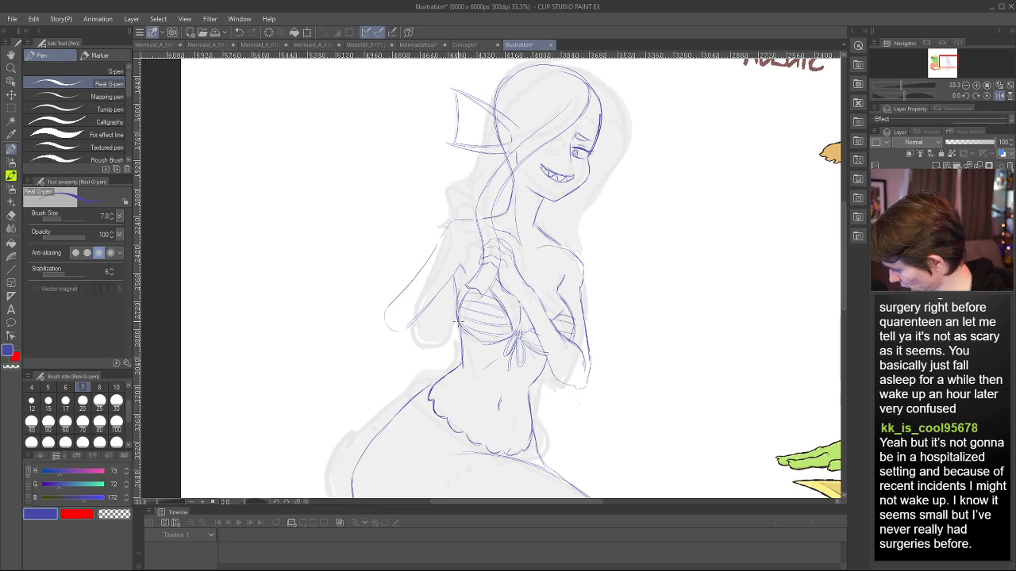
key("h")
key("h")
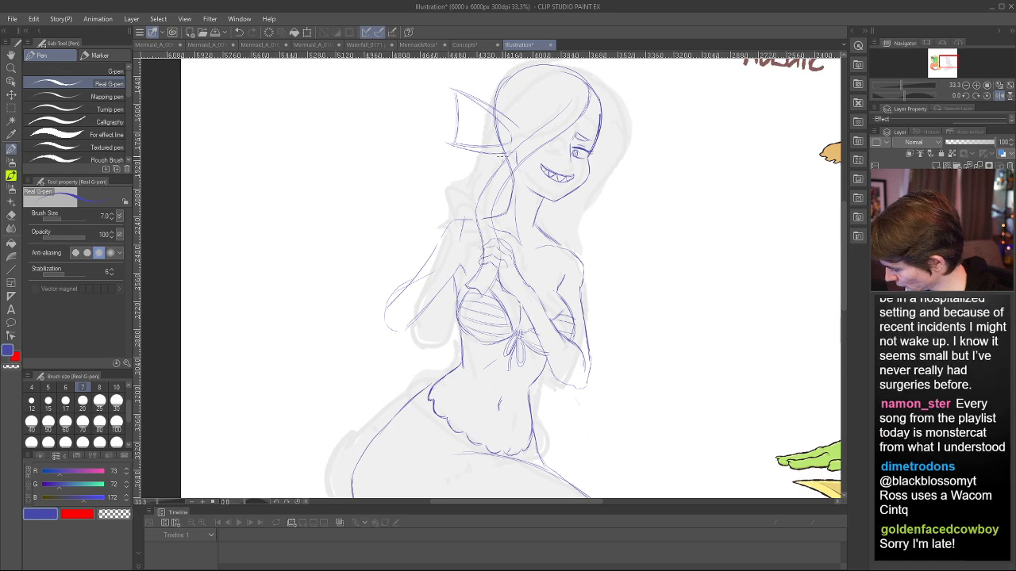
key("h")
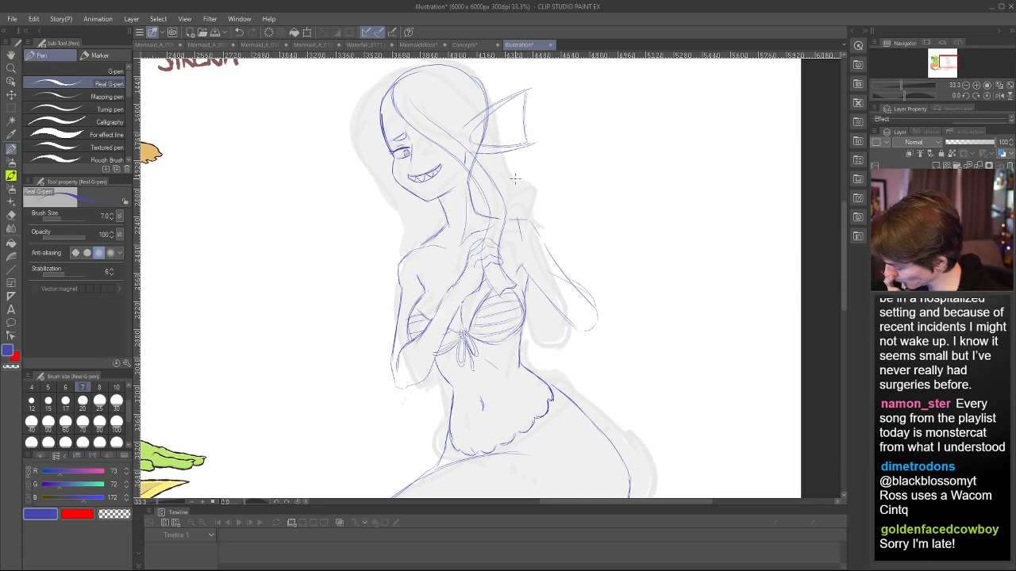
key("h")
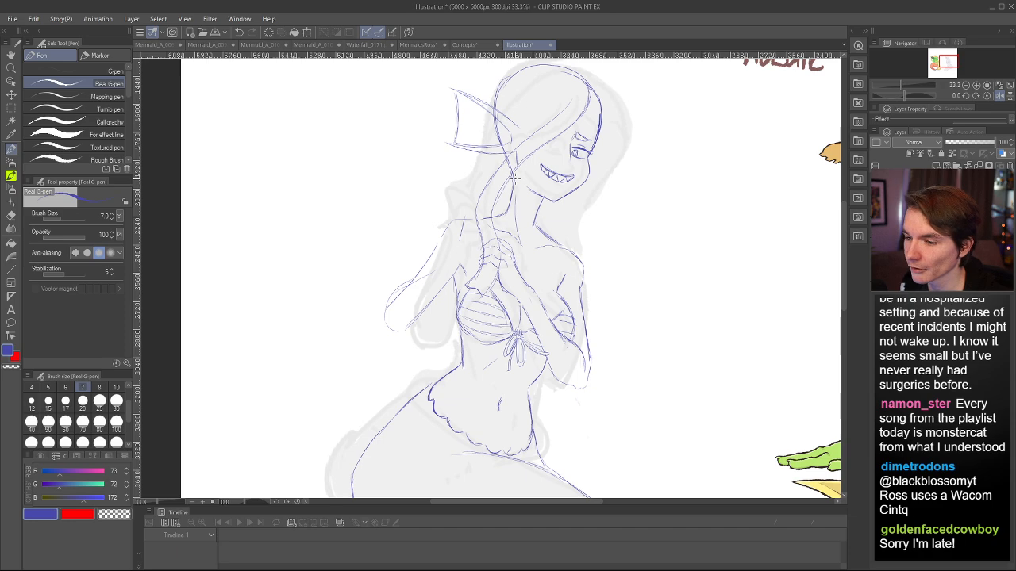
key("h")
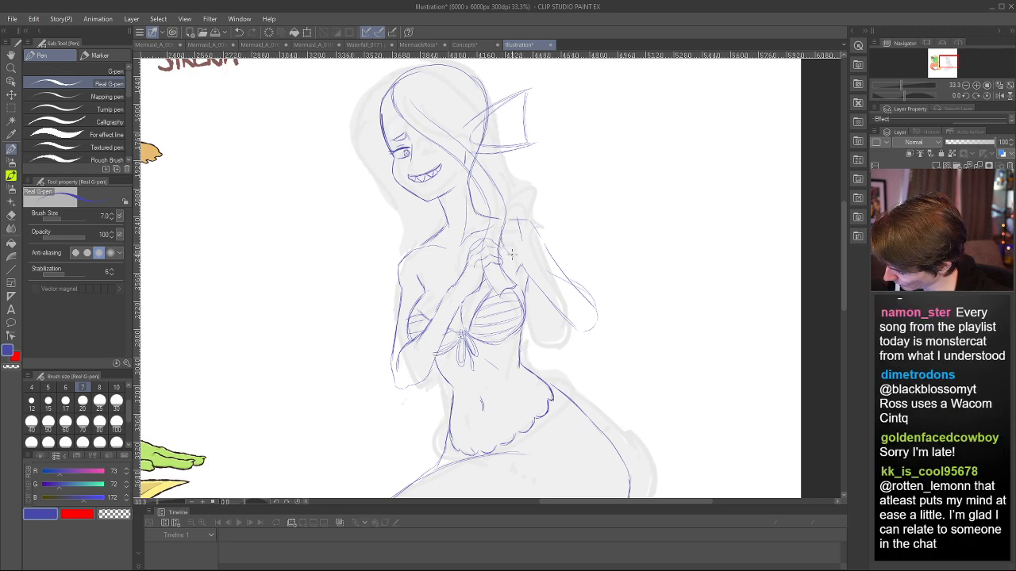
key("h")
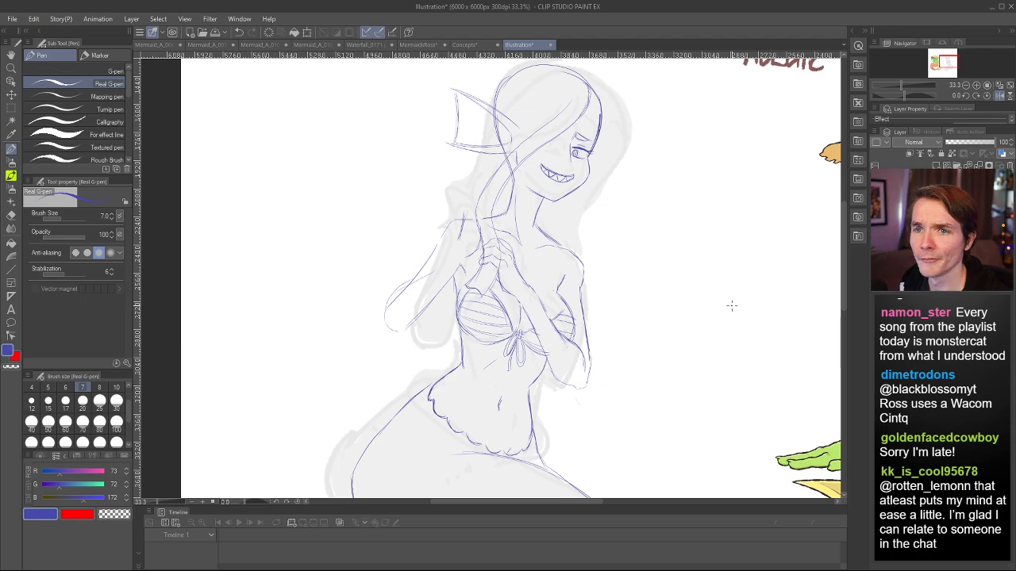
- Sketch three small curved scale marks on the upper tail just below the scalloped waist
left_click_drag(844, 242, 847, 283)
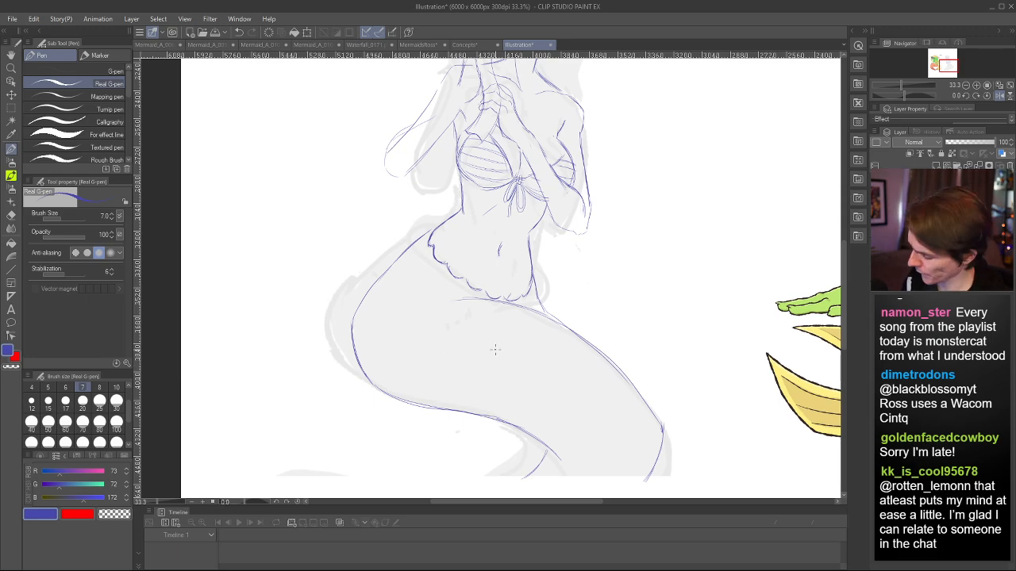
mouse_move(471, 311)
left_mouse_down()
mouse_move(466, 354)
mouse_move(493, 342)
left_mouse_up()
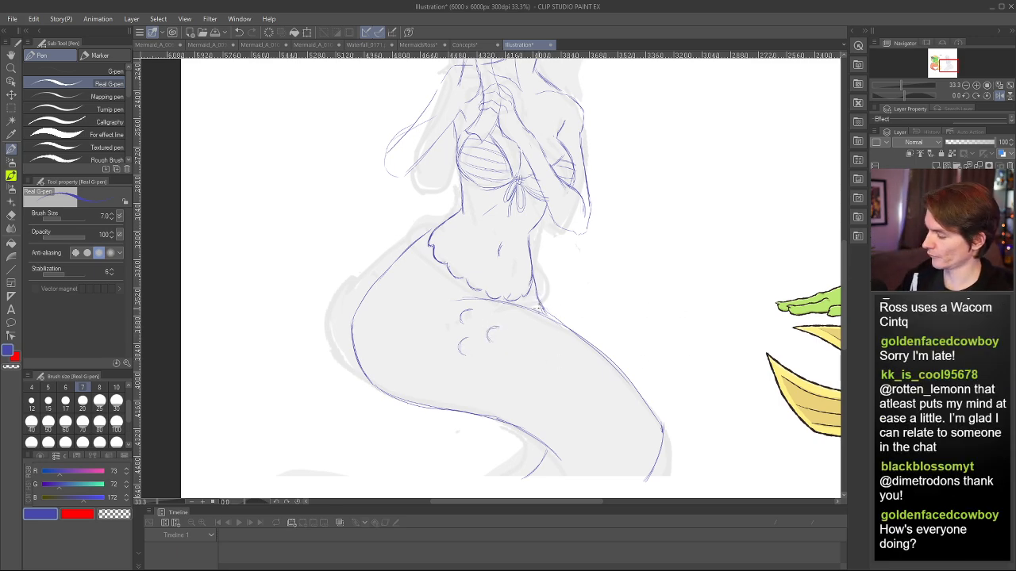
key("h")
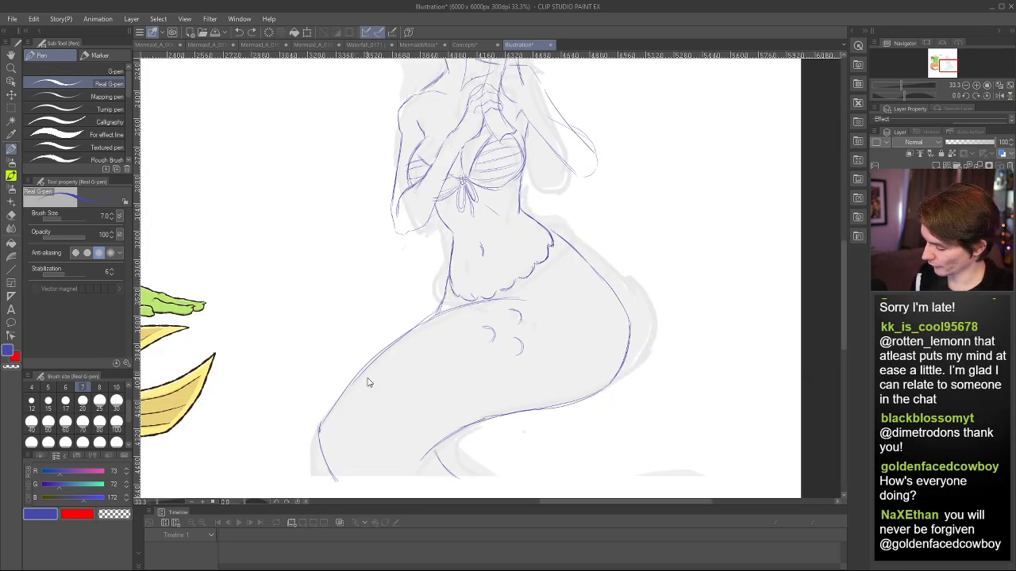
- Refine the second arm's elbow and forearm contours, erasing rough lines and redrawing the outer edge more firmly
left_click_drag(844, 251, 844, 215)
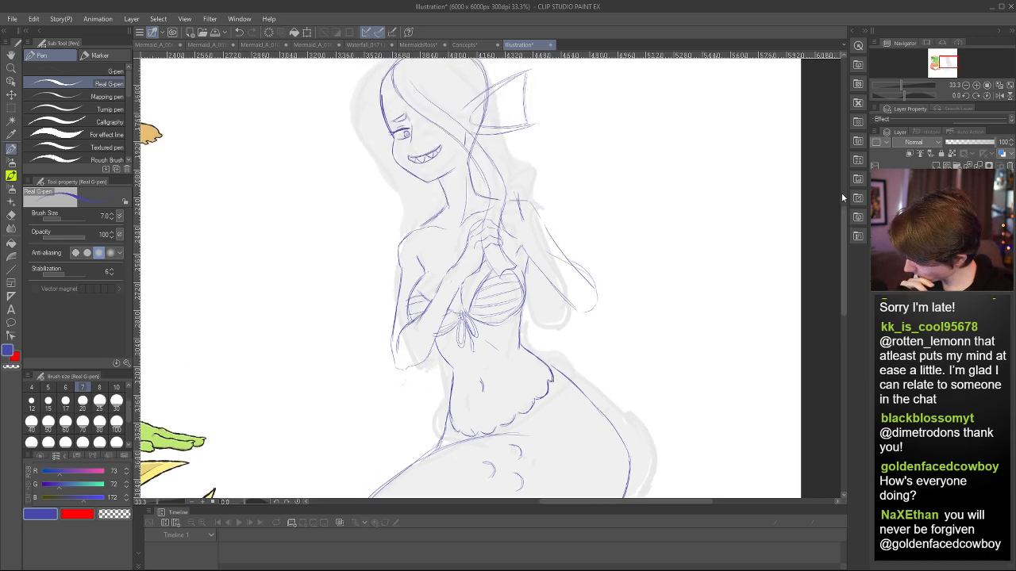
key("h")
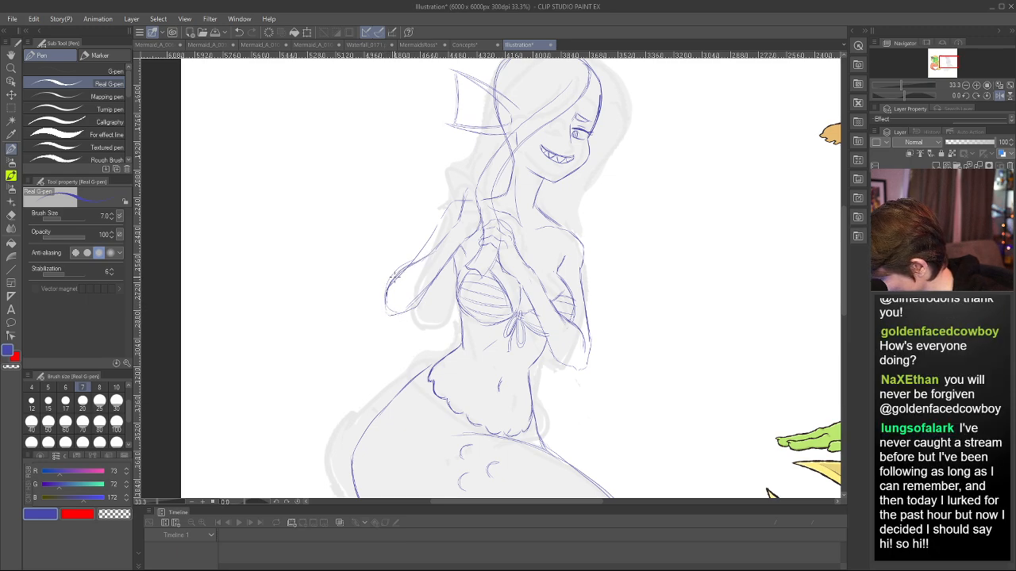
key("e")
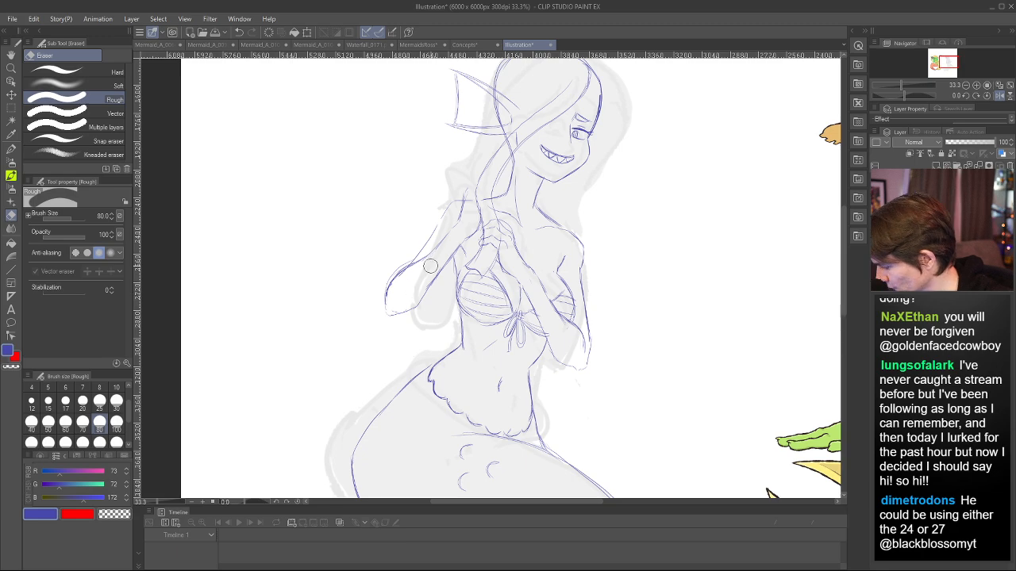
key("p")
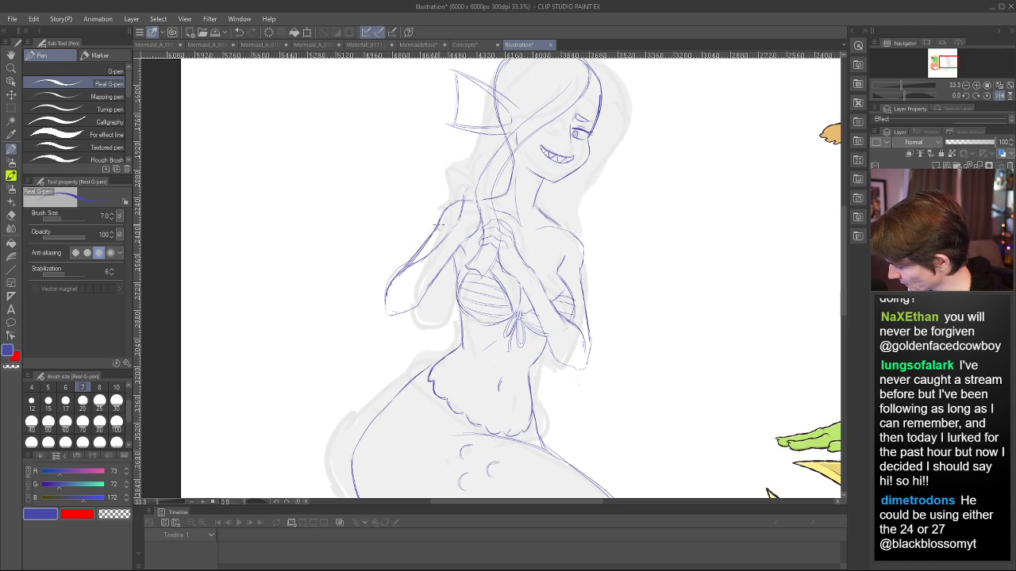
- Sketch the second arm's hand gripping the hair lock just above the other hand, with its curled fingers
key("h")
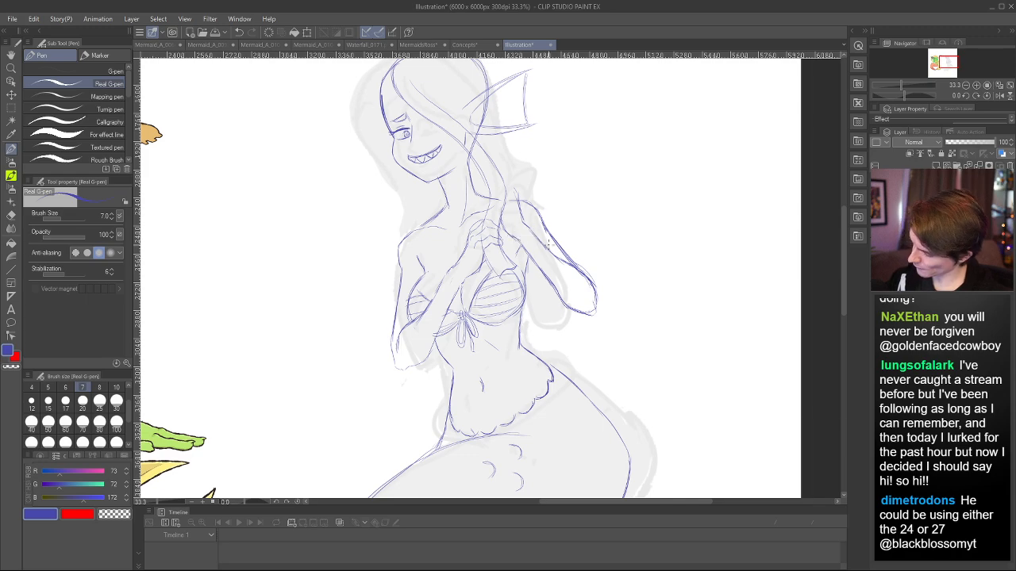
key("h")
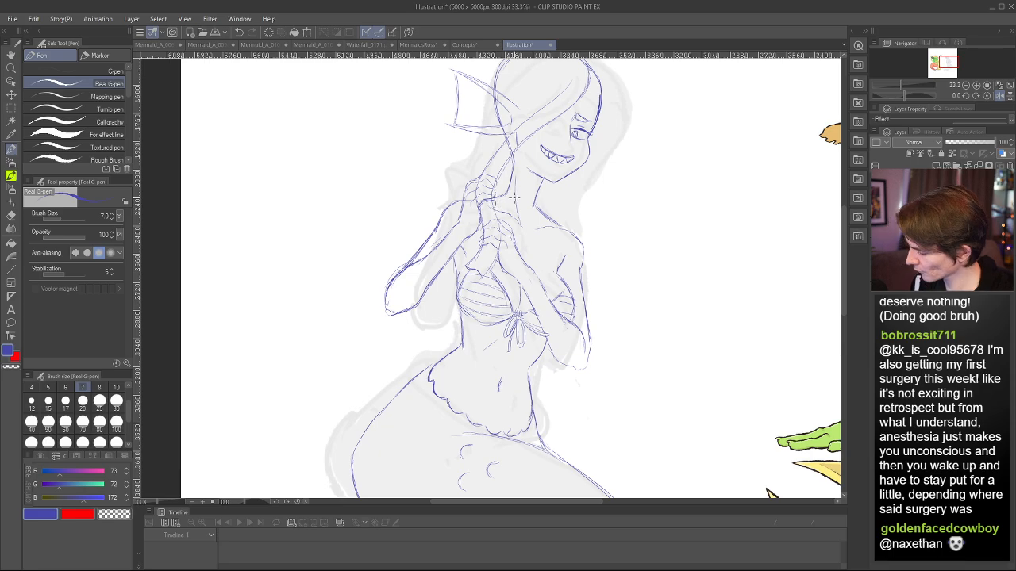
key("h")
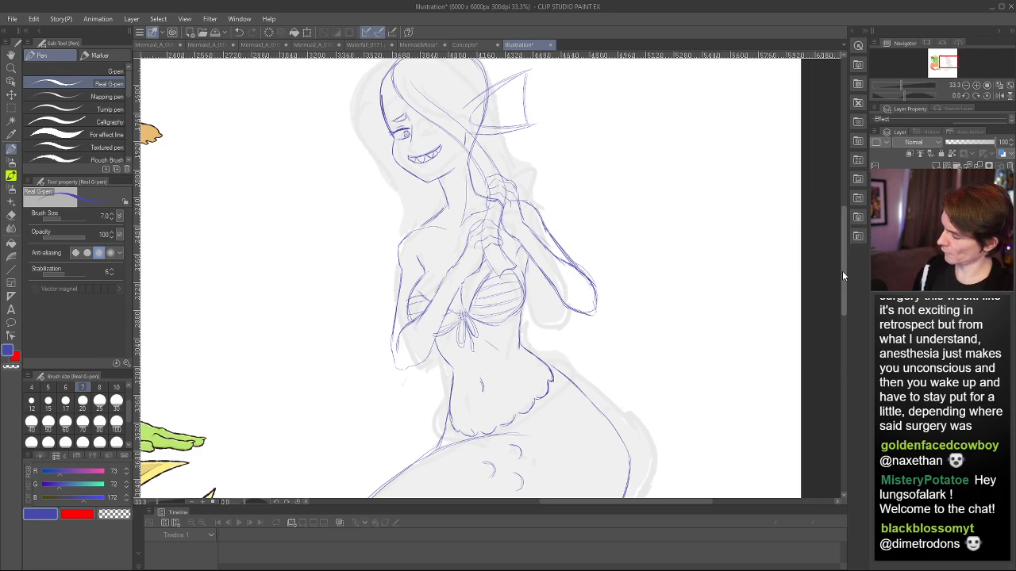
- Add long strand lines sweeping from the parting across the fringe down to the gripping hands
left_click_drag(843, 272, 859, 247)
key("h")
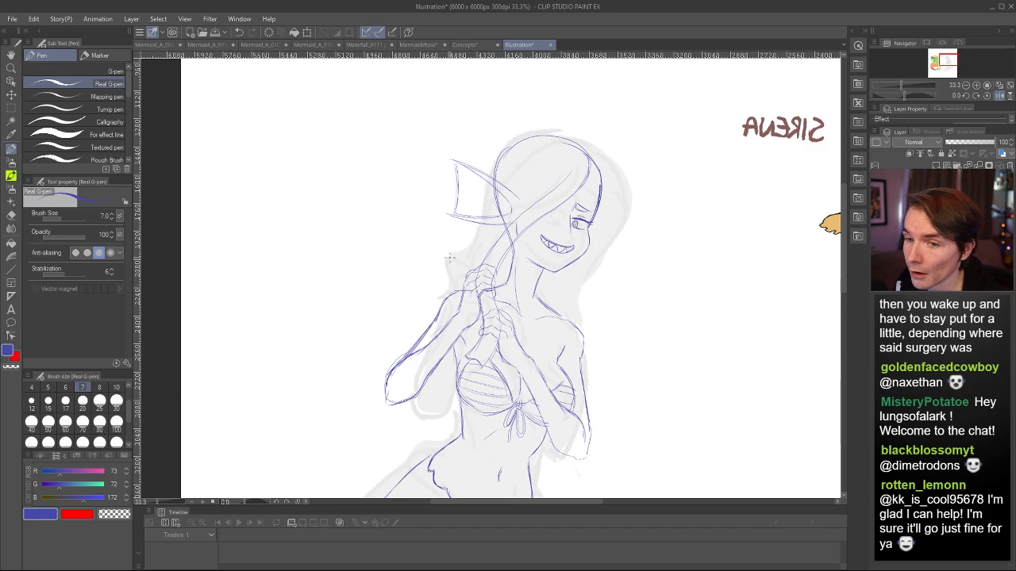
key("h")
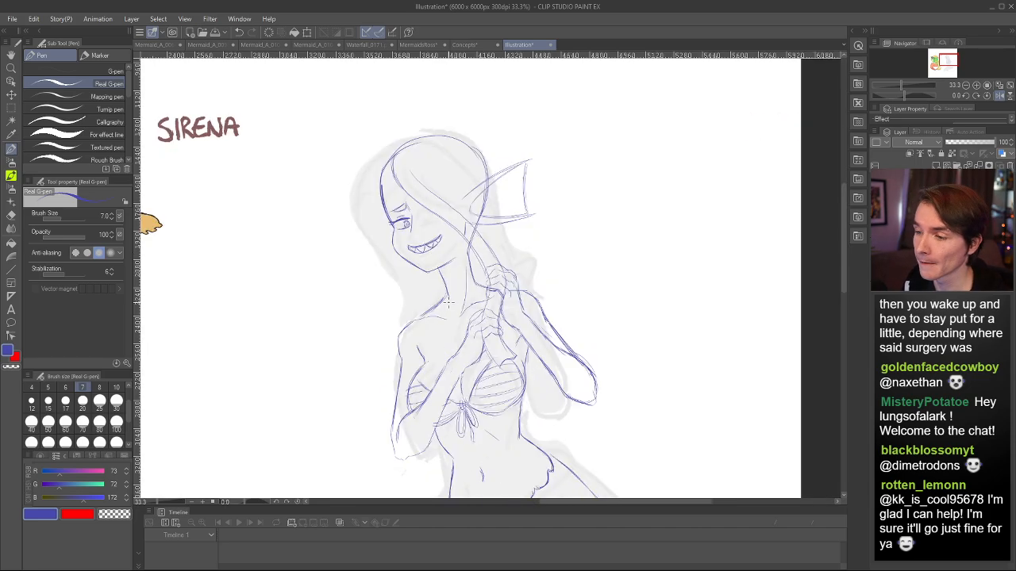
key("h")
key("h")
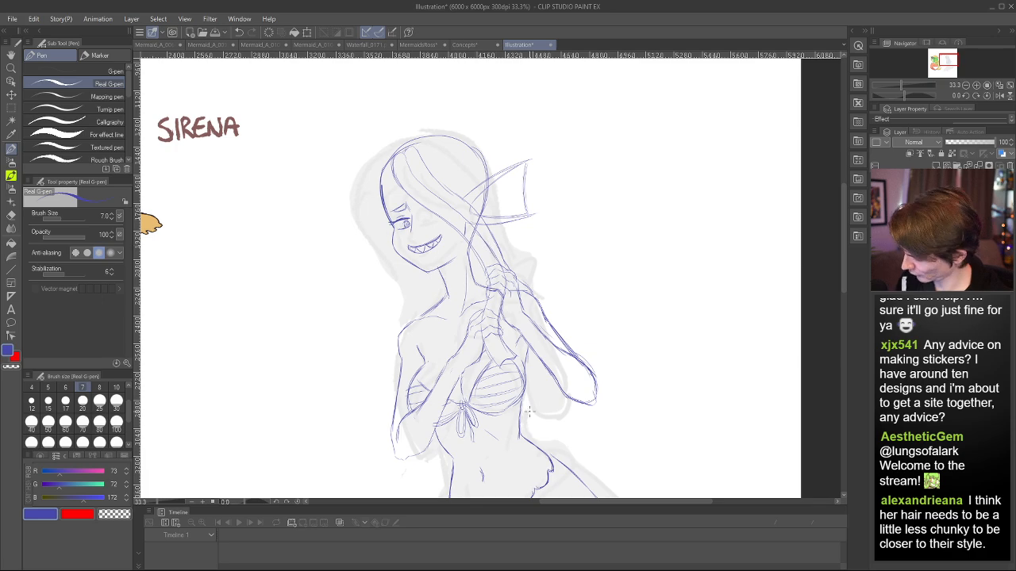
key("h")
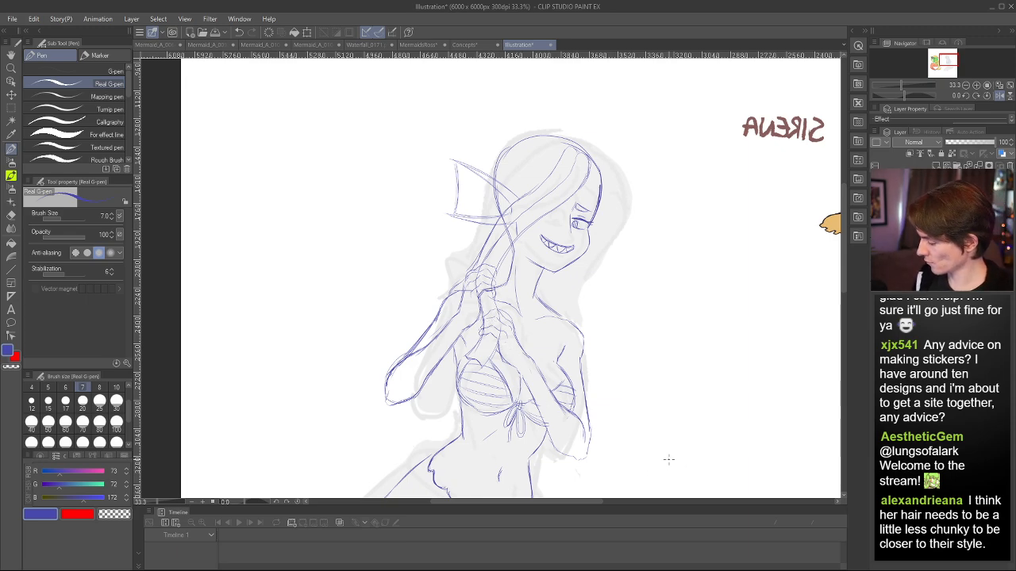
key("h")
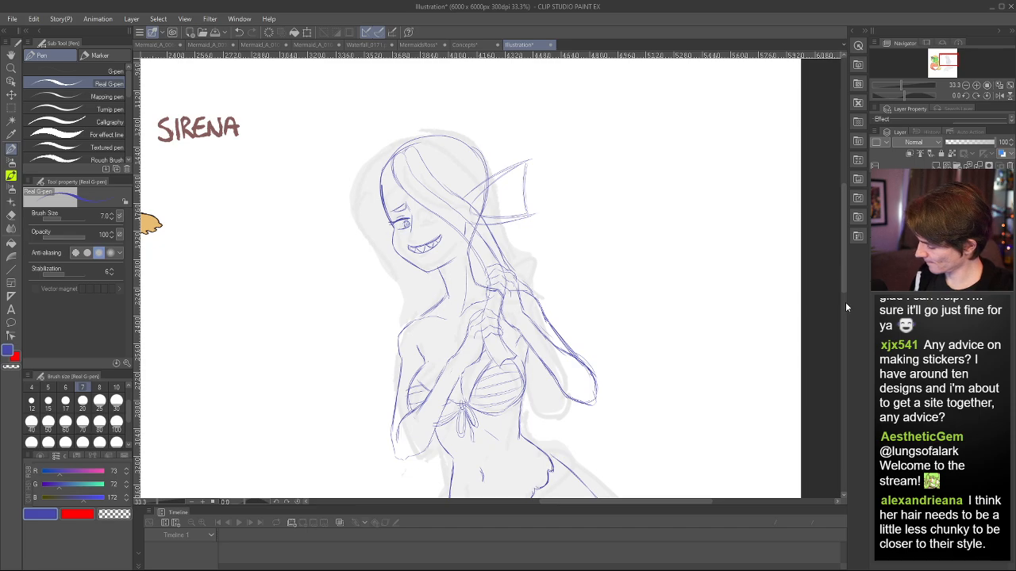
- Add more hair strands over the crown and behind the ear fin, running down into the gathered lock, and undo a stray stroke
mouse_move(846, 302)
left_mouse_down()
mouse_move(842, 286)
mouse_move(836, 352)
mouse_move(848, 286)
left_mouse_up()
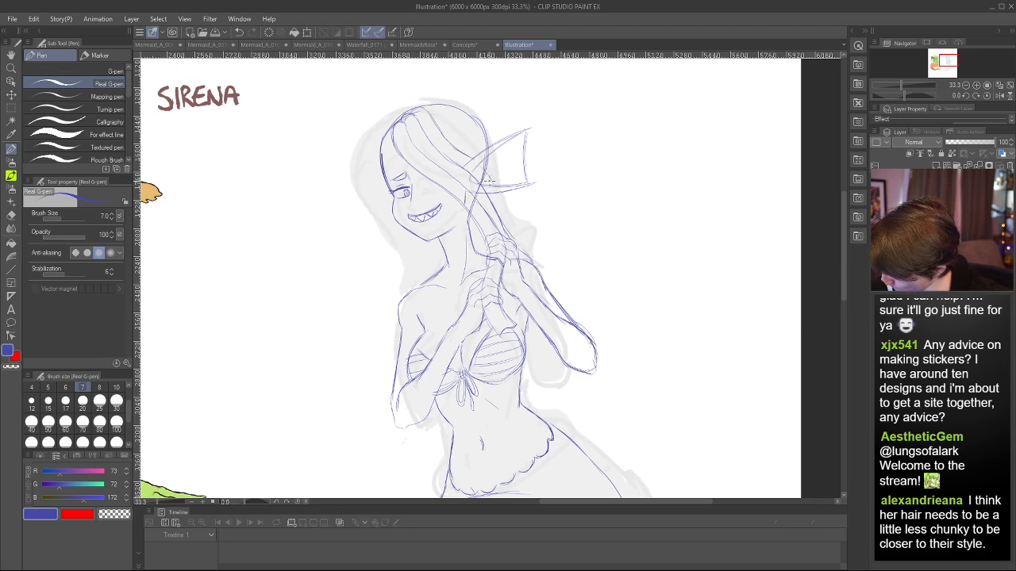
left_click_drag(499, 199, 511, 231)
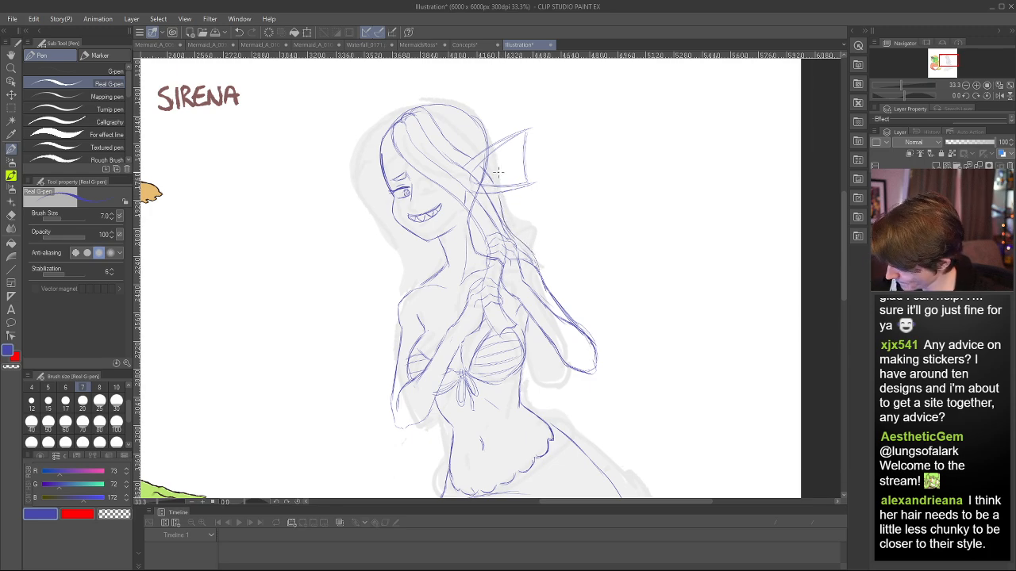
key("h")
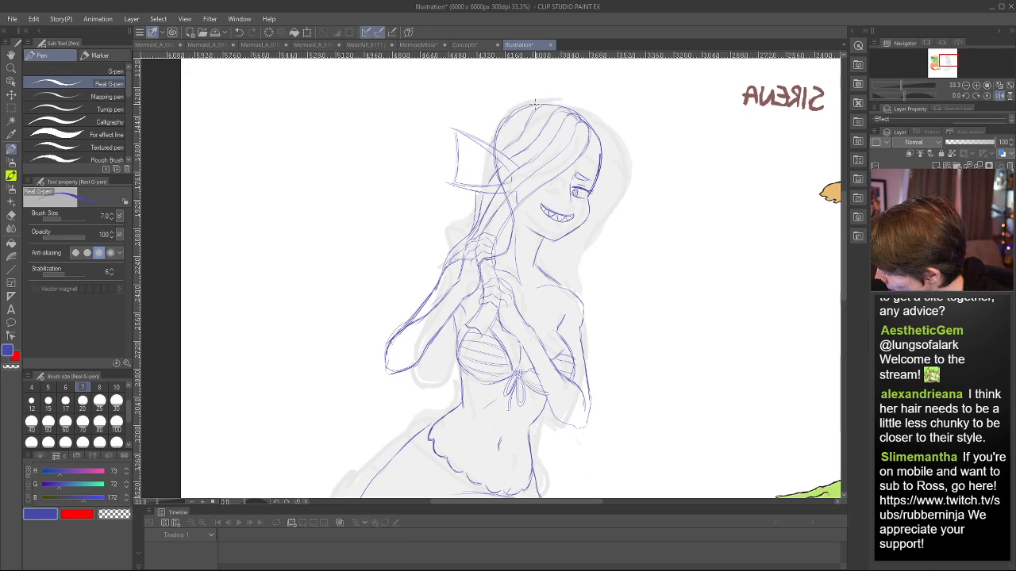
key("ctrl+z")
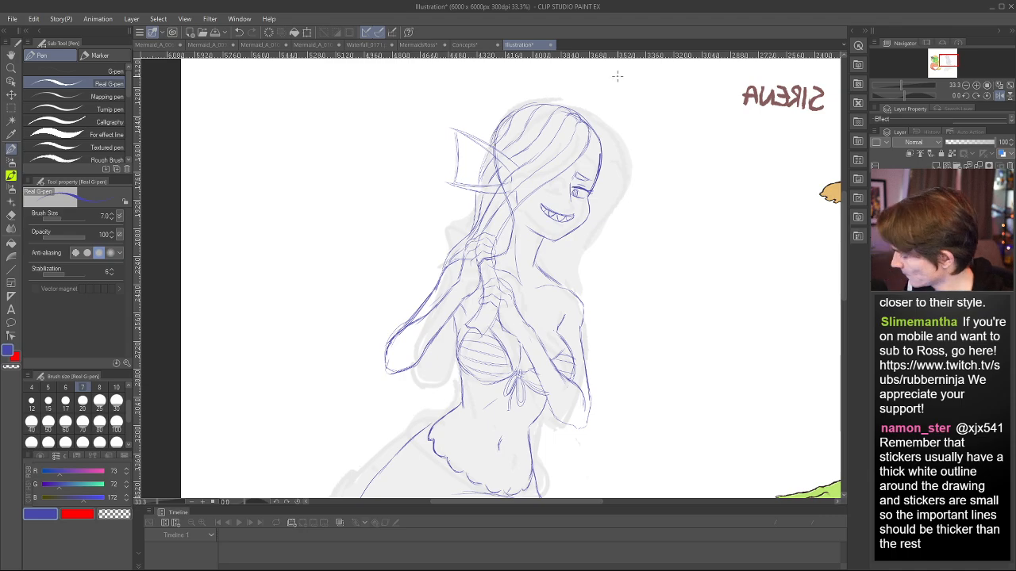
key("h")
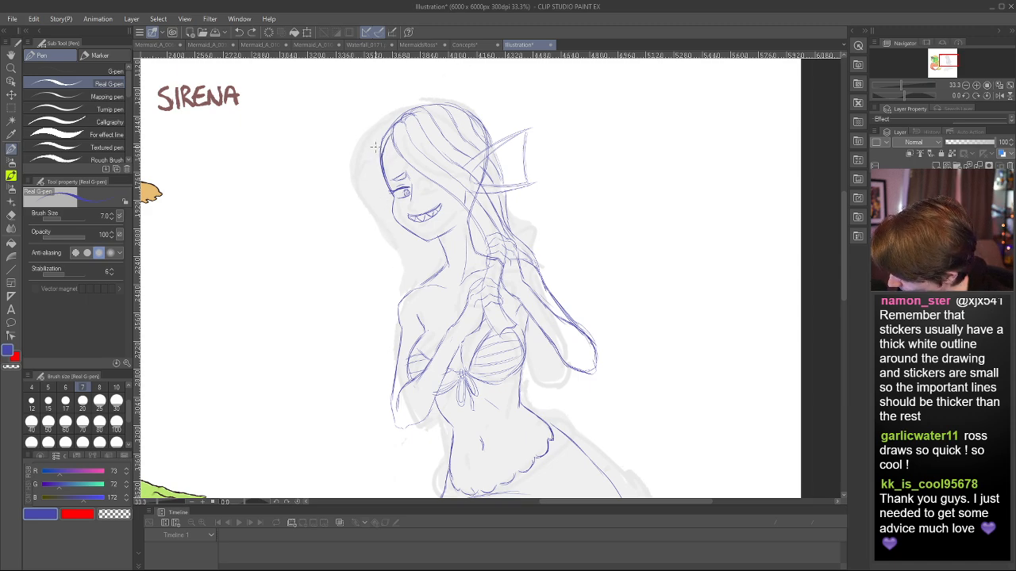
- Sketch the long hair lock hanging from the forehead past the cheek and shoulder to the elbow, with its outer and inner edges
left_click_drag(375, 151, 382, 268)
key("h")
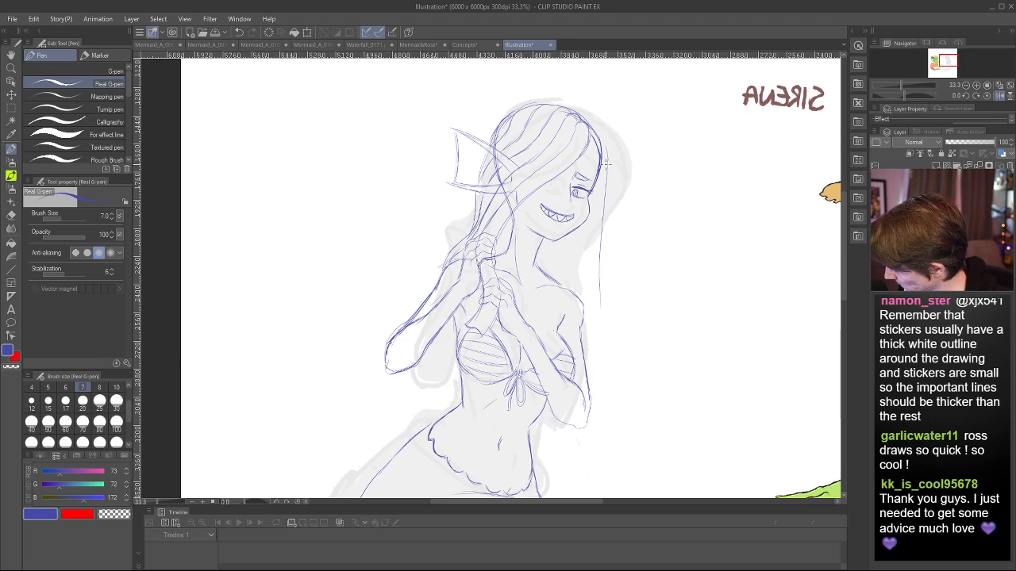
key("ctrl+z")
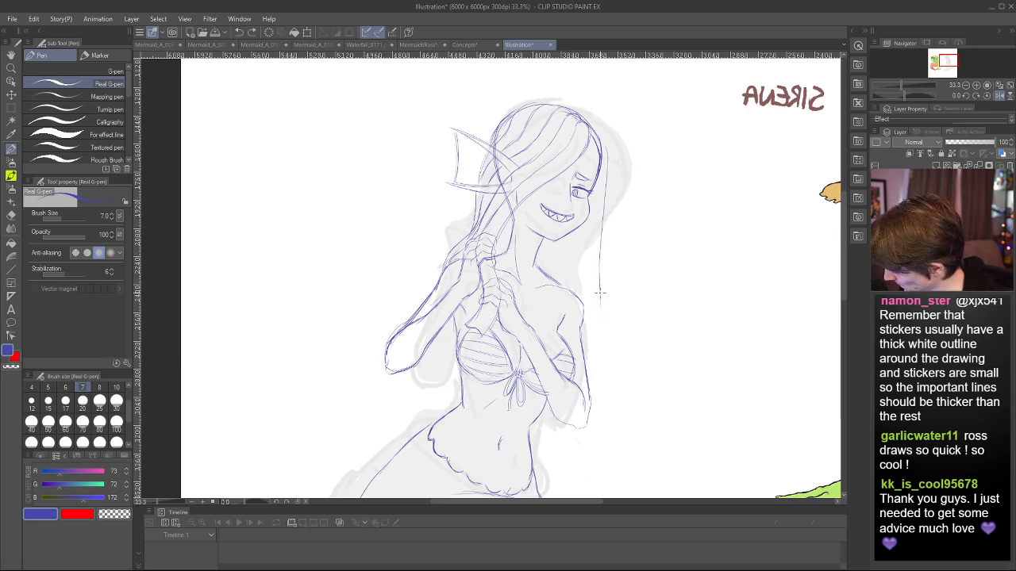
key("h")
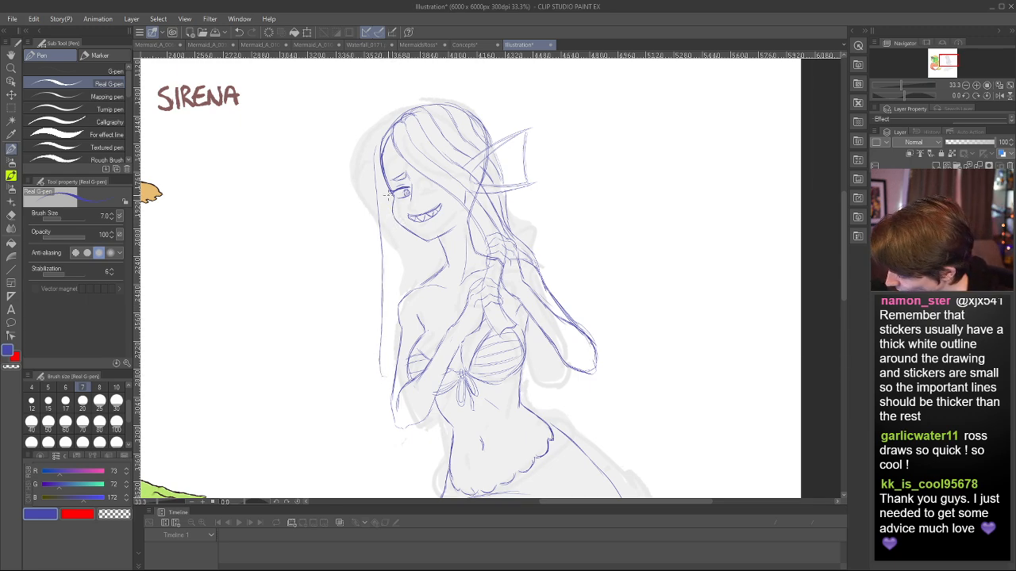
key("ctrl+z")
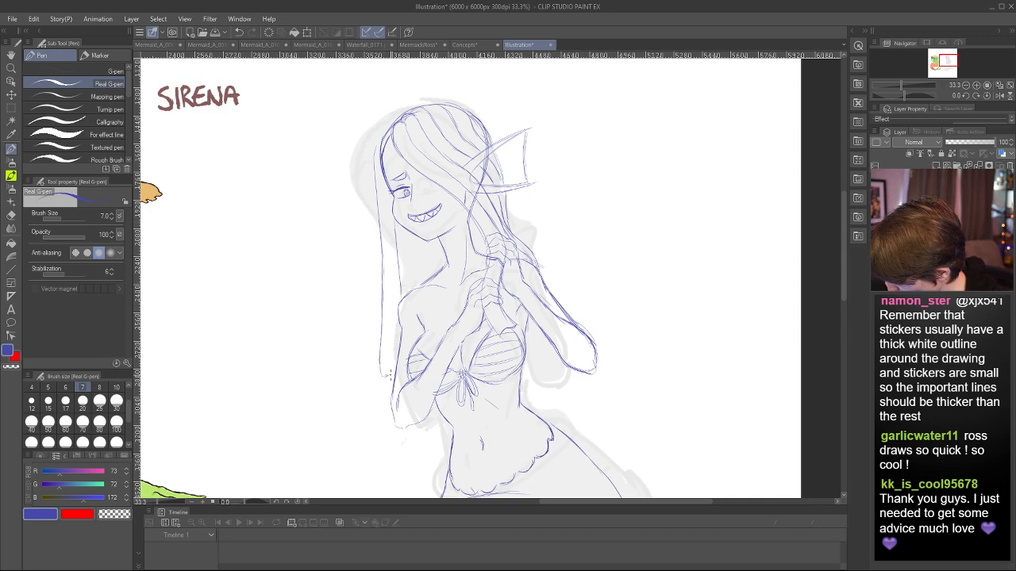
key("h")
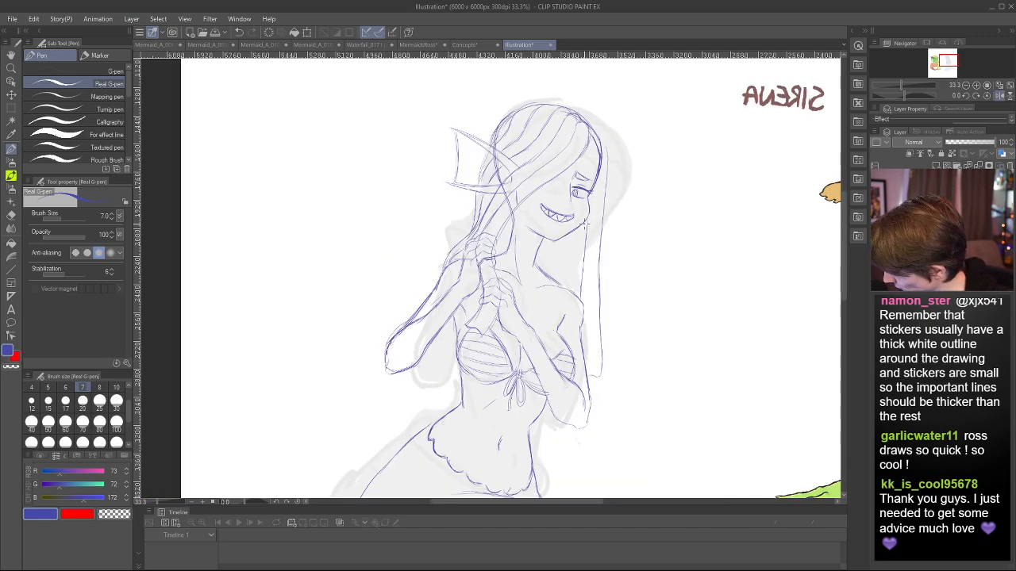
key("h")
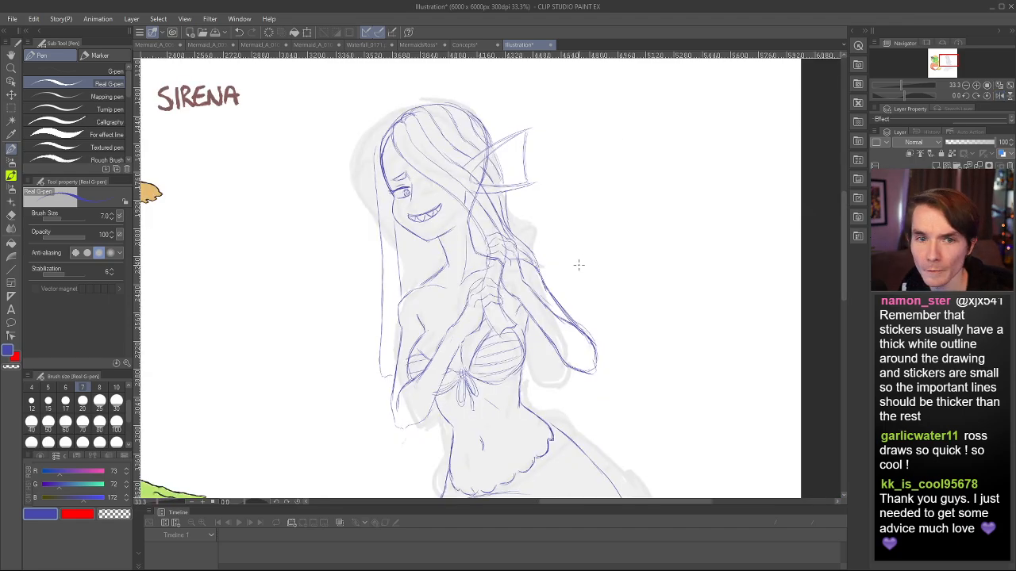
- Add vertical hair strands behind the jaw and neck, filling the gap down to the shoulder
key("h")
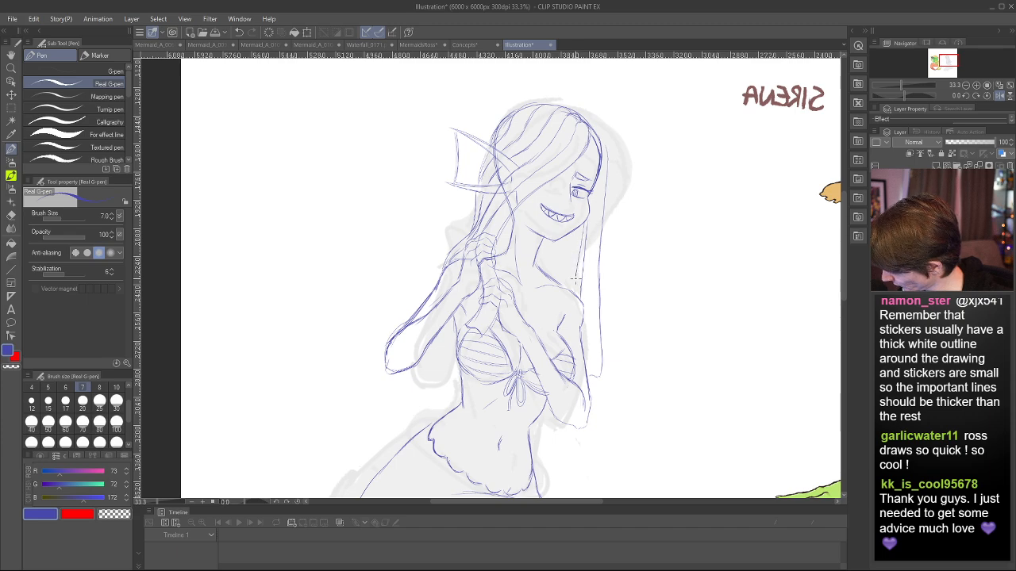
key("h")
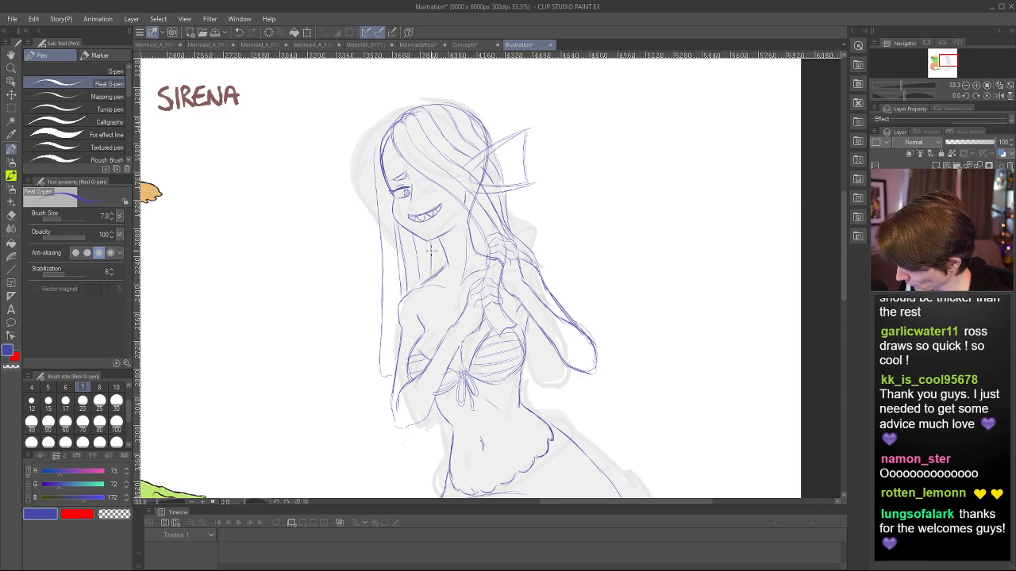
key("h")
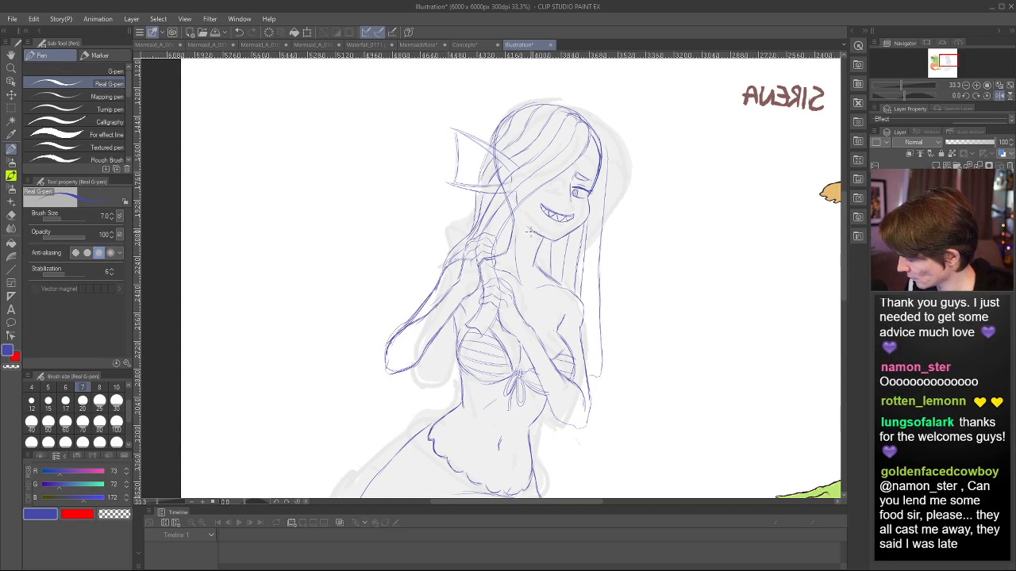
key("h")
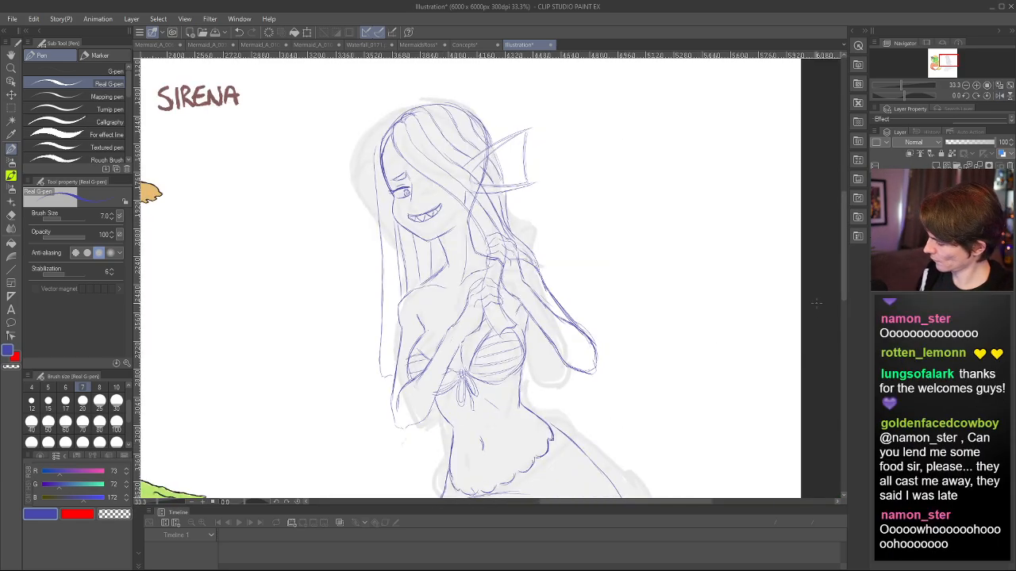
- Erase the eye's pupil with the Rough eraser at size 8 and redraw it with the Real G-pen against the eye's inner corner
left_click_drag(843, 292, 842, 331)
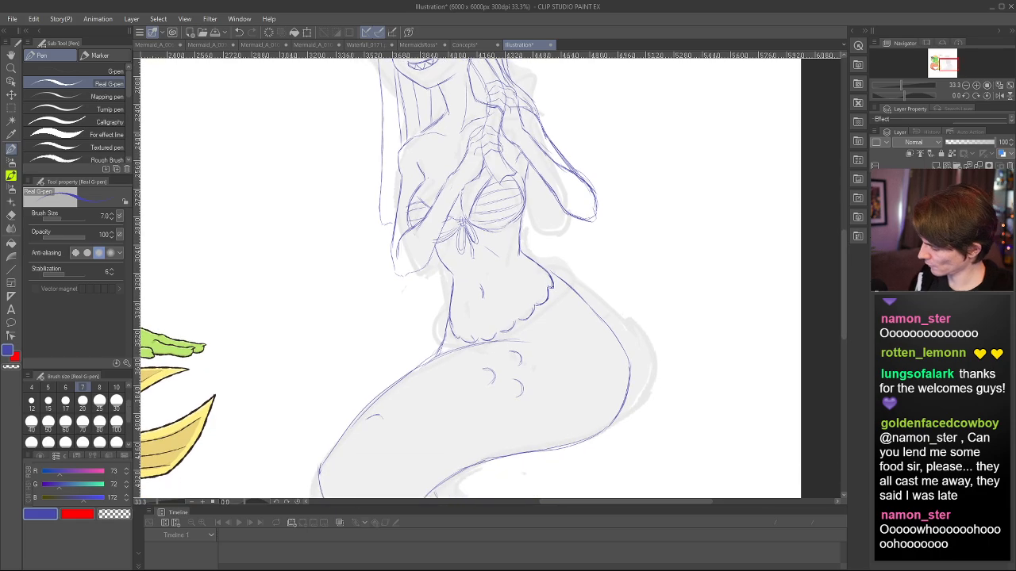
scroll(615, 282, "down", 4)
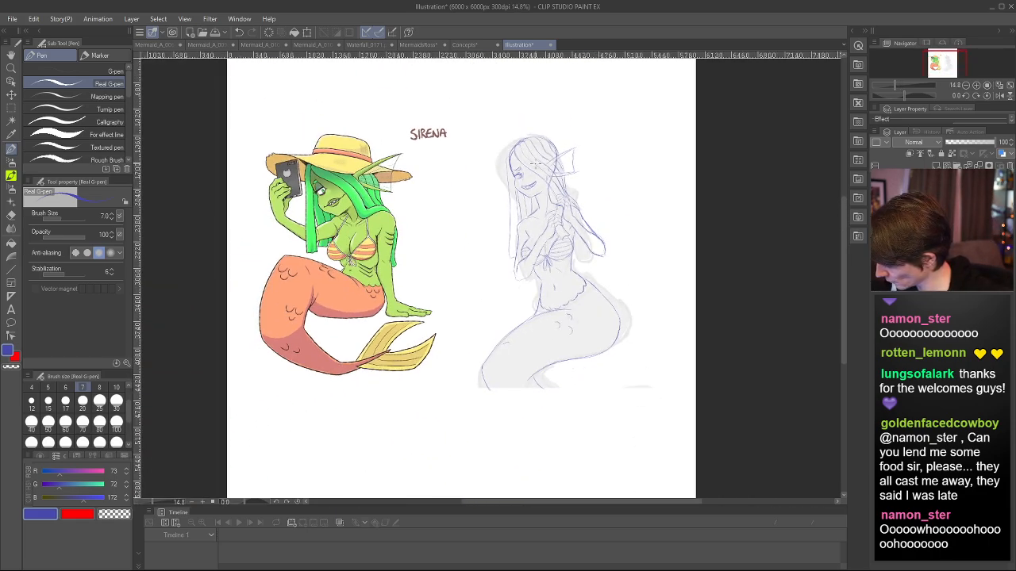
scroll(537, 160, "up", 2)
scroll(537, 160, "up", 4)
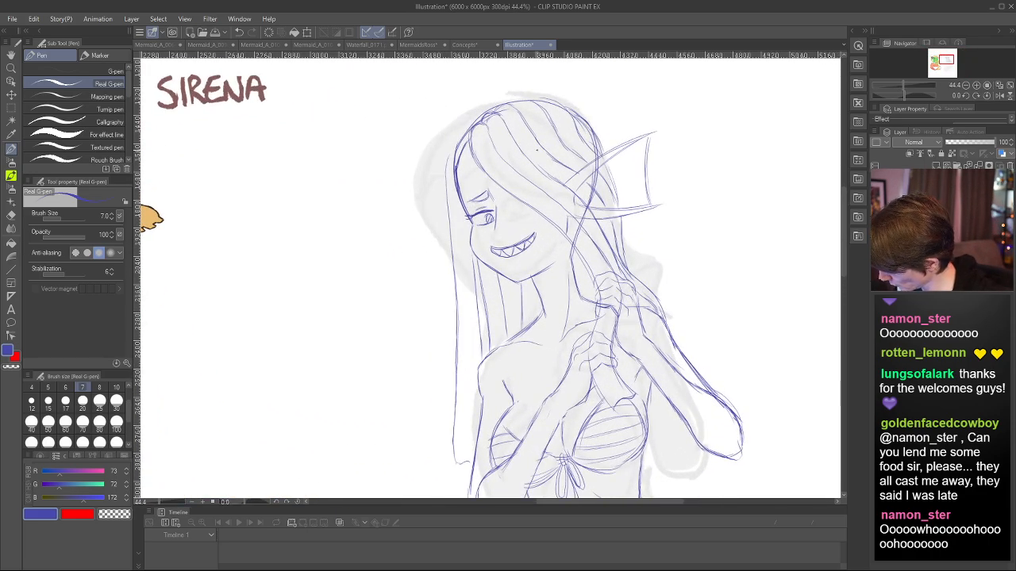
key("e")
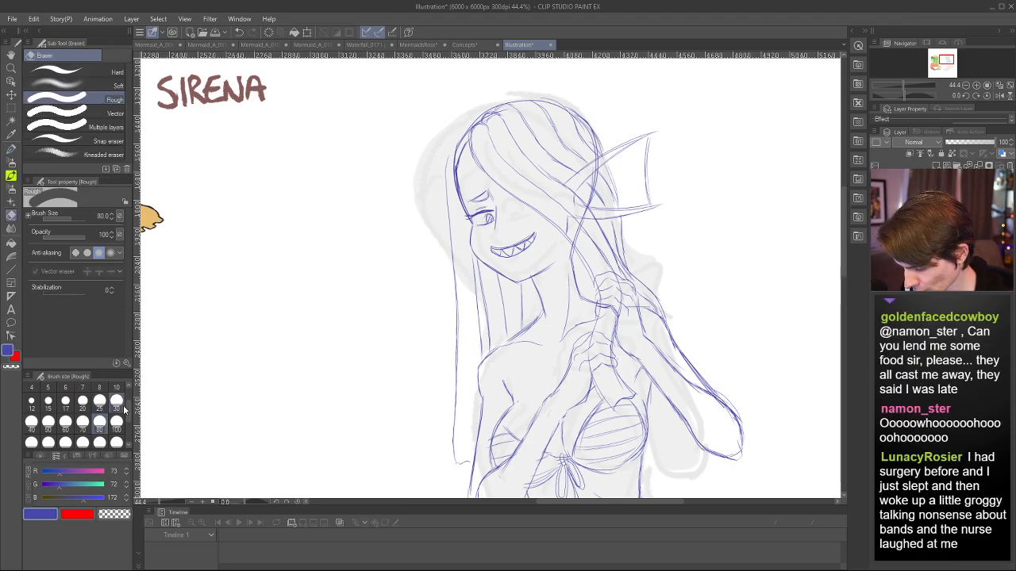
scroll(130, 405, "up", 3)
left_click(99, 404)
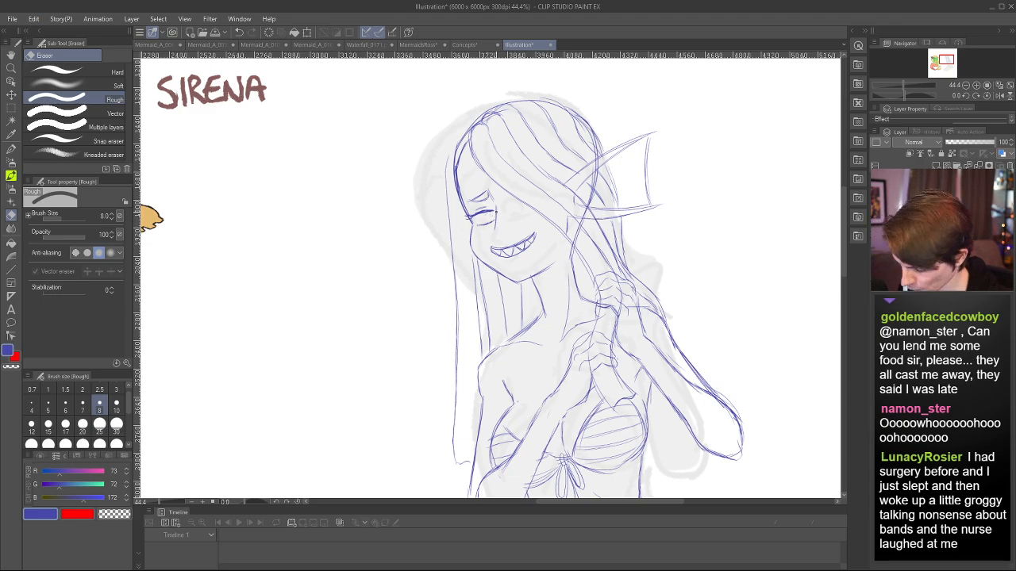
key("p")
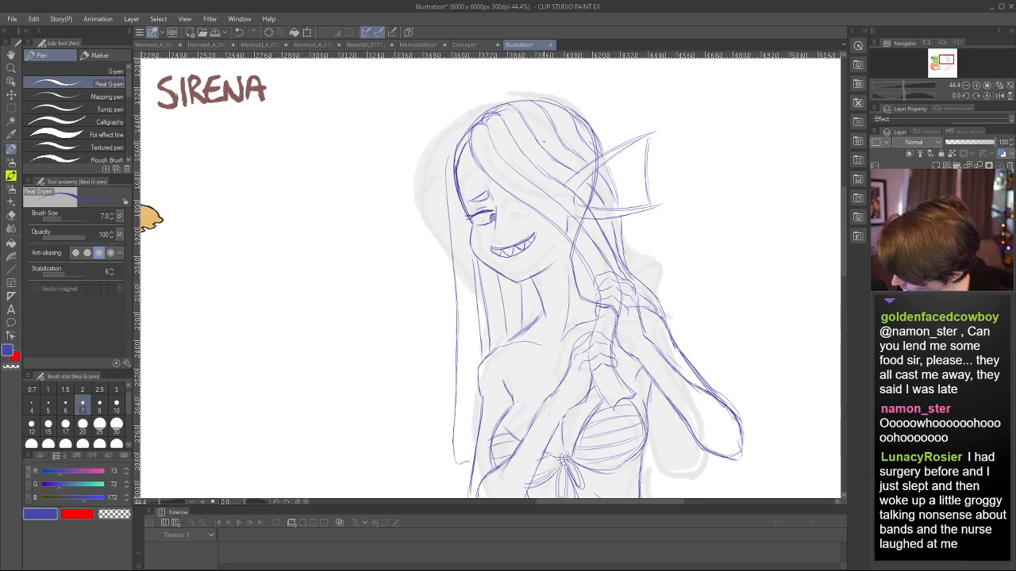
- Examine the sketched face and pose mirrored and unmirrored at several zoom levels, comparing them with the coloured mermaid
key("h")
scroll(530, 203, "down", 4)
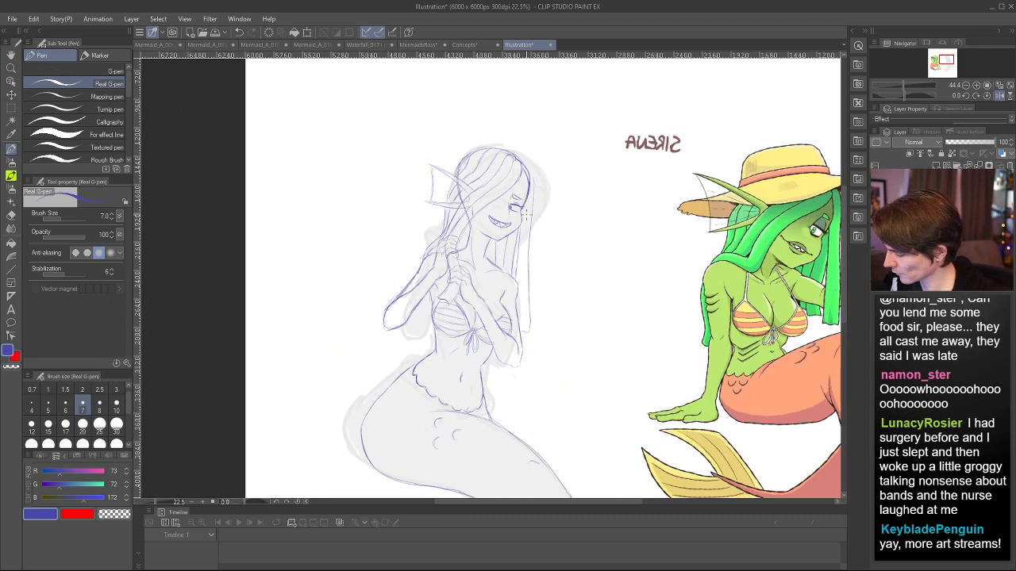
scroll(527, 215, "down", 2)
key("h")
scroll(517, 486, "up", 6)
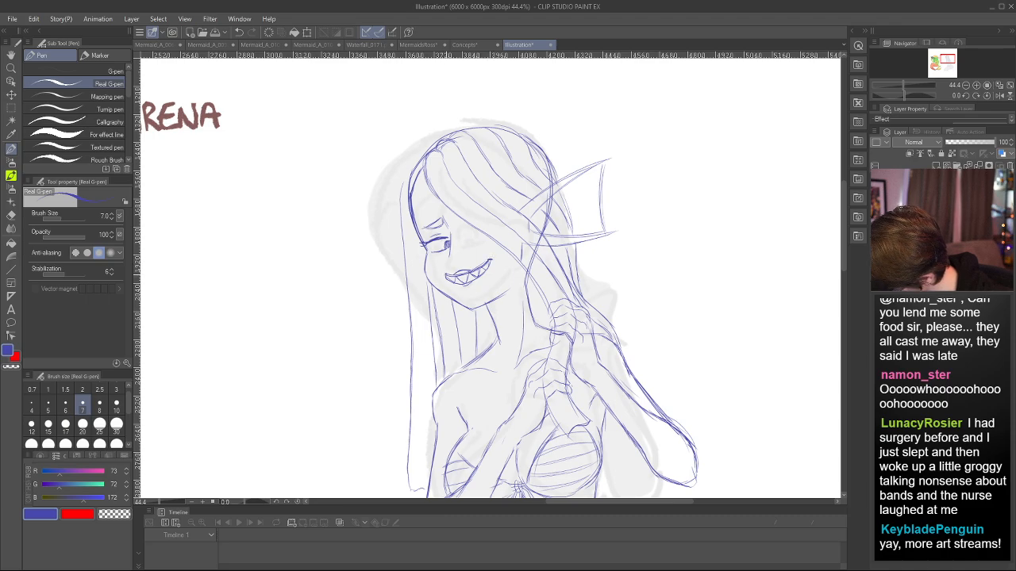
key("h")
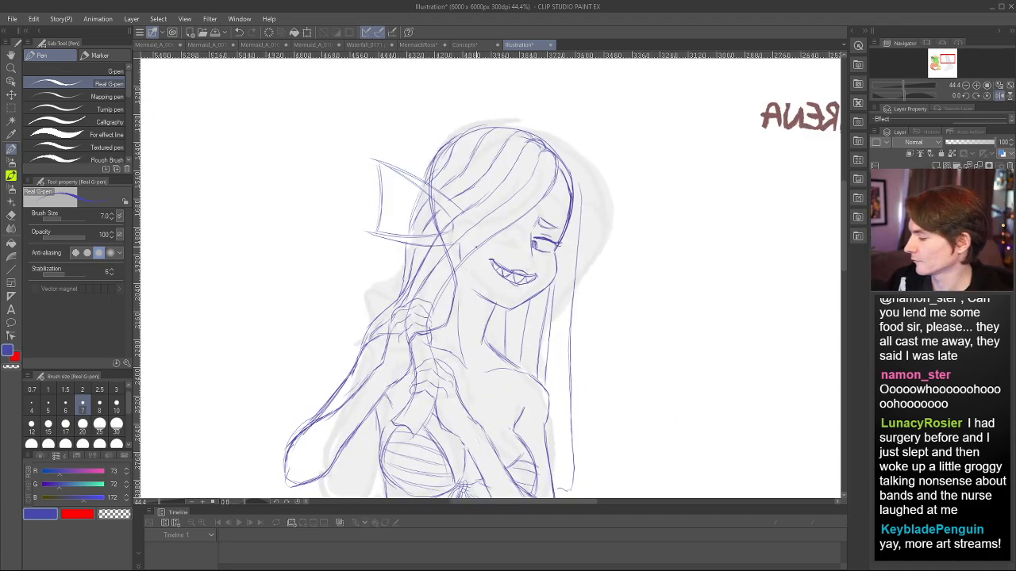
scroll(476, 247, "down", 3)
scroll(476, 263, "down", 1)
key("h")
scroll(476, 263, "up", 1)
left_click_drag(477, 263, 464, 258)
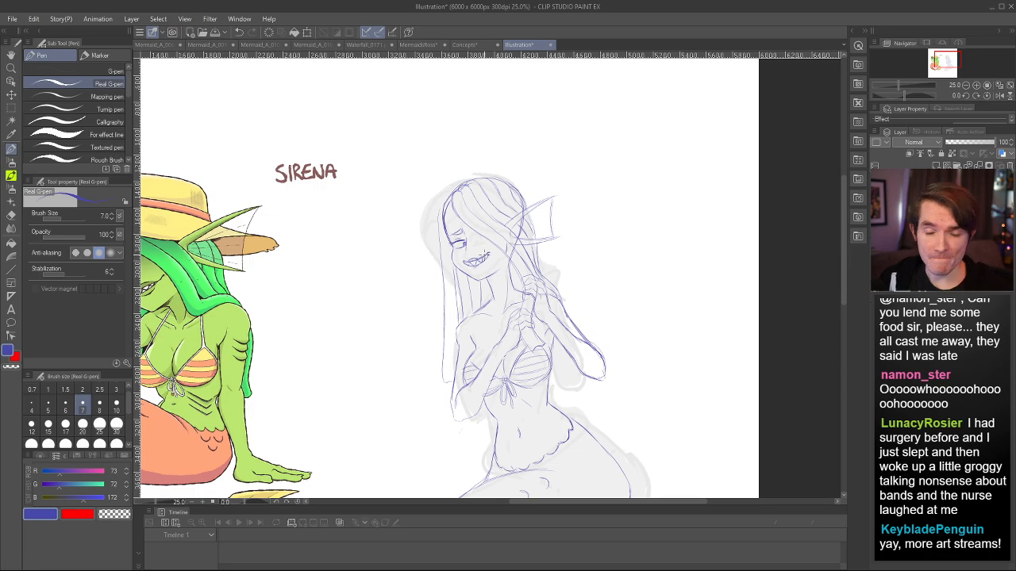
scroll(536, 217, "up", 1)
scroll(536, 217, "down", 2)
scroll(507, 225, "up", 3)
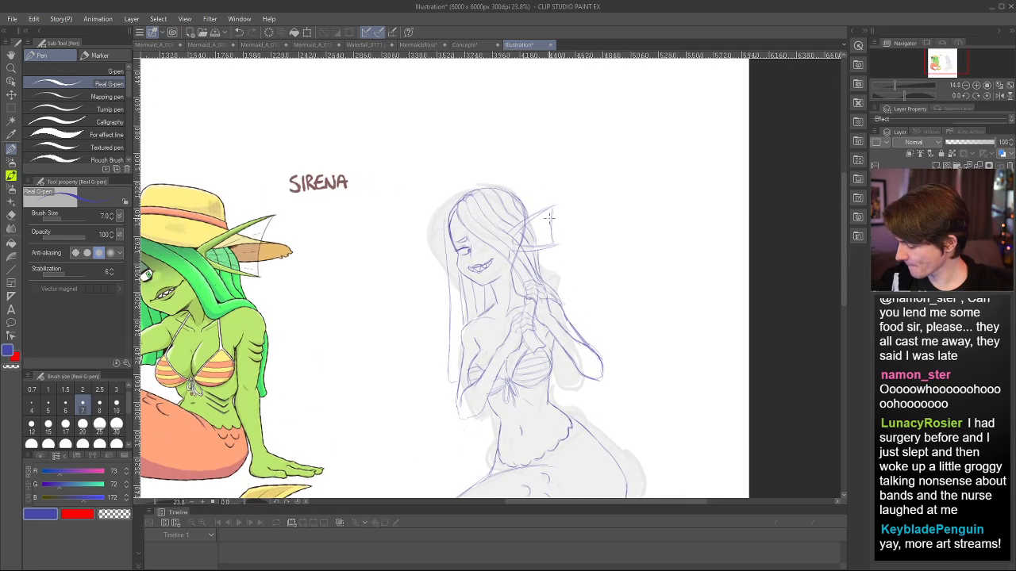
scroll(506, 225, "up", 1)
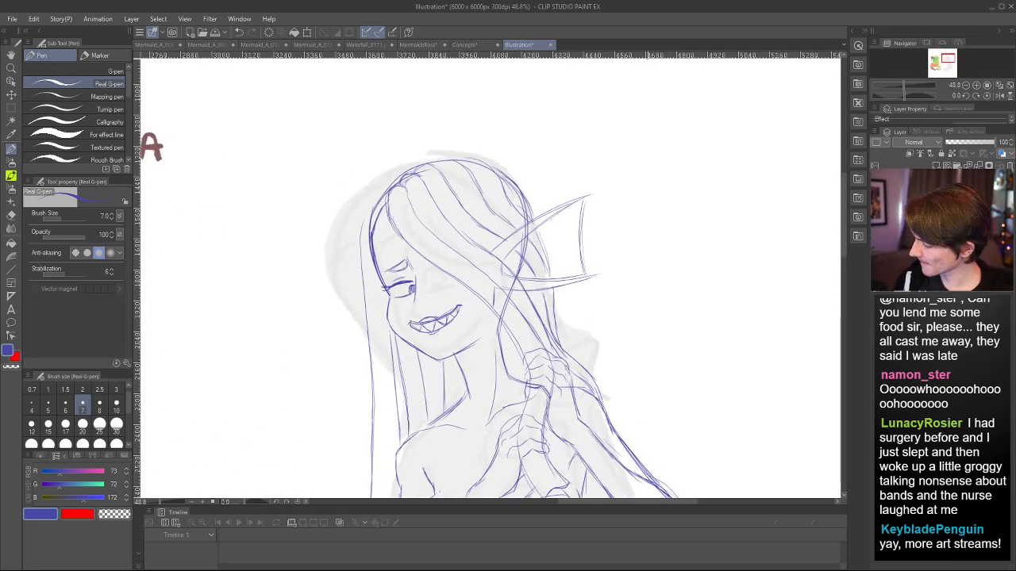
key("h")
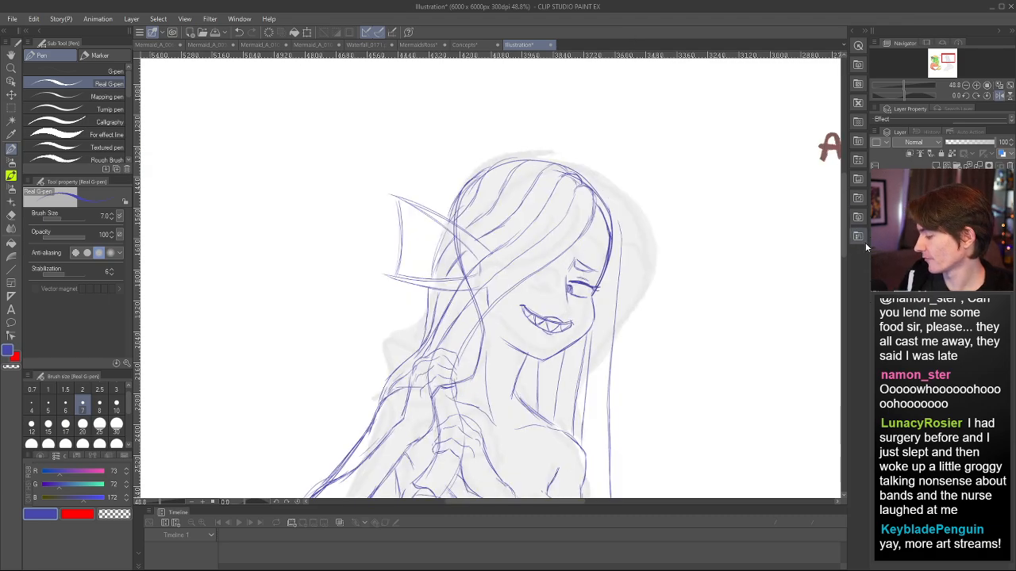
key("h")
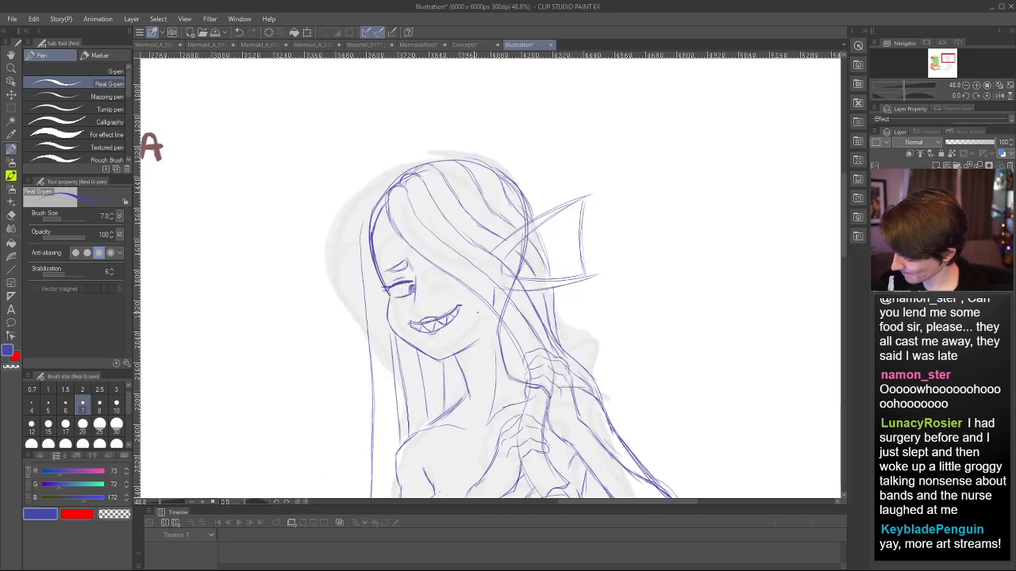
scroll(657, 254, "down", 5)
scroll(657, 254, "down", 1)
scroll(512, 230, "up", 5)
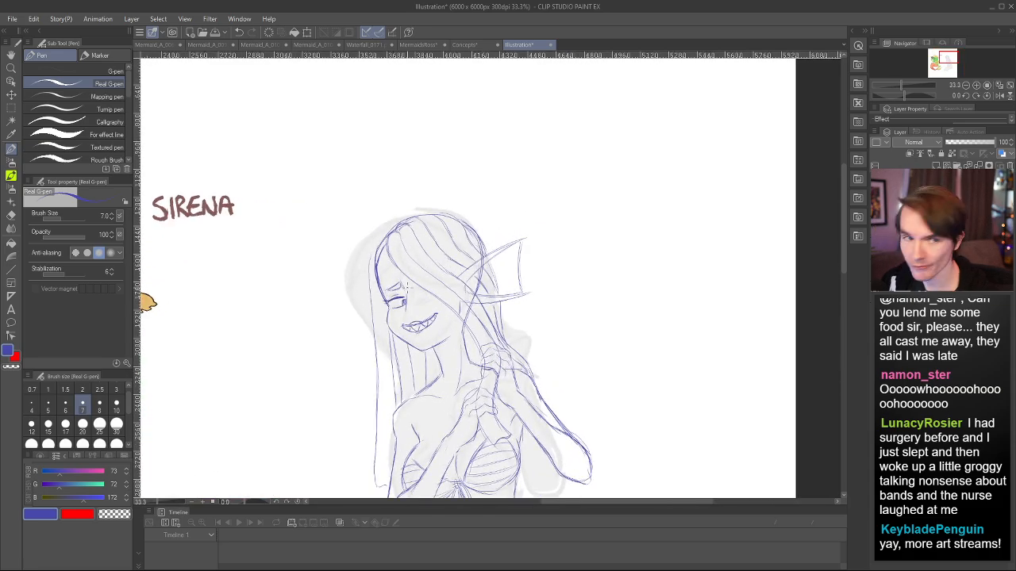
scroll(426, 289, "down", 5)
scroll(362, 299, "up", 4)
scroll(436, 283, "up", 1)
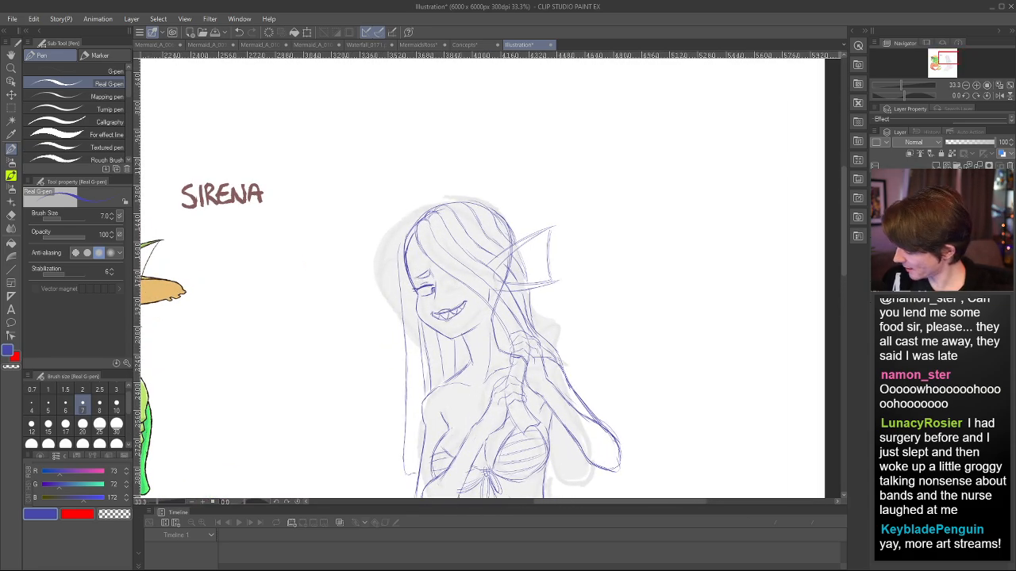
- Lower the sketch's layer opacity to about 65% and outline a hat crown with its curved lower edge over the top of the head
left_click_drag(968, 140, 980, 143)
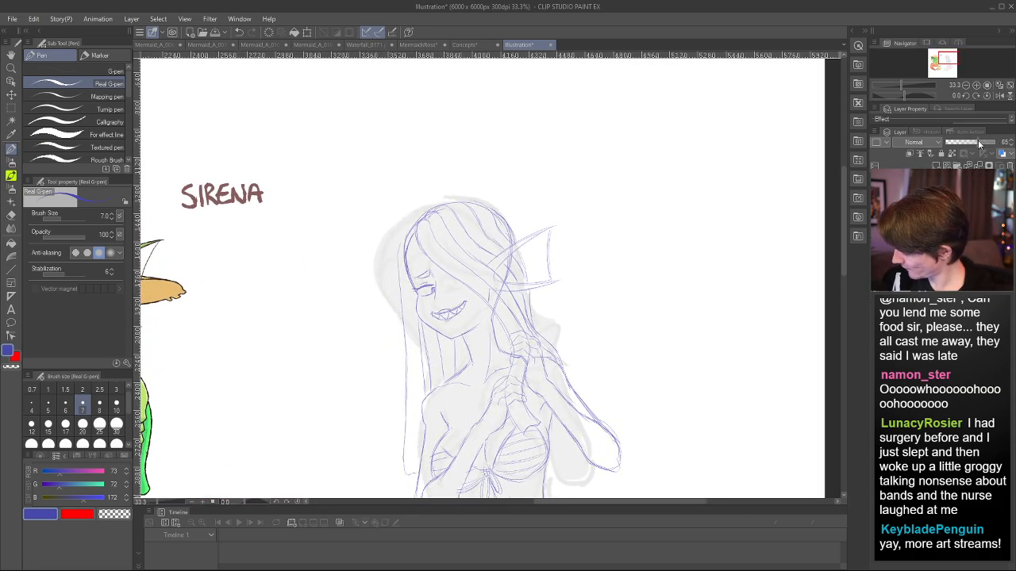
key("ctrl+z")
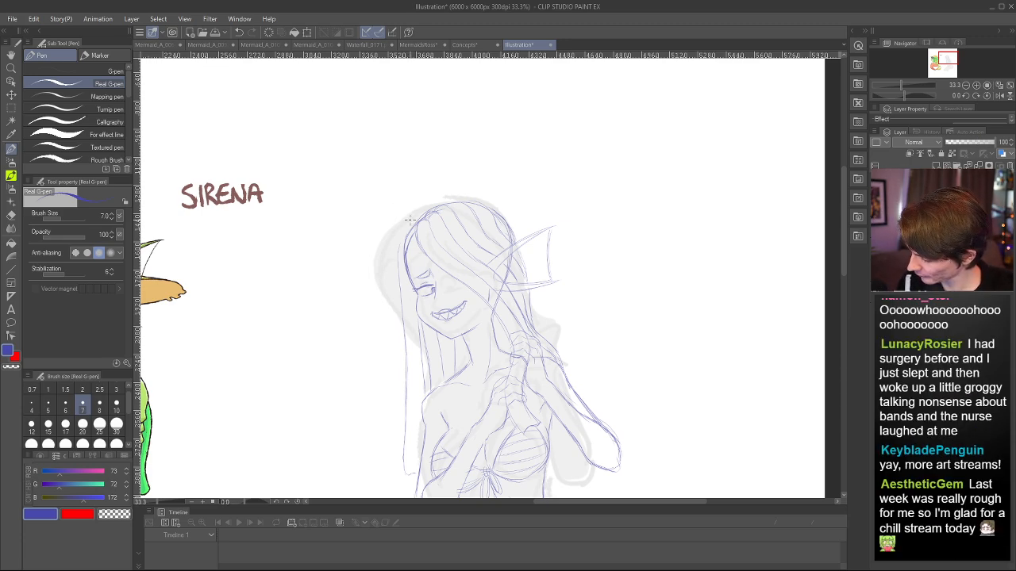
mouse_move(410, 214)
left_mouse_down()
mouse_move(421, 188)
mouse_move(491, 188)
mouse_move(432, 187)
mouse_move(513, 204)
mouse_move(454, 189)
mouse_move(508, 202)
mouse_move(487, 187)
mouse_move(506, 205)
mouse_move(506, 195)
mouse_move(511, 219)
left_mouse_up()
key("ctrl+z")
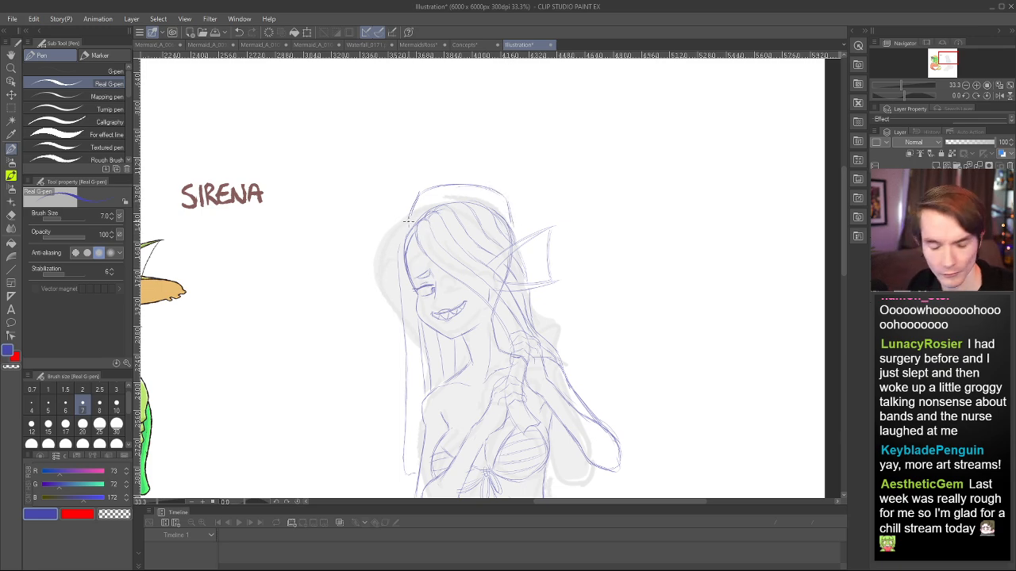
mouse_move(413, 213)
left_mouse_down()
mouse_move(513, 225)
mouse_move(414, 212)
mouse_move(513, 223)
mouse_move(478, 210)
mouse_move(412, 215)
mouse_move(512, 223)
mouse_move(429, 228)
mouse_move(410, 218)
mouse_move(513, 231)
left_mouse_up()
key("ctrl+z")
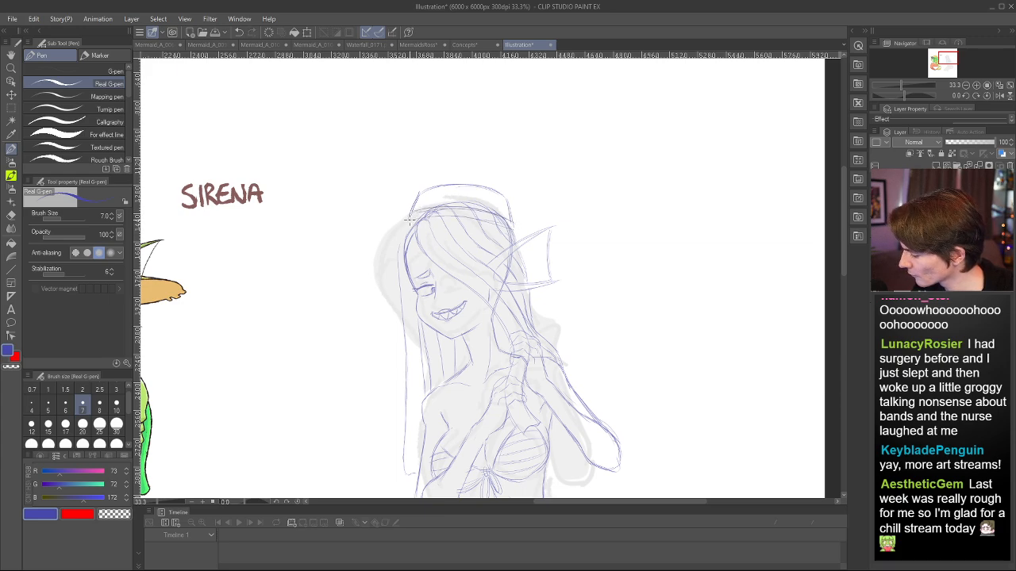
- Mirror the canvas view and sketch the hat brim's front edge as one long line sweeping out from the crown's base past the face
key("h")
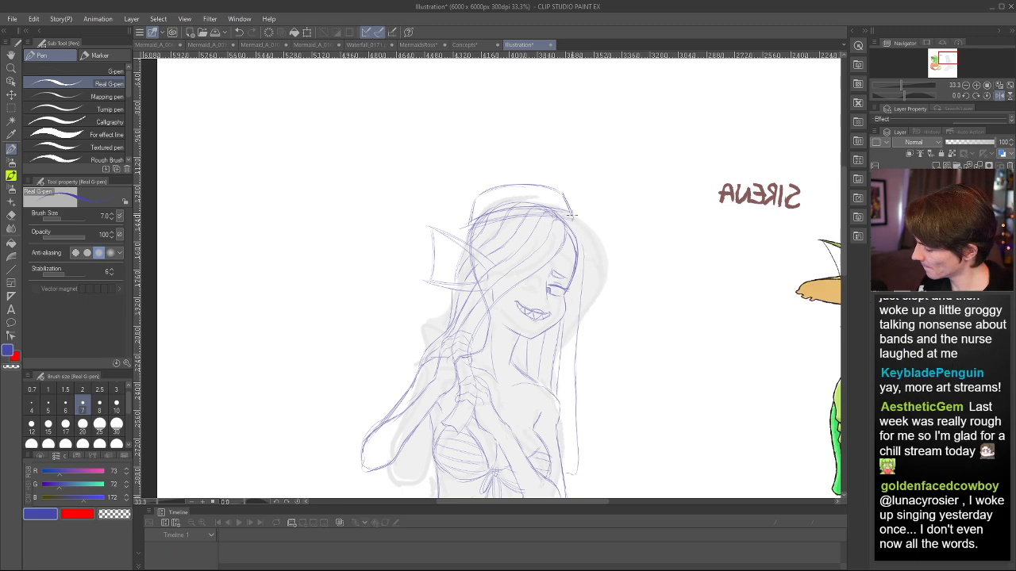
left_click_drag(577, 218, 641, 234)
key("ctrl+z")
key("ctrl+z")
left_click_drag(573, 217, 657, 231)
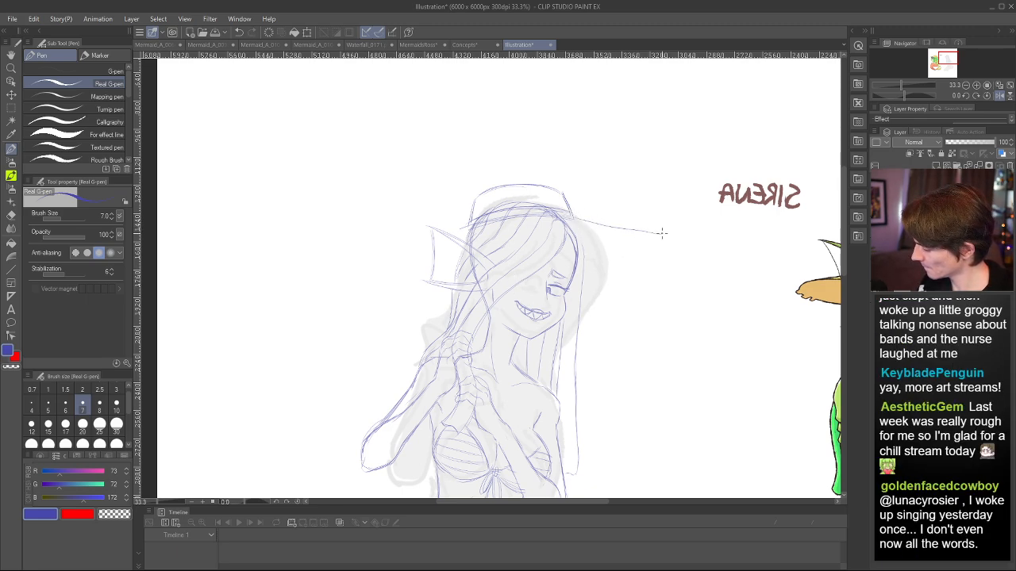
key("ctrl+z")
mouse_move(575, 219)
left_mouse_down()
mouse_move(672, 238)
mouse_move(662, 237)
left_mouse_up()
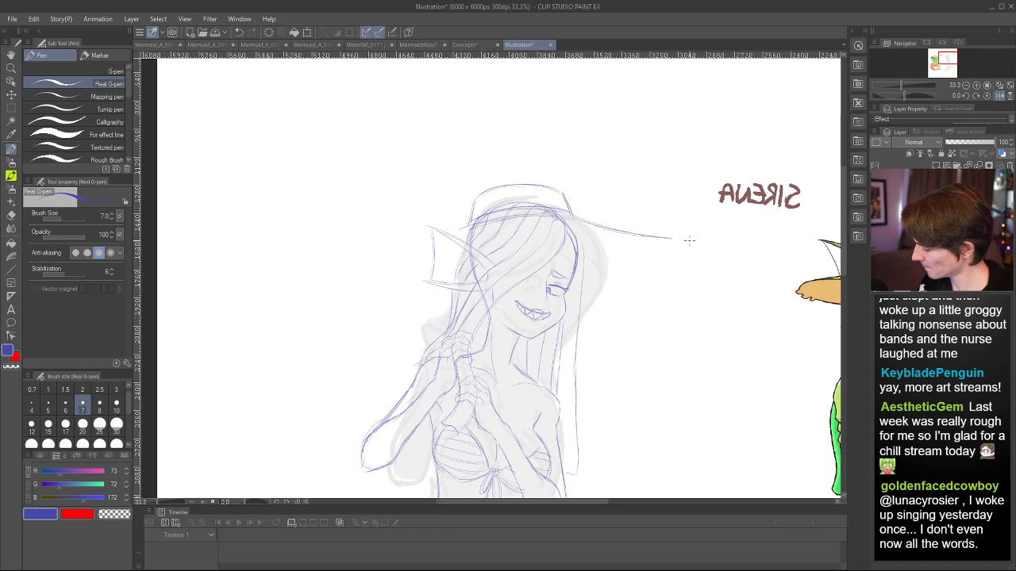
- Sketch the hat brim's back edge sloping down from the crown across the ear fin, reinforcing it with repeated strokes
left_click_drag(435, 243, 385, 260)
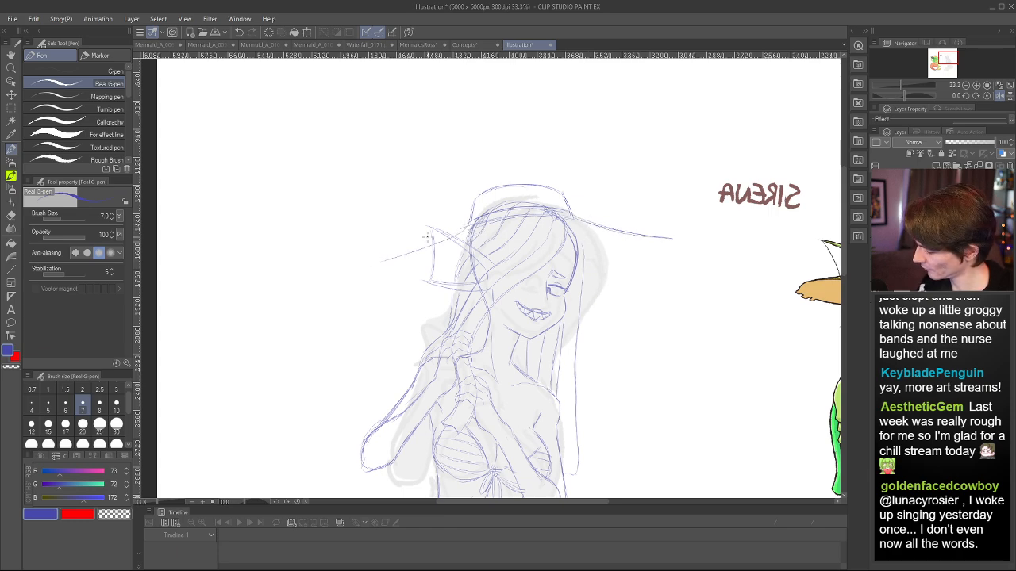
key("ctrl+z")
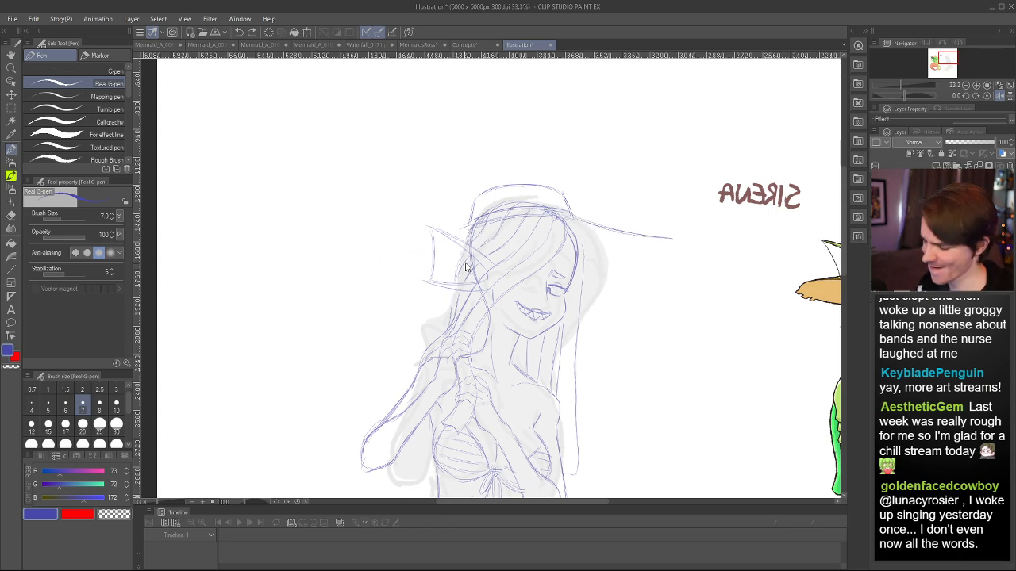
left_click_drag(422, 256, 410, 259)
key("ctrl+z")
left_click_drag(458, 233, 389, 262)
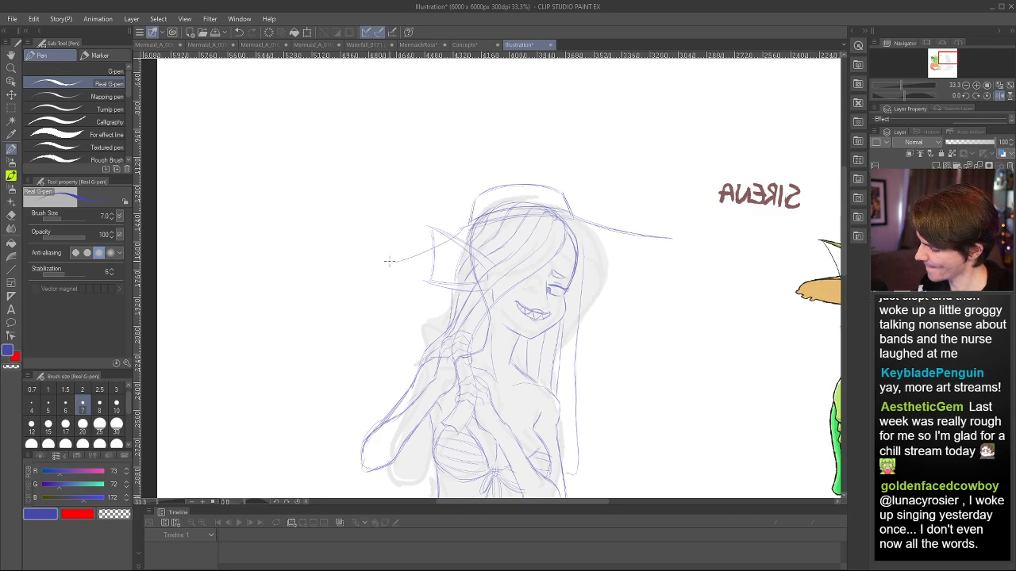
left_click_drag(462, 230, 396, 260)
key("h")
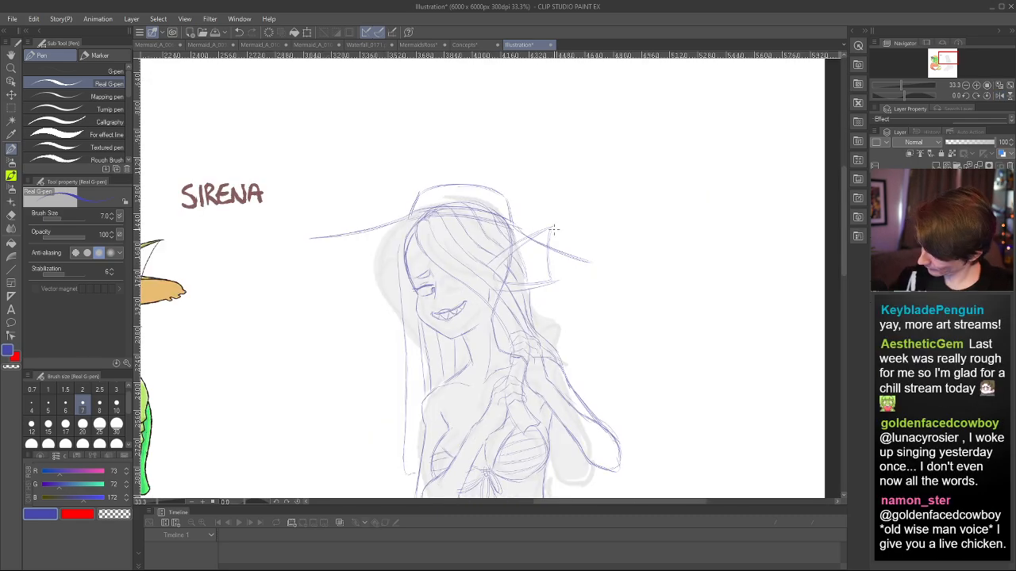
left_click_drag(523, 233, 579, 258)
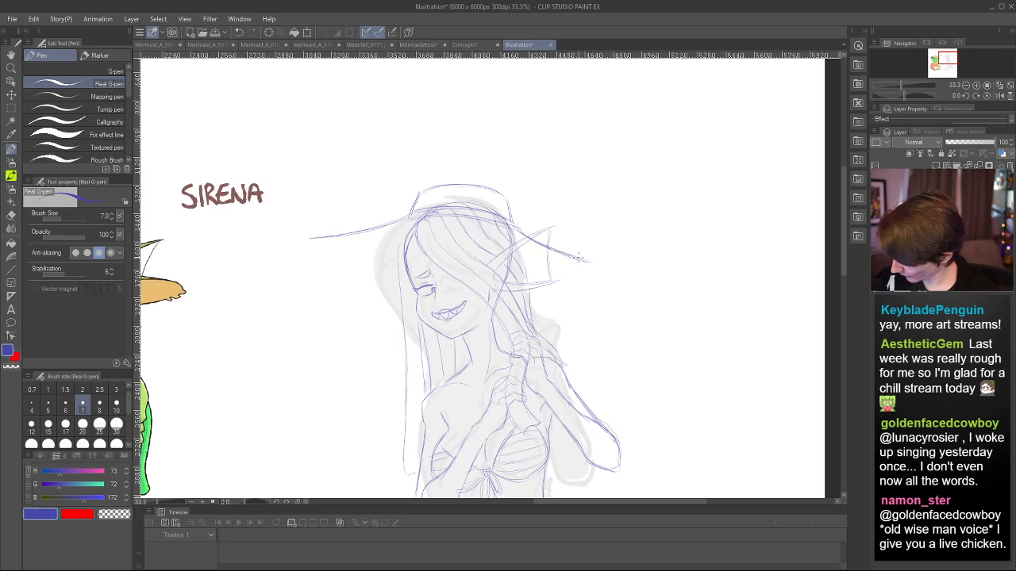
- Rotate the hat sketch by about 5.8° so its front brim tilts upward and its back brim dips
key("h")
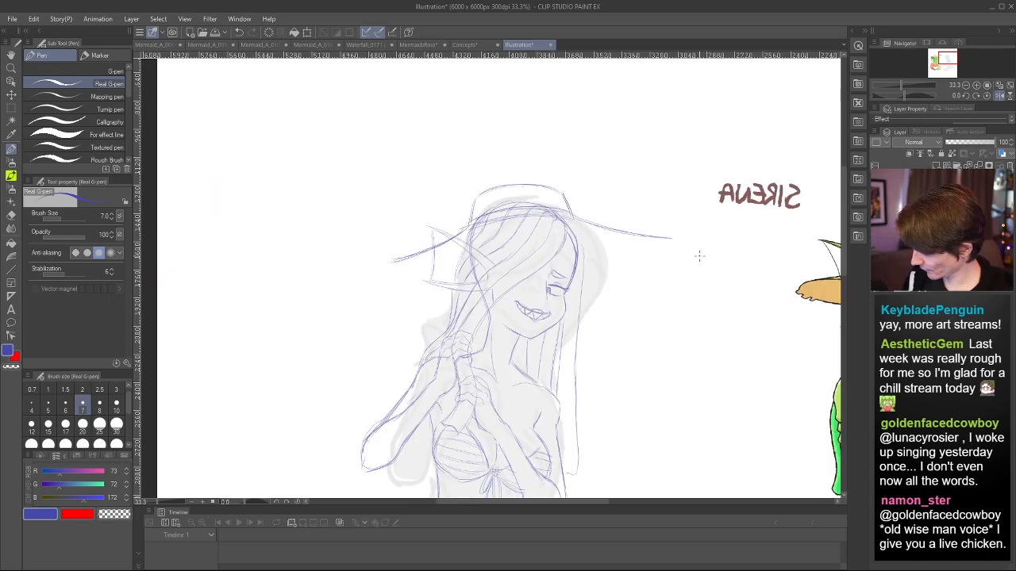
key("ctrl+t")
left_click_drag(699, 168, 690, 153)
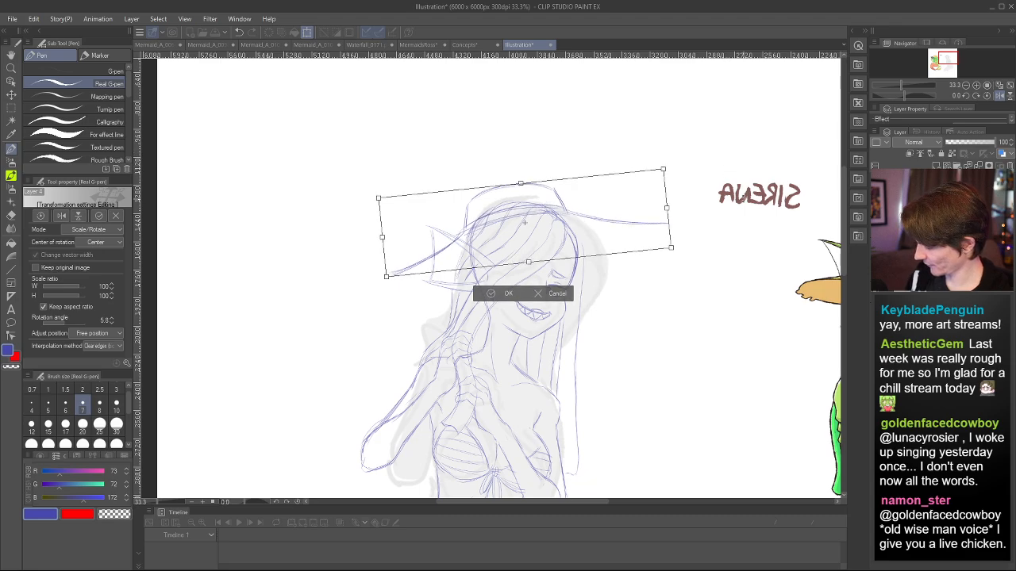
key("Return")
key("h")
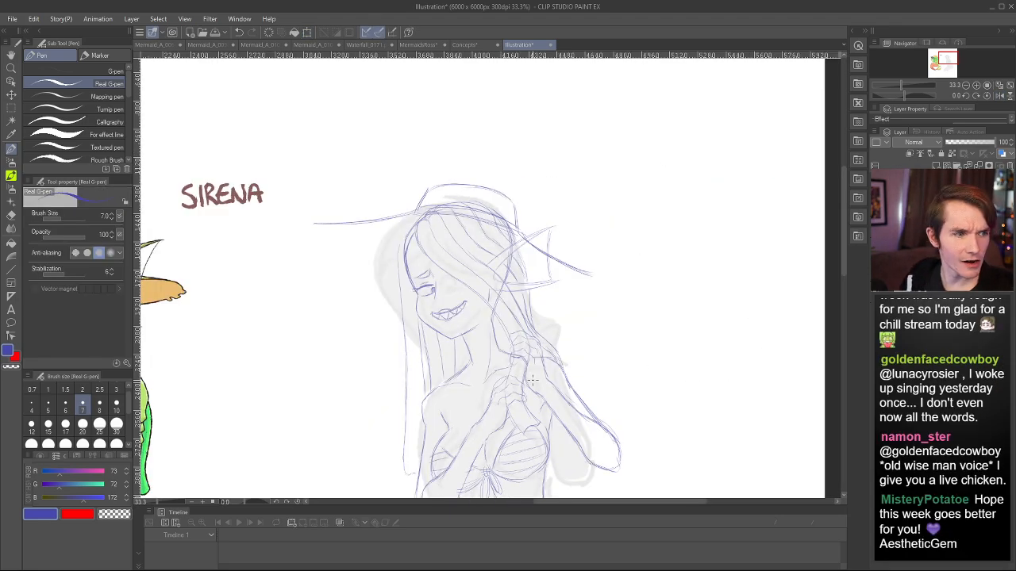
- Try to sketch the brim's lower edge as a curve running from the front tip across the forehead to the back tip
mouse_move(345, 224)
left_mouse_down()
mouse_move(437, 257)
mouse_move(483, 260)
mouse_move(431, 243)
mouse_move(533, 255)
left_mouse_up()
key("ctrl+z")
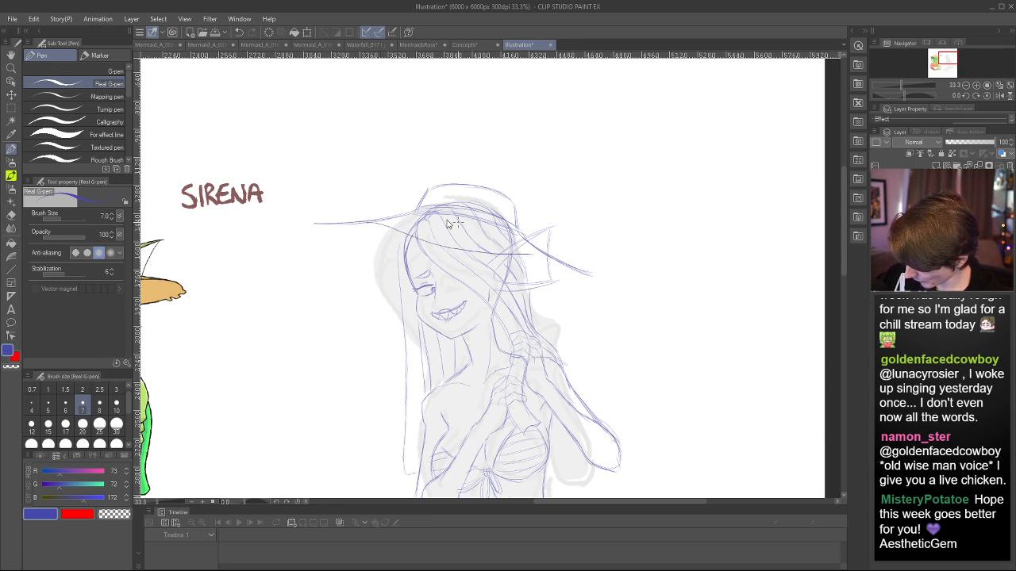
key("ctrl+z")
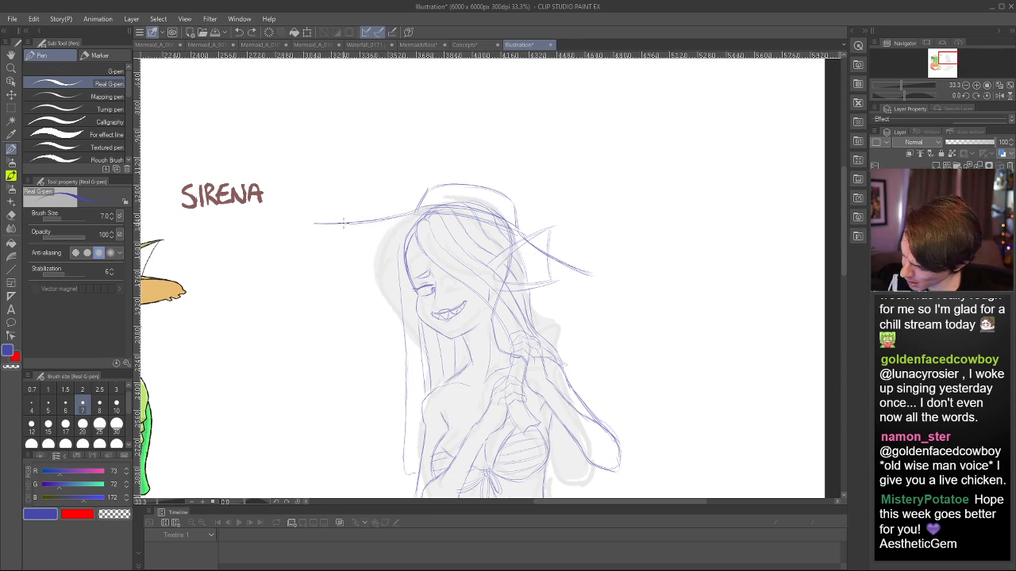
left_click_drag(367, 224, 479, 257)
key("ctrl+z")
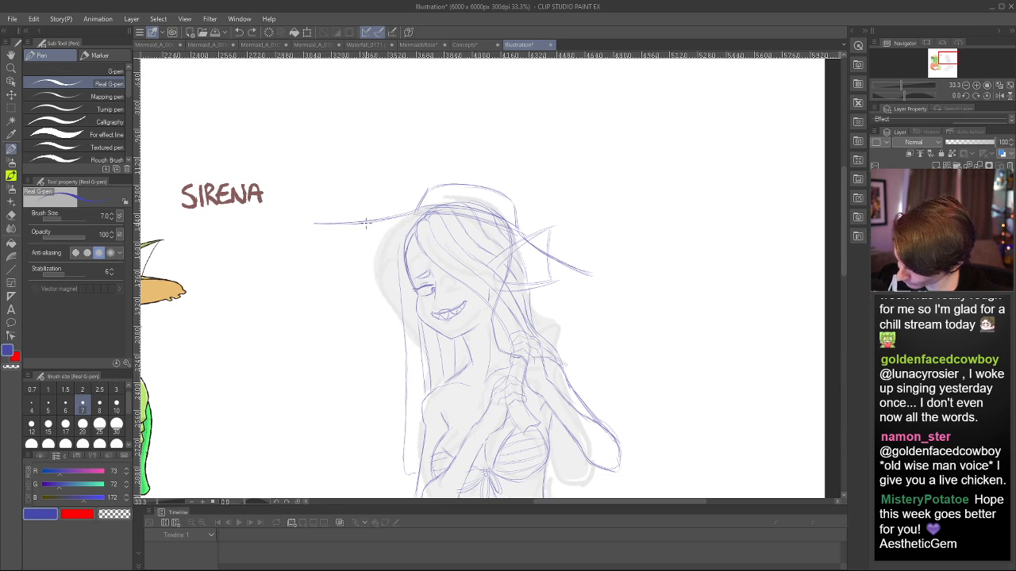
mouse_move(362, 224)
left_mouse_down()
mouse_move(492, 262)
mouse_move(578, 270)
left_mouse_up()
key("ctrl+z")
left_click_drag(504, 262, 584, 273)
left_click_drag(349, 227, 390, 240)
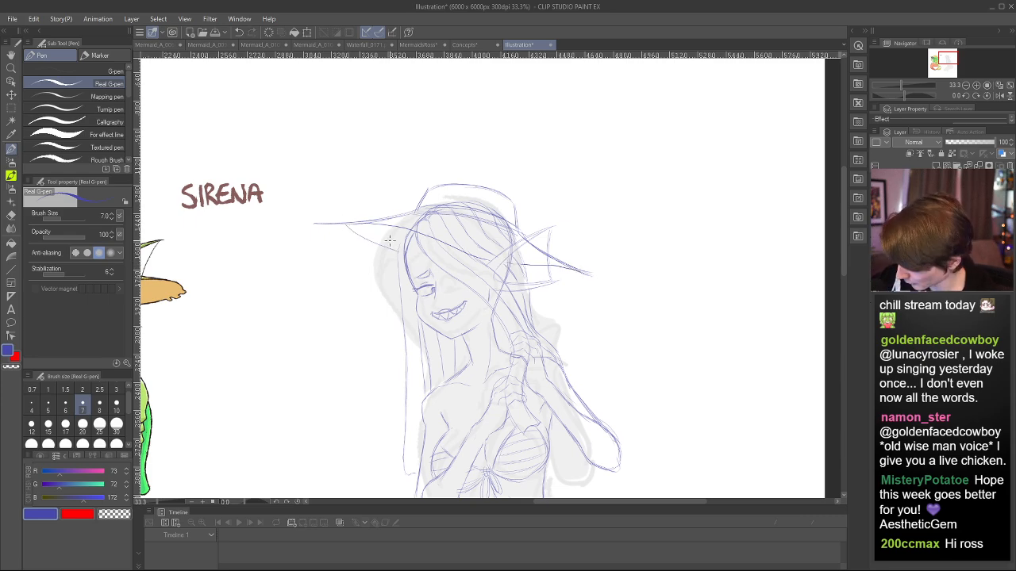
key("ctrl+z")
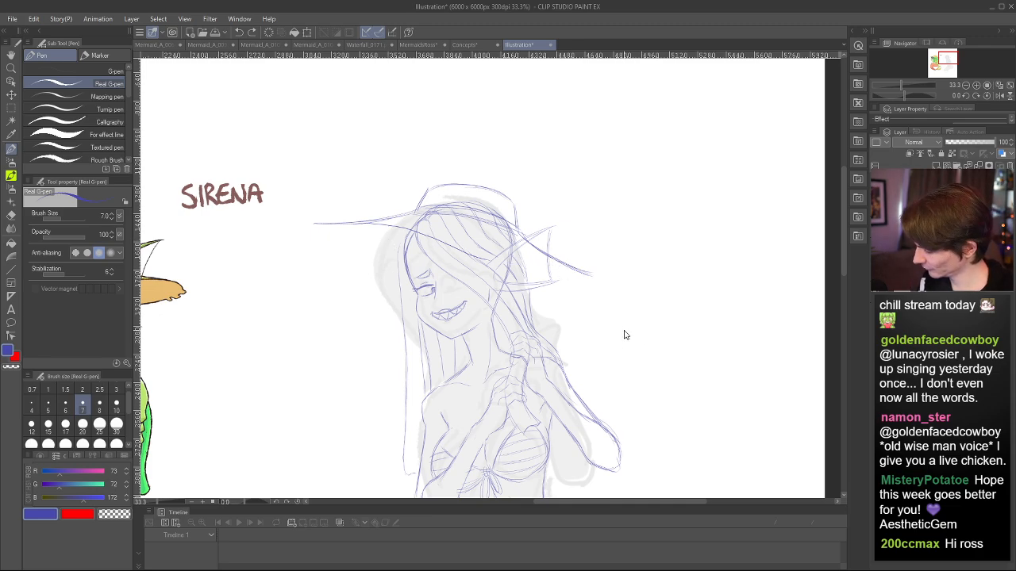
mouse_move(326, 226)
left_mouse_down()
mouse_move(437, 257)
mouse_move(535, 260)
left_mouse_up()
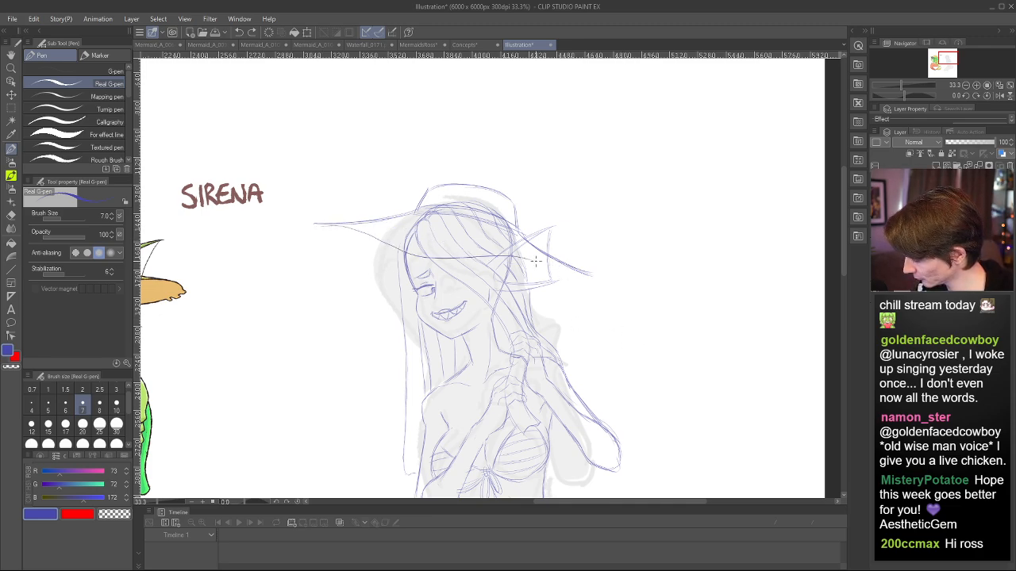
key("ctrl+z")
- Sketch the front brim's underside with an inner curve toward the hair and a lower rim curve from the tip down beside the forehead
left_click_drag(321, 225, 441, 260)
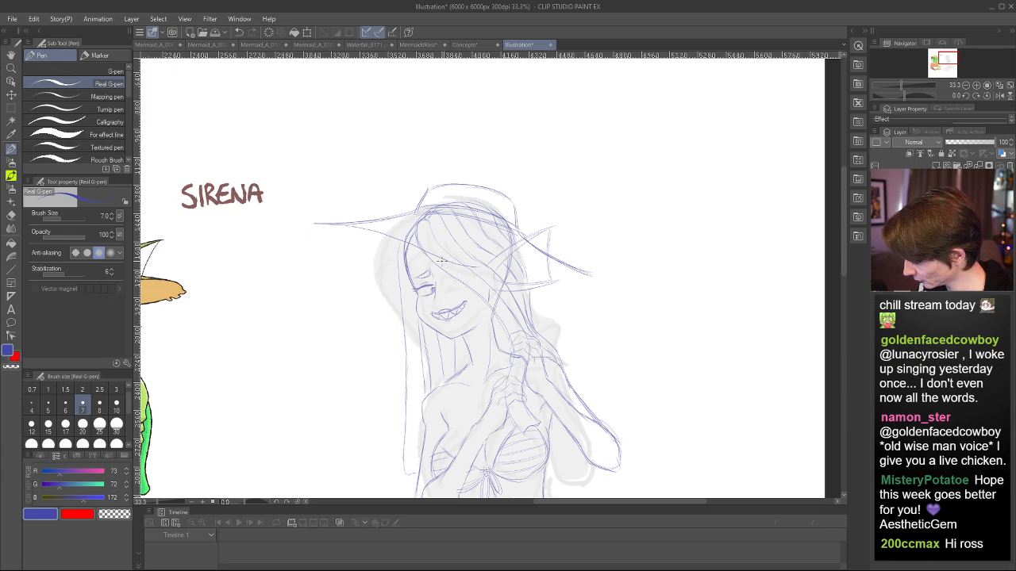
left_click_drag(321, 226, 380, 262)
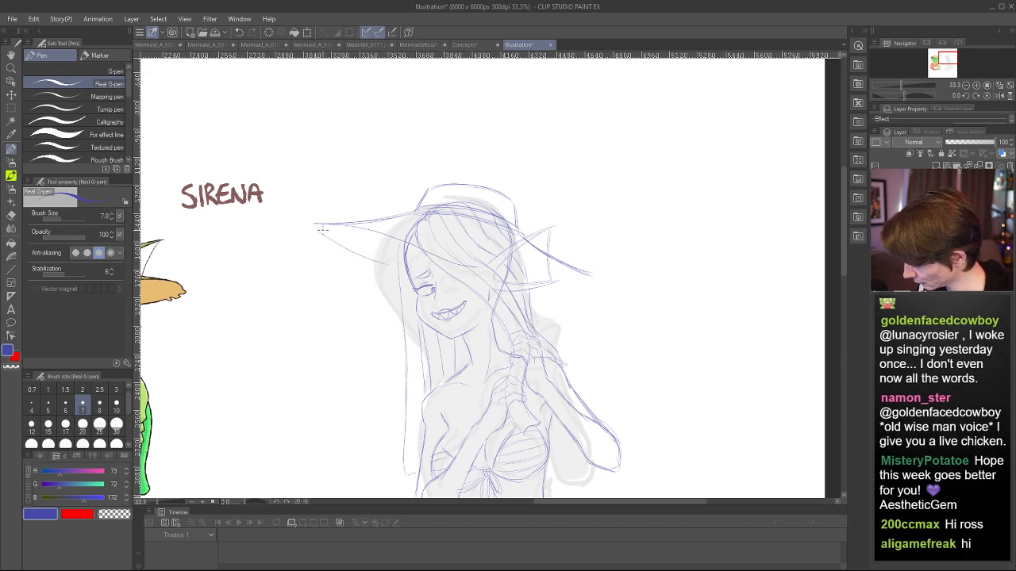
left_click_drag(321, 230, 399, 270)
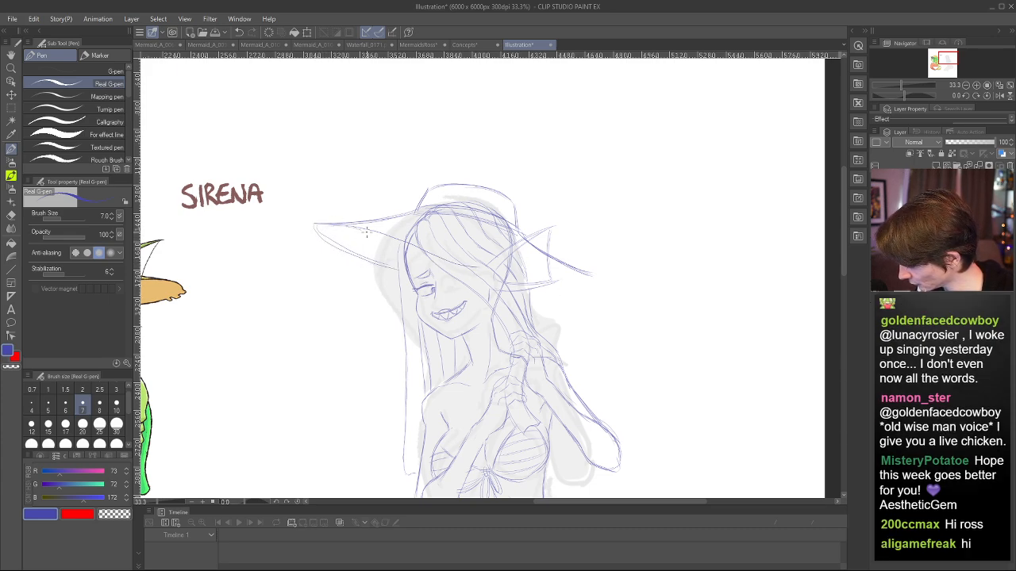
- Sketch the rear half of the hat brim's front edge, from the forehead hair to the back tip, redoing the stroke as needed
mouse_move(367, 231)
left_mouse_down()
mouse_move(429, 260)
mouse_move(504, 264)
mouse_move(577, 280)
mouse_move(490, 264)
mouse_move(587, 287)
left_mouse_up()
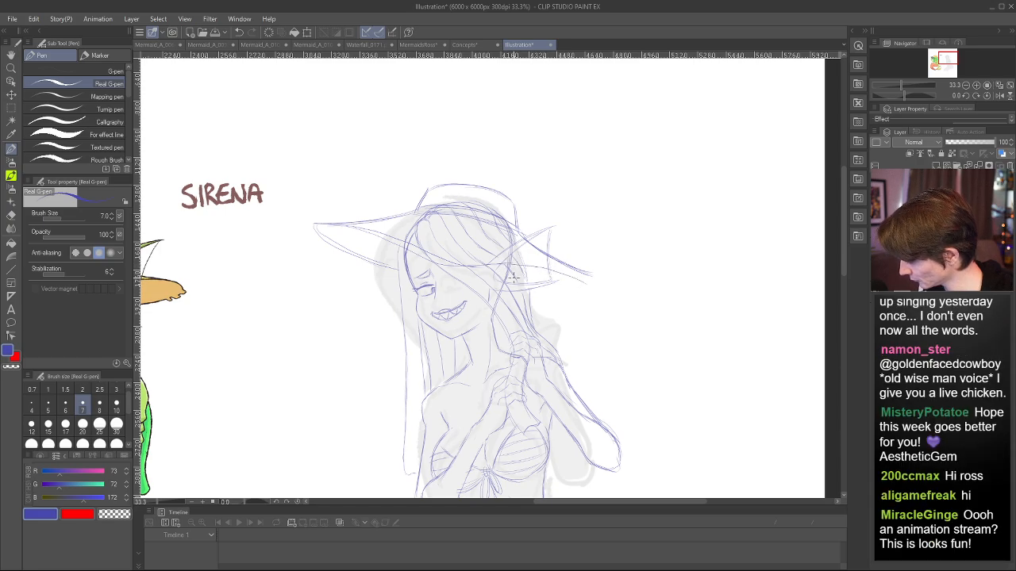
key("ctrl+z")
left_click_drag(479, 267, 597, 275)
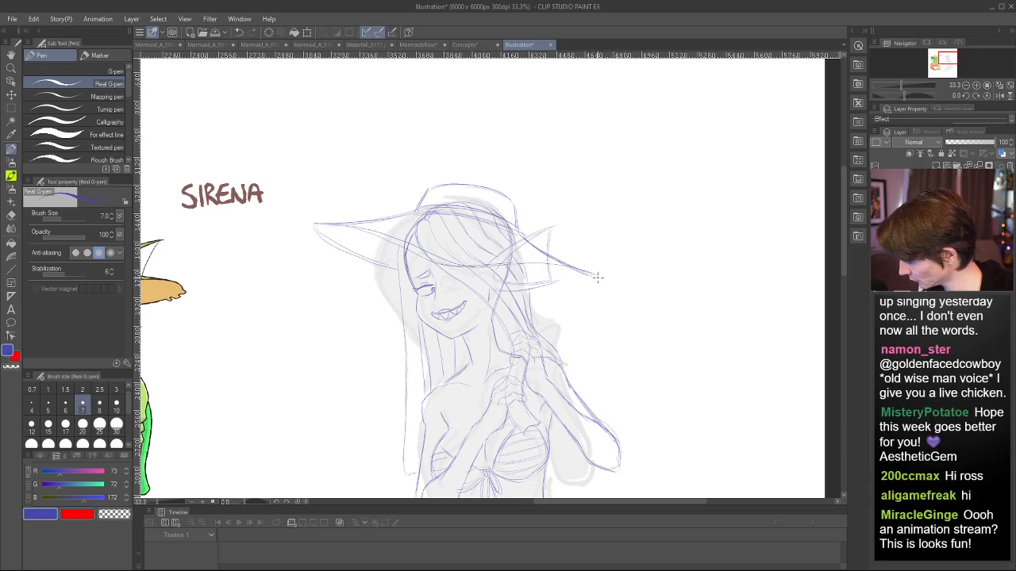
key("ctrl+z")
left_click_drag(483, 266, 594, 284)
key("ctrl+z")
left_click_drag(451, 263, 608, 284)
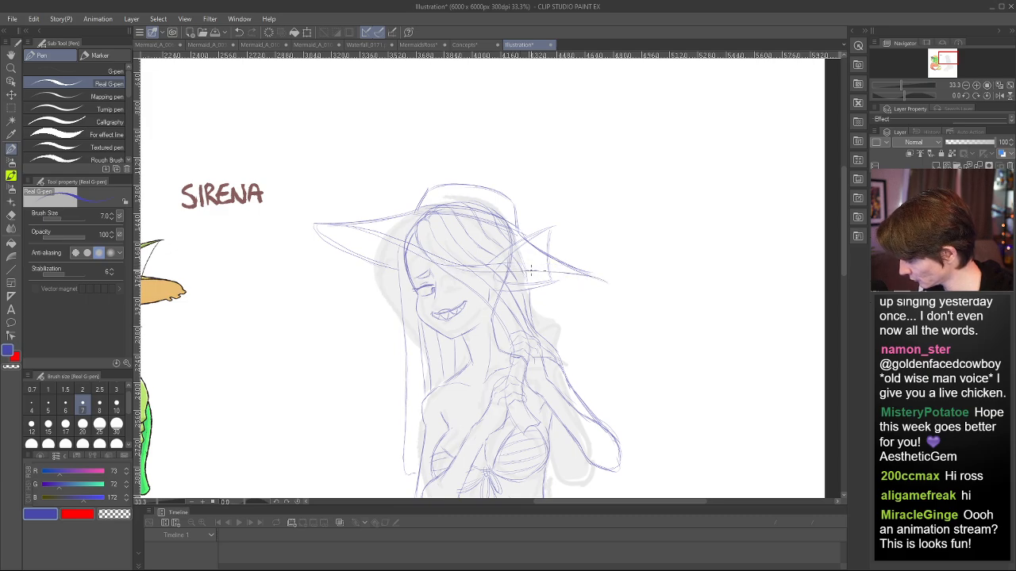
- Mirror the canvas and redraw the brim's front edge as one continuous curve from the back tip across the forehead towards the front
key("h")
key("e")
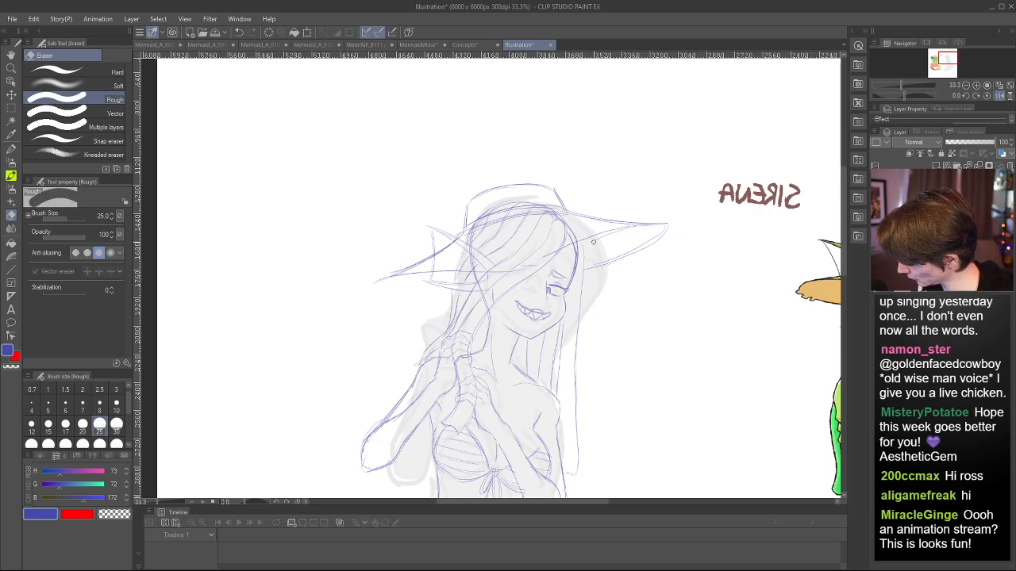
key("h")
key("h")
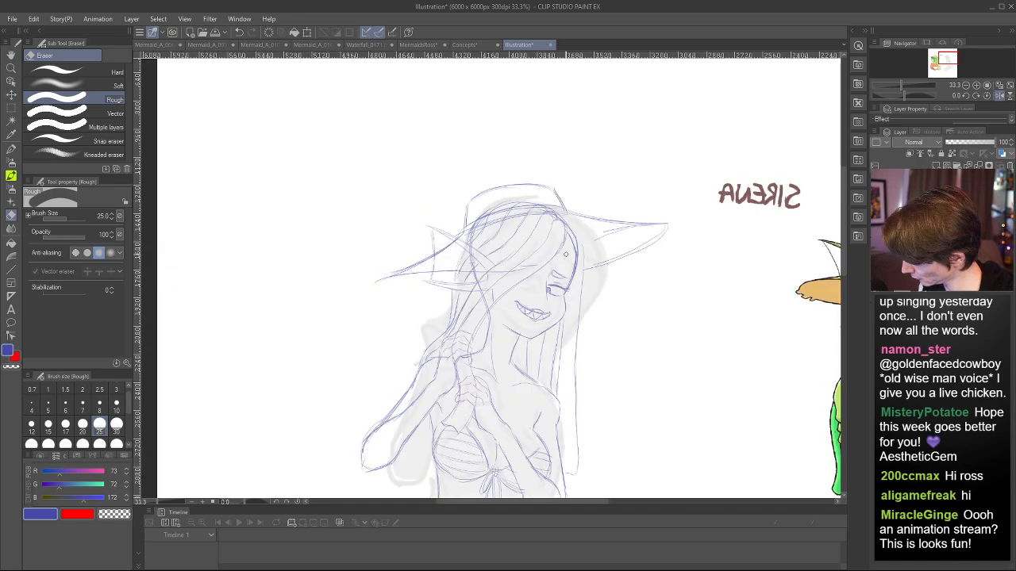
key("p")
mouse_move(403, 276)
left_mouse_down()
mouse_move(542, 264)
mouse_move(618, 229)
left_mouse_up()
mouse_move(454, 270)
left_mouse_down()
mouse_move(544, 263)
mouse_move(634, 226)
left_mouse_up()
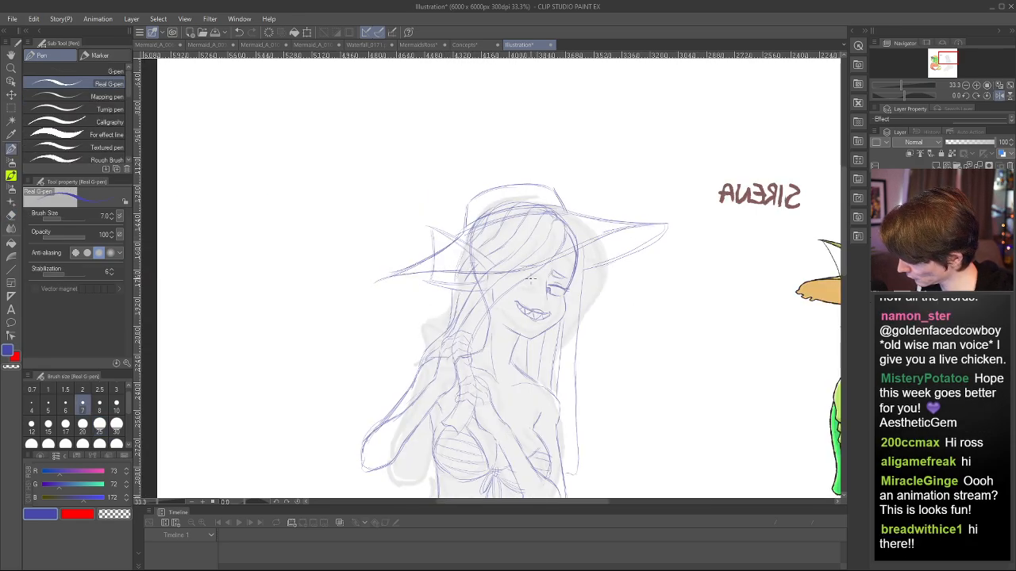
- Sketch the brim's underside edge from the back tip to the hair and check it in both canvas orientations
left_click_drag(370, 285, 441, 287)
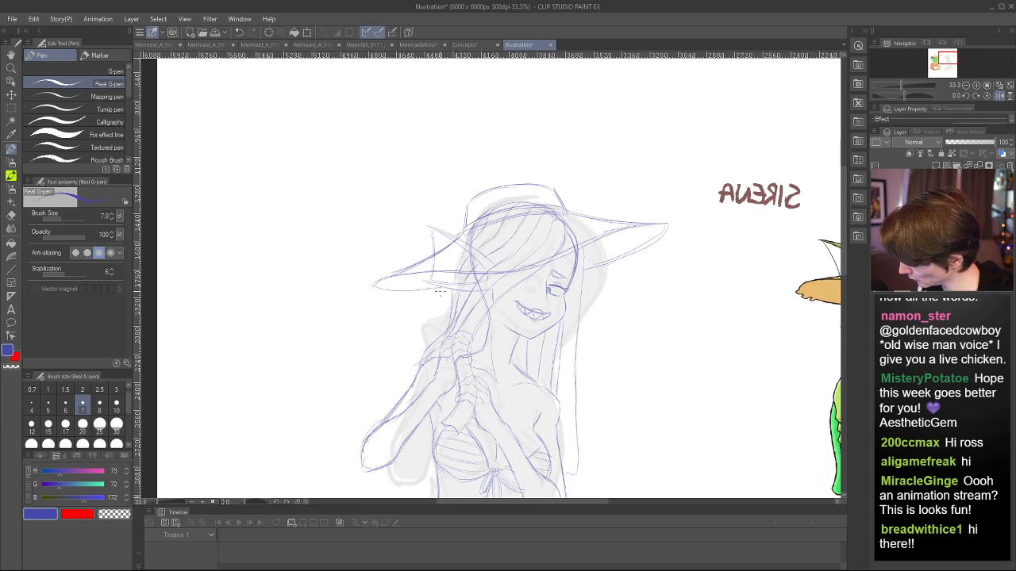
key("ctrl+z")
key("h")
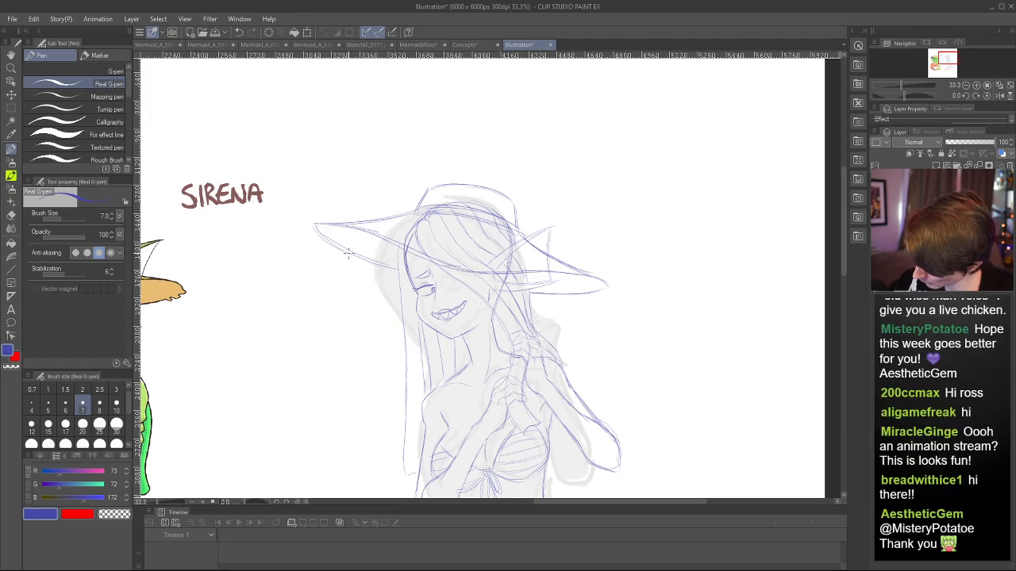
key("h")
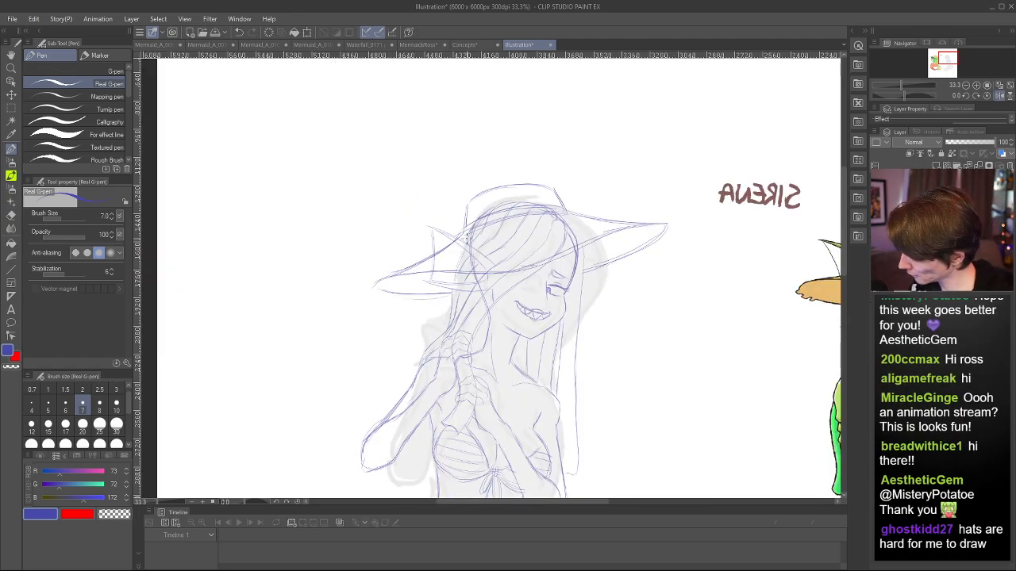
- Erase parts of the brim's upper edge near the crown and back tip, and redraw it more cleanly towards both tips
key("e")
mouse_move(572, 214)
left_mouse_down()
mouse_move(611, 222)
mouse_move(582, 220)
left_mouse_up()
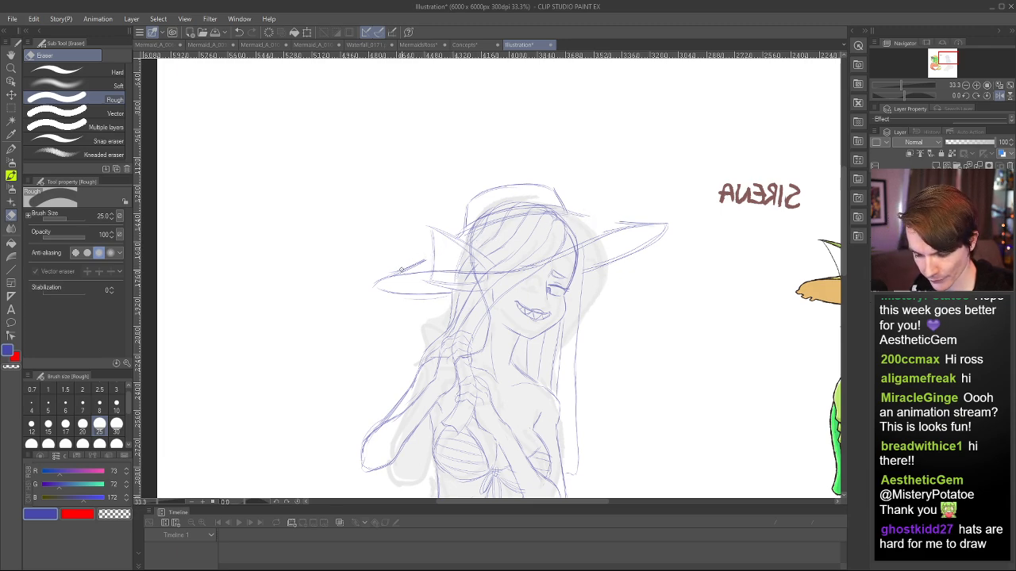
key("p")
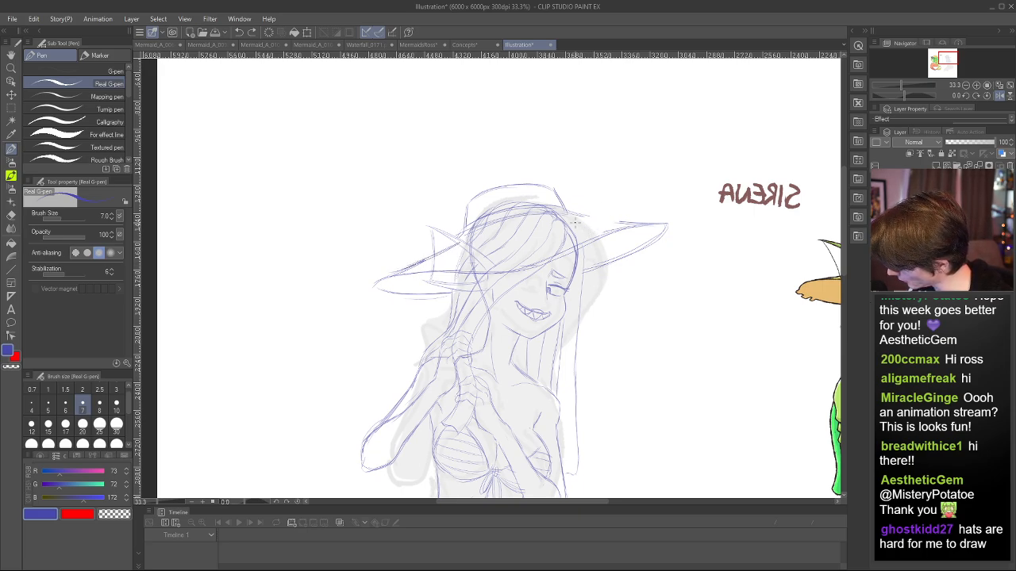
left_click_drag(586, 223, 629, 223)
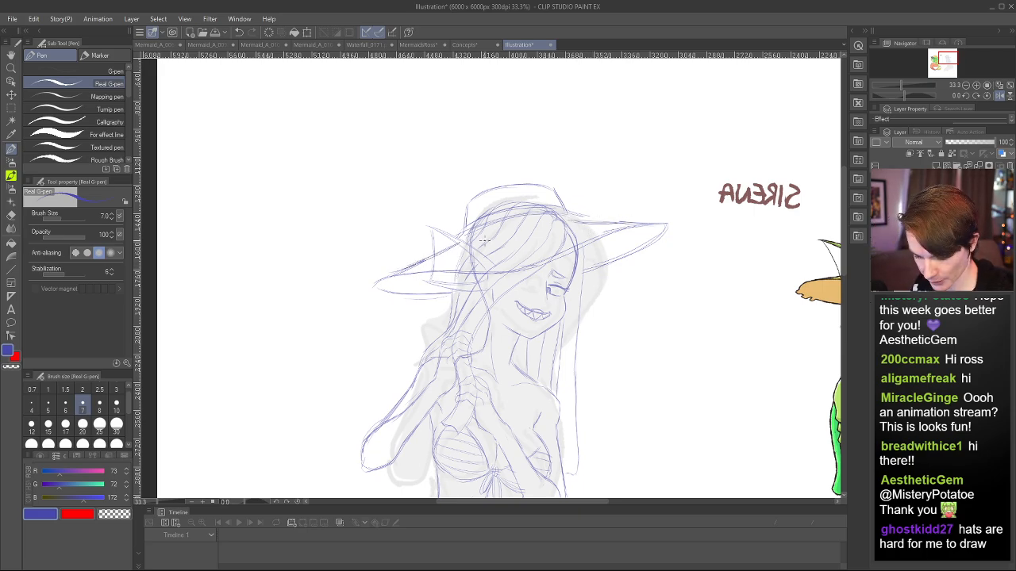
- Lasso the hat crown and move it slightly down onto the head with a transform
key("m")
left_click_drag(442, 218, 588, 189)
left_click(259, 177)
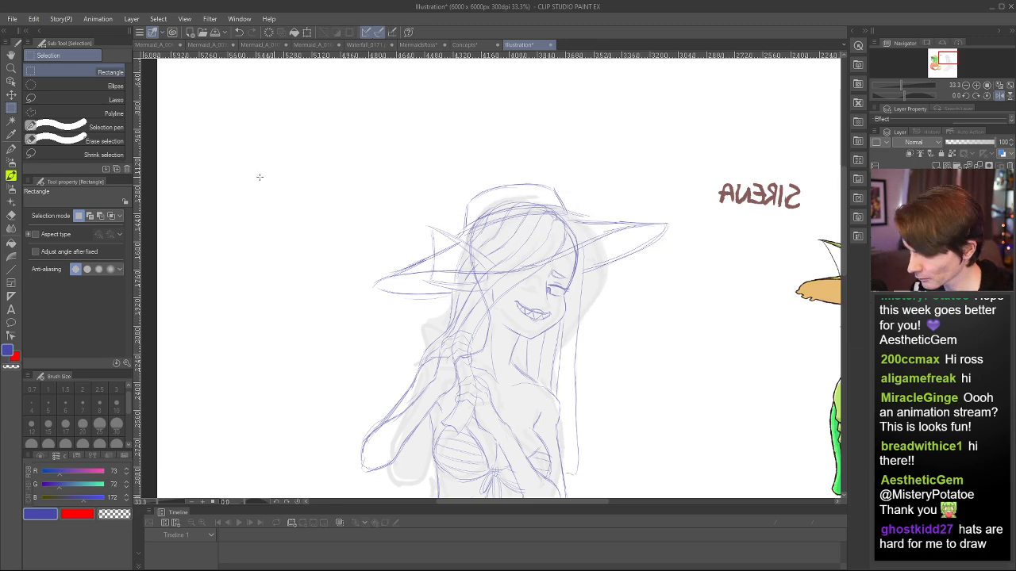
left_click(45, 96)
mouse_move(431, 214)
left_mouse_down()
mouse_move(601, 177)
mouse_move(578, 216)
mouse_move(449, 236)
left_mouse_up()
key("ctrl+t")
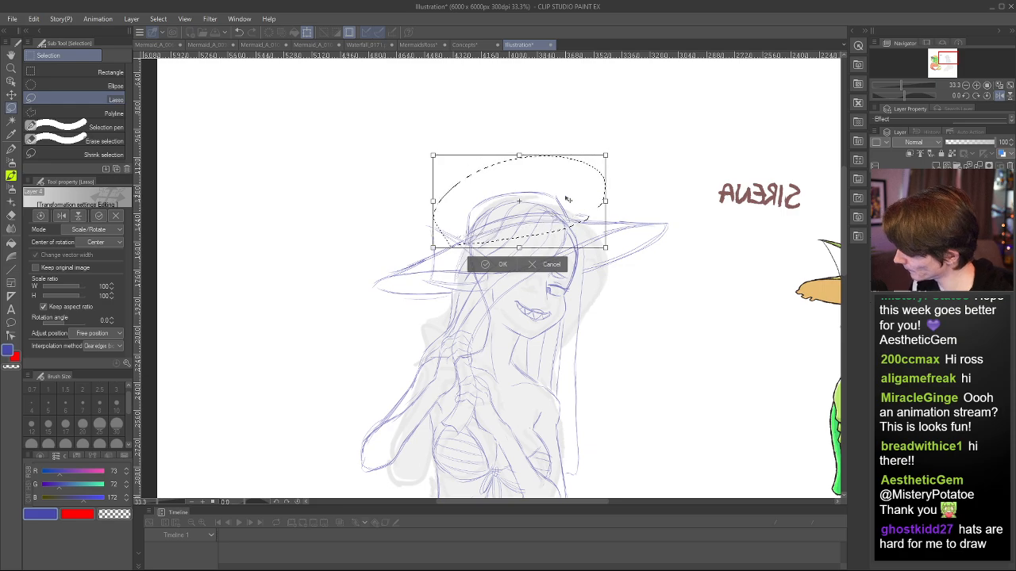
key("ctrl+d")
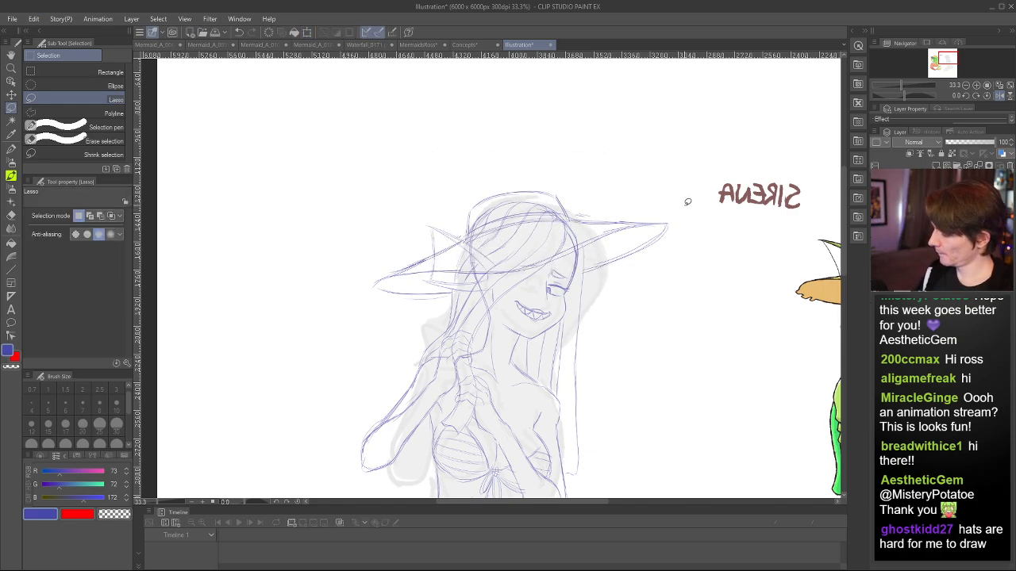
- Examine the hat's shape and proportions in normal and mirrored view, comparing it with the finished coloured Sirena figure
key("h")
scroll(838, 281, "down", 3)
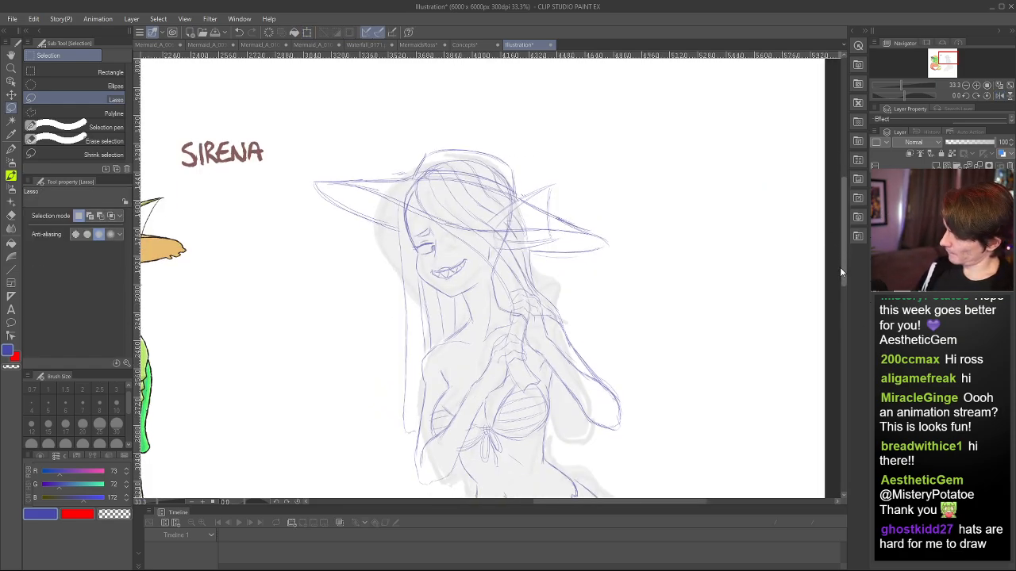
scroll(635, 173, "down", 3)
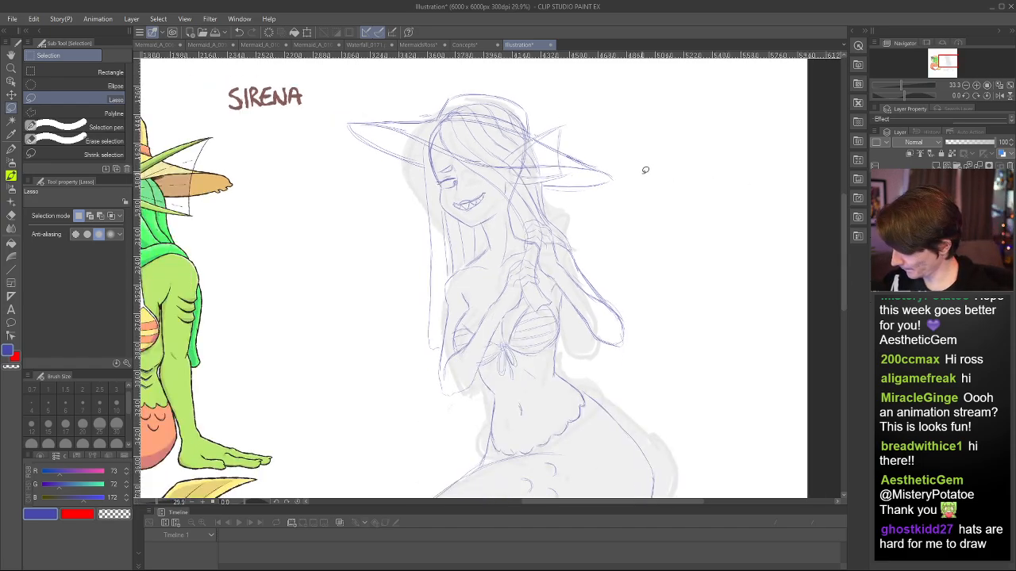
key("h")
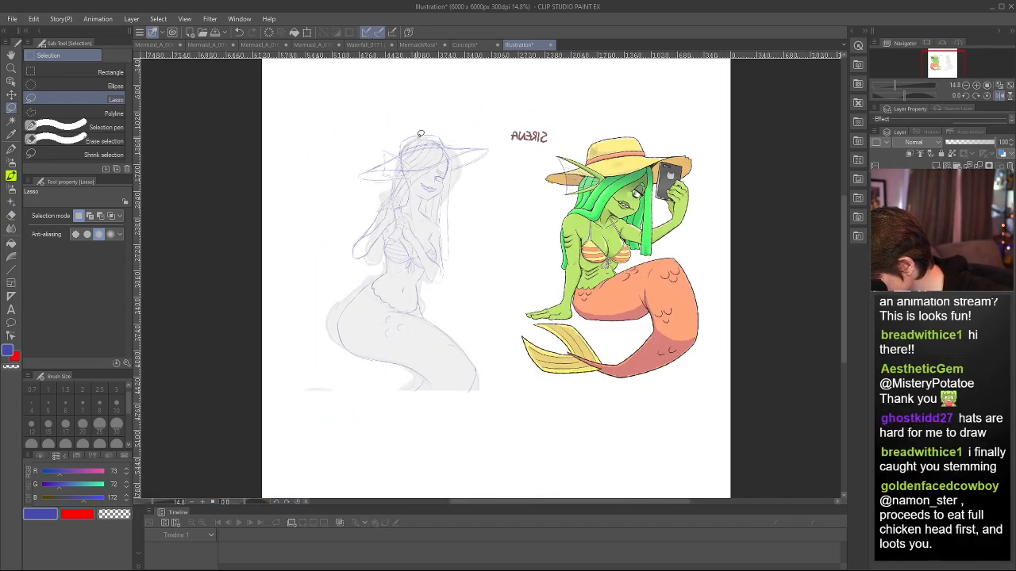
scroll(404, 168, "up", 3)
scroll(404, 168, "up", 2)
scroll(404, 168, "down", 4)
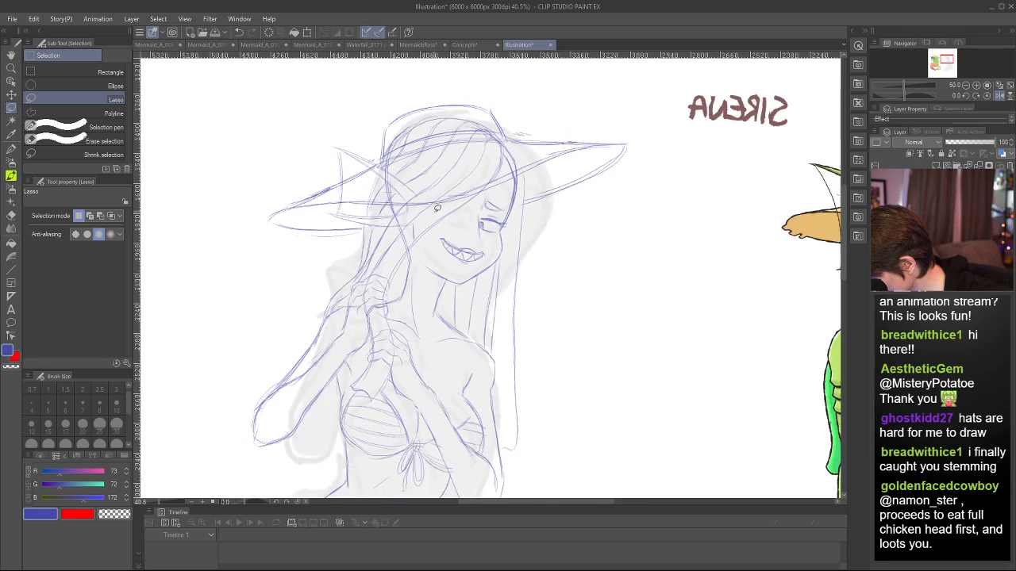
scroll(440, 204, "up", 2)
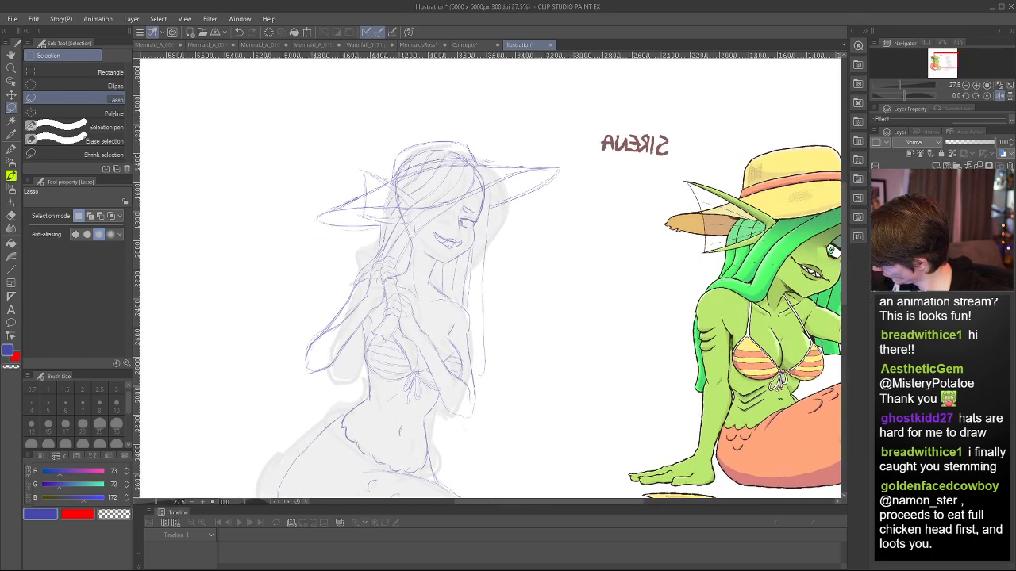
- Raise the sketch layer's opacity to 100 and darken the hair edge that sweeps across the face
left_click_drag(979, 142, 994, 143)
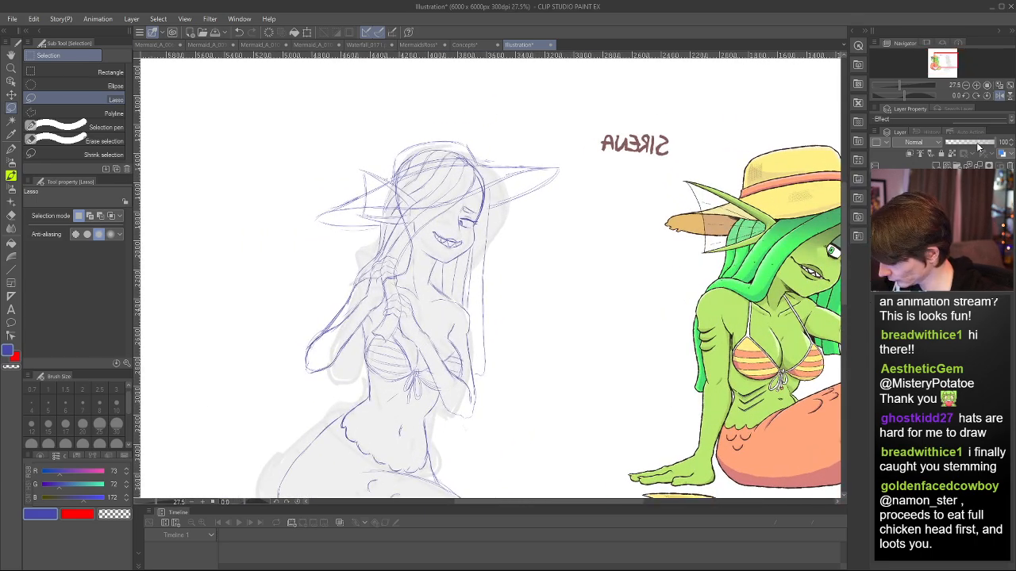
scroll(412, 219, "up", 2)
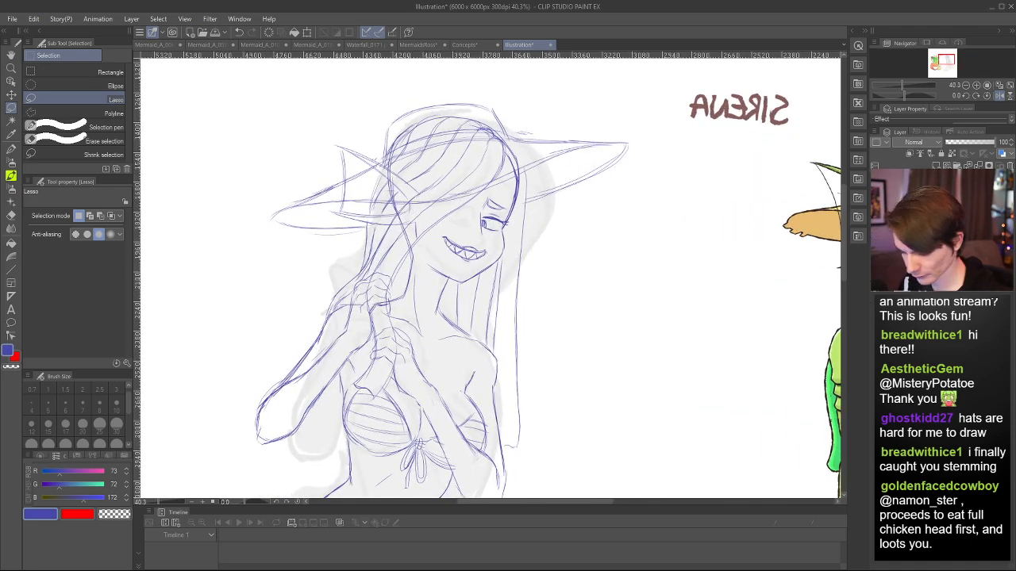
key("p")
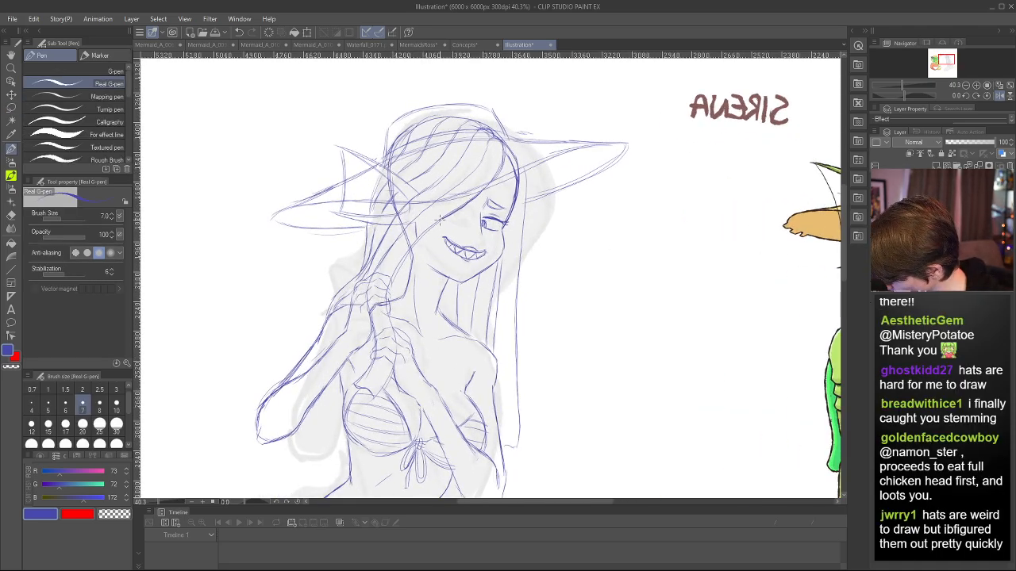
left_click_drag(394, 270, 484, 184)
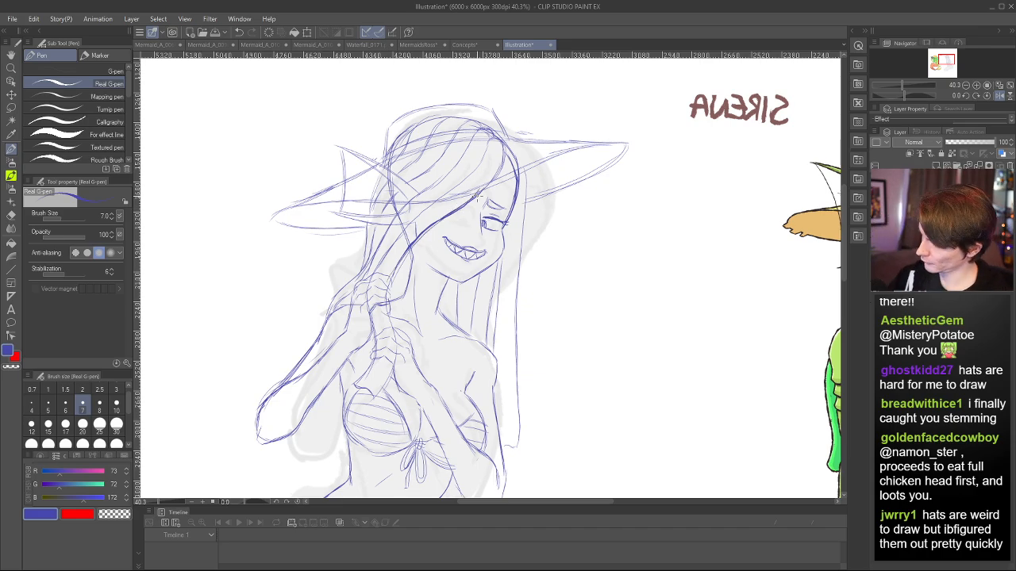
- Redraw the hat crown's outline with darker strokes, covering its back side, slightly raised top and front side down to the brim
scroll(484, 191, "down", 2)
scroll(447, 156, "up", 1)
scroll(447, 156, "up", 2)
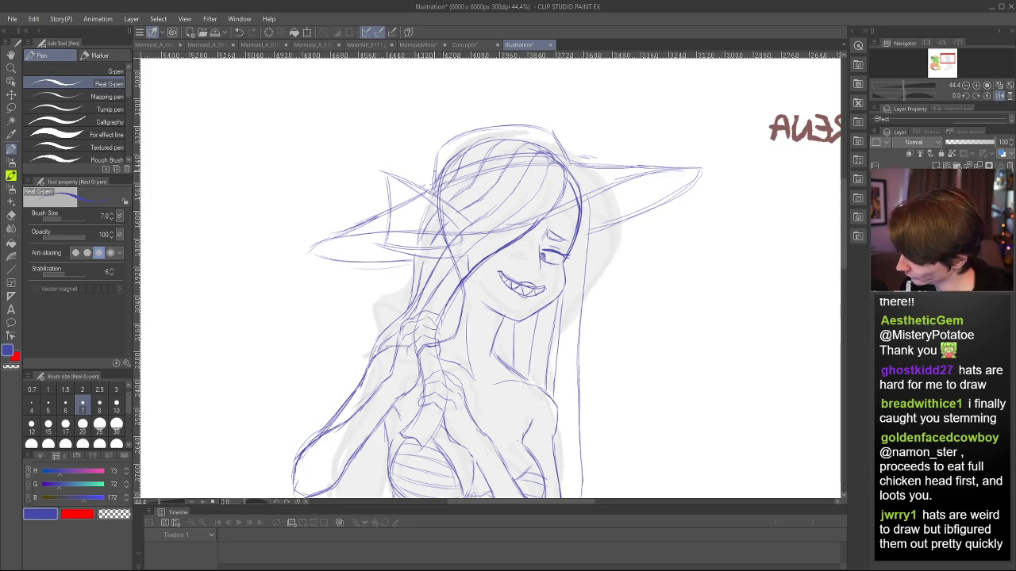
mouse_move(433, 151)
left_mouse_down()
mouse_move(433, 184)
mouse_move(517, 118)
mouse_move(548, 125)
left_mouse_up()
key("ctrl+z")
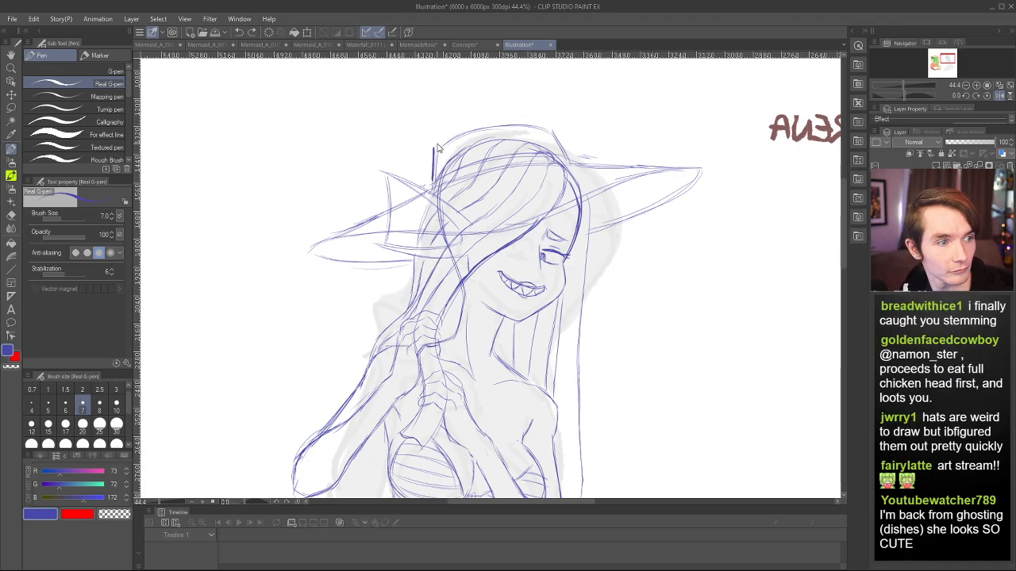
key("ctrl+z")
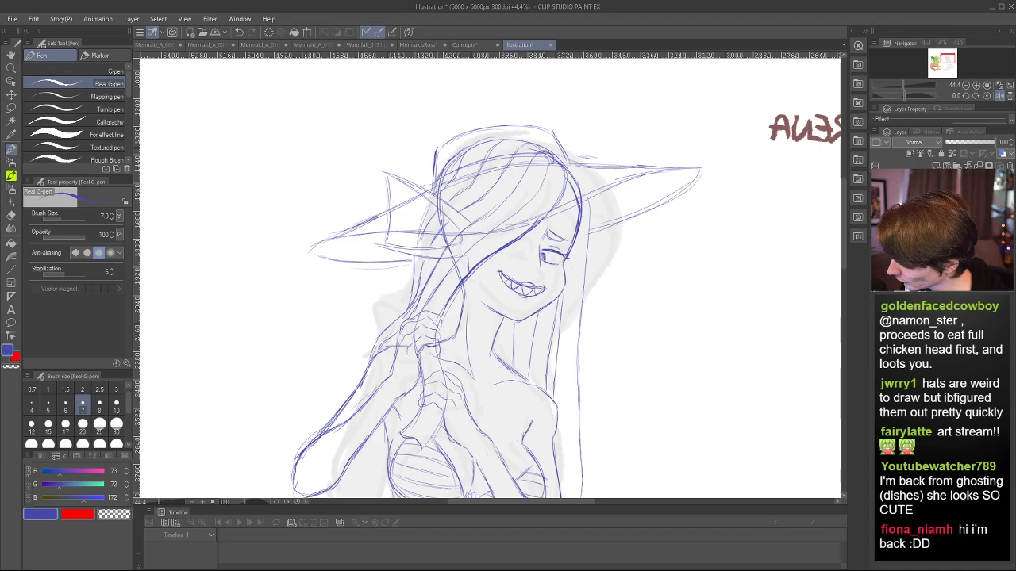
left_click_drag(440, 143, 544, 122)
mouse_move(437, 143)
left_mouse_down()
mouse_move(479, 123)
mouse_move(543, 122)
left_mouse_up()
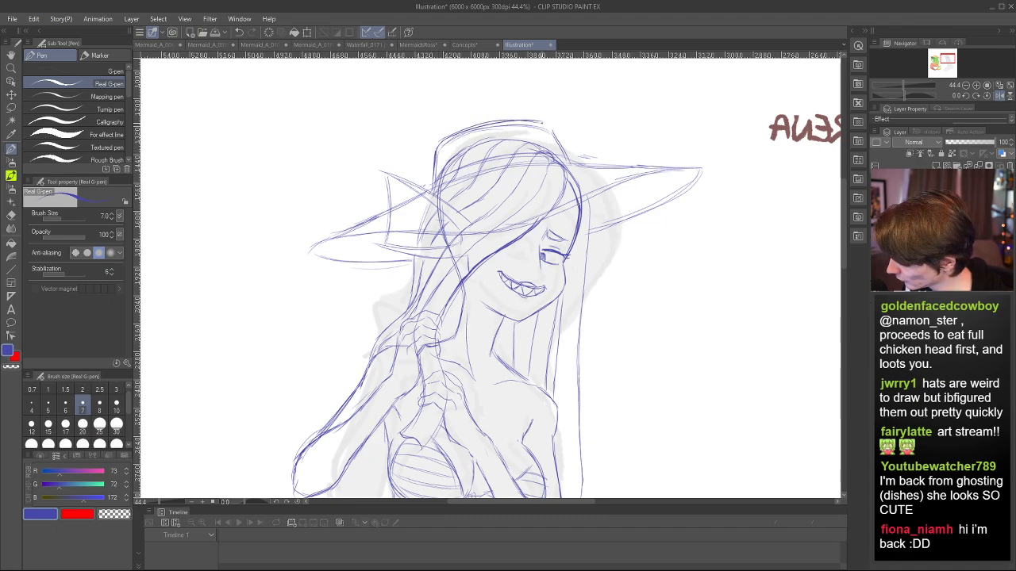
key("ctrl+z")
mouse_move(438, 143)
left_mouse_down()
mouse_move(532, 121)
mouse_move(548, 125)
mouse_move(565, 153)
left_mouse_up()
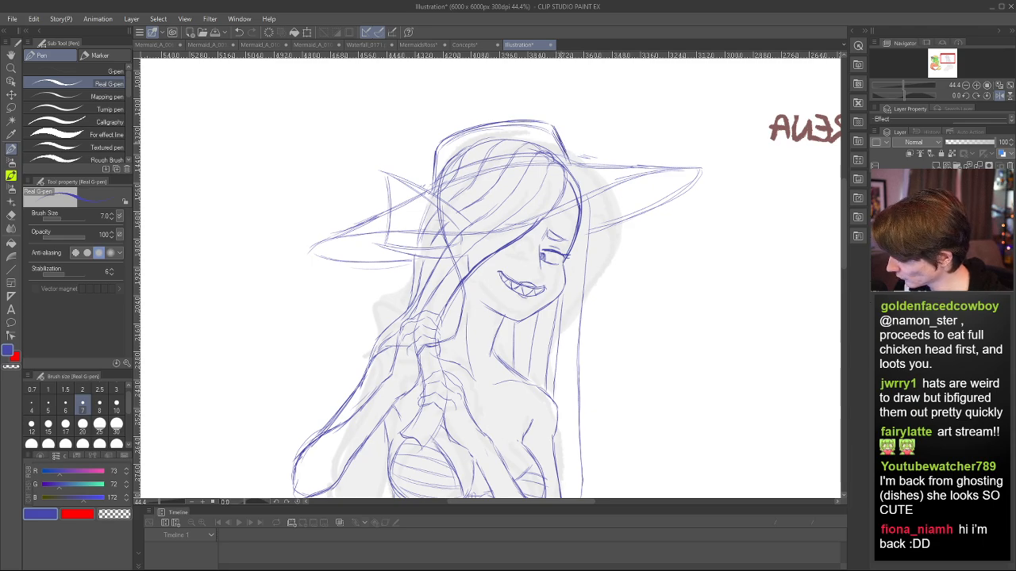
- Draw the hat band as two curved lines across the base of the crown, redoing the lower line
mouse_move(492, 159)
left_mouse_down()
mouse_move(574, 155)
mouse_move(562, 153)
left_mouse_up()
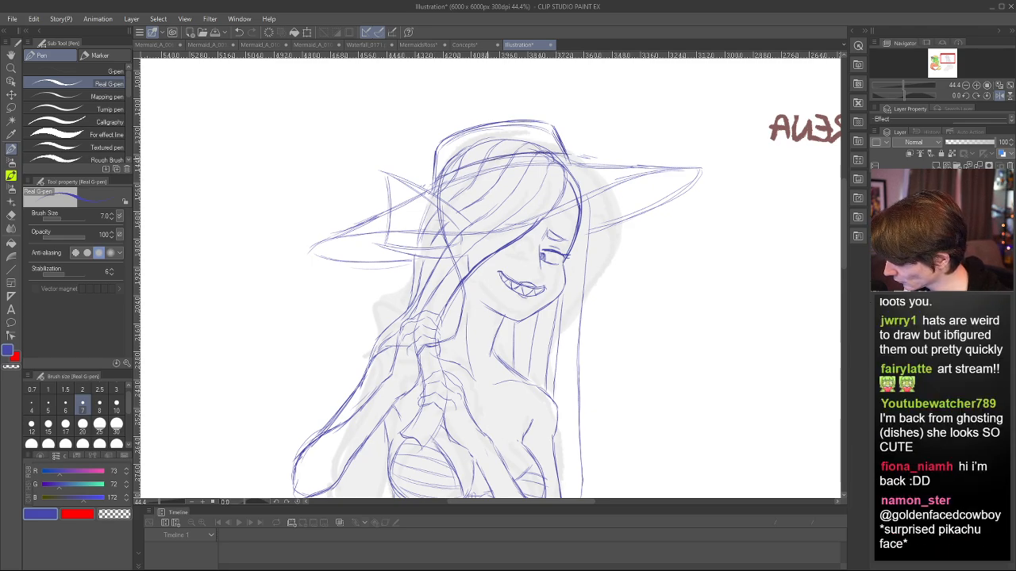
left_click_drag(468, 166, 495, 158)
left_click_drag(439, 188, 571, 166)
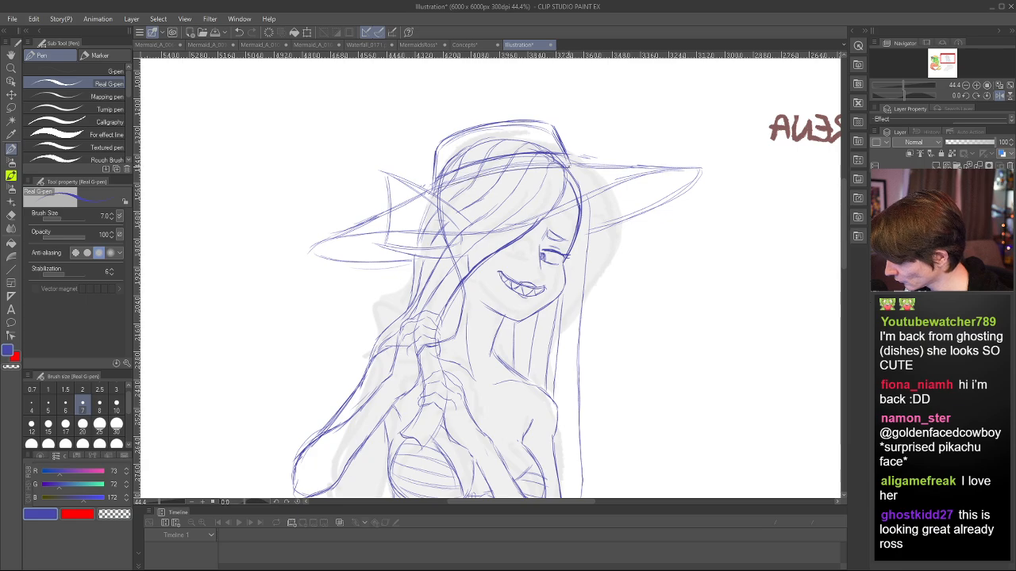
key("ctrl+z")
left_click_drag(436, 189, 562, 165)
left_click_drag(476, 174, 552, 165)
left_click_drag(441, 187, 568, 165)
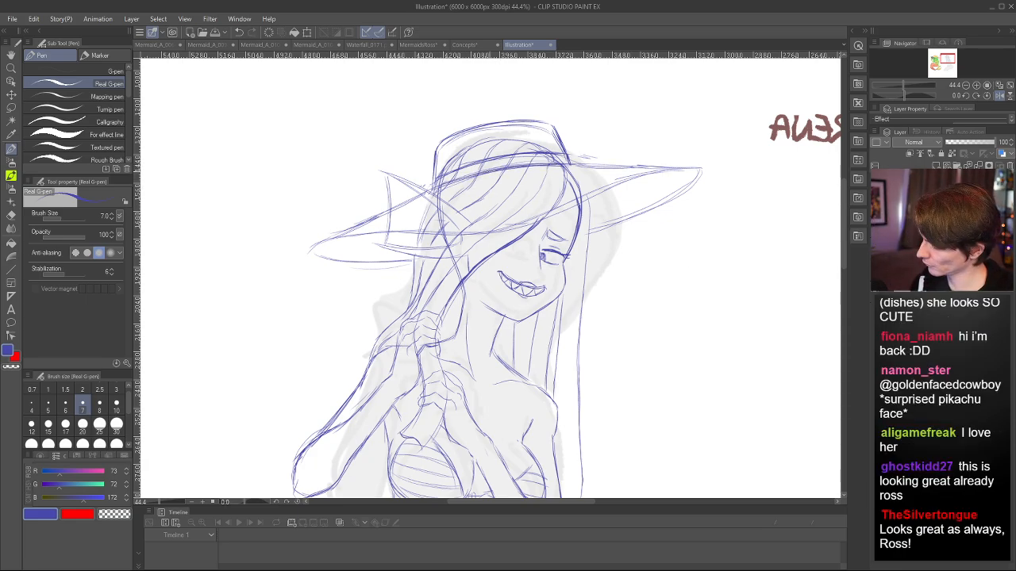
- Redraw the wide hat brim's outline with darker strokes along its upper and lower edges, from the front tip to the back tip
key("h")
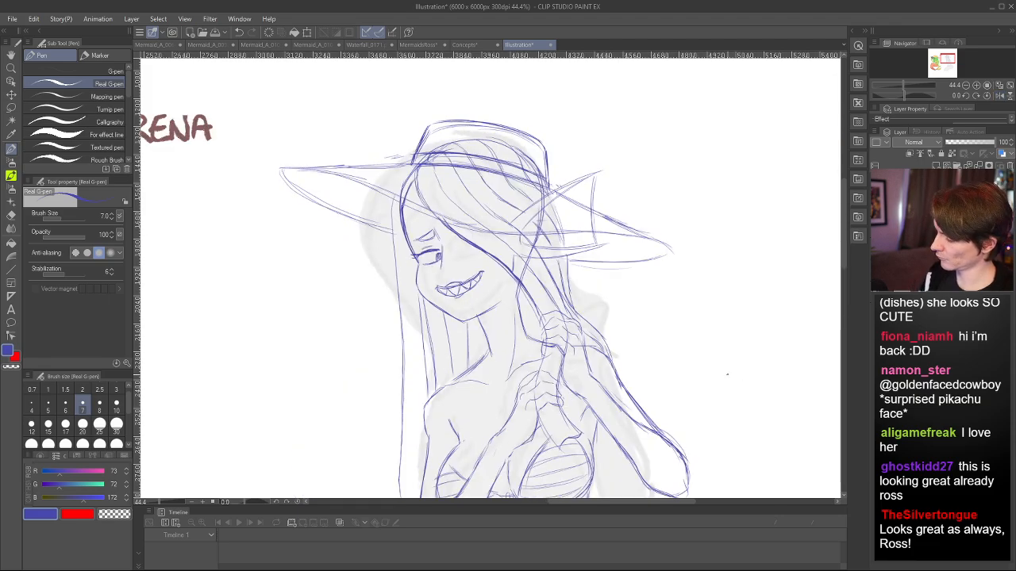
mouse_move(287, 169)
left_mouse_down()
mouse_move(351, 177)
mouse_move(465, 227)
mouse_move(651, 240)
left_mouse_up()
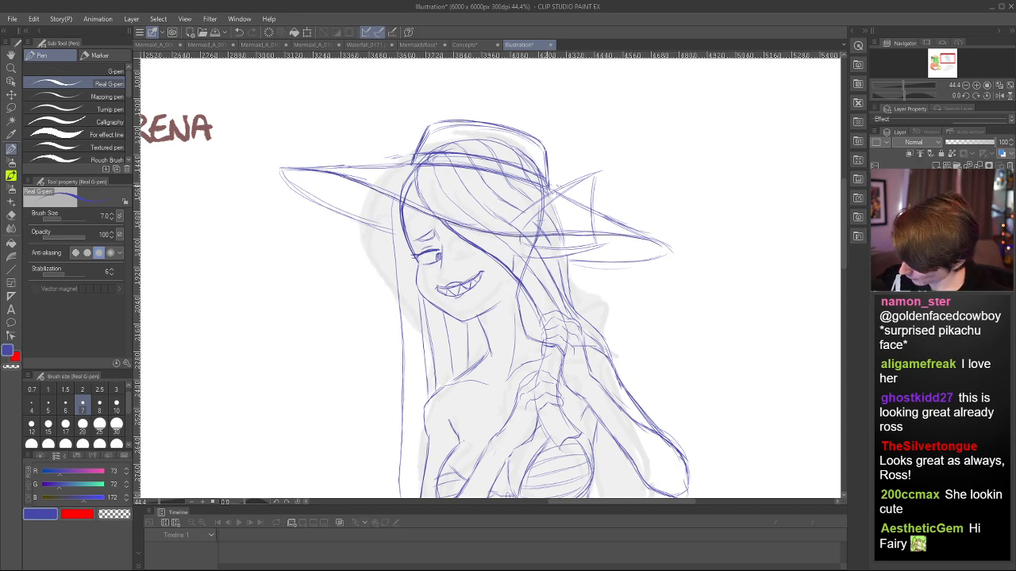
left_click_drag(554, 192, 654, 240)
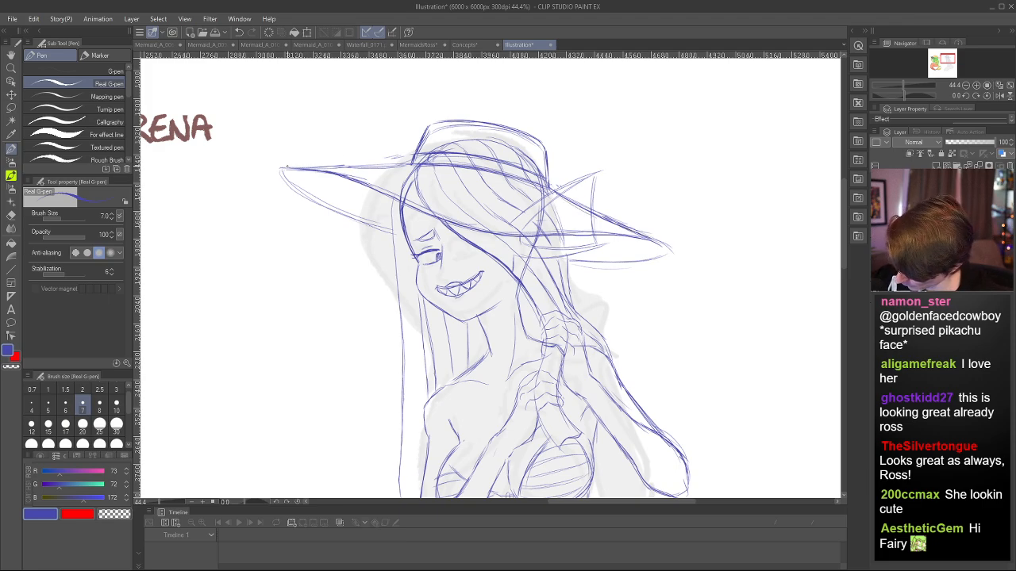
mouse_move(287, 167)
left_mouse_down()
mouse_move(417, 161)
mouse_move(302, 167)
mouse_move(409, 164)
left_mouse_up()
key("ctrl+z")
key("ctrl+z")
key("ctrl+z")
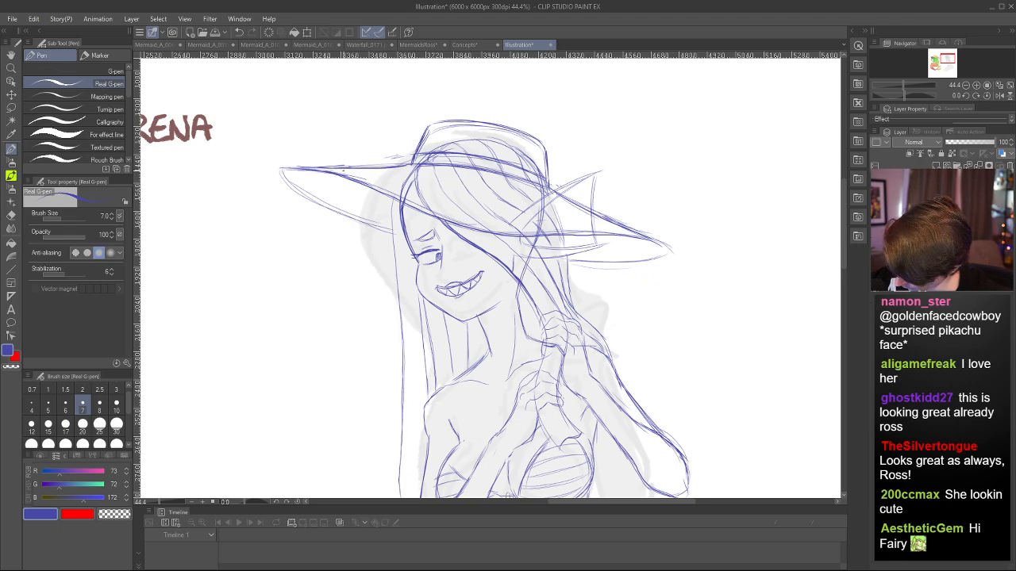
left_click_drag(283, 171, 373, 226)
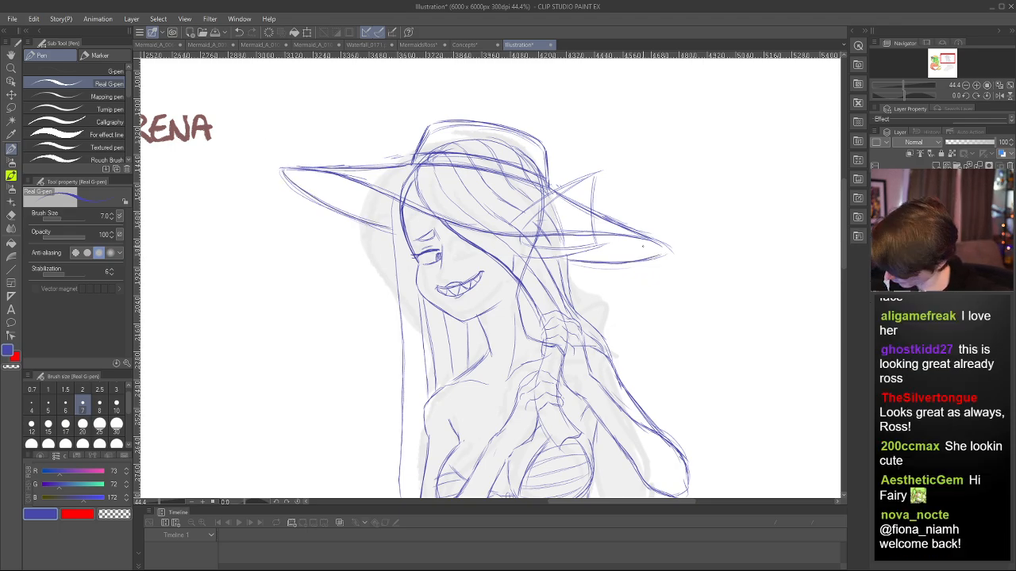
- Examine the whole sketched figure and her hat in normal and mirrored view, comparing them with the finished coloured Sirena
key("h")
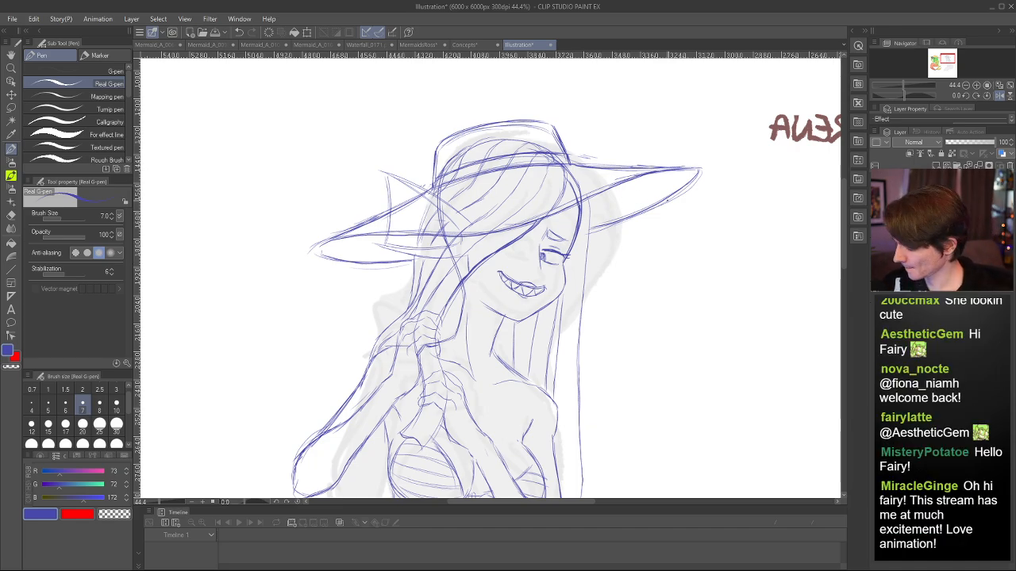
scroll(667, 201, "down", 10)
scroll(453, 357, "up", 3)
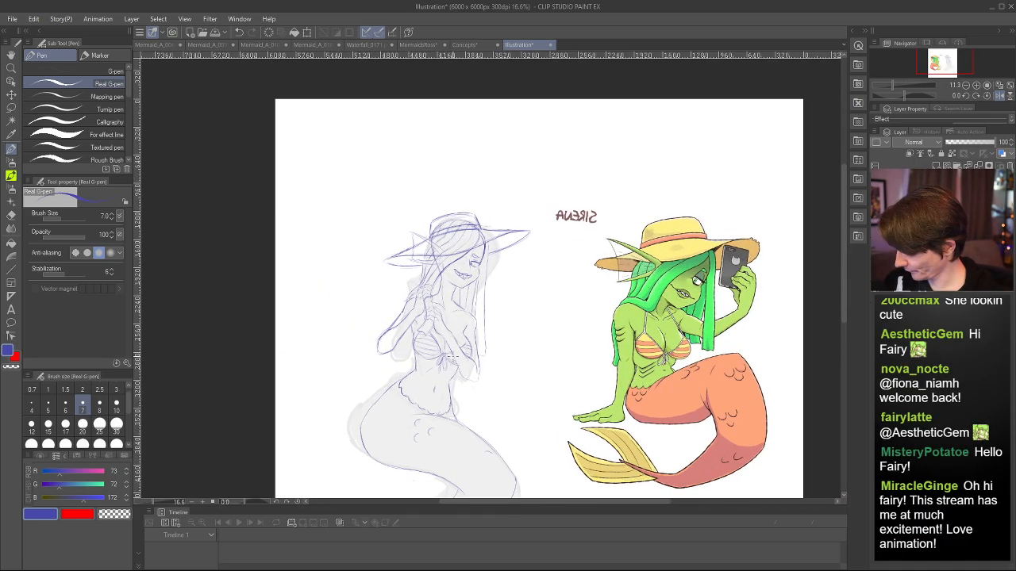
scroll(454, 354, "up", 1)
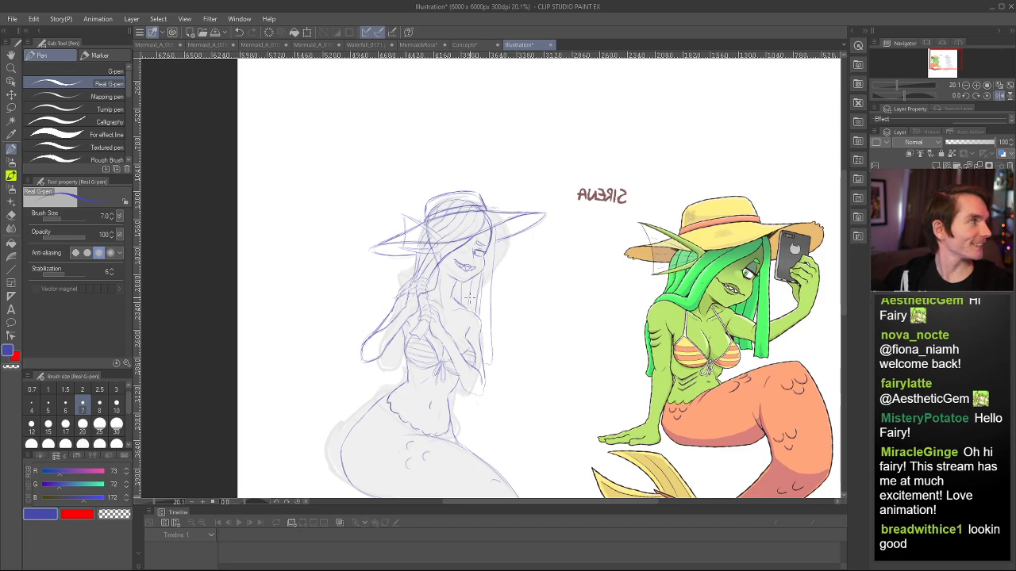
scroll(480, 276, "down", 3)
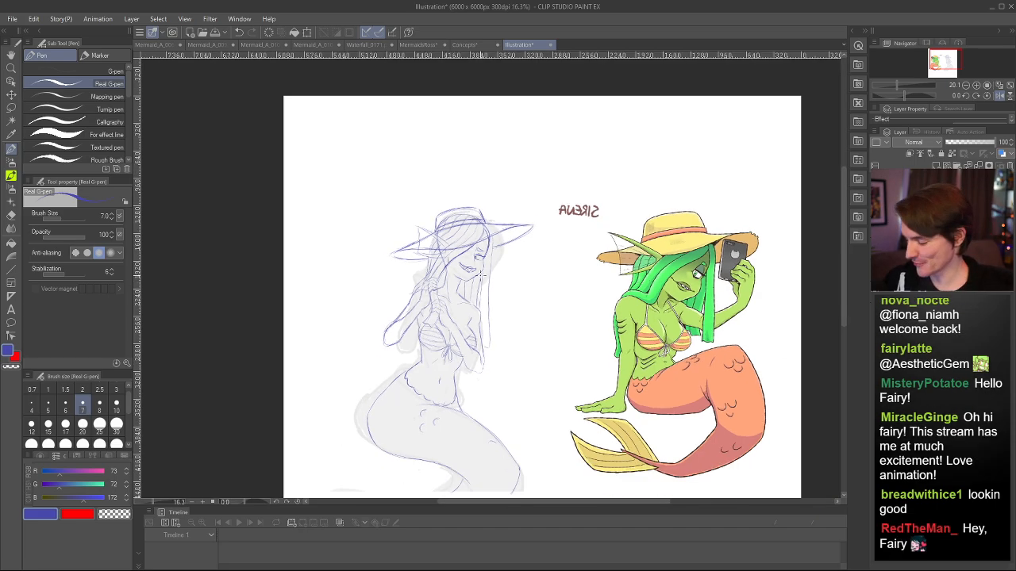
key("h")
scroll(483, 275, "up", 1)
scroll(484, 276, "up", 3)
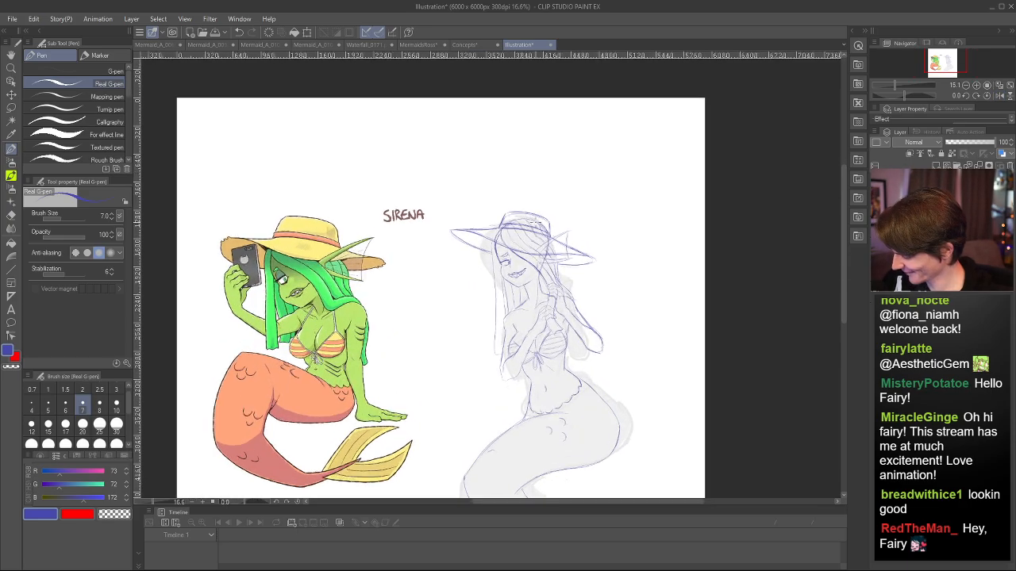
scroll(483, 276, "down", 4)
scroll(536, 230, "up", 2)
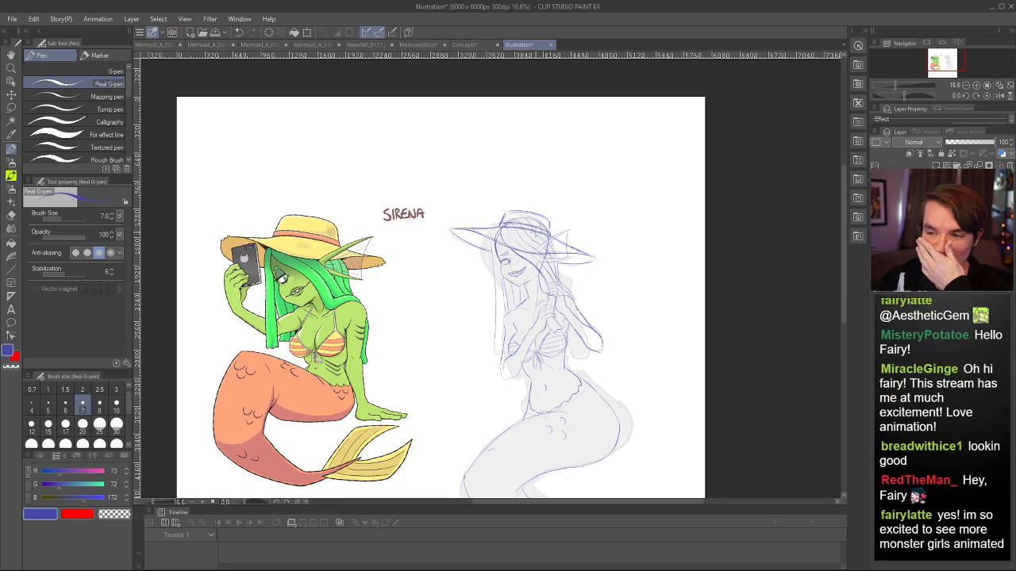
scroll(534, 231, "down", 2)
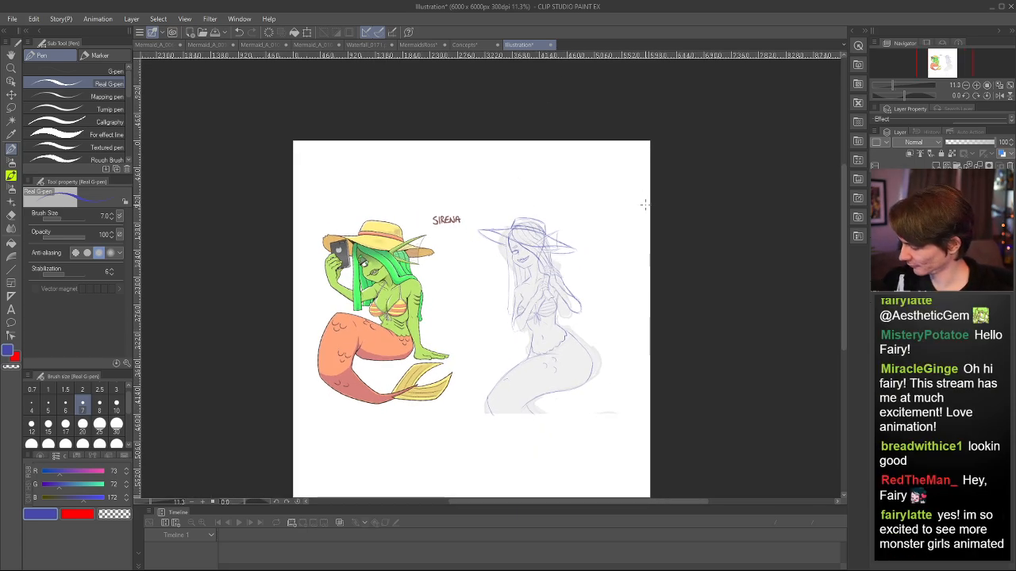
key("g")
key("g")
scroll(586, 258, "up", 2)
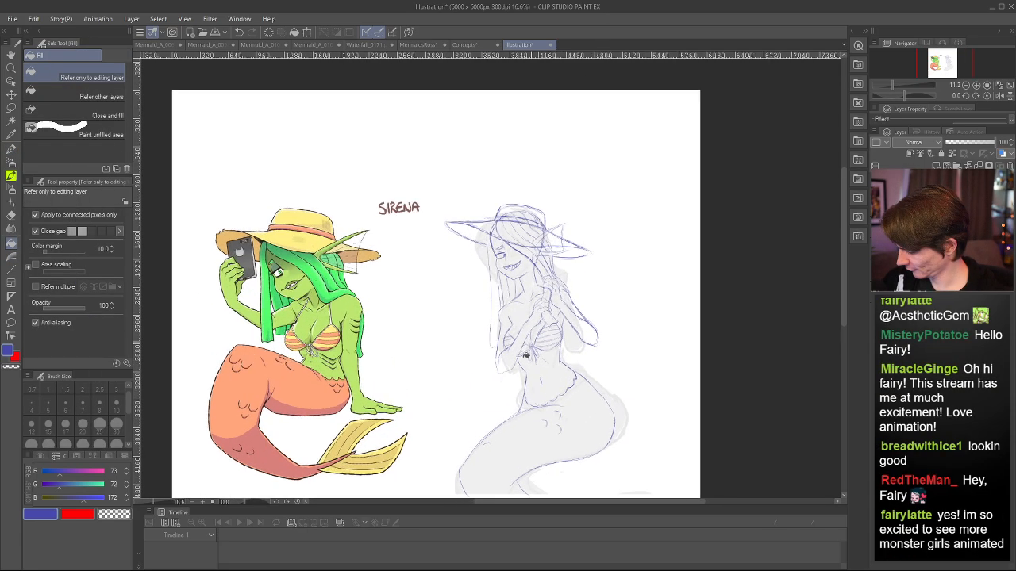
key("p")
scroll(613, 210, "down", 2)
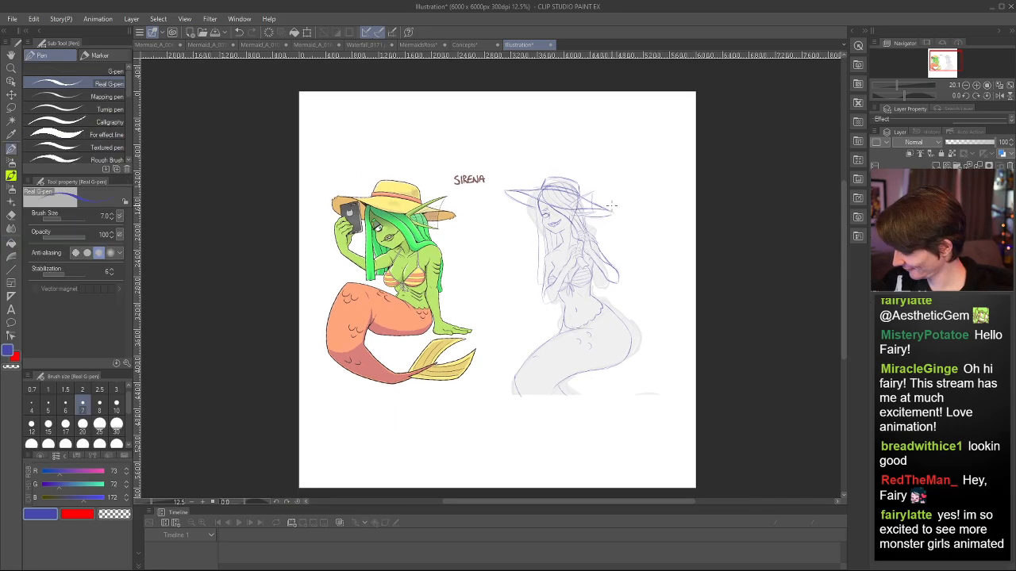
key("h")
scroll(451, 237, "up", 1)
scroll(451, 237, "up", 3)
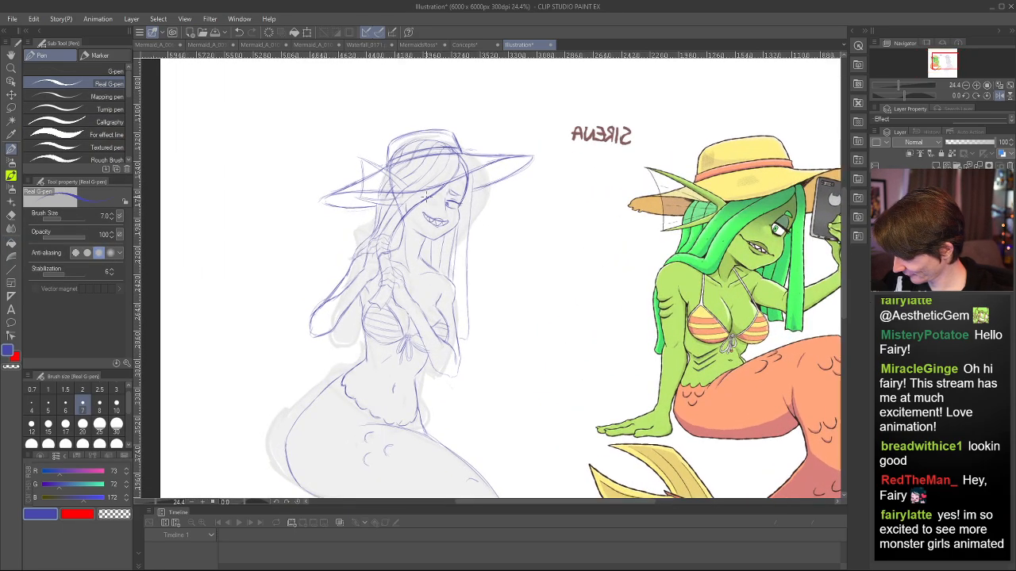
scroll(440, 223, "down", 4)
scroll(426, 195, "up", 4)
scroll(426, 194, "up", 2)
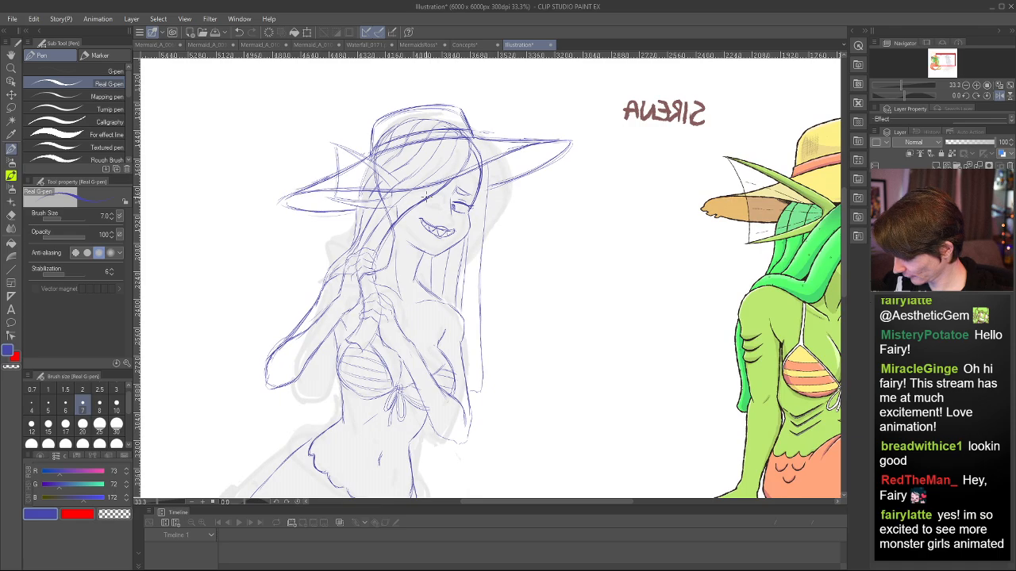
scroll(426, 197, "down", 4)
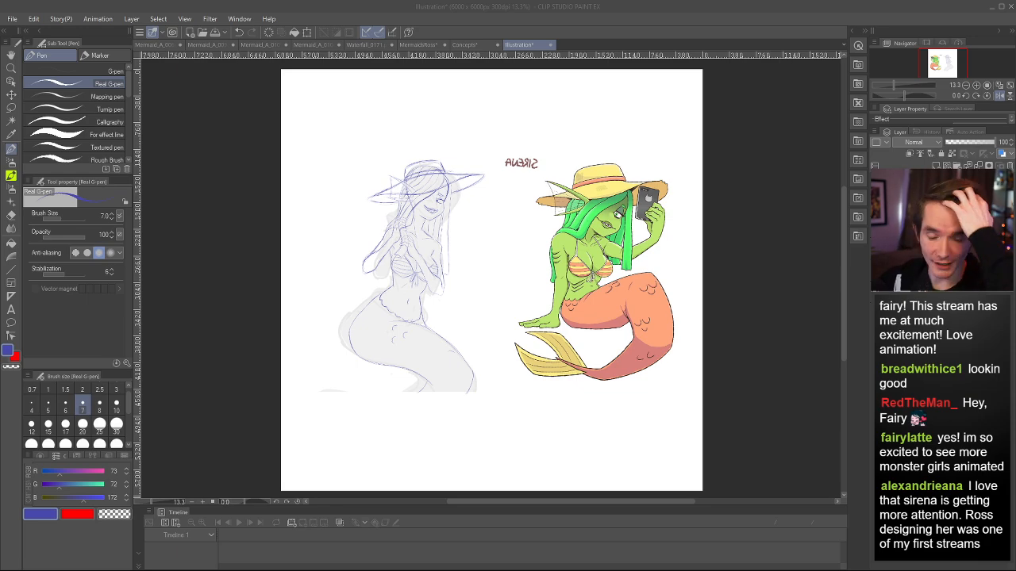
scroll(381, 218, "up", 2)
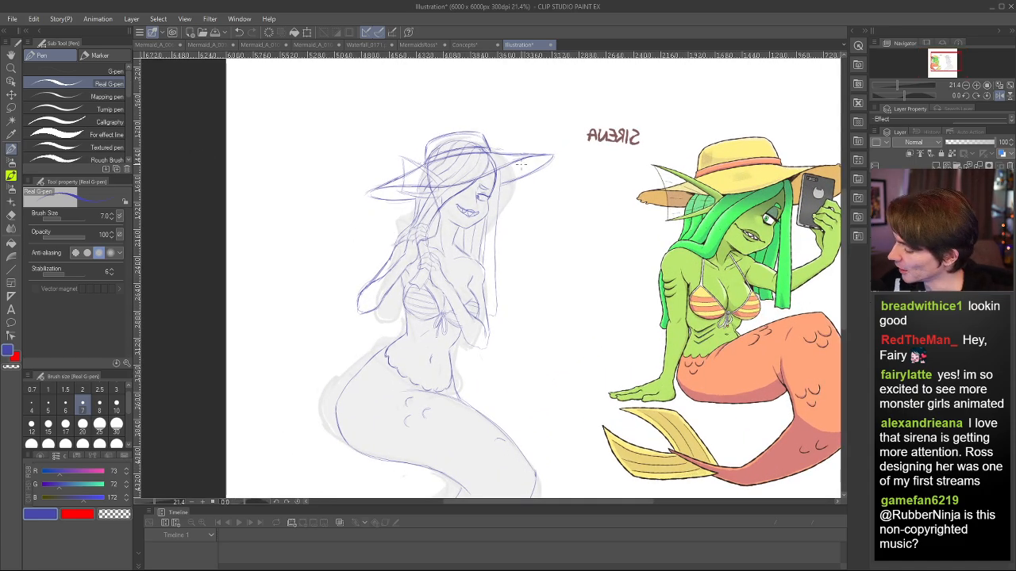
scroll(514, 205, "down", 3)
scroll(659, 142, "up", 3)
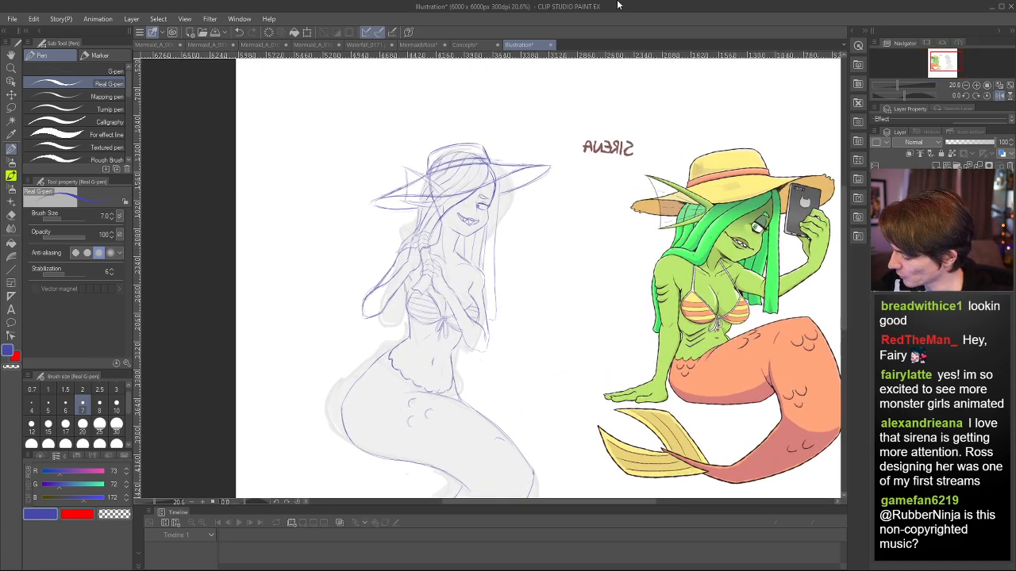
key("h")
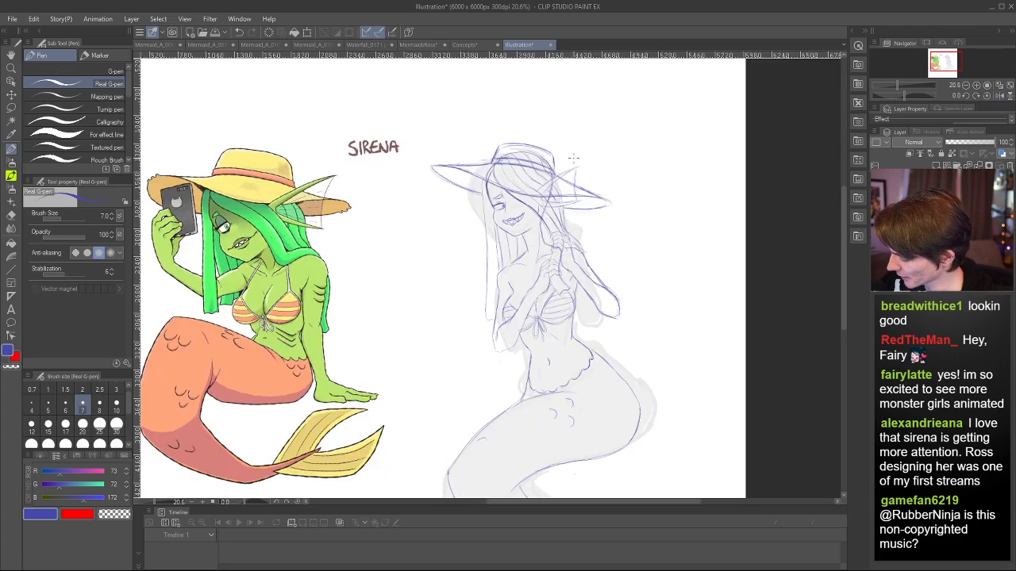
scroll(573, 158, "down", 3)
scroll(573, 158, "up", 3)
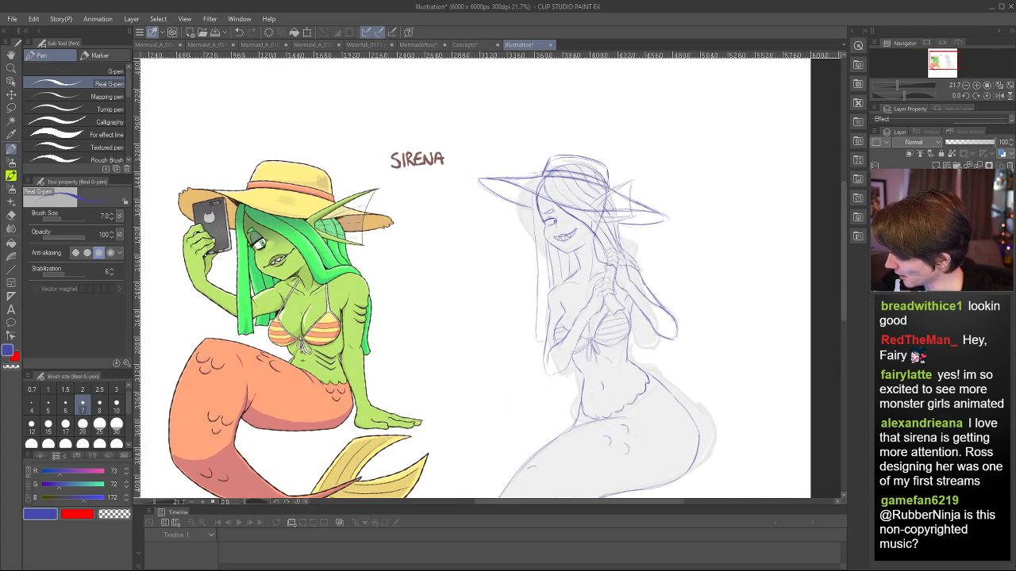
- Hide the line sketch and raise the grey rough figure layer's opacity to 38 to examine the underlying pose
left_click(945, 199)
left_click(876, 198)
left_click(944, 214)
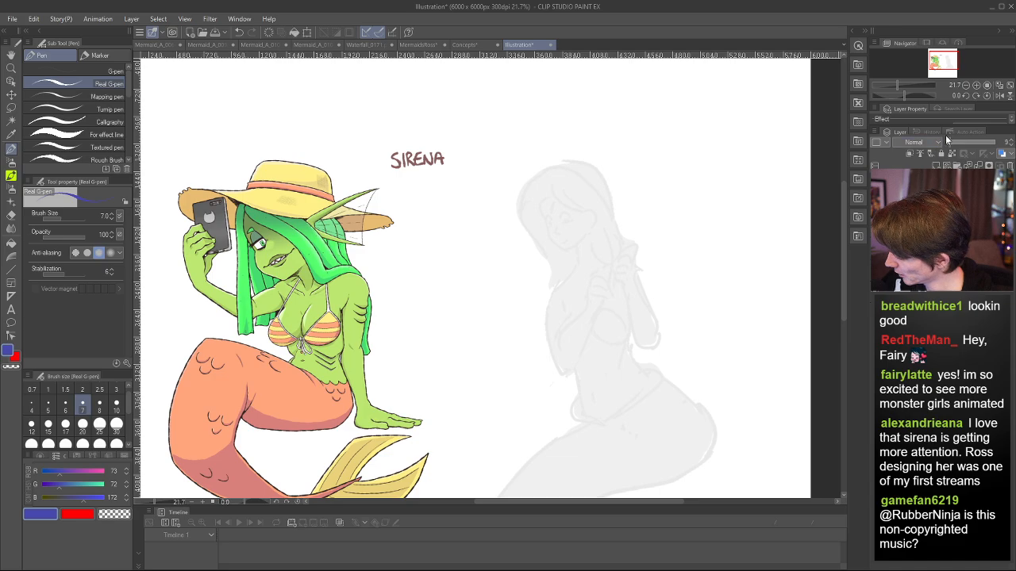
mouse_move(978, 142)
left_mouse_down()
mouse_move(987, 142)
mouse_move(966, 141)
left_mouse_up()
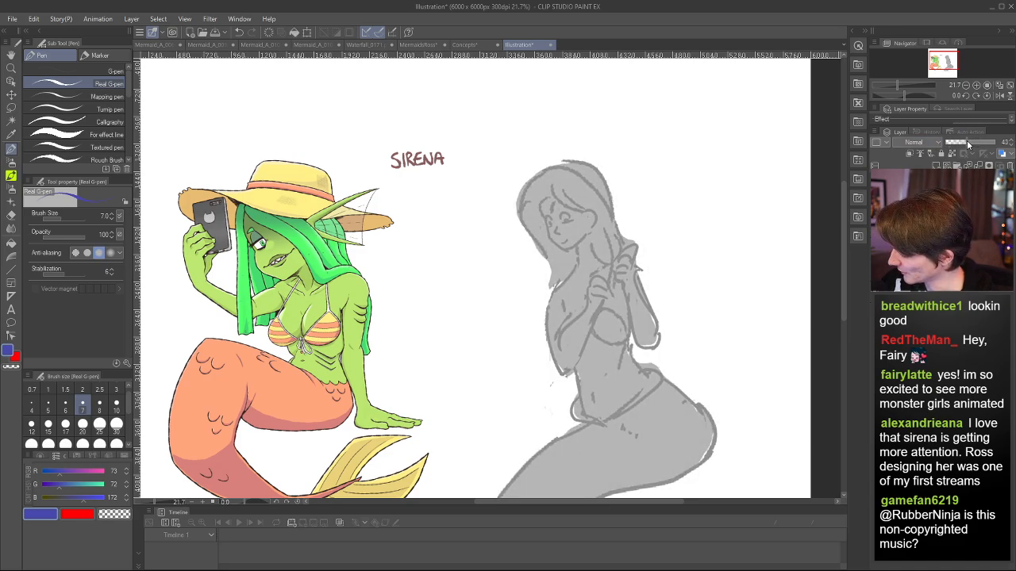
scroll(436, 296, "down", 1)
scroll(436, 296, "down", 2)
scroll(458, 354, "up", 1)
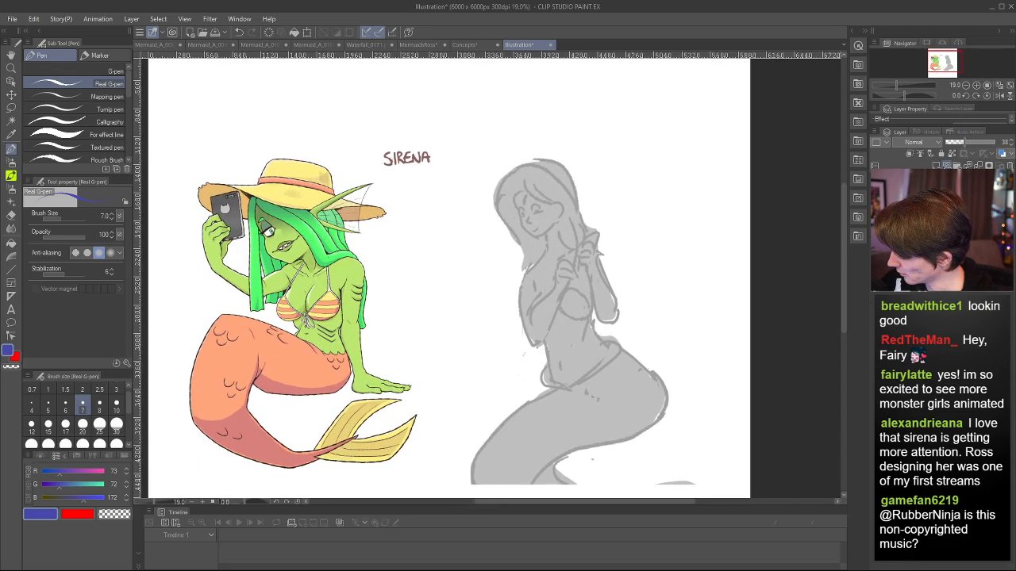
- Show the line sketch again, hide the grey rough layer, and compare the clean lines with the coloured Sirena in mirrored view
left_click(877, 190)
left_click(877, 207)
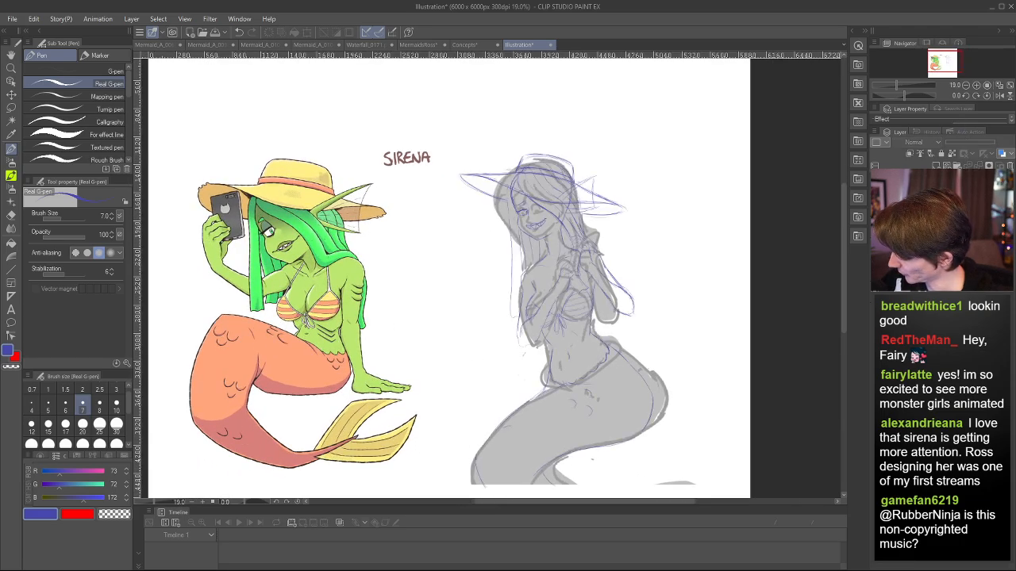
scroll(488, 256, "down", 5)
key("h")
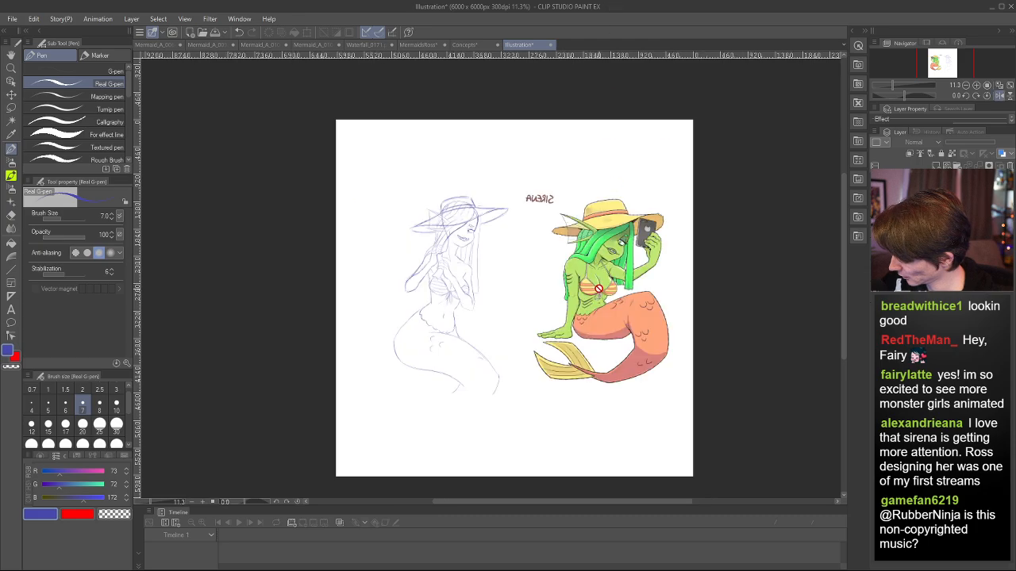
scroll(446, 334, "up", 7)
scroll(502, 209, "down", 3)
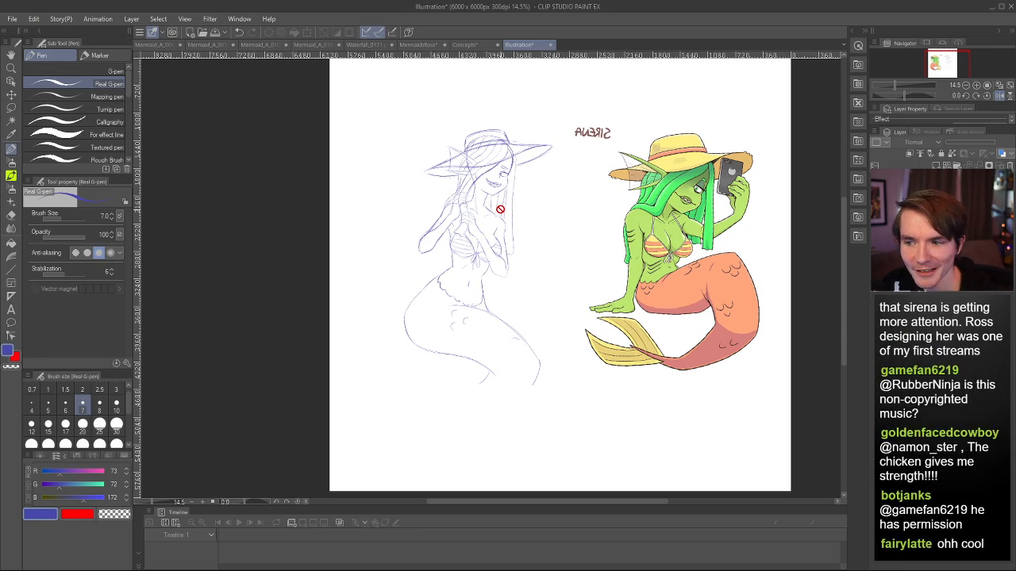
scroll(531, 190, "down", 1)
scroll(537, 185, "up", 2)
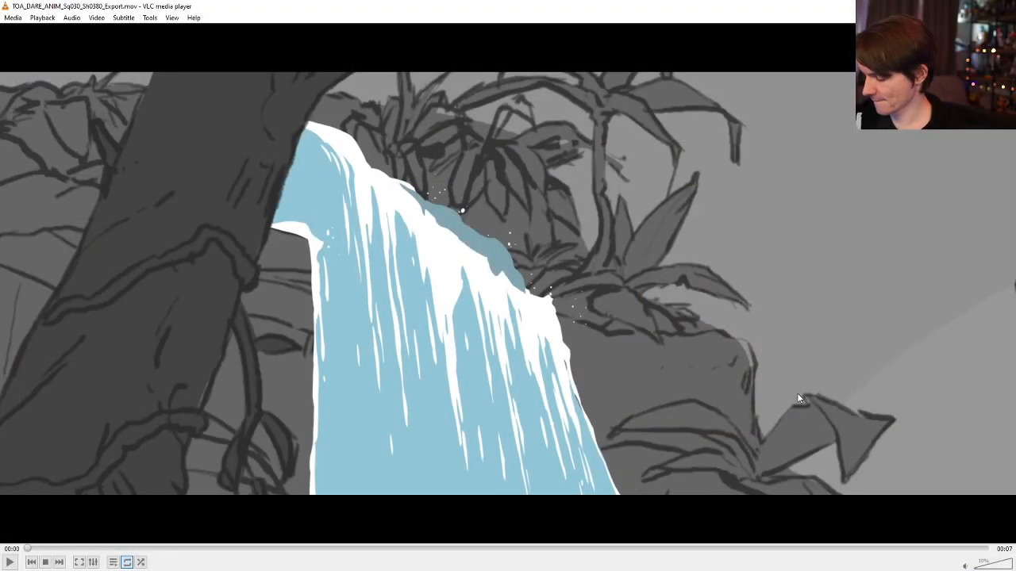
- Play the waterfall shot TOA_DARE_ANIM_Sq030_Sh0380_Export.mov in VLC media player, pausing at 00:03 and 00:05 to examine the mermaids and the two swimmers
key("space")
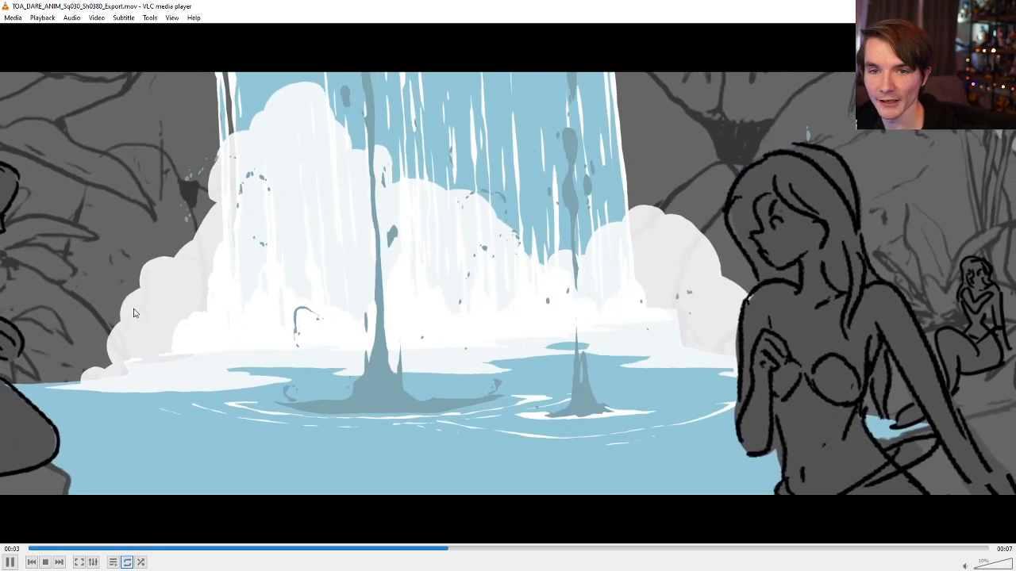
key("space")
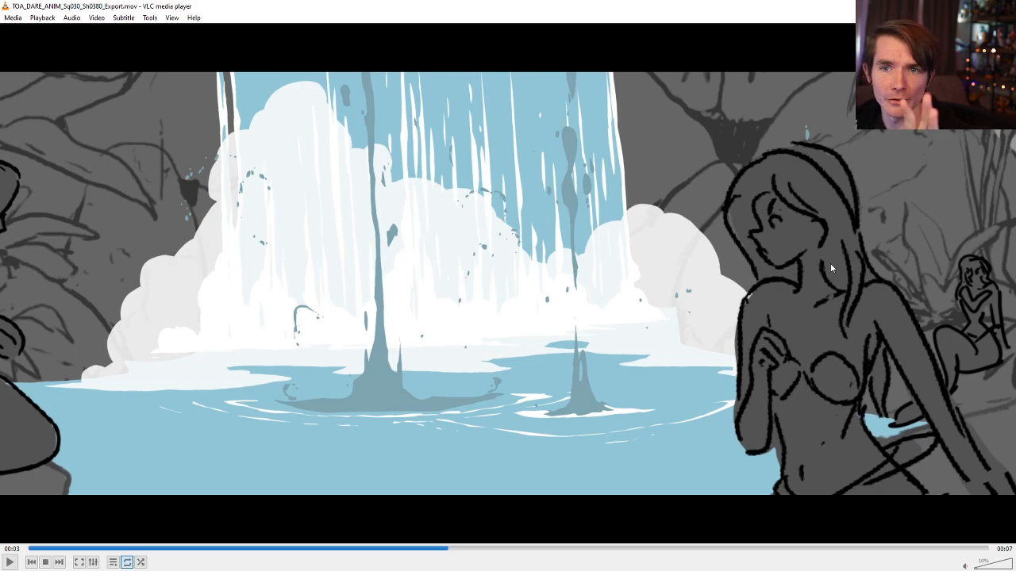
key("space")
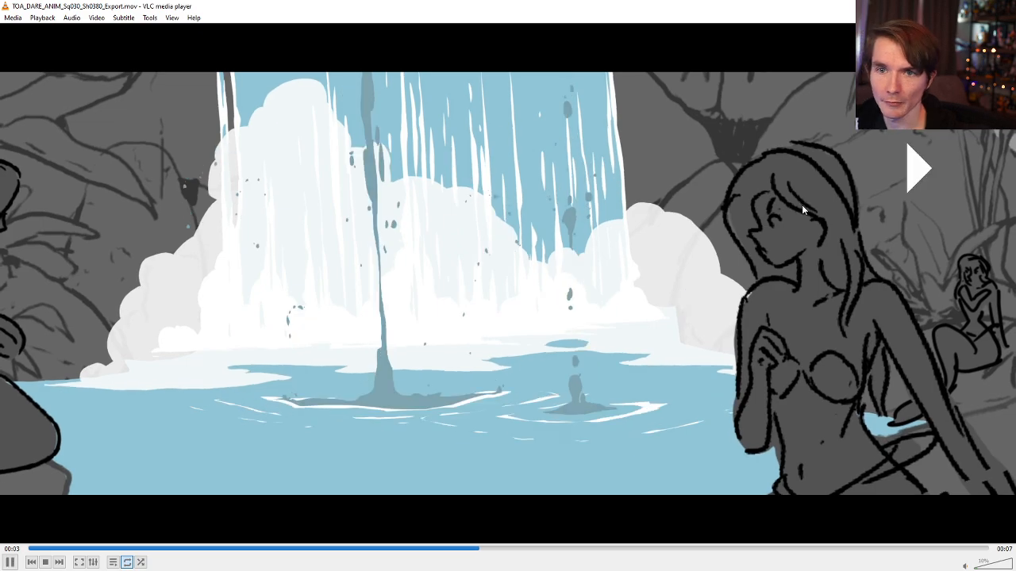
key("space")
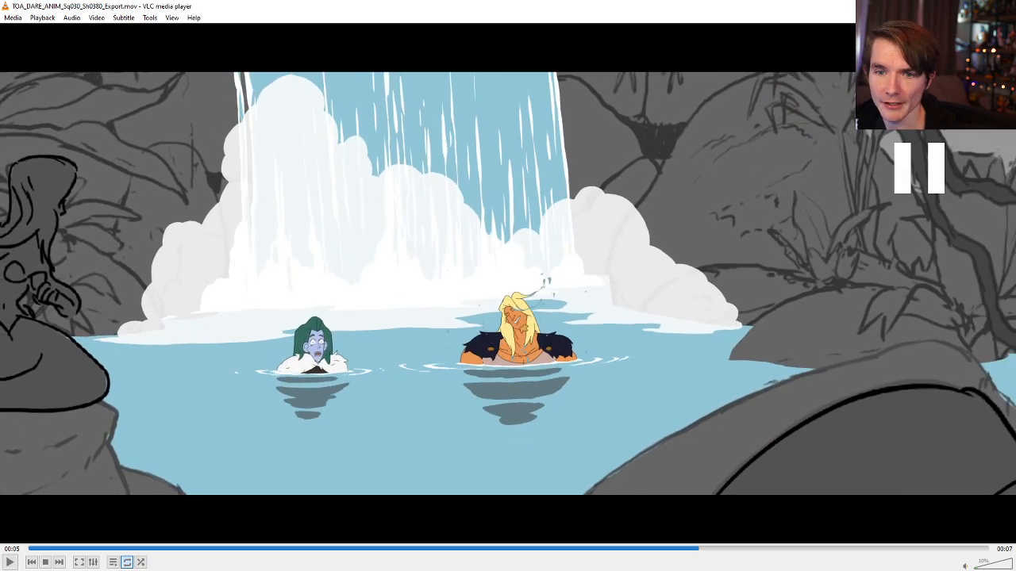
key("space")
key("space")
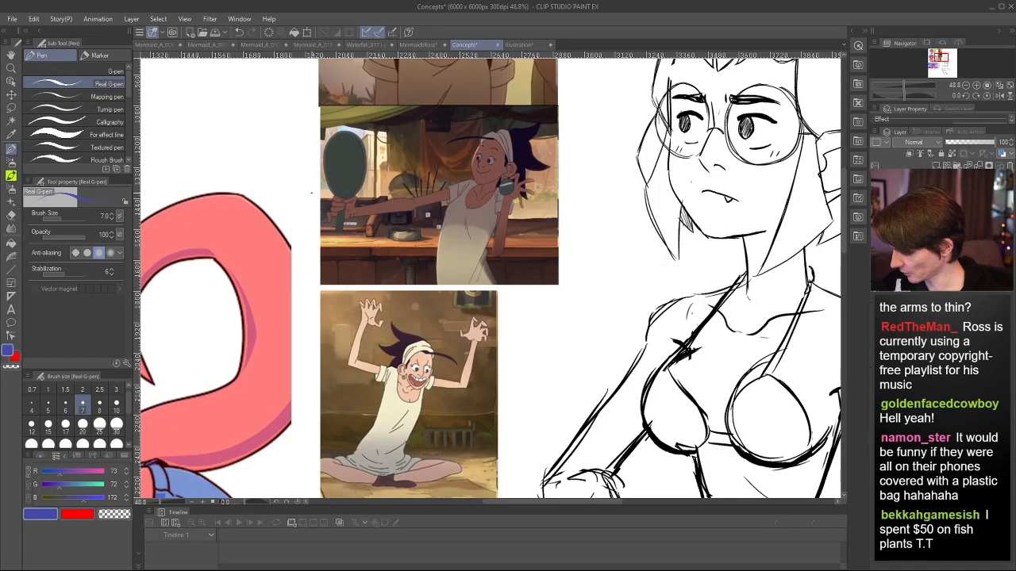
- Examine the three headband-character reference images on the Concepts sheet, comparing them with the horned mermaid line sketch and her coloured designs
scroll(381, 210, "up", 5)
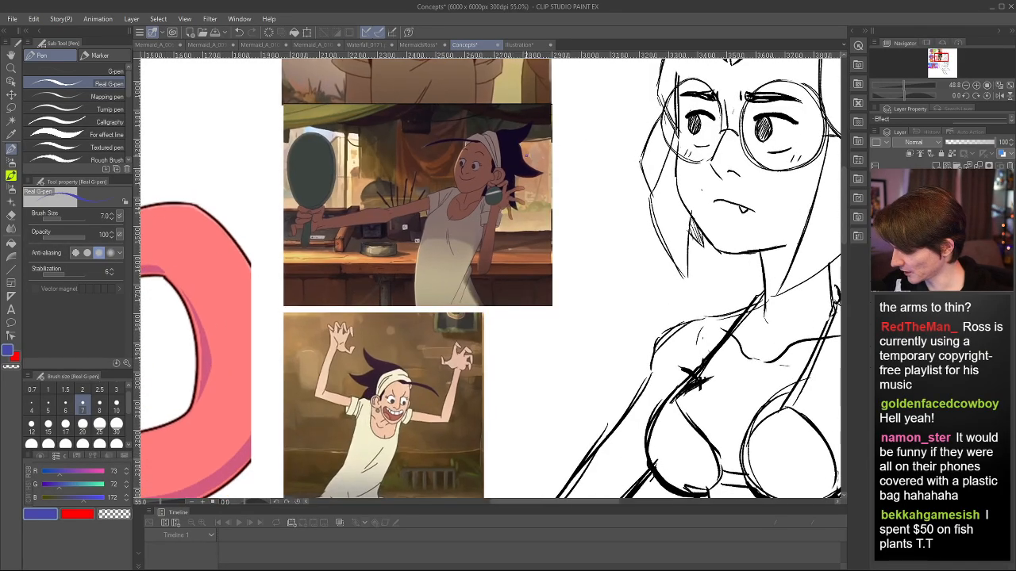
scroll(430, 367, "down", 3)
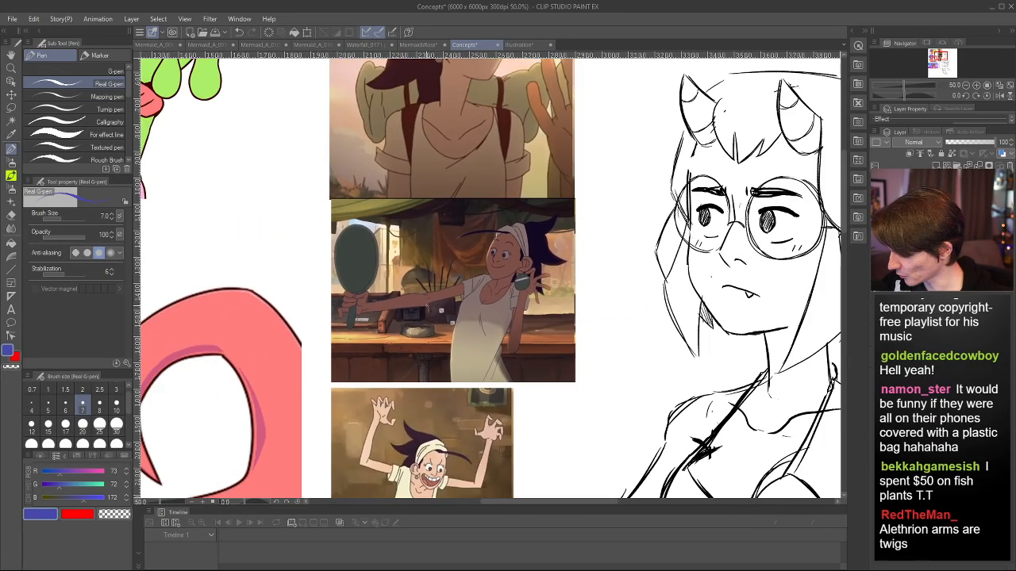
scroll(429, 366, "down", 4)
scroll(483, 198, "up", 2)
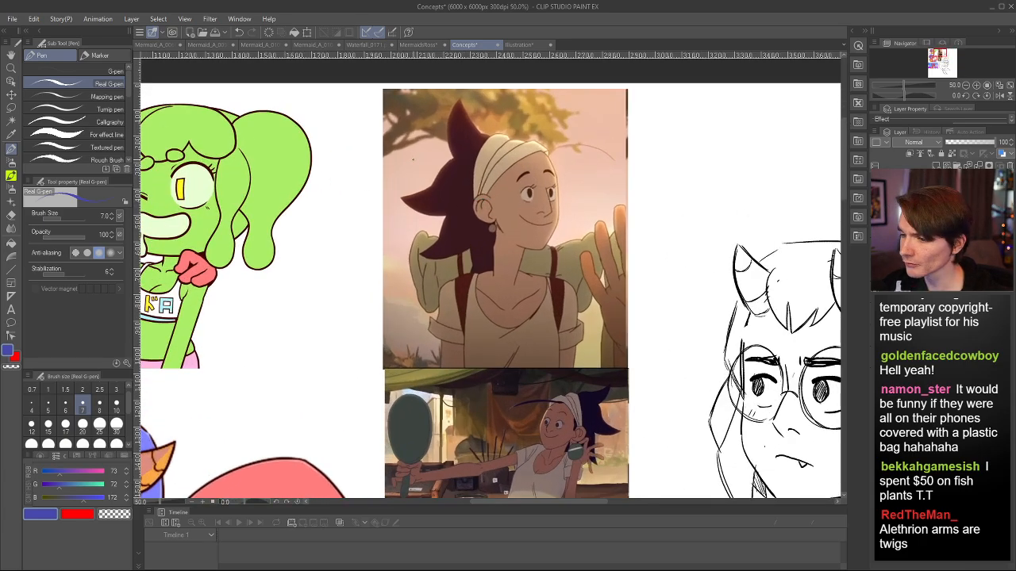
scroll(412, 159, "up", 1)
scroll(532, 301, "down", 4)
scroll(534, 397, "up", 3)
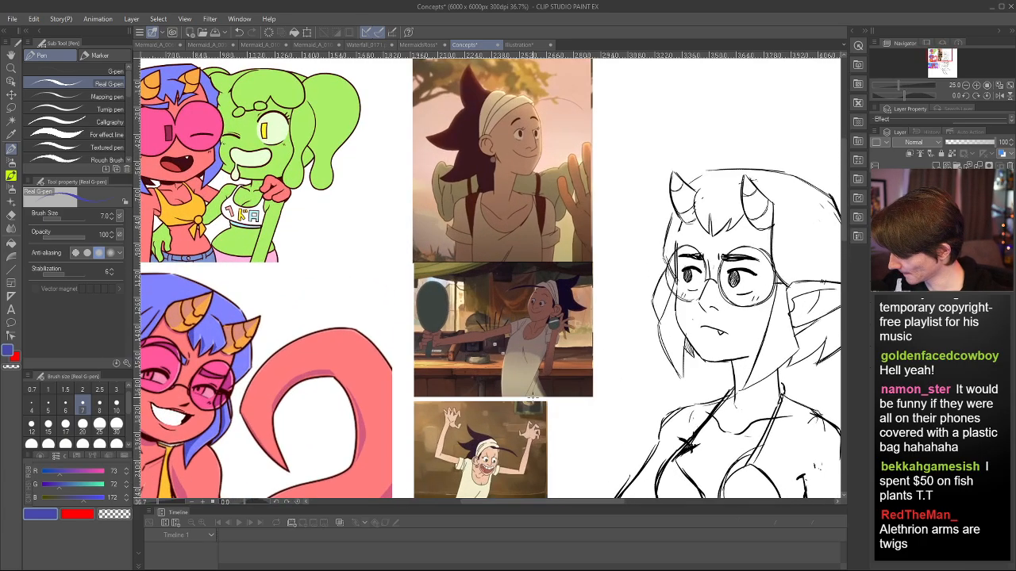
scroll(532, 397, "down", 5)
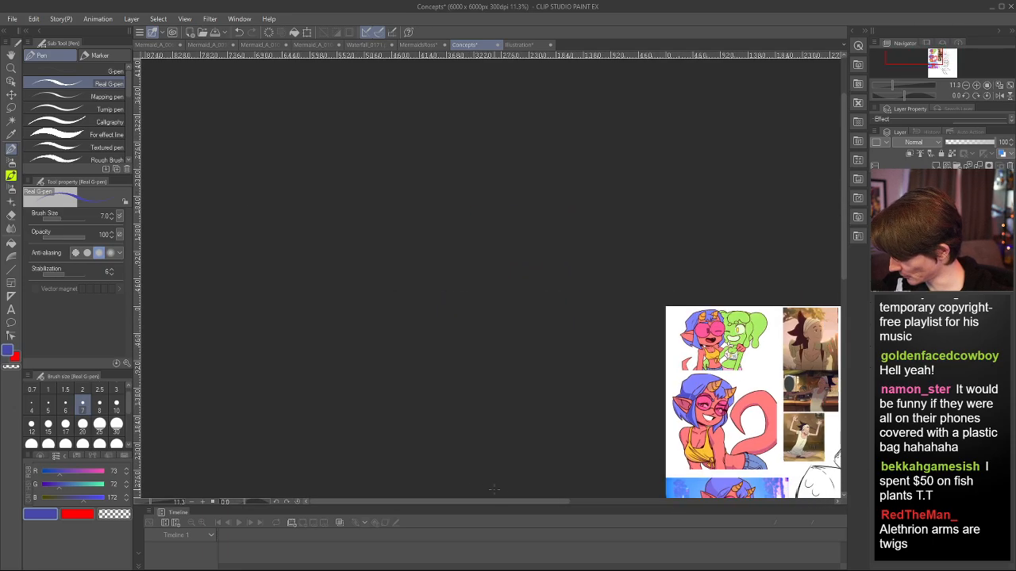
left_click_drag(524, 504, 640, 503)
scroll(608, 459, "down", 3)
scroll(606, 476, "up", 4)
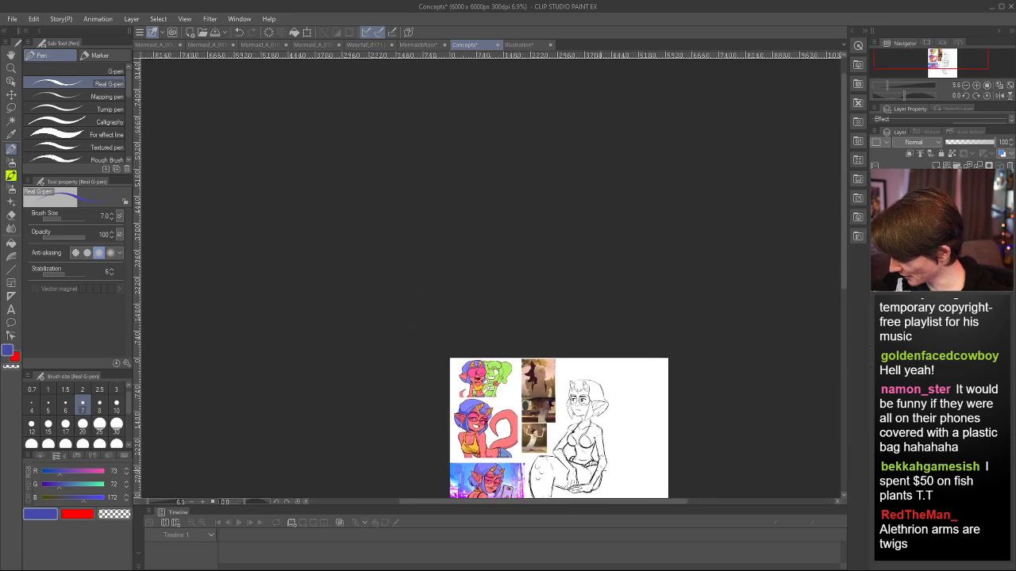
scroll(605, 476, "up", 3)
scroll(445, 365, "down", 3)
scroll(423, 355, "up", 2)
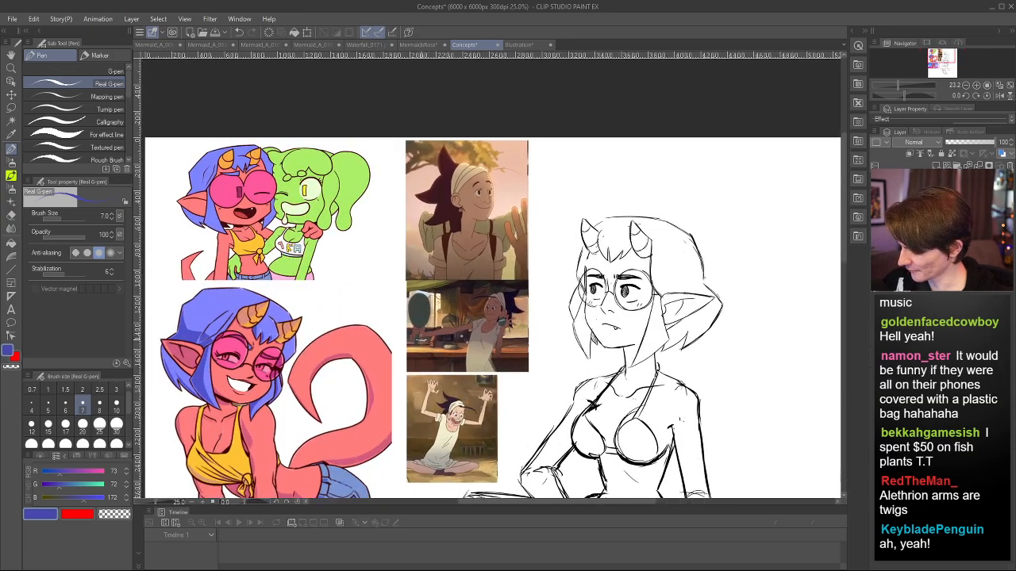
scroll(424, 349, "up", 1)
scroll(426, 353, "down", 2)
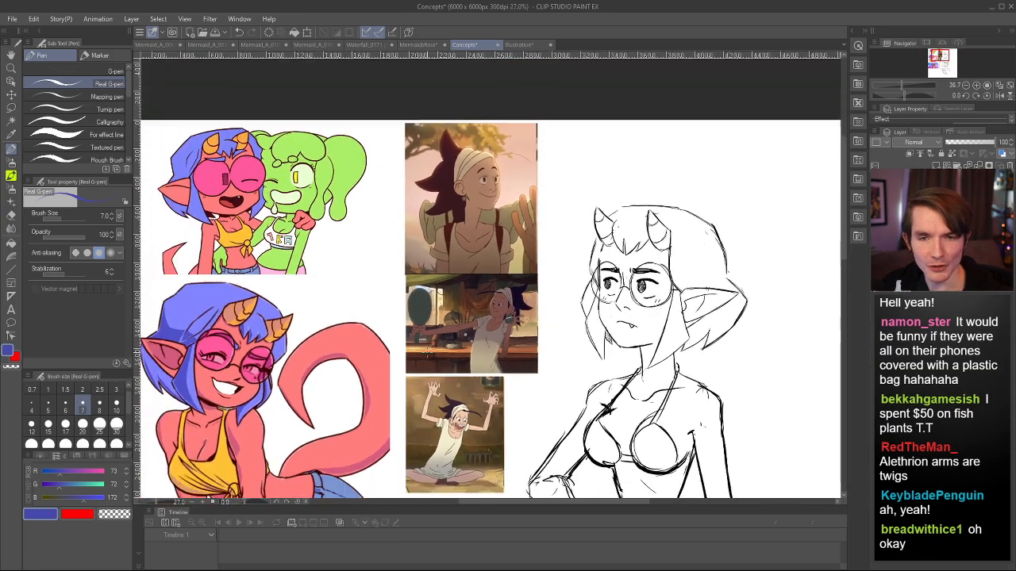
- Inspect the outstretched arm of the hand-mirror reference up close and compare the arm proportions with the full horned mermaid sketch
scroll(428, 351, "up", 3)
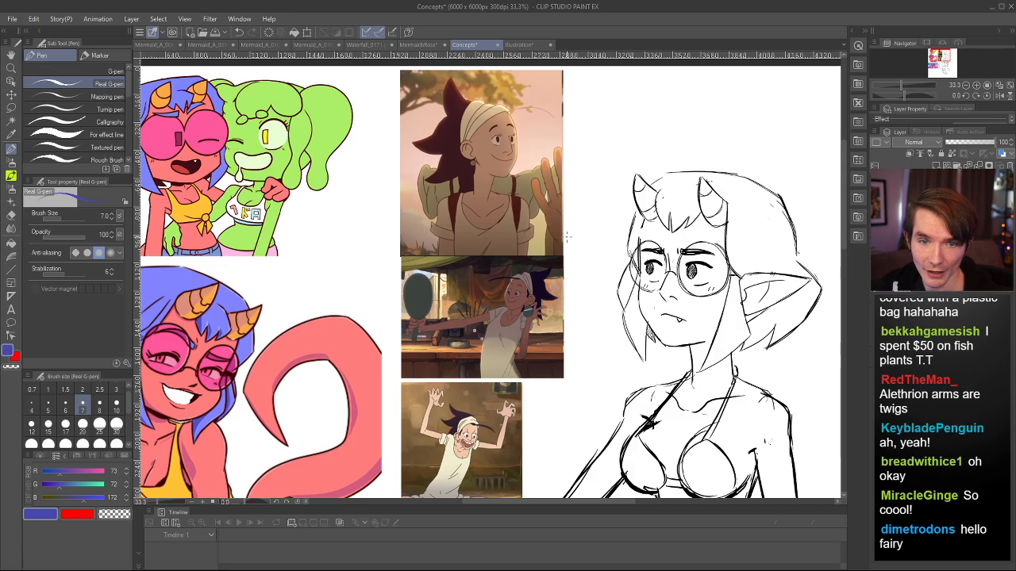
scroll(514, 180, "up", 2)
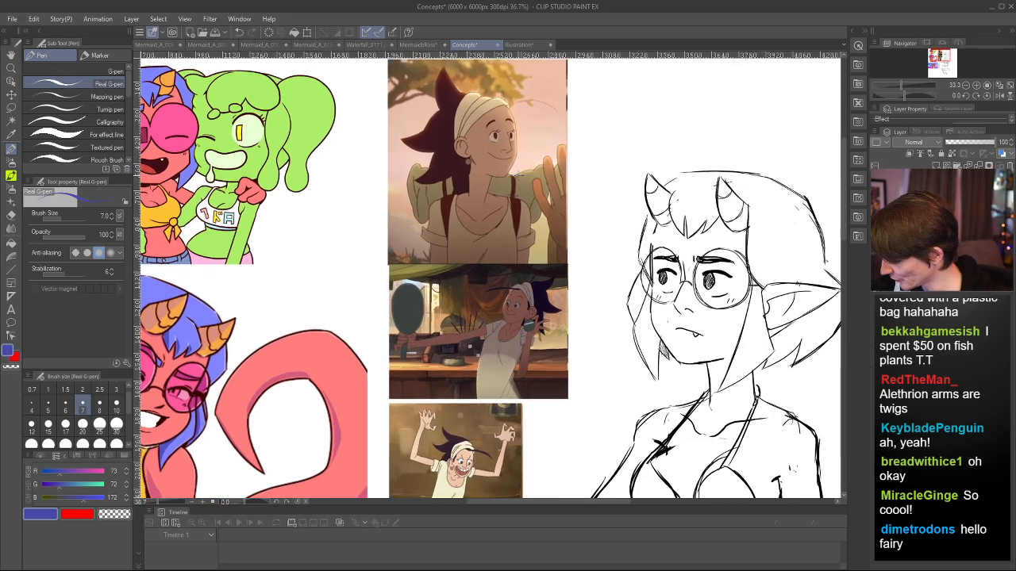
scroll(501, 350, "down", 8)
scroll(500, 438, "up", 4)
scroll(480, 442, "up", 4)
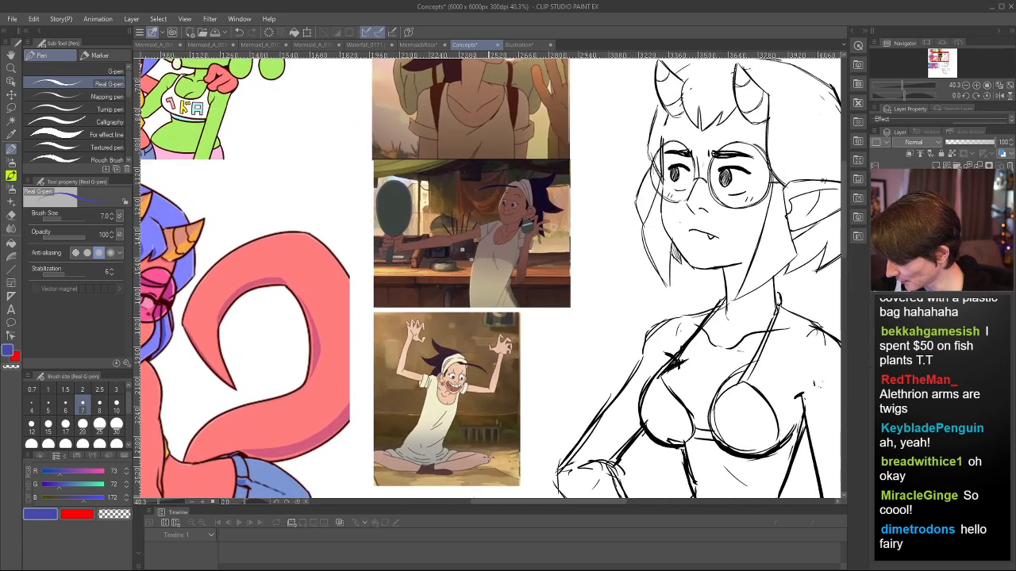
scroll(464, 251, "up", 3)
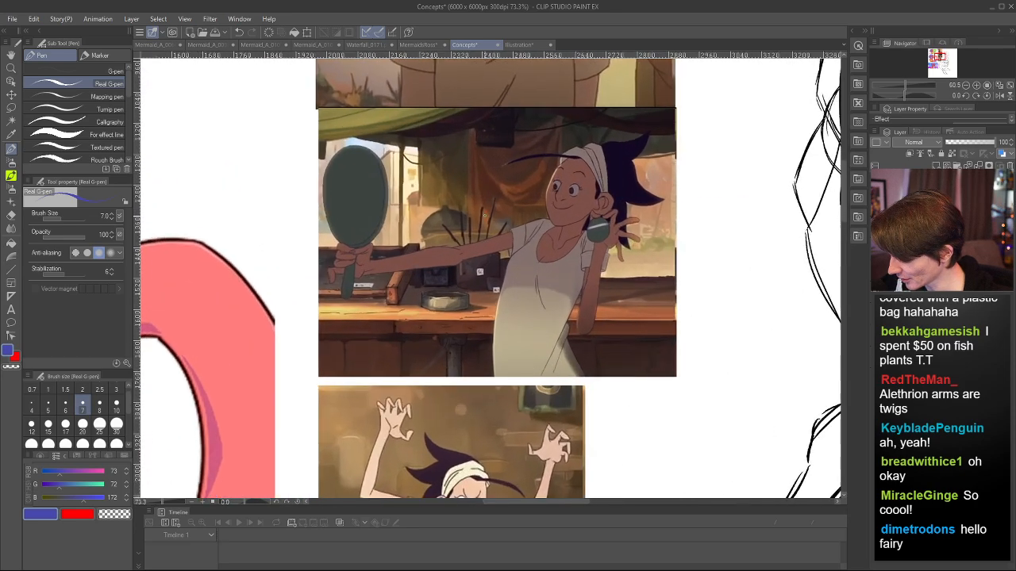
scroll(492, 245, "up", 1)
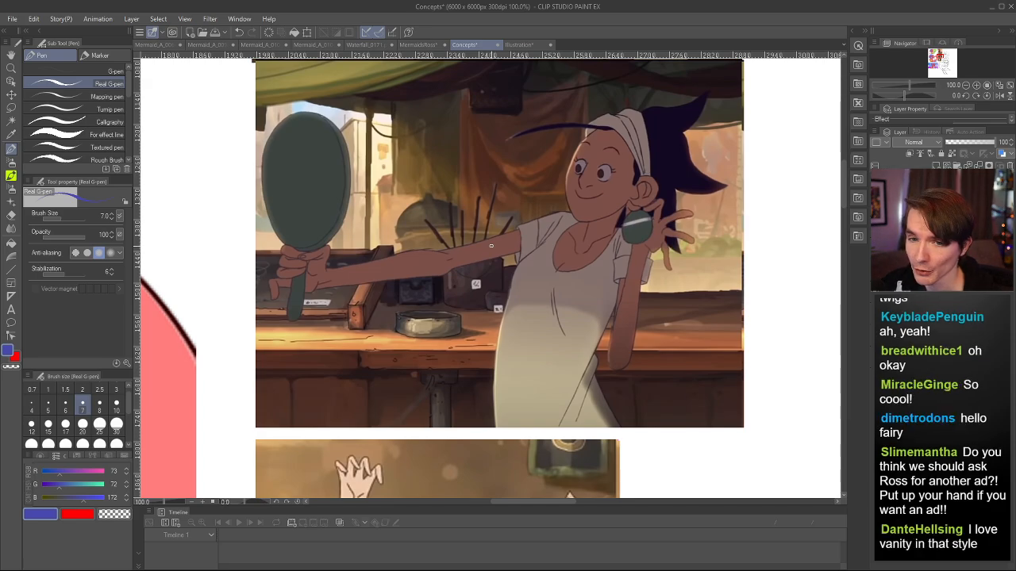
scroll(491, 246, "down", 8)
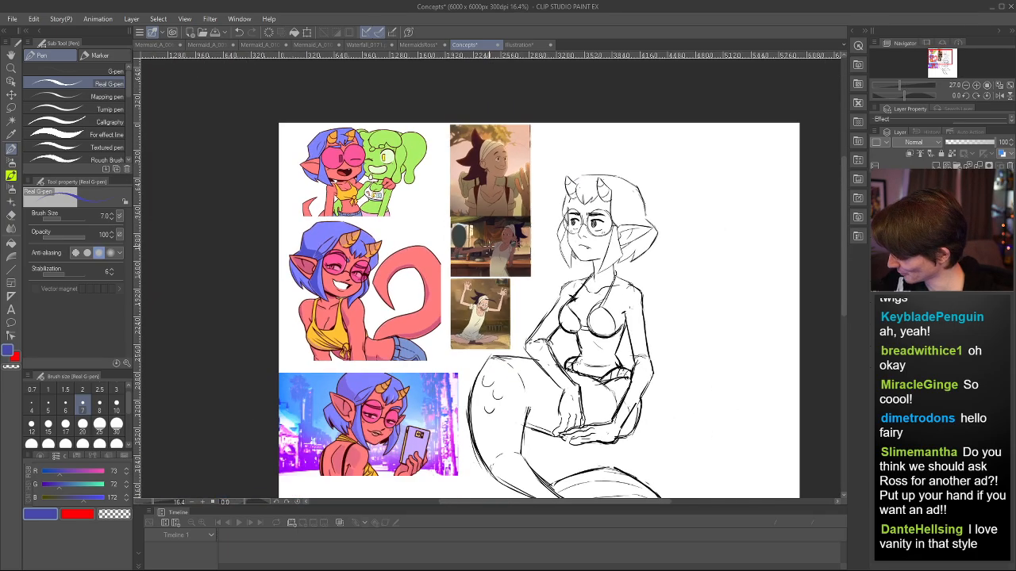
scroll(526, 274, "up", 2)
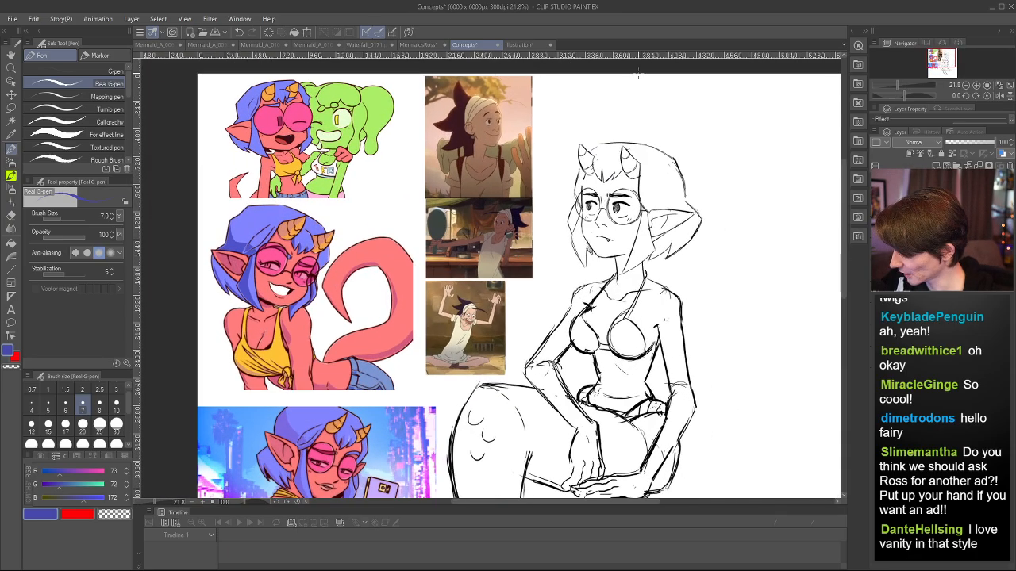
- Return to the Sirena illustration and examine the mirrored sketch's arms and hands against the coloured design
left_click(519, 45)
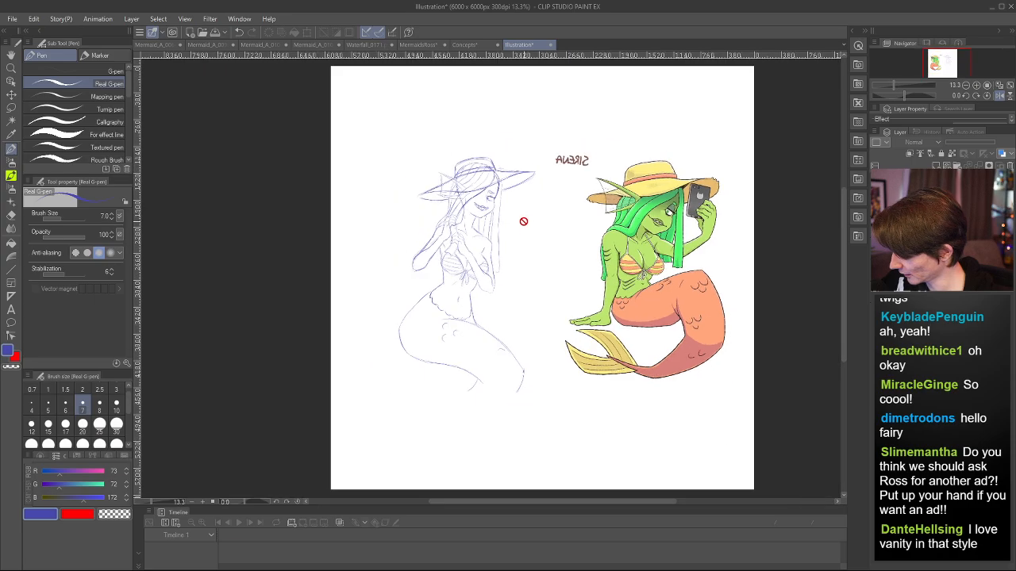
scroll(523, 221, "up", 5)
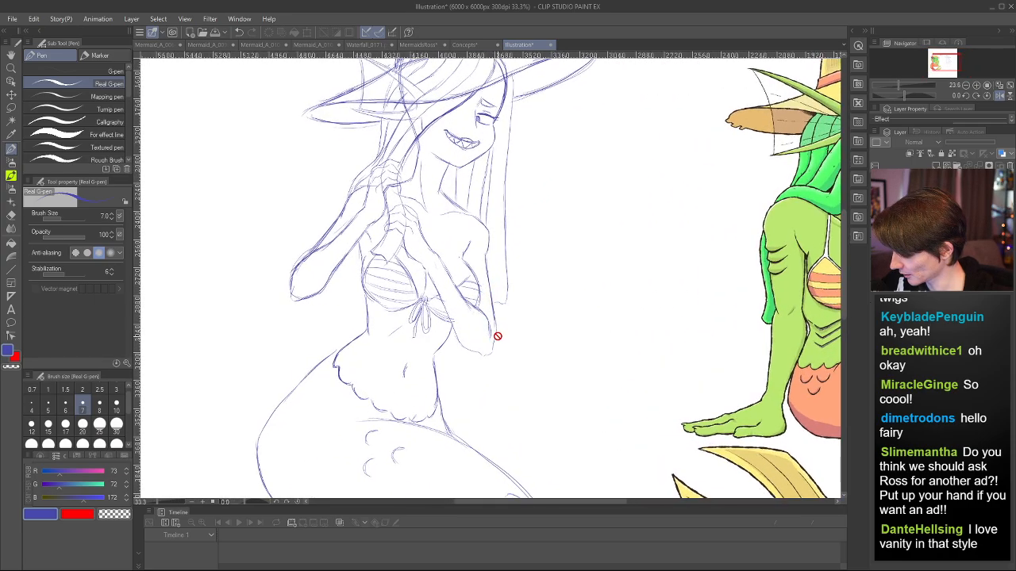
scroll(455, 166, "down", 2)
scroll(474, 302, "up", 2)
scroll(492, 413, "down", 1)
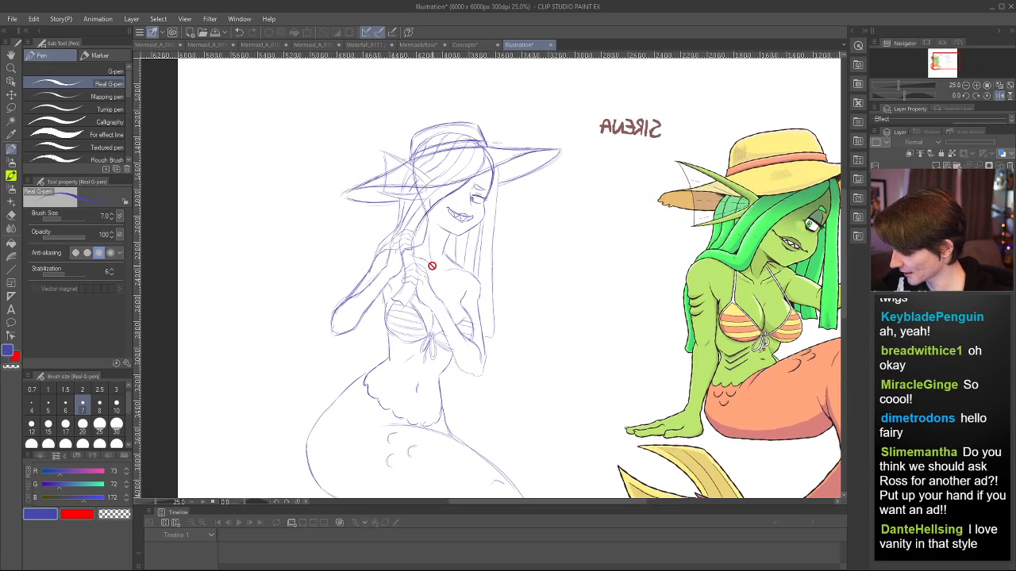
scroll(431, 265, "up", 2)
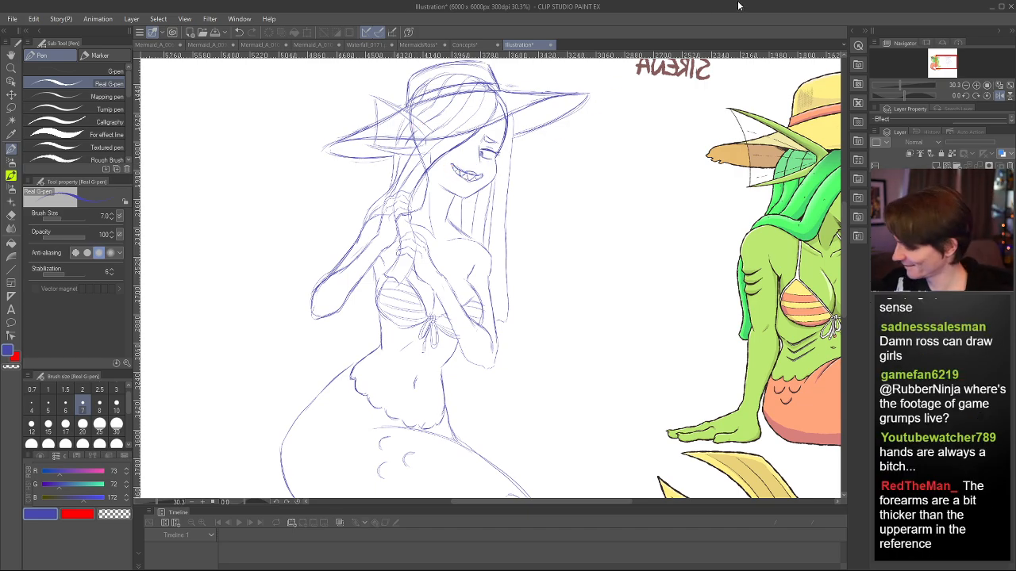
key("ctrl+minus")
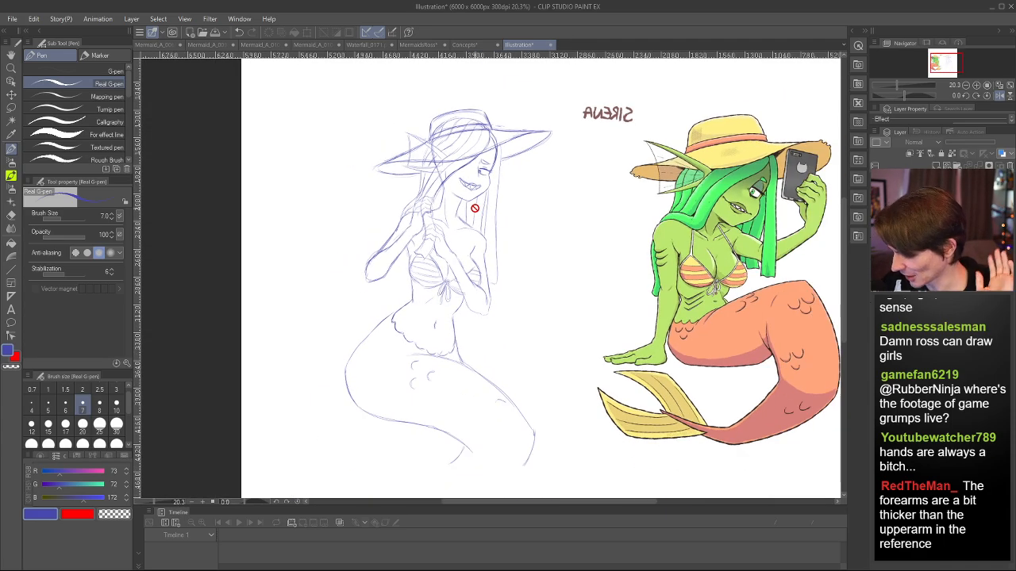
- Try to paste a copy of the sketch layer's whole content over the Sirena sketch
left_click(941, 230)
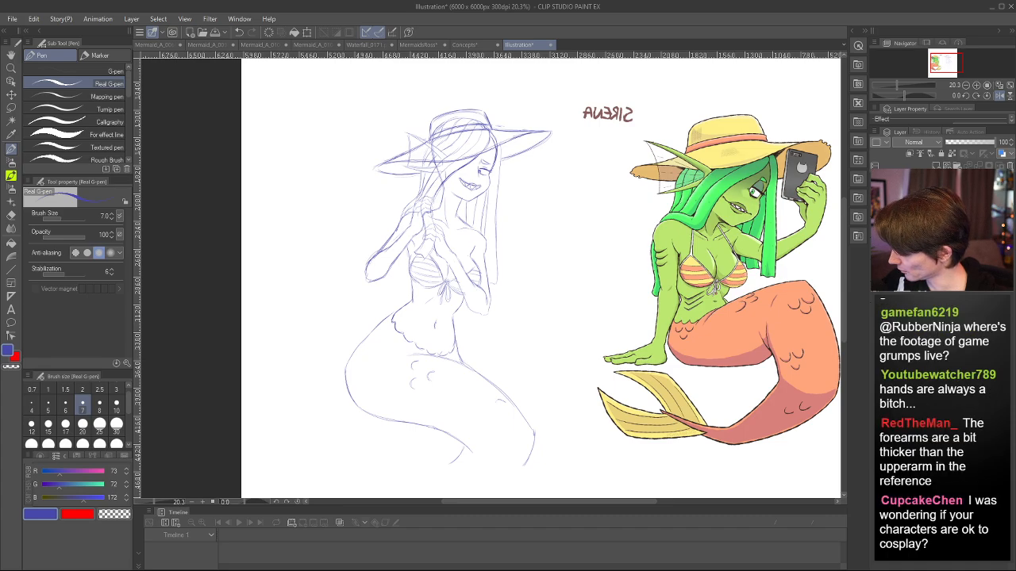
key("ctrl+a")
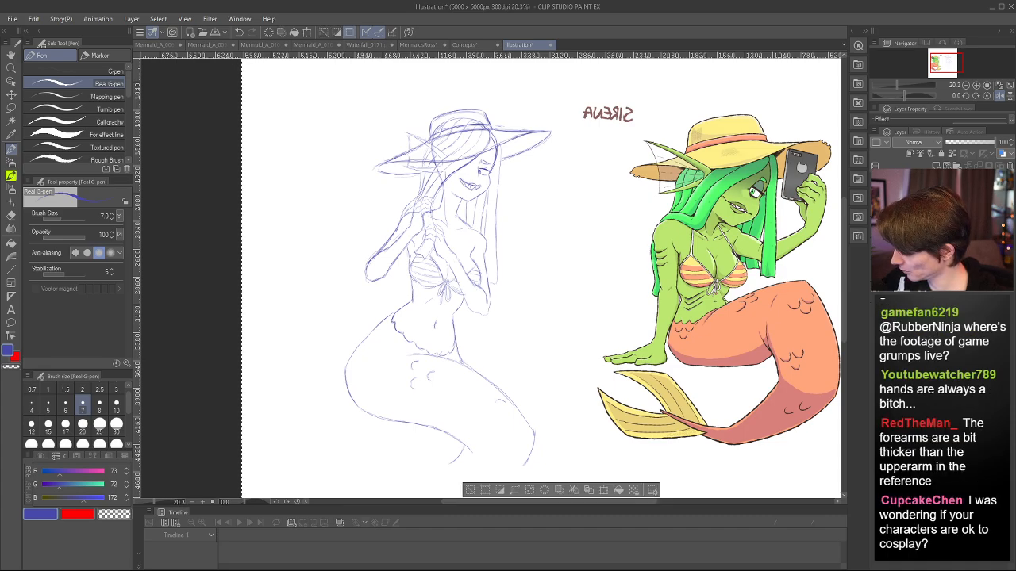
key("ctrl+v")
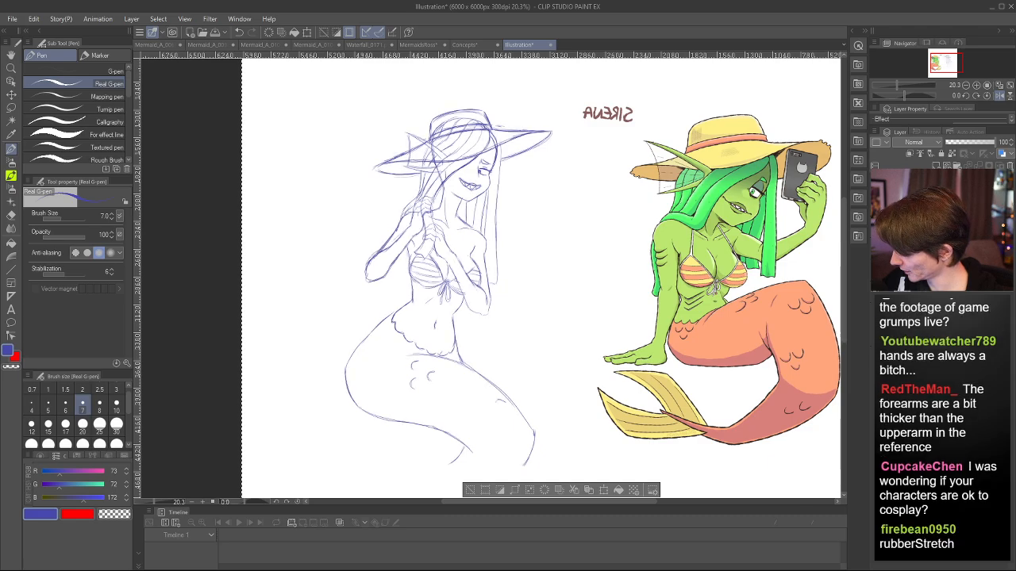
left_click_drag(867, 225, 873, 225)
key("ctrl+z")
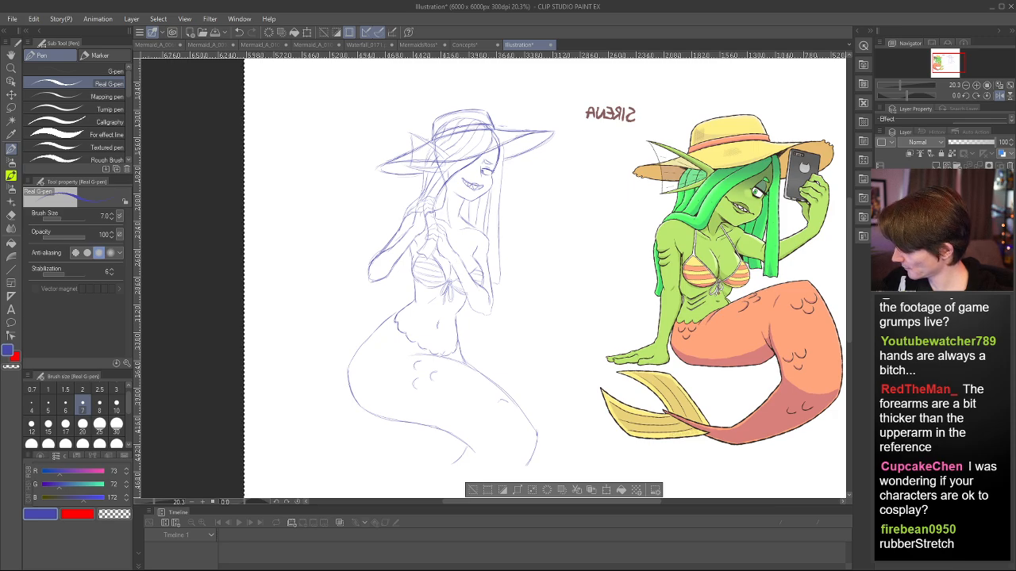
scroll(449, 121, "up", 6)
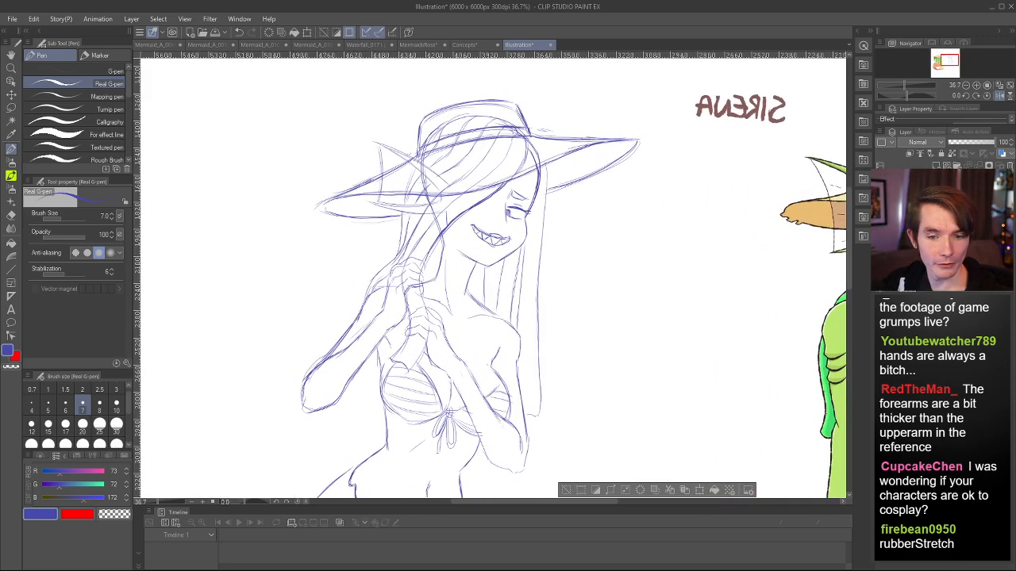
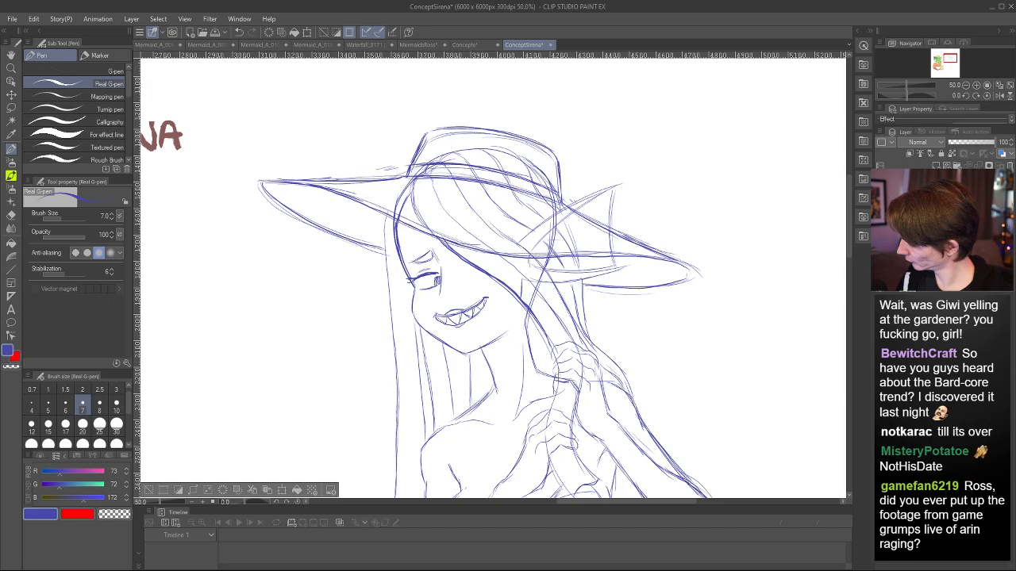
- Lower the opacity of the sun hat's sketch layer to 54
left_click(974, 145)
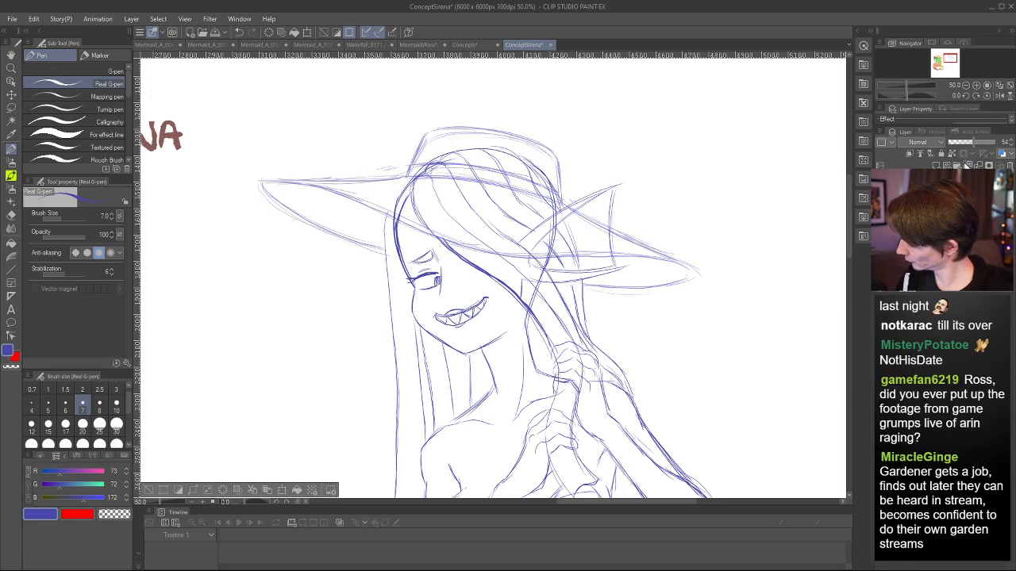
key("p")
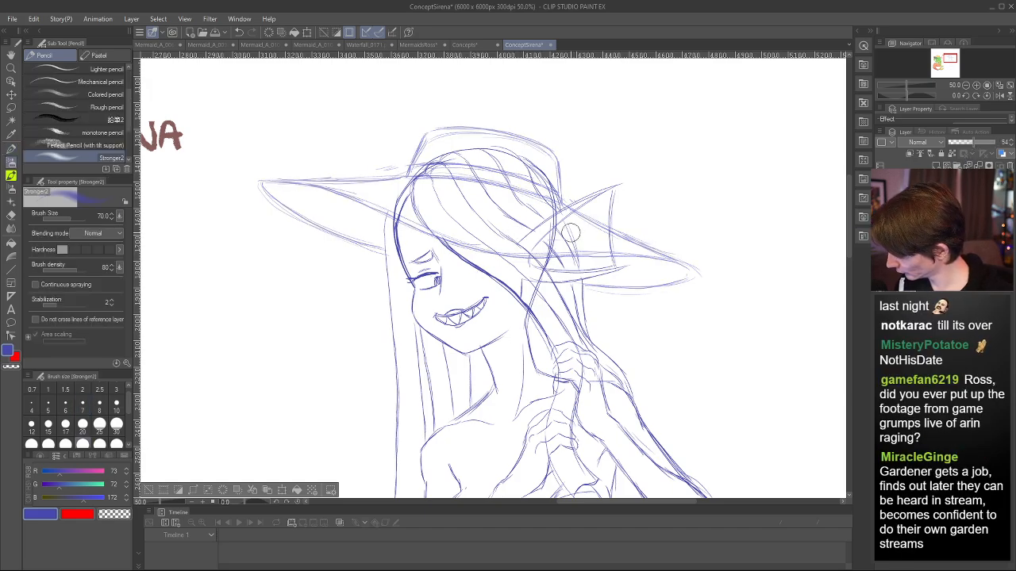
left_click(881, 197)
left_click(881, 196)
left_click(945, 196)
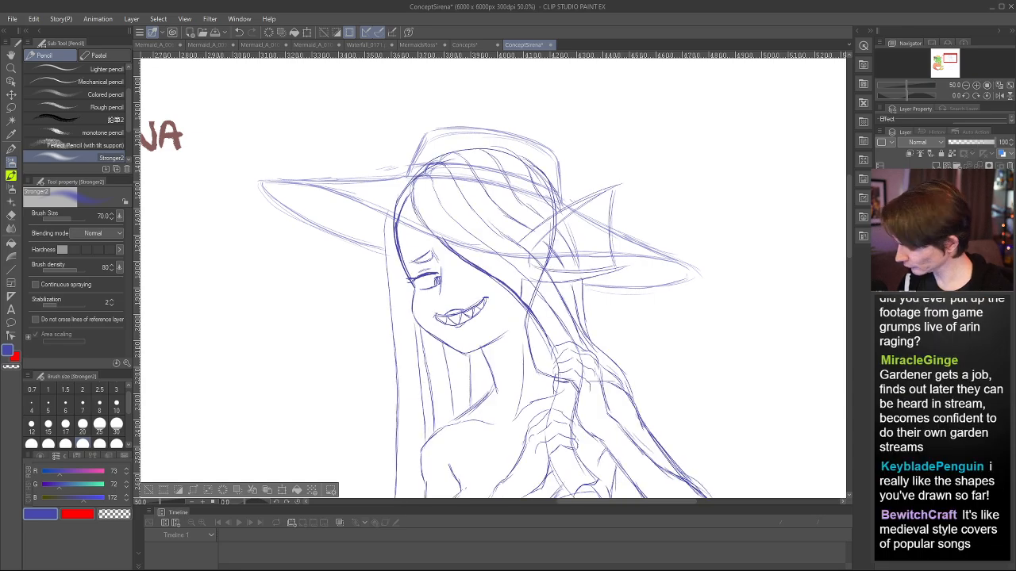
- Undo the latest strokes and redraw the finned ear's upper and lower spines and inner edge with the Real G-pen
key("p")
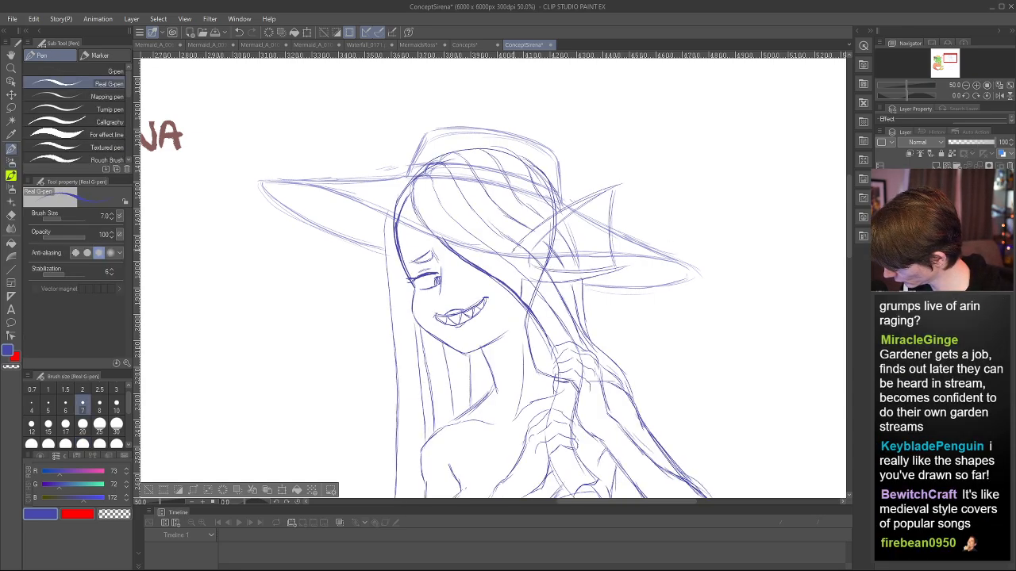
key("ctrl+z")
key("ctrl+z")
key("ctrl+z")
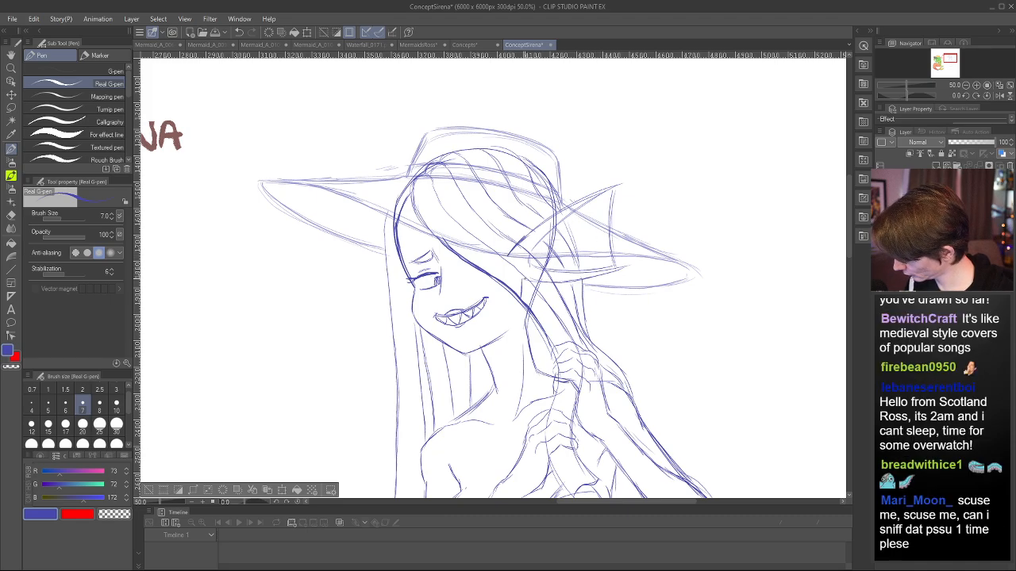
left_click_drag(560, 282, 585, 278)
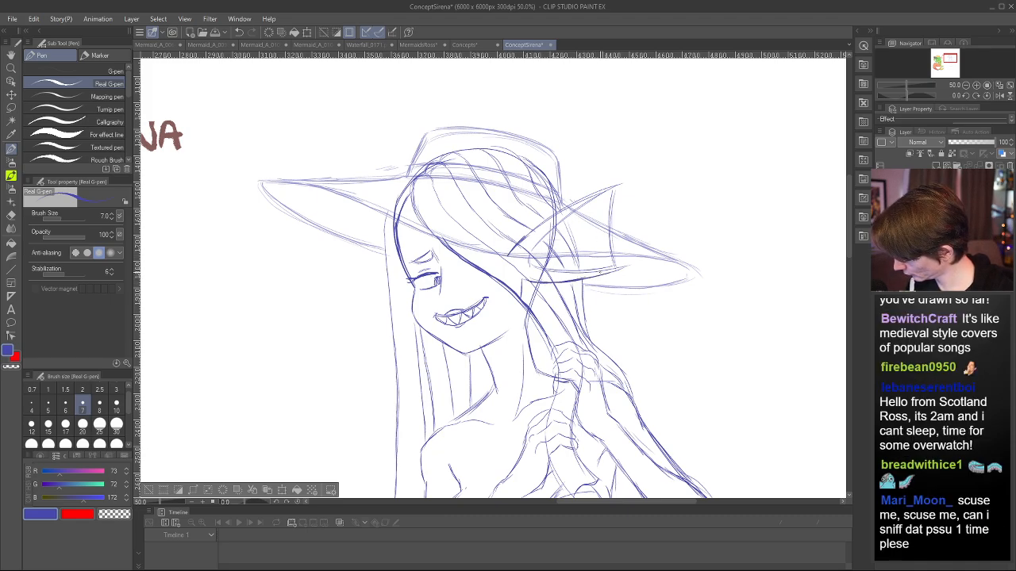
left_click_drag(525, 235, 580, 200)
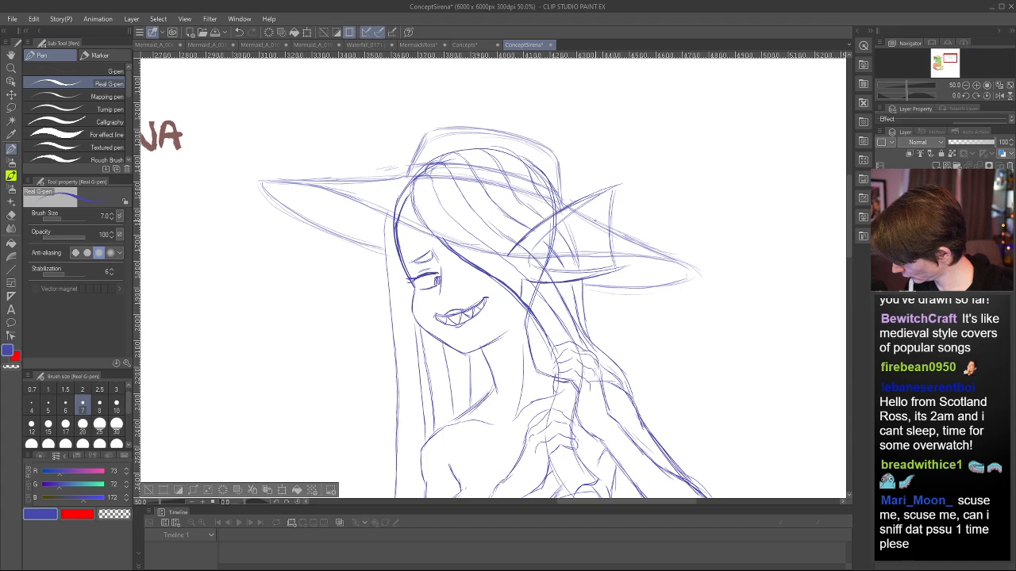
left_click_drag(530, 258, 593, 203)
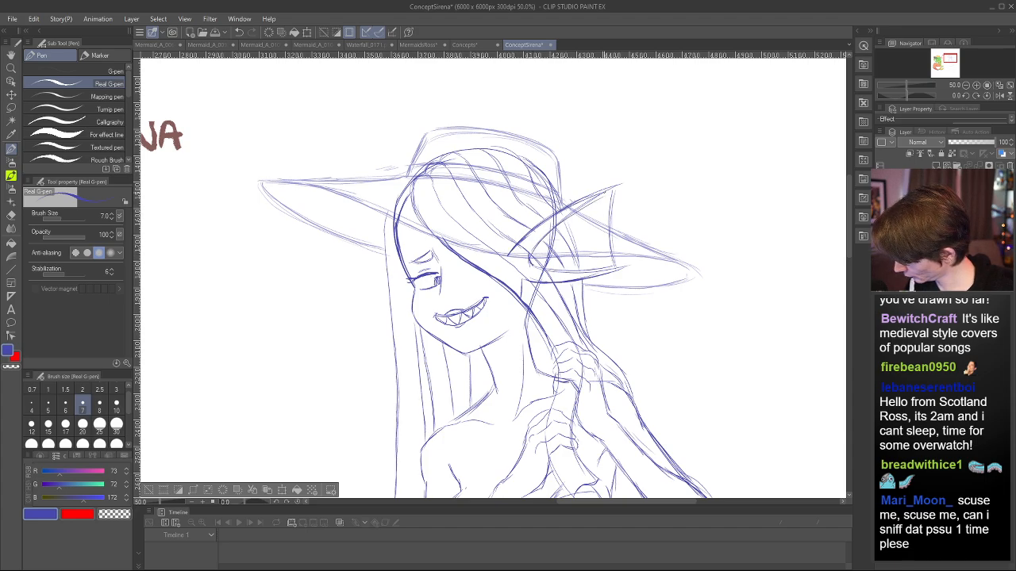
key("ctrl+z")
left_click_drag(529, 255, 607, 192)
left_click_drag(541, 273, 592, 267)
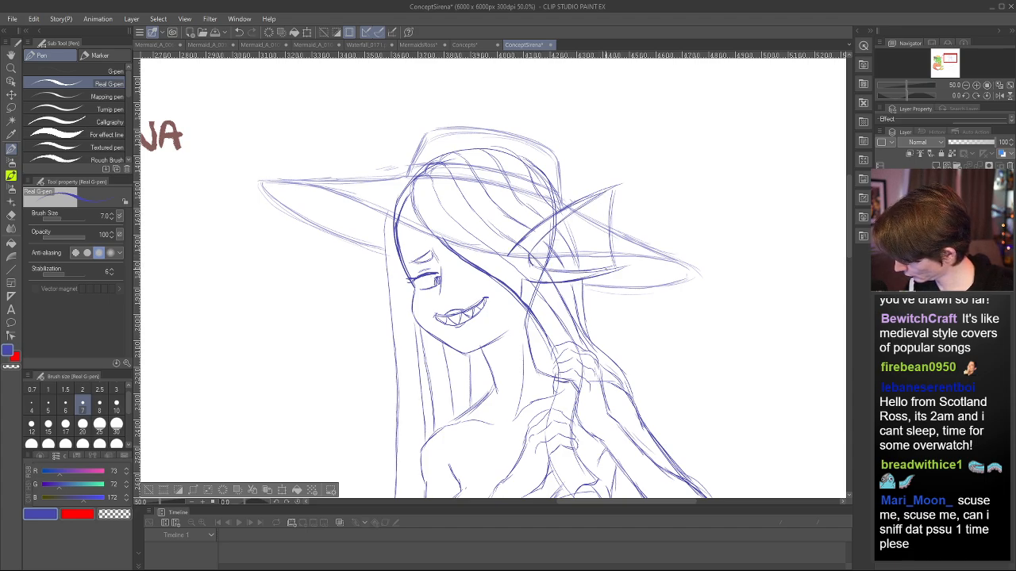
- Mirror the view and remove the head and hair lines showing through the sun hat's crown and brim
key("h")
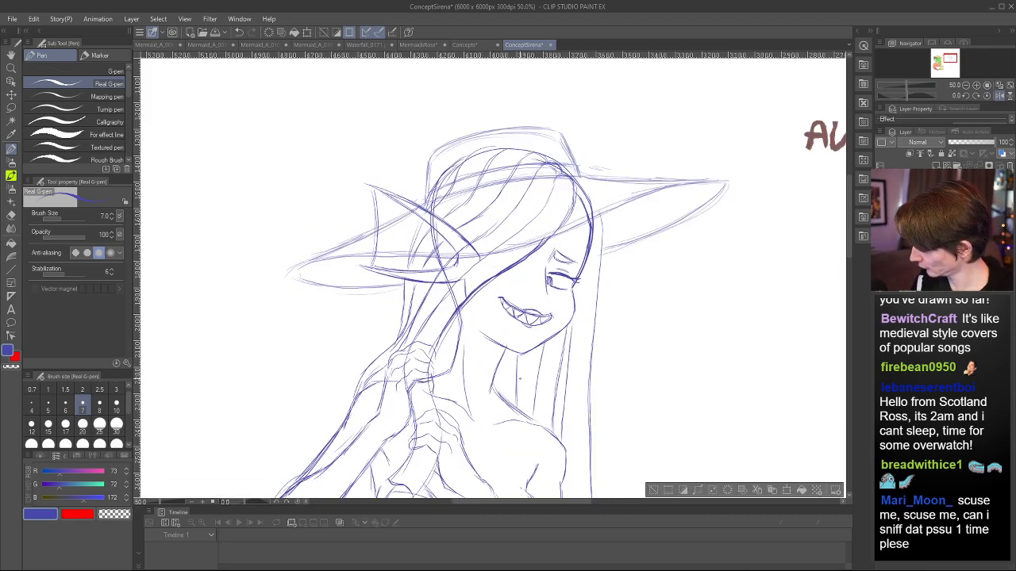
left_click_drag(422, 329, 506, 243)
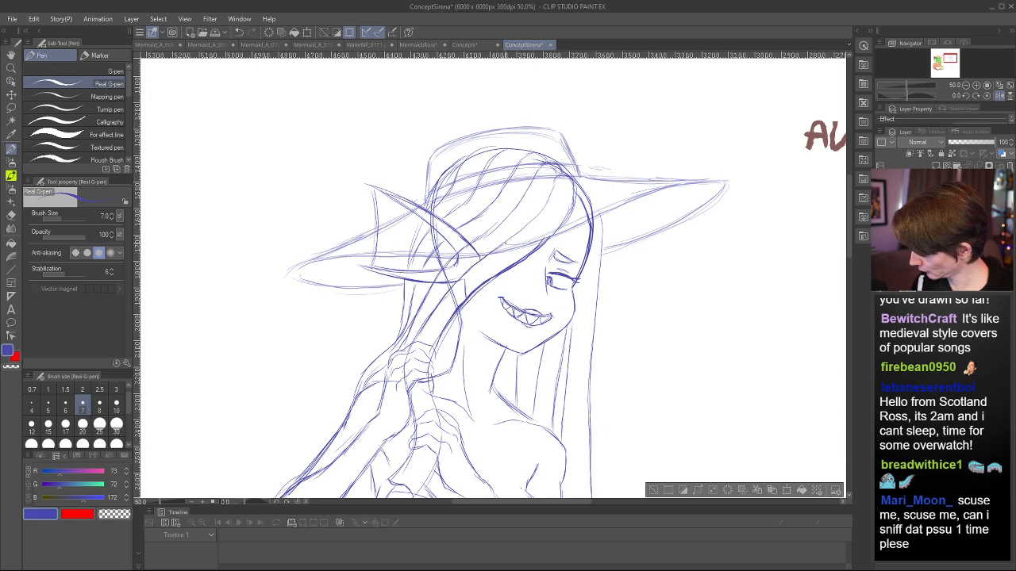
key("e")
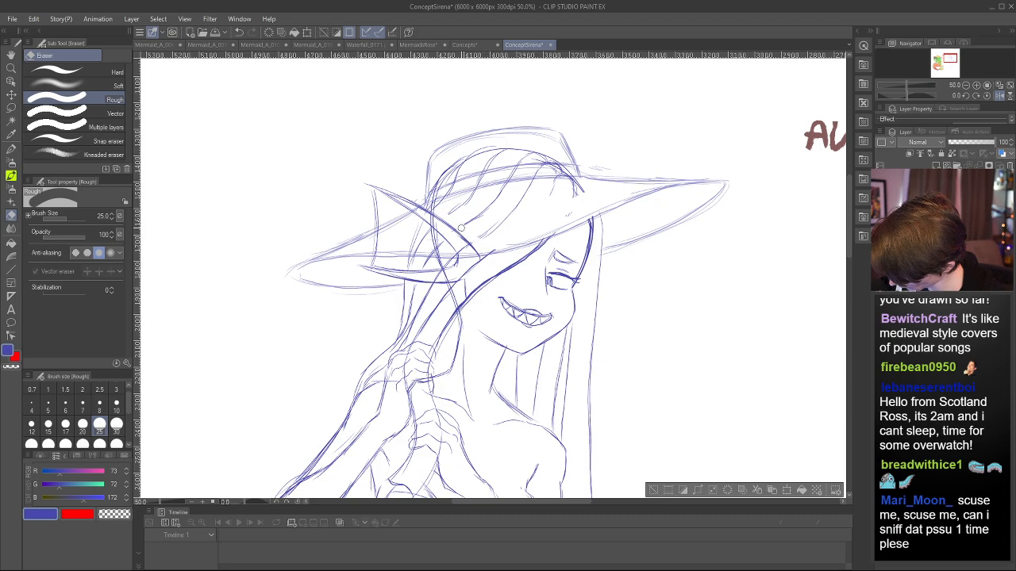
key("m")
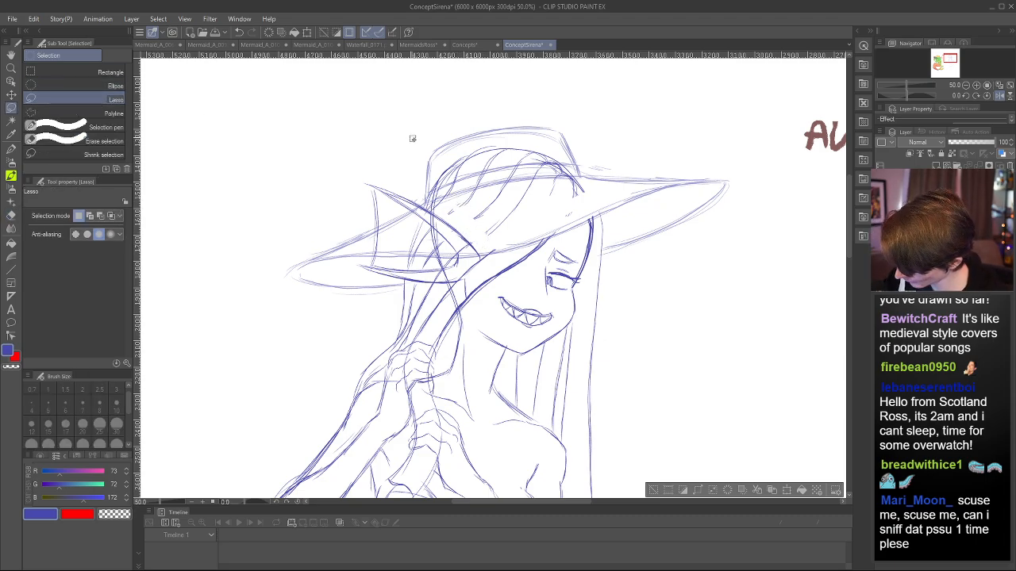
mouse_move(580, 501)
left_mouse_down()
mouse_move(502, 502)
mouse_move(567, 500)
left_mouse_up()
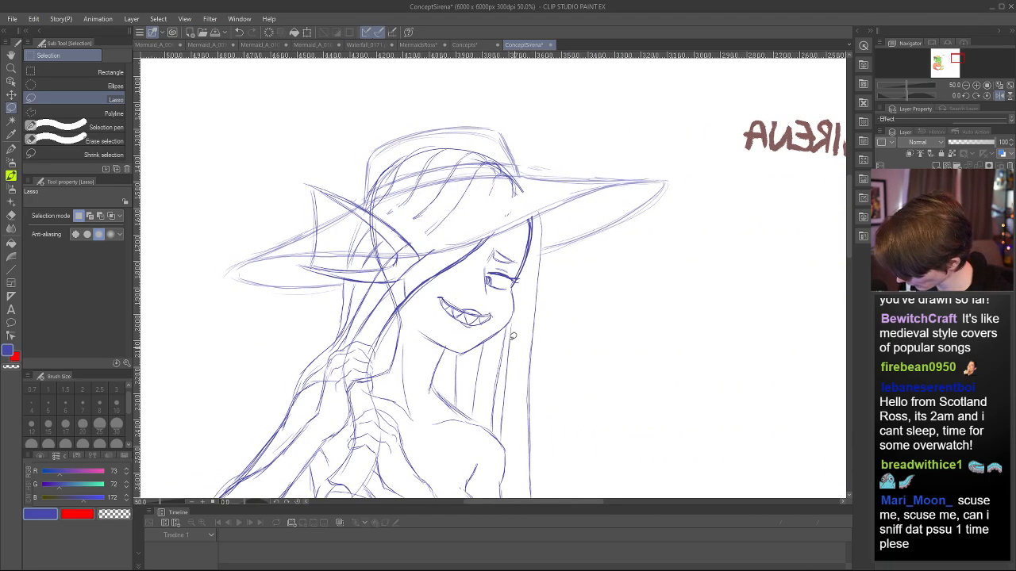
mouse_move(367, 208)
left_mouse_down()
mouse_move(454, 94)
mouse_move(547, 159)
mouse_move(529, 203)
mouse_move(421, 238)
left_mouse_up()
key("Delete")
key("ctrl+d")
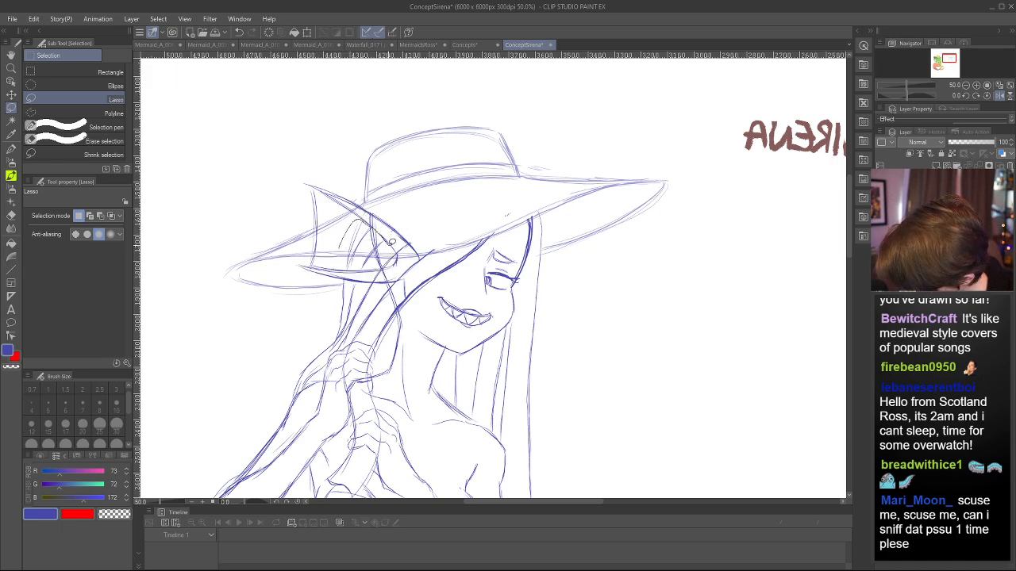
- Lasso and delete the leftover hair and head lines inside the finned ear and across its lower spine
mouse_move(392, 242)
left_mouse_down()
mouse_move(397, 253)
mouse_move(353, 252)
mouse_move(355, 219)
left_mouse_up()
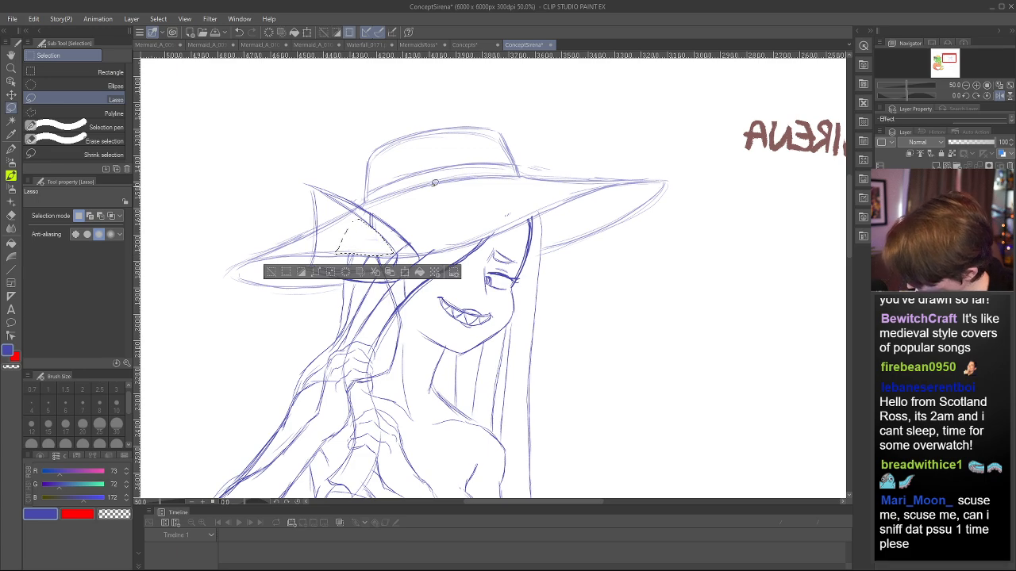
key("ctrl+d")
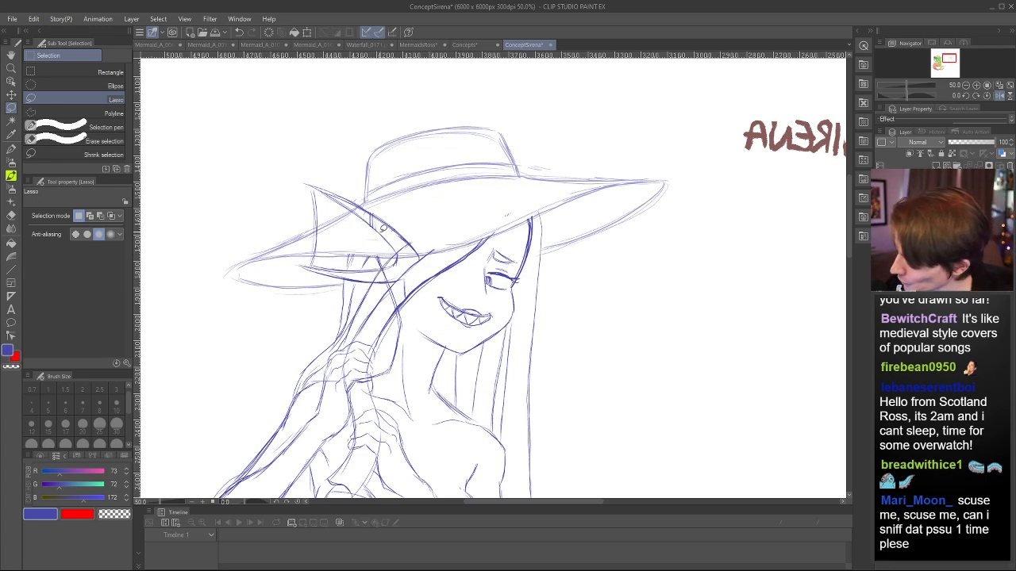
mouse_move(370, 220)
left_mouse_down()
mouse_move(388, 212)
mouse_move(389, 232)
left_mouse_up()
key("ctrl+d")
key("ctrl+d")
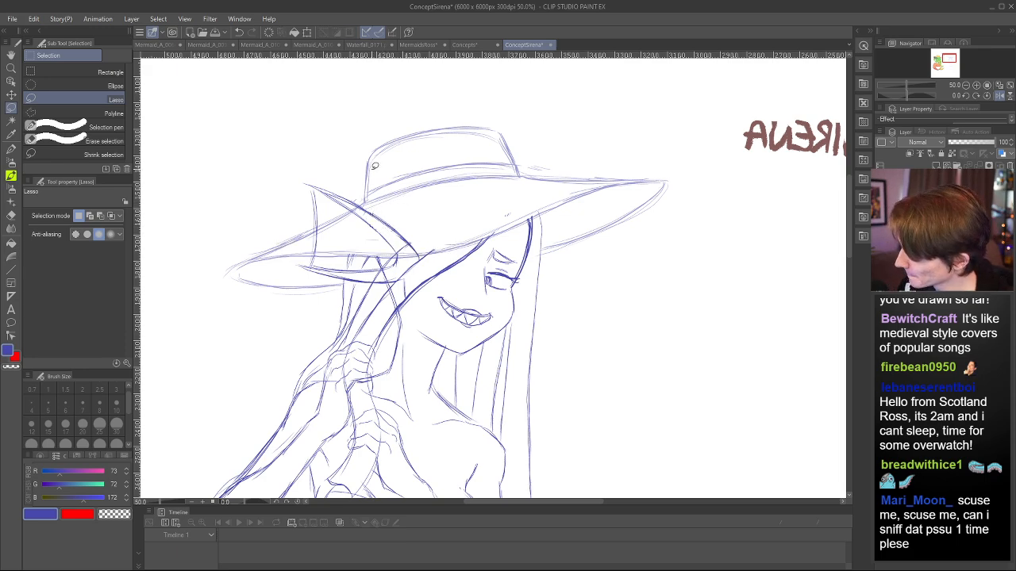
mouse_move(400, 246)
left_mouse_down()
mouse_move(411, 245)
mouse_move(402, 252)
left_mouse_up()
key("ctrl+d")
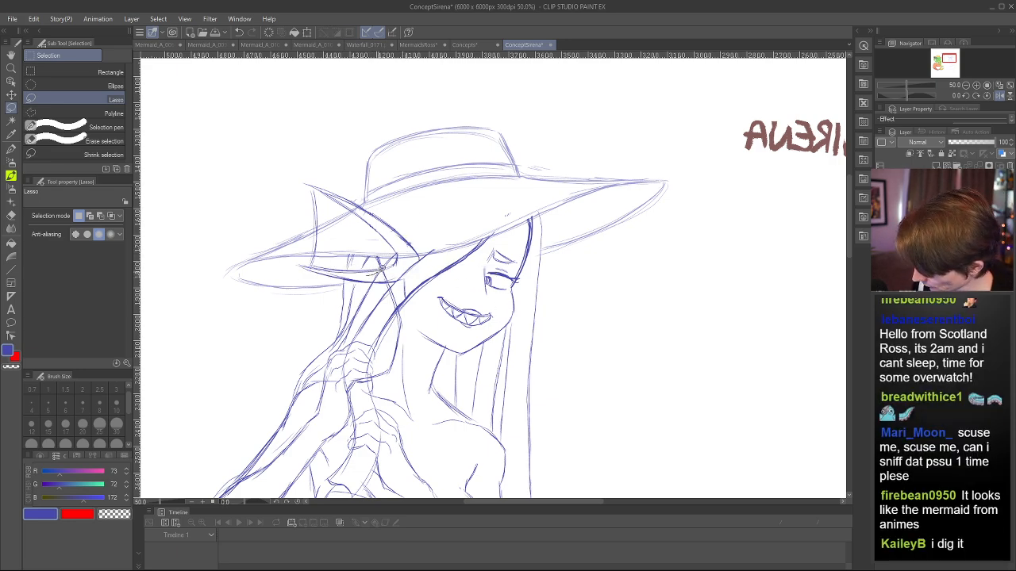
left_click_drag(381, 278, 376, 276)
key("Delete")
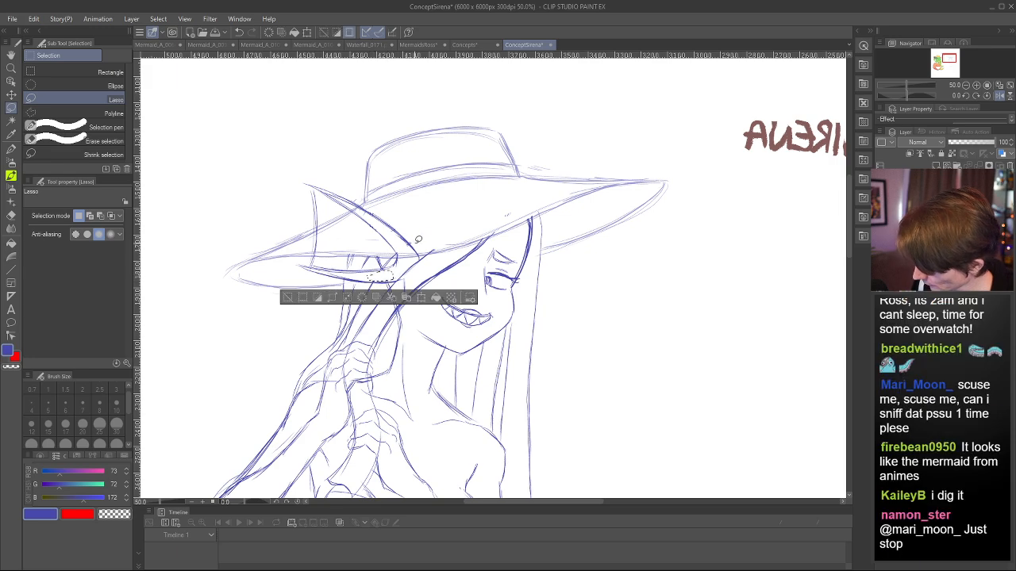
key("ctrl+d")
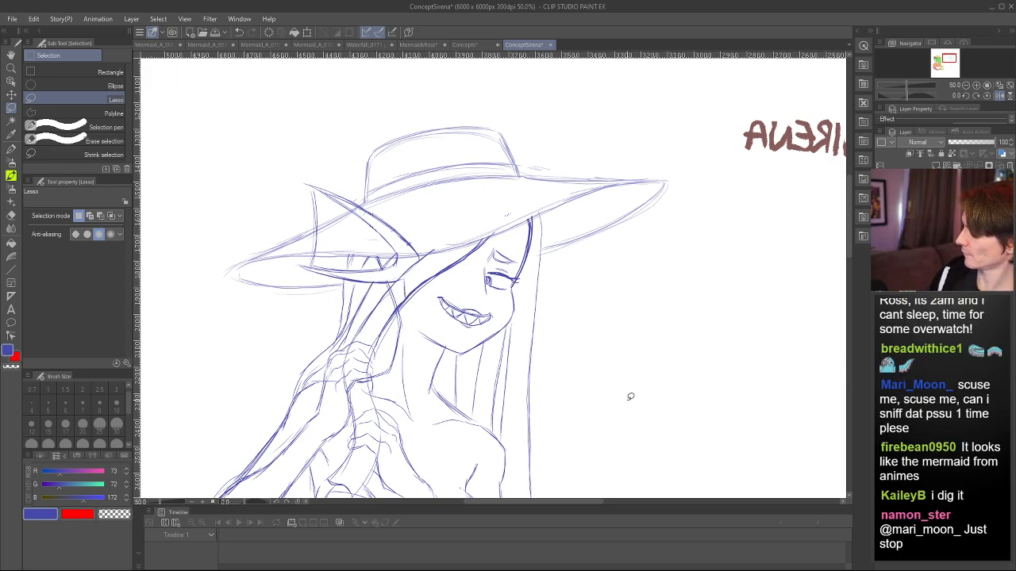
- Unmirror the view and delete the stray line crossing the hair strand just below the ear
key("h")
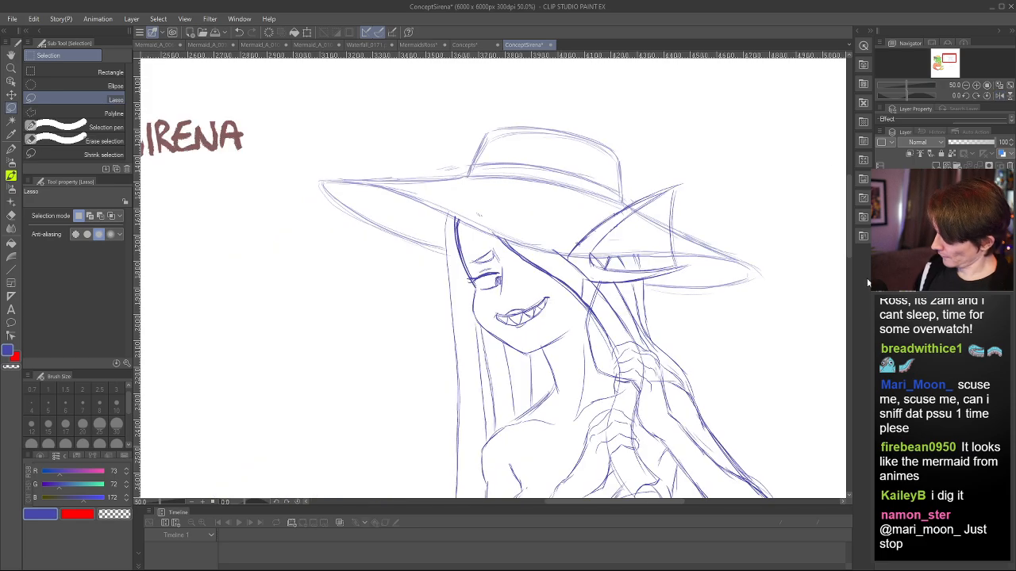
left_click_drag(849, 230, 848, 246)
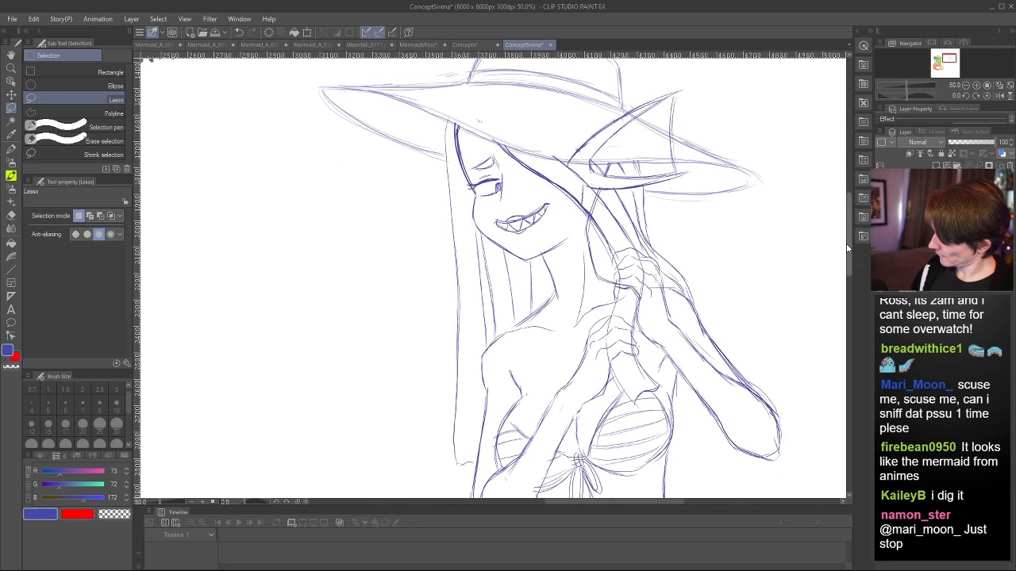
mouse_move(582, 197)
left_mouse_down()
mouse_move(589, 179)
mouse_move(603, 195)
mouse_move(605, 216)
mouse_move(587, 208)
left_mouse_up()
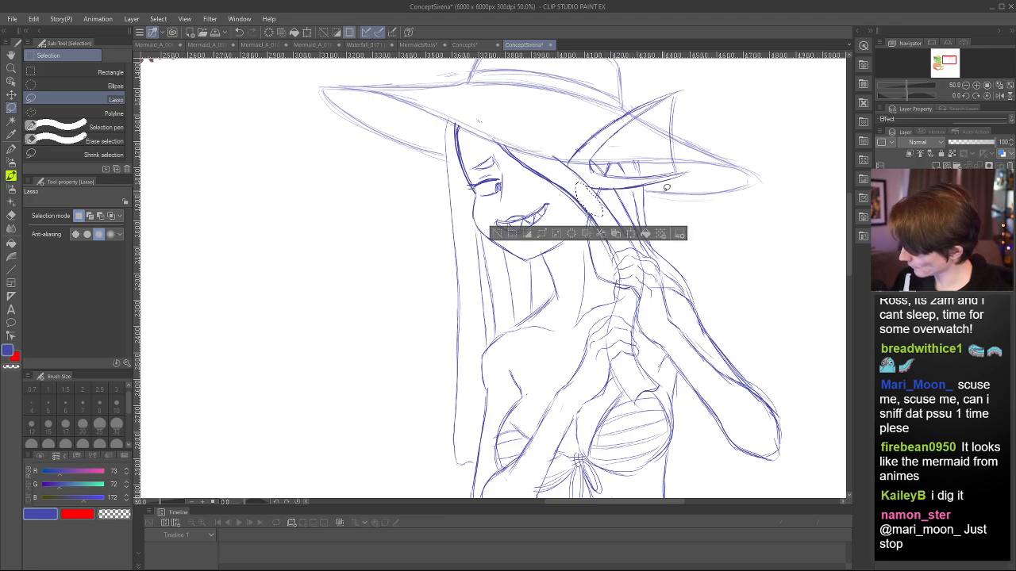
key("ctrl+d")
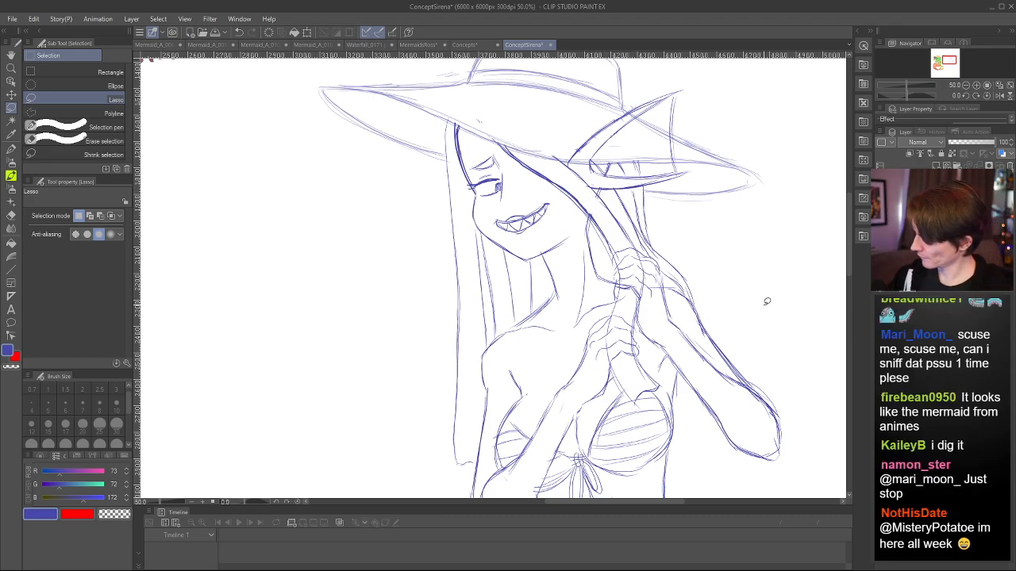
- Mirror the view and compare the cleaned sketch's overall pose and proportions with the coloured Sirena design
scroll(673, 276, "down", 7)
key("h")
scroll(267, 279, "up", 2)
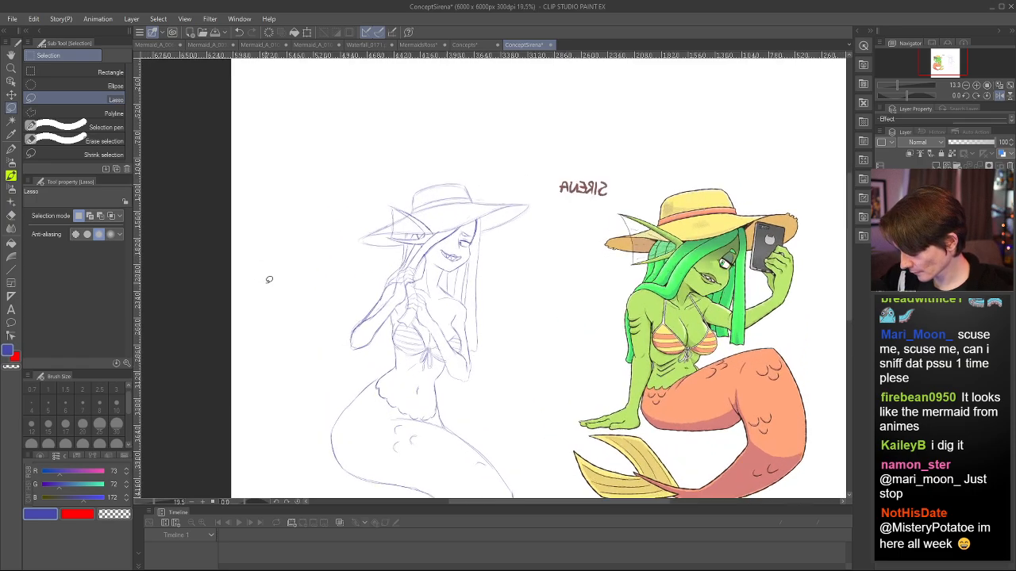
scroll(269, 279, "down", 2)
scroll(318, 198, "up", 3)
scroll(343, 94, "down", 3)
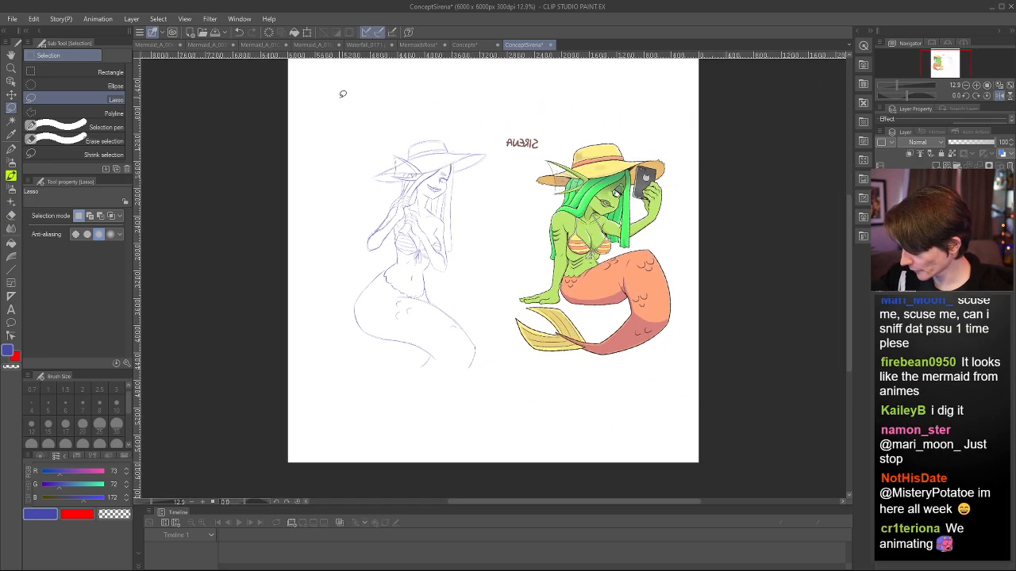
scroll(420, 145, "up", 2)
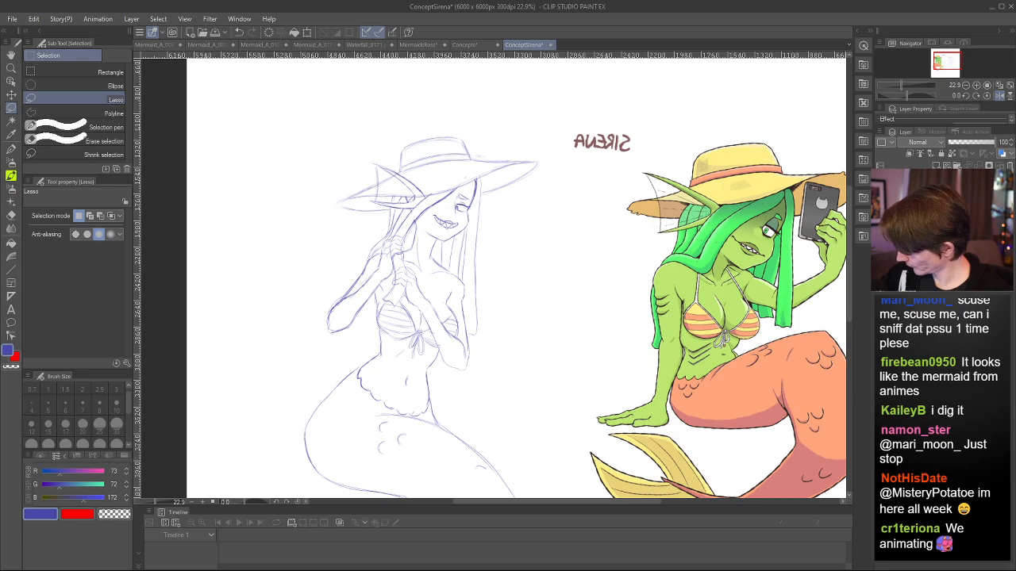
- Strengthen the whole sketch's lines and erase the stray lines crossing the hands that grip the hair
key("ctrl+a")
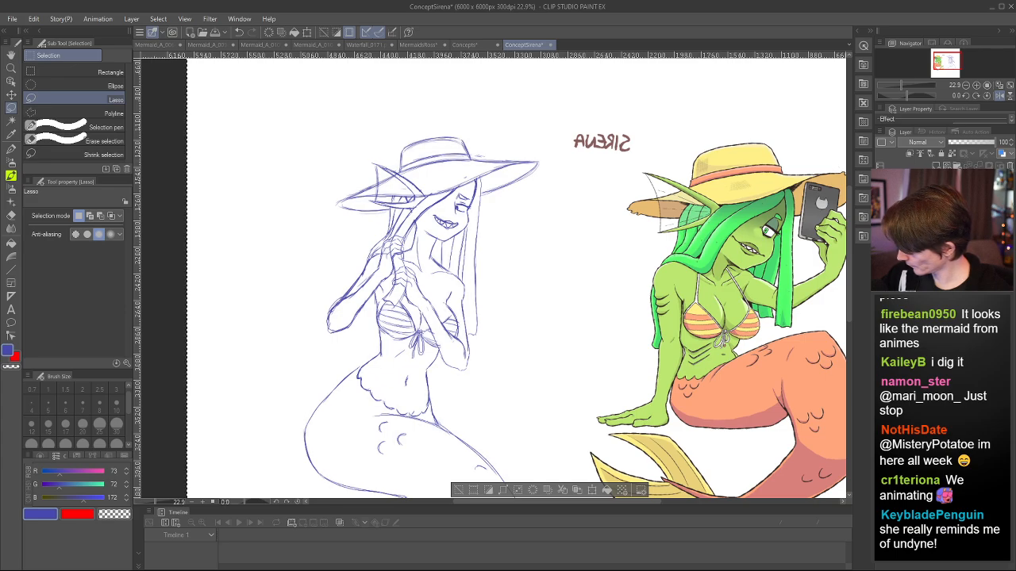
scroll(381, 222, "up", 5)
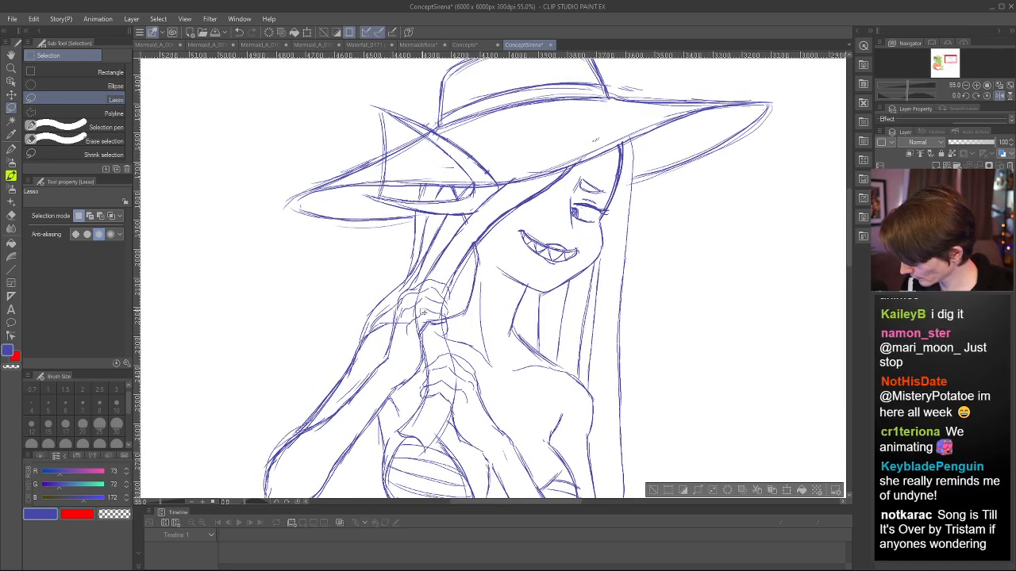
key("e")
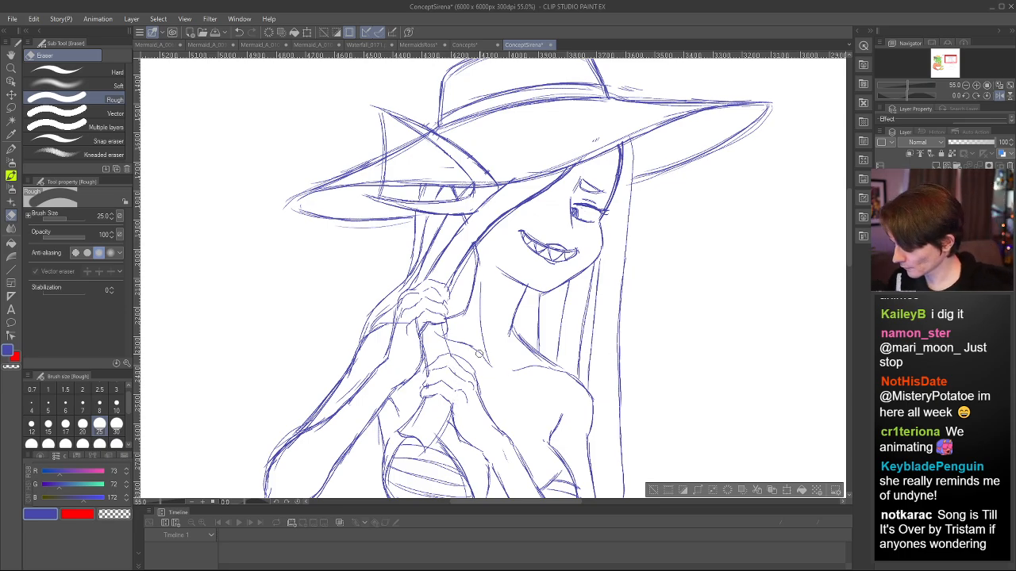
mouse_move(401, 309)
left_mouse_down()
mouse_move(399, 322)
mouse_move(421, 322)
left_mouse_up()
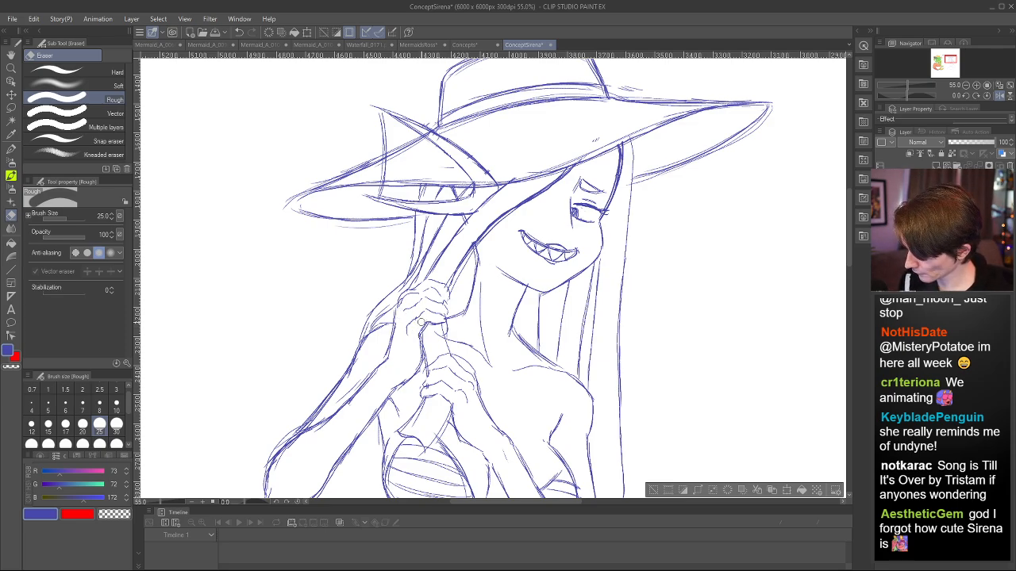
- Examine the full sketch beside the coloured design in both mirrored and normal views, checking the pose, arms and tail
scroll(494, 143, "down", 7)
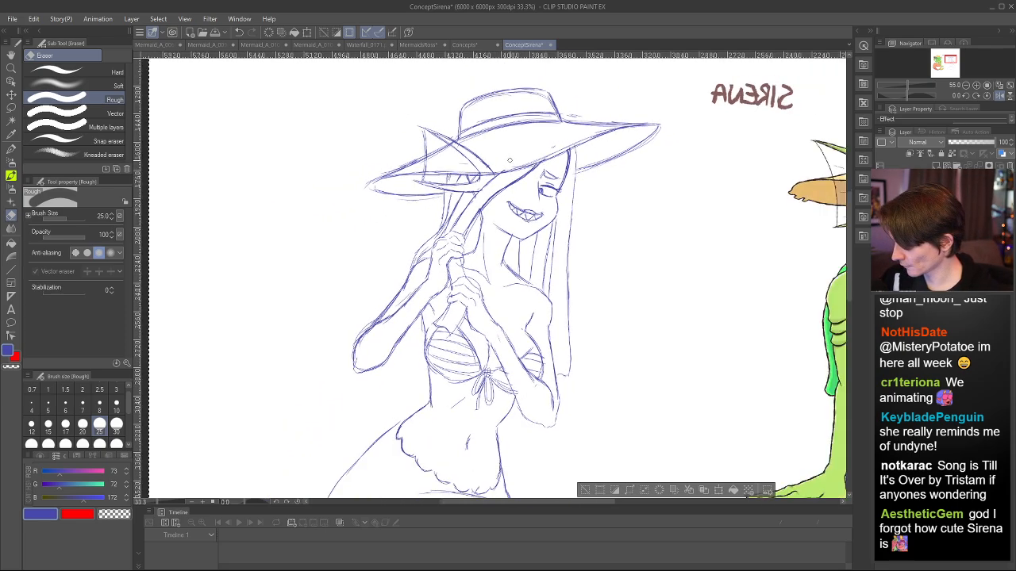
scroll(537, 227, "up", 3)
scroll(511, 298, "down", 2)
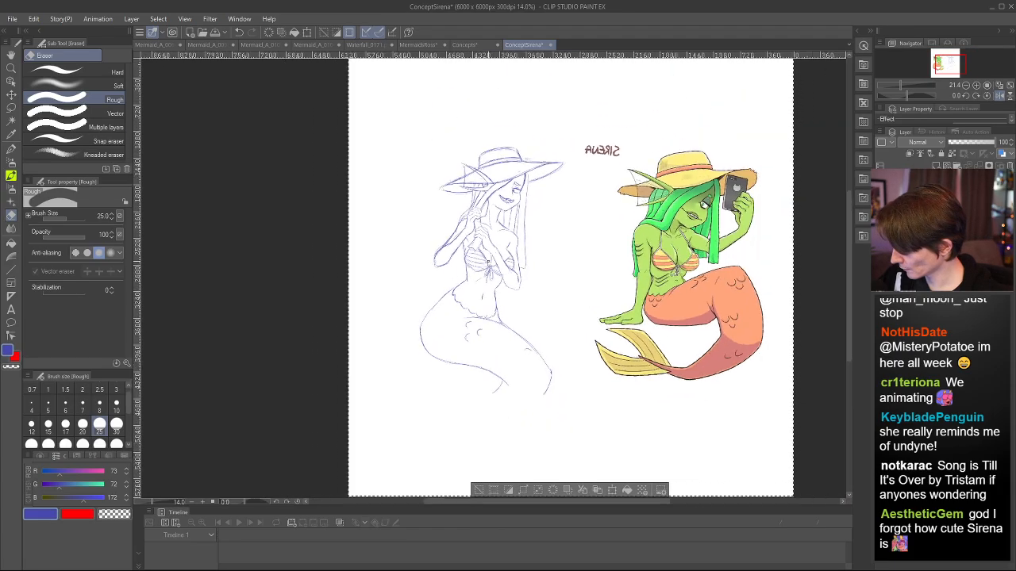
scroll(477, 221, "up", 3)
scroll(501, 254, "down", 2)
scroll(567, 238, "up", 2)
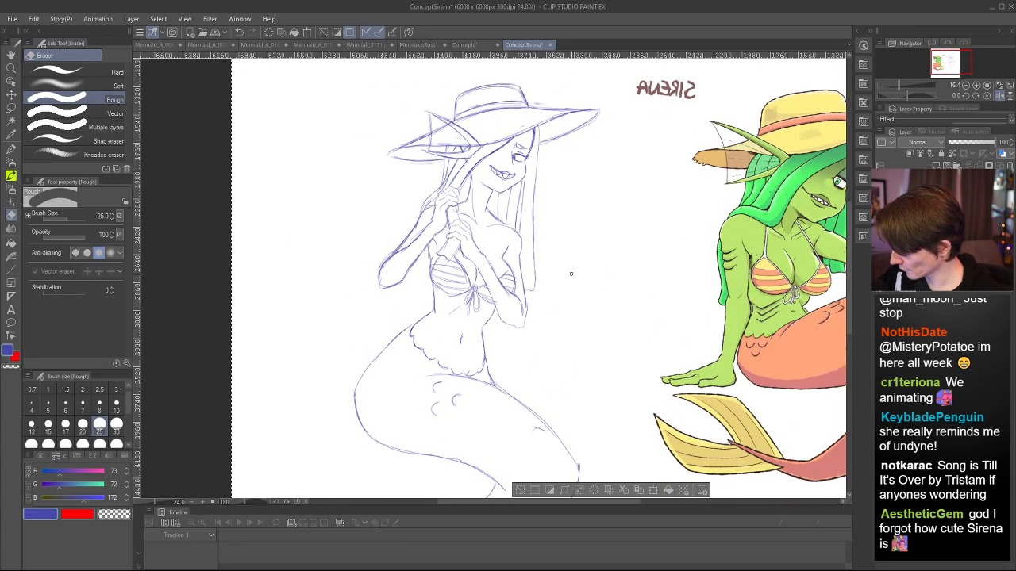
key("h")
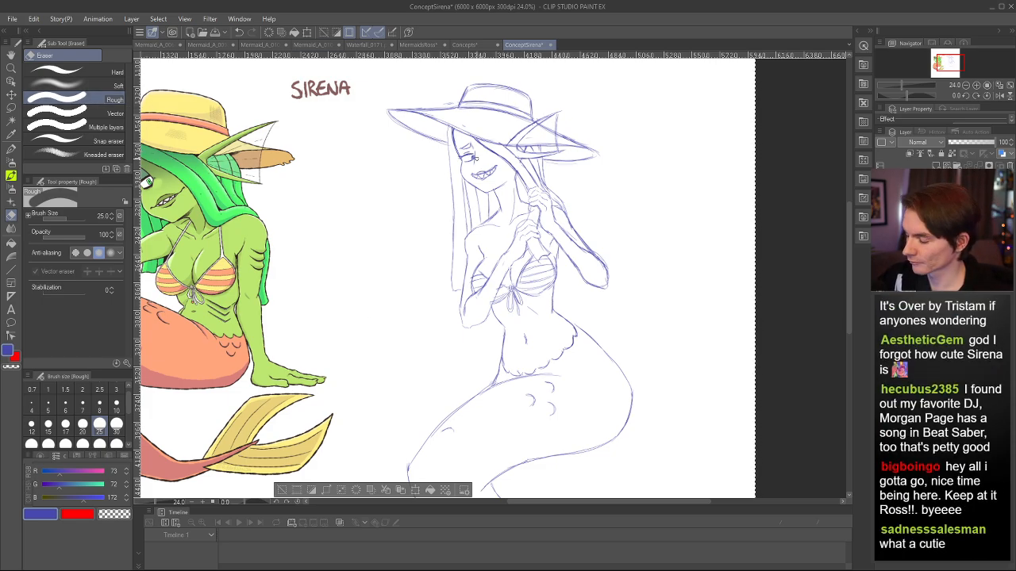
scroll(556, 221, "down", 5)
key("h")
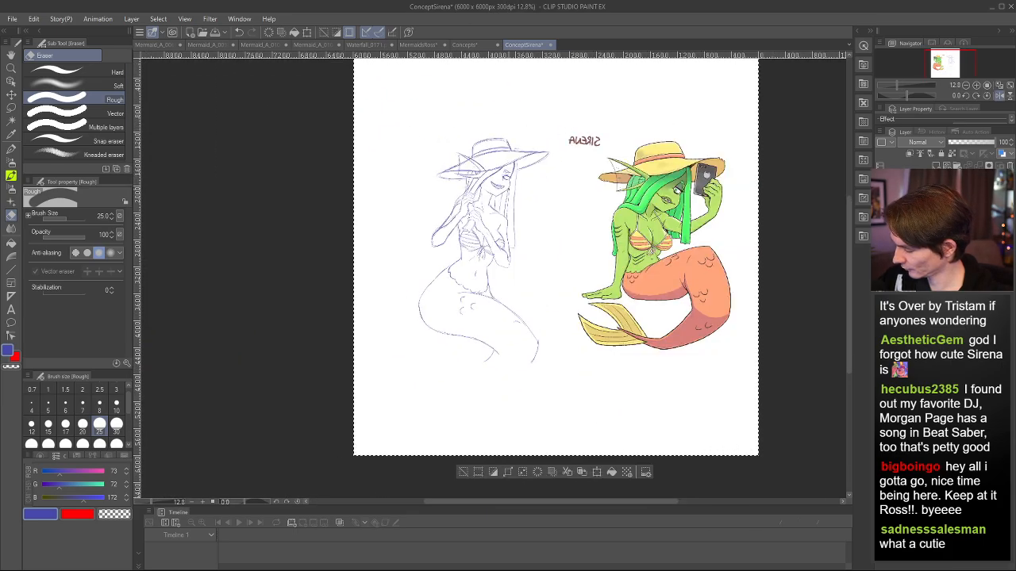
scroll(500, 194, "up", 3)
scroll(504, 175, "up", 3)
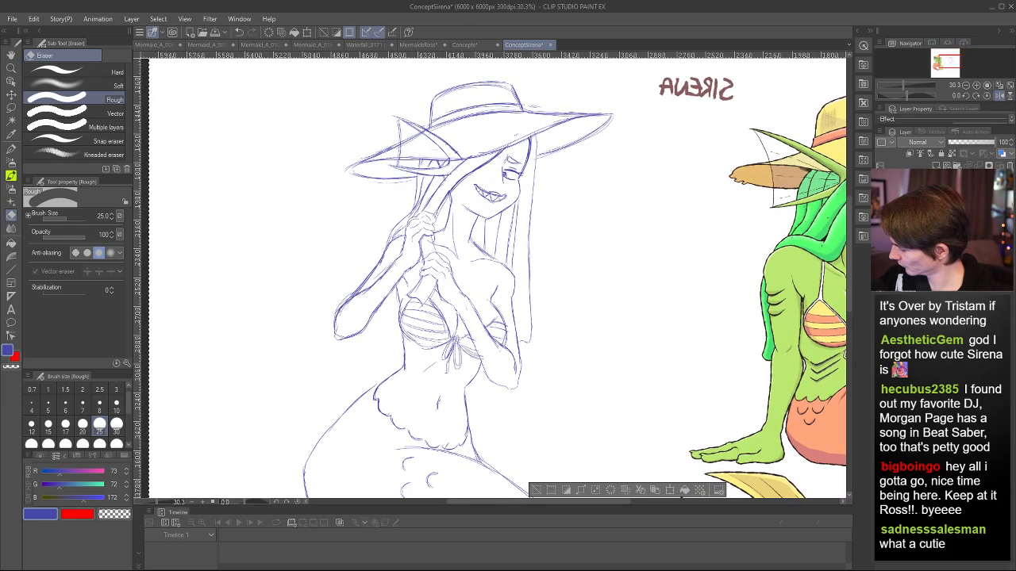
- Refine the sketch lines of the hair strand beside the shoulder and the outer edge of the forearm down to the elbow
scroll(609, 204, "up", 2)
key("p")
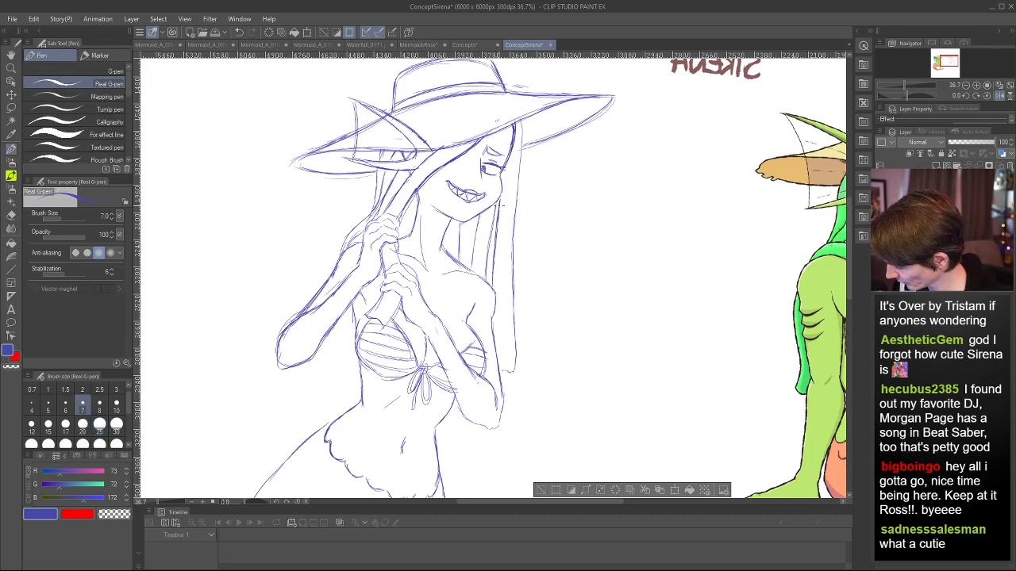
left_click_drag(493, 252, 487, 287)
mouse_move(516, 347)
left_mouse_down()
mouse_move(516, 371)
mouse_move(491, 356)
mouse_move(499, 407)
left_mouse_up()
key("c")
key("c")
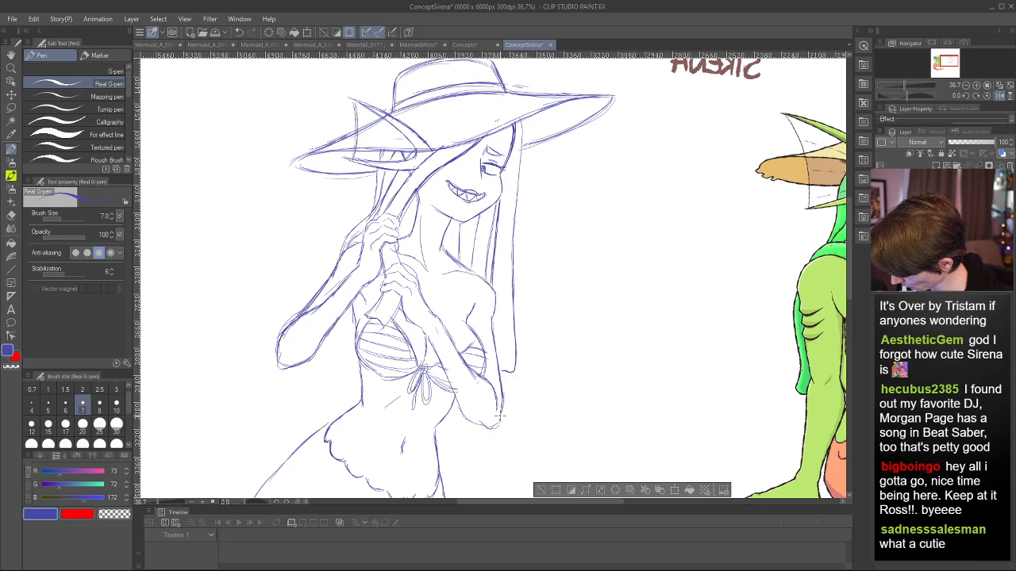
key("c")
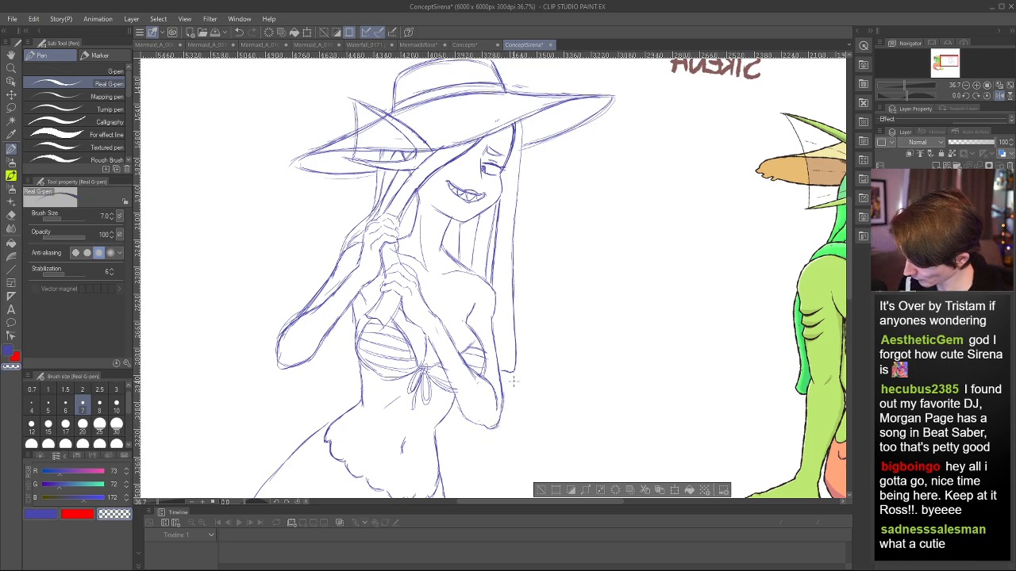
- Unmirror the view, redraw and clean the lower contour of the bent elbow, and mirror the view again
key("h")
key("c")
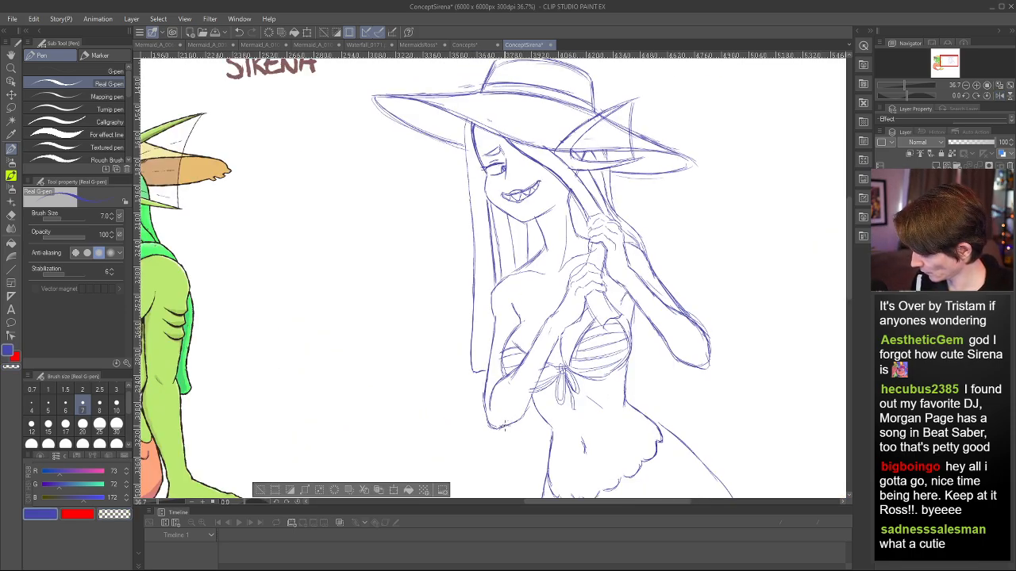
left_click_drag(504, 427, 528, 405)
key("c")
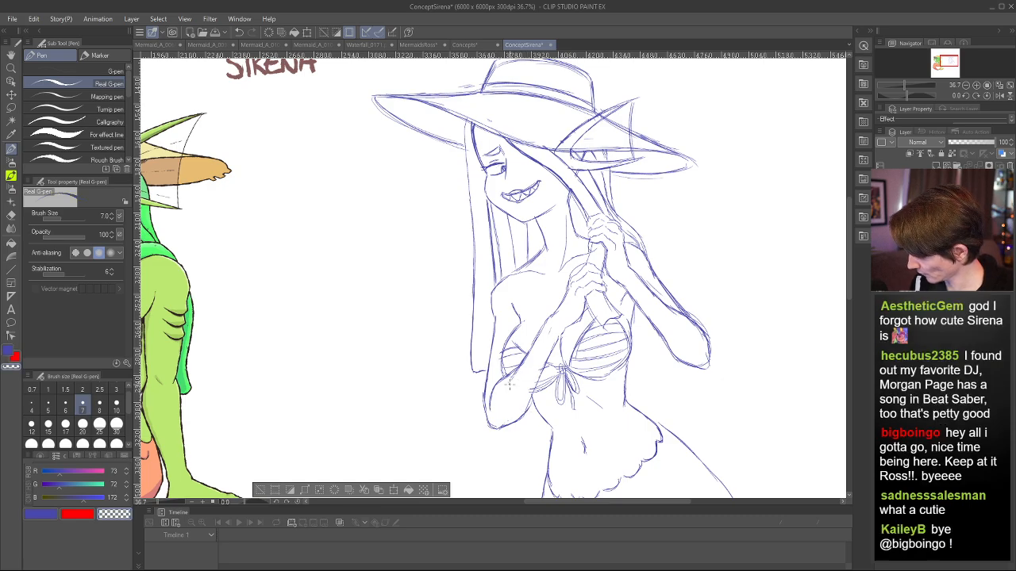
key("h")
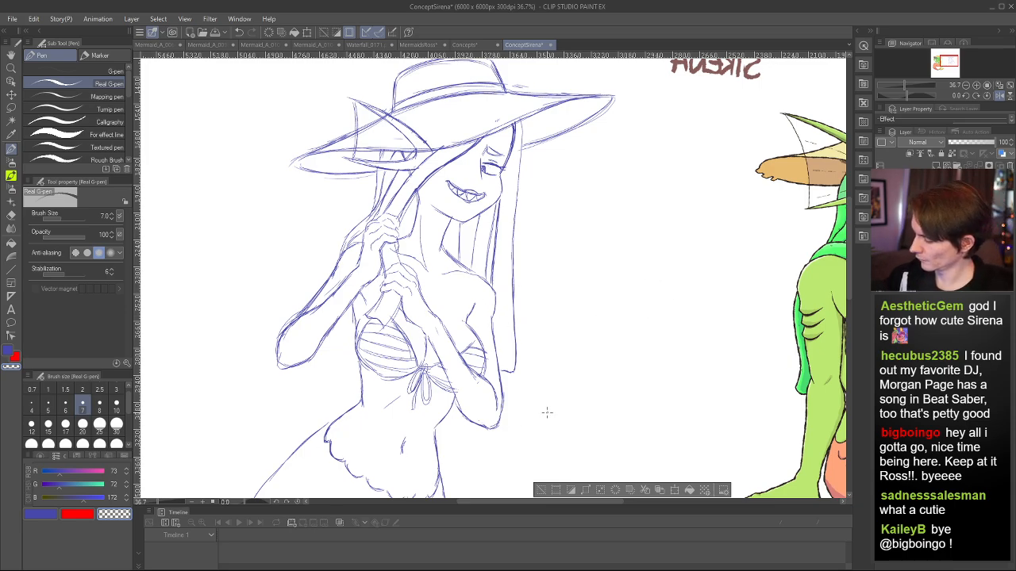
- Strengthen the hair strand running from the hat brim down past the face, and compare the unmirrored sketch with the coloured design
key("c")
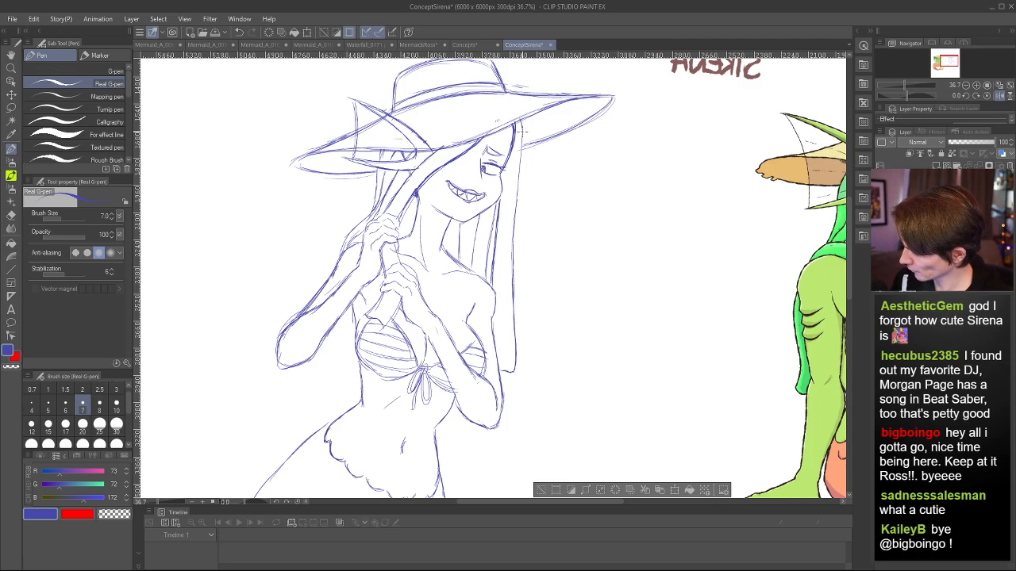
mouse_move(524, 127)
left_mouse_down()
mouse_move(517, 190)
mouse_move(488, 255)
left_mouse_up()
scroll(512, 266, "down", 10)
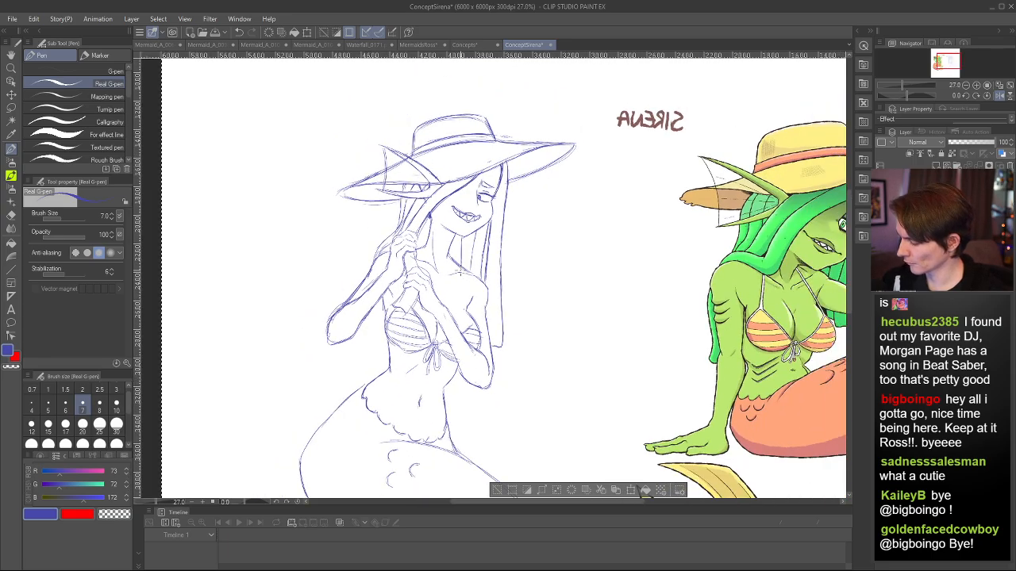
key("h")
scroll(534, 283, "up", 4)
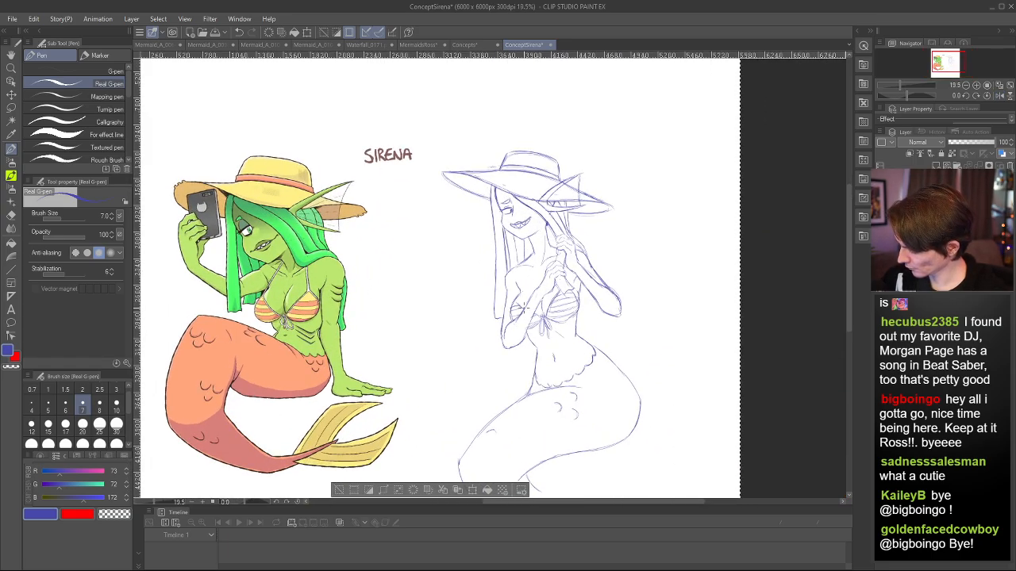
scroll(532, 314, "up", 2)
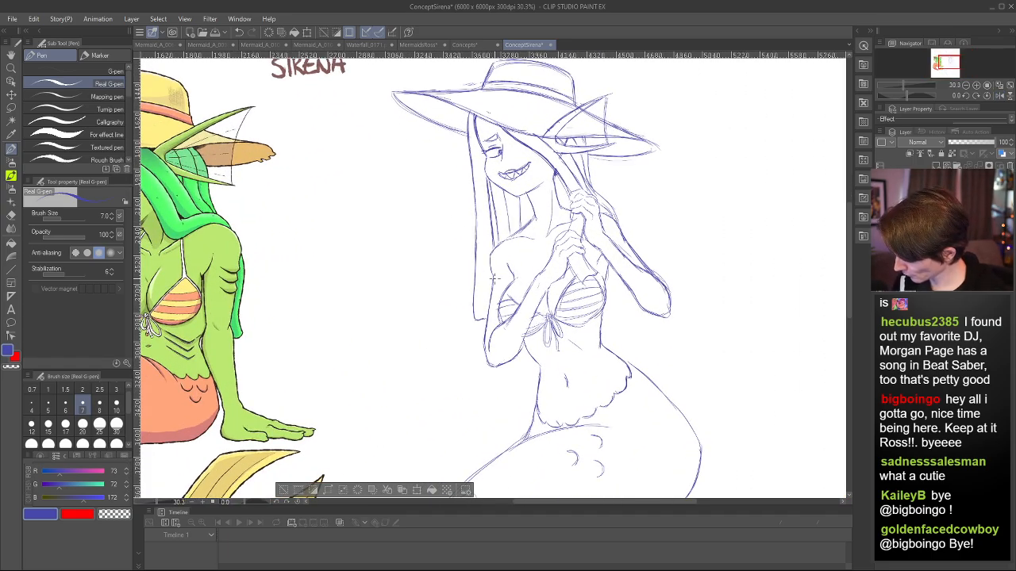
left_click_drag(492, 294, 485, 339)
key("ctrl+z")
left_click_drag(493, 287, 487, 339)
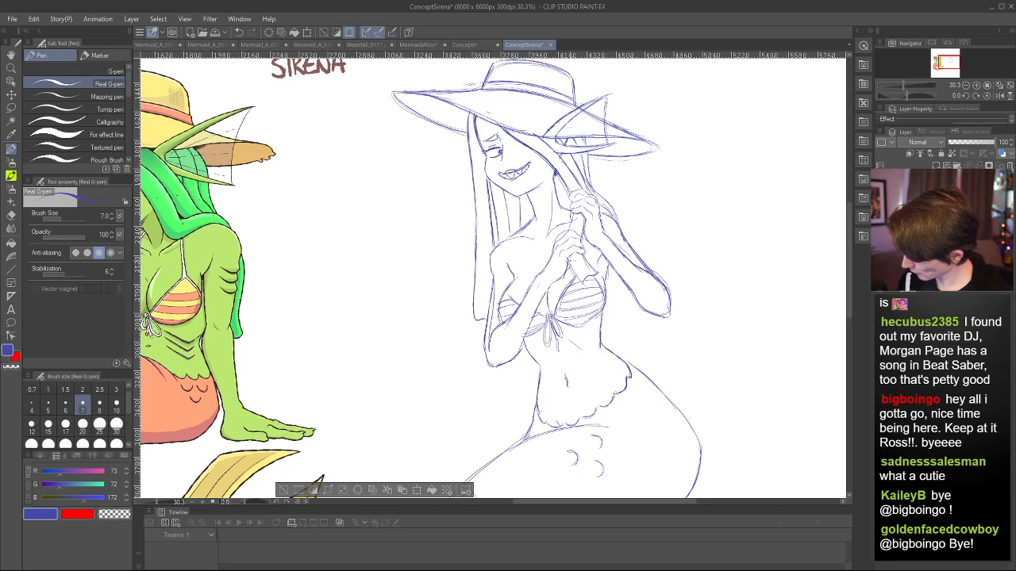
key("ctrl+z")
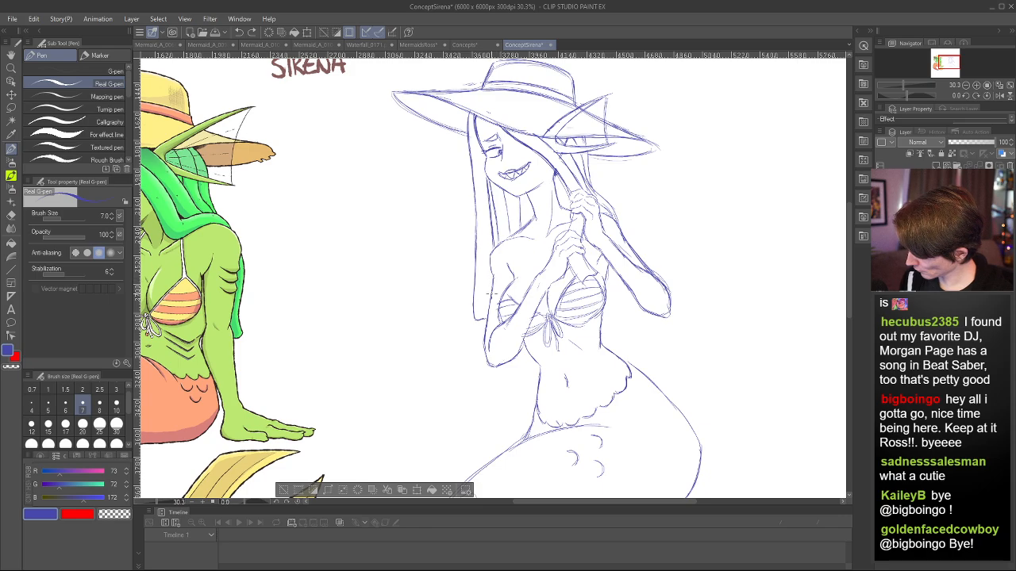
left_click_drag(490, 300, 487, 349)
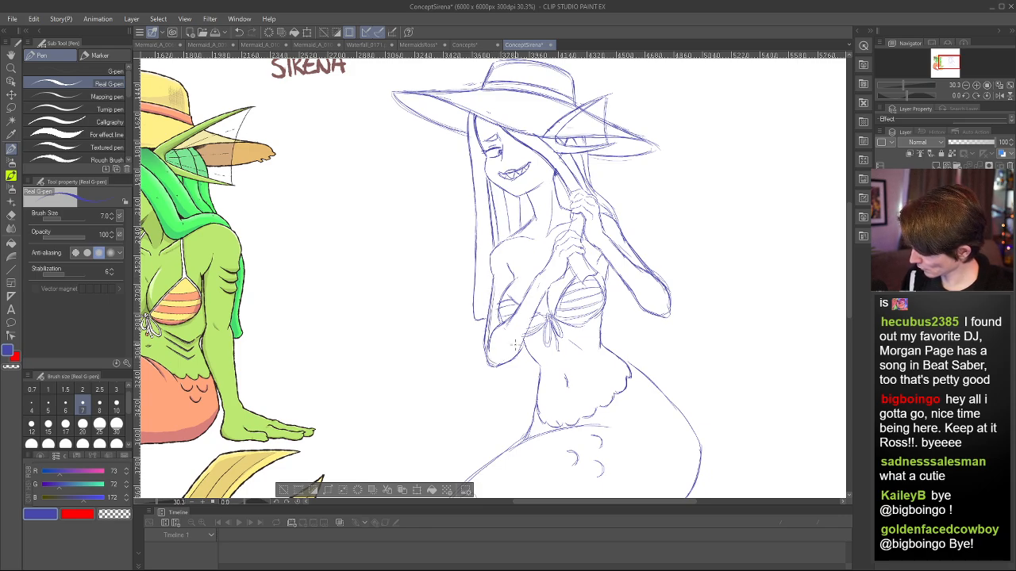
key("ctrl+z")
key("ctrl+z")
key("ctrl+z")
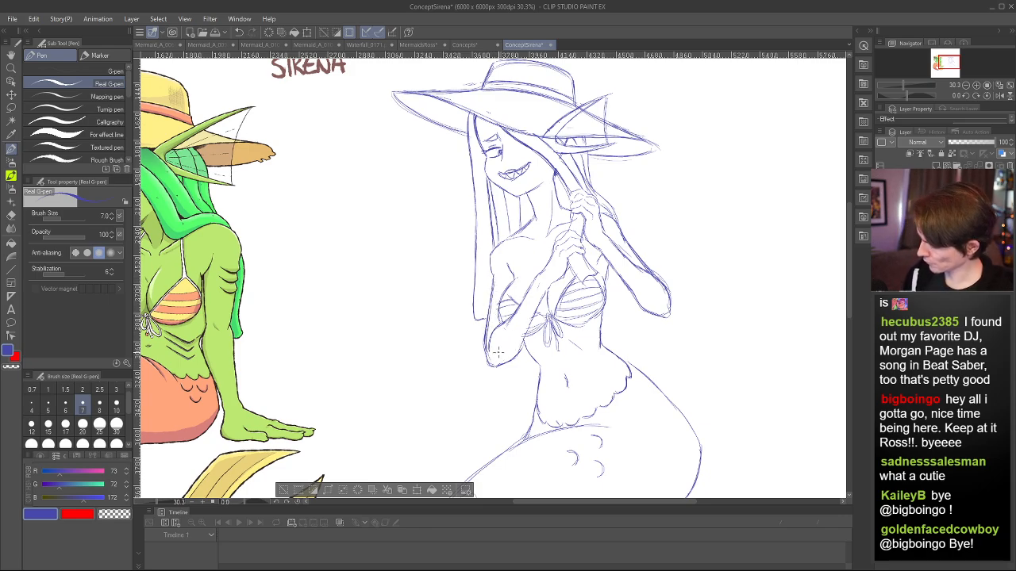
- Clear the existing selection and lasso the entire new Sirena sketch, leaving out the coloured design and its title
key("h")
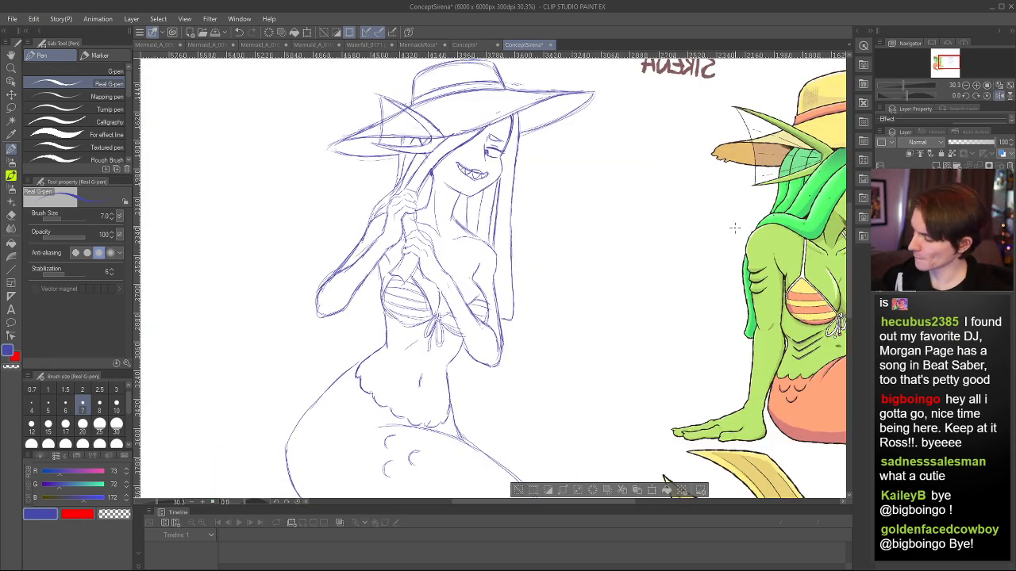
scroll(734, 228, "down", 4)
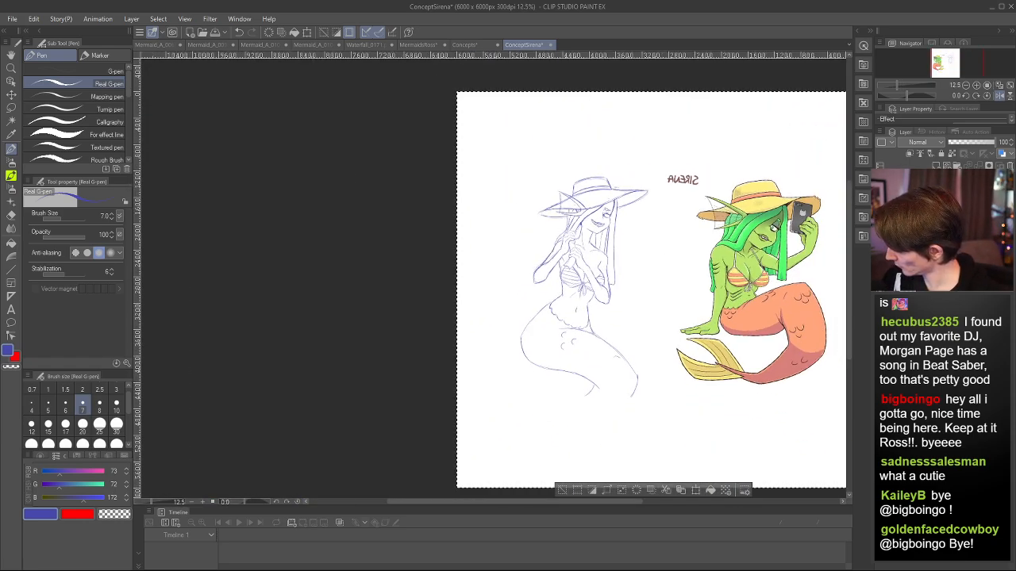
key("ctrl+d")
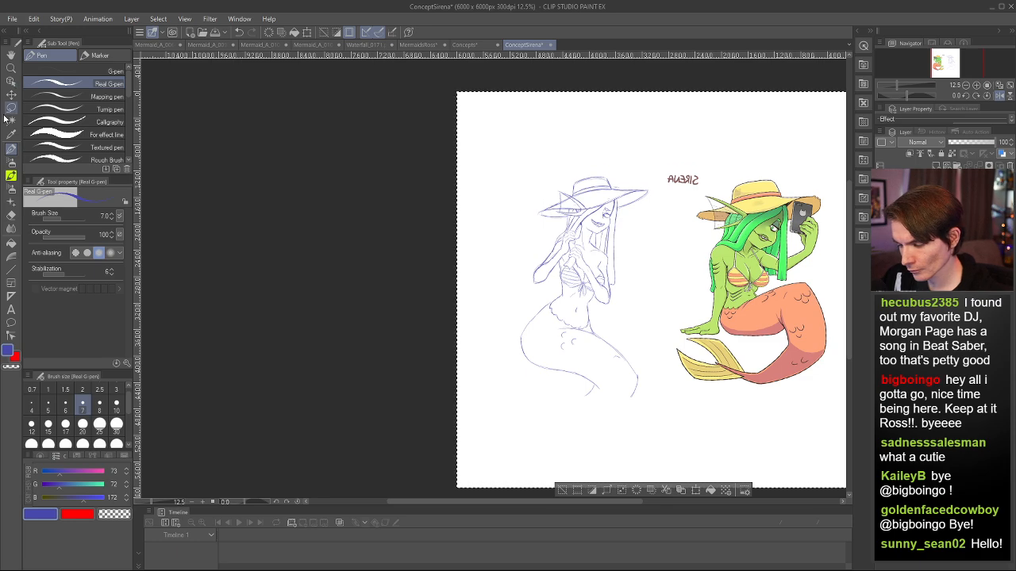
key("m")
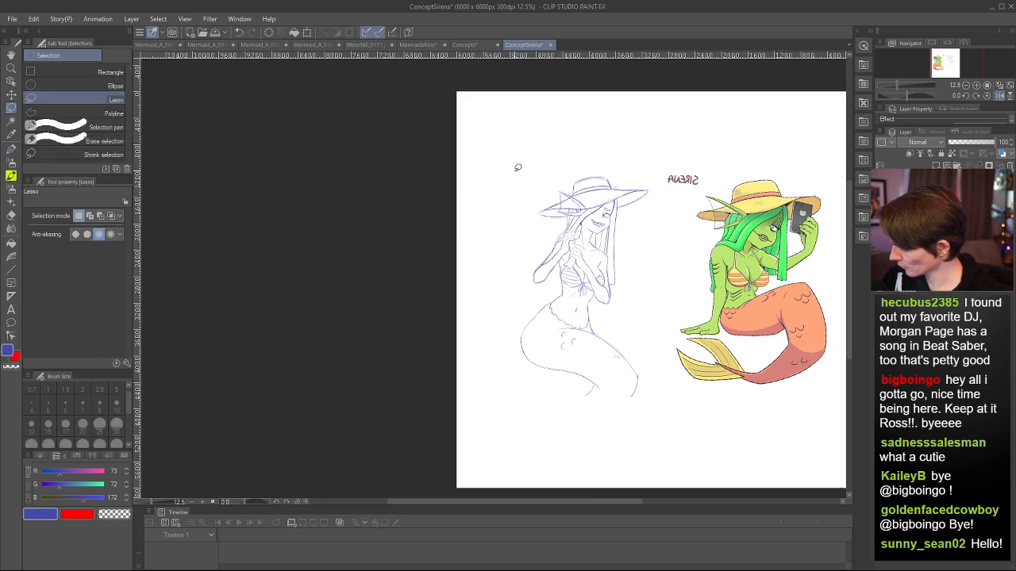
mouse_move(533, 180)
left_mouse_down()
mouse_move(502, 302)
mouse_move(569, 402)
left_mouse_up()
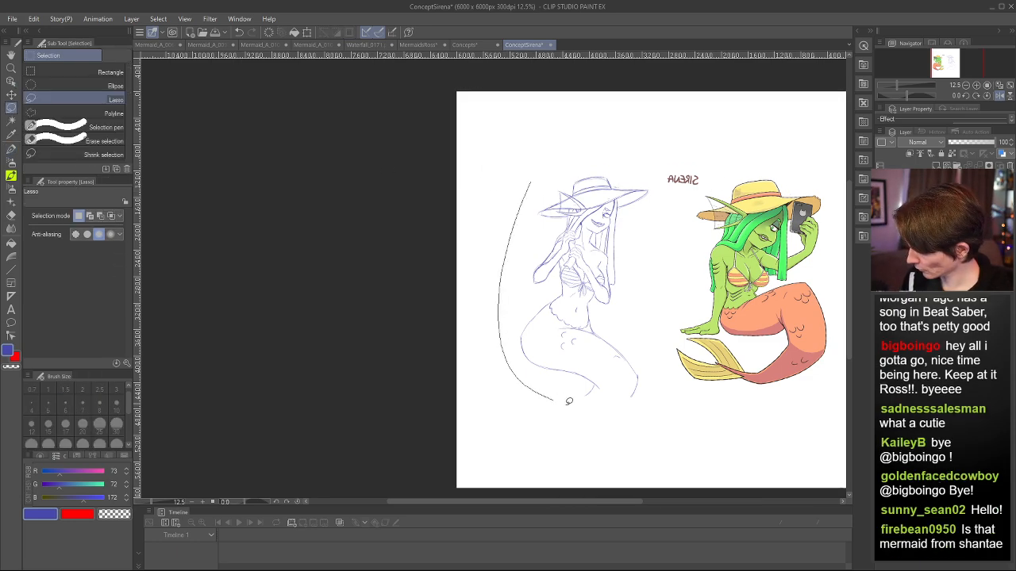
mouse_move(656, 345)
left_mouse_down()
mouse_move(653, 171)
mouse_move(537, 165)
left_mouse_up()
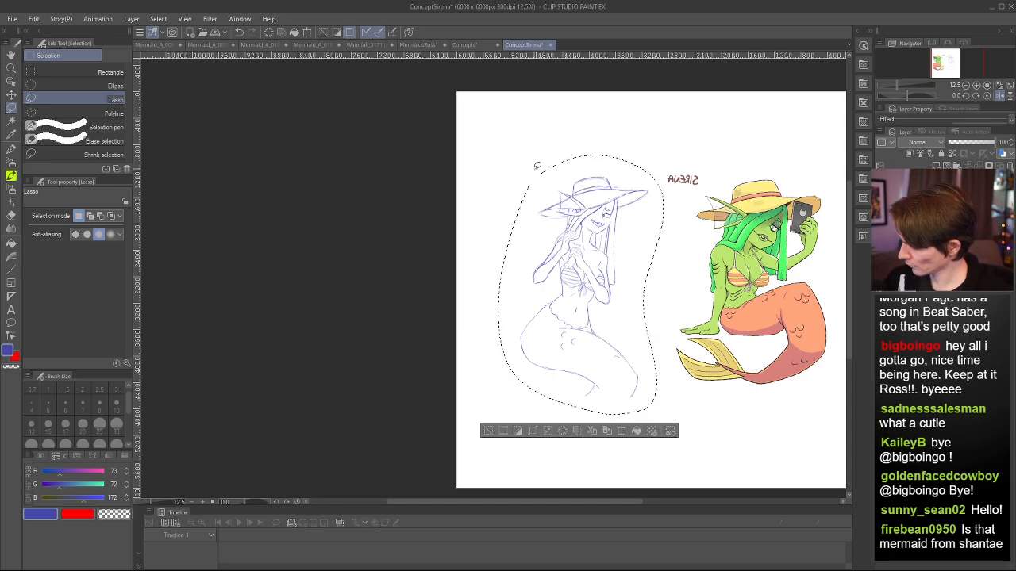
key("h")
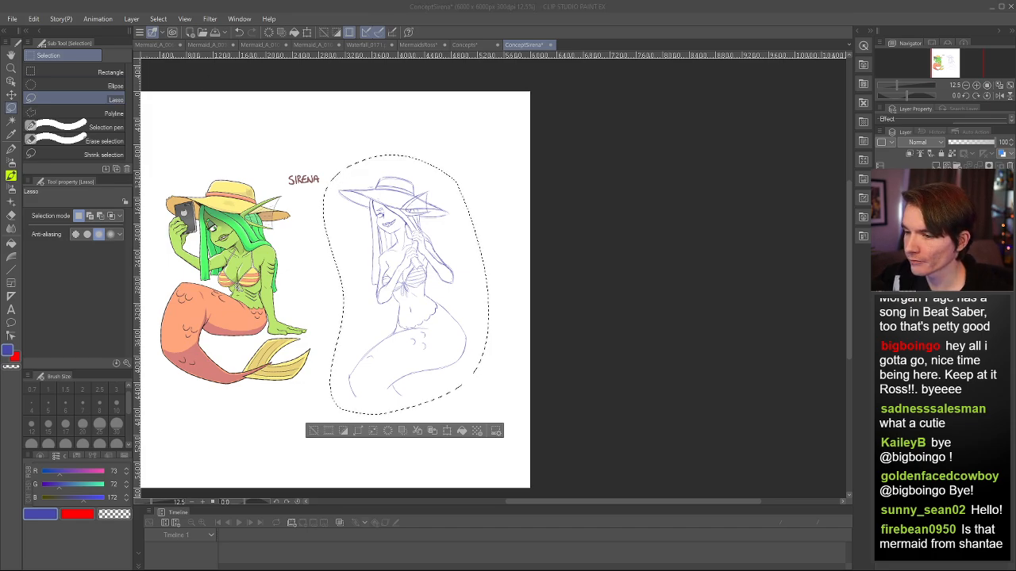
- In the MermaidsRoss file, add an animation folder named SirenaRough and create a new animation cel in it
left_click(418, 44)
scroll(528, 250, "down", 3)
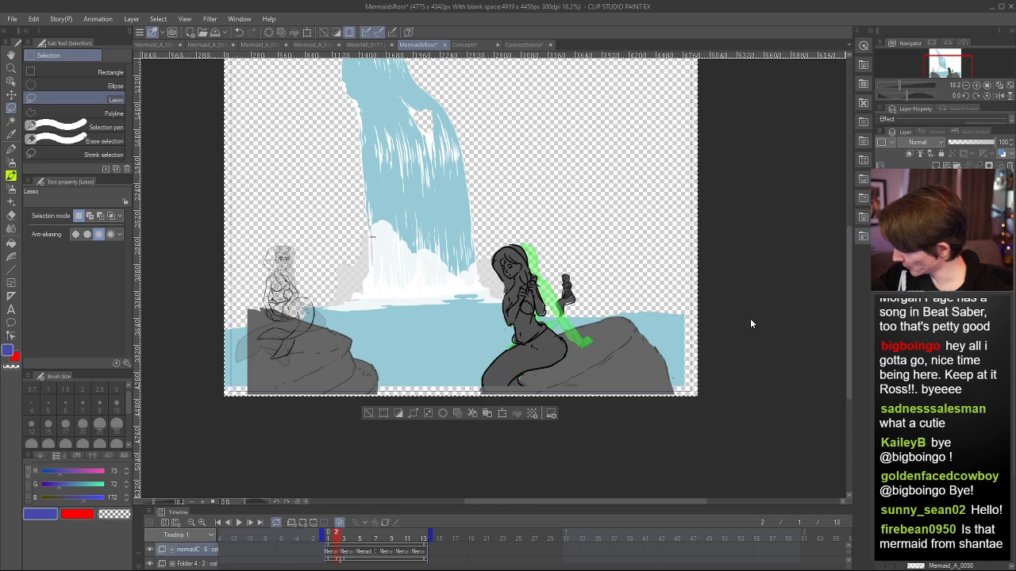
left_click(292, 527)
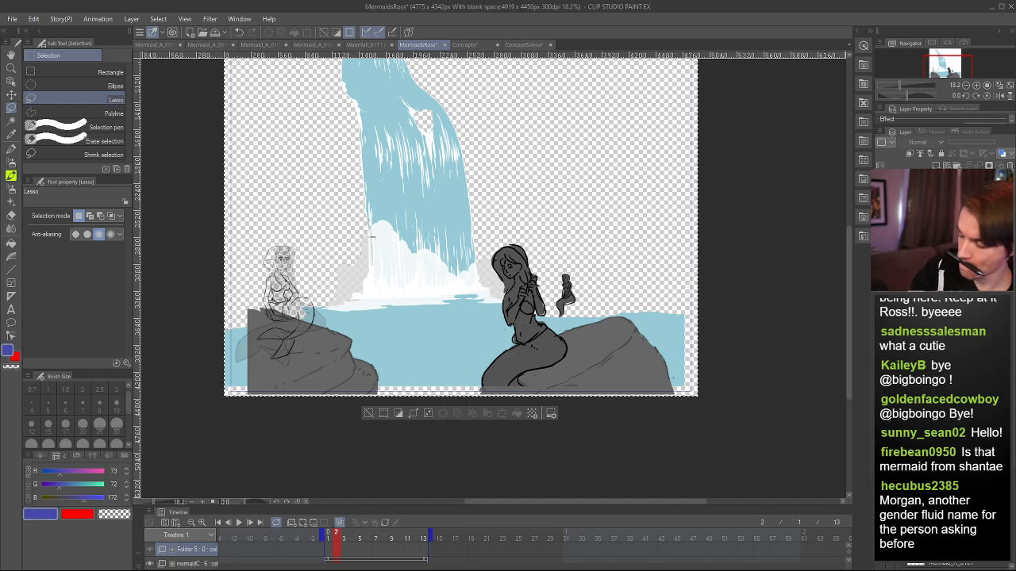
key("Return")
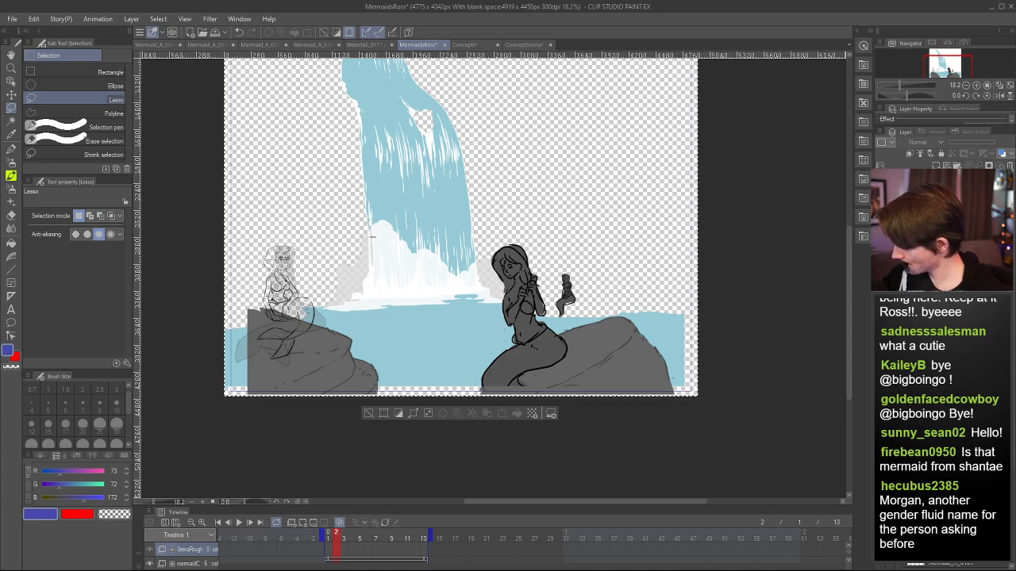
scroll(681, 223, "down", 5)
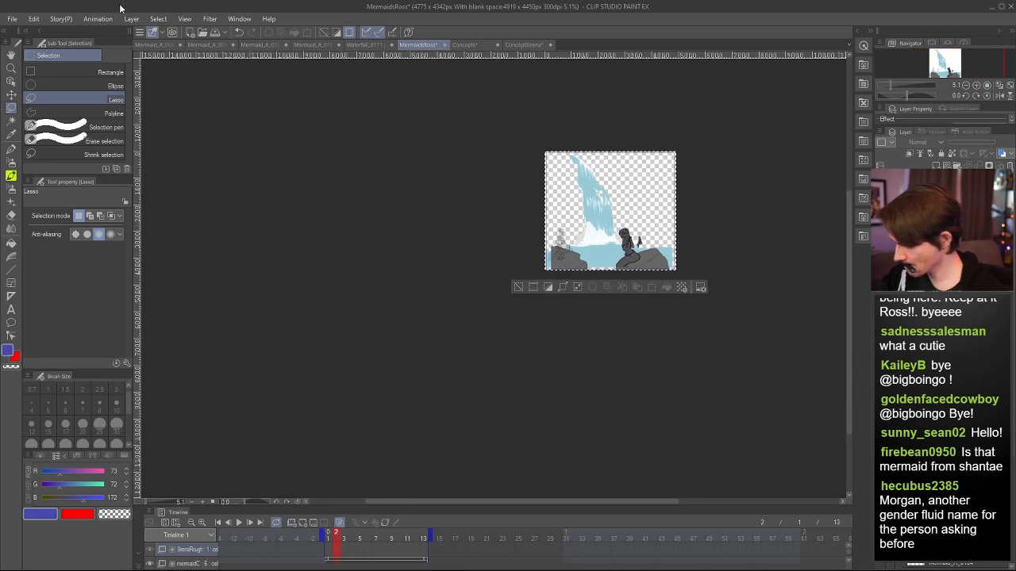
left_click(327, 182)
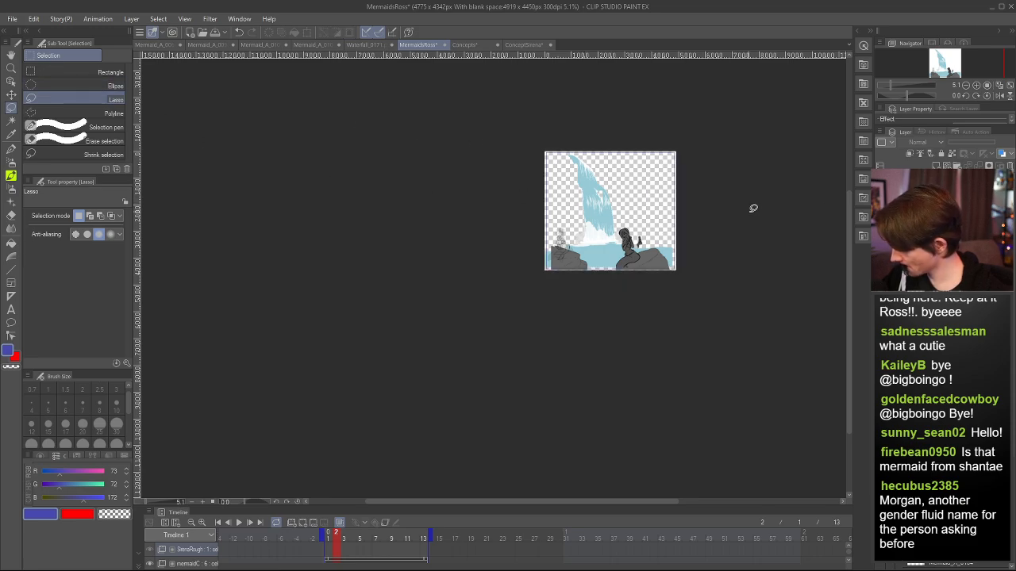
- Check the selected sketch in the ConceptSirena file, return to MermaidsRoss and enlarge the timeline to show all its animation tracks
left_click(521, 44)
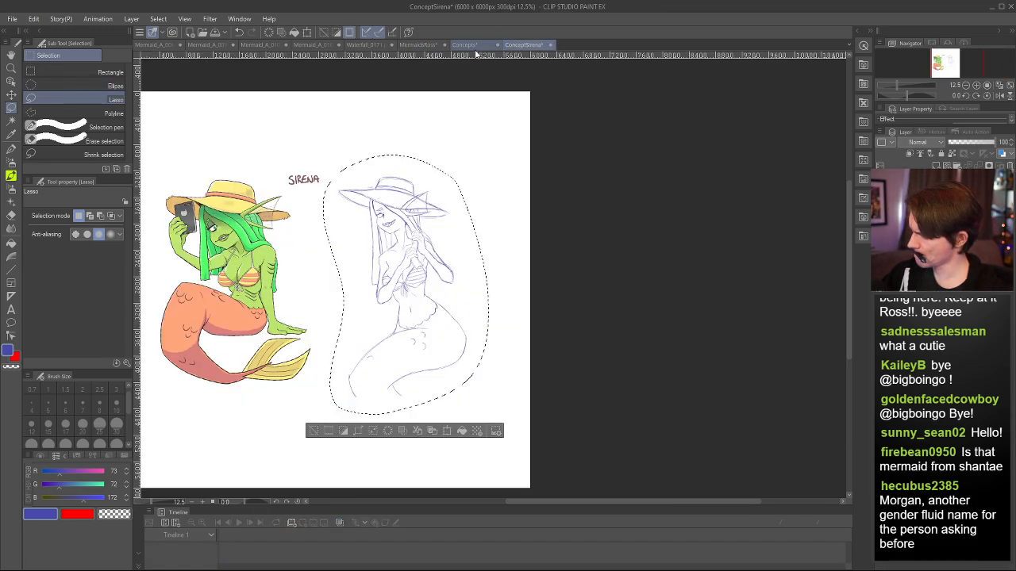
left_click(419, 45)
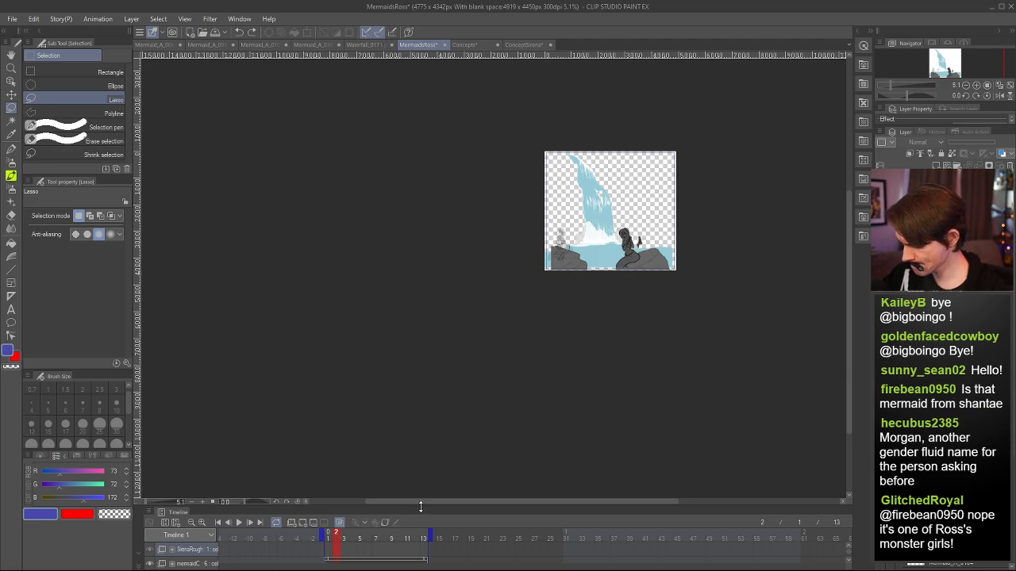
left_click_drag(421, 506, 413, 368)
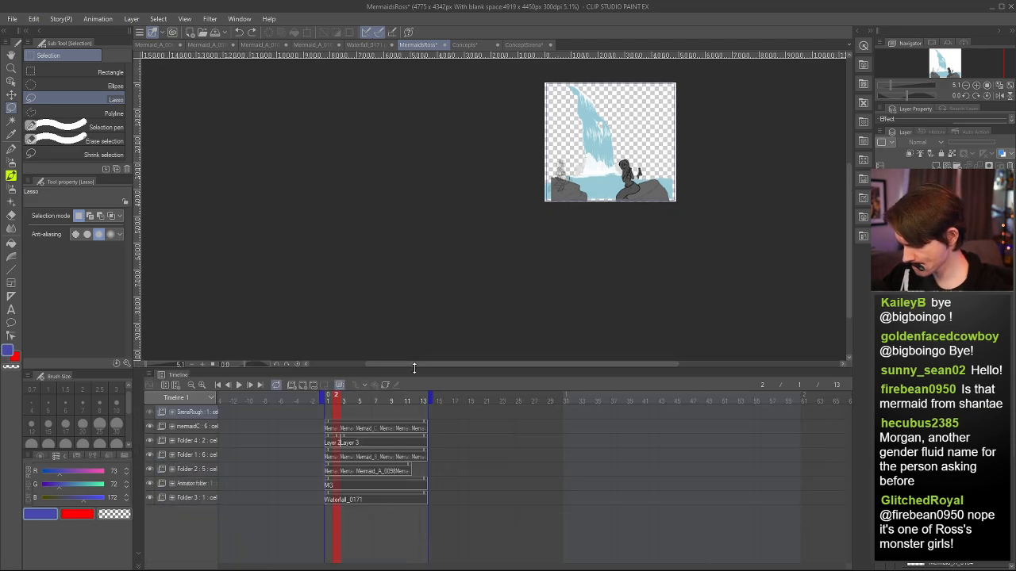
left_click(329, 412)
key("ctrl+v")
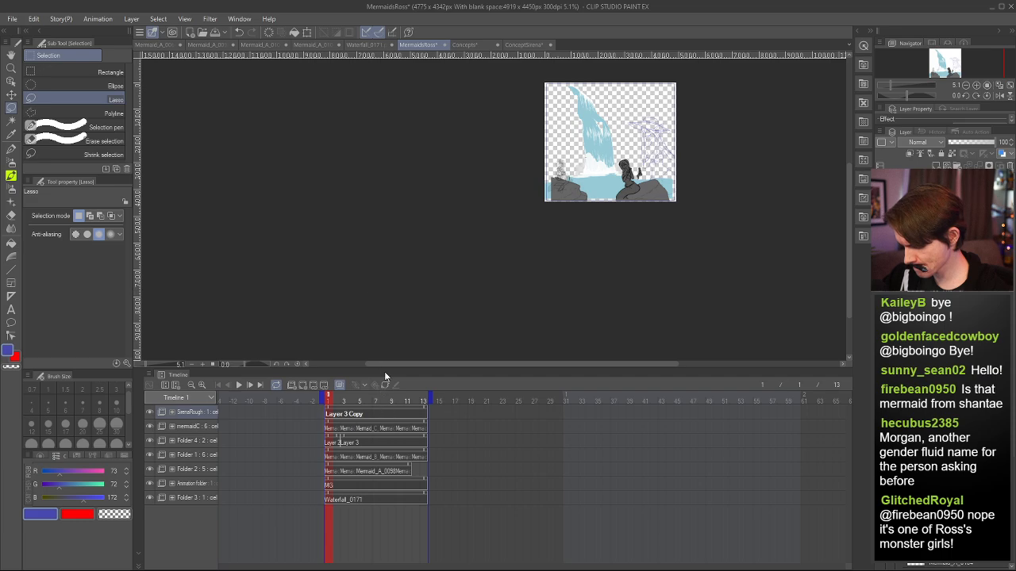
scroll(626, 165, "up", 5)
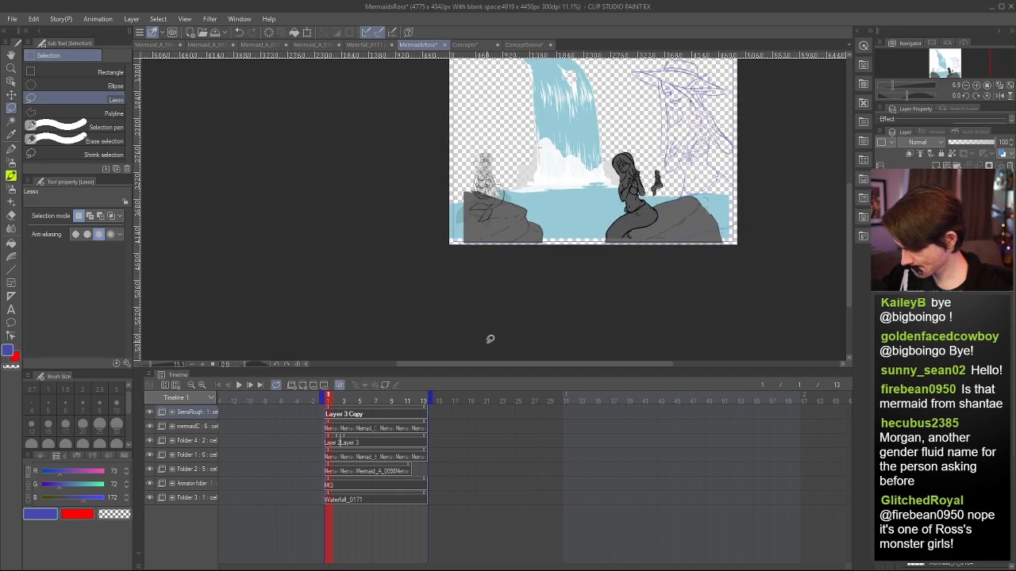
key("ctrl+z")
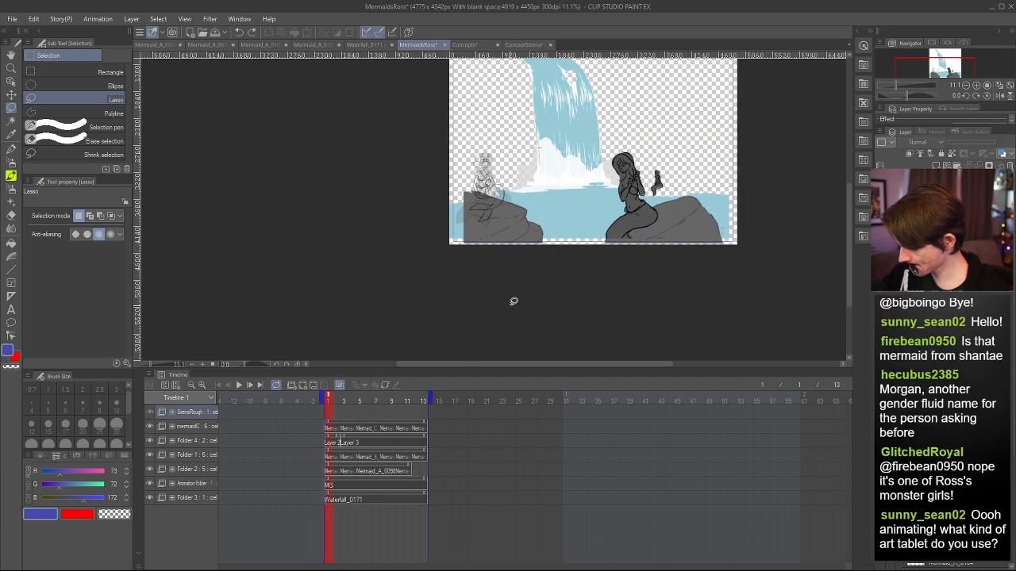
- Return to the ConceptSirena file and set the main drawing colour to black
left_click(516, 44)
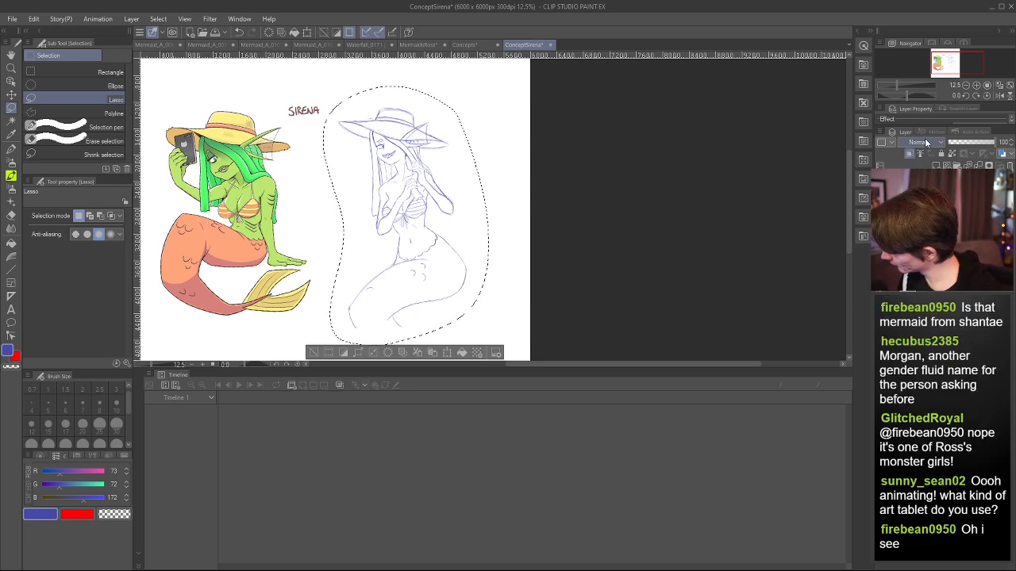
double_click(9, 351)
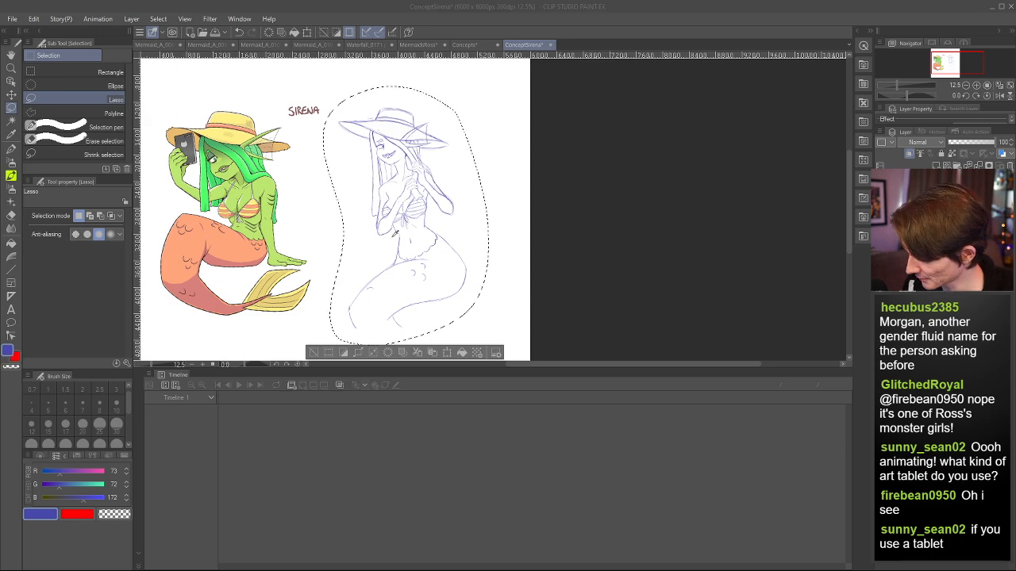
left_click(392, 231)
left_click(611, 123)
scroll(445, 153, "down", 4)
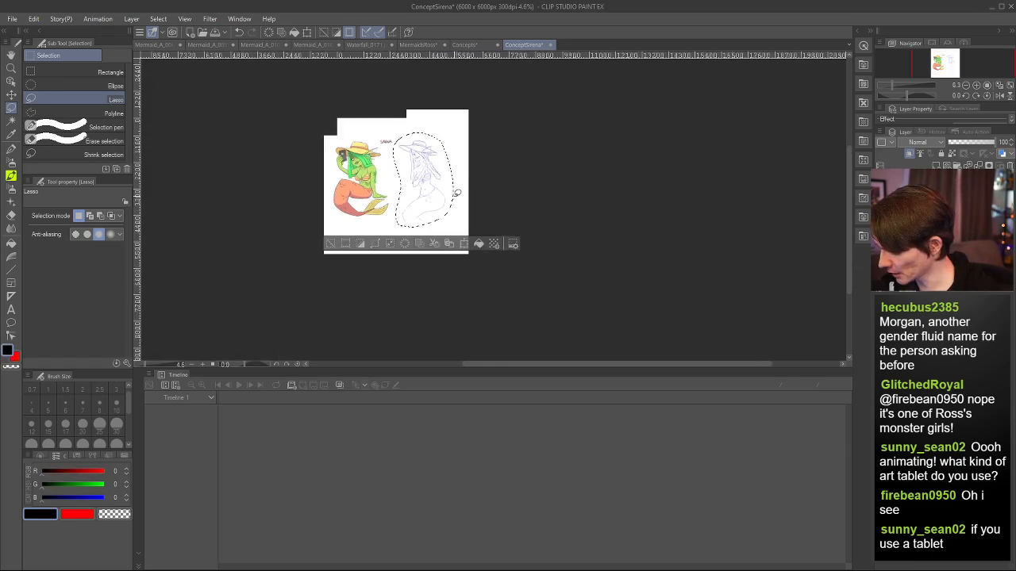
- Recolour the selected Sirena sketch black with the Real G-pen at brush size 2000 and clear the selection
key("p")
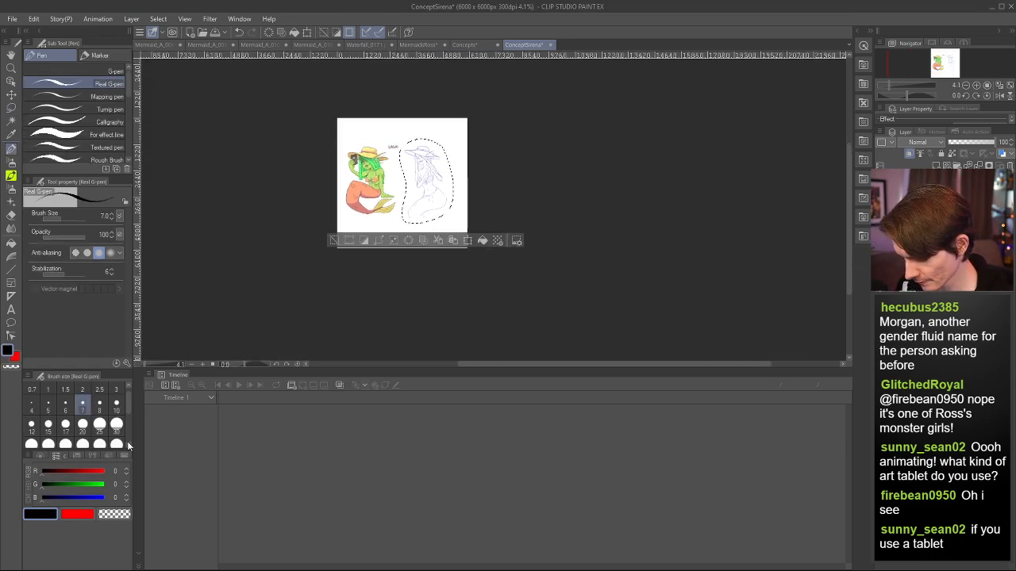
left_click_drag(129, 404, 128, 435)
left_click(83, 436)
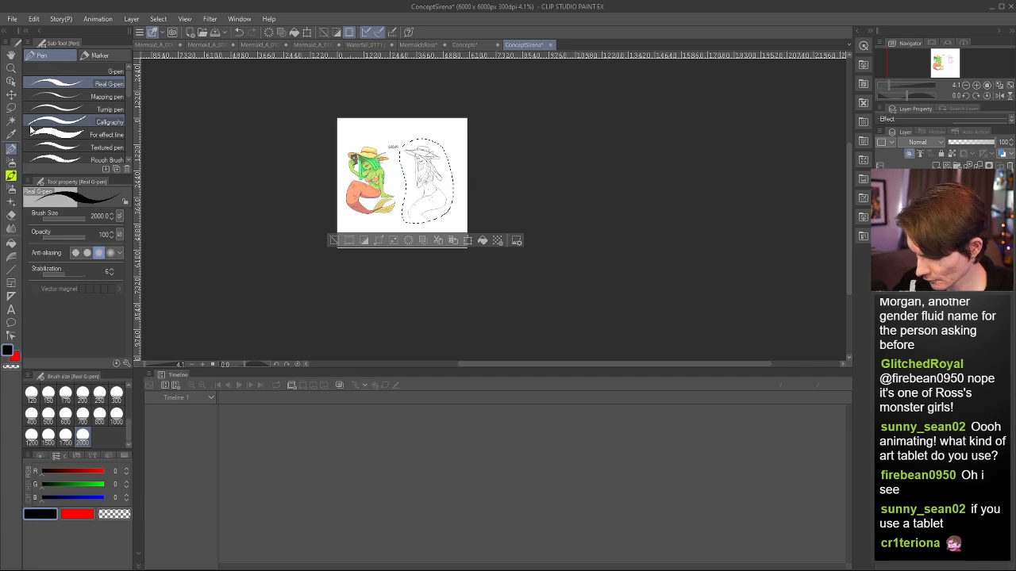
key("m")
key("ctrl+d")
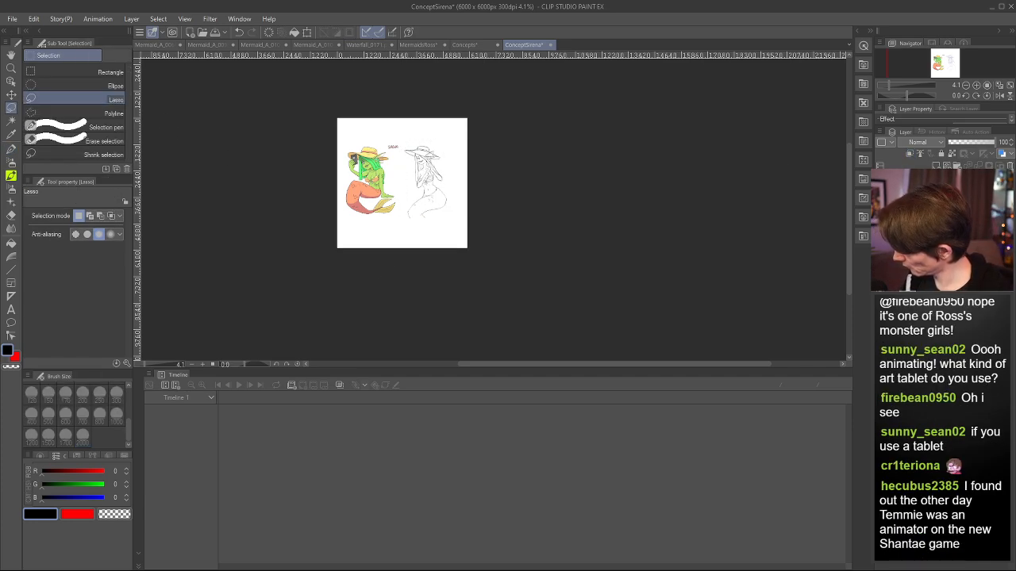
- Lasso and copy the whole black Sirena sketch, leaving out the coloured design, and return to the MermaidsRoss file
scroll(400, 151, "up", 15)
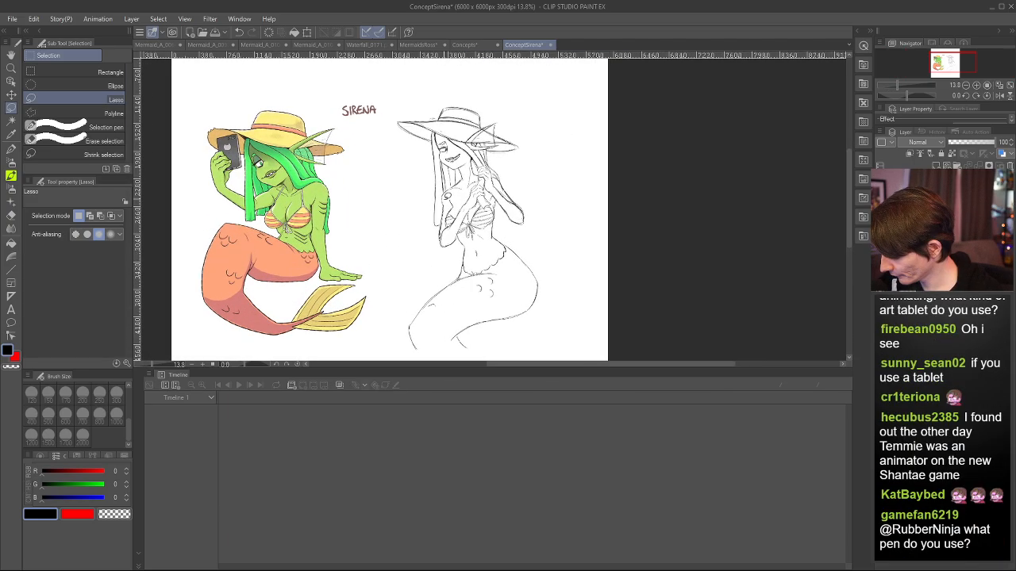
scroll(474, 261, "down", 6)
scroll(484, 284, "up", 5)
scroll(498, 292, "down", 5)
scroll(612, 170, "up", 3)
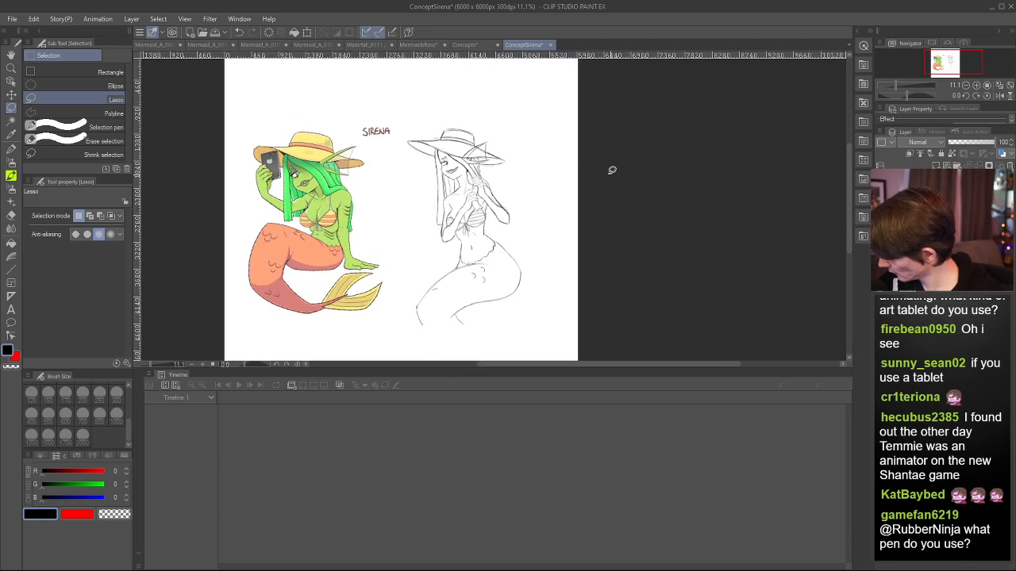
mouse_move(395, 219)
left_mouse_down()
mouse_move(477, 359)
mouse_move(611, 228)
mouse_move(559, 100)
mouse_move(458, 74)
mouse_move(418, 93)
left_mouse_up()
left_click(471, 45)
left_click(420, 46)
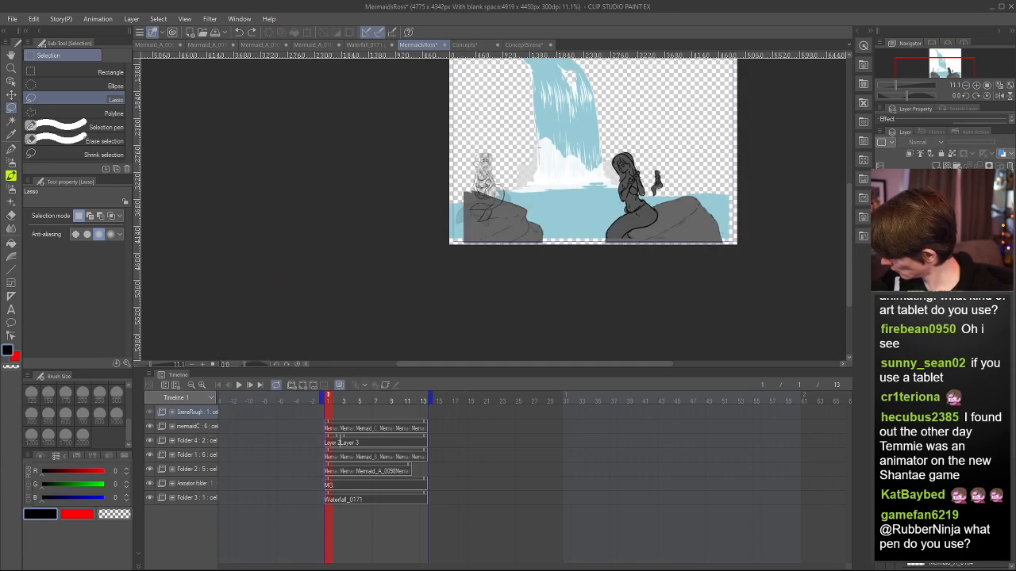
- Paste the Sirena sketch into the SirenaRough animation folder as a cel starting at frame 1
left_click(1011, 166)
key("ctrl+v")
scroll(560, 209, "down", 2)
scroll(561, 209, "up", 2)
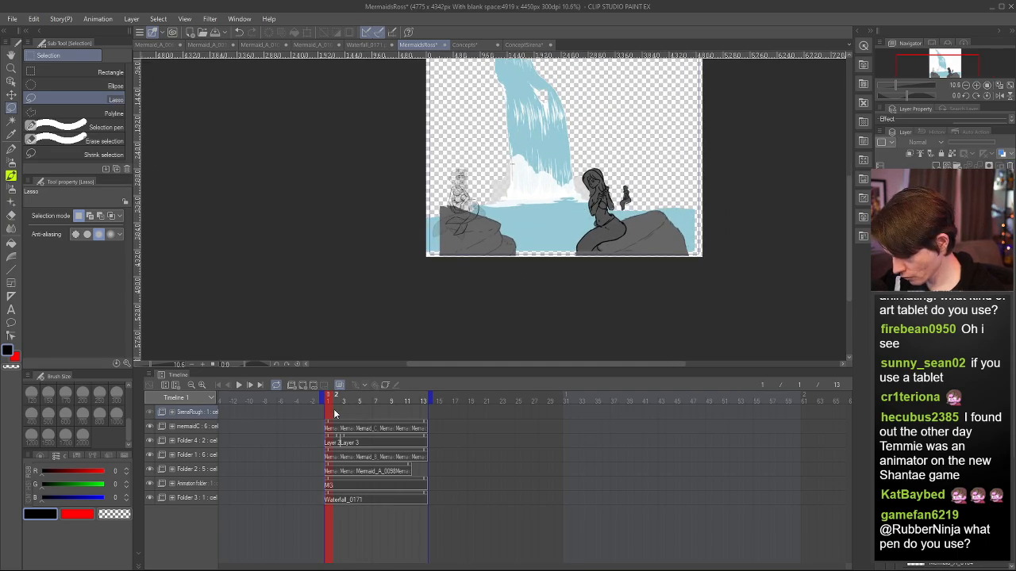
key("ctrl+v")
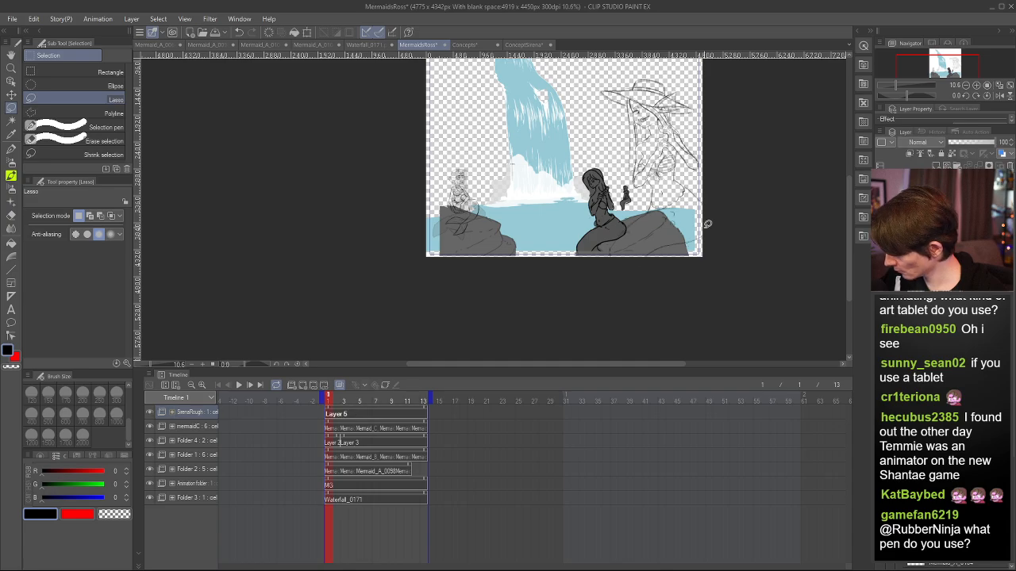
- Lower the opacity of the mermaidC animation folder to 24
scroll(582, 240, "up", 2)
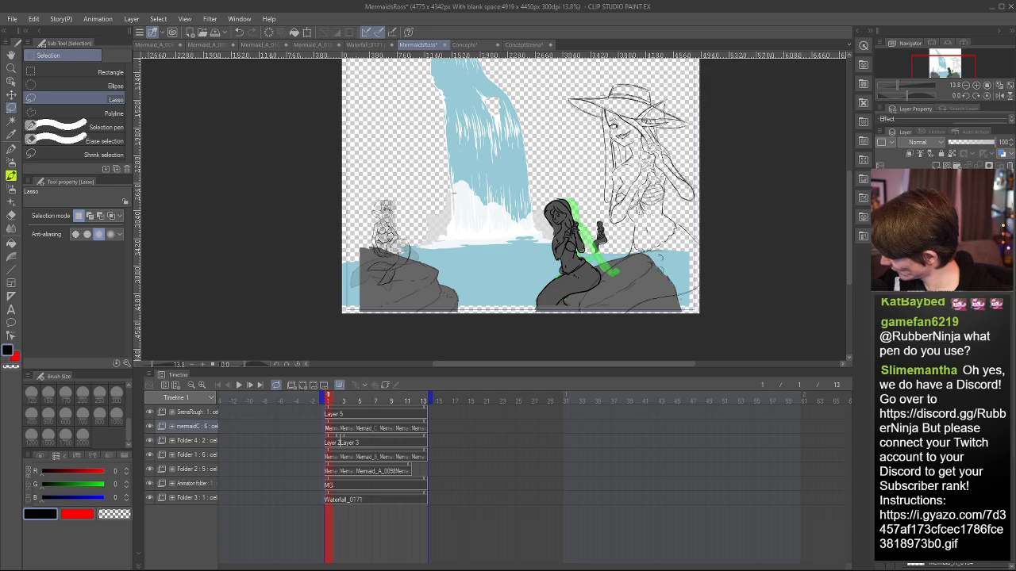
left_click(964, 141)
left_click(959, 142)
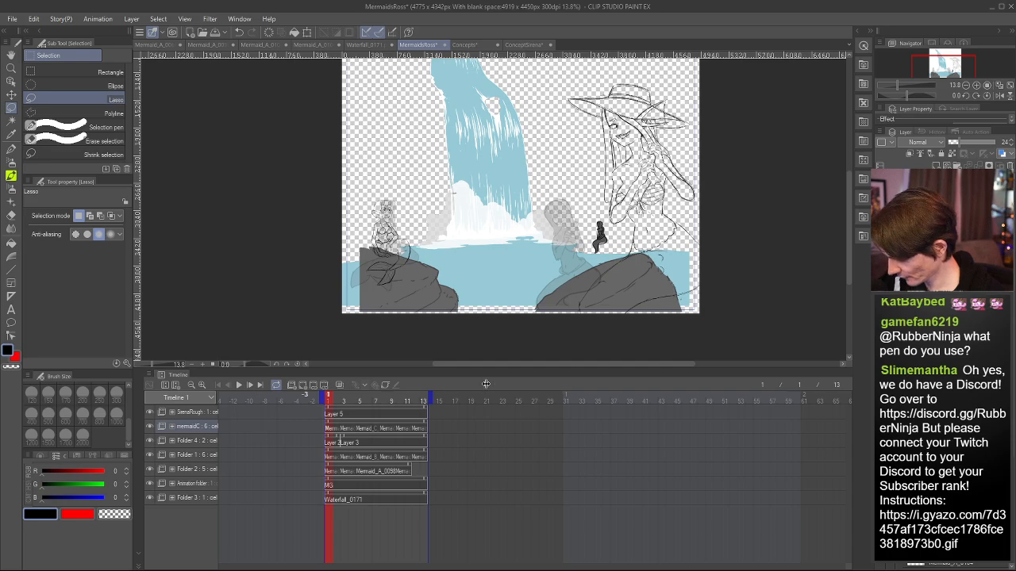
- Transform the pasted Sirena sketch, shrinking it to 45% and moving it over the faded mermaid by the waterfall's right-hand rock
left_click(193, 412)
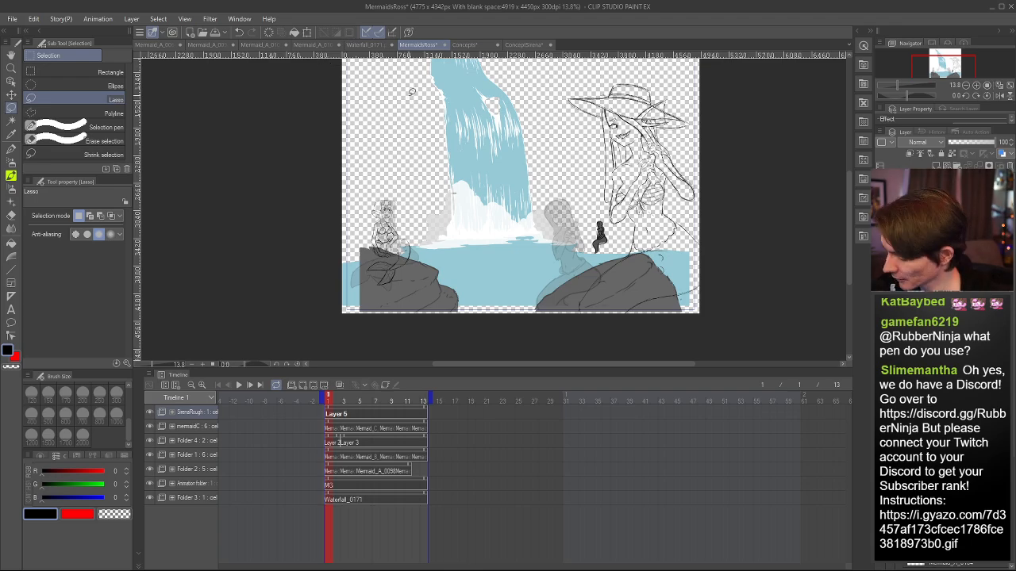
scroll(607, 177, "down", 1)
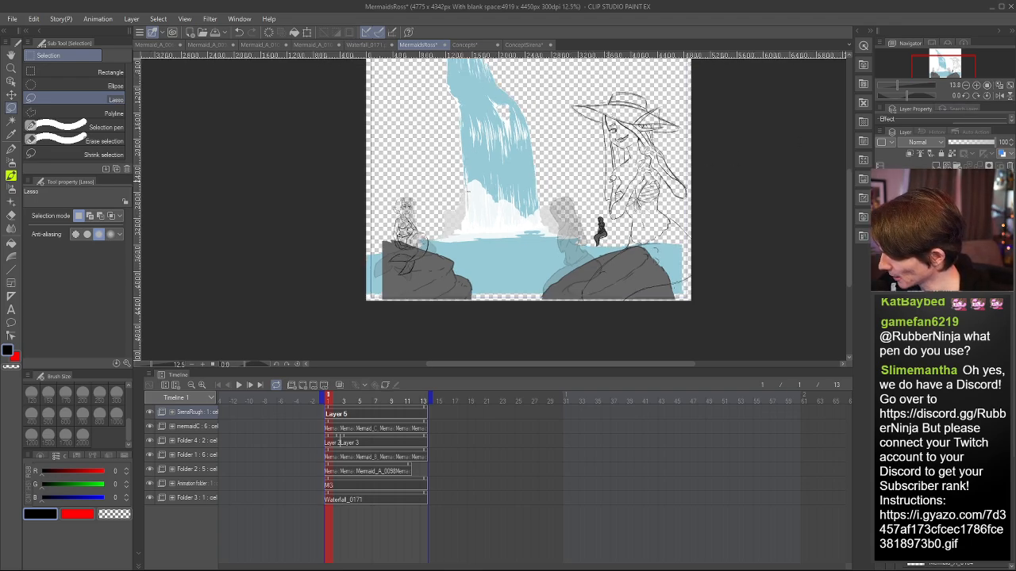
scroll(703, 104, "down", 2)
scroll(574, 238, "up", 1)
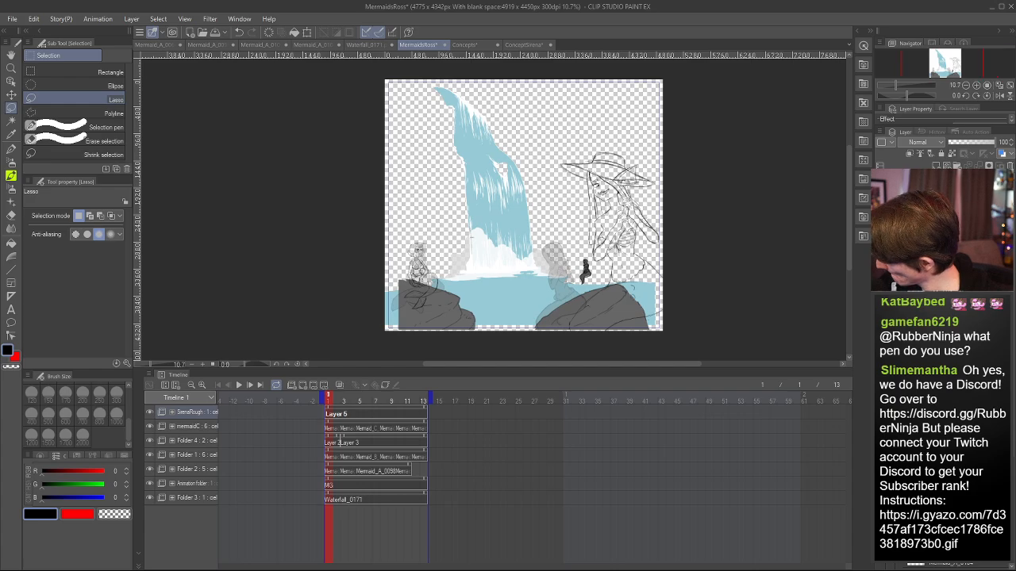
key("ctrl+t")
left_click_drag(670, 153, 542, 243)
scroll(571, 288, "up", 1)
scroll(583, 317, "up", 4)
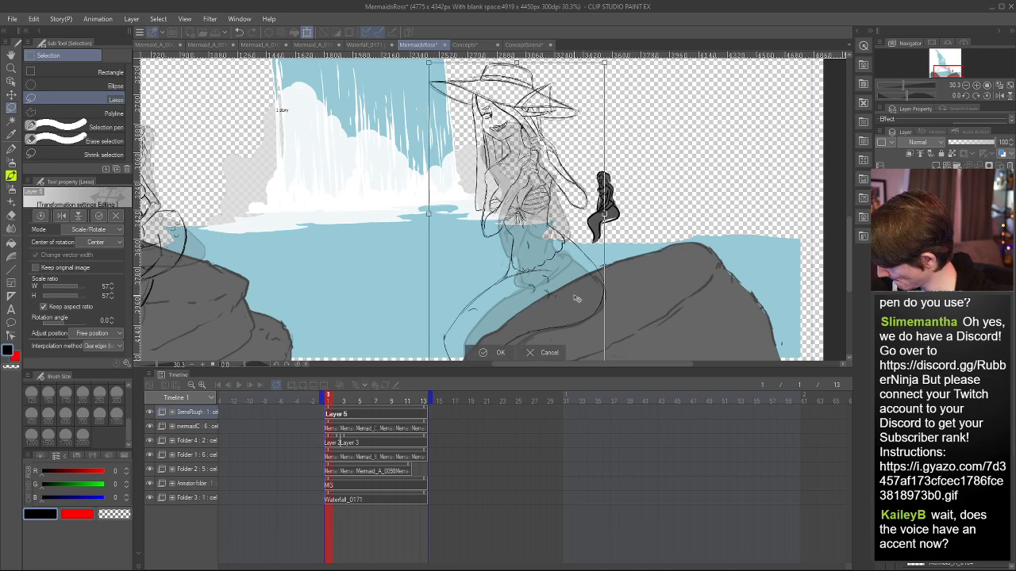
scroll(576, 299, "down", 2)
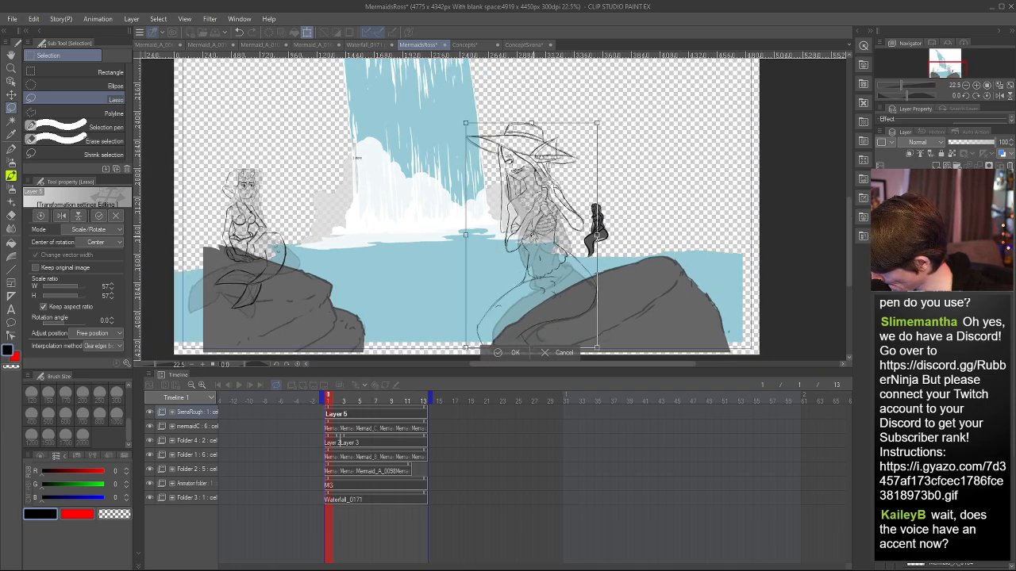
left_click_drag(466, 124, 492, 167)
- Fine-tune the Sirena sketch to about 46% scale, align its head and body with the faded mermaid, and apply the transformation
scroll(587, 308, "up", 5)
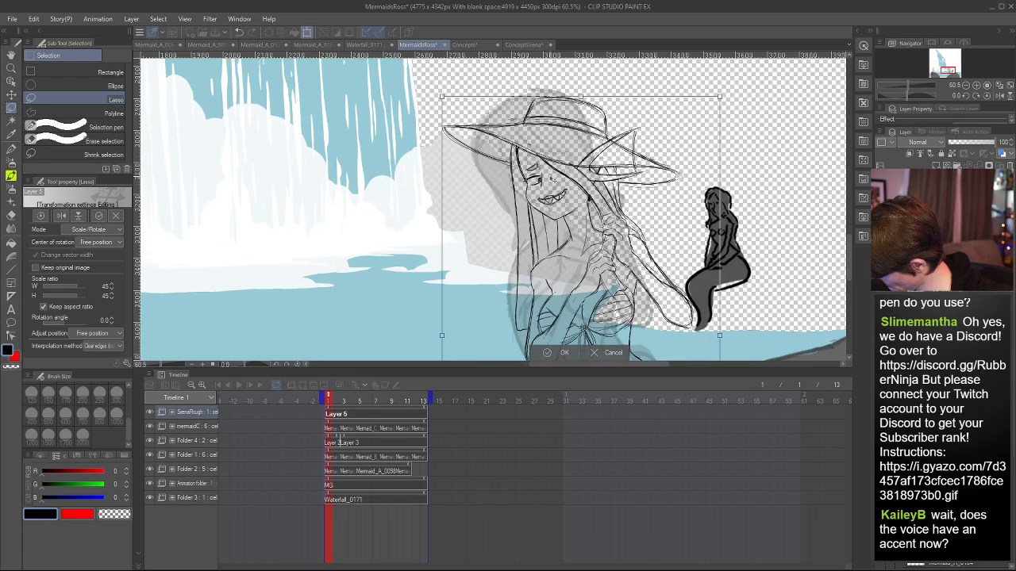
mouse_move(442, 97)
left_mouse_down()
mouse_move(420, 72)
mouse_move(426, 79)
left_mouse_up()
mouse_move(562, 178)
left_mouse_down()
mouse_move(691, 180)
mouse_move(549, 174)
left_mouse_up()
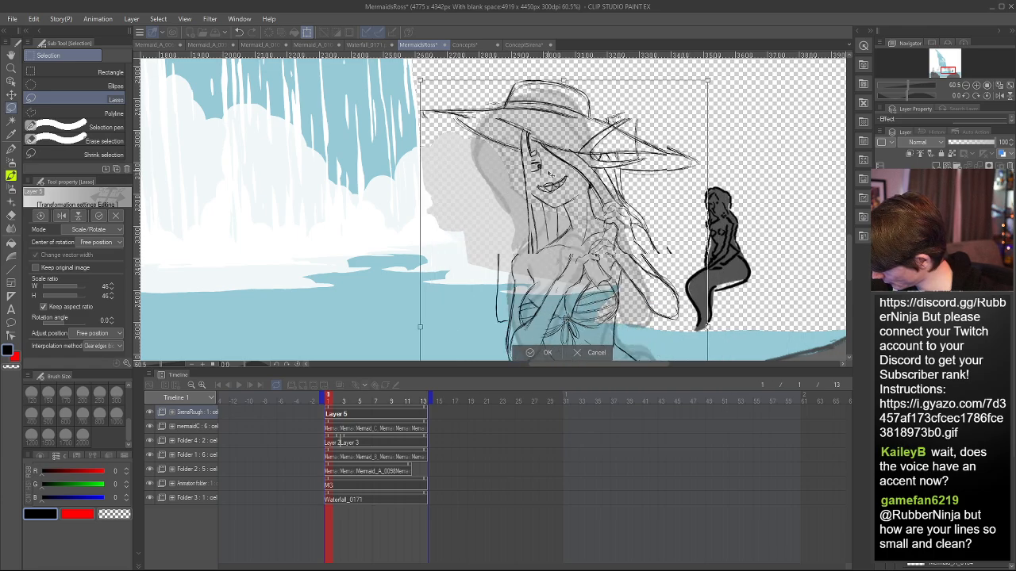
scroll(549, 174, "down", 3)
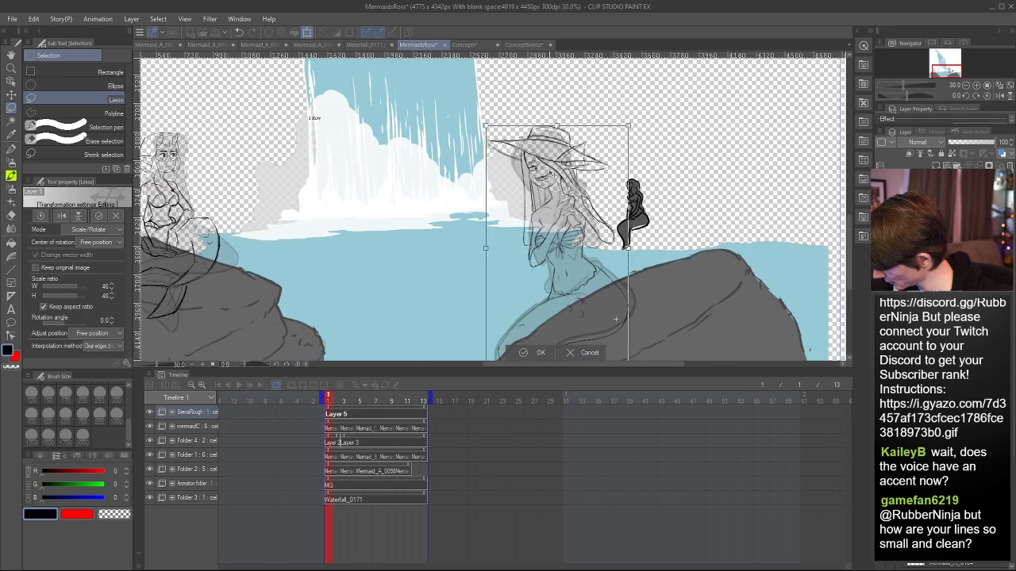
left_click_drag(568, 284, 577, 261)
left_click_drag(486, 119, 489, 123)
key("Return")
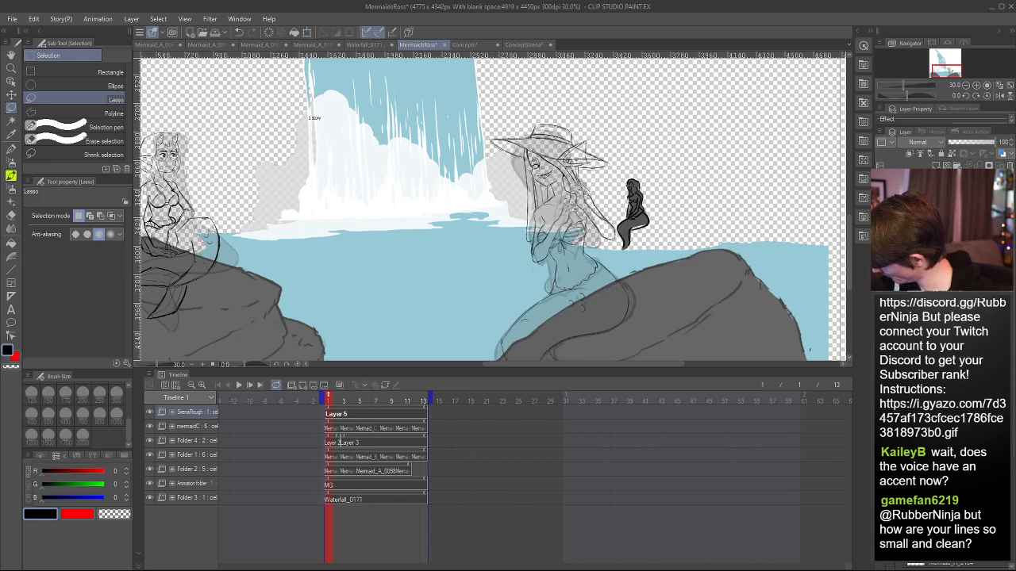
- Hide the Sirena sketch and raise the opacity of the mermaidC animation folder
scroll(526, 242, "up", 4)
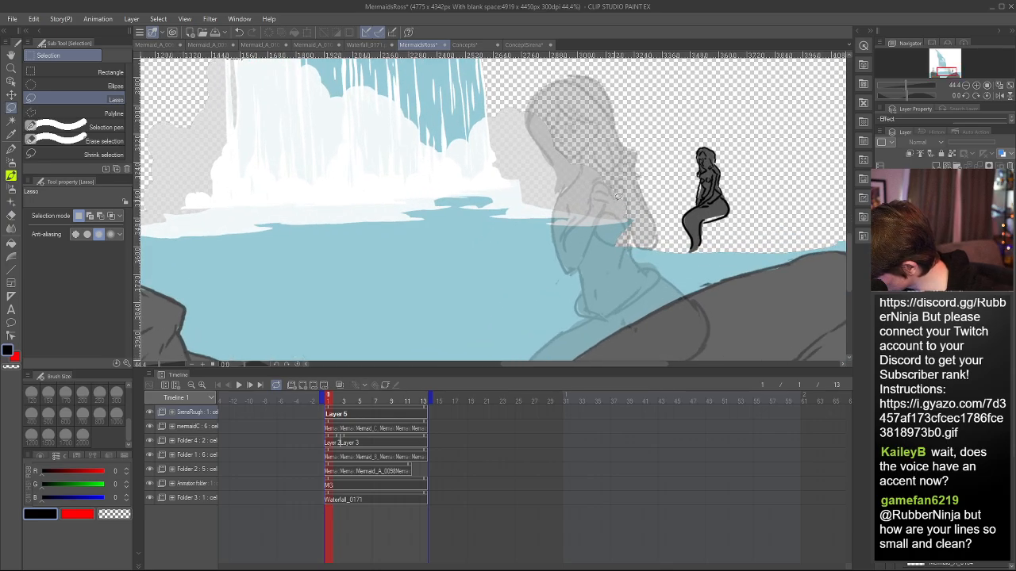
scroll(621, 176, "down", 4)
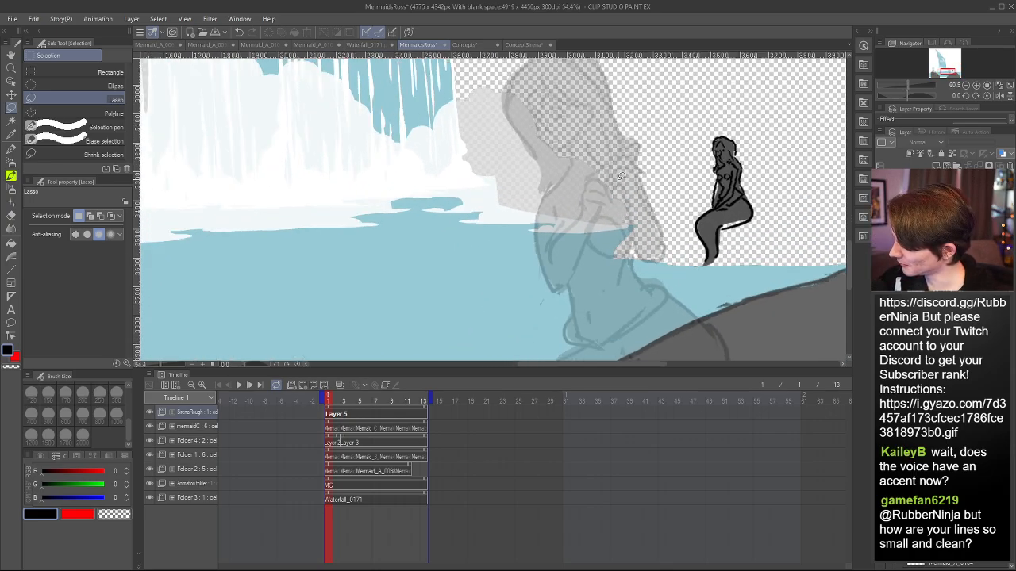
scroll(643, 181, "up", 3)
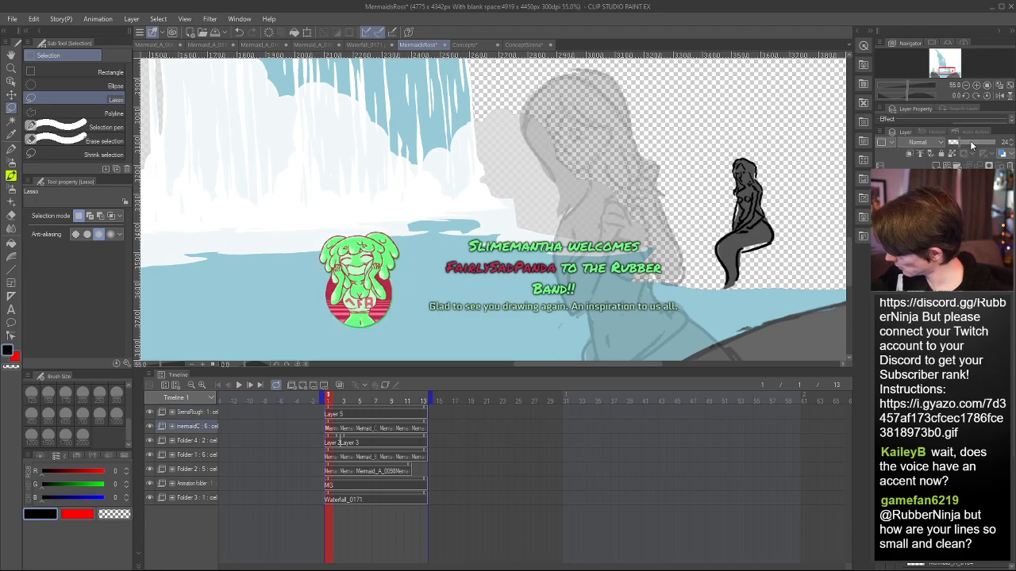
left_click_drag(973, 143, 995, 143)
- Show the Sirena sketch again and scale it to 101% to match the mermaidC figure
left_click(936, 182)
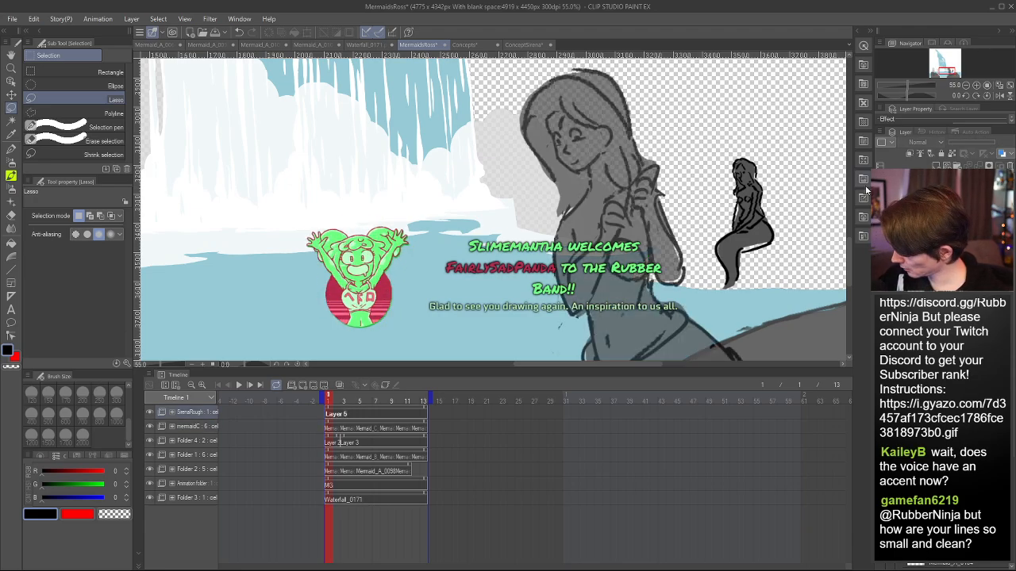
left_click(880, 183)
scroll(598, 180, "down", 3)
key("ctrl+t")
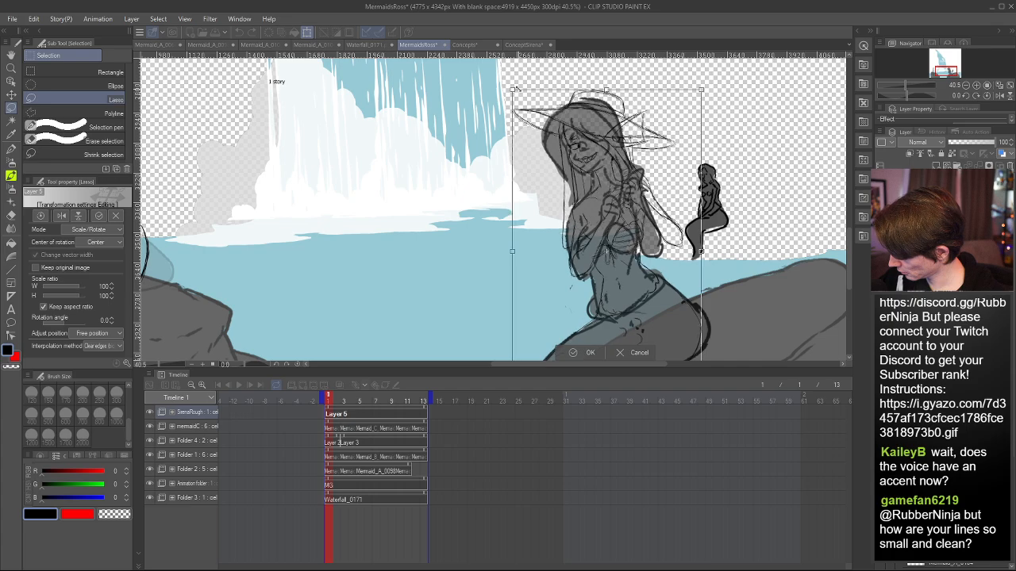
left_click_drag(515, 88, 511, 86)
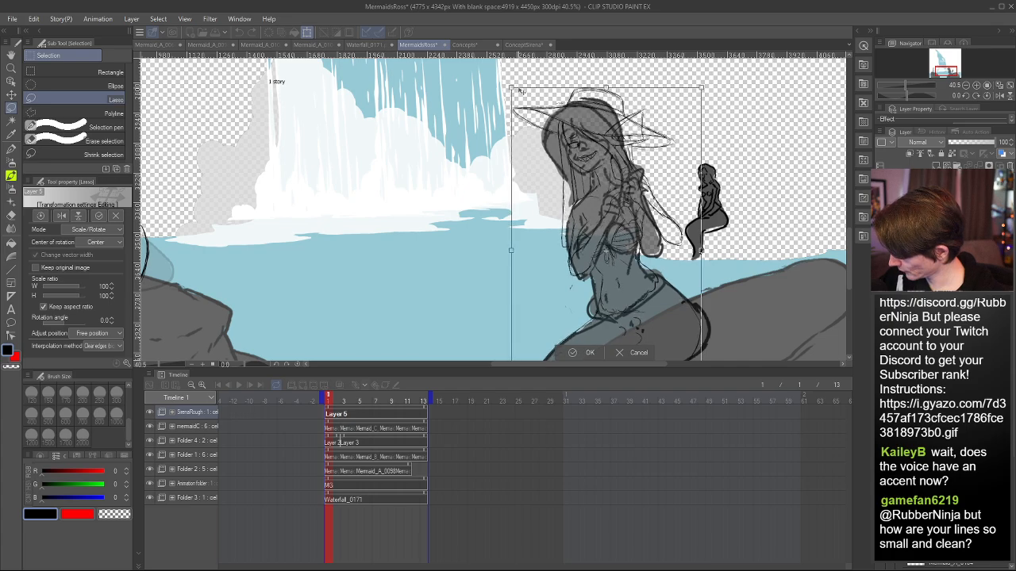
scroll(690, 254, "down", 3)
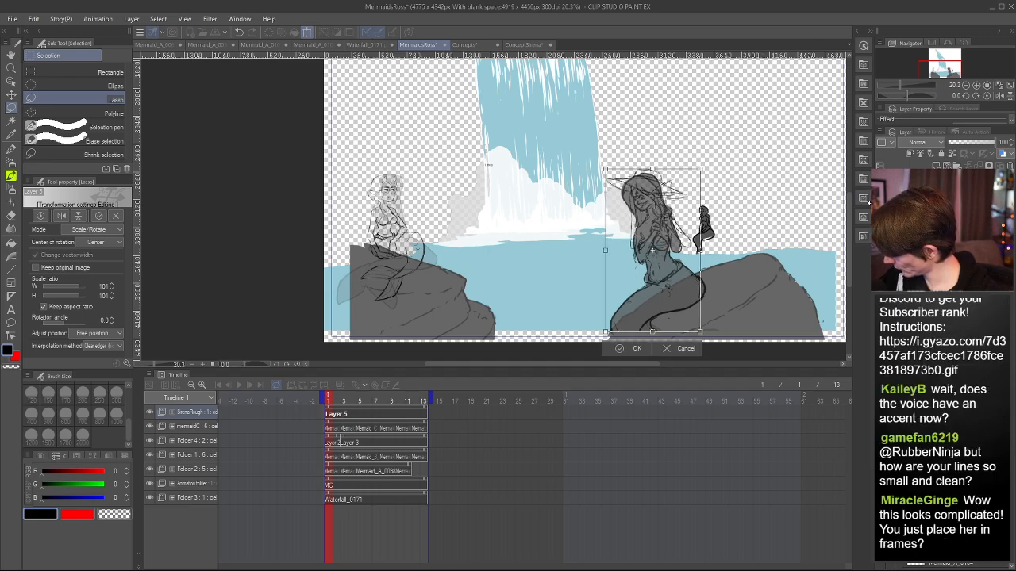
key("Return")
- Hide the mermaidC figure and shrink the timeline to give the canvas more room
scroll(680, 224, "up", 4)
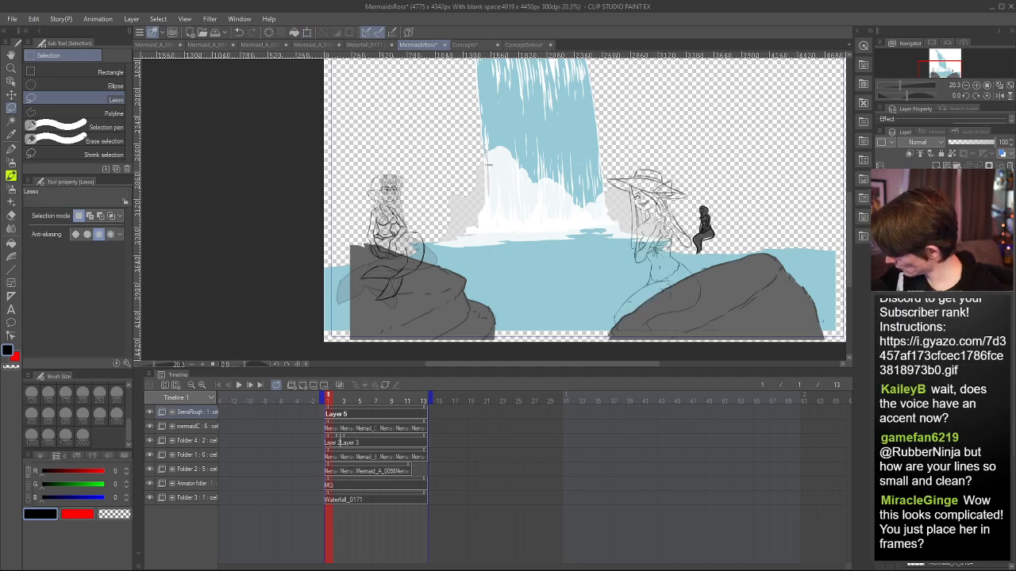
scroll(357, 223, "down", 4)
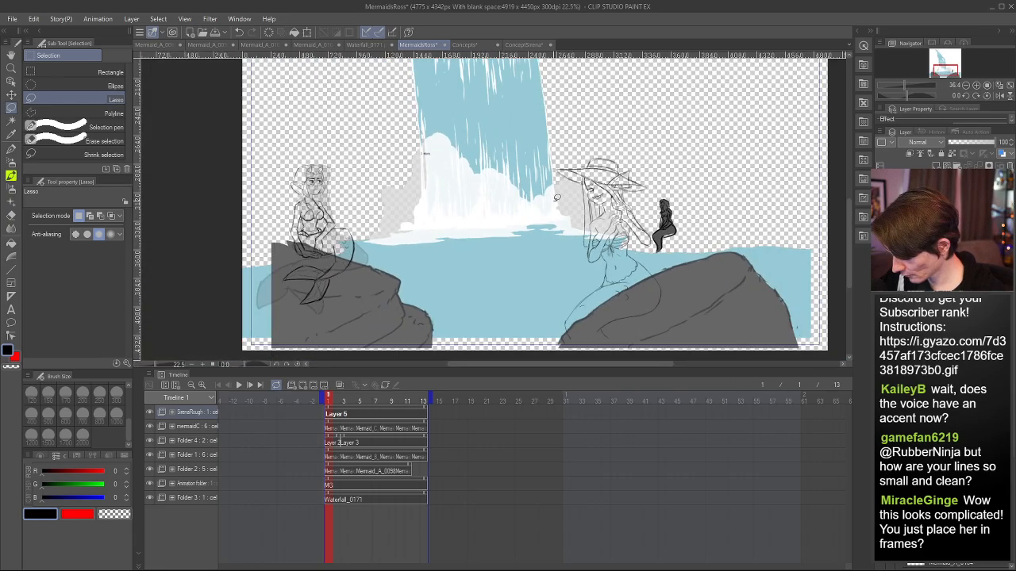
scroll(372, 221, "up", 2)
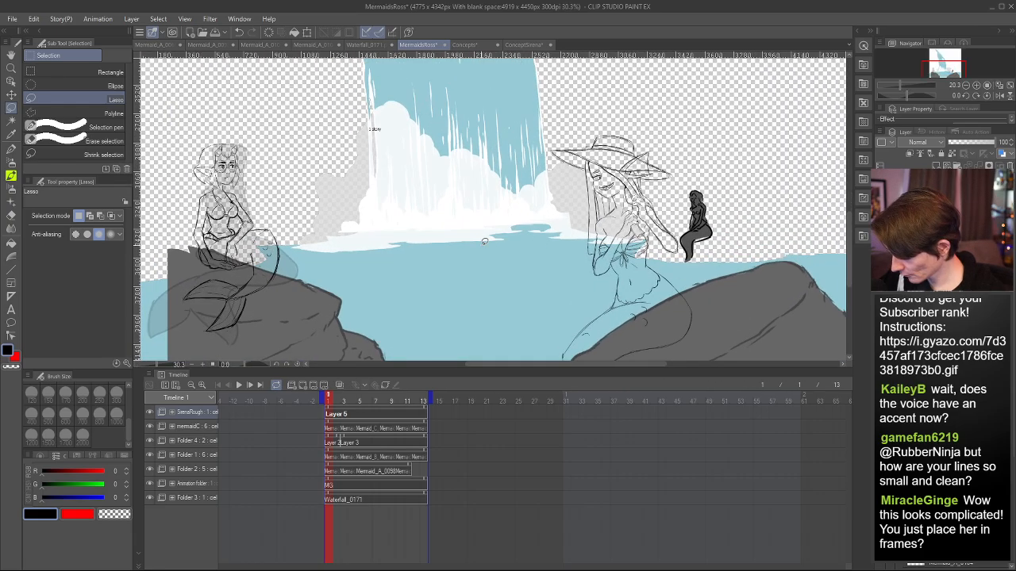
left_click_drag(599, 370, 599, 486)
scroll(511, 286, "down", 2)
scroll(511, 286, "up", 3)
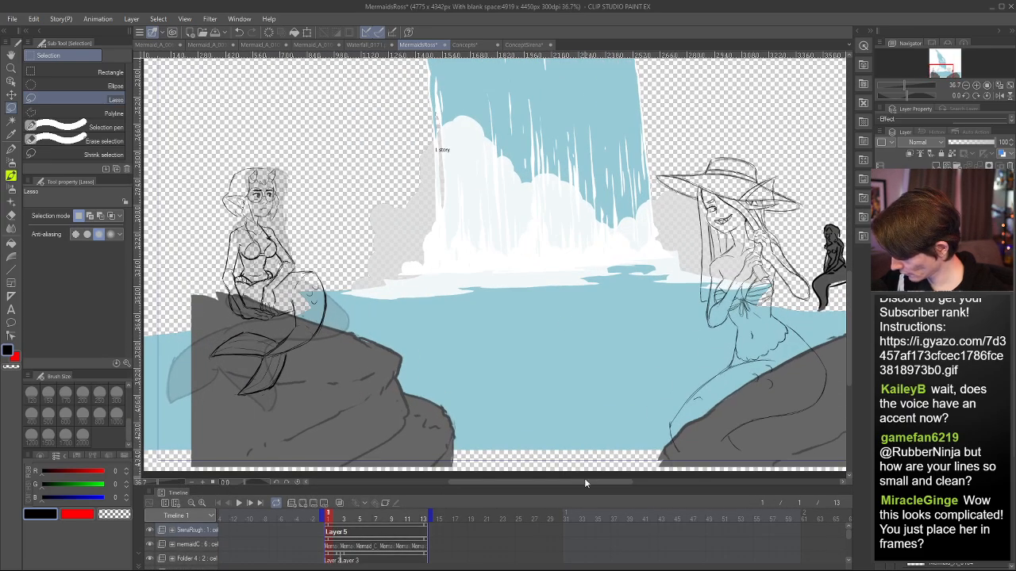
left_click_drag(587, 482, 595, 459)
- Examine the placed Sirena rough against the other mermaid, the rocks and the waterfall for size and position
scroll(370, 212, "down", 3)
scroll(342, 213, "up", 4)
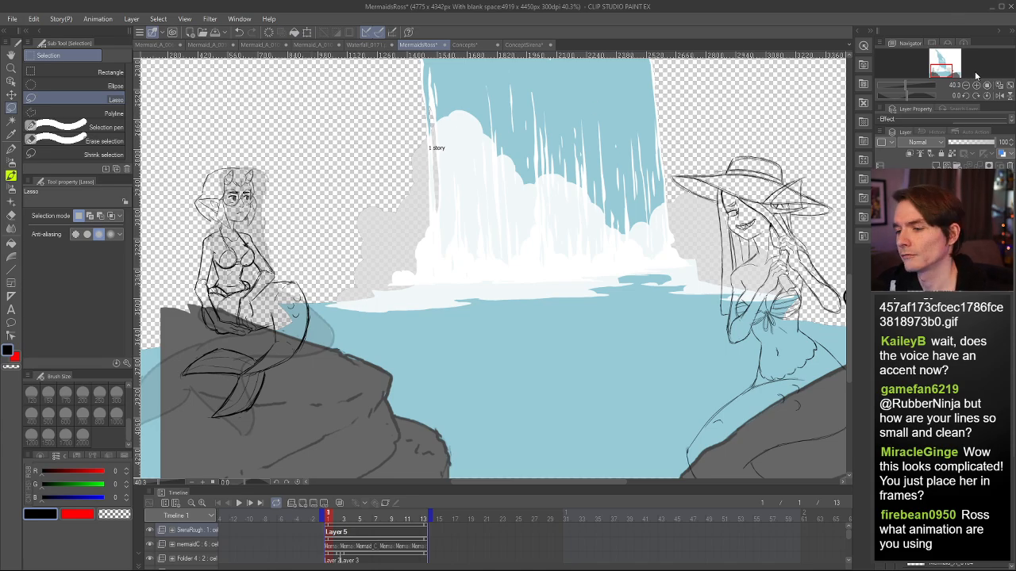
scroll(577, 187, "down", 1)
scroll(687, 164, "up", 4)
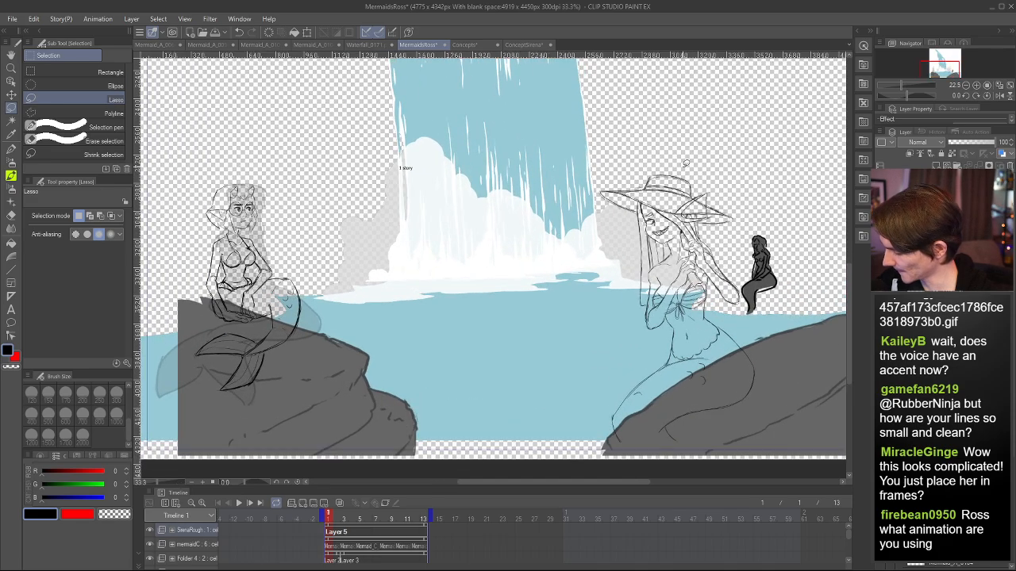
scroll(424, 174, "down", 4)
scroll(427, 179, "up", 2)
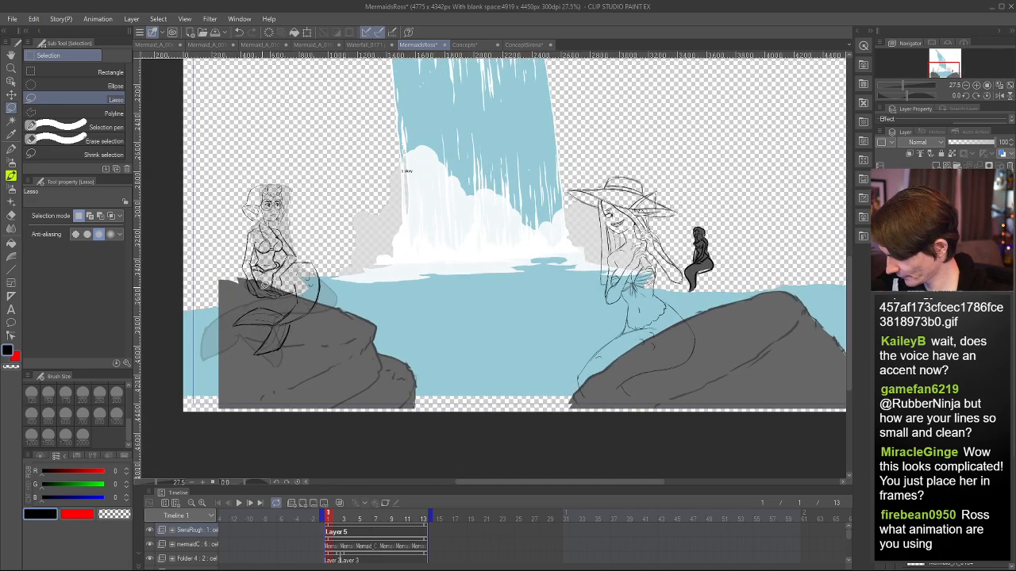
scroll(255, 303, "up", 2)
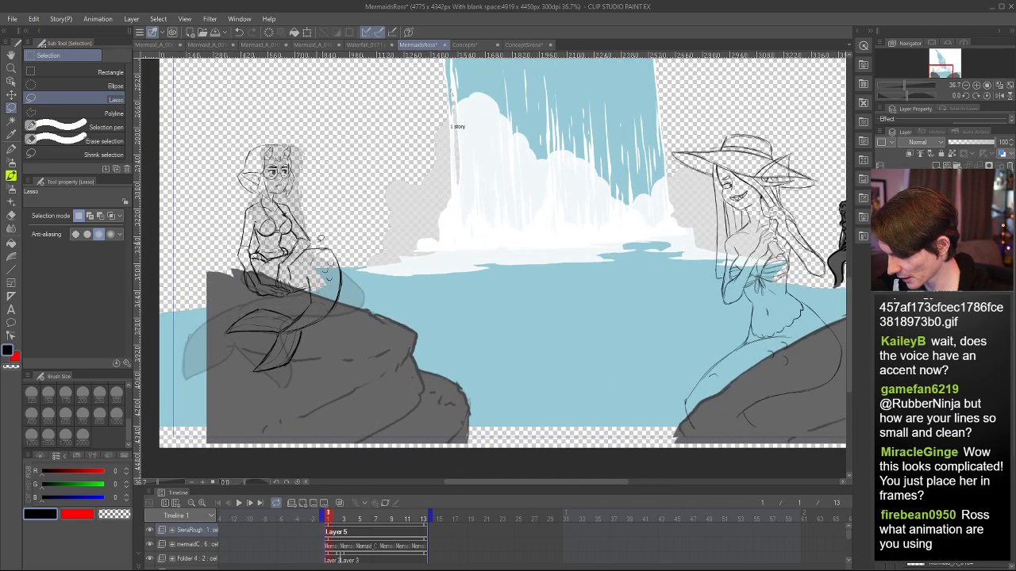
scroll(282, 294, "down", 3)
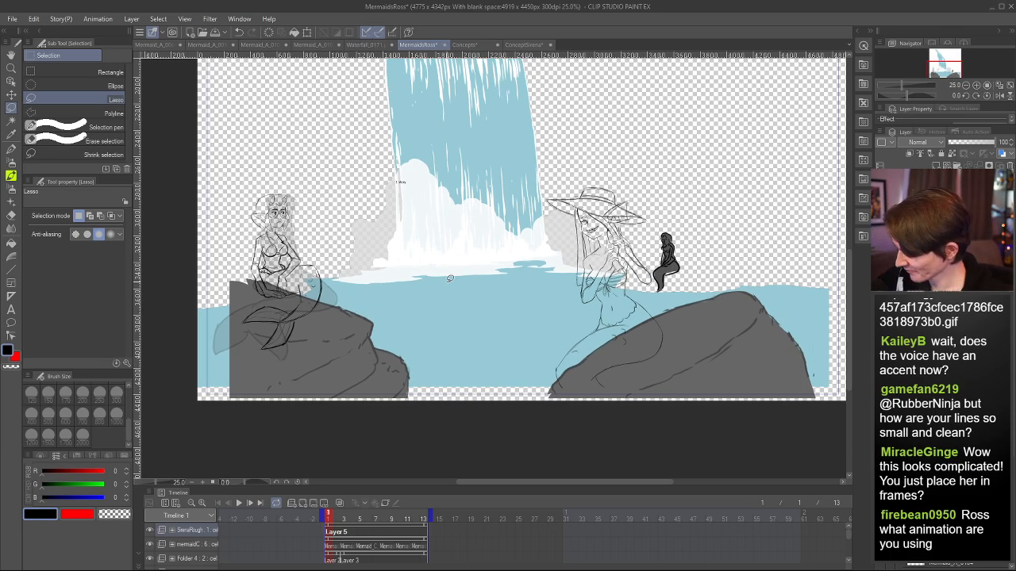
- Examine both mermaid roughs on their rocks, comparing the composition in mirrored and normal view
scroll(623, 333, "up", 2)
scroll(596, 326, "down", 2)
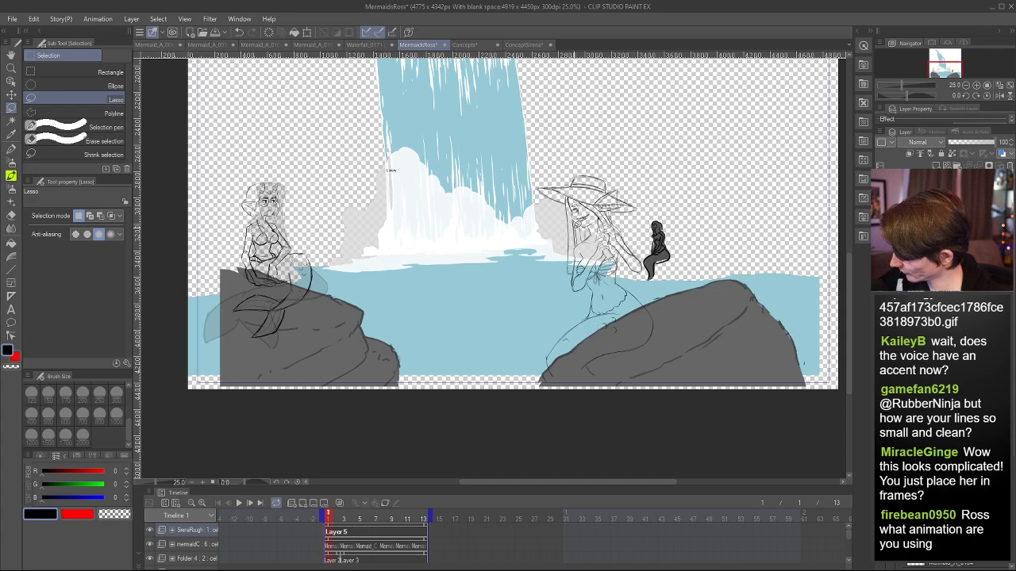
scroll(582, 194, "up", 1)
key("h")
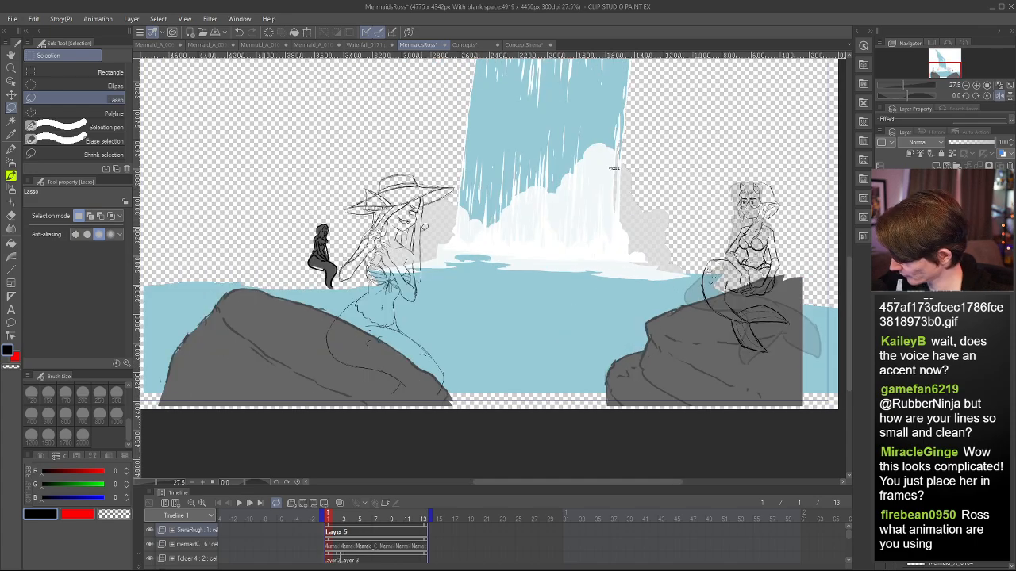
key("h")
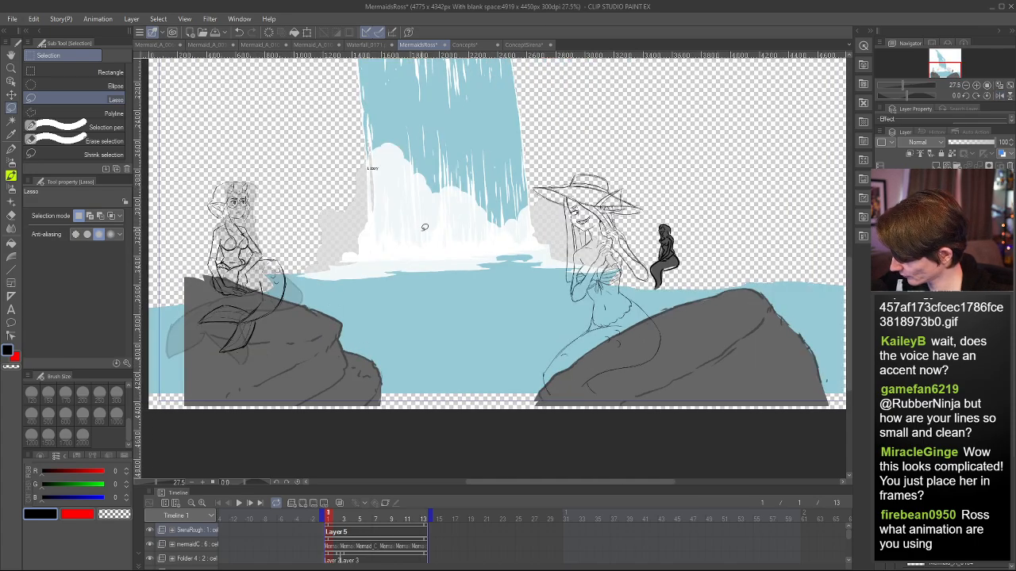
scroll(213, 212, "up", 6)
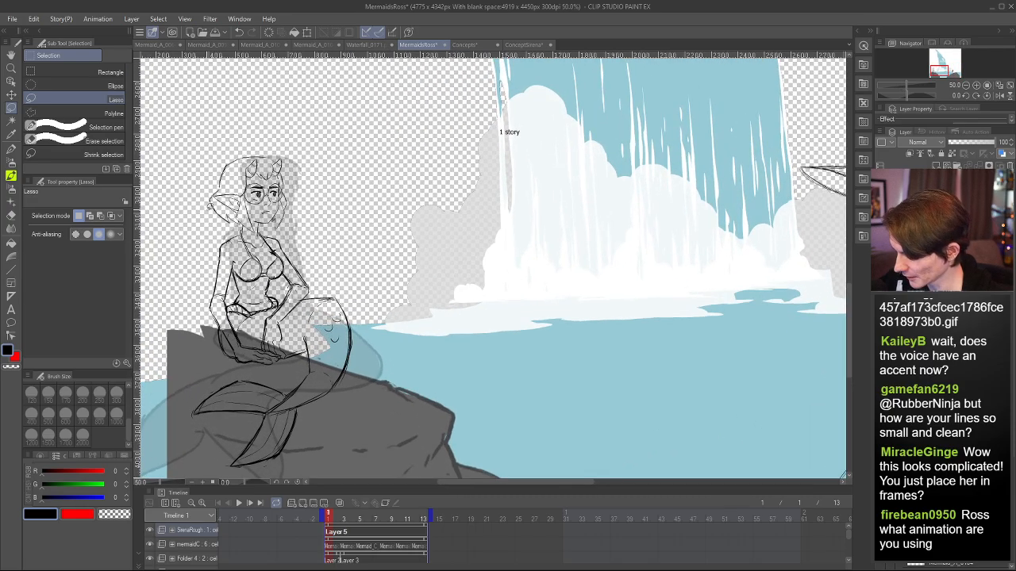
scroll(213, 212, "down", 4)
scroll(208, 199, "up", 4)
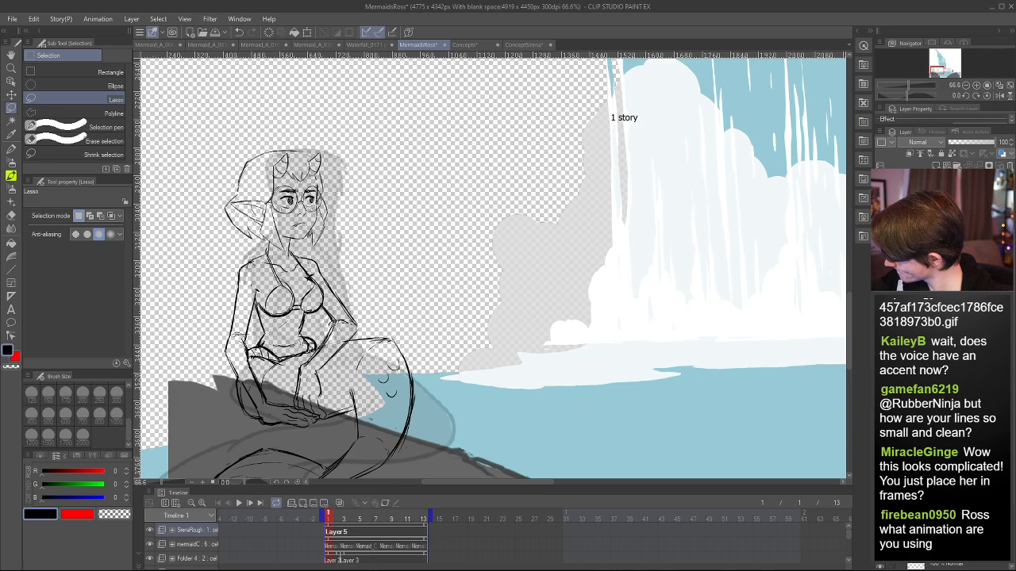
- Toggle Folder 4 off and on to identify its artwork, and rename the folder Vanity
left_click(149, 559)
left_click(150, 558)
left_click(195, 559)
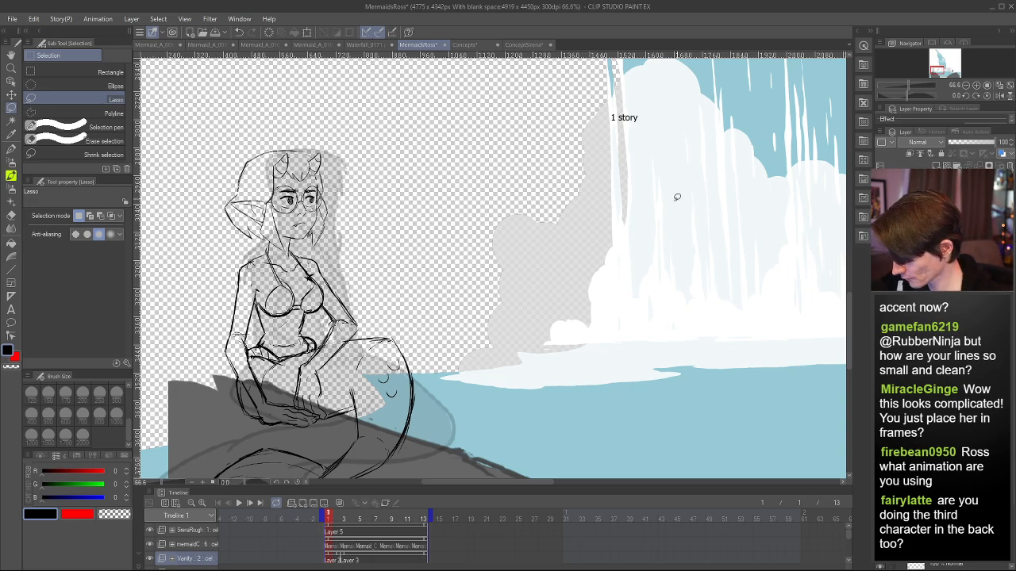
- Lasso the horned mermaid's head in the Vanity folder, scale it down to 92%, and deselect it
scroll(278, 158, "up", 1)
scroll(273, 162, "up", 1)
scroll(435, 180, "down", 5)
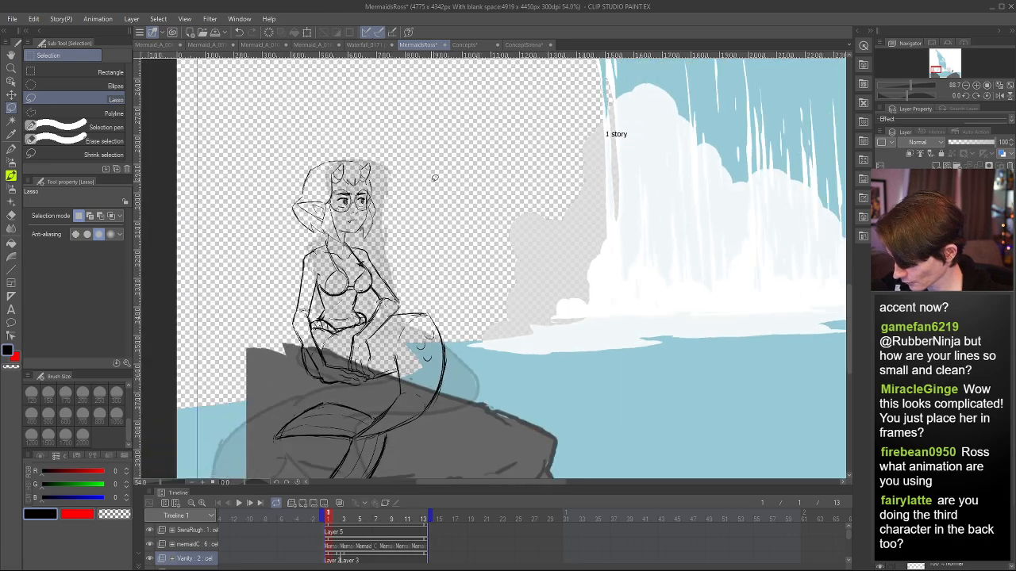
scroll(227, 168, "up", 6)
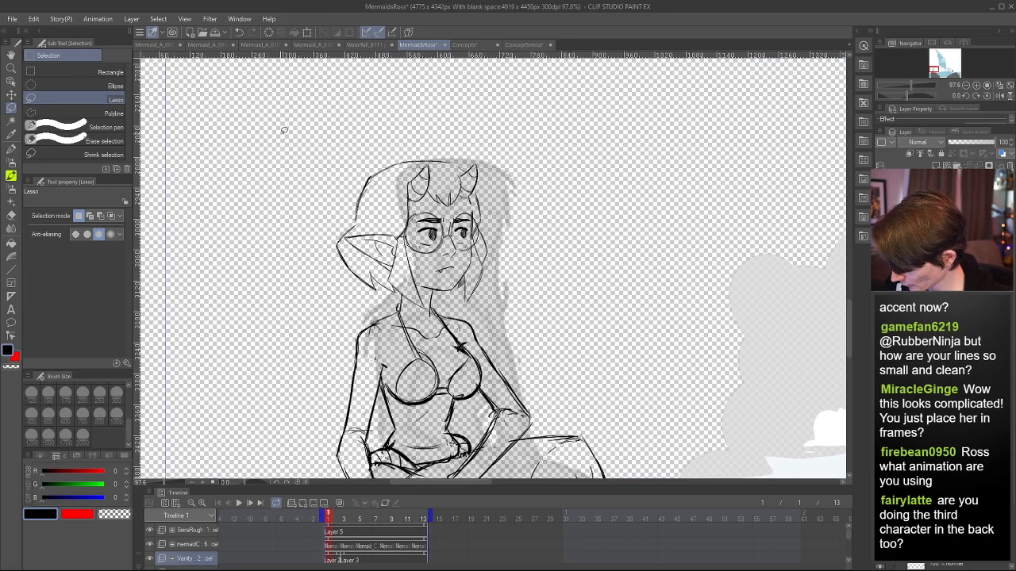
mouse_move(306, 288)
left_mouse_down()
mouse_move(308, 257)
mouse_move(512, 278)
mouse_move(453, 305)
mouse_move(436, 290)
mouse_move(411, 316)
mouse_move(403, 295)
mouse_move(384, 301)
left_mouse_up()
key("ctrl+t")
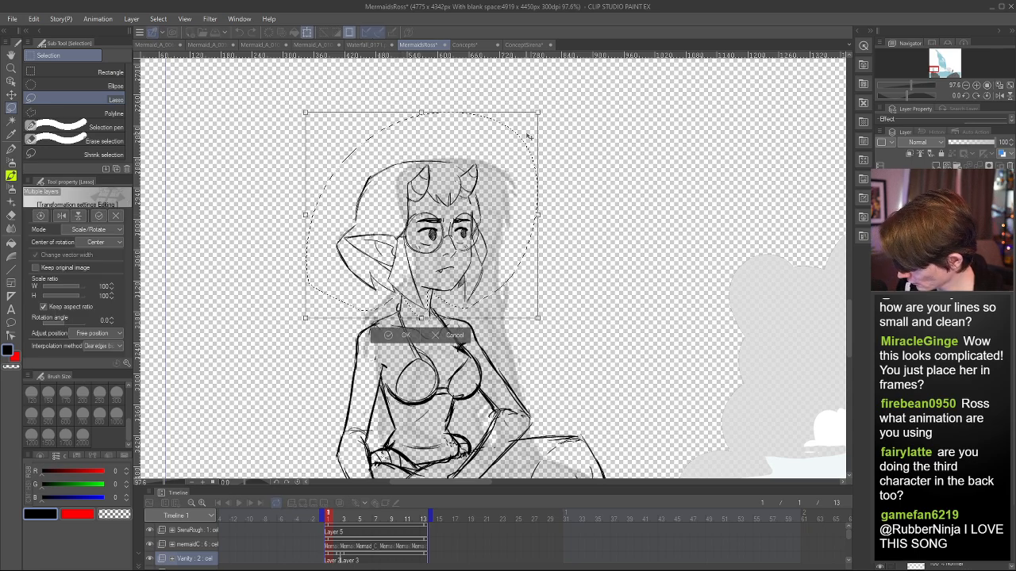
left_click_drag(537, 113, 530, 122)
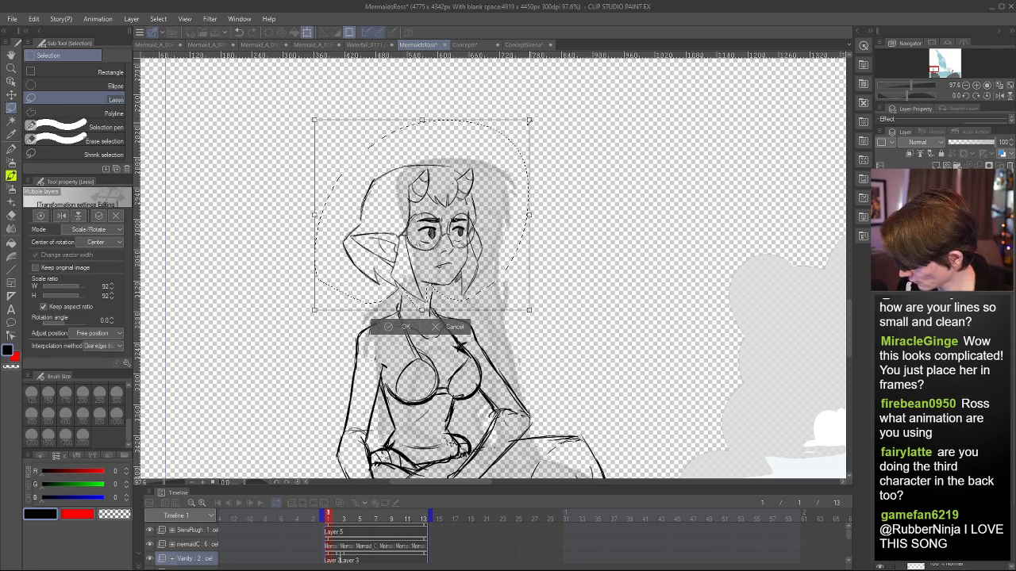
scroll(591, 149, "down", 3)
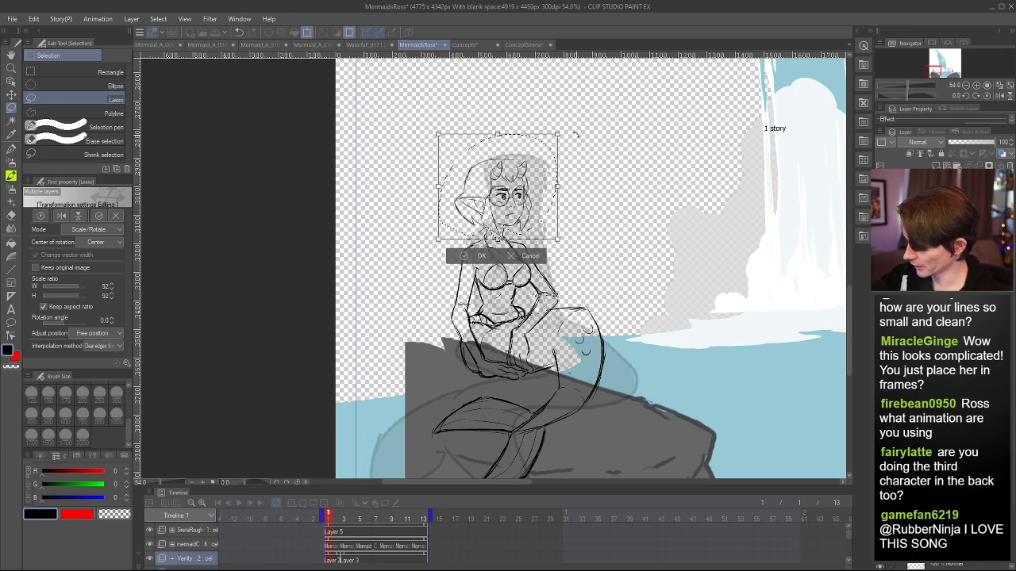
left_click(481, 256)
scroll(526, 264, "down", 2)
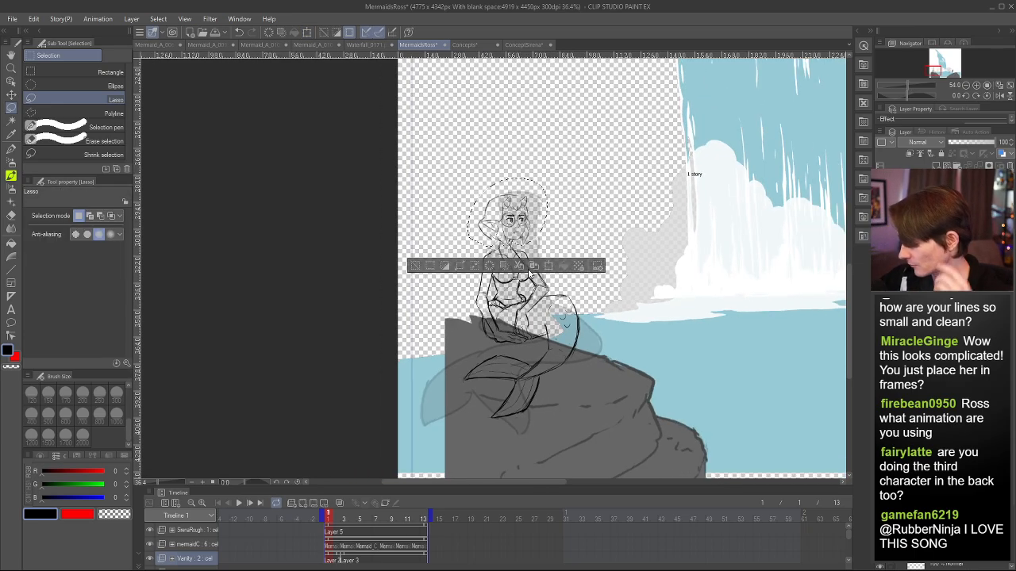
left_click(759, 283)
scroll(578, 277, "down", 2)
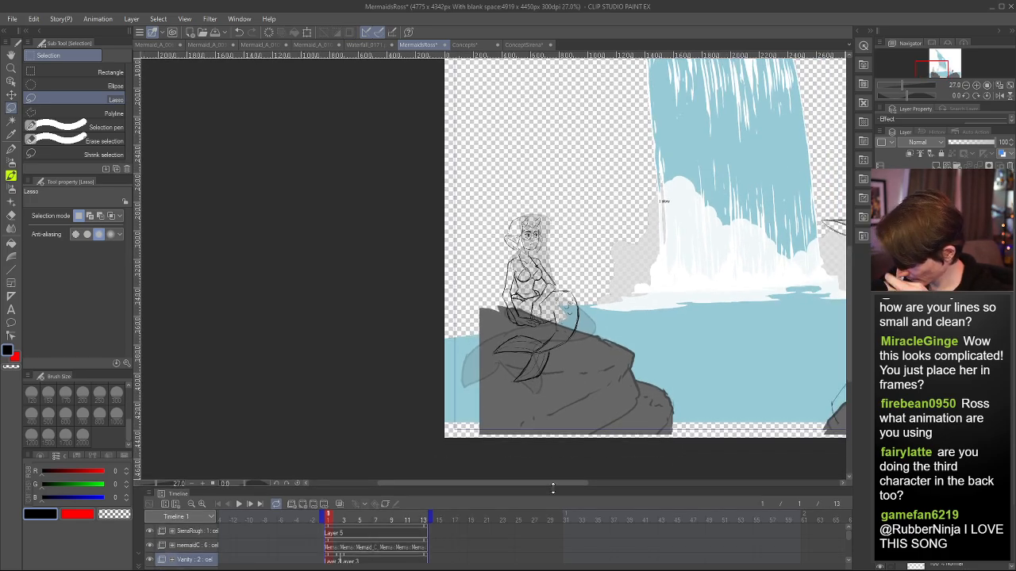
- Remove the Vanity mermaid's old tail sketch with the eraser and a lasso deletion, and erase the stray lines at her waist
left_click_drag(558, 482, 604, 479)
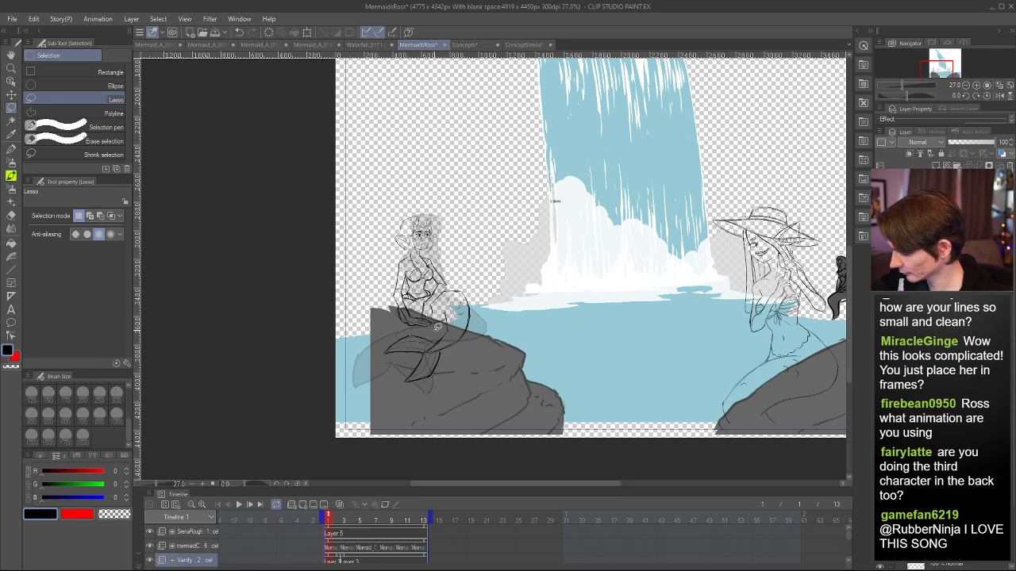
scroll(427, 298, "up", 5)
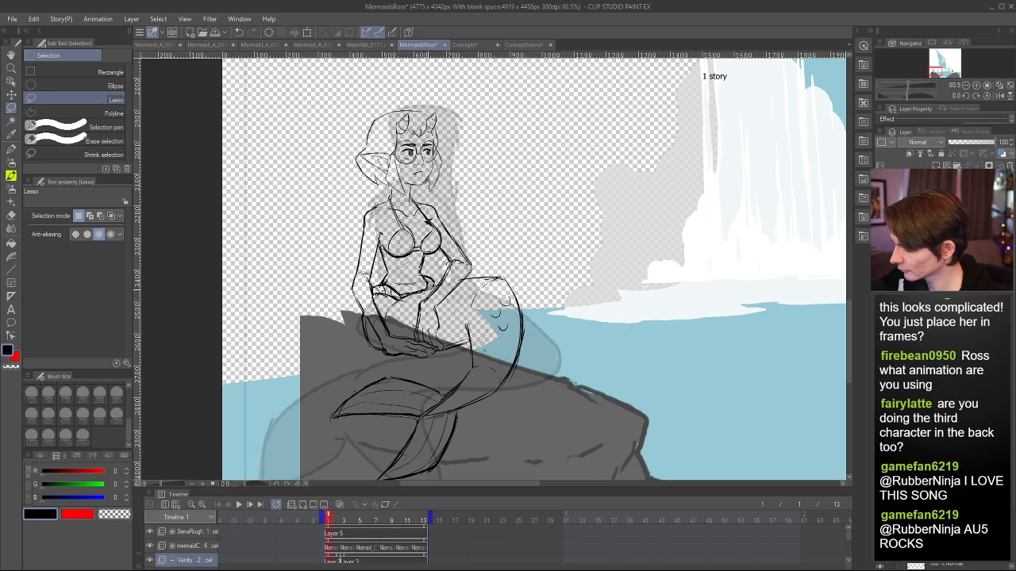
scroll(473, 392, "up", 3)
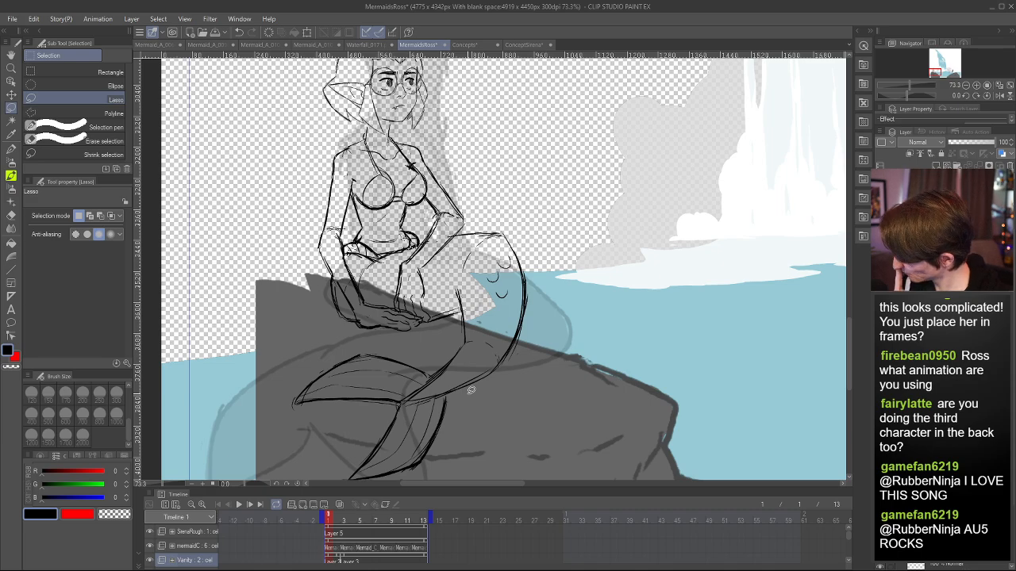
key("e")
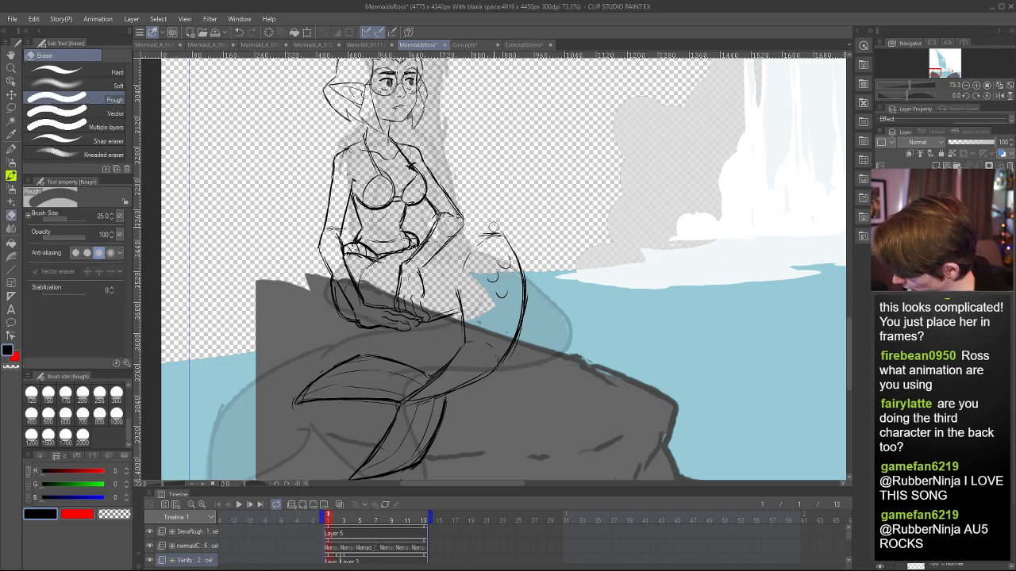
mouse_move(493, 228)
left_mouse_down()
mouse_move(473, 253)
mouse_move(505, 238)
left_mouse_up()
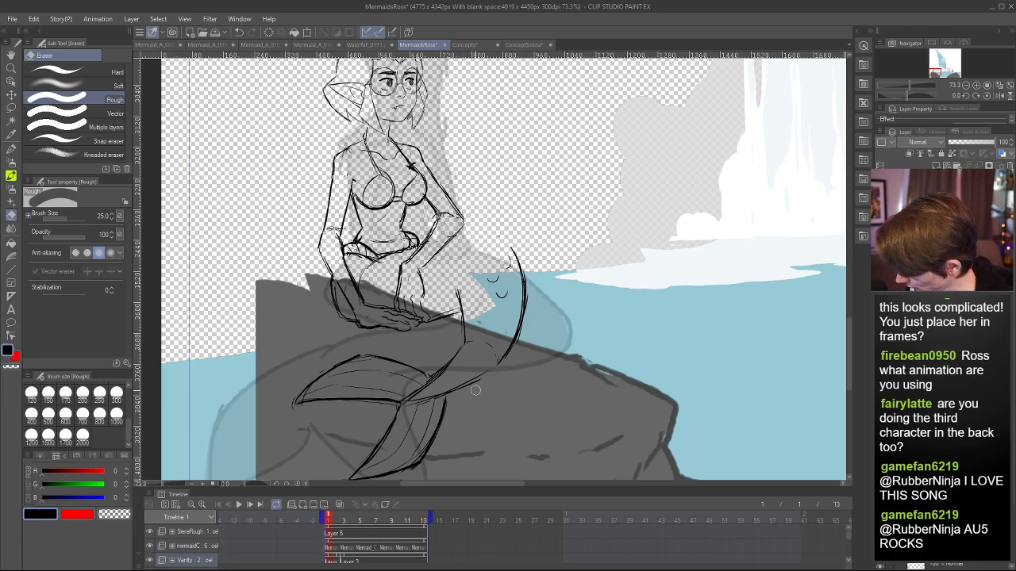
scroll(649, 363, "down", 2)
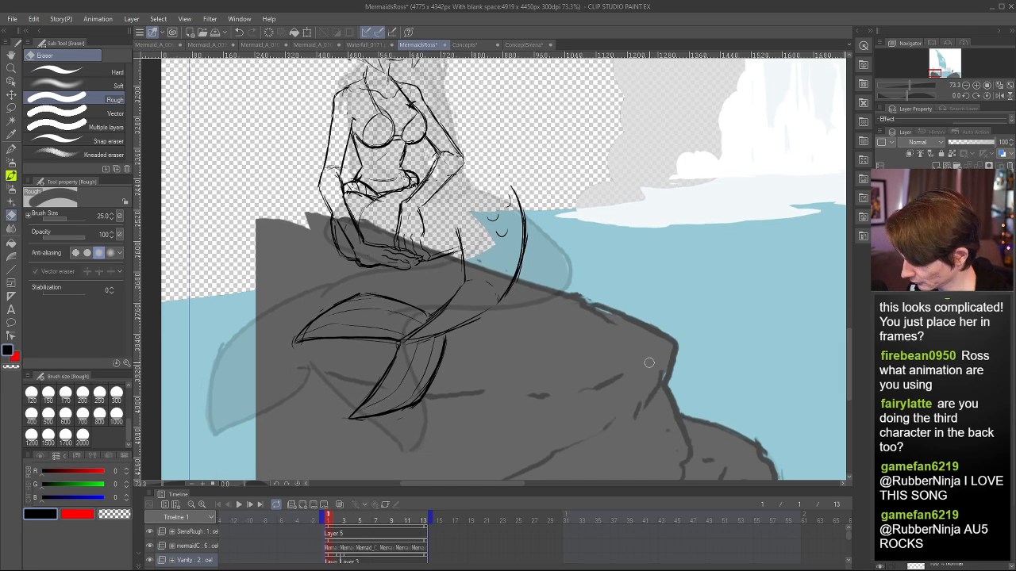
key("m")
mouse_move(287, 351)
left_mouse_down()
mouse_move(338, 287)
mouse_move(416, 283)
mouse_move(437, 268)
mouse_move(449, 203)
mouse_move(566, 187)
mouse_move(514, 407)
mouse_move(361, 441)
left_mouse_up()
key("Delete")
key("ctrl+d")
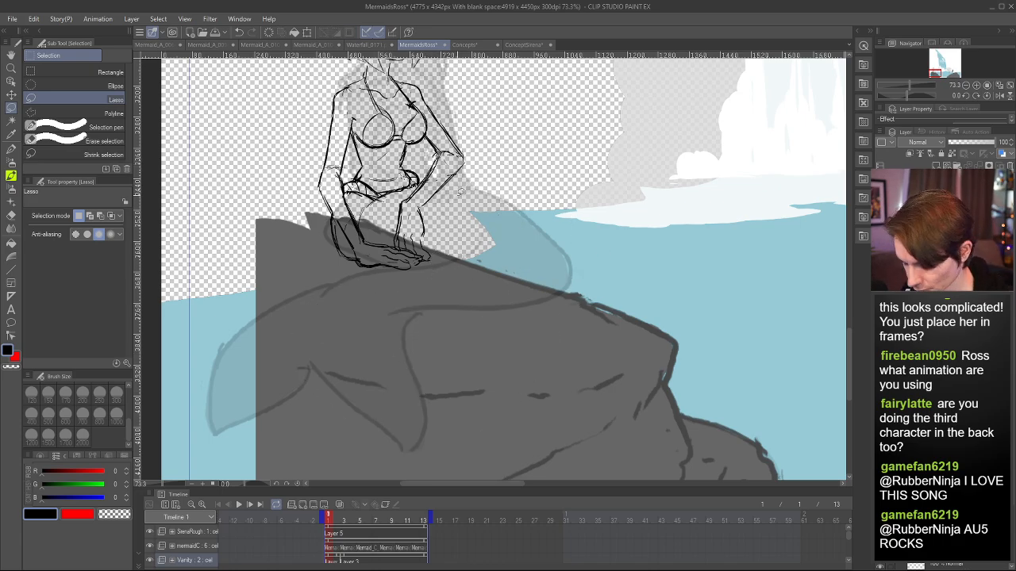
key("e")
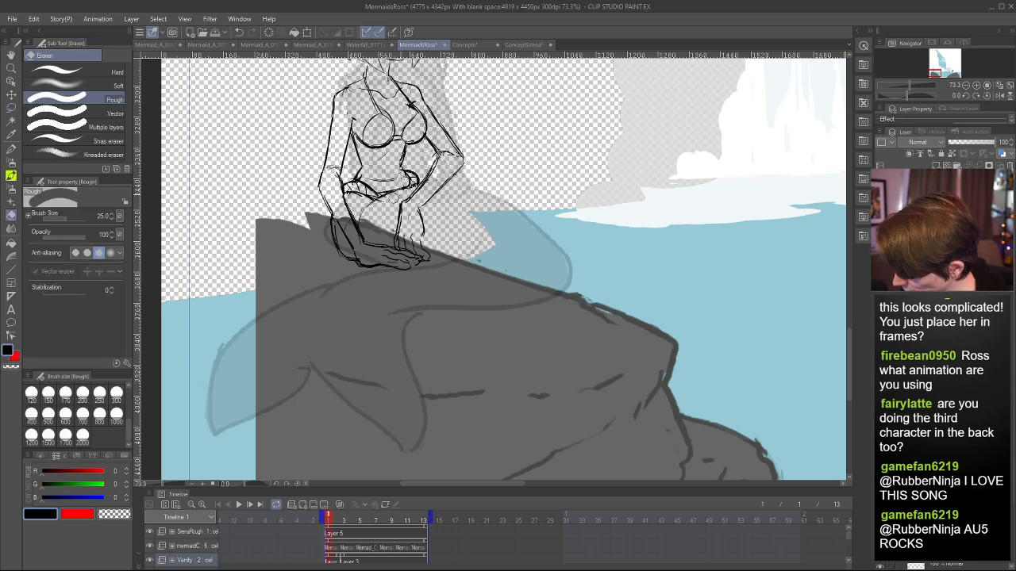
mouse_move(395, 200)
left_mouse_down()
mouse_move(399, 187)
mouse_move(388, 195)
mouse_move(406, 184)
left_mouse_up()
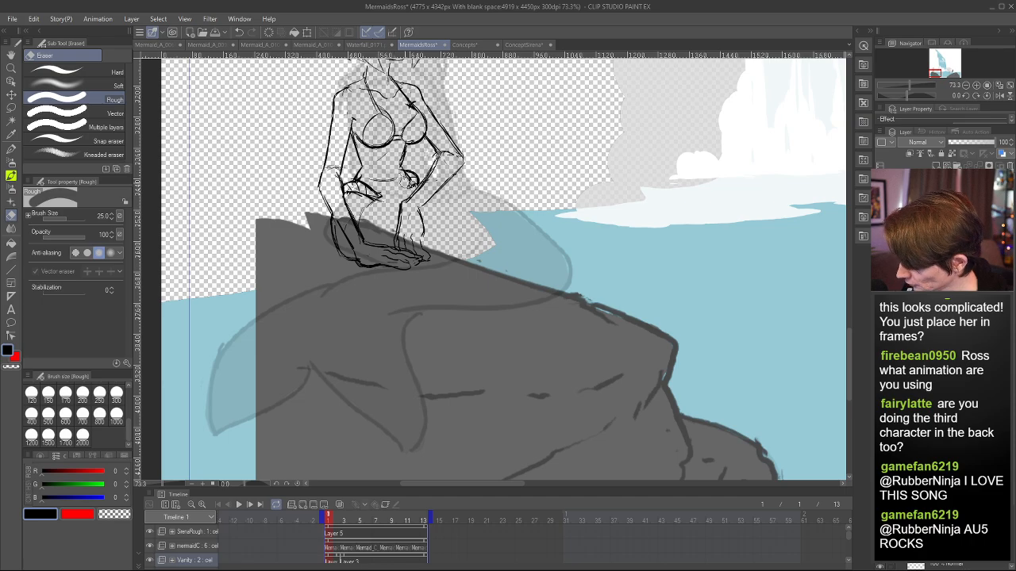
- Mirror the canvas, test a Real G-pen stroke at size 7, undo it, and set the brush size to 4
key("h")
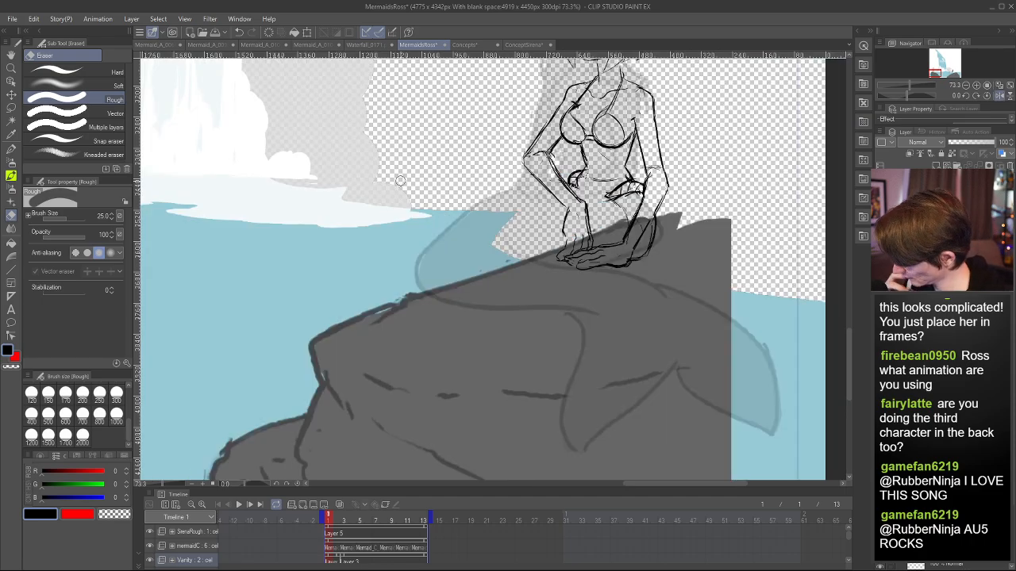
key("p")
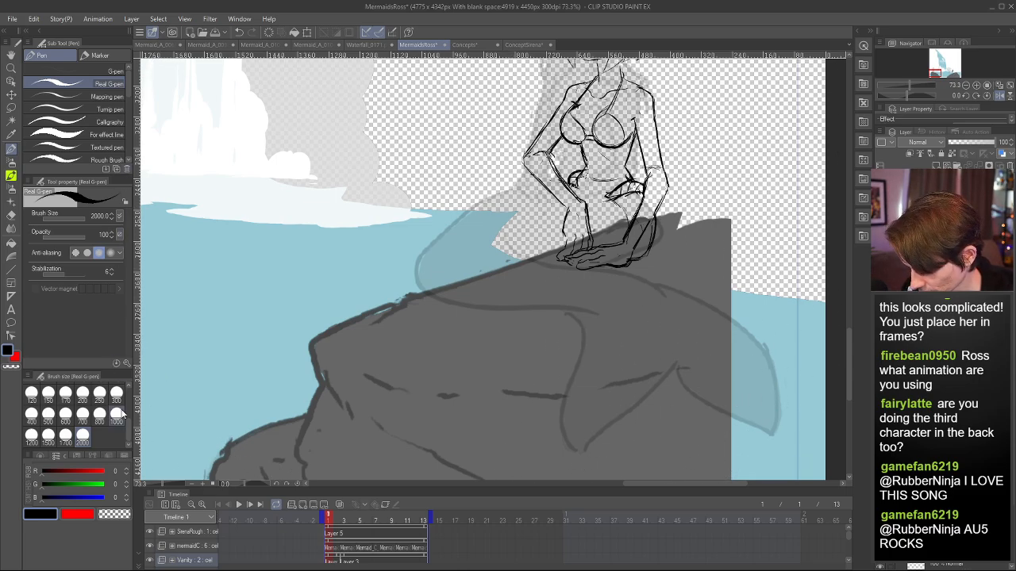
scroll(98, 403, "up", 5)
left_click(83, 400)
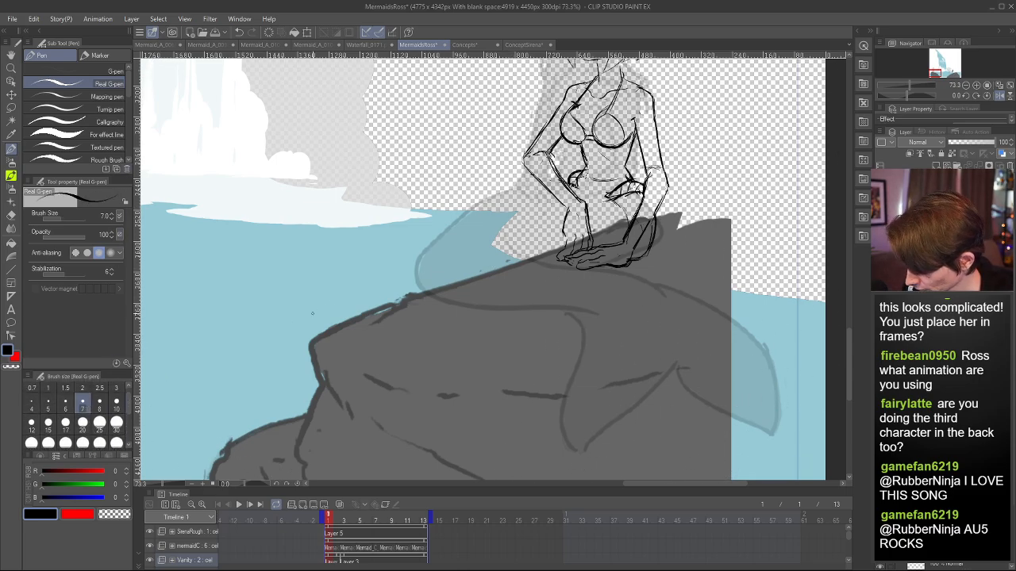
left_click_drag(317, 311, 493, 242)
key("ctrl+z")
left_click(37, 399)
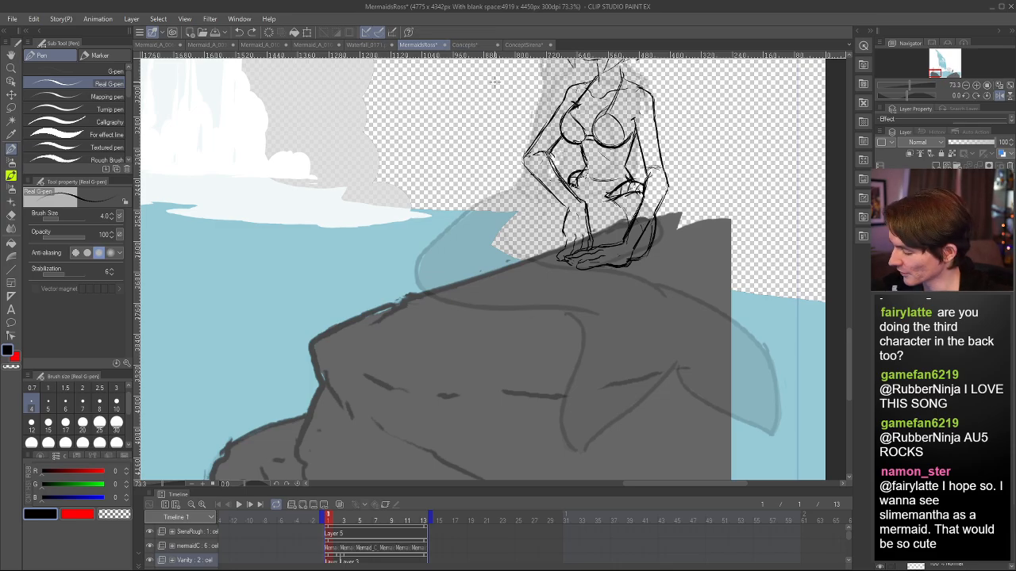
- Draw the upper outline of the Vanity mermaid's new tail, curving from her hip toward the rock along the grey guide
left_click_drag(557, 344, 335, 260)
scroll(230, 280, "up", 2)
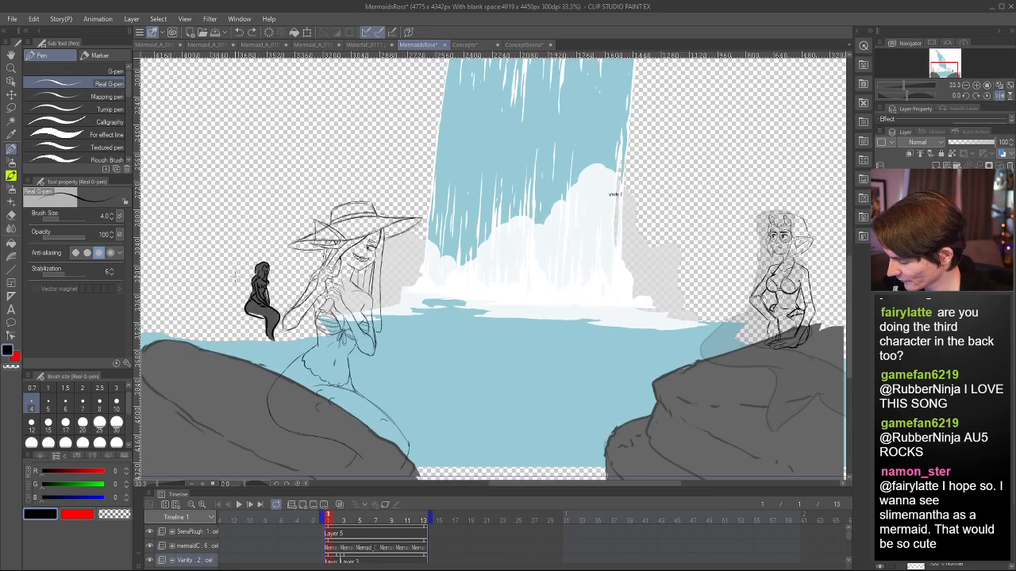
scroll(239, 266, "down", 1)
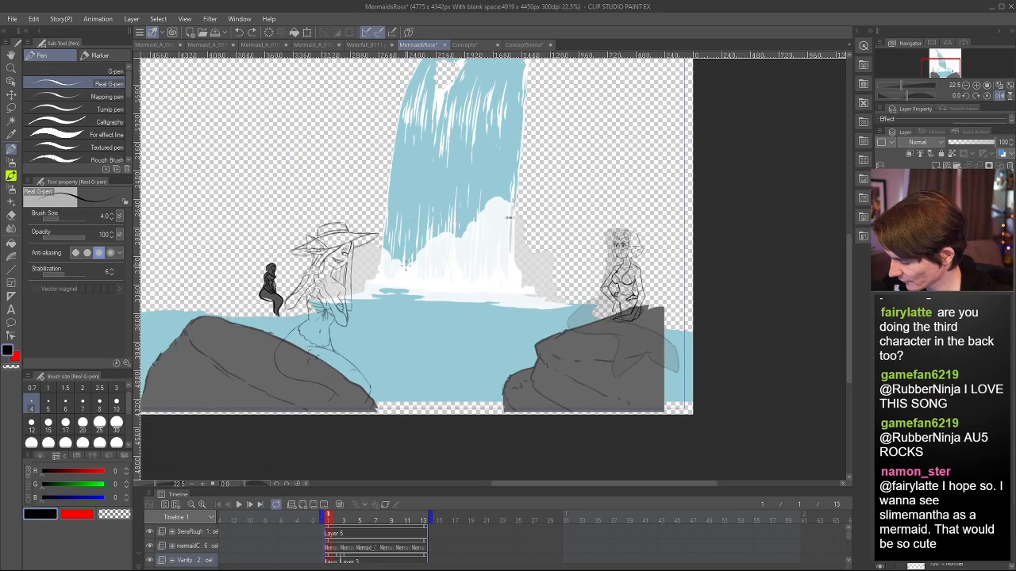
scroll(405, 267, "up", 1)
scroll(387, 274, "down", 2)
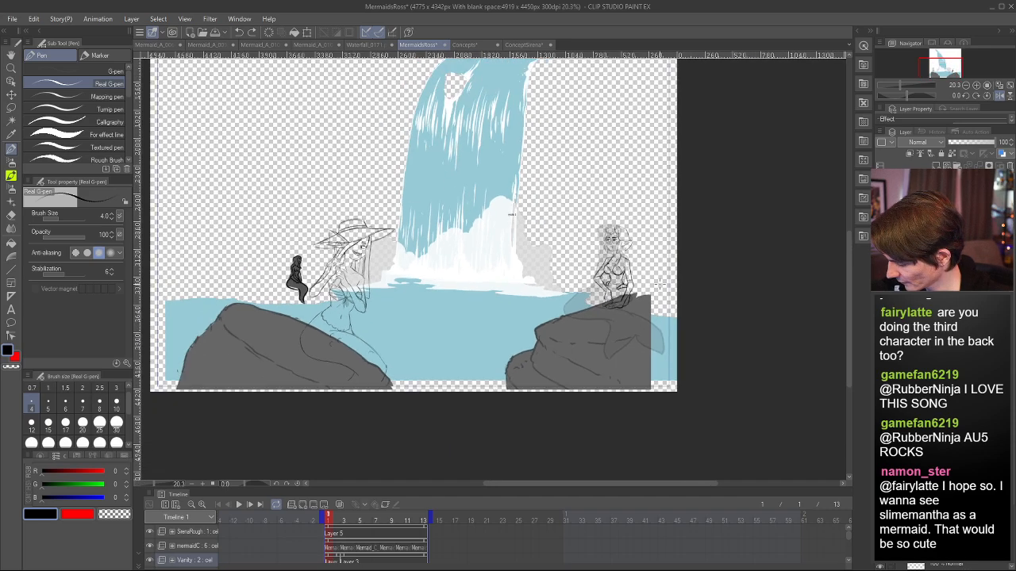
scroll(512, 215, "up", 1)
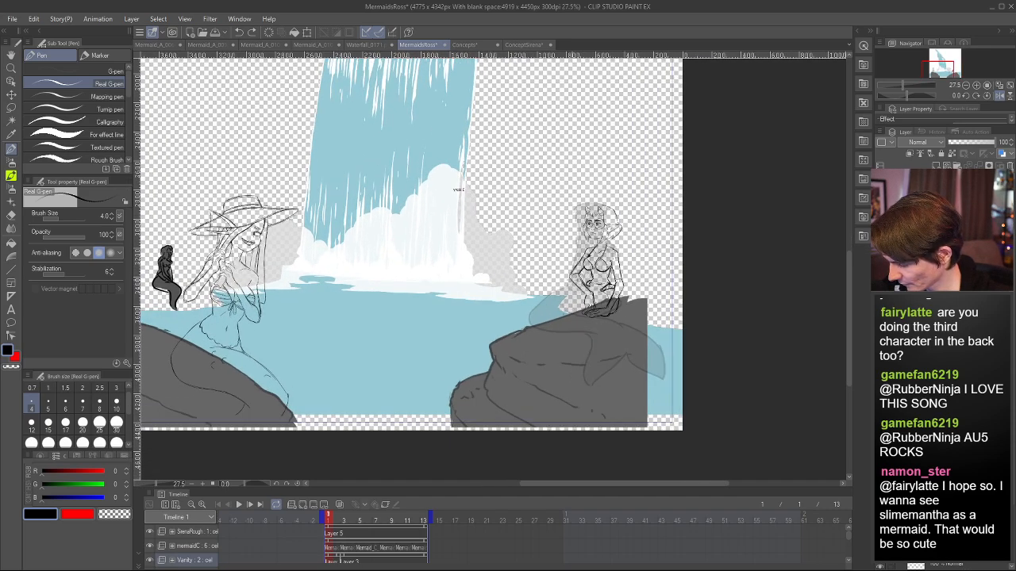
scroll(595, 309, "up", 4)
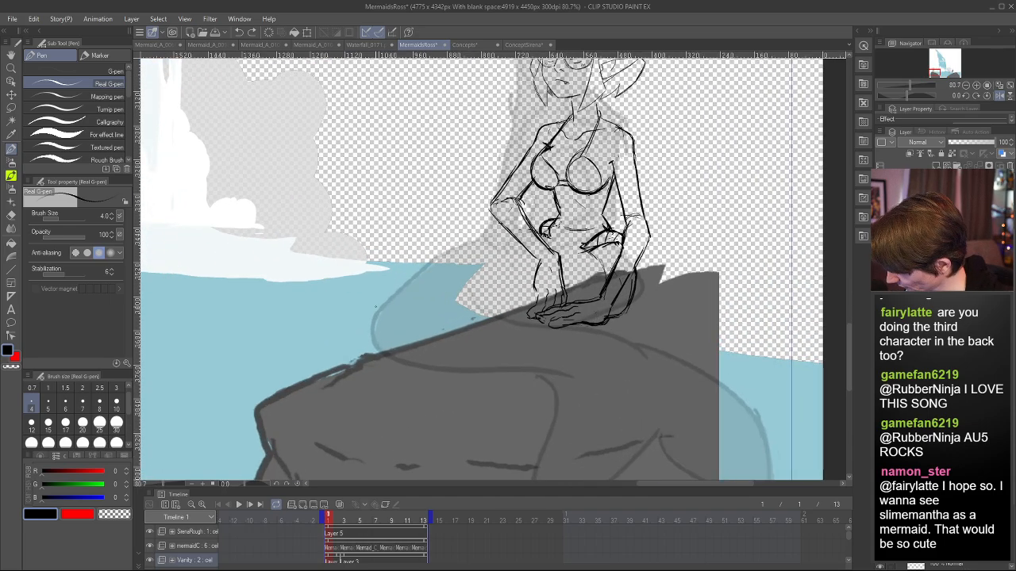
mouse_move(377, 317)
left_mouse_down()
mouse_move(413, 274)
mouse_move(489, 240)
left_mouse_up()
mouse_move(381, 309)
left_mouse_down()
mouse_move(467, 243)
mouse_move(506, 236)
mouse_move(412, 276)
left_mouse_up()
key("ctrl+z")
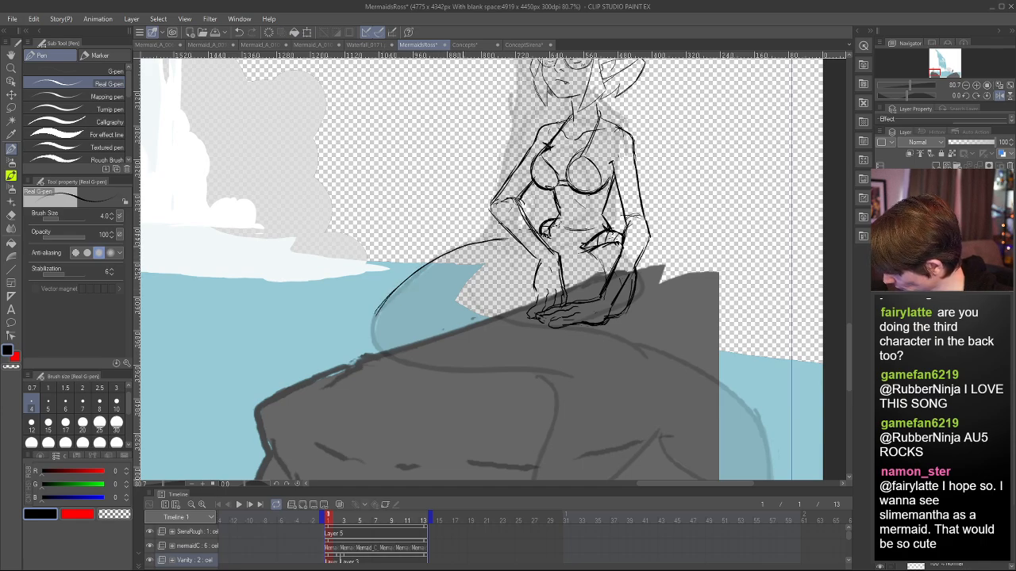
- Mirror the canvas and draw the inner tail line from the tapered end, under her hands, to the bend at her knee
key("h")
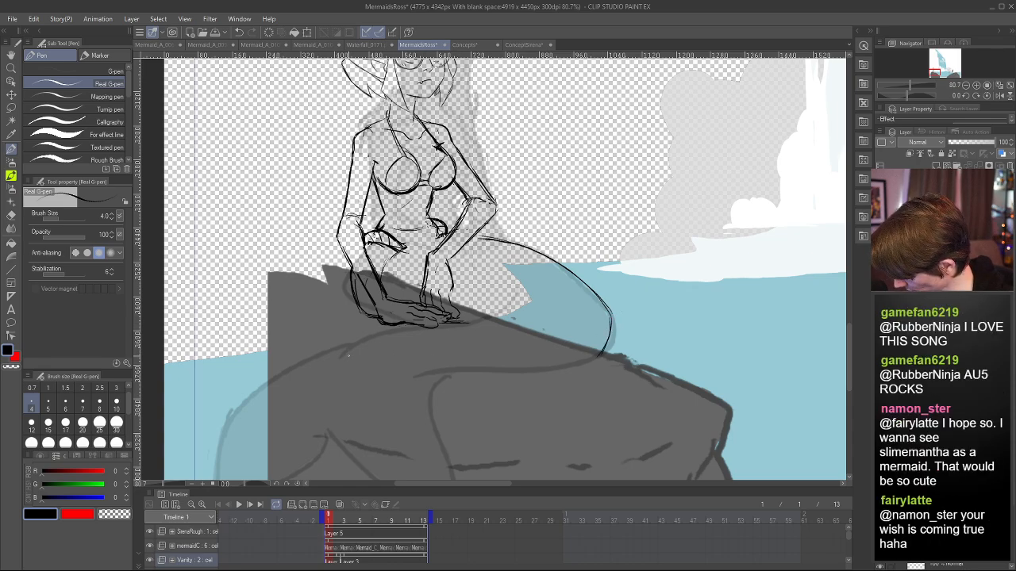
mouse_move(319, 403)
left_mouse_down()
mouse_move(362, 340)
mouse_move(347, 350)
mouse_move(455, 325)
left_mouse_up()
key("ctrl+z")
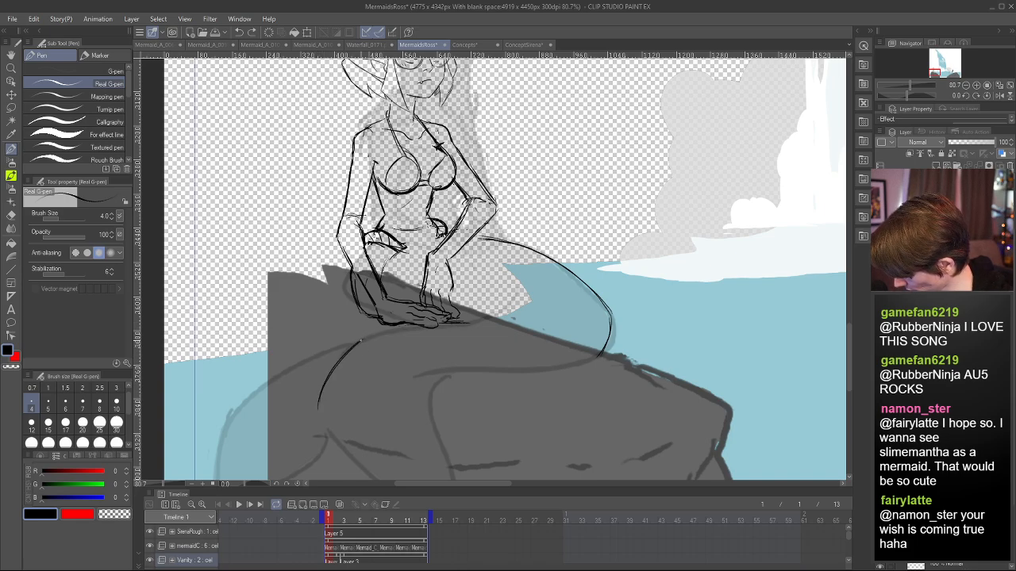
mouse_move(360, 342)
left_mouse_down()
mouse_move(512, 313)
mouse_move(608, 321)
left_mouse_up()
key("ctrl+z")
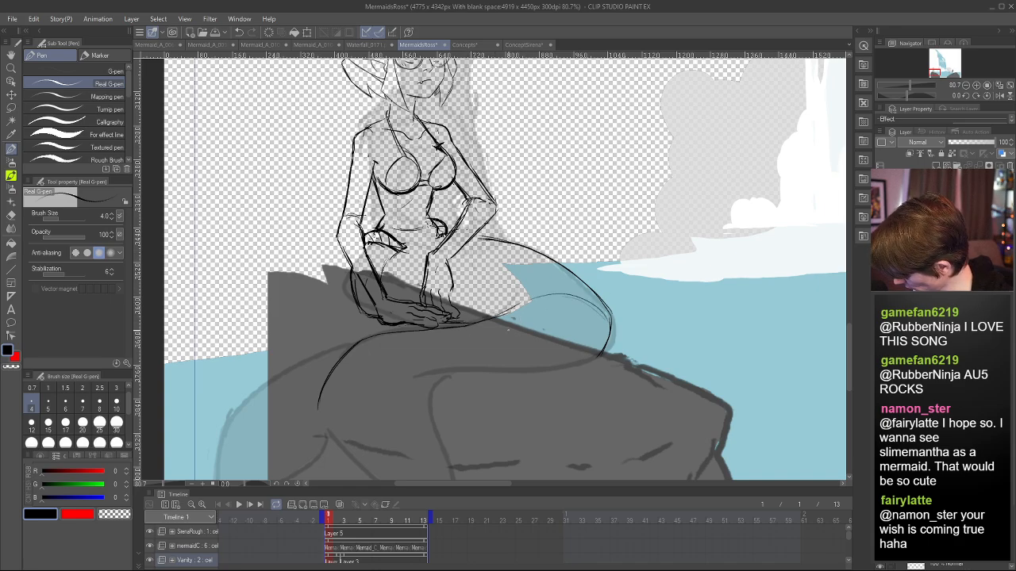
- Draw the lower edge of the Vanity mermaid's tail across the rock, joining the knee bend to the tapered end
mouse_move(321, 408)
left_mouse_down()
mouse_move(367, 373)
mouse_move(400, 367)
mouse_move(577, 362)
left_mouse_up()
key("ctrl+z")
left_click_drag(443, 366, 594, 354)
key("ctrl+z")
key("ctrl+z")
left_click_drag(413, 365, 564, 365)
key("ctrl+z")
left_click_drag(375, 370, 562, 364)
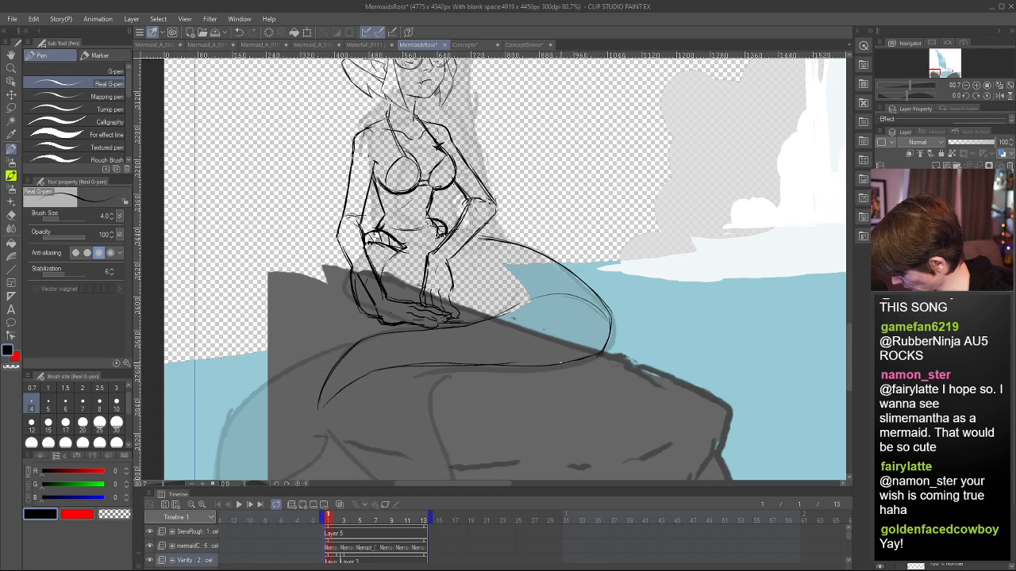
- Flip the canvas back, strengthen the tail's inner fold curve and erase its excess with transparent colour, and mirror the canvas again
key("h")
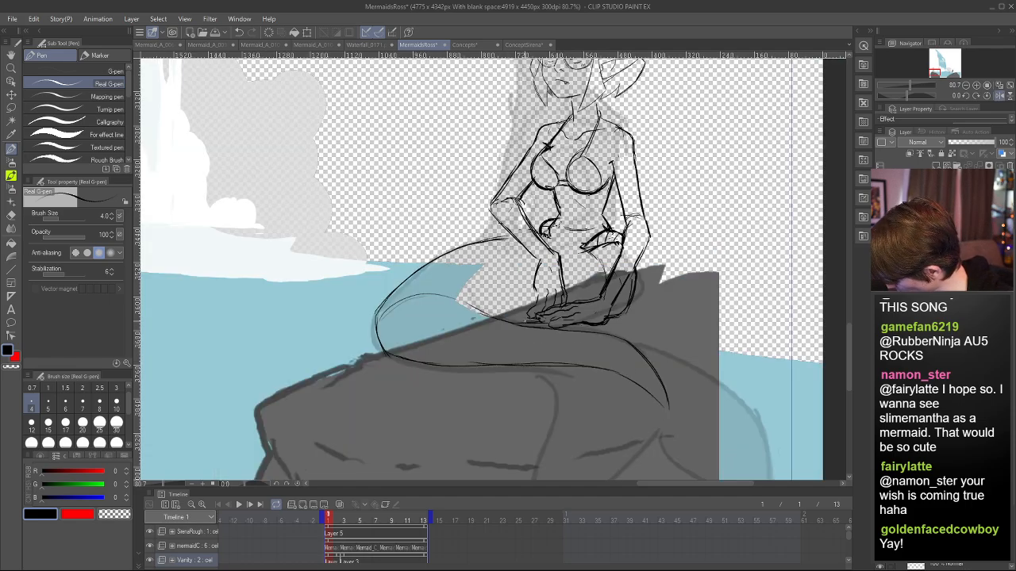
key("c")
key("c")
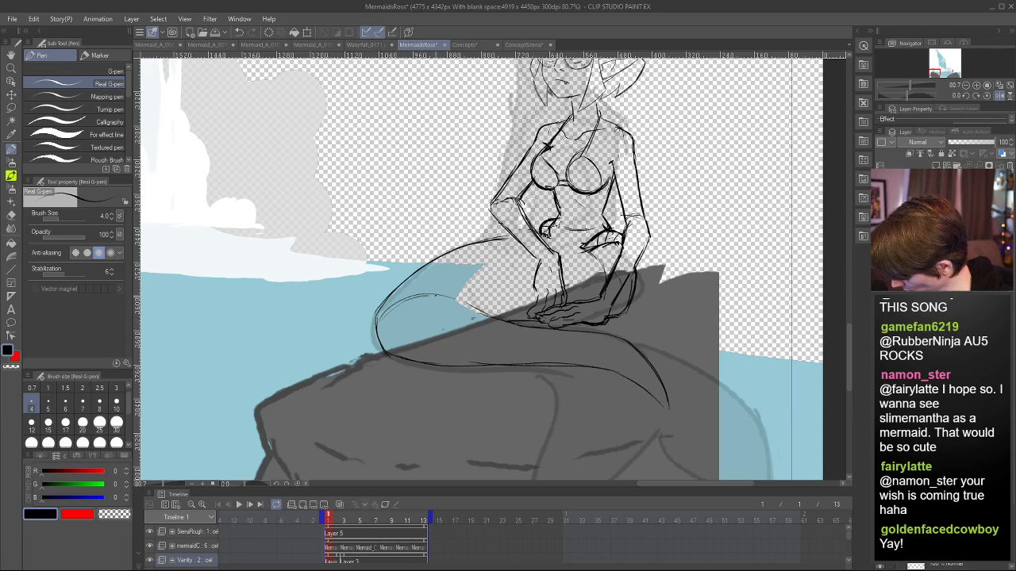
left_click_drag(435, 296, 473, 306)
key("ctrl+z")
mouse_move(398, 305)
left_mouse_down()
mouse_move(461, 301)
mouse_move(396, 307)
left_mouse_up()
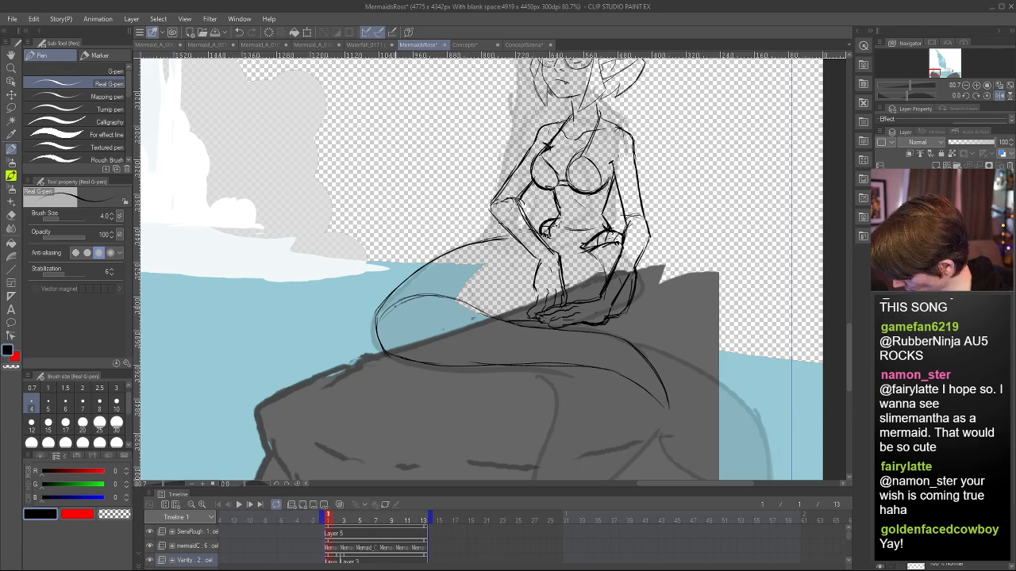
key("ctrl+z")
left_click_drag(472, 307, 413, 296)
left_click_drag(477, 311, 507, 324)
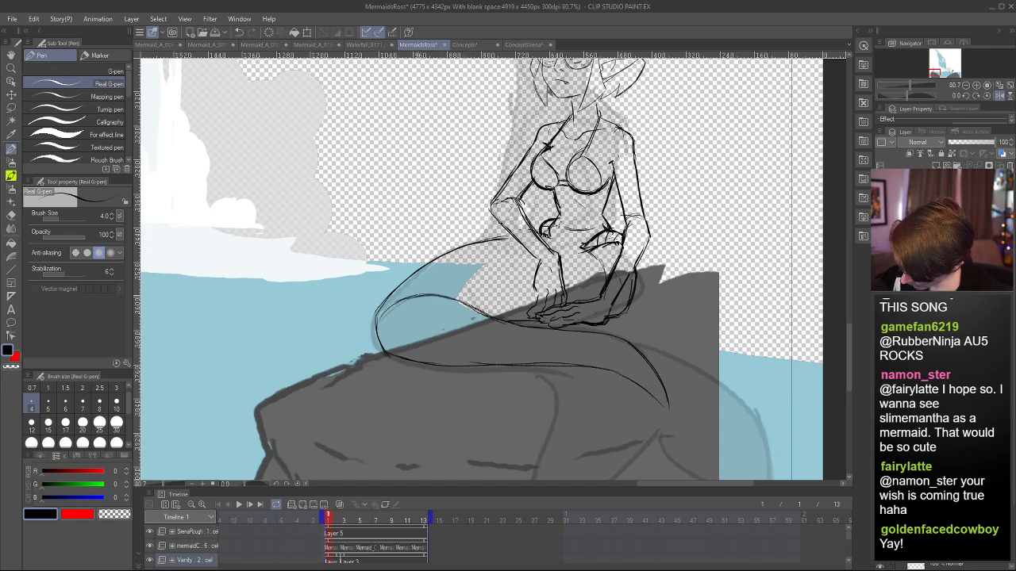
key("c")
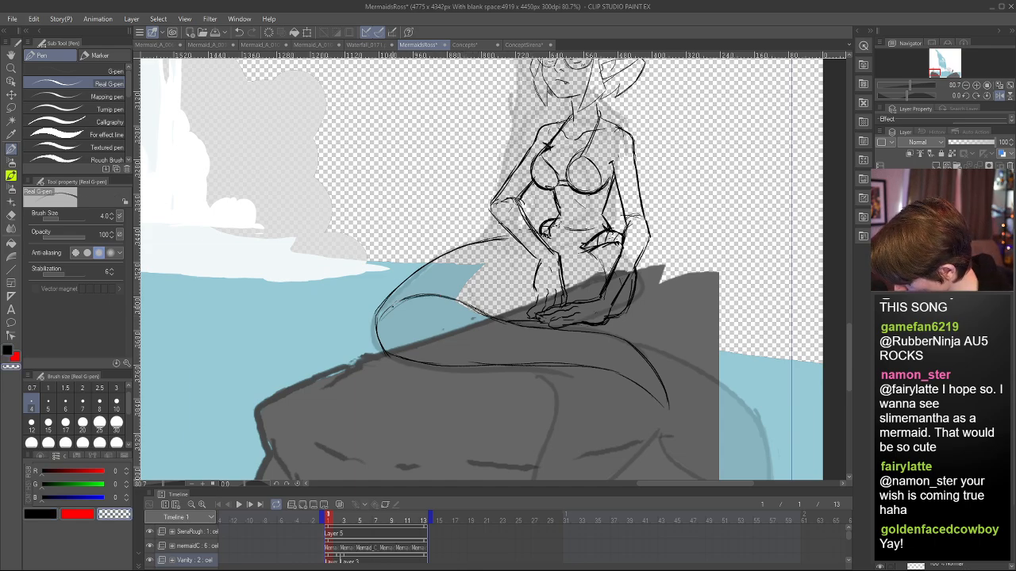
key("h")
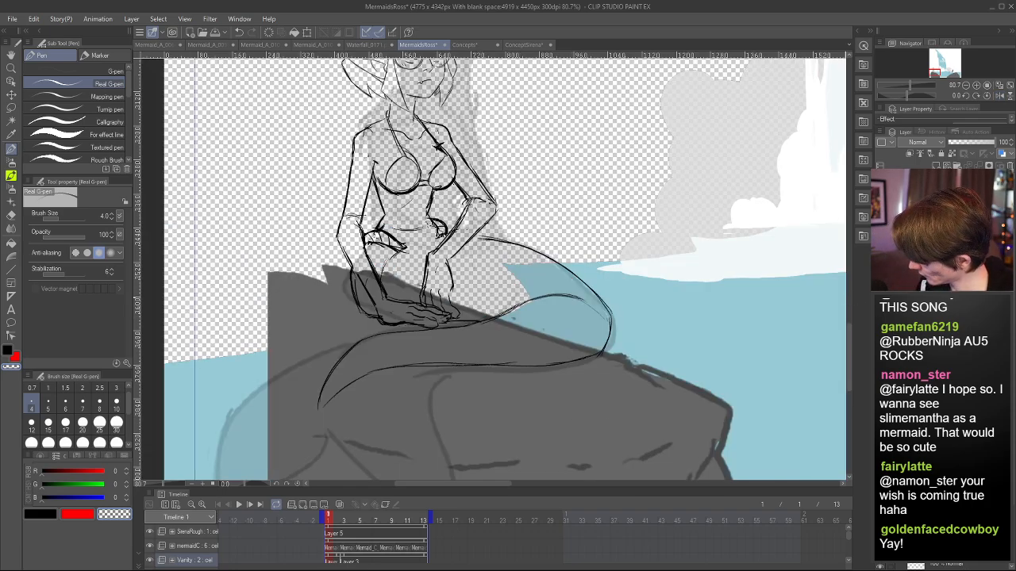
scroll(846, 337, "down", 2)
key("c")
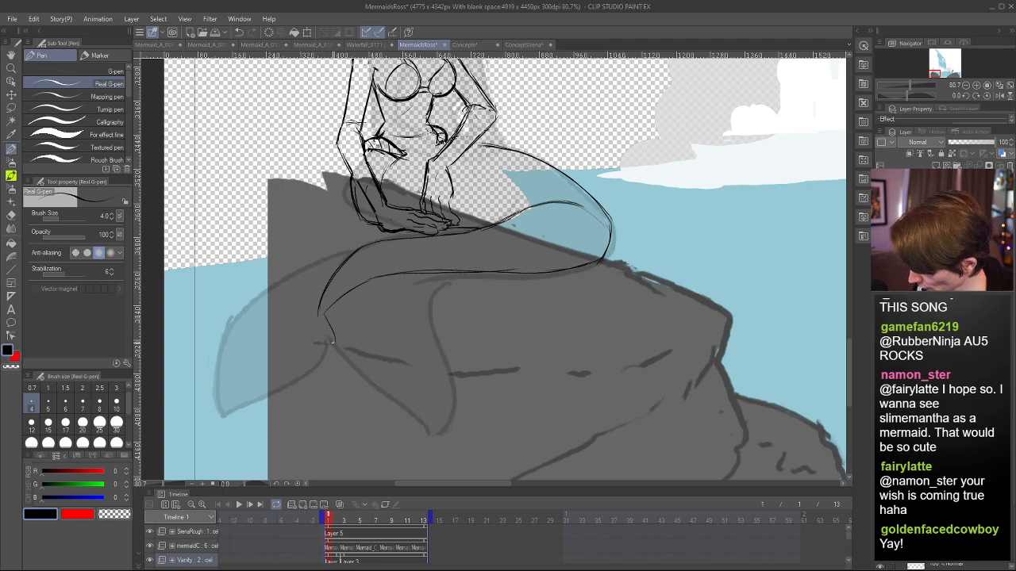
- Try a narrow, pointed fluke hanging from the tail's tapered end over the rock, and undo its strokes
left_click_drag(326, 315, 334, 341)
key("ctrl+z")
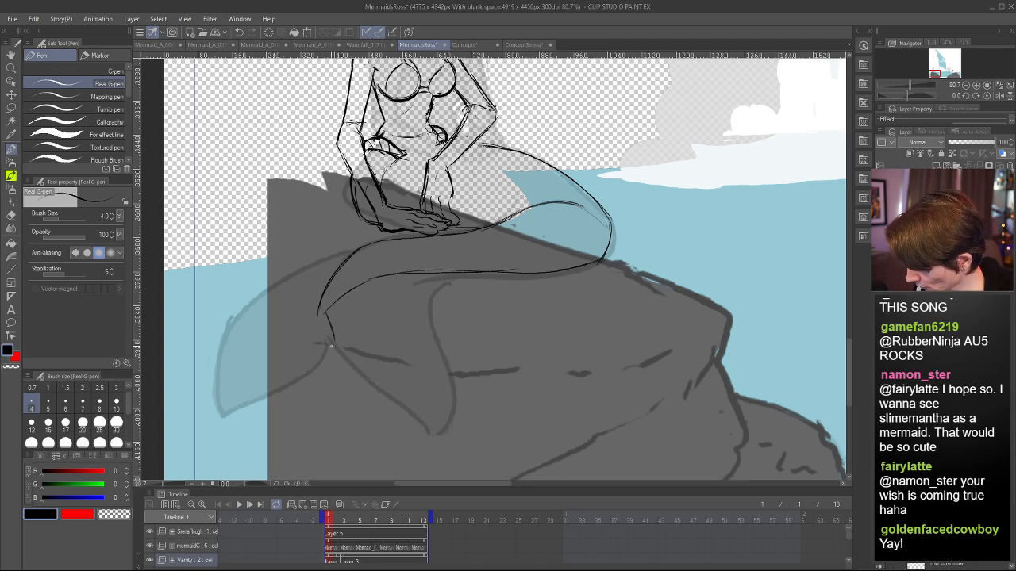
left_click_drag(315, 395, 334, 343)
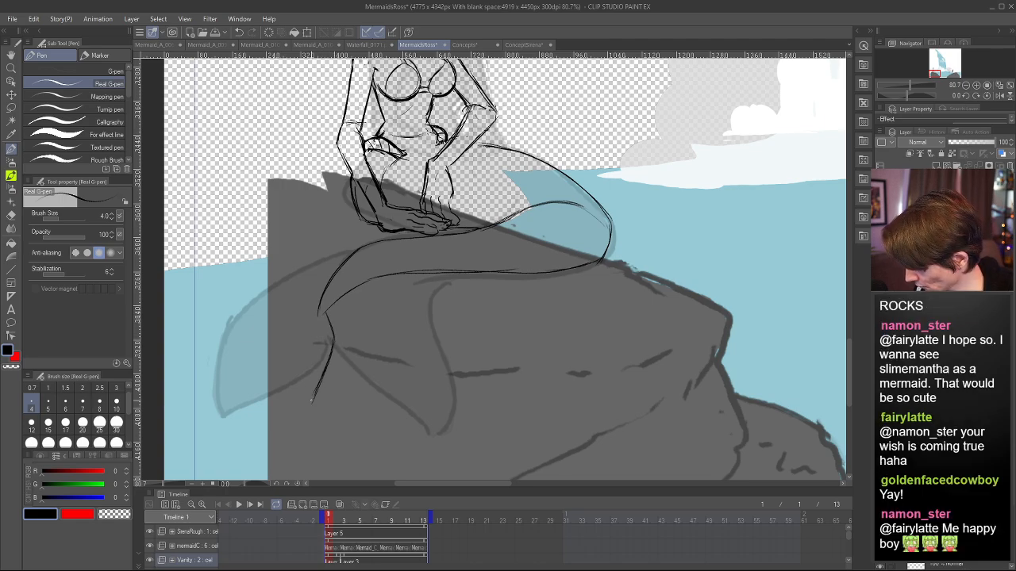
mouse_move(308, 412)
left_mouse_down()
mouse_move(359, 382)
mouse_move(328, 396)
mouse_move(378, 355)
mouse_move(378, 334)
mouse_move(380, 358)
mouse_move(384, 304)
left_mouse_up()
key("ctrl+z")
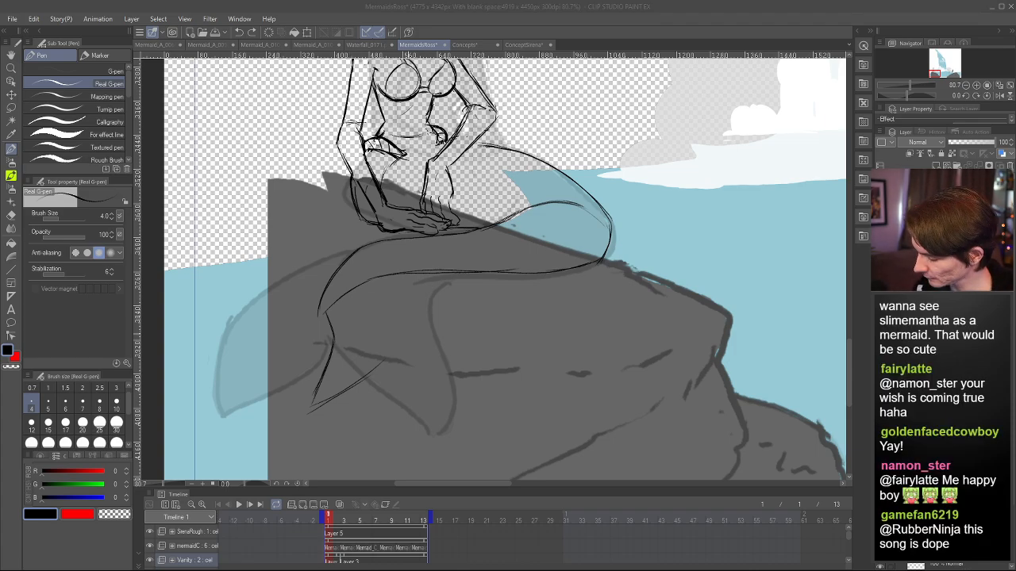
left_click(381, 324)
key("ctrl+z")
key("ctrl+z")
key("ctrl+z")
key("ctrl+z")
key("ctrl+z")
key("ctrl+z")
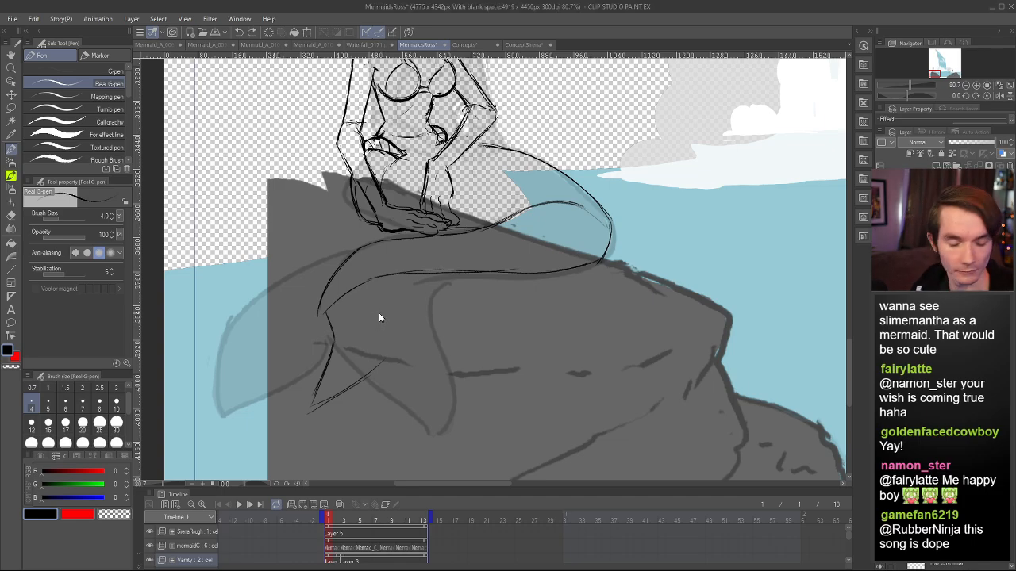
key("ctrl+z")
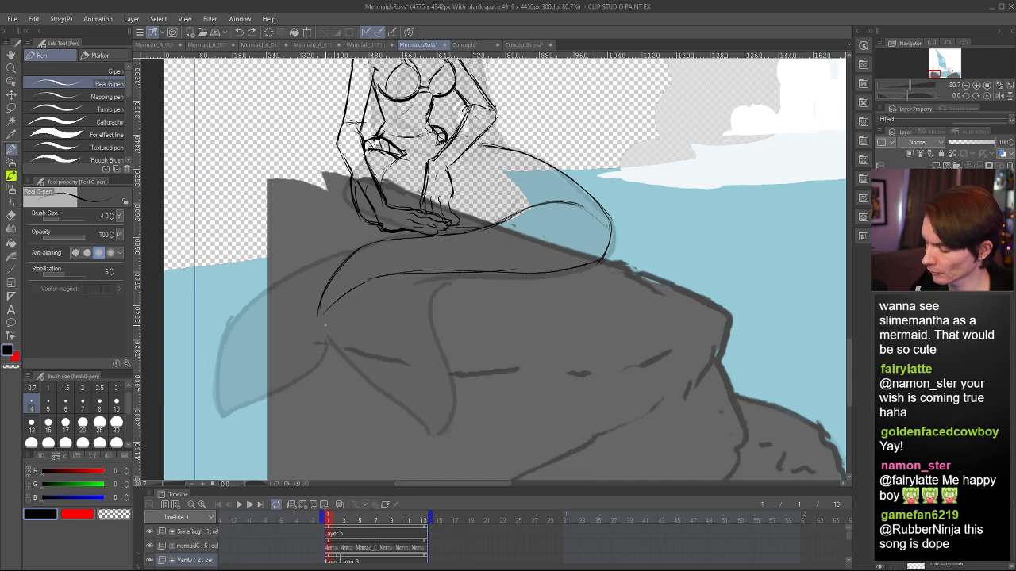
- Try a wider front fluke with a curved inner edge, a slanted lower edge and a straight outer side
left_click_drag(325, 312, 326, 358)
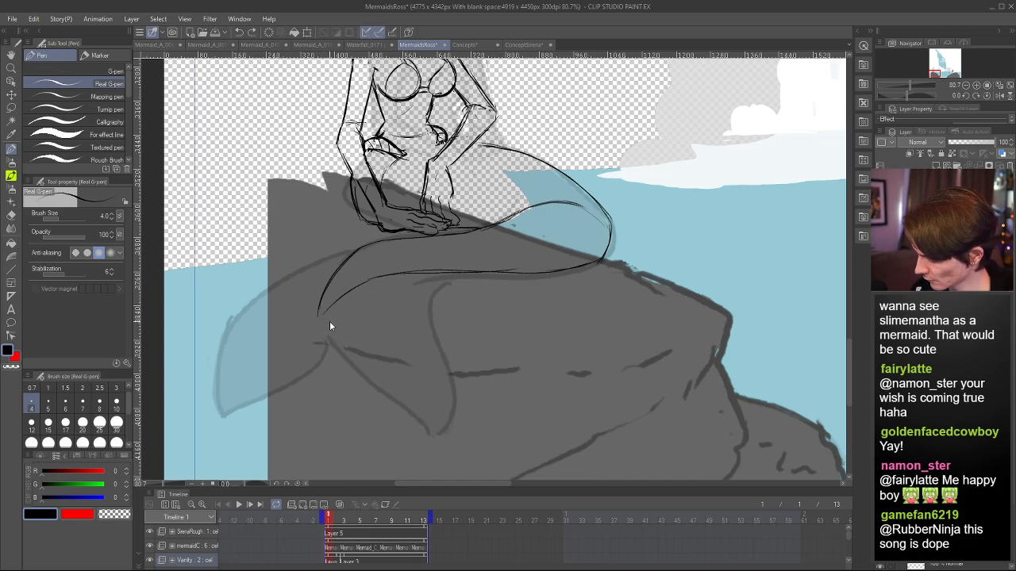
key("ctrl+z")
mouse_move(322, 316)
left_mouse_down()
mouse_move(324, 371)
mouse_move(307, 391)
mouse_move(321, 372)
left_mouse_up()
key("ctrl+z")
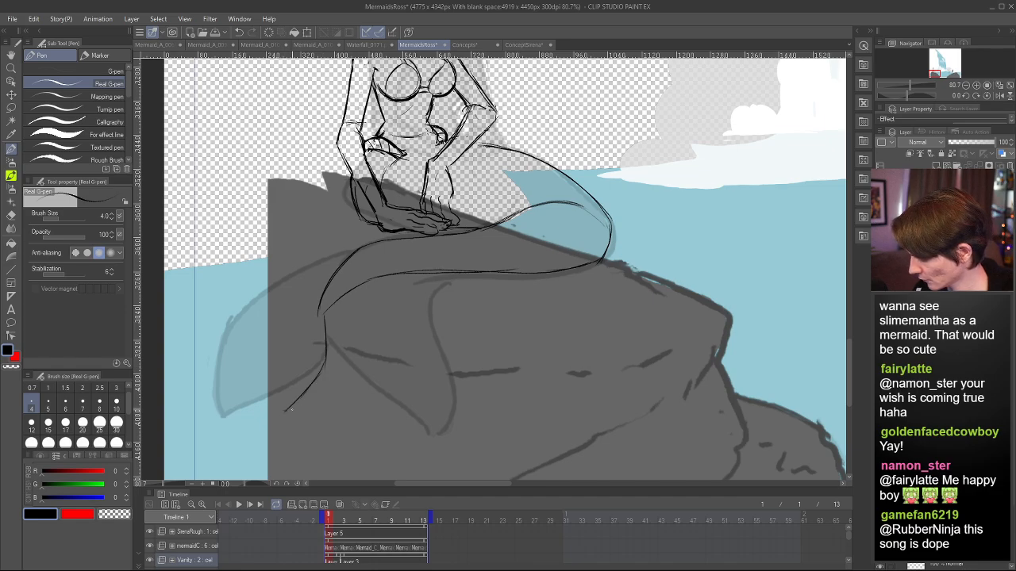
mouse_move(291, 410)
left_mouse_down()
mouse_move(366, 386)
mouse_move(355, 378)
left_mouse_up()
key("ctrl+z")
key("ctrl+z")
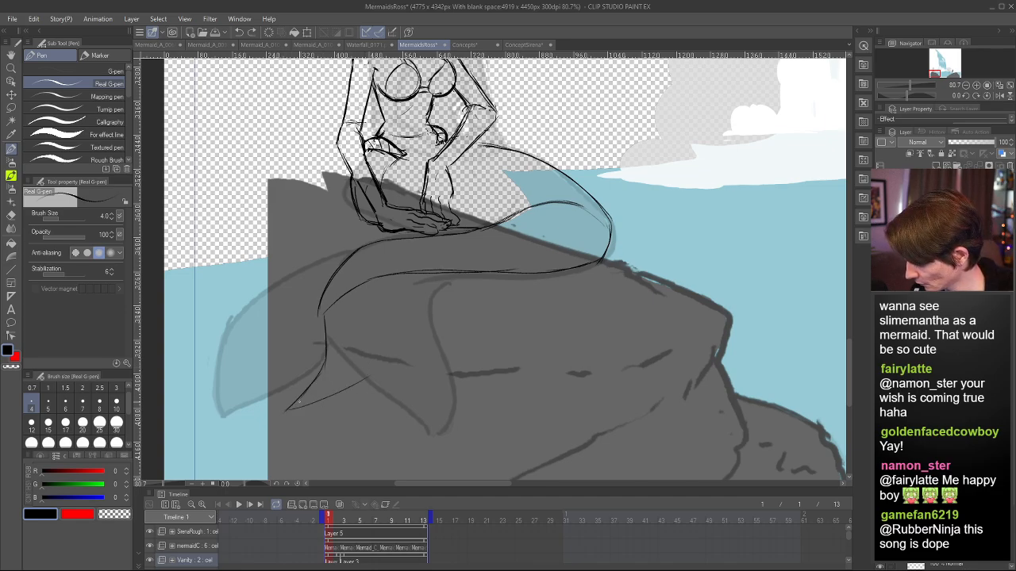
left_click_drag(288, 410, 373, 368)
key("ctrl+z")
mouse_move(375, 363)
left_mouse_down()
mouse_move(377, 282)
mouse_move(376, 301)
mouse_move(271, 343)
left_mouse_up()
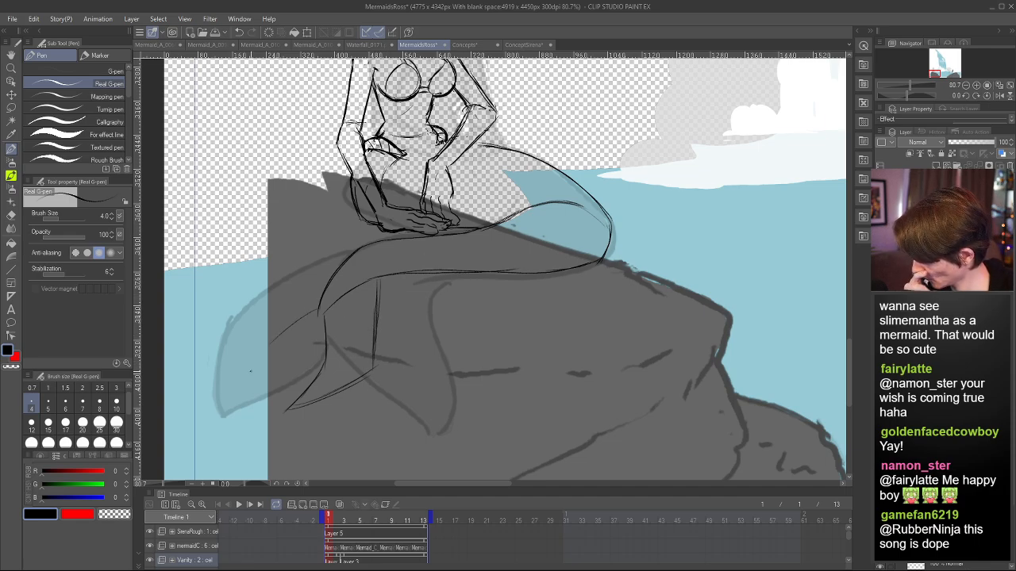
- Try a second fluke extending from the tail's end out over the water, redrawing its outer and upper edges
key("ctrl+z")
left_click_drag(316, 308, 274, 313)
key("ctrl+z")
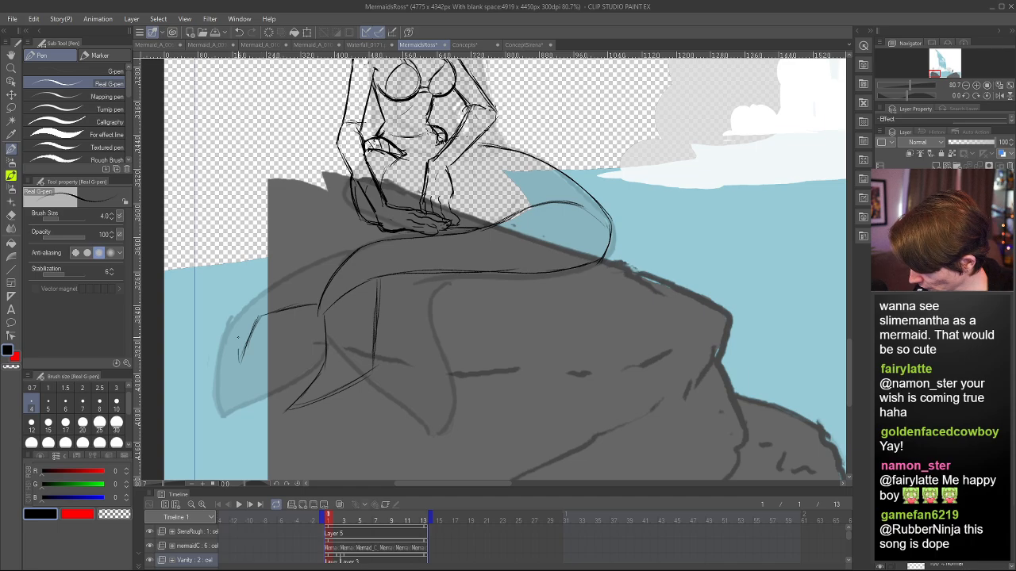
left_click_drag(237, 337, 243, 295)
key("ctrl+z")
key("ctrl+z")
mouse_move(240, 361)
left_mouse_down()
mouse_move(244, 288)
mouse_move(346, 255)
left_mouse_up()
key("ctrl+z")
key("ctrl+z")
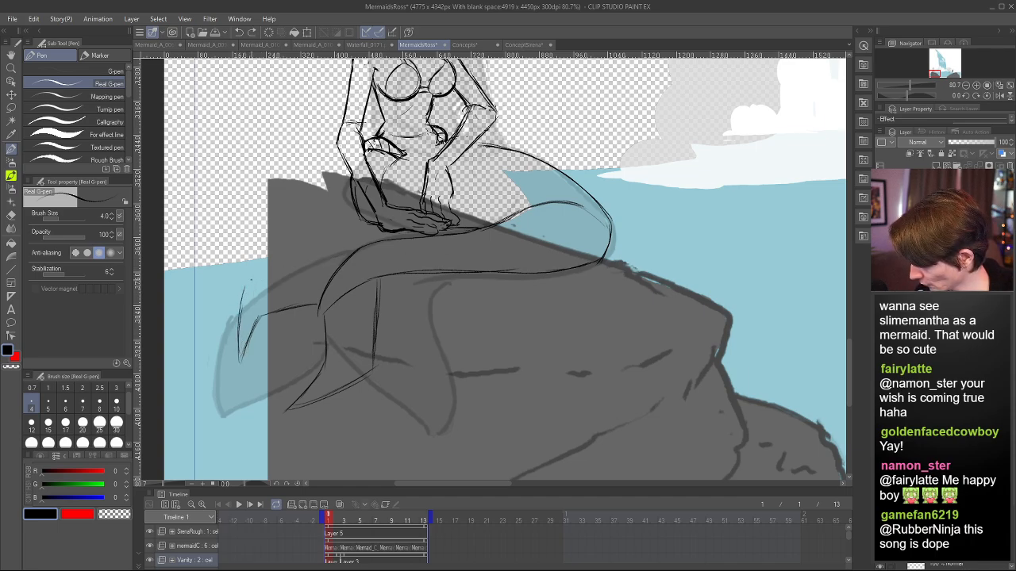
left_click_drag(253, 276, 348, 250)
key("ctrl+z")
left_click_drag(252, 278, 340, 256)
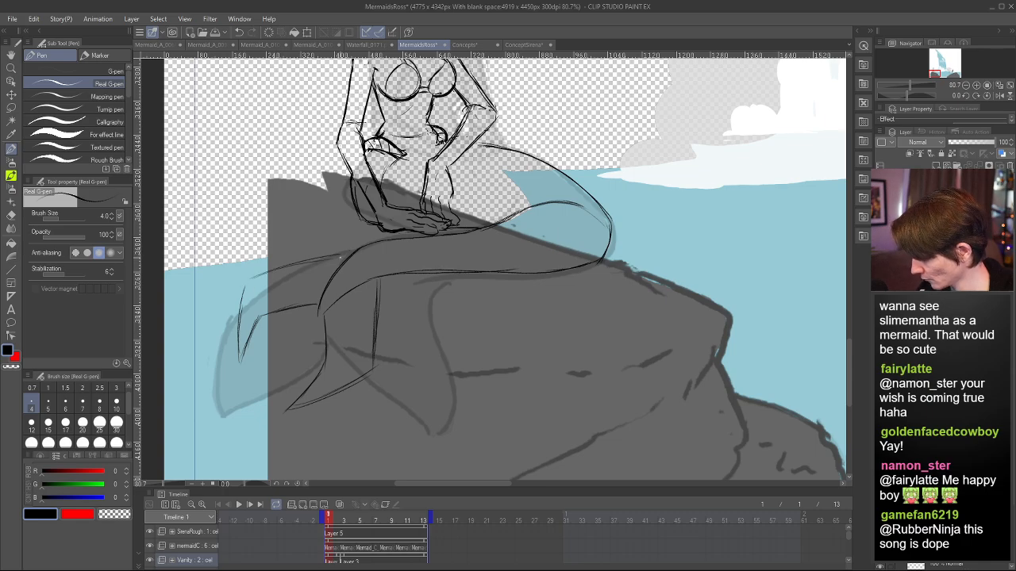
mouse_move(315, 322)
left_mouse_down()
mouse_move(119, 295)
mouse_move(341, 308)
left_mouse_up()
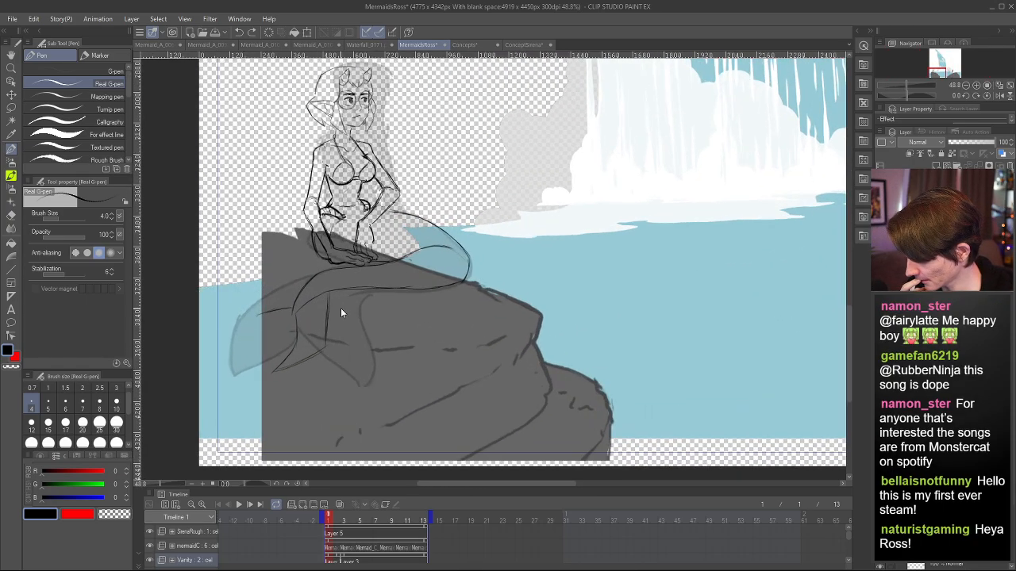
- Replace the paired fluke sketches with one long, pointed fluke draping down the rock, and clean its overlap with the tail line
key("ctrl+z")
key("ctrl+z")
key("ctrl+z")
key("ctrl+z")
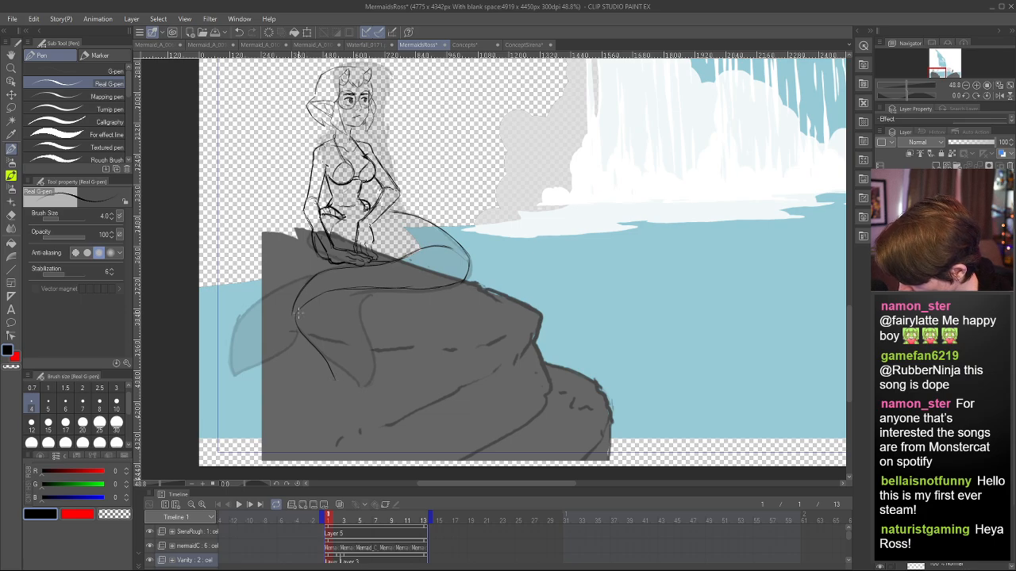
left_click_drag(335, 390, 359, 345)
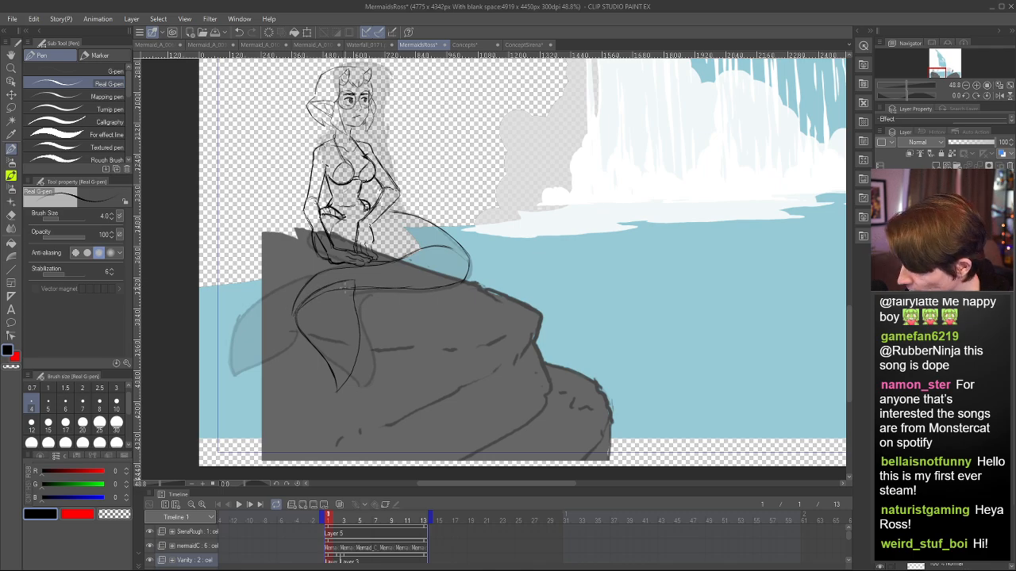
key("e")
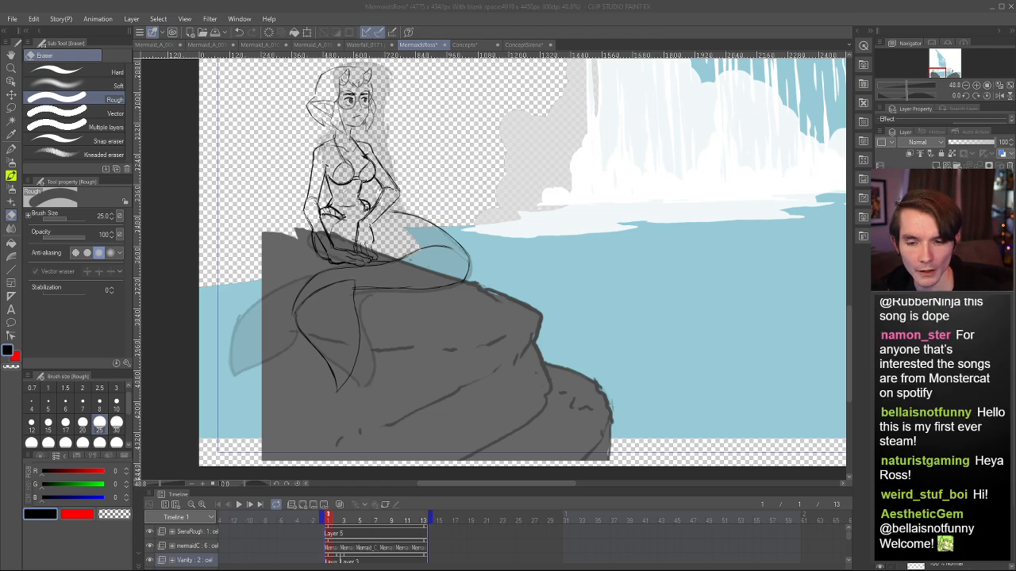
- Examine the Vanity mermaid's redrawn tail against her rock, the waterfall and the hat-wearing mermaid across the whole composition
scroll(478, 259, "down", 4)
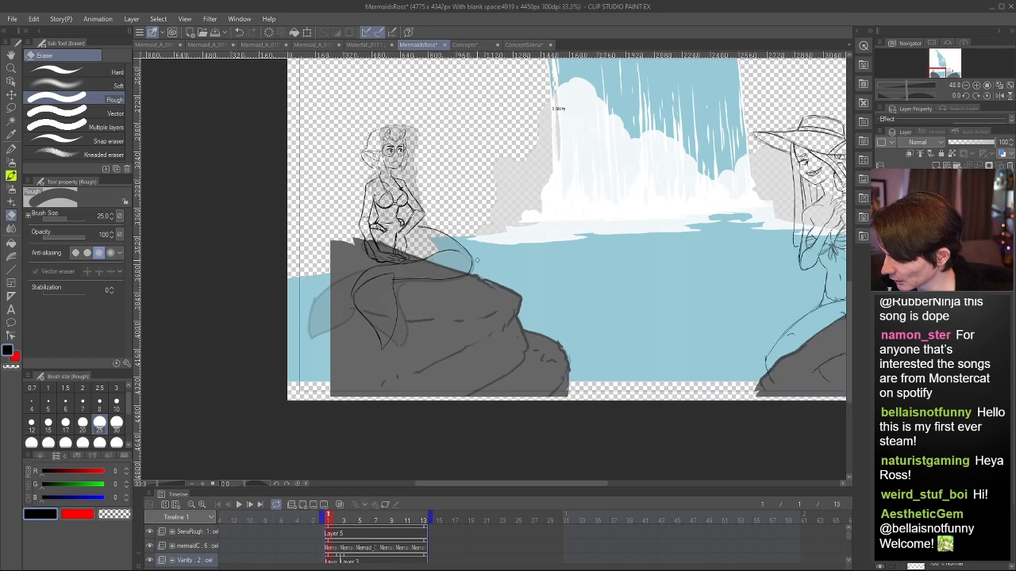
scroll(477, 151, "up", 3)
scroll(442, 201, "down", 3)
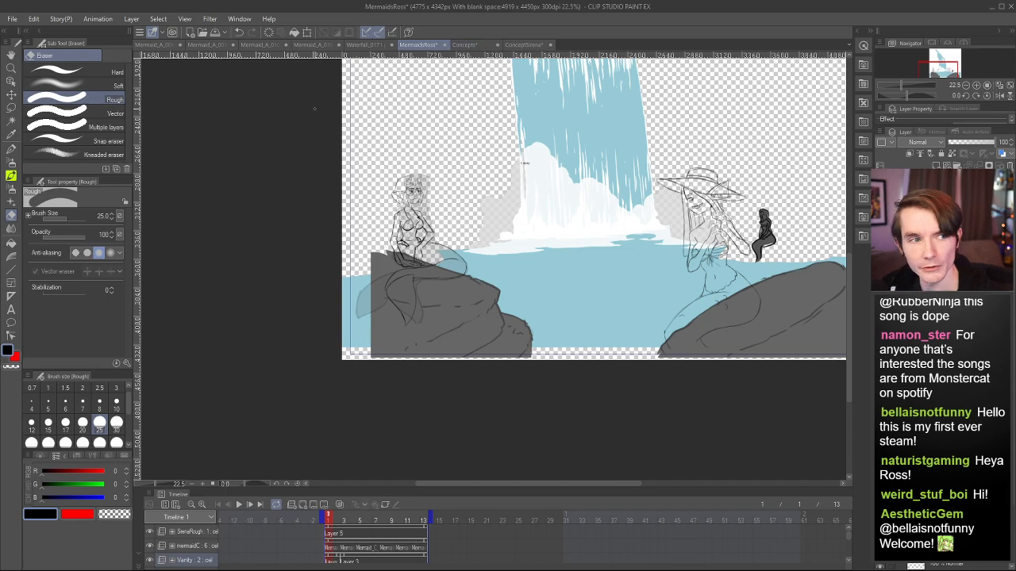
scroll(373, 242, "up", 4)
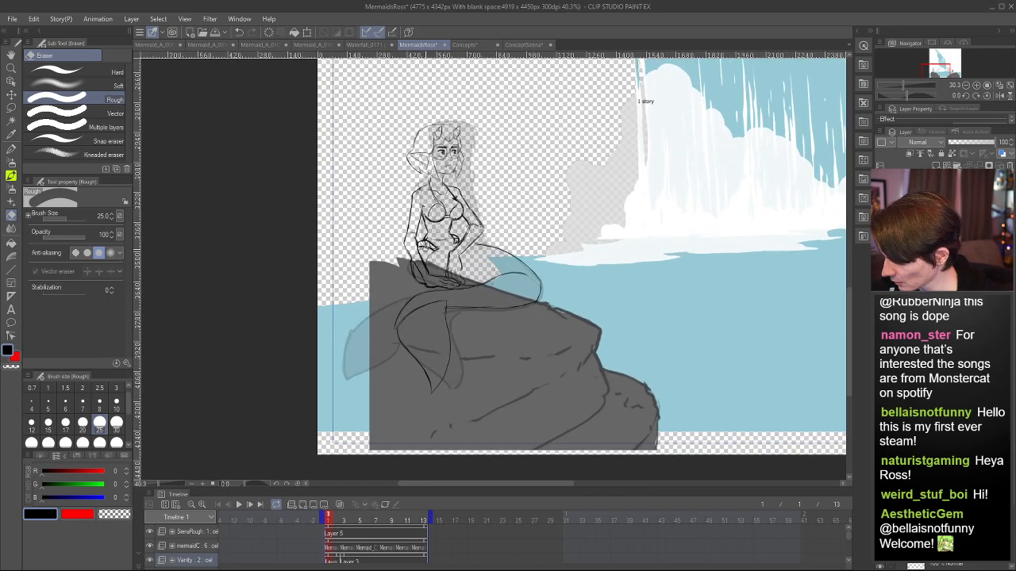
scroll(424, 243, "down", 3)
scroll(482, 222, "down", 2)
scroll(482, 221, "up", 2)
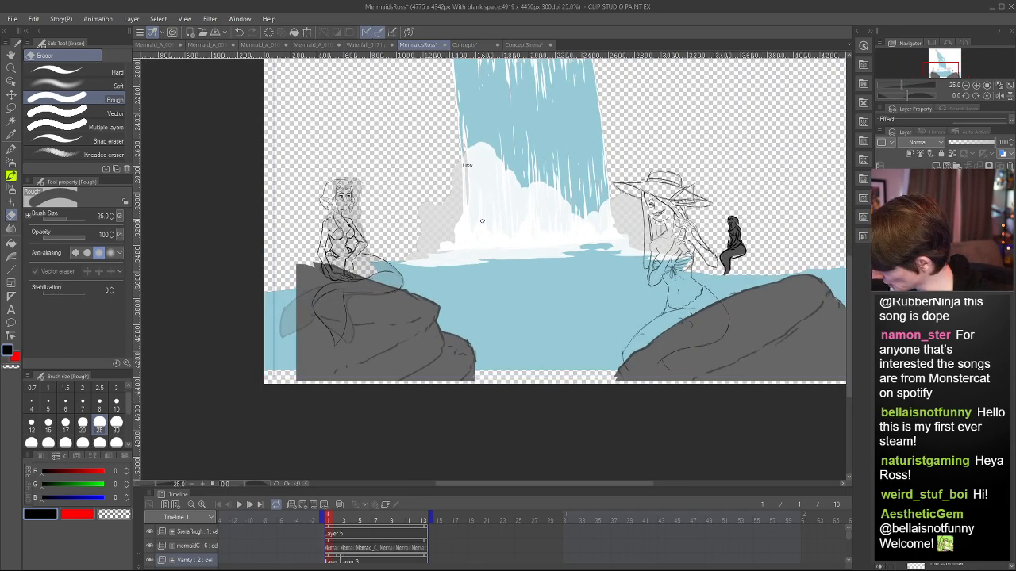
scroll(312, 228, "up", 1)
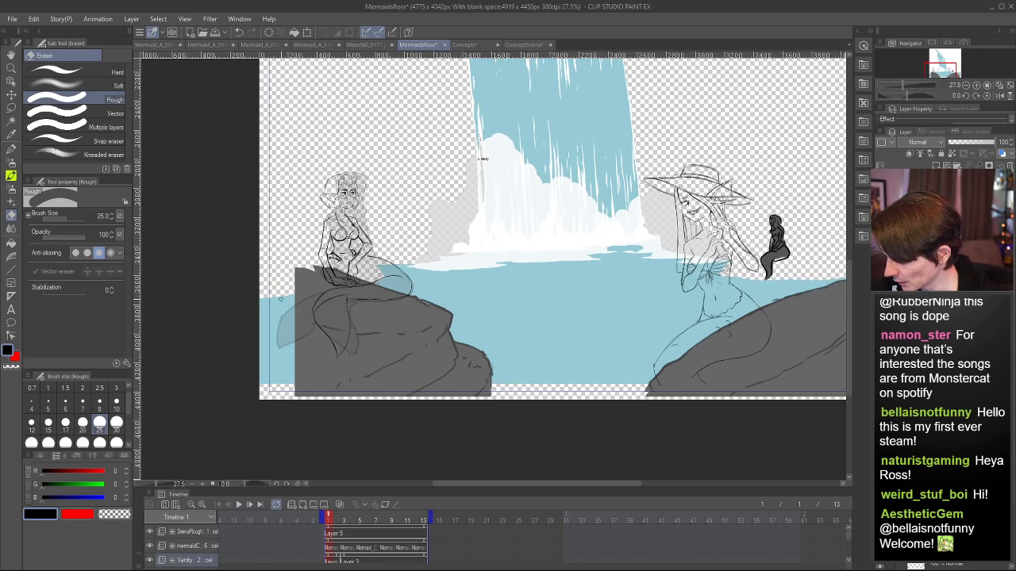
scroll(280, 298, "up", 3)
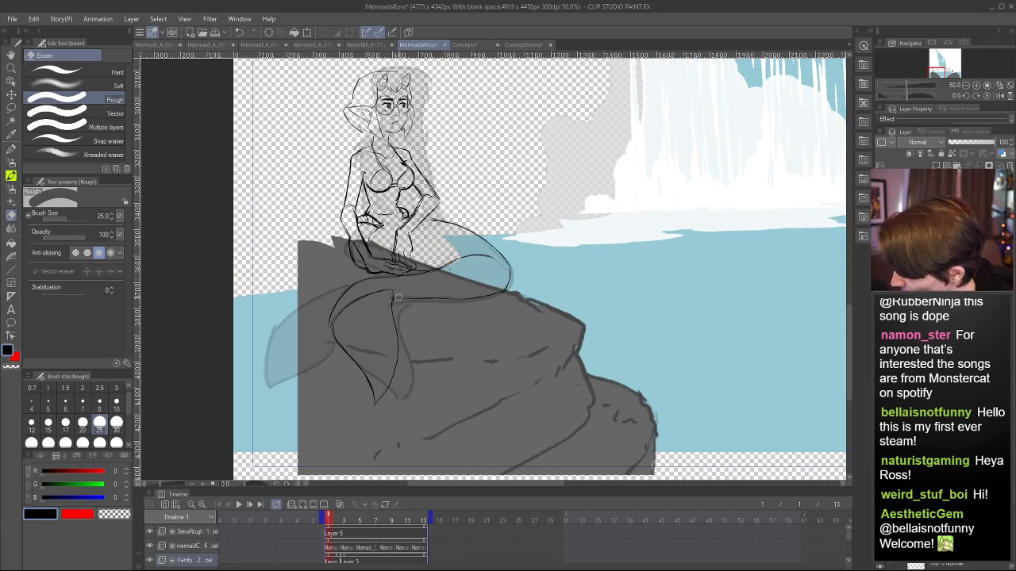
- Draw the Vanity mermaid's second fluke sweeping out past the rock's outer edge, with a curved upper edge and a lower edge returning to the tail
key("p")
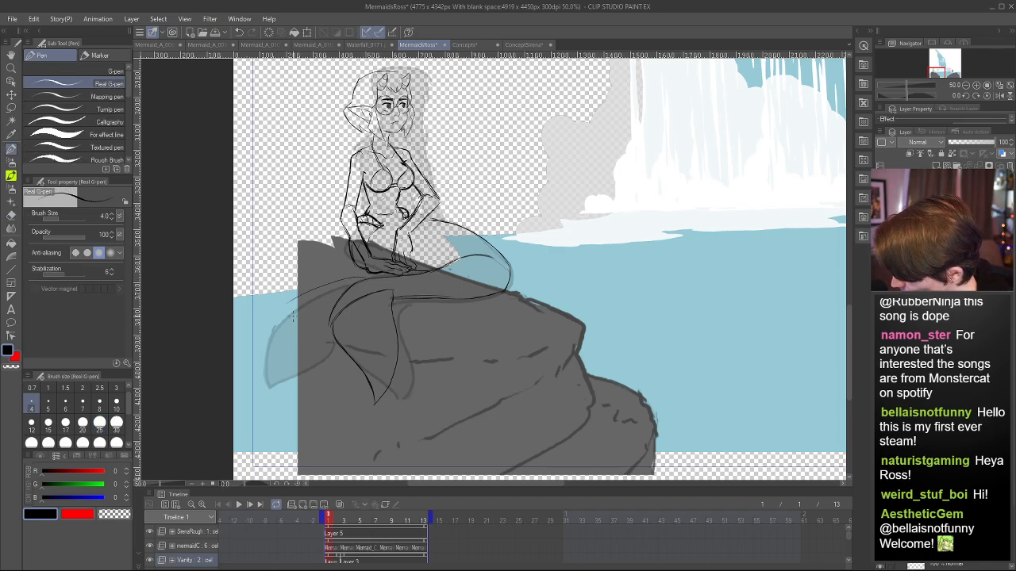
key("ctrl+z")
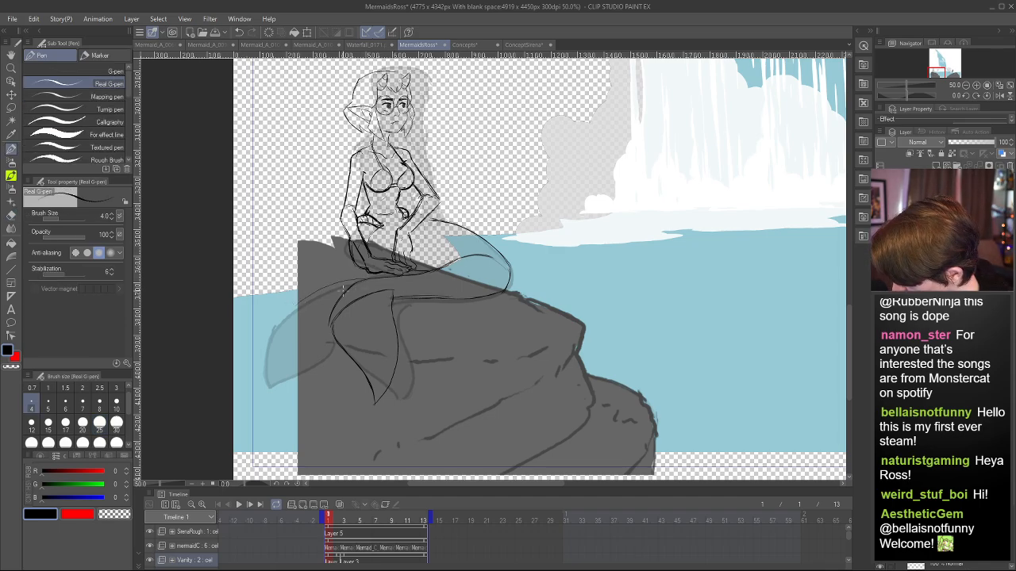
key("ctrl+z")
mouse_move(363, 278)
left_mouse_down()
mouse_move(299, 303)
mouse_move(265, 343)
left_mouse_up()
key("ctrl+z")
mouse_move(357, 291)
left_mouse_down()
mouse_move(327, 289)
mouse_move(280, 320)
mouse_move(261, 364)
mouse_move(293, 309)
mouse_move(265, 366)
left_mouse_up()
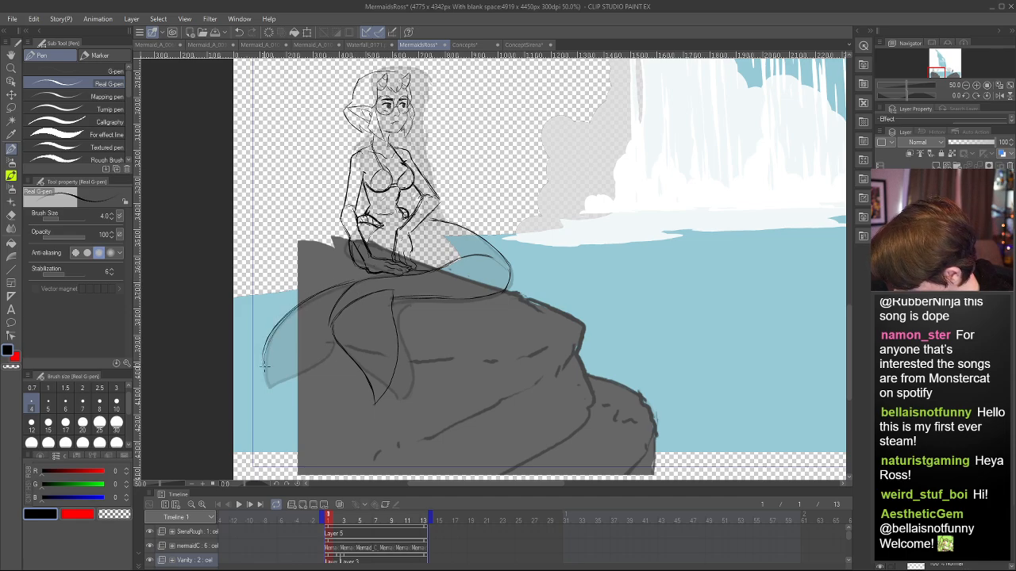
key("ctrl+z")
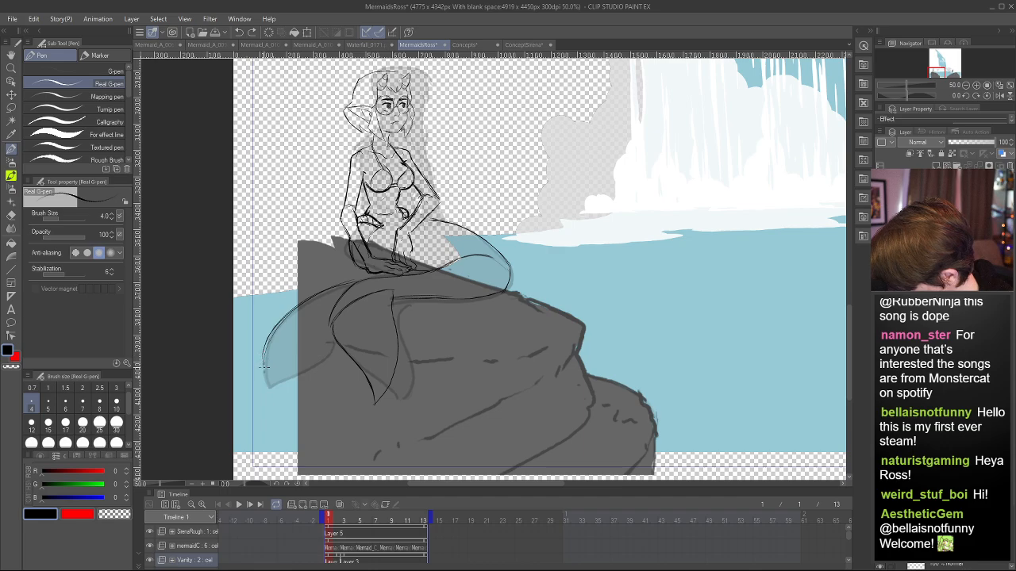
mouse_move(327, 330)
left_mouse_down()
mouse_move(260, 368)
mouse_move(329, 327)
left_mouse_up()
key("ctrl+z")
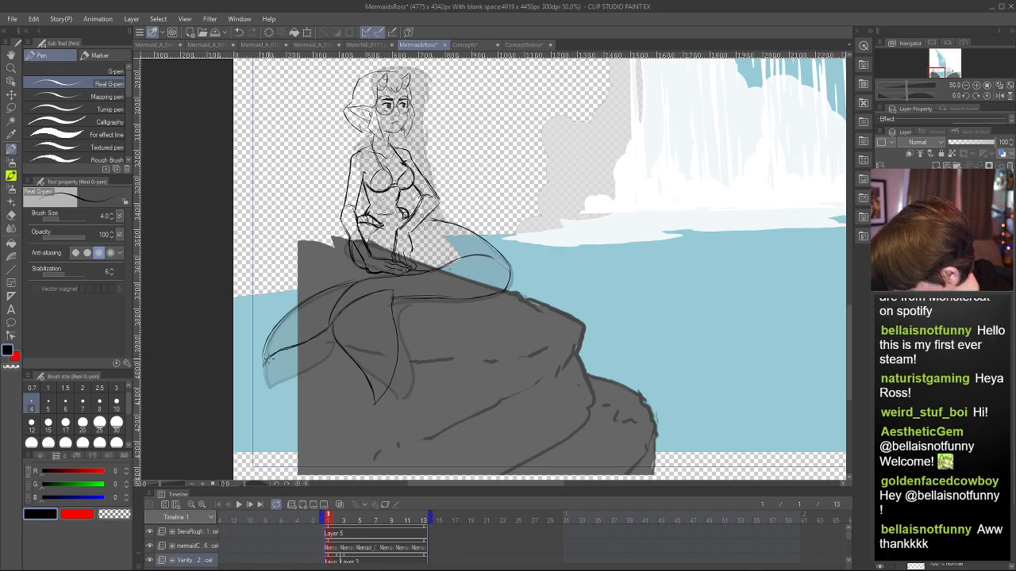
mouse_move(263, 366)
left_mouse_down()
mouse_move(269, 343)
mouse_move(442, 273)
left_mouse_up()
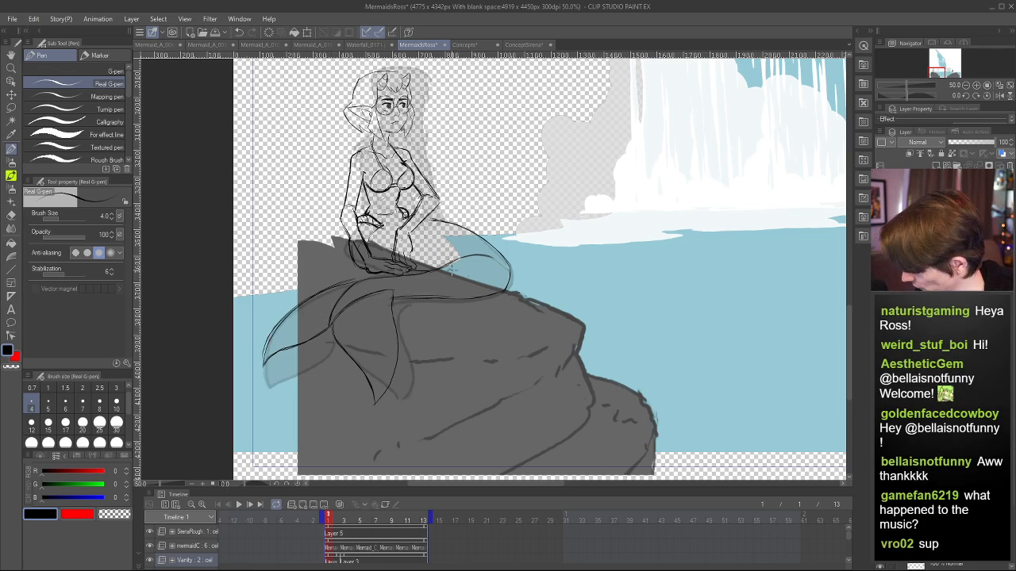
- Examine the Vanity mermaid's pose and new flukes in mirrored and normal views, up close and against the whole waterfall composition
key("h")
key("h")
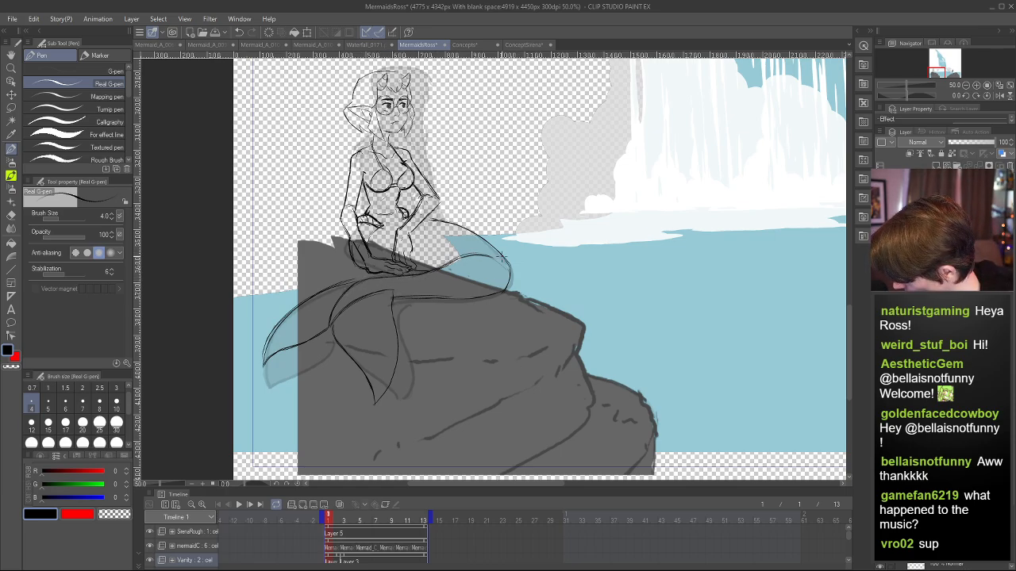
key("h")
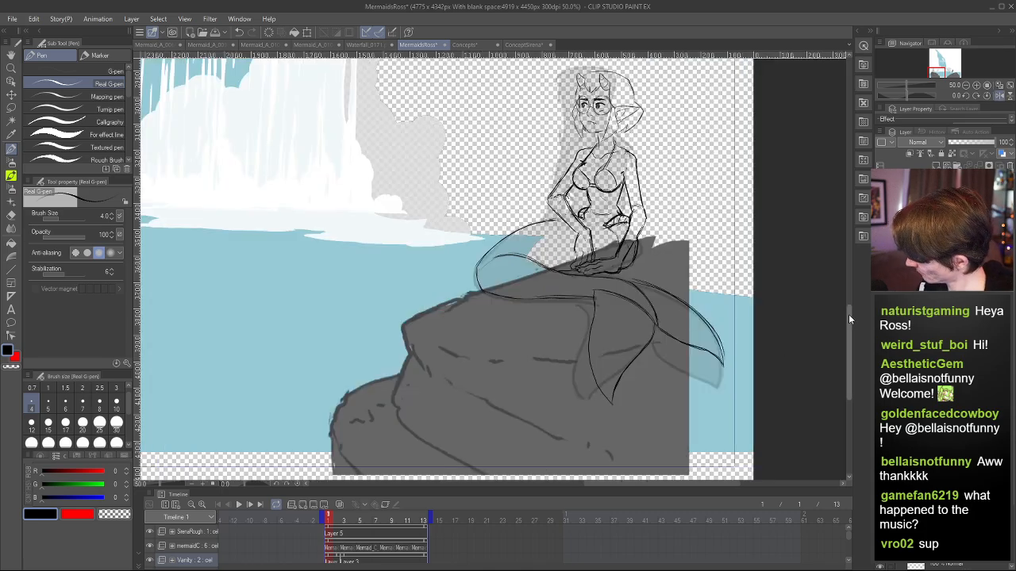
left_click_drag(849, 314, 854, 296)
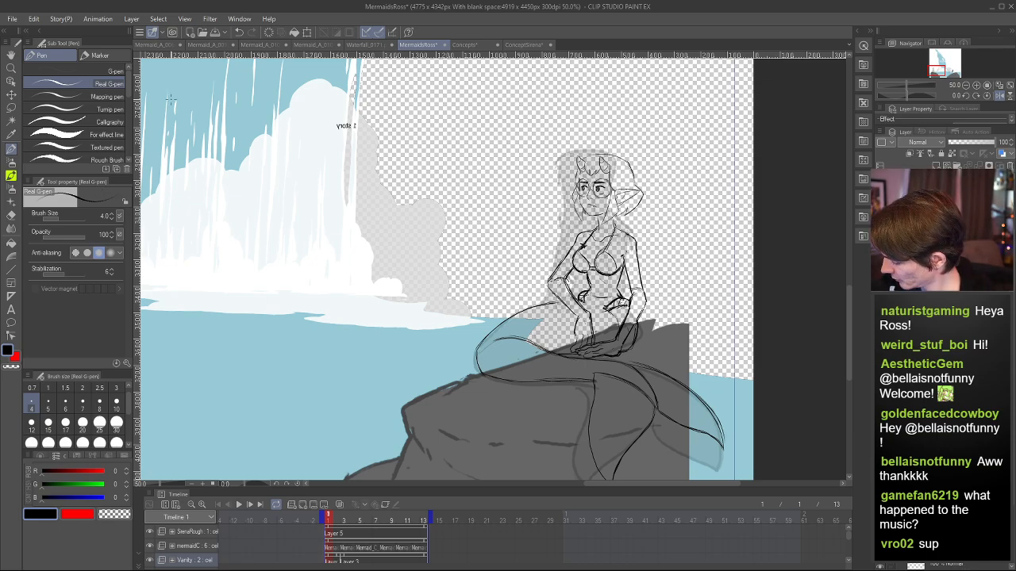
scroll(540, 240, "down", 2)
scroll(544, 239, "down", 2)
scroll(444, 230, "up", 1)
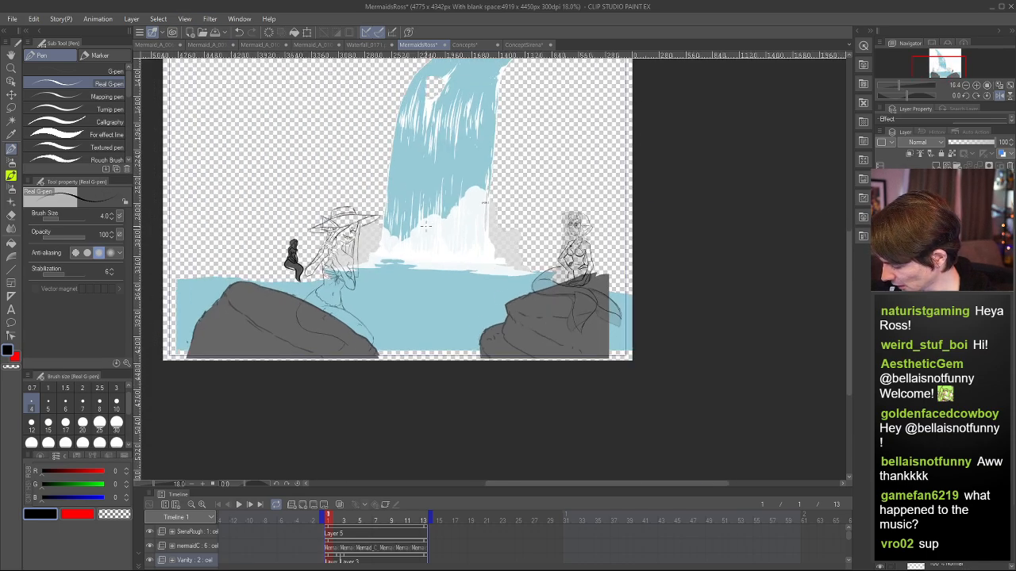
scroll(437, 226, "up", 1)
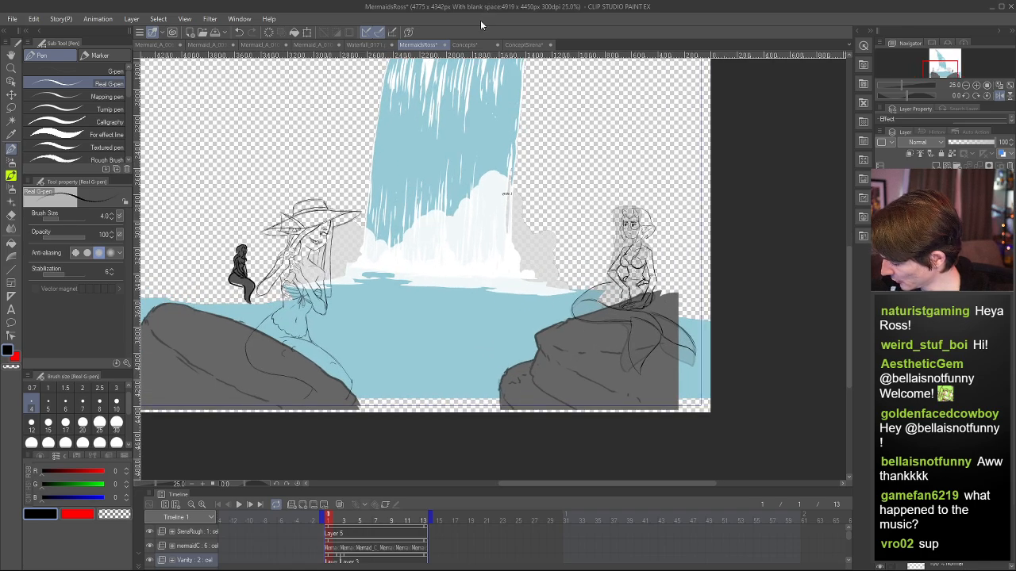
key("h")
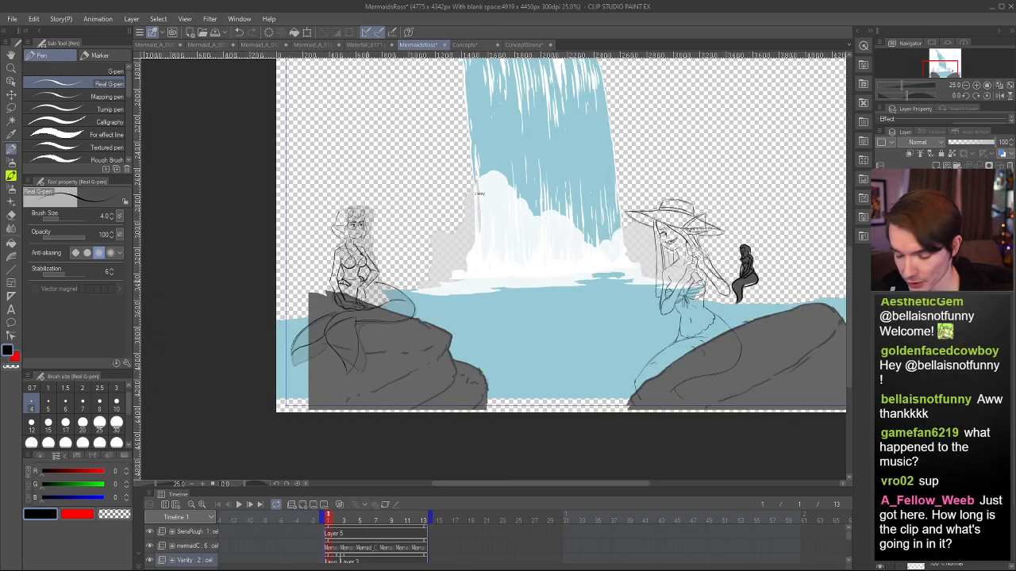
scroll(381, 302, "down", 1)
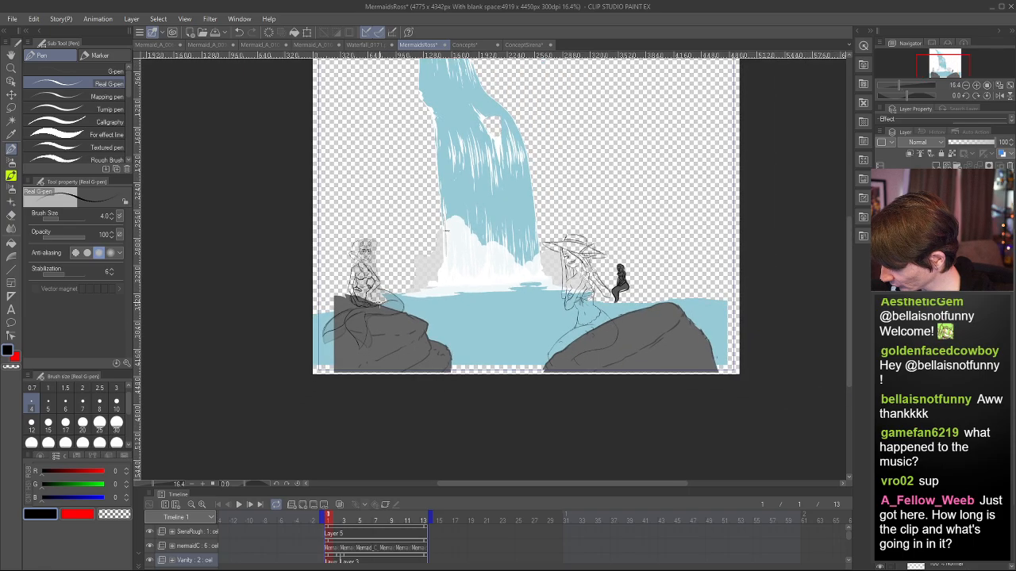
scroll(381, 302, "up", 3)
scroll(346, 261, "up", 3)
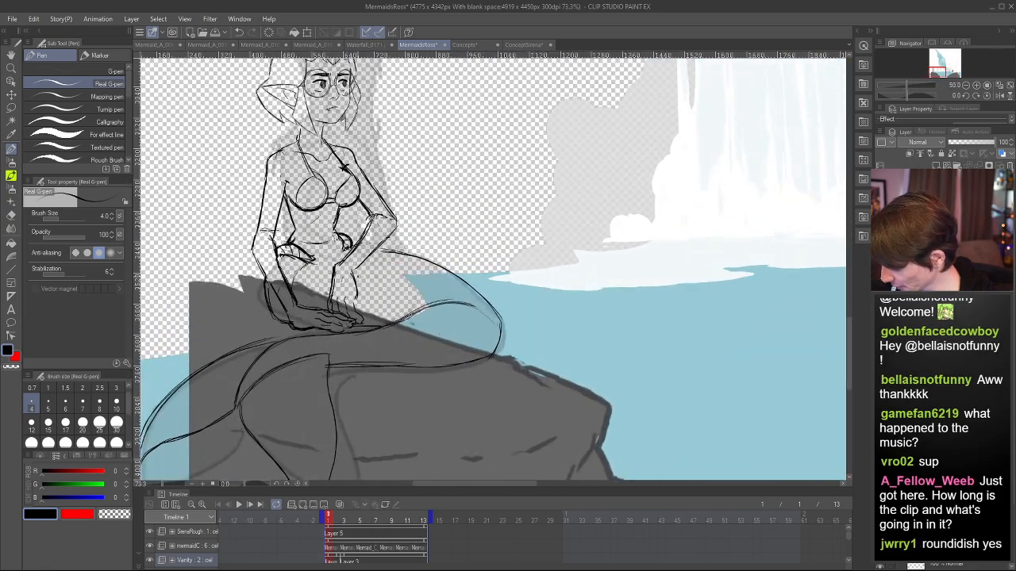
- Erase the Vanity mermaid's bent arm on the waterfall side and redraw its upper arm, elbow and forearm closer to the body
key("e")
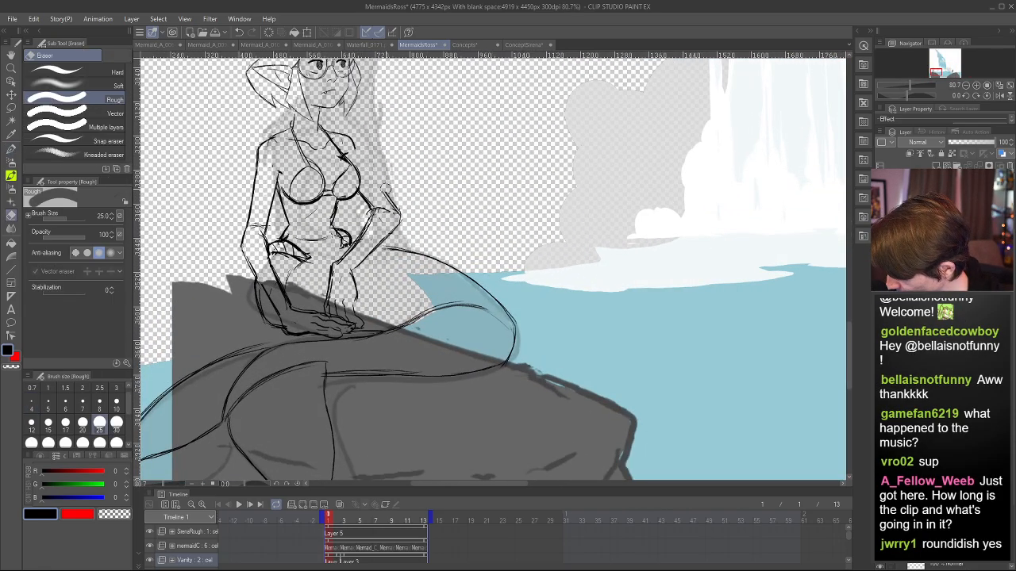
mouse_move(364, 195)
left_mouse_down()
mouse_move(391, 228)
mouse_move(346, 275)
mouse_move(359, 316)
left_mouse_up()
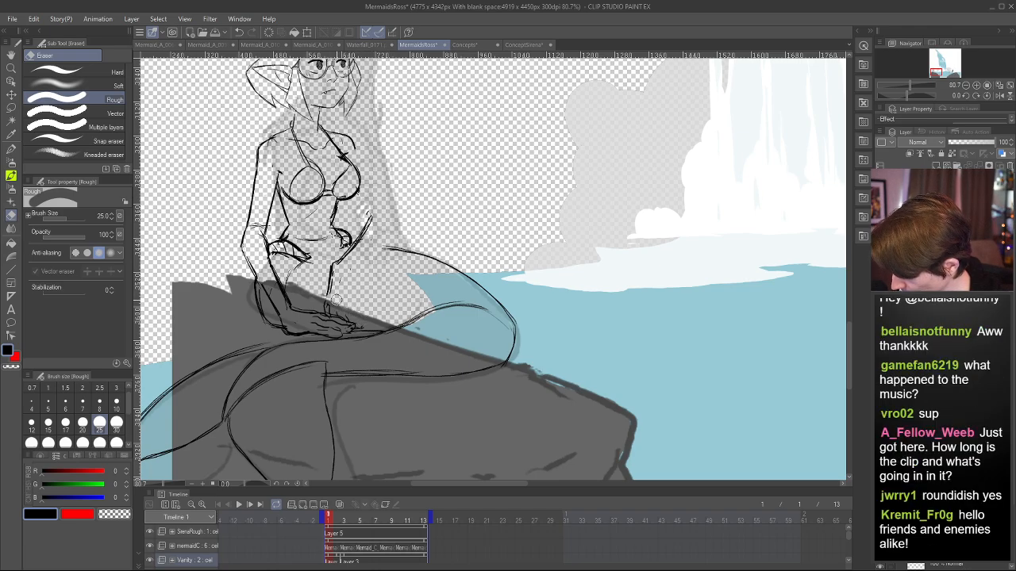
key("ctrl+z")
mouse_move(349, 261)
left_mouse_down()
mouse_move(399, 211)
mouse_move(367, 198)
mouse_move(385, 195)
mouse_move(400, 214)
mouse_move(355, 141)
mouse_move(391, 212)
left_mouse_up()
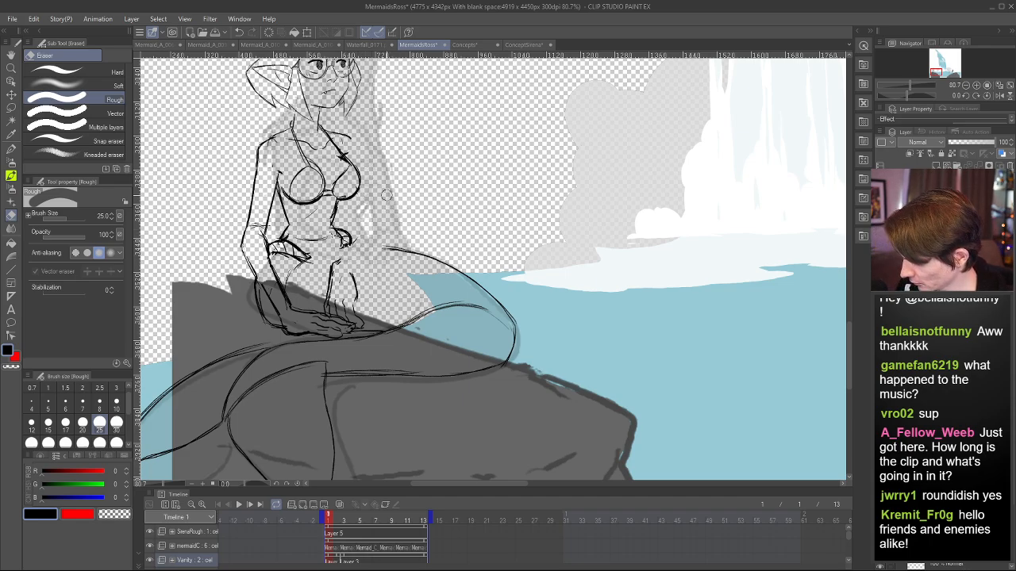
key("h")
key("p")
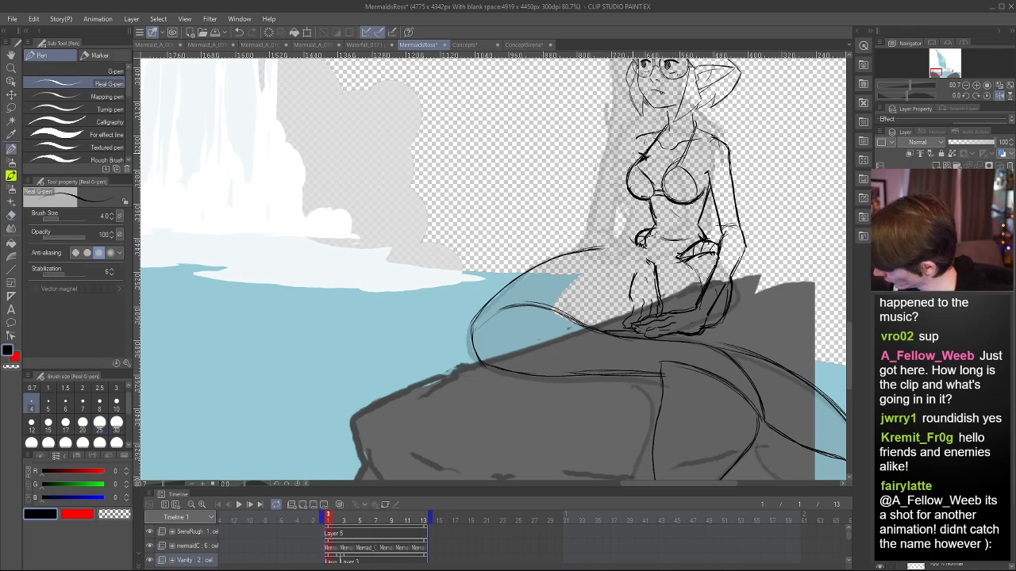
left_click_drag(631, 151, 624, 171)
key("ctrl+z")
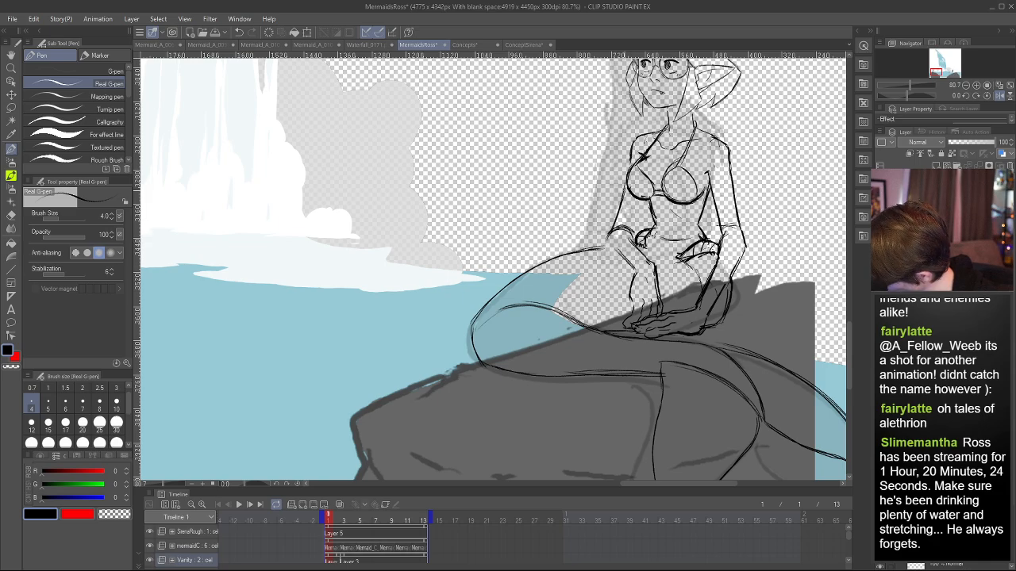
key("h")
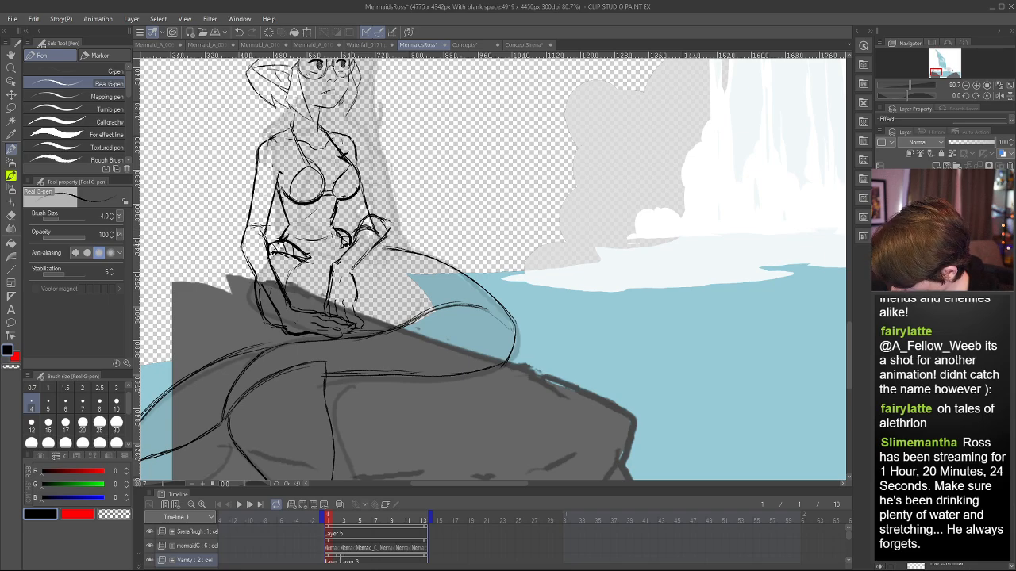
- Erase the rough inner lines at the redrawn elbow and draw a straighter outer contour from the shoulder down to it
key("e")
key("h")
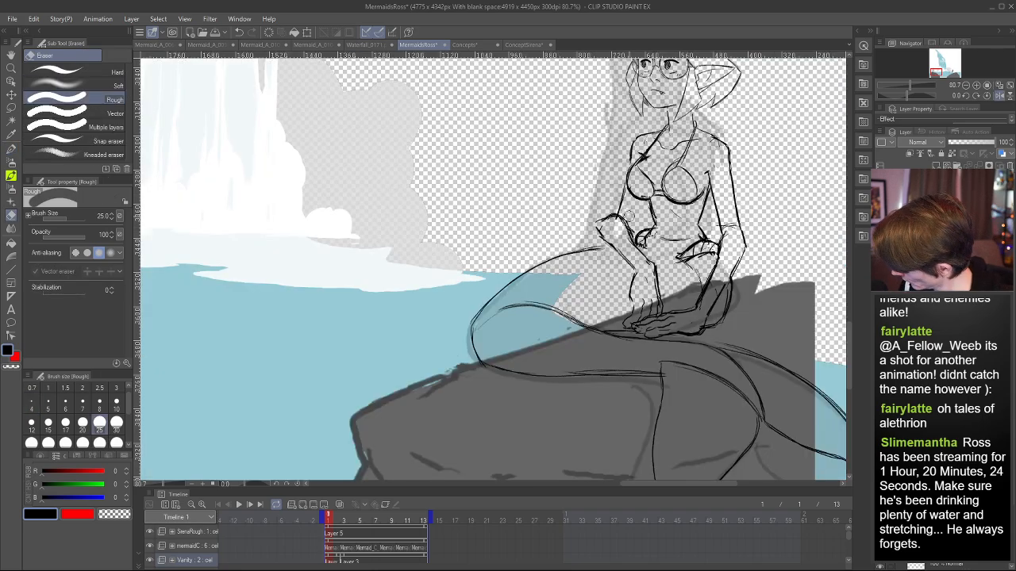
mouse_move(619, 212)
left_mouse_down()
mouse_move(623, 192)
mouse_move(617, 203)
left_mouse_up()
key("h")
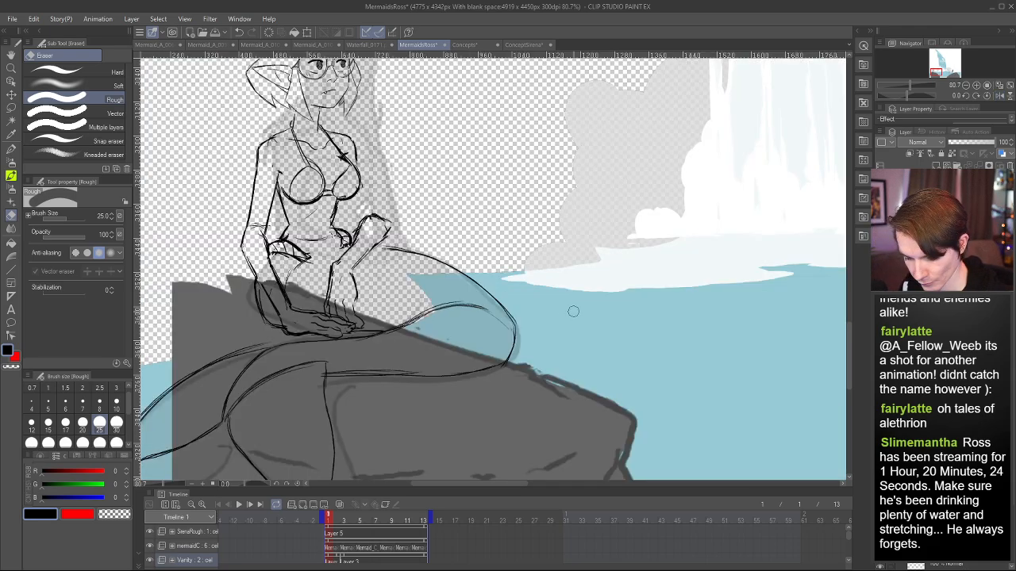
key("p")
left_click_drag(359, 155, 383, 212)
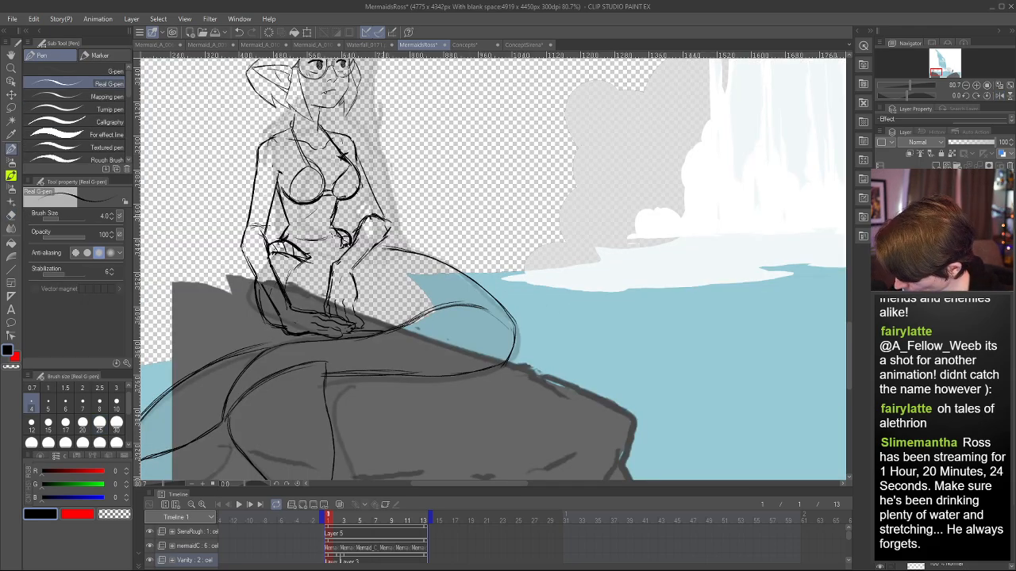
- Draw the tail's upper curve across the hips behind the forearm, and refine the torso with stomach lines and a reworked waist contour
key("h")
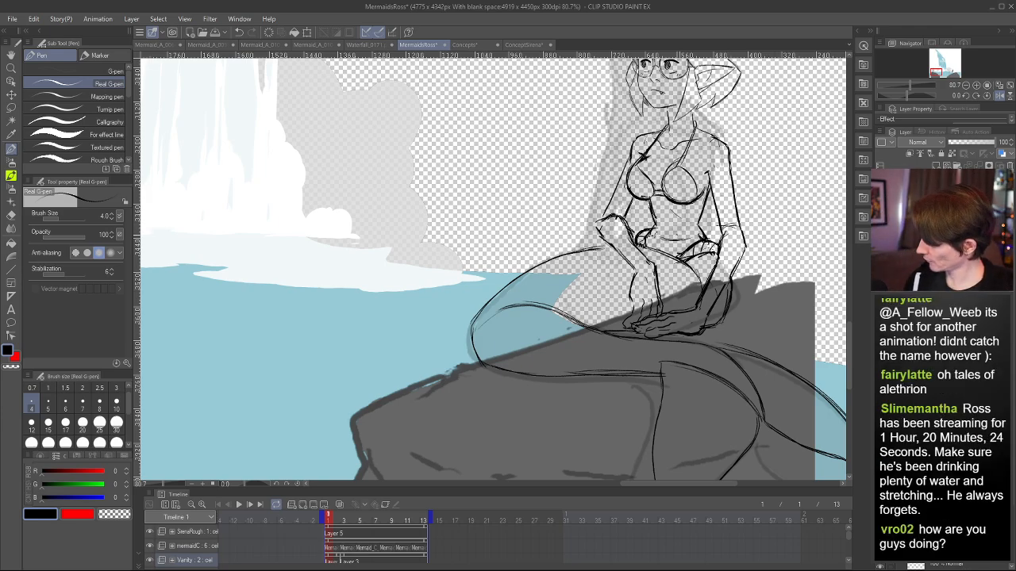
key("e")
key("p")
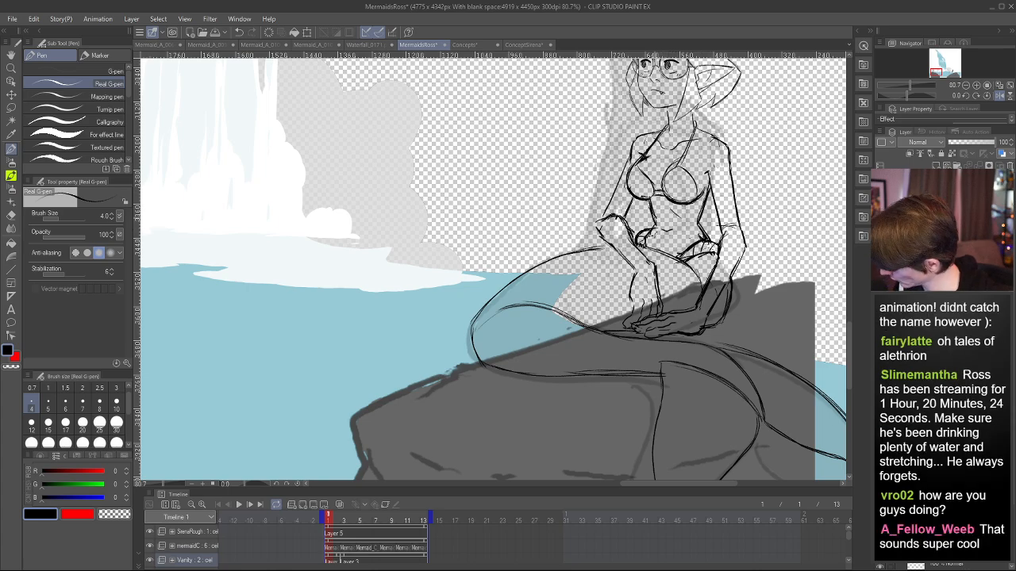
key("e")
mouse_move(650, 200)
left_mouse_down()
mouse_move(657, 223)
mouse_move(647, 199)
left_mouse_up()
key("p")
key("ctrl+z")
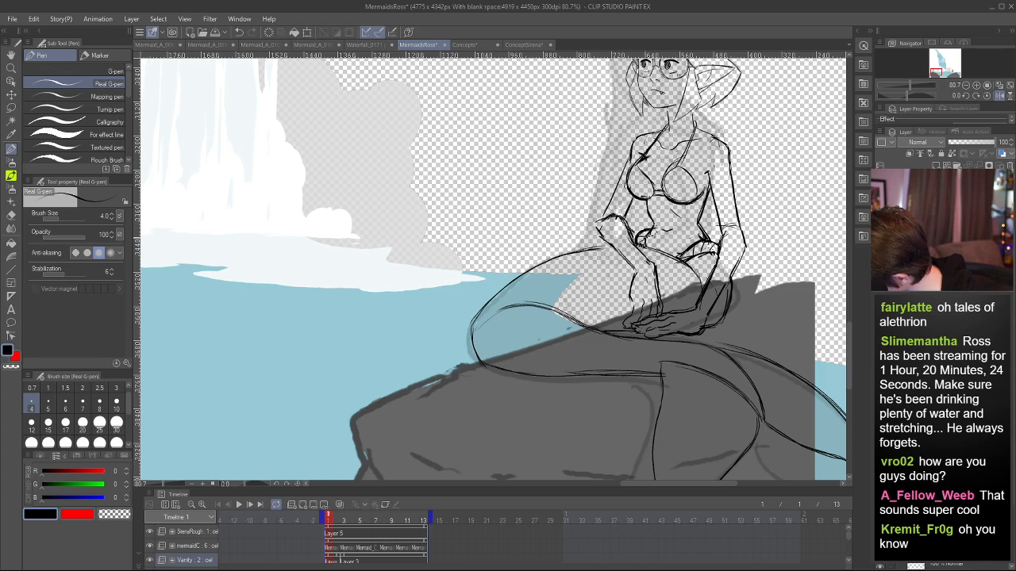
key("e")
key("h")
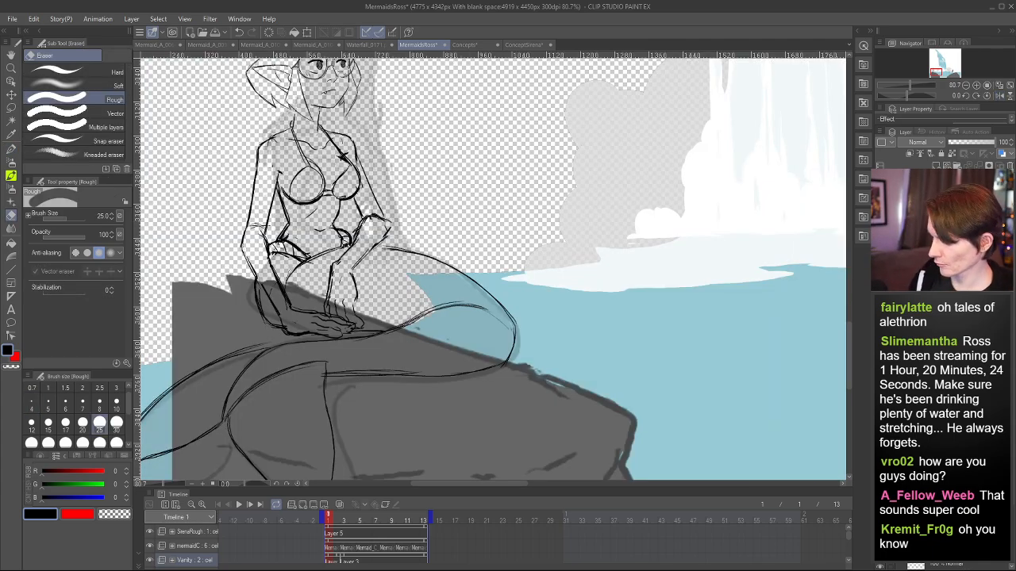
key("p")
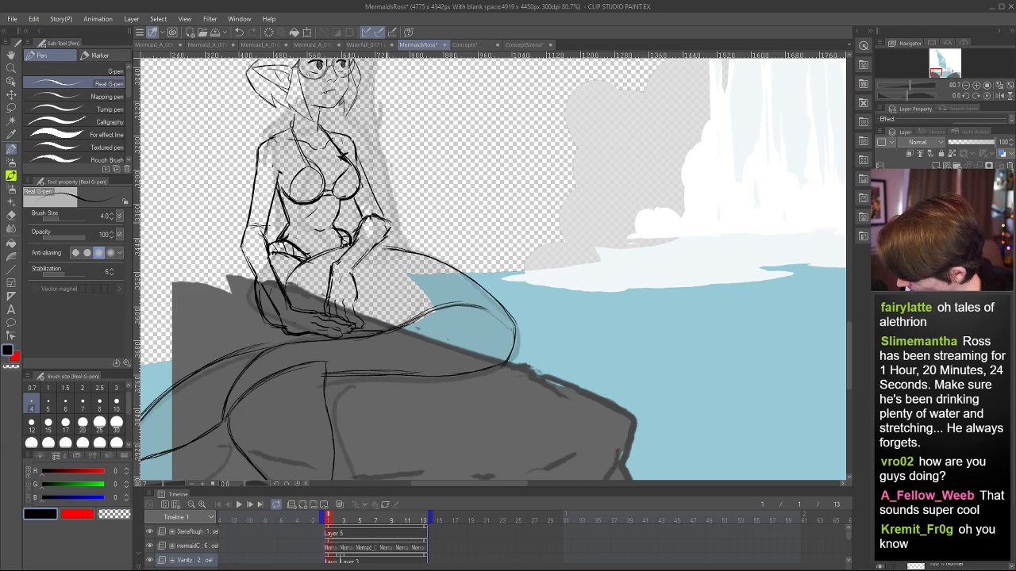
- Clean up the Vanity mermaid's shoulder line on the waterfall side and touch up the neck line below her jaw
key("h")
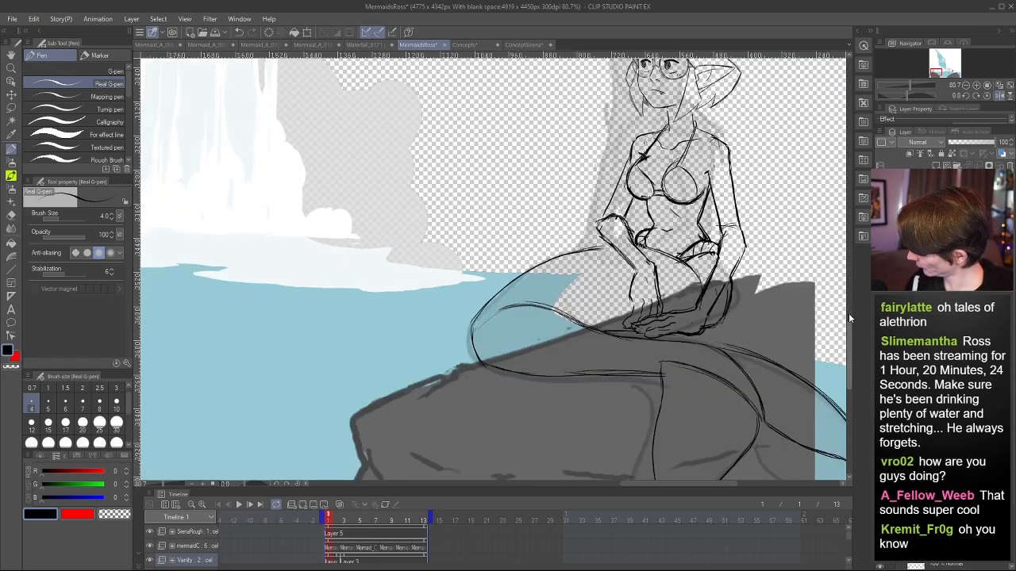
left_click_drag(848, 313, 849, 303)
left_click_drag(632, 295, 629, 302)
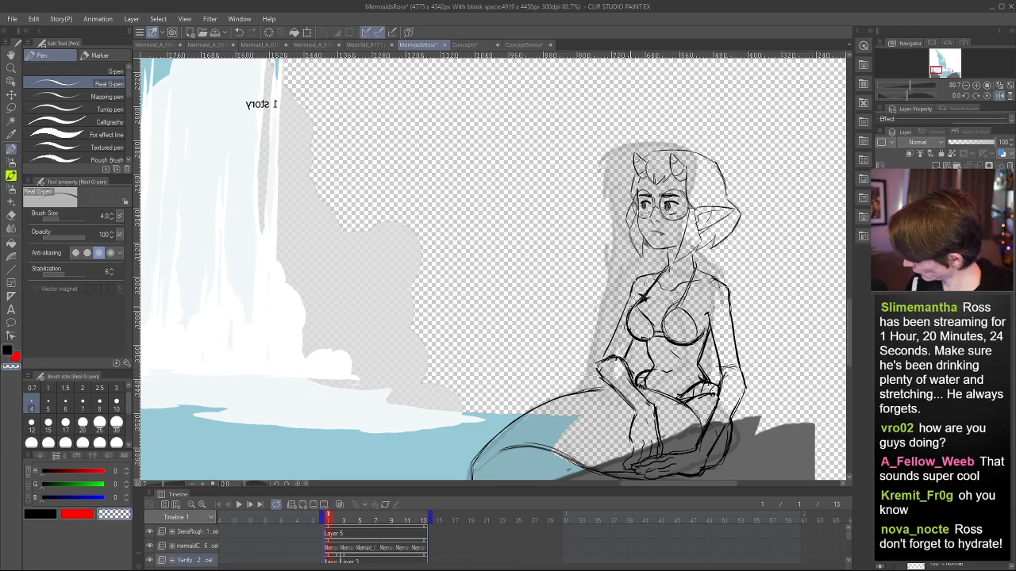
key("c")
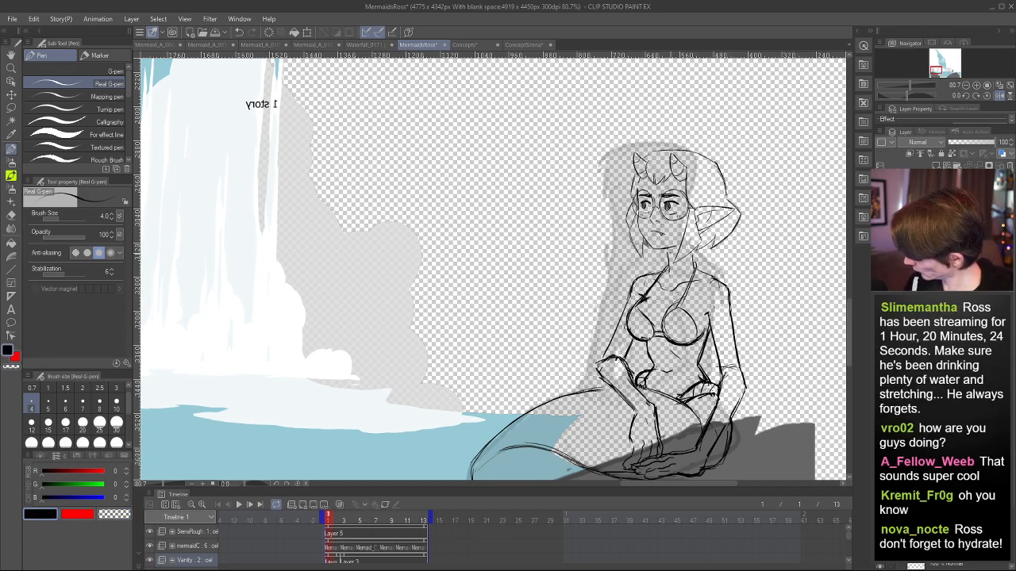
left_click_drag(683, 264, 677, 281)
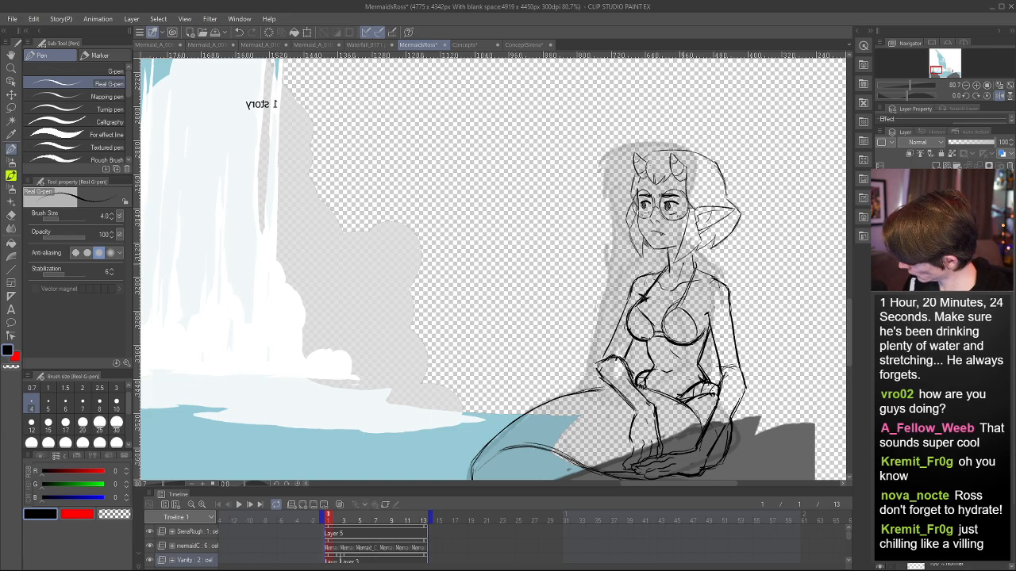
key("h")
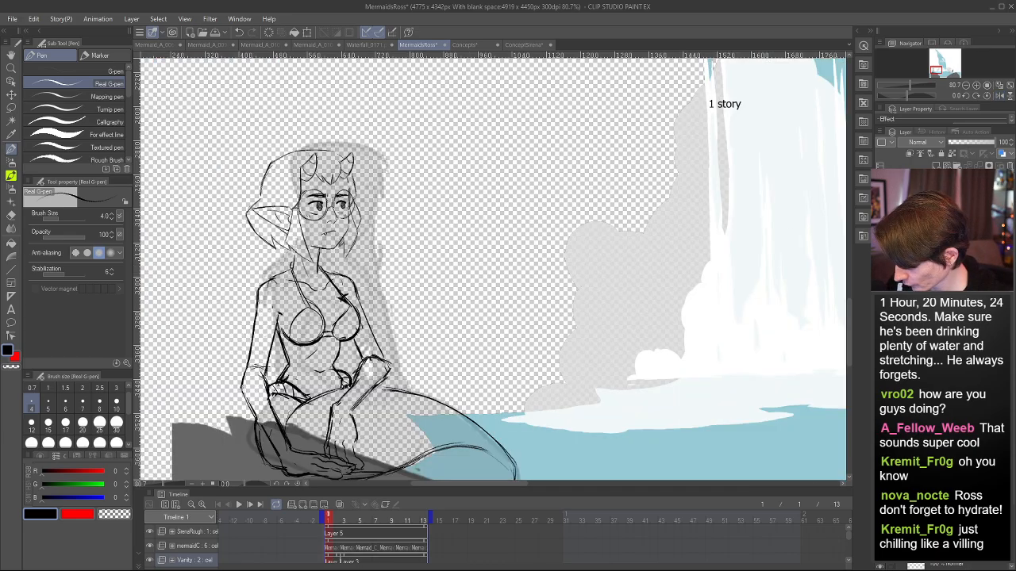
scroll(715, 140, "down", 8)
scroll(498, 254, "down", 3)
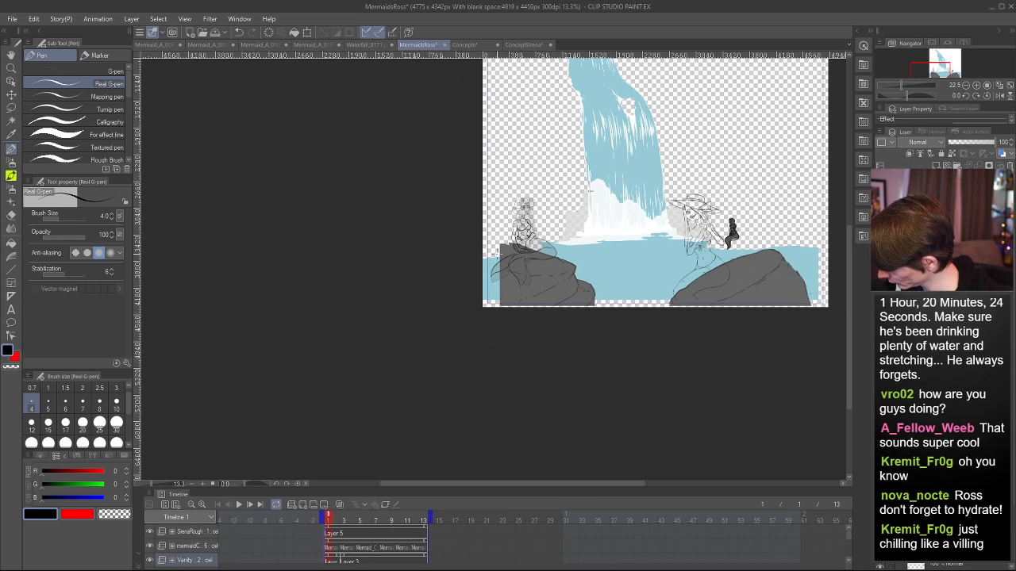
scroll(714, 192, "up", 4)
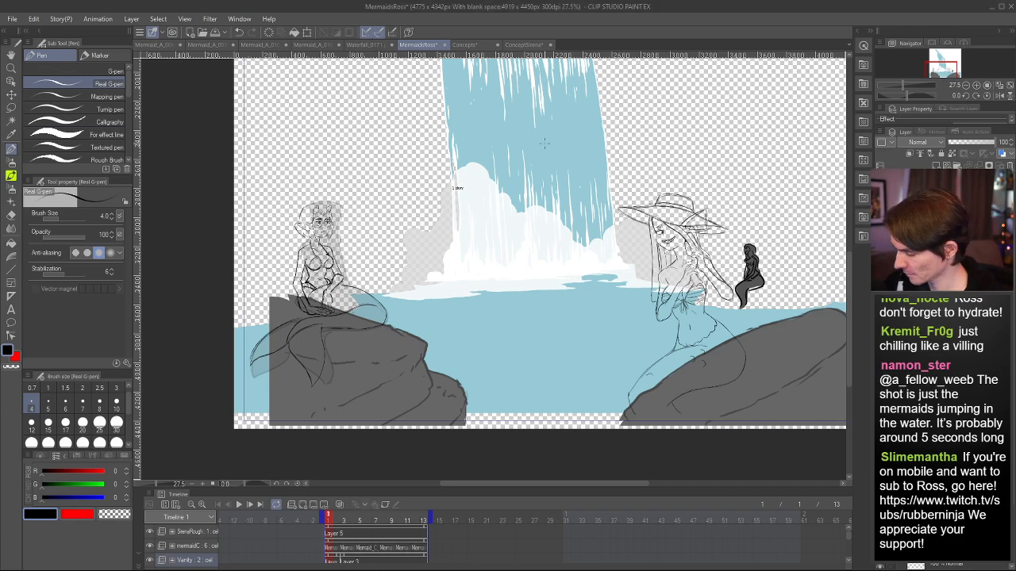
- Erase the rough upper outline and strap of the Vanity mermaid's bikini cup on the side away from the waterfall
scroll(444, 176, "down", 3)
scroll(560, 190, "up", 4)
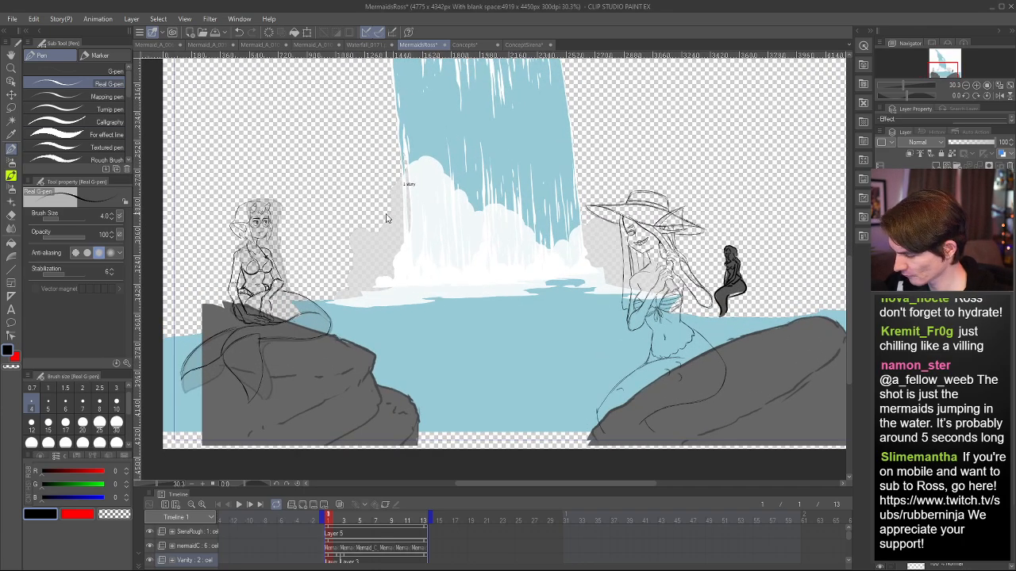
scroll(327, 256, "down", 2)
scroll(254, 292, "up", 1)
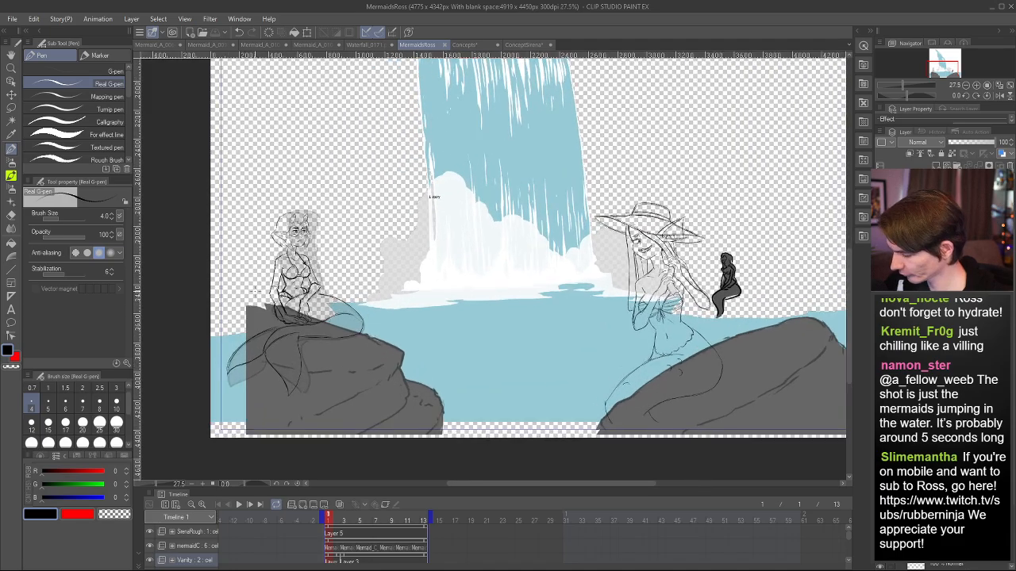
scroll(255, 289, "up", 6)
key("h")
scroll(734, 254, "up", 7)
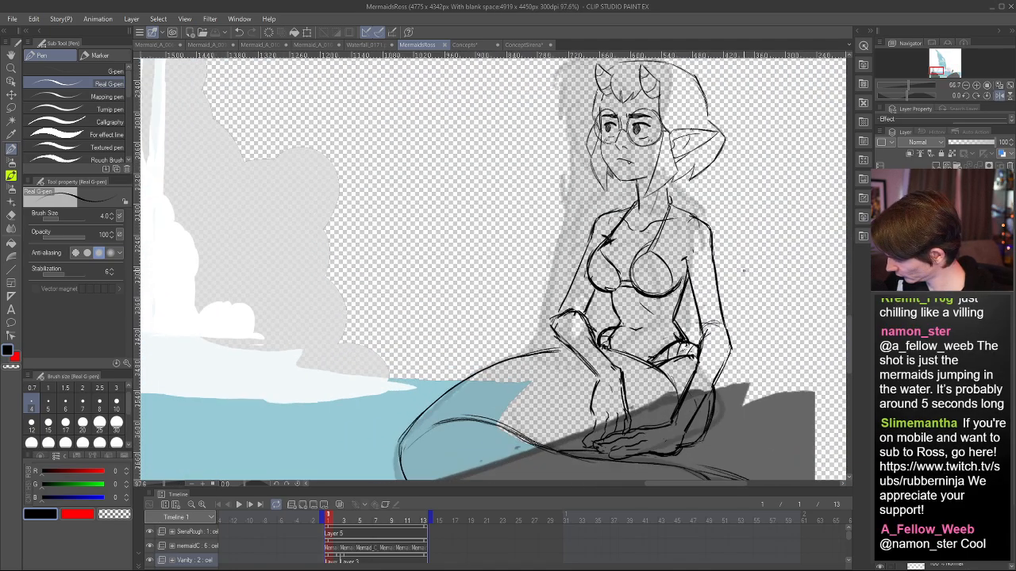
scroll(744, 271, "up", 2)
key("e")
left_click_drag(608, 249, 625, 283)
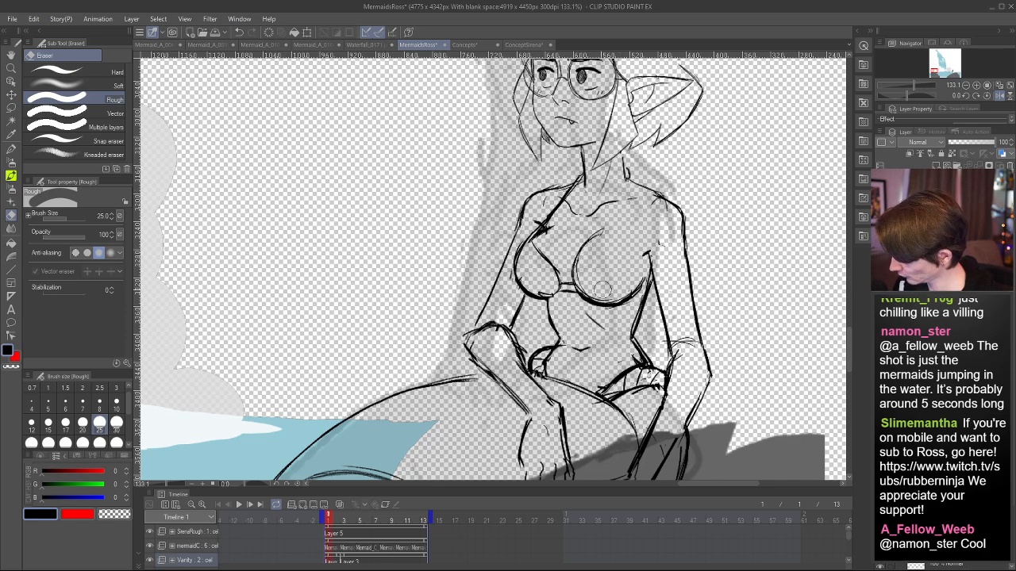
- Redraw that bikini cup's outline and inner curve, and add a double-lined strap running up to the neck
key("p")
left_click_drag(581, 287, 619, 240)
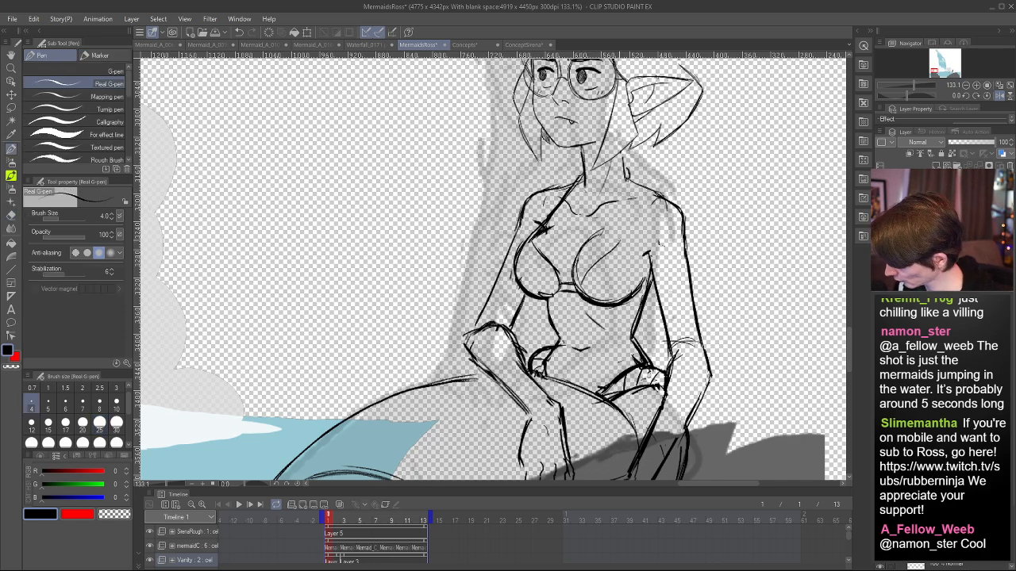
key("ctrl+z")
mouse_move(581, 285)
left_mouse_down()
mouse_move(621, 240)
mouse_move(598, 261)
mouse_move(621, 243)
mouse_move(638, 281)
left_mouse_up()
mouse_move(630, 242)
left_mouse_down()
mouse_move(631, 291)
mouse_move(623, 244)
left_mouse_up()
left_click_drag(622, 180, 628, 247)
left_click_drag(626, 197, 628, 238)
key("h")
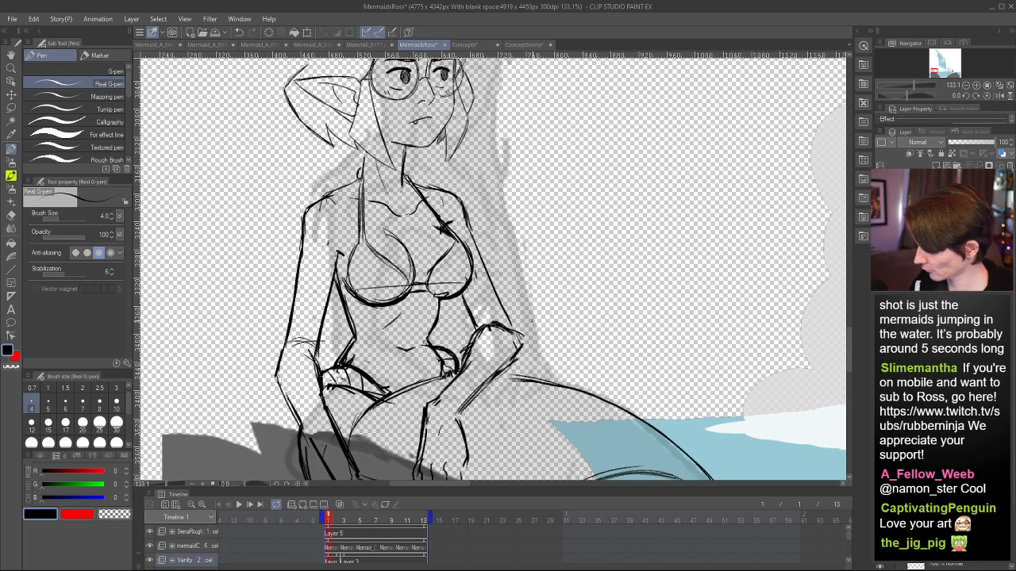
key("h")
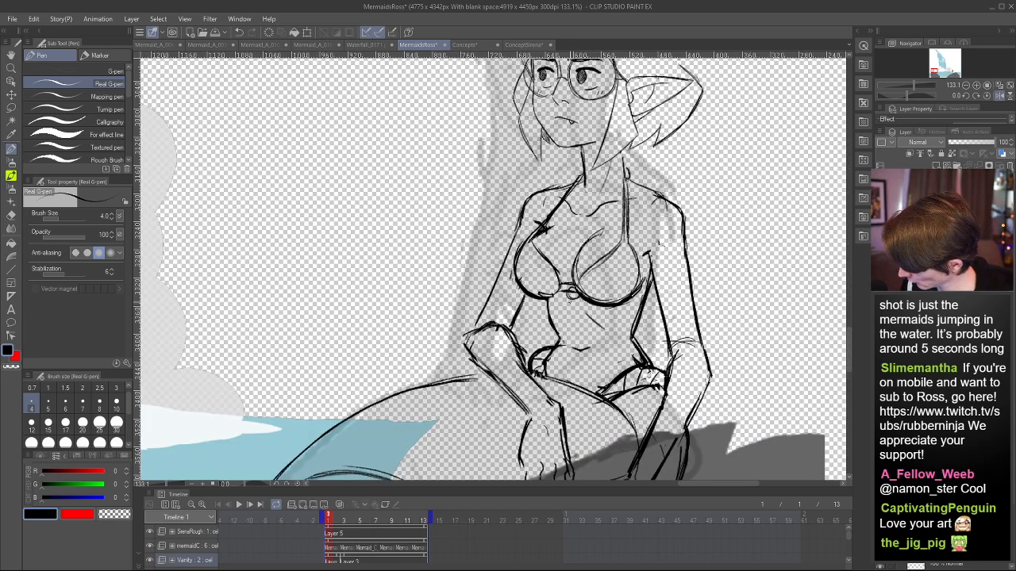
- Draw a small knot with two hanging leaf-shaped ends between the Vanity mermaid's bikini cups
mouse_move(570, 295)
left_mouse_down()
mouse_move(566, 319)
mouse_move(577, 324)
mouse_move(572, 296)
mouse_move(597, 306)
mouse_move(587, 300)
mouse_move(571, 318)
mouse_move(586, 306)
mouse_move(579, 296)
left_mouse_up()
key("c")
key("c")
key("c")
key("c")
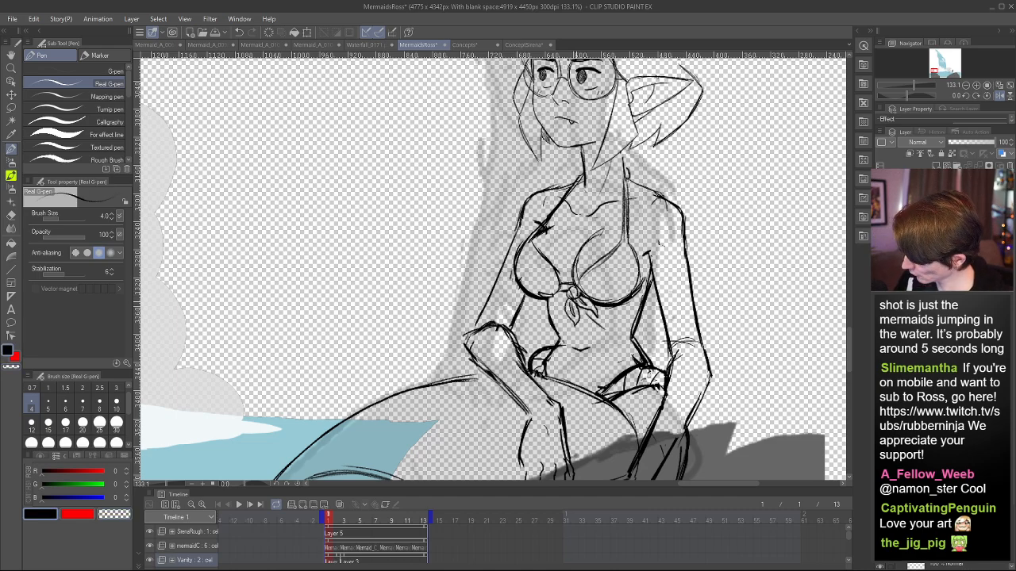
- Touch up the lines joining the bikini knot to the cup on the waterfall side, checking the drawing mirrored
key("h")
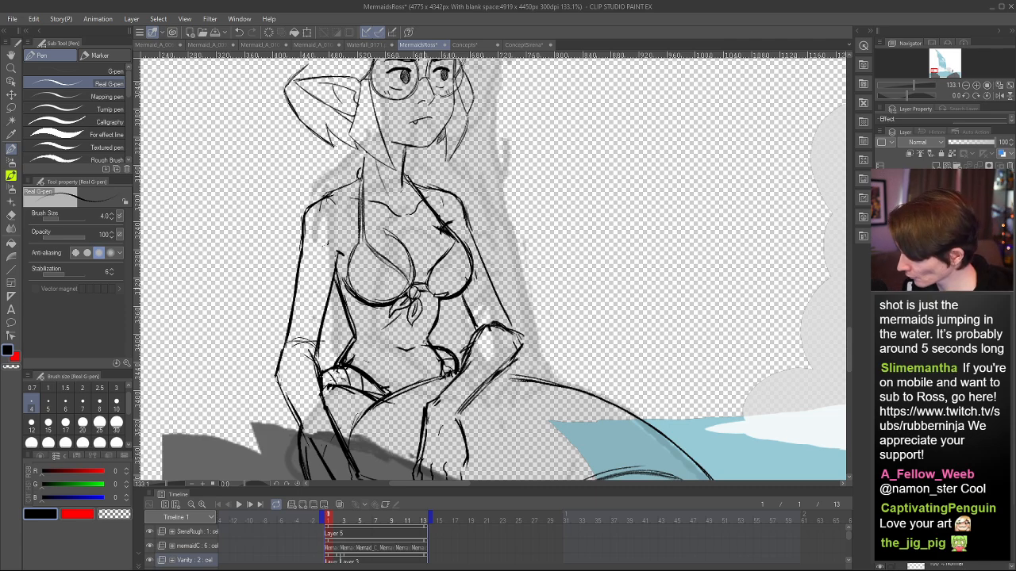
key("c")
mouse_move(419, 294)
left_mouse_down()
mouse_move(430, 284)
mouse_move(448, 294)
left_mouse_up()
key("c")
key("c")
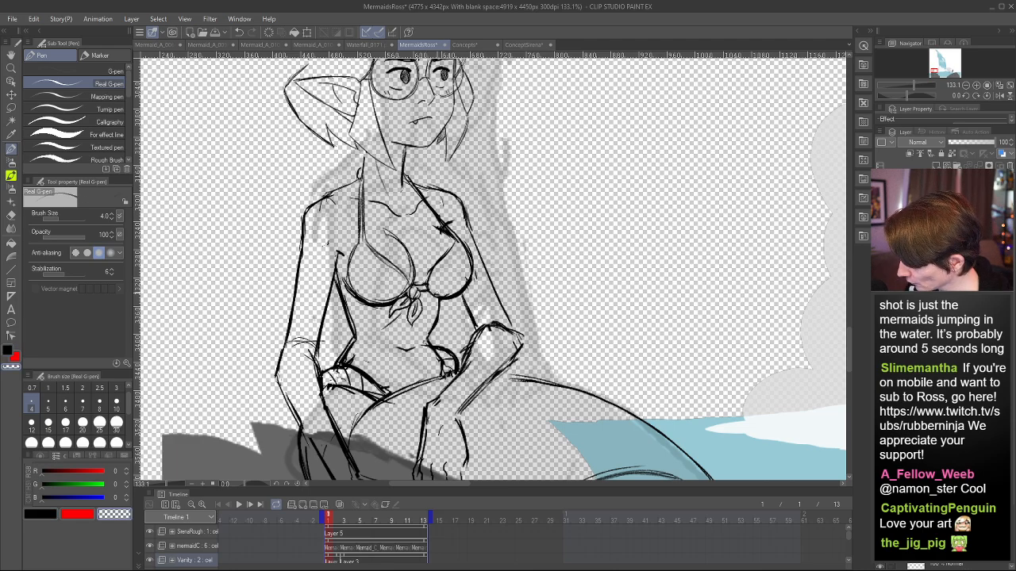
key("h")
key("c")
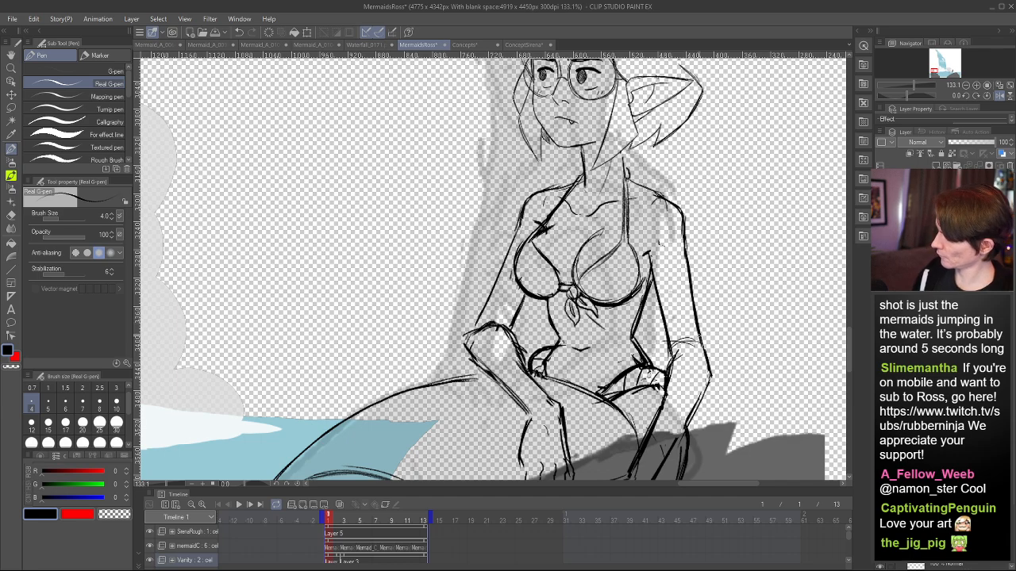
- Draw a small tied knot with loose ends where the bikini strap meets the side of the Vanity mermaid's neck
key("c")
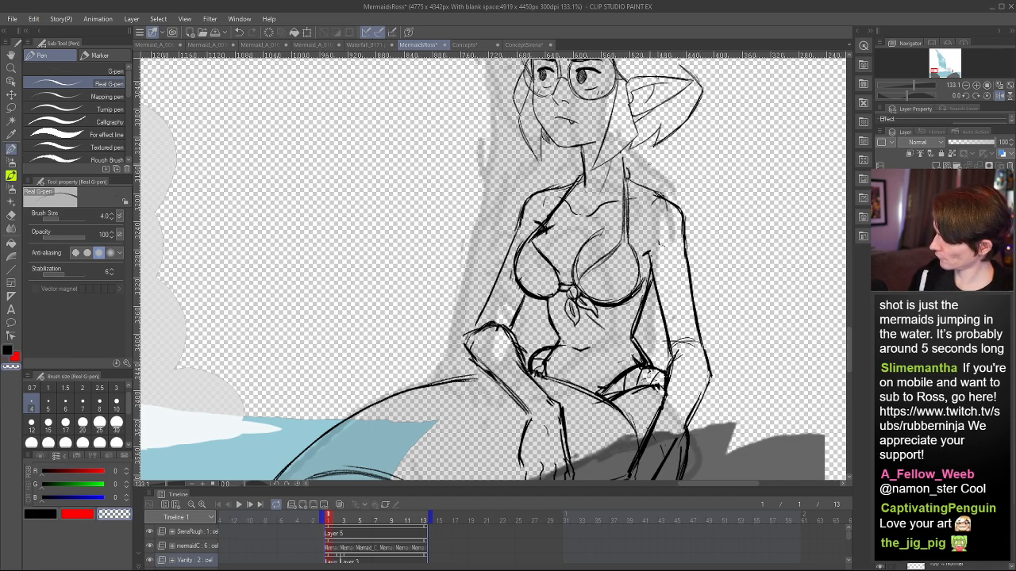
key("c")
left_click_drag(626, 168, 628, 177)
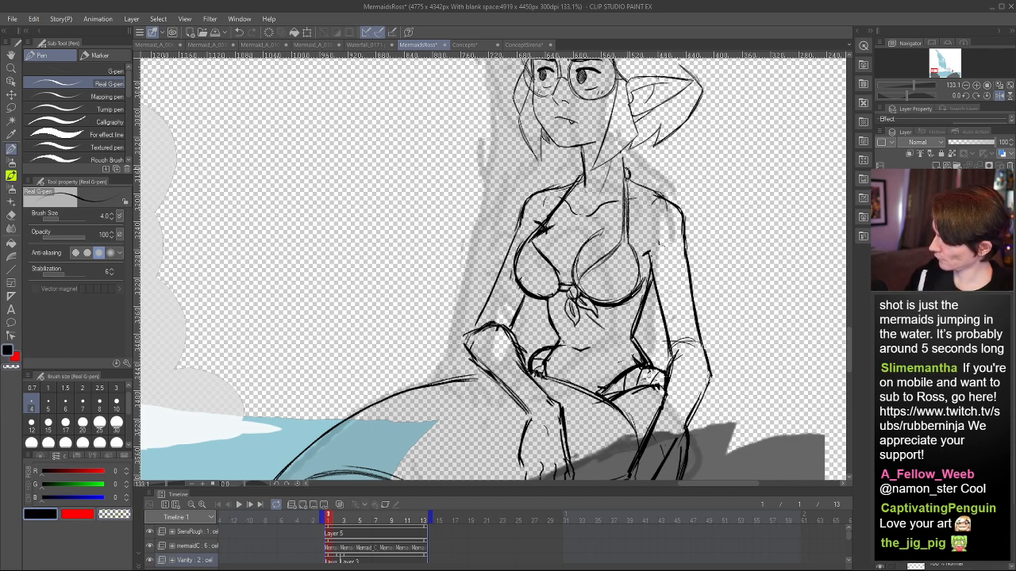
key("c")
key("c")
mouse_move(630, 165)
left_mouse_down()
mouse_move(652, 161)
mouse_move(630, 176)
mouse_move(649, 166)
left_mouse_up()
key("ctrl+z")
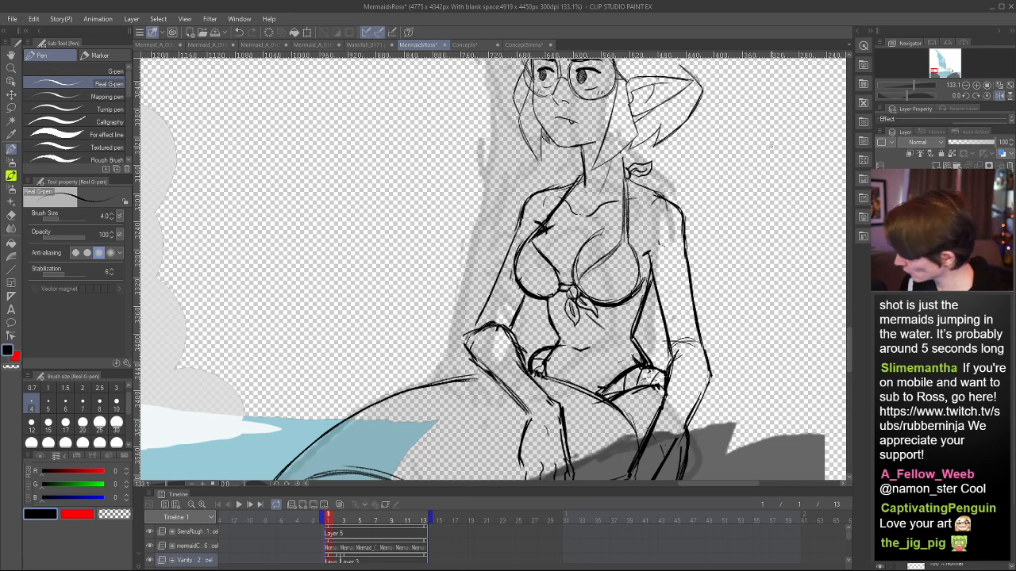
key("ctrl+z")
left_click_drag(633, 168, 639, 172)
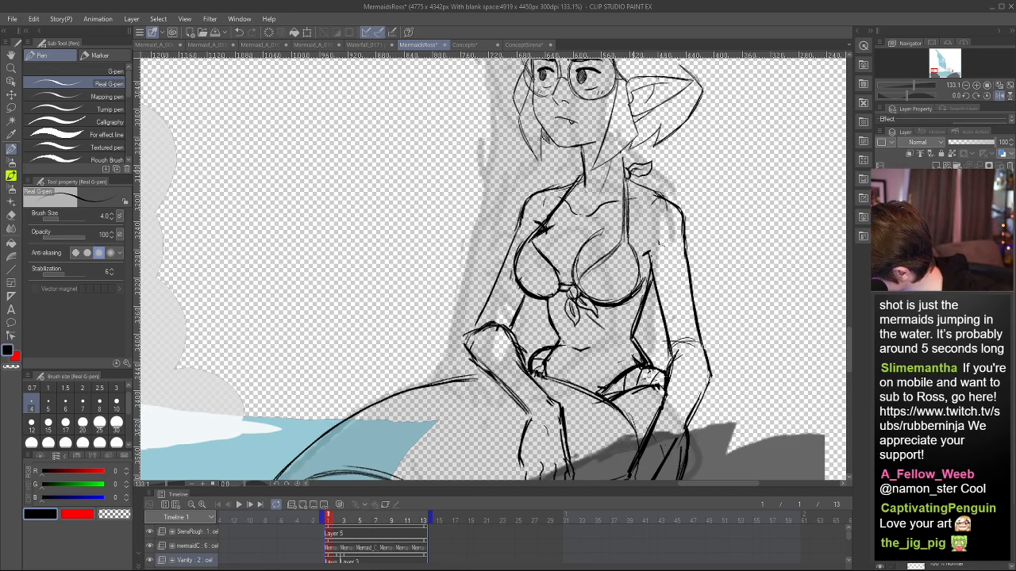
- Review both mermaids against the rocks and waterfall in the unmirrored composition, and save the file
scroll(731, 114, "down", 1)
scroll(630, 131, "down", 11)
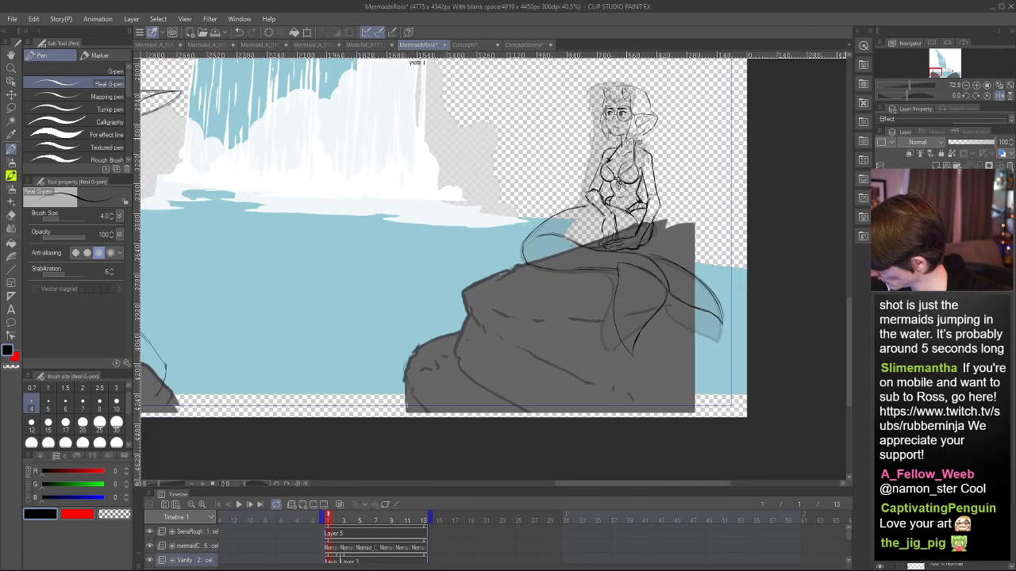
key("h")
scroll(481, 196, "down", 6)
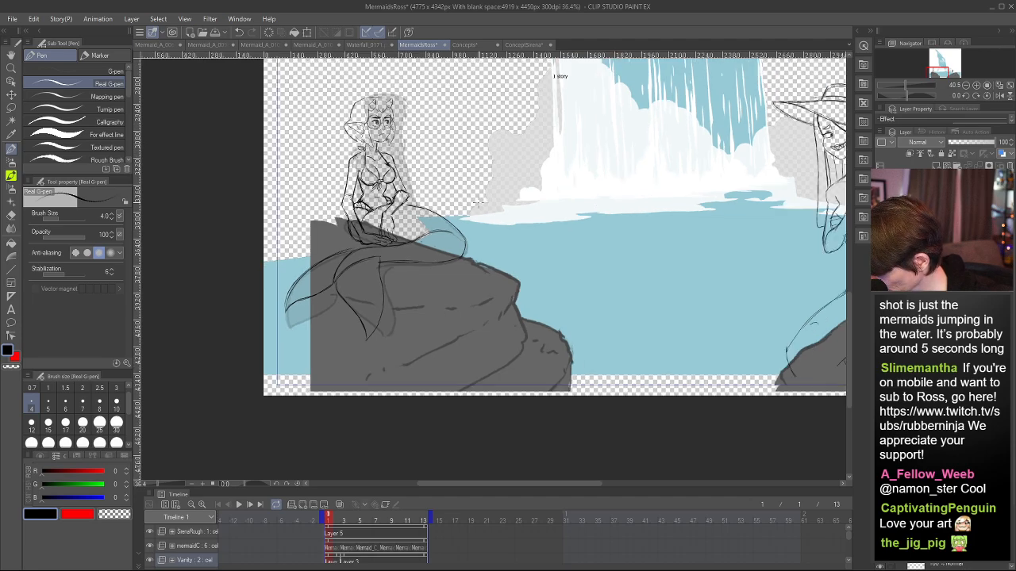
scroll(587, 160, "up", 2)
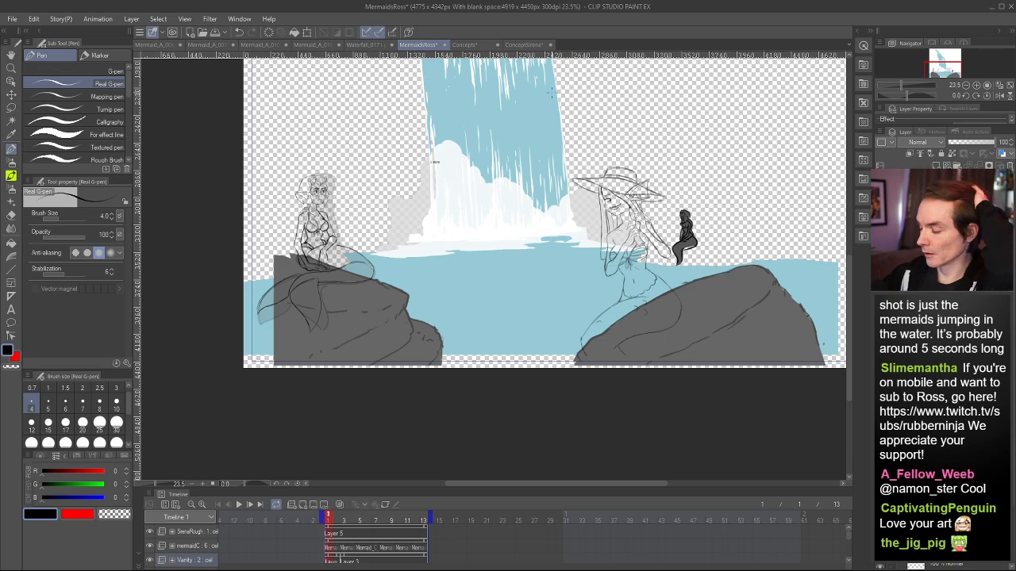
scroll(589, 139, "up", 1)
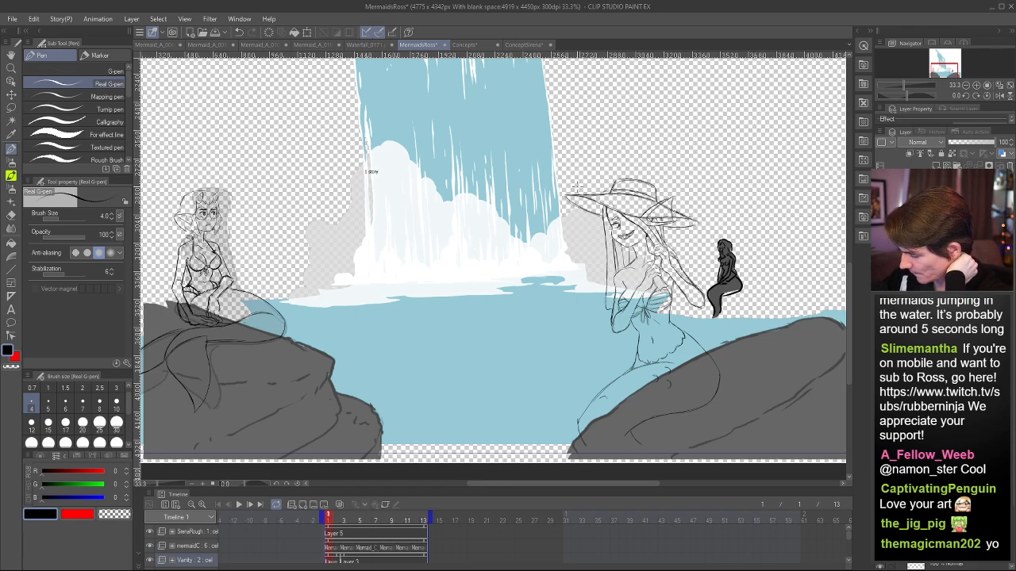
scroll(577, 185, "down", 2)
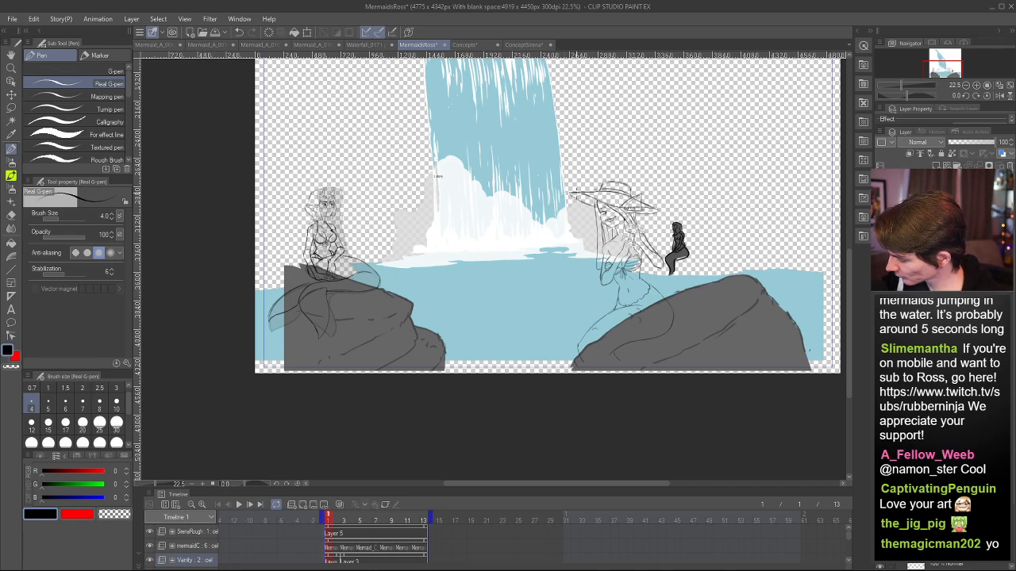
scroll(437, 176, "up", 1)
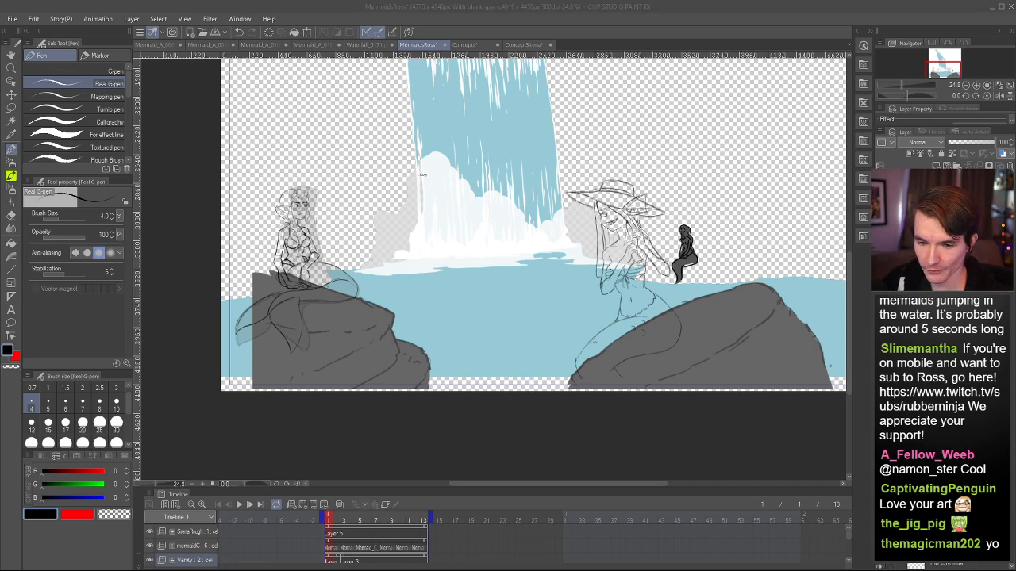
scroll(707, 229, "up", 6)
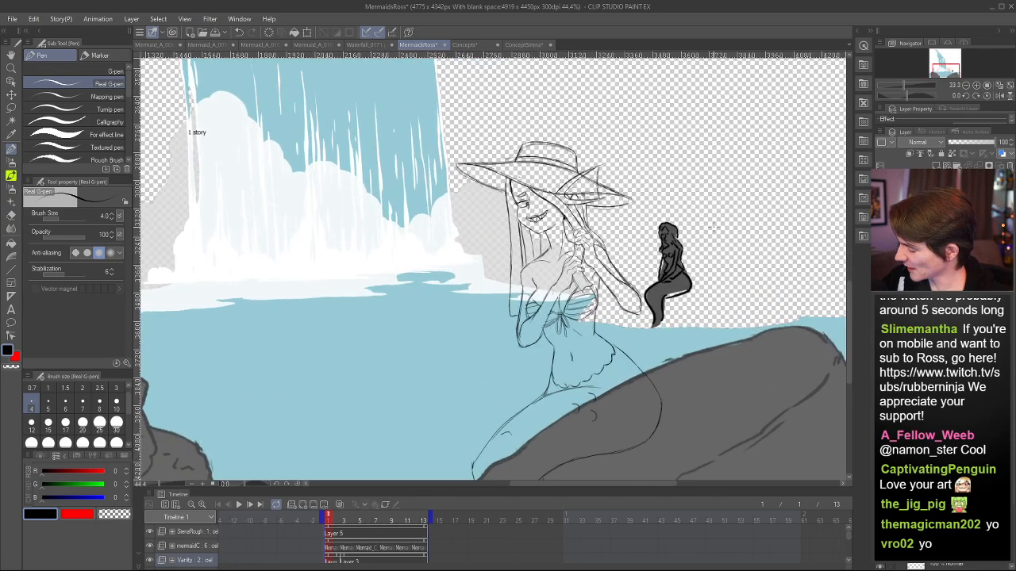
scroll(713, 227, "up", 5)
scroll(683, 277, "down", 11)
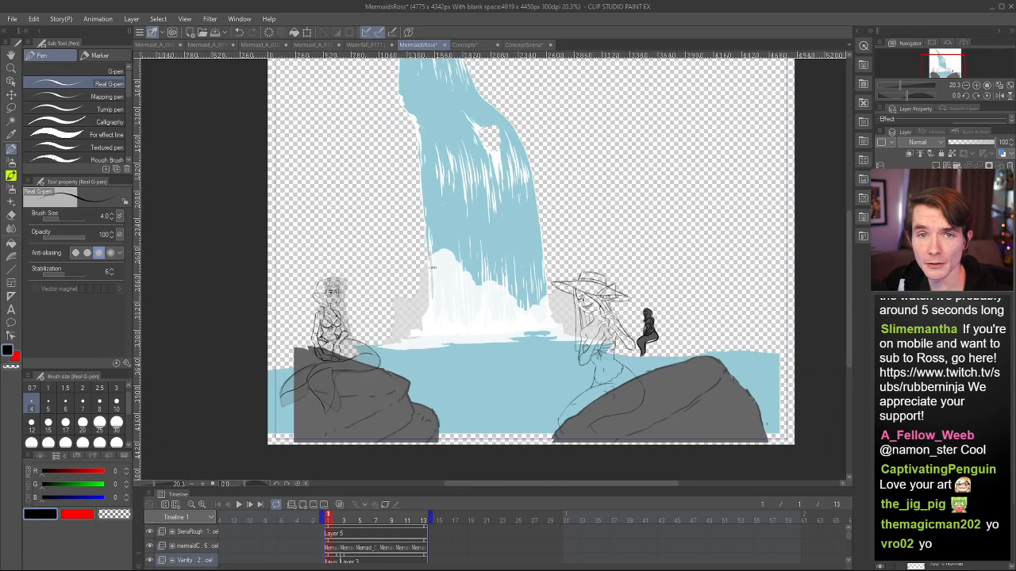
key("ctrl+s")
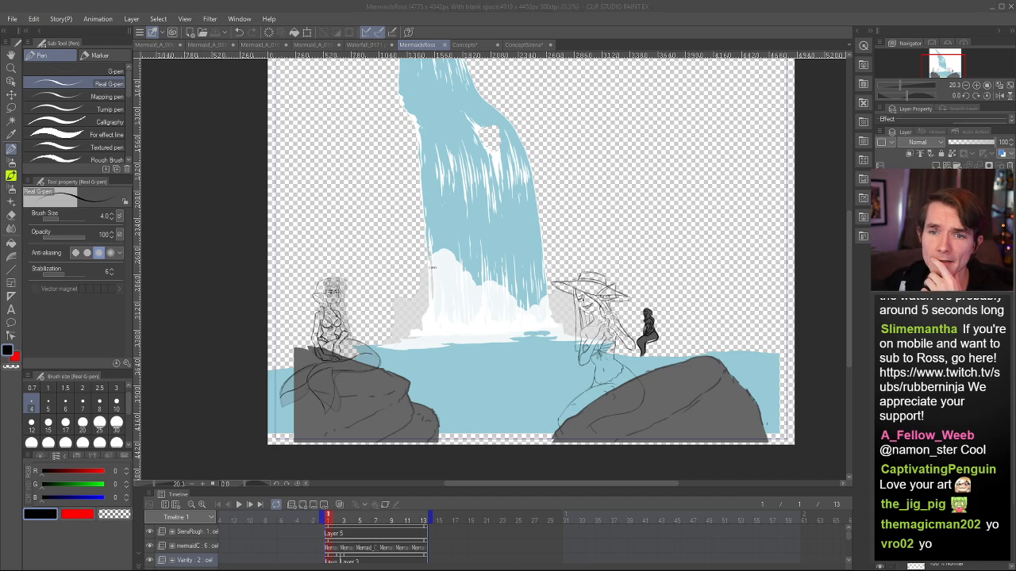
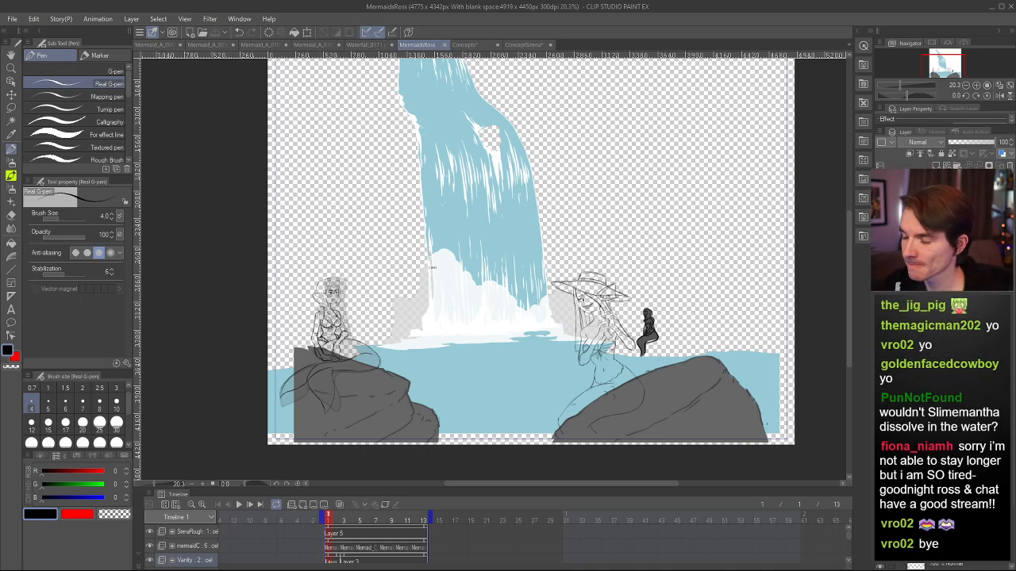
- Examine the full waterfall scene and the Vanity mermaid's figure and tail up close
scroll(659, 338, "up", 2)
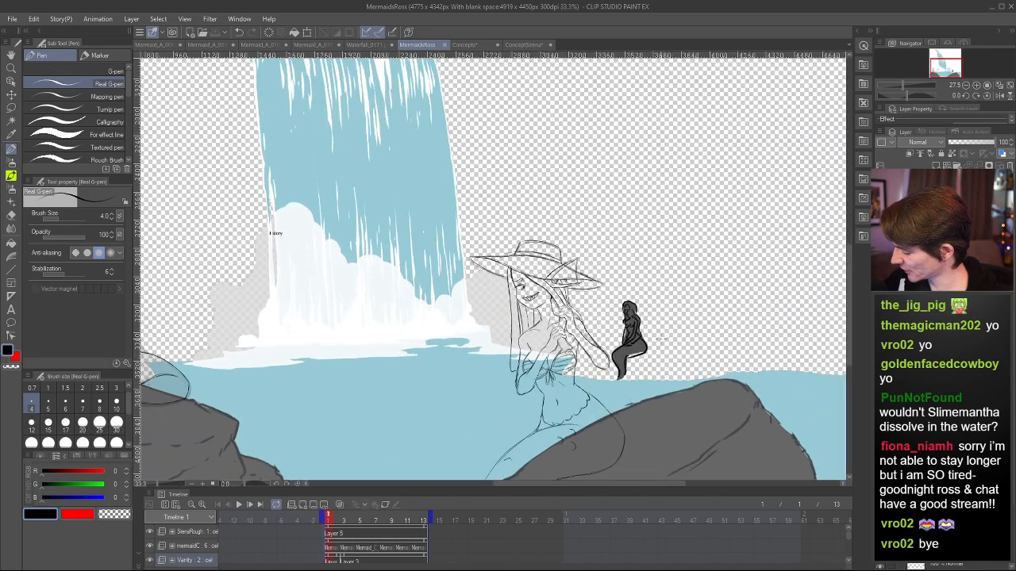
scroll(659, 338, "up", 2)
scroll(659, 338, "down", 5)
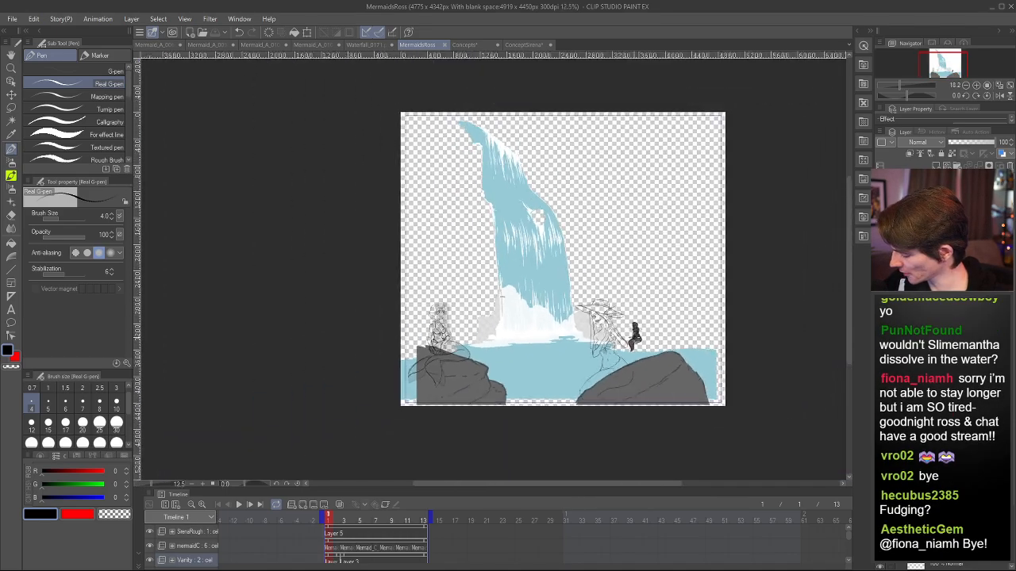
scroll(633, 339, "up", 2)
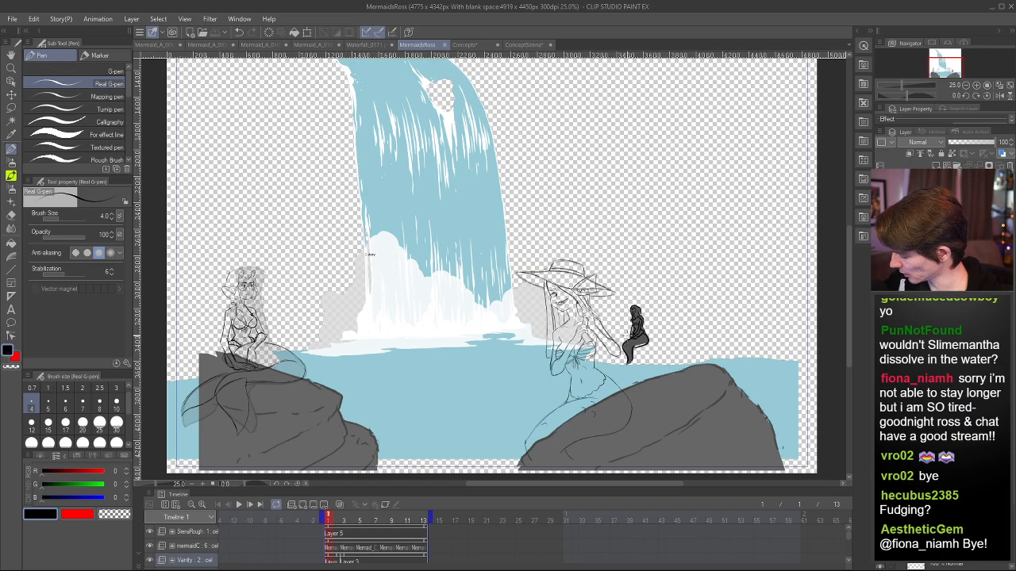
scroll(635, 338, "down", 1)
scroll(262, 317, "up", 4)
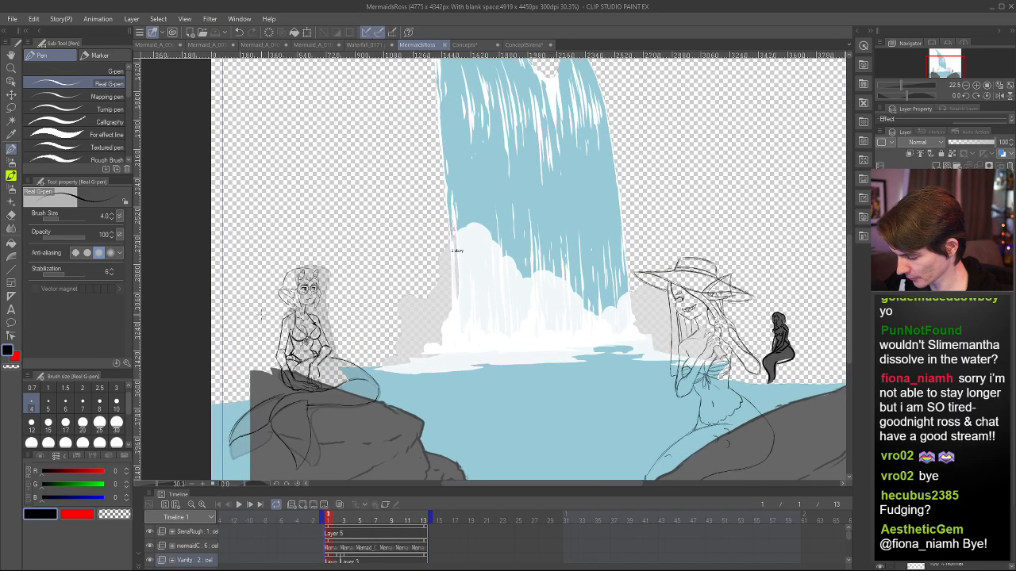
scroll(311, 351, "down", 4)
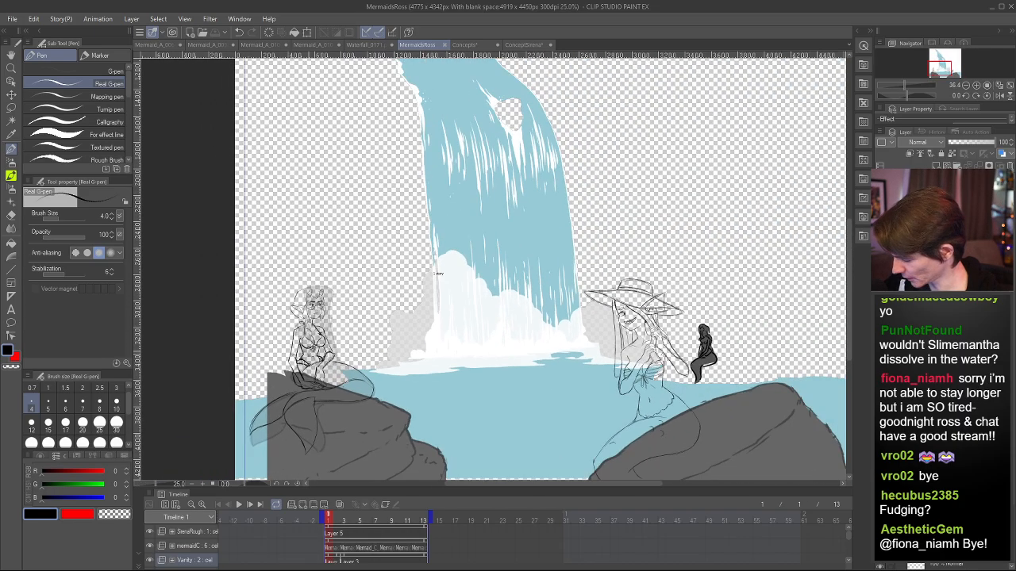
scroll(303, 354, "up", 4)
scroll(325, 377, "up", 3)
scroll(452, 389, "down", 4)
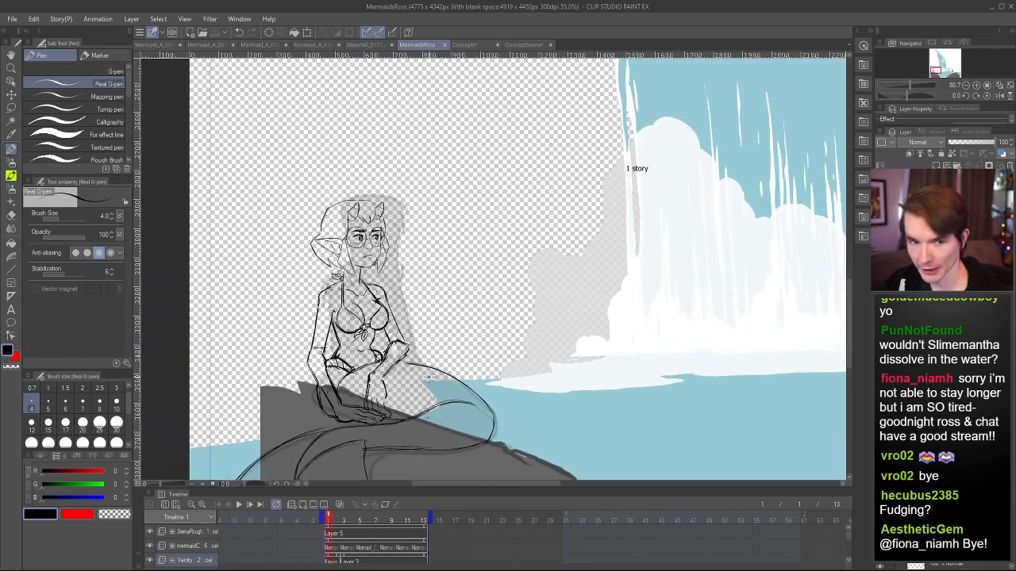
scroll(459, 406, "up", 6)
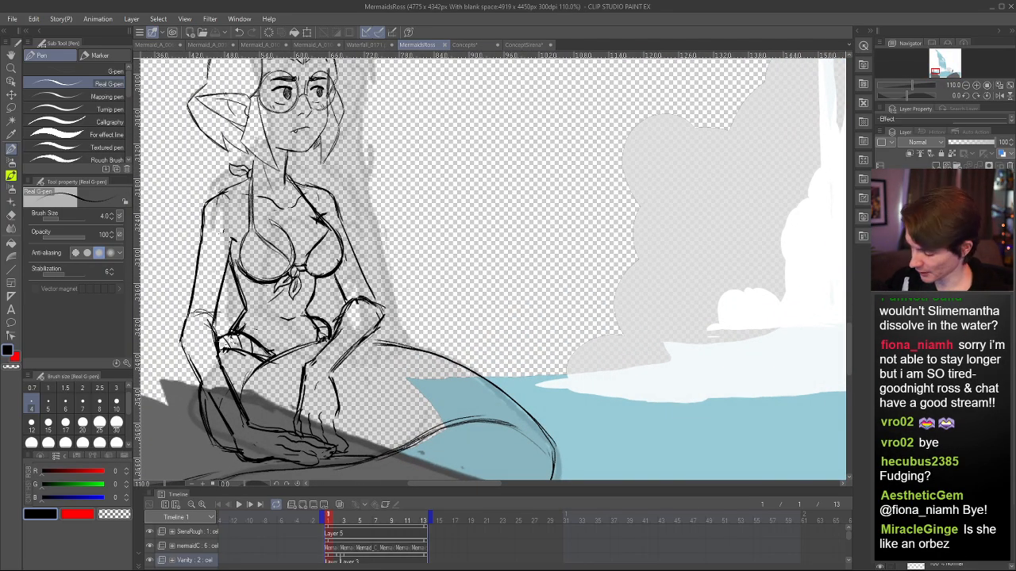
scroll(376, 224, "down", 2)
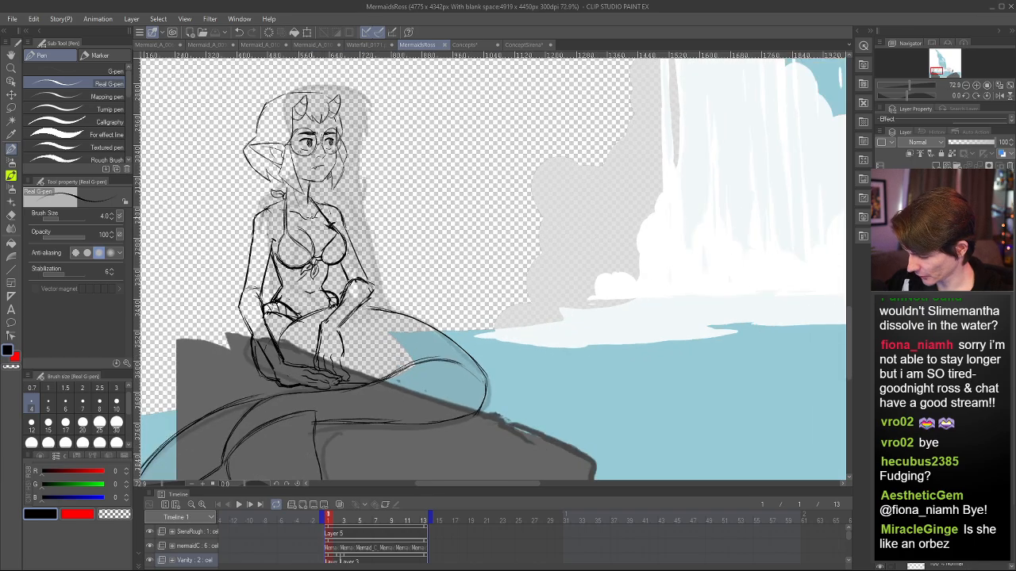
- Draw a few small curved scale marks on the Vanity mermaid's upper tail, just beyond her bent forearm
scroll(476, 317, "up", 3)
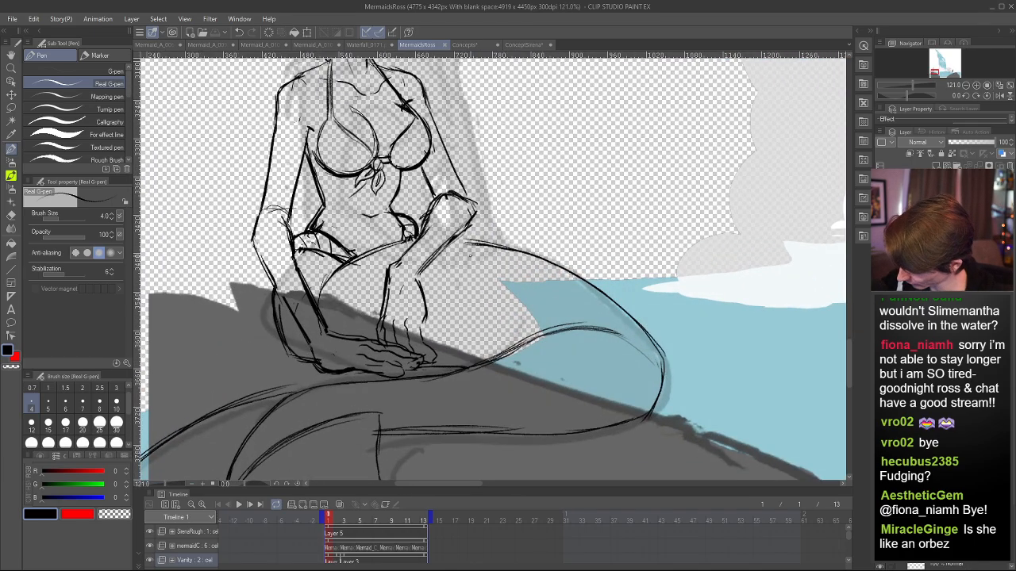
mouse_move(481, 253)
left_mouse_down()
mouse_move(485, 267)
mouse_move(470, 270)
mouse_move(484, 249)
mouse_move(459, 293)
mouse_move(508, 269)
mouse_move(508, 279)
left_mouse_up()
key("ctrl+z")
key("ctrl+z")
left_click_drag(497, 279, 508, 277)
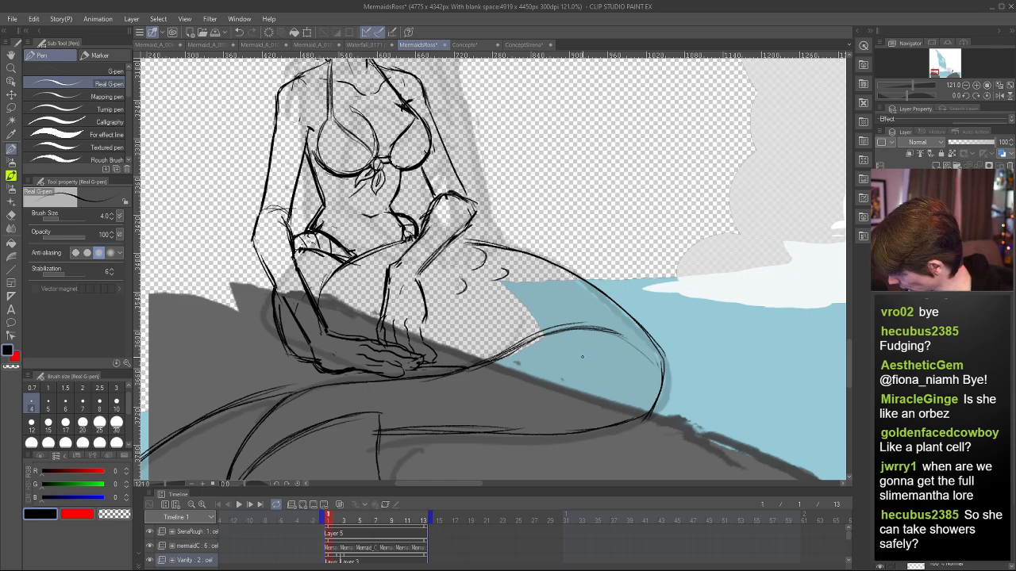
- Draw small curved scale marks inside the bend of the Vanity mermaid's tail and on the tail section below her resting hand
mouse_move(593, 353)
left_mouse_down()
mouse_move(610, 363)
mouse_move(591, 363)
left_mouse_up()
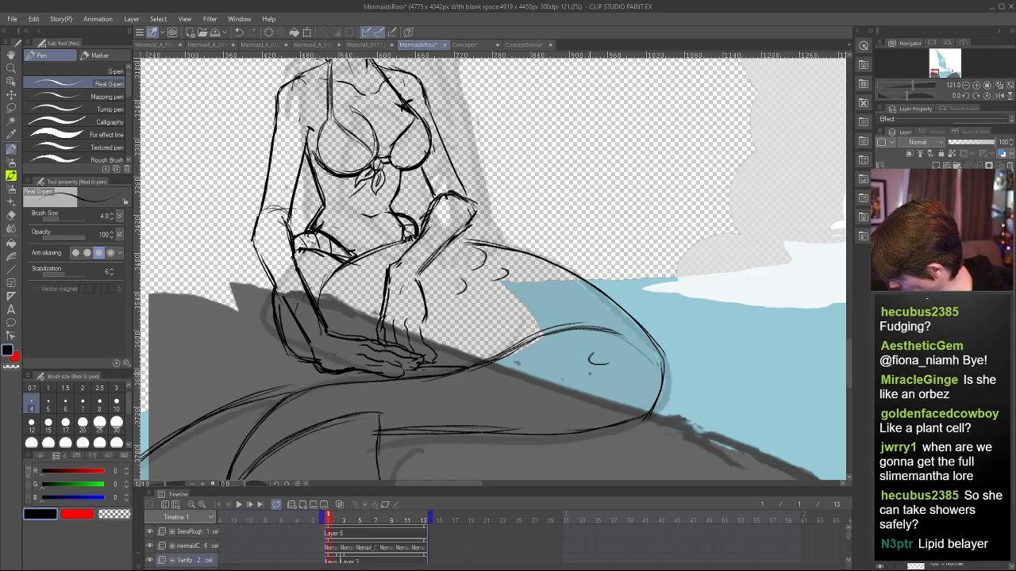
left_click_drag(594, 375, 597, 385)
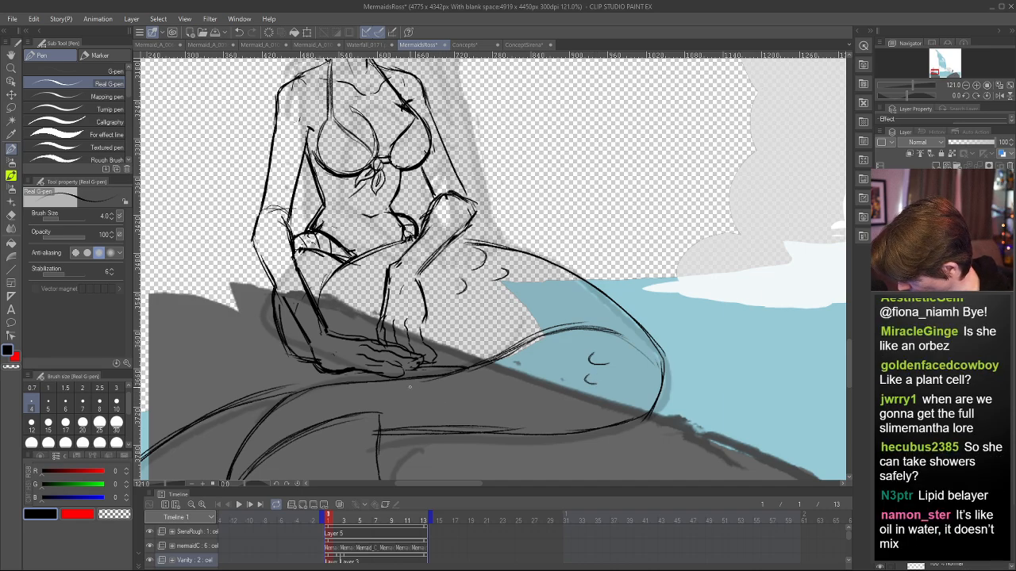
key("c")
key("c")
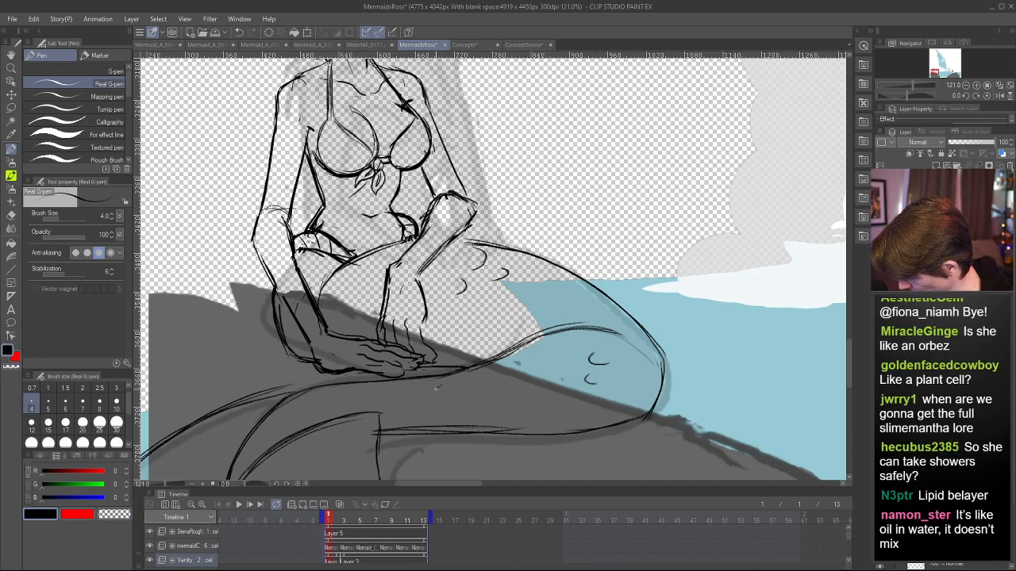
mouse_move(436, 389)
left_mouse_down()
mouse_move(462, 402)
mouse_move(426, 398)
left_mouse_up()
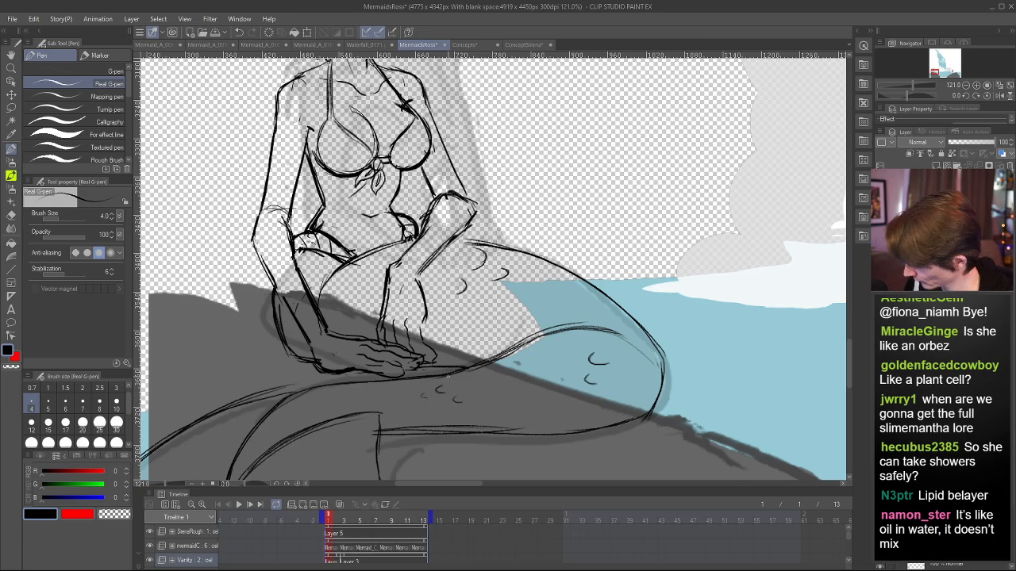
- Erase the existing scale marks from the tail of the sun-hat mermaid on her rough layer
scroll(434, 315, "down", 10)
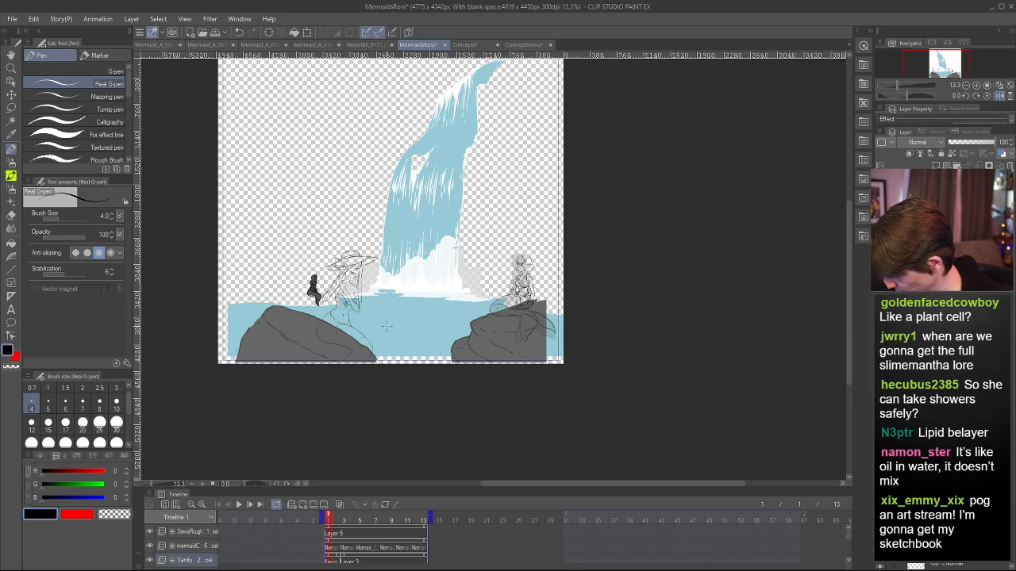
scroll(386, 325, "up", 5)
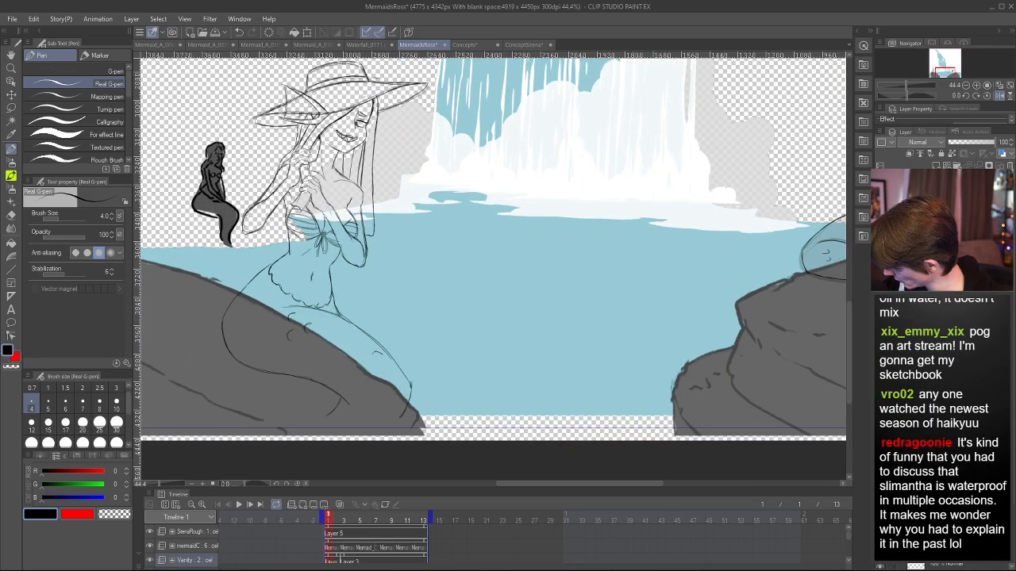
left_click(195, 532)
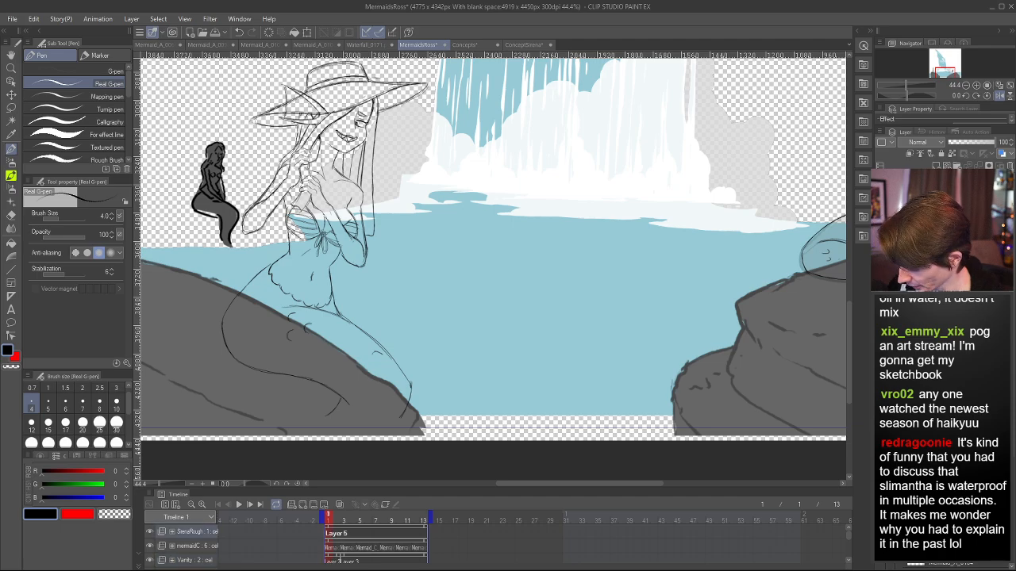
key("e")
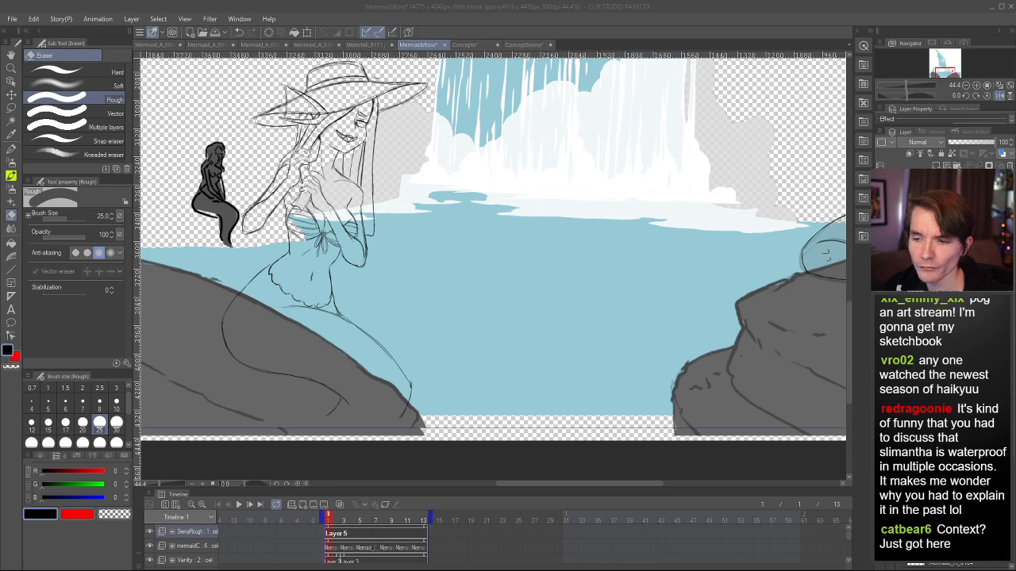
left_click(328, 69)
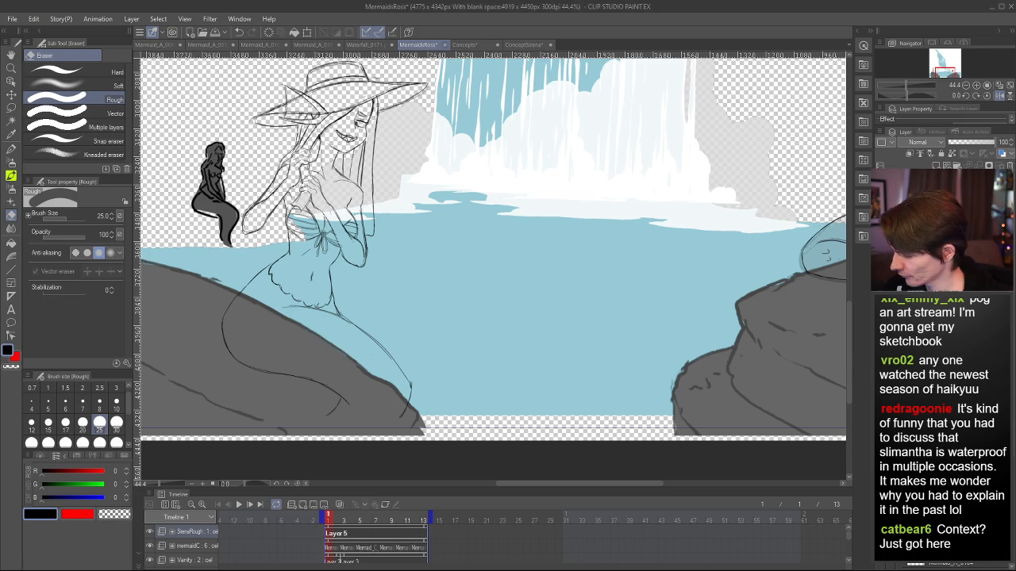
- Unmirror the canvas and draw new small curved scale marks on the sun-hat mermaid's upper tail and near its lower bend
scroll(364, 369, "down", 5)
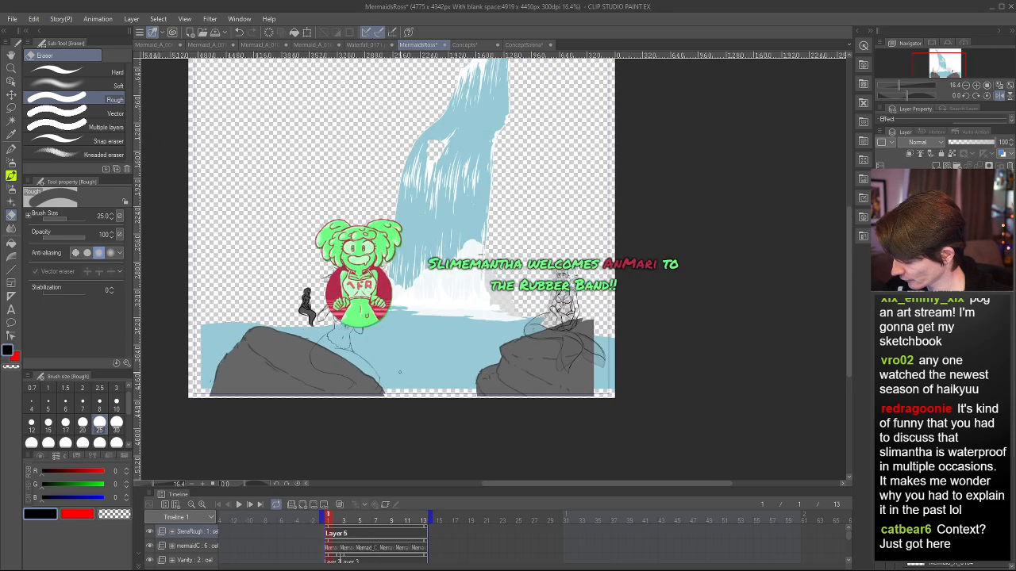
key("h")
scroll(548, 407, "up", 2)
scroll(554, 408, "up", 1)
scroll(613, 378, "down", 3)
scroll(713, 372, "up", 4)
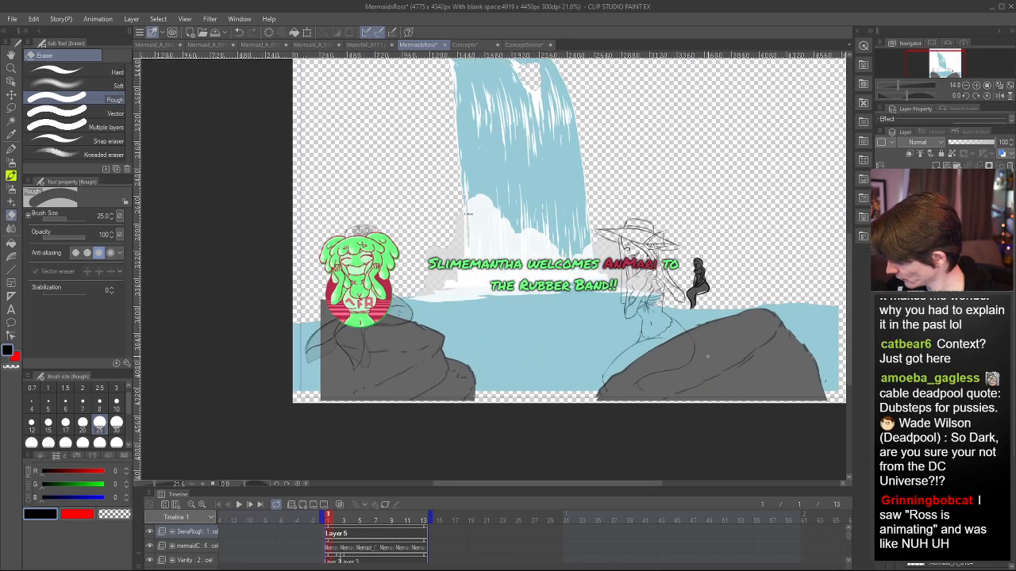
scroll(713, 372, "up", 3)
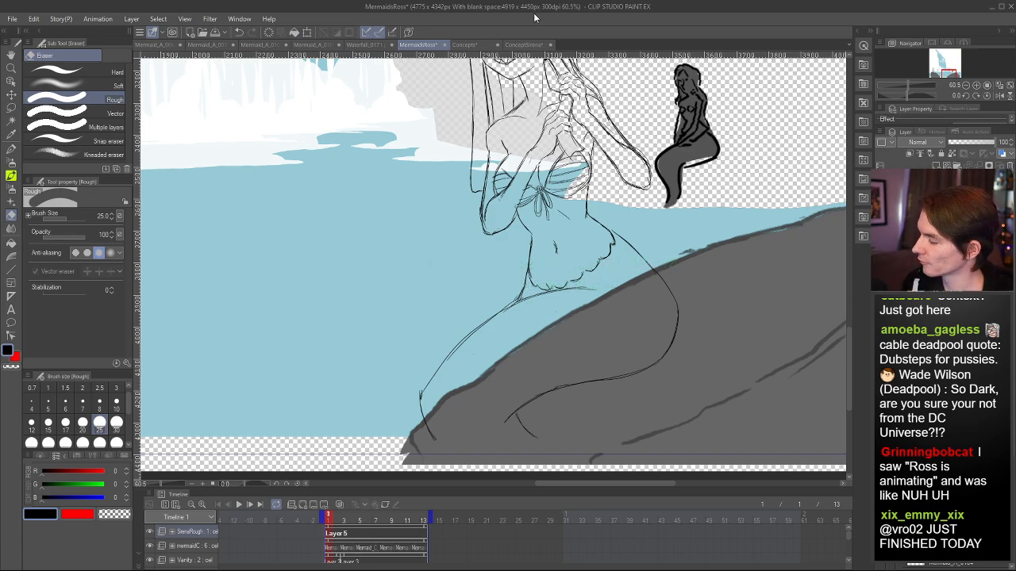
key("p")
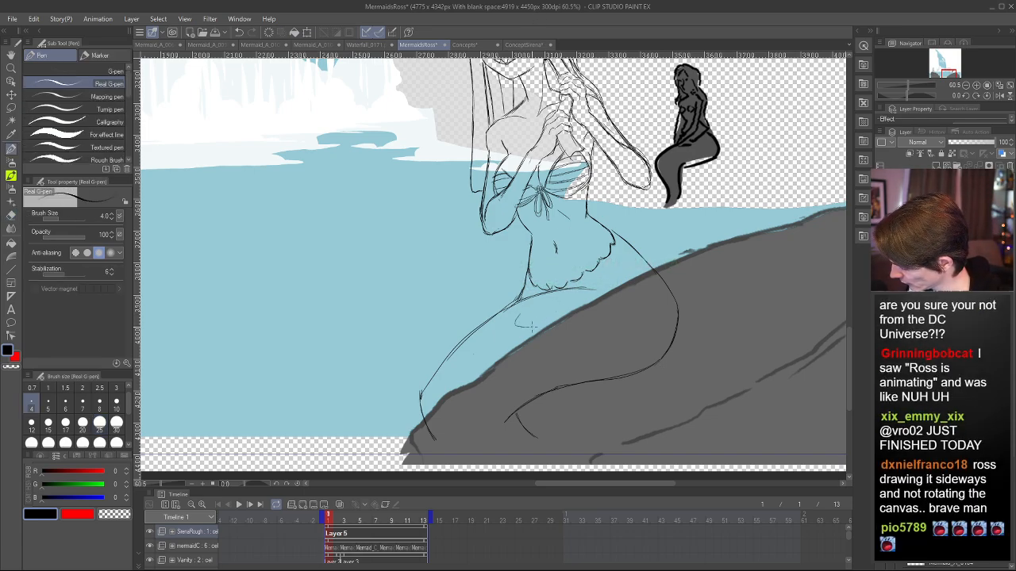
left_click_drag(516, 316, 534, 320)
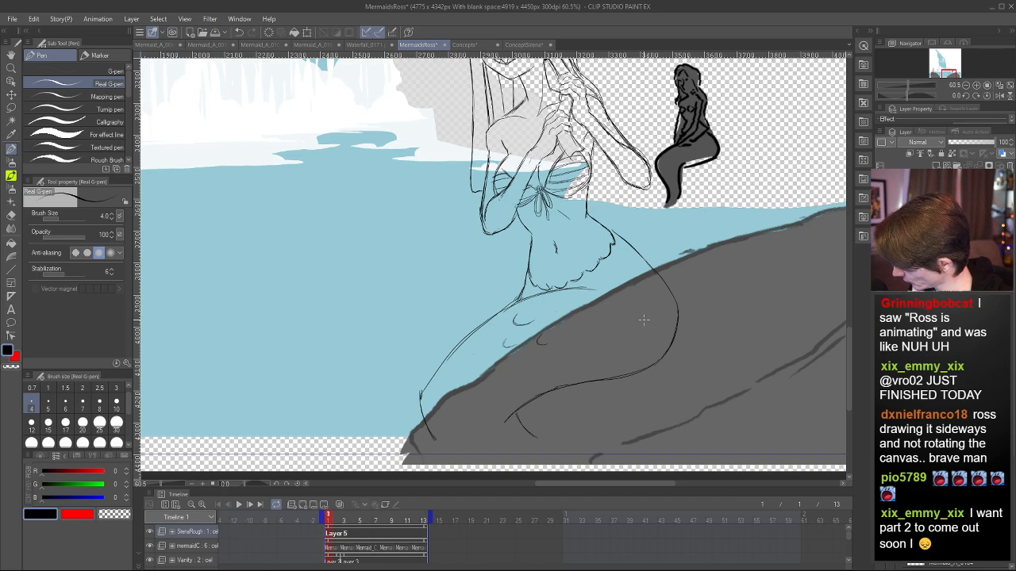
left_click_drag(427, 399, 435, 408)
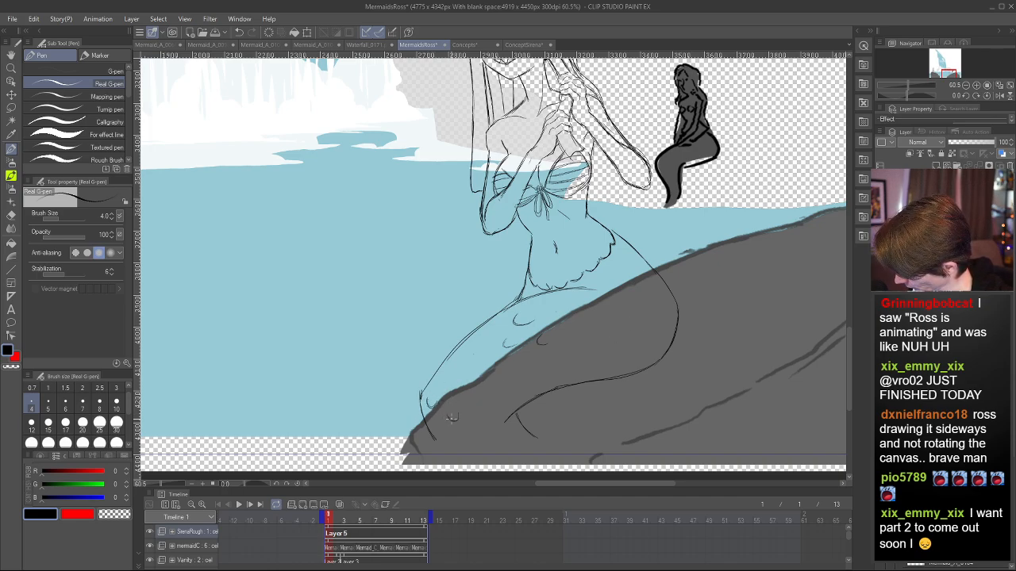
- Review both mermaids' tail scales within the full waterfall composition at several magnifications, and save the file
key("ctrl+0")
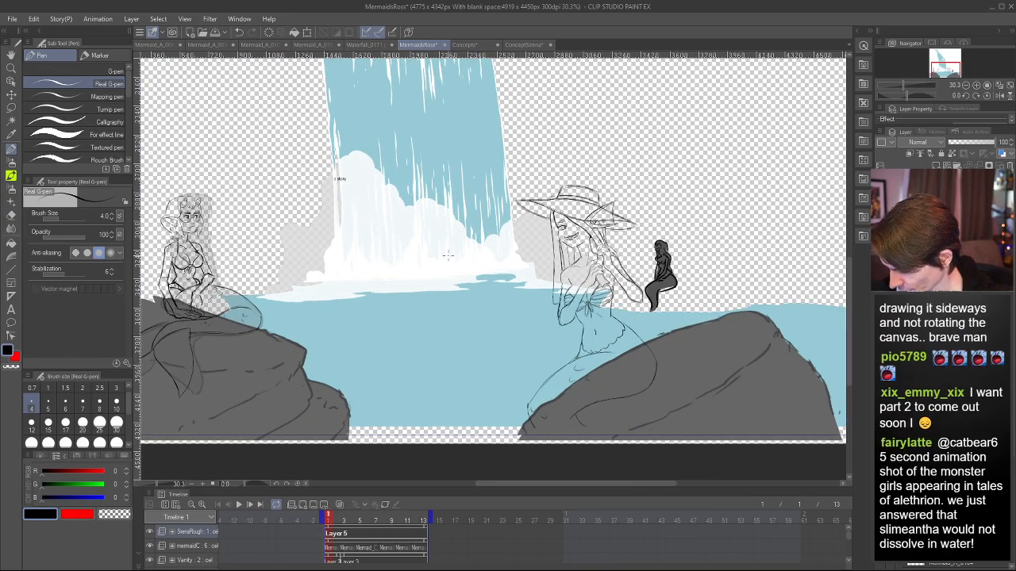
key("ctrl+minus")
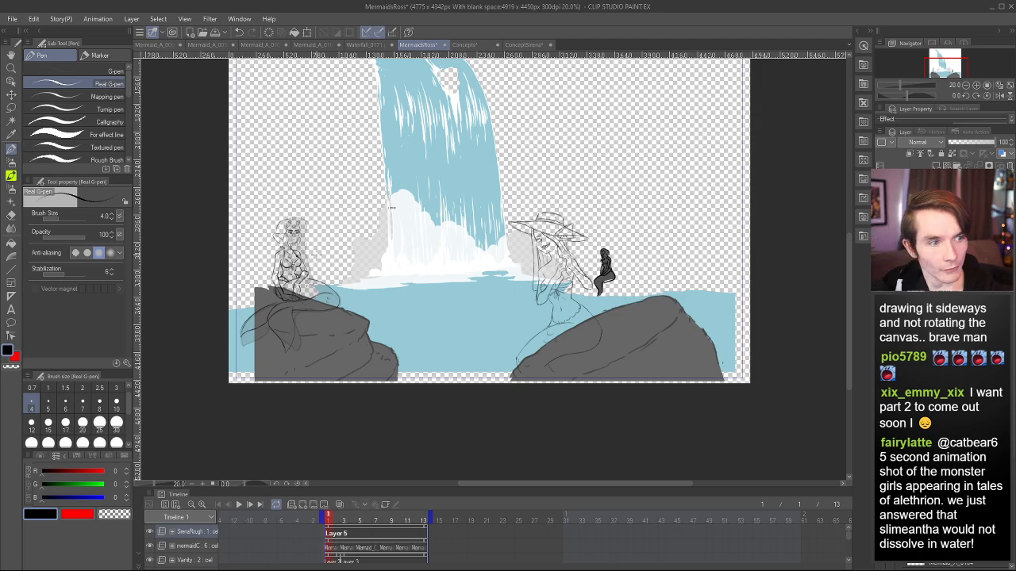
scroll(319, 205, "up", 8)
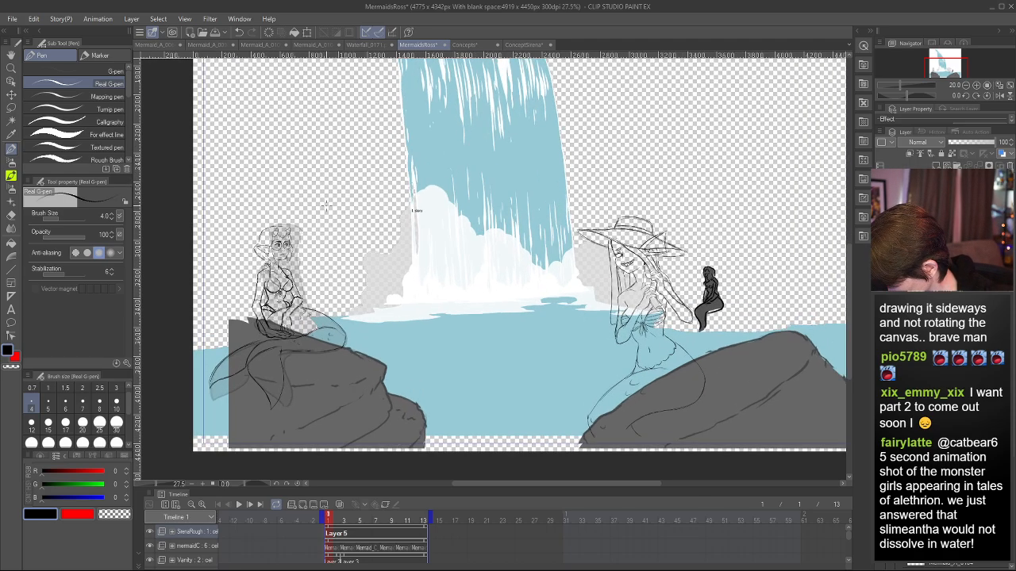
scroll(314, 309, "down", 5)
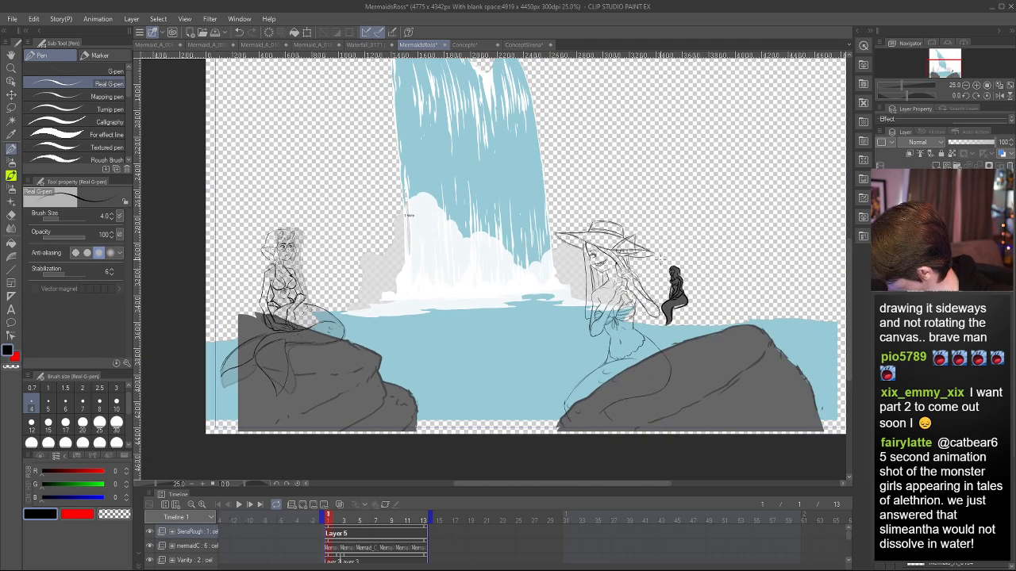
scroll(617, 67, "down", 2)
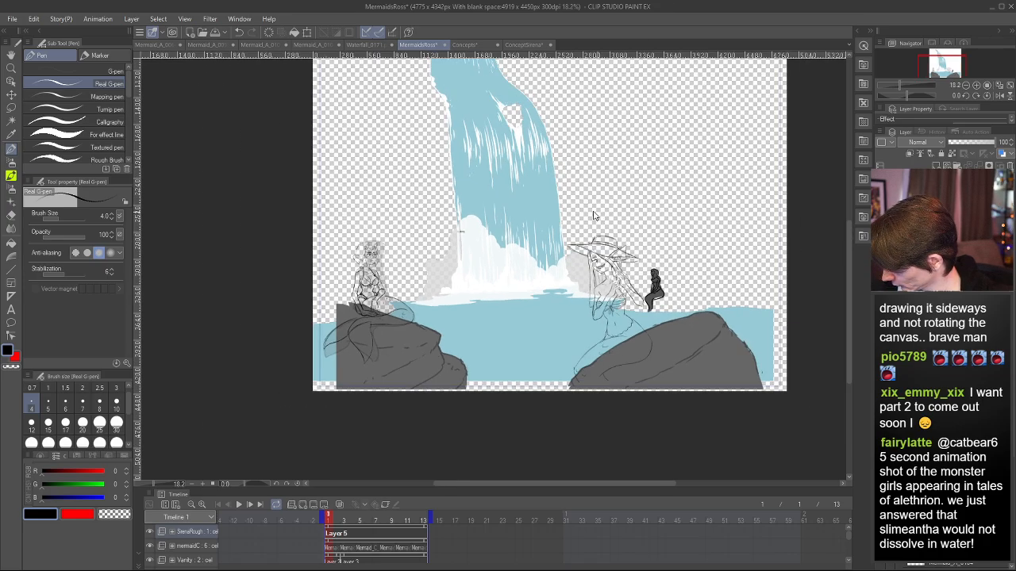
scroll(596, 225, "up", 3)
scroll(505, 321, "down", 2)
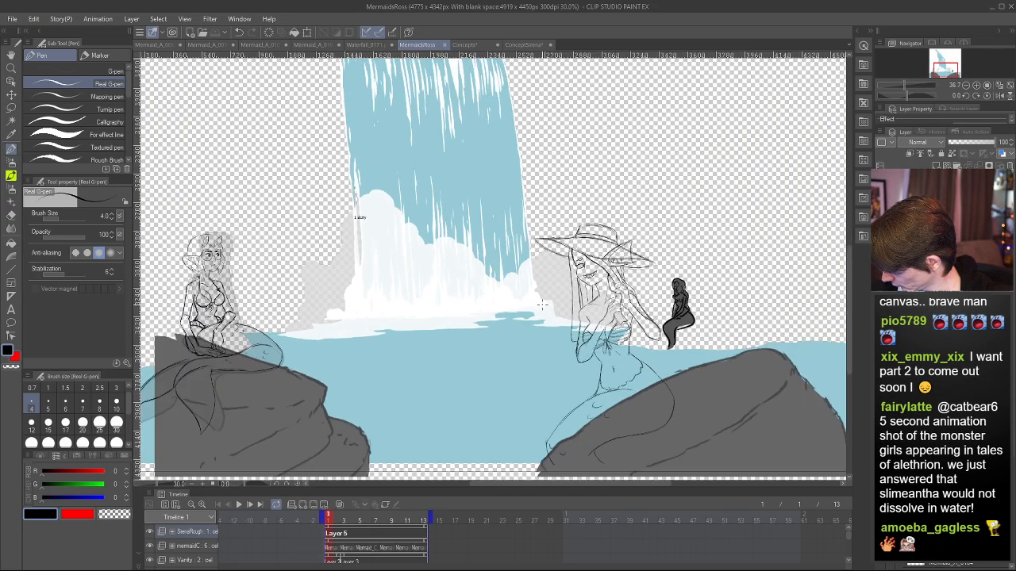
scroll(506, 321, "up", 1)
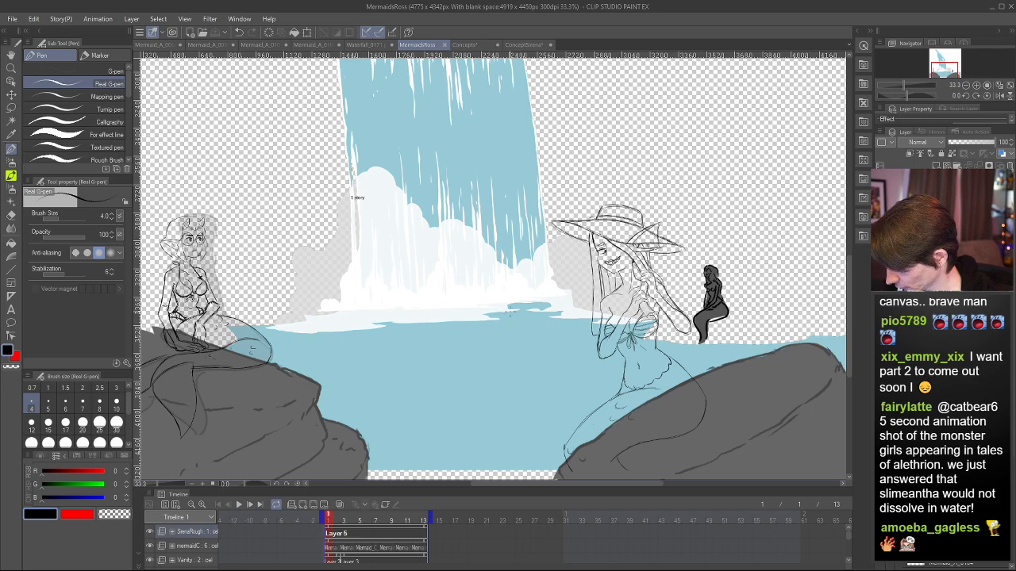
scroll(511, 302, "down", 1)
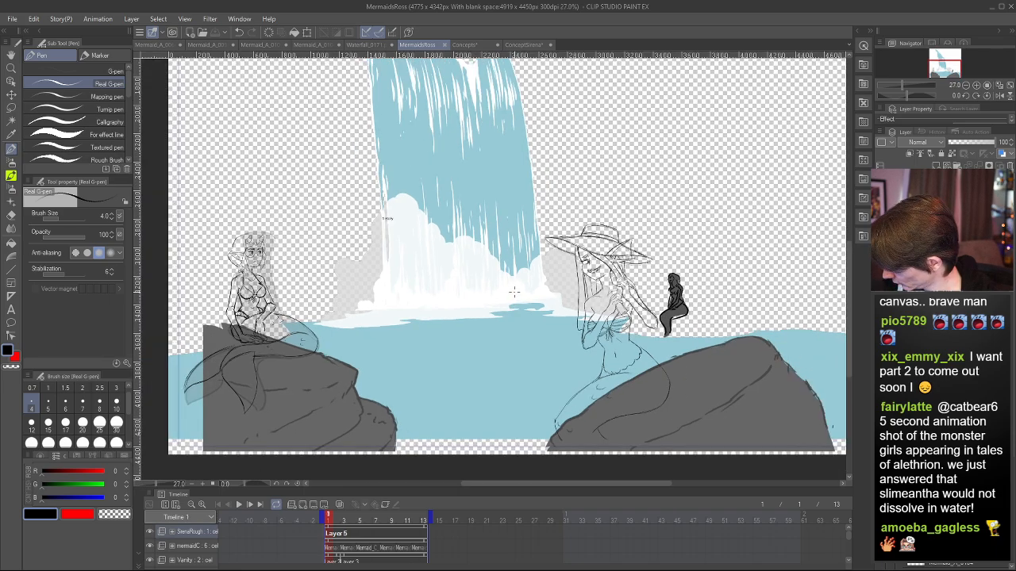
scroll(514, 292, "down", 1)
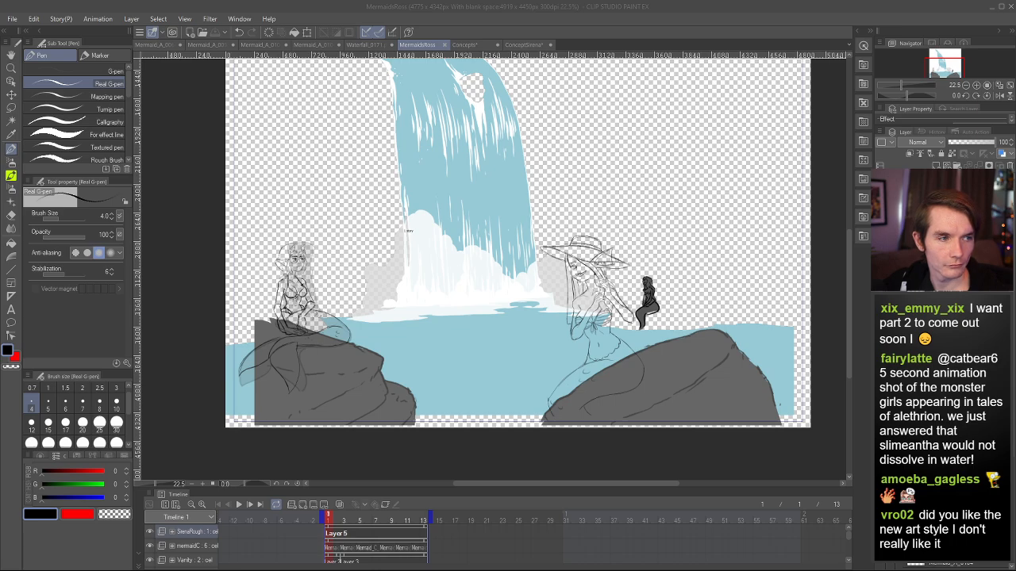
scroll(357, 232, "down", 4)
scroll(357, 267, "up", 5)
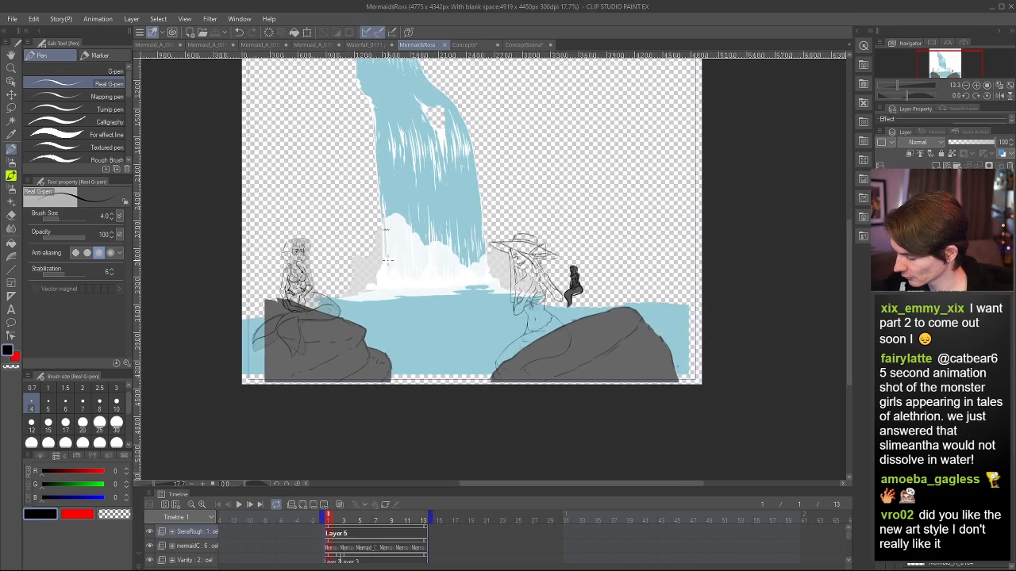
- Go to frame 4 and turn on onion skin for the Vanity mermaid's drawing
scroll(353, 295, "up", 1)
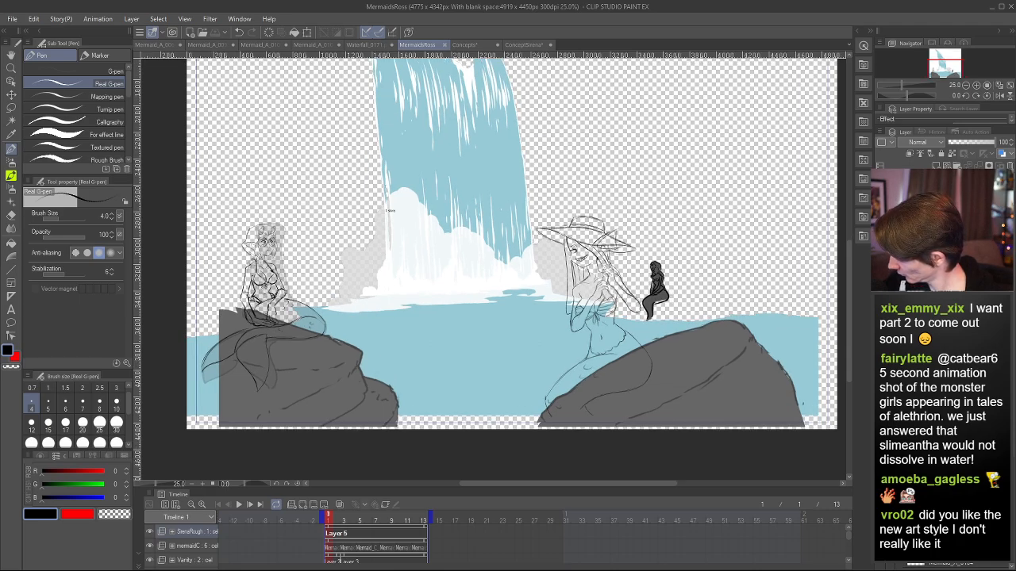
left_click_drag(339, 517, 352, 517)
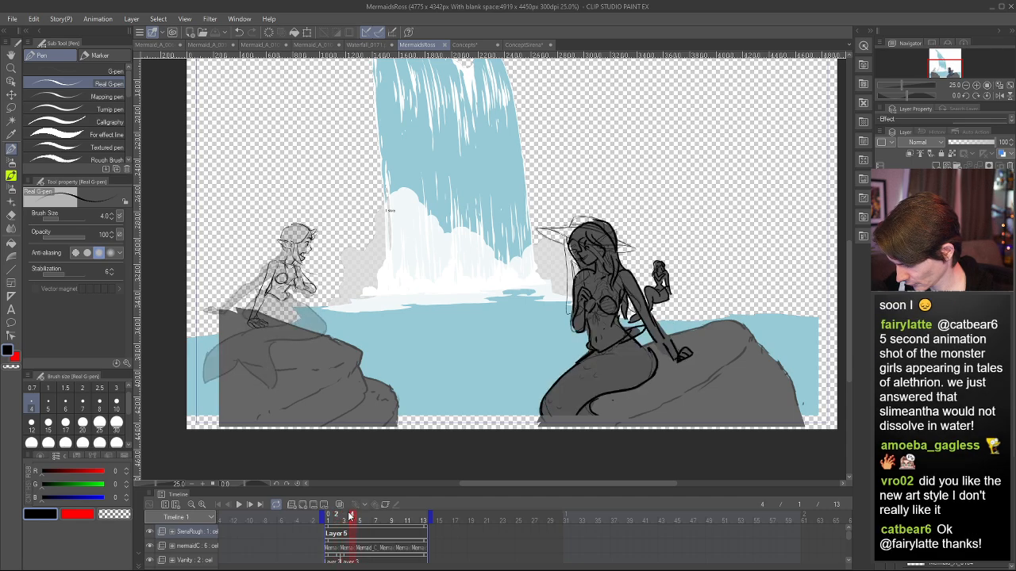
scroll(224, 255, "up", 1)
scroll(249, 257, "up", 3)
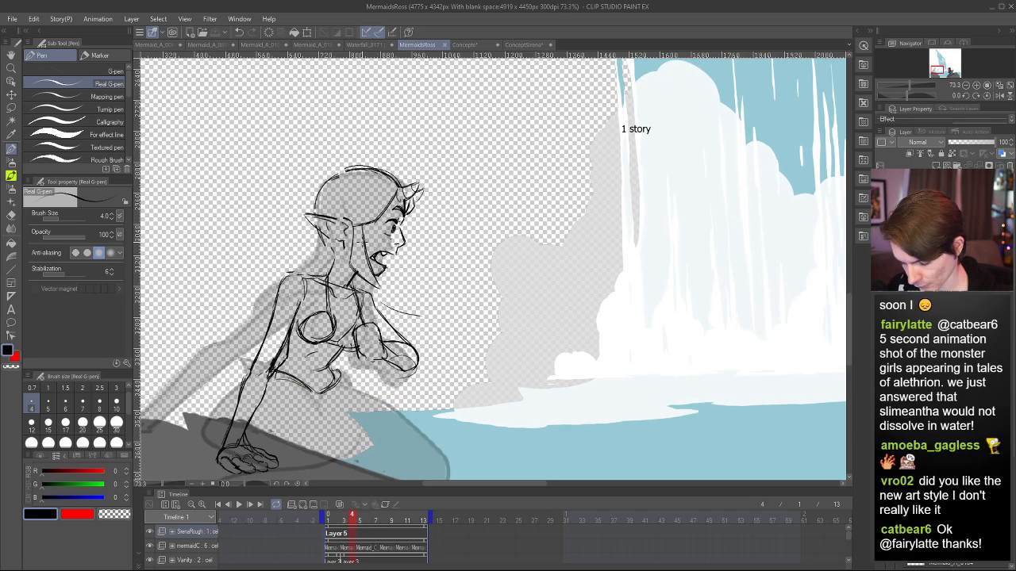
left_click(339, 505)
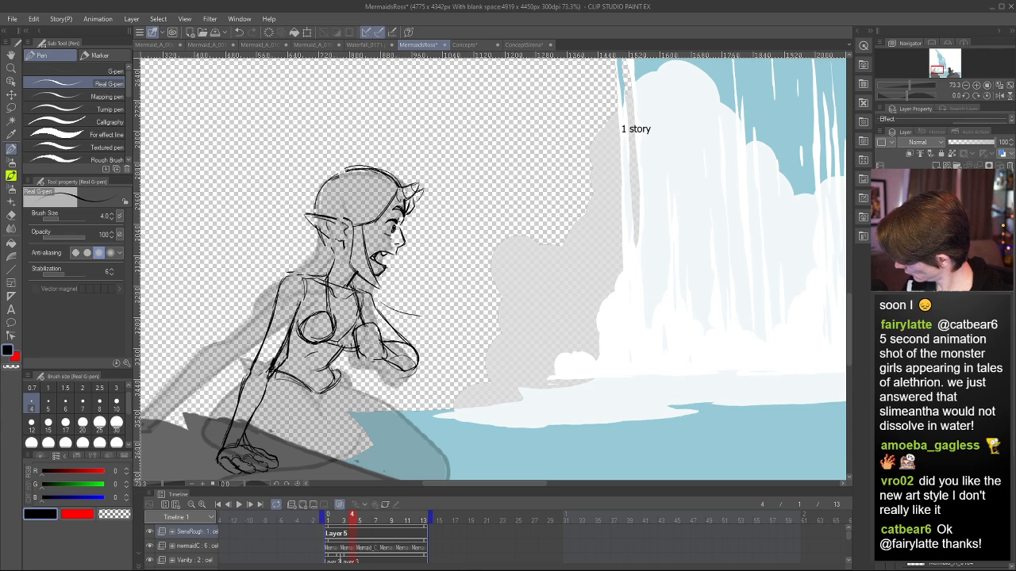
left_click(342, 560)
- Lasso the Vanity mermaid's profile head, scale it down to 89%, and shift it slightly to sit on the neck
key("m")
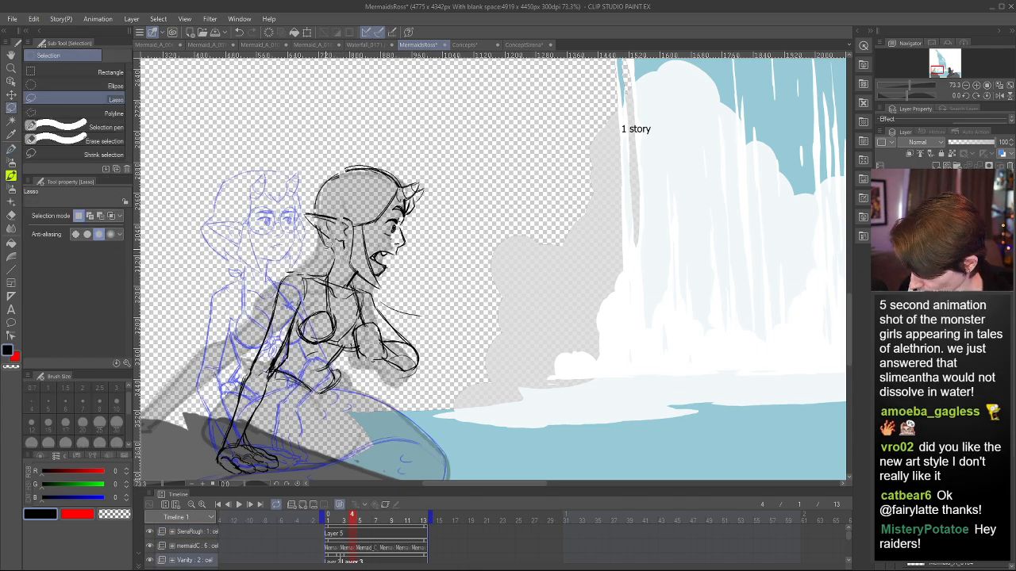
mouse_move(329, 252)
left_mouse_down()
mouse_move(368, 133)
mouse_move(441, 260)
mouse_move(392, 291)
mouse_move(329, 253)
left_mouse_up()
key("ctrl+t")
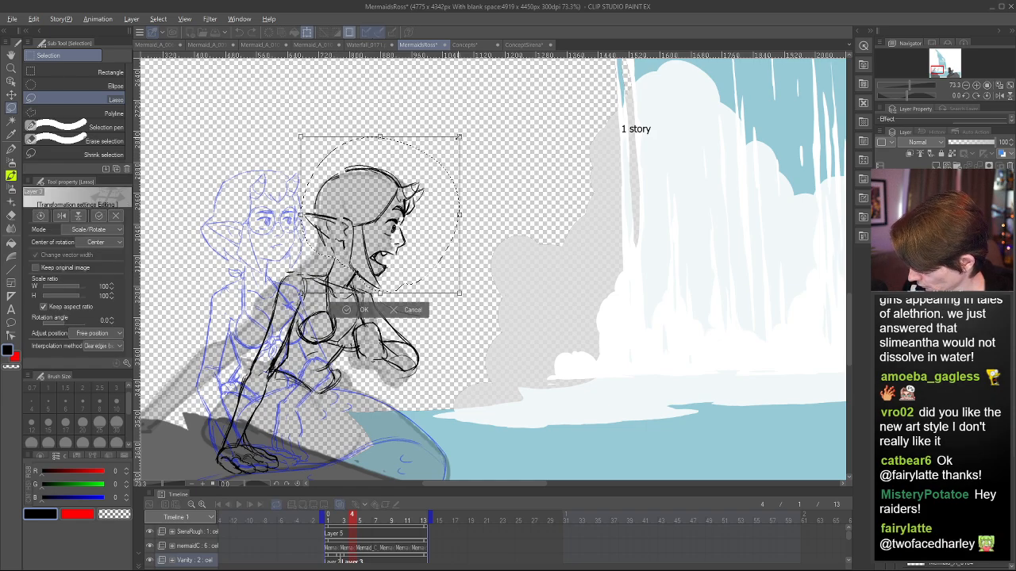
left_click_drag(459, 136, 451, 145)
left_click_drag(381, 214, 383, 218)
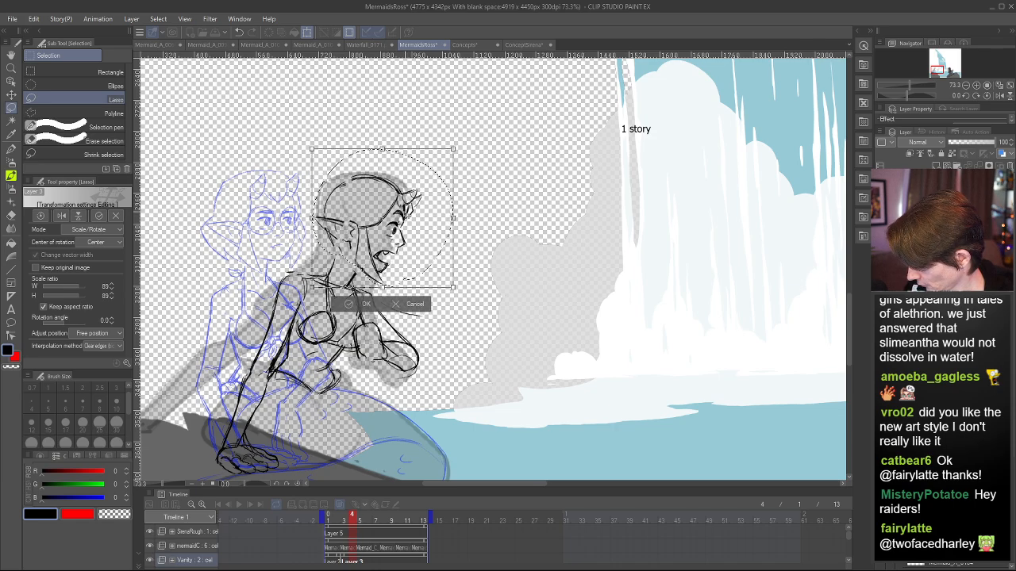
key("Return")
- Erase the open mouth from the profile face and adjust the nose's placement with a lasso transform
key("p")
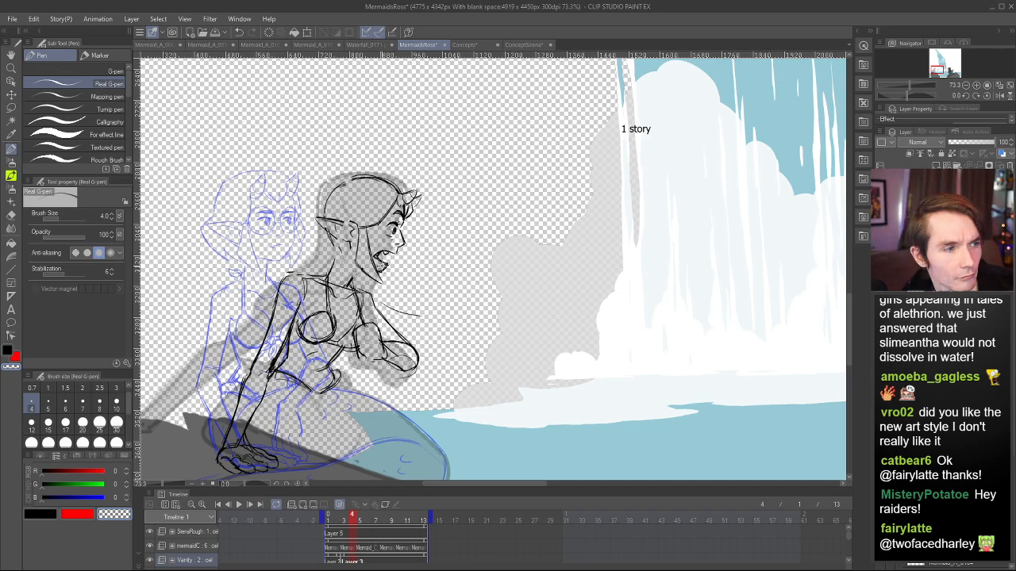
key("e")
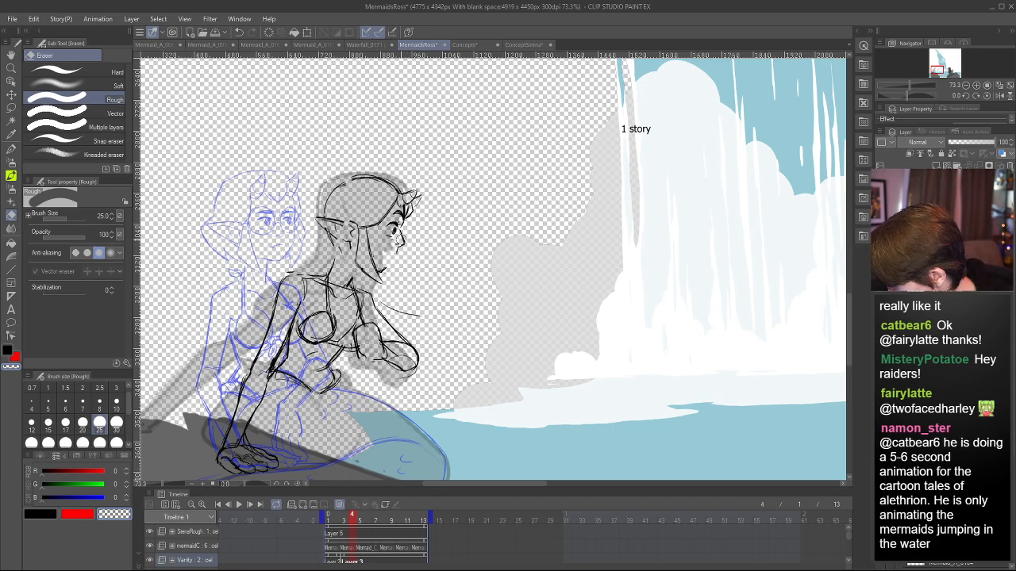
key("m")
left_click_drag(403, 224, 428, 218)
key("ctrl+t")
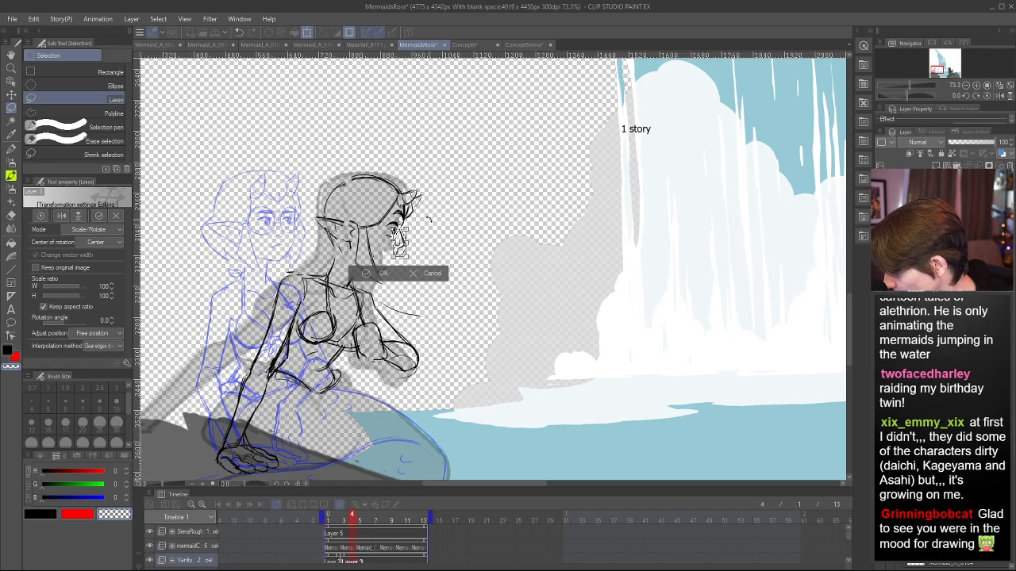
key("Return")
key("ctrl+d")
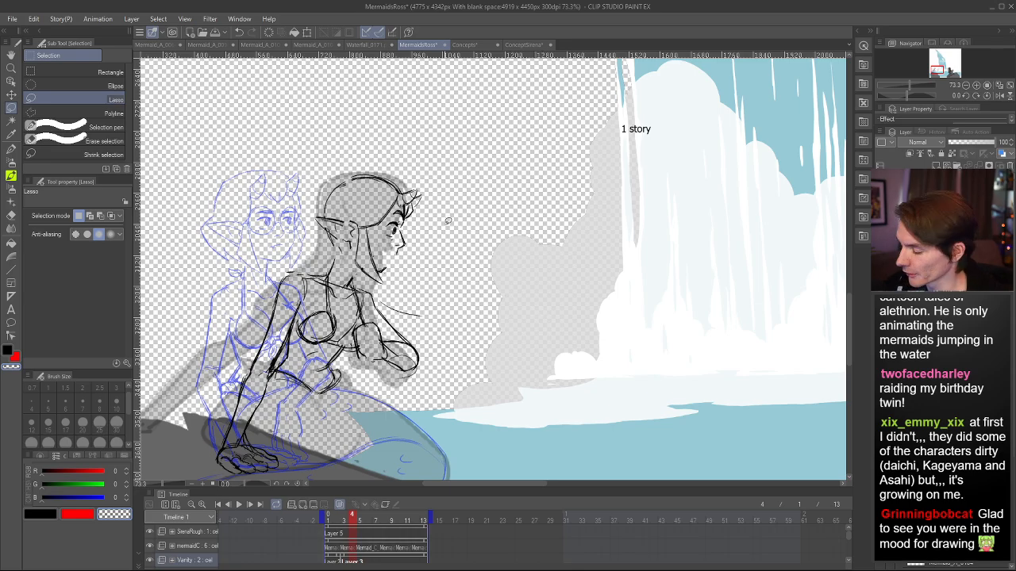
- Sketch a new upper lip and mouth opening below the nose with the Real G-pen at size 4
scroll(424, 225, "up", 2)
scroll(427, 227, "up", 2)
key("h")
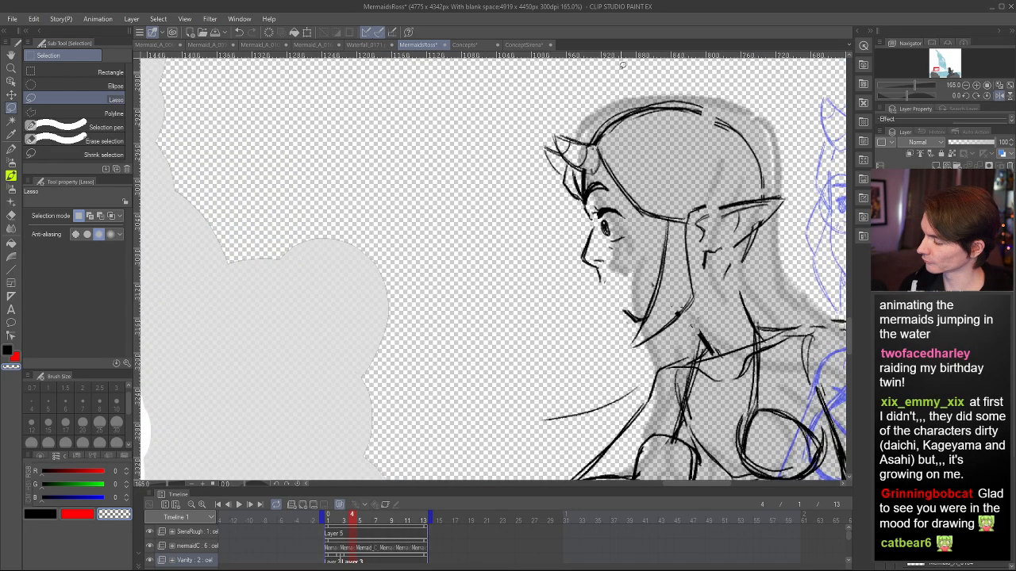
key("p")
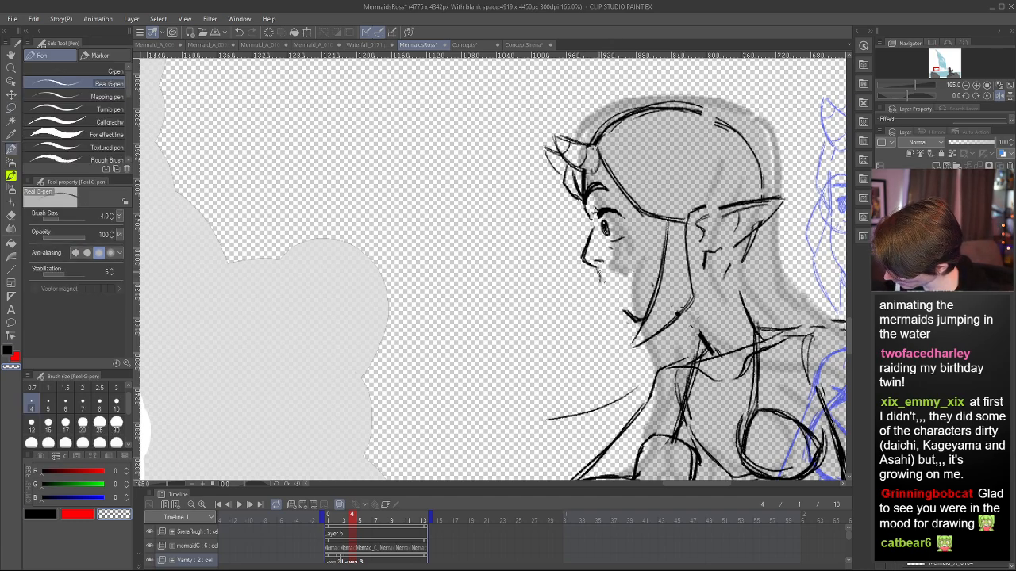
key("c")
mouse_move(598, 271)
left_mouse_down()
mouse_move(625, 286)
mouse_move(620, 300)
mouse_move(639, 322)
left_mouse_up()
key("ctrl+z")
key("ctrl+z")
key("c")
key("h")
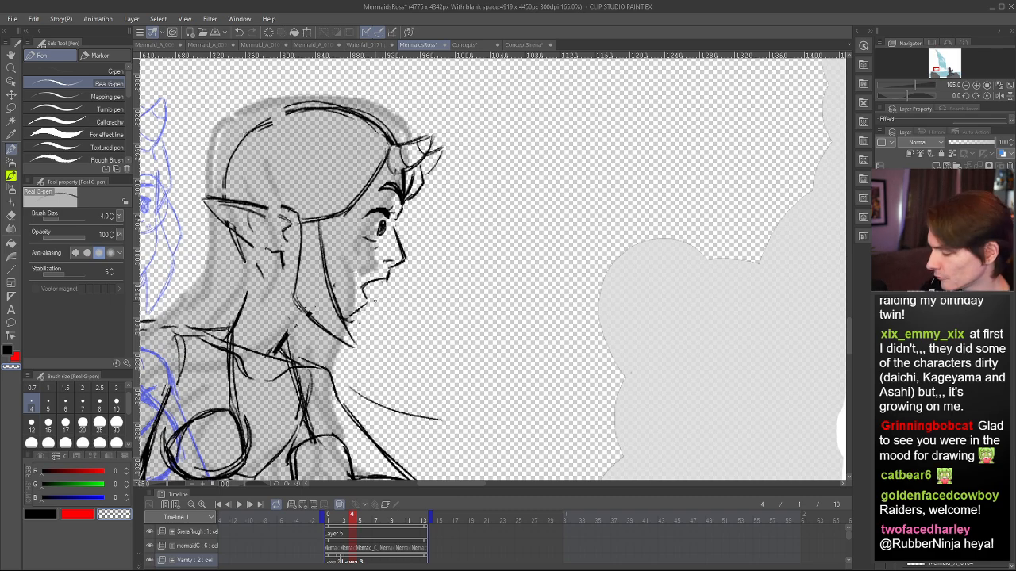
- Draw the lower lip and chin line to connect the mouth to the jaw
key("c")
key("c")
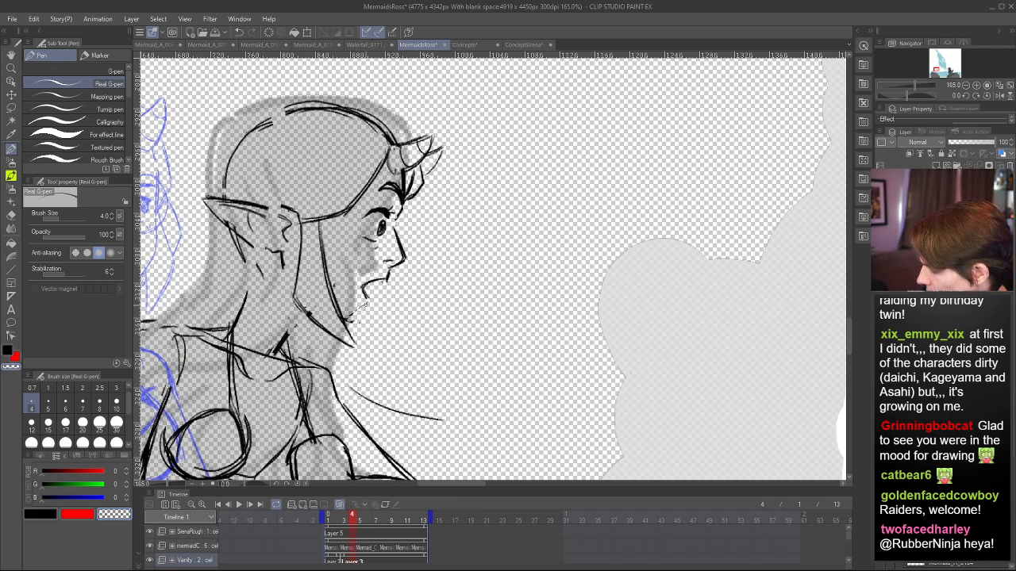
left_click_drag(367, 305, 350, 319)
key("c")
left_click_drag(369, 302, 349, 322)
key("ctrl+z")
key("h")
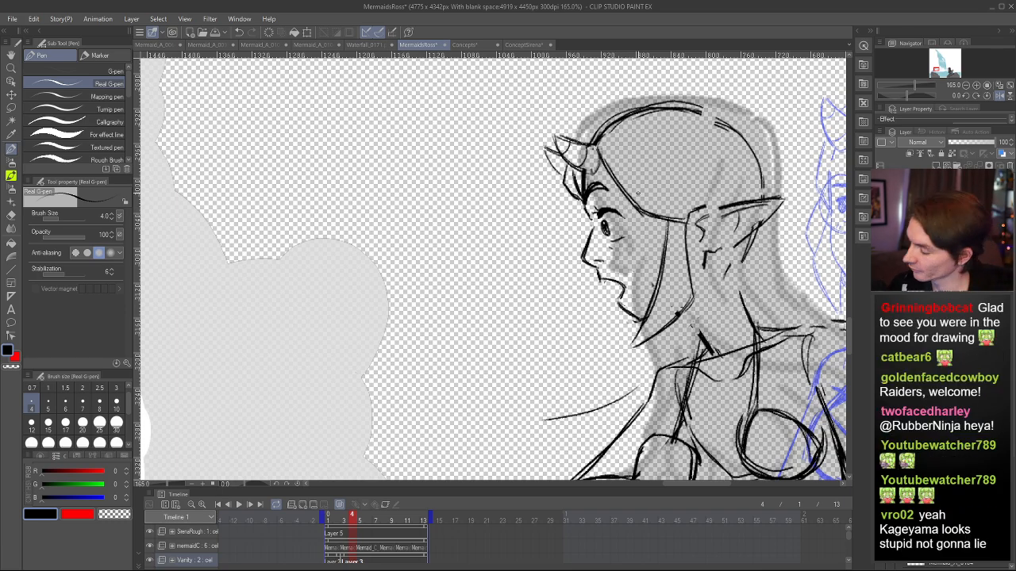
- Erase the upper and tip lines of the pointed ear with the Rough eraser at size 25
scroll(522, 186, "down", 8)
scroll(682, 193, "up", 6)
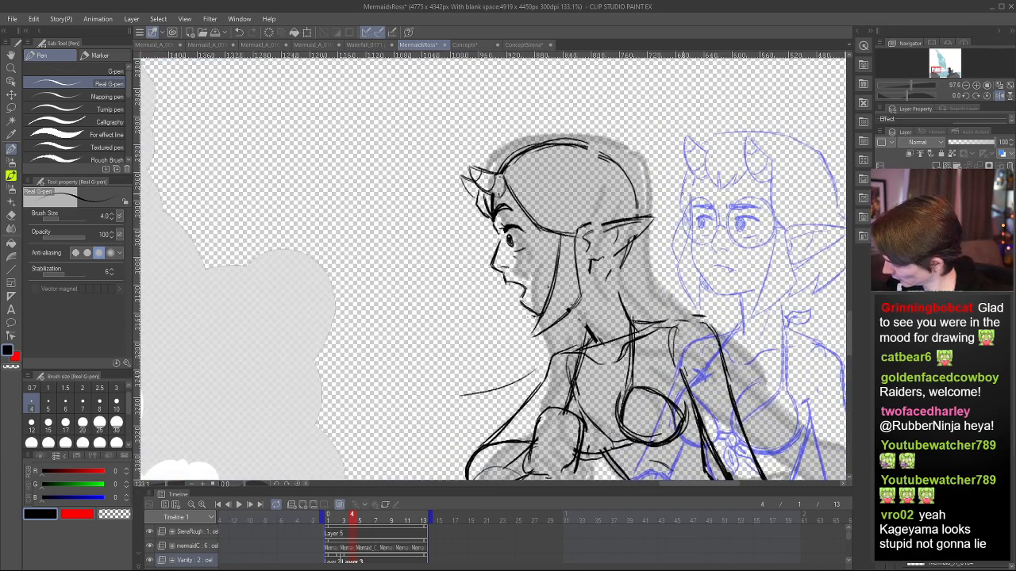
key("e")
mouse_move(607, 222)
left_mouse_down()
mouse_move(619, 234)
mouse_move(639, 231)
mouse_move(612, 247)
left_mouse_up()
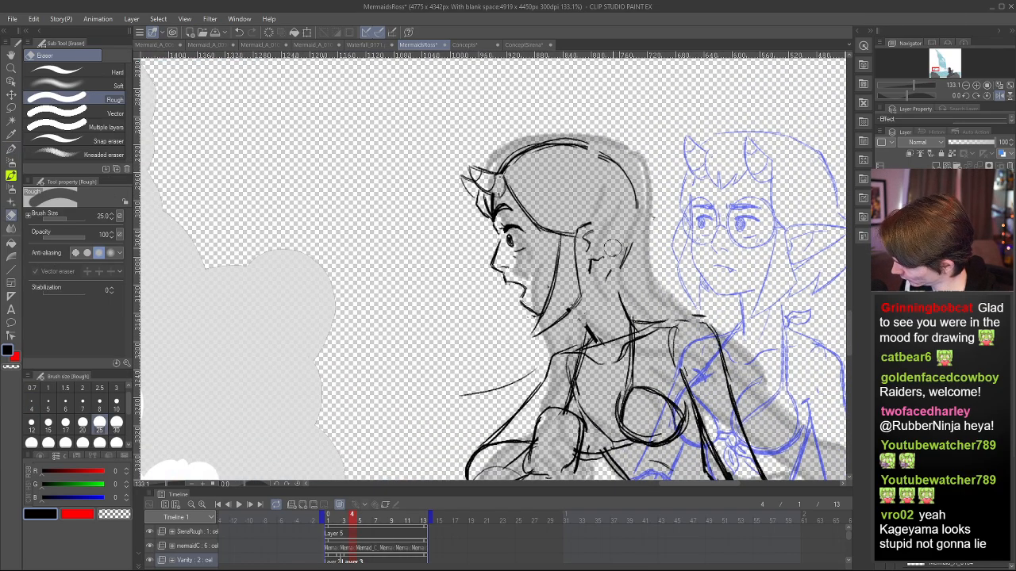
key("h")
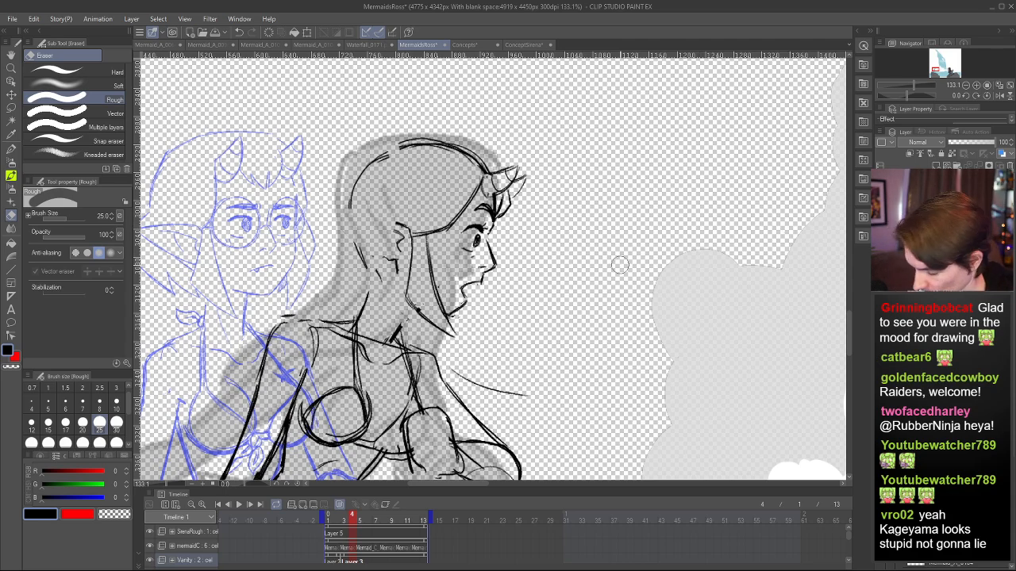
- Refine the profile's mouth and lips with small strokes, alternating between black and transparent color
key("p")
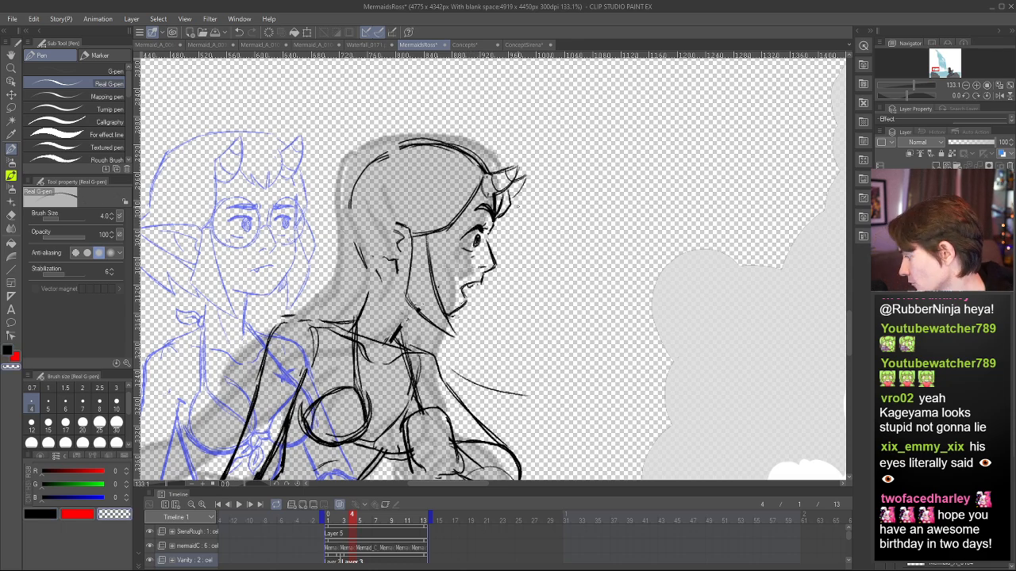
key("h")
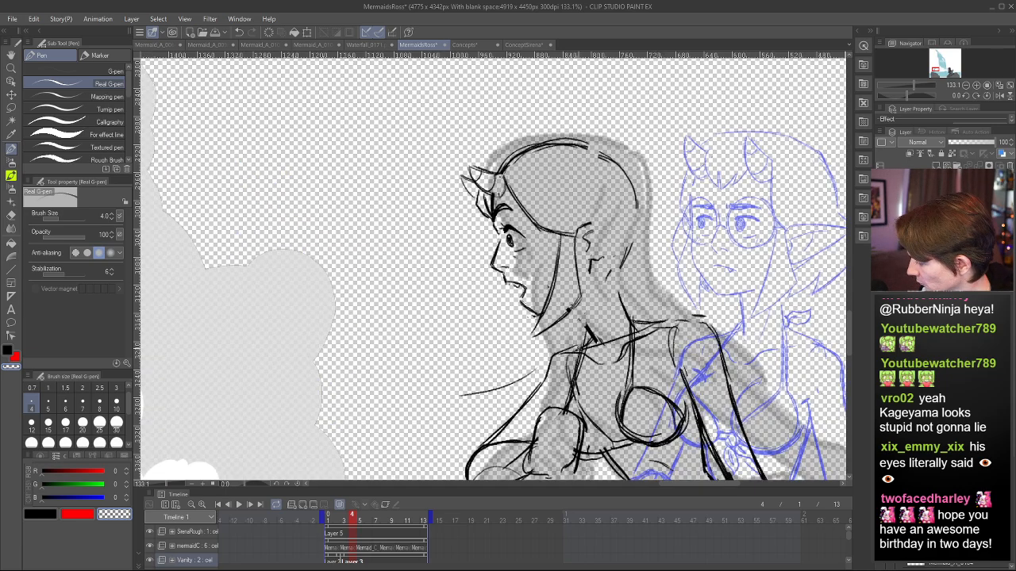
key("c")
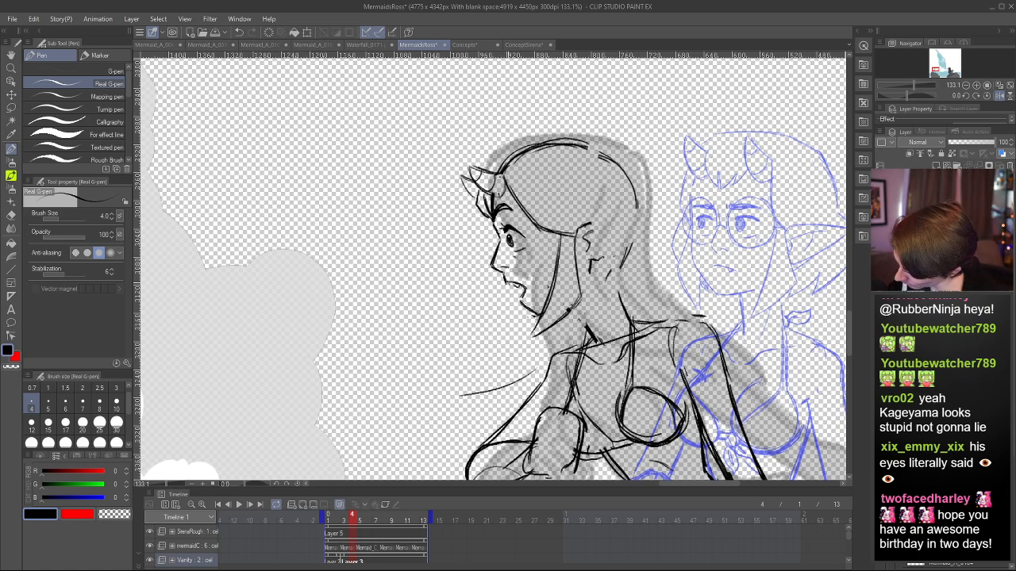
key("c")
key("c")
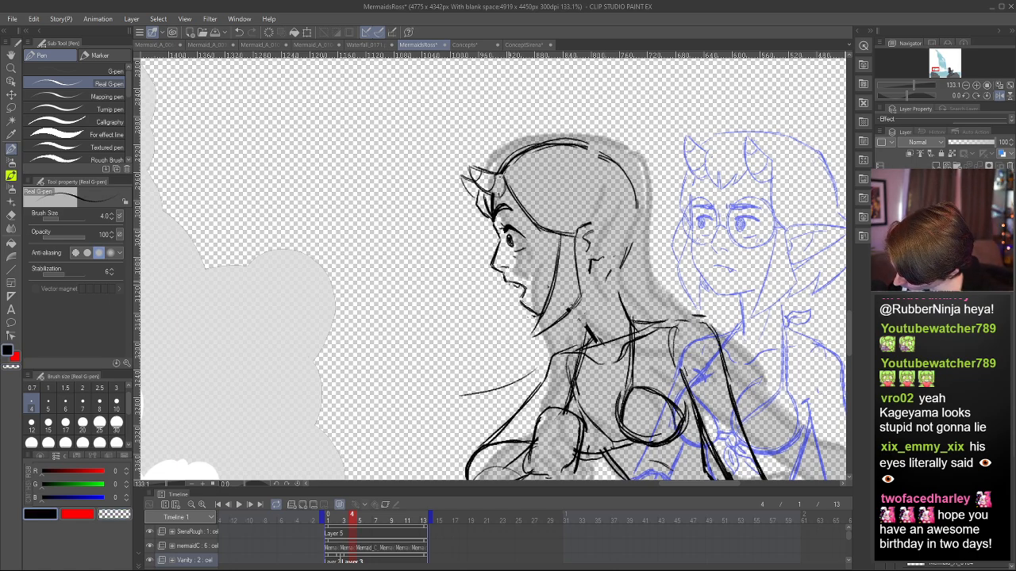
key("c")
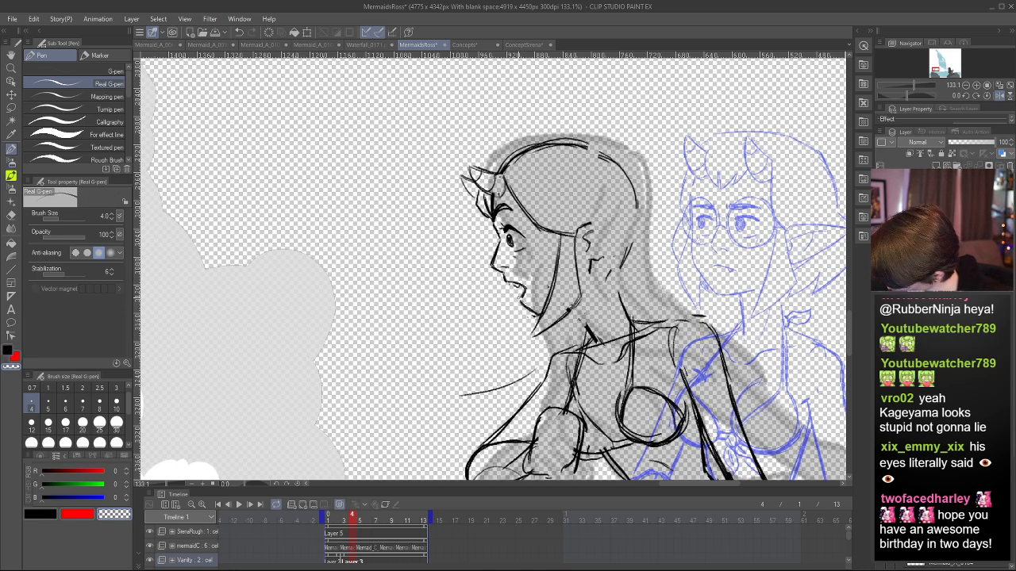
key("c")
key("h")
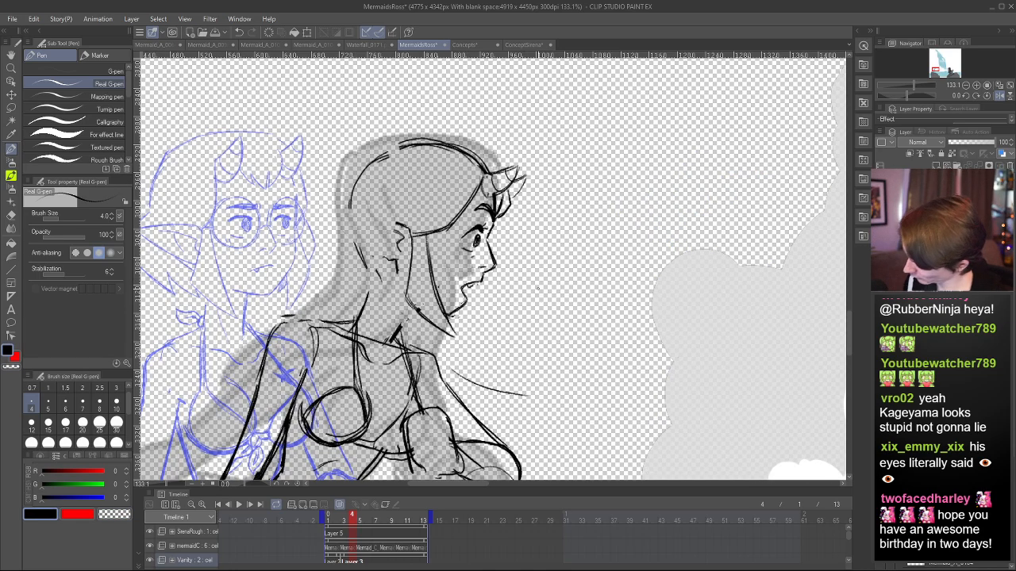
key("c")
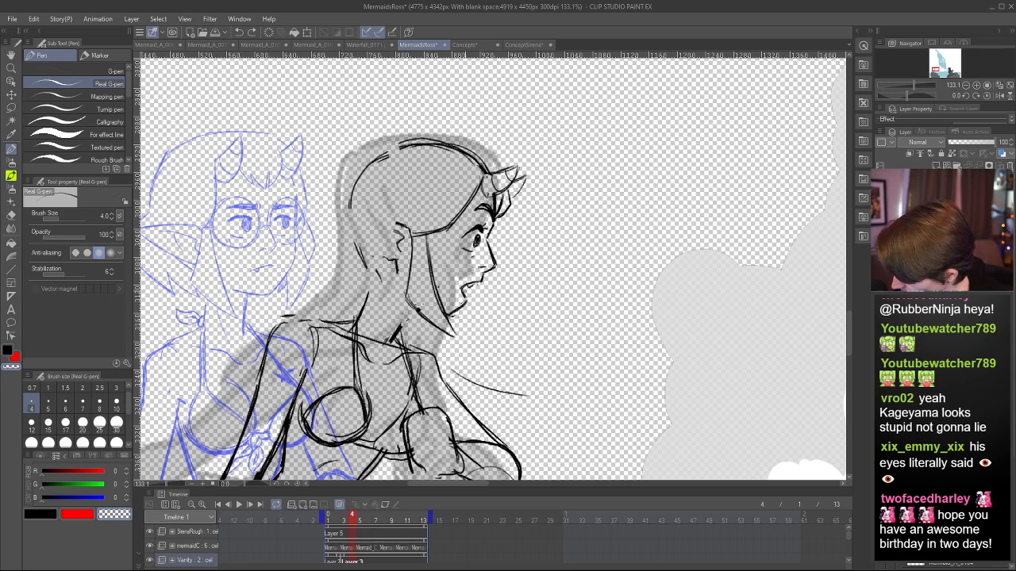
key("c")
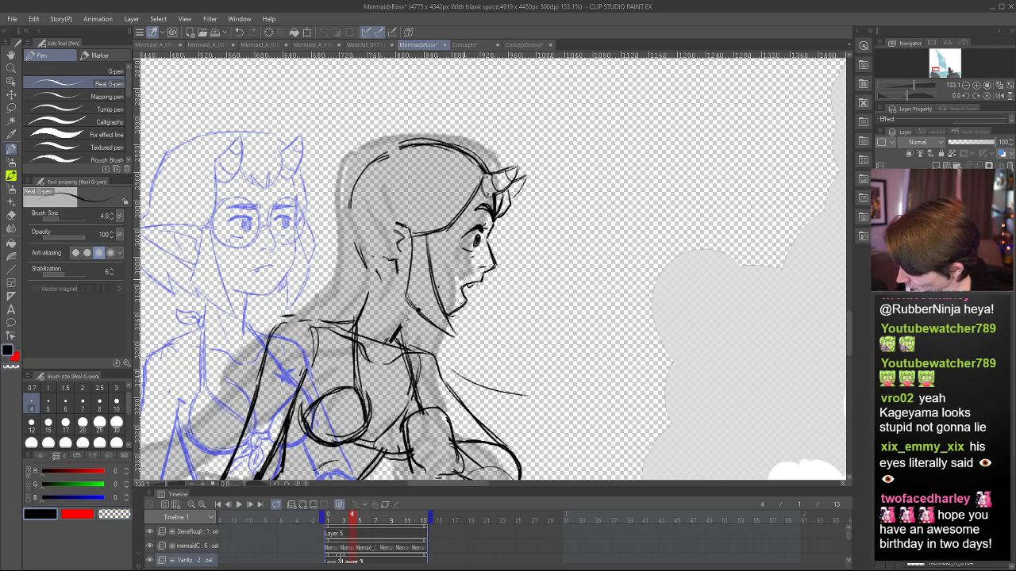
- Redraw the long pointed ear behind the side hair, undoing stray strokes along its edges
key("h")
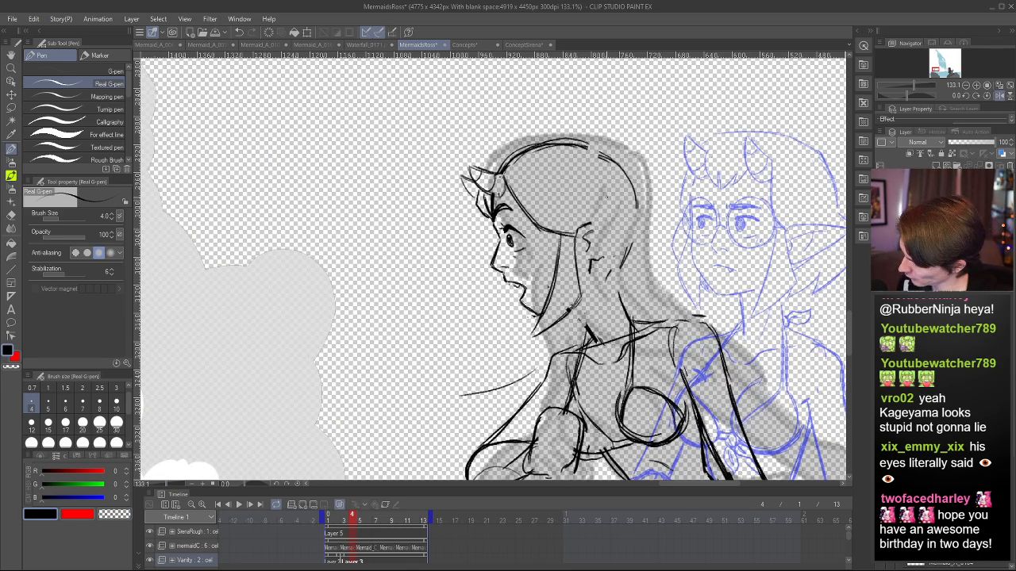
mouse_move(592, 223)
left_mouse_down()
mouse_move(655, 207)
mouse_move(601, 218)
mouse_move(655, 207)
mouse_move(605, 253)
left_mouse_up()
key("ctrl+z")
left_click_drag(655, 207, 594, 261)
mouse_move(640, 221)
left_mouse_down()
mouse_move(606, 253)
mouse_move(641, 213)
mouse_move(583, 238)
mouse_move(606, 241)
left_mouse_up()
key("ctrl+z")
key("ctrl+z")
key("h")
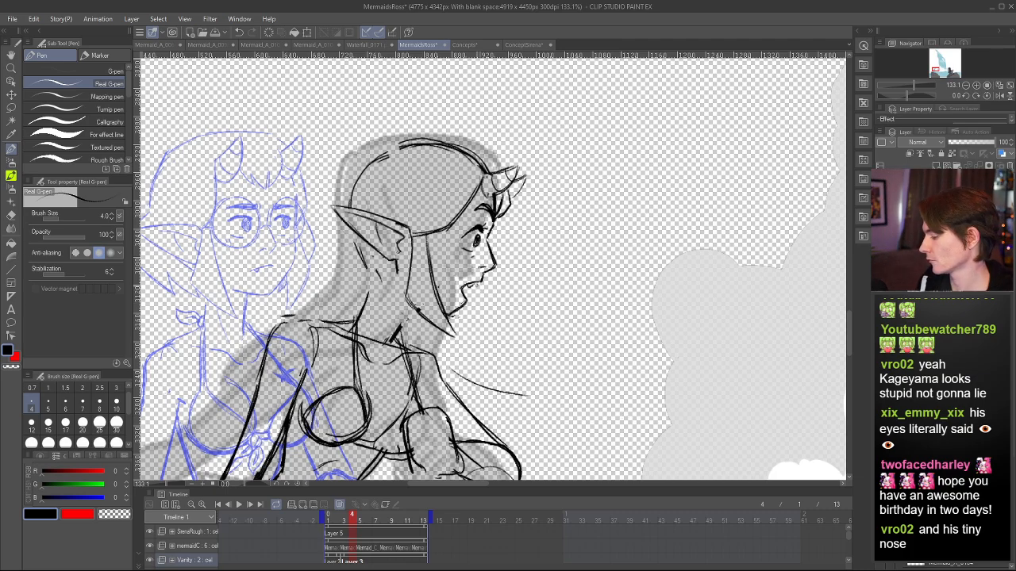
- Touch up the profile's mouth and lips with small strokes, alternating between black and transparent color and checking the mirrored canvas
key("h")
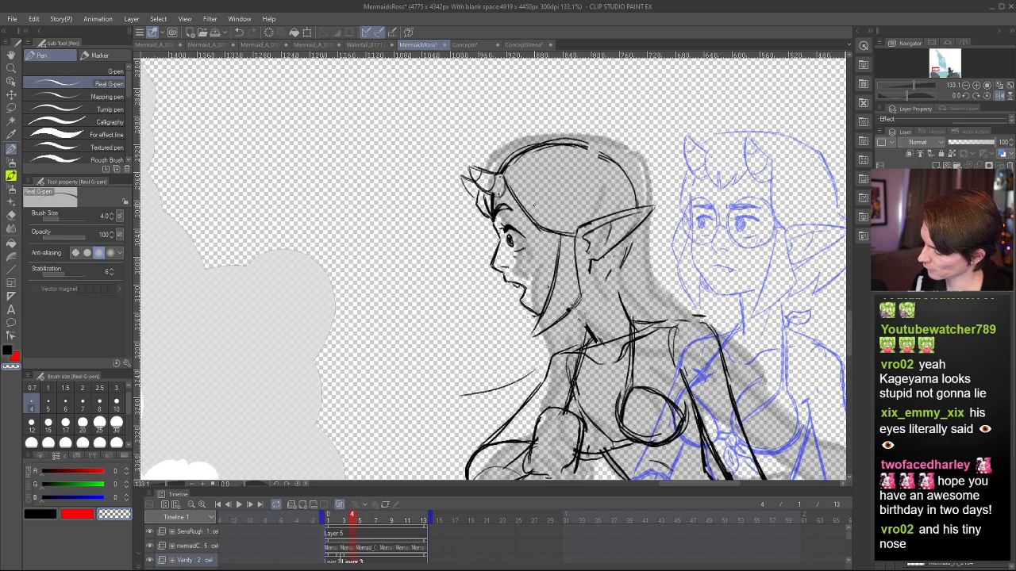
key("c")
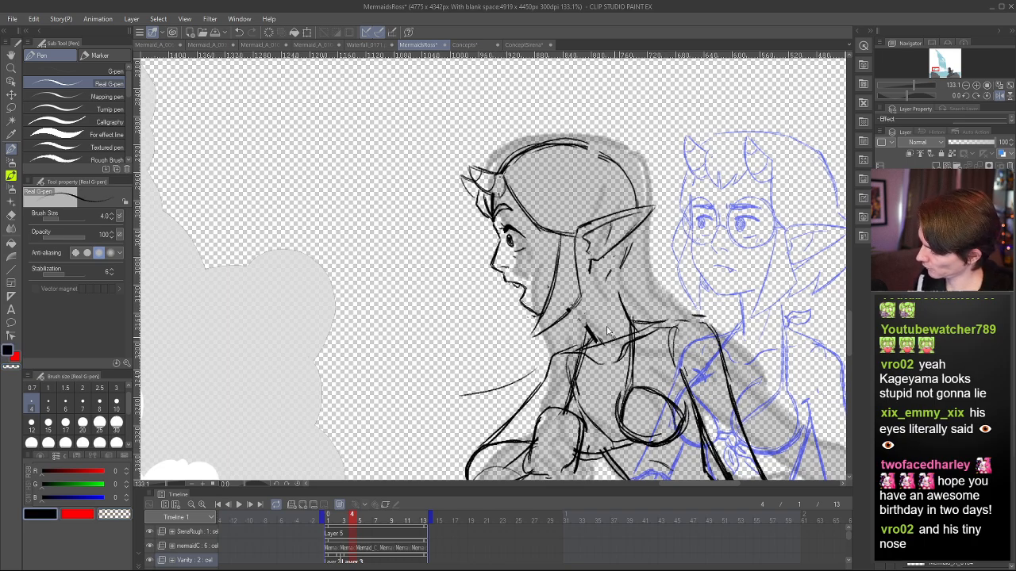
key("c")
key("c")
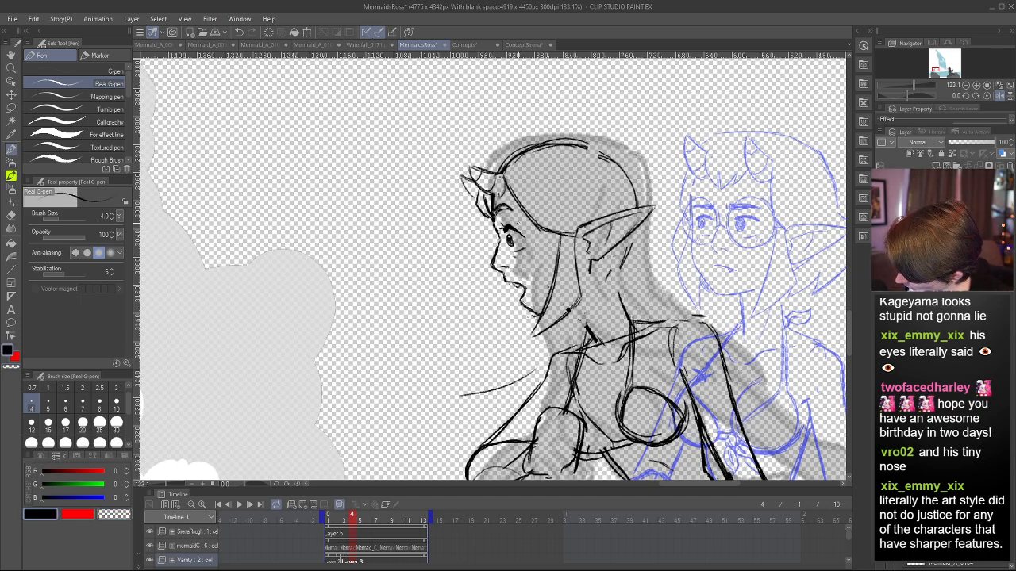
key("h")
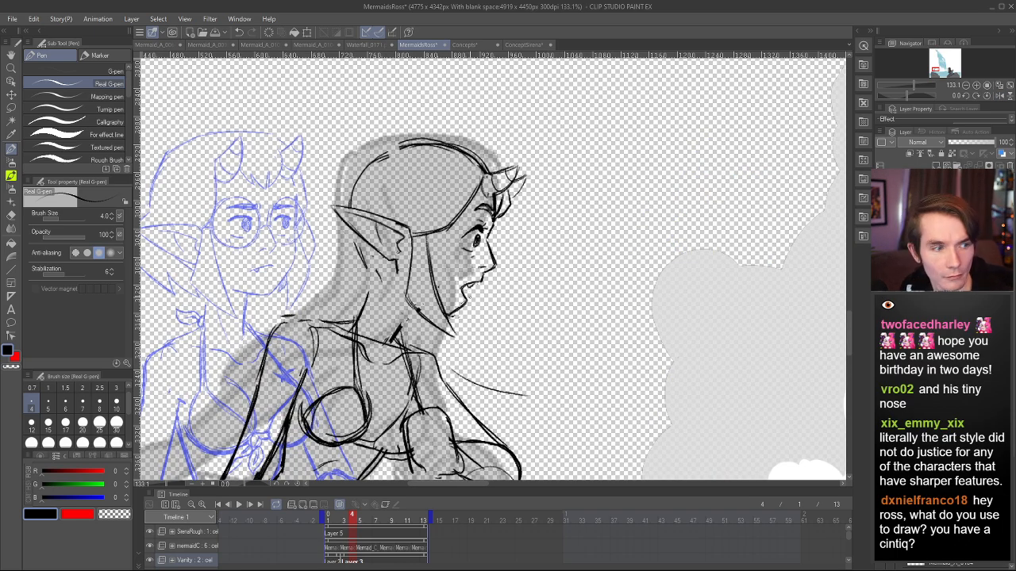
key("c")
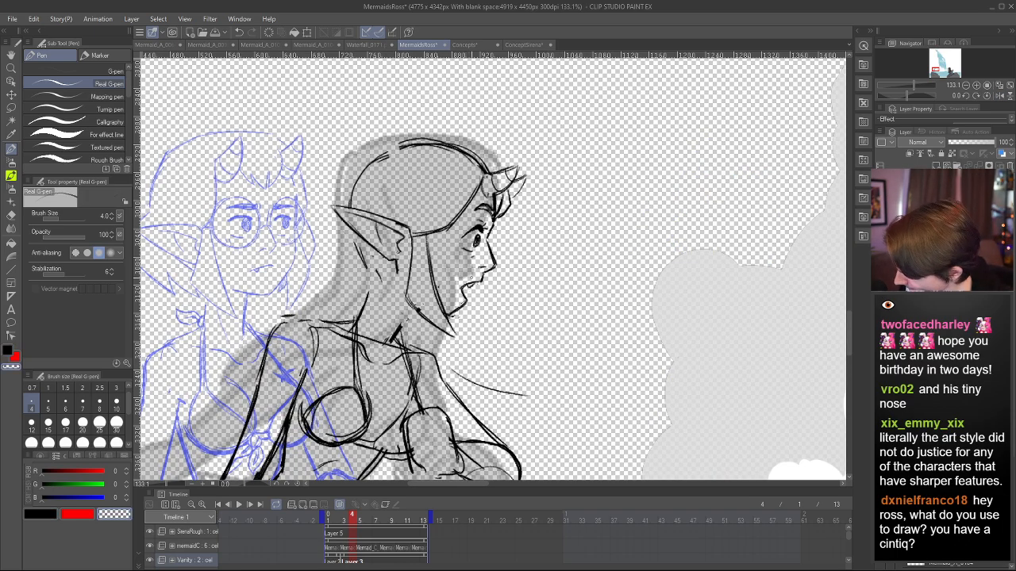
key("c")
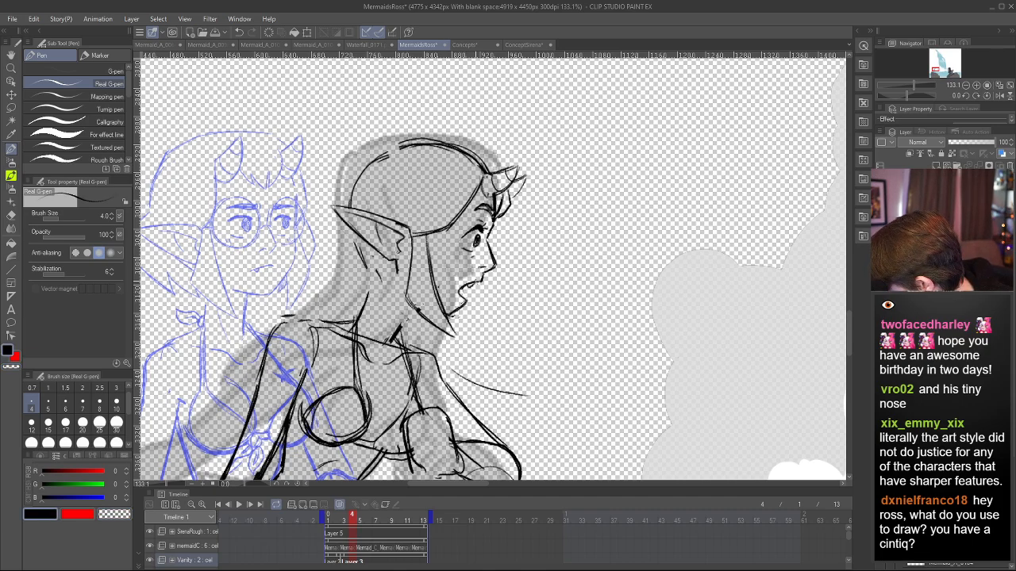
- Draw the jawline from the chin across the side hair lock, undoing a stray stroke
key("h")
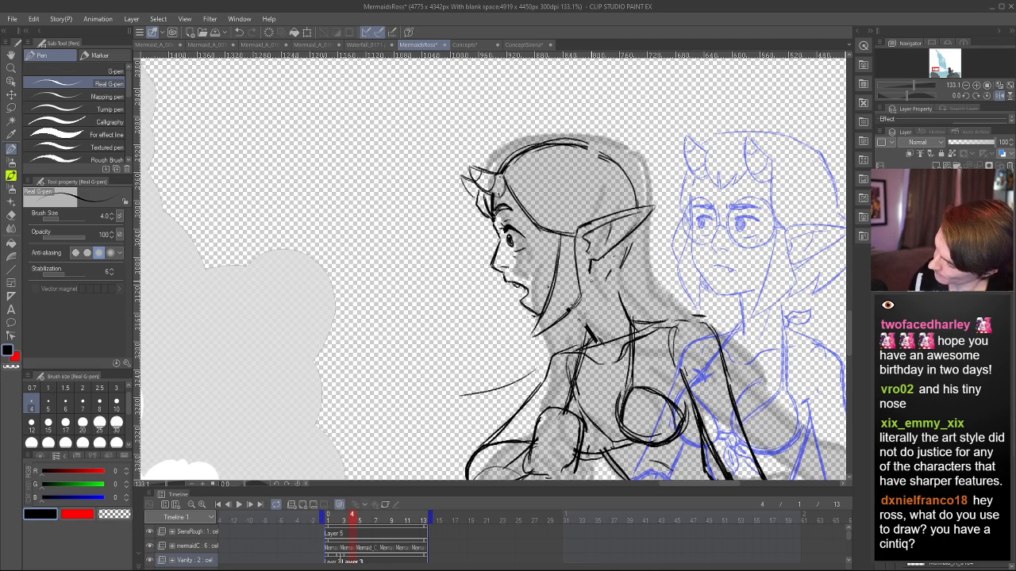
left_click_drag(539, 315, 570, 307)
key("ctrl+z")
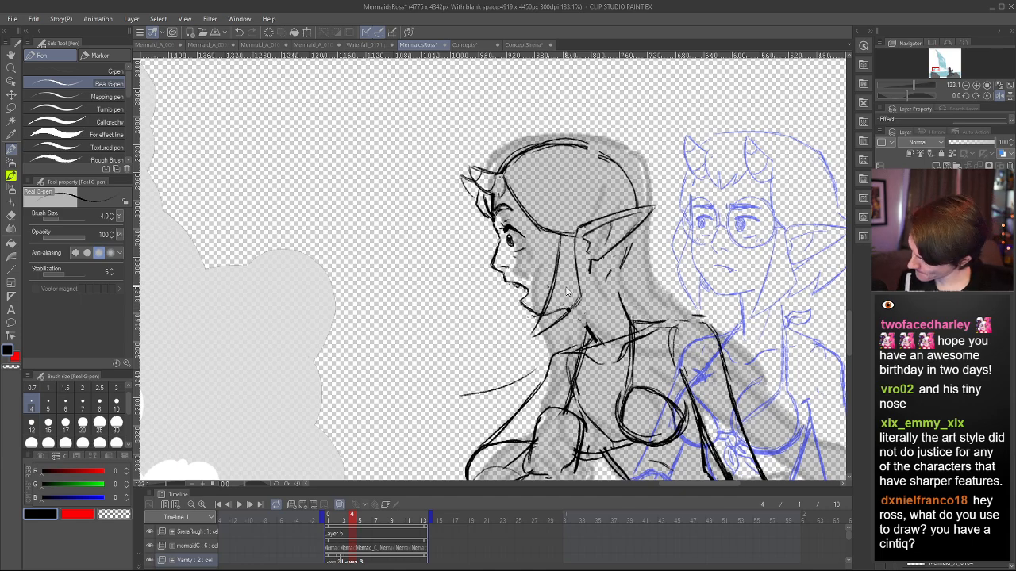
key("h")
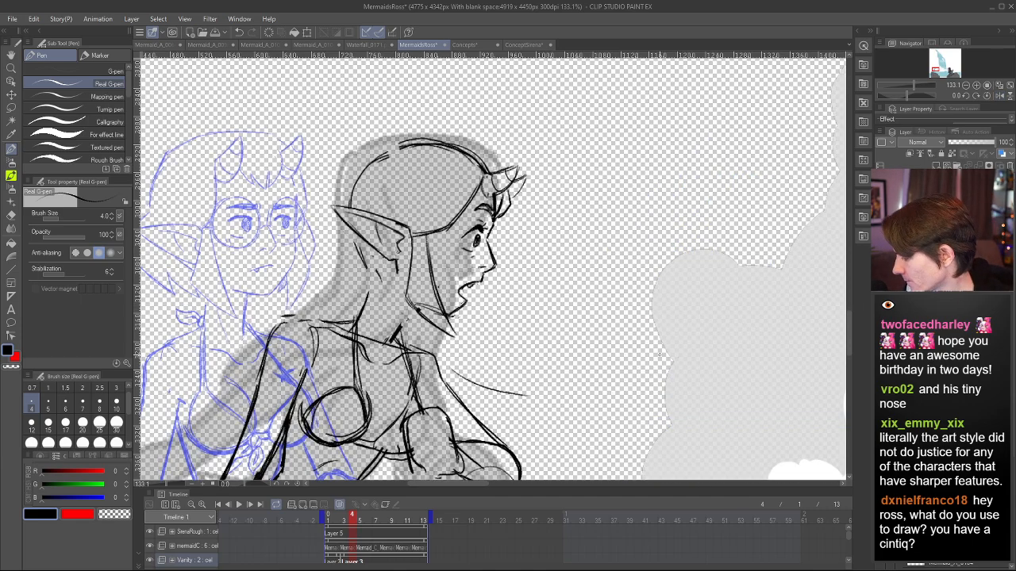
- Erase the lips, open mouth and chin line of the profile with the Rough eraser at size 25
scroll(620, 142, "down", 15)
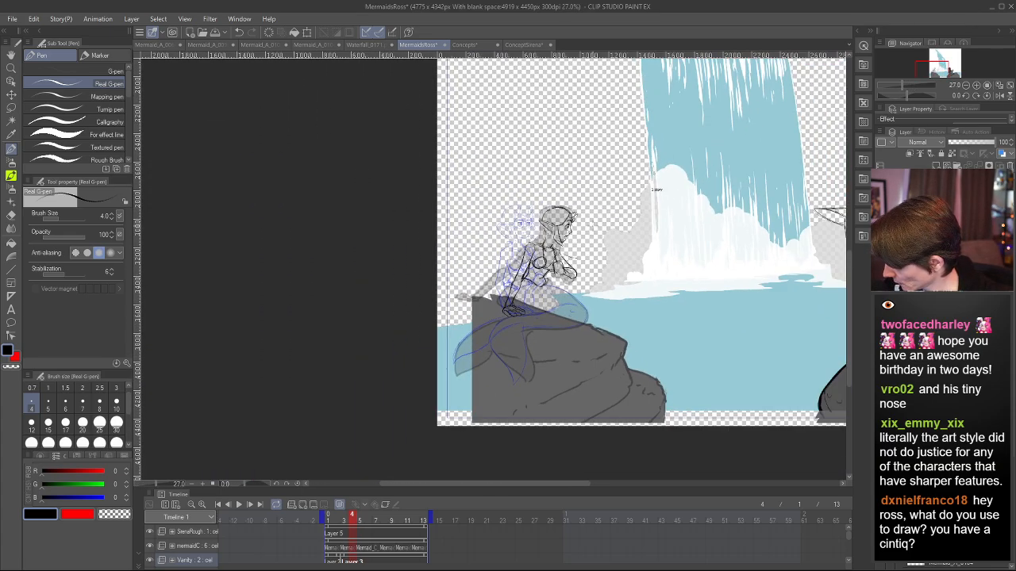
scroll(611, 220, "up", 3)
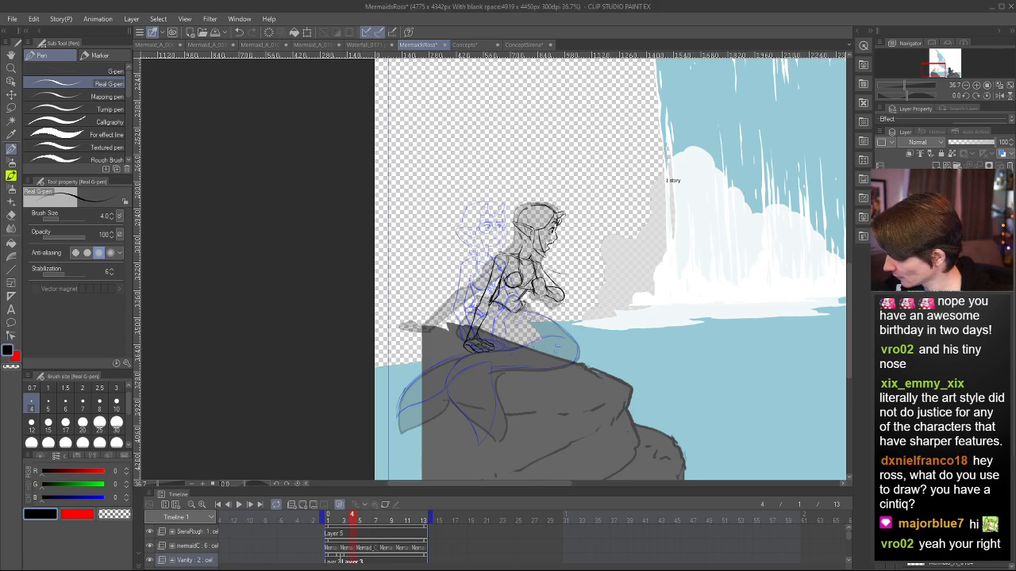
scroll(562, 236, "up", 5)
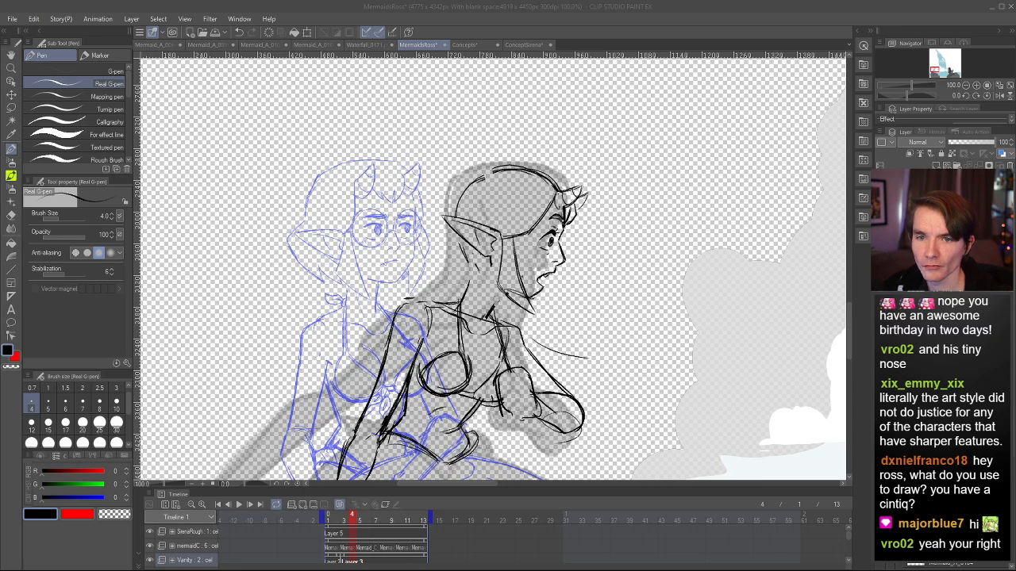
key("h")
scroll(487, 191, "up", 5)
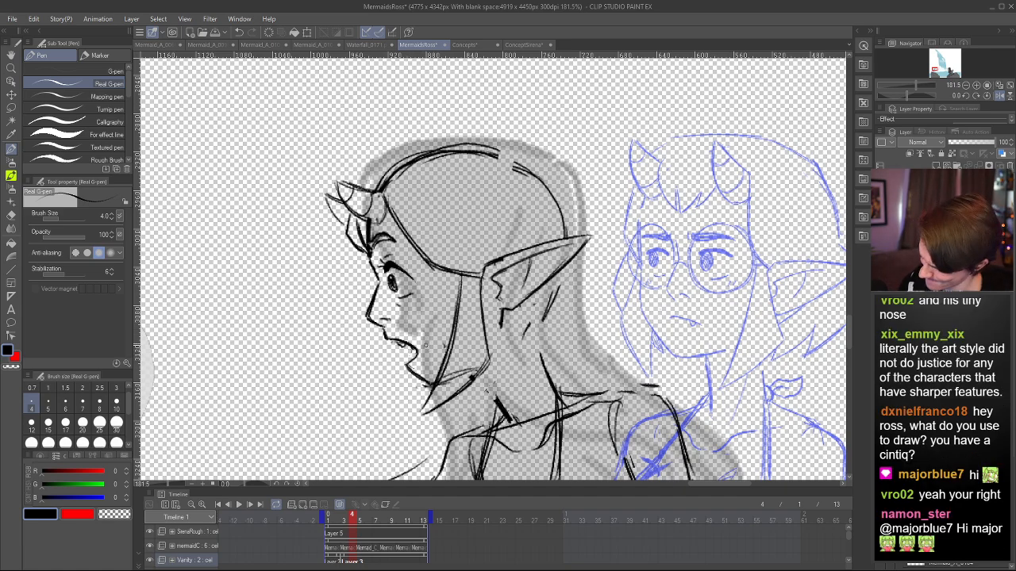
key("e")
left_click_drag(417, 348, 408, 364)
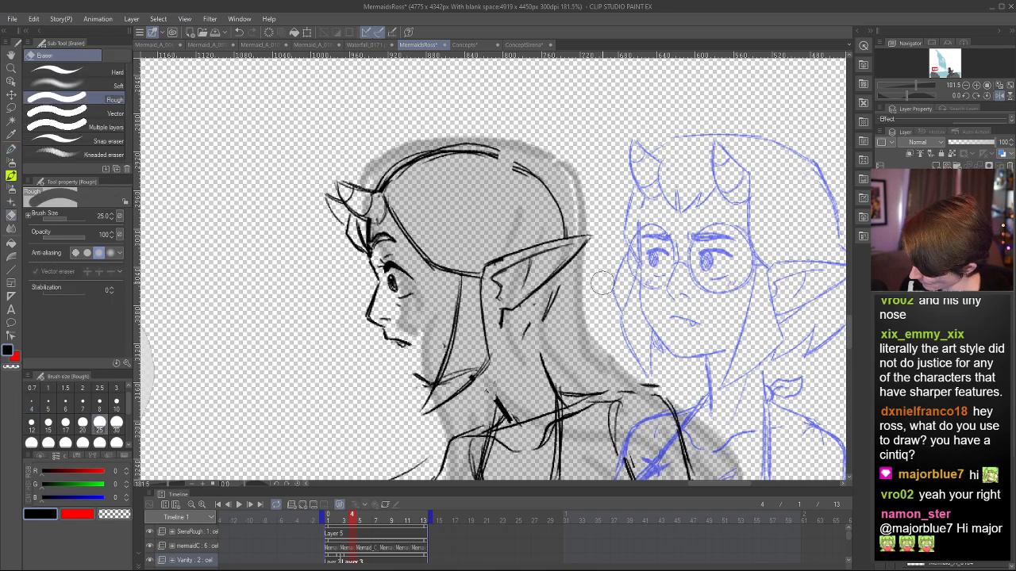
key("p")
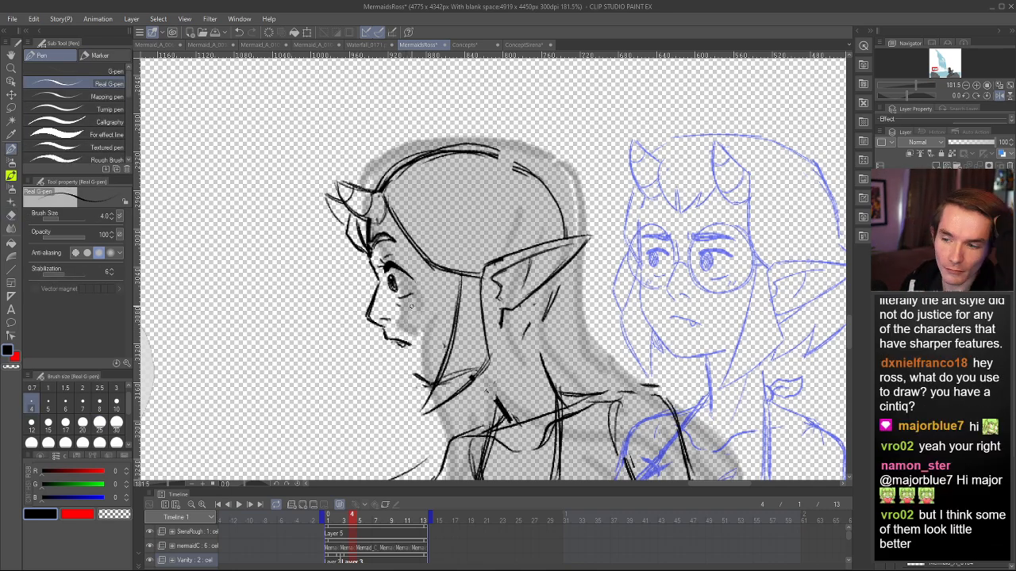
left_click_drag(408, 342, 404, 358)
key("ctrl+z")
key("ctrl+z")
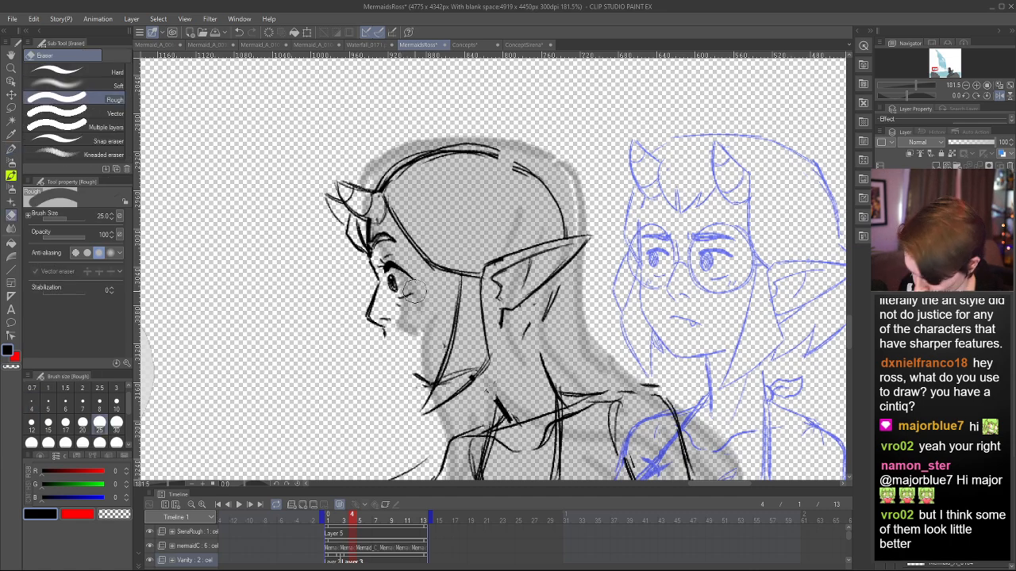
- Sketch a new upper lip and mouth line below the nose, undoing the strokes that run down to the chin
mouse_move(387, 337)
left_mouse_down()
mouse_move(415, 347)
mouse_move(405, 364)
mouse_move(427, 378)
left_mouse_up()
key("ctrl+z")
key("h")
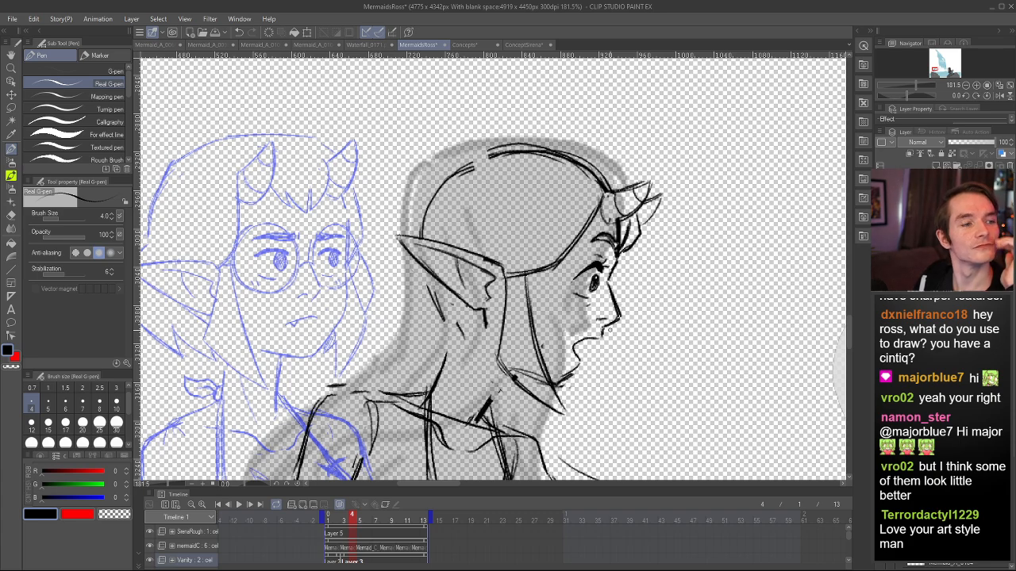
key("ctrl+z")
key("ctrl+z")
key("ctrl+z")
key("ctrl+z")
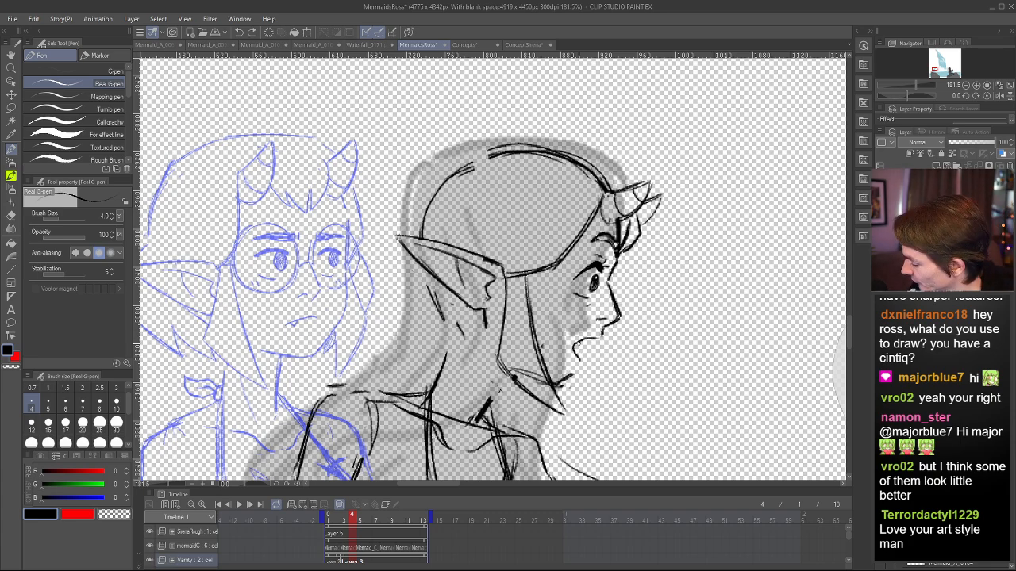
- Sketch the lower lip and chin line towards the jaw, undoing unsuitable strokes
mouse_move(600, 337)
left_mouse_down()
mouse_move(574, 345)
mouse_move(573, 358)
left_mouse_up()
key("h")
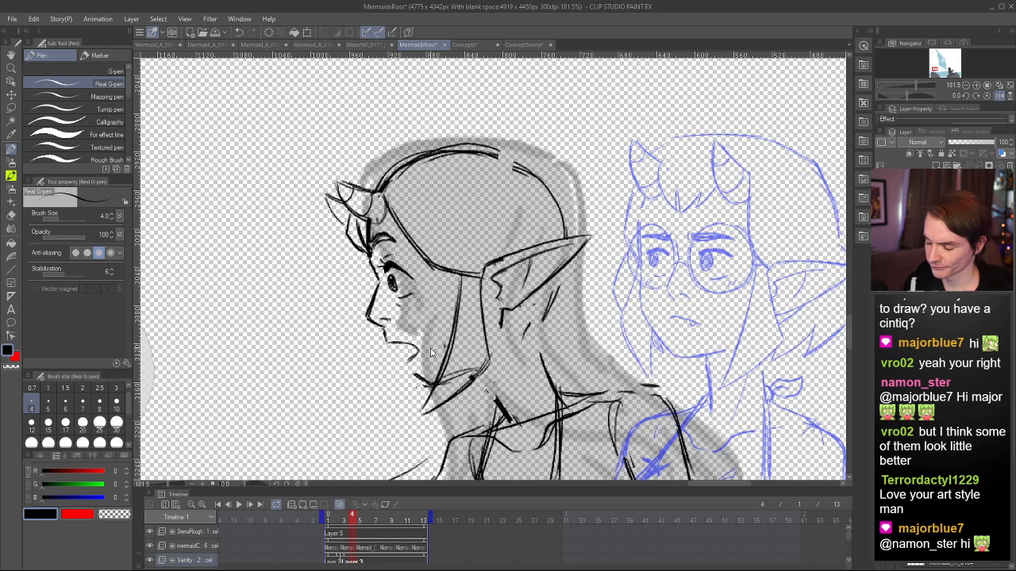
key("ctrl+z")
mouse_move(417, 346)
left_mouse_down()
mouse_move(403, 363)
mouse_move(419, 356)
mouse_move(426, 378)
mouse_move(414, 372)
mouse_move(431, 387)
left_mouse_up()
key("ctrl+z")
key("ctrl+z")
- Refine the lower lip and chin with black and transparent color, and add a short stroke inside the open mouth
key("c")
key("c")
key("ctrl+z")
key("ctrl+z")
key("c")
key("h")
key("c")
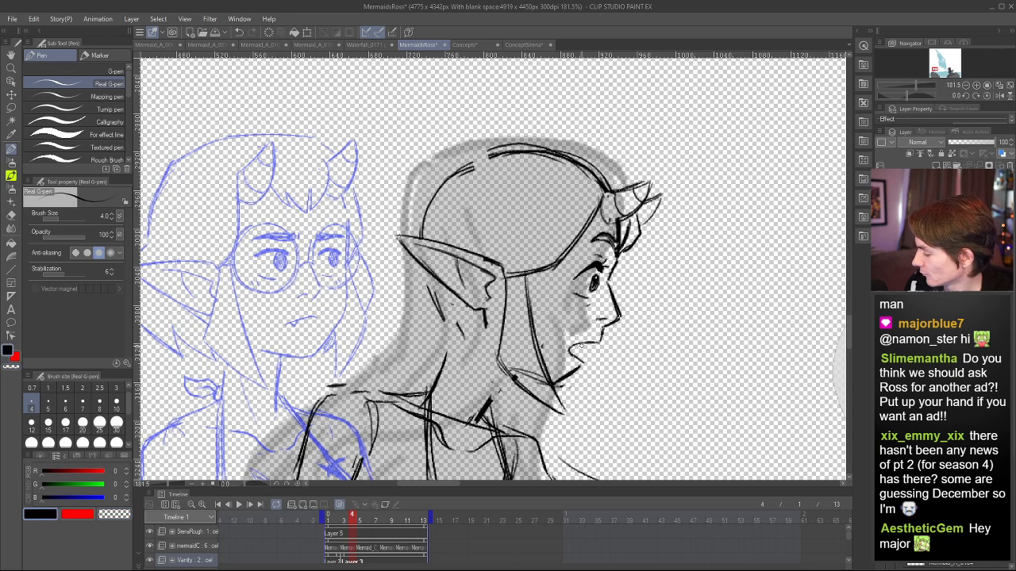
left_click_drag(577, 348, 591, 343)
key("h")
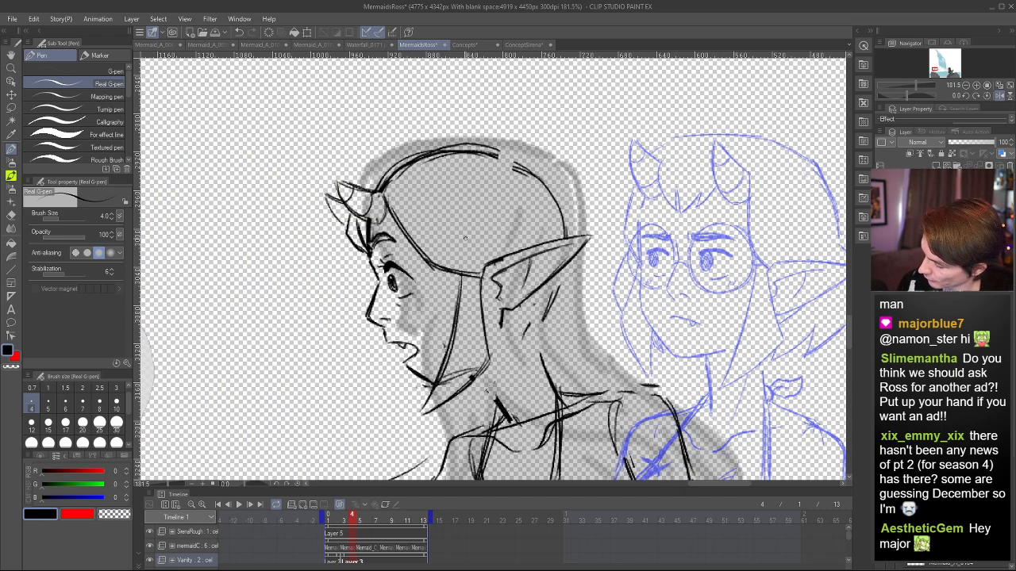
- Examine the mermaid's new profile at full-scene scale against the waterfall and the other mermaid
scroll(492, 268, "down", 8)
key("h")
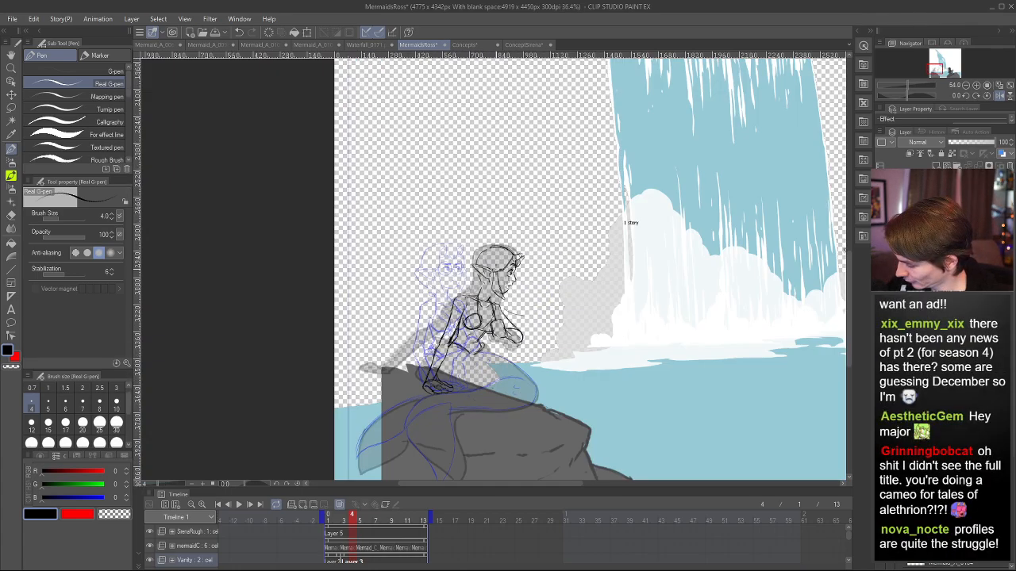
scroll(505, 258, "down", 3)
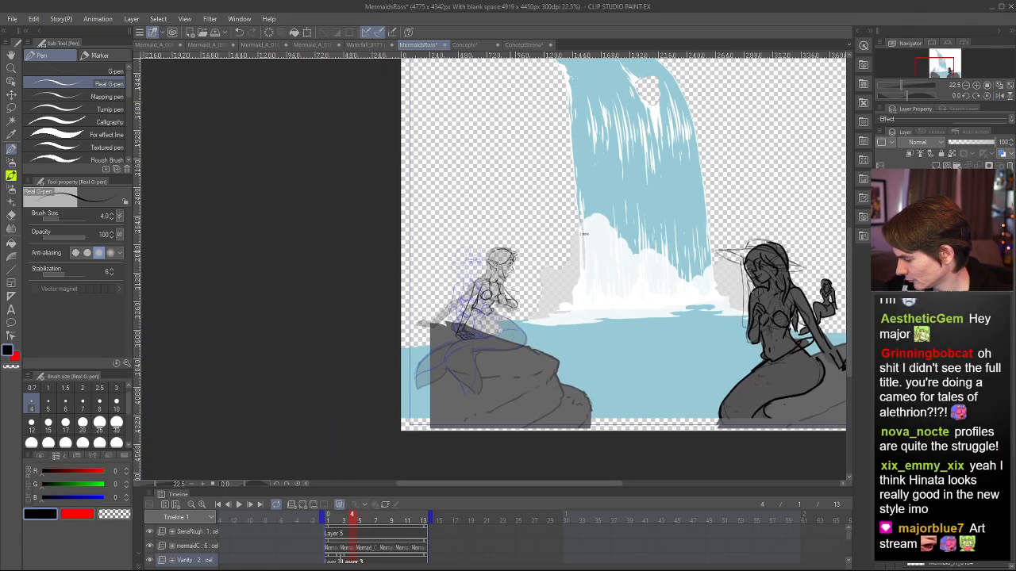
scroll(505, 257, "up", 2)
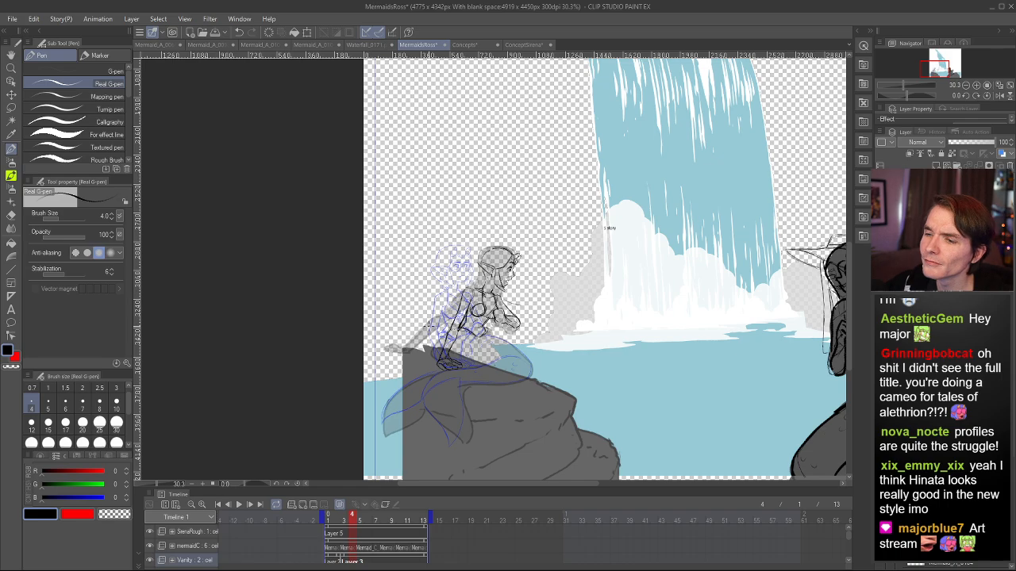
scroll(483, 292, "up", 3)
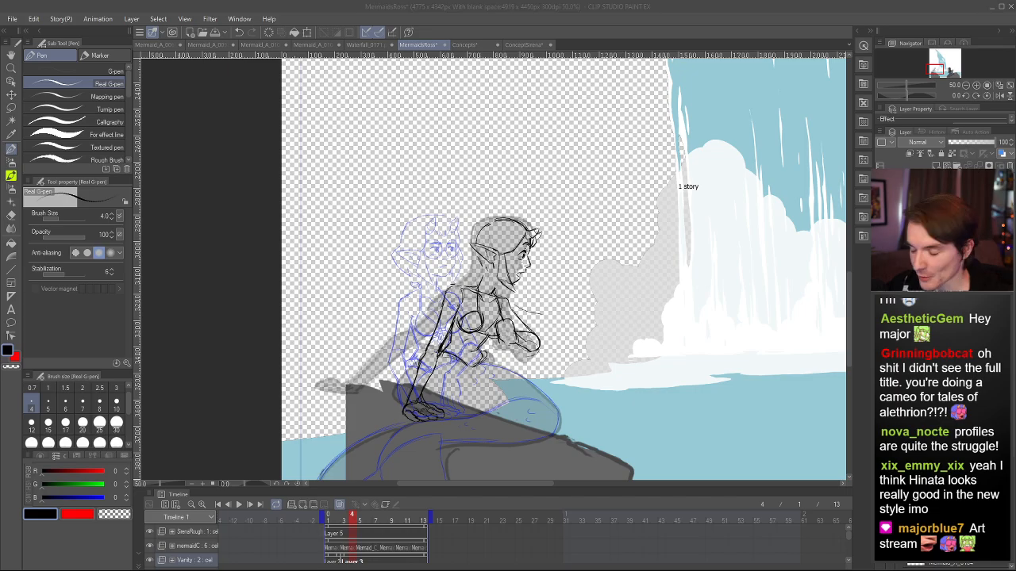
scroll(716, 256, "down", 4)
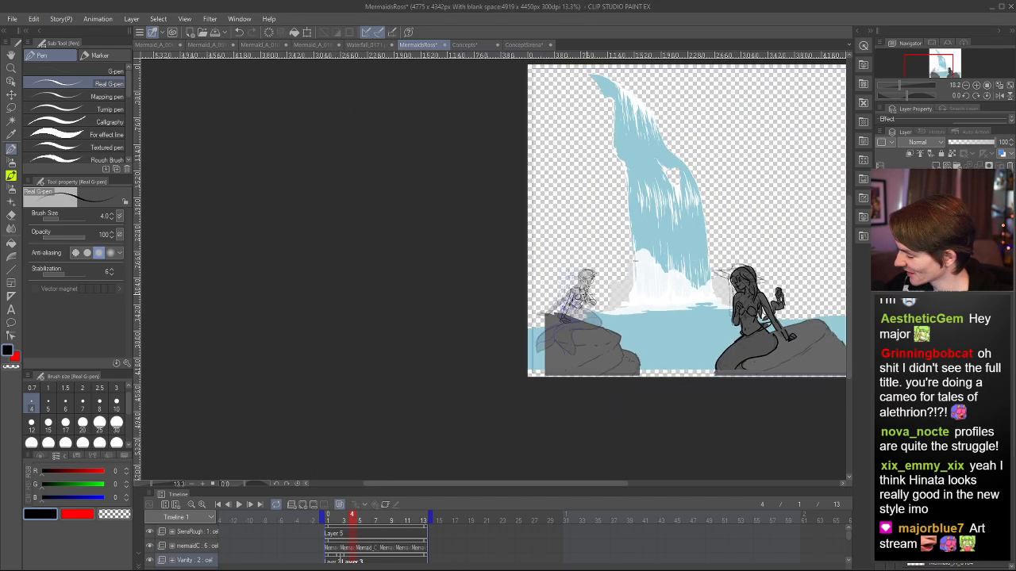
scroll(529, 294, "up", 2)
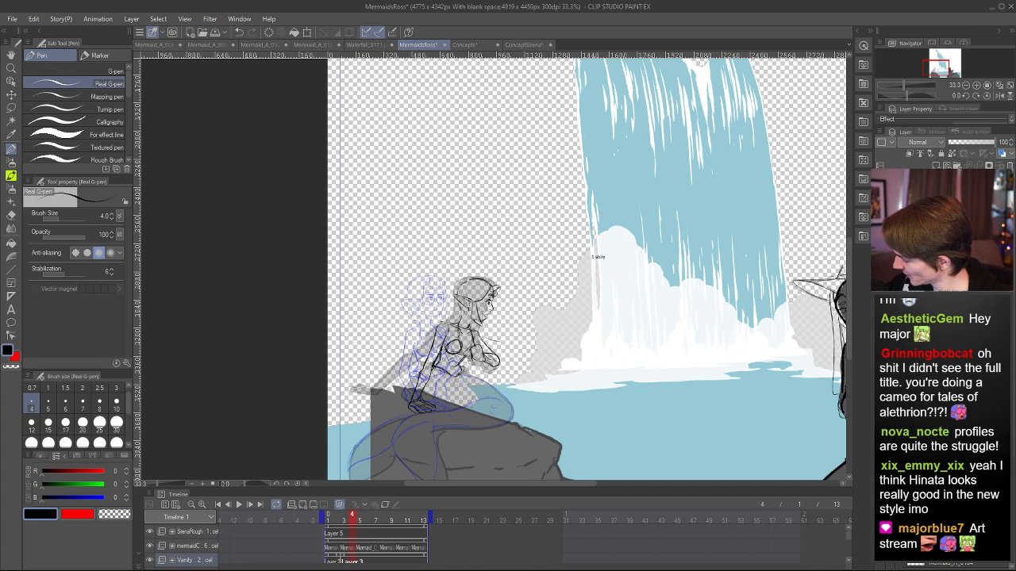
- Lower the opacity of the mermaidC animation folder and reselect the Vanity folder
left_click(195, 546)
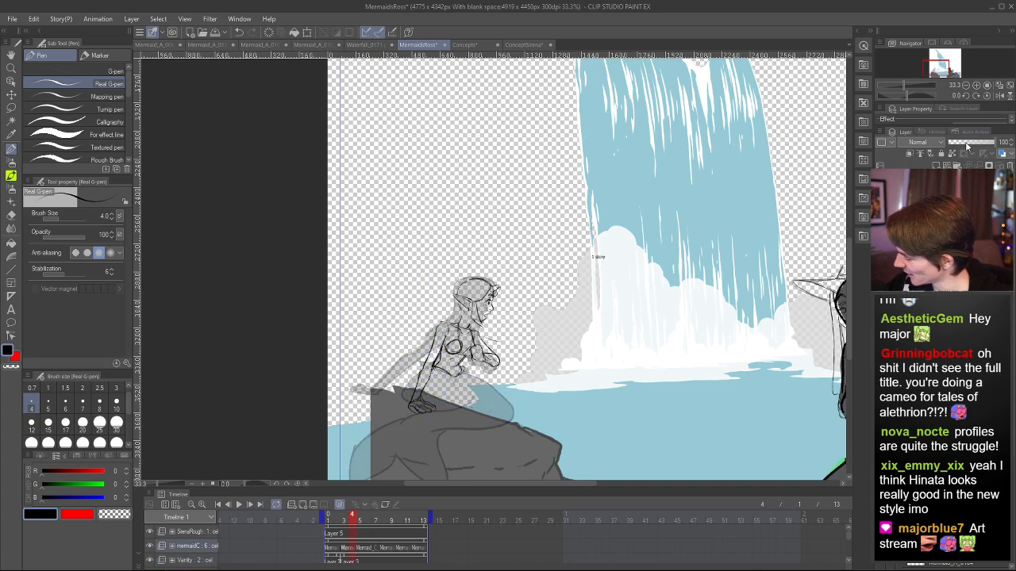
mouse_move(969, 142)
left_mouse_down()
mouse_move(984, 143)
mouse_move(971, 145)
left_mouse_up()
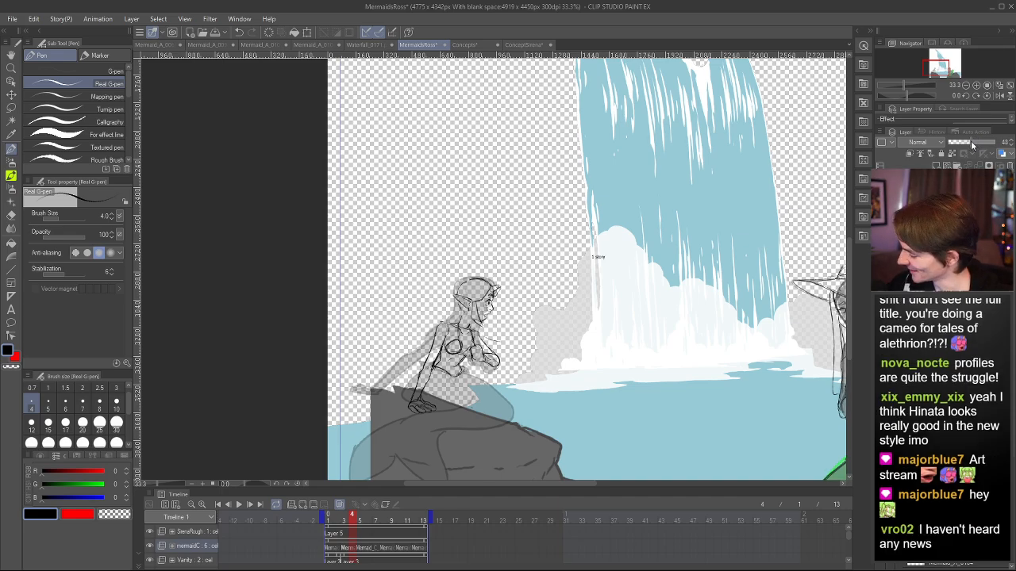
left_click(195, 560)
- Erase the profile's mouth and redraw it wide open with long upper and lower mouth lines
scroll(507, 308, "up", 2)
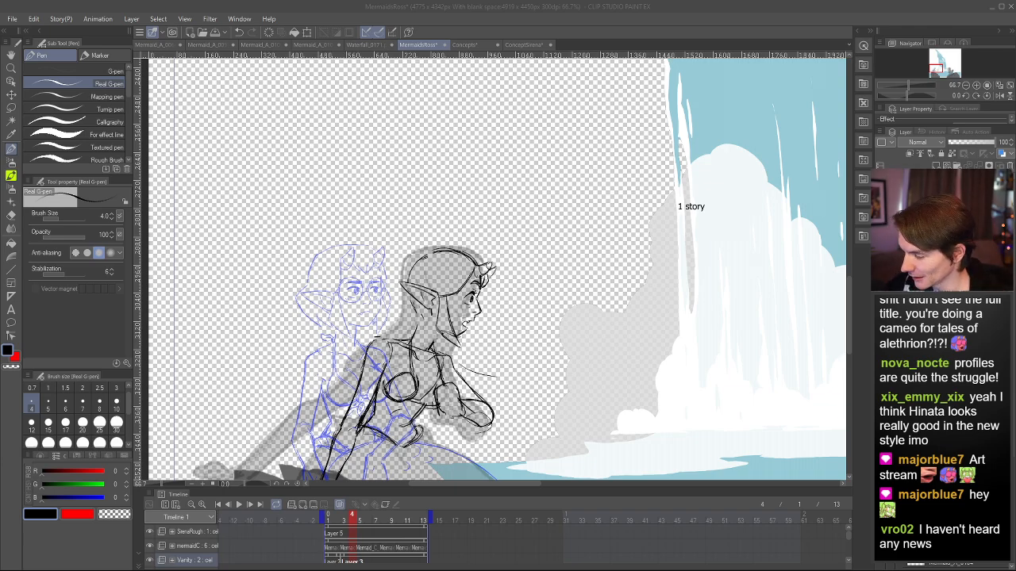
left_click(740, 121)
scroll(413, 341, "up", 5)
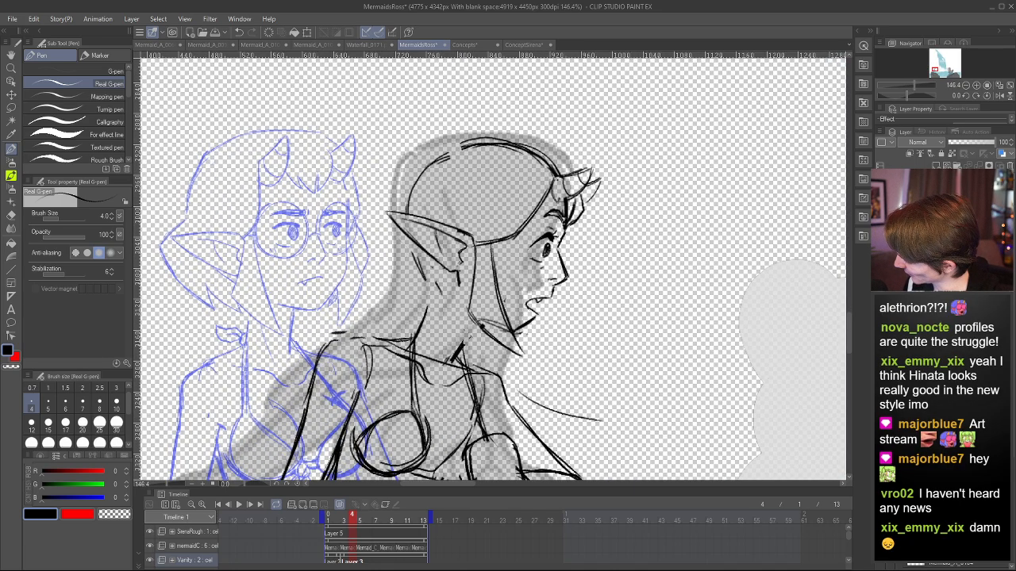
key("e")
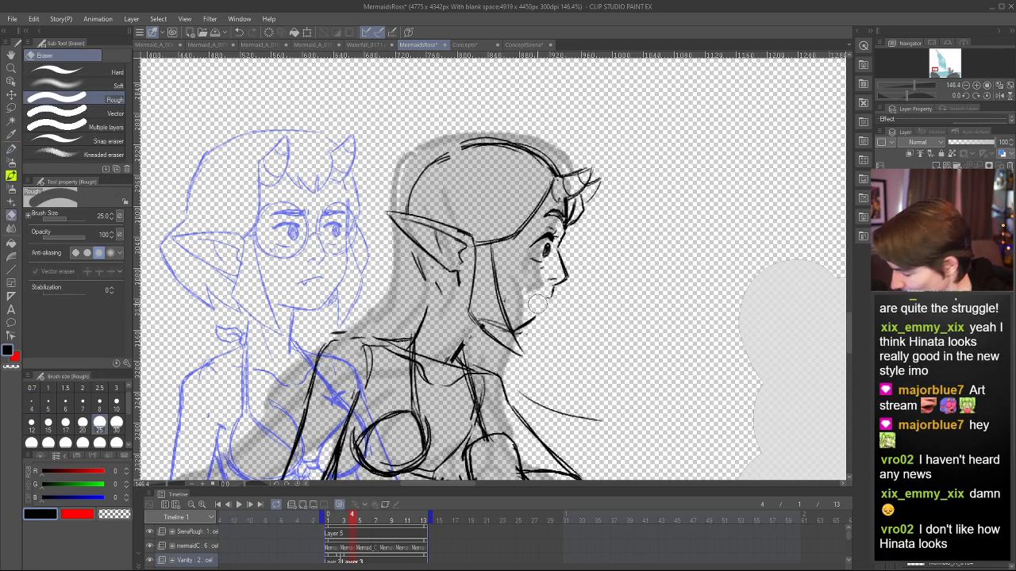
key("p")
mouse_move(550, 296)
left_mouse_down()
mouse_move(508, 289)
mouse_move(545, 306)
mouse_move(506, 292)
mouse_move(537, 315)
left_mouse_up()
key("ctrl+z")
key("ctrl+z")
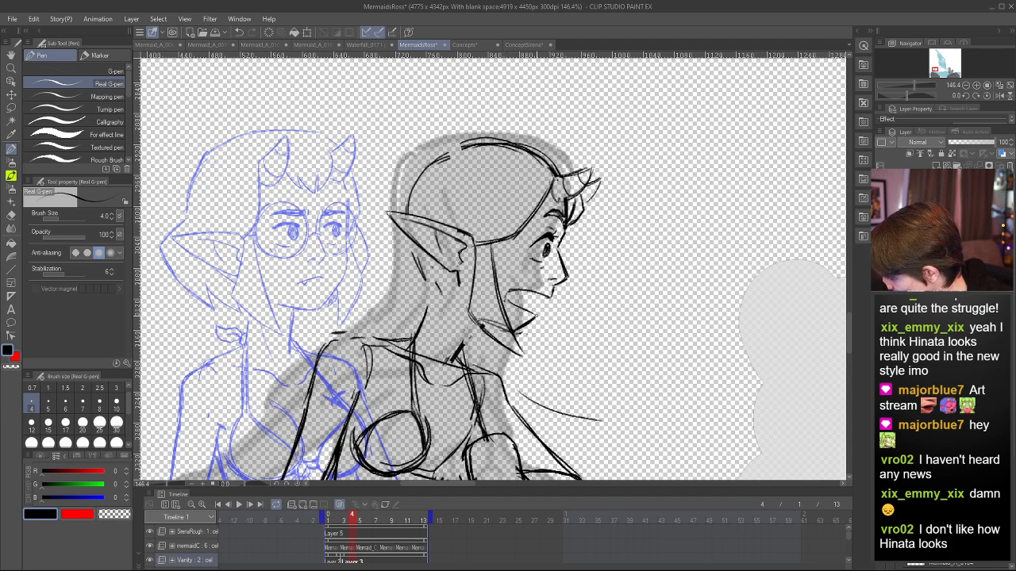
- Remove the lower lip and chin strokes and shorten the upper mouth line with transparent color in the mirrored view
key("h")
key("c")
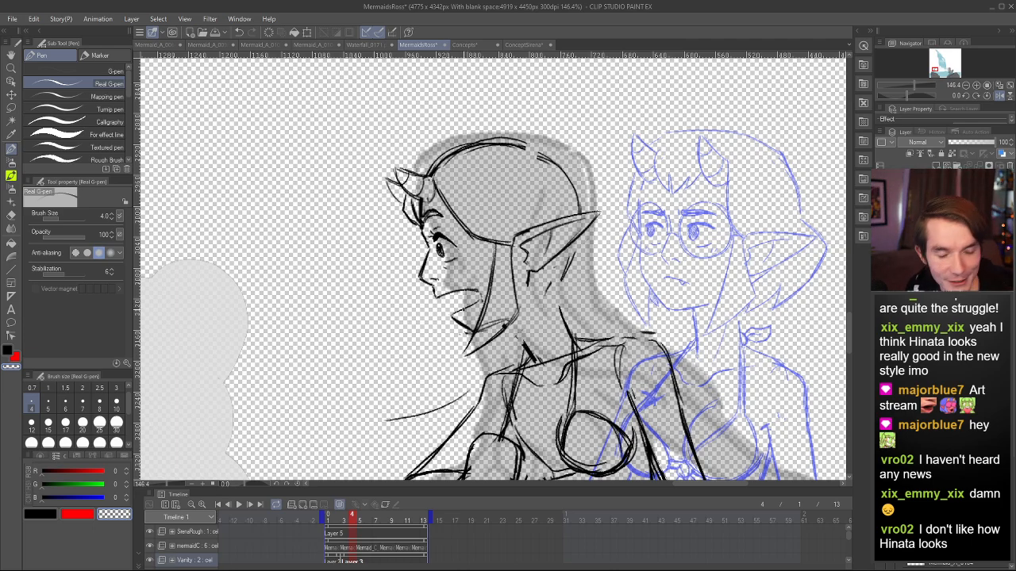
mouse_move(465, 307)
left_mouse_down()
mouse_move(436, 293)
mouse_move(476, 289)
mouse_move(456, 308)
mouse_move(468, 304)
mouse_move(470, 330)
left_mouse_up()
key("c")
key("c")
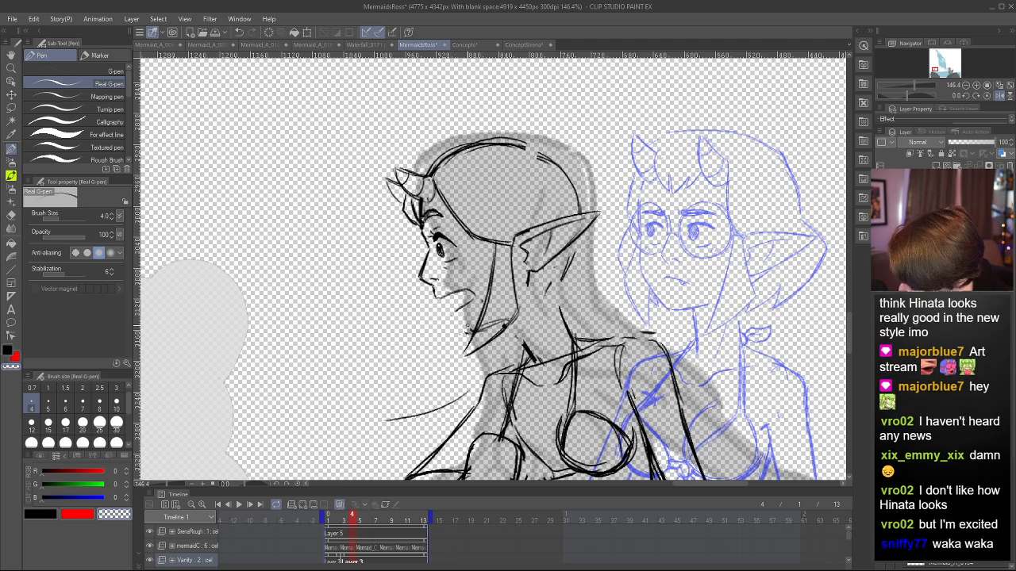
- Draw the profile's lower lip line in black and add a pointed tooth inside the open mouth
key("c")
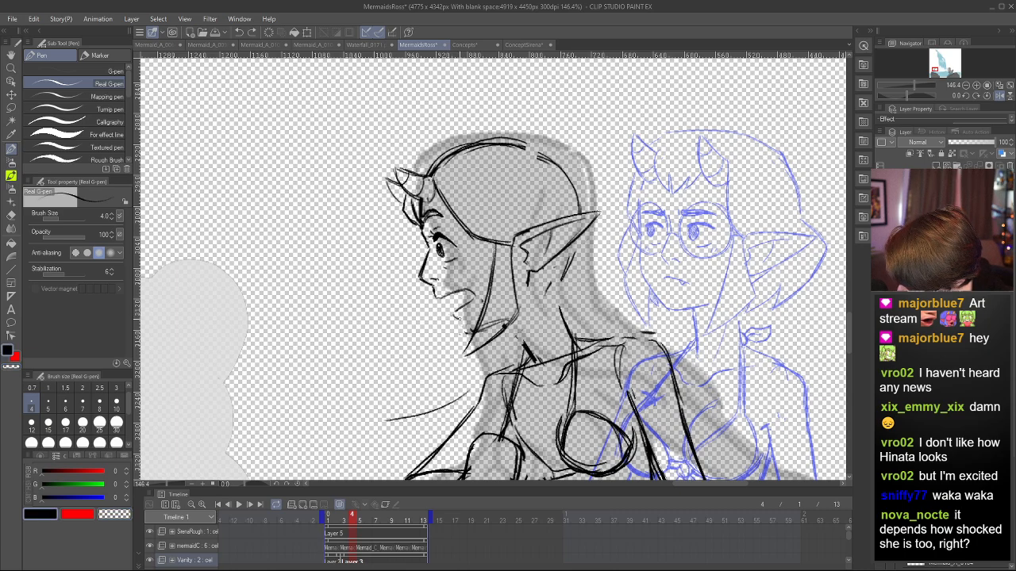
left_click_drag(458, 319, 475, 328)
left_click(1000, 95)
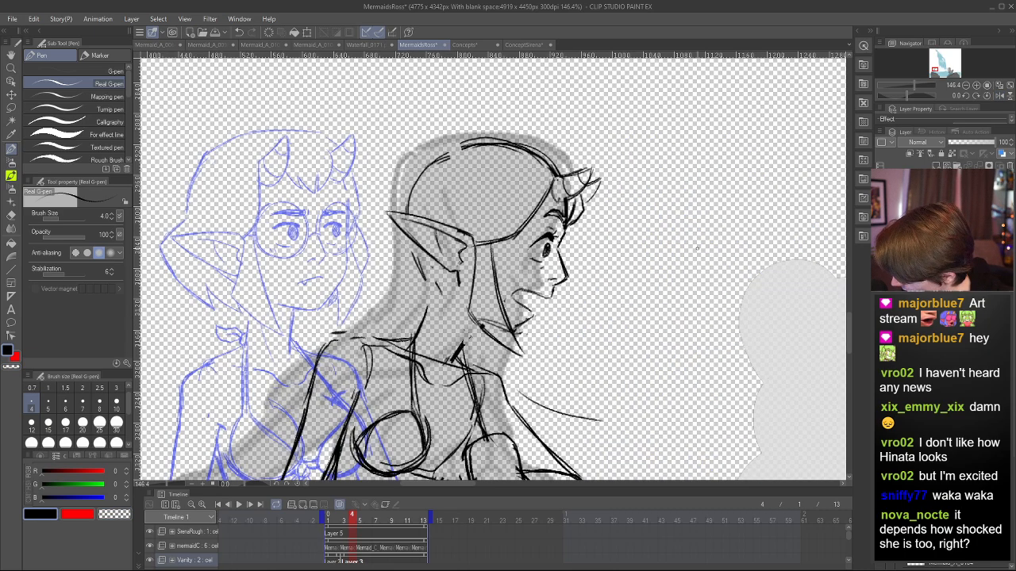
left_click_drag(528, 295, 535, 296)
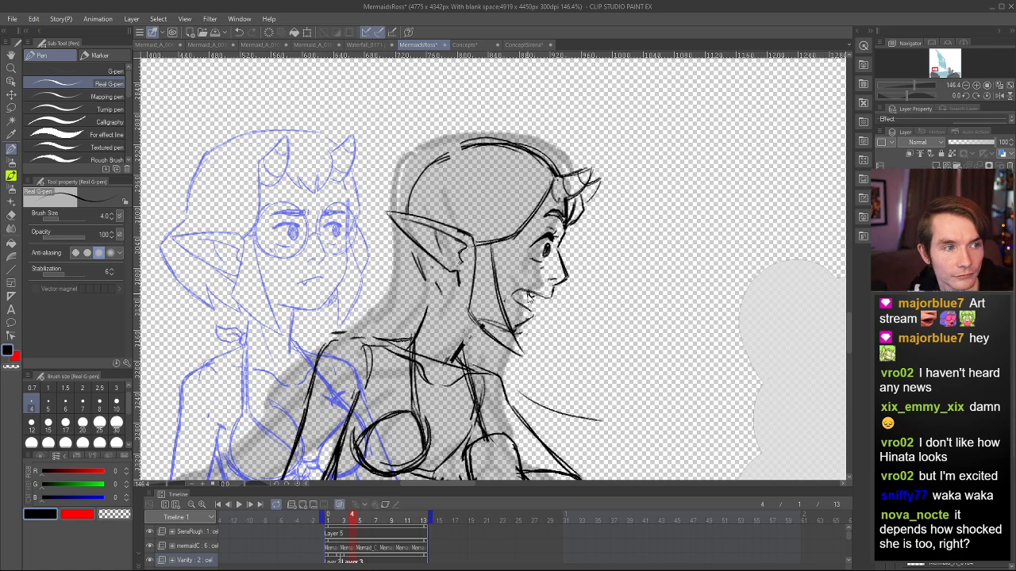
mouse_move(518, 290)
left_mouse_down()
mouse_move(519, 302)
mouse_move(511, 295)
left_mouse_up()
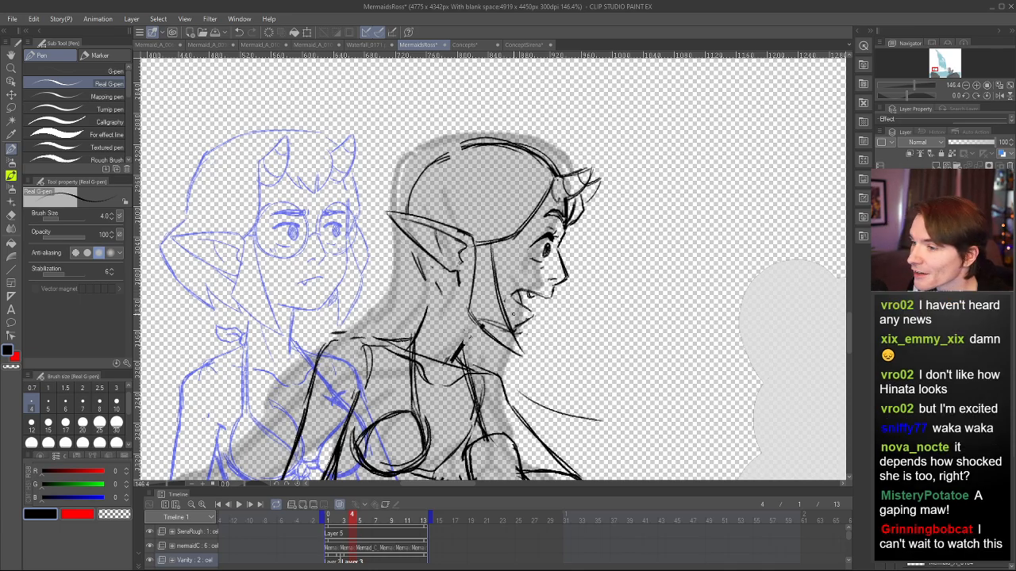
key("h")
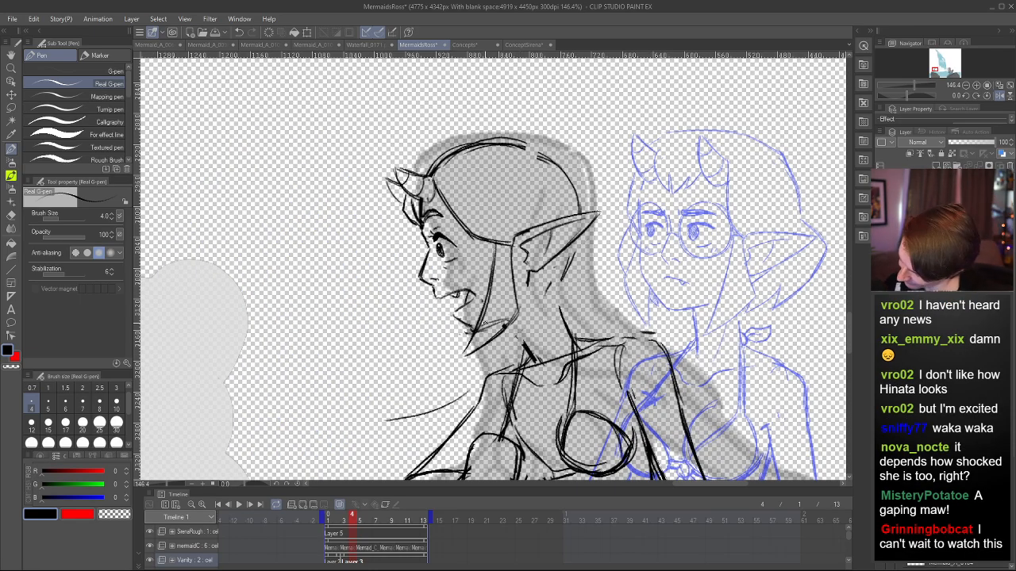
- Examine the open-mouthed profile and pose at several scales against the waterfall and the other mermaid
scroll(489, 336, "down", 3)
scroll(447, 407, "down", 6)
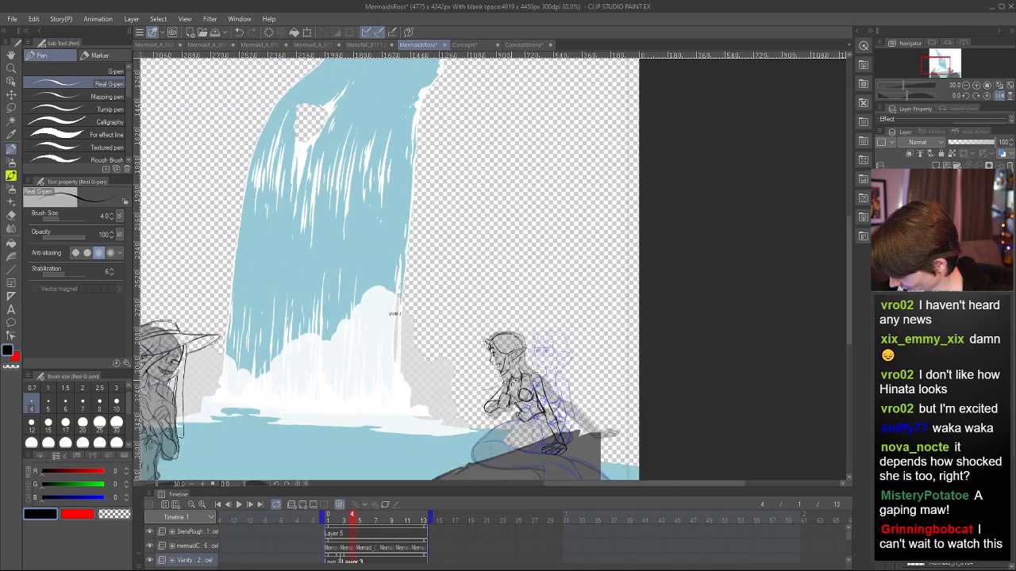
scroll(447, 407, "up", 3)
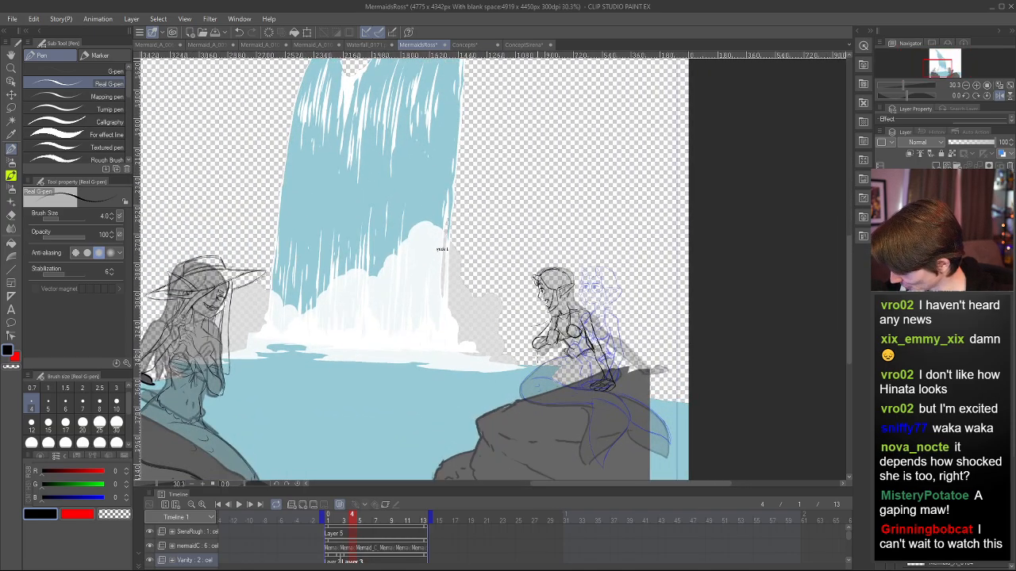
scroll(572, 333, "up", 2)
scroll(572, 333, "down", 4)
scroll(572, 333, "up", 4)
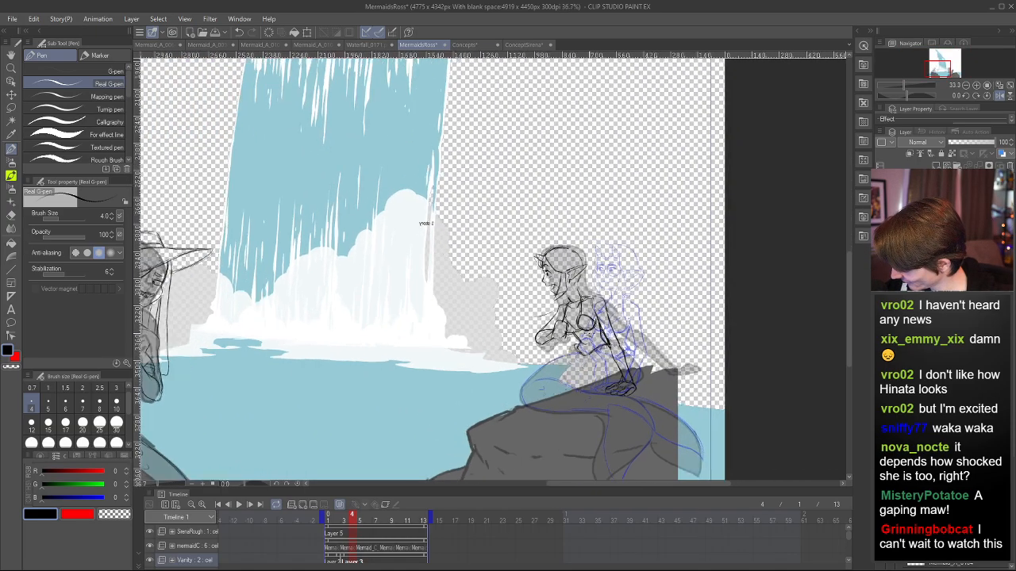
scroll(573, 333, "down", 4)
scroll(572, 332, "up", 5)
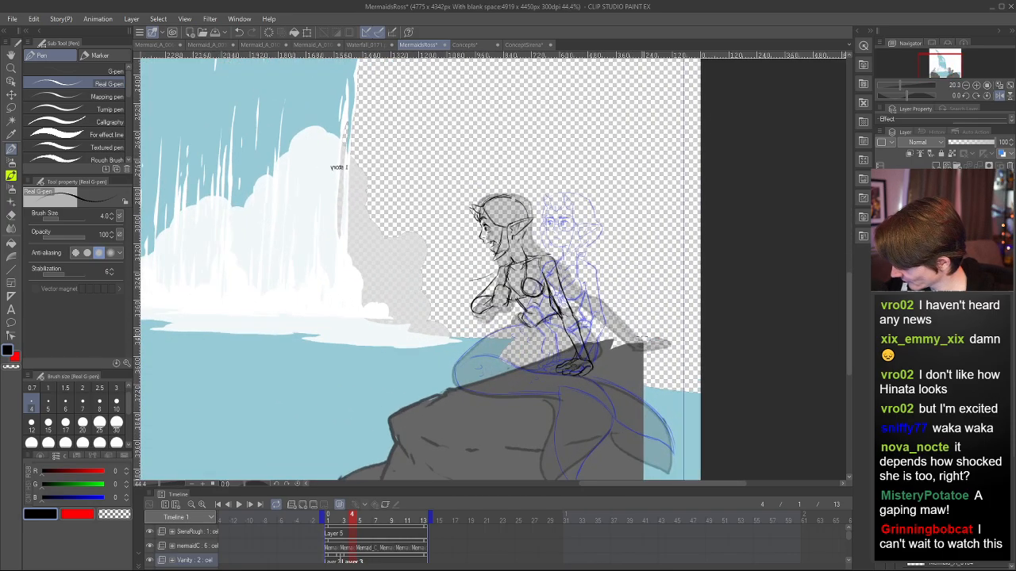
scroll(573, 318, "down", 3)
scroll(573, 317, "up", 4)
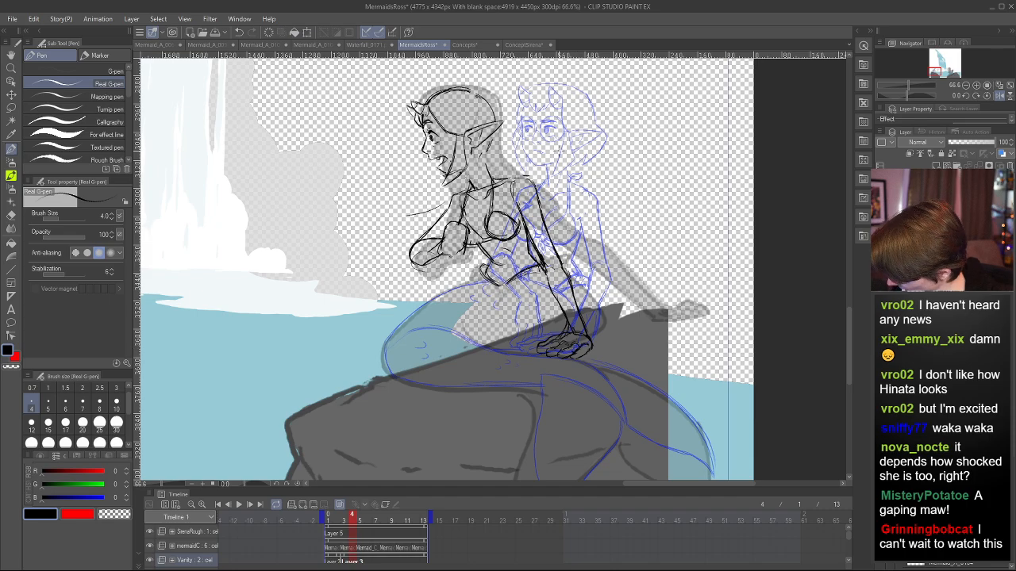
- Erase the upper arc of the construction circle on the Vanity mermaid's chest with the Rough eraser
key("e")
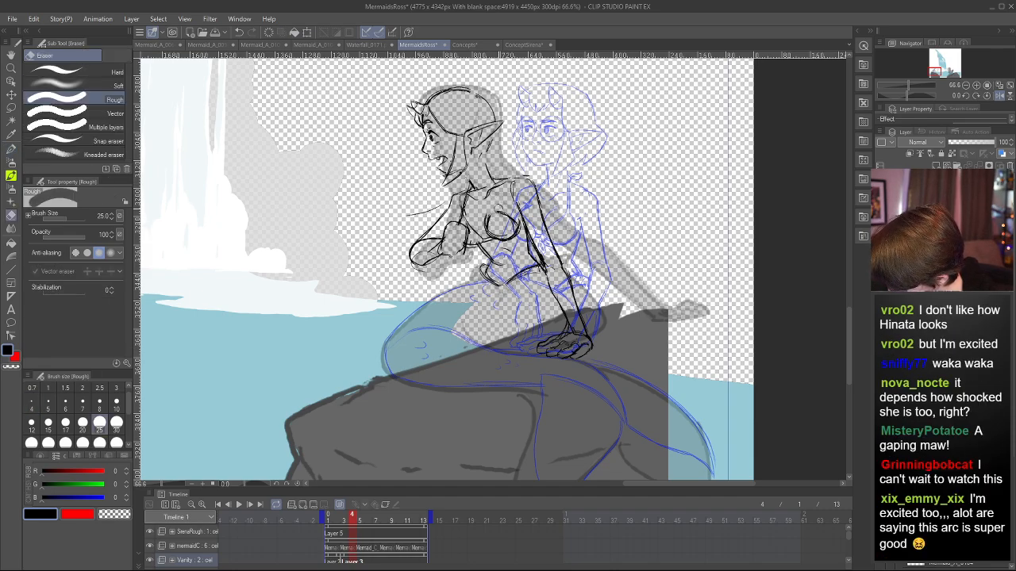
mouse_move(498, 209)
left_mouse_down()
mouse_move(511, 225)
mouse_move(491, 217)
left_mouse_up()
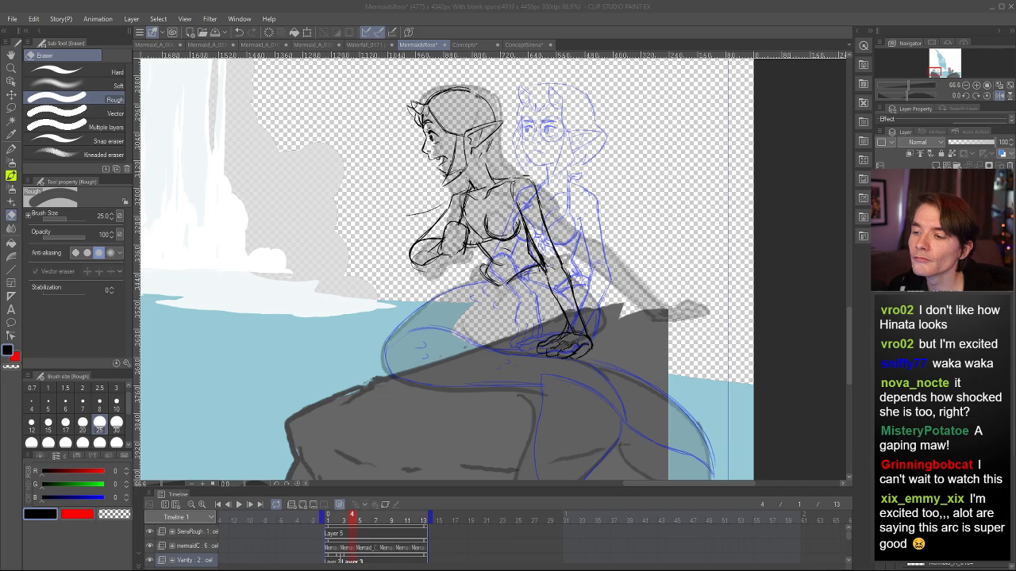
left_click(765, 289)
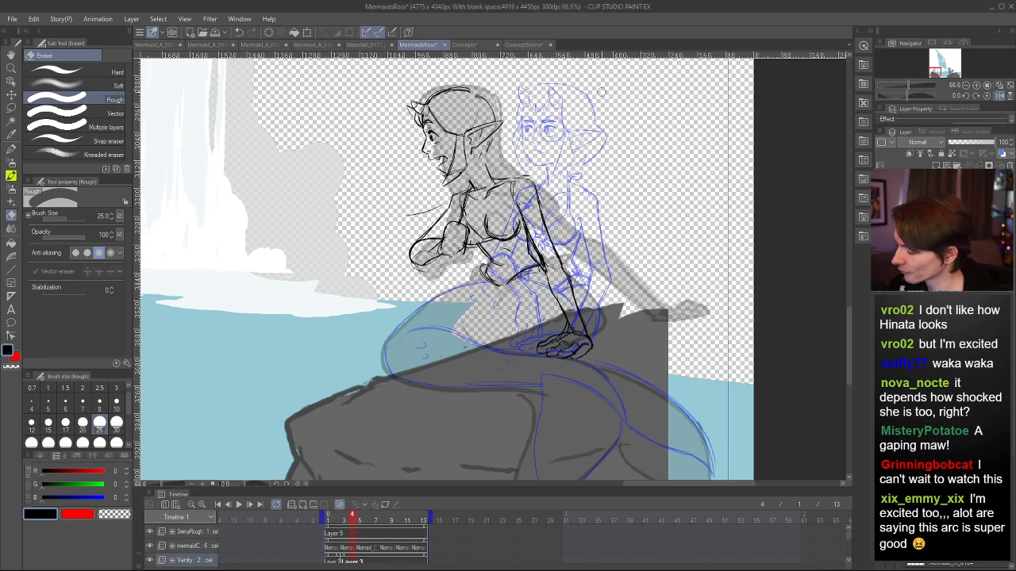
- Sketch the bikini top's cup, strap and front knot on the chest with the Real G-pen in the mirrored view
key("h")
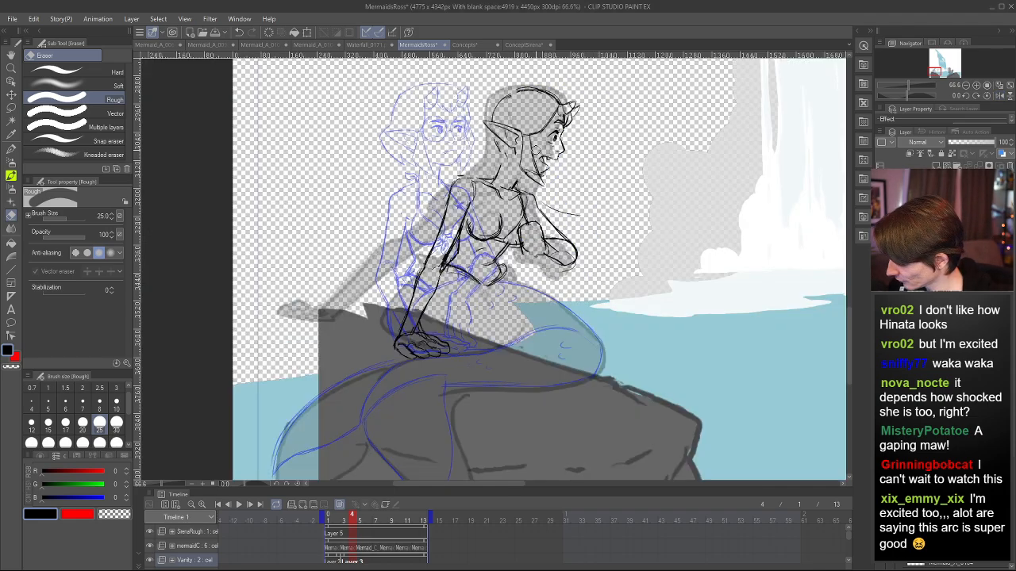
scroll(534, 156, "up", 2)
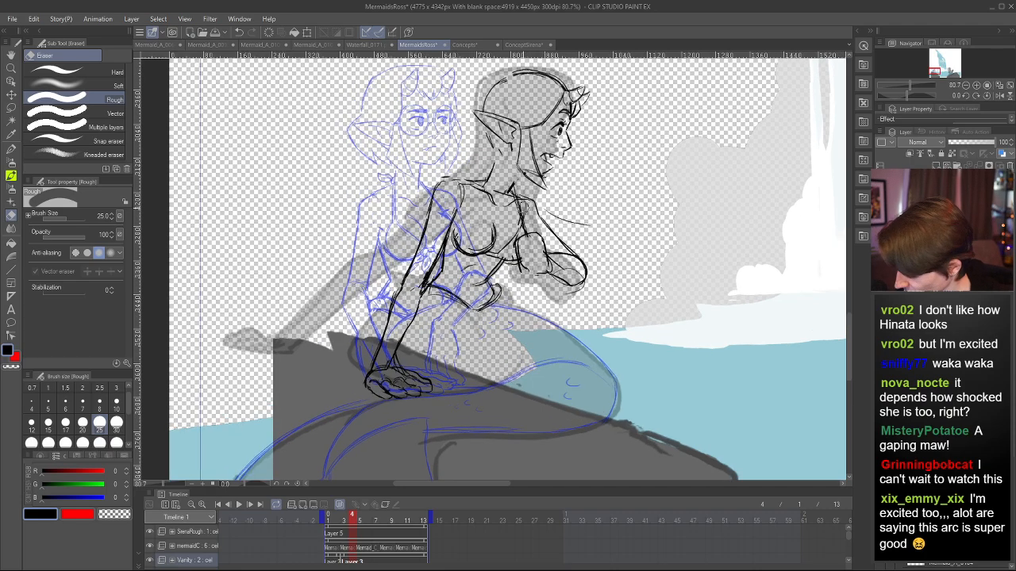
key("p")
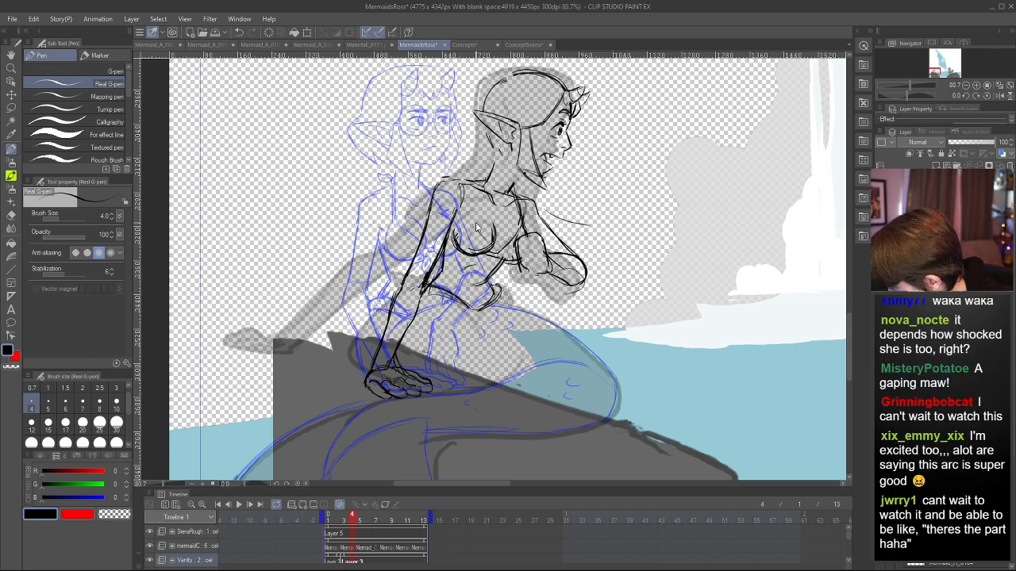
mouse_move(477, 222)
left_mouse_down()
mouse_move(486, 240)
mouse_move(470, 238)
left_mouse_up()
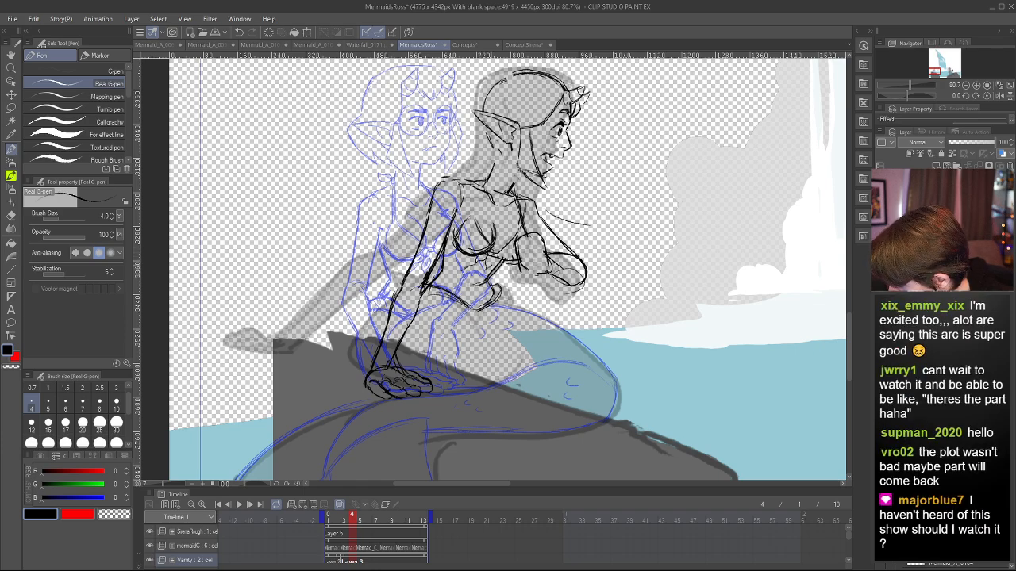
left_click_drag(482, 188, 471, 221)
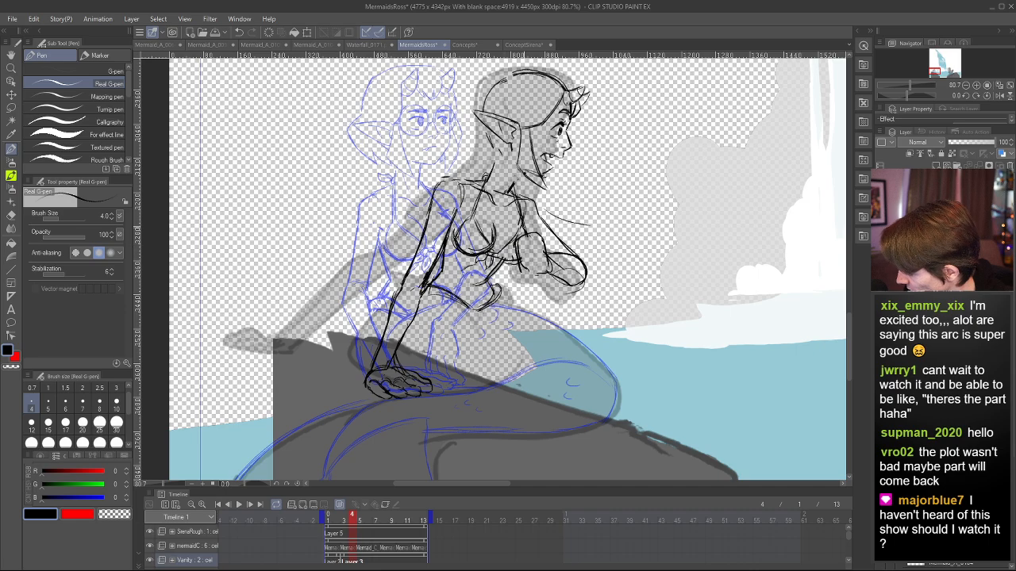
key("h")
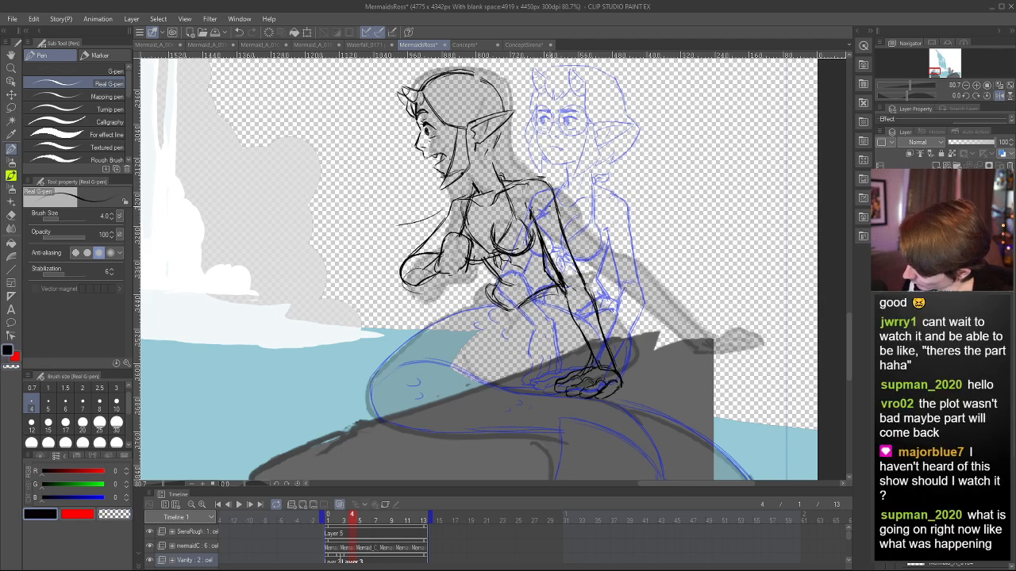
key("h")
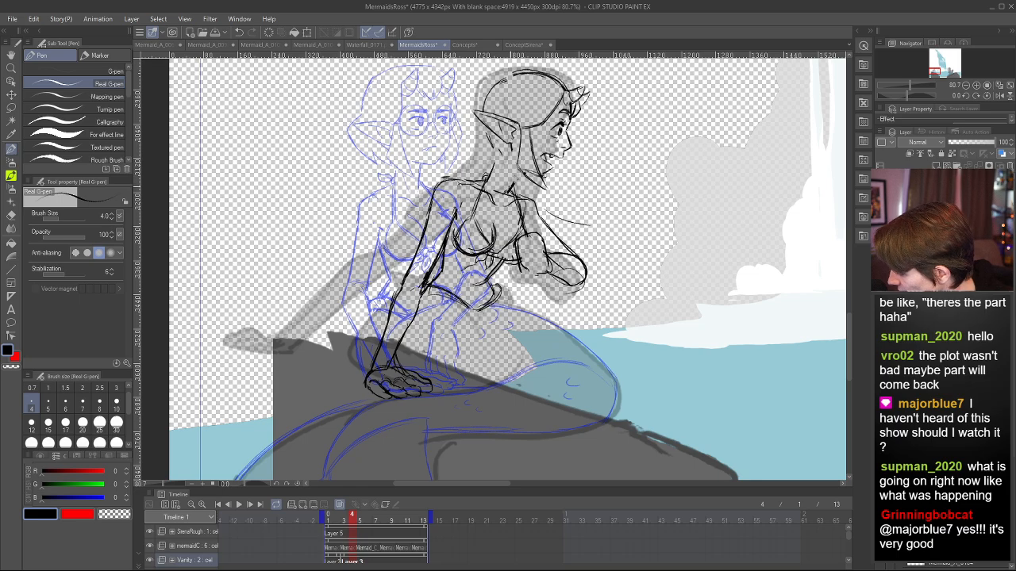
- Rework the neck line below the ear with a short black stroke running toward the shoulder
key("e")
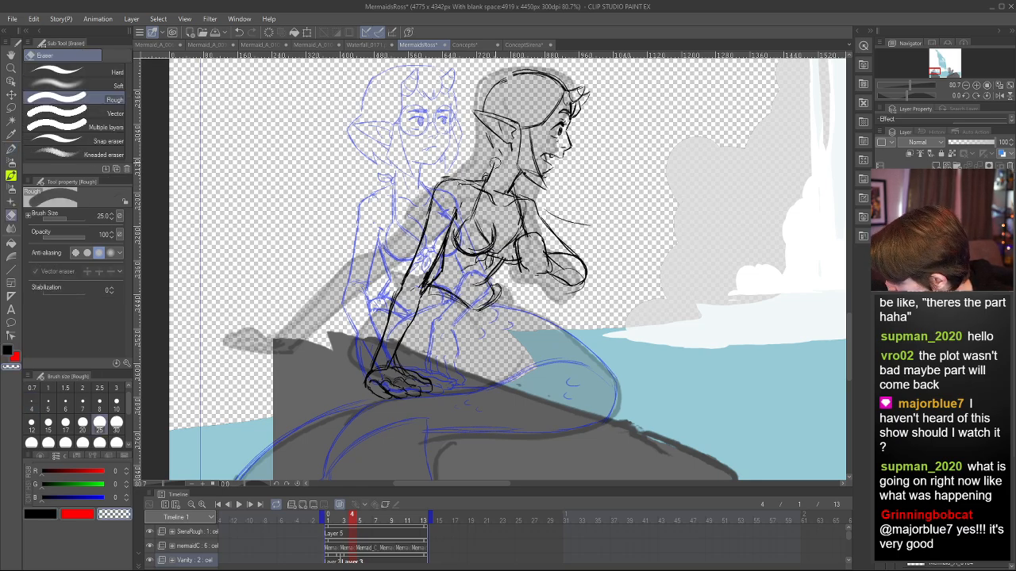
key("p")
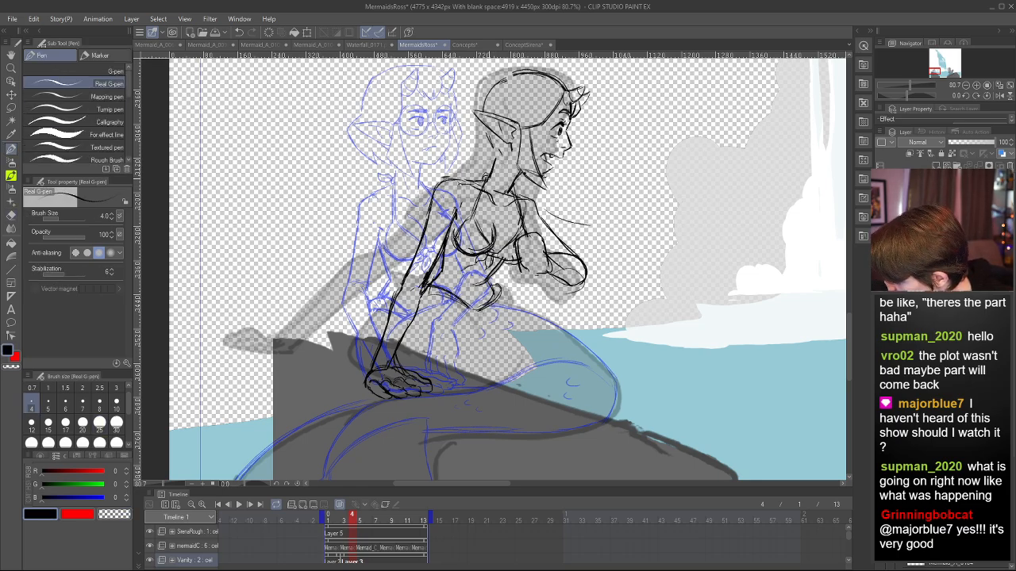
key("ctrl+z")
left_click_drag(495, 168, 487, 181)
key("c")
key("c")
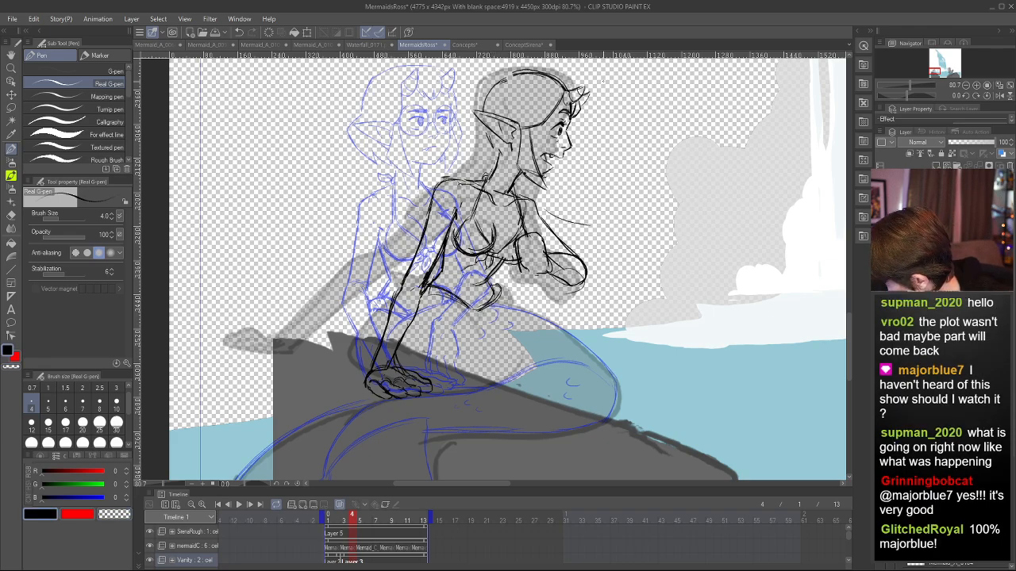
- Draw glasses on the profile, with a round lens around the eye and a temple arm reaching the ear
key("h")
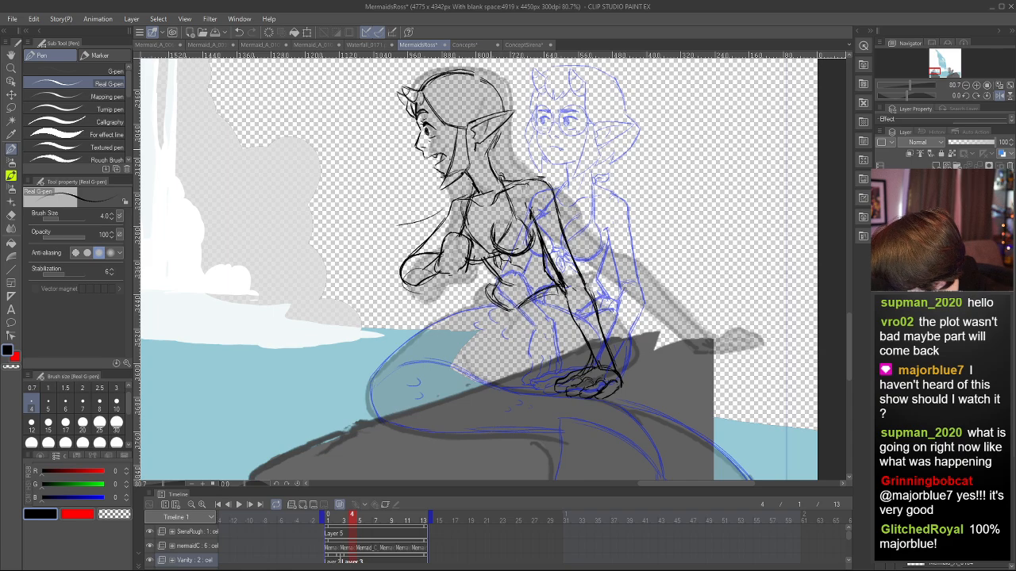
key("h")
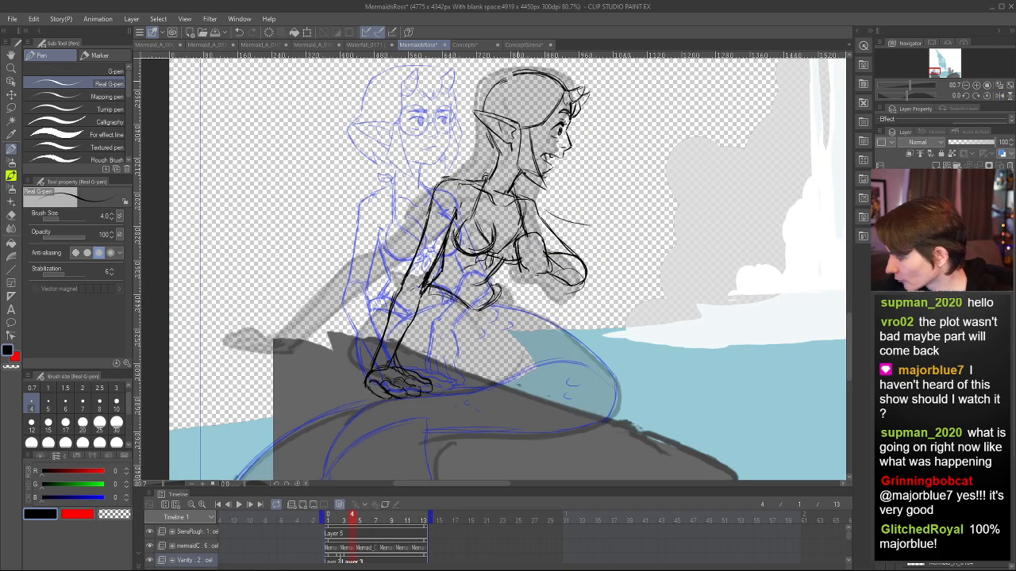
key("h")
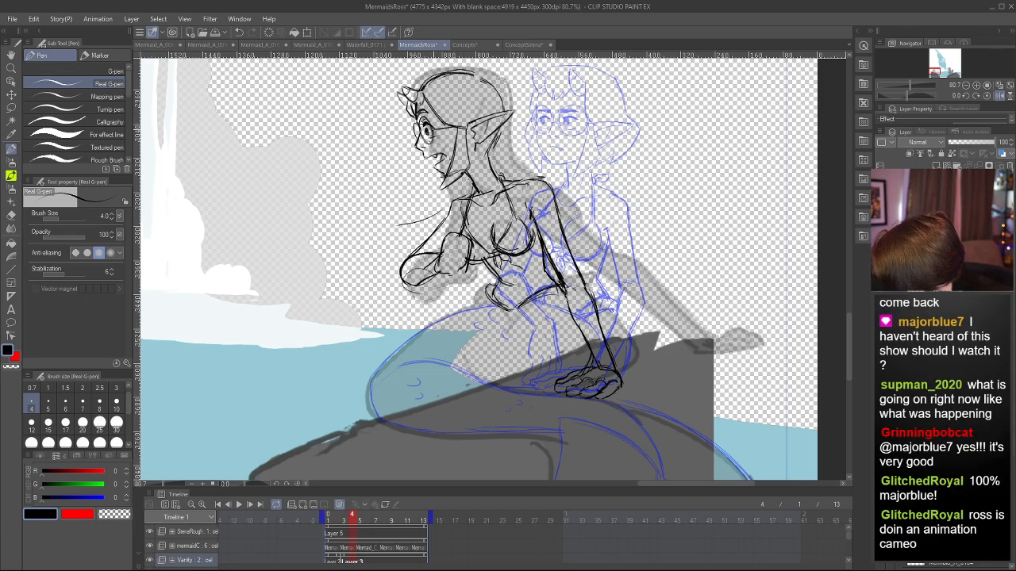
key("h")
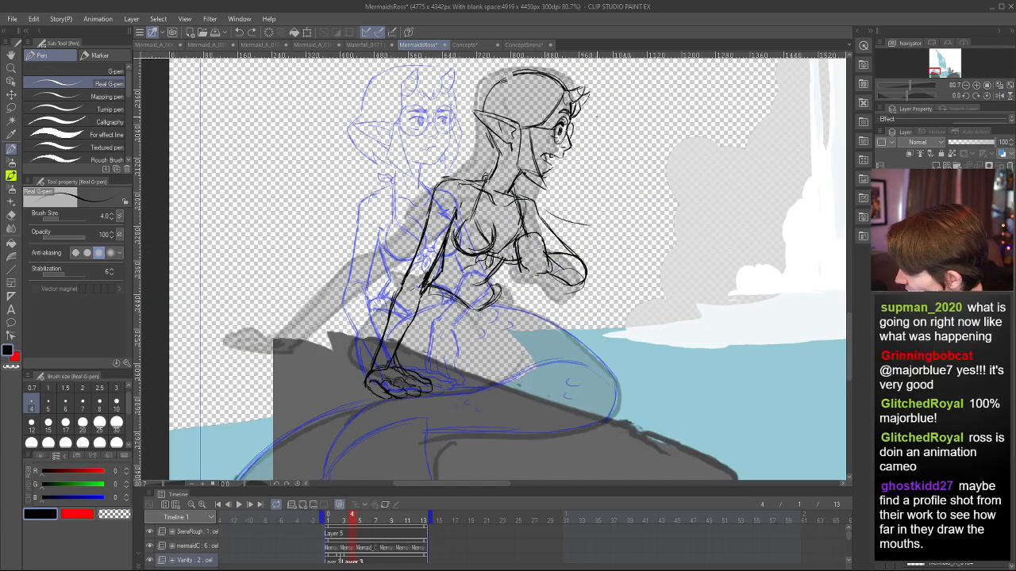
key("h")
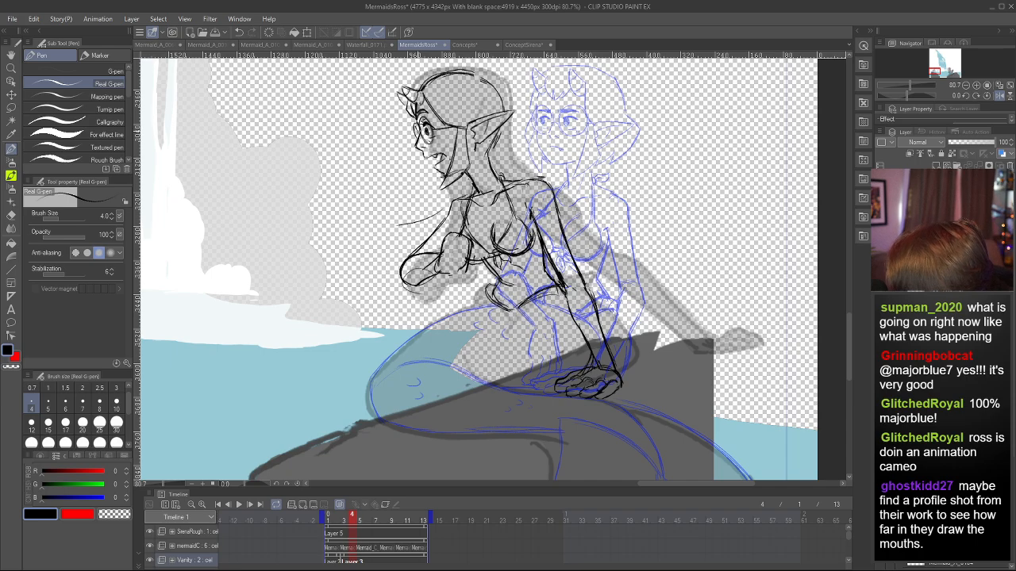
- Undo the last glasses strokes and redraw the front edge of the lens beside the nose
key("ctrl+z")
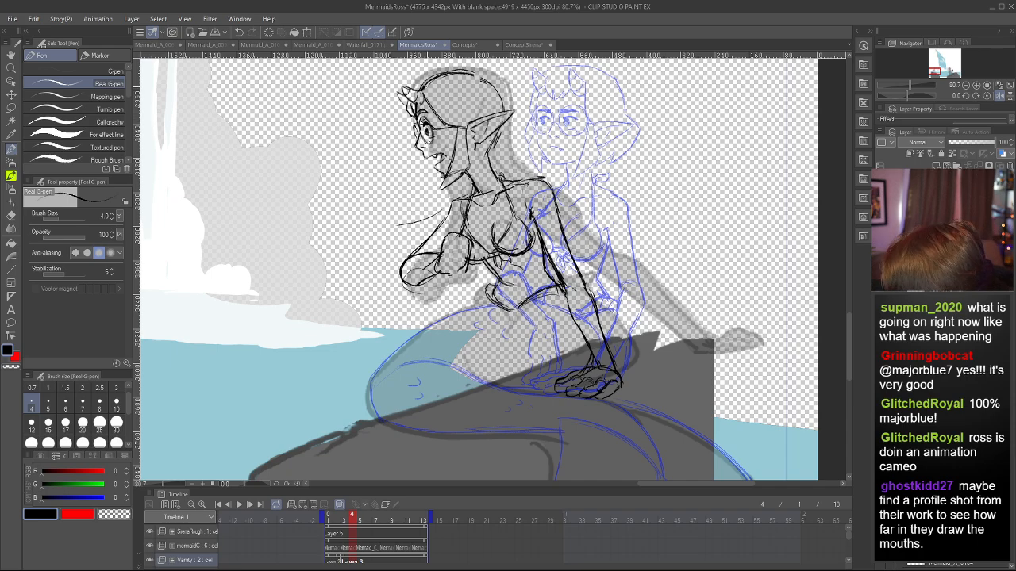
key("ctrl+z")
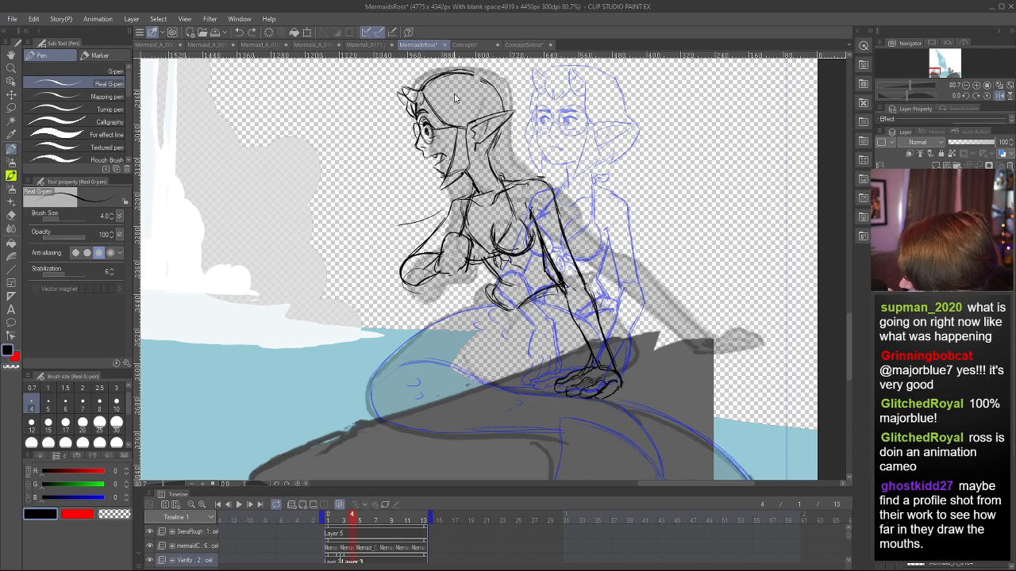
key("ctrl+z")
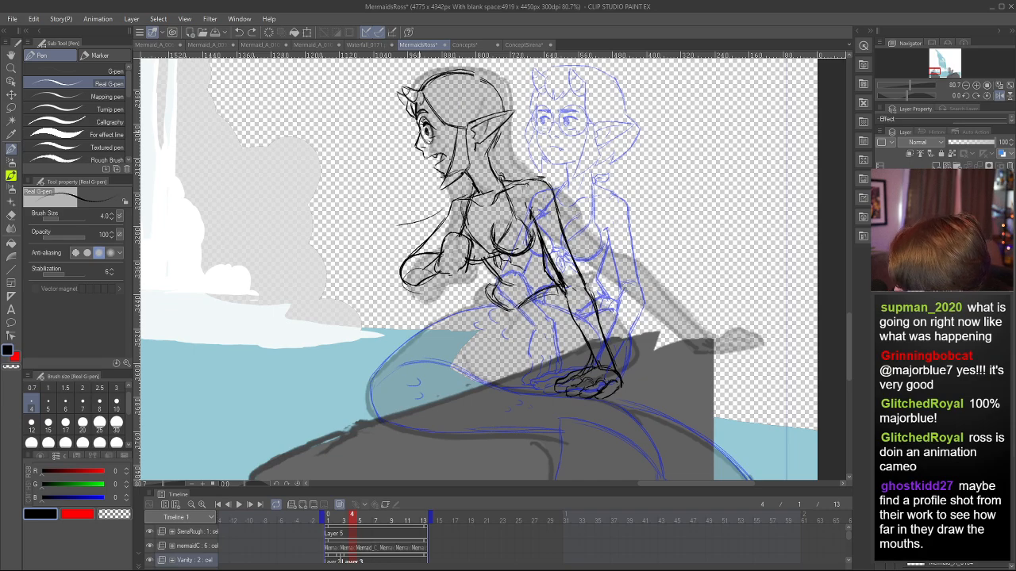
left_click_drag(419, 123, 416, 136)
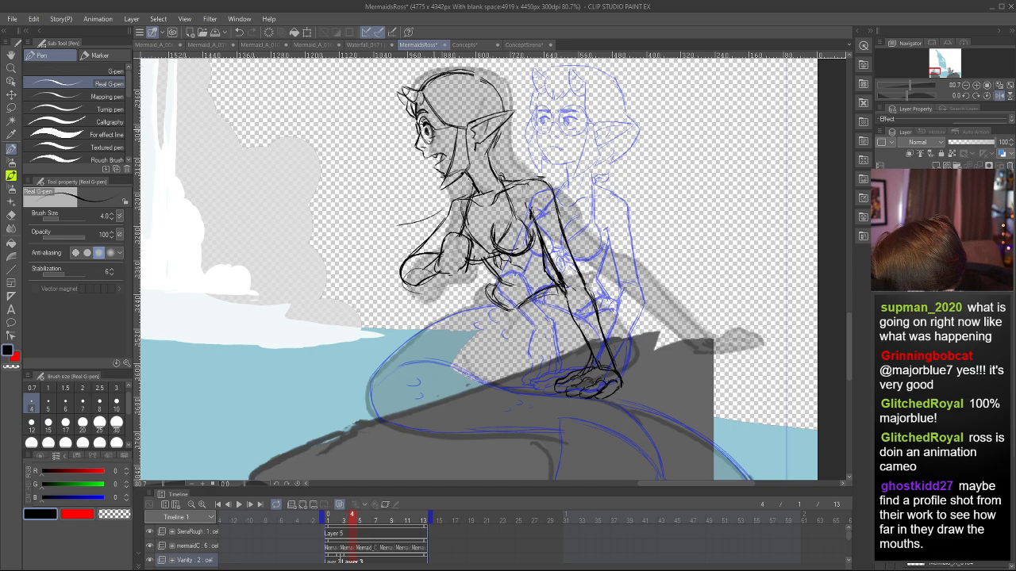
key("h")
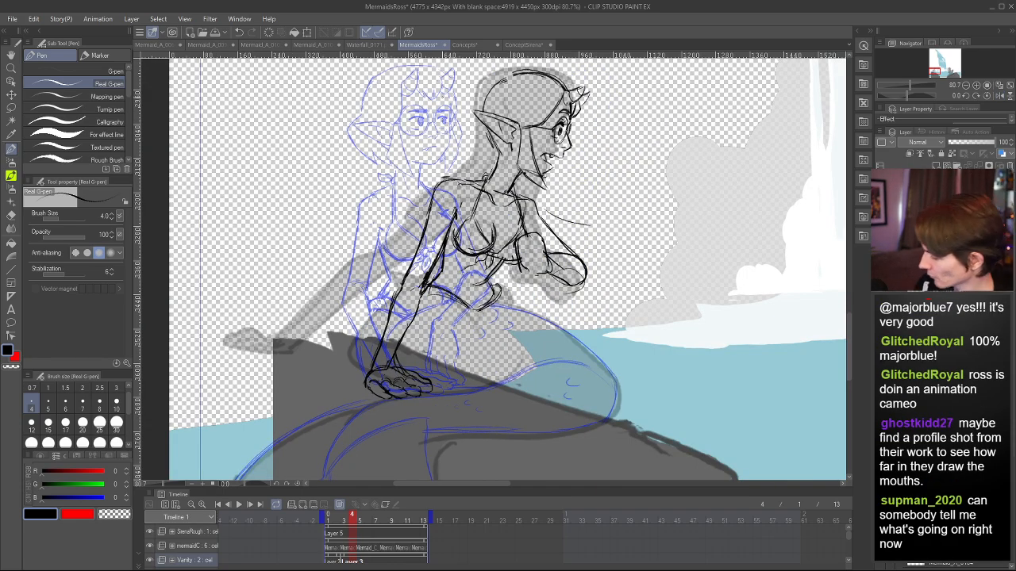
- Erase the long stray line beside the raised forearm with transparent colour and mirror the view to check the pose
key("c")
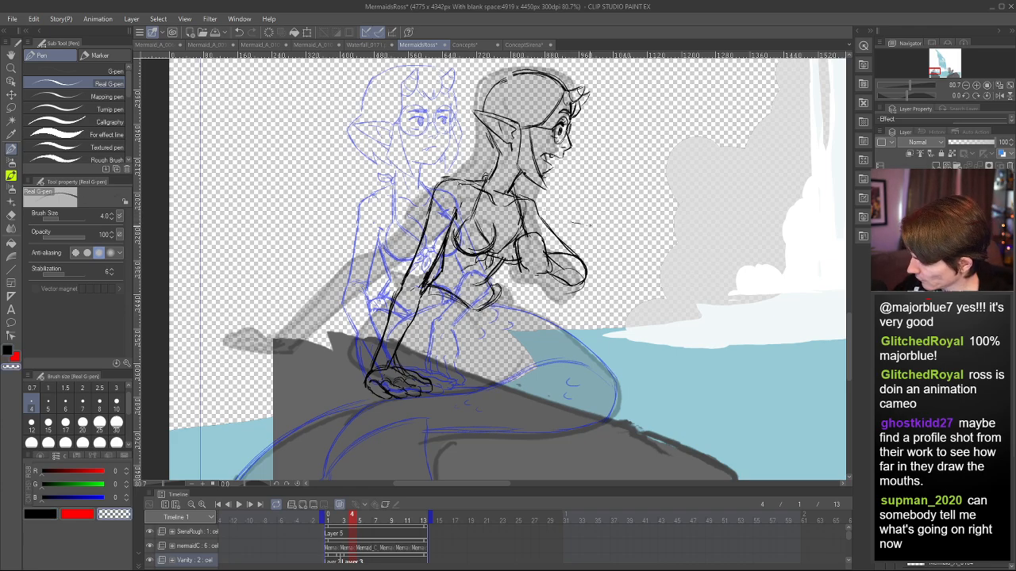
scroll(550, 237, "down", 5)
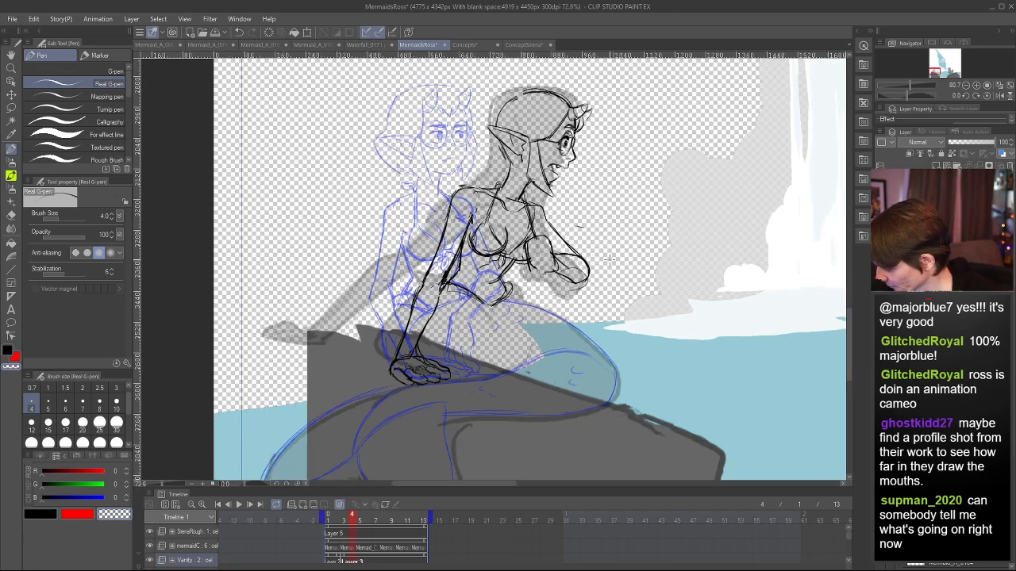
key("h")
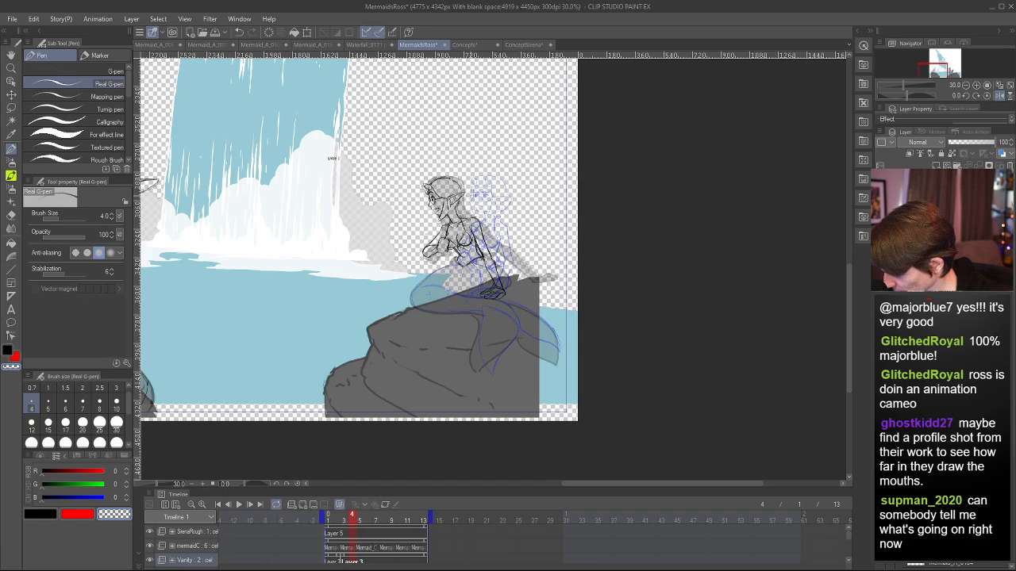
scroll(441, 202, "up", 1)
scroll(450, 230, "down", 3)
scroll(468, 262, "up", 5)
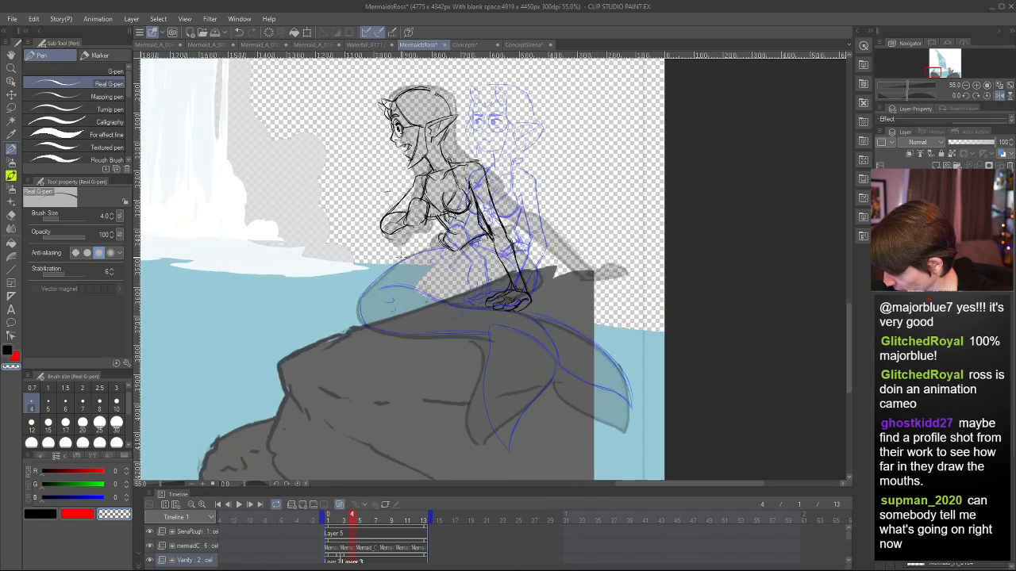
scroll(417, 253, "up", 1)
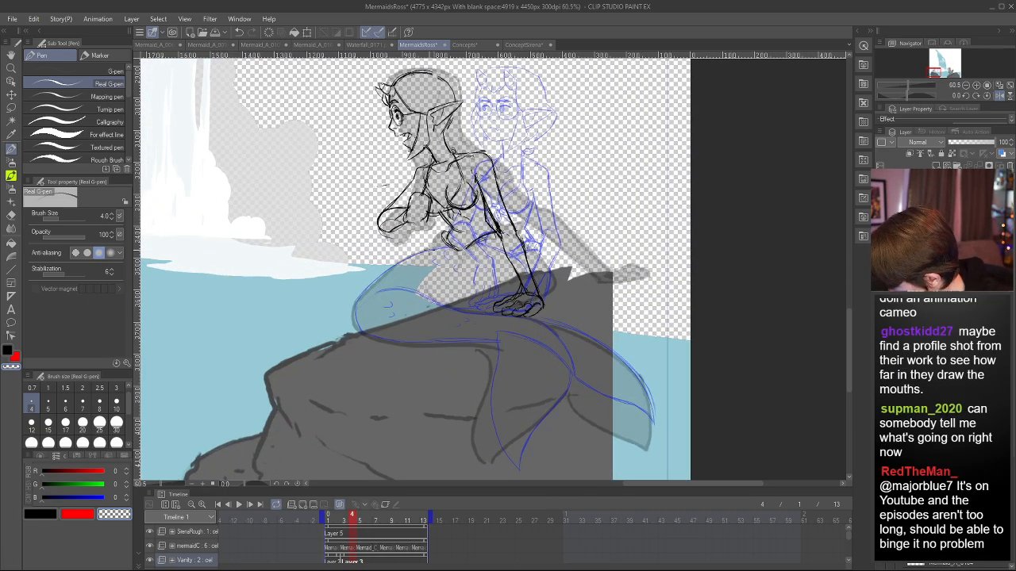
- Draw the tail's upper contour in black from the waist over the thigh and down around the bent front, following the blue rough
key("c")
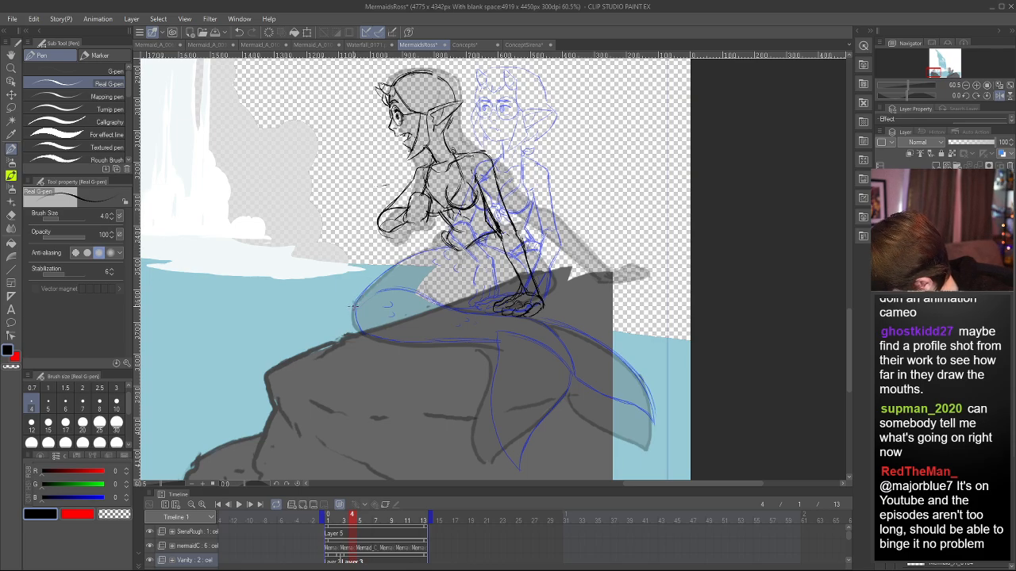
left_click_drag(353, 305, 415, 251)
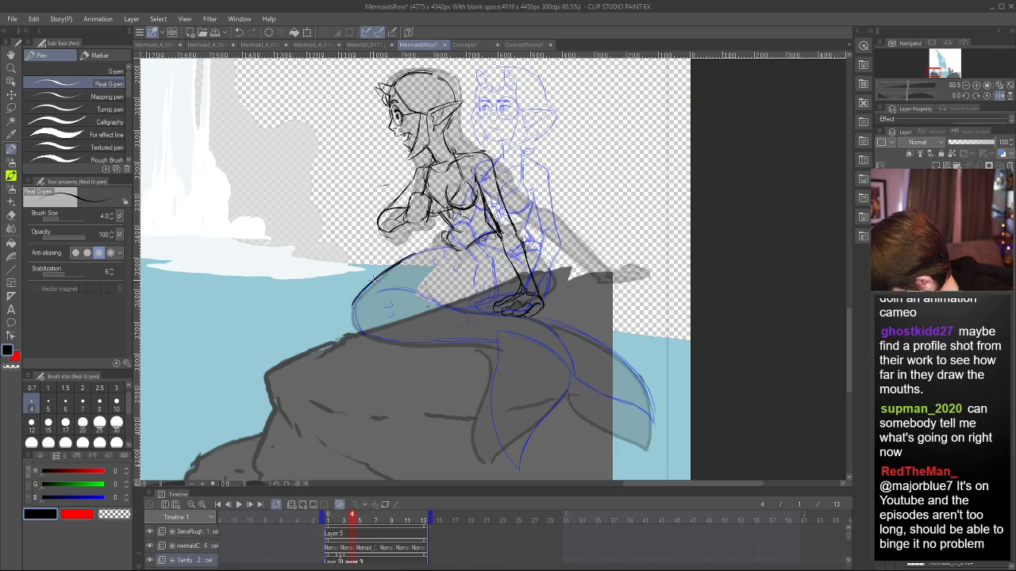
key("ctrl+z")
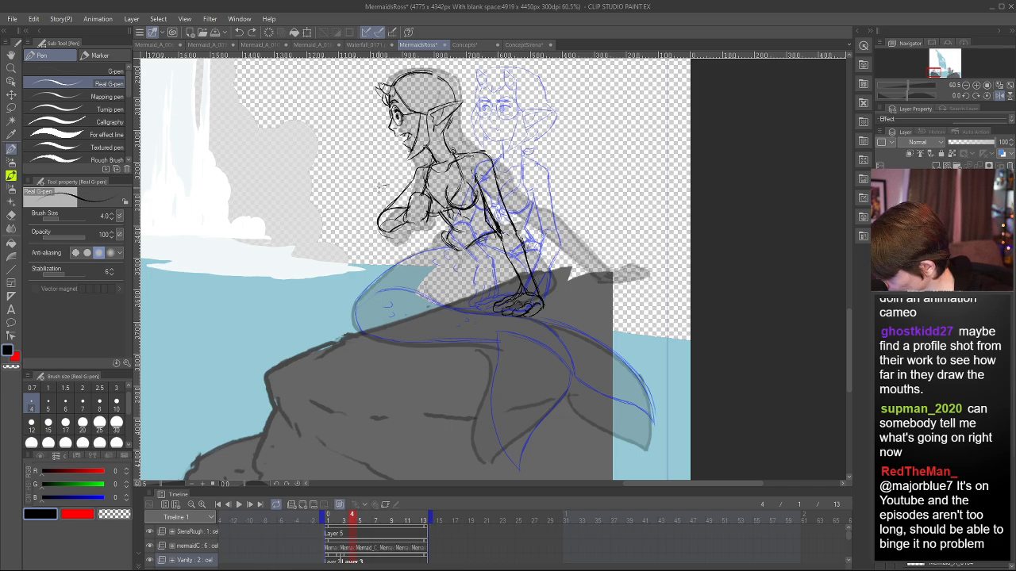
scroll(381, 188, "up", 1)
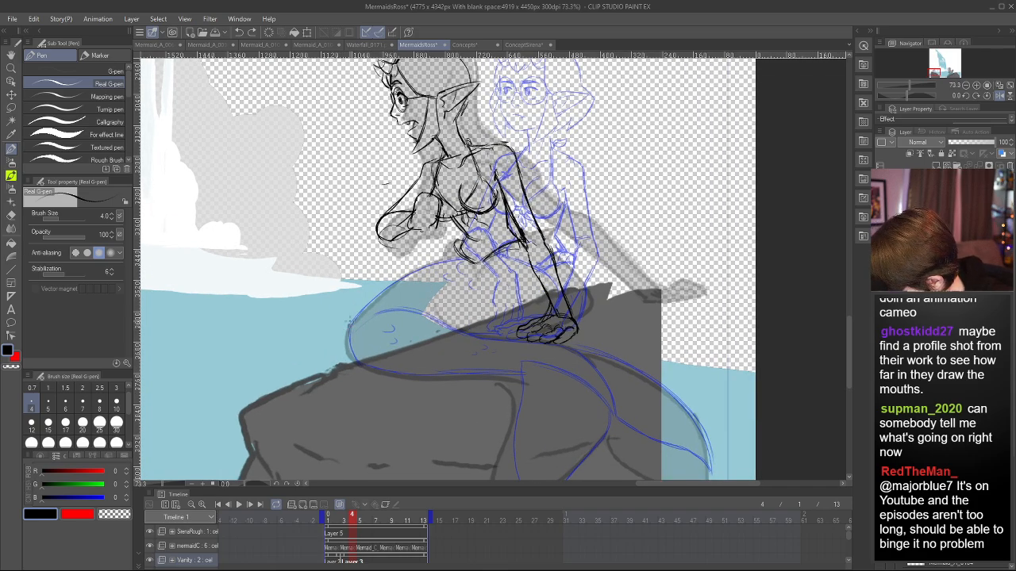
mouse_move(351, 321)
left_mouse_down()
mouse_move(406, 265)
mouse_move(450, 256)
mouse_move(375, 284)
mouse_move(356, 314)
mouse_move(426, 260)
mouse_move(494, 274)
left_mouse_up()
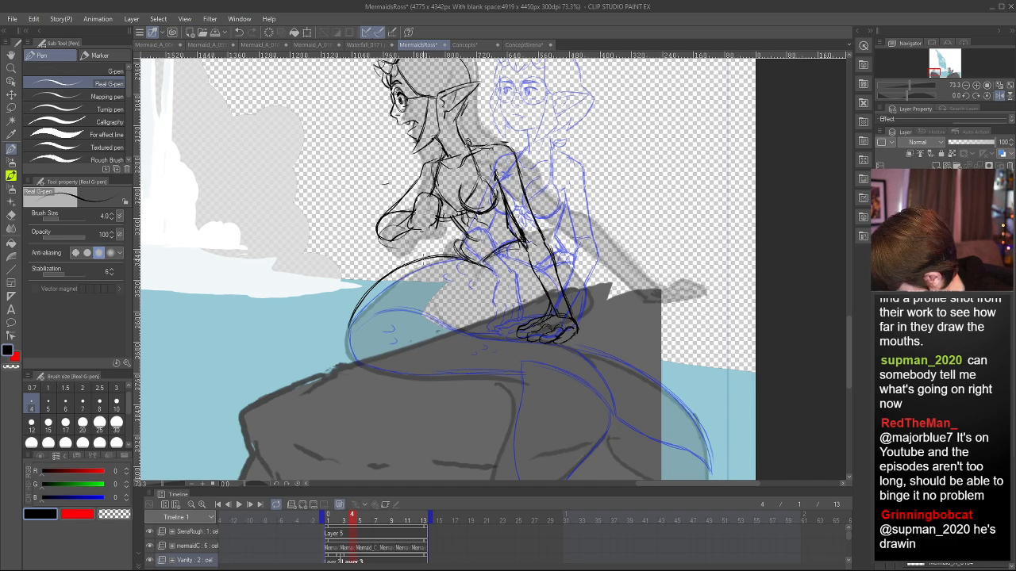
left_click_drag(415, 263, 350, 331)
left_click_drag(401, 270, 366, 298)
left_click_drag(443, 259, 402, 270)
left_click_drag(354, 325, 346, 342)
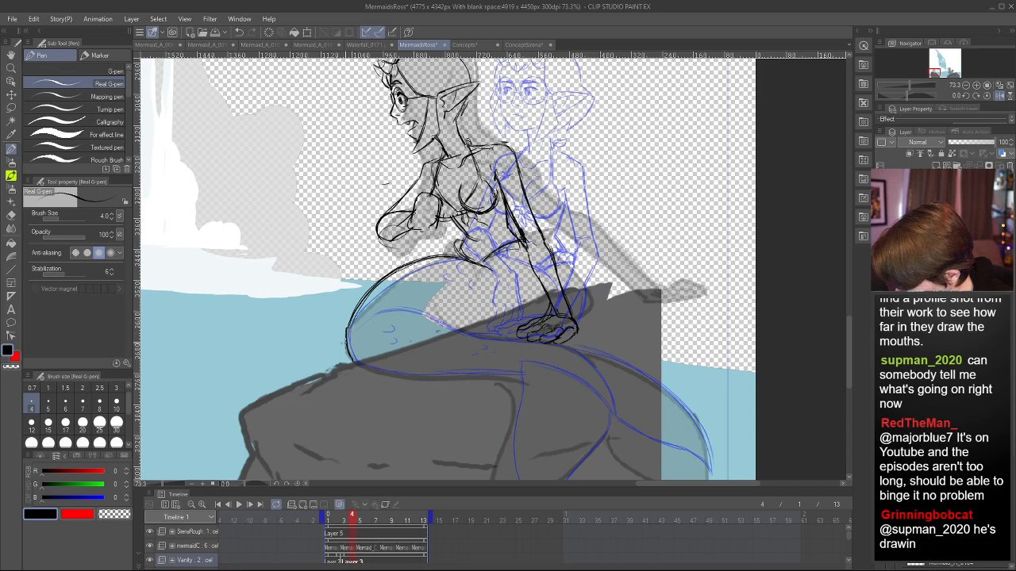
- In the unmirrored view, draw the bent tail's underside along the rock and its inner fold line back toward the planted hand
key("h")
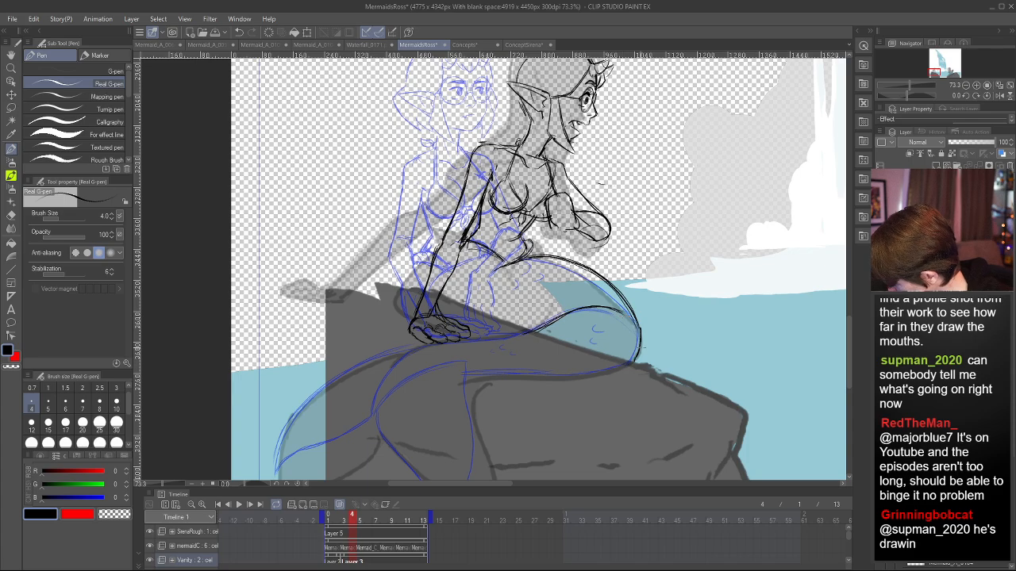
mouse_move(637, 359)
left_mouse_down()
mouse_move(496, 372)
mouse_move(592, 372)
mouse_move(499, 371)
left_mouse_up()
key("ctrl+z")
key("ctrl+z")
key("ctrl+z")
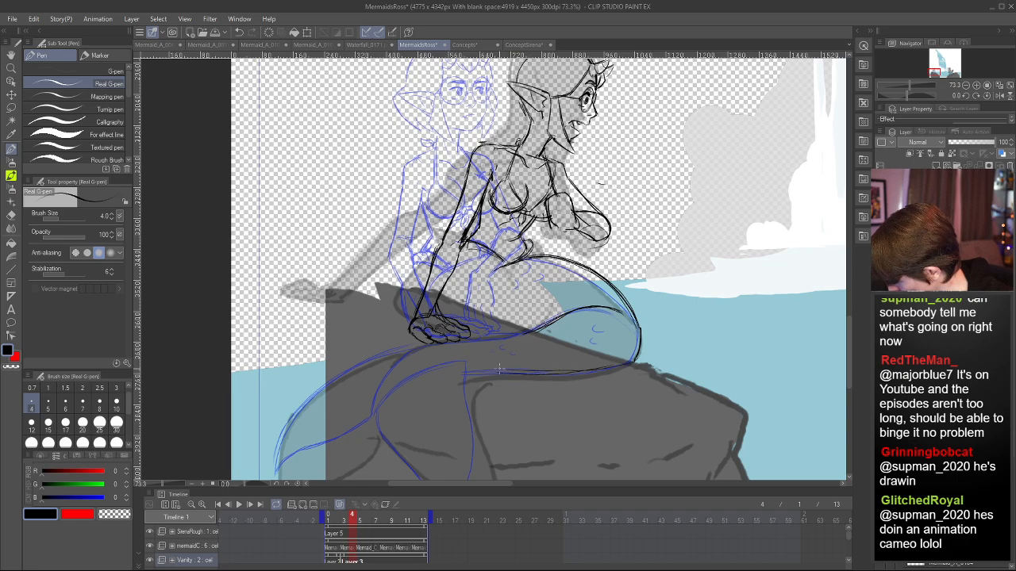
left_click_drag(530, 333, 425, 357)
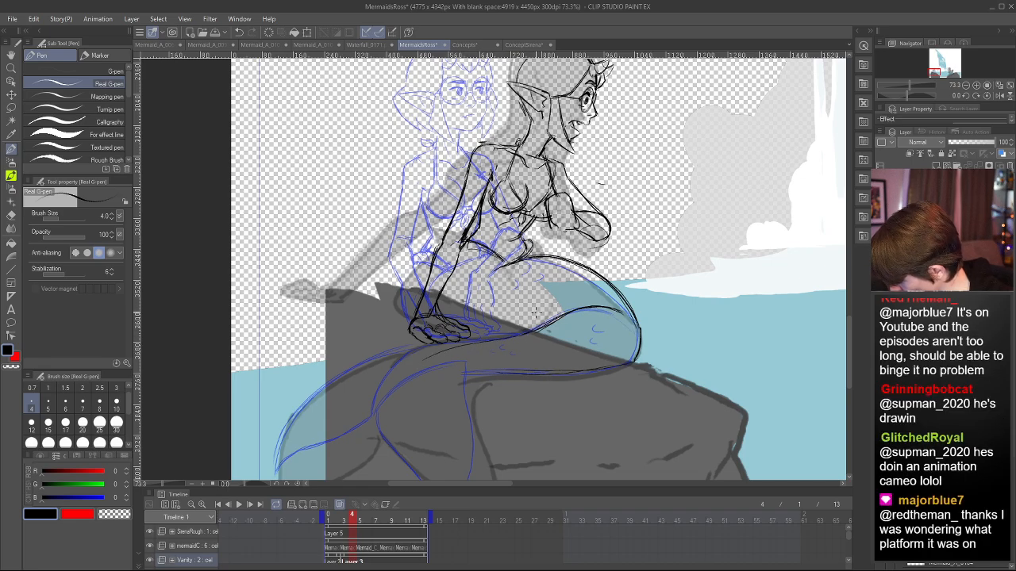
- Continue the tail's upper edge past the planted hand, curving down to the narrow base of the fin, undoing unsuitable strokes
scroll(842, 330, "down", 3)
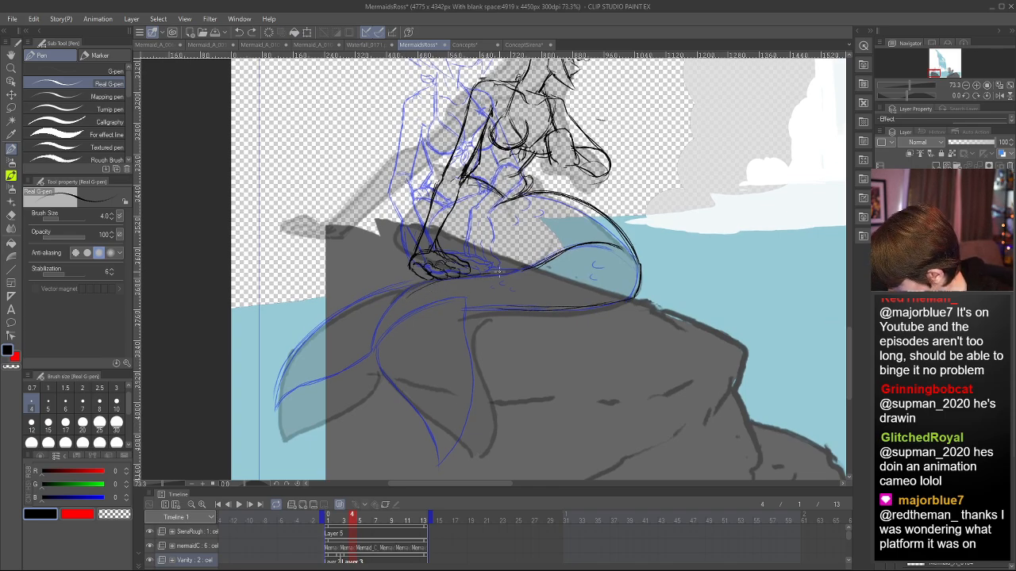
left_click_drag(506, 270, 478, 278)
key("ctrl+z")
mouse_move(416, 293)
left_mouse_down()
mouse_move(534, 268)
mouse_move(433, 285)
mouse_move(388, 309)
left_mouse_up()
key("ctrl+z")
mouse_move(432, 283)
left_mouse_down()
mouse_move(382, 345)
mouse_move(393, 315)
mouse_move(379, 367)
mouse_move(419, 319)
left_mouse_up()
key("ctrl+z")
key("ctrl+z")
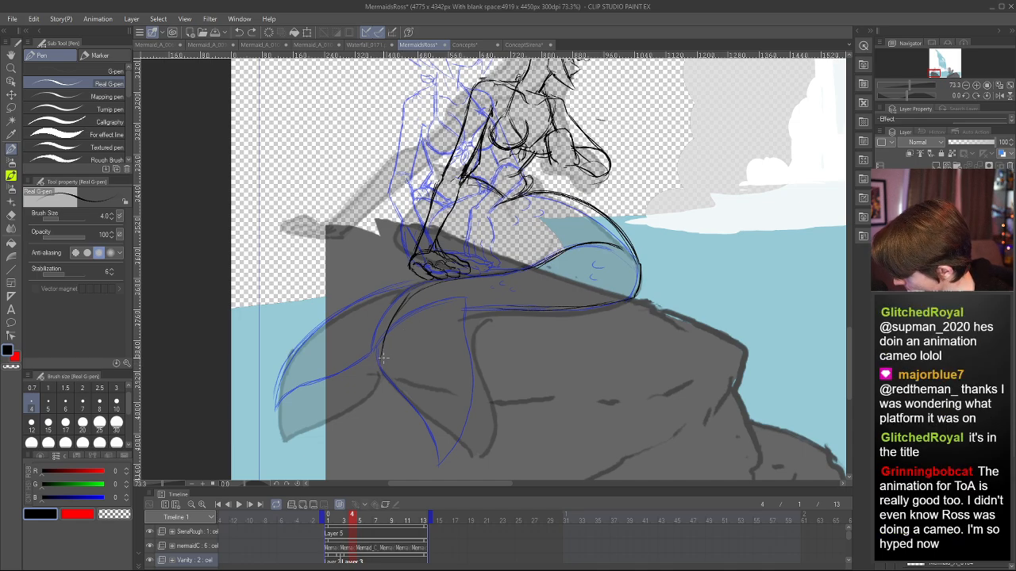
- Draw the tail's lower edge from the fin base up to the underside line on the rock
mouse_move(383, 359)
left_mouse_down()
mouse_move(427, 314)
mouse_move(419, 320)
mouse_move(494, 305)
left_mouse_up()
left_click_drag(429, 313, 527, 308)
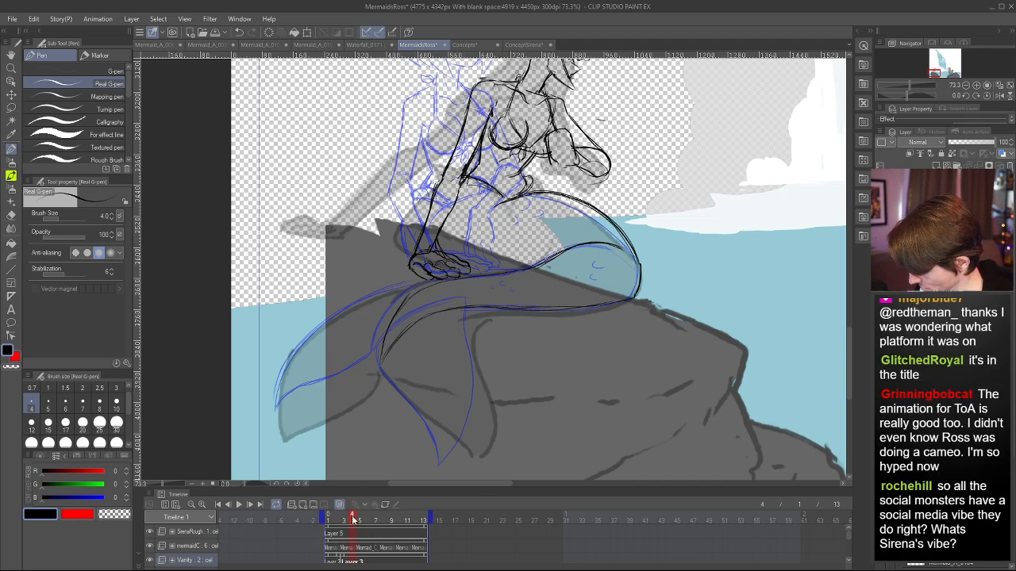
mouse_move(353, 518)
left_mouse_down()
mouse_move(337, 517)
mouse_move(351, 518)
left_mouse_up()
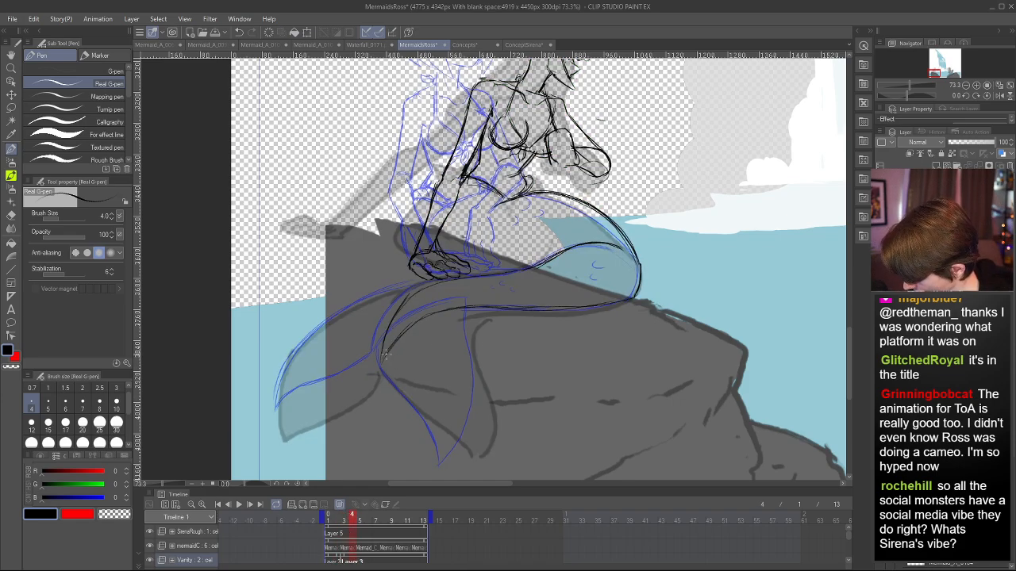
- Outline the downward-pointing tail fin with its top edge, and clean up the overlapping inner line with the Rough eraser
mouse_move(384, 359)
left_mouse_down()
mouse_move(419, 447)
mouse_move(411, 406)
mouse_move(420, 466)
mouse_move(452, 434)
mouse_move(469, 388)
mouse_move(468, 310)
left_mouse_up()
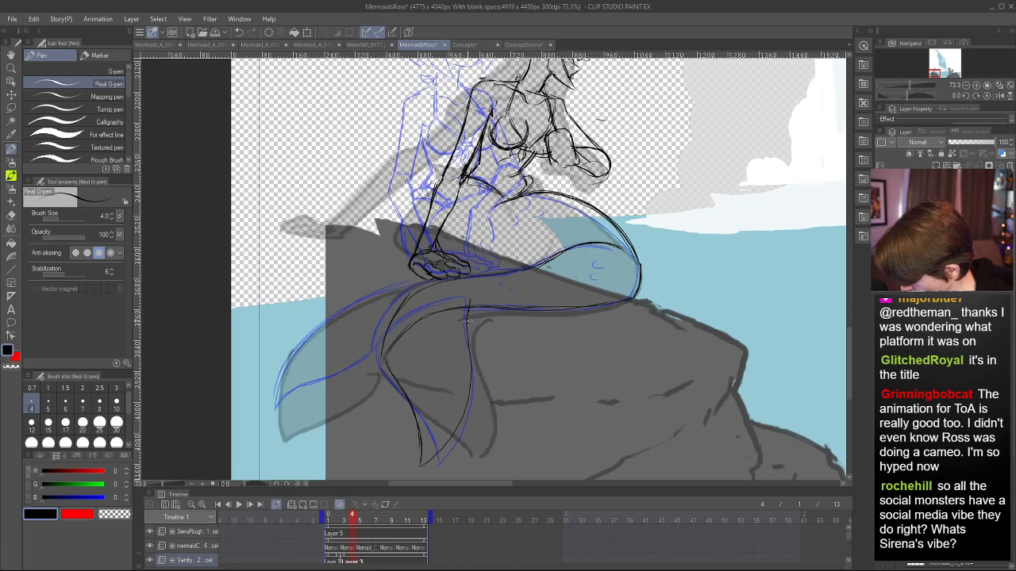
mouse_move(387, 349)
left_mouse_down()
mouse_move(410, 316)
mouse_move(464, 298)
left_mouse_up()
left_click_drag(411, 319, 441, 300)
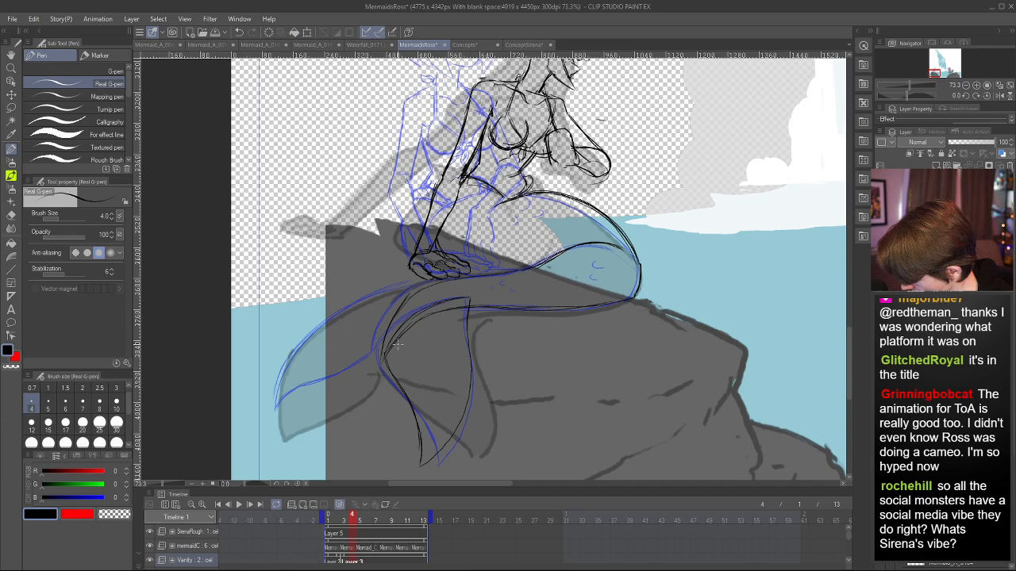
key("e")
mouse_move(390, 356)
left_mouse_down()
mouse_move(412, 327)
mouse_move(461, 308)
left_mouse_up()
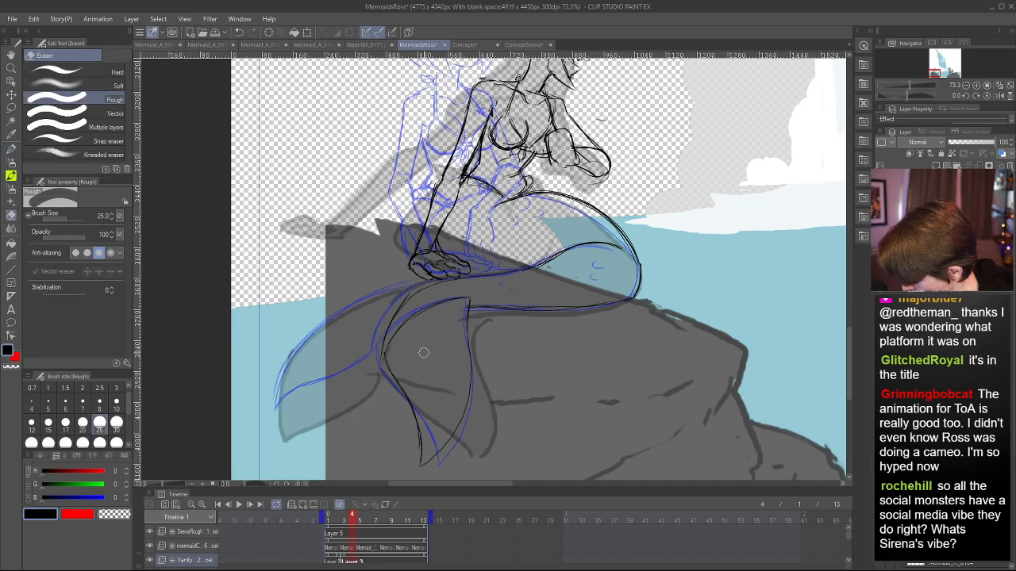
- At frame 3, rework the tail line between the planted hand and the fold, trimming the overlap with transparent colour
left_click(343, 517)
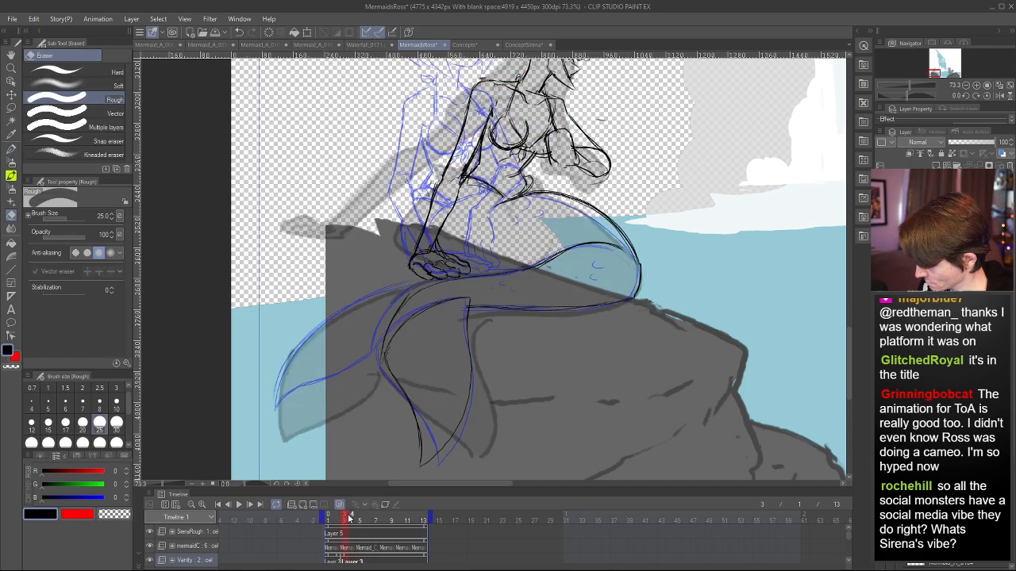
mouse_move(343, 517)
left_mouse_down()
mouse_move(351, 513)
mouse_move(333, 518)
mouse_move(346, 523)
left_mouse_up()
key("p")
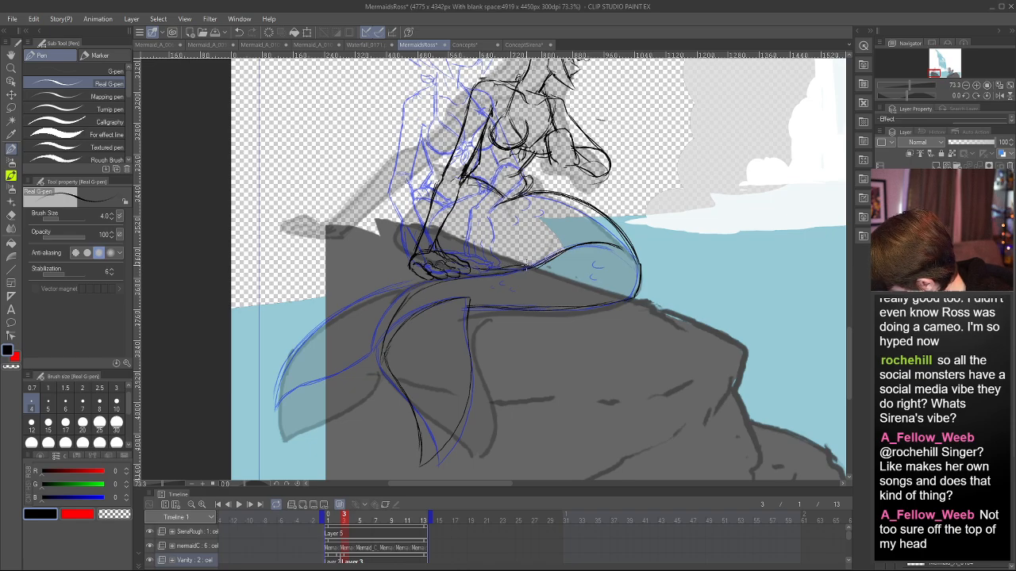
mouse_move(527, 268)
left_mouse_down()
mouse_move(494, 270)
mouse_move(511, 269)
left_mouse_up()
key("h")
key("h")
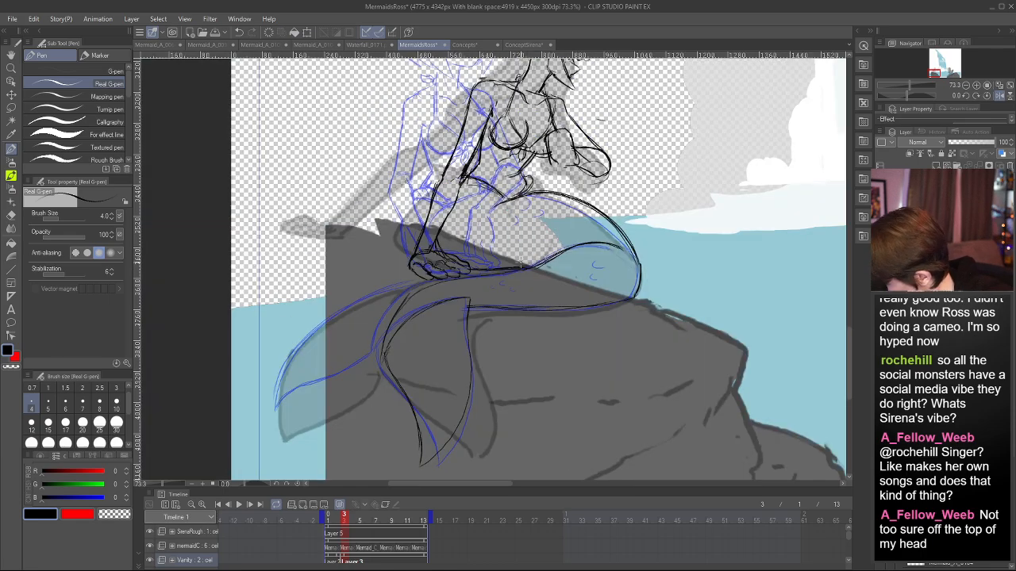
mouse_move(347, 520)
left_mouse_down()
mouse_move(331, 517)
mouse_move(349, 517)
left_mouse_up()
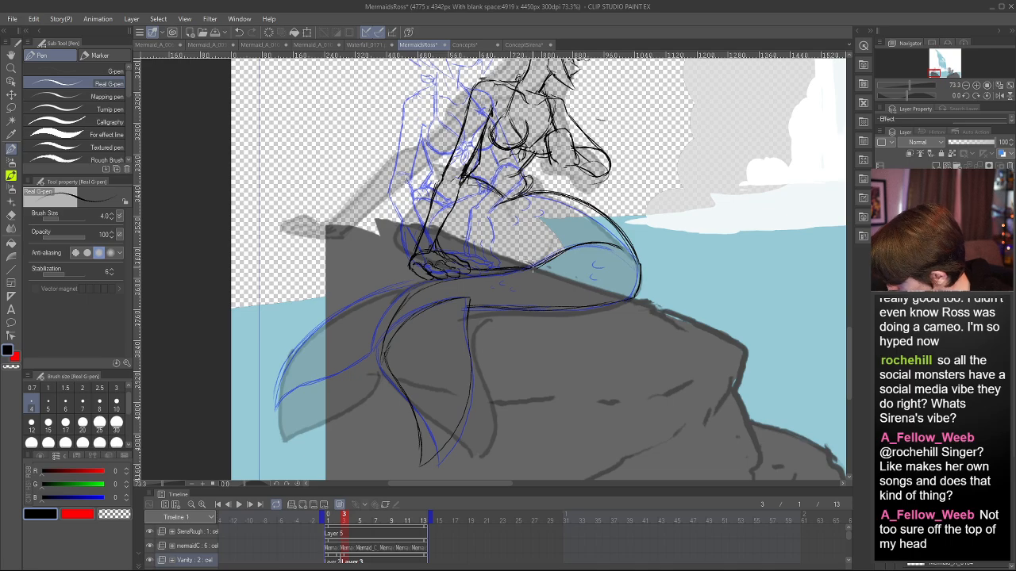
key("ctrl+z")
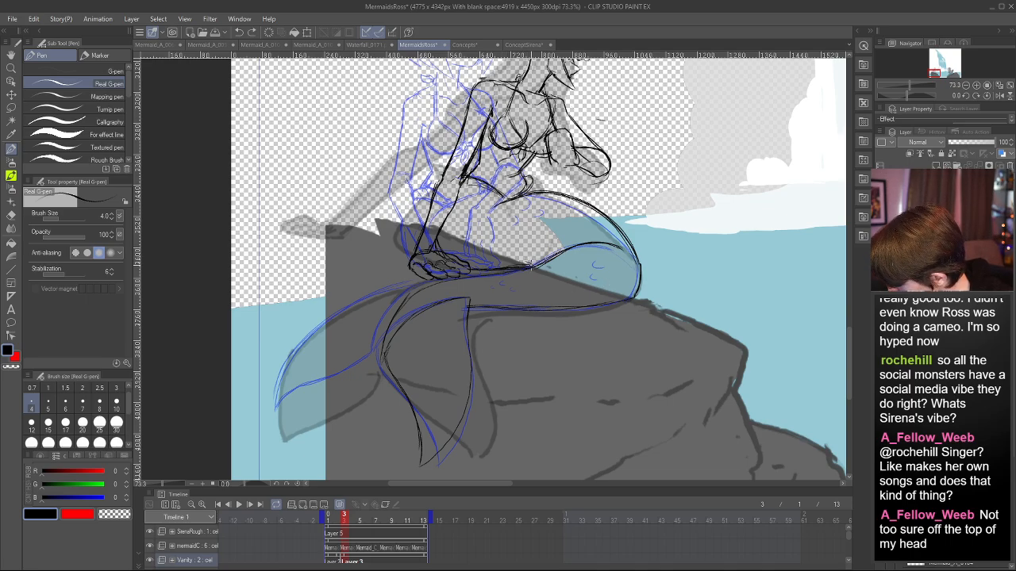
key("c")
left_click_drag(520, 268, 525, 265)
key("c")
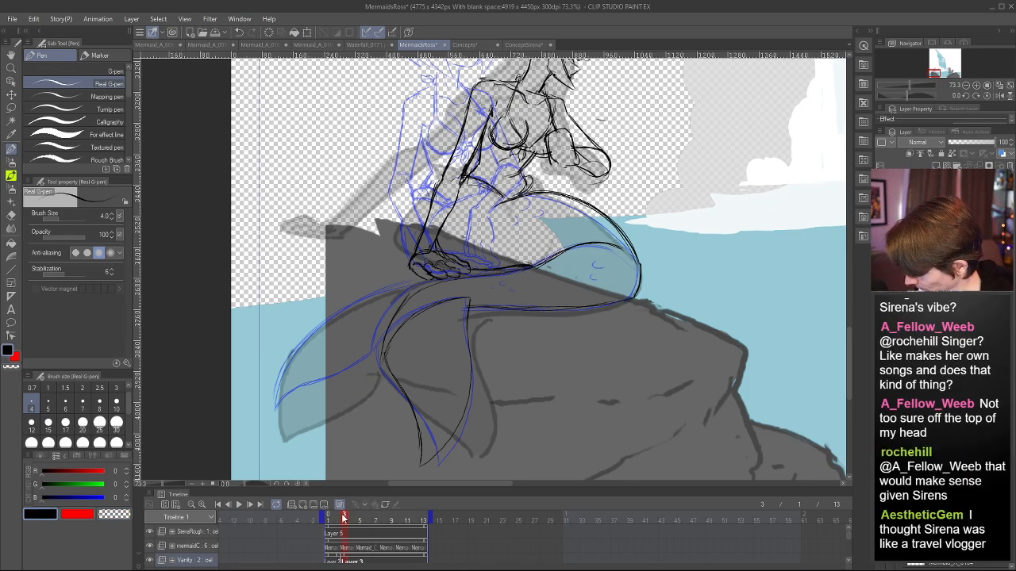
- Return to frame 4 and refine the upper contour of the bent tail, trimming its doubled lines with transparent colour
mouse_move(343, 516)
left_mouse_down()
mouse_move(331, 517)
mouse_move(352, 516)
left_mouse_up()
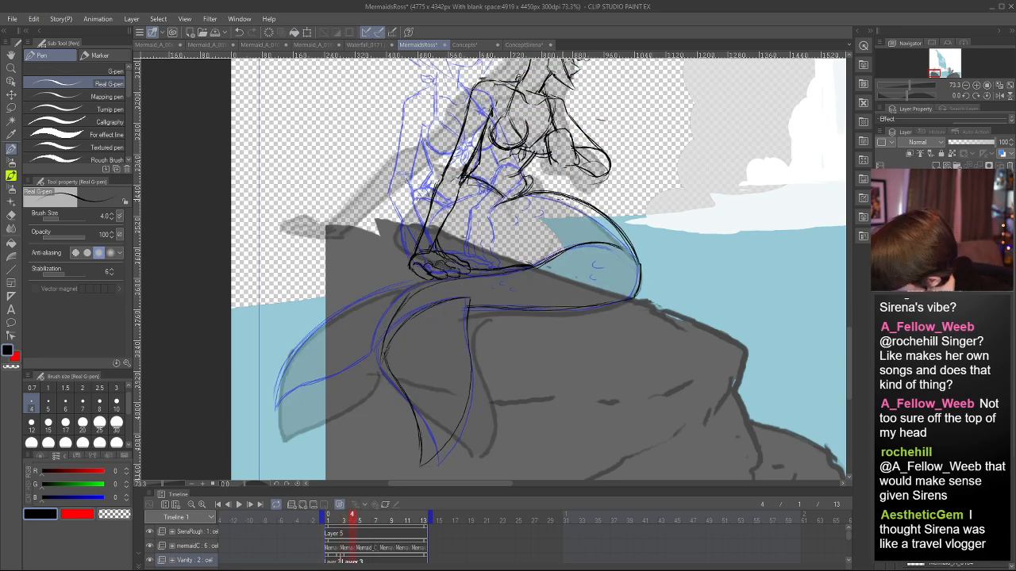
left_click_drag(559, 196, 635, 258)
mouse_move(570, 198)
left_mouse_down()
mouse_move(637, 260)
mouse_move(615, 229)
mouse_move(640, 265)
left_mouse_up()
key("ctrl+z")
key("ctrl+z")
key("ctrl+z")
key("c")
left_click_drag(577, 194, 635, 254)
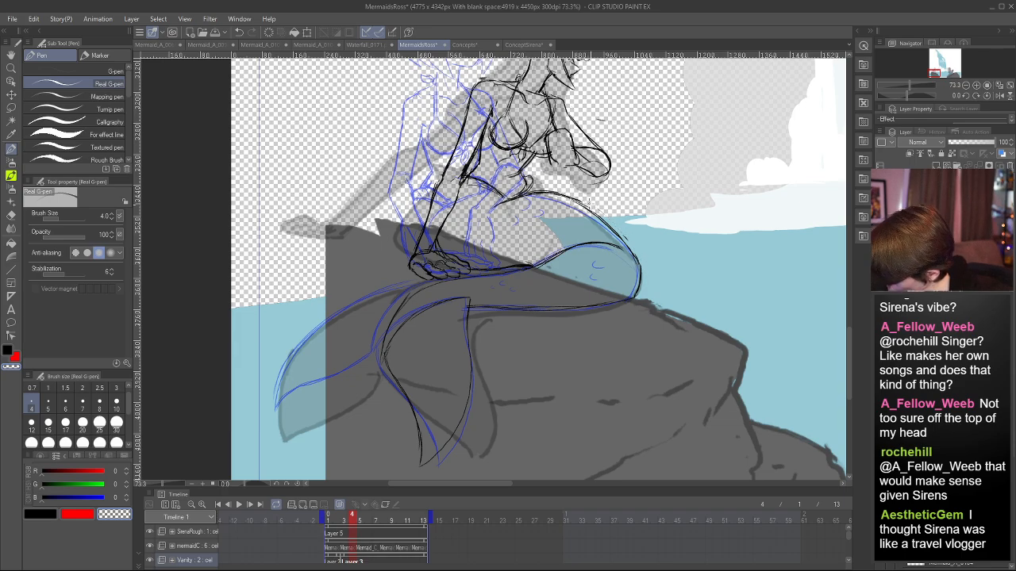
key("c")
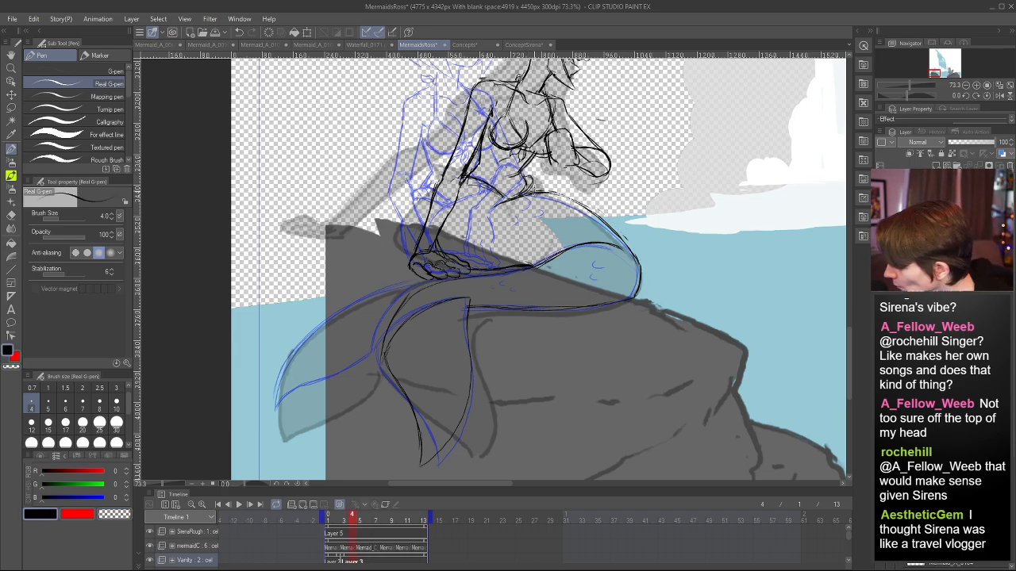
key("ctrl+z")
key("c")
key("c")
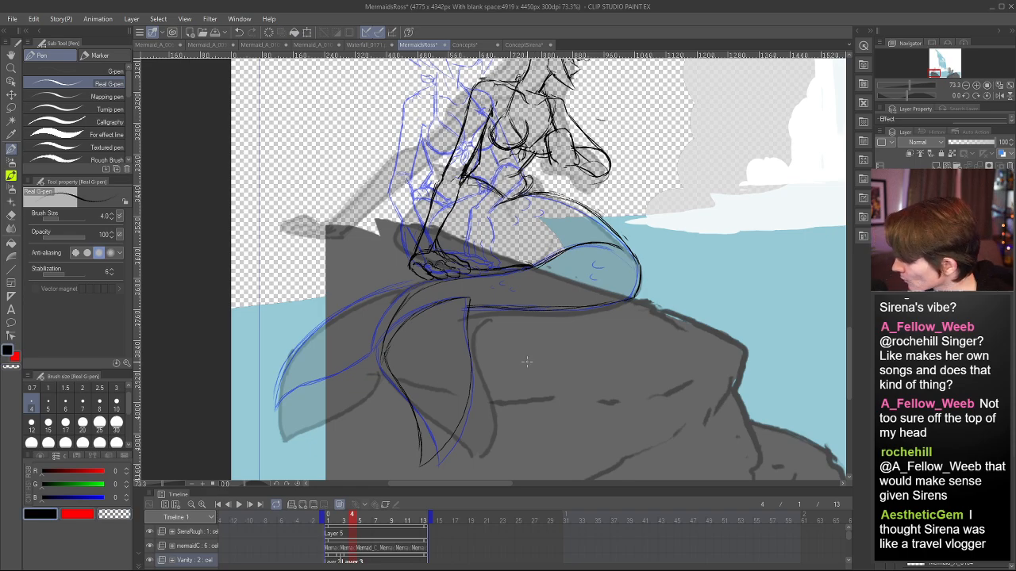
- At frame 4, check the flipped drawing and refine the finger lines of the raised hand near the chest
left_click_drag(342, 518, 352, 518)
mouse_move(848, 349)
left_mouse_down()
mouse_move(849, 323)
mouse_move(845, 388)
left_mouse_up()
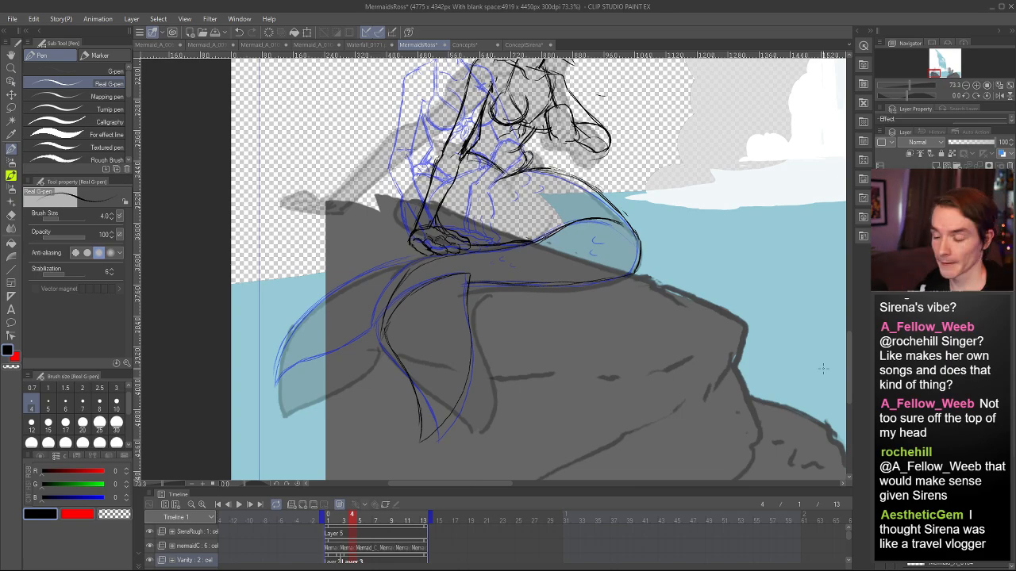
key("h")
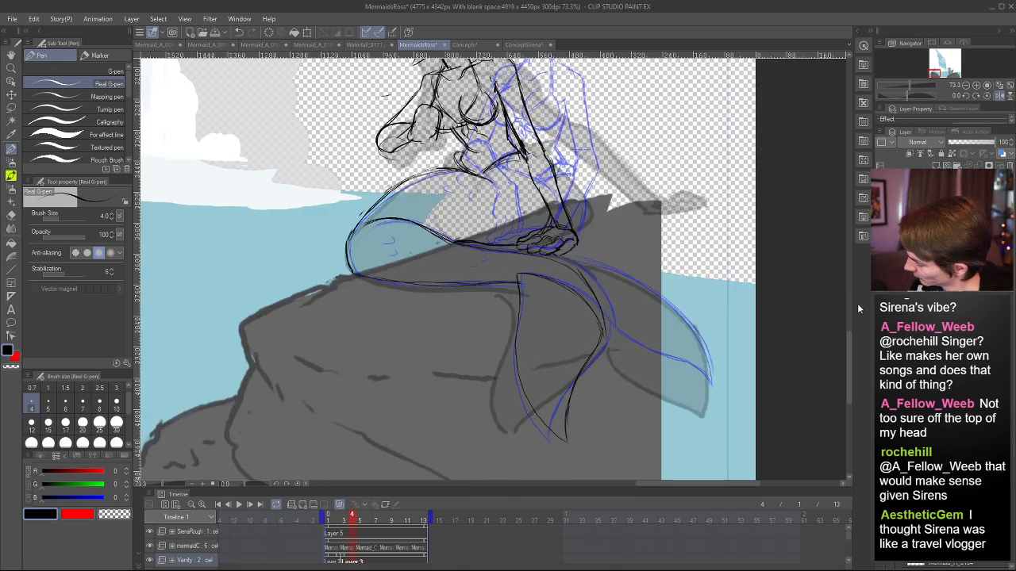
mouse_move(848, 343)
left_mouse_down()
mouse_move(853, 311)
mouse_move(848, 319)
left_mouse_up()
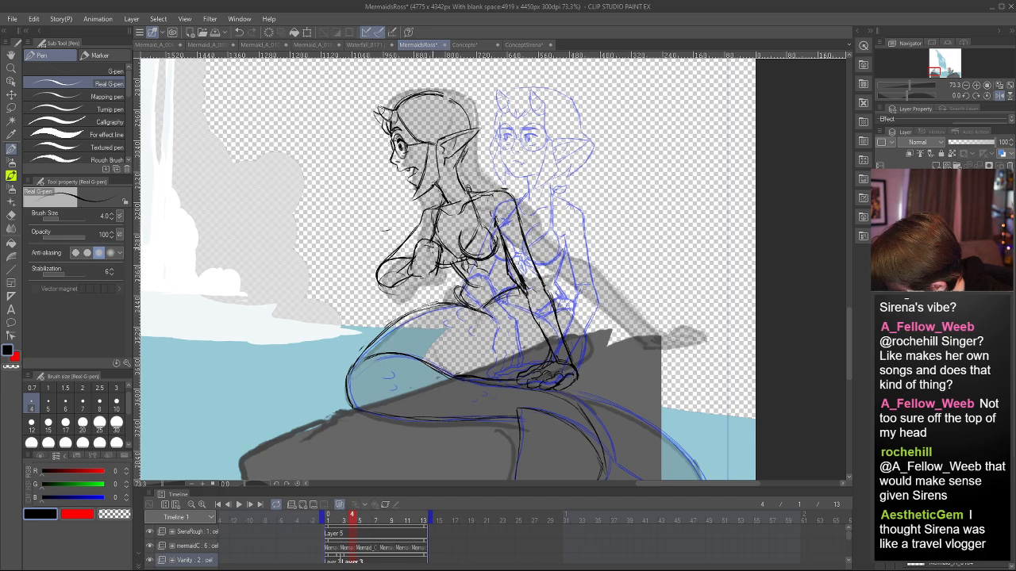
left_click_drag(424, 257, 437, 254)
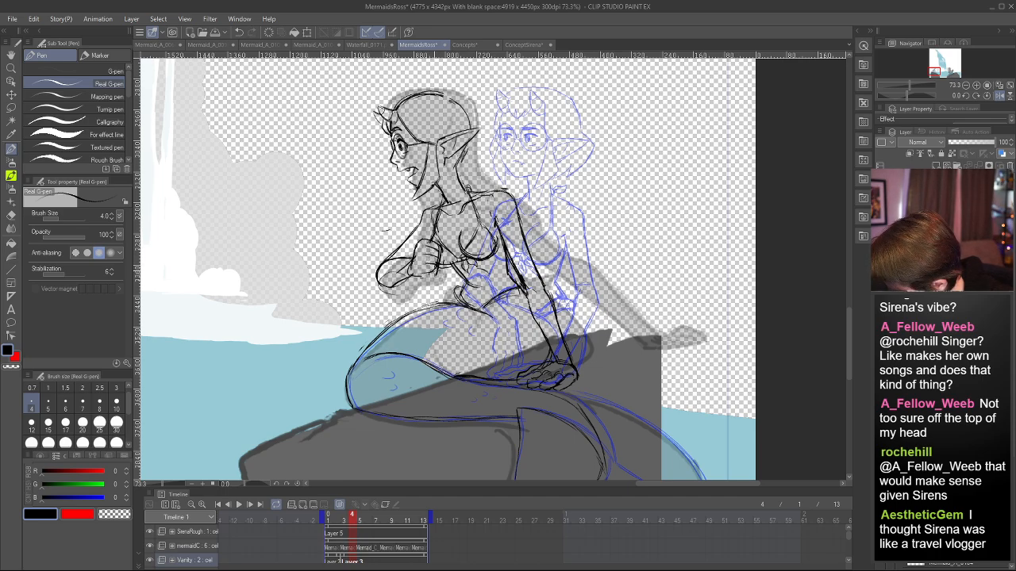
key("ctrl+z")
key("ctrl+z")
key("ctrl+y")
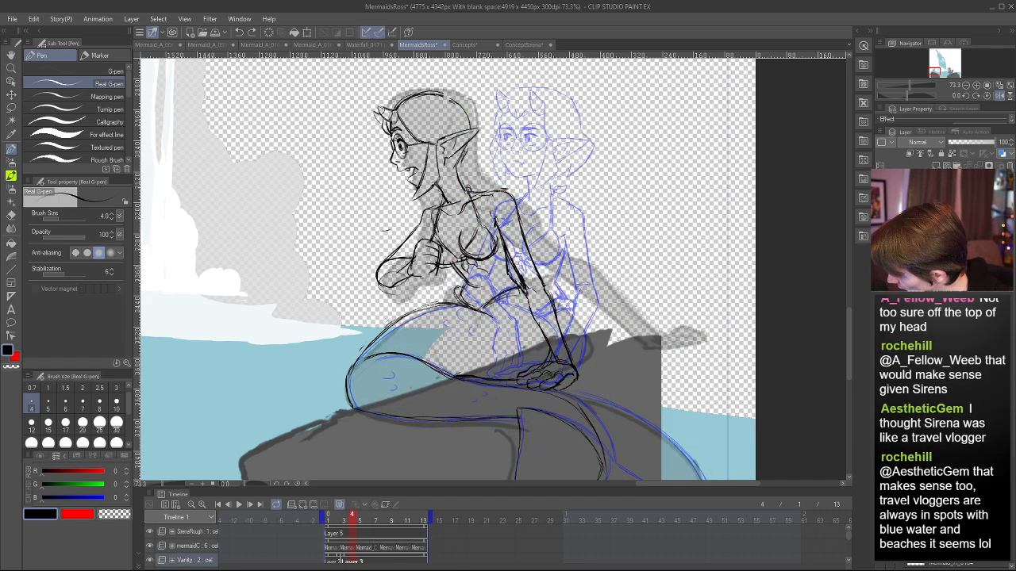
key("ctrl+z")
key("ctrl+y")
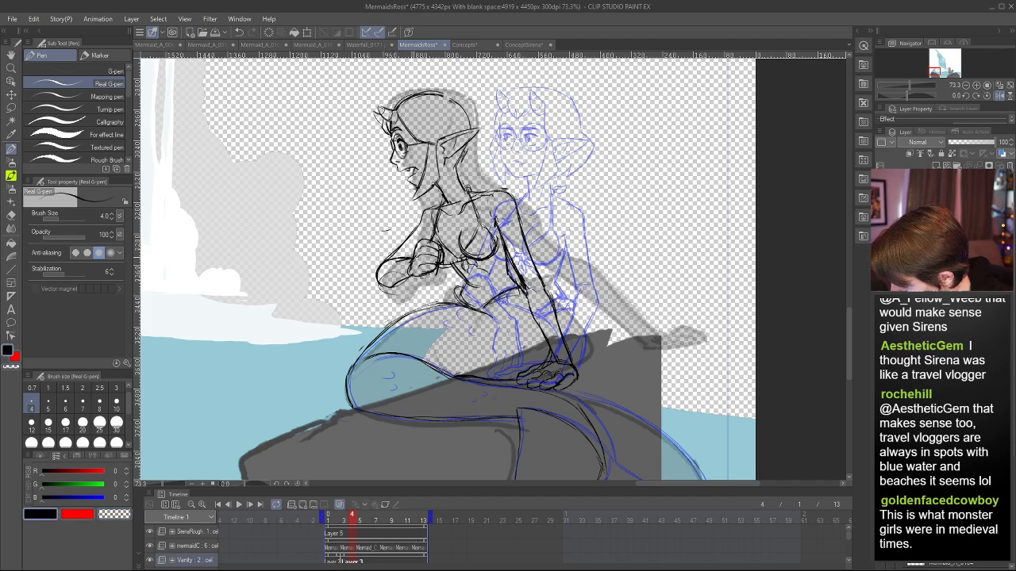
- Trim the excess lines around the raised hand and forearm with transparent colour, and restore the unflipped canvas
key("c")
mouse_move(395, 262)
left_mouse_down()
mouse_move(406, 257)
mouse_move(409, 280)
left_mouse_up()
key("c")
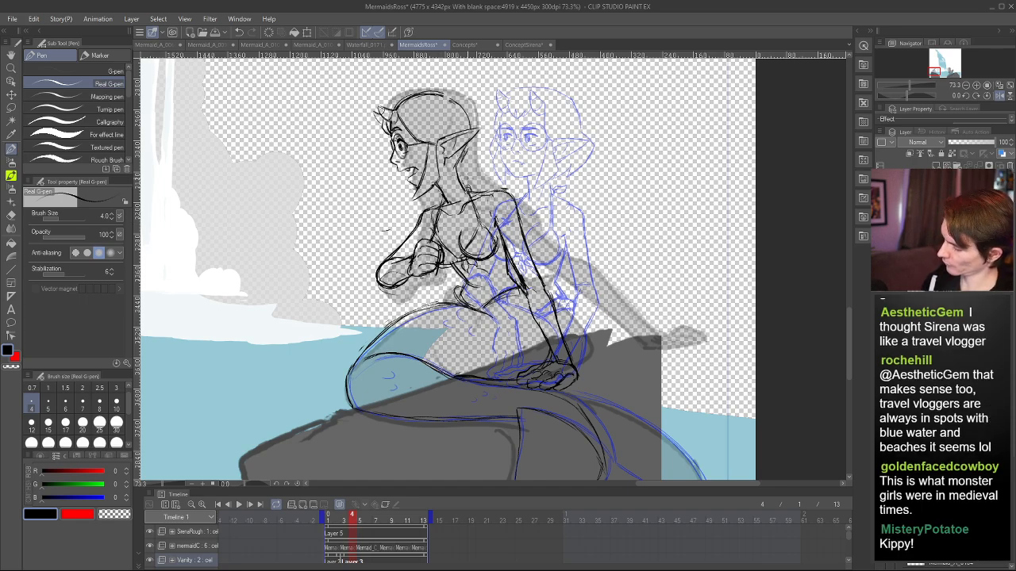
key("h")
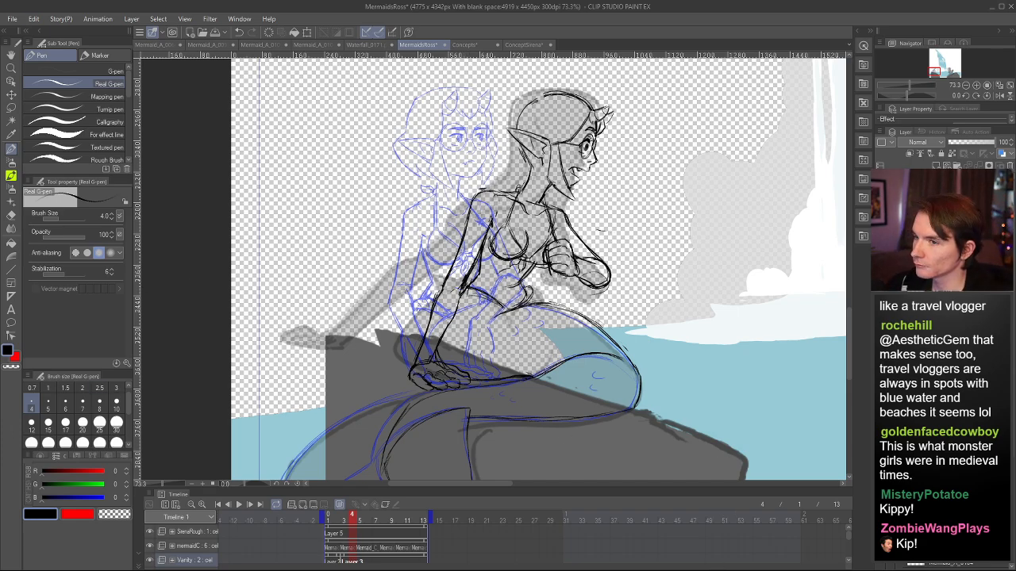
- At frame 3, outline the far tail fin with its upper edge sweeping from the planted hand and its lower edge back to the fin base
scroll(500, 250, "down", 9)
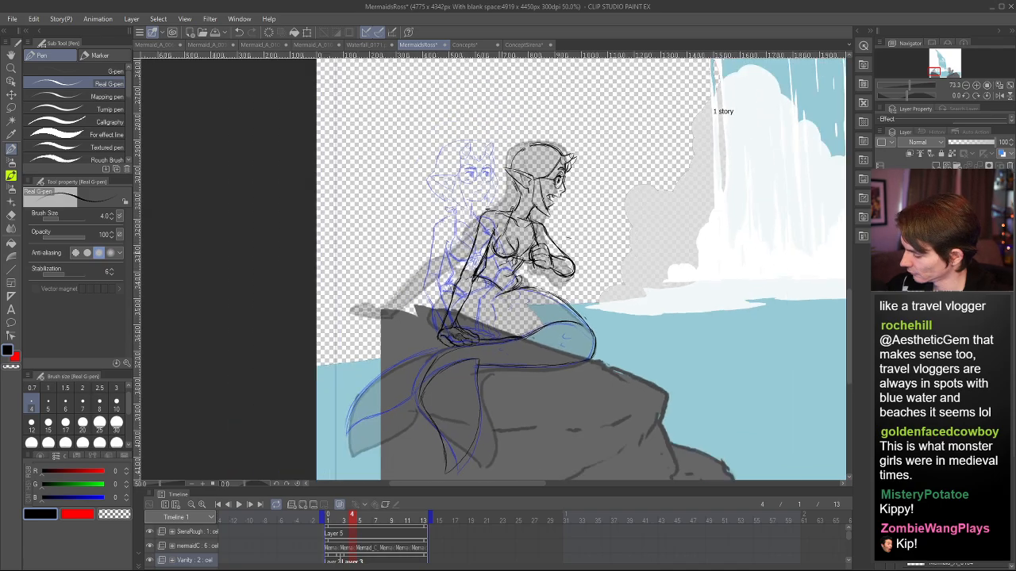
scroll(643, 226, "up", 3)
scroll(643, 225, "down", 1)
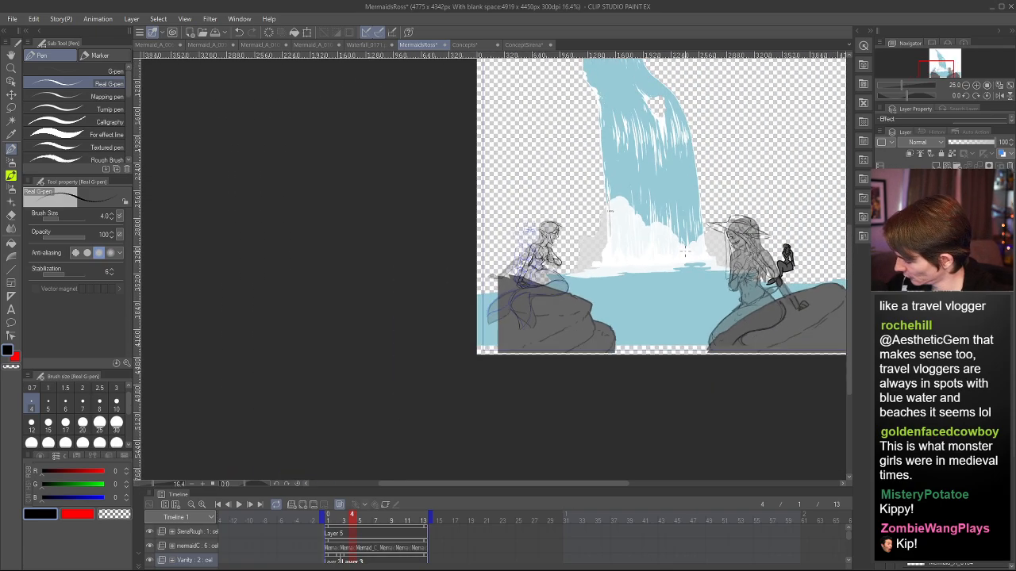
scroll(643, 225, "up", 2)
mouse_move(361, 516)
left_mouse_down()
mouse_move(334, 516)
mouse_move(357, 517)
mouse_move(344, 515)
left_mouse_up()
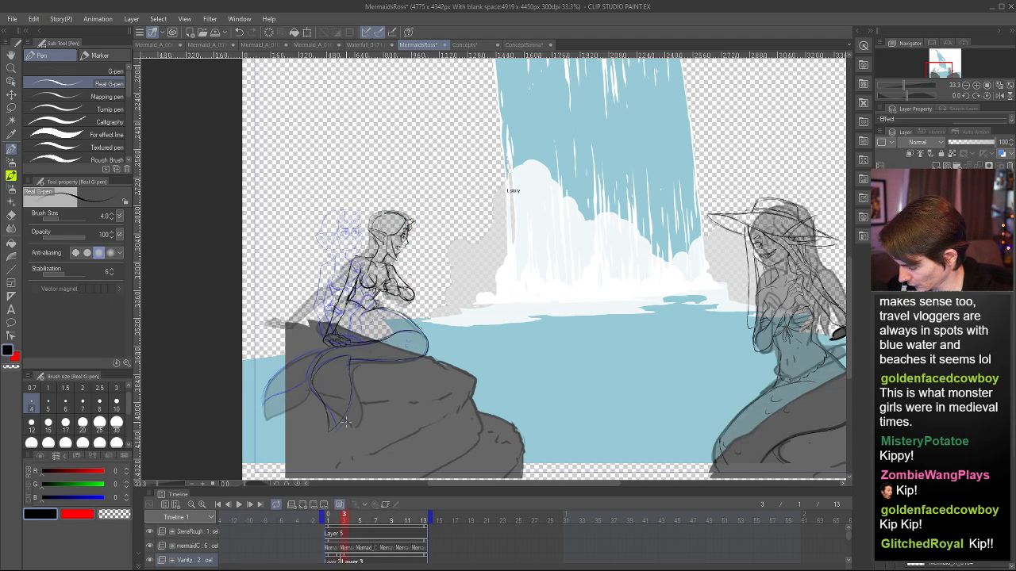
scroll(262, 409, "up", 5)
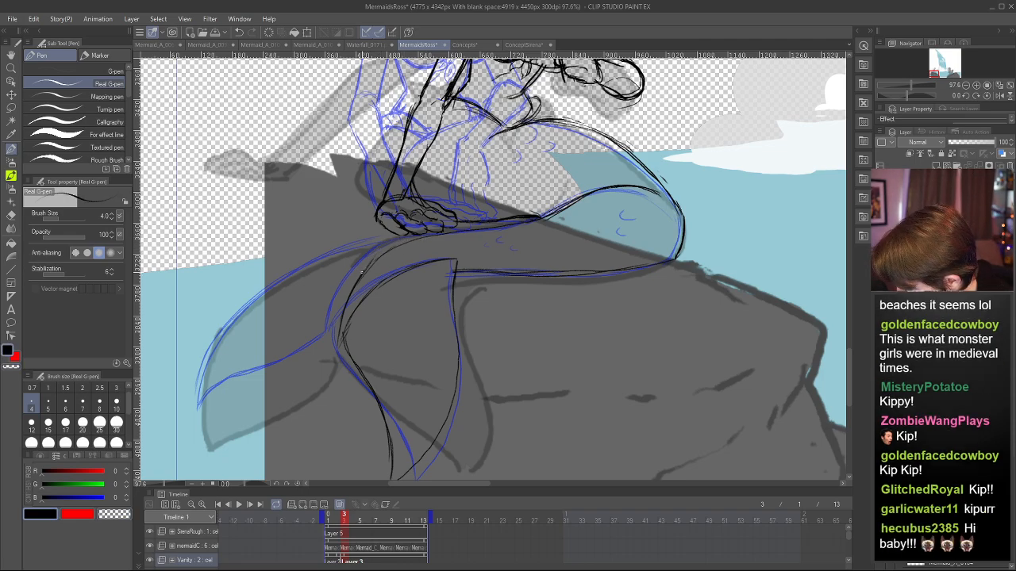
left_click_drag(380, 256, 419, 238)
key("ctrl+z")
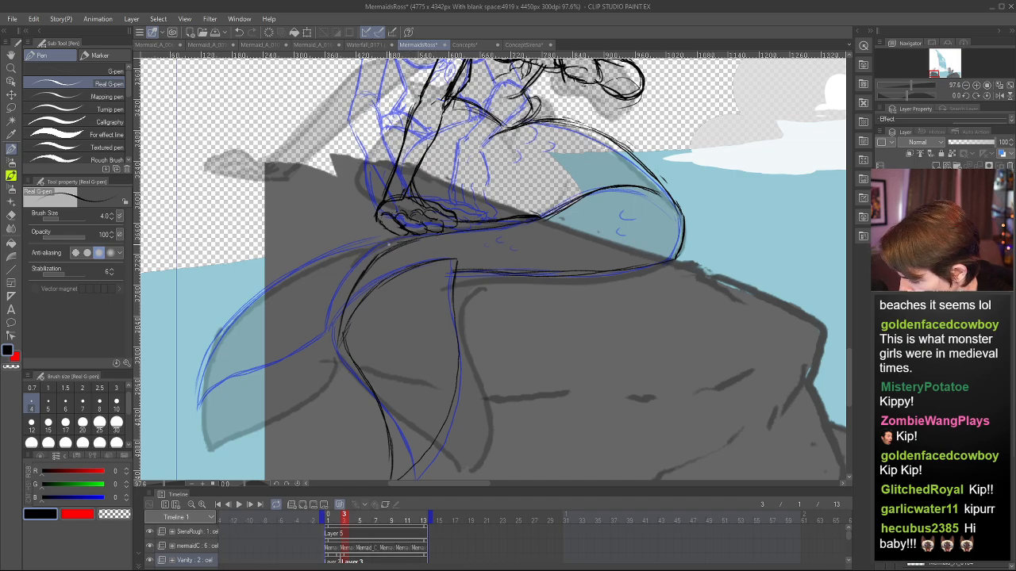
key("ctrl+z")
left_click_drag(376, 248, 312, 278)
key("ctrl+z")
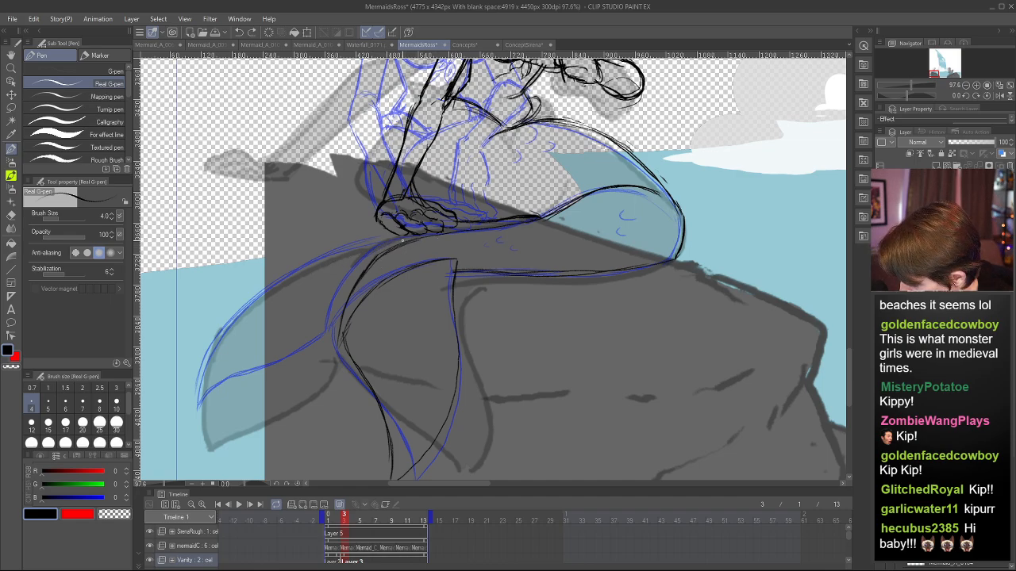
mouse_move(408, 239)
left_mouse_down()
mouse_move(302, 276)
mouse_move(223, 351)
mouse_move(315, 266)
mouse_move(359, 250)
left_mouse_up()
mouse_move(381, 244)
left_mouse_down()
mouse_move(247, 314)
mouse_move(213, 370)
mouse_move(208, 419)
mouse_move(303, 375)
mouse_move(341, 327)
left_mouse_up()
mouse_move(316, 361)
left_mouse_down()
mouse_move(213, 430)
mouse_move(303, 369)
left_mouse_up()
- Scrub through frames 3 to 13 and review how both mermaids and their tails move in the whole scene
mouse_move(354, 516)
left_mouse_down()
mouse_move(334, 516)
mouse_move(348, 518)
left_mouse_up()
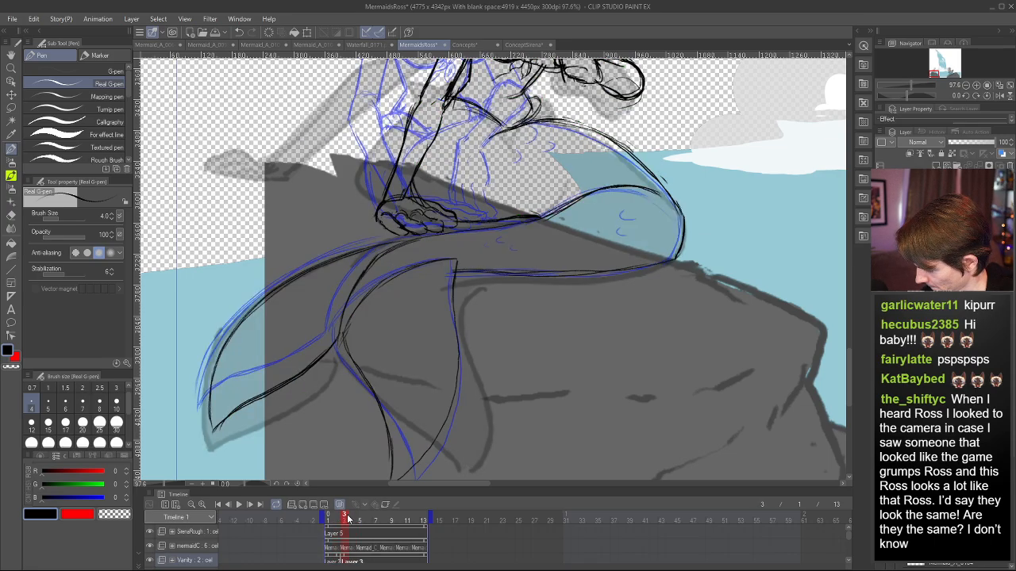
scroll(576, 284, "down", 6)
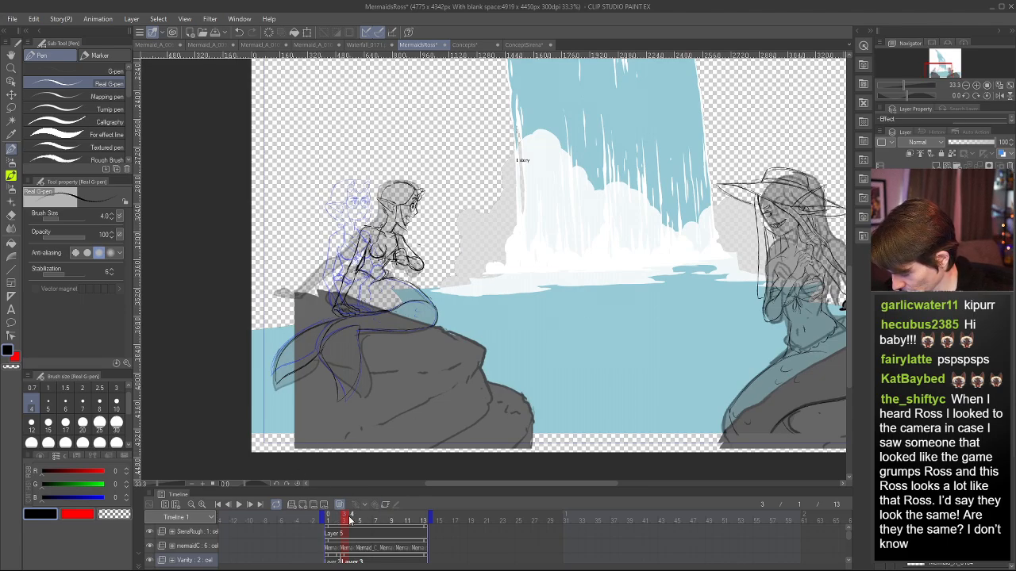
mouse_move(348, 518)
left_mouse_down()
mouse_move(333, 516)
mouse_move(383, 505)
mouse_move(368, 496)
mouse_move(436, 492)
mouse_move(303, 477)
mouse_move(430, 472)
mouse_move(300, 464)
mouse_move(442, 464)
mouse_move(384, 472)
mouse_move(408, 466)
left_mouse_up()
scroll(421, 293, "down", 8)
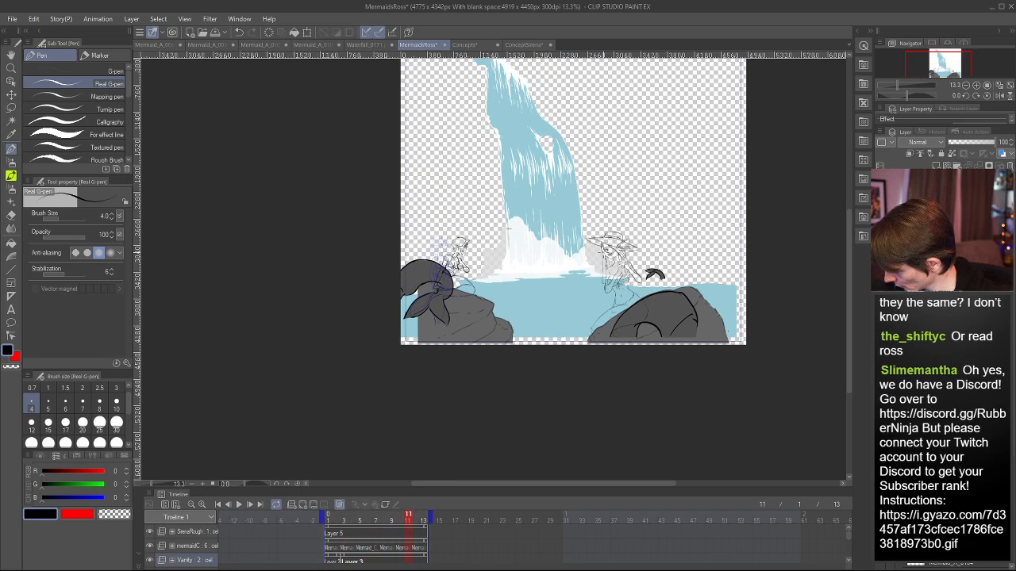
scroll(538, 299, "up", 5)
scroll(538, 299, "up", 3)
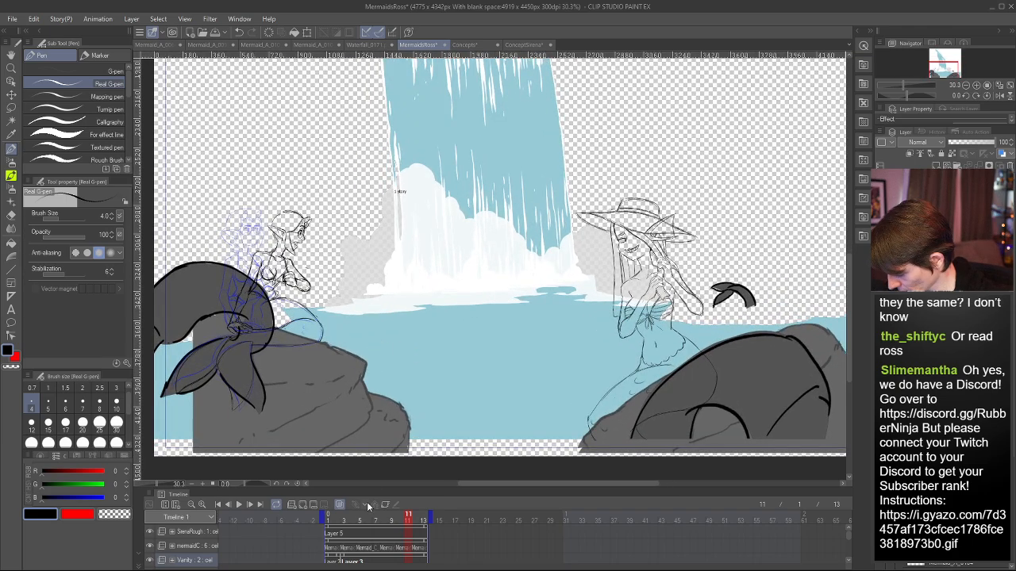
left_click_drag(337, 517, 480, 506)
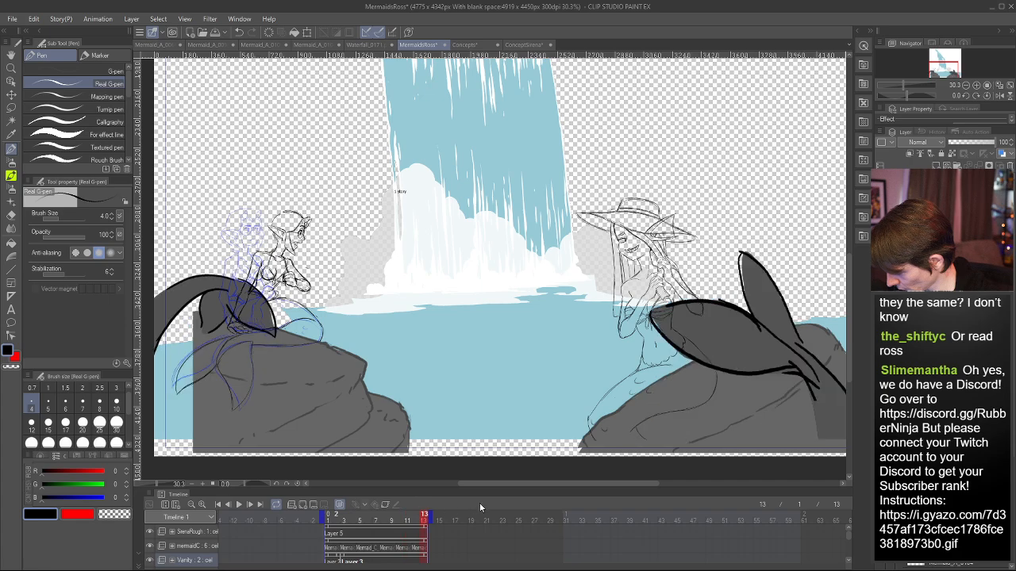
left_click_drag(399, 497, 344, 482)
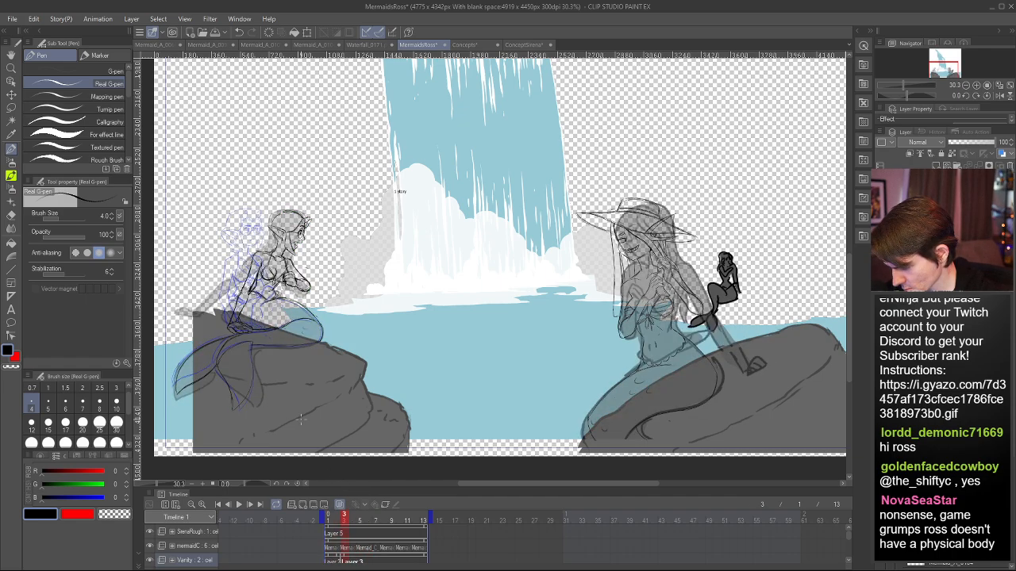
- At frame 3, draw the hair behind Vanity's pointed ear, sweeping down in pointed strands towards the neck
scroll(234, 212, "up", 10)
scroll(361, 235, "up", 4)
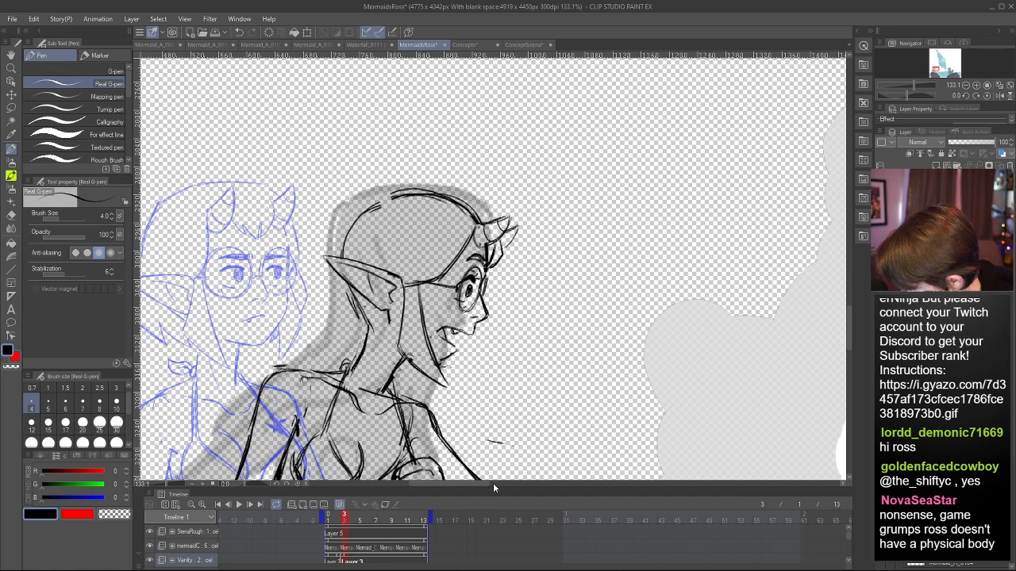
mouse_move(490, 483)
left_mouse_down()
mouse_move(455, 483)
mouse_move(484, 482)
left_mouse_up()
key("c")
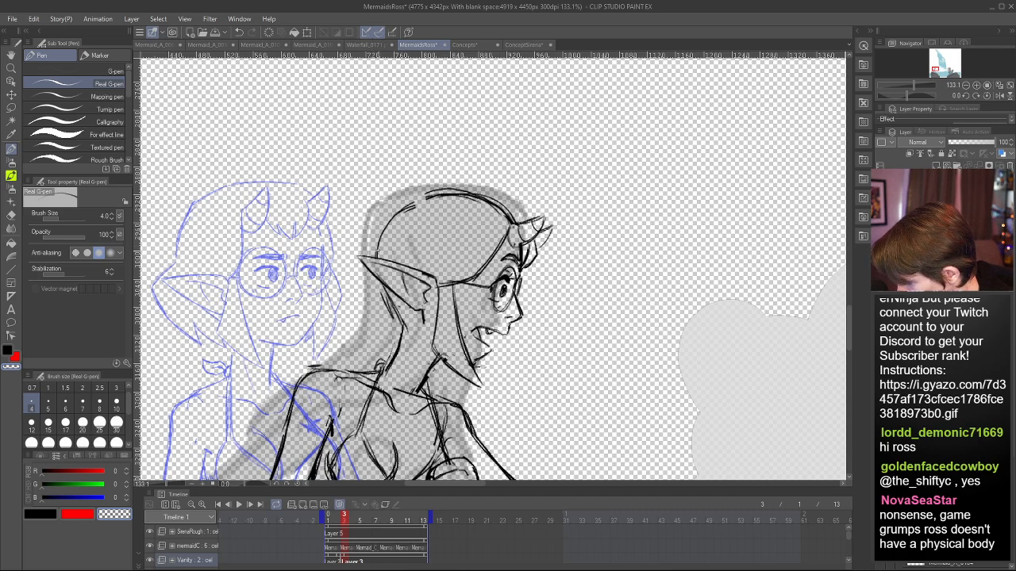
key("c")
left_click_drag(379, 250, 359, 254)
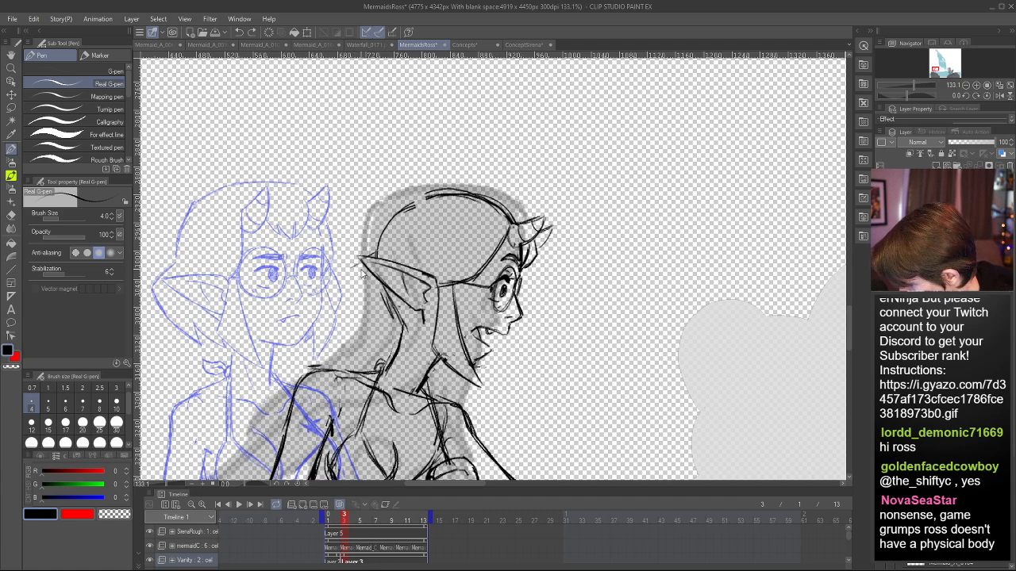
left_click_drag(351, 281, 381, 329)
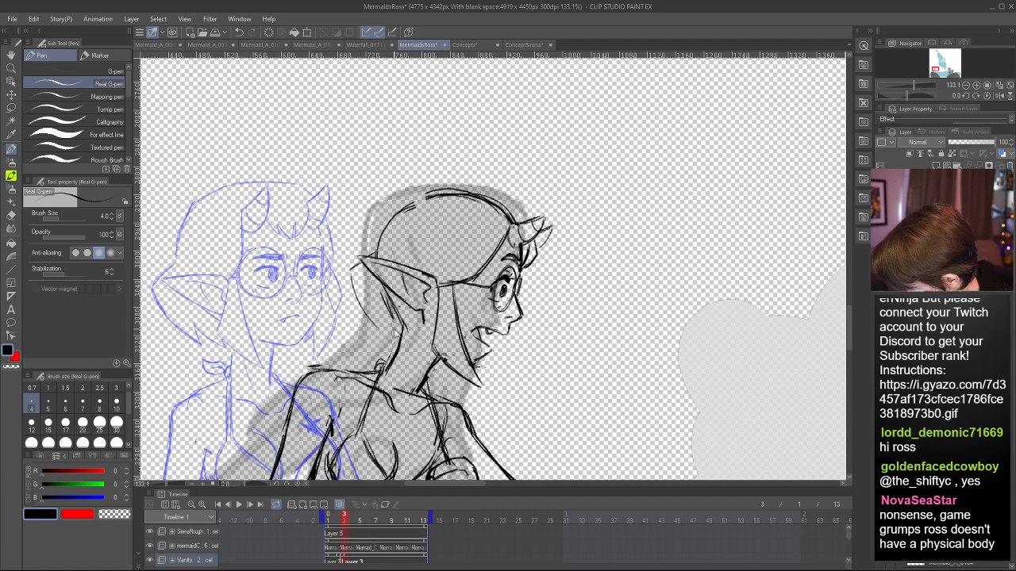
key("ctrl+z")
mouse_move(348, 275)
left_mouse_down()
mouse_move(374, 322)
mouse_move(433, 359)
left_mouse_up()
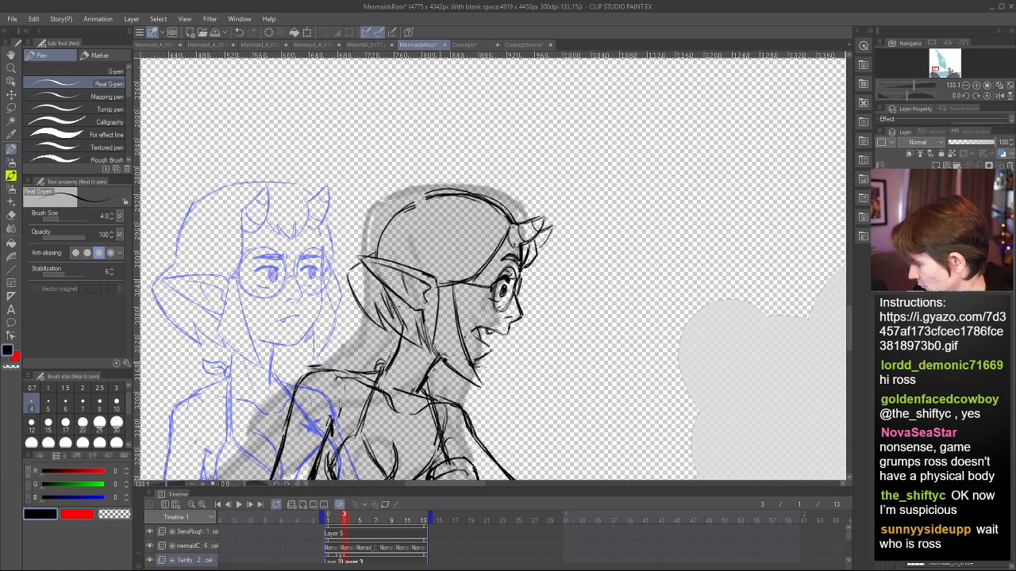
- Erase the neck line overlapping the new hair below the ear with transparent colour
key("c")
left_click_drag(386, 295, 405, 327)
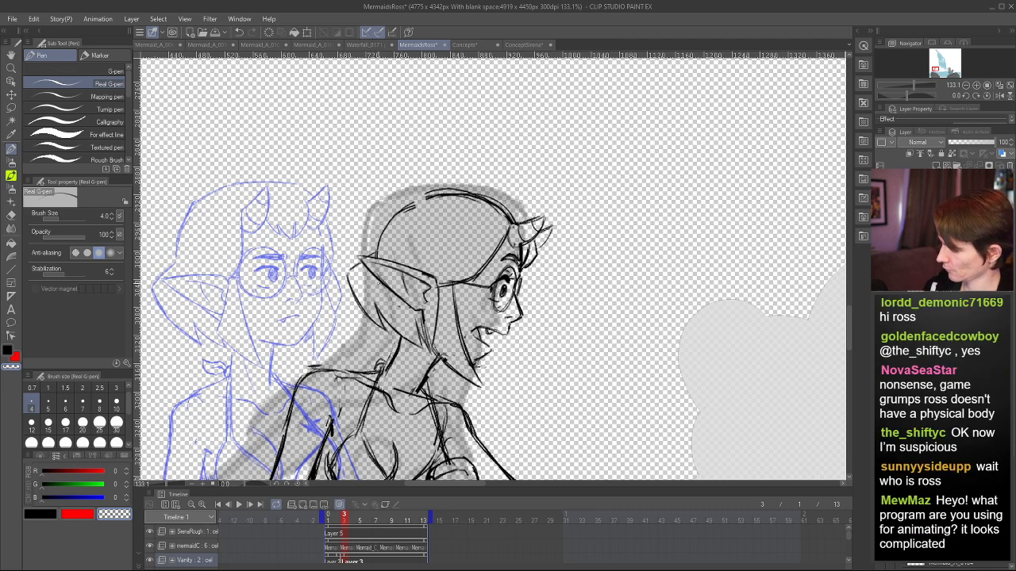
key("c")
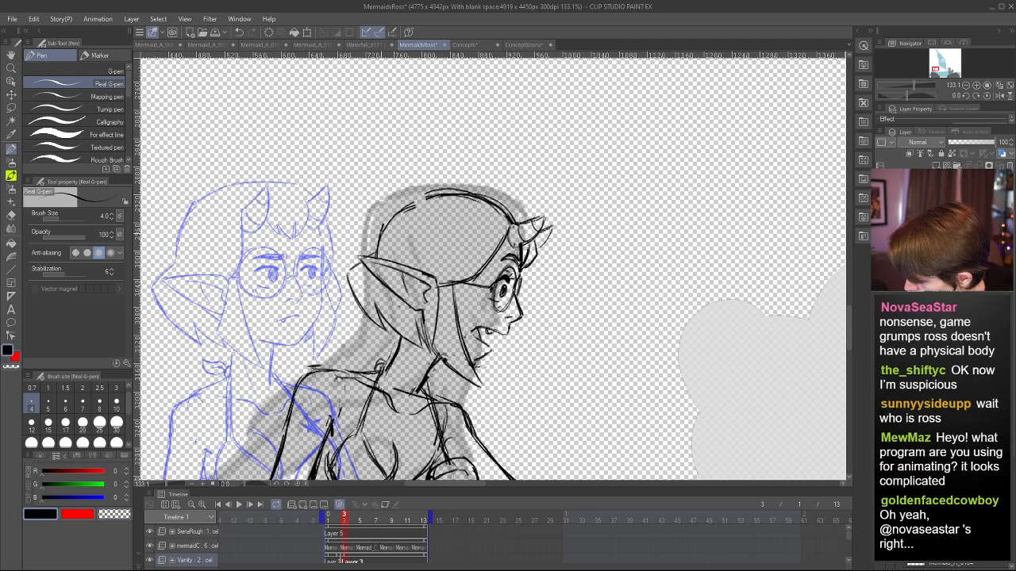
- Redraw the crown of the head slightly higher and remove the old inner contour with transparent colour
left_click_drag(427, 190, 391, 216)
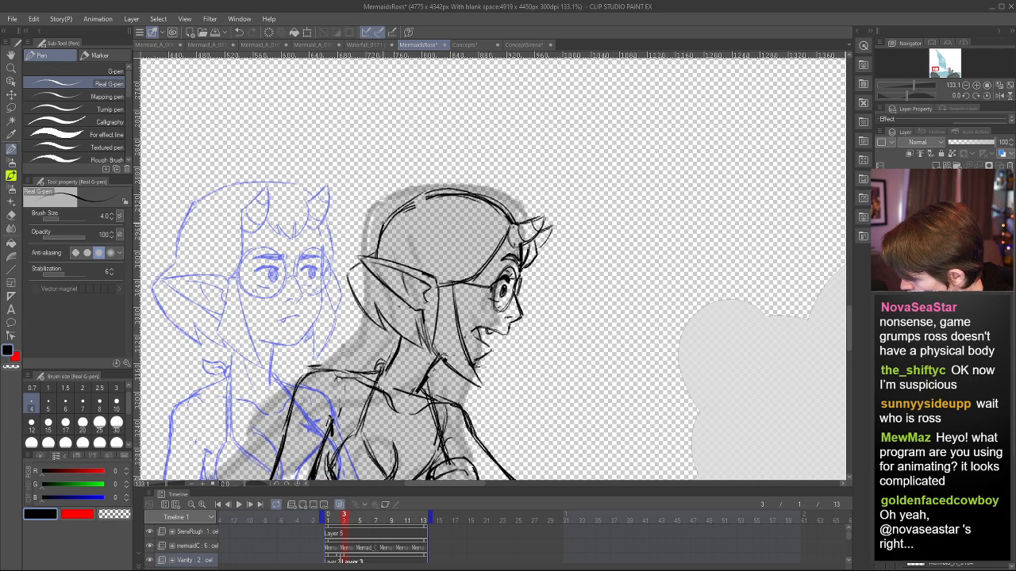
left_click_drag(436, 188, 382, 223)
left_click_drag(515, 203, 441, 187)
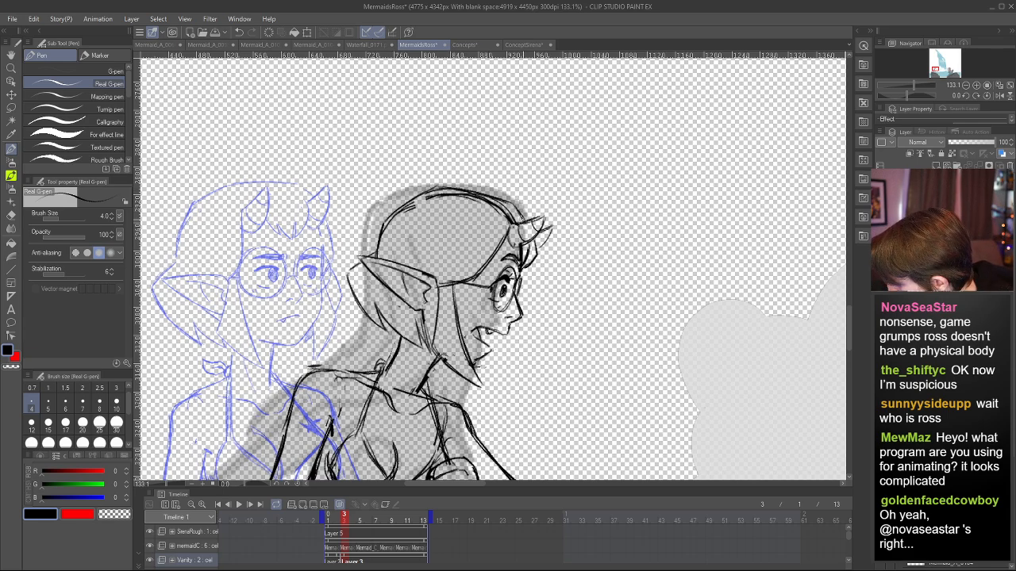
key("c")
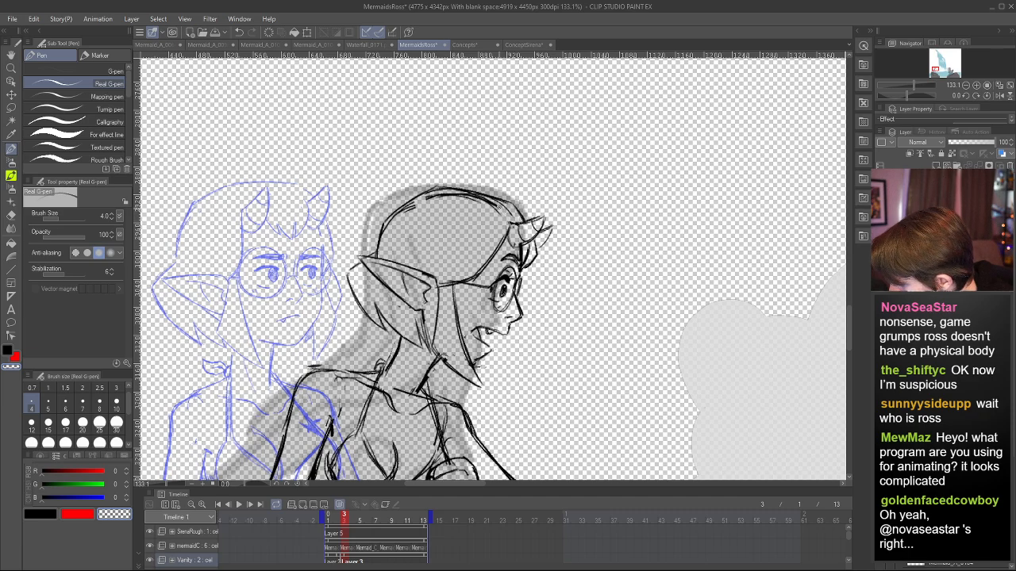
left_click_drag(511, 214, 454, 195)
left_click_drag(398, 214, 394, 218)
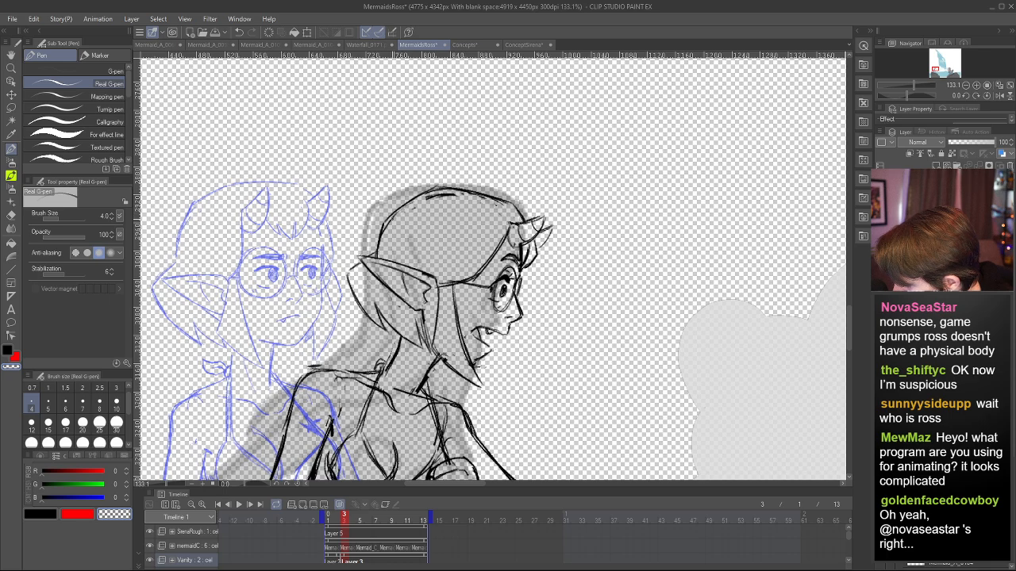
mouse_move(459, 195)
left_mouse_down()
mouse_move(429, 194)
mouse_move(457, 196)
left_mouse_up()
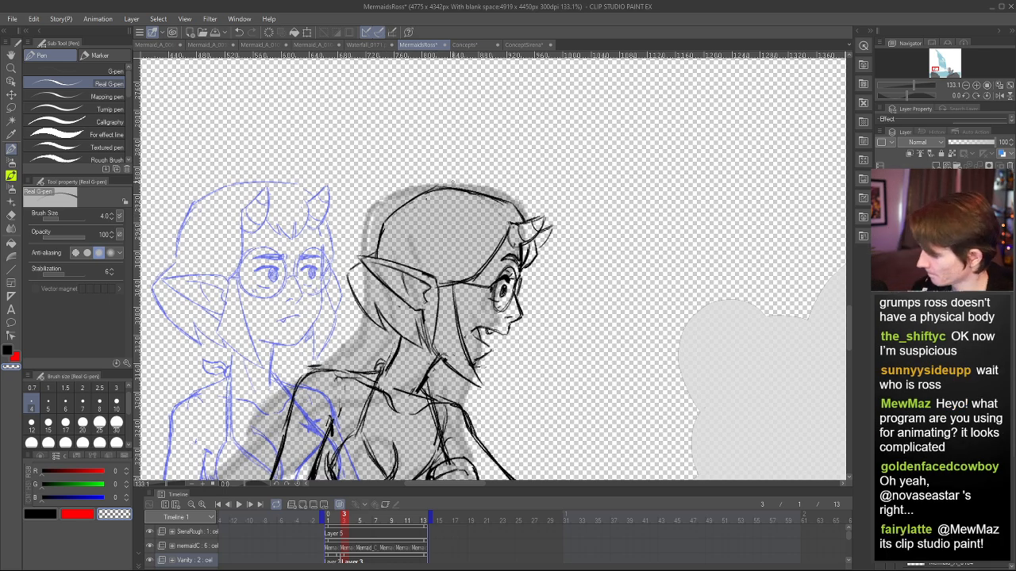
- At frame 3, try sketching a hair lock in front of Vanity's mouth and chin in the mirrored view, then undo it
scroll(635, 123, "down", 5)
key("h")
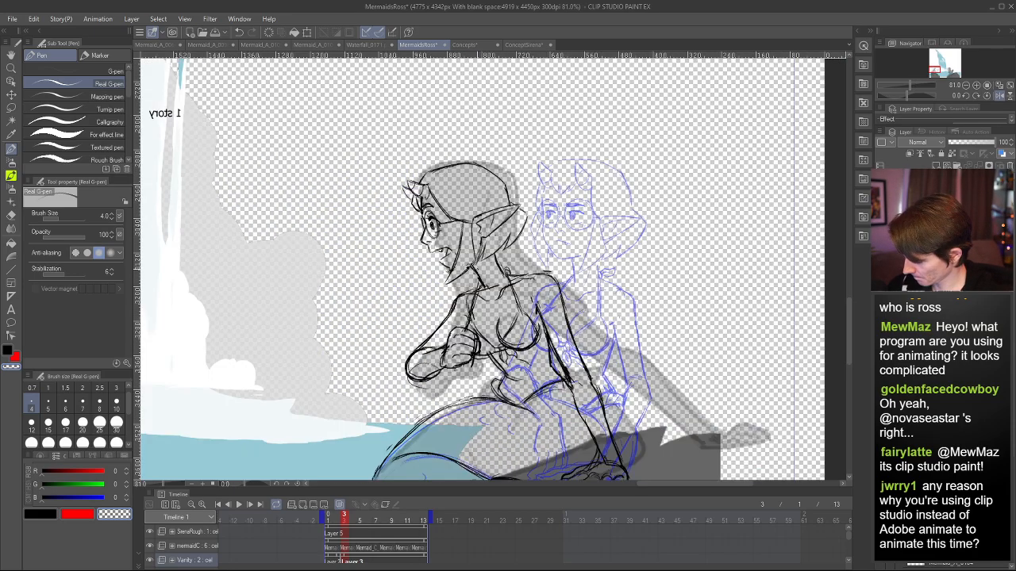
scroll(453, 271, "up", 8)
key("c")
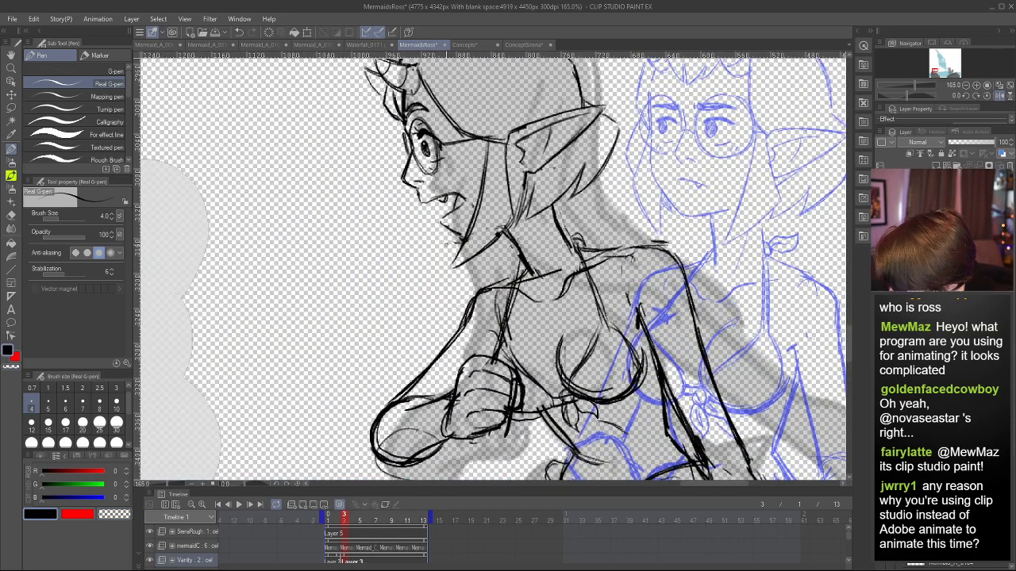
left_click_drag(432, 243, 430, 259)
key("ctrl+z")
key("ctrl+z")
mouse_move(421, 213)
left_mouse_down()
mouse_move(426, 224)
mouse_move(410, 211)
mouse_move(409, 231)
left_mouse_up()
left_click_drag(405, 225, 423, 265)
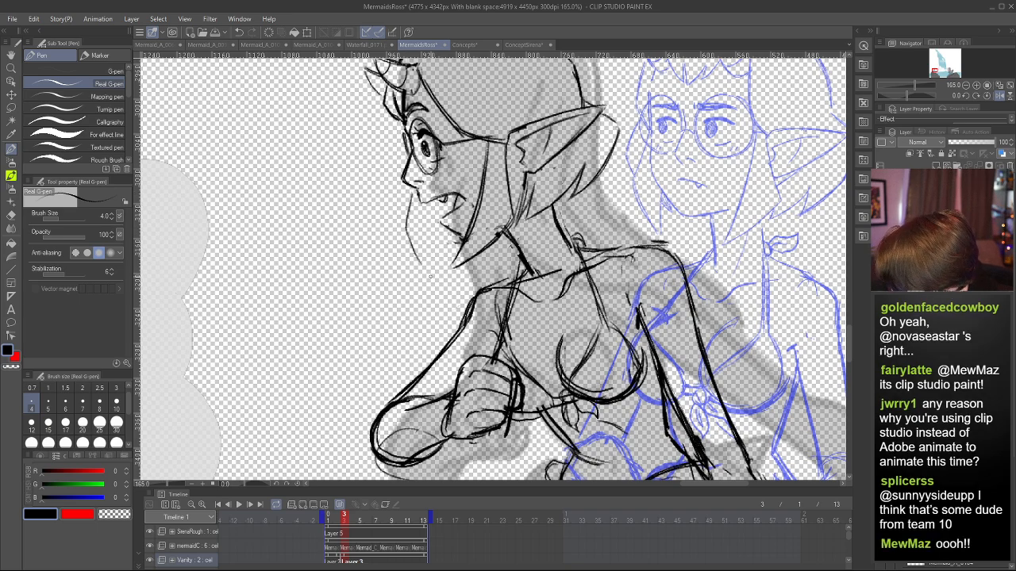
key("ctrl+z")
key("ctrl+z")
key("ctrl+z")
- Try long hair strands from Vanity's temple down to the neck, in mirrored and normal view, and undo them
left_click_drag(489, 148, 514, 260)
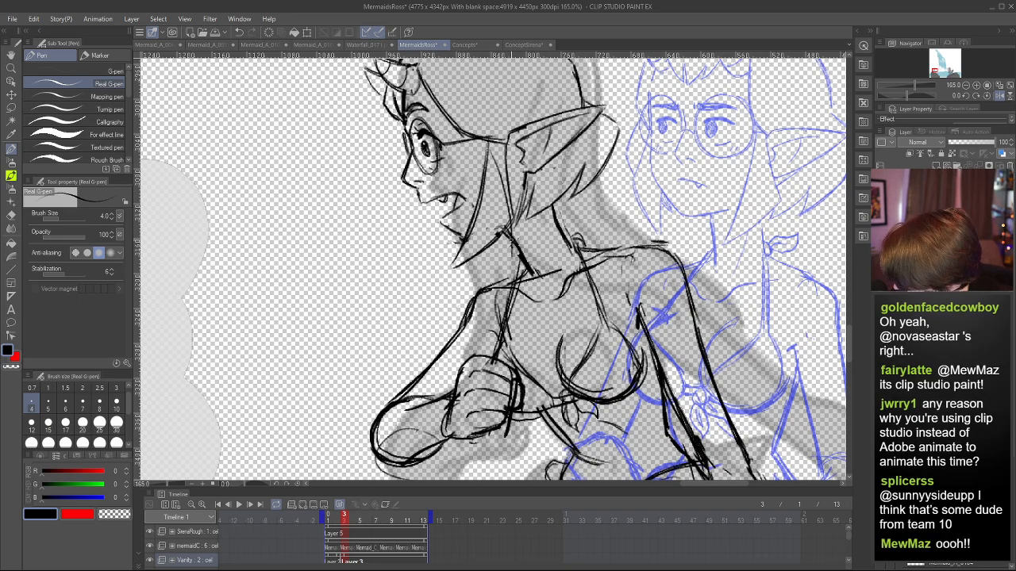
key("ctrl+z")
left_click(999, 95)
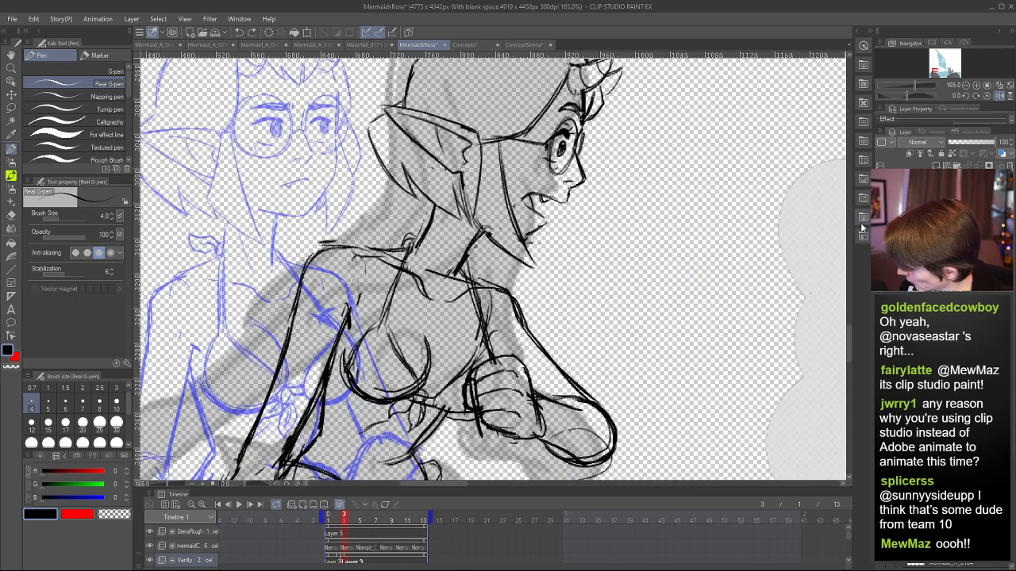
left_click_drag(481, 146, 467, 238)
key("ctrl+z")
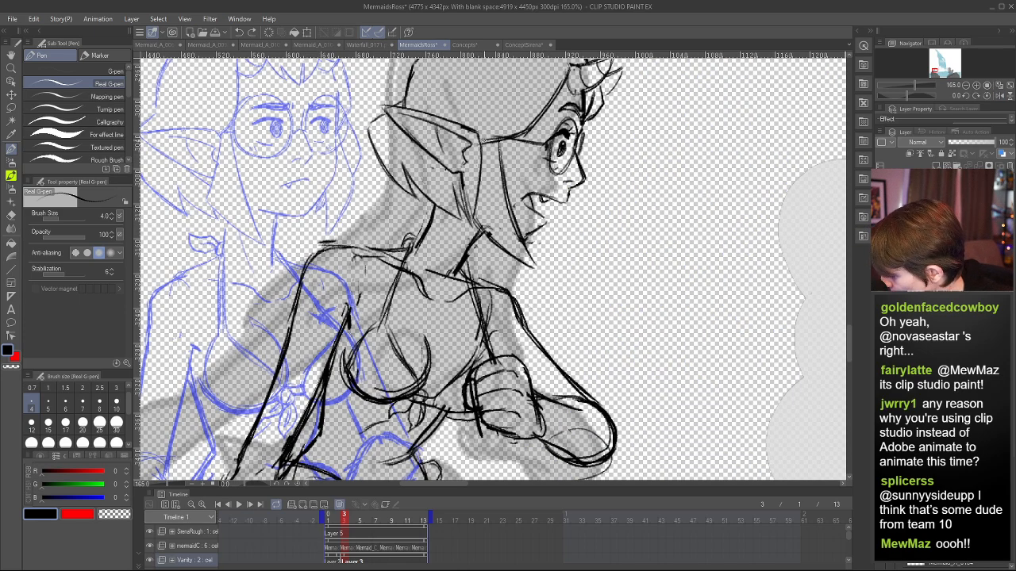
mouse_move(483, 140)
left_mouse_down()
mouse_move(468, 198)
mouse_move(494, 269)
mouse_move(511, 141)
mouse_move(495, 243)
left_mouse_up()
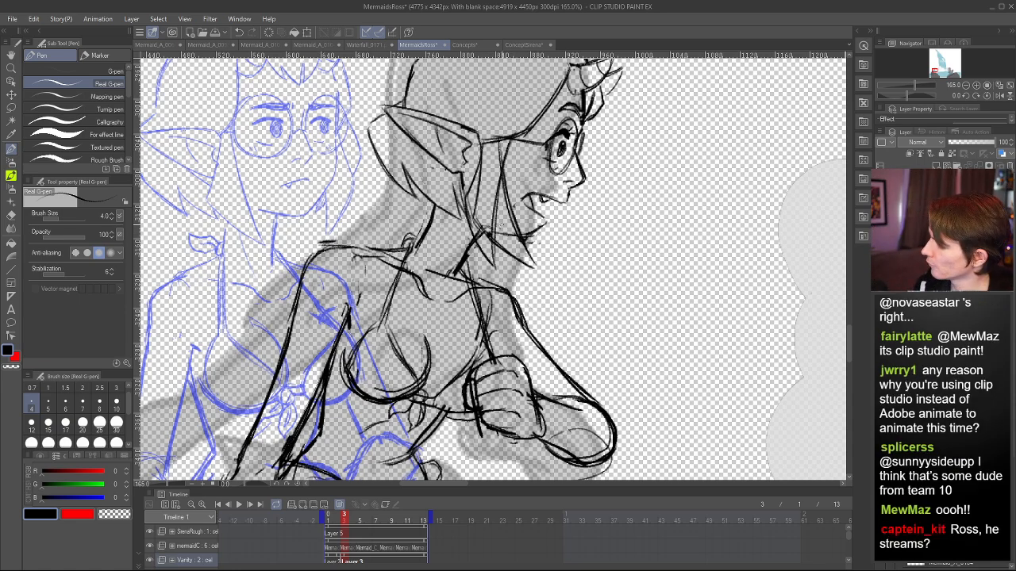
key("ctrl+z")
key("ctrl+z")
key("ctrl+z")
key("ctrl+z")
key("ctrl+z")
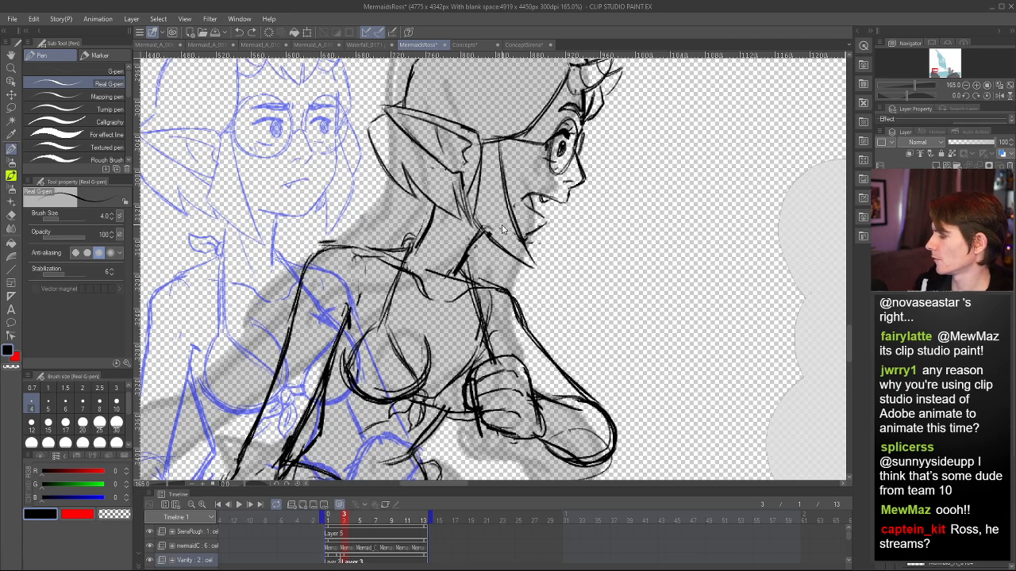
key("ctrl+z")
- Compare Vanity's poses at frames 2 to 6 in the mirrored scene
scroll(497, 223, "down", 5)
key("h")
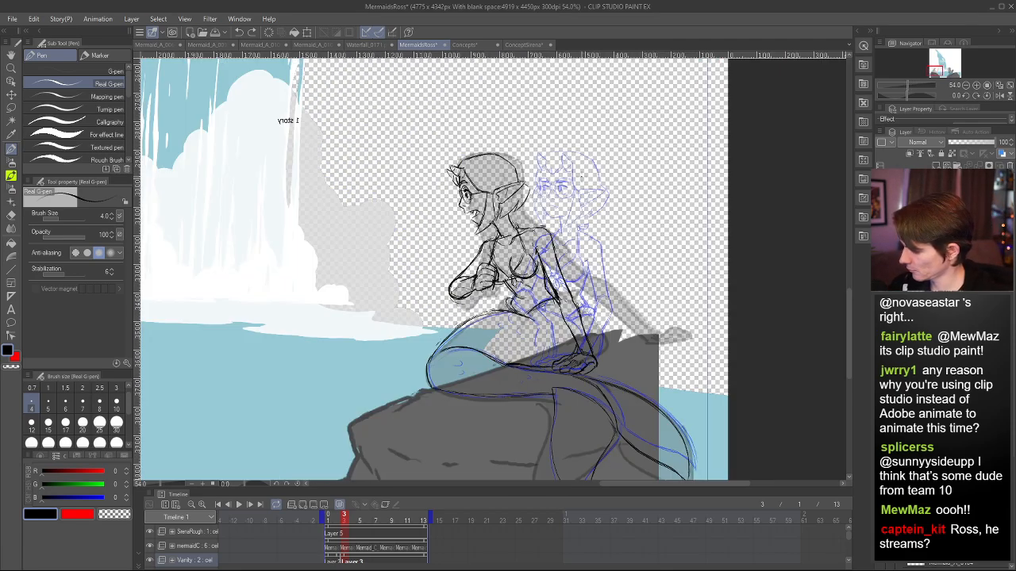
scroll(504, 174, "down", 1)
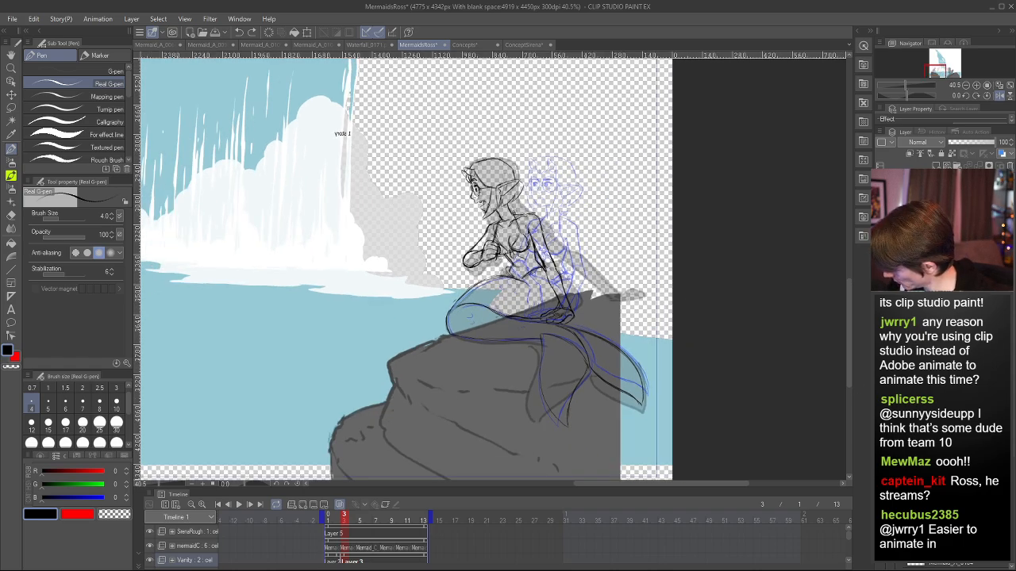
key("ctrl+z")
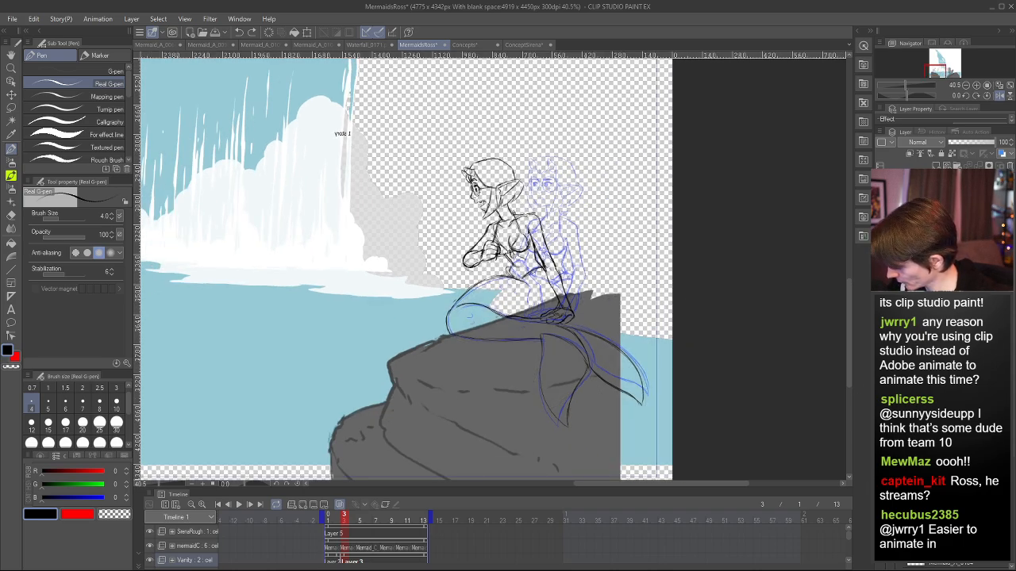
left_click(336, 516)
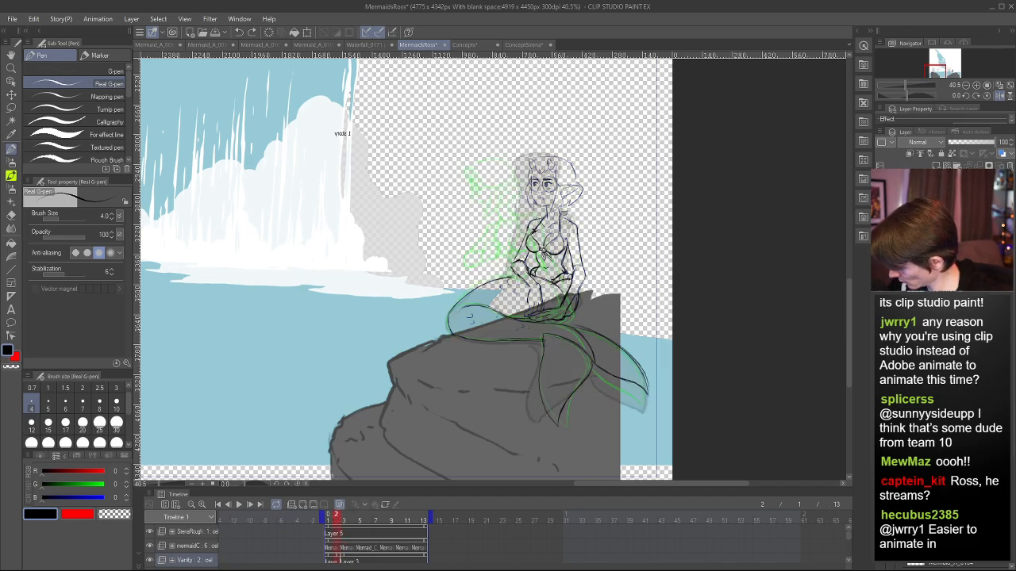
left_click(352, 517)
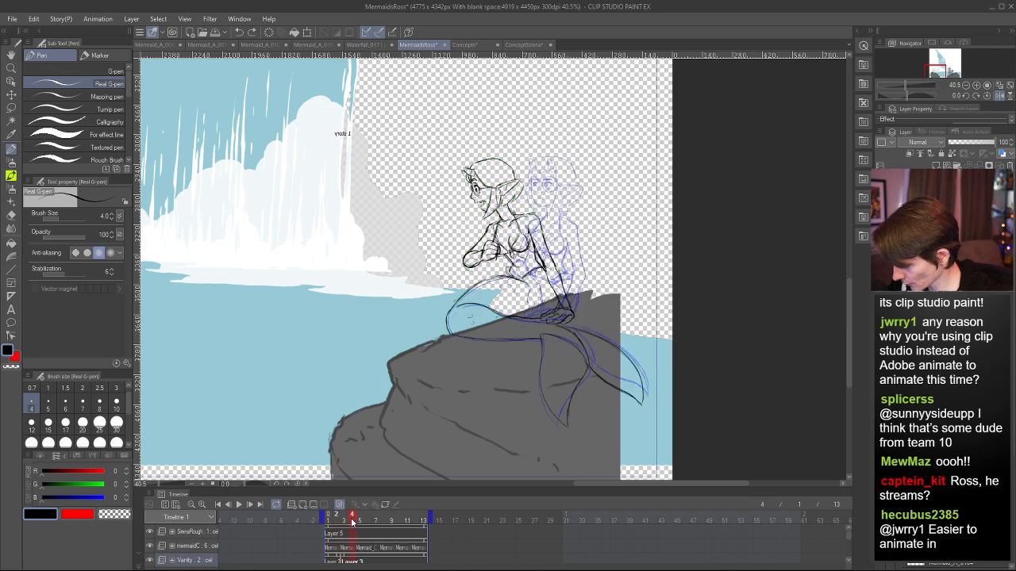
mouse_move(351, 521)
left_mouse_down()
mouse_move(336, 519)
mouse_move(368, 520)
left_mouse_up()
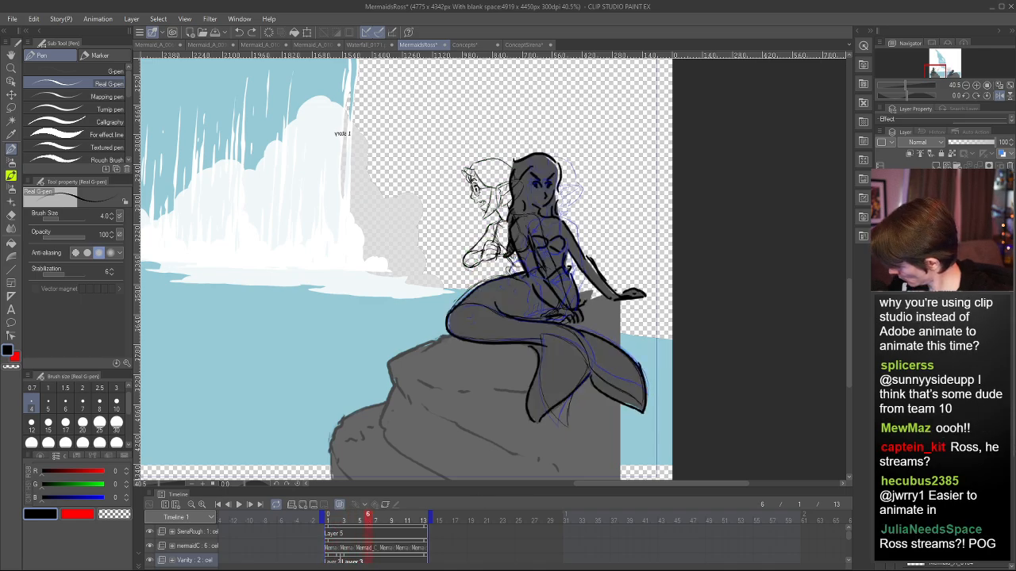
- At frame 6, reduce the opacity of the dark silhouette overlapping Vanity to 63
left_click(944, 317)
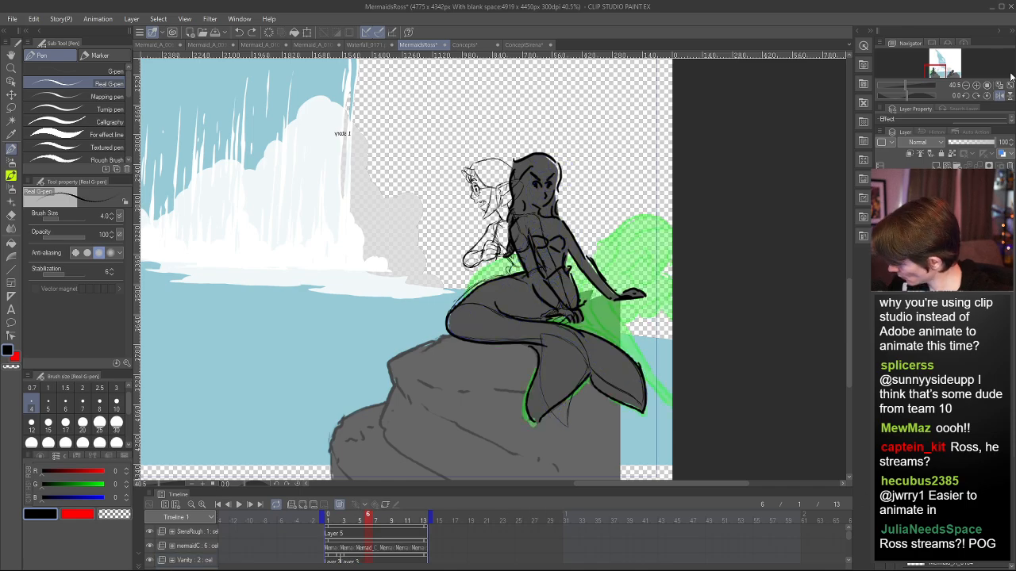
left_click(976, 143)
mouse_move(975, 144)
left_mouse_down()
mouse_move(963, 140)
mouse_move(978, 139)
left_mouse_up()
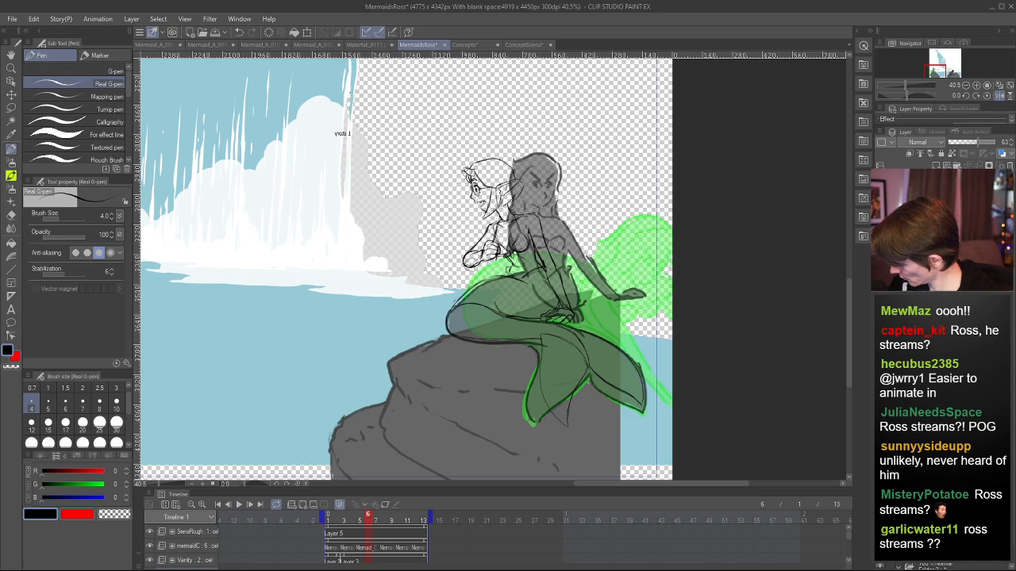
- Add a new animation folder beneath the waterfall layer as the bottommost layer of the scene
left_click(953, 566)
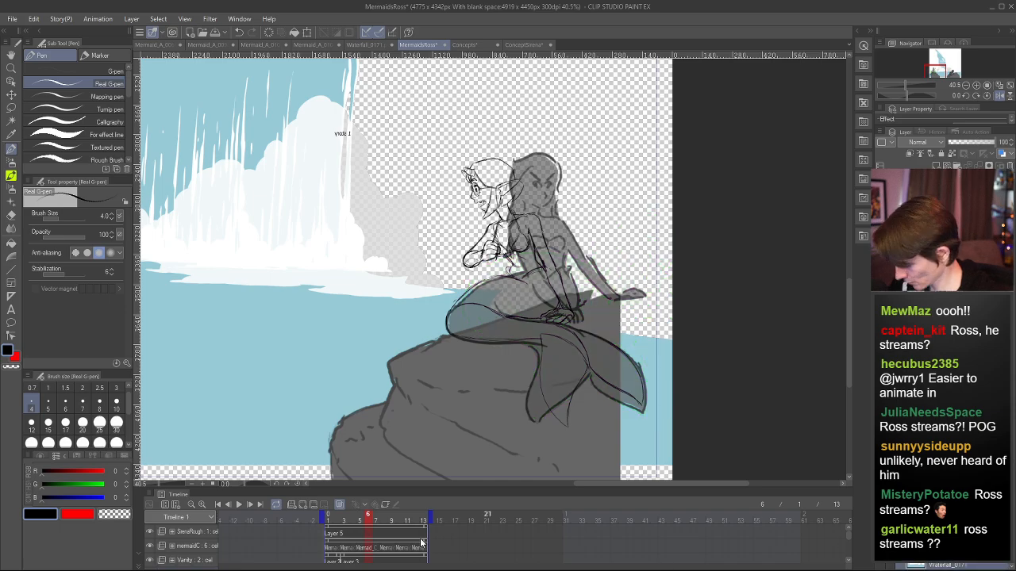
left_click(291, 507)
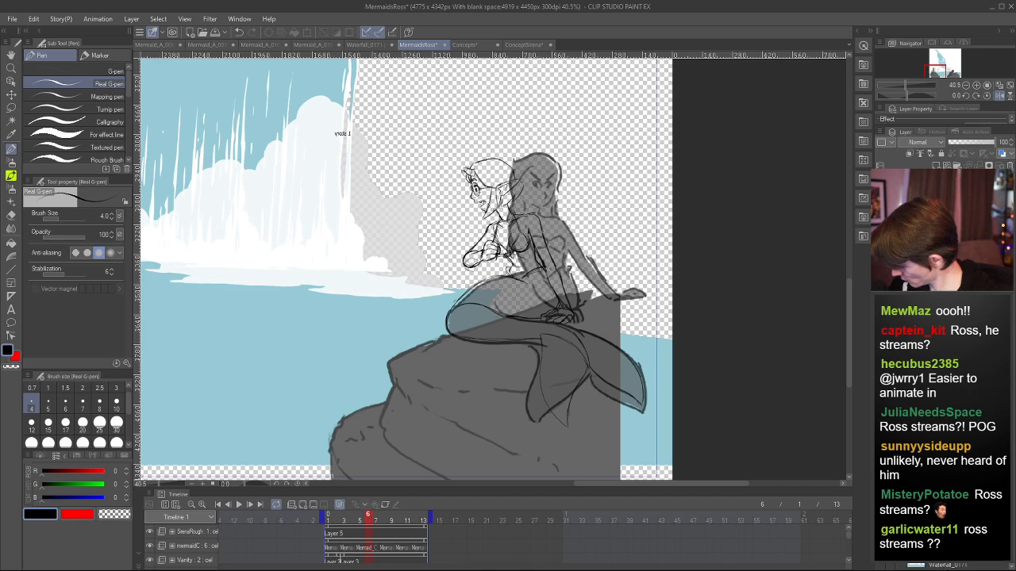
left_click(931, 565)
scroll(597, 326, "down", 5)
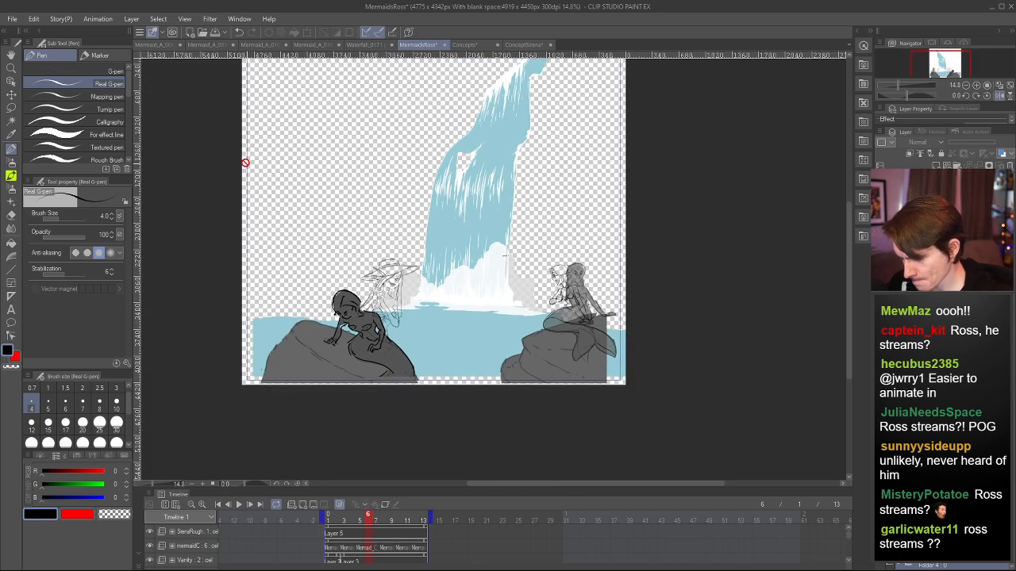
- Choose pure green (0, 255, 0) as the drawing colour and add a new cel at frame 1 of Folder 4
left_click_drag(82, 486, 122, 486)
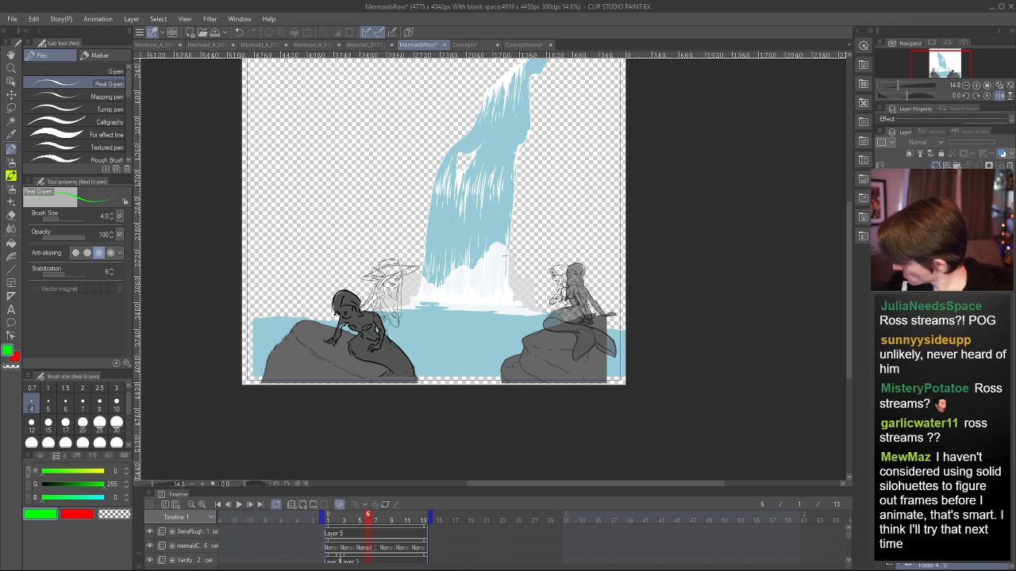
key("g")
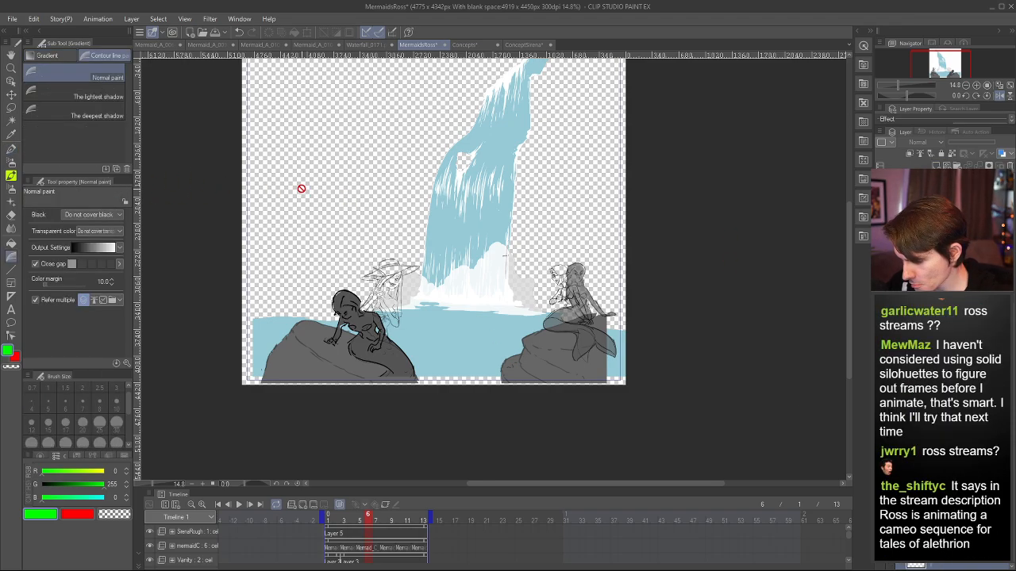
scroll(388, 551, "down", 5)
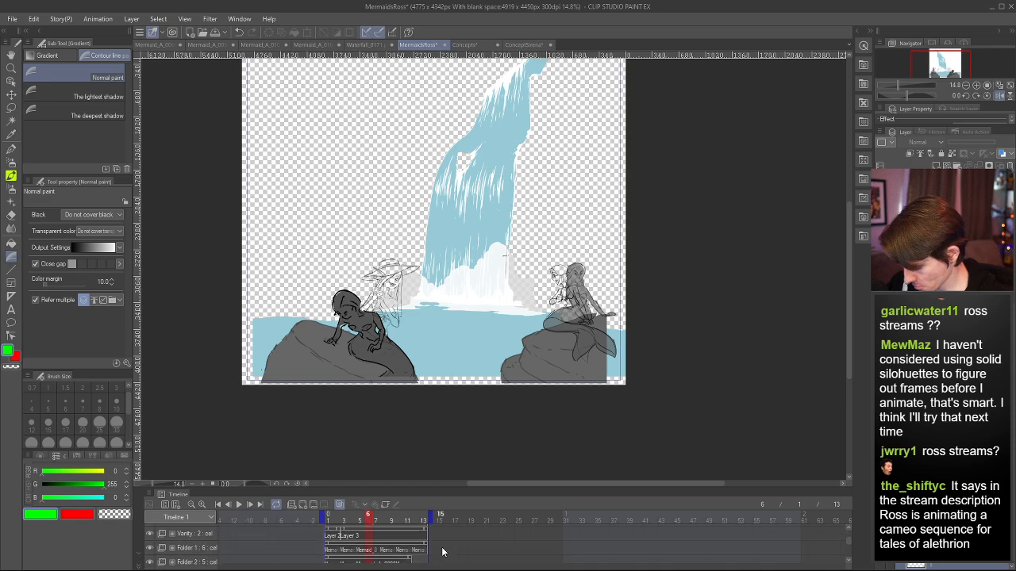
left_click(325, 554)
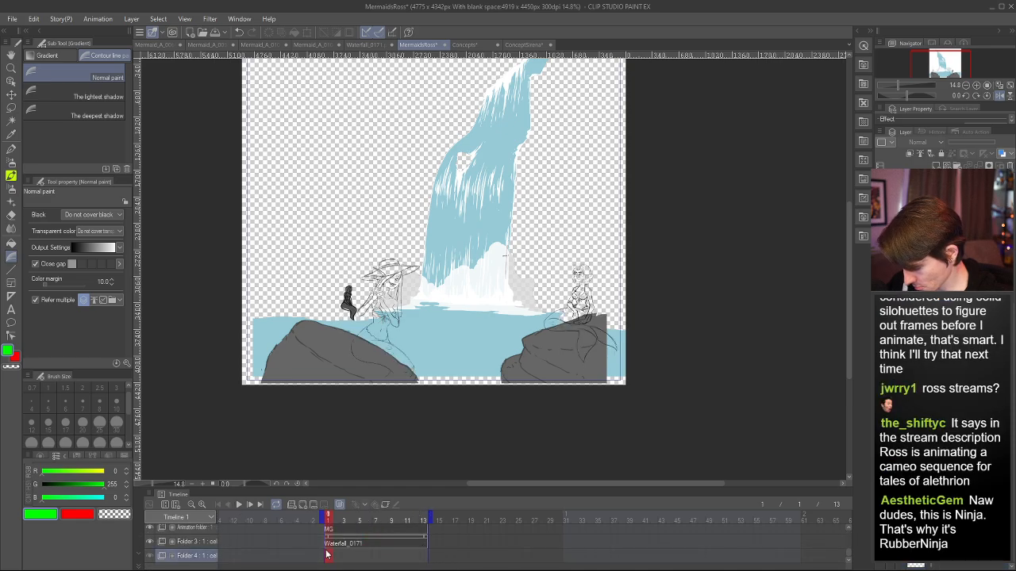
key("ctrl+shift+n")
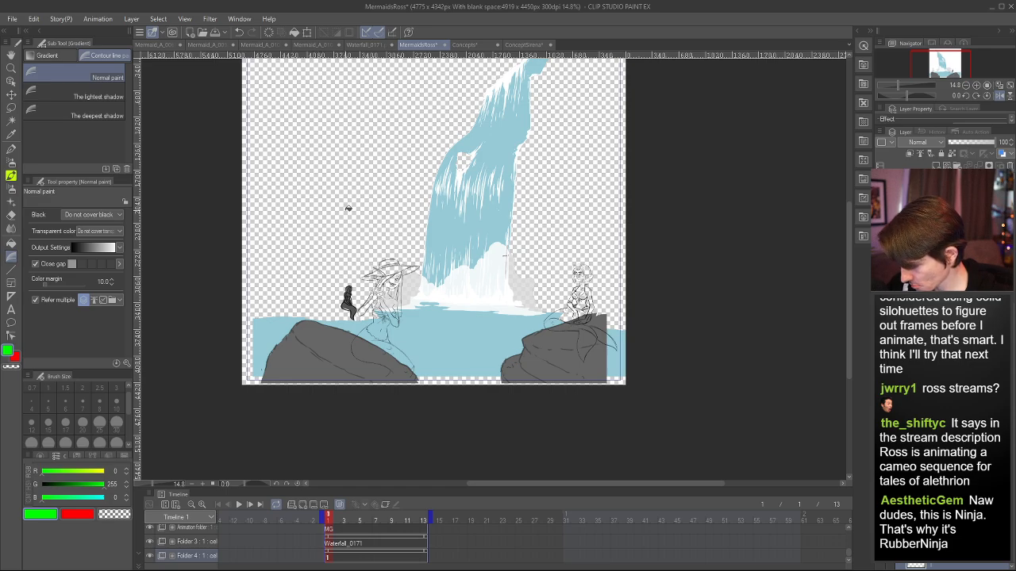
- Fill the whole new cel with green as a solid background, referring only to the editing layer
scroll(295, 125, "down", 3)
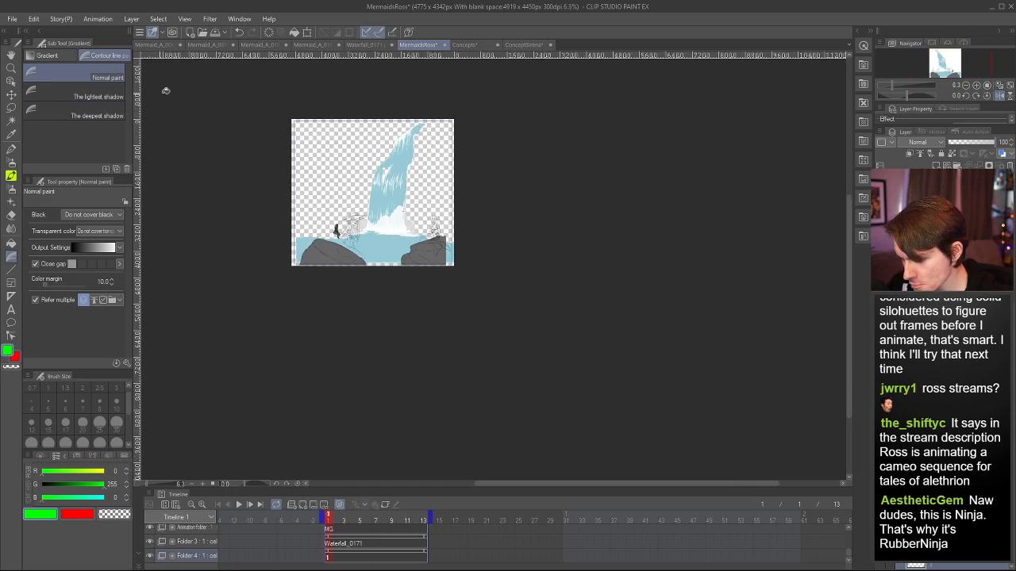
scroll(291, 119, "up", 2)
key("g")
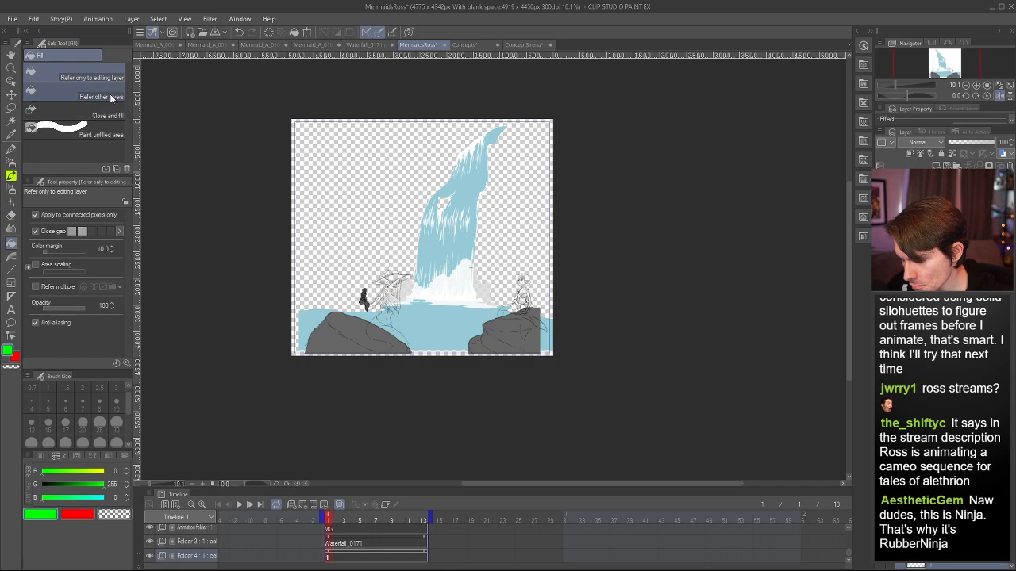
left_click(385, 163)
scroll(383, 274, "up", 4)
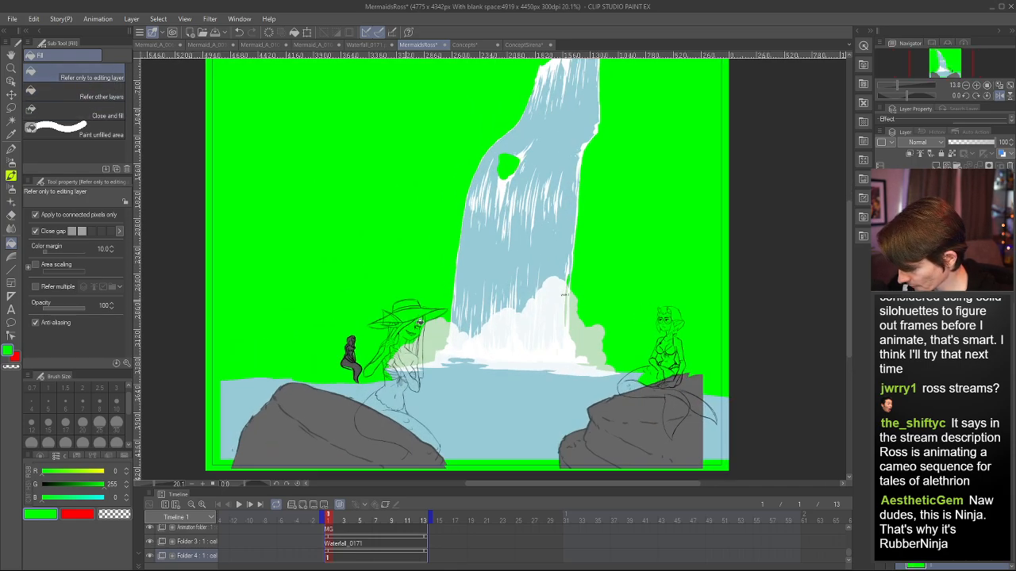
- Lock the green background layer and save the file
scroll(388, 412, "down", 4)
scroll(403, 367, "up", 3)
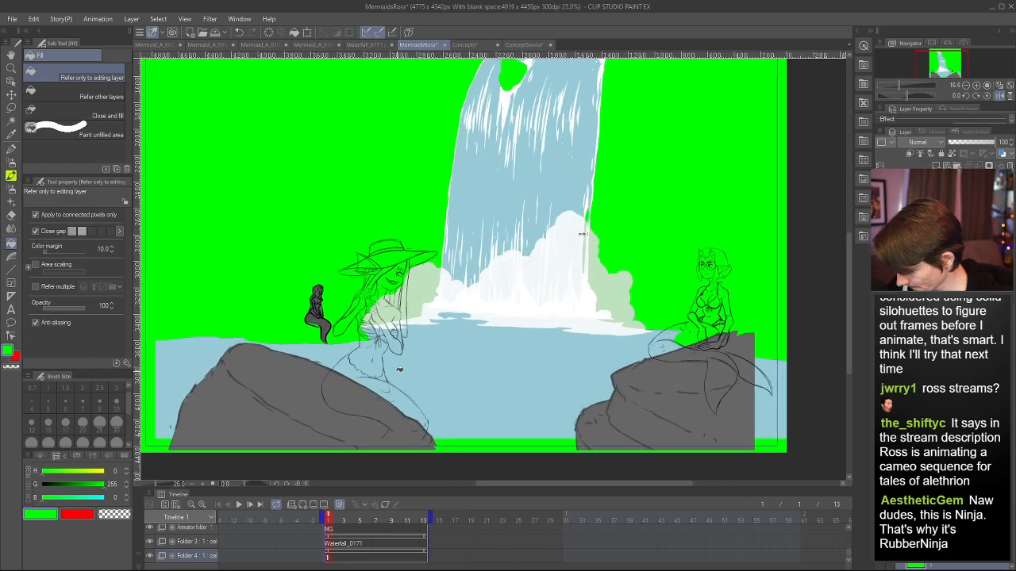
scroll(421, 330, "down", 3)
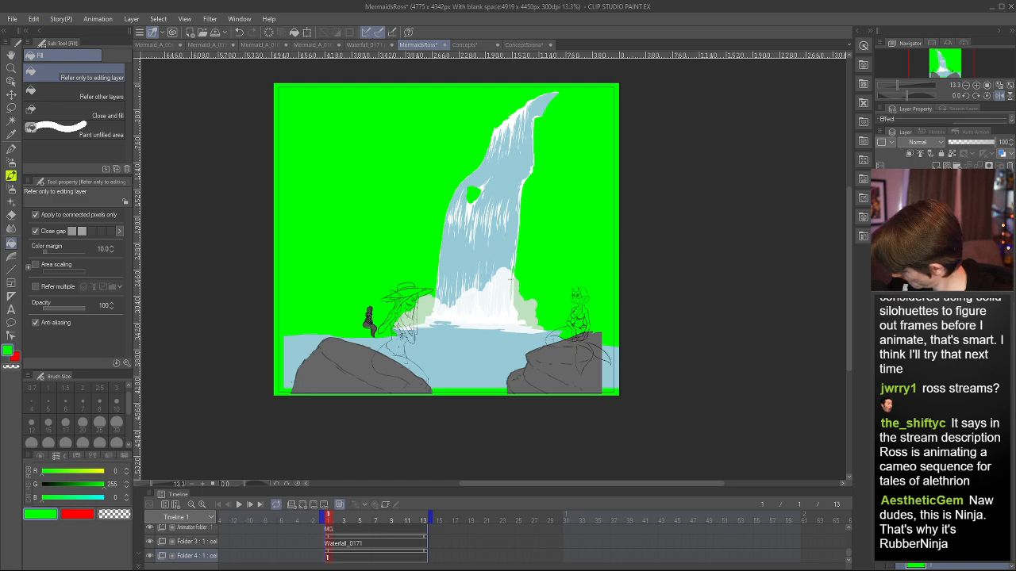
left_click(943, 154)
- Examine the mermaids, rocks and waterfall at frame 1 against the green background, in mirrored and normal view
scroll(386, 284, "down", 2)
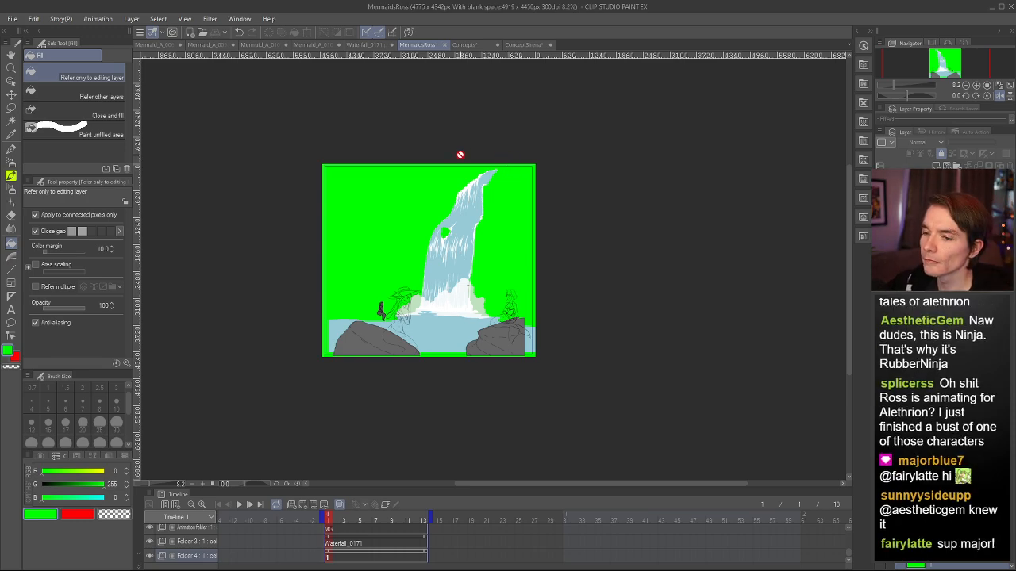
scroll(432, 164, "up", 1)
scroll(432, 164, "up", 1)
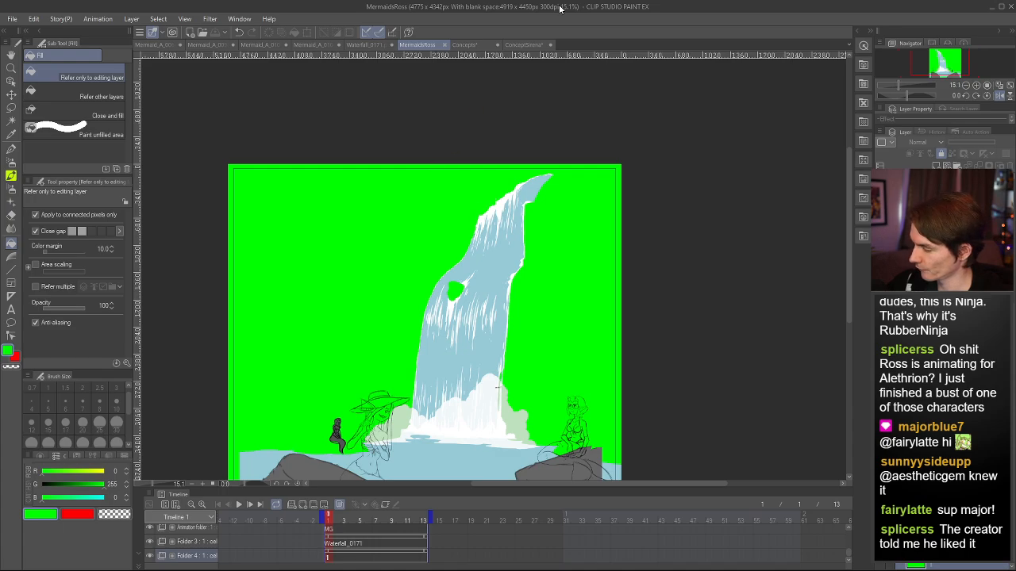
scroll(447, 285, "down", 2)
scroll(448, 429, "up", 2)
scroll(446, 429, "up", 2)
key("h")
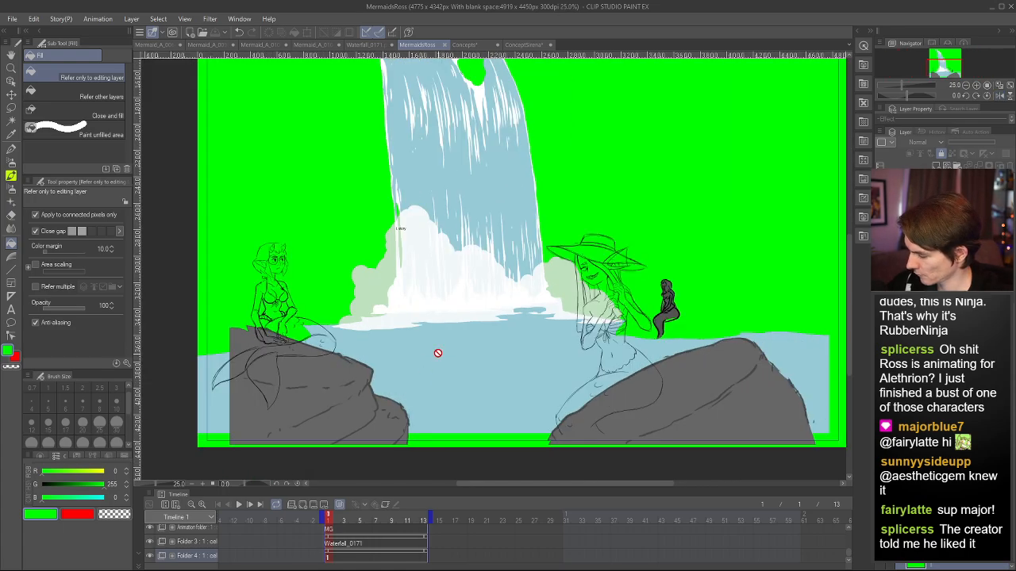
scroll(330, 286, "up", 1)
scroll(334, 284, "down", 1)
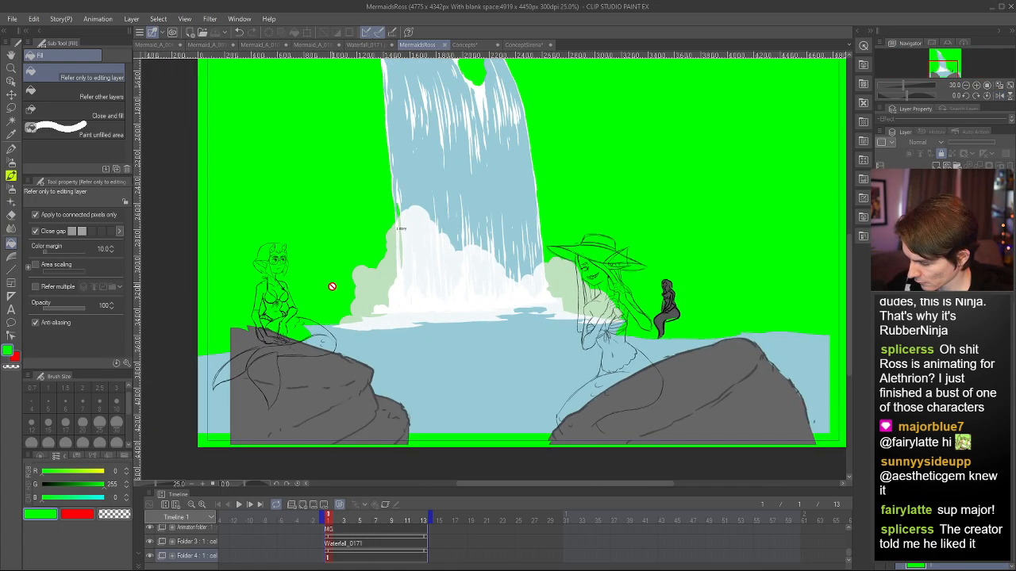
scroll(376, 273, "up", 1)
scroll(395, 258, "down", 1)
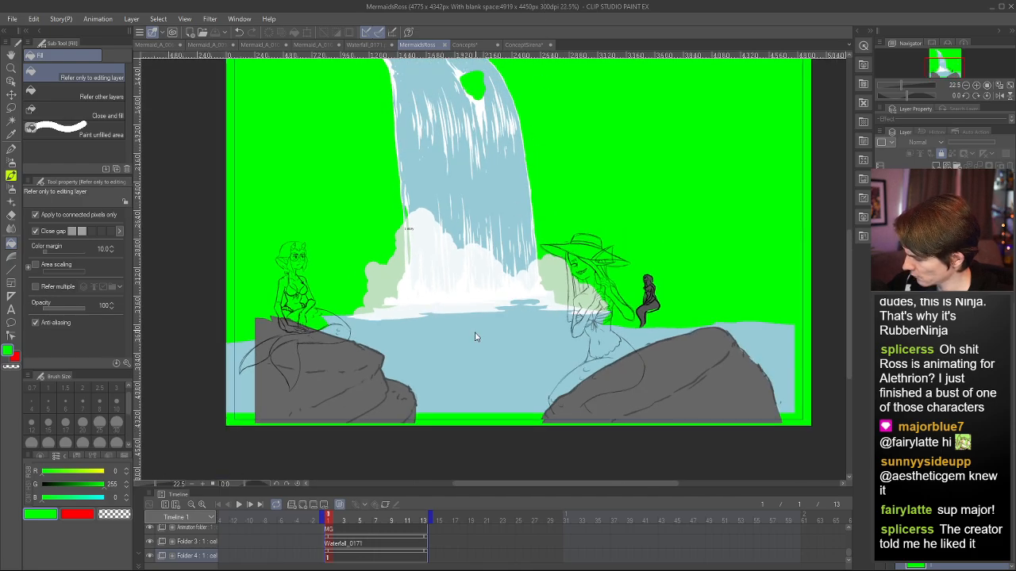
scroll(445, 309, "down", 1)
scroll(422, 284, "up", 1)
scroll(333, 318, "up", 1)
scroll(225, 355, "up", 1)
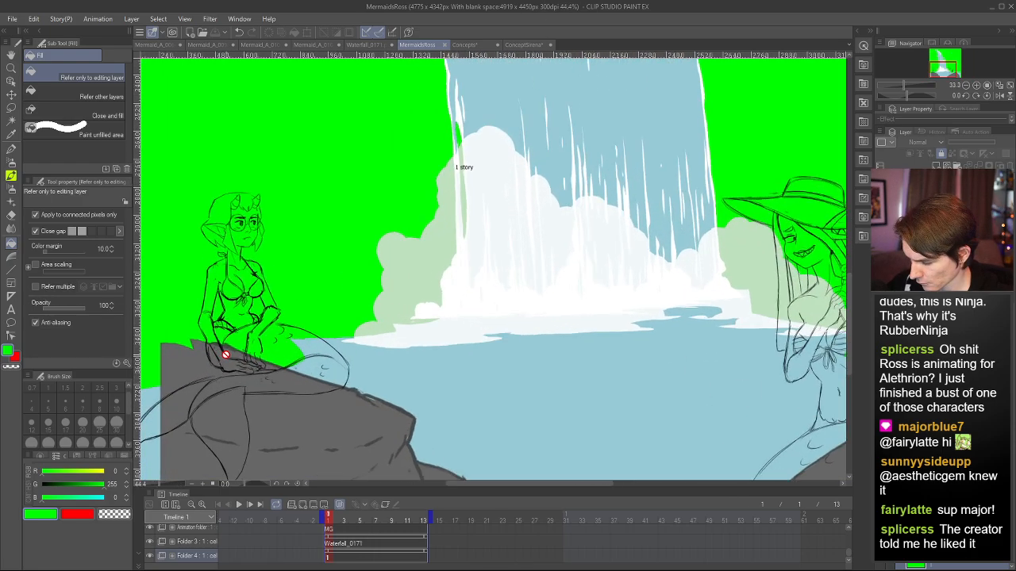
- Go to frame 2 and make the Mermaid_A_0001 drawing of the horned mermaid the active layer
scroll(225, 355, "down", 2)
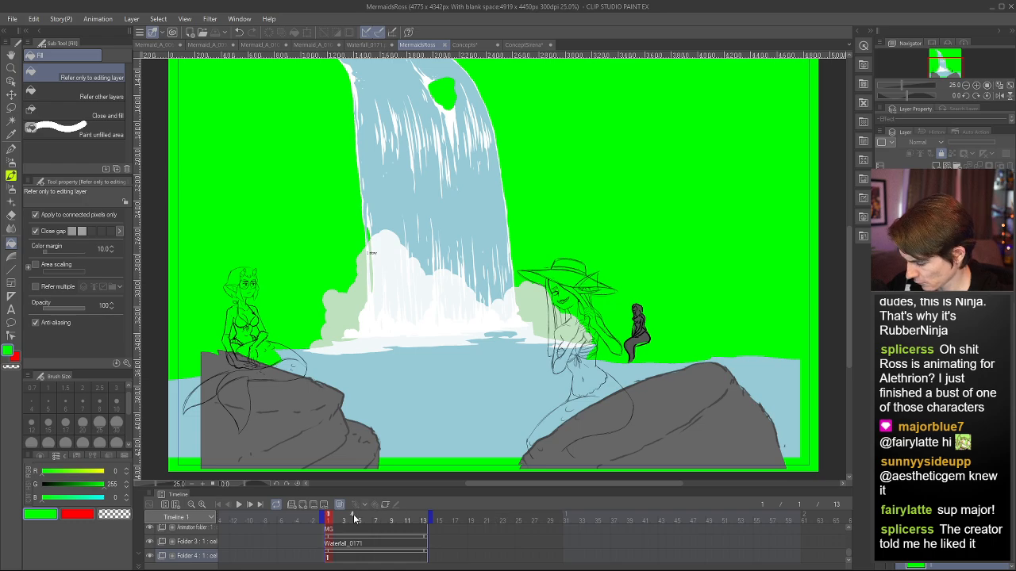
left_click(352, 519)
left_click(337, 519)
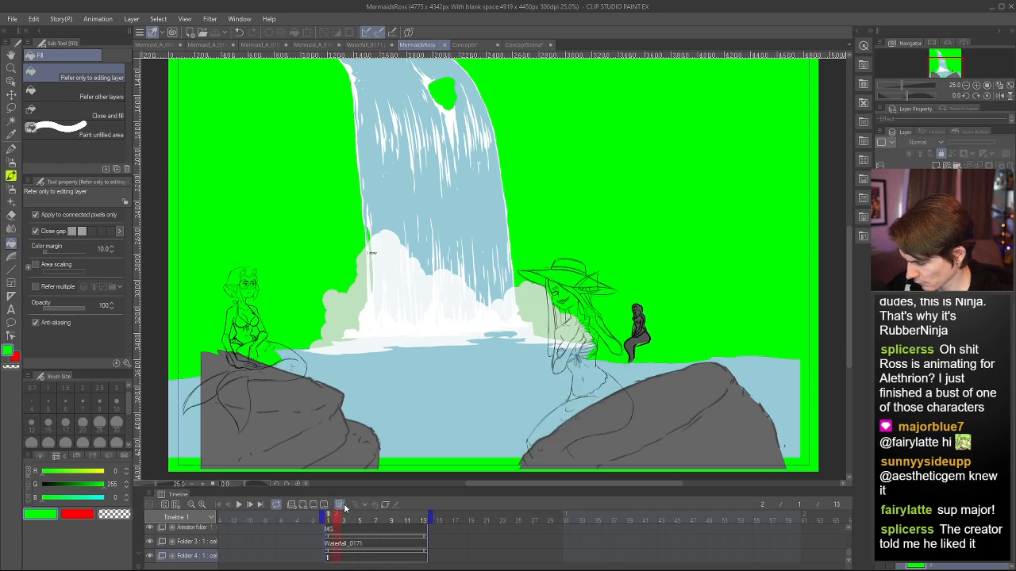
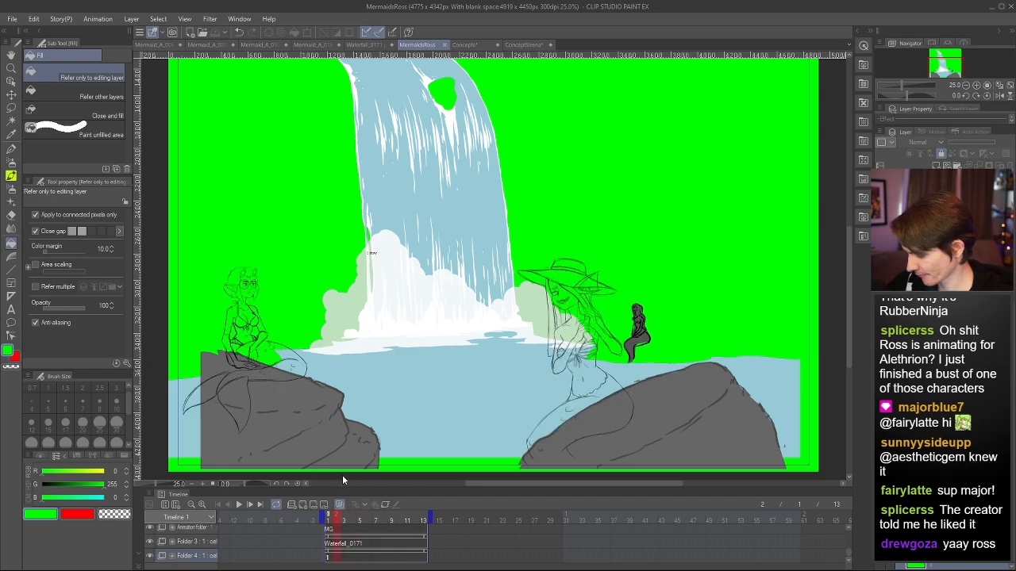
key("space")
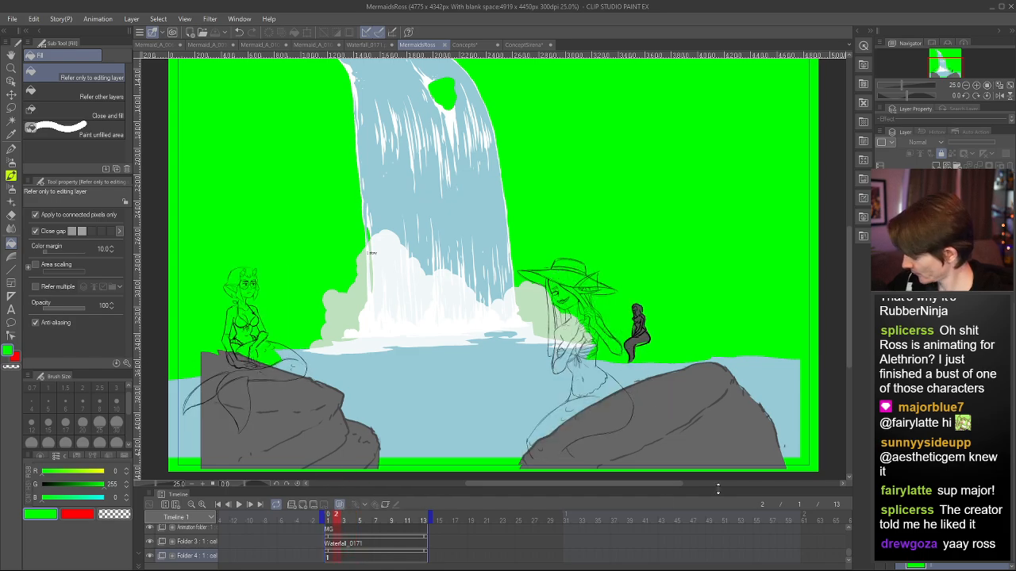
left_click(937, 318)
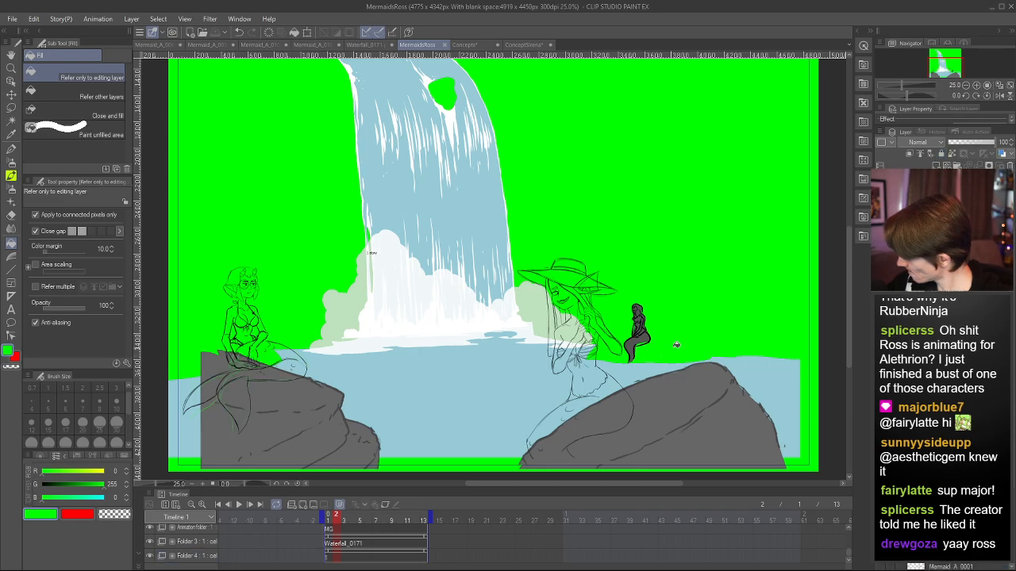
left_click(936, 318)
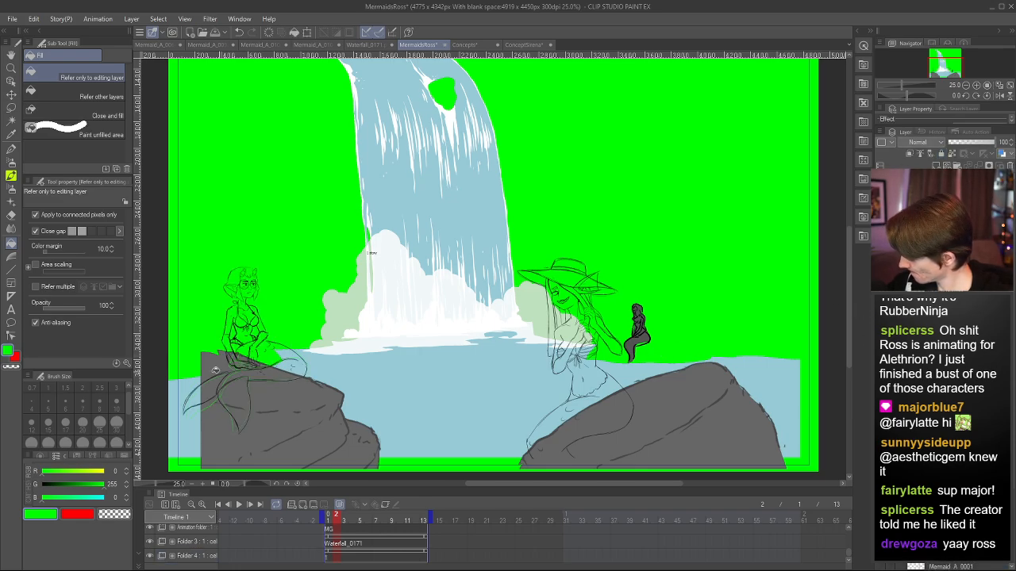
scroll(187, 355, "up", 4)
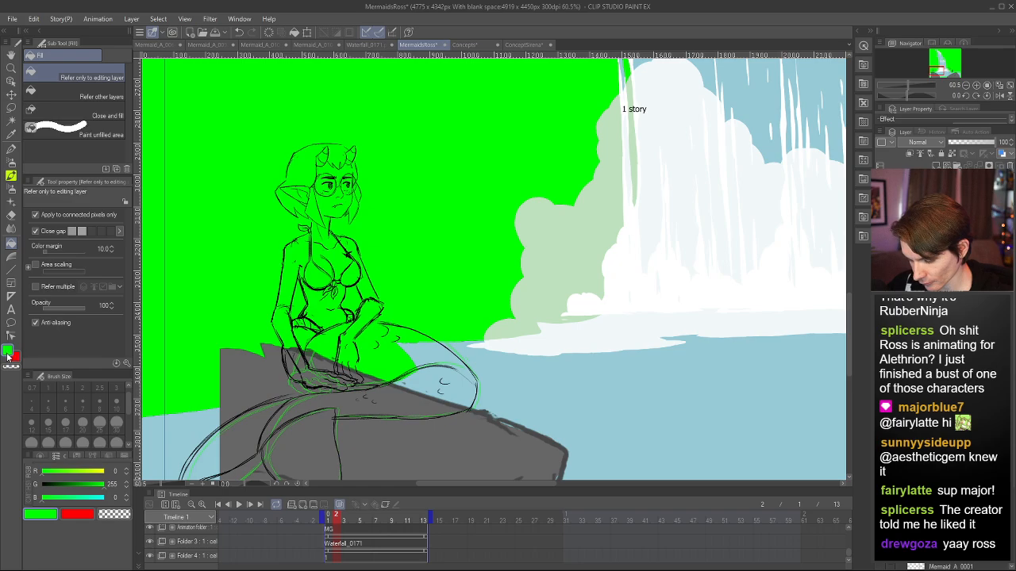
- Set the drawing colour to black and switch to the Real G-pen for the horned mermaid
double_click(8, 354)
left_click_drag(354, 271, 281, 341)
left_click(590, 141)
scroll(278, 292, "up", 2)
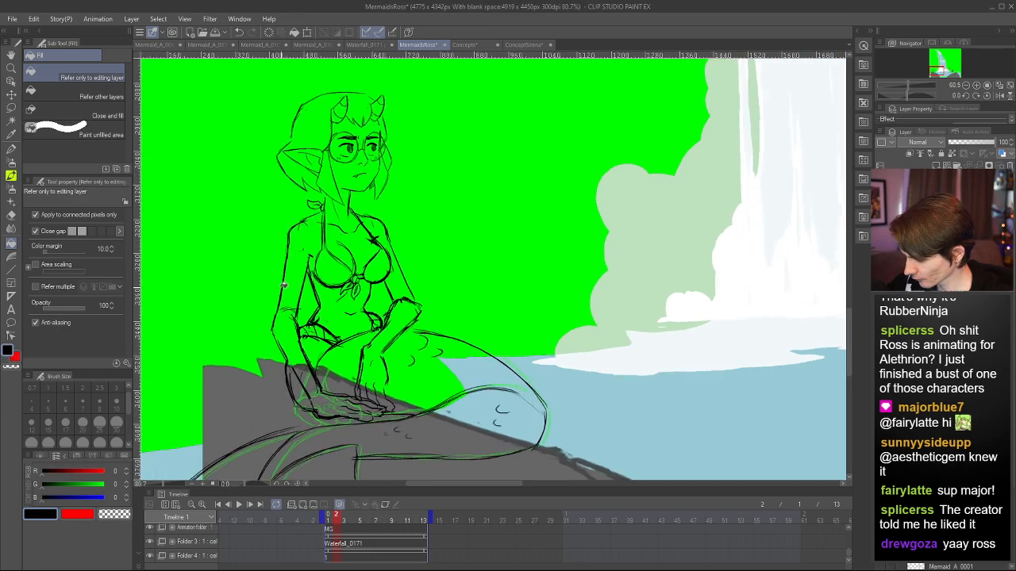
scroll(362, 231, "up", 1)
key("p")
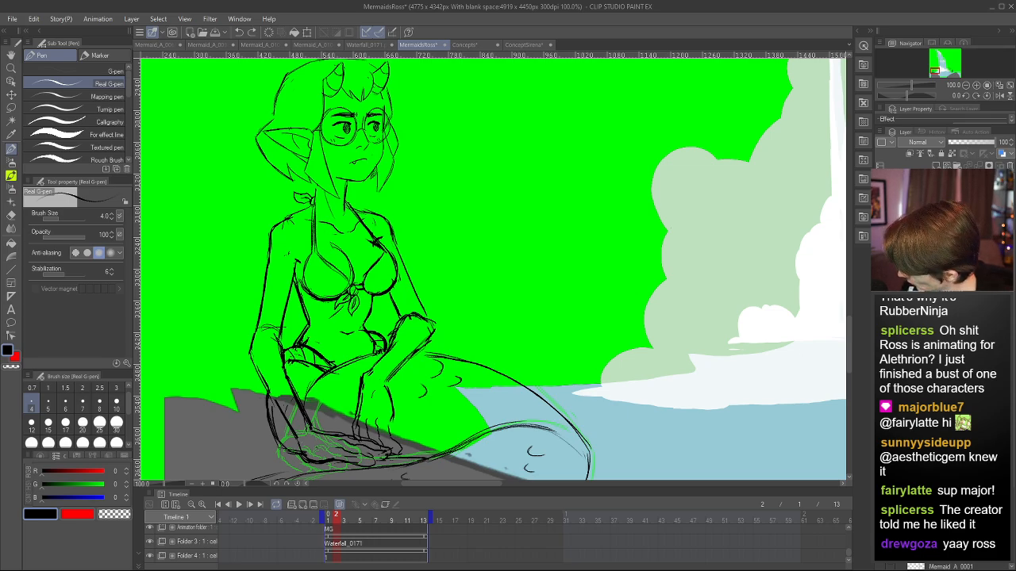
- Touch up the horned mermaid's rough lines around the hip and tail at frame 3
left_click_drag(338, 519, 345, 518)
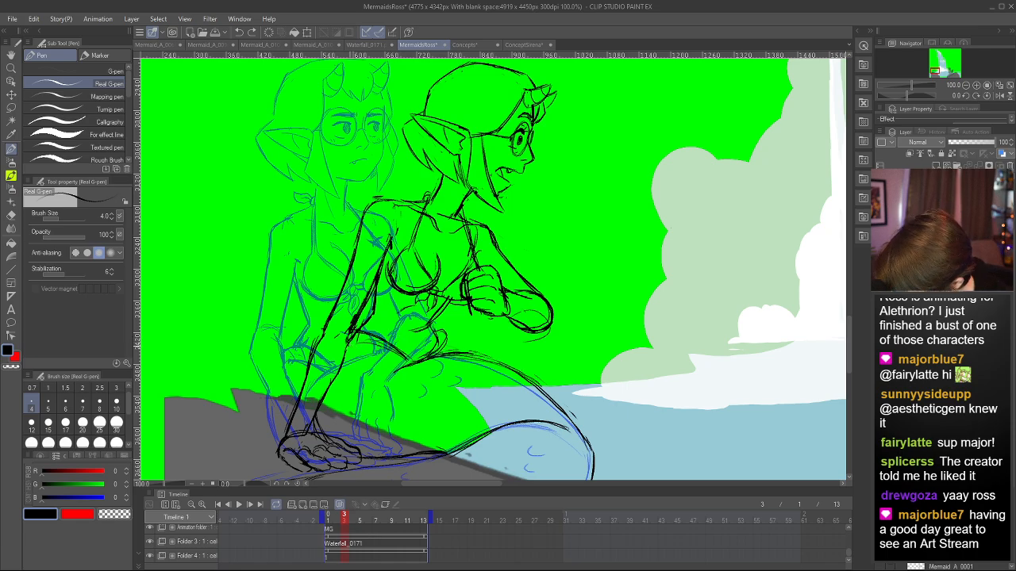
left_click_drag(349, 342, 402, 361)
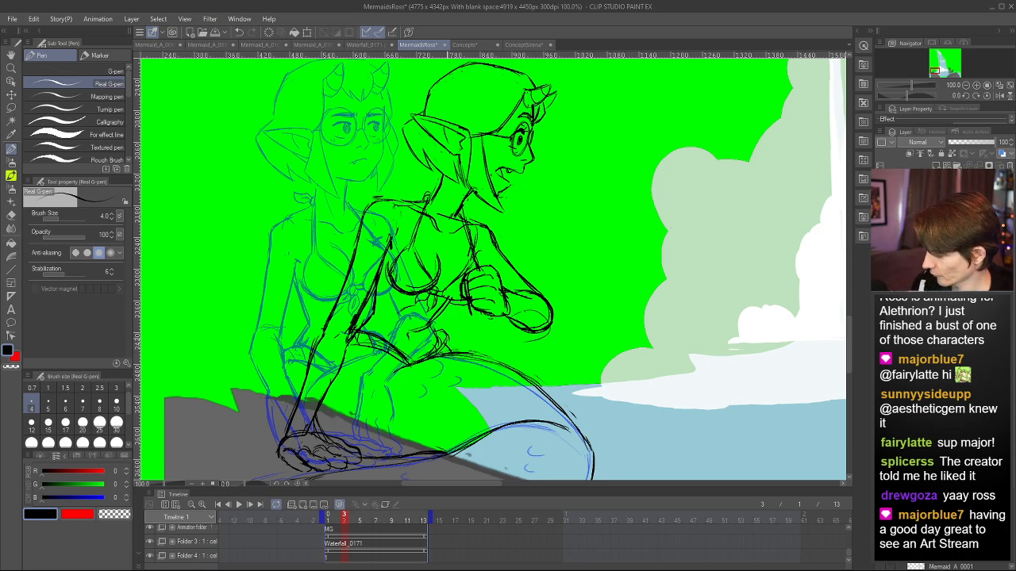
key("c")
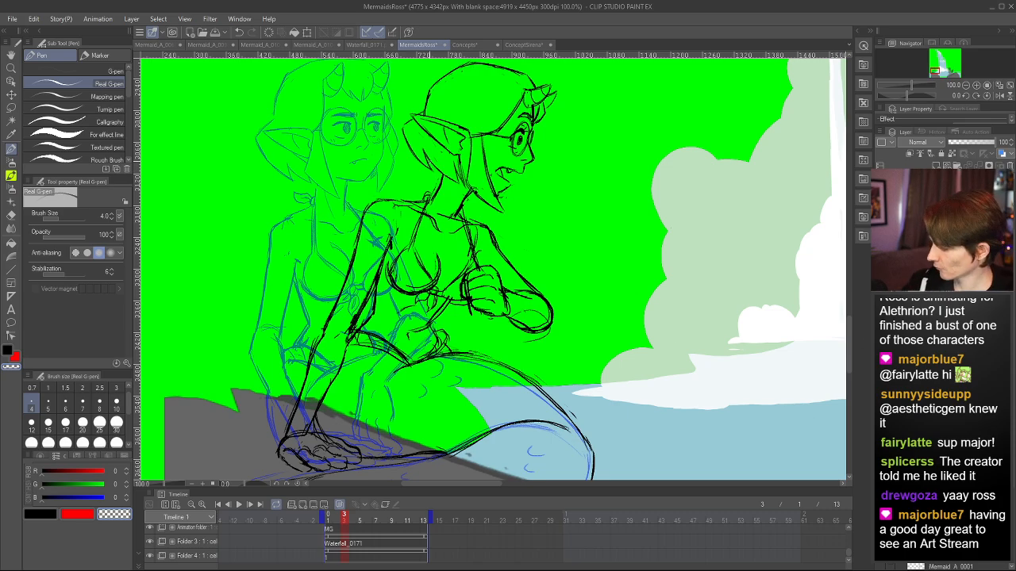
key("c")
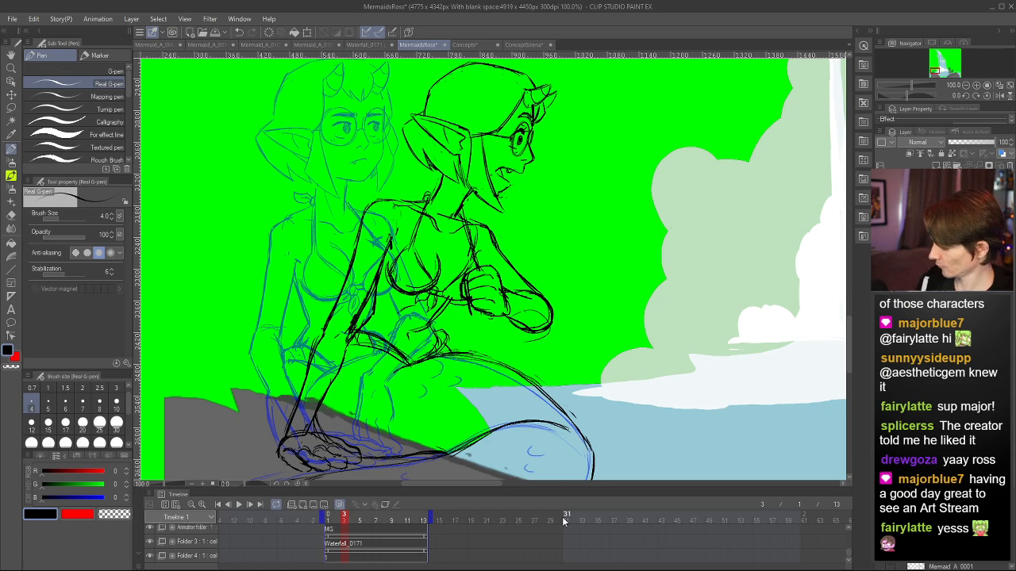
- Compare the horned mermaid's upright and leaning poses by flipping between the first frames and frame 3
left_click(331, 517)
left_click(345, 516)
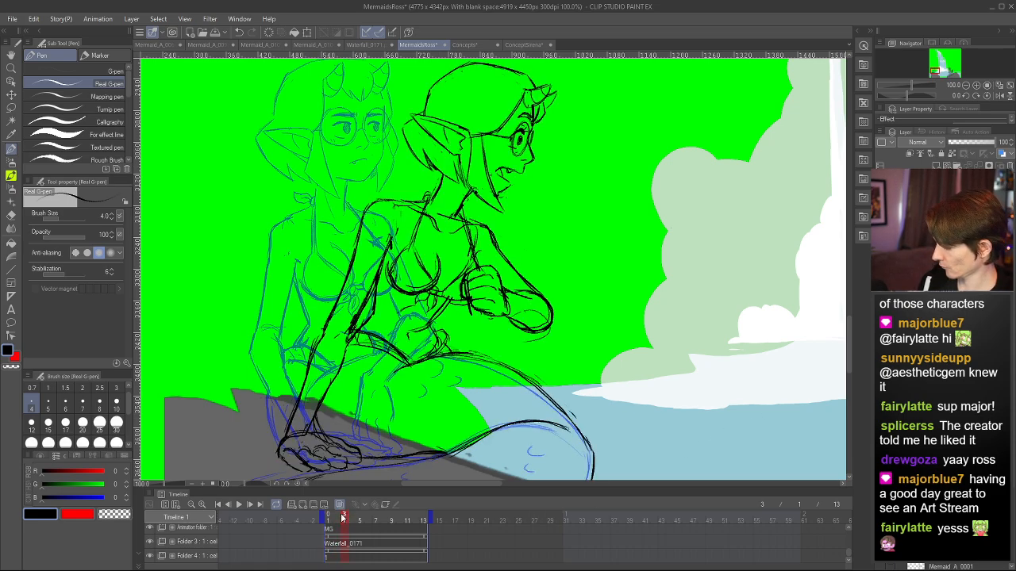
left_click(329, 516)
left_click(347, 516)
left_click(330, 516)
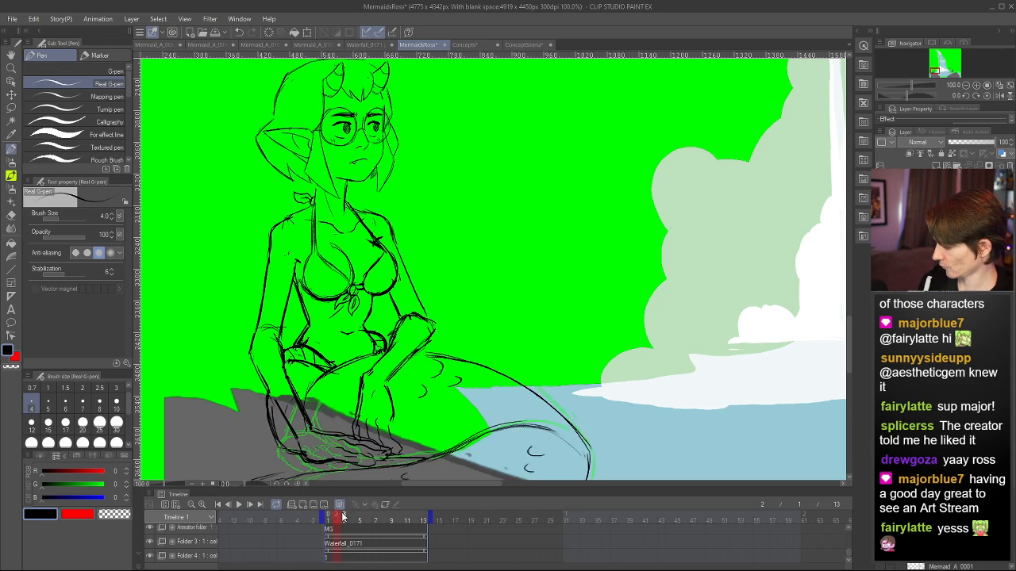
left_click(345, 516)
left_click(330, 516)
left_click(344, 517)
- Refine the leaning mermaid's rough lines at frame 3, alternating between transparent colour for erasing and black for drawing
key("c")
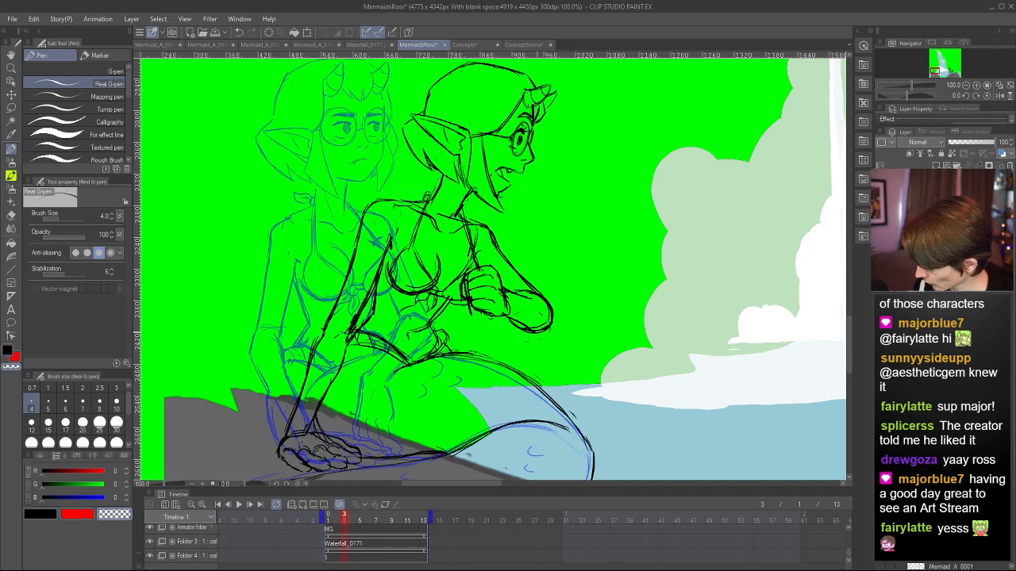
key("c")
key("c")
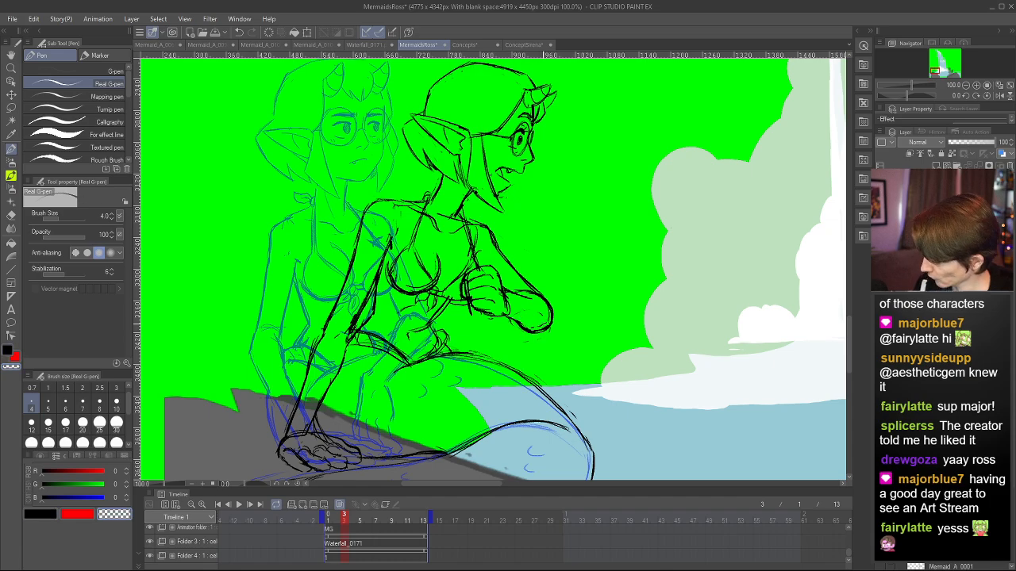
key("c")
key("c")
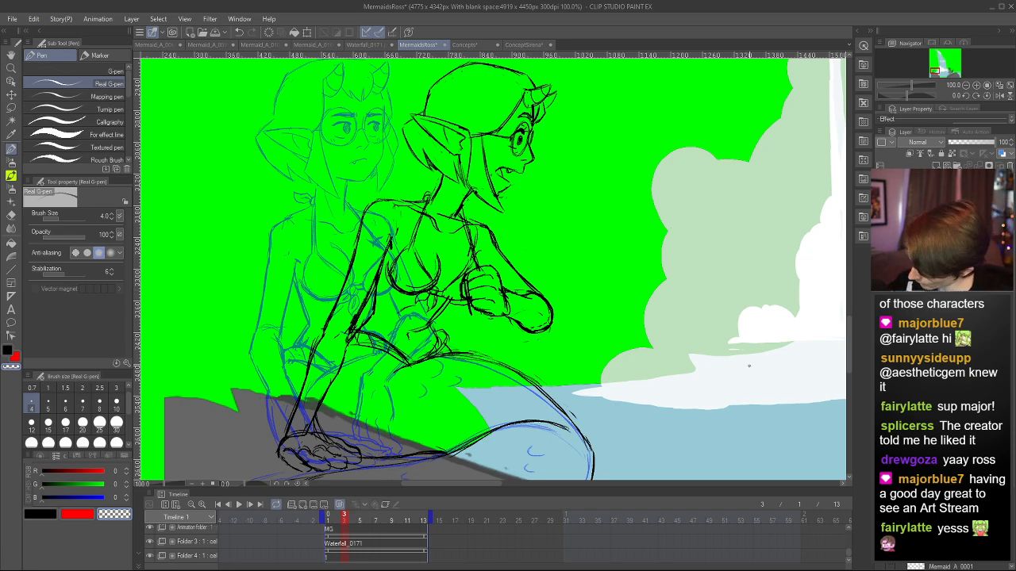
key("c")
key("c")
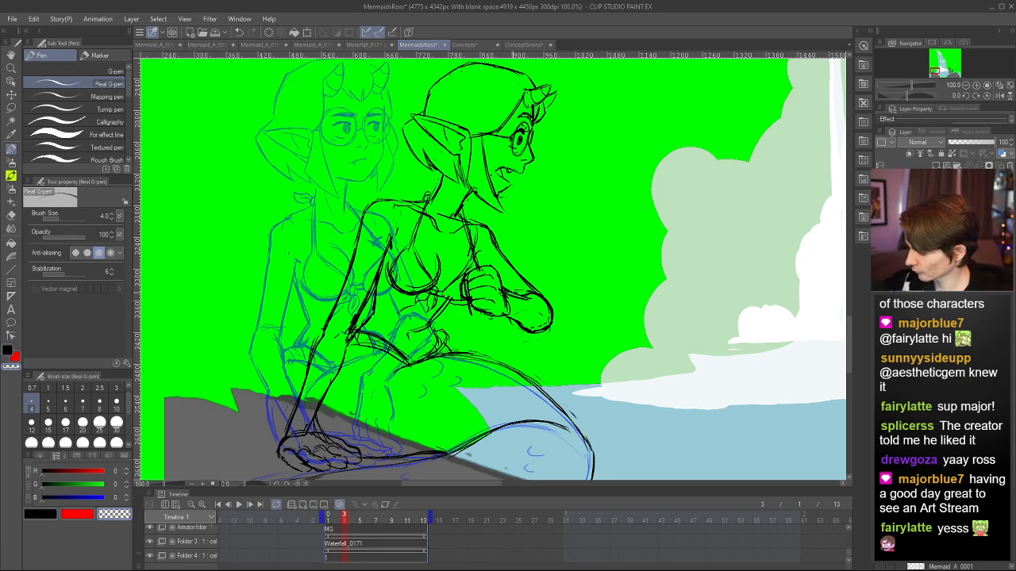
key("c")
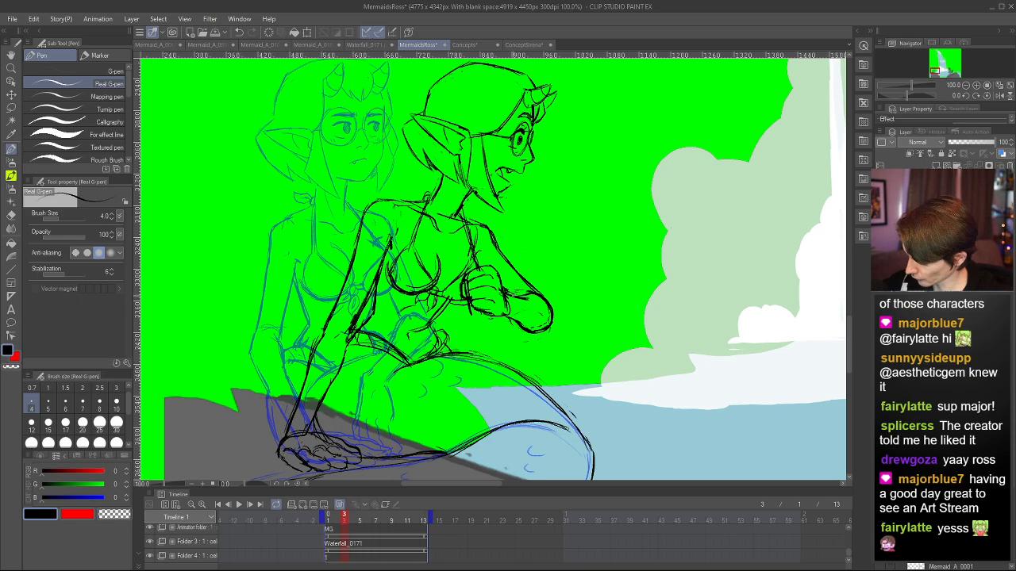
- Examine the leaning pose at frame 3 within the whole scene, in normal and mirrored view
key("ctrl+minus")
key("ctrl+minus")
key("ctrl+minus")
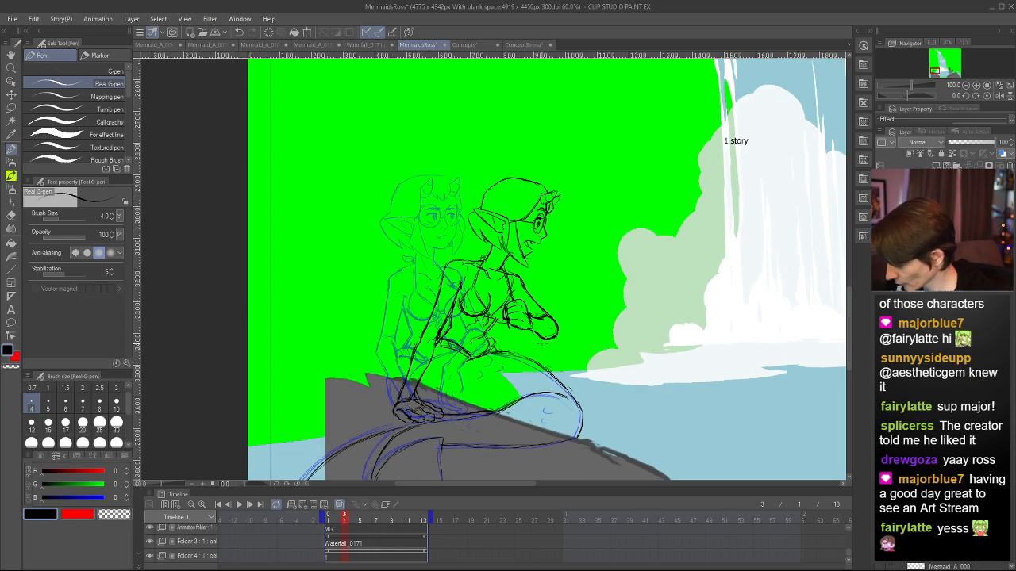
key("ctrl+plus")
scroll(561, 316, "up", 2)
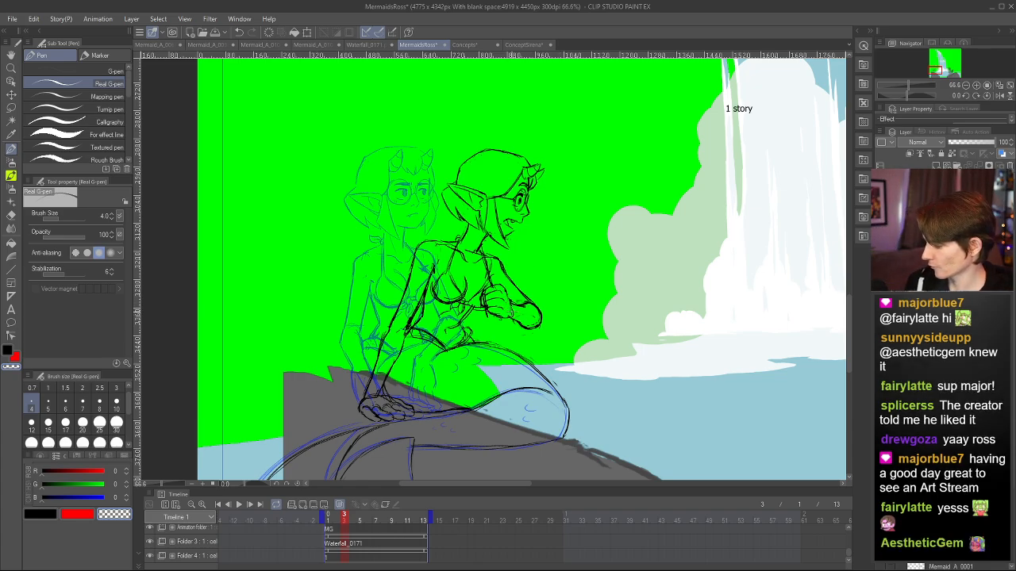
scroll(394, 241, "down", 5)
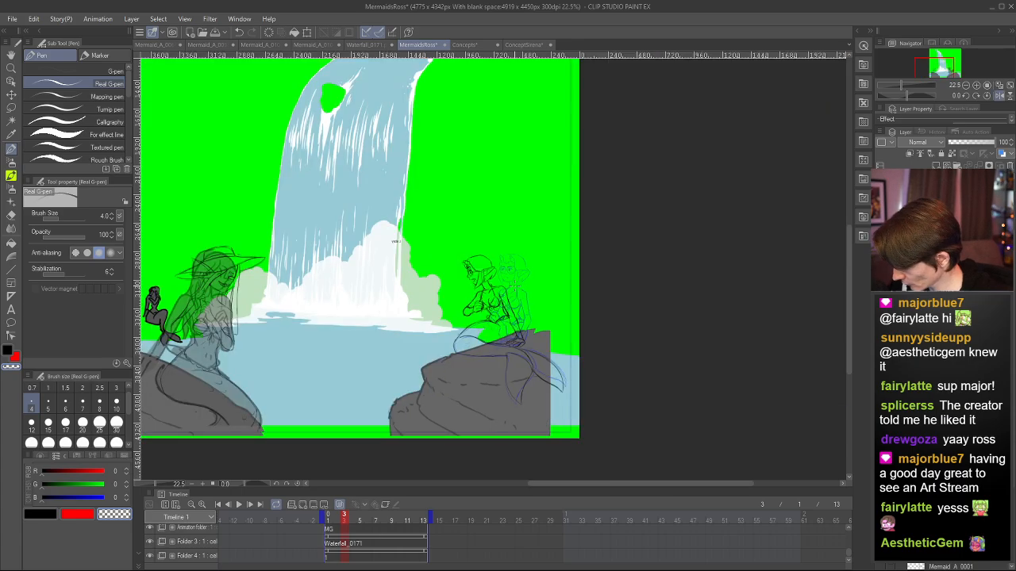
scroll(454, 312, "down", 2)
scroll(454, 312, "up", 3)
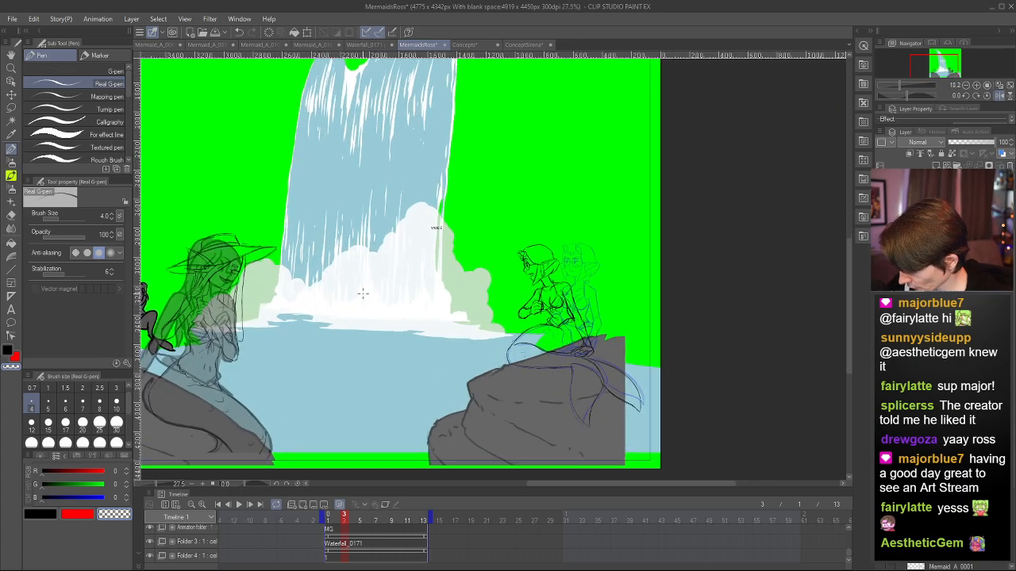
scroll(454, 311, "down", 4)
scroll(421, 272, "up", 3)
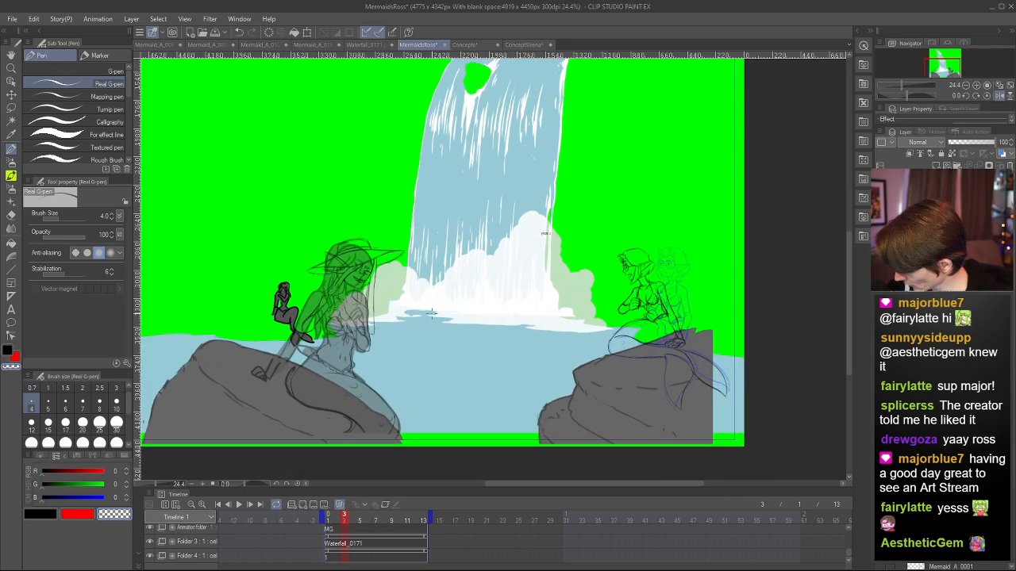
- Compare both mermaids' poses between frame 1 and frame 3 in mirrored view, and save the file
left_click(330, 521)
left_click(347, 522)
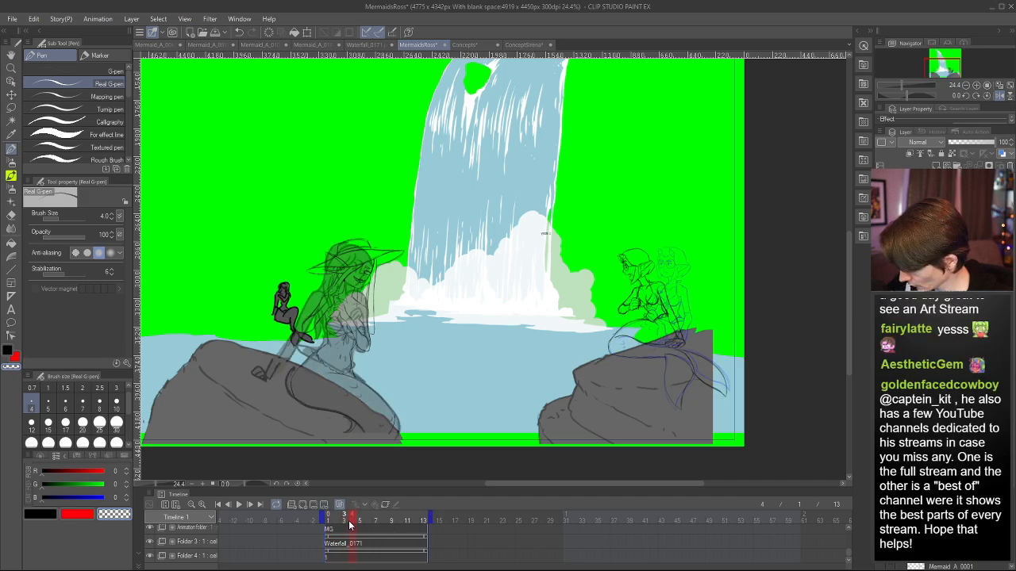
left_click(329, 522)
left_click(344, 521)
left_click(329, 521)
left_click(343, 521)
left_click(328, 522)
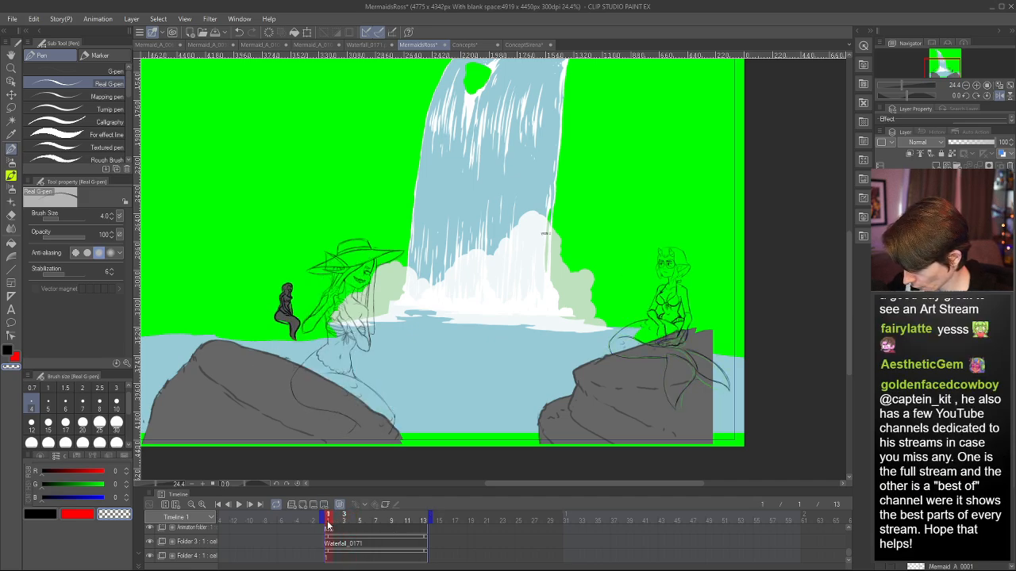
left_click(343, 521)
left_click(327, 522)
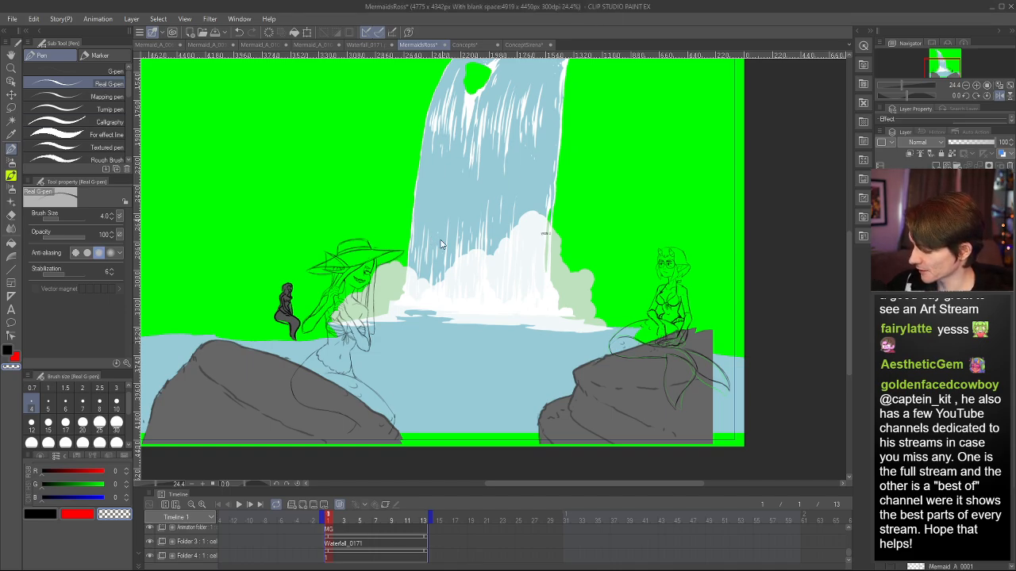
key("ctrl+s")
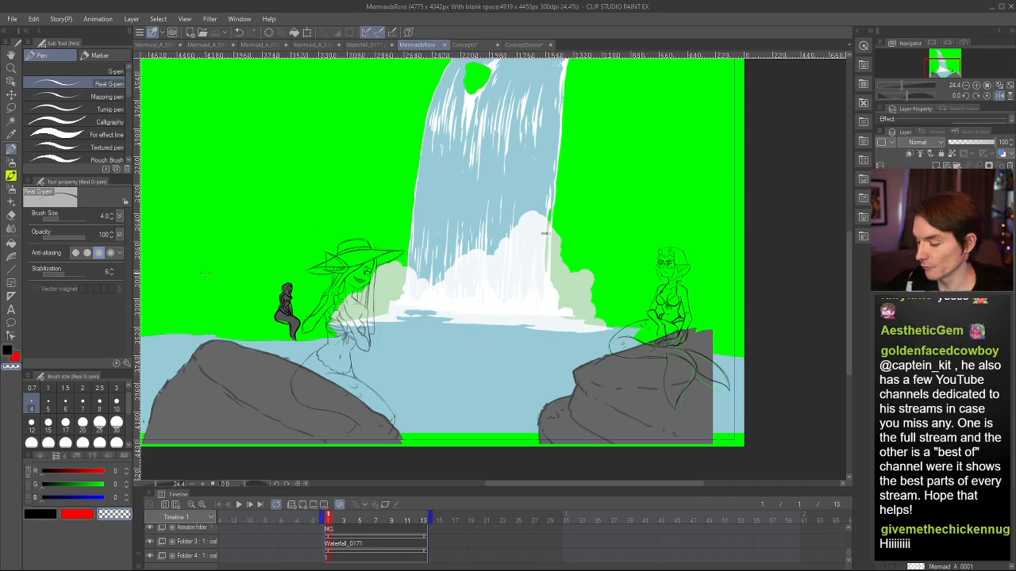
- Try to delete the small dark mermaid sketch behind the hatted mermaid at frame 1
scroll(229, 280, "up", 6)
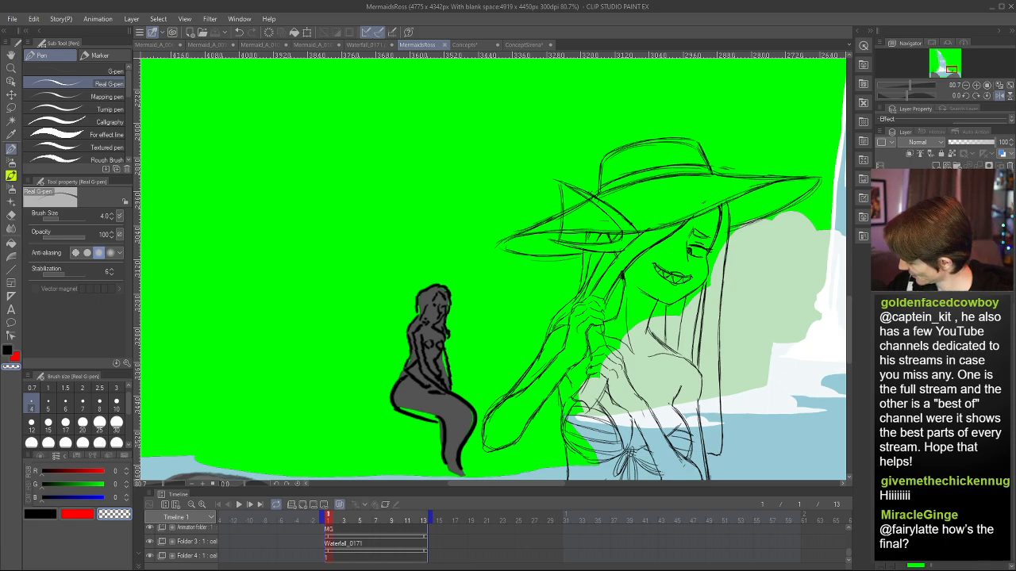
key("Delete")
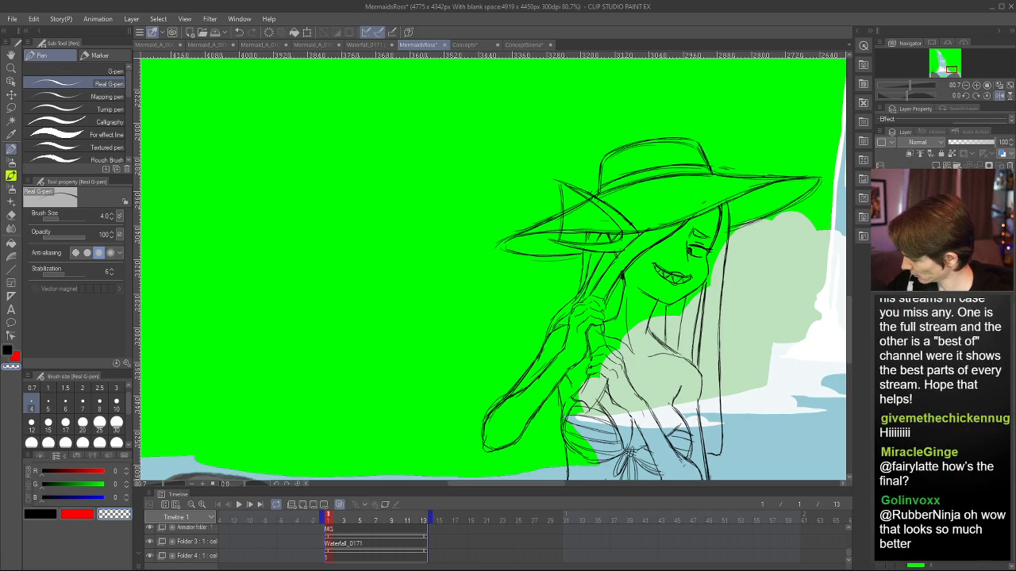
key("ctrl+z")
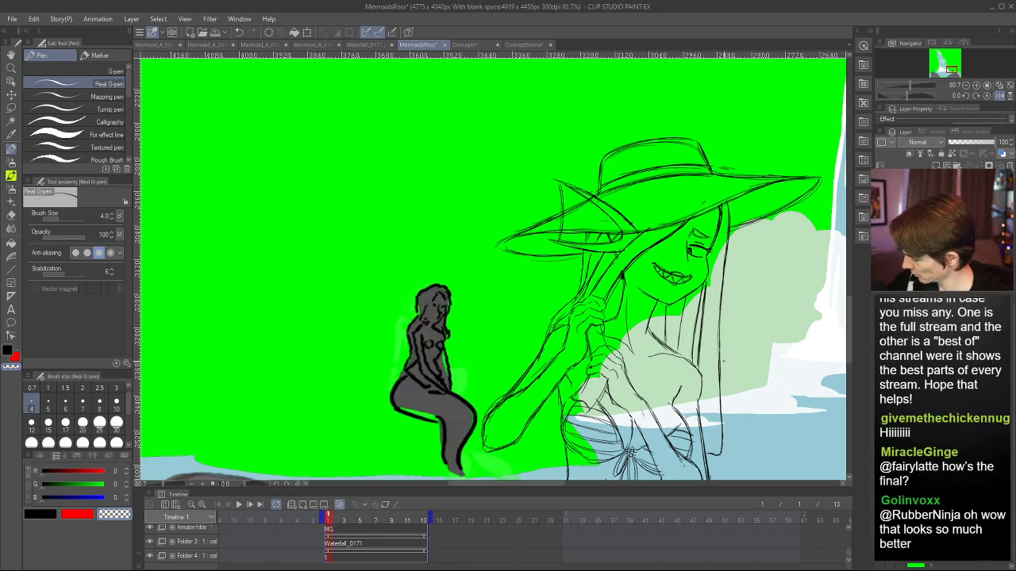
- Copy the small dark mermaid sketch and paste it into a new 6000 x 6000 px, 300 dpi illustration
scroll(372, 263, "down", 6)
key("ctrl+a")
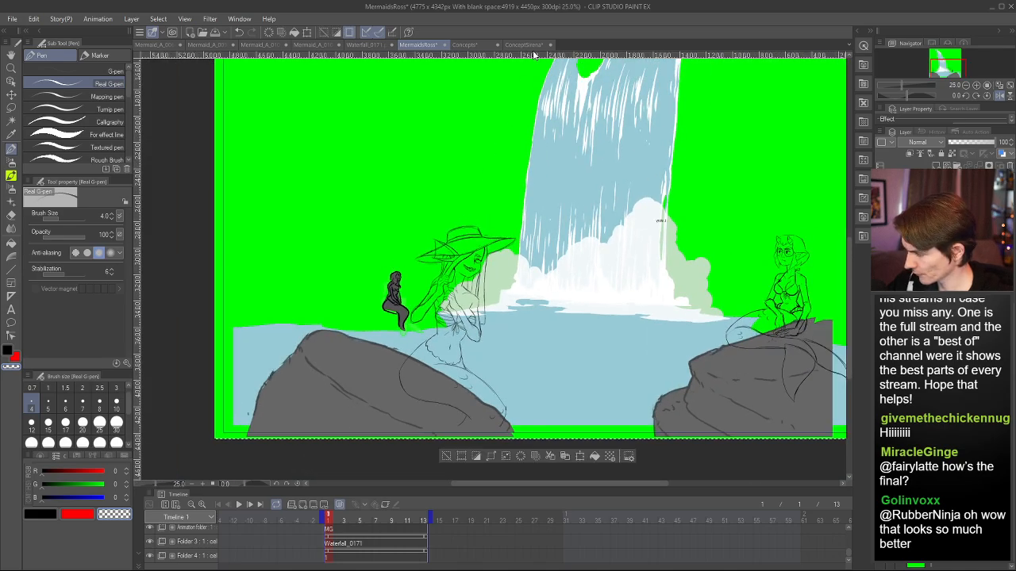
key("ctrl+c")
key("ctrl+n")
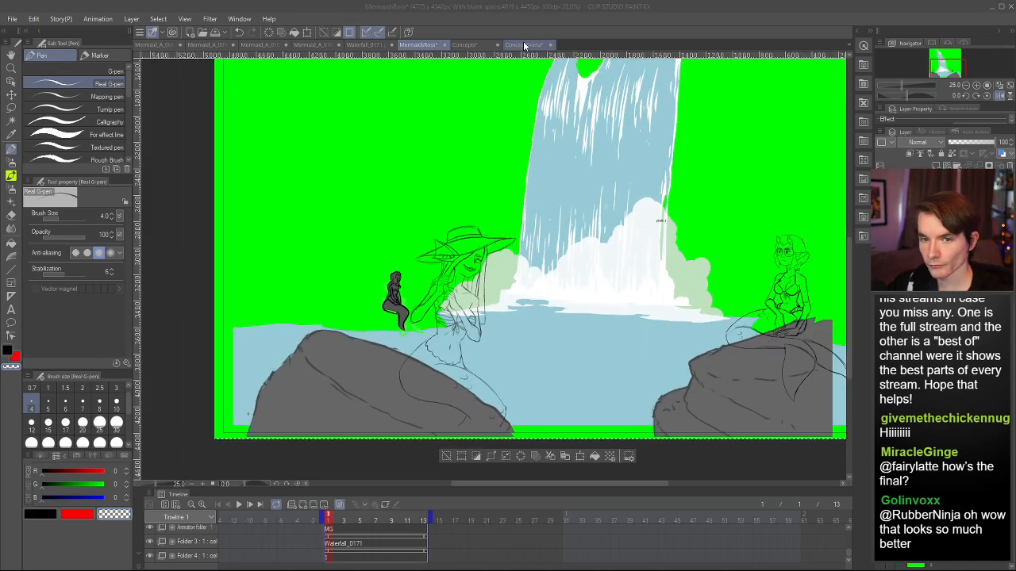
key("Return")
key("ctrl+v")
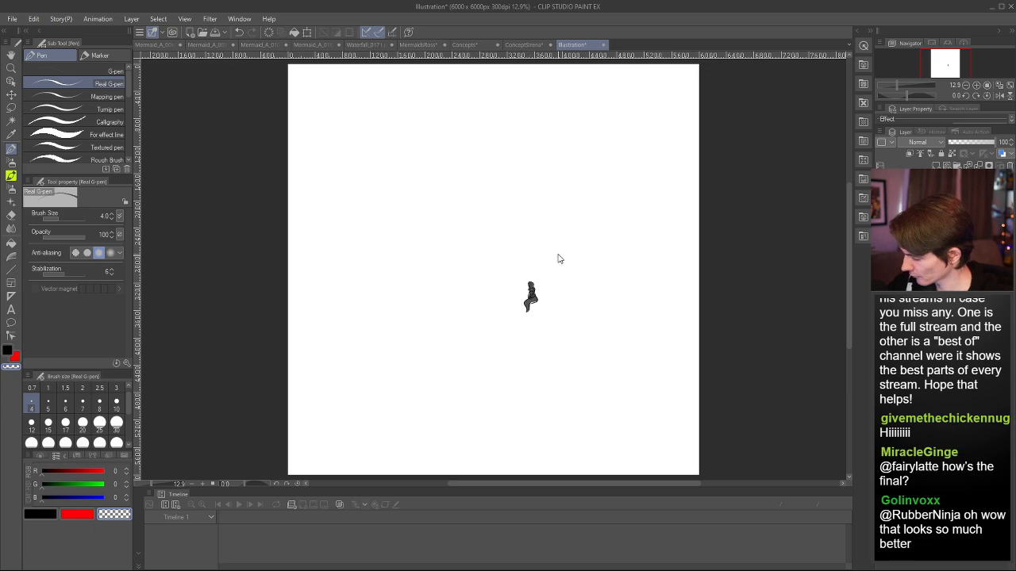
- Scale the pasted mermaid sketch up to about 648% and move it to the middle of the canvas
key("ctrl+t")
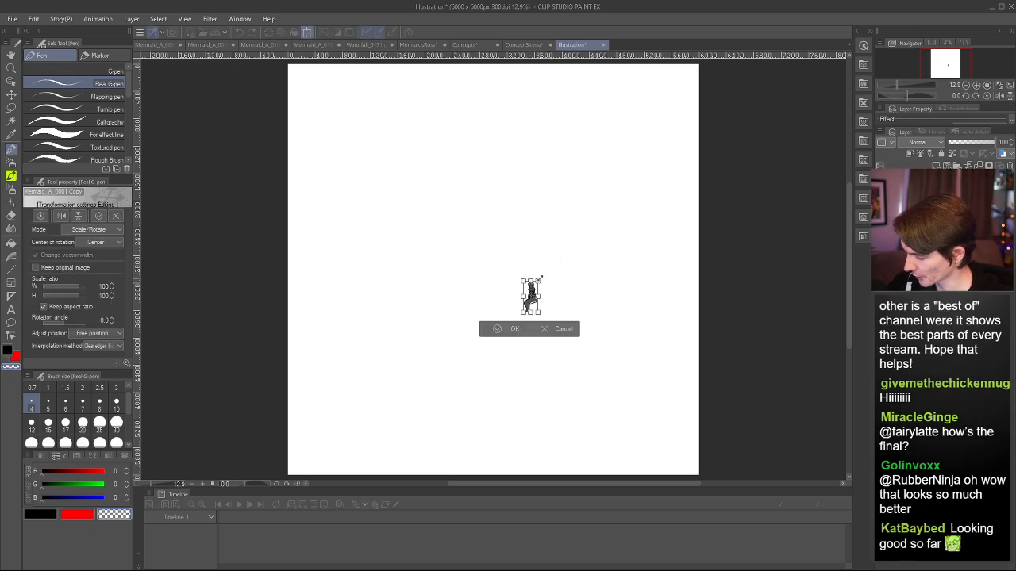
left_click_drag(538, 281, 757, 109)
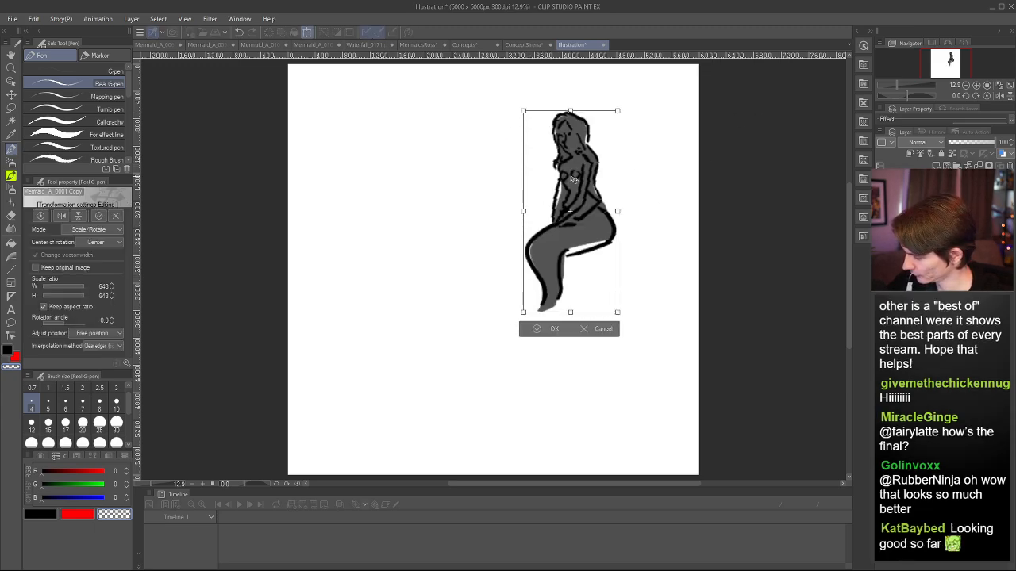
left_click_drag(575, 179, 497, 288)
key("Return")
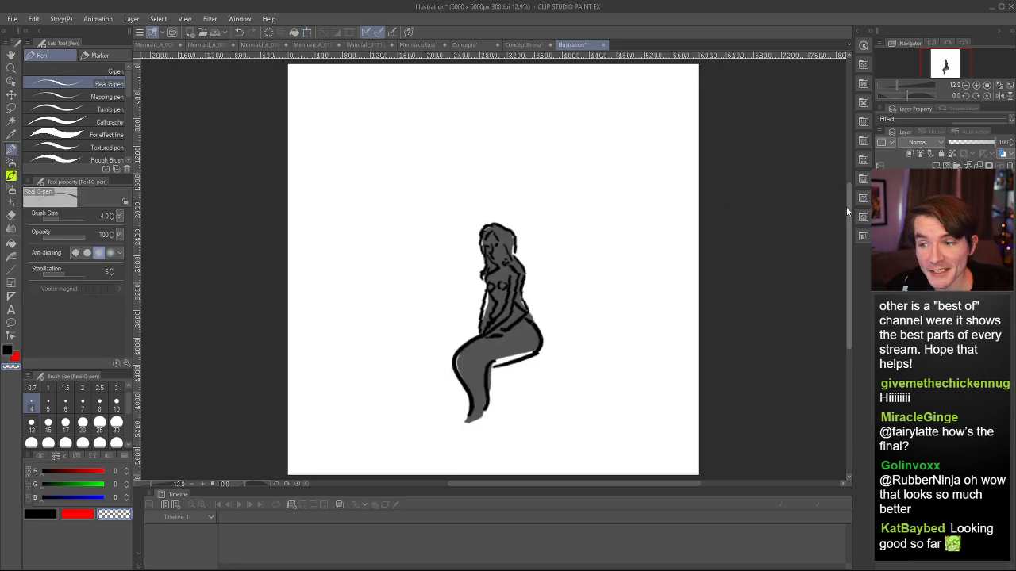
key("ctrl+t")
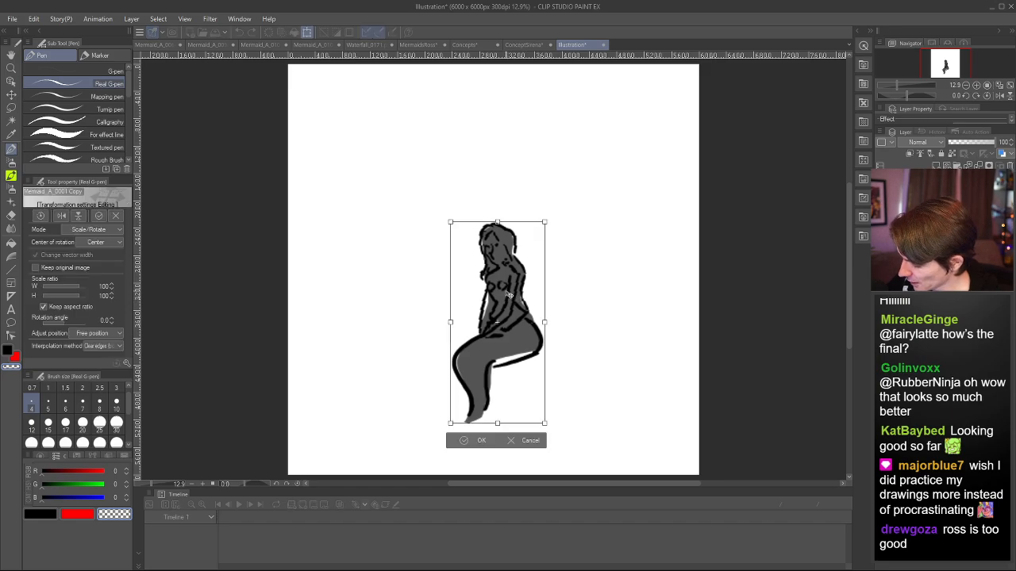
left_click_drag(512, 302, 512, 276)
key("Return")
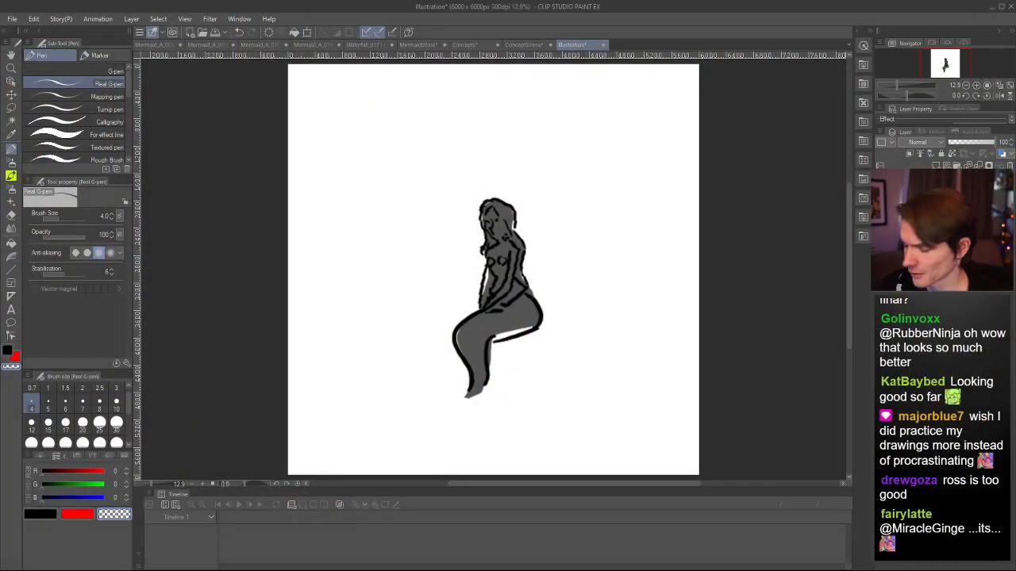
- Lower the opacity of the mermaid sketch layer to a light grey guide and add a new layer for redrawing
scroll(422, 273, "up", 5)
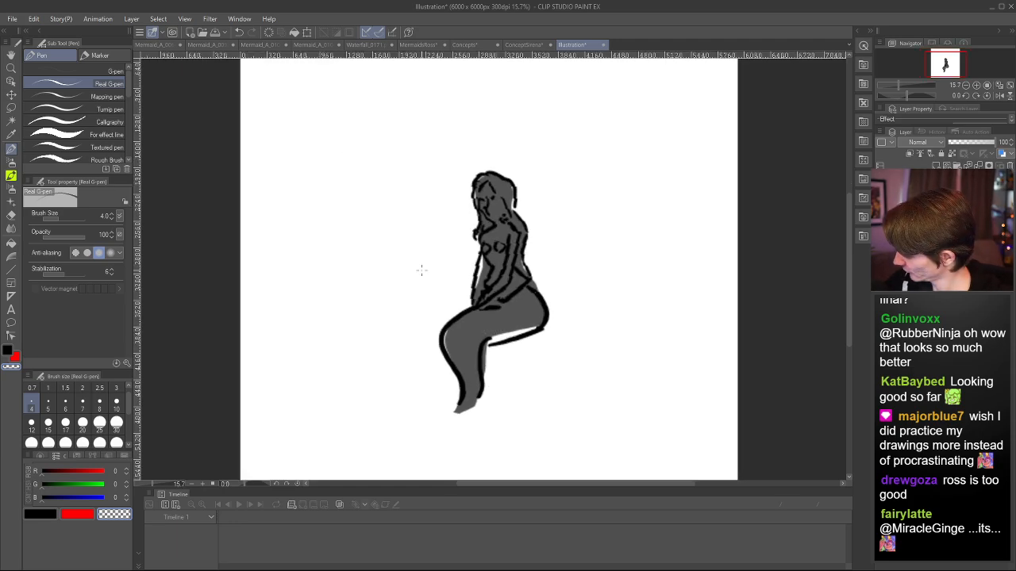
scroll(556, 270, "up", 1)
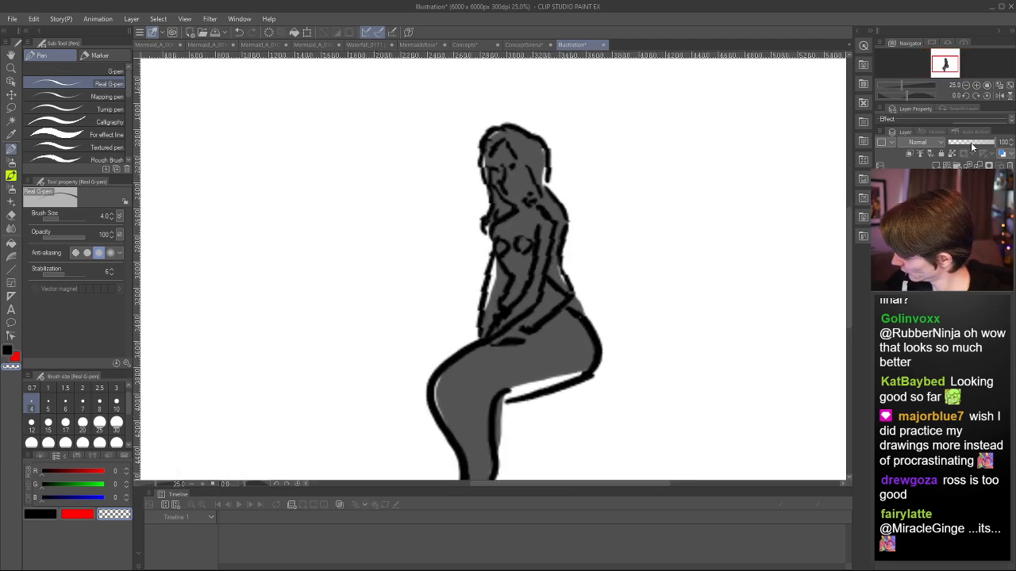
left_click_drag(971, 143, 965, 145)
key("ctrl+shift+n")
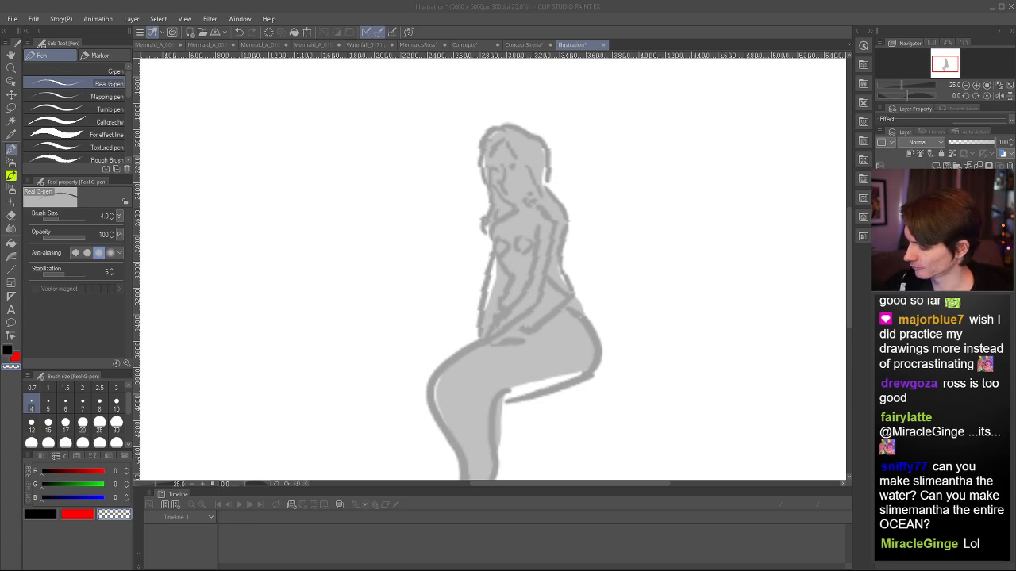
left_click(683, 133)
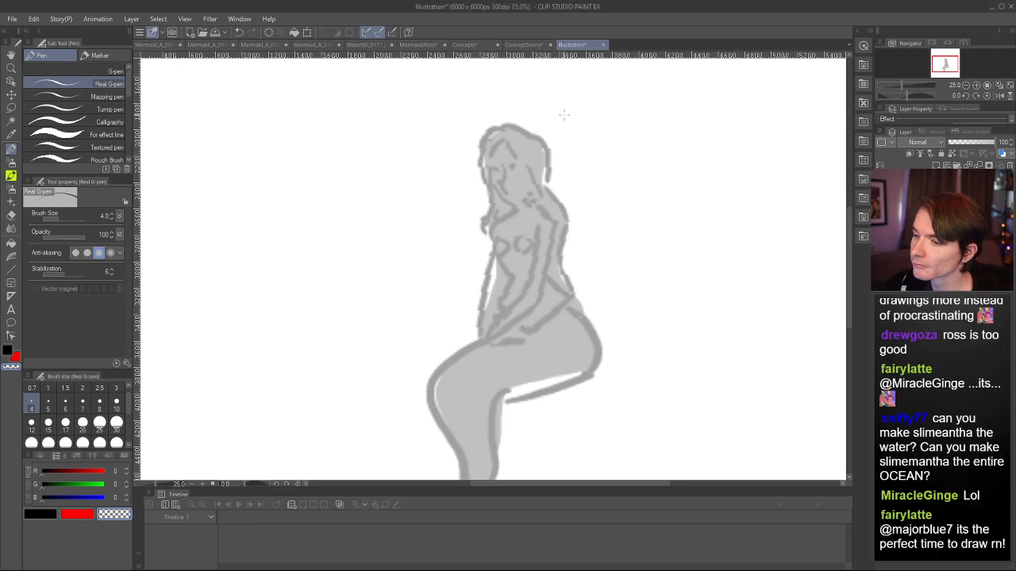
- Set the drawing colour to red for the size 4 Real G-pen and try out a stroke beside the mermaid's torso
scroll(560, 111, "up", 4)
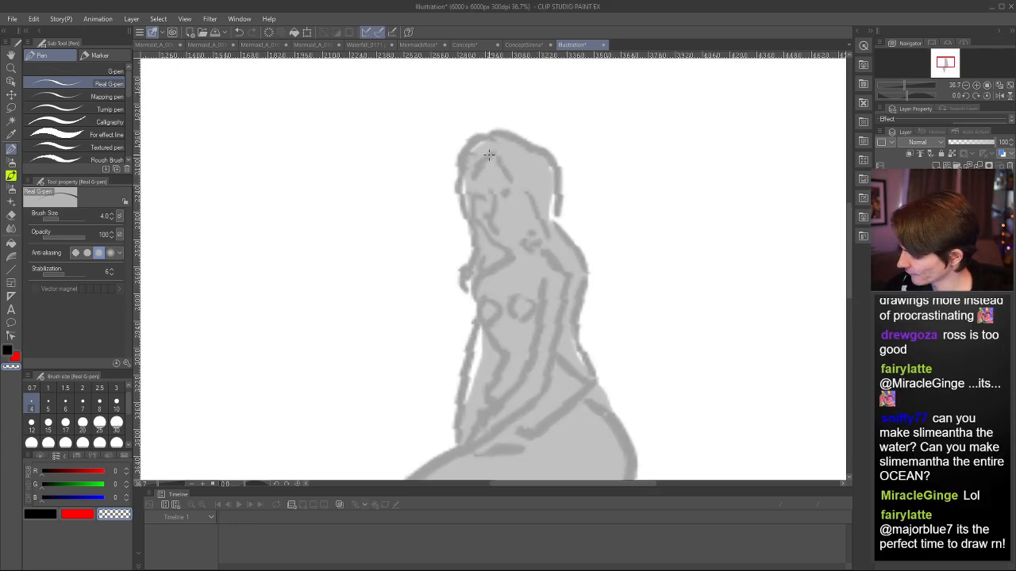
scroll(489, 155, "up", 1)
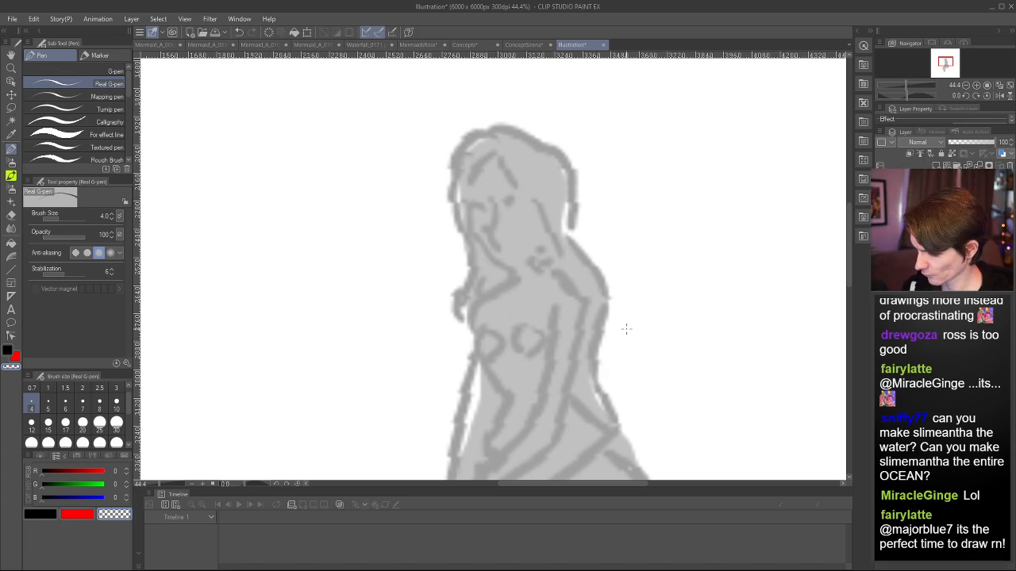
key("c")
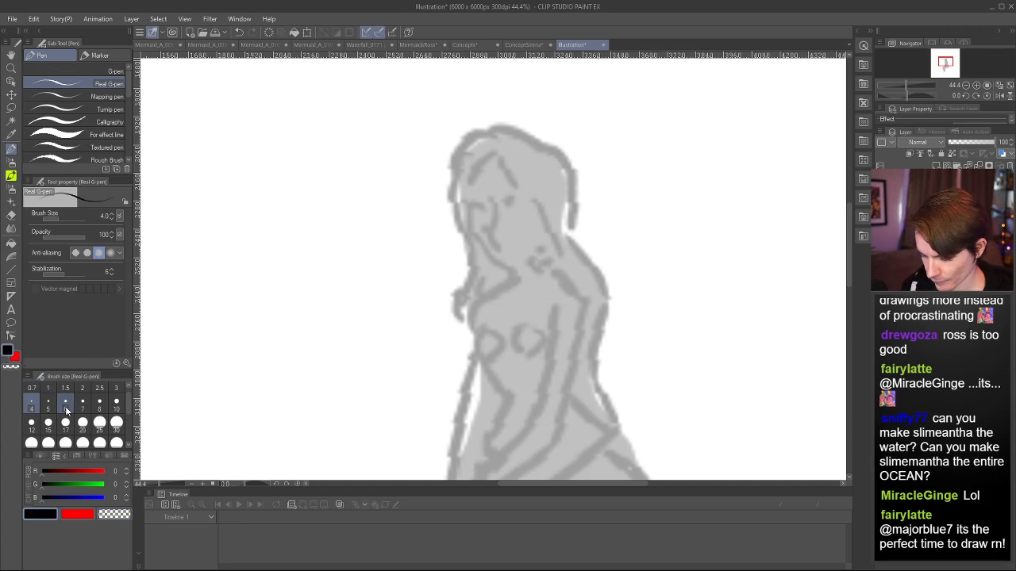
left_click(15, 359)
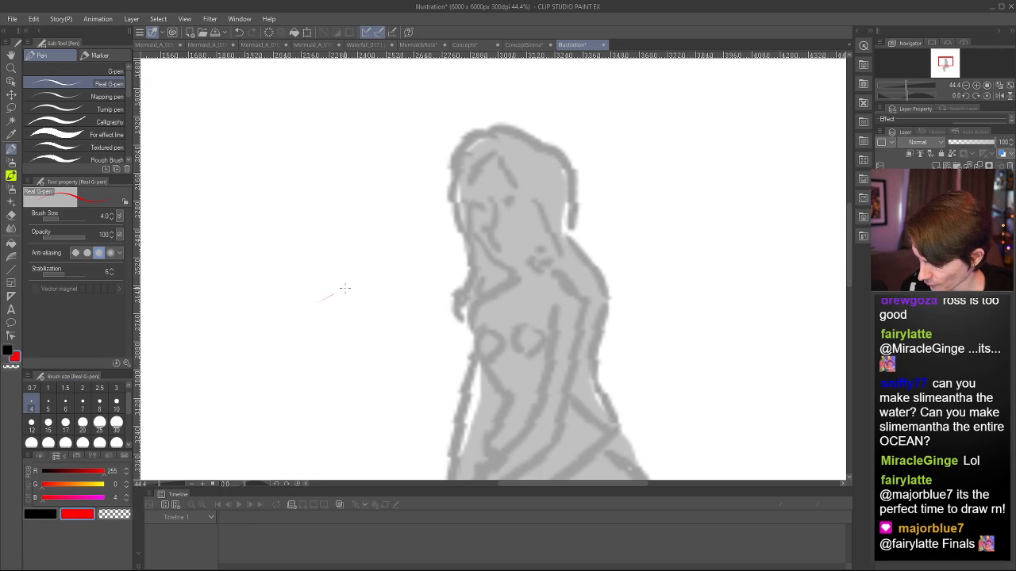
mouse_move(319, 302)
left_mouse_down()
mouse_move(410, 398)
mouse_move(665, 278)
left_mouse_up()
key("ctrl+z")
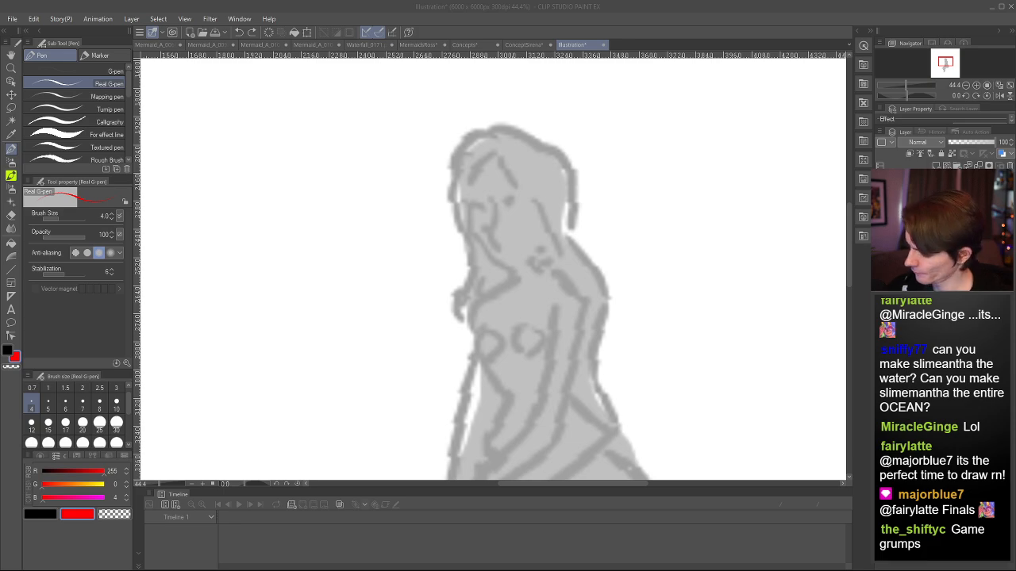
left_click(667, 58)
- Try several red strokes for the front contour of the mermaid's face, checking the line in mirrored view
left_click_drag(450, 206, 464, 276)
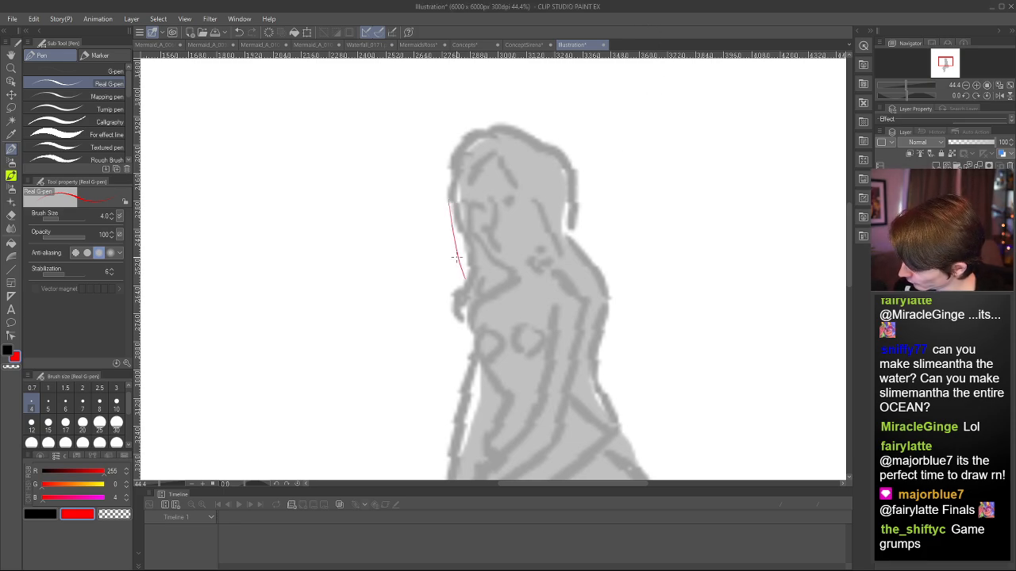
key("ctrl+z")
left_click_drag(454, 199, 459, 231)
key("ctrl+z")
left_click_drag(454, 177, 460, 248)
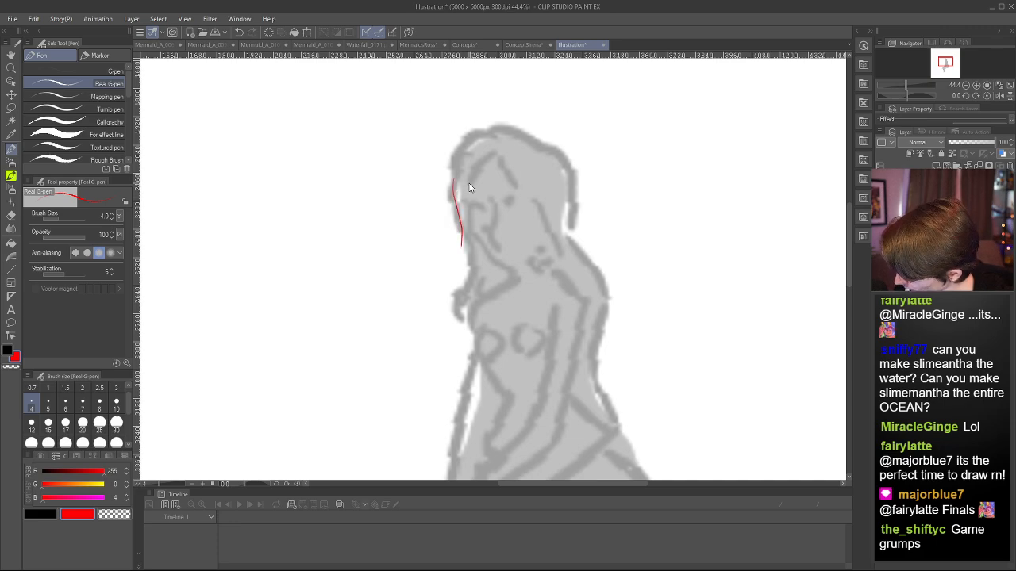
key("ctrl+z")
mouse_move(451, 178)
left_mouse_down()
mouse_move(468, 248)
mouse_move(457, 190)
mouse_move(464, 239)
left_mouse_up()
key("ctrl+z")
key("h")
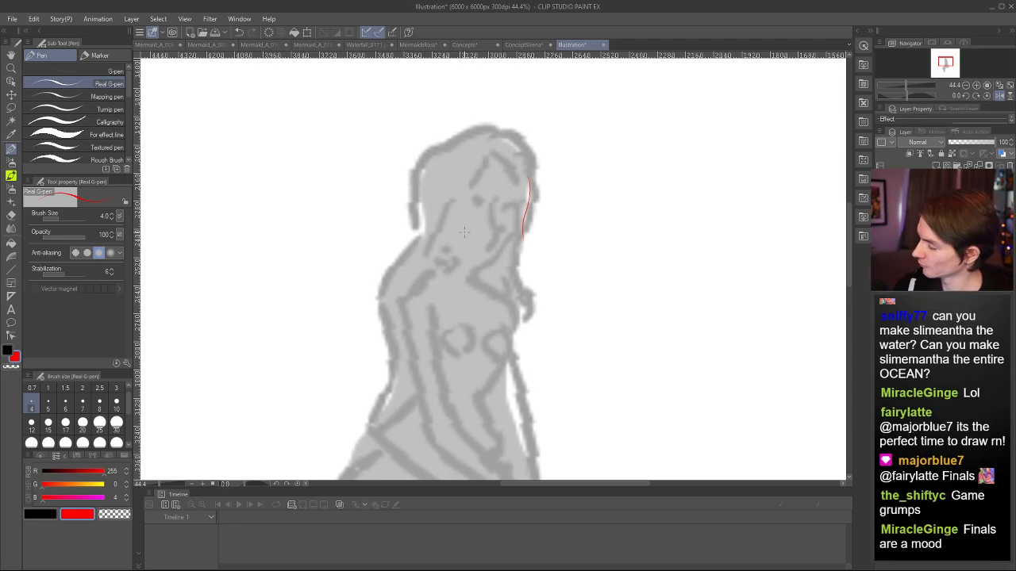
key("h")
key("ctrl+z")
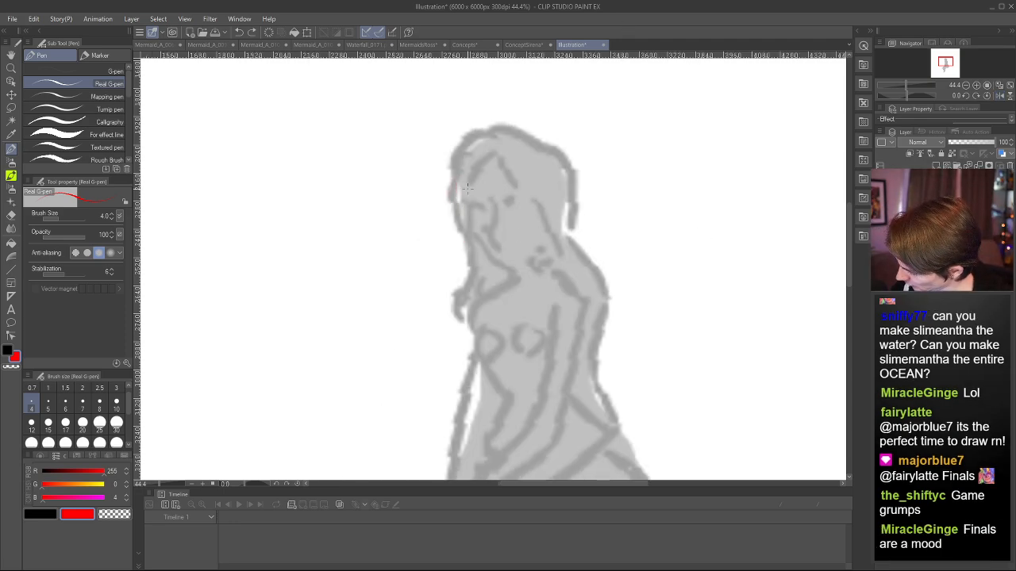
- Sketch two short red lines for the front and back of the mermaid's neck
mouse_move(515, 286)
left_mouse_down()
mouse_move(510, 256)
mouse_move(518, 290)
left_mouse_up()
mouse_move(537, 250)
left_mouse_down()
mouse_move(542, 274)
mouse_move(536, 243)
left_mouse_up()
key("ctrl+z")
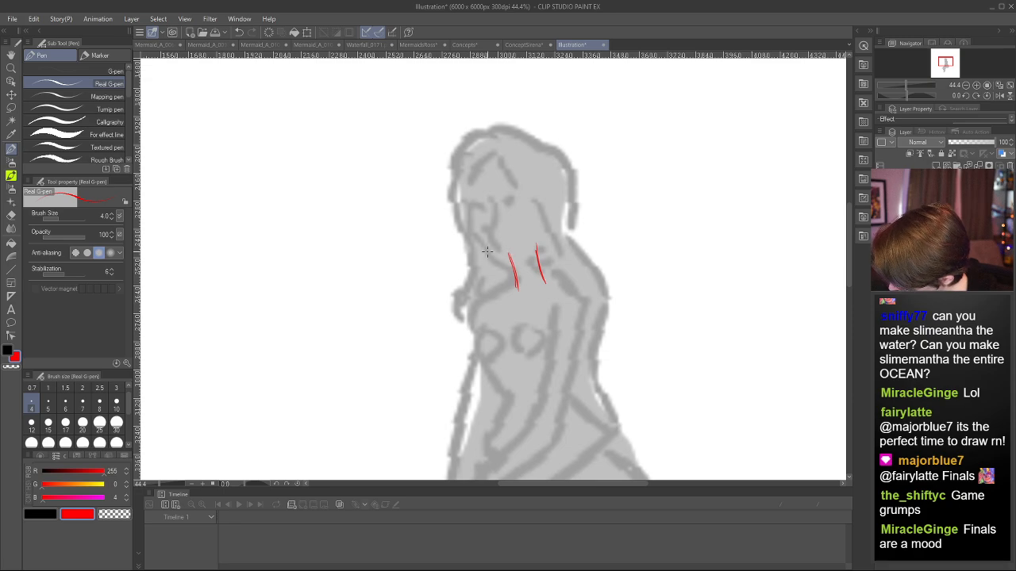
key("ctrl+z")
- Outline the mermaid's bald head and jaw in red down to the neck, and clean up the overlapping ends
mouse_move(462, 200)
left_mouse_down()
mouse_move(497, 130)
mouse_move(557, 180)
left_mouse_up()
key("ctrl+z")
mouse_move(460, 211)
left_mouse_down()
mouse_move(456, 185)
mouse_move(476, 144)
mouse_move(515, 133)
mouse_move(549, 150)
mouse_move(559, 194)
mouse_move(537, 251)
mouse_move(555, 213)
mouse_move(556, 154)
mouse_move(506, 127)
mouse_move(457, 178)
mouse_move(473, 243)
mouse_move(504, 256)
mouse_move(470, 234)
mouse_move(512, 255)
left_mouse_up()
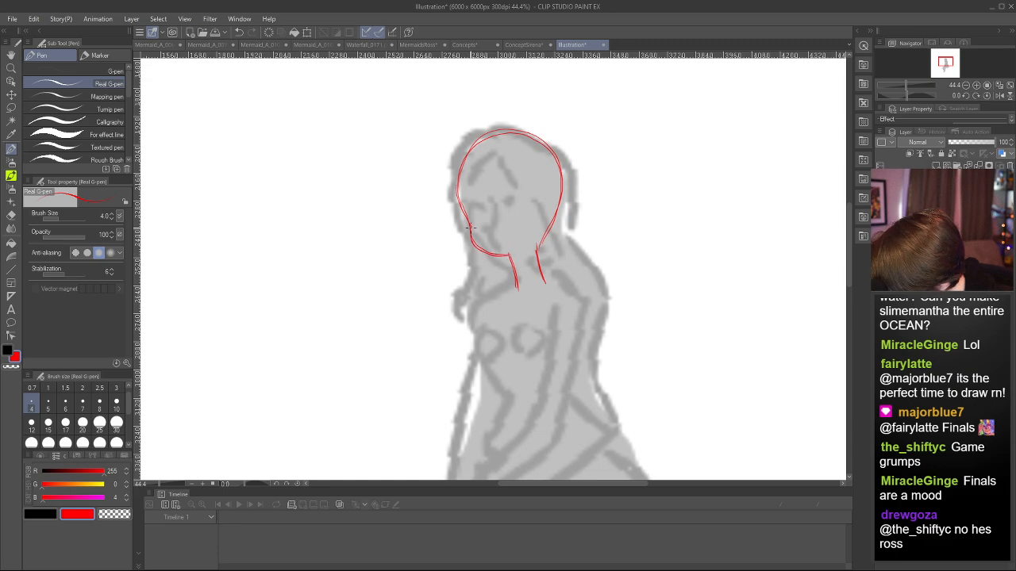
mouse_move(469, 227)
left_mouse_down()
mouse_move(461, 202)
mouse_move(474, 138)
left_mouse_up()
key("ctrl+z")
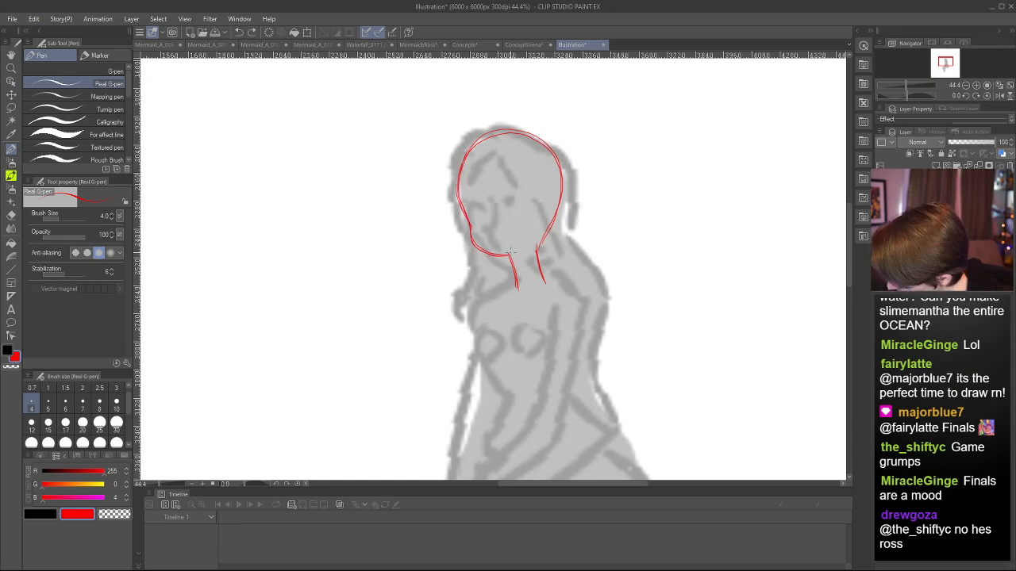
key("c")
left_click_drag(506, 252, 536, 247)
key("c")
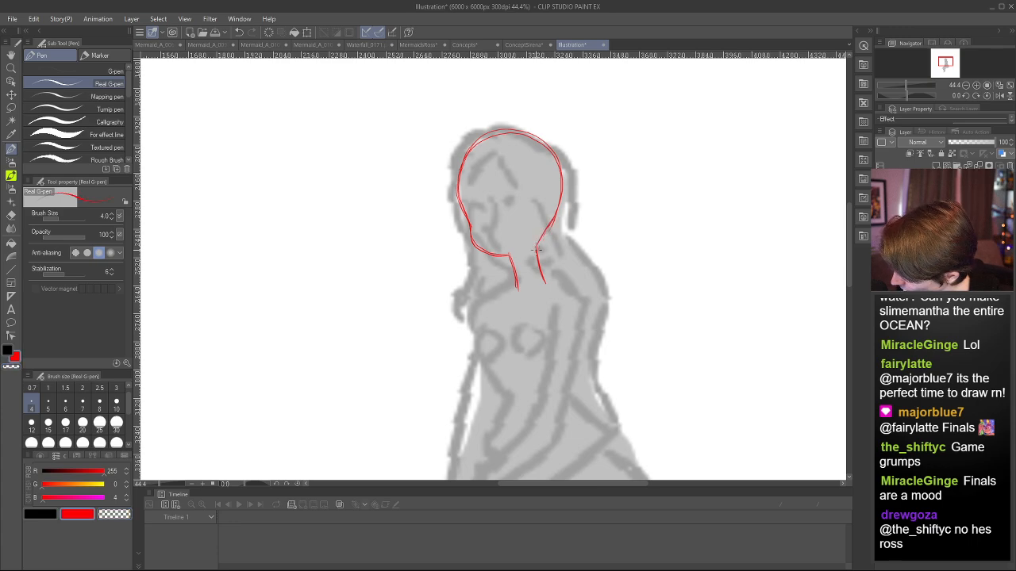
- Sketch both shoulder lines sloping outward from the base of the neck, using the mirrored view
key("h")
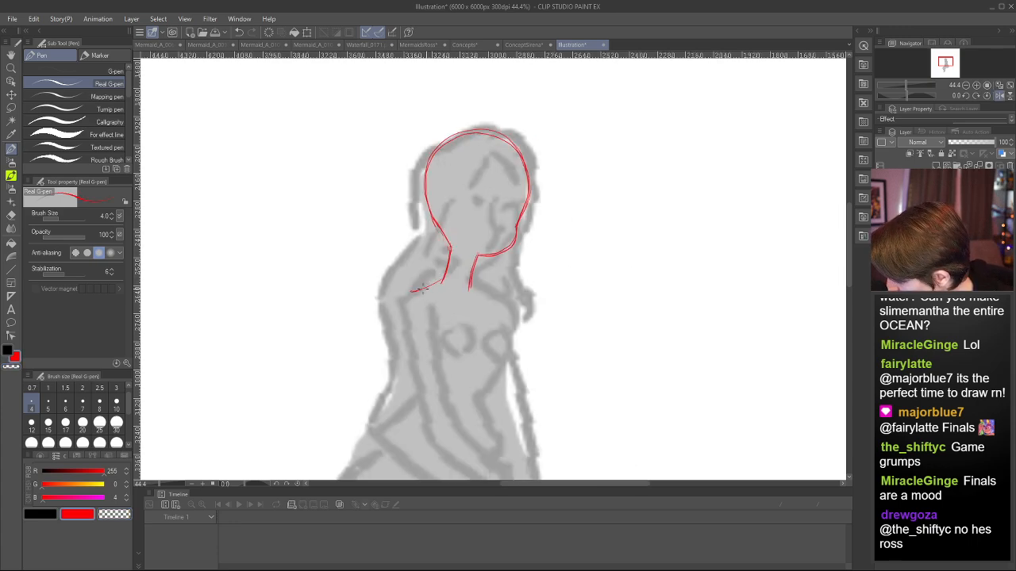
mouse_move(421, 288)
left_mouse_down()
mouse_move(443, 276)
mouse_move(508, 311)
left_mouse_up()
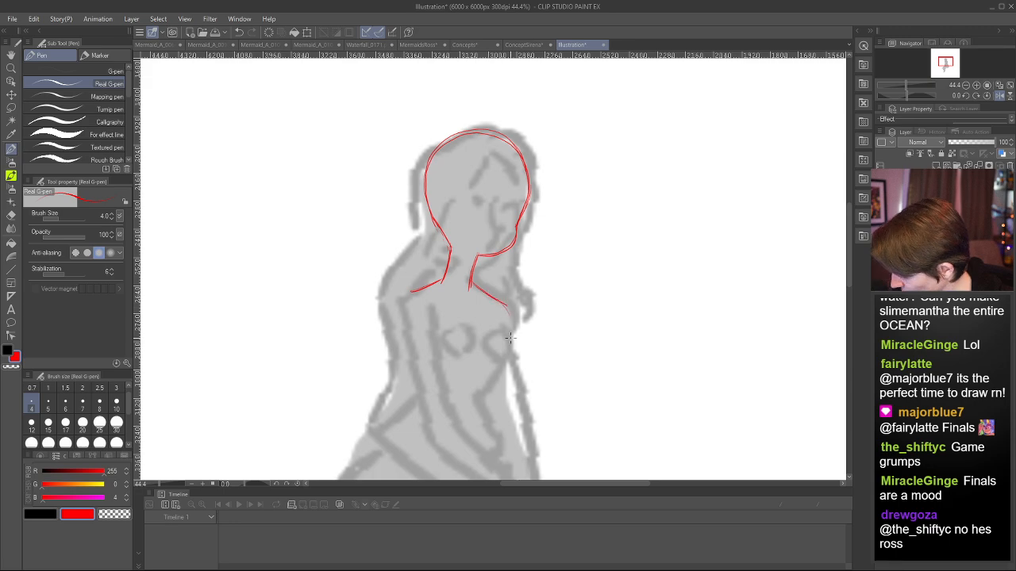
key("h")
key("ctrl+z")
- Try a curved red outline for the near breast and check it in mirrored view
mouse_move(511, 353)
left_mouse_down()
mouse_move(537, 356)
mouse_move(515, 367)
left_mouse_up()
mouse_move(524, 319)
left_mouse_down()
mouse_move(515, 329)
mouse_move(533, 369)
left_mouse_up()
key("ctrl+z")
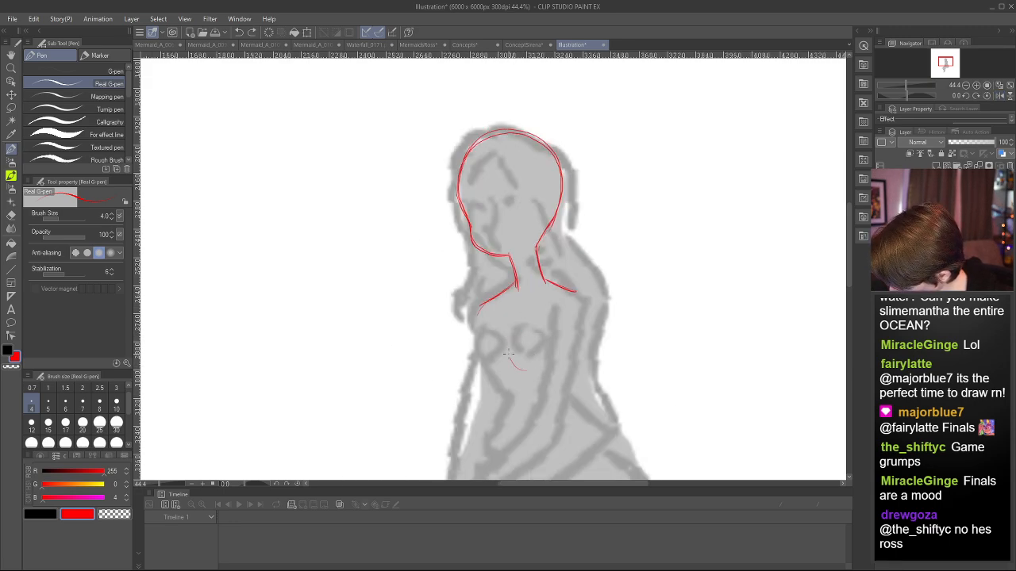
mouse_move(525, 319)
left_mouse_down()
mouse_move(509, 349)
mouse_move(538, 370)
mouse_move(513, 363)
left_mouse_up()
key("ctrl+z")
key("h")
key("ctrl+z")
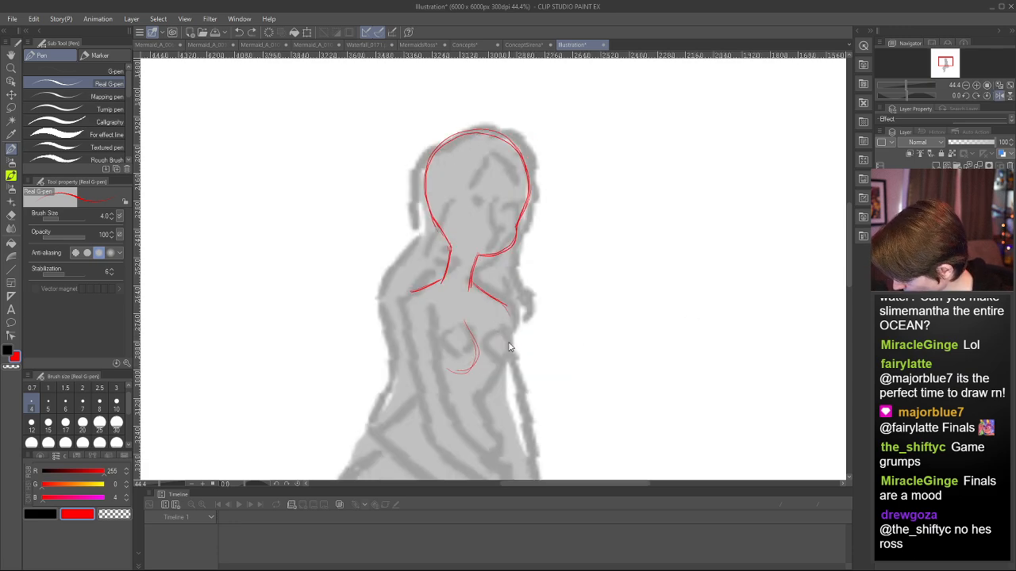
key("ctrl+z")
key("ctrl+z")
key("h")
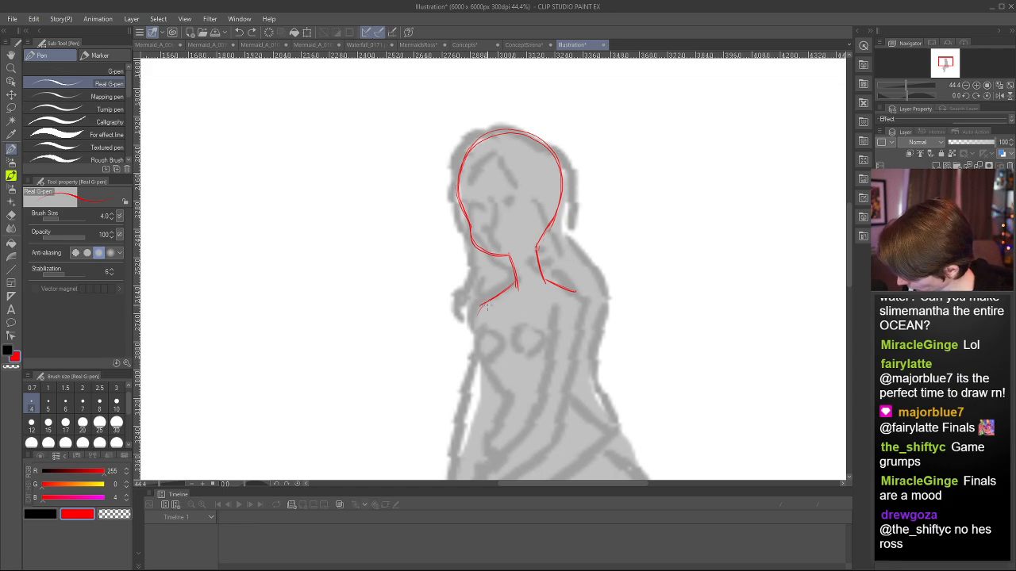
- Sketch thin curved collarbones below both shoulder lines, refining the far one in mirrored view
key("ctrl+z")
mouse_move(483, 306)
left_mouse_down()
mouse_move(537, 309)
mouse_move(526, 315)
mouse_move(578, 290)
left_mouse_up()
key("ctrl+z")
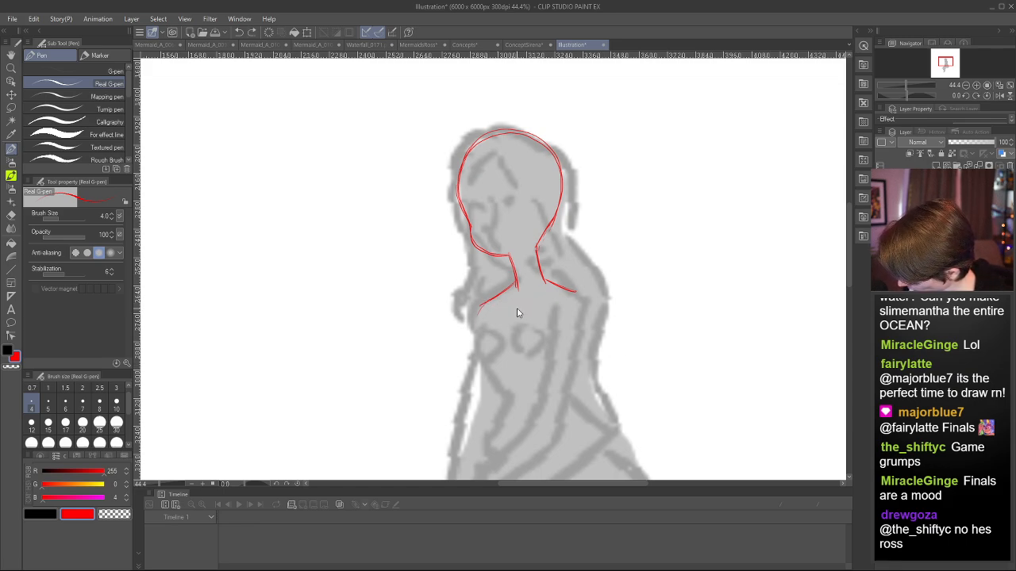
mouse_move(494, 303)
left_mouse_down()
mouse_move(525, 311)
mouse_move(576, 291)
left_mouse_up()
key("ctrl+z")
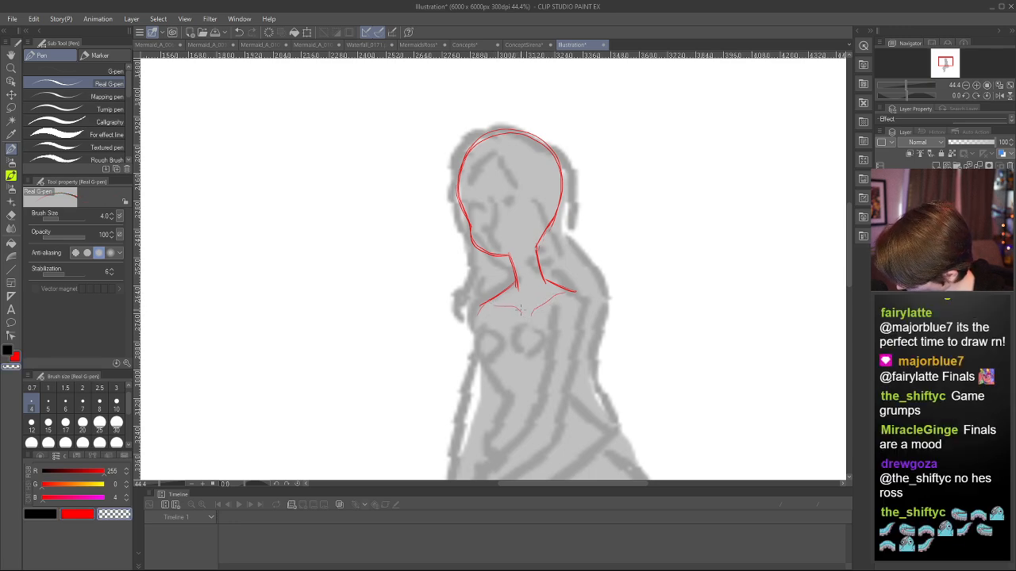
key("h")
key("c")
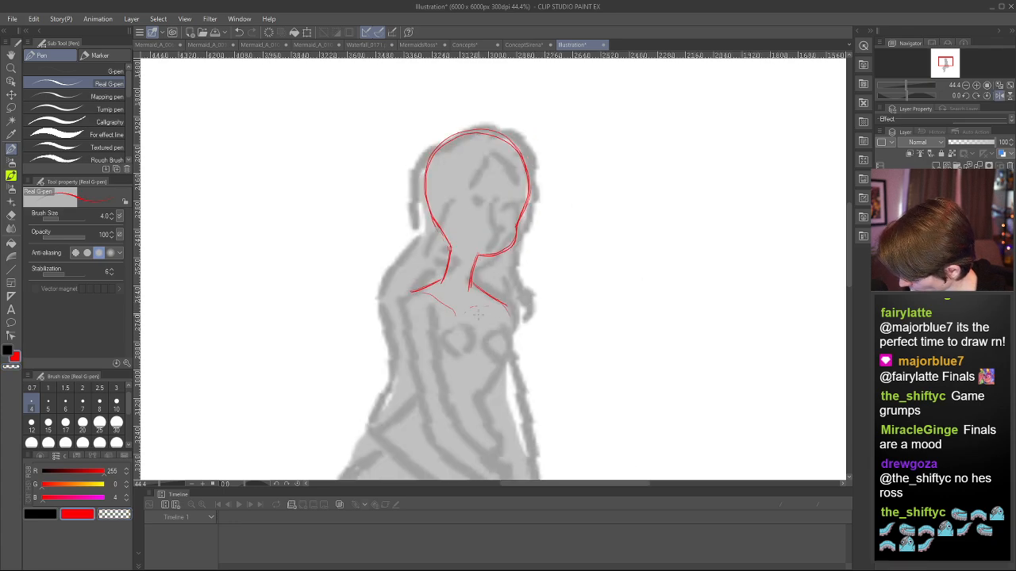
left_click_drag(467, 315, 500, 308)
key("ctrl+z")
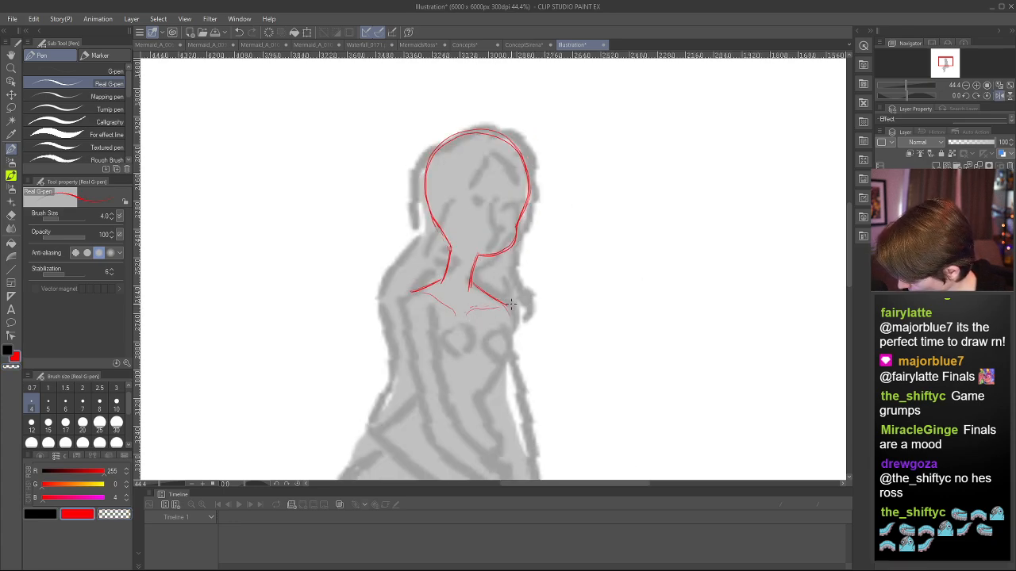
- Draw an open, smiling mouth in red on the lower part of the mermaid's face
key("h")
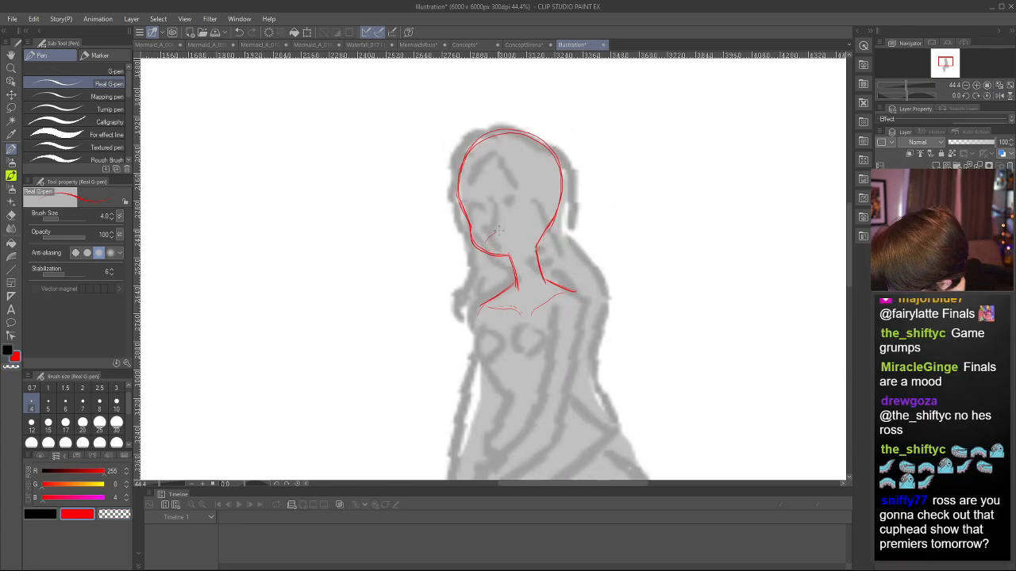
key("ctrl+z")
mouse_move(485, 237)
left_mouse_down()
mouse_move(520, 231)
mouse_move(492, 244)
mouse_move(507, 228)
mouse_move(517, 225)
mouse_move(513, 240)
mouse_move(495, 247)
mouse_move(481, 231)
mouse_move(517, 224)
mouse_move(502, 246)
left_mouse_up()
key("ctrl+z")
key("c")
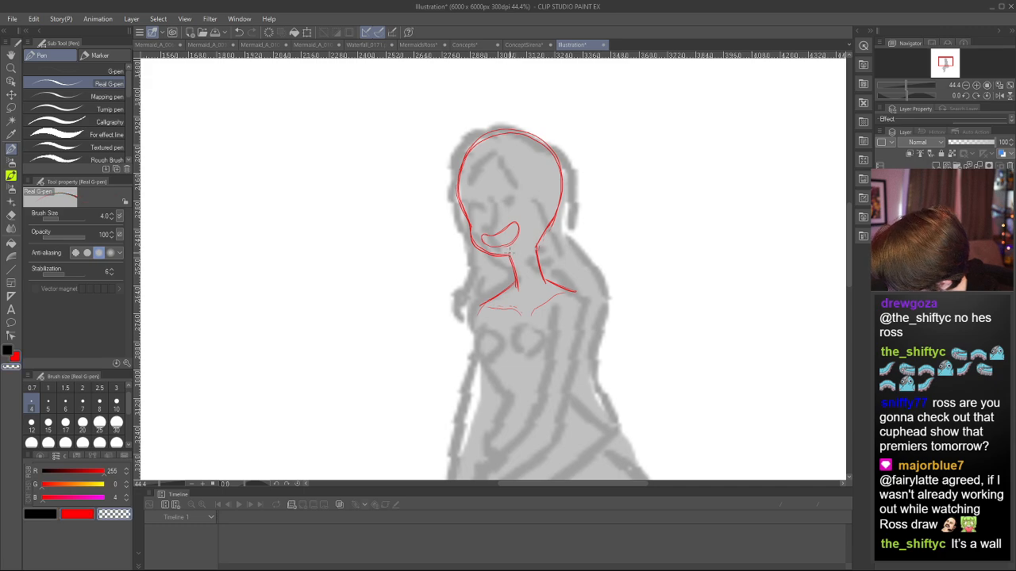
- Draw an oval near eye above the mouth in mirrored view, and restore the normal view
key("h")
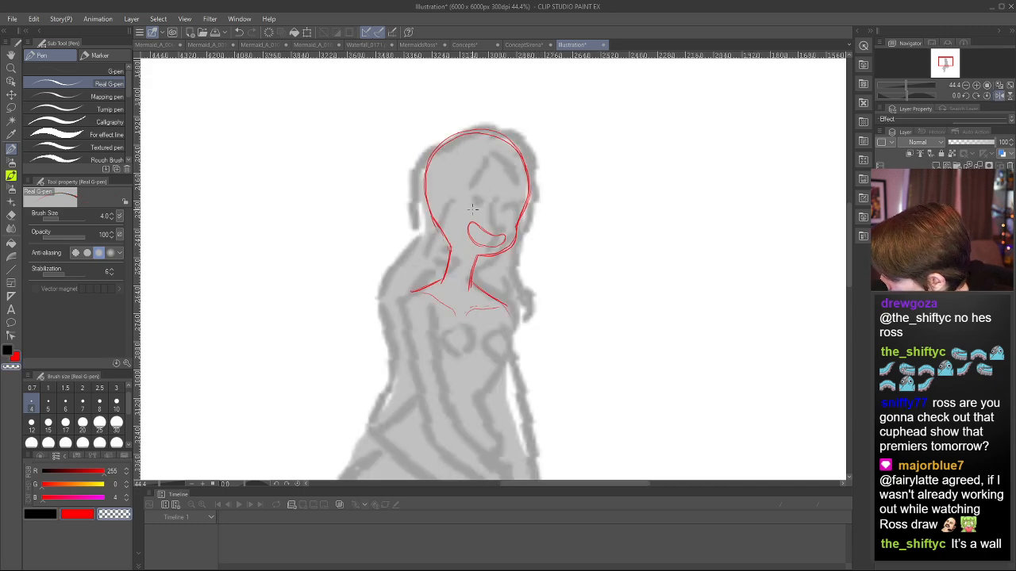
key("c")
mouse_move(479, 186)
left_mouse_down()
mouse_move(475, 211)
mouse_move(487, 196)
mouse_move(468, 189)
mouse_move(481, 213)
left_mouse_up()
key("ctrl+z")
key("h")
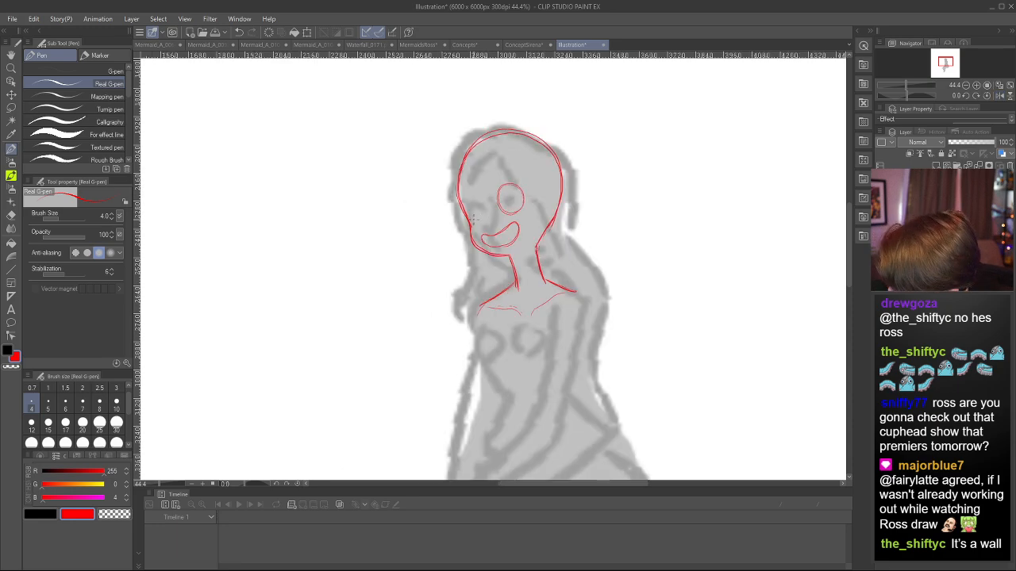
- Redraw the far eye as a small oval overlapping the face's far edge and check it in mirrored view
key("ctrl+z")
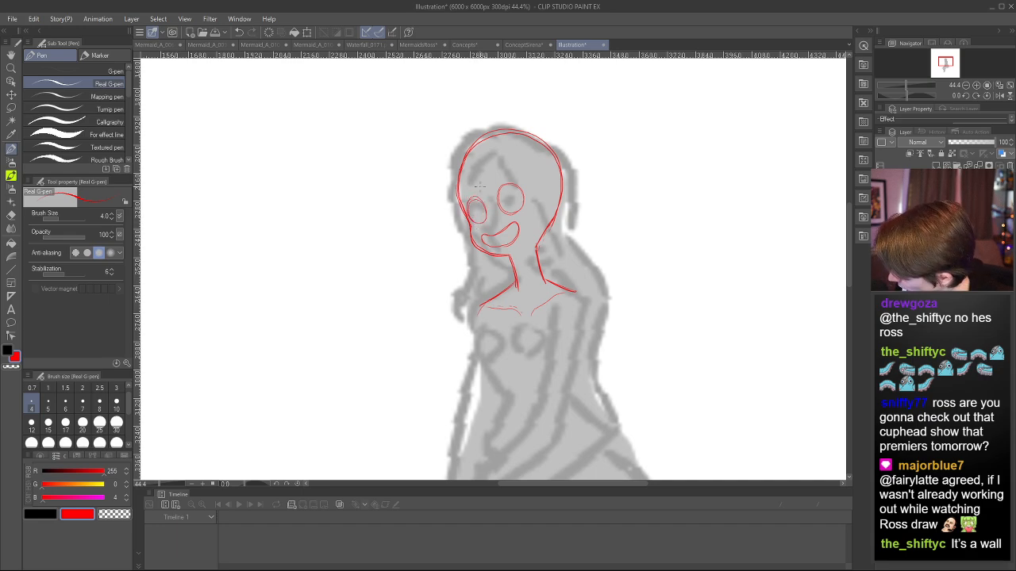
key("h")
key("h")
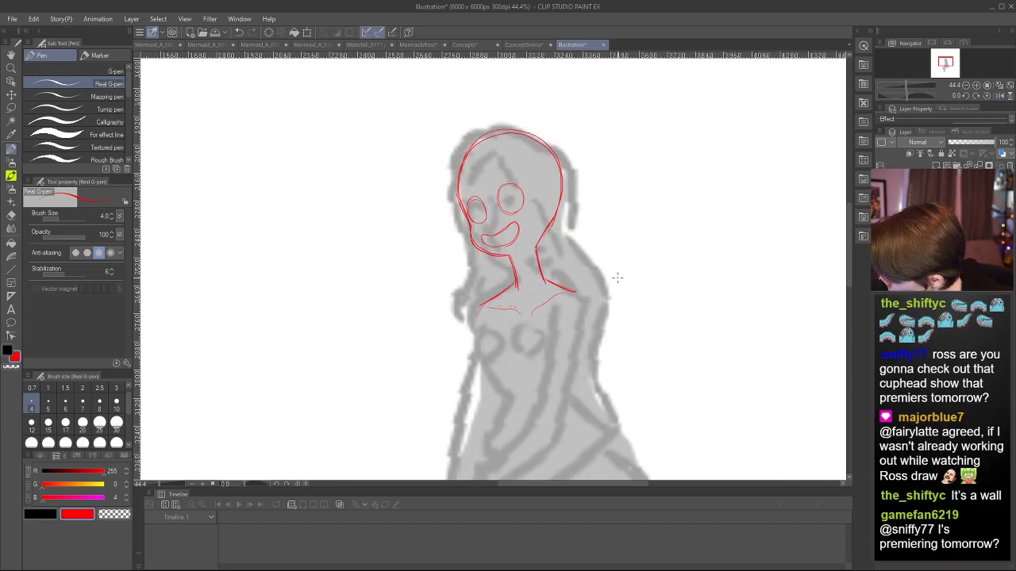
- Try a rounder open mouth in place of the current one and check it in mirrored view
key("e")
mouse_move(484, 234)
left_mouse_down()
mouse_move(517, 231)
mouse_move(487, 243)
left_mouse_up()
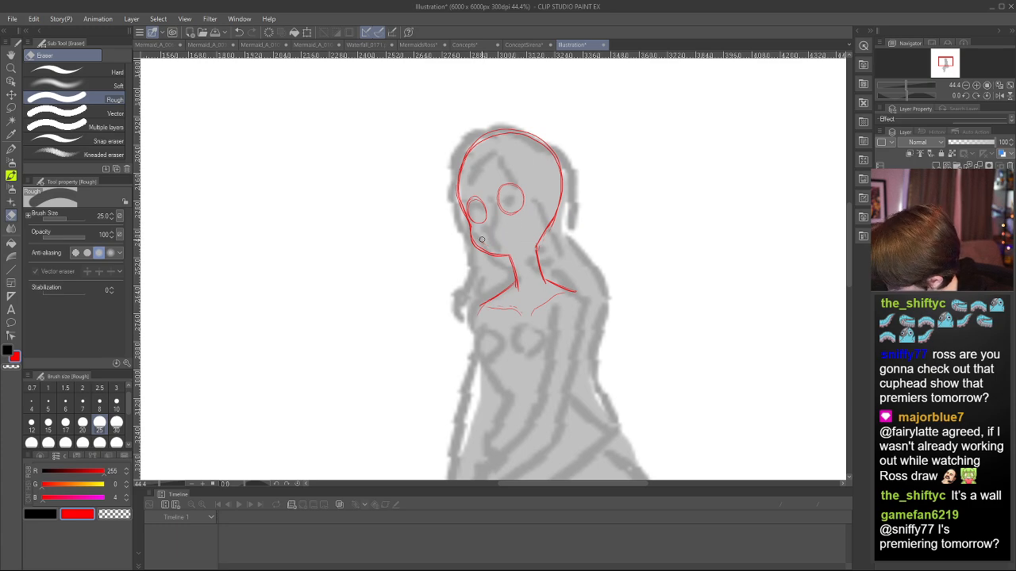
key("h")
key("h")
key("p")
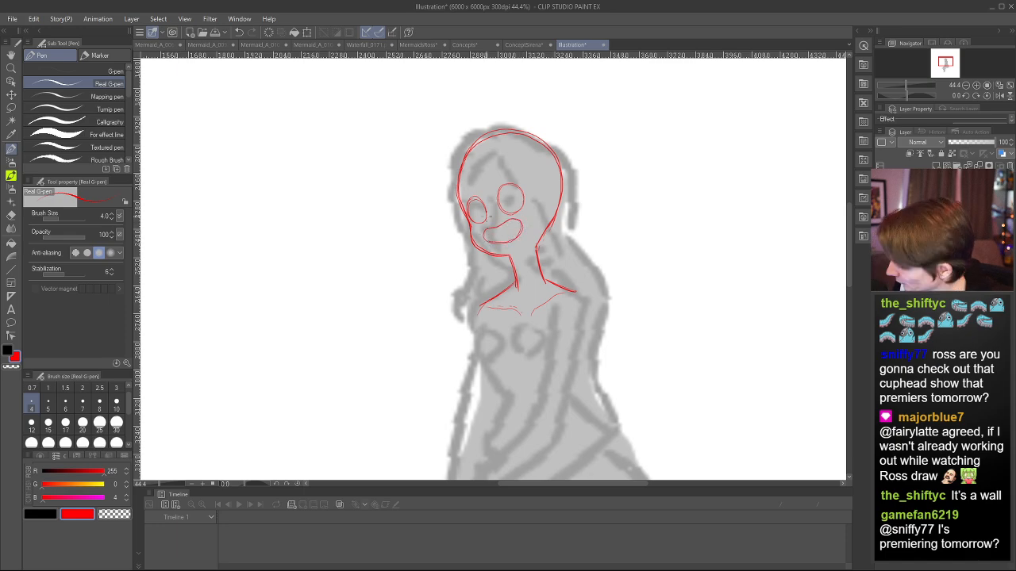
key("h")
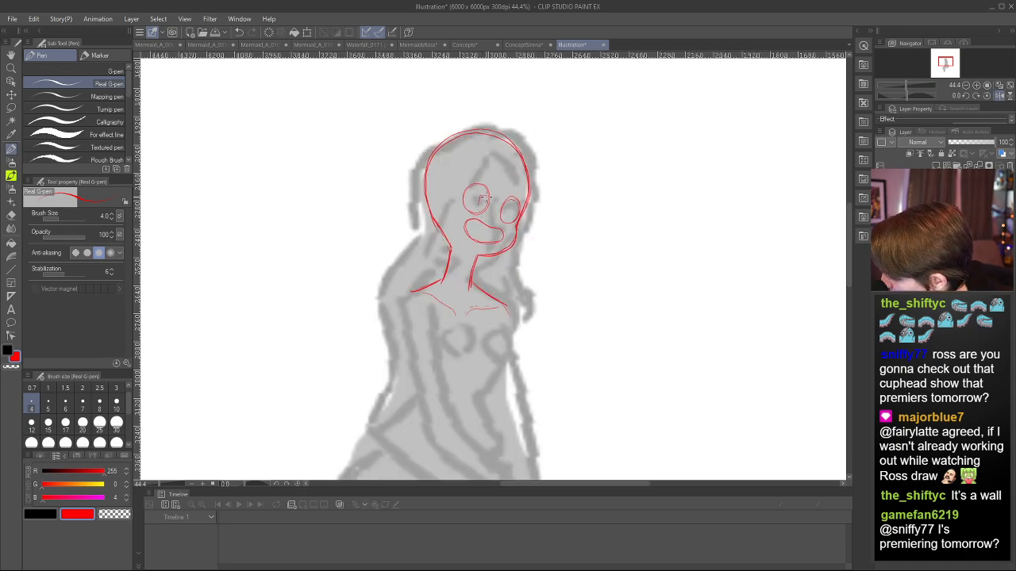
key("ctrl+z")
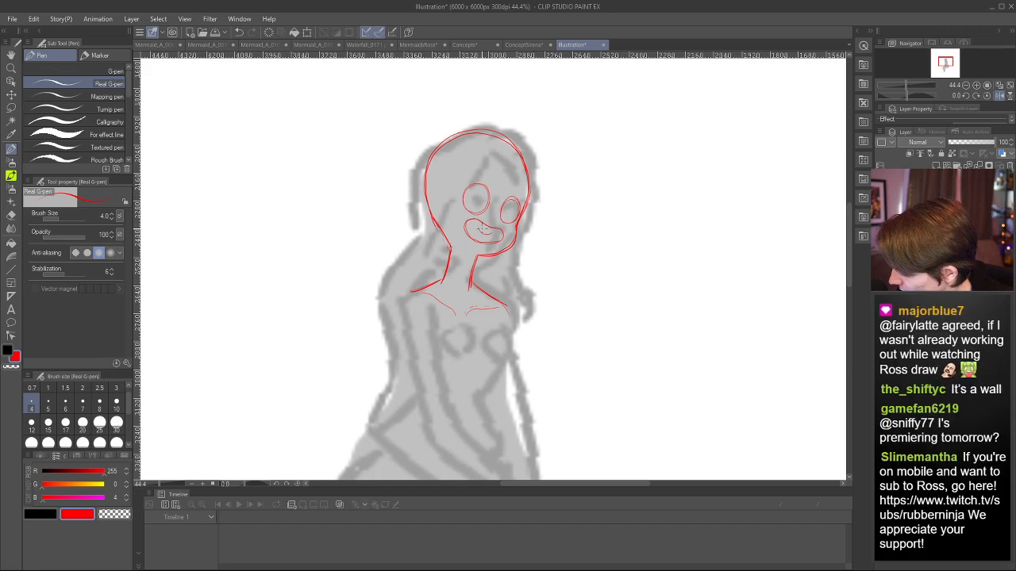
- Erase the open mouth, draw a small curved smile line in its place, and check it in both view directions
key("e")
mouse_move(471, 229)
left_mouse_down()
mouse_move(501, 232)
mouse_move(467, 235)
mouse_move(498, 235)
mouse_move(475, 221)
left_mouse_up()
key("p")
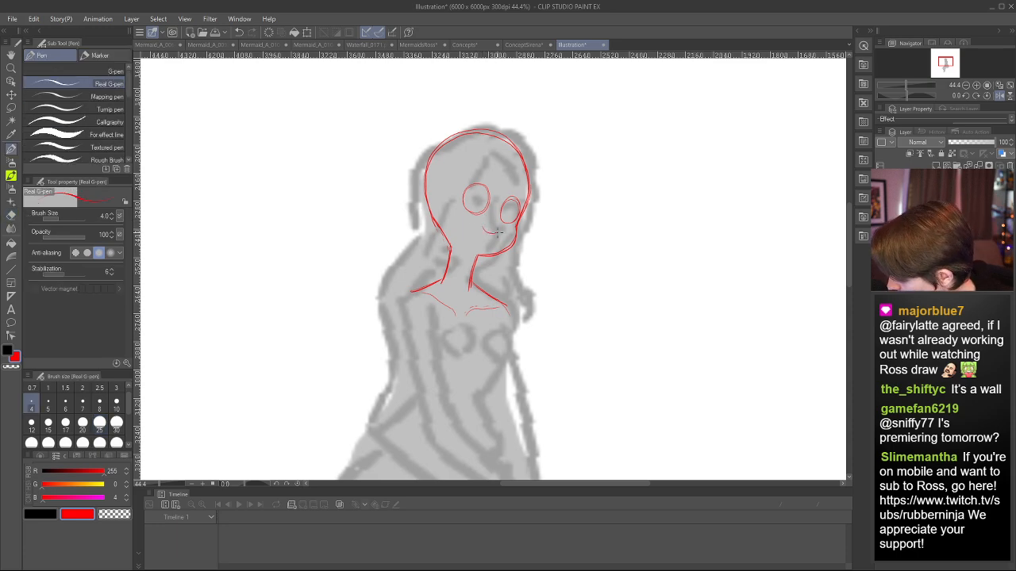
key("ctrl+z")
left_click_drag(496, 233, 497, 231)
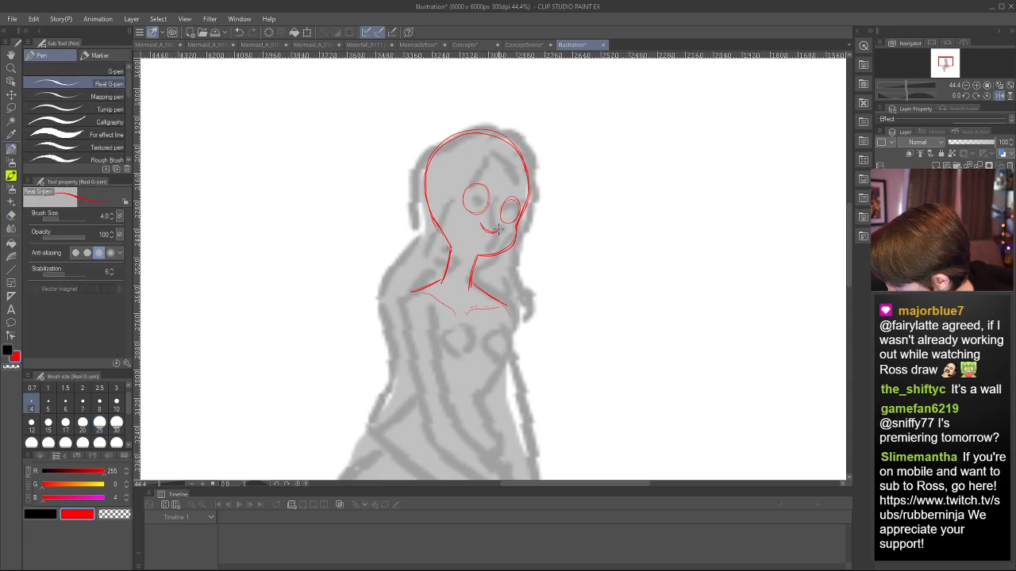
key("h")
key("h")
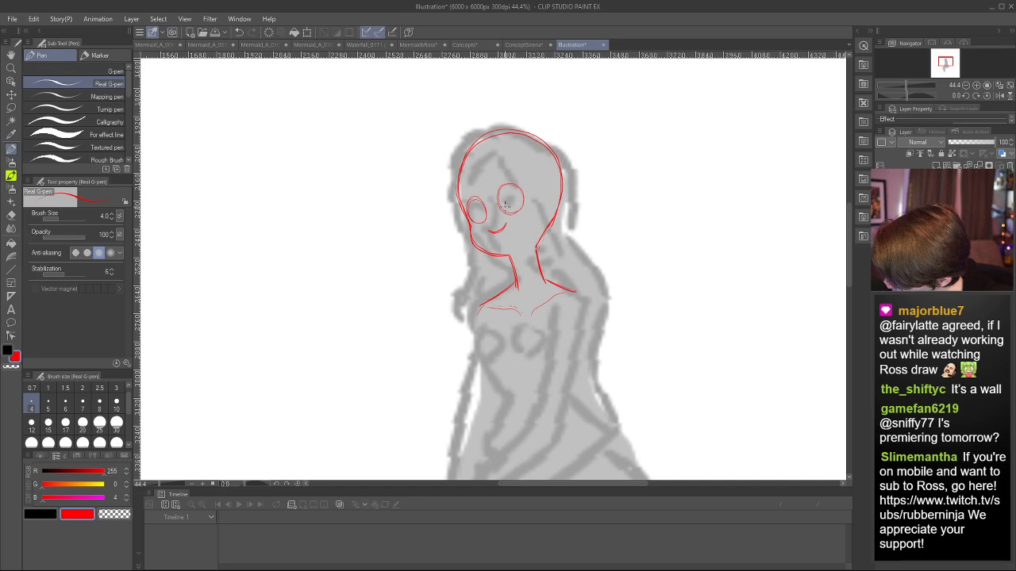
- Draw a small oval pupil inside each eye and compare the gaze in mirrored and normal view
key("h")
left_click_drag(501, 201, 475, 212)
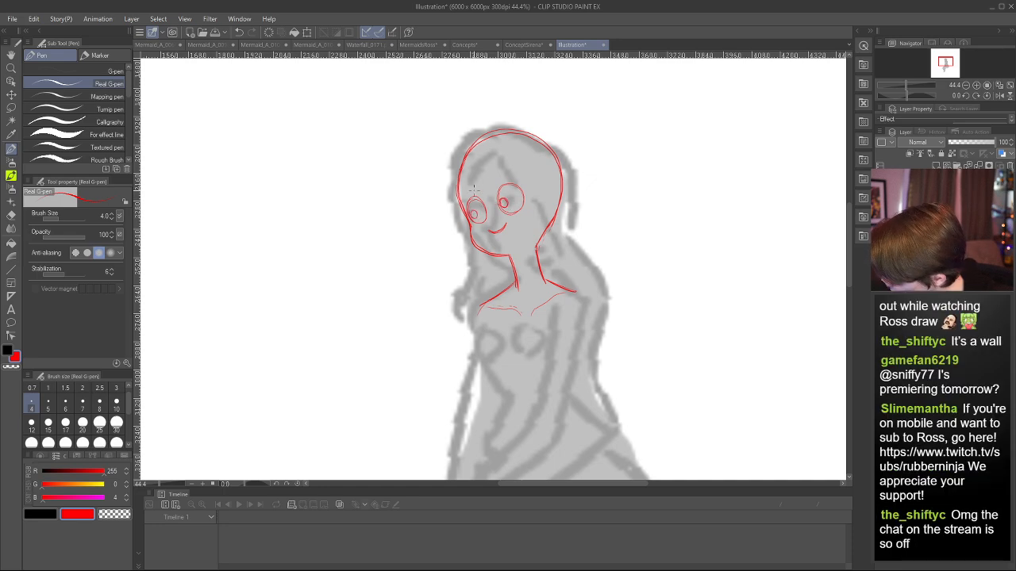
key("h")
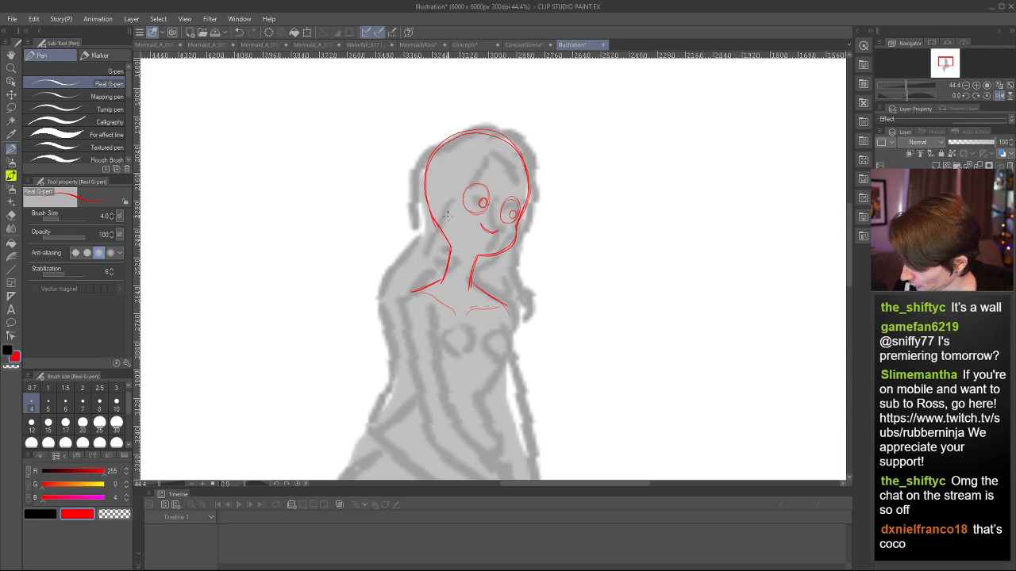
key("h")
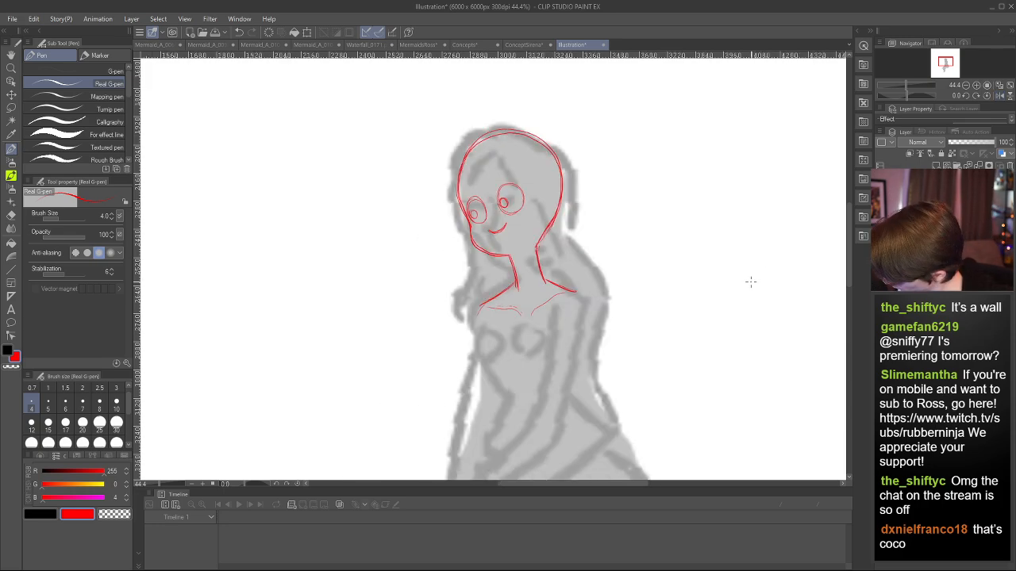
- Erase both collarbones and sketch the two curved side lines of the torso from the shoulders down toward the waist
scroll(848, 253, "down", 2)
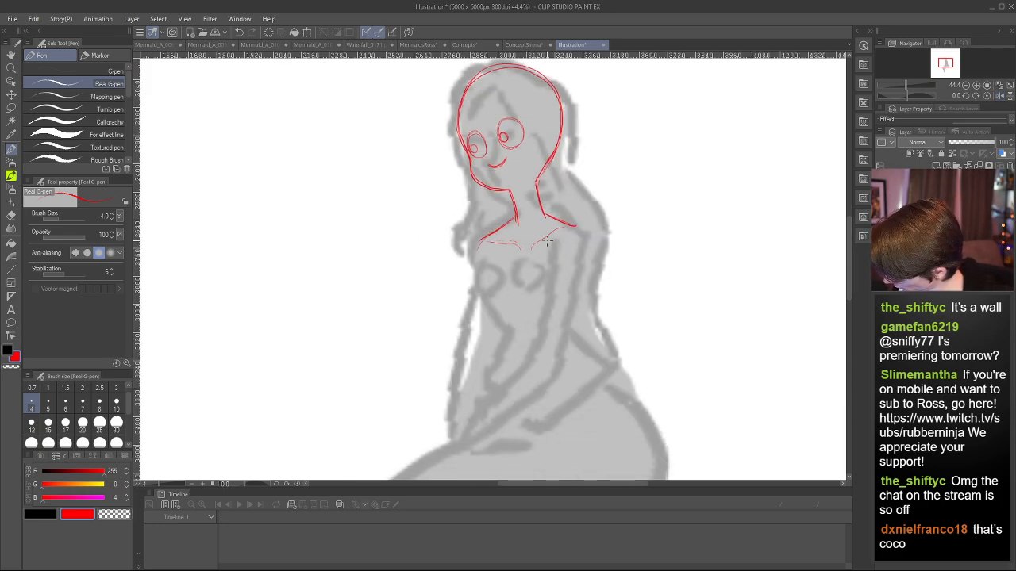
key("e")
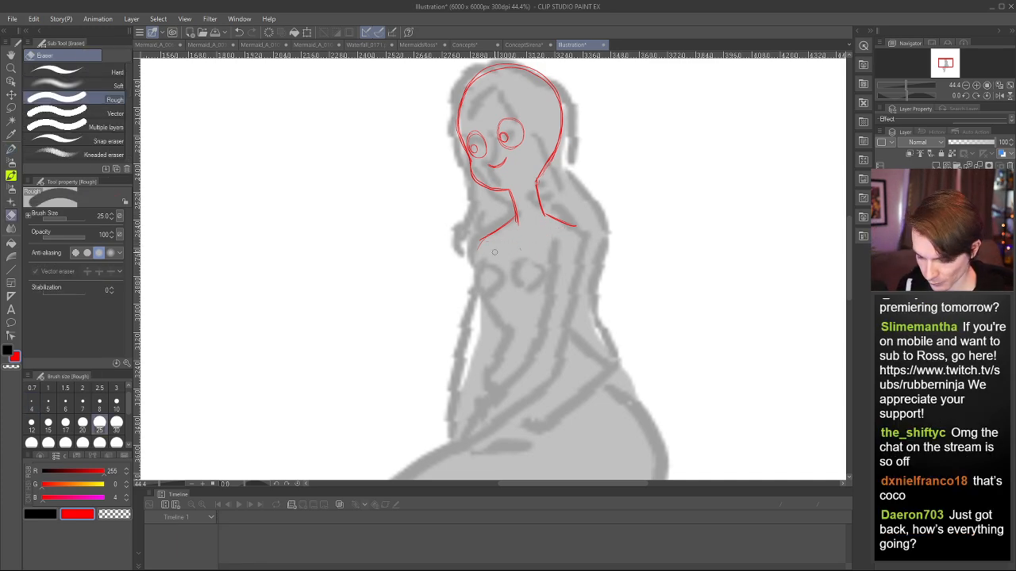
key("p")
mouse_move(481, 254)
left_mouse_down()
mouse_move(485, 295)
mouse_move(504, 331)
left_mouse_up()
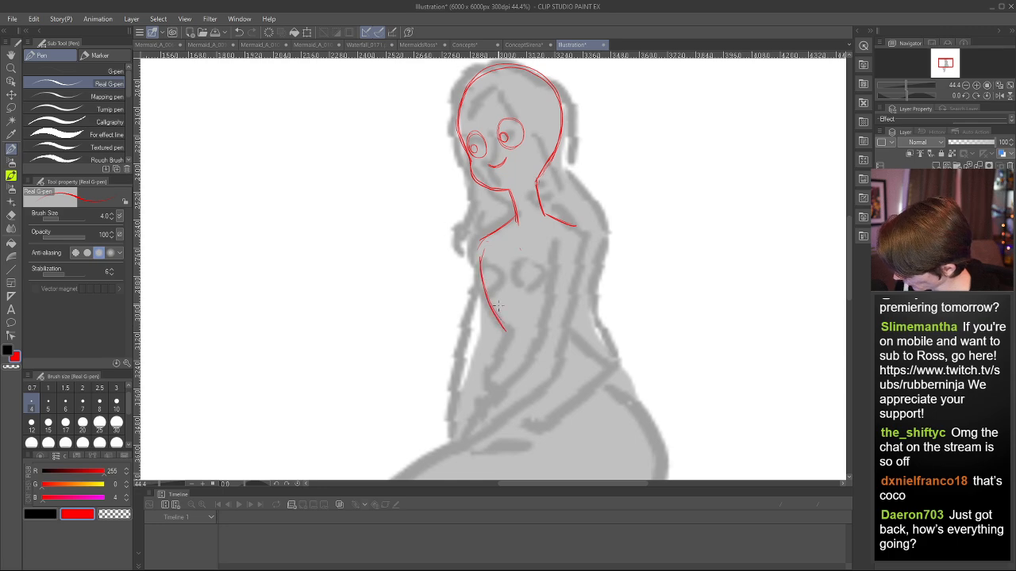
left_click_drag(570, 228, 566, 294)
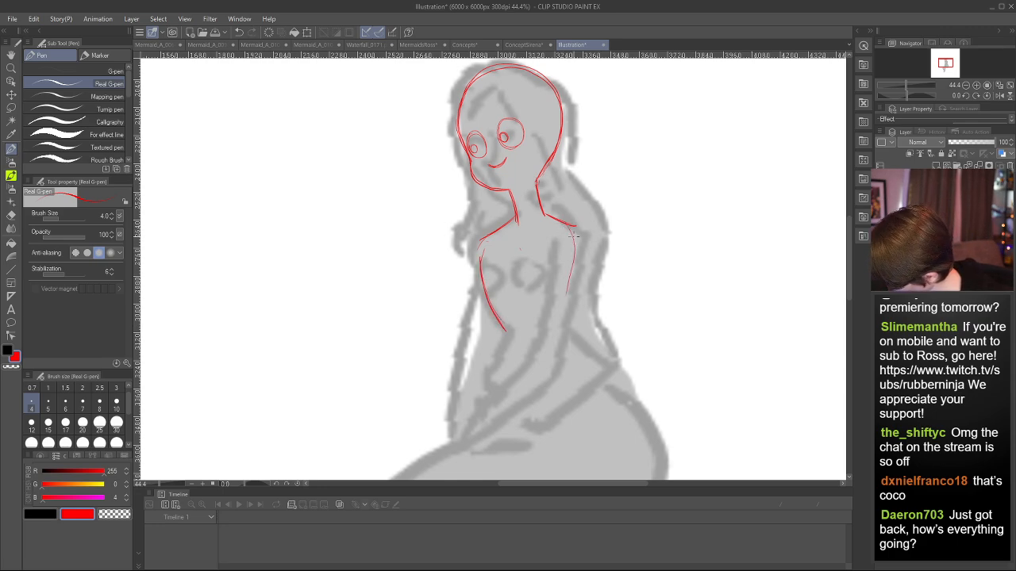
mouse_move(575, 236)
left_mouse_down()
mouse_move(562, 321)
mouse_move(565, 294)
left_mouse_up()
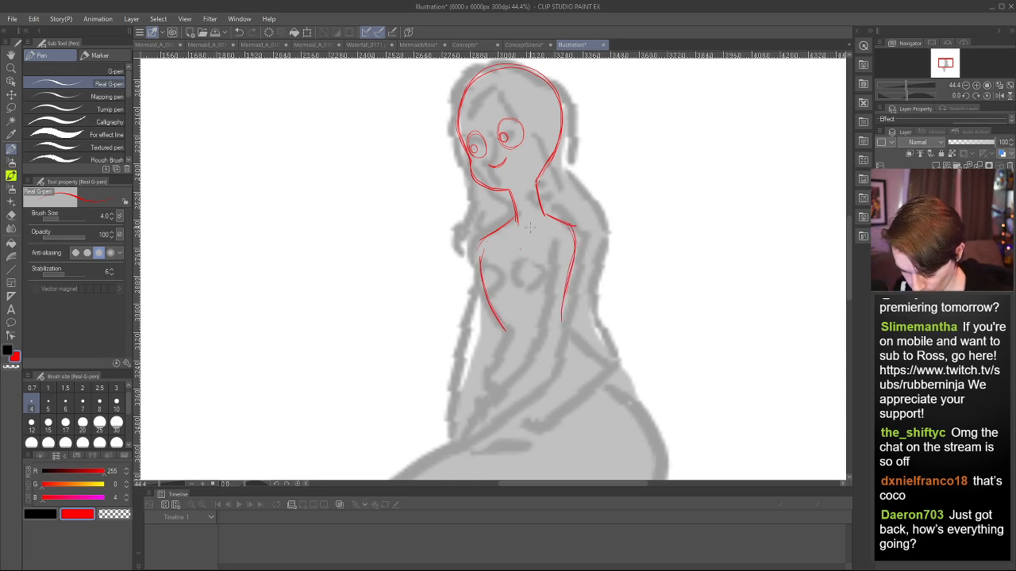
- Lasso the head and neck, shift them slightly to the left with a transform, and clear the selection
key("m")
mouse_move(519, 238)
left_mouse_down()
mouse_move(516, 57)
mouse_move(573, 226)
mouse_move(545, 267)
mouse_move(516, 276)
mouse_move(532, 237)
left_mouse_up()
key("ctrl+t")
key("Return")
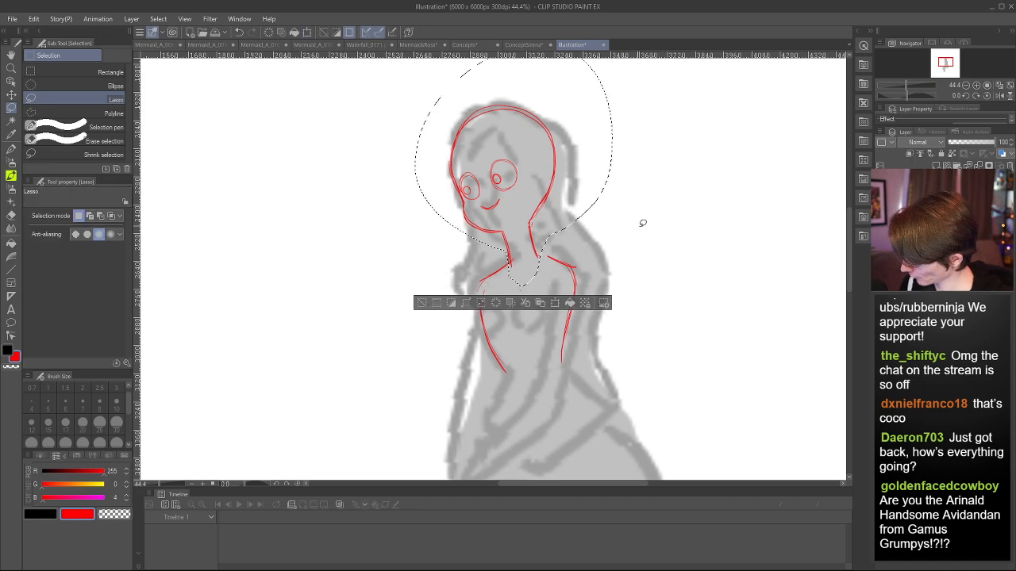
key("ctrl+d")
key("p")
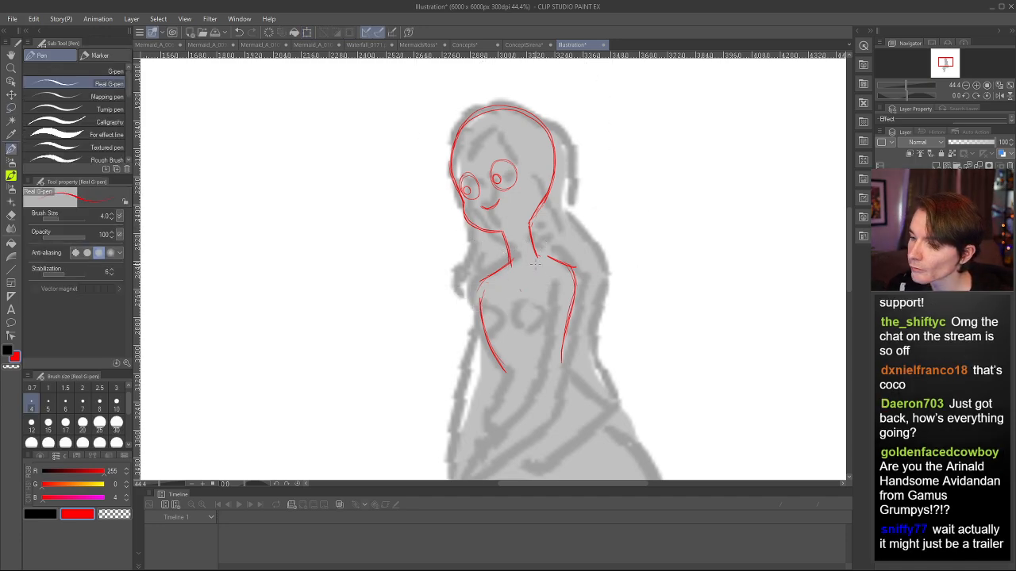
- Reconnect the base of the neck to the near shoulder line and check the figure in mirrored view
left_click_drag(537, 254, 570, 268)
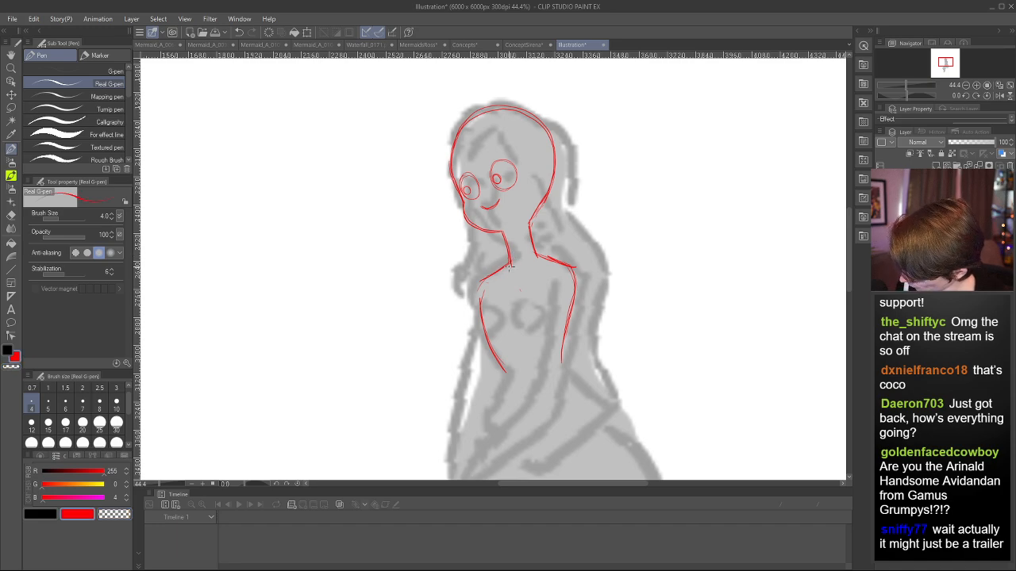
key("h")
key("h")
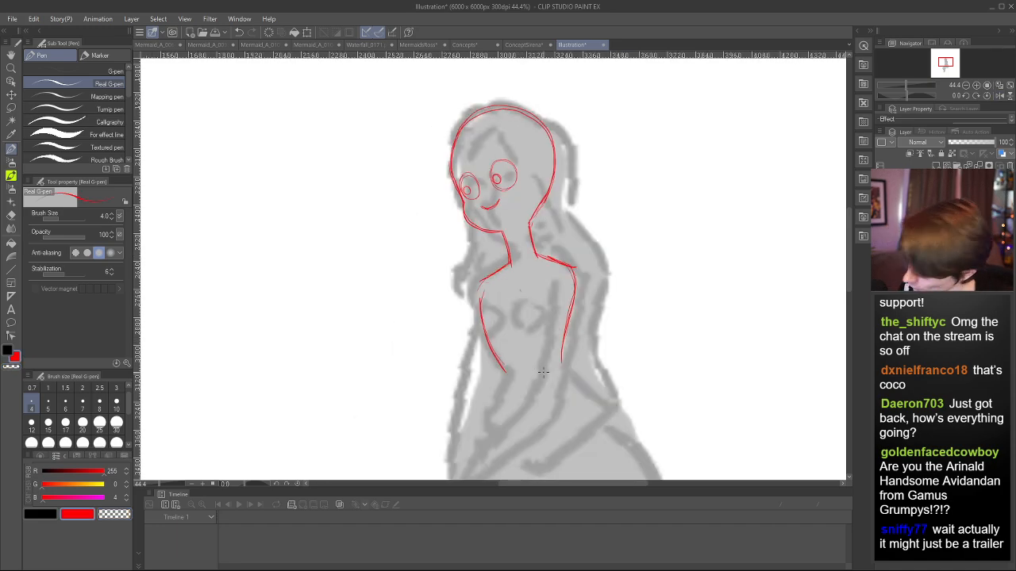
- Extend both torso sides past the waist with outward hip lines, redrawing the far one once
left_click_drag(849, 262, 849, 280)
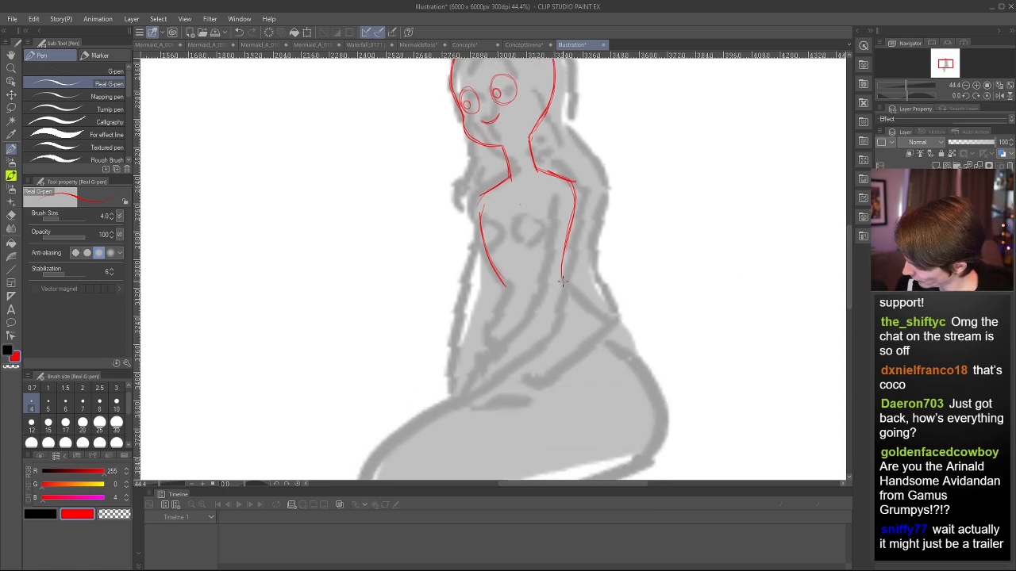
left_click_drag(563, 279, 595, 316)
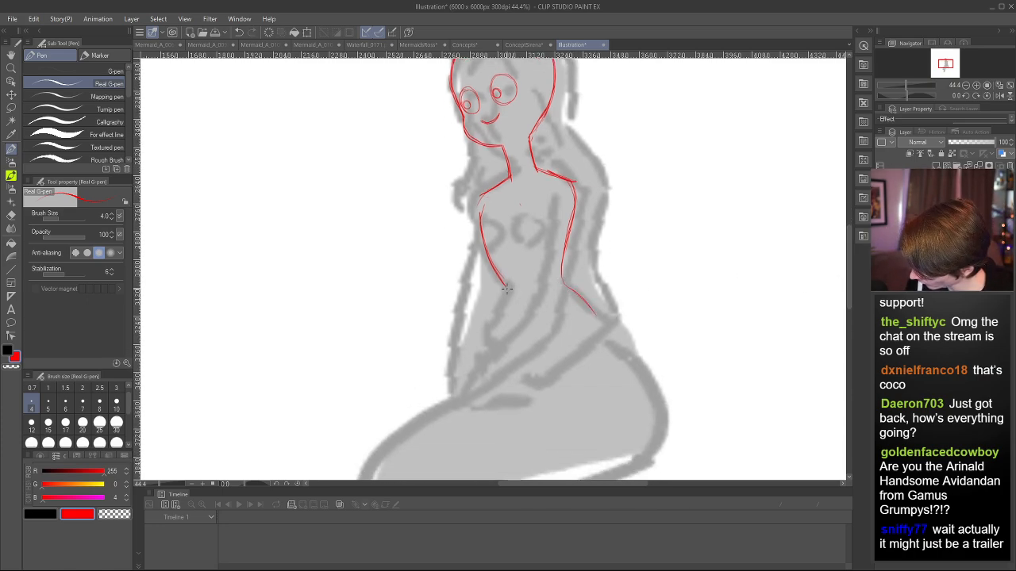
left_click_drag(508, 288, 491, 344)
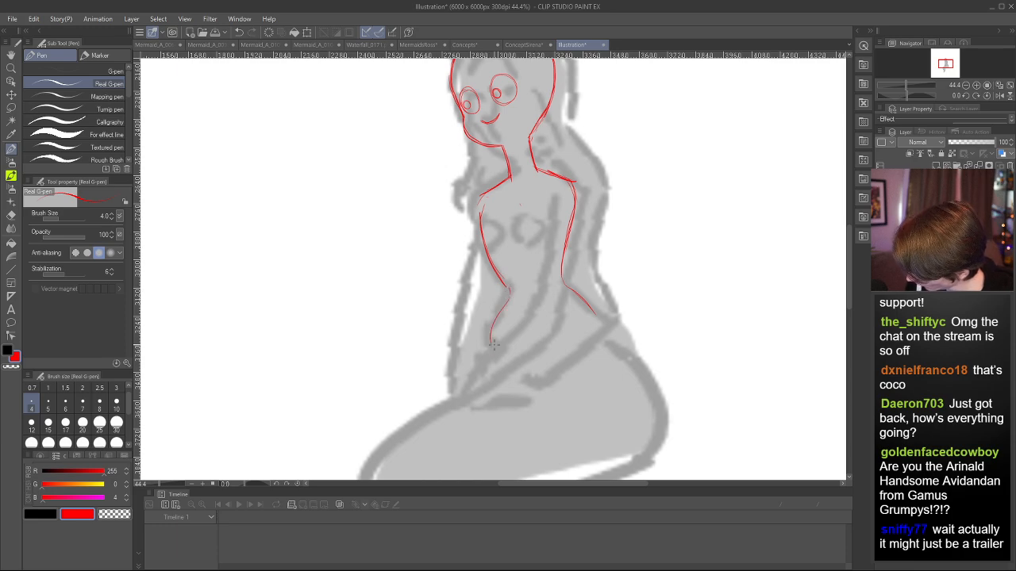
key("ctrl+z")
left_click_drag(508, 286, 493, 340)
key("h")
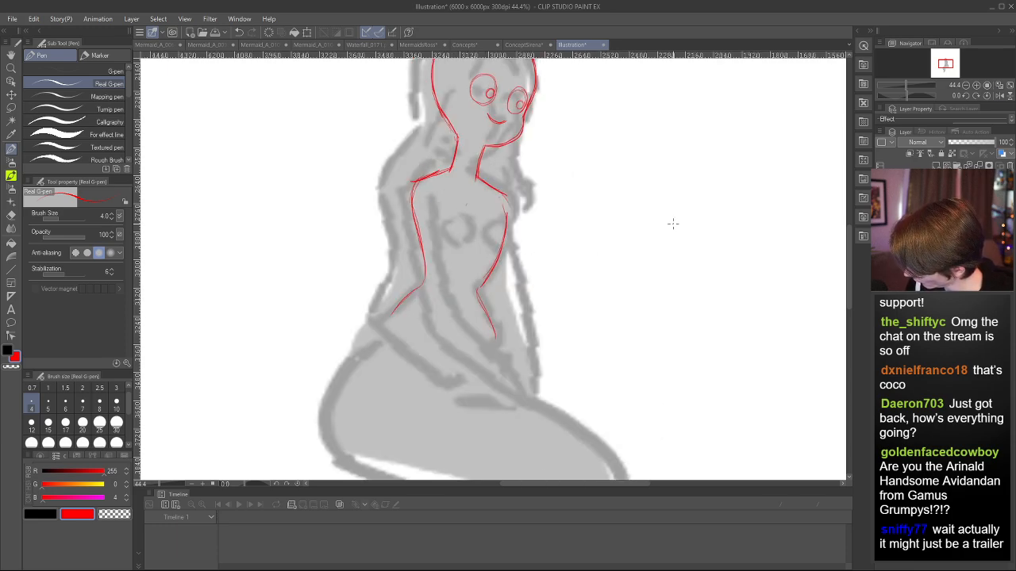
- Close the lower torso with a V-shaped pelvis line between the hips and check it in both view directions
left_click_drag(389, 324, 449, 365)
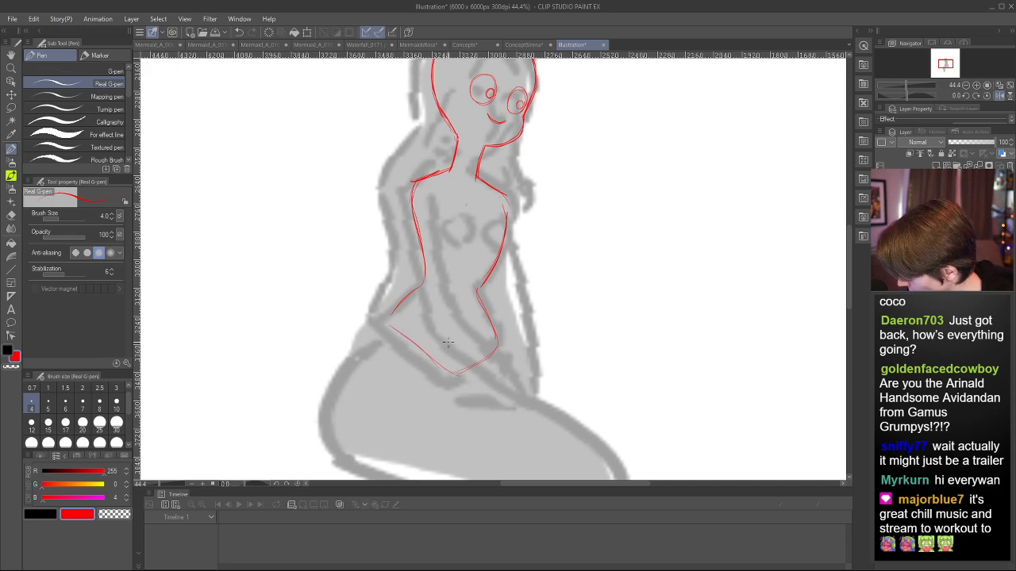
key("h")
key("h")
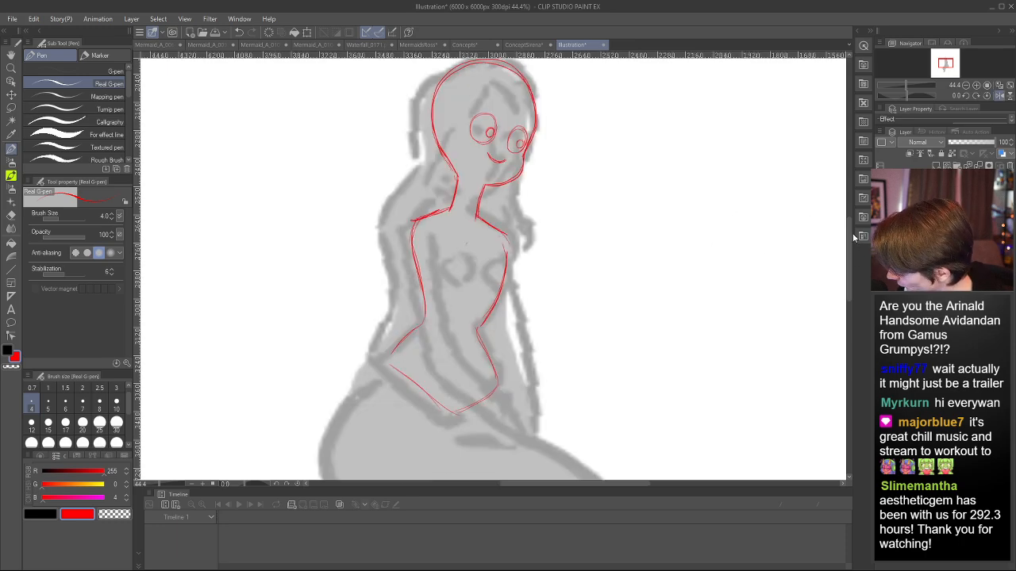
- Thicken both eye outlines in mirrored view, clean up the far eye's edge with transparent color, and restore the normal view
scroll(662, 213, "up", 2)
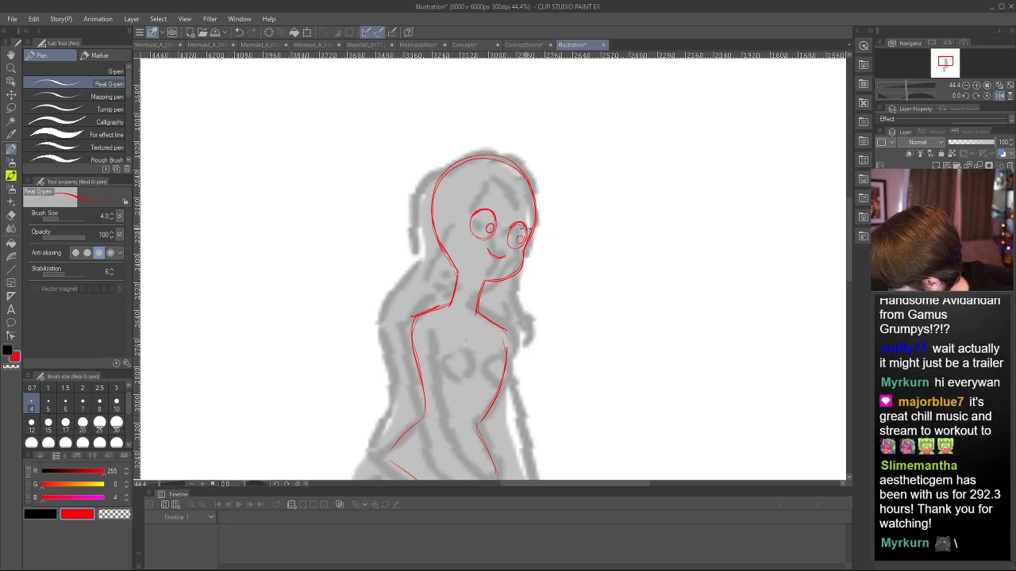
key("c")
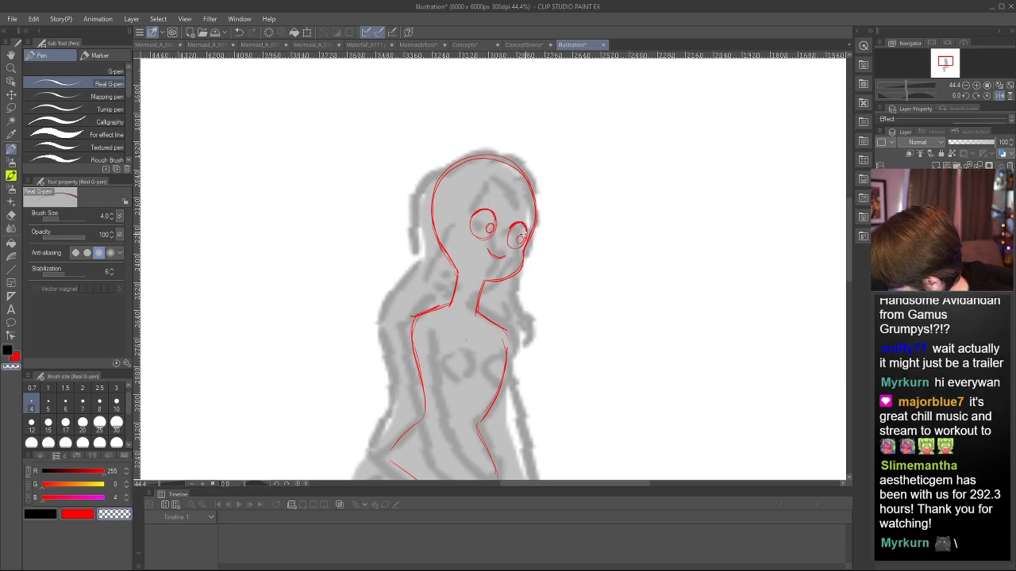
key("c")
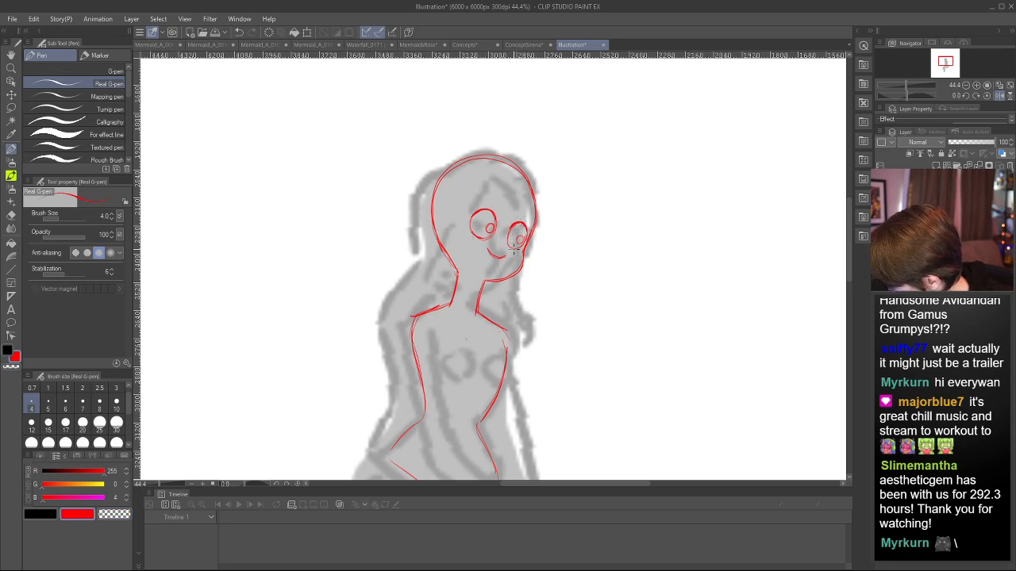
key("c")
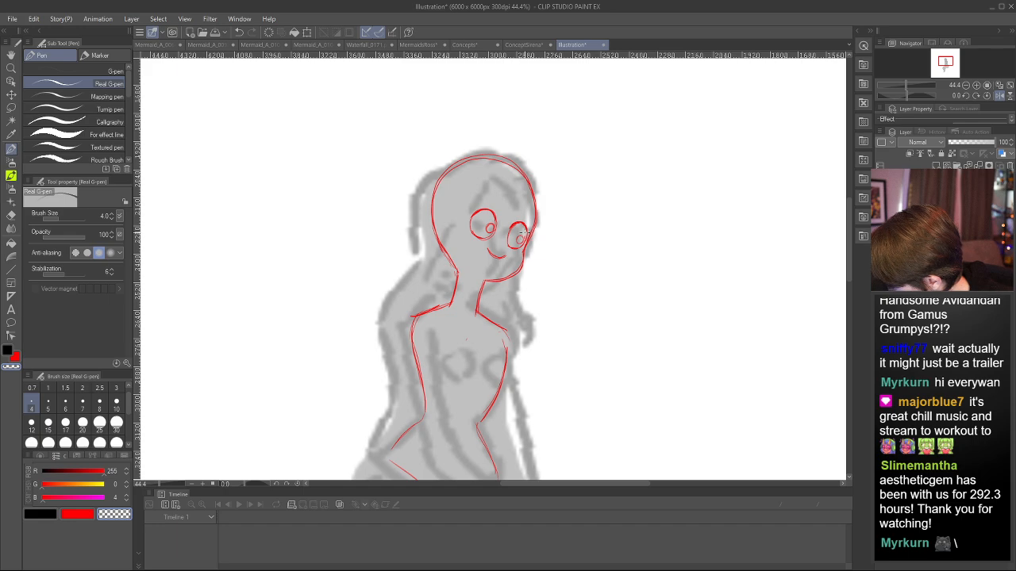
left_click_drag(525, 230, 523, 239)
key("h")
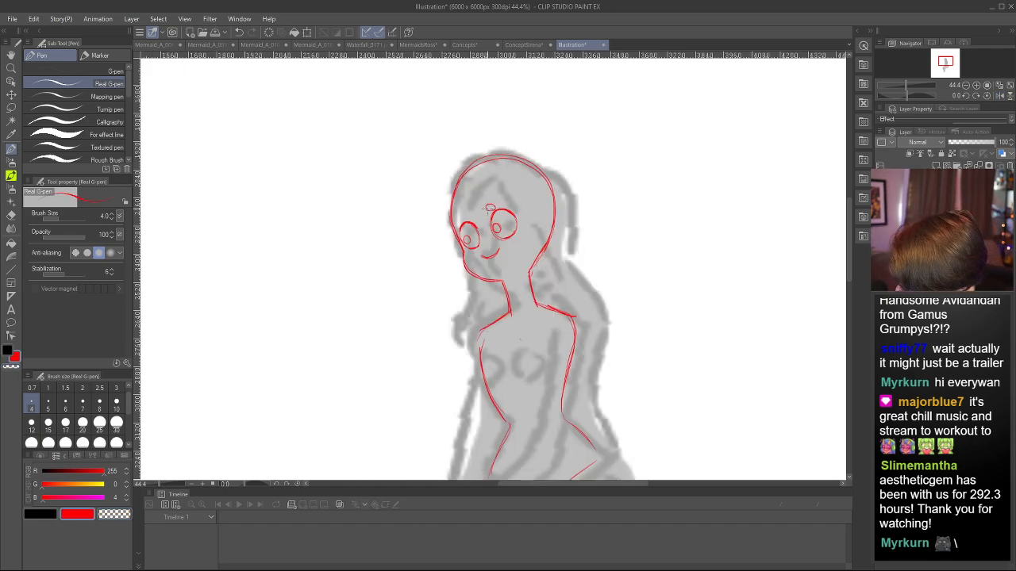
- Draw small oval eyebrows above both eyes and check them in mirrored view
left_click_drag(462, 216, 471, 215)
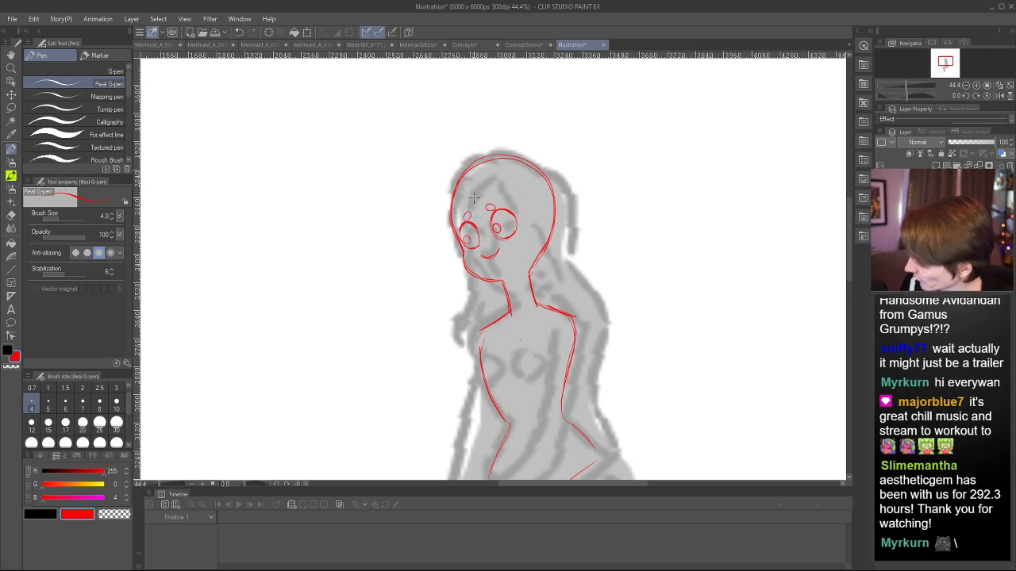
key("h")
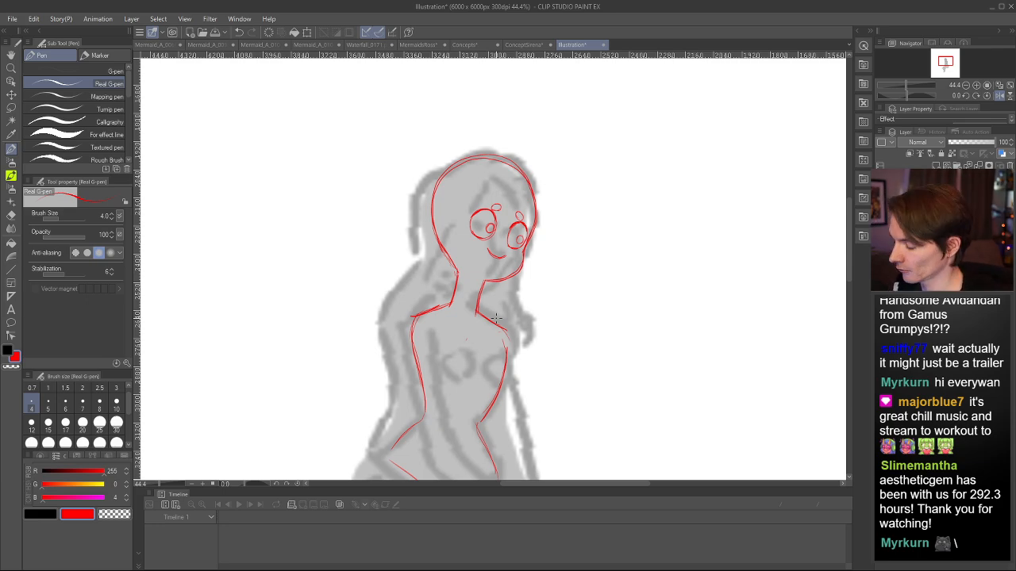
key("h")
scroll(391, 283, "down", 4)
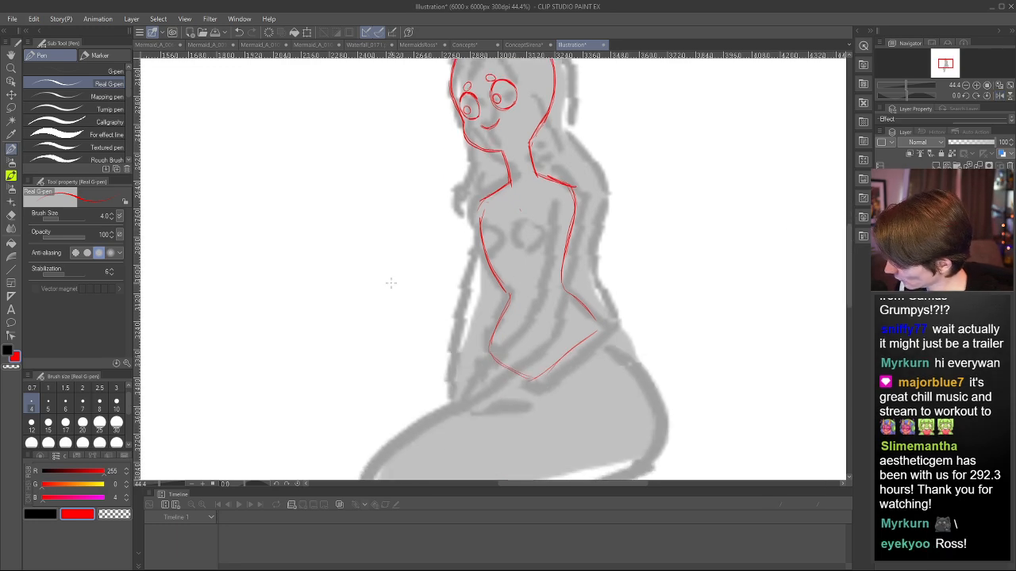
- Erase the far side of the torso between chest and waist, redraw it as a cleaner line, and check it in mirrored view
key("e")
left_click_drag(483, 240, 507, 293)
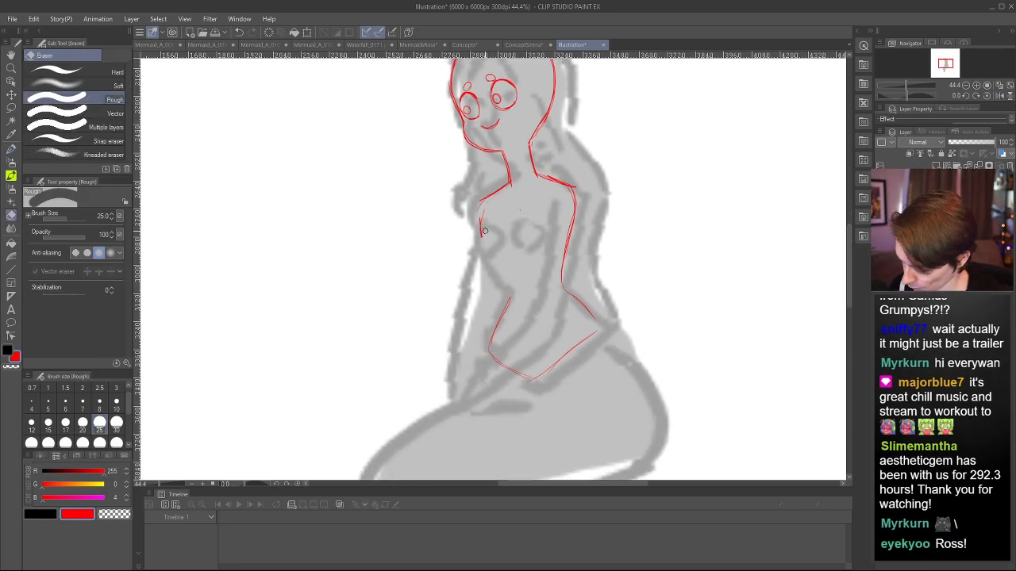
key("p")
left_click_drag(481, 235, 508, 290)
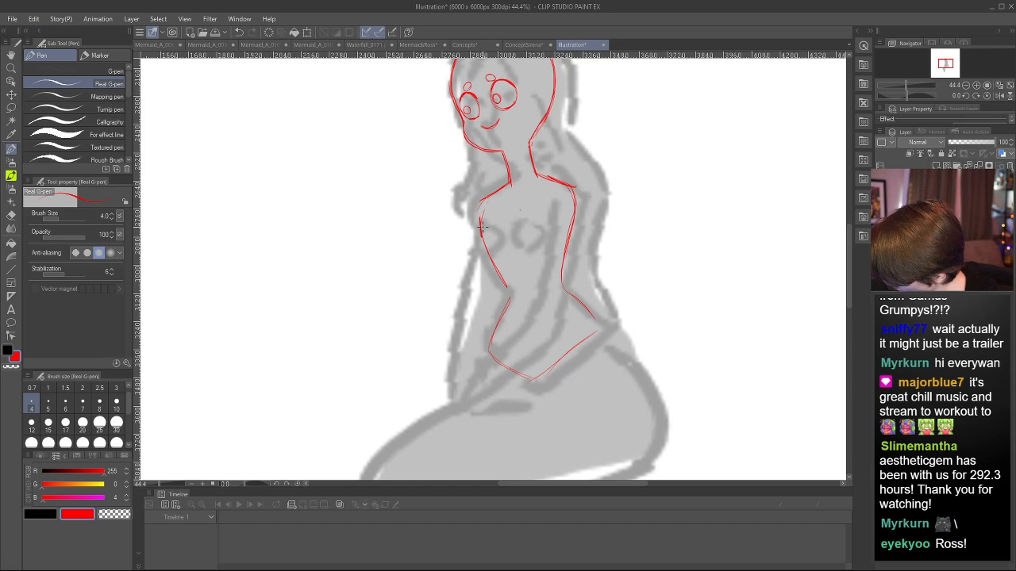
key("h")
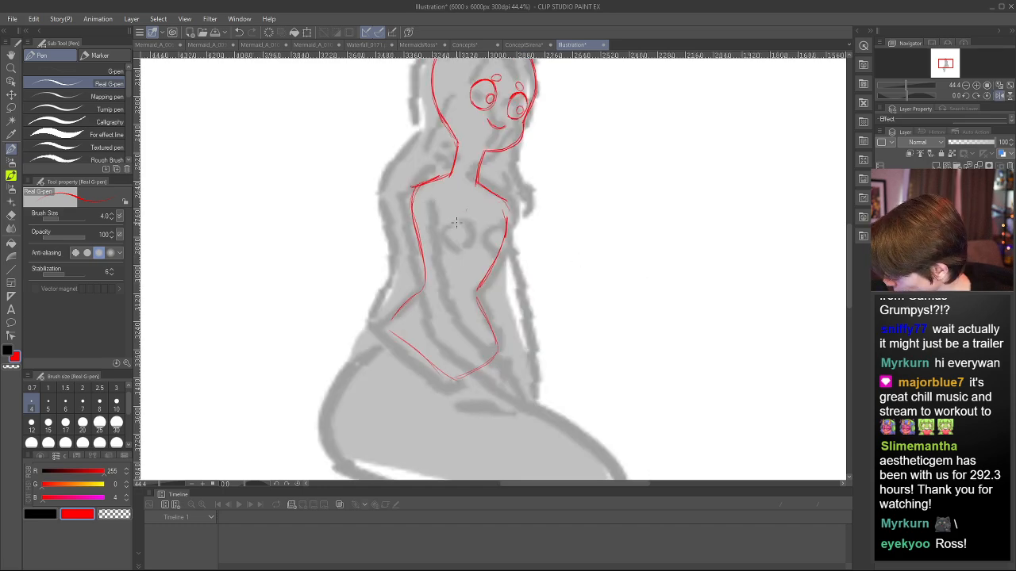
key("ctrl+z")
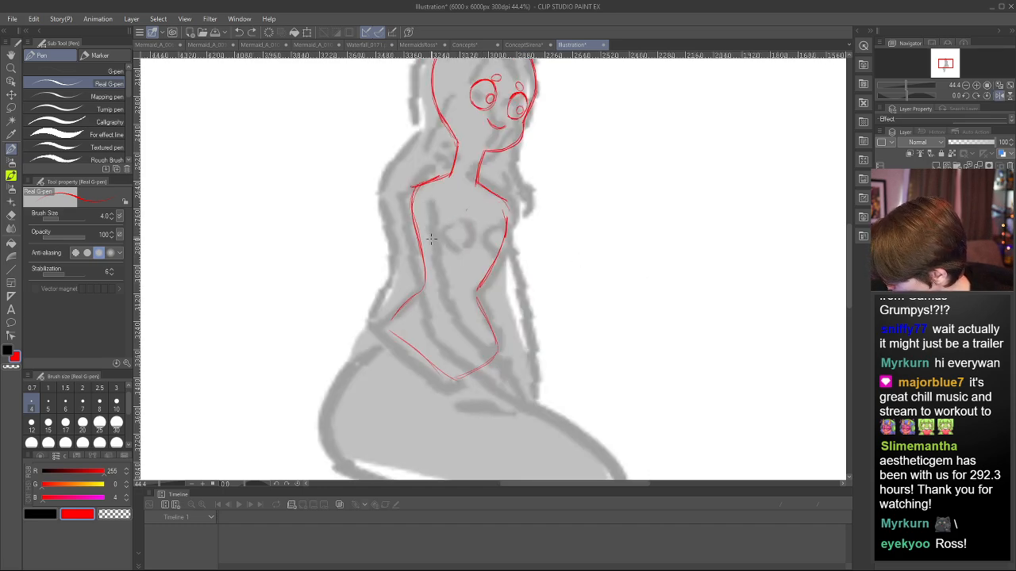
key("h")
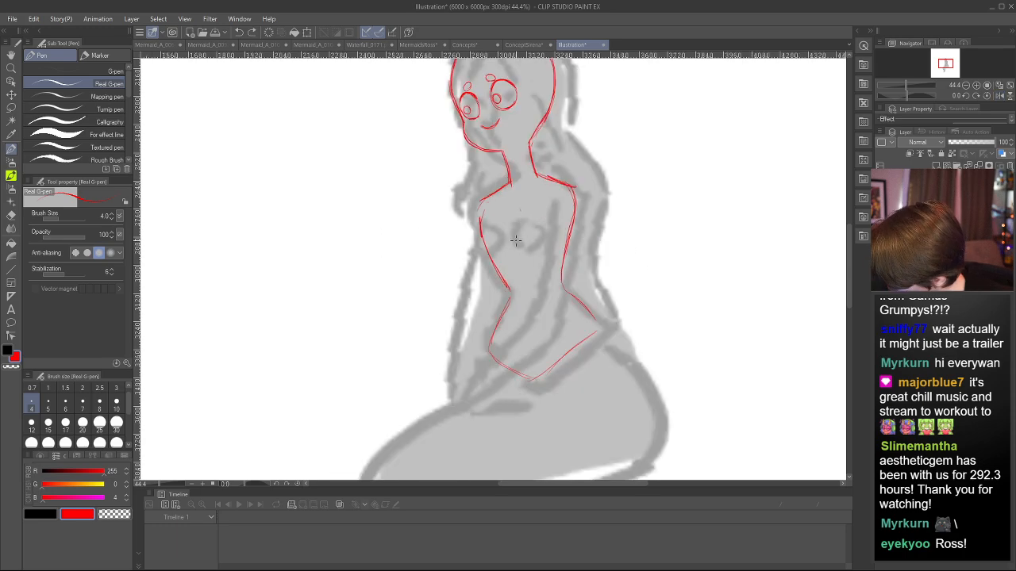
- Draw both chest curves, redrawing the near one, erase the torso line inside the far curve, and check them in both view directions
left_click_drag(508, 239, 538, 257)
key("ctrl+z")
mouse_move(526, 209)
left_mouse_down()
mouse_move(519, 219)
mouse_move(546, 255)
left_mouse_up()
key("ctrl+z")
mouse_move(520, 215)
left_mouse_down()
mouse_move(510, 241)
mouse_move(545, 254)
mouse_move(480, 264)
mouse_move(475, 229)
mouse_move(491, 266)
left_mouse_up()
key("h")
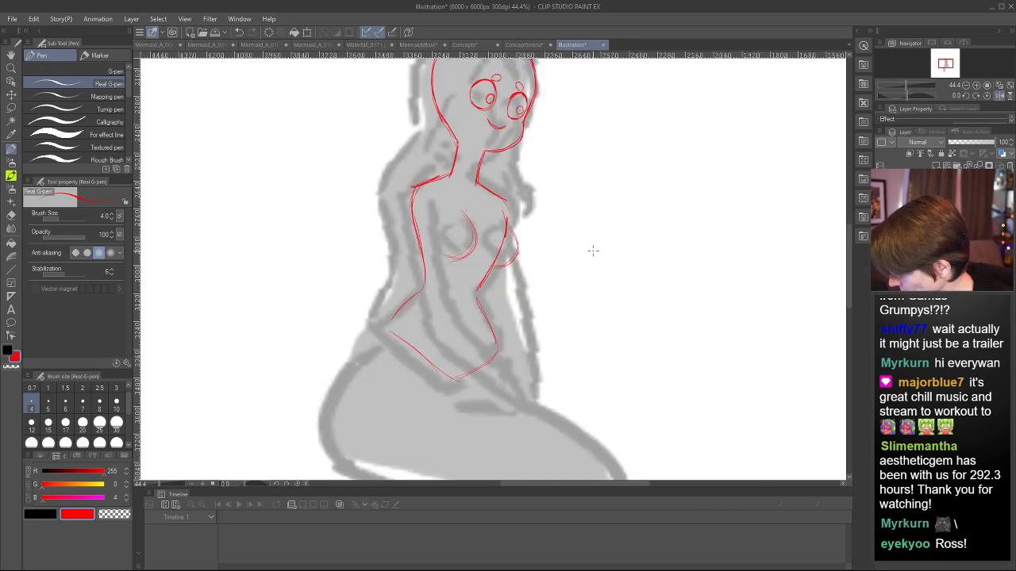
left_click_drag(510, 230, 503, 262)
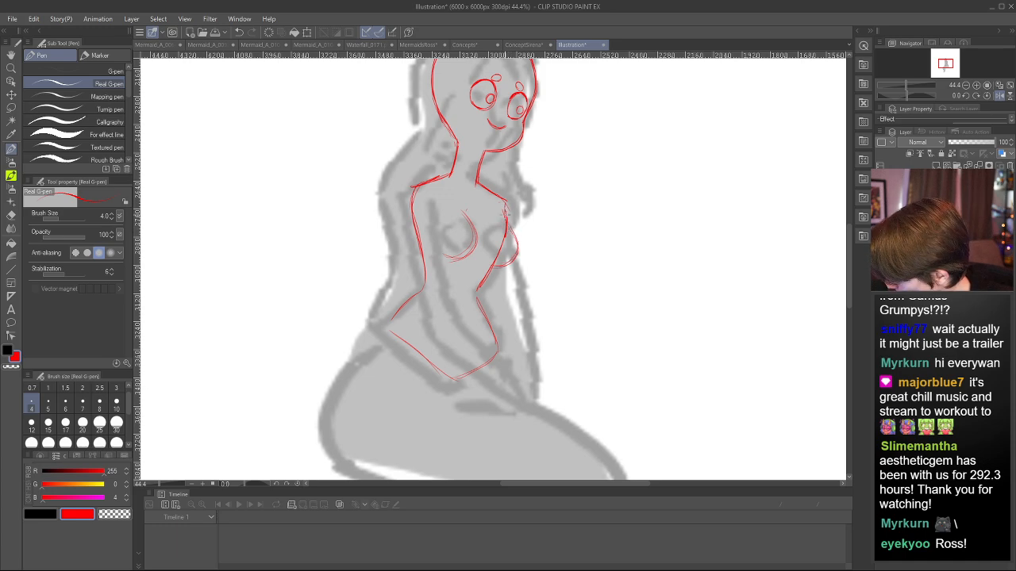
key("e")
key("h")
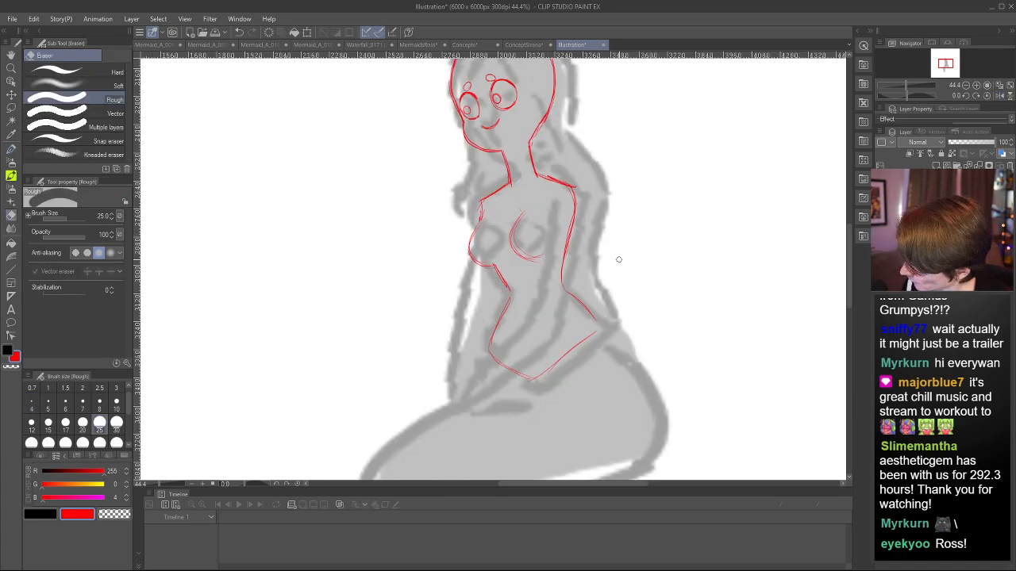
key("h")
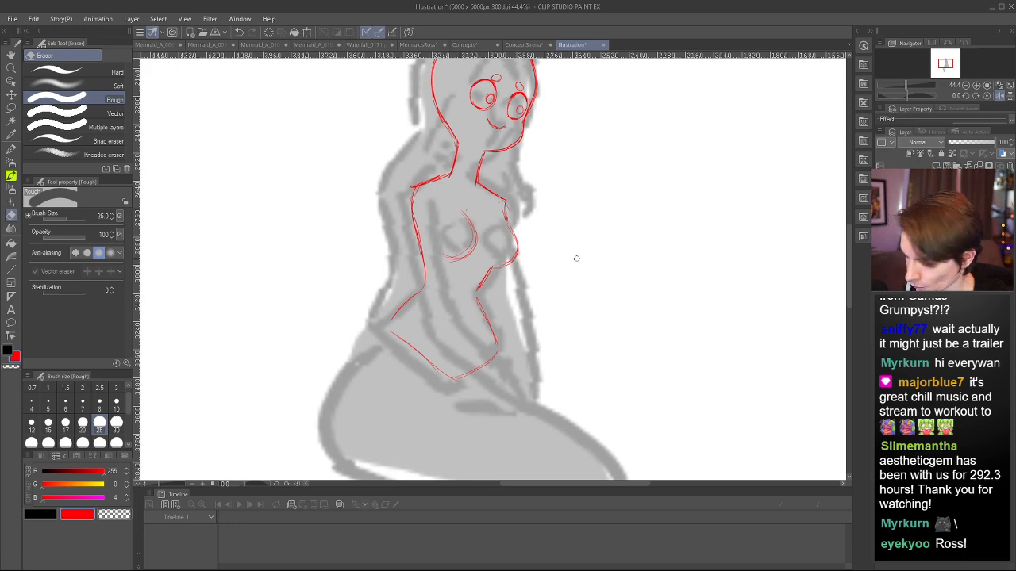
key("h")
- Draw curved, parted bangs across the forehead with an outward curl beside the far temple, and check them in mirrored view
key("p")
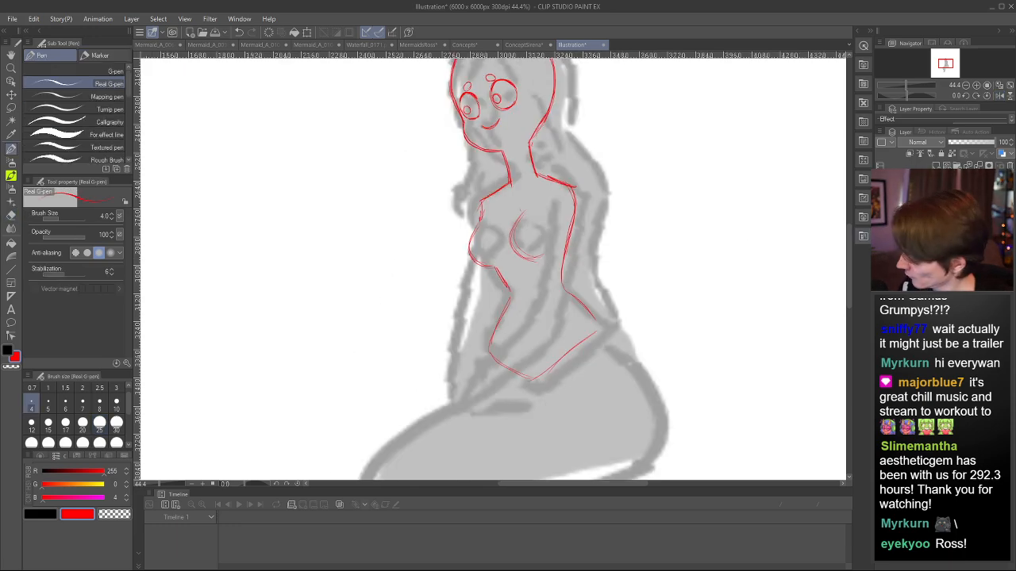
scroll(489, 165, "up", 3)
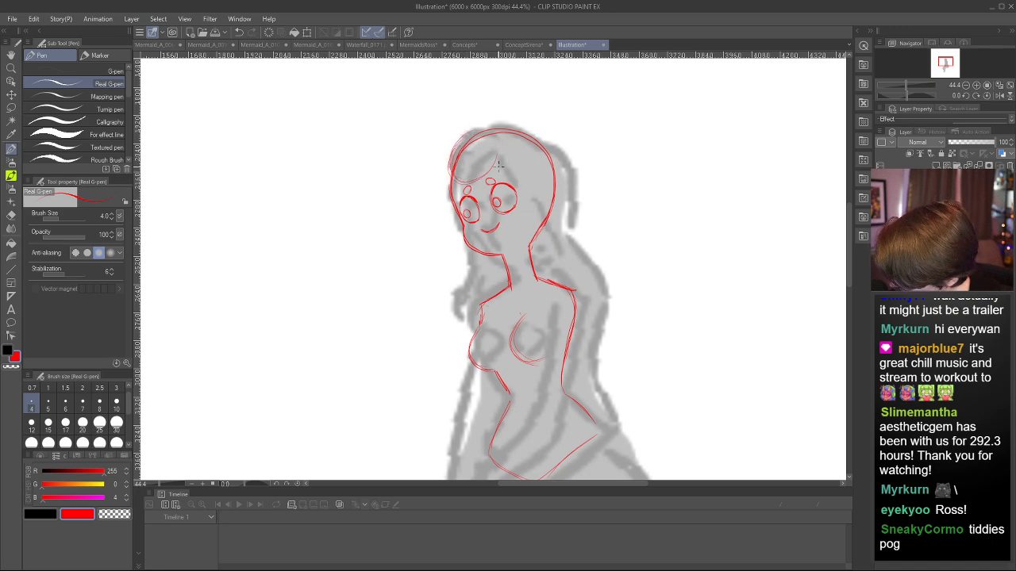
mouse_move(499, 165)
left_mouse_down()
mouse_move(531, 162)
mouse_move(509, 135)
mouse_move(533, 162)
mouse_move(498, 153)
mouse_move(503, 162)
mouse_move(534, 152)
mouse_move(506, 123)
mouse_move(469, 129)
mouse_move(500, 121)
mouse_move(514, 142)
mouse_move(471, 135)
mouse_move(500, 123)
left_mouse_up()
key("ctrl+z")
mouse_move(495, 167)
left_mouse_down()
mouse_move(528, 131)
mouse_move(492, 120)
left_mouse_up()
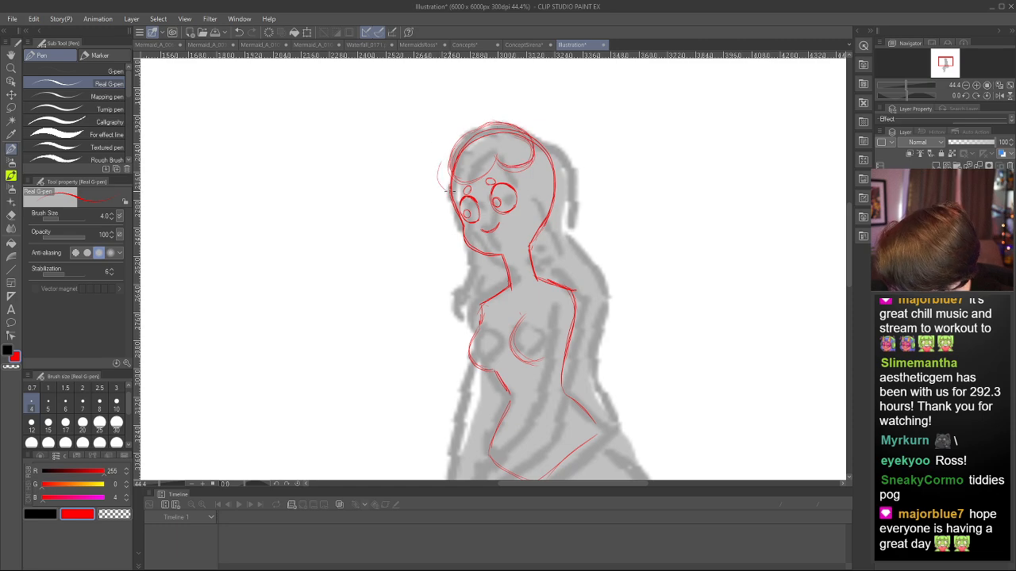
key("h")
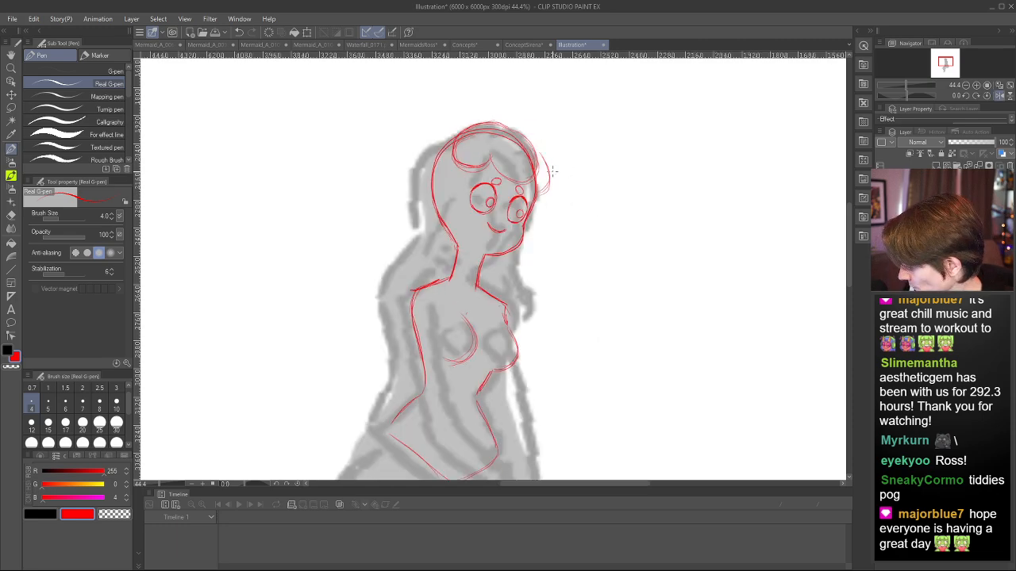
key("h")
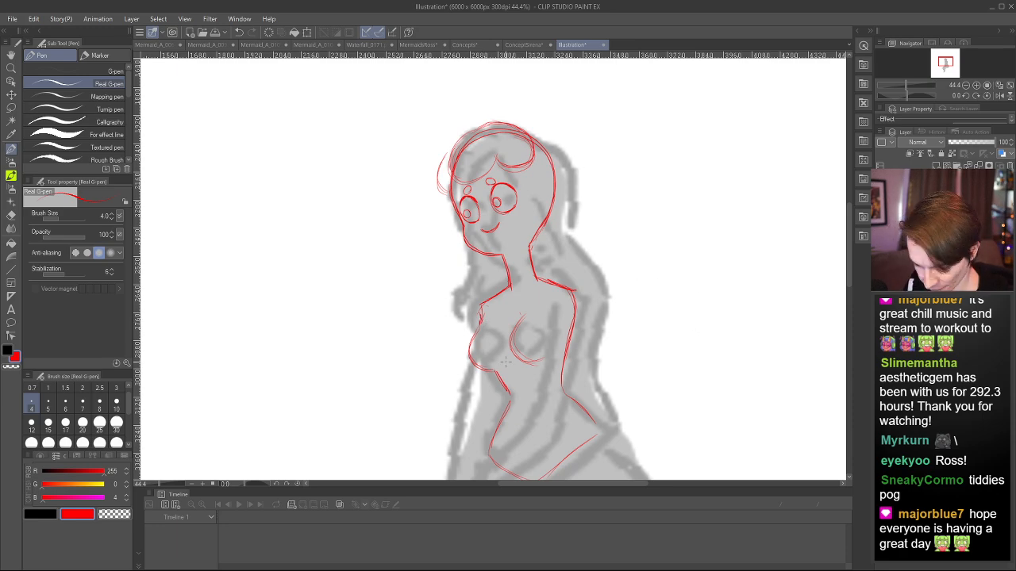
- Shift the lassoed chest curves slightly lower on the torso and clean up the adjoining torso line with transparent color
key("m")
mouse_move(457, 376)
left_mouse_down()
mouse_move(477, 324)
mouse_move(519, 299)
mouse_move(562, 352)
mouse_move(511, 370)
left_mouse_up()
key("ctrl+t")
key("Return")
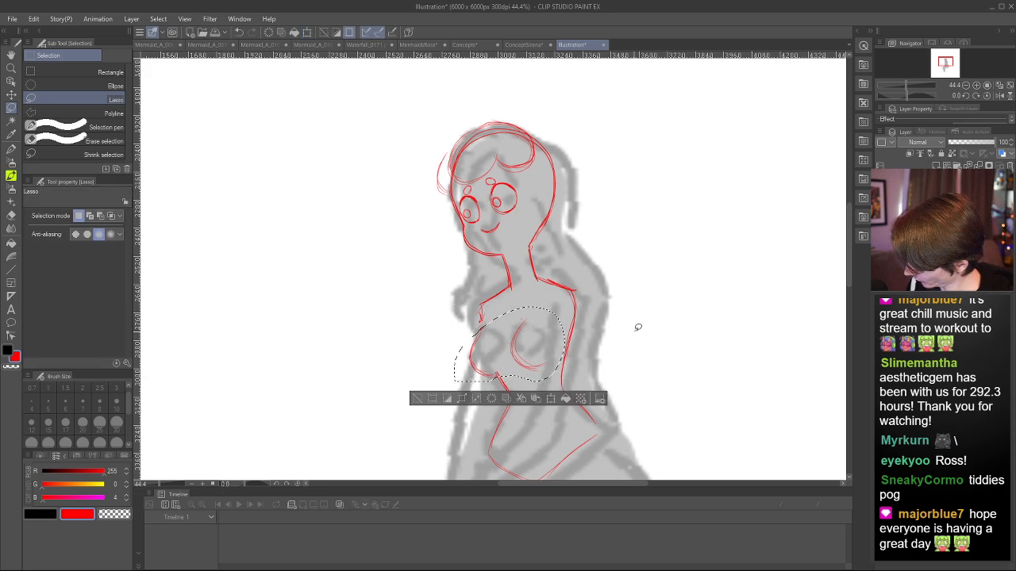
key("ctrl+d")
key("h")
key("o")
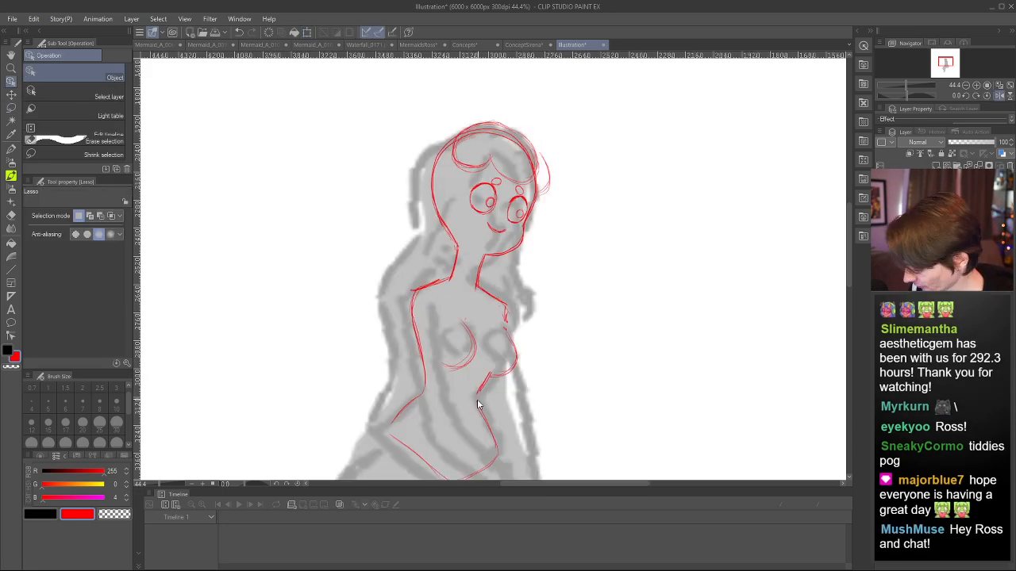
key("p")
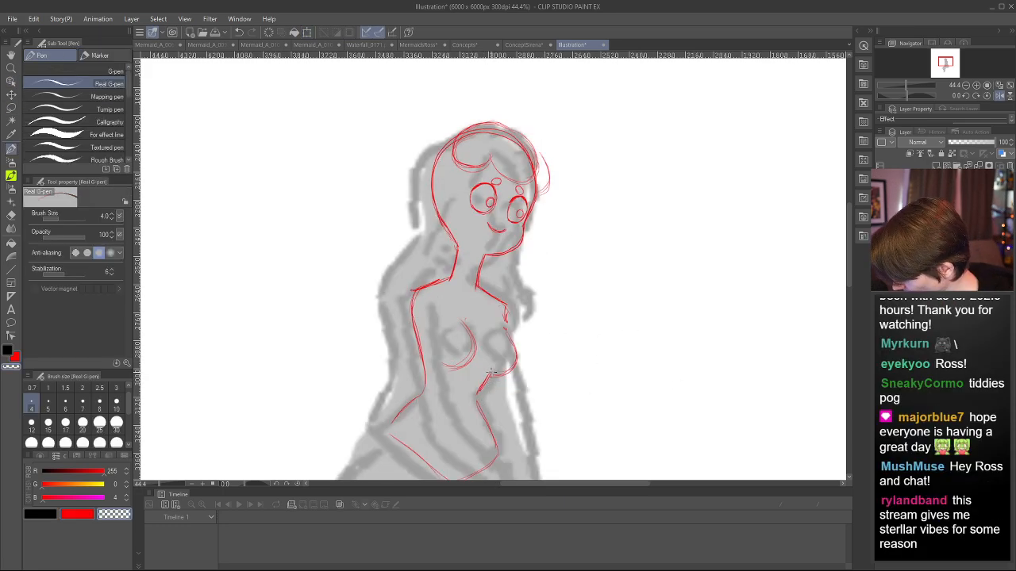
key("h")
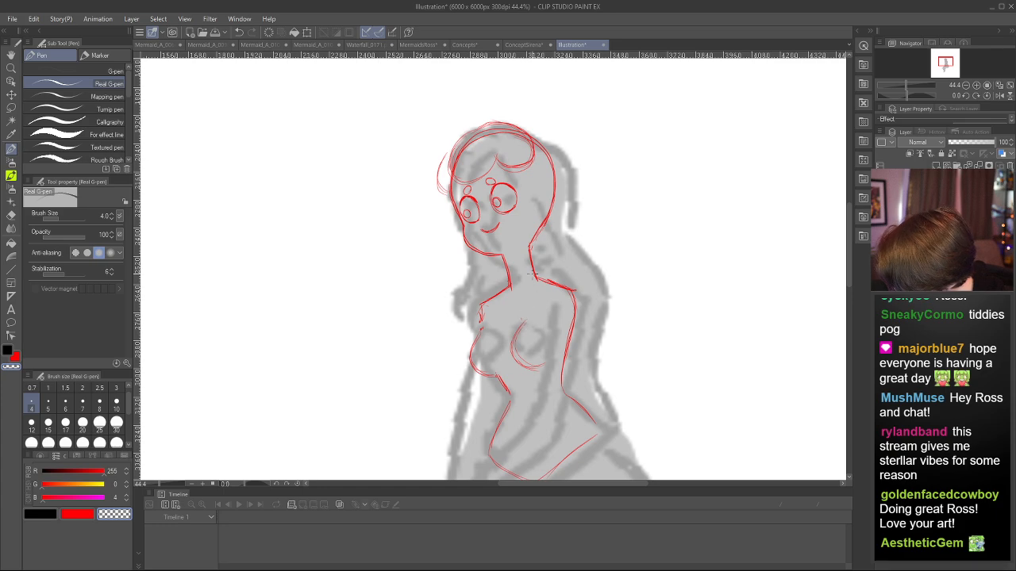
- Draw red halter straps from the neck down to the chest and add the far cup's inner edge
key("c")
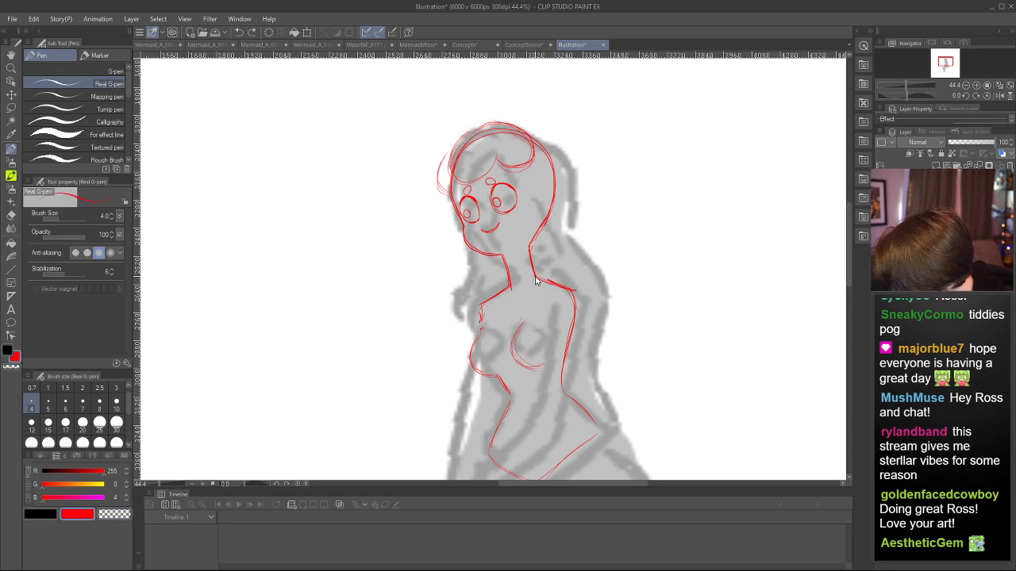
key("ctrl+z")
left_click_drag(535, 279, 535, 321)
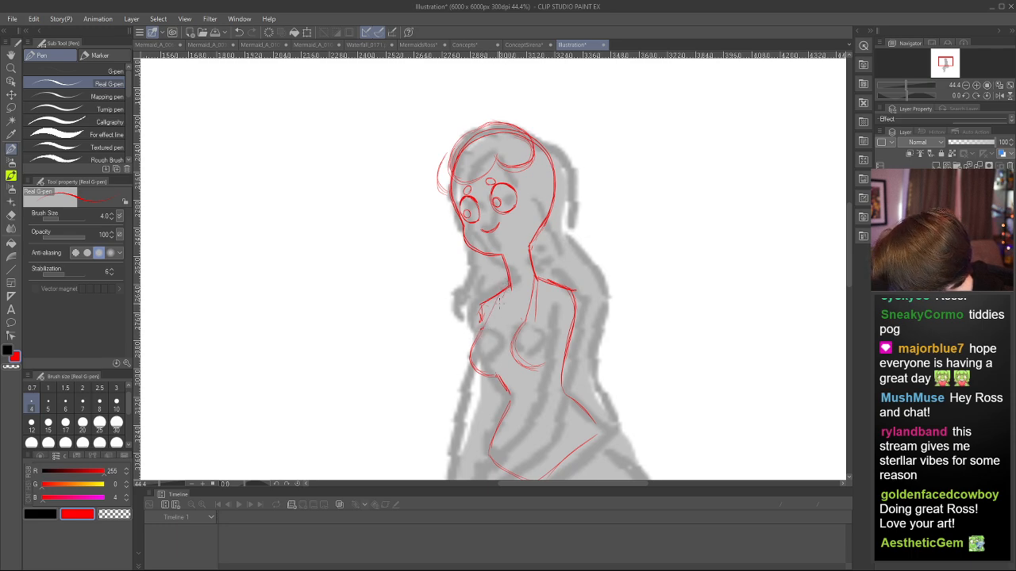
key("ctrl+z")
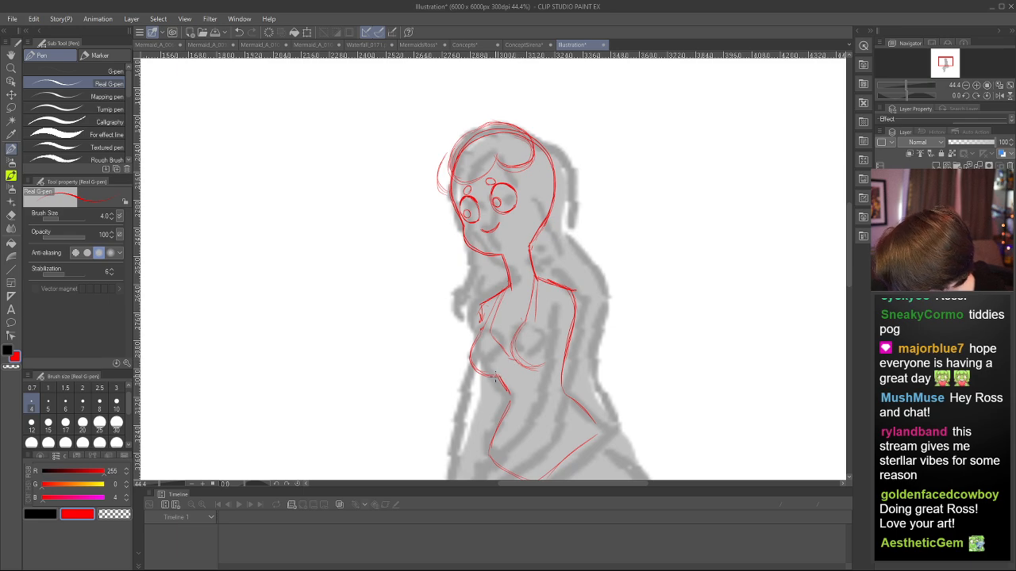
- Complete the bikini top with its lower band, reinforced near cup and side bands, and compare it in both view directions
key("ctrl+z")
left_click_drag(507, 387, 500, 373)
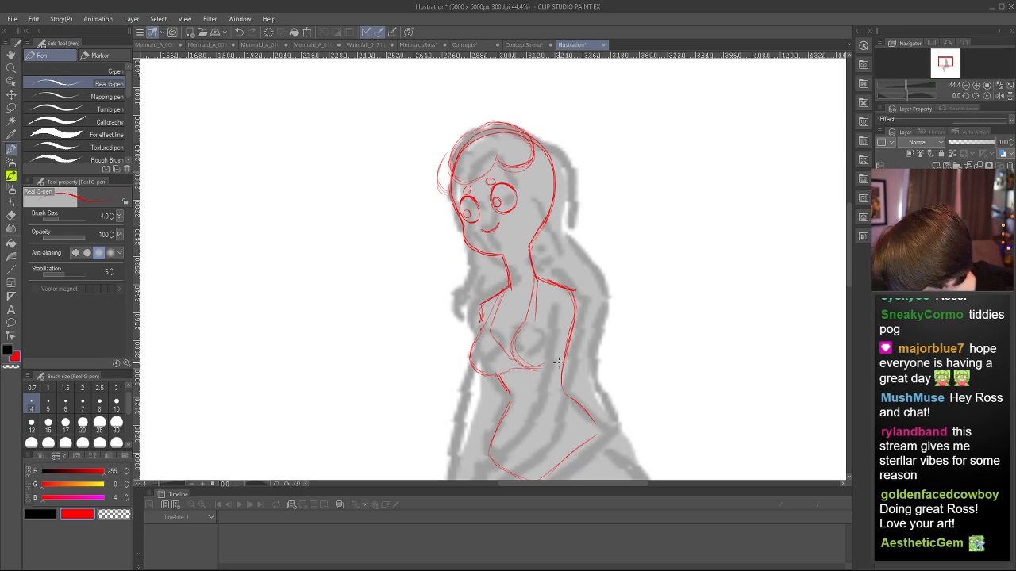
key("ctrl+z")
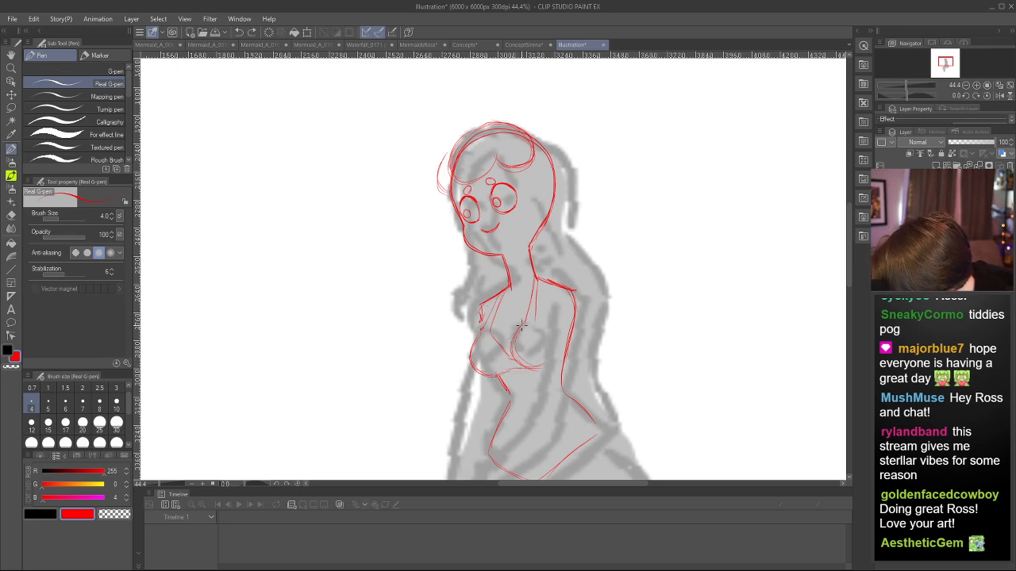
left_click_drag(537, 370, 512, 349)
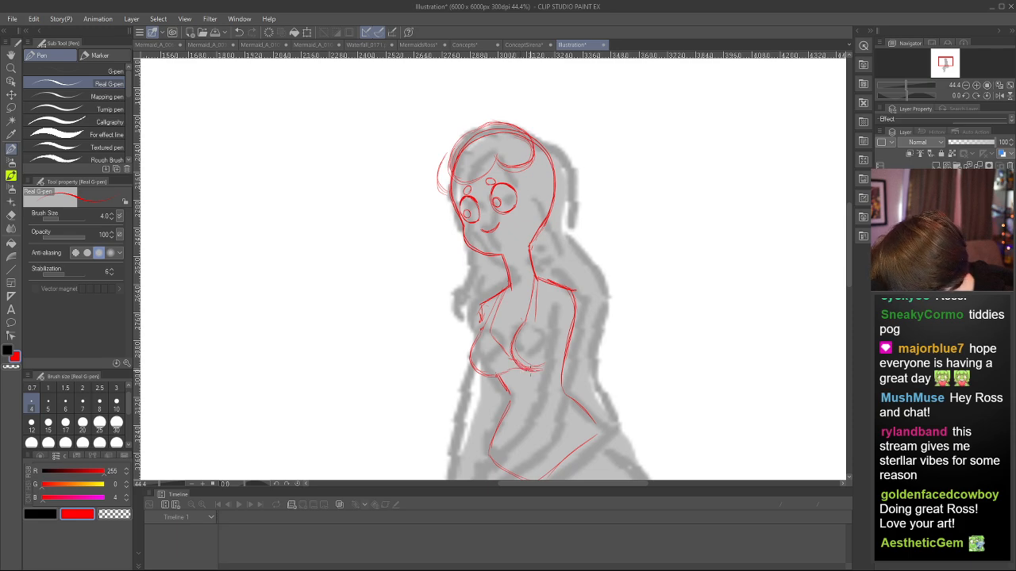
key("h")
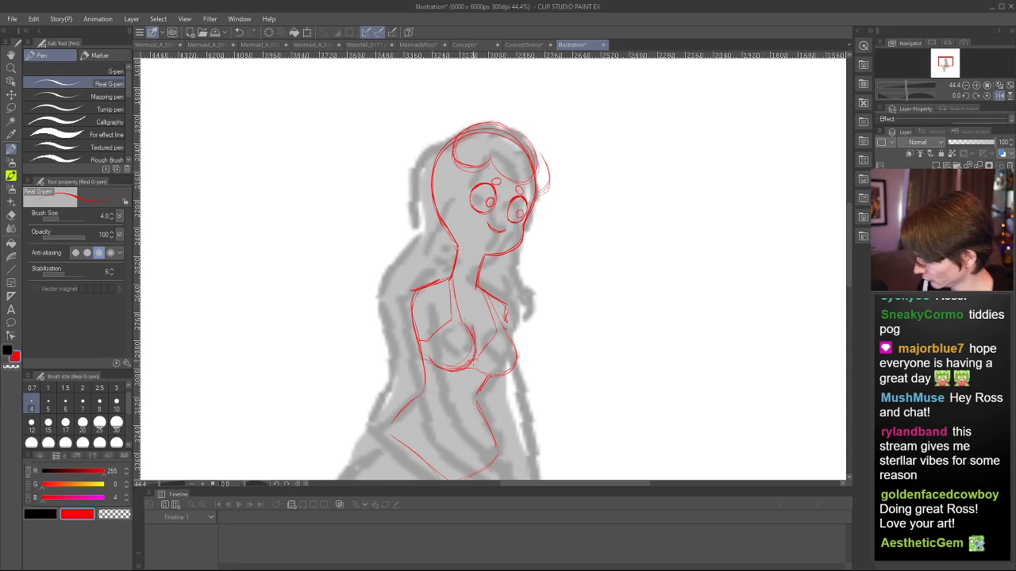
key("h")
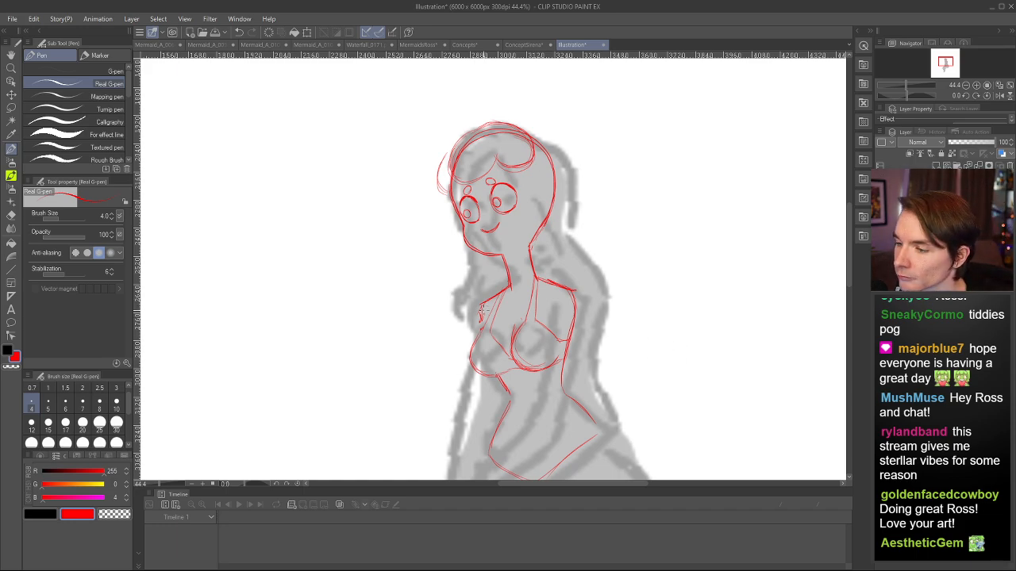
key("h")
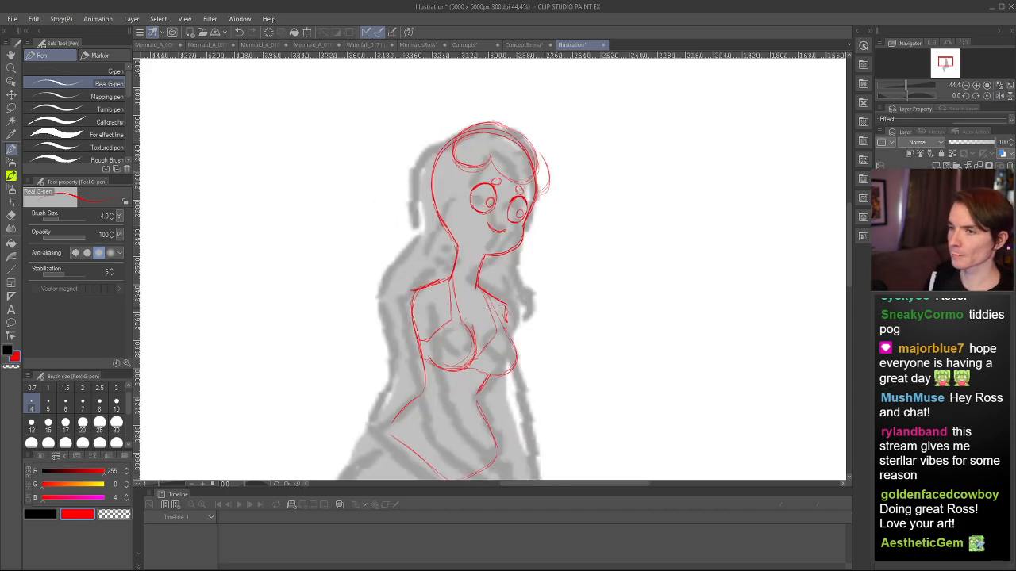
key("h")
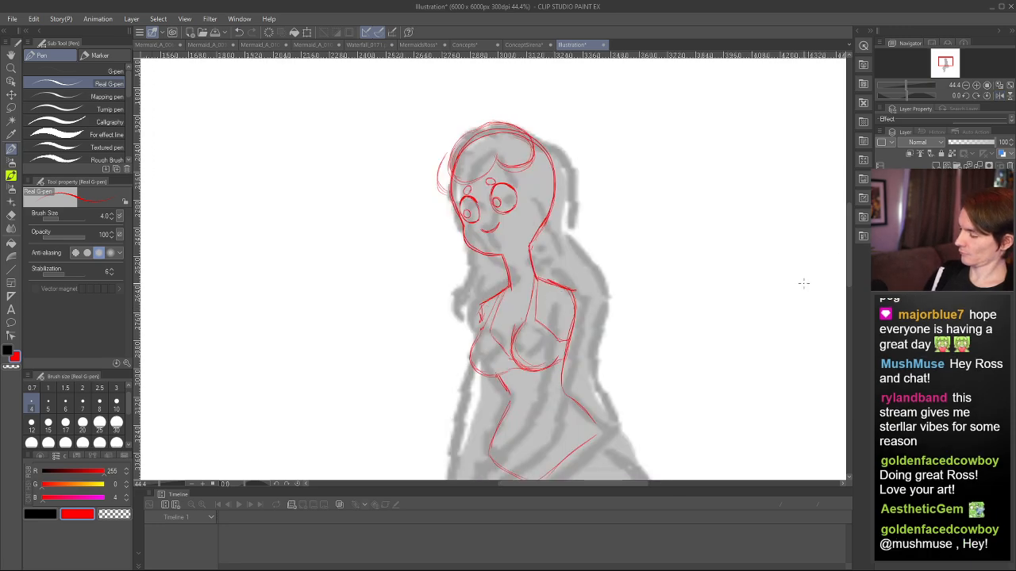
- Move the whole red figure sketch slightly lower over the gray guide with a free transform and check it in mirrored view
mouse_move(848, 282)
left_mouse_down()
mouse_move(847, 315)
mouse_move(848, 299)
mouse_move(773, 297)
left_mouse_up()
key("ctrl+t")
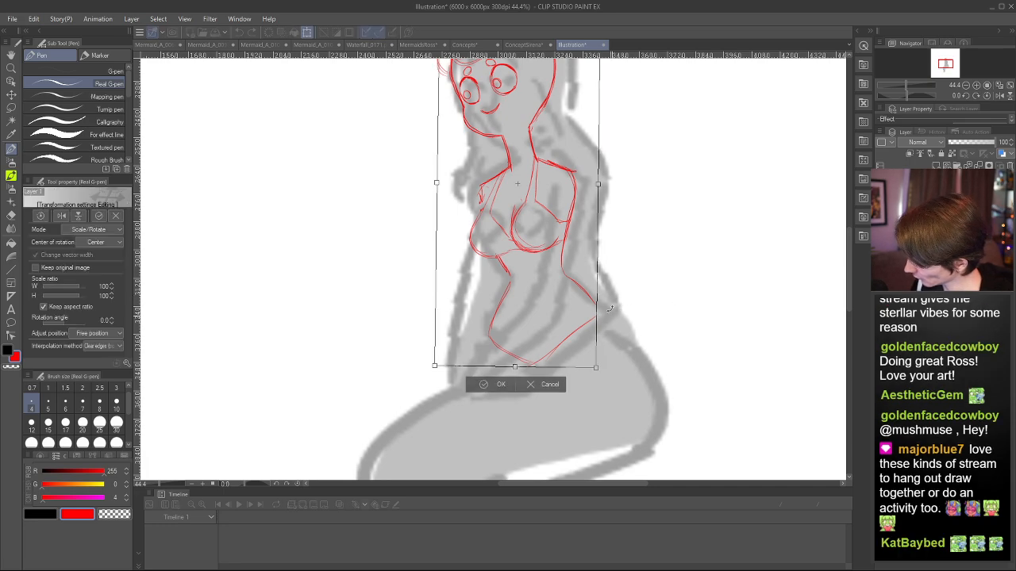
mouse_move(591, 313)
left_mouse_down()
mouse_move(585, 320)
mouse_move(640, 360)
mouse_move(581, 327)
left_mouse_up()
key("Return")
left_click_drag(847, 282, 852, 255)
key("h")
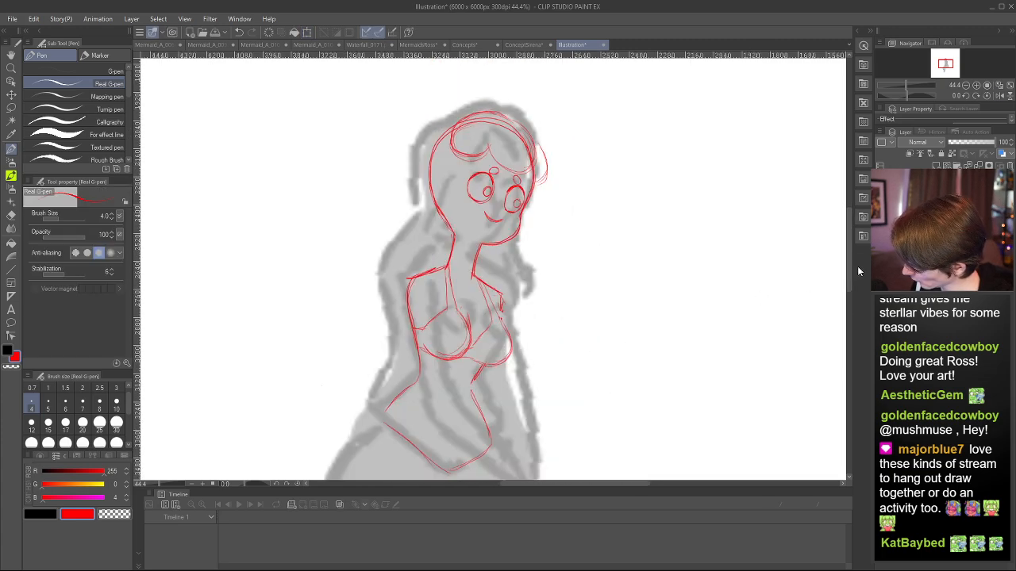
- Draw long, rounded hair locks hanging on both sides of the face with the Real G-pen, redrawing the far one once
key("p")
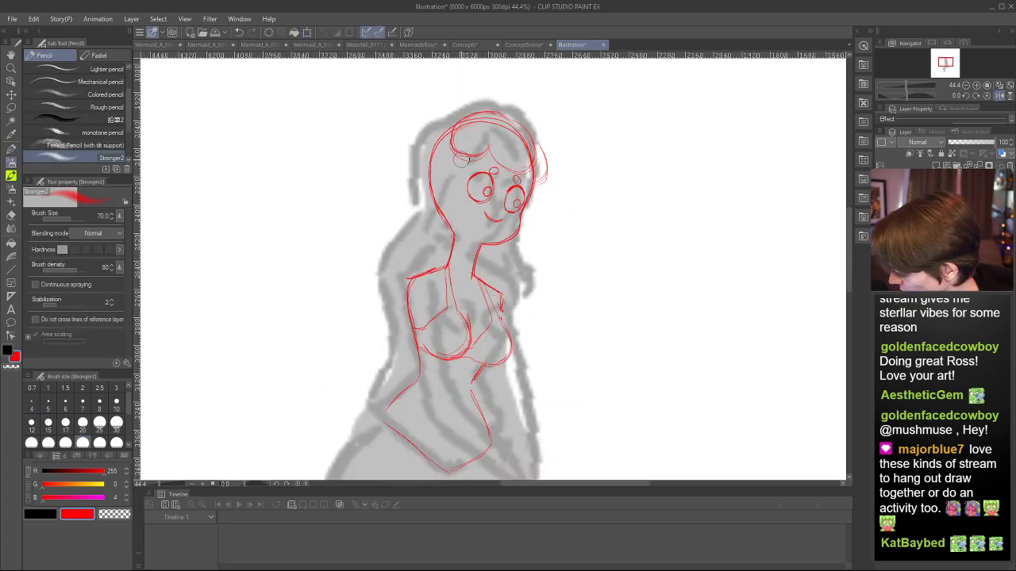
key("p")
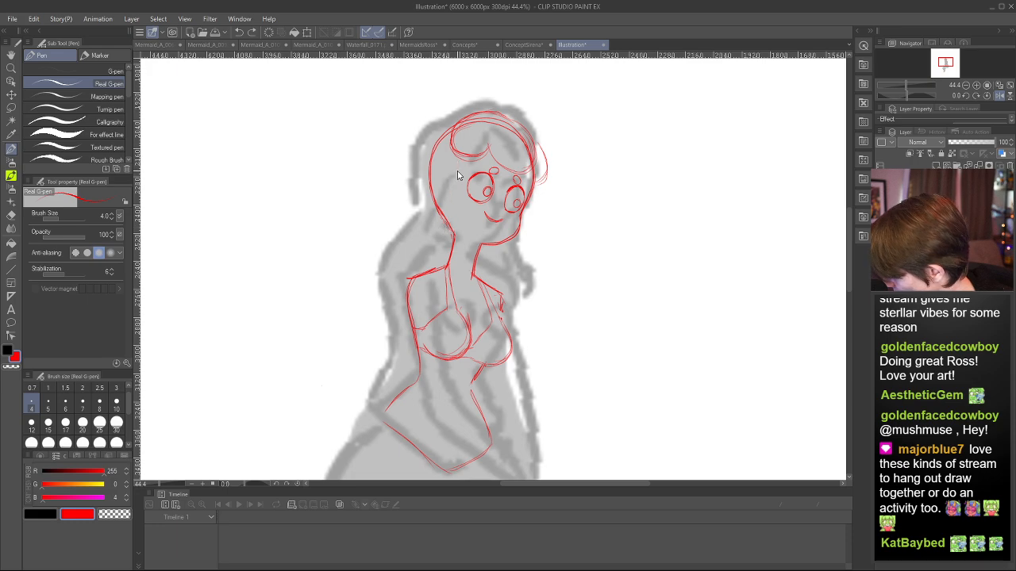
mouse_move(439, 237)
left_mouse_down()
mouse_move(445, 161)
mouse_move(451, 233)
mouse_move(437, 237)
mouse_move(440, 190)
left_mouse_up()
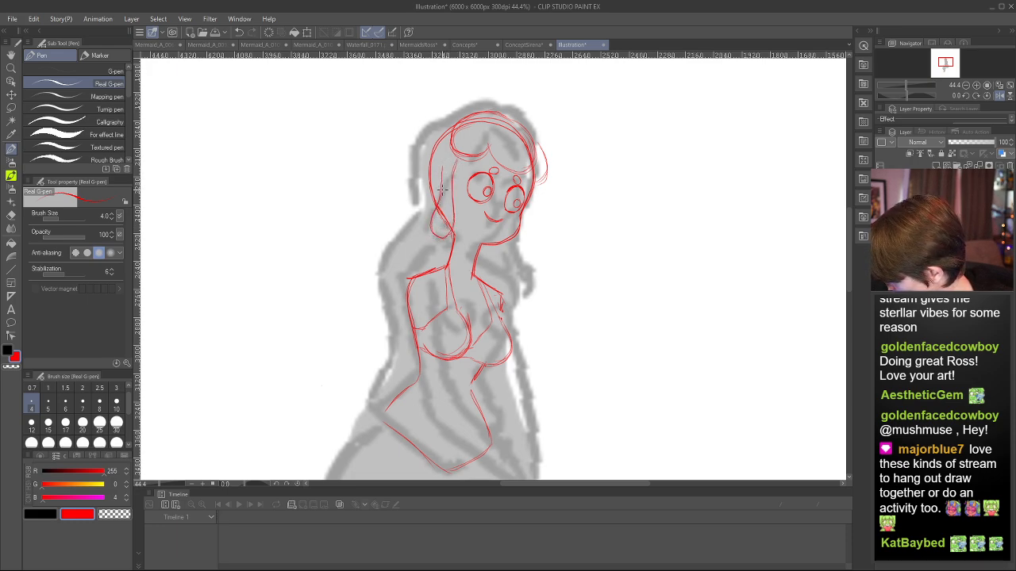
mouse_move(533, 192)
left_mouse_down()
mouse_move(533, 230)
mouse_move(517, 251)
left_mouse_up()
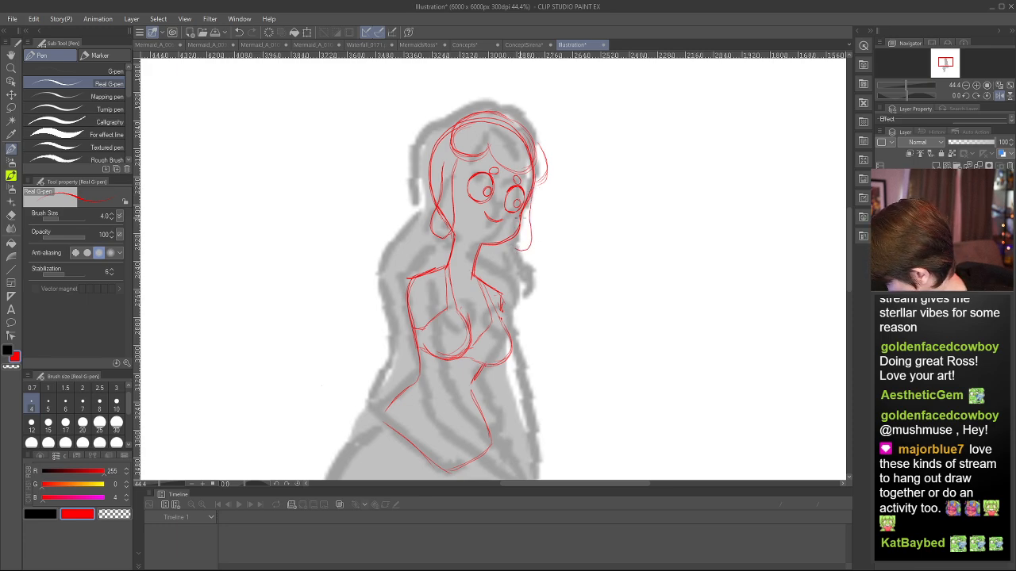
key("ctrl+z")
left_click_drag(534, 188, 518, 251)
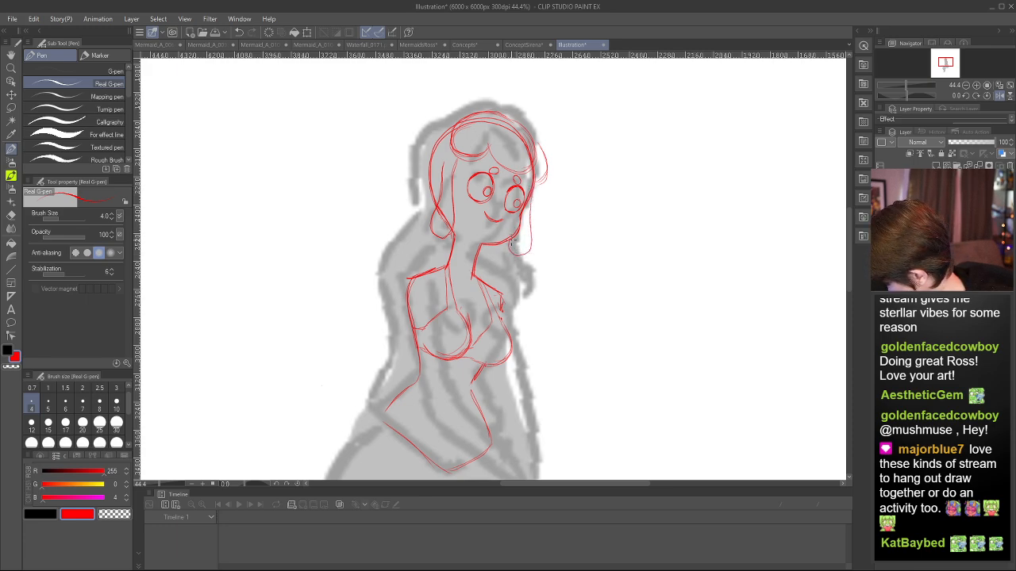
- Redraw the far face-framing lock with a rounded tip and erase overlapping lines on the near lock with the Rough eraser, checking both view directions
key("ctrl+z")
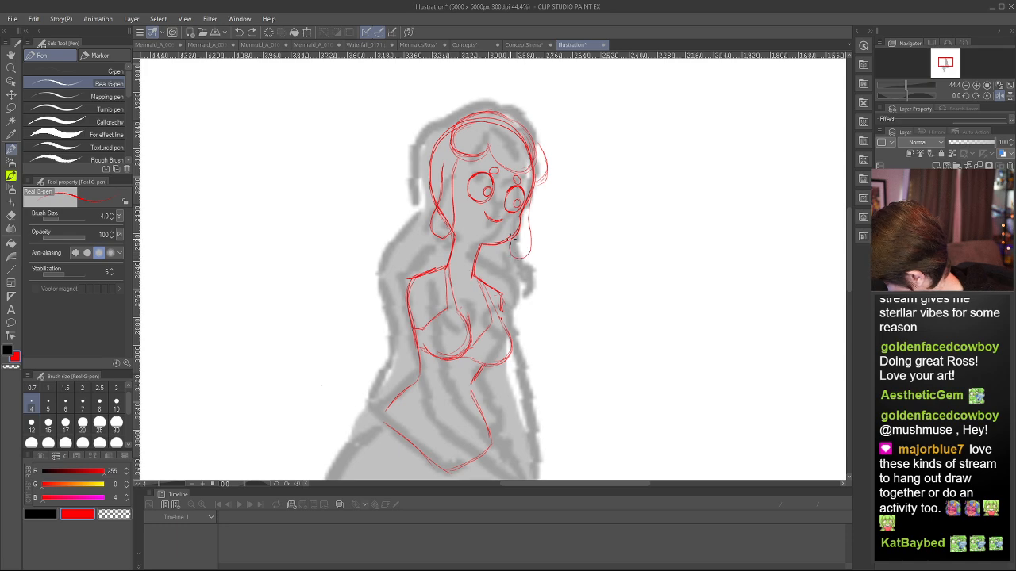
mouse_move(511, 242)
left_mouse_down()
mouse_move(518, 258)
mouse_move(528, 199)
left_mouse_up()
key("h")
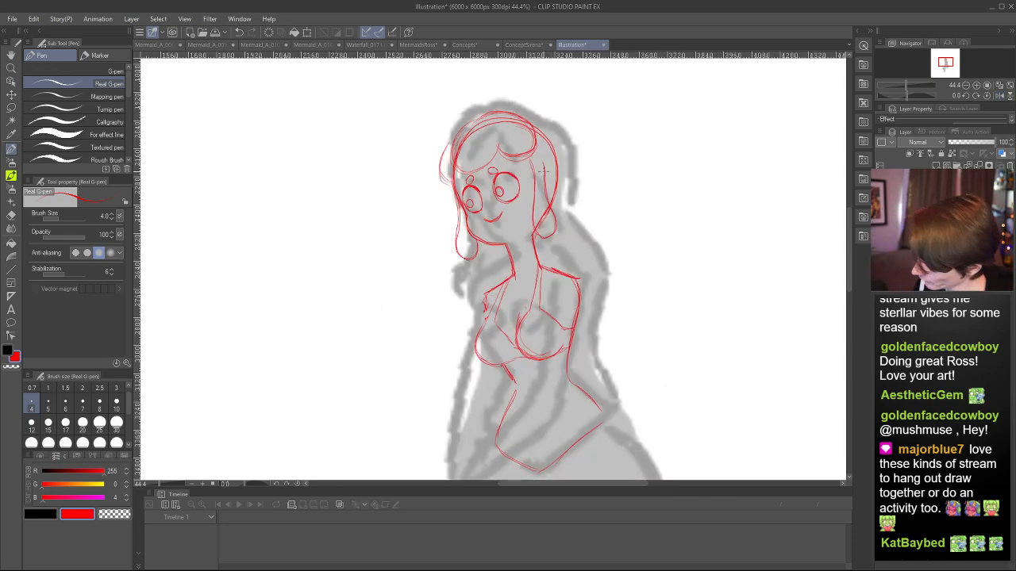
key("e")
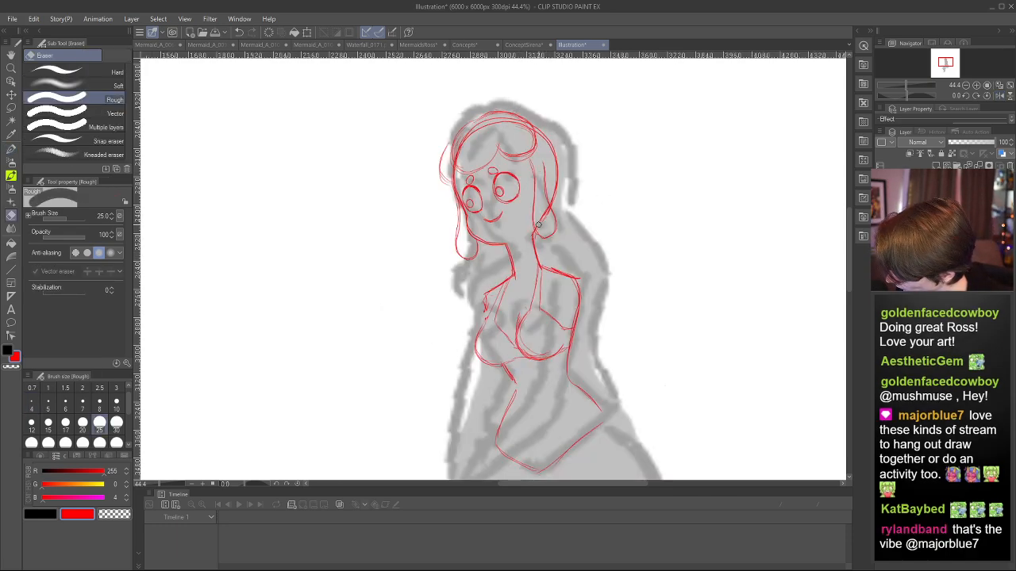
left_click_drag(538, 225, 545, 209)
key("h")
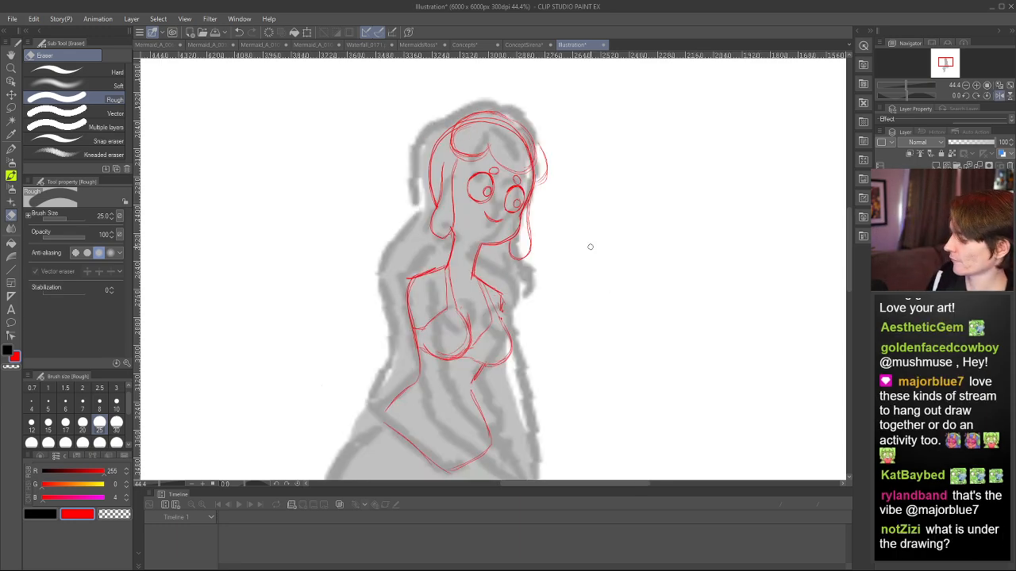
key("h")
- Draw the outer edge of a large rounded pigtail with the Real G-pen, arching up behind the near side of the head and curving down to shoulder height
key("p")
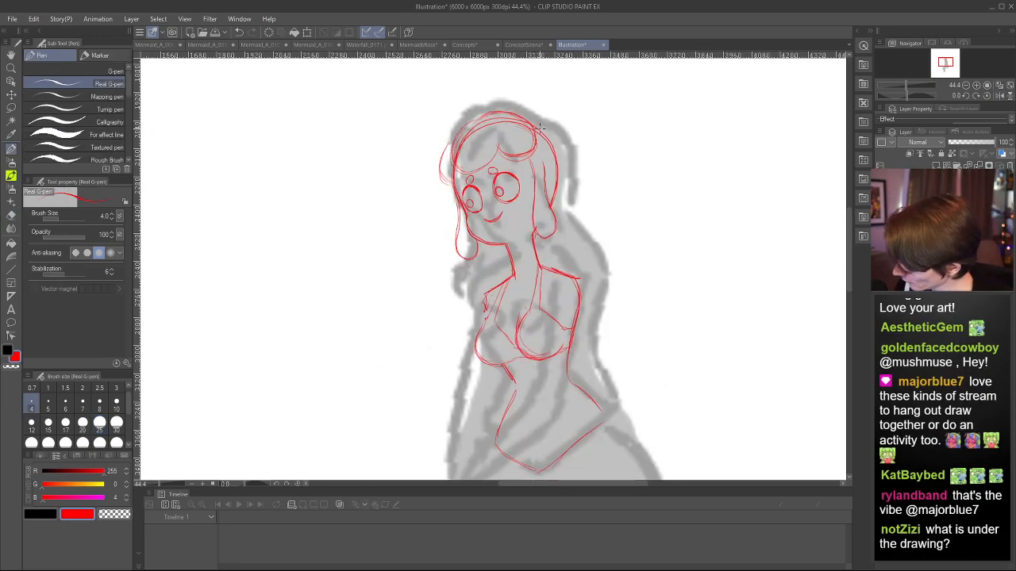
mouse_move(549, 114)
left_mouse_down()
mouse_move(588, 121)
mouse_move(593, 195)
left_mouse_up()
key("ctrl+z")
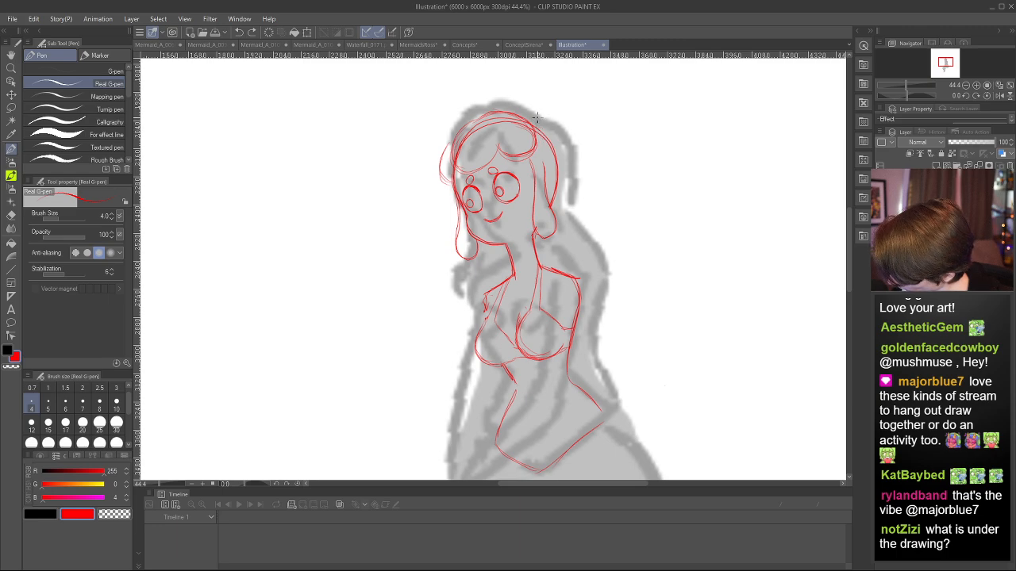
key("ctrl+z")
mouse_move(538, 124)
left_mouse_down()
mouse_move(563, 100)
mouse_move(599, 122)
mouse_move(603, 181)
left_mouse_up()
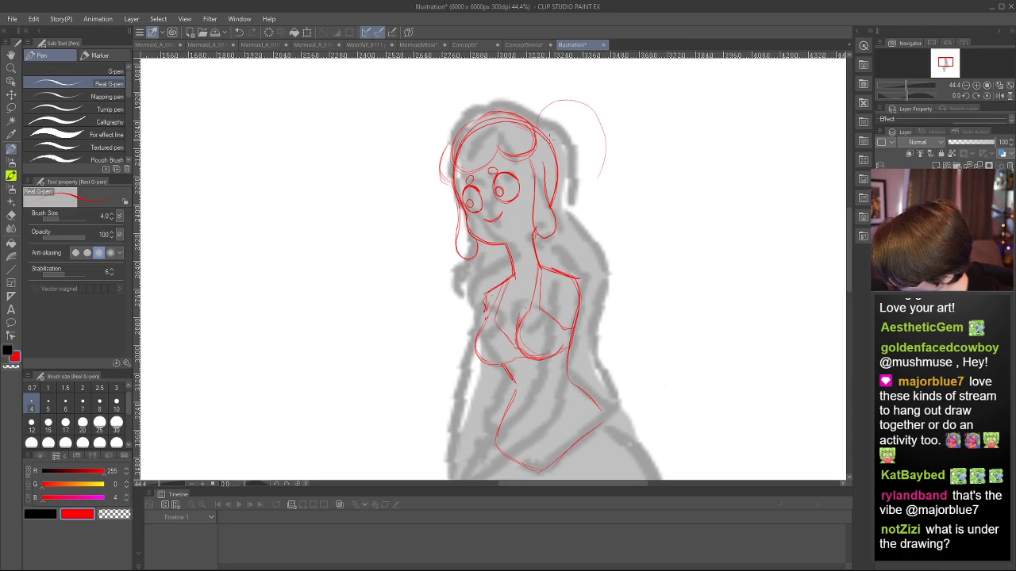
mouse_move(597, 115)
left_mouse_down()
mouse_move(598, 180)
mouse_move(605, 156)
mouse_move(580, 103)
mouse_move(538, 124)
mouse_move(549, 102)
mouse_move(614, 140)
mouse_move(610, 165)
left_mouse_up()
mouse_move(542, 107)
left_mouse_down()
mouse_move(603, 112)
mouse_move(593, 228)
left_mouse_up()
key("ctrl+z")
left_click_drag(600, 181, 602, 239)
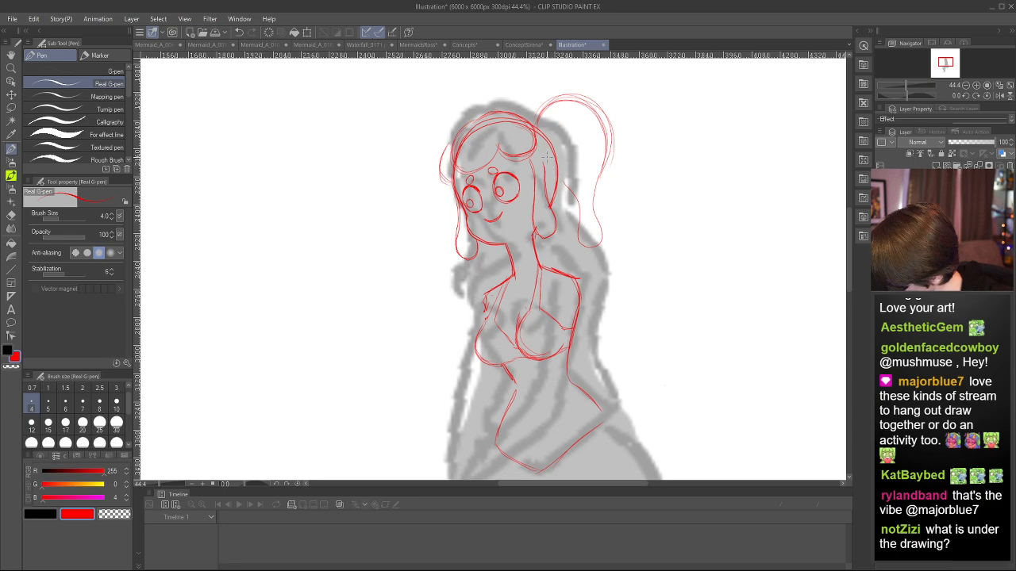
- Draw the near pigtail's inner edge from beside the face down into its hanging tip
left_click_drag(551, 165, 570, 196)
key("h")
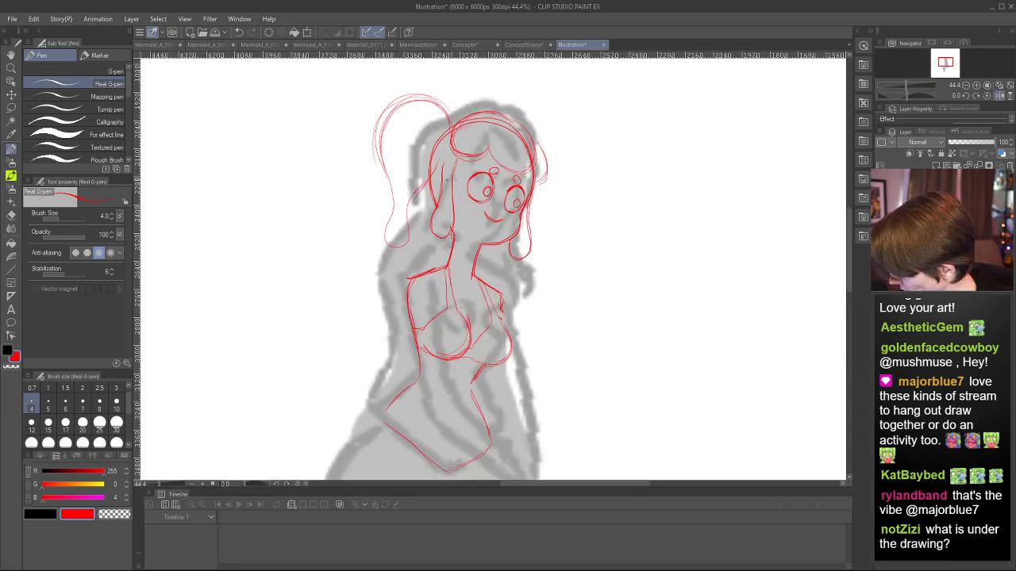
left_click_drag(415, 191, 409, 224)
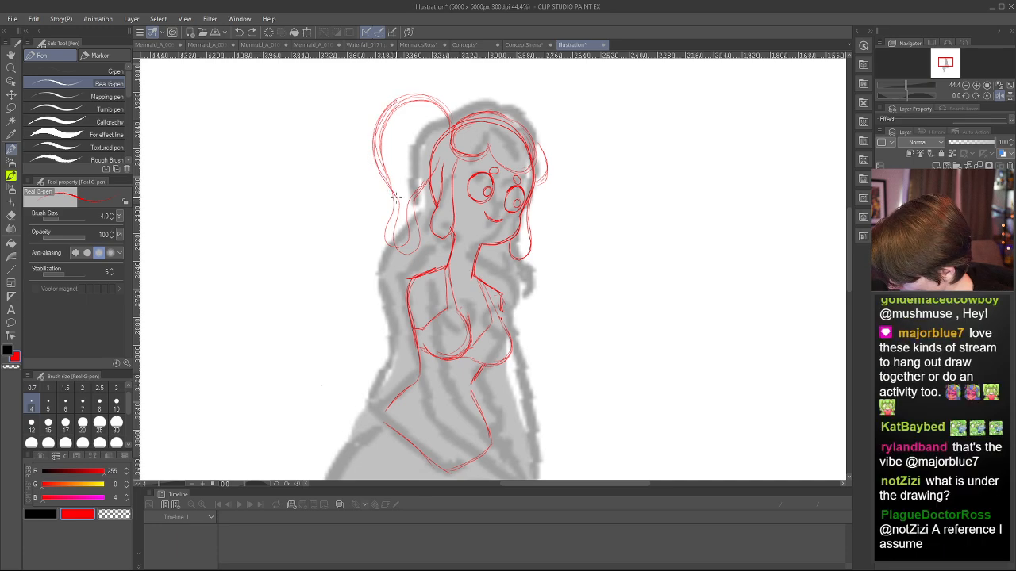
- Erase the stray doubled lines on the near pigtail's hanging tip, redraw the tip's rounded contour, and reinforce the pigtail's upper curve
key("e")
left_click_drag(405, 199, 406, 251)
left_click_drag(392, 200, 392, 257)
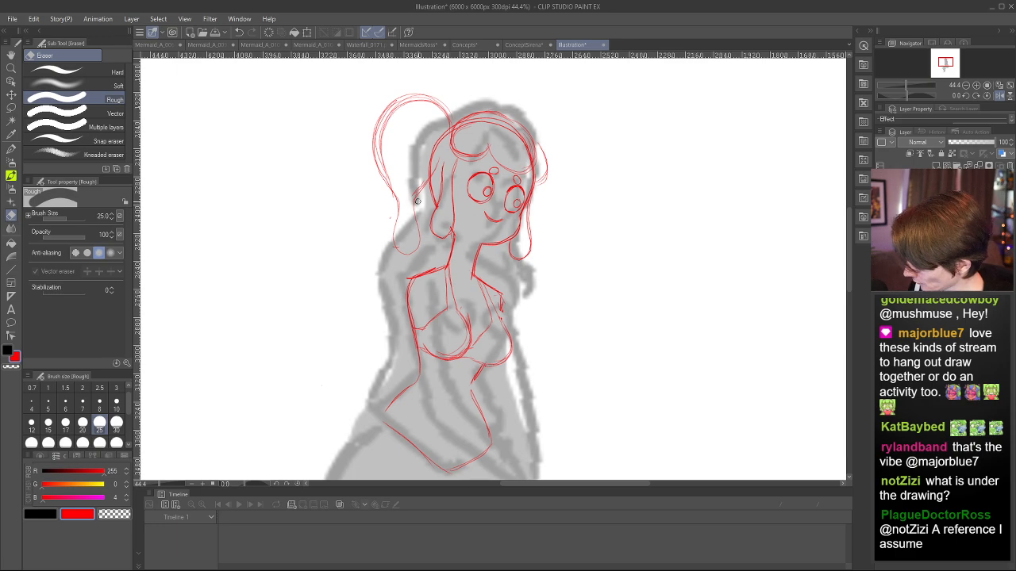
key("p")
left_click_drag(393, 223, 418, 250)
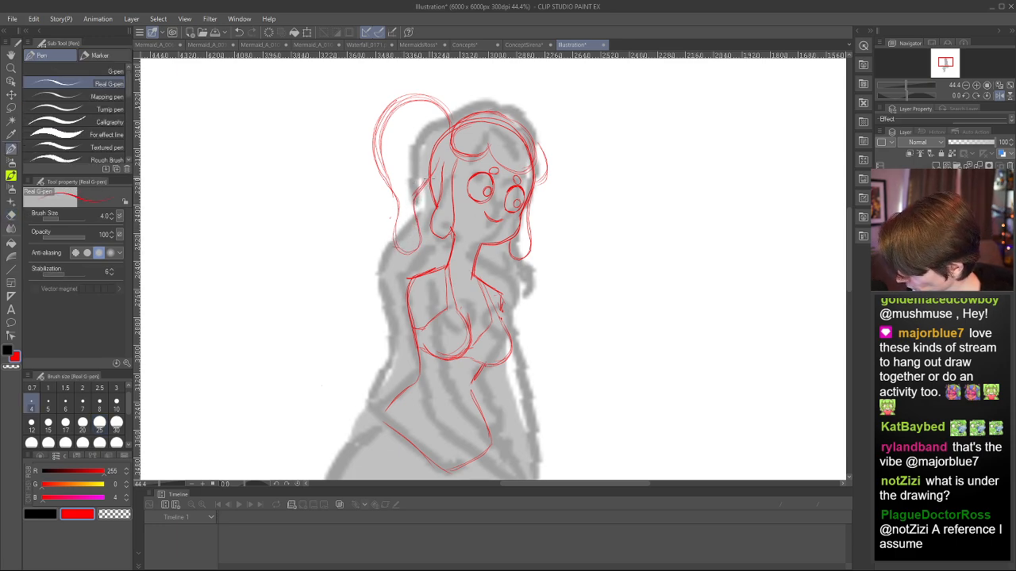
left_click_drag(421, 95, 445, 144)
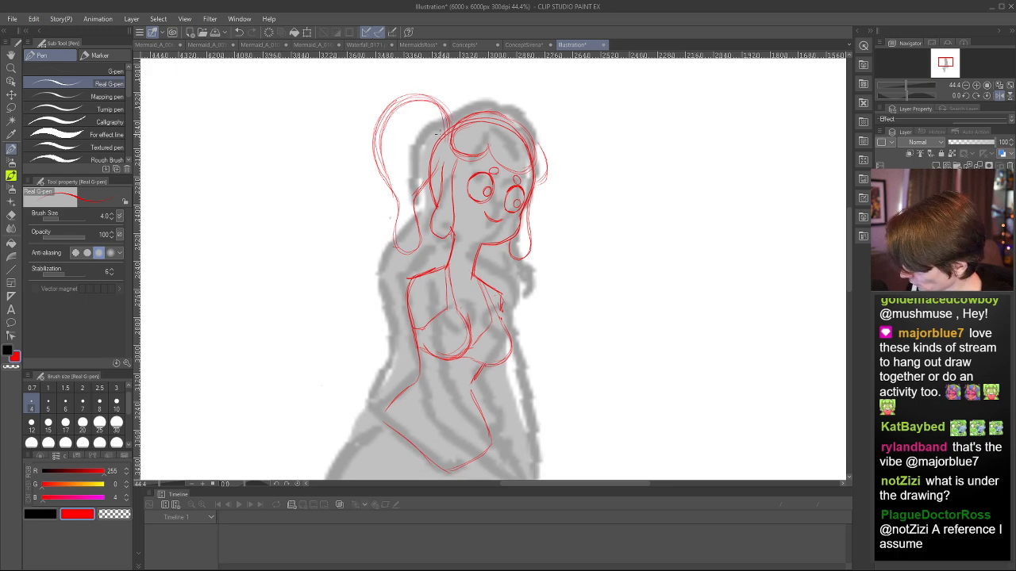
- Strengthen the near pigtail's root and erase the old hair outline behind the head, comparing both view directions
key("h")
mouse_move(540, 119)
left_mouse_down()
mouse_move(585, 97)
mouse_move(597, 170)
mouse_move(550, 143)
mouse_move(546, 112)
left_mouse_up()
key("e")
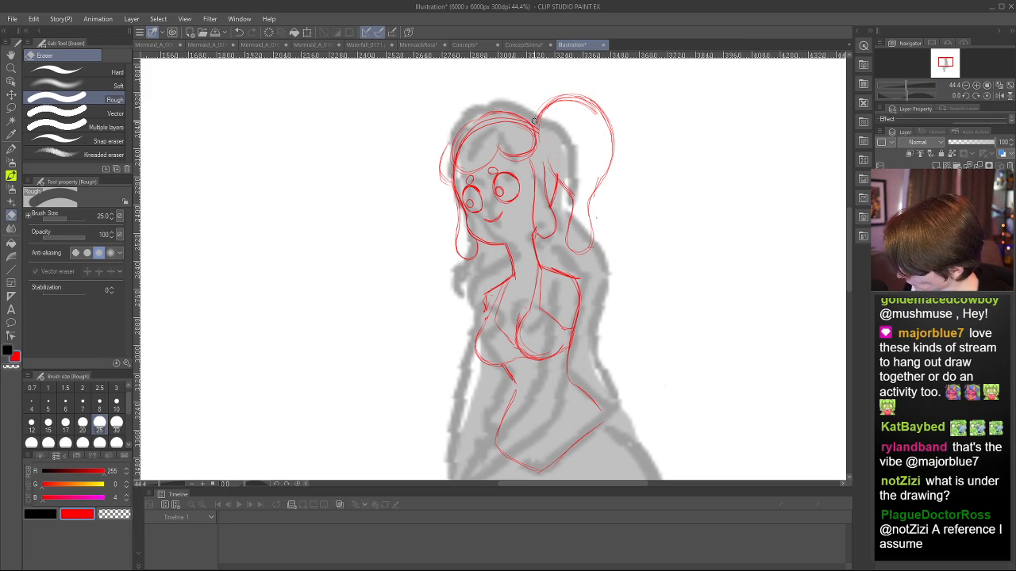
key("h")
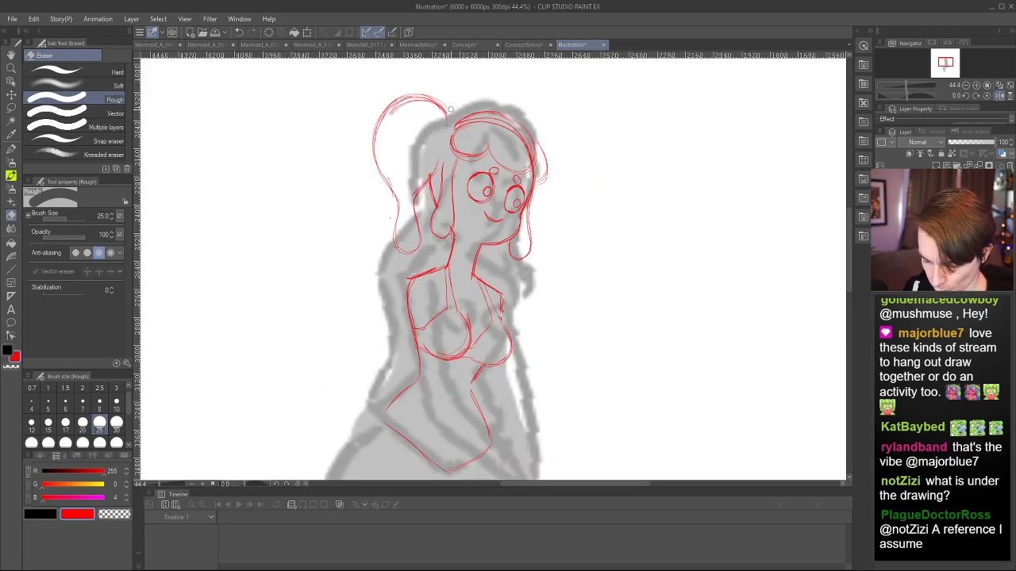
key("p")
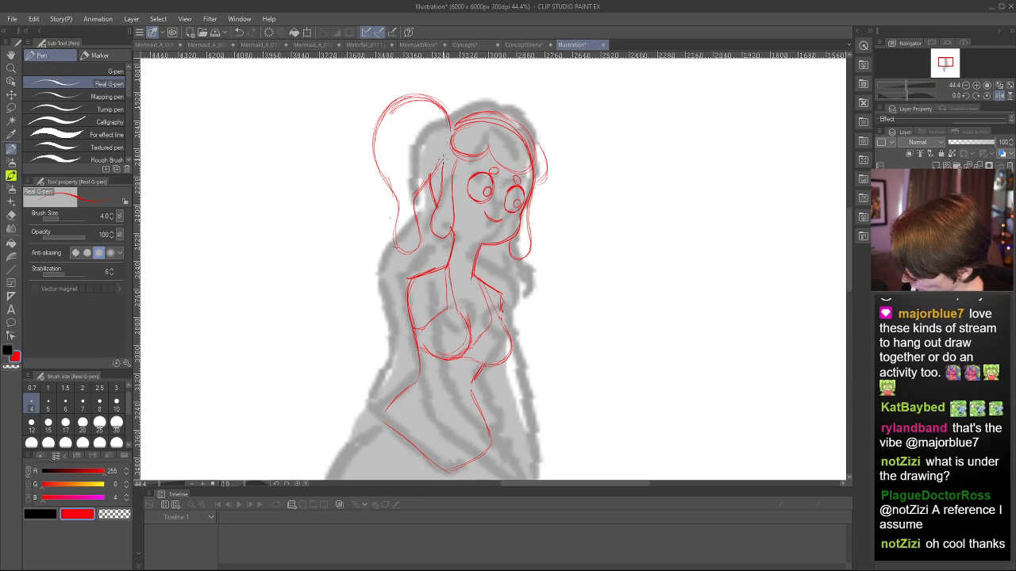
key("h")
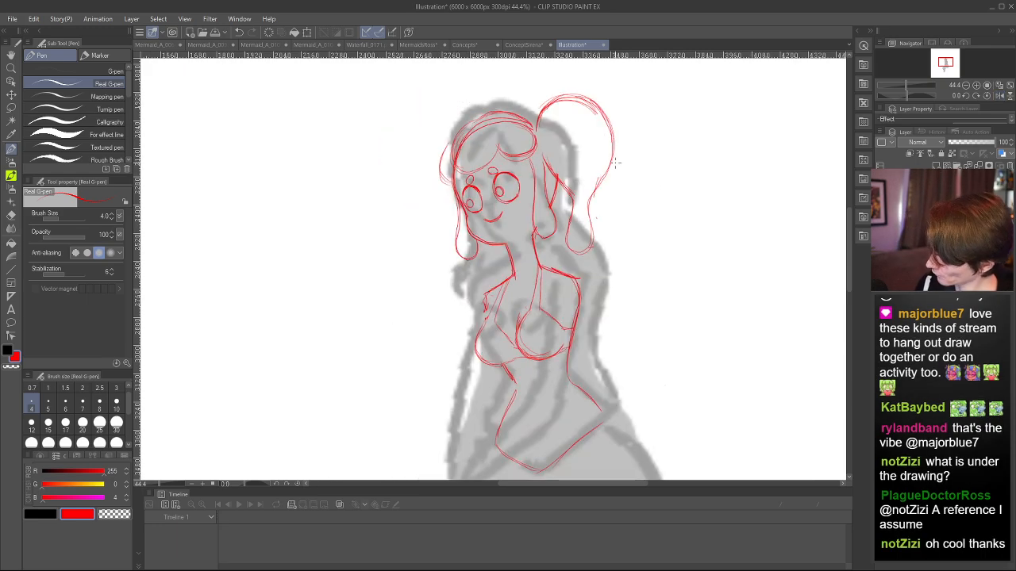
- Draw the rounded outer arc of a smaller pigtail on the far side of the head, redoing the stroke until its curve fits
left_click_drag(414, 157, 415, 195)
key("ctrl+z")
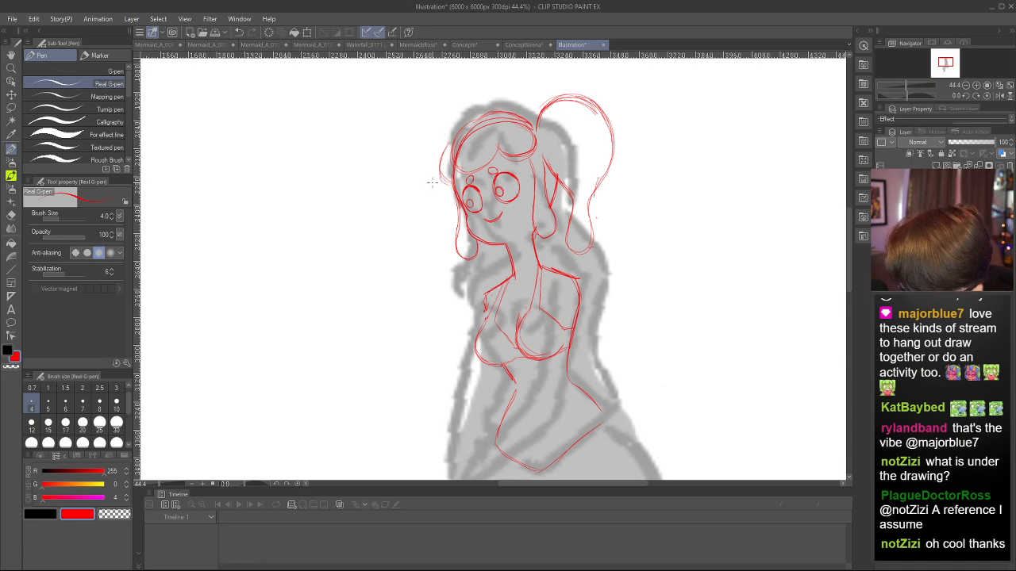
left_click_drag(438, 137, 426, 180)
key("ctrl+z")
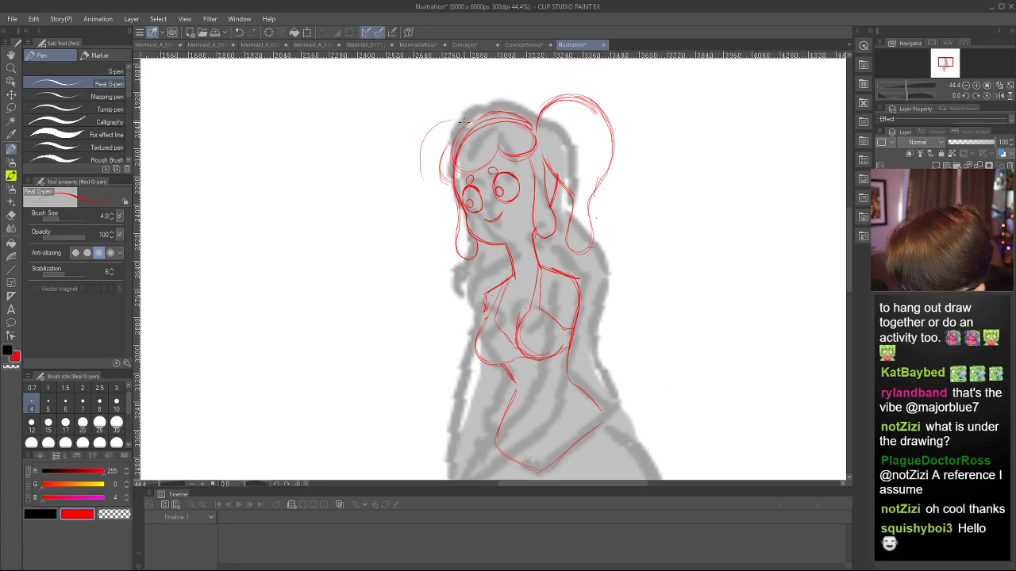
key("ctrl+z")
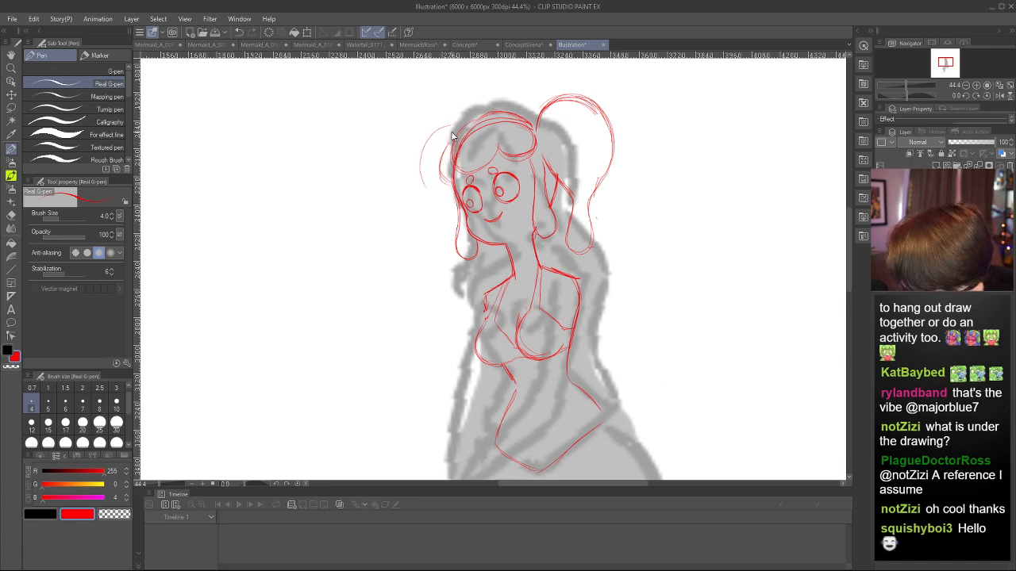
key("ctrl+z")
mouse_move(430, 130)
left_mouse_down()
mouse_move(416, 170)
mouse_move(436, 212)
mouse_move(455, 120)
mouse_move(415, 160)
mouse_move(436, 202)
left_mouse_up()
key("h")
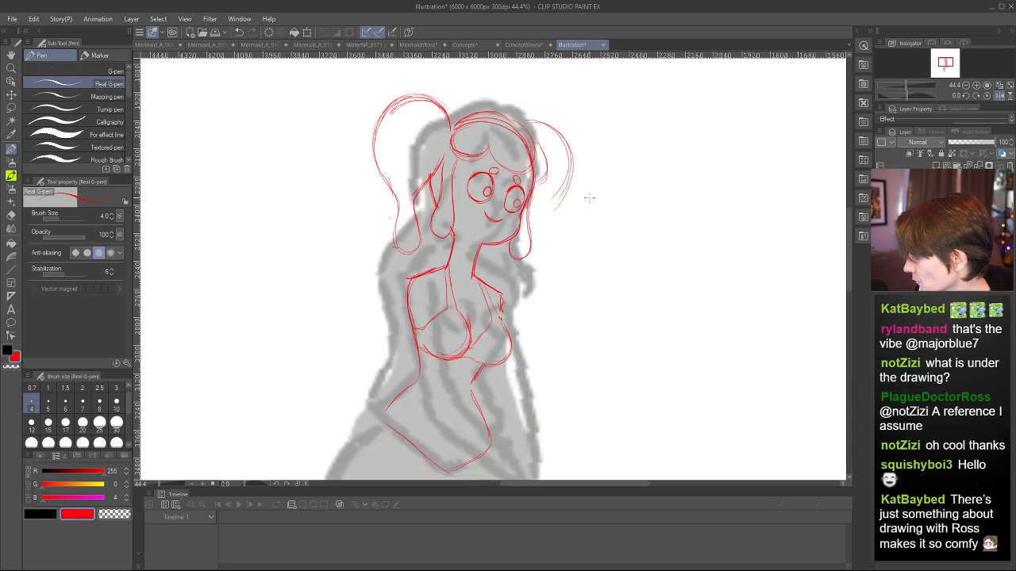
- Extend the far pigtail's outer edge down into a rounded hanging tip, reinforce its side curve, and check it in mirrored view
left_click_drag(561, 182, 538, 230)
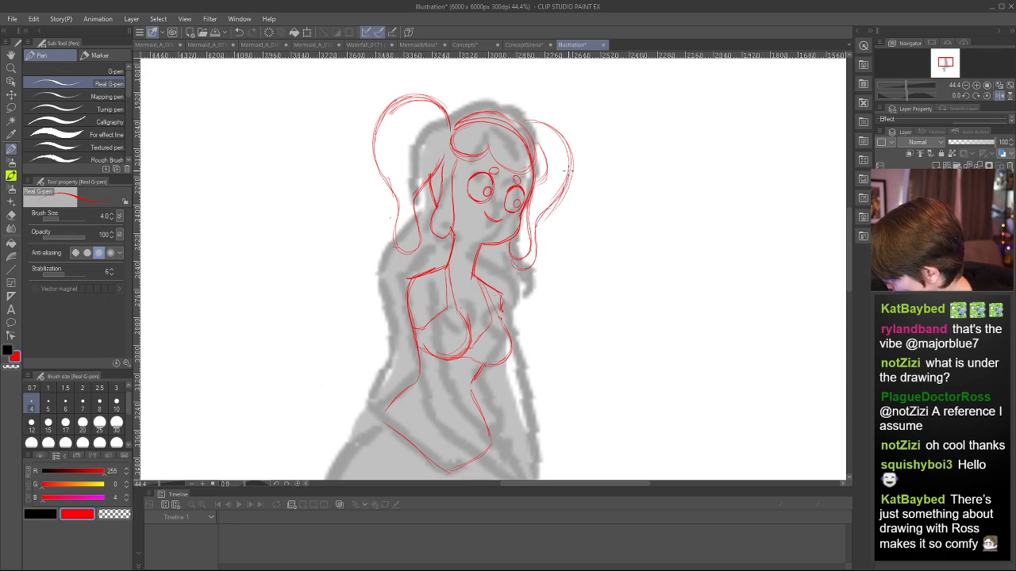
key("ctrl+z")
mouse_move(568, 176)
left_mouse_down()
mouse_move(539, 238)
mouse_move(569, 178)
mouse_move(548, 212)
left_mouse_up()
key("ctrl+z")
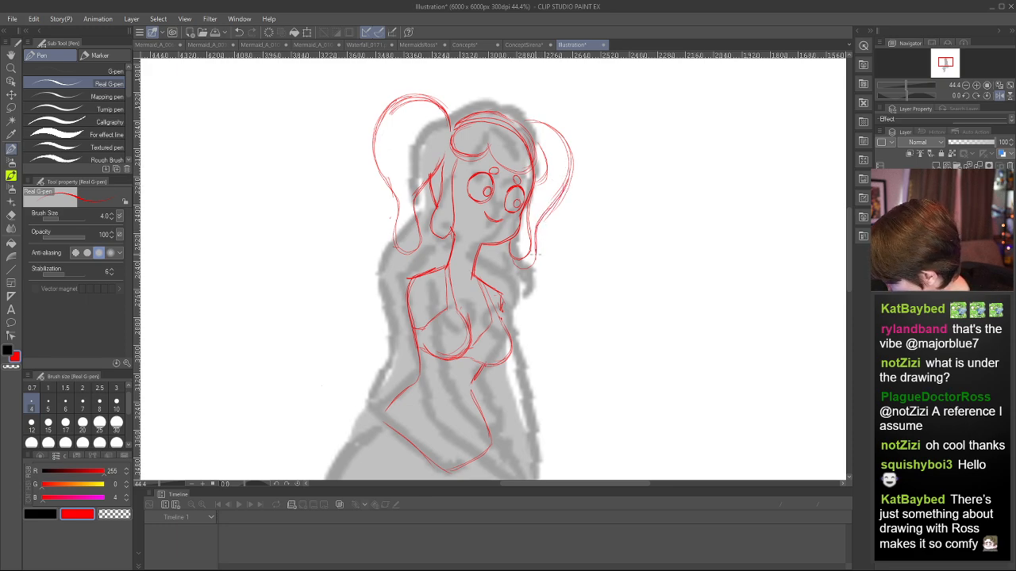
mouse_move(569, 177)
left_mouse_down()
mouse_move(553, 200)
mouse_move(575, 157)
left_mouse_up()
key("e")
key("h")
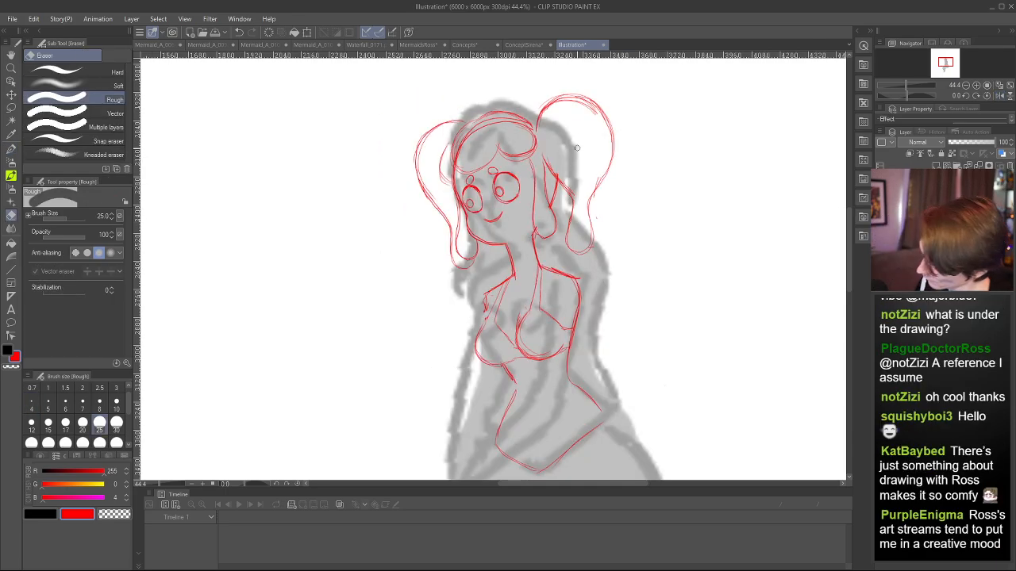
key("h")
key("p")
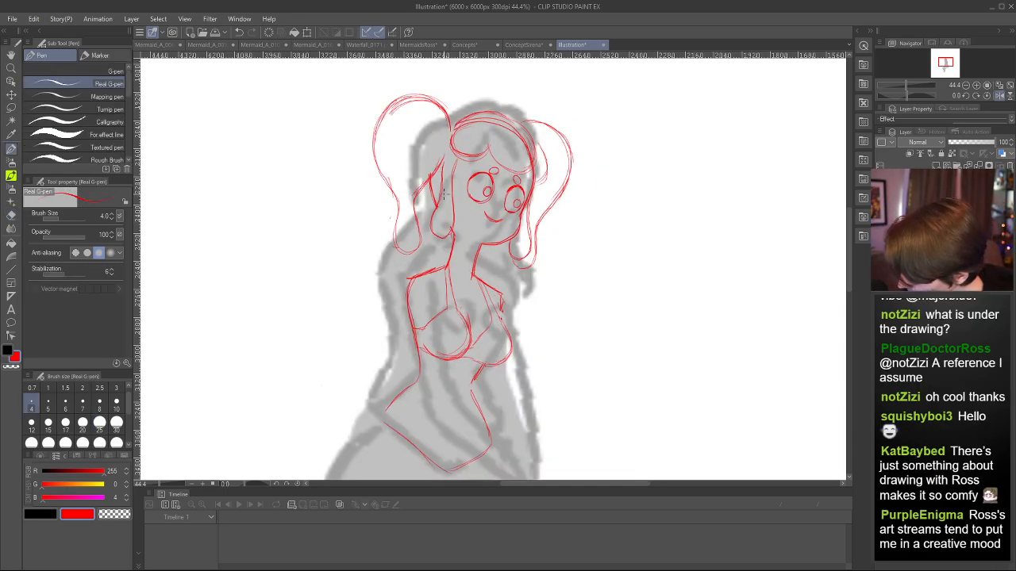
- Touch up the ear lines and sketch a small round earring at the lobe with the Real G-pen
left_click_drag(434, 208, 421, 190)
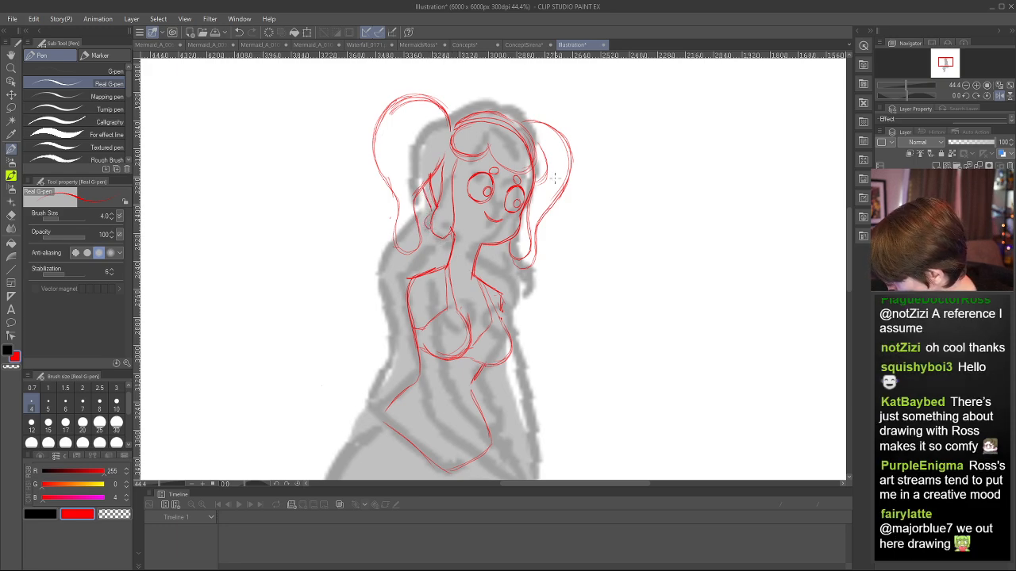
left_click_drag(450, 240, 448, 236)
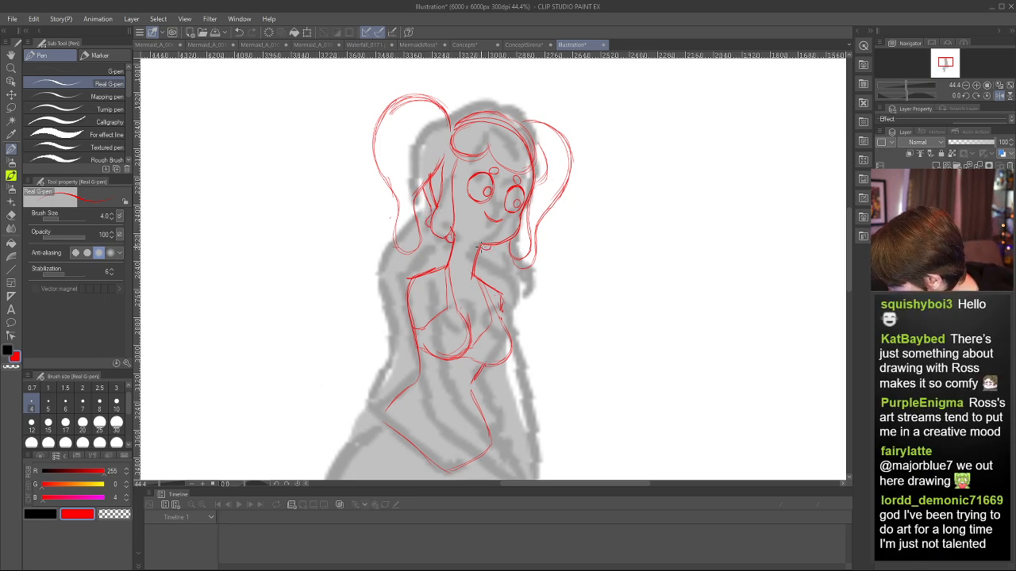
- Erase the extra headband lines across the top of the mermaid's hair with the Rough eraser
key("h")
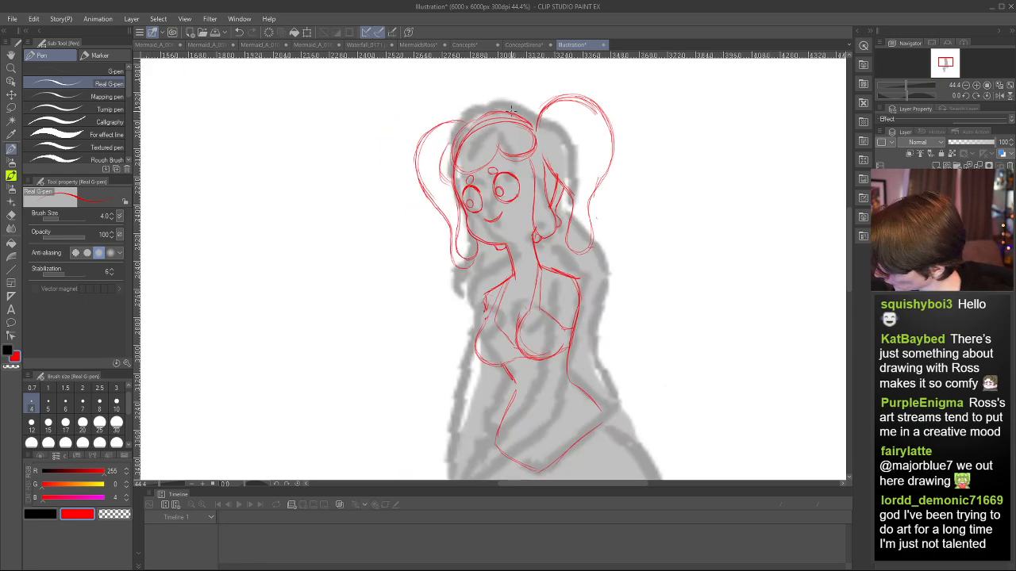
key("e")
left_click_drag(477, 129, 529, 132)
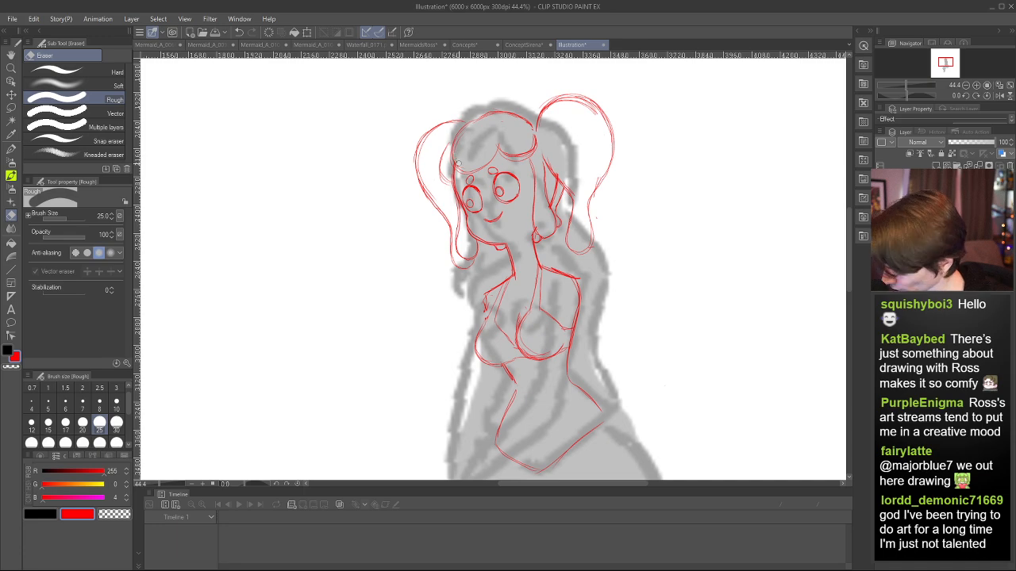
- Redraw the crown of the hair as a slightly raised curve over the head, undoing stray pen marks
key("p")
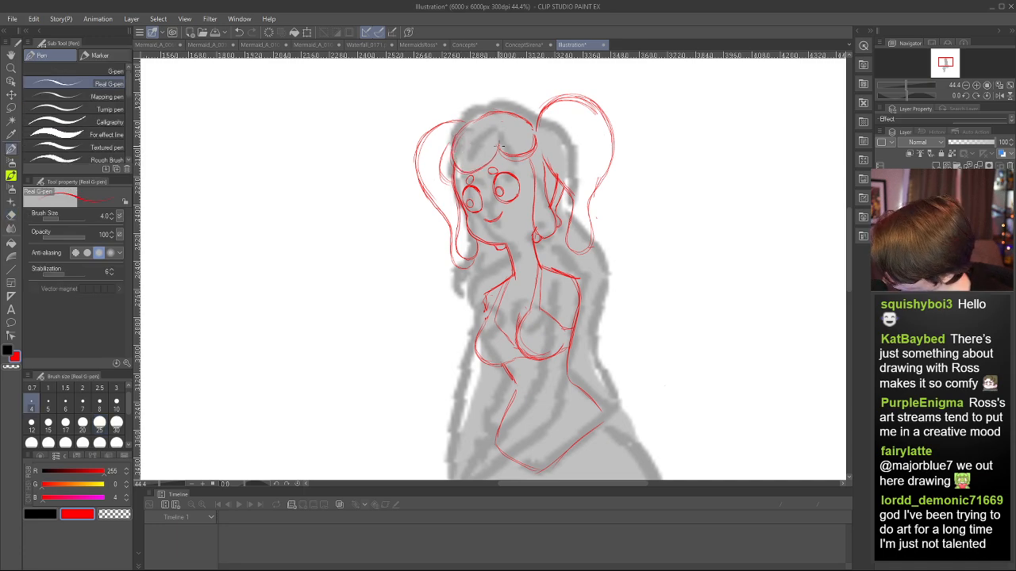
left_click_drag(500, 114, 535, 107)
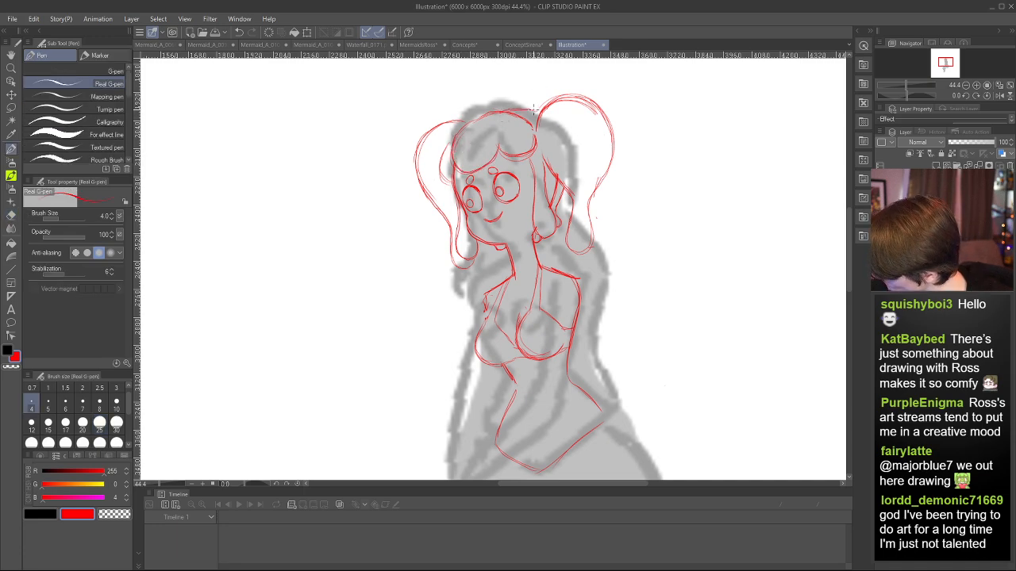
key("ctrl+z")
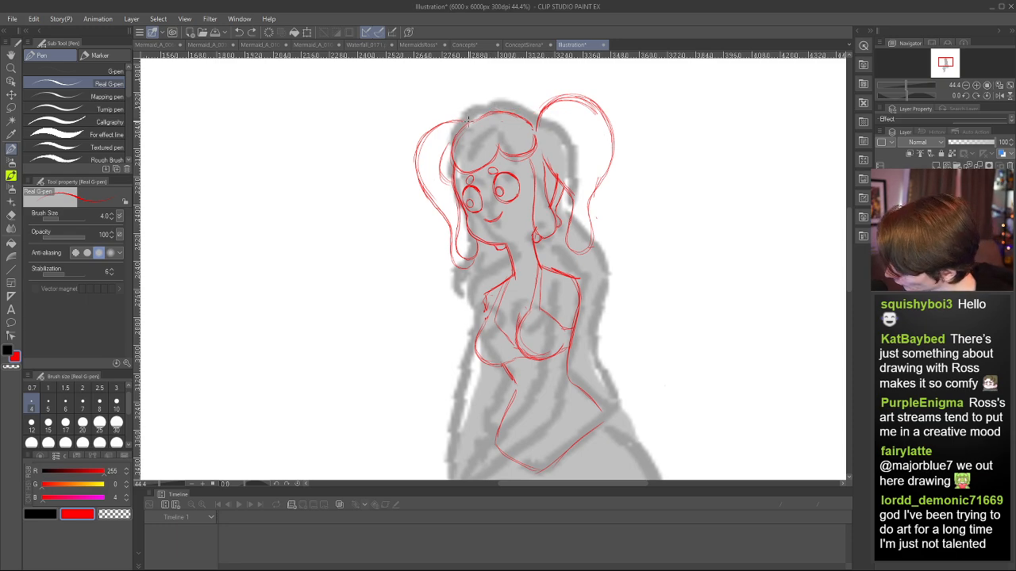
left_click_drag(472, 115, 498, 108)
key("h")
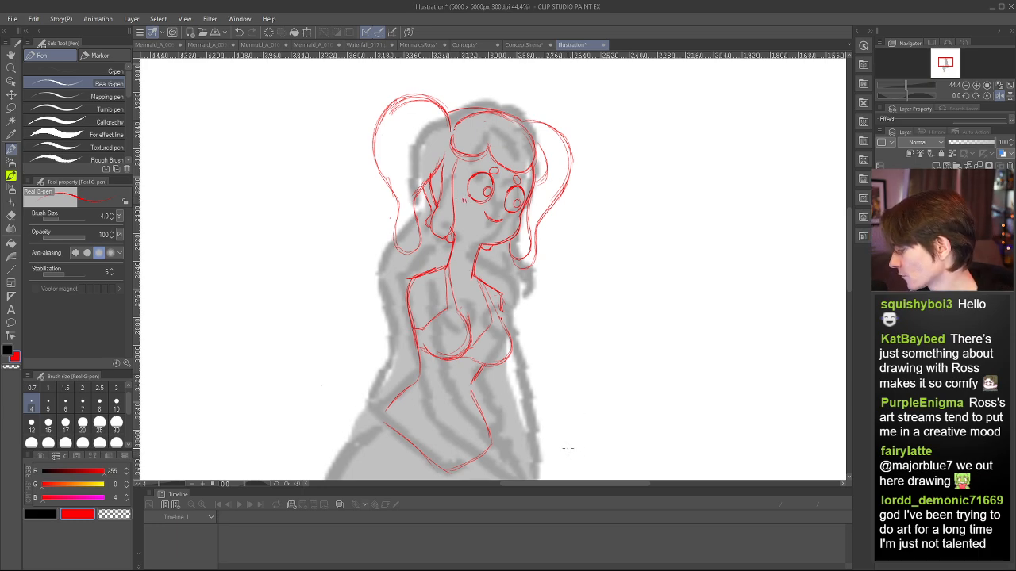
key("ctrl+z")
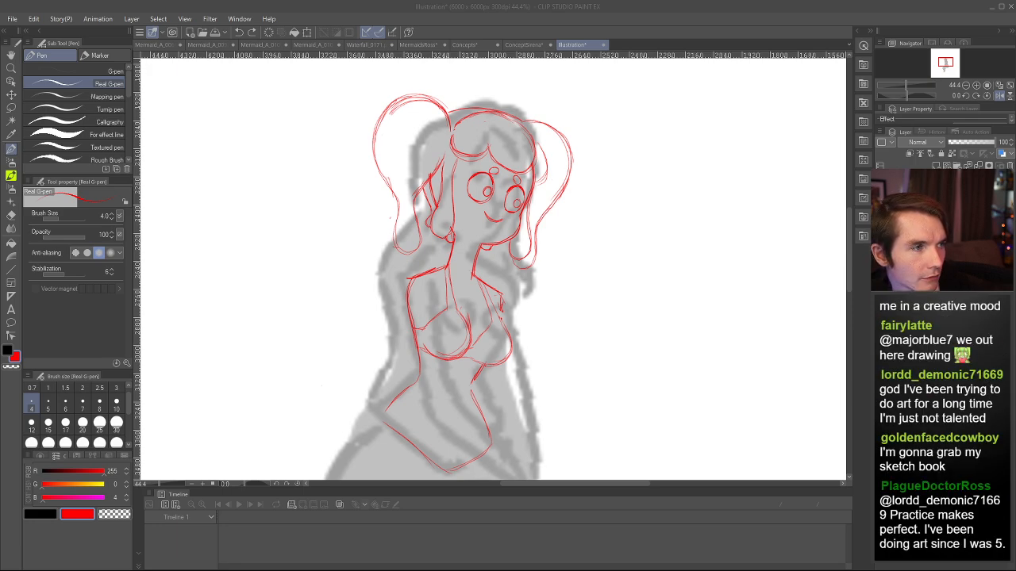
scroll(649, 75, "down", 3)
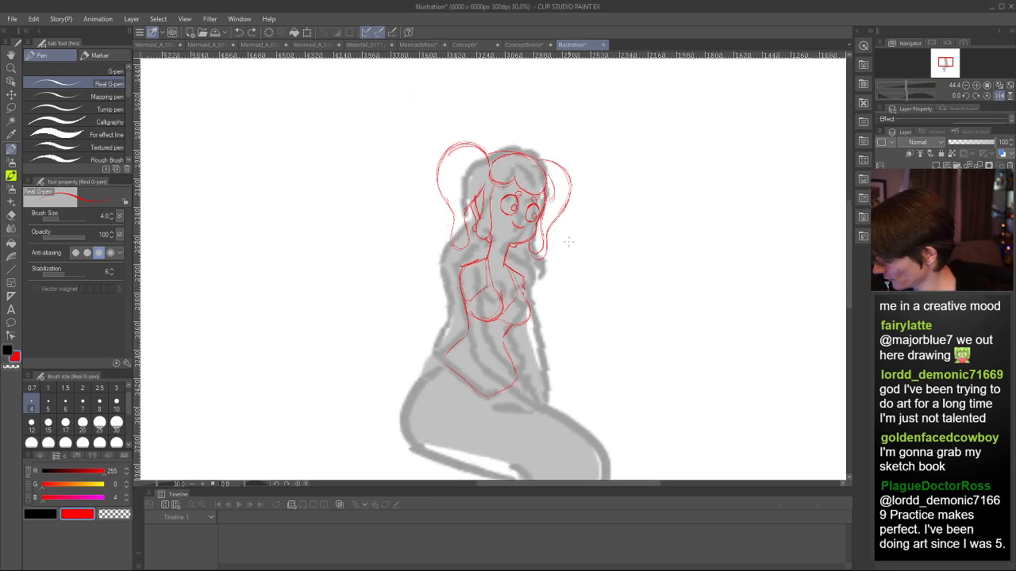
scroll(603, 253, "up", 1)
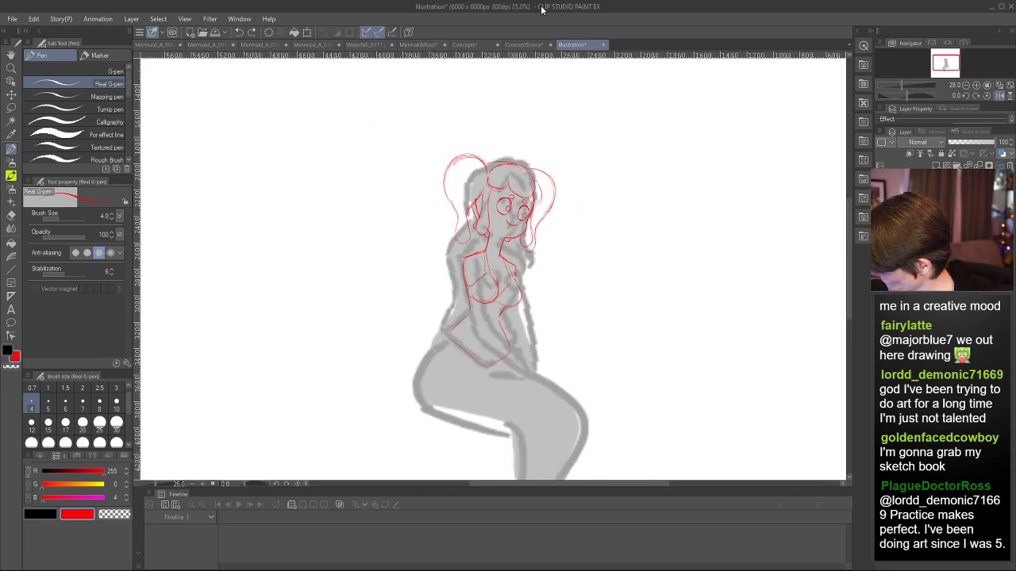
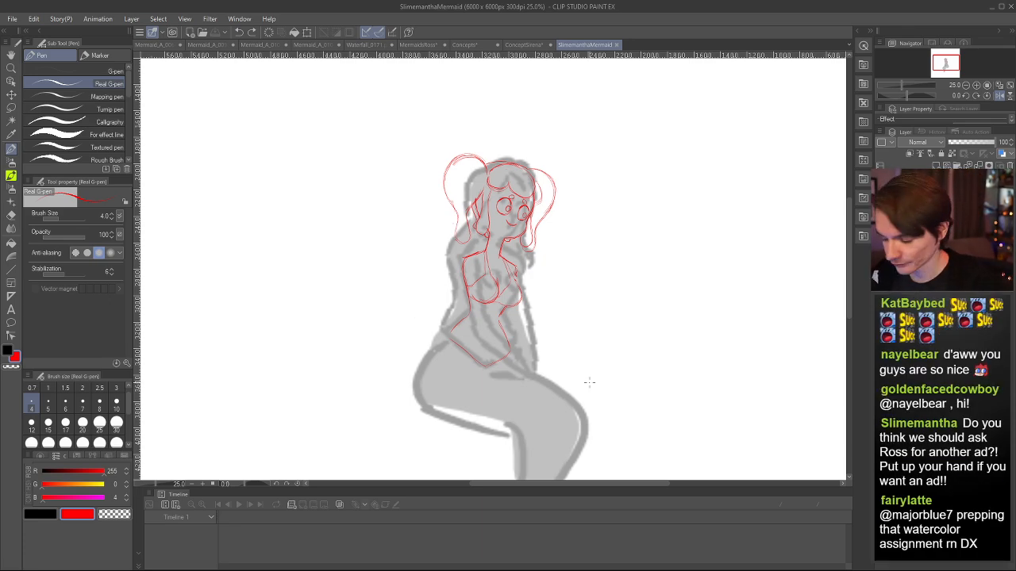
scroll(528, 290, "up", 5)
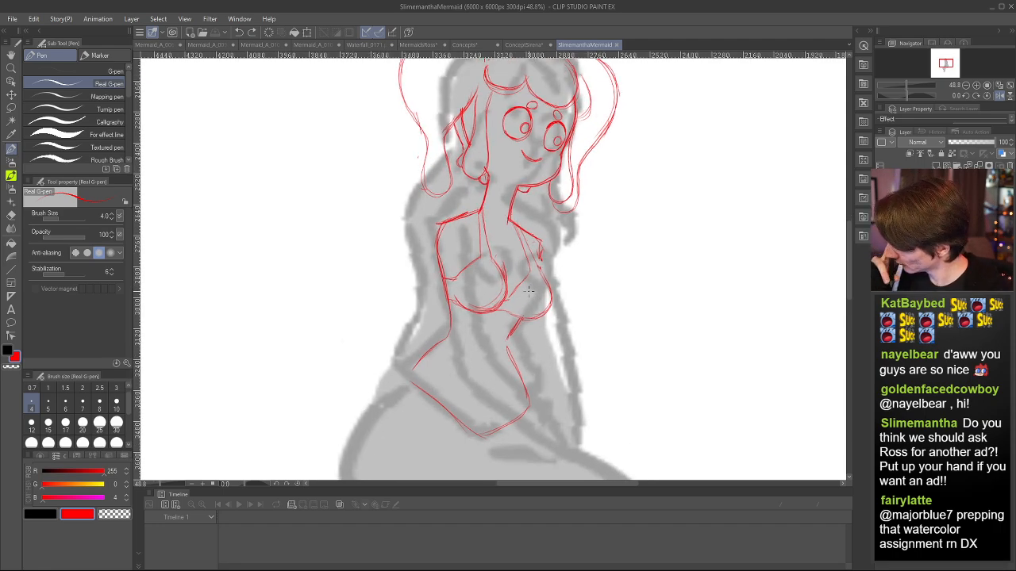
key("g")
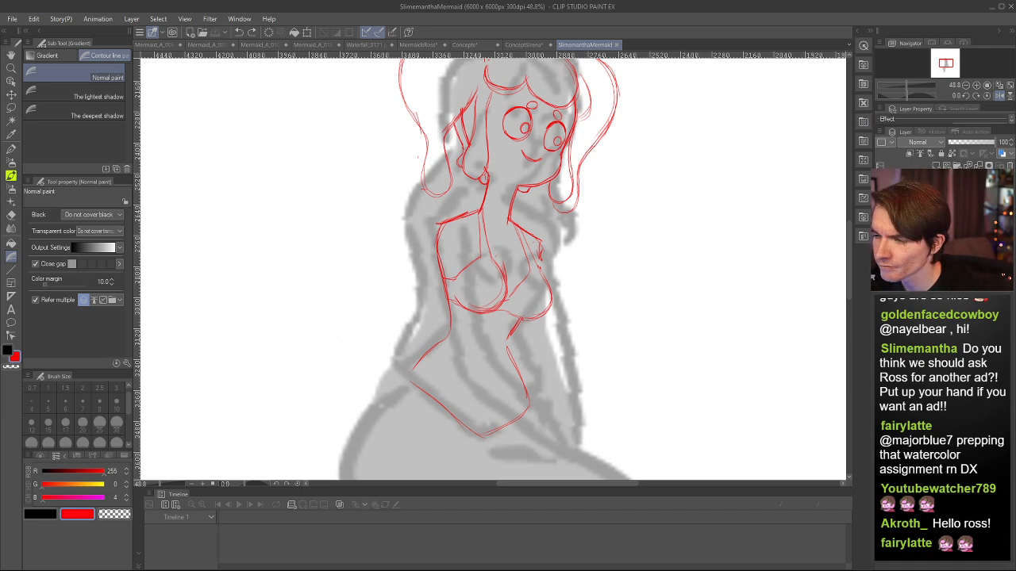
scroll(644, 215, "down", 5)
key("g")
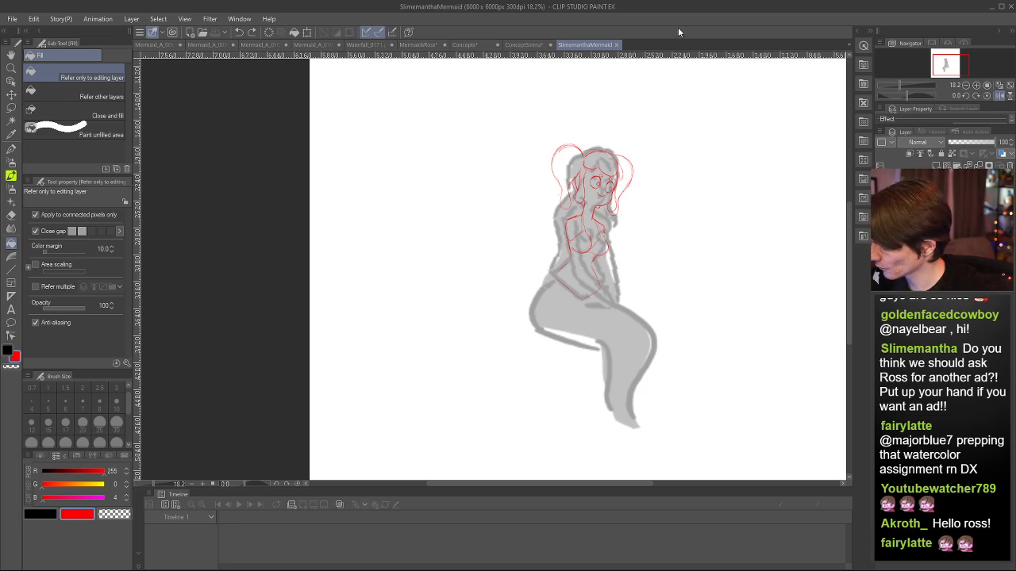
- Extend the near shoulder line outward and add a short rib mark below the bust with the Real G-pen
key("h")
scroll(376, 255, "up", 4)
key("p")
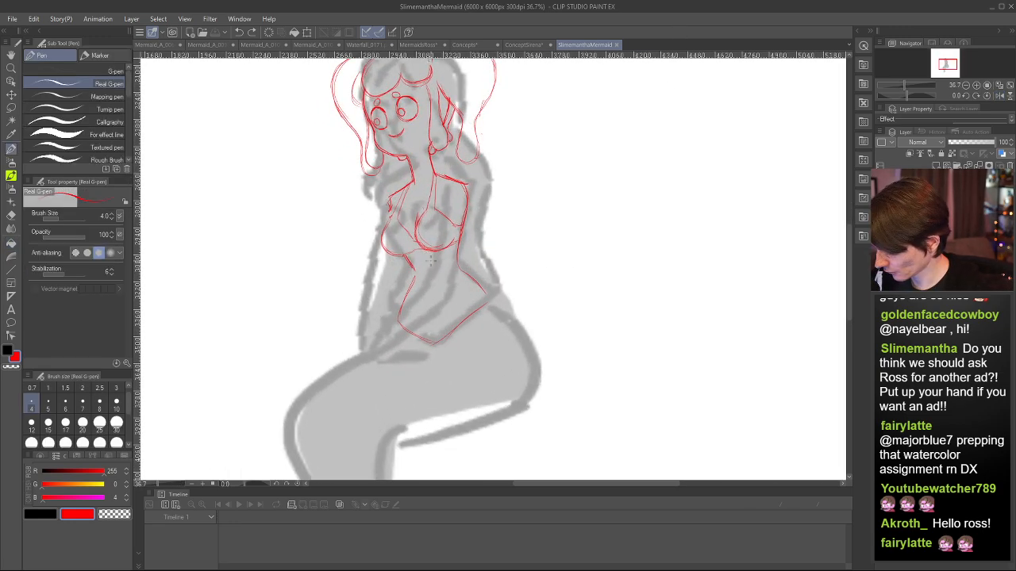
scroll(405, 276, "up", 2)
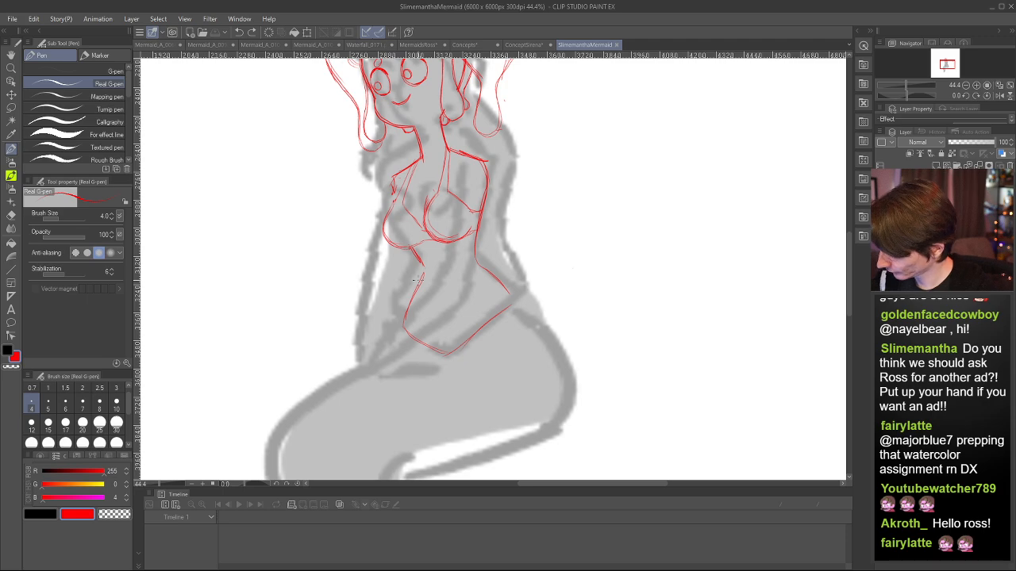
key("h")
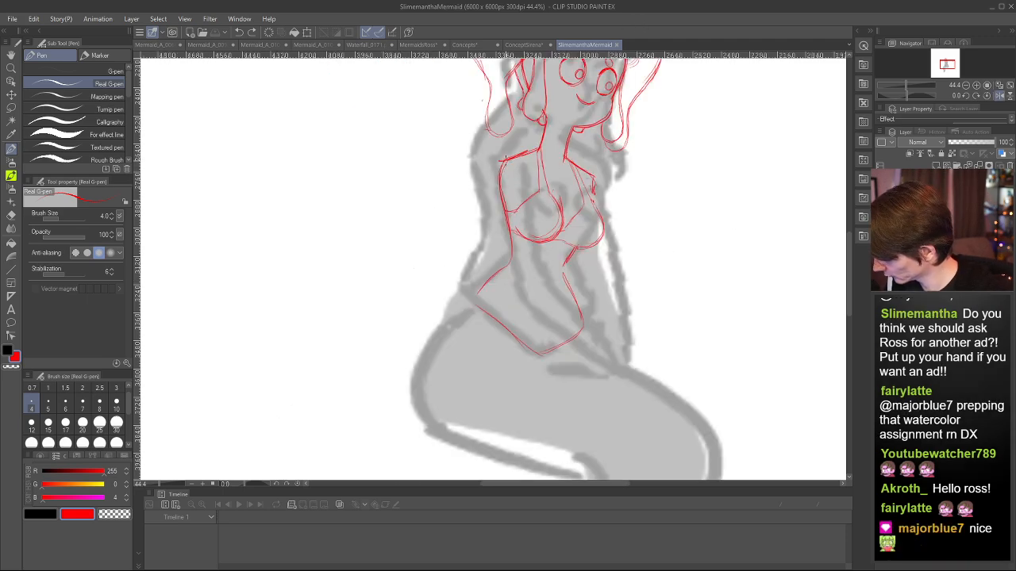
left_click_drag(538, 150, 488, 165)
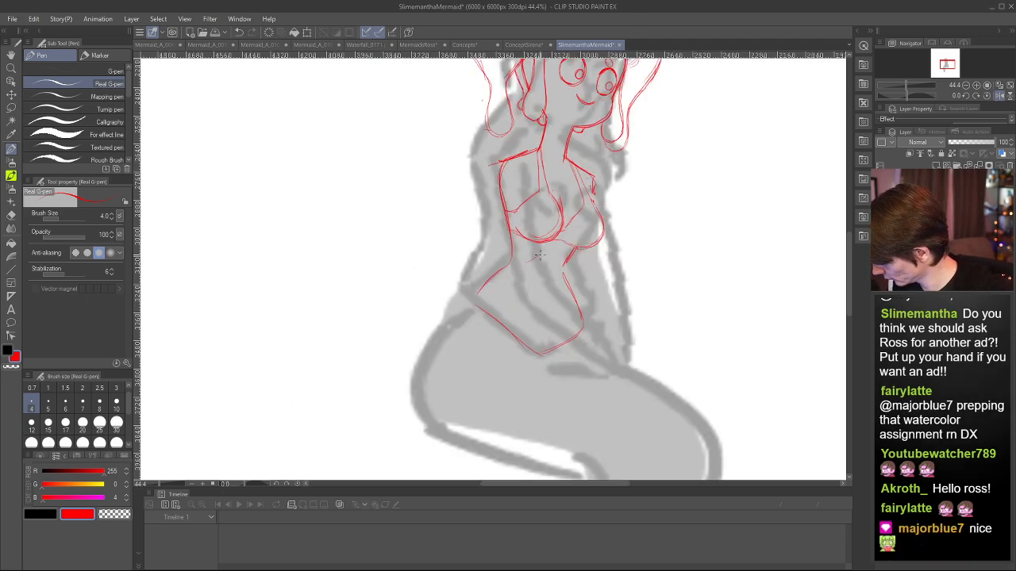
left_click_drag(528, 259, 542, 254)
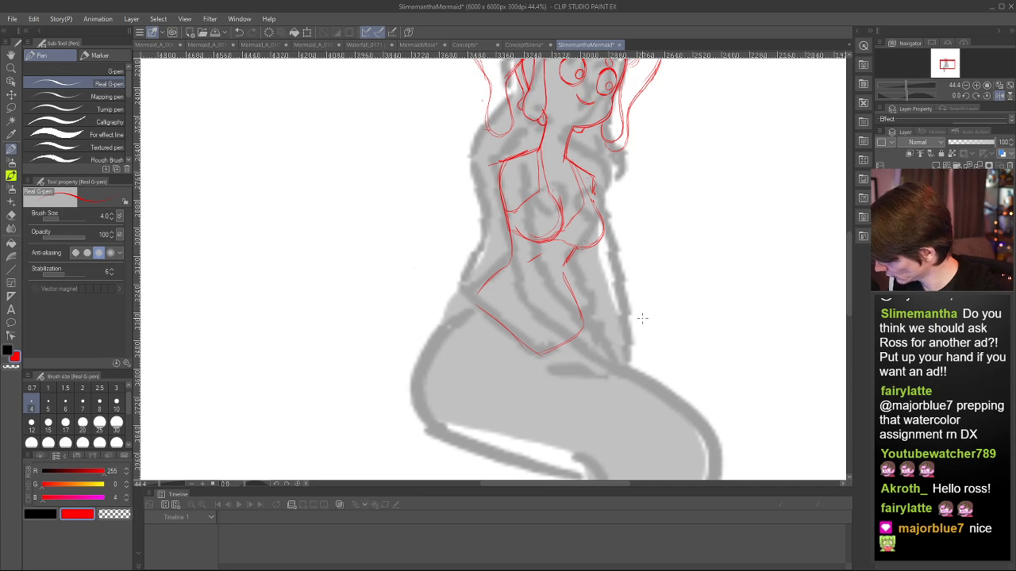
- Extend the waist lines on both sides of the torso down past the pelvis corners
key("h")
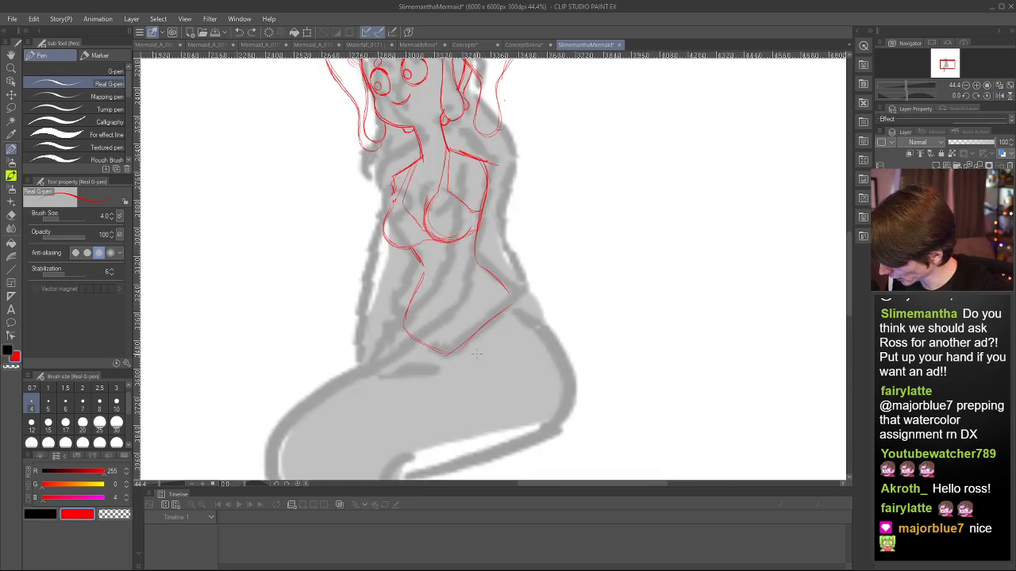
left_click_drag(401, 332, 395, 342)
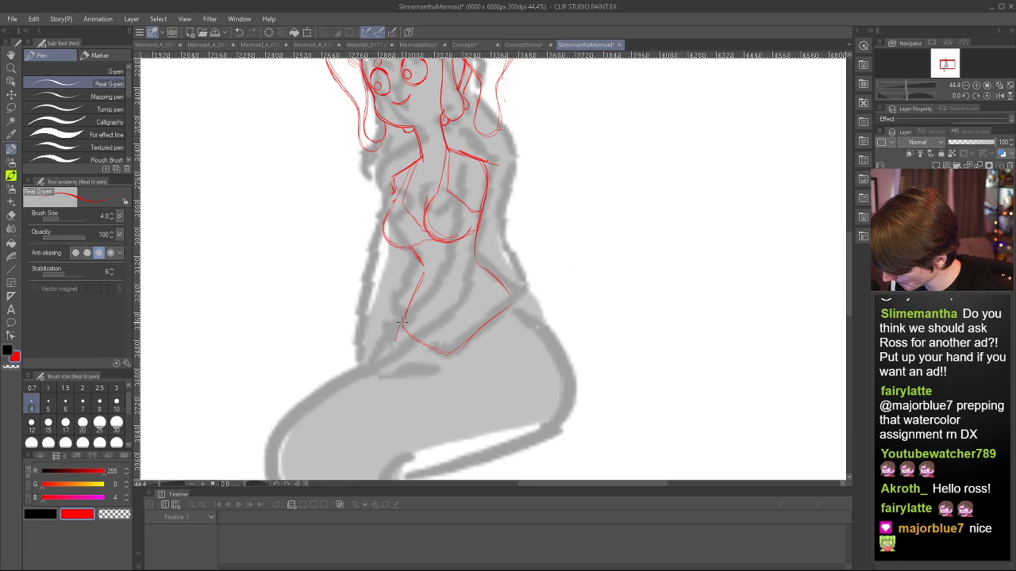
left_click_drag(542, 317, 521, 299)
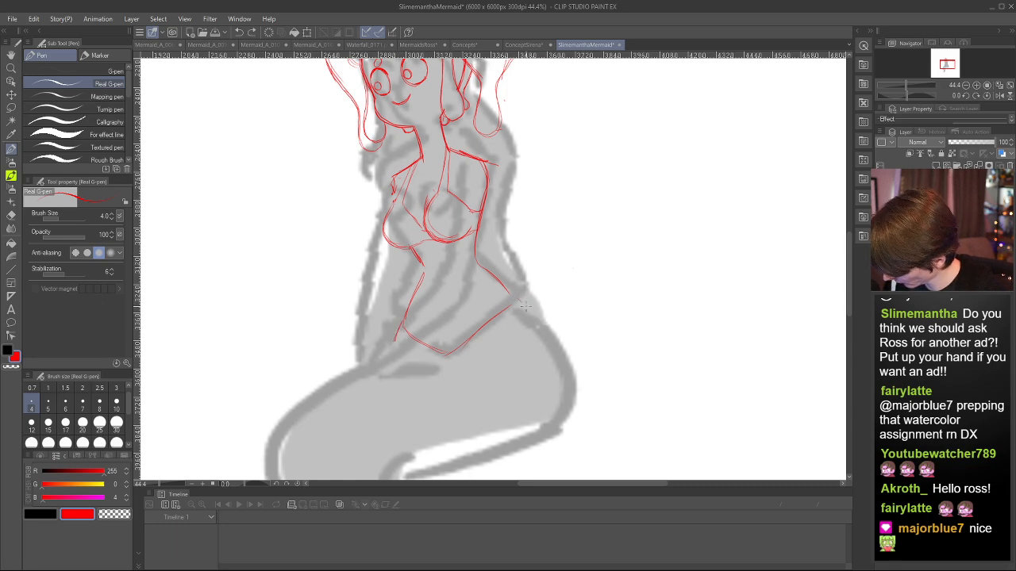
- Trace the rounded back of the hip and the underside of the thigh over the grey reference silhouette
left_click_drag(848, 273, 849, 288)
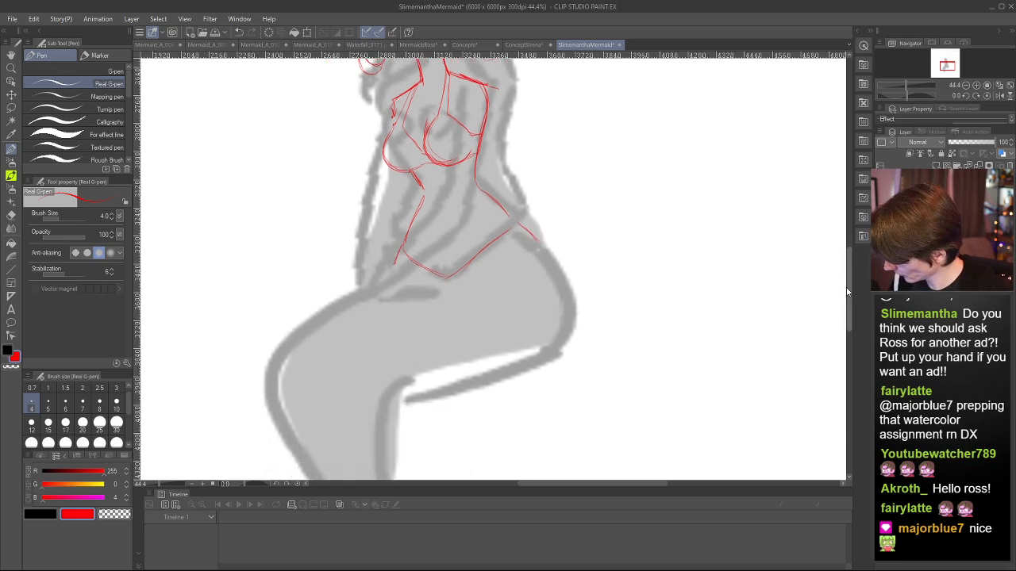
key("h")
mouse_move(453, 234)
left_mouse_down()
mouse_move(415, 302)
mouse_move(423, 340)
left_mouse_up()
key("ctrl+z")
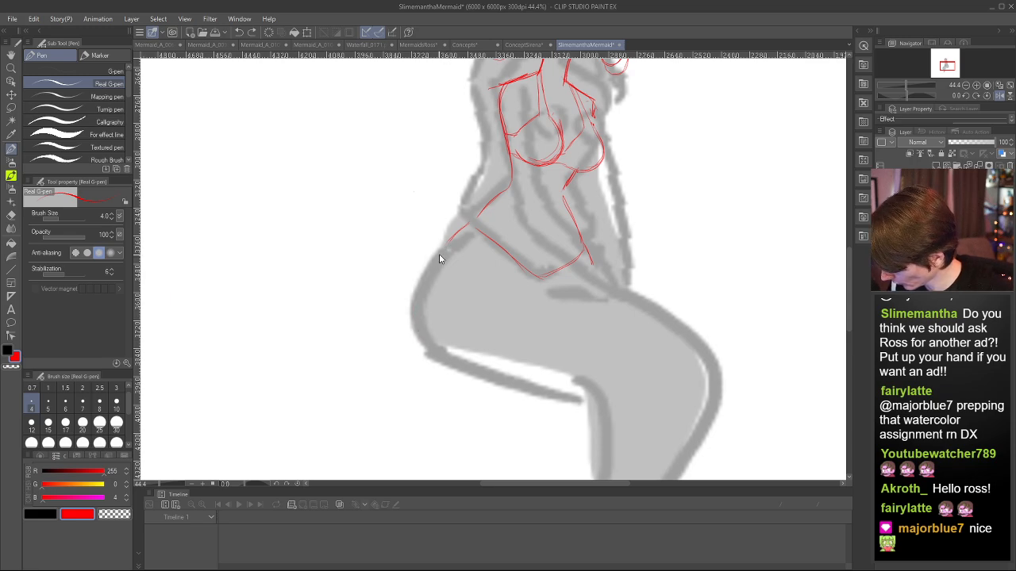
mouse_move(439, 254)
left_mouse_down()
mouse_move(410, 309)
mouse_move(444, 247)
mouse_move(414, 310)
mouse_move(423, 342)
mouse_move(419, 333)
mouse_move(430, 352)
mouse_move(517, 384)
left_mouse_up()
left_click_drag(441, 353, 577, 394)
- Trace the top of the thigh from the knee to the pelvis and bring the front waist line down to it
key("h")
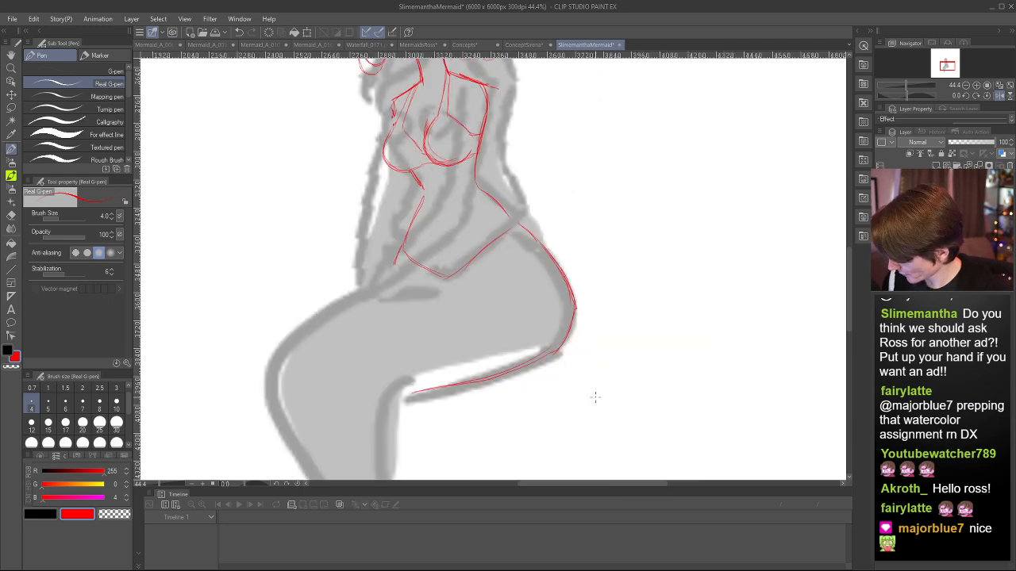
mouse_move(271, 397)
left_mouse_down()
mouse_move(274, 358)
mouse_move(346, 298)
mouse_move(485, 280)
left_mouse_up()
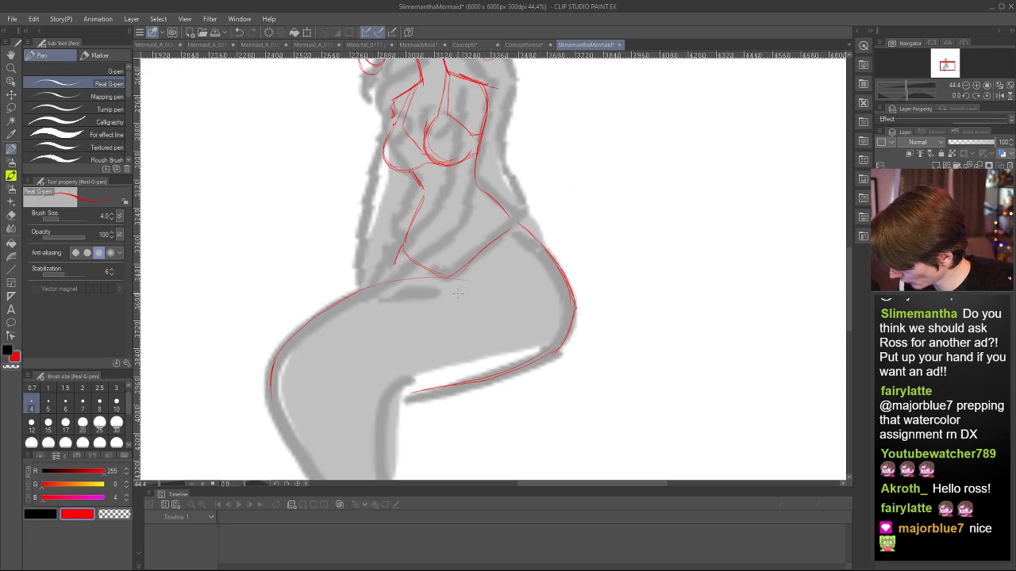
left_click_drag(400, 279, 450, 276)
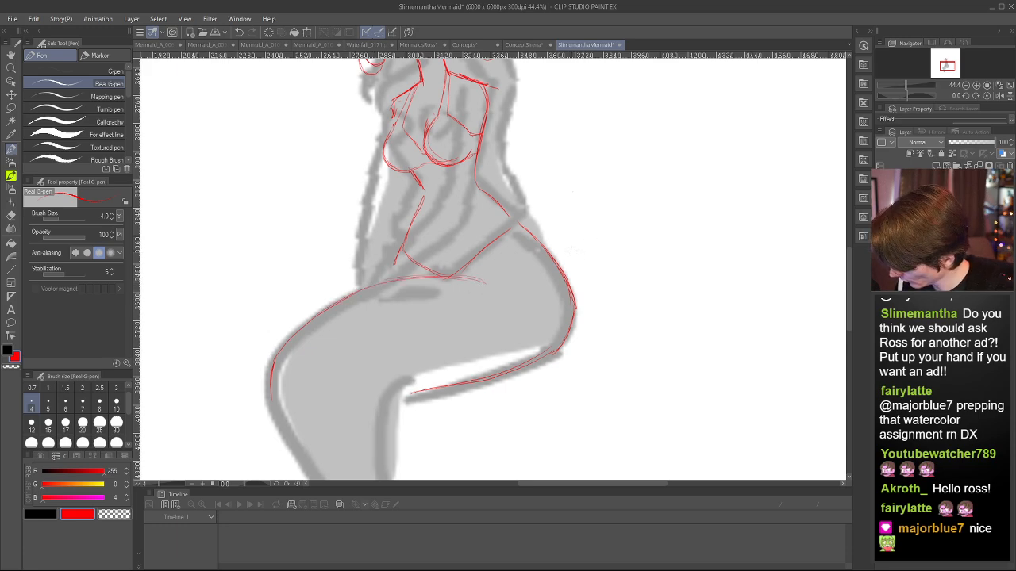
key("h")
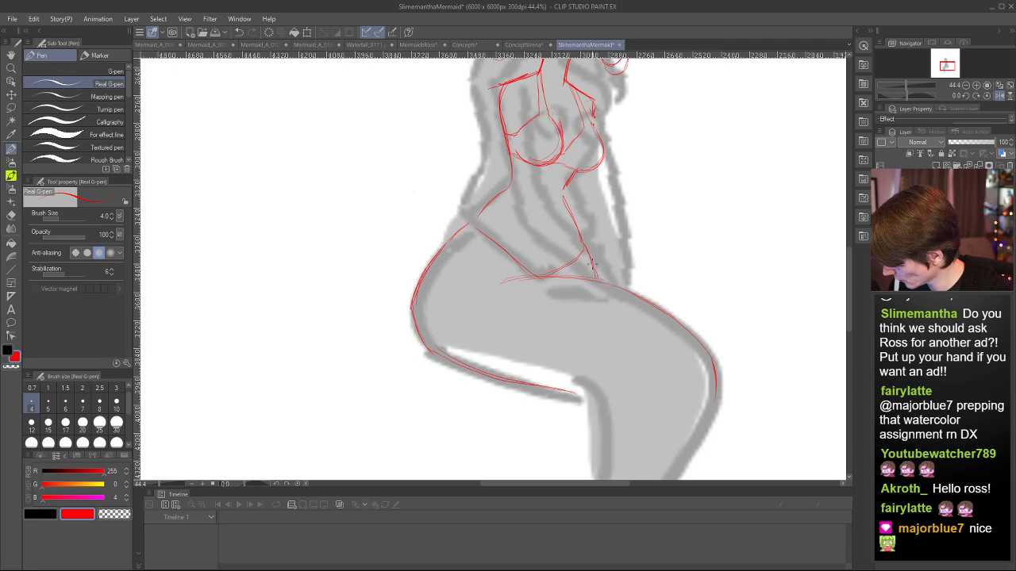
key("h")
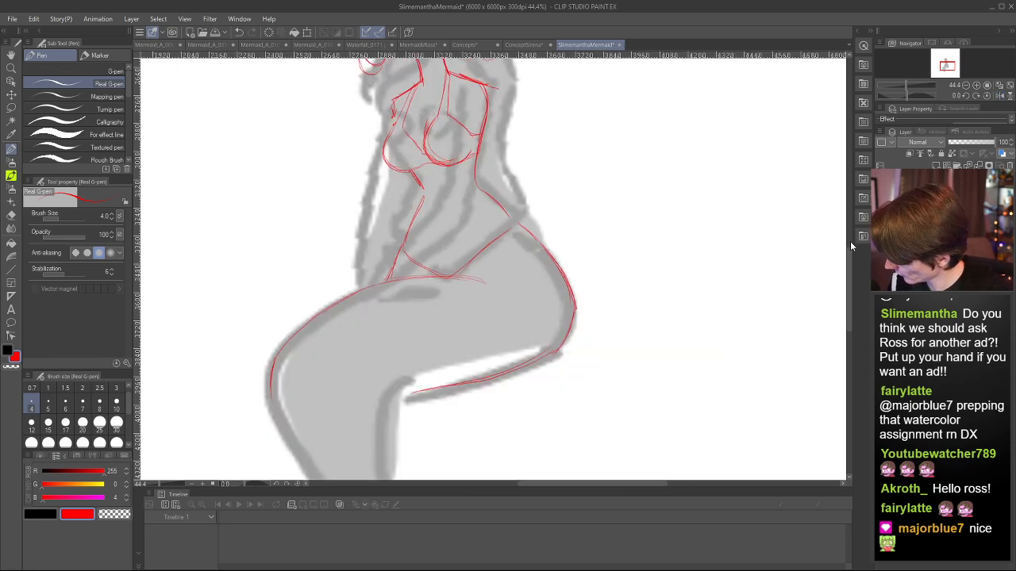
- Trace the front and back edges of the lower tail from the knee bend down to its narrow end
scroll(851, 246, "up", 5)
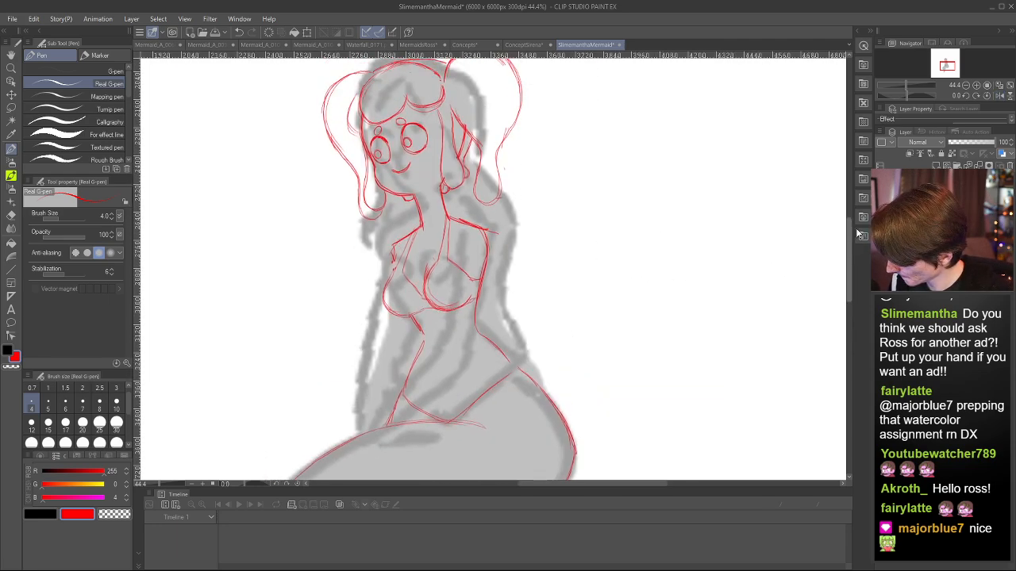
scroll(850, 246, "down", 5)
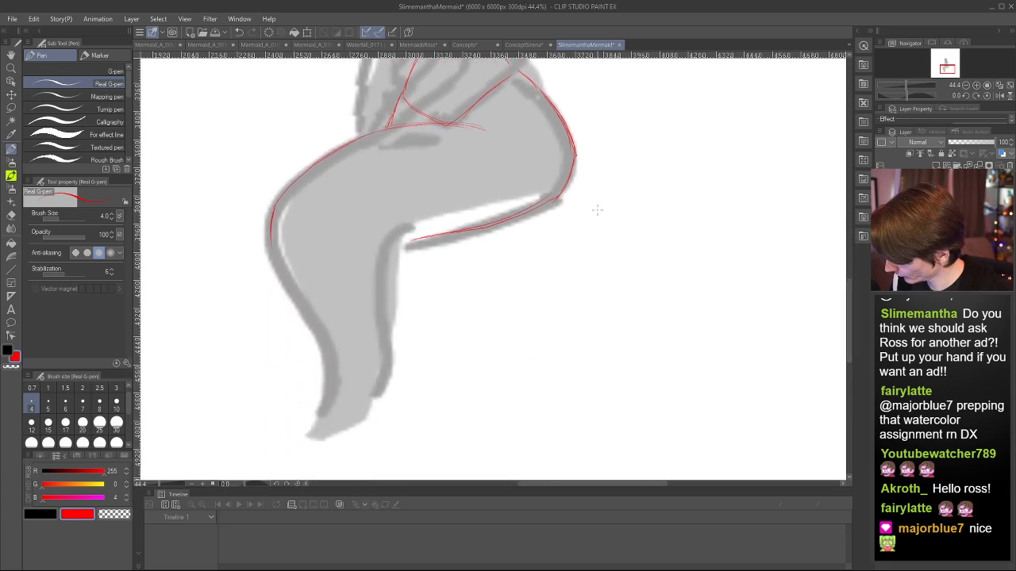
mouse_move(273, 247)
left_mouse_down()
mouse_move(320, 343)
mouse_move(333, 347)
mouse_move(322, 411)
left_mouse_up()
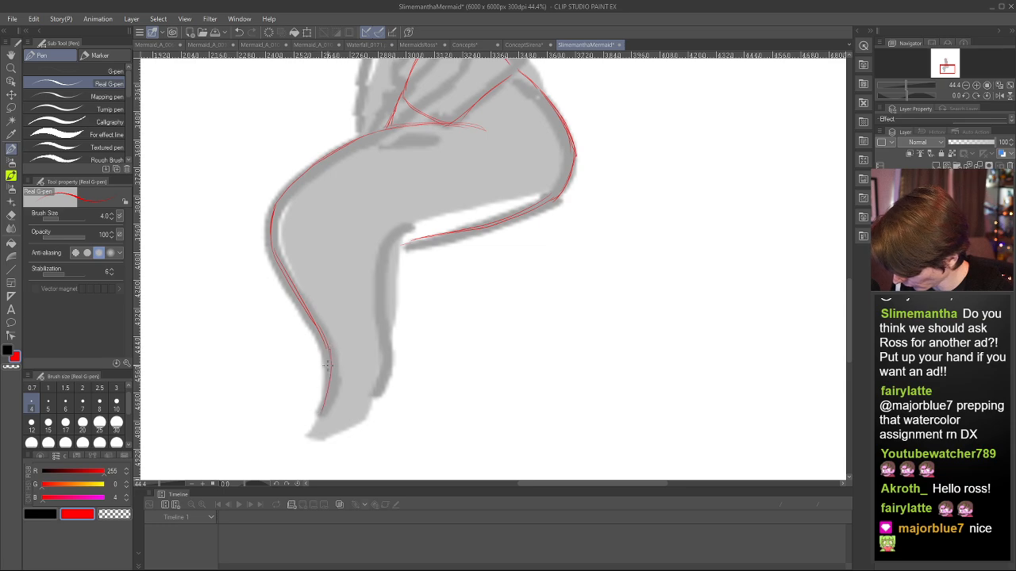
left_click_drag(329, 361, 321, 418)
mouse_move(328, 383)
left_mouse_down()
mouse_move(409, 236)
mouse_move(396, 252)
mouse_move(390, 356)
mouse_move(378, 270)
left_mouse_up()
mouse_move(386, 329)
left_mouse_down()
mouse_move(386, 257)
mouse_move(381, 282)
mouse_move(409, 232)
mouse_move(443, 233)
left_mouse_up()
mouse_move(390, 252)
left_mouse_down()
mouse_move(446, 232)
mouse_move(423, 224)
left_mouse_up()
- Draw the back edge of the lower tail from the knee crease and erase its stray line ends using the transparent colour
key("c")
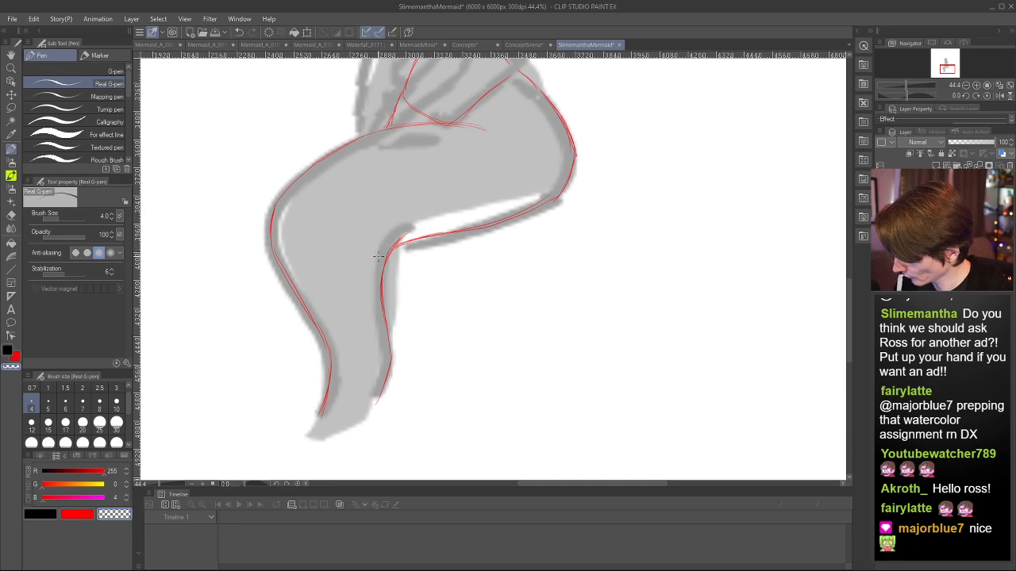
key("h")
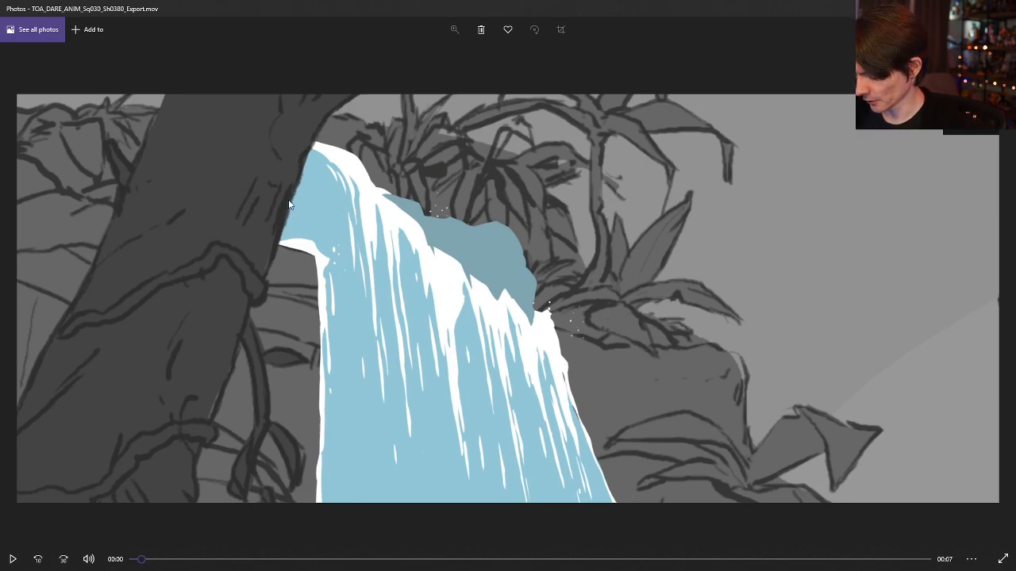
- Switch to Photos and scrub through TOA_DARE_ANIM_Sq030_Sh0380_Export.mov to examine the waterfall splashes and the seated mermaids' poses
left_click(291, 283)
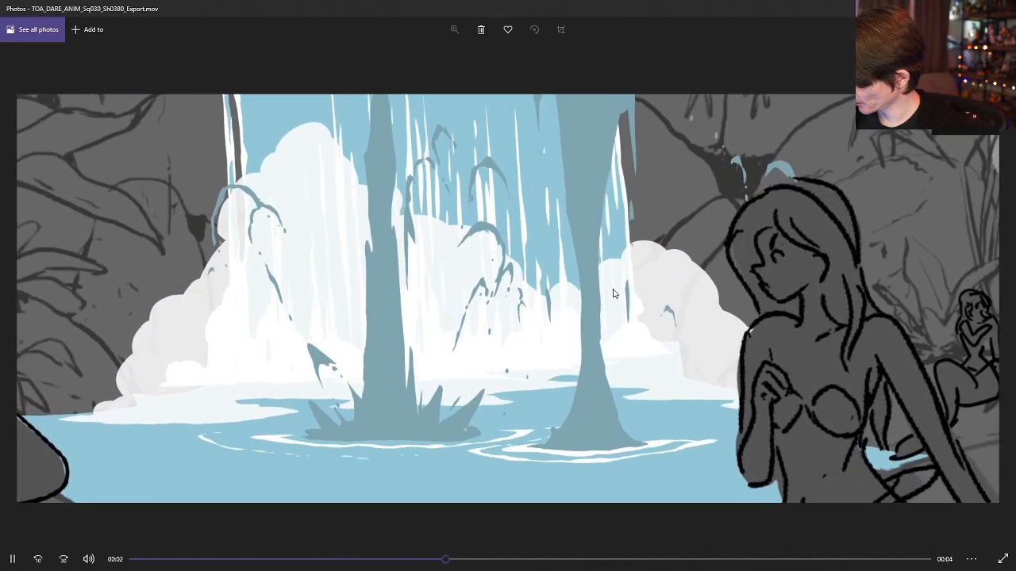
left_click(921, 416)
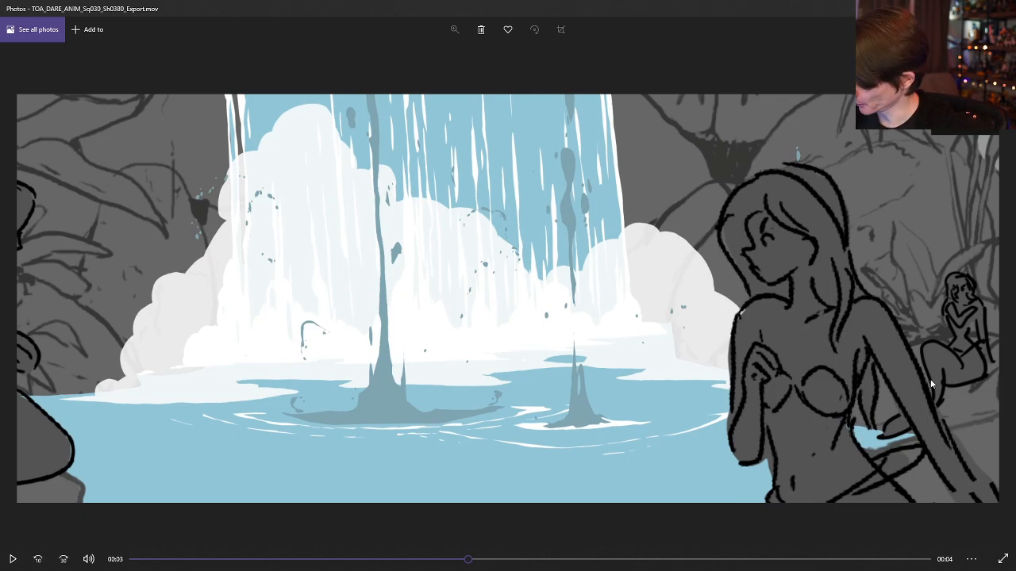
left_click_drag(244, 563, 408, 562)
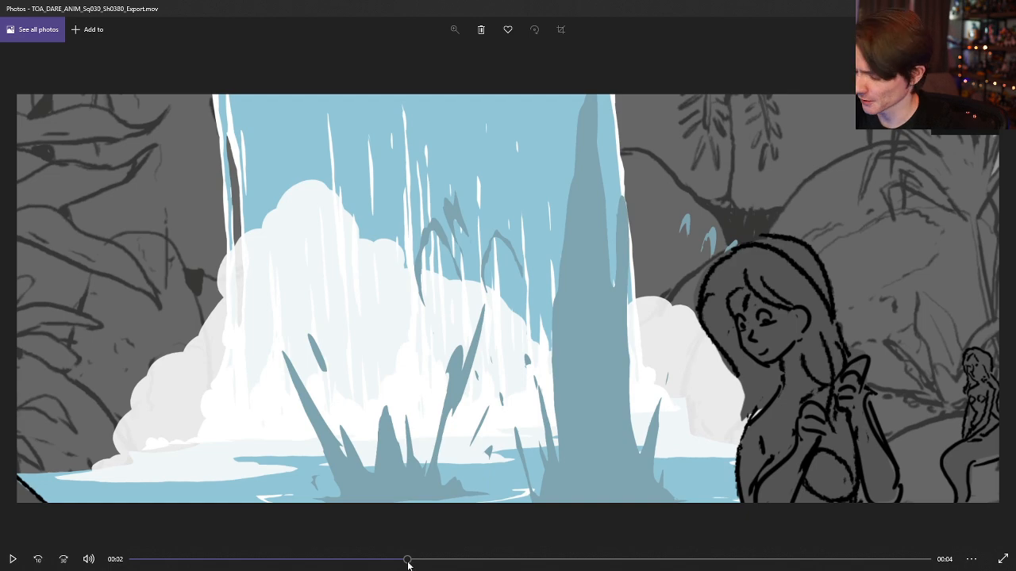
left_click_drag(415, 564, 728, 515)
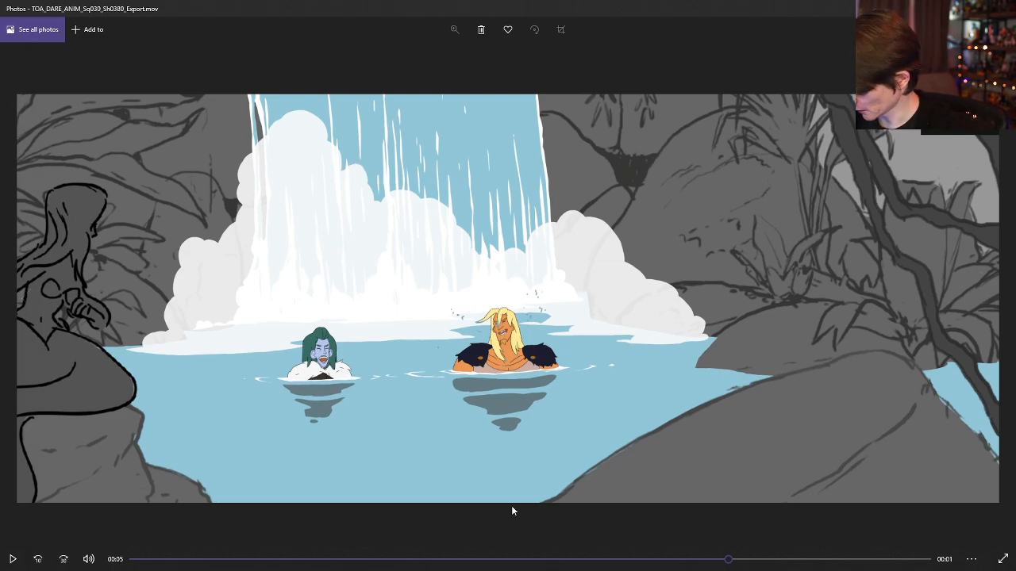
left_click_drag(729, 562, 546, 563)
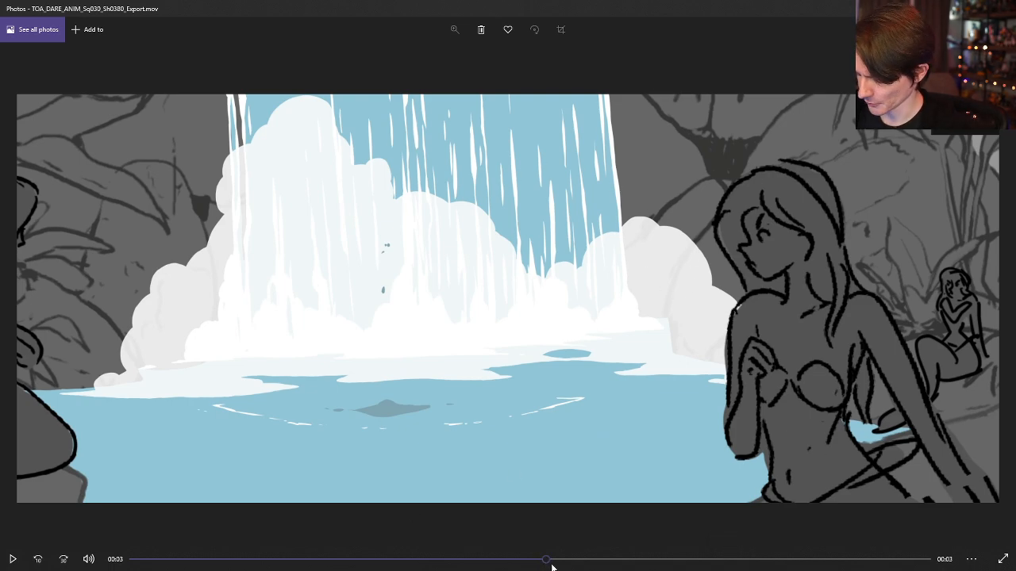
left_click_drag(548, 561, 577, 560)
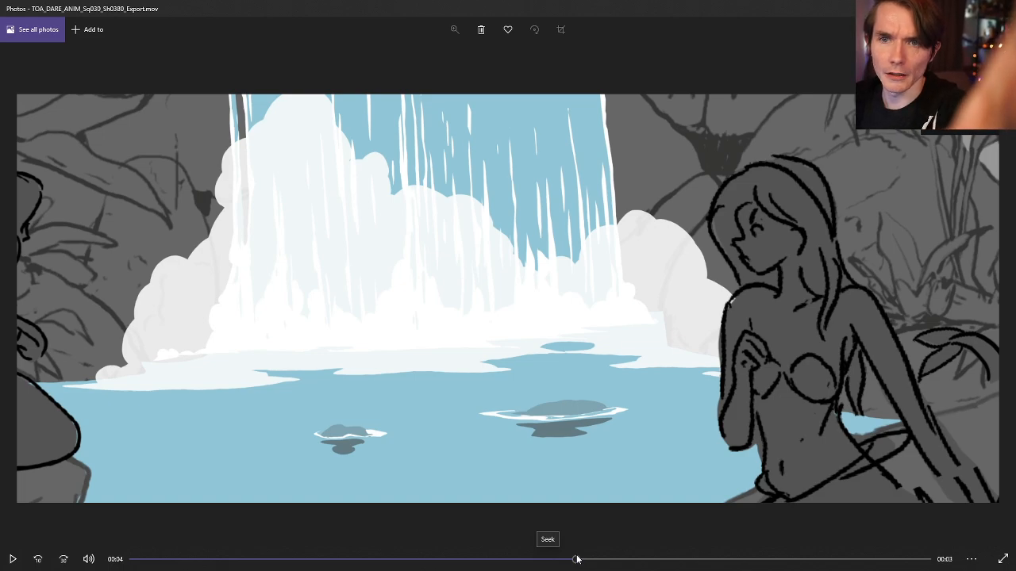
left_click_drag(577, 559, 730, 378)
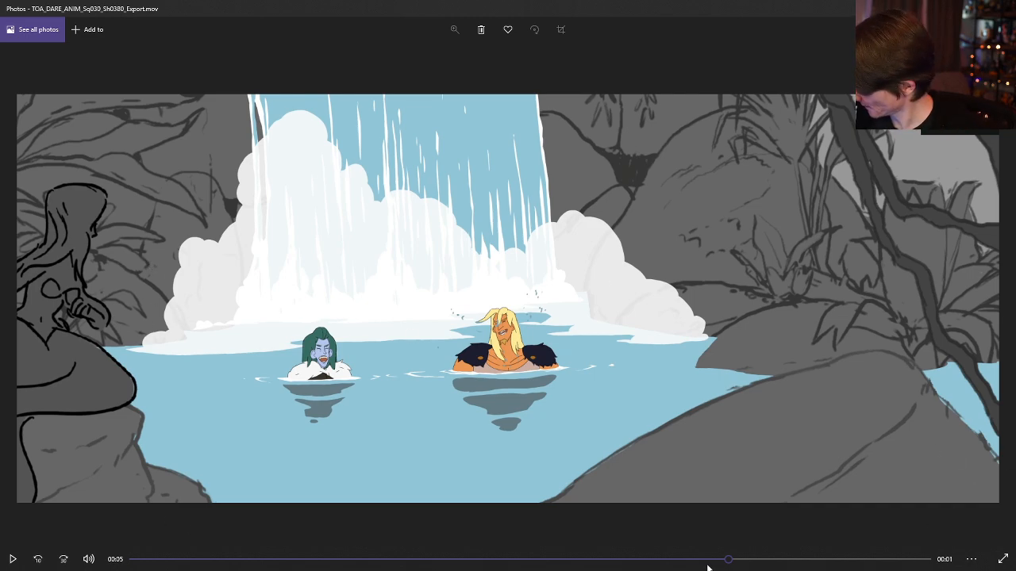
left_click_drag(709, 568, 549, 535)
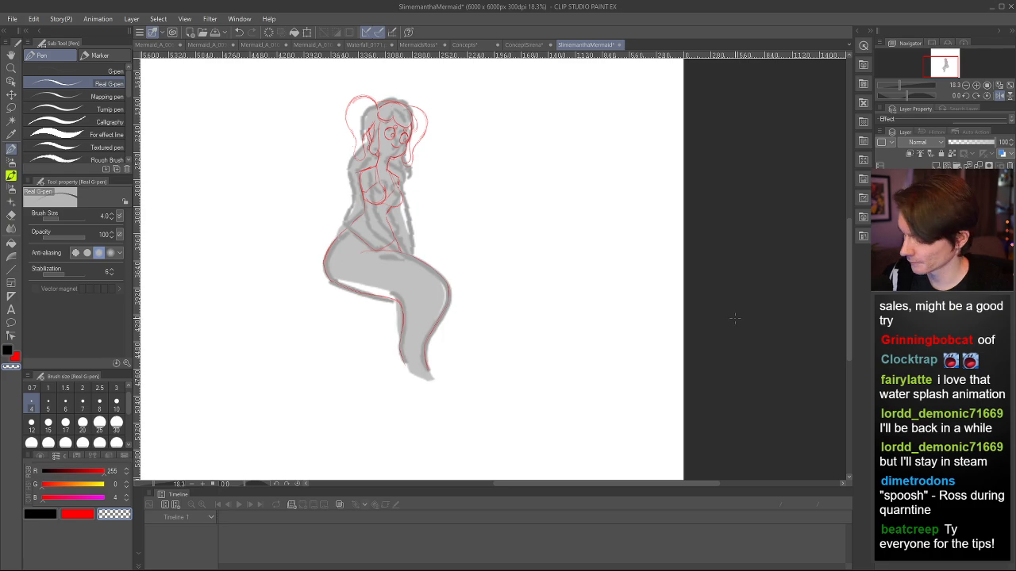
- Return to Clip Studio Paint and examine the proportions of the whole mermaid sketch in normal and mirrored views
scroll(401, 195, "down", 2)
scroll(367, 143, "up", 2)
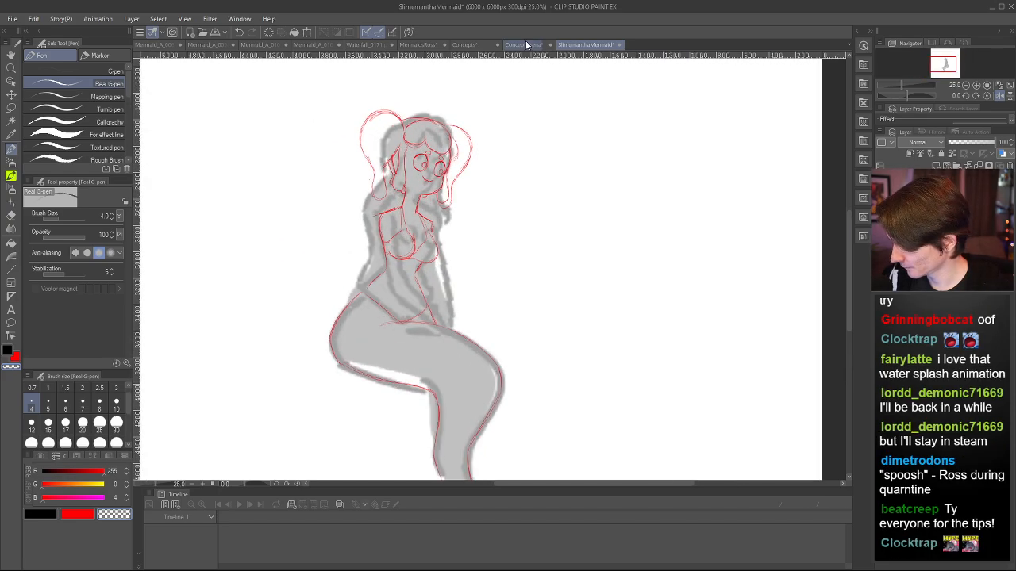
scroll(495, 191, "down", 2)
scroll(490, 269, "up", 1)
scroll(478, 258, "down", 1)
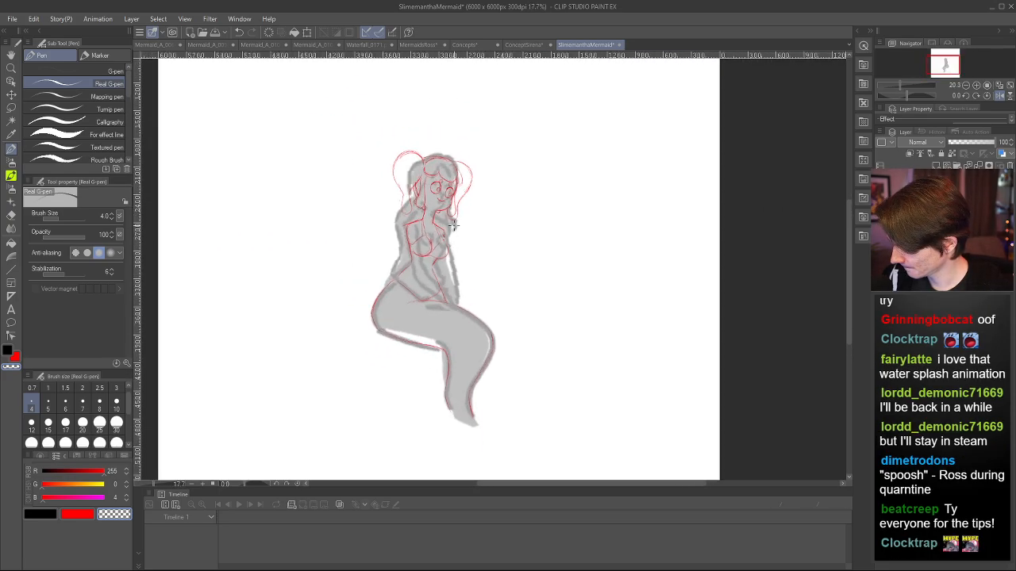
scroll(452, 226, "up", 2)
scroll(616, 315, "up", 2)
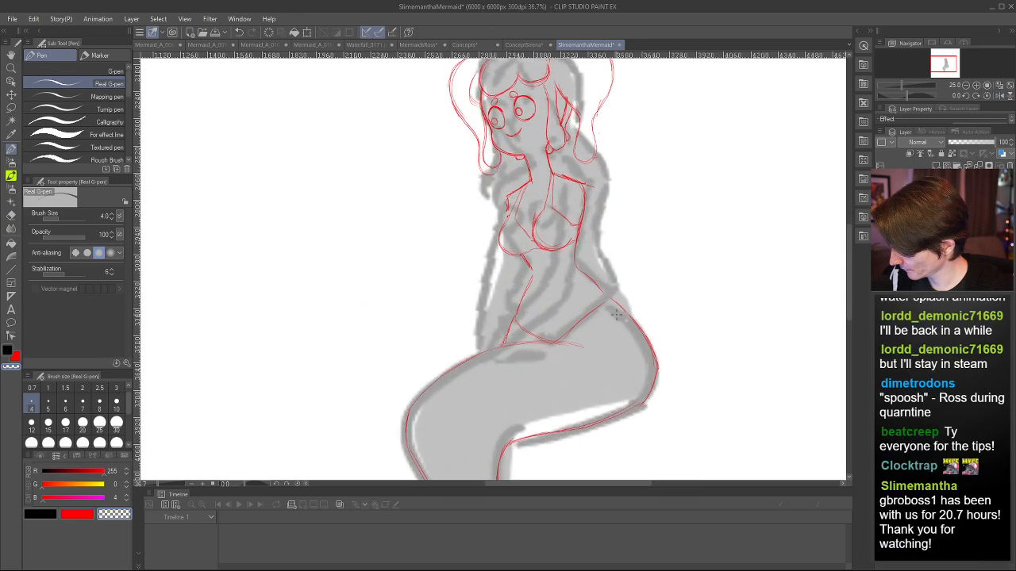
scroll(616, 315, "up", 1)
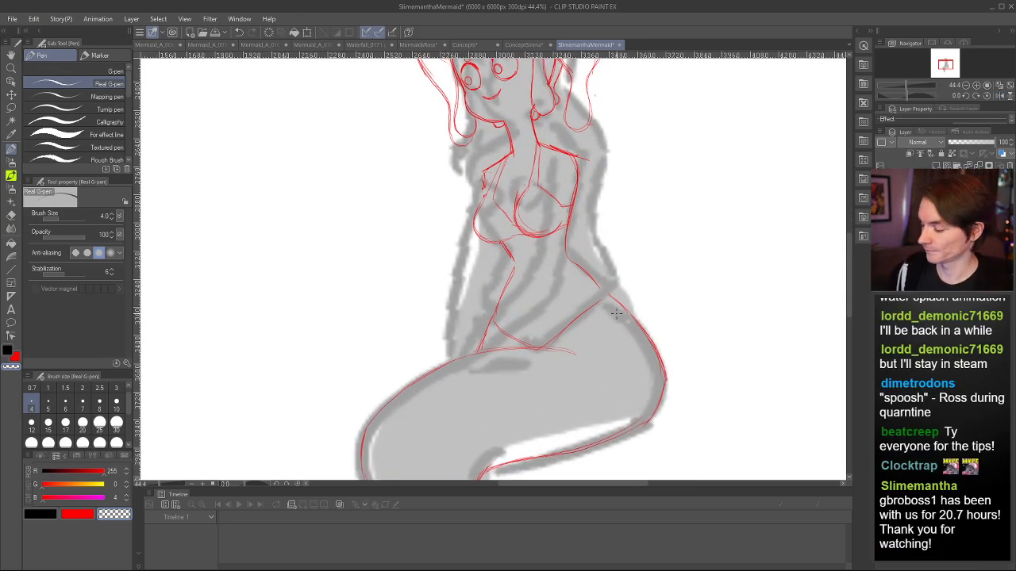
scroll(441, 271, "down", 4)
scroll(478, 248, "up", 4)
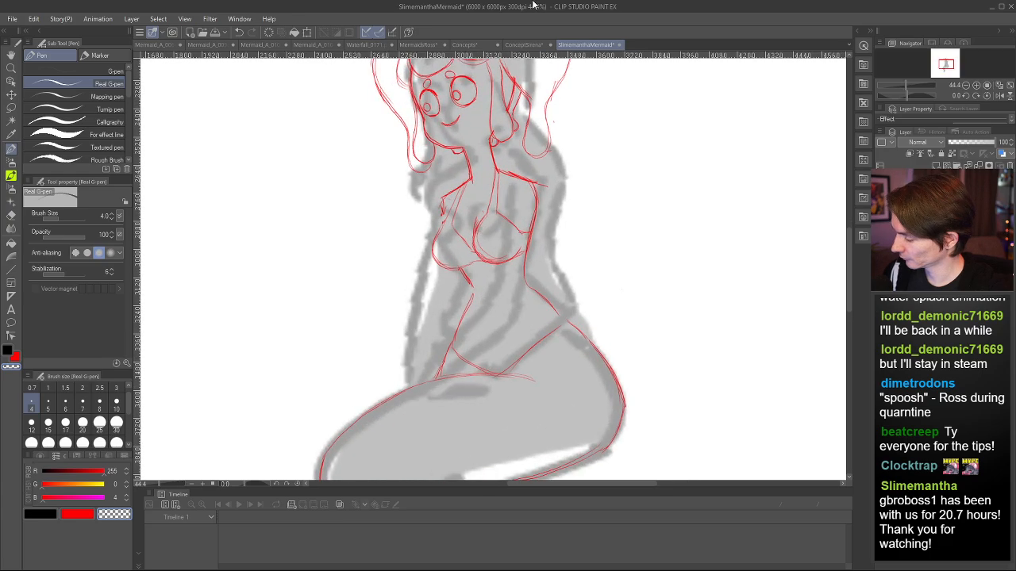
scroll(448, 263, "up", 2)
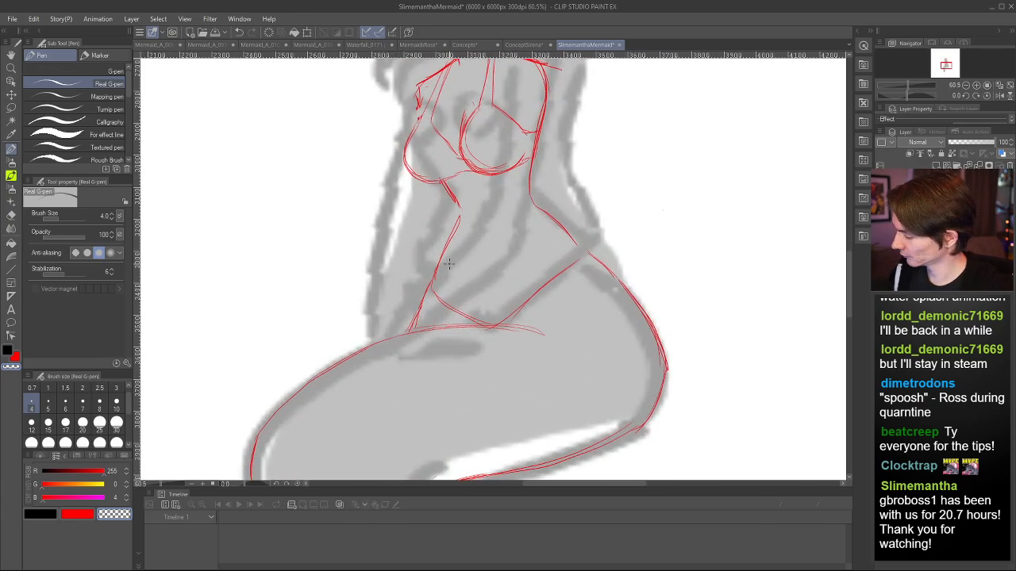
key("h")
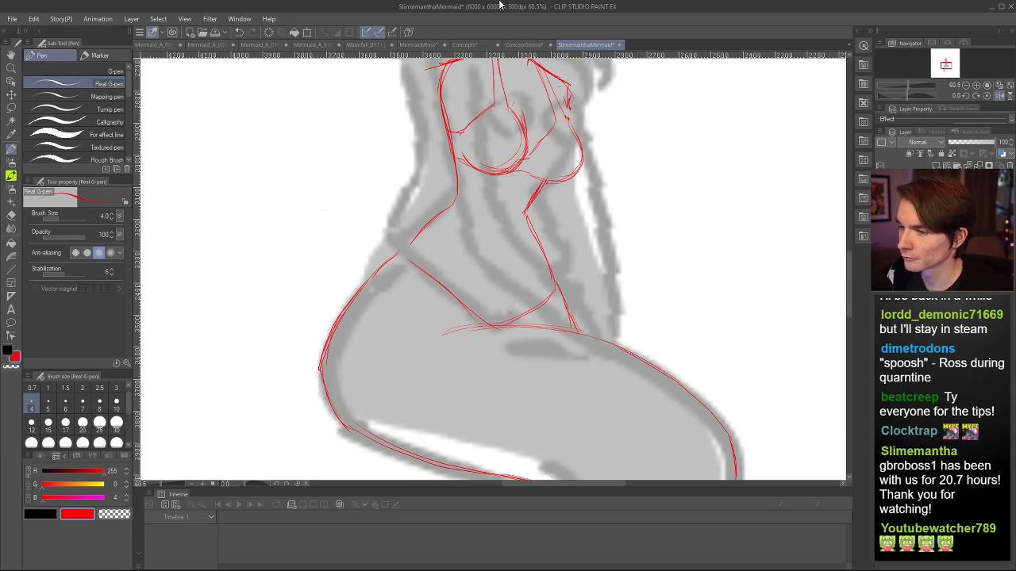
key("h")
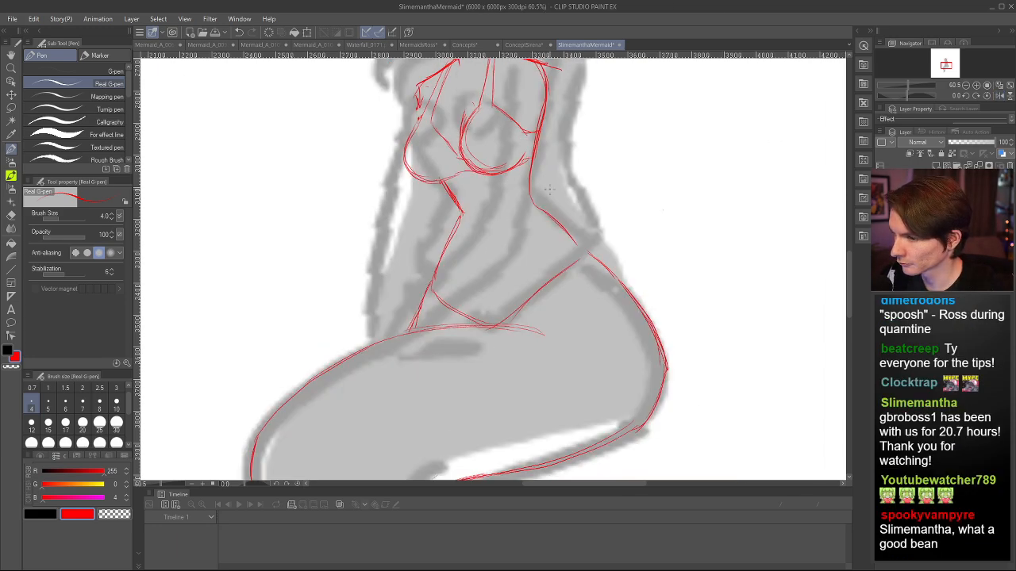
scroll(546, 186, "down", 4)
scroll(529, 175, "down", 1)
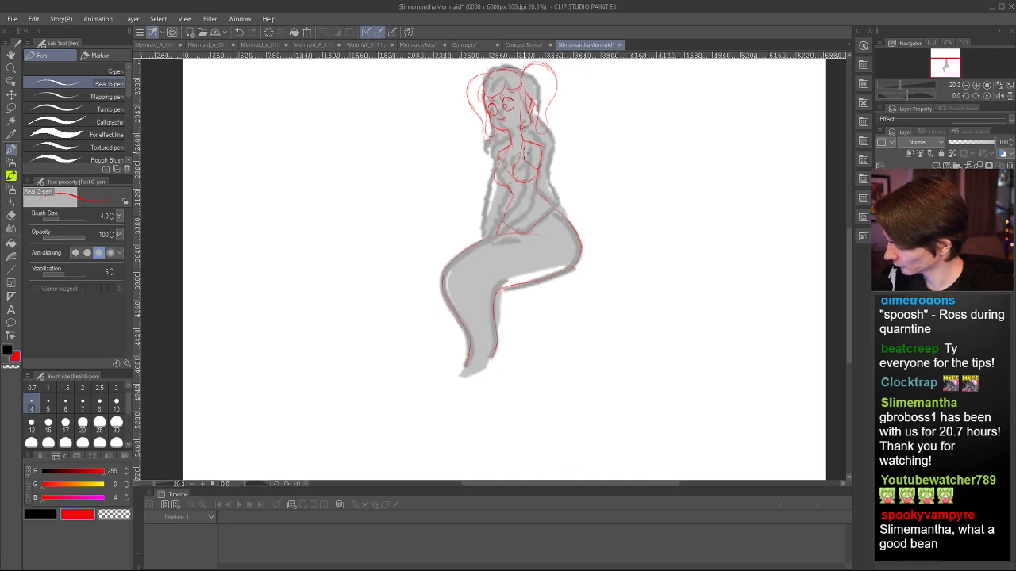
scroll(524, 238, "up", 5)
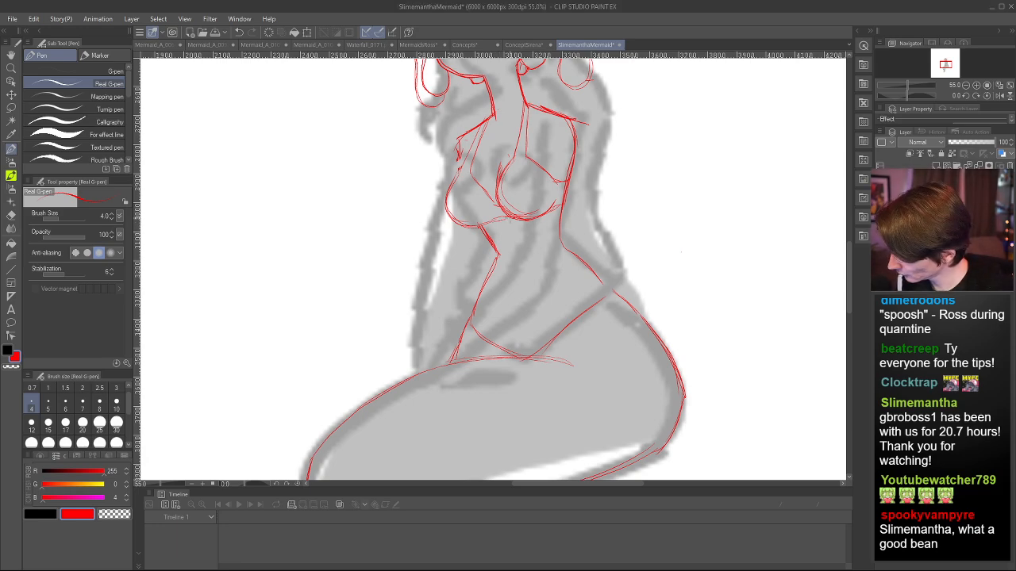
- Erase the rounded inner contour of the nearer breast with the transparent colour and redraw it as a slanted red line
key("c")
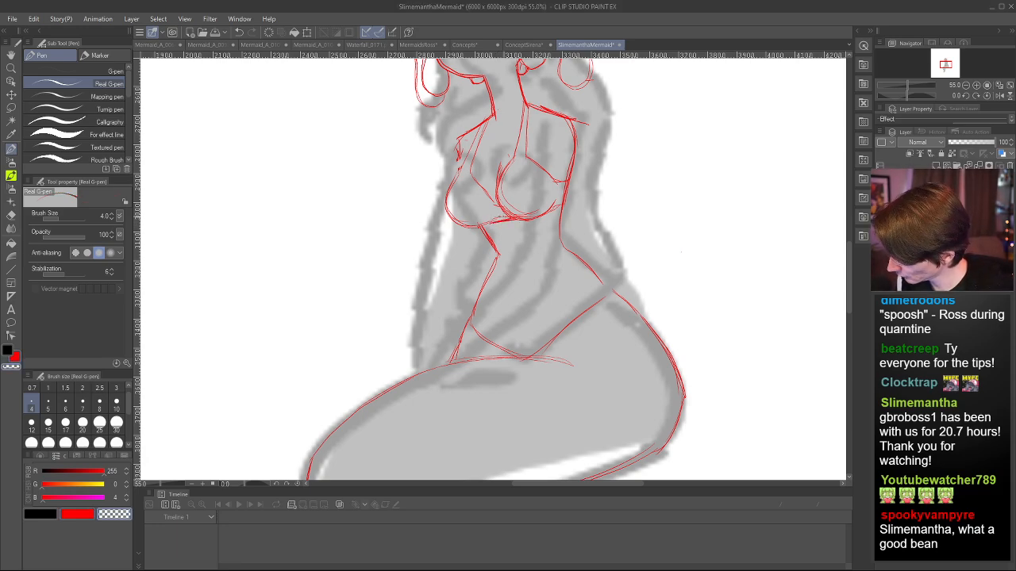
key("c")
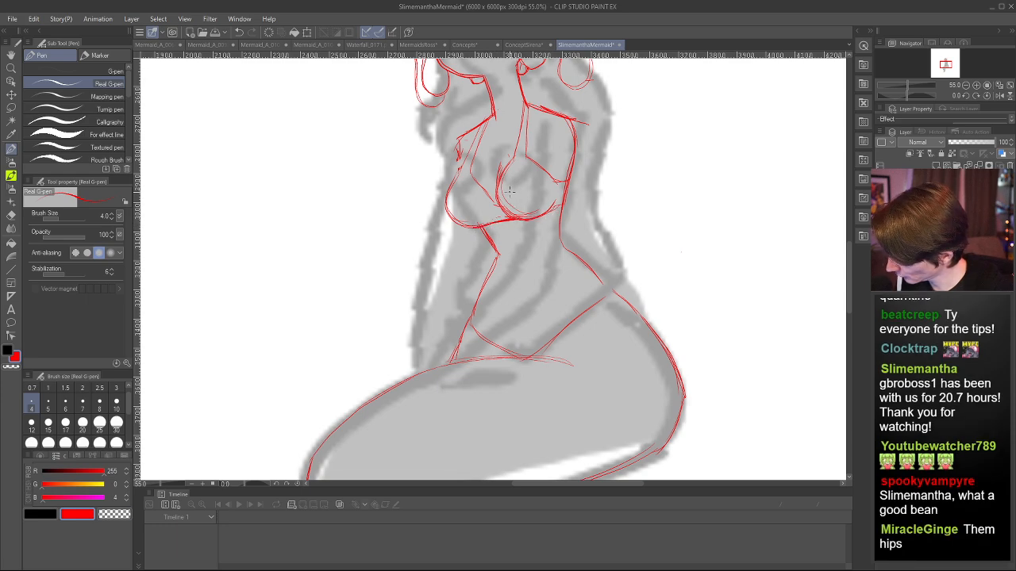
key("c")
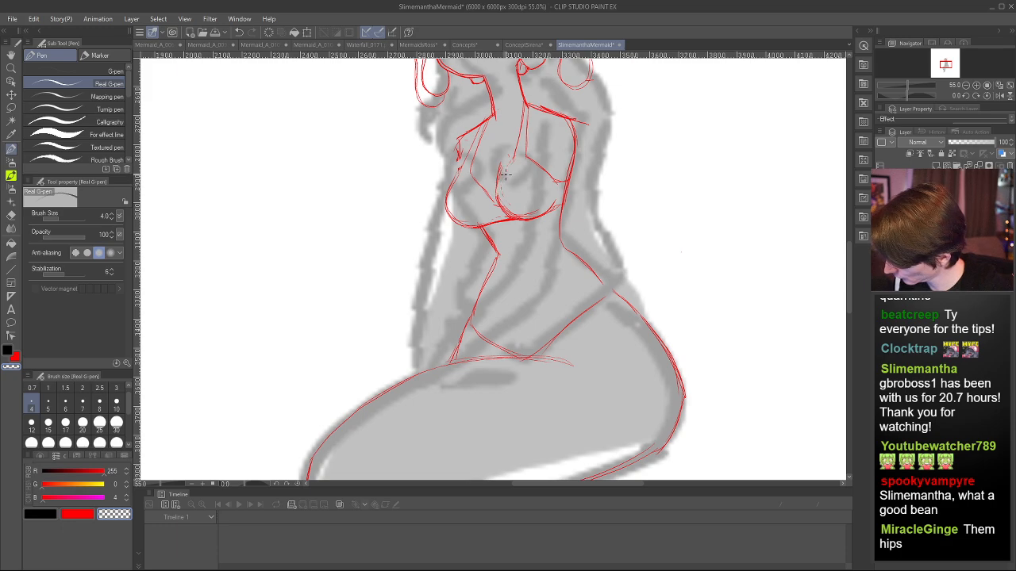
key("c")
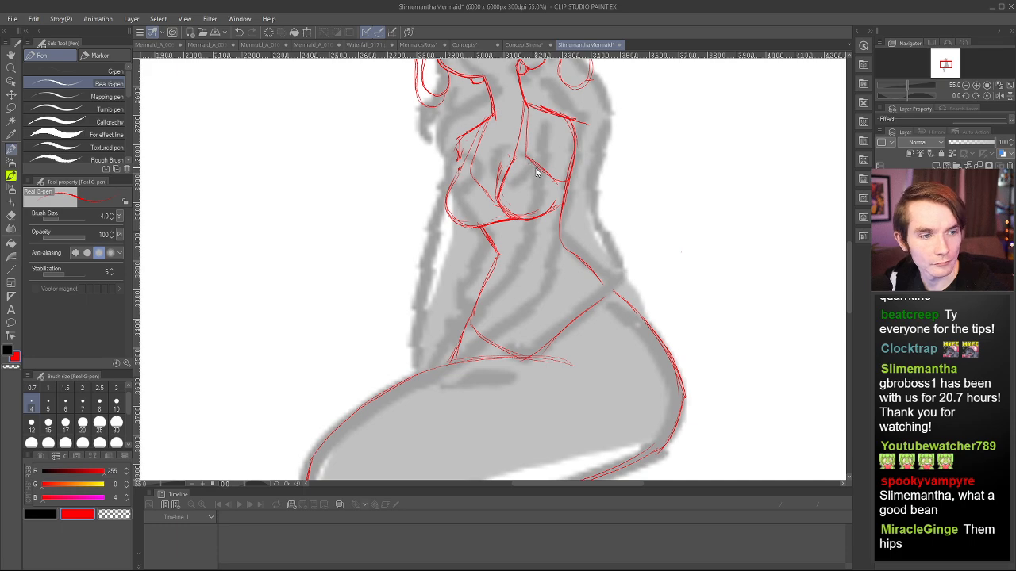
- Erase the strap line and the upper outer edge of the nearer bikini cup with the Rough eraser
key("e")
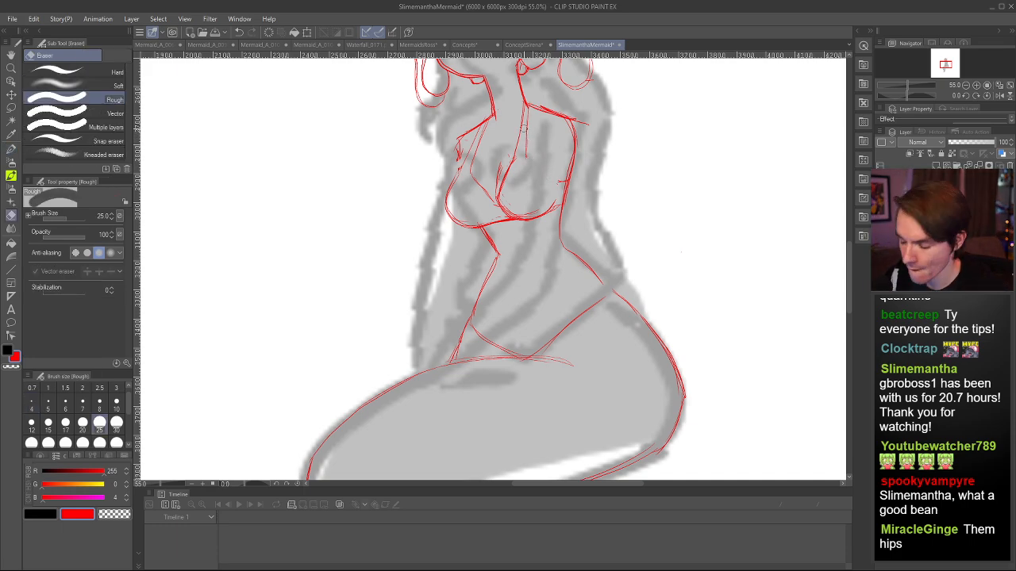
key("p")
key("e")
mouse_move(517, 151)
left_mouse_down()
mouse_move(525, 115)
mouse_move(527, 145)
left_mouse_up()
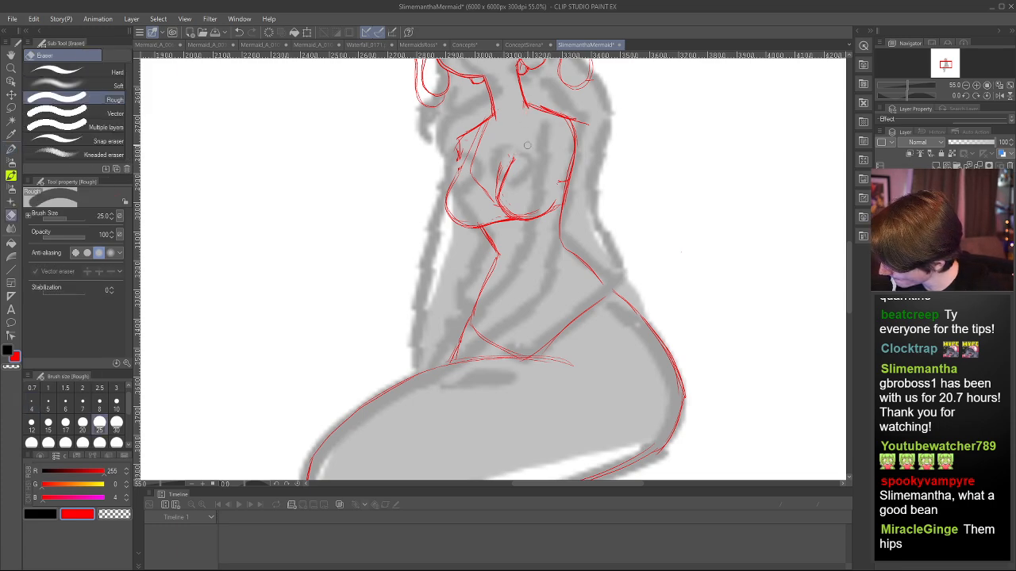
- Redraw the upper edges of the nearer bikini cup so they meet in a peak, and erase the overlapping inner line
key("p")
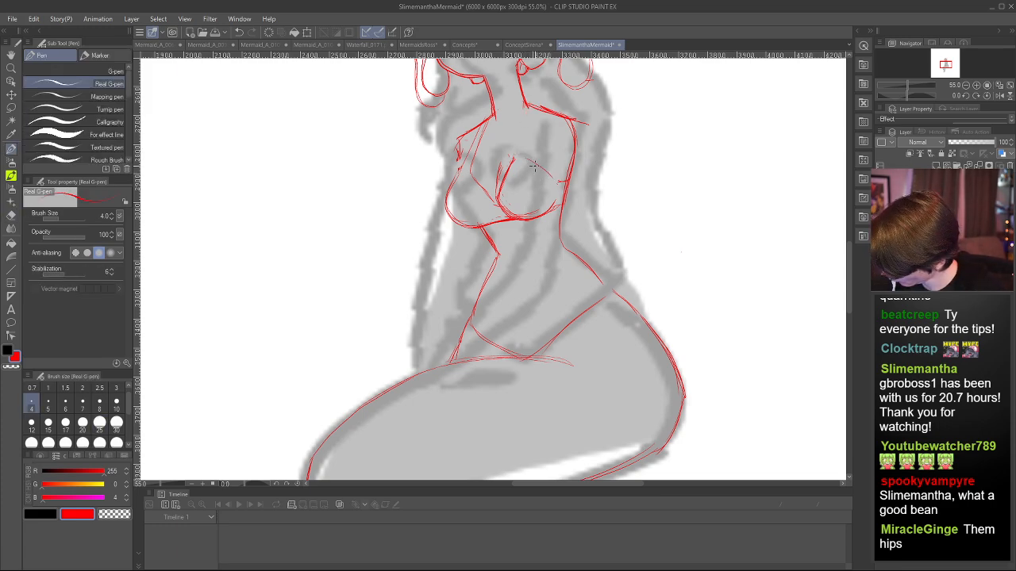
key("e")
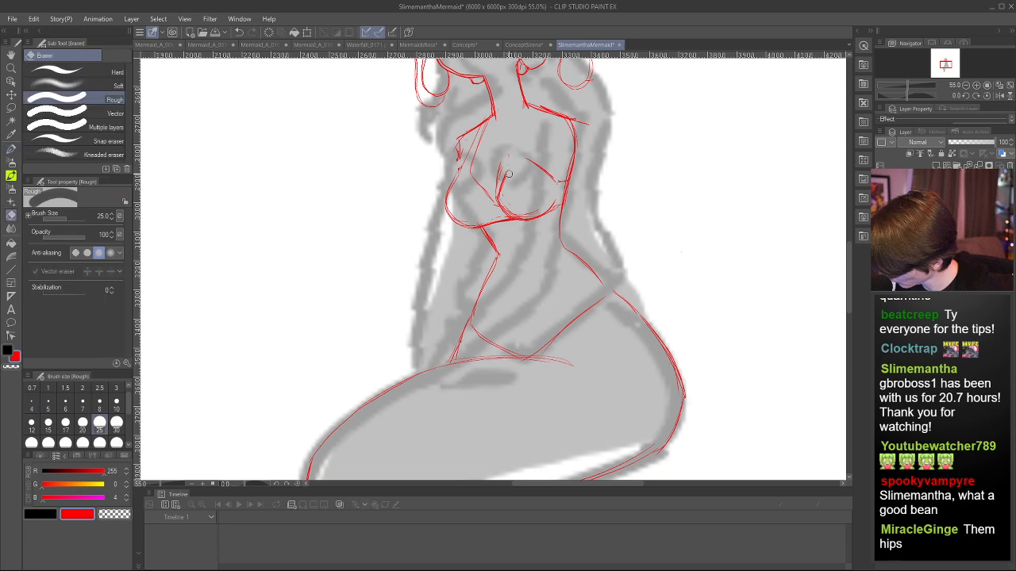
mouse_move(508, 171)
left_mouse_down()
mouse_move(500, 195)
mouse_move(510, 171)
left_mouse_up()
key("p")
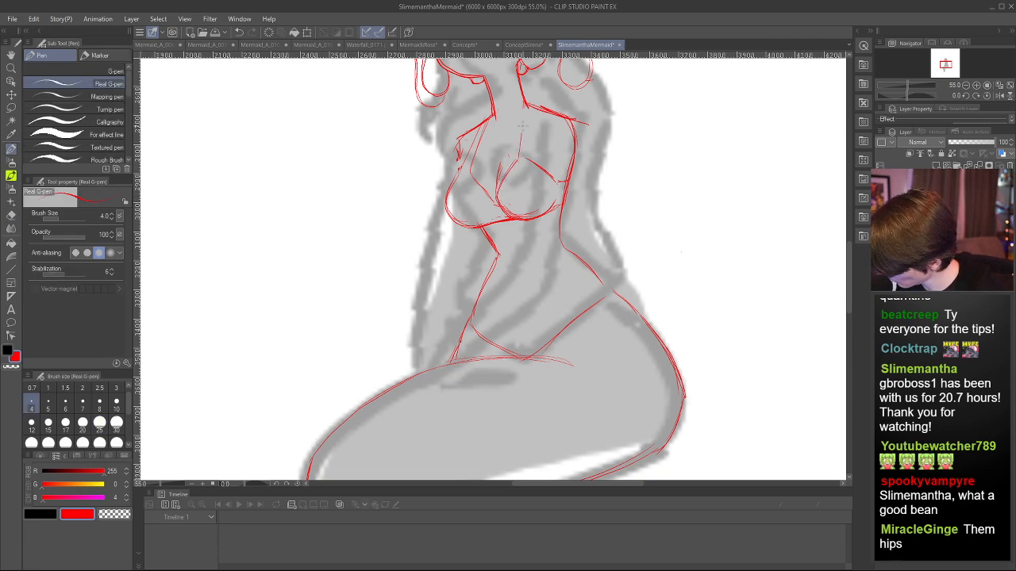
- Redraw the bikini strap as two red lines running from the shoulder line down to the peak of the nearer cup
key("ctrl+z")
key("ctrl+y")
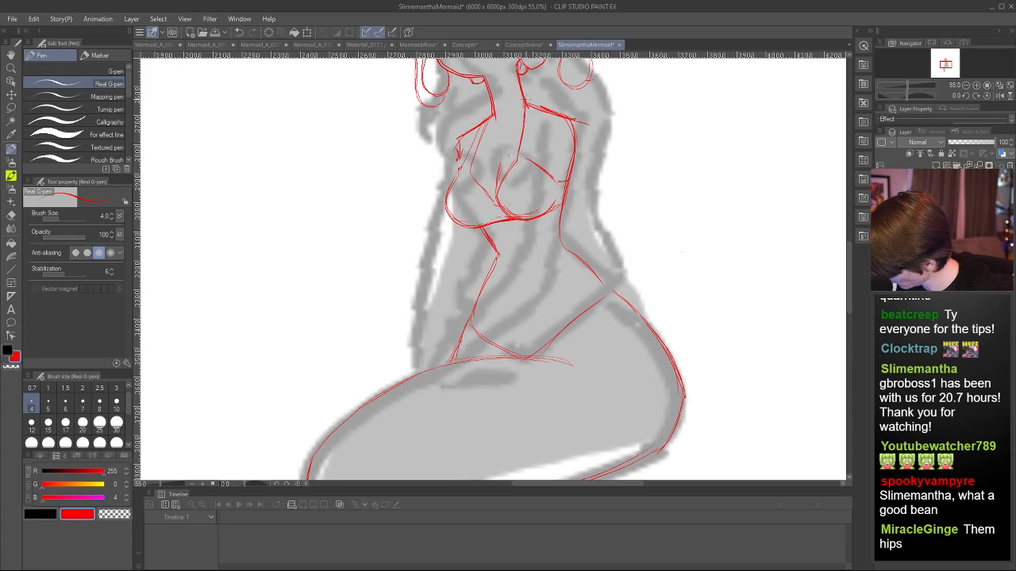
key("ctrl+z")
mouse_move(530, 125)
left_mouse_down()
mouse_move(527, 157)
mouse_move(559, 180)
left_mouse_up()
- Erase leftover marks beside the nearer cup and add a short curved stroke along the inner side of the breast
key("e")
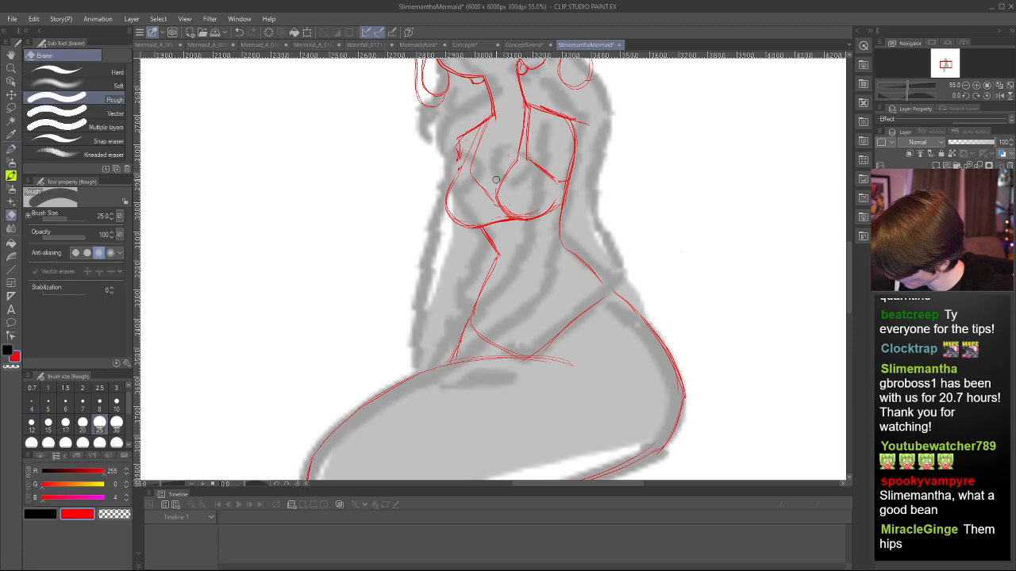
key("p")
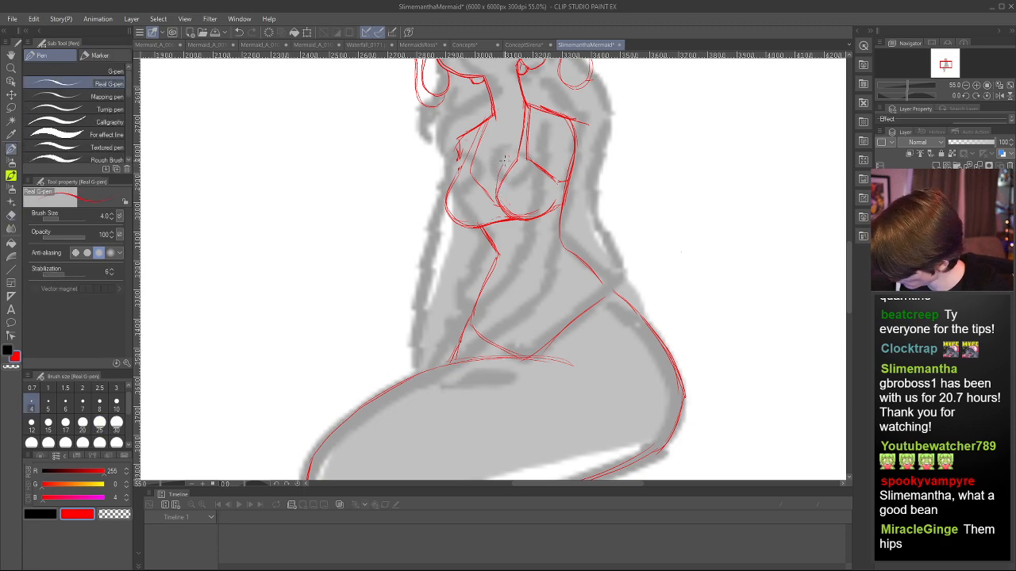
left_click_drag(499, 194, 505, 162)
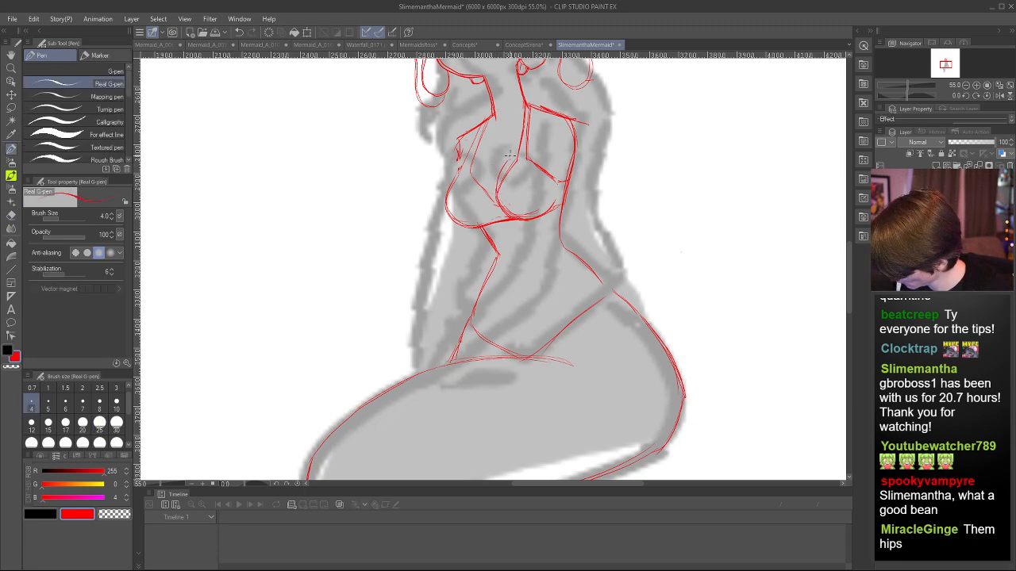
key("e")
key("h")
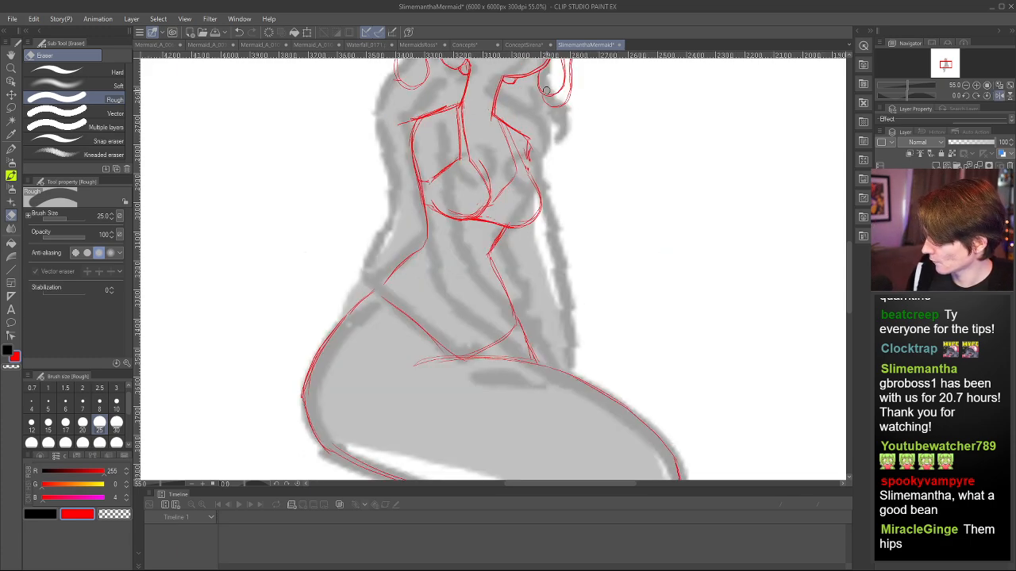
key("p")
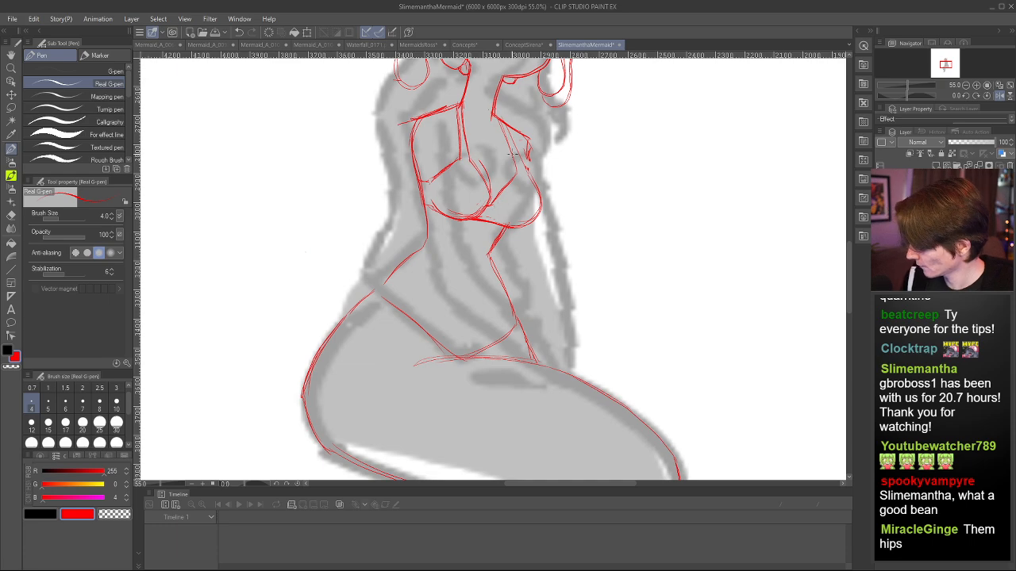
- Mirror the canvas view back and forth to check the proportions of the torso and bikini top
key("h")
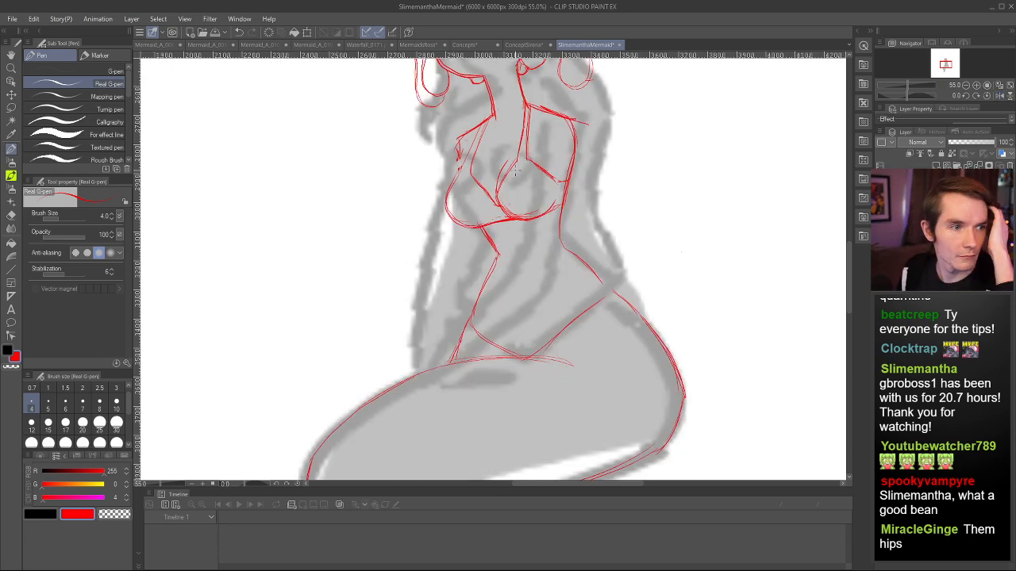
key("h")
key("h")
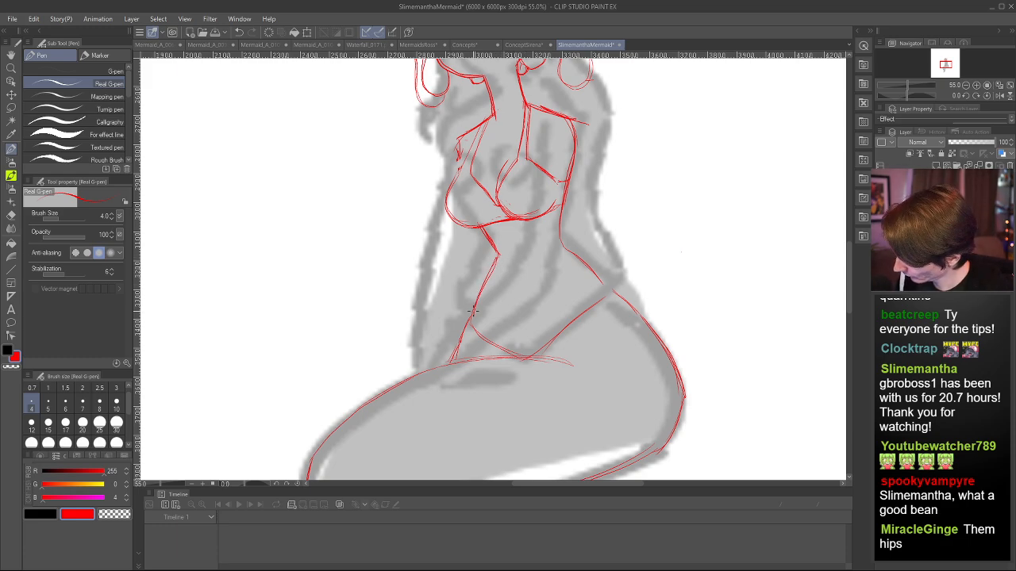
key("h")
mouse_move(850, 255)
left_mouse_down()
mouse_move(850, 206)
mouse_move(851, 239)
left_mouse_up()
key("h")
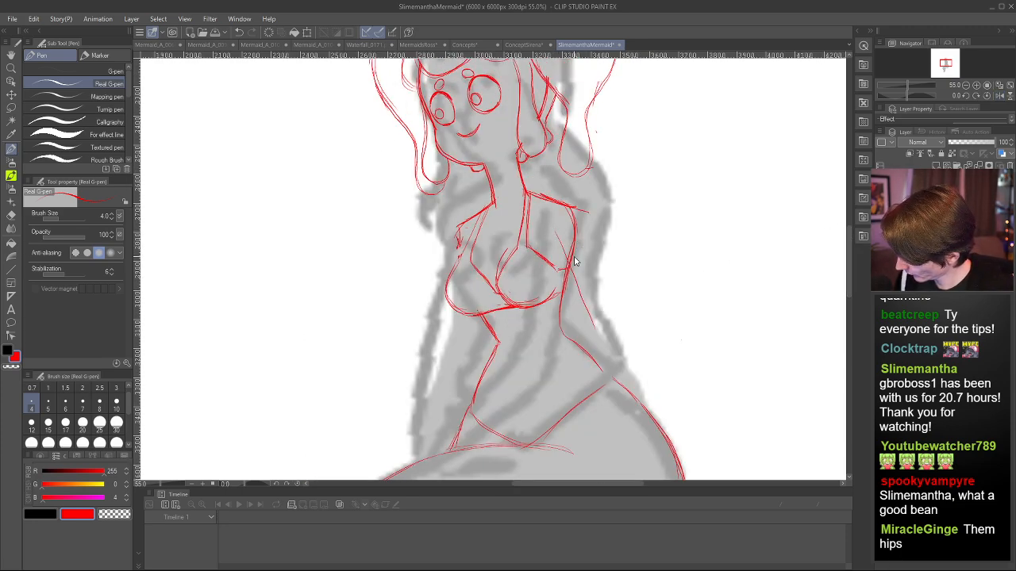
key("h")
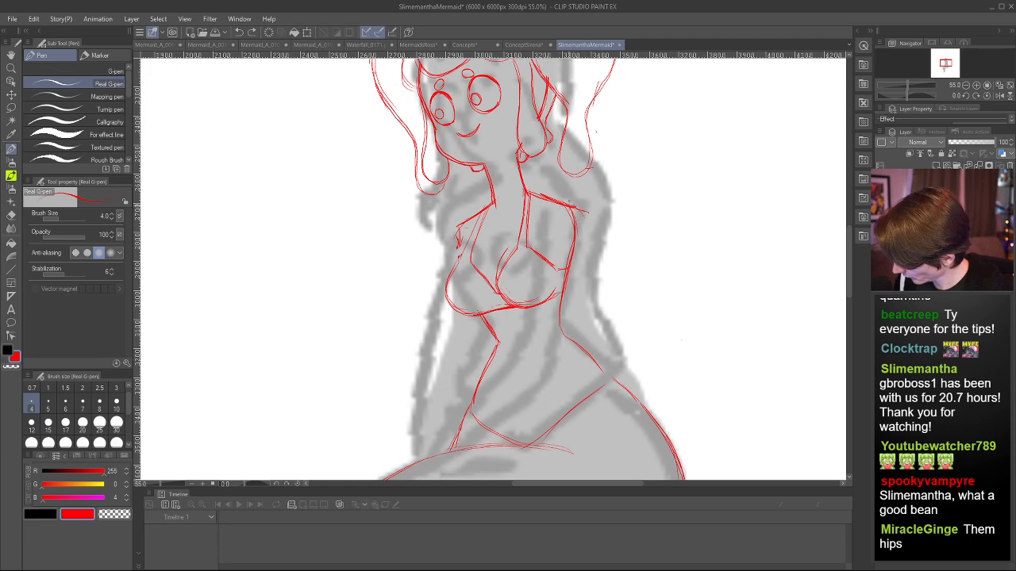
key("h")
- Draw the inner edge of the nearer upper arm as a long line running past the bikini cup to waist level
left_click_drag(559, 250, 554, 316)
key("ctrl+z")
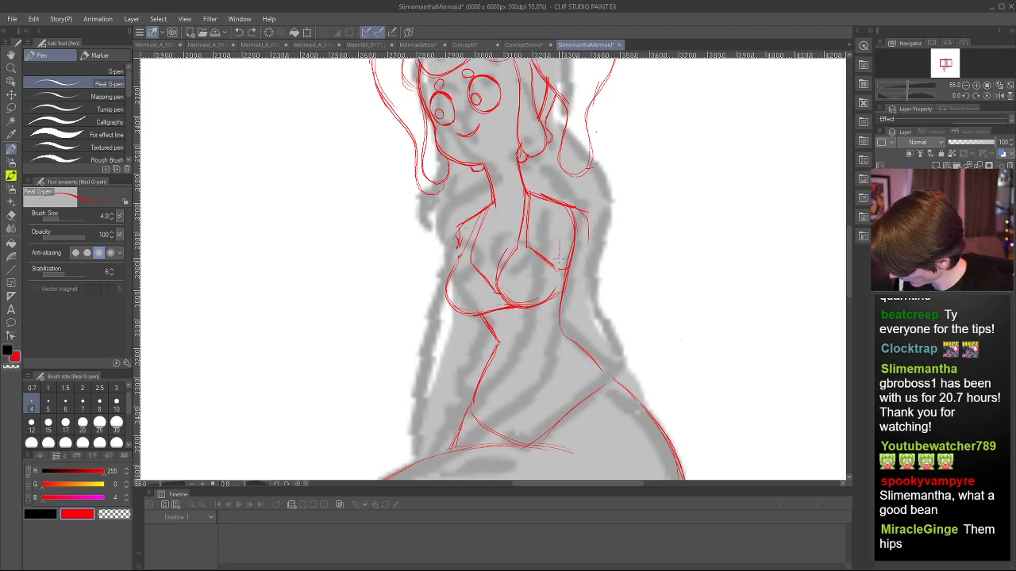
mouse_move(561, 240)
left_mouse_down()
mouse_move(553, 342)
mouse_move(548, 325)
mouse_move(542, 365)
left_mouse_up()
key("ctrl+z")
left_click_drag(555, 259, 544, 334)
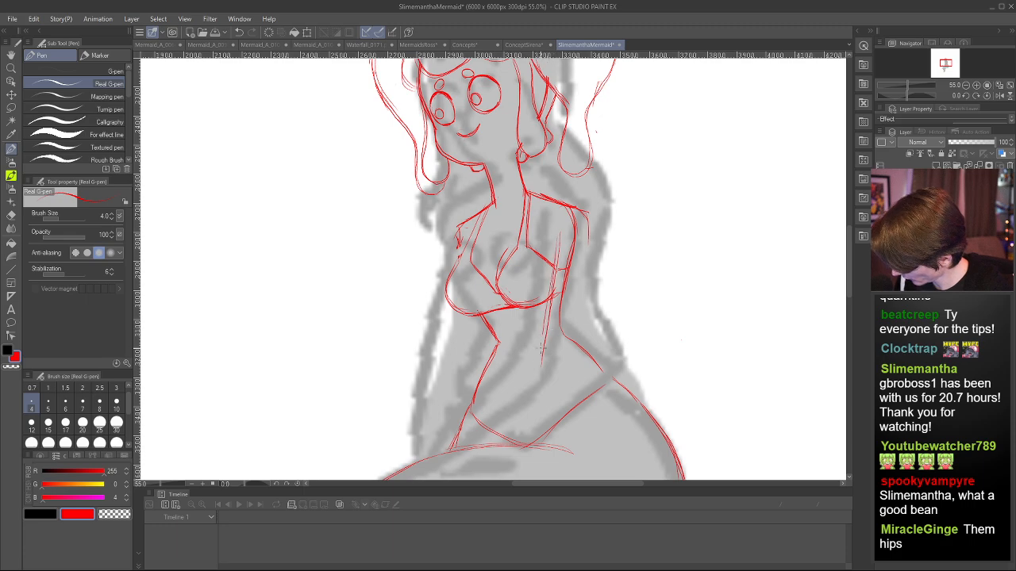
- Draw the outer edge of the nearer upper arm from the shoulder tip down to the elbow, redoing unsatisfactory strokes
left_click_drag(588, 239, 584, 286)
key("ctrl+z")
left_click_drag(589, 215, 586, 262)
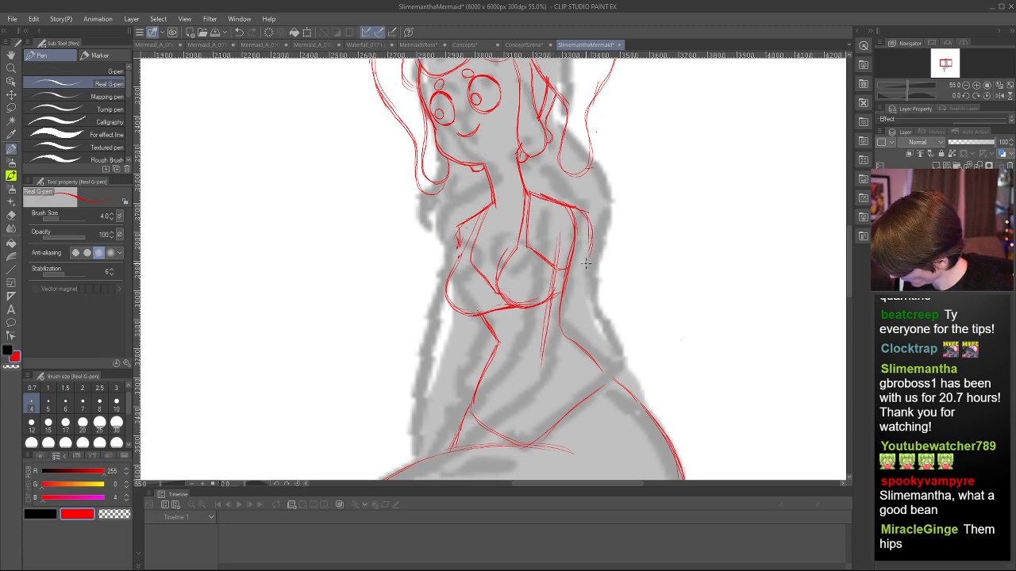
key("ctrl+z")
left_click_drag(589, 216, 564, 353)
left_click_drag(580, 286, 558, 364)
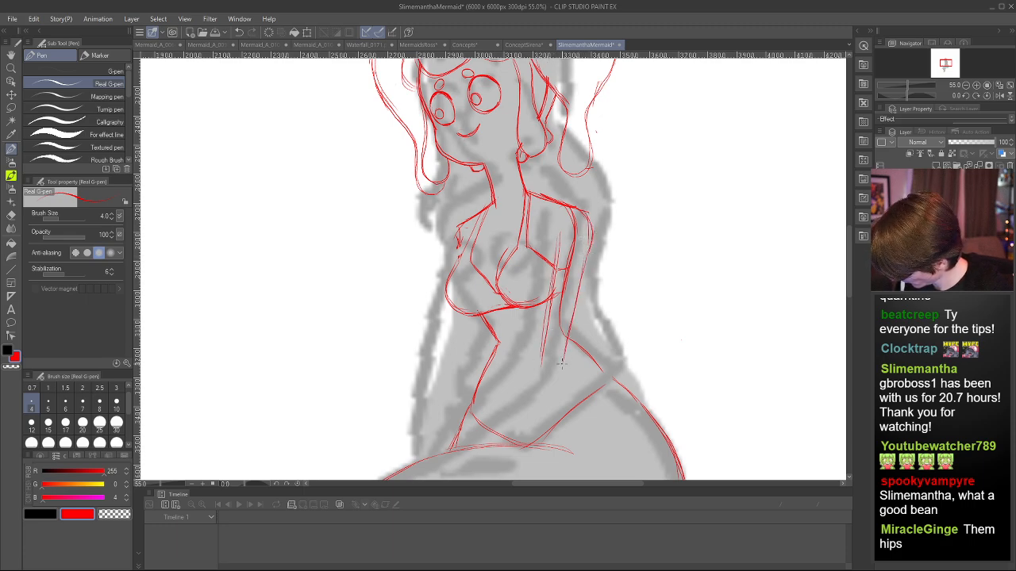
key("ctrl+z")
left_click_drag(584, 263, 565, 366)
- Round off the farther shoulder and draw the outer edge of that arm down beside the breast to the elbow
mouse_move(457, 228)
left_mouse_down()
mouse_move(443, 242)
mouse_move(445, 267)
left_mouse_up()
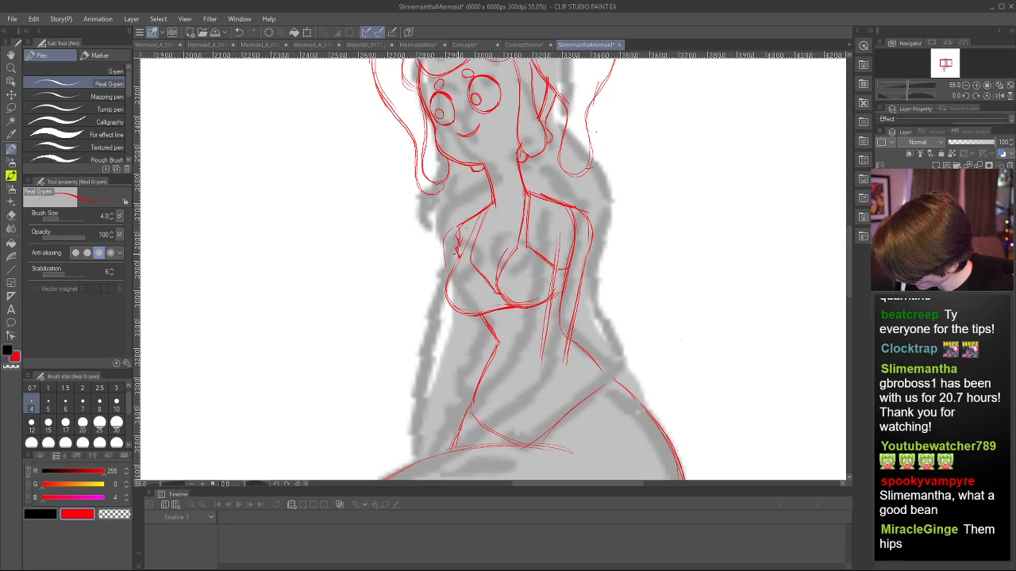
key("e")
key("h")
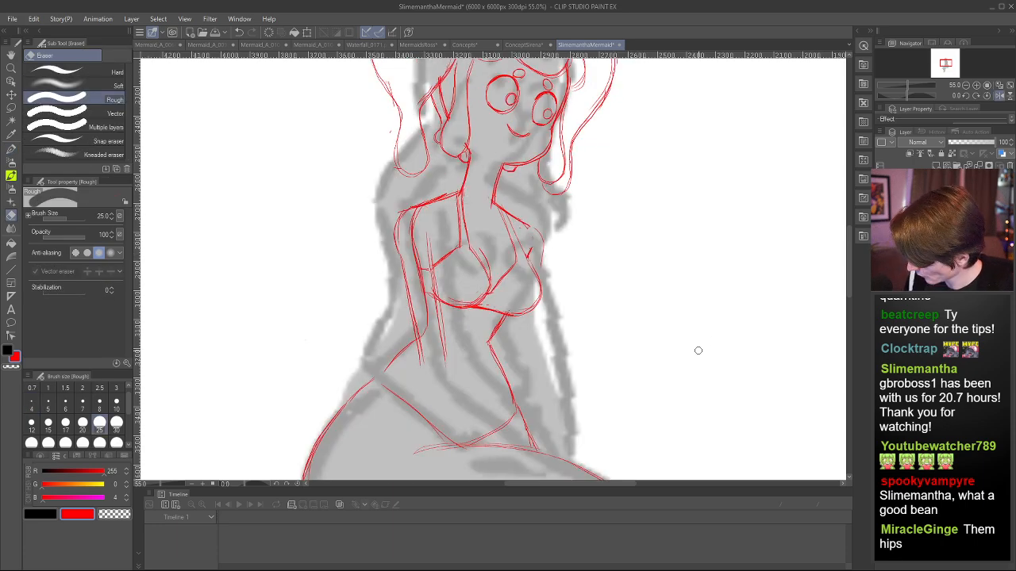
key("h")
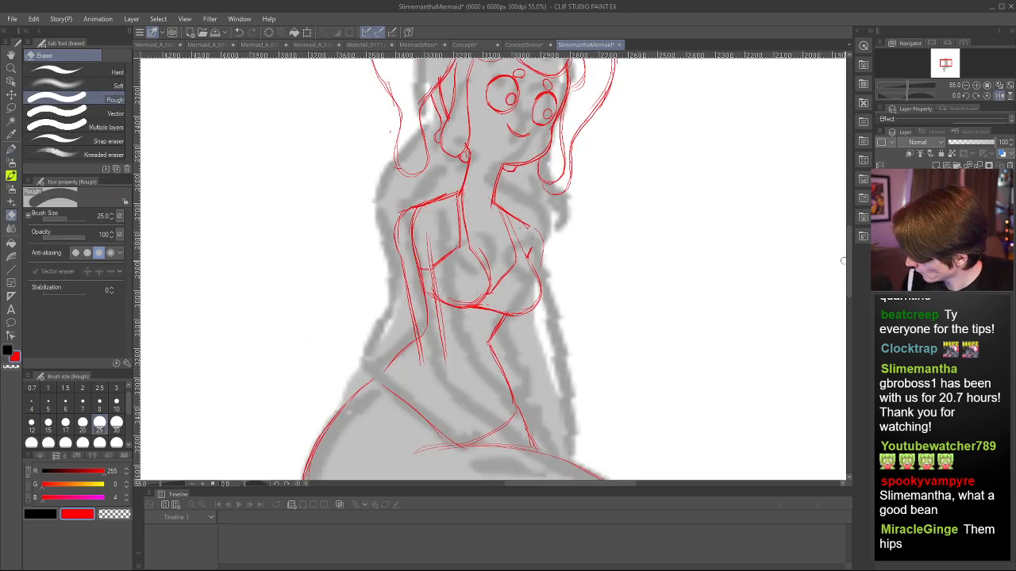
key("h")
left_click_drag(850, 273, 848, 291)
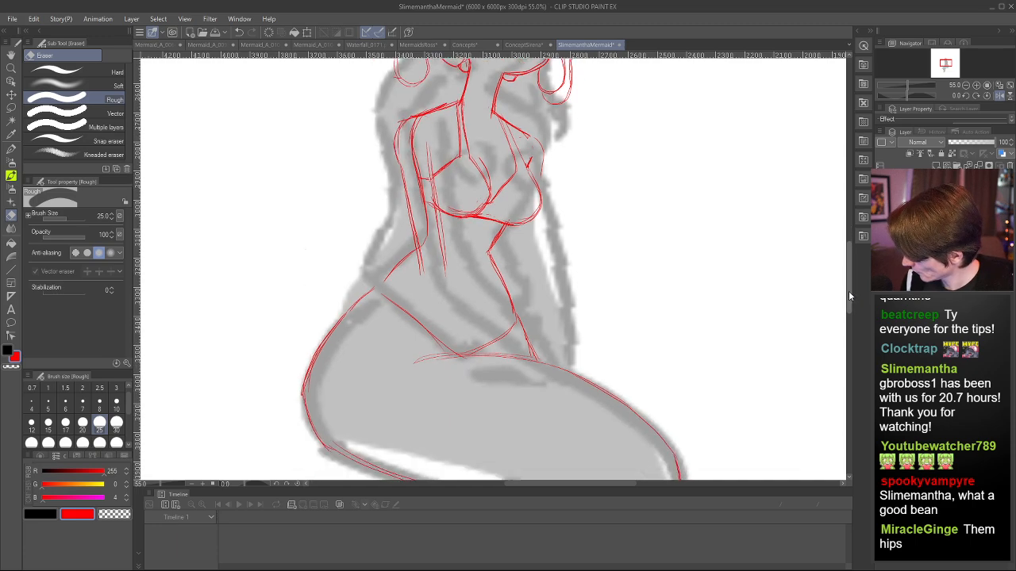
key("p")
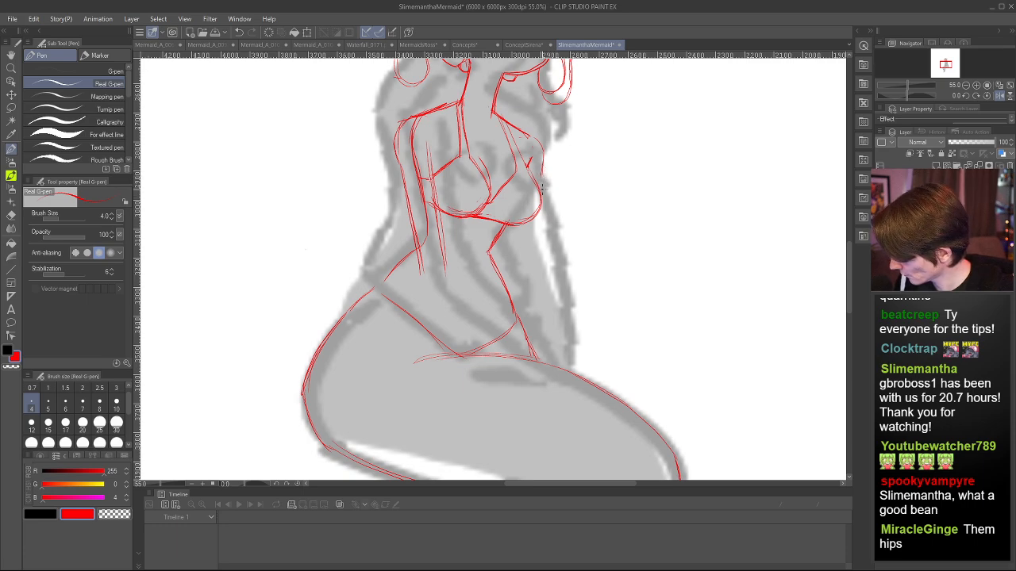
left_click_drag(544, 196, 550, 240)
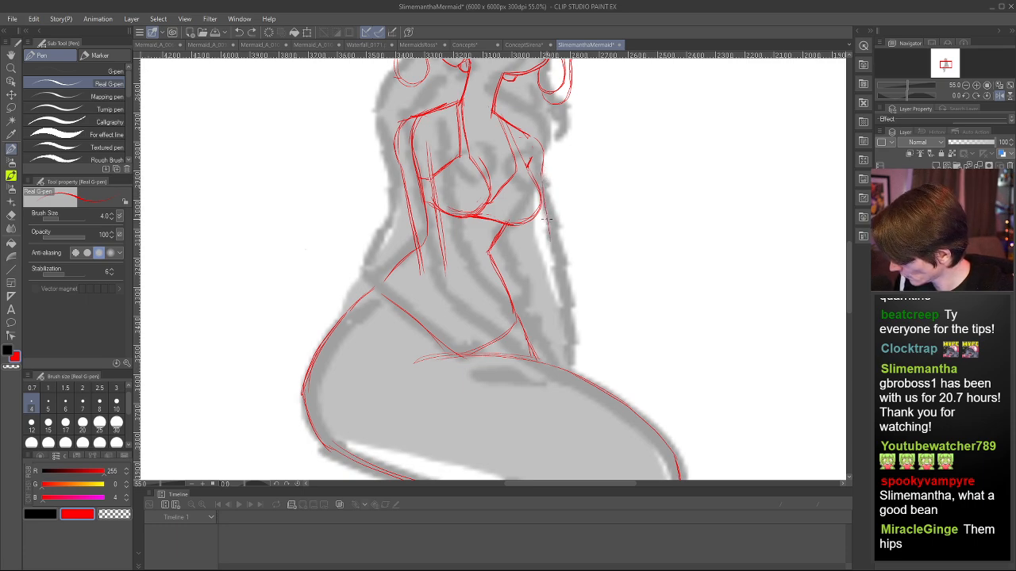
left_click_drag(543, 201, 553, 269)
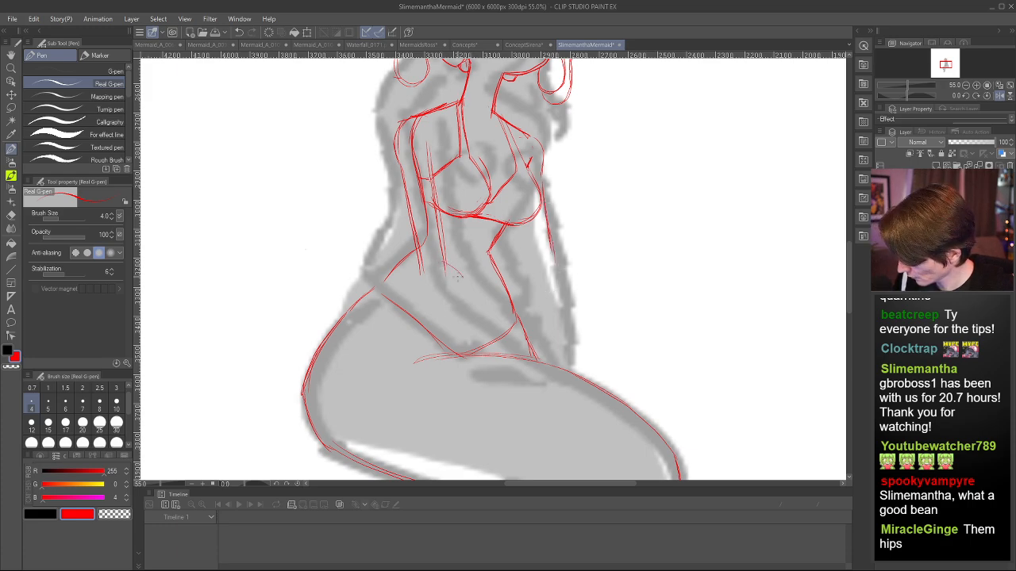
- Draw the nearer forearm as two lines running diagonally from the elbow to the lap
left_click_drag(456, 279, 524, 357)
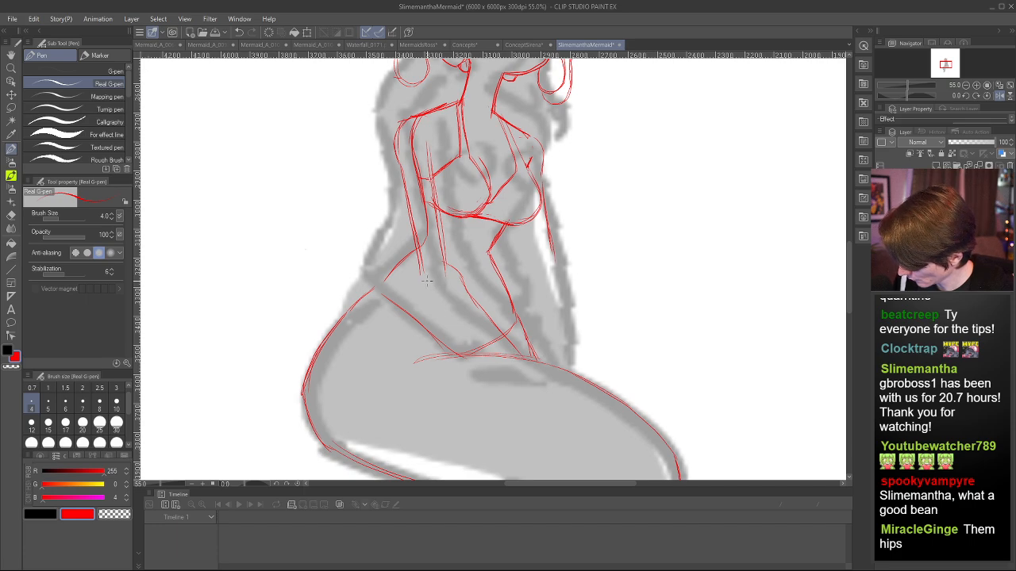
left_click_drag(420, 272, 482, 347)
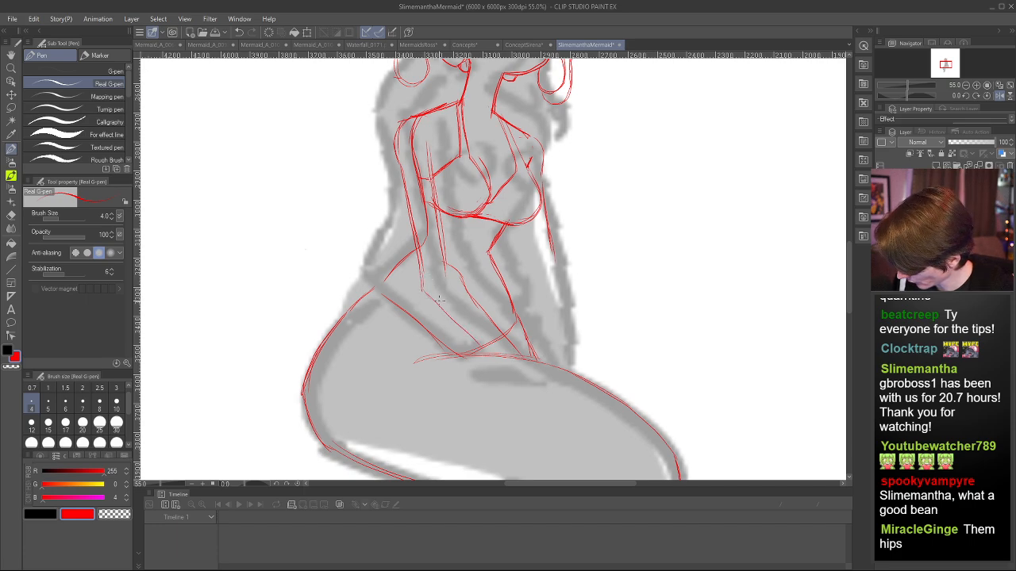
key("ctrl+z")
left_click_drag(426, 293, 507, 365)
left_click_drag(444, 263, 525, 362)
key("h")
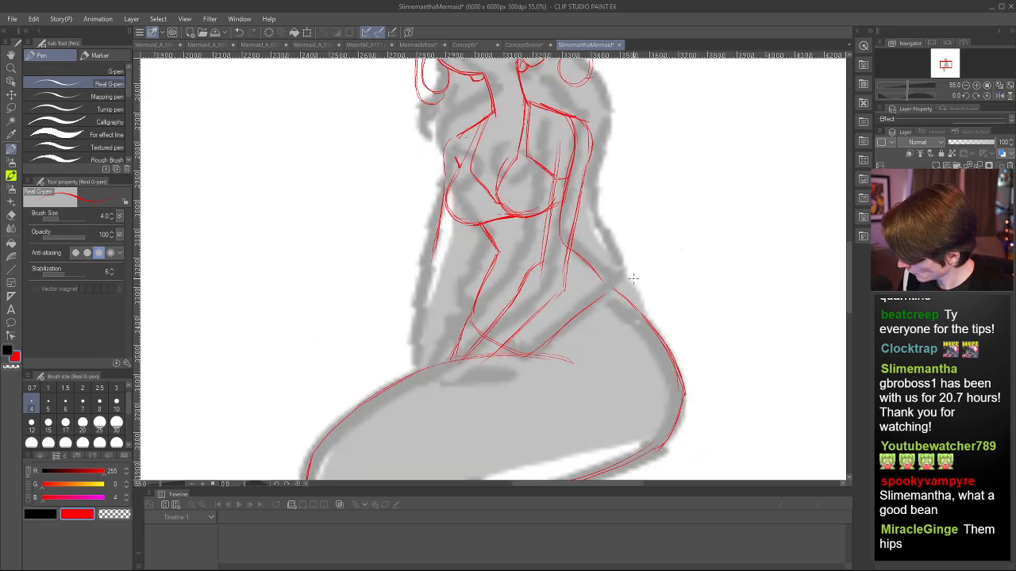
- Erase the torso side line inside the nearer arm and the excess inner arm line beside the bikini cup
key("e")
left_click_drag(568, 139, 560, 228)
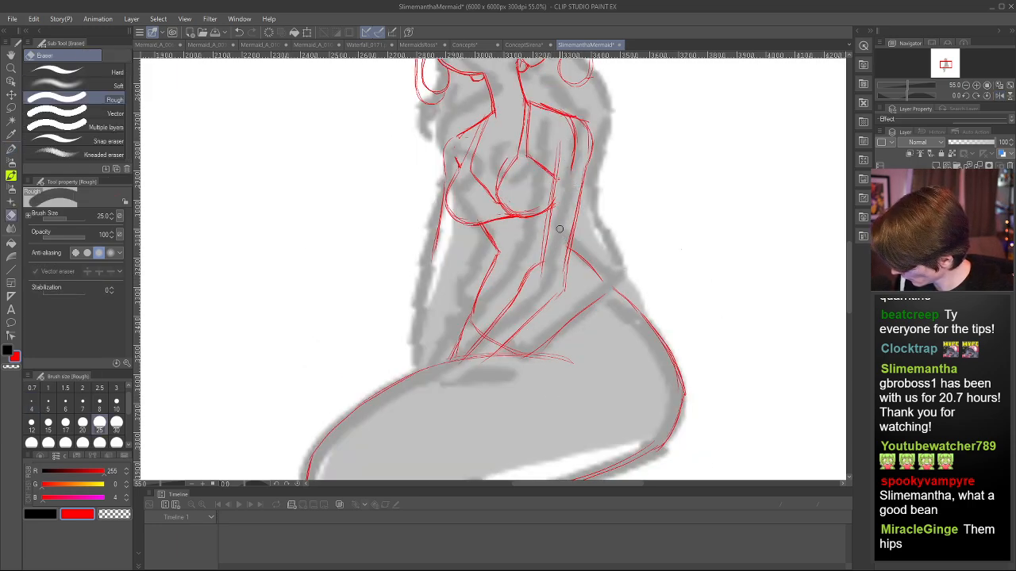
mouse_move(571, 172)
left_mouse_down()
mouse_move(566, 123)
mouse_move(575, 148)
left_mouse_up()
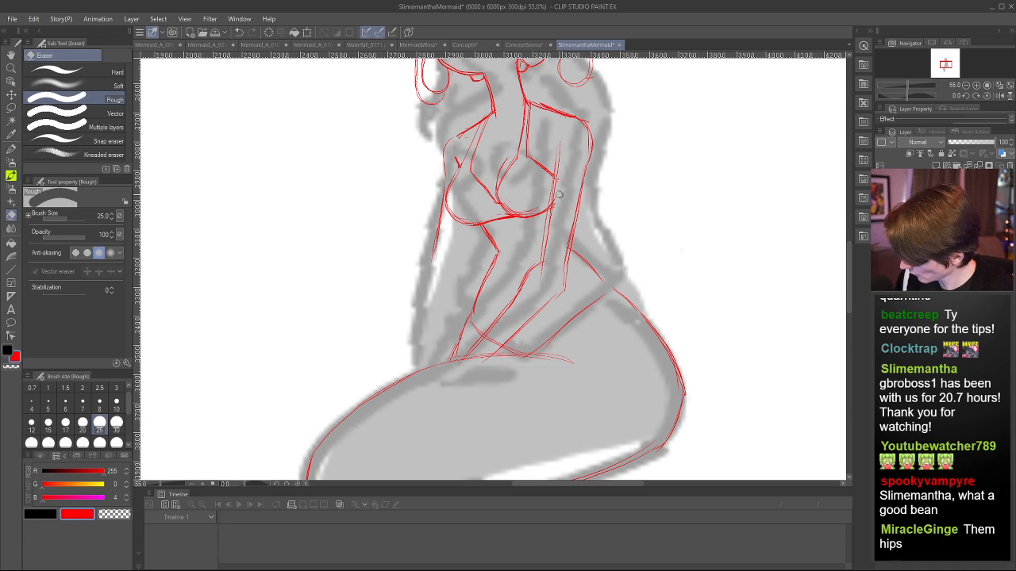
left_click_drag(559, 196, 563, 139)
key("h")
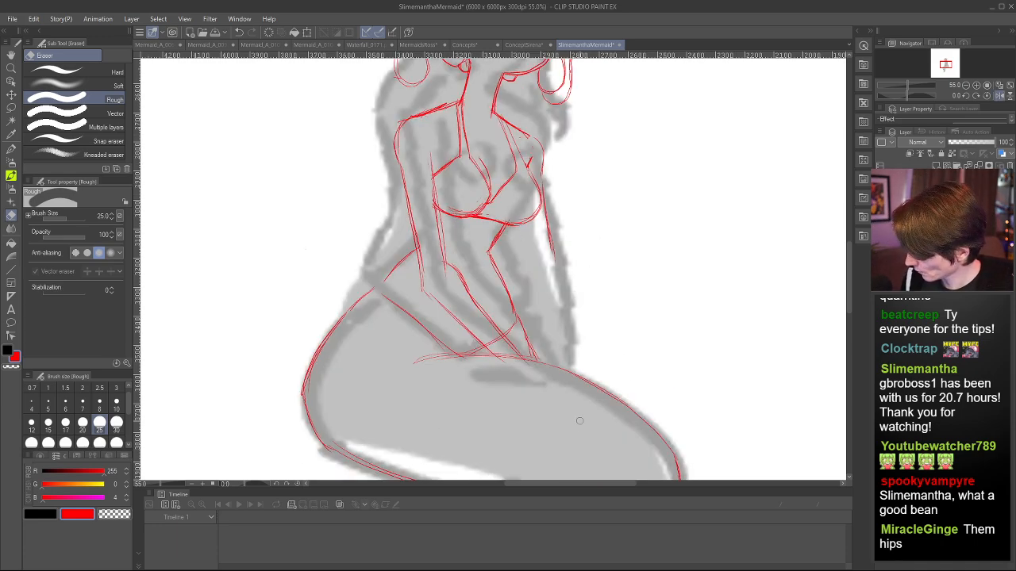
key("h")
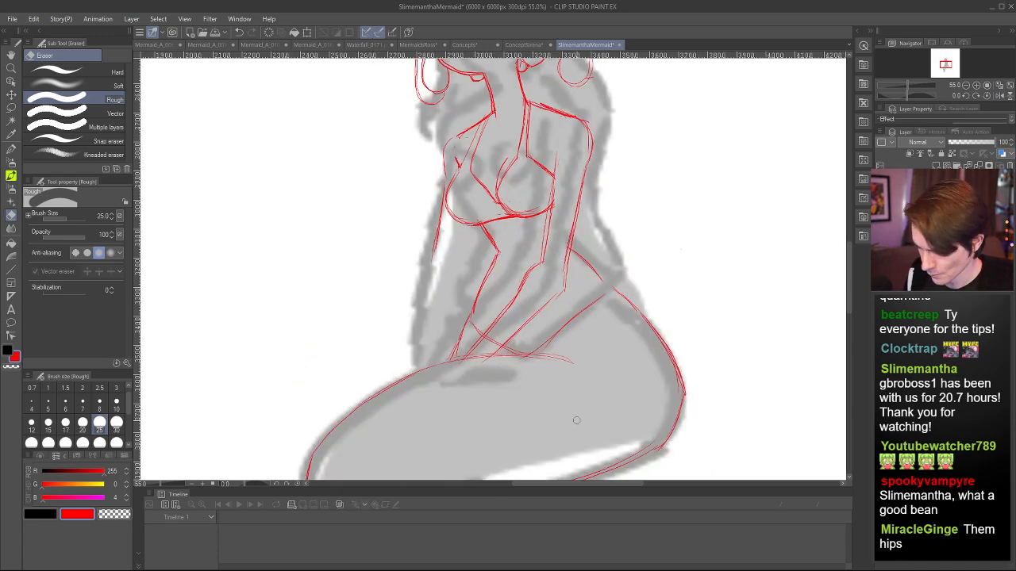
- Sketch the farther arm's inner edge, elbow curve and forearm down to the top of the thigh
key("p")
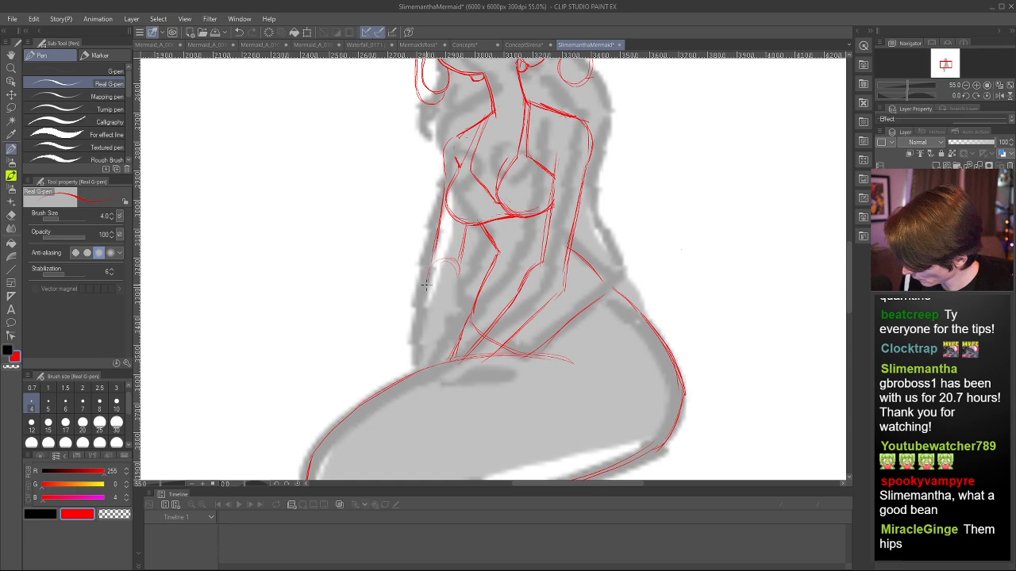
mouse_move(427, 271)
left_mouse_down()
mouse_move(433, 358)
mouse_move(451, 301)
left_mouse_up()
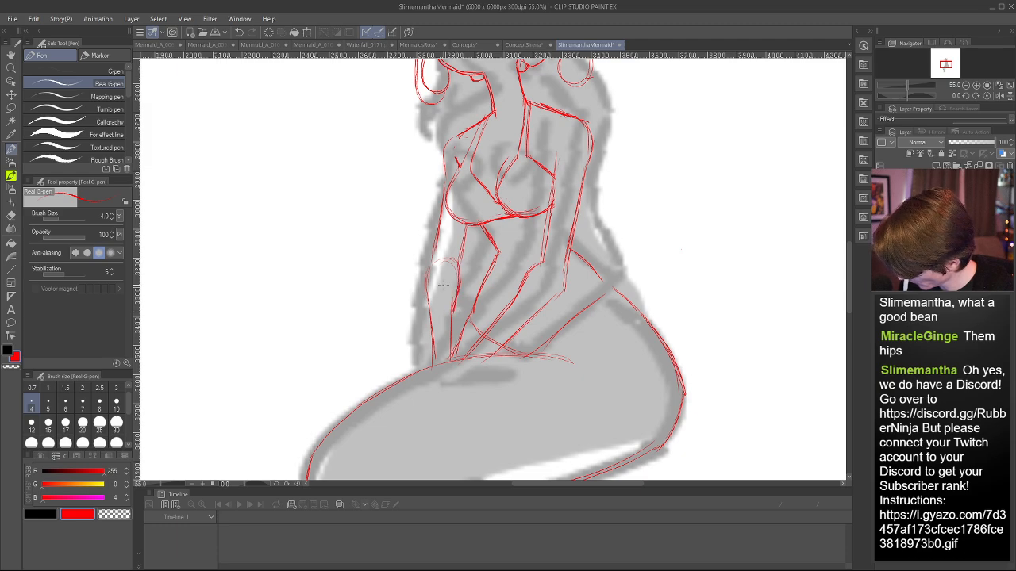
left_click_drag(433, 258, 426, 276)
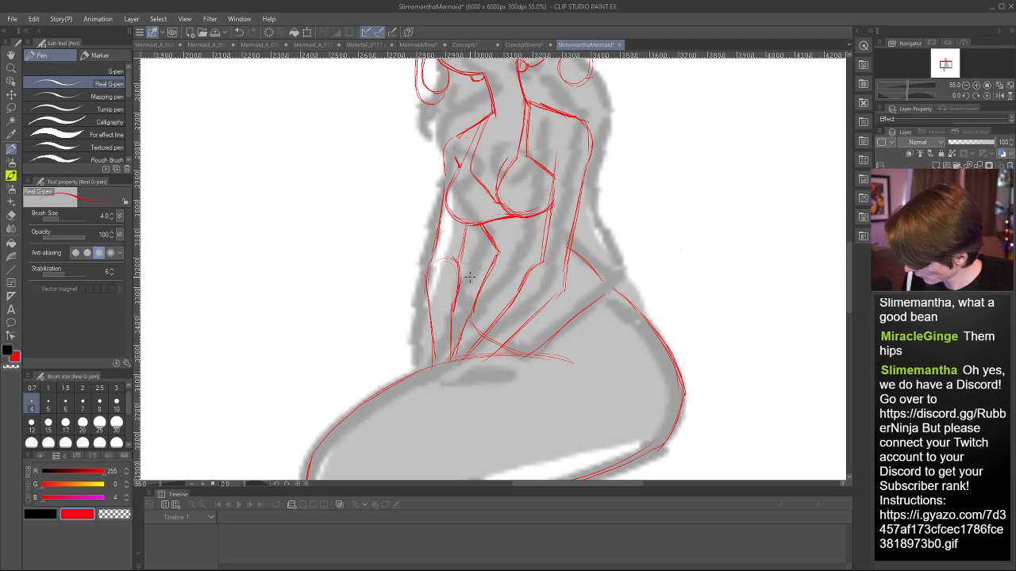
- Sketch the outline of the hands resting together on the thigh where the forearms meet
key("h")
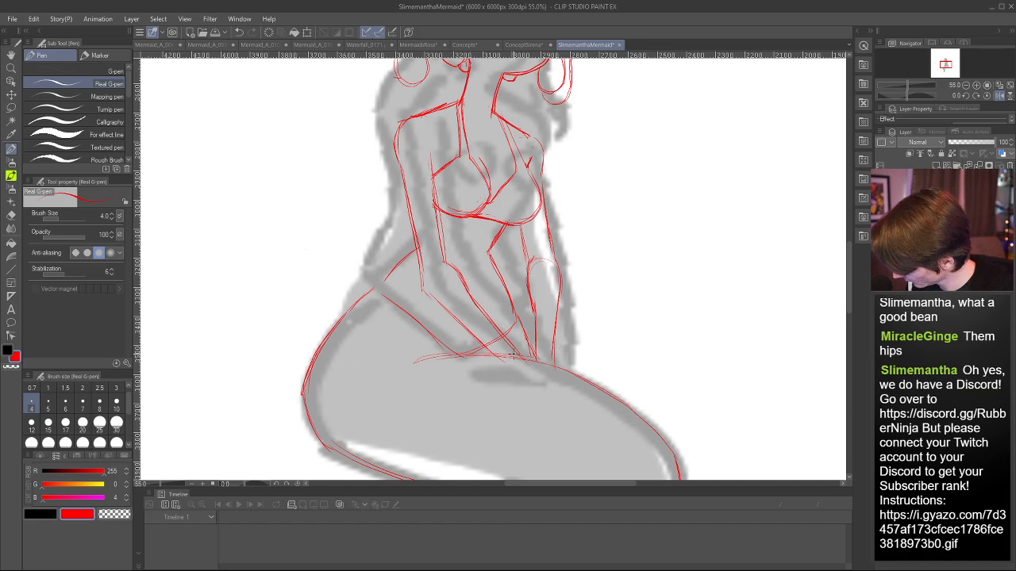
mouse_move(849, 275)
left_mouse_down()
mouse_move(848, 245)
mouse_move(847, 280)
left_mouse_up()
key("h")
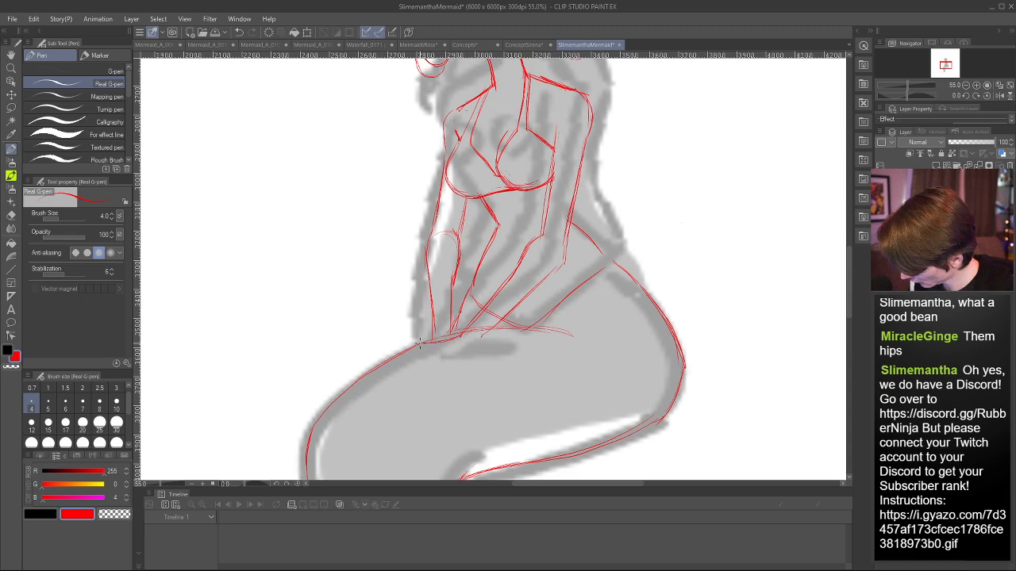
mouse_move(407, 344)
left_mouse_down()
mouse_move(450, 366)
mouse_move(485, 339)
mouse_move(431, 360)
mouse_move(465, 358)
left_mouse_up()
key("ctrl+z")
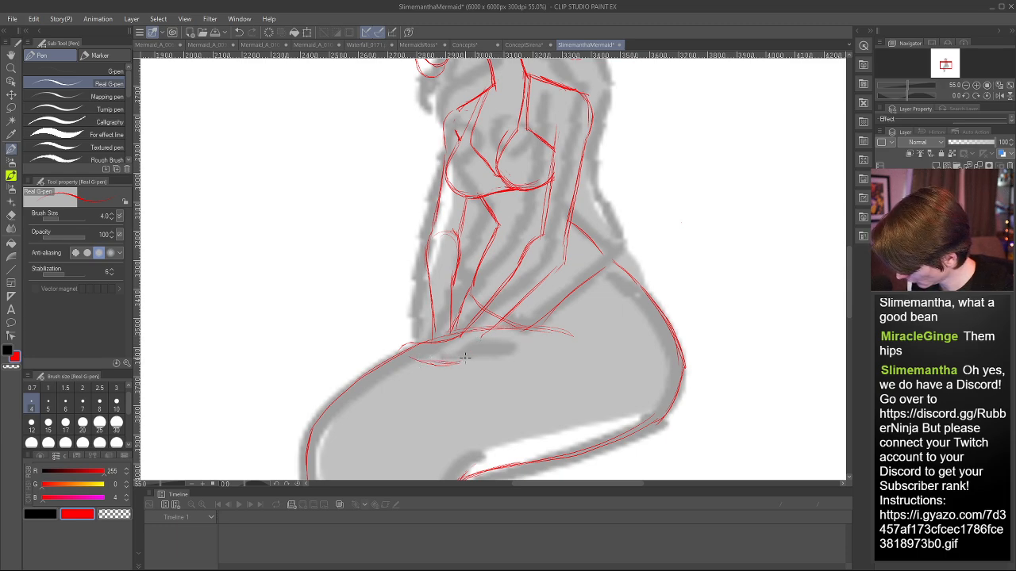
key("h")
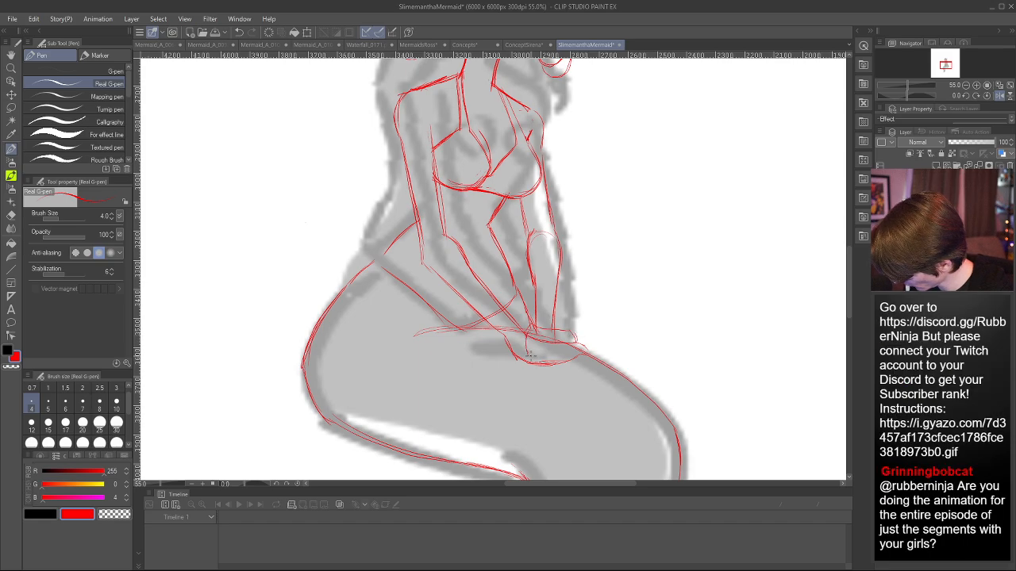
- Draw short finger lines inside the hands on the lap, redoing the strokes that miss
mouse_move(537, 337)
left_mouse_down()
mouse_move(545, 349)
mouse_move(537, 354)
left_mouse_up()
key("ctrl+z")
key("ctrl+z")
key("ctrl+y")
key("ctrl+z")
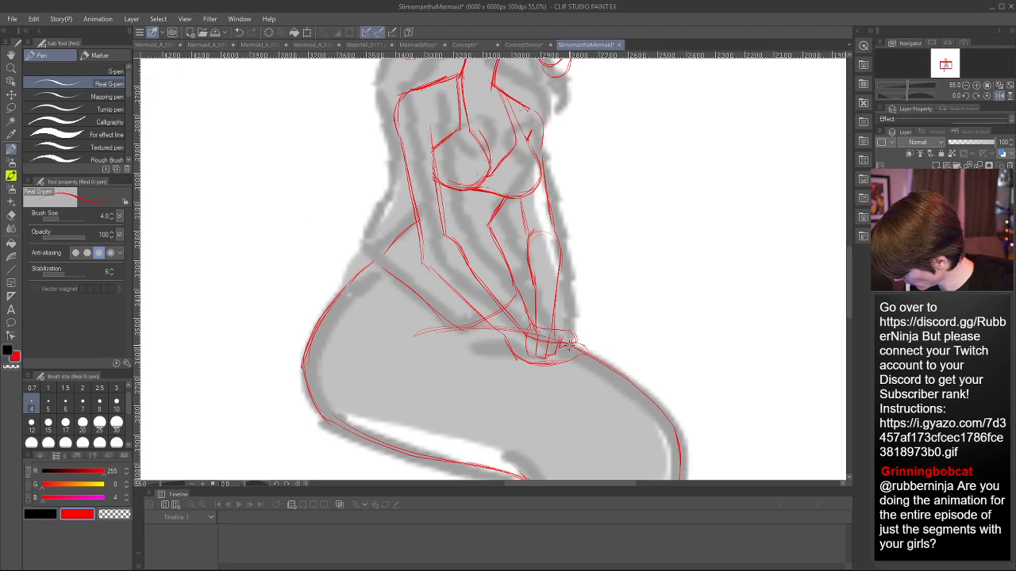
key("h")
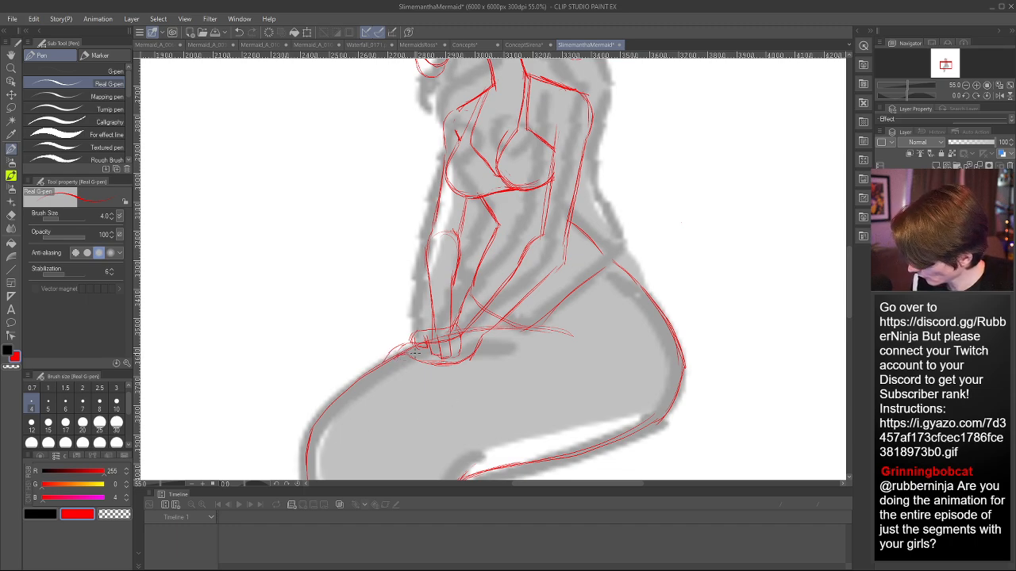
- Check the whole figure and erase the overlapping line between the nearer arm and the side of the bikini cup
key("e")
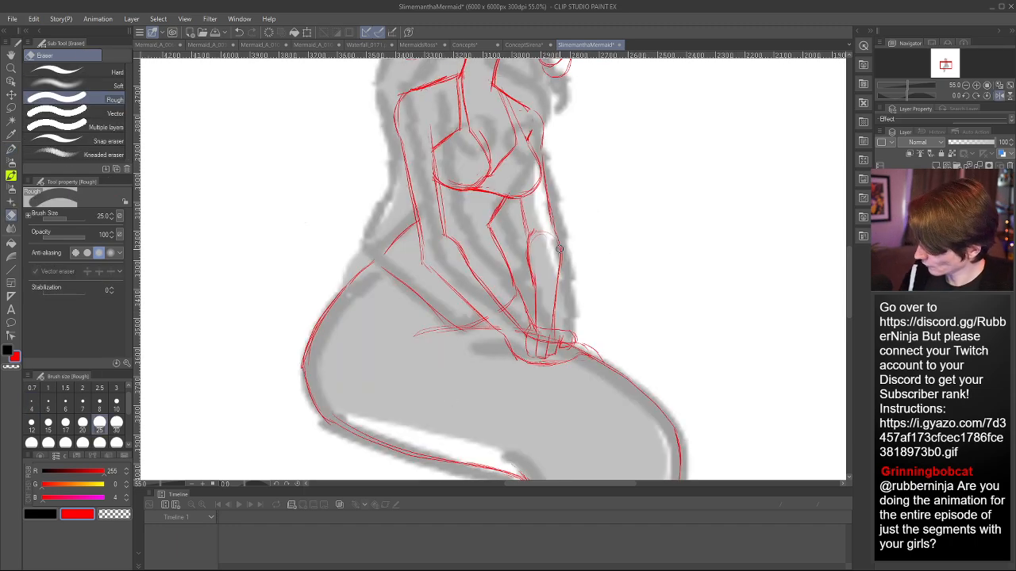
key("h")
scroll(559, 249, "down", 3)
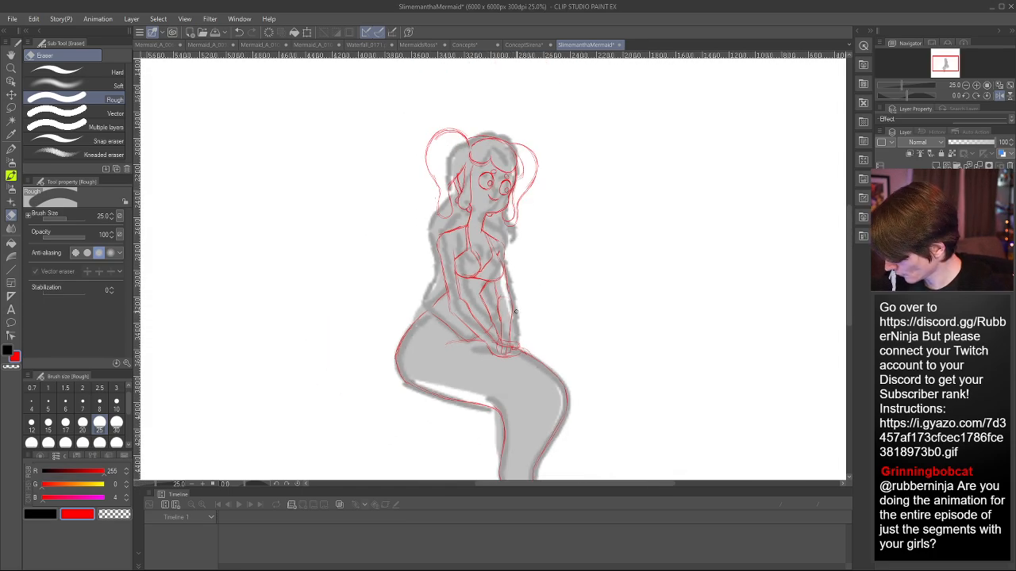
scroll(503, 311, "up", 2)
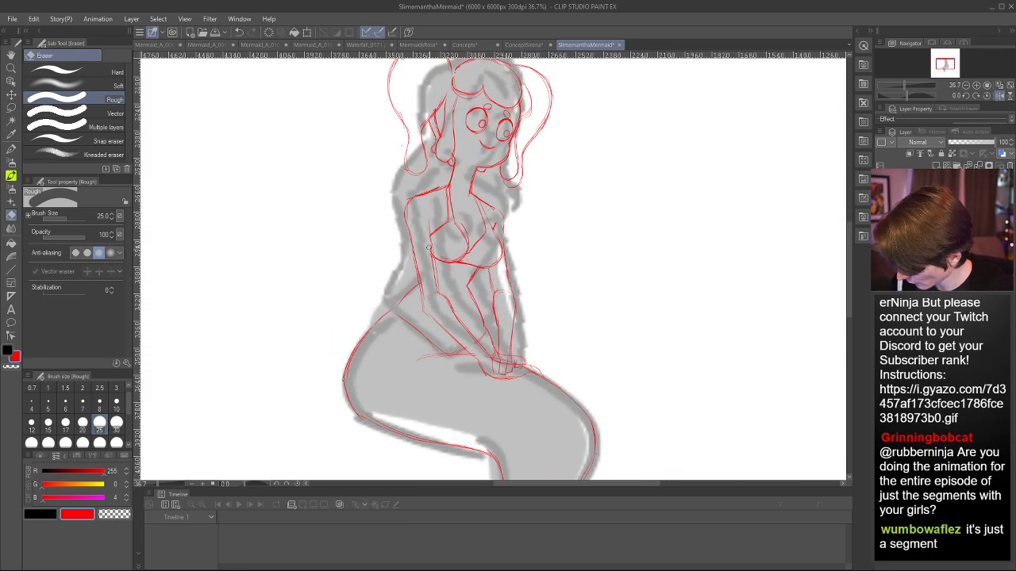
mouse_move(427, 246)
left_mouse_down()
mouse_move(435, 289)
mouse_move(429, 257)
left_mouse_up()
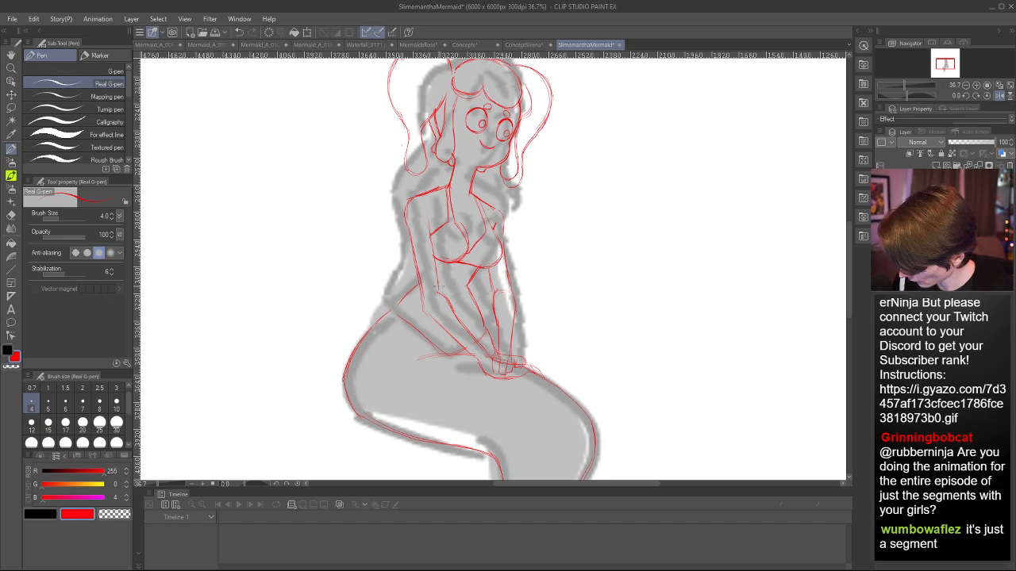
- Touch up the nearer arm line and the farther side of the bikini top, checking the figure mirrored and unmirrored
left_click_drag(434, 251, 439, 292)
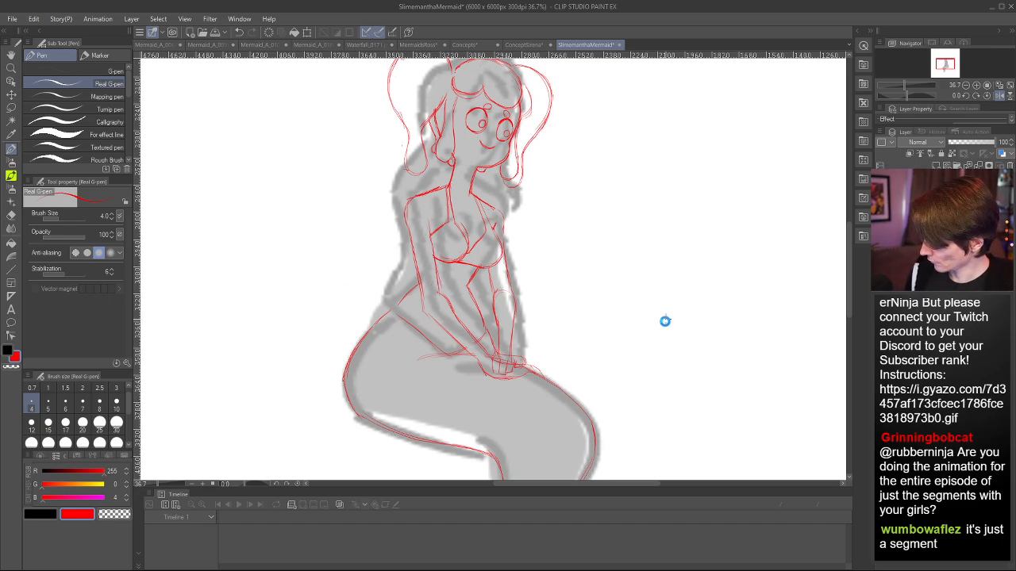
scroll(744, 283, "down", 1)
scroll(712, 170, "down", 2)
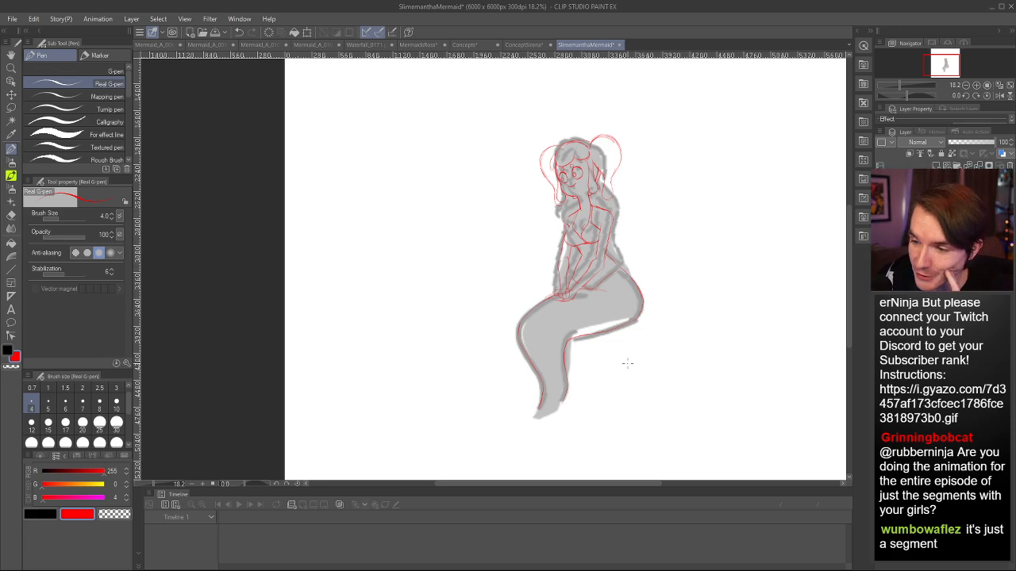
scroll(604, 254, "up", 2)
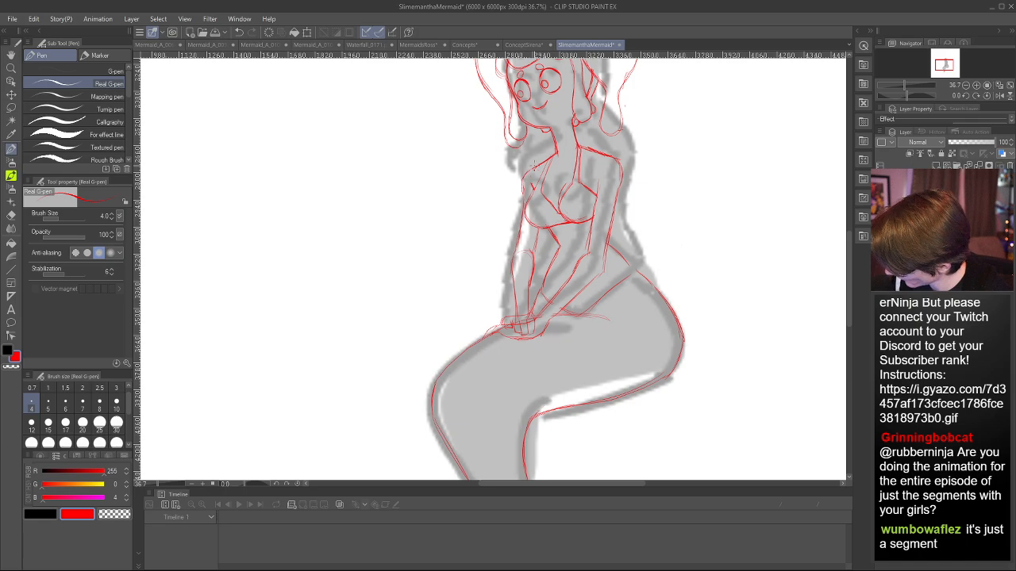
key("e")
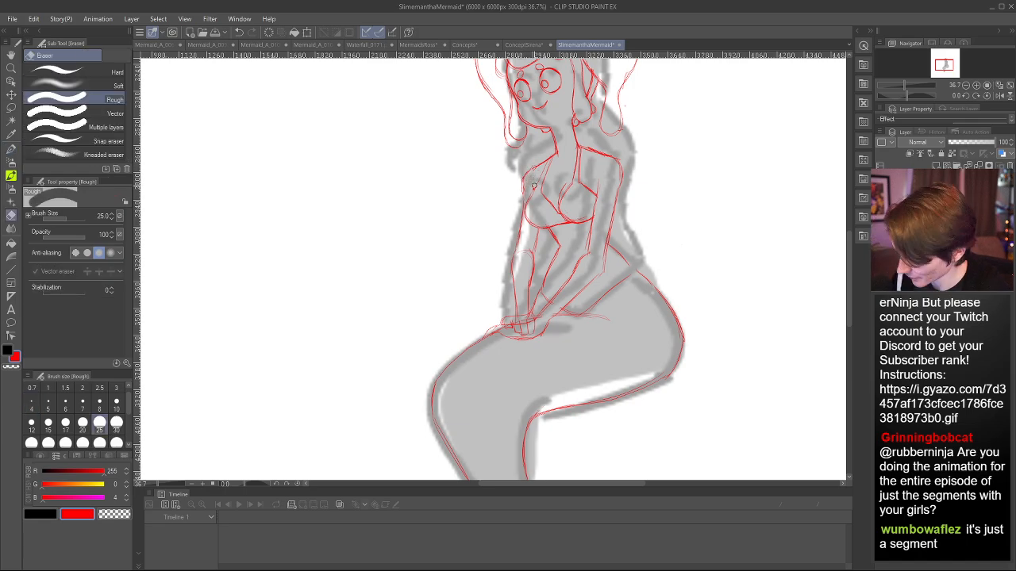
key("p")
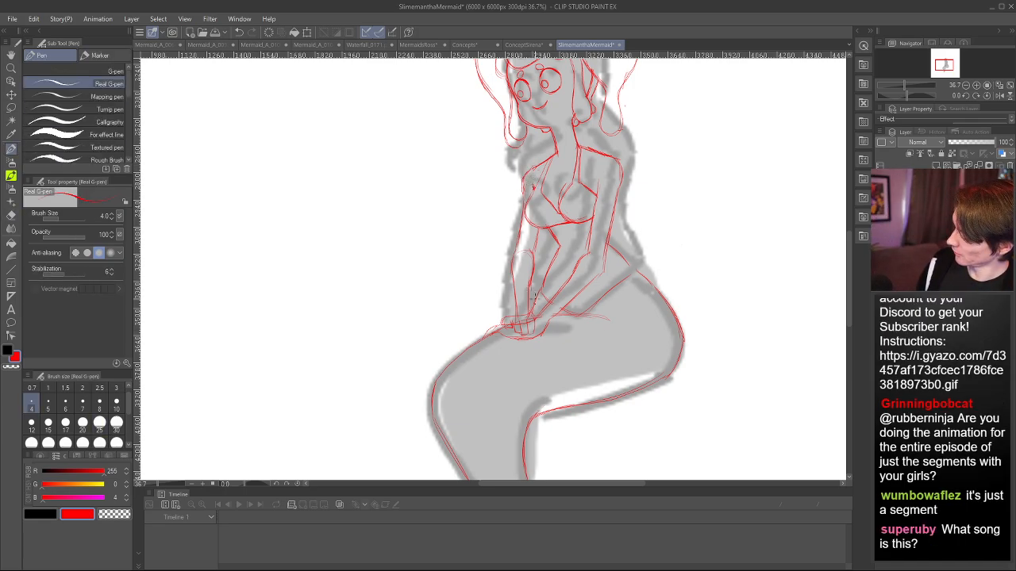
key("h")
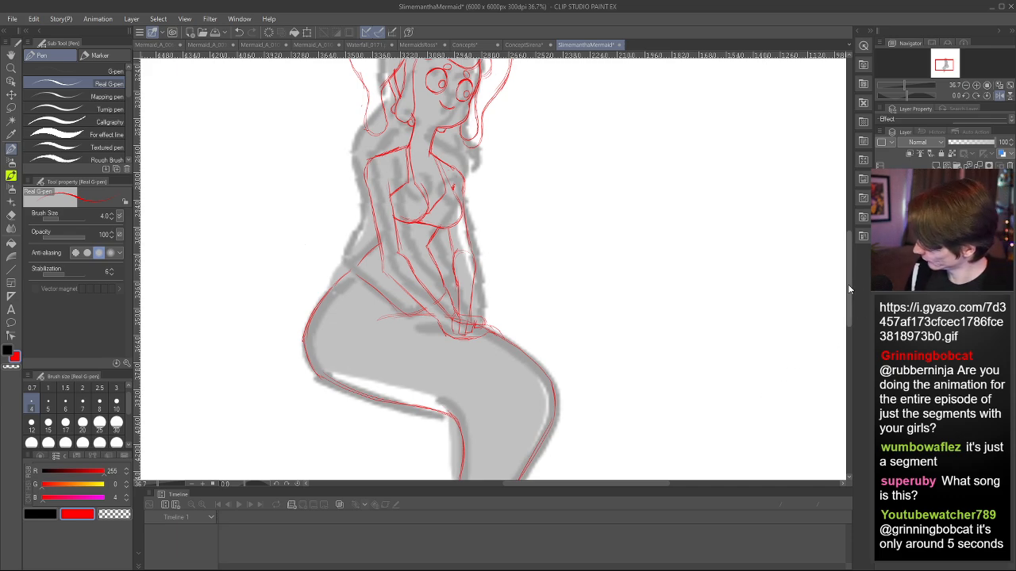
- Extend both edges of the lower tail past the grey silhouette until they taper together into a curved point
scroll(848, 284, "down", 5)
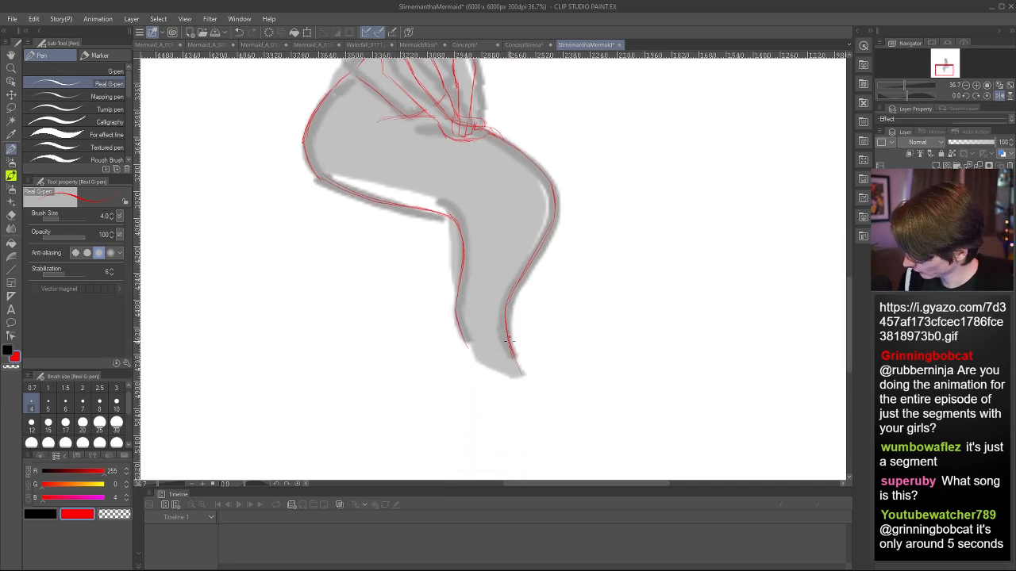
left_click_drag(511, 341, 521, 370)
left_click_drag(464, 338, 531, 401)
left_click_drag(479, 358, 536, 407)
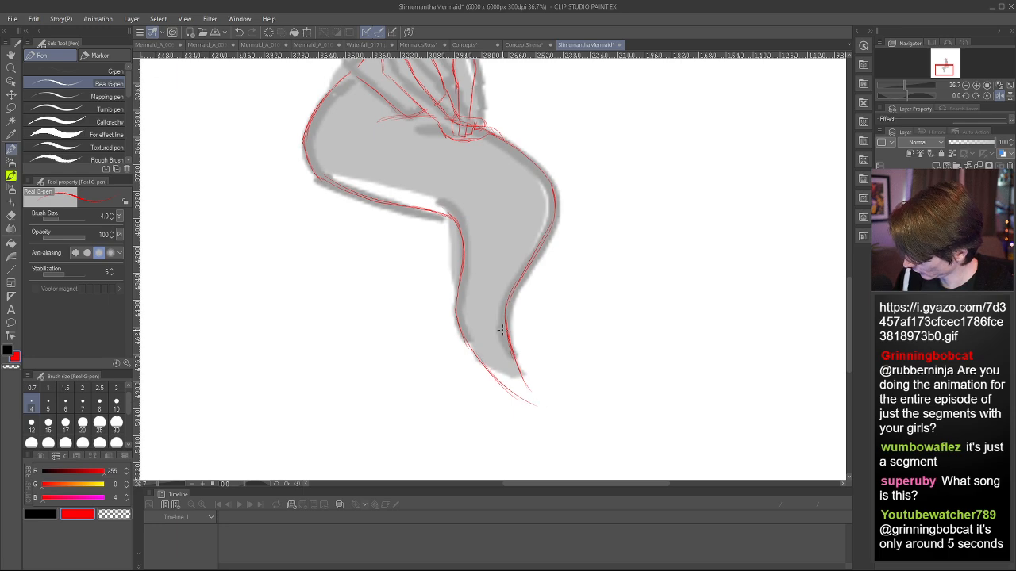
left_click_drag(514, 359, 544, 413)
left_click_drag(508, 384, 550, 419)
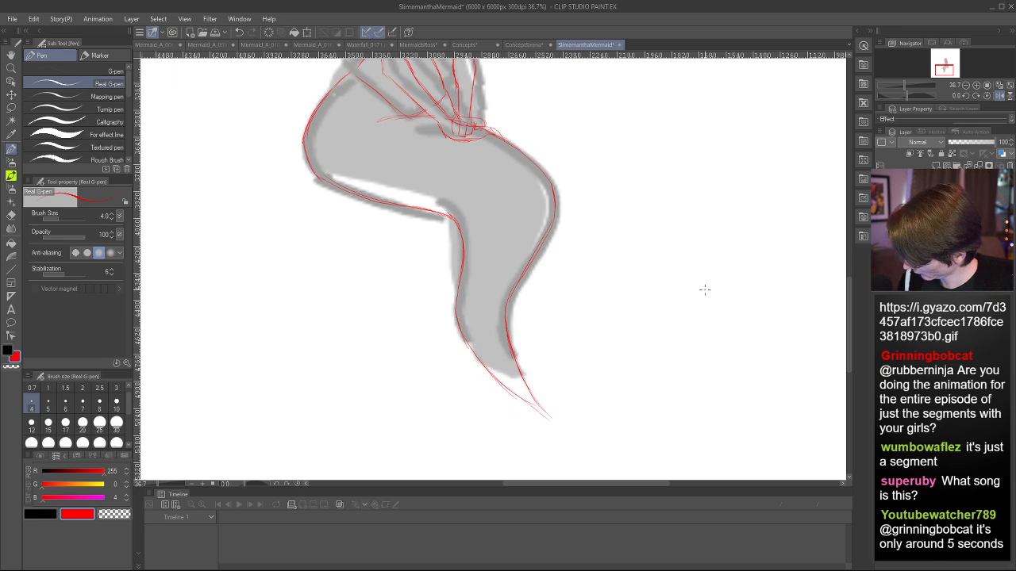
- Sketch a long leaf-shaped tail fin hanging down from the tail tip to a point and reinforce its edges
scroll(849, 295, "down", 2)
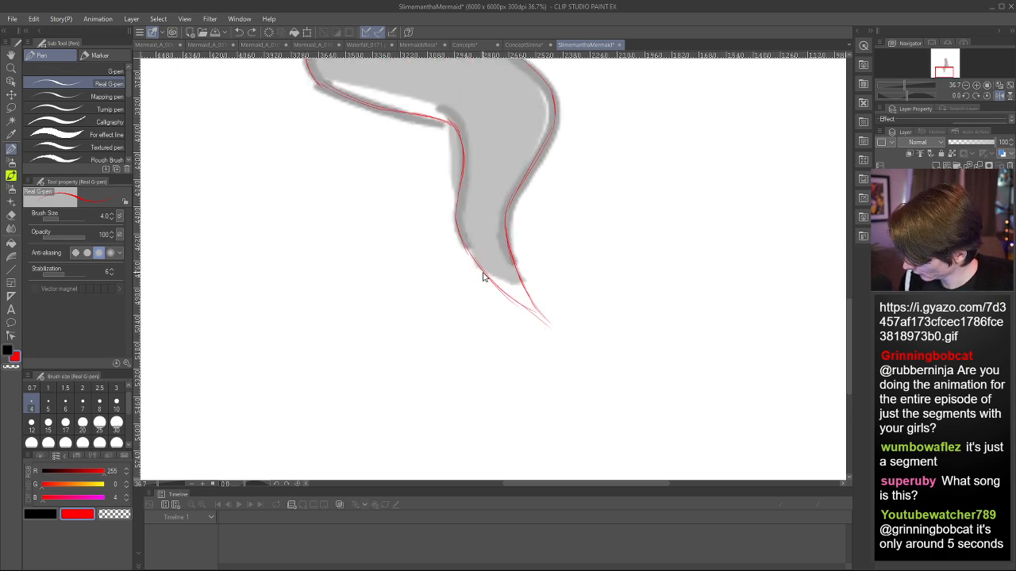
mouse_move(473, 251)
left_mouse_down()
mouse_move(464, 350)
mouse_move(455, 333)
mouse_move(513, 403)
mouse_move(513, 442)
mouse_move(543, 361)
mouse_move(526, 304)
mouse_move(545, 379)
mouse_move(540, 322)
mouse_move(543, 379)
left_mouse_up()
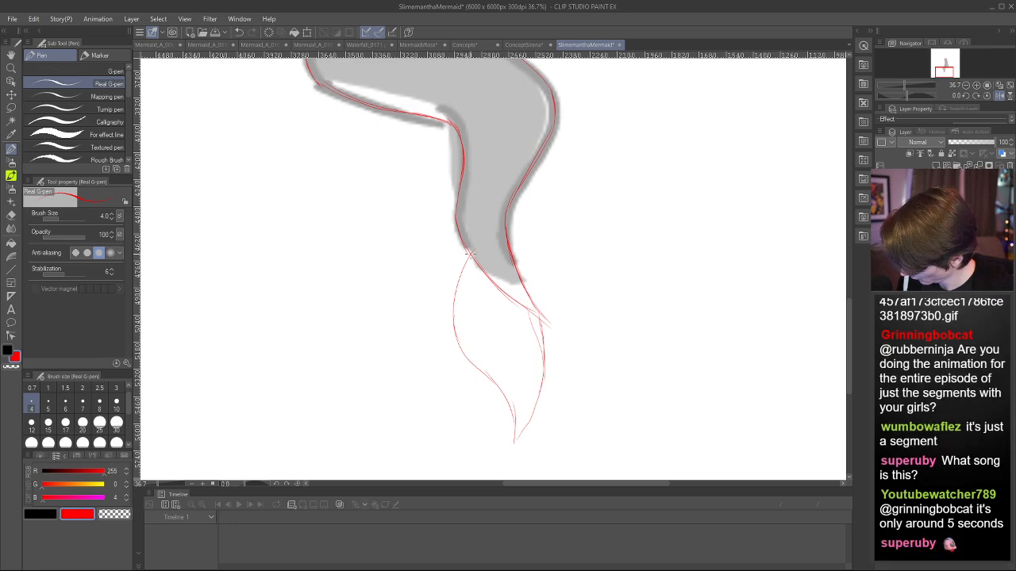
left_click_drag(456, 329, 500, 387)
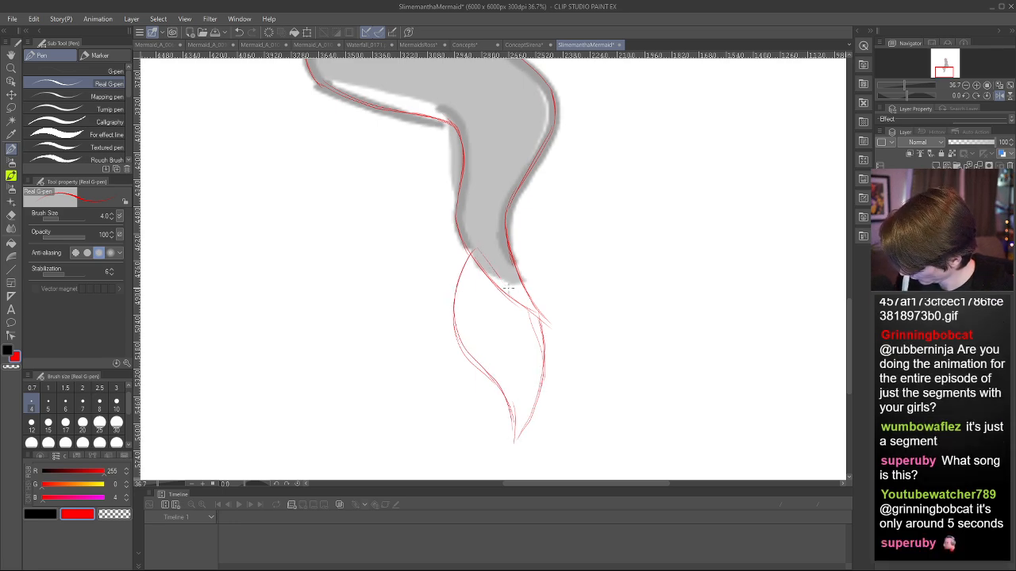
left_click_drag(474, 253, 534, 313)
- Sketch the second pointed tail fin beside the first, erase the overlapping lines and restore the tail edge at the fin joint
mouse_move(511, 241)
left_mouse_down()
mouse_move(550, 262)
mouse_move(594, 364)
left_mouse_up()
mouse_move(544, 256)
left_mouse_down()
mouse_move(592, 309)
mouse_move(576, 394)
mouse_move(565, 345)
mouse_move(572, 382)
mouse_move(545, 321)
mouse_move(573, 400)
mouse_move(520, 307)
left_mouse_up()
key("e")
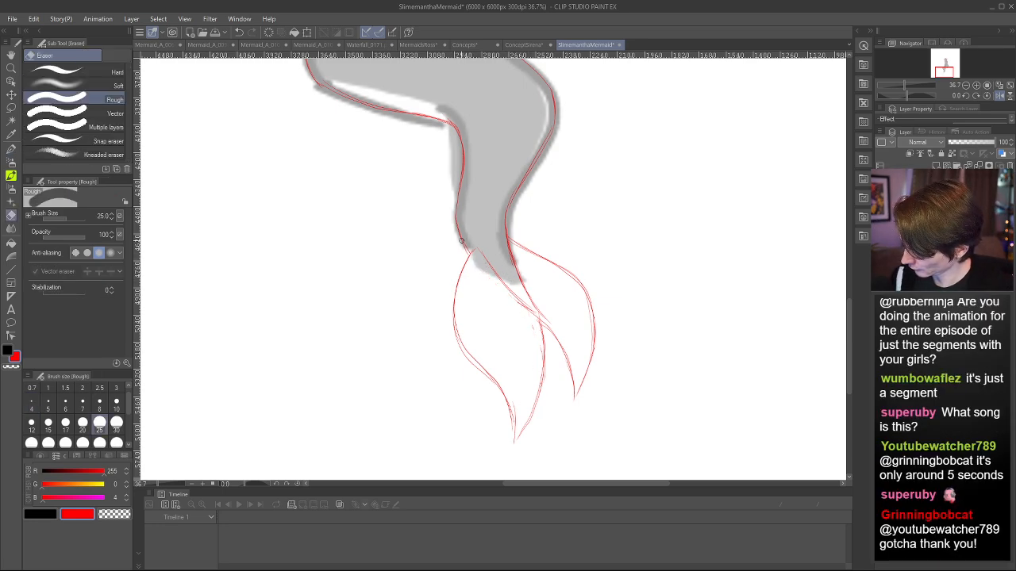
key("p")
left_click_drag(457, 220, 469, 251)
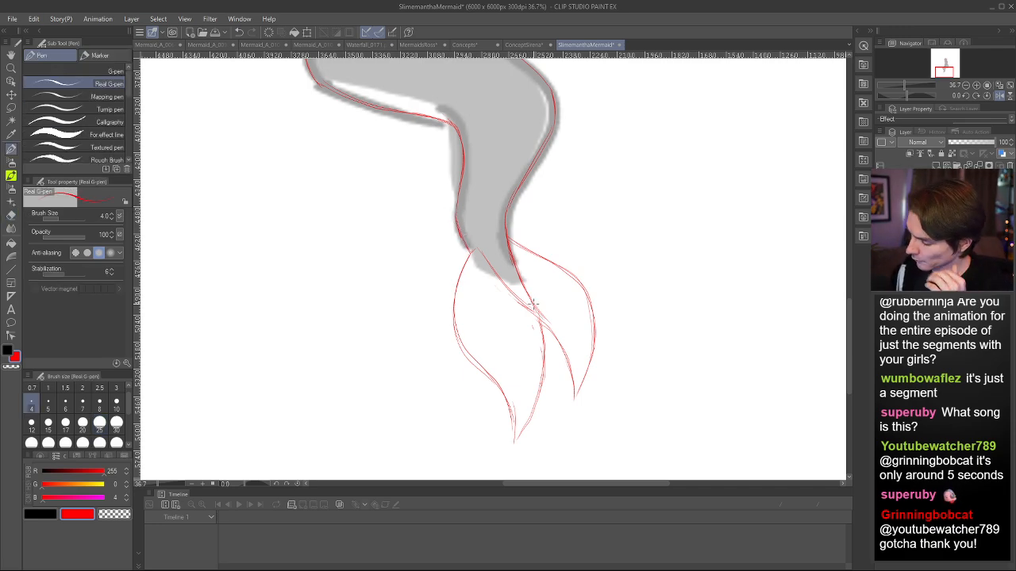
- Hide the grey reference silhouette, erase the rear hip curve and redraw it slimmer down to the underside of the thigh
scroll(533, 304, "down", 4)
scroll(503, 129, "up", 1)
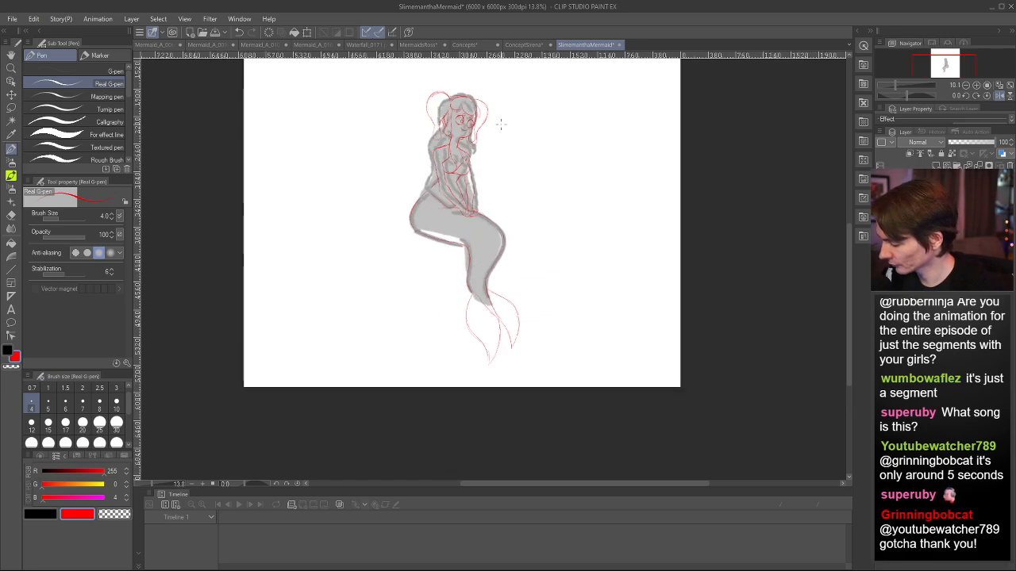
key("h")
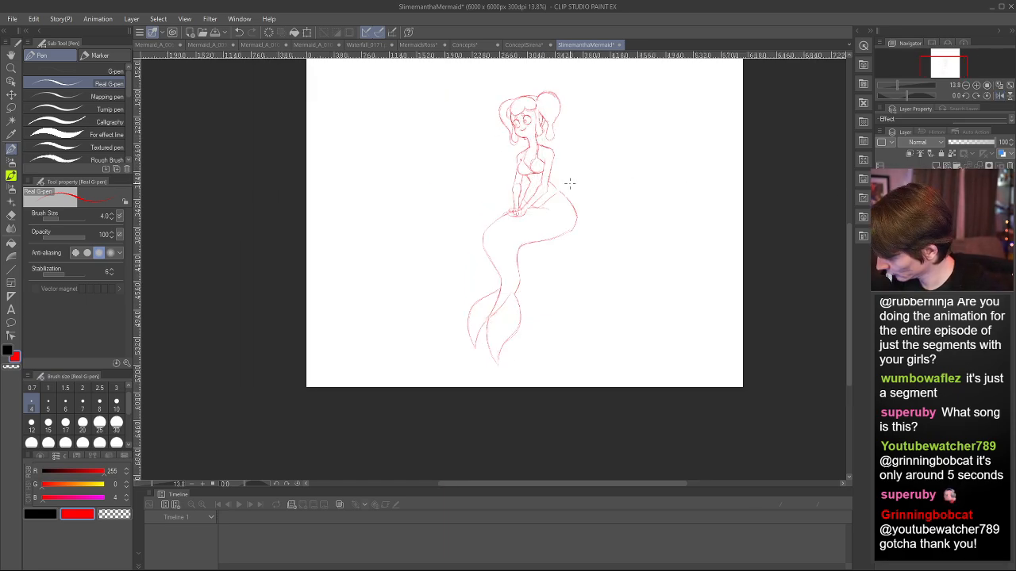
scroll(562, 169, "up", 1)
scroll(562, 170, "up", 2)
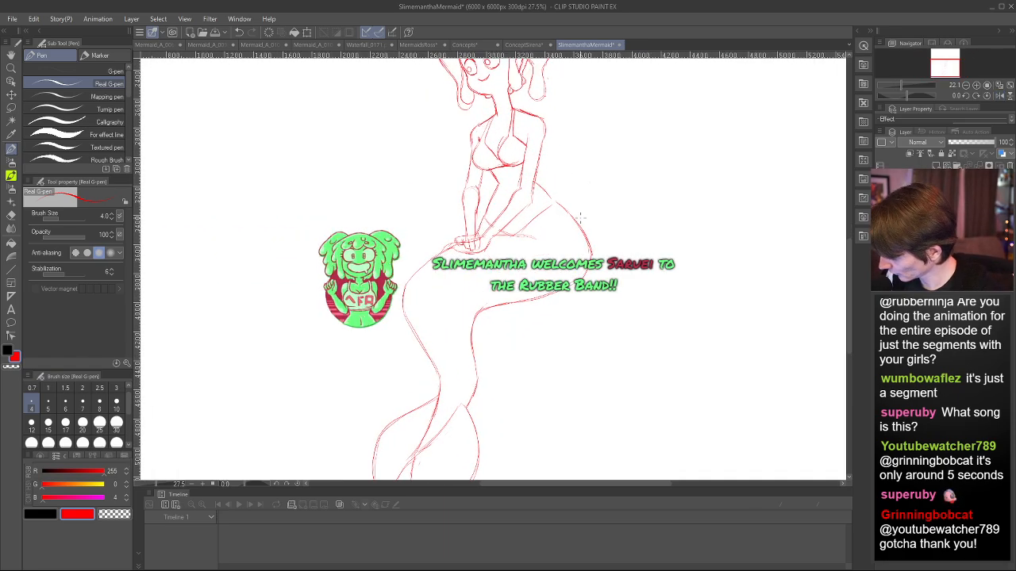
key("e")
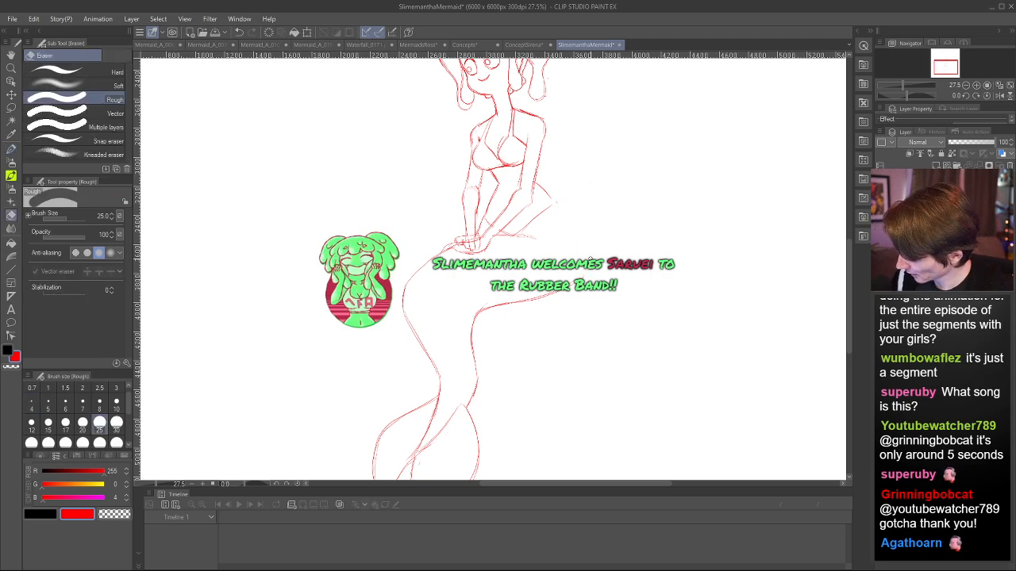
key("p")
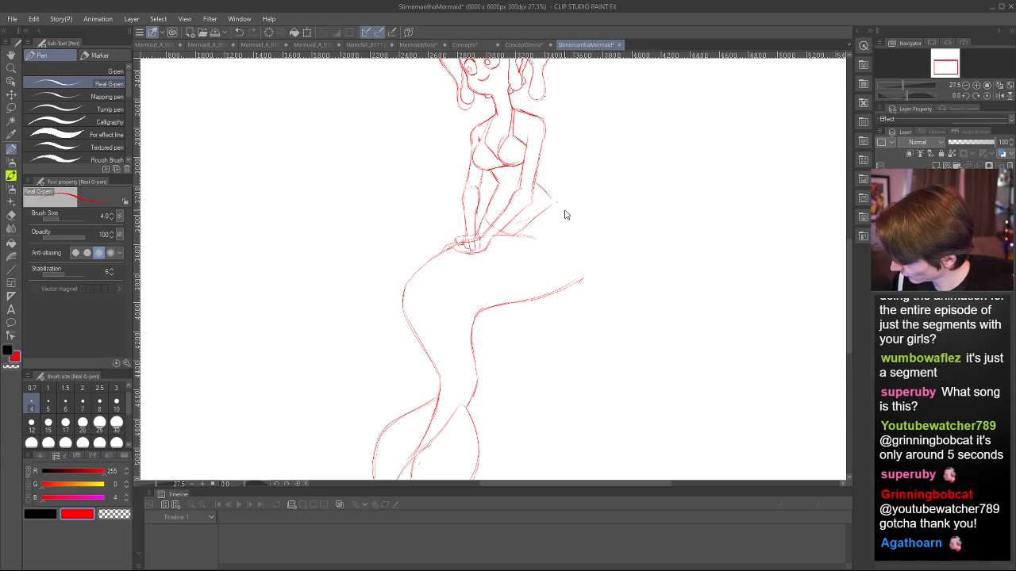
mouse_move(556, 198)
left_mouse_down()
mouse_move(581, 249)
mouse_move(560, 212)
mouse_move(582, 260)
mouse_move(581, 250)
mouse_move(578, 274)
left_mouse_up()
mouse_move(585, 239)
left_mouse_down()
mouse_move(577, 267)
mouse_move(563, 275)
left_mouse_up()
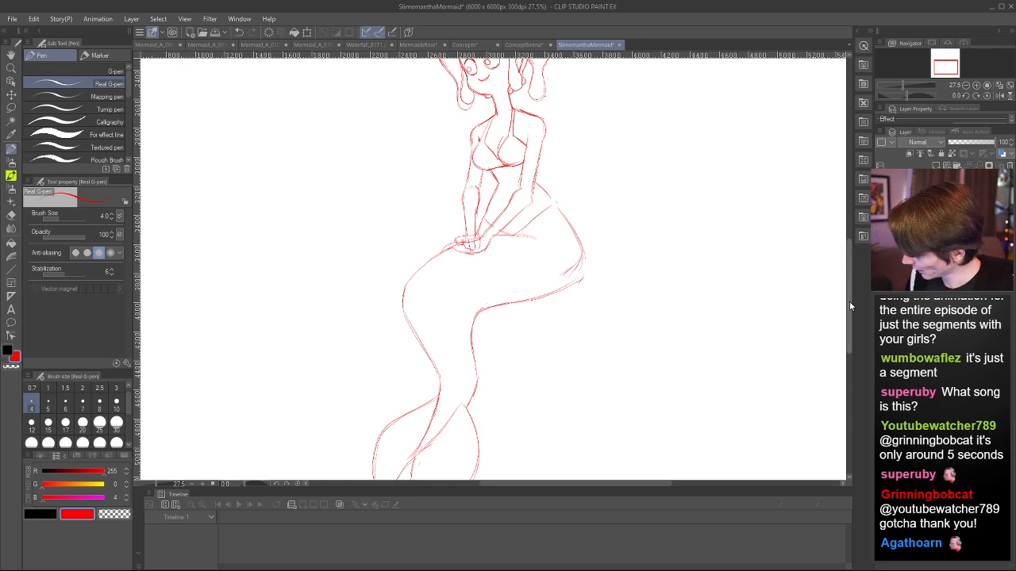
- Lasso the whole tail from the thigh down to the fins and move it slightly up toward the hips at 100% scale
left_click_drag(849, 301, 847, 319)
left_click_drag(847, 283, 848, 310)
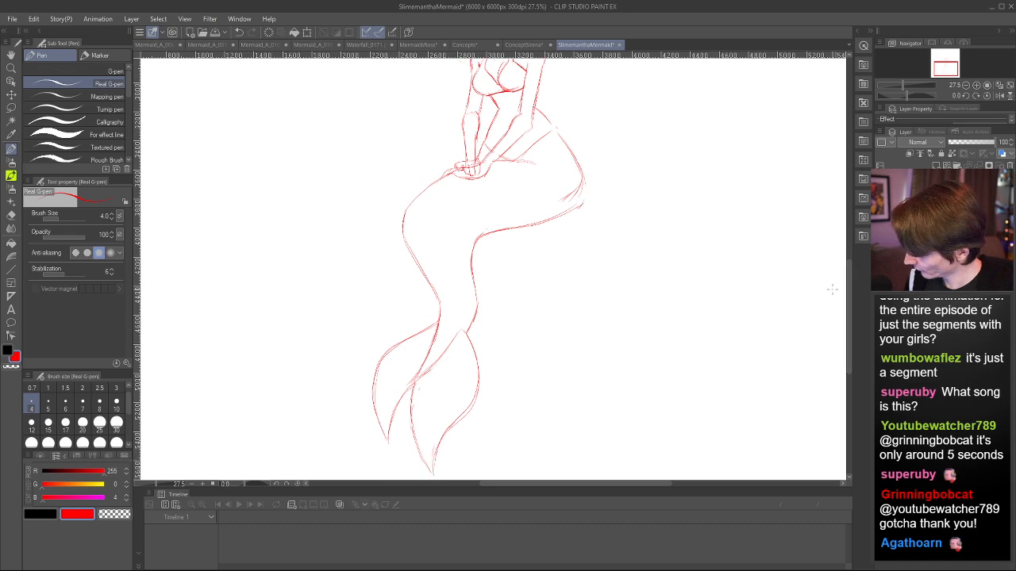
key("m")
mouse_move(338, 403)
left_mouse_down()
mouse_move(340, 338)
mouse_move(397, 204)
mouse_move(555, 184)
mouse_move(558, 294)
mouse_move(476, 476)
mouse_move(397, 474)
left_mouse_up()
key("ctrl+t")
left_click_drag(469, 299, 469, 300)
- Compare the moved tail's proportions with the whole figure, mirrored and unmirrored, and apply the transformation and clear the selection
scroll(536, 160, "down", 3)
scroll(536, 161, "down", 3)
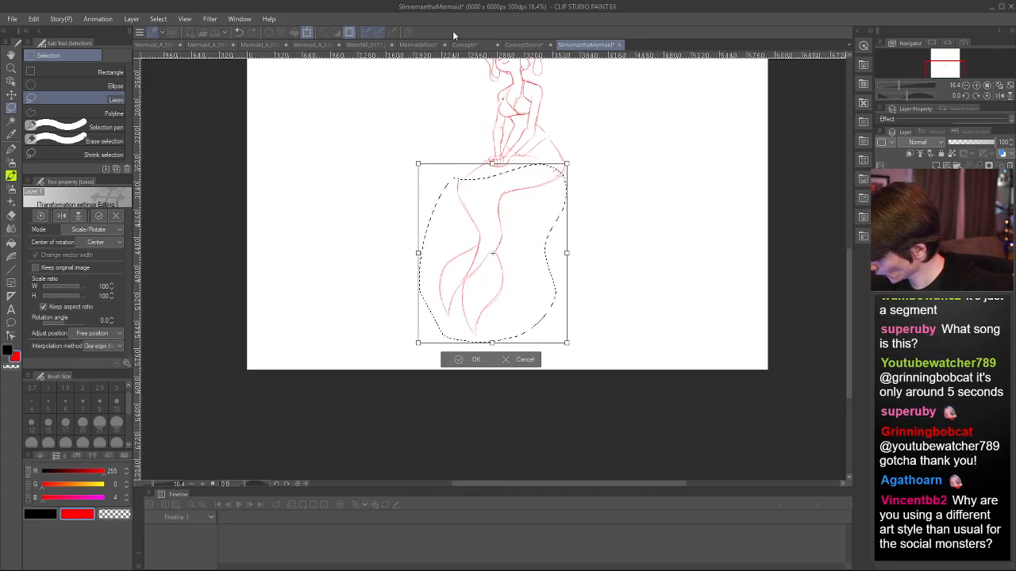
scroll(506, 90, "up", 4)
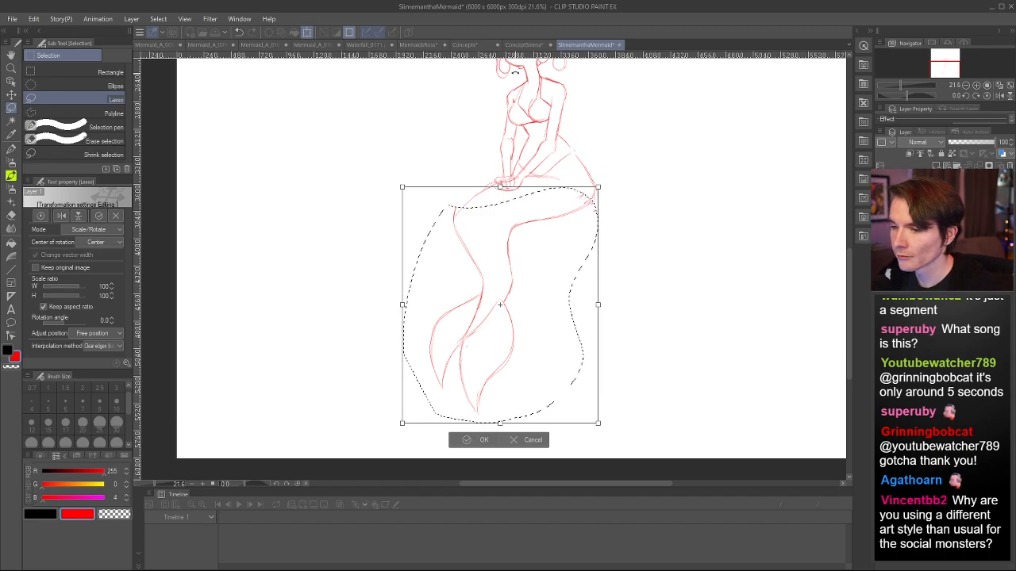
scroll(516, 71, "up", 3)
scroll(612, 57, "down", 3)
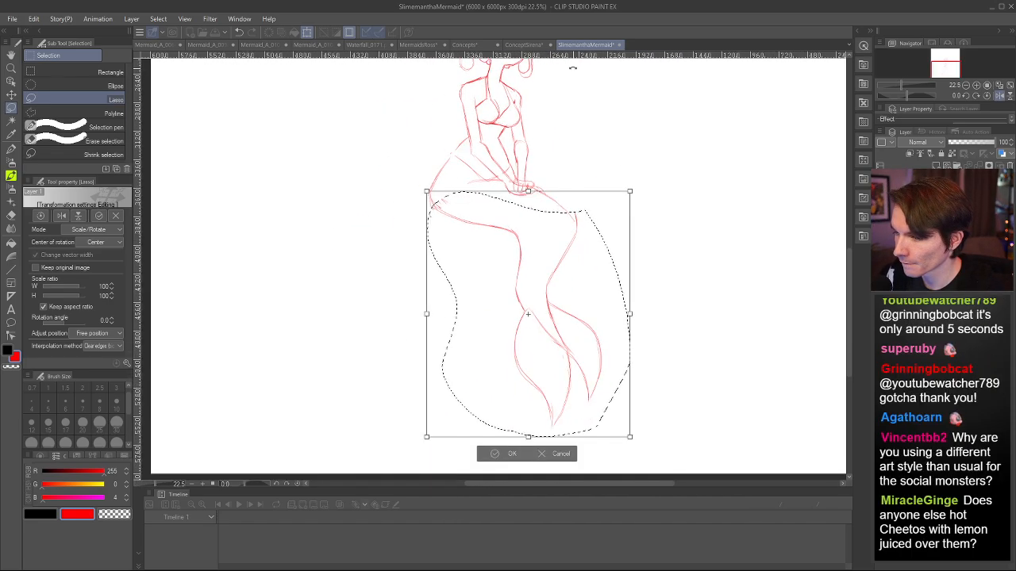
scroll(573, 68, "down", 1)
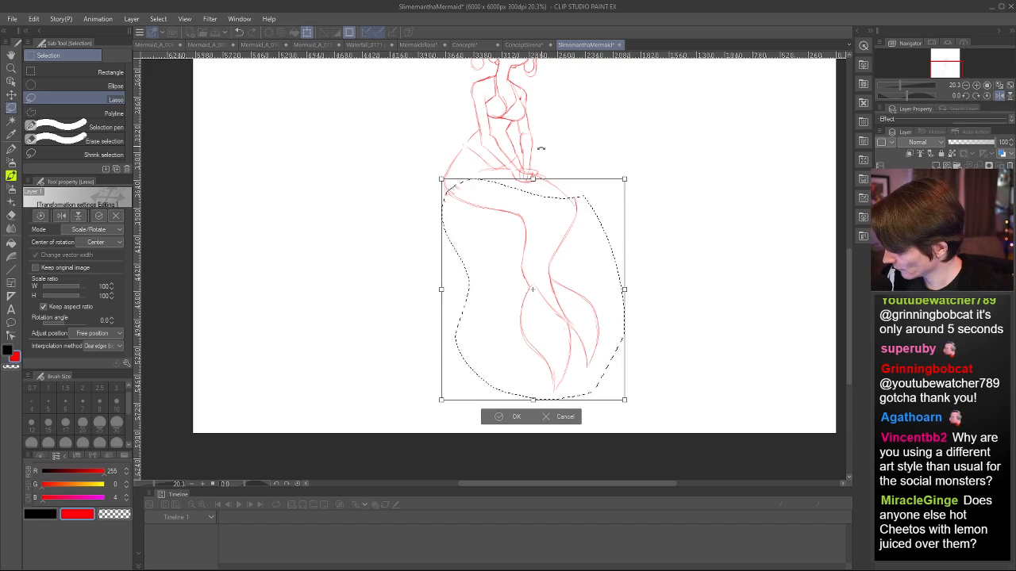
scroll(541, 147, "down", 2)
scroll(541, 185, "up", 3)
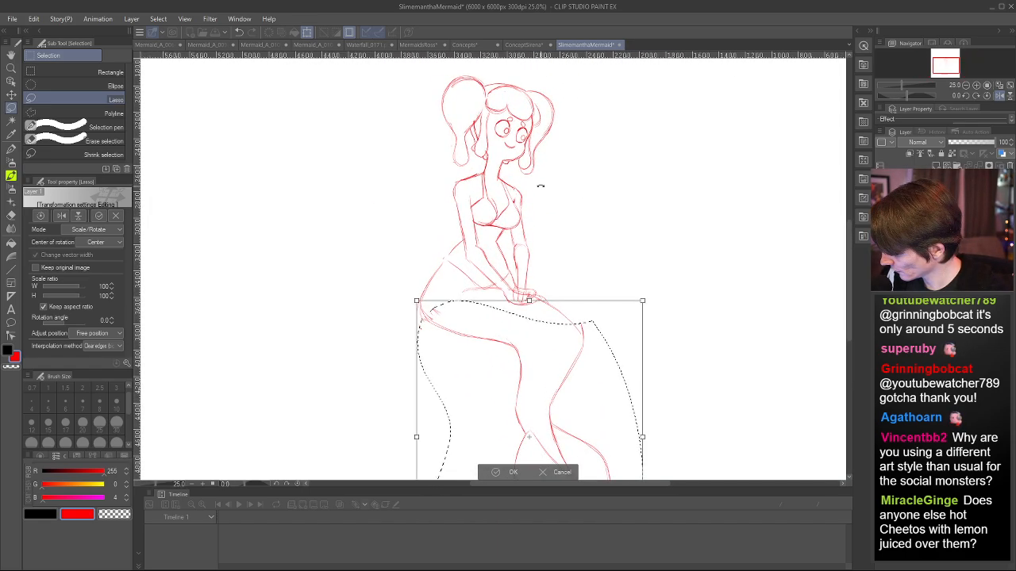
scroll(540, 186, "up", 1)
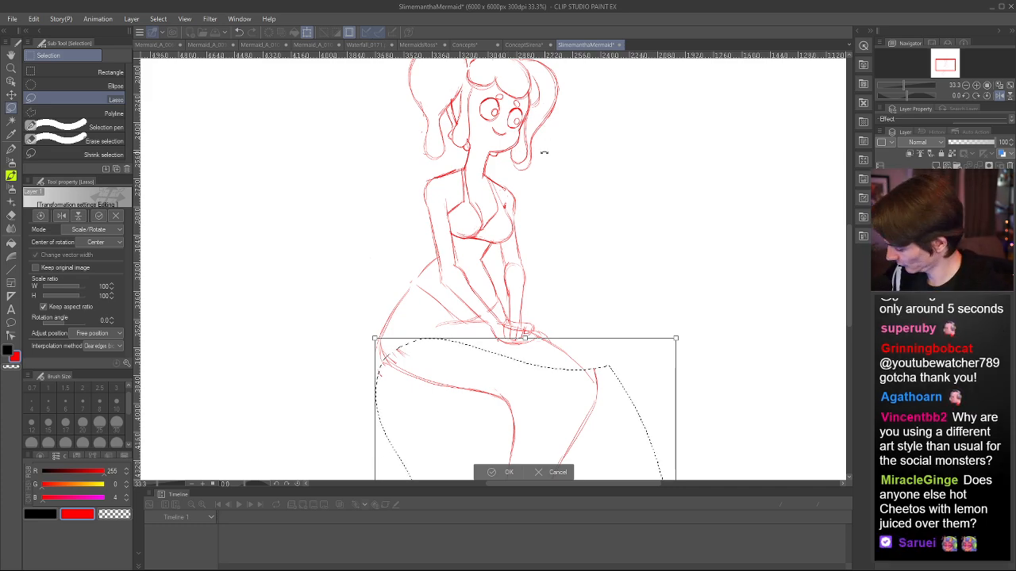
scroll(547, 121, "down", 3)
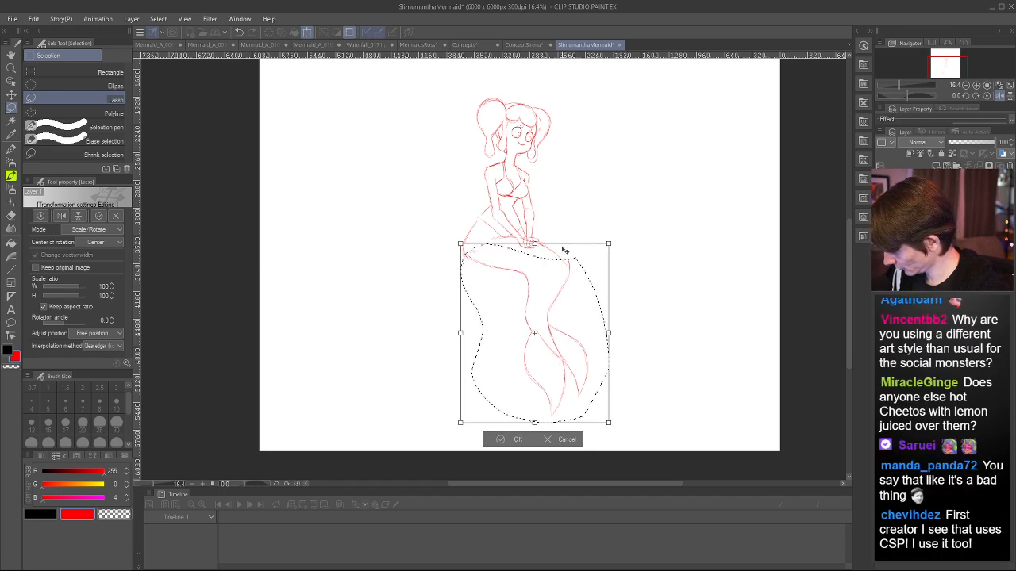
key("Return")
scroll(562, 238, "up", 3)
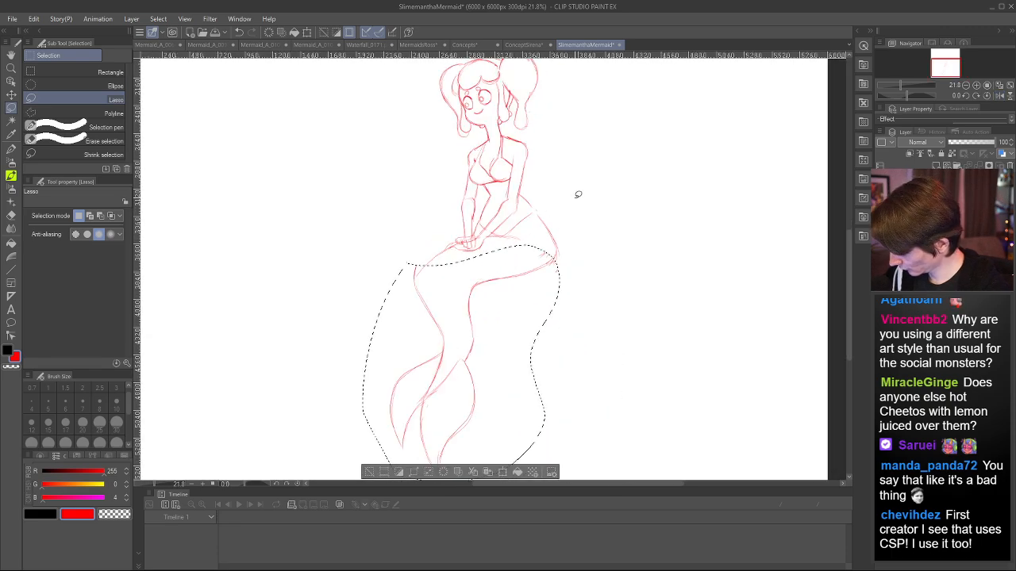
key("ctrl+d")
- Erase the wrist and thigh lines around the hands, lasso the hands and move them up over the forearm ends
scroll(481, 225, "up", 2)
scroll(482, 225, "up", 2)
key("e")
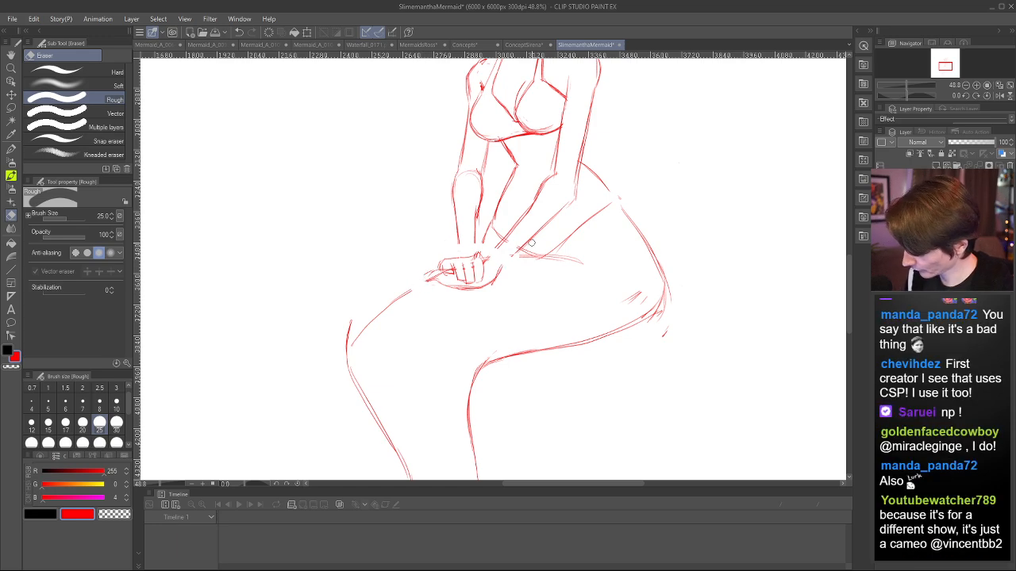
key("m")
mouse_move(438, 284)
left_mouse_down()
mouse_move(430, 256)
mouse_move(479, 244)
mouse_move(508, 255)
mouse_move(463, 296)
mouse_move(492, 264)
left_mouse_up()
key("ctrl+t")
key("Return")
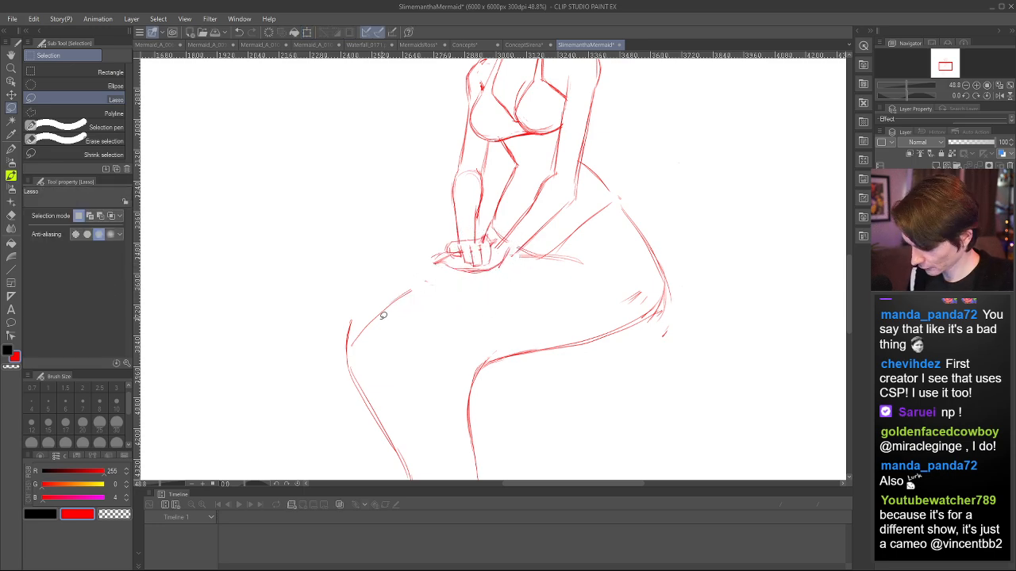
- Erase the old top line of the thigh and redraw it as one smooth curve from the knee up to the hands
key("e")
left_click_drag(345, 357, 397, 297)
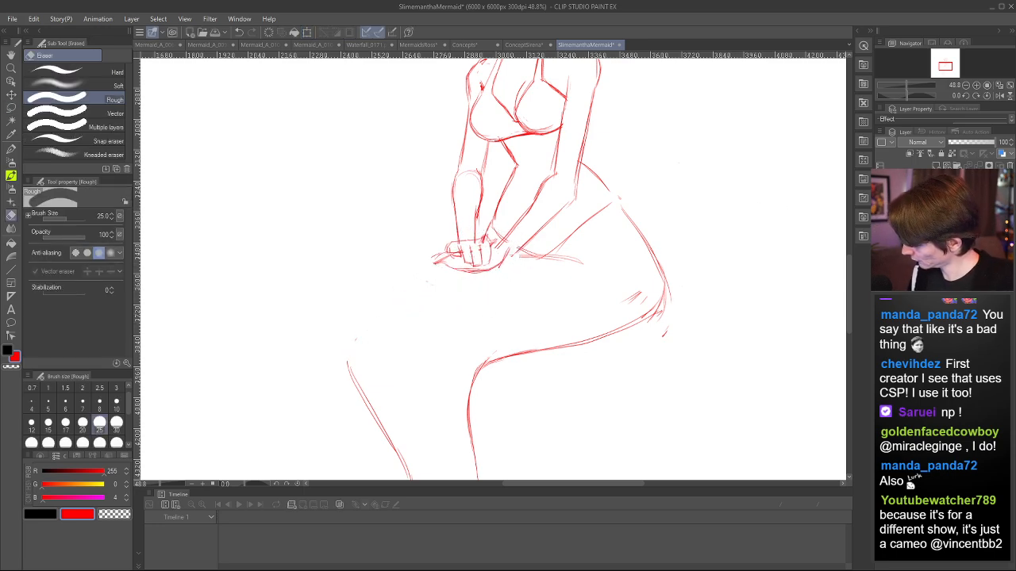
left_click(881, 227)
left_click(880, 227)
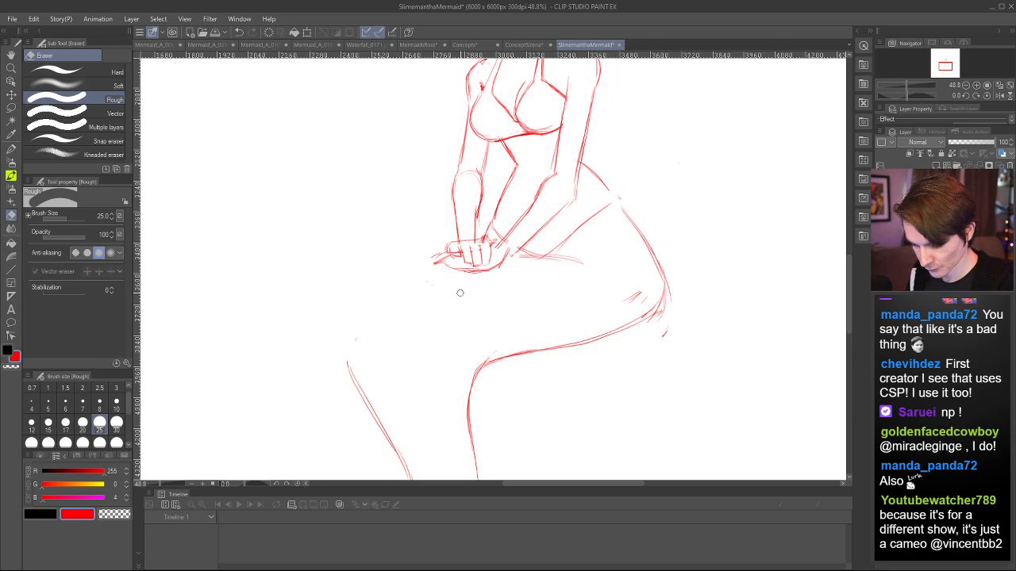
key("p")
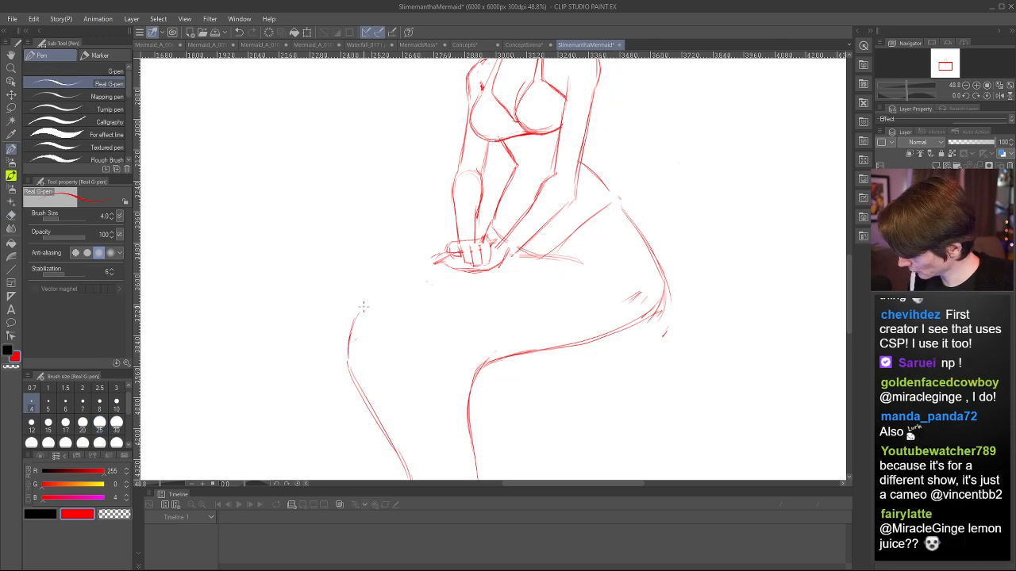
left_click_drag(363, 307, 432, 257)
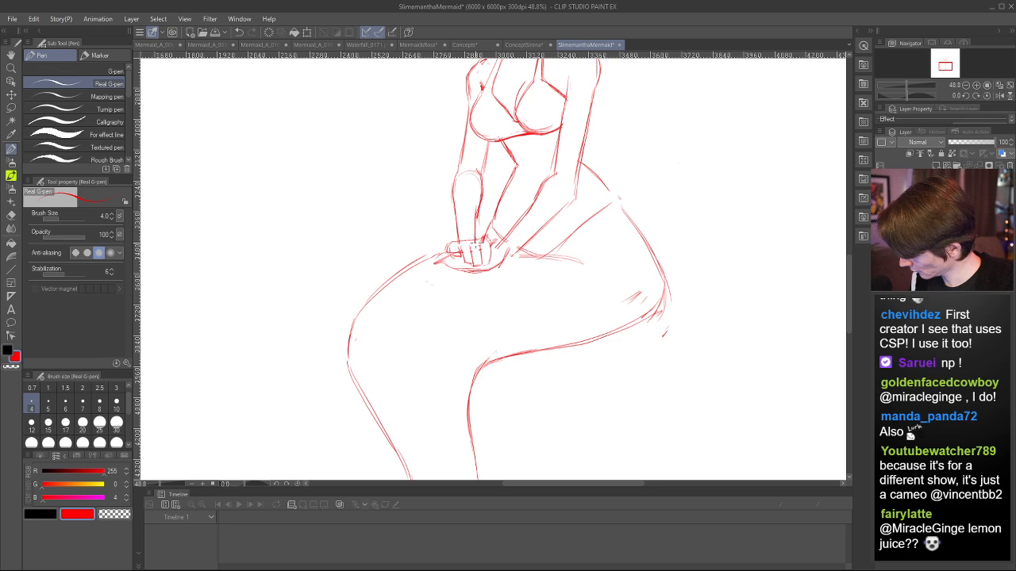
- Erase the thigh line beside the hands and the old lap lines, redrawing the lap line slightly higher from the wrist toward the hip
key("e")
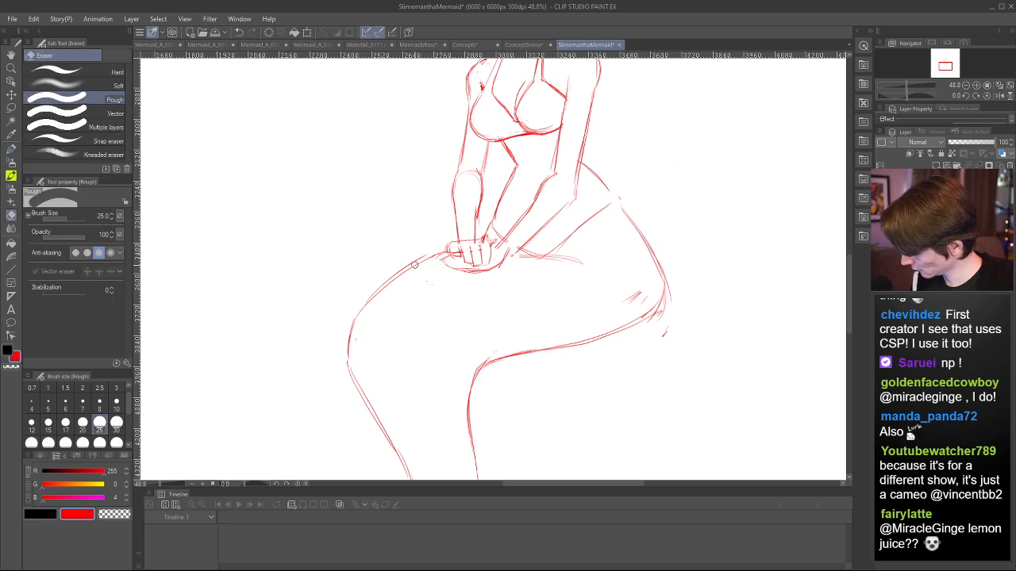
key("p")
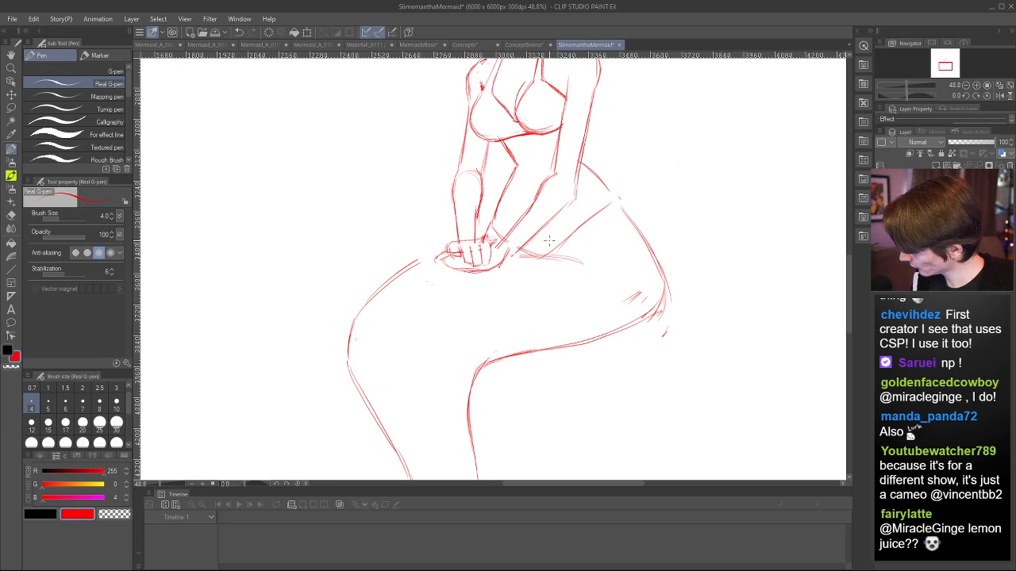
key("ctrl+z")
key("ctrl+z")
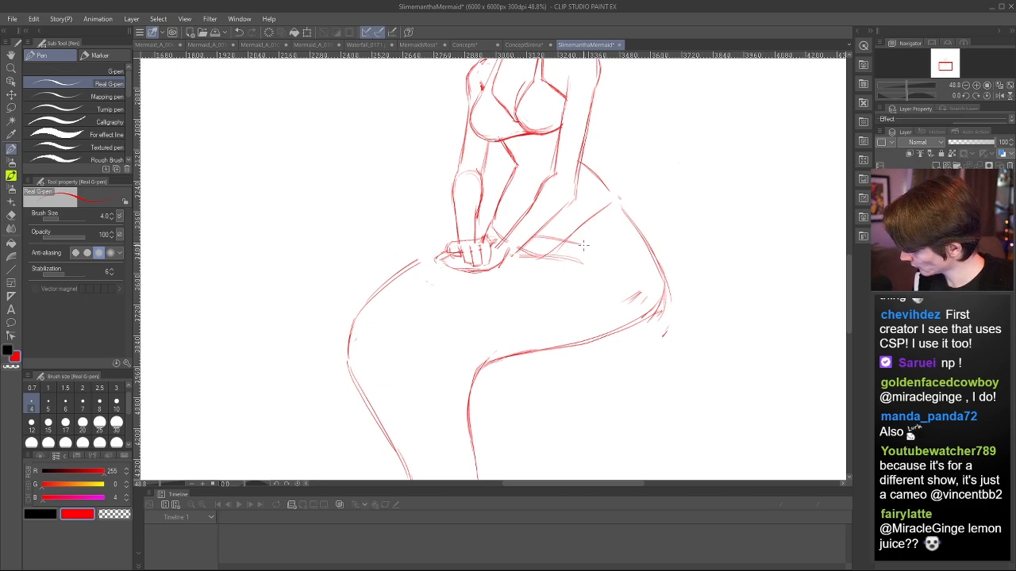
key("e")
left_click_drag(563, 256, 532, 250)
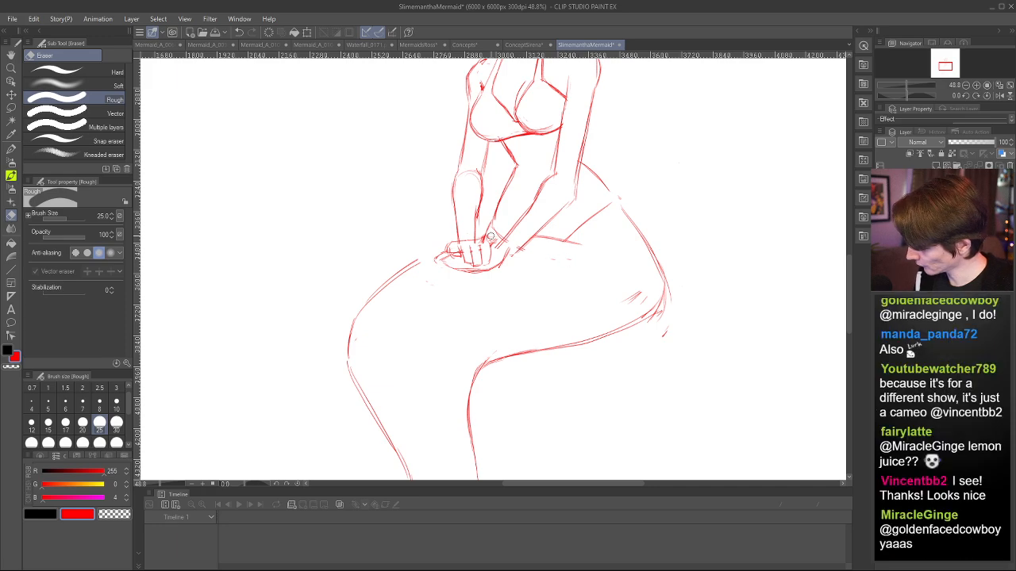
key("p")
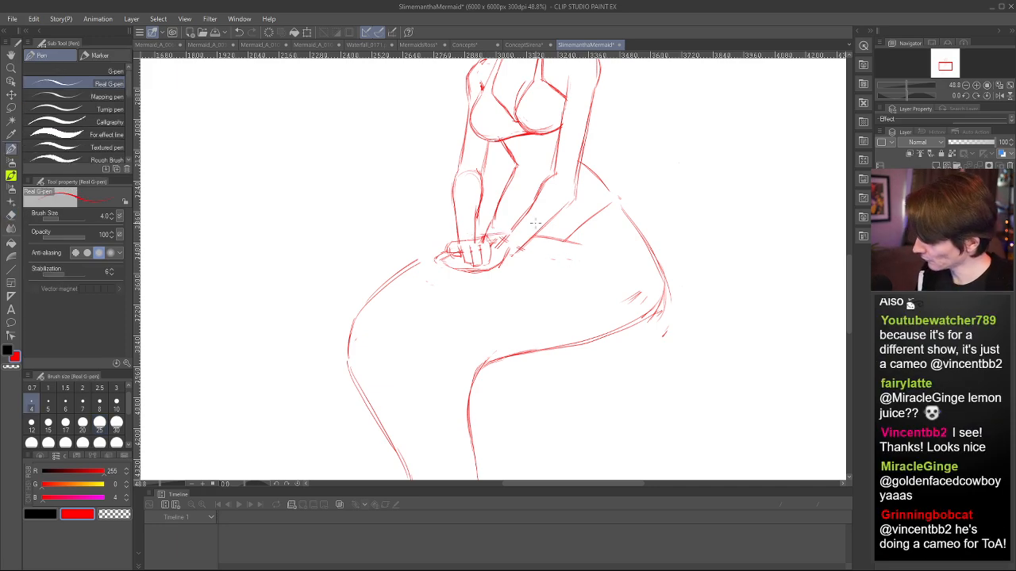
- Erase the upper end of the thigh line and redraw it as one smooth curve running into the hands
key("e")
left_click_drag(428, 257, 388, 286)
key("p")
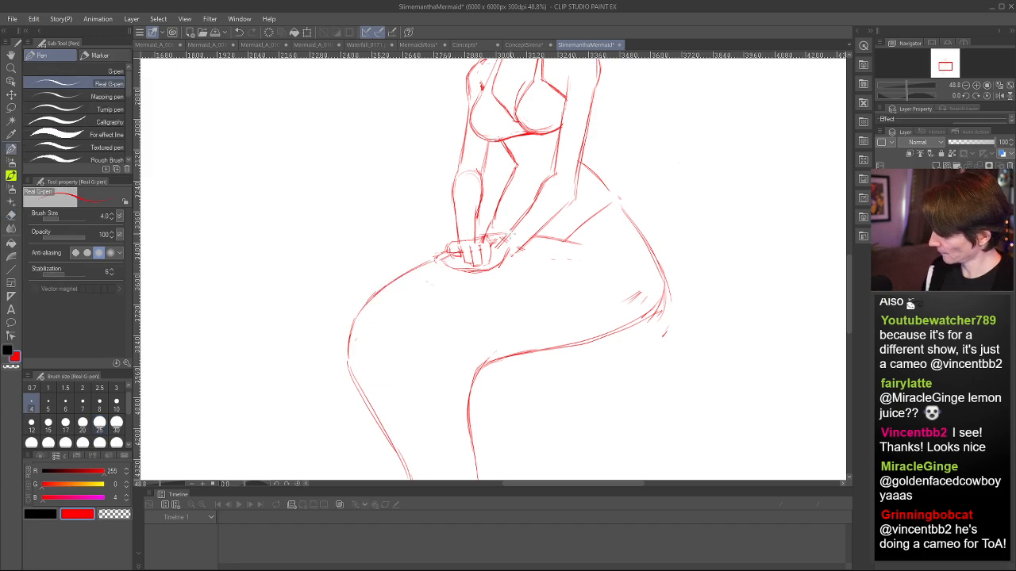
- Redraw the lap line flatter, curve the hip crease up to the waist, and close the gap in the outer hip contour
key("e")
left_click_drag(581, 242, 547, 239)
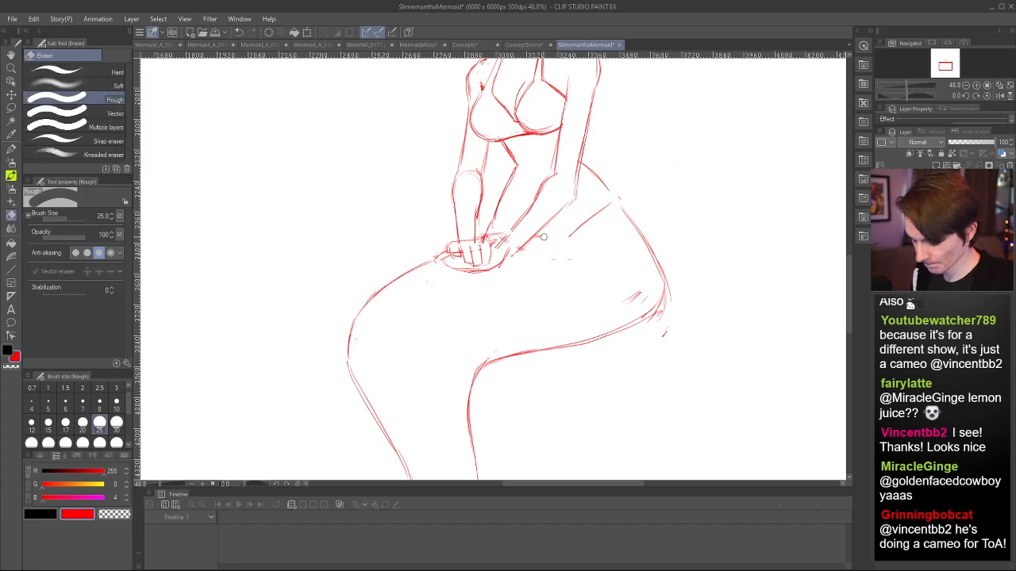
key("p")
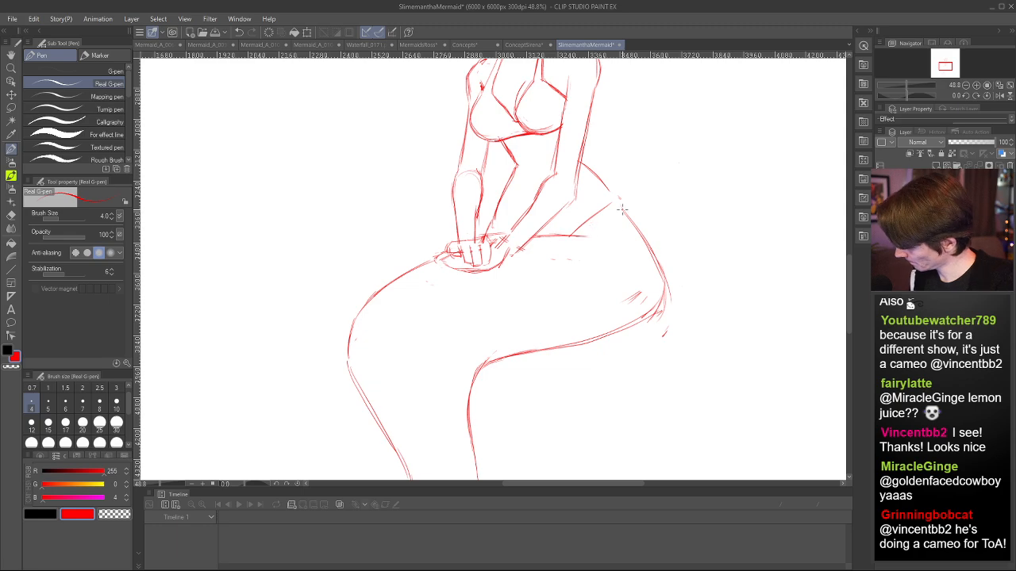
key("e")
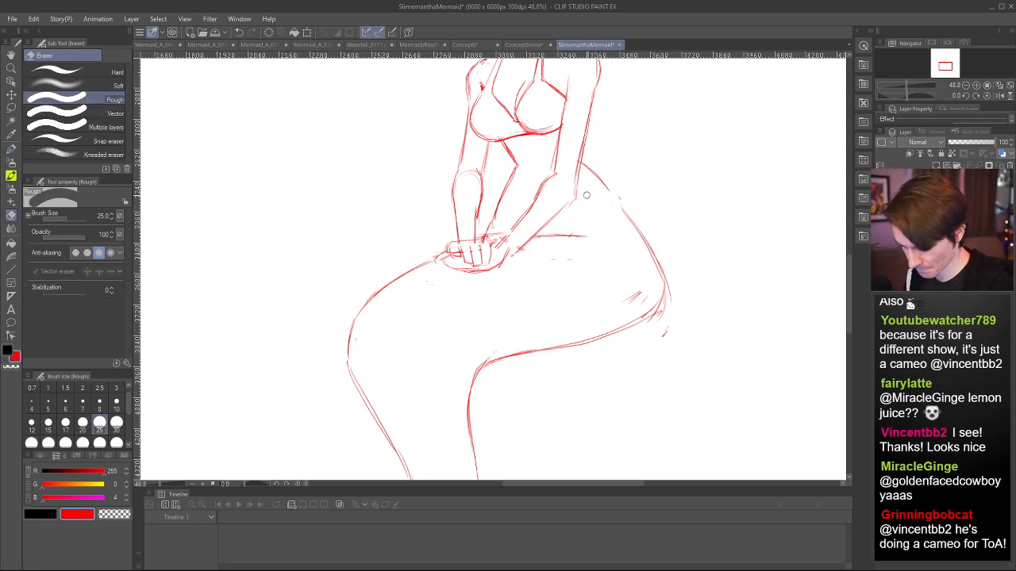
key("p")
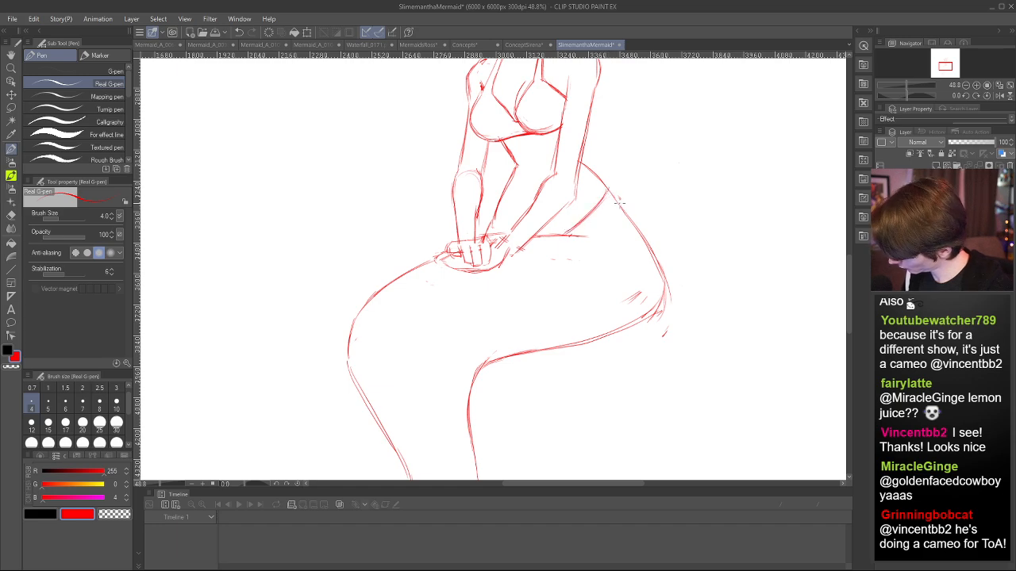
left_click_drag(619, 204, 634, 223)
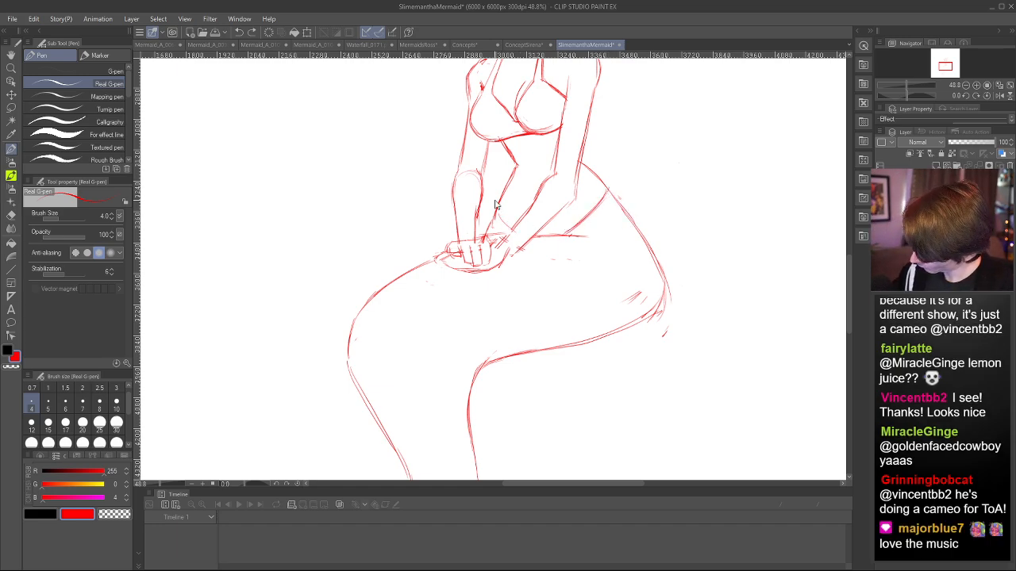
- Mirror the view and thin the curved hip crease below the waist with the eraser
key("h")
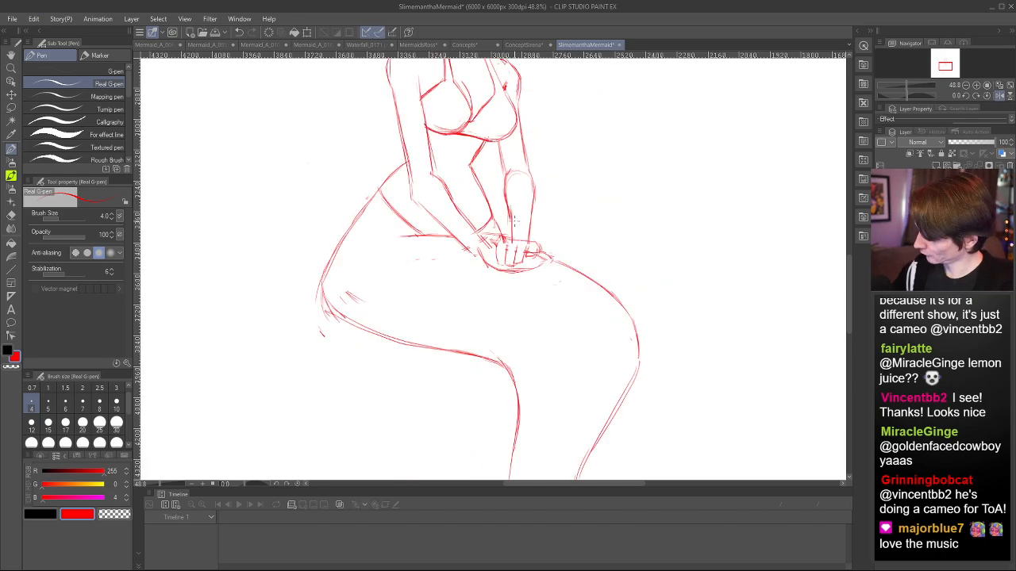
scroll(500, 92, "down", 6)
scroll(483, 148, "up", 4)
key("e")
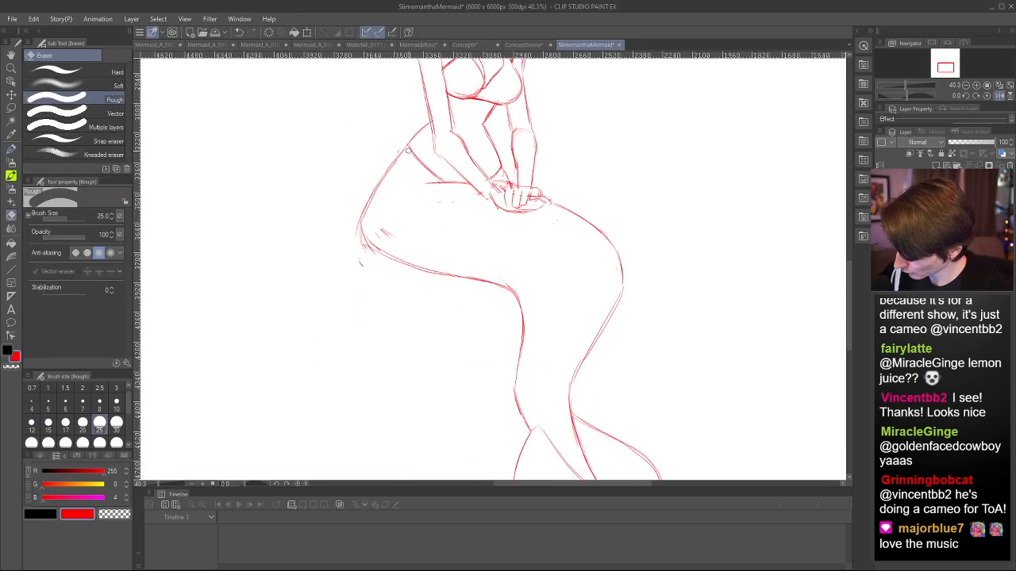
left_click_drag(407, 149, 442, 178)
key("p")
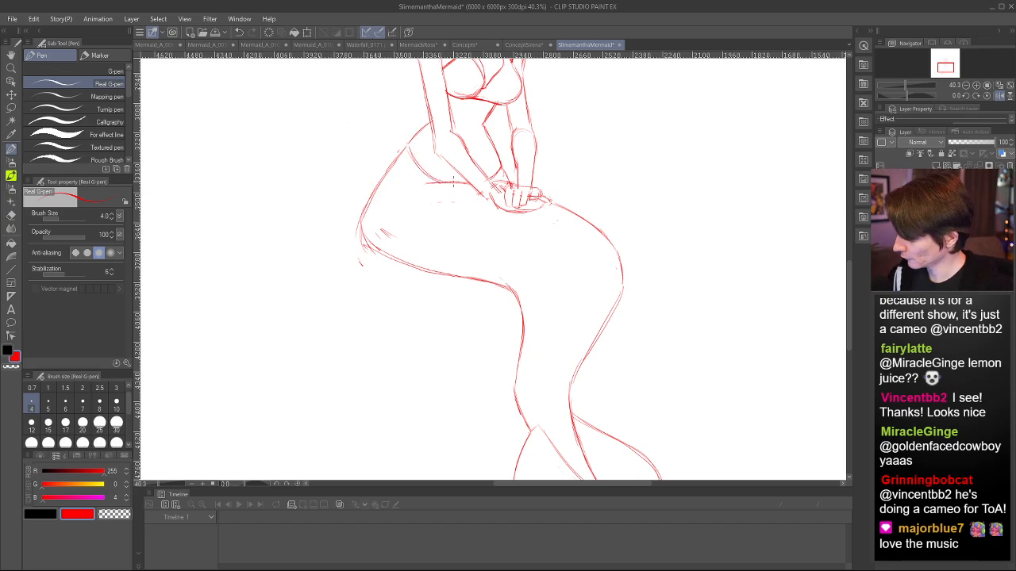
- Erase the pointed corner and stray marks at the back of the hips and redraw the contour as a rounded curve
scroll(452, 183, "down", 6)
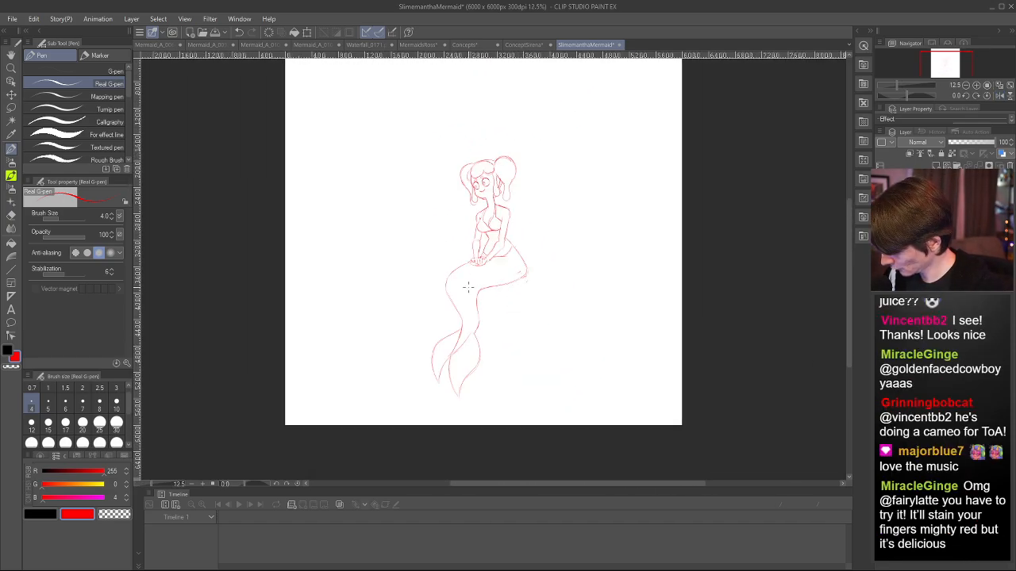
scroll(508, 277, "up", 5)
scroll(508, 278, "down", 5)
scroll(508, 278, "up", 2)
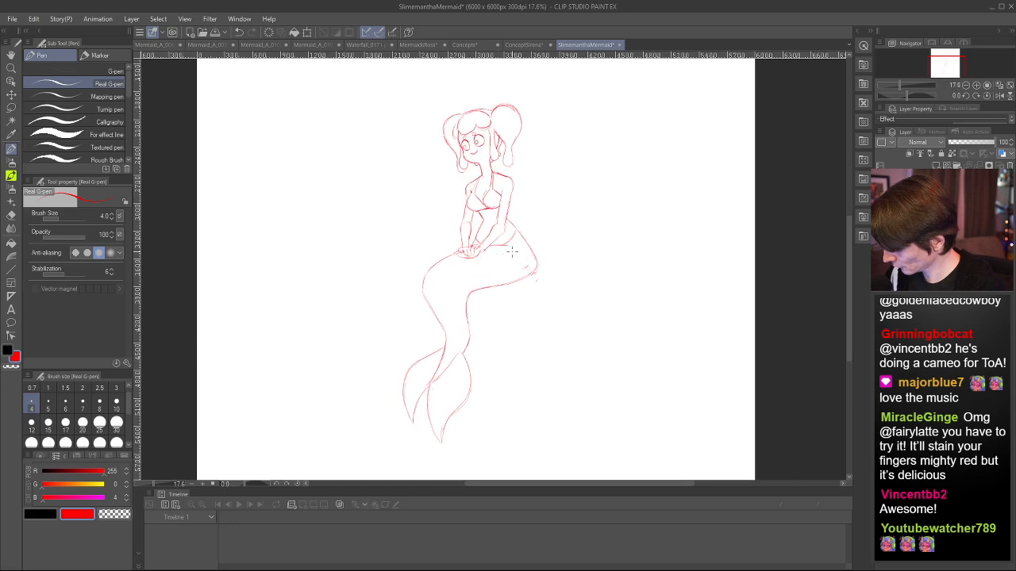
key("e")
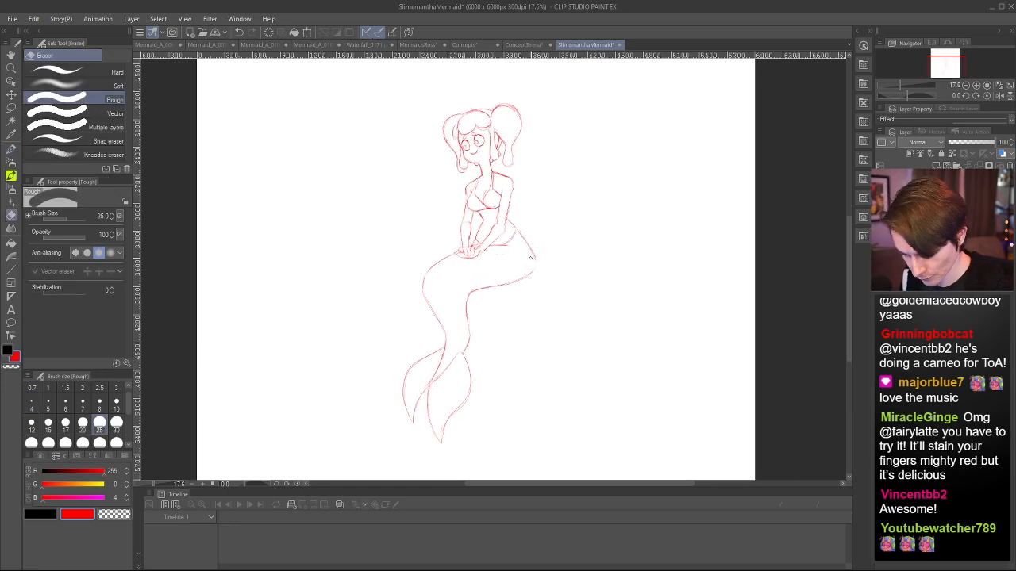
key("p")
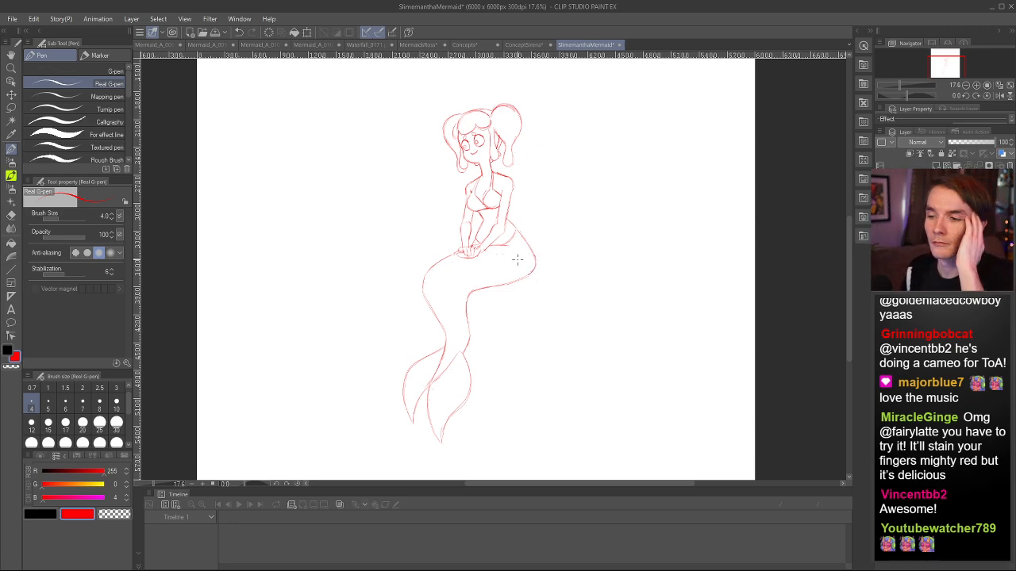
- With the view mirrored, erase the lap line's end by the forearm and redraw it curving into the hands
scroll(468, 322, "up", 3)
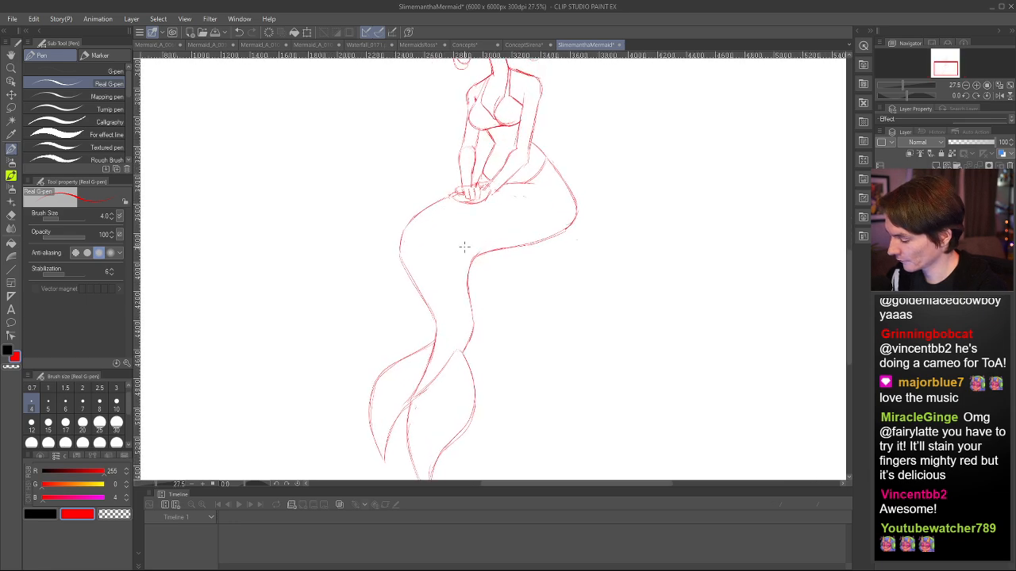
key("h")
scroll(519, 208, "up", 4)
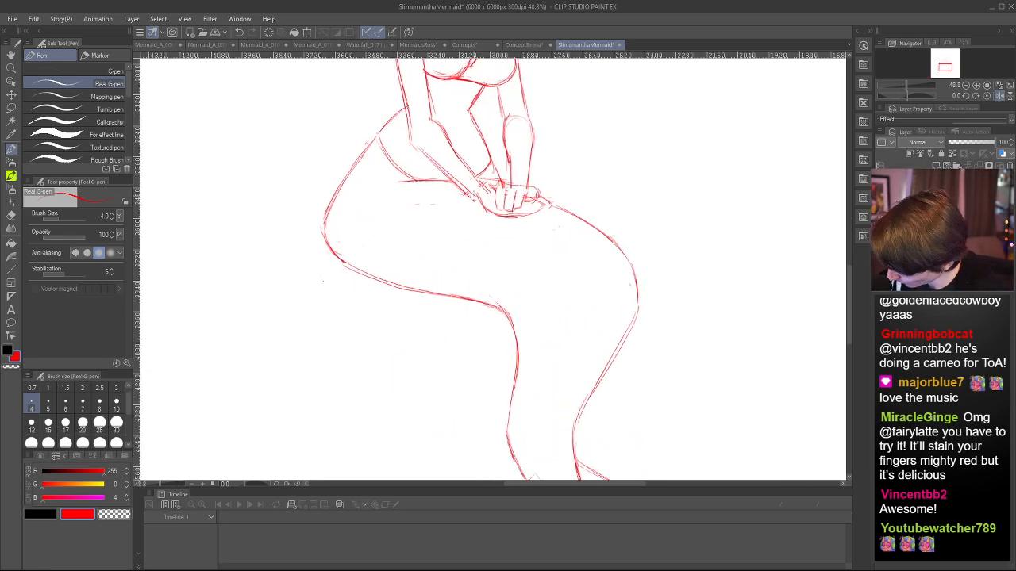
left_click_drag(443, 170, 475, 198)
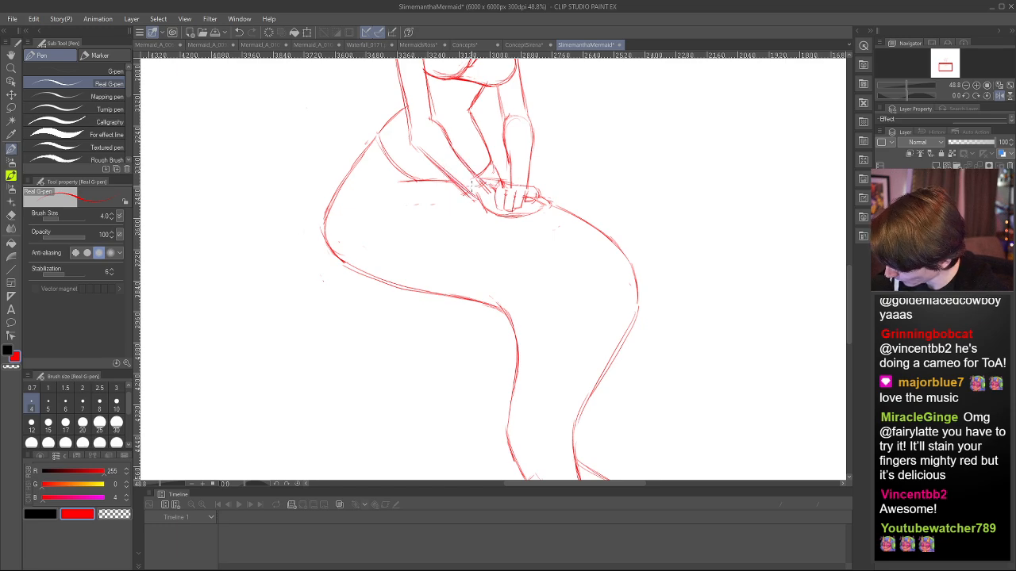
key("e")
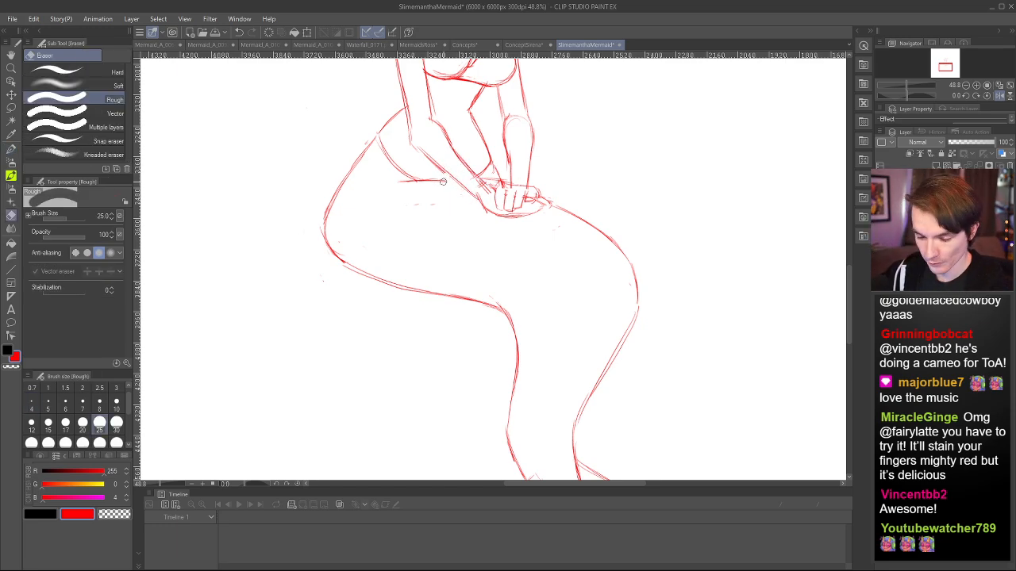
key("p")
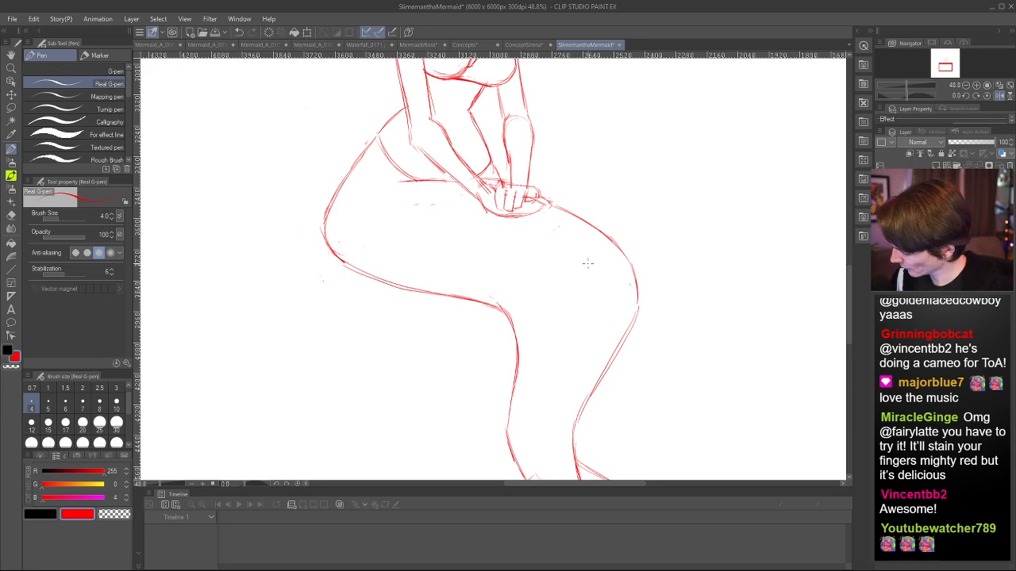
- Sketch small teardrop-shaped drips on the knee, the middle of the tail and its front edge, and check them on the whole figure
key("ctrl+z")
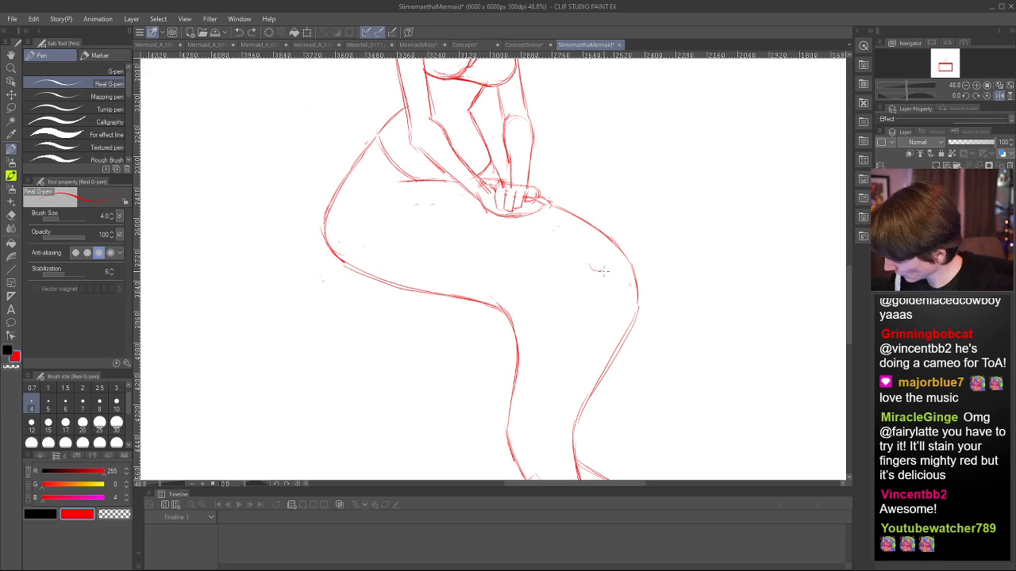
key("ctrl+z")
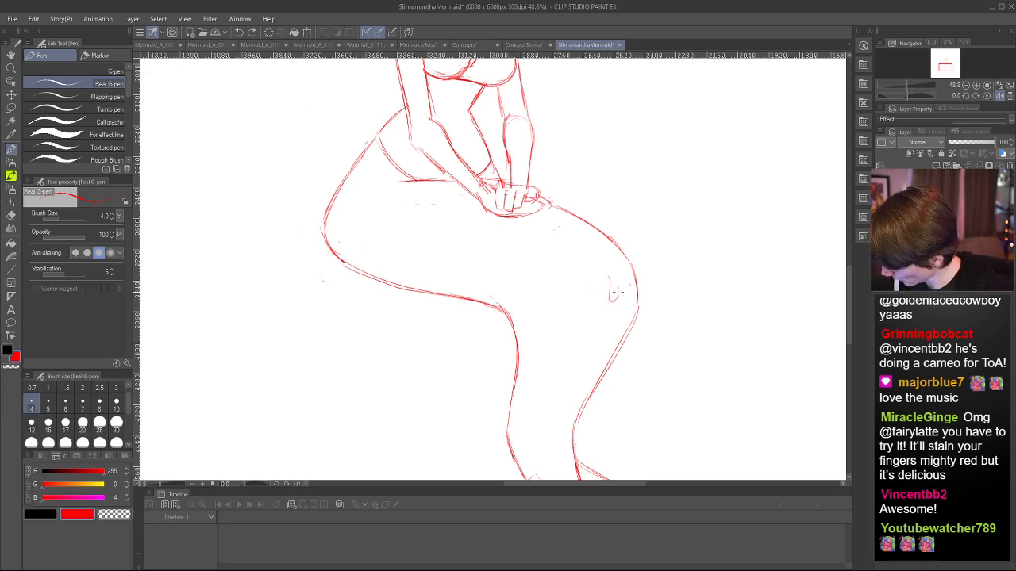
left_click_drag(616, 293, 610, 276)
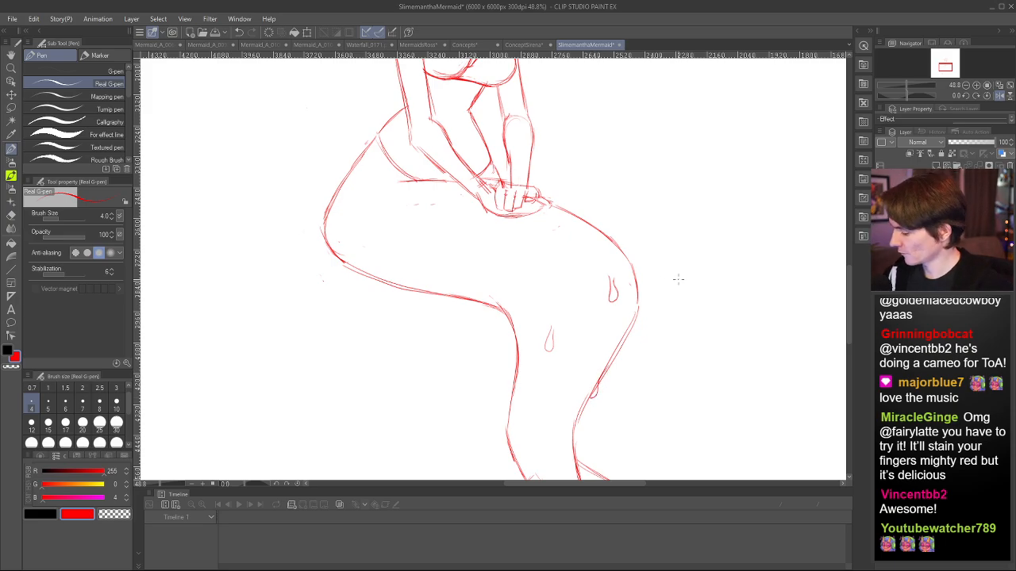
left_click_drag(583, 293, 533, 281)
key("h")
scroll(414, 272, "down", 1)
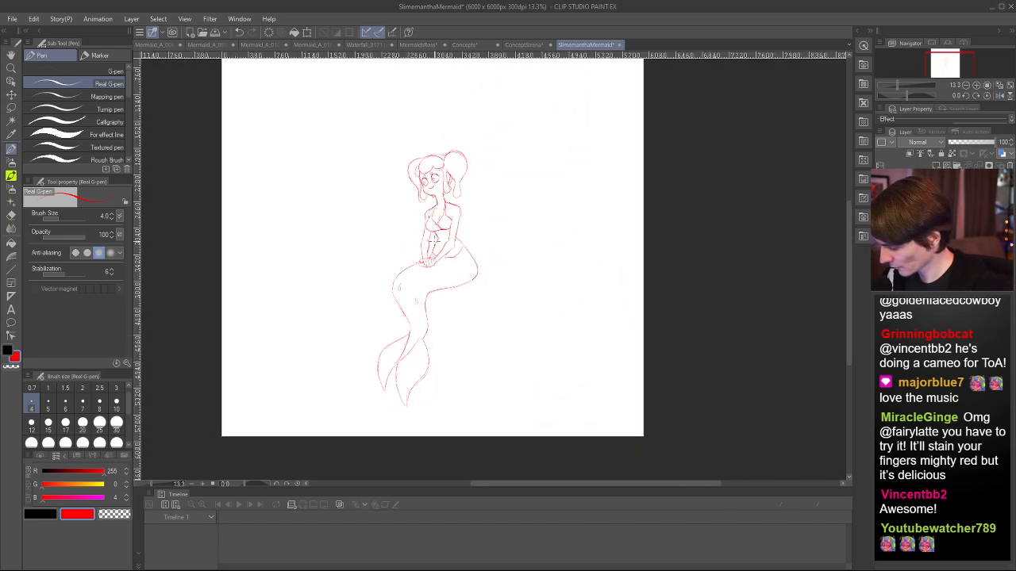
scroll(448, 247, "up", 3)
scroll(477, 284, "down", 2)
scroll(411, 302, "up", 3)
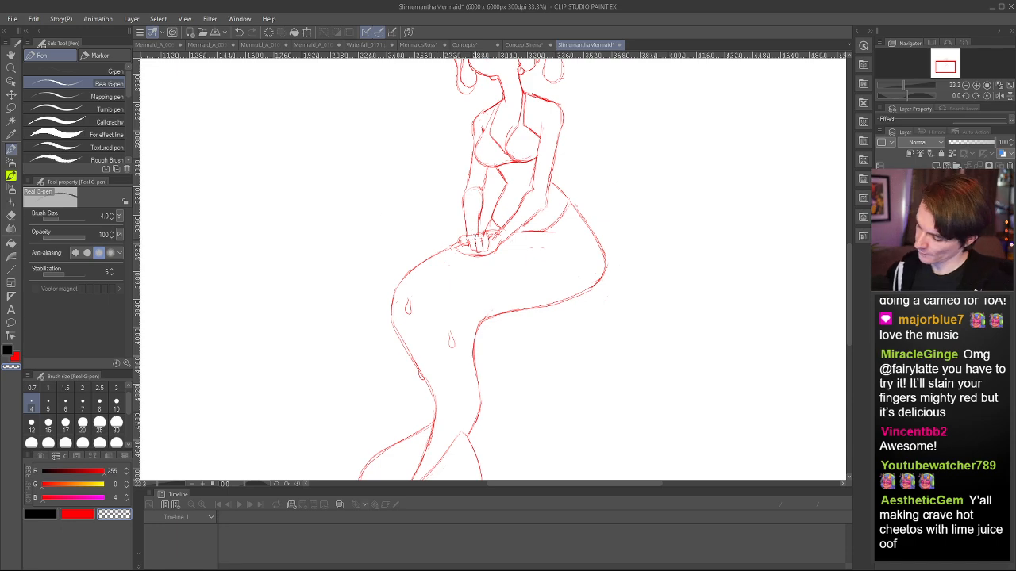
- Erase the teardrop-shaped drips from the tail in the mirrored view
key("ctrl+0")
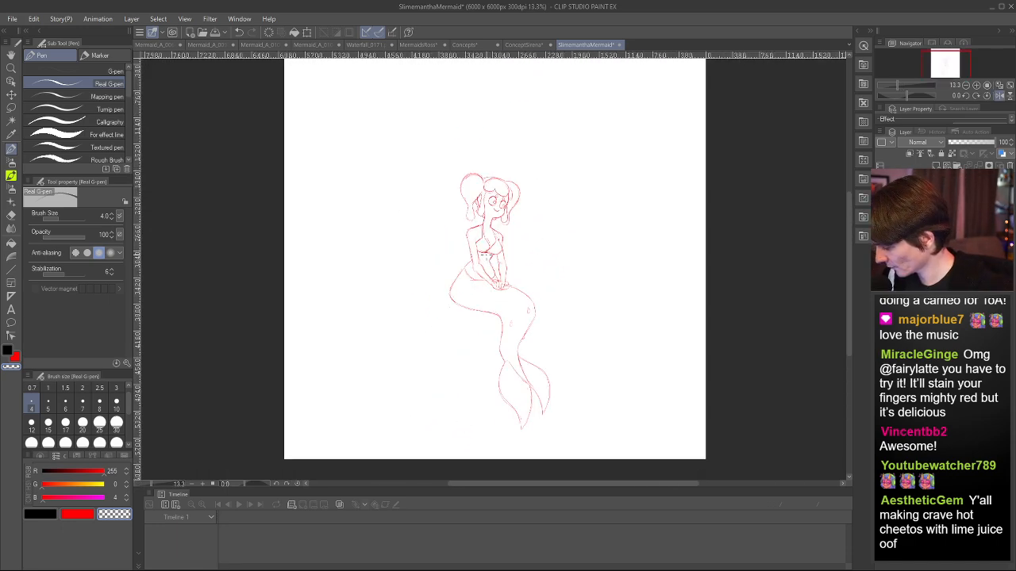
scroll(494, 268, "up", 3)
key("e")
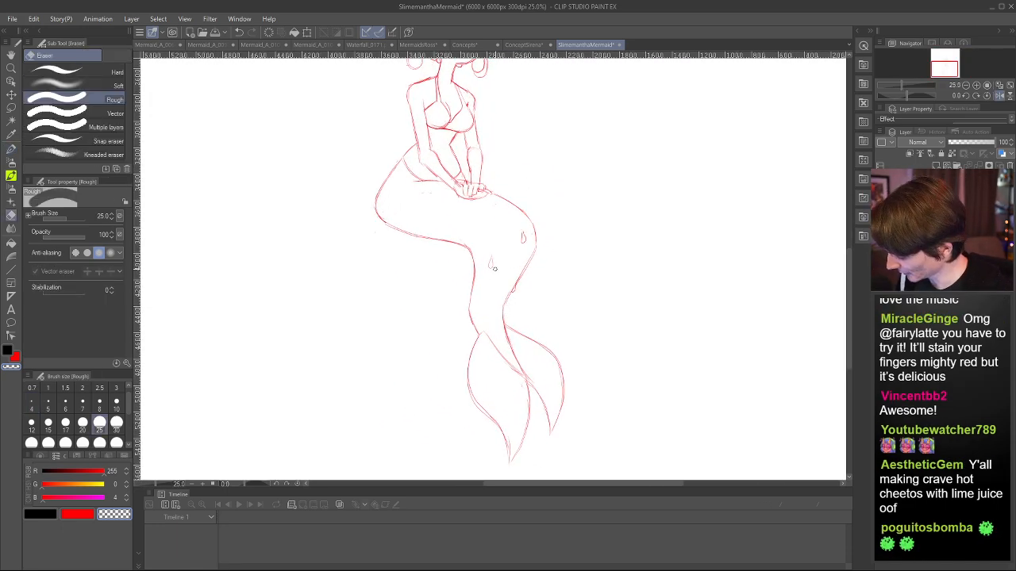
mouse_move(495, 269)
left_mouse_down()
mouse_move(492, 250)
mouse_move(526, 231)
mouse_move(523, 241)
left_mouse_up()
left_click_drag(515, 293, 516, 288)
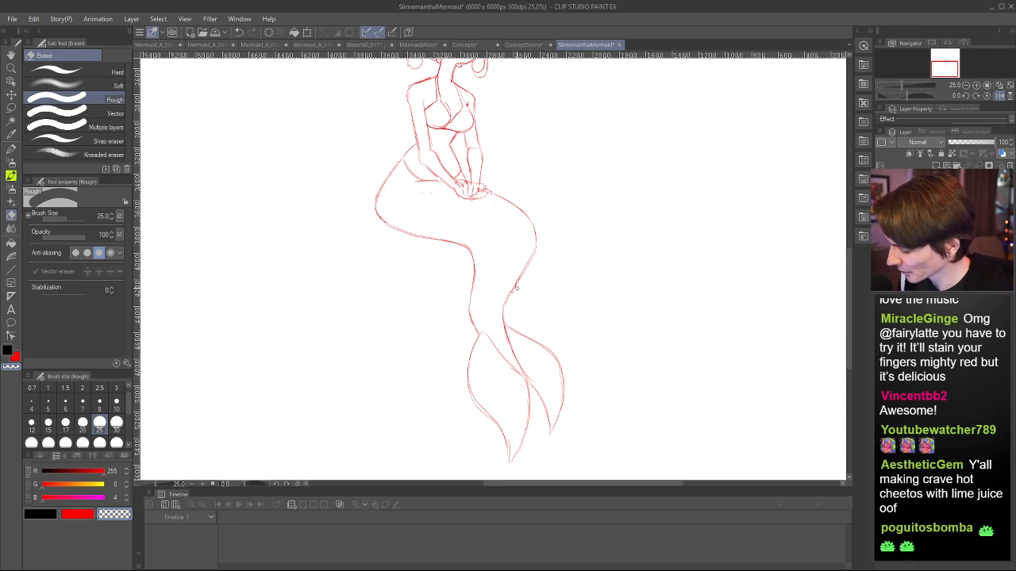
- Check the whole figure on the canvas and save the drawing
scroll(734, 192, "down", 2)
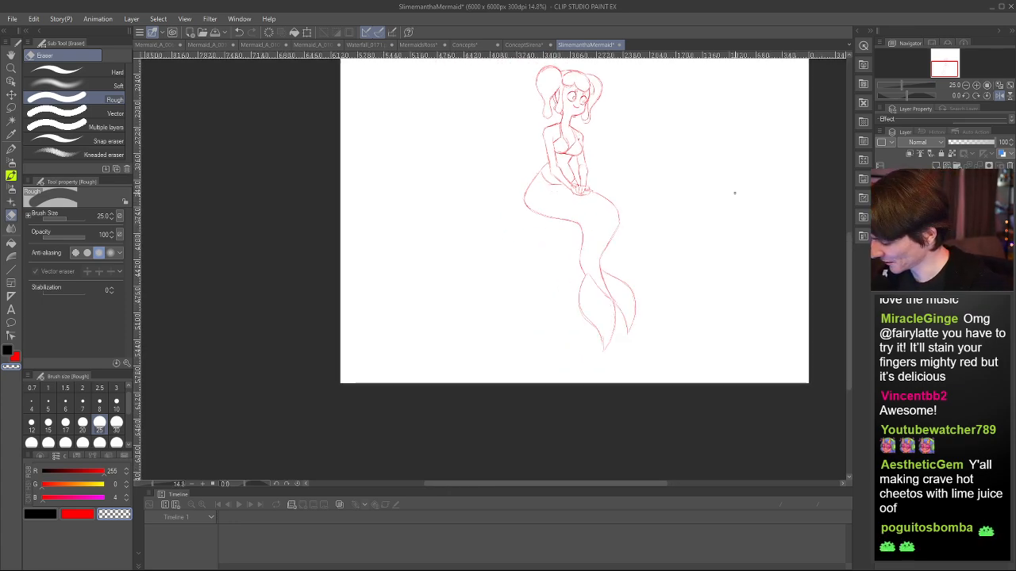
scroll(734, 193, "down", 2)
key("ctrl+s")
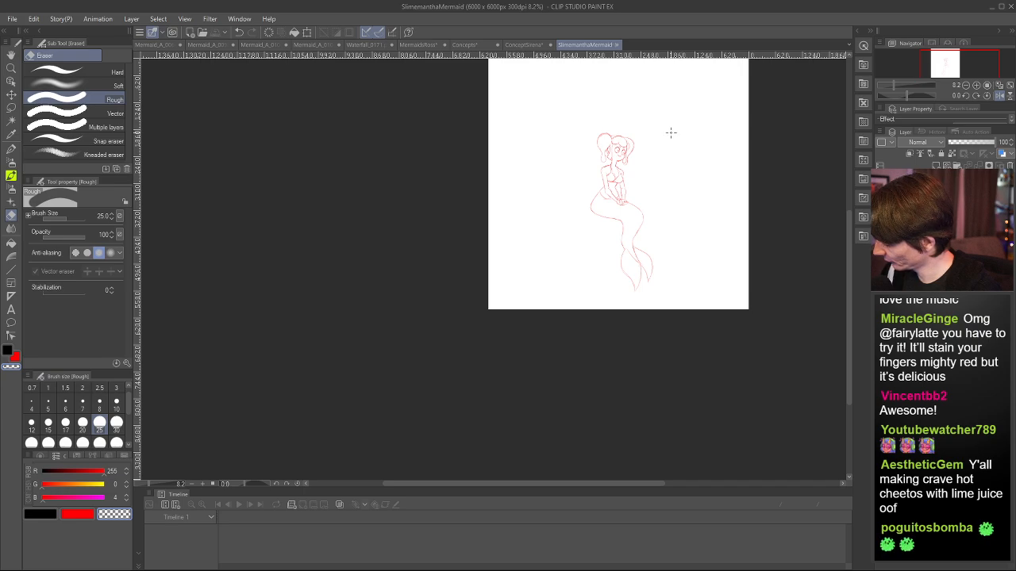
- Outline the whole red mermaid figure, tail fins included, with a freehand lasso selection and copy it
scroll(670, 133, "down", 1)
left_click_drag(667, 144, 386, 140)
key("ctrl+a")
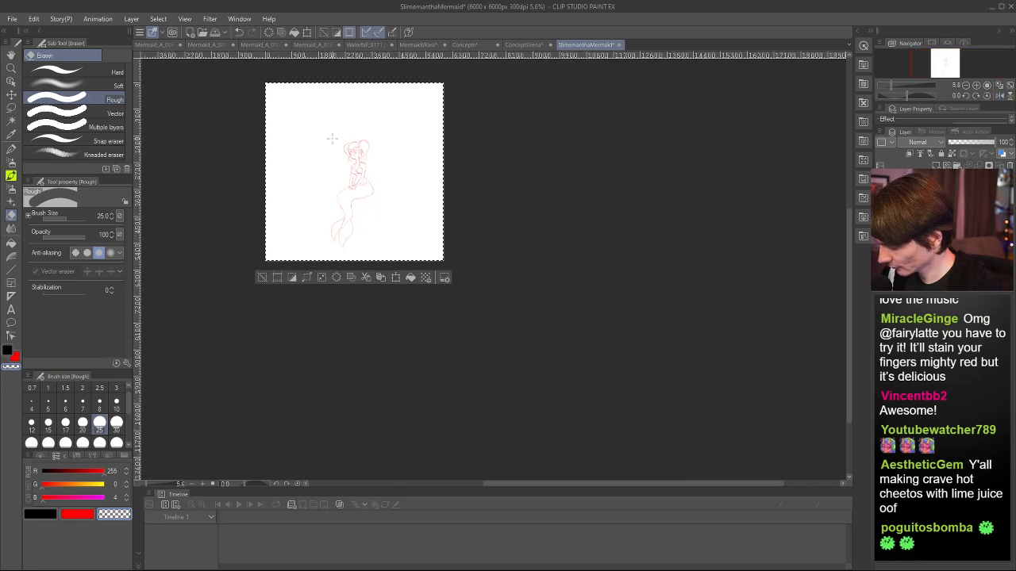
scroll(333, 139, "up", 2)
left_click(10, 109)
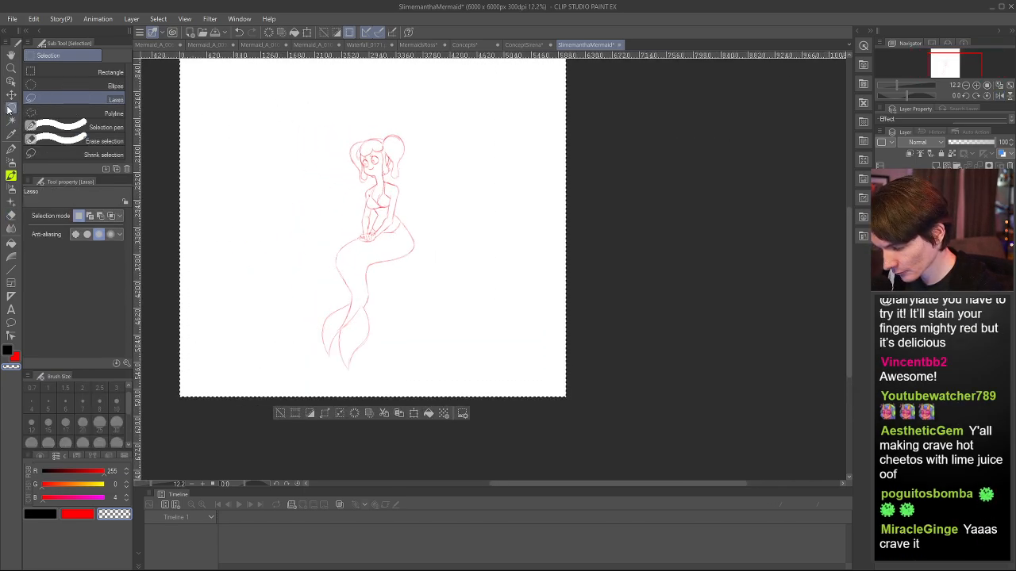
key("ctrl+d")
mouse_move(325, 362)
left_mouse_down()
mouse_move(384, 118)
mouse_move(459, 245)
mouse_move(377, 362)
mouse_move(337, 373)
left_mouse_up()
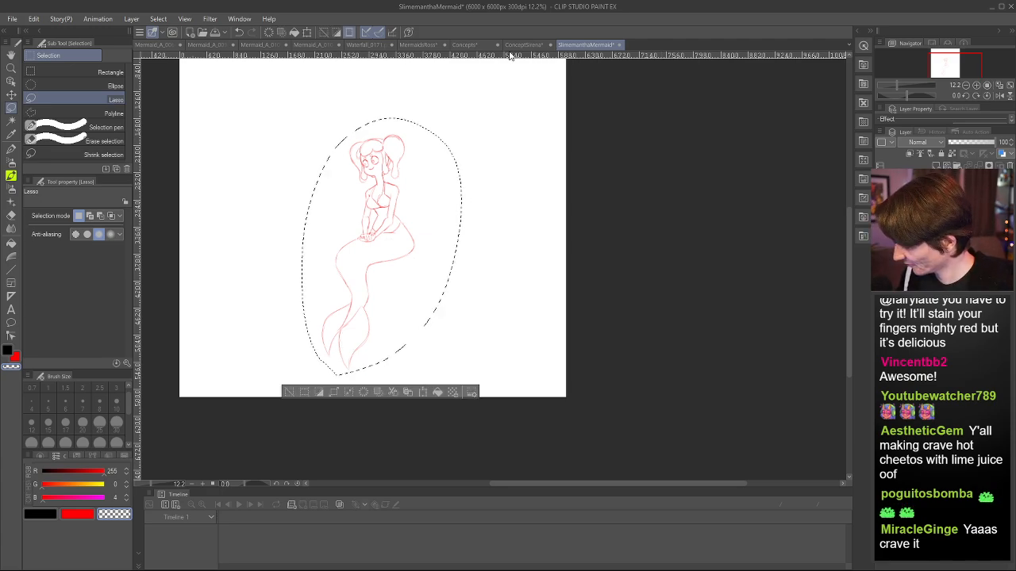
- Switch to the MermaidsRoss document and add an animation folder named Slimemantha to its timeline
left_click(418, 44)
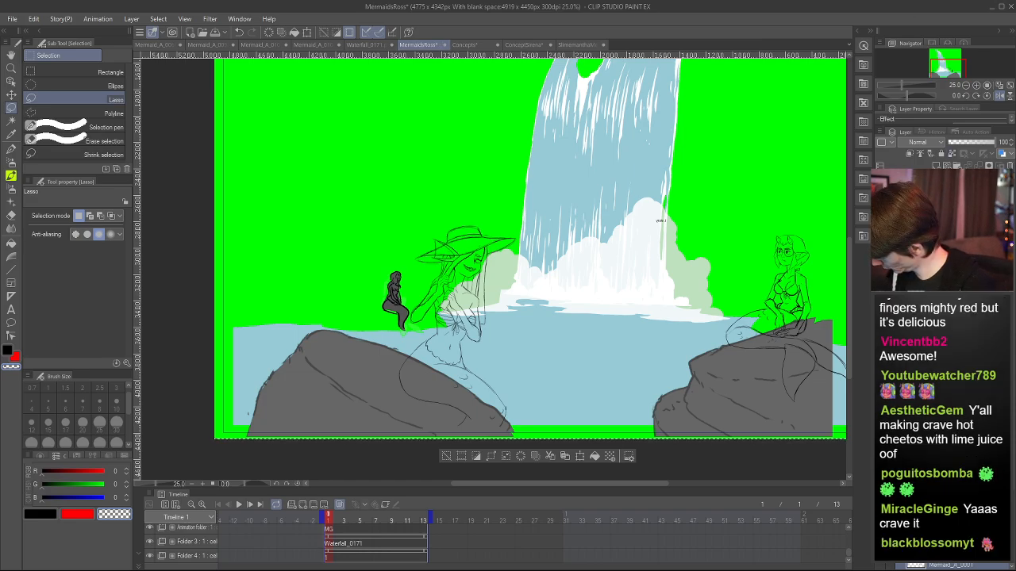
key("ctrl+z")
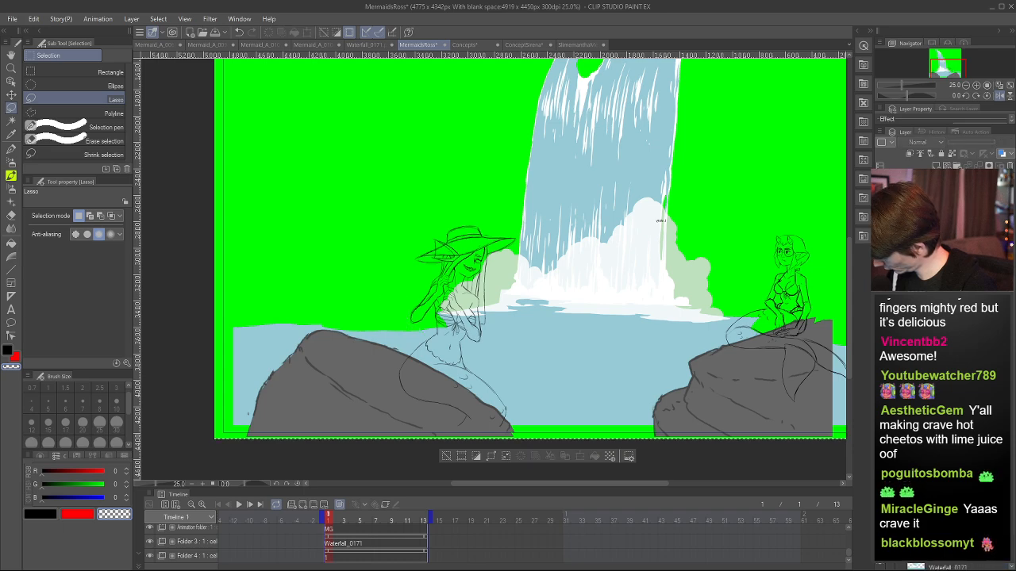
key("ctrl+y")
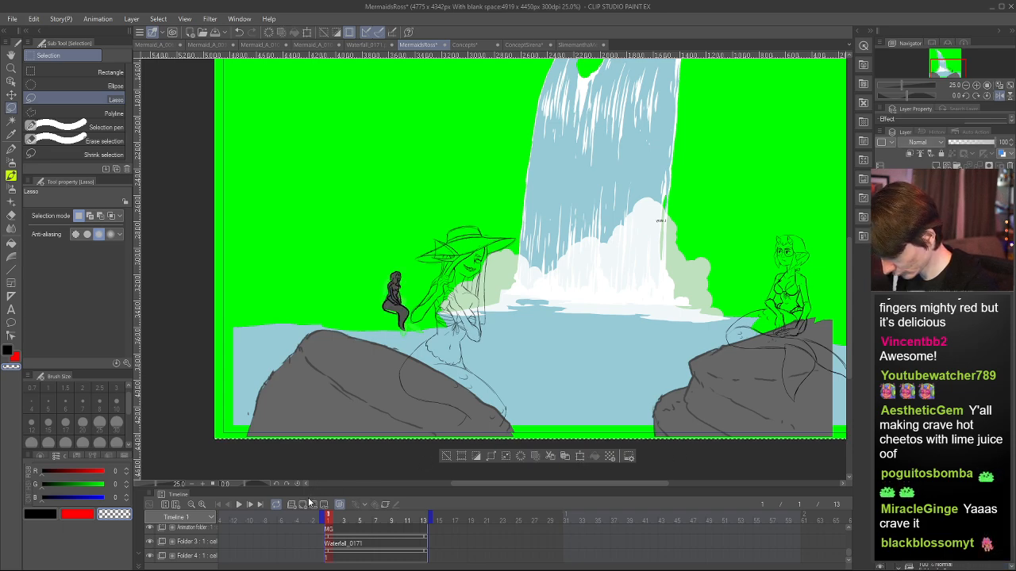
left_click(296, 504)
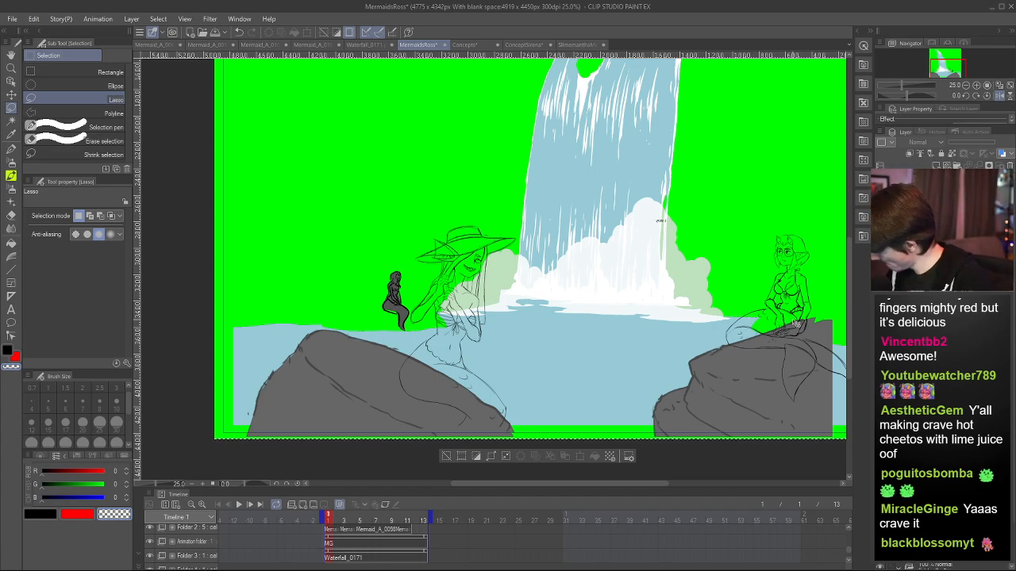
- Try pasting the red mermaid into frame 1 of the Slimemantha folder, and remove the pasted layer
scroll(797, 324, "down", 2)
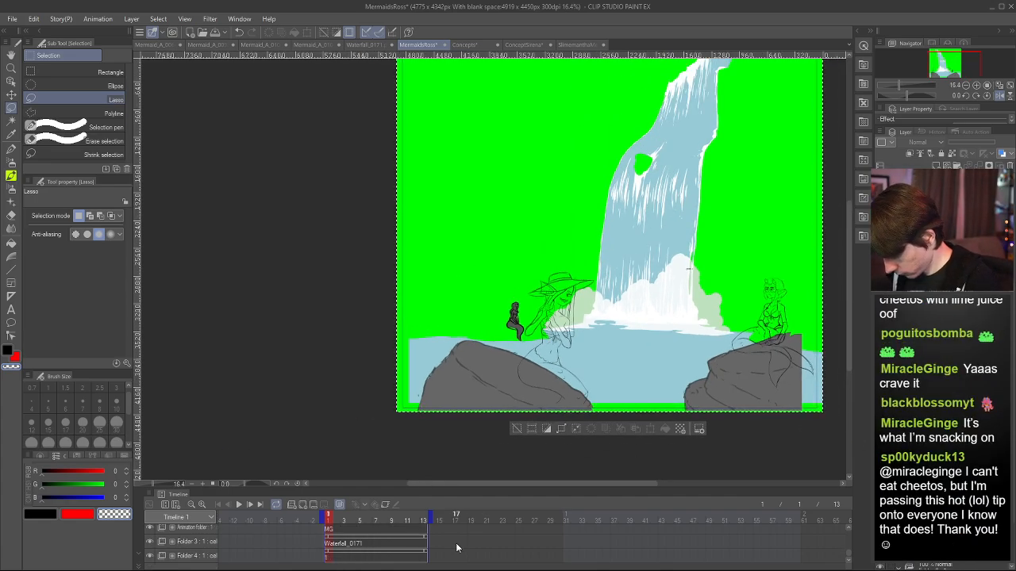
scroll(347, 546, "up", 3)
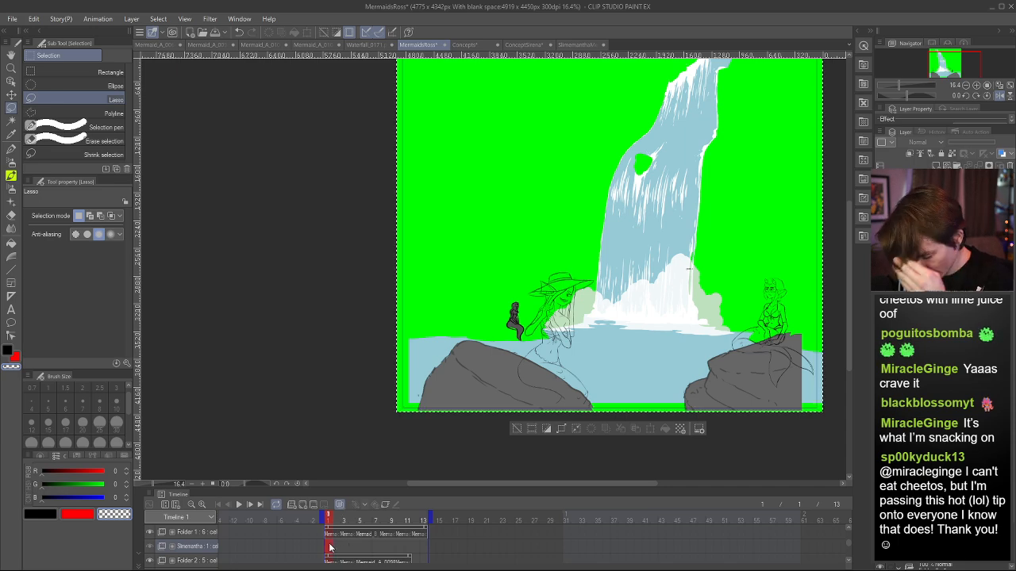
left_click(331, 547)
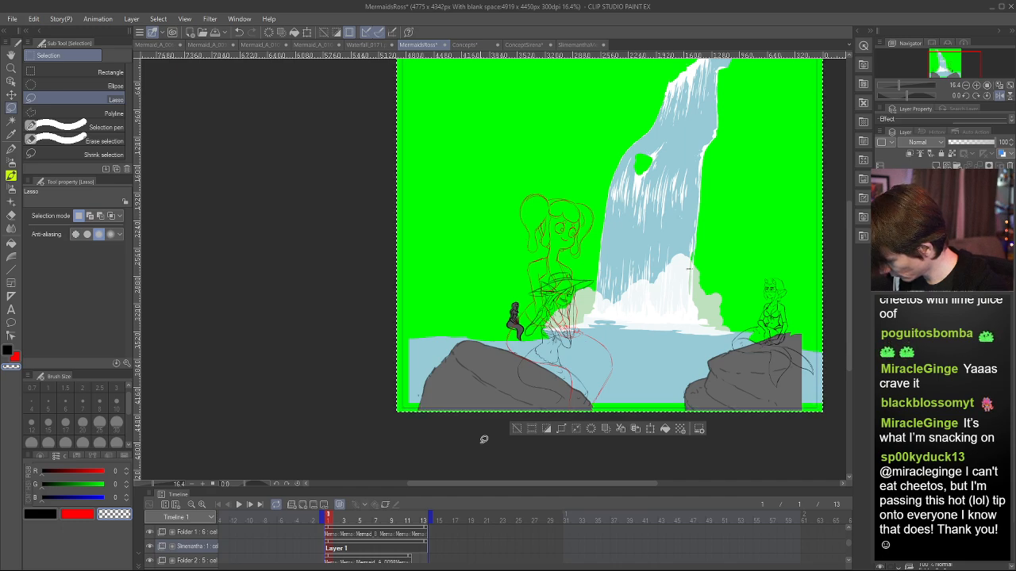
key("Delete")
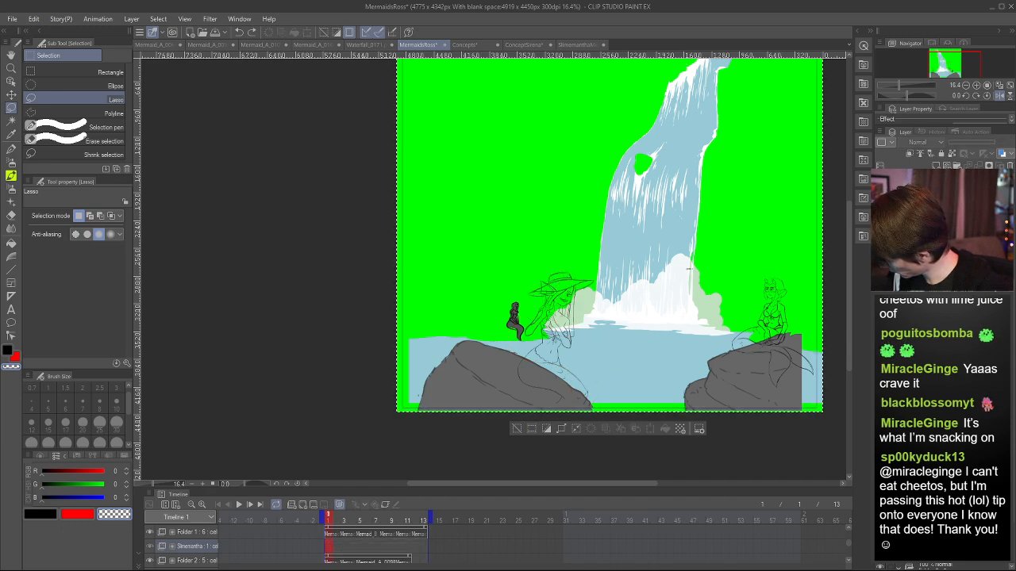
- In the SlimemanthaMermaid document, lock transparent pixels and recolor the mermaid's red lines black with a size 2000 Real G-pen
left_click(561, 43)
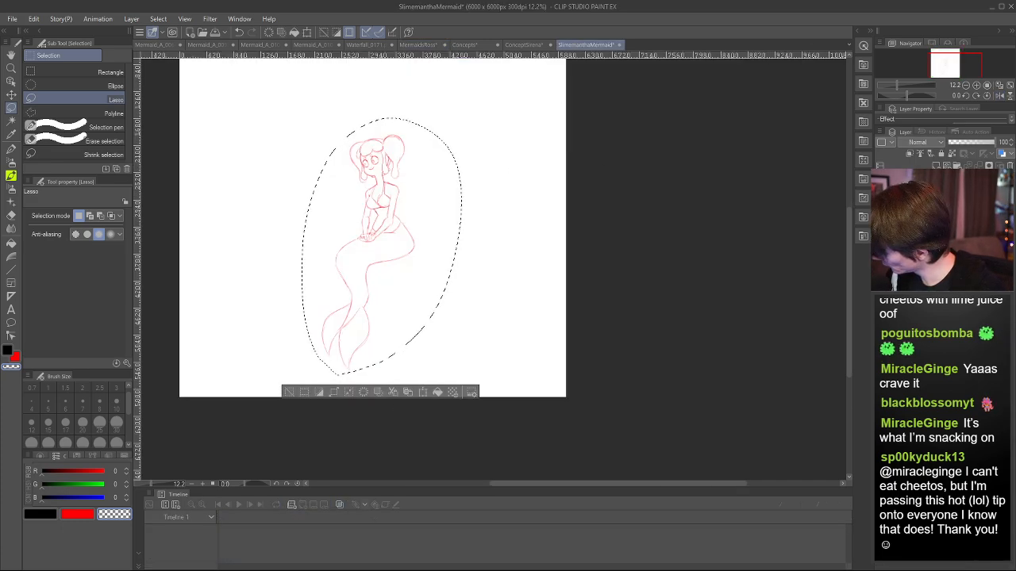
left_click(910, 154)
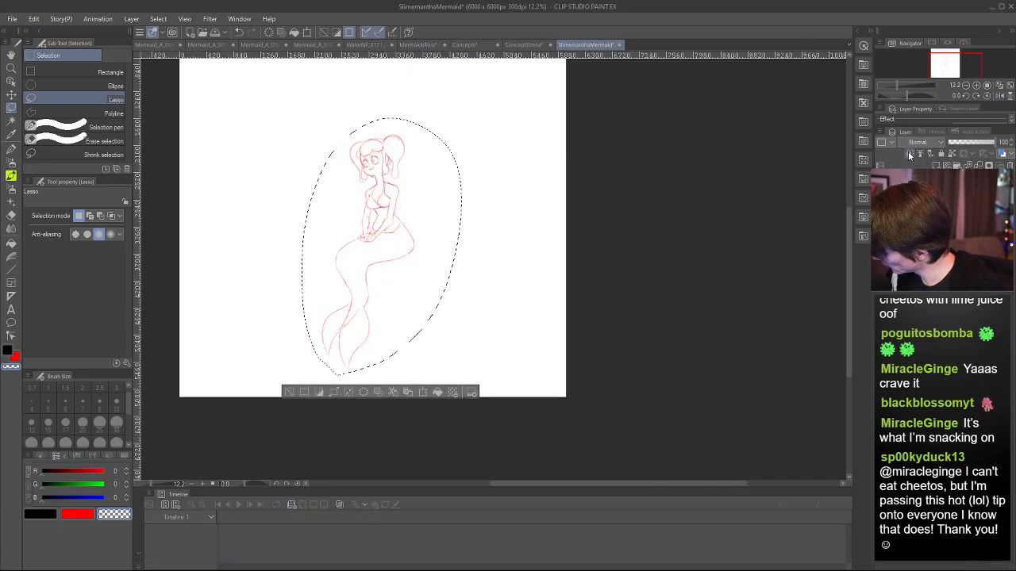
scroll(637, 257, "down", 2)
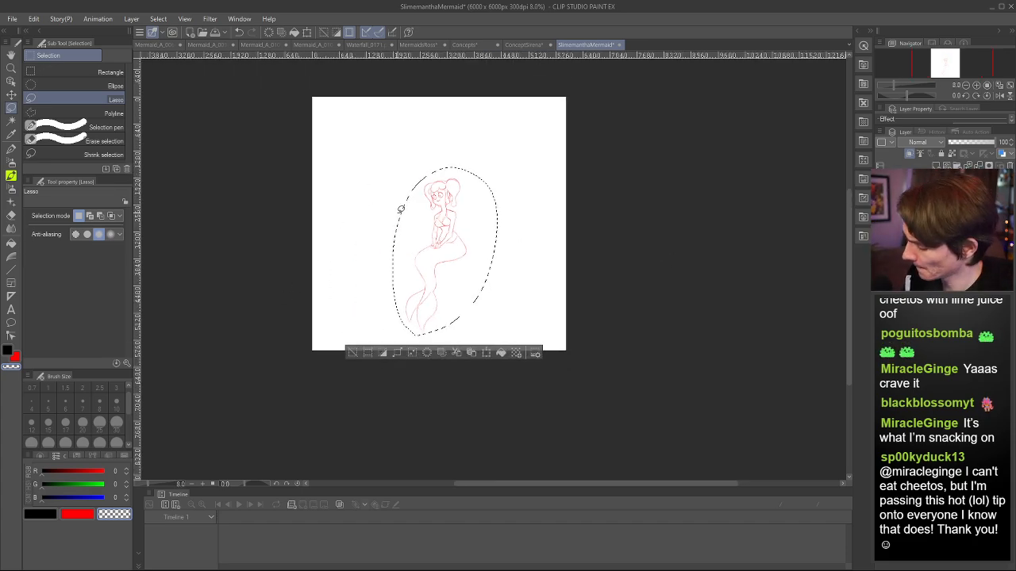
key("ctrl+d")
key("p")
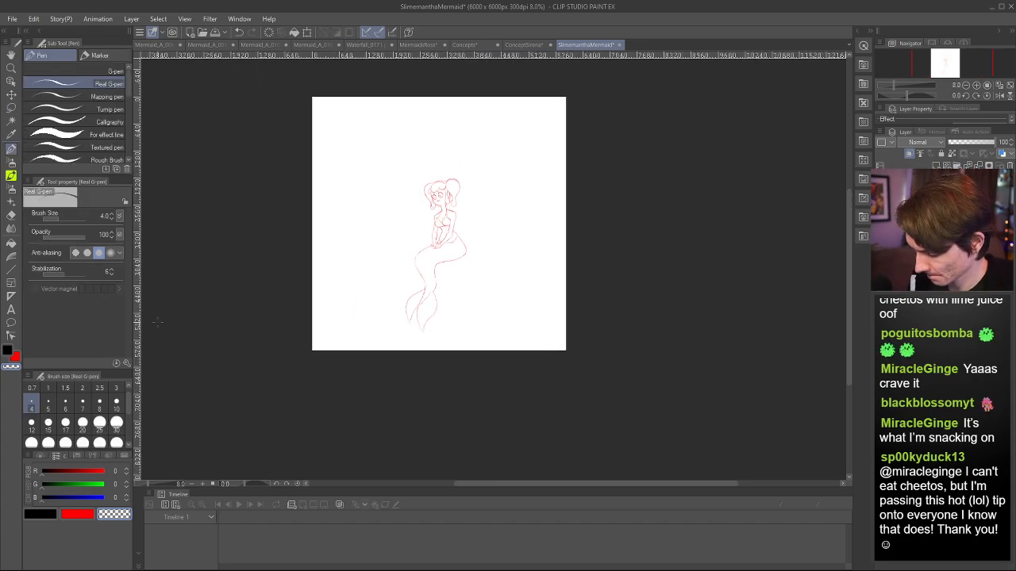
left_click(7, 350)
left_click_drag(129, 408, 129, 437)
left_click(82, 435)
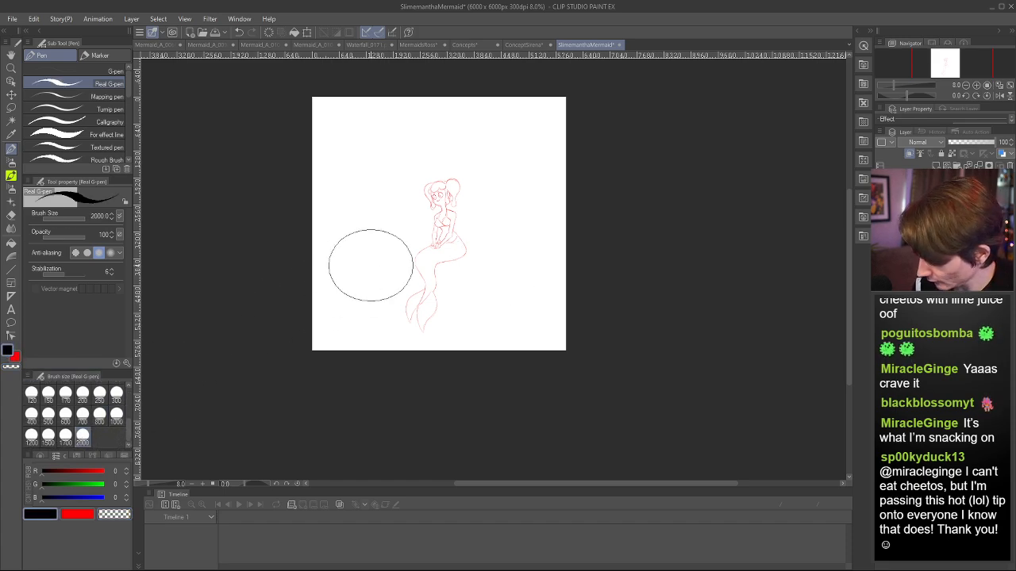
mouse_move(399, 291)
left_mouse_down()
mouse_move(463, 218)
mouse_move(404, 320)
mouse_move(438, 235)
mouse_move(427, 328)
mouse_move(402, 296)
left_mouse_up()
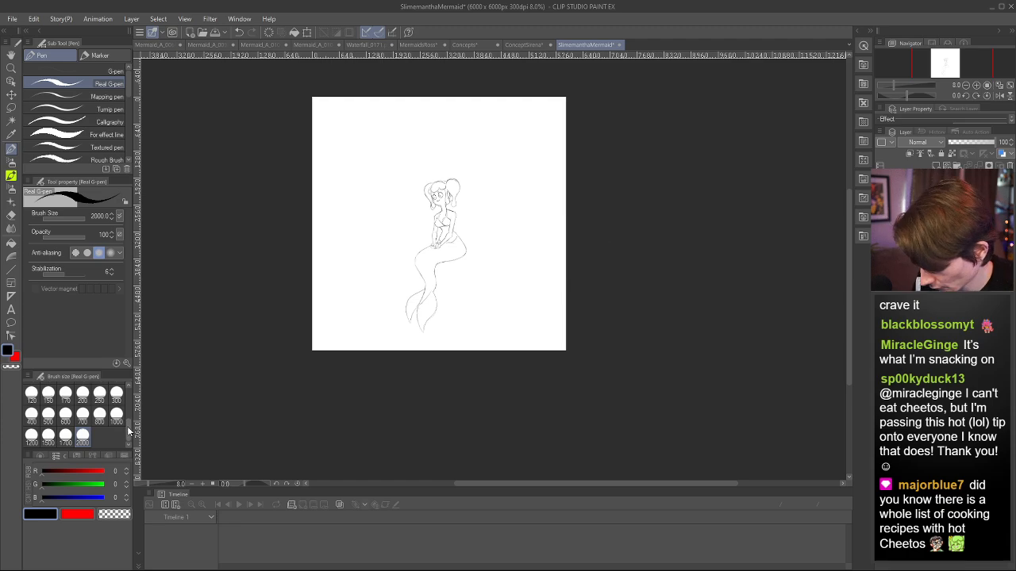
- Return the pen to a small brush size, lasso the whole black mermaid figure and copy it
left_click_drag(129, 431, 129, 397)
left_click(66, 414)
key("m")
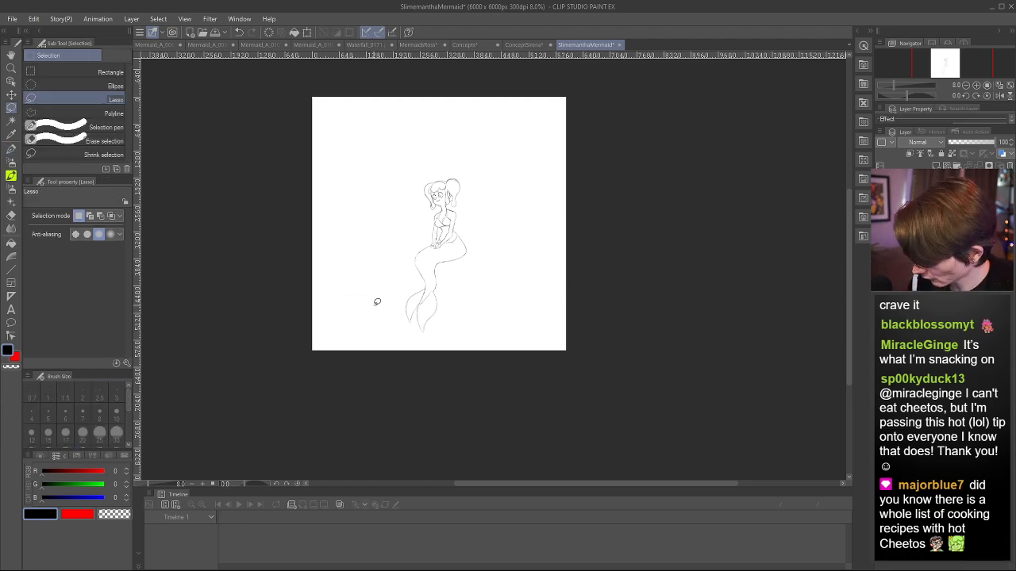
mouse_move(392, 313)
left_mouse_down()
mouse_move(459, 150)
mouse_move(453, 334)
mouse_move(387, 337)
left_mouse_up()
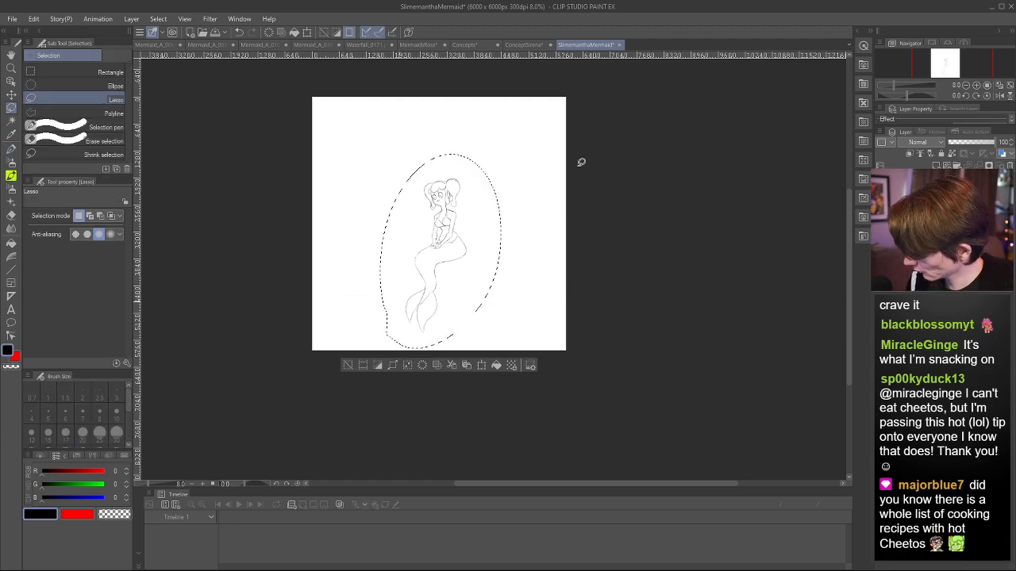
- Paste the black mermaid into the Slimemantha folder in MermaidsRoss, and lower the small dark mermaid silhouette's layer opacity to 65
left_click(525, 45)
left_click(424, 46)
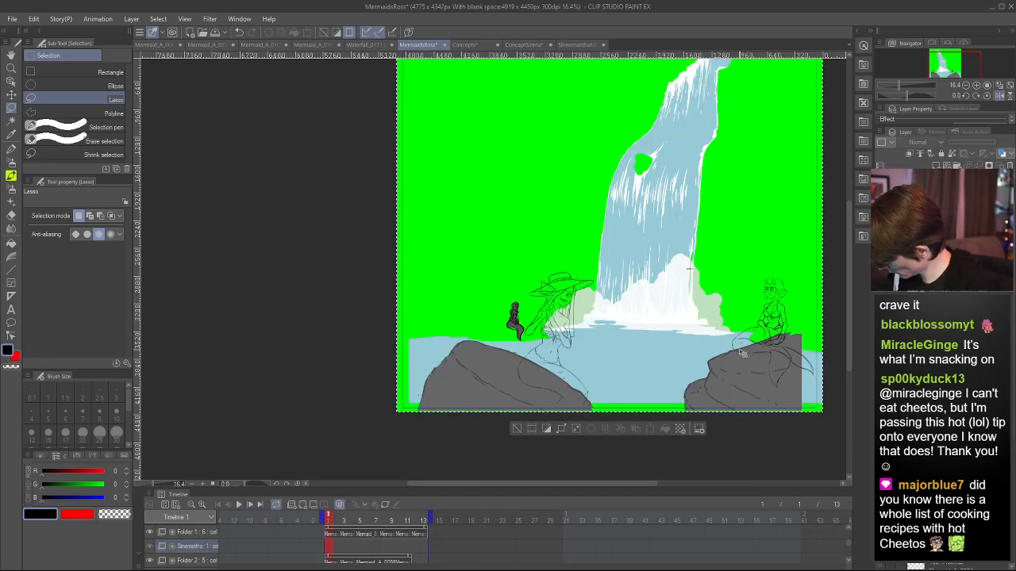
scroll(509, 352, "down", 1)
scroll(509, 353, "down", 2)
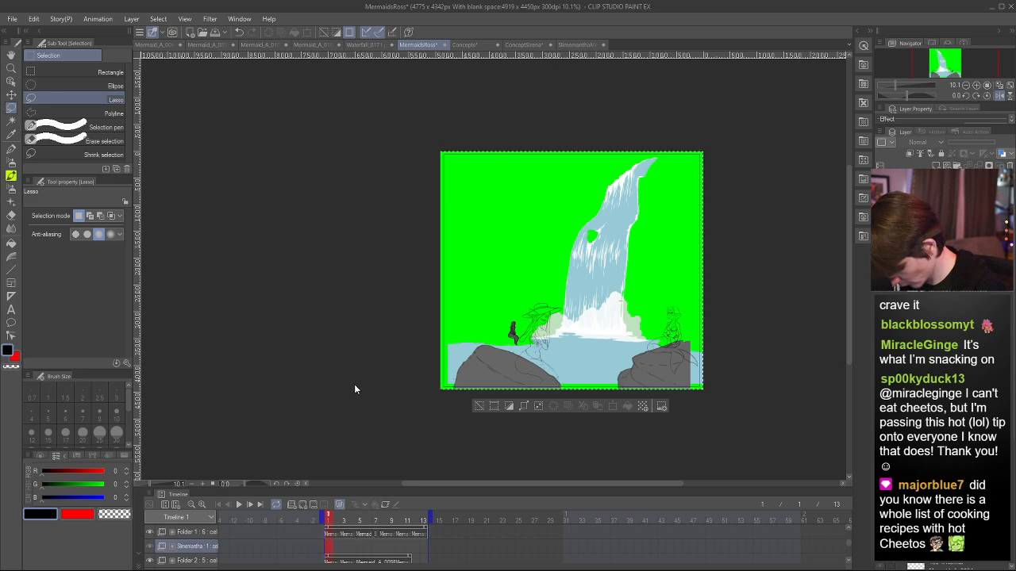
key("ctrl+v")
scroll(508, 338, "up", 4)
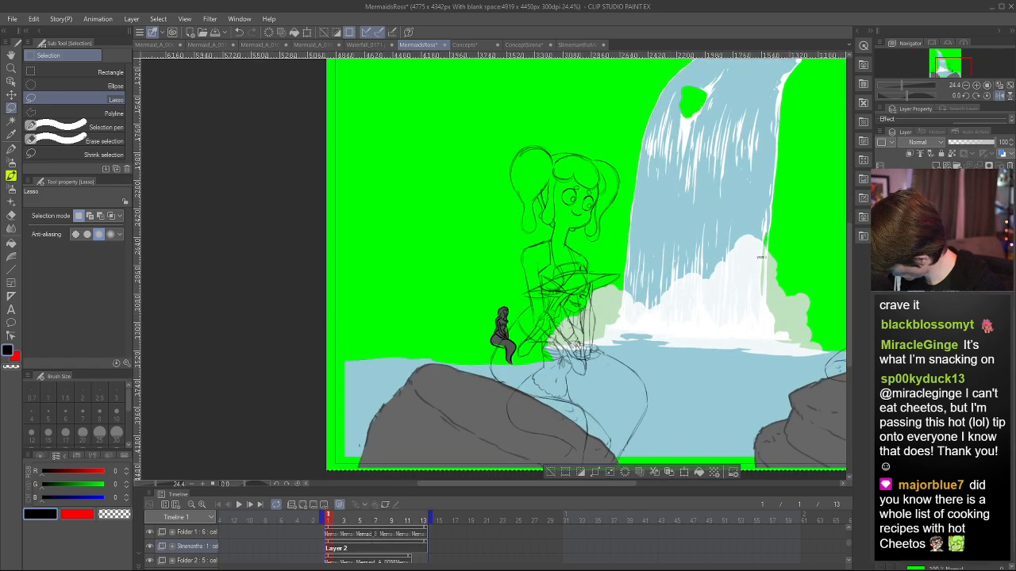
left_click(980, 143)
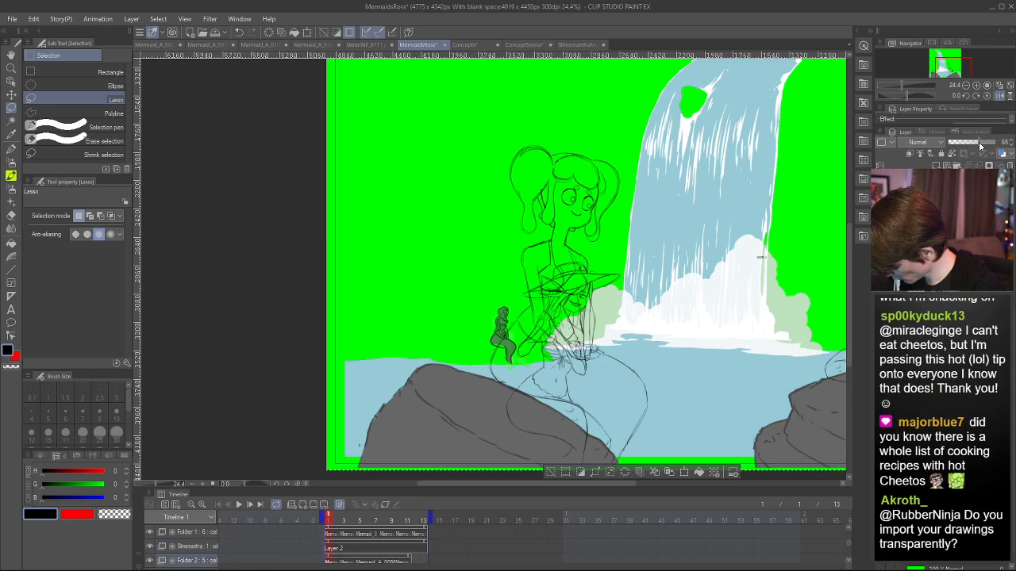
left_click(937, 238)
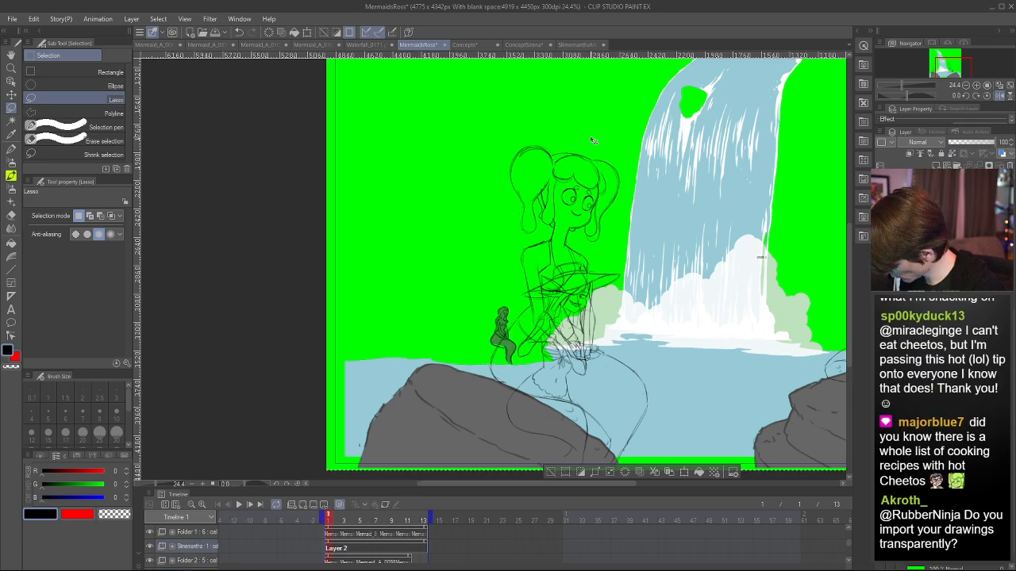
key("ctrl+t")
left_click_drag(531, 230, 456, 201)
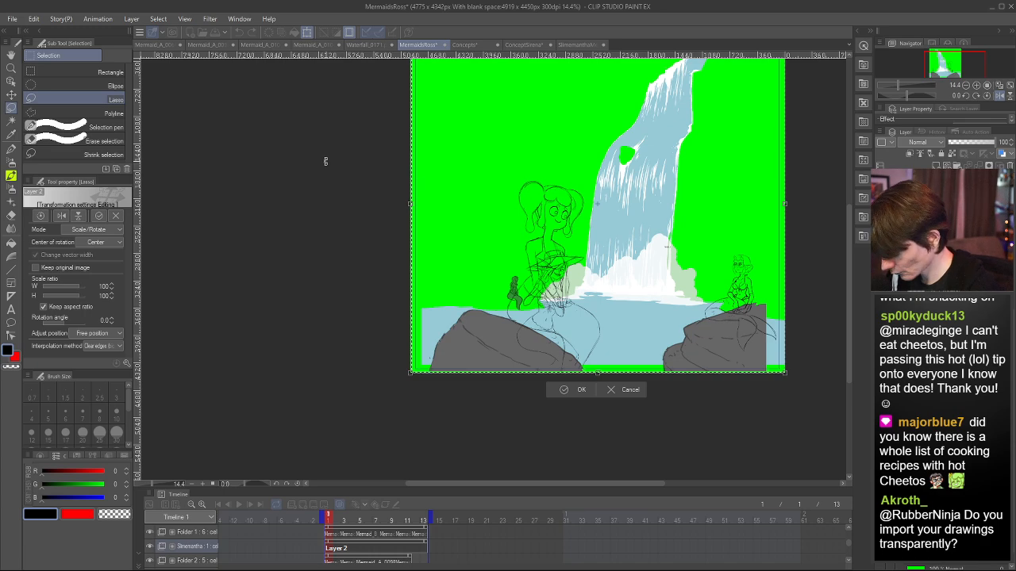
key("Return")
- Scale the pasted mermaid proportionally to 44% and move it beside the small dark silhouette, away from the mermaid with the hat
key("ctrl+t")
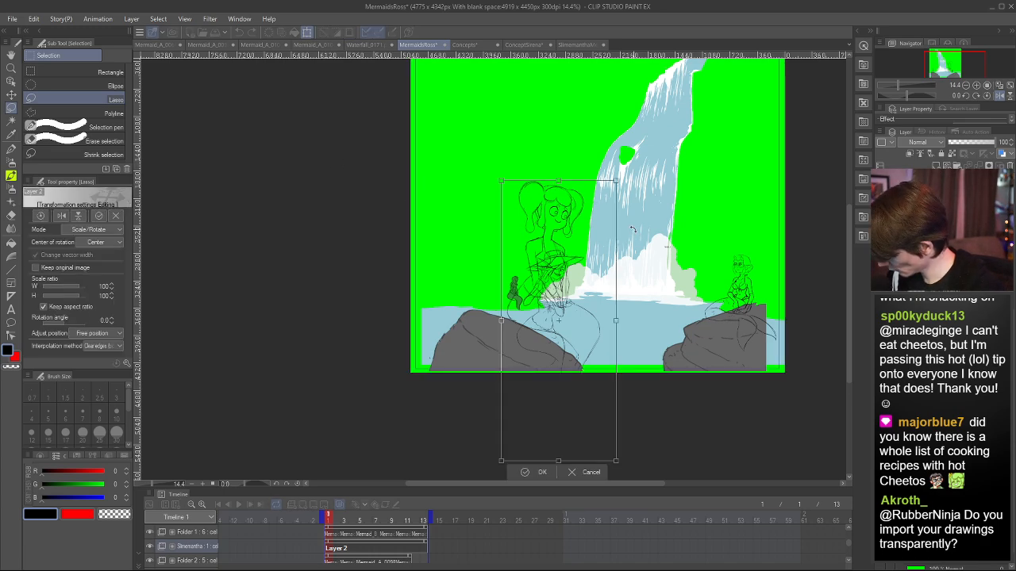
left_click_drag(616, 179, 552, 337)
left_click_drag(529, 368, 525, 279)
scroll(524, 279, "up", 8)
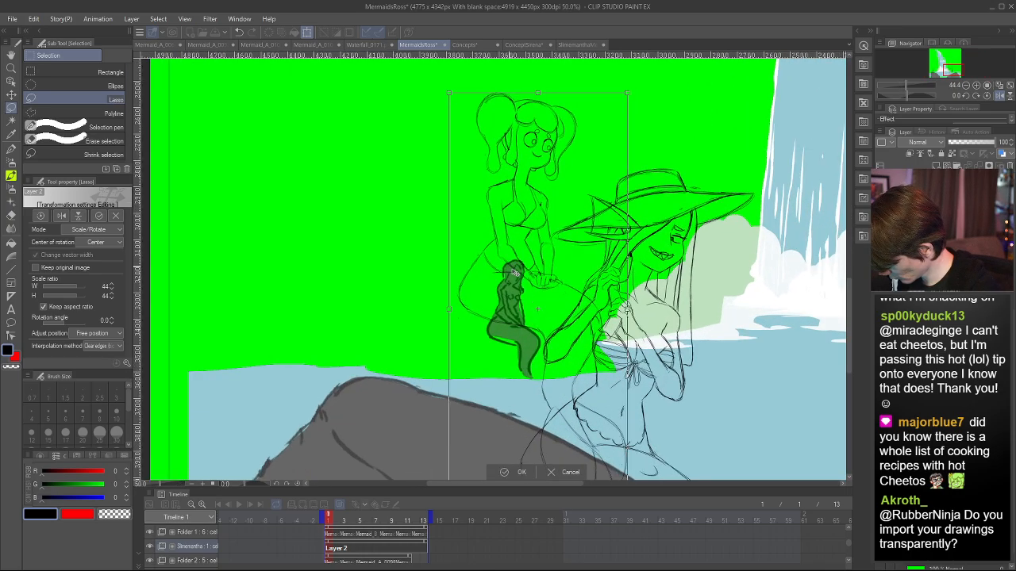
left_click_drag(577, 111, 448, 141)
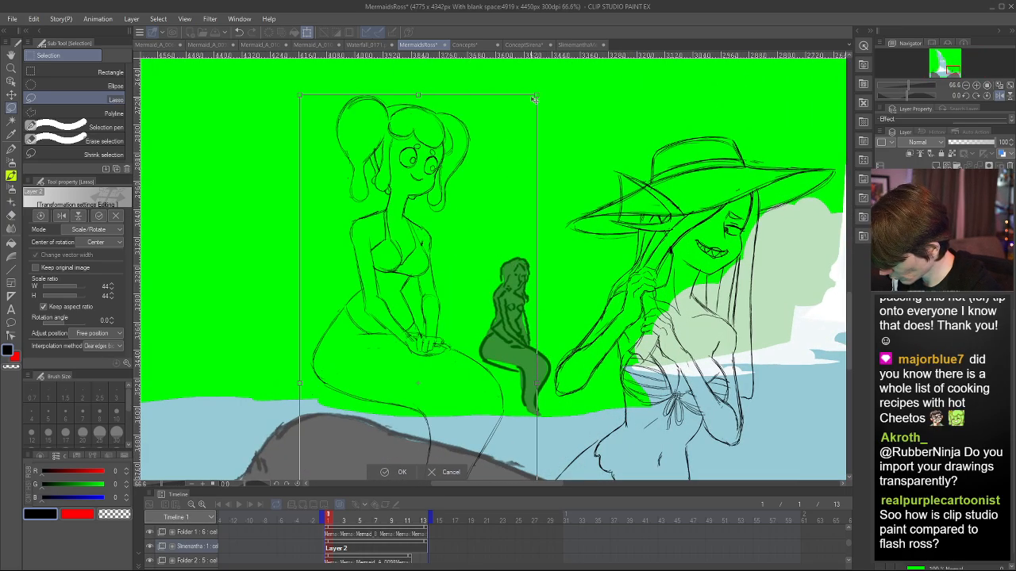
- Reduce the pasted mermaid's scale to 26% and move it so its hands sit near the silhouette's head
mouse_move(534, 98)
left_mouse_down()
mouse_move(474, 245)
mouse_move(470, 229)
mouse_move(490, 255)
left_mouse_up()
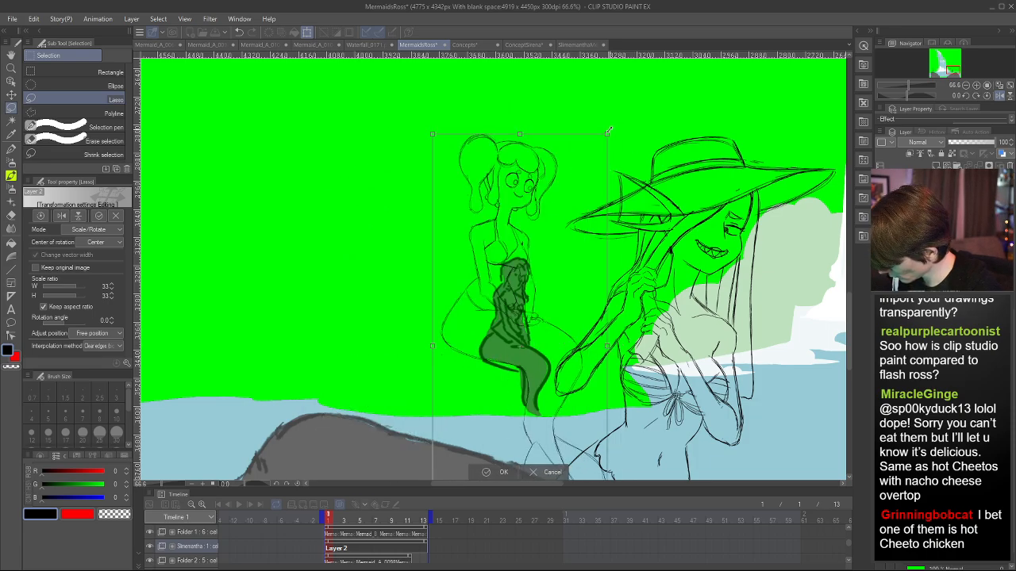
left_click_drag(609, 130, 572, 219)
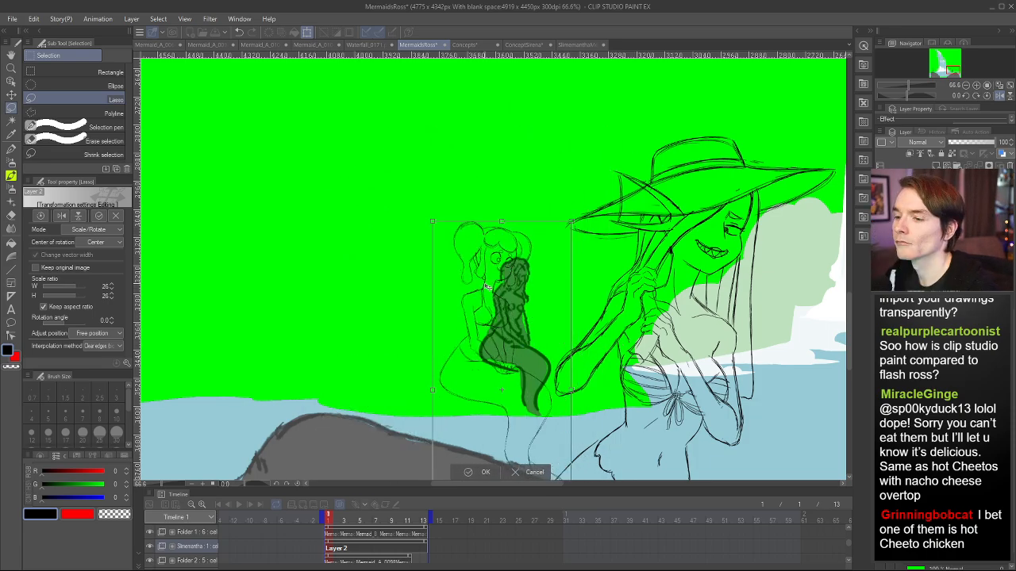
left_click_drag(493, 311, 530, 222)
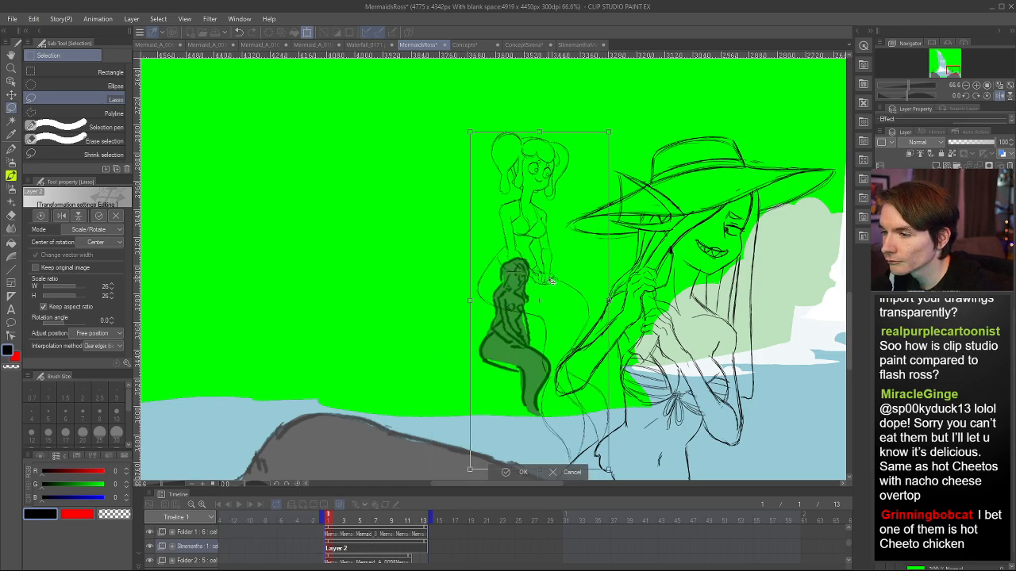
scroll(594, 202, "down", 2)
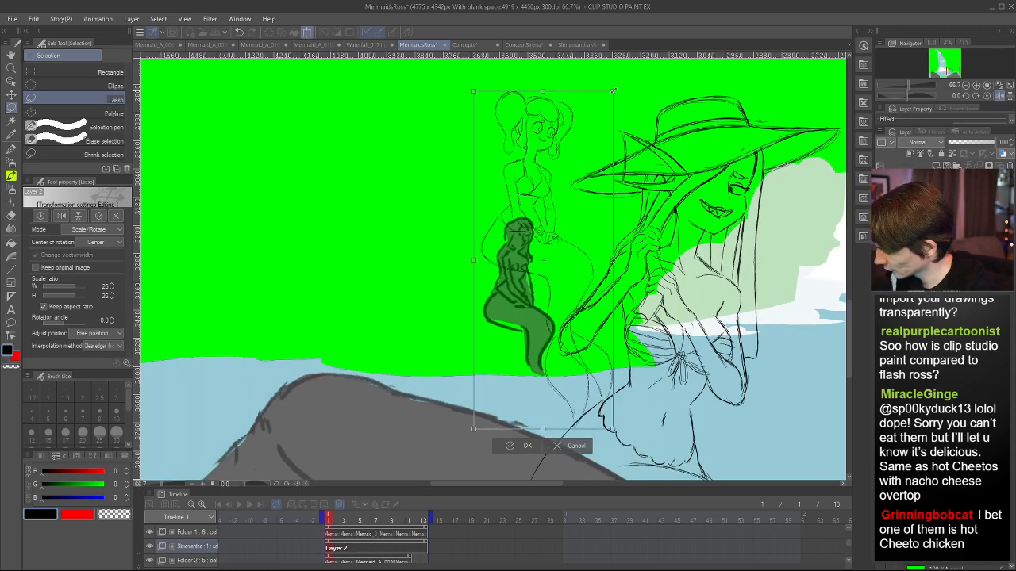
- Shrink the pasted mermaid to 17%, align it over the small dark silhouette and apply the transformation
left_click_drag(614, 92, 570, 195)
left_click_drag(513, 265, 520, 272)
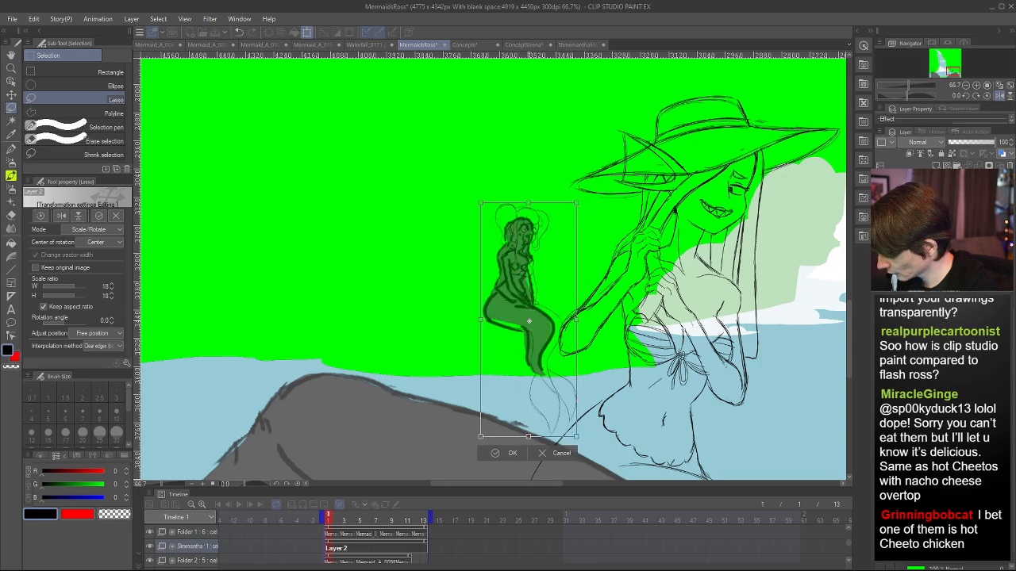
left_click_drag(575, 203, 551, 219)
left_click_drag(526, 264, 525, 254)
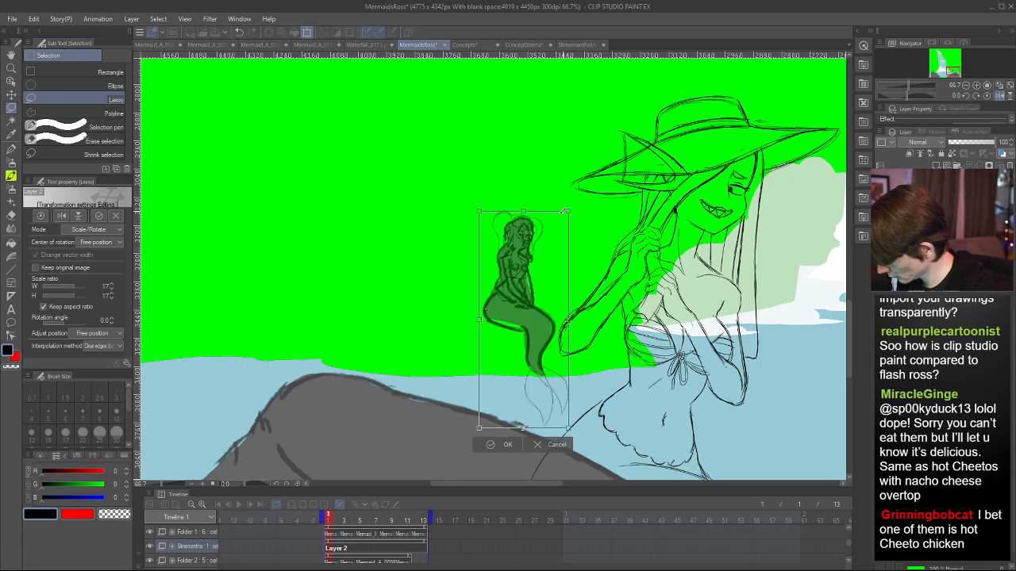
left_click_drag(564, 211, 568, 209)
key("Return")
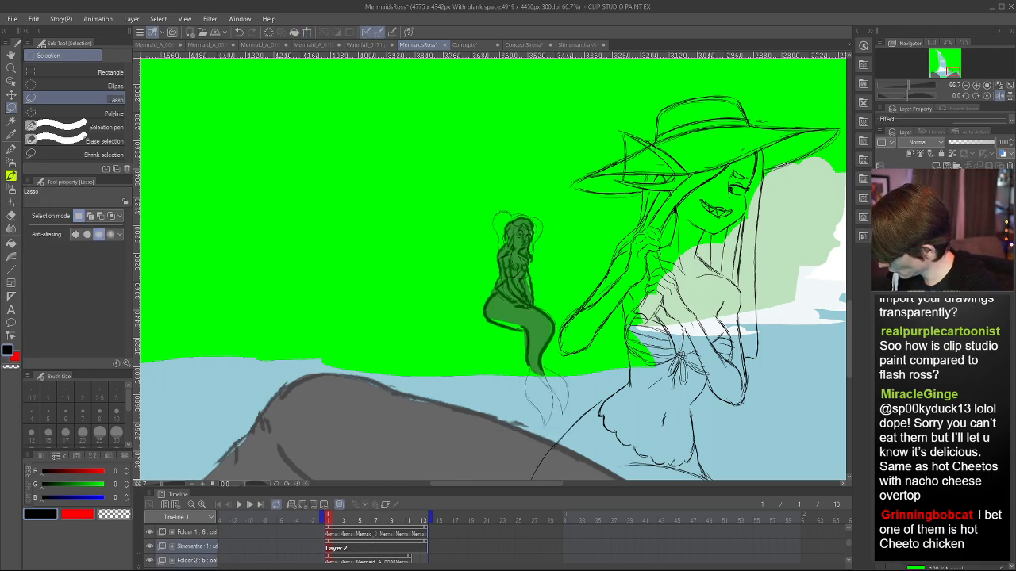
- Hide the dark silhouette and compare the small mermaid's size with the hat mermaid and the mermaid on the other rock
key("ctrl+d")
scroll(469, 240, "down", 3)
scroll(585, 240, "down", 3)
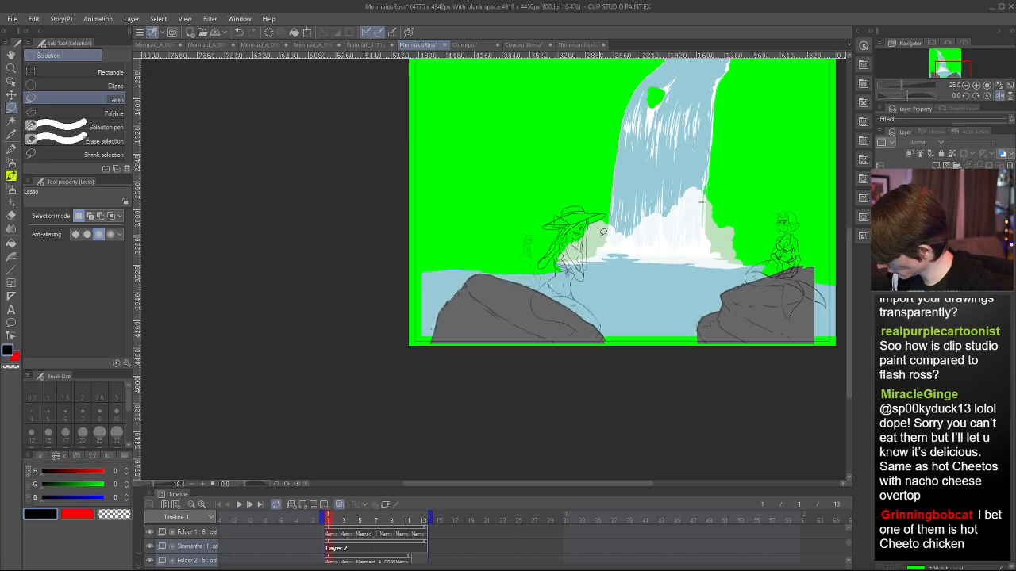
scroll(784, 220, "up", 2)
scroll(654, 204, "up", 2)
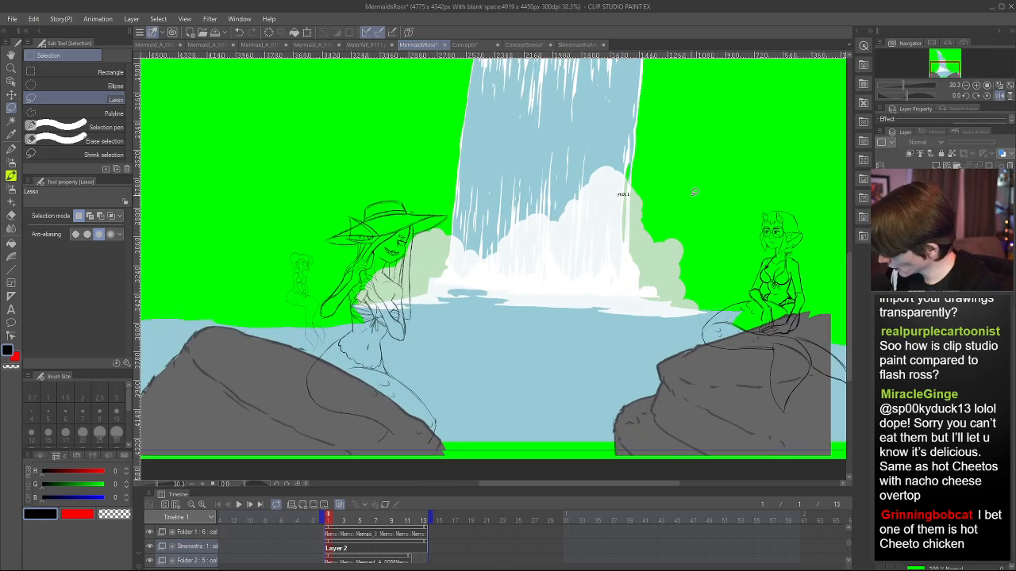
scroll(694, 191, "up", 2)
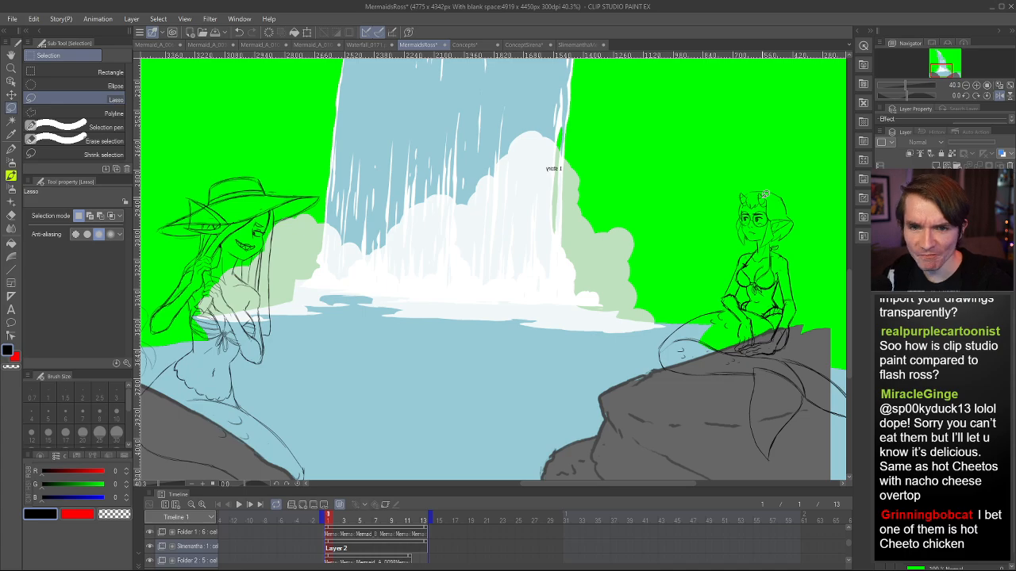
scroll(766, 188, "down", 2)
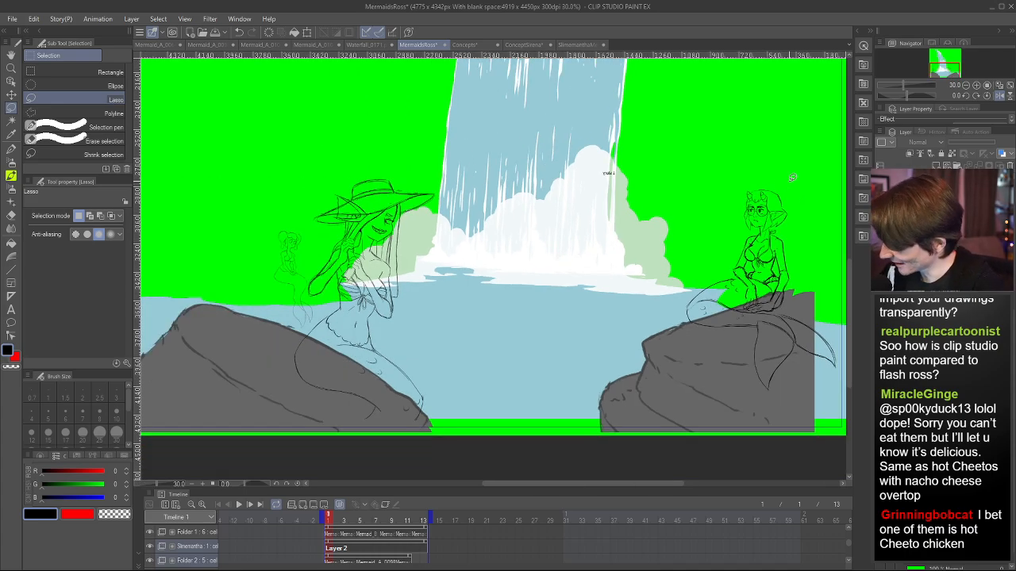
scroll(769, 206, "down", 1)
scroll(604, 216, "up", 2)
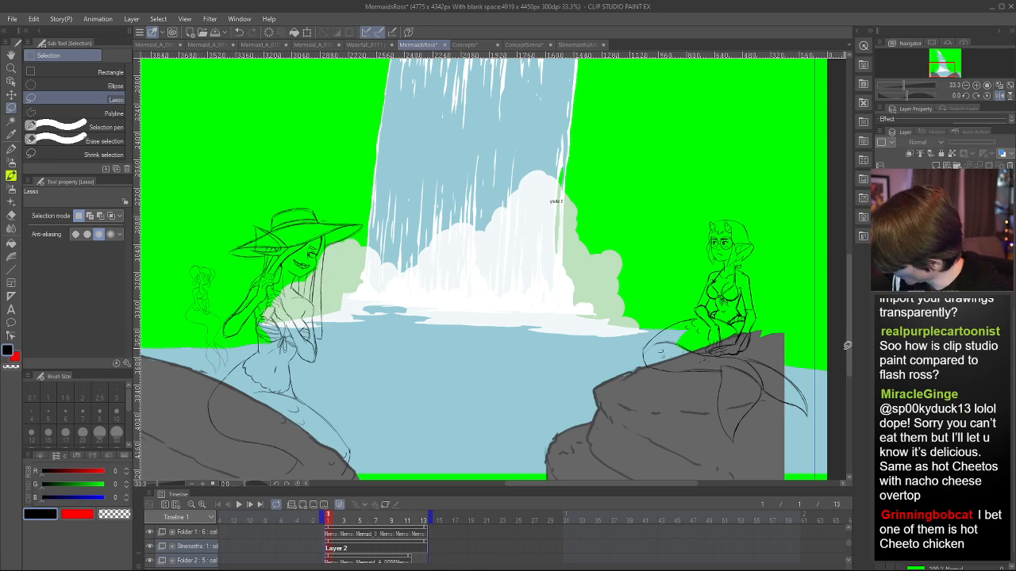
- Compare the small mermaid's line art with its dark silhouette shown and hidden
key("ctrl+v")
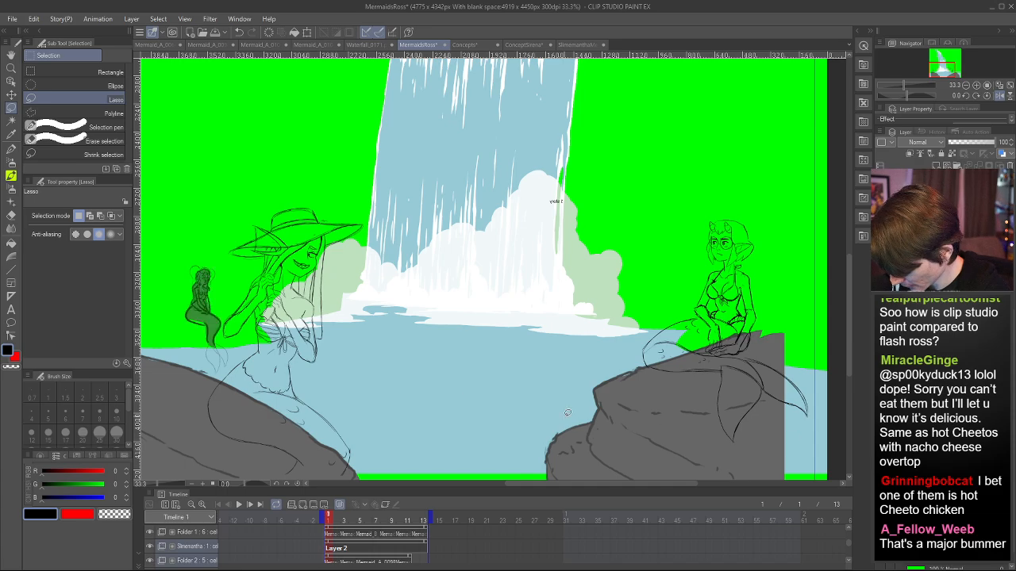
left_click_drag(171, 362, 230, 358)
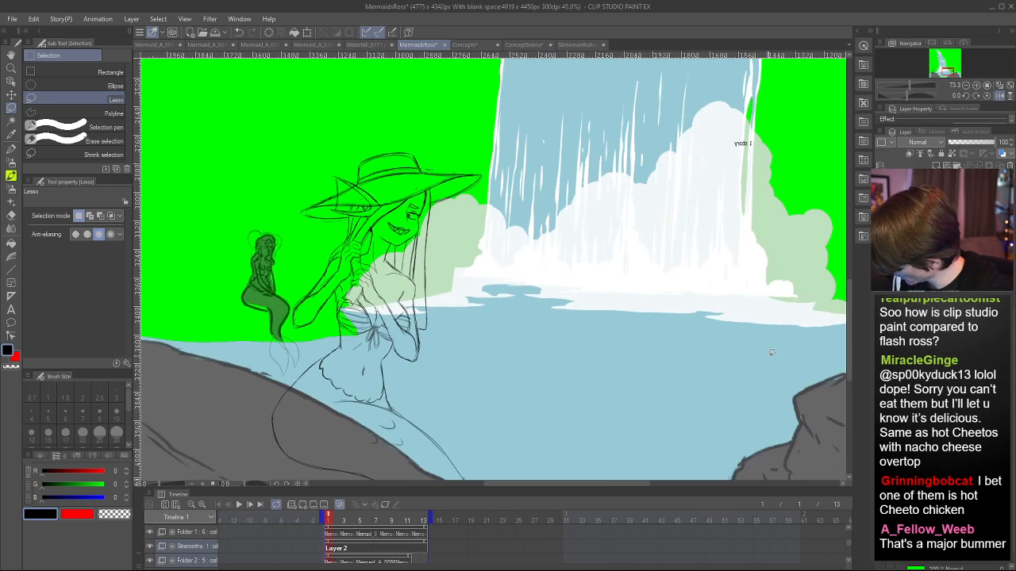
key("ctrl+z")
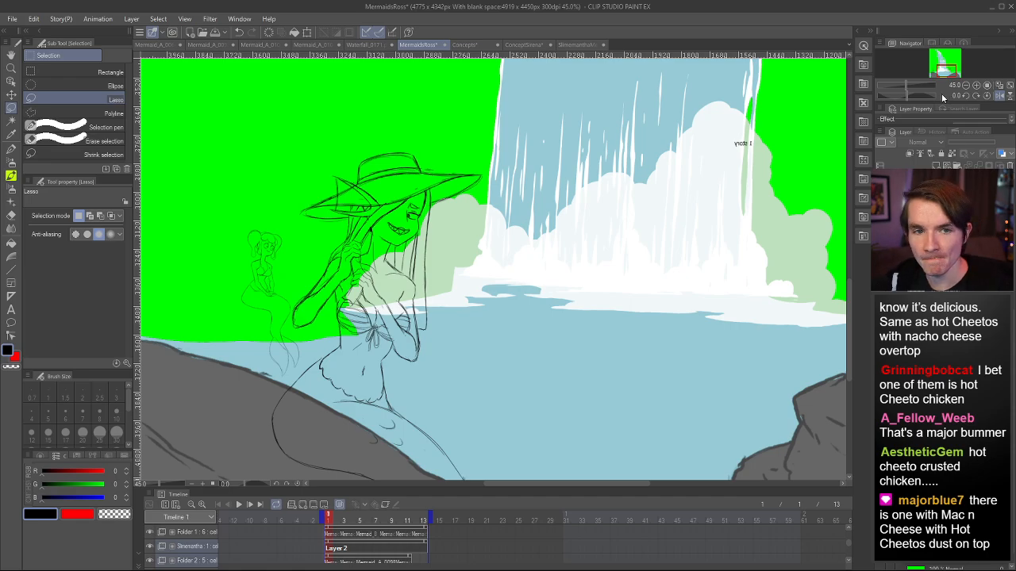
- Check the small mermaid's placement in the scene in normal and mirrored view, and save the MermaidsRoss file
scroll(550, 237, "down", 2)
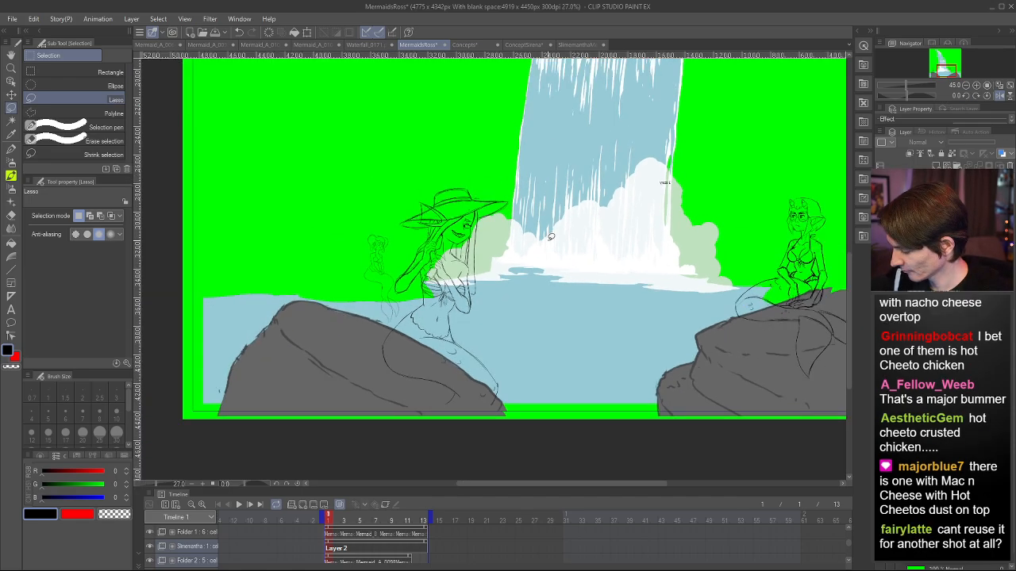
scroll(551, 237, "down", 1)
scroll(551, 231, "up", 2)
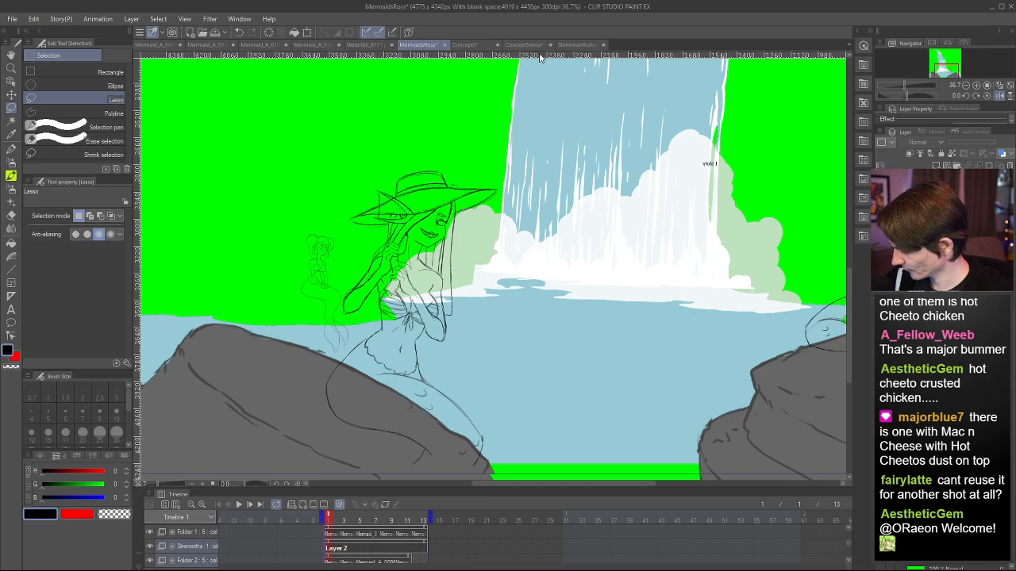
key("h")
scroll(575, 209, "down", 2)
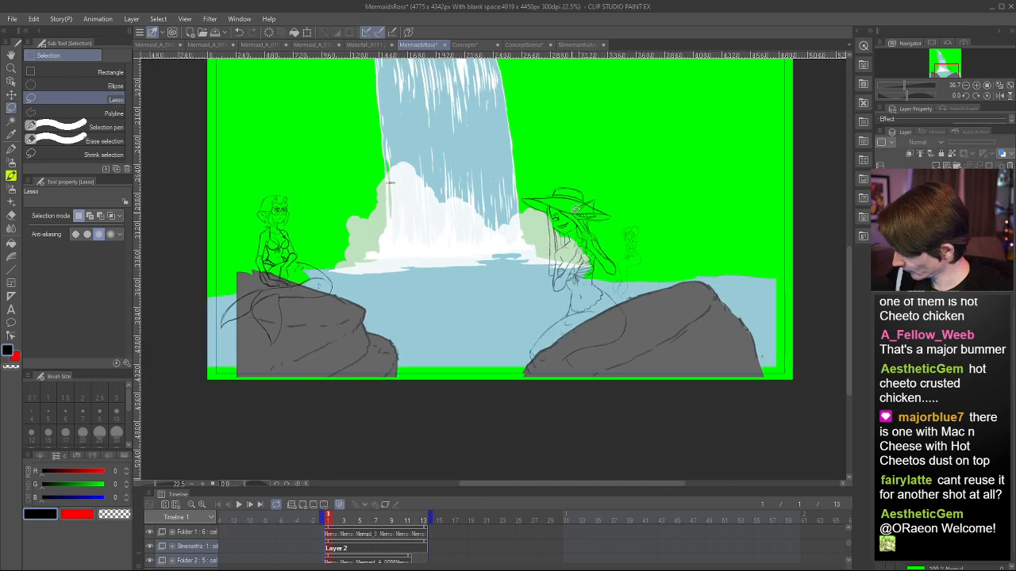
scroll(427, 213, "up", 2)
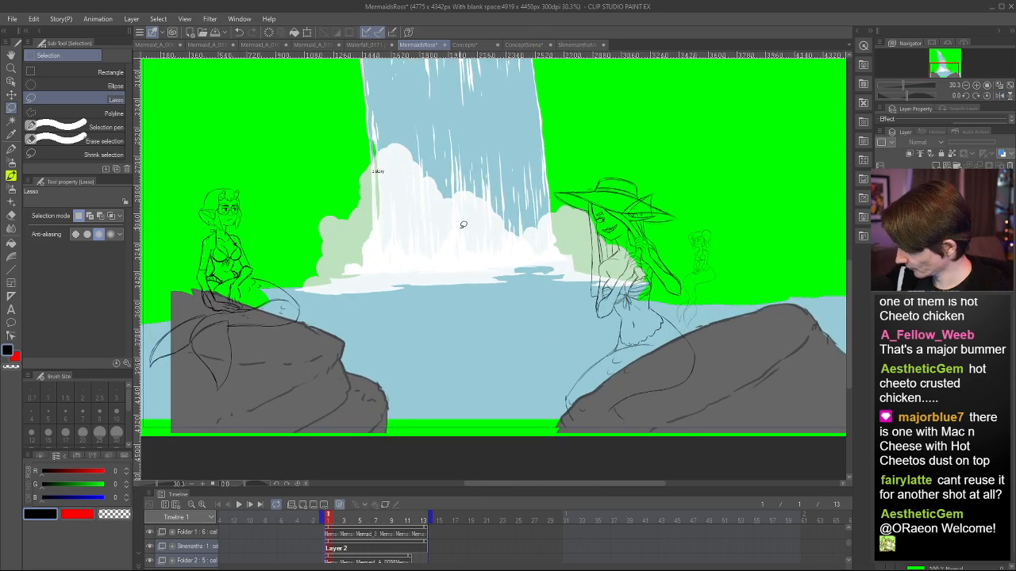
scroll(673, 248, "up", 7)
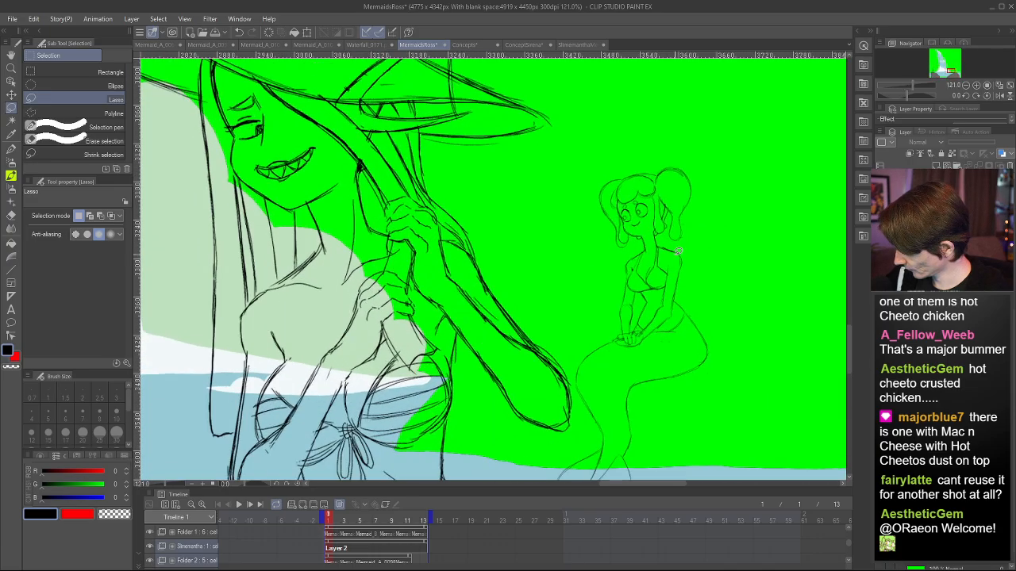
scroll(678, 251, "up", 2)
scroll(675, 249, "down", 4)
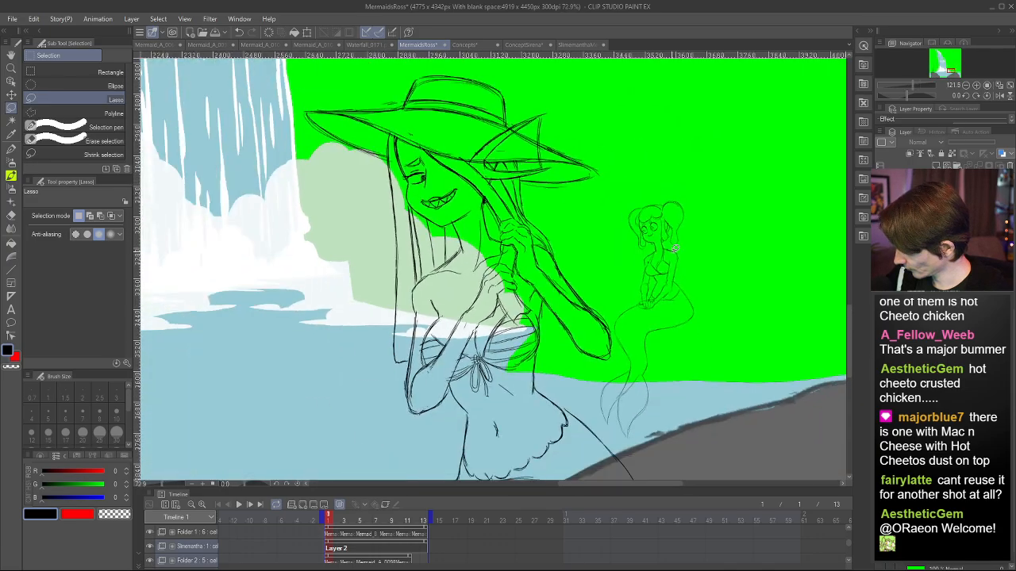
scroll(674, 250, "down", 1)
key("h")
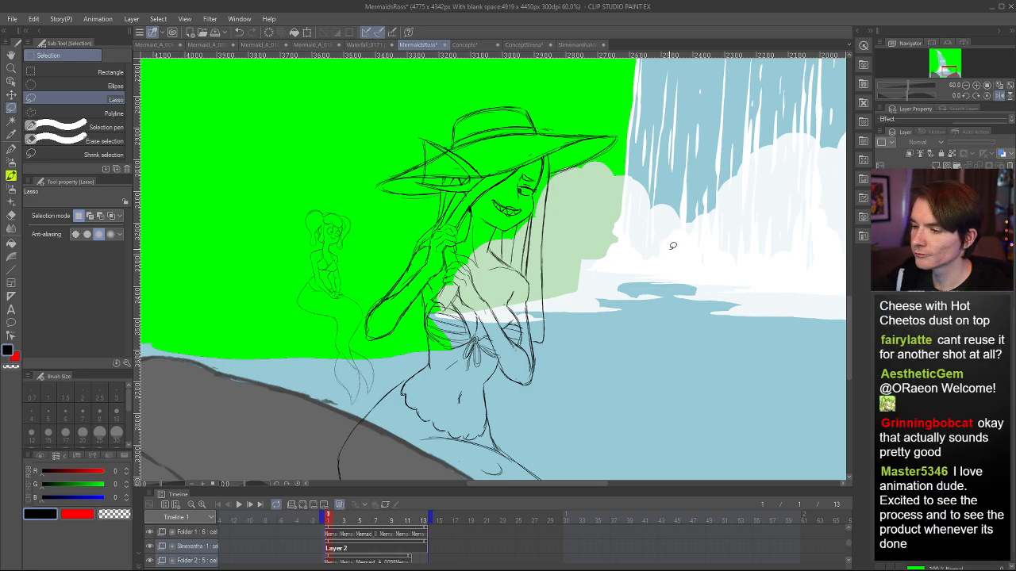
scroll(673, 246, "up", 3)
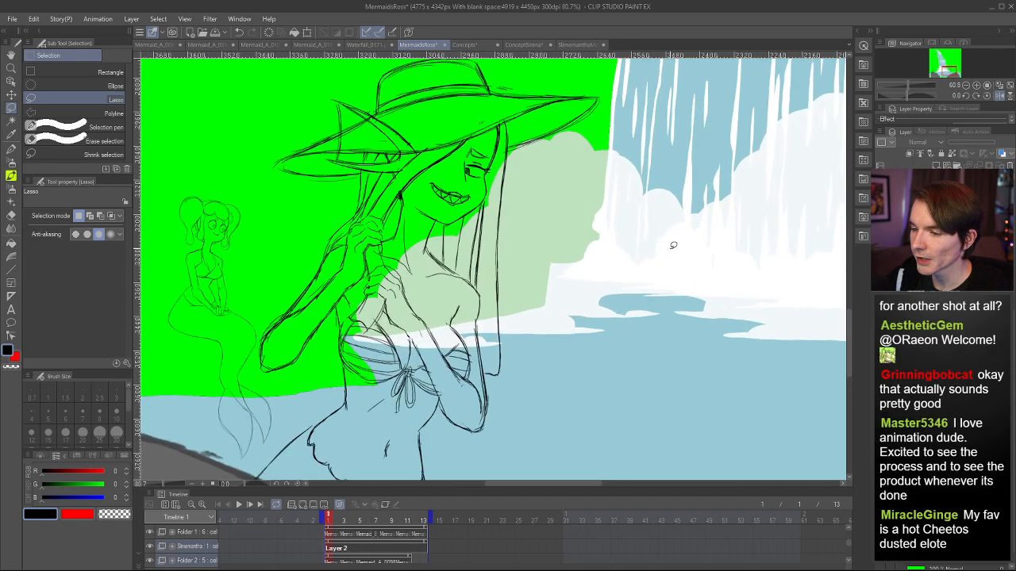
scroll(673, 245, "down", 10)
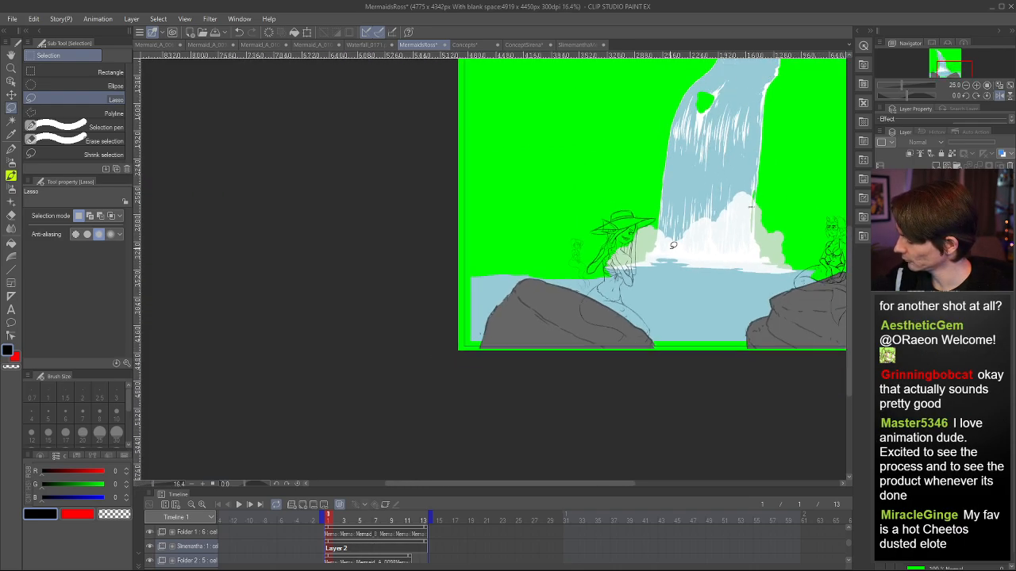
scroll(372, 276, "up", 4)
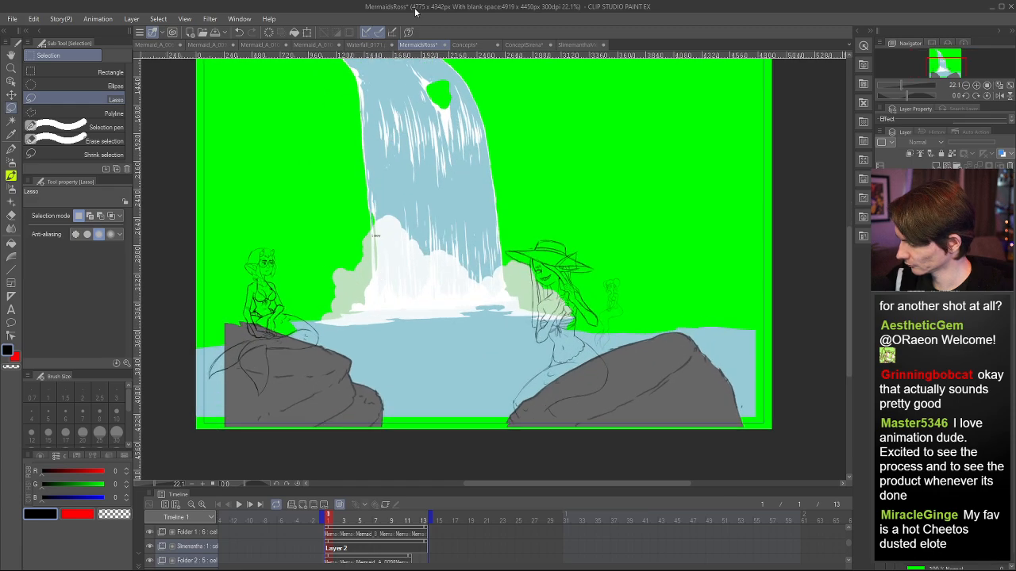
key("ctrl+s")
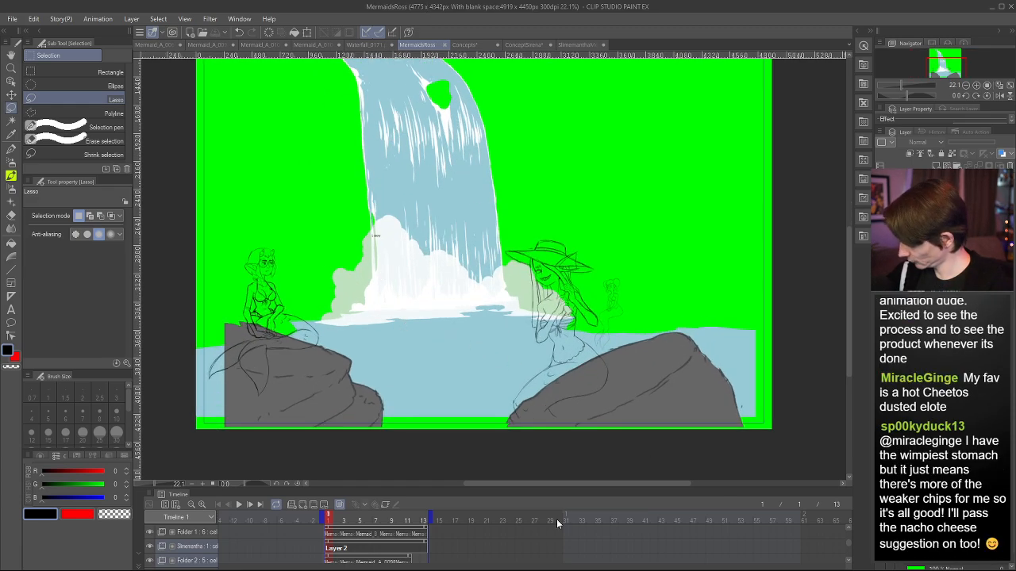
- Shorten the Slimemantha folder's Layer 2 clip in the timeline so that it ends before frame 3
left_click(339, 519)
left_click_drag(338, 517, 345, 519)
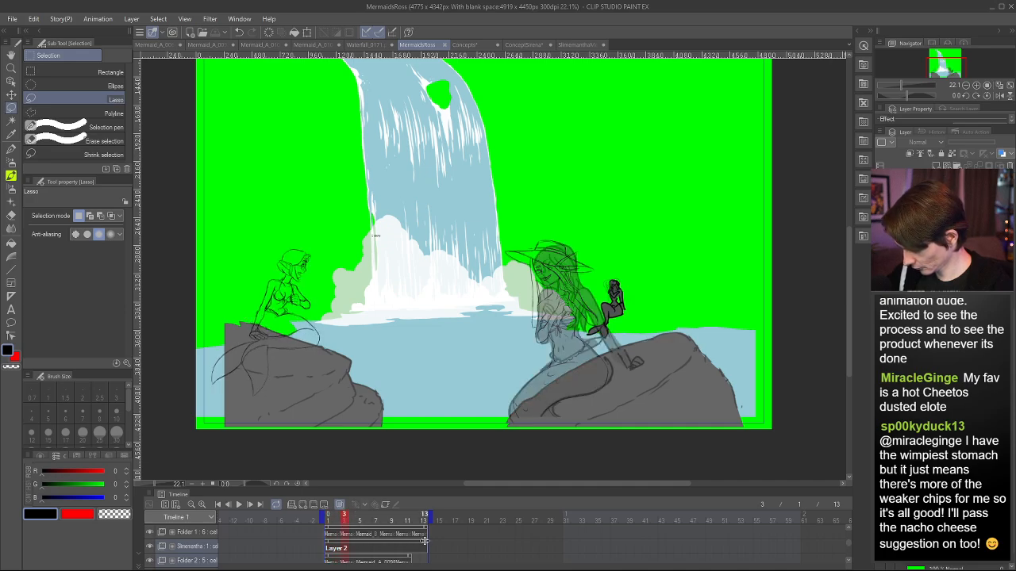
left_click(357, 543)
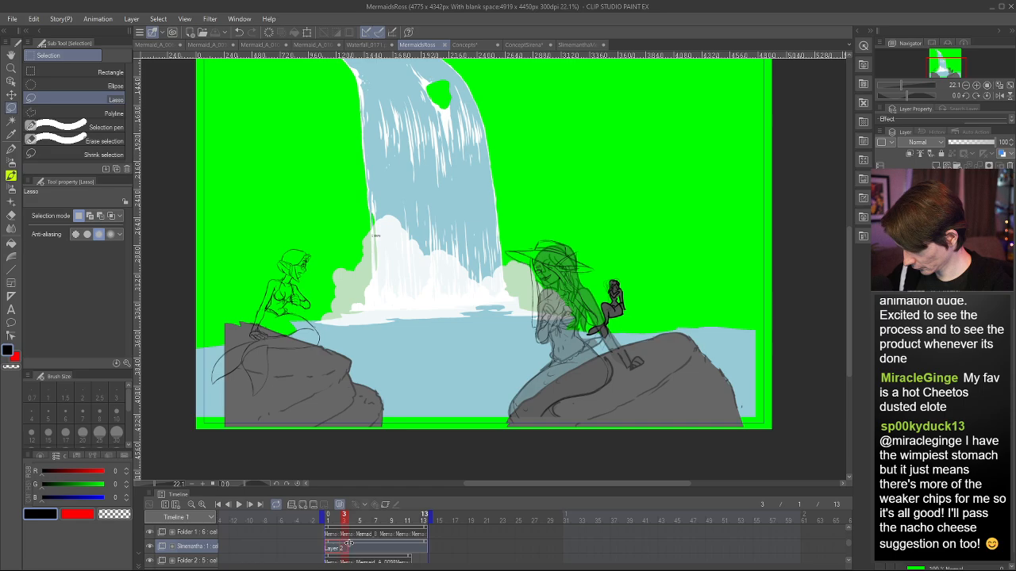
left_click(339, 522)
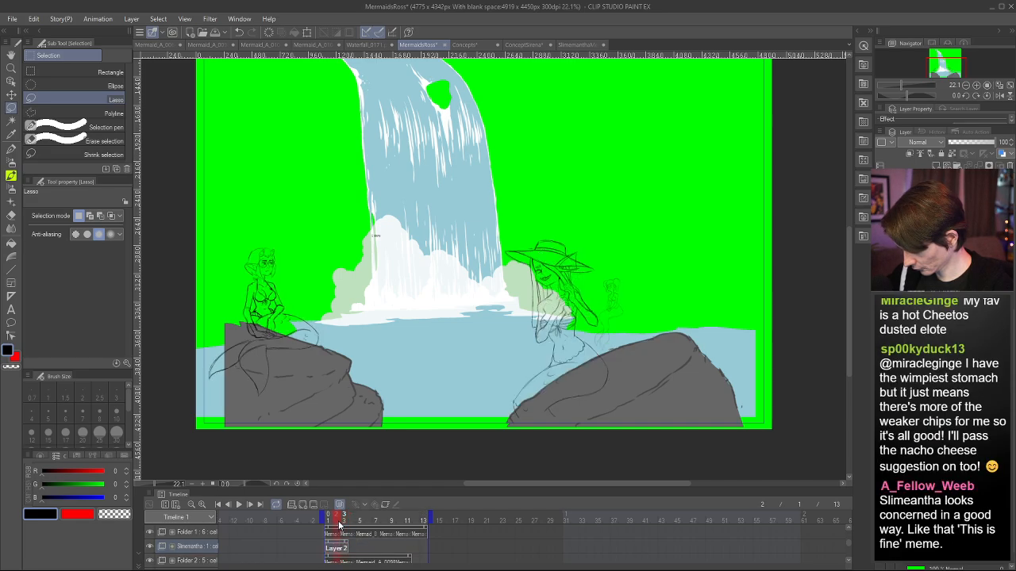
left_click_drag(346, 544, 342, 524)
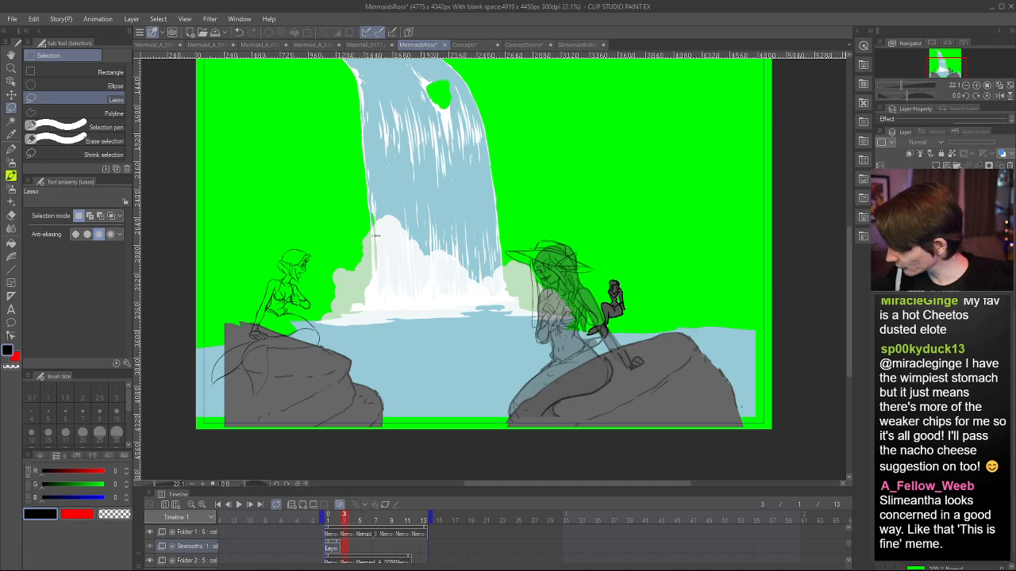
- On frame 2, erase both small pupils from the small mermaid's eyes with the Rough eraser at size 10
scroll(628, 294, "up", 5)
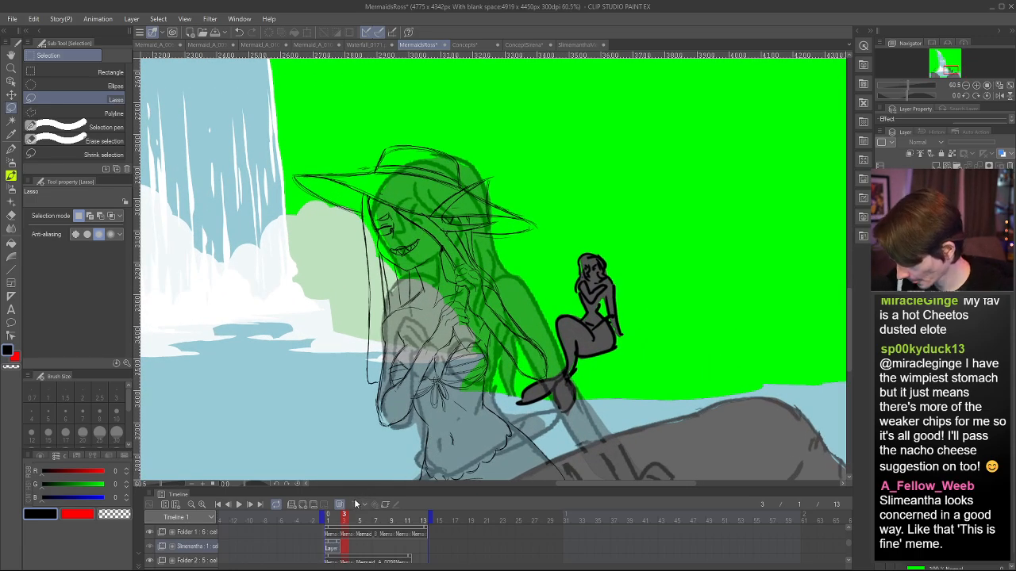
left_click(338, 521)
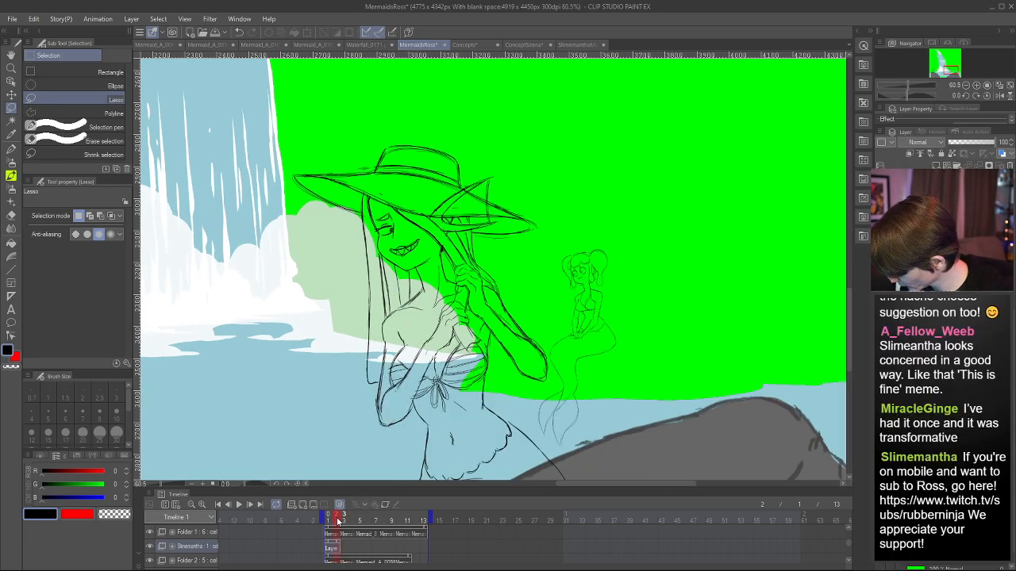
scroll(597, 295, "up", 4)
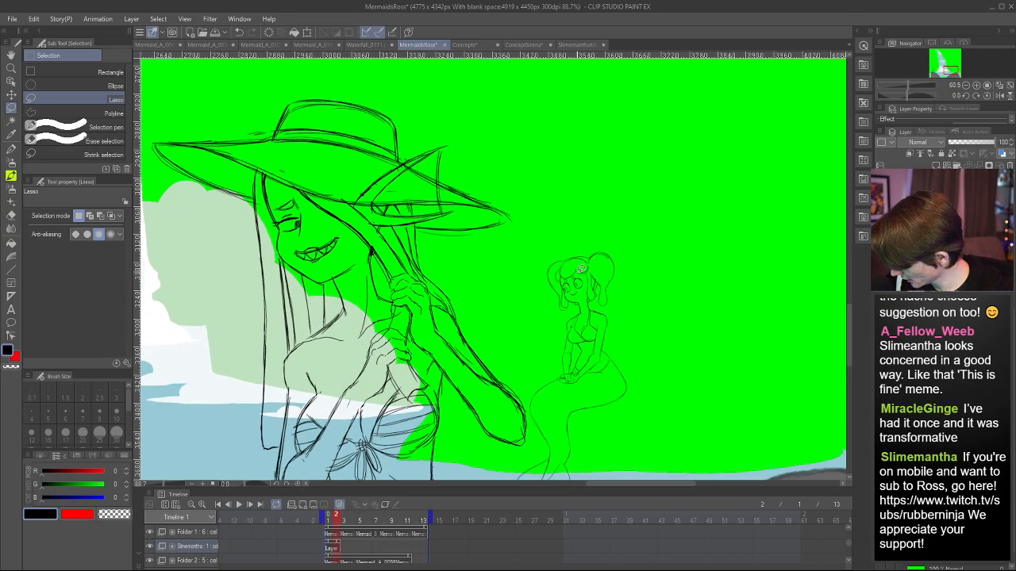
scroll(599, 299, "up", 9)
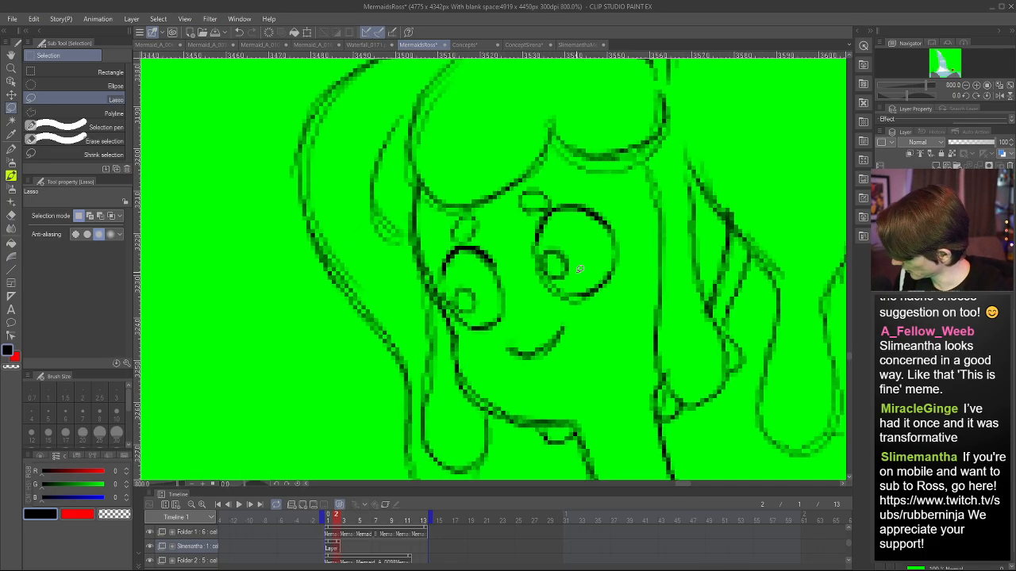
key("e")
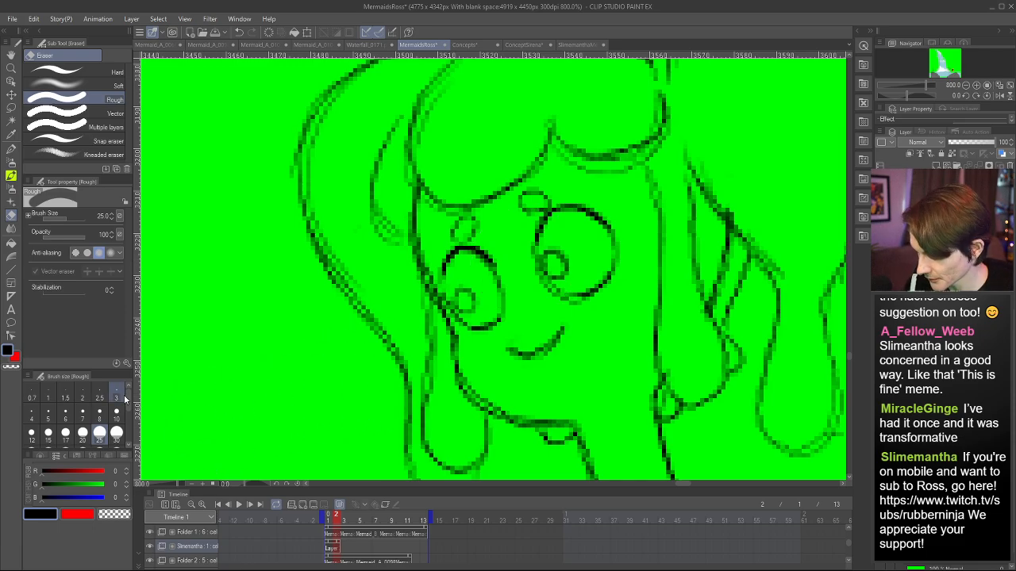
left_click(116, 411)
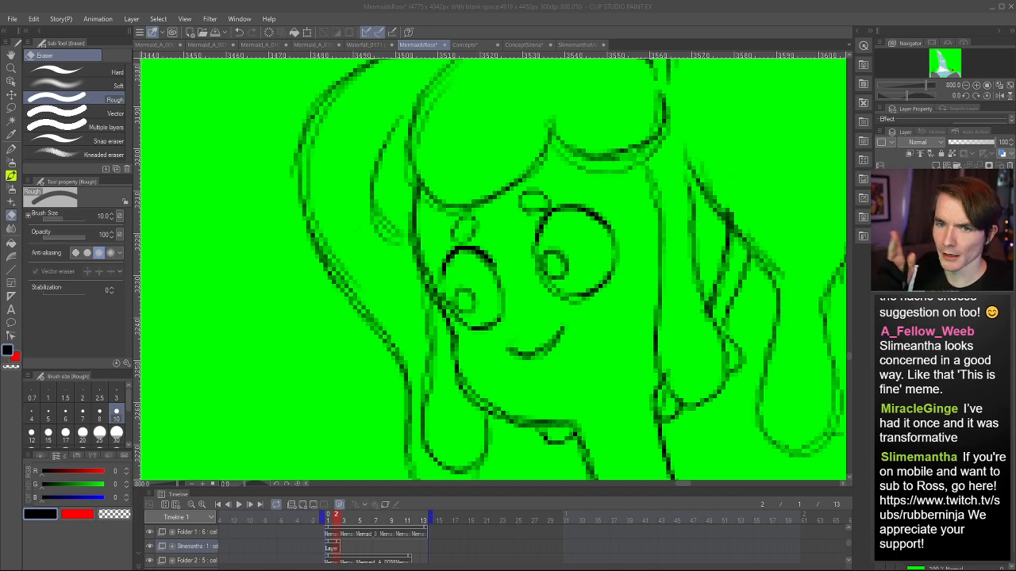
left_click_drag(549, 271, 562, 256)
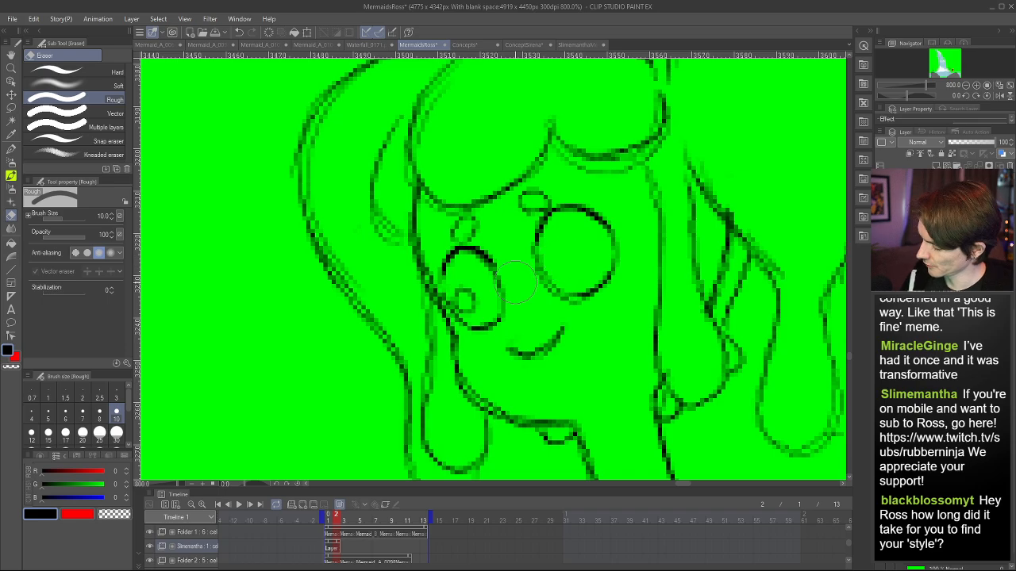
left_click_drag(462, 302, 474, 292)
- Draw a solid black pupil in the middle of each of the small mermaid's eyes with the Real G-pen at size 2
key("p")
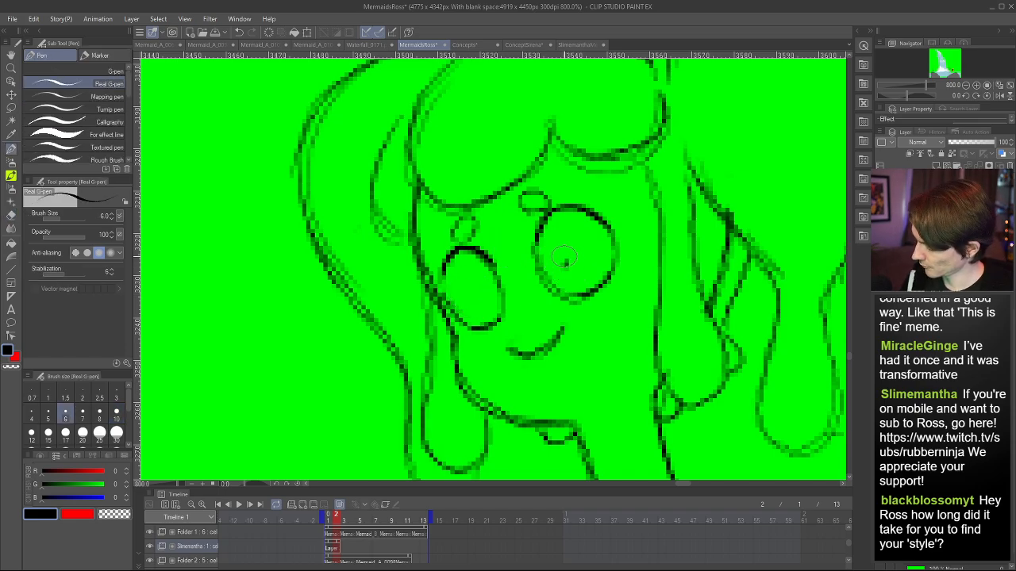
left_click_drag(563, 258, 574, 267)
key("ctrl+z")
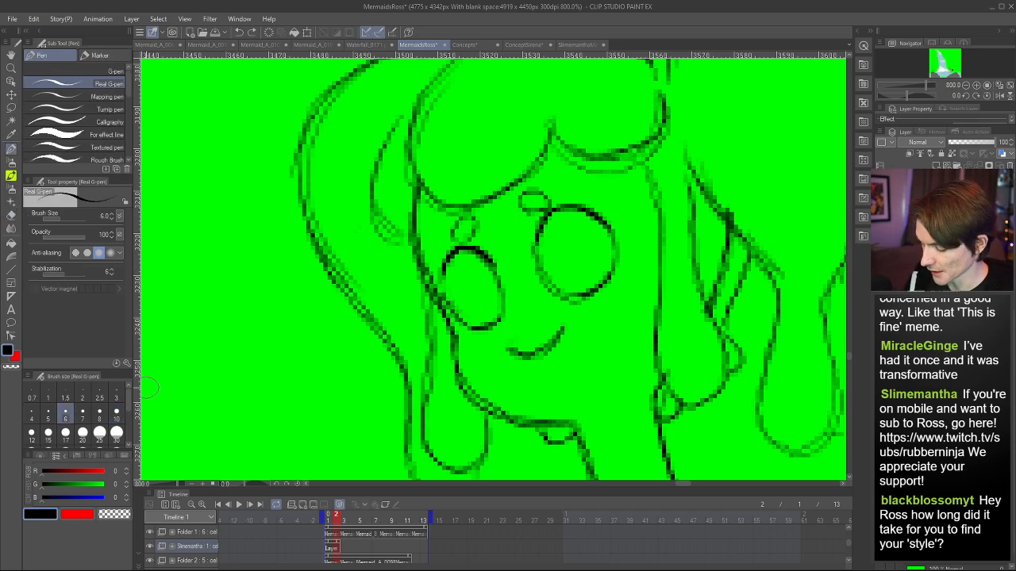
left_click(82, 403)
mouse_move(563, 244)
left_mouse_down()
mouse_move(584, 259)
mouse_move(572, 249)
left_mouse_up()
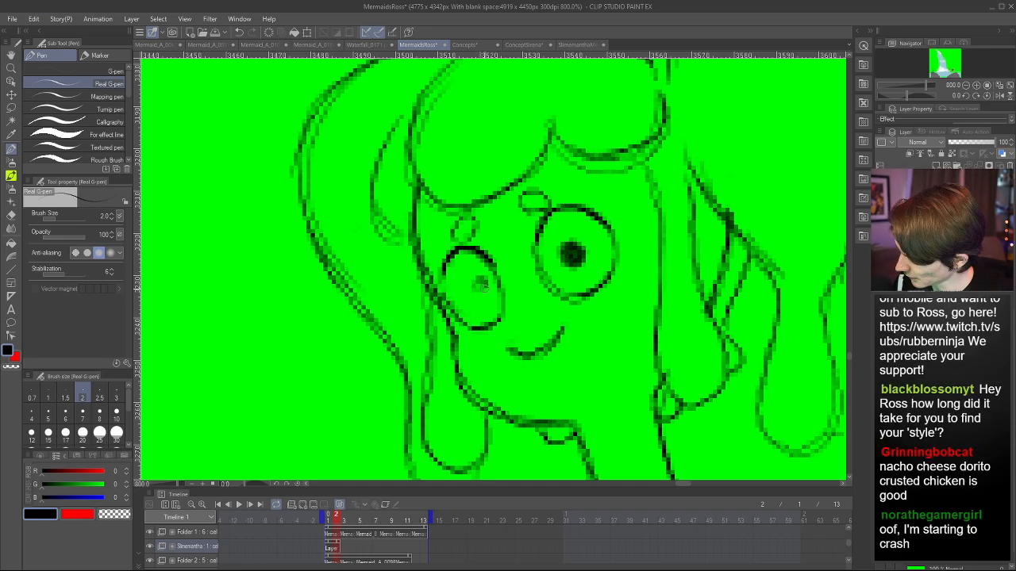
left_click_drag(484, 287, 475, 290)
key("ctrl+z")
scroll(580, 340, "down", 12)
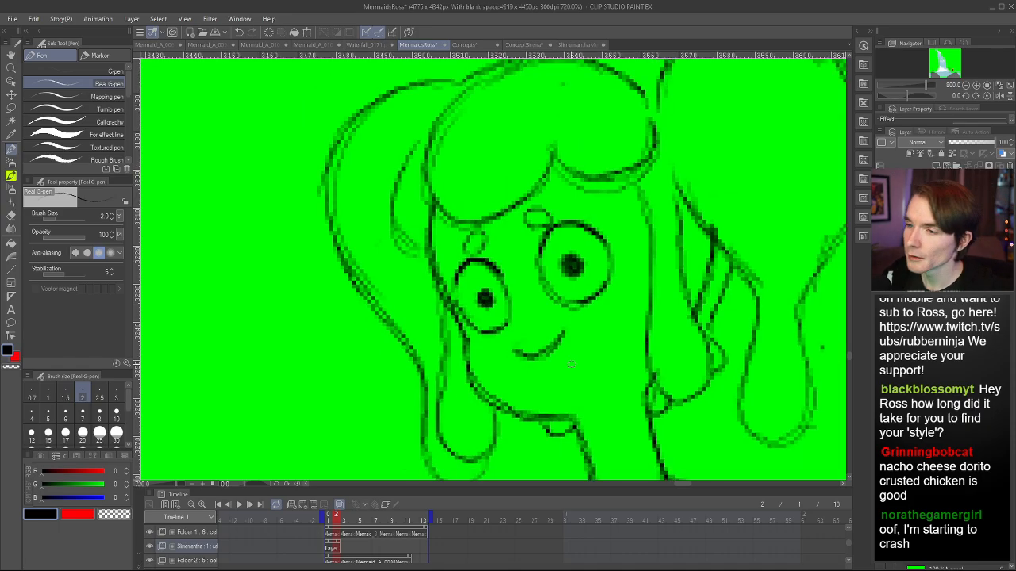
scroll(596, 319, "down", 3)
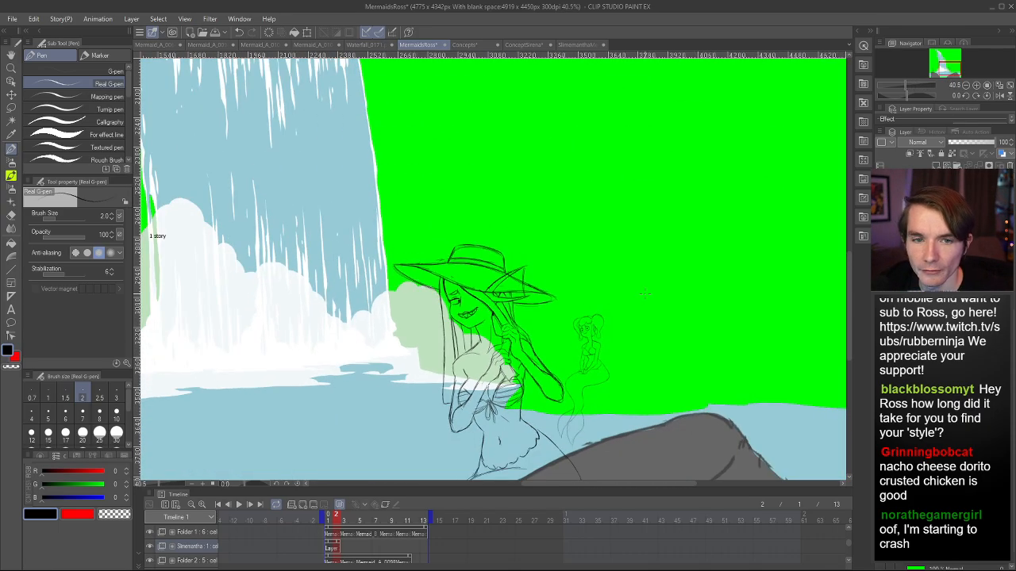
- Check the small mermaid's new pupils up close, in mirrored view and in the whole scene, and save the MermaidsRoss file
scroll(627, 296, "up", 3)
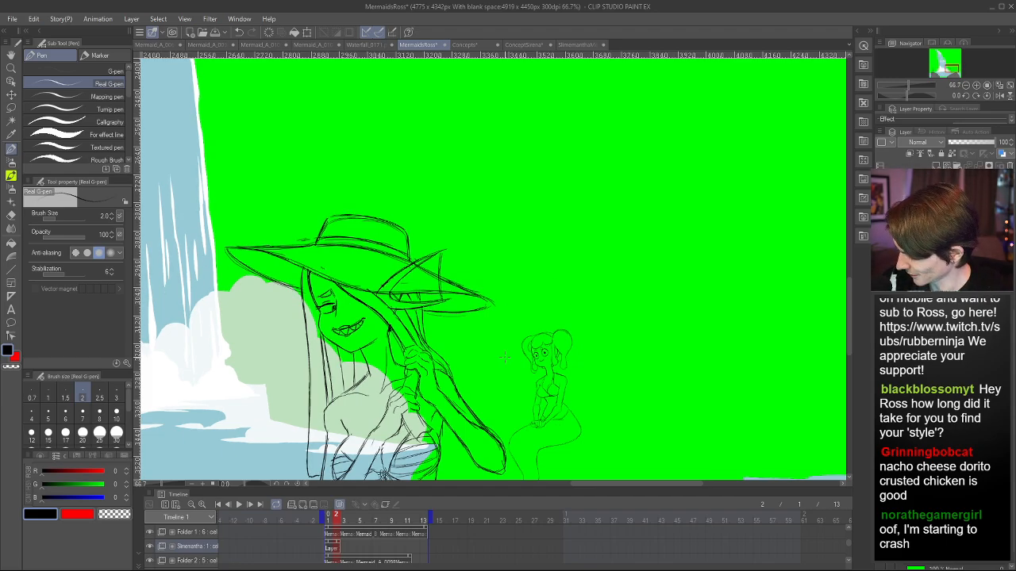
scroll(432, 361, "up", 2)
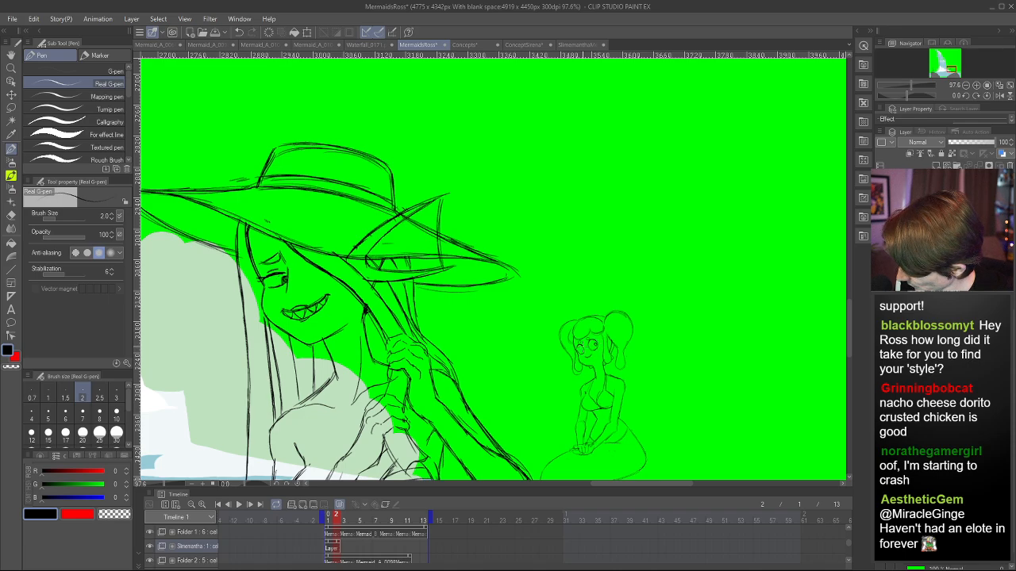
key("h")
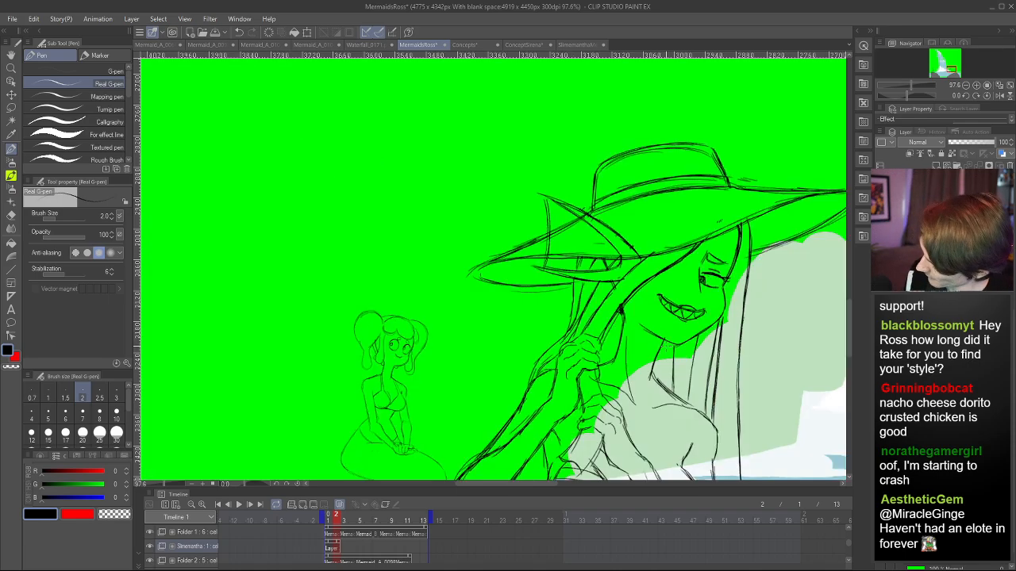
key("h")
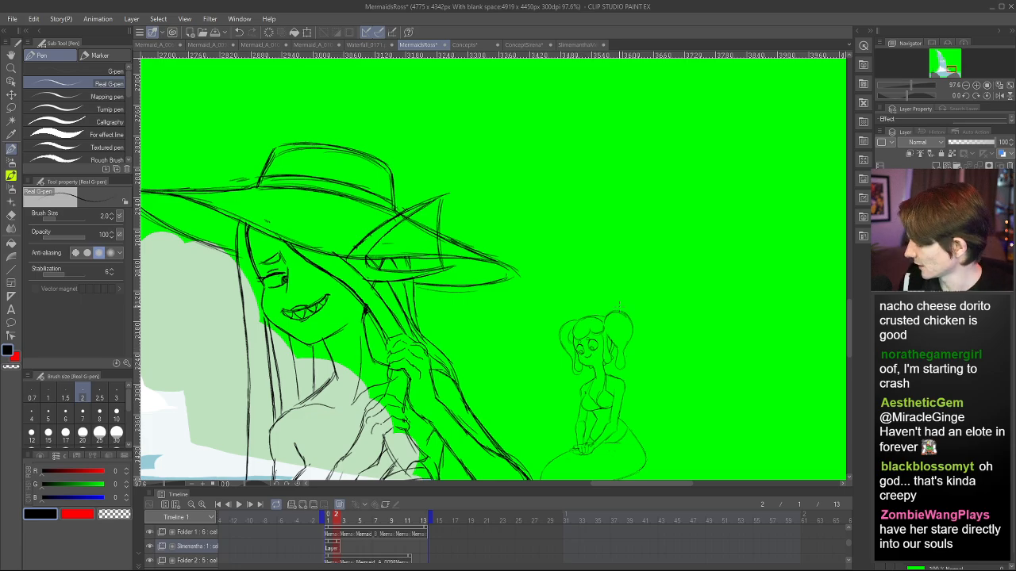
scroll(629, 373, "down", 5)
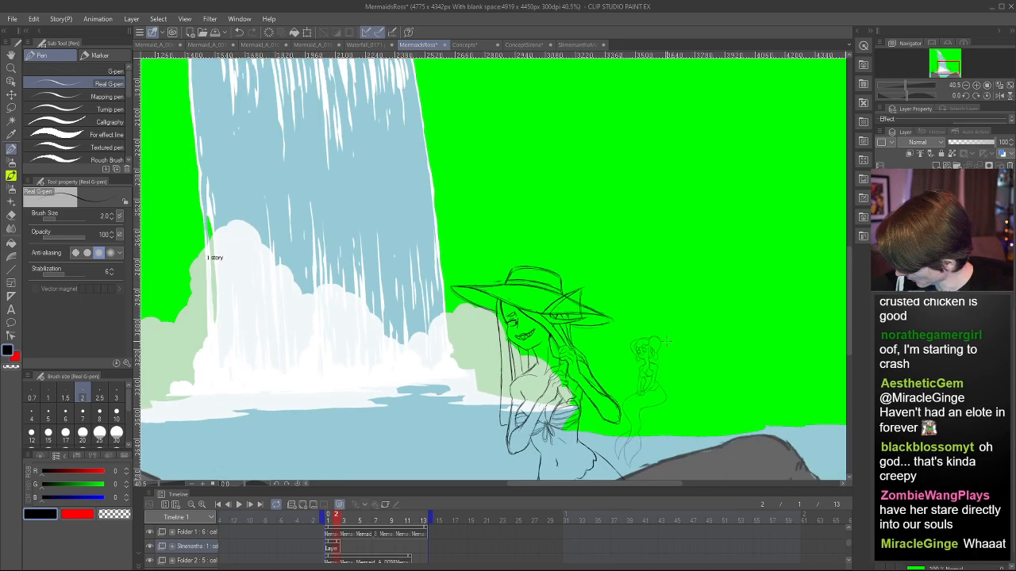
scroll(630, 375, "down", 3)
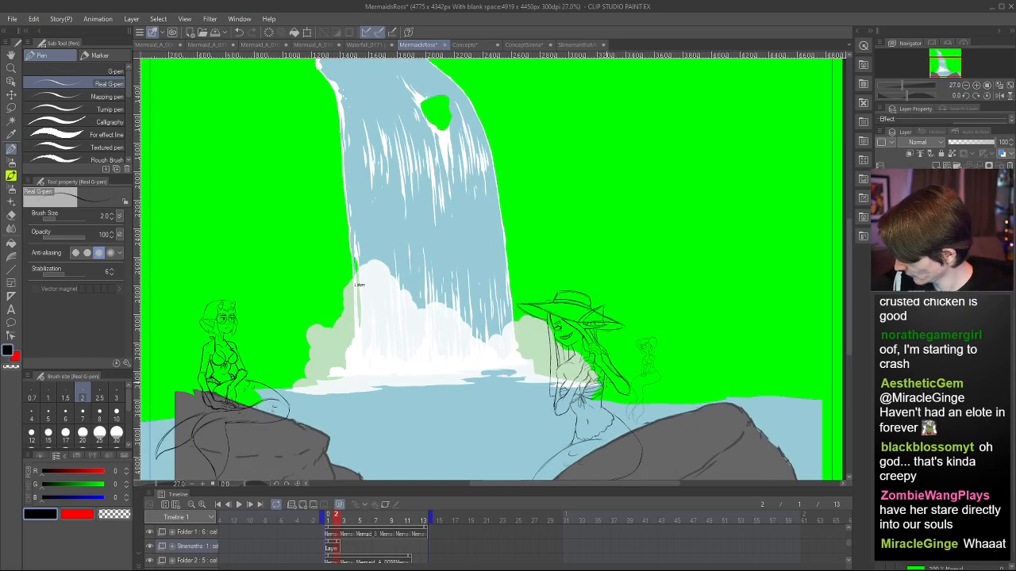
scroll(632, 380, "up", 2)
scroll(632, 380, "down", 4)
scroll(632, 380, "up", 4)
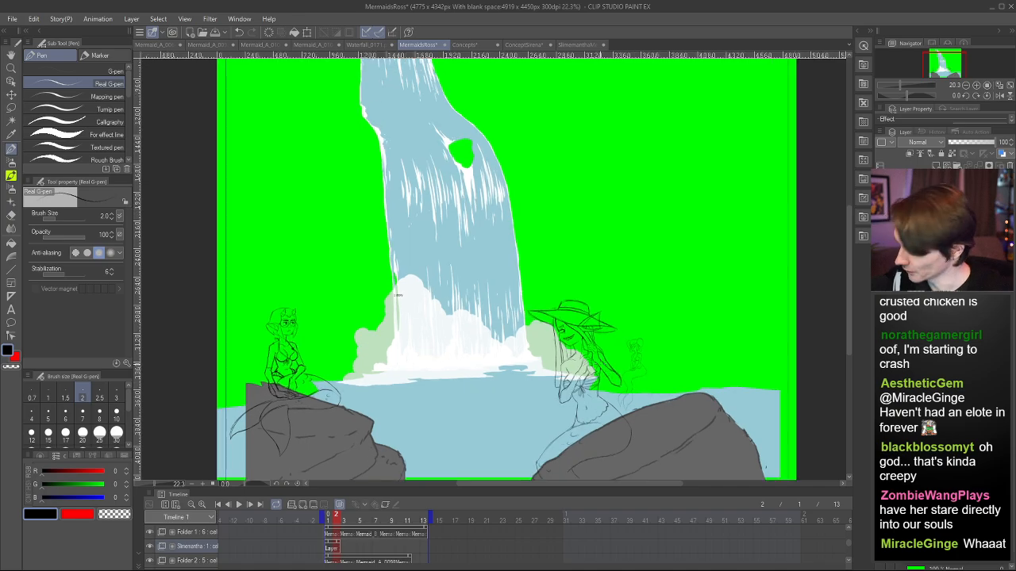
scroll(605, 341, "down", 2)
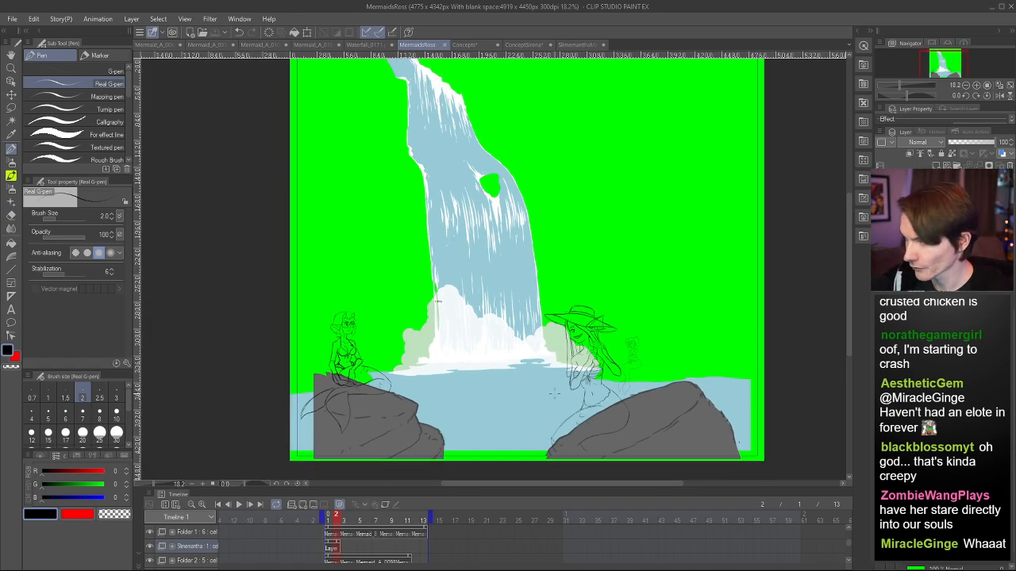
- Examine the composition of the three mermaids, the rocks and the waterfall on frame 2, both close up and as a whole
scroll(567, 343, "up", 4)
scroll(568, 343, "down", 2)
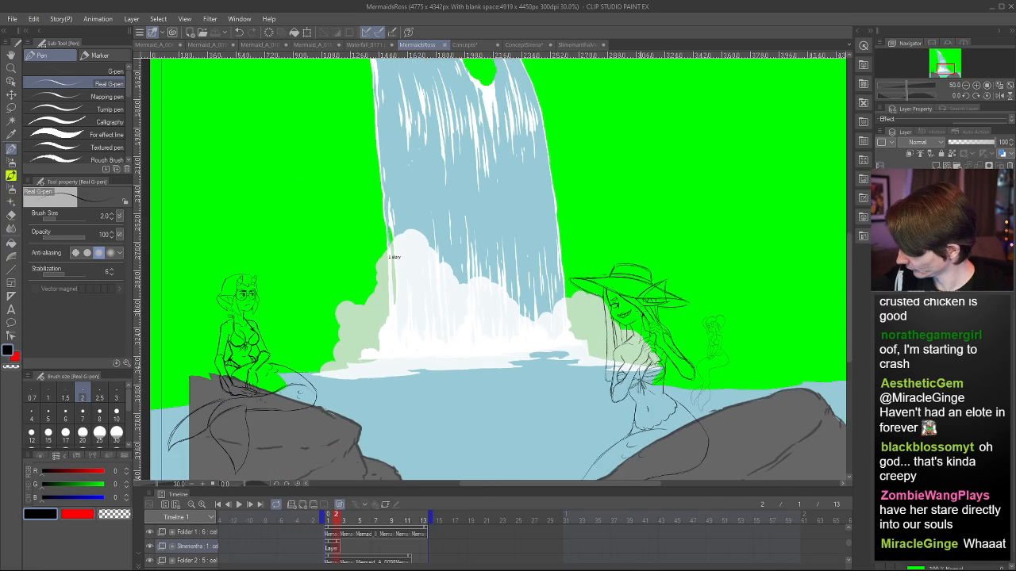
scroll(568, 343, "up", 4)
scroll(717, 370, "down", 9)
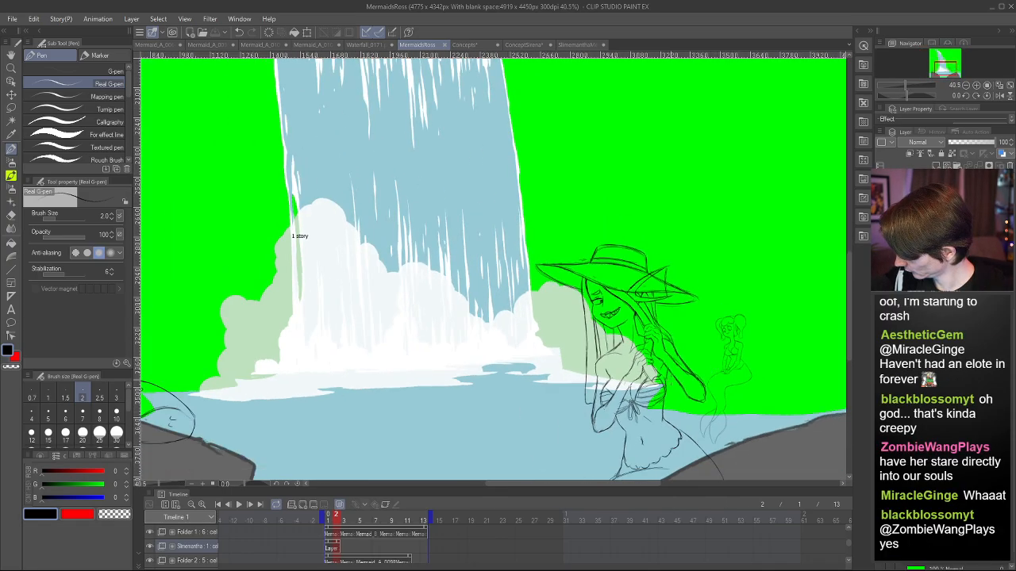
scroll(432, 439, "up", 4)
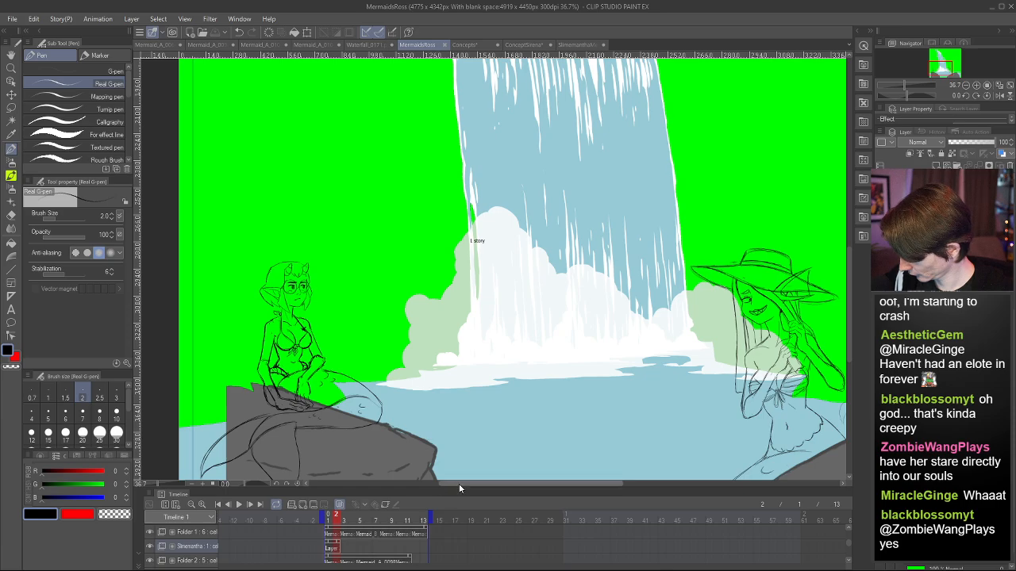
scroll(519, 384, "down", 2)
scroll(520, 385, "up", 2)
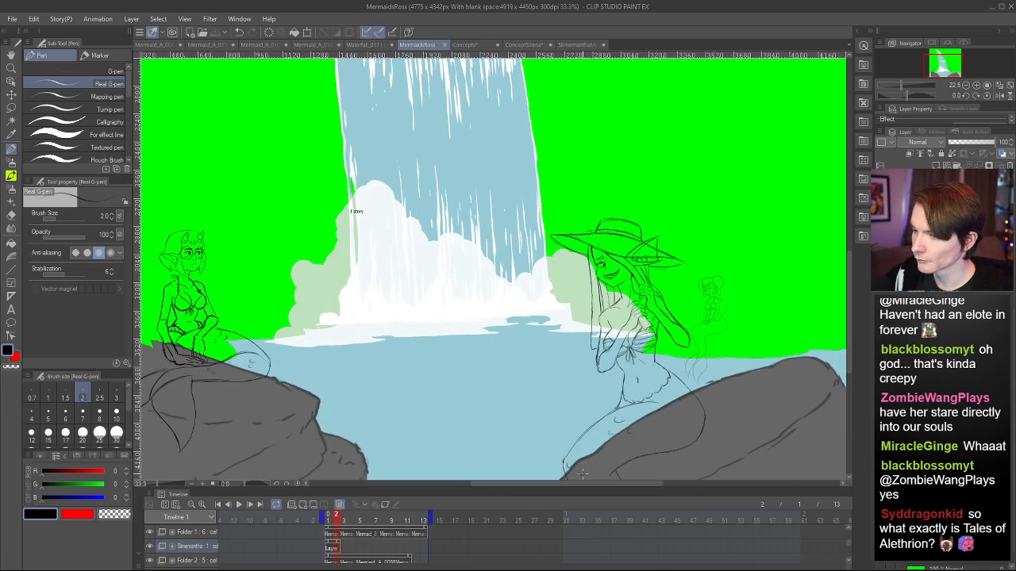
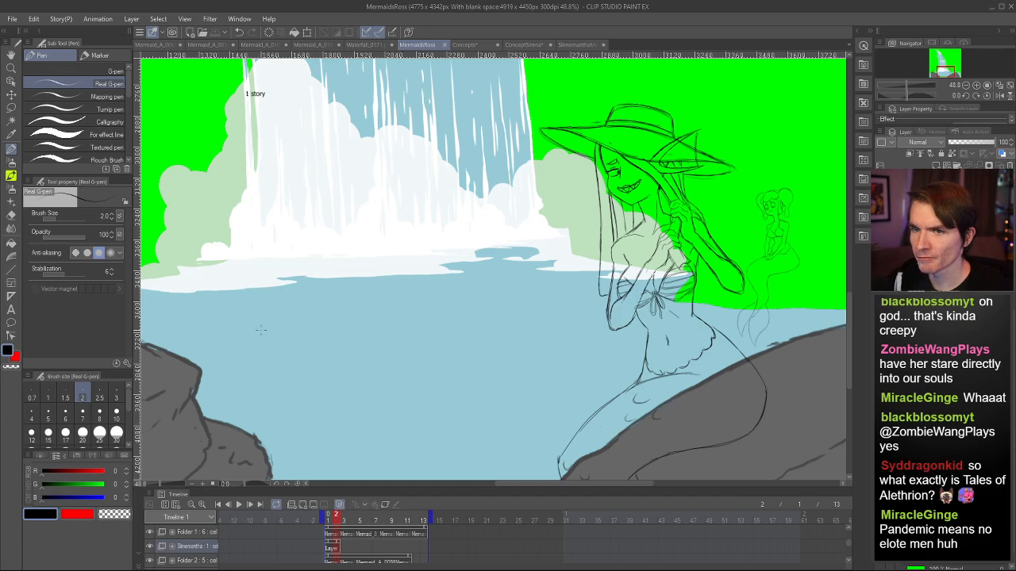
scroll(680, 274, "down", 2)
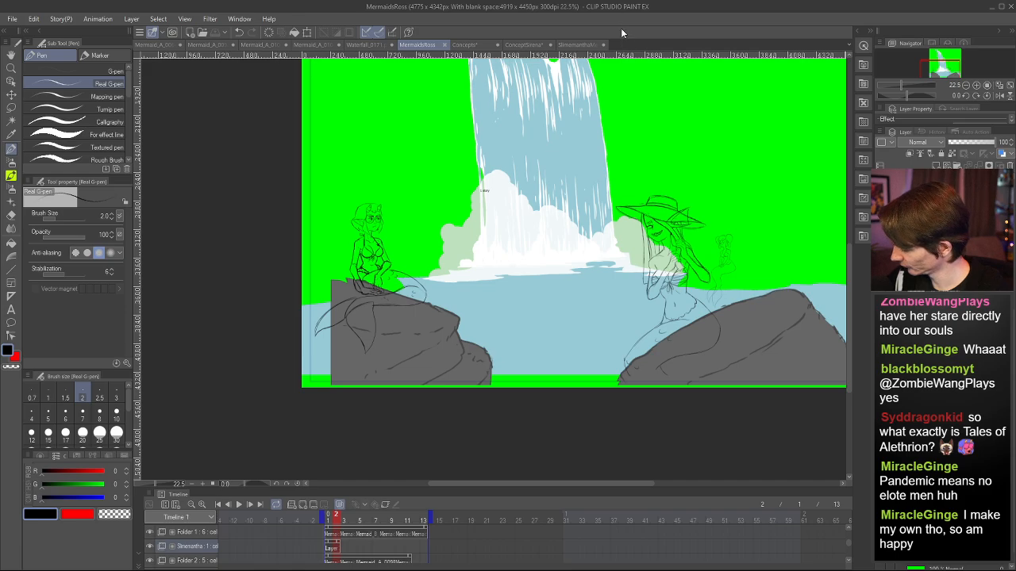
scroll(744, 255, "up", 2)
scroll(743, 256, "up", 1)
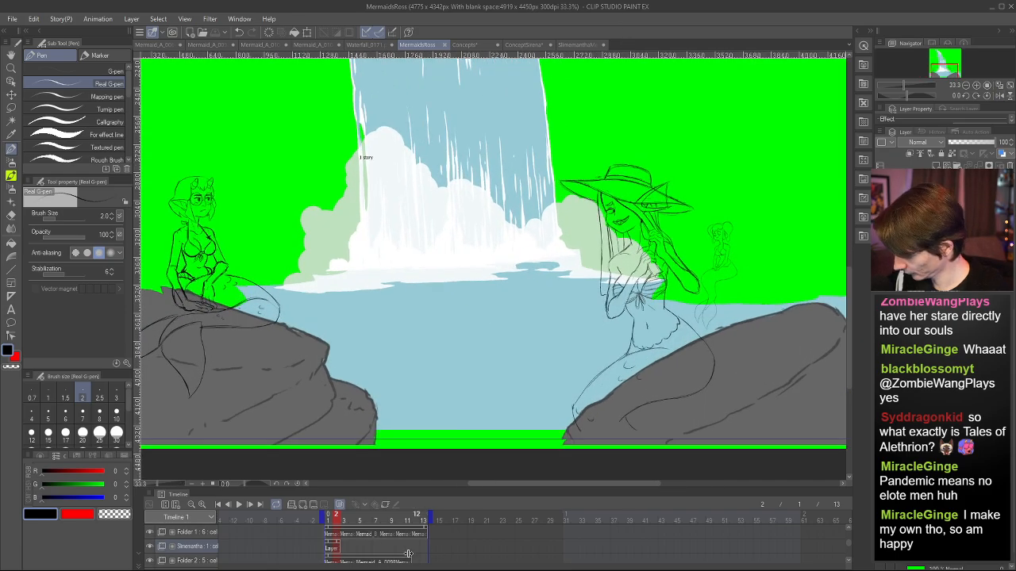
- On frame 3, lower the opacity of the rough small mermaid sketch to 25
left_click(346, 517)
mouse_move(347, 517)
left_mouse_down()
mouse_move(336, 517)
mouse_move(345, 517)
left_mouse_up()
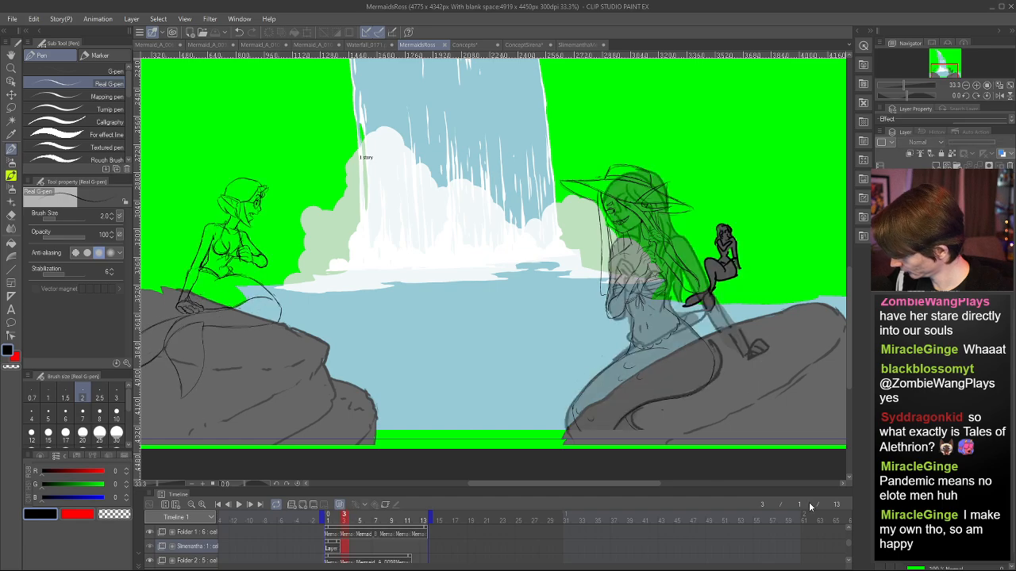
left_click(944, 238)
left_click_drag(972, 143, 961, 143)
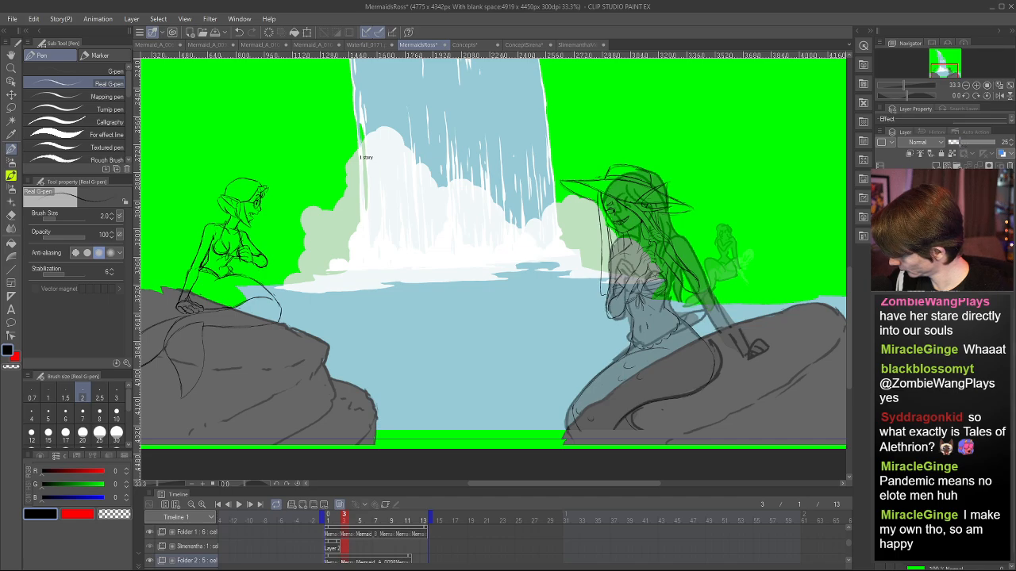
- Hide the shaded rough sketch over the hat-wearing mermaid, leaving the faded rough small mermaid visible
scroll(945, 365, "up", 2)
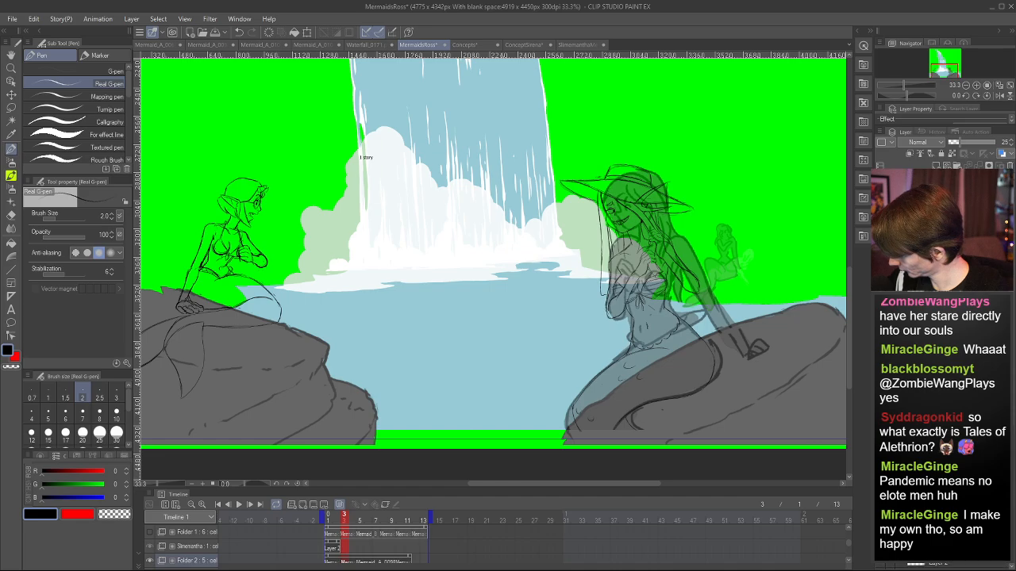
left_click(880, 365)
left_click(880, 365)
left_click(880, 366)
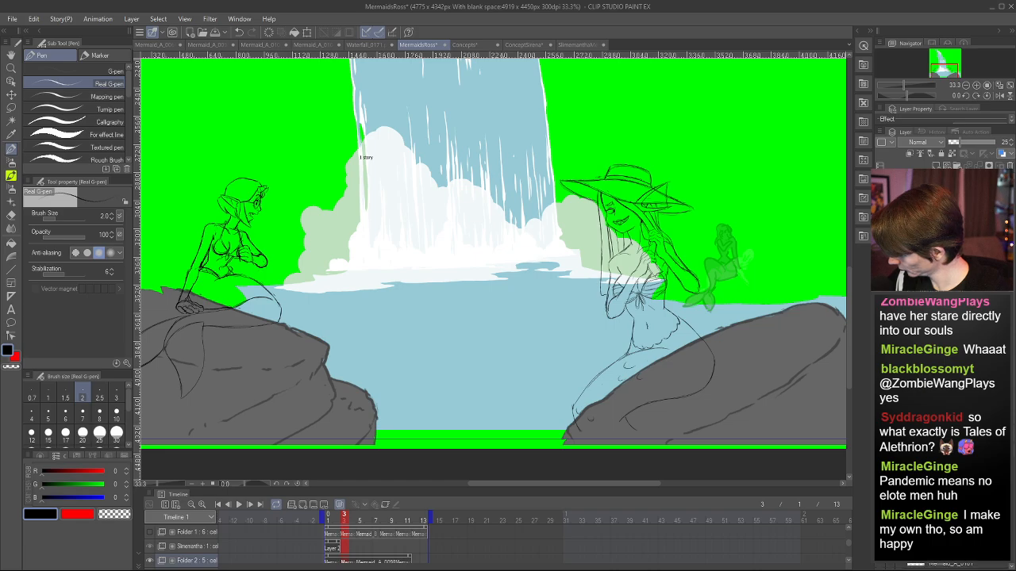
left_click(881, 365)
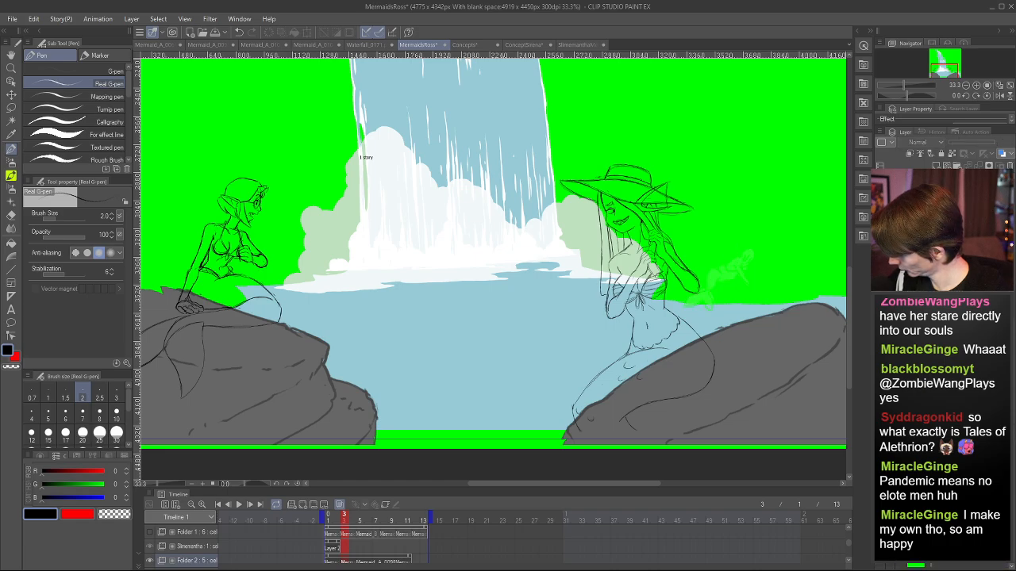
left_click(881, 365)
- Add a new cel at frame 3 in the Slimemantha folder
left_click(937, 365)
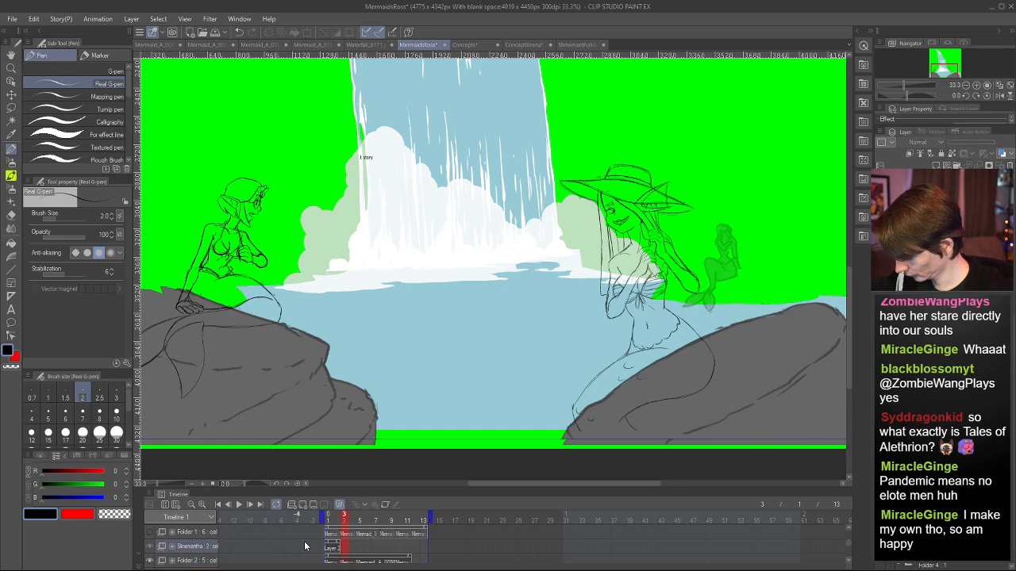
left_click(349, 549)
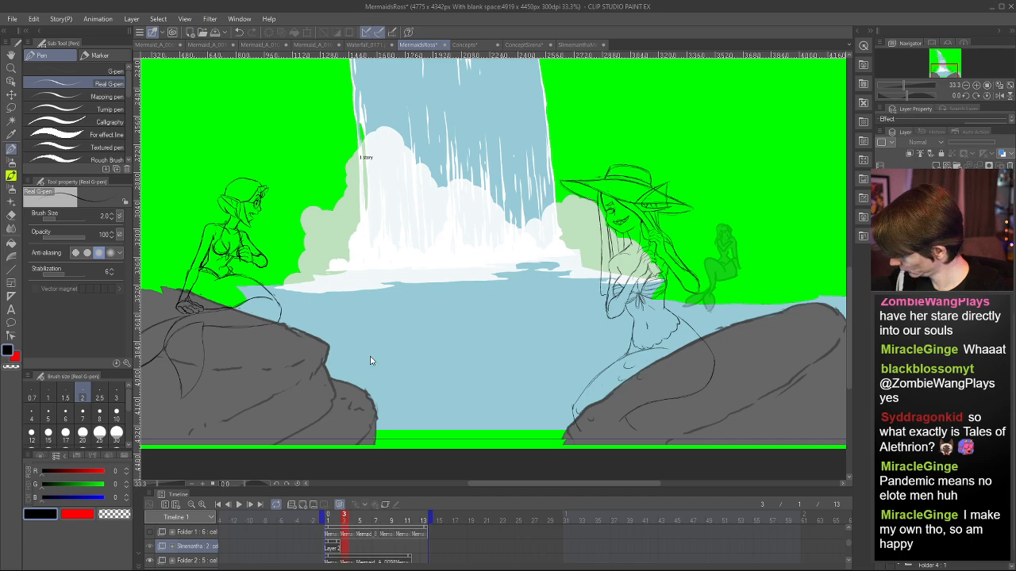
key("ctrl+shift+n")
scroll(436, 395, "down", 1)
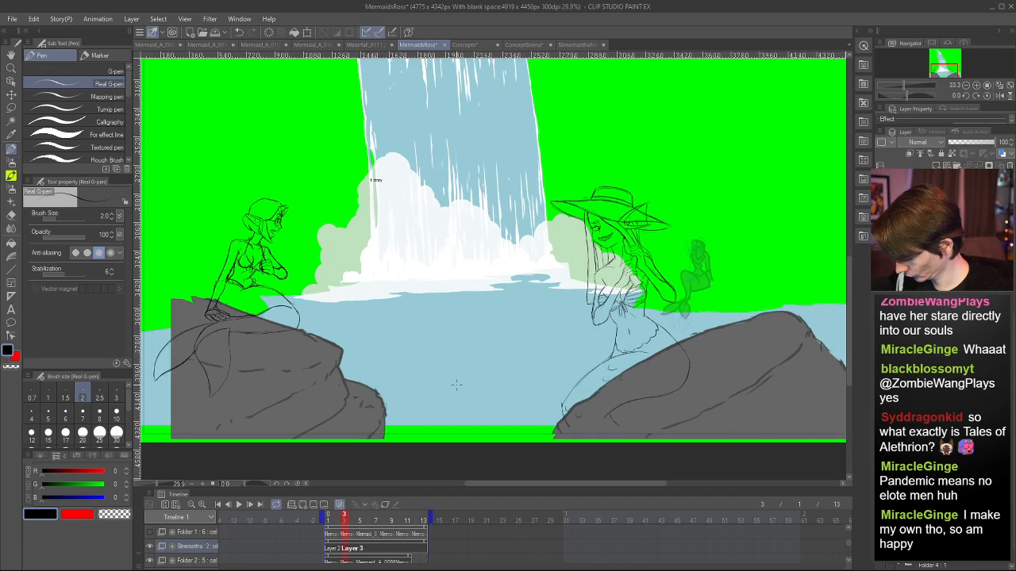
- Shorten the Slimemantha folder's Layer 3 clip in the timeline so that it ends before frame 5
scroll(419, 539, "down", 1)
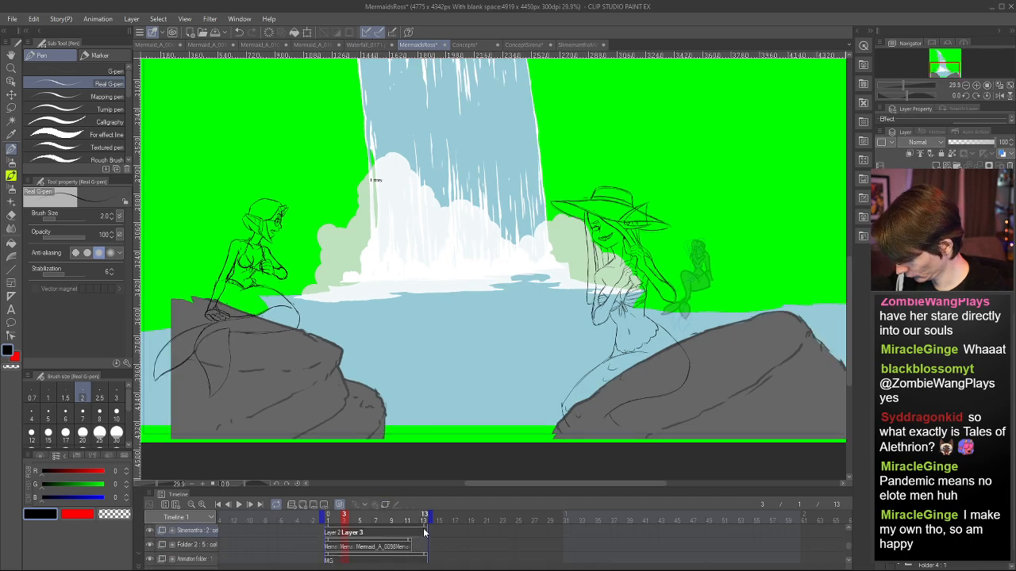
scroll(445, 544, "up", 1)
left_click(437, 543)
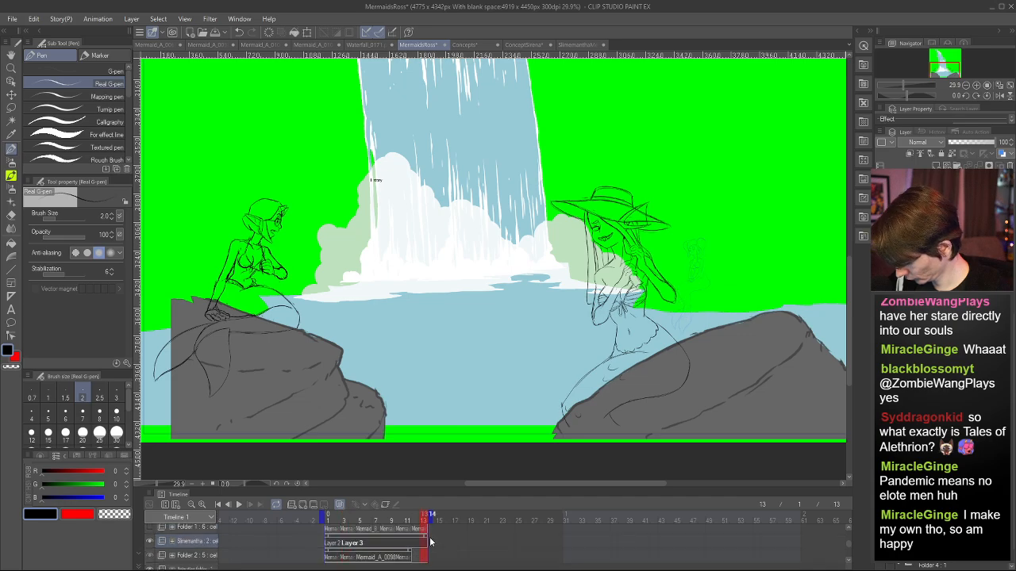
left_click(425, 541)
mouse_move(359, 540)
left_mouse_down()
mouse_move(337, 520)
mouse_move(348, 521)
mouse_move(308, 525)
mouse_move(350, 532)
left_mouse_up()
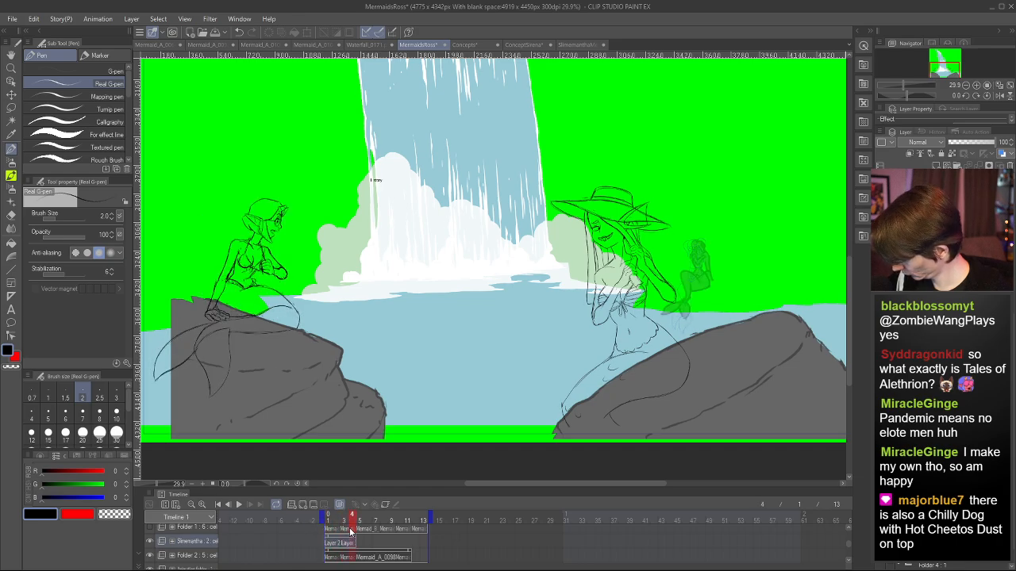
- Return to frame 3 and compare the faded rough small mermaid with the previous cel's onion skin, up close and within the whole scene
scroll(766, 258, "up", 3)
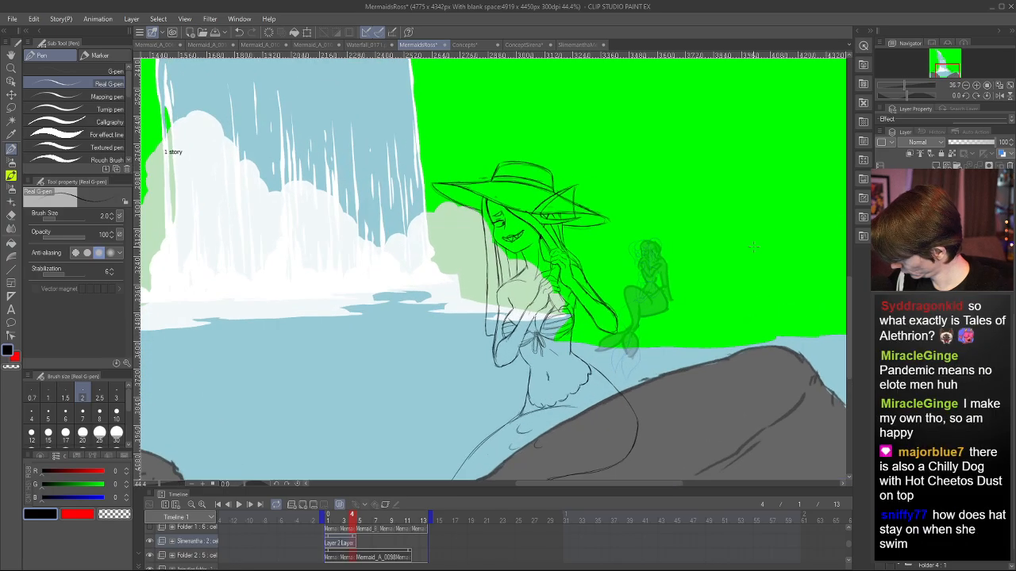
scroll(686, 270, "up", 4)
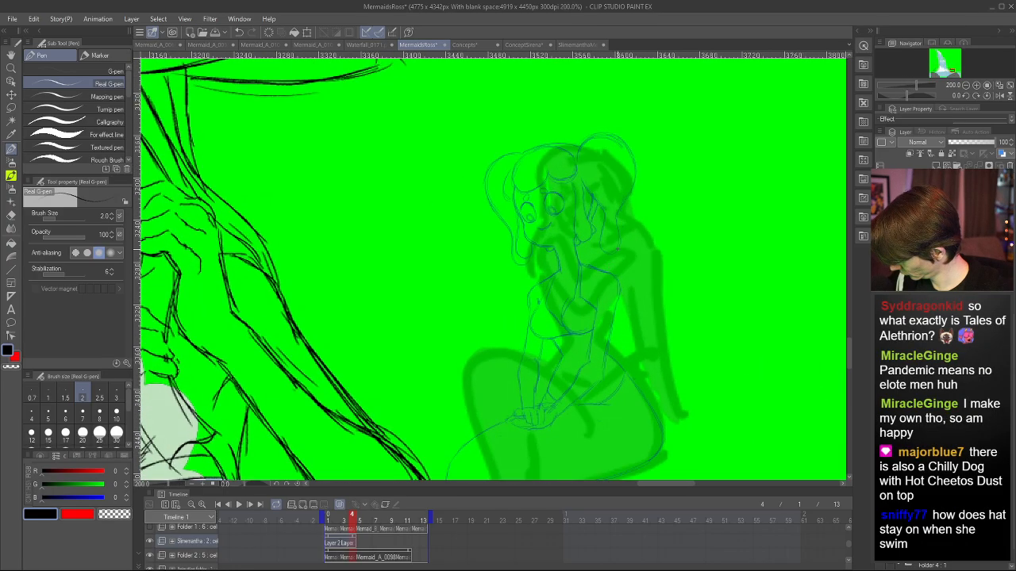
scroll(653, 264, "down", 2)
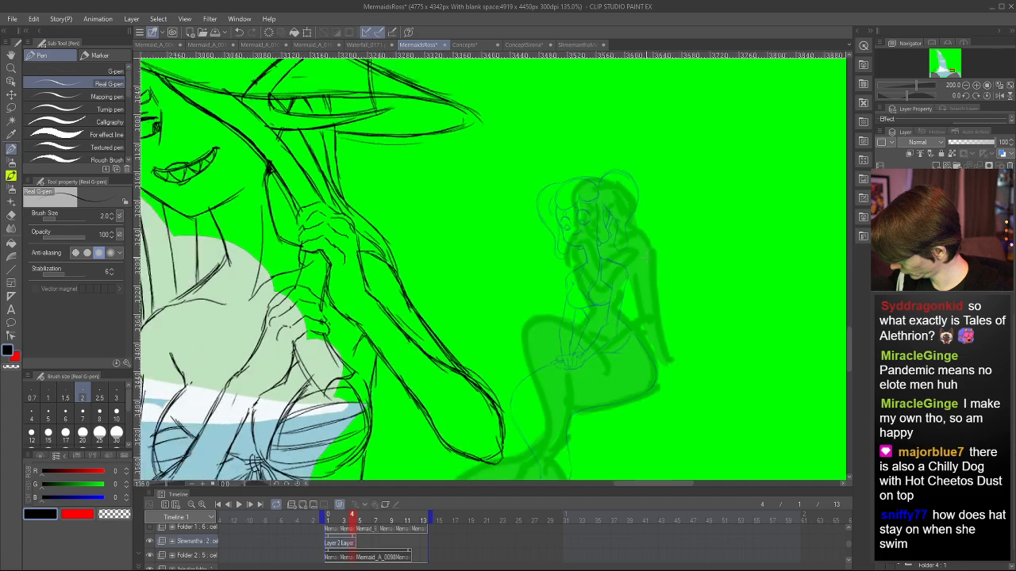
scroll(662, 259, "up", 1)
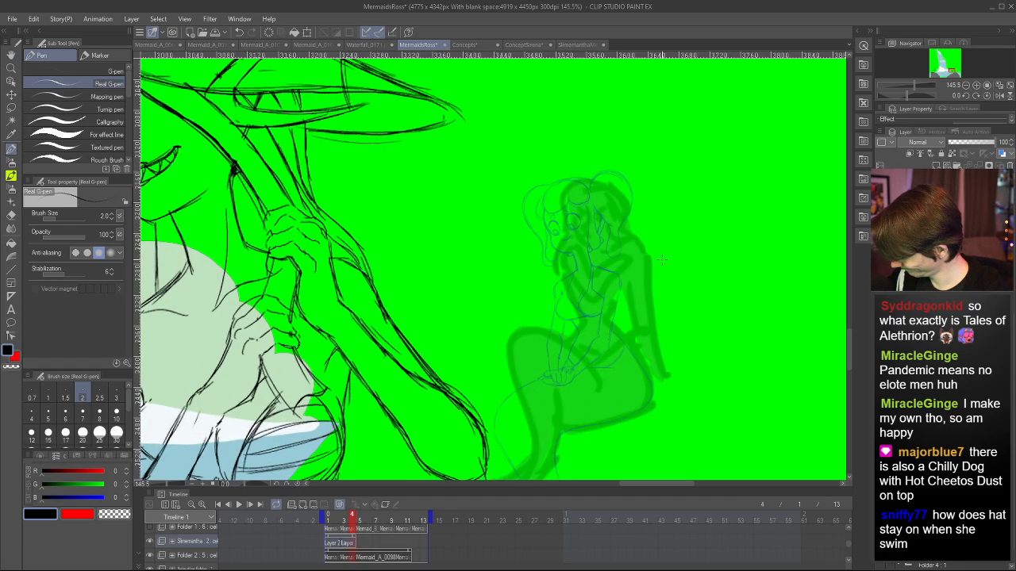
scroll(751, 338, "down", 1)
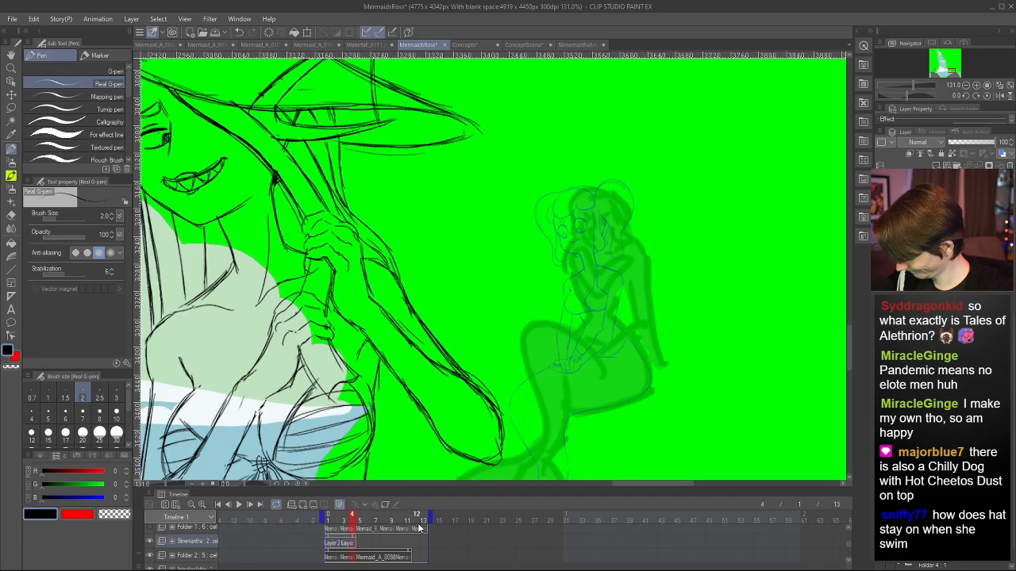
left_click(336, 520)
mouse_move(336, 522)
left_mouse_down()
mouse_move(360, 521)
mouse_move(332, 513)
mouse_move(344, 515)
left_mouse_up()
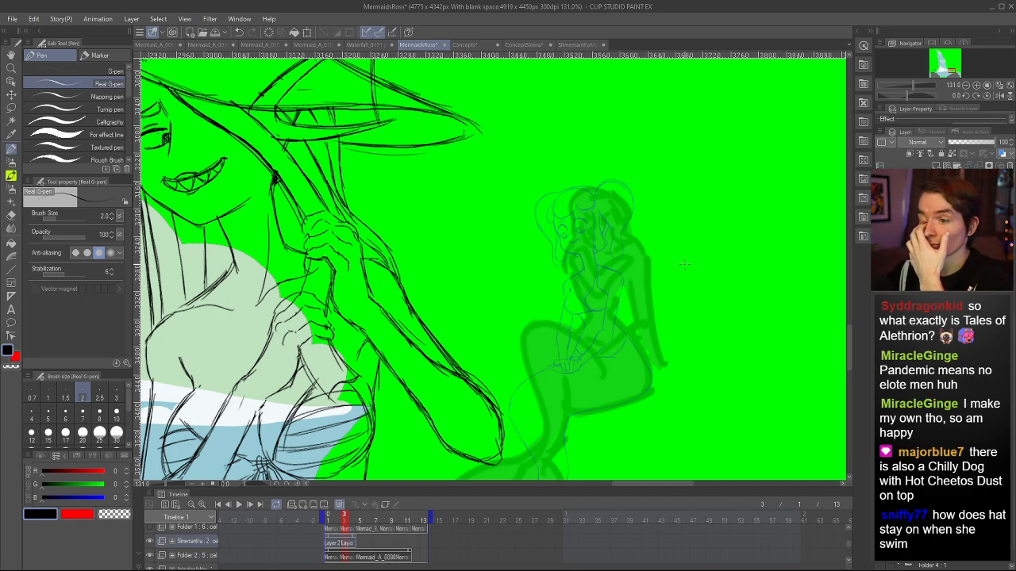
scroll(521, 298, "down", 10)
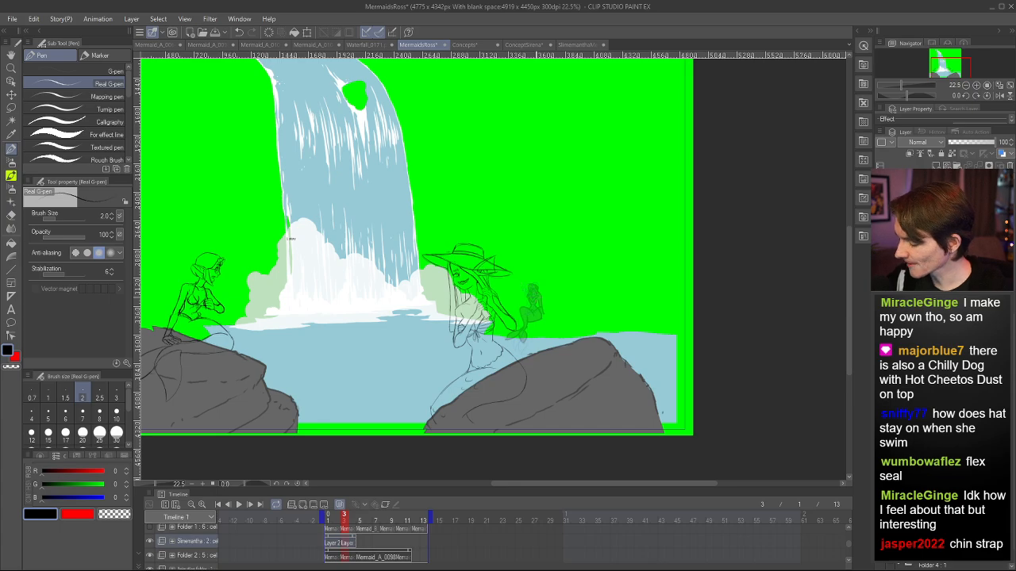
scroll(539, 285, "up", 1)
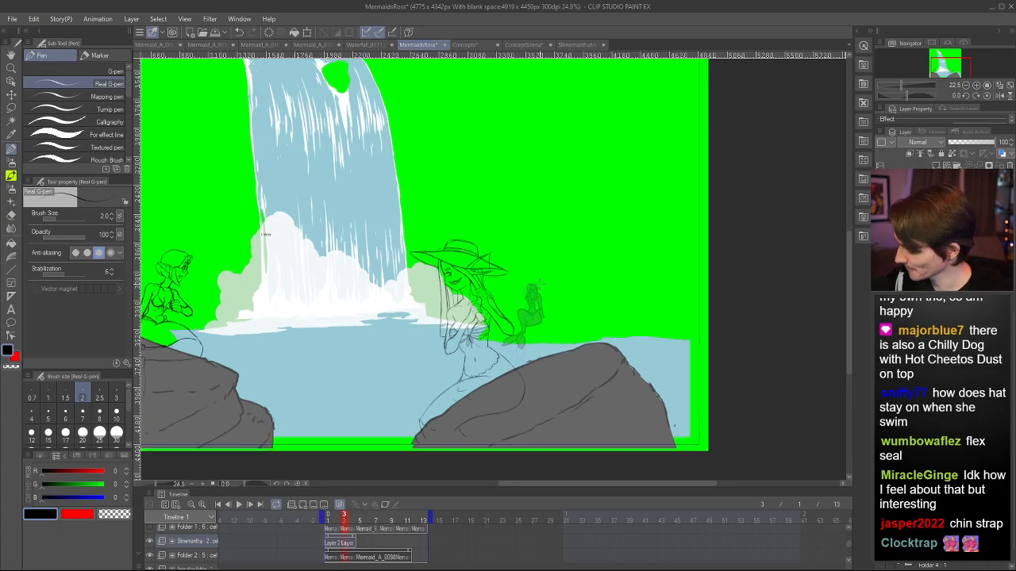
scroll(540, 283, "up", 10)
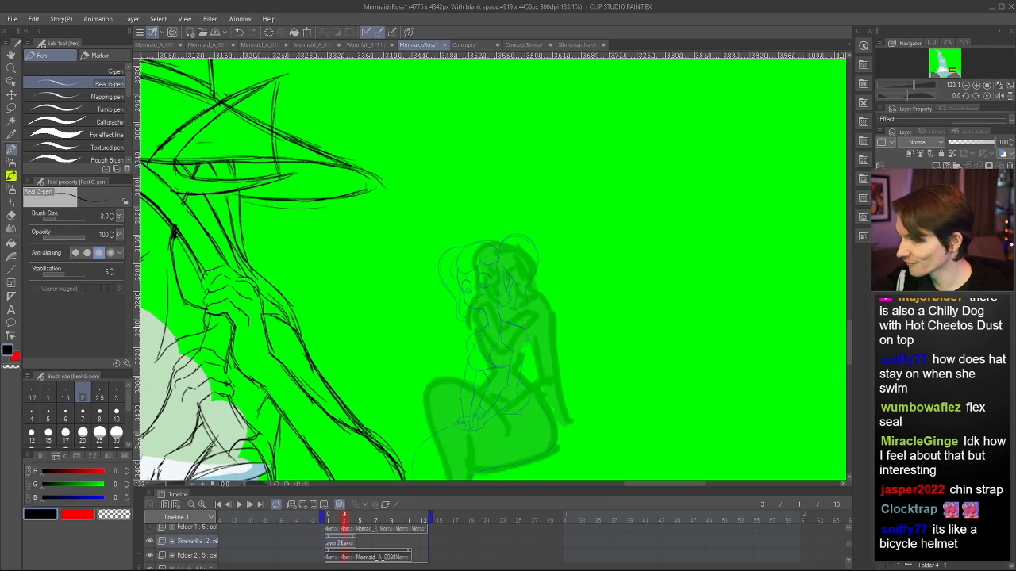
- Sketch the front line of the small mermaid's torso and the start of her shoulder curve over the rough figure
scroll(533, 298, "up", 4)
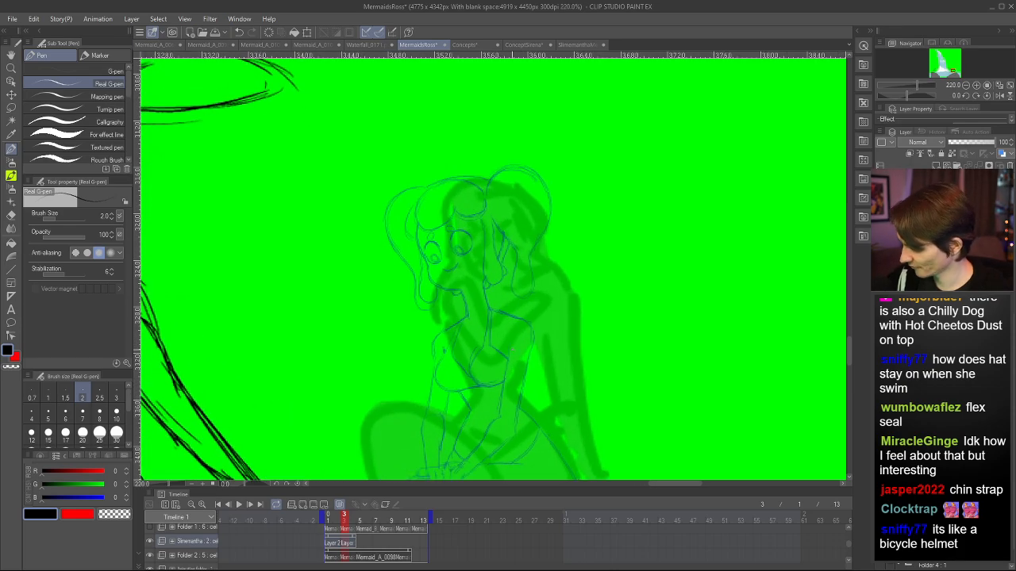
scroll(534, 317, "up", 2)
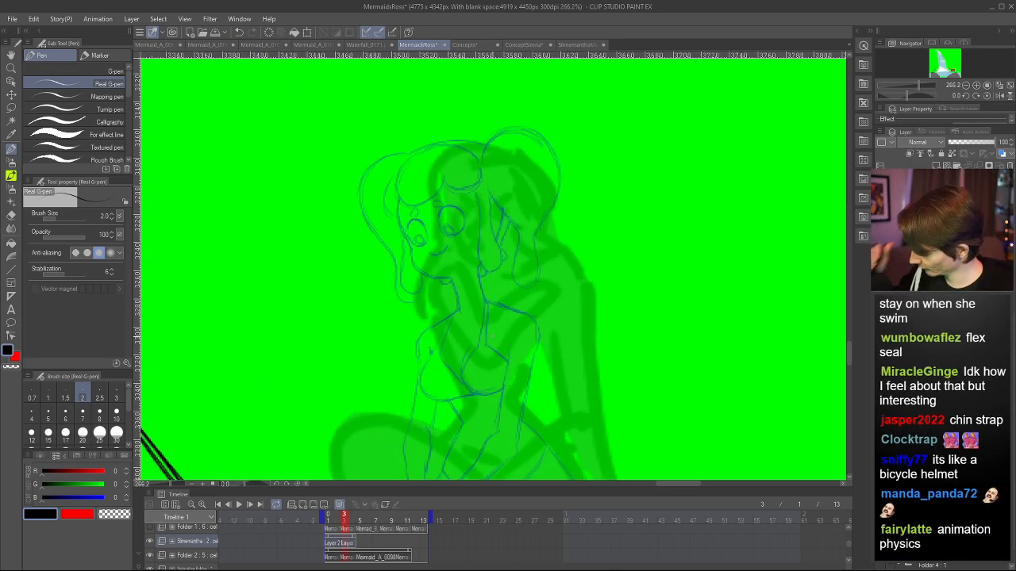
left_click_drag(849, 350, 850, 358)
left_click_drag(852, 355, 851, 354)
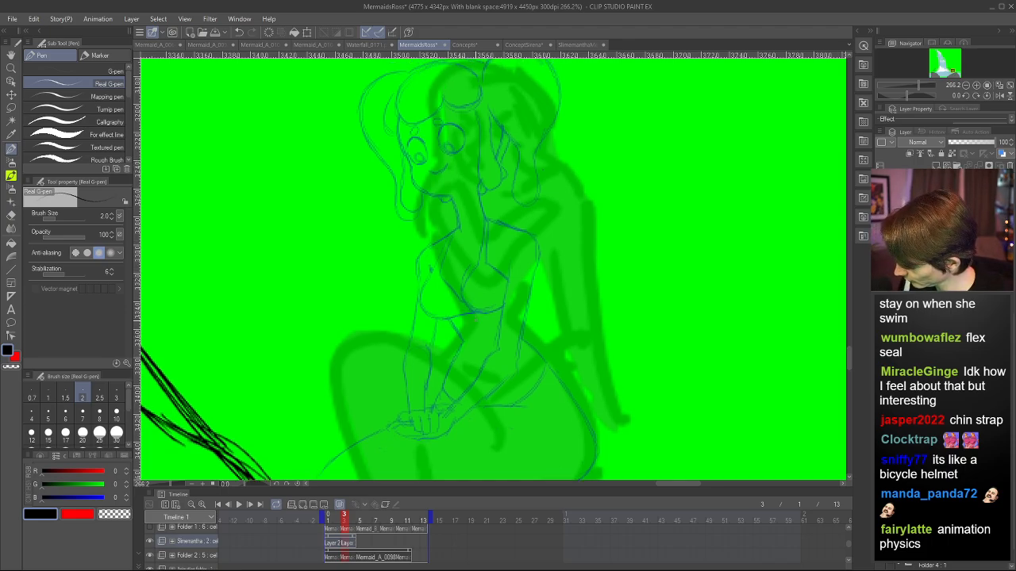
left_click_drag(478, 338, 474, 258)
key("ctrl+z")
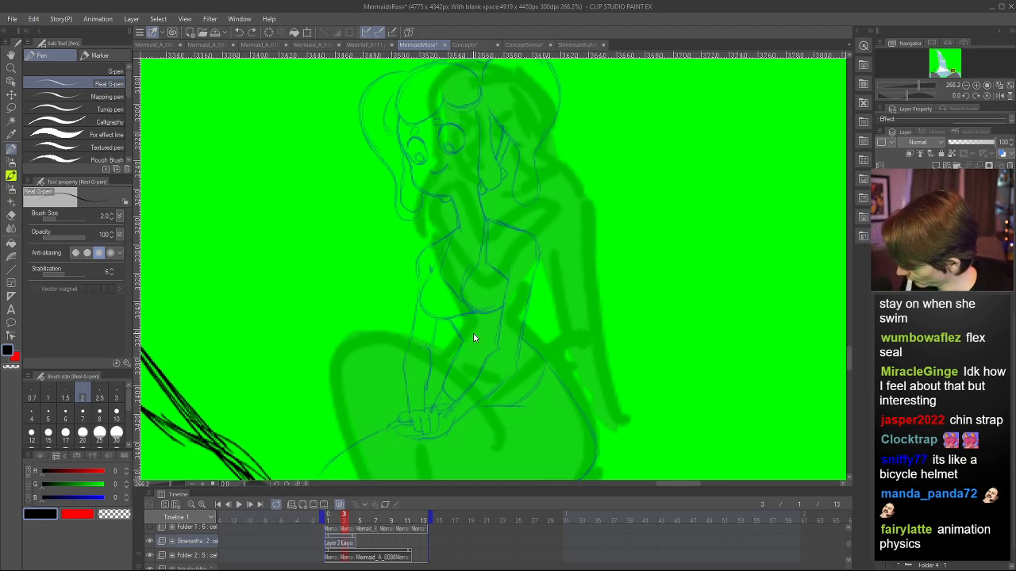
mouse_move(474, 335)
left_mouse_down()
mouse_move(455, 242)
mouse_move(468, 311)
left_mouse_up()
key("ctrl+z")
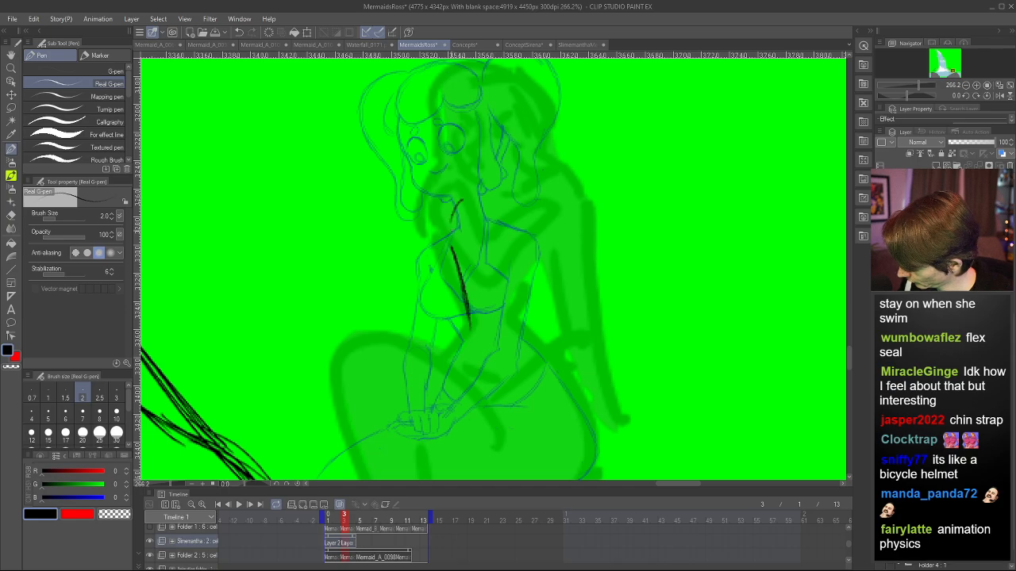
- Sketch the two sides of the mermaid's upper arm, slanting from the shoulder down to the elbow
mouse_move(451, 231)
left_mouse_down()
mouse_move(473, 207)
mouse_move(498, 242)
mouse_move(506, 264)
mouse_move(486, 276)
mouse_move(509, 306)
left_mouse_up()
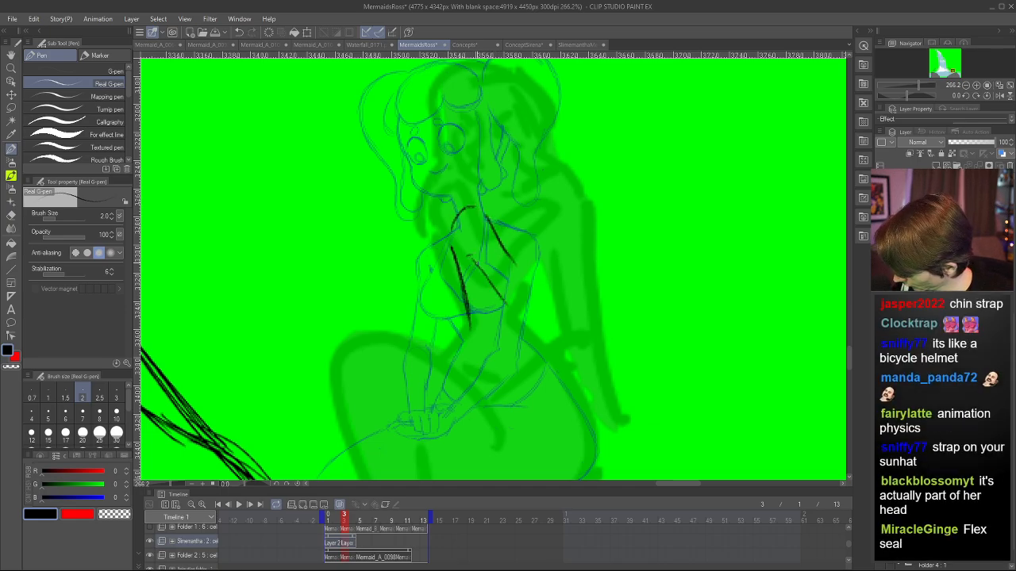
key("ctrl+z")
left_click_drag(475, 257, 518, 311)
left_click_drag(511, 258, 541, 296)
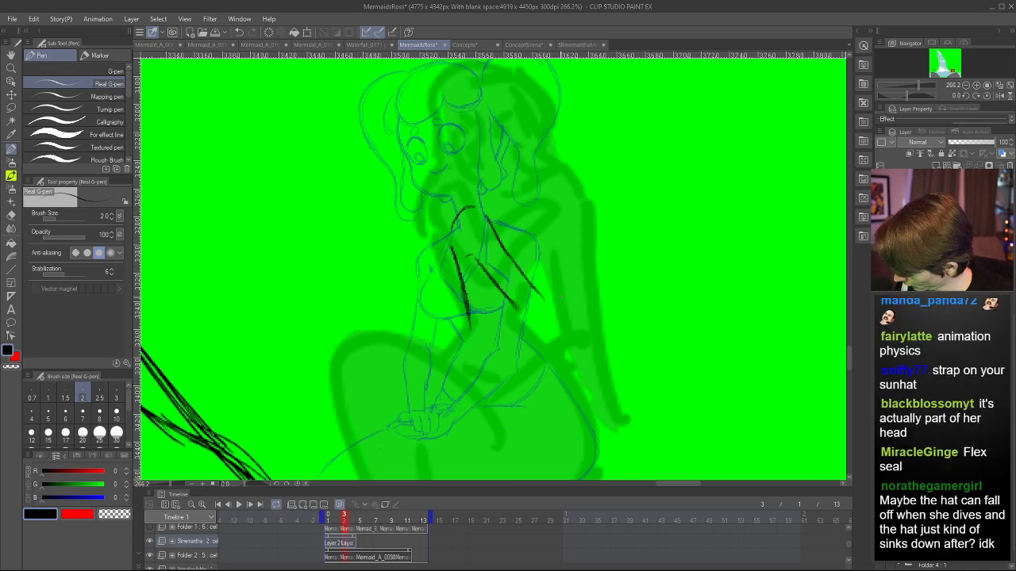
key("ctrl+z")
left_click_drag(497, 235, 541, 300)
left_click_drag(502, 242, 540, 299)
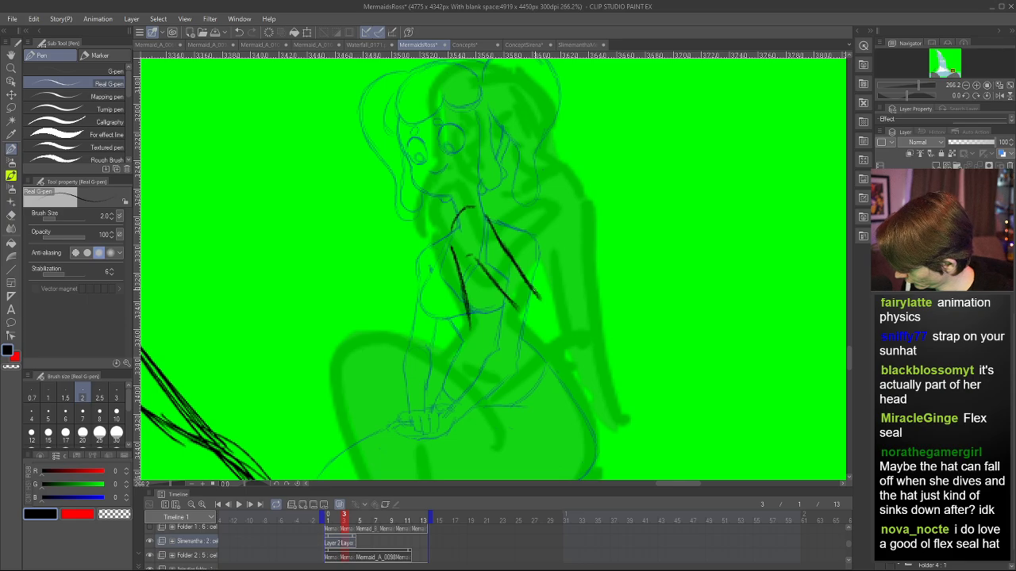
- Sketch the bent elbow and the two sides of the forearm rising away from the body
left_click_drag(541, 289, 611, 243)
mouse_move(513, 305)
left_mouse_down()
mouse_move(526, 321)
mouse_move(600, 275)
left_mouse_up()
key("ctrl+z")
left_click_drag(527, 327, 609, 264)
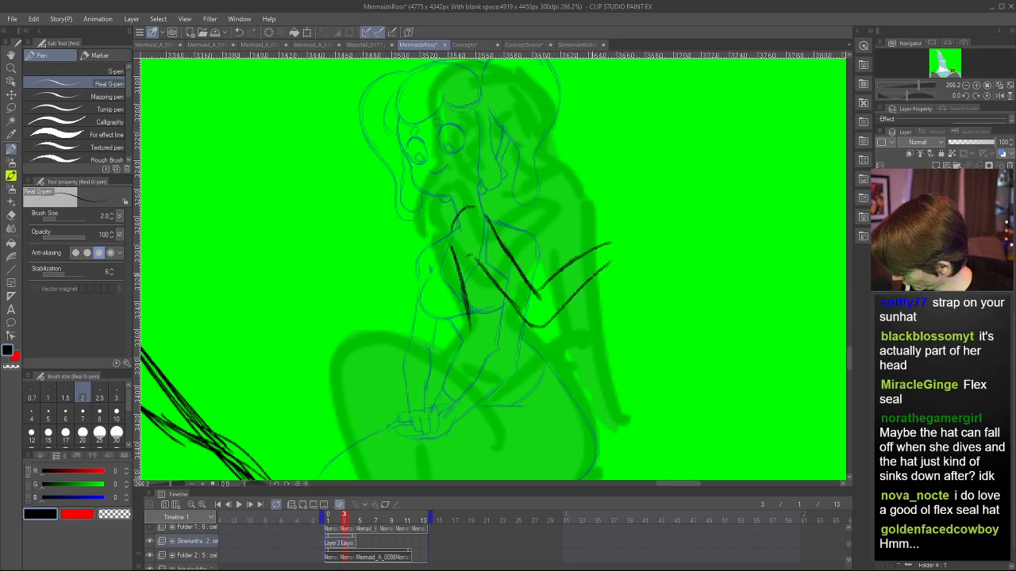
key("ctrl+z")
left_click_drag(548, 323, 607, 257)
- Clean up the inner elbow, trim the forearm line ends and check the arm in a mirrored view
key("e")
left_click_drag(543, 299, 541, 303)
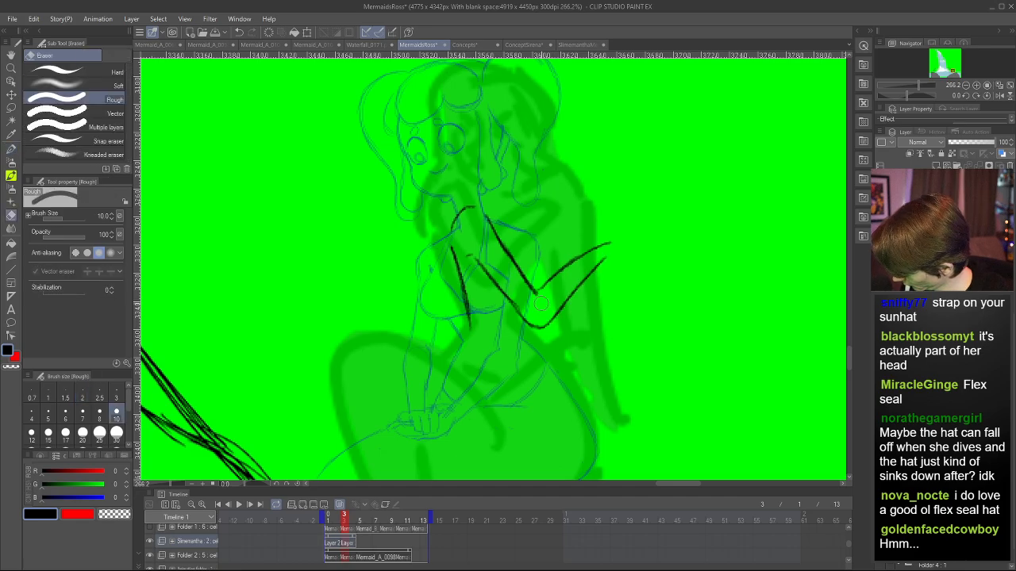
mouse_move(609, 244)
left_mouse_down()
mouse_move(560, 269)
mouse_move(546, 296)
mouse_move(539, 278)
mouse_move(534, 290)
mouse_move(588, 254)
left_mouse_up()
key("p")
key("ctrl+z")
key("ctrl+z")
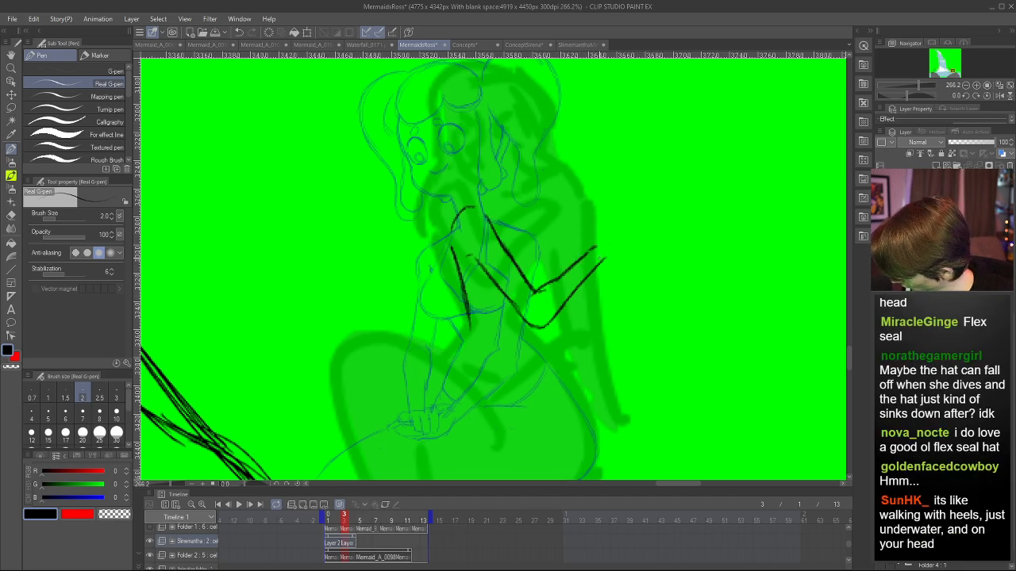
key("h")
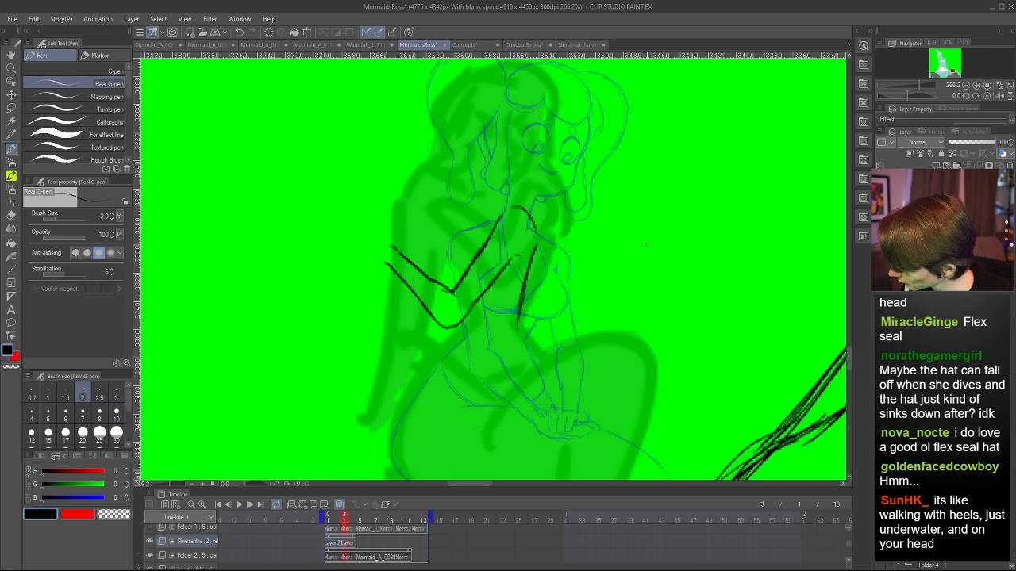
key("h")
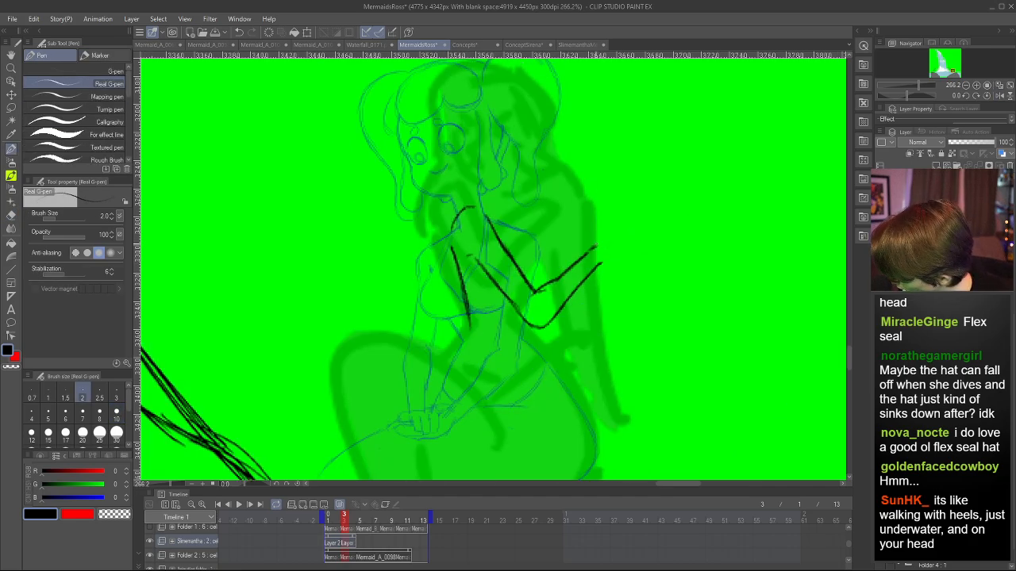
- Extend the forearm with a wrist and a rough outstretched hand, checking the pose in a mirrored view
mouse_move(596, 247)
left_mouse_down()
mouse_move(651, 211)
mouse_move(640, 212)
mouse_move(656, 218)
mouse_move(639, 227)
left_mouse_up()
key("ctrl+z")
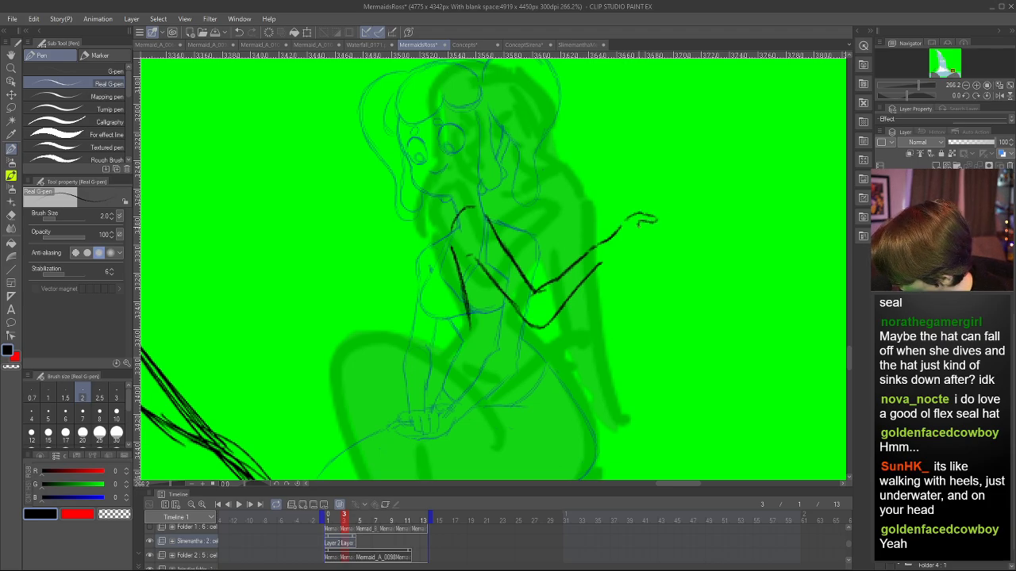
key("h")
key("h")
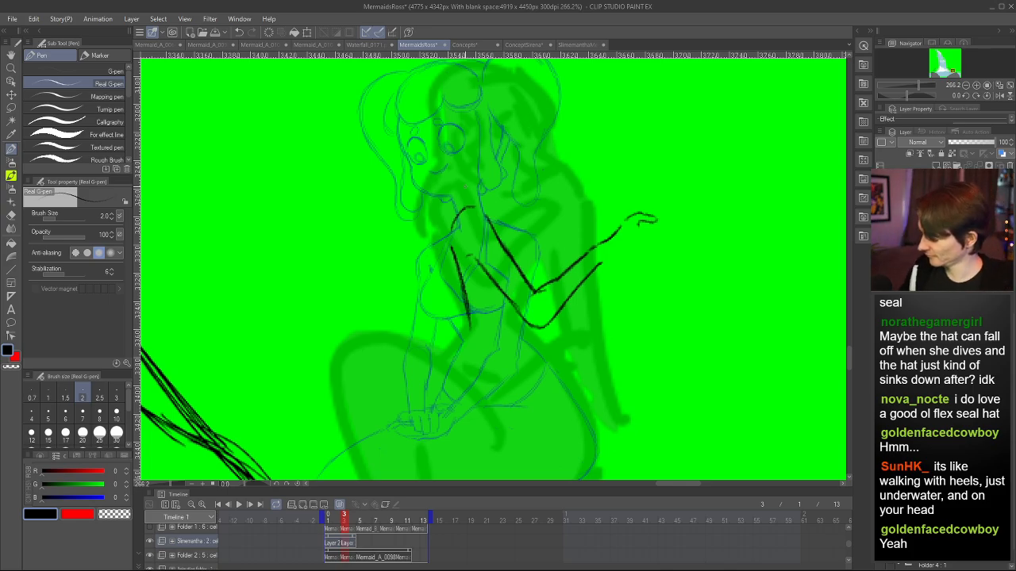
key("h")
key("h")
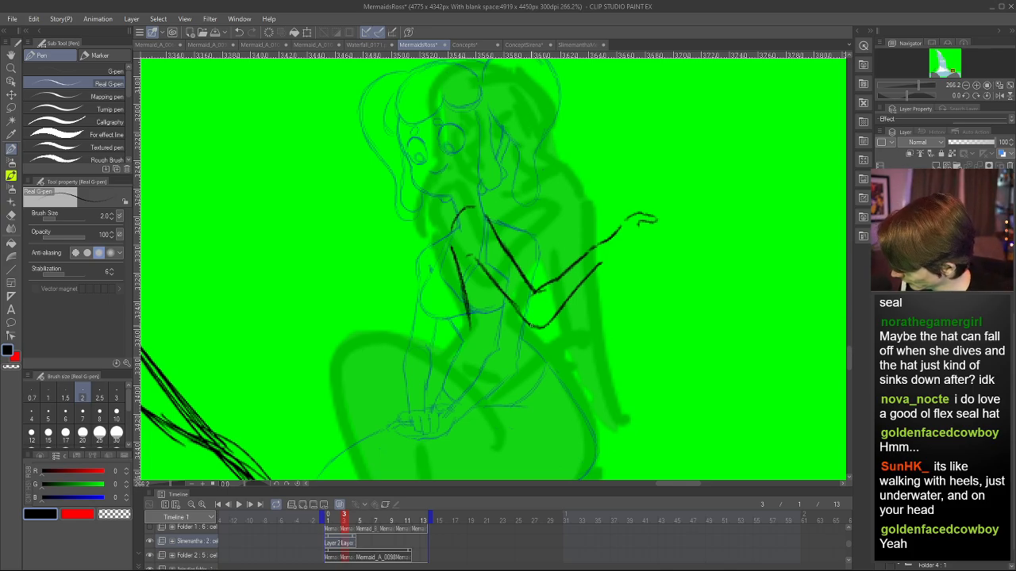
key("h")
key("h")
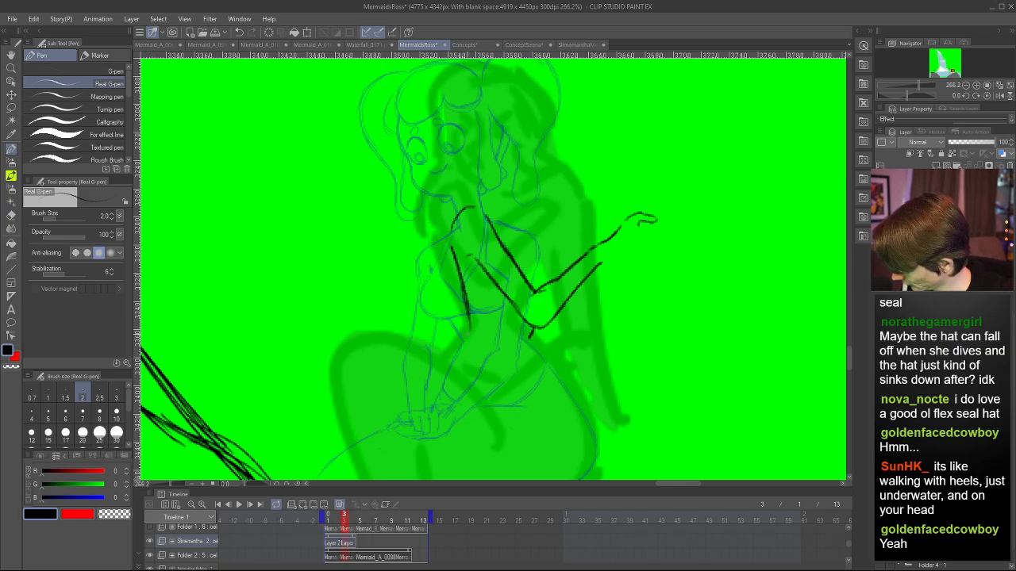
- Sketch the waist and hip curves on both sides below the mermaid's torso
left_click_drag(462, 338, 427, 383)
left_click_drag(528, 342, 536, 377)
key("ctrl+z")
key("ctrl+z")
left_click_drag(529, 341, 533, 385)
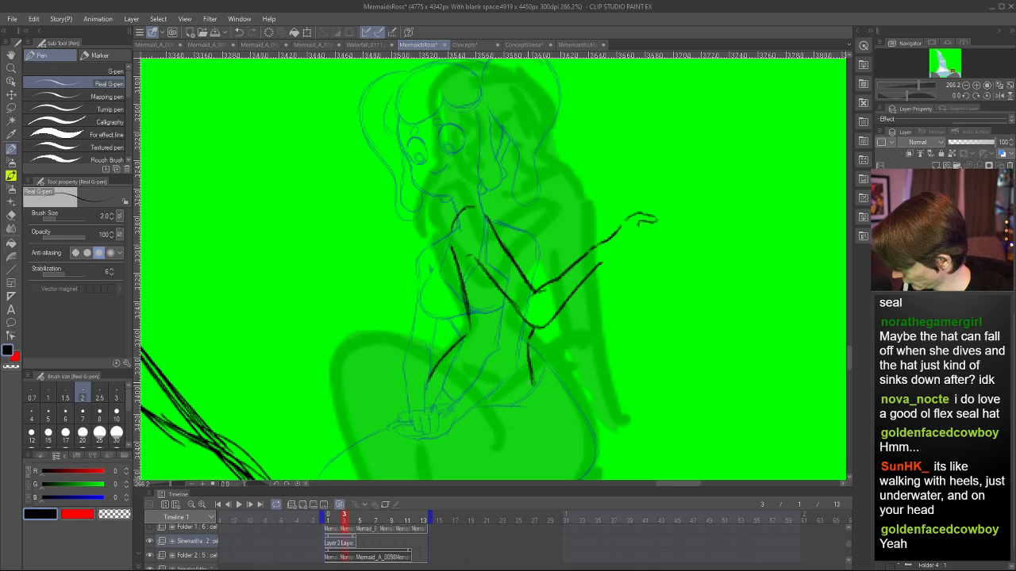
left_click_drag(429, 379, 442, 399)
- Move the whole torso and arm sketch slightly to the right of the onion-skinned cel
key("ctrl+t")
left_click_drag(512, 365, 529, 368)
key("Return")
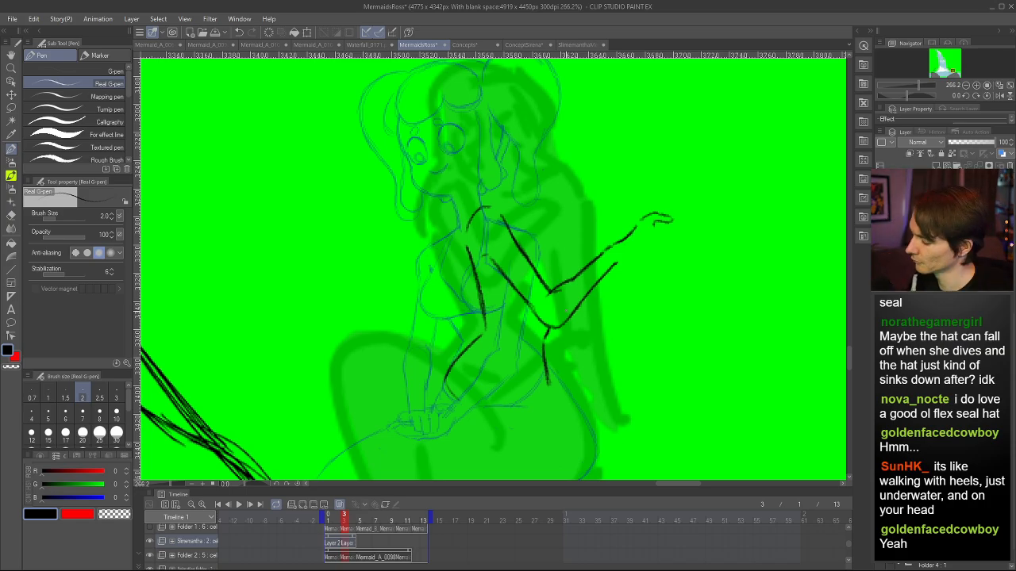
- Examine the new pose at a tilted angle, then upright within the whole waterfall scene and up close
key("r")
mouse_move(585, 290)
left_mouse_down()
mouse_move(587, 252)
mouse_move(587, 274)
left_mouse_up()
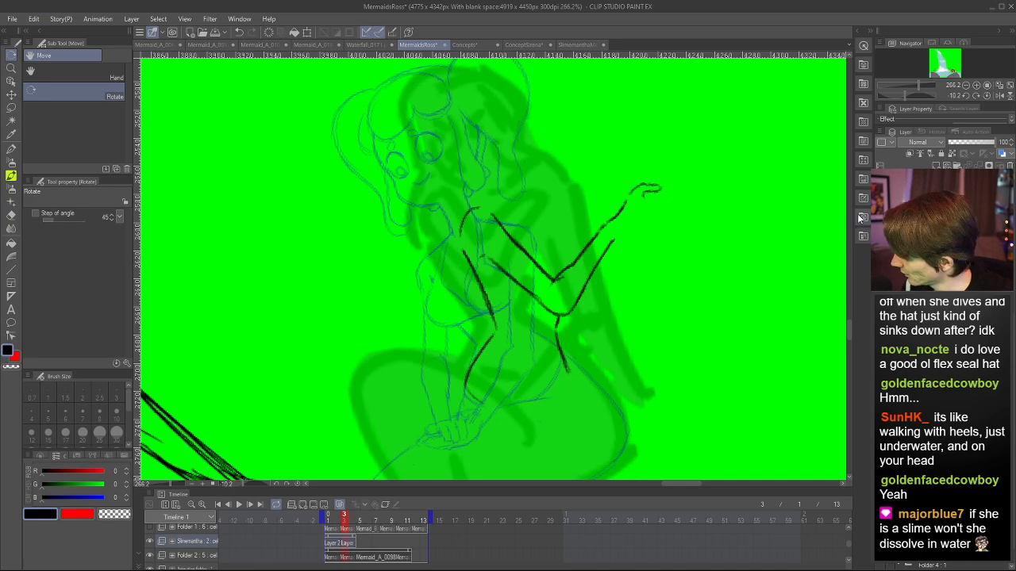
key("ctrl+z")
key("ctrl+y")
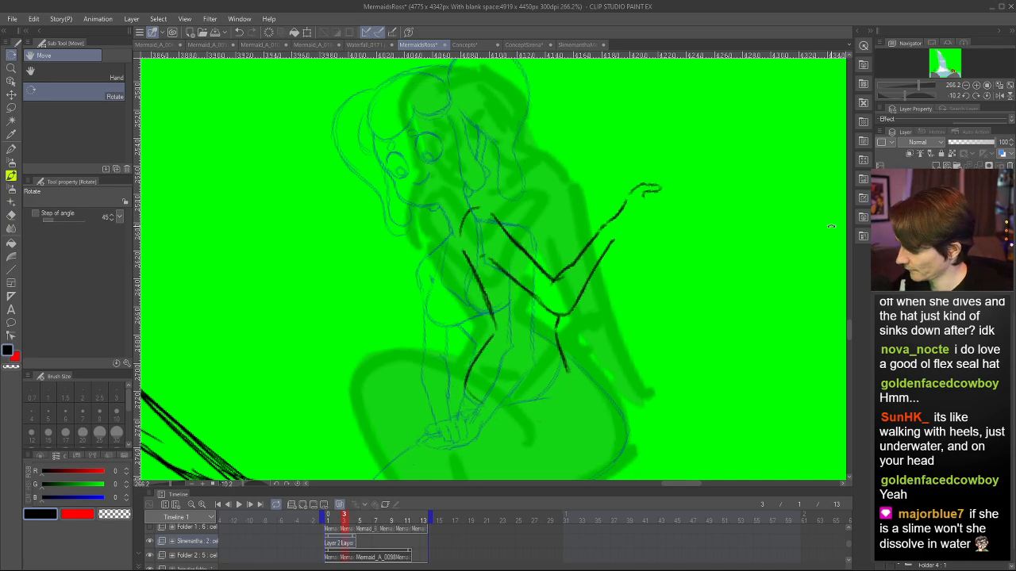
scroll(582, 341, "down", 20)
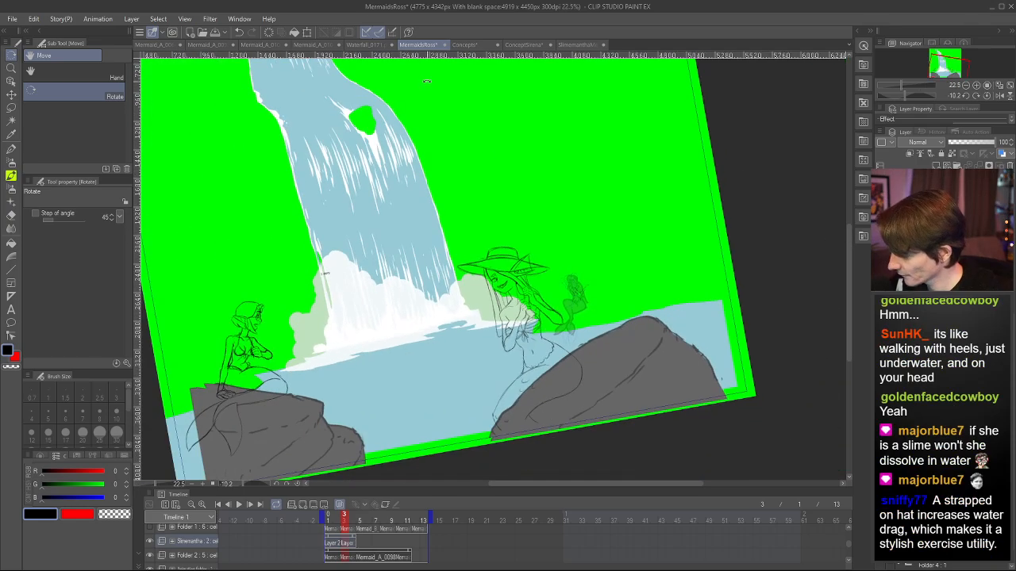
left_click(976, 96)
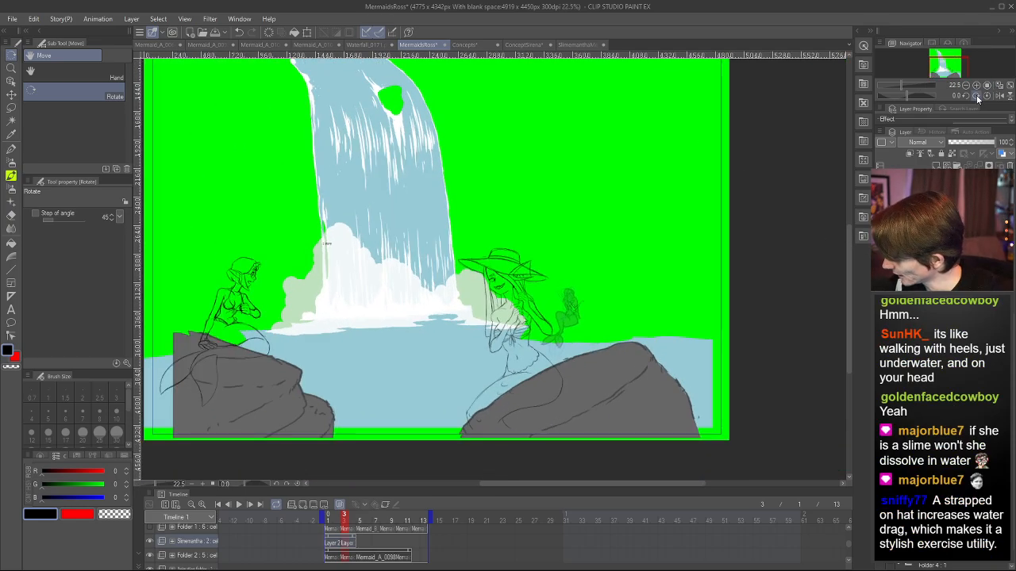
scroll(591, 306, "up", 10)
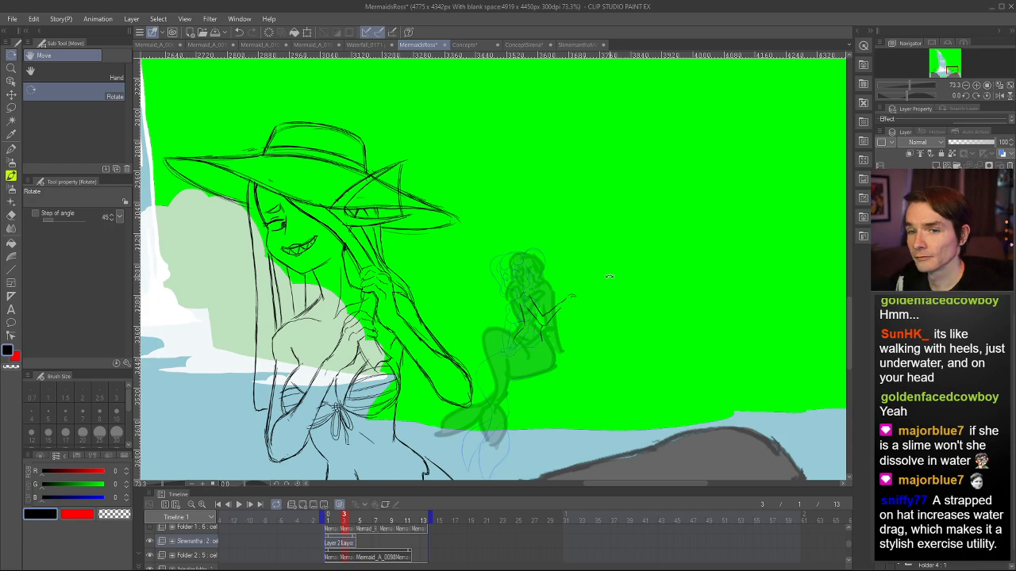
scroll(556, 292, "up", 3)
scroll(531, 341, "up", 3)
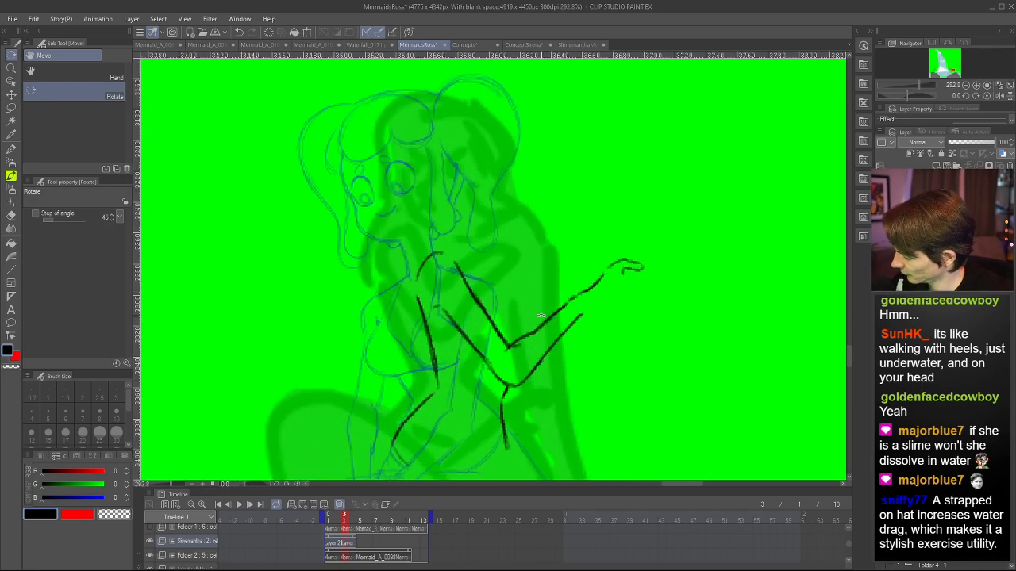
- Erase the rough hand and wrist, tidy the inner elbow, and sketch the connecting shoulder and upper back lines
key("e")
mouse_move(573, 300)
left_mouse_down()
mouse_move(626, 265)
mouse_move(635, 272)
left_mouse_up()
mouse_move(516, 347)
left_mouse_down()
mouse_move(549, 306)
mouse_move(516, 329)
mouse_move(504, 356)
mouse_move(538, 330)
left_mouse_up()
key("p")
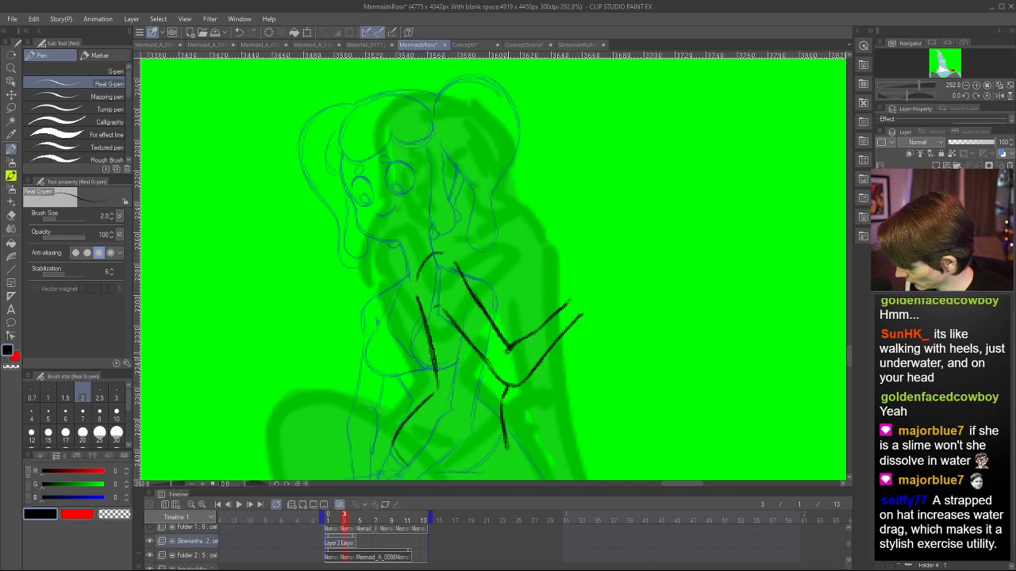
left_click_drag(462, 262, 504, 289)
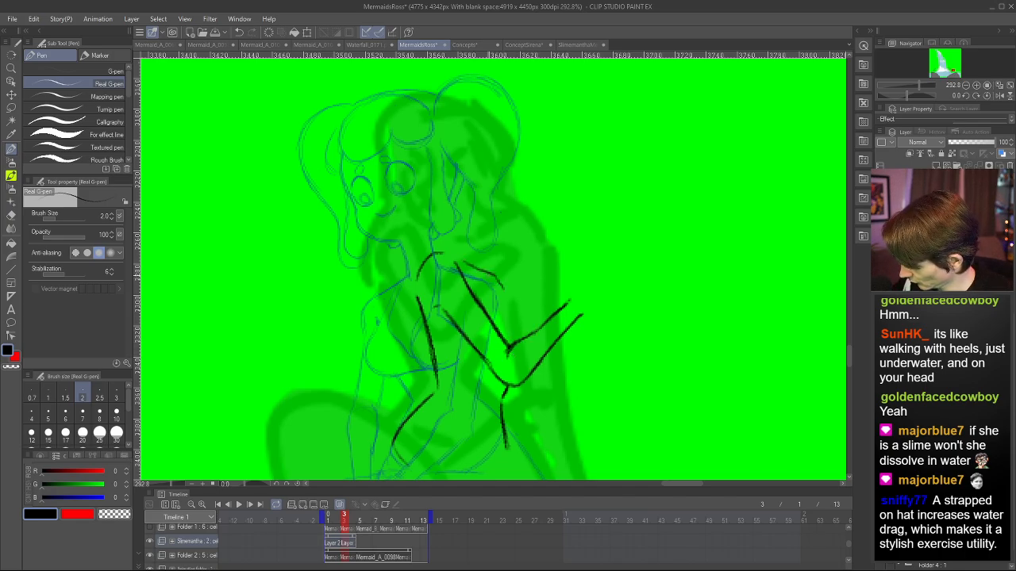
left_click_drag(436, 253, 458, 262)
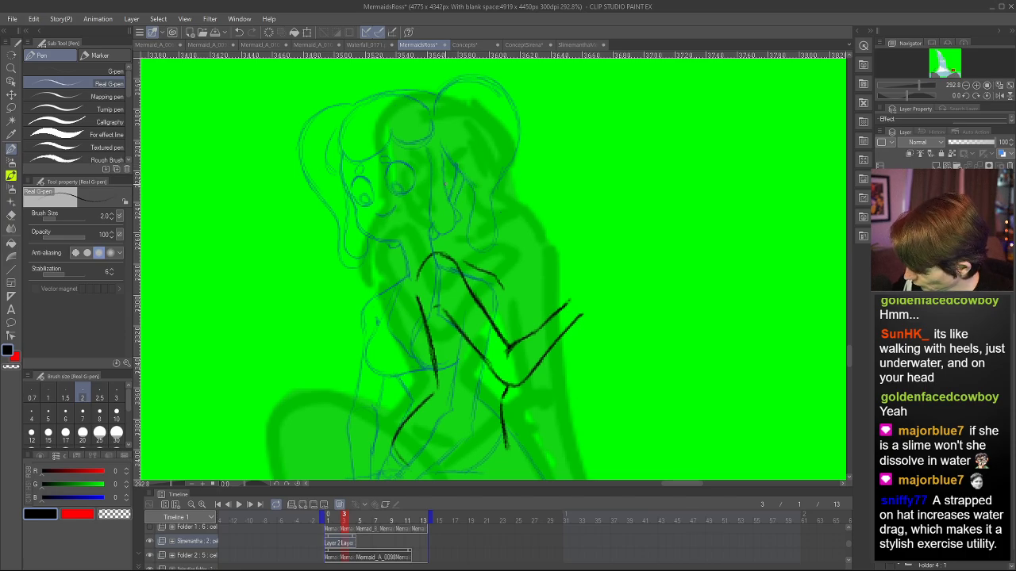
- Sketch the mermaid's head as a large rounded outline with a tapered jaw above the shoulders
left_click_drag(445, 187, 455, 115)
key("ctrl+z")
mouse_move(436, 187)
left_mouse_down()
mouse_move(451, 111)
mouse_move(558, 155)
left_mouse_up()
mouse_move(434, 177)
left_mouse_down()
mouse_move(543, 111)
mouse_move(558, 145)
mouse_move(555, 176)
mouse_move(442, 219)
mouse_move(466, 242)
left_mouse_up()
key("ctrl+z")
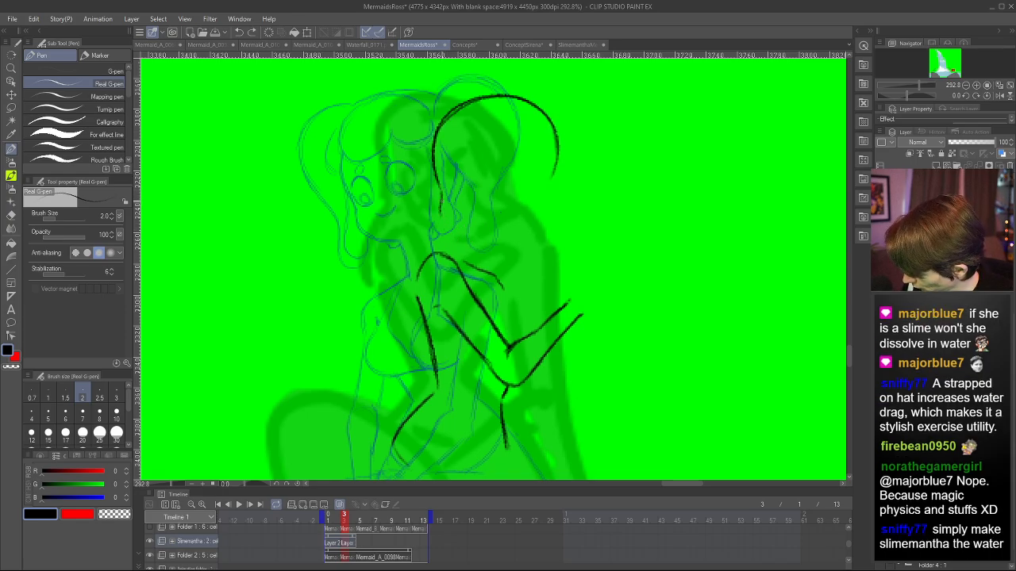
mouse_move(441, 200)
left_mouse_down()
mouse_move(497, 238)
mouse_move(535, 216)
left_mouse_up()
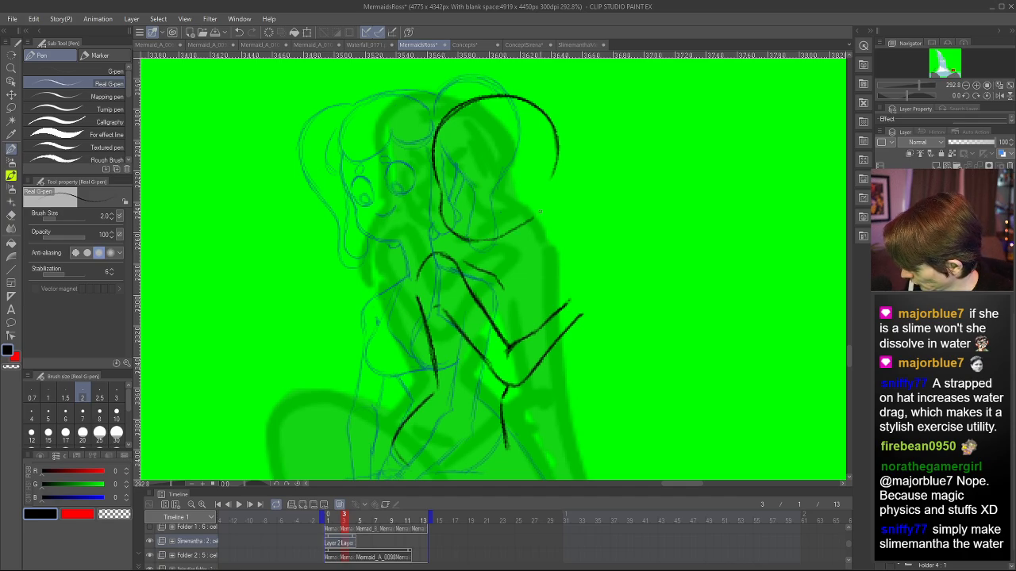
key("ctrl+z")
mouse_move(549, 182)
left_mouse_down()
mouse_move(538, 209)
mouse_move(491, 240)
mouse_move(536, 212)
mouse_move(500, 239)
mouse_move(552, 128)
mouse_move(554, 186)
left_mouse_up()
- Sketch the two neck lines joining the head to the shoulders, working in a mirrored view
key("h")
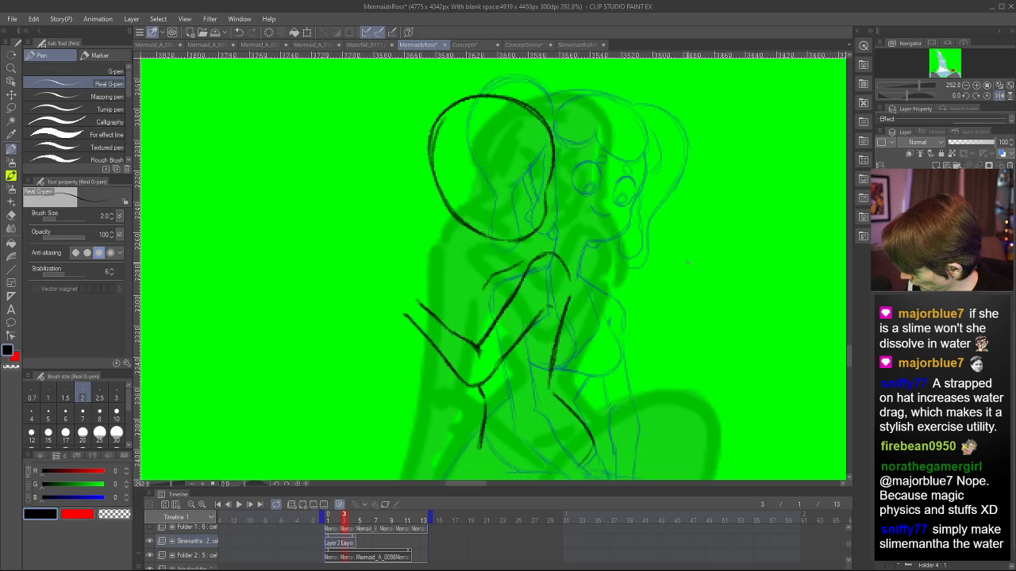
left_click_drag(465, 225, 480, 268)
key("ctrl+z")
mouse_move(463, 227)
left_mouse_down()
mouse_move(478, 265)
mouse_move(500, 257)
left_mouse_up()
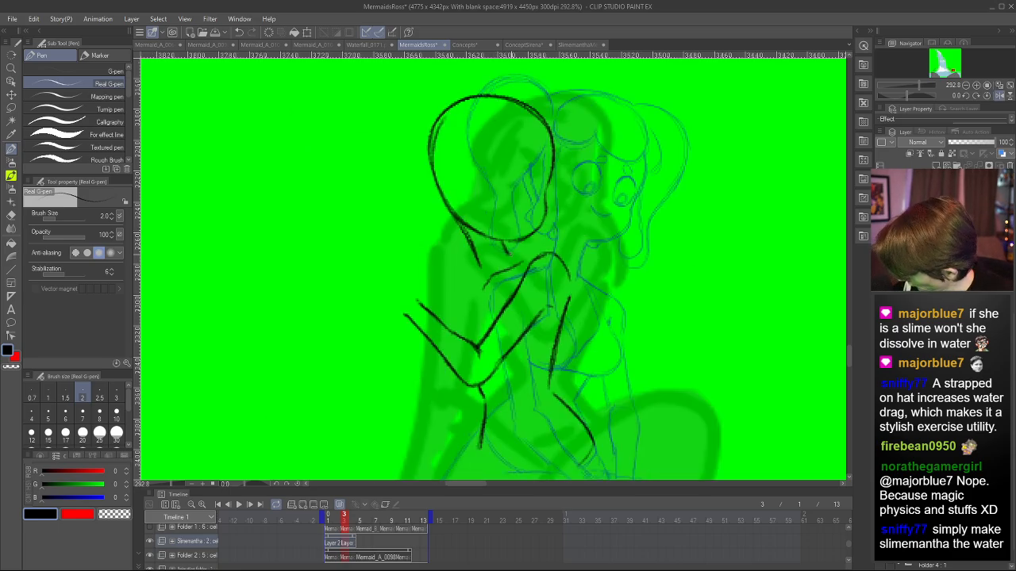
key("h")
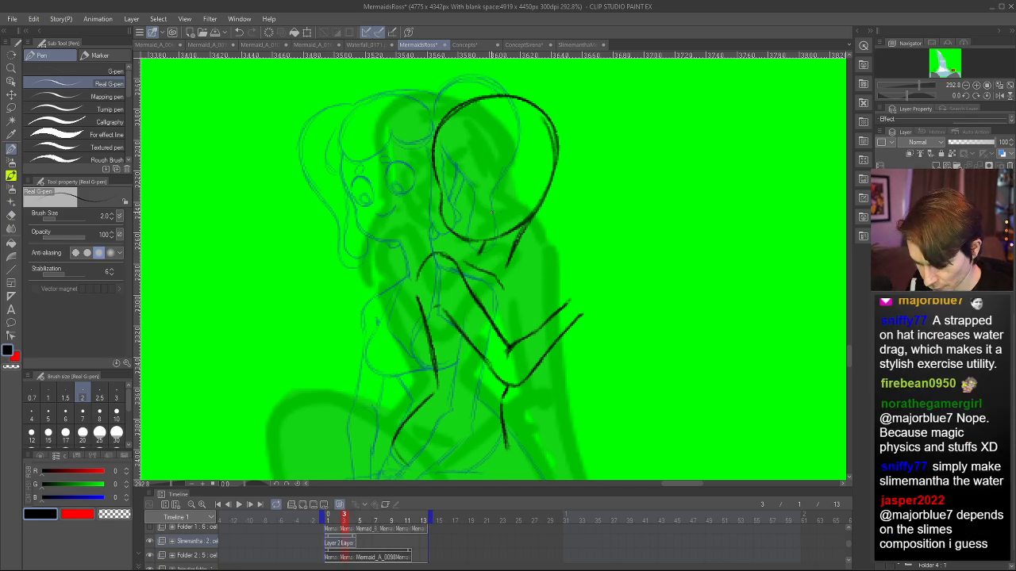
- Lasso the head and neck, move them slightly to the left, deselect, and check the placement in a mirrored view
key("m")
mouse_move(463, 217)
left_mouse_down()
mouse_move(414, 201)
mouse_move(571, 89)
mouse_move(542, 258)
mouse_move(507, 263)
mouse_move(447, 244)
left_mouse_up()
key("ctrl+t")
left_click_drag(597, 235, 582, 232)
key("Return")
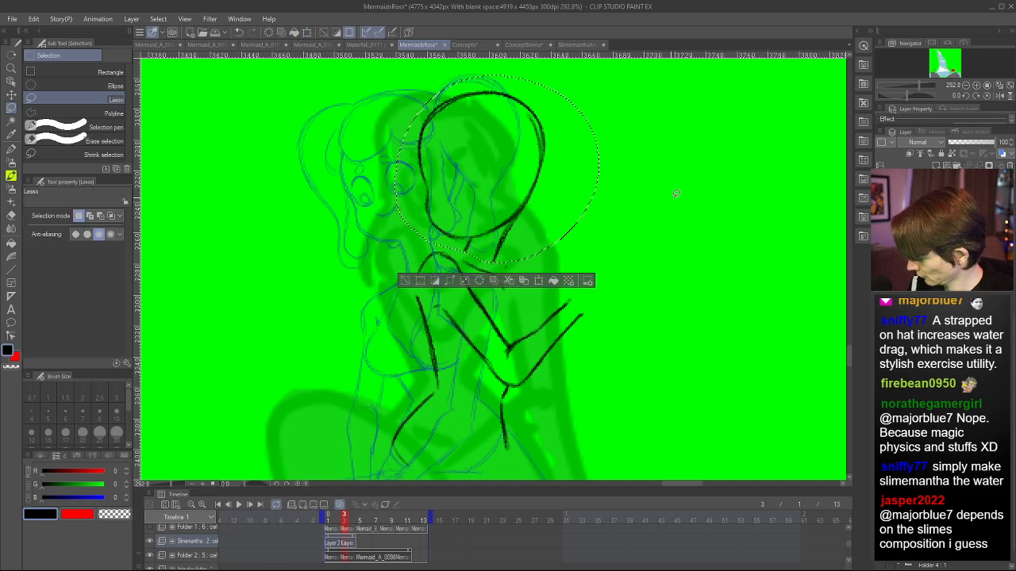
left_click(675, 195)
left_click(999, 96)
left_click(703, 288)
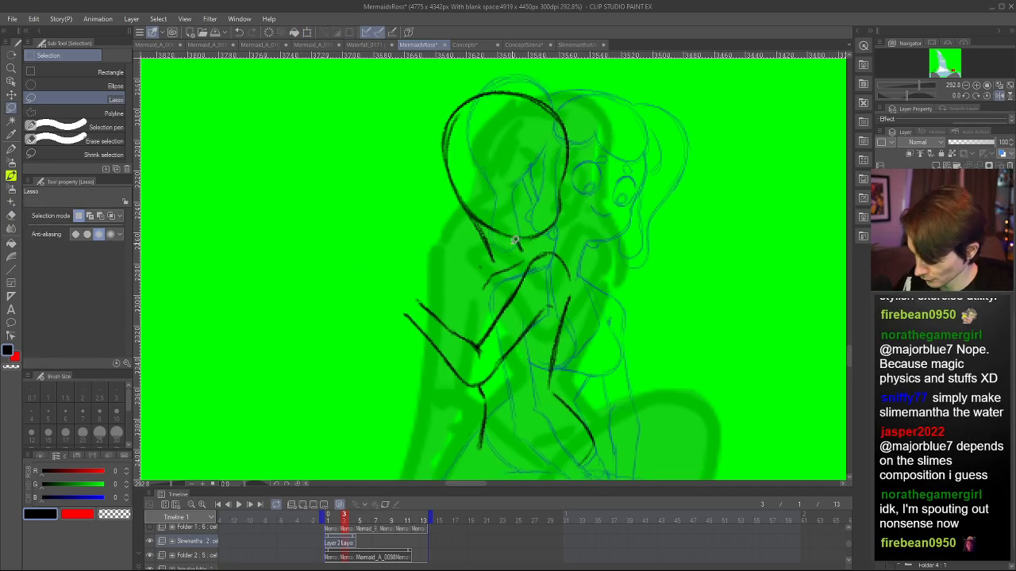
- Sketch the short front neck line curving into the mermaid's near shoulder
key("p")
left_click_drag(519, 249, 544, 253)
key("ctrl+z")
key("h")
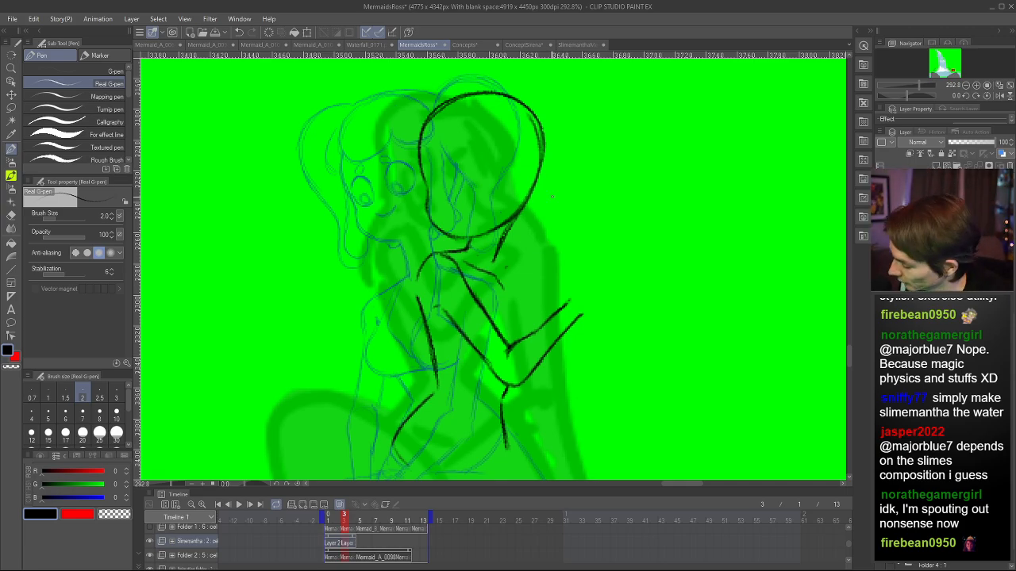
- Sketch two round eye outlines on the mermaid's face, the far eye narrower, and erase stray marks below them
mouse_move(446, 217)
left_mouse_down()
mouse_move(489, 218)
mouse_move(482, 195)
mouse_move(478, 221)
mouse_move(443, 217)
mouse_move(434, 158)
mouse_move(453, 180)
mouse_move(429, 162)
mouse_move(452, 188)
mouse_move(466, 165)
mouse_move(494, 163)
mouse_move(469, 169)
mouse_move(480, 143)
mouse_move(501, 171)
mouse_move(466, 162)
mouse_move(501, 159)
mouse_move(493, 170)
mouse_move(476, 150)
left_mouse_up()
key("ctrl+z")
key("e")
left_click_drag(446, 219, 488, 205)
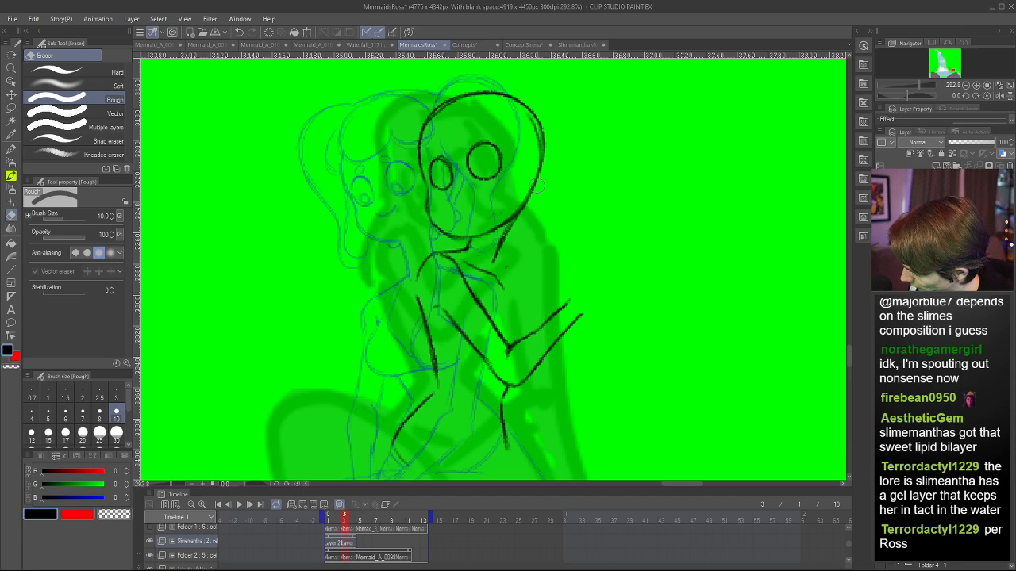
- Sketch a wide, open, frowning mouth below the eyes, redrawing it to follow the turn of the face
key("p")
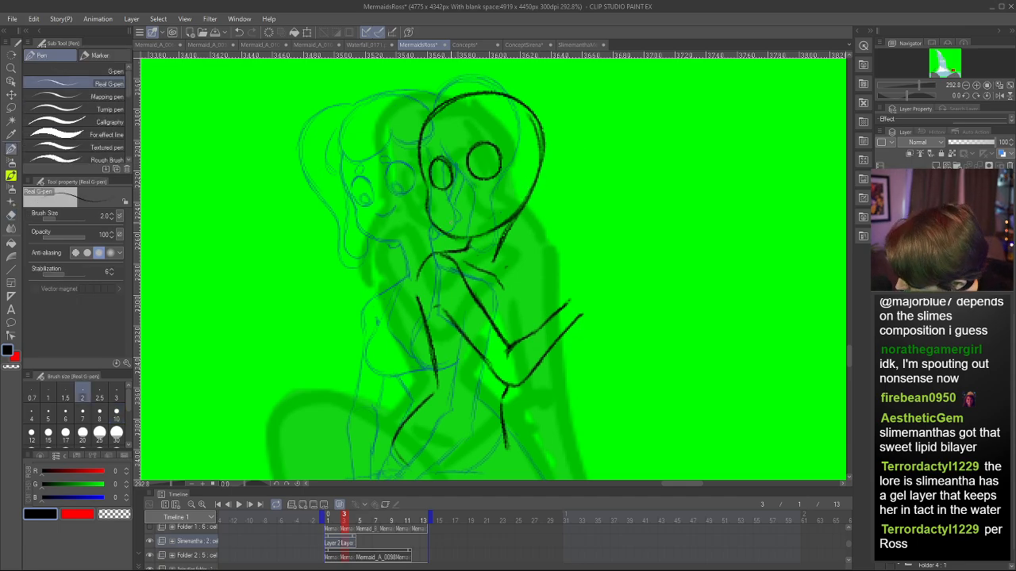
mouse_move(452, 224)
left_mouse_down()
mouse_move(486, 203)
mouse_move(461, 202)
mouse_move(500, 205)
mouse_move(454, 223)
left_mouse_up()
key("ctrl+z")
key("h")
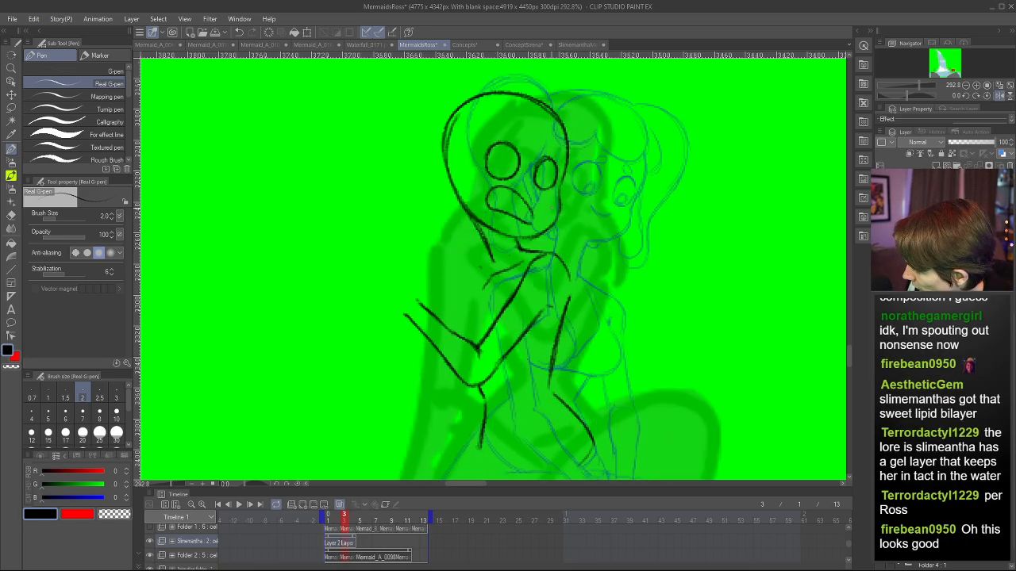
key("ctrl+z")
key("ctrl+z")
key("h")
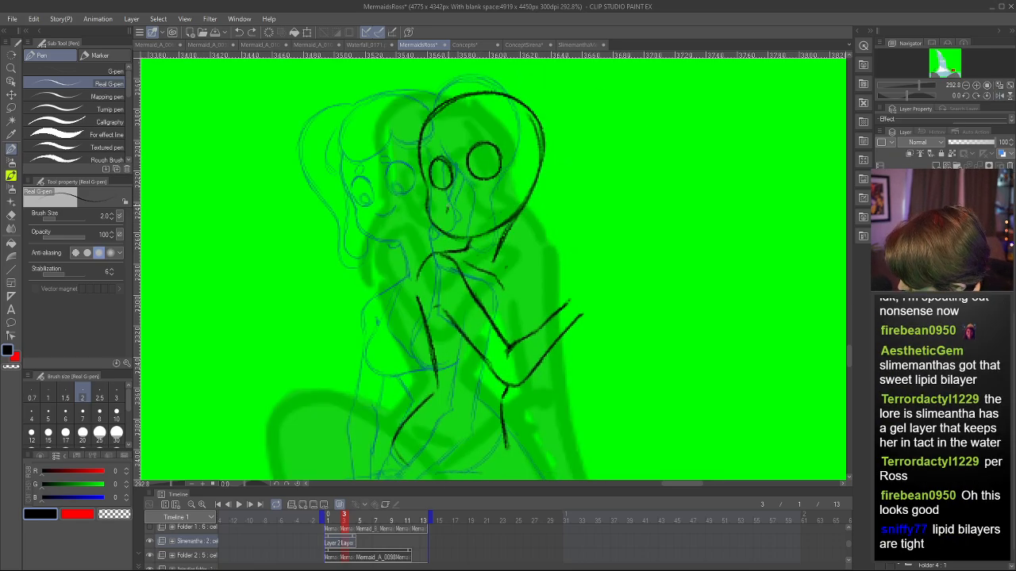
key("ctrl+z")
mouse_move(445, 218)
left_mouse_down()
mouse_move(456, 194)
mouse_move(499, 204)
mouse_move(473, 215)
mouse_move(458, 198)
mouse_move(494, 208)
mouse_move(451, 224)
left_mouse_up()
key("ctrl+z")
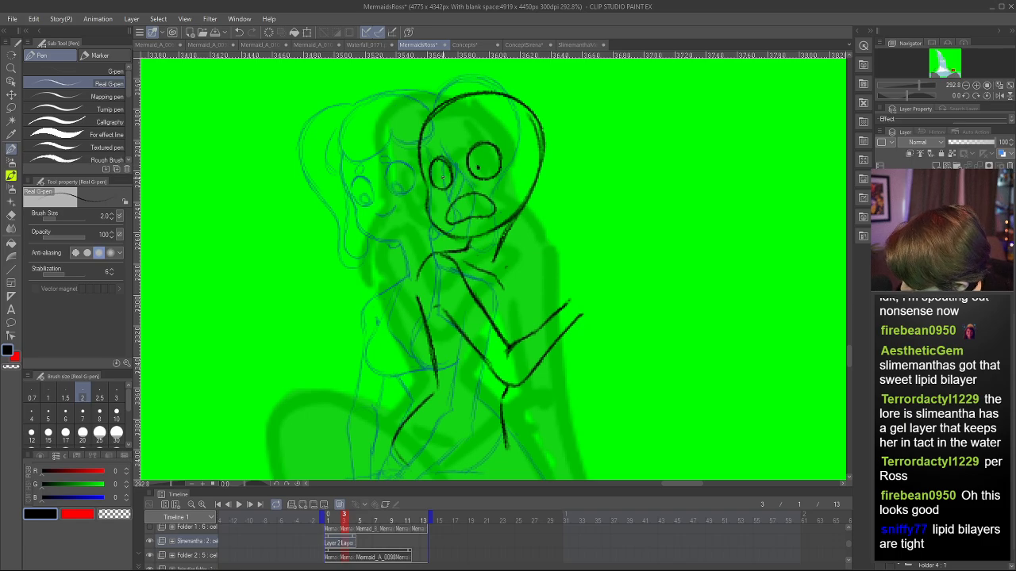
- Dot small pupils into both eyes, redoing the far one, and check the stare in a mirrored view
key("ctrl+z")
key("h")
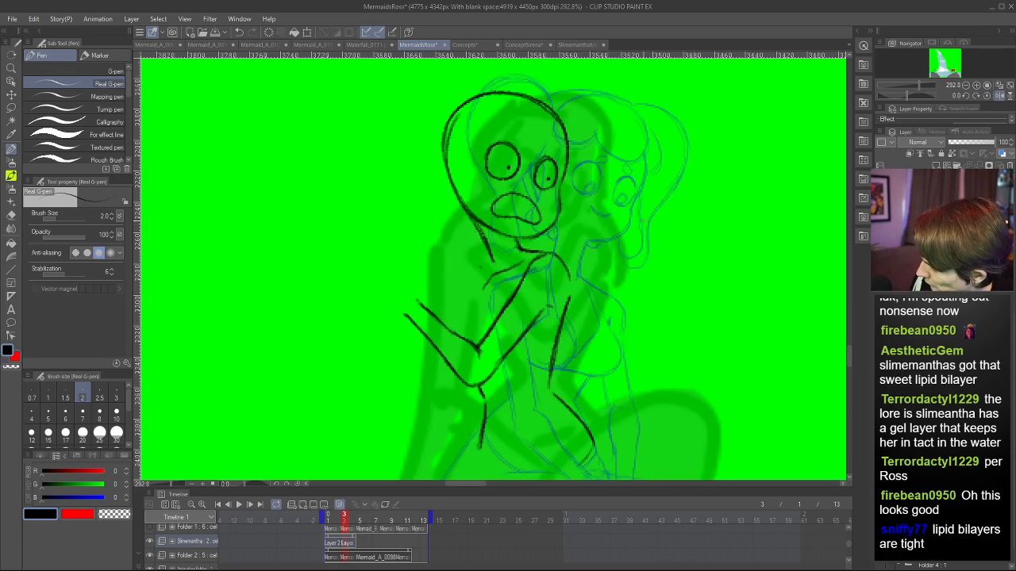
key("h")
- Refine the outlines of both eyes, trimming rough edges with the transparent colour and redrawing the curves in black
key("c")
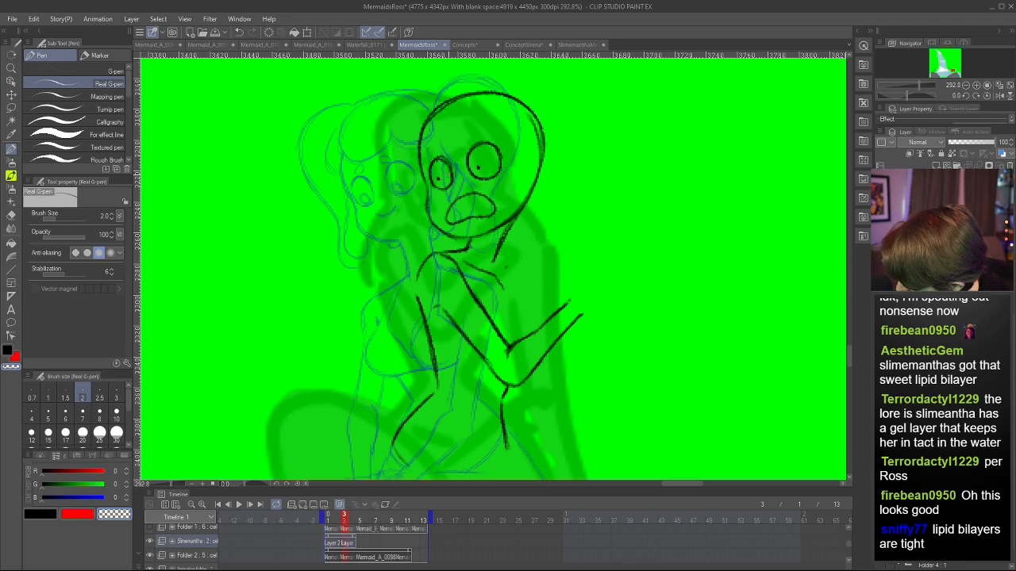
left_click_drag(451, 168, 449, 181)
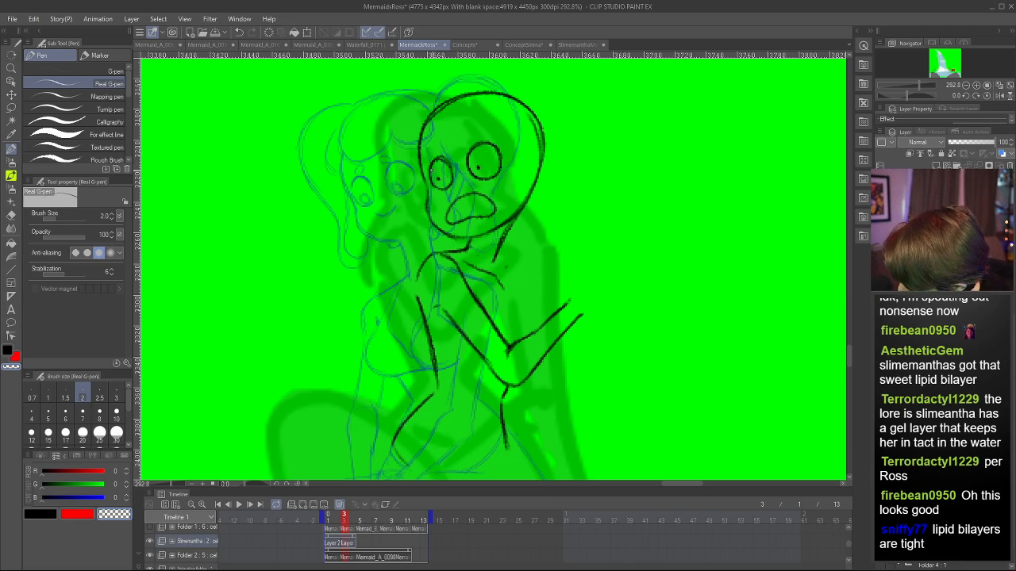
key("c")
mouse_move(439, 192)
left_mouse_down()
mouse_move(452, 183)
mouse_move(431, 164)
mouse_move(446, 158)
left_mouse_up()
key("ctrl+z")
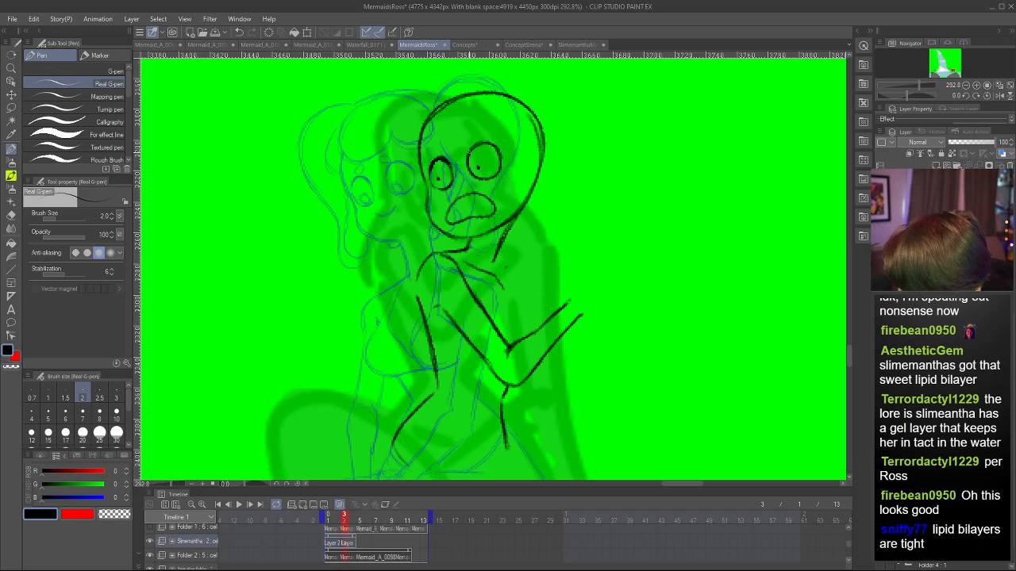
key("c")
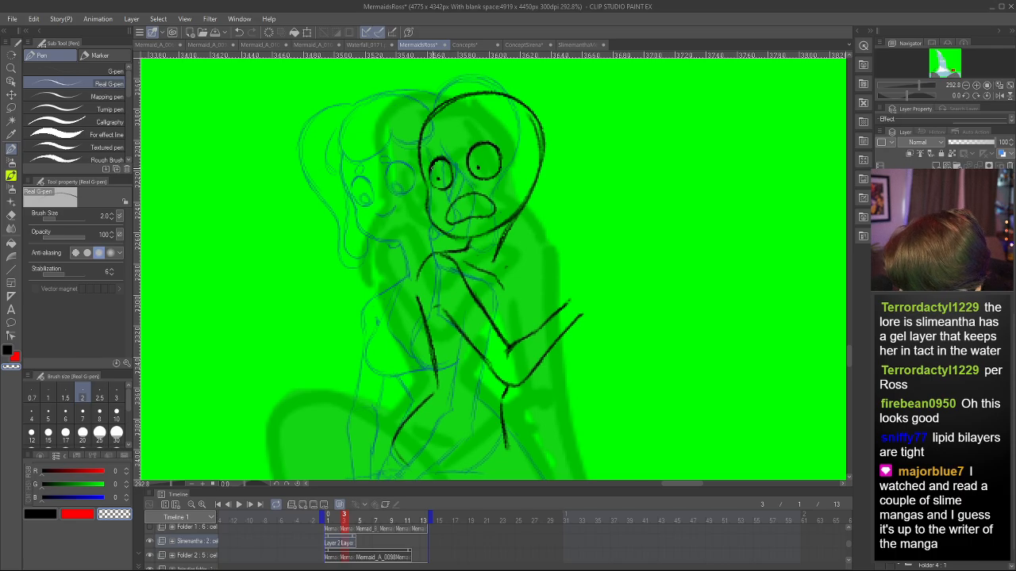
key("c")
left_click_drag(468, 162, 469, 154)
key("ctrl+z")
key("c")
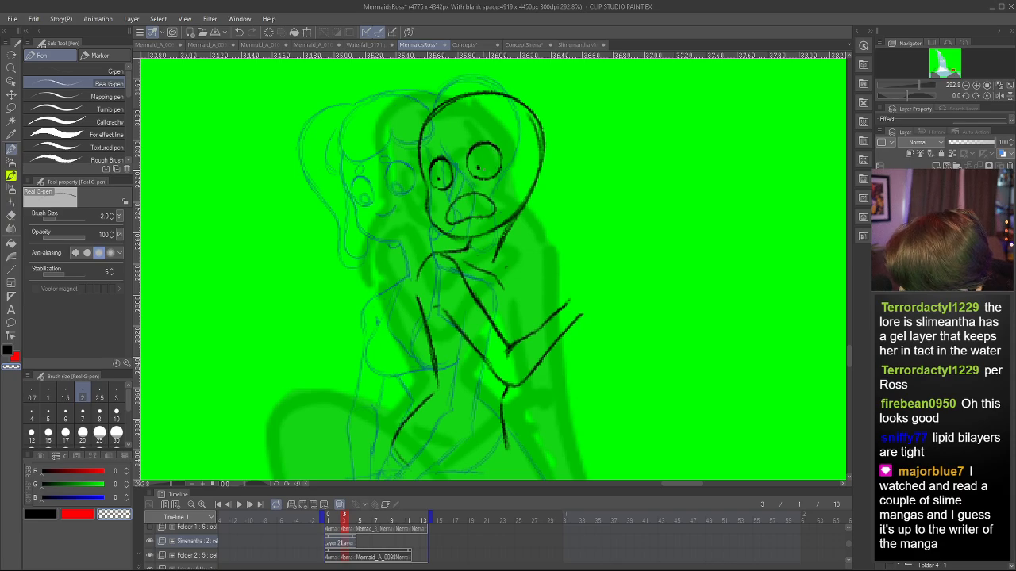
key("c")
left_click_drag(481, 179, 499, 171)
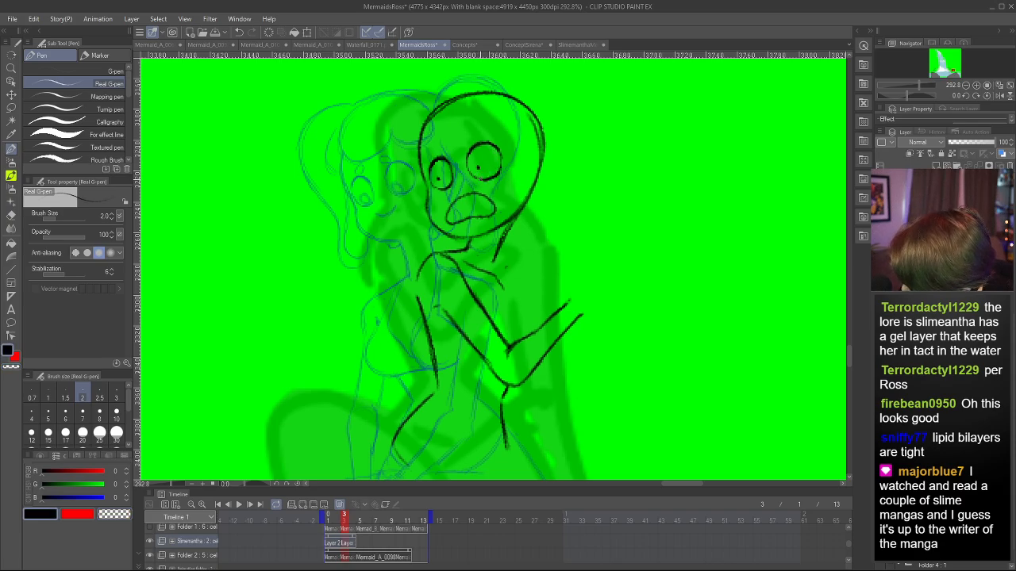
- Sketch two small oval eyebrows above the mermaid's eyes, correcting their placement in a mirrored view
key("h")
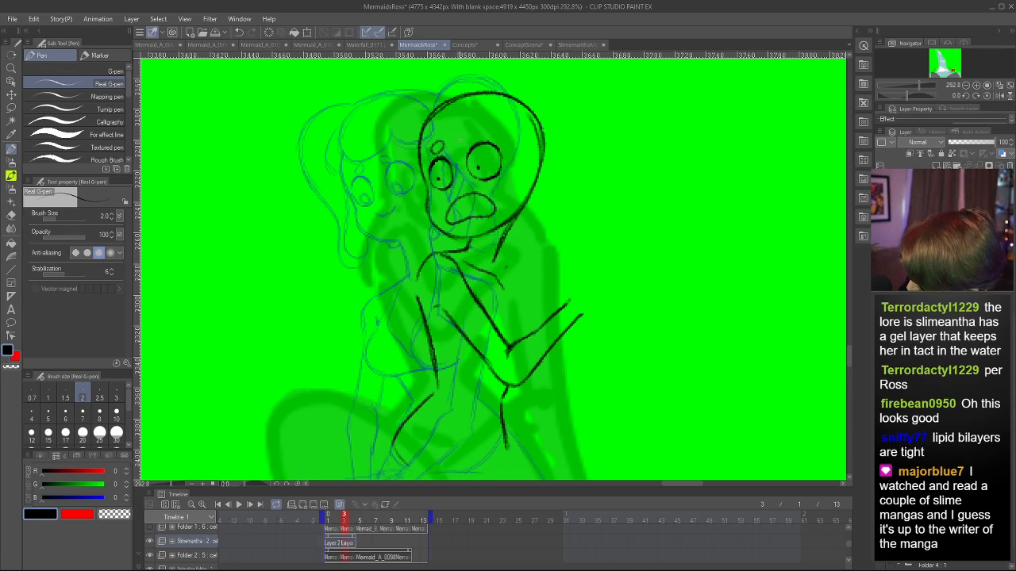
key("ctrl+z")
mouse_move(469, 139)
left_mouse_down()
mouse_move(465, 148)
mouse_move(473, 136)
mouse_move(460, 139)
mouse_move(475, 138)
left_mouse_up()
key("ctrl+z")
key("h")
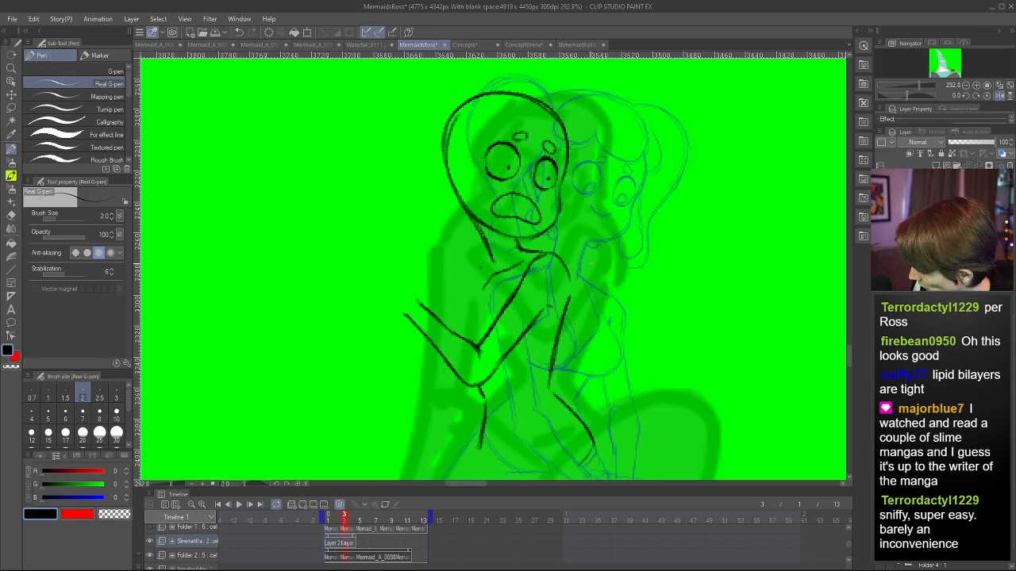
- Reinforce the back neck line beneath the jaw and sketch a short starting stroke for the hand at the wrist
left_click_drag(474, 217, 490, 253)
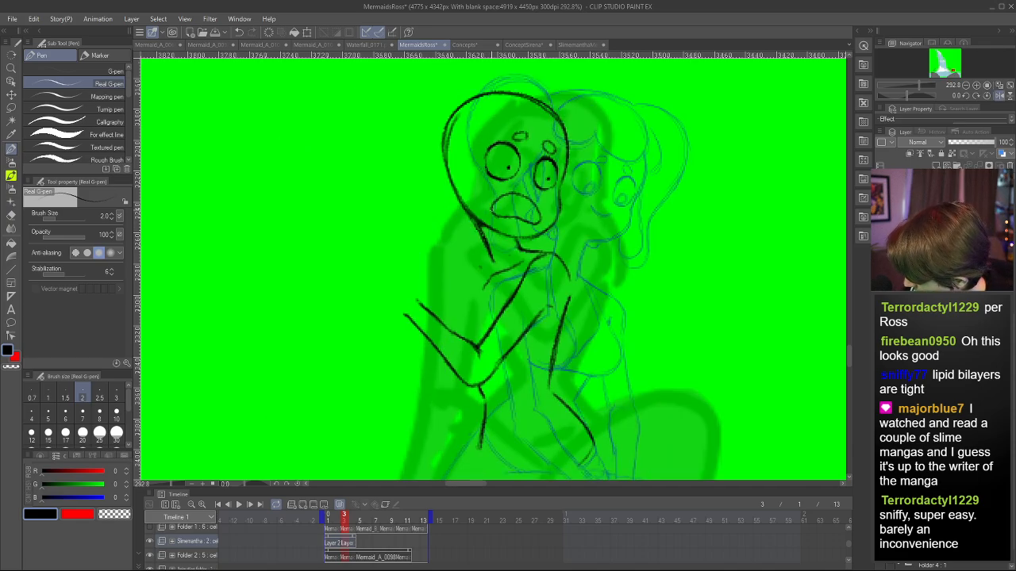
key("h")
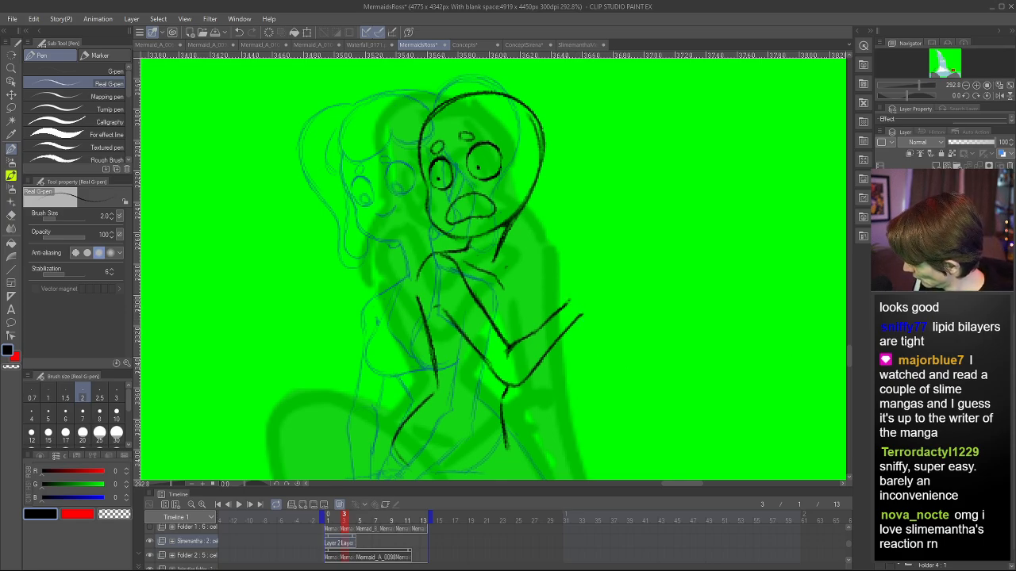
key("Right")
key("Left")
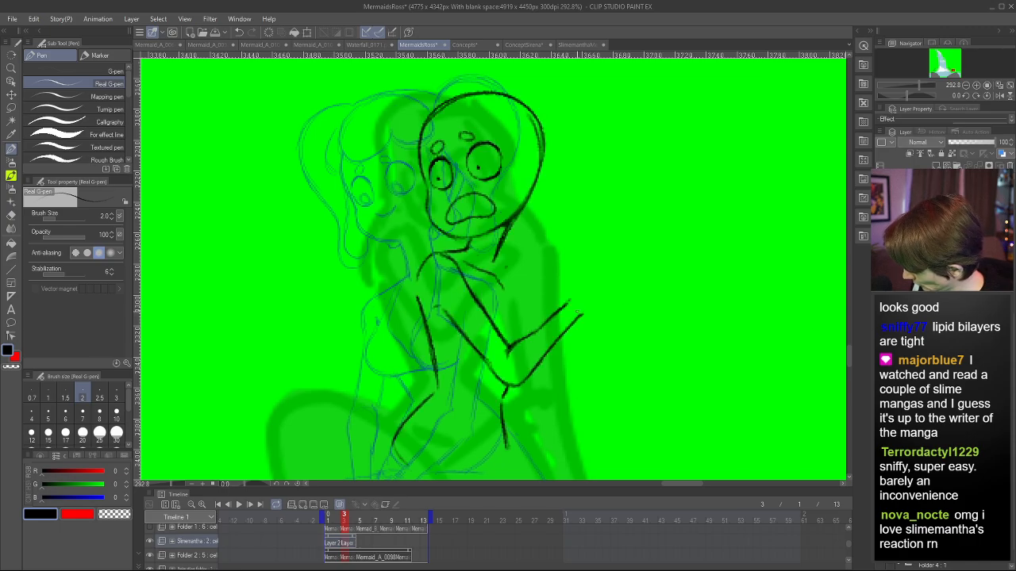
left_click_drag(568, 316, 592, 320)
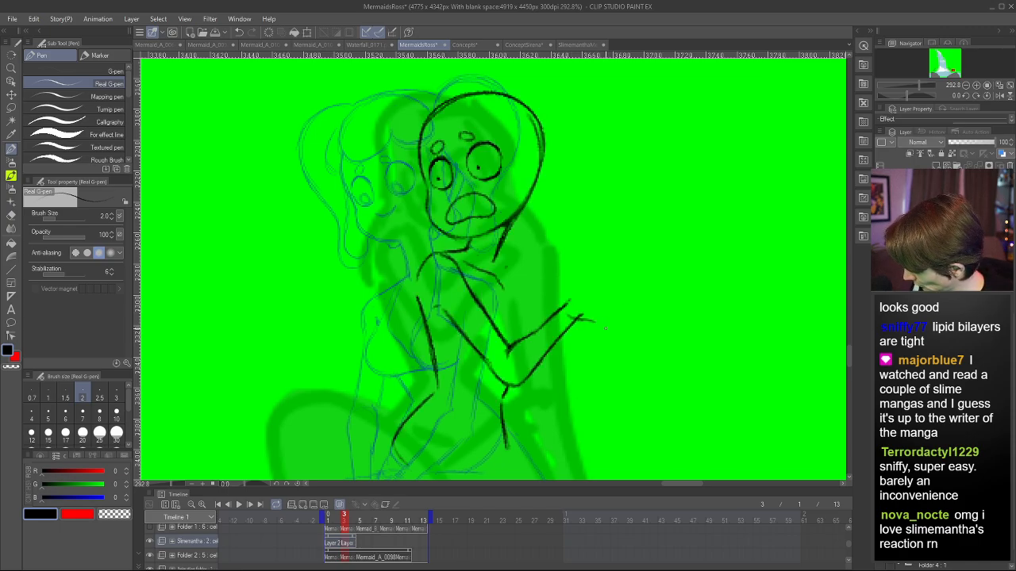
key("c")
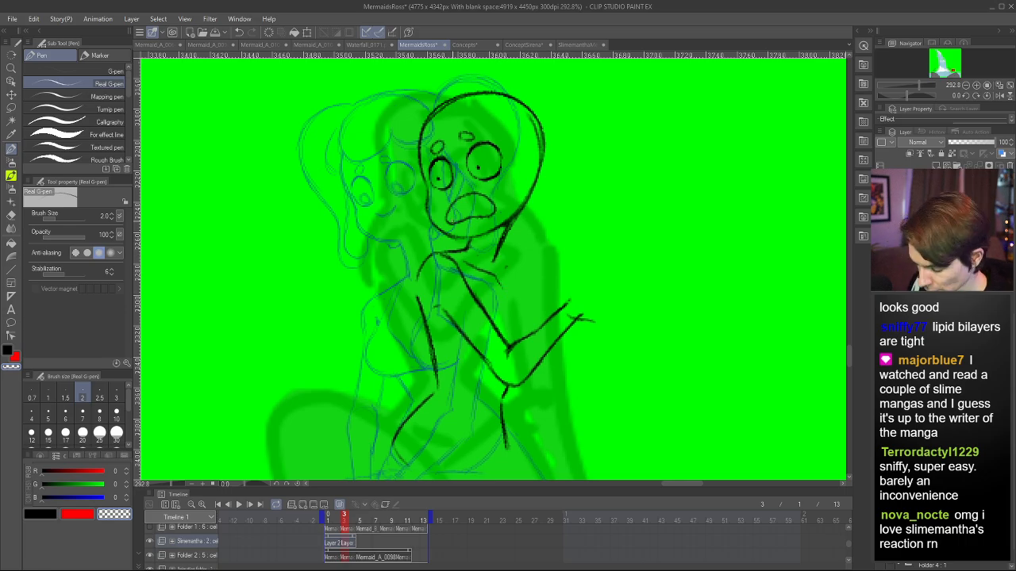
- Lasso the head and neck, shift them slightly toward the mermaid's back, apply the transformation, and deselect
key("m")
mouse_move(468, 248)
left_mouse_down()
mouse_move(389, 141)
mouse_move(592, 121)
mouse_move(515, 252)
mouse_move(496, 261)
mouse_move(511, 240)
left_mouse_up()
key("ctrl+t")
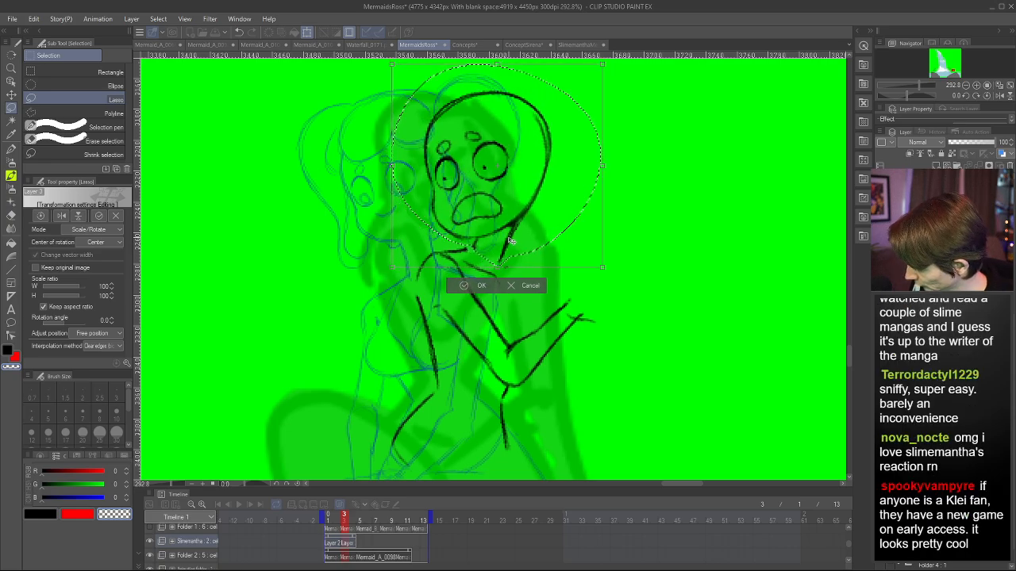
key("Return")
key("ctrl+d")
key("h")
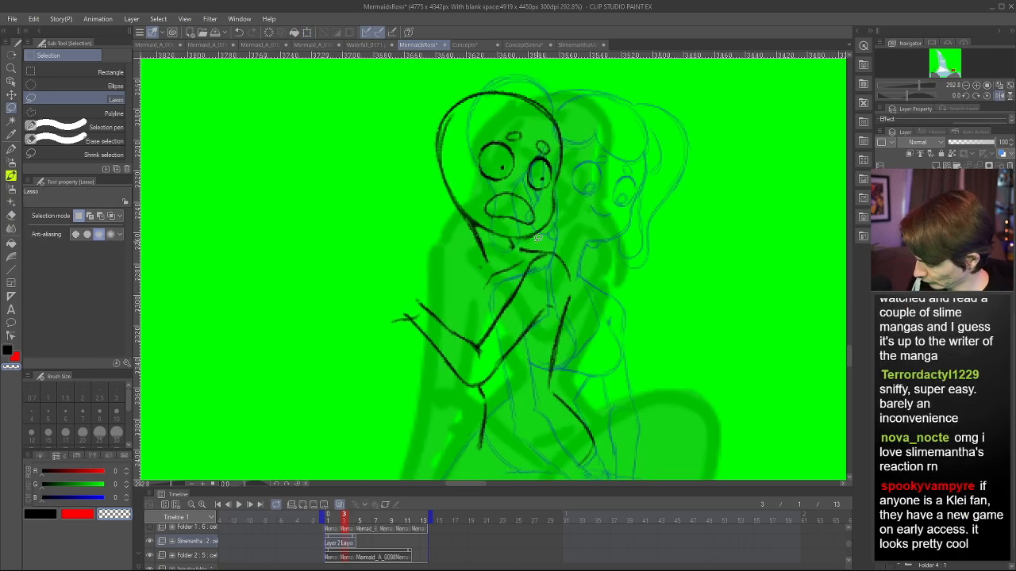
- Sketch short contour lines above the forearm and a curved line beneath the upper arm in black
key("p")
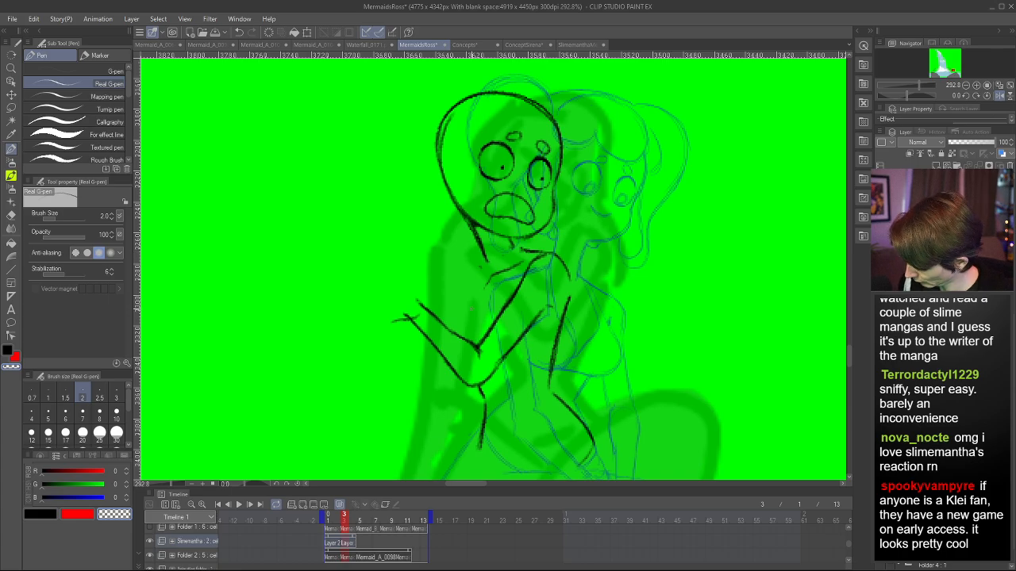
key("c")
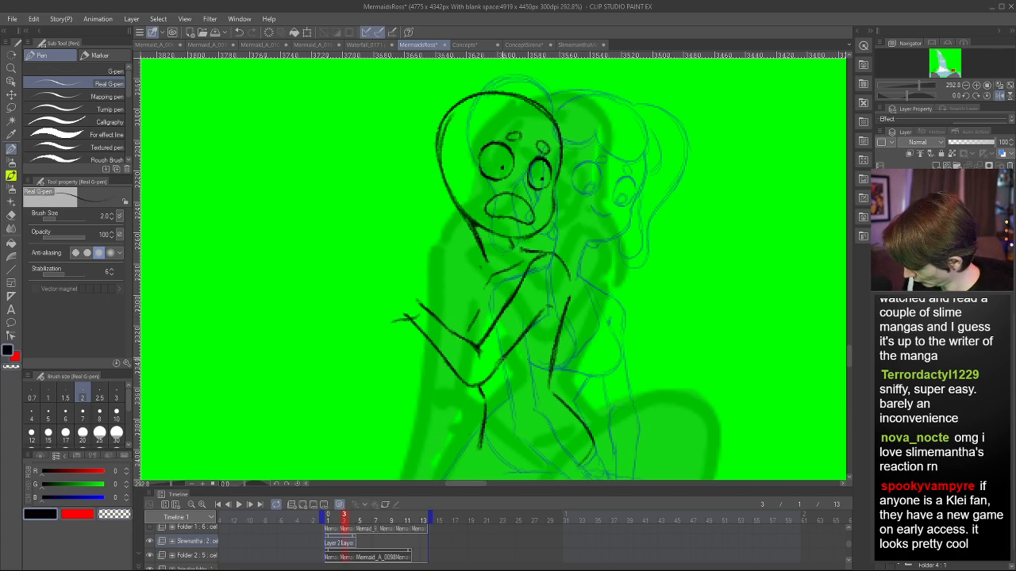
left_click_drag(532, 337, 508, 366)
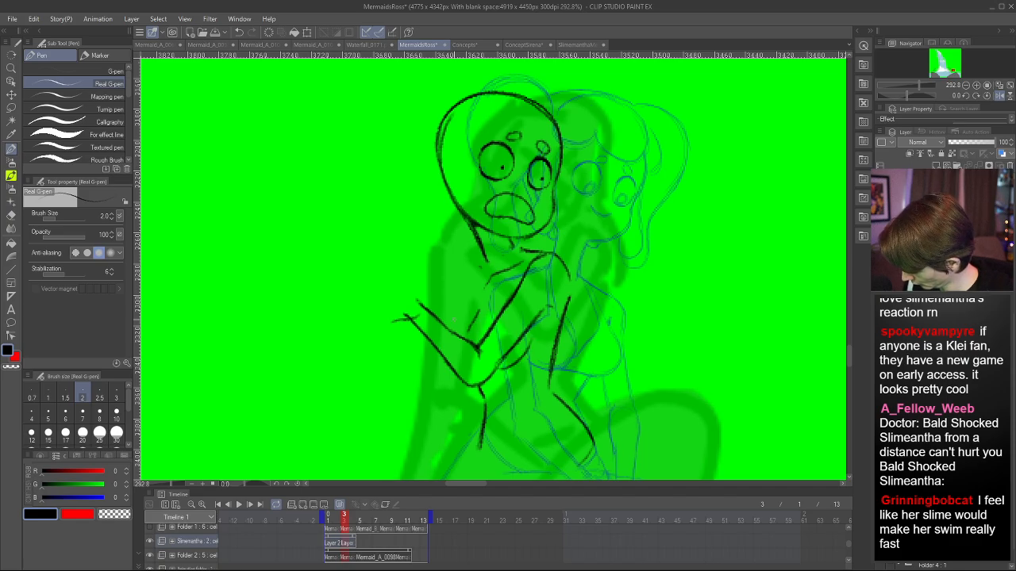
key("ctrl+z")
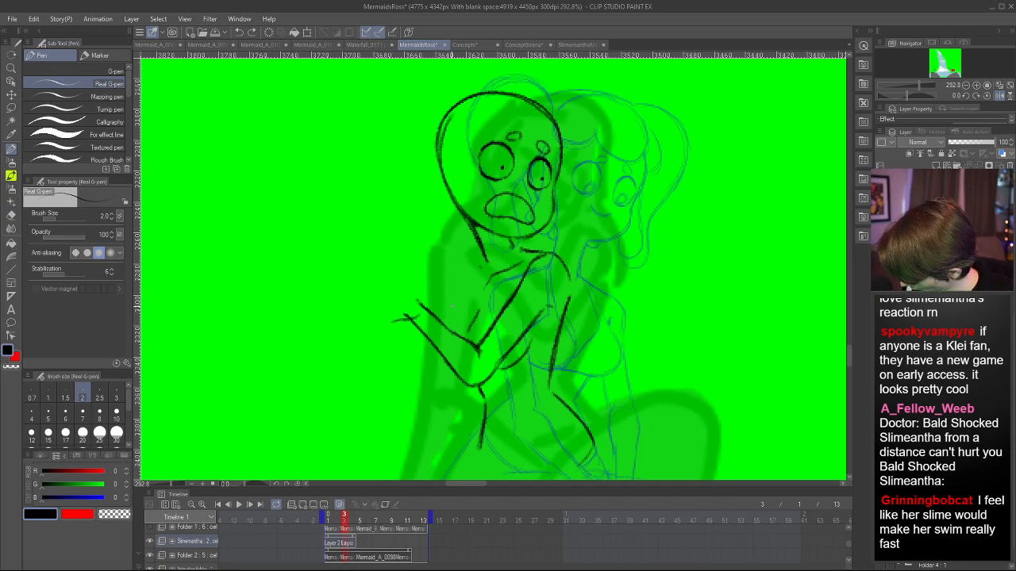
key("h")
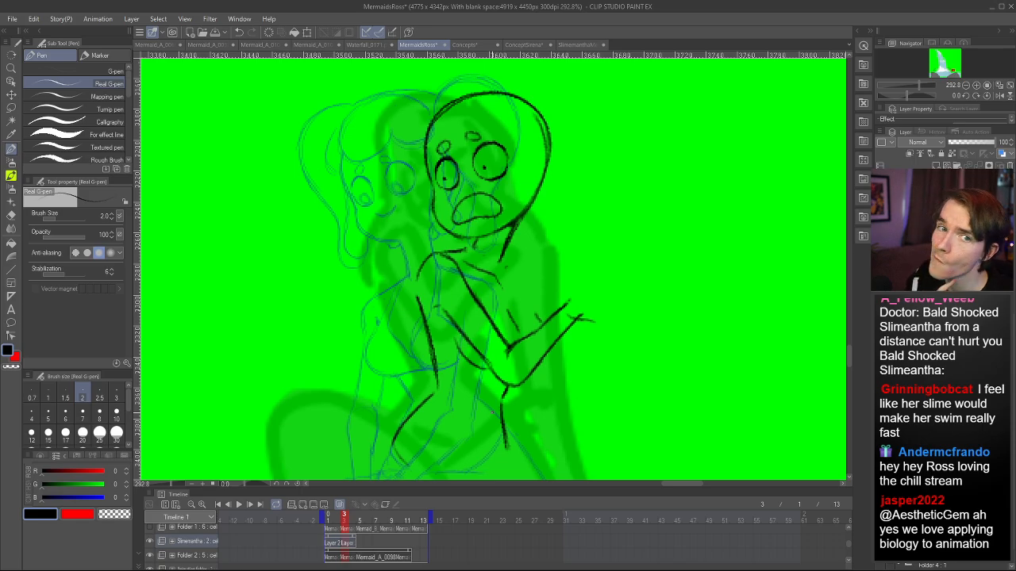
key("h")
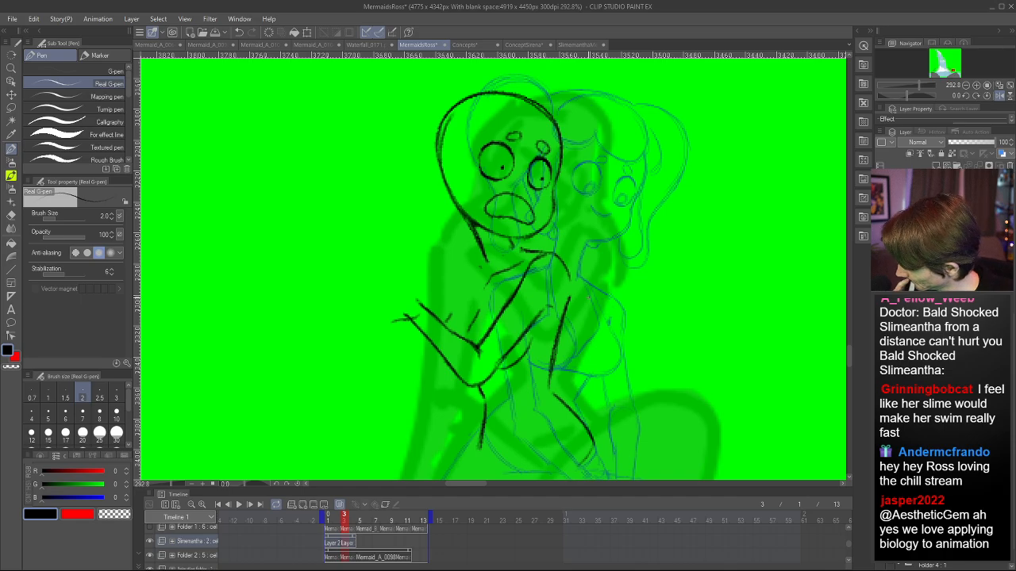
- Erase the wide frowning mouth and sketch a small round open mouth in its place
key("e")
mouse_move(489, 207)
left_mouse_down()
mouse_move(530, 206)
mouse_move(506, 211)
left_mouse_up()
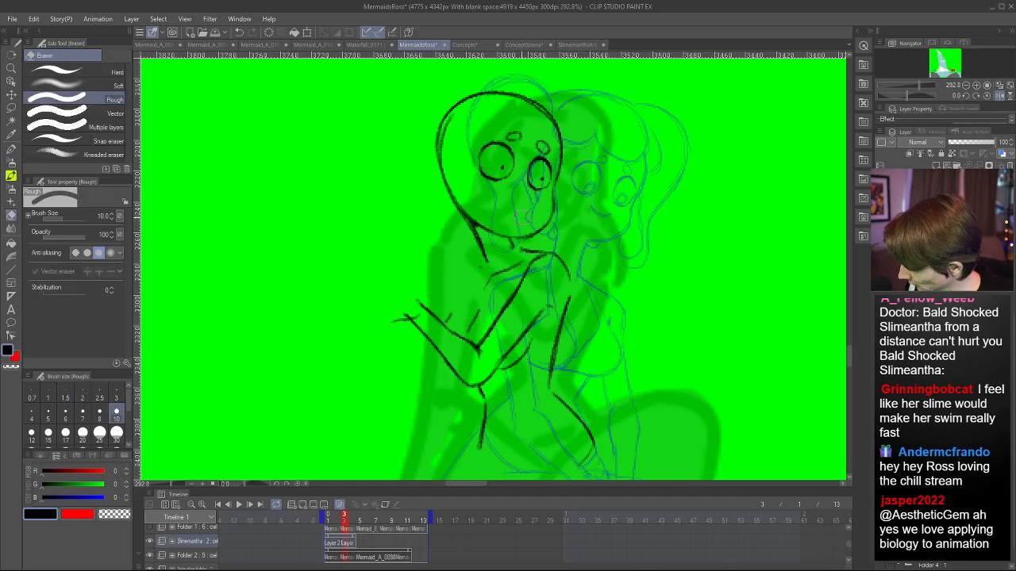
key("p")
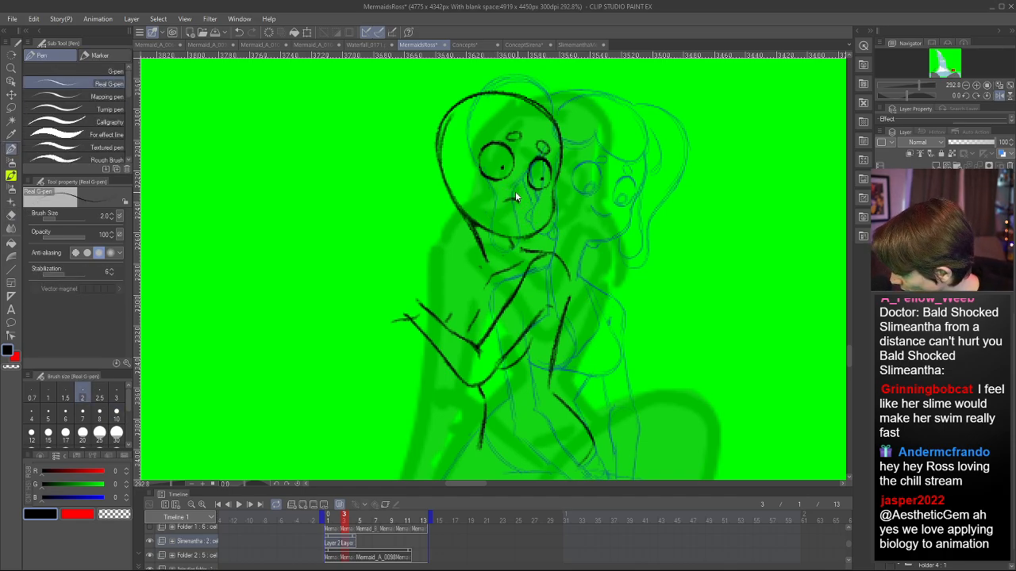
mouse_move(523, 203)
left_mouse_down()
mouse_move(467, 210)
mouse_move(481, 196)
left_mouse_up()
key("h")
key("ctrl+z")
key("ctrl+z")
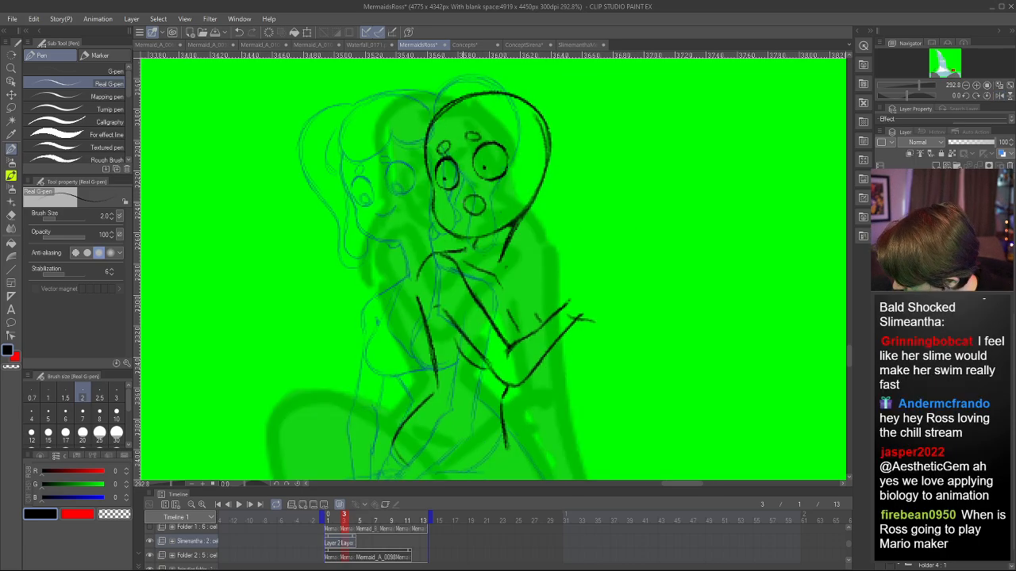
key("h")
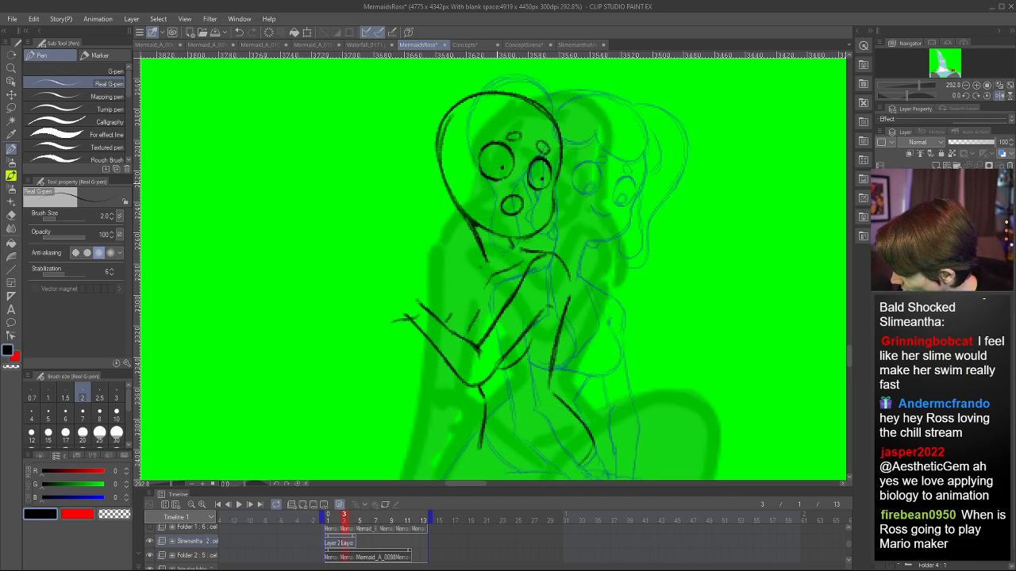
- Sketch a tiny crease under the near eye, redoing the stroke and checking it in a mirrored view
key("ctrl+z")
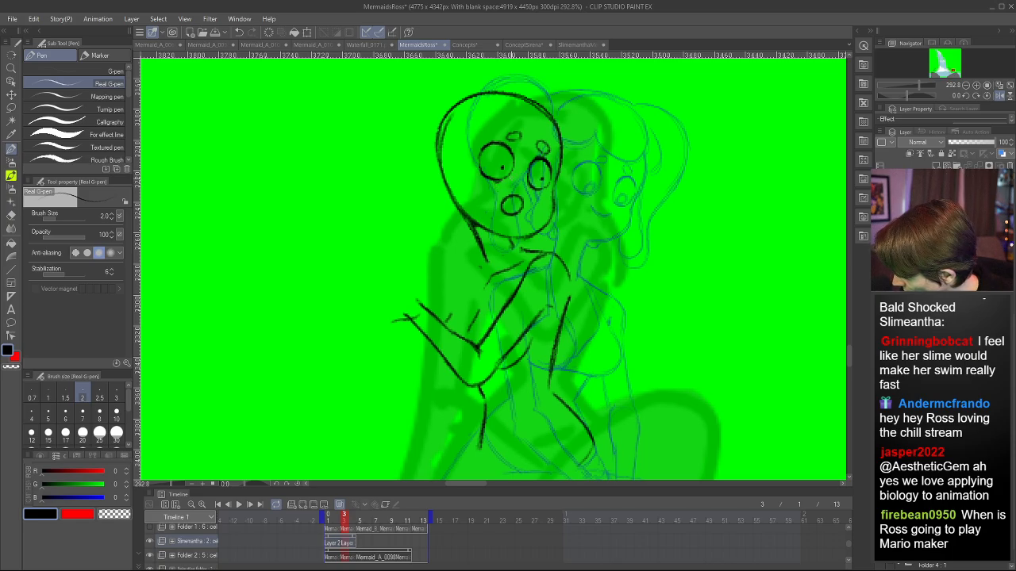
key("ctrl+z")
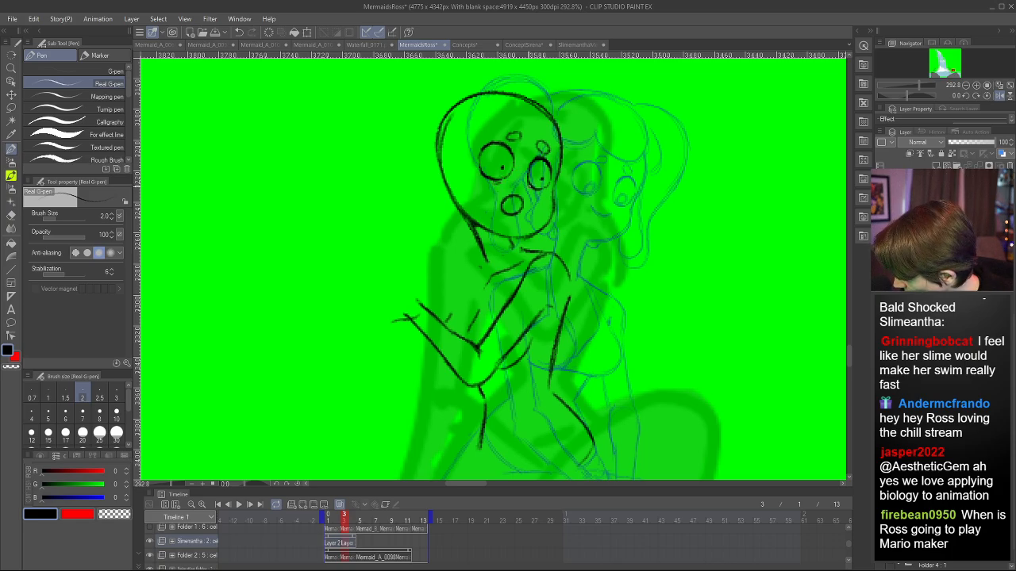
key("h")
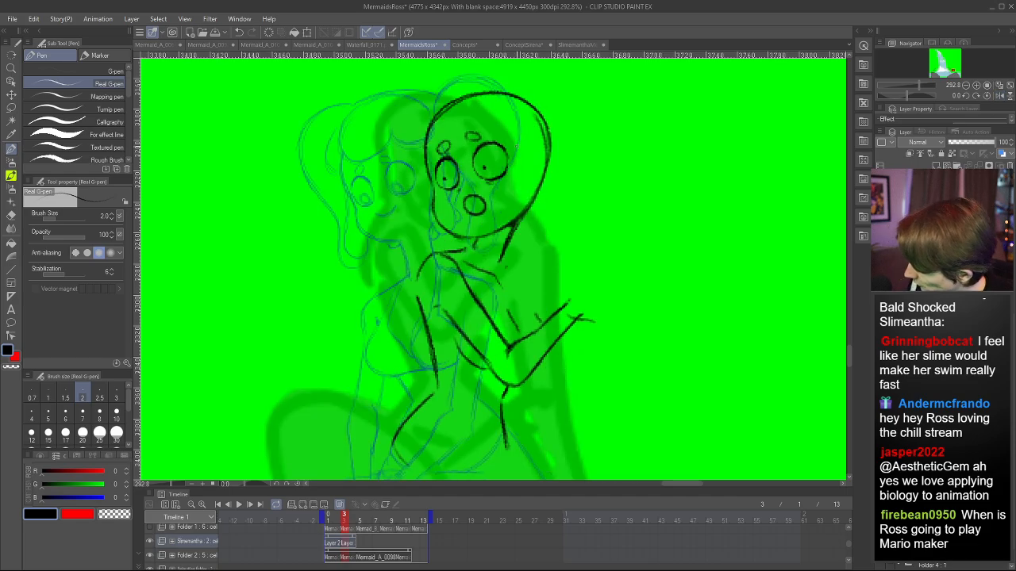
- Refine the jaw contour from the cheek to the chin, add a short stroke at the neck's base, and check them in a mirrored view
mouse_move(433, 202)
left_mouse_down()
mouse_move(449, 228)
mouse_move(472, 239)
left_mouse_up()
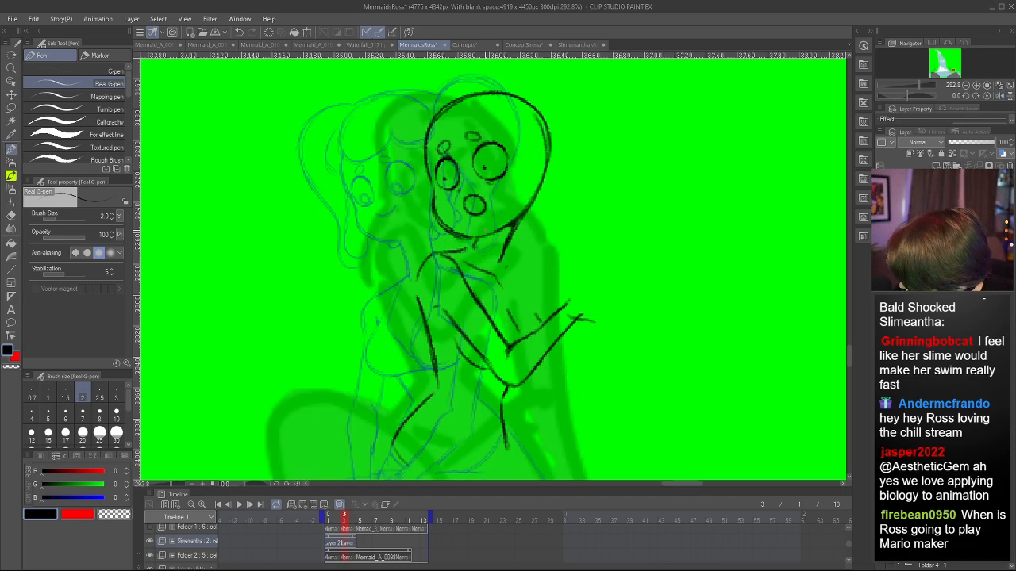
key("c")
mouse_move(432, 205)
left_mouse_down()
mouse_move(459, 236)
mouse_move(436, 223)
mouse_move(479, 238)
left_mouse_up()
key("c")
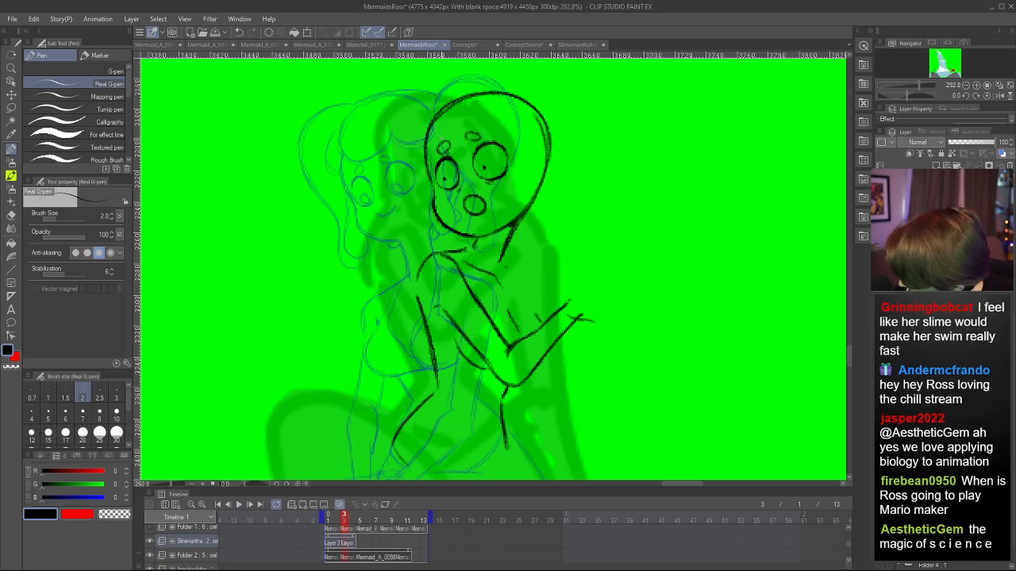
key("h")
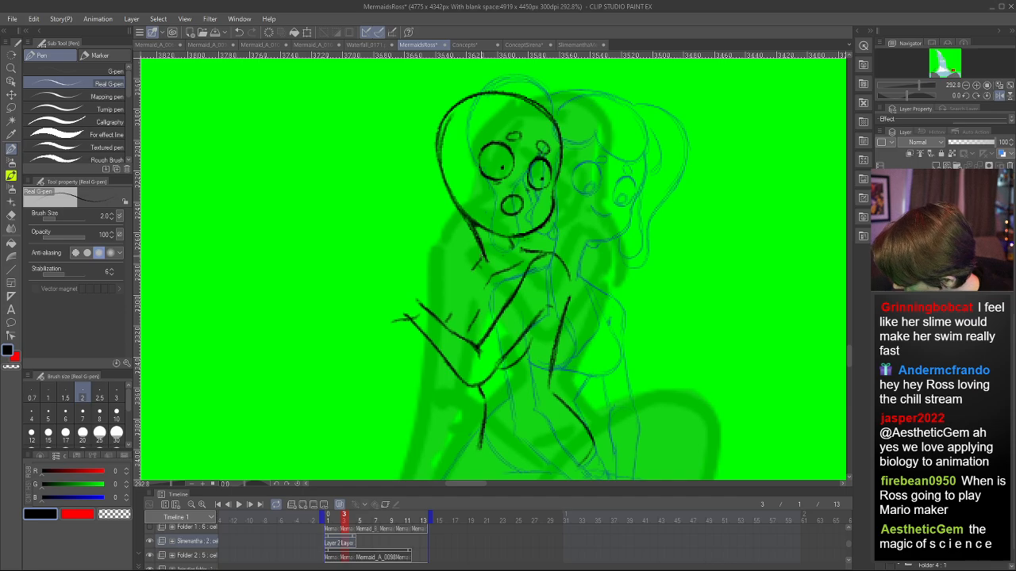
key("h")
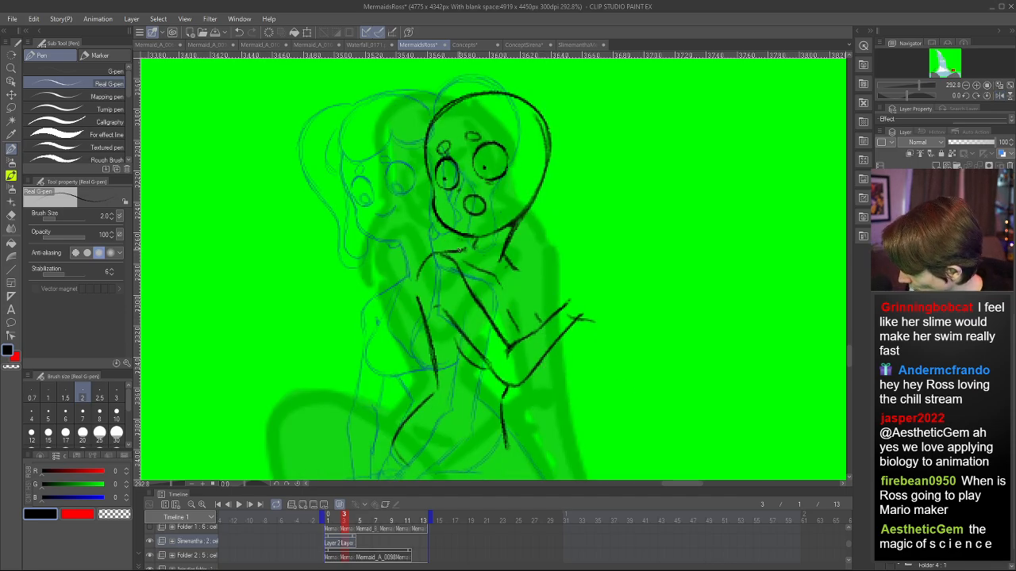
- Lasso the head, shift it slightly upward, apply the transformation, and deselect
key("m")
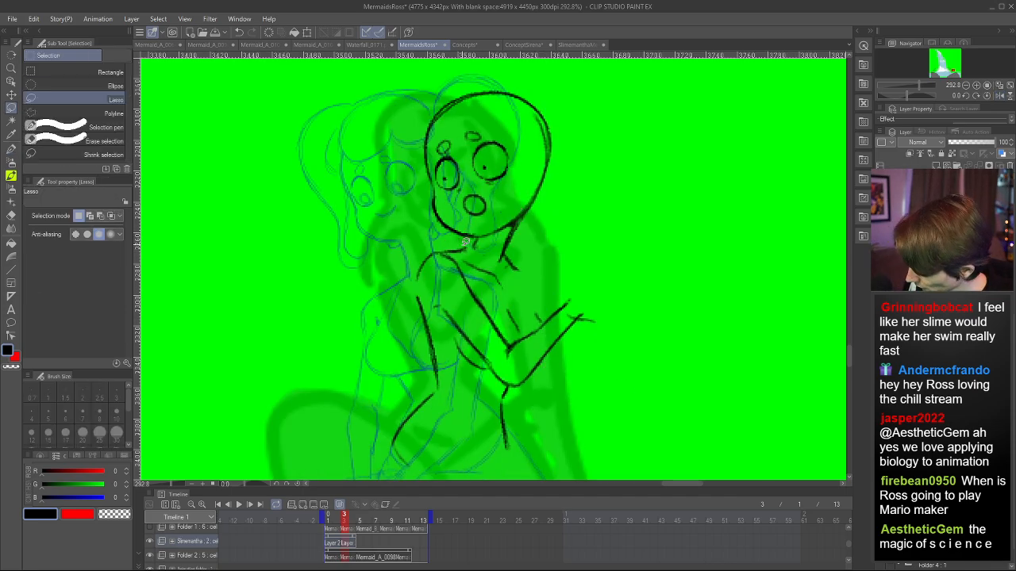
mouse_move(387, 155)
left_mouse_down()
mouse_move(532, 239)
mouse_move(476, 245)
left_mouse_up()
key("ctrl+t")
left_click_drag(520, 217, 523, 212)
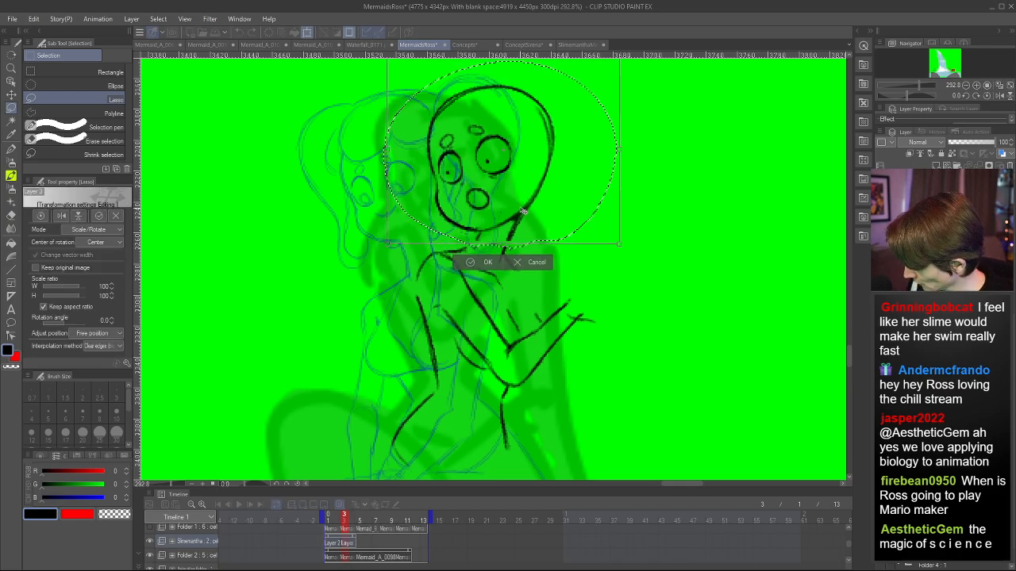
left_click_drag(562, 184, 562, 184)
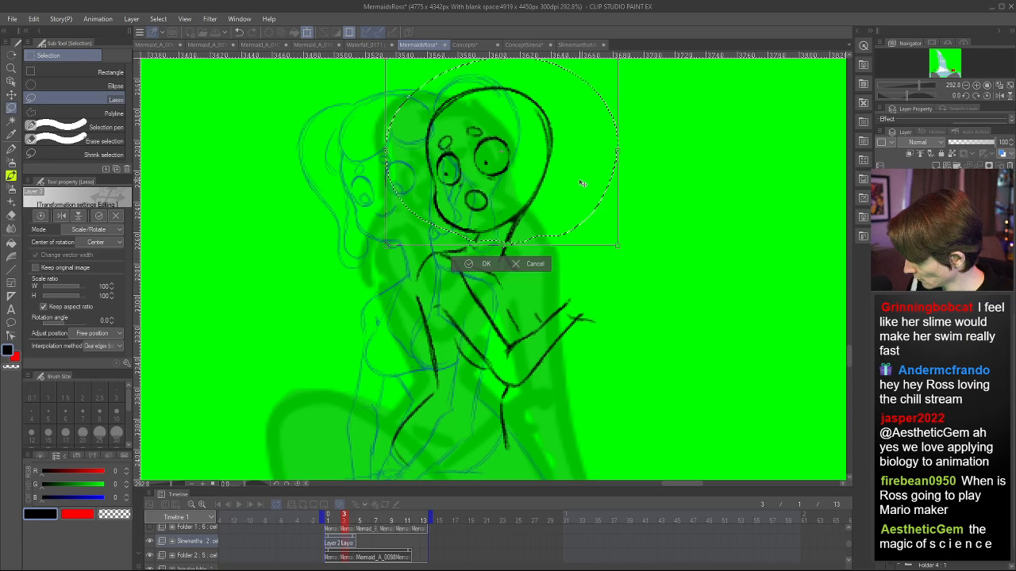
key("Return")
key("ctrl+d")
- Sketch the front neck line joining the chin to the shoulder in black and check it in a mirrored view
key("p")
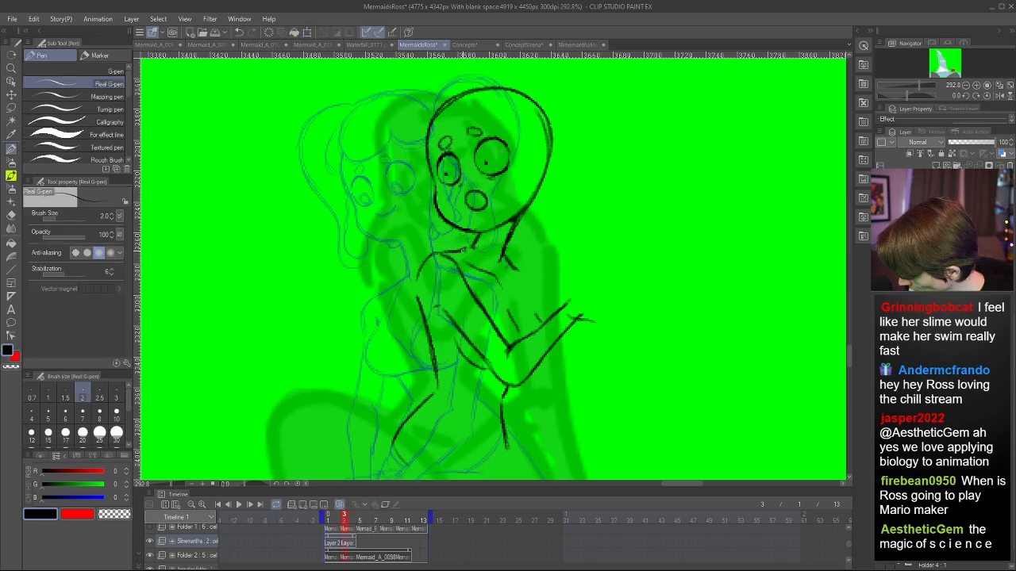
left_click_drag(463, 250, 475, 245)
left_click(1000, 96)
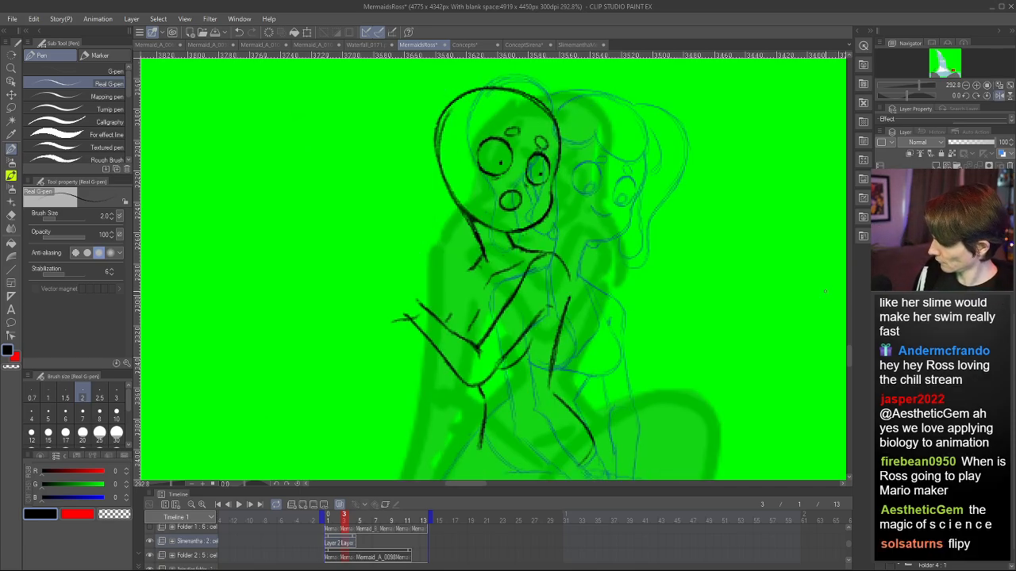
left_click_drag(848, 349, 849, 349)
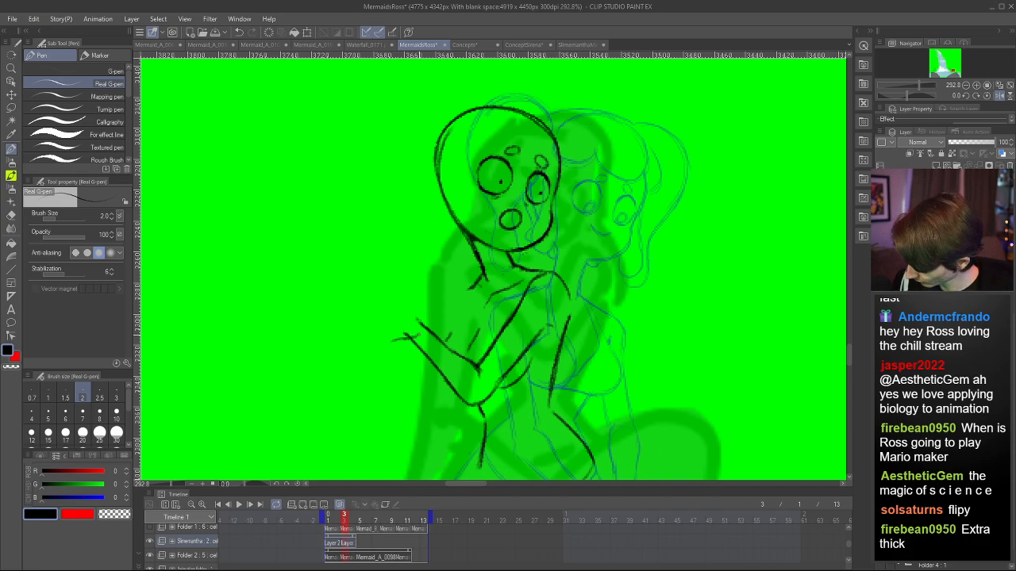
- Remove the long front torso line below the shoulder and start redrawing it with a shorter curved stroke in black
key("e")
key("h")
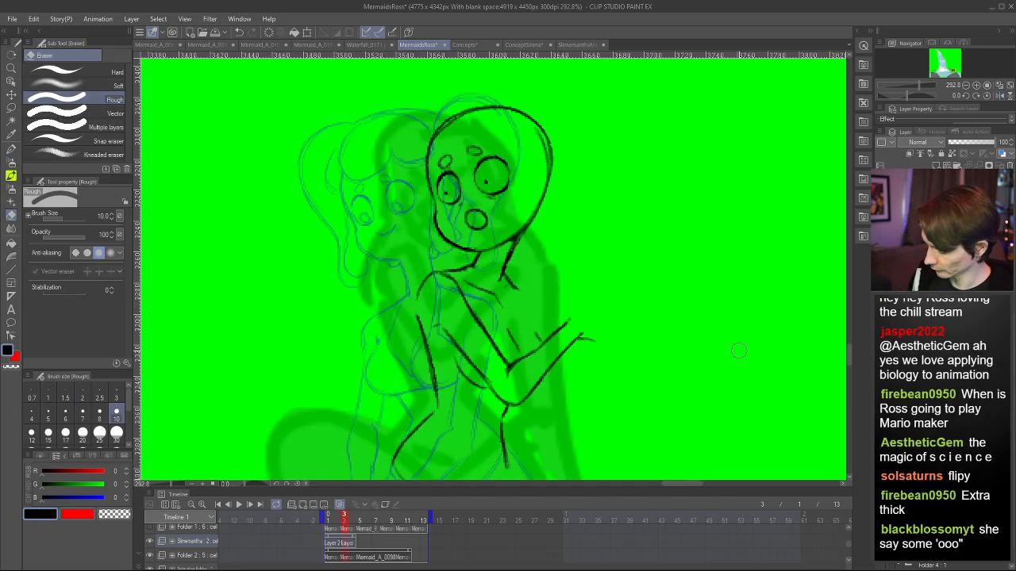
key("p")
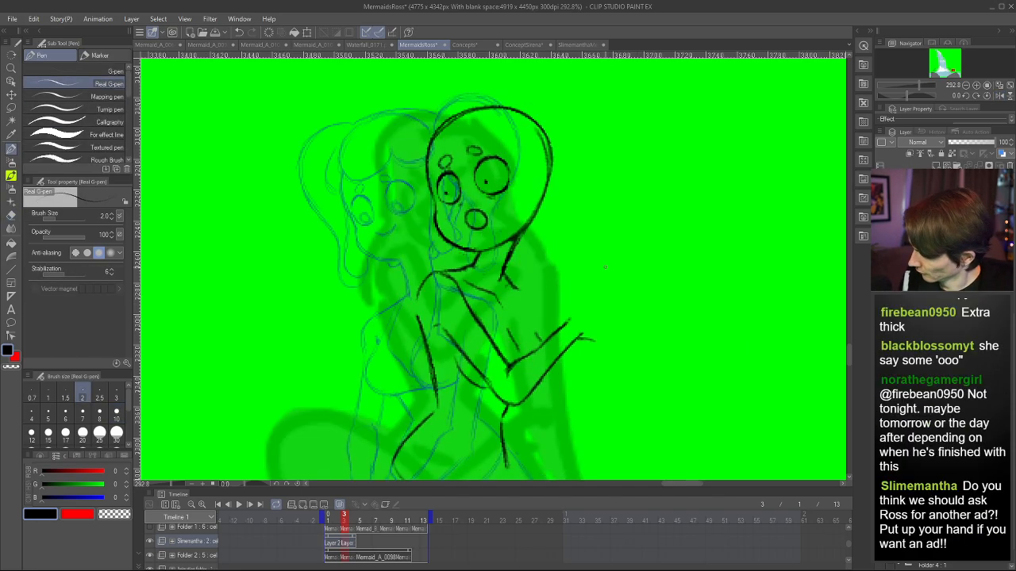
left_click_drag(418, 298, 423, 326)
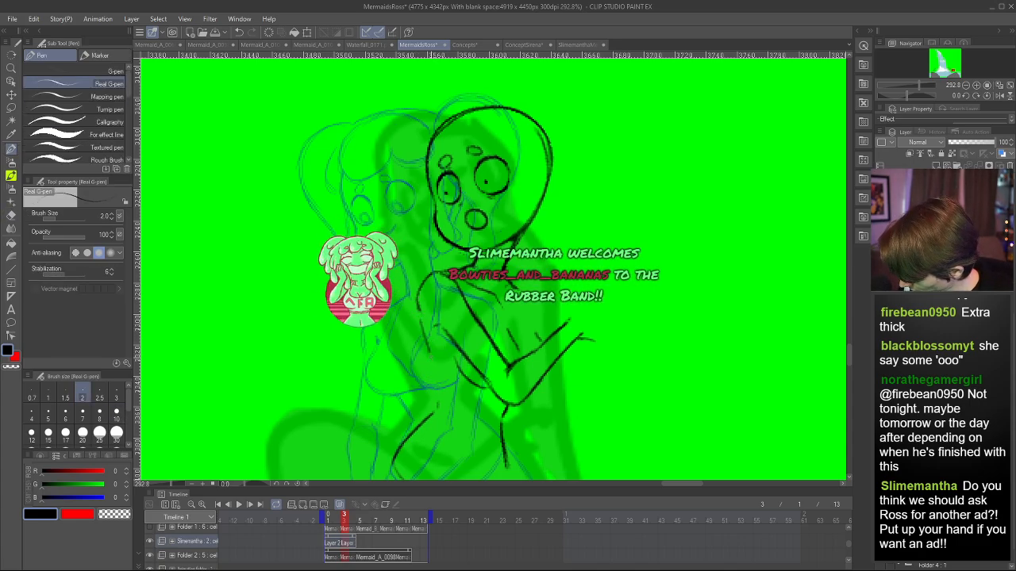
- Redraw the black contour line down the front of the mermaid's torso from below the shoulder to the waist
left_click_drag(422, 324, 441, 390)
key("ctrl+z")
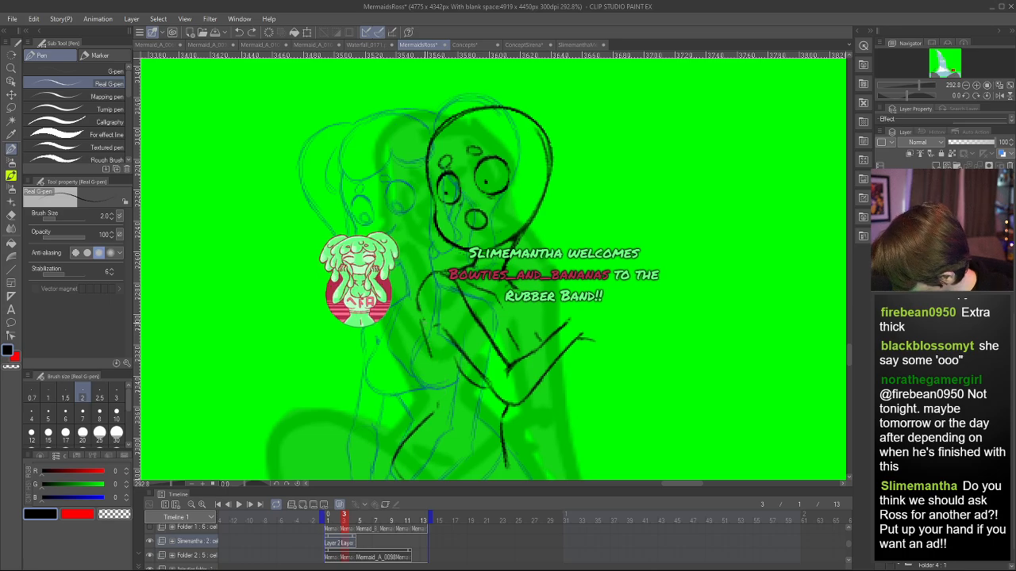
left_click_drag(423, 320, 439, 394)
key("ctrl+z")
key("ctrl+z")
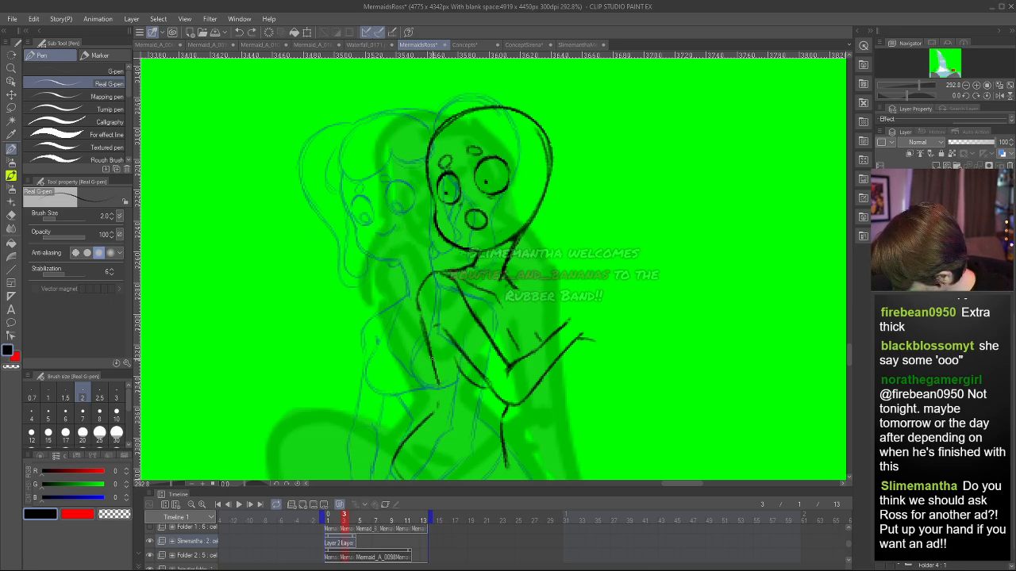
left_click_drag(421, 315, 443, 395)
- Darken the hip line below the mermaid's waist in mirrored view and clean up its join with the torso line
key("h")
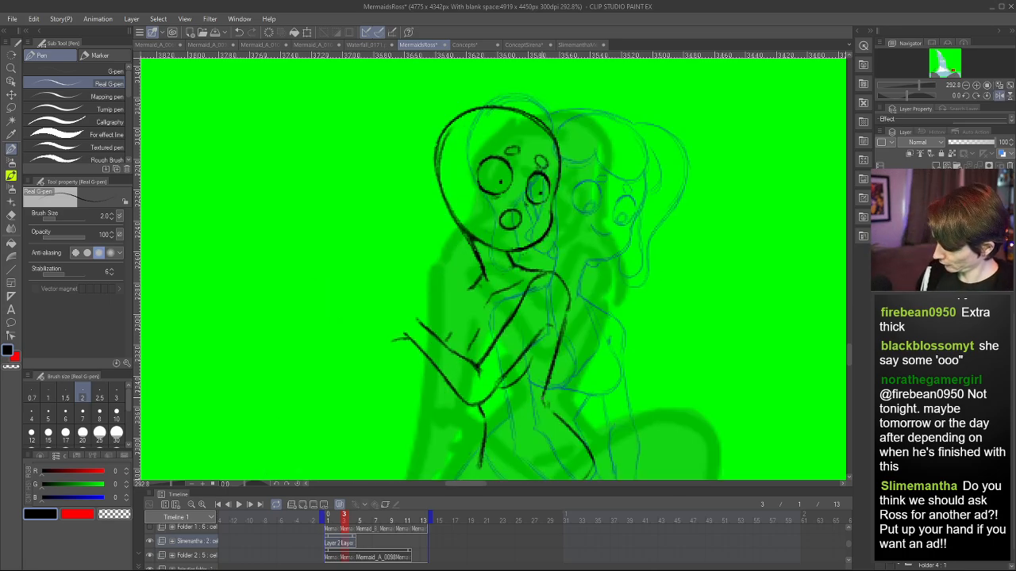
mouse_move(553, 409)
left_mouse_down()
mouse_move(590, 458)
mouse_move(573, 431)
left_mouse_up()
key("c")
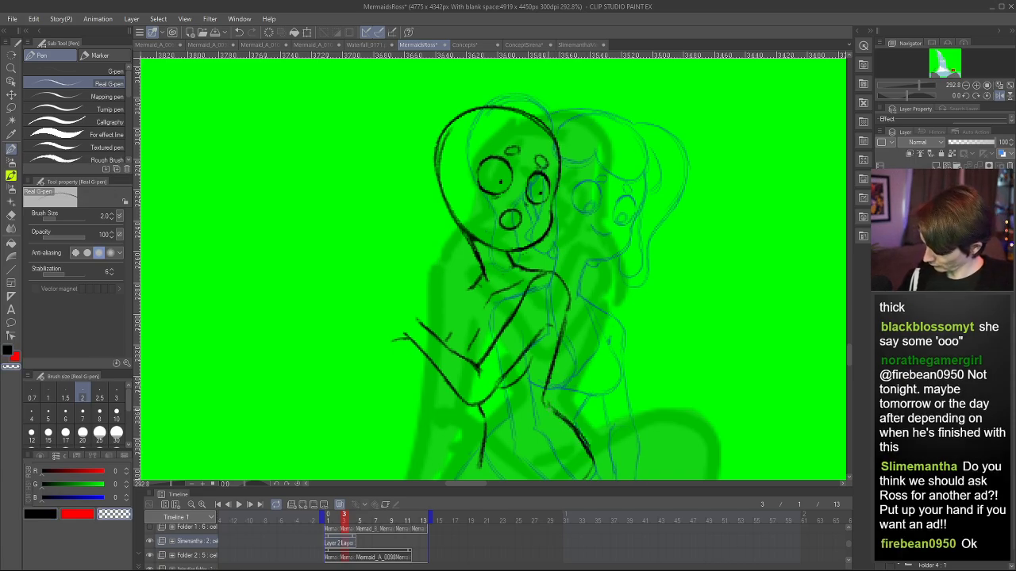
key("c")
left_click_drag(539, 387, 546, 408)
key("ctrl+z")
key("c")
key("c")
key("h")
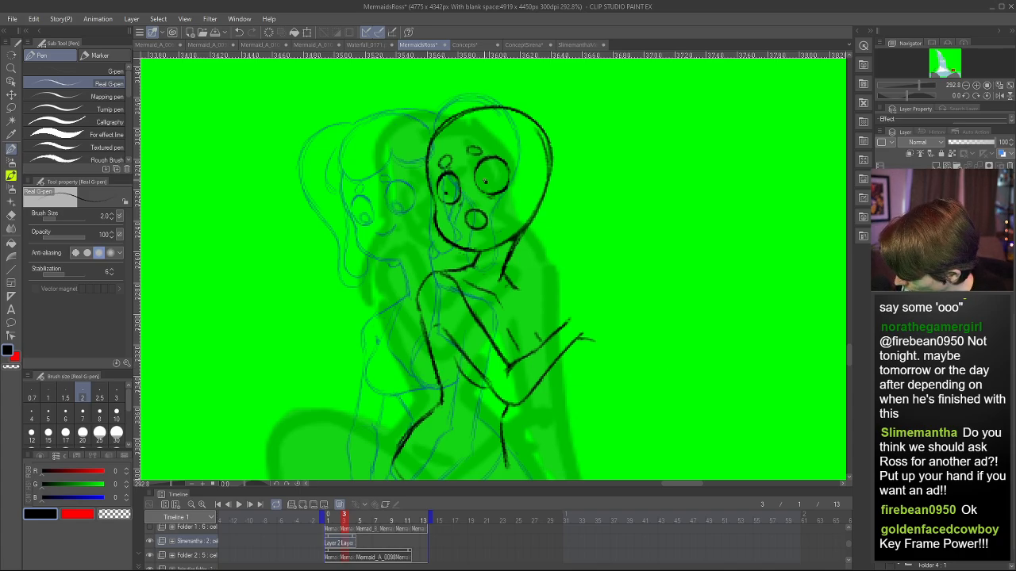
- Enlarge the mermaid's pupils and shift both toward the blue figure, erasing the old dots with transparent colour
left_click(486, 181)
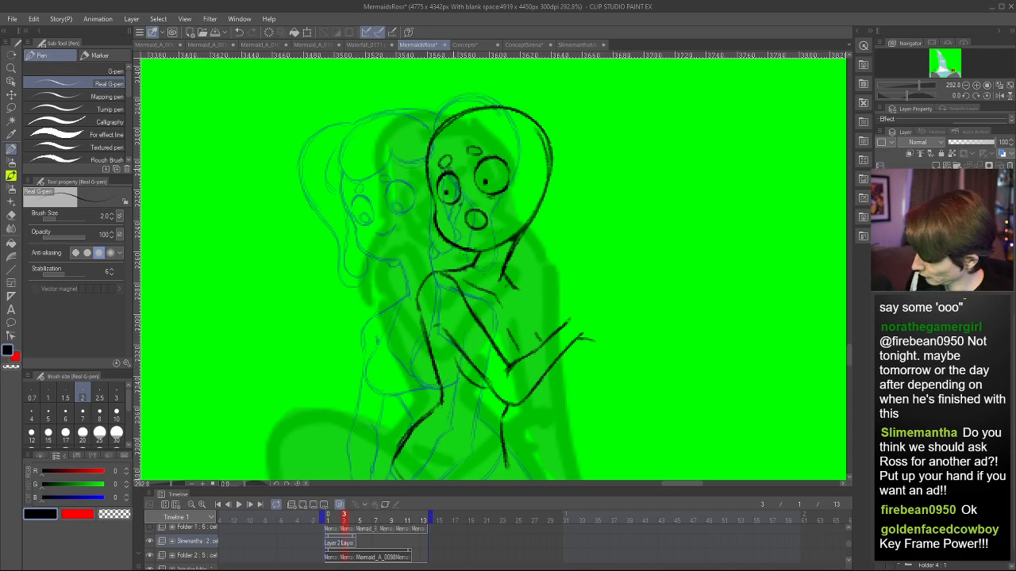
key("h")
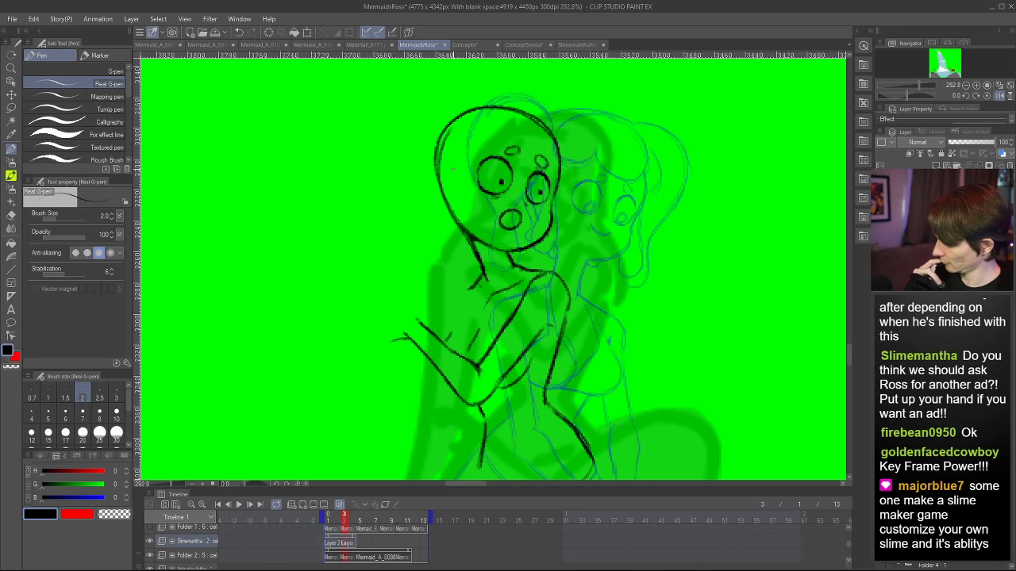
key("c")
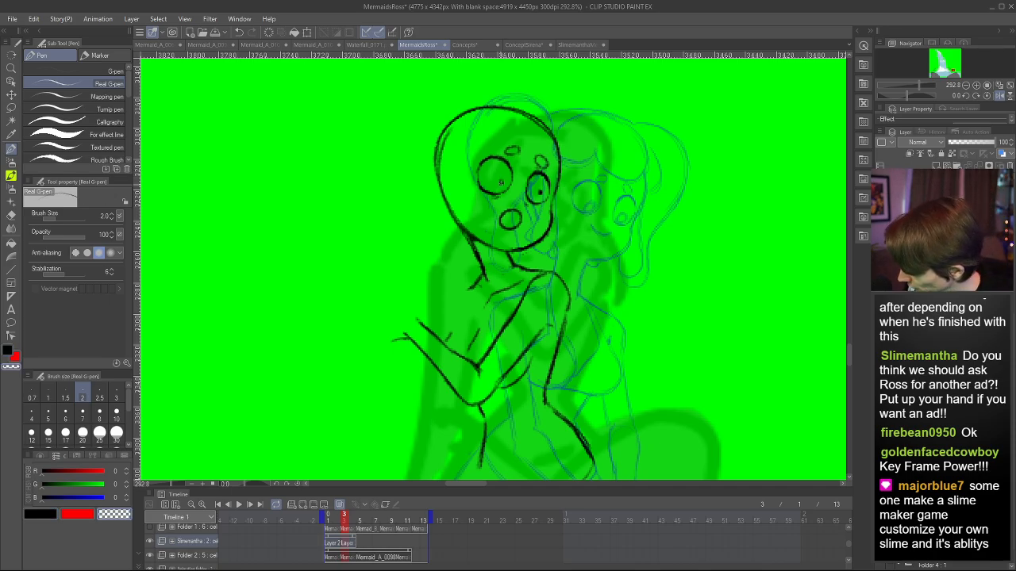
left_click(500, 182)
key("c")
left_click(506, 181)
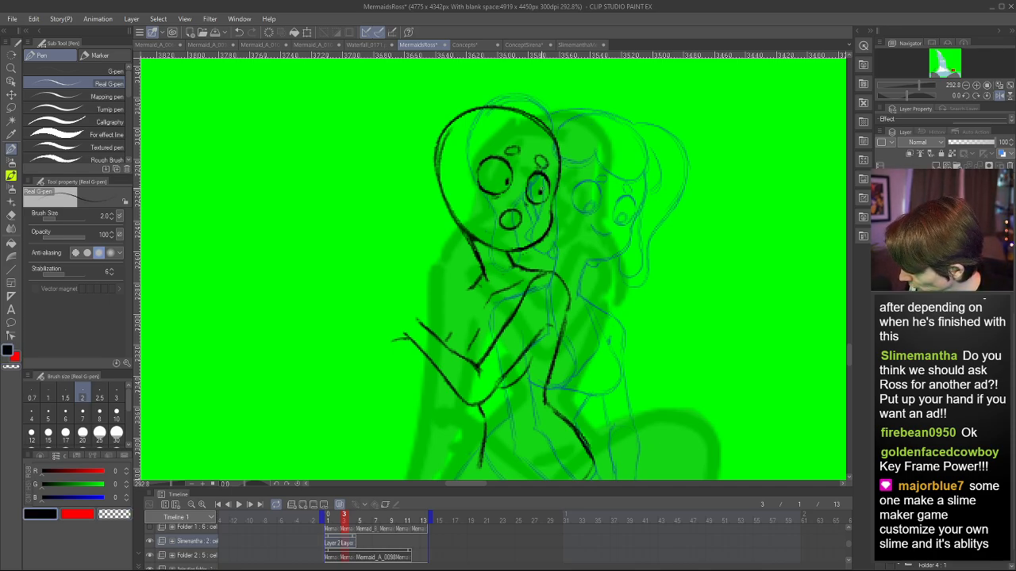
key("c")
left_click(540, 191)
key("c")
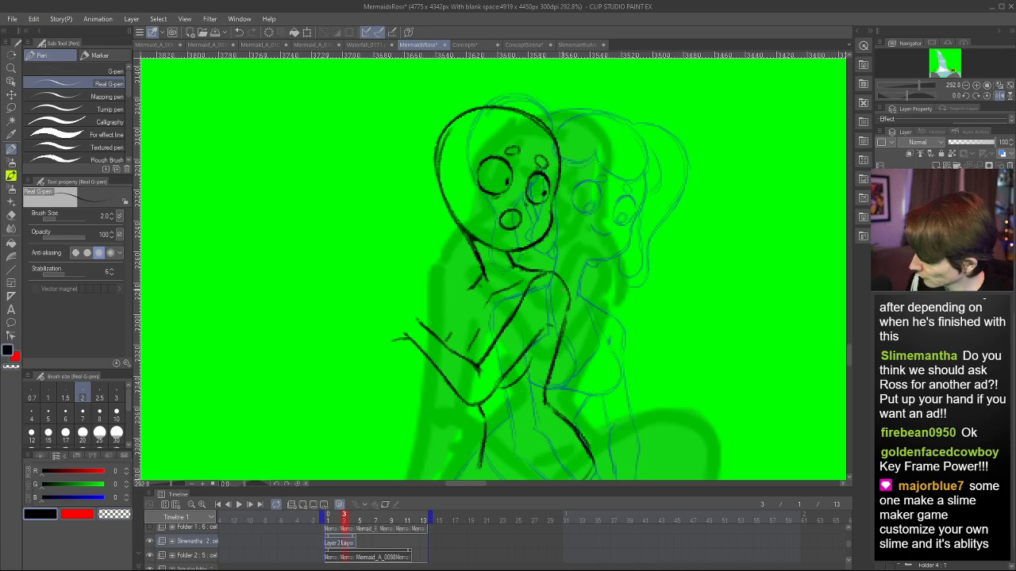
key("h")
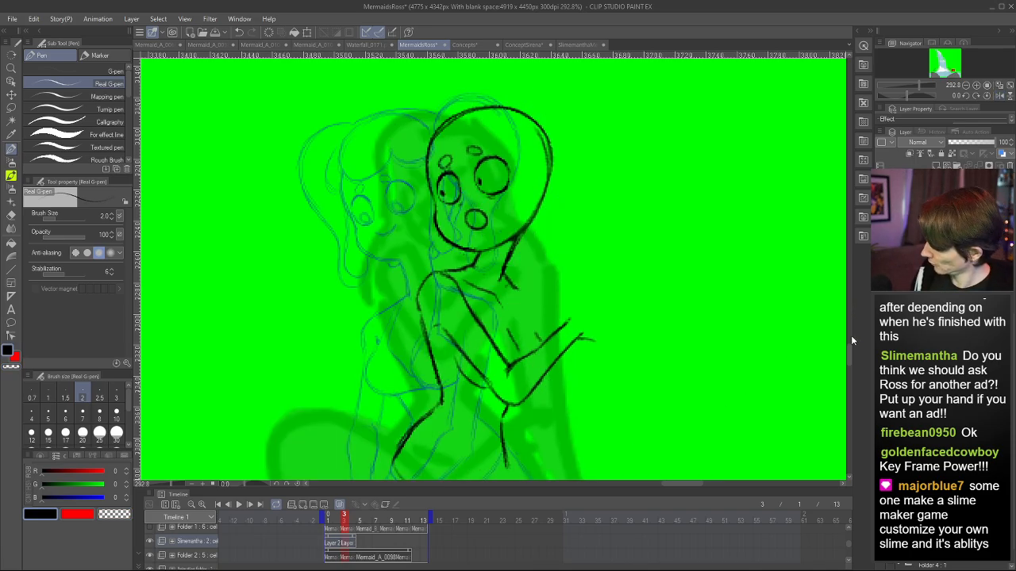
- Scale the black mermaid sketch to 98 percent and move it slightly away from the blue figure
scroll(571, 234, "down", 3)
scroll(571, 235, "down", 2)
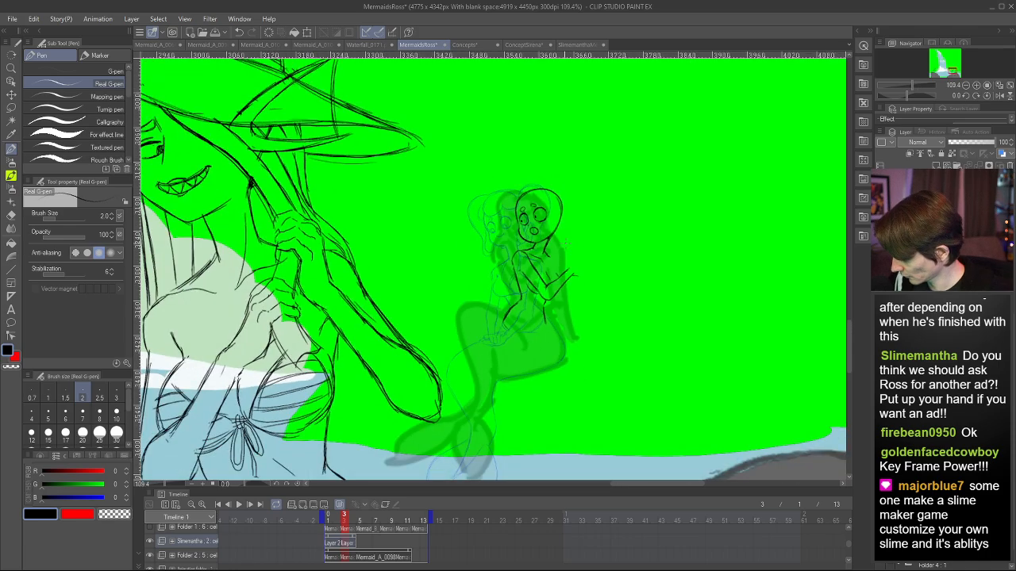
scroll(571, 234, "up", 1)
key("ctrl+t")
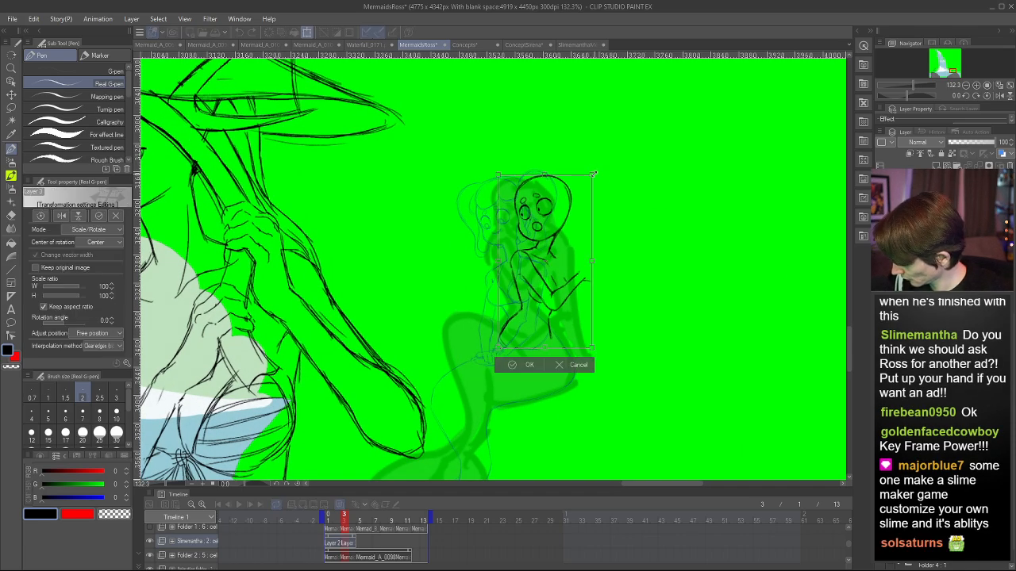
left_click_drag(584, 164, 576, 211)
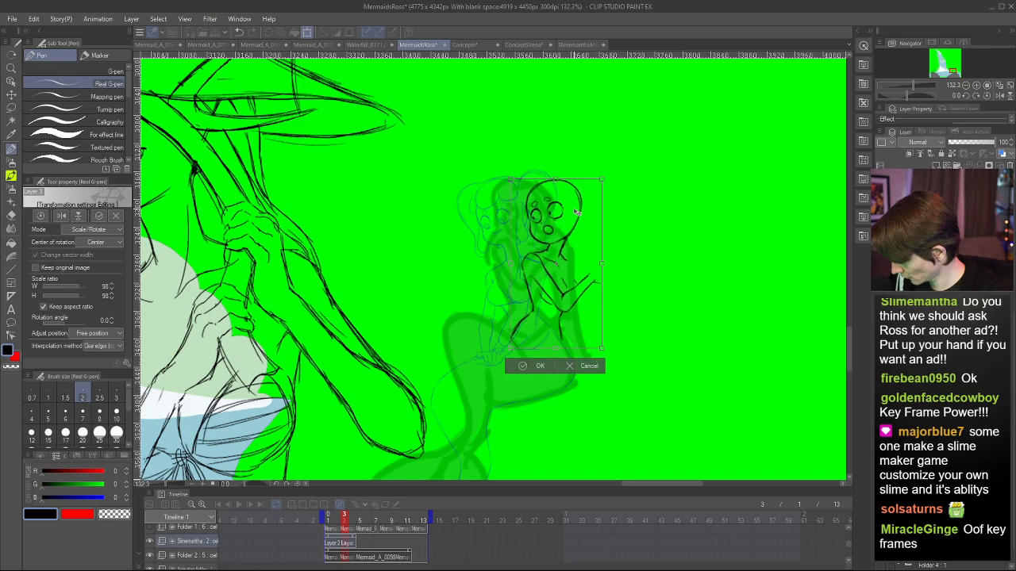
key("Return")
- Erase and redraw the front hip line below the mermaid's torso, and add a waistline curve across the hips
scroll(545, 334, "up", 2)
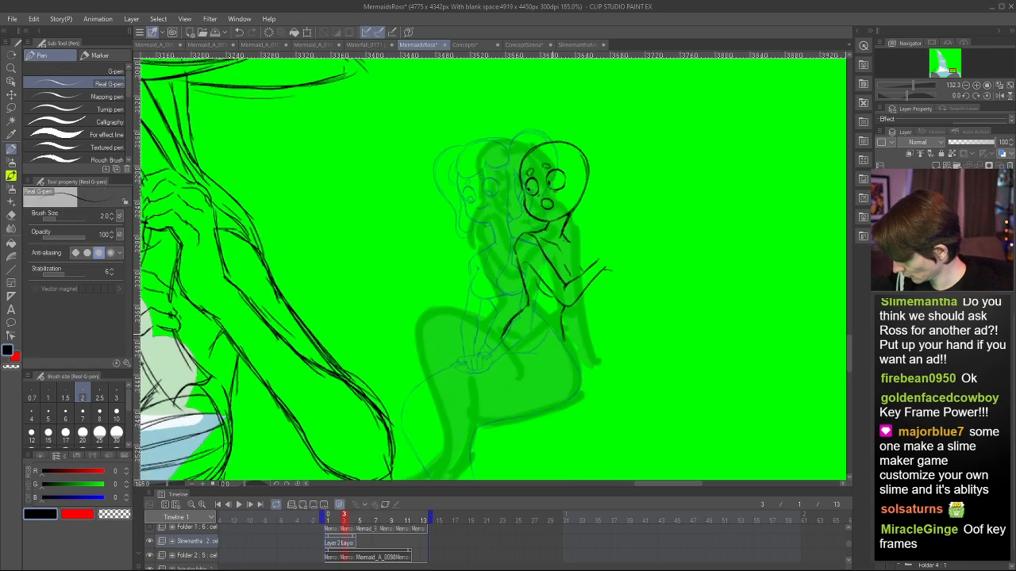
key("e")
left_click_drag(524, 304, 505, 358)
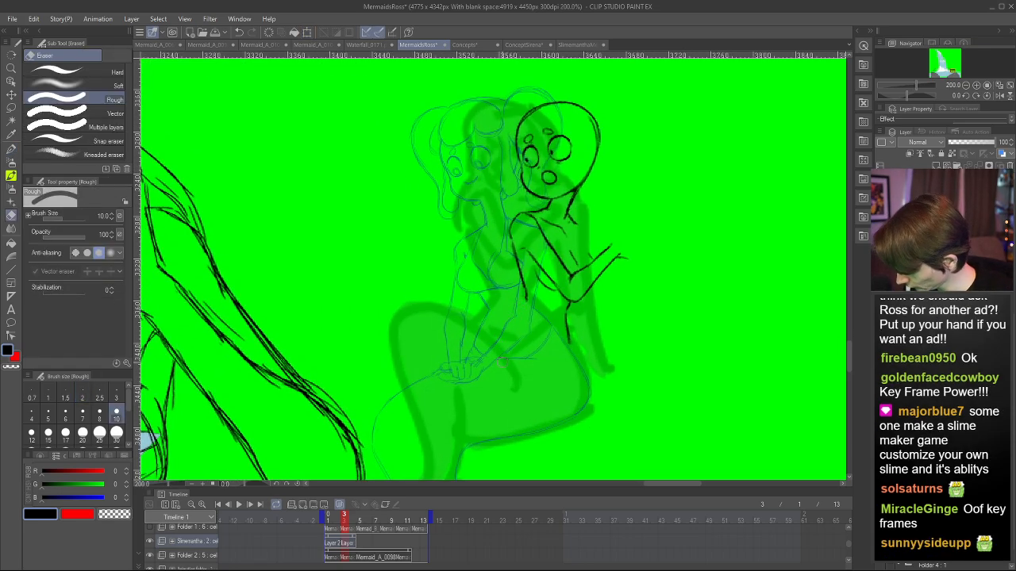
key("p")
mouse_move(519, 308)
left_mouse_down()
mouse_move(477, 343)
mouse_move(488, 332)
left_mouse_up()
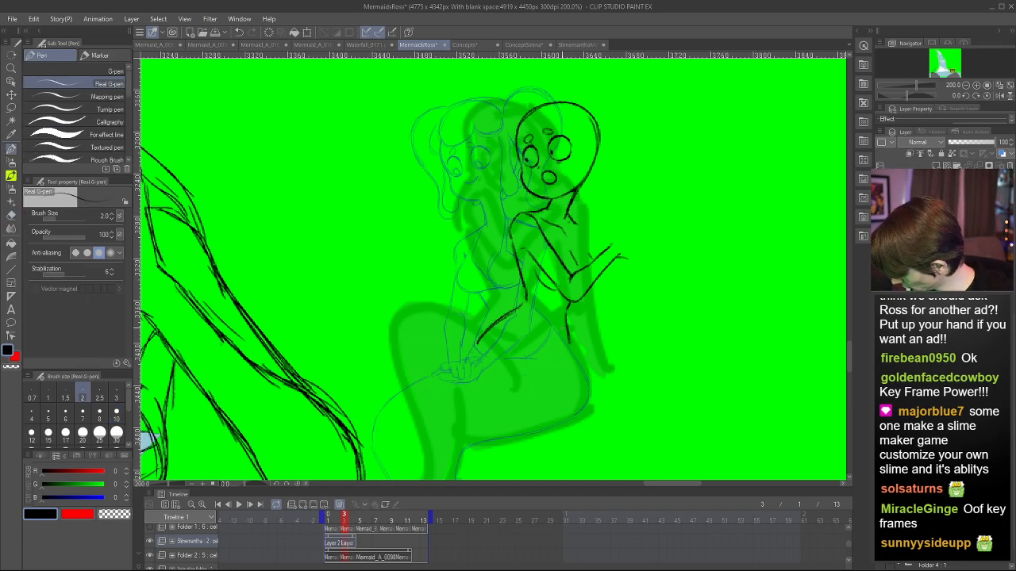
key("ctrl+z")
left_click_drag(526, 305, 486, 340)
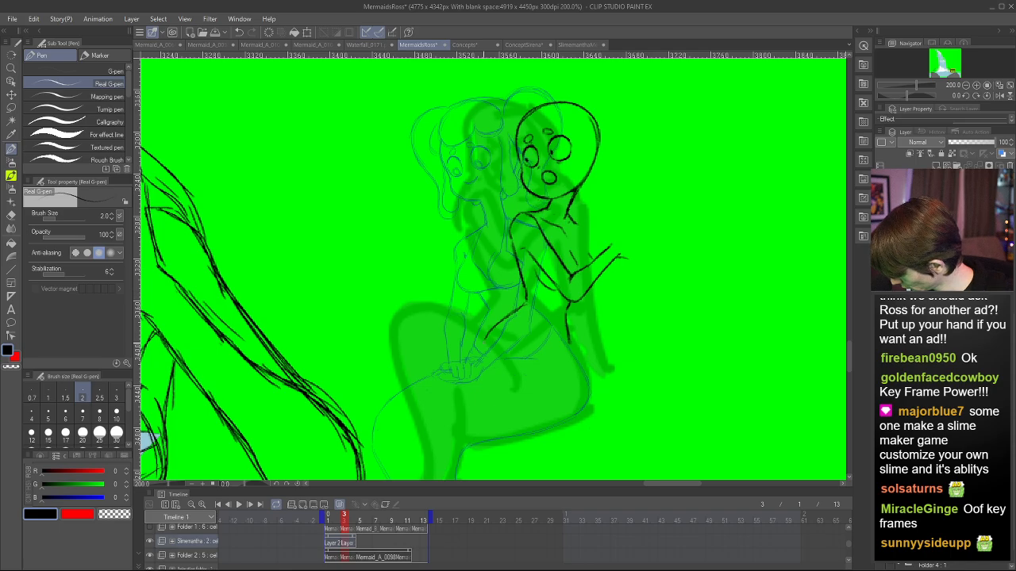
key("ctrl+z")
left_click_drag(526, 304, 477, 341)
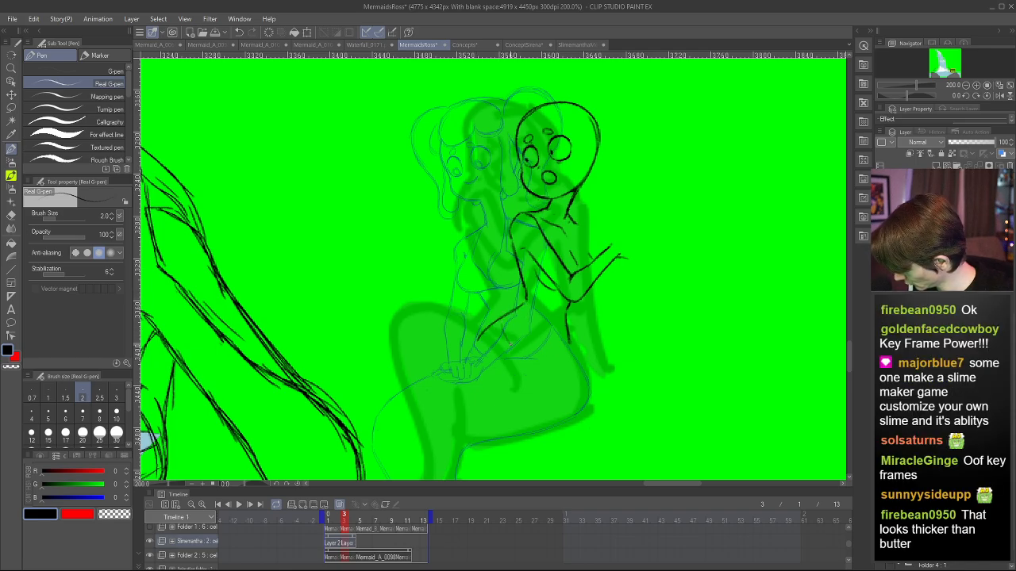
key("ctrl+z")
mouse_move(498, 324)
left_mouse_down()
mouse_move(505, 340)
mouse_move(557, 341)
left_mouse_up()
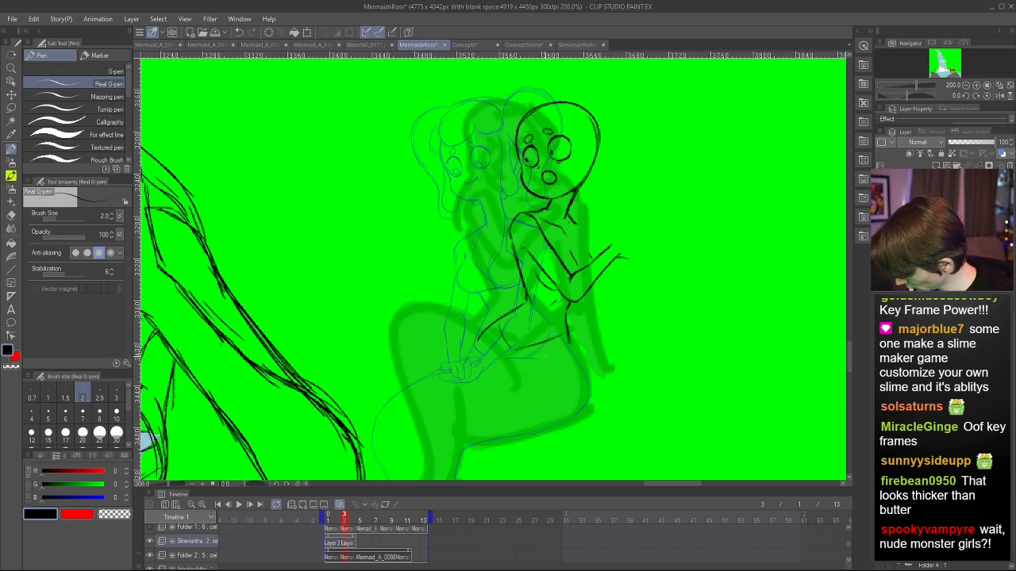
- Draw the back of the mermaid's hips from the waist down and around the underside of the tail
left_click_drag(849, 349, 848, 357)
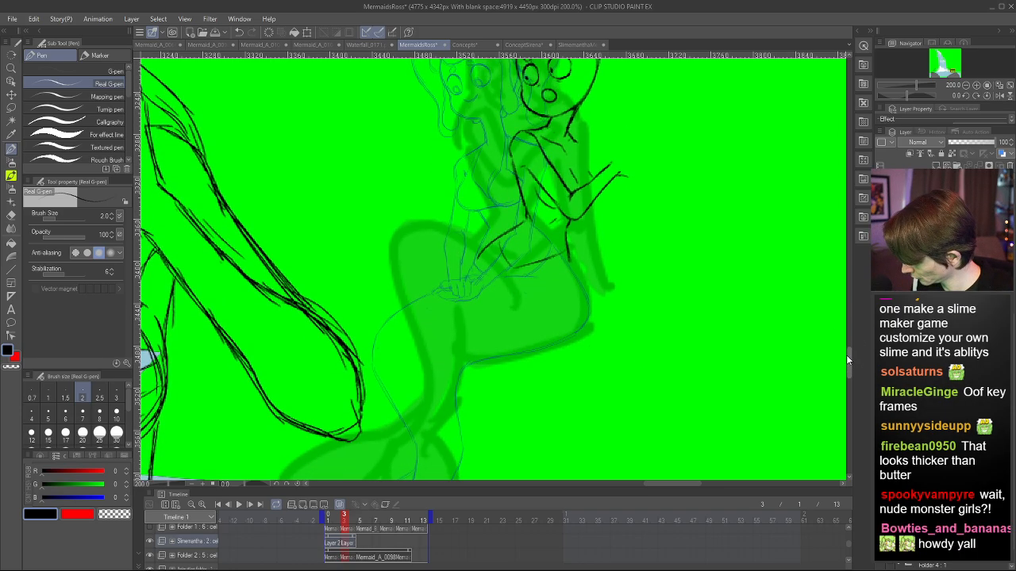
key("h")
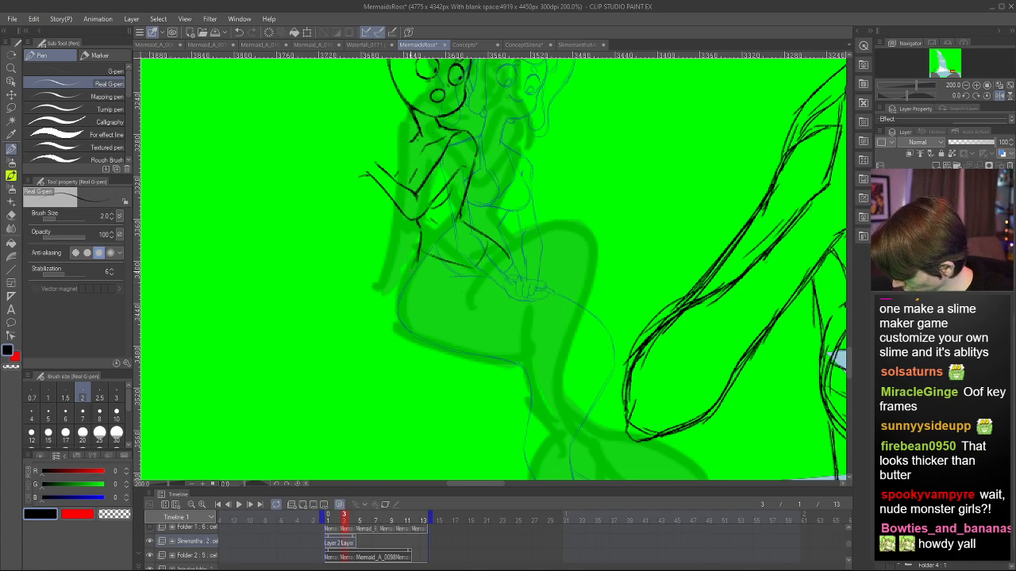
mouse_move(418, 254)
left_mouse_down()
mouse_move(399, 313)
mouse_move(417, 341)
left_mouse_up()
mouse_move(416, 261)
left_mouse_down()
mouse_move(399, 314)
mouse_move(436, 347)
mouse_move(469, 354)
left_mouse_up()
left_click_drag(412, 335, 472, 354)
left_click_drag(432, 344, 476, 353)
key("h")
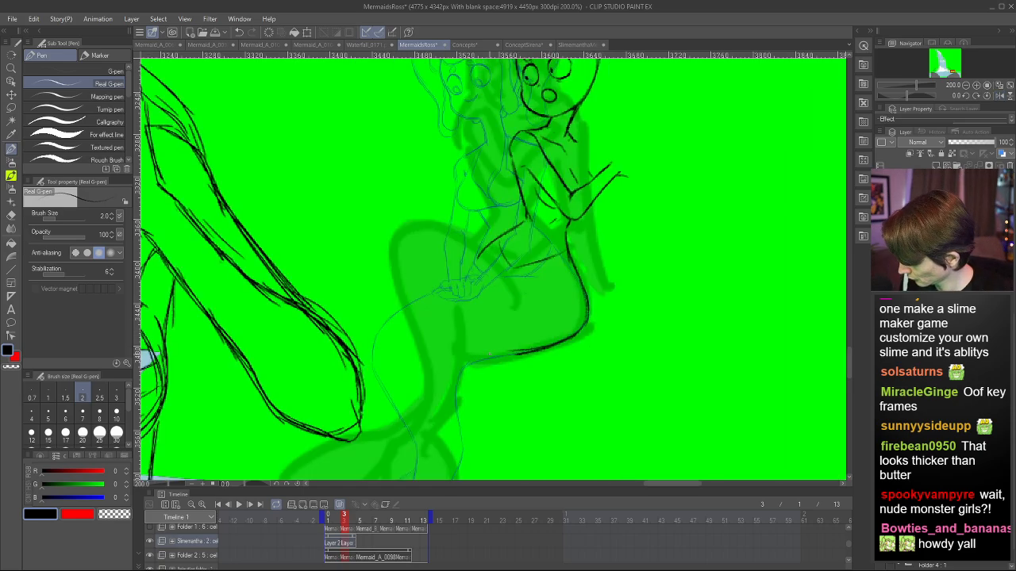
- Draw the upper tail contour from the lap up and over the bent knee, following the green guide
left_click_drag(849, 354, 854, 346)
key("h")
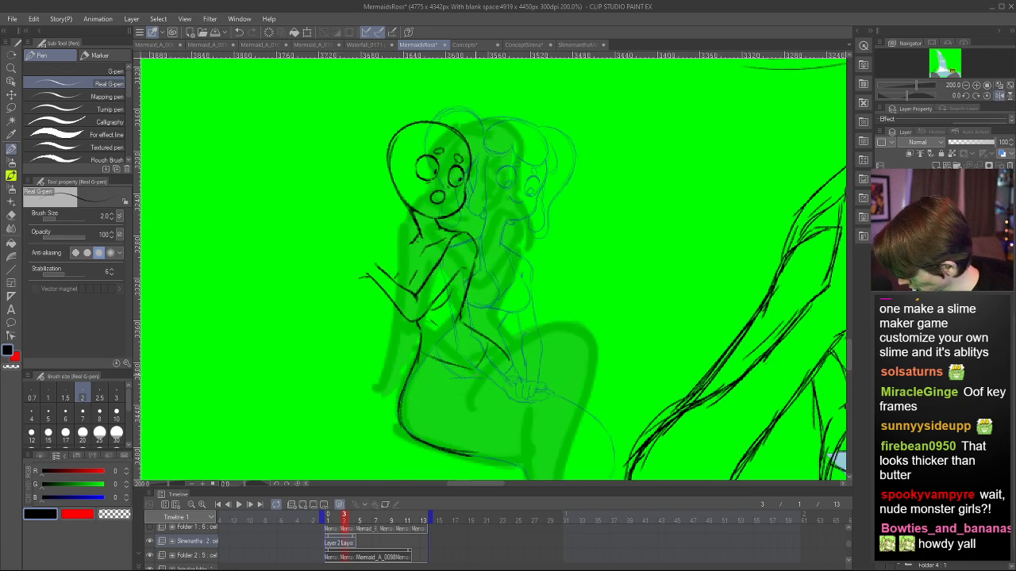
left_click_drag(459, 387, 532, 322)
key("ctrl+z")
left_click_drag(467, 391, 532, 324)
left_click_drag(468, 390, 538, 320)
mouse_move(475, 374)
left_mouse_down()
mouse_move(562, 316)
mouse_move(590, 335)
left_mouse_up()
left_click_drag(557, 318, 590, 334)
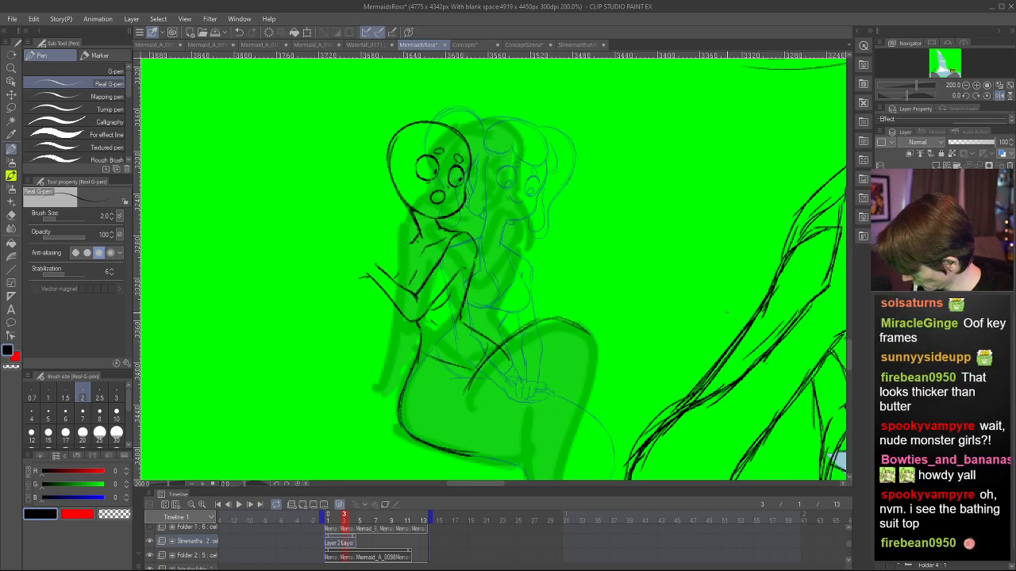
- Draw the outer contour of the lower tail from the bent knee down to the start of the fin
scroll(849, 315, "down", 3)
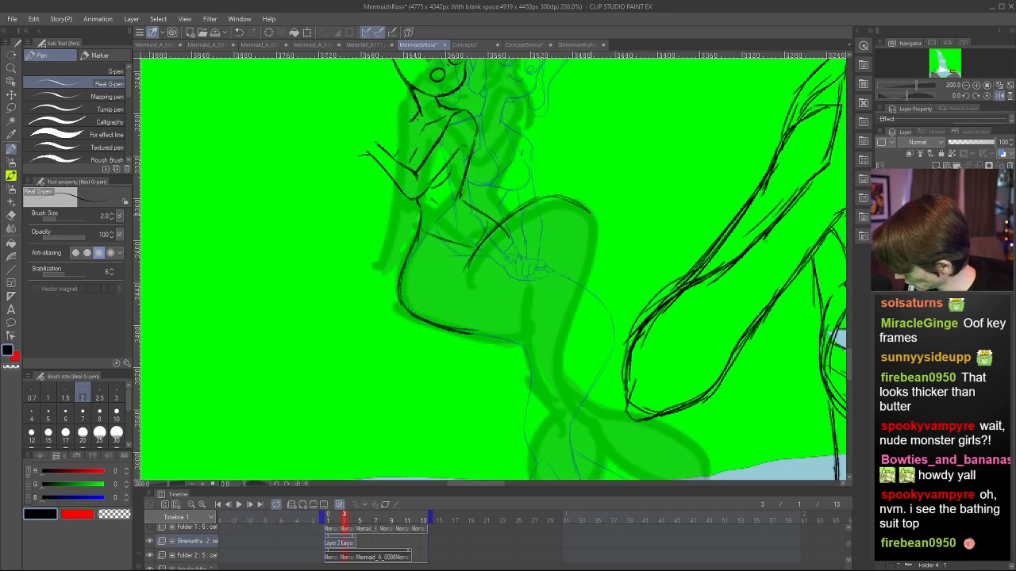
mouse_move(584, 274)
left_mouse_down()
mouse_move(558, 375)
mouse_move(584, 254)
left_mouse_up()
key("ctrl+z")
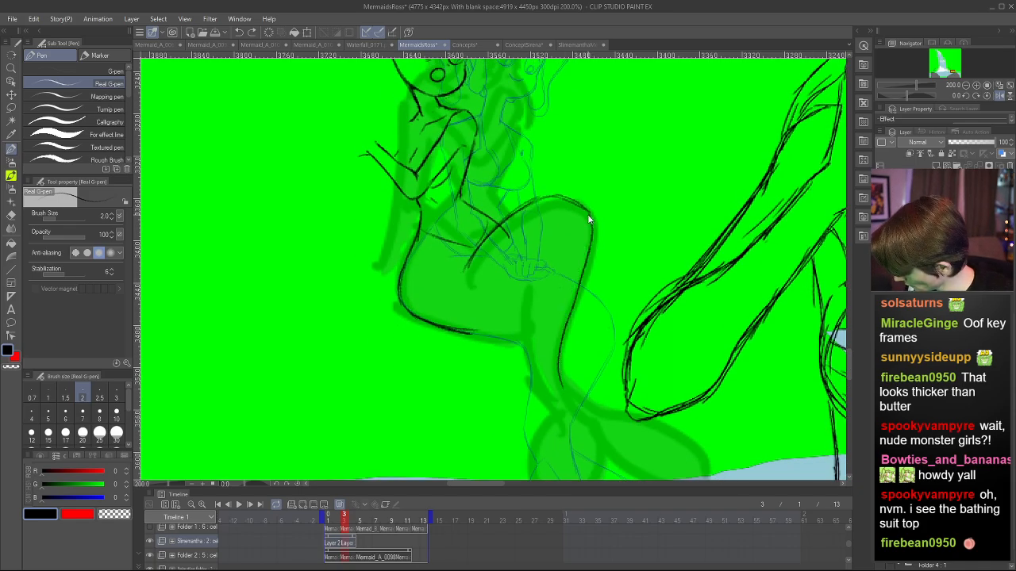
key("ctrl+z")
left_click_drag(590, 216, 564, 347)
mouse_move(581, 412)
left_mouse_down()
mouse_move(589, 218)
mouse_move(573, 305)
mouse_move(579, 413)
left_mouse_up()
key("ctrl+z")
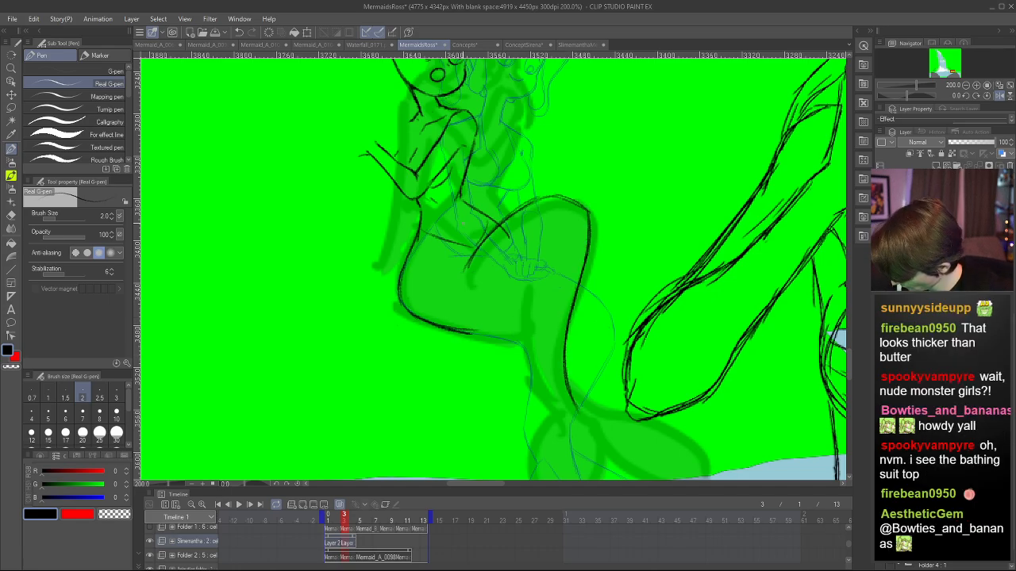
- Draw the inner contour of the lower tail down to the fin and extend the underside line to meet it
left_click_drag(522, 291, 530, 377)
key("ctrl+z")
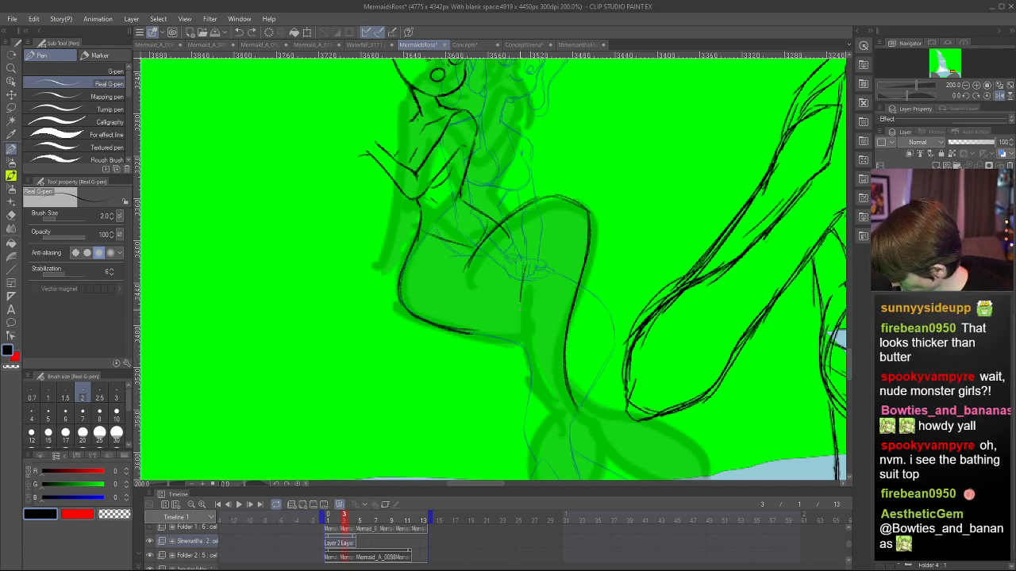
mouse_move(519, 302)
left_mouse_down()
mouse_move(590, 427)
mouse_move(523, 263)
left_mouse_up()
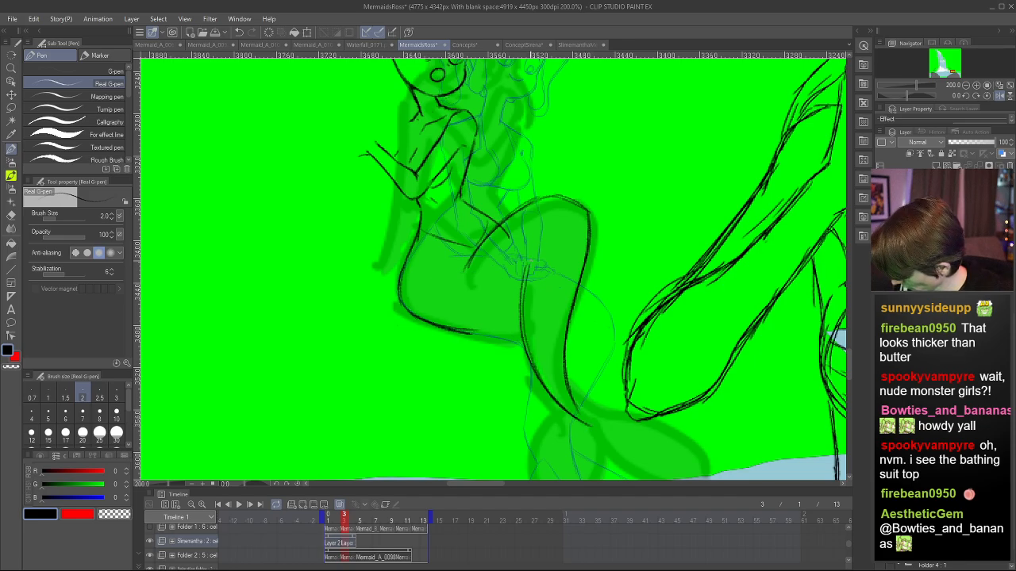
key("ctrl+z")
mouse_move(551, 392)
left_mouse_down()
mouse_move(530, 359)
mouse_move(522, 251)
left_mouse_up()
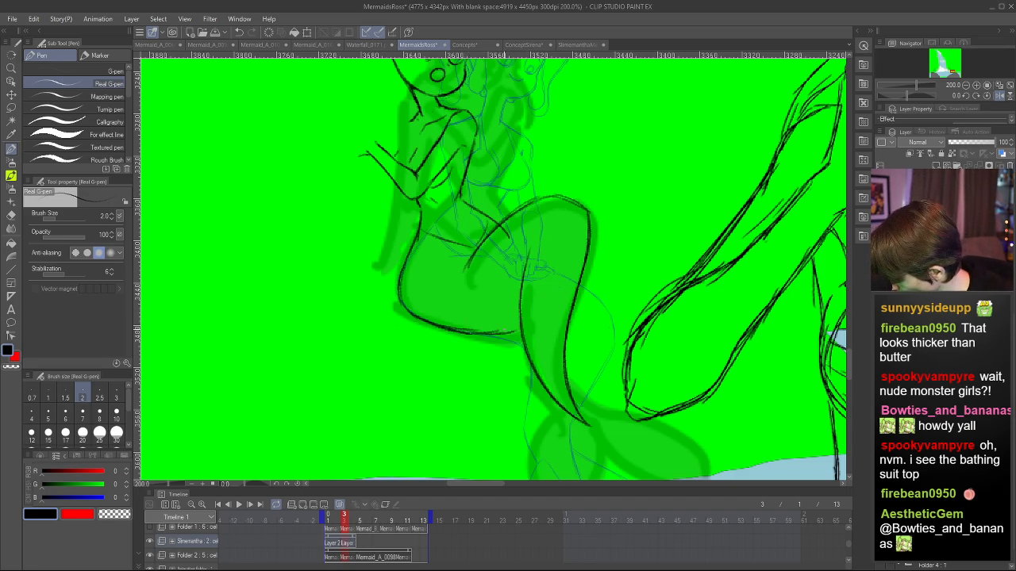
left_click_drag(478, 336, 515, 335)
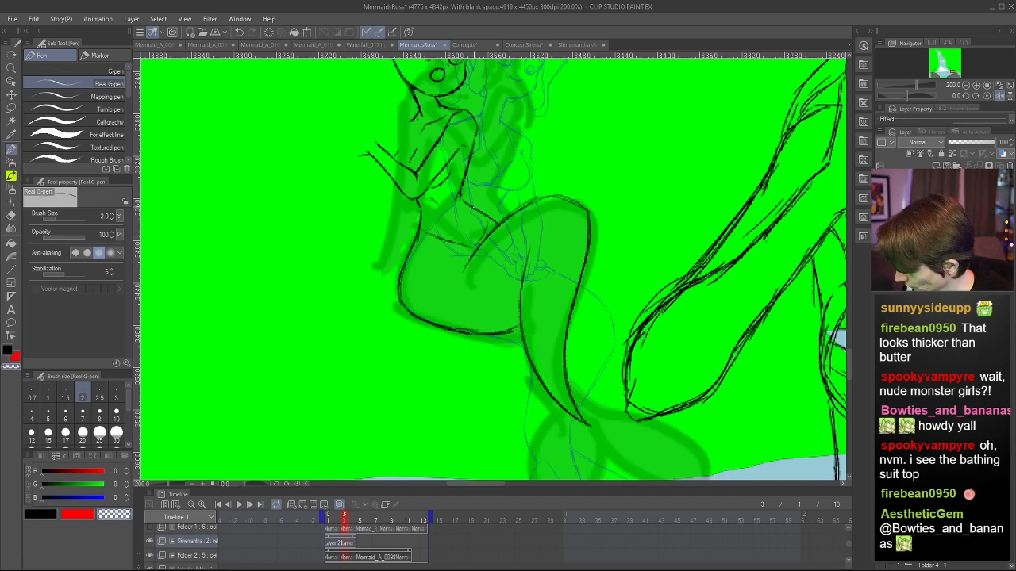
- Redraw the waistline curve across the mermaid's hips so it reaches toward the upper tail contour
key("c")
left_click_drag(421, 232, 470, 247)
key("ctrl+z")
key("ctrl+y")
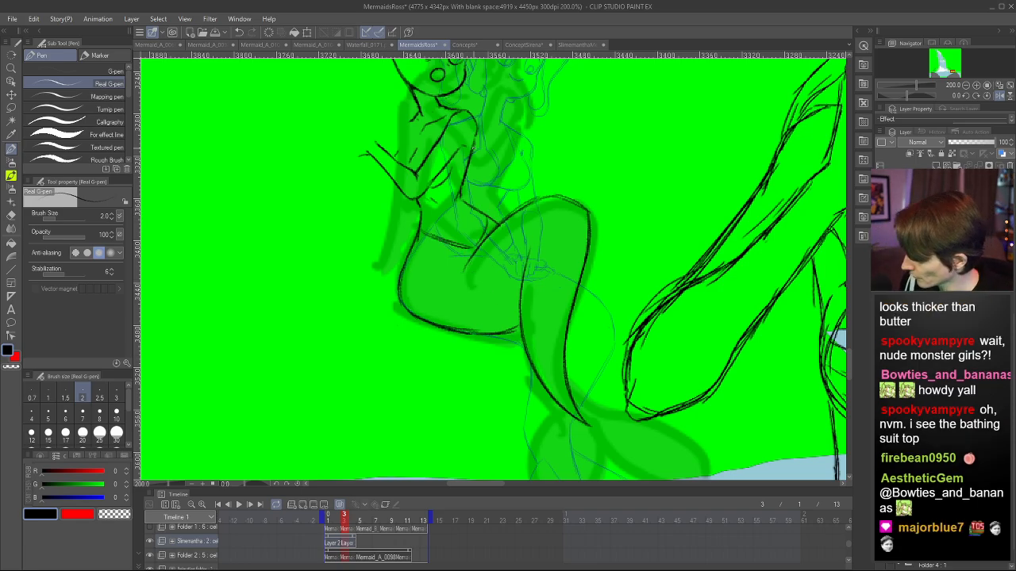
- Strengthen the front torso line down to the waist and trim the excess line where it meets the hip
mouse_move(472, 165)
left_mouse_down()
mouse_move(457, 197)
mouse_move(476, 209)
mouse_move(469, 205)
left_mouse_up()
key("c")
key("c")
key("c")
left_click_drag(461, 199, 469, 204)
key("h")
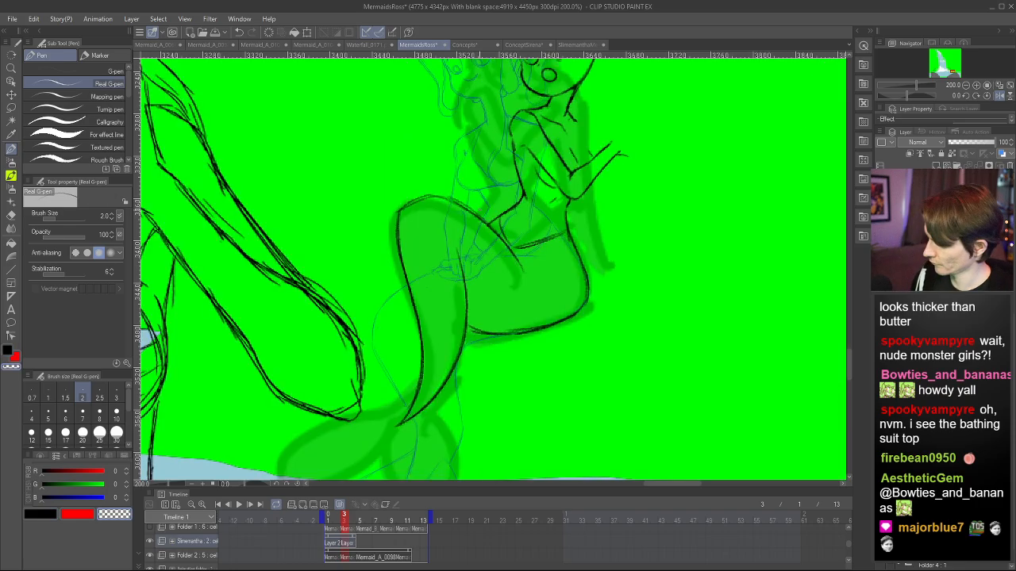
left_click_drag(851, 351, 849, 346)
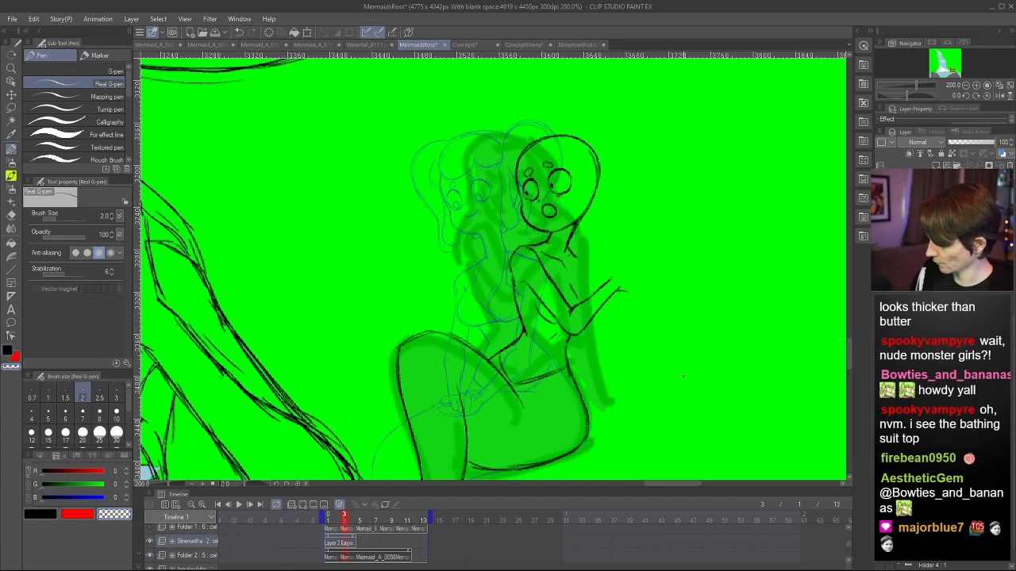
- Draw the first lobe of the tail fin as a curved, pointed leaf shape hanging from the end of the tail
key("h")
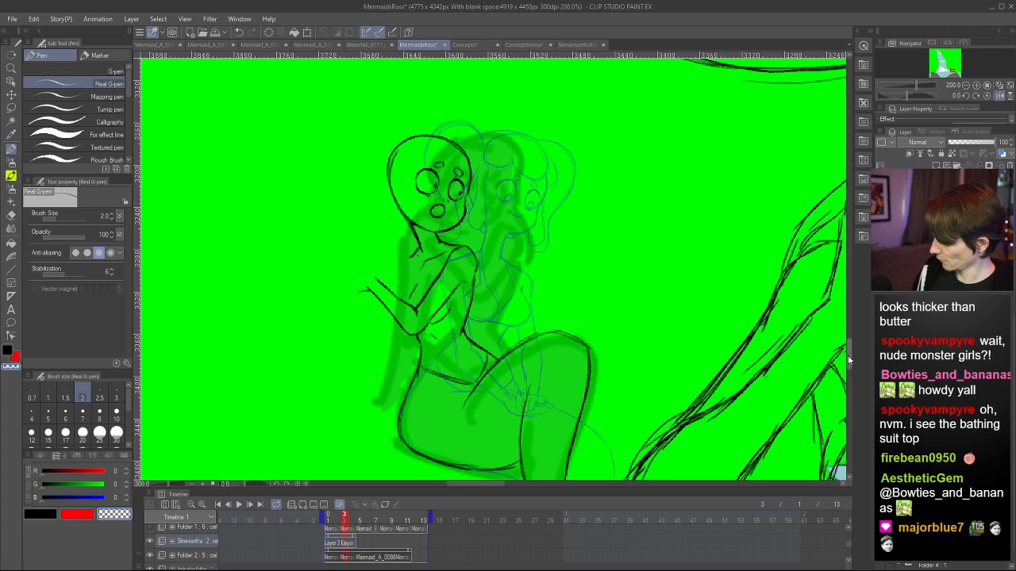
left_click_drag(848, 357, 849, 377)
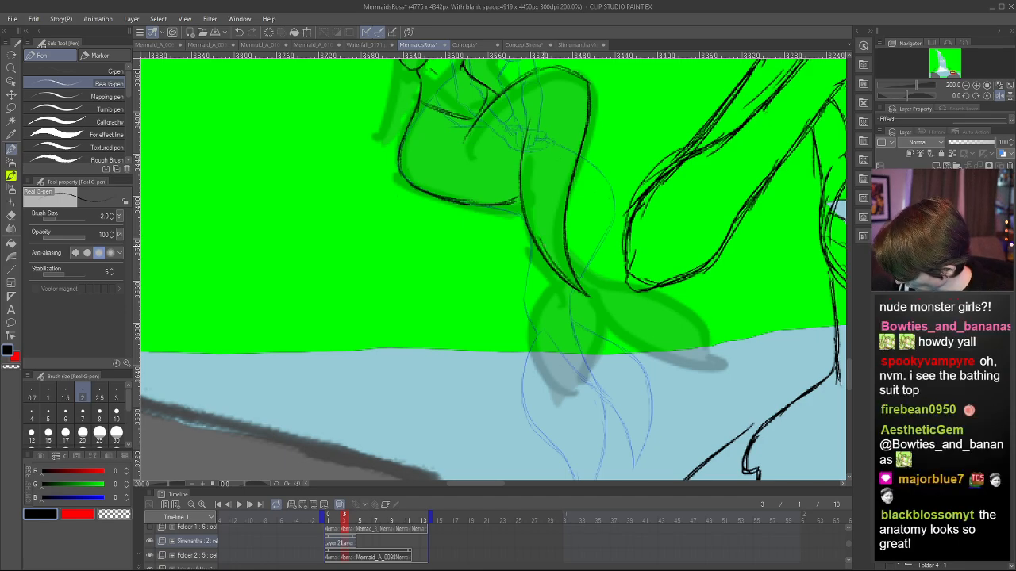
left_click_drag(531, 240, 508, 302)
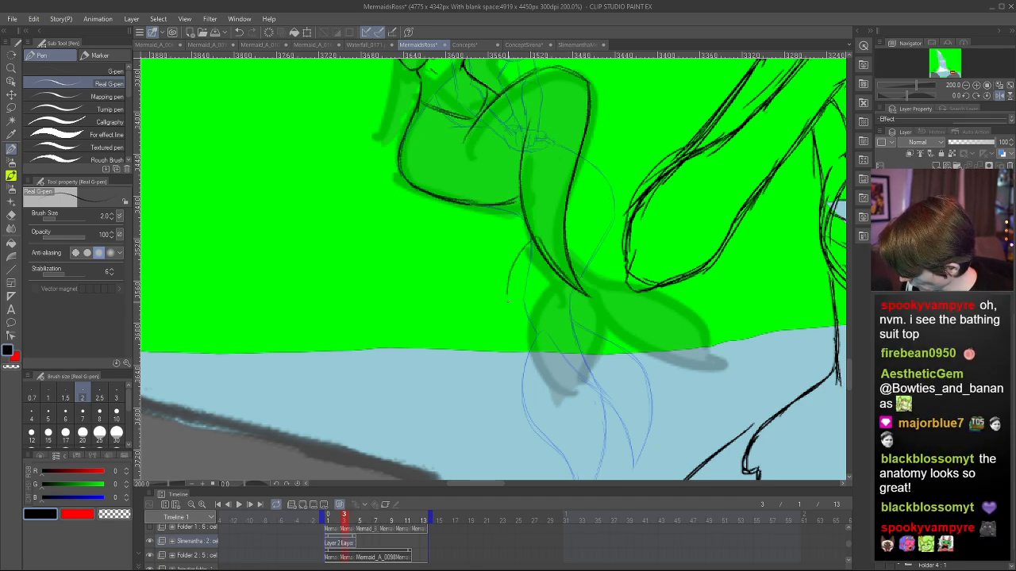
key("ctrl+z")
mouse_move(535, 237)
left_mouse_down()
mouse_move(512, 268)
mouse_move(515, 315)
mouse_move(559, 392)
left_mouse_up()
key("ctrl+z")
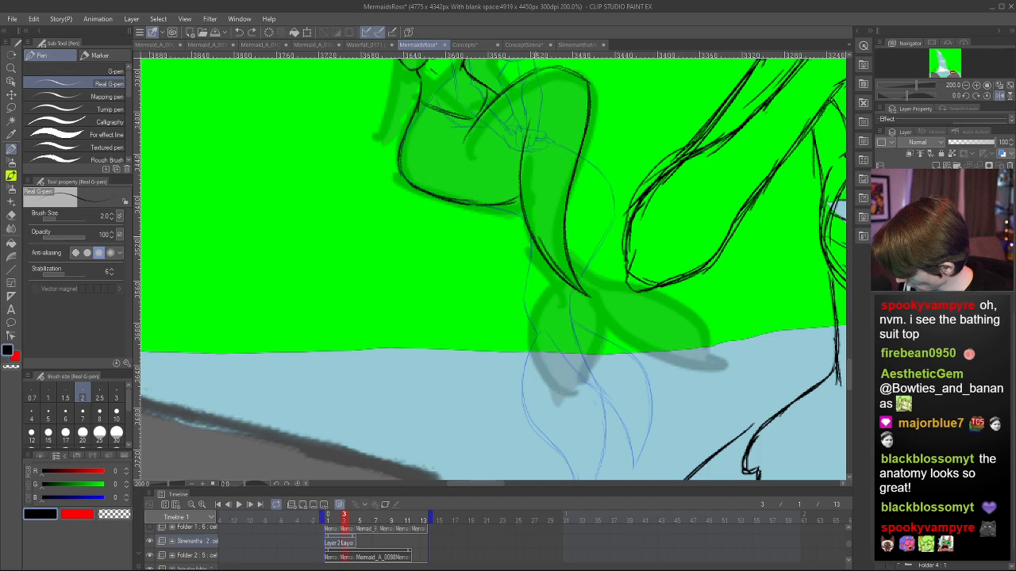
mouse_move(530, 238)
left_mouse_down()
mouse_move(517, 314)
mouse_move(566, 401)
mouse_move(585, 357)
mouse_move(587, 297)
mouse_move(590, 362)
left_mouse_up()
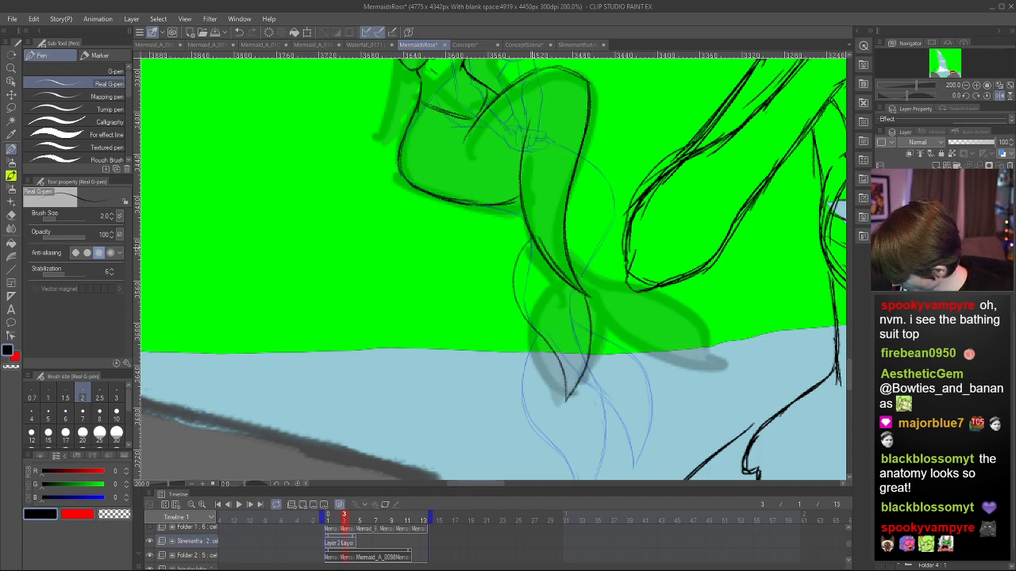
mouse_move(531, 238)
left_mouse_down()
mouse_move(516, 305)
mouse_move(565, 390)
left_mouse_up()
key("ctrl+z")
mouse_move(532, 238)
left_mouse_down()
mouse_move(517, 260)
mouse_move(543, 310)
mouse_move(567, 382)
left_mouse_up()
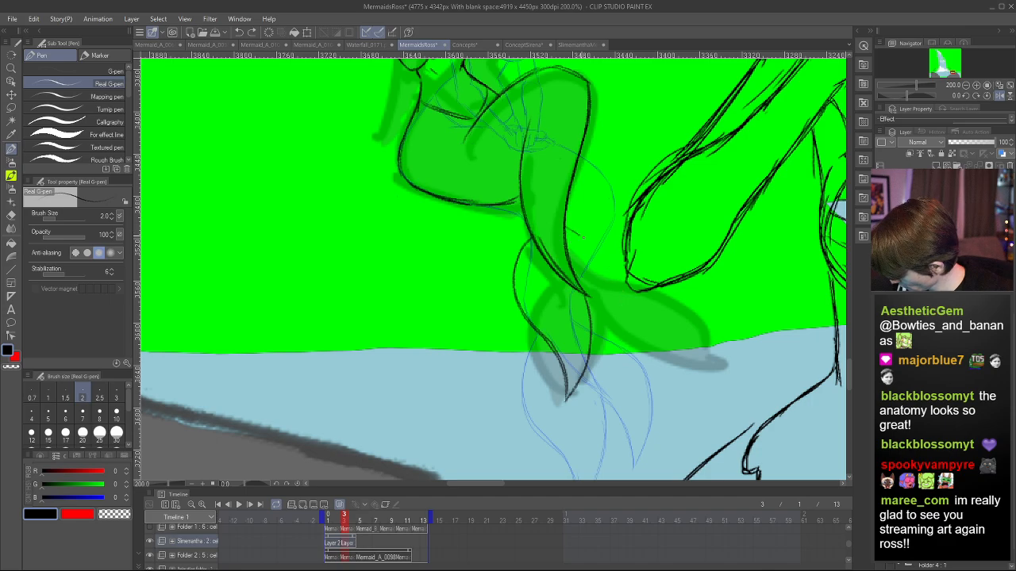
- Draw the second, narrower fin lobe on the other side of the tail, curving down to a point beside the first lobe
left_click_drag(582, 235, 610, 349)
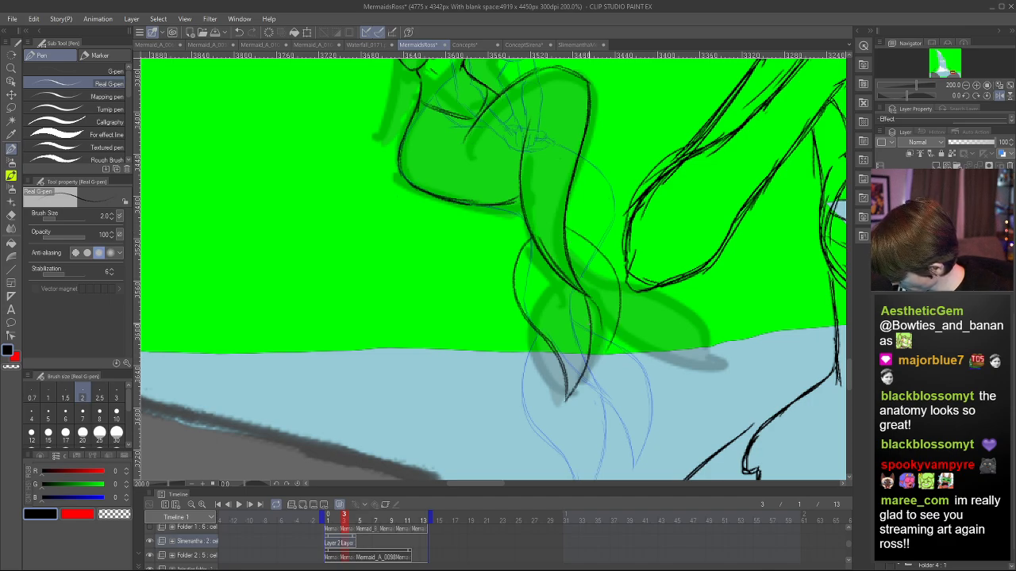
key("ctrl+z")
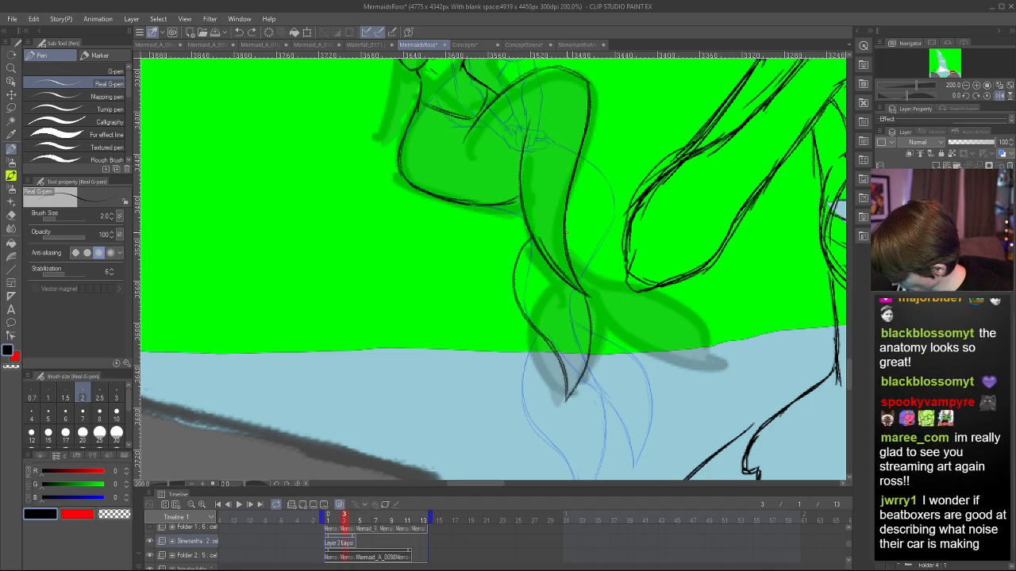
mouse_move(567, 232)
left_mouse_down()
mouse_move(626, 308)
mouse_move(620, 374)
mouse_move(592, 247)
mouse_move(612, 373)
left_mouse_up()
key("ctrl+z")
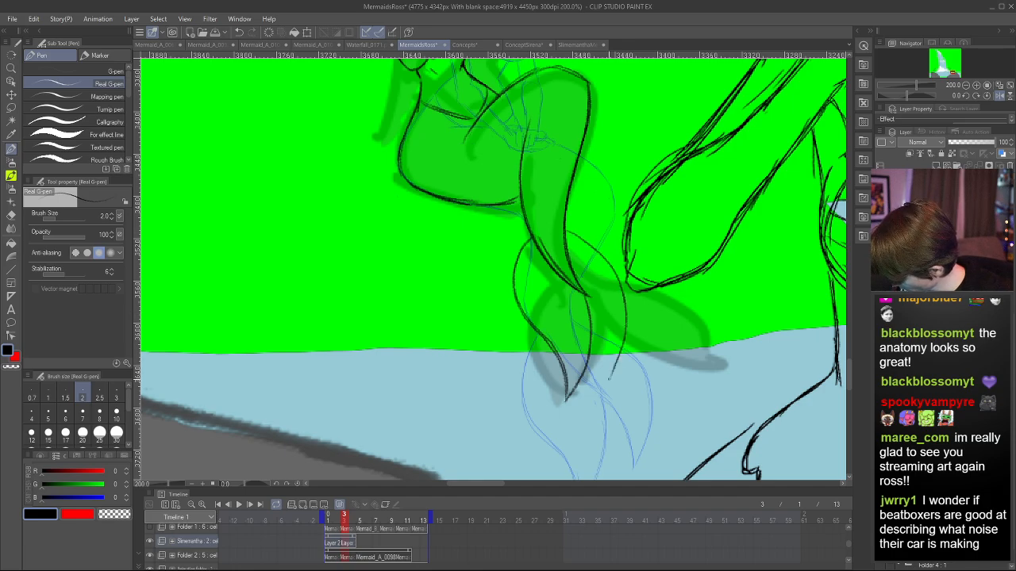
mouse_move(588, 295)
left_mouse_down()
mouse_move(609, 345)
mouse_move(602, 317)
mouse_move(610, 381)
mouse_move(611, 365)
left_mouse_up()
key("ctrl+z")
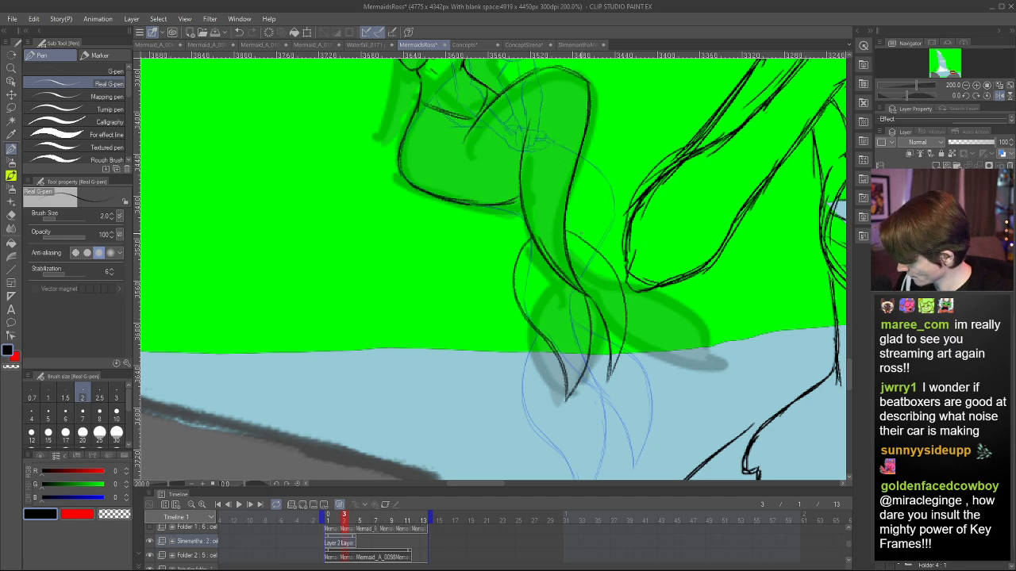
left_click_drag(585, 239, 624, 345)
key("h")
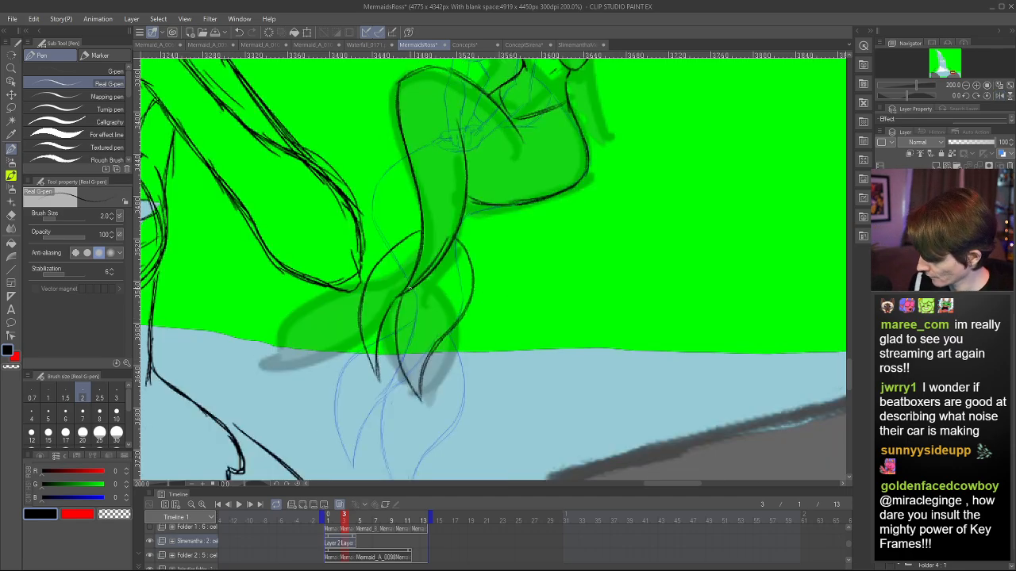
- Clean up the line joints where the two fin lobes meet the end of the tail
key("c")
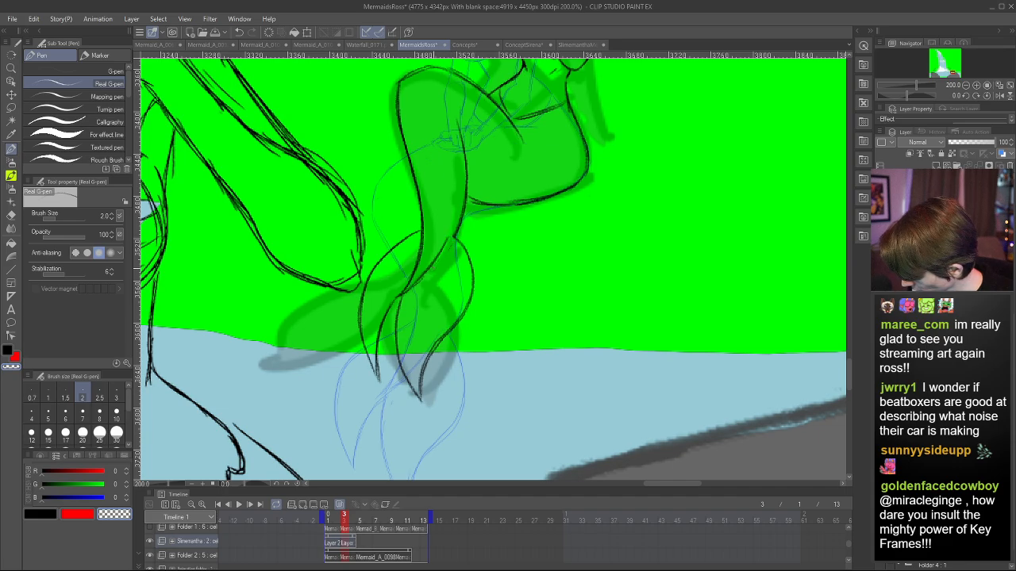
key("c")
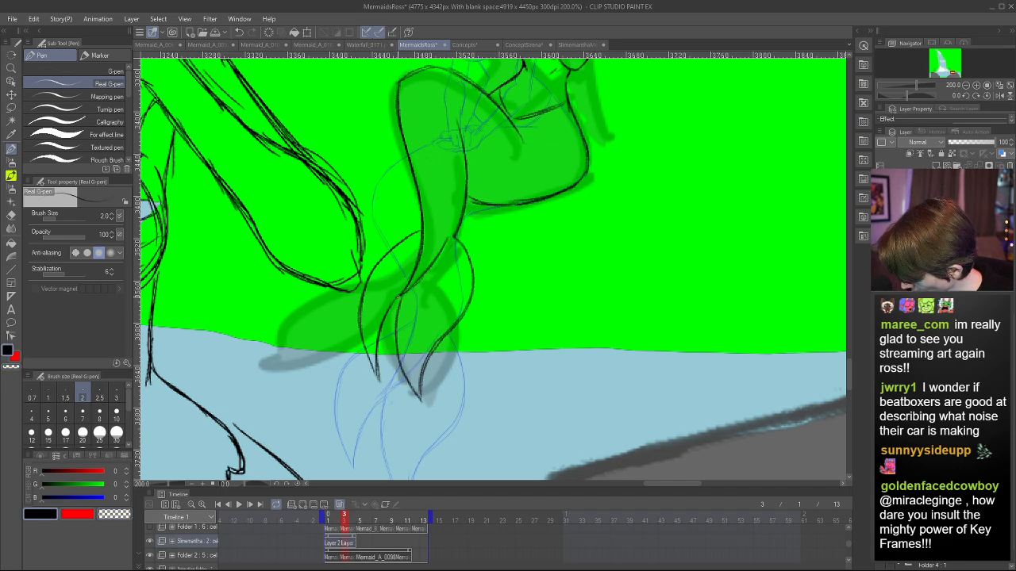
key("c")
key("c")
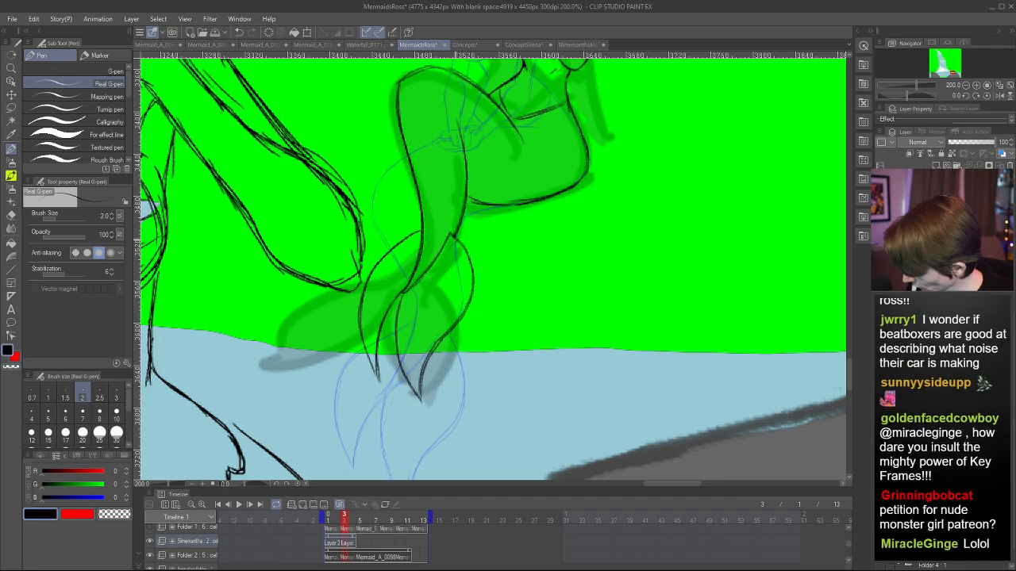
- Examine the small mermaid's pose and scale against the whole scene in mirrored view
scroll(504, 255, "down", 5)
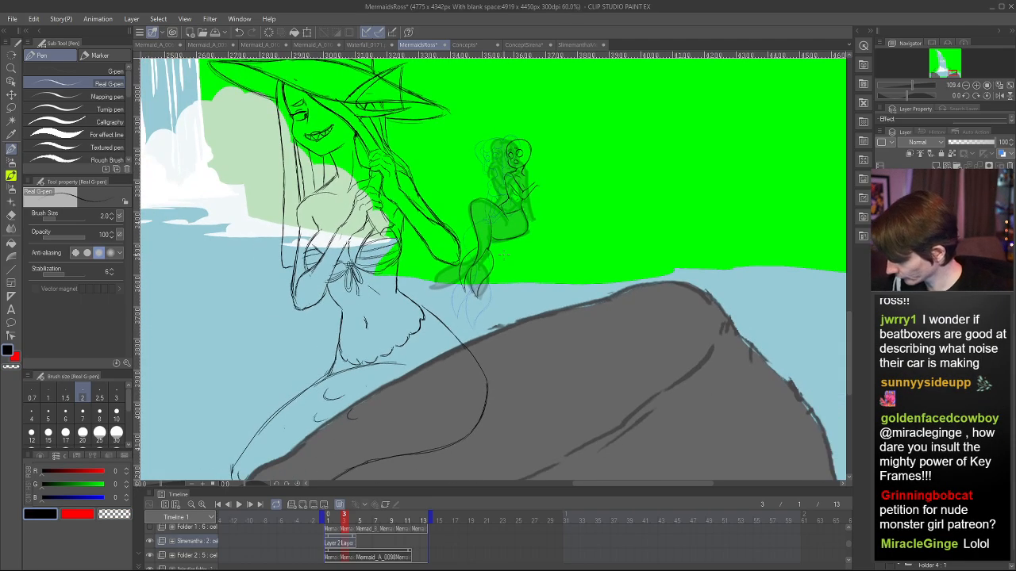
scroll(504, 255, "down", 2)
key("h")
scroll(477, 167, "up", 1)
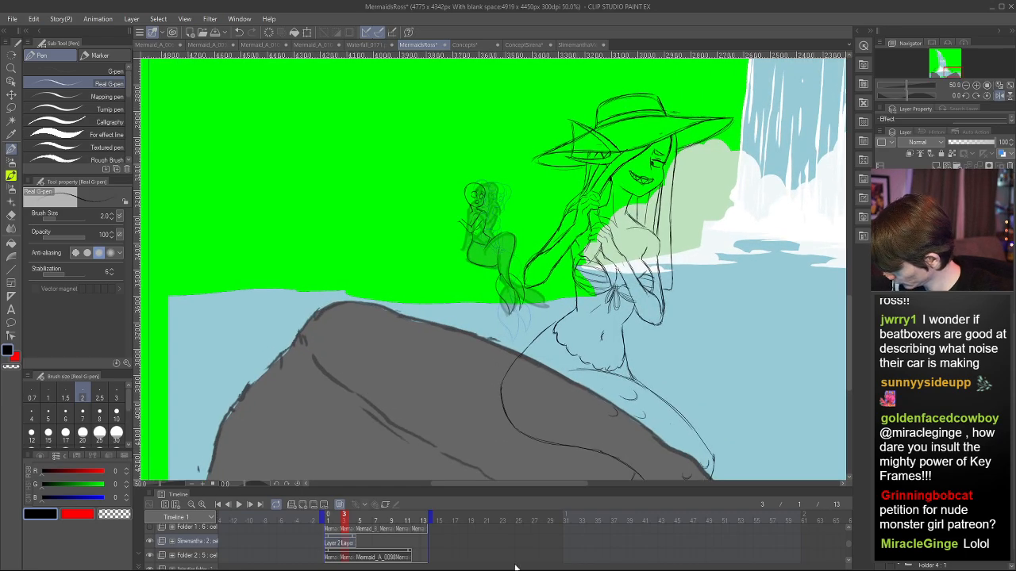
left_click_drag(334, 519, 344, 516)
scroll(545, 137, "up", 3)
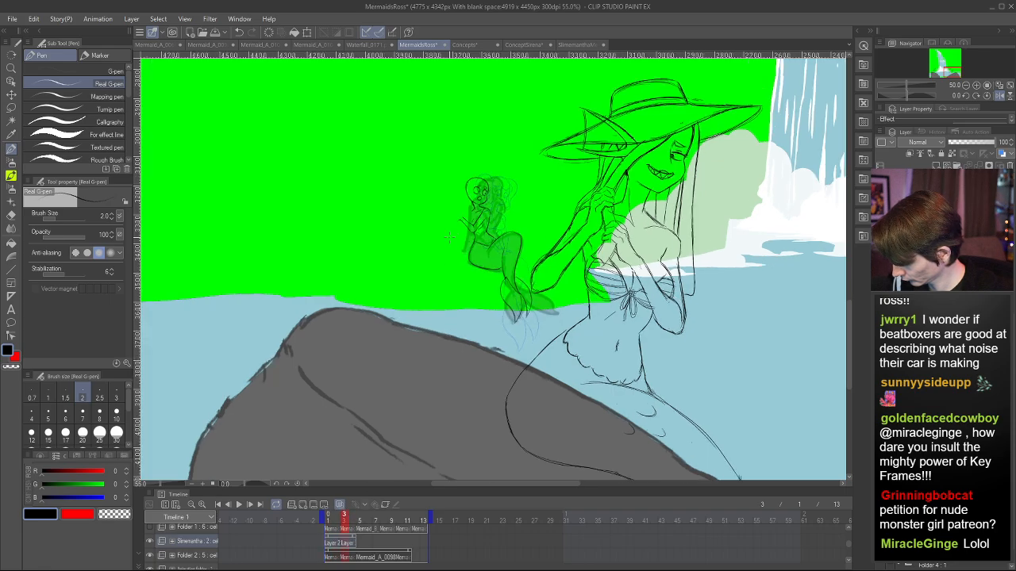
- Draw the rounded crown and the curled, parted fringe of the hair over the top of the mermaid's head
scroll(545, 139, "up", 5)
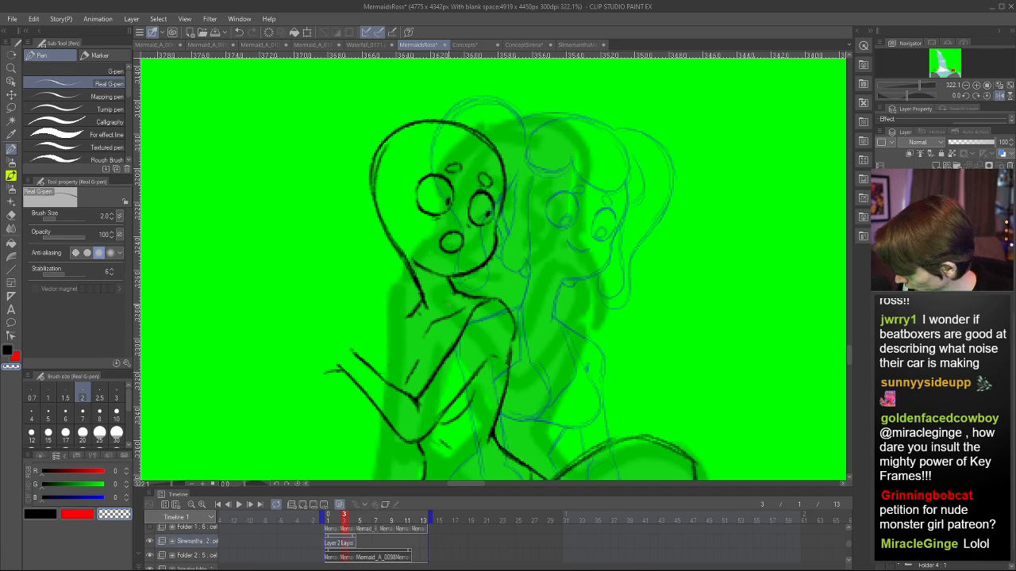
key("h")
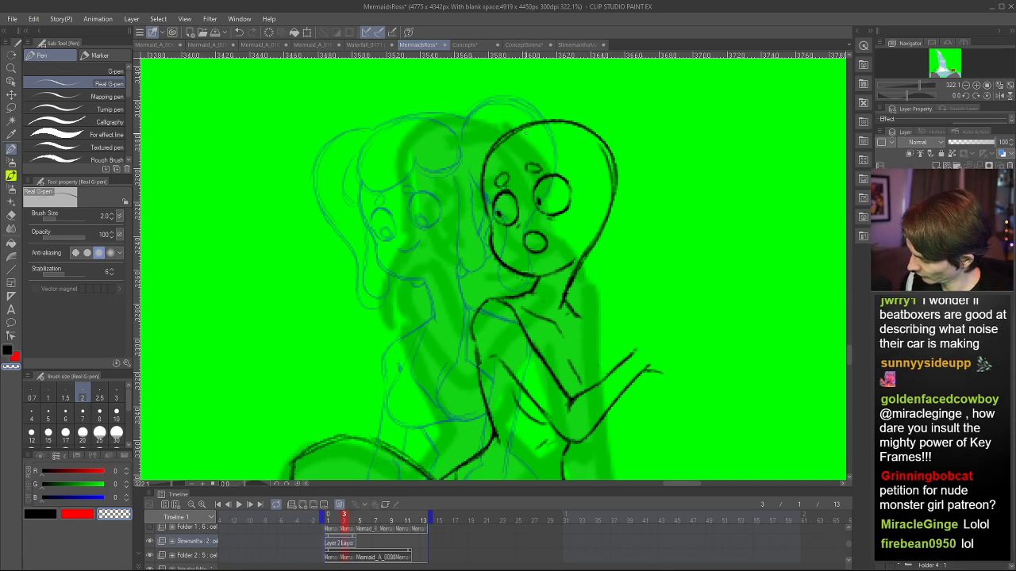
key("c")
mouse_move(498, 129)
left_mouse_down()
mouse_move(492, 170)
mouse_move(538, 161)
left_mouse_up()
key("ctrl+z")
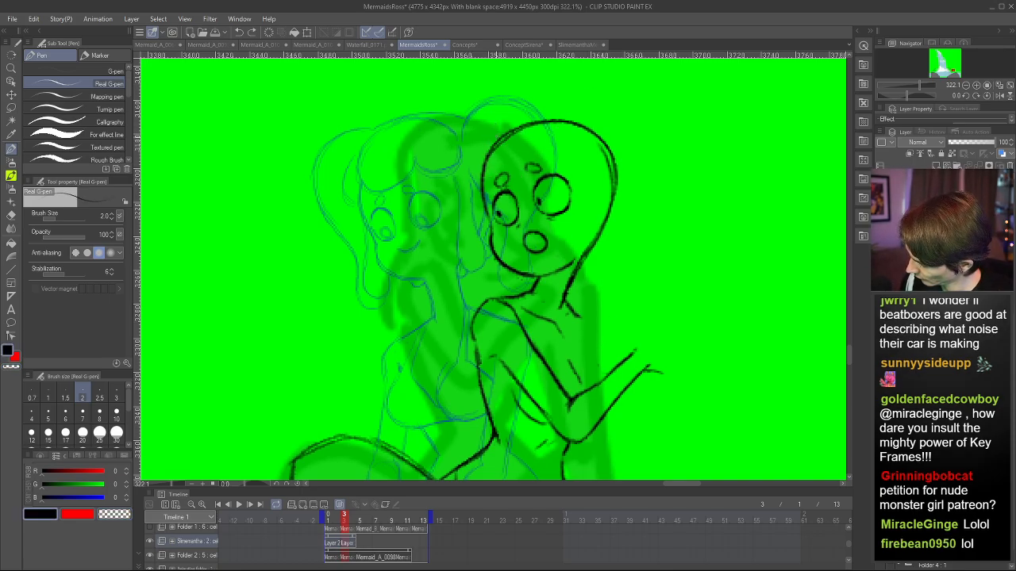
mouse_move(498, 129)
left_mouse_down()
mouse_move(517, 168)
mouse_move(530, 163)
mouse_move(544, 151)
mouse_move(517, 167)
mouse_move(528, 101)
left_mouse_up()
key("ctrl+z")
key("ctrl+z")
mouse_move(486, 146)
left_mouse_down()
mouse_move(529, 103)
mouse_move(492, 129)
mouse_move(530, 104)
mouse_move(580, 118)
mouse_move(590, 142)
left_mouse_up()
key("ctrl+z")
key("ctrl+z")
key("ctrl+z")
mouse_move(554, 101)
left_mouse_down()
mouse_move(595, 133)
mouse_move(581, 156)
mouse_move(600, 140)
mouse_move(561, 104)
mouse_move(598, 144)
mouse_move(554, 151)
mouse_move(597, 137)
mouse_move(559, 102)
mouse_move(575, 155)
left_mouse_up()
key("ctrl+z")
key("ctrl+z")
key("ctrl+z")
key("ctrl+z")
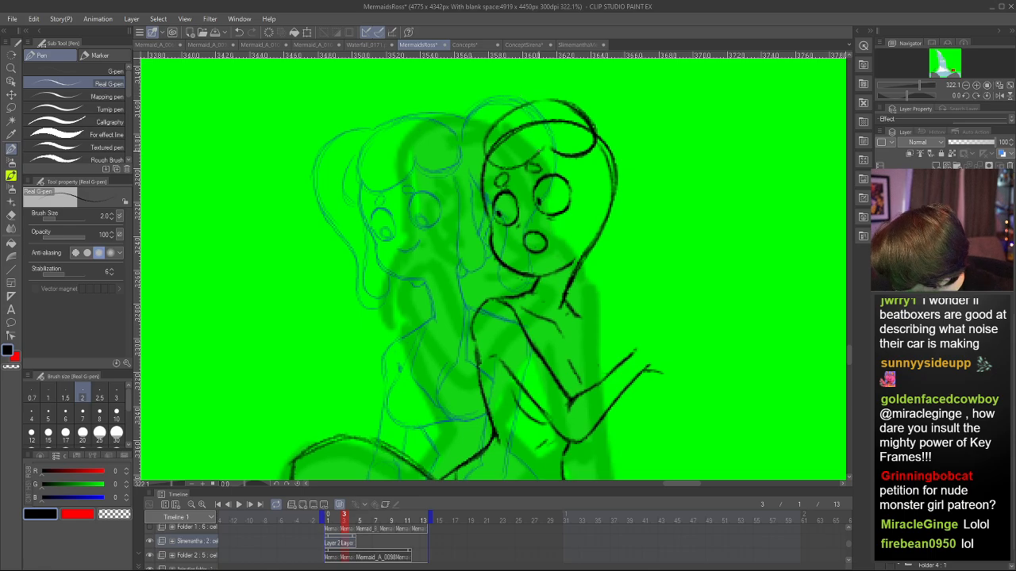
- Redraw the crown outline of the hair as a smoother, slightly lower arc joining both sides of the fringe
mouse_move(514, 167)
left_mouse_down()
mouse_move(493, 131)
mouse_move(548, 100)
left_mouse_up()
key("ctrl+z")
mouse_move(538, 156)
left_mouse_down()
mouse_move(529, 164)
mouse_move(486, 146)
mouse_move(554, 100)
left_mouse_up()
key("h")
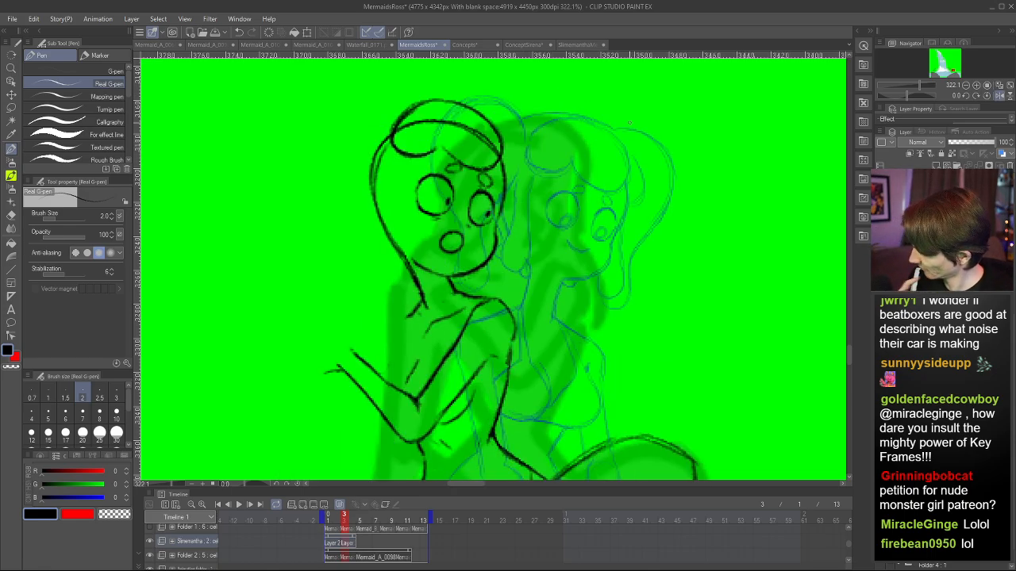
key("c")
left_click_drag(396, 122, 451, 101)
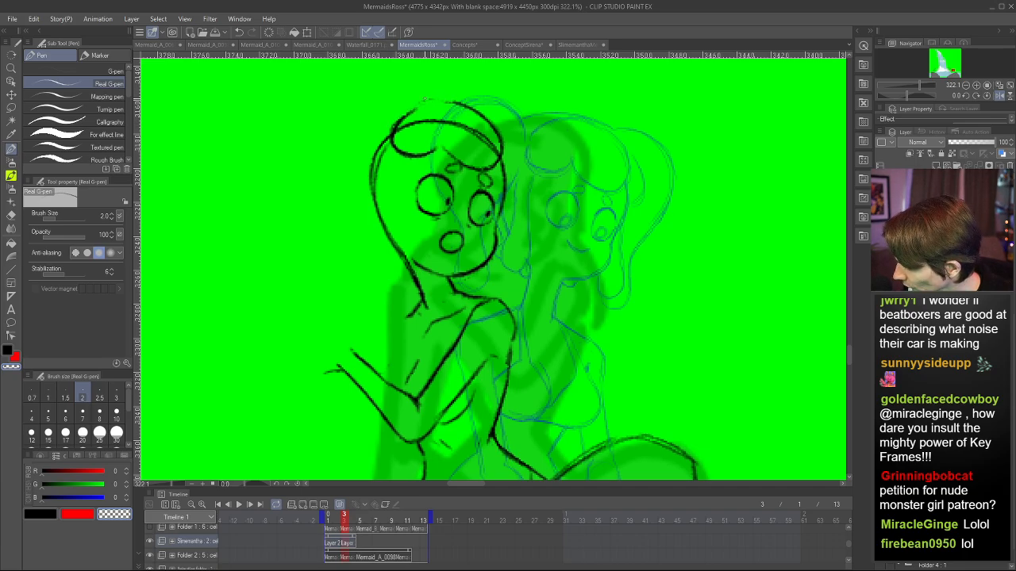
key("c")
left_click_drag(391, 135, 456, 101)
key("h")
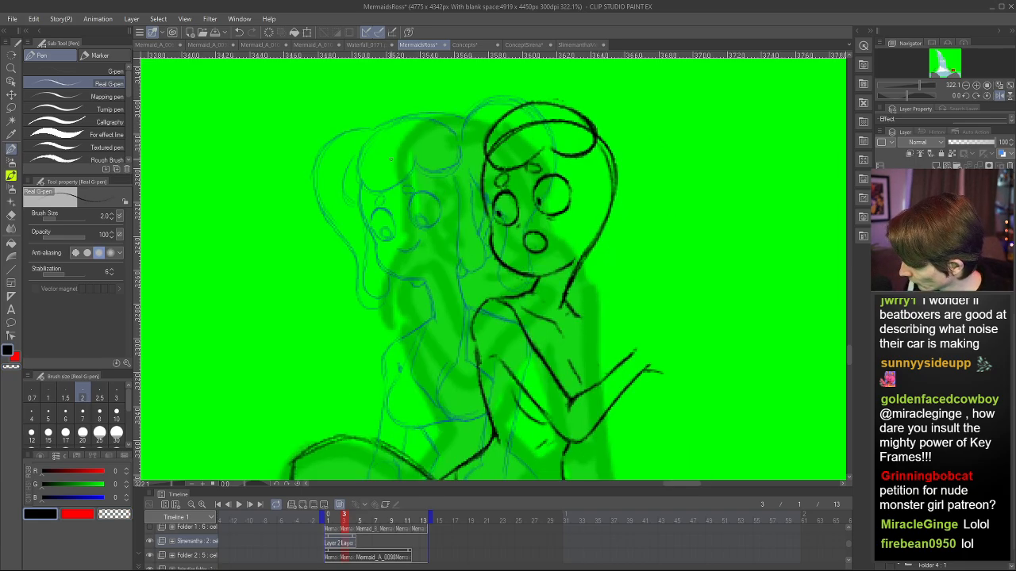
- Draw a small rounded bulge of hair beside the fringe on the far side of the face
left_click_drag(474, 140, 480, 178)
key("ctrl+z")
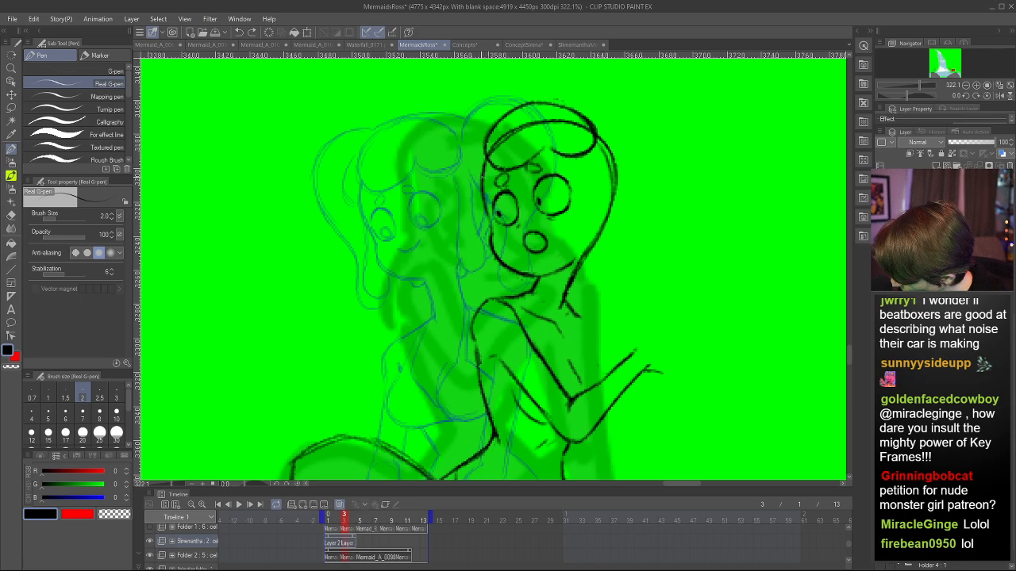
mouse_move(484, 135)
left_mouse_down()
mouse_move(471, 170)
mouse_move(486, 176)
mouse_move(488, 131)
left_mouse_up()
key("ctrl+z")
key("h")
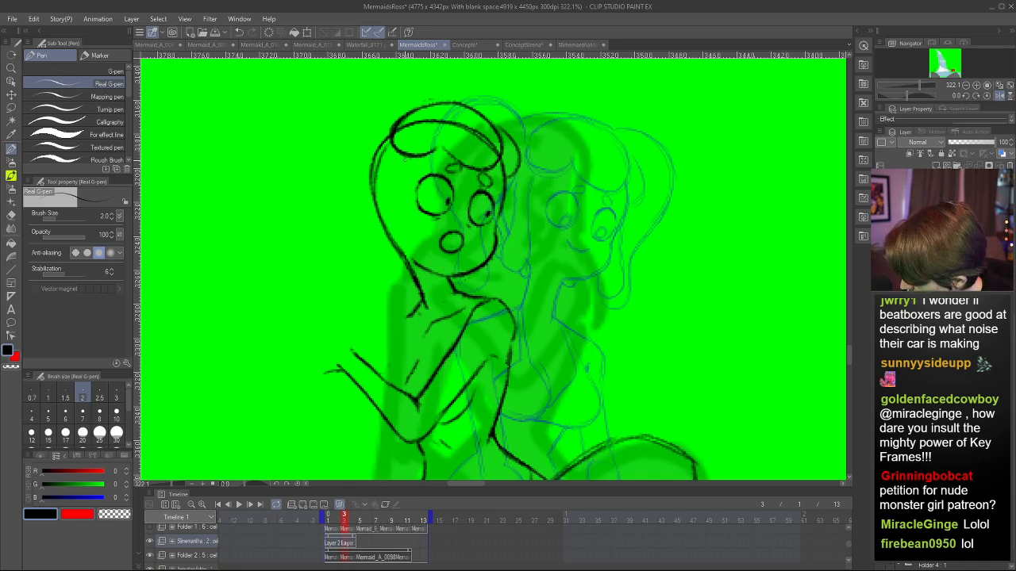
- Draw the near-side lock of hair hanging past the cheek to a rounded tip, and remove the head lines crossing it
mouse_move(405, 163)
left_mouse_down()
mouse_move(401, 209)
mouse_move(437, 275)
left_mouse_up()
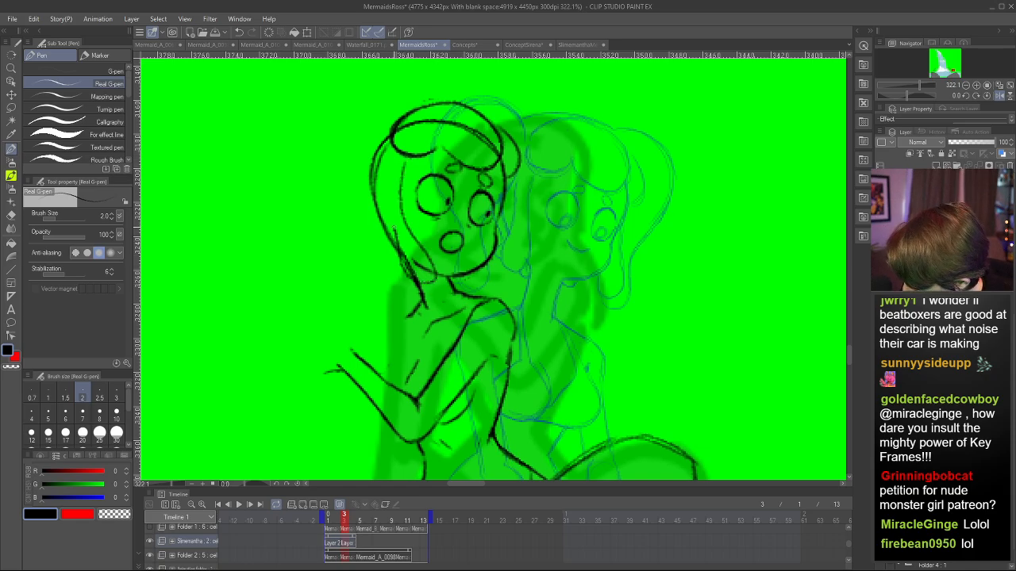
left_click_drag(393, 228, 379, 173)
key("c")
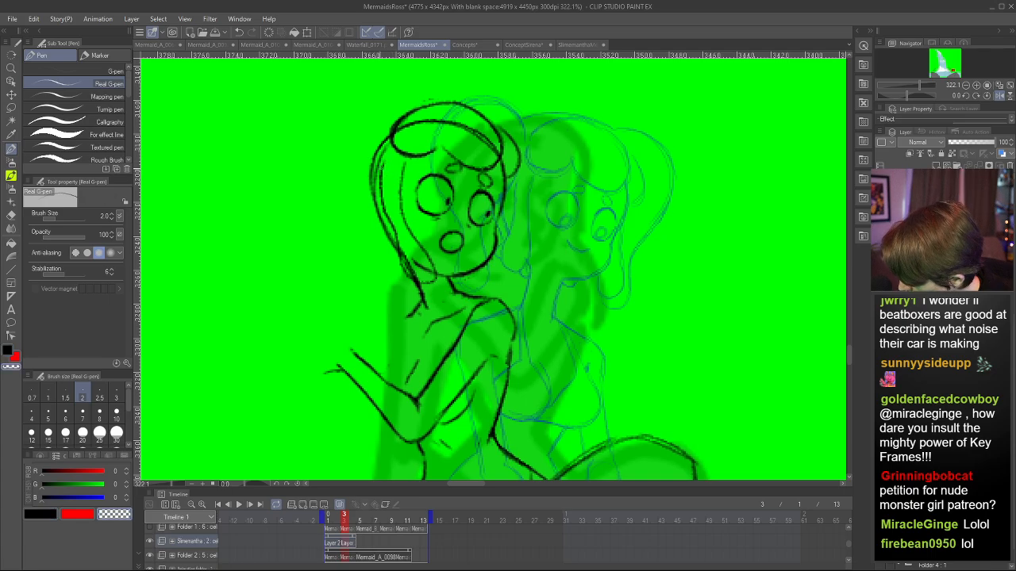
key("c")
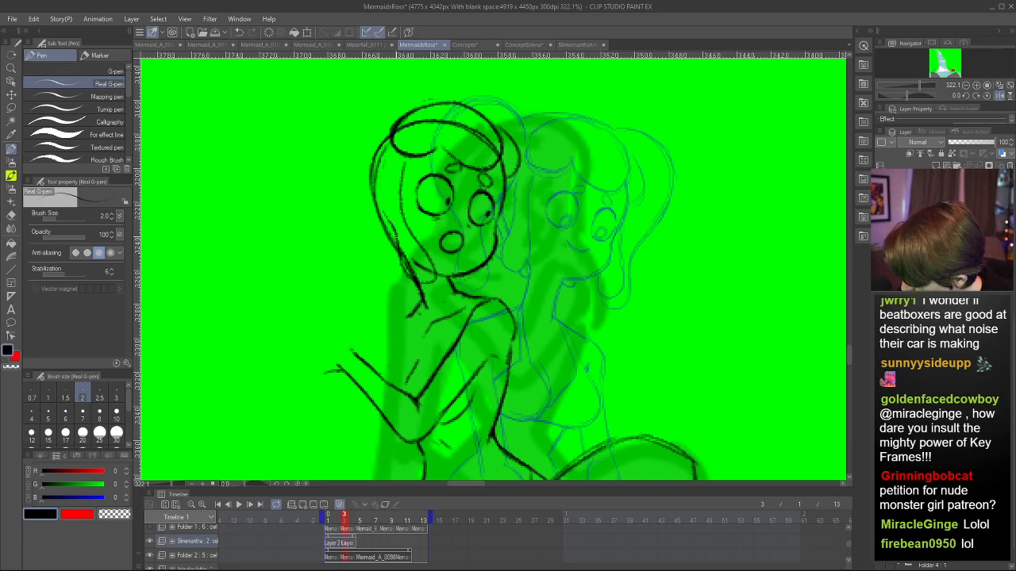
mouse_move(396, 237)
left_mouse_down()
mouse_move(413, 281)
mouse_move(402, 162)
left_mouse_up()
key("c")
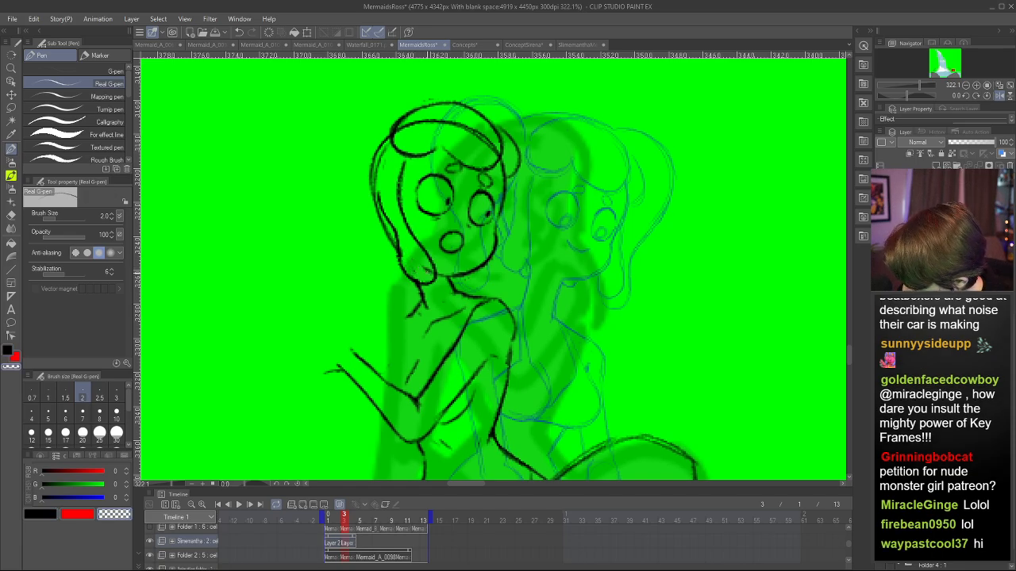
- Touch up the outer contour of the near-side hair lock at the back of the head
key("h")
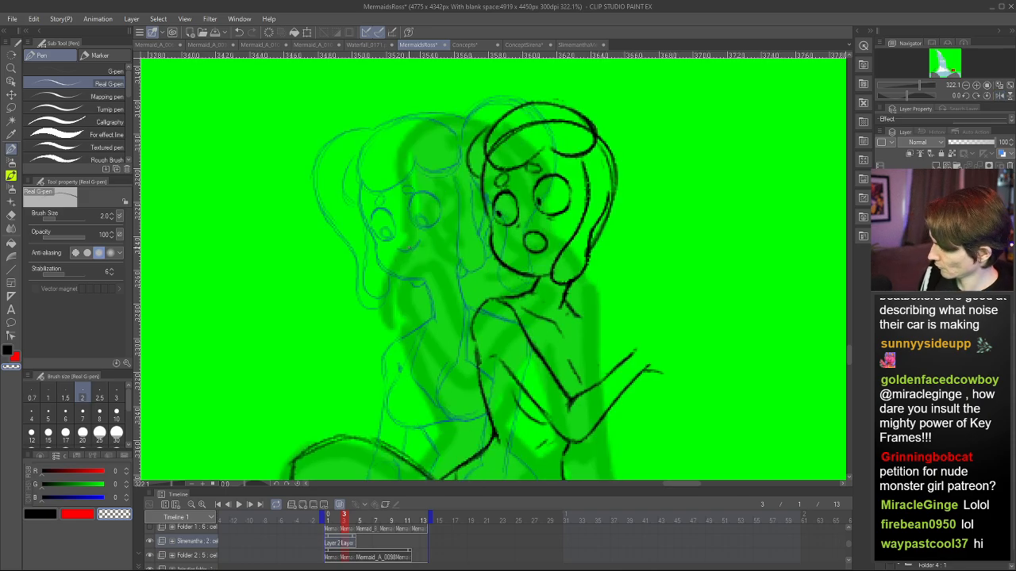
key("c")
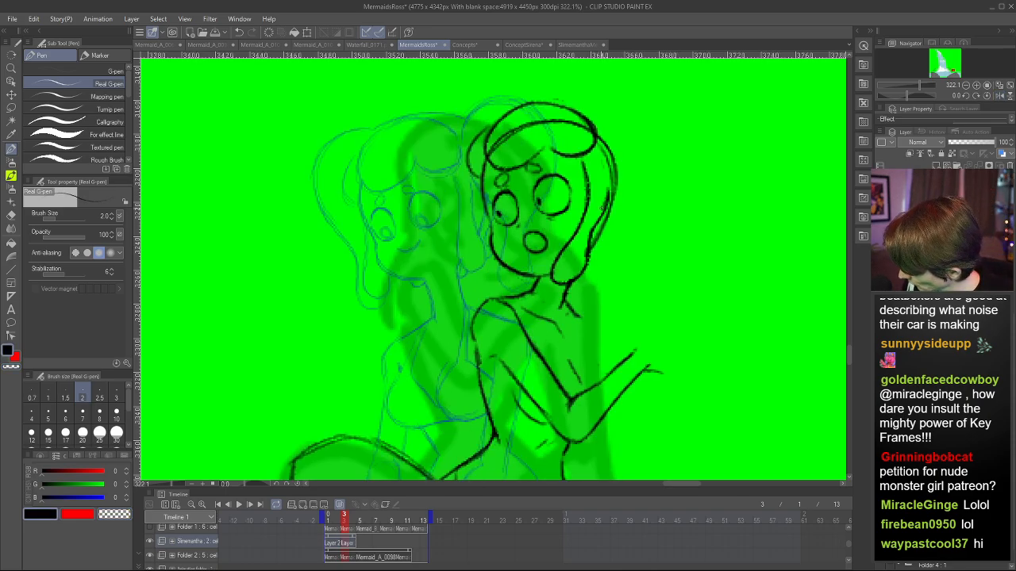
key("ctrl+z")
key("c")
left_click_drag(608, 193, 606, 208)
key("c")
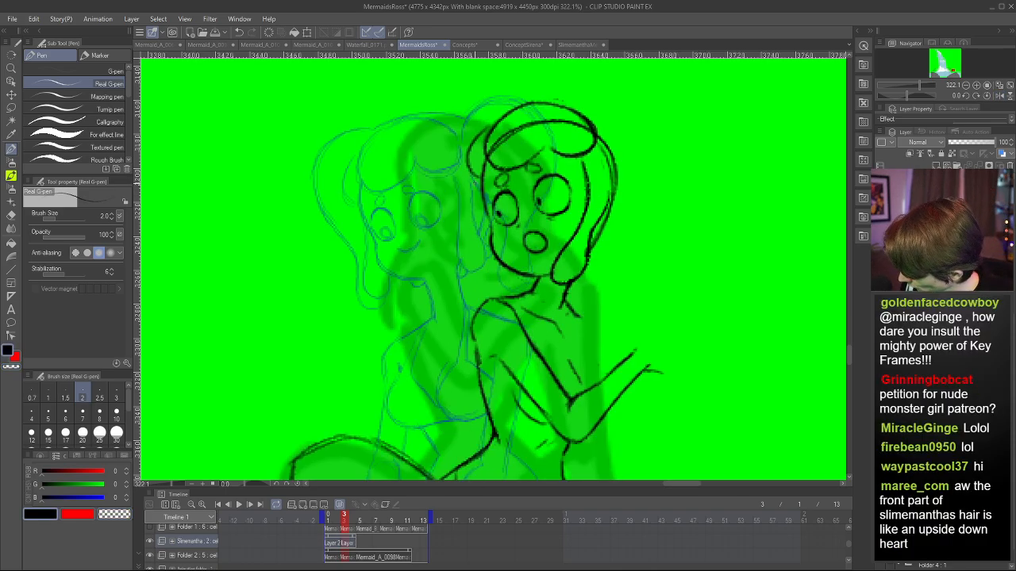
- Draw the far-side lock of hair running down from the bulge past the cheek to a rounded tip
left_click_drag(474, 177, 479, 219)
key("ctrl+z")
mouse_move(474, 177)
left_mouse_down()
mouse_move(478, 233)
mouse_move(461, 272)
mouse_move(485, 253)
mouse_move(491, 229)
mouse_move(465, 276)
mouse_move(480, 225)
left_mouse_up()
key("h")
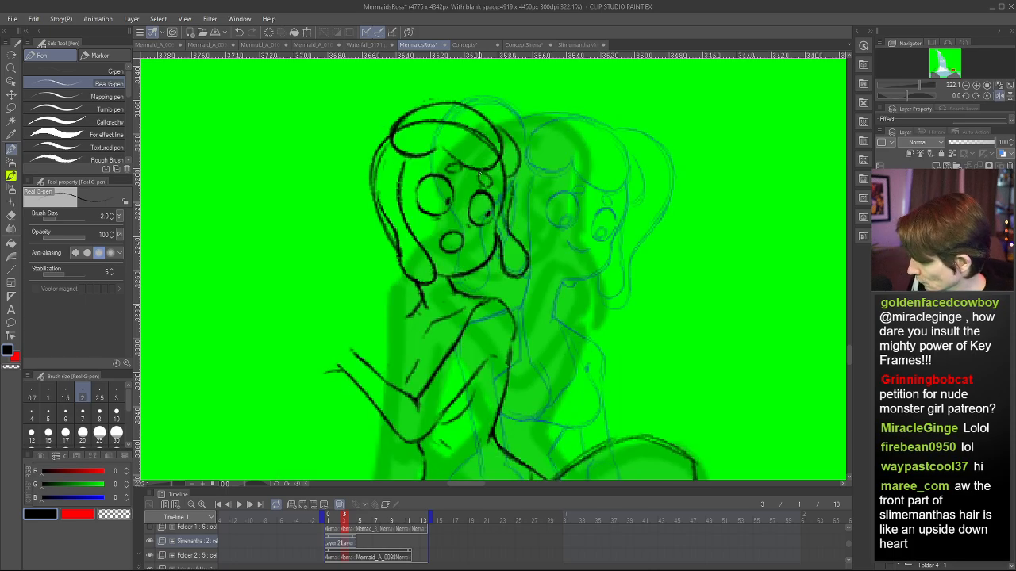
- Erase the top of the original head outline inside the fringe with the Rough eraser at size 10
key("e")
left_click_drag(401, 126, 484, 137)
key("h")
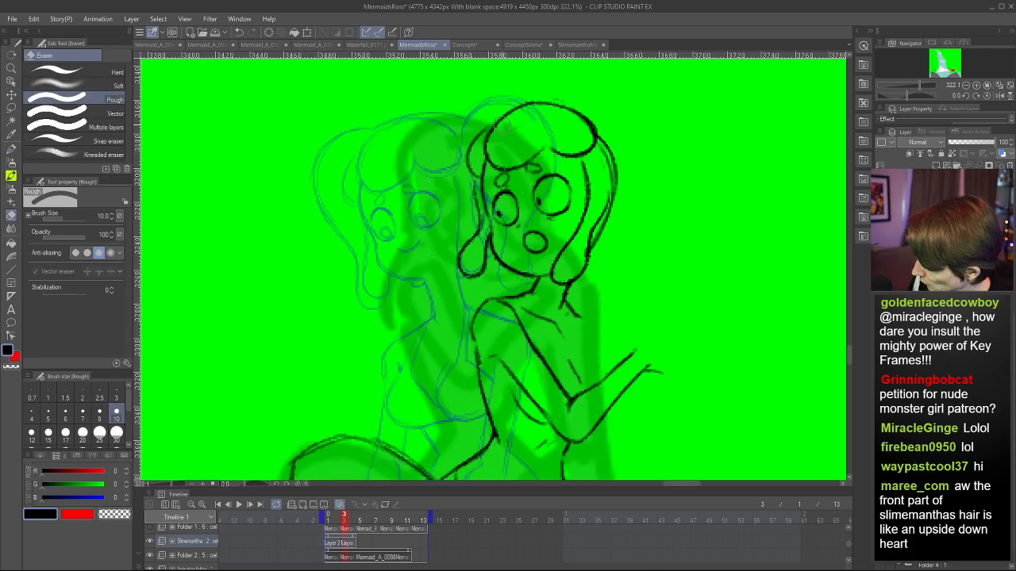
key("p")
mouse_move(658, 219)
left_mouse_down()
mouse_move(654, 268)
mouse_move(706, 241)
left_mouse_up()
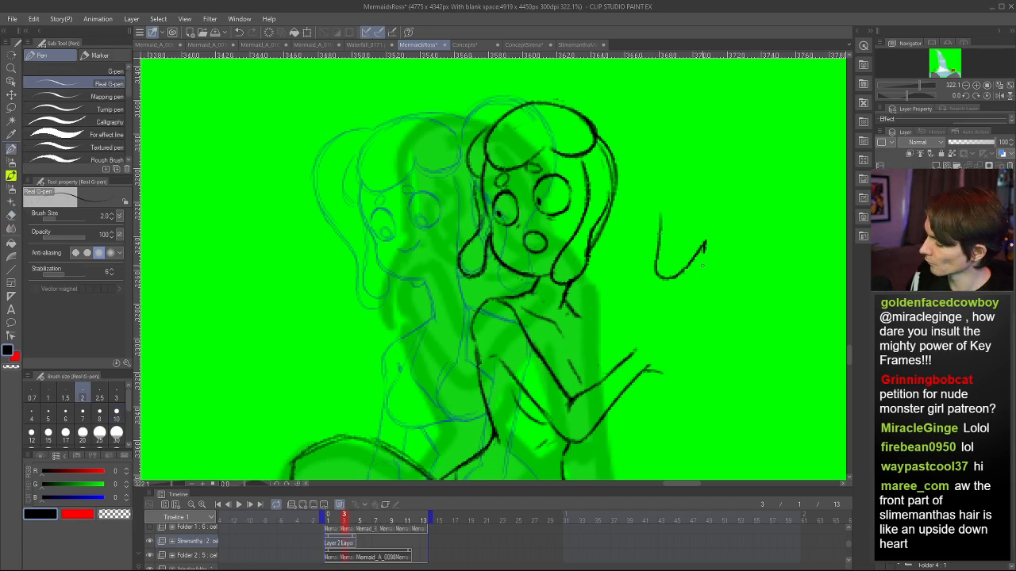
key("ctrl+z")
- Draw a short contour for the far side of the chest just above the forearm with the Real G-pen
key("h")
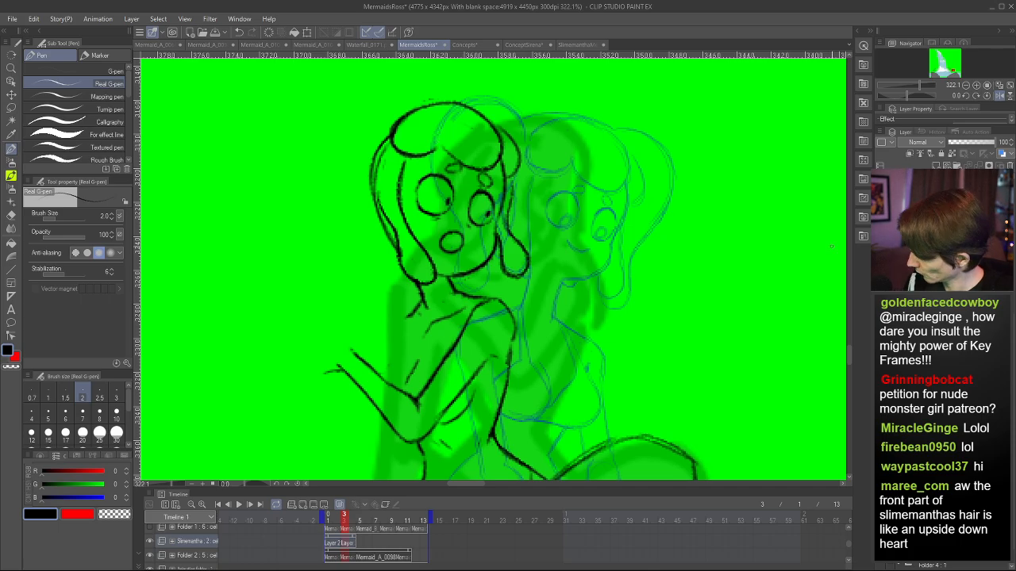
scroll(848, 355, "down", 3)
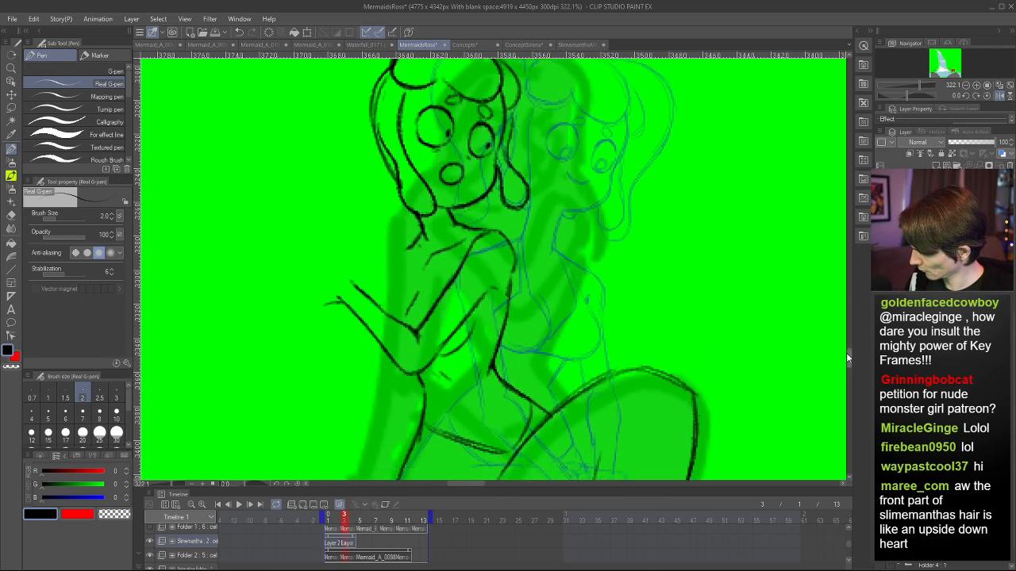
scroll(846, 357, "down", 4)
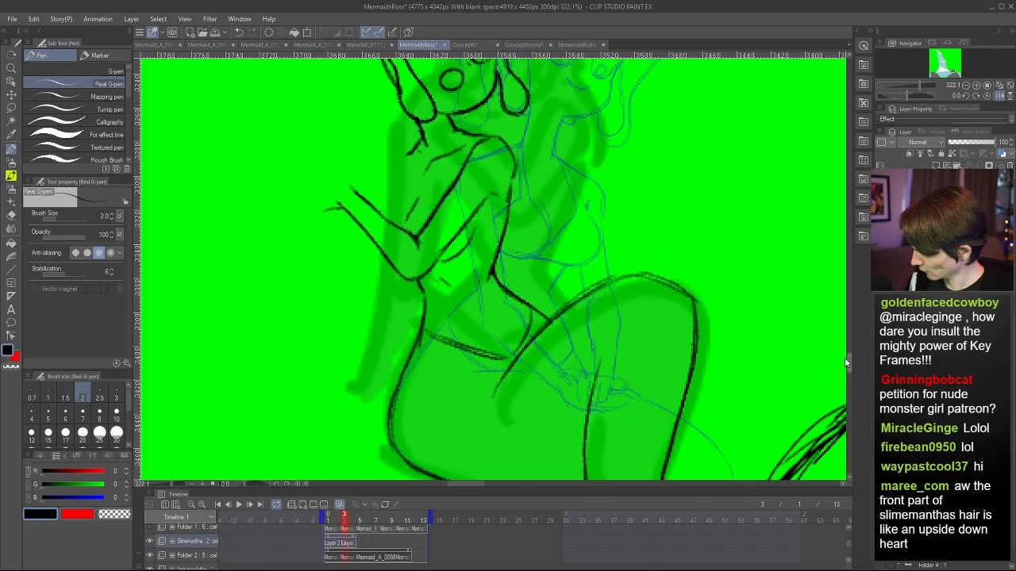
scroll(845, 361, "up", 3)
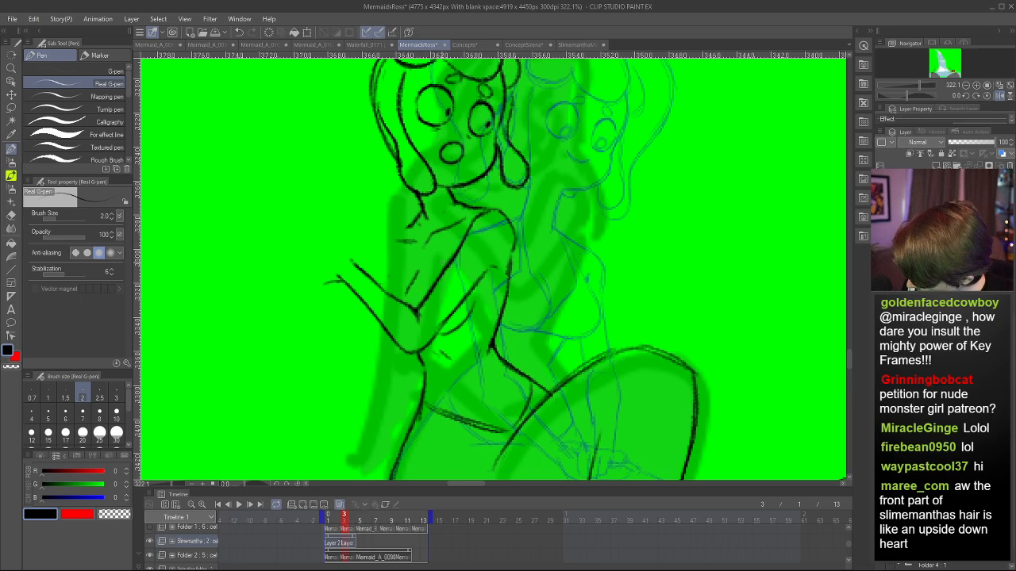
key("h")
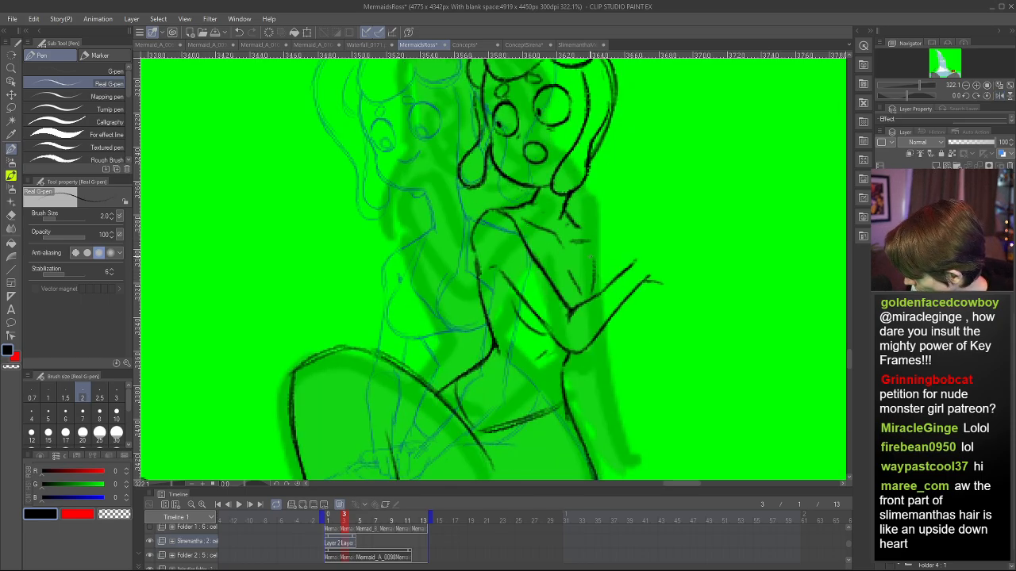
key("ctrl+z")
left_click_drag(592, 261, 594, 294)
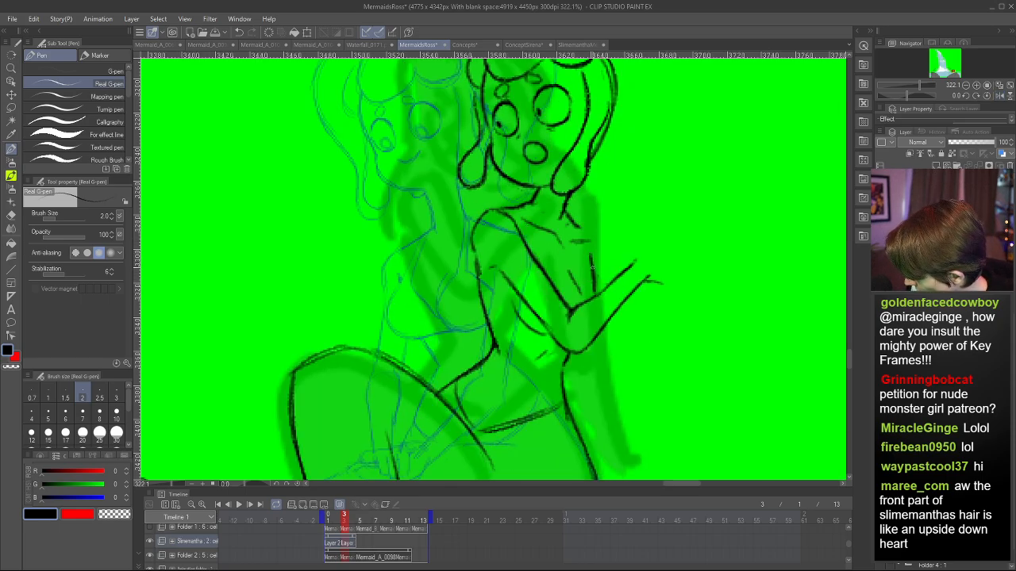
- Erase the old curved chest line under the near arm with the Rough eraser at size 10
key("e")
key("h")
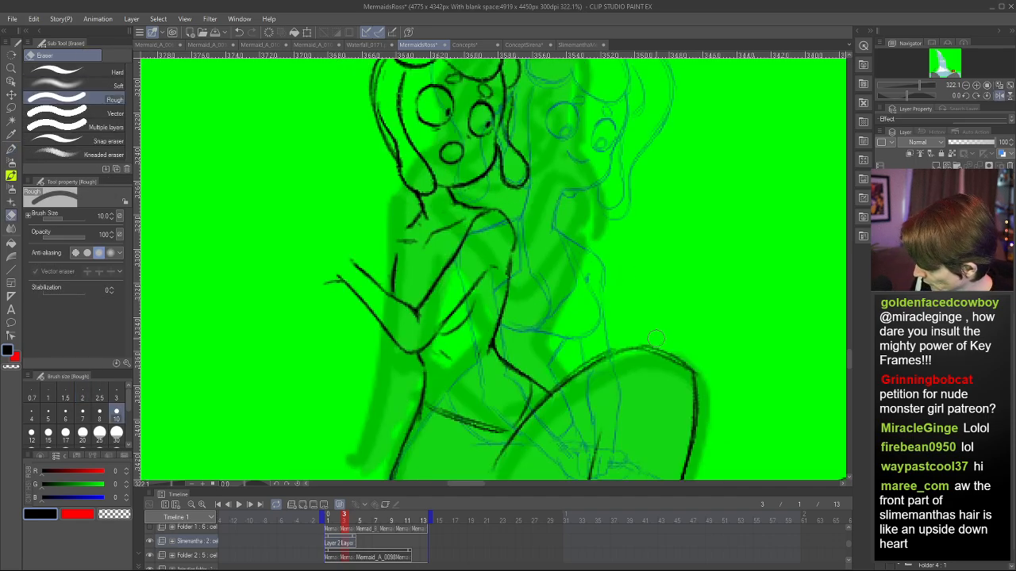
key("p")
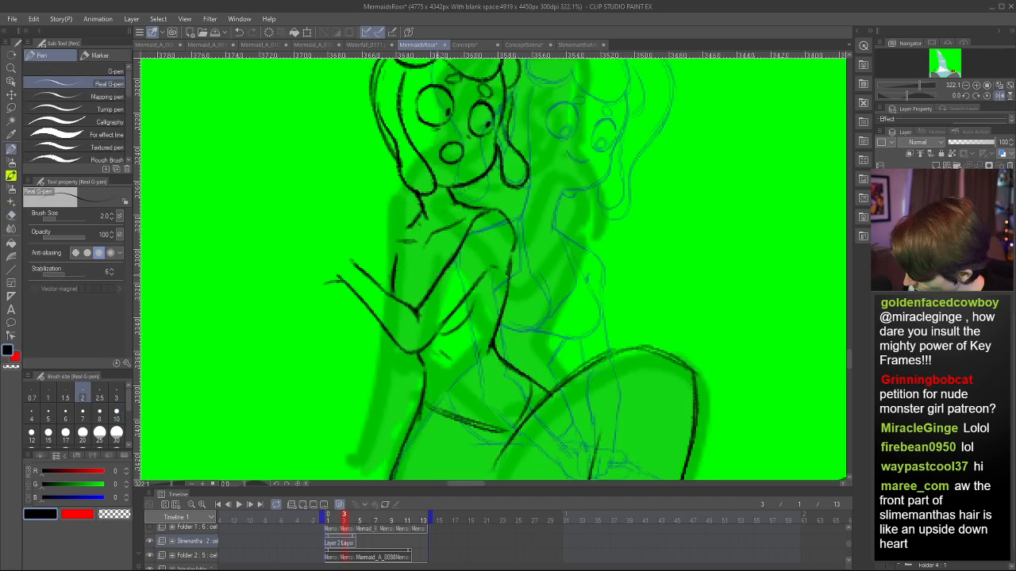
key("e")
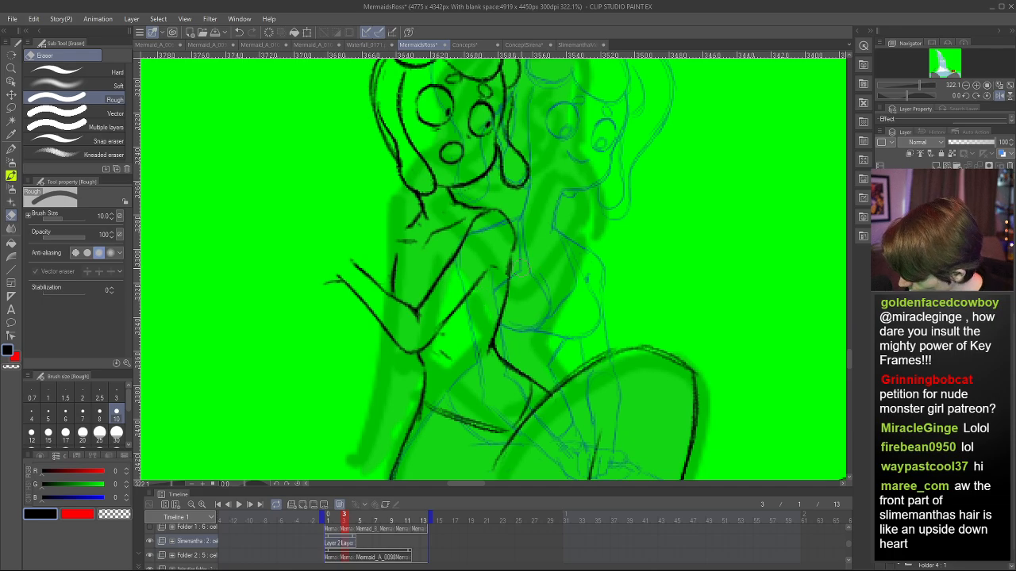
- Draw the far-side chest contour from the base of the neck down to the forearm, trimming it with transparent colour
key("p")
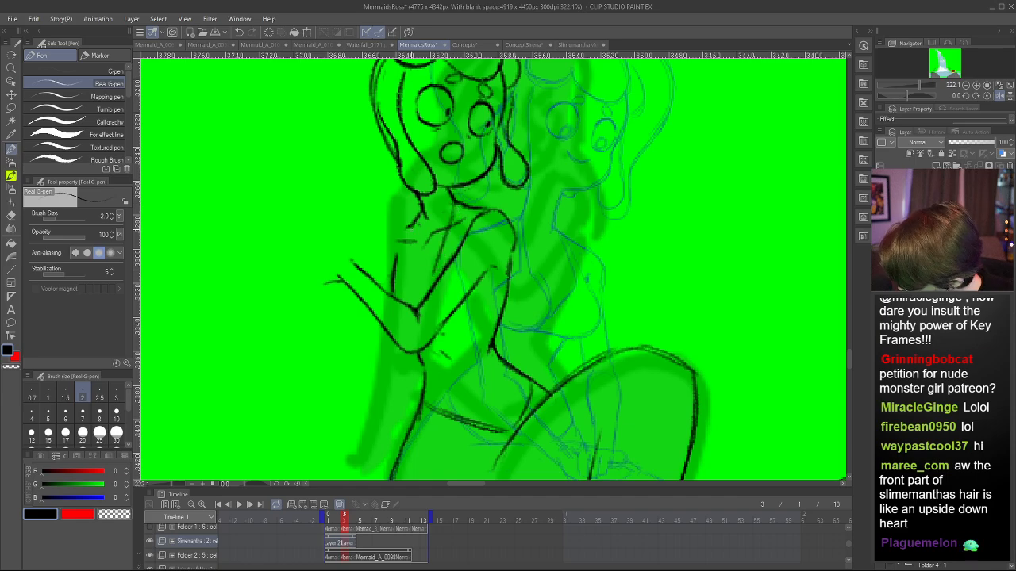
left_click_drag(421, 218, 395, 269)
mouse_move(396, 269)
left_mouse_down()
mouse_move(409, 236)
mouse_move(398, 267)
left_mouse_up()
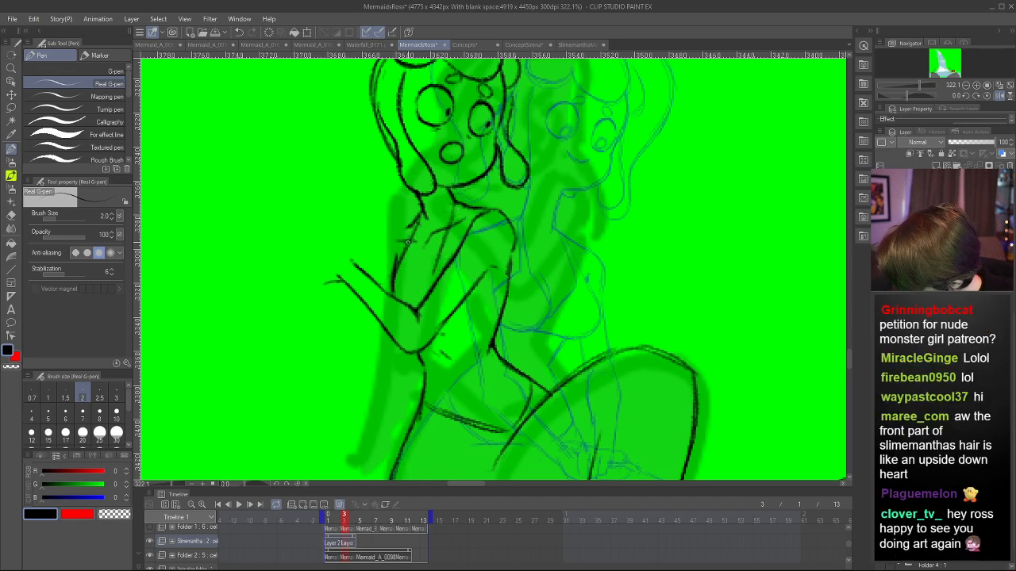
left_click_drag(411, 227, 394, 277)
key("c")
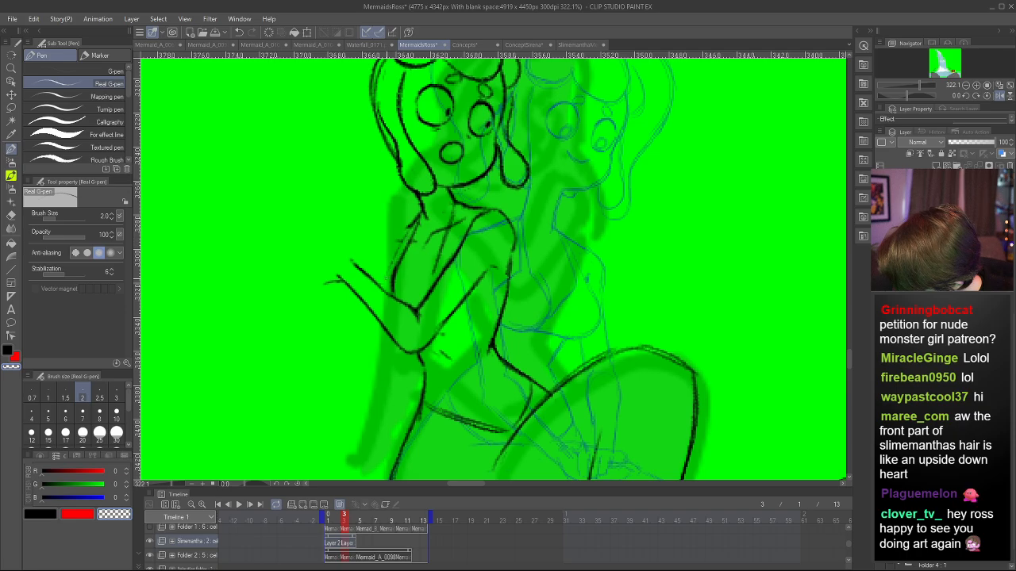
key("h")
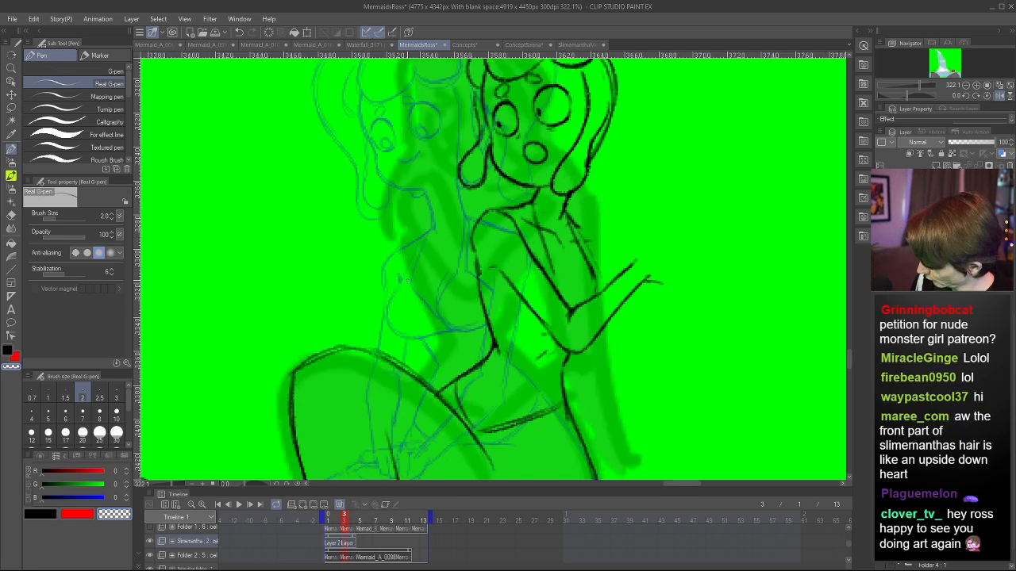
key("c")
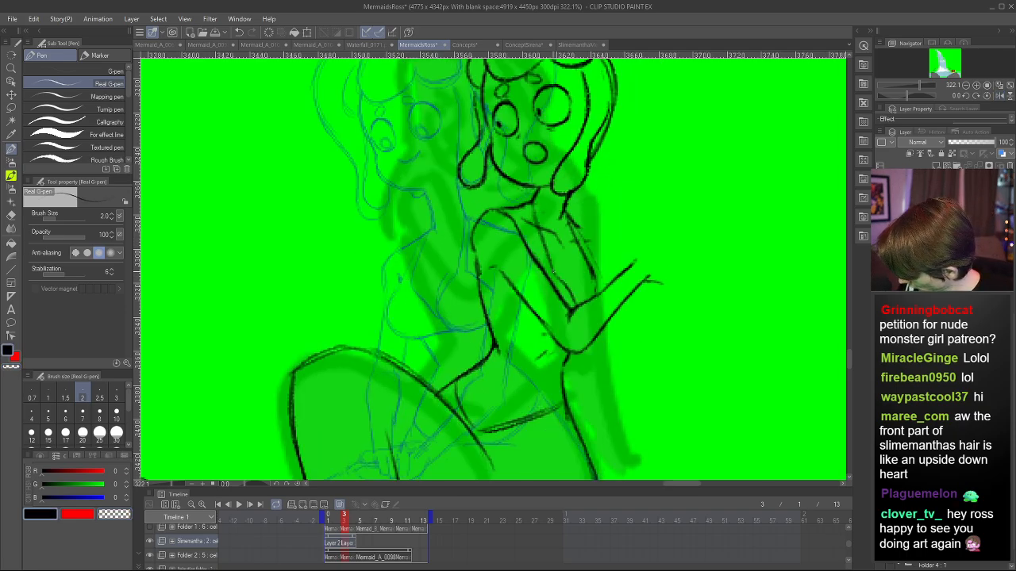
key("h")
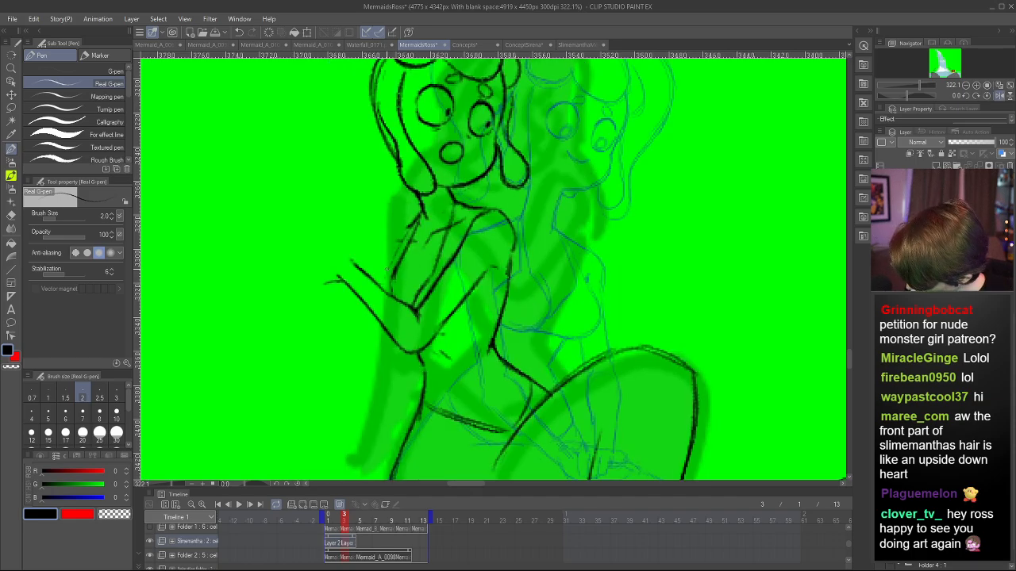
- Add the inner chest crease above the forearm and a rounded underbust curve below the near arm, cleaning off doubled strokes
left_click_drag(406, 308, 408, 265)
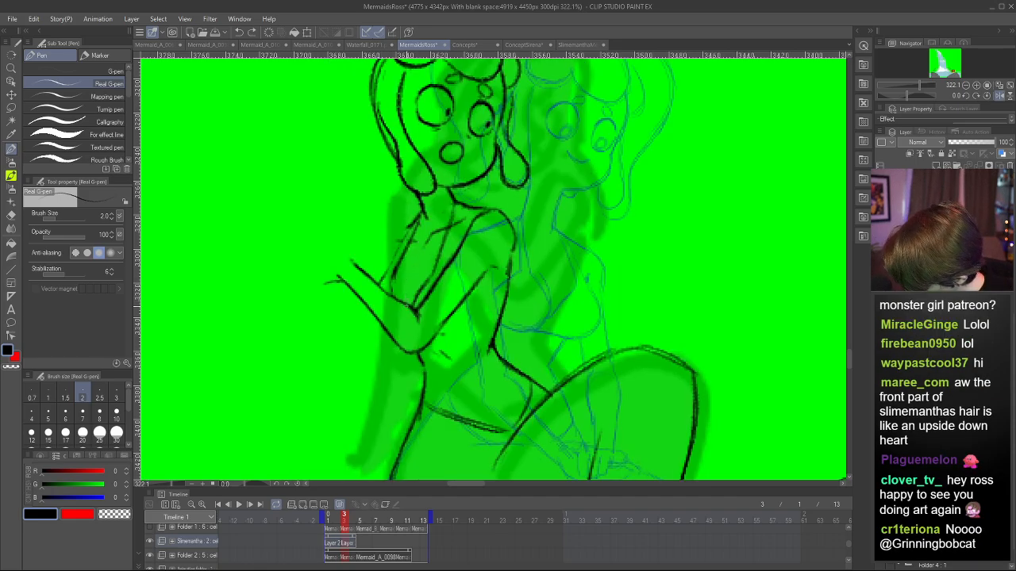
key("h")
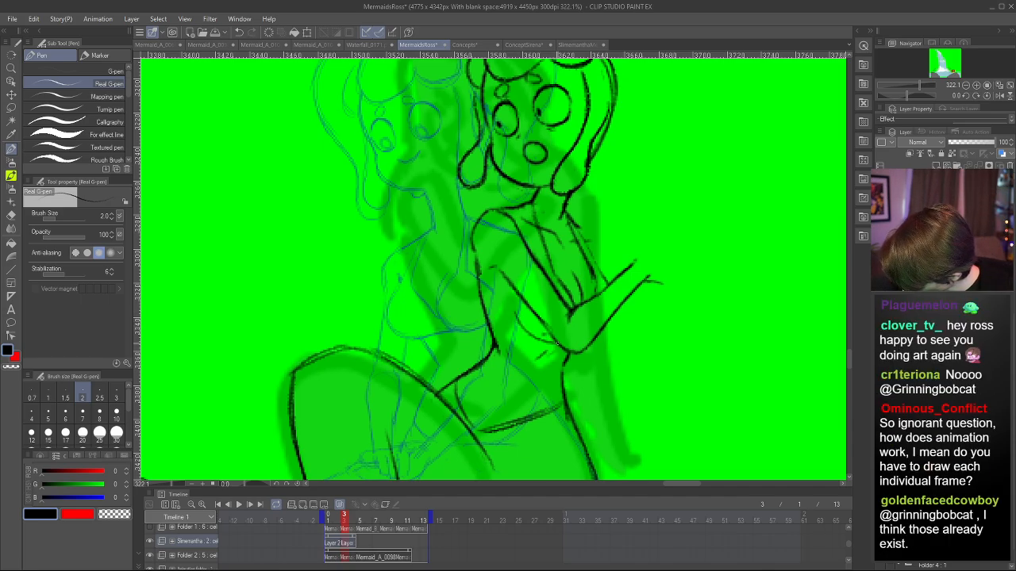
key("c")
key("h")
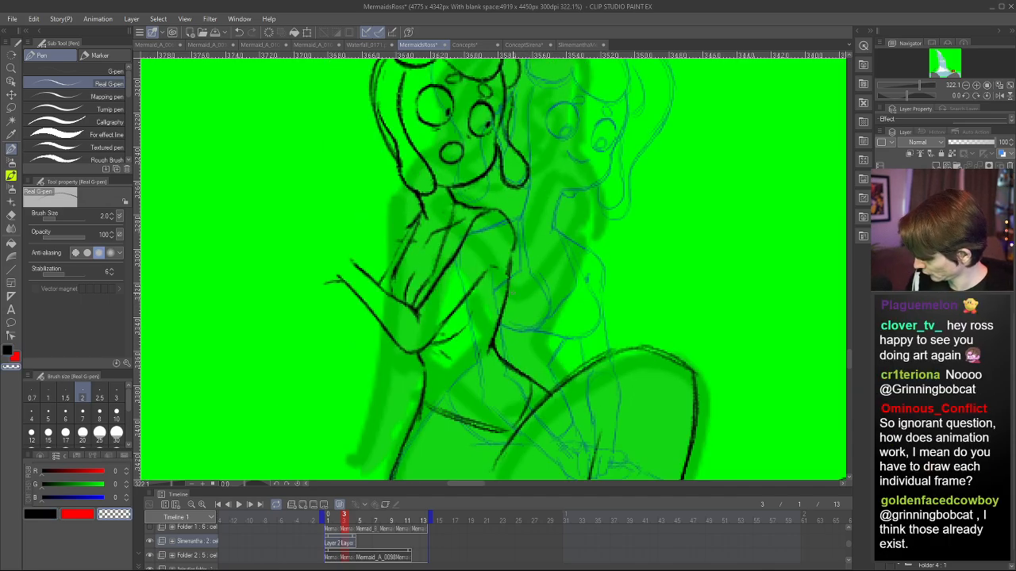
key("c")
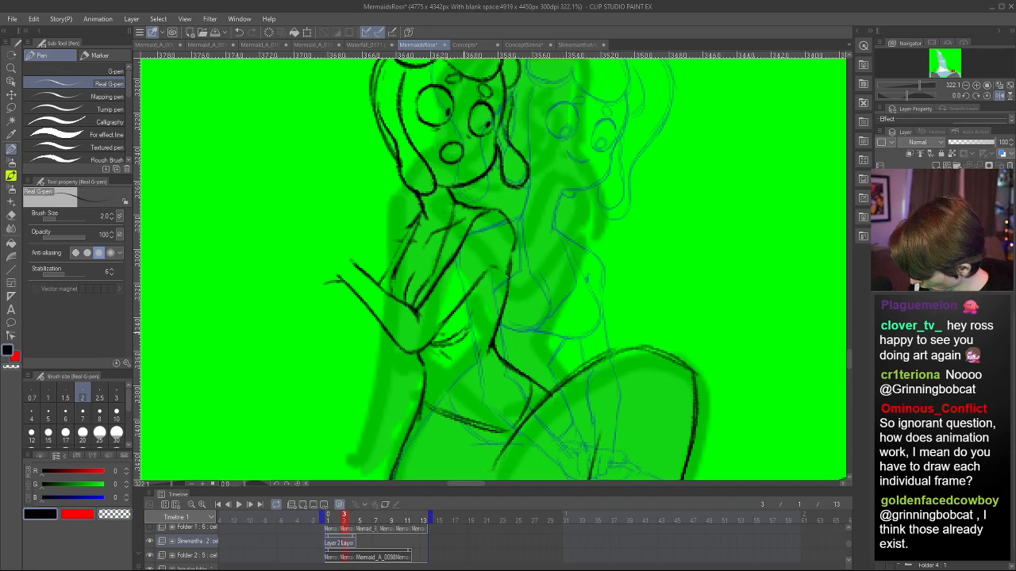
key("c")
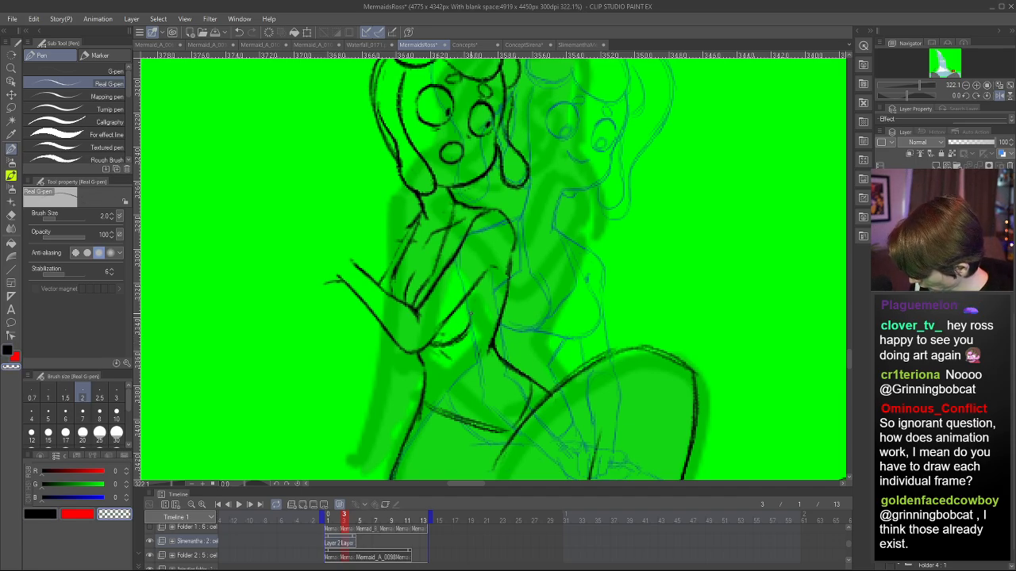
- Draw the top's upper and lower side-band lines across the near-side torso and its strap running down from the neck
key("c")
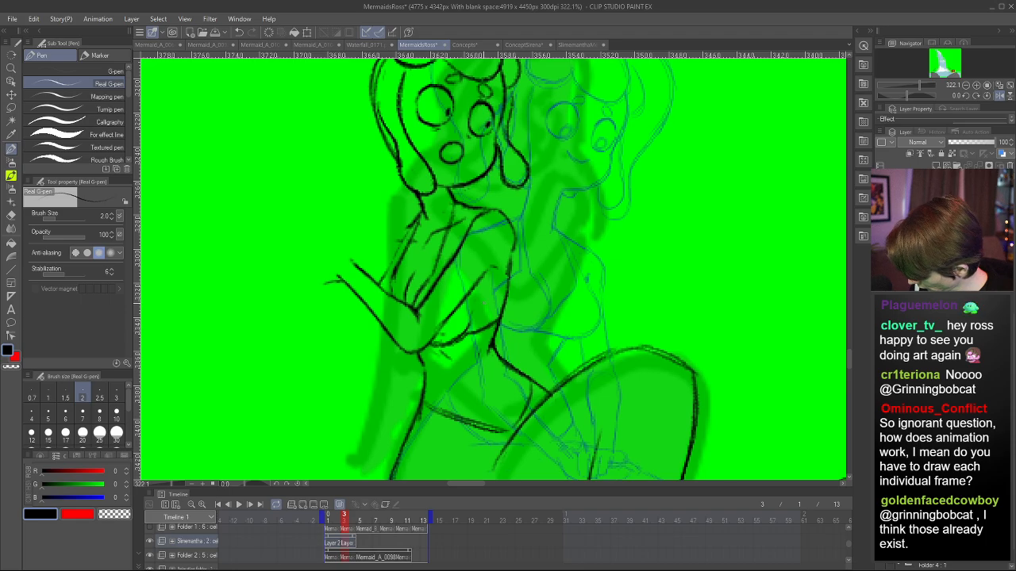
left_click_drag(470, 302, 508, 295)
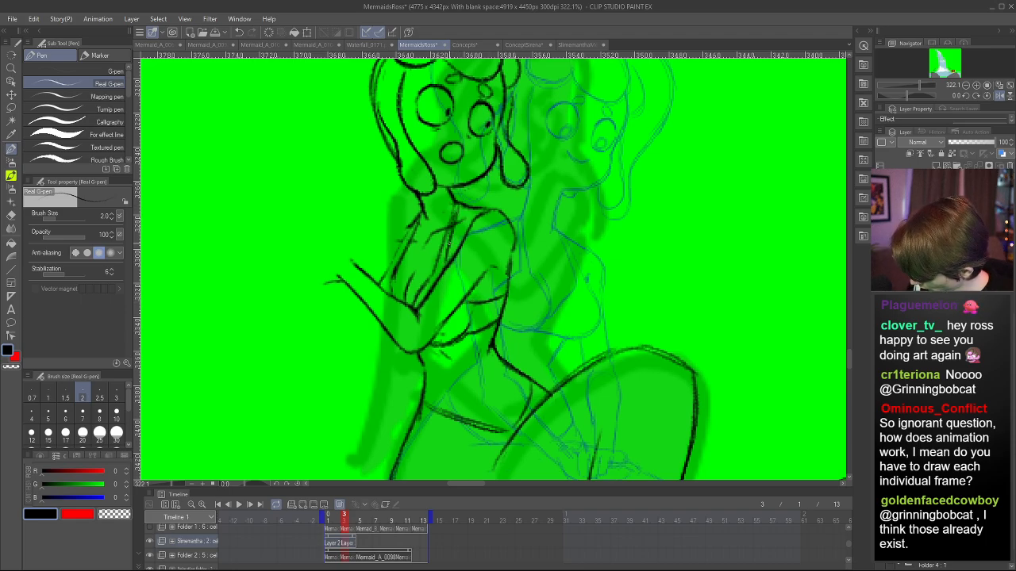
key("c")
left_click_drag(454, 208, 452, 232)
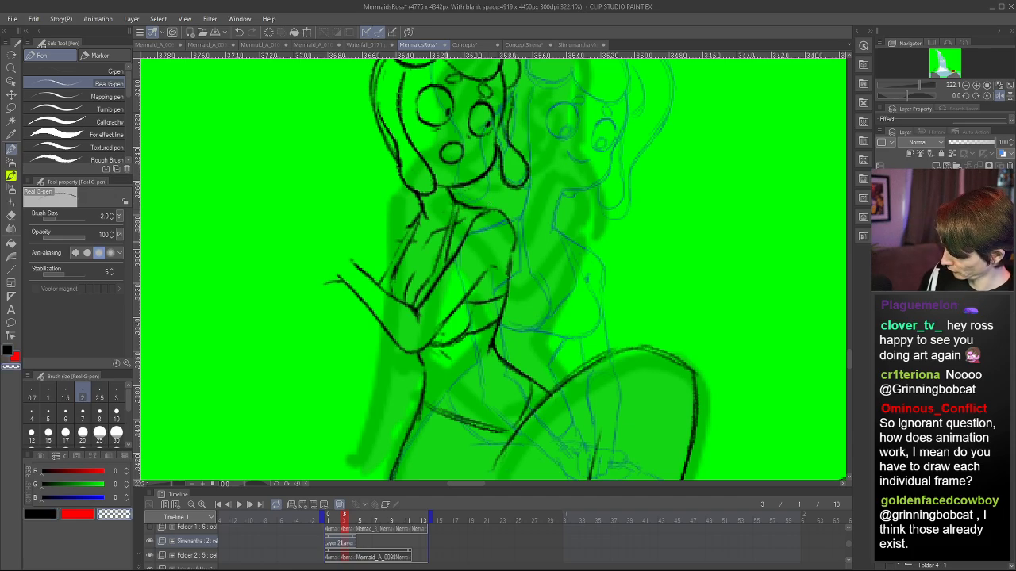
- Rework the inner chest crease where it runs down to the crossed forearm, alternating black and transparent strokes
key("h")
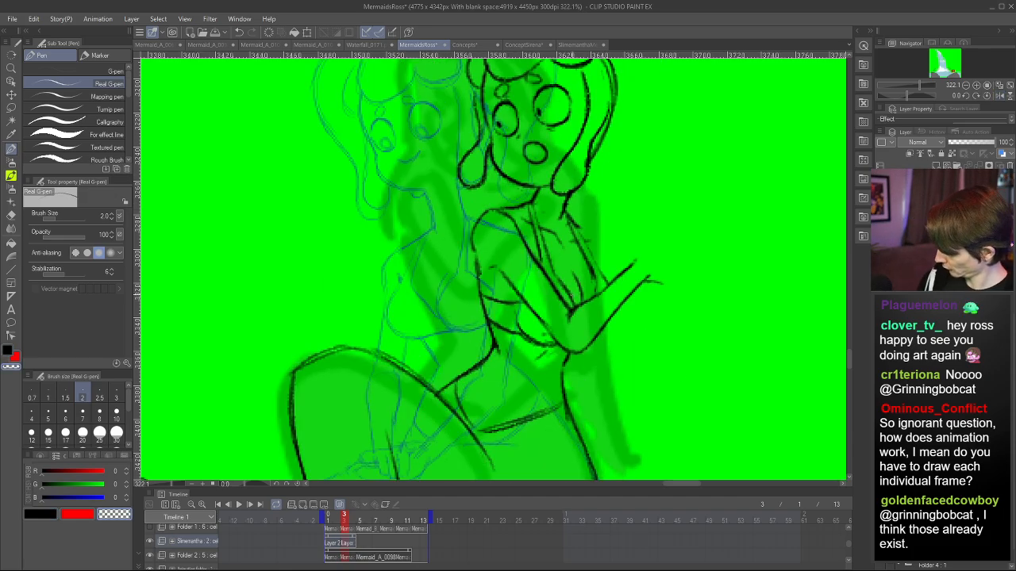
key("c")
left_click_drag(556, 277, 574, 303)
left_click_drag(559, 279, 574, 304)
key("c")
key("c")
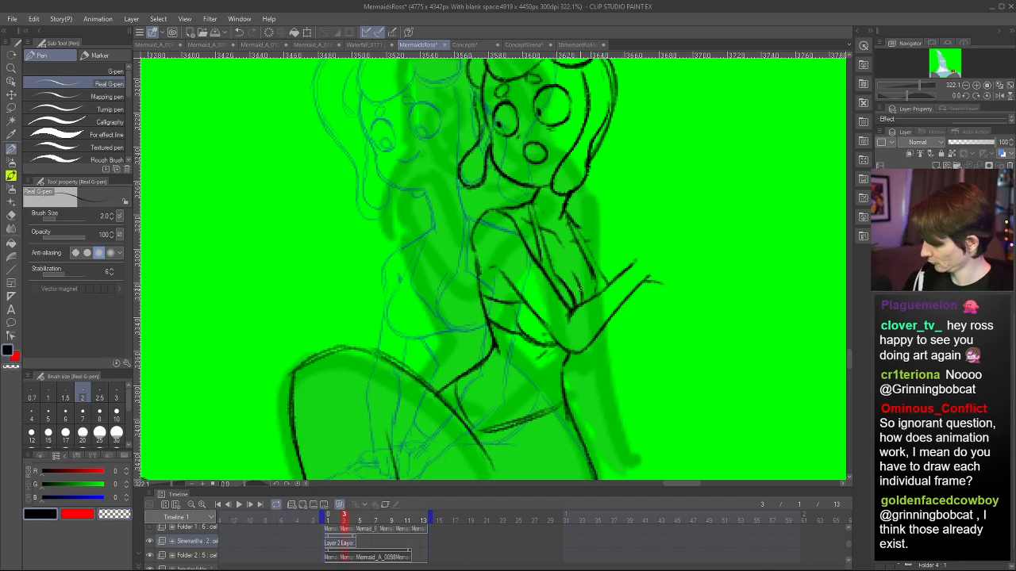
key("h")
key("c")
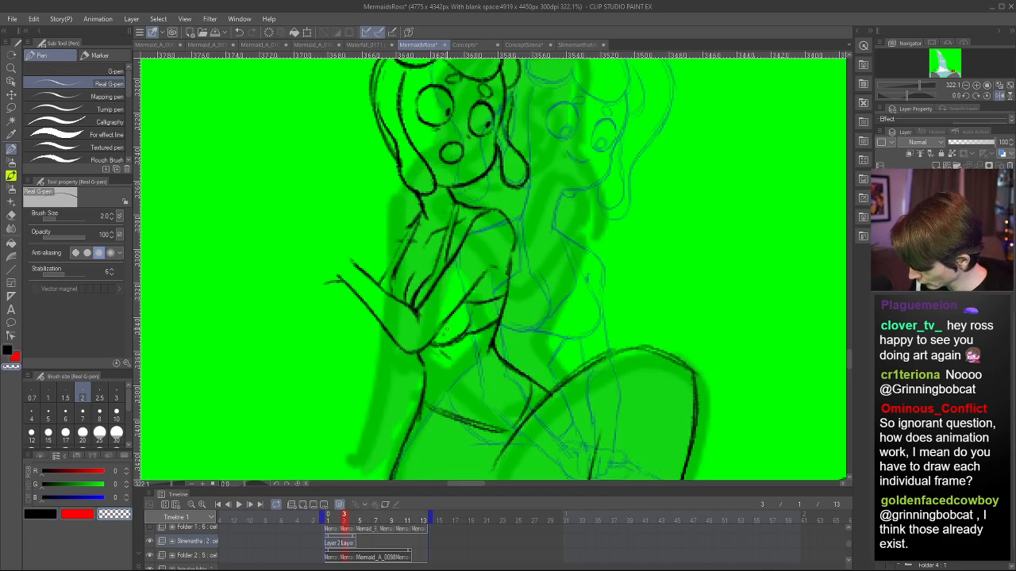
- Erase the inner chest crease and redraw it as a short curve beside the near upper arm, ending at the forearm
key("c")
mouse_move(413, 296)
left_mouse_down()
mouse_move(417, 307)
mouse_move(431, 277)
left_mouse_up()
key("c")
key("c")
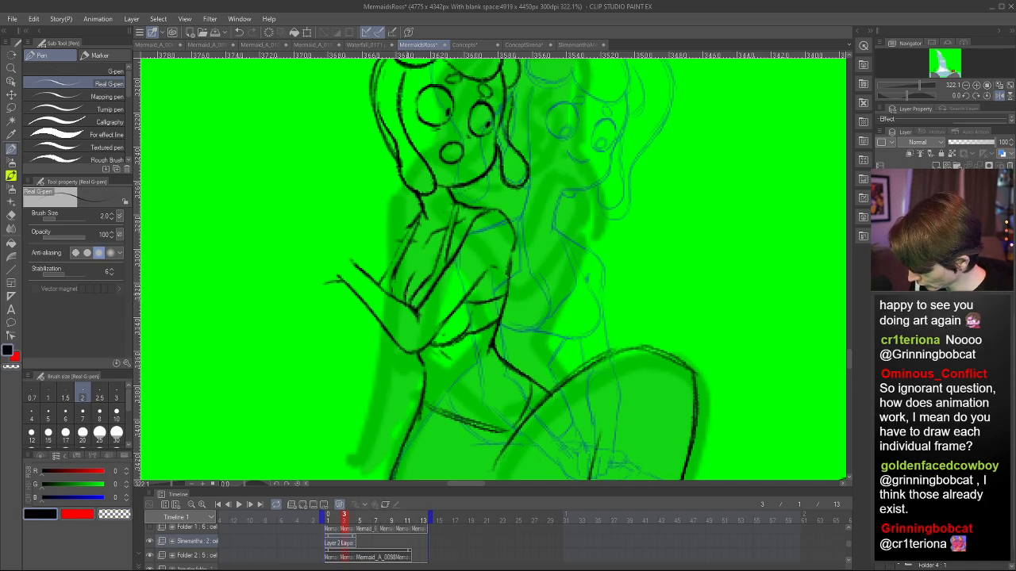
key("c")
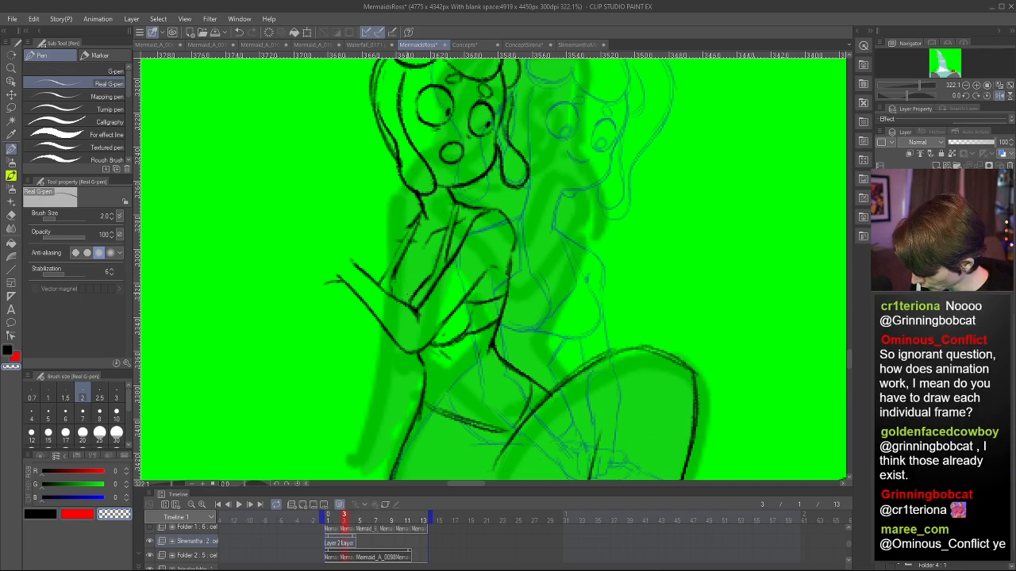
key("c")
left_click_drag(402, 300, 419, 276)
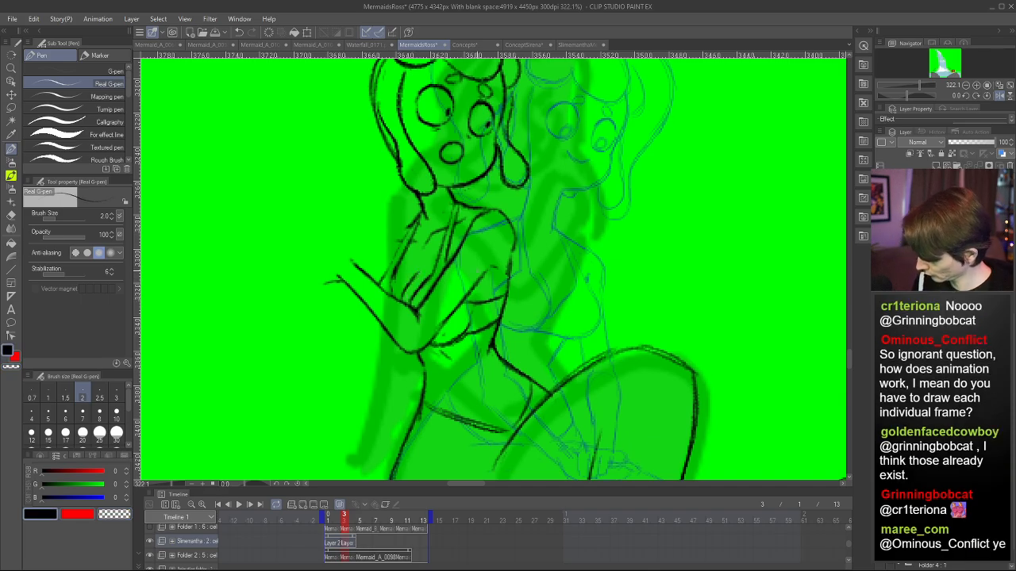
- Round off the far-side chest contour where it meets the forearm, trimming the excess line with transparent colour
key("c")
key("h")
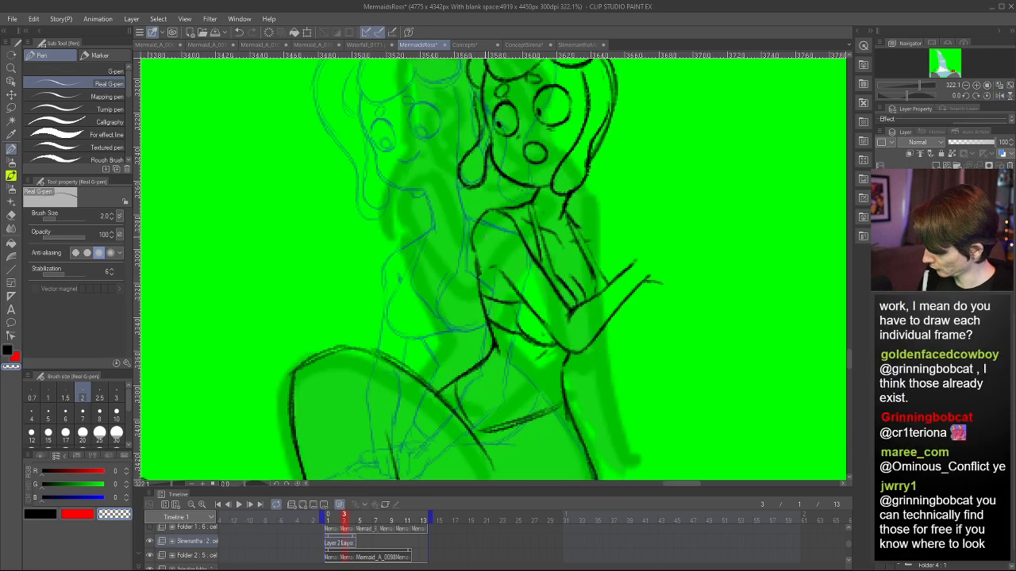
key("c")
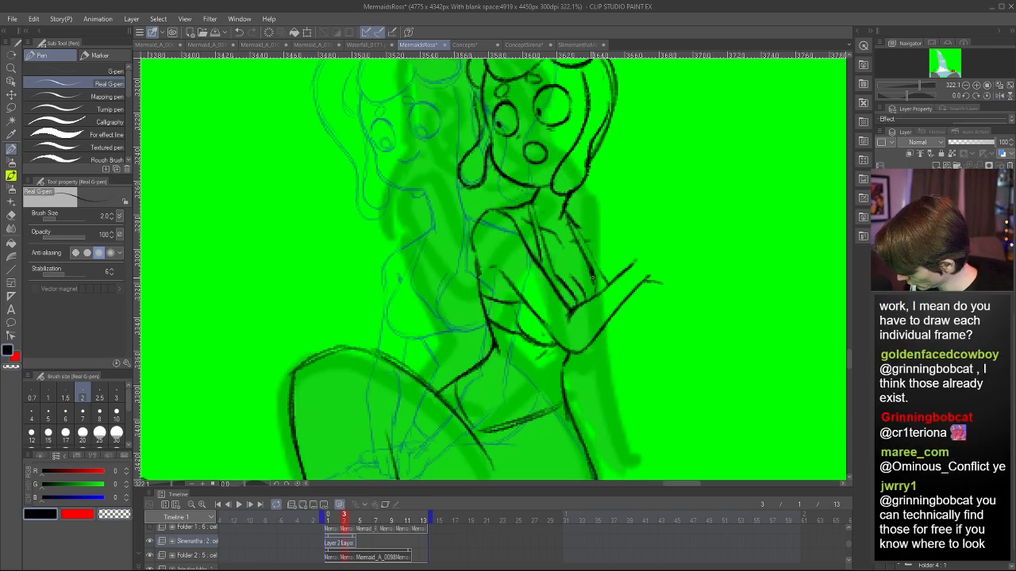
key("c")
key("c")
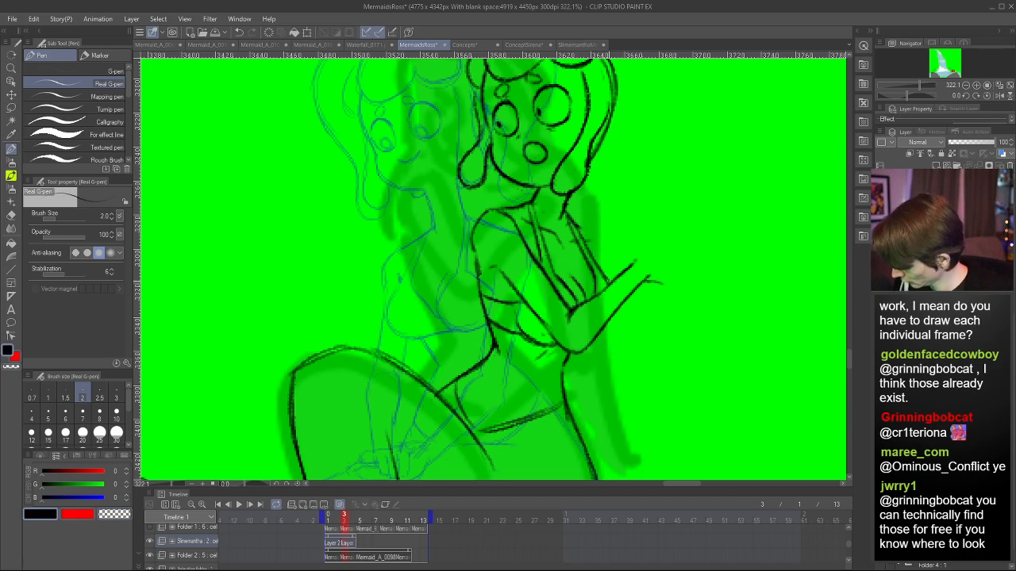
- Draw the far-side underbust curve showing below the forearm, and tidy the short marks at the far shoulder
left_click_drag(623, 312, 596, 337)
key("h")
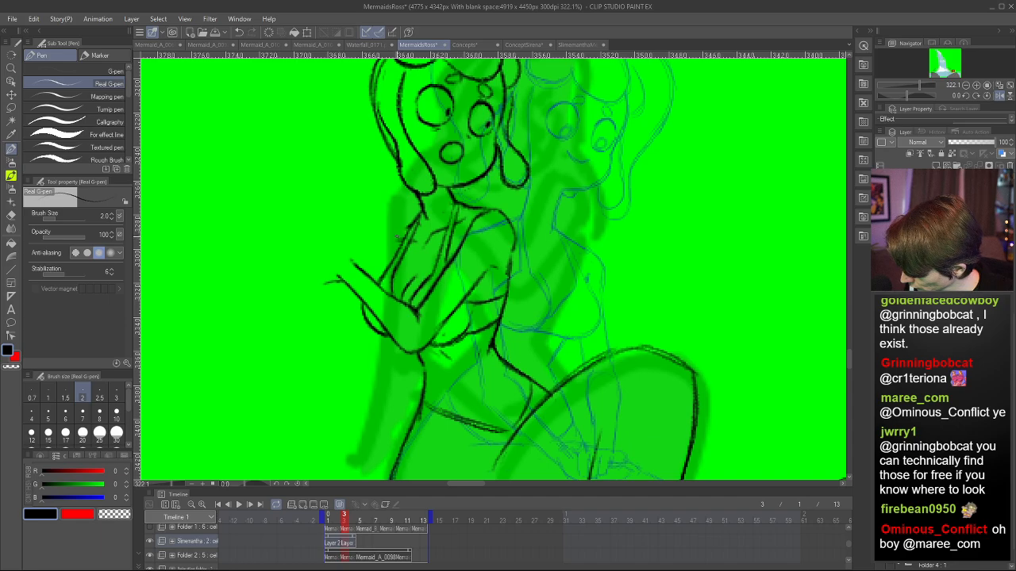
key("c")
key("c")
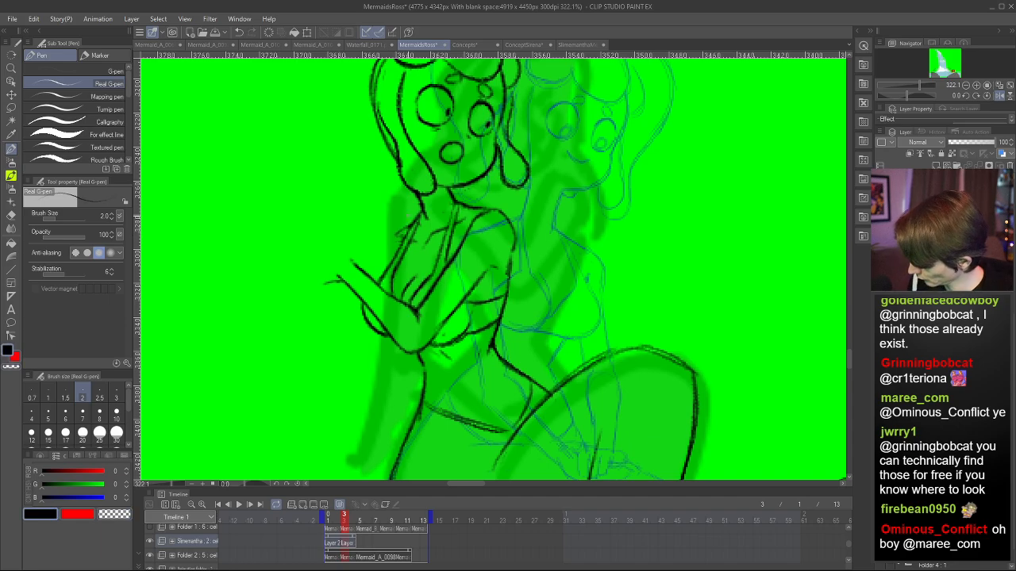
- Check the small mermaid's pose and scale against the large hatted mermaid and the surrounding scene
scroll(493, 270, "down", 8)
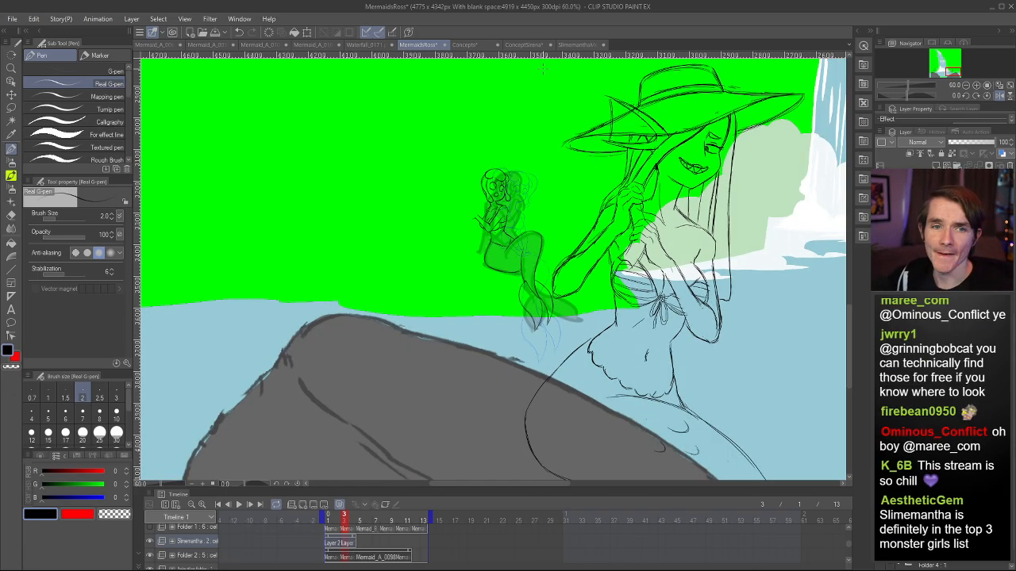
scroll(569, 166, "down", 4)
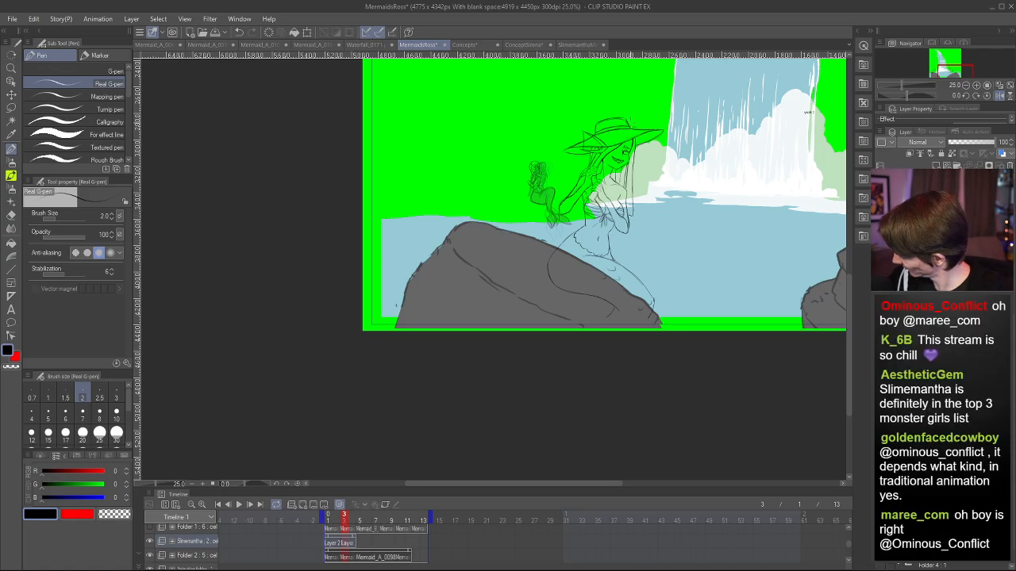
scroll(547, 151, "up", 6)
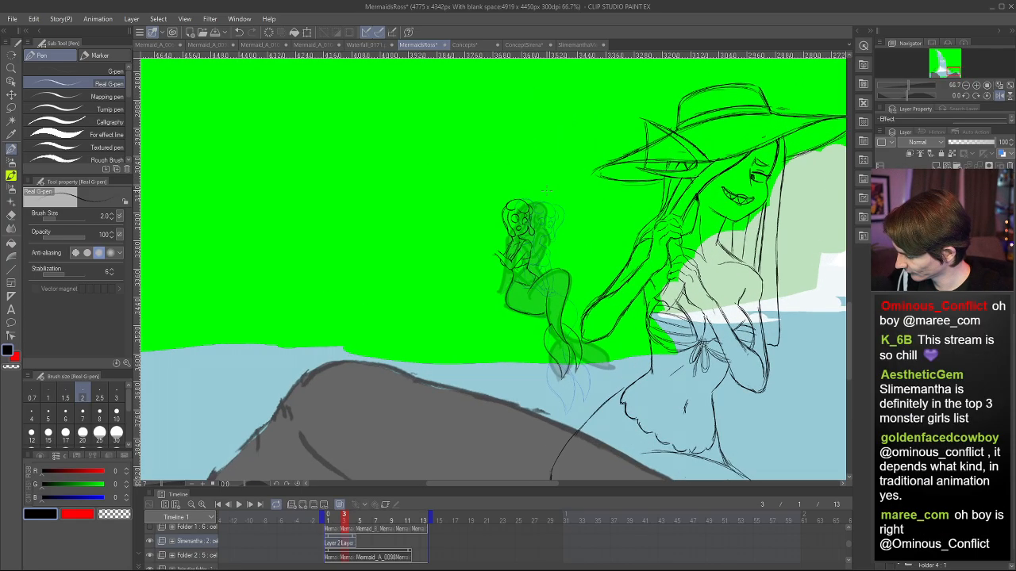
scroll(508, 262, "down", 3)
scroll(508, 262, "up", 5)
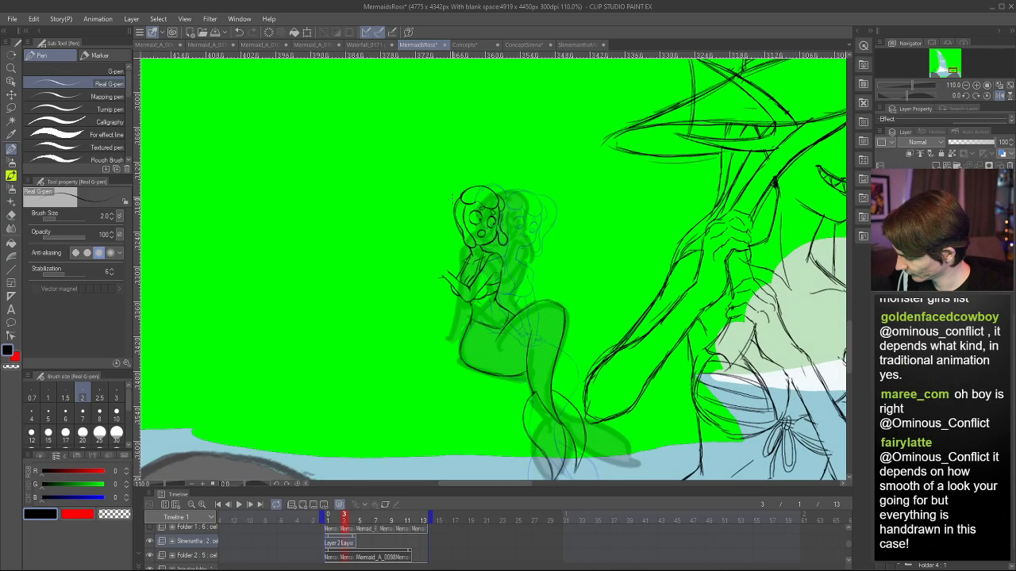
scroll(460, 191, "up", 3)
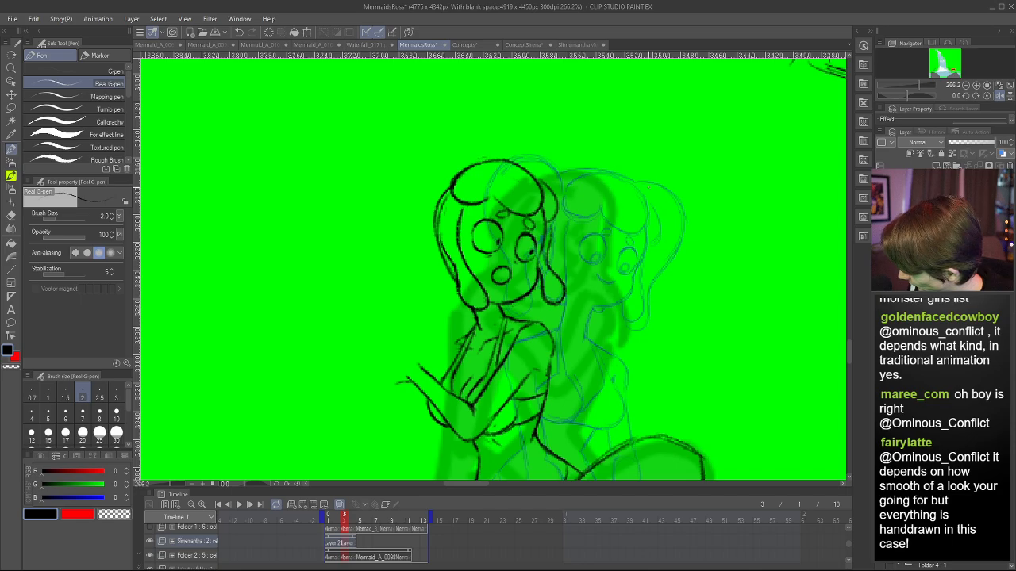
- Draw a large rounded hair bunch behind the mermaid's head, tapering into a drooping strand that hooks back beside the neck
key("c")
key("c")
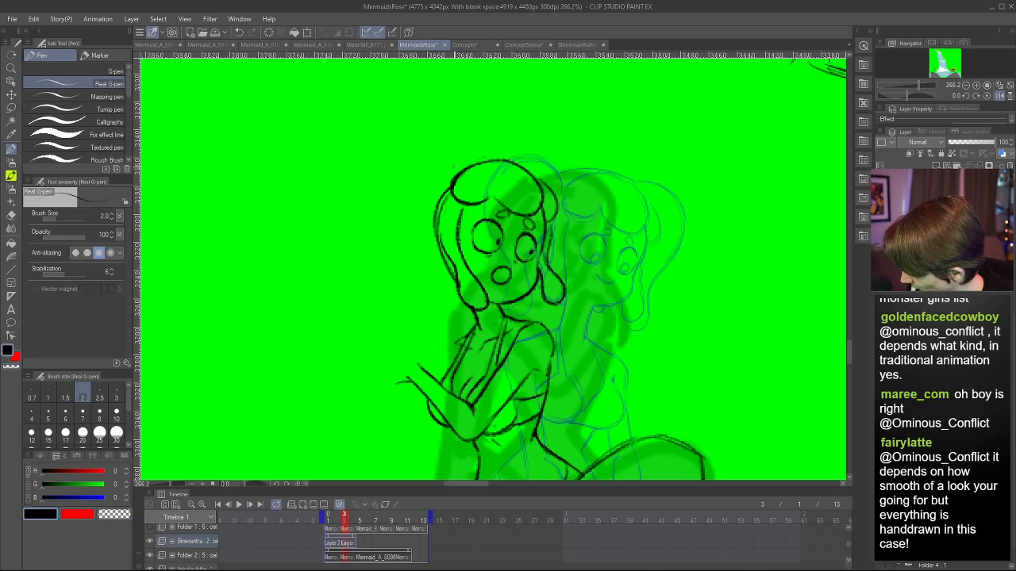
mouse_move(452, 167)
left_mouse_down()
mouse_move(415, 160)
mouse_move(386, 227)
left_mouse_up()
key("ctrl+z")
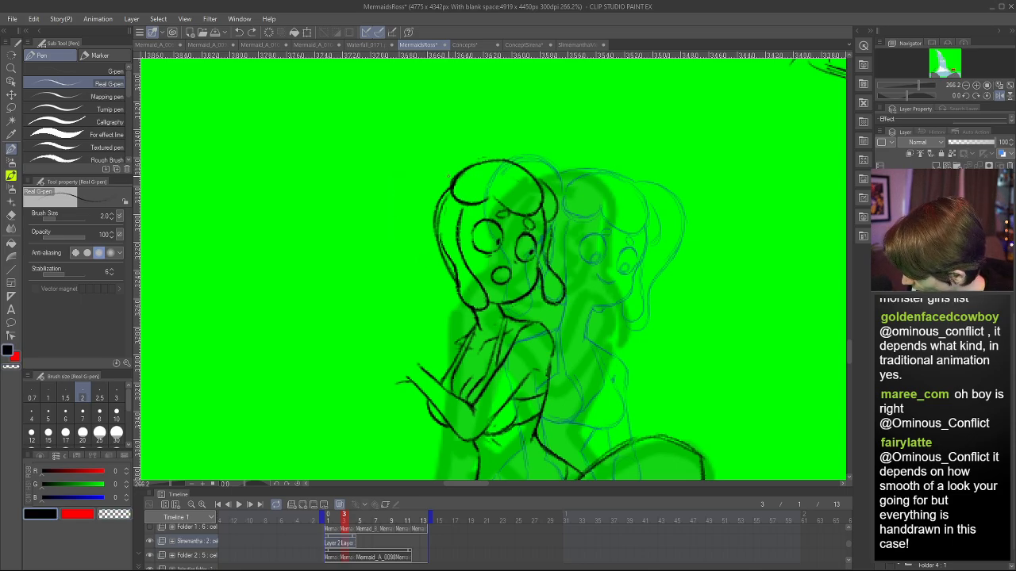
mouse_move(442, 159)
left_mouse_down()
mouse_move(407, 161)
mouse_move(385, 193)
mouse_move(385, 238)
left_mouse_up()
key("ctrl+z")
mouse_move(449, 168)
left_mouse_down()
mouse_move(415, 162)
mouse_move(383, 203)
left_mouse_up()
mouse_move(451, 173)
left_mouse_down()
mouse_move(384, 191)
mouse_move(422, 295)
left_mouse_up()
key("ctrl+z")
left_click_drag(390, 232, 412, 261)
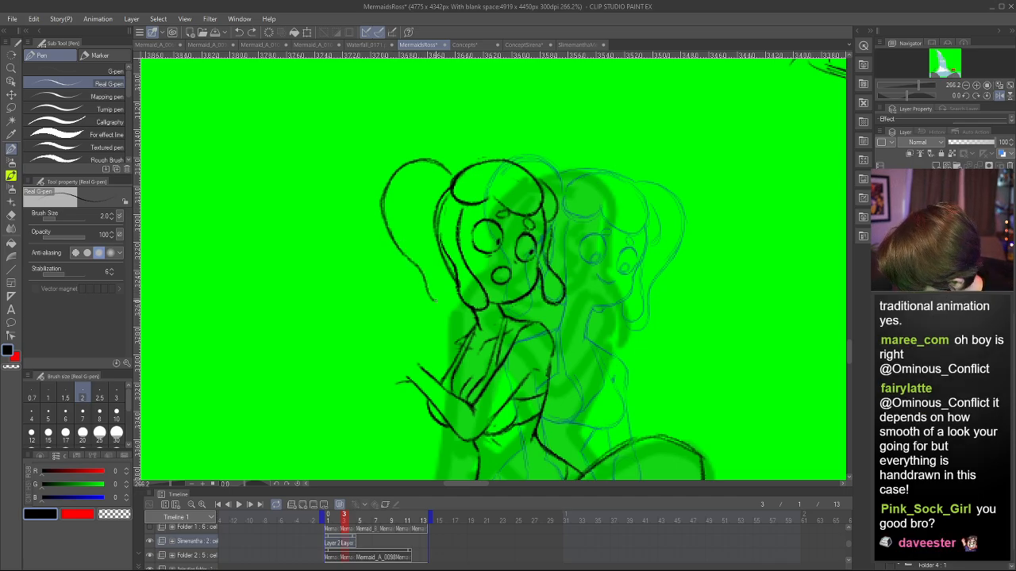
left_click_drag(451, 304, 400, 246)
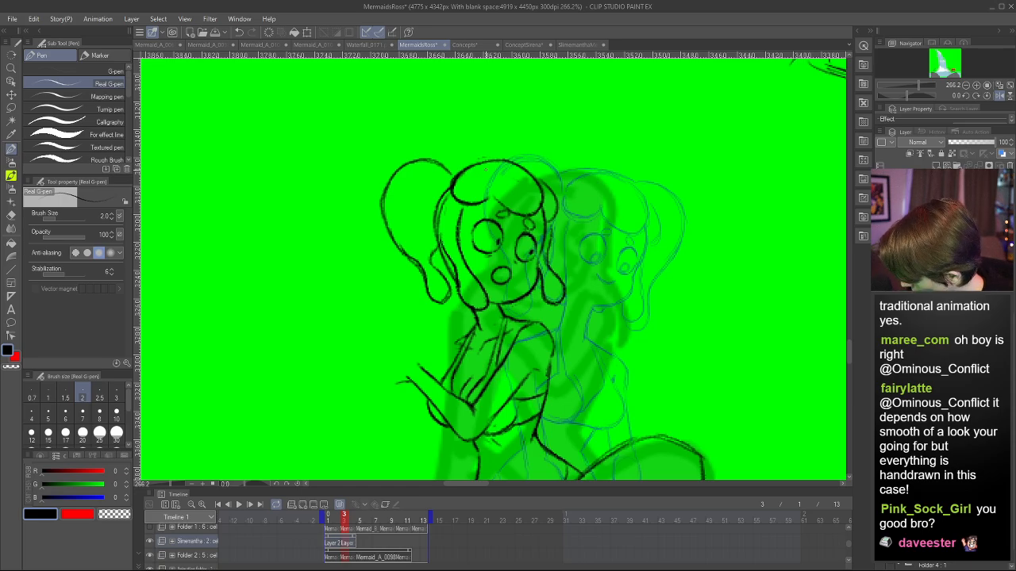
- Erase the old hair outline between the new bunch and the face with transparent colour, then redraw its short edge in black
key("c")
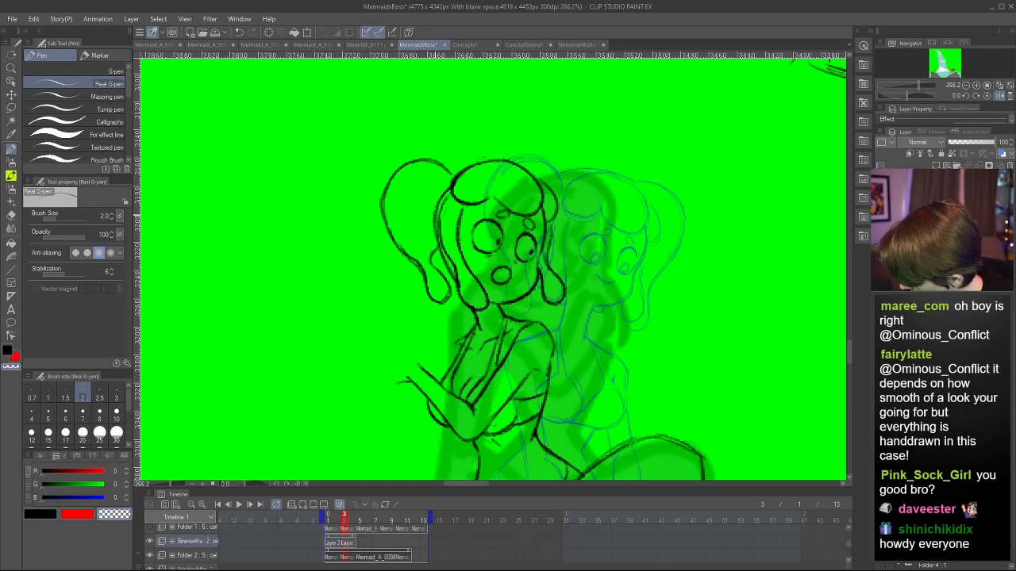
left_click_drag(435, 238, 439, 201)
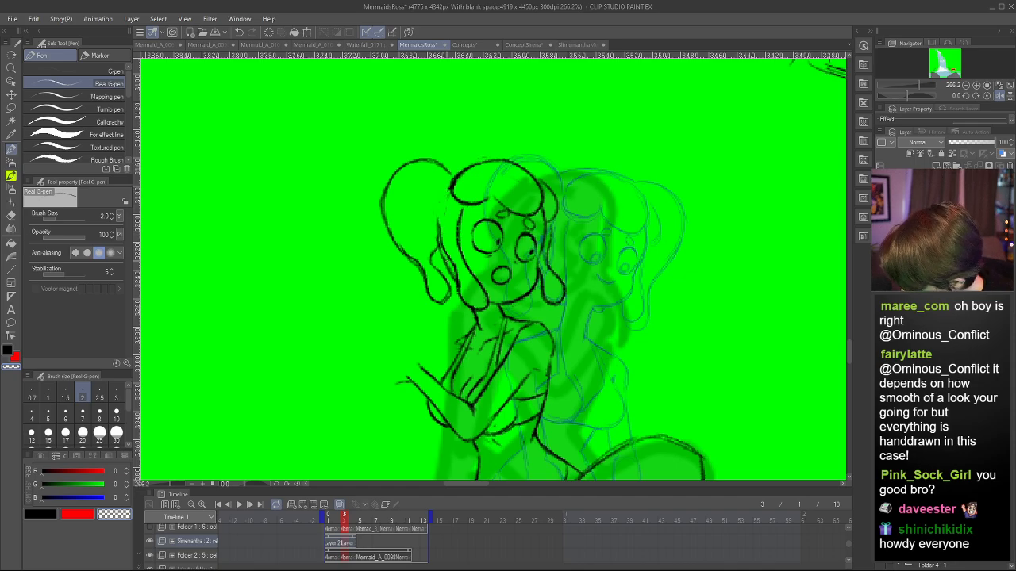
key("c")
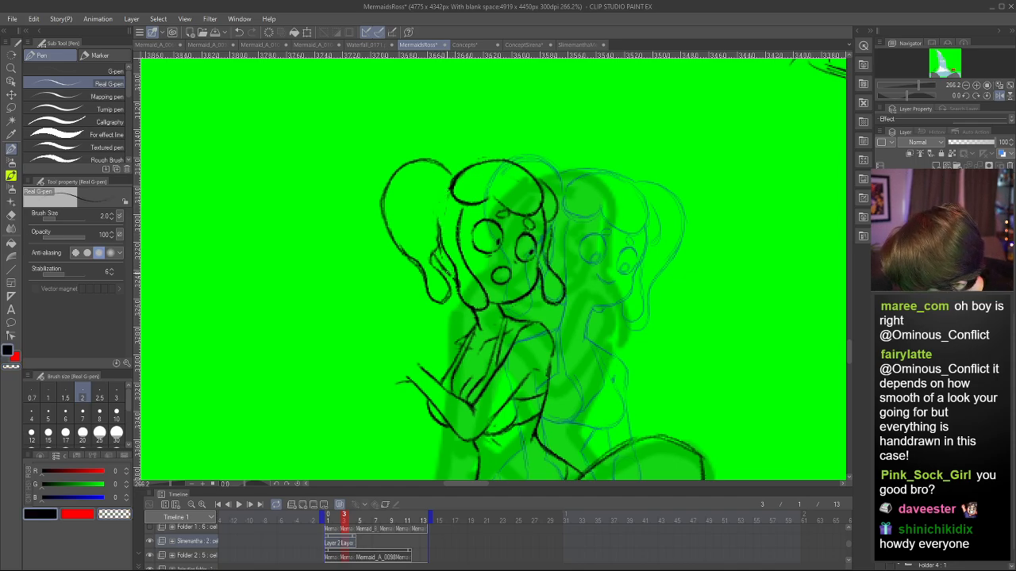
key("ctrl+z")
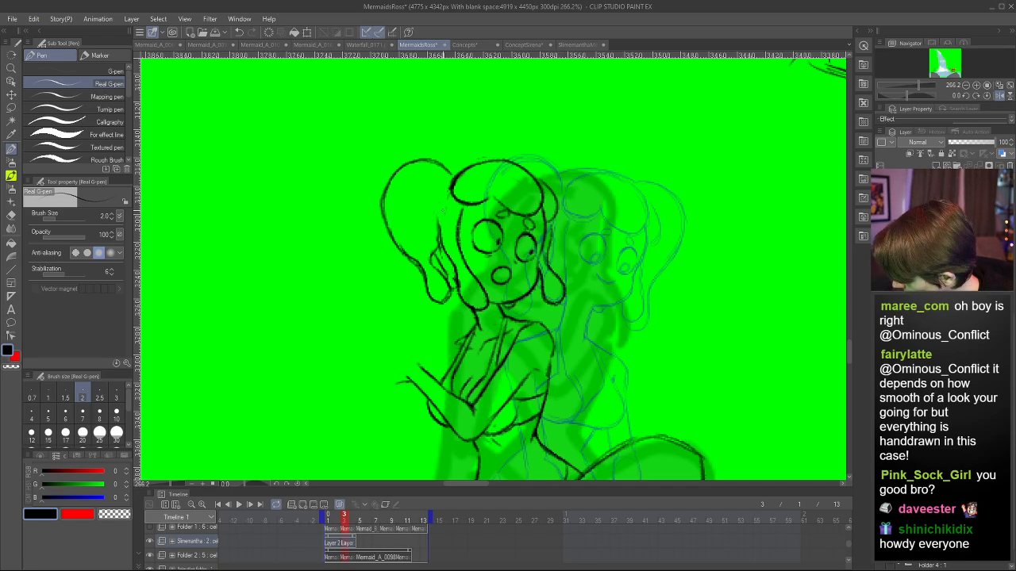
left_click_drag(439, 236, 448, 206)
key("c")
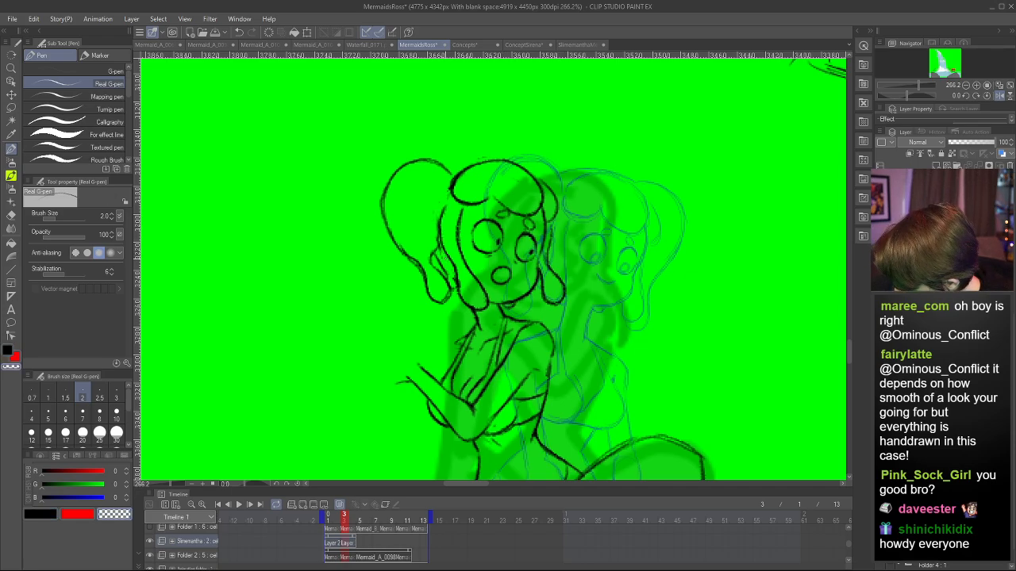
- Check the head in mirrored view and draw a black crown line joining the hair bunch to the top of the head
key("h")
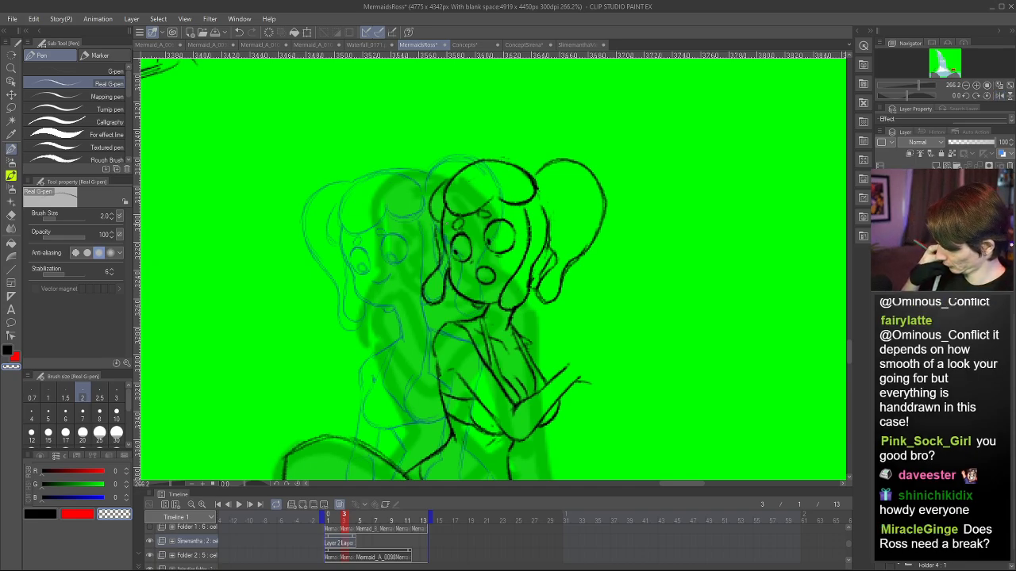
key("h")
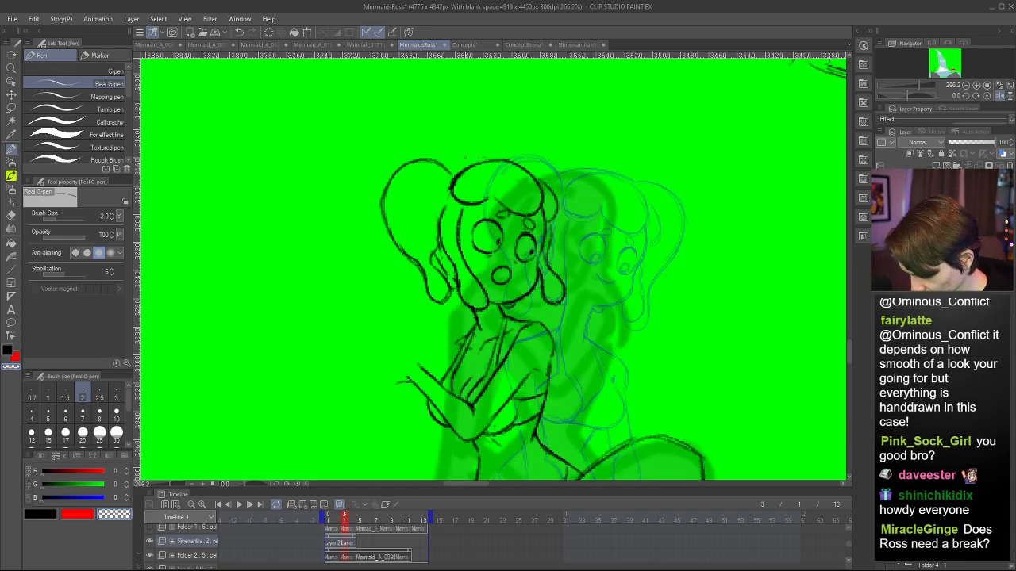
key("c")
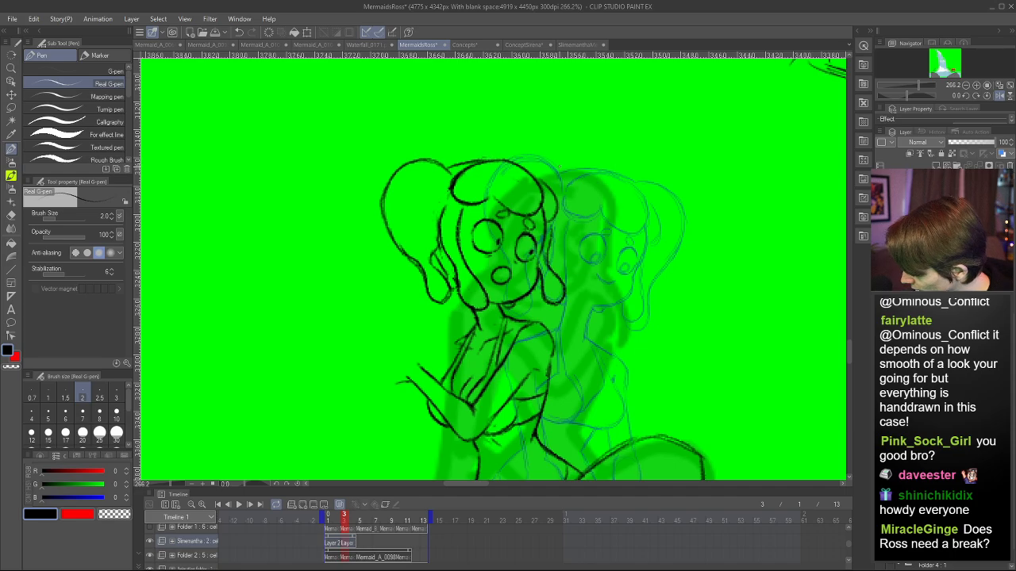
key("h")
left_click_drag(421, 197, 403, 244)
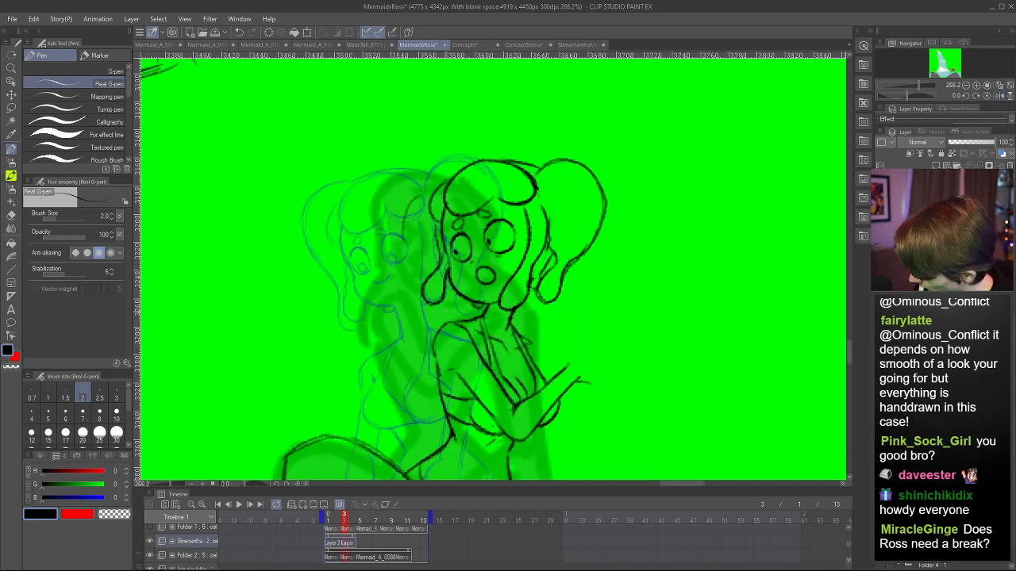
key("ctrl+z")
key("h")
key("c")
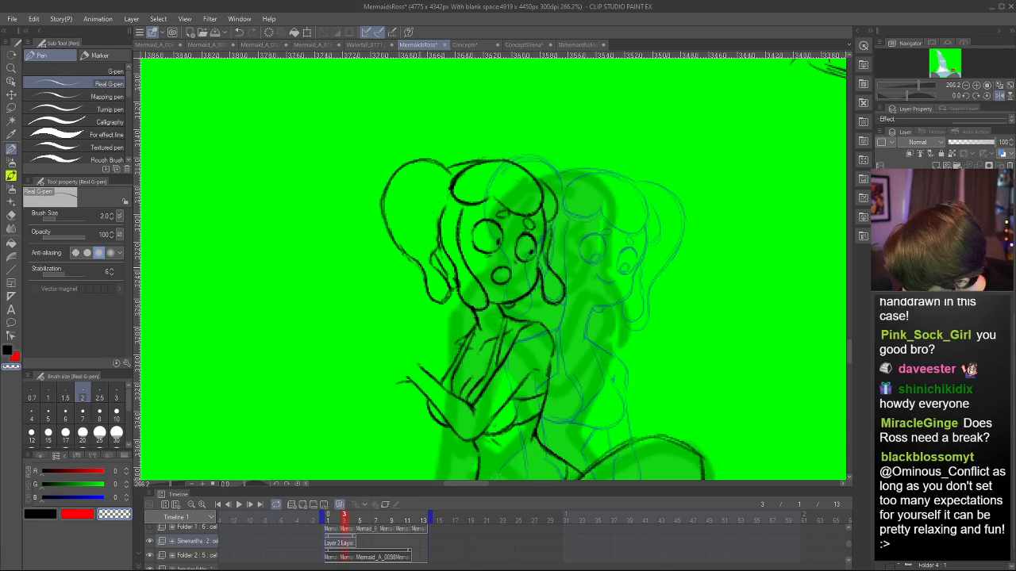
key("c")
left_click_drag(395, 240, 423, 272)
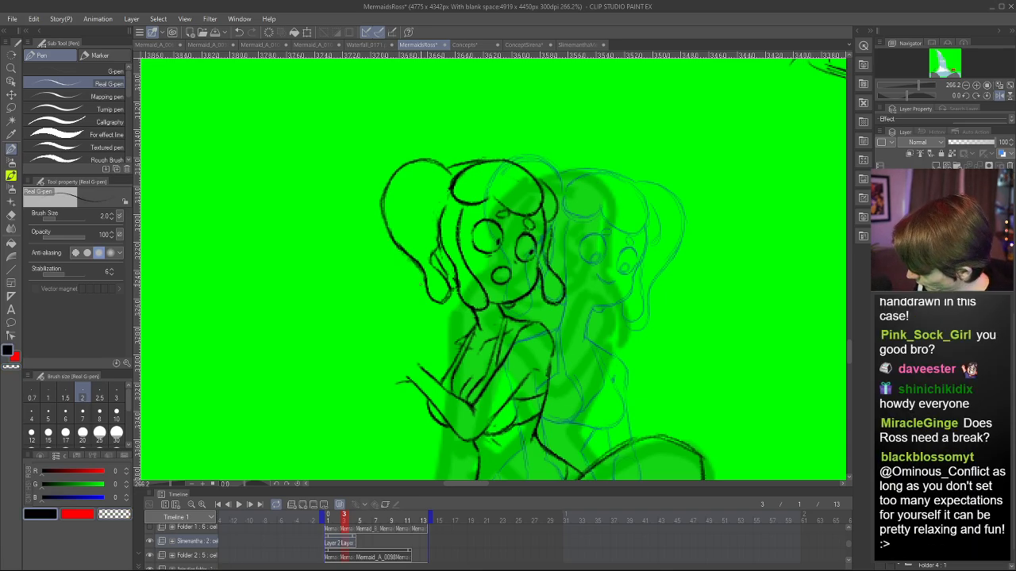
key("ctrl+z")
key("h")
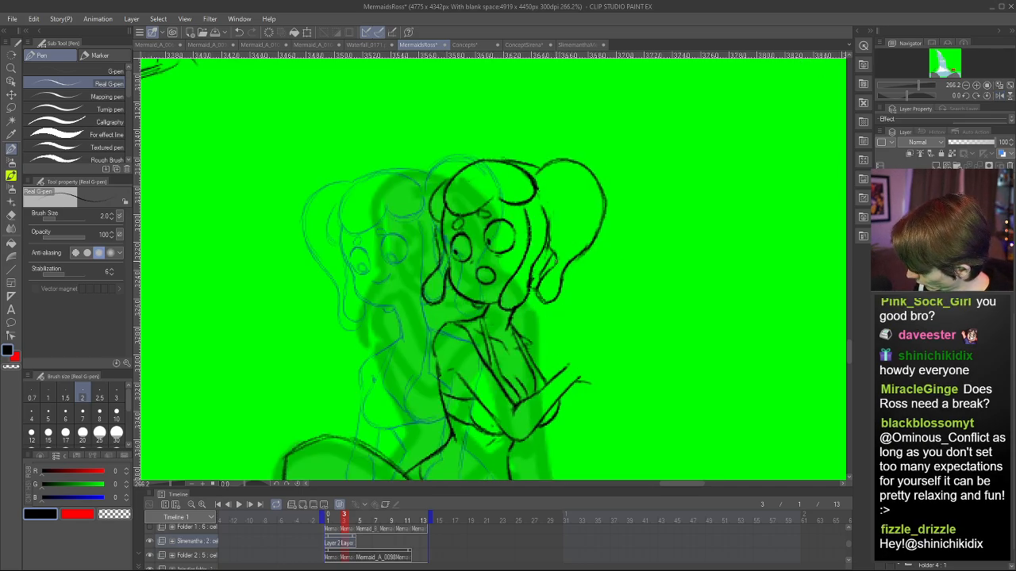
key("h")
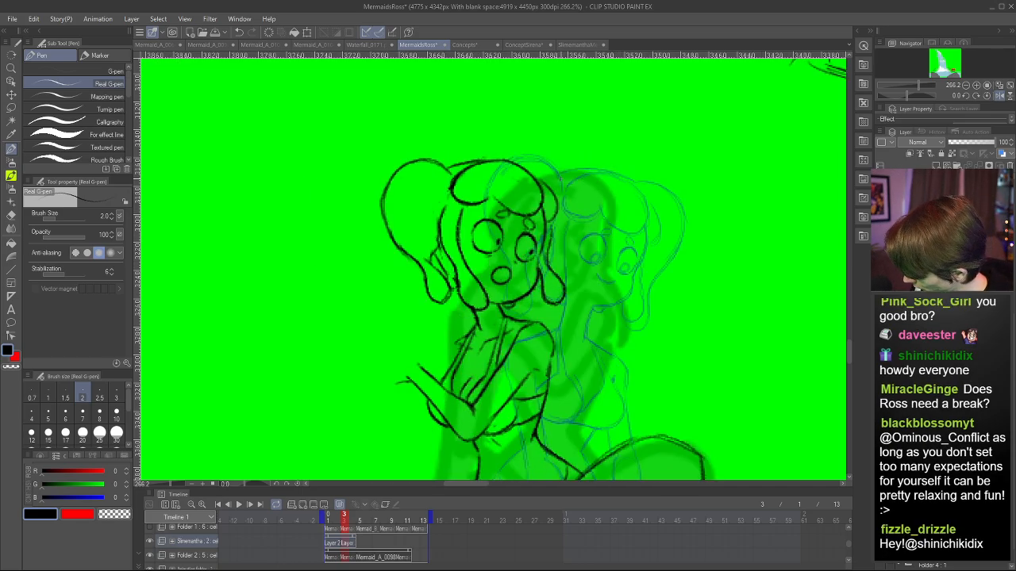
- In mirrored view, draw the smaller hair bunch on the far side of the face, ending in a rounded hanging strand
key("h")
left_click_drag(430, 187, 408, 250)
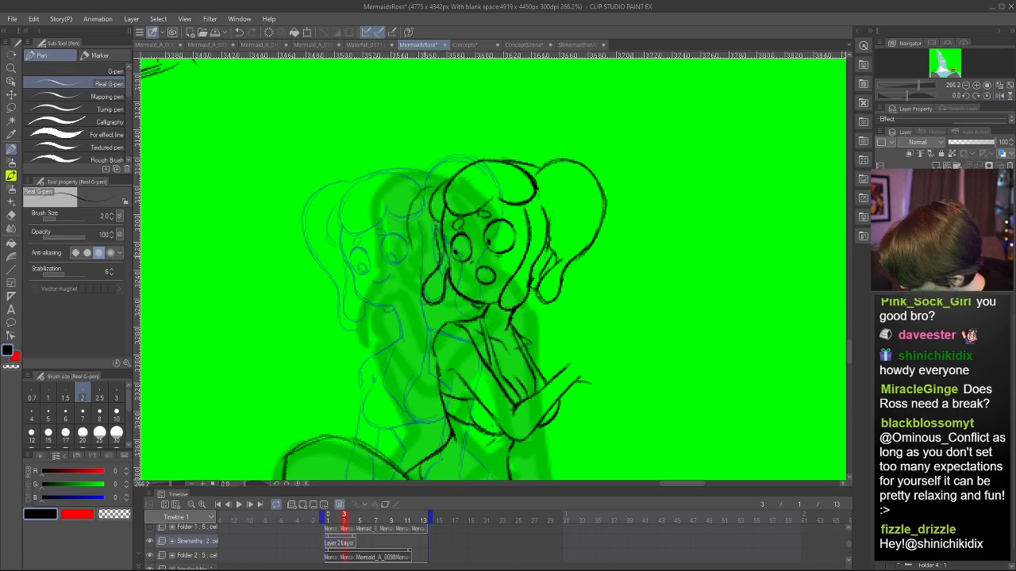
key("ctrl+z")
mouse_move(441, 179)
left_mouse_down()
mouse_move(409, 223)
mouse_move(427, 252)
mouse_move(411, 208)
mouse_move(439, 178)
mouse_move(429, 258)
left_mouse_up()
key("ctrl+z")
key("ctrl+z")
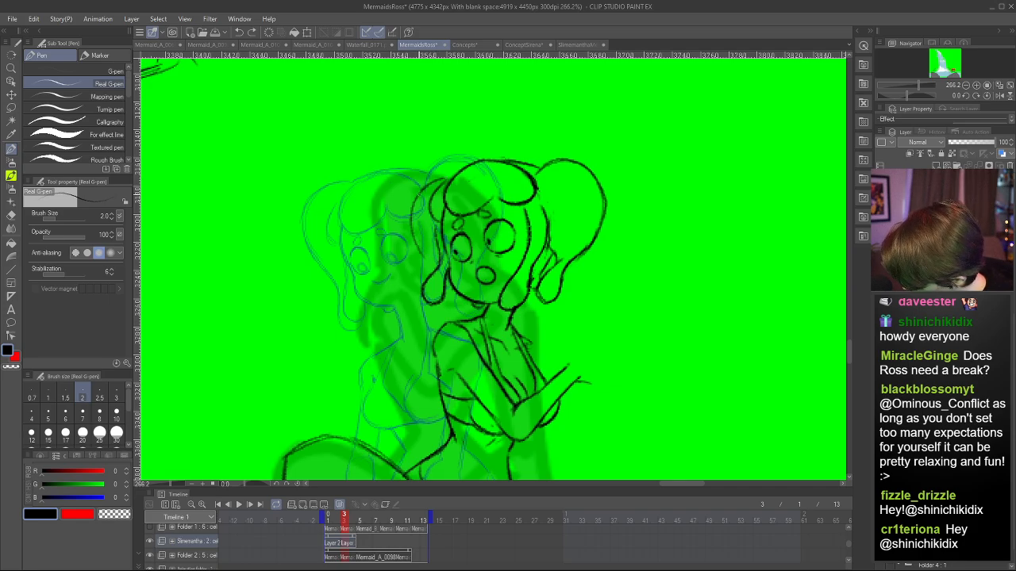
mouse_move(422, 192)
left_mouse_down()
mouse_move(426, 253)
mouse_move(413, 203)
mouse_move(426, 256)
mouse_move(407, 288)
mouse_move(421, 292)
left_mouse_up()
key("ctrl+z")
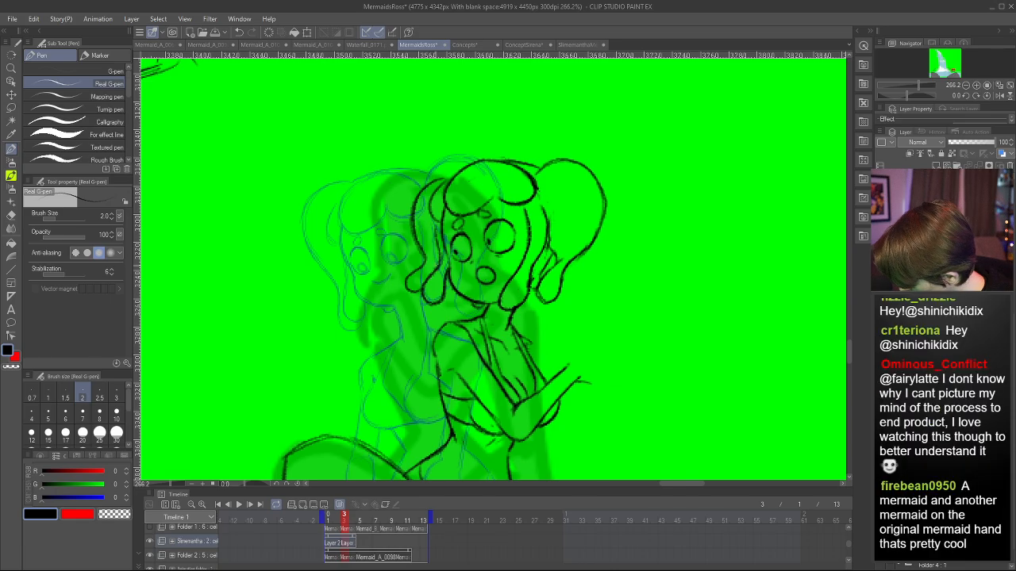
key("h")
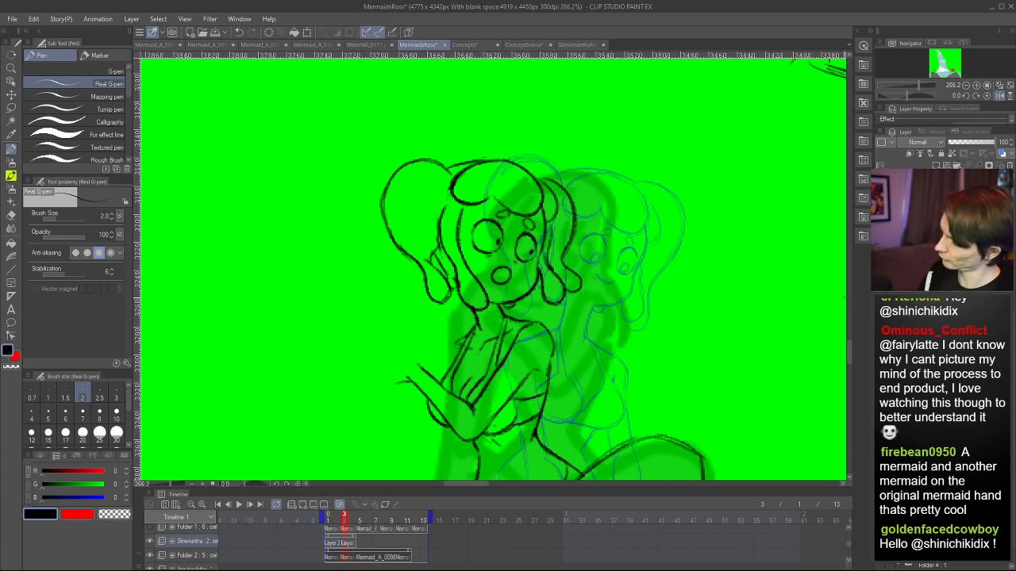
- Examine the mermaid's new hair against the whole scene and check the current drawing's place on the timeline
scroll(638, 239, "down", 9)
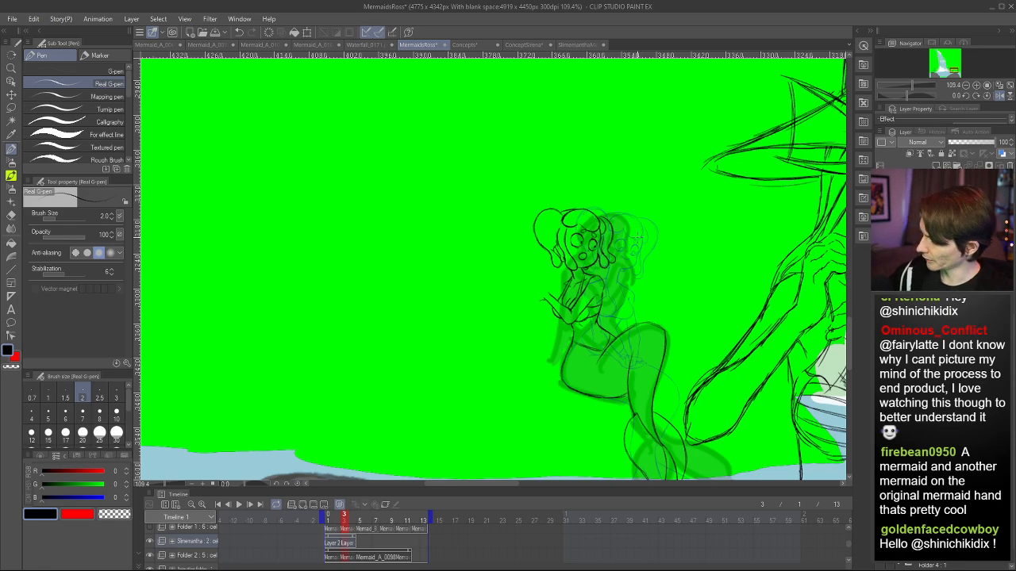
scroll(494, 204, "down", 3)
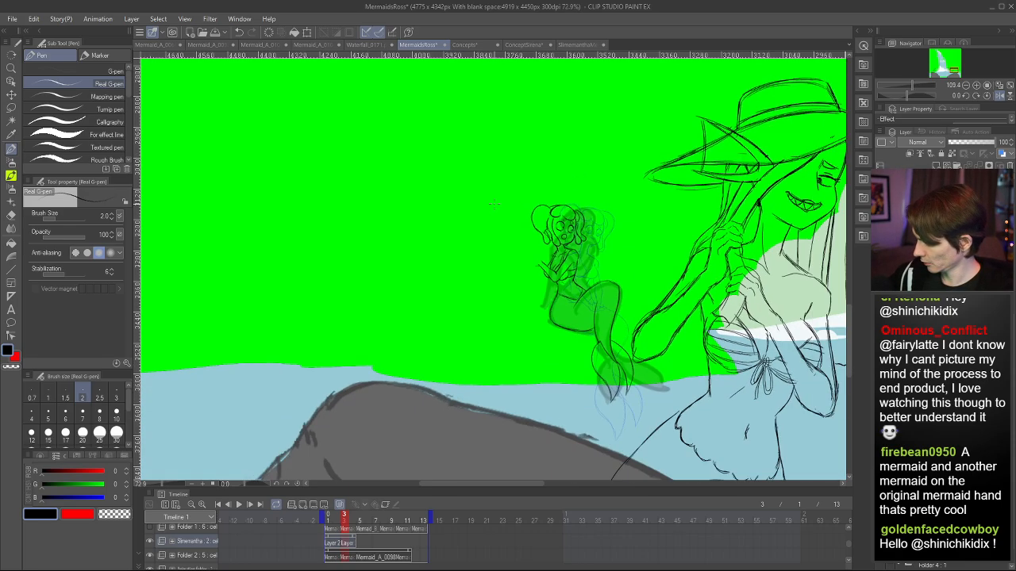
scroll(495, 204, "up", 4)
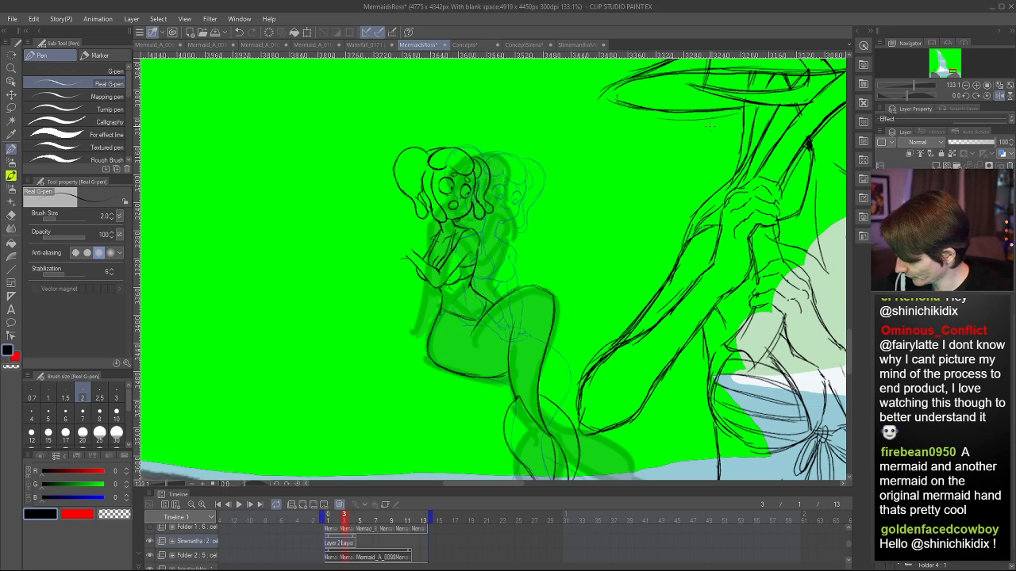
scroll(493, 269, "down", 5)
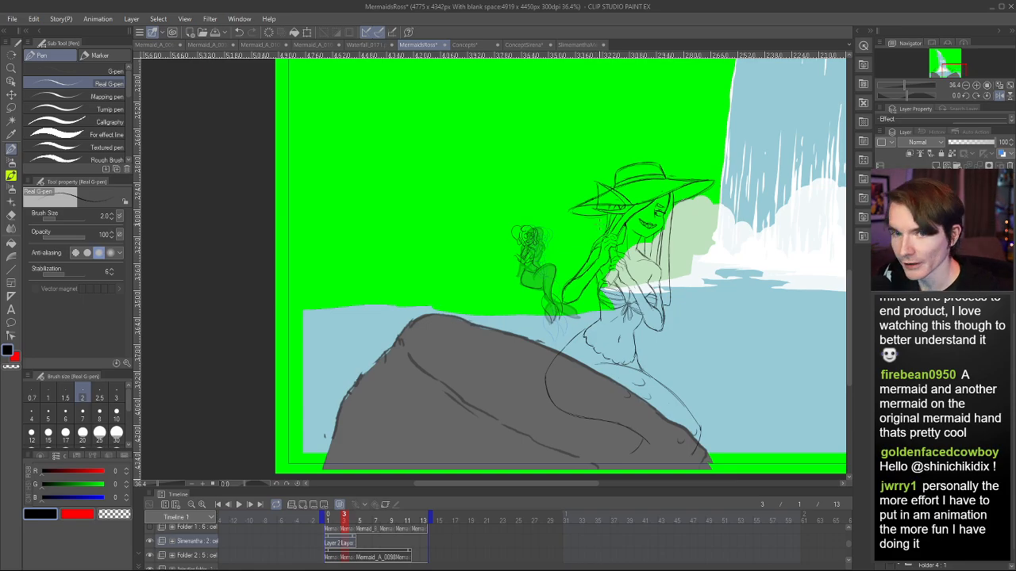
scroll(693, 272, "up", 3)
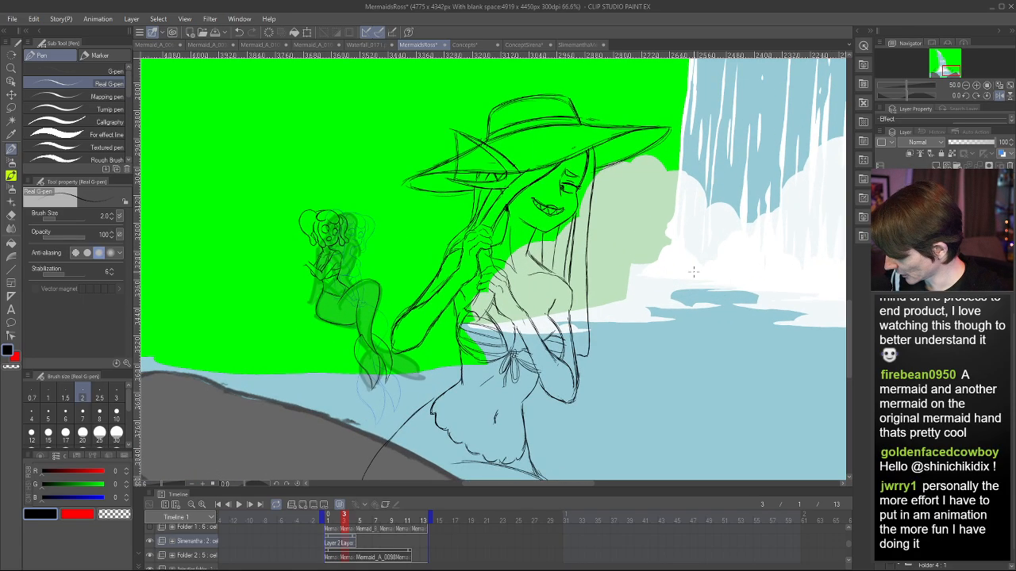
left_click(349, 517)
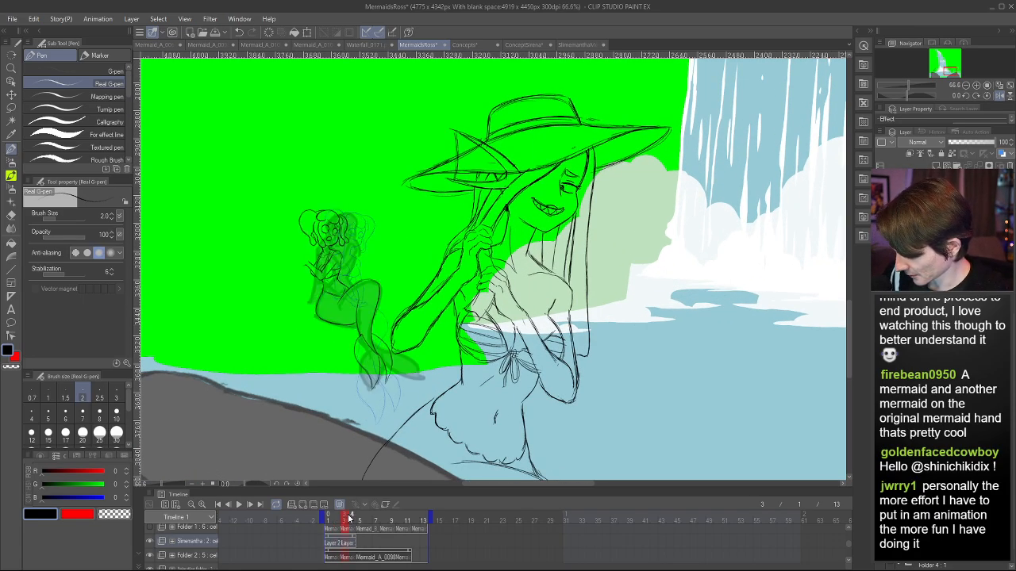
mouse_move(349, 517)
left_mouse_down()
mouse_move(331, 517)
mouse_move(347, 516)
mouse_move(332, 515)
mouse_move(344, 508)
left_mouse_up()
- Select the small mermaid's head and hair with a lasso and scale them down to 95%
scroll(295, 205, "up", 6)
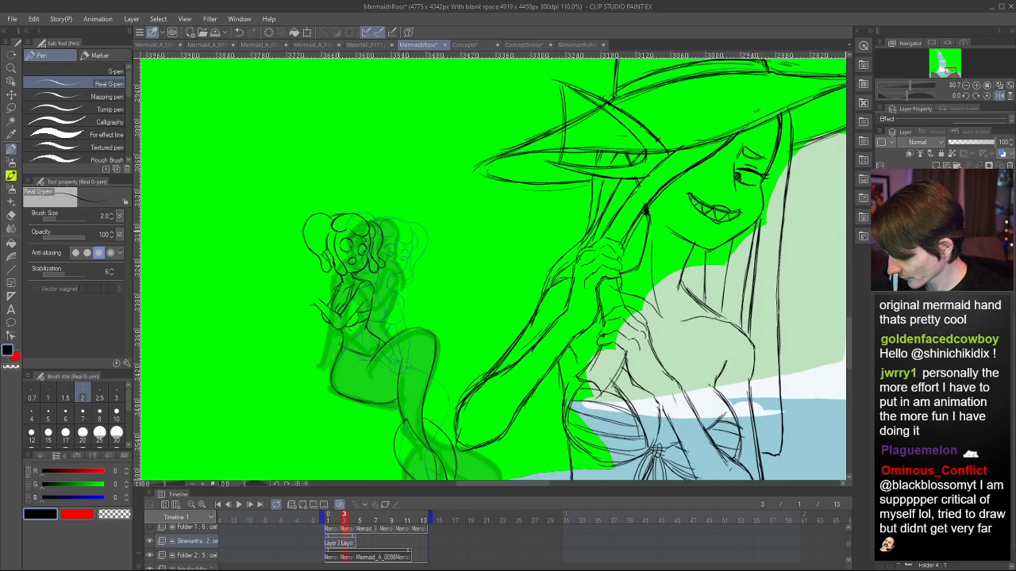
scroll(346, 243, "up", 3)
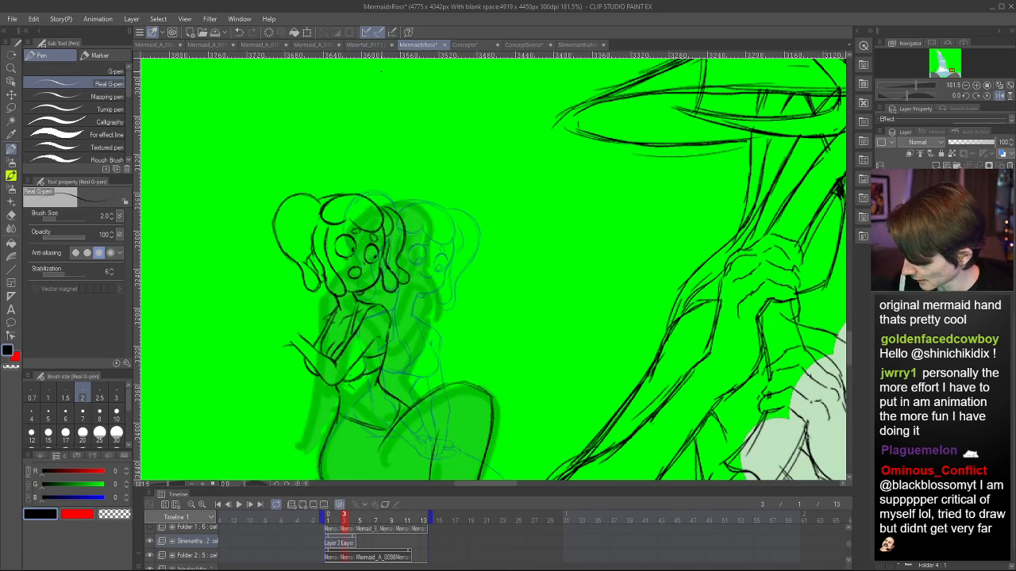
key("m")
mouse_move(299, 276)
left_mouse_down()
mouse_move(261, 254)
mouse_move(439, 164)
mouse_move(423, 304)
mouse_move(335, 293)
left_mouse_up()
key("ctrl+t")
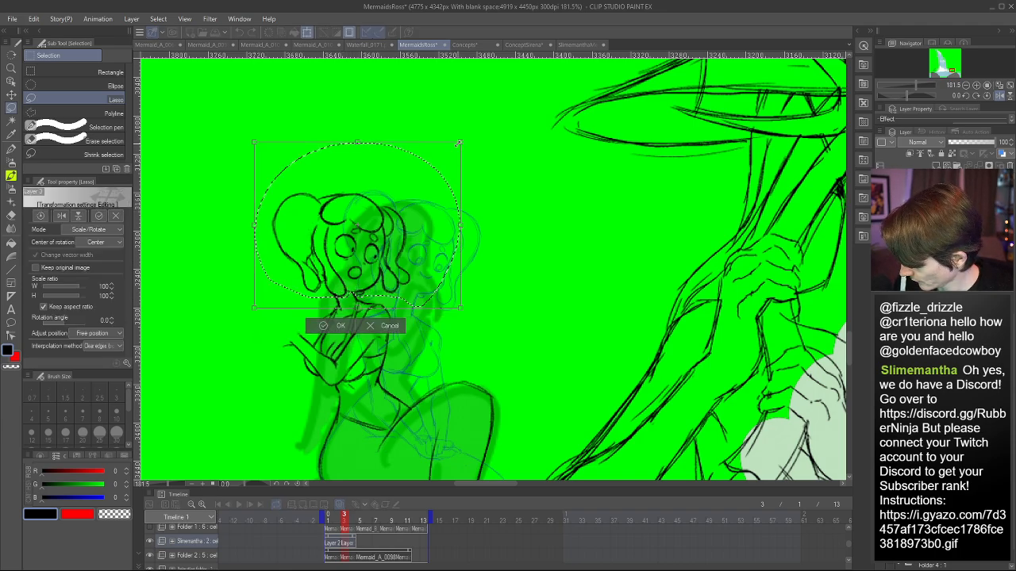
left_click_drag(458, 144, 455, 148)
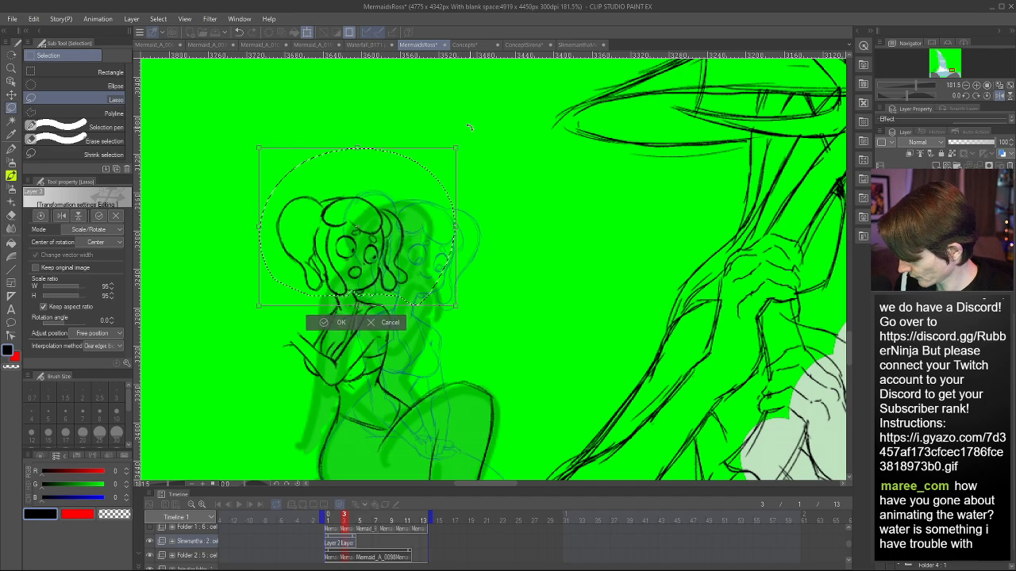
key("Return")
key("p")
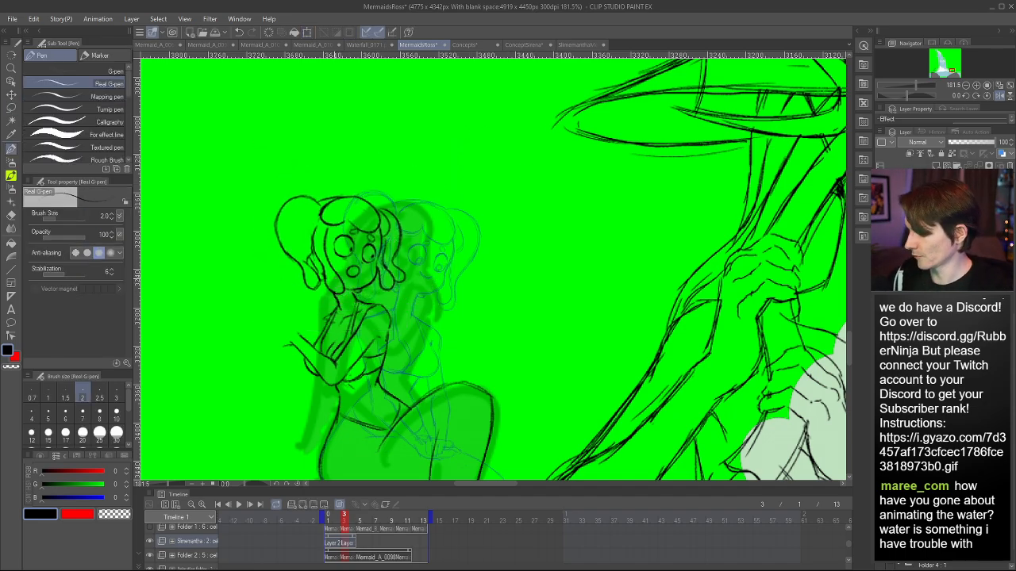
- Compare the small mermaid's drawings at frames 1 and 3 against the whole waterfall scene and the mermaid on the opposite rock
scroll(447, 428, "down", 8)
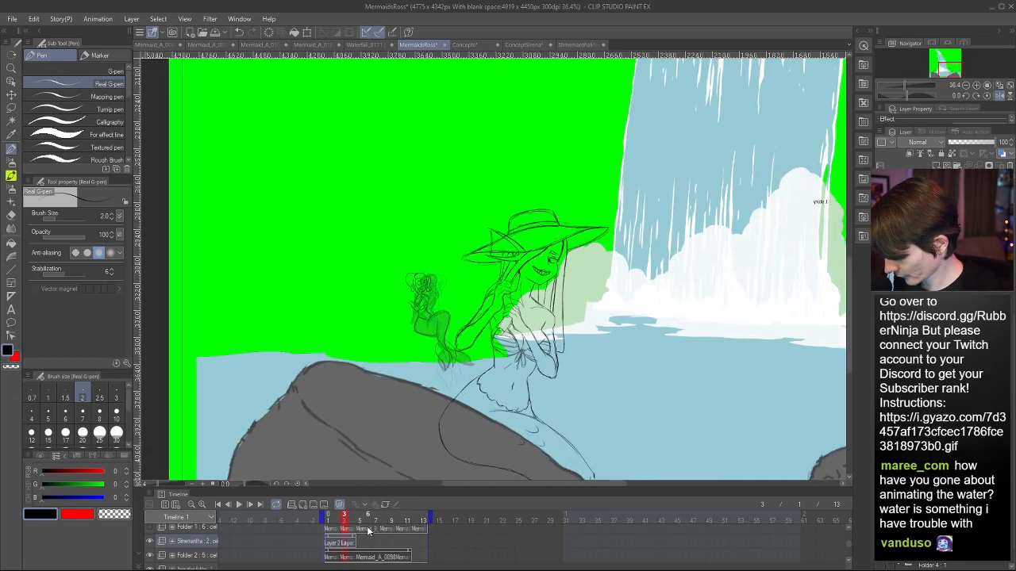
mouse_move(335, 521)
left_mouse_down()
mouse_move(346, 520)
mouse_move(335, 518)
left_mouse_up()
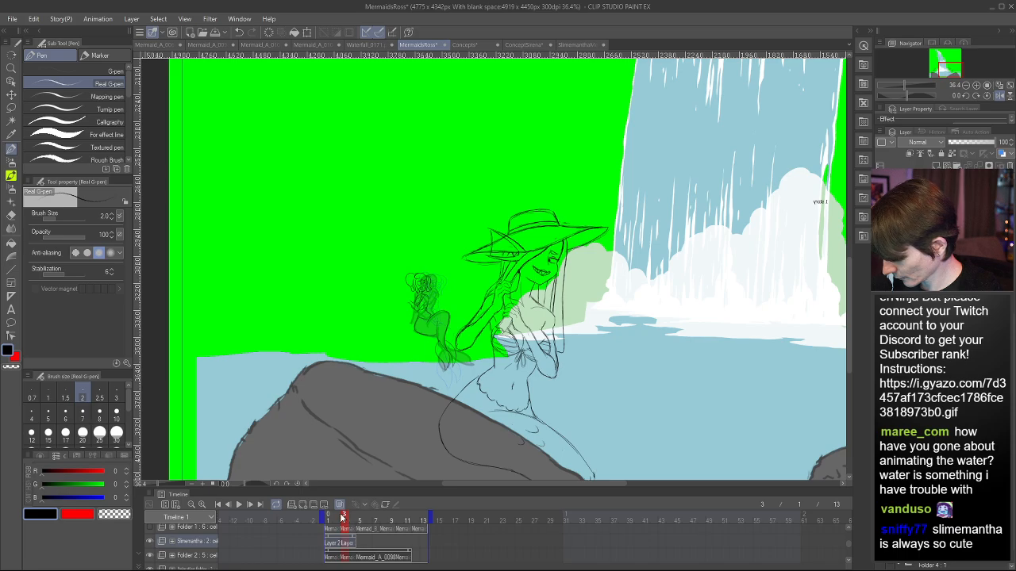
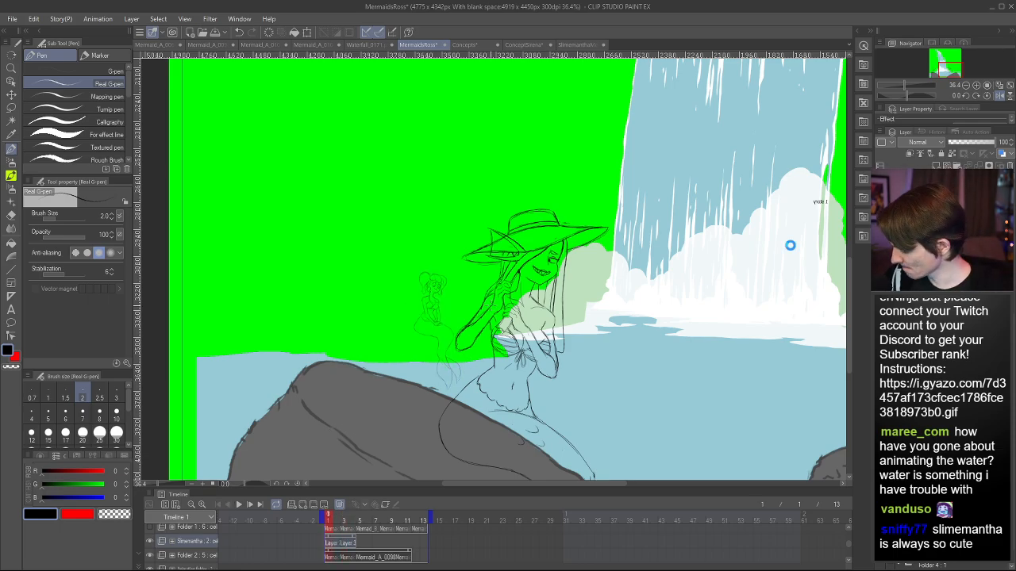
scroll(640, 288, "down", 7)
scroll(746, 227, "up", 4)
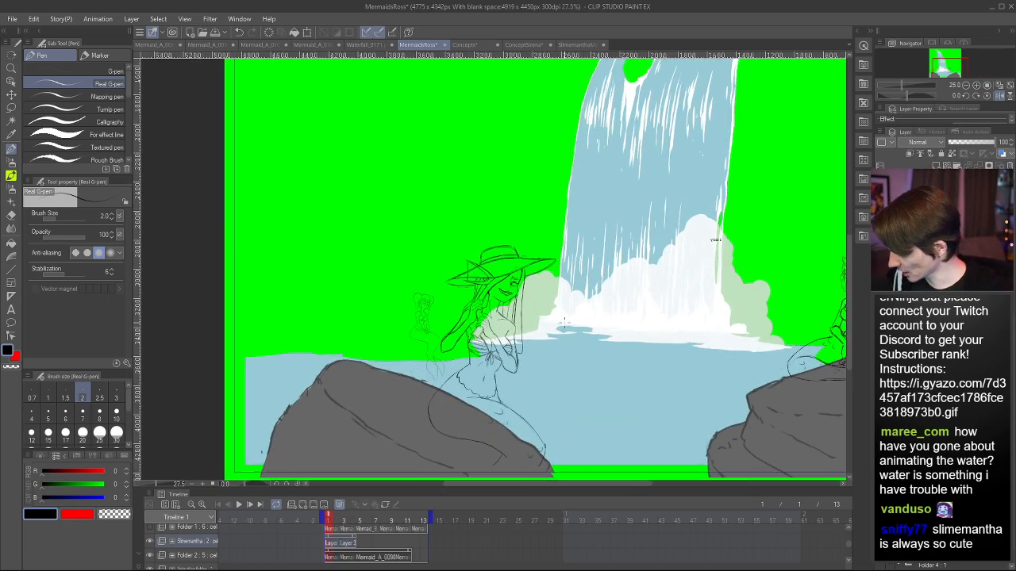
scroll(563, 320, "up", 2)
scroll(617, 272, "up", 3)
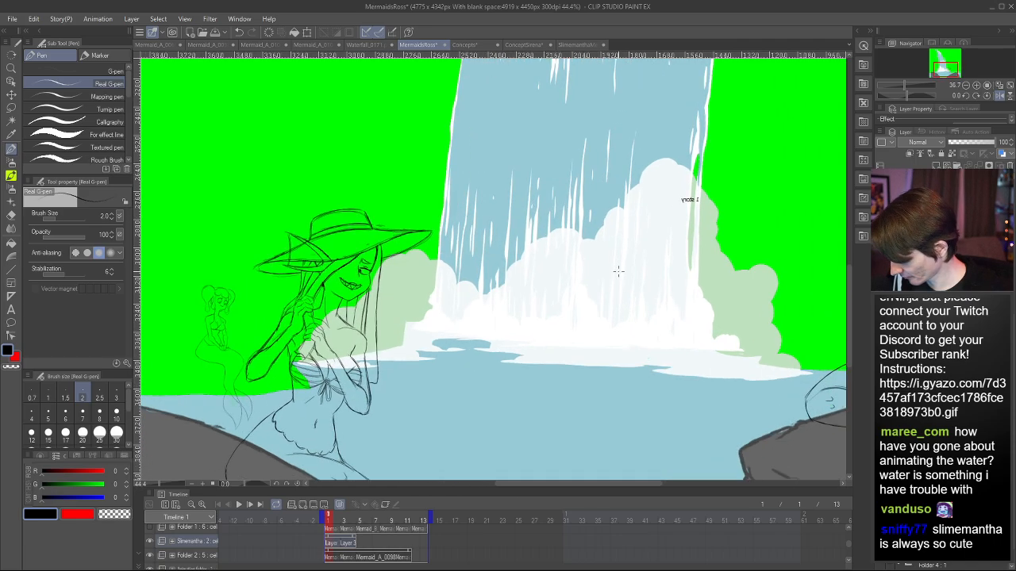
scroll(617, 271, "up", 1)
left_click_drag(529, 485, 531, 481)
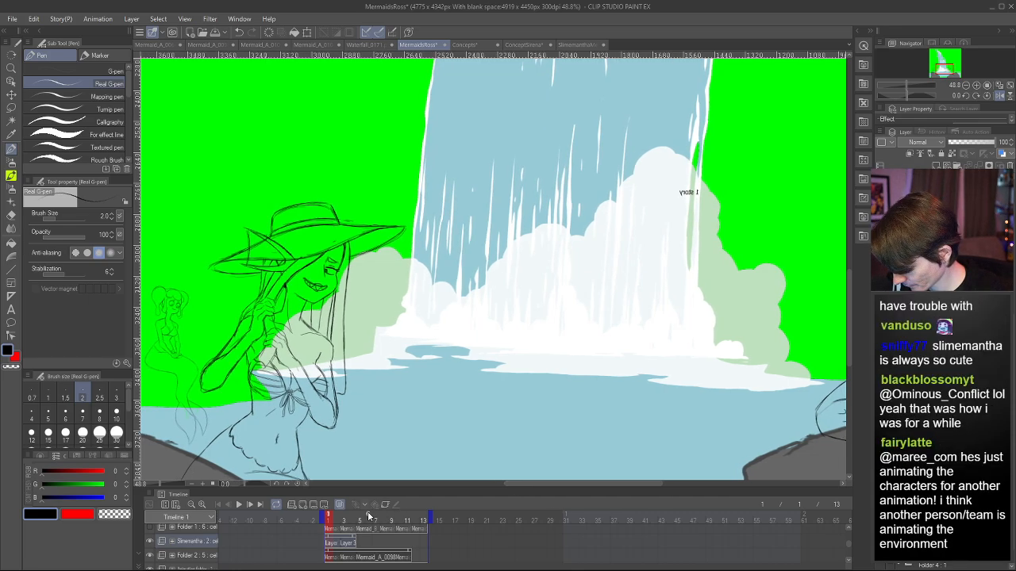
left_click_drag(376, 520, 355, 515)
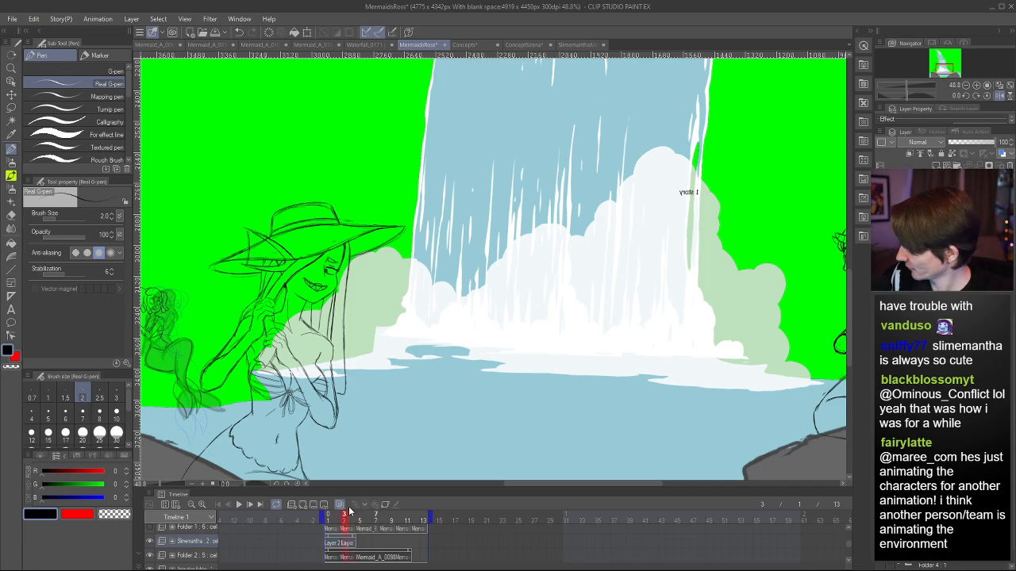
left_click_drag(516, 484, 540, 483)
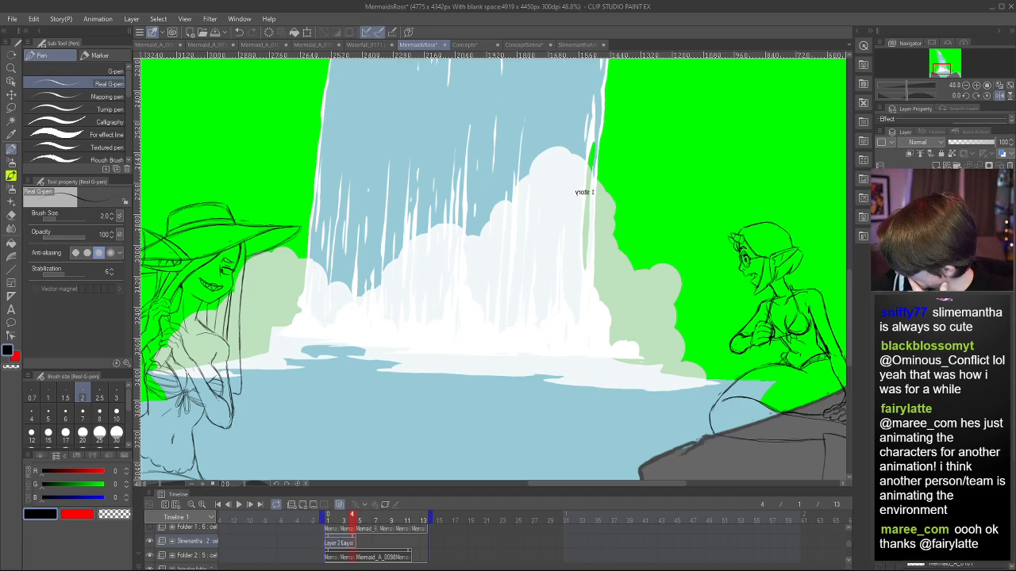
key("ctrl+z")
key("ctrl+z")
key("ctrl+y")
key("ctrl+y")
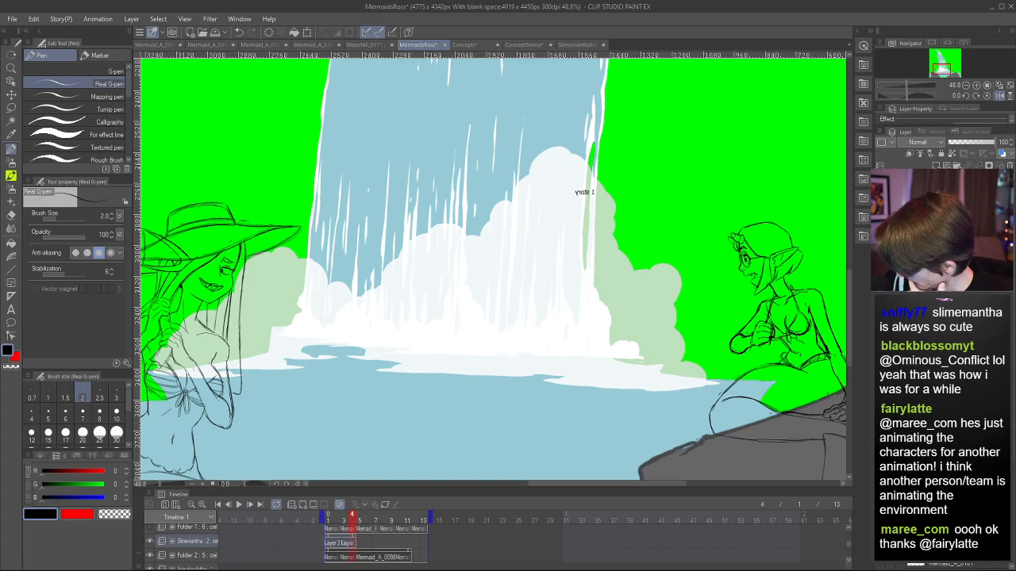
- Show the Folder 1 guide figures at frame 3 with 90% opacity and hide the Vanity line drawing over them
scroll(347, 532, "up", 1)
left_click(347, 532)
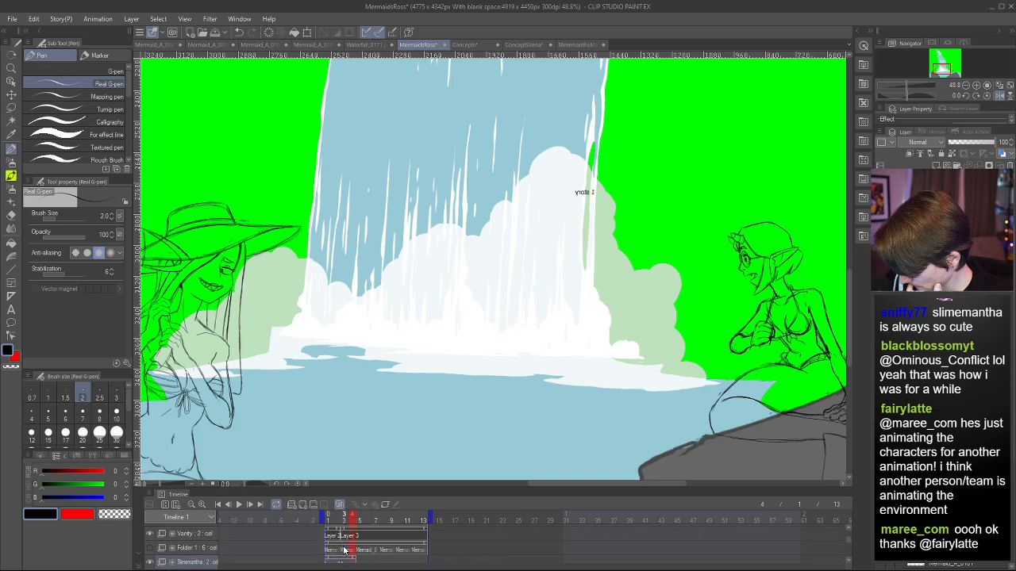
scroll(361, 537, "up", 1)
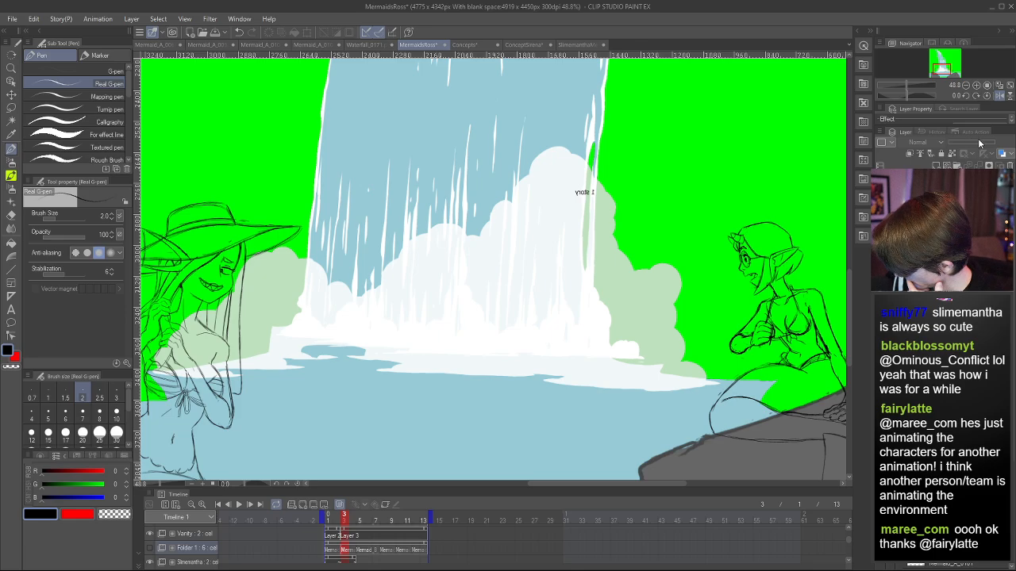
left_click(880, 230)
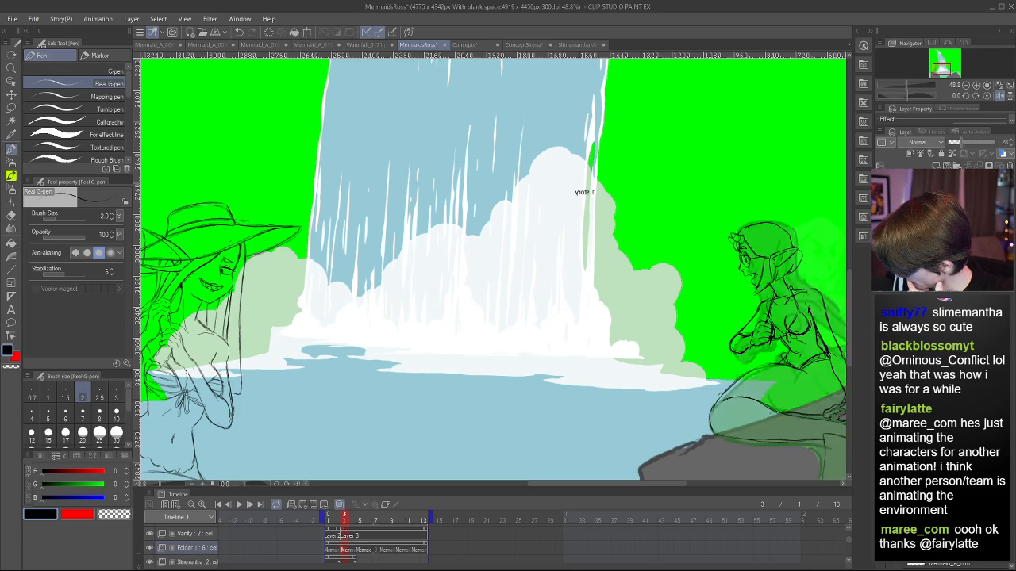
left_click(992, 144)
left_click_drag(992, 145, 988, 145)
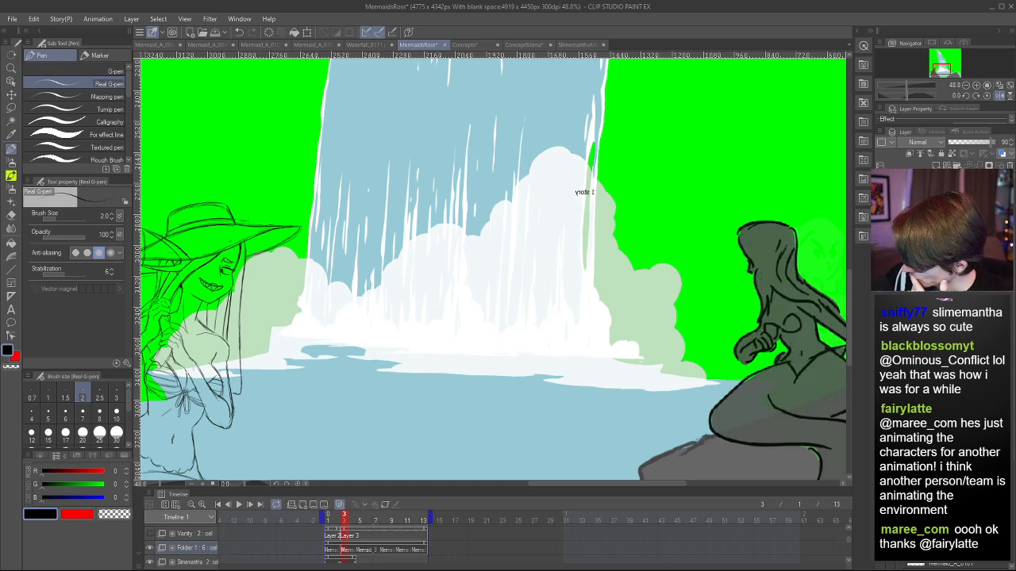
- Examine the dark guide figure on the far rock within the scene, with the Vanity line drawing shown and hidden
scroll(705, 291, "down", 2)
scroll(705, 291, "down", 6)
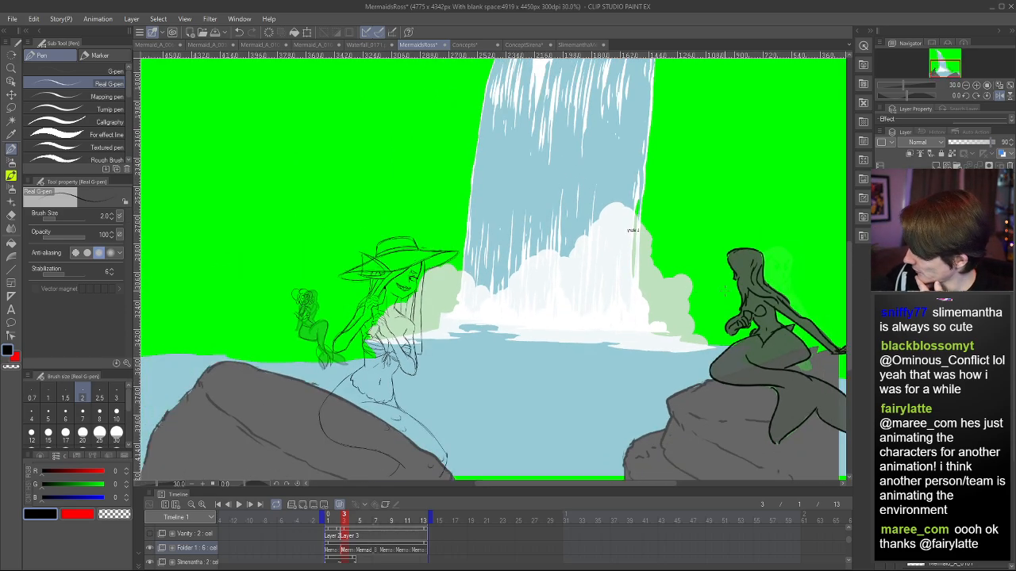
scroll(781, 294, "up", 9)
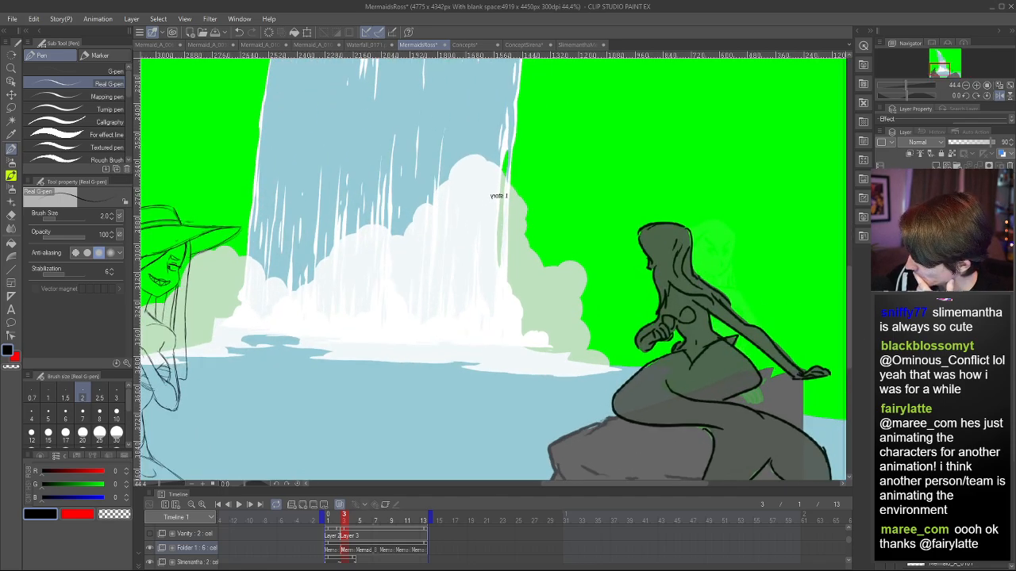
left_click(150, 535)
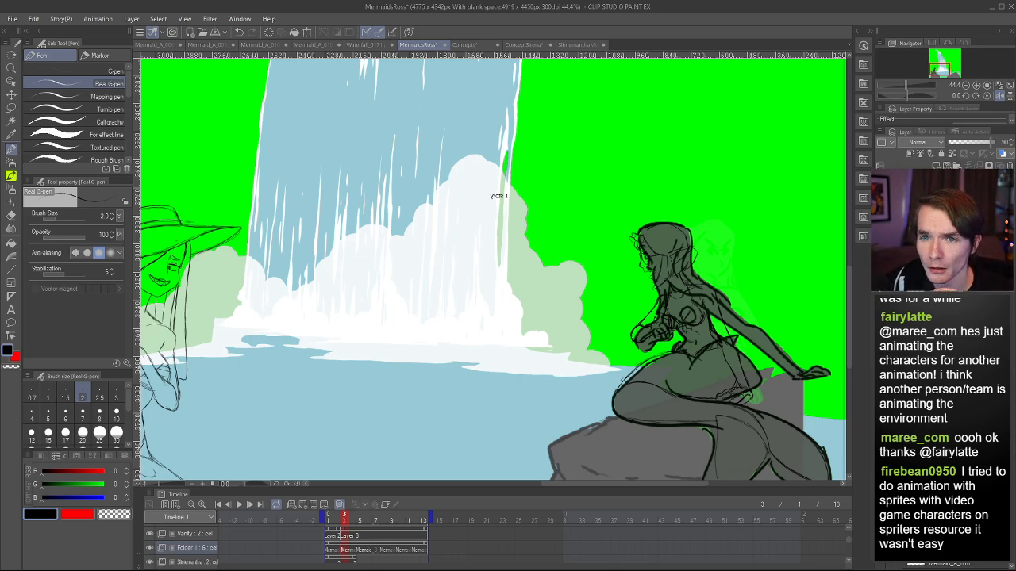
left_click(881, 333)
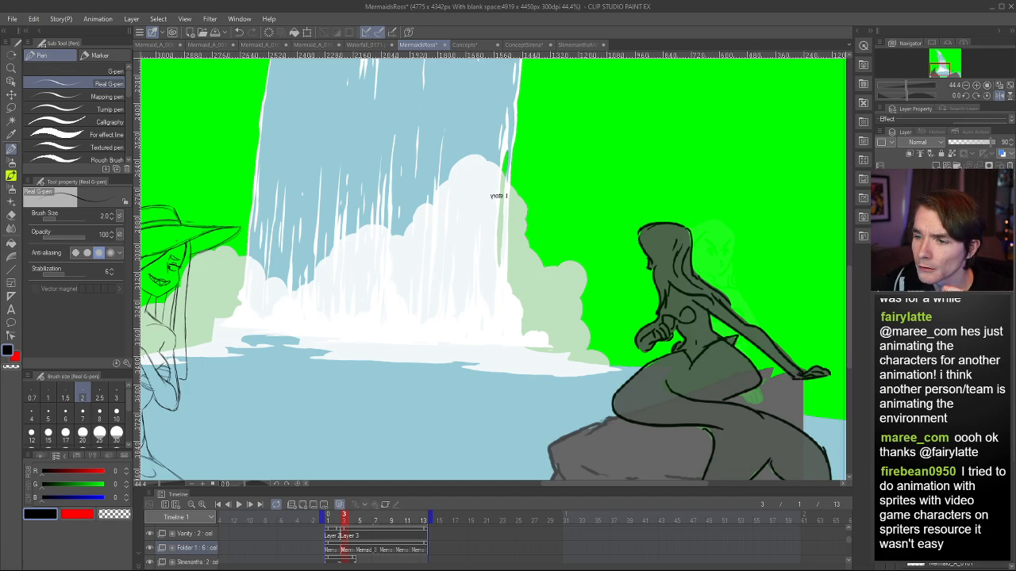
scroll(498, 195, "down", 3)
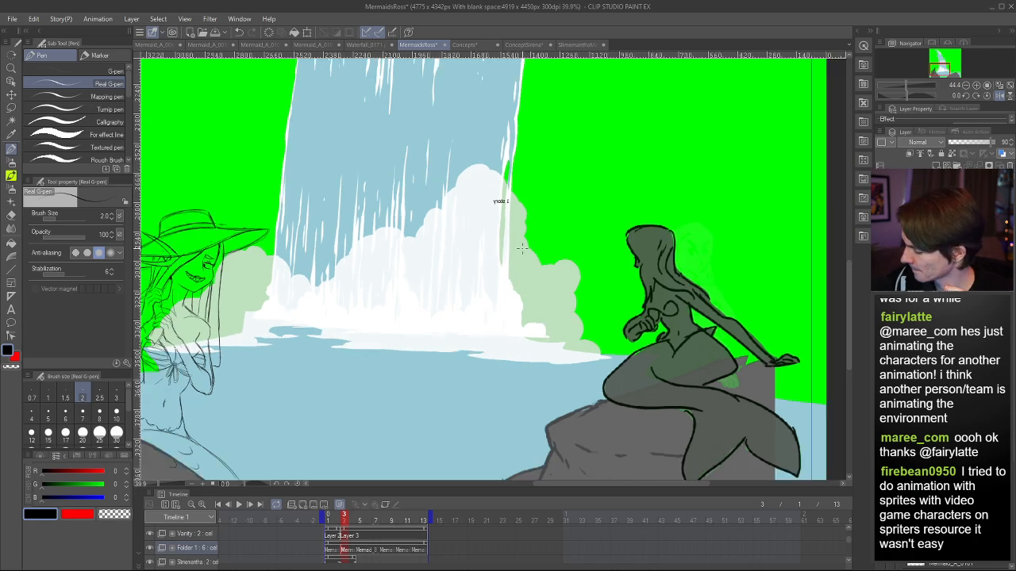
scroll(524, 250, "up", 4)
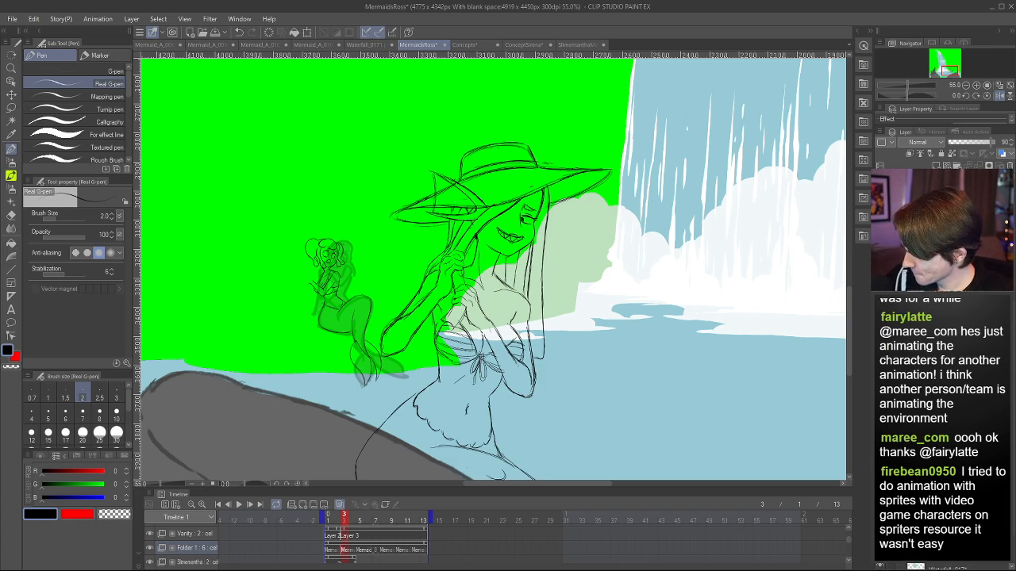
scroll(758, 208, "down", 2)
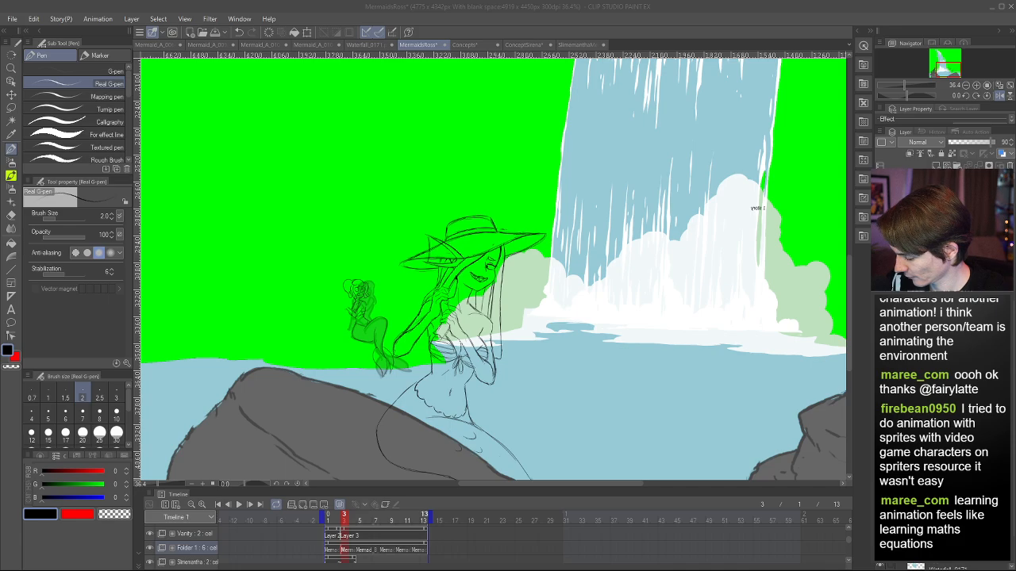
- Return to the small mermaid and make the Slimemantha folder active at frame 3 for drawing
scroll(353, 324, "up", 14)
scroll(553, 326, "up", 1)
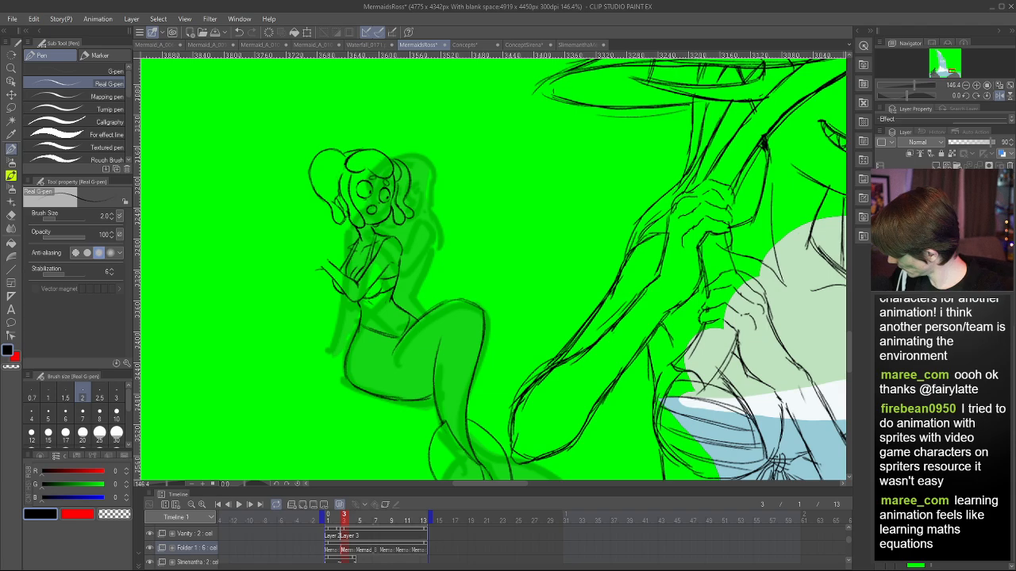
left_click(196, 562)
scroll(325, 266, "up", 4)
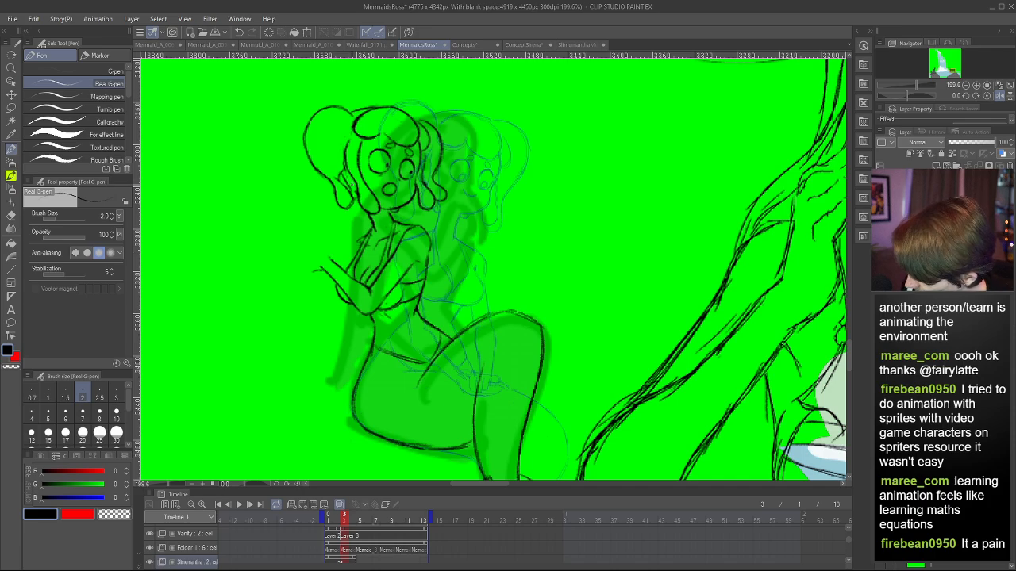
- Try to erase the lines around the small mermaid's chest and near forearm with transparent colour
key("c")
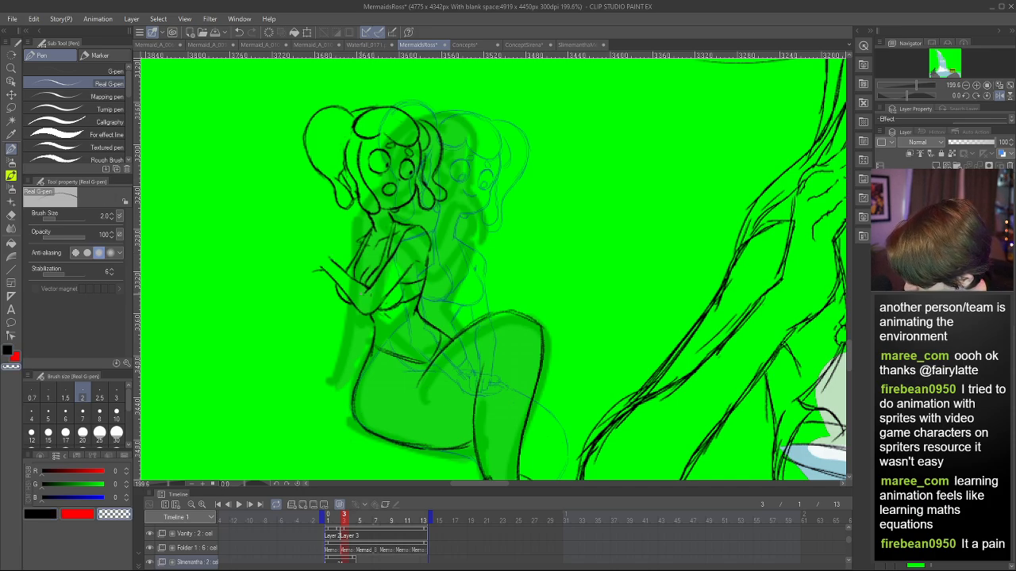
key("c")
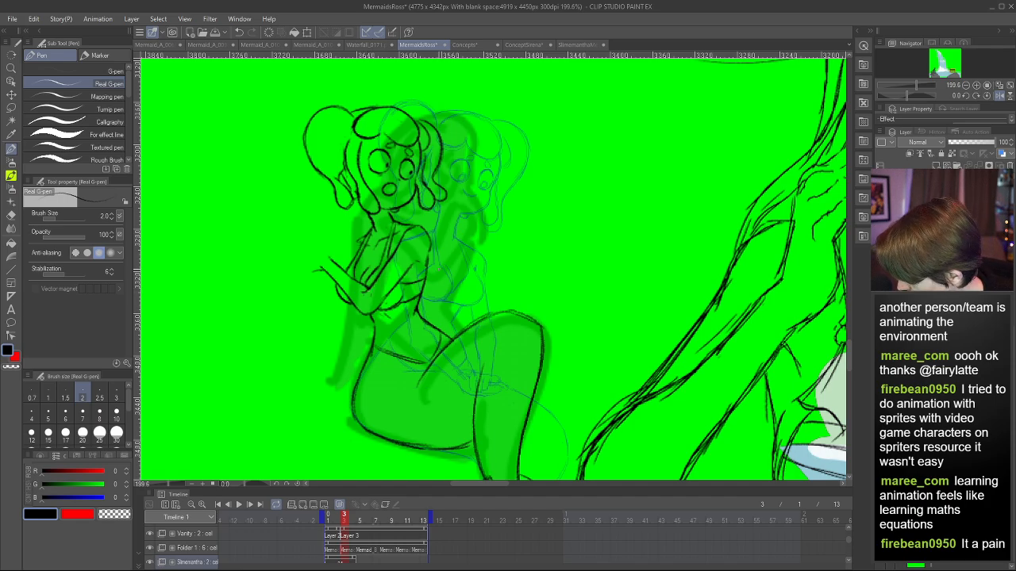
key("c")
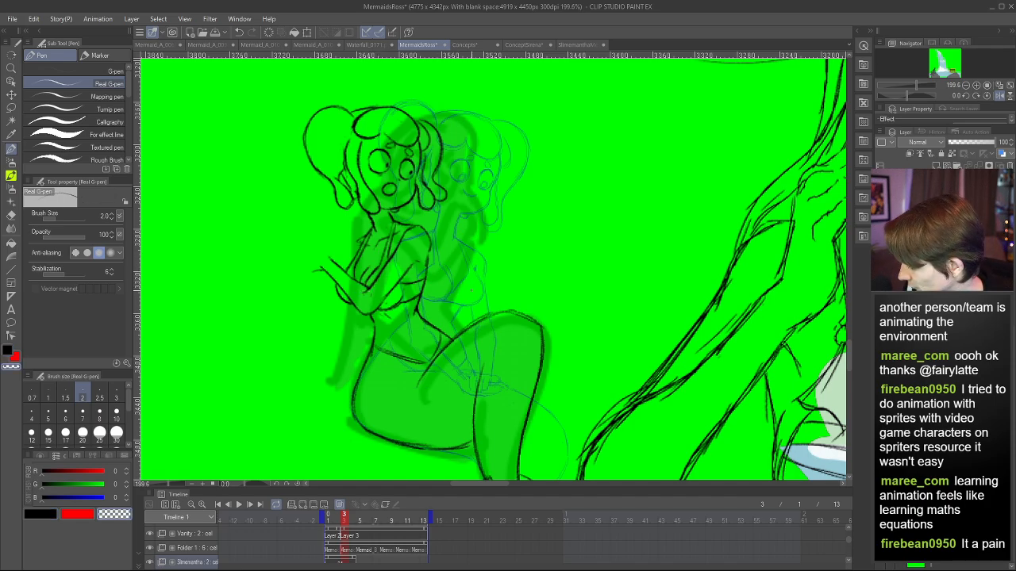
left_click_drag(382, 306, 402, 279)
key("ctrl+z")
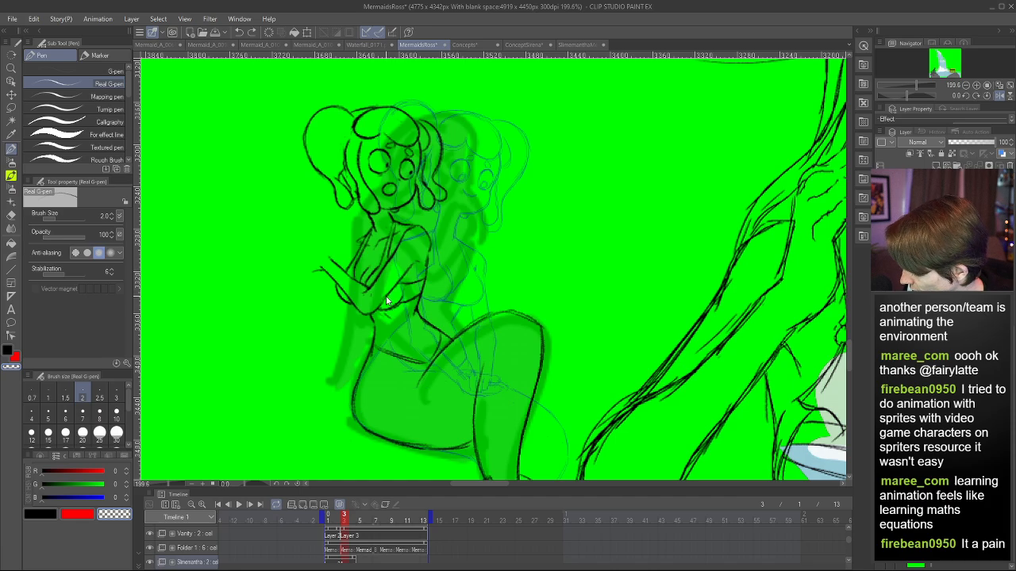
key("c")
- Mirror the view and draw the palm and spread fingers of the small mermaid's raised hand in black, redoing unsatisfactory strokes
key("h")
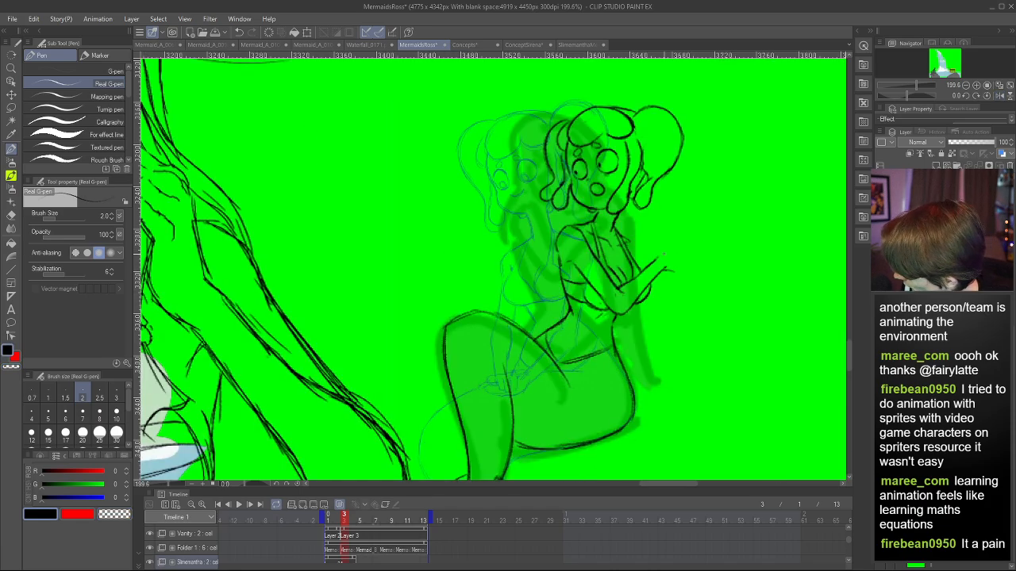
left_click_drag(657, 245, 668, 216)
key("ctrl+z")
key("ctrl+z")
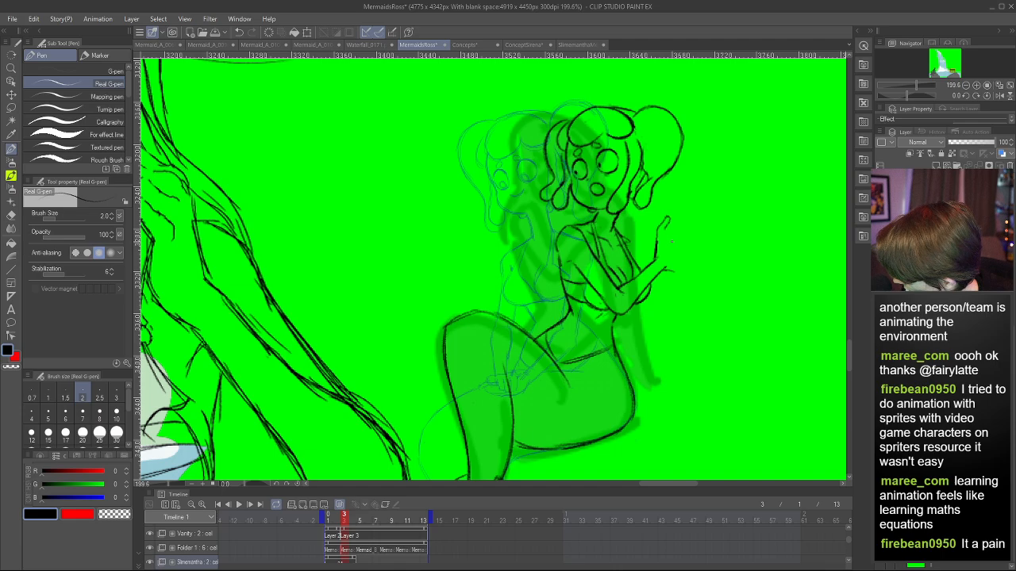
left_click_drag(665, 267, 671, 259)
key("ctrl+z")
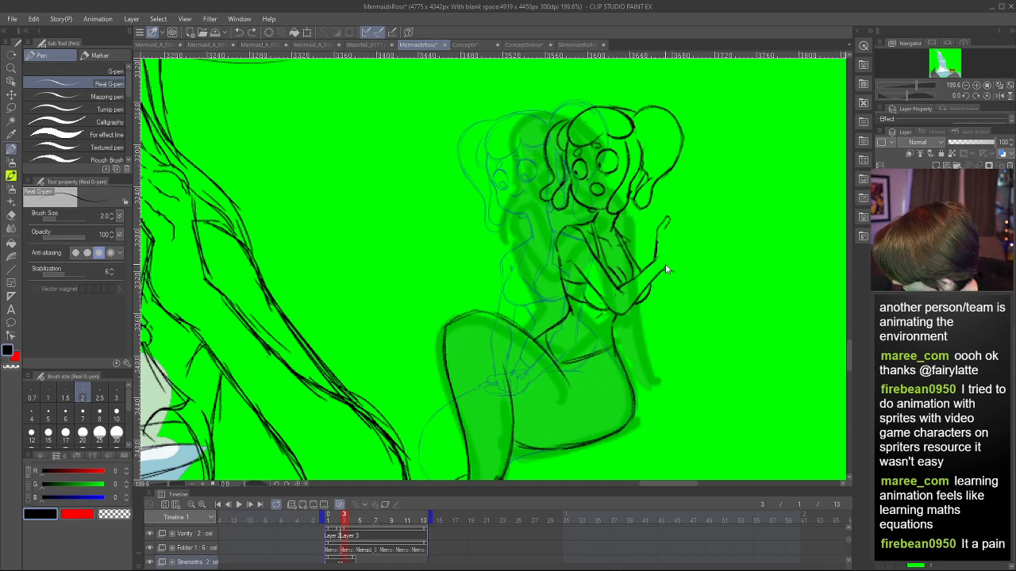
key("e")
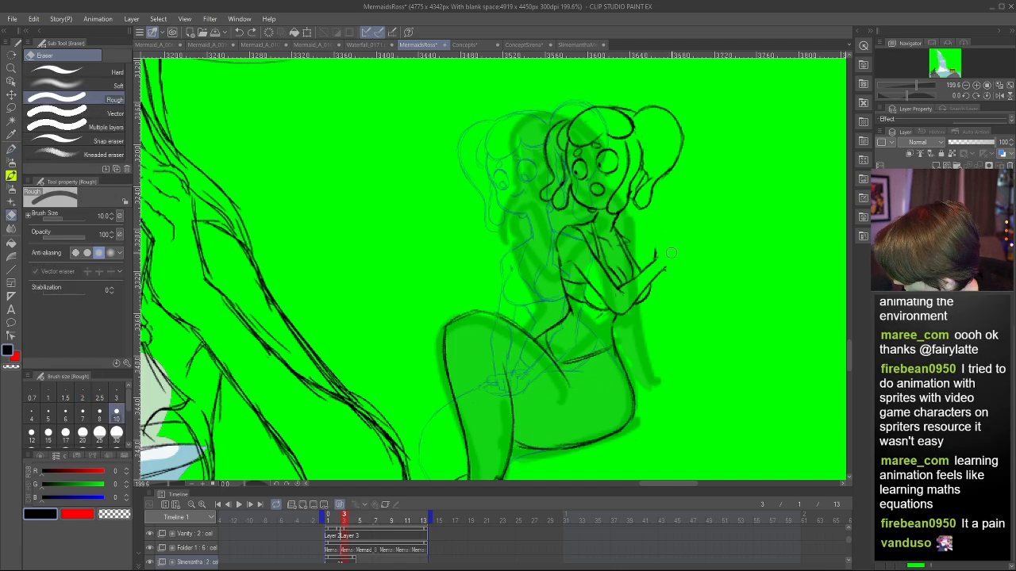
key("p")
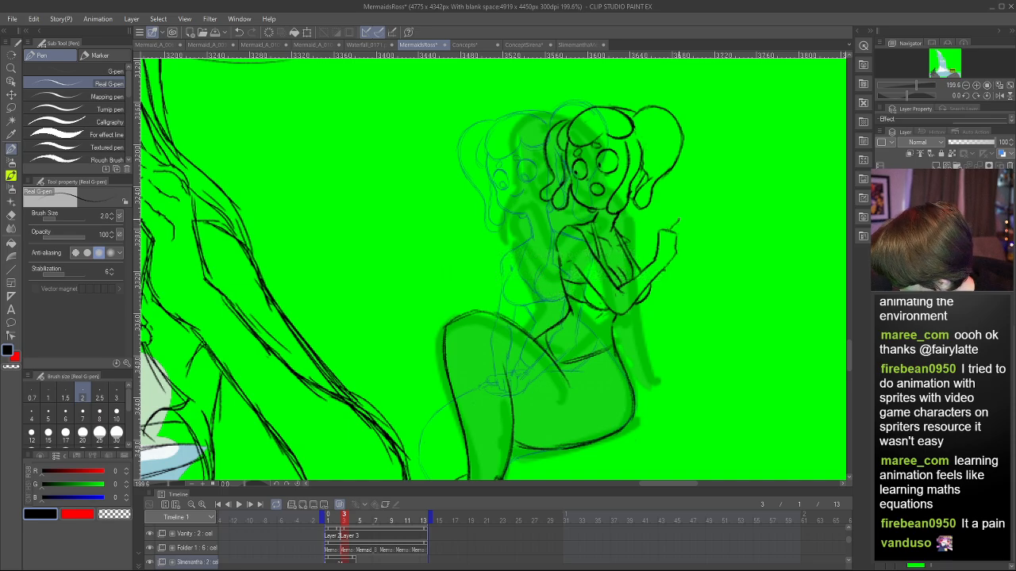
left_click_drag(680, 221, 675, 225)
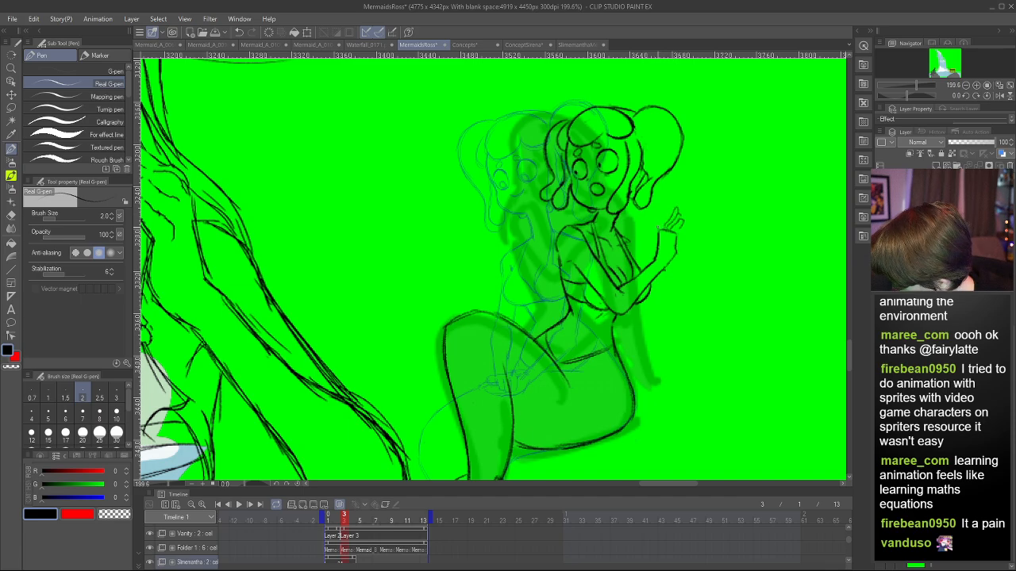
left_click_drag(668, 211, 664, 223)
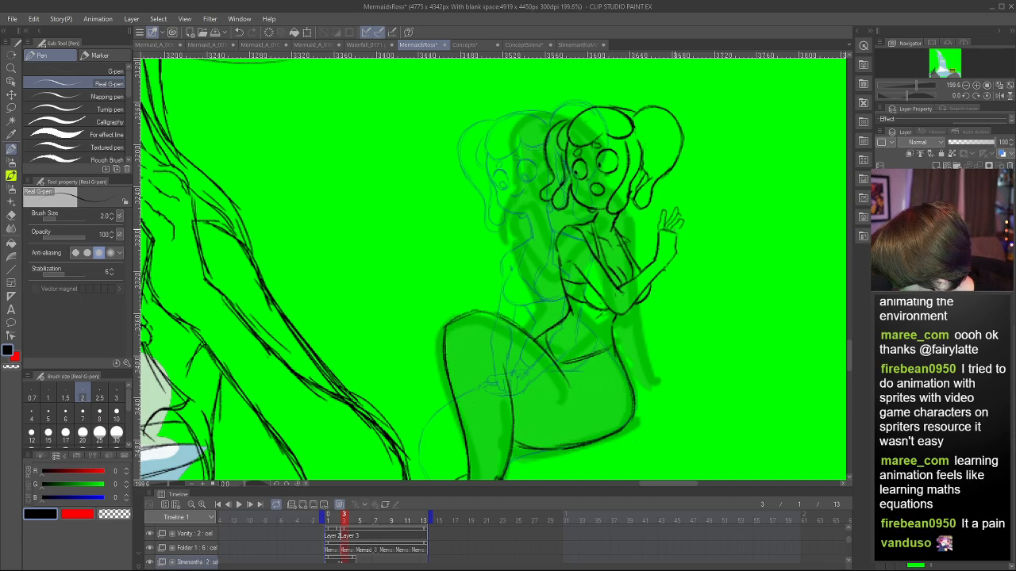
- Refine the outer edge of the raised hand and wrist, checking the drawing in the mirrored view
key("e")
key("p")
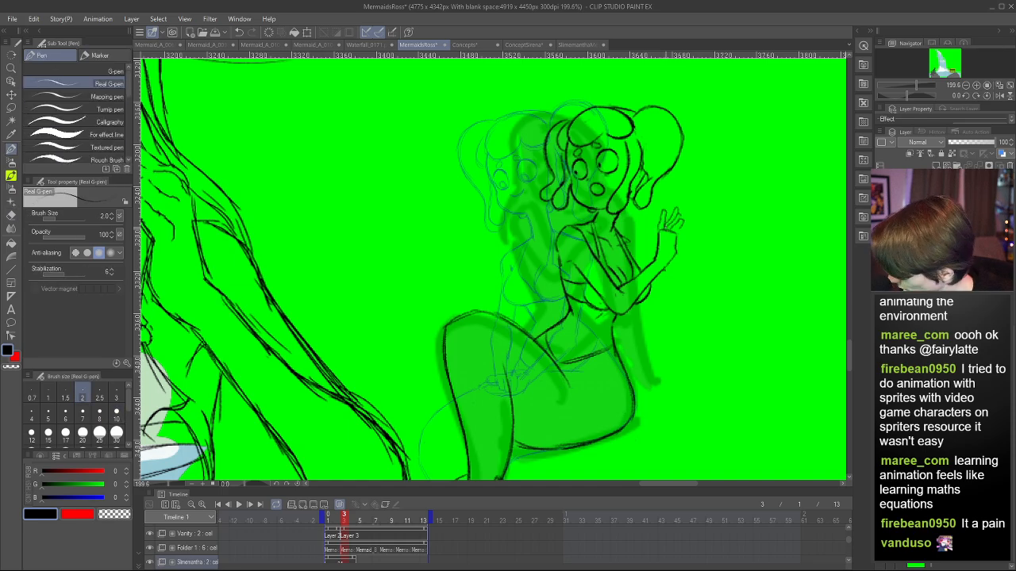
left_click_drag(677, 236, 678, 247)
key("c")
left_click_drag(676, 248, 672, 260)
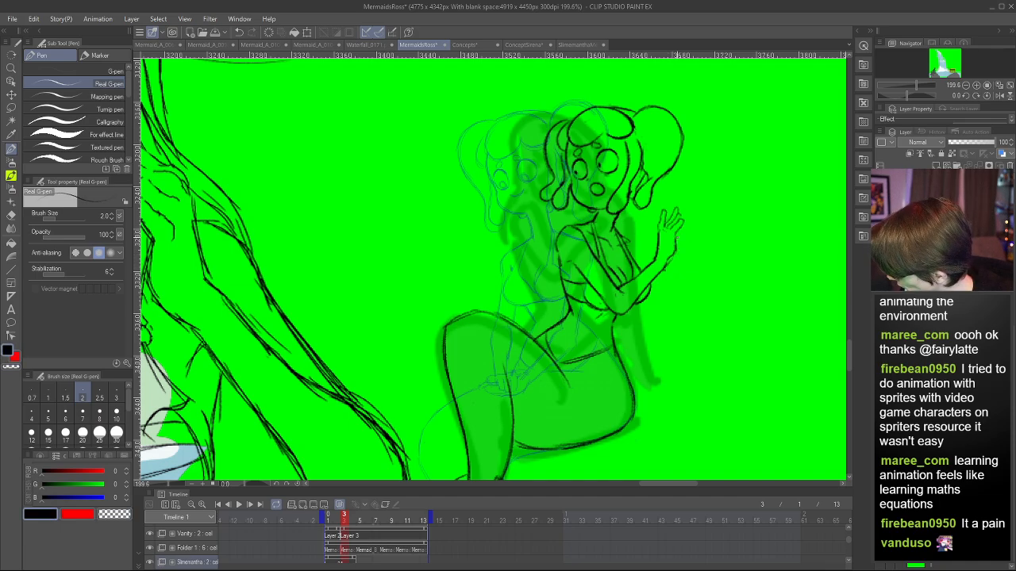
key("h")
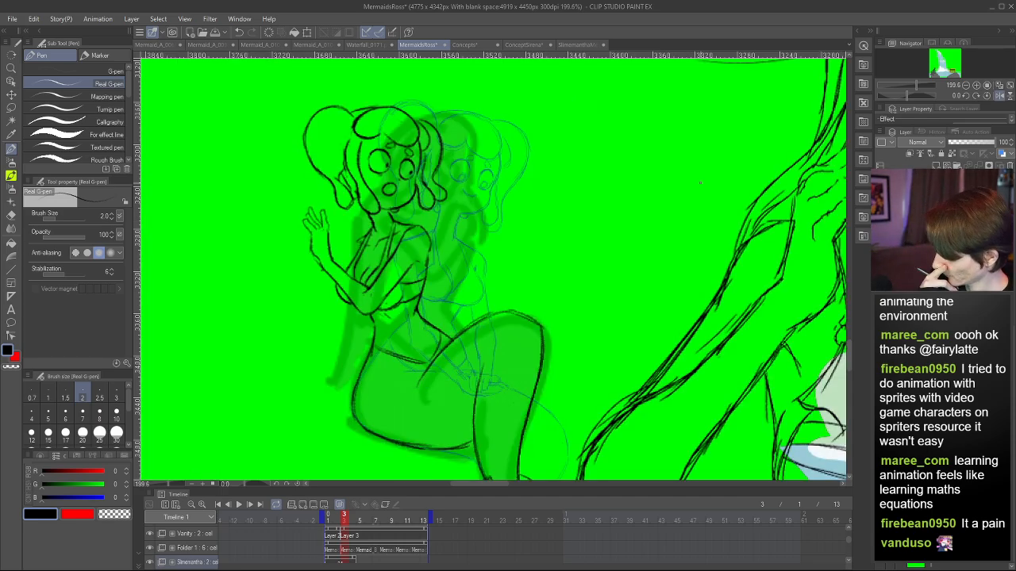
key("c")
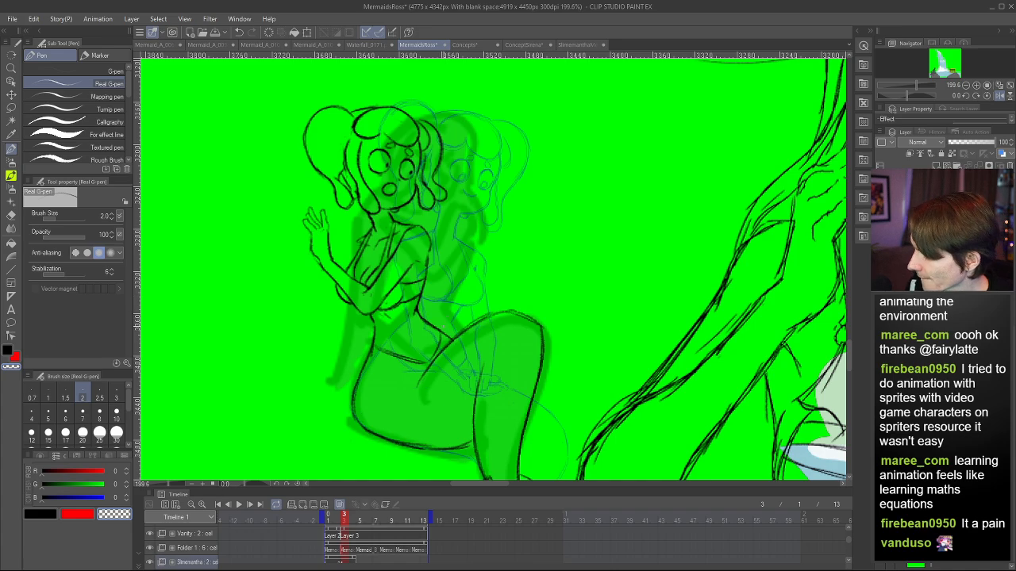
- Lasso the small mermaid's raised hand, adjust its angle slightly with a transform and deselect it
key("m")
mouse_move(297, 254)
left_mouse_down()
mouse_move(328, 206)
mouse_move(341, 237)
mouse_move(332, 255)
mouse_move(318, 256)
mouse_move(341, 195)
mouse_move(329, 228)
left_mouse_up()
key("ctrl+t")
key("Return")
key("ctrl+d")
key("h")
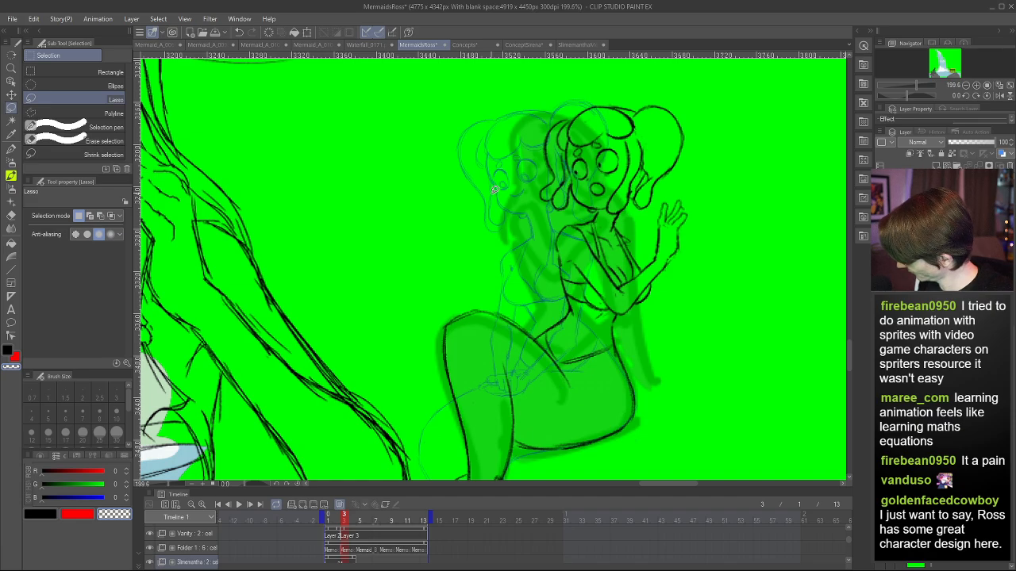
- Scrub between frames 2 and 5 to compare the small mermaid's poses, ending on frame 3
left_click(362, 520)
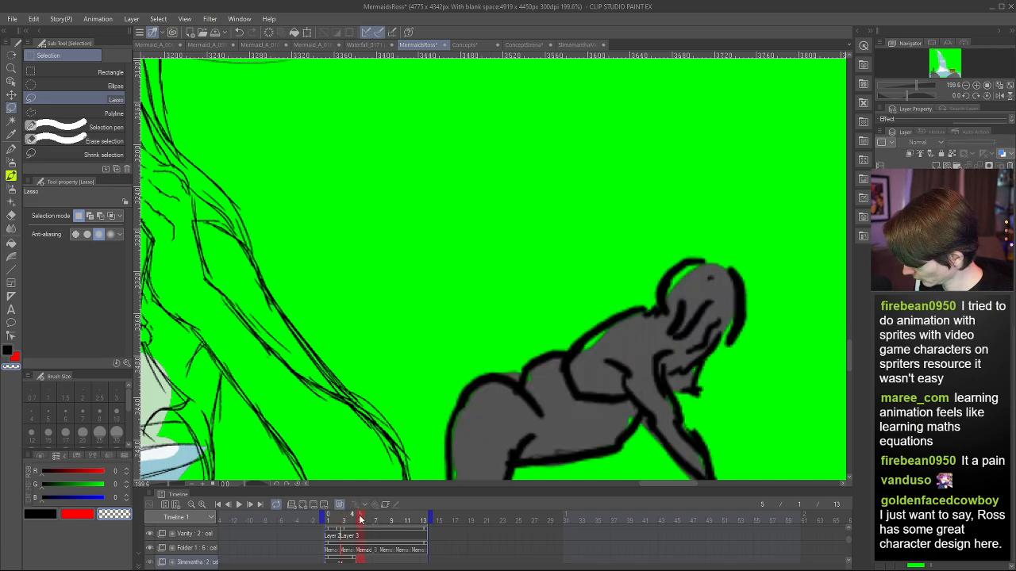
left_click(353, 519)
left_click(340, 519)
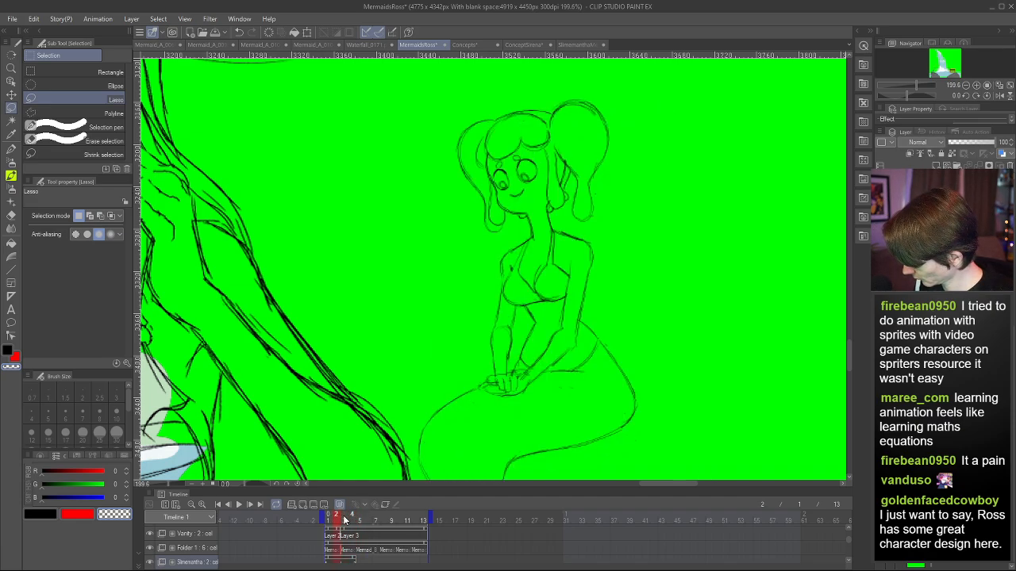
left_click(352, 519)
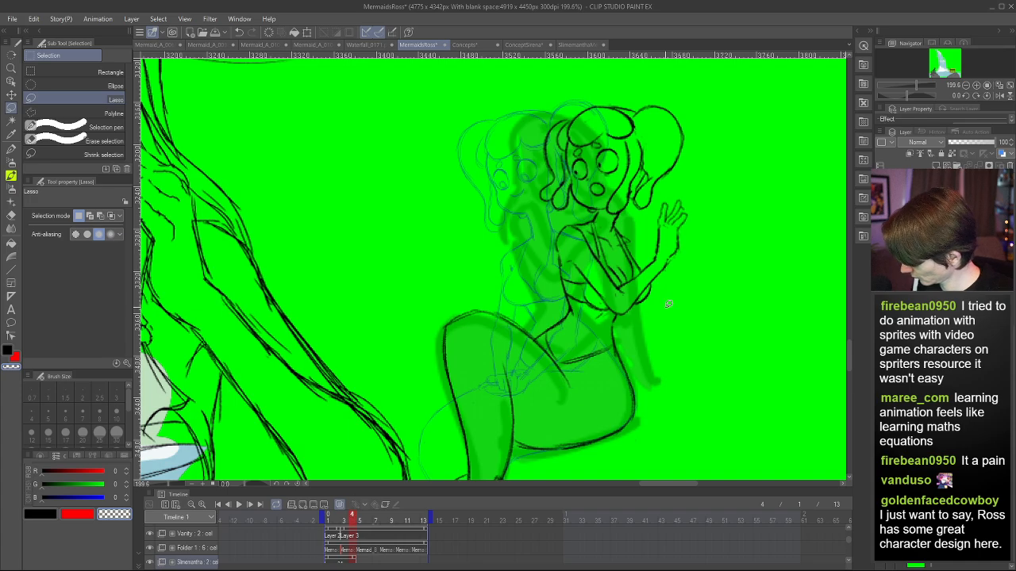
key("p")
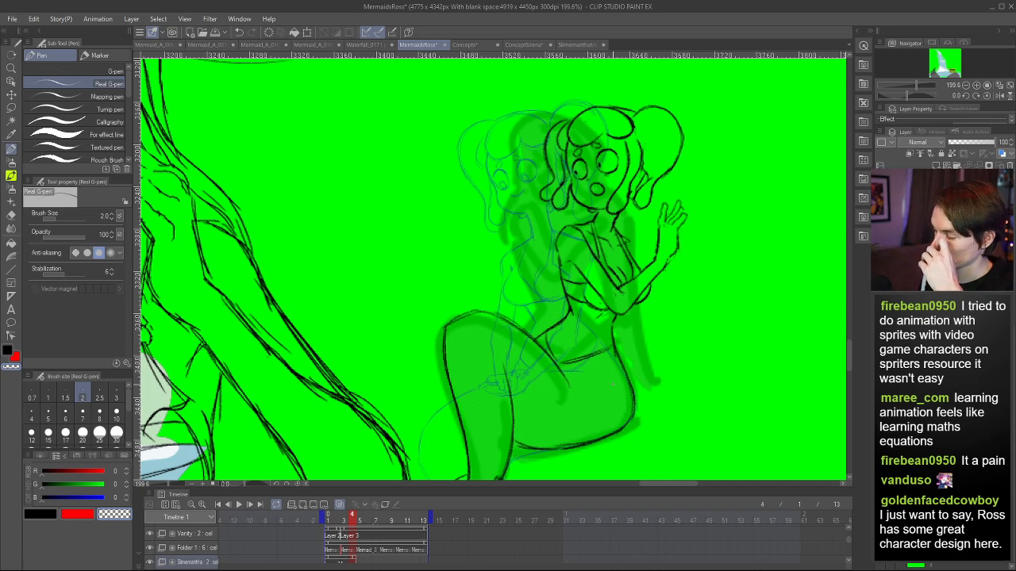
left_click_drag(350, 519, 340, 517)
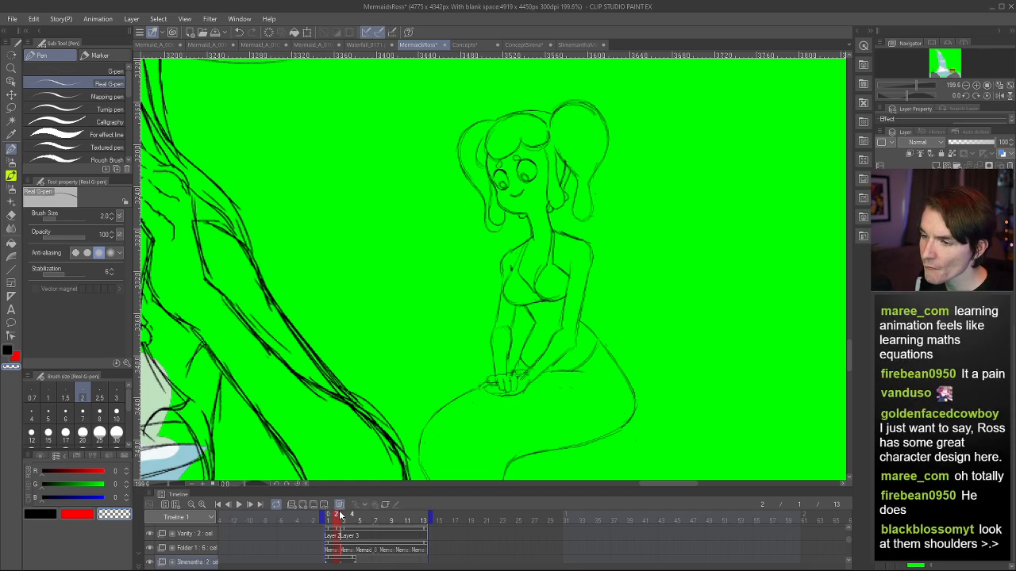
left_click_drag(337, 516, 344, 517)
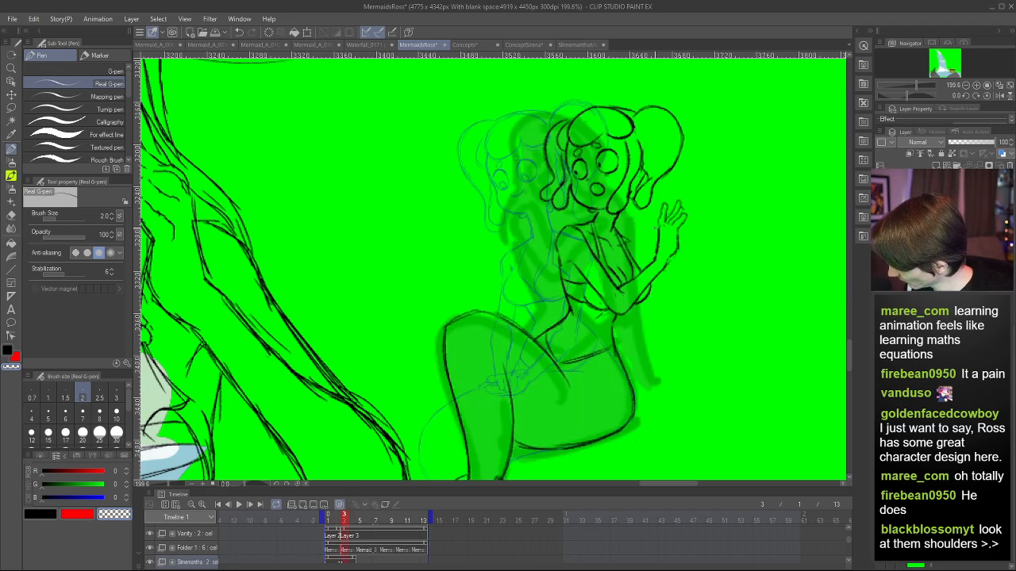
- Try a black touch-up stroke along the raised hand's wrist
key("c")
left_click_drag(658, 229, 656, 241)
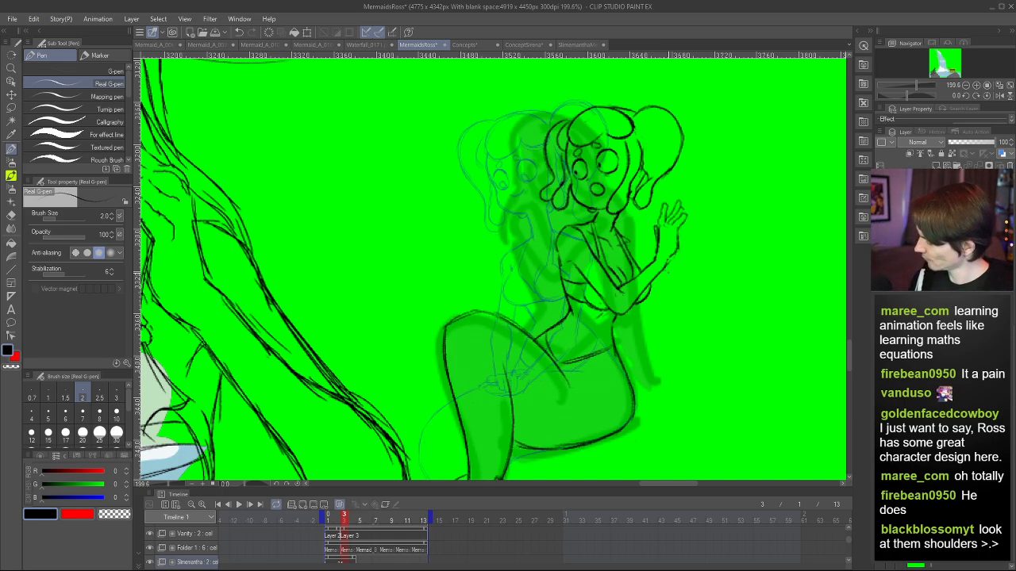
key("ctrl+z")
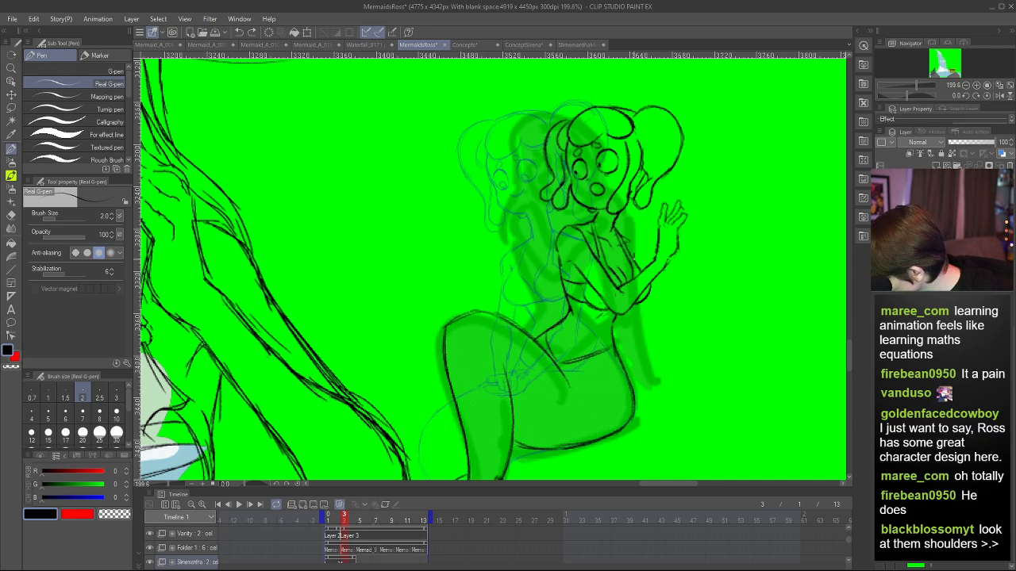
- At frame 4, draw the mermaid's second hand hanging below the raised forearm with a bent wrist and splayed fingers
key("h")
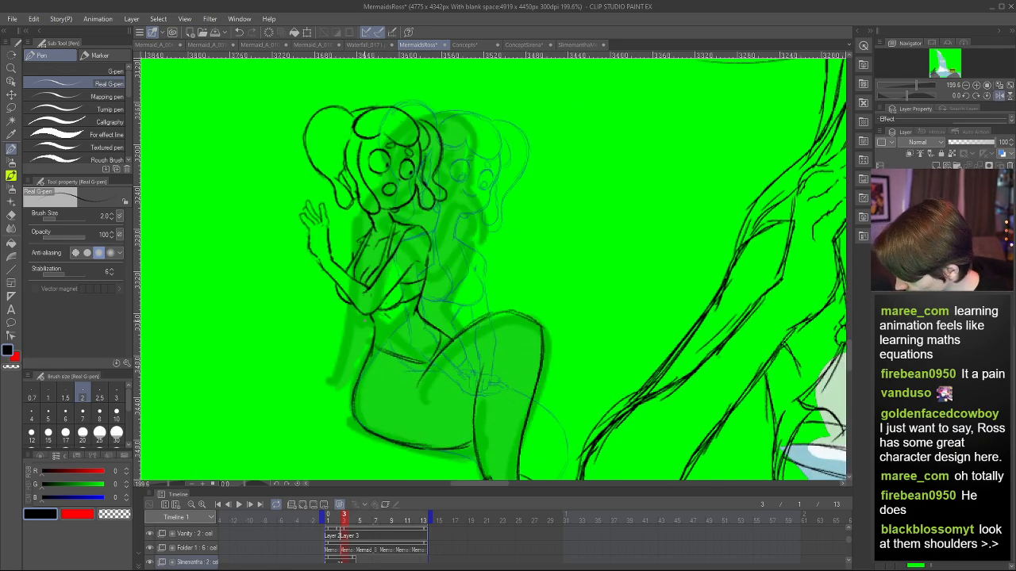
left_click(360, 518)
left_click(351, 517)
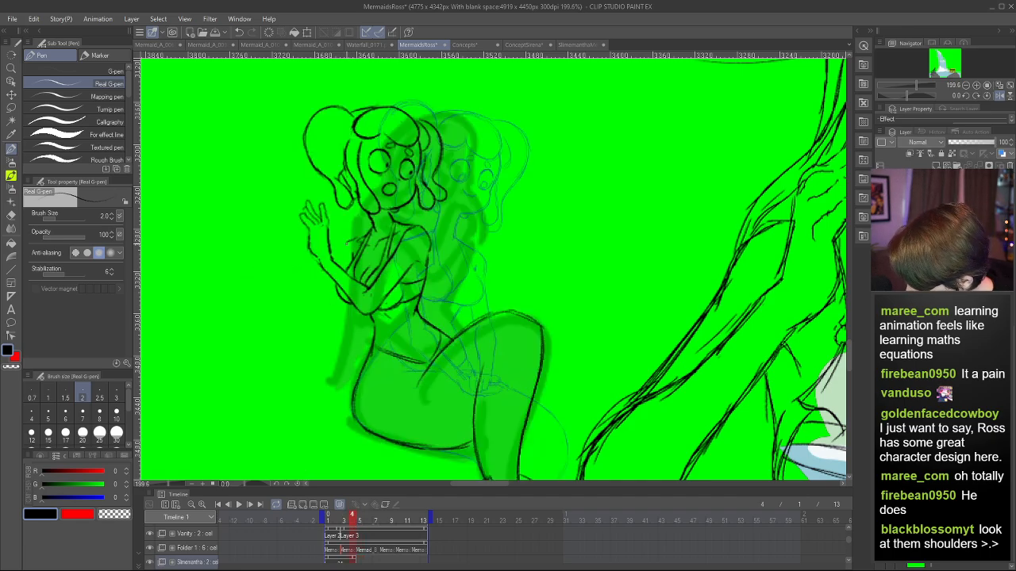
key("ctrl+z")
mouse_move(357, 238)
left_mouse_down()
mouse_move(345, 243)
mouse_move(324, 315)
mouse_move(299, 339)
left_mouse_up()
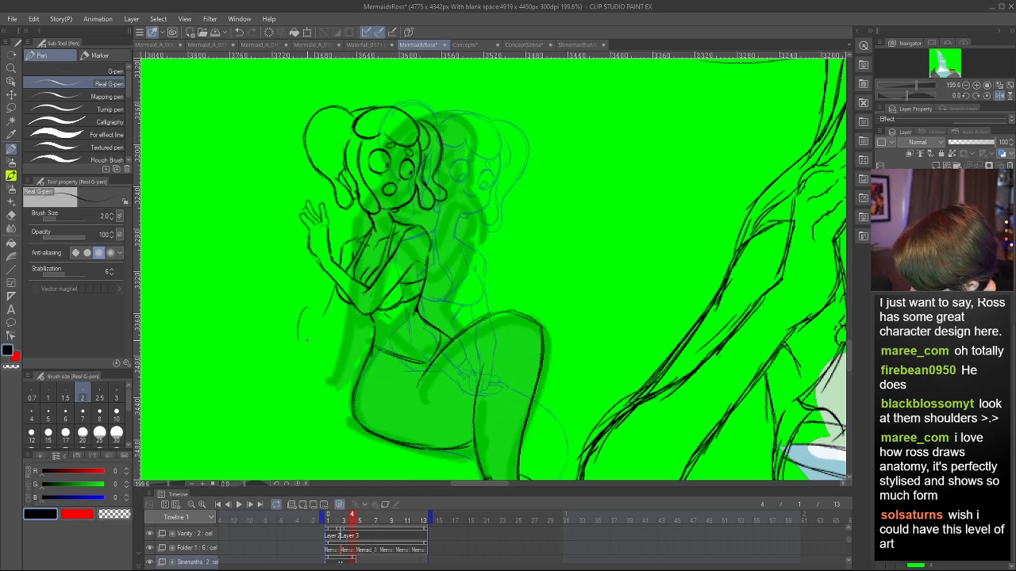
key("ctrl+z")
key("ctrl+z")
mouse_move(310, 313)
left_mouse_down()
mouse_move(305, 325)
mouse_move(300, 292)
mouse_move(299, 330)
left_mouse_up()
key("ctrl+z")
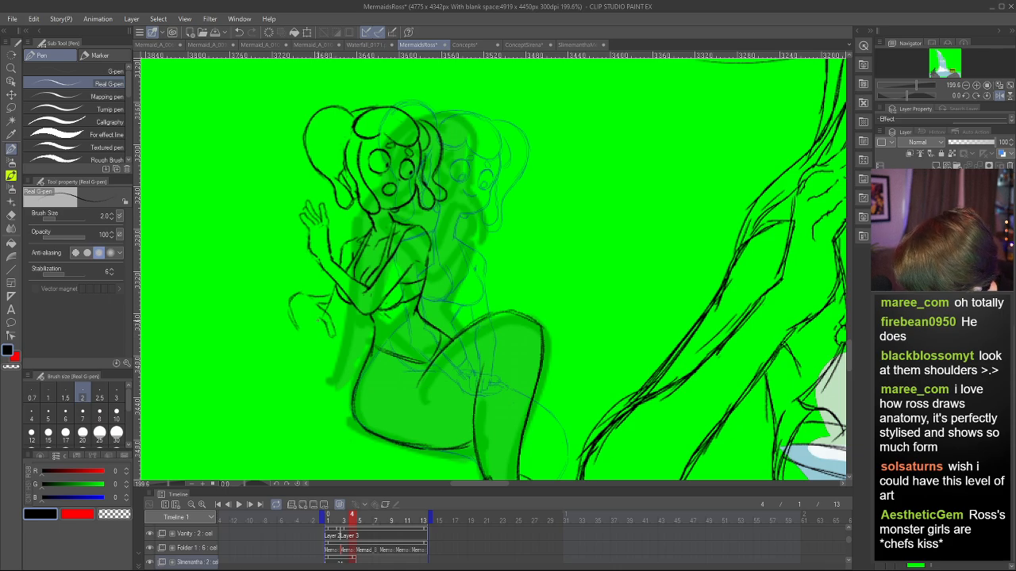
mouse_move(321, 323)
left_mouse_down()
mouse_move(327, 342)
mouse_move(315, 341)
left_mouse_up()
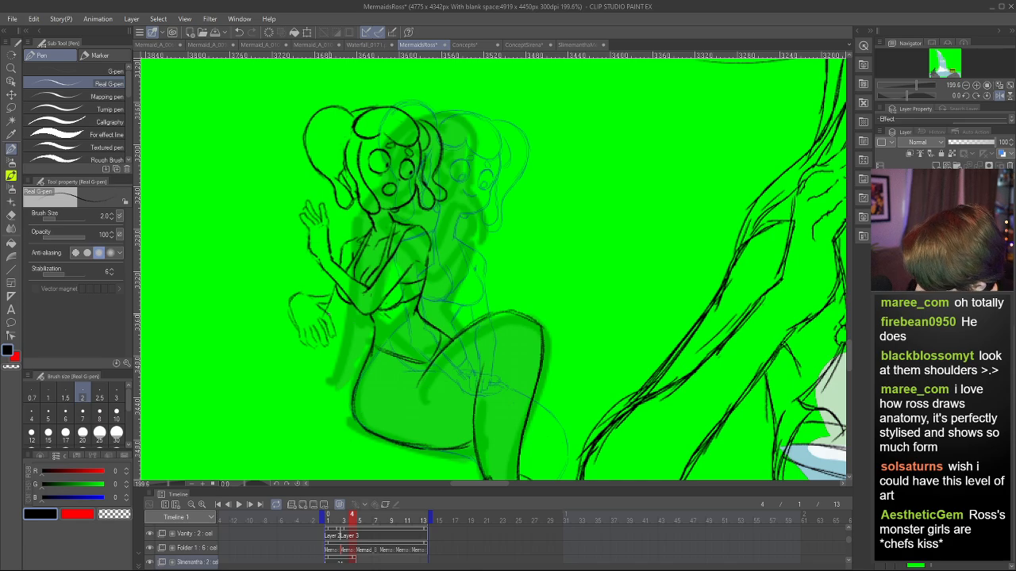
- Check the lower hand in the mirrored view and clean up its outer edge
key("c")
key("h")
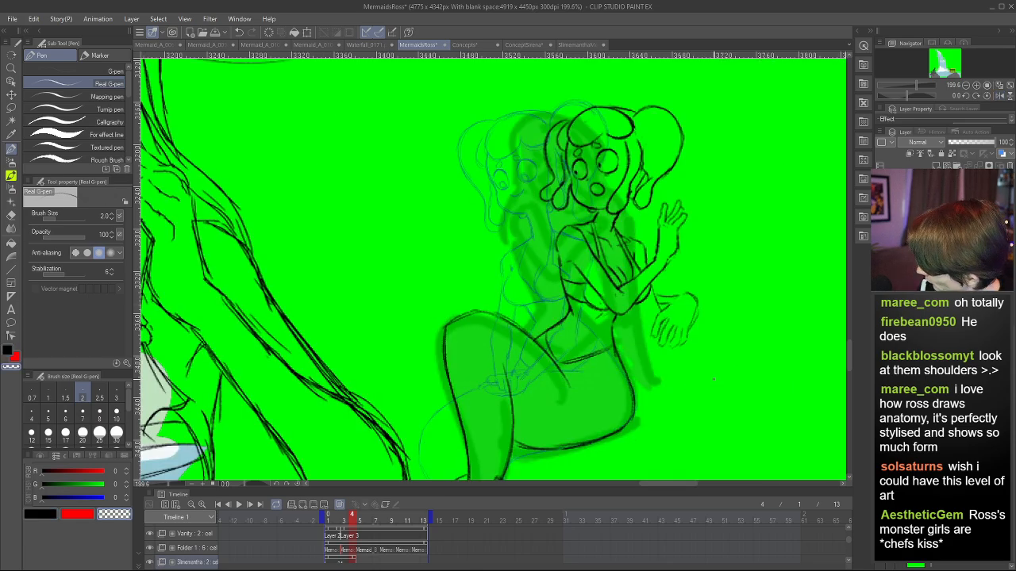
key("h")
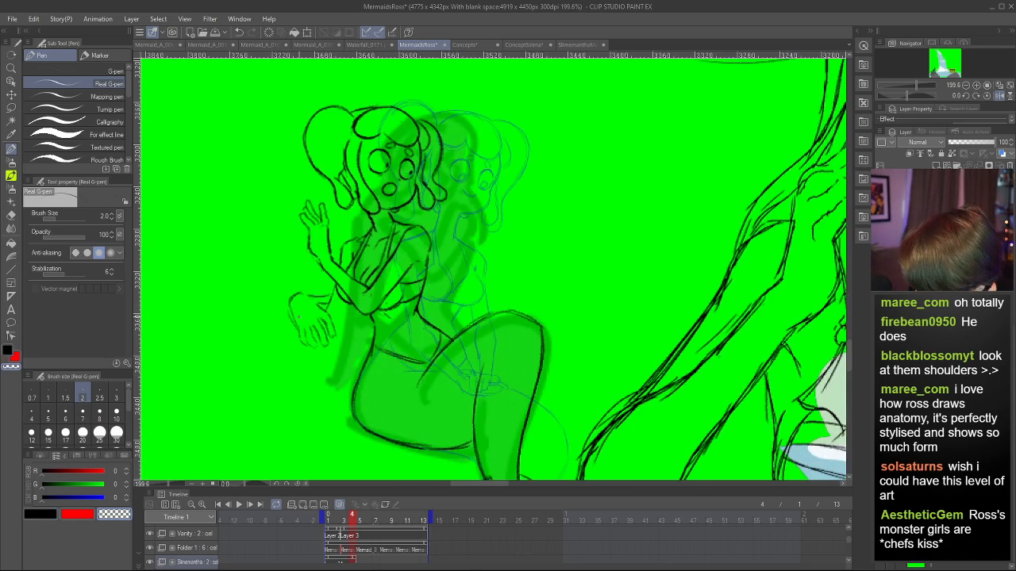
key("c")
left_click_drag(289, 313, 293, 325)
key("ctrl+z")
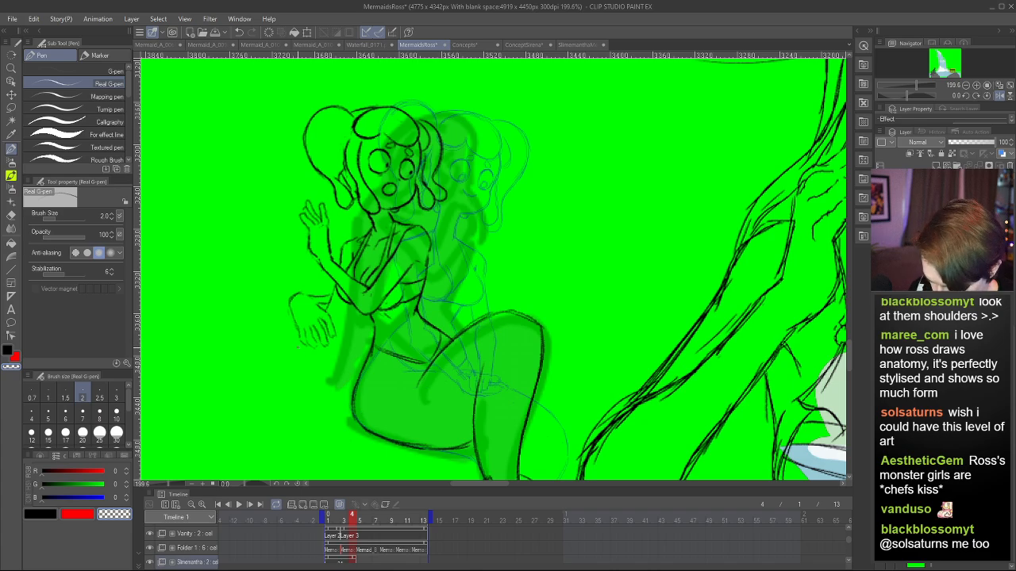
- Lasso the lower hand, move it slightly away from the body and rotate it 7.3 degrees
key("m")
mouse_move(288, 359)
left_mouse_down()
mouse_move(300, 271)
mouse_move(336, 300)
mouse_move(326, 300)
mouse_move(337, 316)
mouse_move(330, 350)
left_mouse_up()
key("ctrl+t")
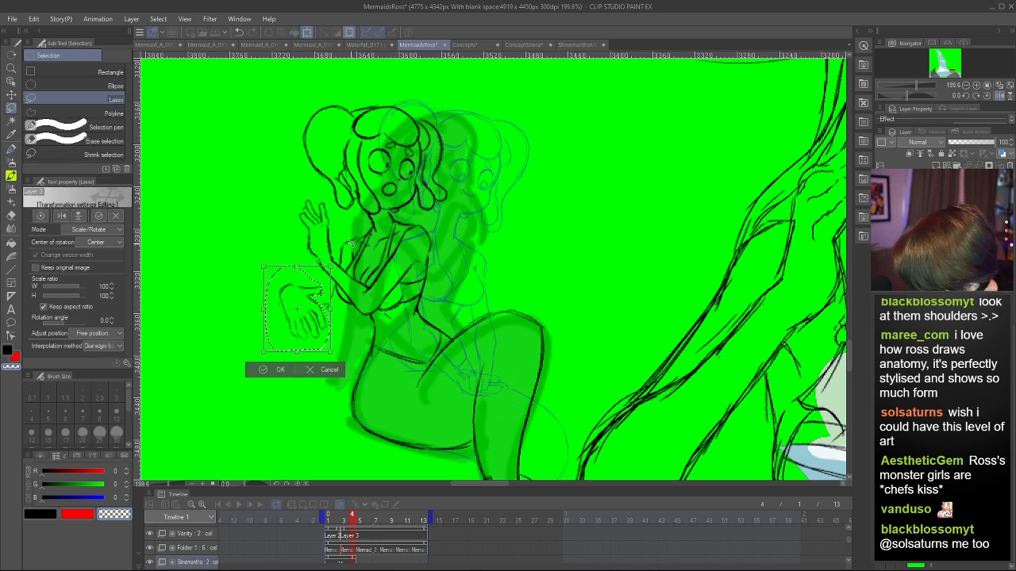
left_click_drag(350, 244, 341, 239)
left_click_drag(310, 323, 310, 325)
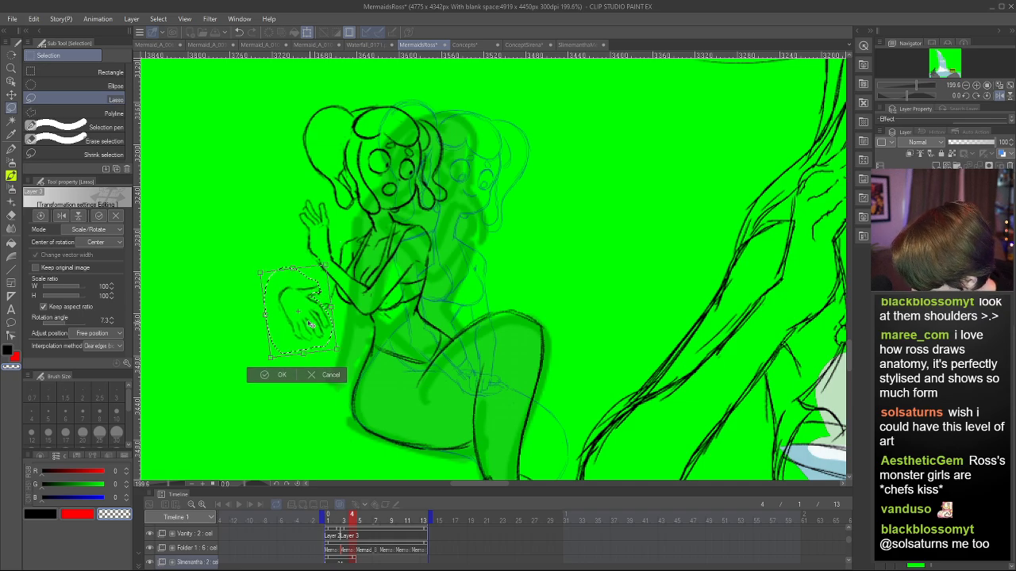
key("Return")
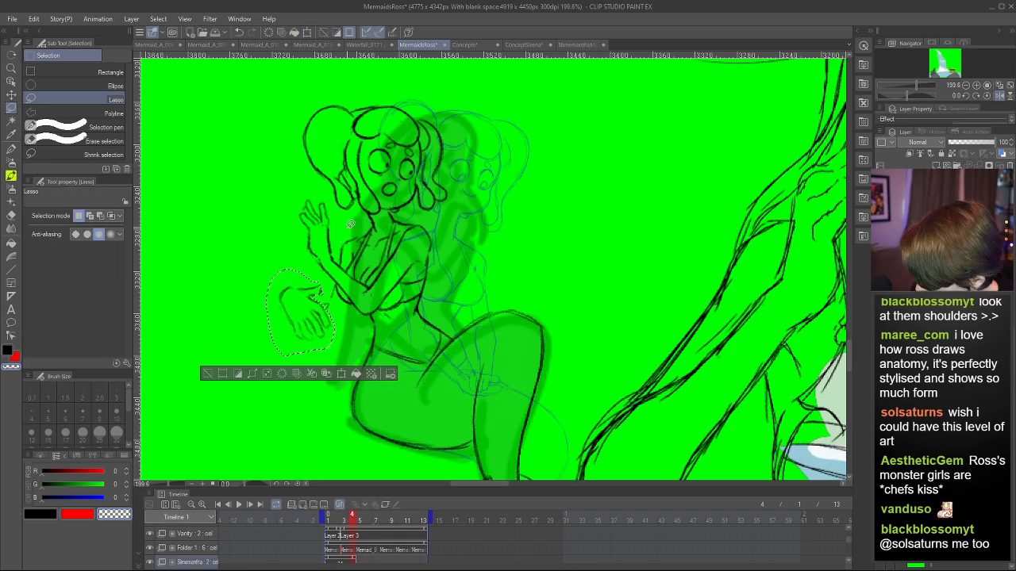
- Lasso the raised hand, enlarge it to 114% and reposition it on the wrist, checking the result in the mirrored view
mouse_move(318, 254)
left_mouse_down()
mouse_move(292, 208)
mouse_move(326, 190)
mouse_move(340, 220)
mouse_move(319, 255)
left_mouse_up()
key("ctrl+t")
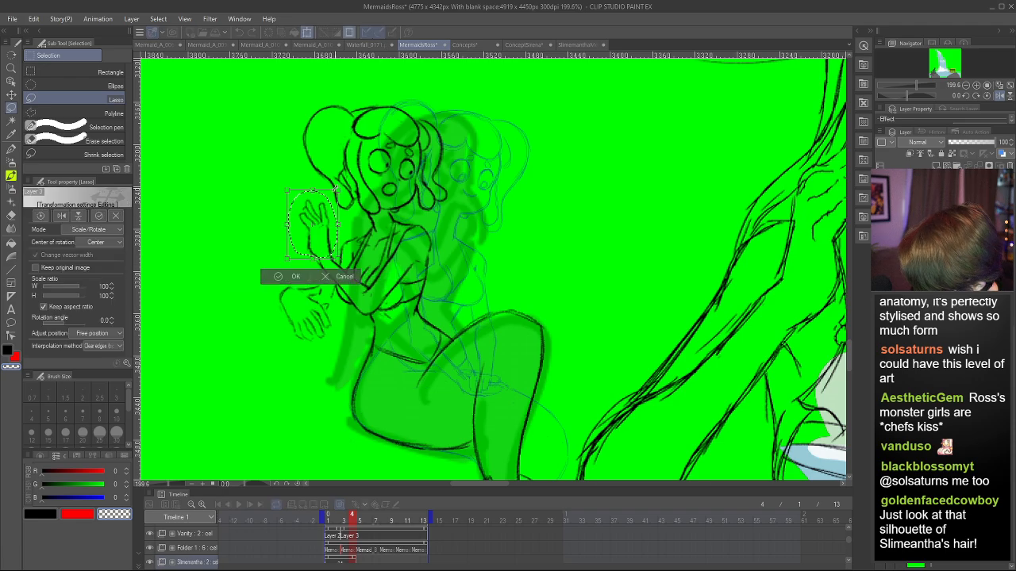
left_click_drag(337, 190, 345, 180)
left_click_drag(322, 224, 316, 226)
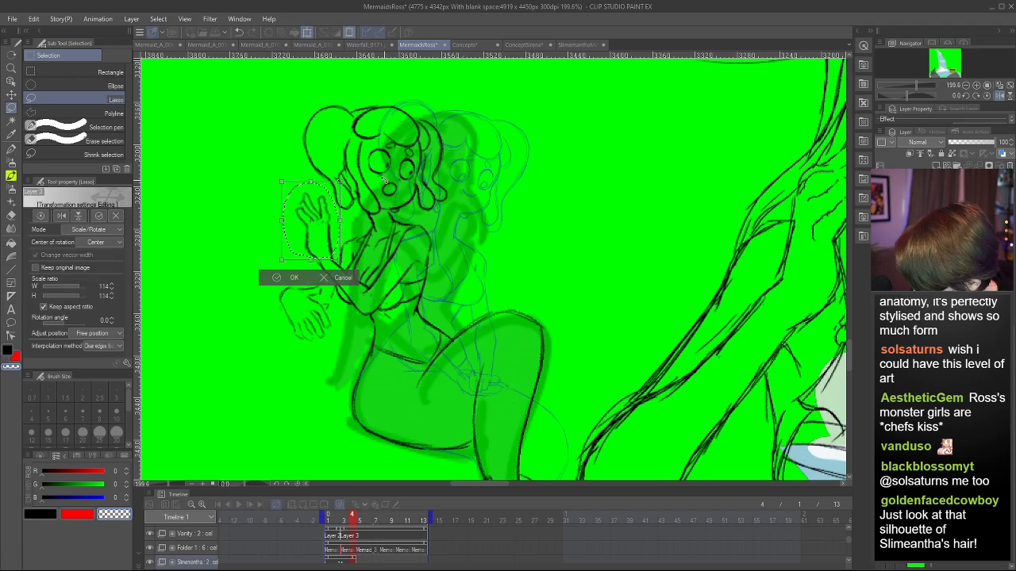
key("Return")
key("ctrl+d")
key("h")
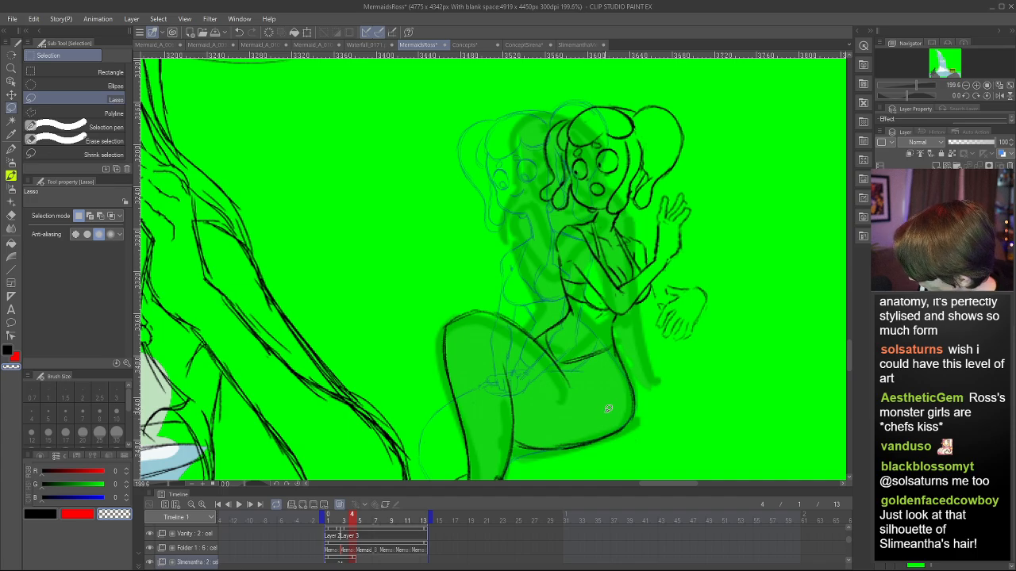
key("h")
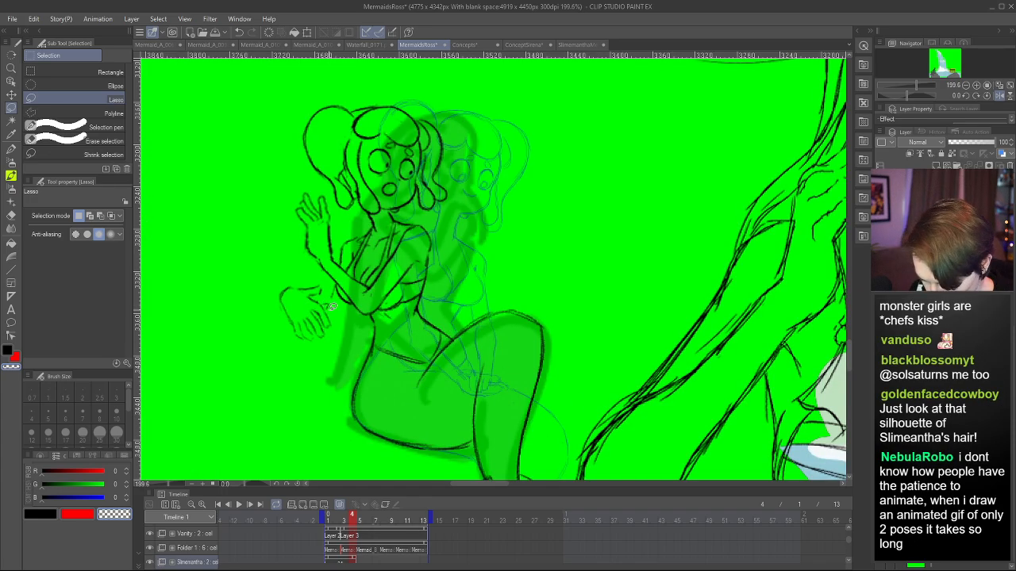
- Connect the lower hand to the mermaid's side with short wrist and forearm lines, checking the result in the mirrored view
key("p")
key("ctrl+z")
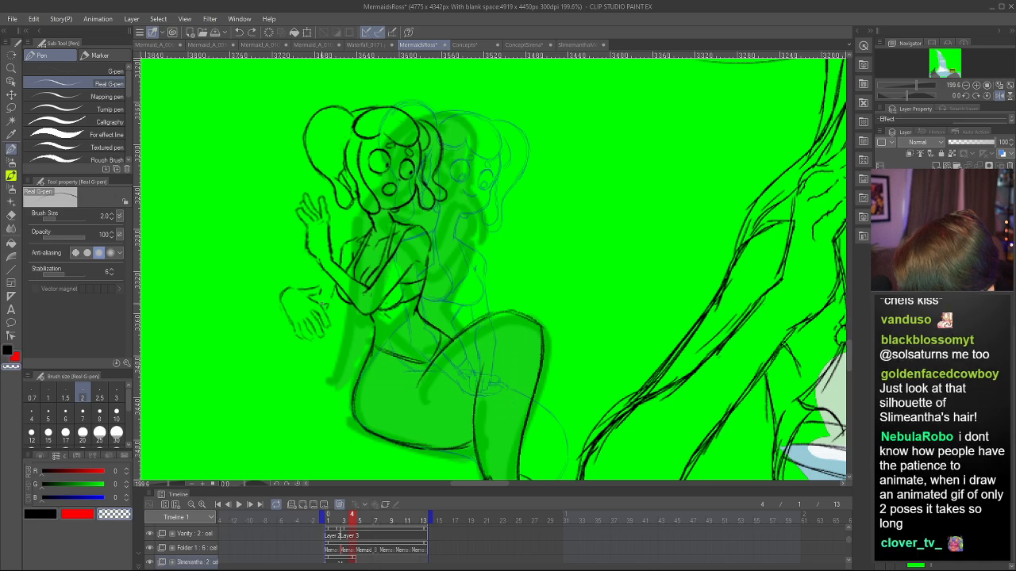
key("c")
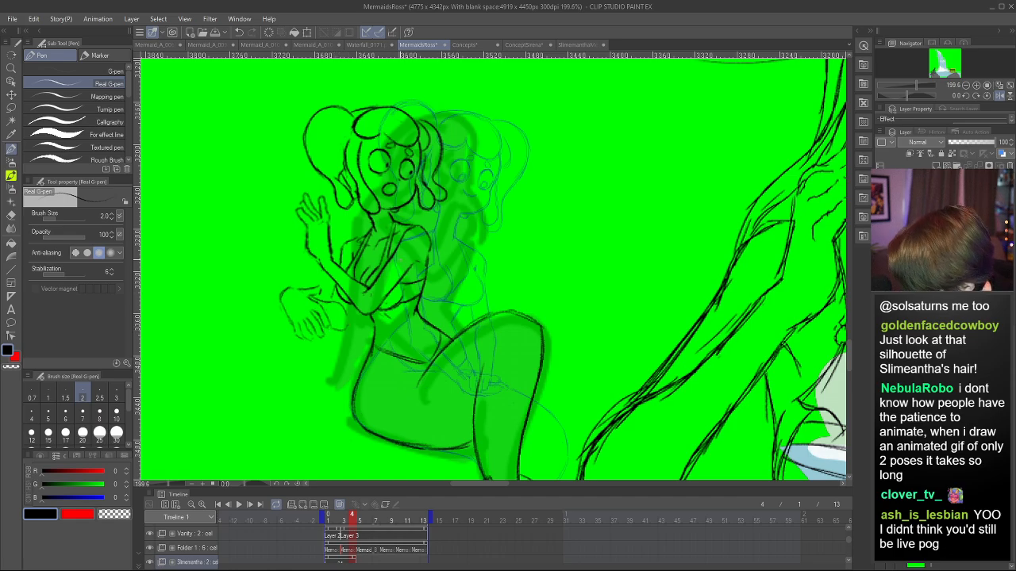
key("c")
key("c")
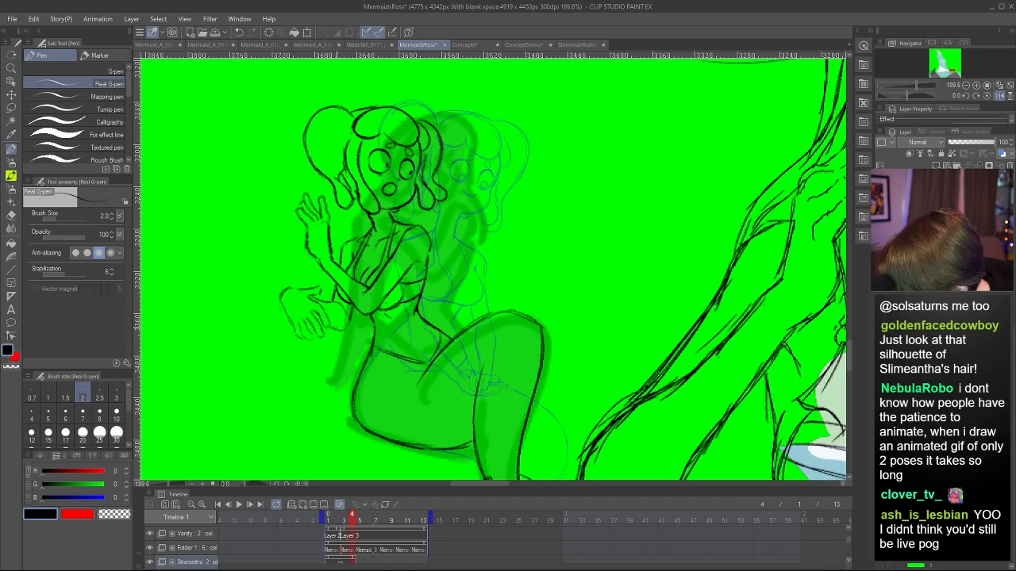
key("h")
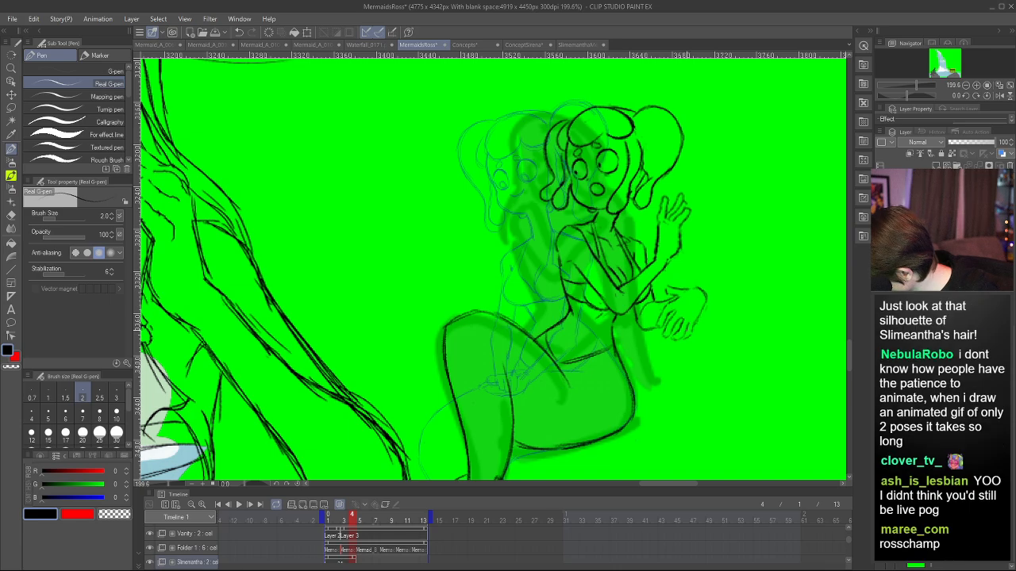
key("ctrl+z")
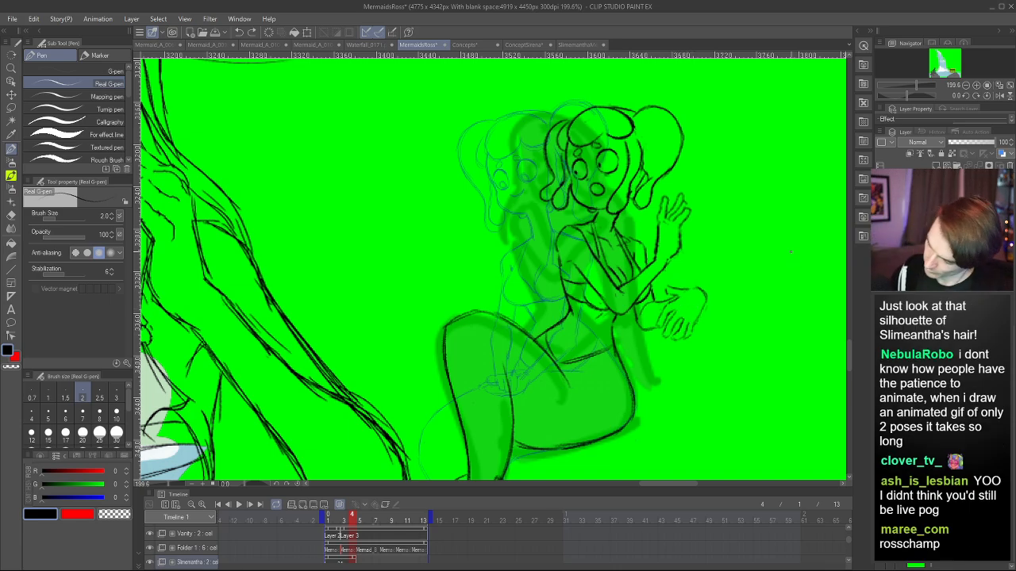
- Review the small mermaid's motion in the whole scene by scrubbing the timeline from frame 1 to frame 3
scroll(637, 306, "down", 5)
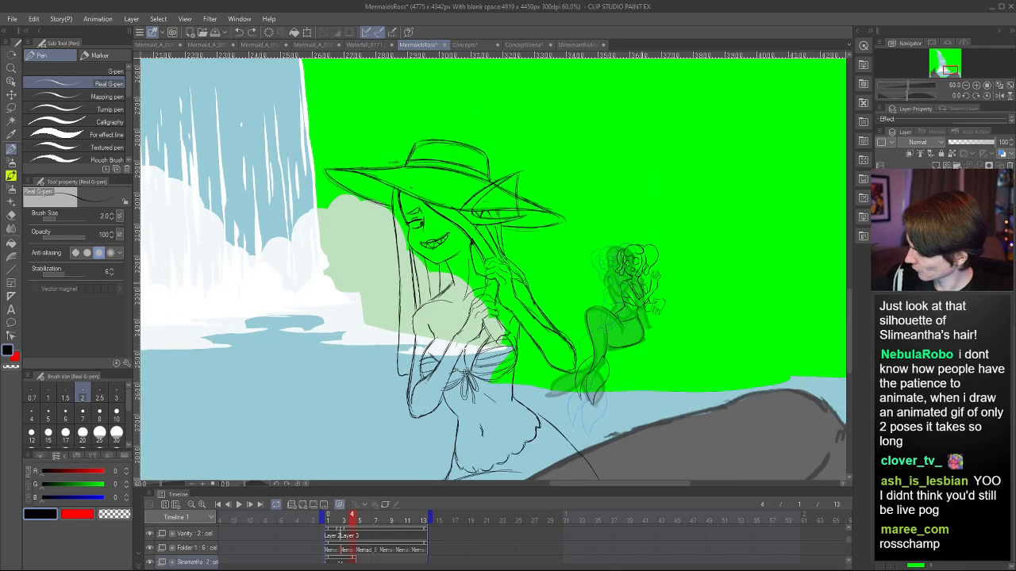
scroll(704, 266, "down", 2)
scroll(704, 266, "up", 1)
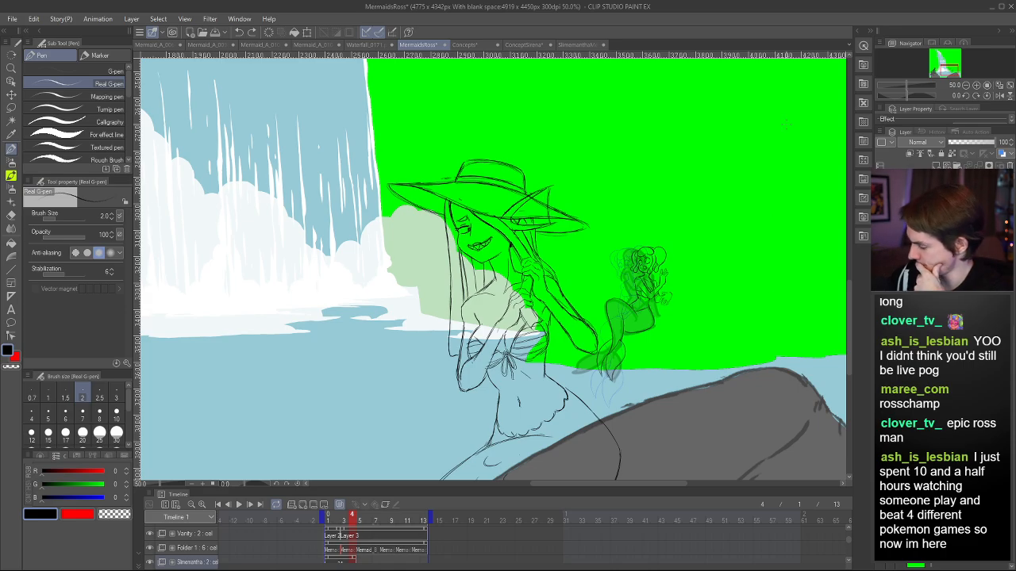
scroll(682, 334, "up", 1)
left_click(327, 520)
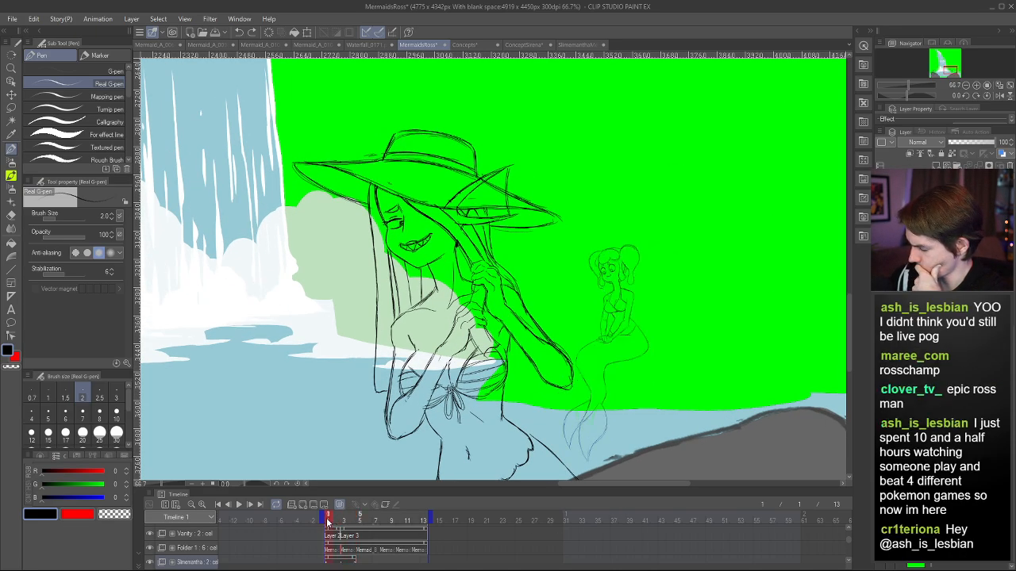
mouse_move(327, 520)
left_mouse_down()
mouse_move(354, 515)
mouse_move(338, 513)
mouse_move(346, 501)
mouse_move(330, 496)
mouse_move(345, 500)
left_mouse_up()
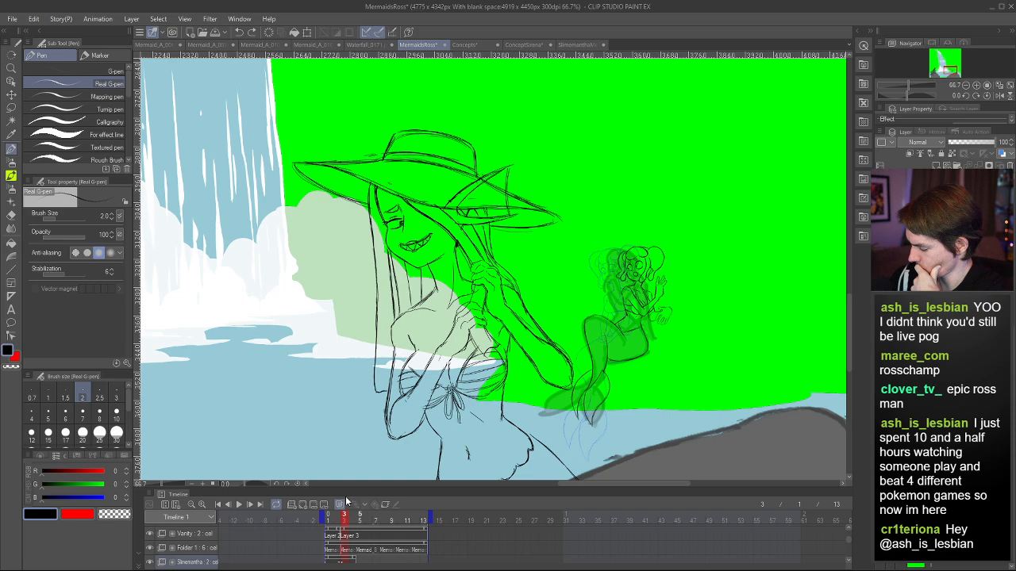
scroll(658, 403, "up", 3)
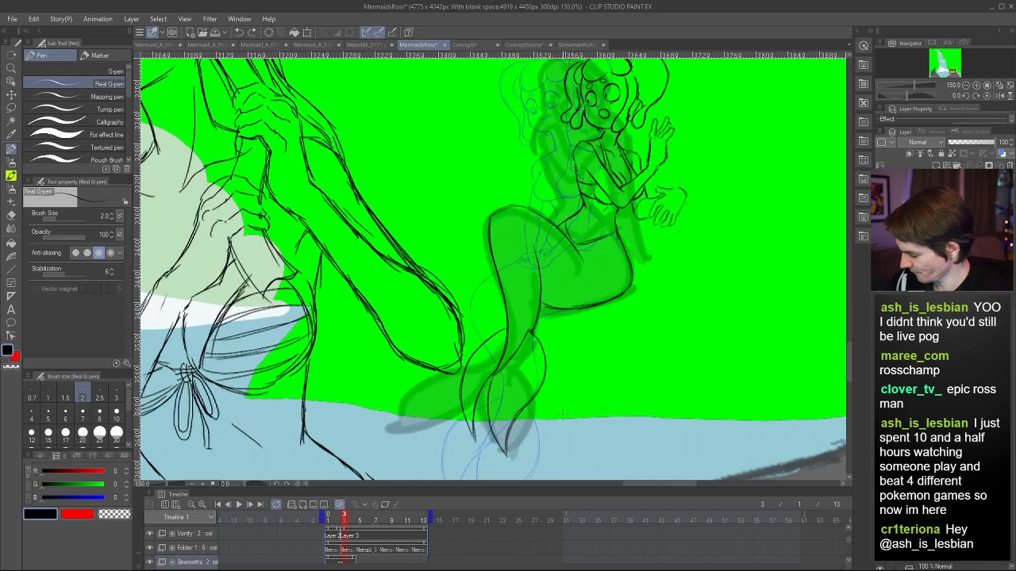
mouse_move(503, 371)
left_mouse_down()
mouse_move(500, 440)
mouse_move(549, 370)
left_mouse_up()
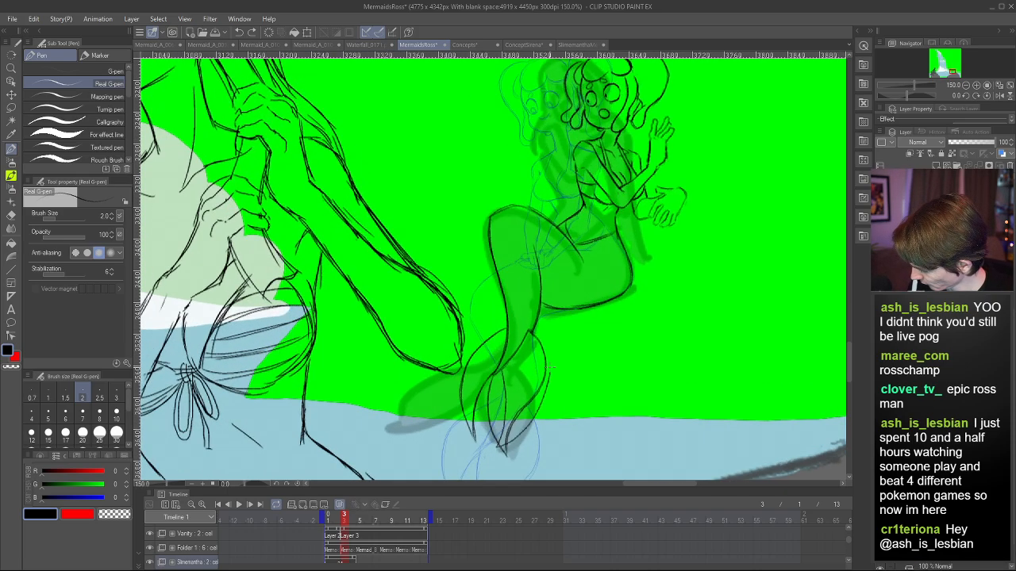
key("ctrl+z")
key("ctrl+z")
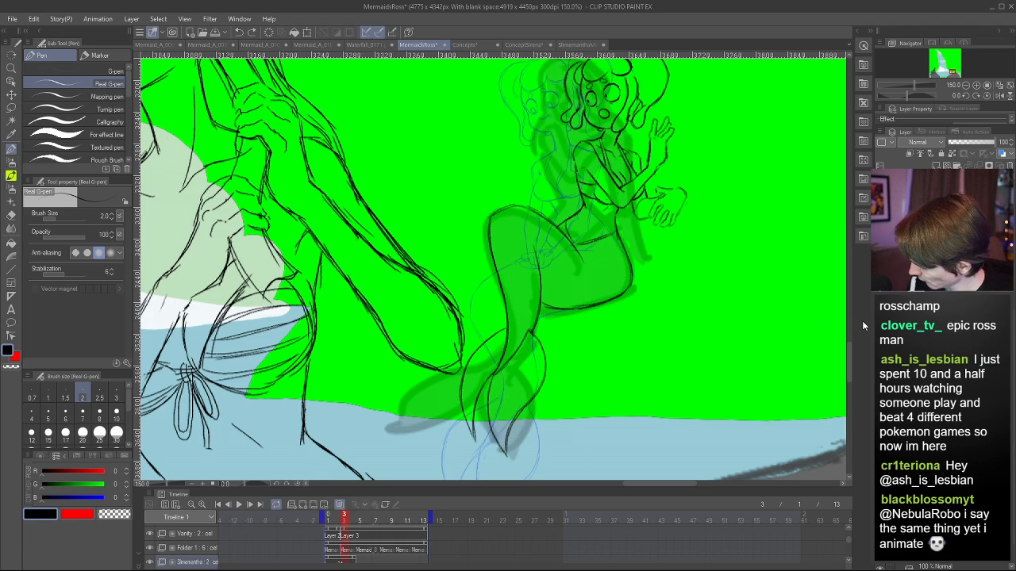
scroll(849, 348, "down", 3)
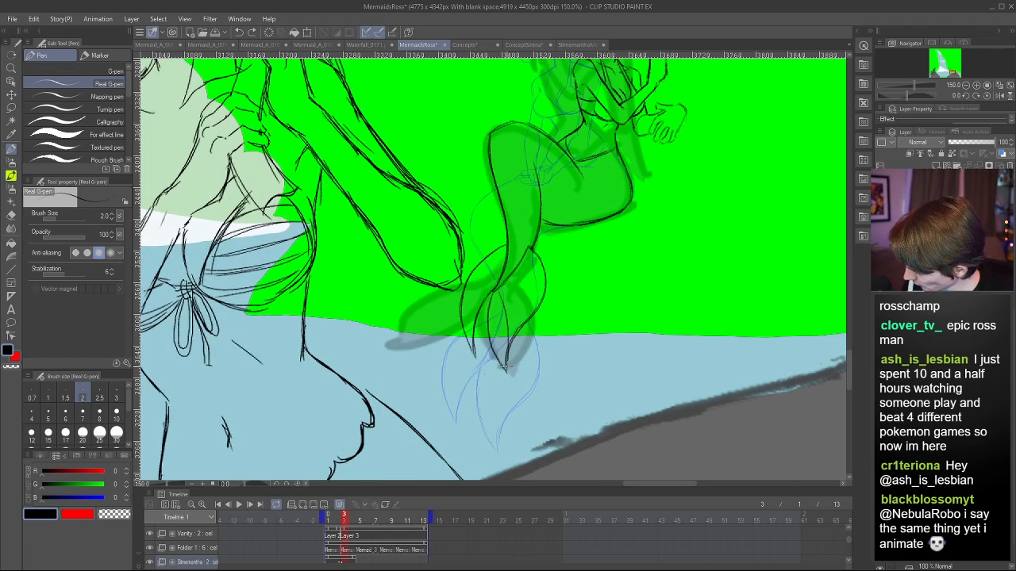
mouse_move(506, 369)
left_mouse_down()
mouse_move(525, 359)
mouse_move(548, 292)
mouse_move(536, 257)
left_mouse_up()
key("ctrl+z")
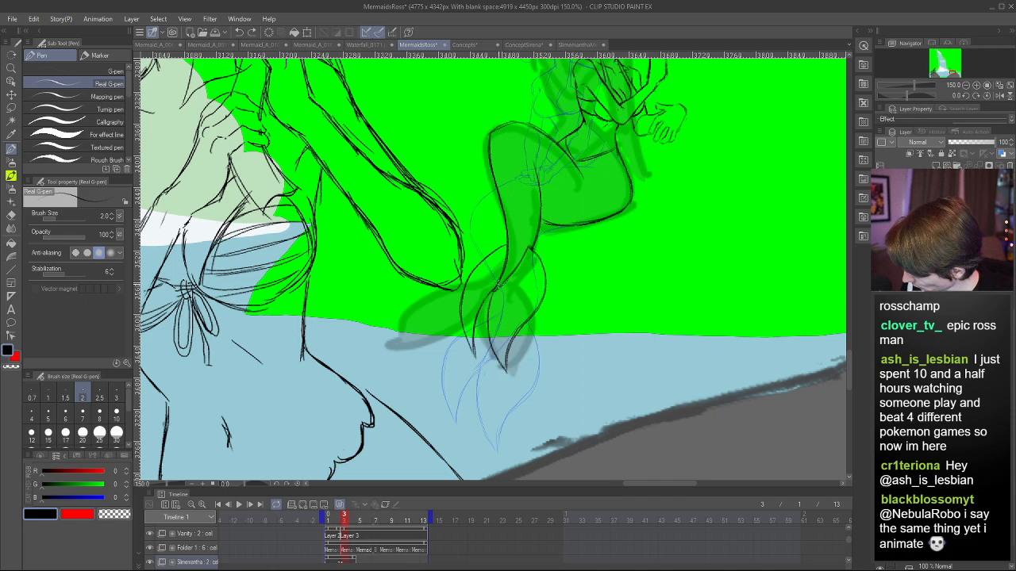
mouse_move(492, 289)
left_mouse_down()
mouse_move(513, 338)
mouse_move(514, 388)
mouse_move(549, 324)
mouse_move(535, 243)
mouse_move(480, 308)
mouse_move(476, 362)
left_mouse_up()
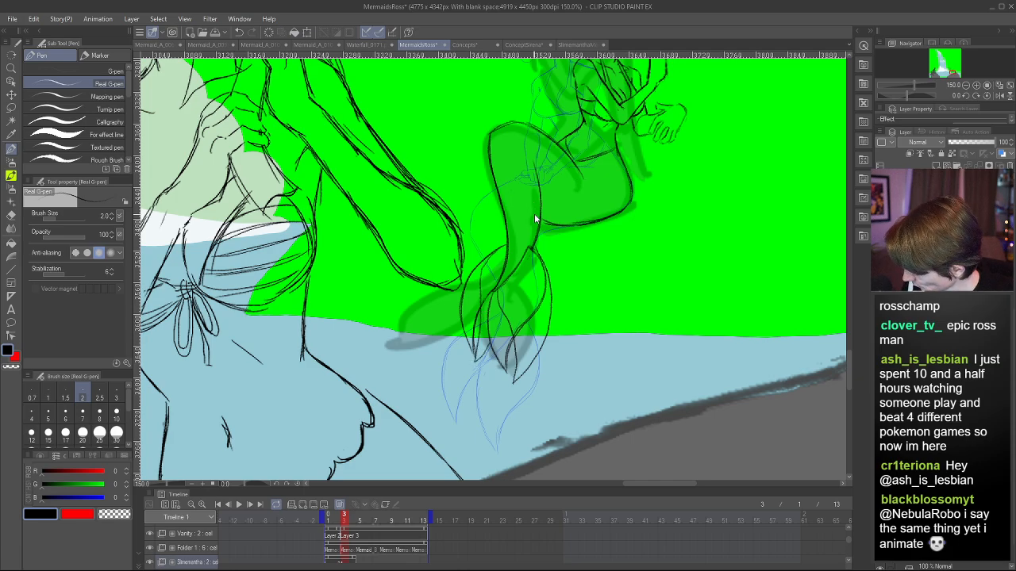
key("ctrl+z")
key("ctrl+z")
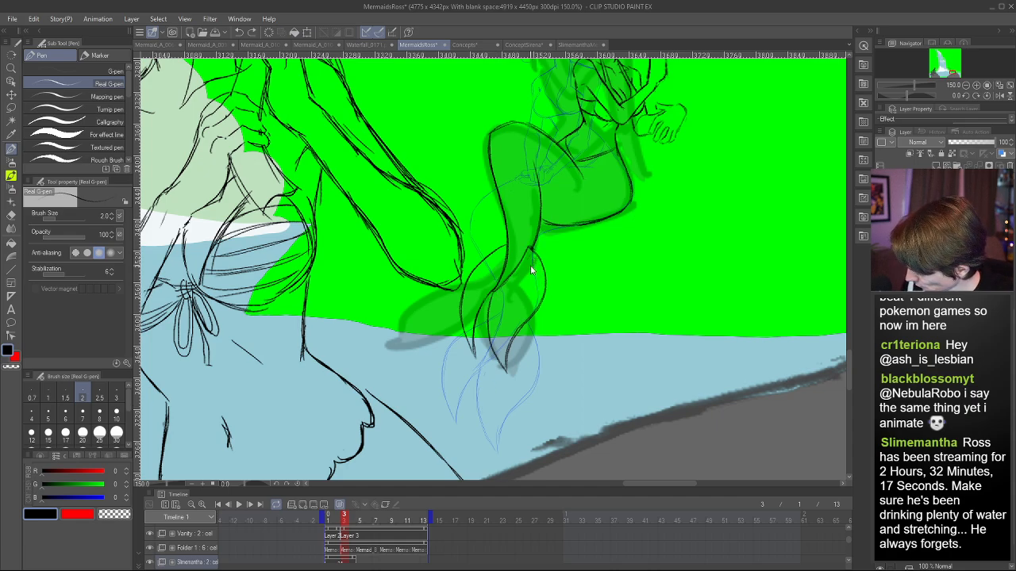
- Redraw the outer contours of both tail fin lobes and trim the stray line on the lobe nearer the large mermaid
mouse_move(495, 293)
left_mouse_down()
mouse_move(511, 373)
mouse_move(542, 327)
mouse_move(540, 269)
mouse_move(543, 318)
mouse_move(532, 248)
mouse_move(544, 301)
mouse_move(522, 360)
left_mouse_up()
key("ctrl+z")
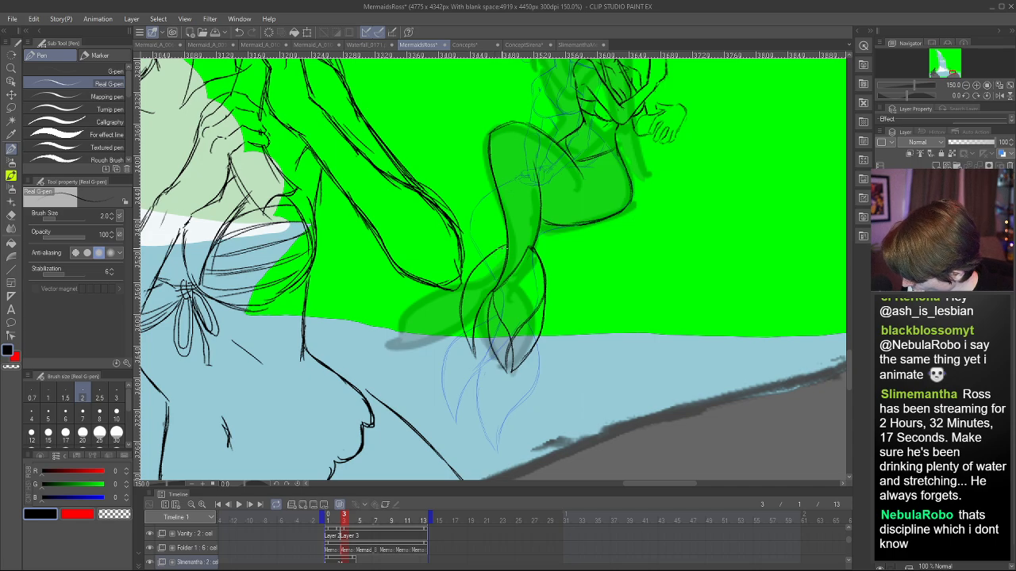
mouse_move(475, 354)
left_mouse_down()
mouse_move(495, 290)
mouse_move(476, 354)
mouse_move(493, 290)
mouse_move(475, 353)
mouse_move(473, 281)
mouse_move(500, 246)
mouse_move(463, 293)
left_mouse_up()
key("ctrl+z")
key("ctrl+z")
key("ctrl+z")
mouse_move(503, 252)
left_mouse_down()
mouse_move(463, 310)
mouse_move(476, 362)
mouse_move(463, 317)
mouse_move(506, 244)
left_mouse_up()
key("ctrl+z")
left_click_drag(503, 246, 469, 277)
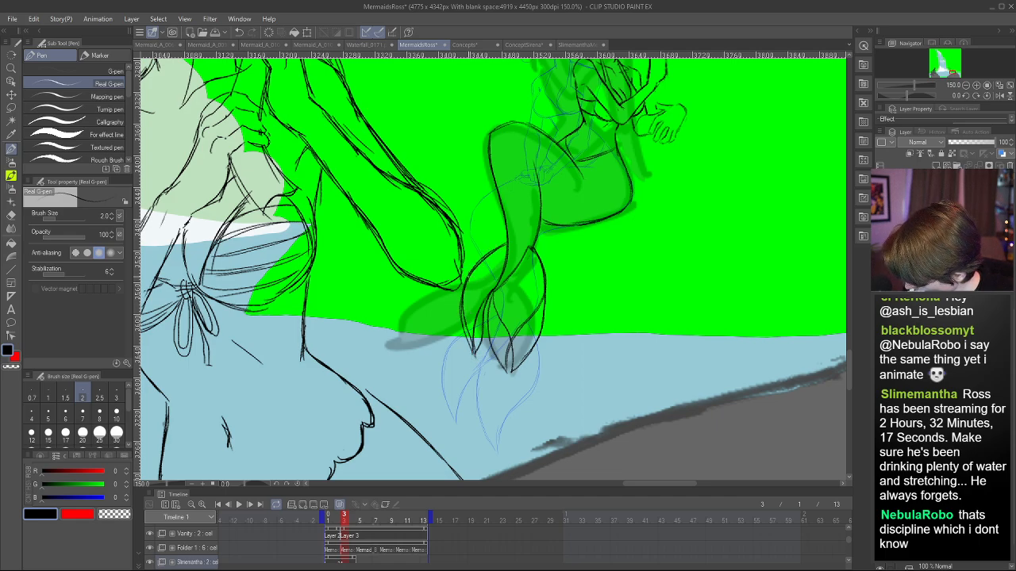
key("c")
mouse_move(465, 322)
left_mouse_down()
mouse_move(463, 299)
mouse_move(473, 342)
left_mouse_up()
key("c")
key("c")
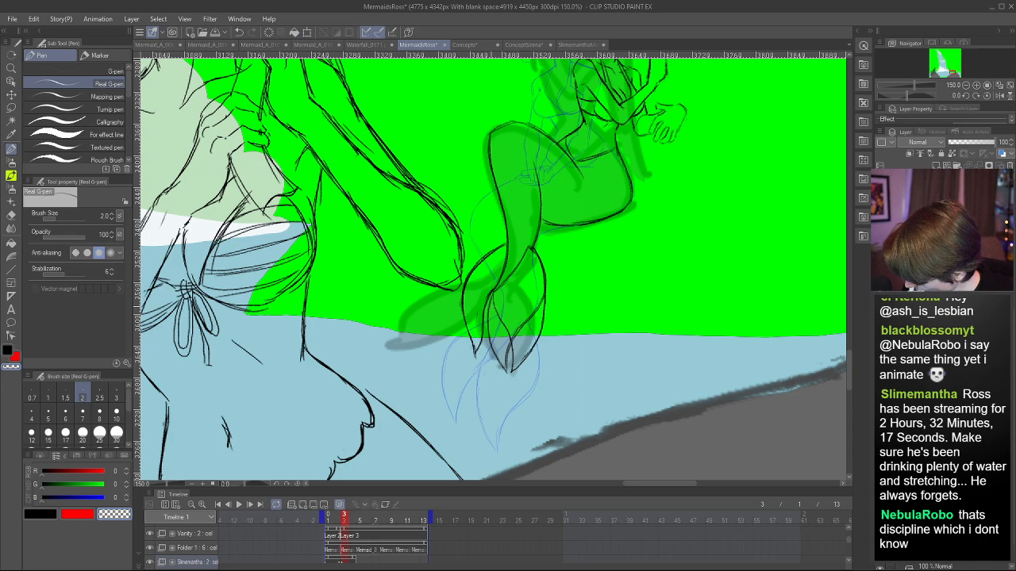
- Erase the overlapping inner line of the fin lobe farther from the large mermaid and redraw its inner edge as one curve
key("e")
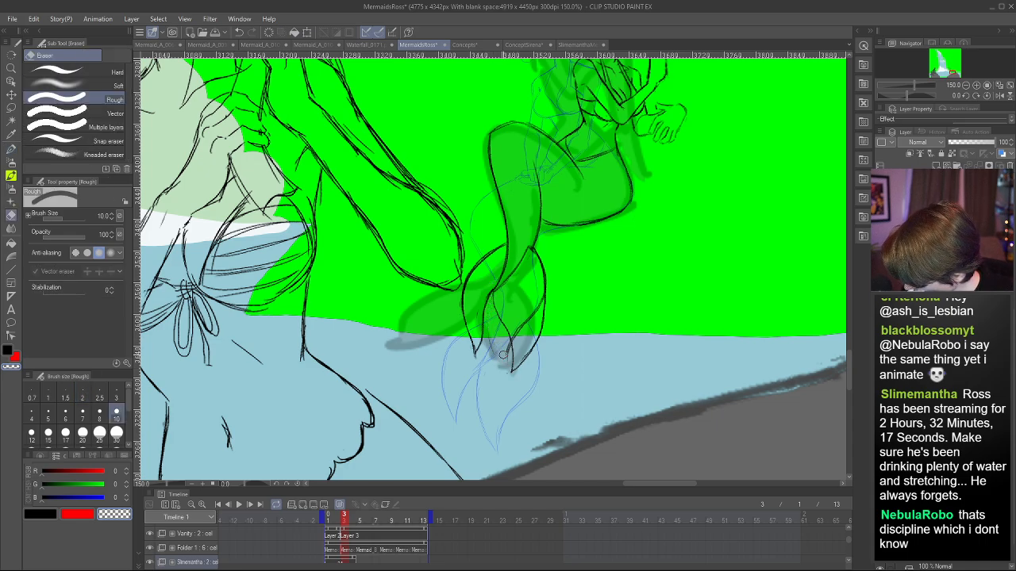
mouse_move(502, 355)
left_mouse_down()
mouse_move(535, 304)
mouse_move(498, 315)
mouse_move(509, 341)
left_mouse_up()
key("p")
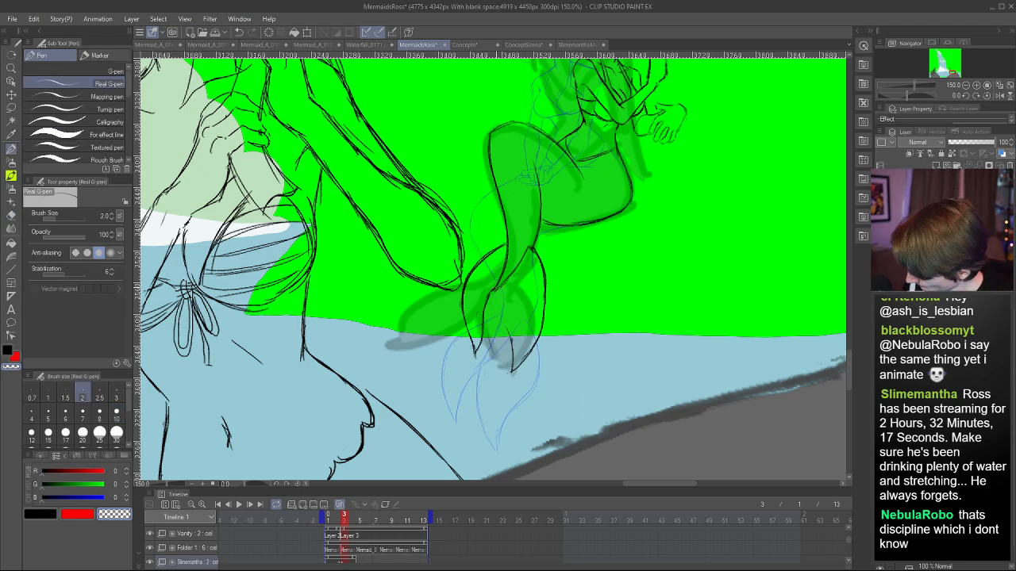
key("x")
left_click_drag(494, 295, 511, 354)
key("ctrl+z")
key("ctrl+z")
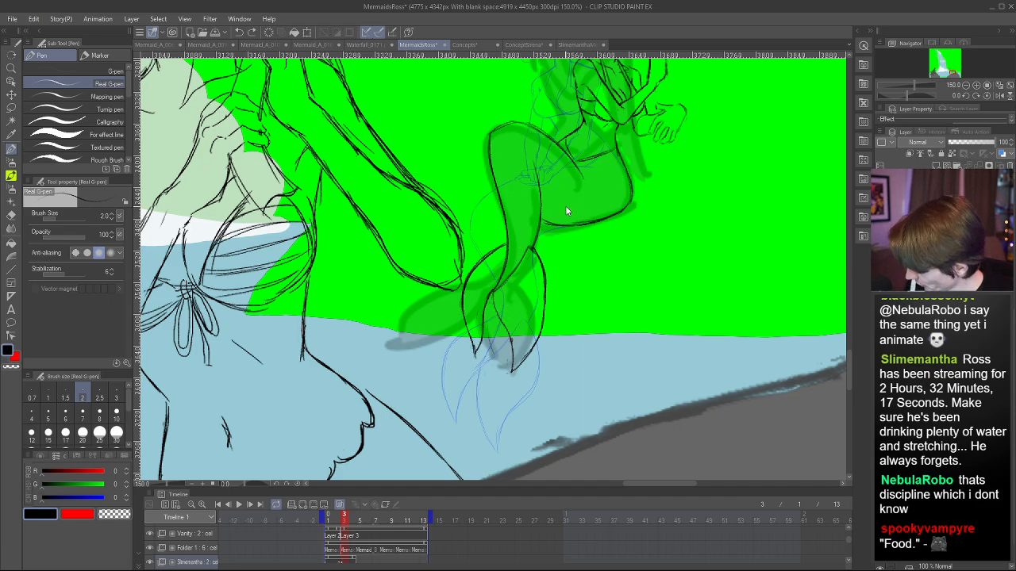
key("h")
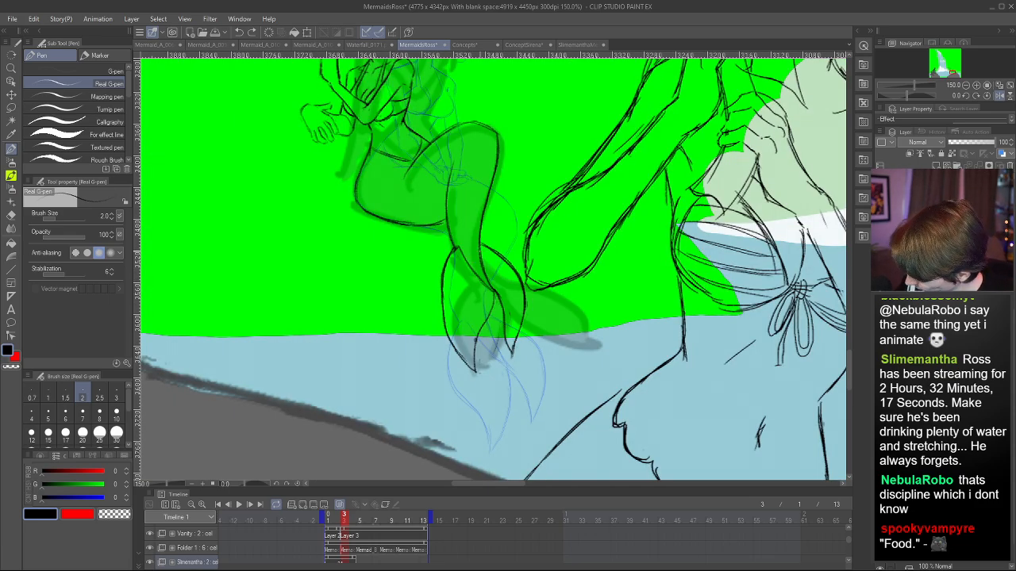
left_click_drag(489, 280, 493, 297)
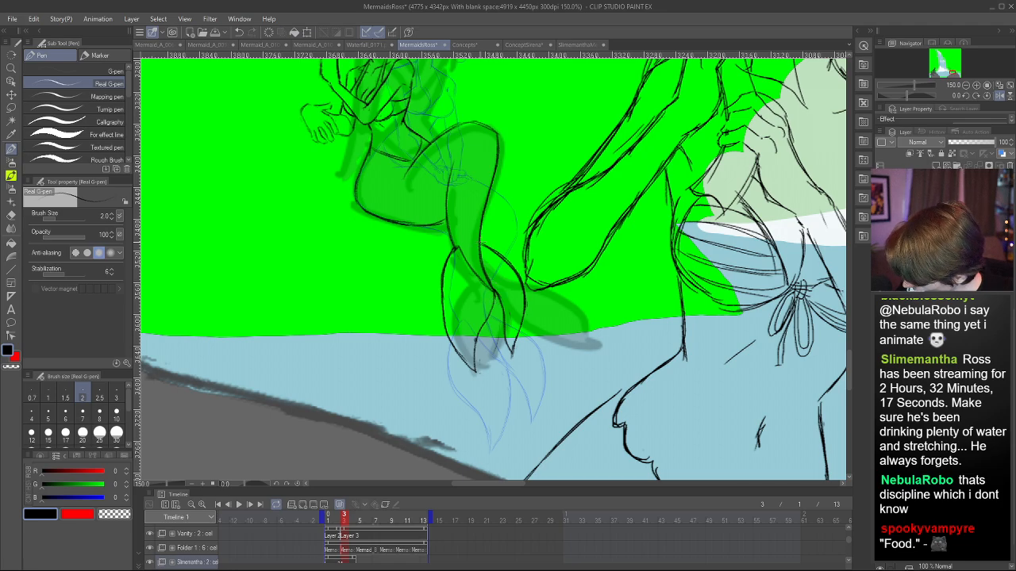
mouse_move(481, 238)
left_mouse_down()
mouse_move(493, 289)
mouse_move(481, 242)
left_mouse_up()
key("c")
key("ctrl+z")
key("ctrl+z")
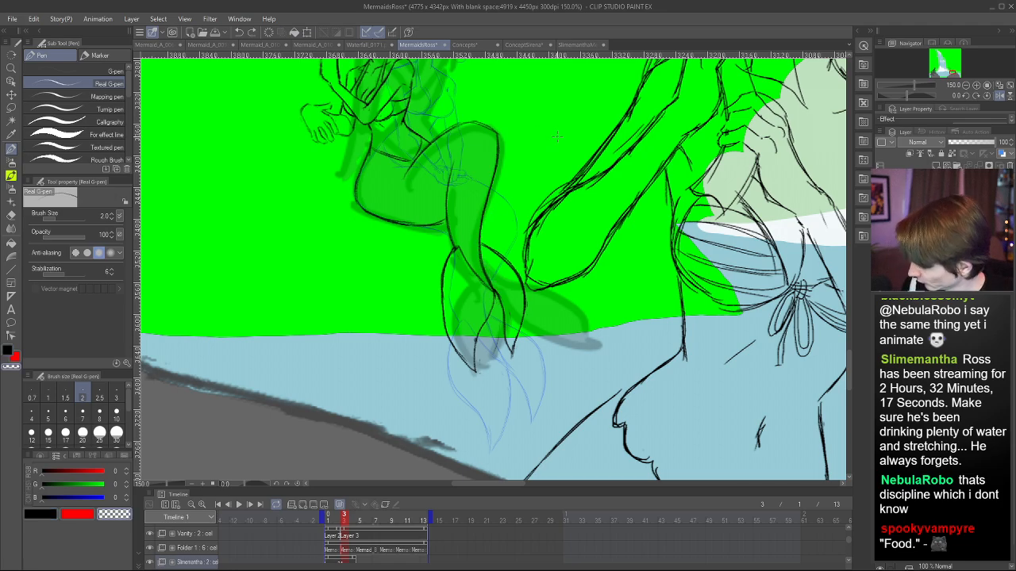
mouse_move(505, 334)
left_mouse_down()
mouse_move(498, 301)
mouse_move(503, 341)
left_mouse_up()
key("ctrl+z")
key("c")
key("ctrl+z")
left_click_drag(490, 286, 512, 350)
key("ctrl+z")
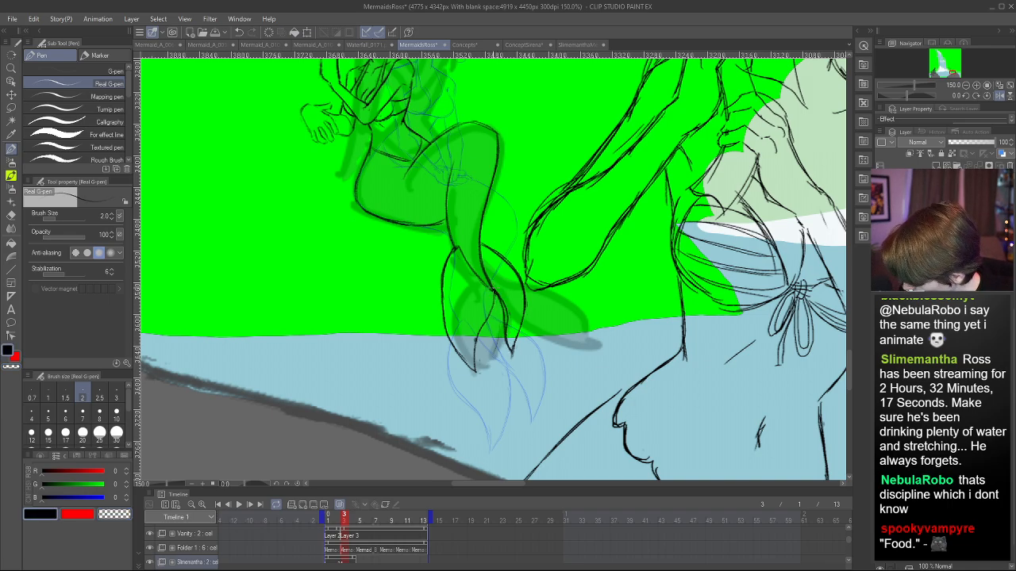
key("ctrl+z")
- In the mirrored view, redraw the inner edge of the fin lobe nearer the large mermaid and darken its outer curve
mouse_move(490, 287)
left_mouse_down()
mouse_move(512, 352)
mouse_move(505, 310)
mouse_move(505, 321)
left_mouse_up()
key("c")
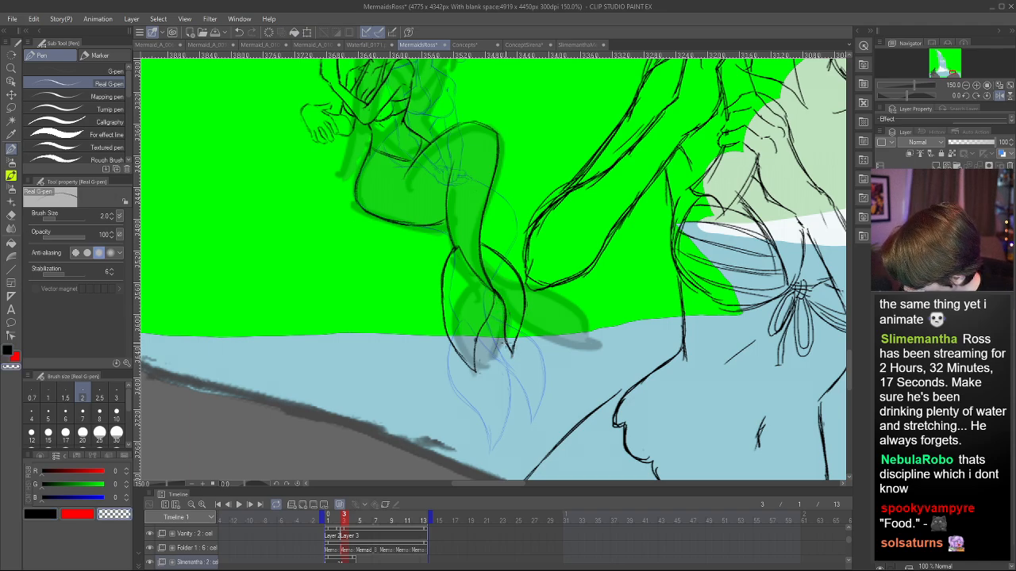
key("c")
mouse_move(491, 251)
left_mouse_down()
mouse_move(522, 281)
mouse_move(512, 349)
mouse_move(523, 301)
left_mouse_up()
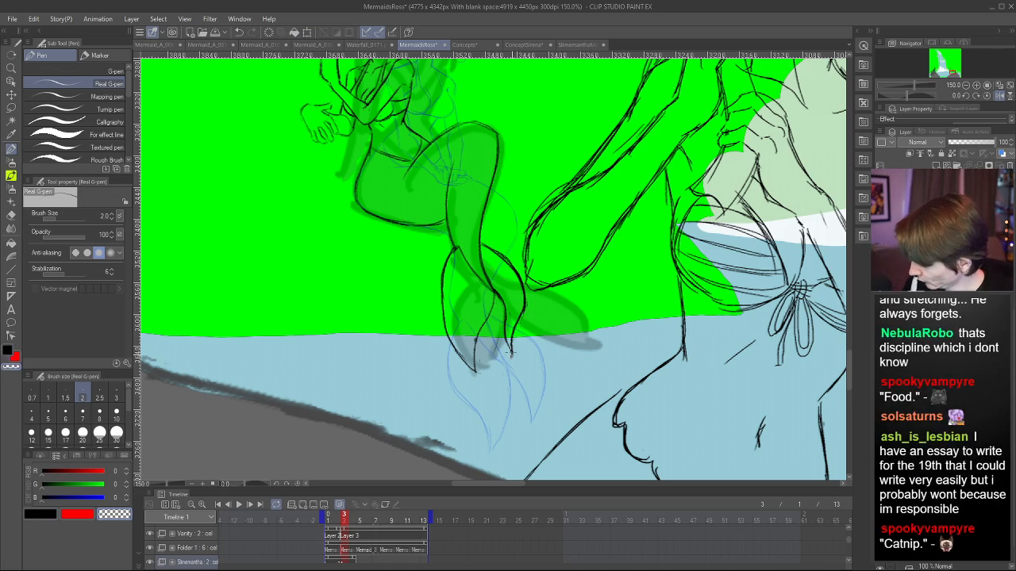
key("c")
key("h")
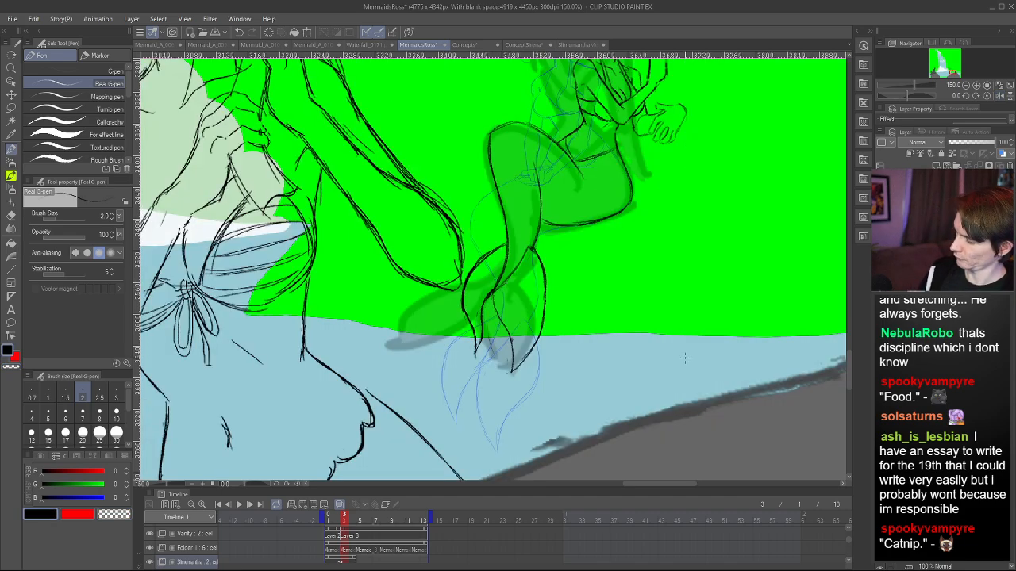
- Darken and tidy the inner and outer edges of the fin lobe farther from the large mermaid, checking the mirrored scene
key("c")
left_click_drag(494, 291, 510, 336)
key("c")
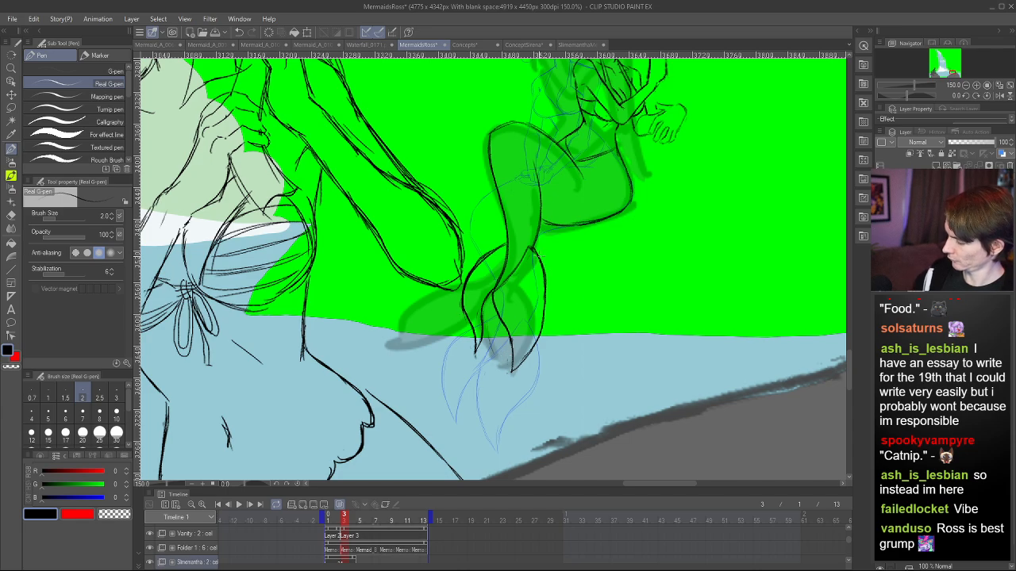
left_click_drag(530, 248, 545, 322)
key("c")
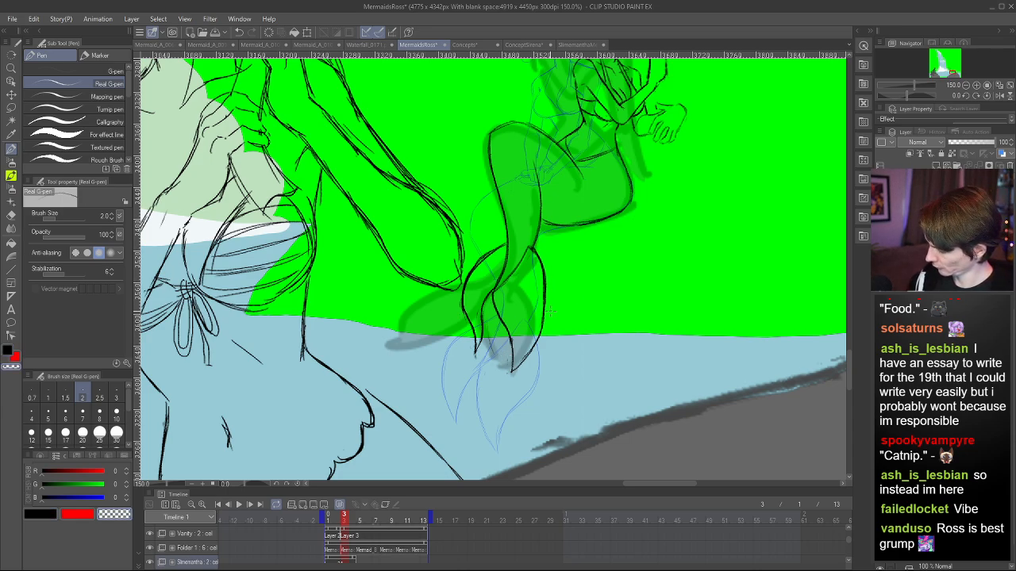
left_click_drag(534, 246, 546, 287)
left_click_drag(538, 250, 545, 293)
key("c")
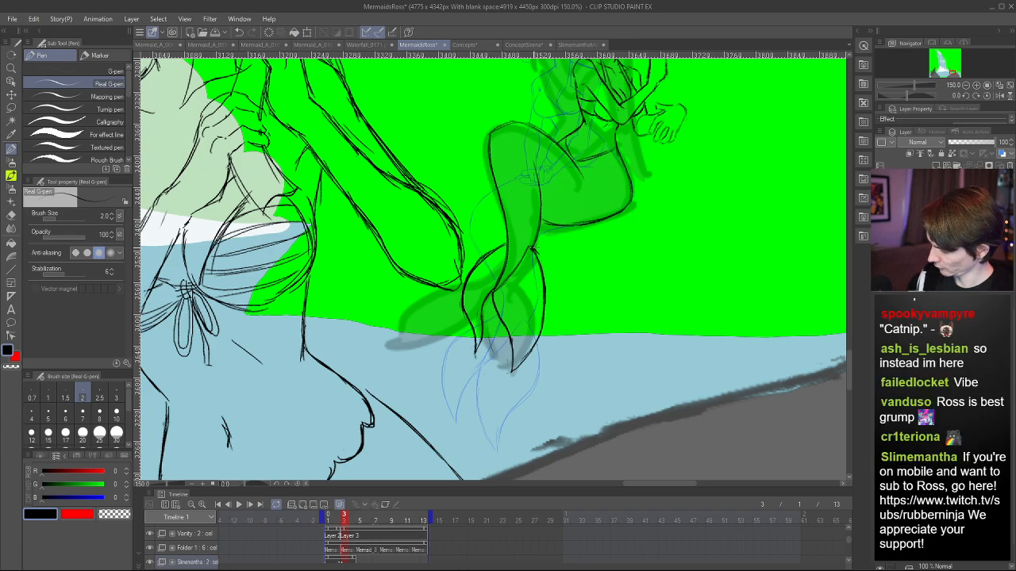
key("c")
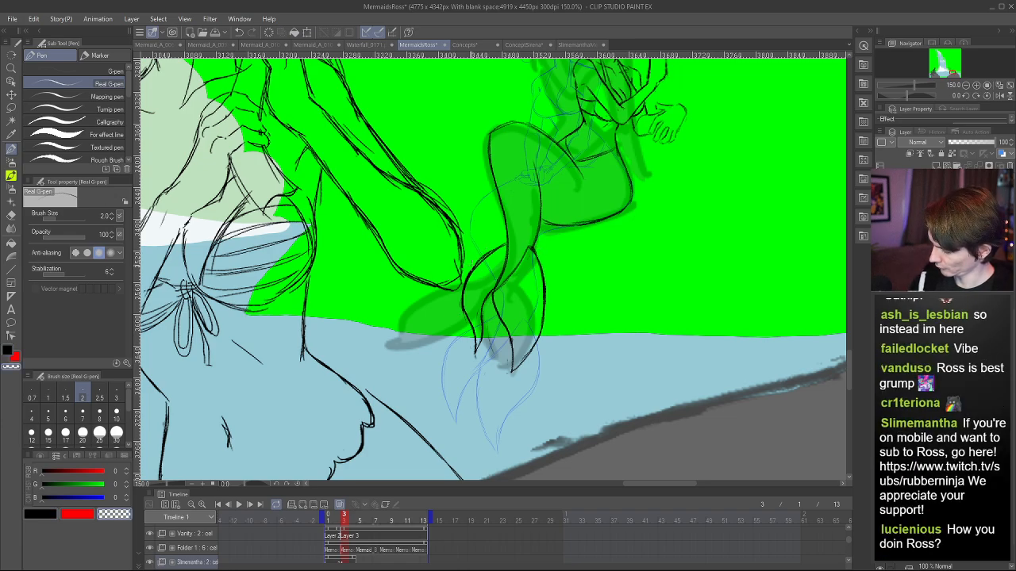
scroll(494, 309, "down", 3)
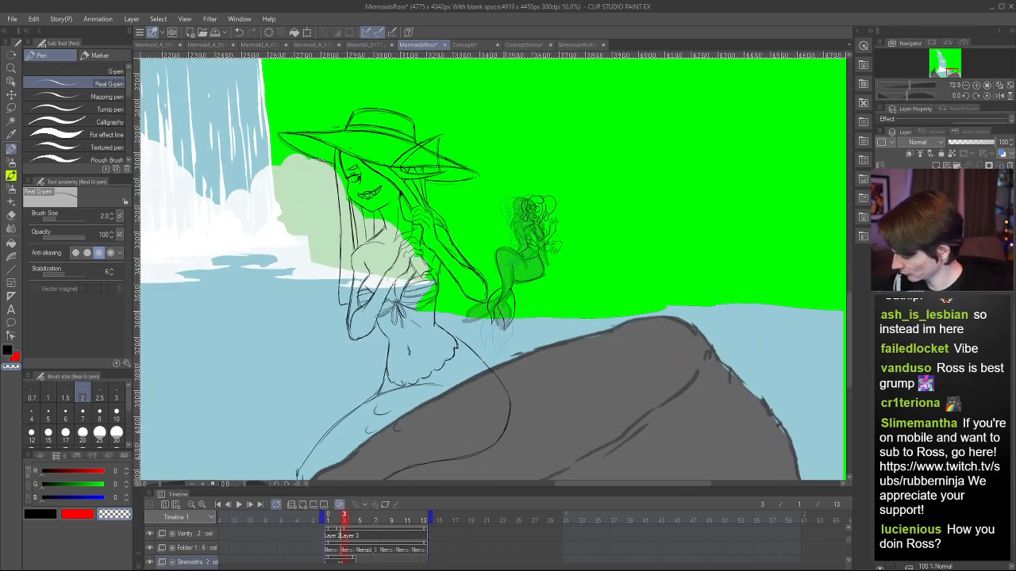
key("h")
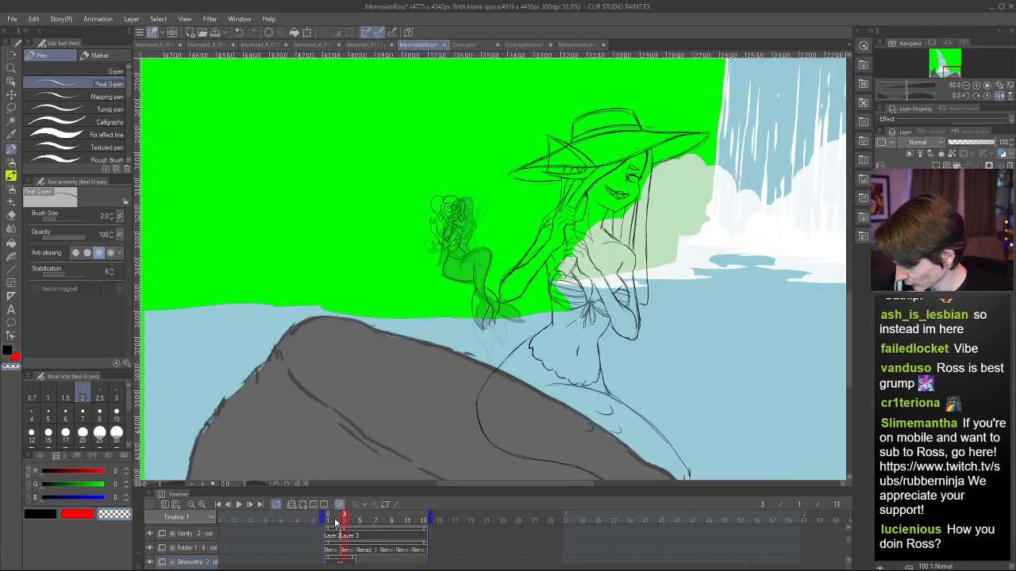
- Go to frame 5 and lower the opacity of the small mermaid's dark guide pose to 30%
left_click_drag(336, 521, 358, 502)
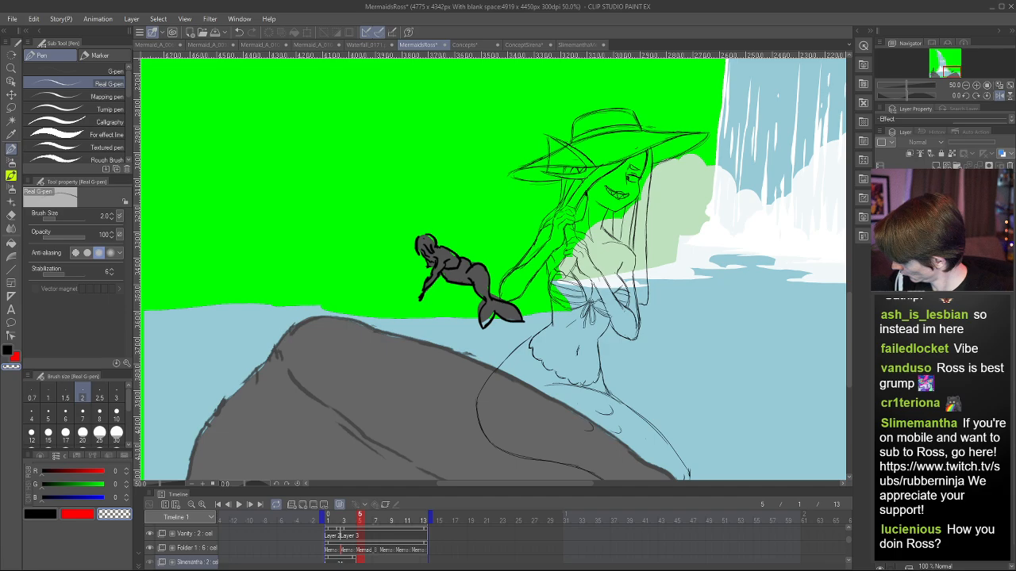
left_click(941, 231)
left_click_drag(974, 145, 960, 144)
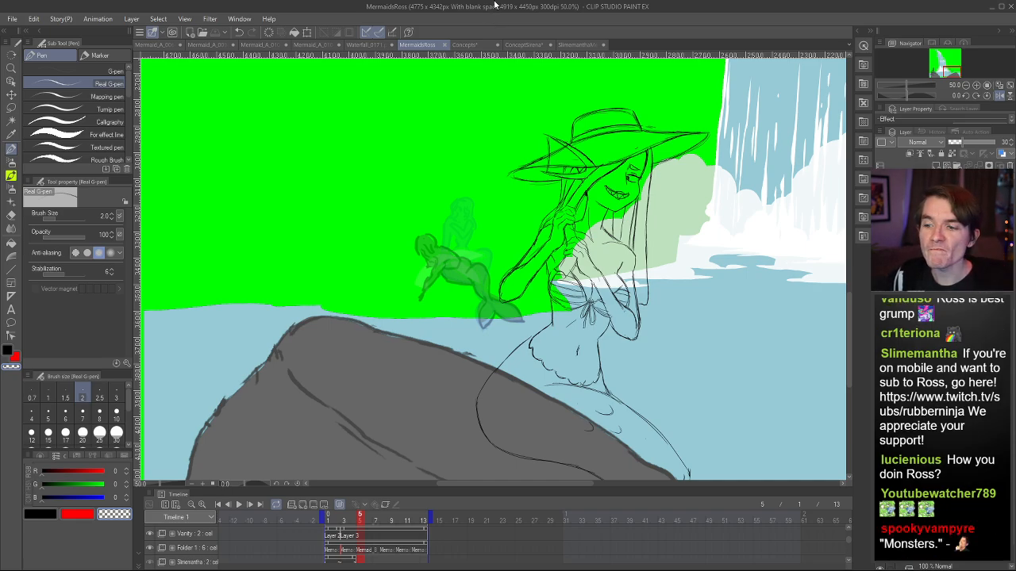
- Examine the faded guide pose at frame 5 and the whole waterfall scene, returning to frame 1 for the large mermaid
scroll(445, 238, "down", 5)
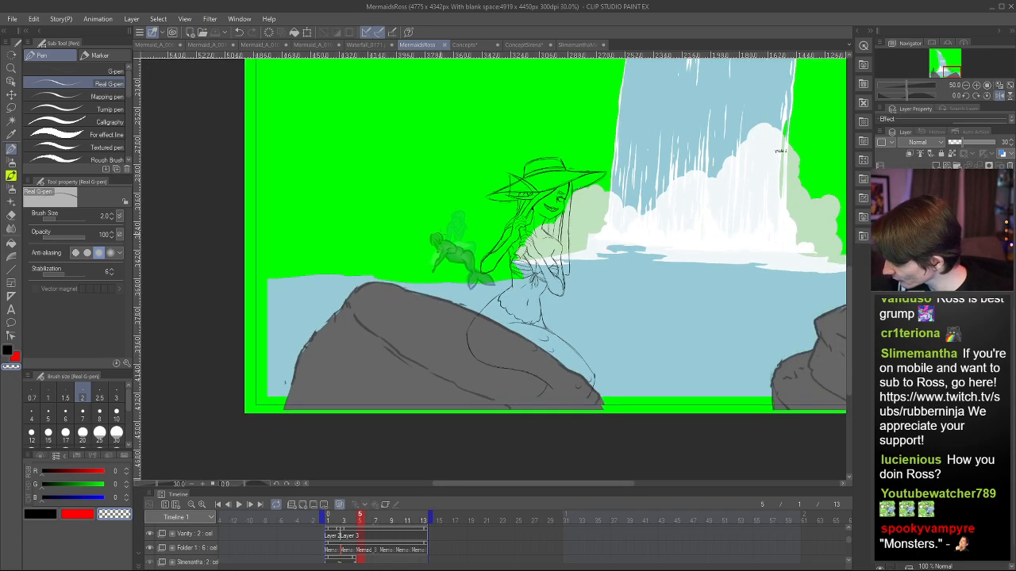
scroll(609, 225, "up", 3)
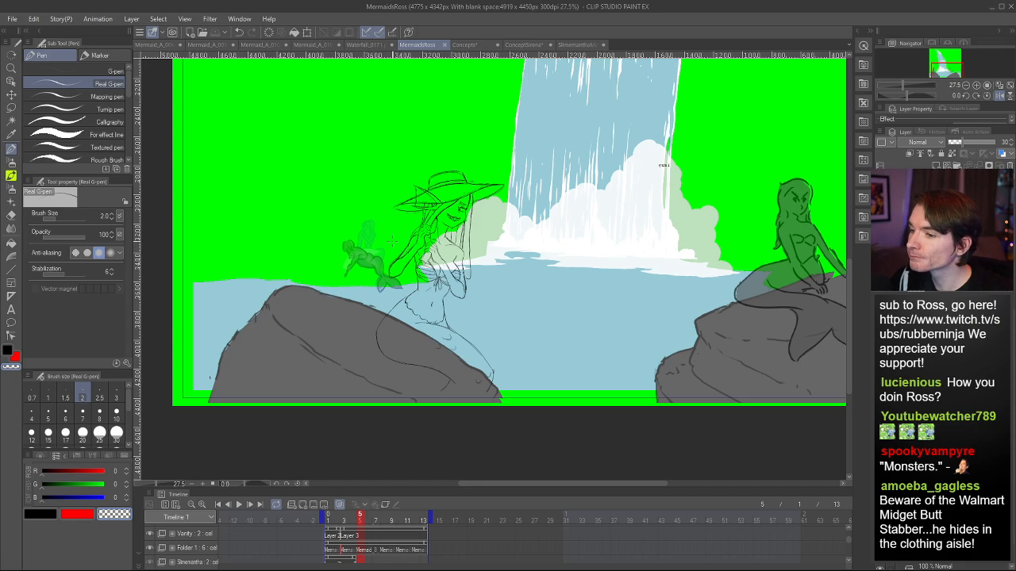
scroll(381, 240, "up", 1)
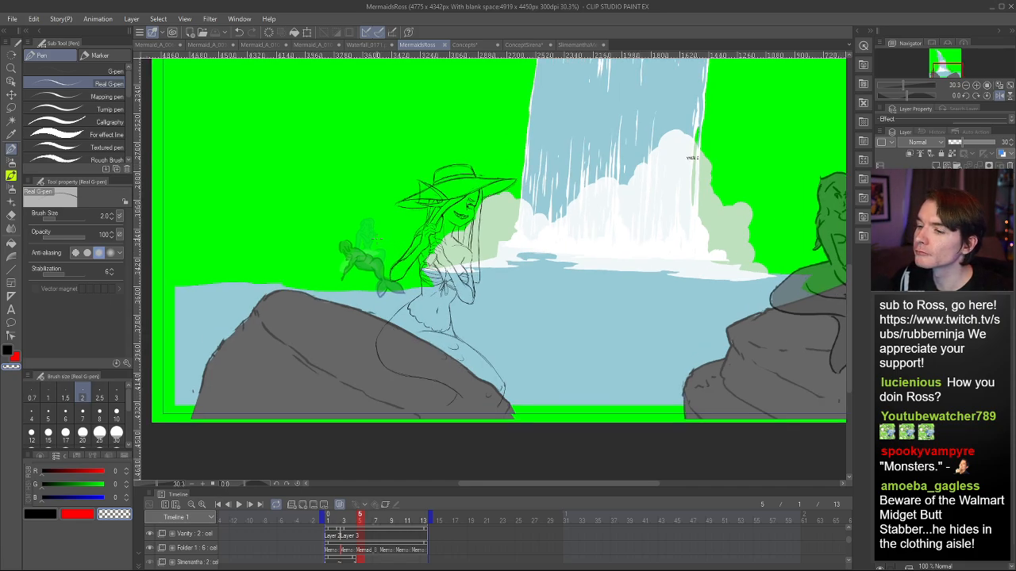
scroll(355, 232, "up", 10)
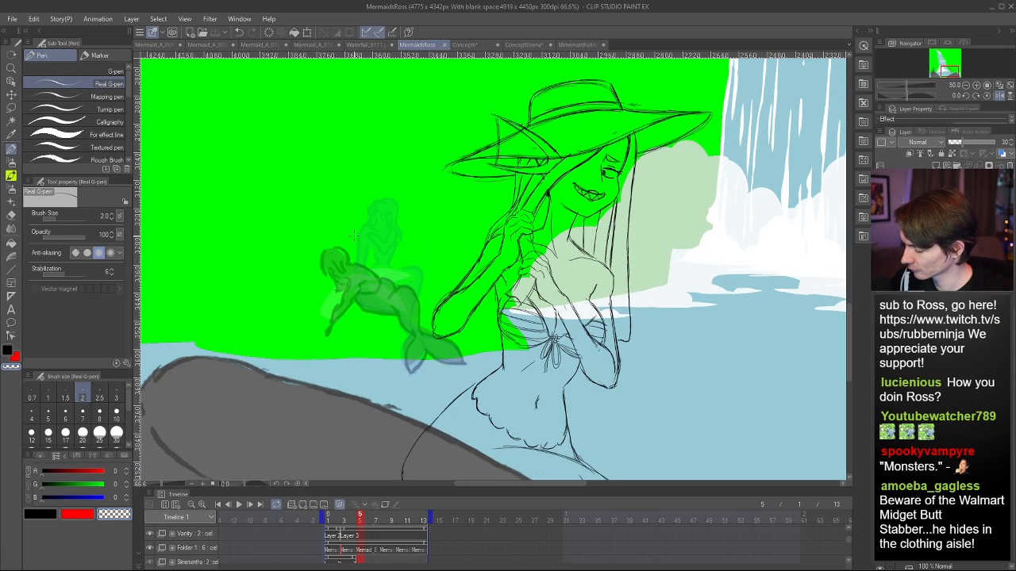
mouse_move(361, 514)
left_mouse_down()
mouse_move(337, 526)
mouse_move(350, 519)
mouse_move(337, 523)
mouse_move(349, 507)
mouse_move(336, 506)
mouse_move(351, 502)
mouse_move(325, 491)
mouse_move(391, 508)
mouse_move(316, 491)
left_mouse_up()
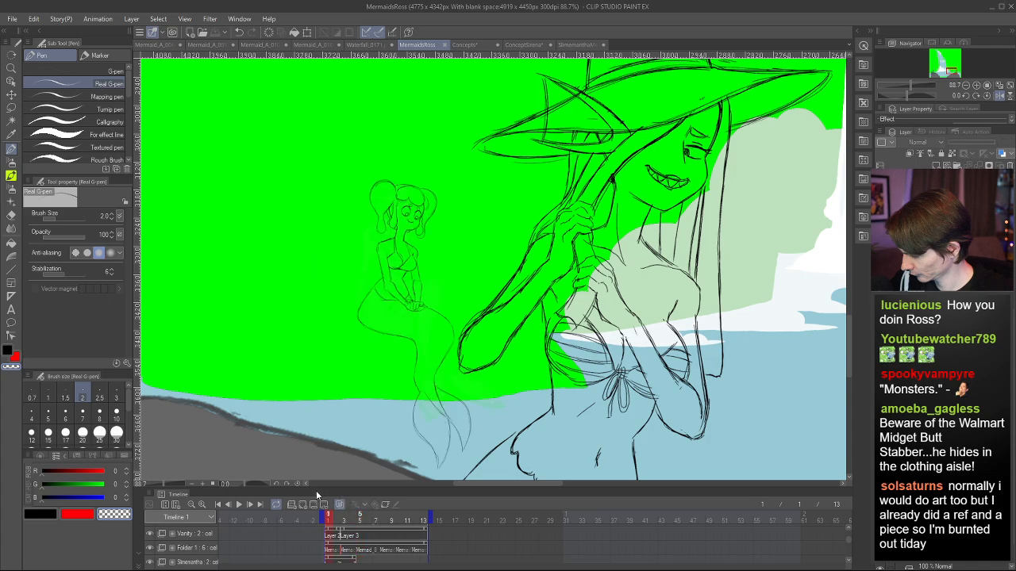
scroll(351, 331, "down", 3)
scroll(351, 330, "down", 2)
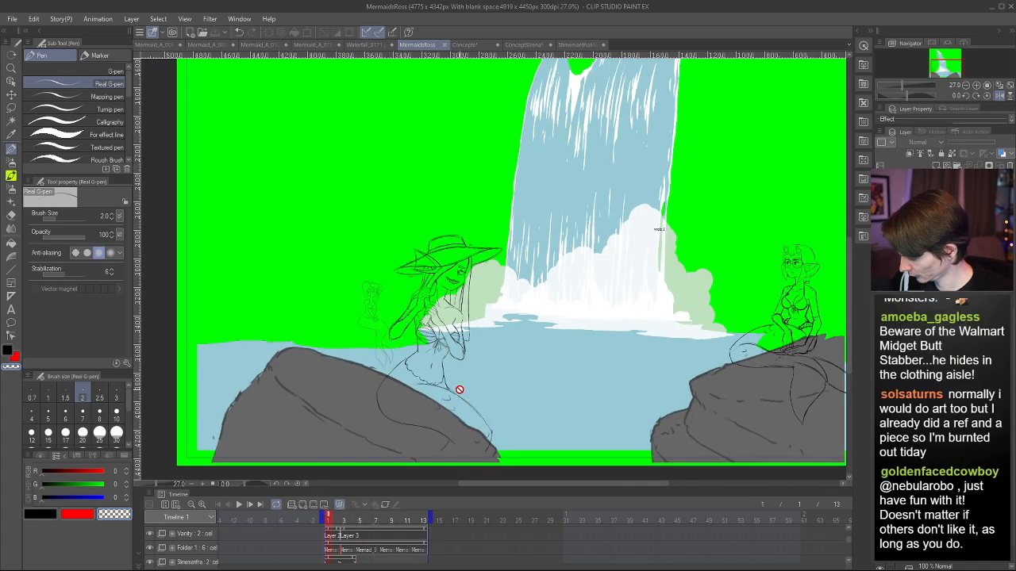
scroll(460, 390, "up", 1)
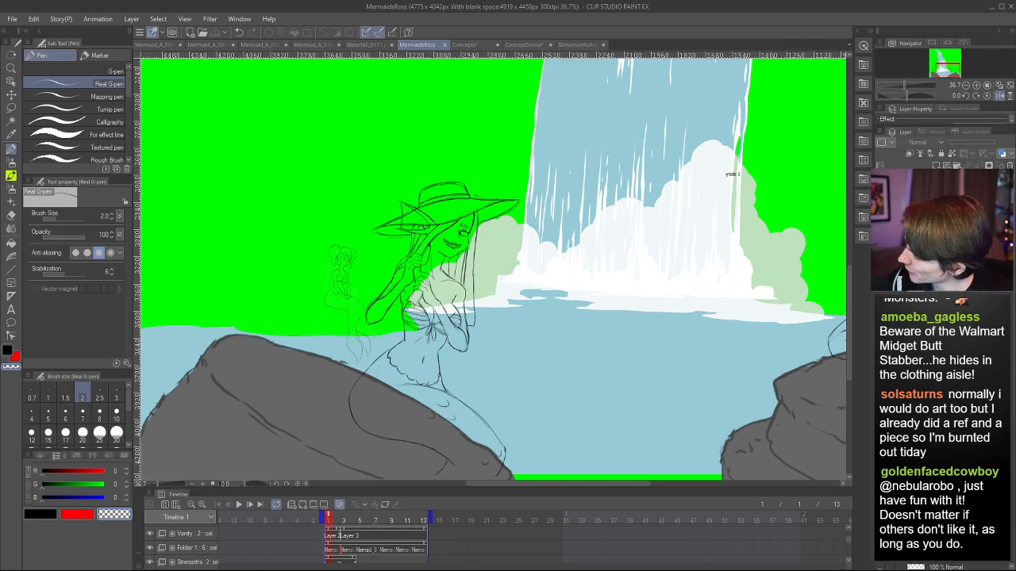
scroll(389, 270, "up", 3)
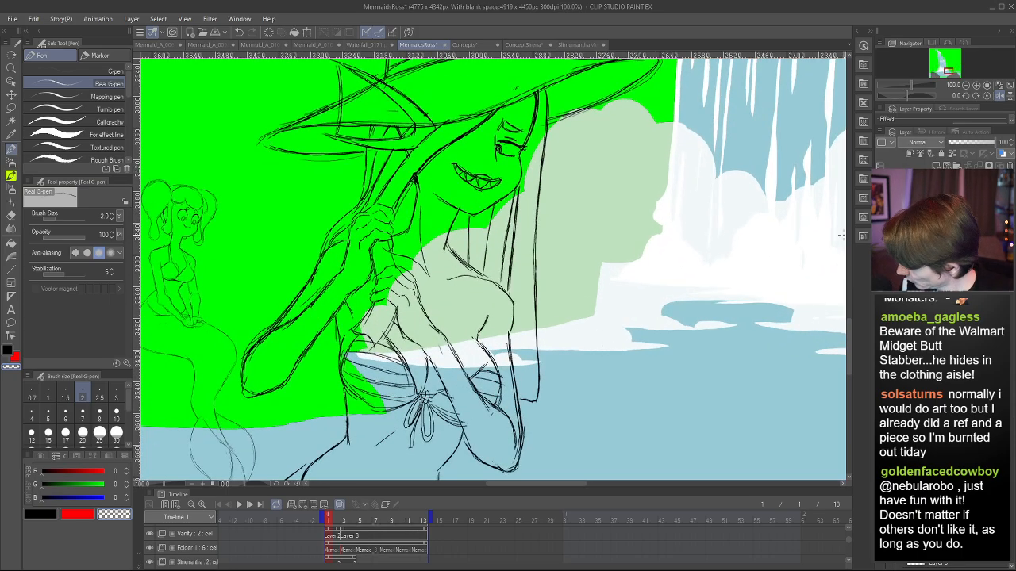
- Draw a black diagonal line from the large mermaid's neck across her shoulder to her upper arm, replacing unsatisfactory strokes
key("c")
left_click_drag(454, 264, 488, 360)
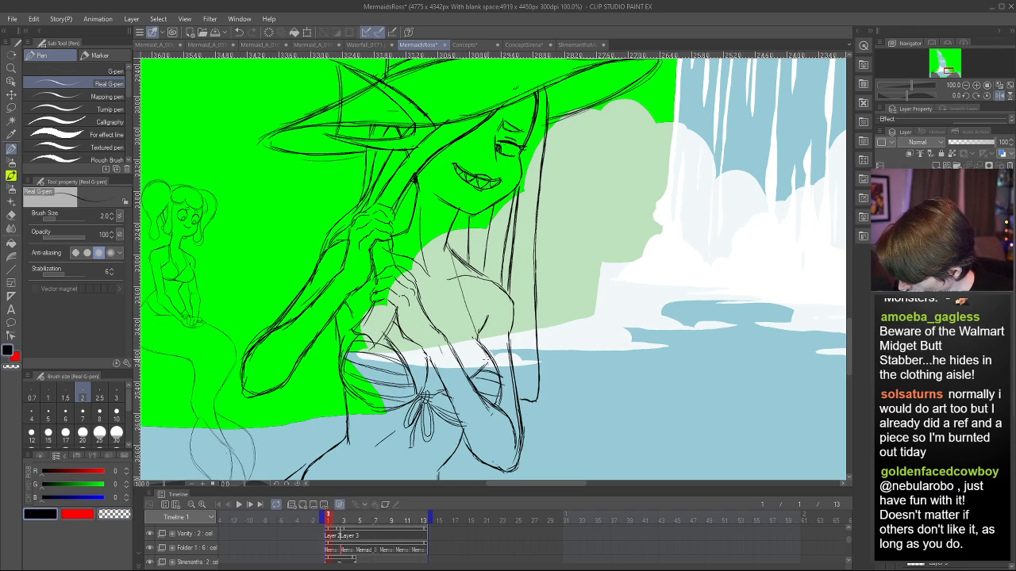
key("ctrl+z")
left_click_drag(447, 241, 489, 365)
mouse_move(477, 338)
left_mouse_down()
mouse_move(449, 251)
mouse_move(486, 360)
left_mouse_up()
left_click_drag(448, 246, 489, 364)
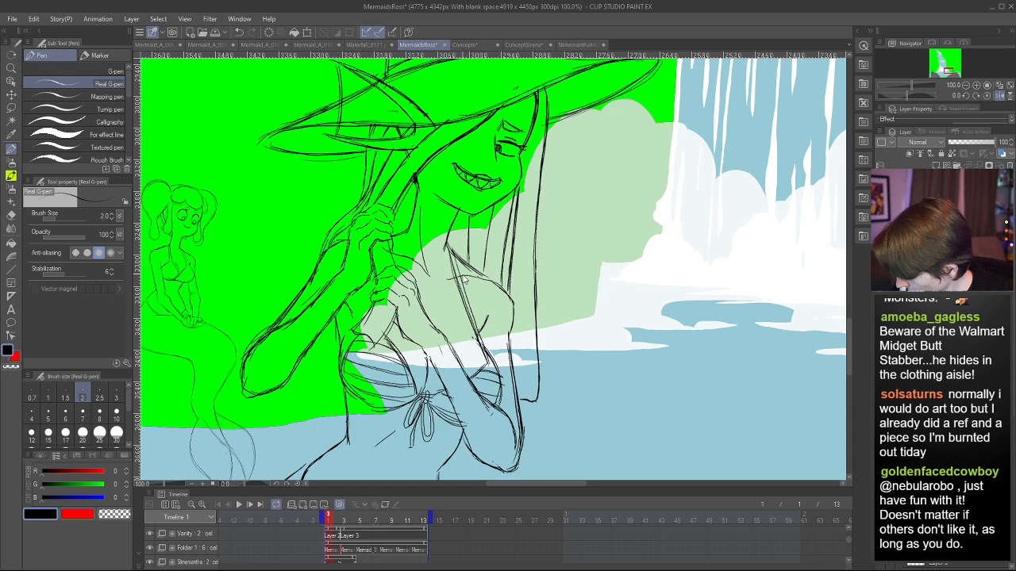
key("ctrl+z")
key("ctrl+z")
key("ctrl+z")
key("ctrl+z")
left_click_drag(457, 265, 492, 365)
key("ctrl+z")
left_click_drag(454, 262, 487, 351)
key("ctrl+z")
key("ctrl+z")
mouse_move(450, 250)
left_mouse_down()
mouse_move(486, 276)
mouse_move(485, 348)
left_mouse_up()
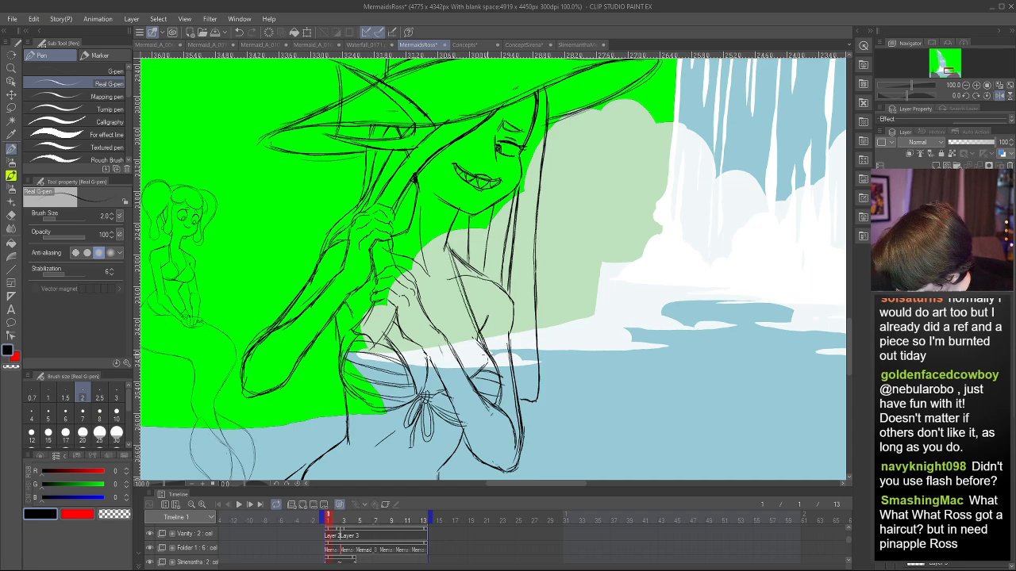
left_click_drag(449, 258, 482, 341)
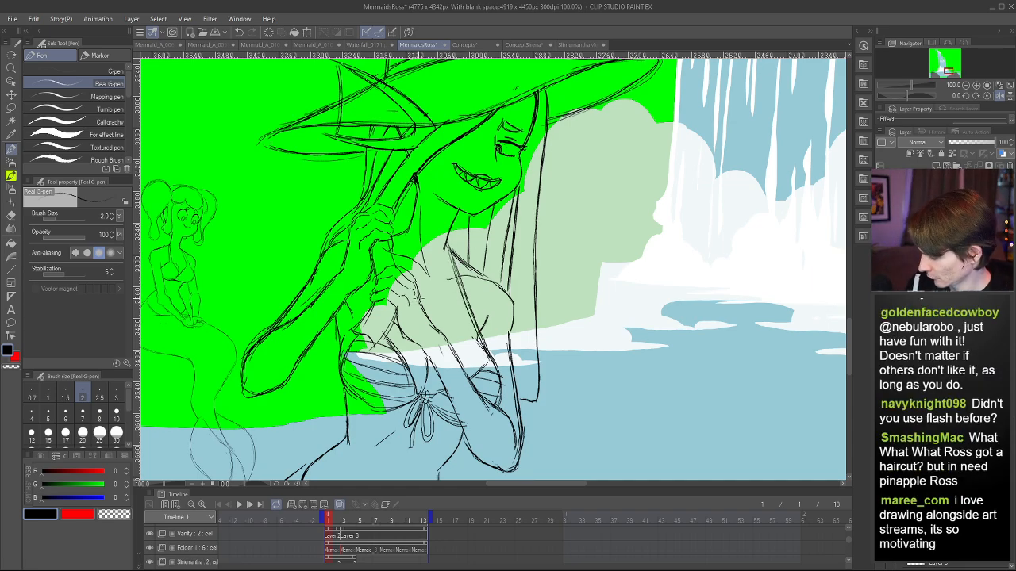
- Examine the mermaids and the overall waterfall composition in both mirrored and normal orientation, up close and from afar
scroll(434, 279, "down", 3)
key("h")
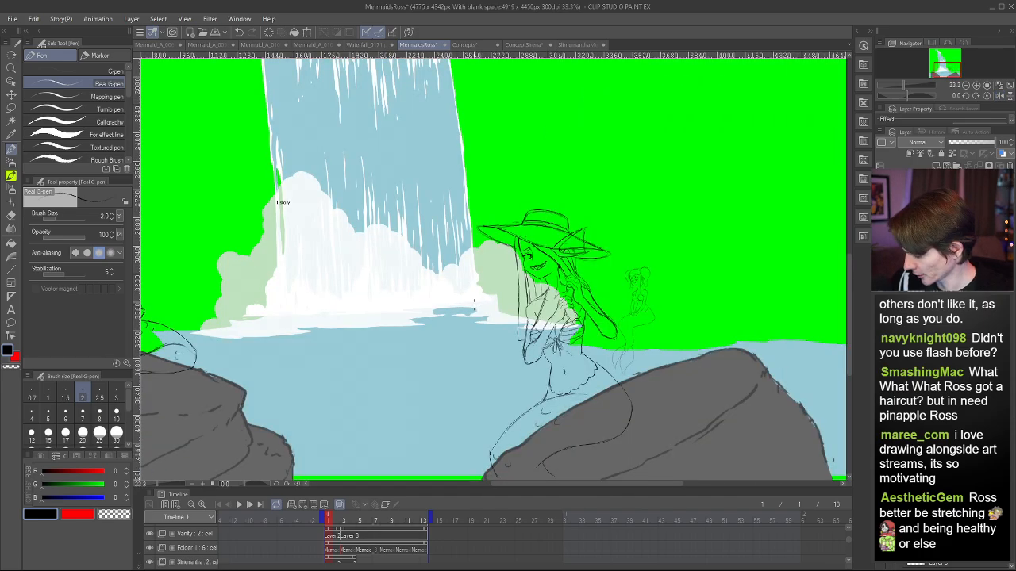
scroll(518, 257, "up", 3)
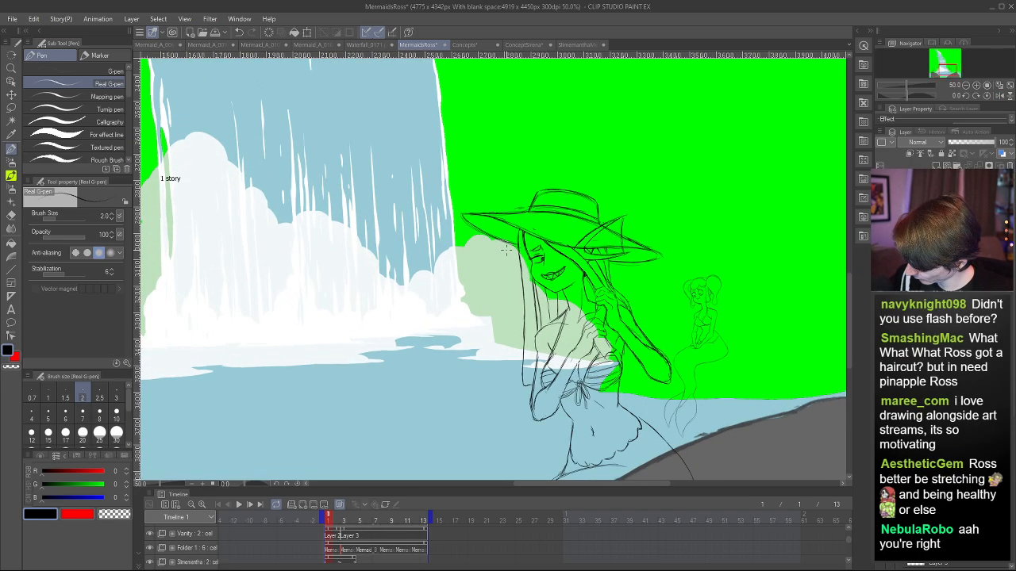
scroll(520, 256, "down", 4)
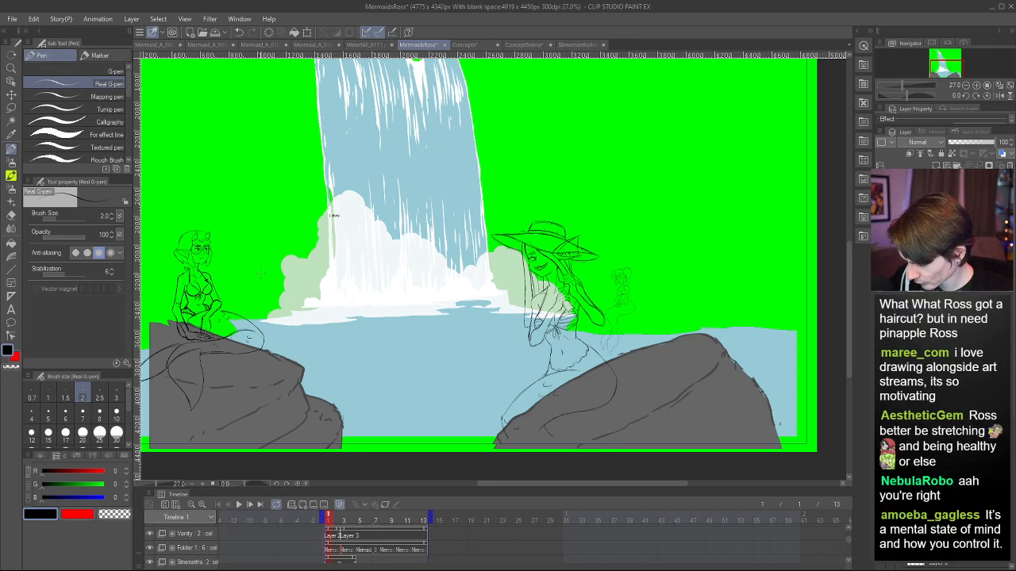
scroll(190, 250, "up", 4)
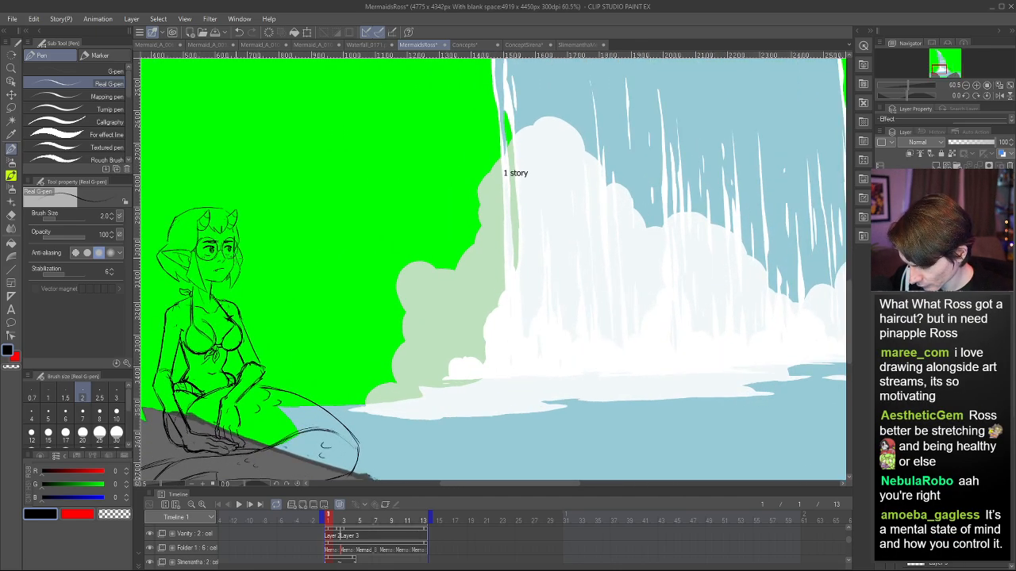
scroll(241, 259, "down", 5)
key("h")
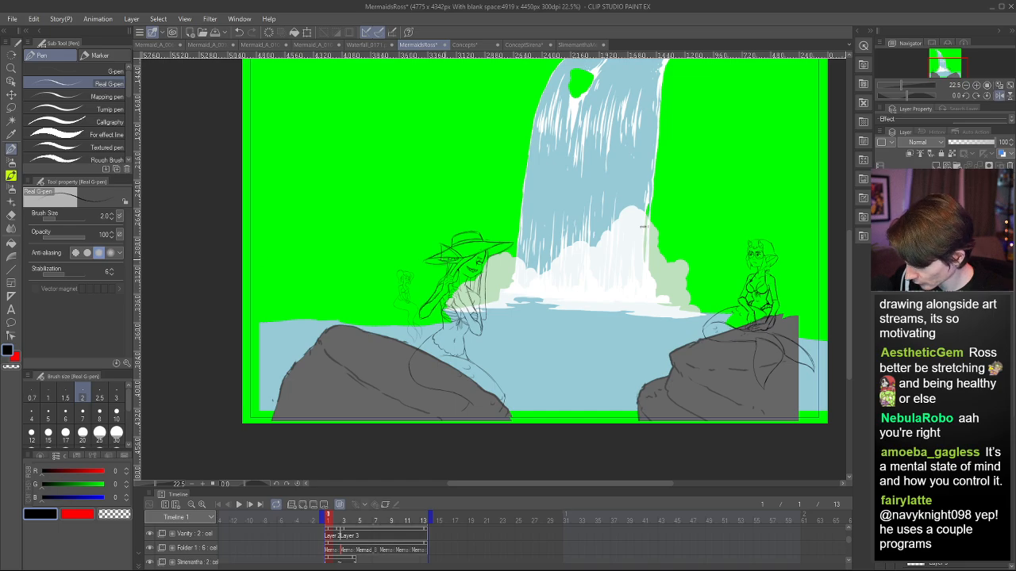
key("h")
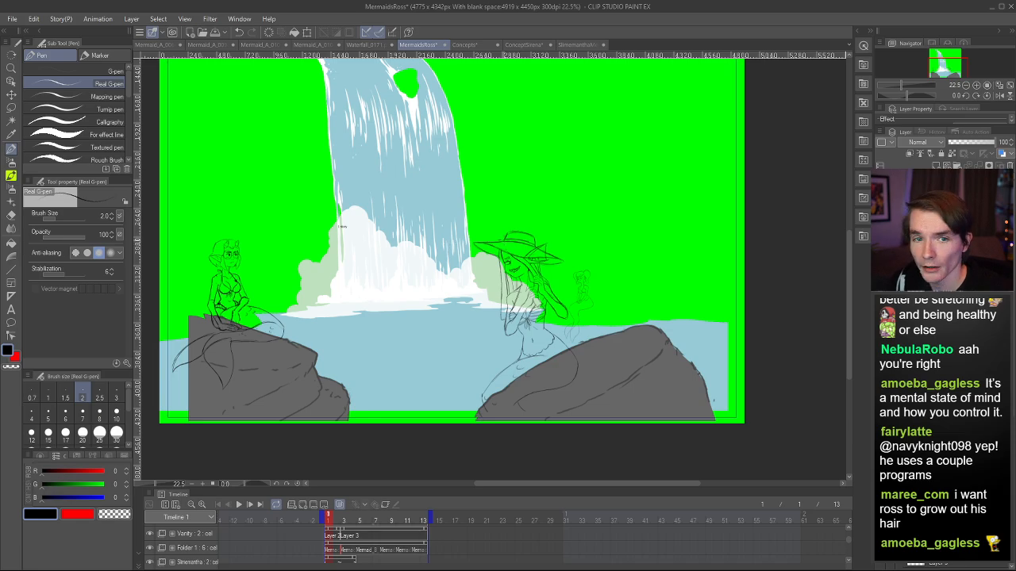
scroll(549, 267, "down", 7)
scroll(477, 266, "up", 8)
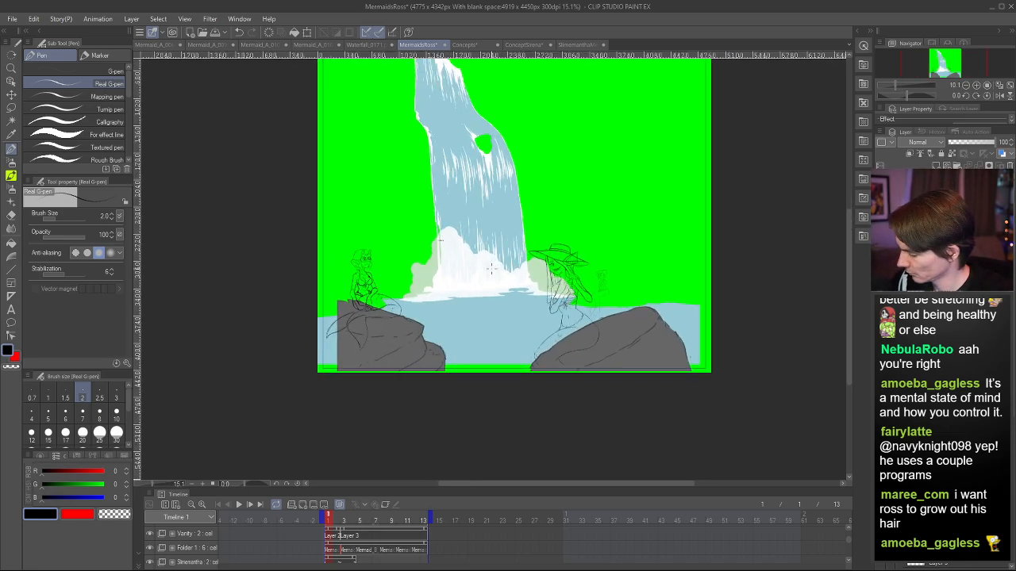
scroll(475, 219, "down", 2)
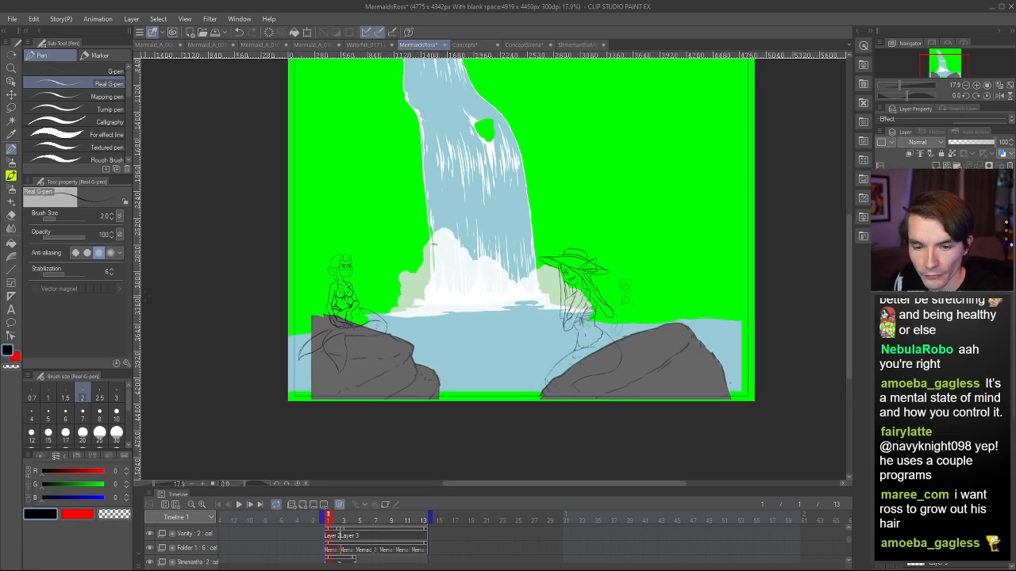
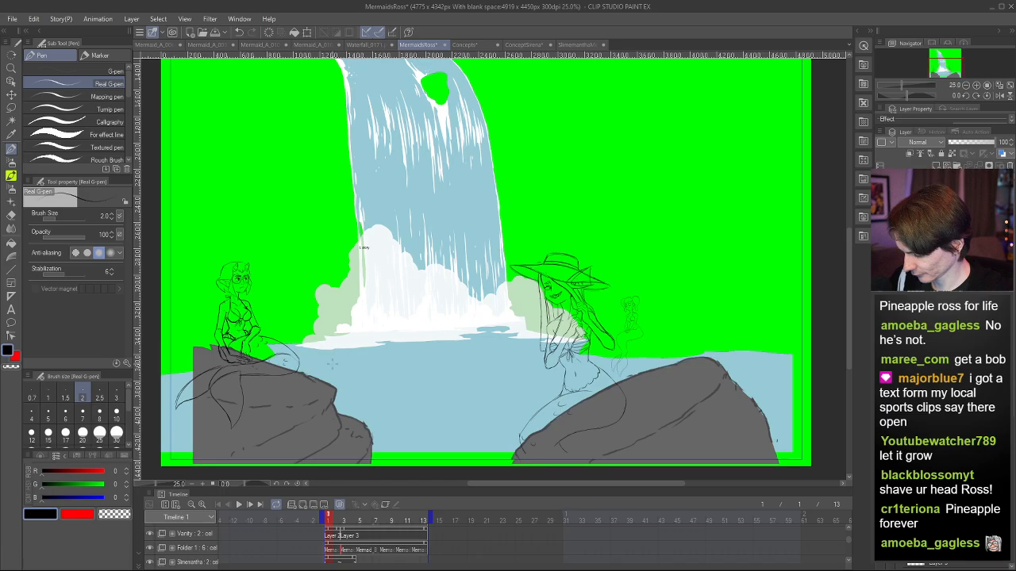
scroll(750, 295, "down", 4)
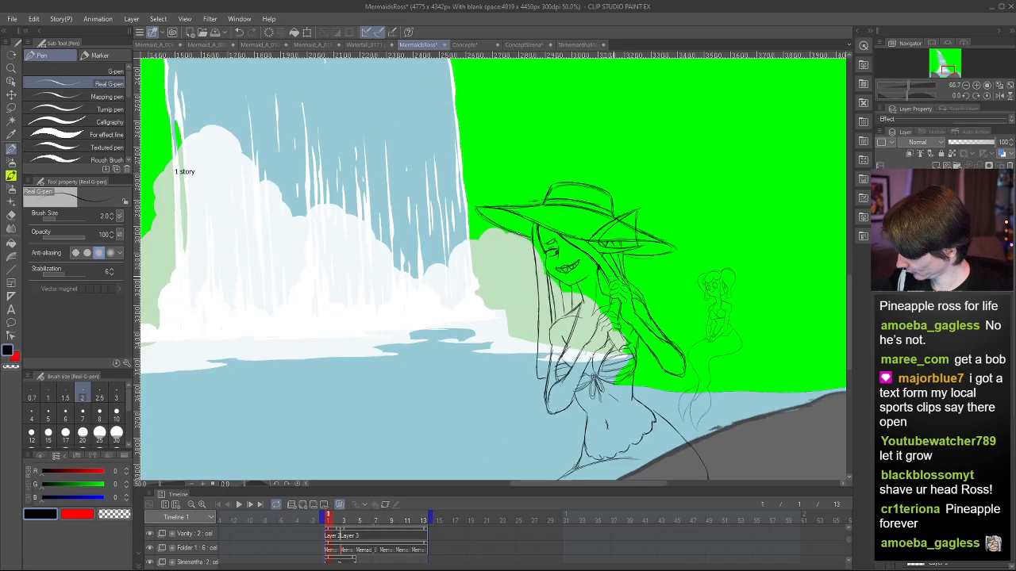
scroll(750, 295, "up", 2)
scroll(750, 295, "up", 3)
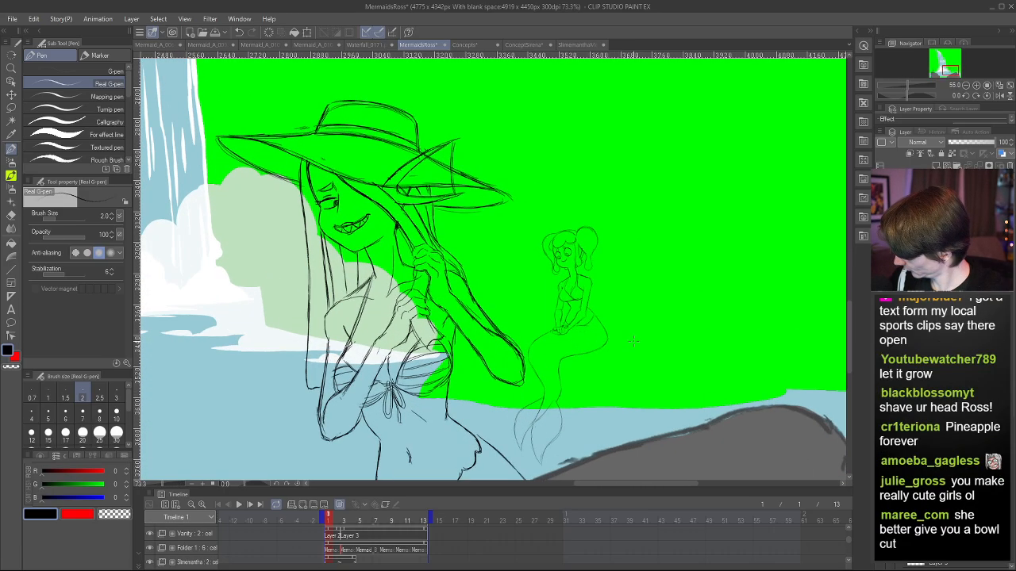
scroll(703, 311, "down", 3)
scroll(702, 312, "up", 1)
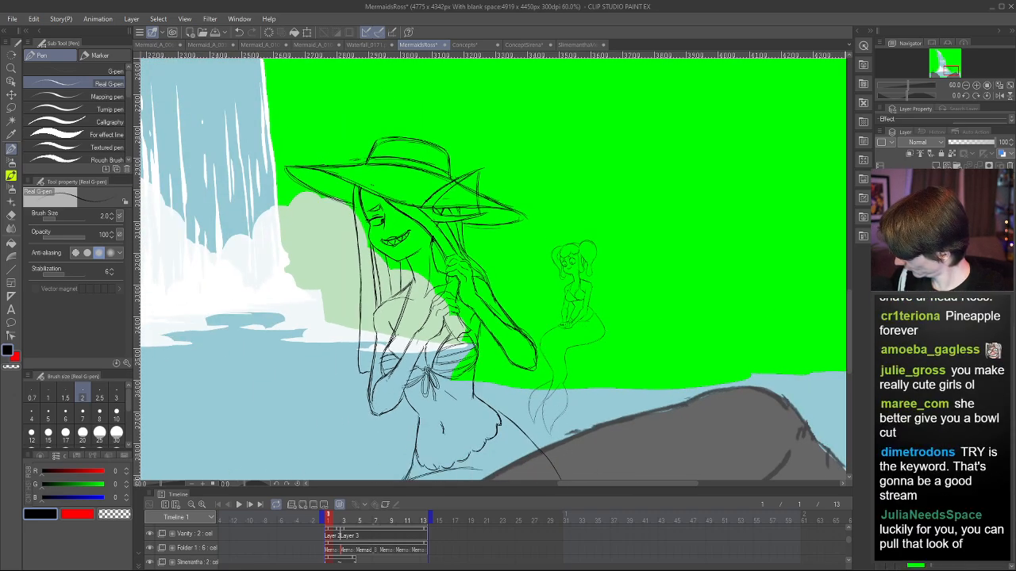
- Add a new animation cel for the small mermaid at frame 5 and trim its clip to end shortly after that frame
left_click(343, 562)
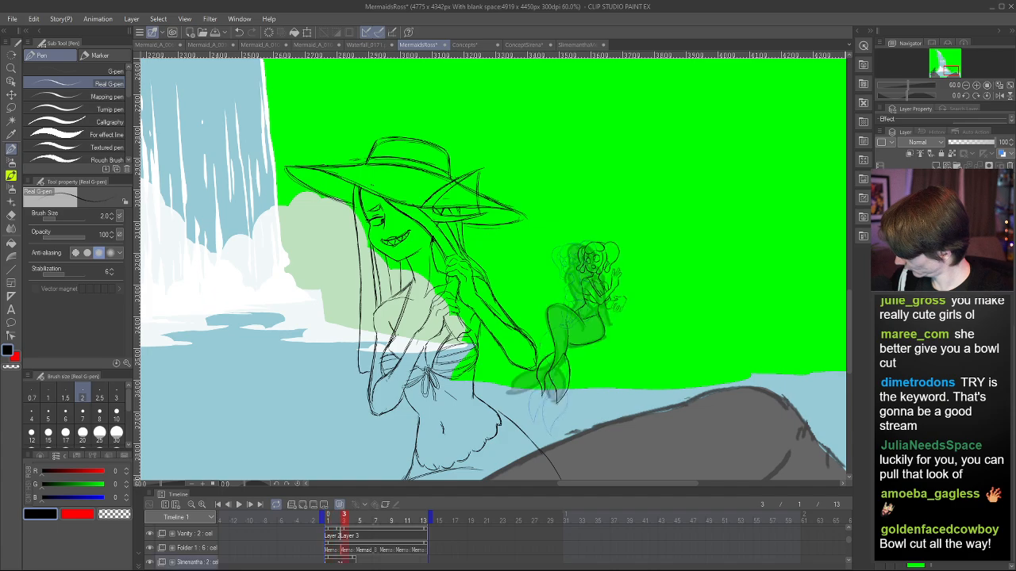
left_click_drag(343, 519, 360, 525)
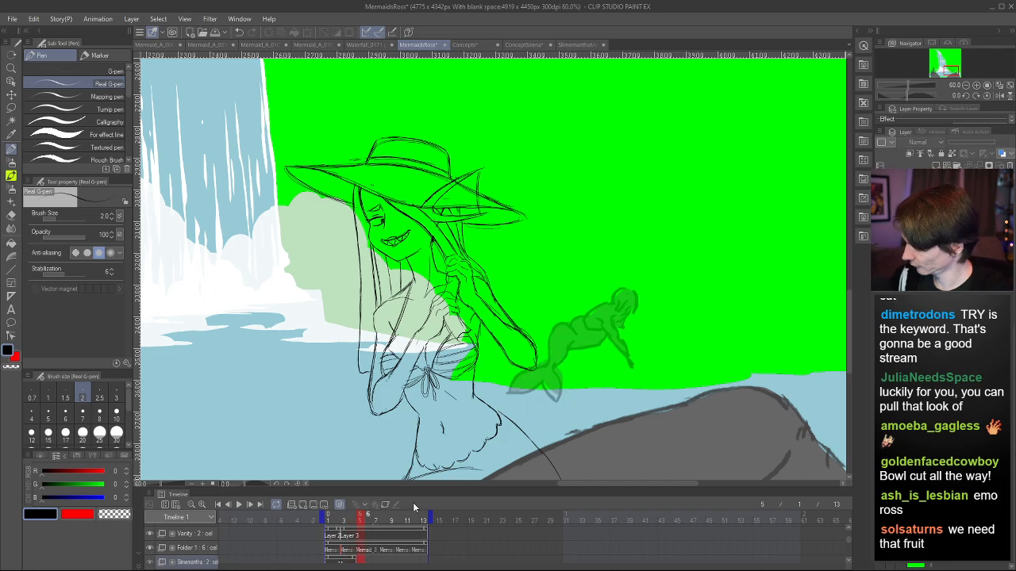
scroll(719, 320, "up", 8)
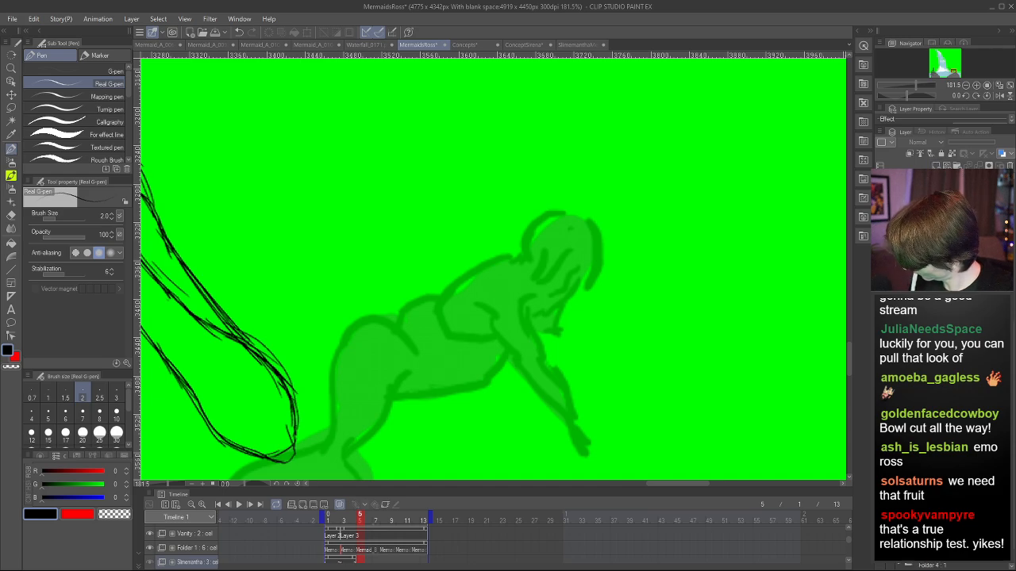
scroll(853, 565, "down", 1)
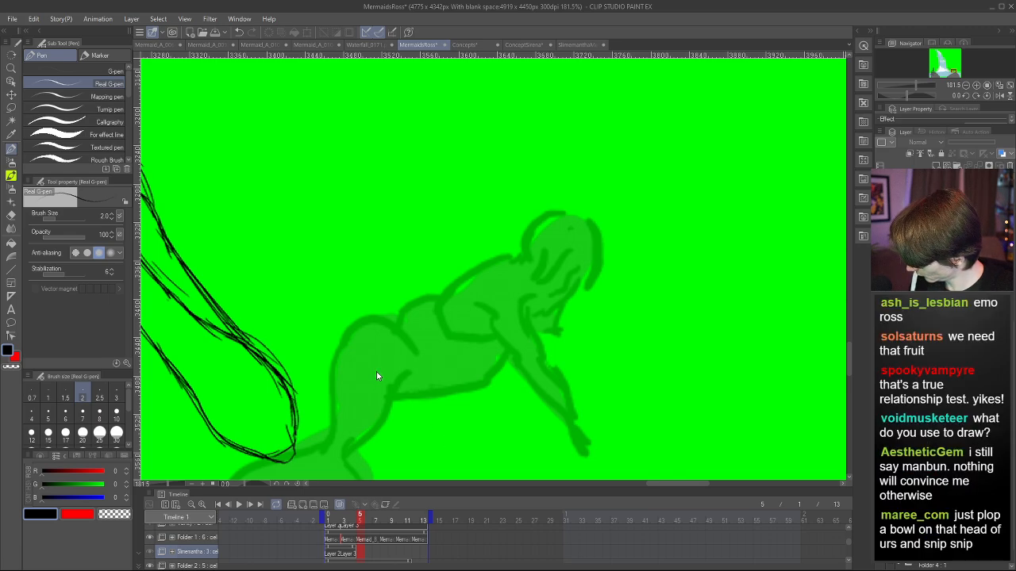
left_click(302, 505)
left_click(425, 549)
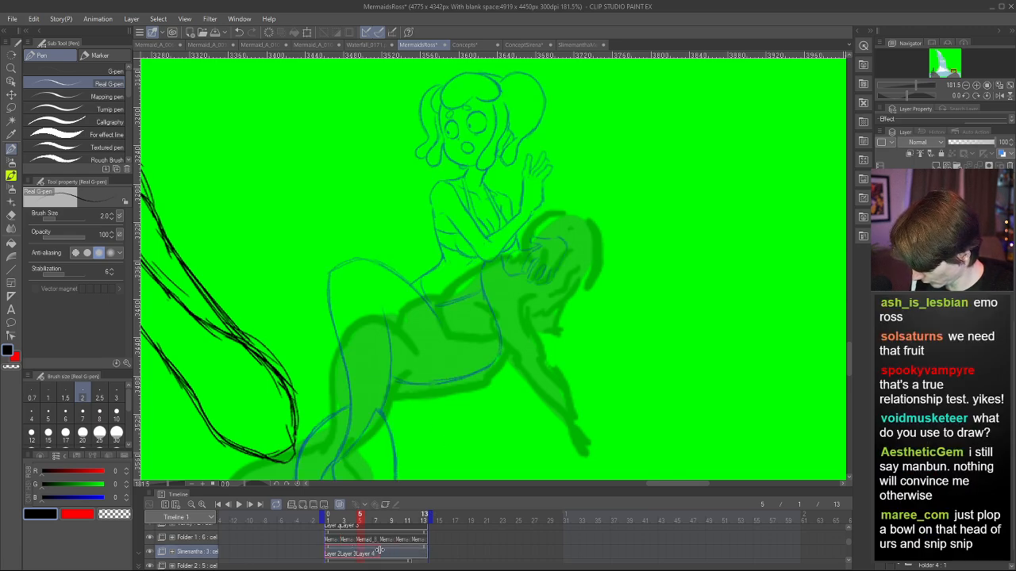
left_click_drag(377, 549, 373, 549)
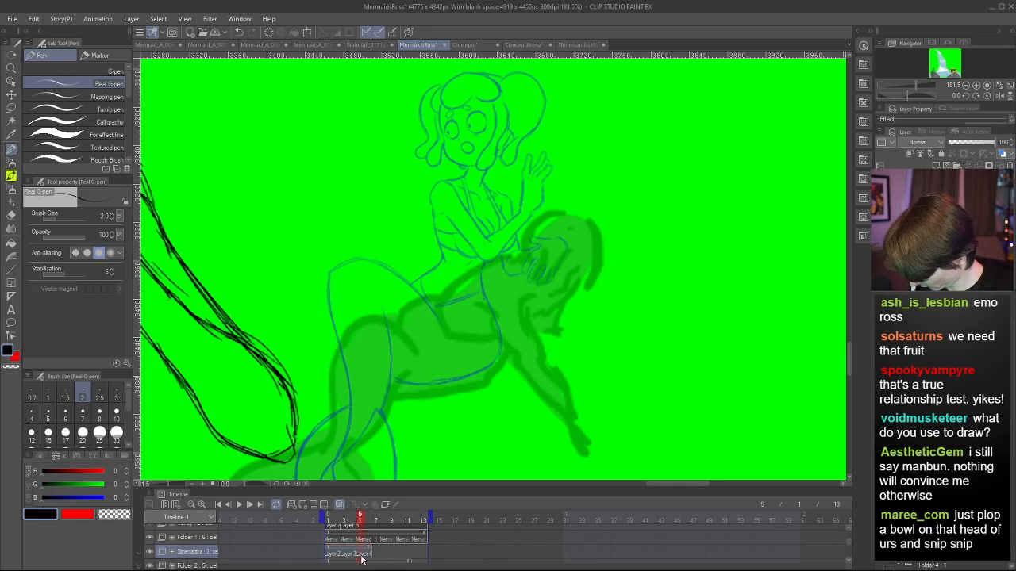
left_click(365, 556)
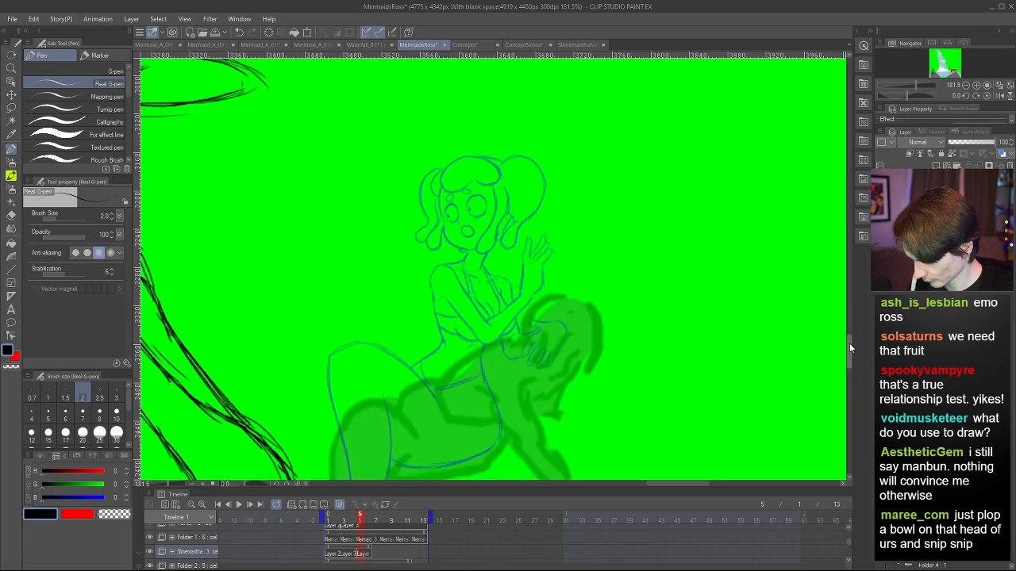
- Sketch the small mermaid's head in black as an overlapping rough circle over the faded guide pose's head, replacing unsatisfactory strokes
left_click_drag(848, 349, 849, 344)
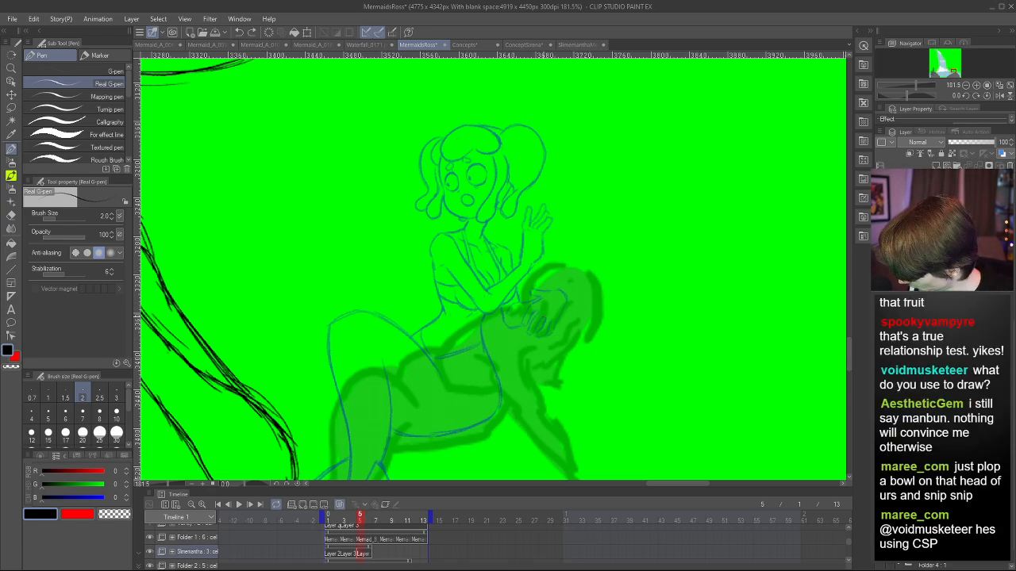
mouse_move(533, 298)
left_mouse_down()
mouse_move(570, 266)
mouse_move(590, 271)
mouse_move(555, 338)
mouse_move(533, 294)
mouse_move(606, 296)
mouse_move(531, 298)
mouse_move(595, 334)
mouse_move(555, 268)
mouse_move(602, 284)
mouse_move(601, 306)
mouse_move(573, 264)
mouse_move(534, 305)
mouse_move(596, 323)
left_mouse_up()
key("ctrl+z")
key("ctrl+z")
key("ctrl+z")
mouse_move(535, 297)
left_mouse_down()
mouse_move(538, 336)
mouse_move(553, 344)
mouse_move(546, 272)
mouse_move(546, 341)
mouse_move(580, 332)
left_mouse_up()
key("ctrl+z")
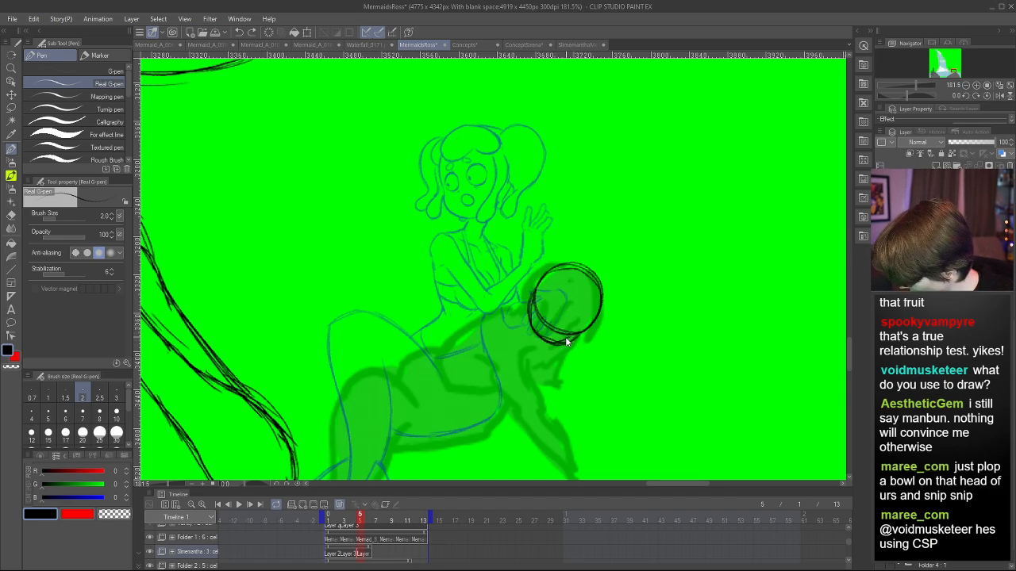
key("ctrl+z")
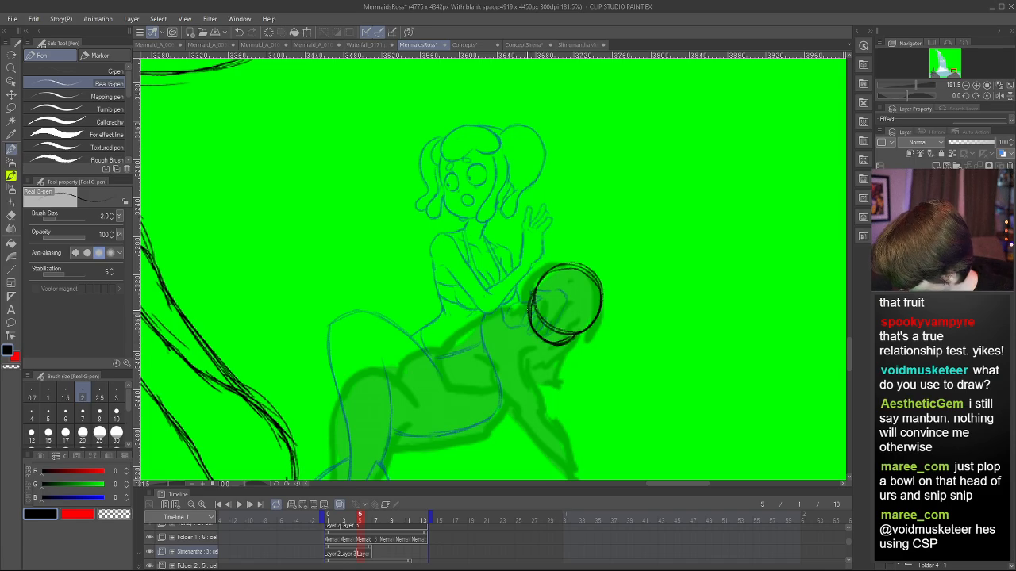
left_click_drag(539, 275, 596, 283)
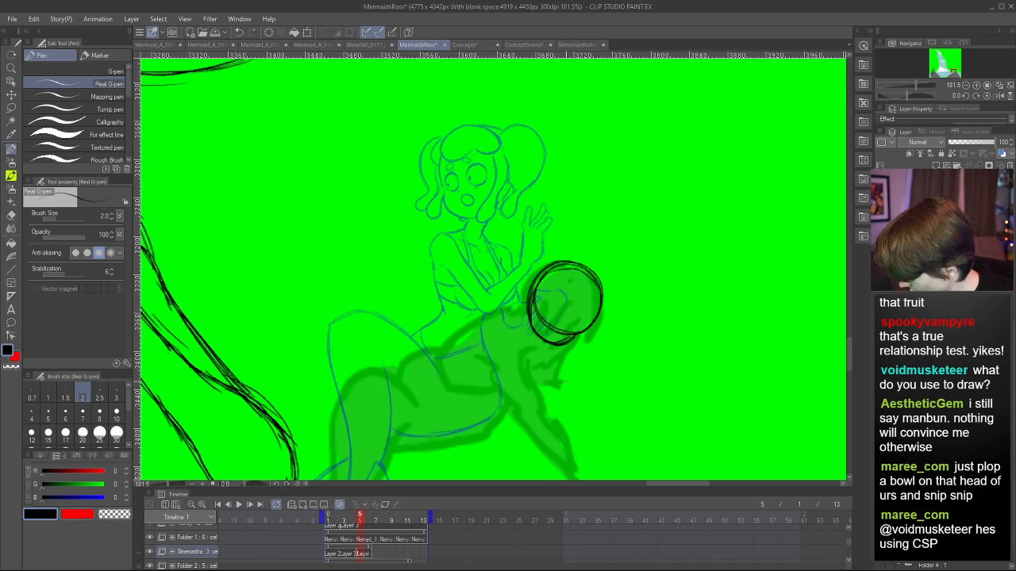
- Sketch an oval ribcage beside the head circle and a curved upper back line sloping toward the waist
mouse_move(504, 308)
left_mouse_down()
mouse_move(471, 342)
mouse_move(515, 309)
mouse_move(483, 318)
left_mouse_up()
key("ctrl+z")
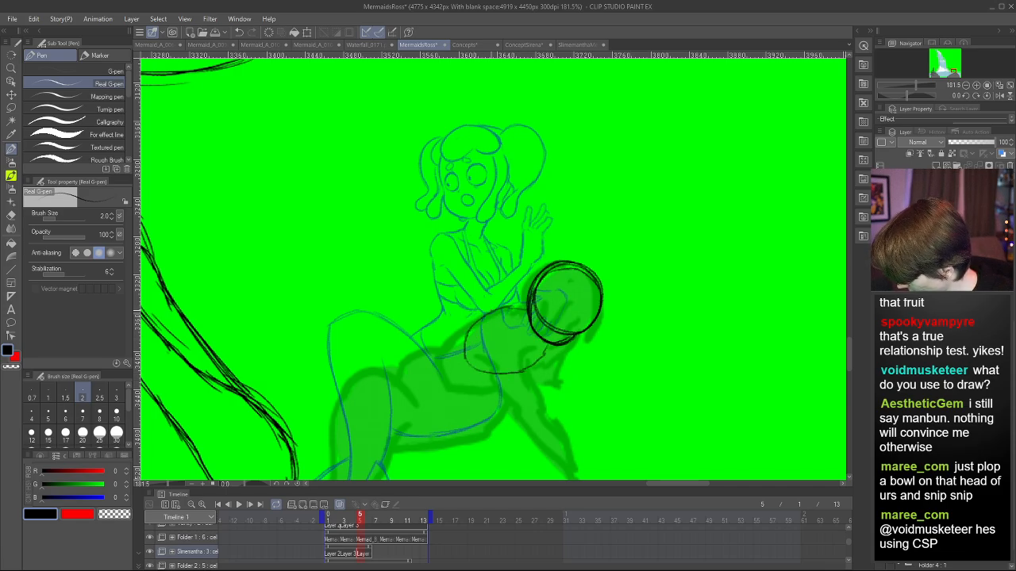
mouse_move(520, 308)
left_mouse_down()
mouse_move(489, 312)
mouse_move(436, 353)
left_mouse_up()
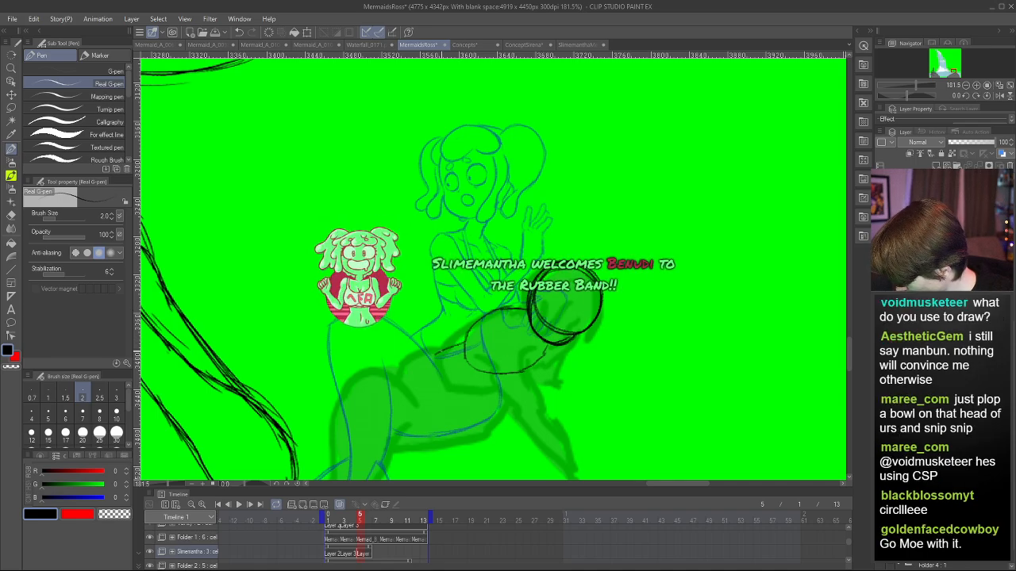
key("ctrl+z")
left_click_drag(477, 323, 452, 355)
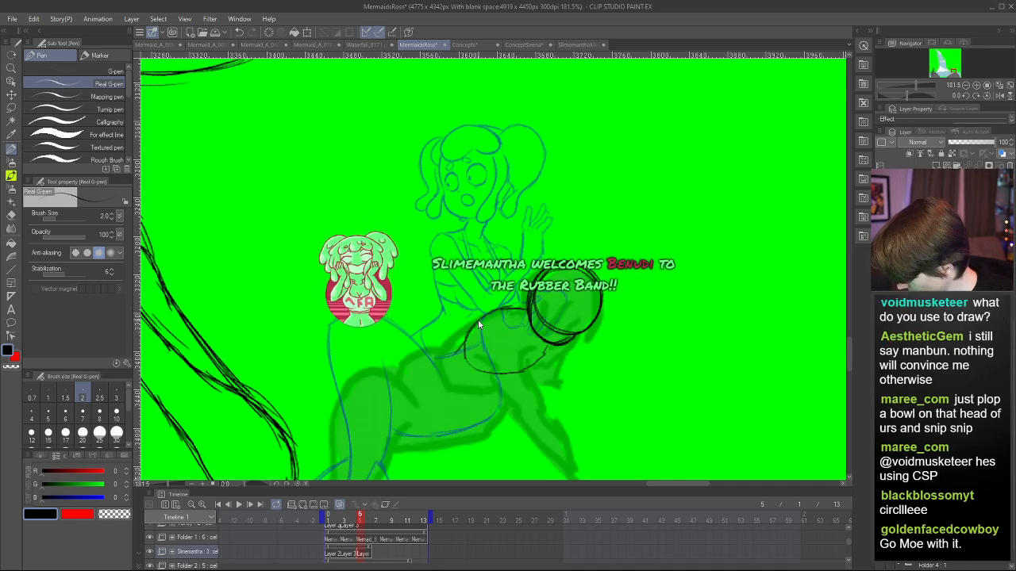
key("ctrl+z")
left_click_drag(492, 312, 445, 352)
left_click_drag(492, 312, 443, 354)
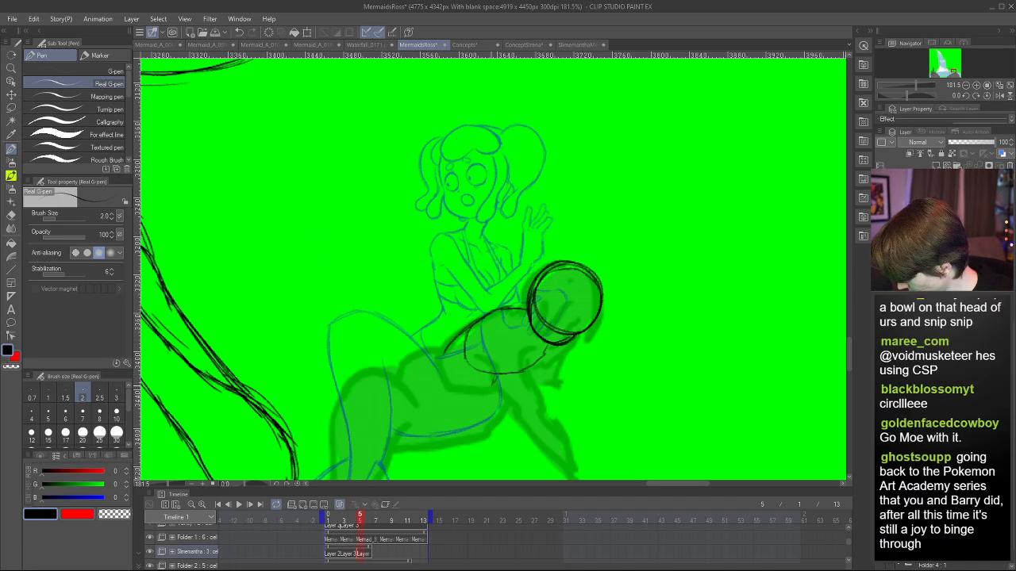
- Block in the underside and angular lower edge of the small mermaid's upper torso, checking the shape in mirrored view
left_click_drag(494, 386, 444, 390)
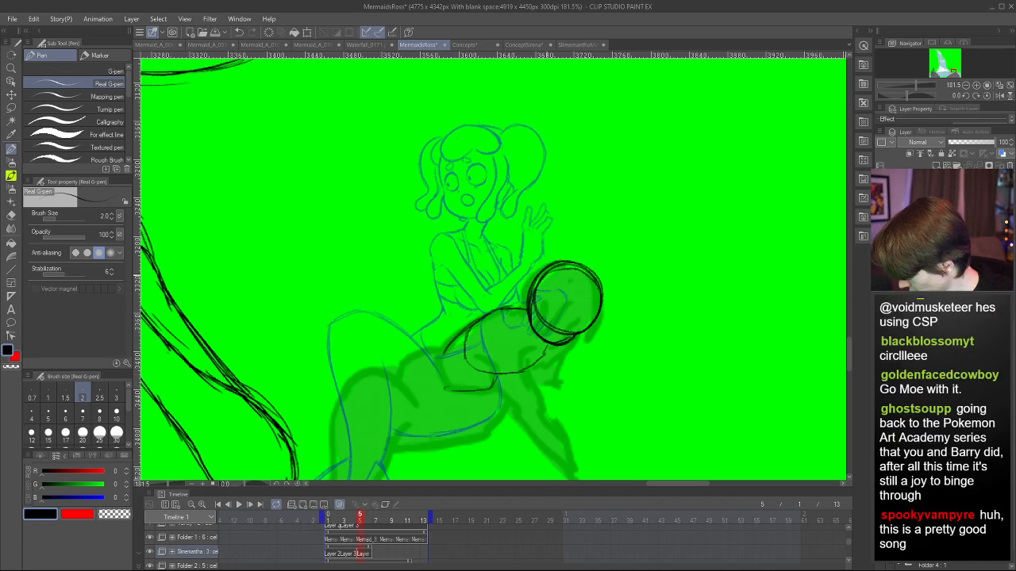
key("h")
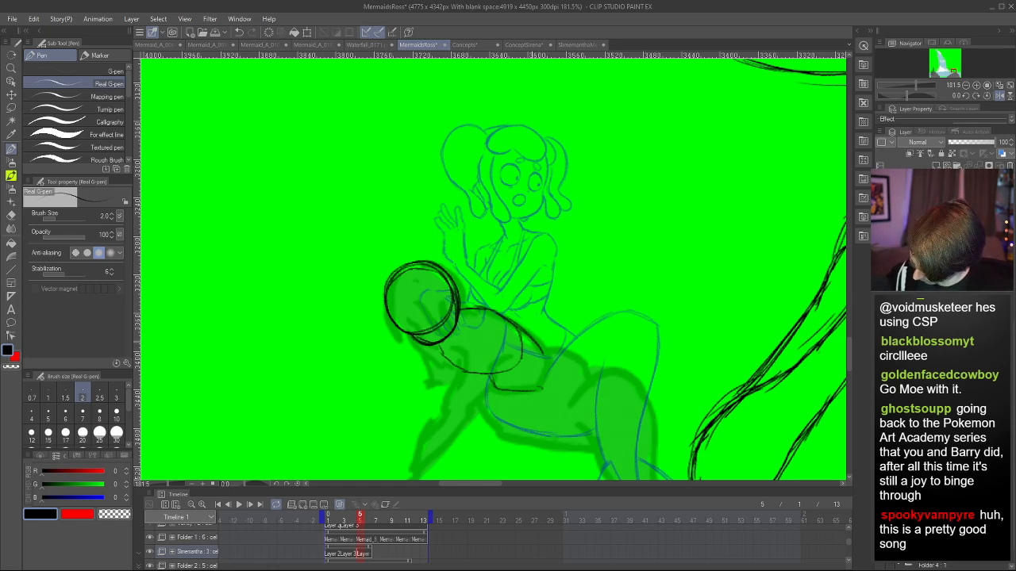
left_click_drag(527, 341, 563, 353)
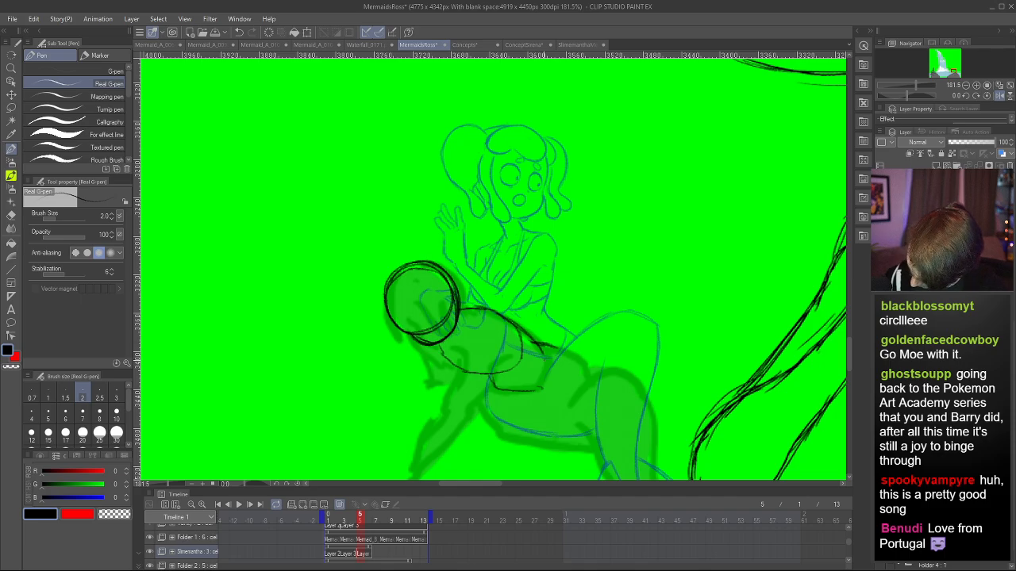
mouse_move(499, 390)
left_mouse_down()
mouse_move(533, 398)
mouse_move(550, 350)
left_mouse_up()
key("ctrl+z")
key("ctrl+z")
left_click_drag(535, 396, 552, 344)
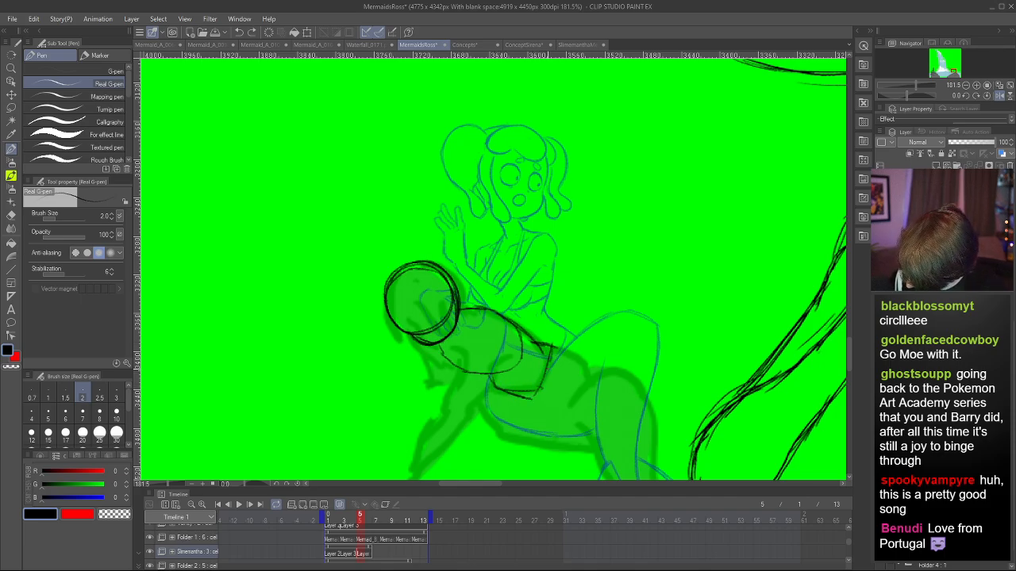
- Examine the rough head and torso against the guide pose's tail and the neighbouring large mermaid, up close and from afar
key("h")
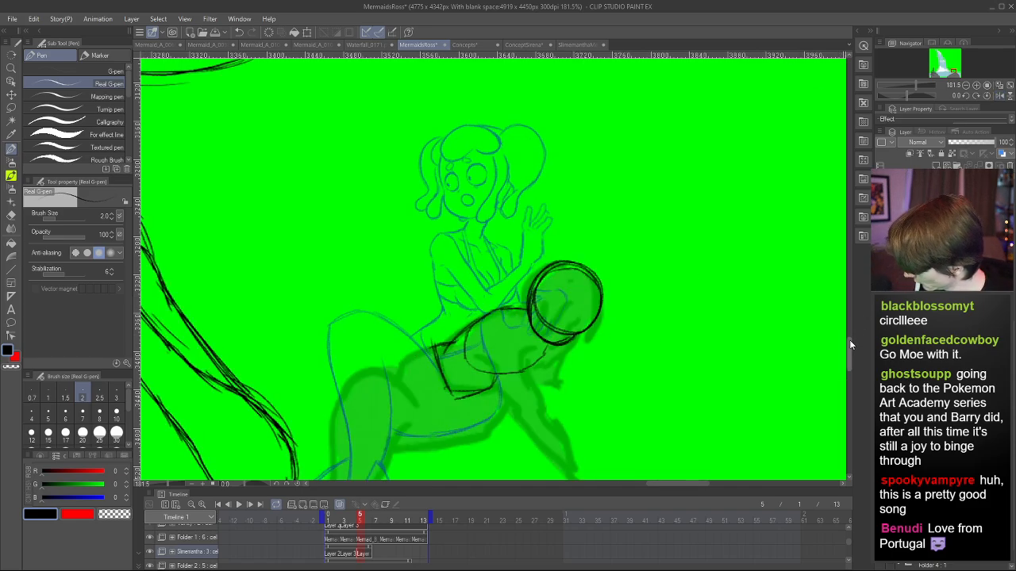
scroll(849, 345, "down", 5)
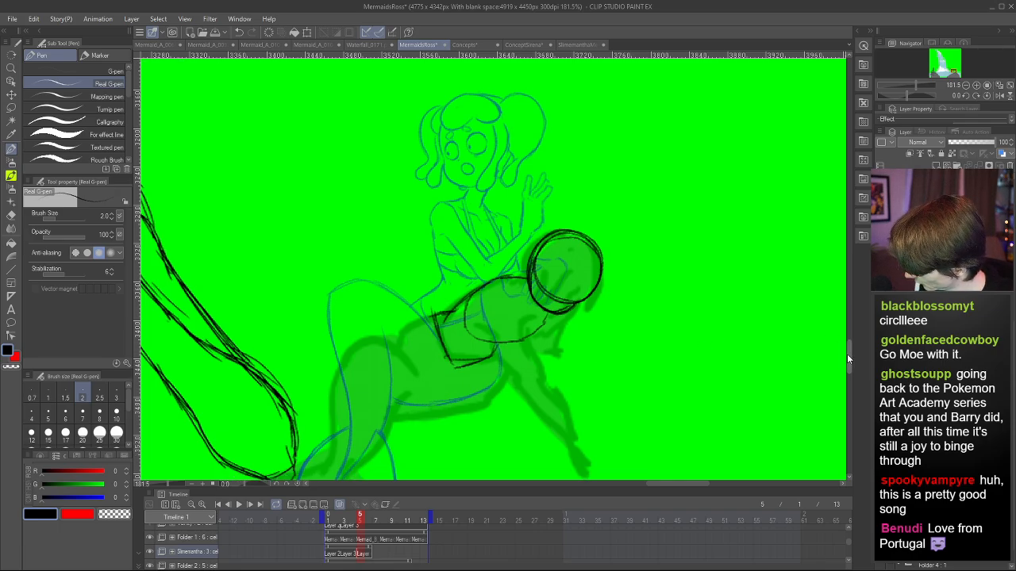
left_click_drag(847, 354, 847, 360)
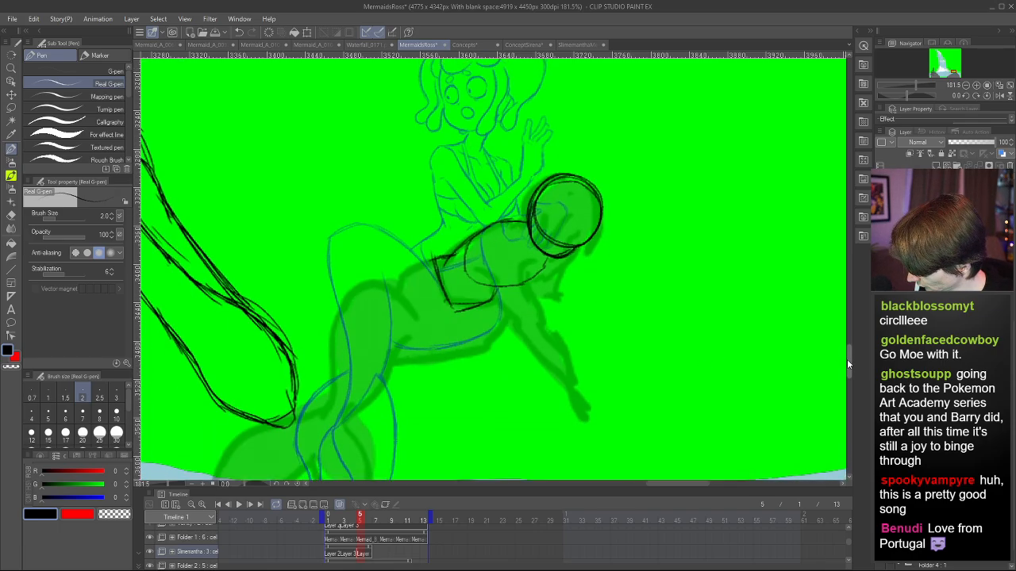
scroll(847, 359, "up", 3)
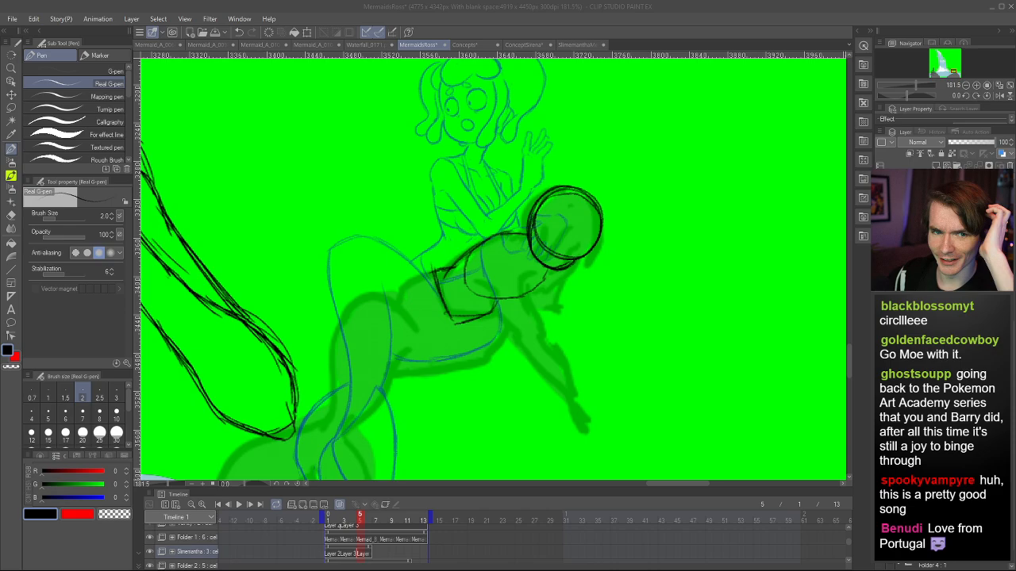
left_click(74, 325)
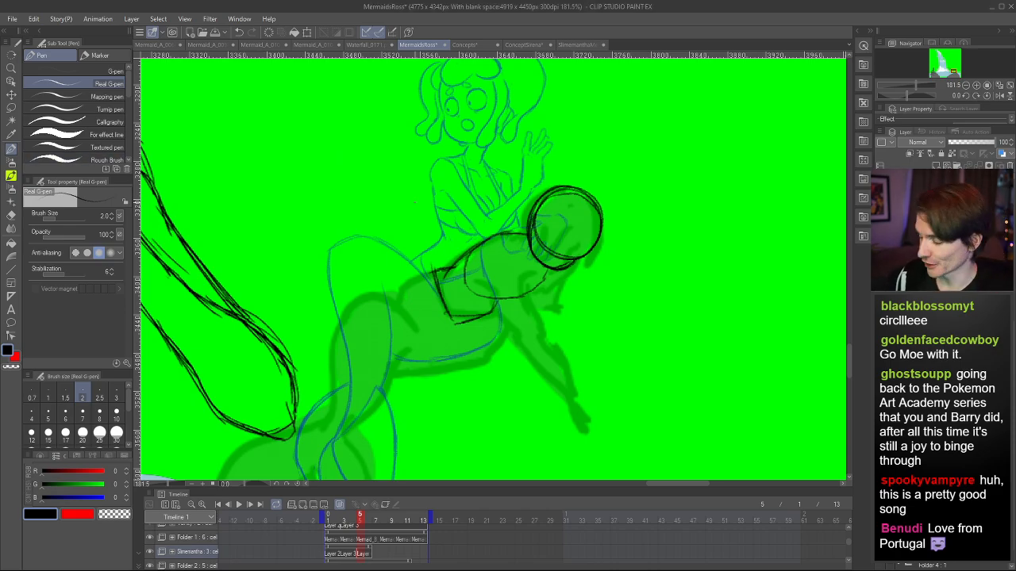
scroll(428, 306, "down", 9)
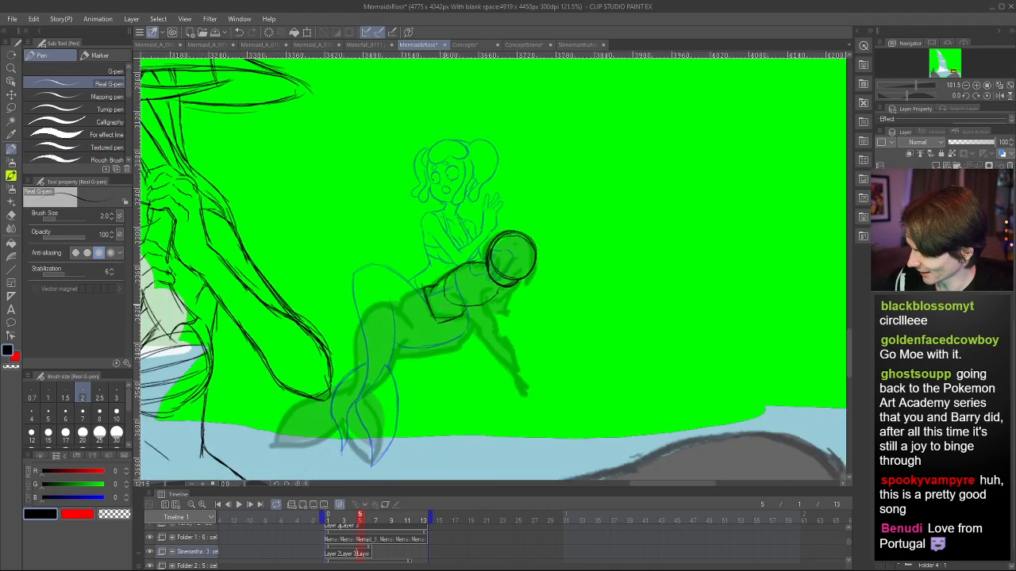
scroll(414, 298, "up", 7)
scroll(415, 299, "up", 1)
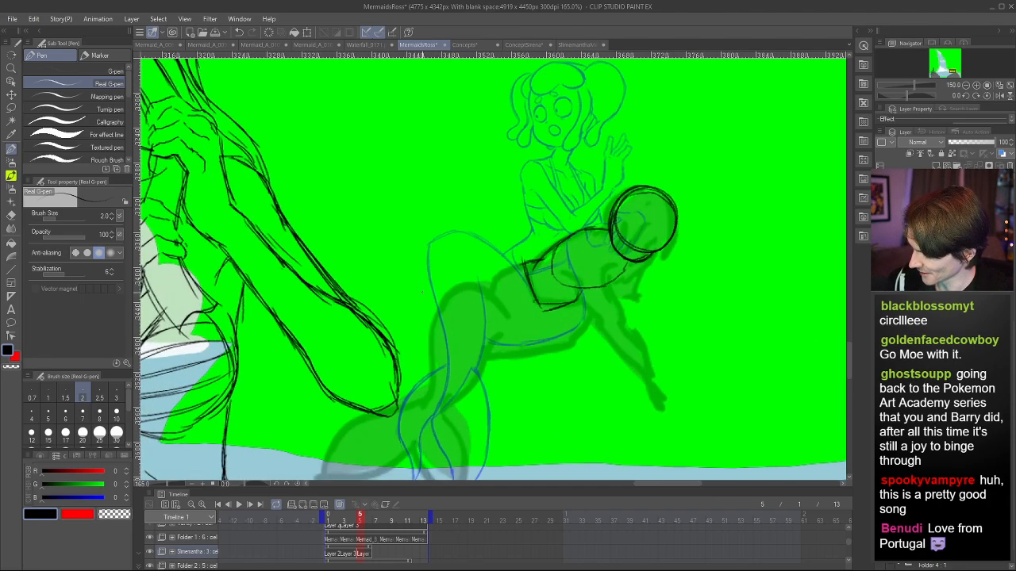
scroll(429, 302, "up", 1)
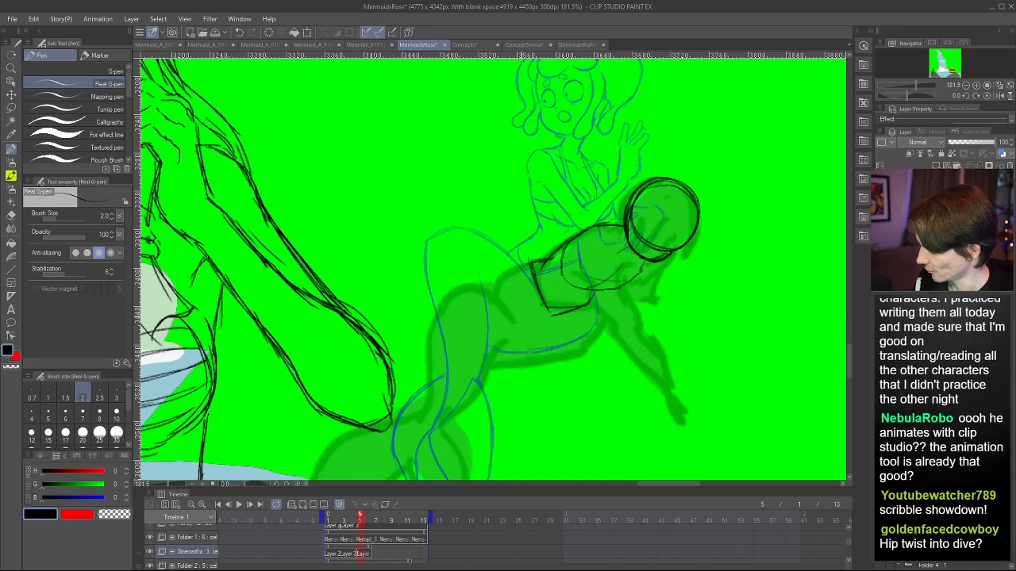
- Sketch the lower back, belly and raised hip curves in black, reworking the back line and extending the hips outside the guide
key("ctrl+z")
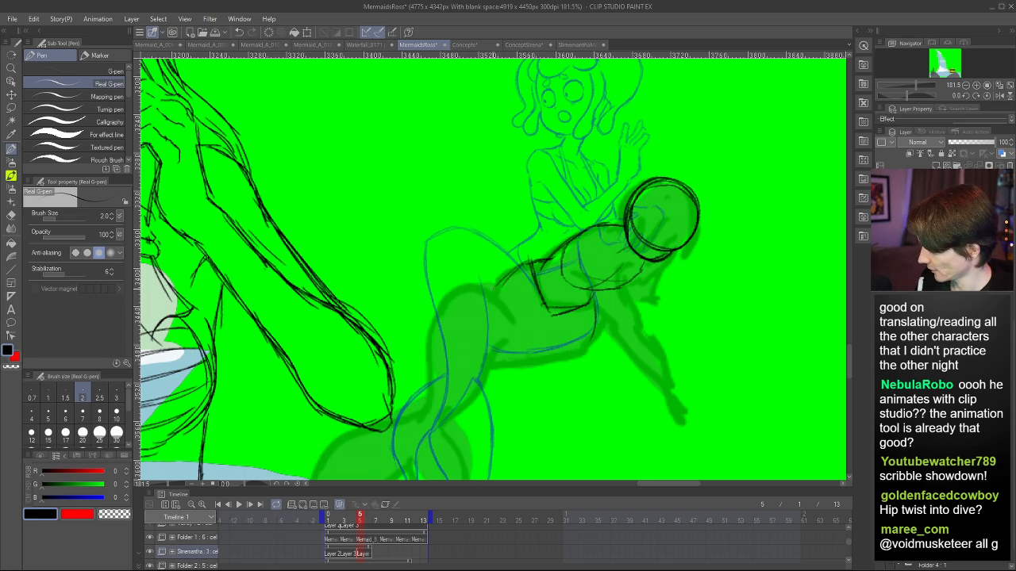
left_click_drag(495, 280, 516, 266)
key("h")
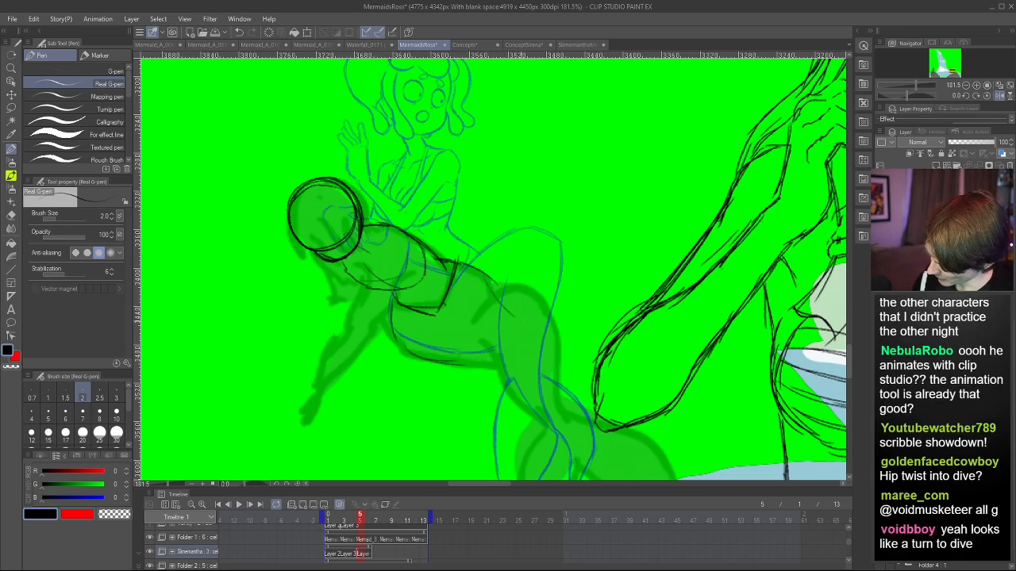
left_click_drag(492, 282, 546, 318)
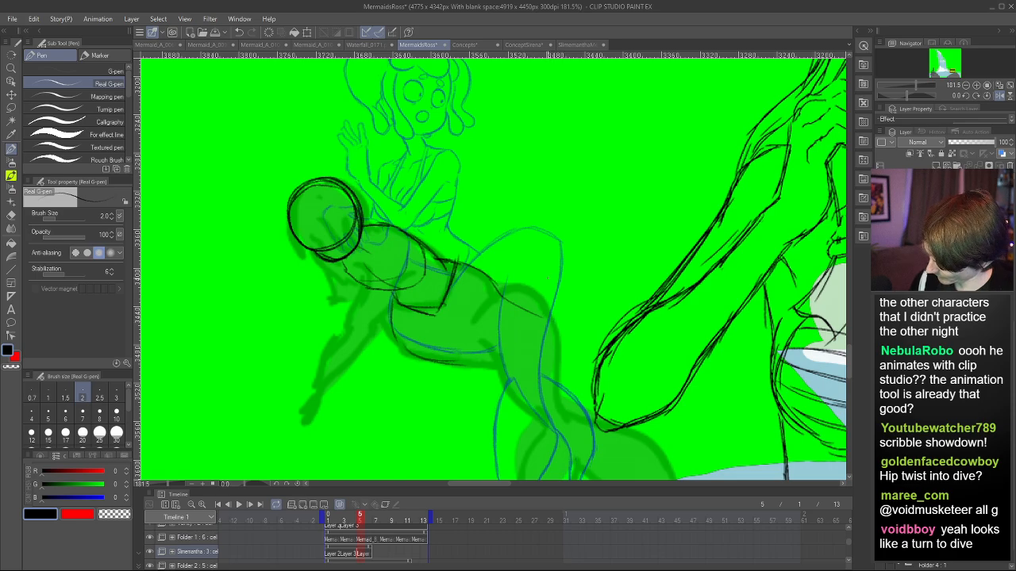
key("ctrl+z")
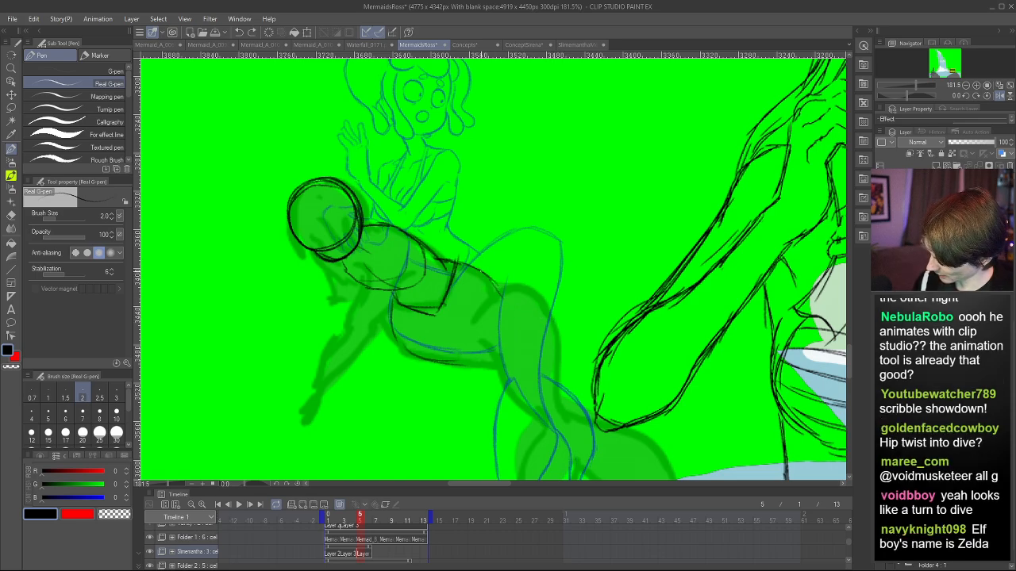
mouse_move(481, 271)
left_mouse_down()
mouse_move(505, 284)
mouse_move(543, 274)
left_mouse_up()
mouse_move(435, 363)
left_mouse_down()
mouse_move(518, 342)
mouse_move(508, 345)
left_mouse_up()
mouse_move(487, 275)
left_mouse_down()
mouse_move(557, 266)
mouse_move(594, 245)
mouse_move(566, 384)
left_mouse_up()
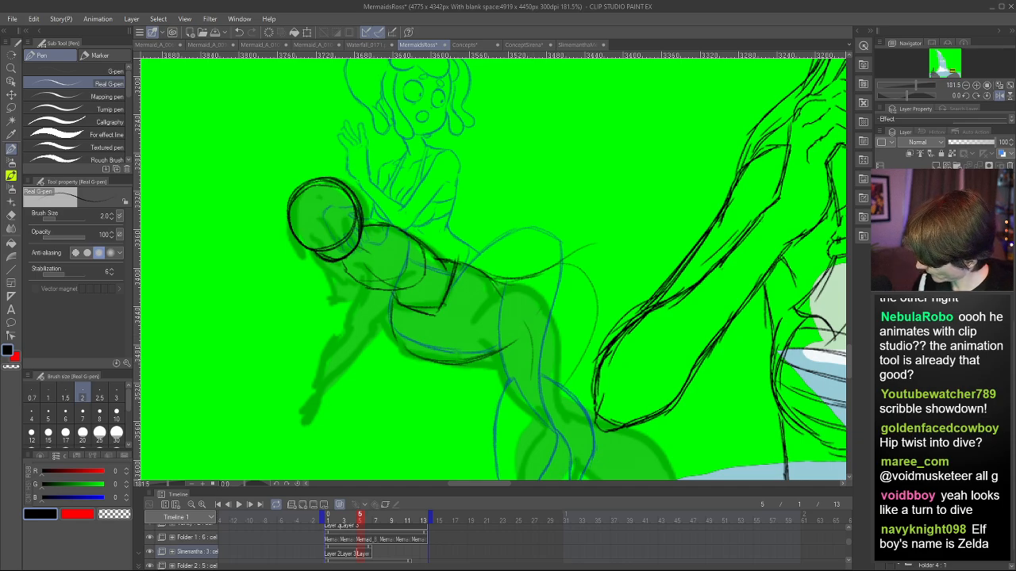
- Refine the hip curve and sketch the tail's tapering sides from the hips down toward the fin, replacing unsatisfactory strokes
scroll(848, 354, "down", 2)
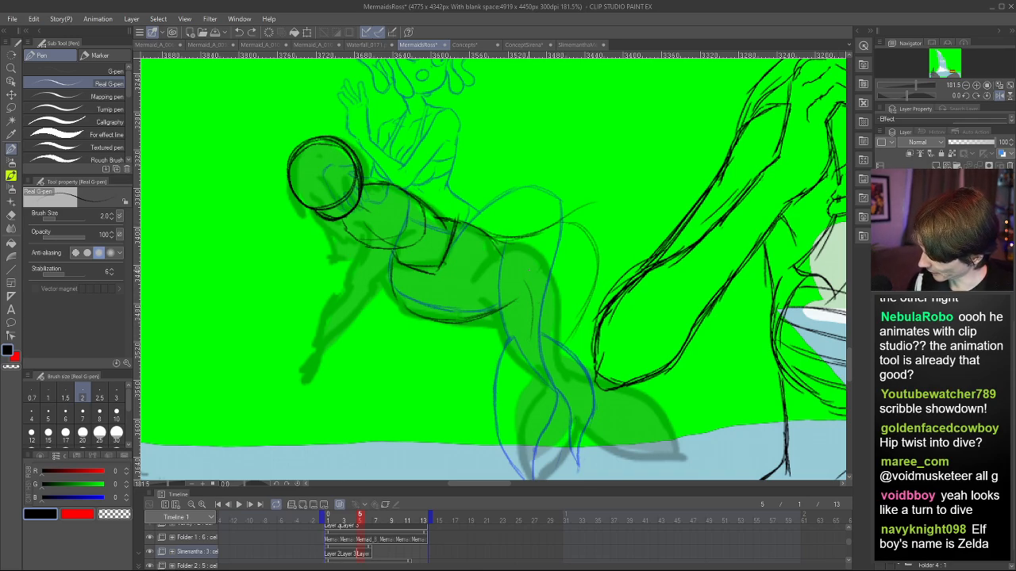
key("ctrl+z")
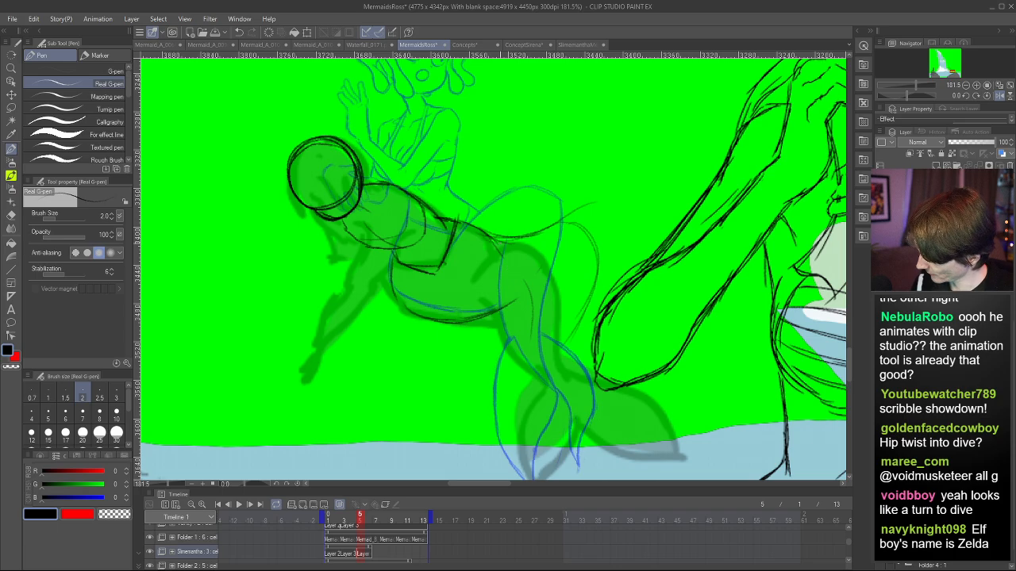
left_click_drag(491, 236, 554, 225)
key("h")
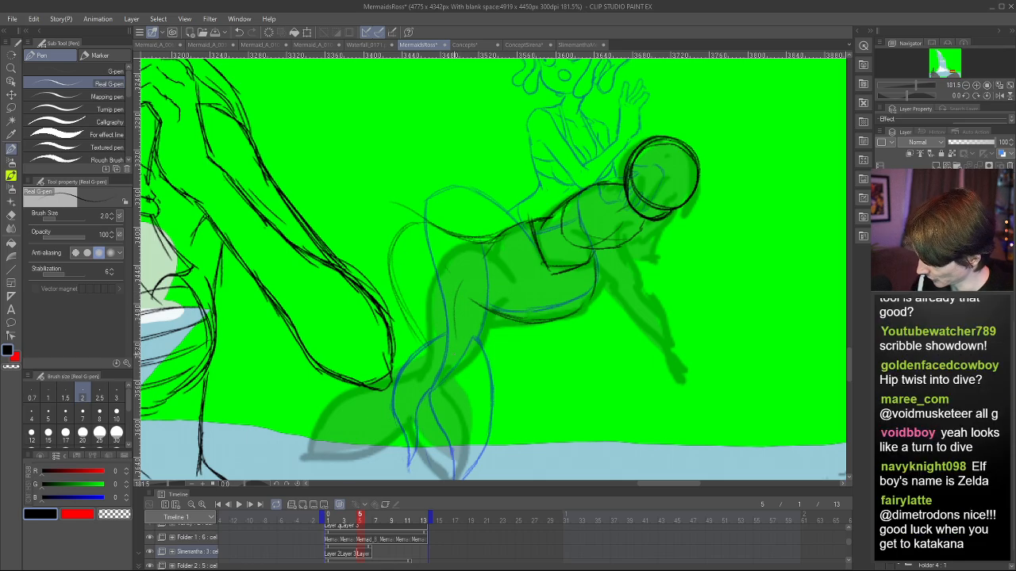
left_click_drag(409, 312, 426, 369)
key("ctrl+z")
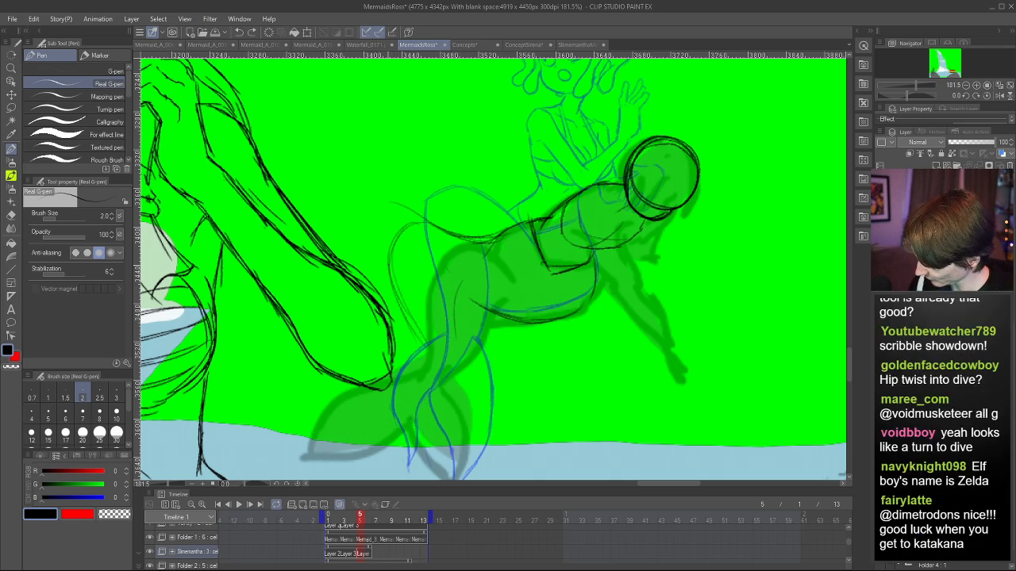
mouse_move(389, 266)
left_mouse_down()
mouse_move(427, 374)
mouse_move(462, 330)
left_mouse_up()
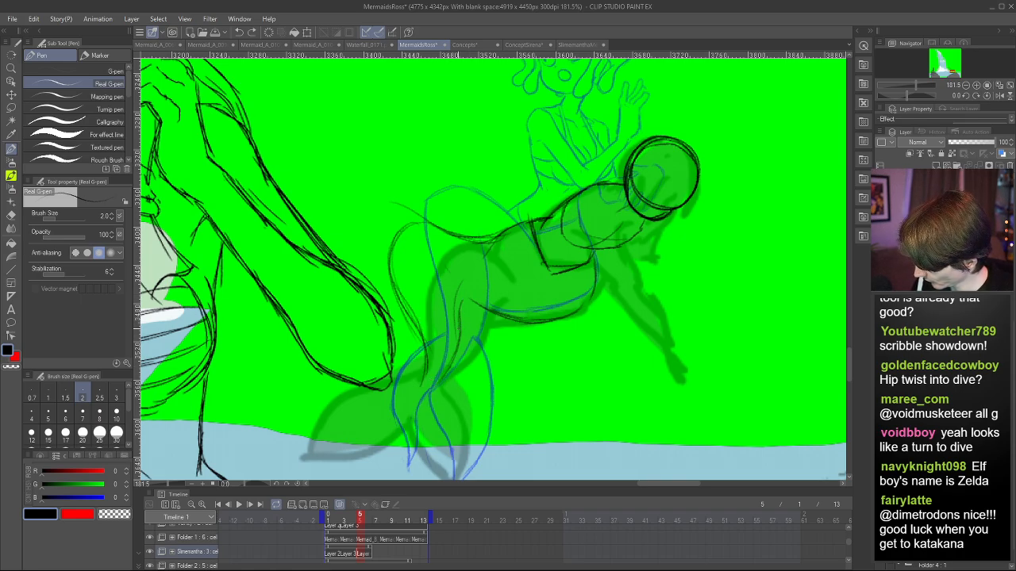
key("ctrl+z")
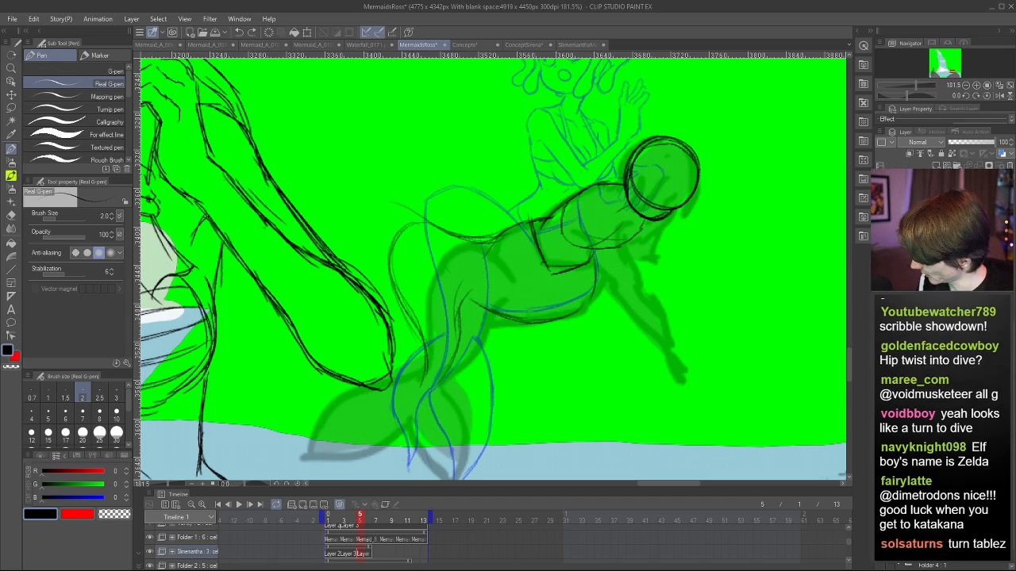
- Lower the green guide pose's opacity and draw a black curve from the lower torso across the waist toward the hip
mouse_move(993, 143)
left_mouse_down()
mouse_move(952, 145)
mouse_move(1001, 144)
left_mouse_up()
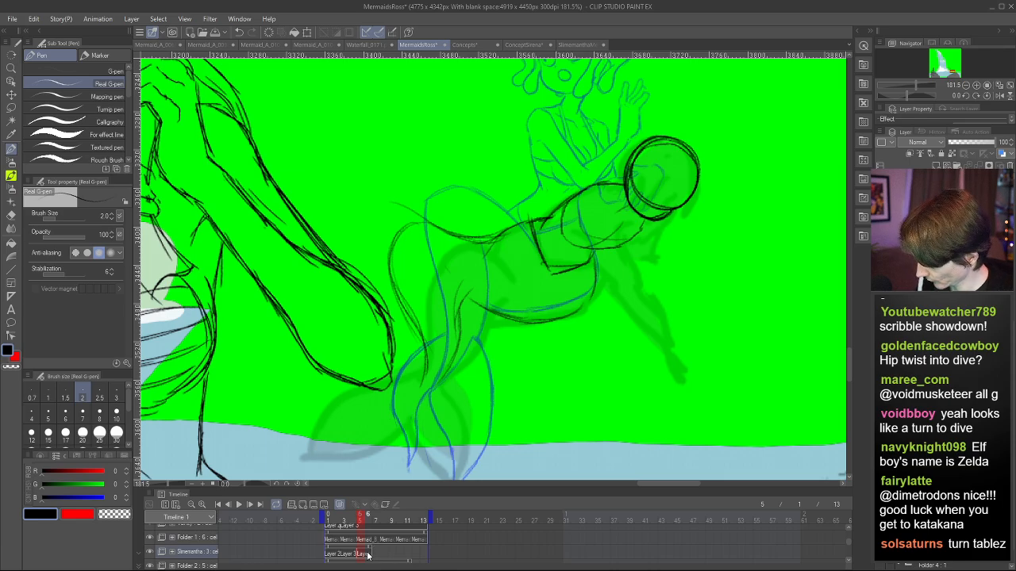
key("h")
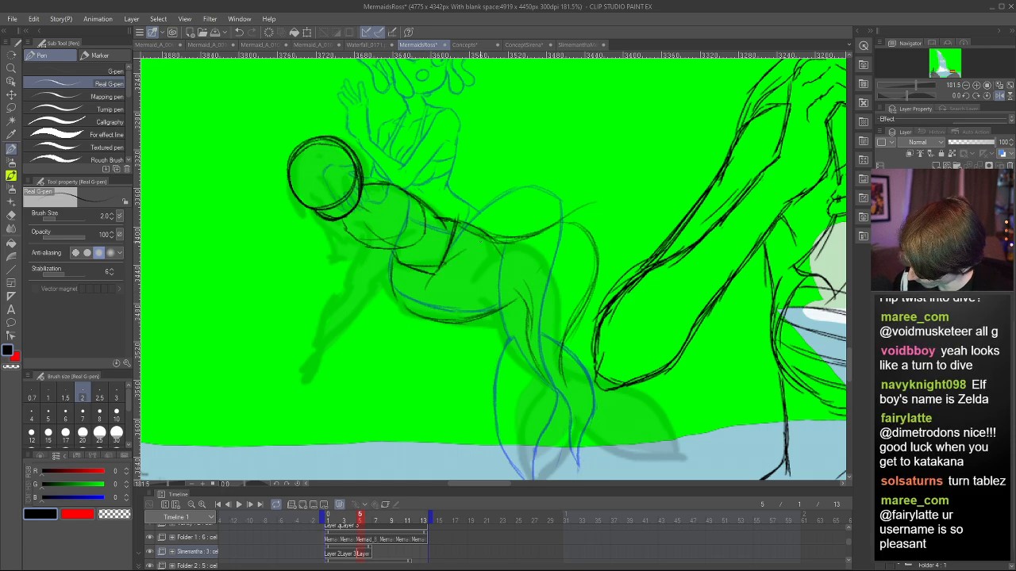
mouse_move(430, 269)
left_mouse_down()
mouse_move(471, 245)
mouse_move(462, 254)
mouse_move(540, 231)
left_mouse_up()
key("ctrl+z")
key("ctrl+z")
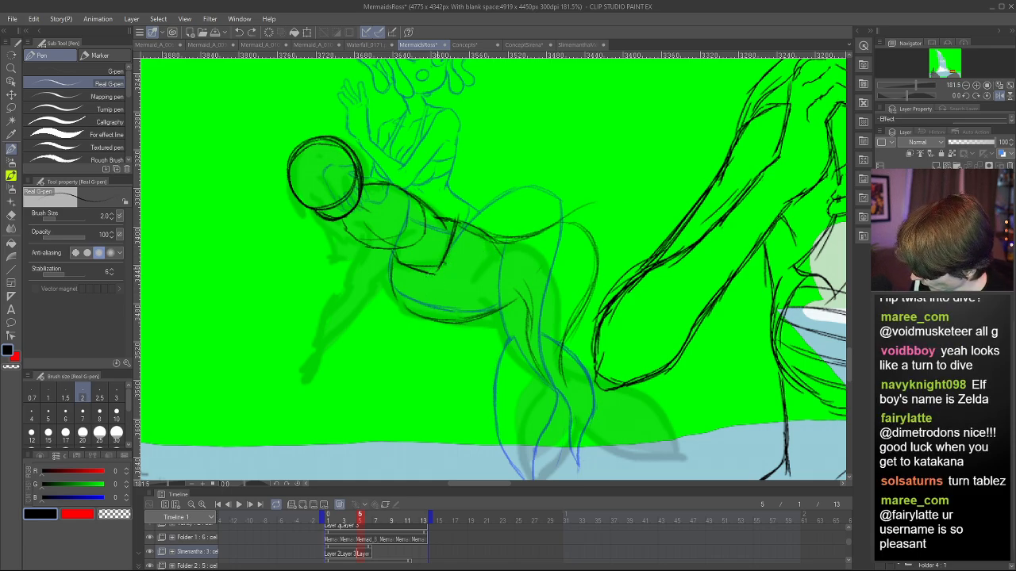
mouse_move(546, 227)
left_mouse_down()
mouse_move(413, 283)
mouse_move(504, 235)
mouse_move(551, 229)
left_mouse_up()
key("ctrl+z")
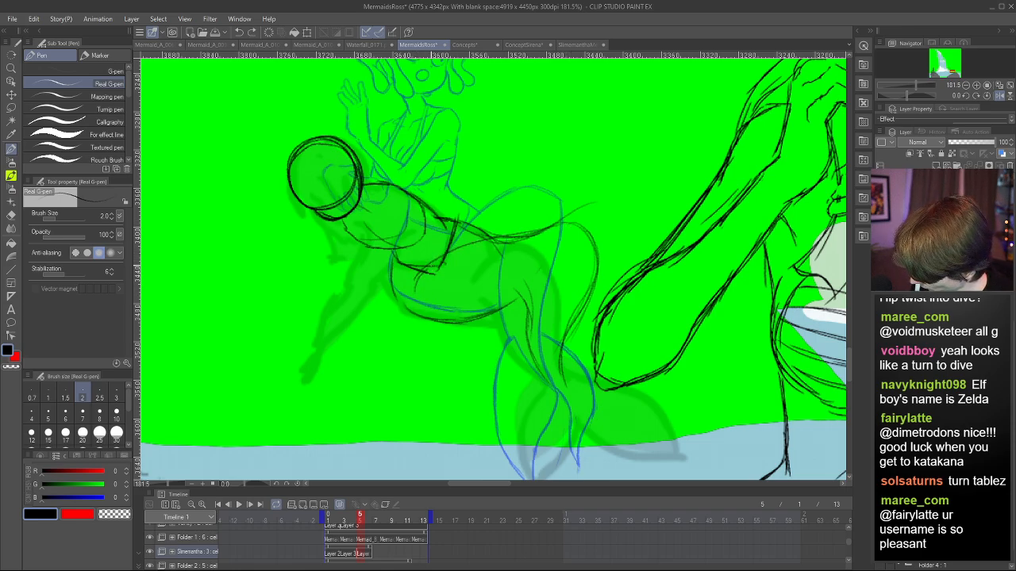
- Redraw the black curve from the waist over the raised hip and down the tail's outer side, replacing unsatisfactory strokes
left_click_drag(428, 268, 556, 218)
key("ctrl+z")
mouse_move(415, 290)
left_mouse_down()
mouse_move(504, 238)
mouse_move(564, 220)
mouse_move(421, 272)
mouse_move(472, 234)
mouse_move(567, 211)
mouse_move(586, 228)
left_mouse_up()
key("ctrl+z")
key("ctrl+z")
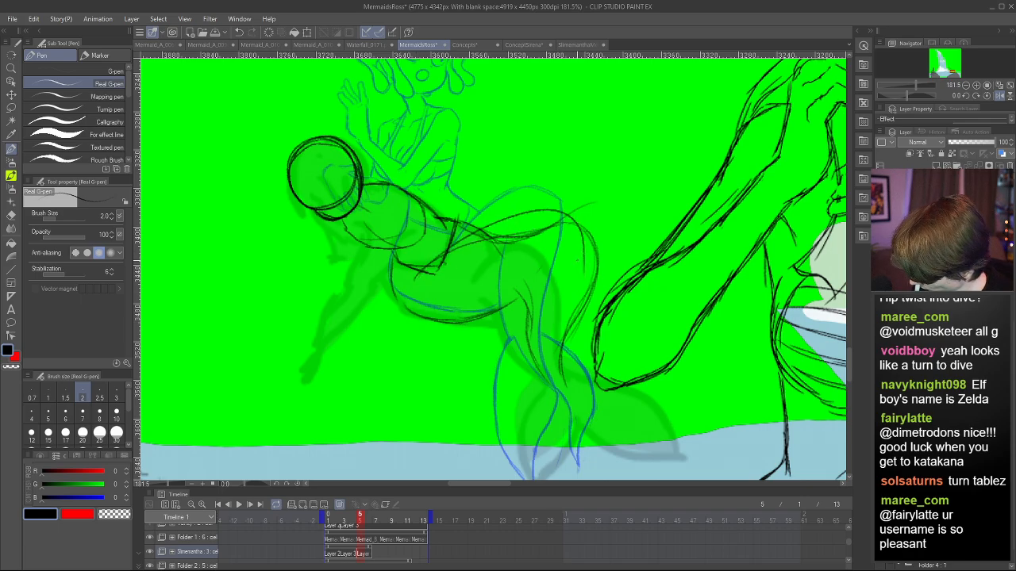
left_click_drag(422, 268, 538, 212)
left_click_drag(583, 237, 565, 322)
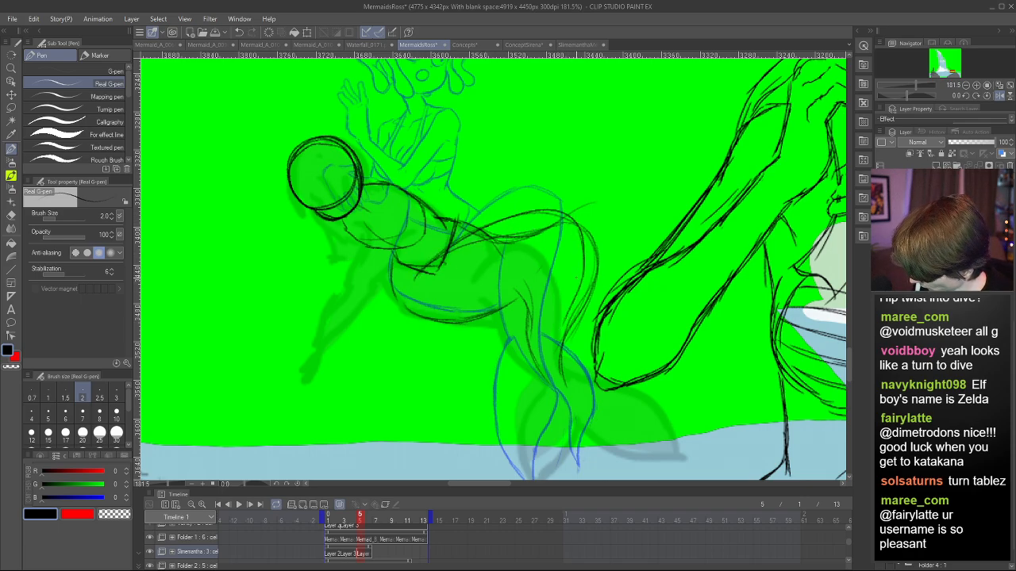
- Erase the surplus overlapping strokes around the hips, waist and upper tail, checking the pose in mirrored view
key("e")
mouse_move(492, 238)
left_mouse_down()
mouse_move(434, 270)
mouse_move(474, 243)
mouse_move(592, 227)
mouse_move(582, 305)
left_mouse_up()
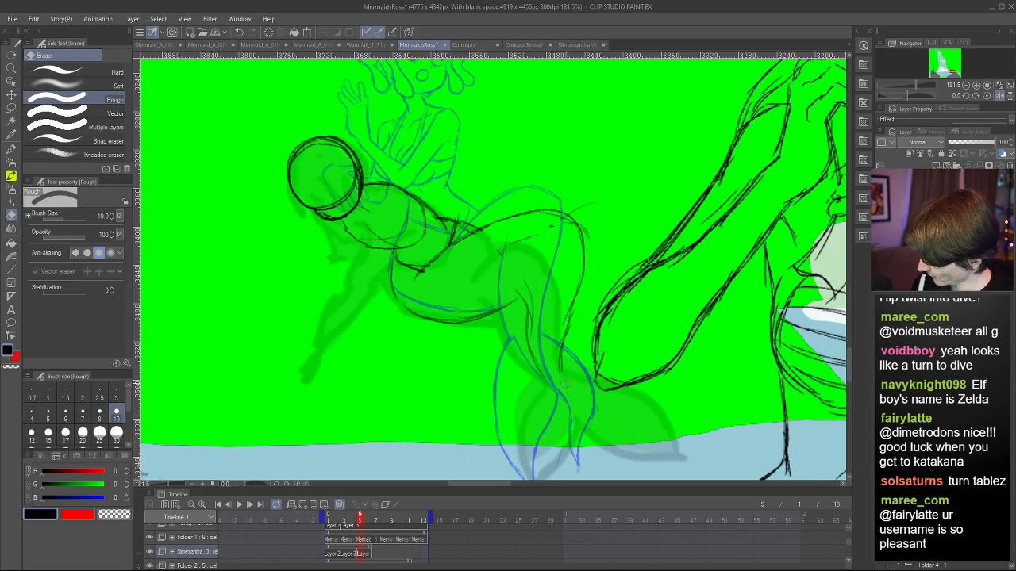
left_click_drag(563, 378, 581, 285)
key("h")
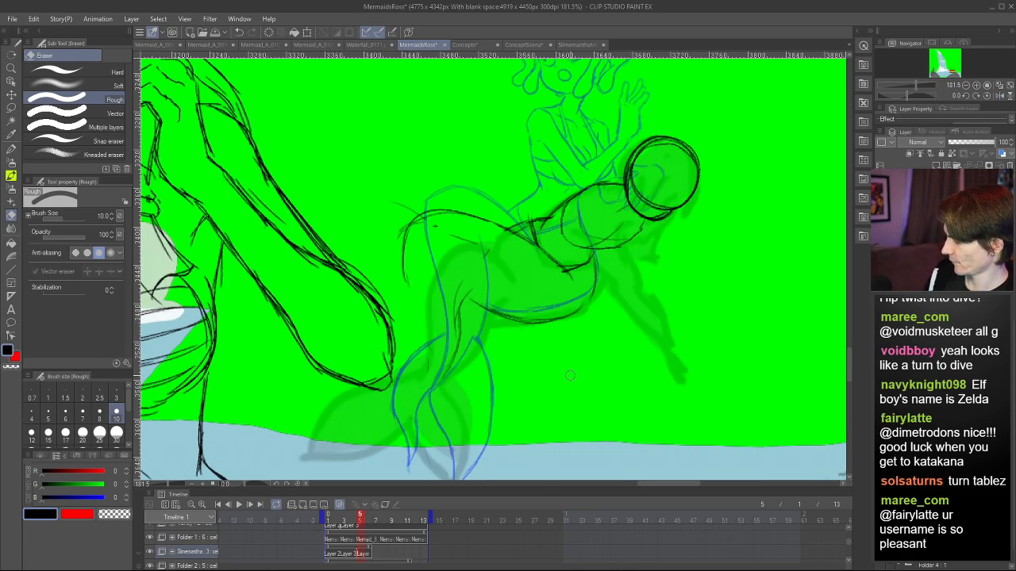
mouse_move(529, 224)
left_mouse_down()
mouse_move(542, 236)
mouse_move(538, 250)
mouse_move(508, 230)
left_mouse_up()
key("p")
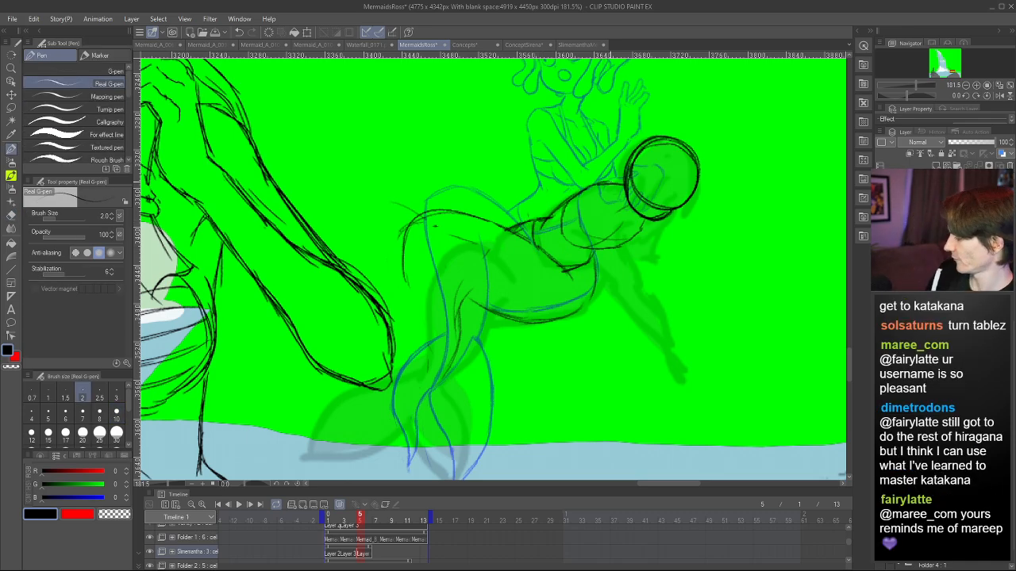
key("h")
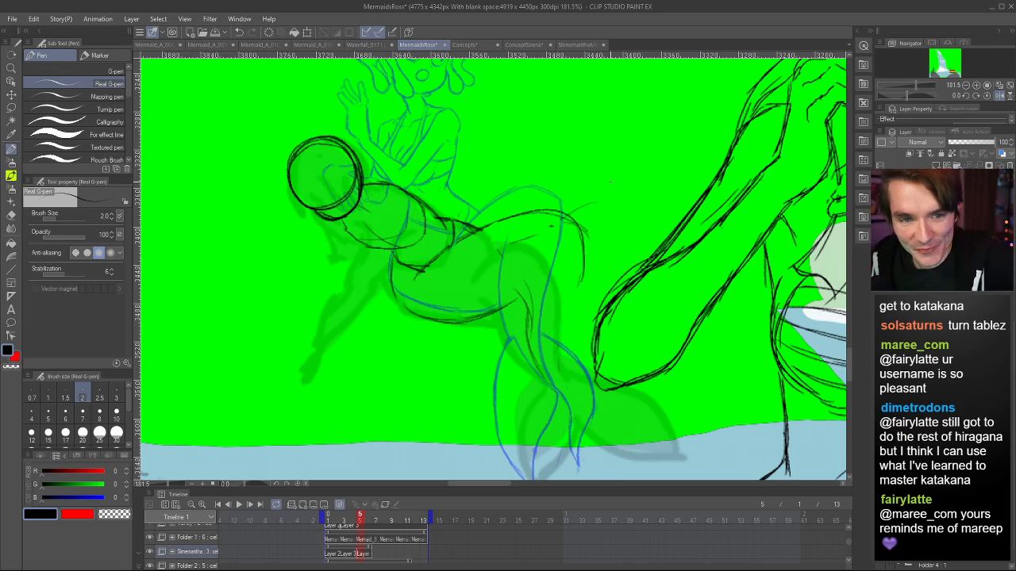
key("h")
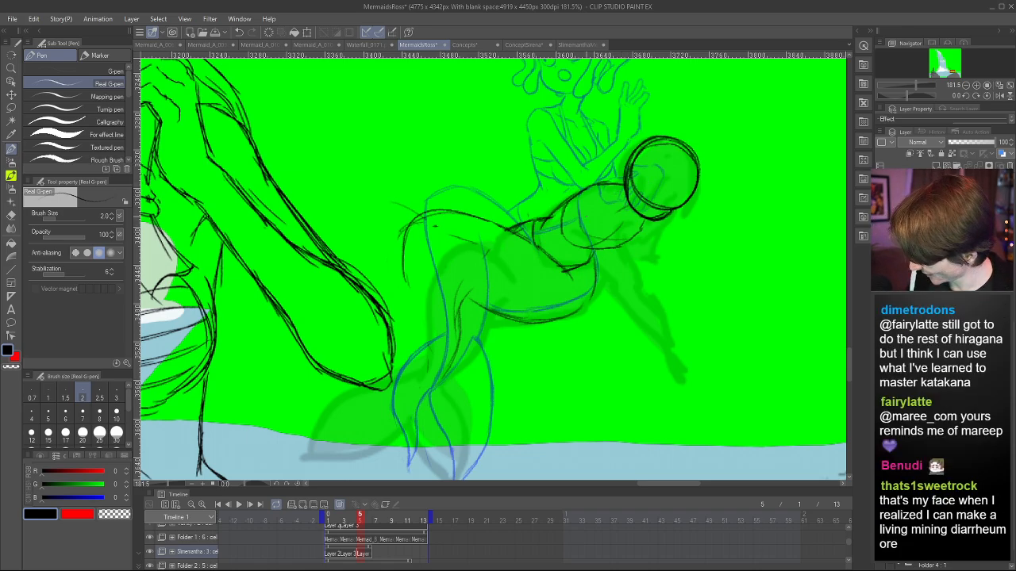
- Sketch the outer hip contour curving down into the upper tail, redoing the first stroke
left_click_drag(463, 212, 411, 270)
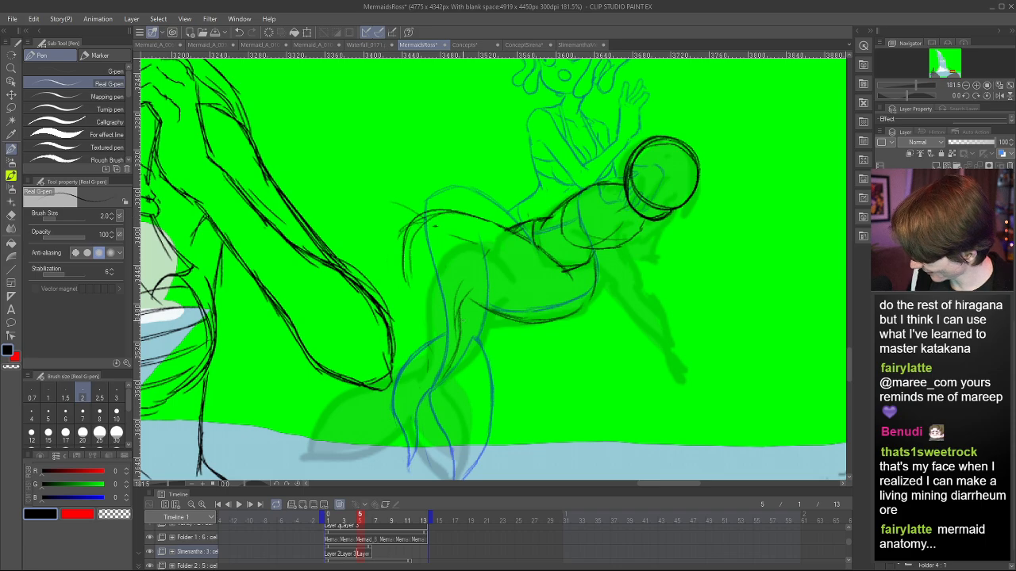
key("ctrl+z")
mouse_move(443, 213)
left_mouse_down()
mouse_move(416, 262)
mouse_move(432, 323)
left_mouse_up()
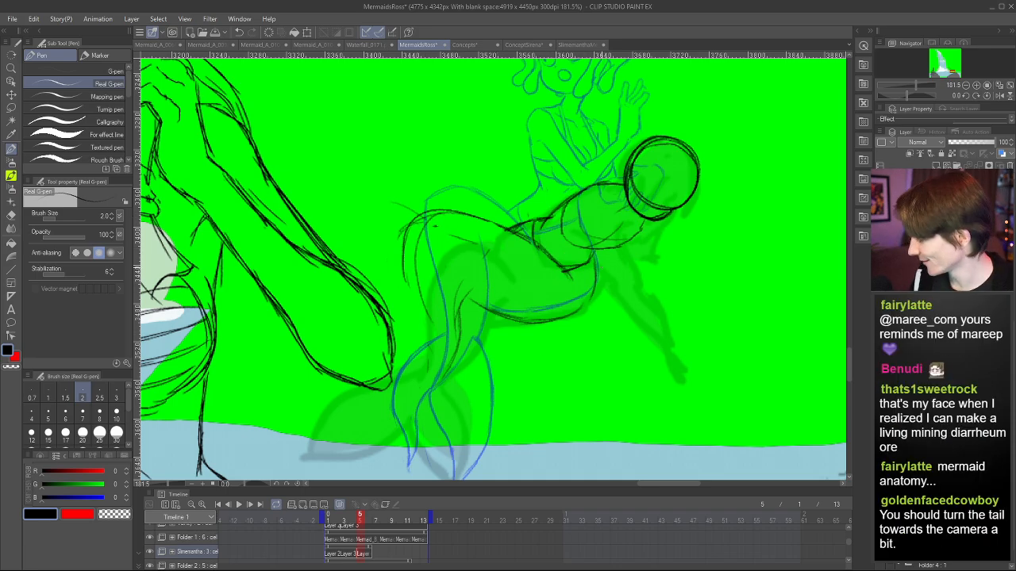
key("h")
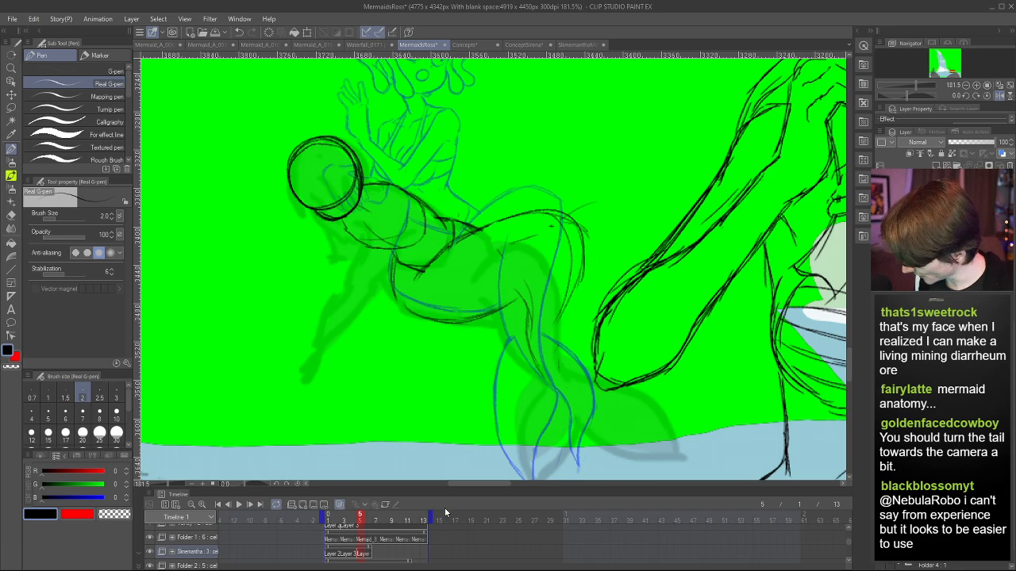
- Sketch both sides of the lower tail in black, sweeping the outer side inward and dropping the inner side from the belly
mouse_move(361, 517)
left_mouse_down()
mouse_move(330, 518)
mouse_move(397, 517)
mouse_move(344, 517)
mouse_move(378, 517)
mouse_move(349, 517)
mouse_move(368, 517)
left_mouse_up()
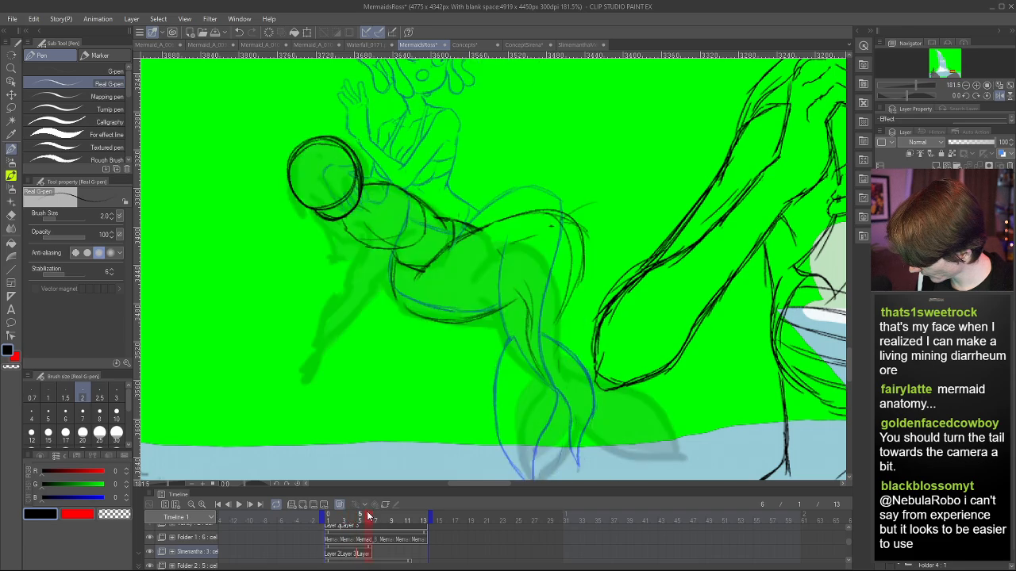
left_click_drag(849, 356, 849, 359)
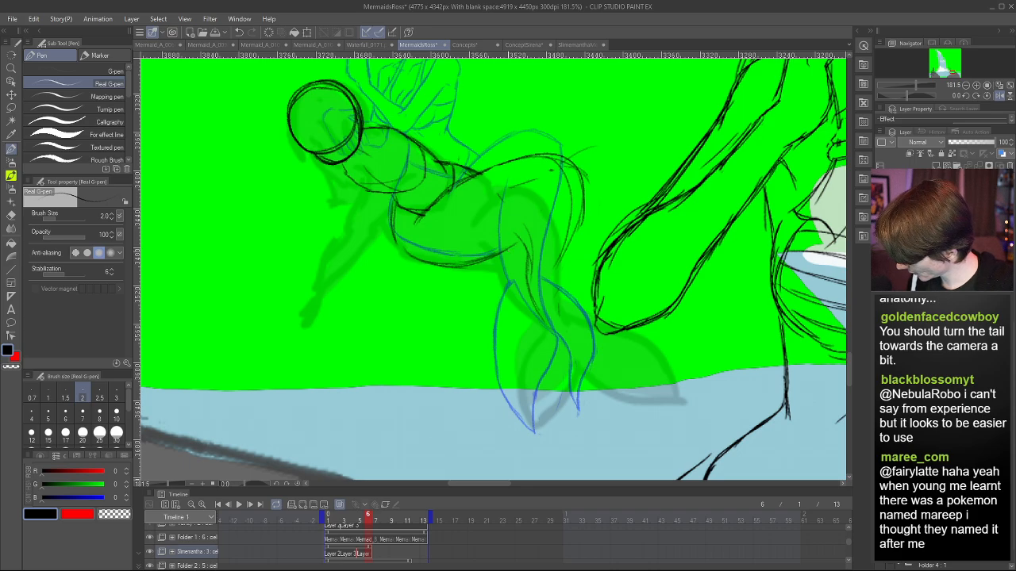
left_click_drag(579, 174, 524, 309)
left_click_drag(579, 207, 522, 327)
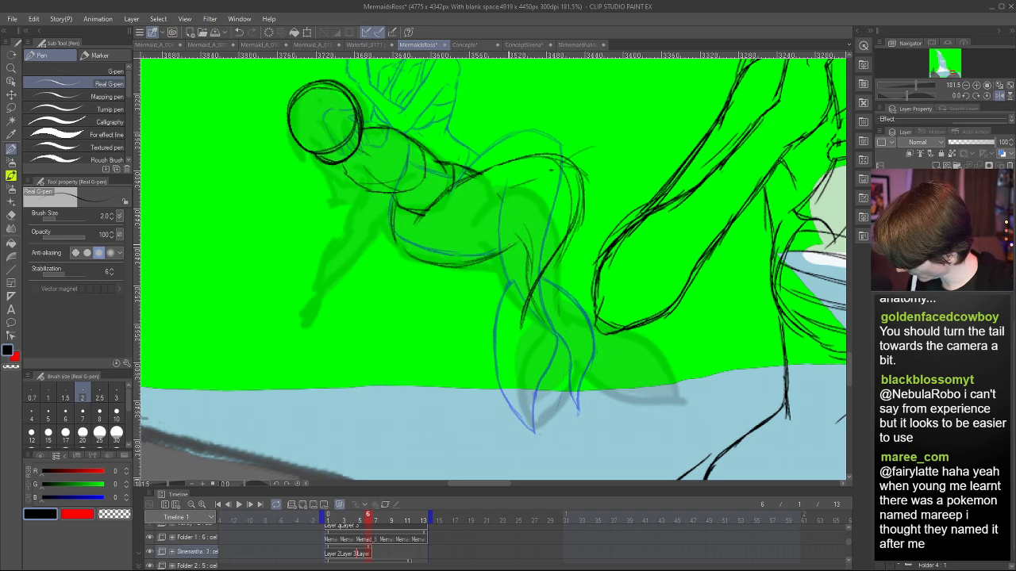
left_click_drag(497, 231, 490, 318)
key("ctrl+z")
left_click_drag(496, 230, 498, 337)
key("ctrl+z")
key("ctrl+z")
left_click_drag(507, 220, 493, 350)
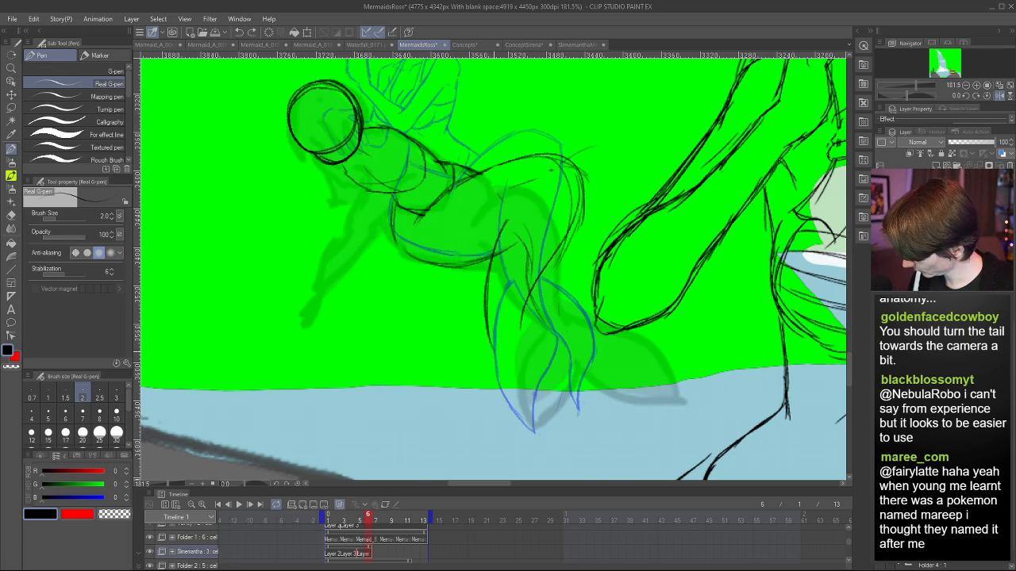
- Reinforce the tail's outer curve and bring both sides together in a narrow tip above the waterline
mouse_move(578, 212)
left_mouse_down()
mouse_move(529, 282)
mouse_move(506, 343)
left_mouse_up()
left_click_drag(559, 236, 528, 283)
left_click_drag(582, 208, 507, 342)
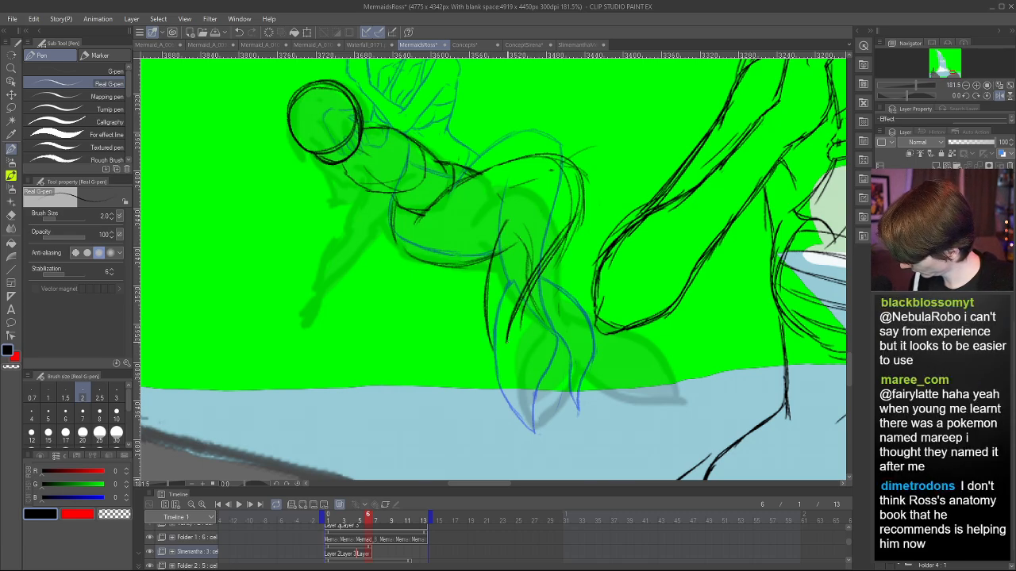
mouse_move(561, 236)
left_mouse_down()
mouse_move(512, 320)
mouse_move(515, 378)
left_mouse_up()
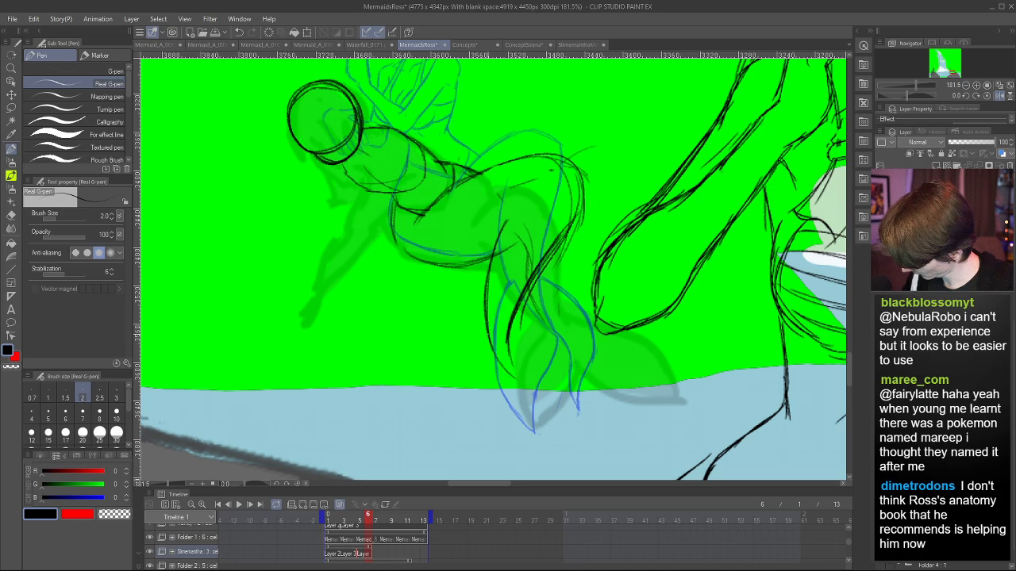
left_click_drag(491, 344, 522, 383)
left_click_drag(506, 326, 513, 375)
- Erase the stray strokes outside the hip and along the tail, comparing the silhouette in normal and mirrored views
key("c")
key("e")
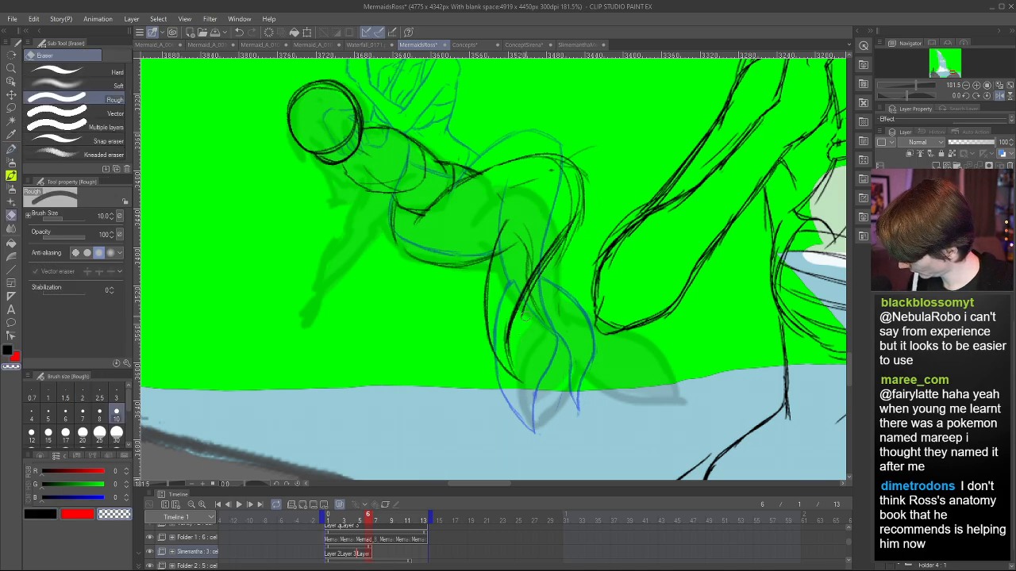
left_click_drag(565, 242, 530, 301)
left_click_drag(583, 207, 552, 270)
left_click_drag(586, 208, 591, 168)
key("h")
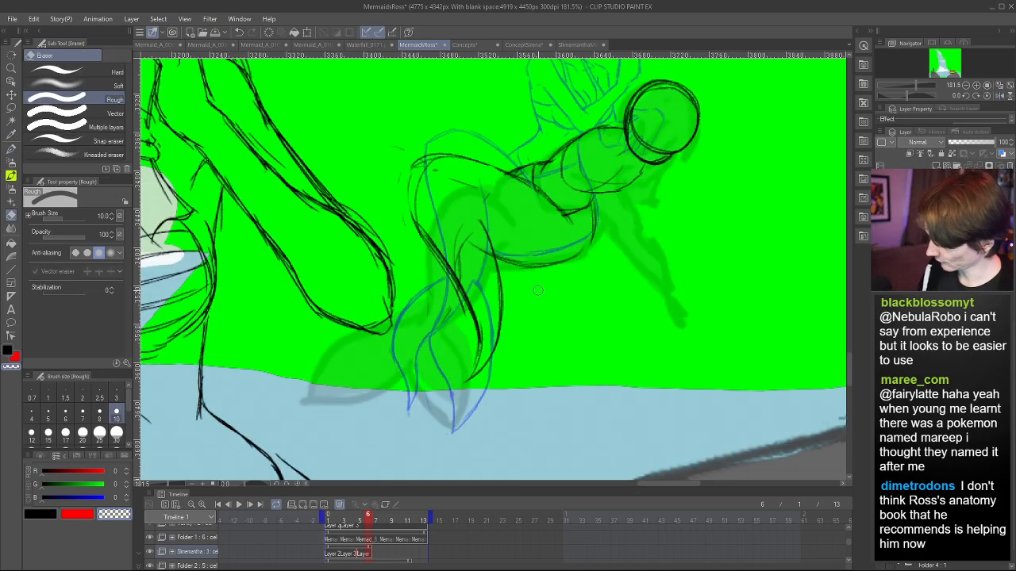
key("h")
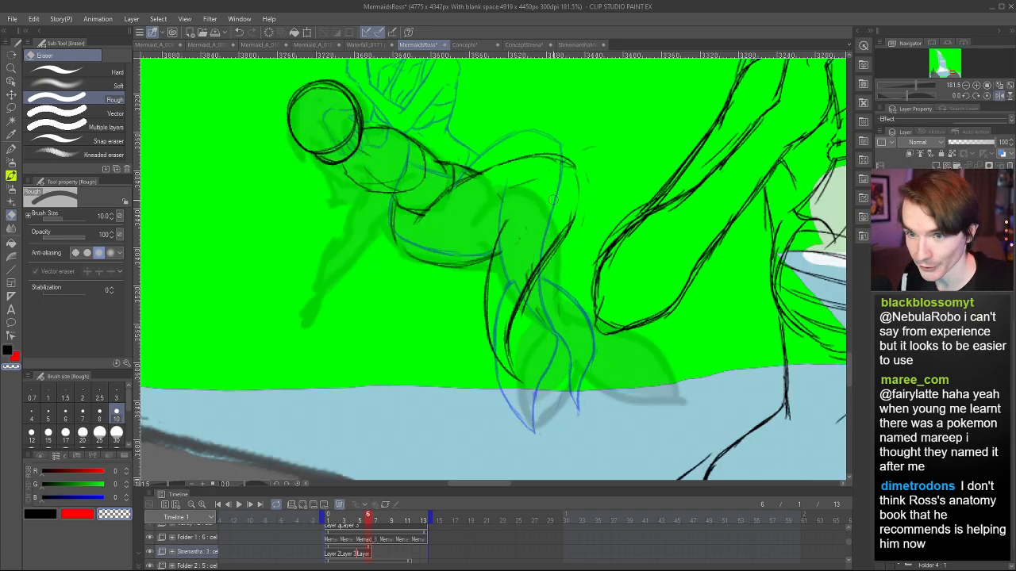
key("h")
key("h")
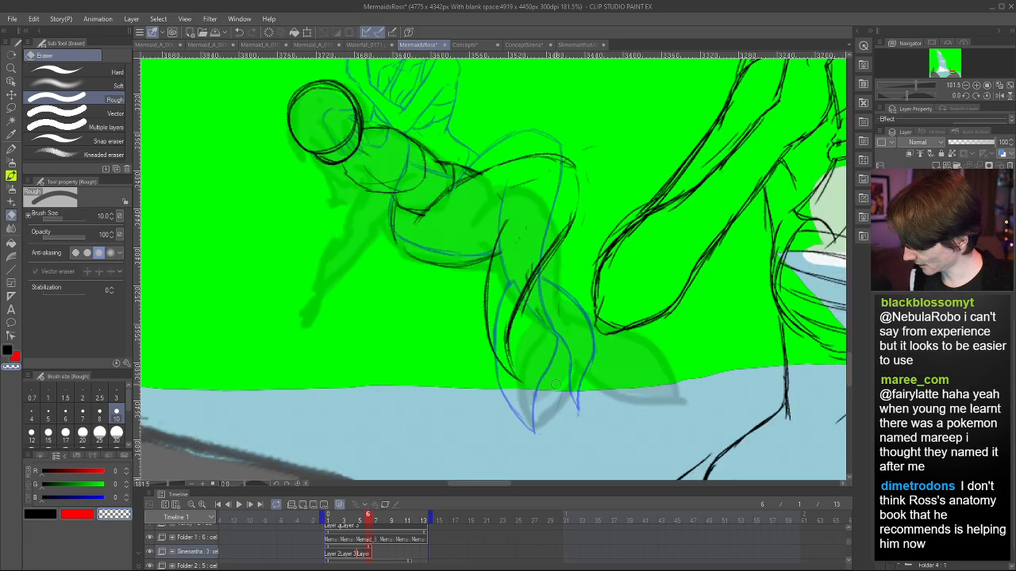
- Strengthen the tail's lower inner edge with a black stroke and compare the pose with neighbouring frames
key("p")
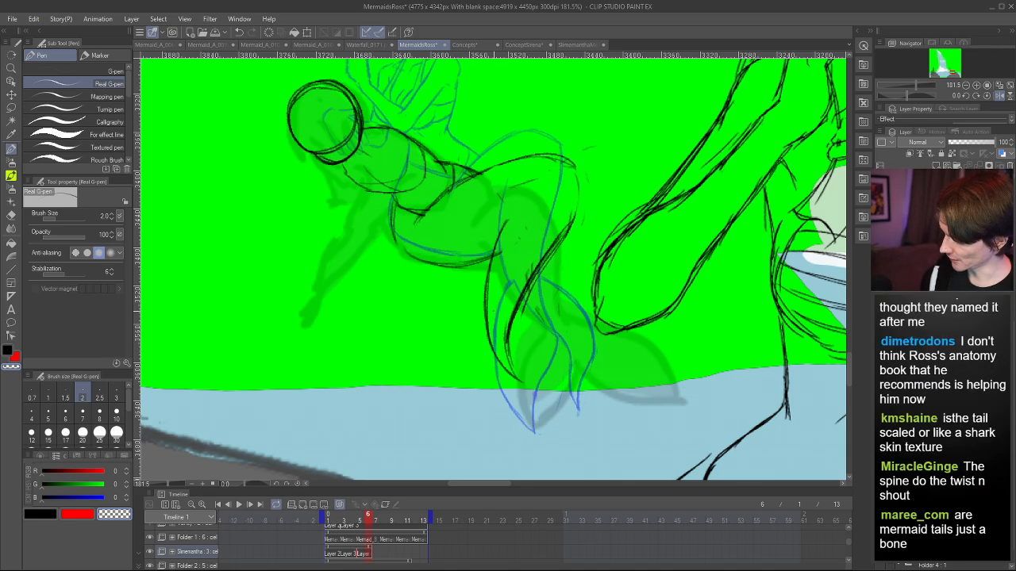
key("c")
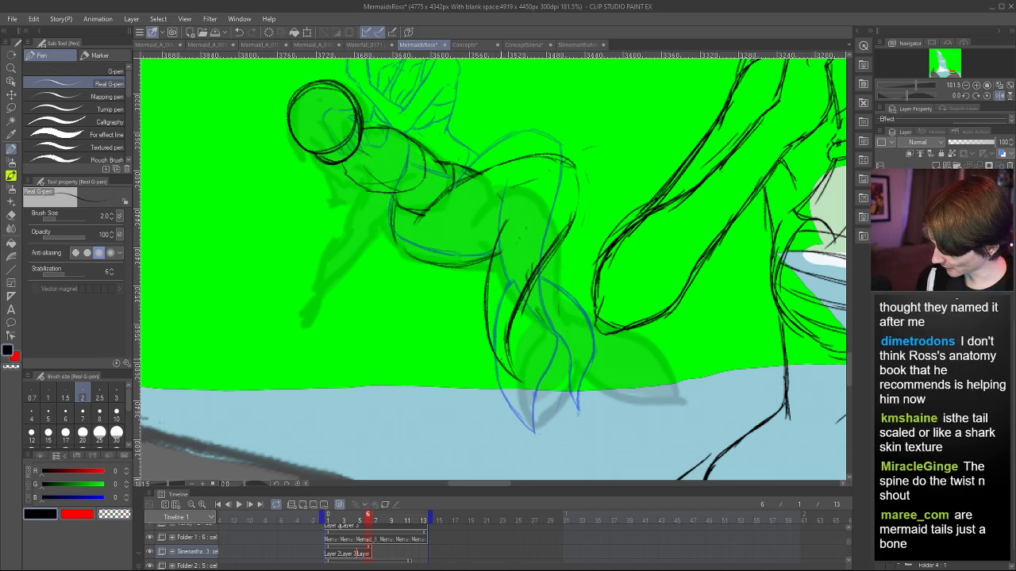
left_click_drag(493, 301, 514, 372)
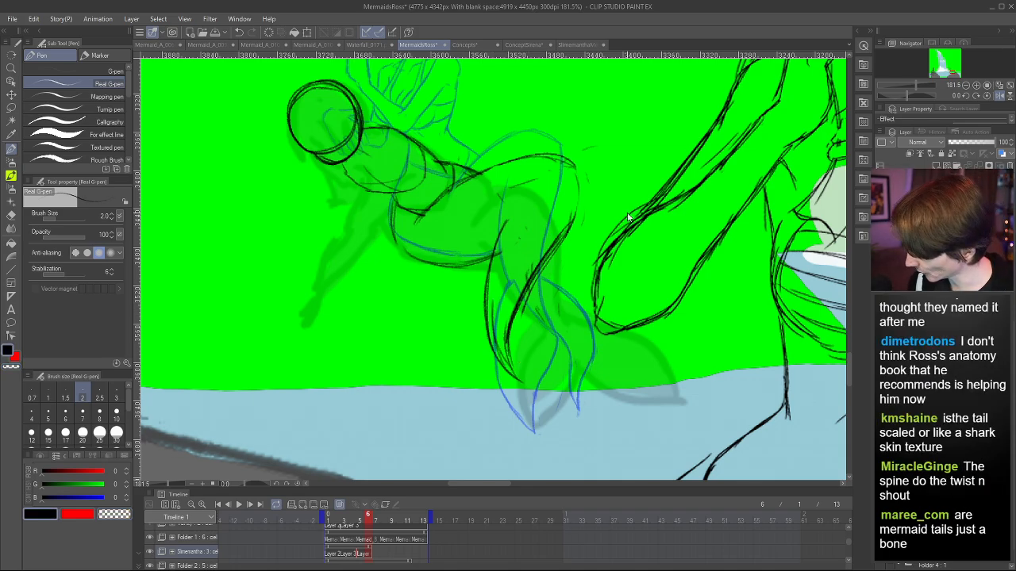
left_click(352, 520)
left_click(366, 517)
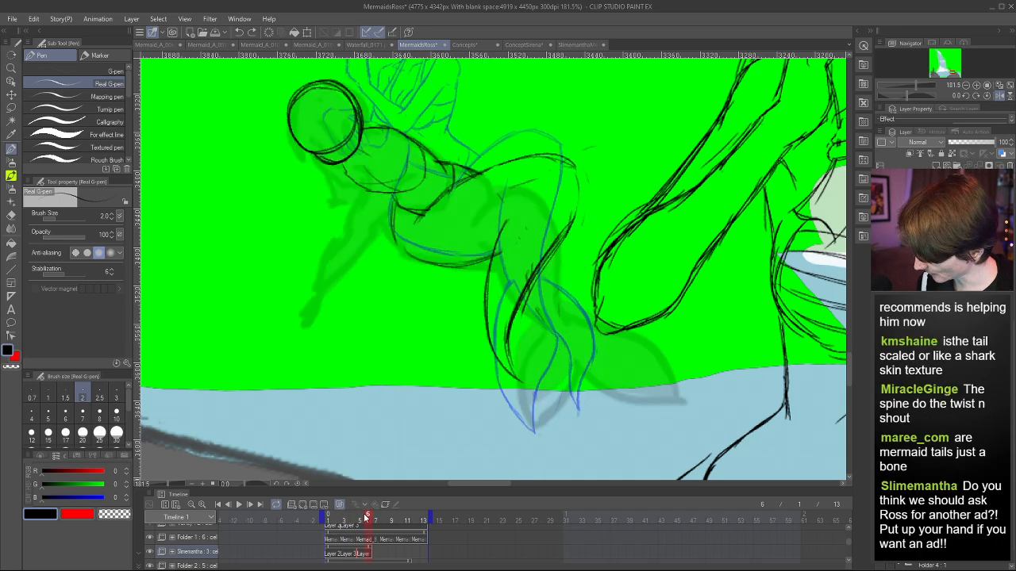
left_click(352, 520)
left_click(367, 517)
mouse_move(367, 518)
left_mouse_down()
mouse_move(329, 518)
mouse_move(364, 516)
left_mouse_up()
- Try a first tail fin lobe curving outward from the lower tail to the guide fin's pointed tip
left_click_drag(490, 301, 507, 366)
key("ctrl+z")
mouse_move(468, 313)
left_mouse_down()
mouse_move(464, 346)
mouse_move(478, 390)
mouse_move(528, 425)
left_mouse_up()
key("ctrl+z")
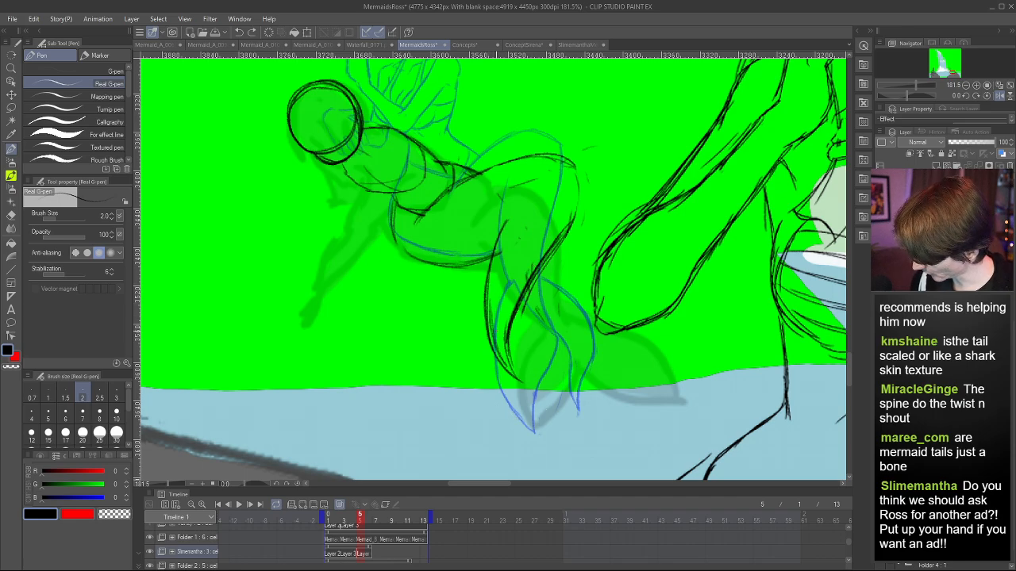
left_click_drag(490, 293, 491, 334)
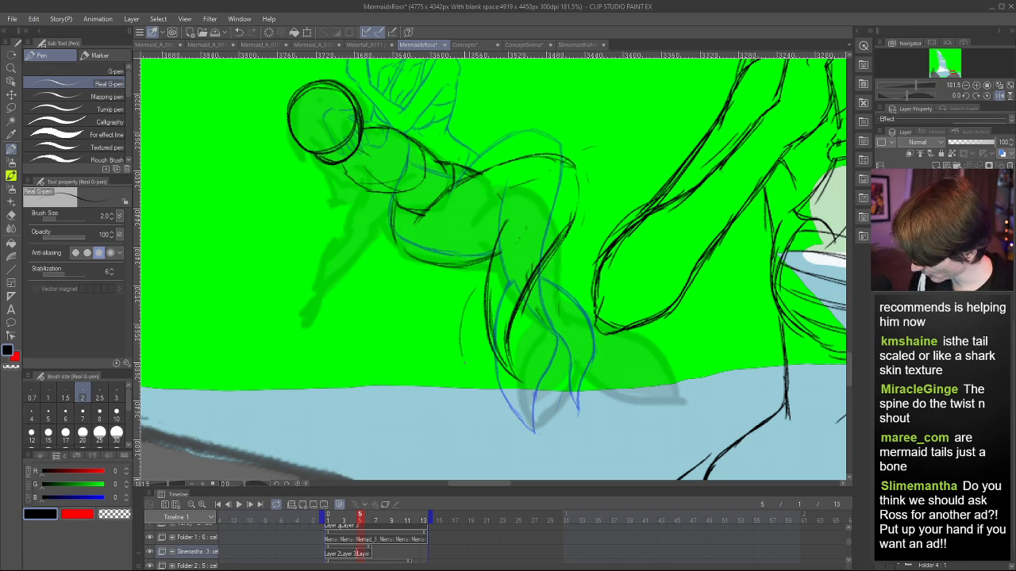
mouse_move(468, 292)
left_mouse_down()
mouse_move(457, 364)
mouse_move(535, 424)
left_mouse_up()
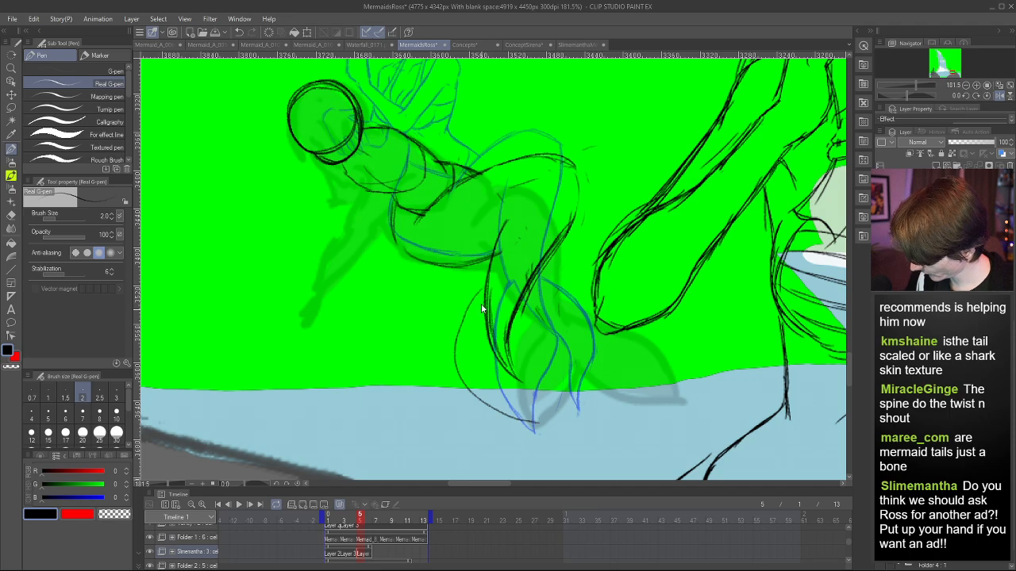
key("ctrl+z")
mouse_move(480, 291)
left_mouse_down()
mouse_move(455, 342)
mouse_move(490, 410)
mouse_move(534, 431)
left_mouse_up()
mouse_move(458, 349)
left_mouse_down()
mouse_move(508, 424)
mouse_move(535, 431)
left_mouse_up()
left_click_drag(510, 375, 533, 430)
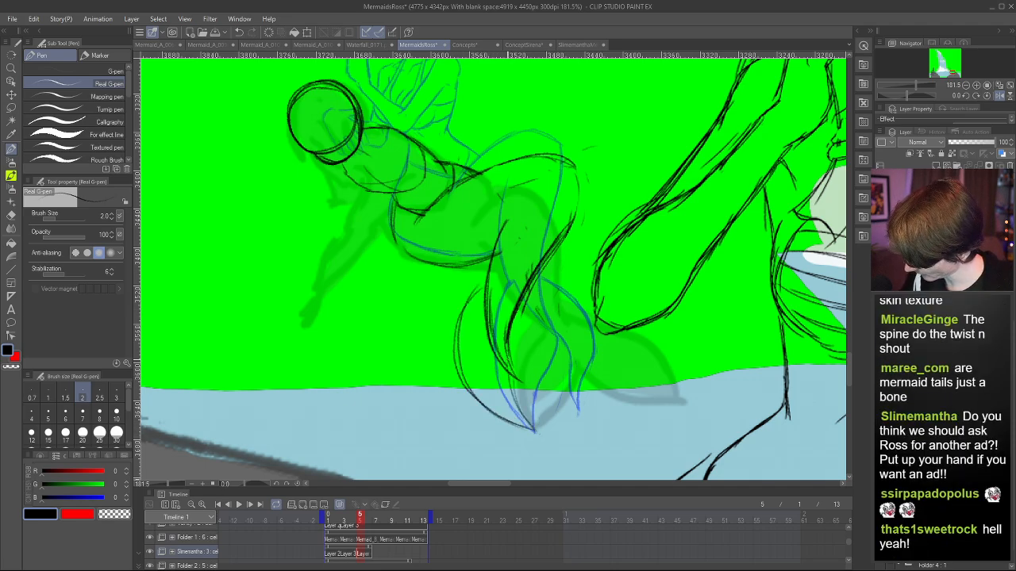
left_click_drag(512, 382, 536, 432)
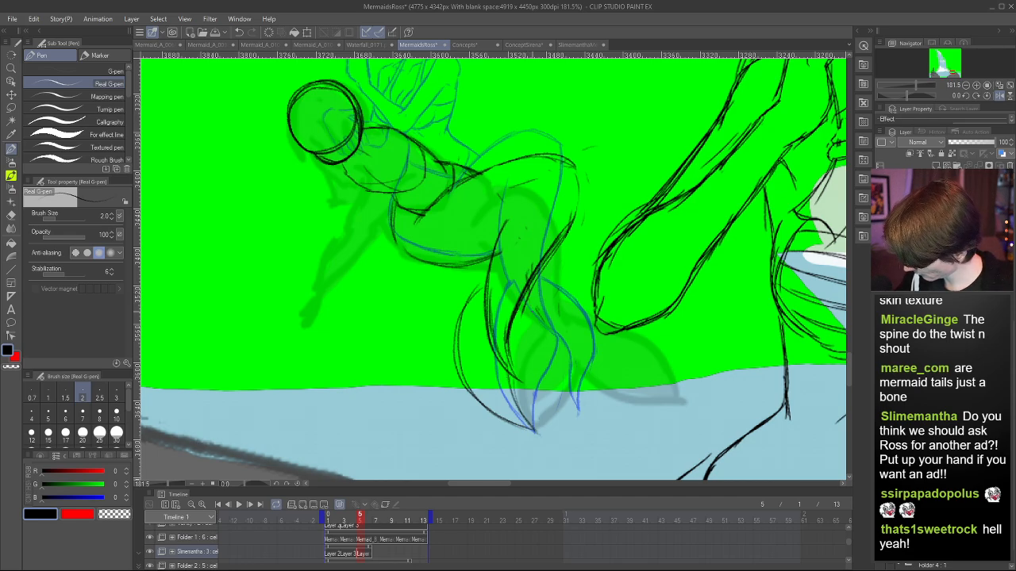
- Try a second fin lobe from the lower tail down to the guide's other fin tip
mouse_move(525, 293)
left_mouse_down()
mouse_move(534, 325)
mouse_move(569, 364)
left_mouse_up()
key("ctrl+z")
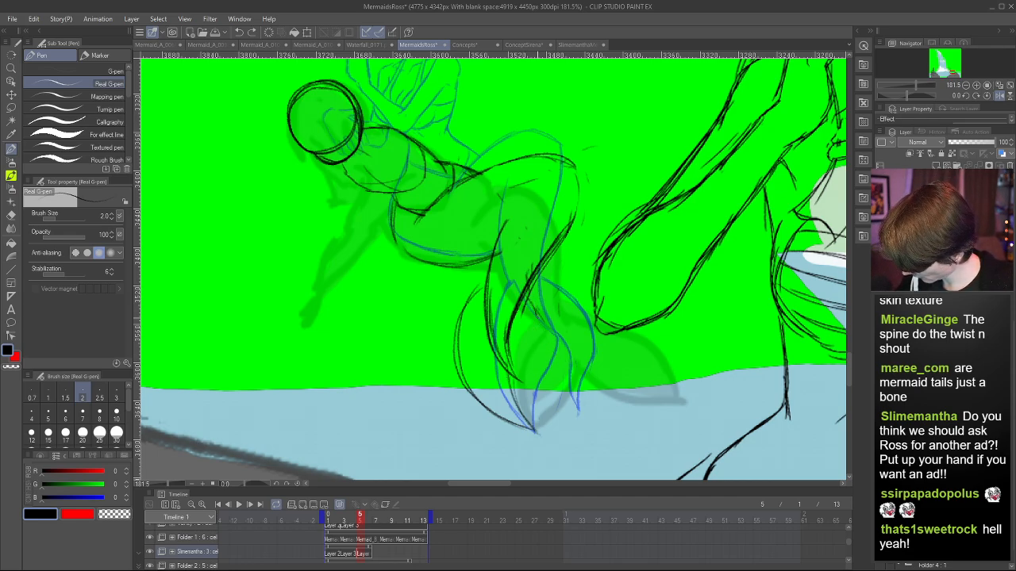
left_click_drag(535, 315, 576, 404)
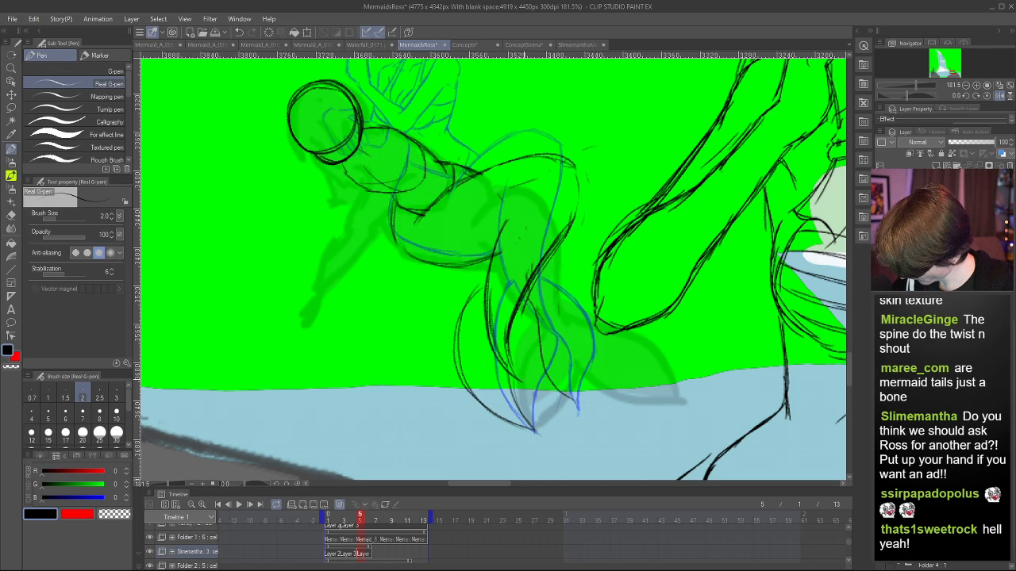
key("ctrl+z")
left_click_drag(532, 293, 580, 416)
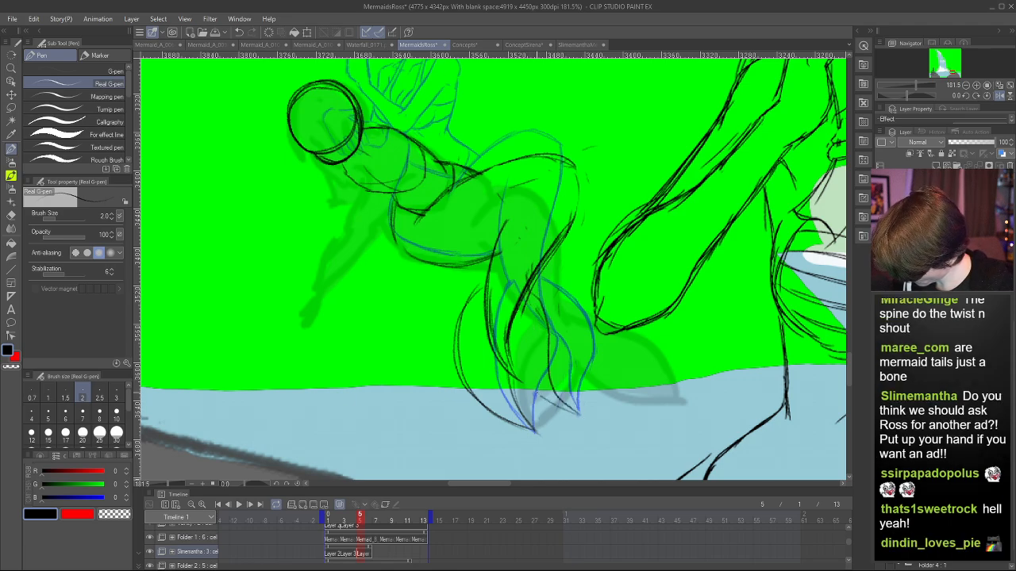
left_click_drag(535, 297, 550, 385)
- Review the fins in mirrored view and undo both sketched fin lobes
key("h")
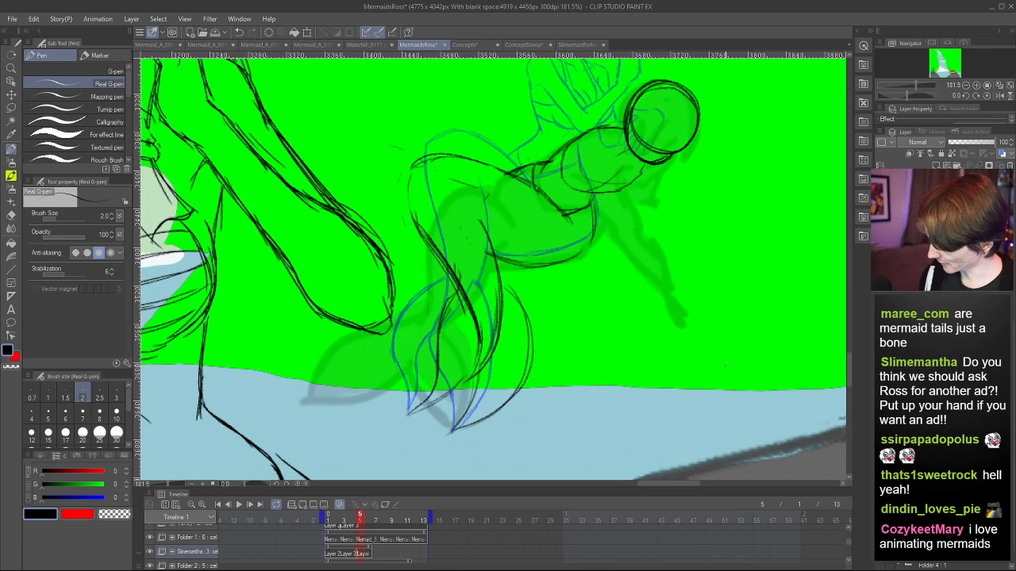
mouse_move(361, 518)
left_mouse_down()
mouse_move(333, 515)
mouse_move(381, 518)
mouse_move(331, 517)
mouse_move(384, 517)
mouse_move(349, 517)
mouse_move(368, 517)
left_mouse_up()
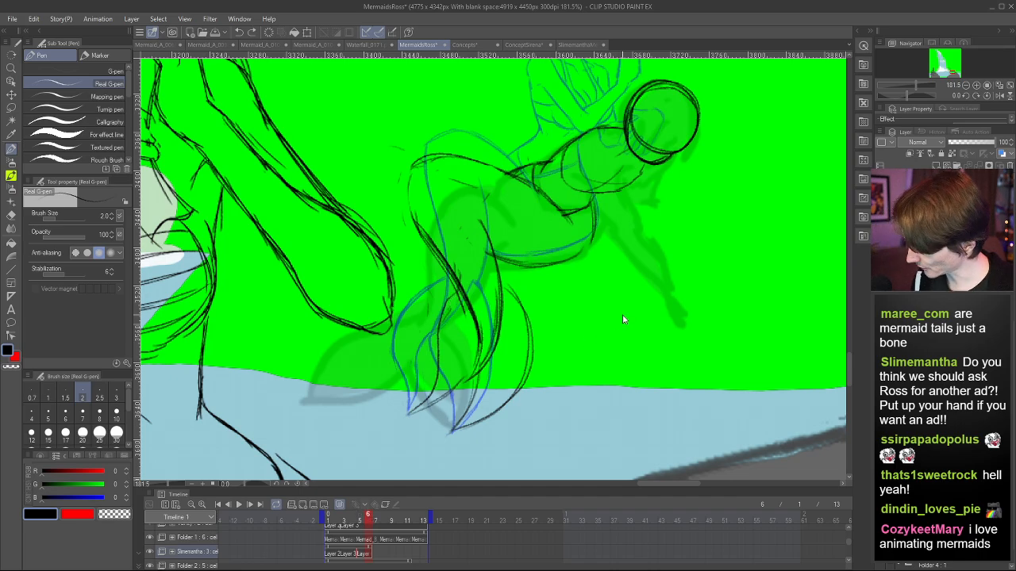
key("ctrl+z")
key("ctrl+z")
key("ctrl+z")
key("ctrl+z")
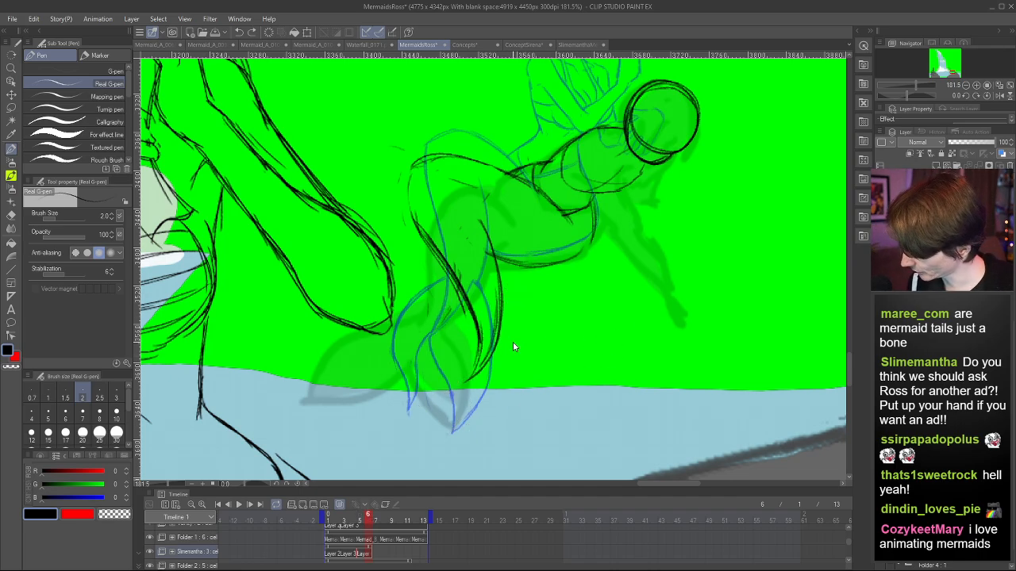
- Select the lower tail lines and shift them outward and slightly down, away from the blue guide tail
mouse_move(368, 517)
left_mouse_down()
mouse_move(335, 517)
mouse_move(362, 520)
left_mouse_up()
key("m")
mouse_move(401, 208)
left_mouse_down()
mouse_move(468, 196)
mouse_move(494, 238)
mouse_move(476, 398)
mouse_move(435, 333)
left_mouse_up()
key("ctrl+t")
mouse_move(481, 310)
left_mouse_down()
mouse_move(483, 331)
mouse_move(496, 325)
mouse_move(498, 336)
mouse_move(500, 324)
left_mouse_up()
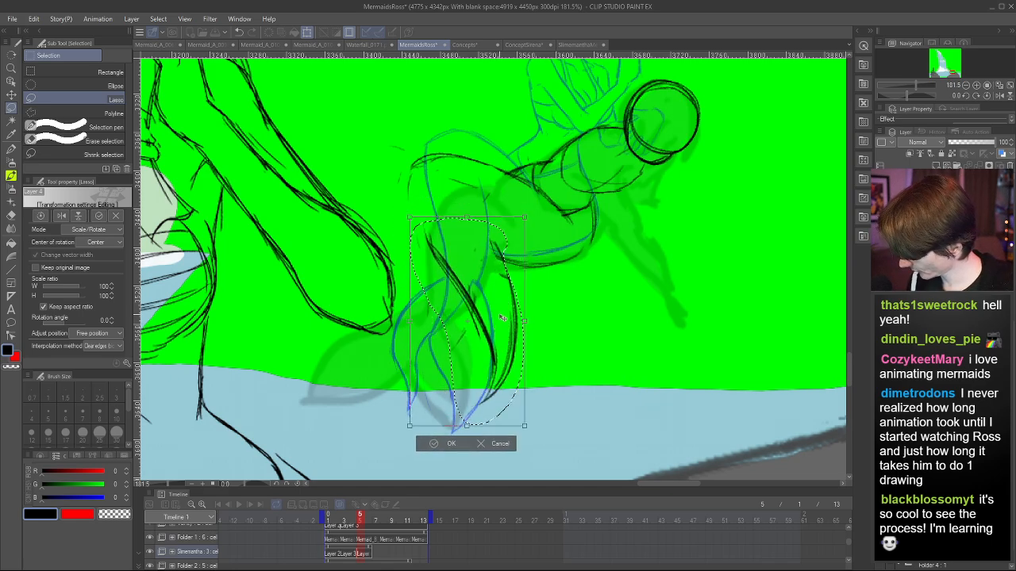
key("Return")
- Redraw the tail's outer edge from the hip bend to the shifted lower tail and erase the stray line ends
key("p")
left_click_drag(432, 245, 419, 187)
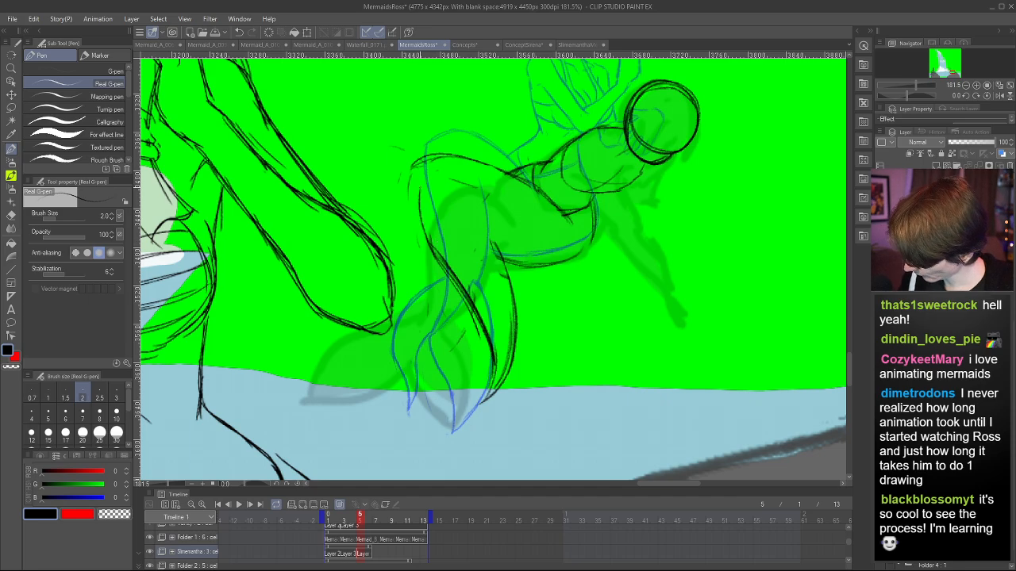
mouse_move(421, 228)
left_mouse_down()
mouse_move(427, 179)
mouse_move(452, 161)
mouse_move(505, 174)
mouse_move(413, 166)
left_mouse_up()
key("e")
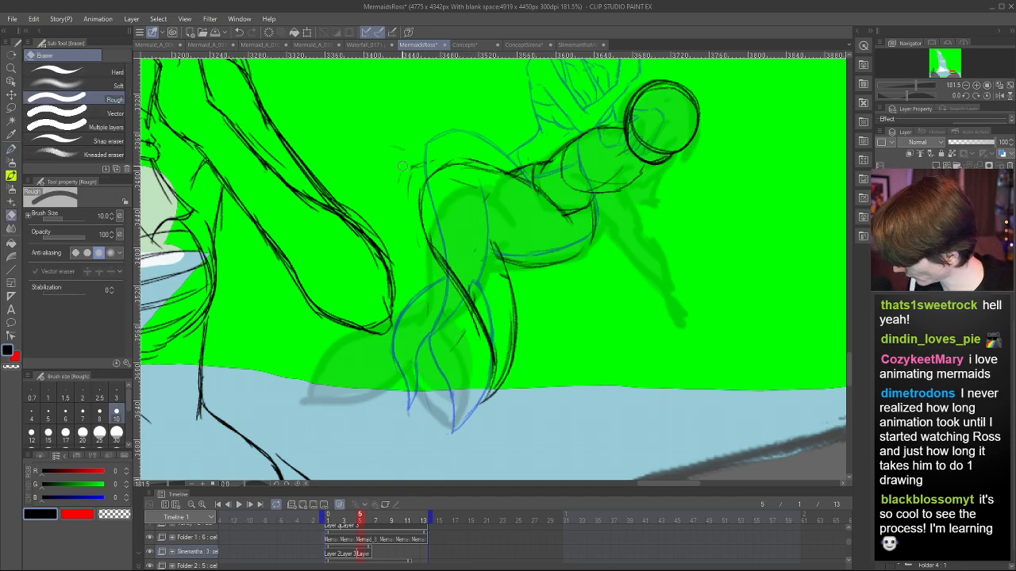
key("h")
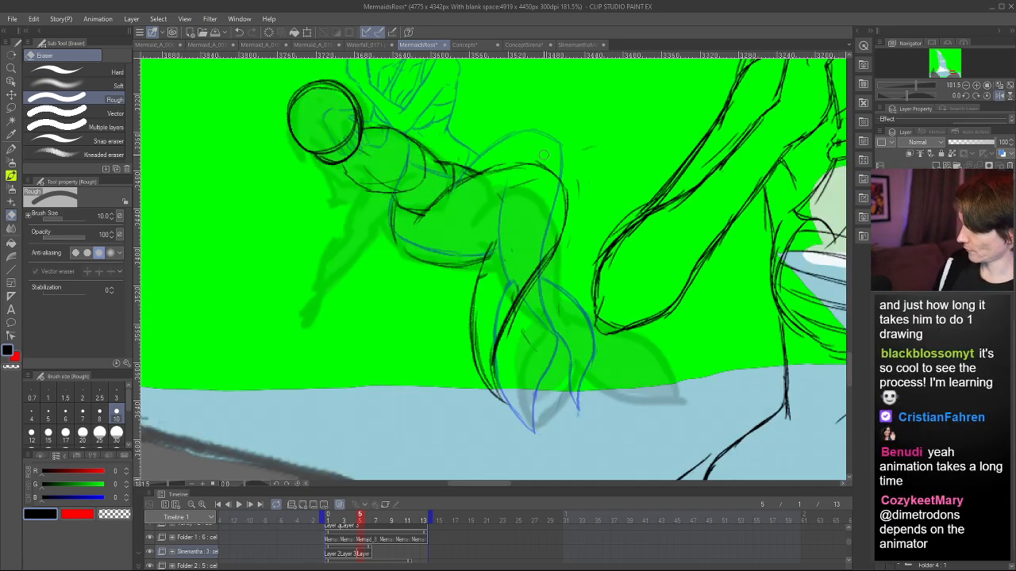
left_click_drag(517, 310, 549, 265)
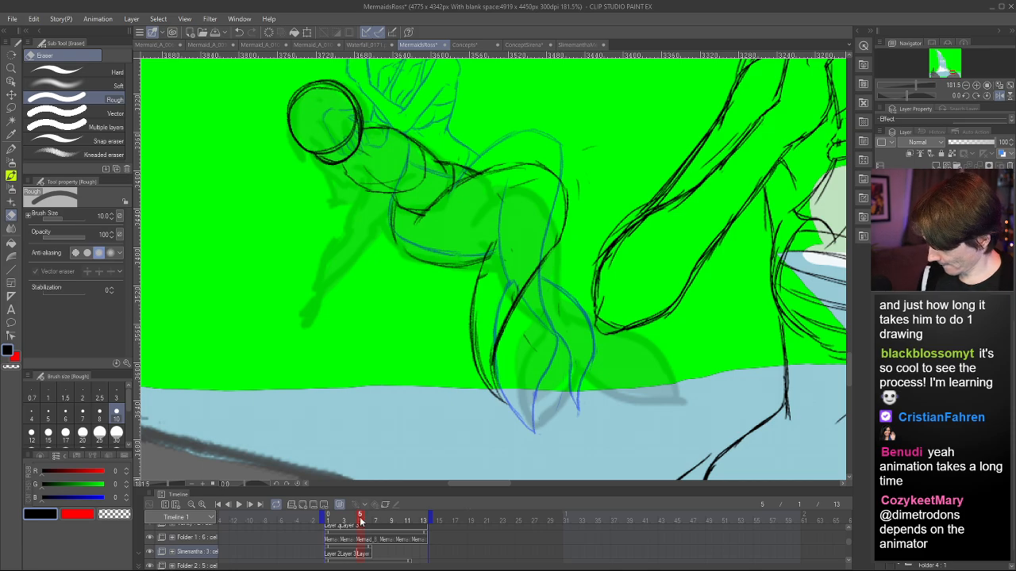
mouse_move(360, 520)
left_mouse_down()
mouse_move(333, 520)
mouse_move(360, 517)
left_mouse_up()
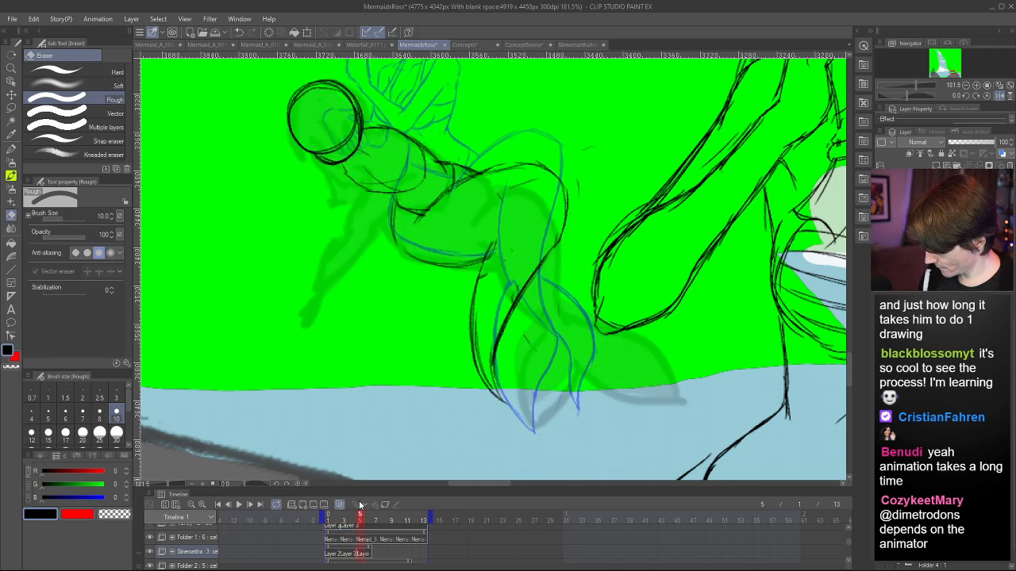
- Try the outer curve of a first fin lobe beside the lower tail
key("p")
left_click_drag(477, 310, 489, 385)
left_click_drag(476, 336, 488, 383)
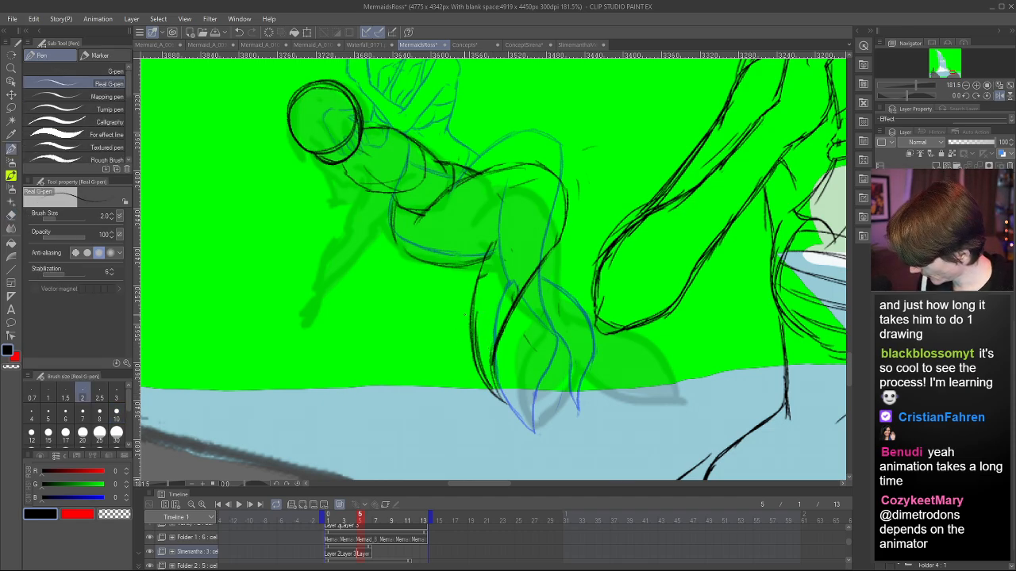
mouse_move(450, 343)
left_mouse_down()
mouse_move(446, 378)
mouse_move(460, 420)
left_mouse_up()
key("ctrl+z")
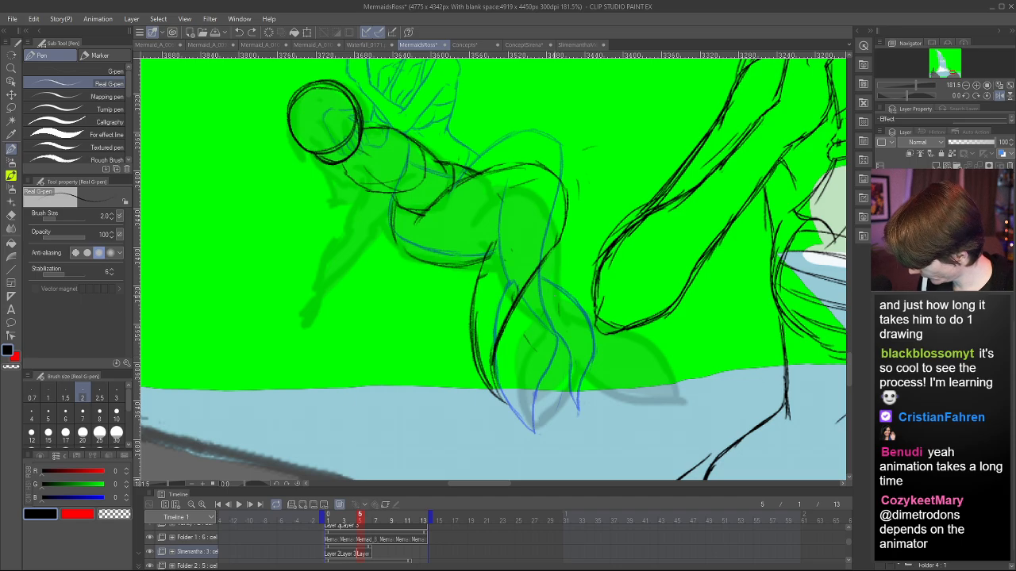
mouse_move(451, 332)
left_mouse_down()
mouse_move(454, 381)
mouse_move(480, 423)
left_mouse_up()
key("ctrl+z")
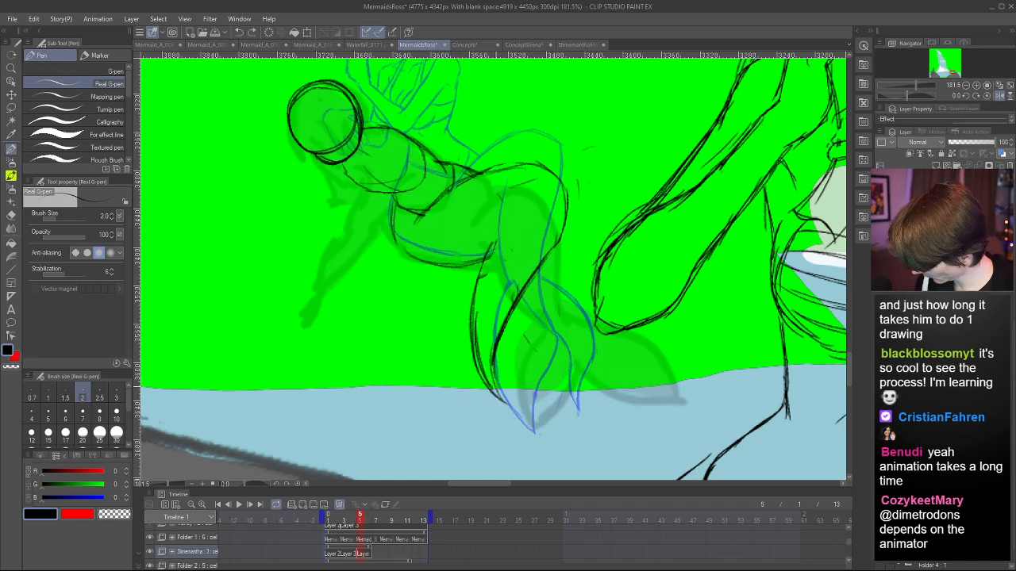
- Sketch the first fin lobe with a wide outer curve sweeping from beside the lower tail under its end to a tip
left_click_drag(494, 386, 539, 414)
key("ctrl+z")
left_click_drag(490, 378, 548, 448)
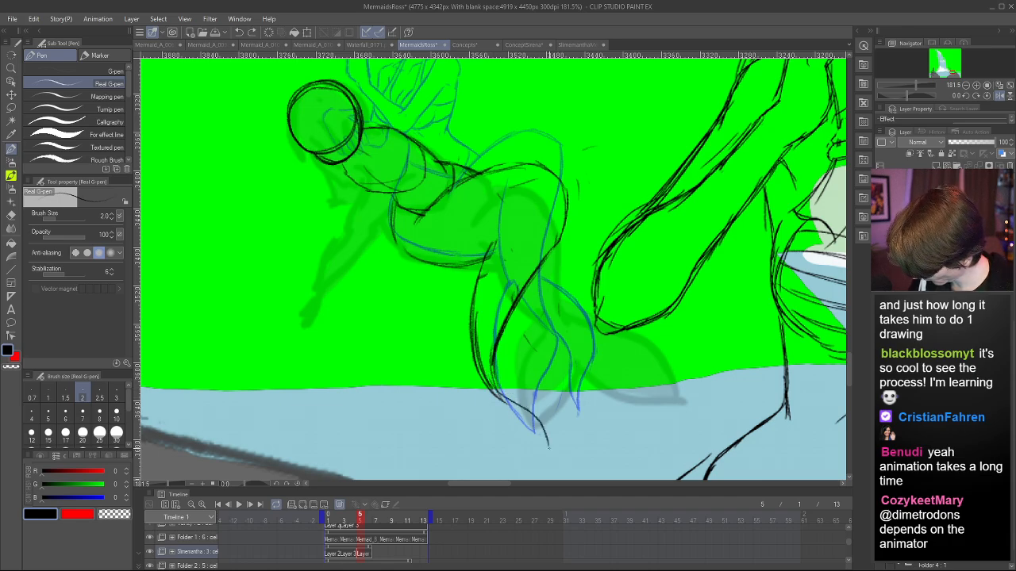
key("ctrl+z")
left_click_drag(495, 390, 554, 416)
left_click_drag(461, 409, 556, 419)
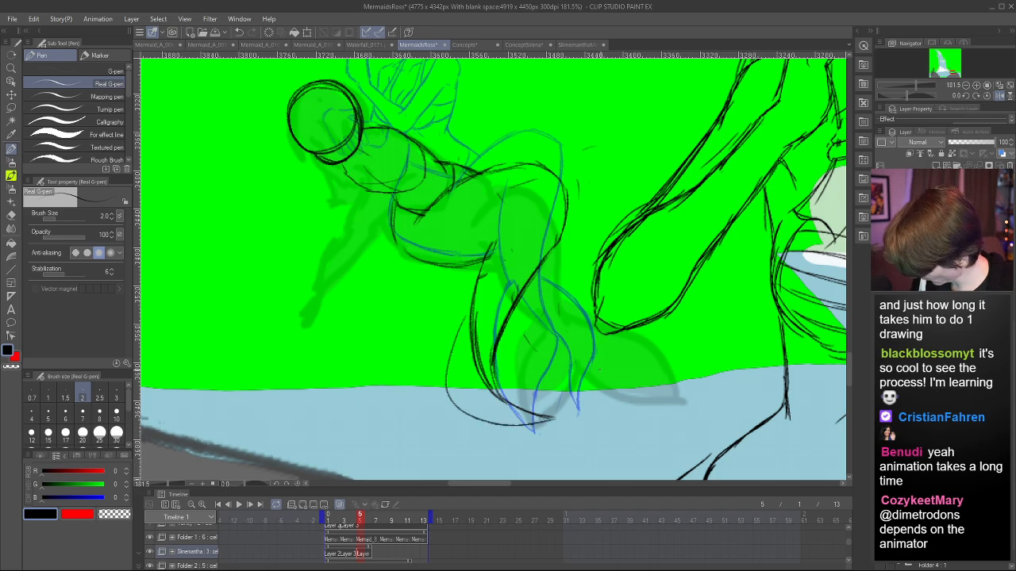
key("ctrl+z")
mouse_move(474, 311)
left_mouse_down()
mouse_move(447, 374)
mouse_move(537, 412)
left_mouse_up()
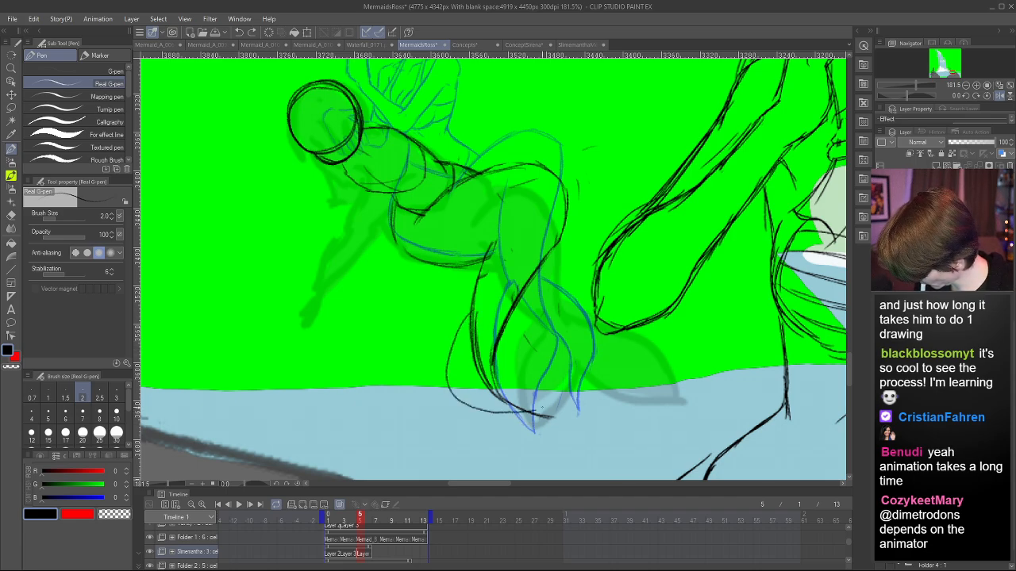
key("ctrl+z")
mouse_move(460, 325)
left_mouse_down()
mouse_move(451, 395)
mouse_move(539, 419)
mouse_move(561, 409)
mouse_move(514, 421)
mouse_move(432, 408)
mouse_move(535, 411)
mouse_move(524, 319)
mouse_move(511, 420)
left_mouse_up()
key("h")
left_click_drag(541, 371, 499, 421)
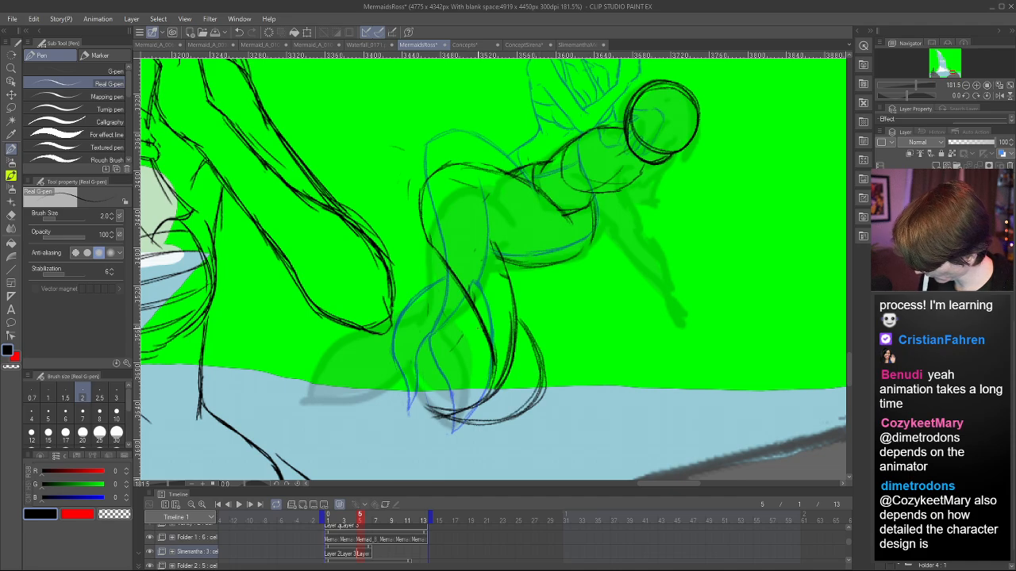
- Sketch the second fin lobe curving from the lower tail's inner edge across the blue guide fins
mouse_move(479, 332)
left_mouse_down()
mouse_move(468, 358)
mouse_move(396, 371)
mouse_move(442, 383)
left_mouse_up()
key("ctrl+z")
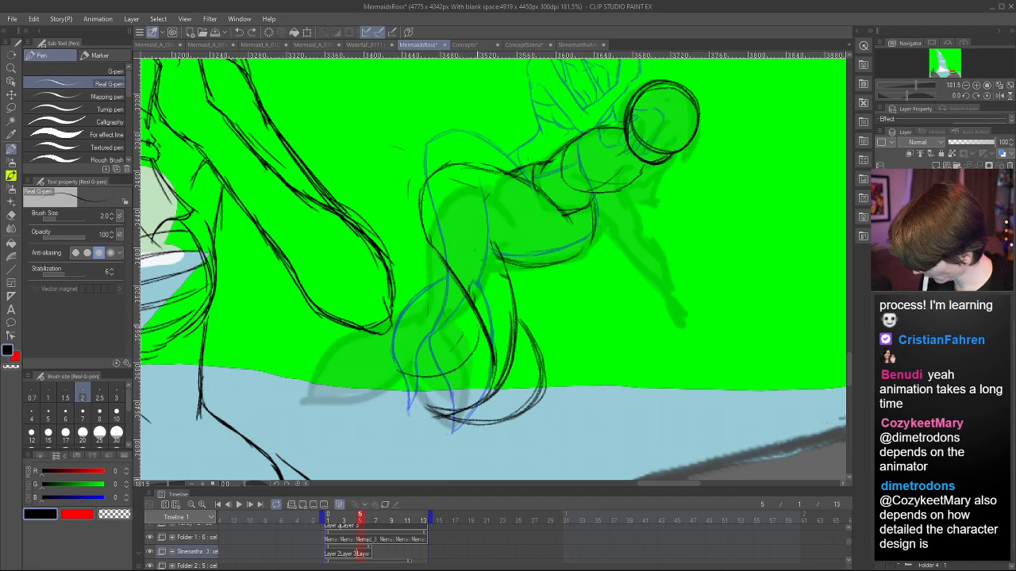
mouse_move(479, 331)
left_mouse_down()
mouse_move(446, 375)
mouse_move(482, 395)
left_mouse_up()
key("ctrl+z")
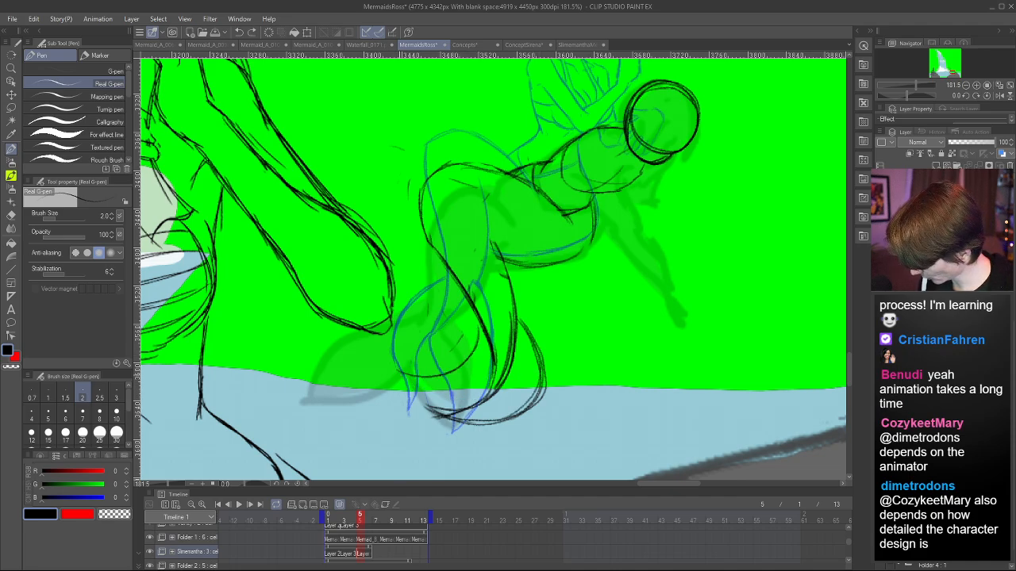
left_click_drag(405, 381, 480, 403)
- Check the fins in mirrored view and play the animation from the first frame
key("h")
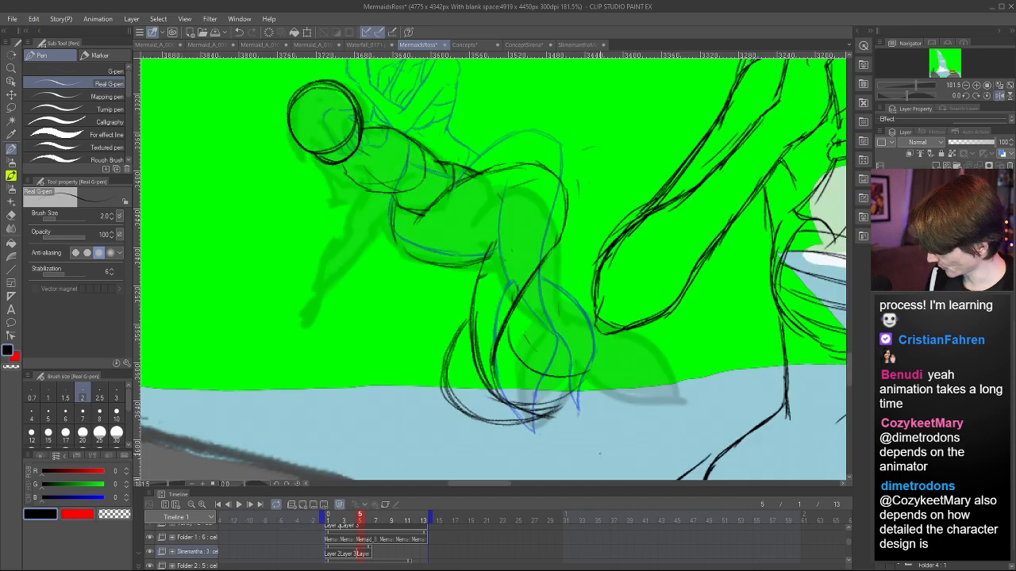
mouse_move(366, 516)
left_mouse_down()
mouse_move(347, 519)
mouse_move(378, 516)
mouse_move(341, 516)
mouse_move(349, 521)
left_mouse_up()
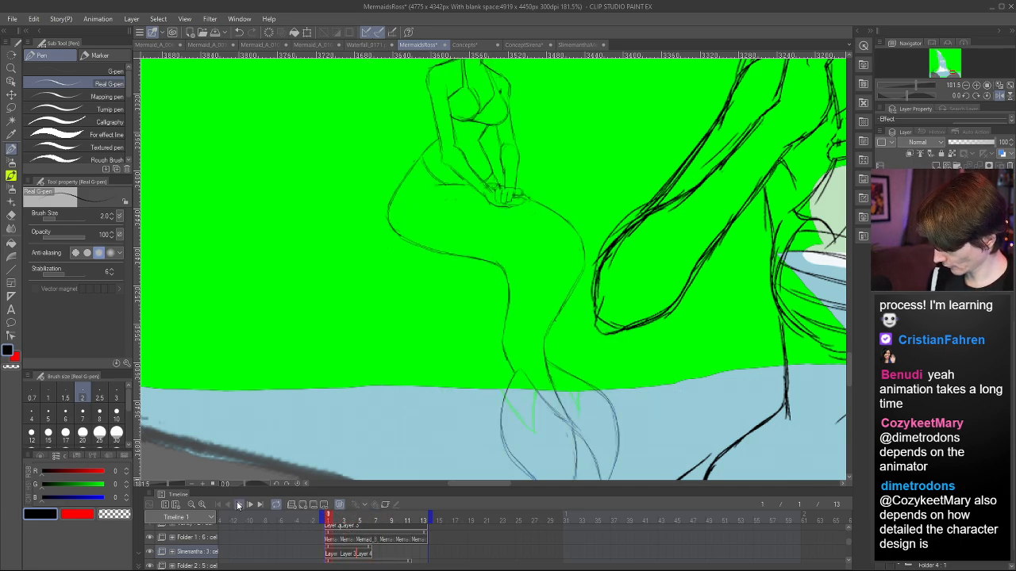
left_click(238, 506)
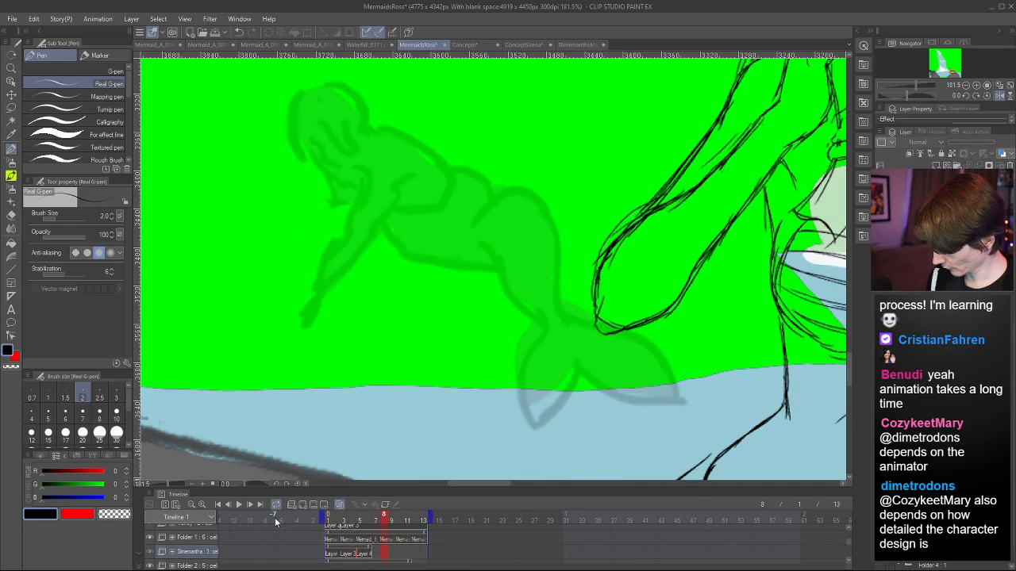
- Go to frame 5 of the mermaid animation and undo the last strokes of the rough tail fin
mouse_move(333, 520)
left_mouse_down()
mouse_move(369, 527)
mouse_move(336, 524)
mouse_move(365, 523)
mouse_move(351, 524)
left_mouse_up()
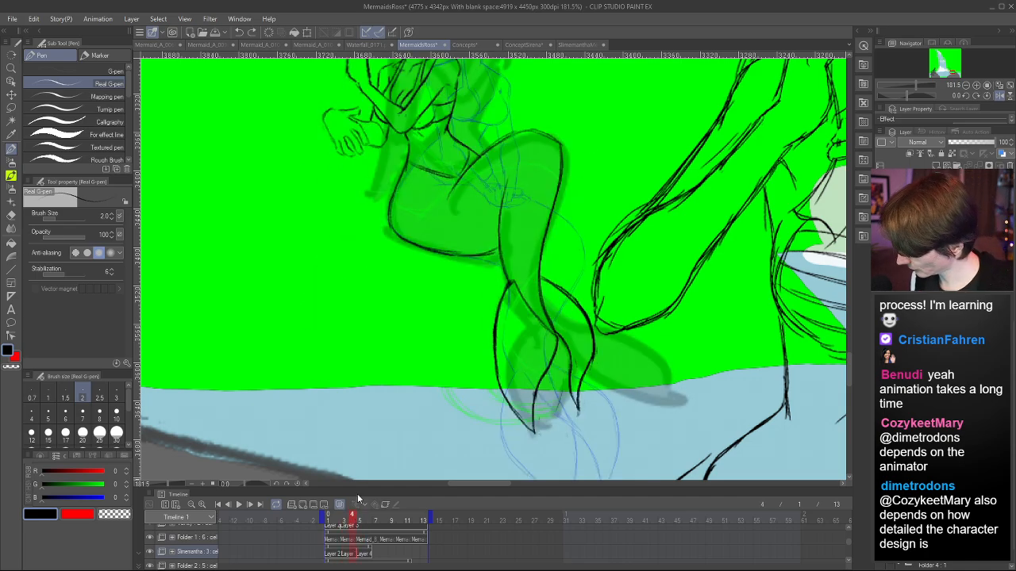
left_click(363, 520)
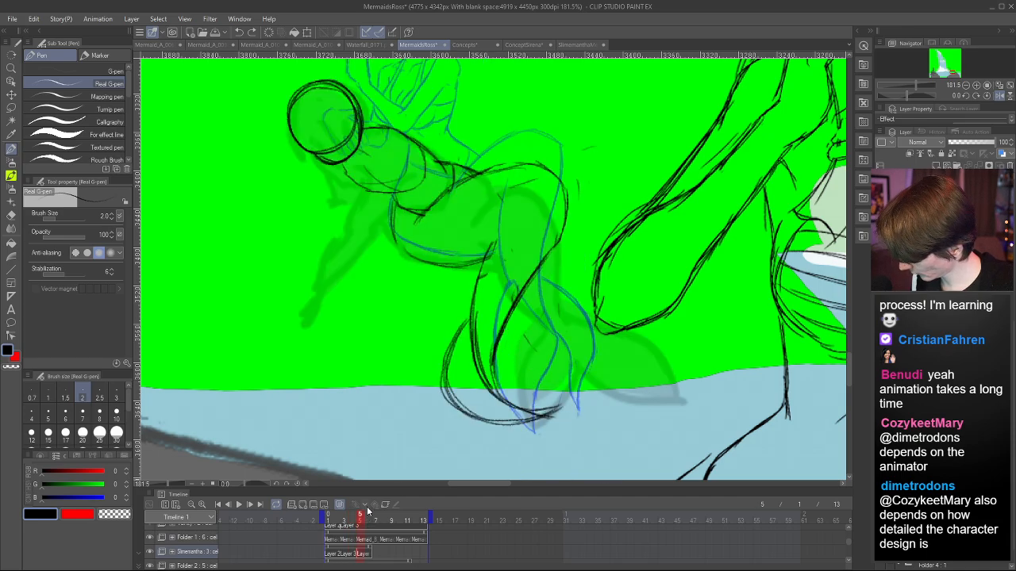
key("ctrl+z")
key("ctrl+z")
key("ctrl+z")
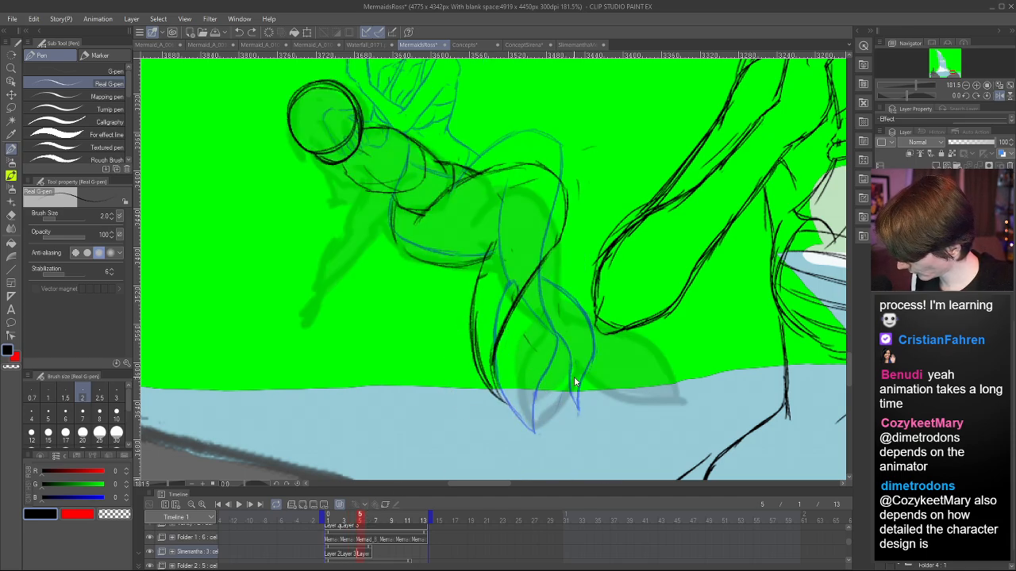
- Clean up and darken the contours of the lower tail down to its tip, checking the sketch in a mirrored view
key("h")
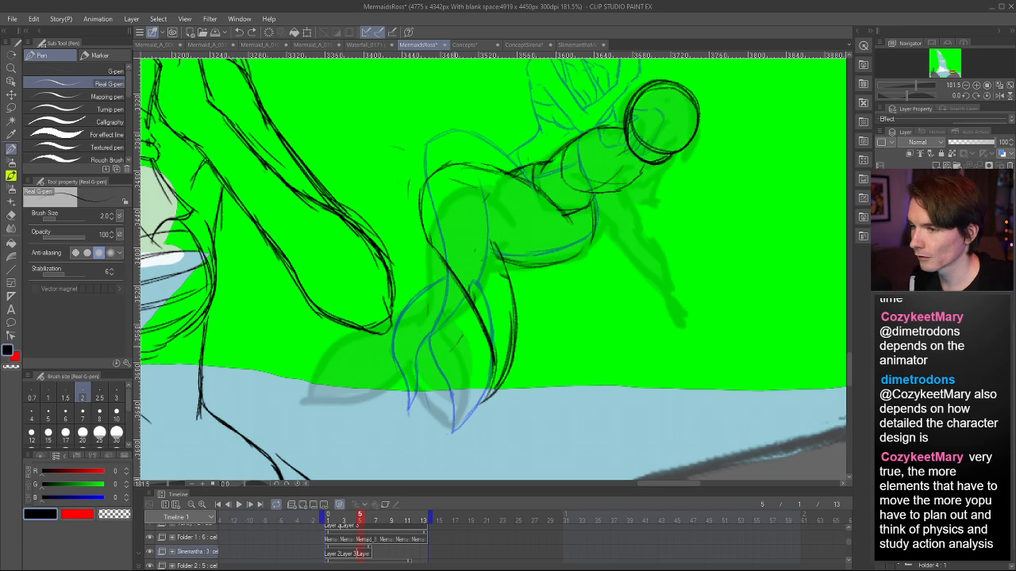
key("h")
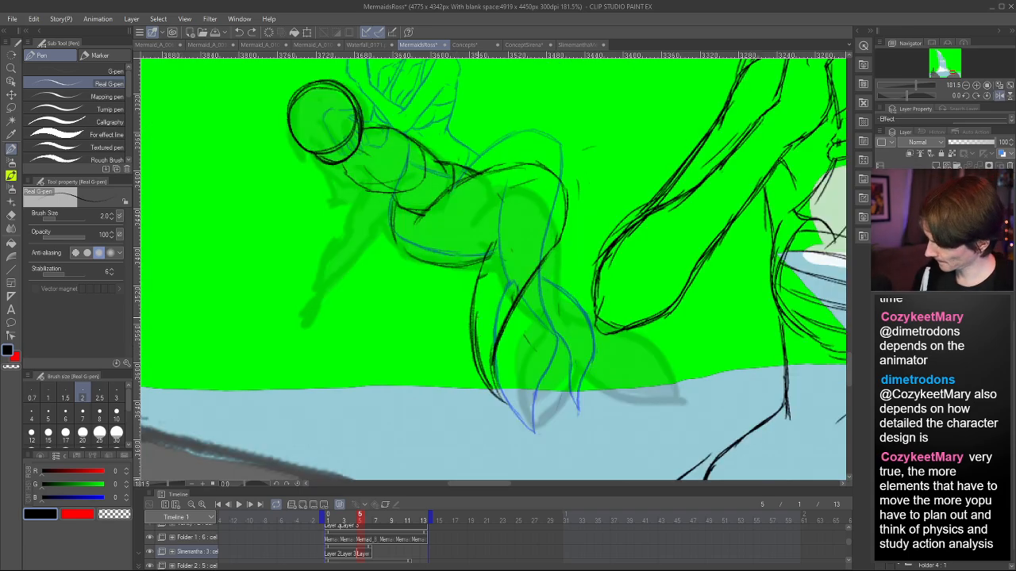
key("c")
left_click_drag(475, 315, 491, 395)
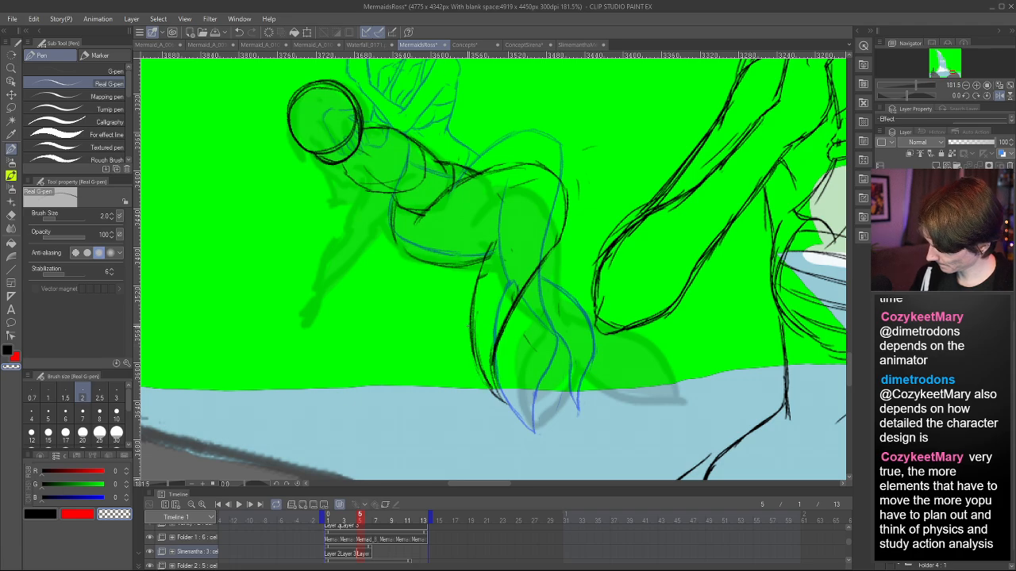
key("c")
left_click_drag(473, 306, 502, 402)
left_click_drag(473, 344, 497, 393)
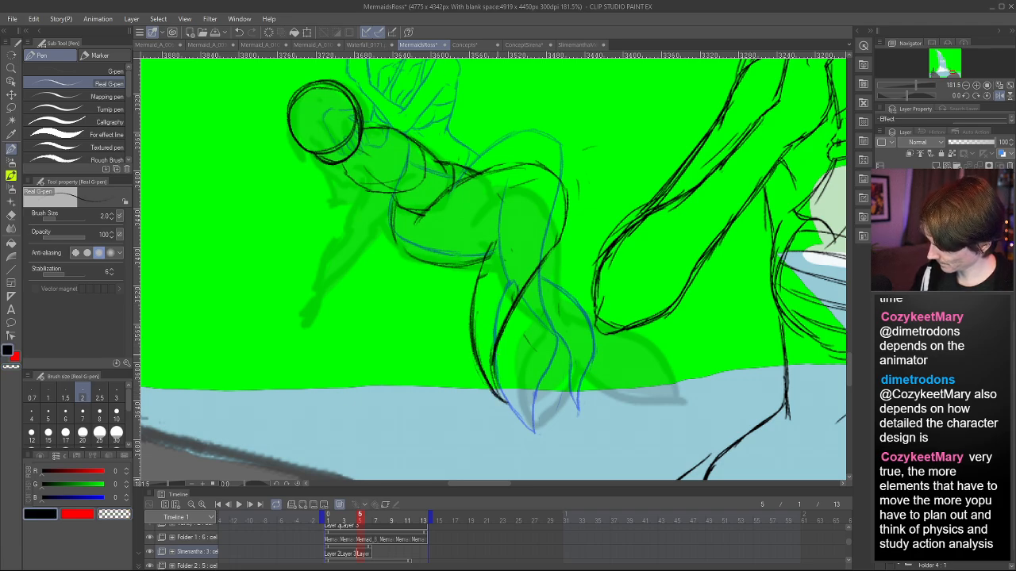
left_click_drag(492, 359, 505, 403)
left_click_drag(533, 280, 495, 341)
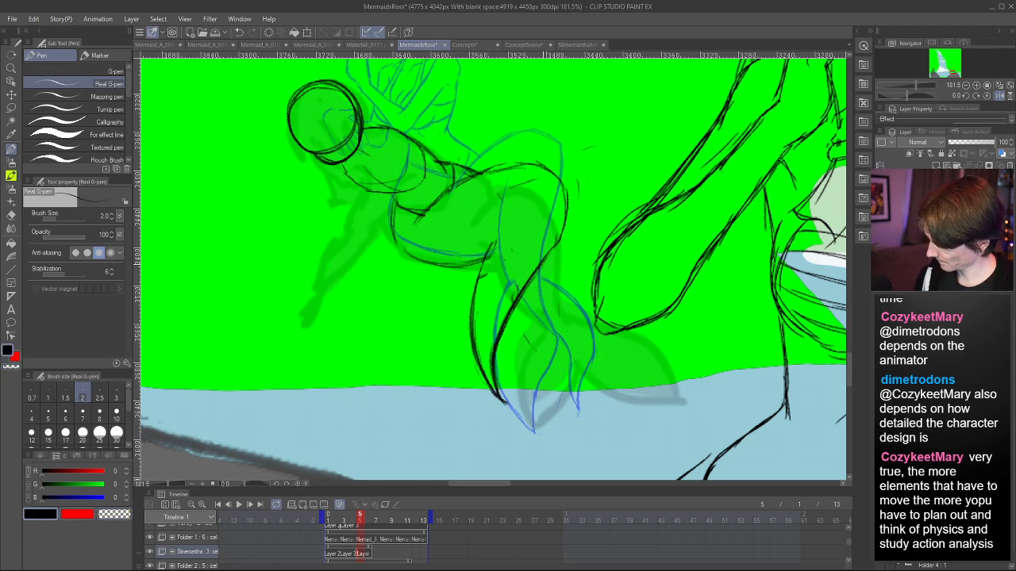
- Redraw the outer contour of the tail from the bend below the hip down to the narrowing section
left_click_drag(561, 237, 548, 259)
left_click_drag(565, 189, 554, 243)
key("ctrl+z")
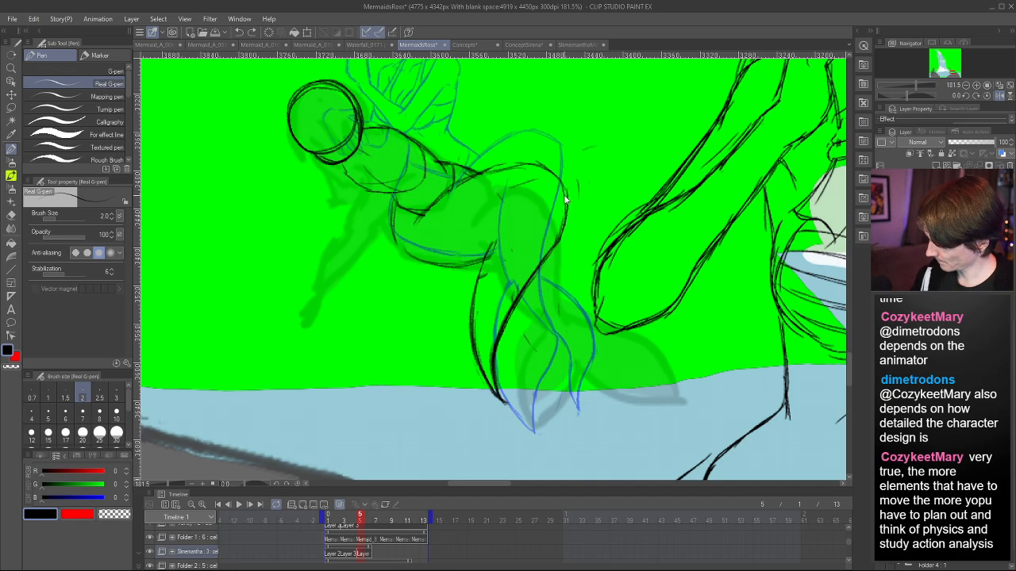
left_click_drag(565, 191, 555, 246)
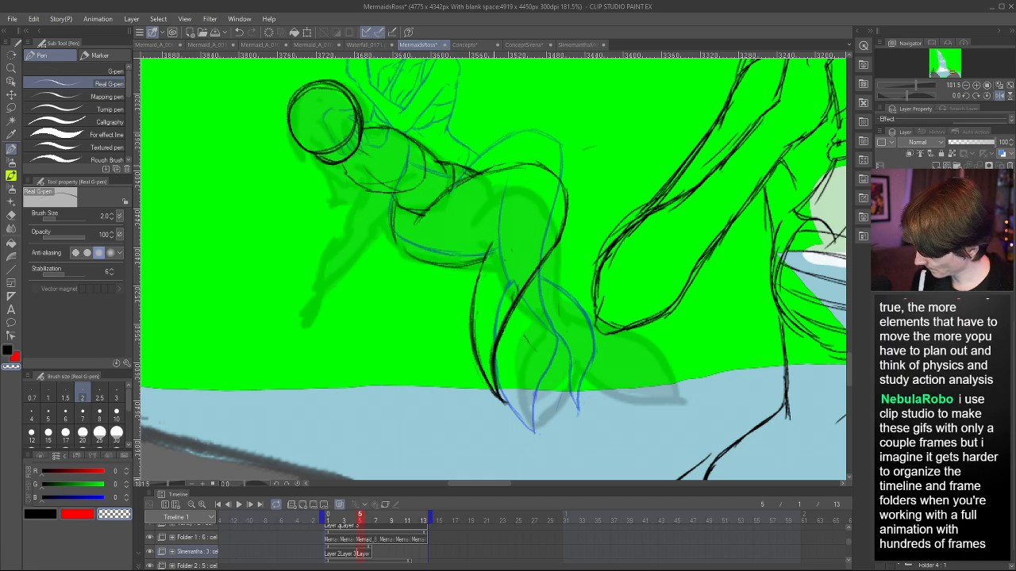
- Erase excess sketch lines along the hip's upper curve and the belly, and touch up the tail tip
key("c")
left_click_drag(460, 179, 539, 164)
left_click_drag(398, 245, 476, 264)
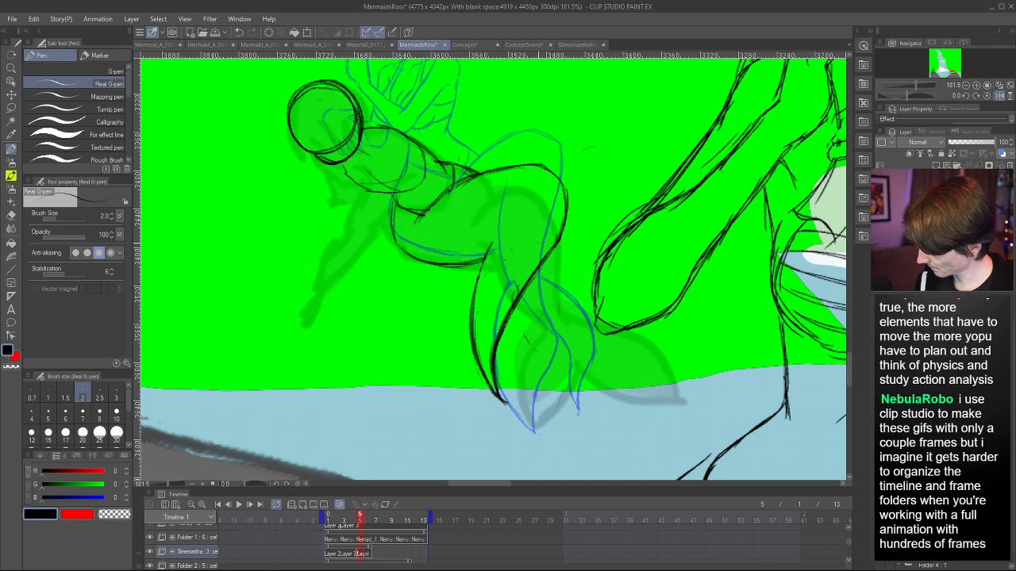
key("c")
left_click_drag(504, 392, 507, 405)
- Sketch the outer edge of the first tail-fin lobe in the mirrored view, retrying strokes until the curve fits
key("h")
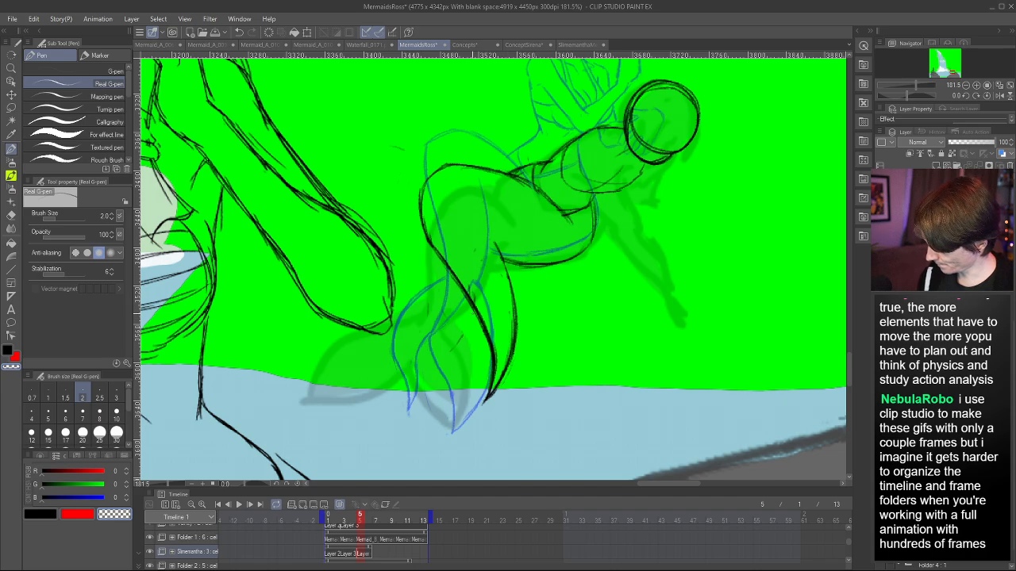
key("c")
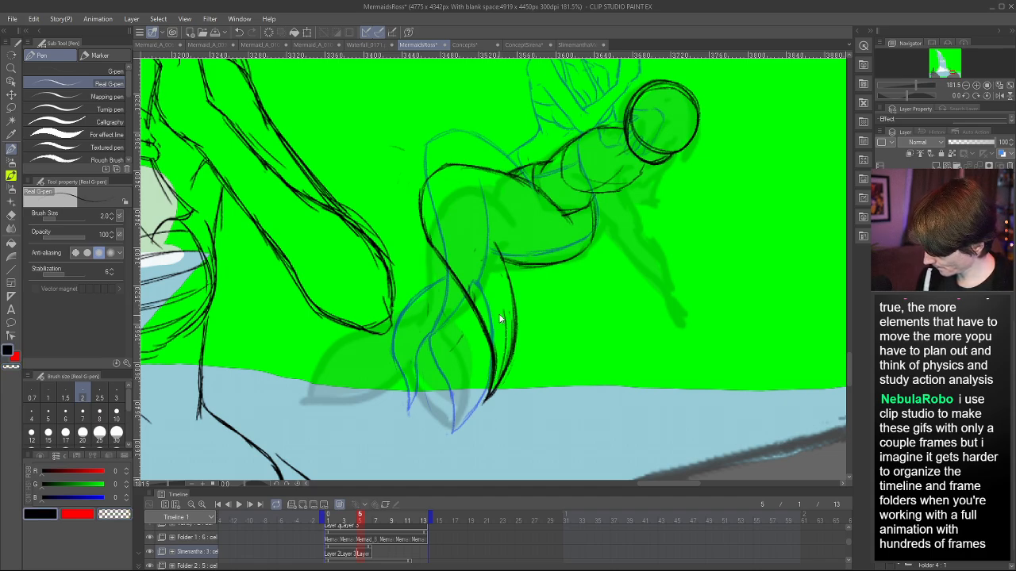
key("ctrl+z")
left_click_drag(500, 308, 499, 383)
left_click_drag(499, 300, 498, 381)
key("ctrl+z")
key("ctrl+z")
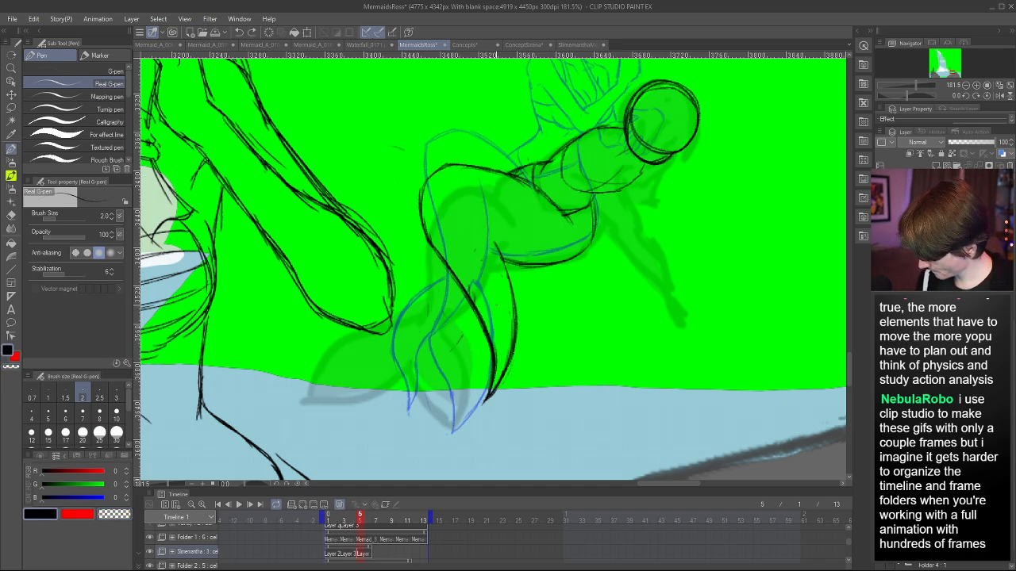
mouse_move(500, 313)
left_mouse_down()
mouse_move(495, 393)
mouse_move(514, 345)
mouse_move(522, 389)
mouse_move(448, 429)
left_mouse_up()
key("ctrl+z")
key("ctrl+z")
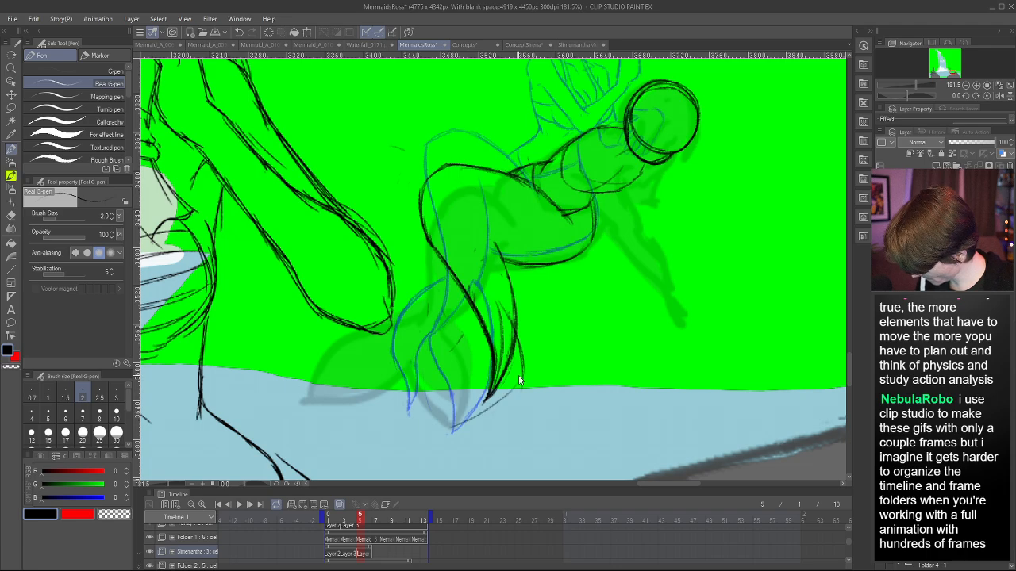
- Sketch the lower edge of the first fin lobe, curving it in to a point near the previous frame's fin tip
key("ctrl+z")
mouse_move(511, 393)
left_mouse_down()
mouse_move(451, 434)
mouse_move(508, 419)
left_mouse_up()
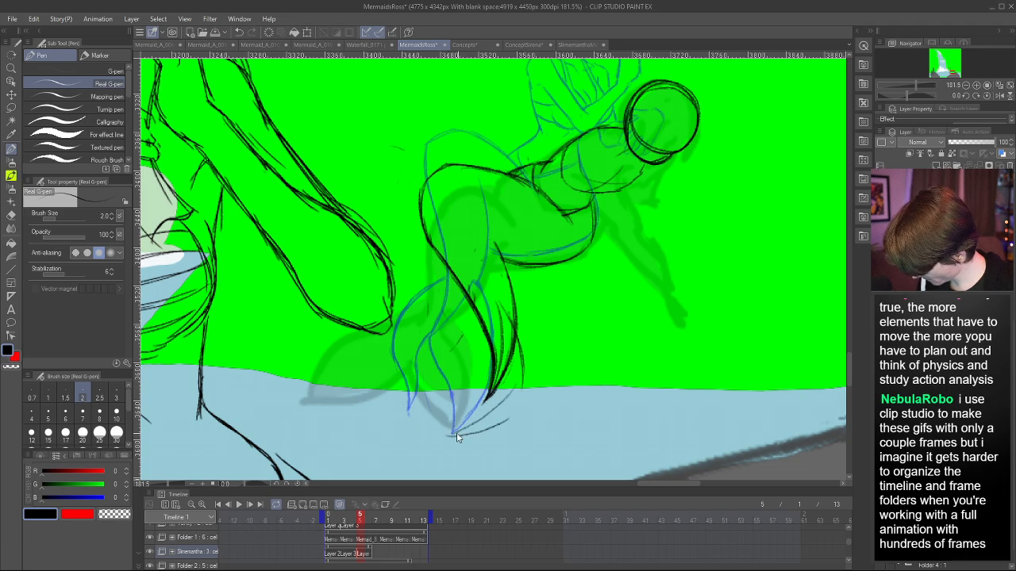
mouse_move(455, 436)
left_mouse_down()
mouse_move(518, 414)
mouse_move(452, 440)
left_mouse_up()
key("ctrl+z")
key("ctrl+z")
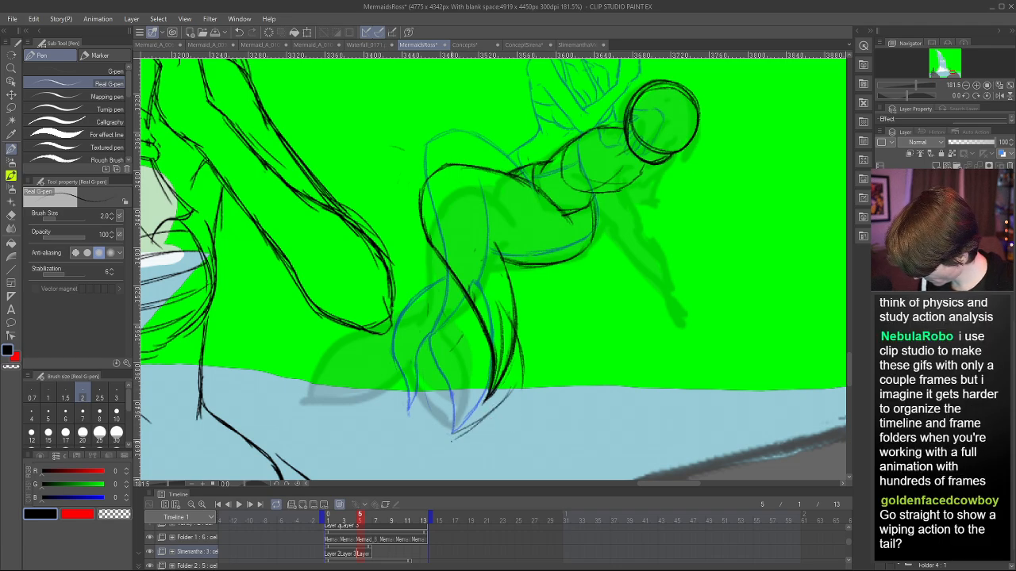
key("ctrl+z")
key("ctrl+z")
mouse_move(511, 391)
left_mouse_down()
mouse_move(484, 400)
mouse_move(444, 442)
mouse_move(516, 412)
left_mouse_up()
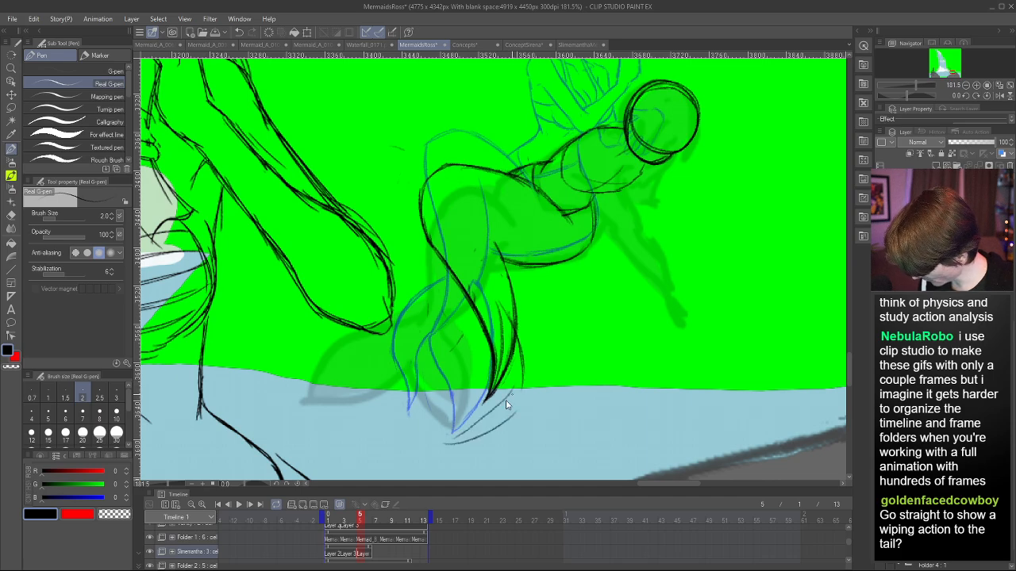
key("ctrl+z")
mouse_move(451, 439)
left_mouse_down()
mouse_move(513, 422)
mouse_move(492, 431)
left_mouse_up()
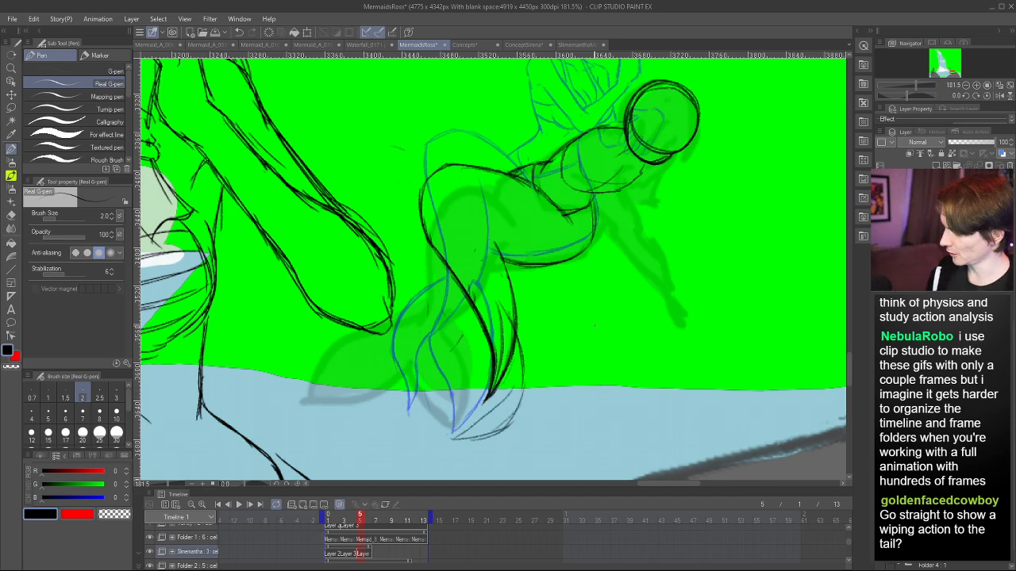
- Draw the second fin lobe as a curve sweeping from the tail's narrow end out to a pointed tip
key("h")
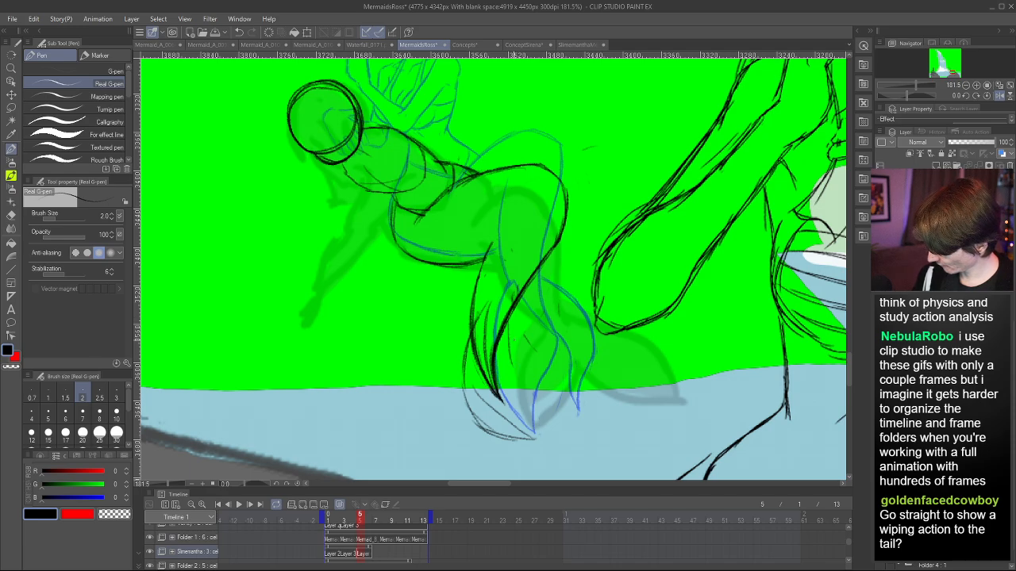
mouse_move(508, 331)
left_mouse_down()
mouse_move(520, 377)
mouse_move(558, 402)
left_mouse_up()
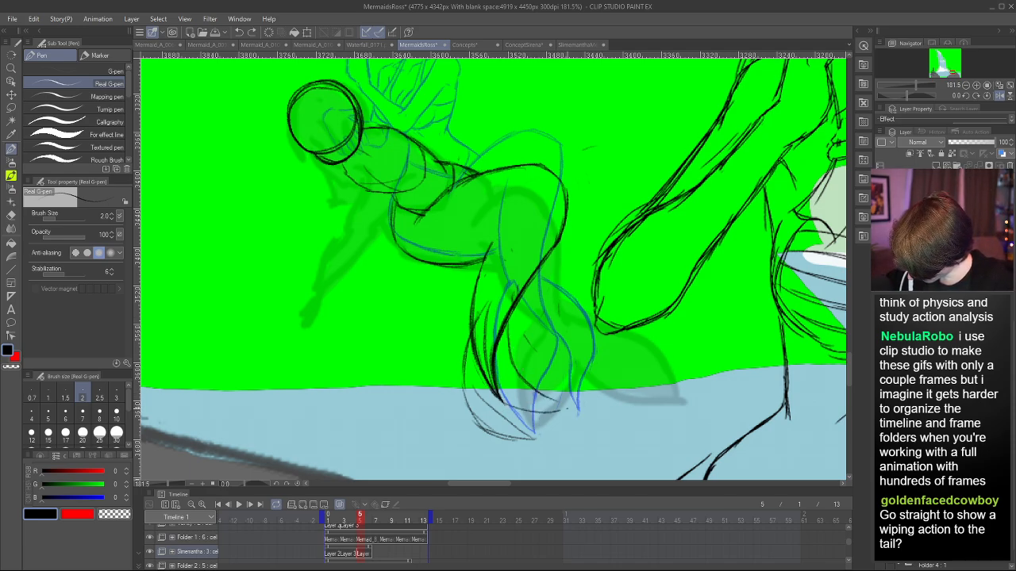
left_click_drag(508, 327, 562, 405)
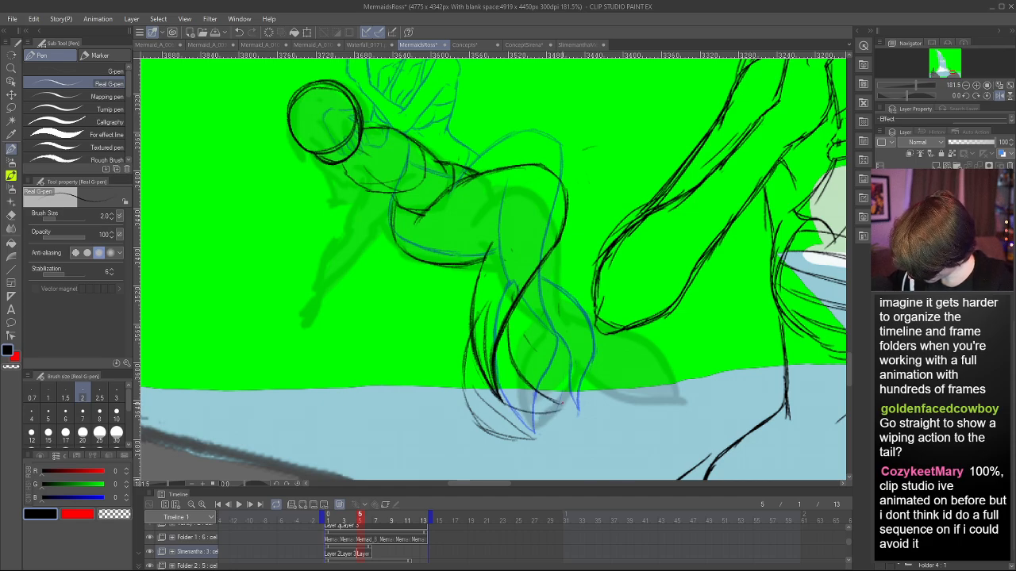
key("ctrl+z")
mouse_move(509, 318)
left_mouse_down()
mouse_move(545, 399)
mouse_move(568, 410)
left_mouse_up()
left_click_drag(537, 395, 556, 405)
key("h")
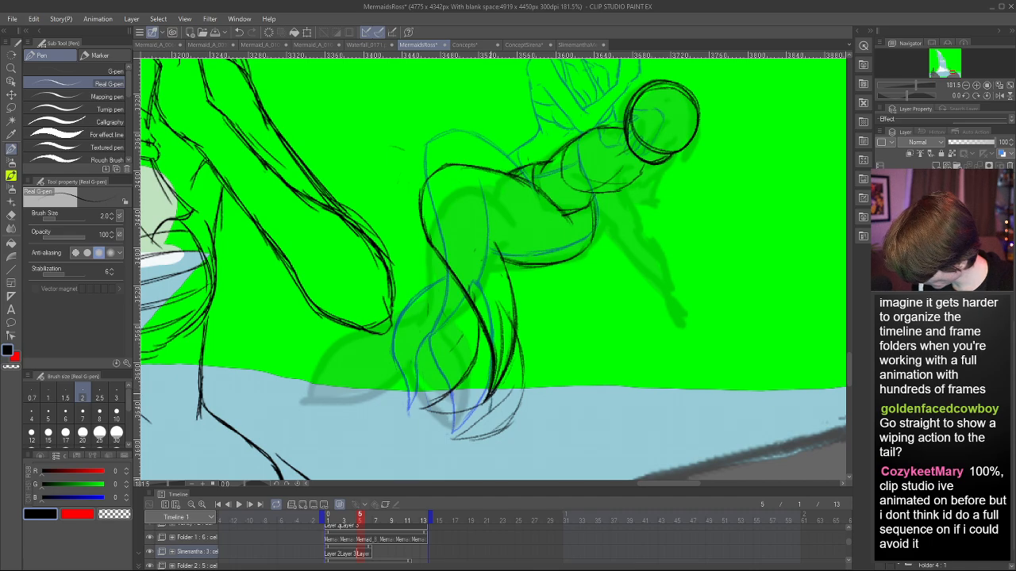
- Erase the excess lines where the tail meets the first fin lobe and along the lobe's lower edge
key("c")
left_click_drag(503, 379, 515, 329)
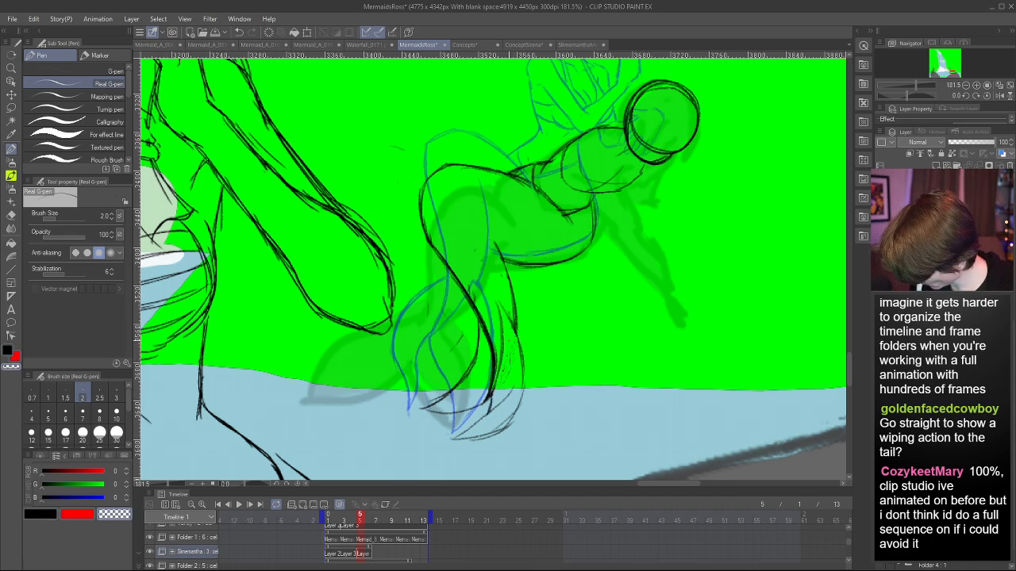
key("h")
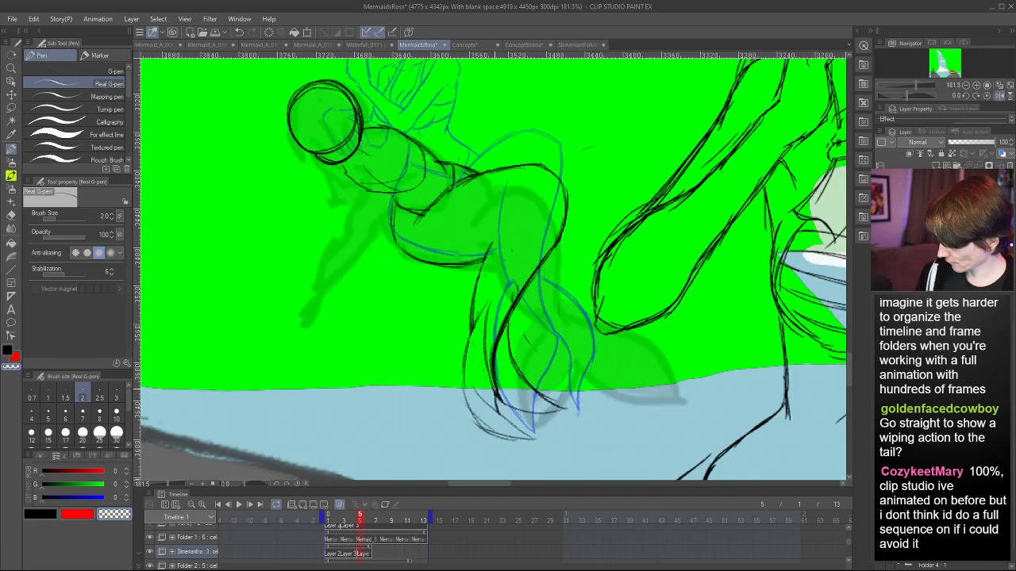
key("c")
left_click_drag(488, 405, 535, 439)
mouse_move(477, 384)
left_mouse_down()
mouse_move(526, 439)
mouse_move(477, 384)
mouse_move(518, 433)
left_mouse_up()
key("c")
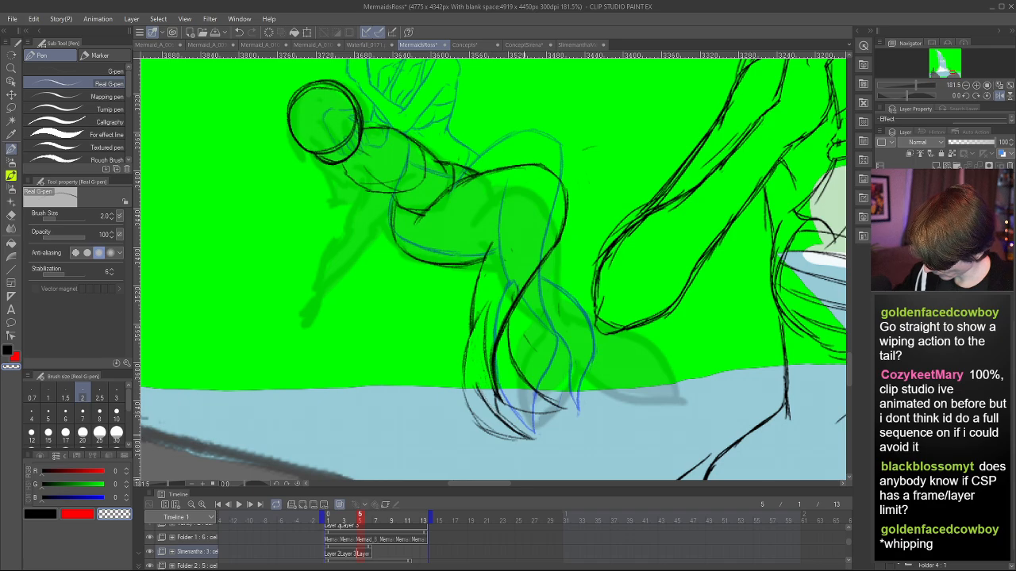
- Darken the outer edge of the first fin lobe and add an inner line from the tail base to the tip
key("c")
left_click_drag(474, 378, 496, 417)
mouse_move(465, 352)
left_mouse_down()
mouse_move(465, 394)
mouse_move(510, 439)
left_mouse_up()
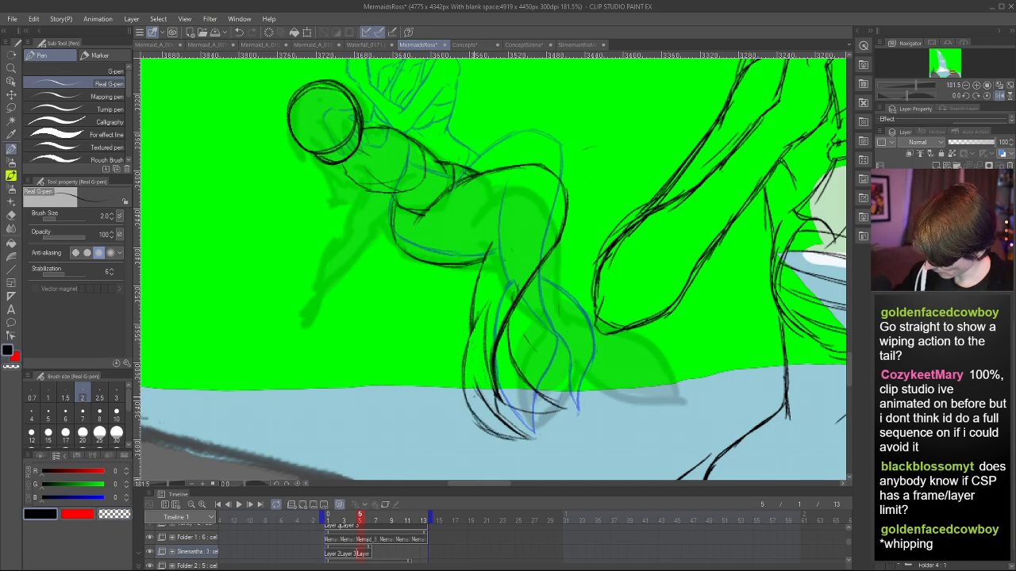
mouse_move(467, 399)
left_mouse_down()
mouse_move(536, 440)
mouse_move(490, 386)
mouse_move(489, 304)
mouse_move(494, 399)
left_mouse_up()
key("h")
key("ctrl+z")
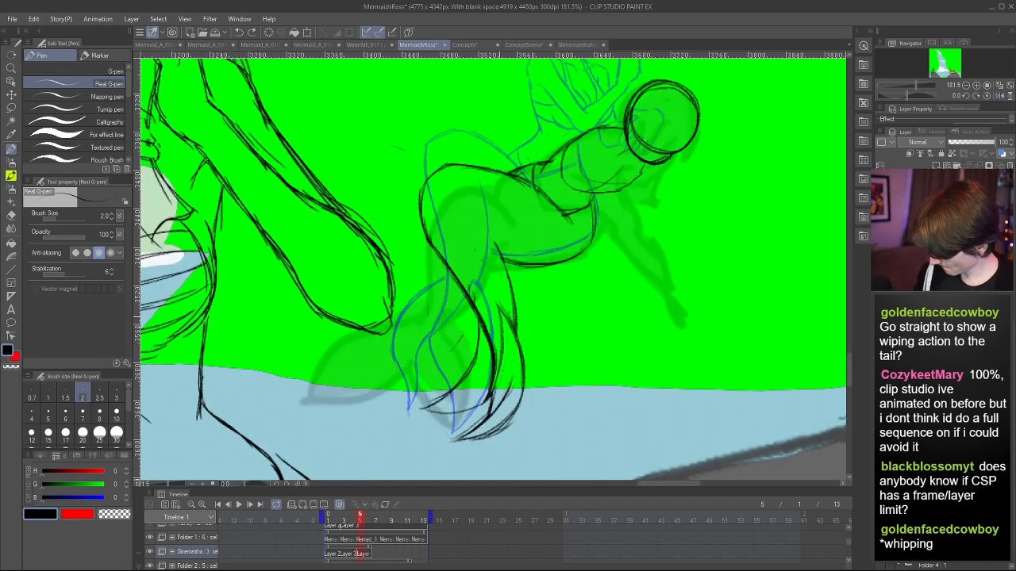
left_click_drag(498, 315, 494, 399)
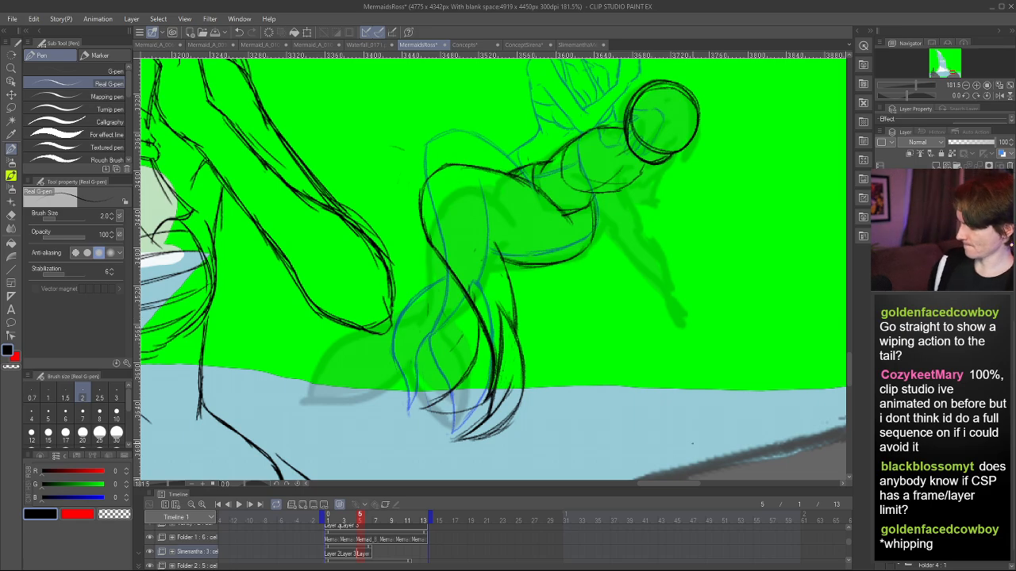
- Scrub between frames 4 and 6 to compare the new tail pose with the previous drawing
key("h")
left_click(351, 520)
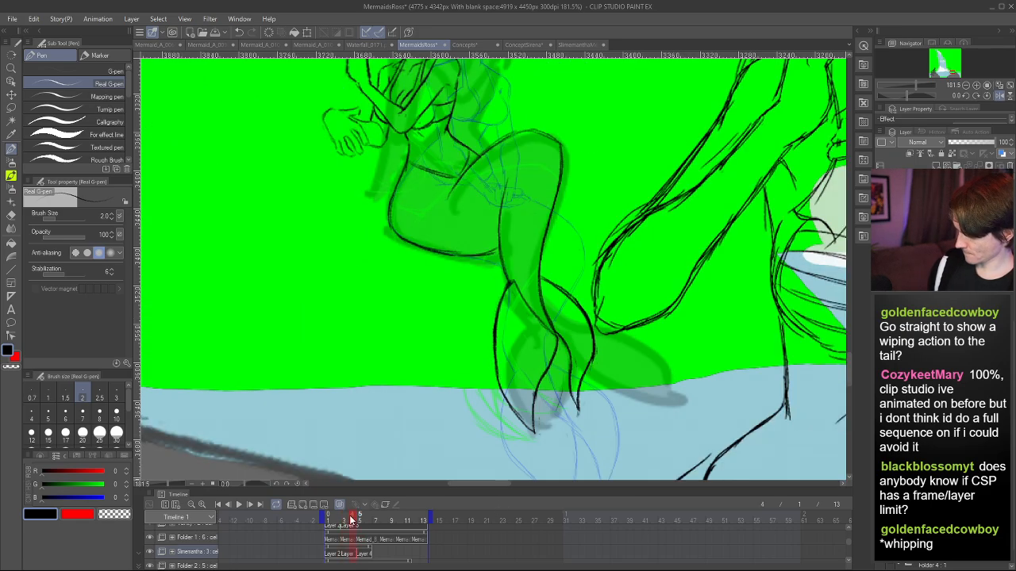
left_click_drag(352, 519, 368, 516)
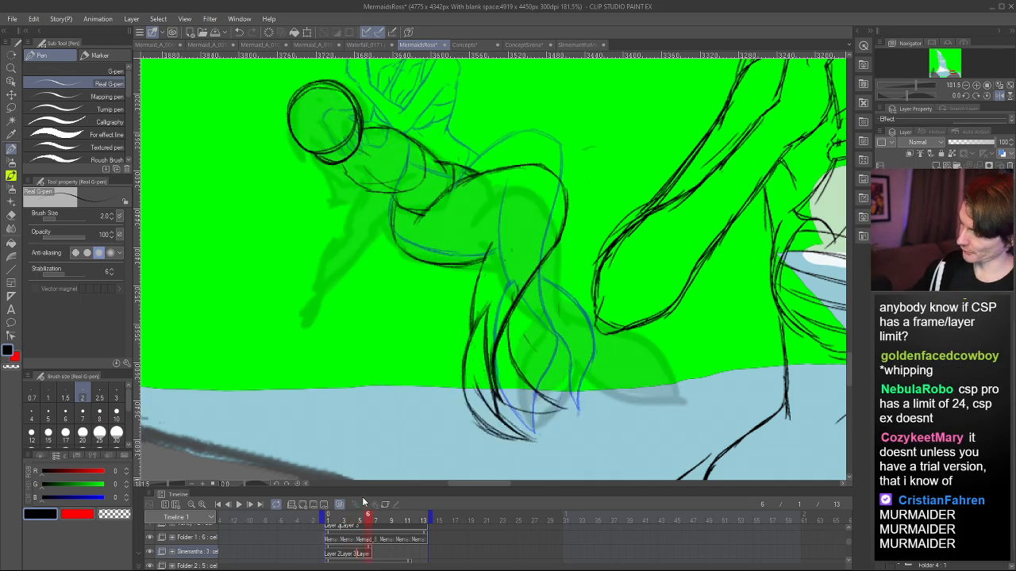
mouse_move(481, 135)
left_mouse_down()
mouse_move(576, 108)
mouse_move(537, 330)
left_mouse_up()
mouse_move(554, 269)
left_mouse_down()
mouse_move(506, 297)
mouse_move(462, 379)
left_mouse_up()
mouse_move(462, 379)
left_mouse_down()
mouse_move(539, 311)
mouse_move(511, 394)
mouse_move(569, 293)
left_mouse_up()
key("ctrl+z")
key("ctrl+z")
key("ctrl+z")
key("ctrl+z")
key("ctrl+z")
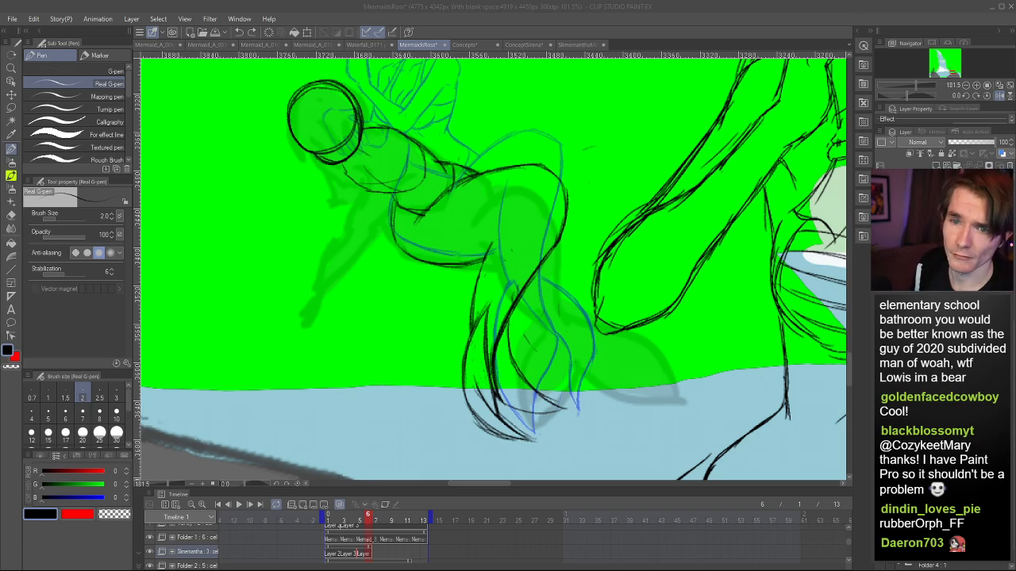
- Select Folder 2 with the rough pose guide and adjust its opacity, with the mermaid's upper body in view
left_click_drag(850, 363, 851, 352)
key("h")
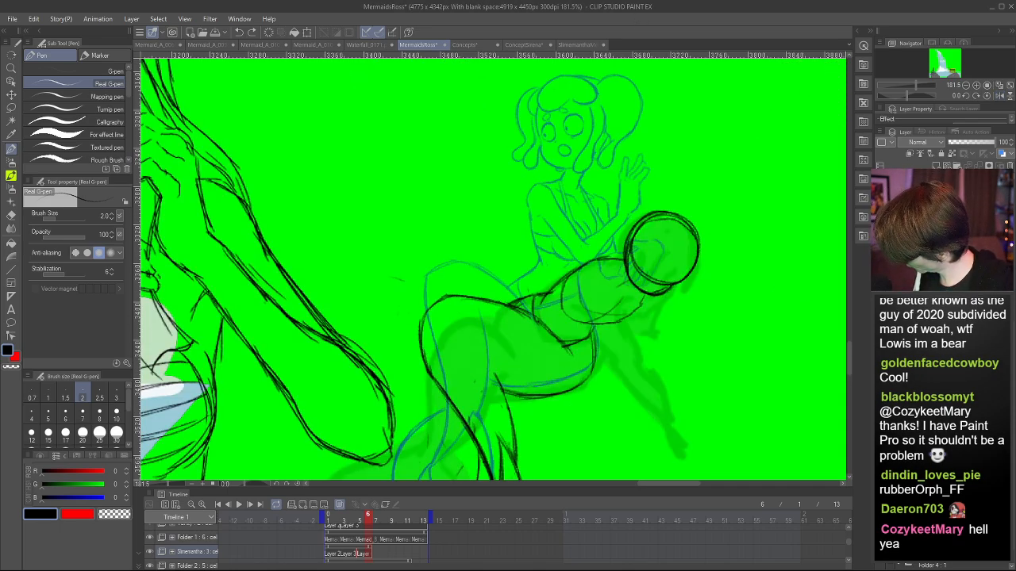
left_click(195, 566)
left_click_drag(965, 142, 959, 141)
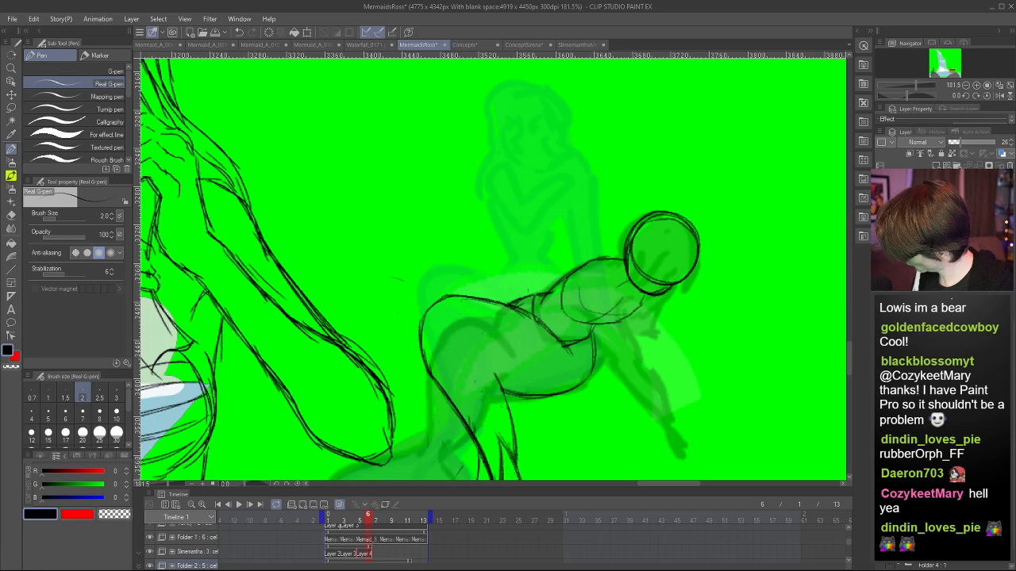
- On the track between Folder 1 and Folder 2, lasso the rough head circle and reposition it slightly farther from the torso
left_click(197, 552)
key("m")
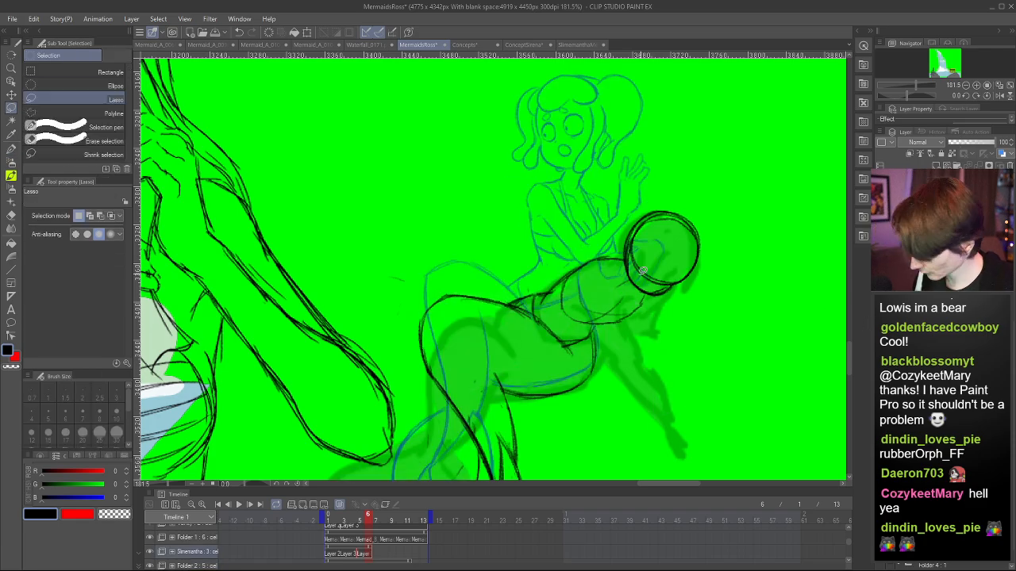
mouse_move(626, 264)
left_mouse_down()
mouse_move(748, 236)
mouse_move(659, 296)
mouse_move(627, 265)
mouse_move(685, 252)
left_mouse_up()
key("ctrl+t")
left_click_drag(768, 308, 763, 313)
left_click_drag(726, 277, 727, 284)
left_click_drag(731, 290, 728, 287)
key("Return")
key("ctrl+d")
key("h")
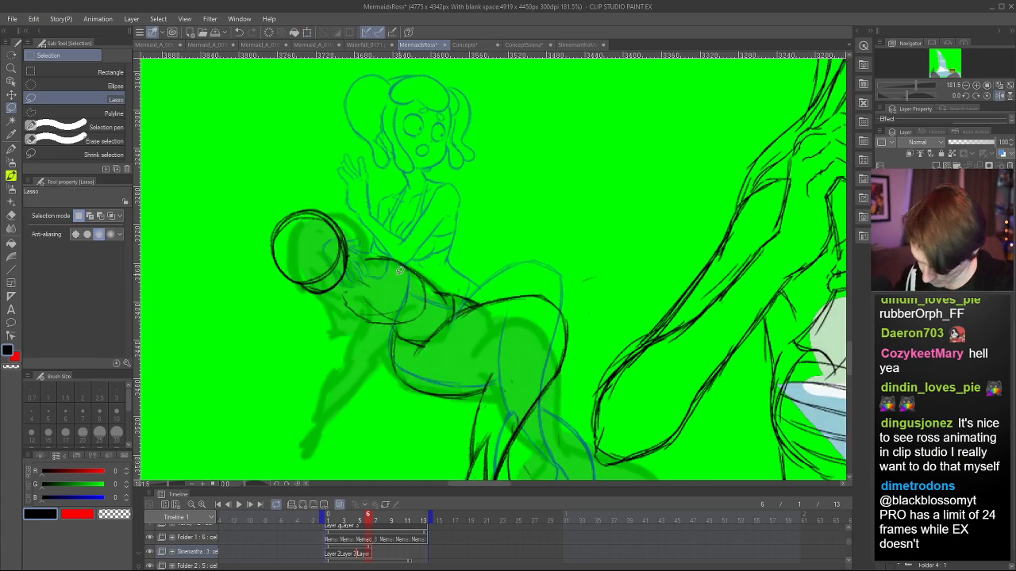
- Sketch the short neck line joining the head circle to the shoulder, discarding the unwanted strokes
key("p")
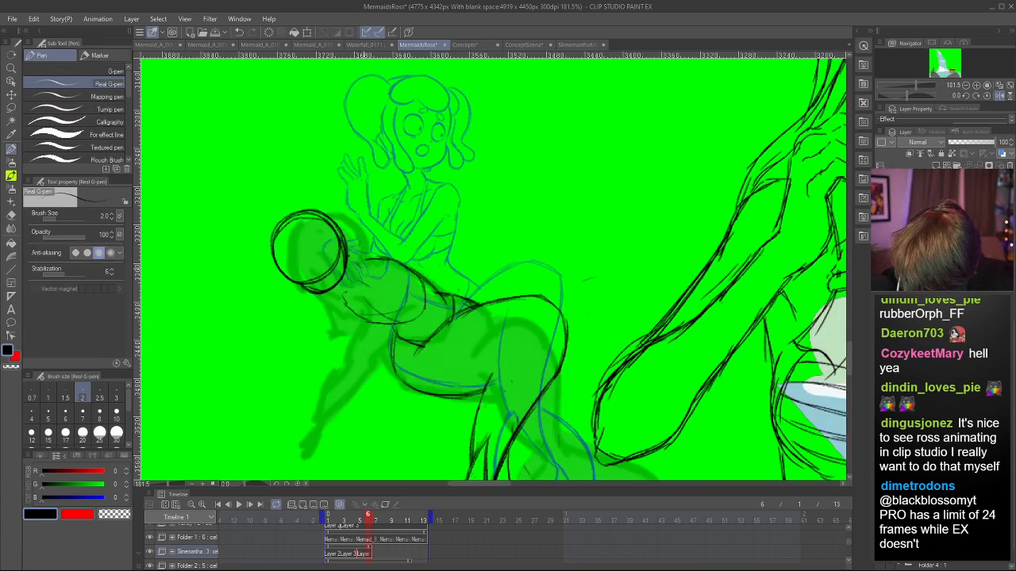
mouse_move(349, 262)
left_mouse_down()
mouse_move(365, 271)
mouse_move(348, 283)
mouse_move(359, 285)
mouse_move(341, 281)
left_mouse_up()
key("ctrl+z")
key("ctrl+z")
- Lasso the head circle again, lower it slightly and scale it to 105%
key("m")
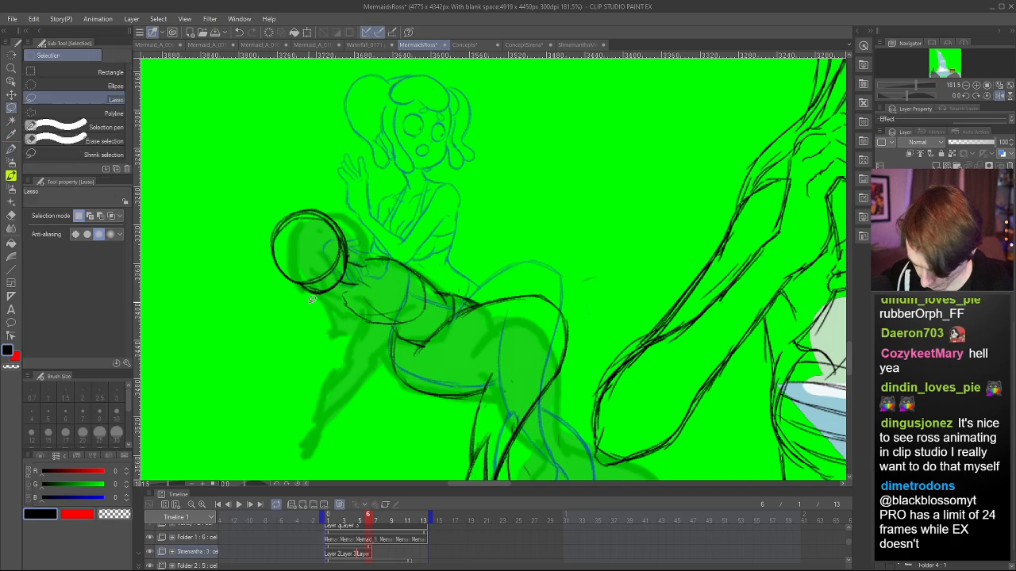
mouse_move(296, 309)
left_mouse_down()
mouse_move(340, 200)
mouse_move(359, 243)
mouse_move(324, 314)
left_mouse_up()
key("ctrl+t")
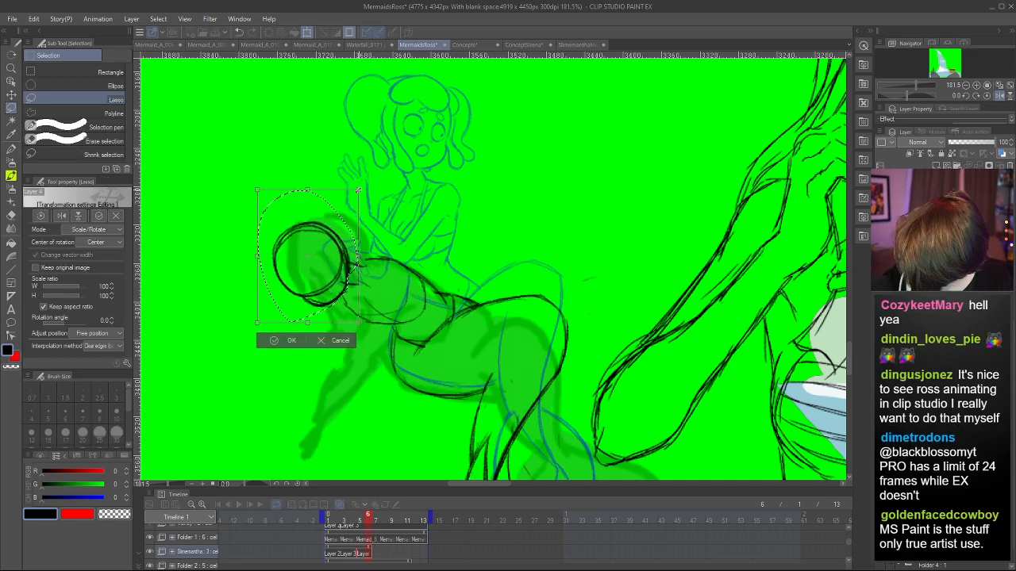
left_click_drag(358, 190, 363, 182)
left_click_drag(339, 234, 334, 234)
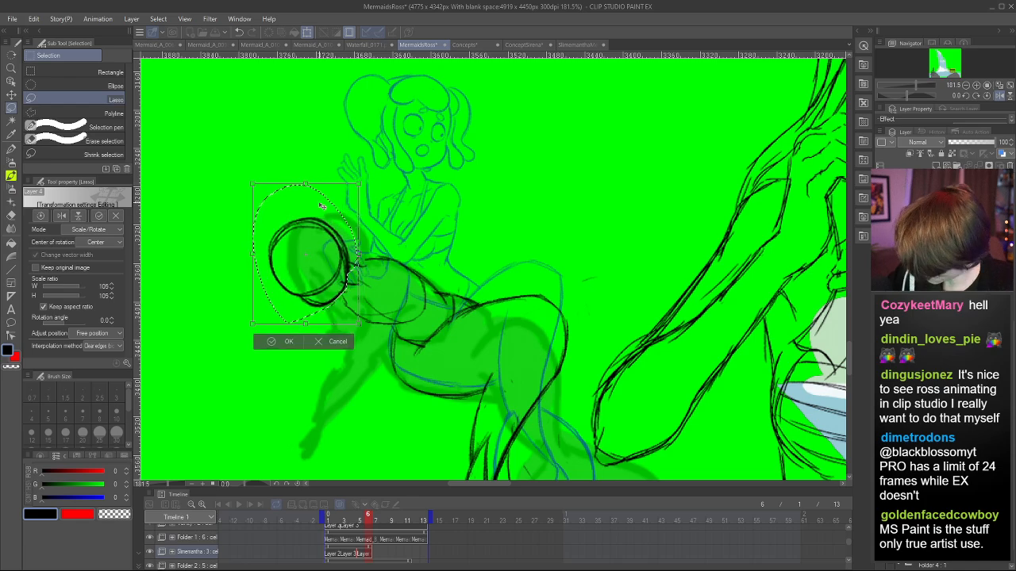
key("Return")
key("ctrl+d")
key("h")
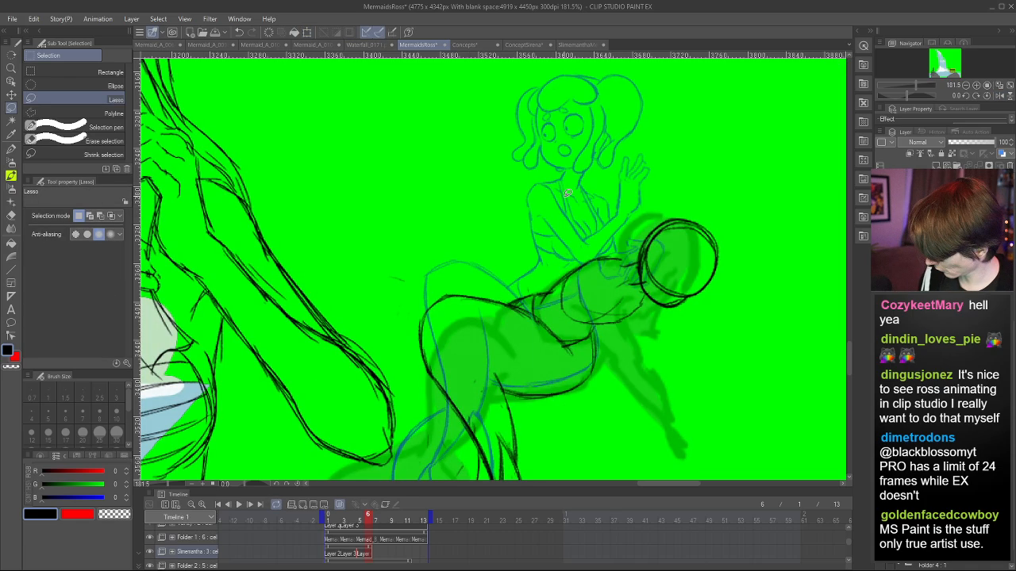
- Check the head and torso in mirrored and normal view and try a stroke along the upper back
key("p")
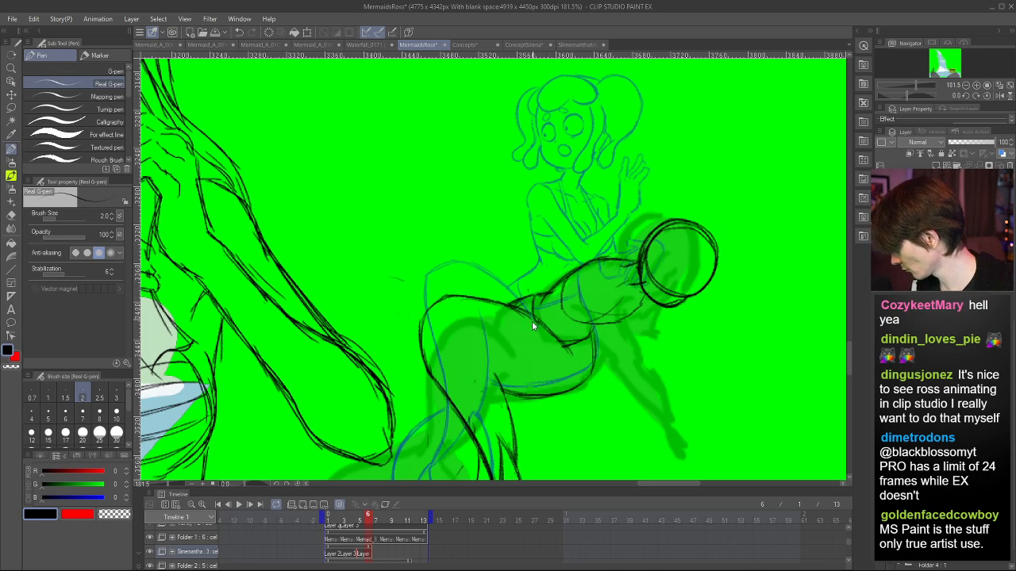
key("h")
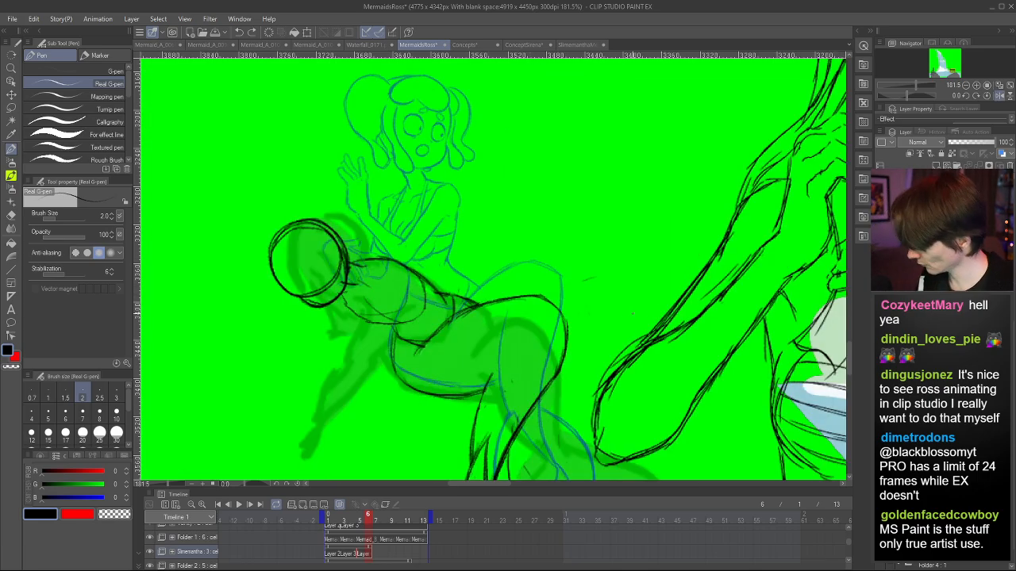
key("h")
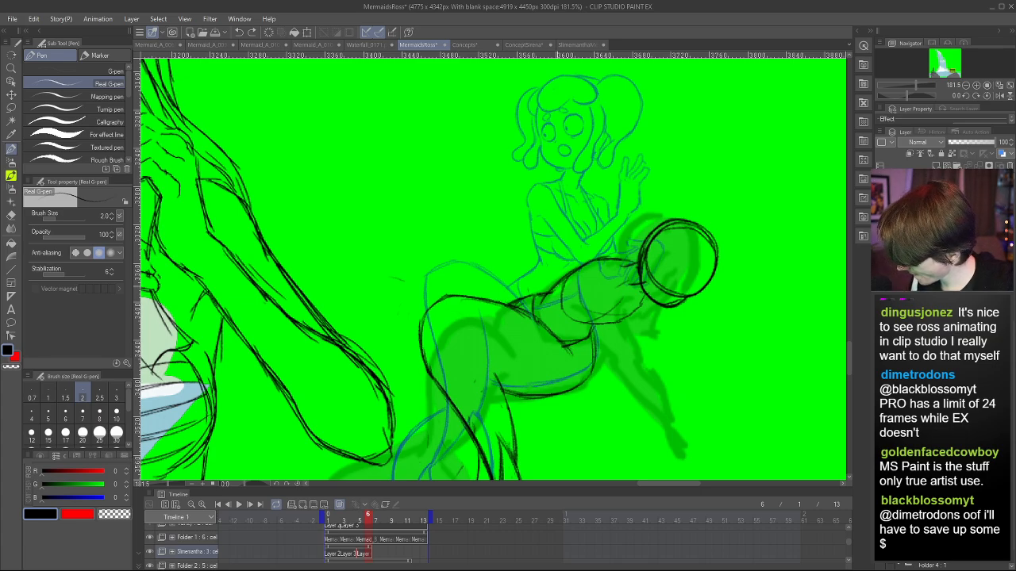
key("ctrl+z")
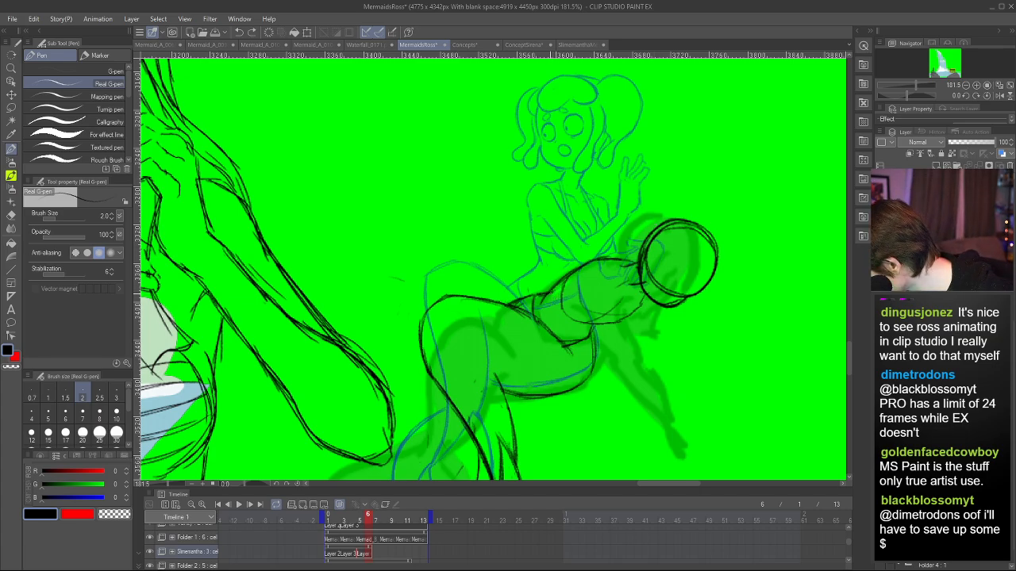
mouse_move(572, 273)
left_mouse_down()
mouse_move(554, 294)
mouse_move(567, 276)
left_mouse_up()
key("ctrl+z")
key("e")
key("h")
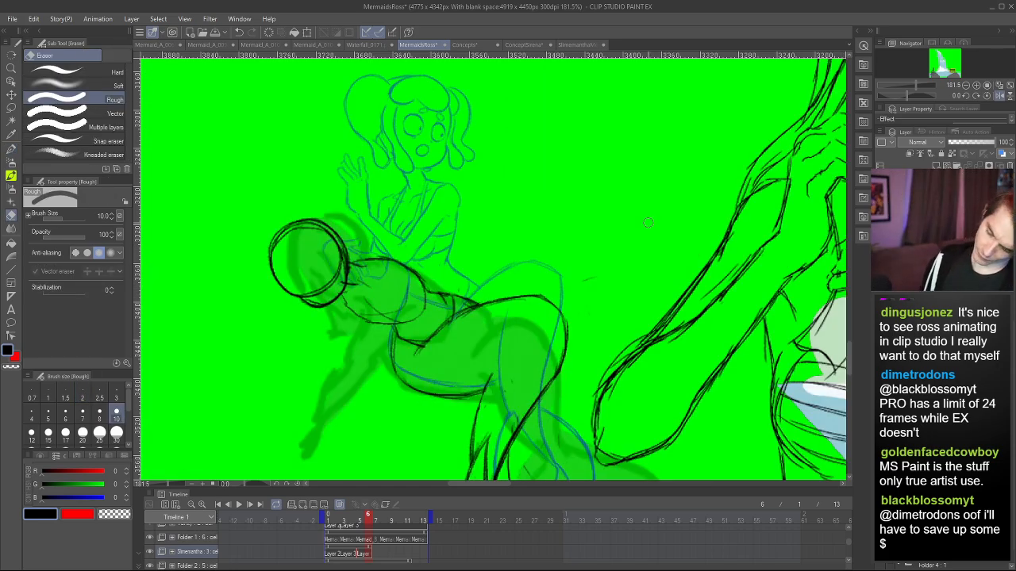
key("h")
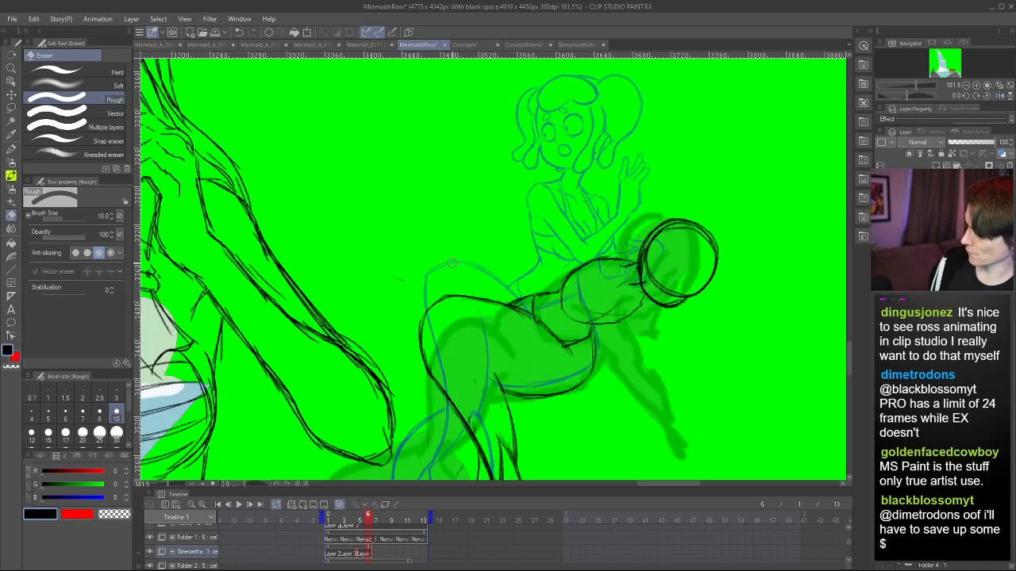
- Undo the latest torso edits and erase the overlapping line where the ribcage meets the waist
key("ctrl+z")
key("ctrl+z")
key("ctrl+z")
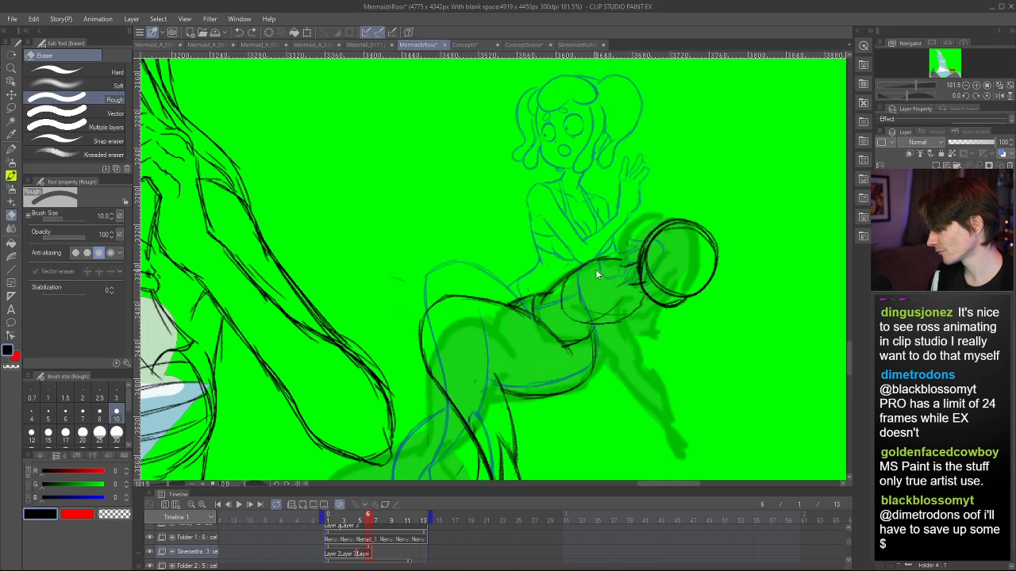
key("ctrl+z")
key("ctrl+z")
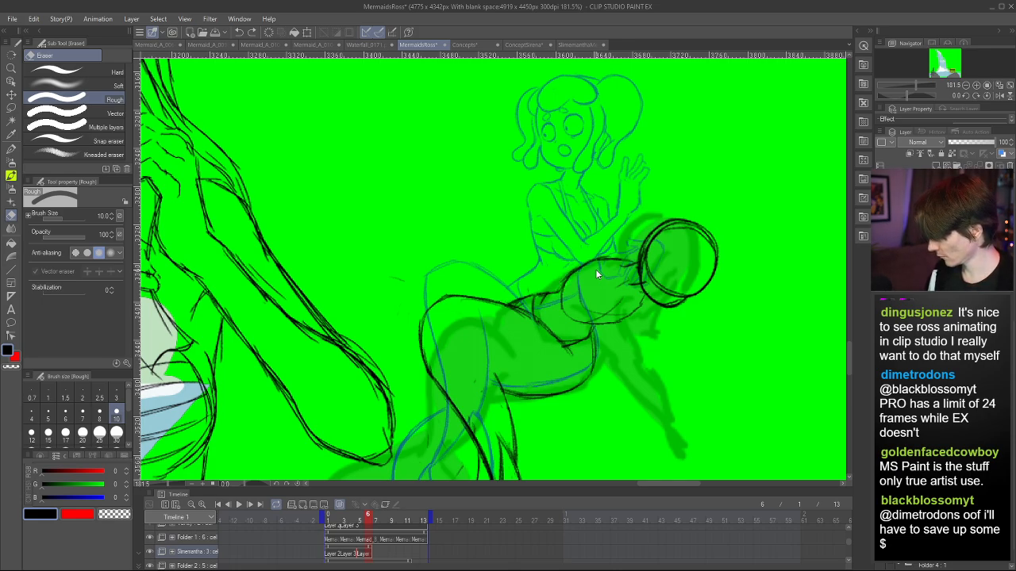
left_click_drag(542, 309, 545, 300)
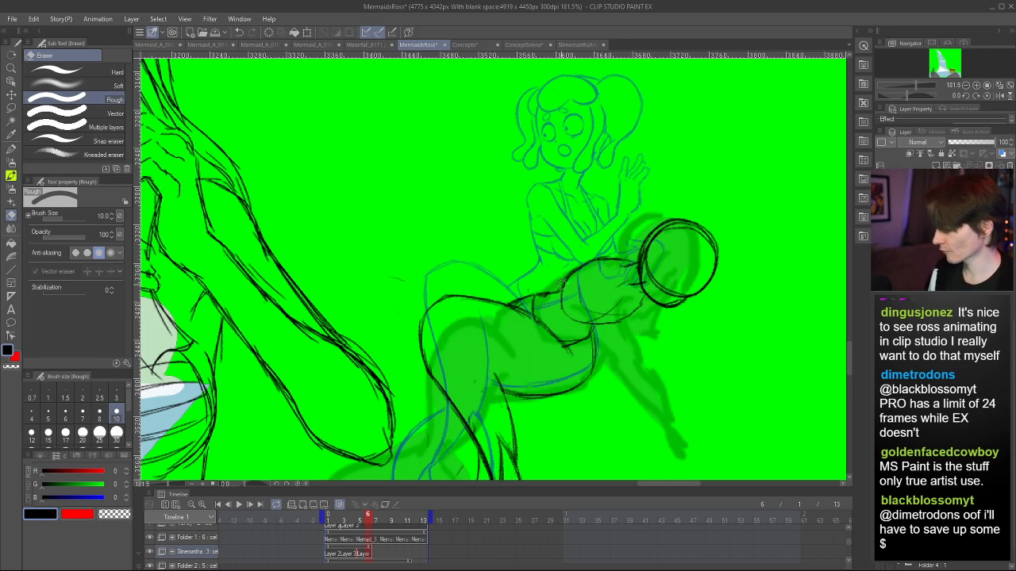
- Rework the lower contour of the chest with the Real G-pen, using transparent colour to clean up the lines
key("p")
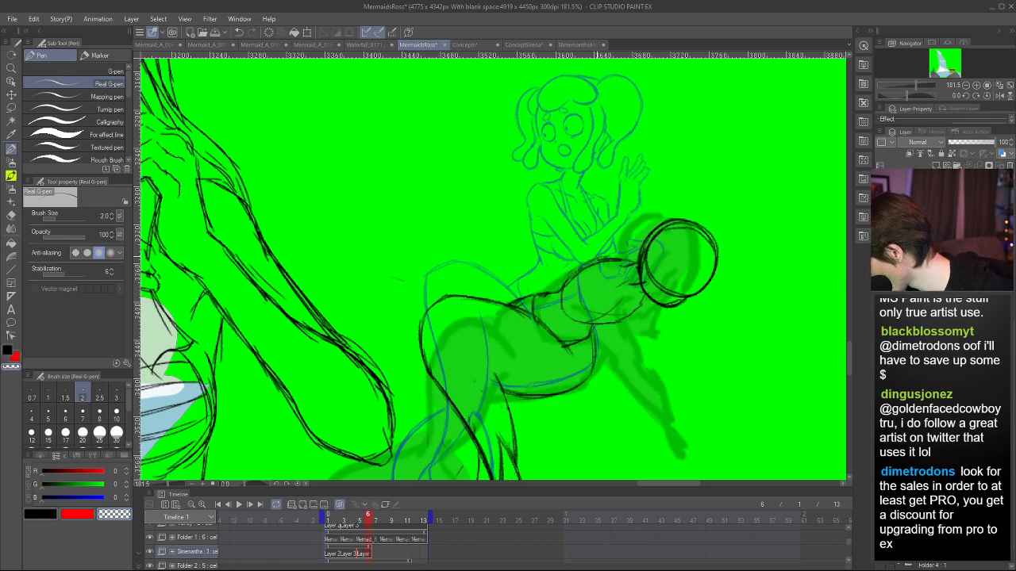
key("h")
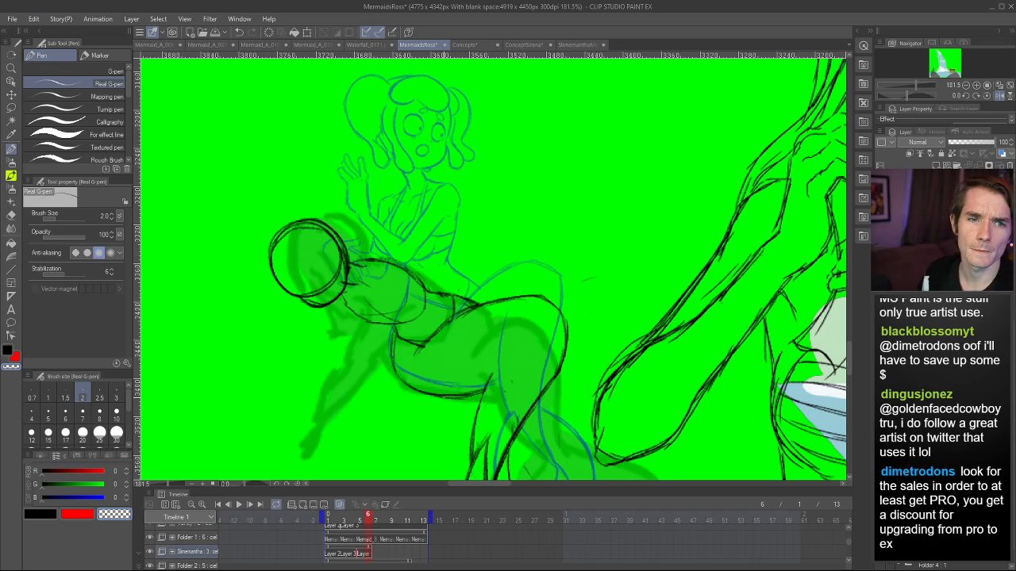
key("h")
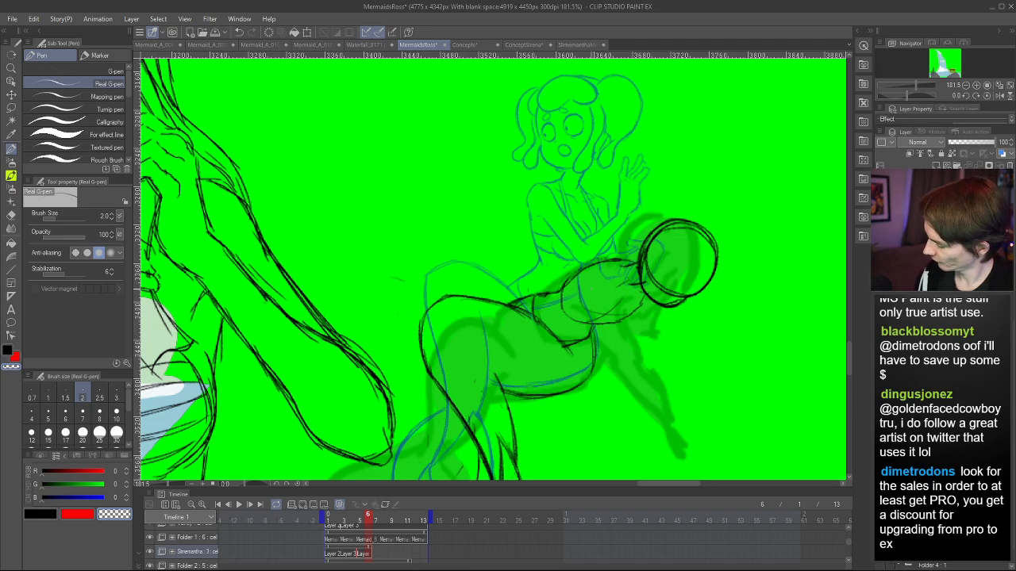
key("c")
mouse_move(589, 313)
left_mouse_down()
mouse_move(635, 305)
mouse_move(593, 324)
mouse_move(604, 314)
left_mouse_up()
key("ctrl+z")
key("ctrl+z")
key("c")
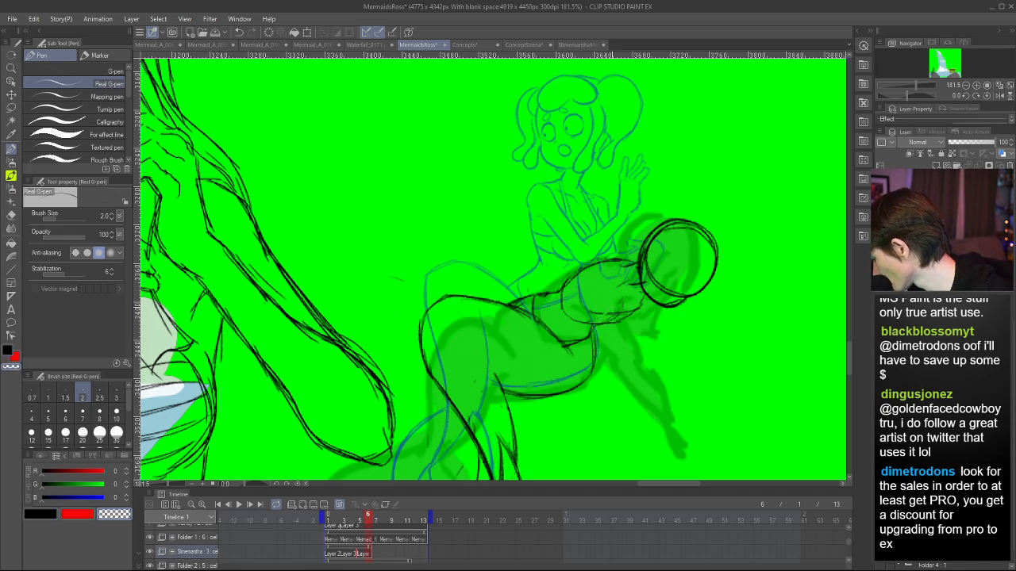
- Sketch two overlapping rounded bust shapes beneath the ribcage in black, redoing the curves until they fit the torso
key("h")
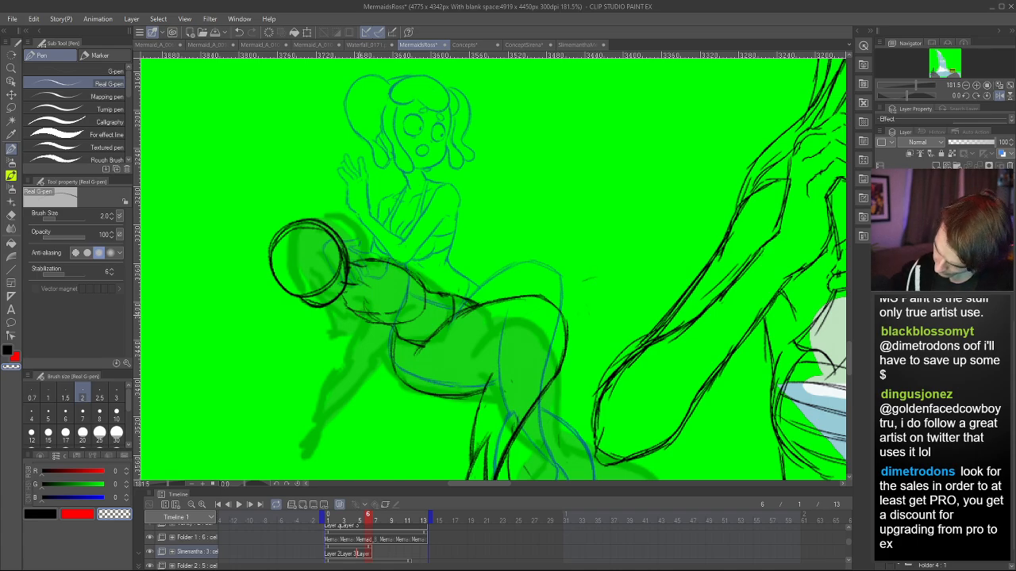
key("c")
left_click_drag(381, 306, 350, 324)
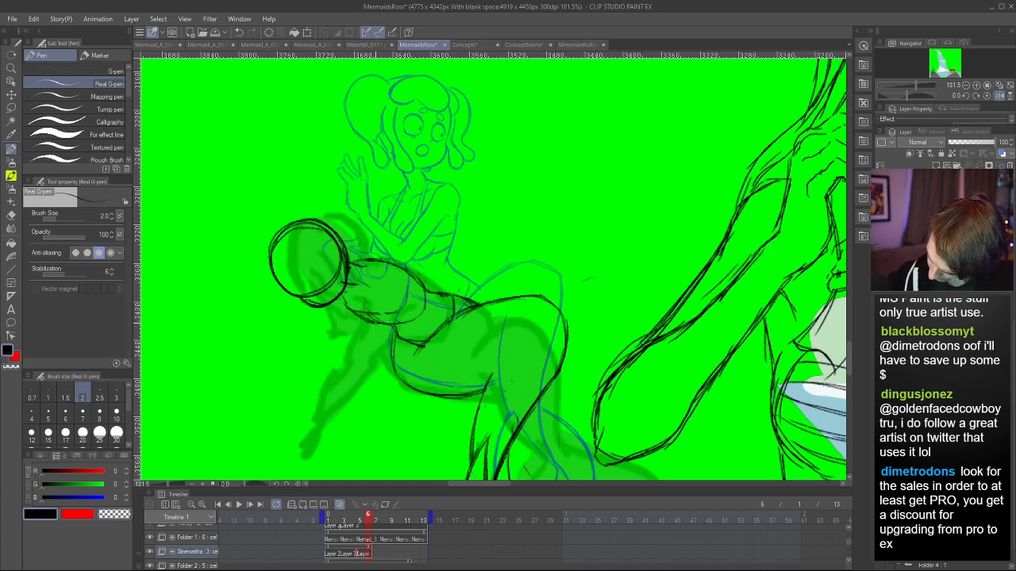
mouse_move(397, 278)
left_mouse_down()
mouse_move(412, 322)
mouse_move(398, 337)
mouse_move(412, 308)
mouse_move(408, 327)
left_mouse_up()
key("ctrl+z")
left_click_drag(348, 316, 377, 335)
left_click_drag(362, 335, 382, 340)
key("ctrl+z")
key("ctrl+z")
key("ctrl+z")
key("ctrl+z")
key("ctrl+z")
mouse_move(359, 338)
left_mouse_down()
mouse_move(383, 339)
mouse_move(373, 342)
left_mouse_up()
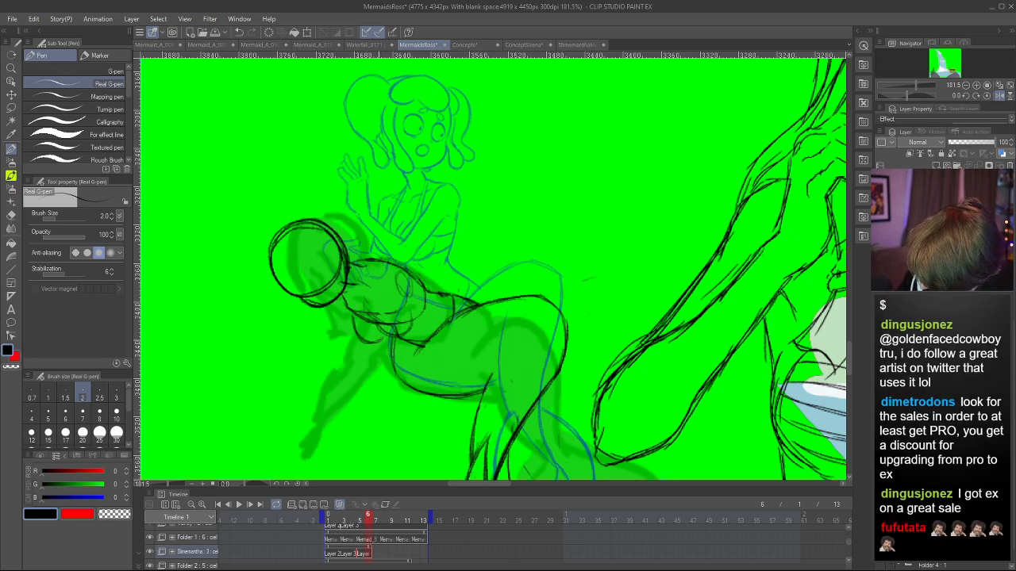
- Erase stray construction lines around the bust and check the figure in mirrored and normal view
key("h")
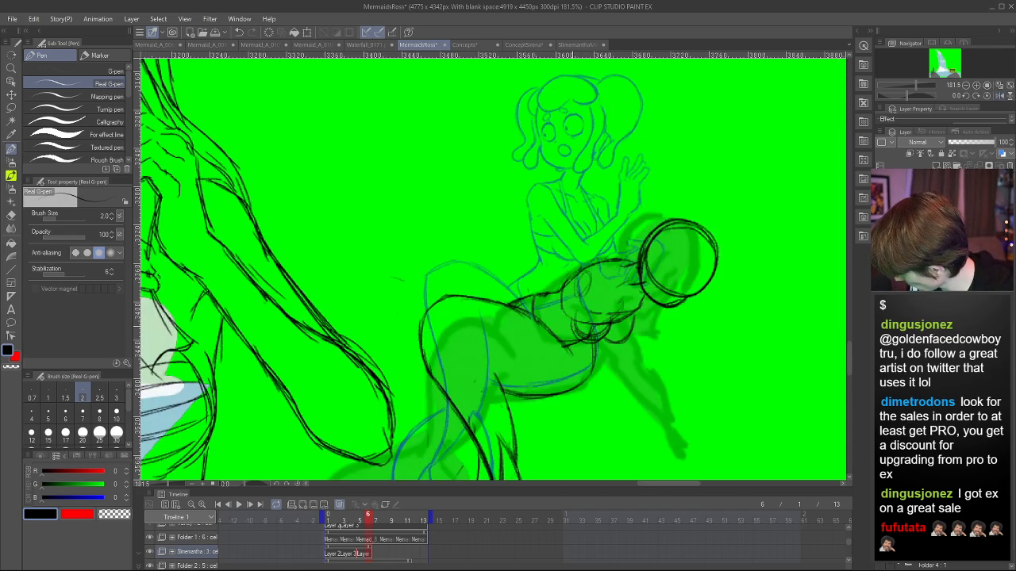
key("h")
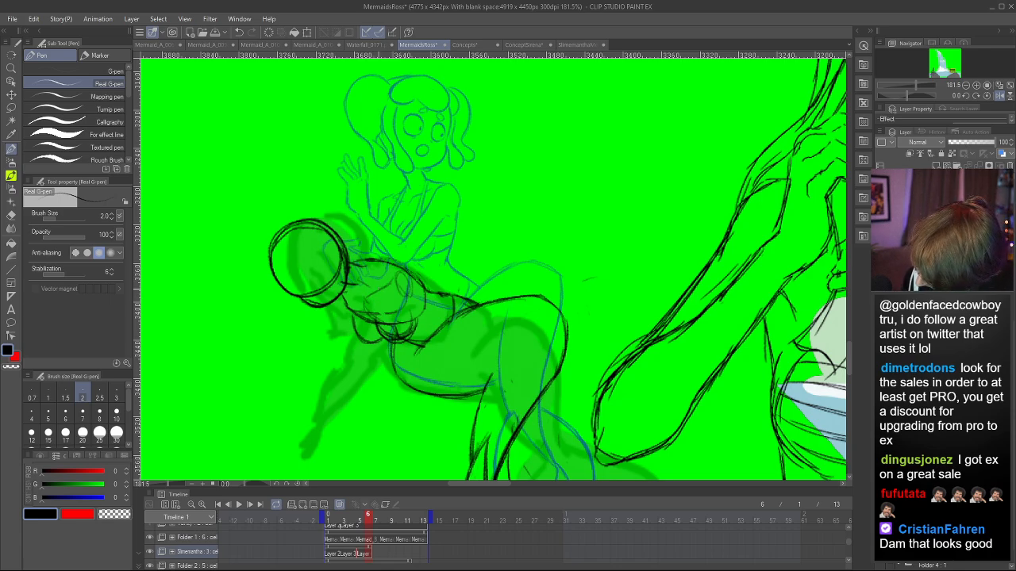
key("h")
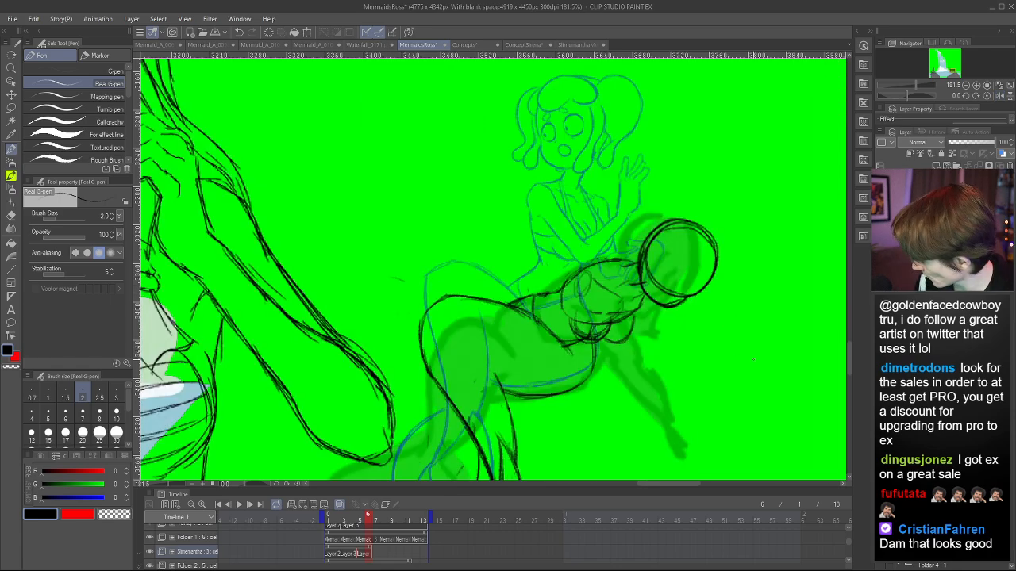
key("e")
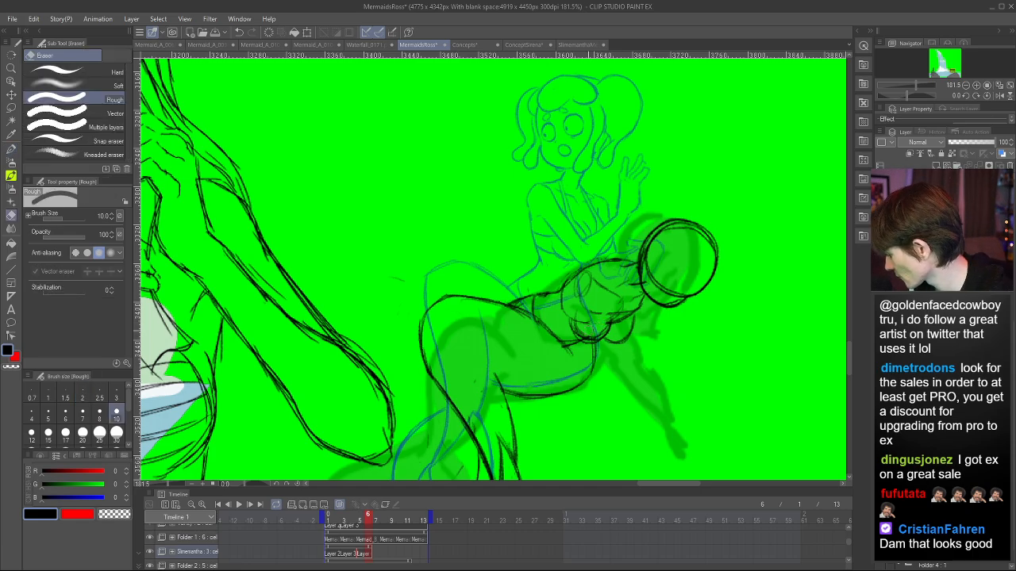
key("h")
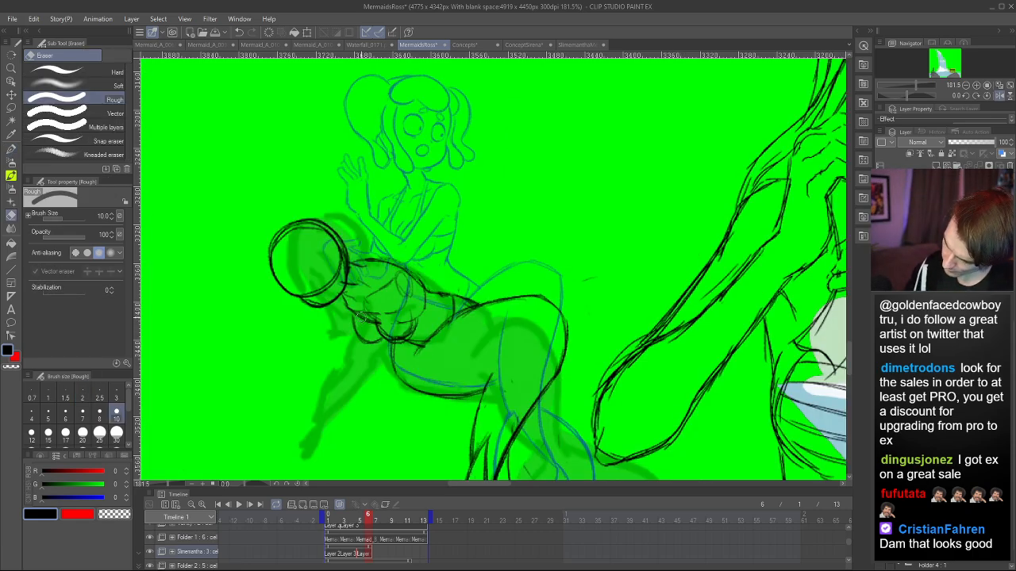
key("h")
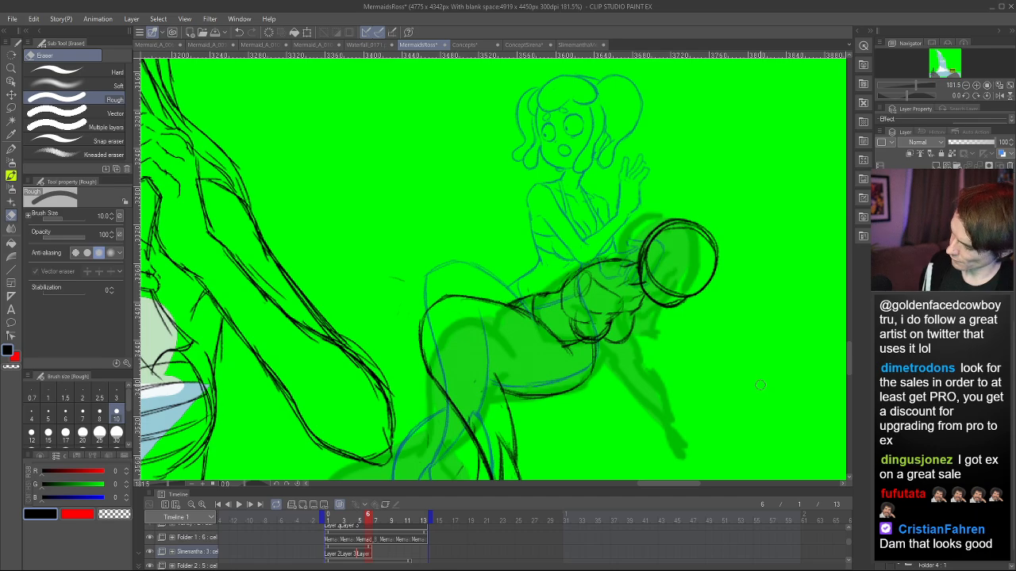
- Lasso the front bust curve and transform it to sit closer to the chest
key("m")
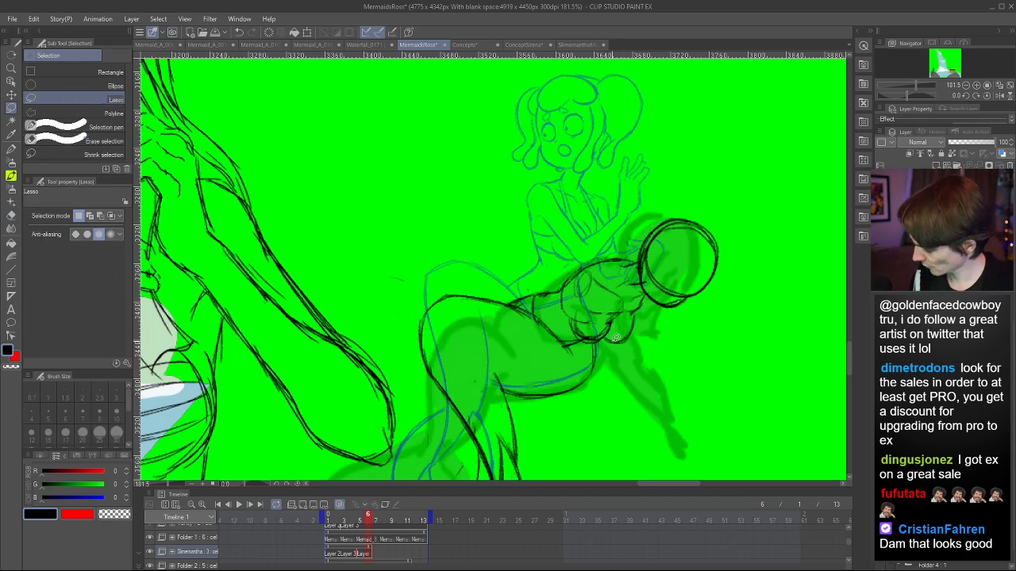
mouse_move(623, 329)
left_mouse_down()
mouse_move(607, 340)
mouse_move(637, 314)
mouse_move(633, 322)
left_mouse_up()
key("ctrl+t")
key("Return")
key("ctrl+d")
key("h")
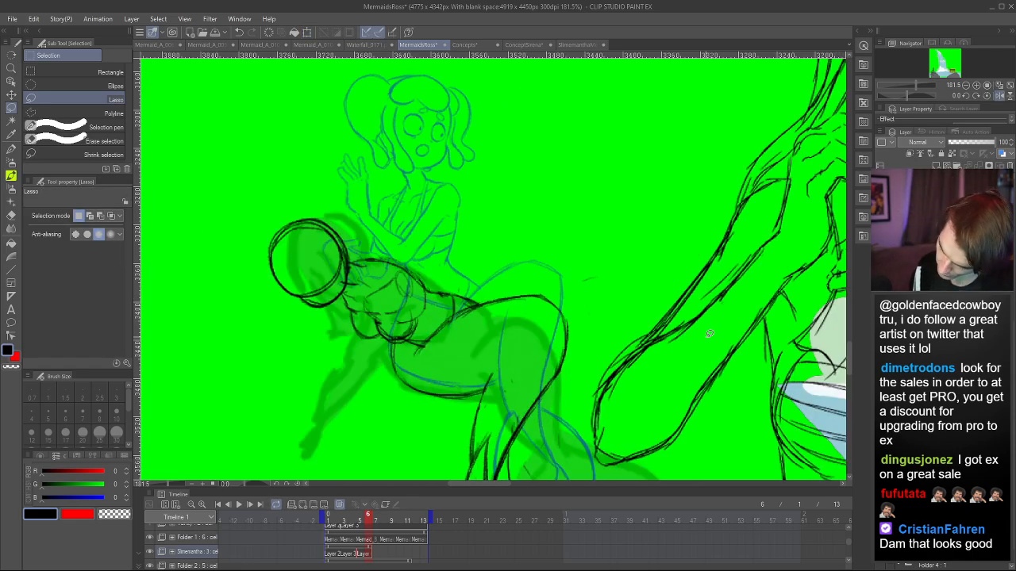
- Sketch the supporting arm from the shoulder down to the wrist over the green pose guide, redoing the upper-arm strokes
key("p")
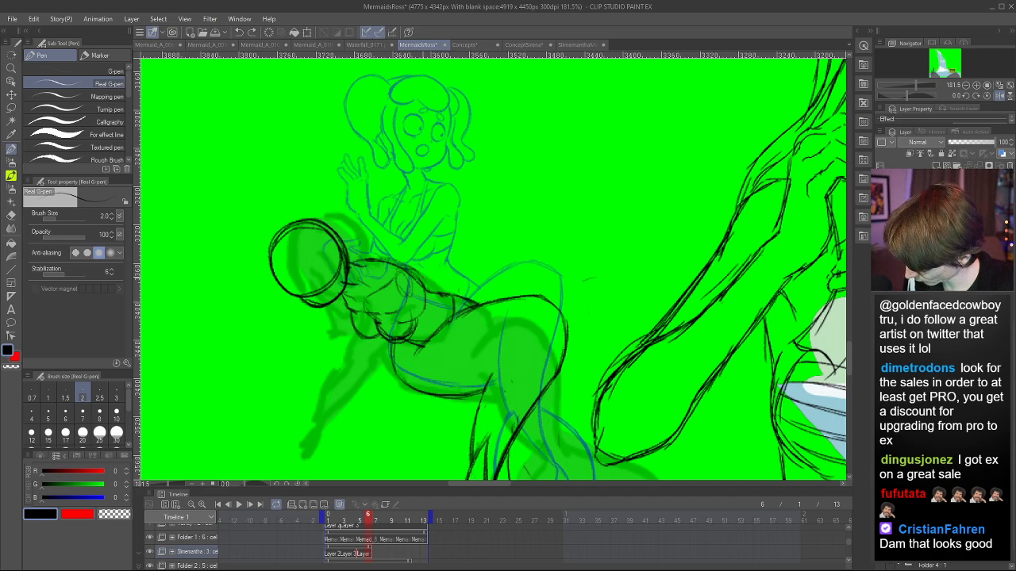
left_click_drag(390, 288, 368, 352)
key("ctrl+z")
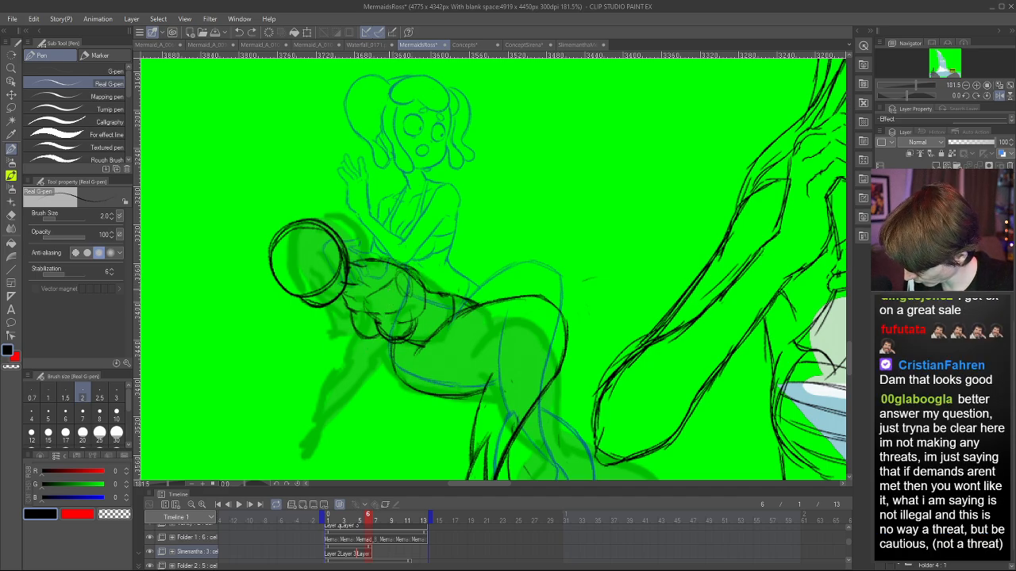
left_click_drag(389, 291, 362, 363)
key("ctrl+z")
key("ctrl+z")
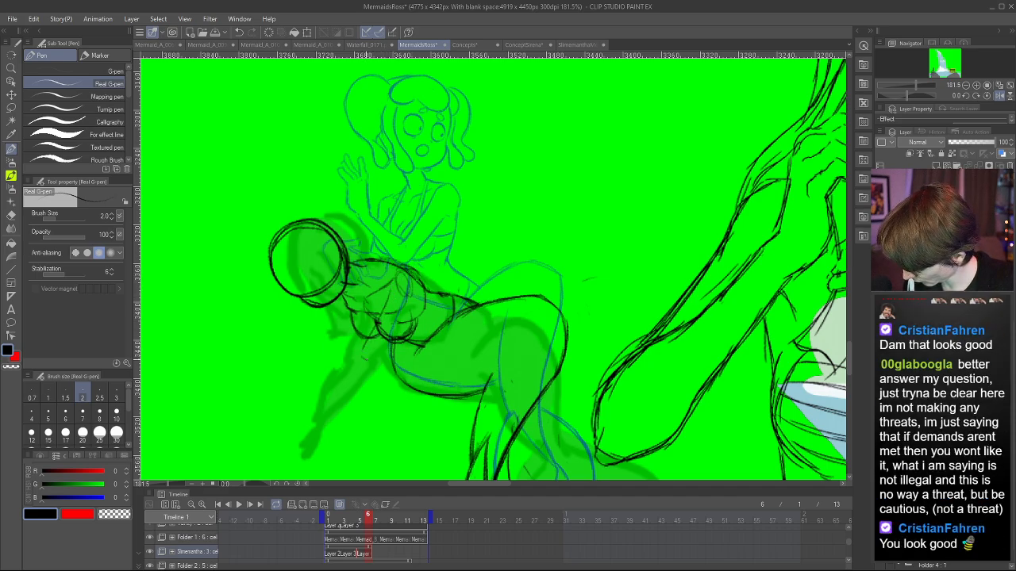
left_click_drag(410, 305, 376, 362)
mouse_move(412, 288)
left_mouse_down()
mouse_move(376, 357)
mouse_move(386, 349)
mouse_move(334, 377)
mouse_move(326, 396)
left_mouse_up()
key("ctrl+z")
mouse_move(358, 351)
left_mouse_down()
mouse_move(312, 421)
mouse_move(327, 425)
mouse_move(376, 357)
left_mouse_up()
left_click_drag(376, 362, 365, 379)
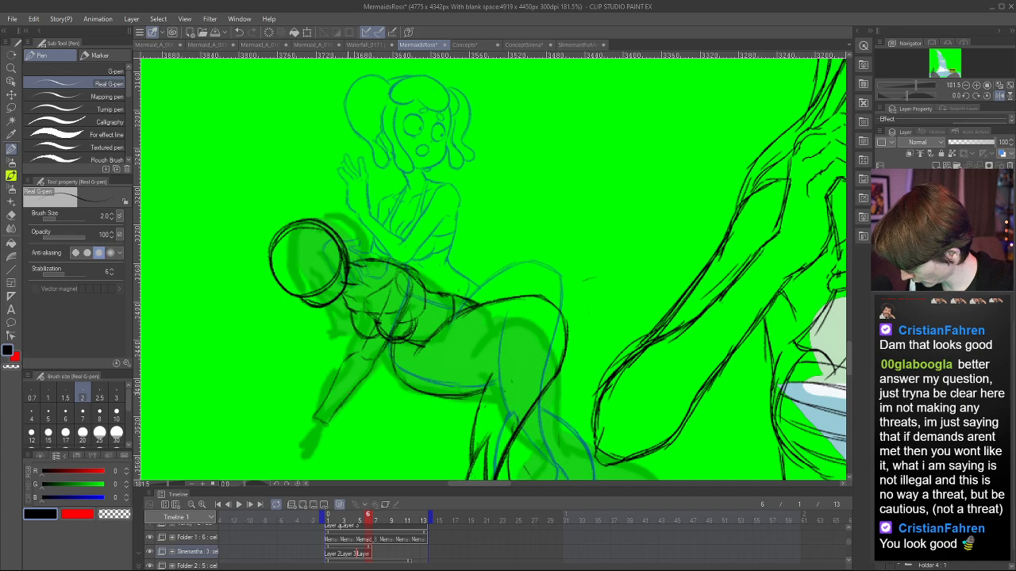
- Sketch the hand's outer edge below the wrist and redraw the upper-arm lines over the chest, comparing against an earlier frame
left_click_drag(313, 419, 303, 455)
key("h")
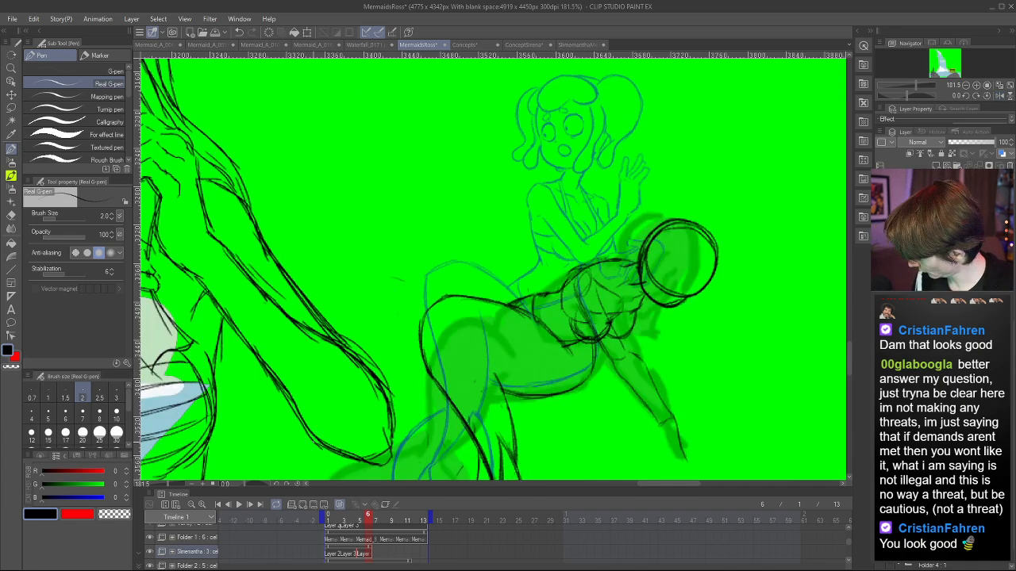
left_click(354, 520)
left_click(368, 521)
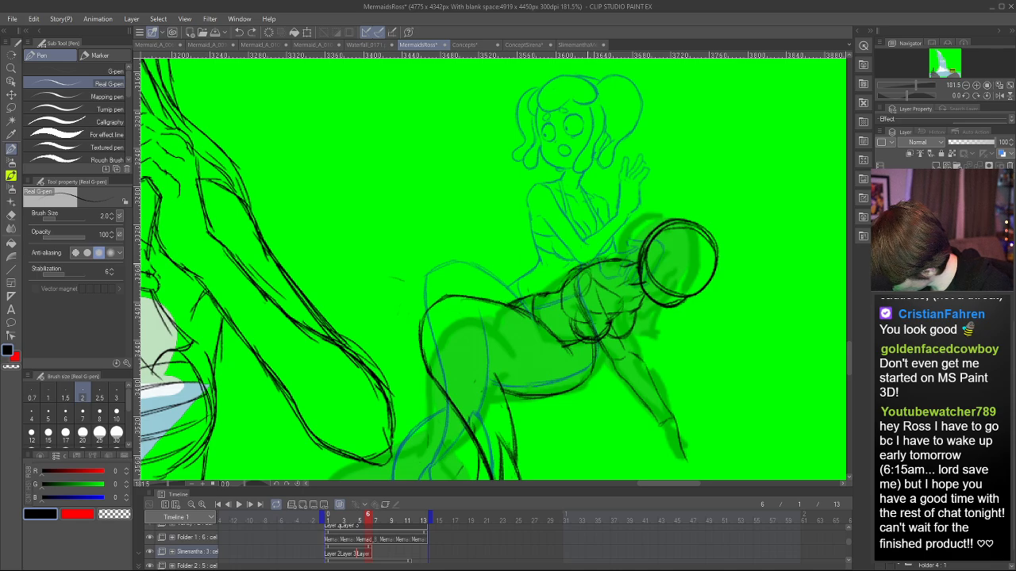
left_click_drag(598, 294, 628, 353)
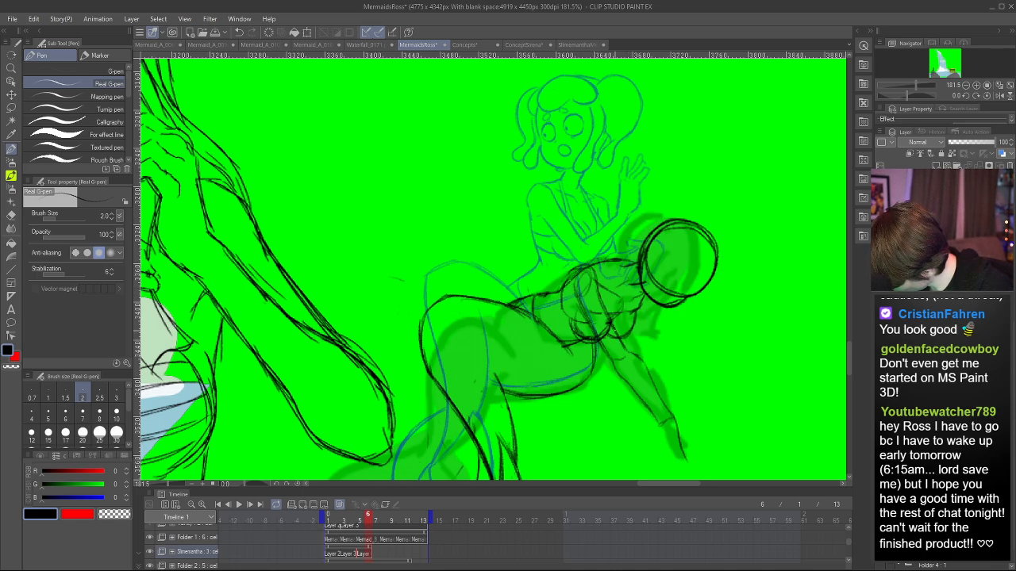
left_click_drag(580, 300, 606, 352)
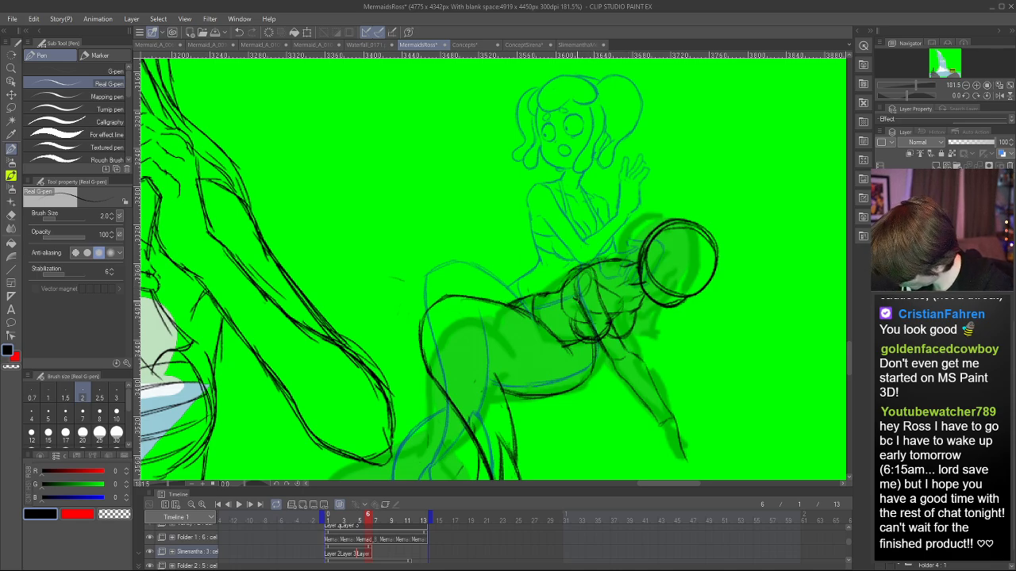
- Erase the torso lines crossing the upper arm and check the figure in mirrored and normal view
key("e")
mouse_move(578, 279)
left_mouse_down()
mouse_move(608, 334)
mouse_move(609, 324)
mouse_move(601, 341)
left_mouse_up()
key("h")
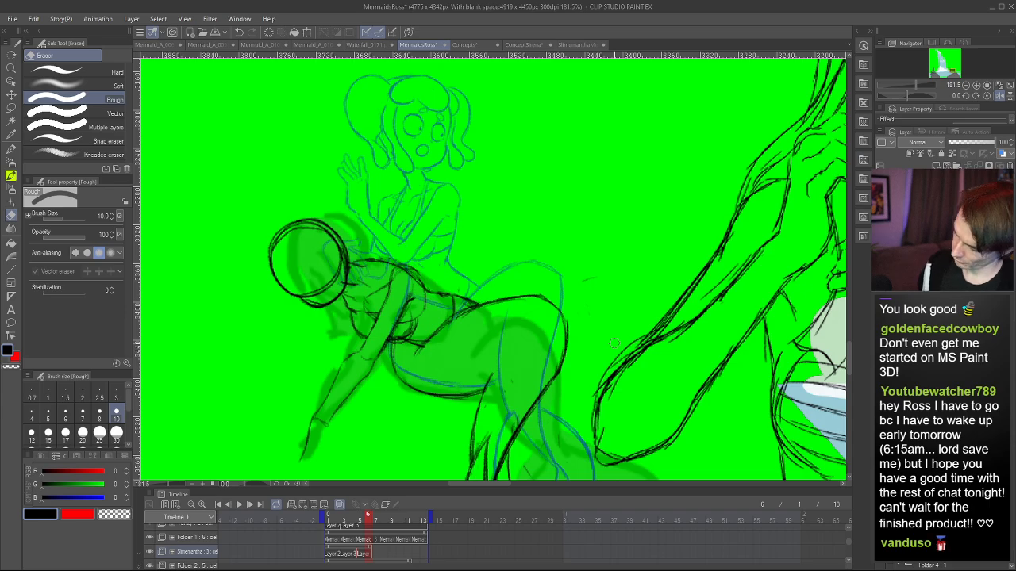
key("h")
key("h")
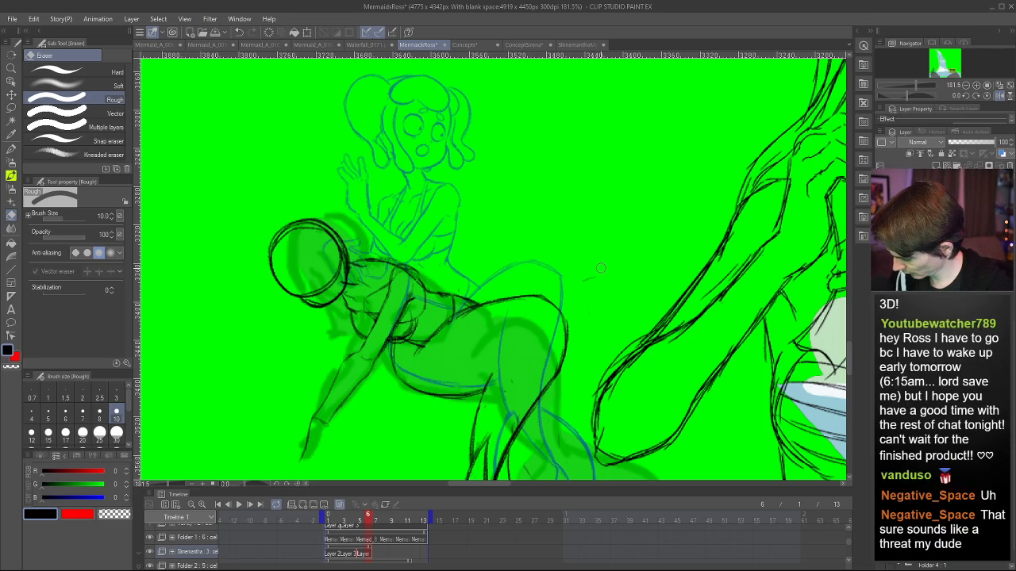
- Sketch the supporting hand below the wrist in black, with its outer contour and separate fingers
scroll(601, 268, "down", 9)
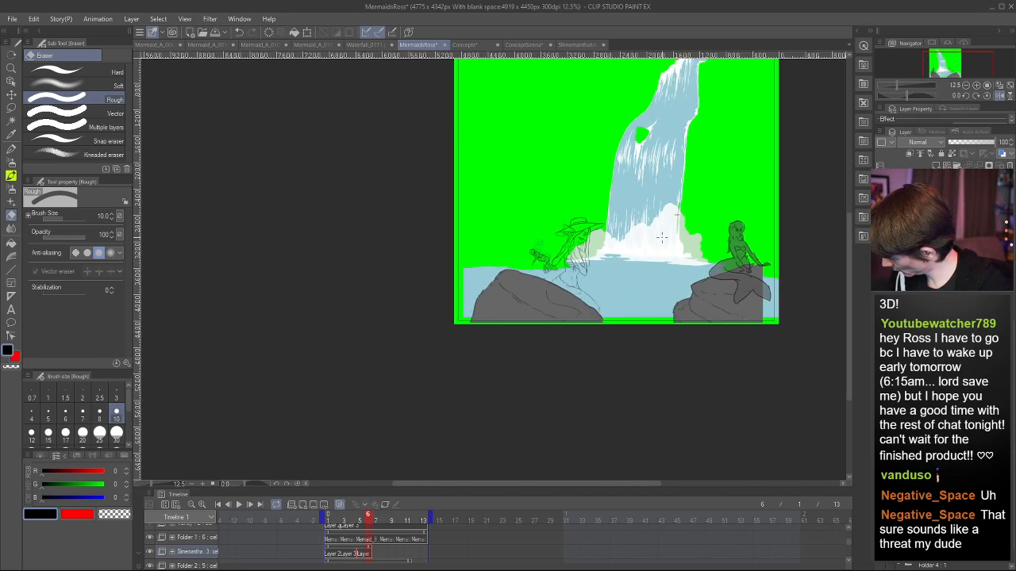
scroll(661, 236, "up", 6)
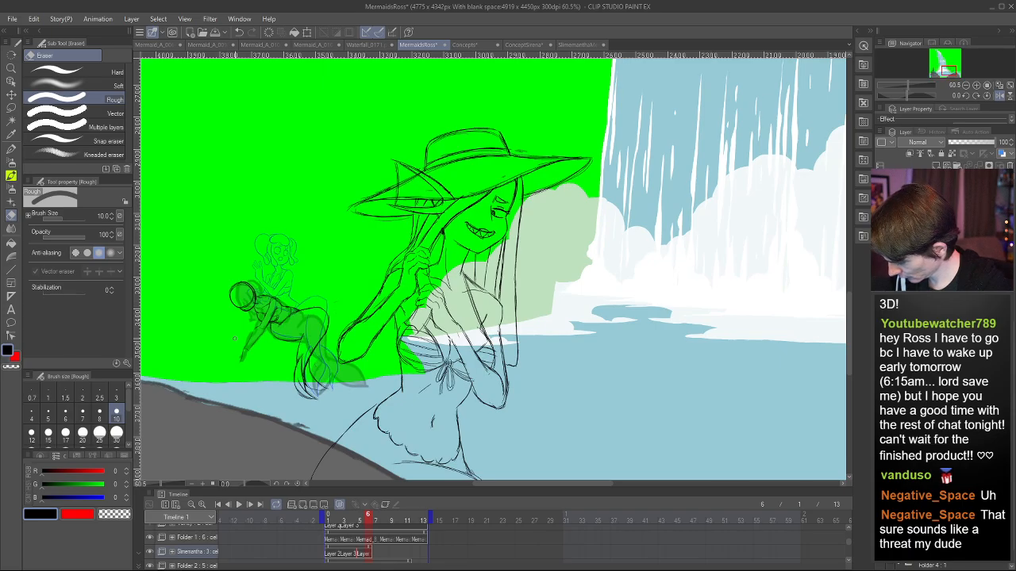
scroll(235, 339, "up", 4)
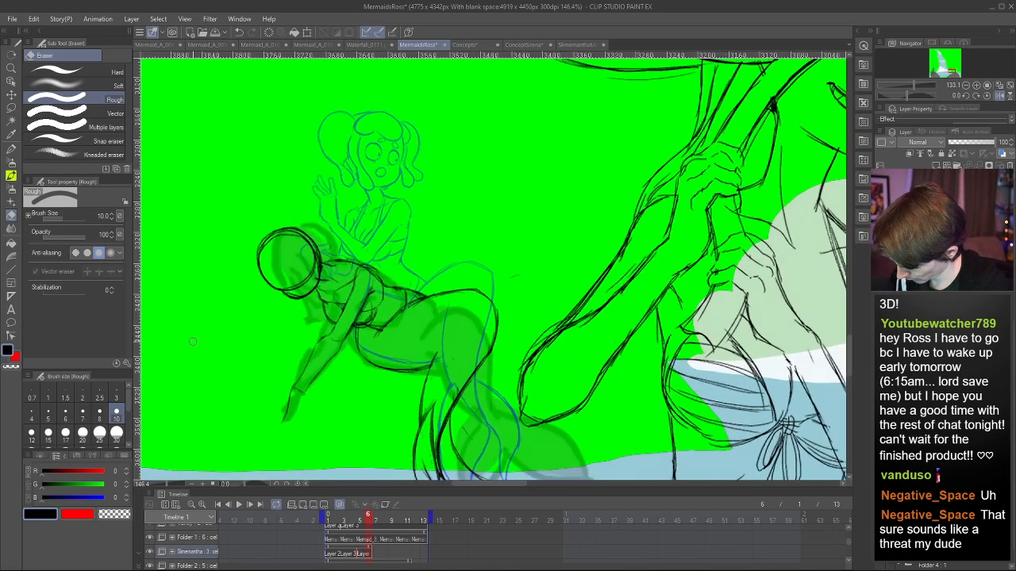
scroll(193, 341, "down", 2)
scroll(250, 303, "up", 5)
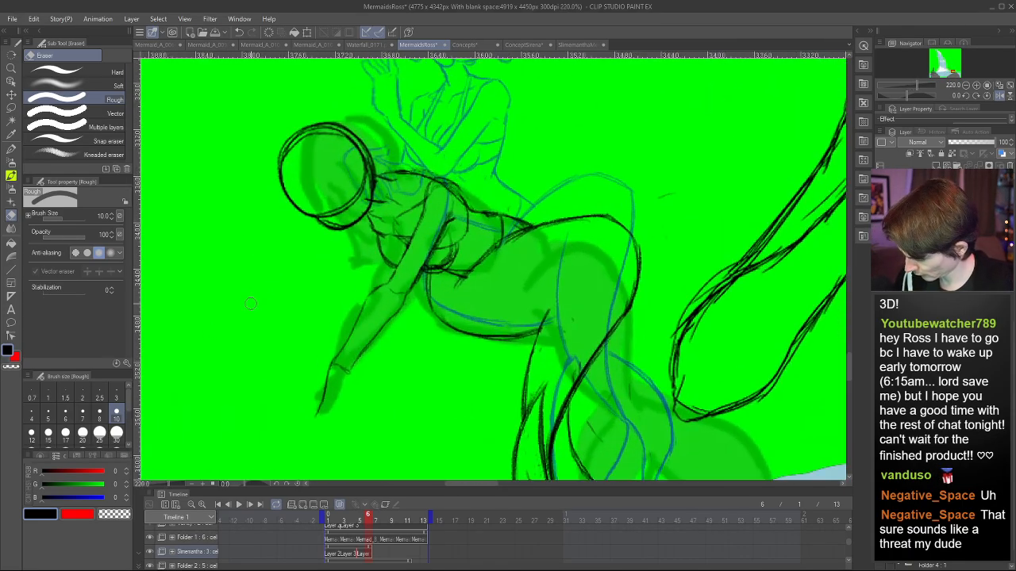
key("p")
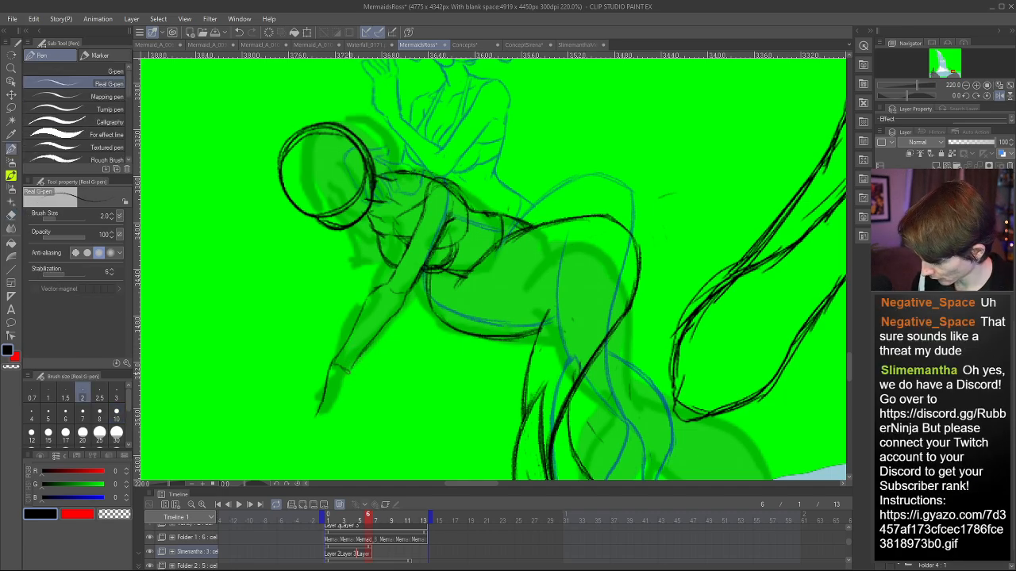
mouse_move(350, 369)
left_mouse_down()
mouse_move(353, 389)
mouse_move(316, 431)
left_mouse_up()
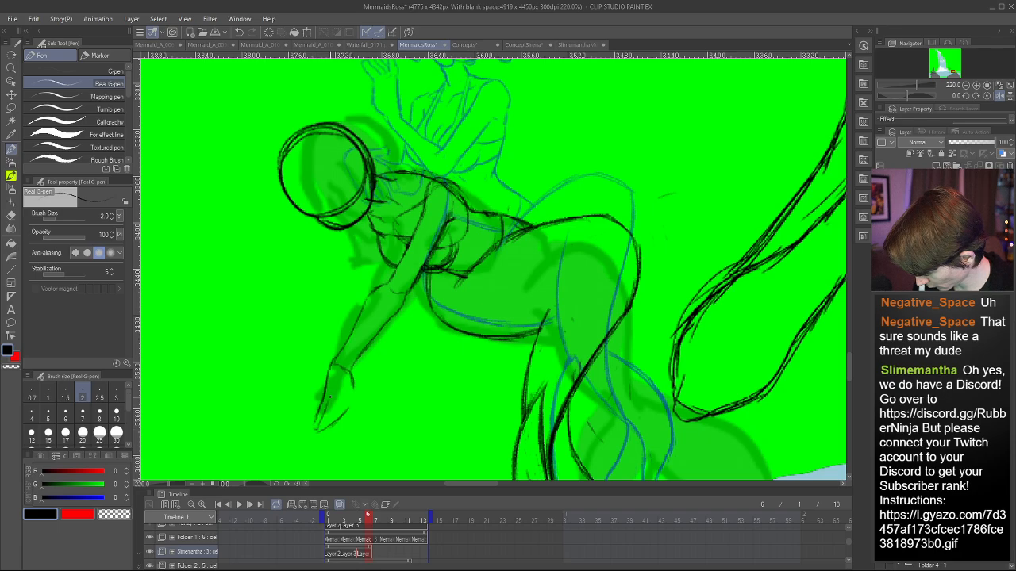
left_click_drag(332, 395, 317, 427)
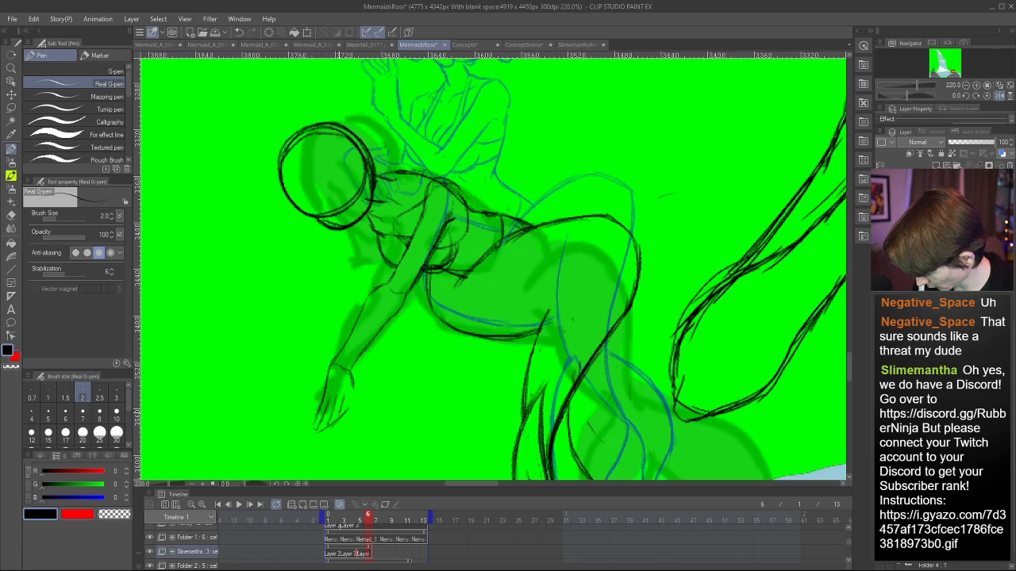
mouse_move(354, 377)
left_mouse_down()
mouse_move(345, 413)
mouse_move(318, 404)
left_mouse_up()
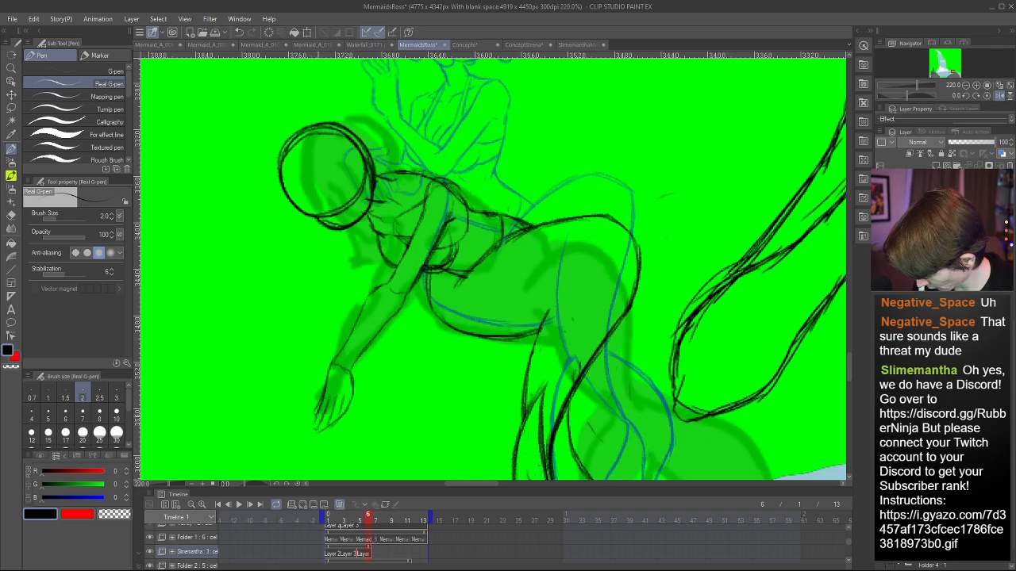
key("c")
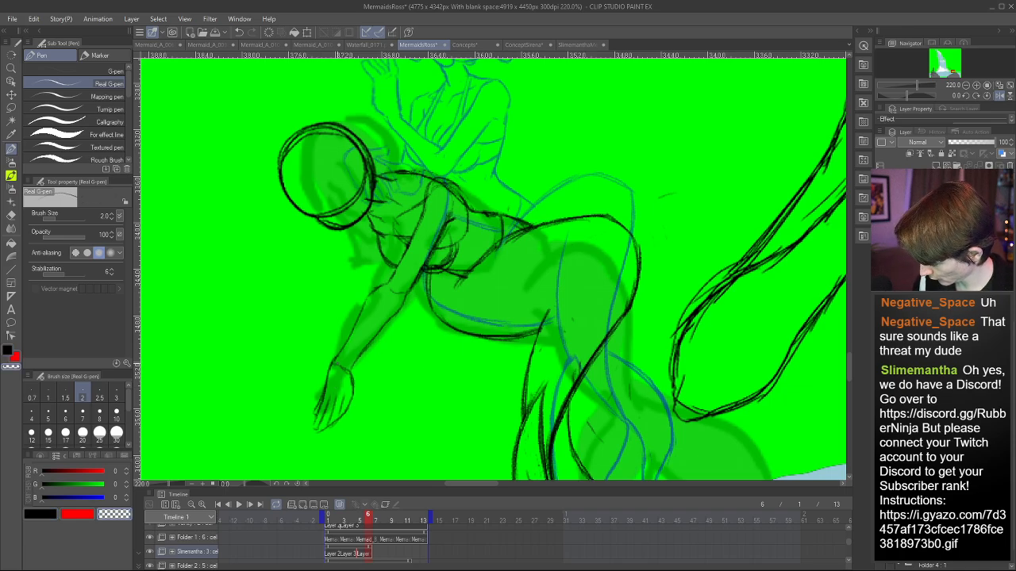
key("c")
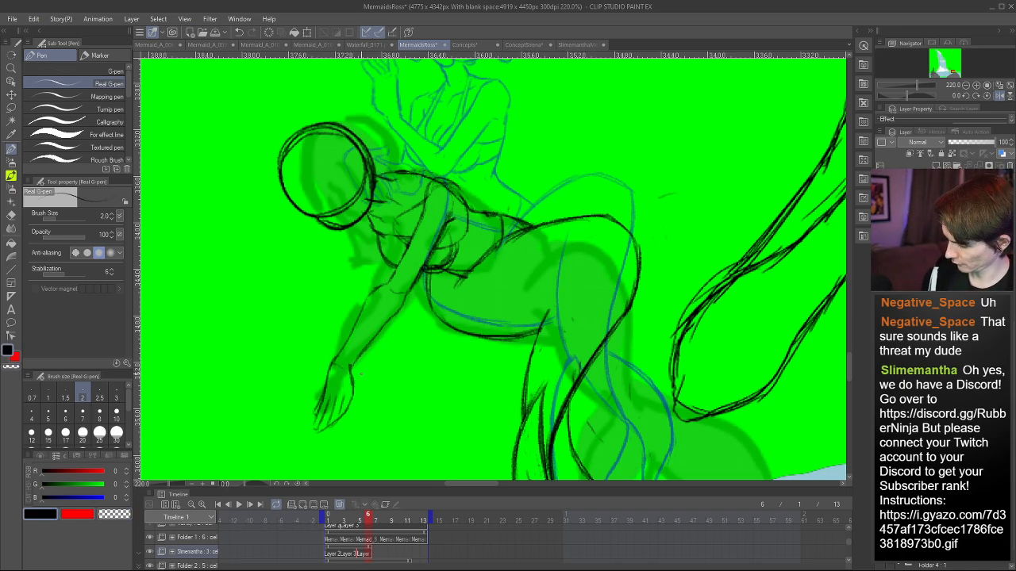
- Refine the elbow and forearm contour of the supporting arm with short strokes, checking the shape in mirrored view
key("h")
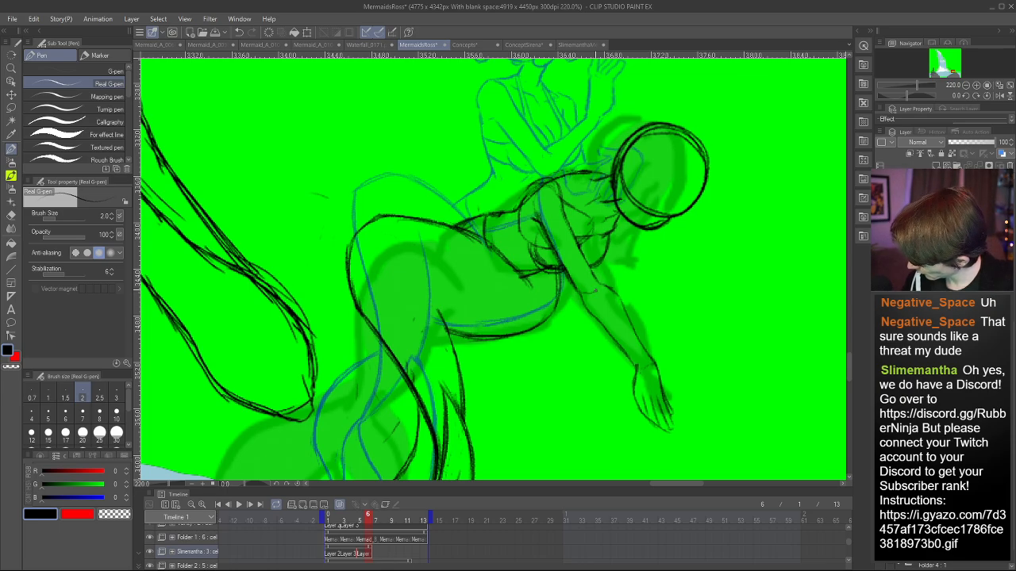
left_click_drag(586, 294, 597, 290)
key("c")
key("c")
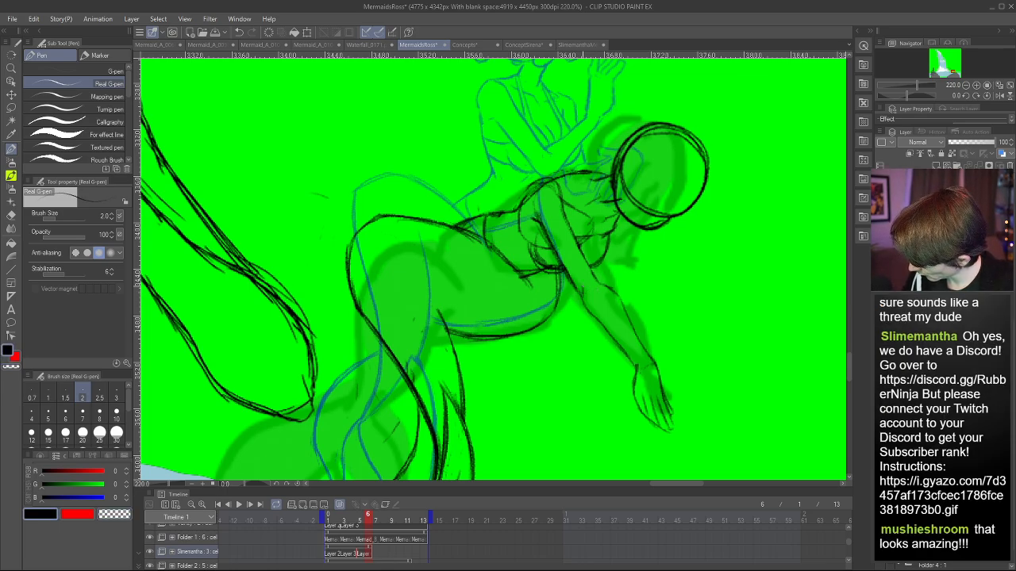
key("ctrl+z")
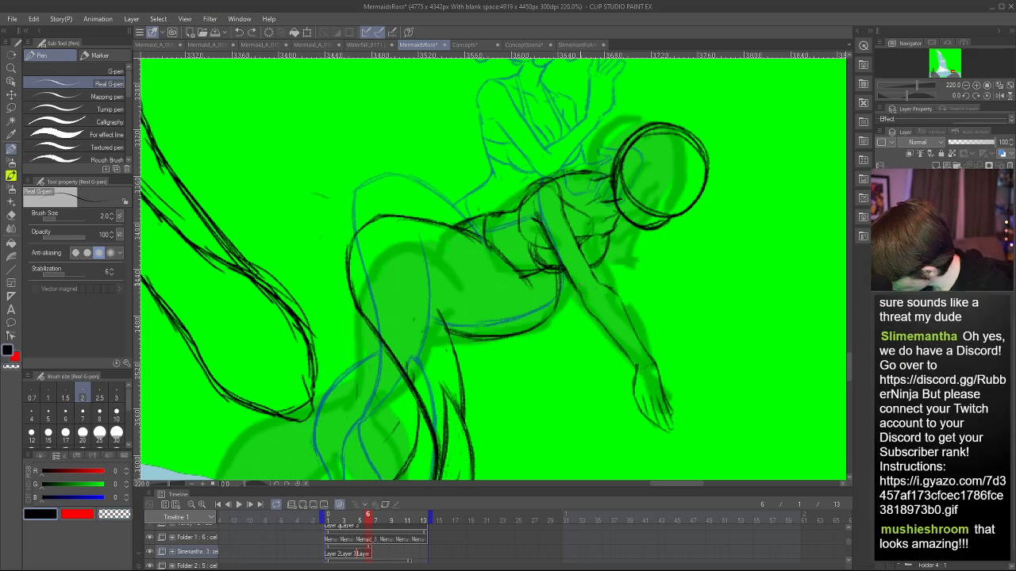
left_click_drag(587, 308, 581, 296)
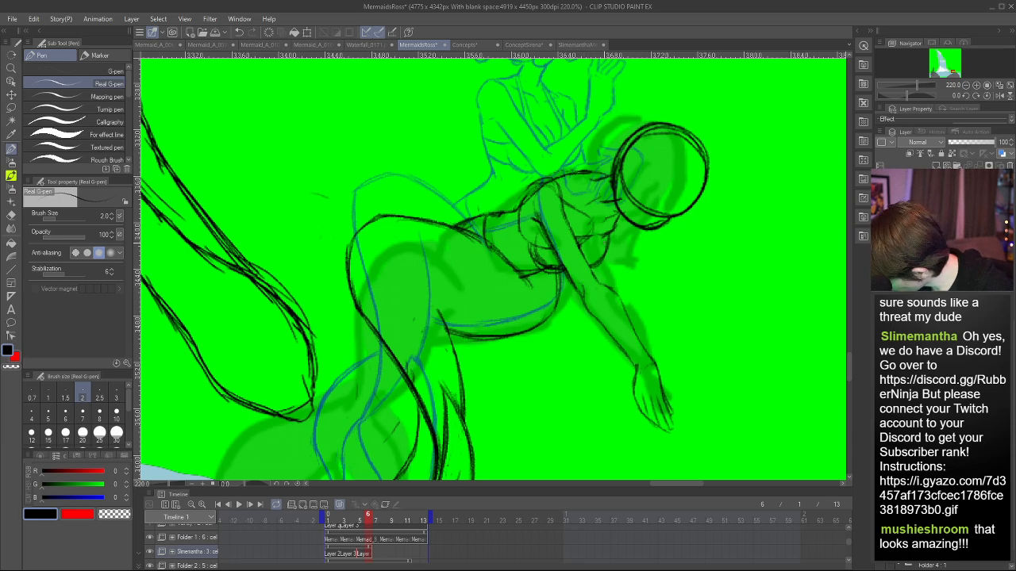
key("h")
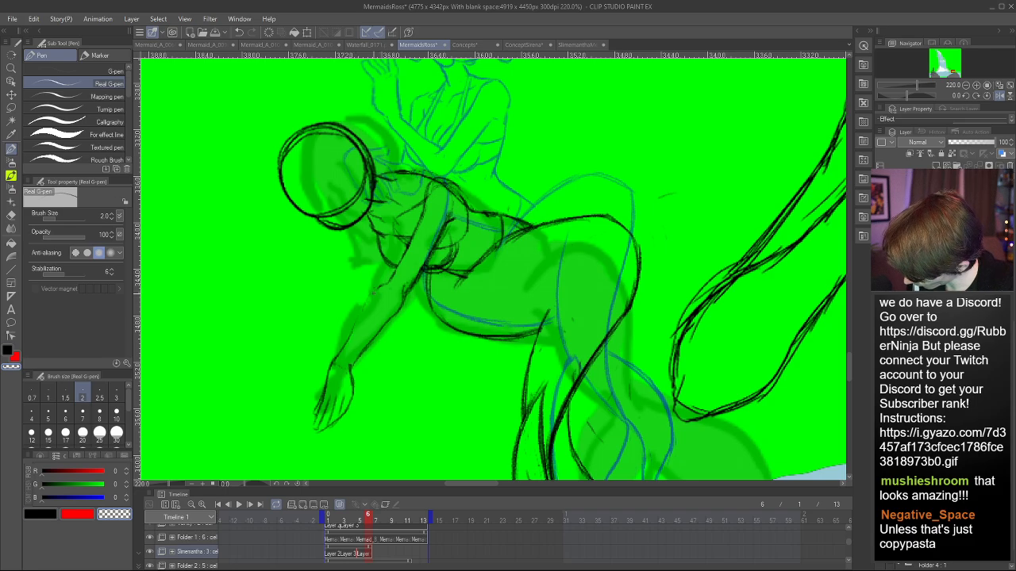
key("c")
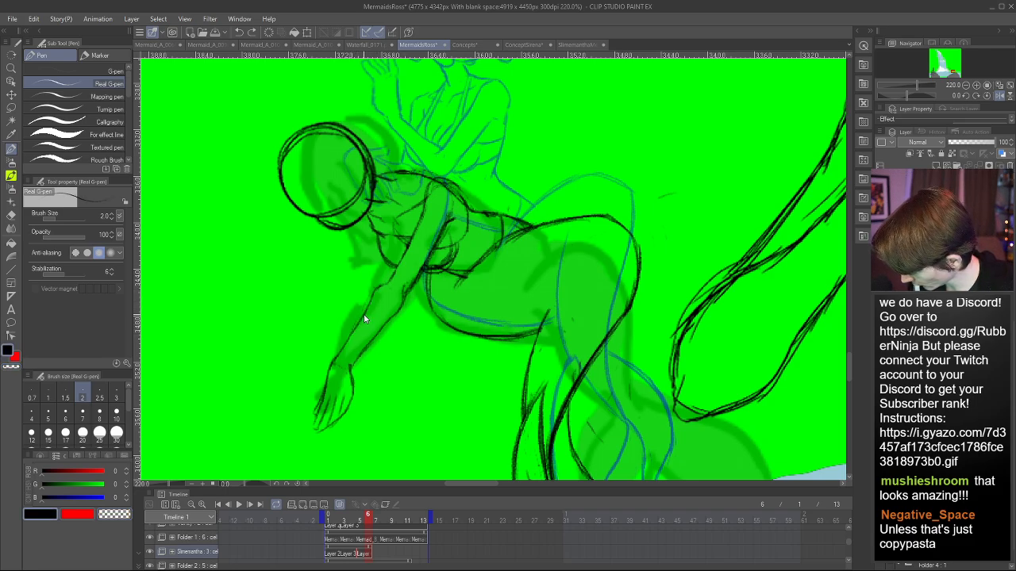
mouse_move(366, 313)
left_mouse_down()
mouse_move(395, 274)
mouse_move(366, 309)
left_mouse_up()
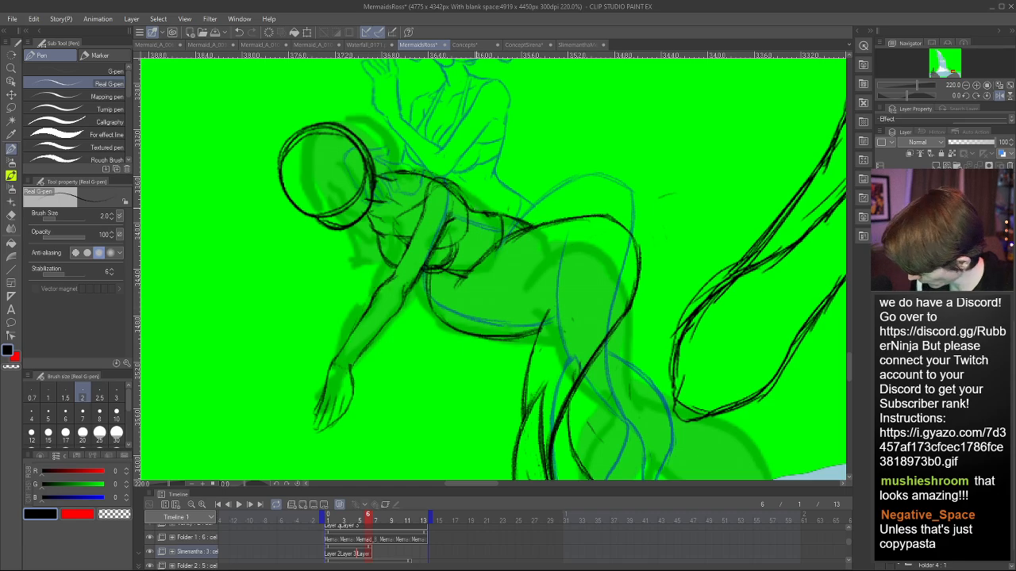
key("h")
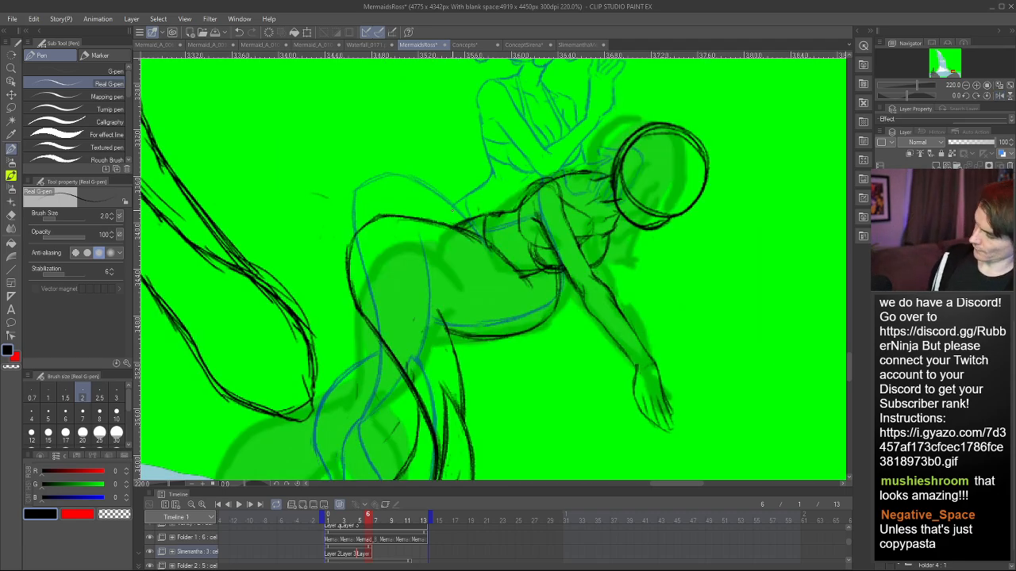
- Sketch the far arm behind the supporting arm, running from beneath the head down to the hand
left_click_drag(627, 220, 640, 284)
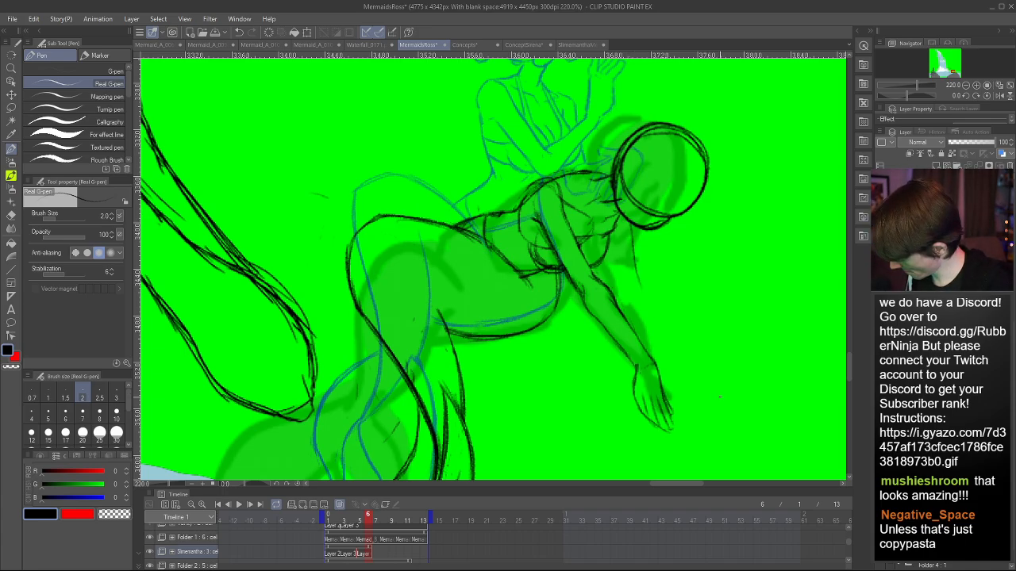
key("h")
left_click_drag(357, 229, 328, 367)
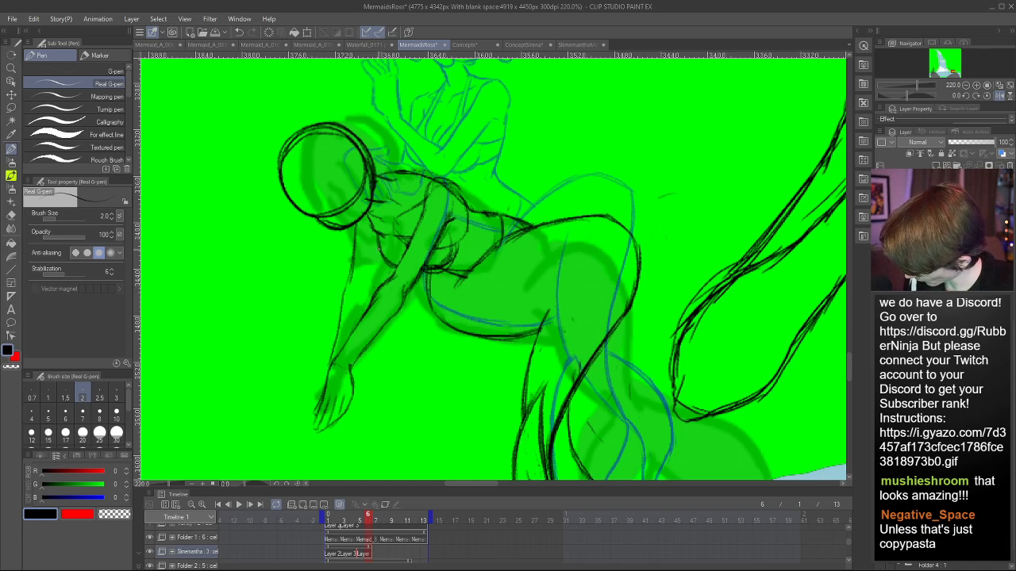
left_click_drag(380, 248, 363, 315)
left_click_drag(326, 379, 321, 397)
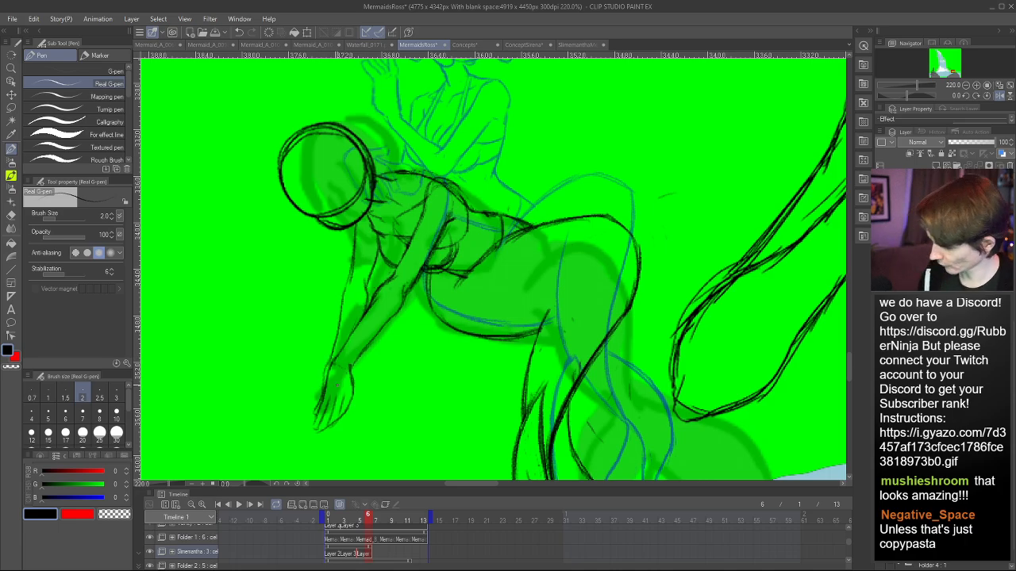
key("h")
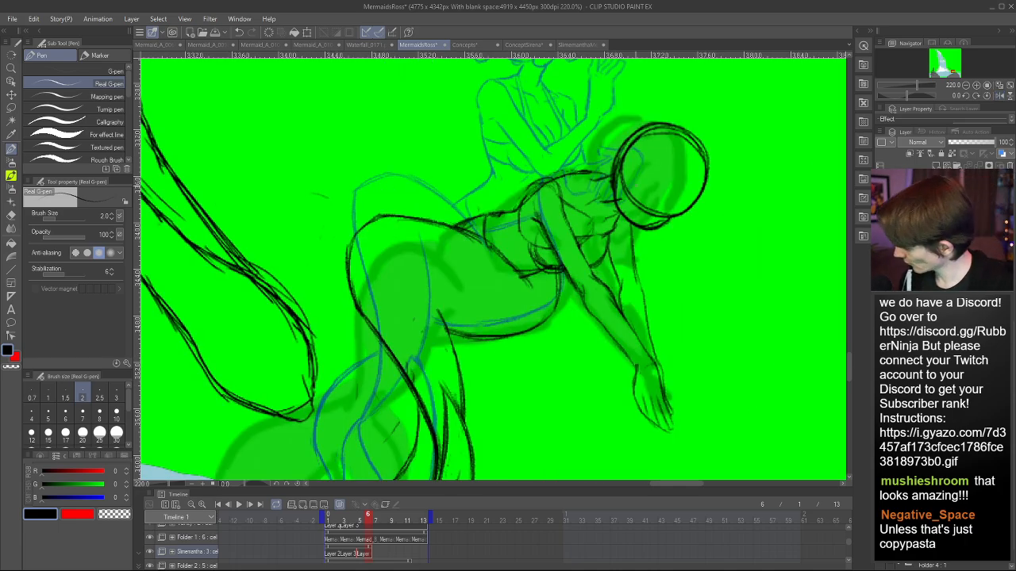
- Erase the inner construction lines of the head circle and check the head in mirrored view
key("e")
key("h")
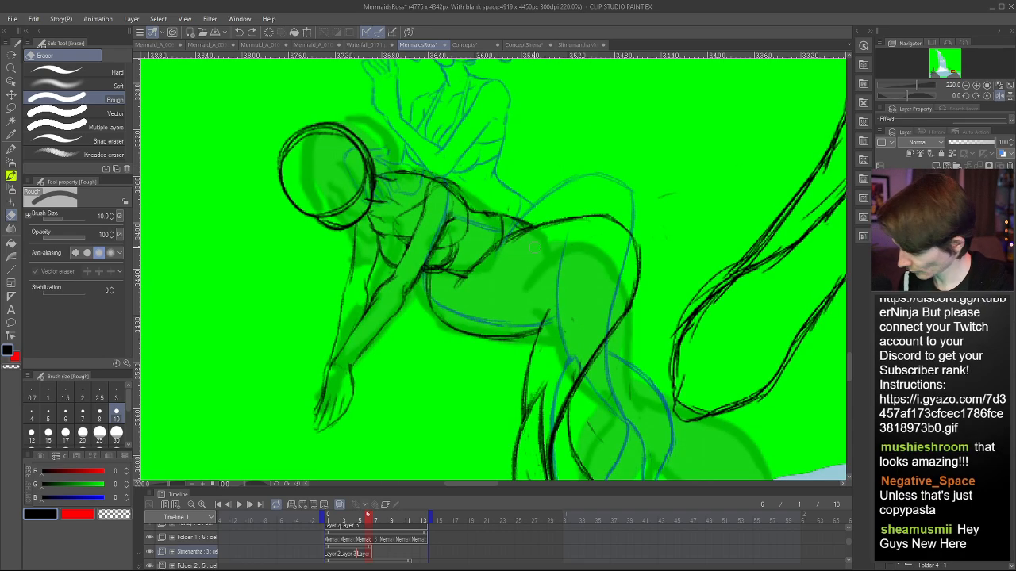
key("p")
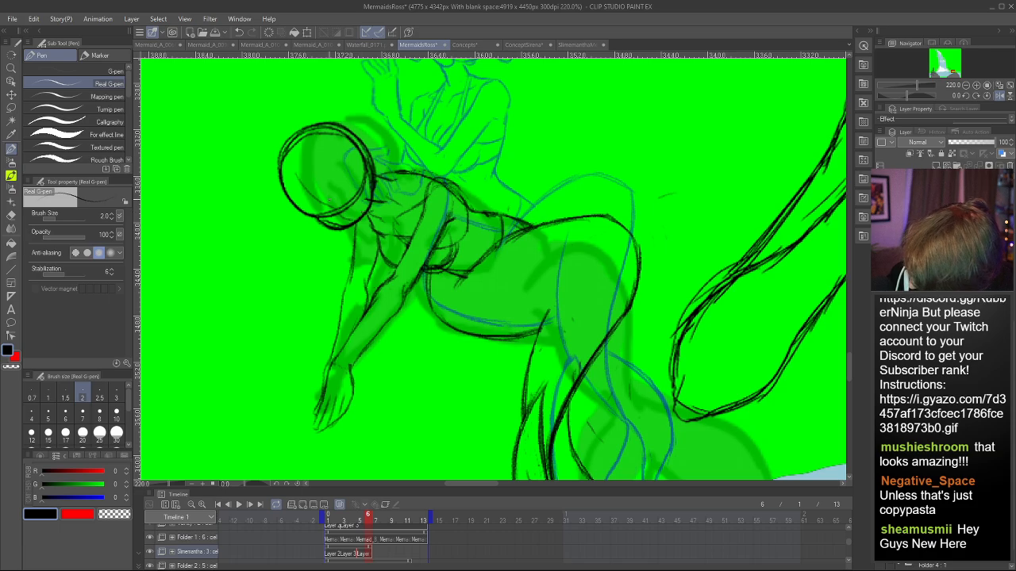
key("e")
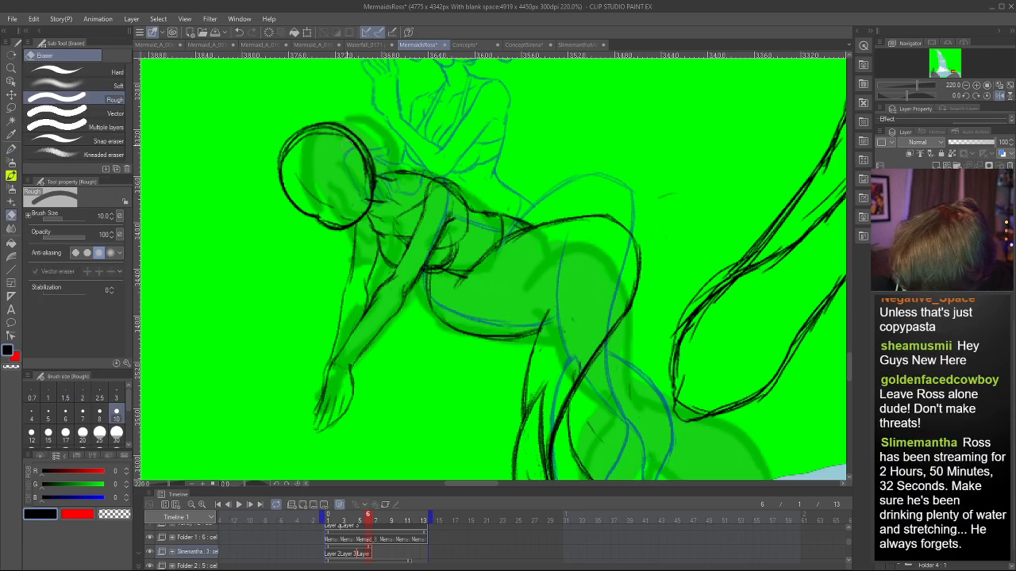
left_click_drag(365, 162, 356, 145)
key("h")
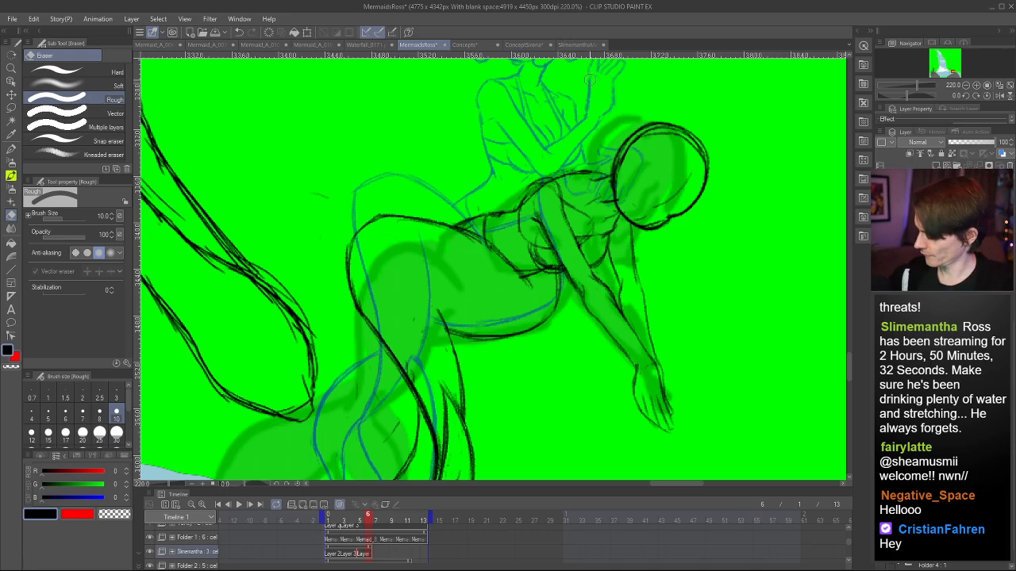
scroll(506, 263, "down", 5)
scroll(514, 208, "up", 5)
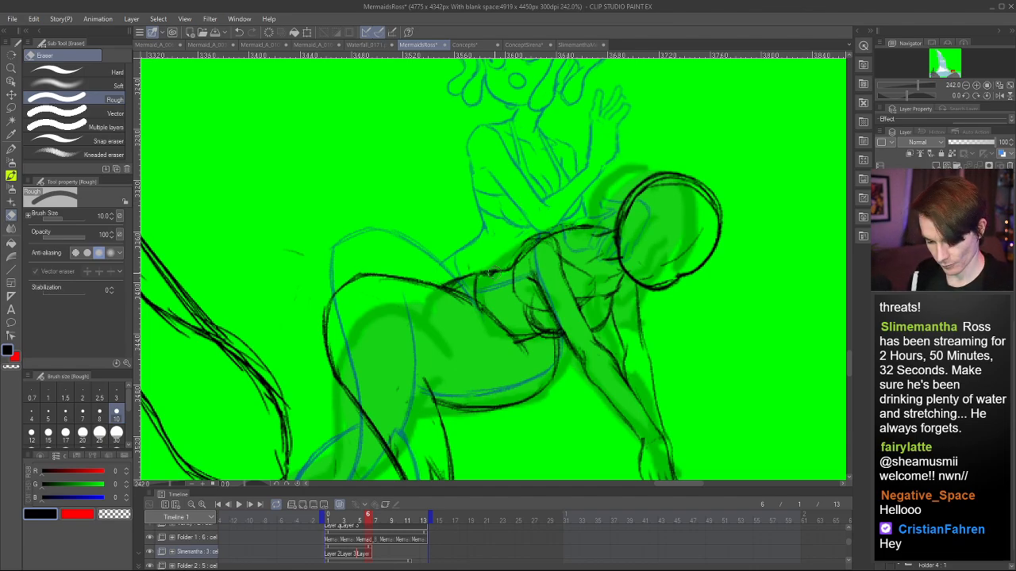
key("p")
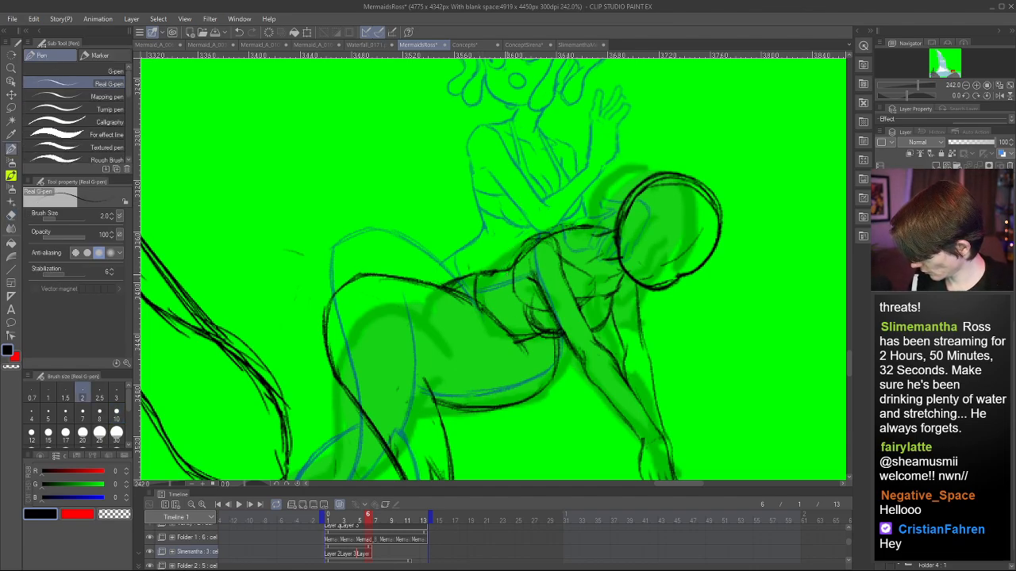
key("ctrl+z")
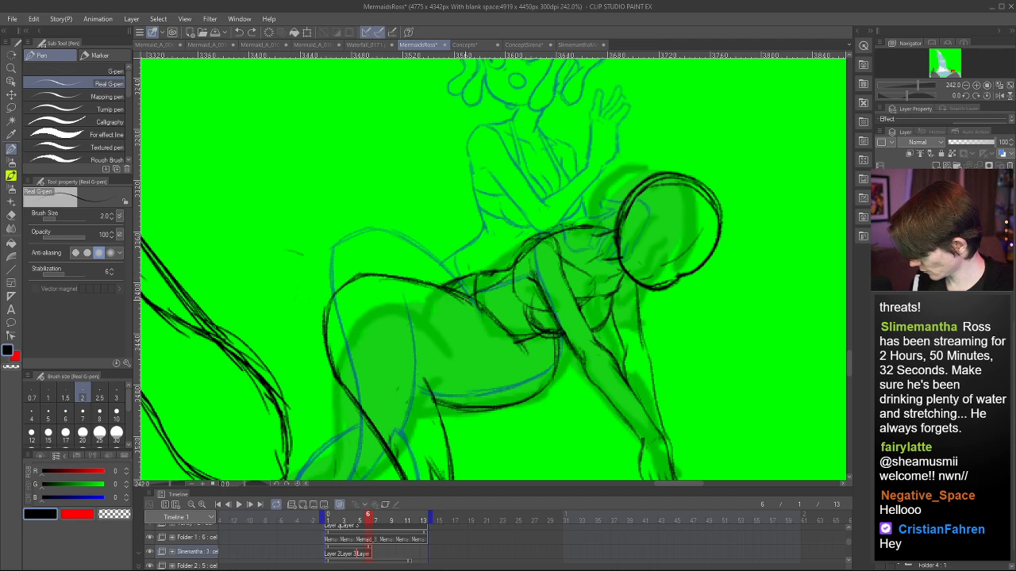
key("ctrl+z")
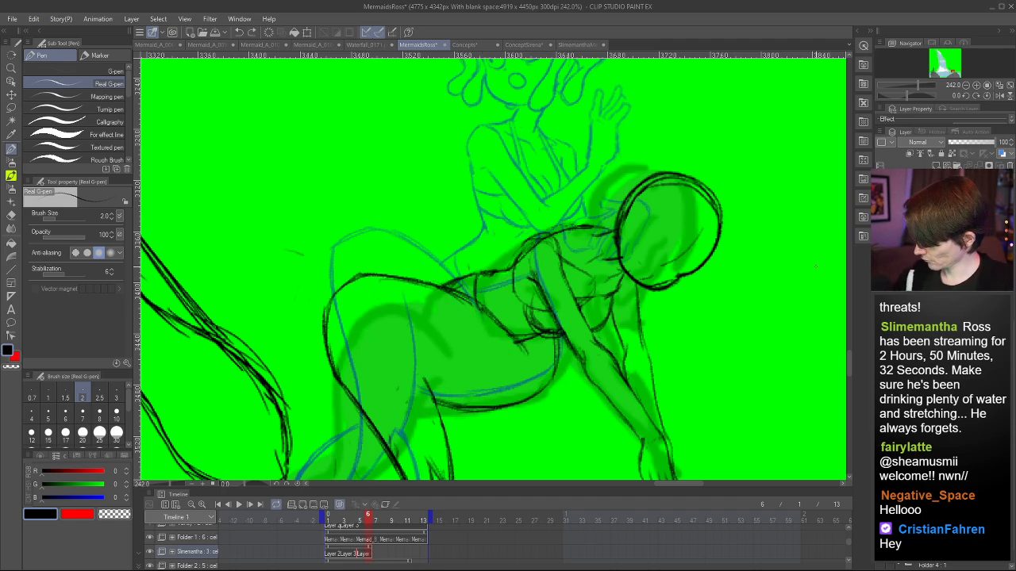
- Lasso the second character's head, chest and arms and shift them slightly down and away from the hips
scroll(732, 393, "down", 5)
key("h")
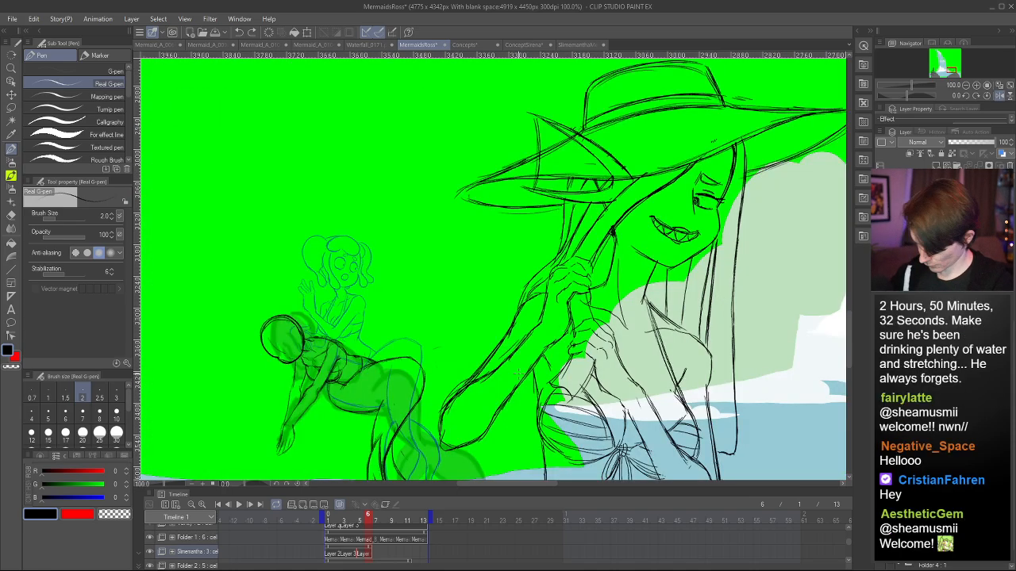
scroll(523, 367, "down", 3)
scroll(724, 274, "down", 8)
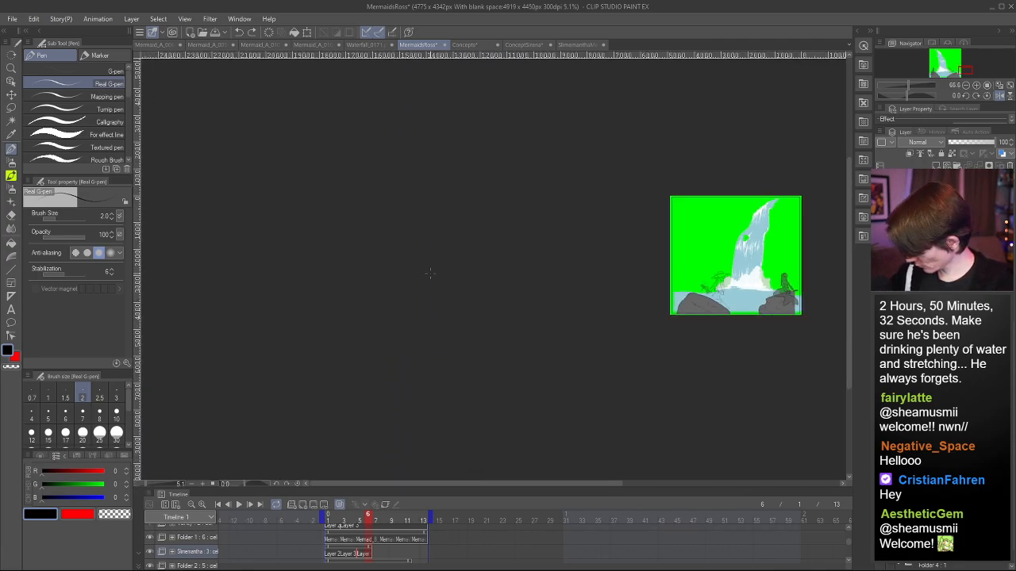
scroll(762, 277, "up", 7)
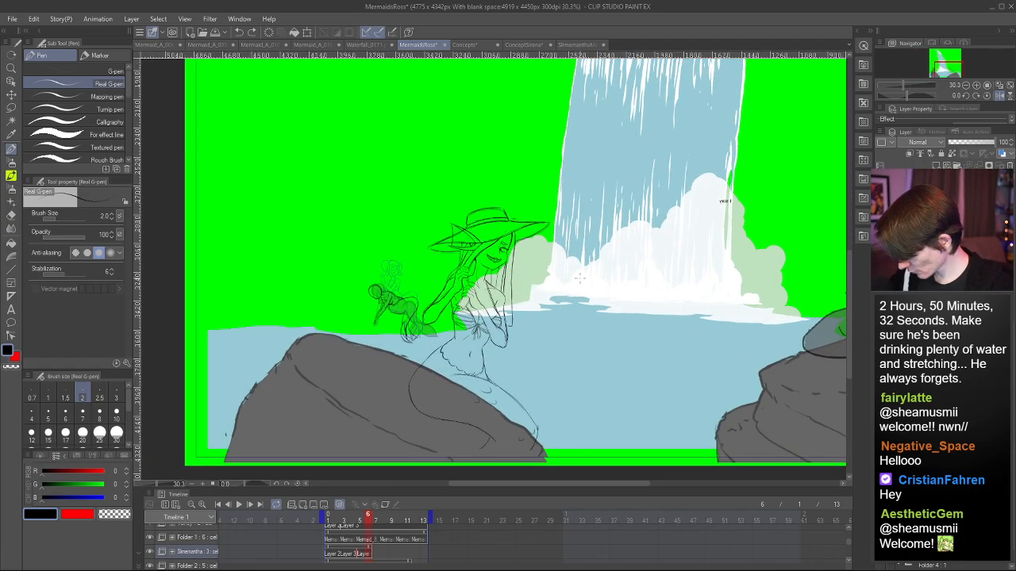
scroll(639, 290, "up", 5)
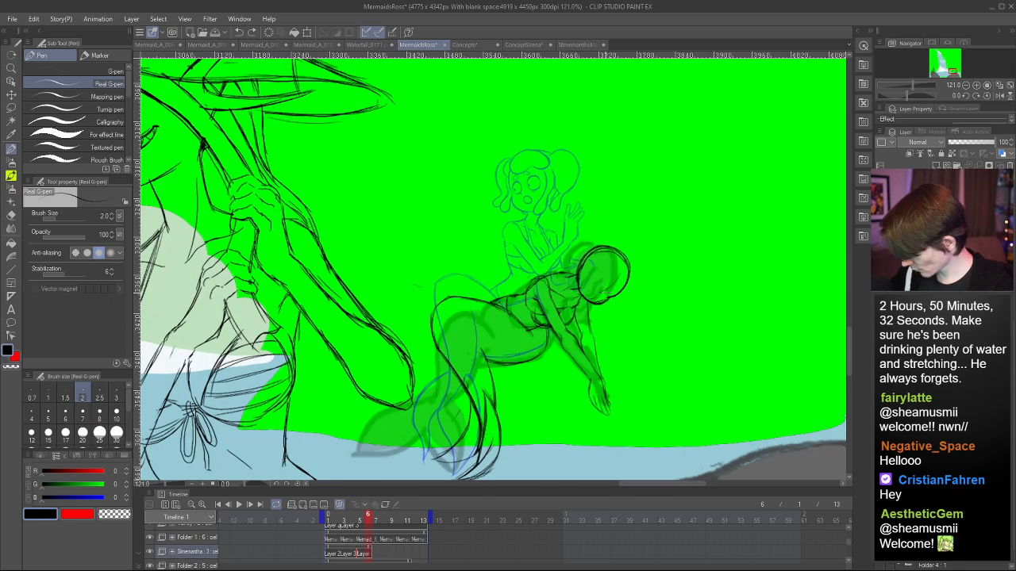
key("m")
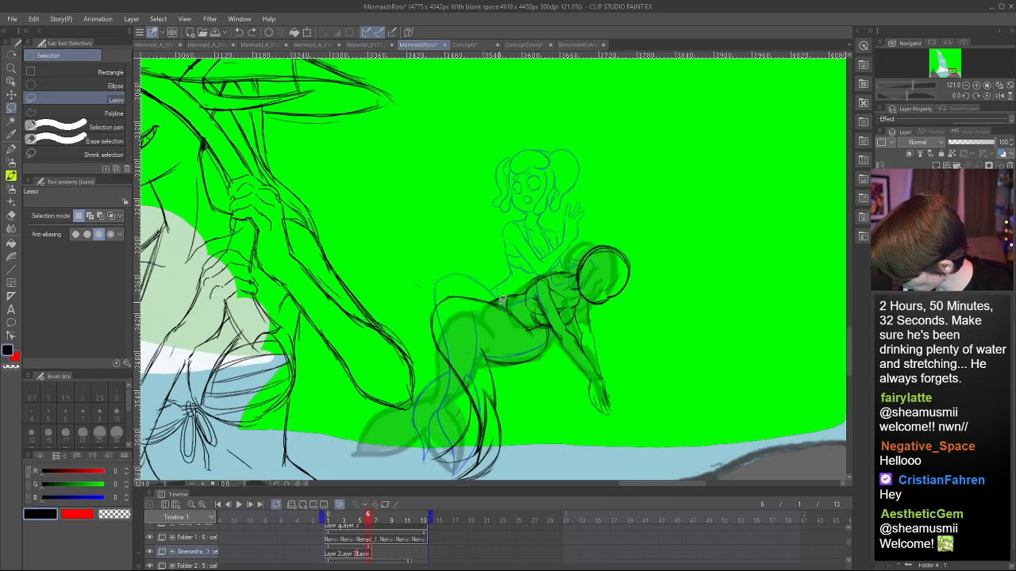
mouse_move(504, 299)
left_mouse_down()
mouse_move(705, 281)
mouse_move(606, 423)
mouse_move(549, 361)
mouse_move(549, 327)
mouse_move(503, 300)
left_mouse_up()
key("ctrl+t")
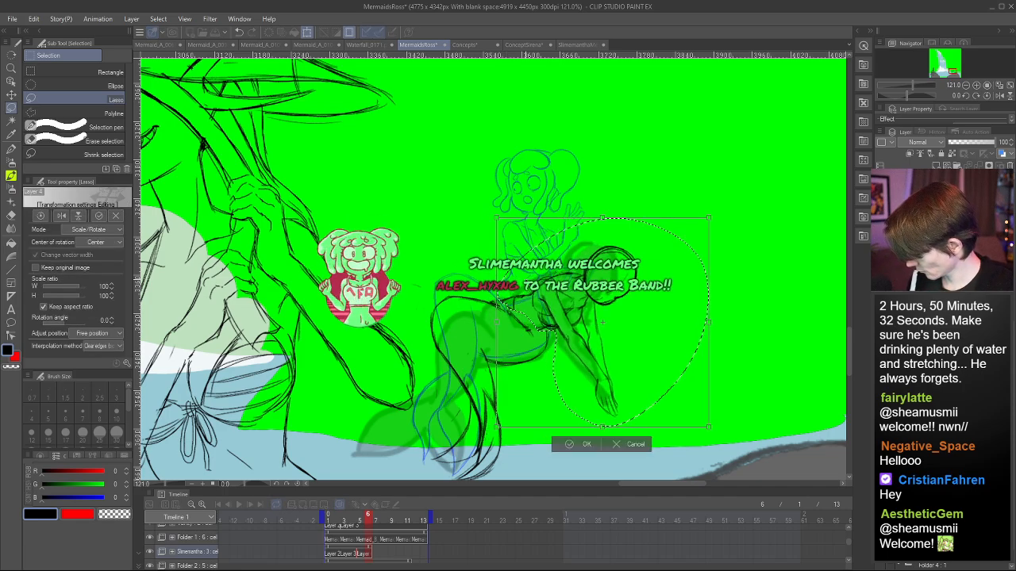
left_click_drag(642, 277, 644, 277)
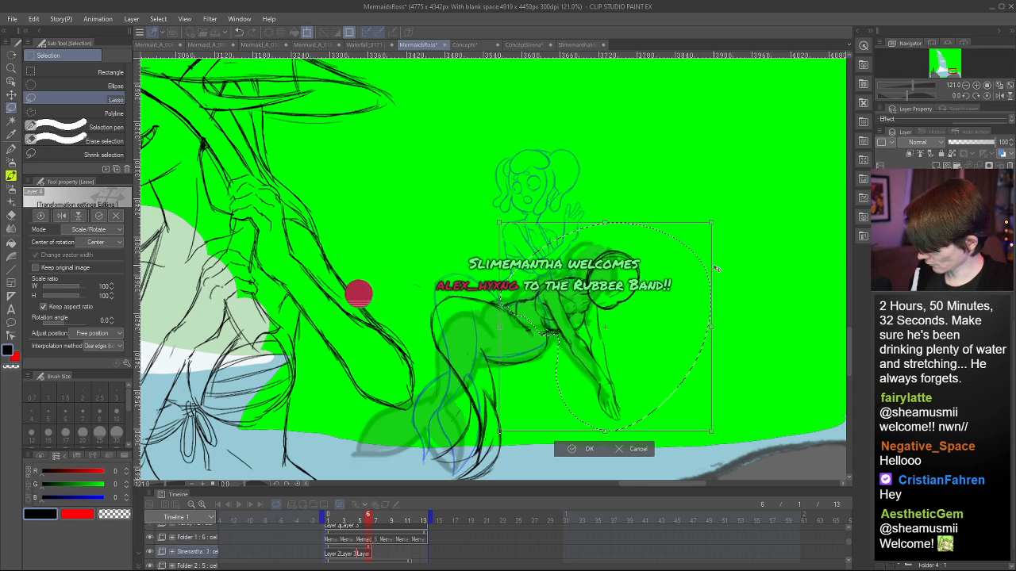
key("Return")
key("h")
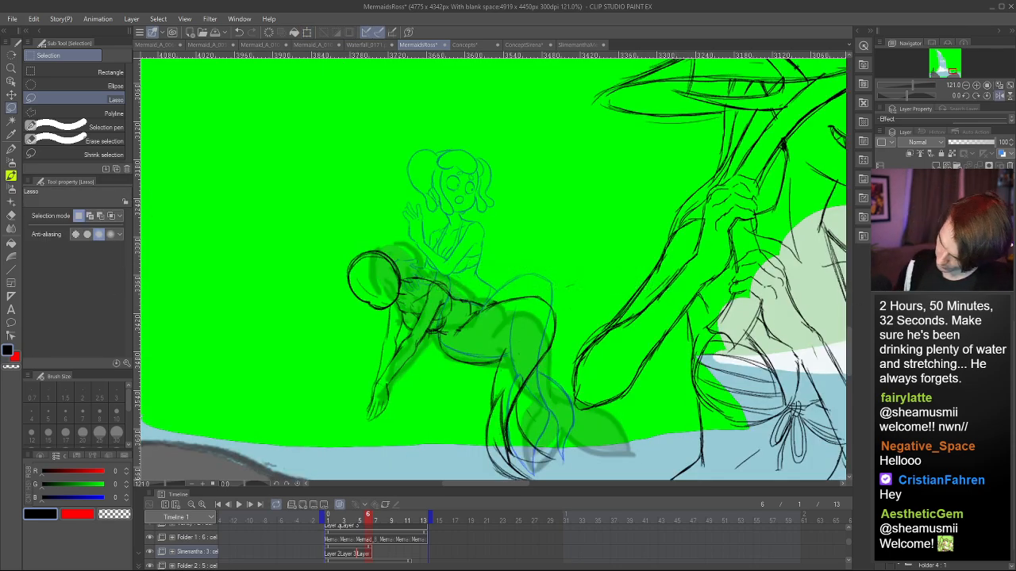
- Sketch a short contour line in black across the waist where the second character's back meets the hips
scroll(570, 225, "up", 6)
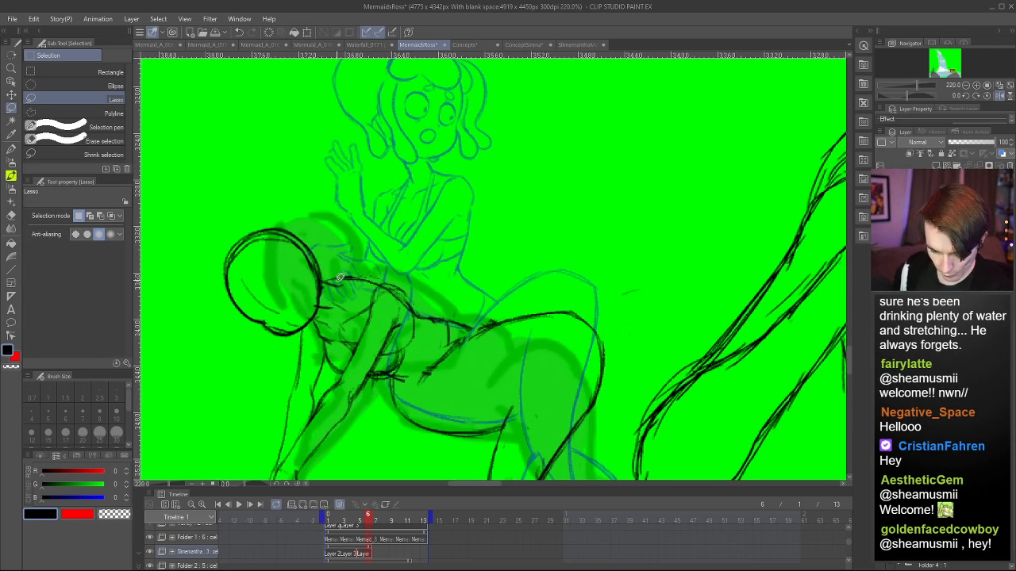
key("p")
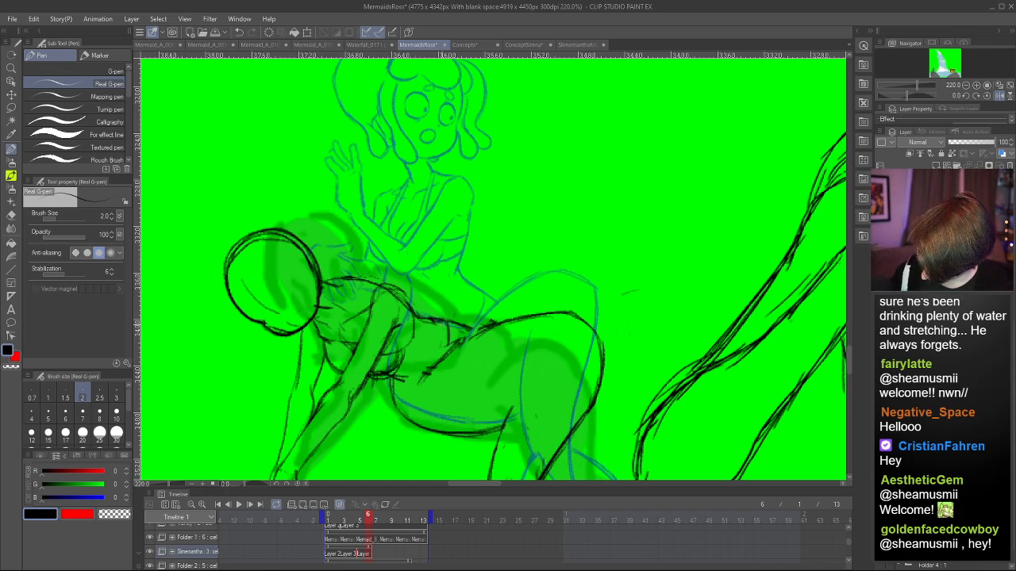
mouse_move(441, 320)
left_mouse_down()
mouse_move(446, 348)
mouse_move(443, 333)
left_mouse_up()
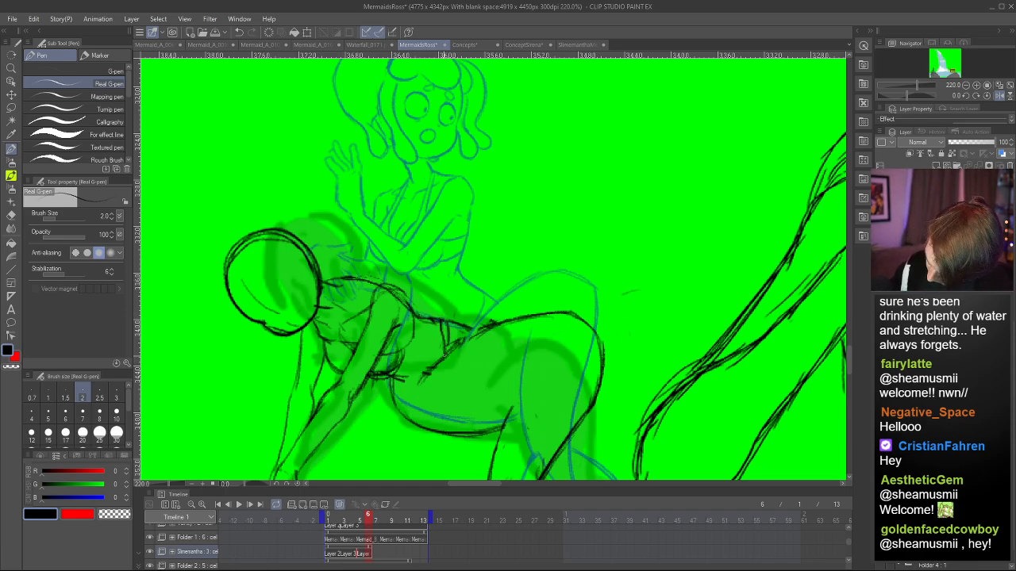
key("c")
key("h")
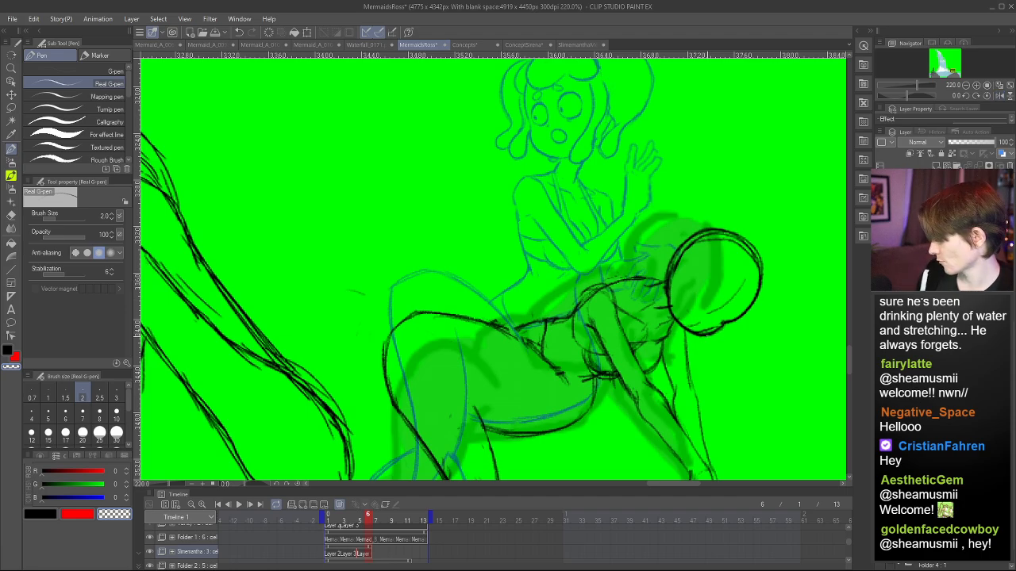
key("ctrl+z")
key("ctrl+z")
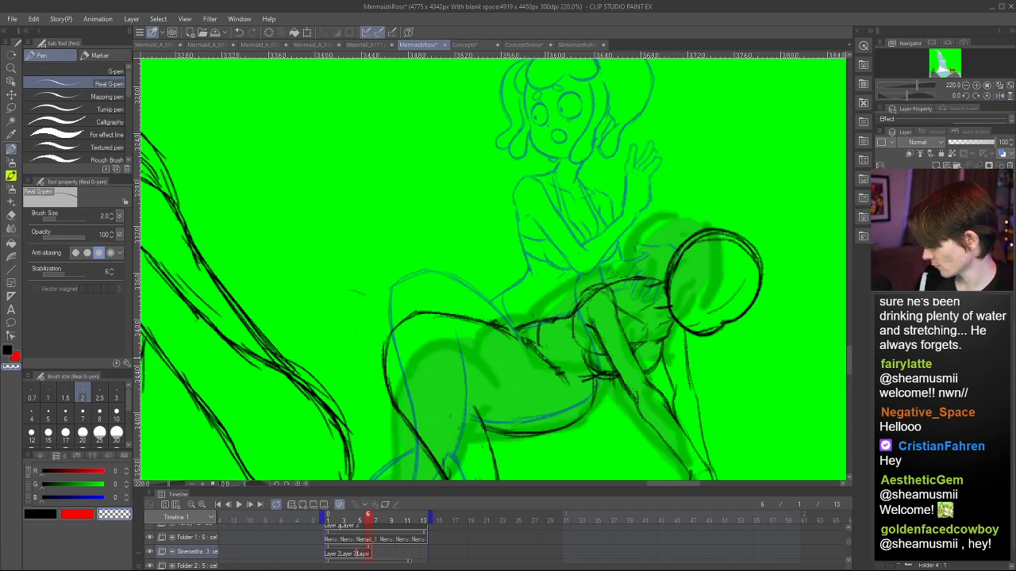
key("c")
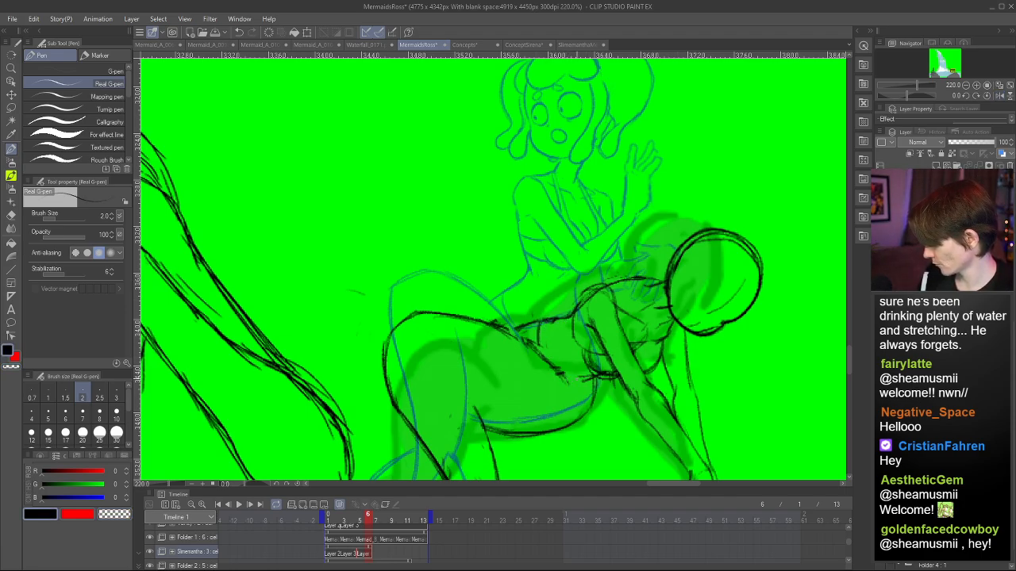
- Clean up the stray marks beneath the chest and sketch the torso's underside from the chest to the waist
key("e")
key("p")
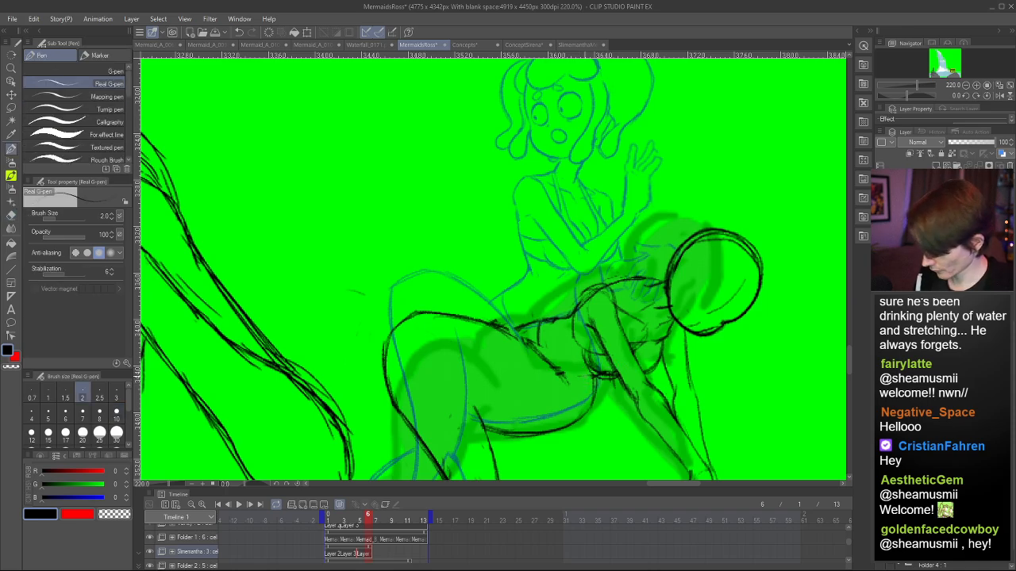
key("h")
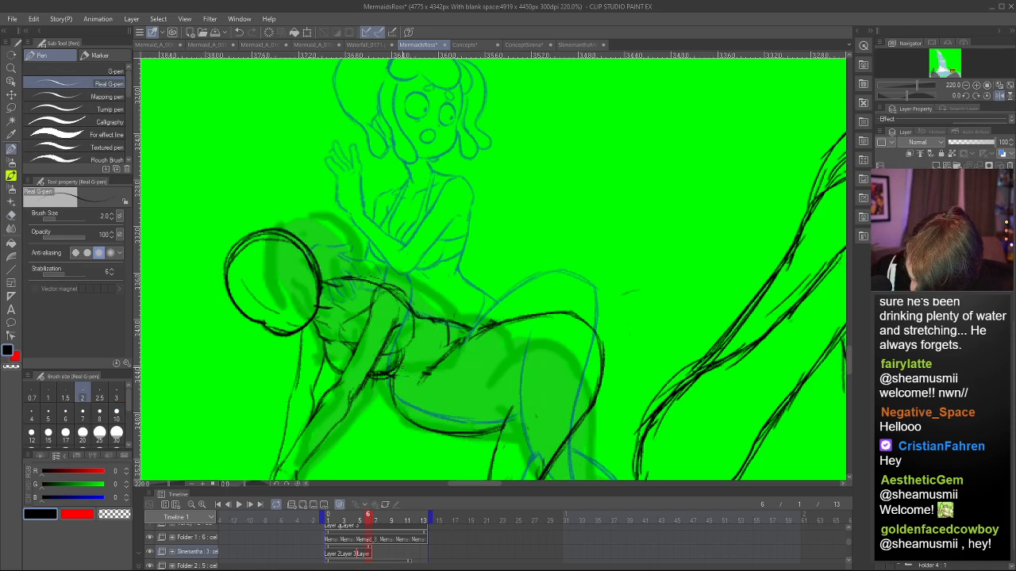
mouse_move(396, 370)
left_mouse_down()
mouse_move(420, 367)
mouse_move(414, 378)
mouse_move(427, 379)
left_mouse_up()
key("h")
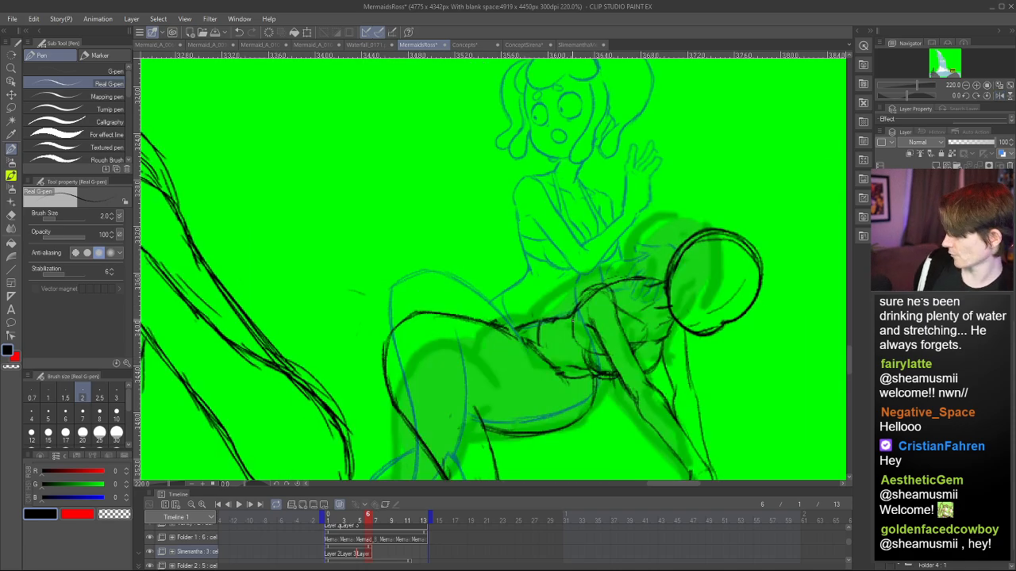
key("e")
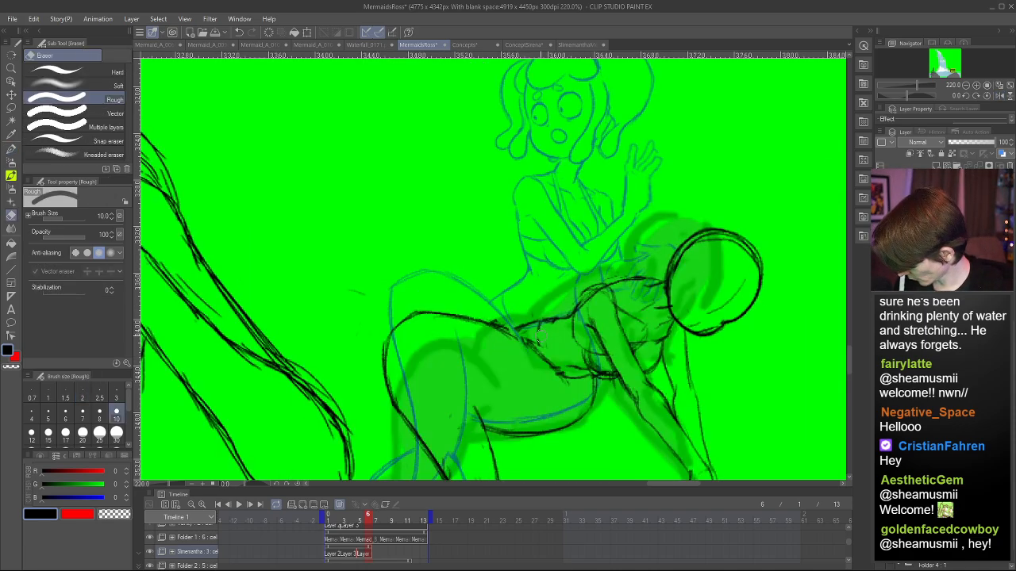
key("p")
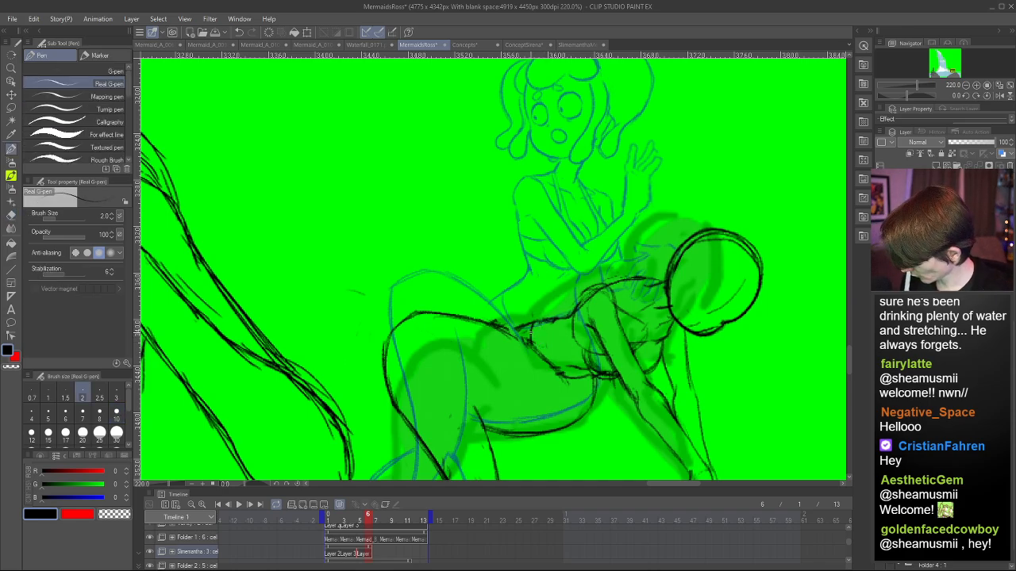
- Sketch a curved placement line across the second character's face and trim its end with the transparent colour
scroll(619, 232, "down", 11)
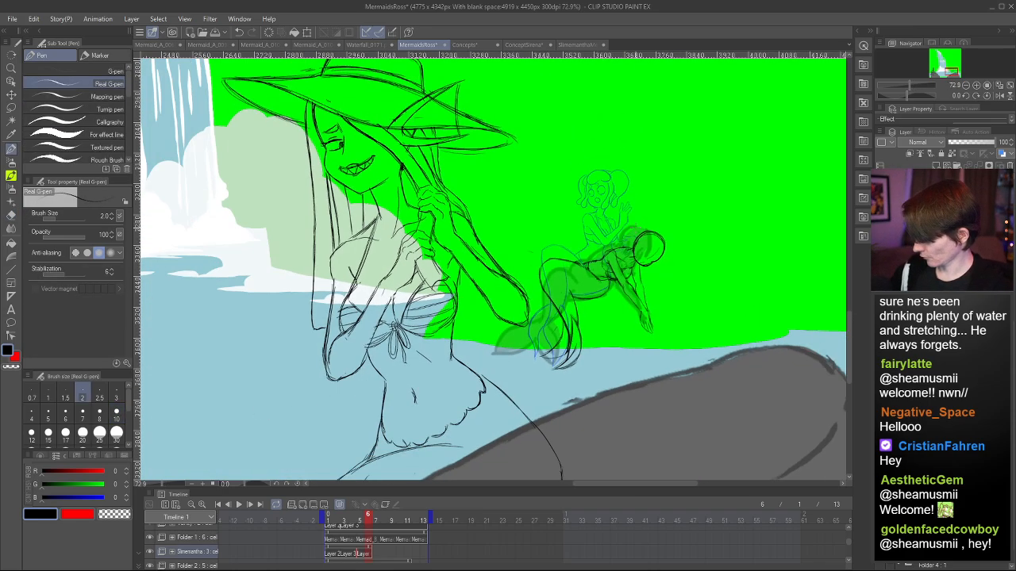
key("h")
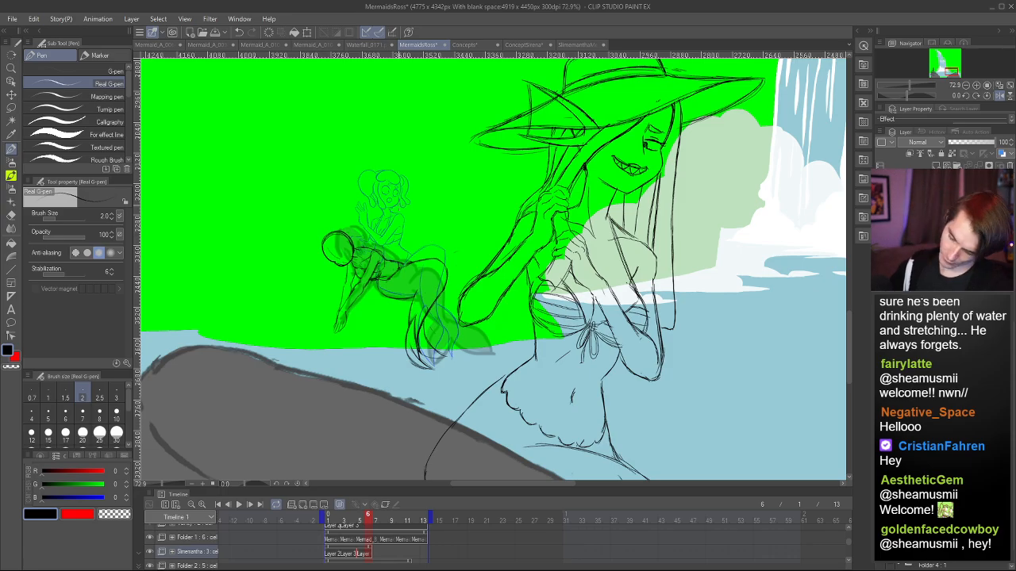
scroll(361, 229, "up", 9)
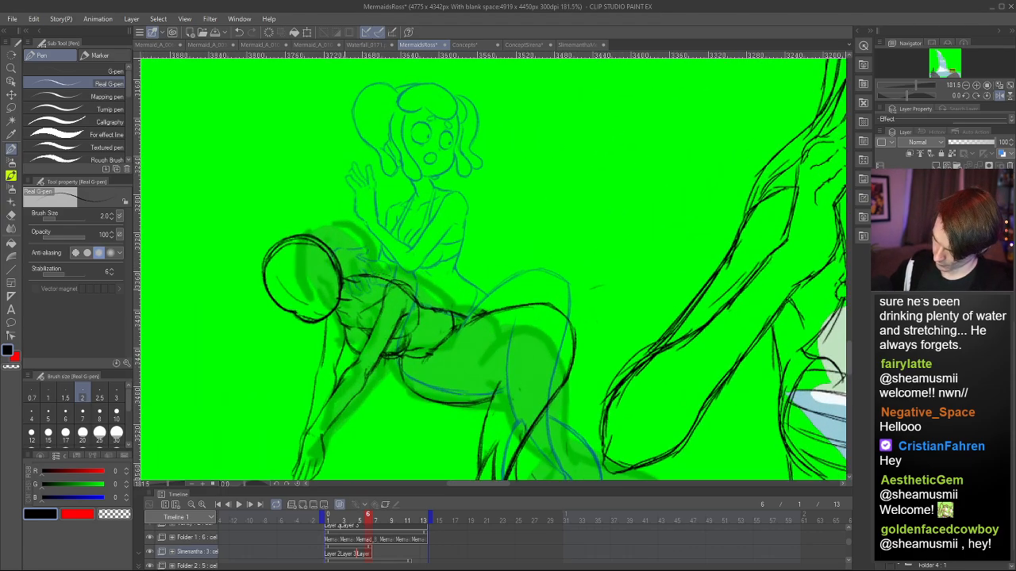
scroll(366, 259, "up", 5)
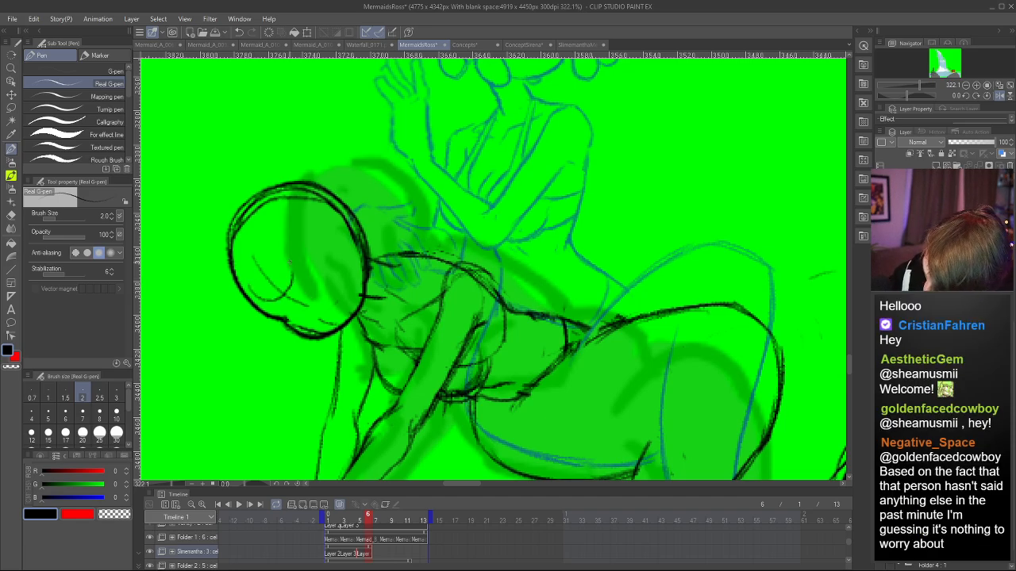
key("c")
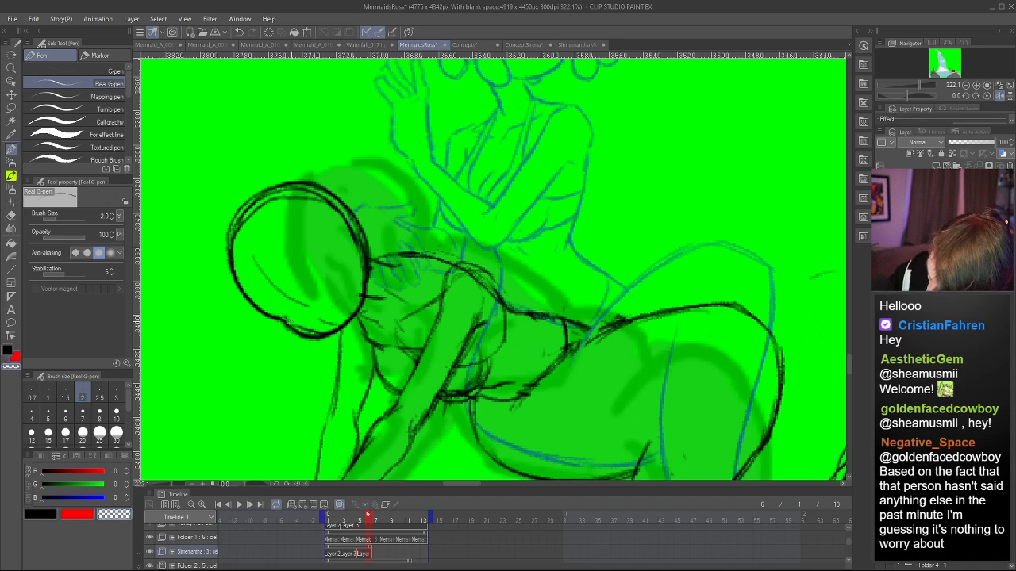
key("c")
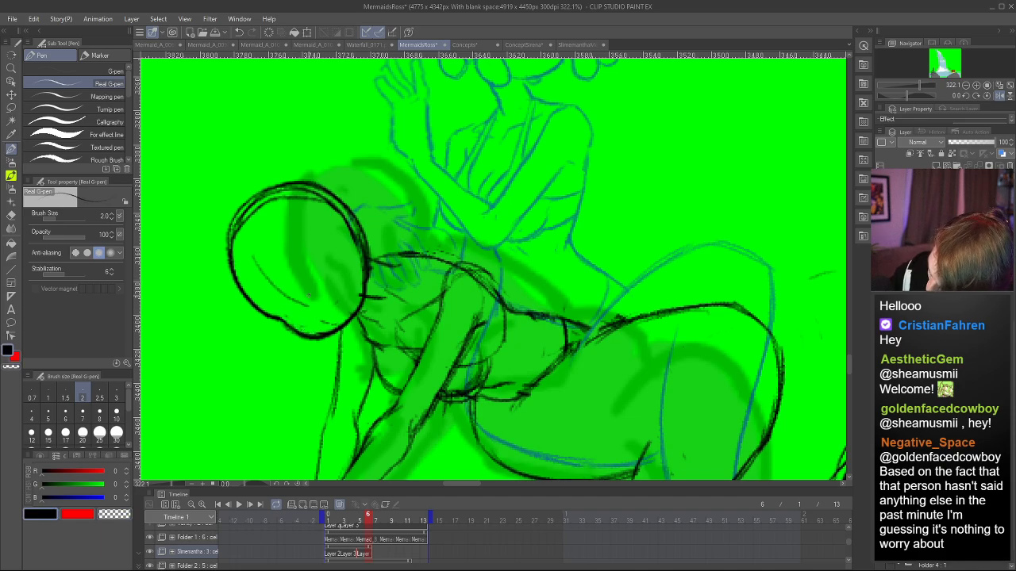
- Sketch the face inside the head circle, with a round near eye and pupil, a smaller far eye, a mouth and a brow
key("ctrl+z")
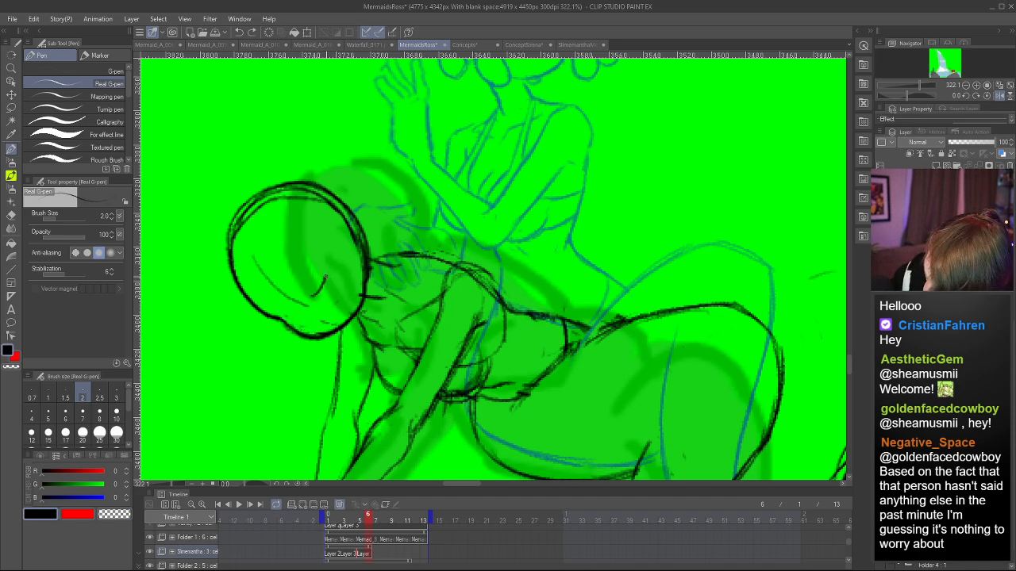
mouse_move(313, 294)
left_mouse_down()
mouse_move(327, 277)
mouse_move(312, 294)
left_mouse_up()
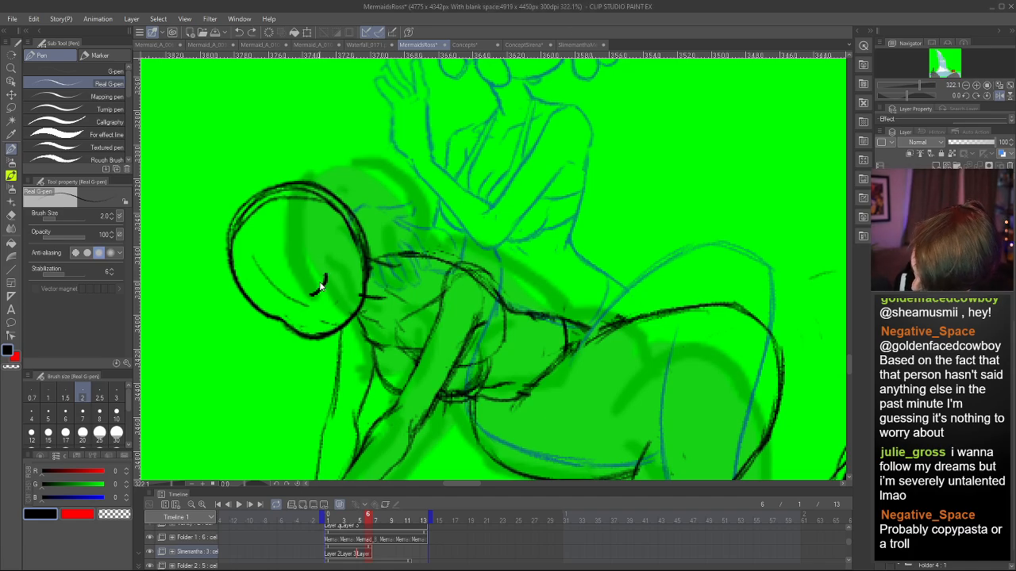
key("ctrl+z")
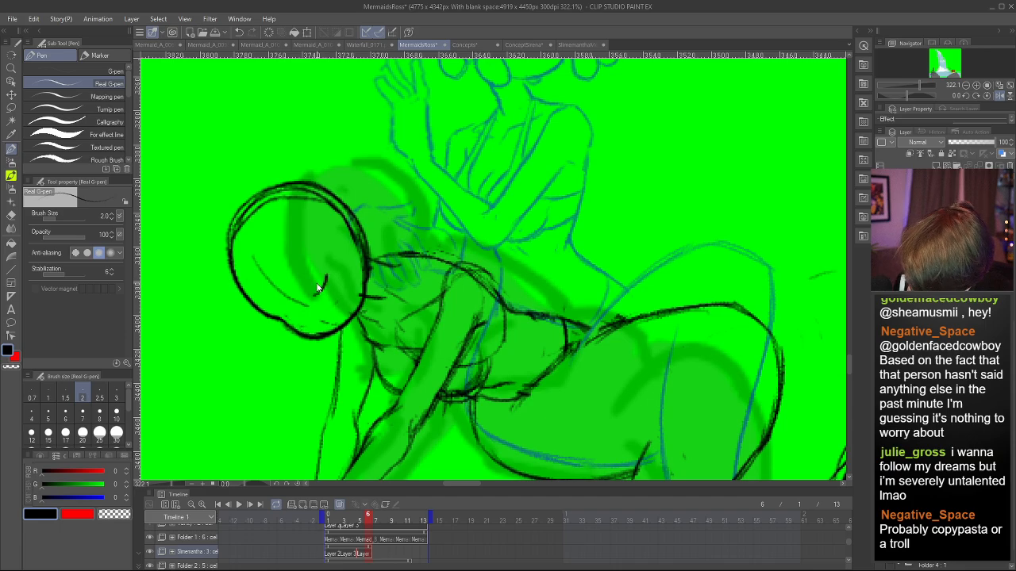
mouse_move(309, 294)
left_mouse_down()
mouse_move(324, 266)
mouse_move(310, 296)
mouse_move(334, 289)
left_mouse_up()
key("ctrl+z")
left_click_drag(279, 312, 342, 314)
key("ctrl+z")
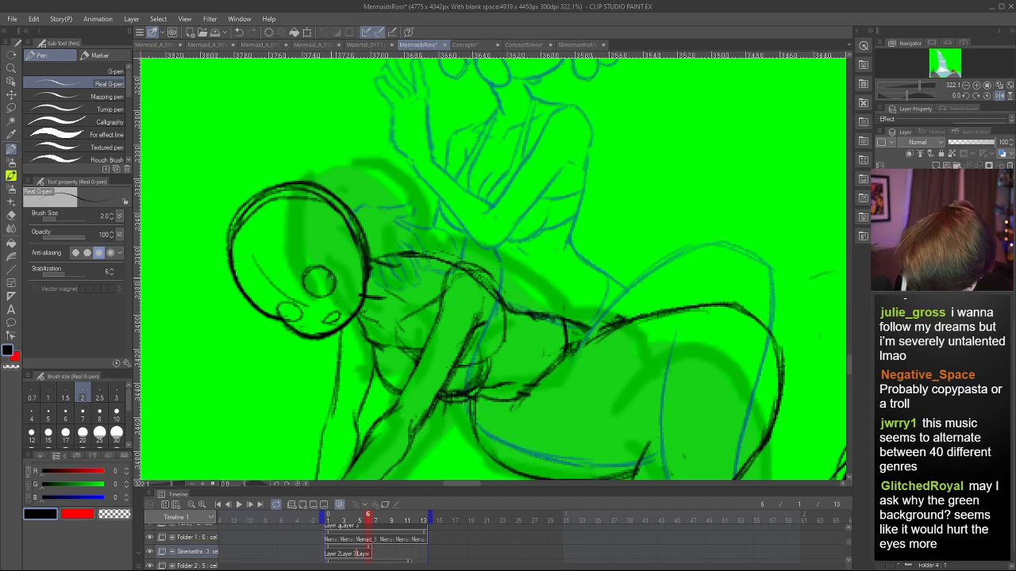
key("h")
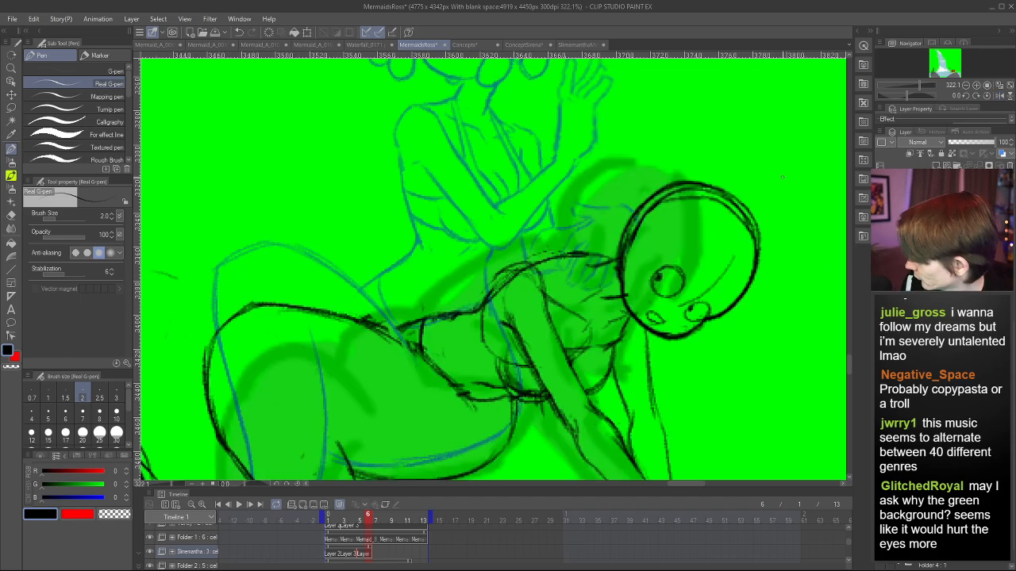
left_click_drag(684, 273, 697, 272)
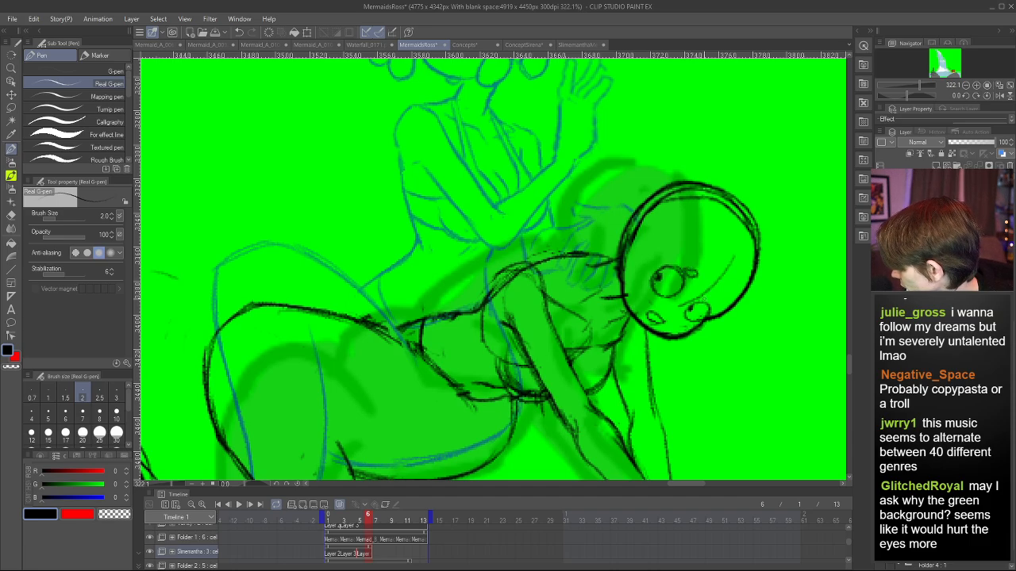
- Sketch the second character's front hair curve over the forehead and its outer bulge past the head circle, erasing the overlapping lines
key("h")
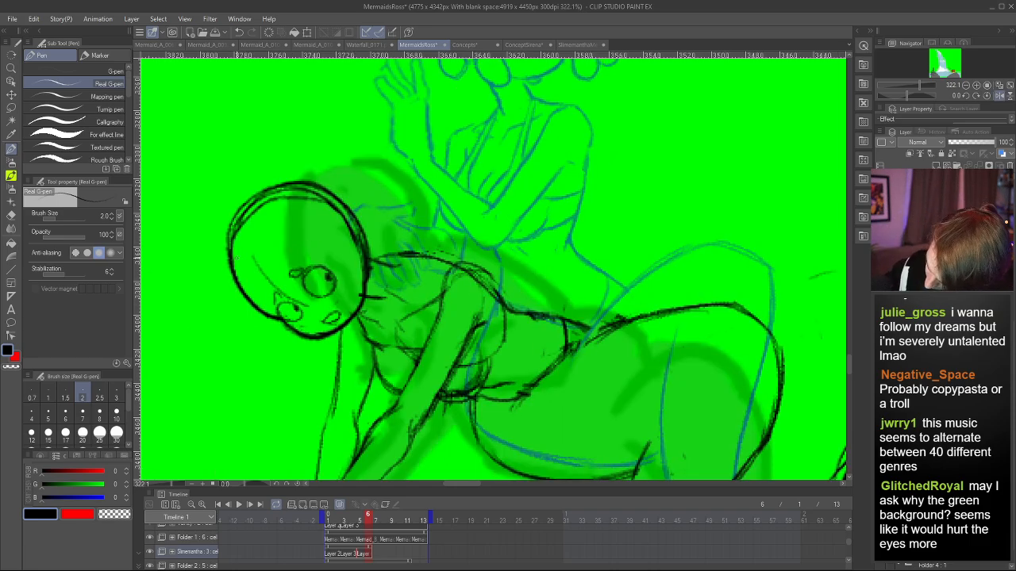
left_click_drag(236, 258, 284, 251)
key("ctrl+z")
mouse_move(238, 279)
left_mouse_down()
mouse_move(283, 252)
mouse_move(252, 285)
mouse_move(283, 258)
mouse_move(277, 242)
mouse_move(229, 253)
mouse_move(231, 241)
mouse_move(308, 227)
mouse_move(310, 203)
mouse_move(308, 227)
left_mouse_up()
key("ctrl+z")
key("ctrl+z")
key("ctrl+z")
left_click_drag(223, 260, 269, 191)
mouse_move(224, 228)
left_mouse_down()
mouse_move(297, 197)
mouse_move(224, 274)
mouse_move(254, 207)
left_mouse_up()
key("e")
mouse_move(240, 281)
left_mouse_down()
mouse_move(242, 230)
mouse_move(298, 200)
left_mouse_up()
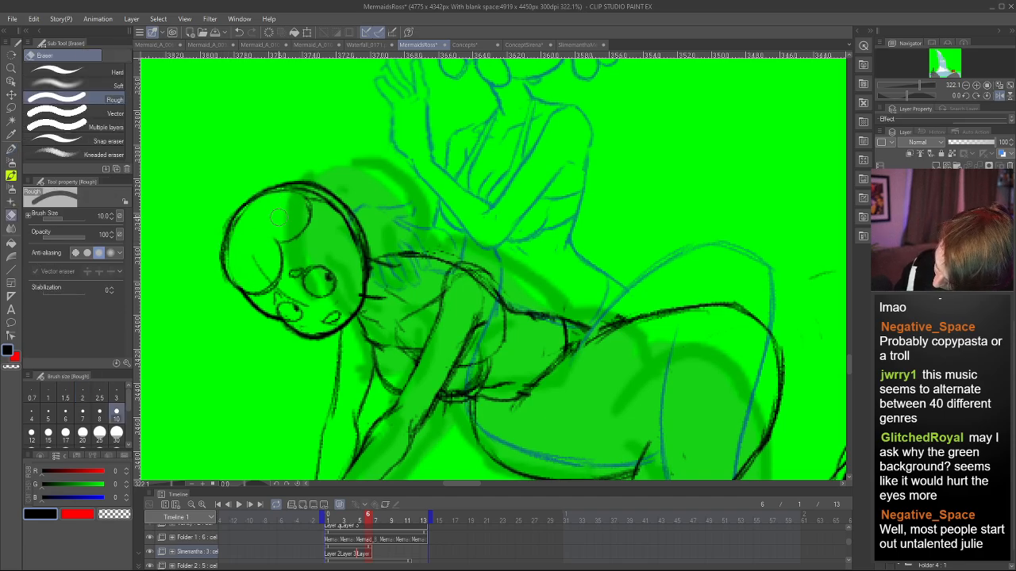
- Sketch the other curled lock of the fringe down across the forehead and erase the overlap at its inner edge
key("h")
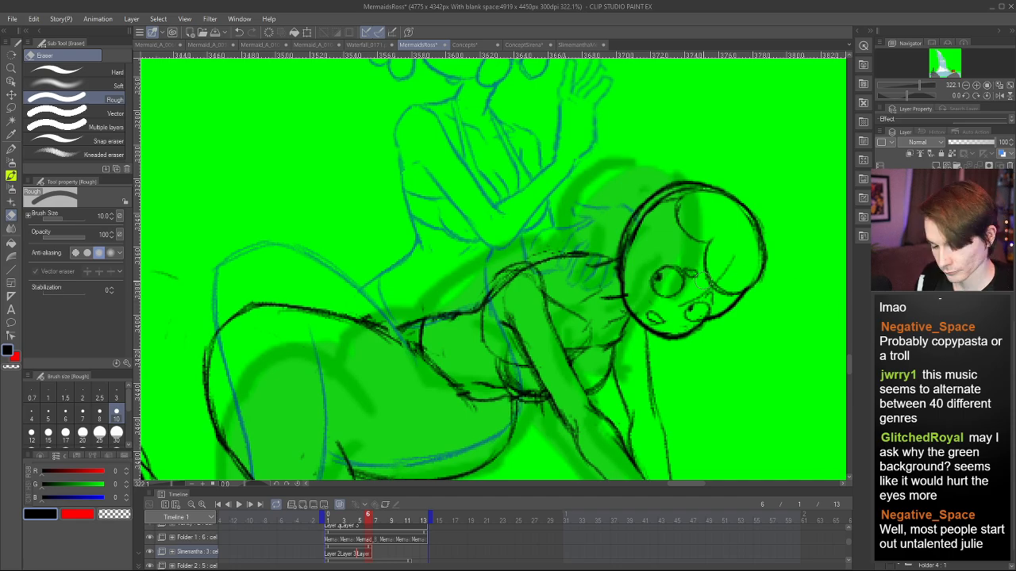
key("p")
mouse_move(706, 251)
left_mouse_down()
mouse_move(675, 237)
mouse_move(746, 204)
mouse_move(673, 214)
mouse_move(702, 248)
mouse_move(730, 199)
left_mouse_up()
key("e")
left_click_drag(684, 225, 691, 237)
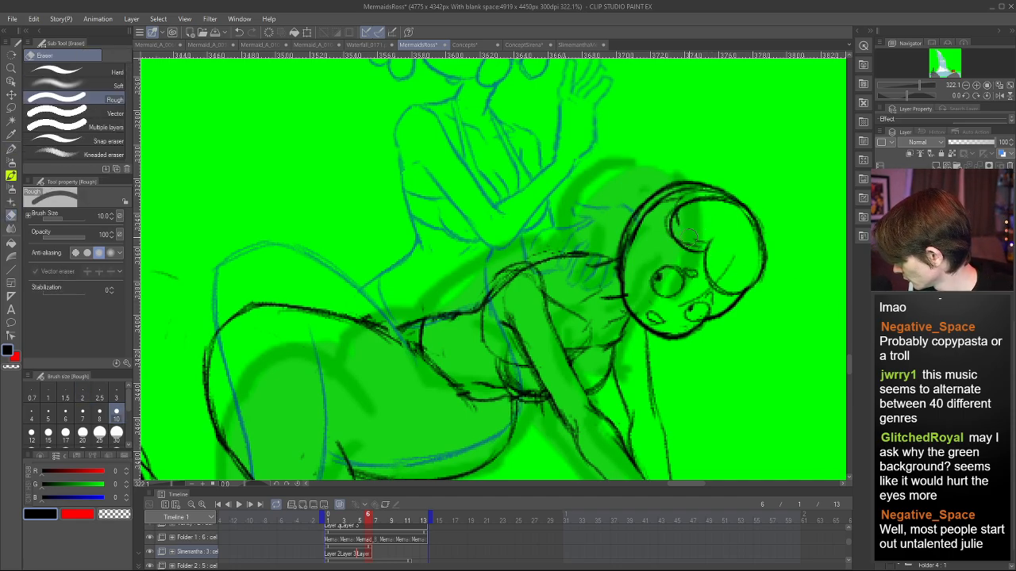
- Sketch a rounded hair lock beside the far cheek and a hairline running from the fringe to the back of the head
key("h")
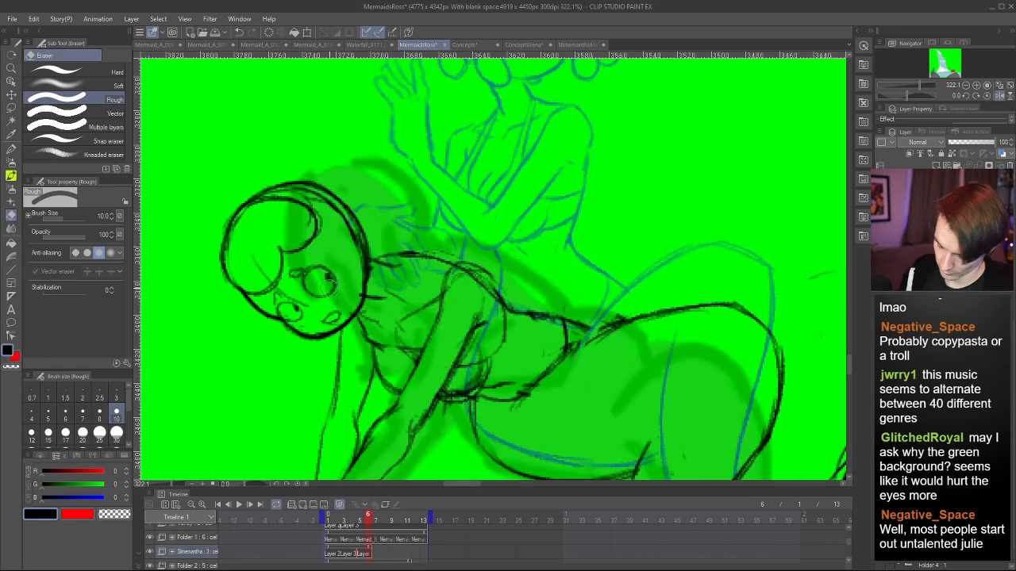
key("p")
mouse_move(219, 262)
left_mouse_down()
mouse_move(224, 299)
mouse_move(254, 306)
mouse_move(237, 304)
mouse_move(218, 242)
left_mouse_up()
key("h")
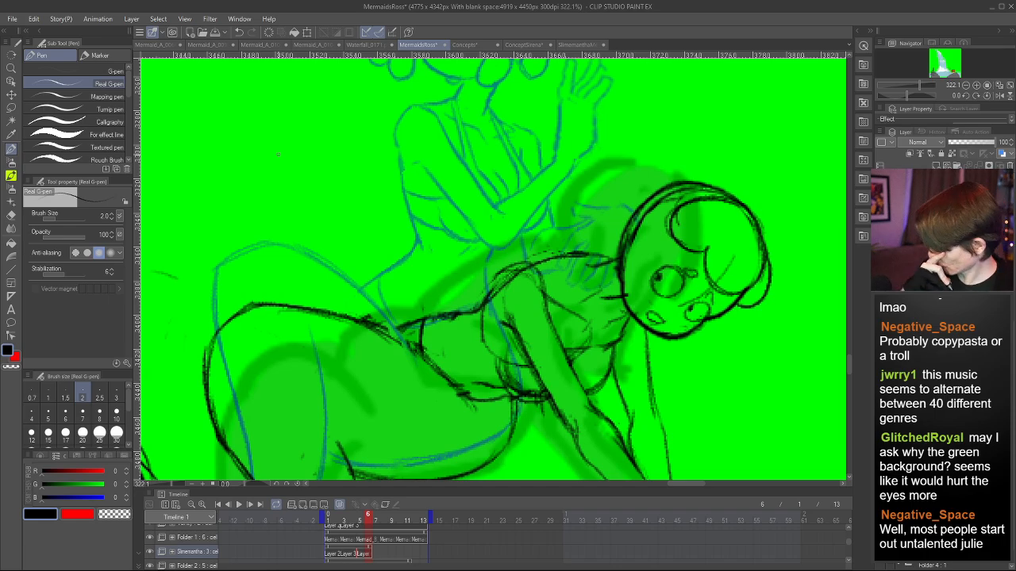
left_click_drag(673, 247, 597, 286)
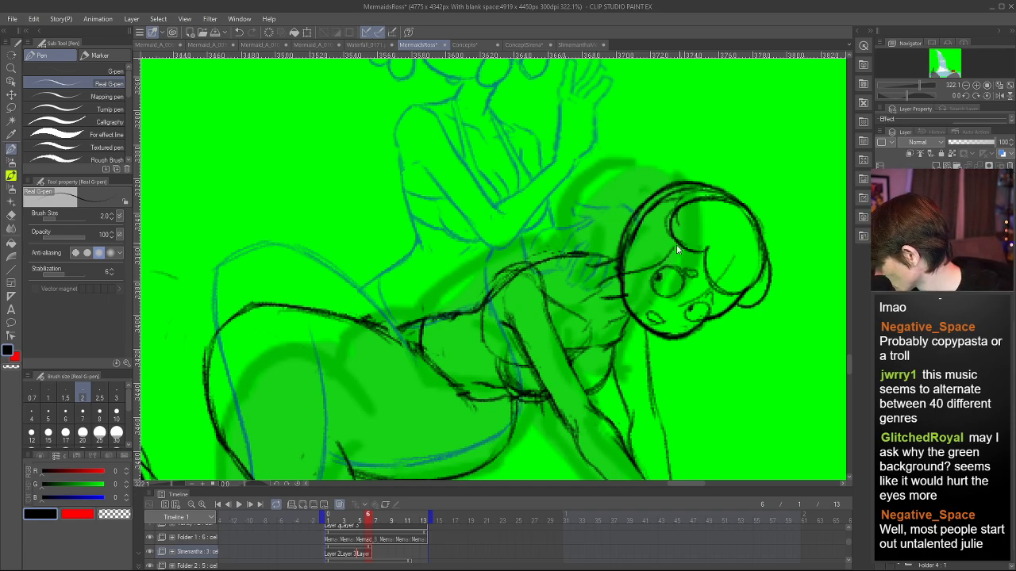
key("ctrl+z")
key("h")
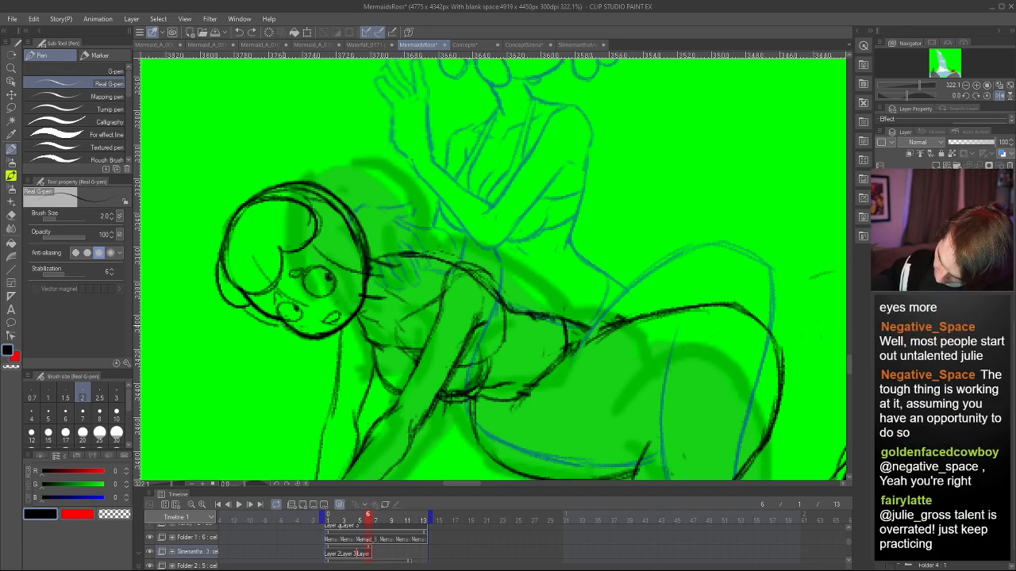
key("h")
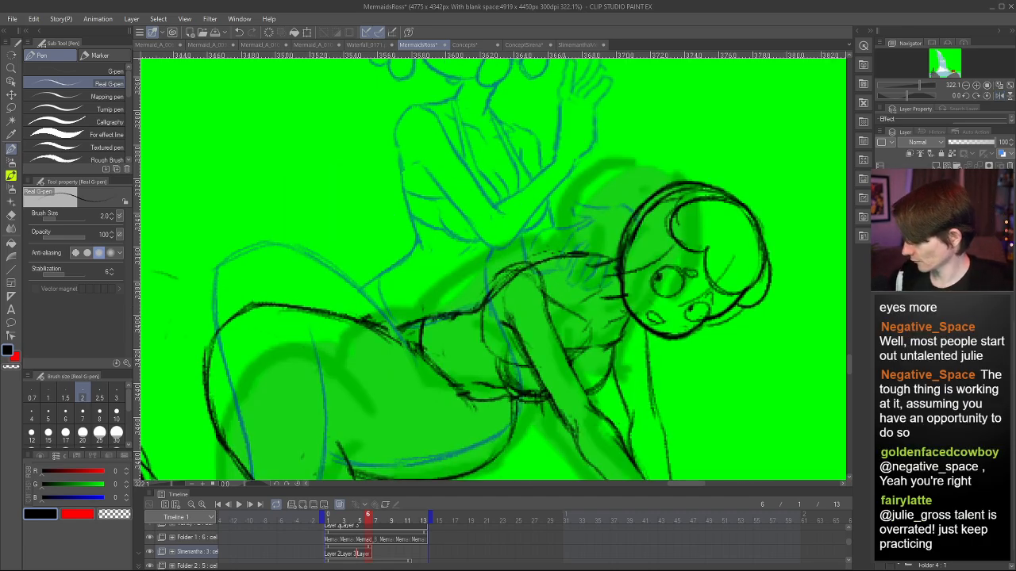
- Sketch a small ear-like loop at the back of the head, just above the neck
scroll(492, 150, "down", 8)
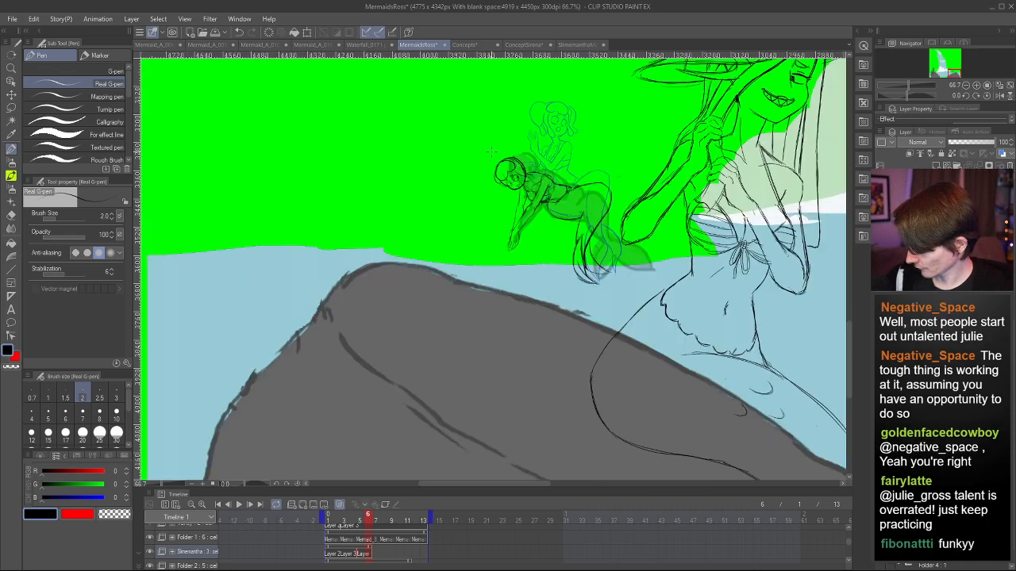
scroll(492, 151, "up", 6)
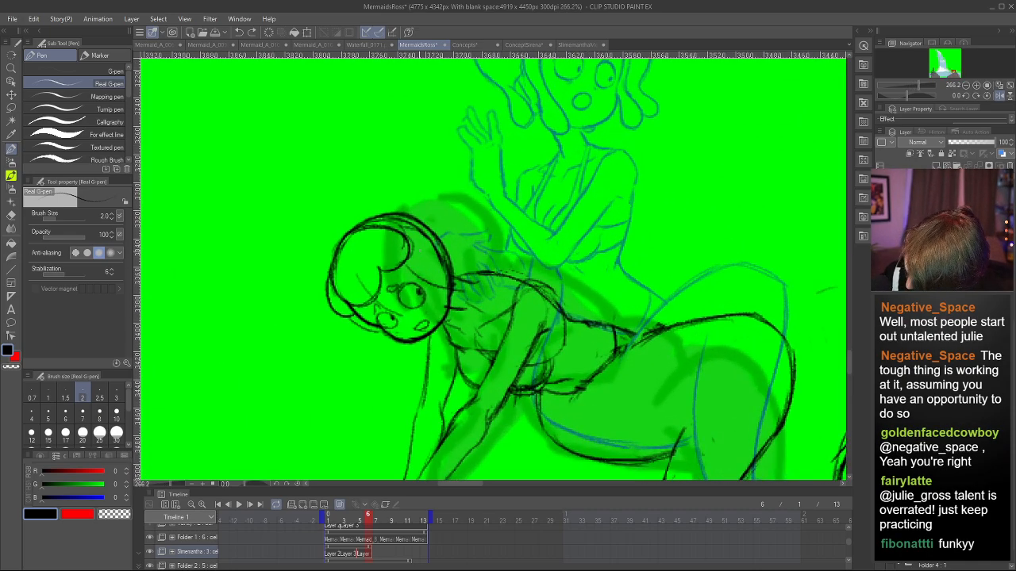
mouse_move(448, 277)
left_mouse_down()
mouse_move(472, 272)
mouse_move(468, 281)
left_mouse_up()
left_click_drag(463, 258, 458, 271)
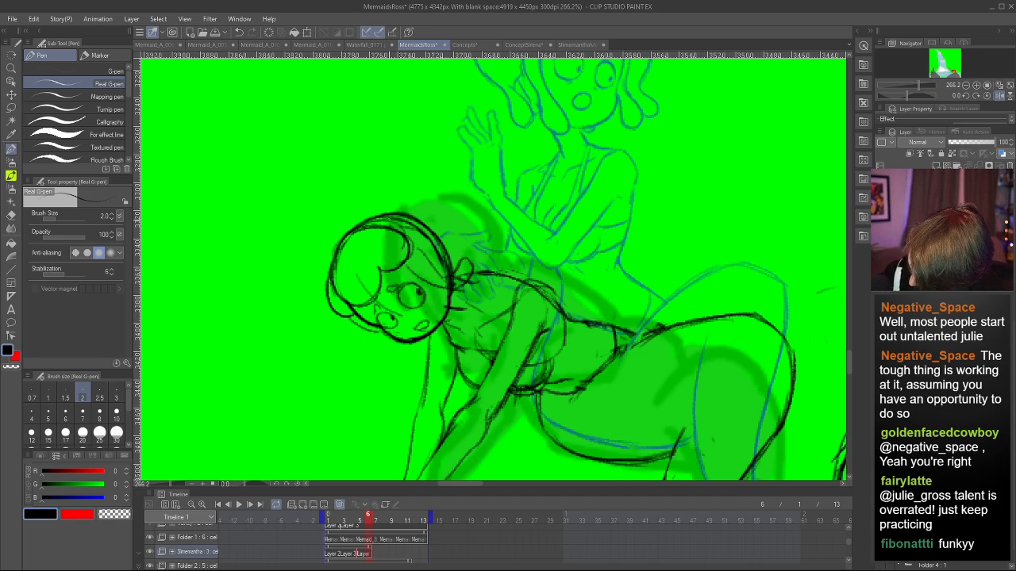
- Sketch the large near pigtail sweeping up from the crown and curling back to the head, redrawing its curve until it flows
mouse_move(388, 225)
left_mouse_down()
mouse_move(418, 171)
mouse_move(456, 196)
left_mouse_up()
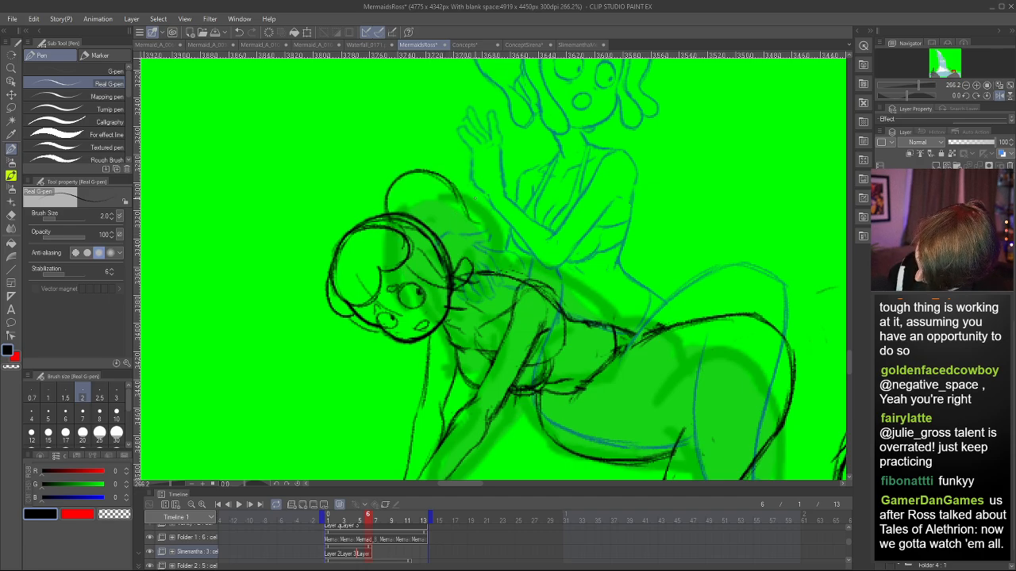
key("ctrl+z")
key("ctrl+z")
key("ctrl+z")
mouse_move(387, 216)
left_mouse_down()
mouse_move(386, 203)
mouse_move(458, 197)
left_mouse_up()
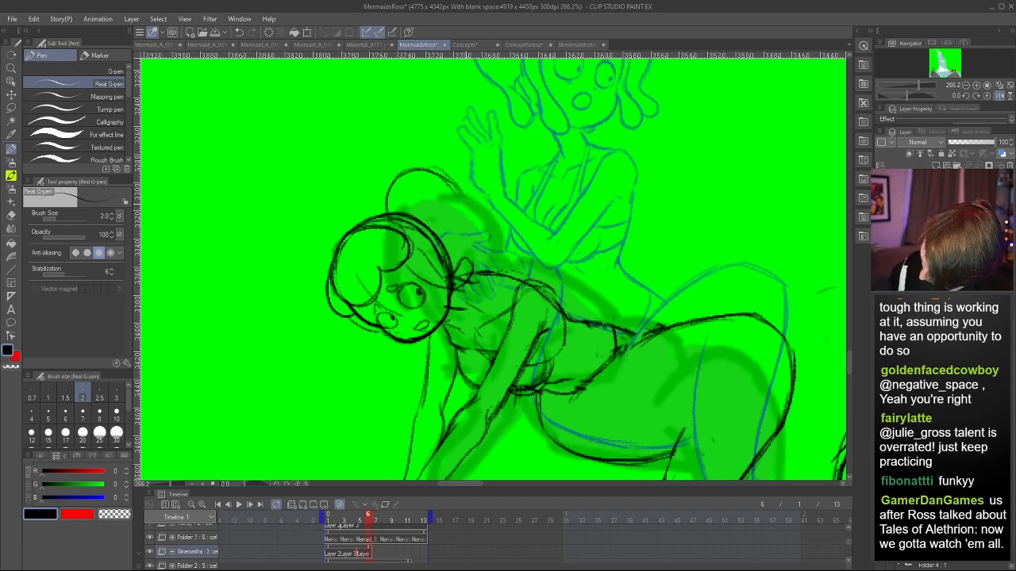
key("ctrl+z")
mouse_move(389, 195)
left_mouse_down()
mouse_move(457, 197)
mouse_move(485, 219)
left_mouse_up()
key("ctrl+z")
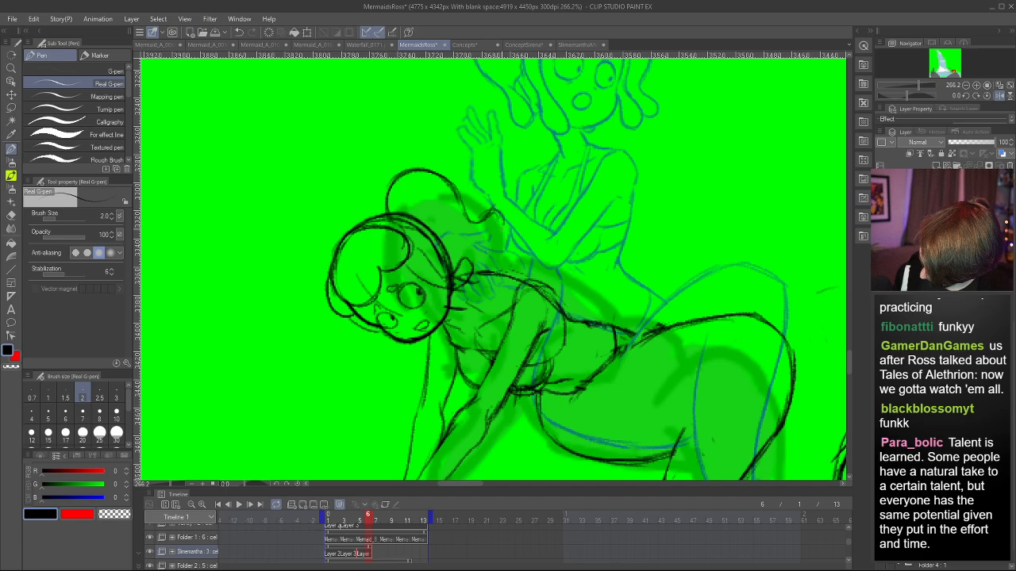
key("ctrl+z")
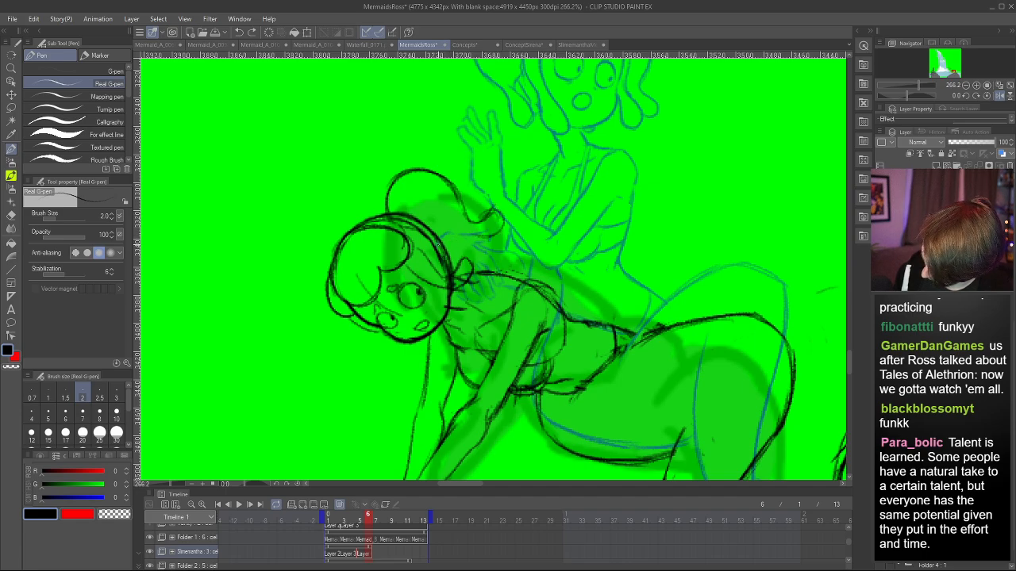
left_click_drag(444, 245, 484, 233)
- Sketch the far pigtail and the crown of the hair, and erase the head circle's outline beneath the near pigtail
key("h")
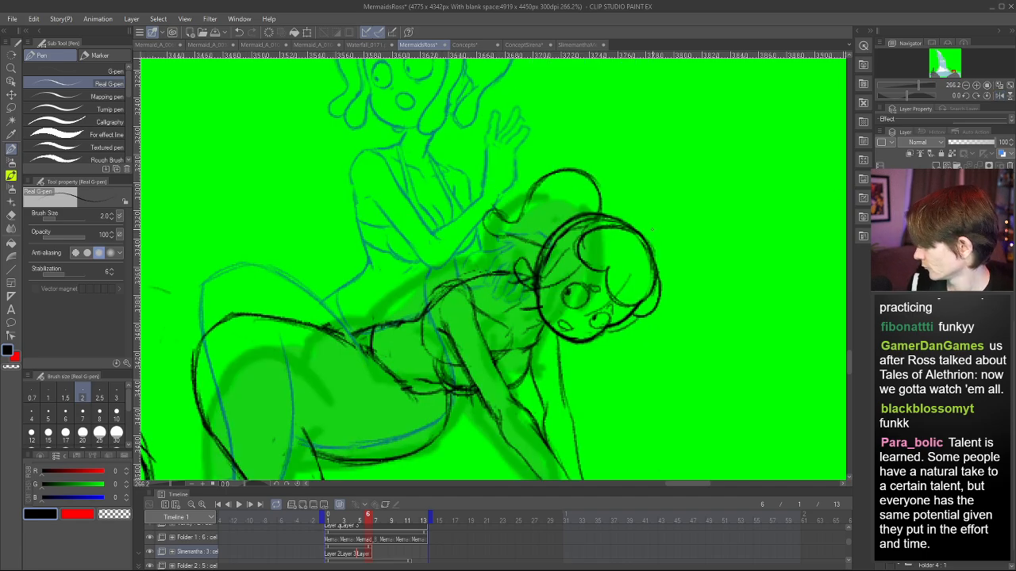
left_click_drag(673, 233, 660, 279)
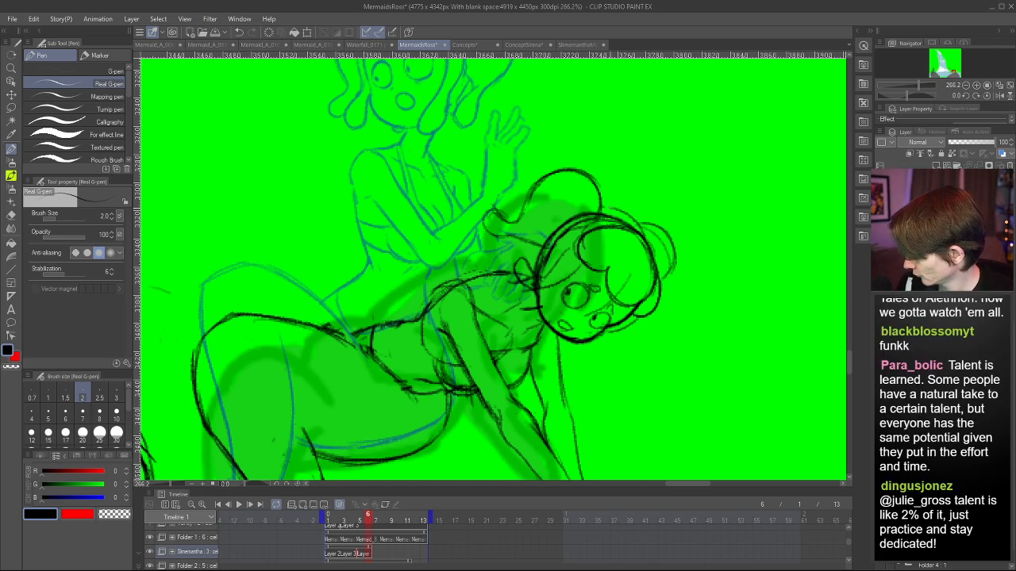
key("e")
key("h")
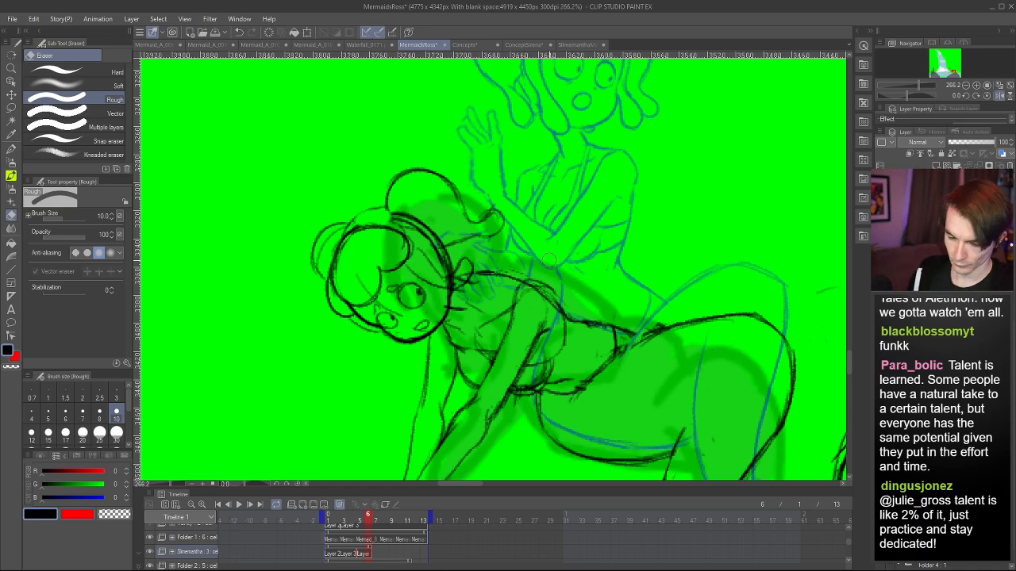
key("p")
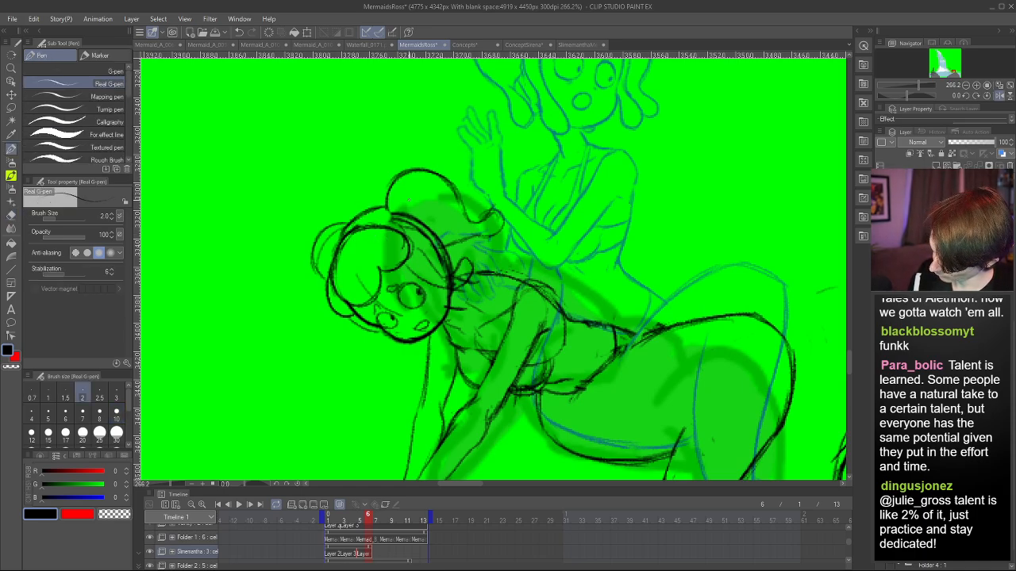
key("e")
left_click_drag(399, 214, 434, 238)
key("p")
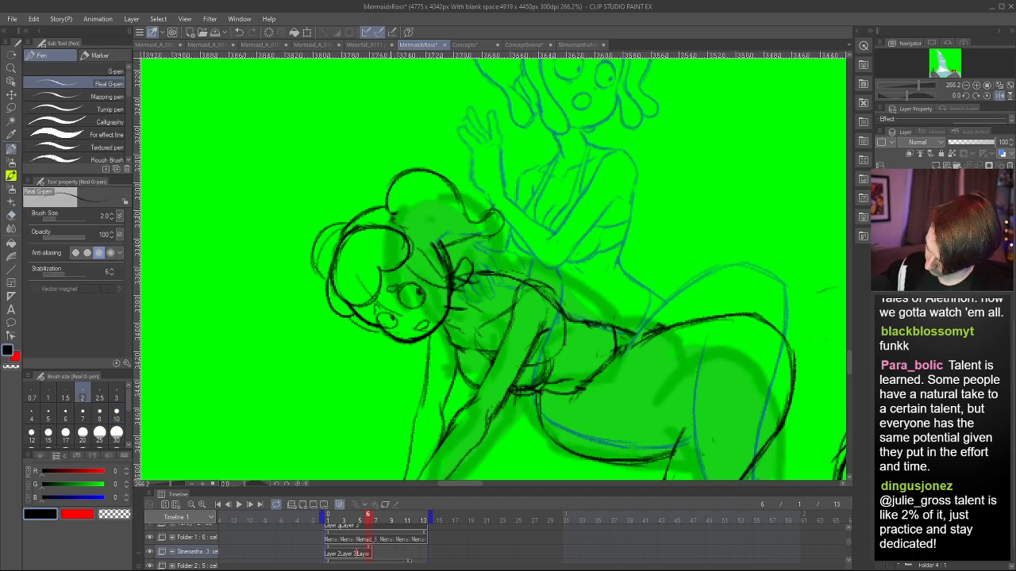
- Examine the rough mermaid within the whole waterfall scene in mirrored and normal views, and compare it with frame 5
key("h")
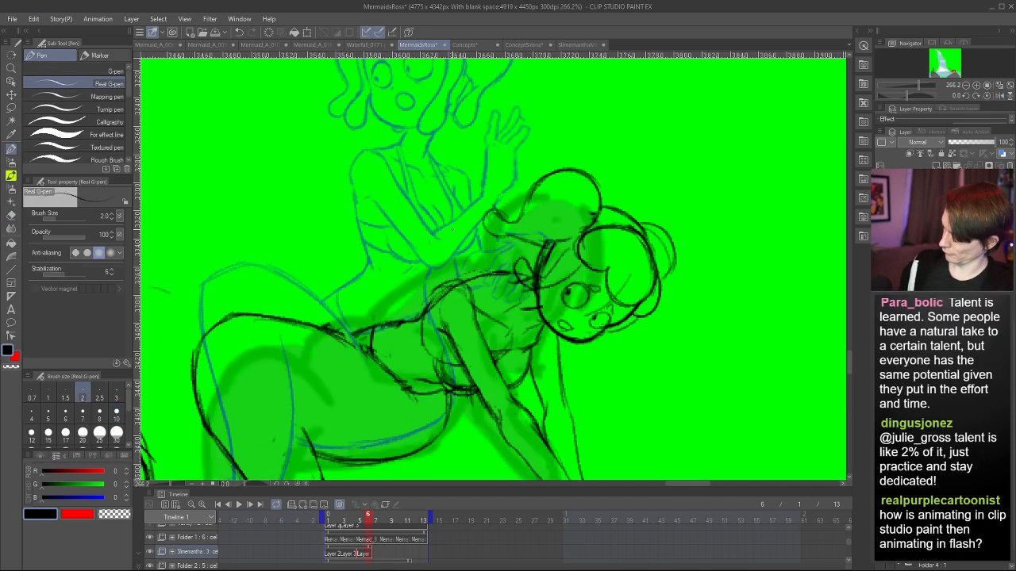
scroll(582, 282, "down", 18)
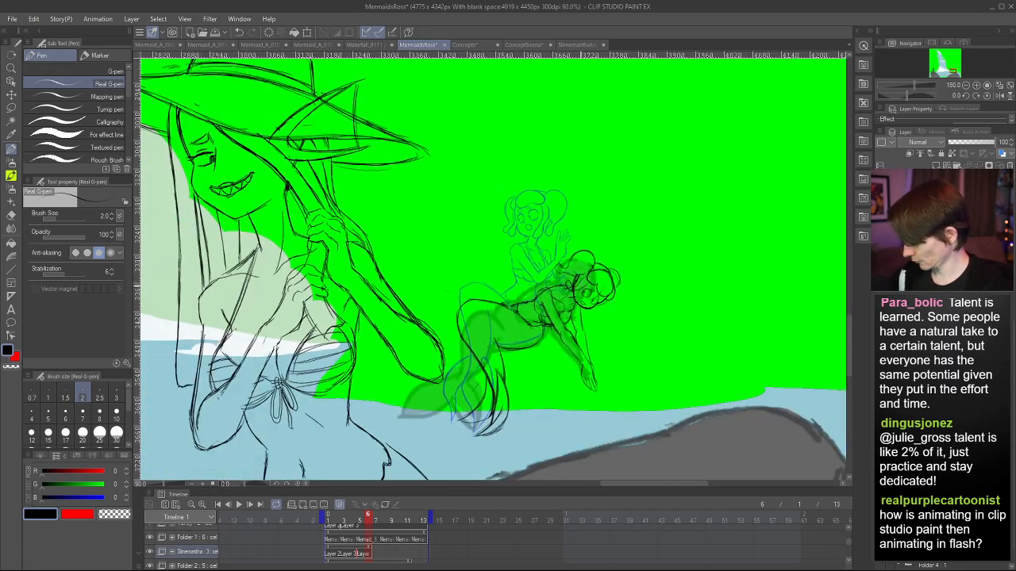
key("h")
scroll(302, 278, "up", 5)
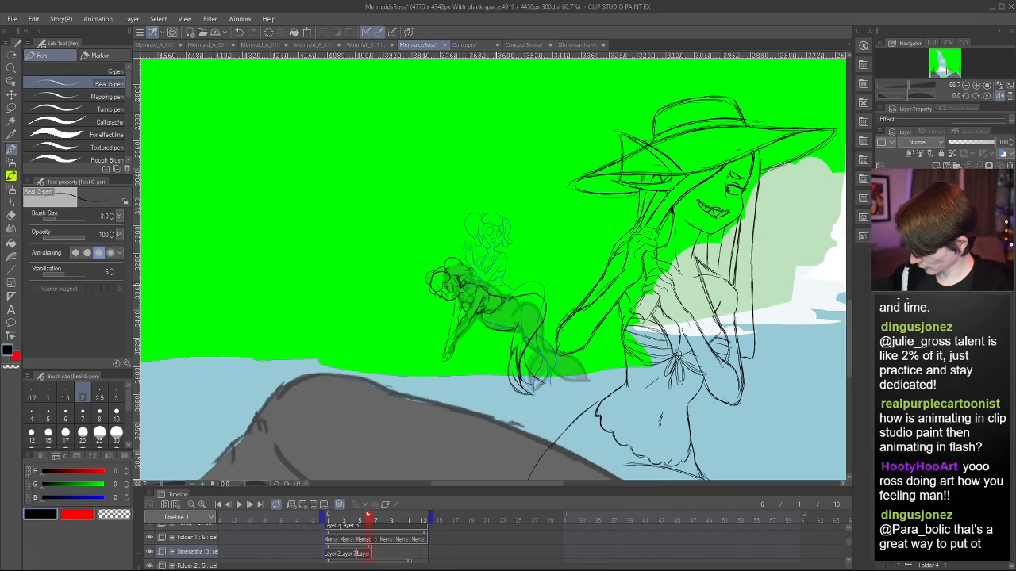
scroll(484, 302, "down", 3)
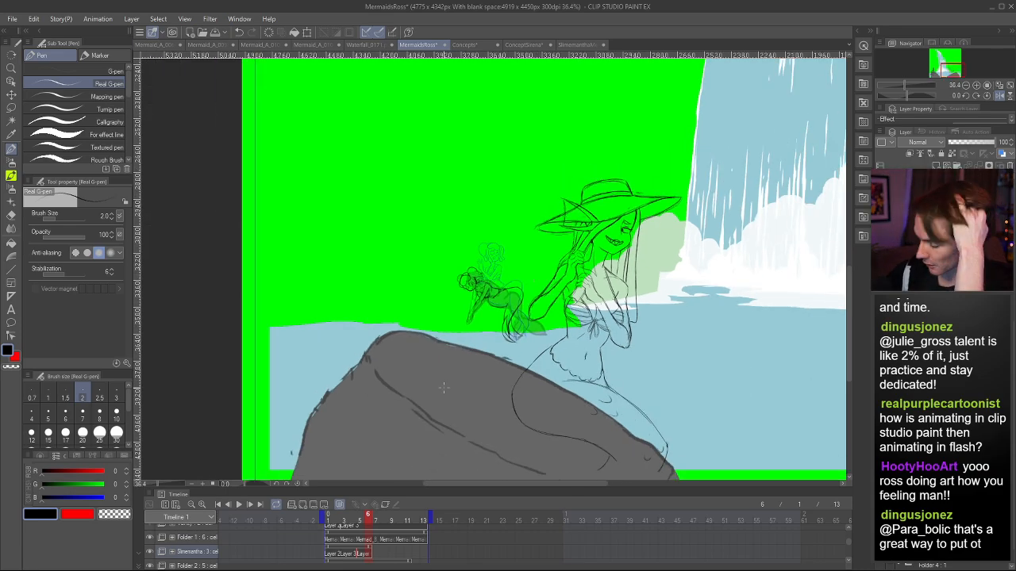
mouse_move(368, 516)
left_mouse_down()
mouse_move(343, 516)
mouse_move(359, 516)
left_mouse_up()
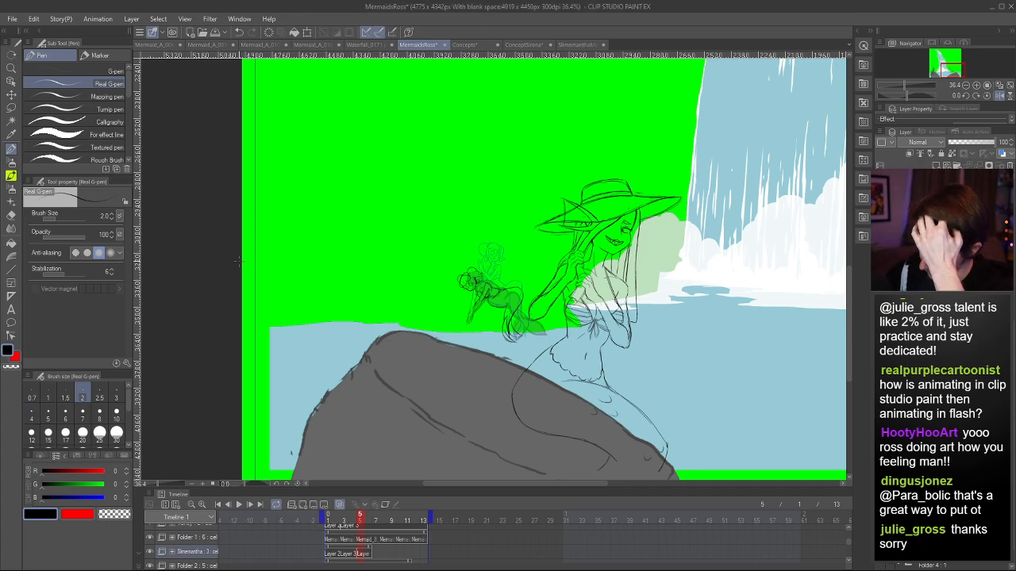
scroll(239, 261, "down", 3)
scroll(342, 219, "down", 3)
scroll(510, 155, "up", 3)
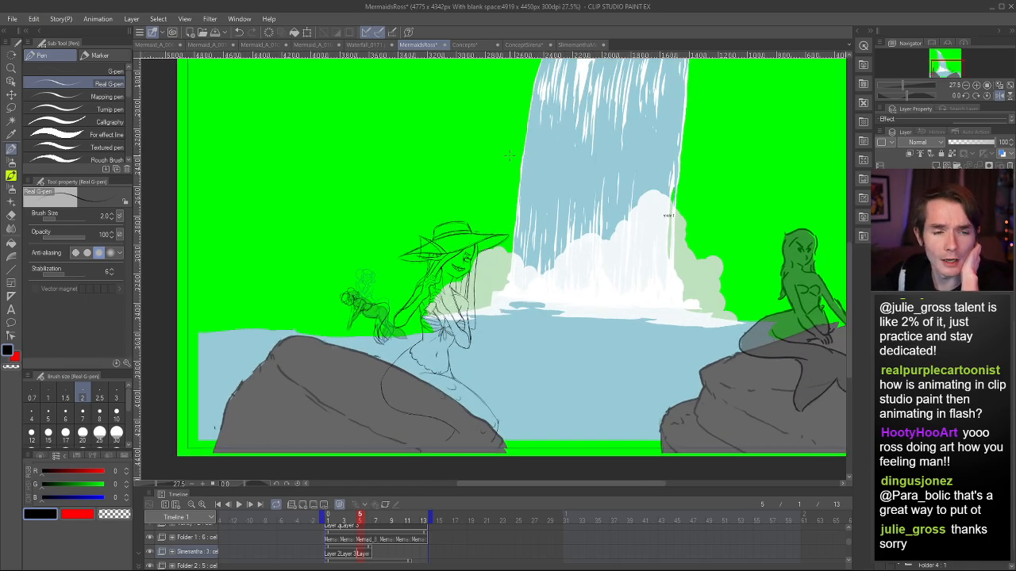
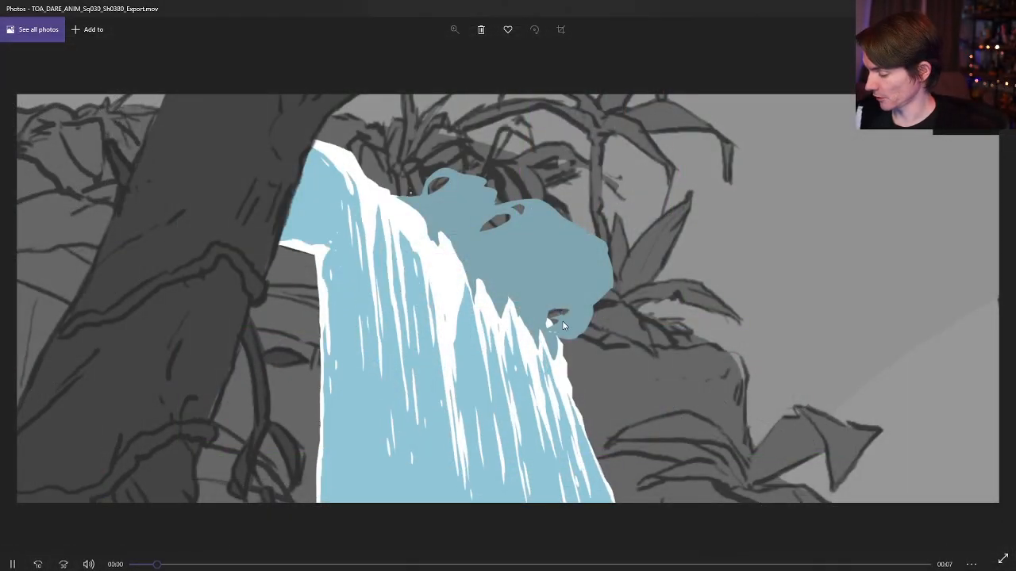
- Switch to Photos and review TOA_DARE_ANIM_Sq030_Sh0380_Export.mov, pausing at the splash to examine the small background mermaid
left_click(562, 319)
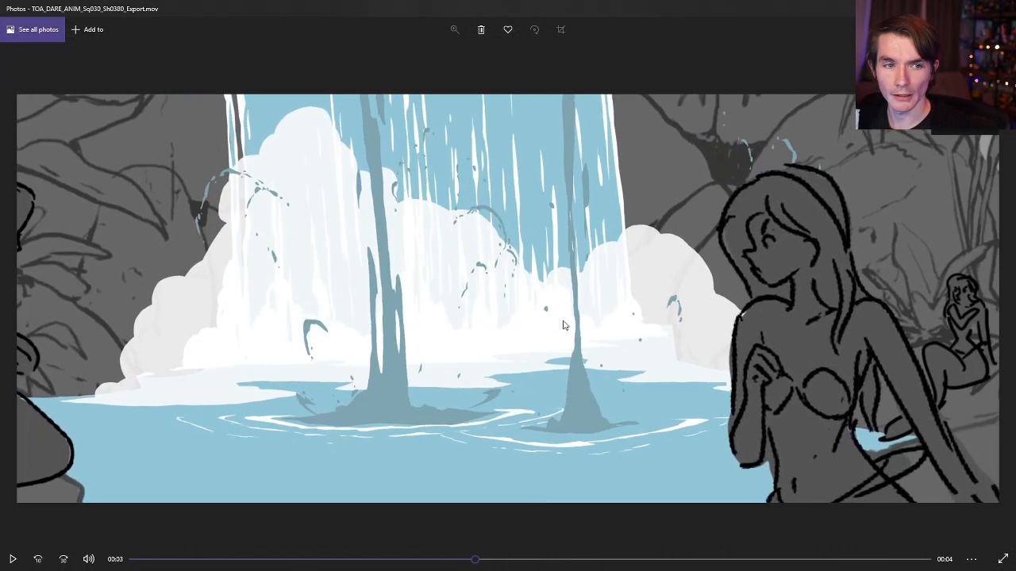
left_click(563, 322)
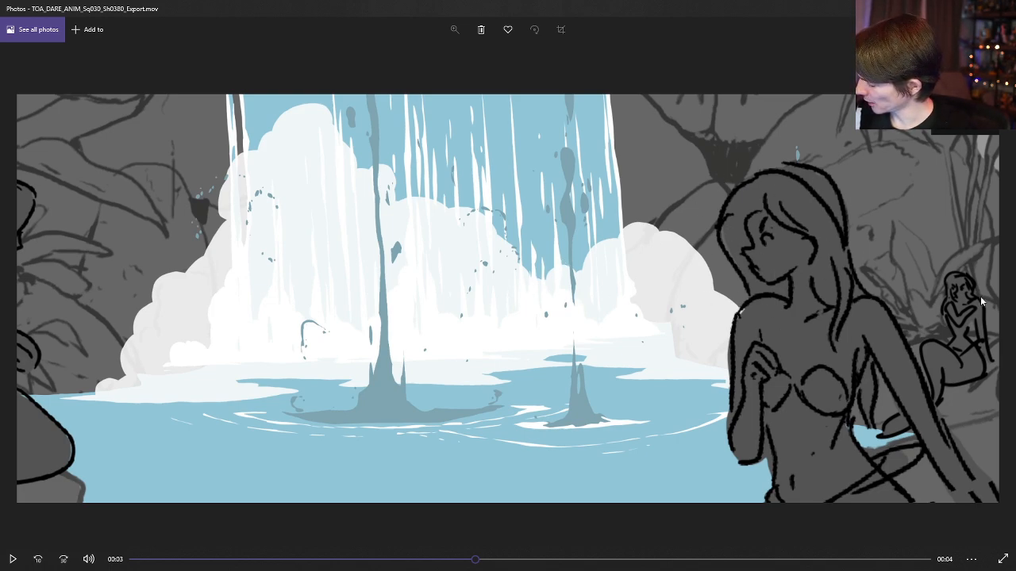
left_click(969, 319)
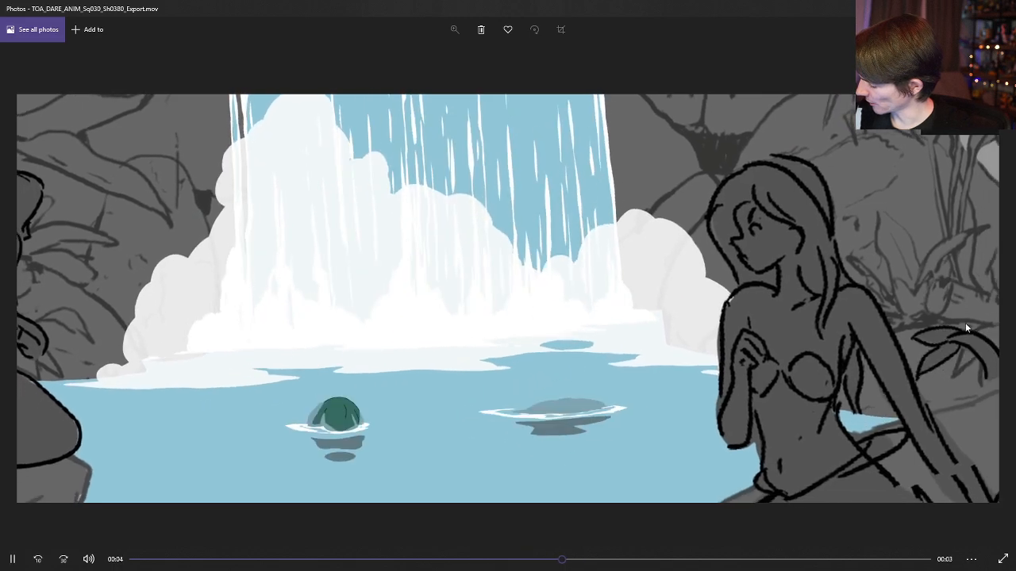
- Browse past MG.png to FRAME.png, return to the exported shot and replay it, pausing at the small background mermaid
key("Right")
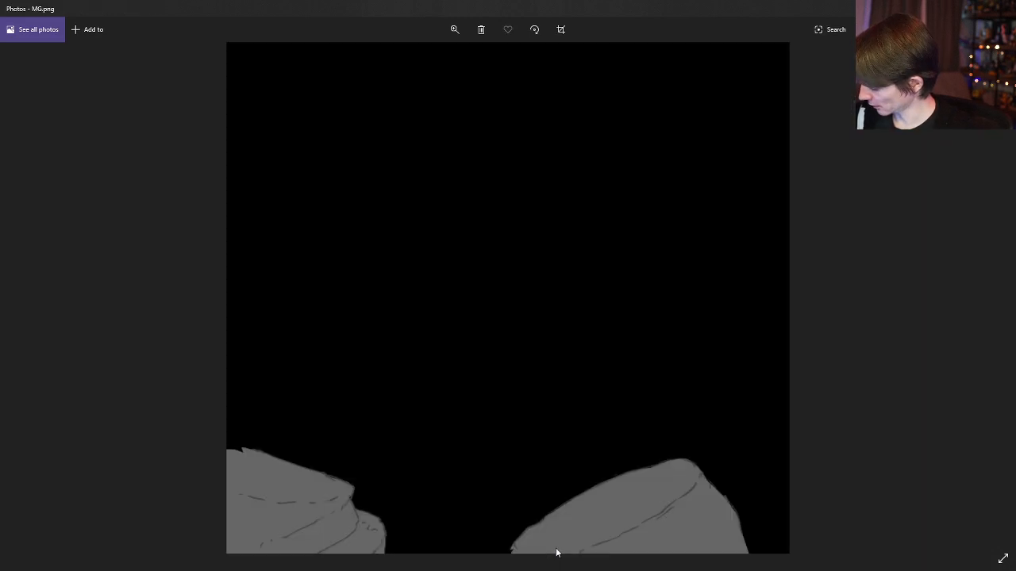
key("Right")
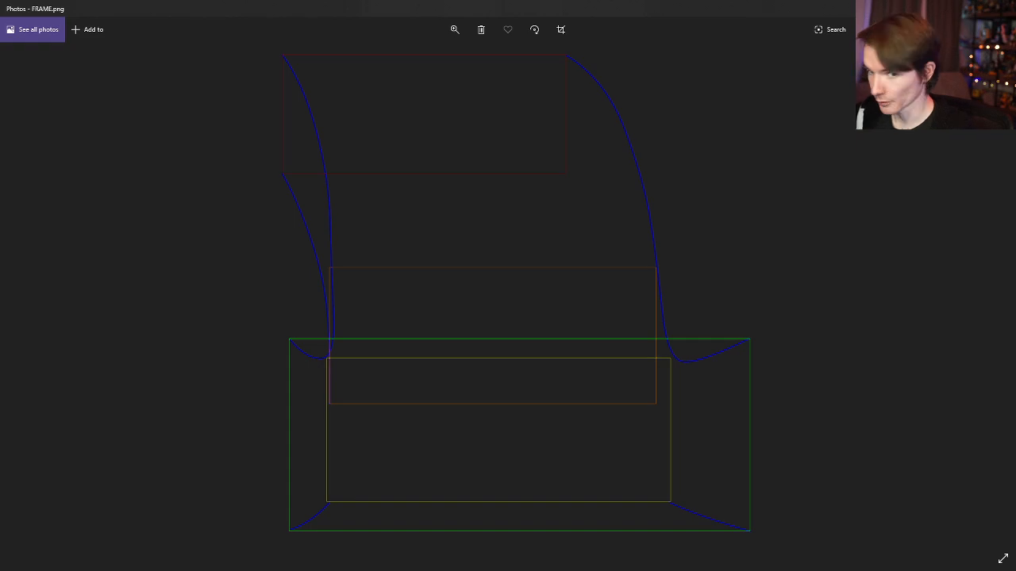
key("Left")
key("Left")
key("space")
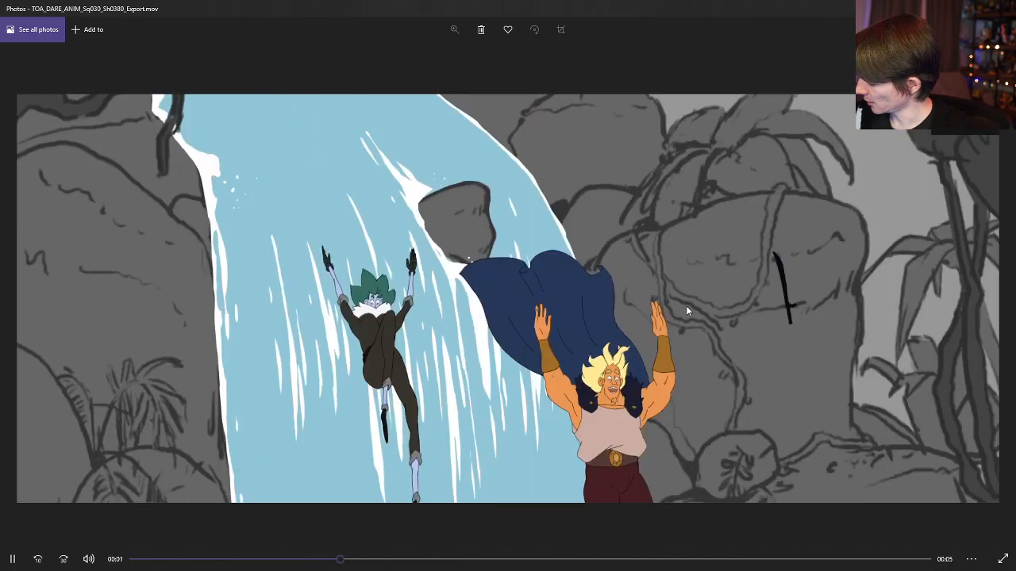
key("space")
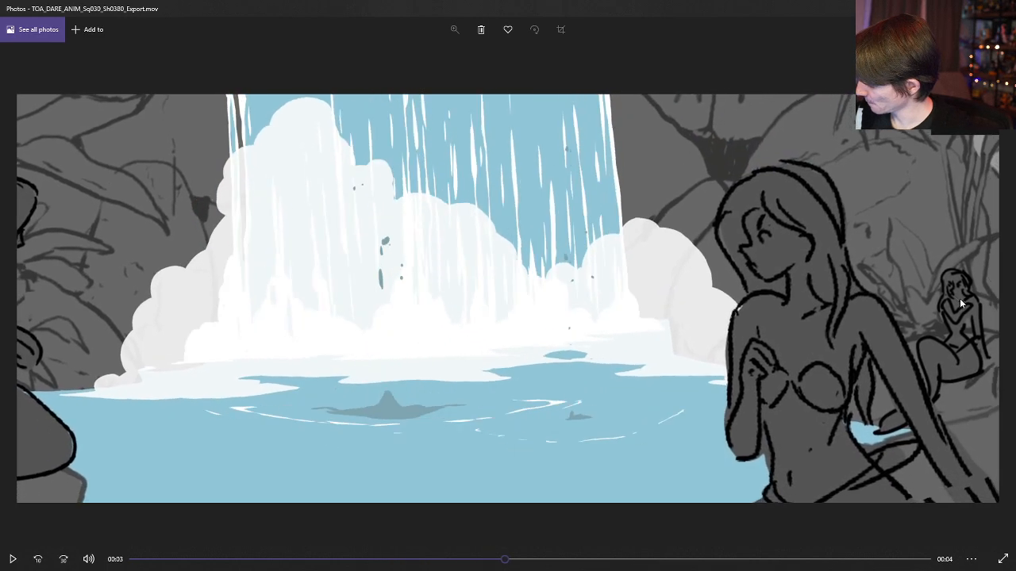
- Replay the exported shot and scrub between the splash and the later surfacing, examining the small background mermaid's dive
key("space")
key("space")
mouse_move(583, 562)
left_mouse_down()
mouse_move(524, 558)
mouse_move(582, 560)
mouse_move(558, 561)
mouse_move(572, 561)
left_mouse_up()
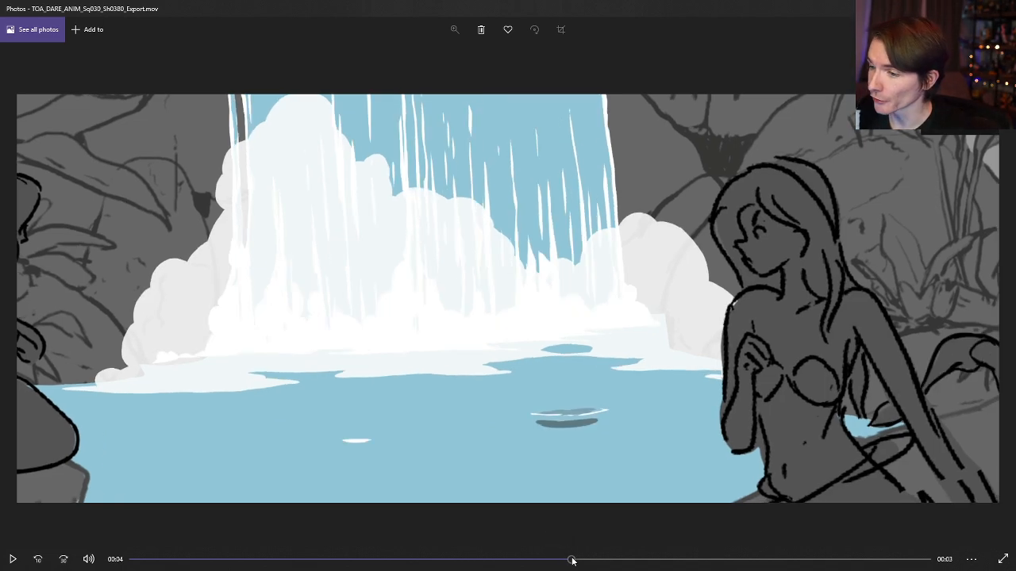
left_click_drag(573, 562, 705, 531)
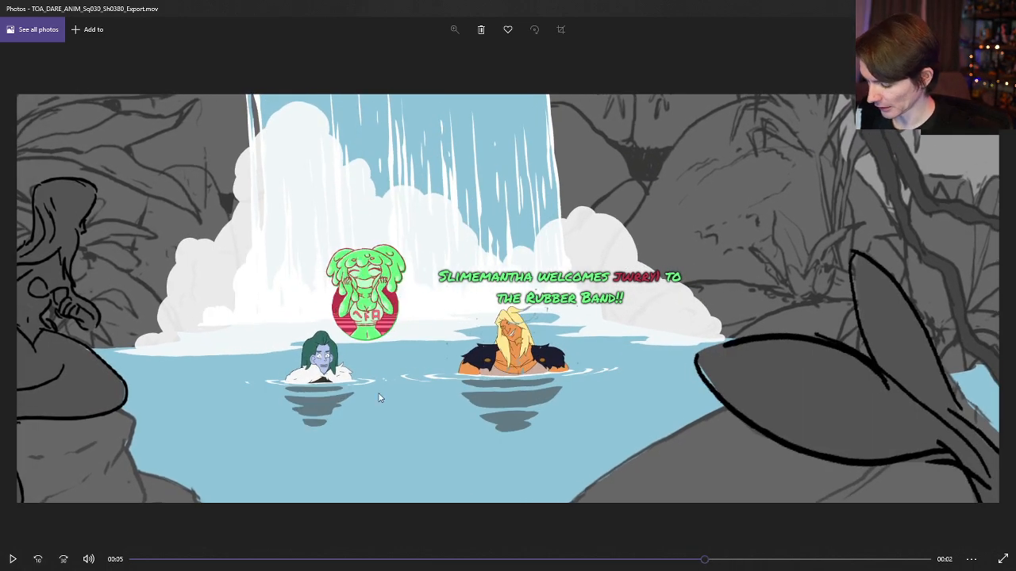
left_click_drag(704, 559, 229, 446)
- Return to Clip Studio Paint and compare the rough mermaid with the reference poses on frames 5 to 7
key("alt+Tab")
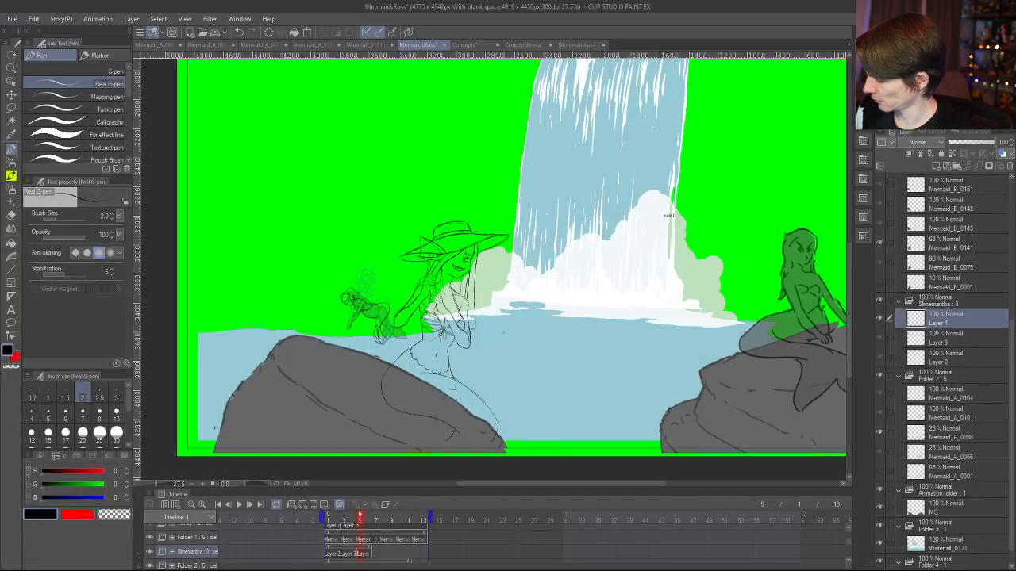
scroll(489, 302, "down", 2)
scroll(489, 302, "up", 5)
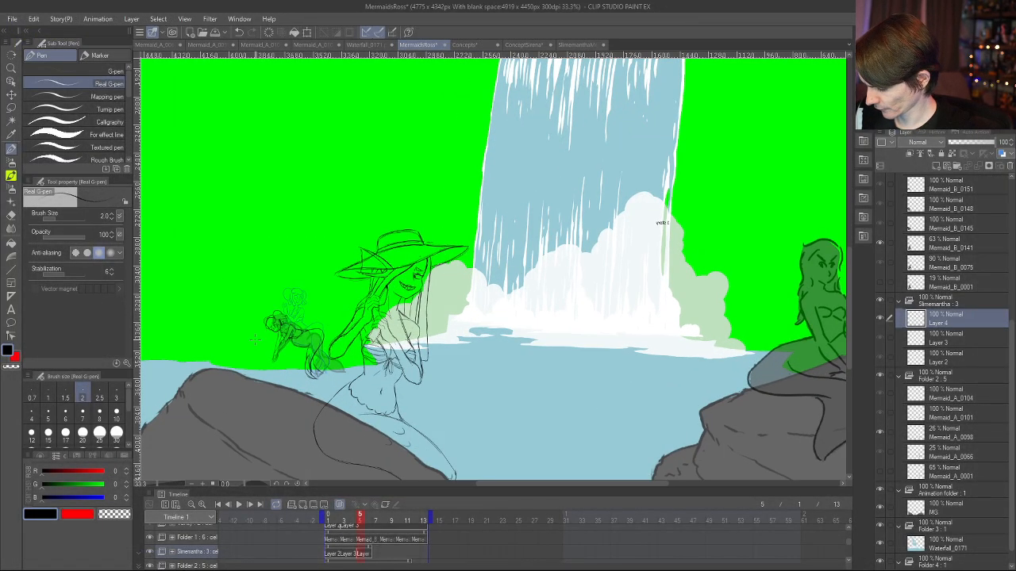
scroll(289, 291, "up", 4)
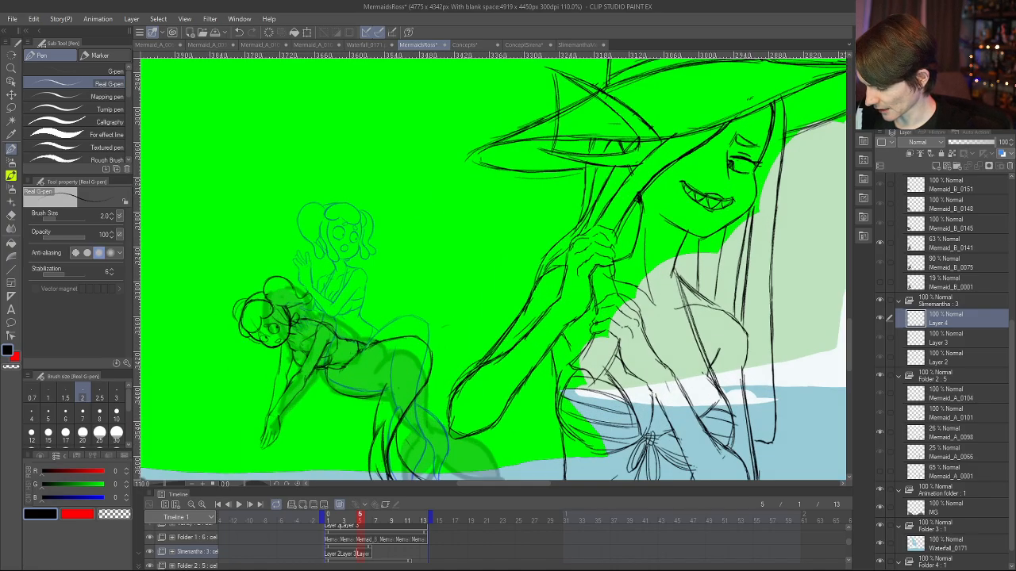
scroll(480, 418, "down", 2)
scroll(480, 419, "up", 4)
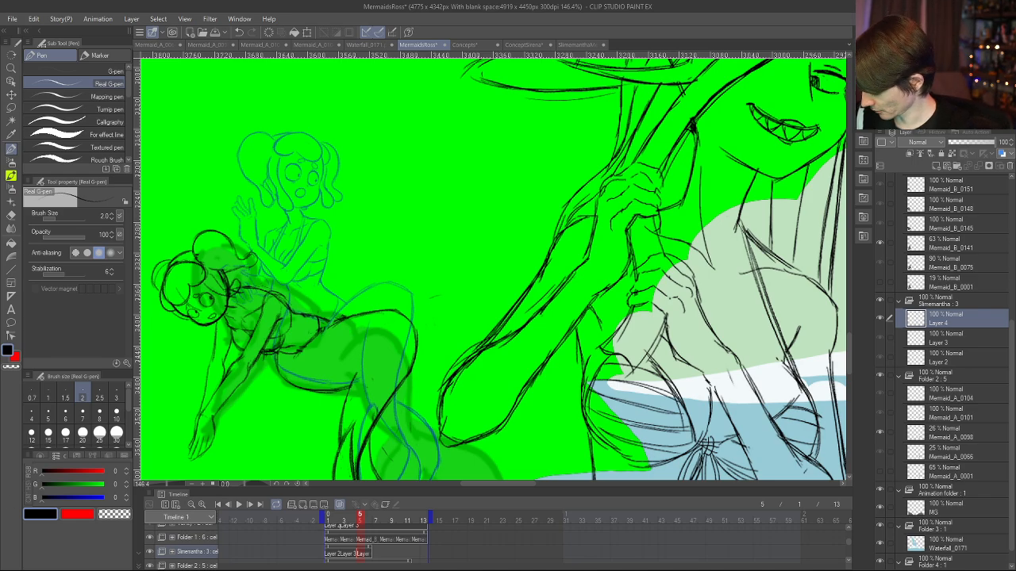
left_click_drag(341, 522, 380, 531)
scroll(380, 531, "down", 2)
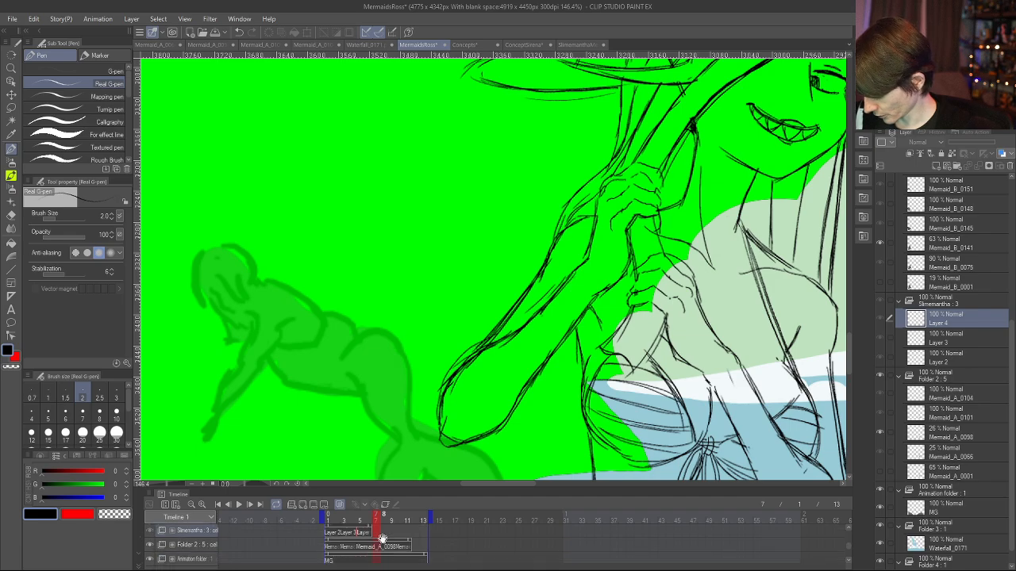
scroll(388, 546, "up", 2)
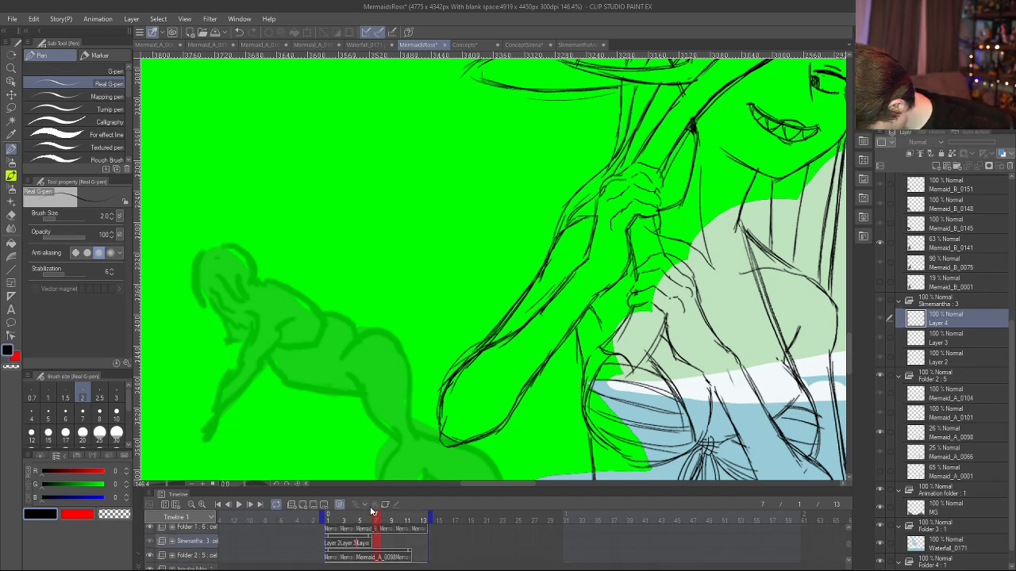
mouse_move(379, 521)
left_mouse_down()
mouse_move(347, 521)
mouse_move(399, 524)
mouse_move(367, 532)
mouse_move(401, 539)
mouse_move(362, 539)
mouse_move(383, 540)
mouse_move(371, 541)
mouse_move(378, 548)
left_mouse_up()
left_click(367, 557)
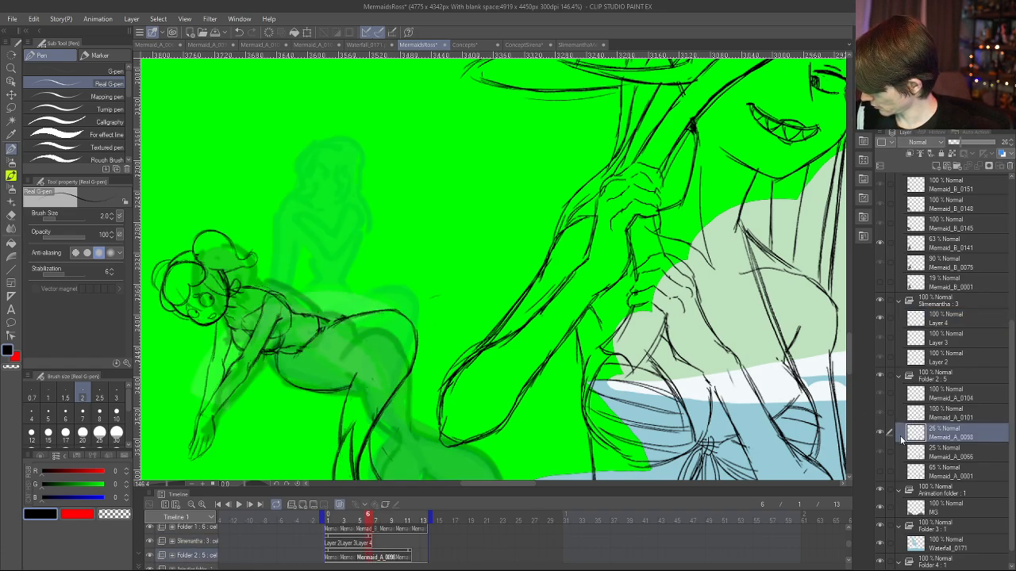
- Compare Folder 2's held Mermaid_A_0098 cel around frames 5 to 7 with the tail cel Mermaid_A_0104 on frame 10
left_click(375, 558)
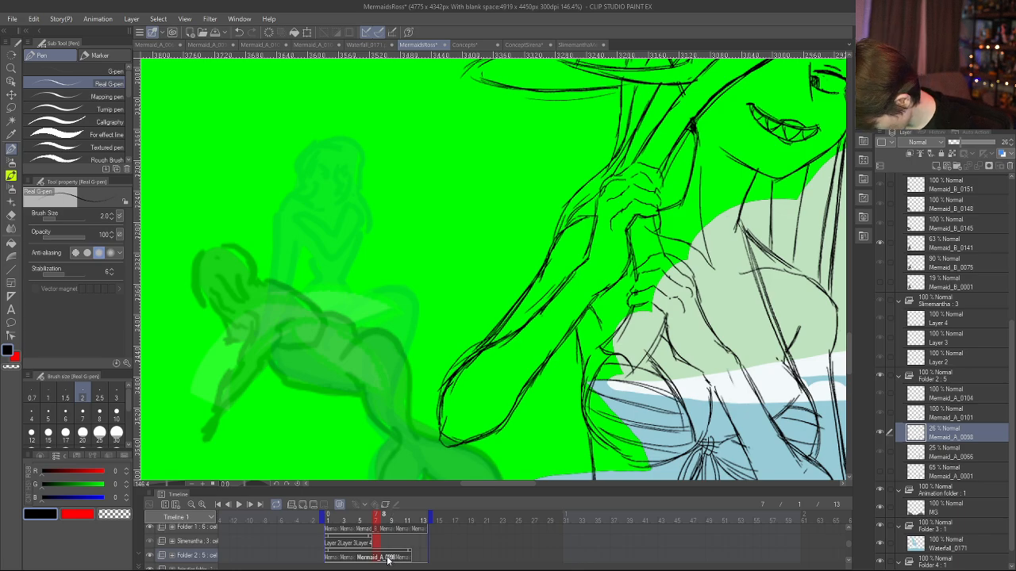
left_click(400, 558)
left_click(375, 558)
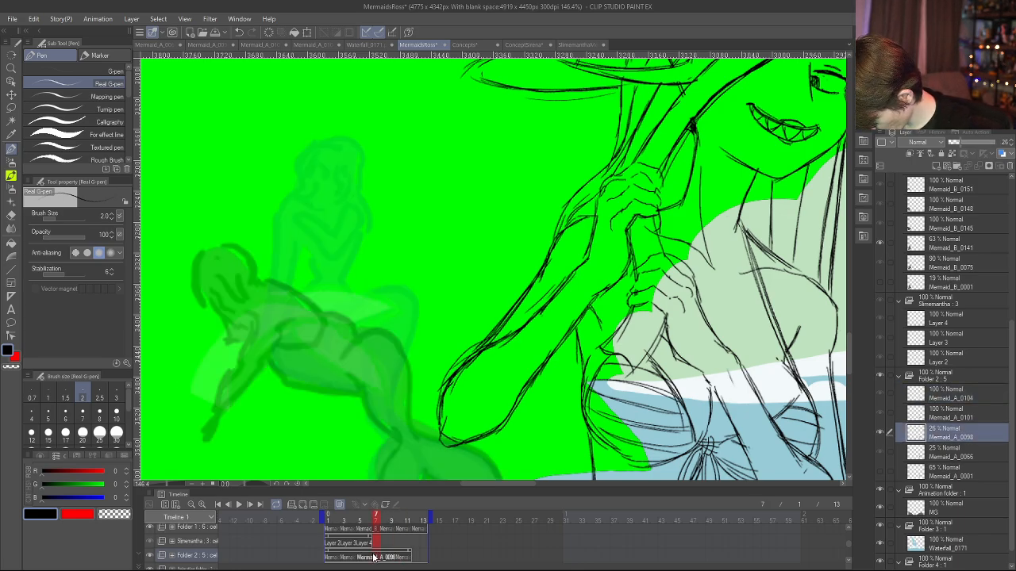
left_click(362, 558)
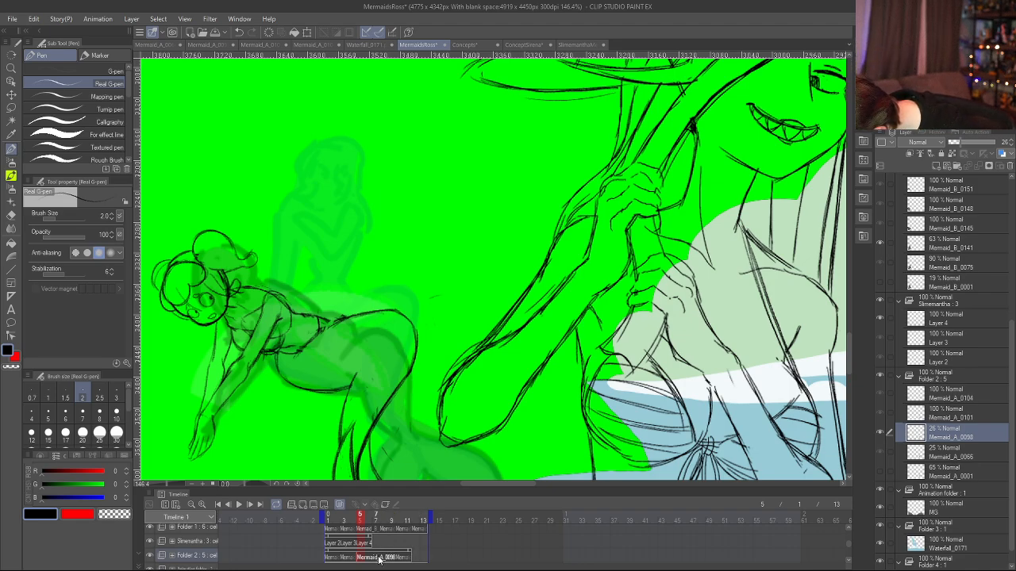
left_click(377, 558)
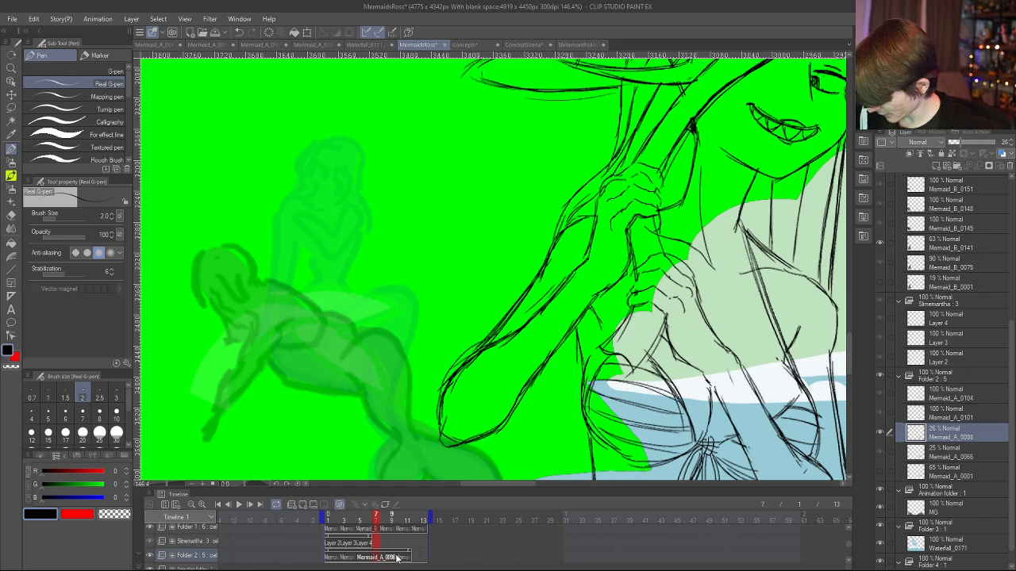
left_click(400, 558)
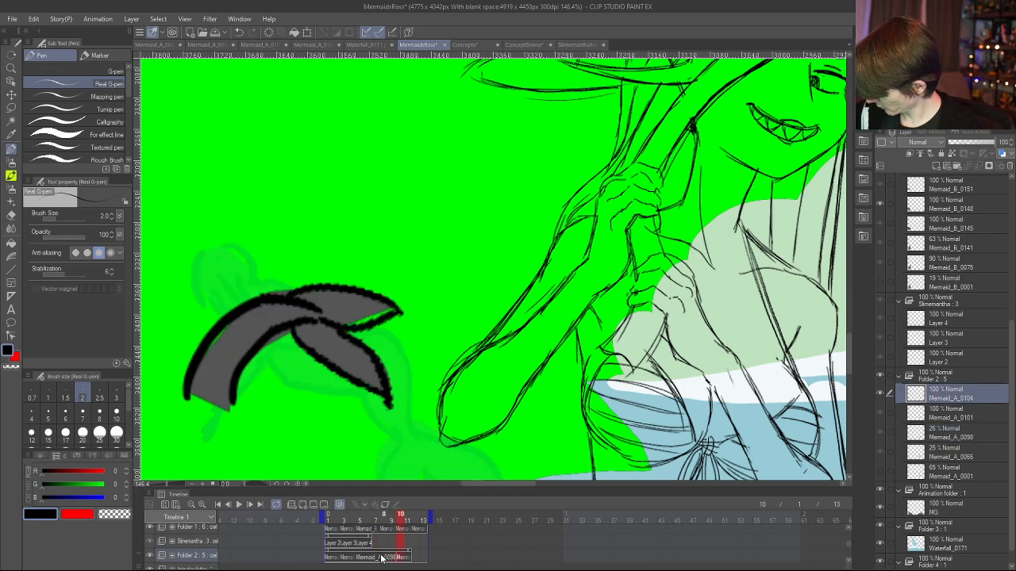
left_click(381, 558)
left_click(400, 558)
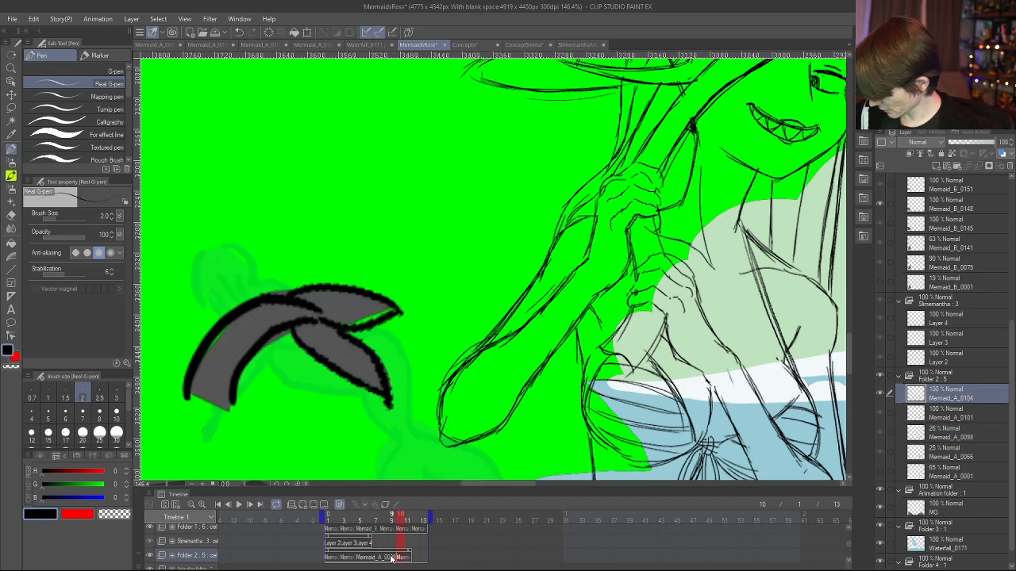
- Assign the cel Mermaid_A_0101 to frame 7 of Folder 2 and check the change against frame 5
left_click(376, 558)
right_click(377, 558)
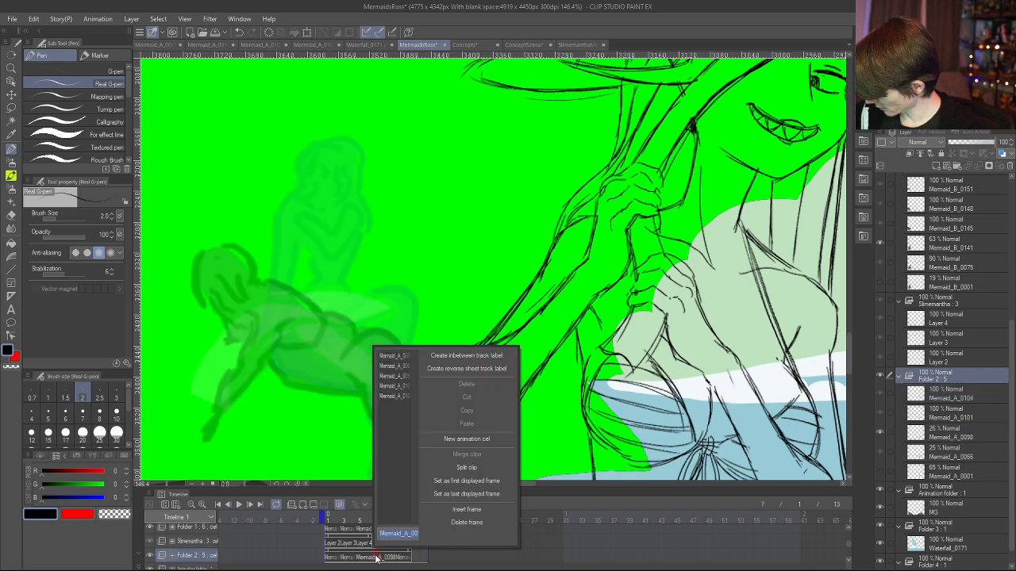
left_click(404, 387)
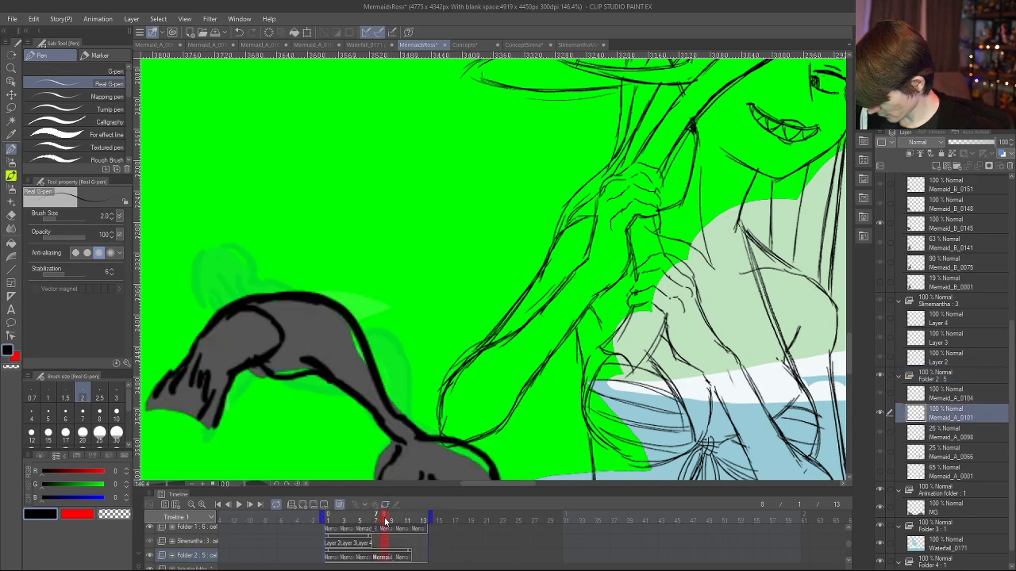
left_click_drag(386, 522, 369, 538)
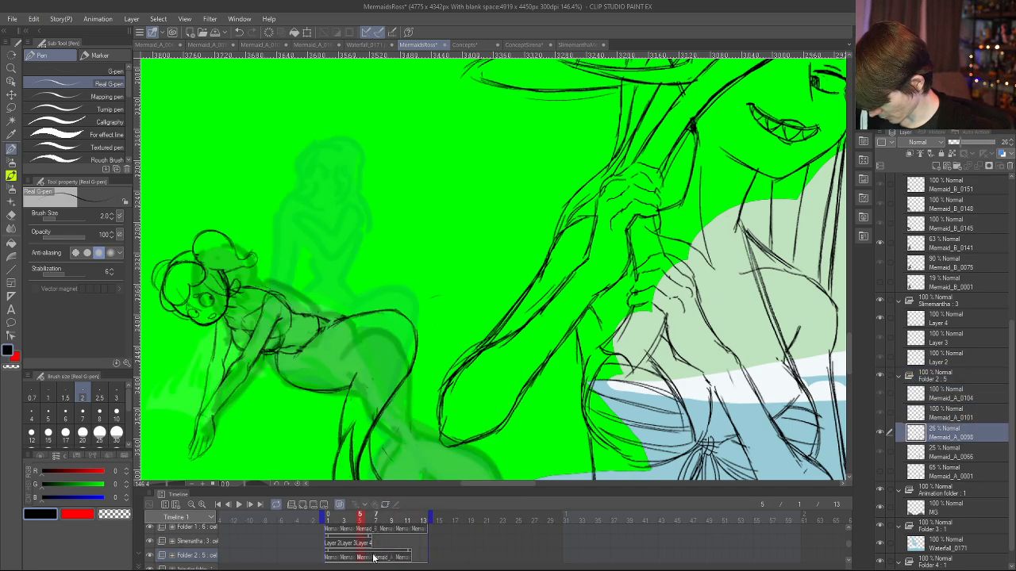
left_click(375, 558)
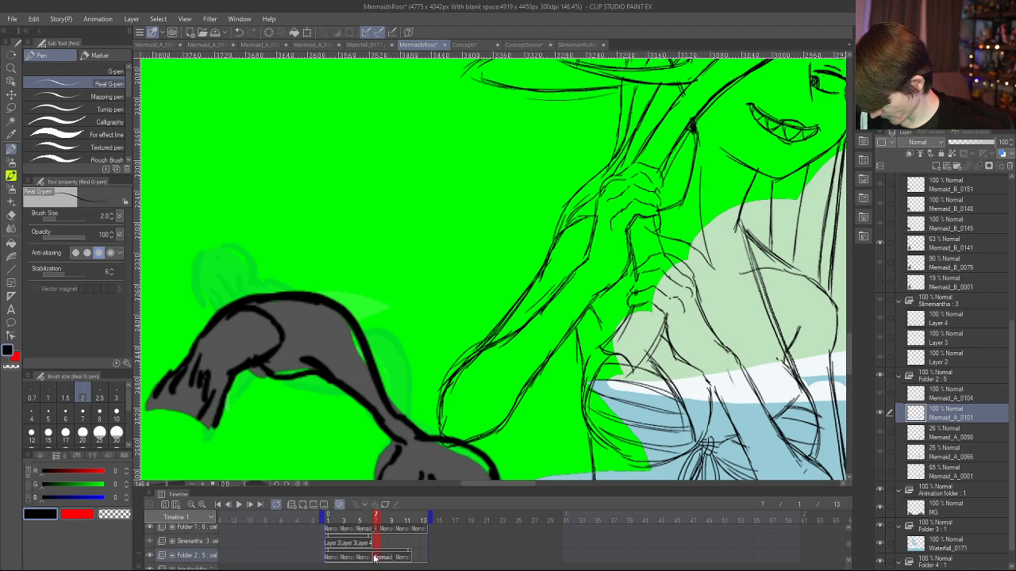
- Move the final tail cel Mermaid_A_0104 earlier in Folder 2 and shorten the folder's clip to end at frame 10
left_click(399, 558)
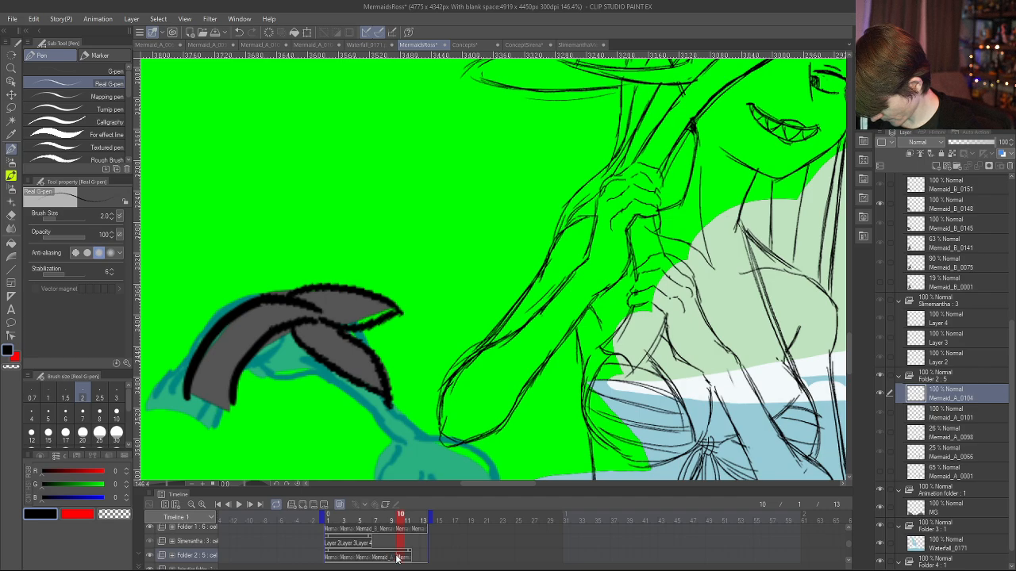
left_click(404, 552)
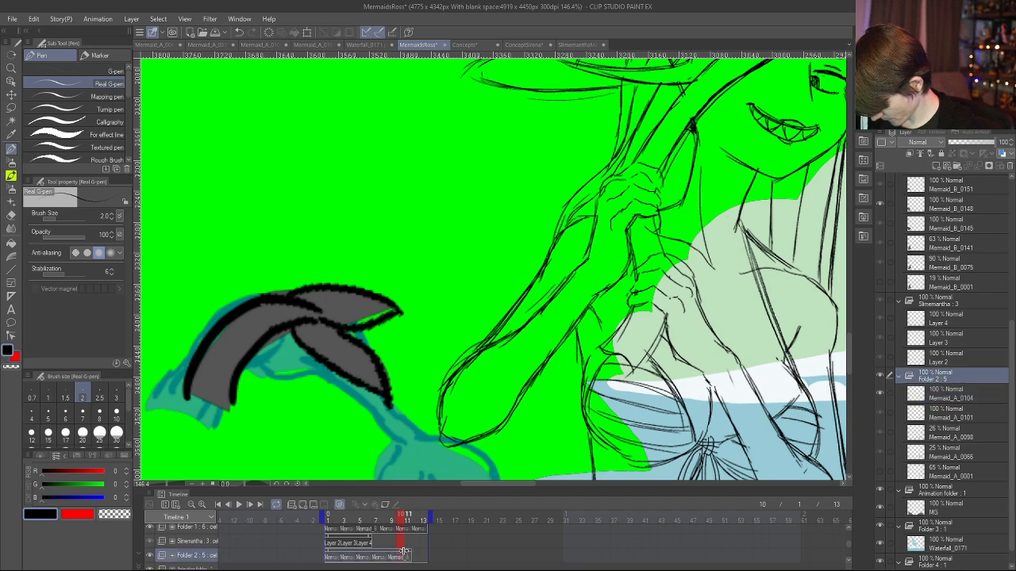
left_click_drag(405, 555, 382, 522)
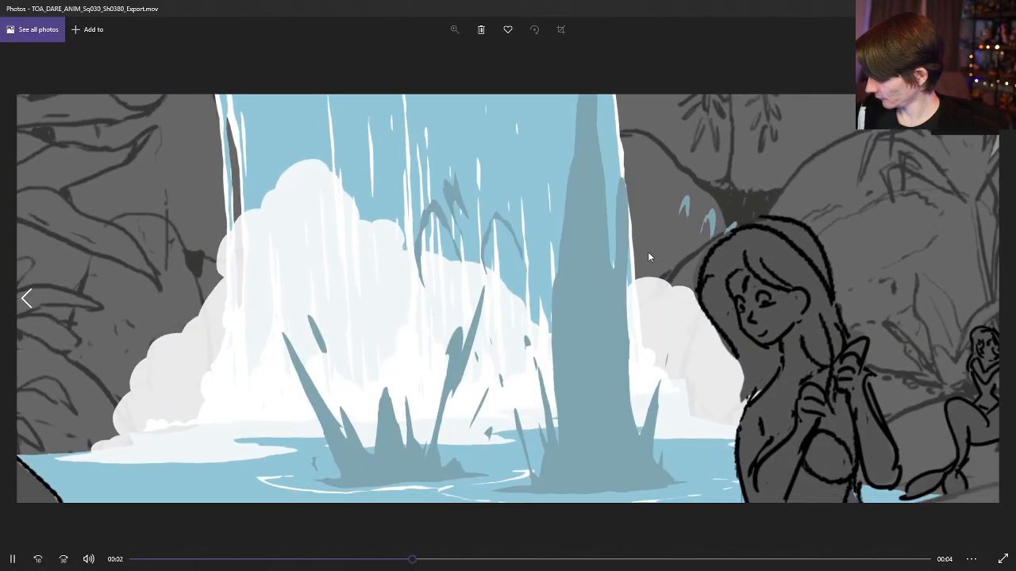
- Switch to Photos and scrub the exported shot around the splash and the fall, examining the background mermaid's diving tail
left_click(747, 384)
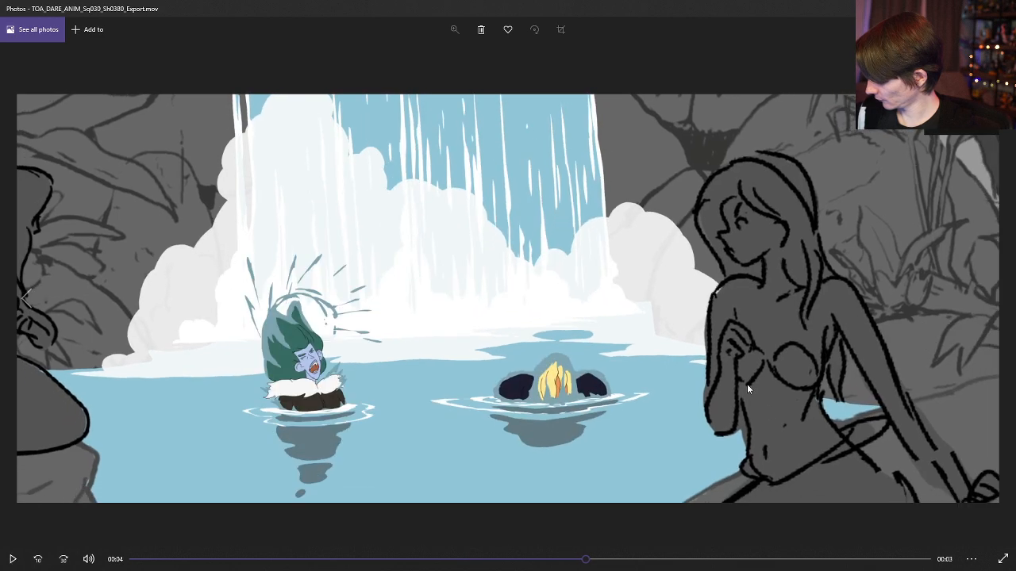
mouse_move(581, 562)
left_mouse_down()
mouse_move(561, 560)
mouse_move(569, 558)
left_mouse_up()
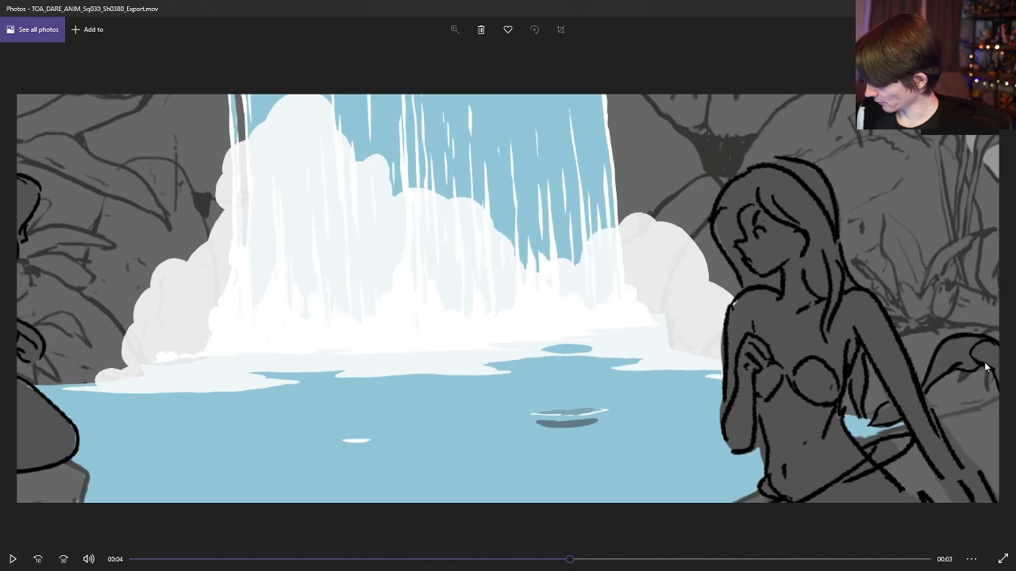
mouse_move(573, 561)
left_mouse_down()
mouse_move(582, 560)
mouse_move(549, 560)
mouse_move(570, 560)
left_mouse_up()
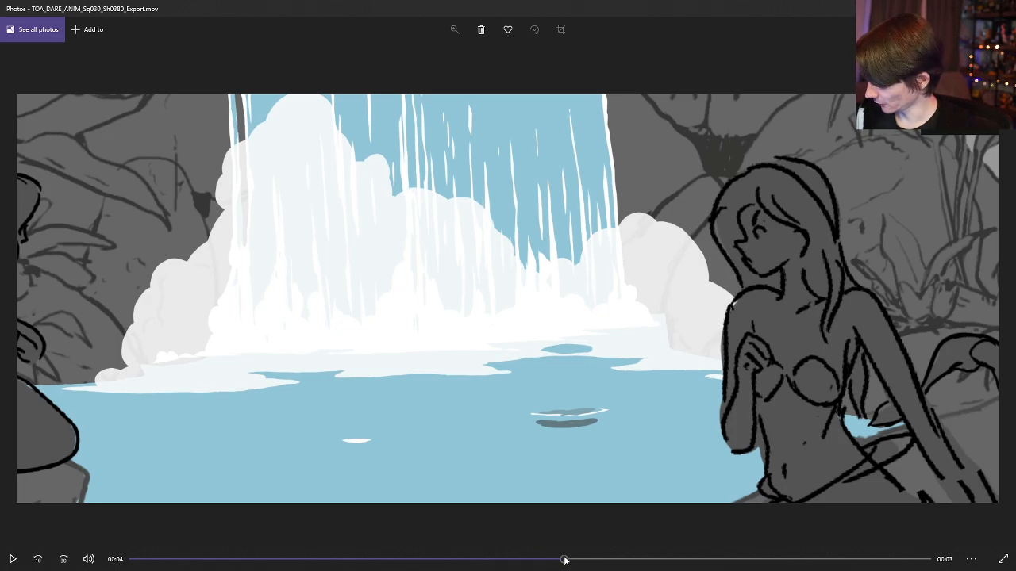
left_click_drag(564, 560, 355, 477)
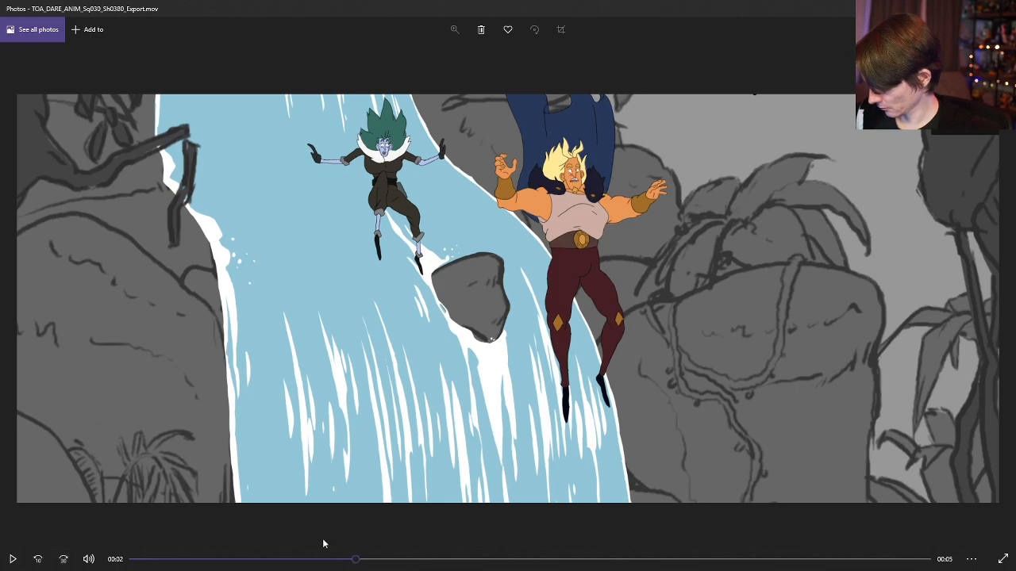
left_click_drag(354, 559, 466, 511)
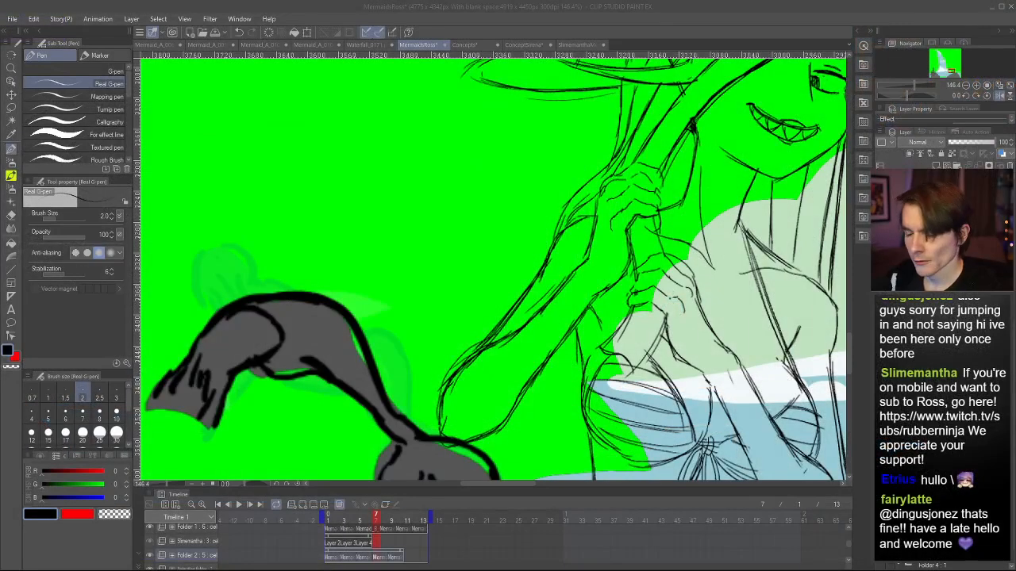
- Return to Clip Studio Paint and examine the diving tail on frame 7 against the large mermaids and the whole waterfall scene
scroll(509, 318, "down", 5)
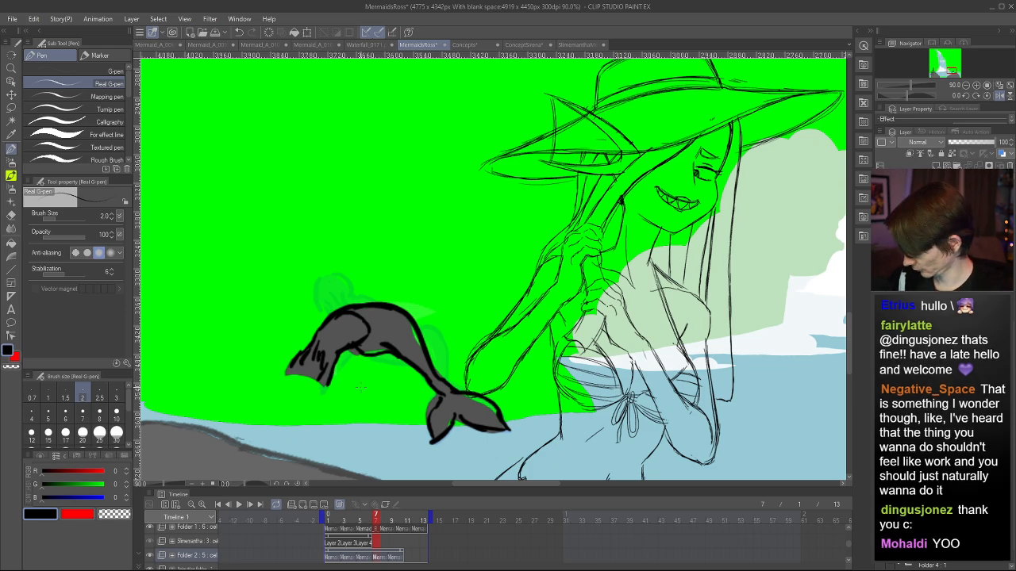
scroll(608, 299, "down", 6)
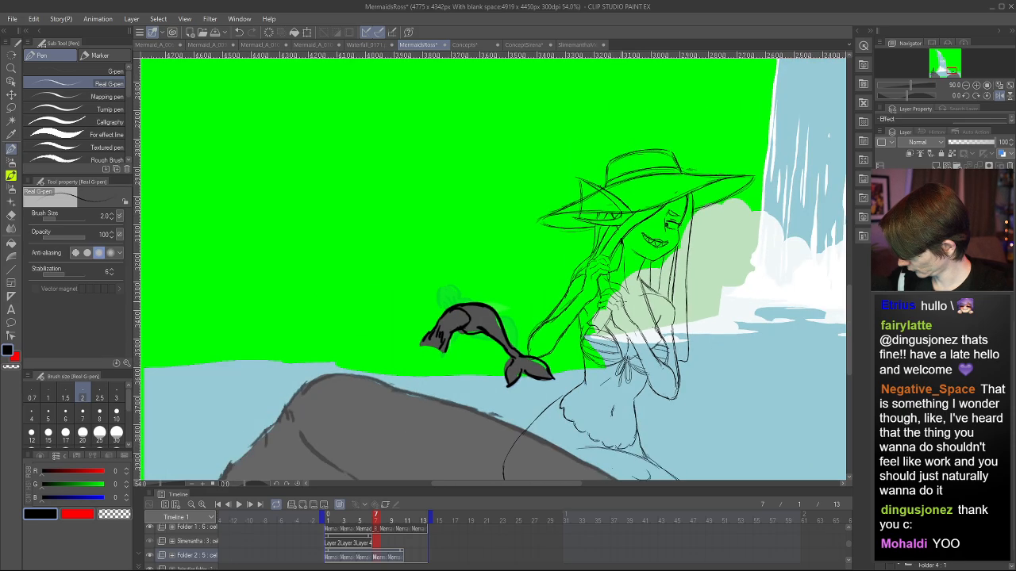
left_click_drag(611, 483, 678, 483)
scroll(334, 279, "up", 2)
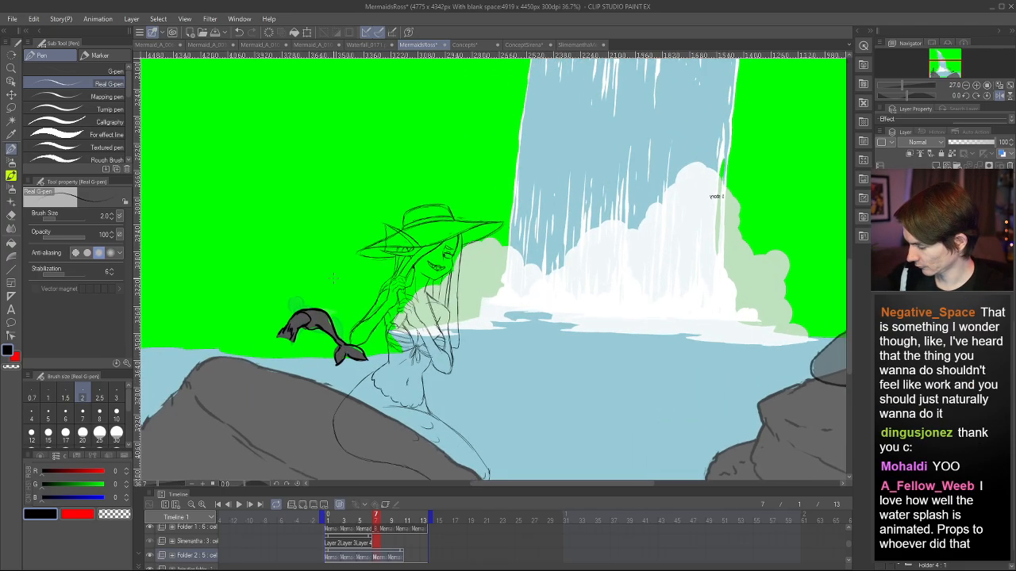
scroll(345, 265, "up", 3)
scroll(347, 263, "down", 4)
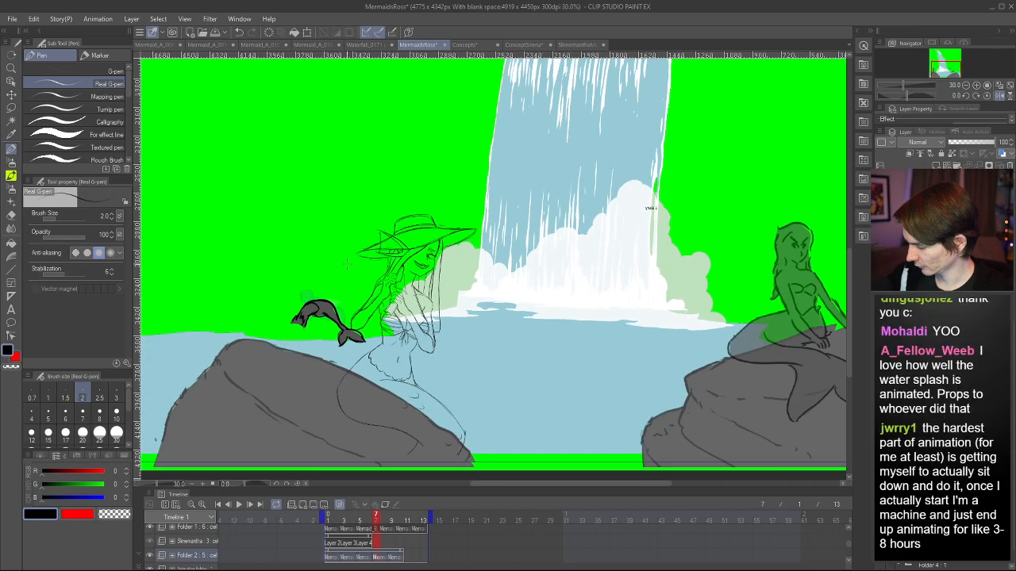
scroll(347, 264, "down", 2)
scroll(347, 264, "up", 4)
scroll(347, 263, "down", 4)
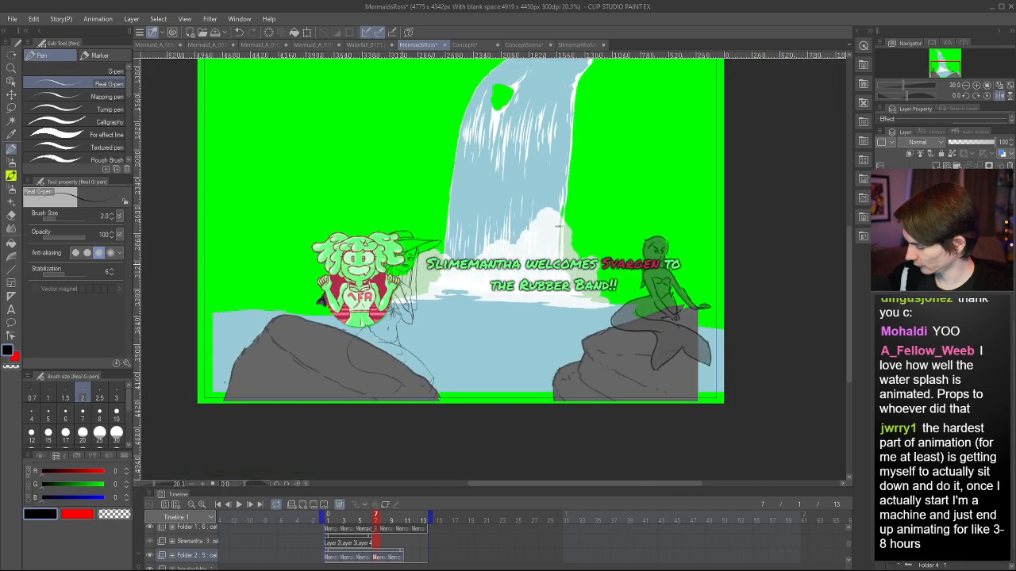
scroll(403, 266, "up", 7)
scroll(403, 264, "down", 6)
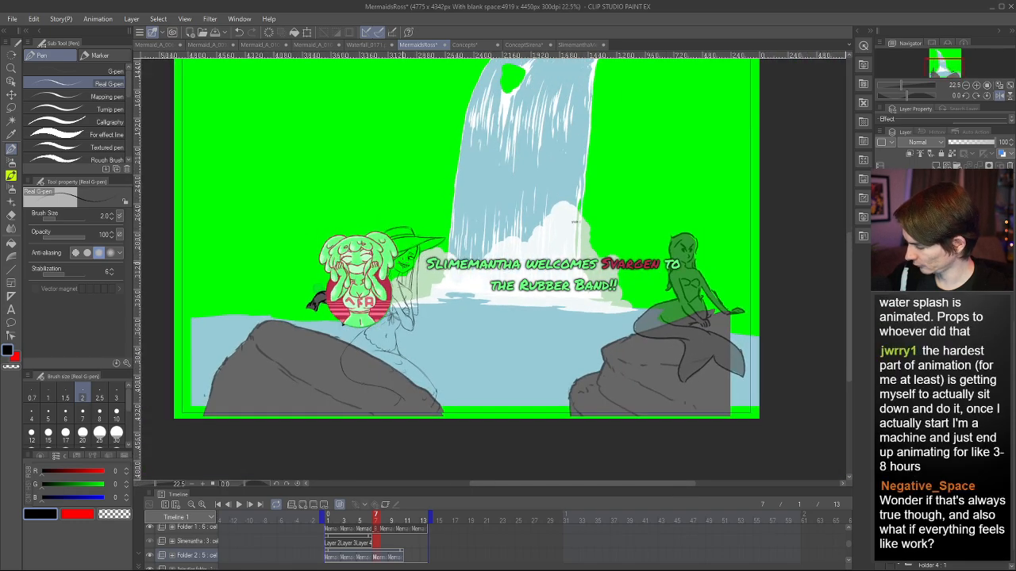
scroll(407, 264, "up", 2)
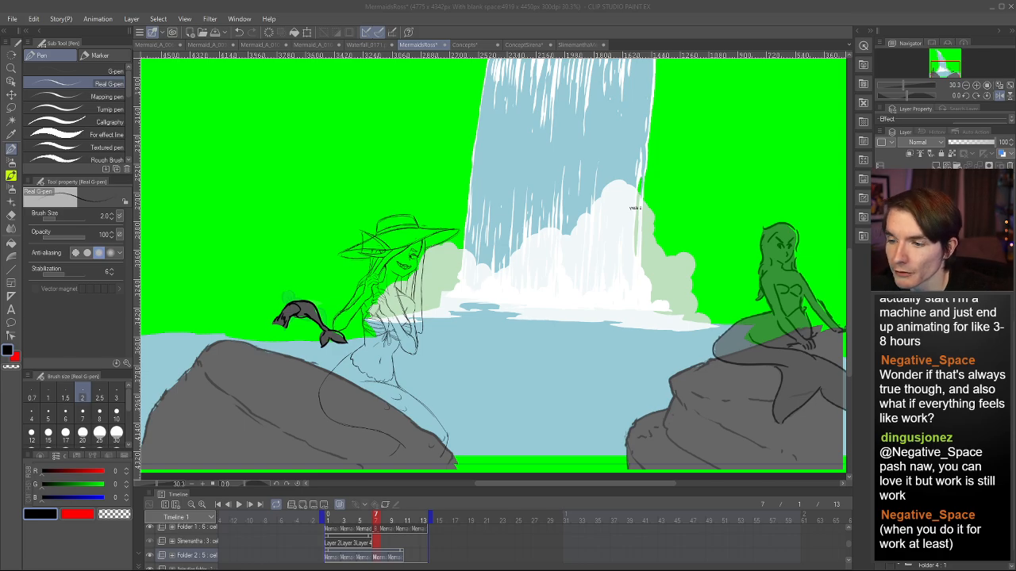
left_click(429, 325)
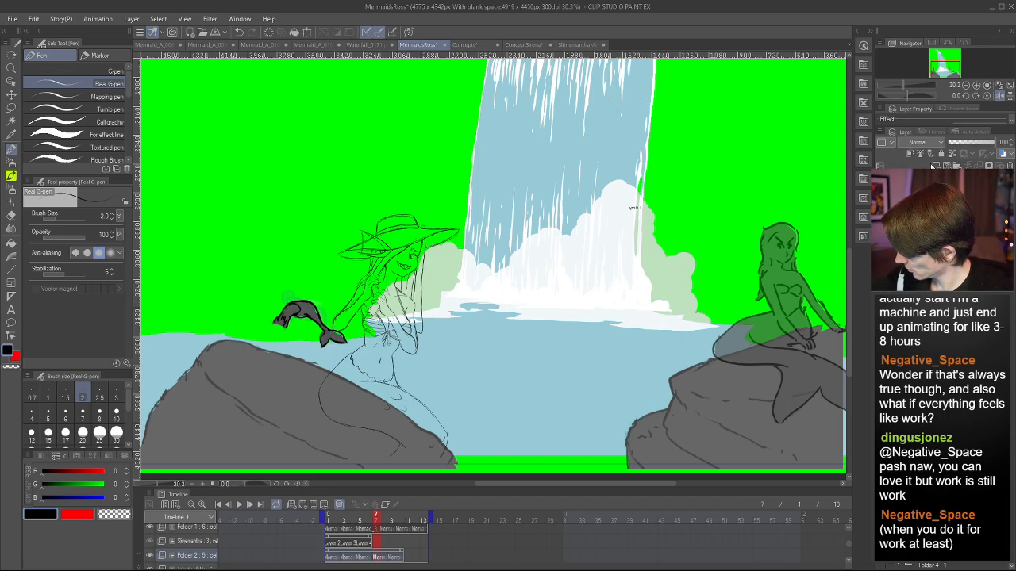
- Fade the reference tail in Folder 2 to about 25% opacity and add a new cel on frame 7 of the Slimemantha folder
left_click_drag(978, 146, 962, 148)
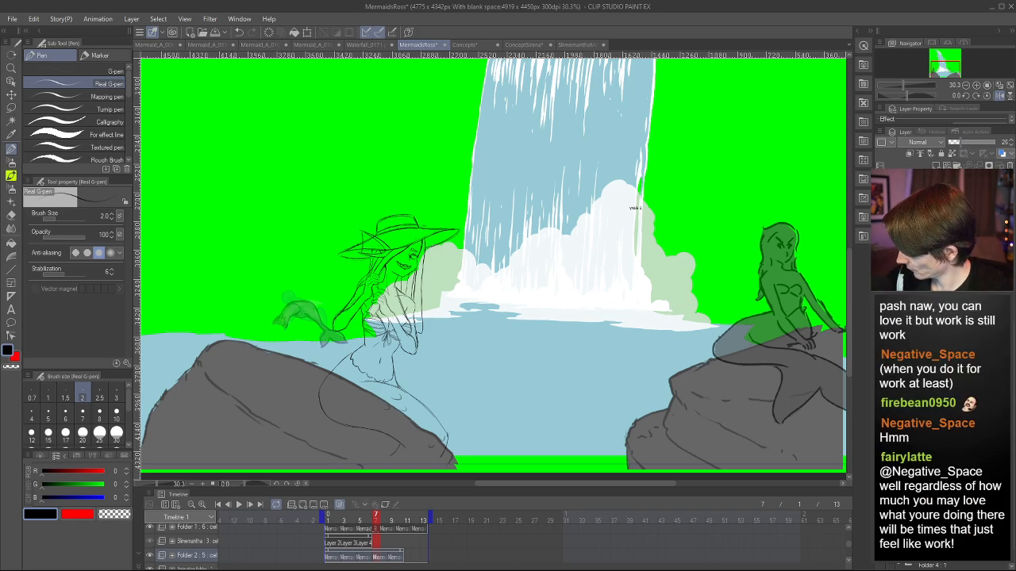
left_click(196, 541)
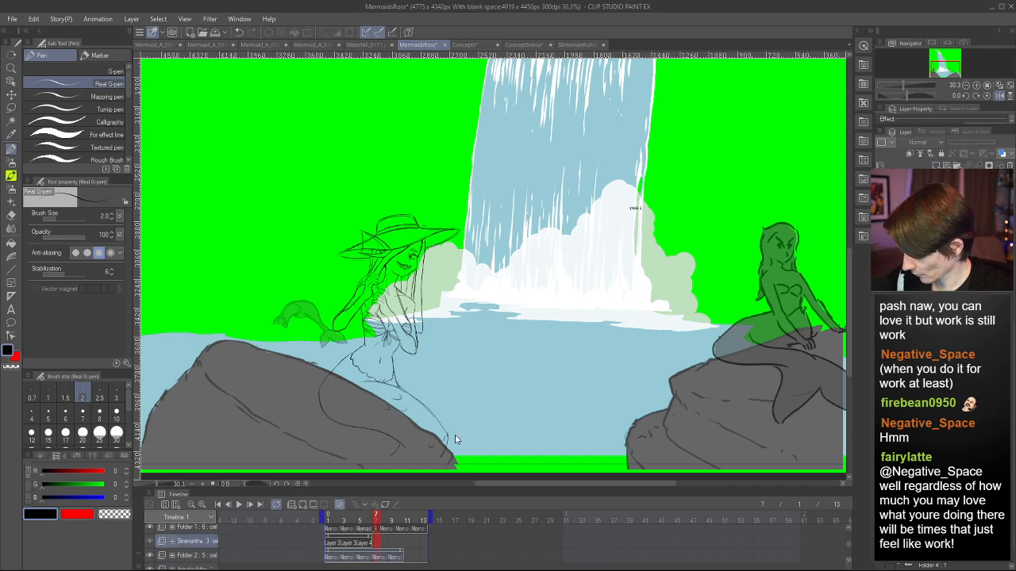
key("ctrl+shift+n")
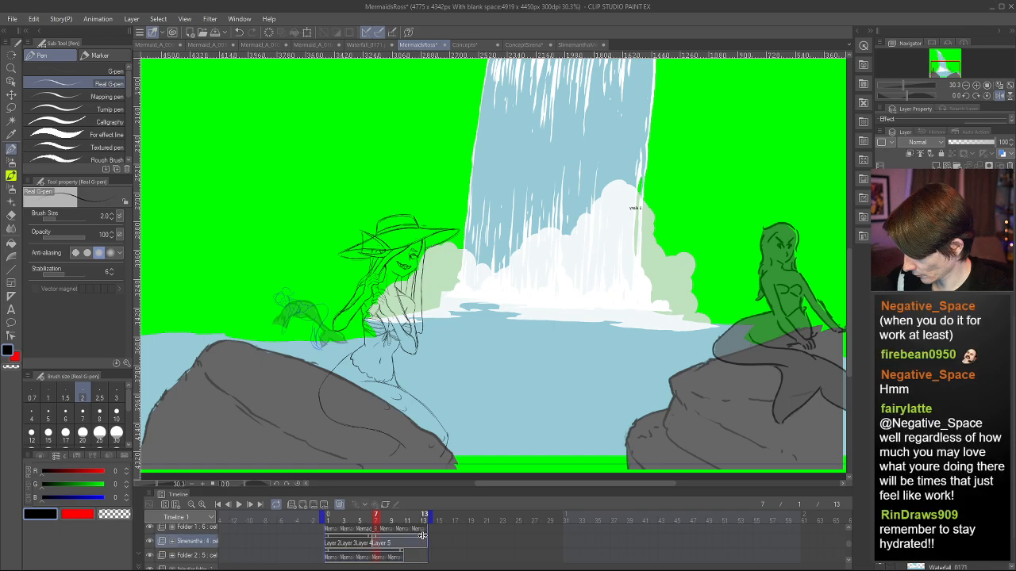
- Shorten the Slimemantha clip to end at frame 8 and compare the sketch on frame 5 with frame 7
mouse_move(390, 537)
left_mouse_down()
mouse_move(354, 518)
mouse_move(385, 522)
mouse_move(351, 528)
mouse_move(396, 534)
mouse_move(327, 534)
mouse_move(359, 537)
mouse_move(324, 546)
mouse_move(393, 545)
left_mouse_up()
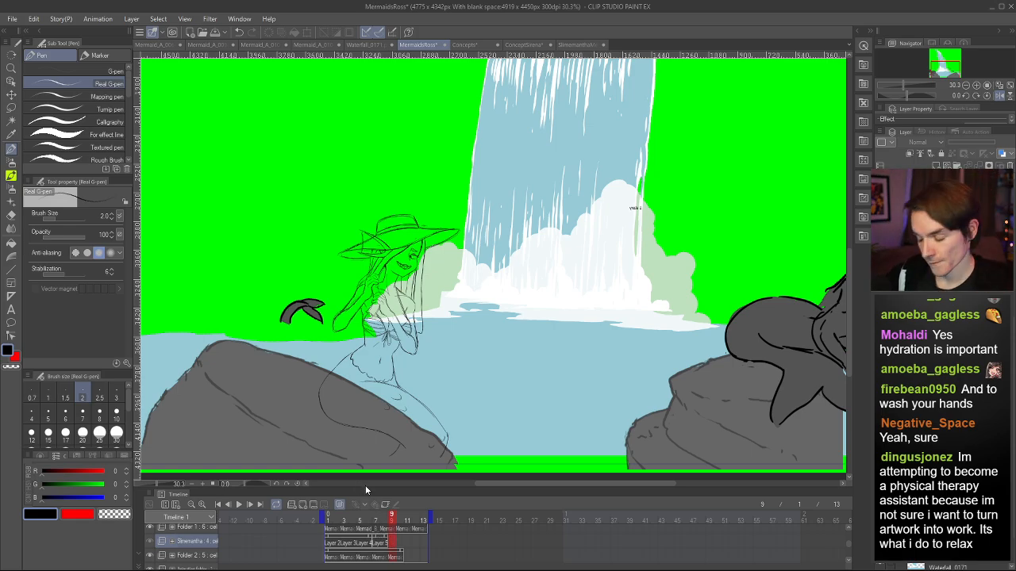
left_click(376, 521)
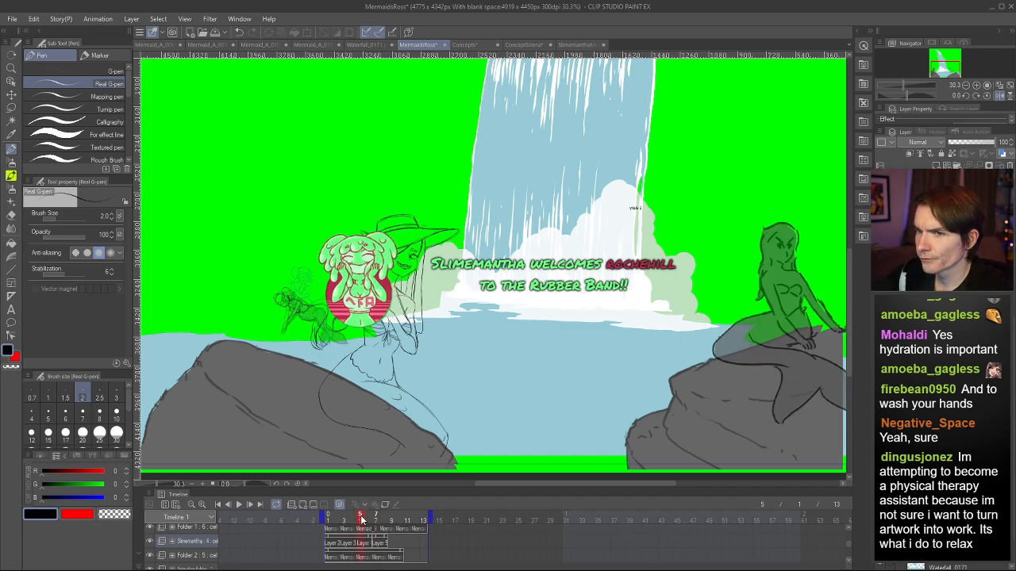
mouse_move(377, 519)
left_mouse_down()
mouse_move(358, 519)
mouse_move(376, 519)
left_mouse_up()
- Sketch the tail's upper curve on frame 7, arching from the mermaid's back down to the reference fluke
scroll(238, 299, "up", 1)
scroll(273, 338, "up", 7)
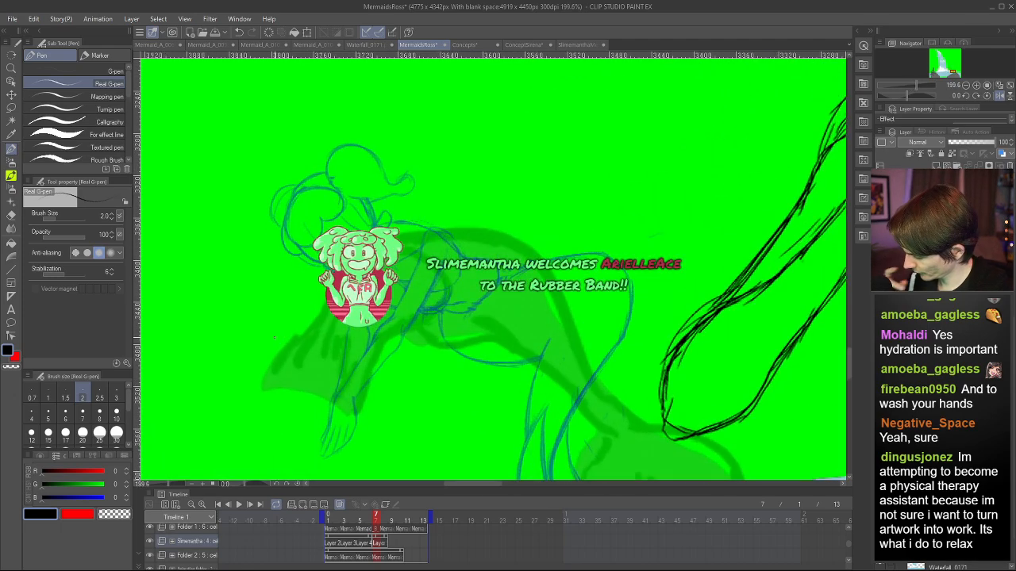
scroll(846, 341, "down", 2)
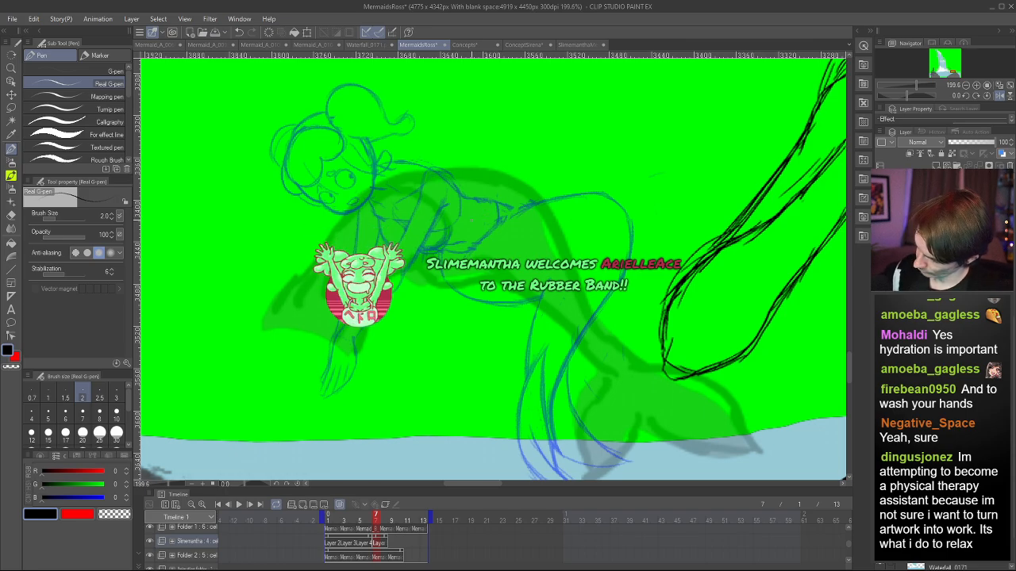
mouse_move(405, 174)
left_mouse_down()
mouse_move(486, 171)
mouse_move(533, 186)
left_mouse_up()
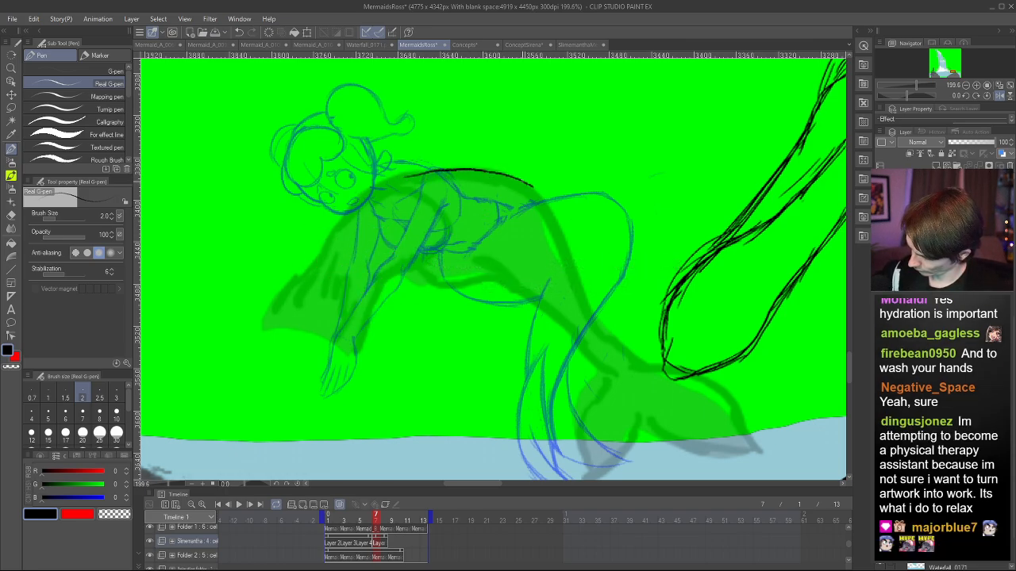
mouse_move(376, 519)
left_mouse_down()
mouse_move(396, 523)
mouse_move(375, 515)
left_mouse_up()
mouse_move(531, 185)
left_mouse_down()
mouse_move(590, 270)
mouse_move(606, 318)
mouse_move(624, 325)
mouse_move(635, 363)
left_mouse_up()
key("ctrl+z")
left_click_drag(635, 362, 535, 189)
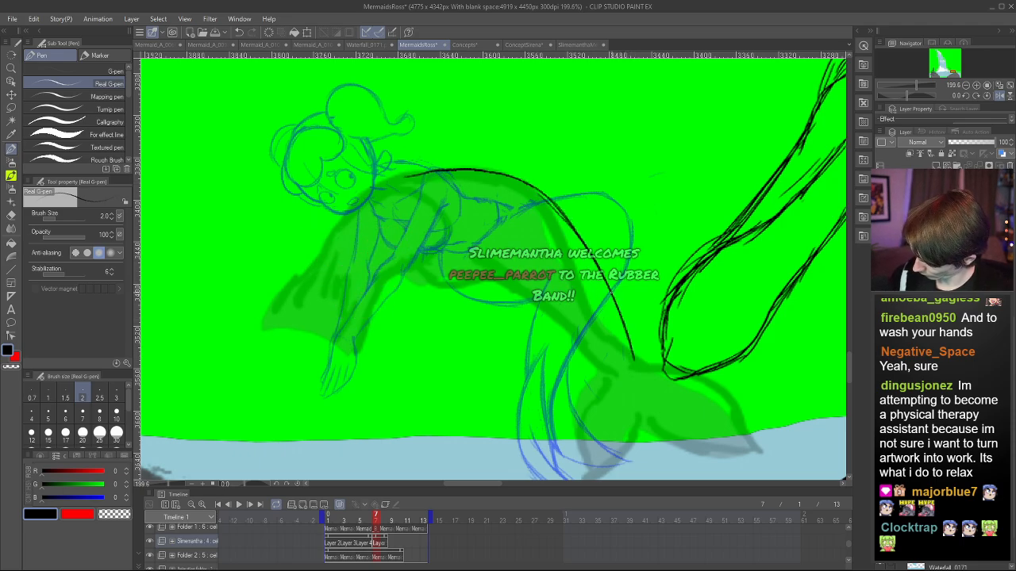
- Sketch the tail's underside from the belly and taper both edges to a narrow point over the reference fluke
mouse_move(419, 273)
left_mouse_down()
mouse_move(475, 287)
mouse_move(522, 280)
mouse_move(443, 277)
mouse_move(483, 279)
mouse_move(592, 339)
left_mouse_up()
key("ctrl+z")
key("ctrl+z")
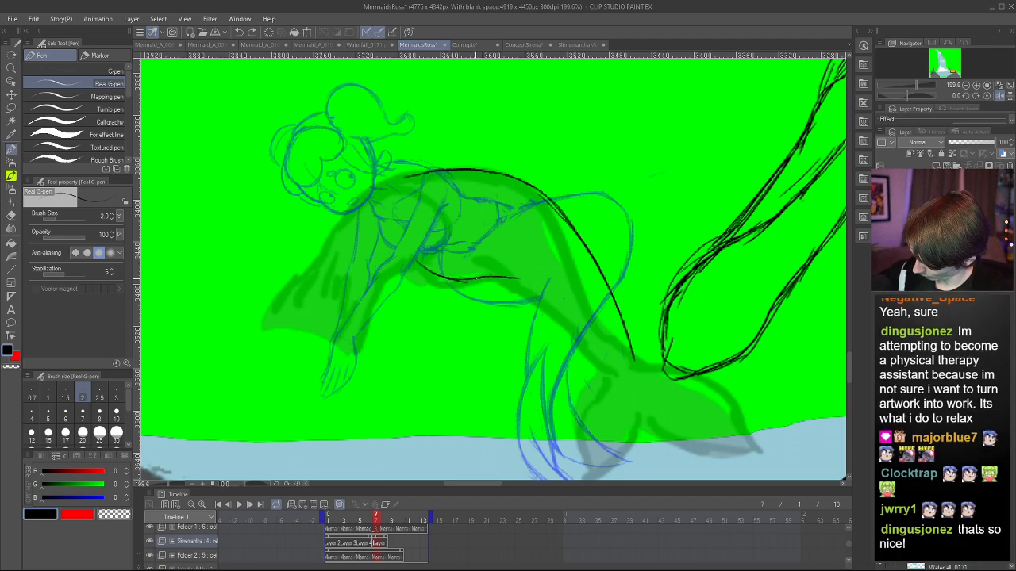
mouse_move(474, 280)
left_mouse_down()
mouse_move(566, 308)
mouse_move(629, 397)
left_mouse_up()
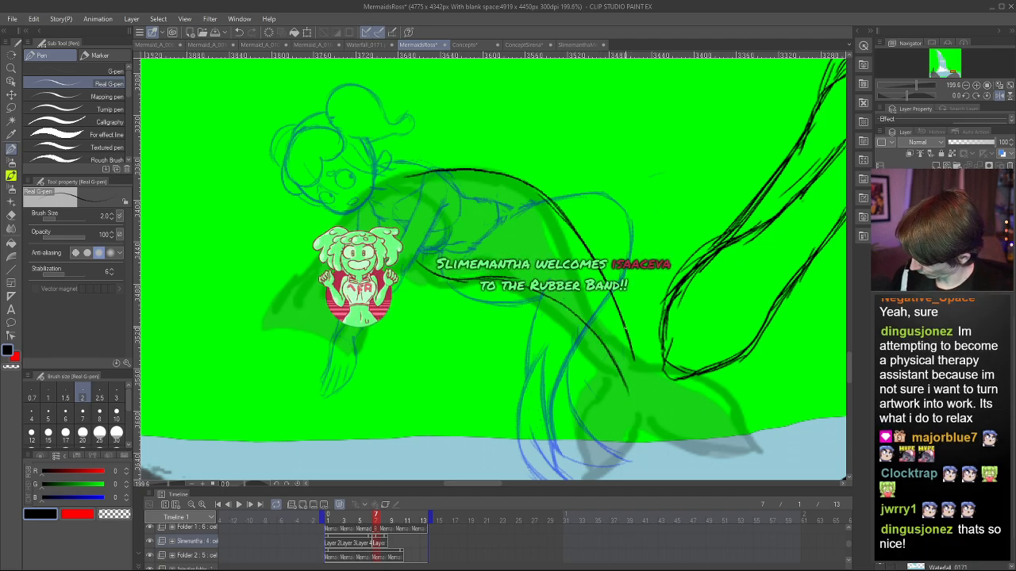
left_click_drag(631, 352, 637, 399)
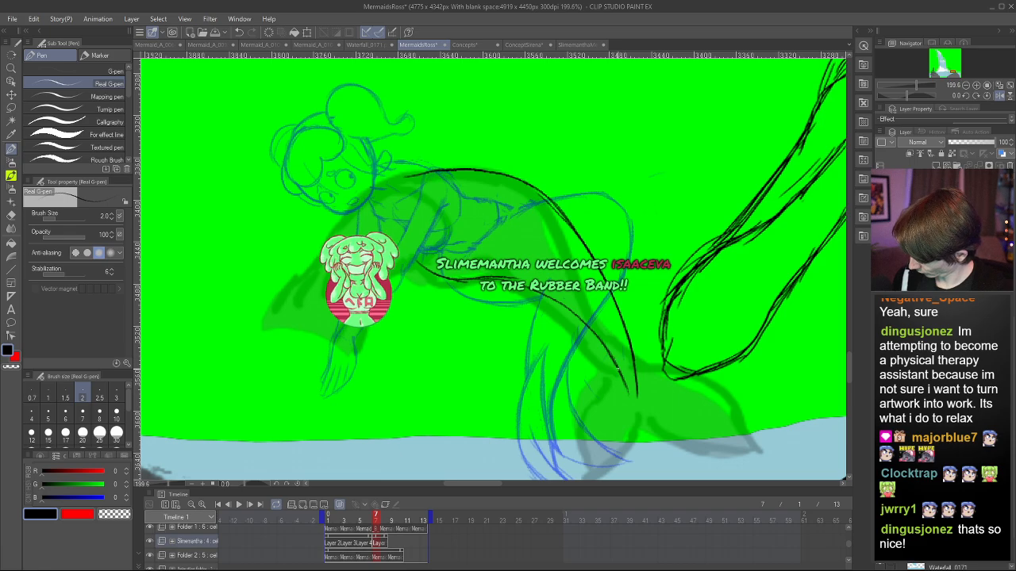
left_click_drag(605, 343, 622, 421)
left_click_drag(622, 420, 634, 359)
key("ctrl+z")
mouse_move(618, 310)
left_mouse_down()
mouse_move(624, 415)
mouse_move(631, 349)
left_mouse_up()
left_click_drag(631, 387, 624, 413)
key("c")
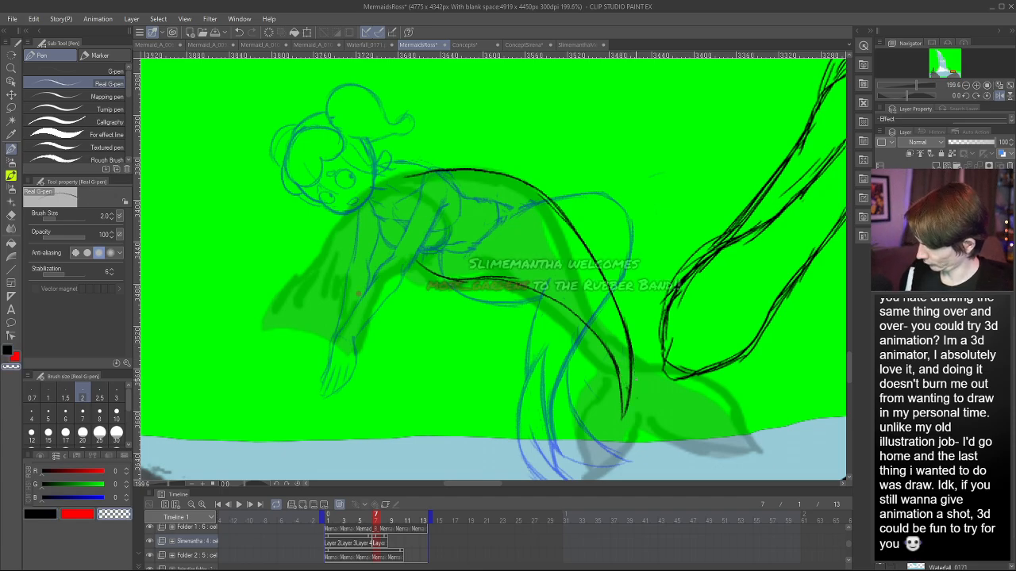
- Lower the tail's upper edge, round its front end around the hips, and erase the earlier back line
key("h")
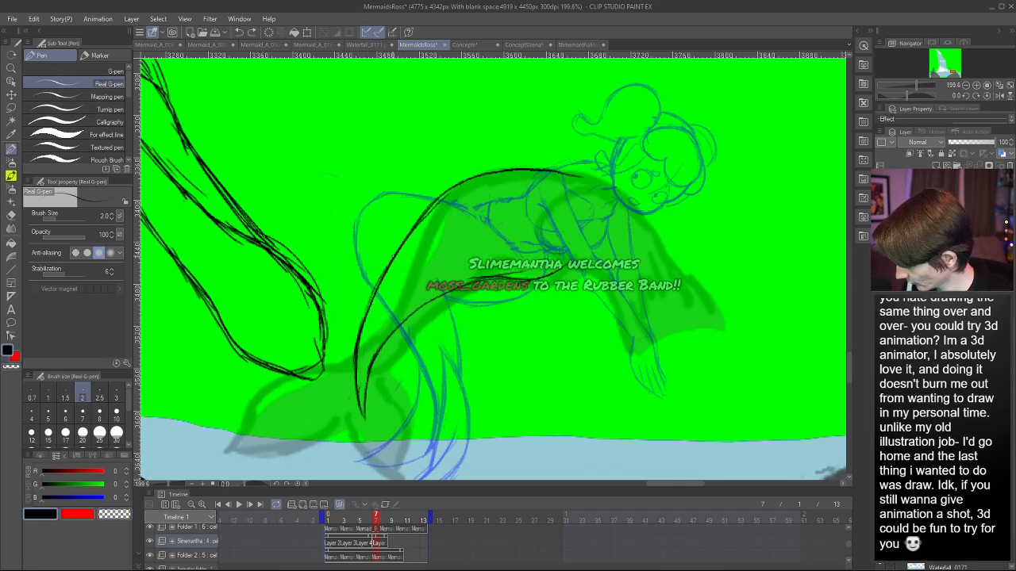
key("ctrl+z")
left_click_drag(412, 224, 558, 195)
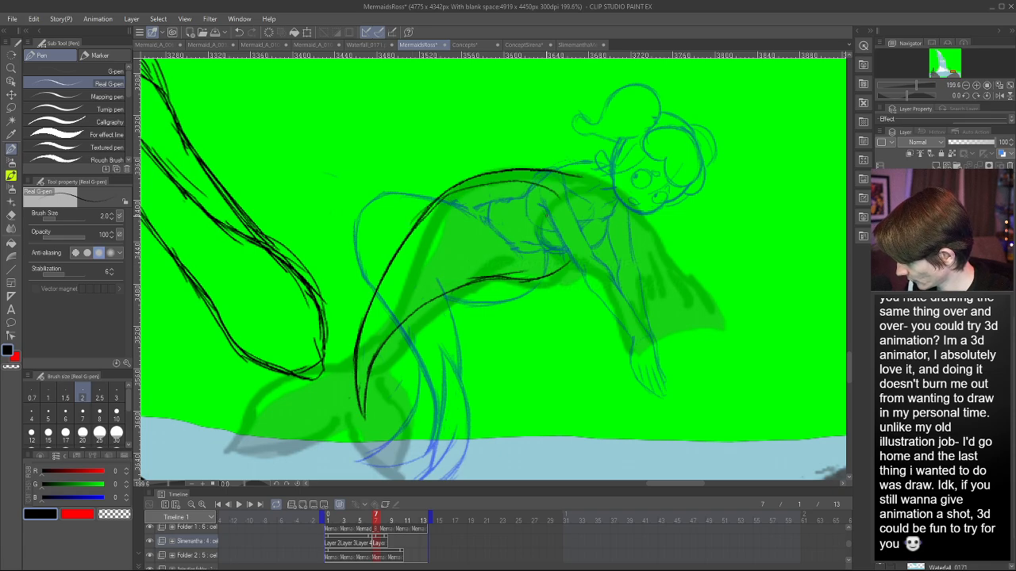
mouse_move(488, 183)
left_mouse_down()
mouse_move(539, 184)
mouse_move(567, 208)
mouse_move(555, 274)
left_mouse_up()
key("e")
mouse_move(561, 172)
left_mouse_down()
mouse_move(413, 208)
mouse_move(452, 190)
mouse_move(405, 230)
mouse_move(510, 186)
left_mouse_up()
key("p")
key("ctrl+z")
left_click_drag(388, 266, 501, 187)
left_click_drag(439, 213, 516, 185)
left_click_drag(395, 258, 494, 186)
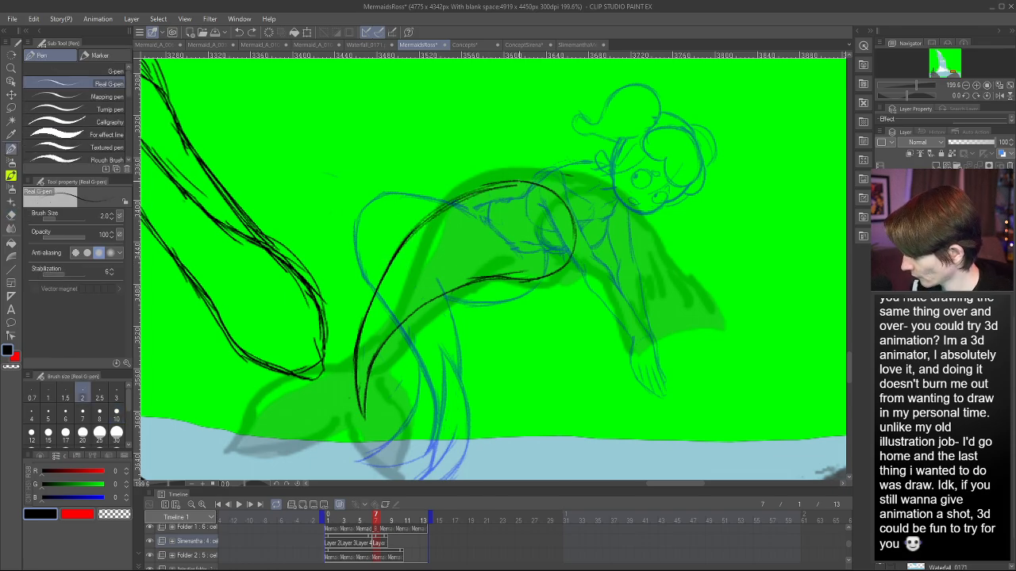
- Reinforce the tail's upper edge with repeated pen strokes from the hips down to the narrow tip
key("h")
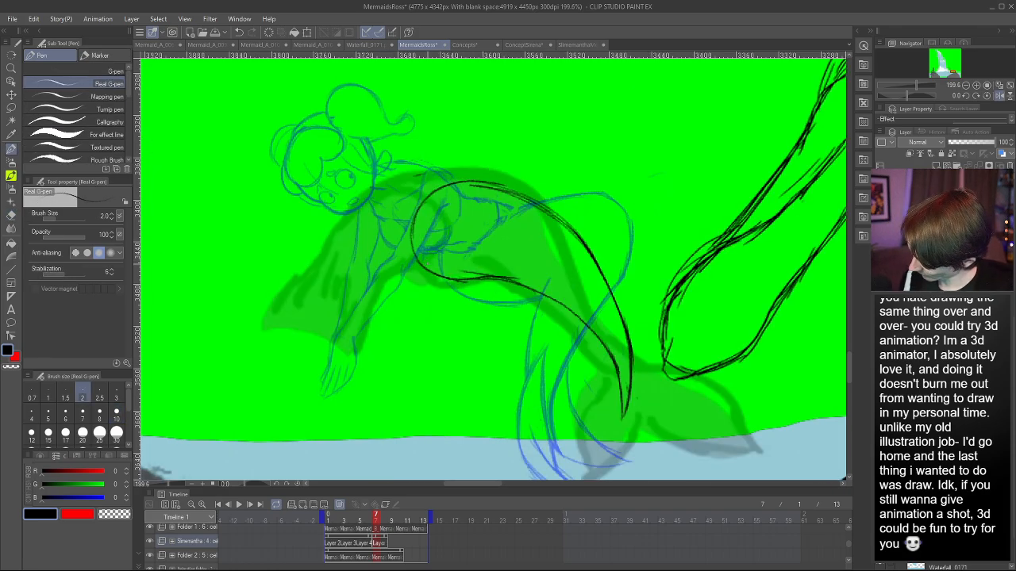
left_click_drag(412, 235, 511, 187)
key("ctrl+z")
left_click_drag(415, 251, 515, 189)
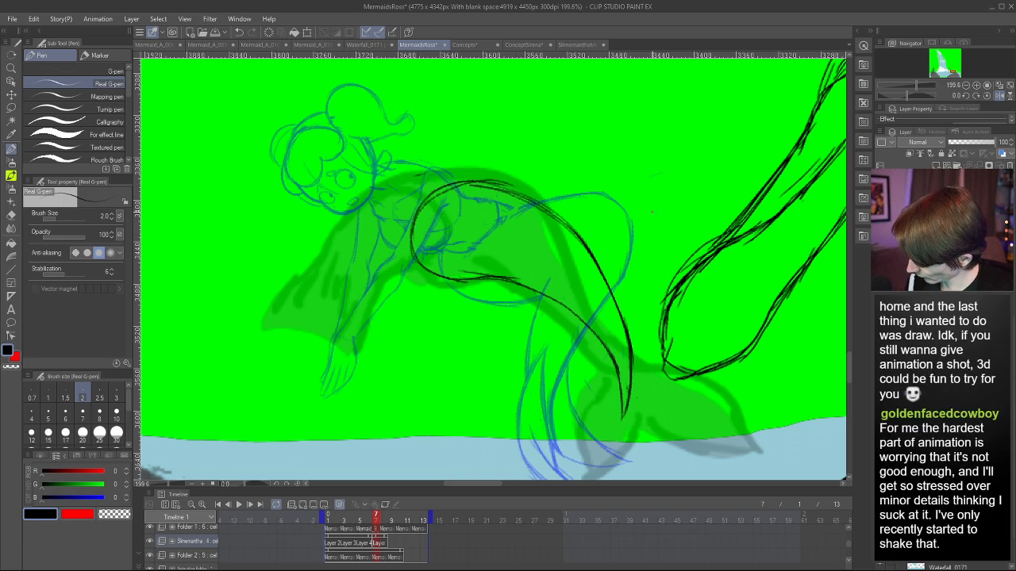
key("h")
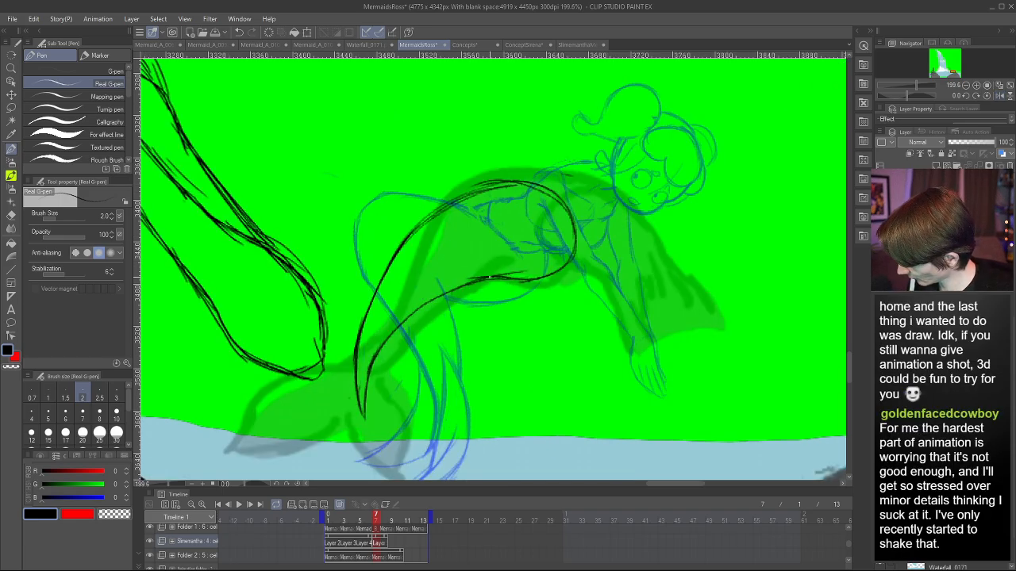
mouse_move(486, 277)
left_mouse_down()
mouse_move(553, 274)
mouse_move(511, 277)
mouse_move(569, 263)
left_mouse_up()
key("ctrl+z")
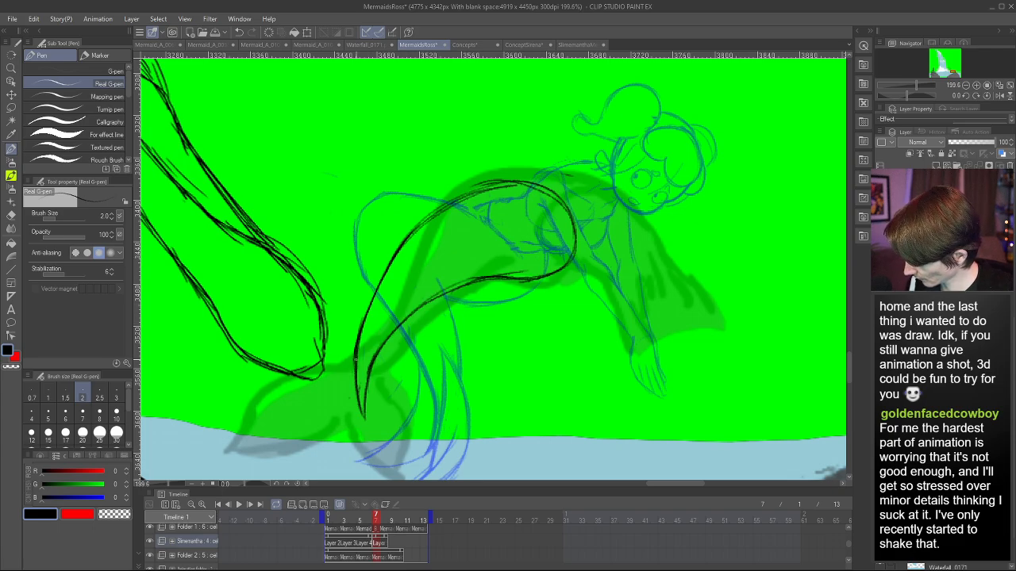
left_click_drag(360, 330, 425, 239)
key("ctrl+z")
left_click_drag(361, 354, 400, 260)
key("ctrl+z")
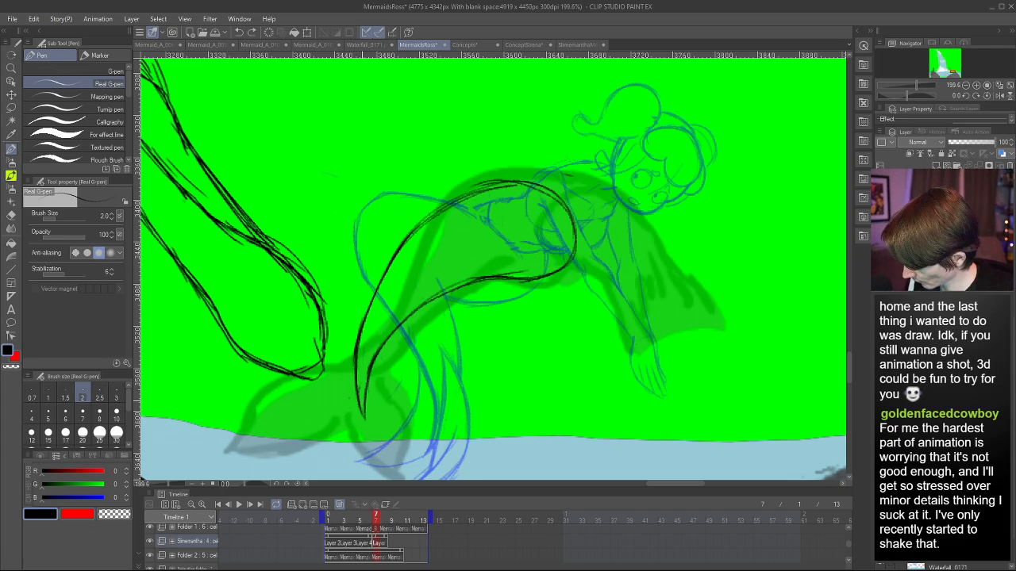
mouse_move(358, 401)
left_mouse_down()
mouse_move(397, 258)
mouse_move(532, 189)
left_mouse_up()
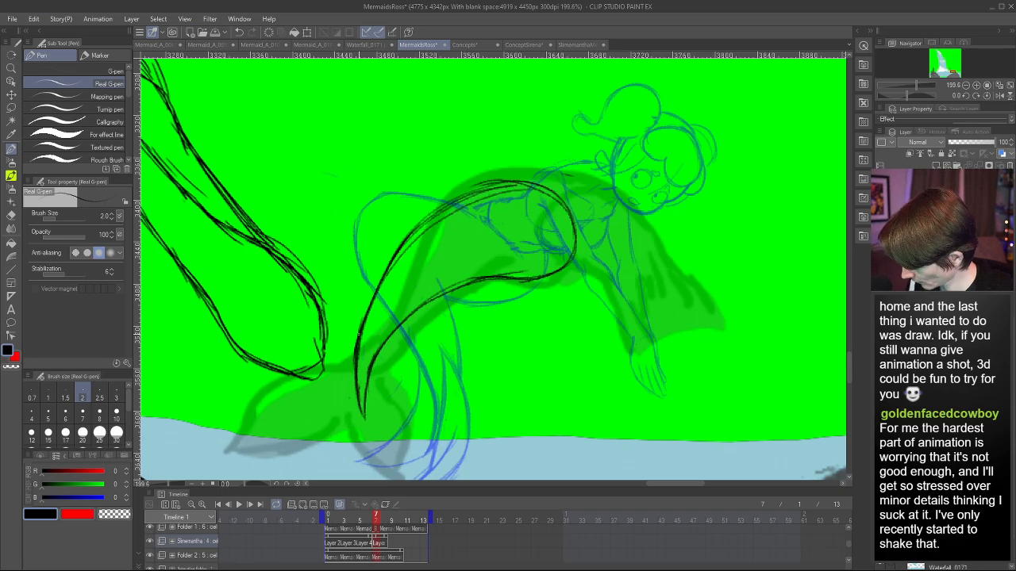
mouse_move(359, 332)
left_mouse_down()
mouse_move(495, 198)
mouse_move(558, 203)
mouse_move(473, 205)
left_mouse_up()
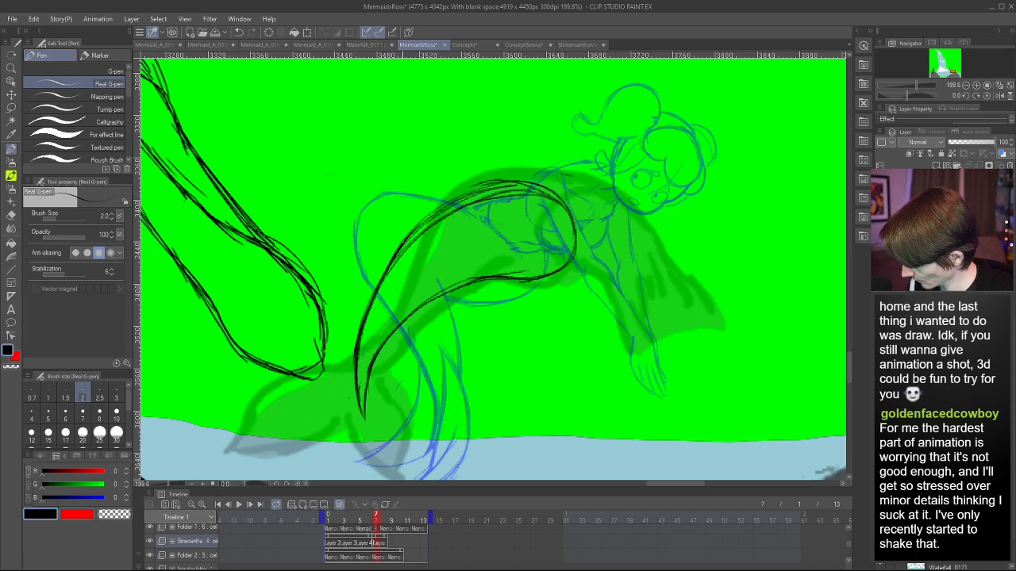
- Erase the outer lines over the hips and redraw a slimmer hip curve joined to the tail's edges
key("e")
mouse_move(403, 240)
left_mouse_down()
mouse_move(543, 178)
mouse_move(410, 224)
mouse_move(429, 258)
left_mouse_up()
left_click_drag(486, 196, 570, 208)
key("h")
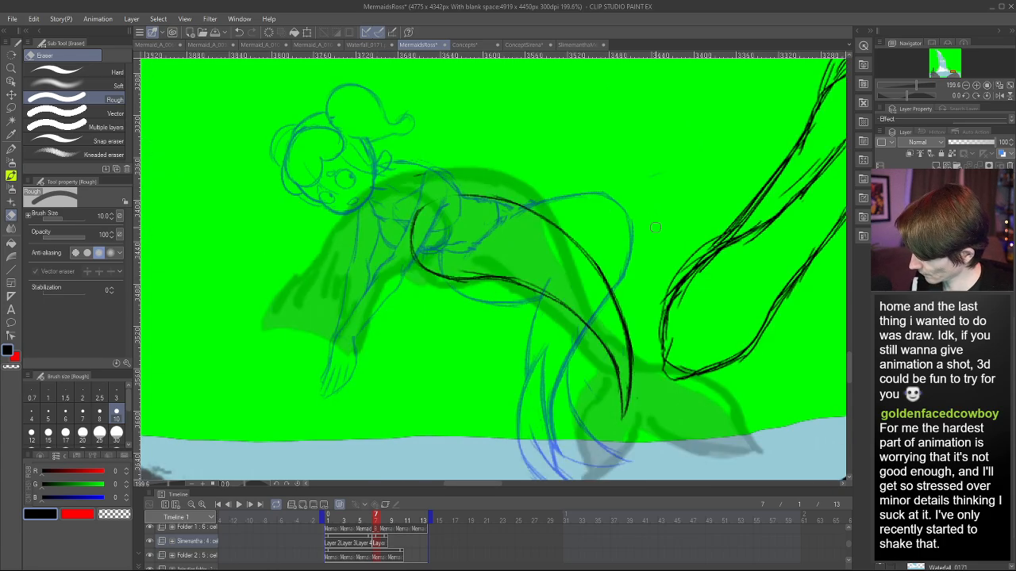
key("p")
mouse_move(413, 249)
left_mouse_down()
mouse_move(420, 213)
mouse_move(463, 195)
left_mouse_up()
left_click_drag(427, 274, 509, 281)
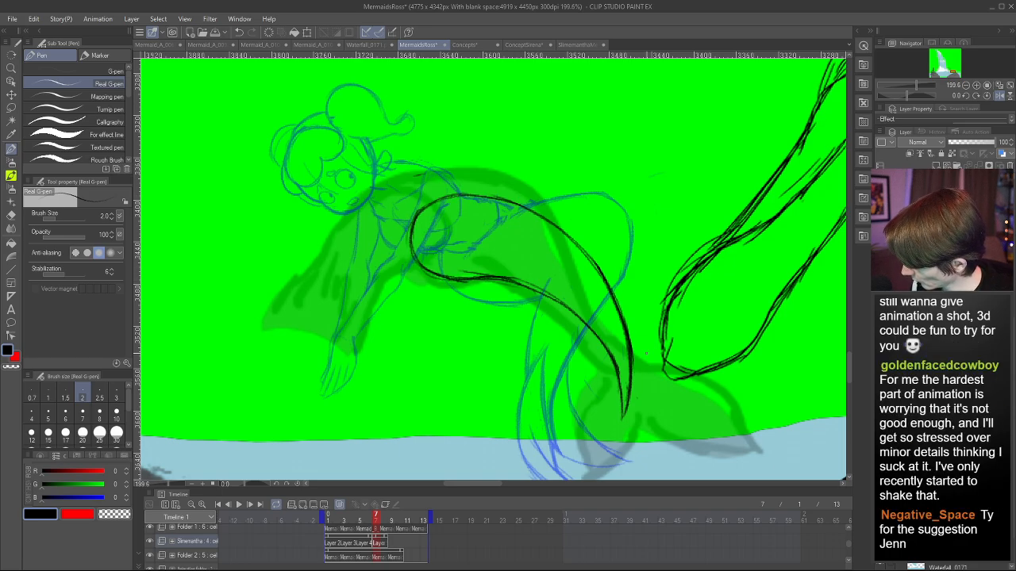
key("h")
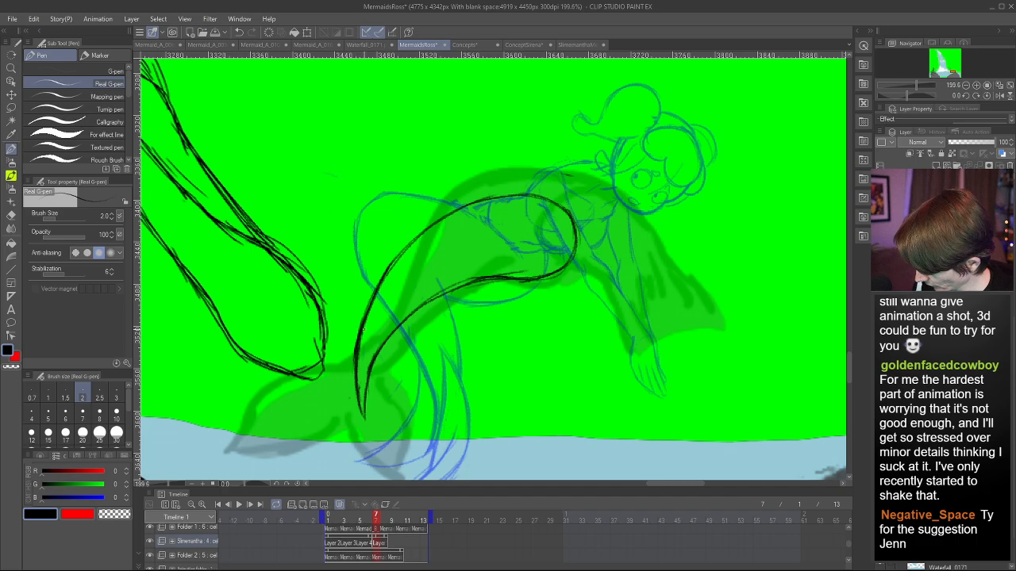
left_click_drag(364, 329, 362, 399)
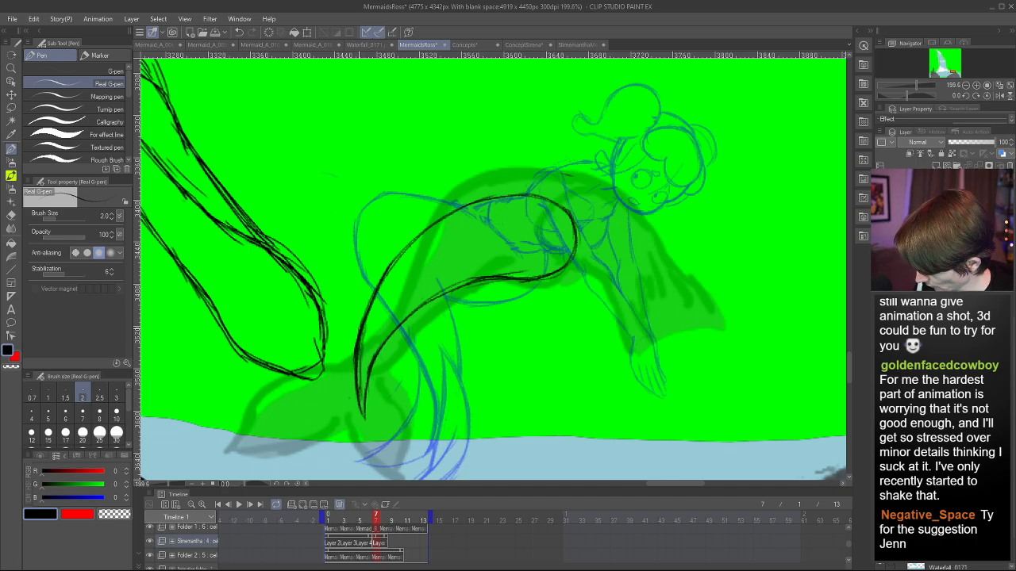
- Try outlining the first fluke lobe, curving from the tail's narrow end down into the water and back
left_click_drag(346, 335, 304, 428)
key("ctrl+z")
mouse_move(351, 329)
left_mouse_down()
mouse_move(335, 338)
mouse_move(294, 433)
left_mouse_up()
key("ctrl+z")
left_click_drag(296, 375, 301, 465)
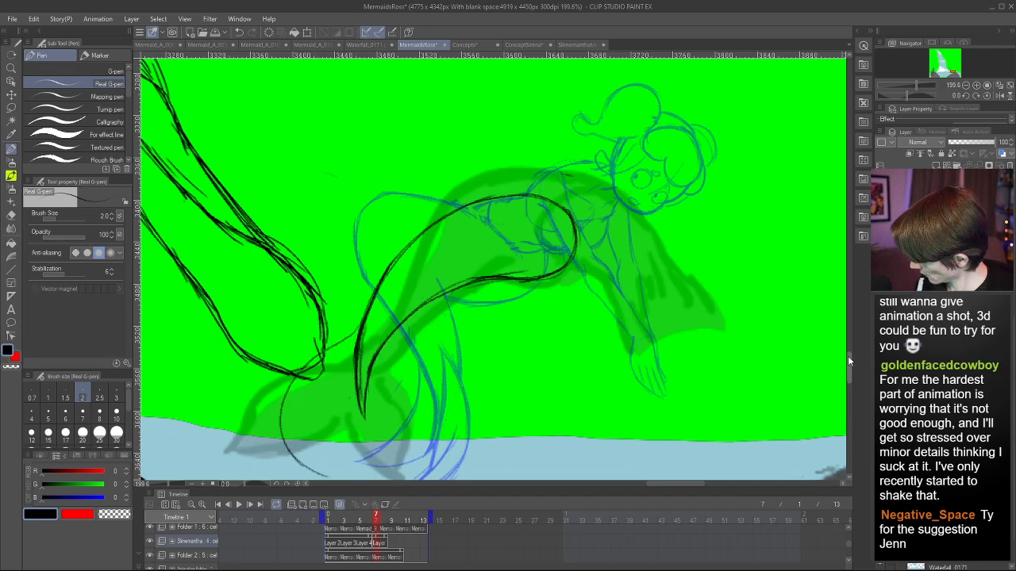
scroll(848, 359, "down", 2)
key("ctrl+z")
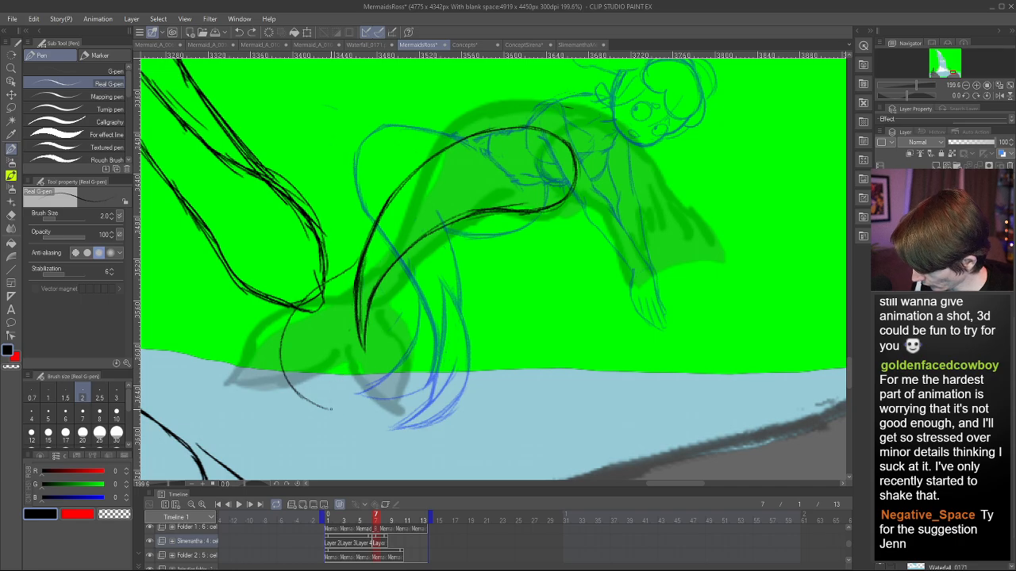
mouse_move(347, 363)
left_mouse_down()
mouse_move(329, 409)
mouse_move(290, 340)
mouse_move(318, 289)
left_mouse_up()
key("ctrl+z")
mouse_move(327, 407)
left_mouse_down()
mouse_move(300, 298)
mouse_move(354, 263)
left_mouse_up()
key("ctrl+z")
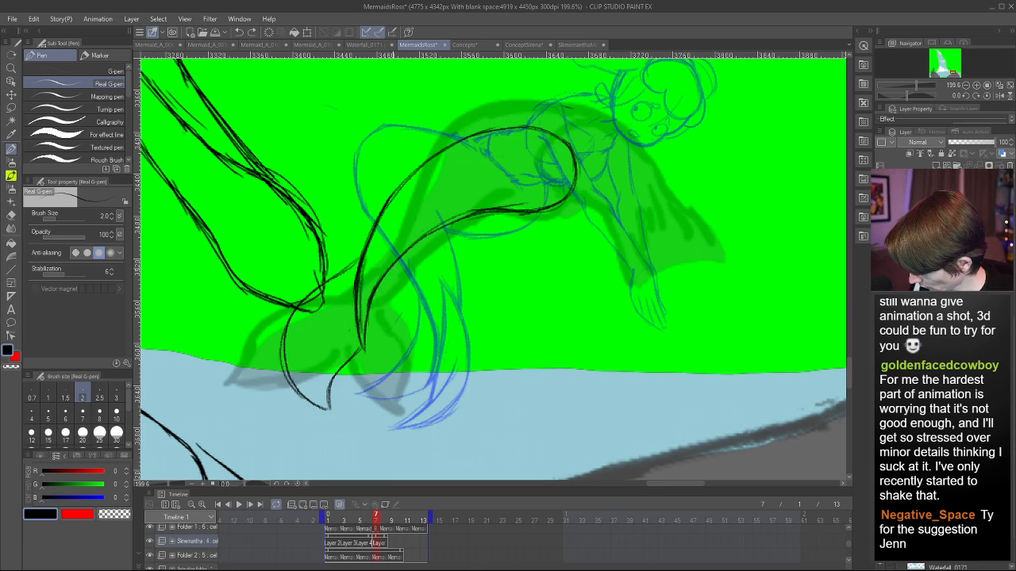
- Try outlining the second fluke lobe on the inner side of the tail's narrow end
left_click_drag(409, 325, 423, 389)
mouse_move(369, 351)
left_mouse_down()
mouse_move(431, 398)
mouse_move(416, 391)
left_mouse_up()
key("ctrl+z")
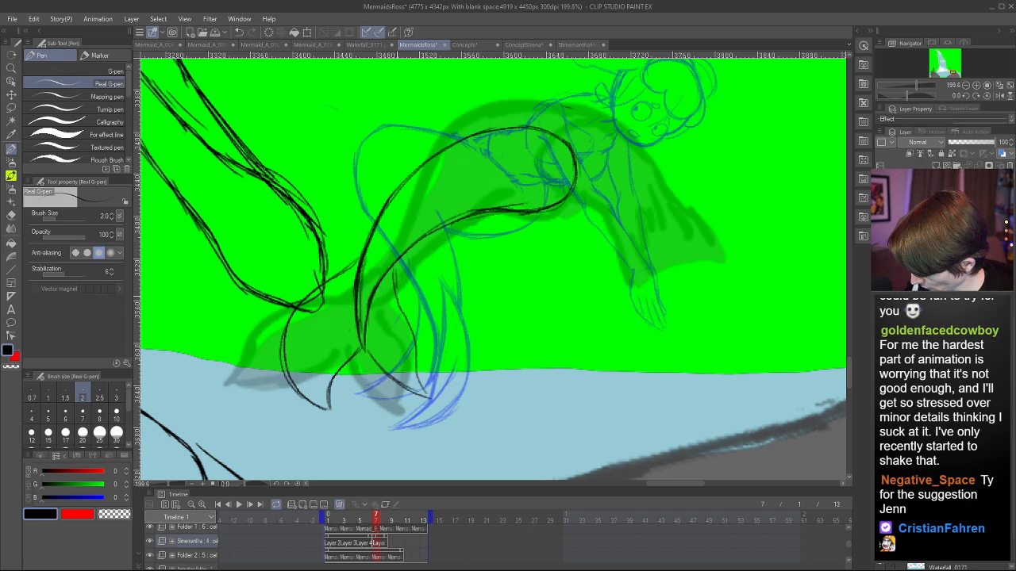
left_click_drag(397, 287, 428, 395)
key("ctrl+z")
left_click_drag(398, 296, 443, 407)
- Check the neighbouring frame and undo both fluke lobes, keeping only the tail body on frame 7
mouse_move(379, 519)
left_mouse_down()
mouse_move(368, 517)
mouse_move(380, 514)
left_mouse_up()
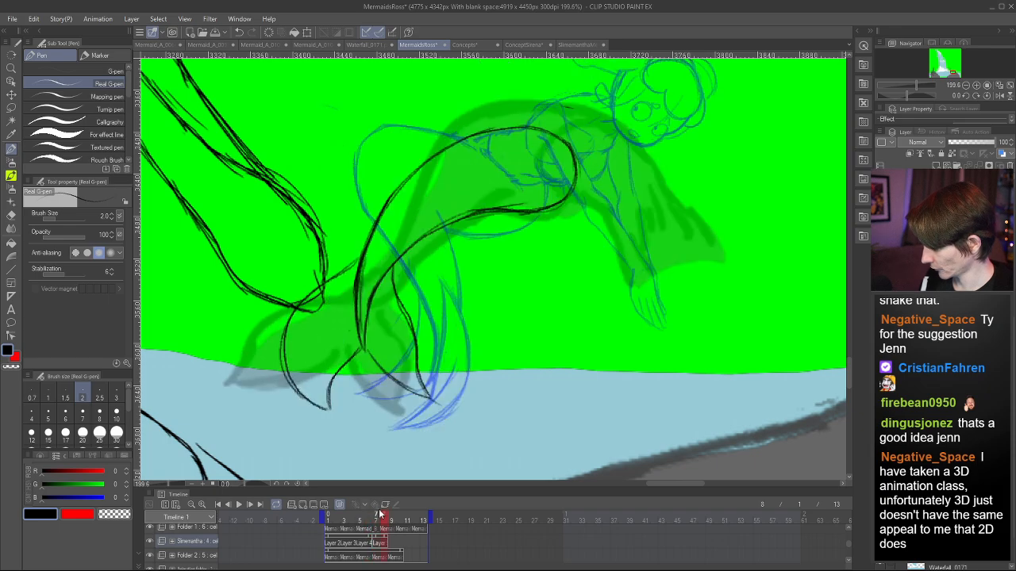
key("ctrl+z")
key("ctrl+z")
key("ctrl+z")
key("ctrl+z")
key("ctrl+z")
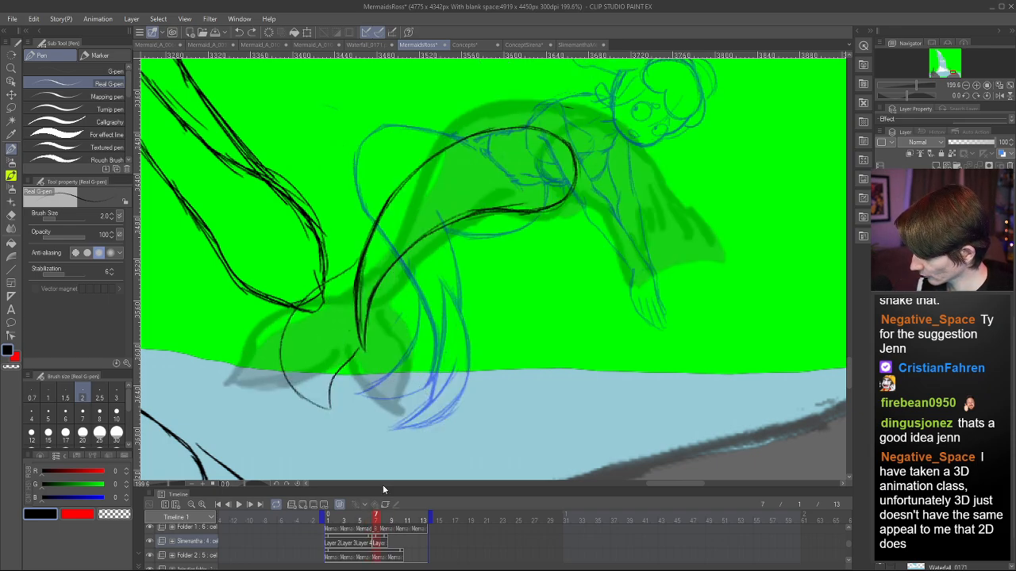
key("ctrl+z")
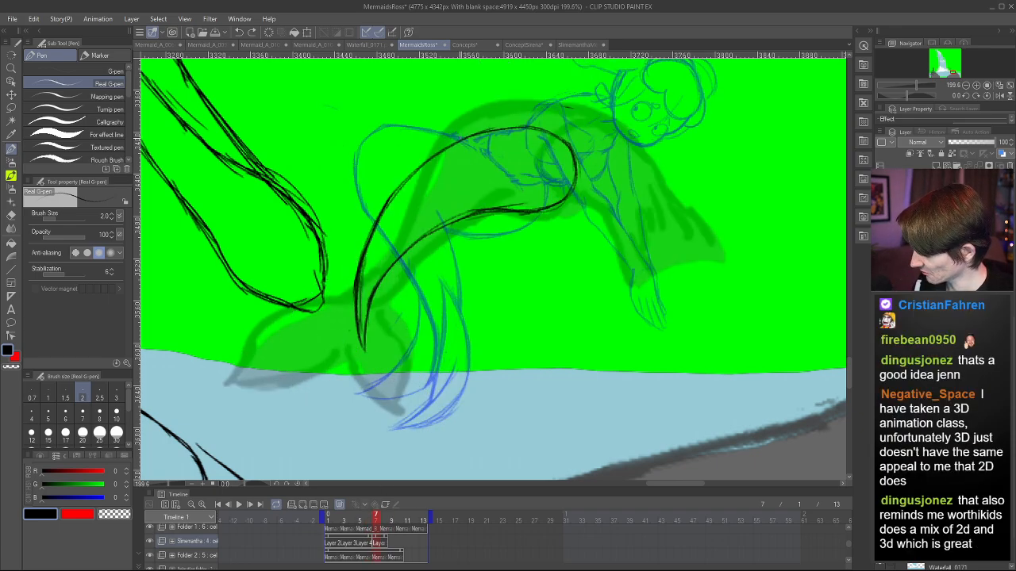
- Redraw the tail's outer edge on frame 7 as a wider arc, erasing the old outer and inner lines and trimming the end
mouse_move(517, 123)
left_mouse_down()
mouse_move(359, 143)
mouse_move(345, 300)
mouse_move(357, 333)
mouse_move(365, 161)
mouse_move(487, 120)
mouse_move(358, 327)
mouse_move(366, 297)
left_mouse_up()
key("e")
mouse_move(491, 208)
left_mouse_down()
mouse_move(464, 215)
mouse_move(370, 308)
mouse_move(394, 196)
mouse_move(448, 150)
mouse_move(505, 135)
left_mouse_up()
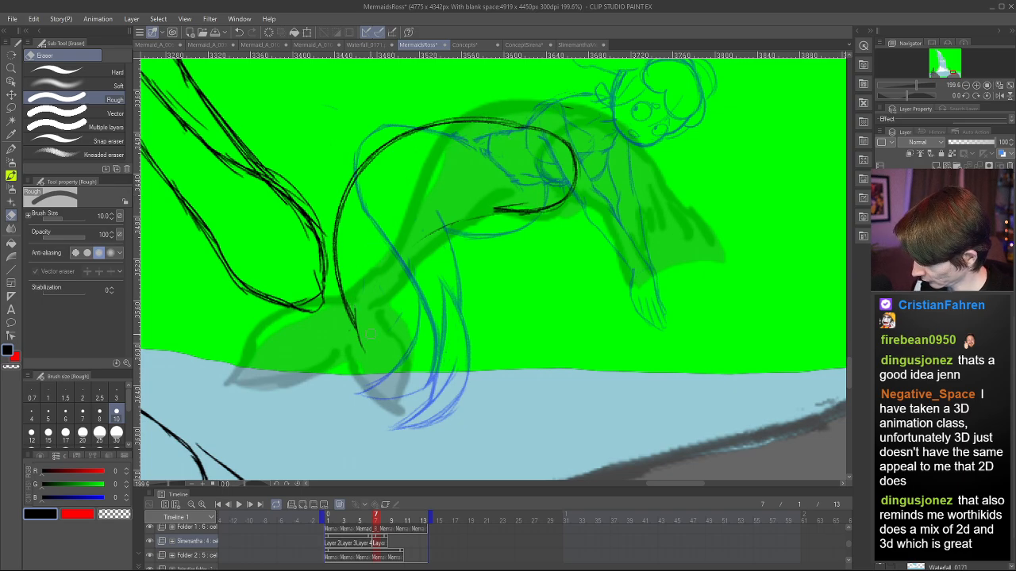
left_click_drag(370, 332, 382, 366)
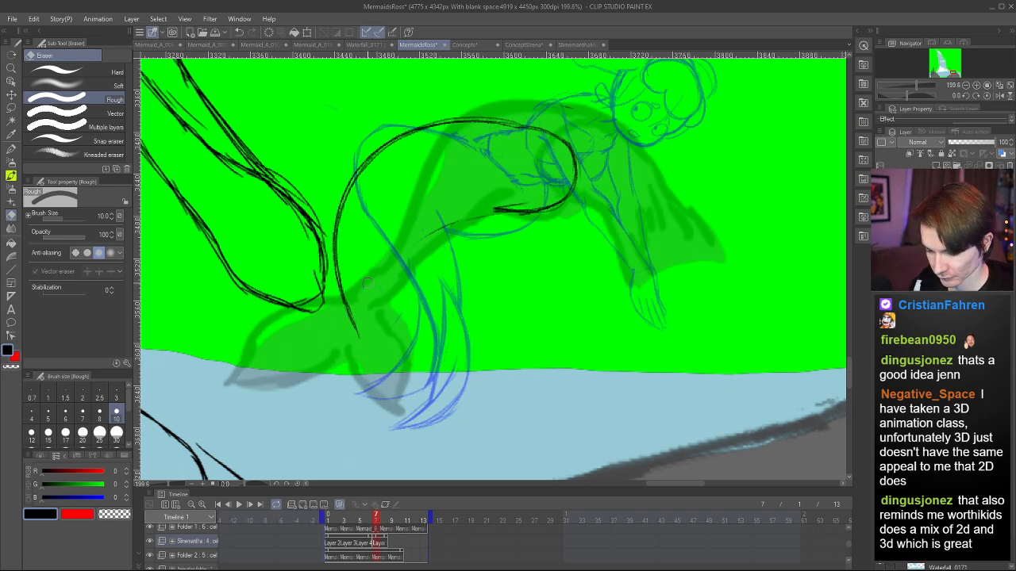
- Extend the tail's outer edge down toward the waterline with a second, inward-curving stroke
key("p")
left_click_drag(335, 214, 390, 365)
key("ctrl+z")
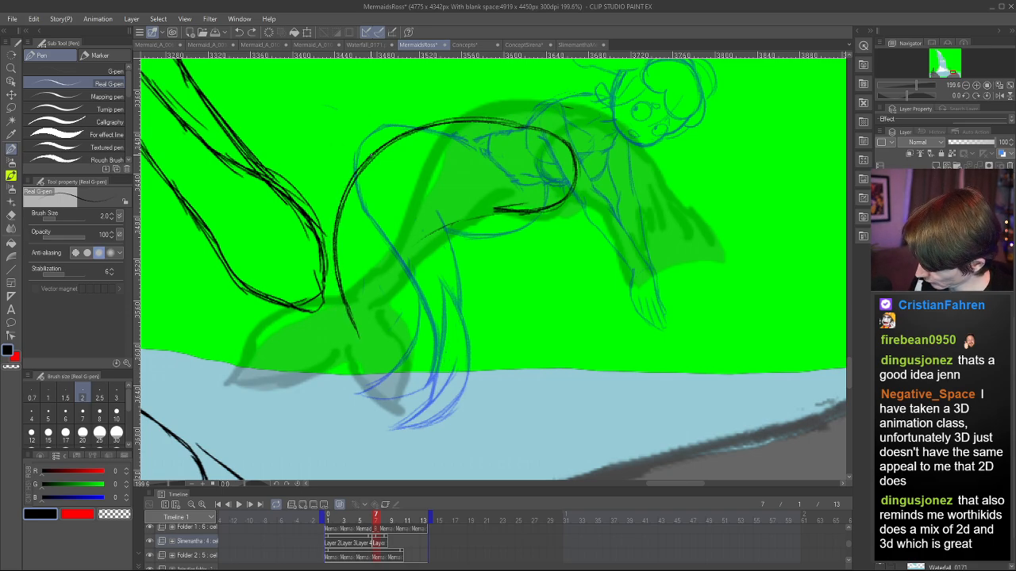
mouse_move(379, 146)
left_mouse_down()
mouse_move(341, 252)
mouse_move(385, 359)
mouse_move(372, 156)
left_mouse_up()
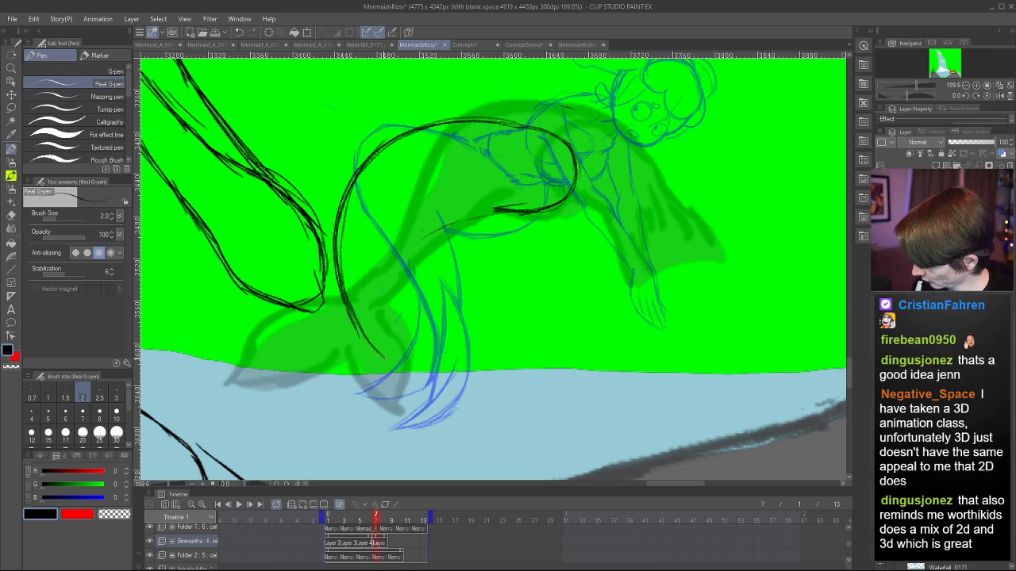
- Draw the tail's inner edge from the narrow end up and around to the underside of the hips
mouse_move(382, 359)
left_mouse_down()
mouse_move(363, 238)
mouse_move(427, 194)
left_mouse_up()
mouse_move(370, 343)
left_mouse_down()
mouse_move(362, 257)
mouse_move(454, 182)
mouse_move(518, 209)
left_mouse_up()
left_click_drag(352, 273, 445, 191)
key("ctrl+z")
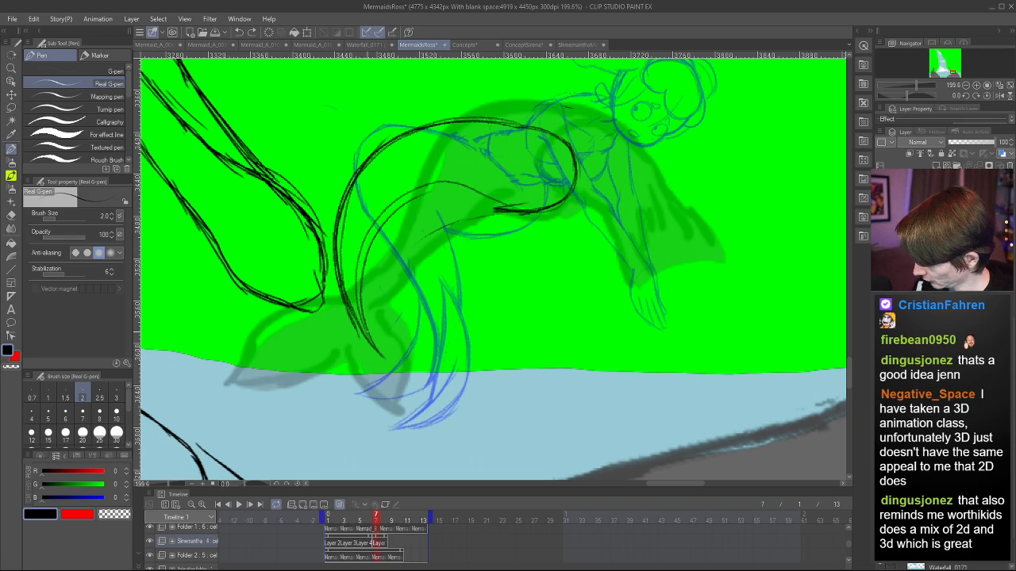
mouse_move(363, 334)
left_mouse_down()
mouse_move(395, 202)
mouse_move(532, 211)
left_mouse_up()
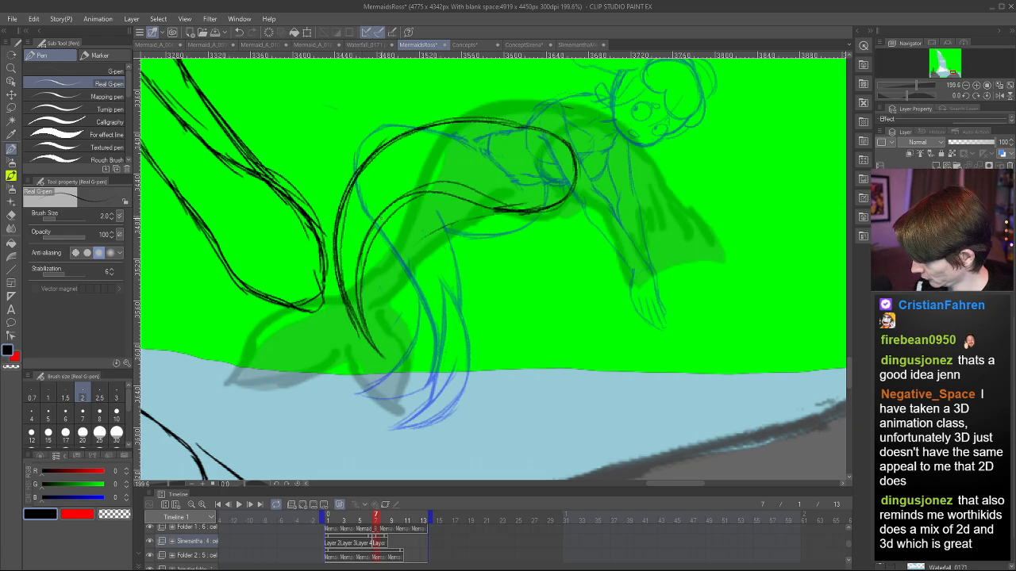
mouse_move(381, 218)
left_mouse_down()
mouse_move(536, 211)
mouse_move(510, 122)
left_mouse_up()
- Mirror the canvas view, then rotate the tail drawing about 13.3° and reposition it at the mermaid's waist
key("h")
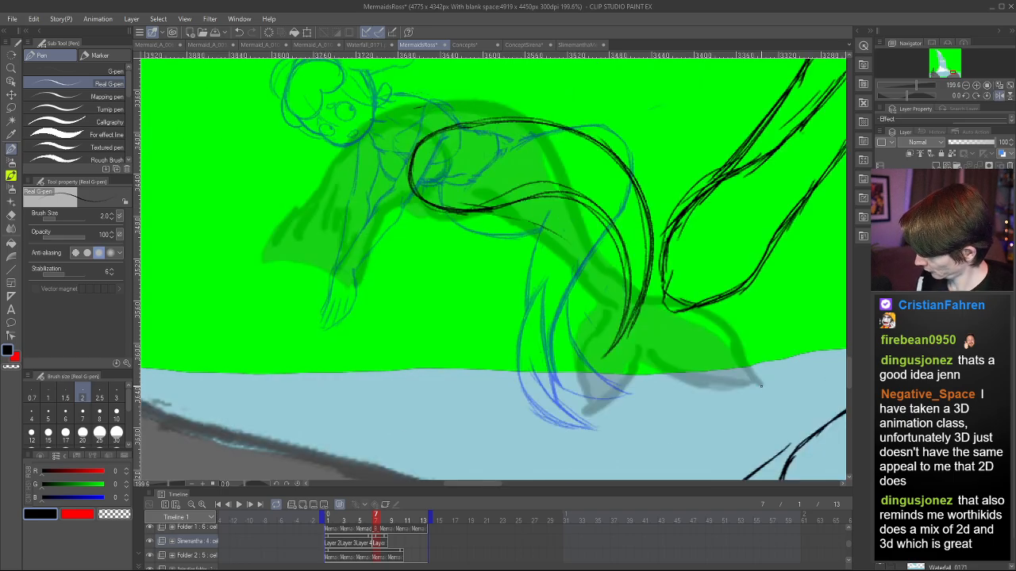
mouse_move(379, 518)
left_mouse_down()
mouse_move(361, 515)
mouse_move(379, 510)
left_mouse_up()
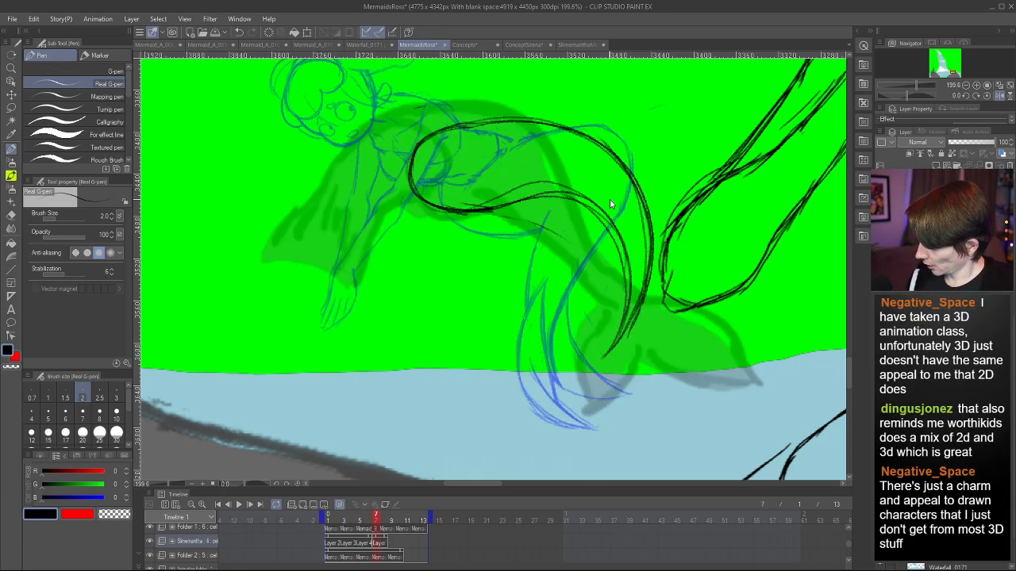
key("ctrl+t")
left_click_drag(619, 206, 603, 154)
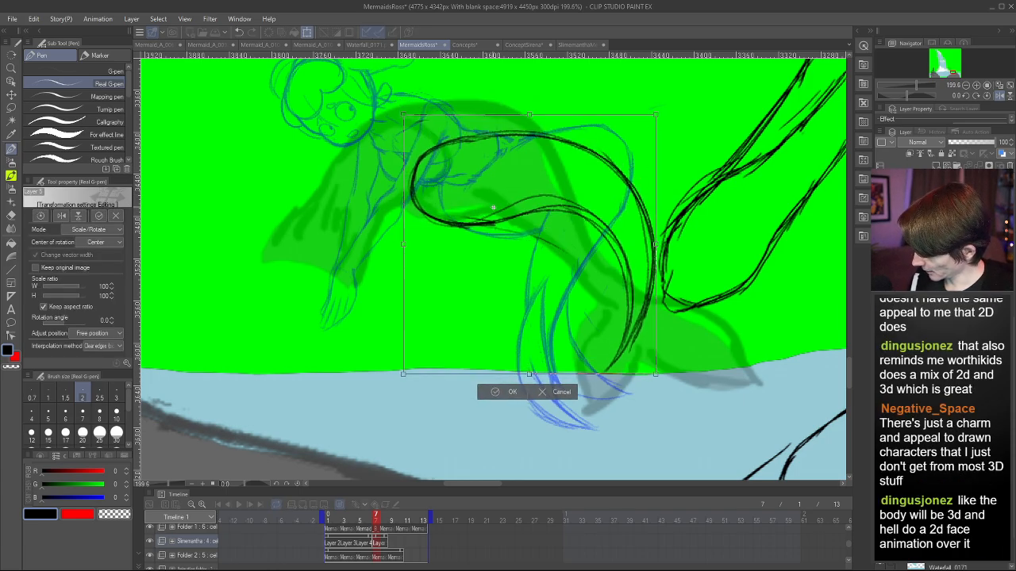
left_click_drag(658, 108, 645, 85)
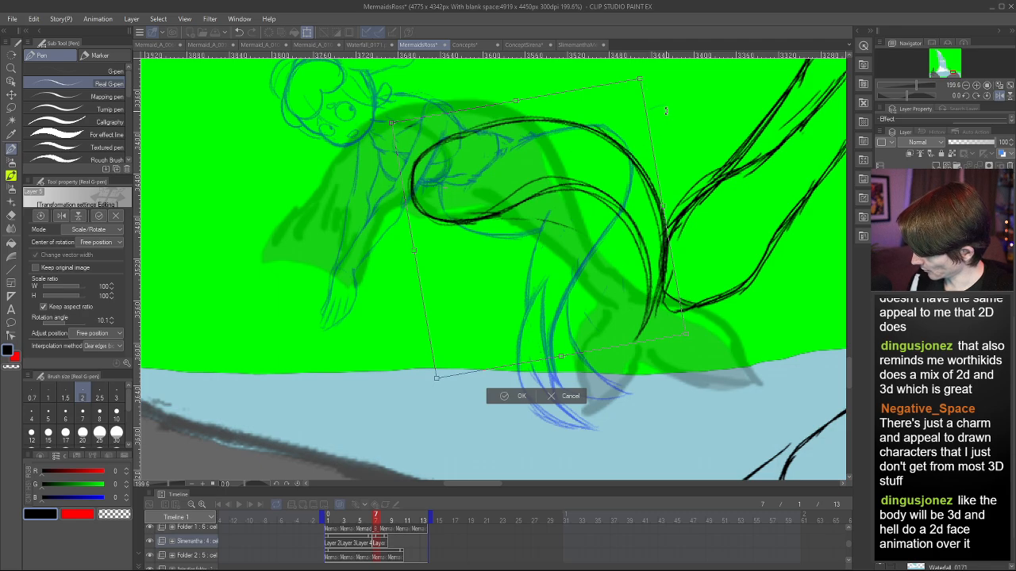
left_click_drag(627, 174, 631, 169)
left_click_drag(656, 80, 648, 66)
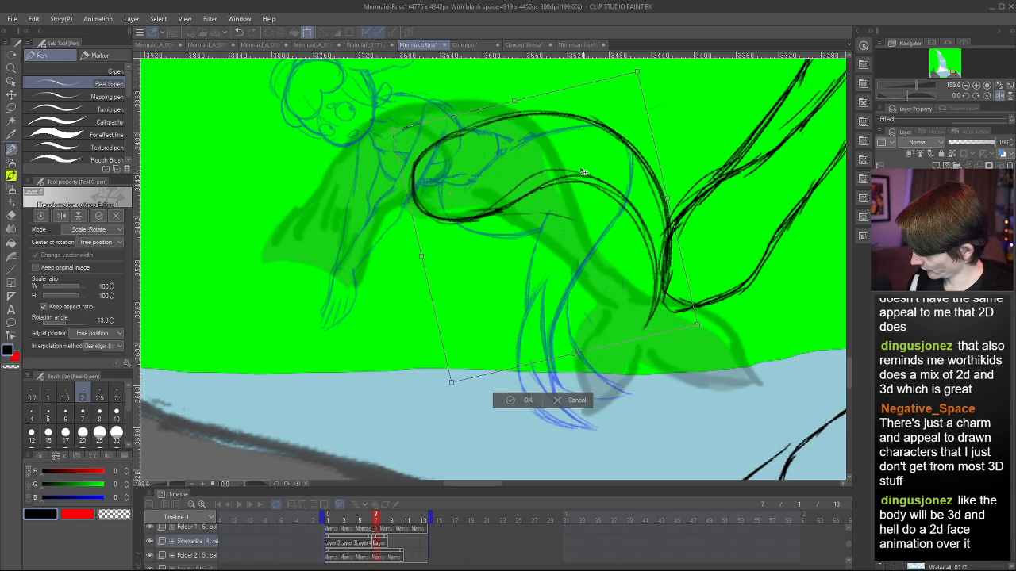
left_click_drag(583, 173, 585, 175)
left_click(530, 403)
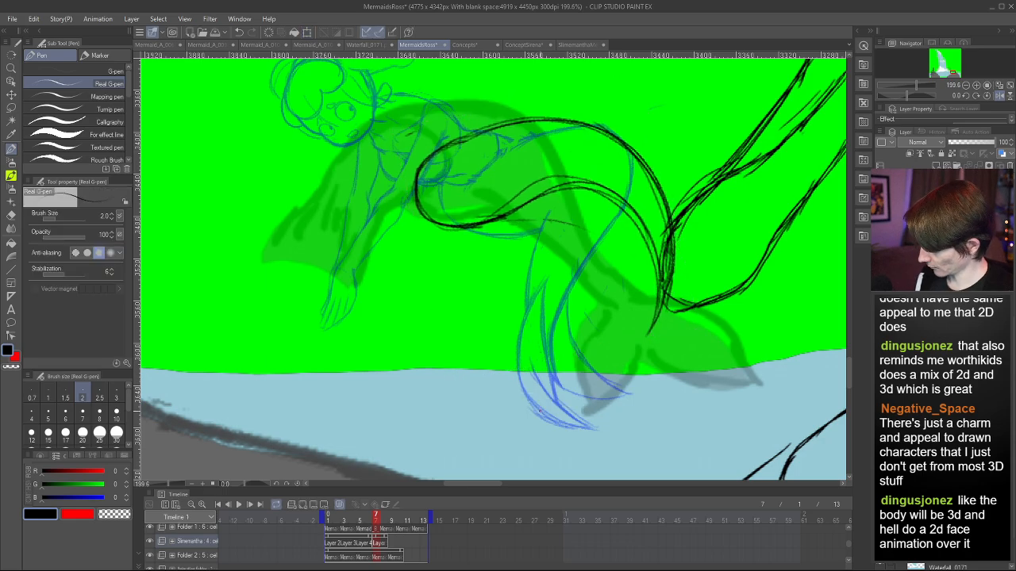
- Redraw both edges of the tail's narrow end so that it curves further inward beneath the body
mouse_move(377, 516)
left_mouse_down()
mouse_move(353, 519)
mouse_move(377, 516)
left_mouse_up()
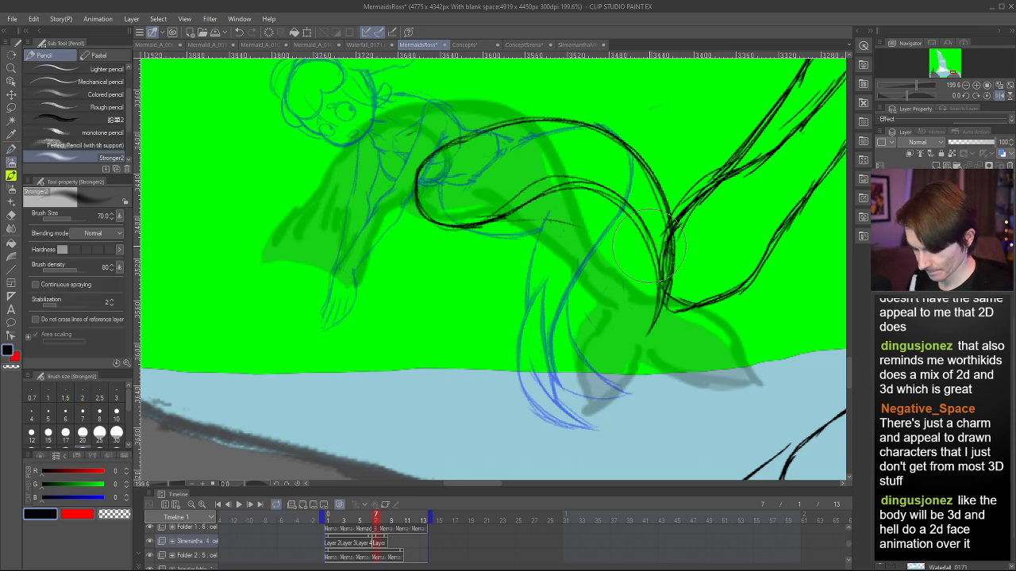
key("ctrl+z")
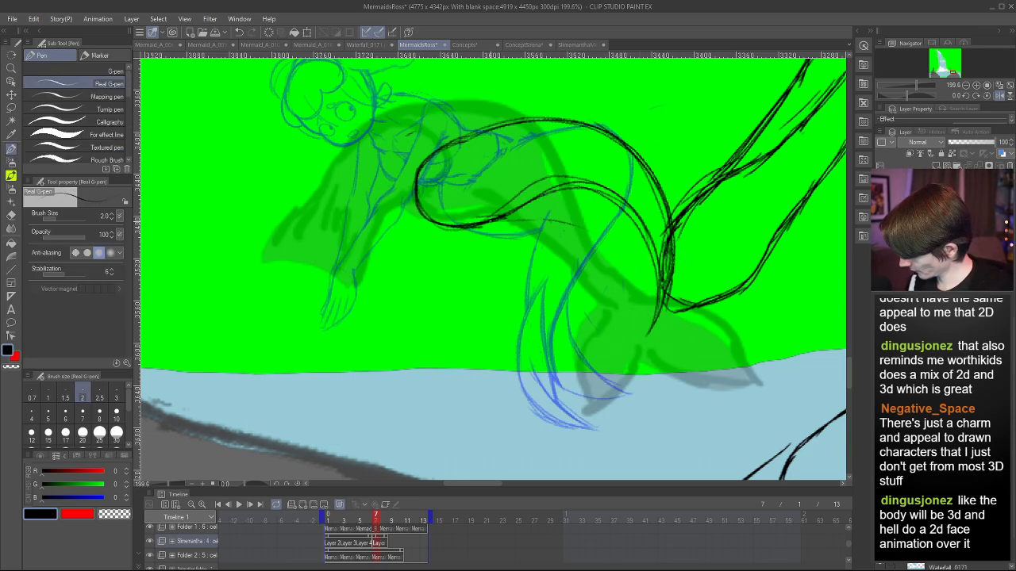
mouse_move(491, 220)
left_mouse_down()
mouse_move(601, 192)
mouse_move(650, 252)
mouse_move(635, 269)
mouse_move(620, 350)
left_mouse_up()
key("ctrl+z")
left_click_drag(651, 230, 622, 345)
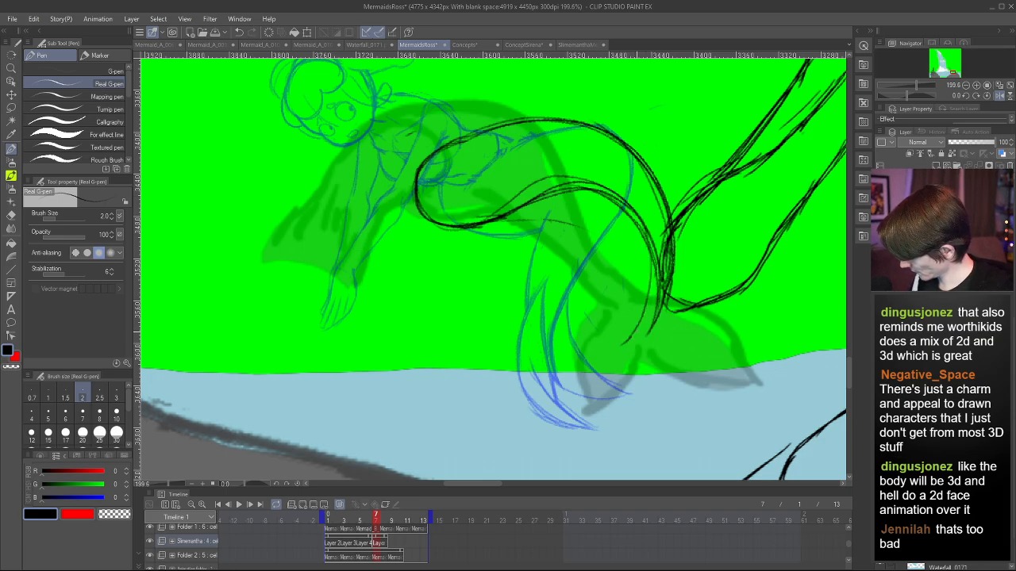
left_click_drag(663, 289, 631, 338)
left_click_drag(673, 231, 621, 346)
- Erase the leftover lines at the tail's narrow end and reinforce its inner and outer edges into one clean point
key("e")
mouse_move(663, 282)
left_mouse_down()
mouse_move(624, 339)
mouse_move(644, 340)
mouse_move(655, 307)
left_mouse_up()
mouse_move(658, 270)
left_mouse_down()
mouse_move(666, 249)
mouse_move(655, 250)
left_mouse_up()
key("p")
left_click_drag(635, 204, 645, 318)
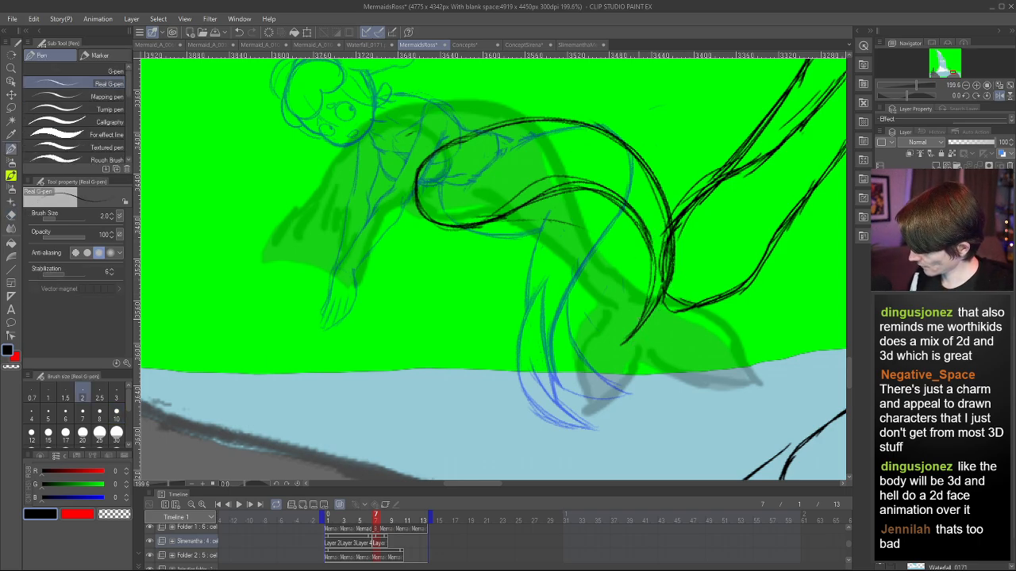
key("ctrl+z")
left_click_drag(651, 252, 633, 329)
left_click_drag(667, 285, 647, 322)
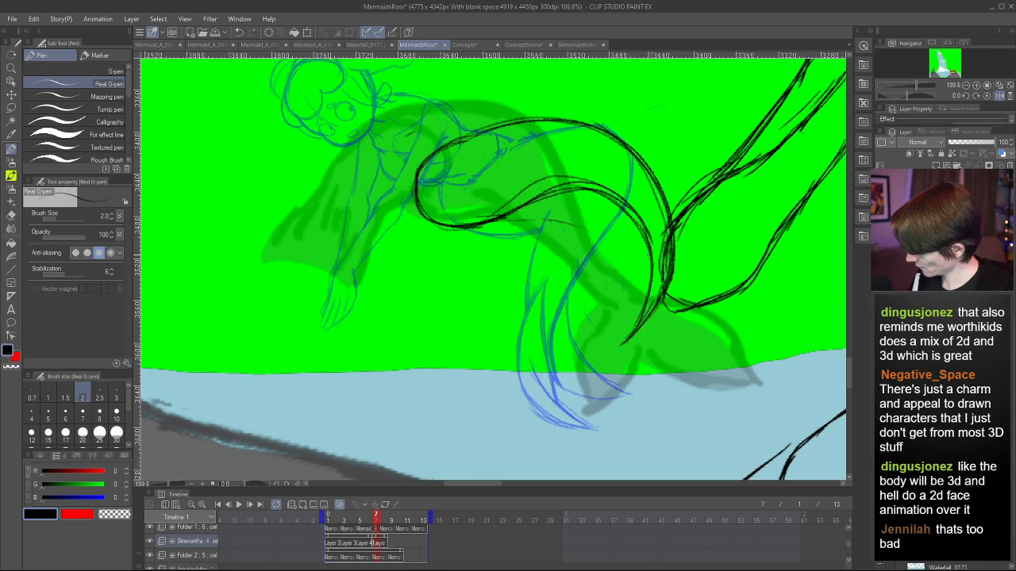
left_click_drag(652, 244, 648, 304)
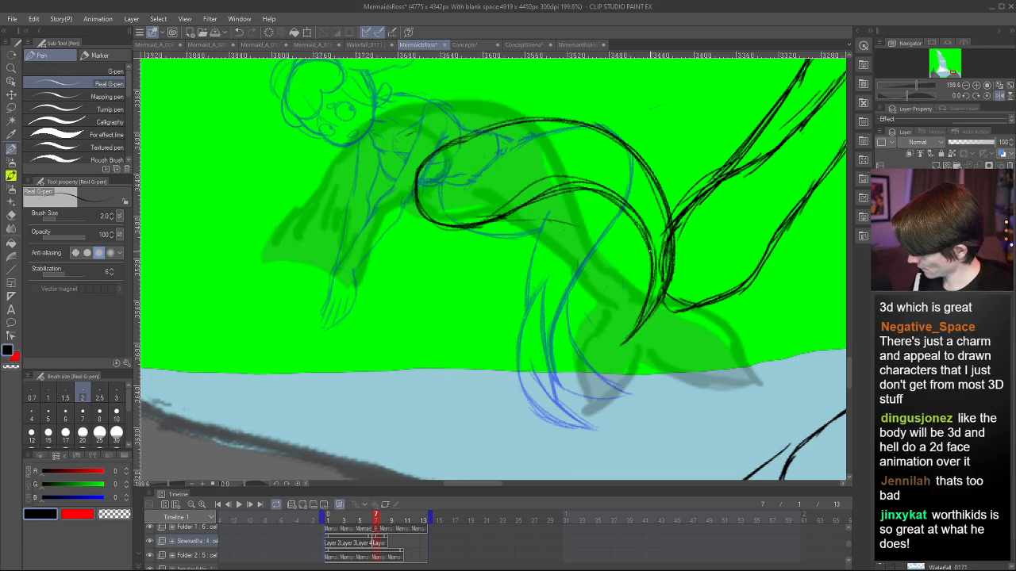
key("ctrl+z")
- Try outlining the first fluke lobe as a broad curve from the tail's narrow end to the waterline and back
left_click_drag(635, 243, 552, 357)
left_click_drag(647, 245, 544, 367)
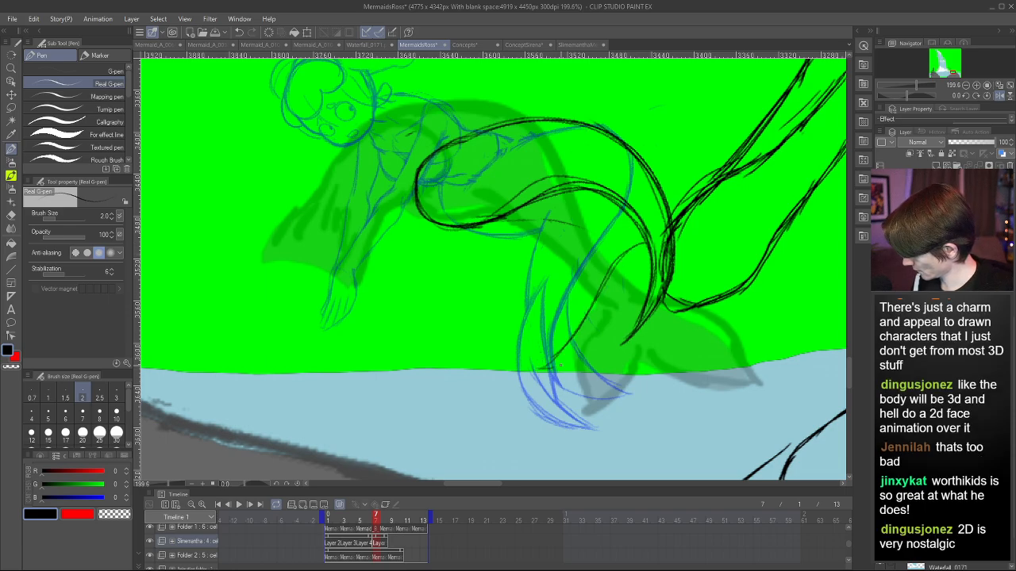
left_click_drag(617, 342, 561, 365)
left_click_drag(616, 343, 543, 370)
- Try outlining the second fluke lobe's outer edge from the far side of the tail's narrow end, undoing each stroke
left_click_drag(675, 266, 621, 365)
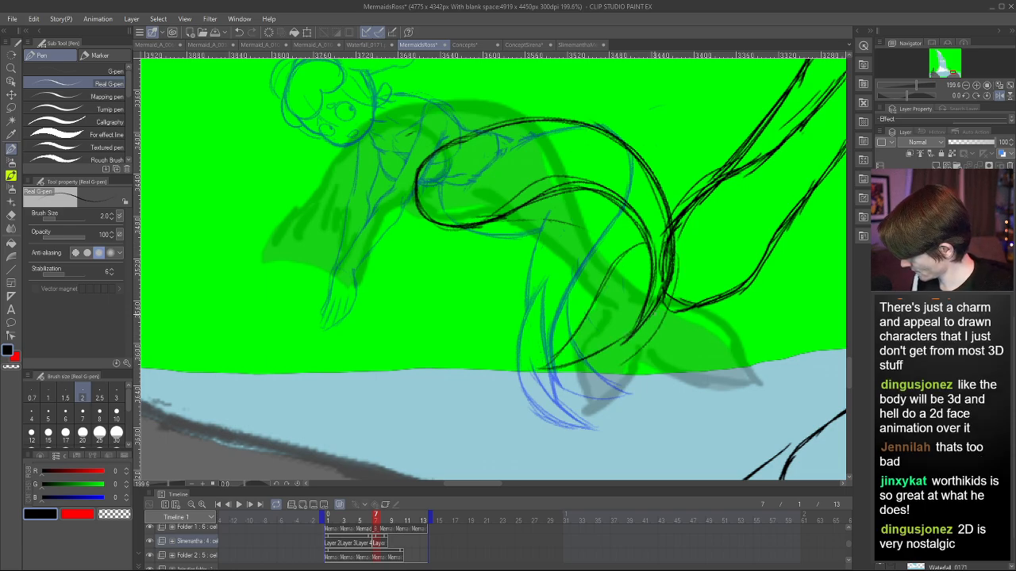
key("ctrl+z")
left_click_drag(677, 255, 617, 370)
key("ctrl+z")
left_click_drag(678, 255, 666, 325)
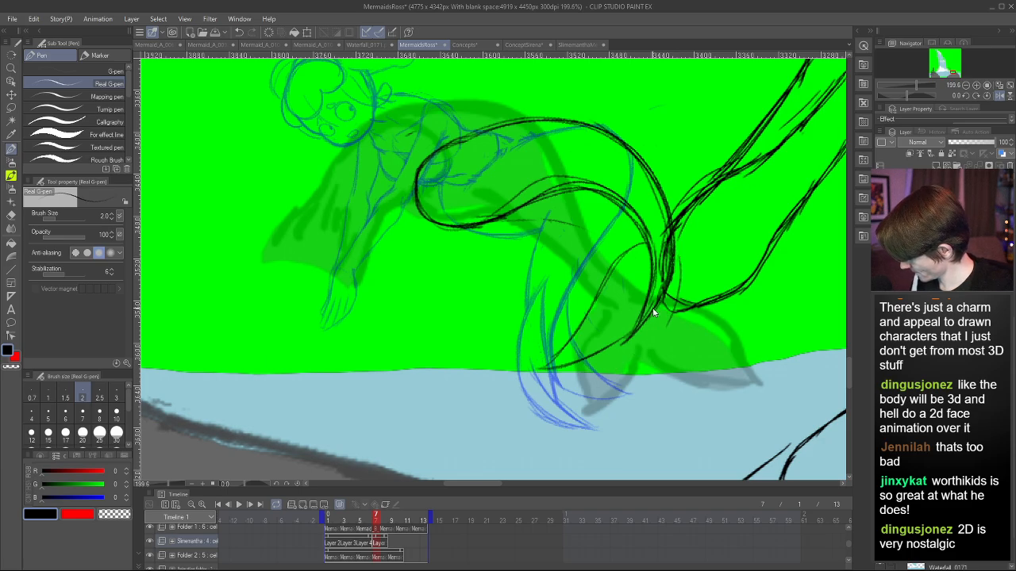
key("ctrl+z")
- Erase the lower part of the first fluke lobe and redraw its outer edge curving more steeply into the water
key("e")
mouse_move(591, 310)
left_mouse_down()
mouse_move(555, 393)
mouse_move(577, 374)
left_mouse_up()
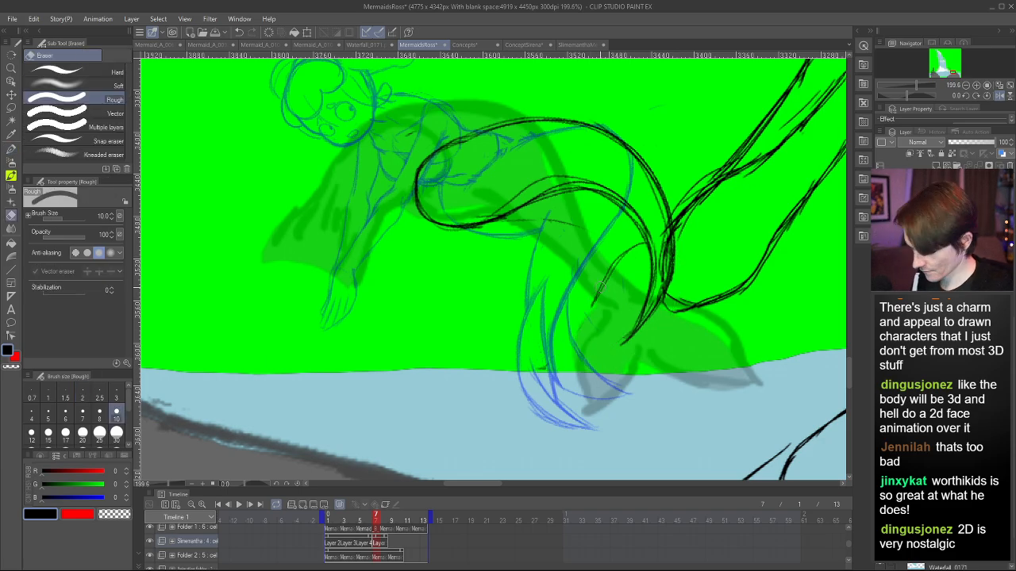
key("p")
left_click_drag(627, 252, 566, 384)
key("ctrl+z")
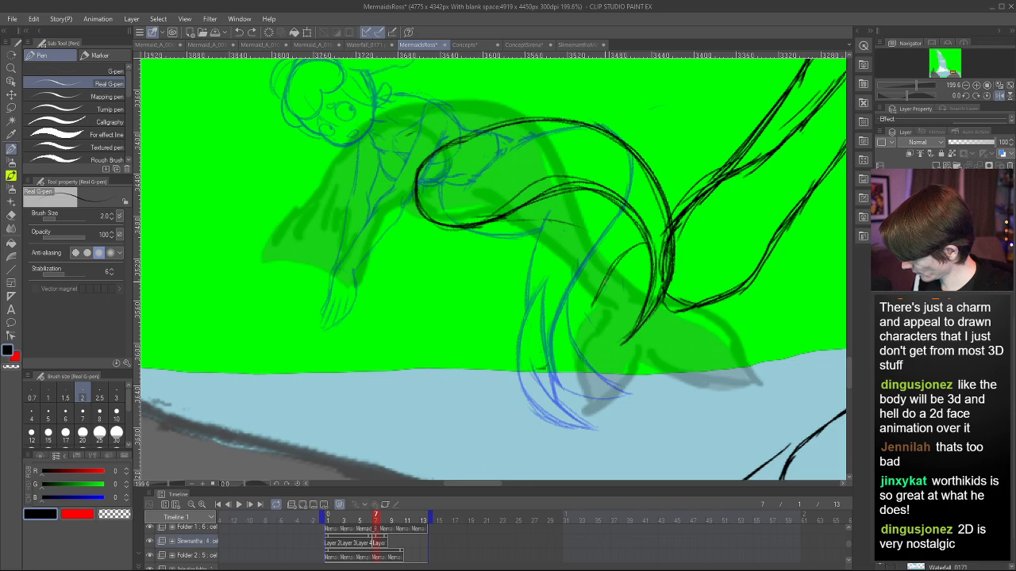
left_click_drag(607, 276, 582, 328)
key("ctrl+z")
mouse_move(639, 245)
left_mouse_down()
mouse_move(563, 343)
mouse_move(561, 398)
left_mouse_up()
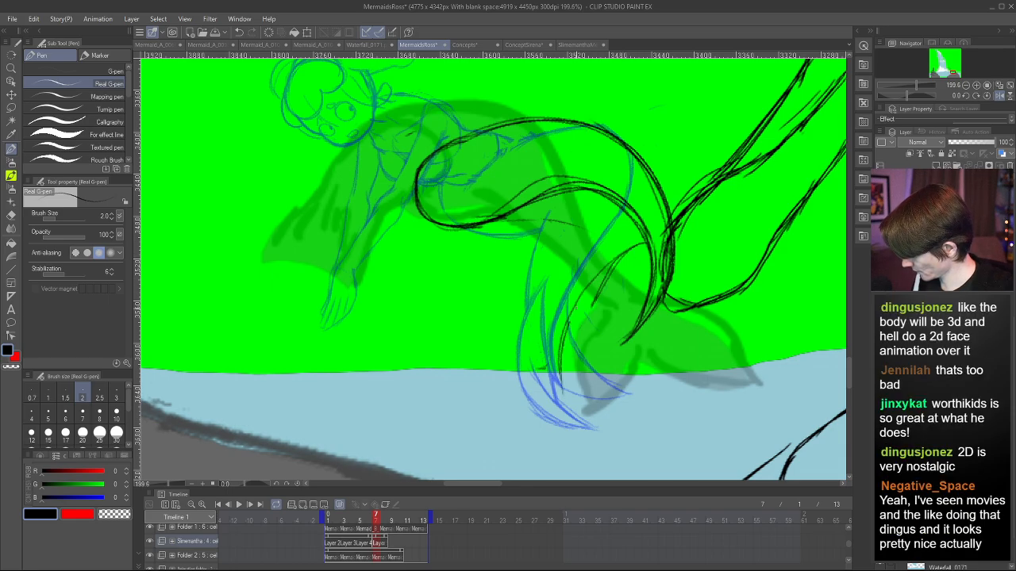
- Close the first fluke lobe with its lower edge, reinforce its upper curve closer to the tail, and erase the old upper line
left_click_drag(619, 262, 562, 361)
key("ctrl+z")
mouse_move(622, 327)
left_mouse_down()
mouse_move(568, 395)
mouse_move(597, 354)
mouse_move(628, 339)
mouse_move(567, 387)
mouse_move(612, 341)
left_mouse_up()
mouse_move(563, 378)
left_mouse_down()
mouse_move(586, 307)
mouse_move(650, 259)
mouse_move(573, 325)
mouse_move(643, 260)
left_mouse_up()
key("ctrl+z")
left_click_drag(603, 287, 653, 256)
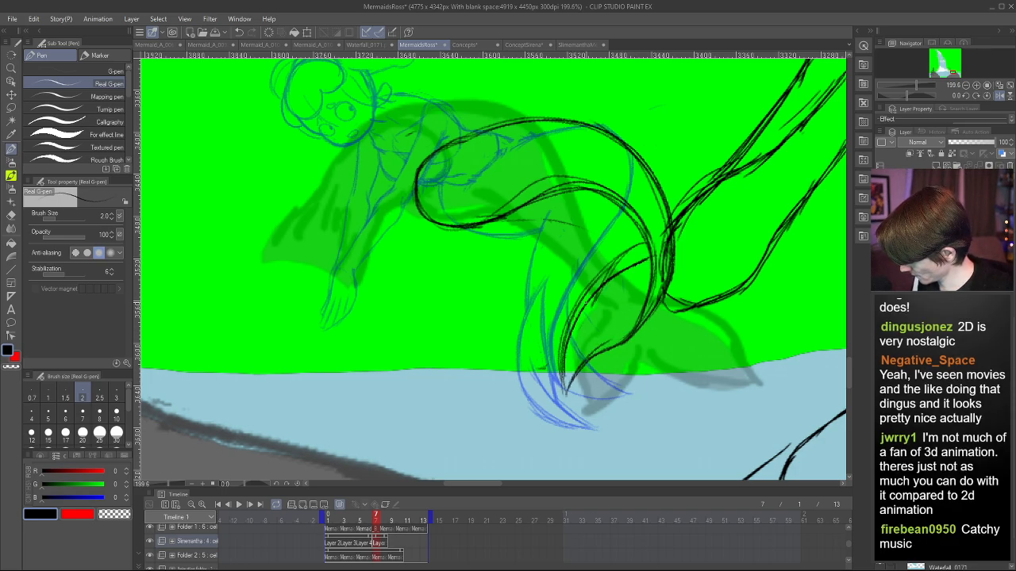
mouse_move(561, 364)
left_mouse_down()
mouse_move(635, 267)
mouse_move(558, 331)
left_mouse_up()
key("e")
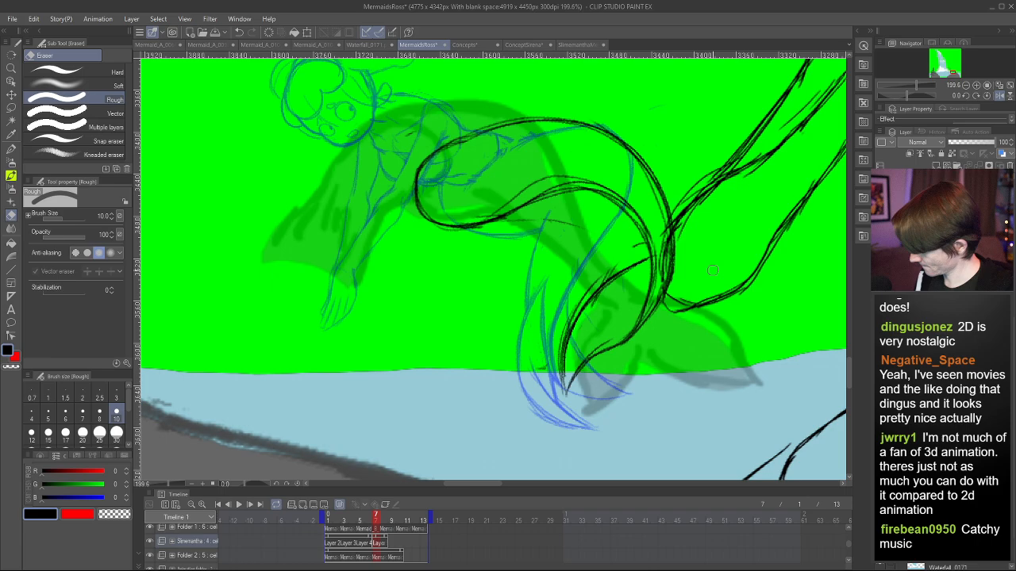
- Outline the second fluke lobe from the tail's outer edge down to a point just below the waterline
mouse_move(379, 517)
left_mouse_down()
mouse_move(364, 518)
mouse_move(377, 515)
left_mouse_up()
left_click(377, 515)
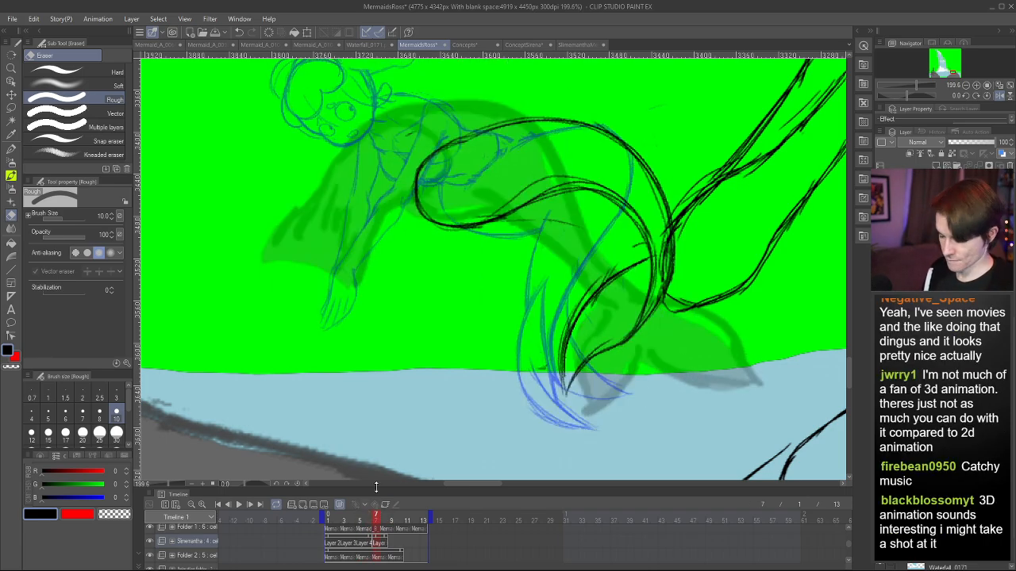
key("p")
left_click_drag(675, 291, 642, 364)
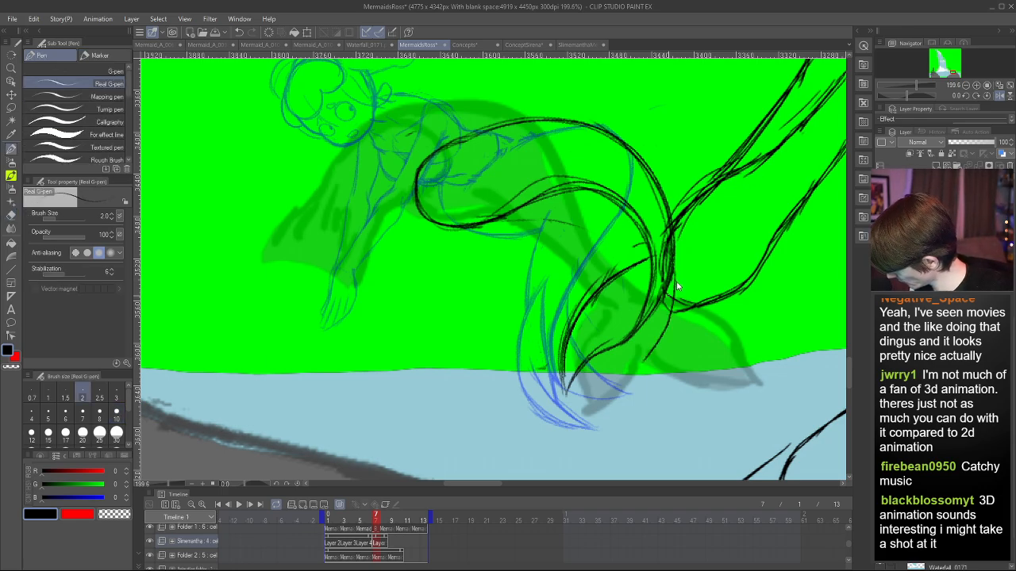
key("ctrl+z")
mouse_move(673, 267)
left_mouse_down()
mouse_move(659, 338)
mouse_move(622, 384)
left_mouse_up()
mouse_move(636, 332)
left_mouse_down()
mouse_move(622, 388)
mouse_move(676, 311)
mouse_move(676, 264)
left_mouse_up()
left_click_drag(670, 259, 677, 309)
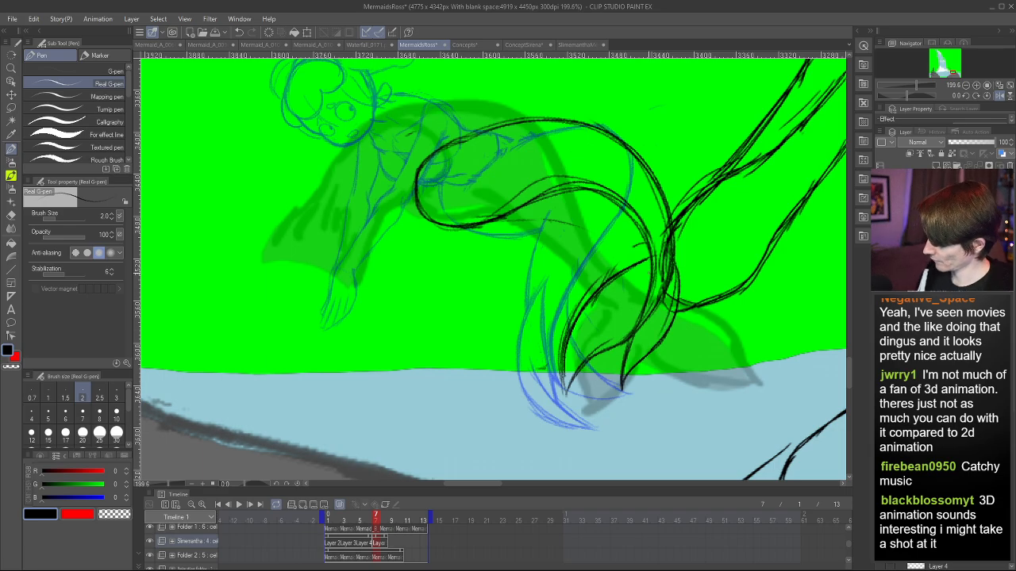
- Erase the tail line crossing the base of the first fluke lobe, strengthen the join, and compare the pose with frame 6
key("e")
key("p")
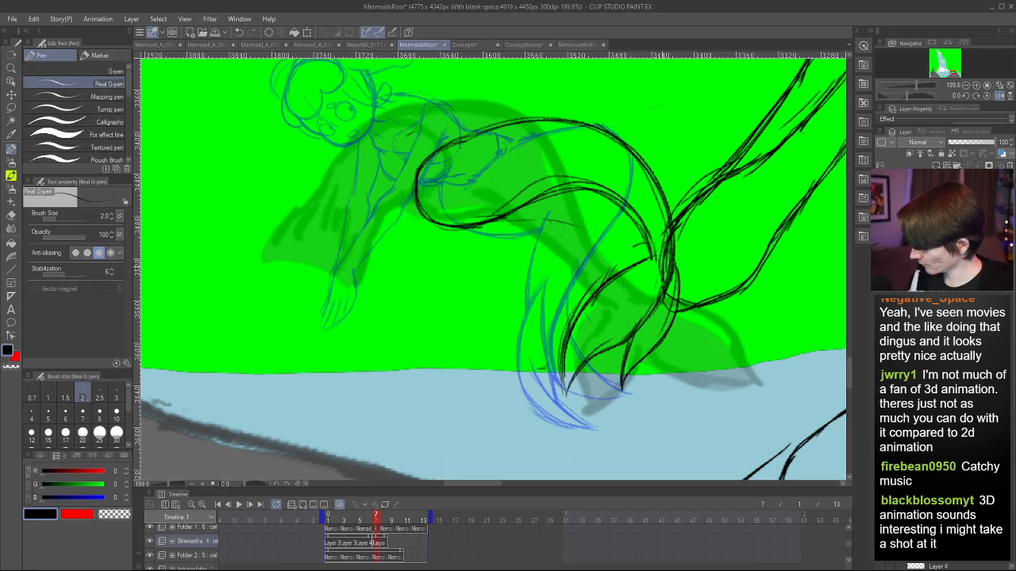
left_click_drag(656, 277, 633, 331)
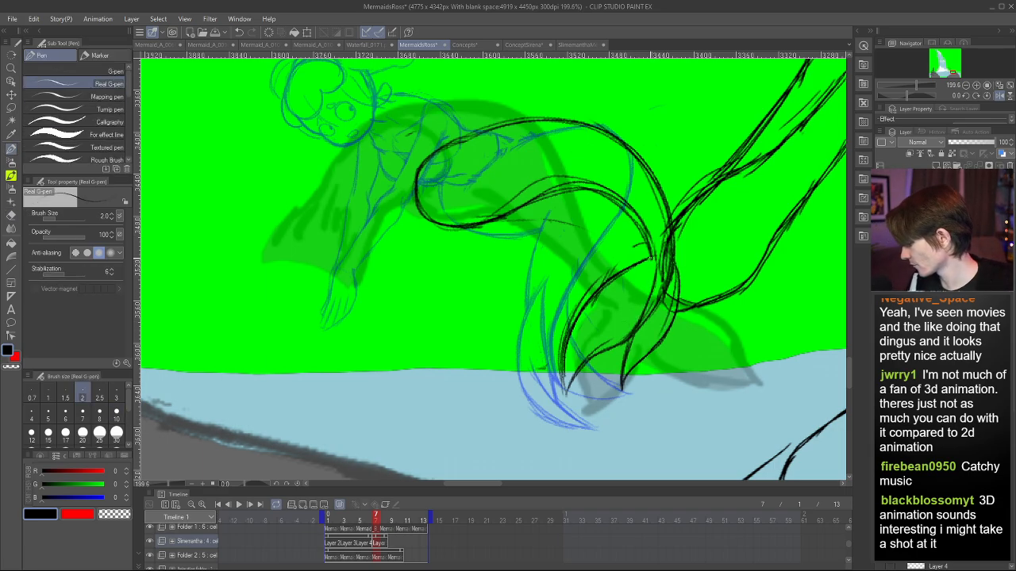
left_click(367, 518)
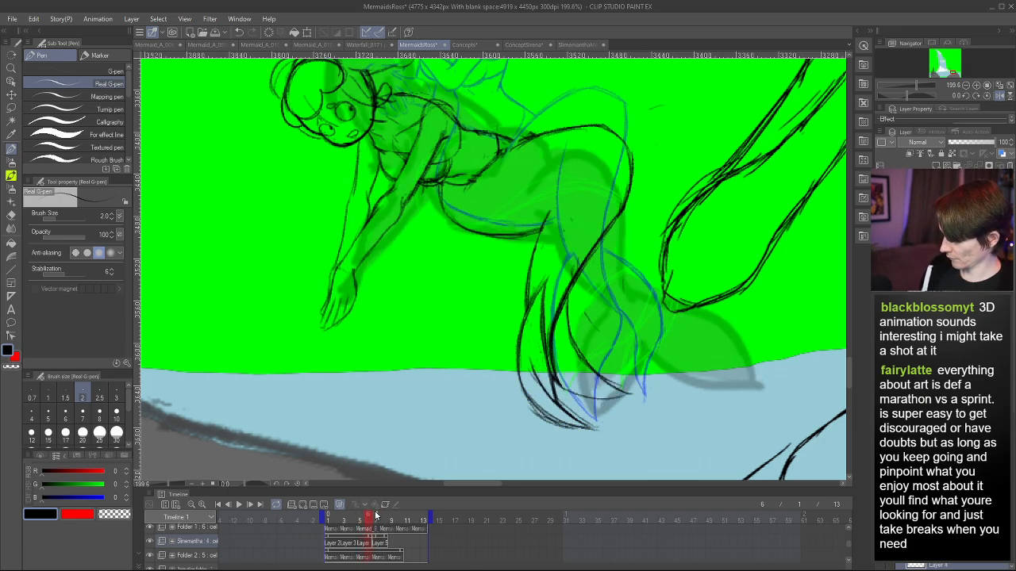
mouse_move(376, 516)
left_mouse_down()
mouse_move(386, 516)
mouse_move(370, 516)
mouse_move(379, 509)
left_mouse_up()
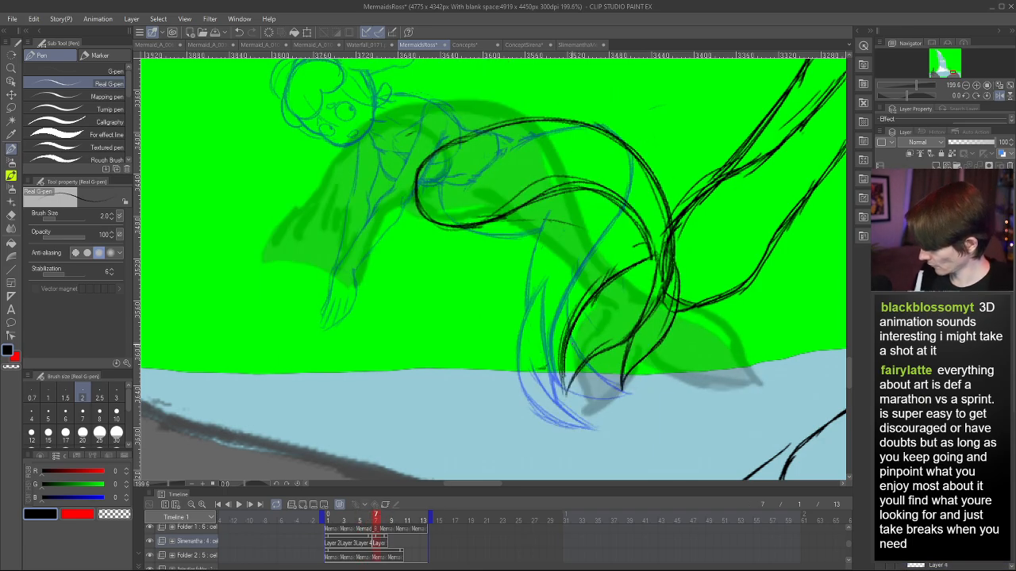
- Redraw both fluke lobes with shorter tips ending at the waterline and erase the old tip hanging below it
left_click_drag(575, 319, 543, 374)
mouse_move(543, 373)
left_mouse_down()
mouse_move(627, 339)
mouse_move(608, 378)
left_mouse_up()
mouse_move(641, 362)
left_mouse_down()
mouse_move(606, 381)
mouse_move(630, 375)
mouse_move(629, 351)
left_mouse_up()
key("c")
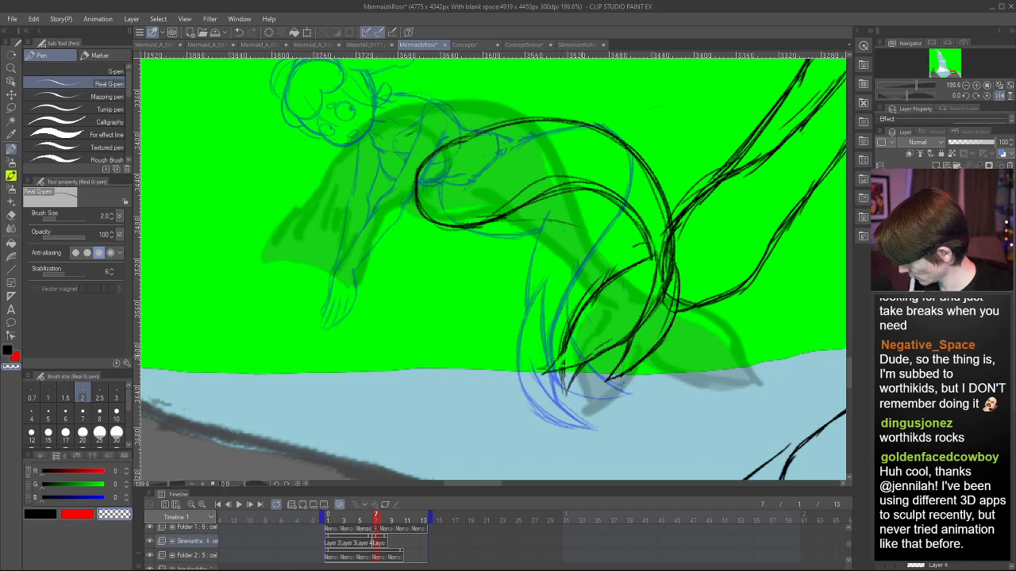
key("c")
left_click_drag(573, 332, 544, 373)
mouse_move(546, 372)
left_mouse_down()
mouse_move(598, 358)
mouse_move(641, 324)
mouse_move(609, 349)
mouse_move(599, 287)
left_mouse_up()
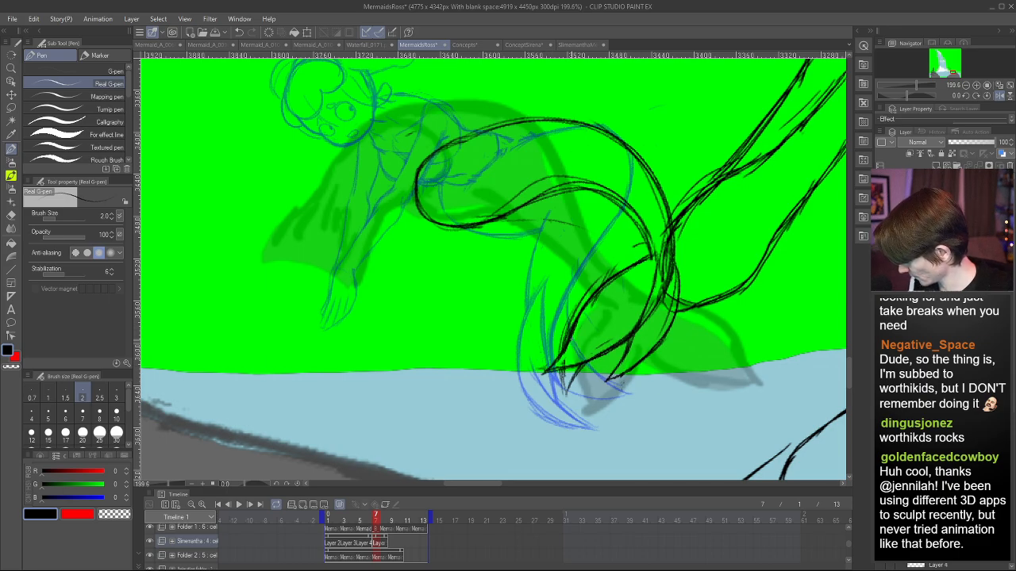
key("e")
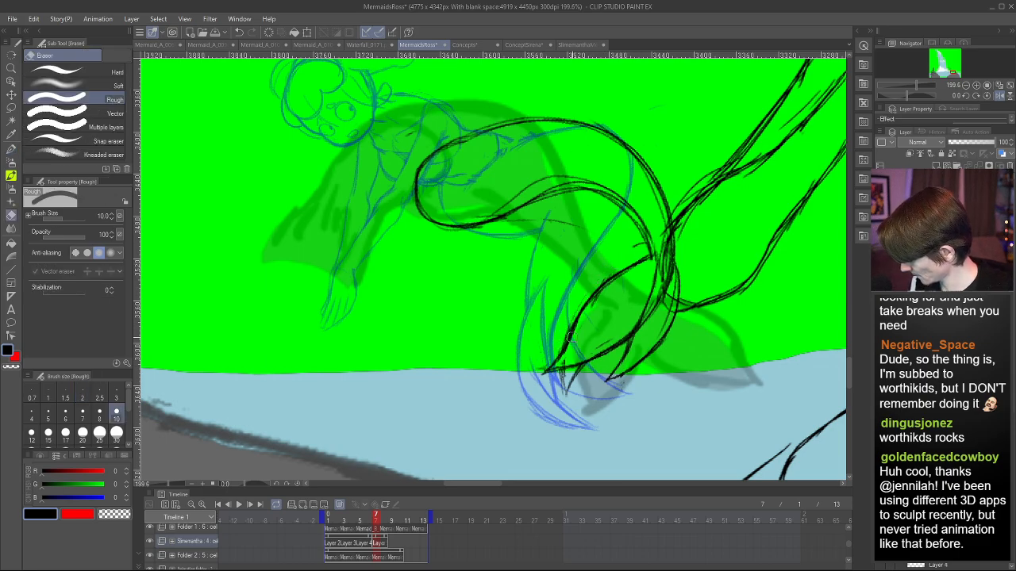
mouse_move(555, 378)
left_mouse_down()
mouse_move(565, 375)
mouse_move(556, 401)
left_mouse_up()
key("h")
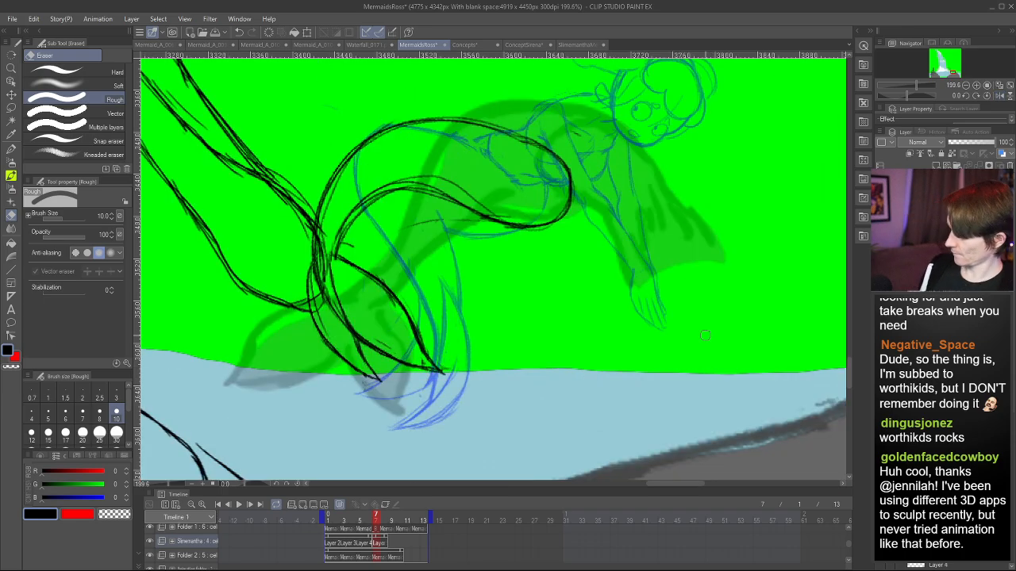
- Compare the new diving tail on frame 8 with the mermaid's pose on frame 6
left_click(368, 516)
left_click(382, 516)
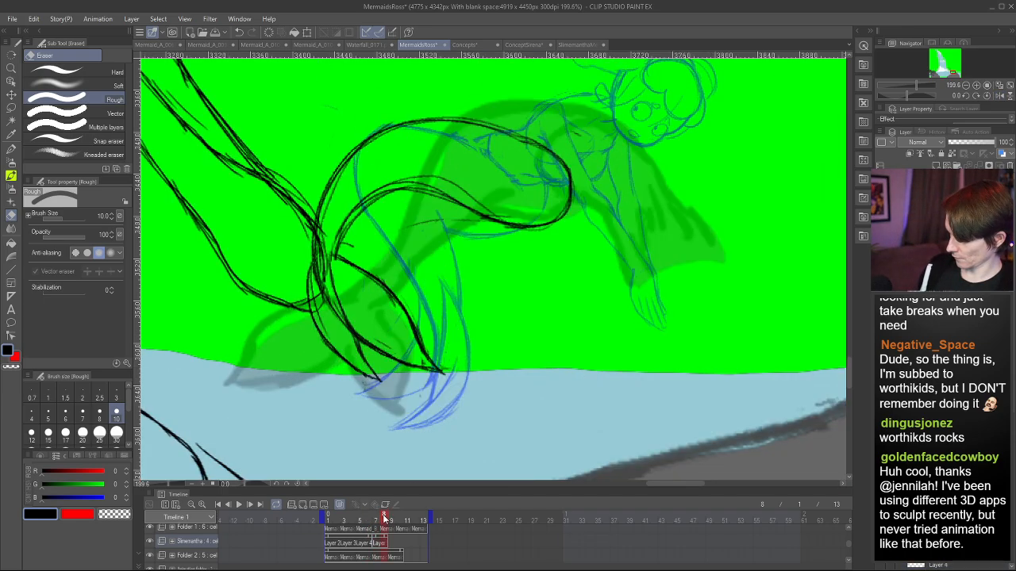
left_click(367, 517)
left_click(385, 517)
left_click(367, 517)
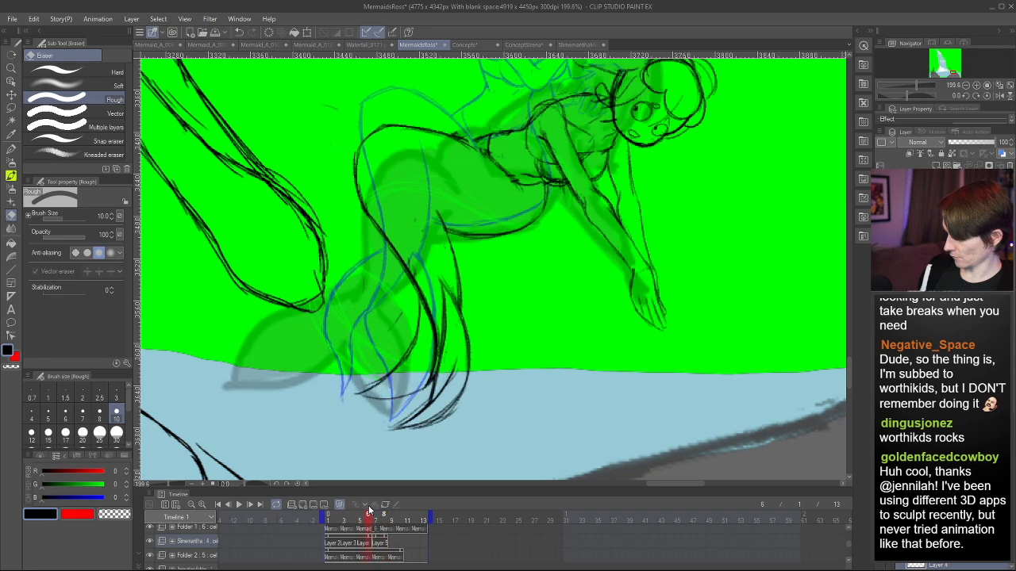
left_click(385, 517)
- Sketch an upright oval inside the rounded waist end of the tail on frame 8
key("p")
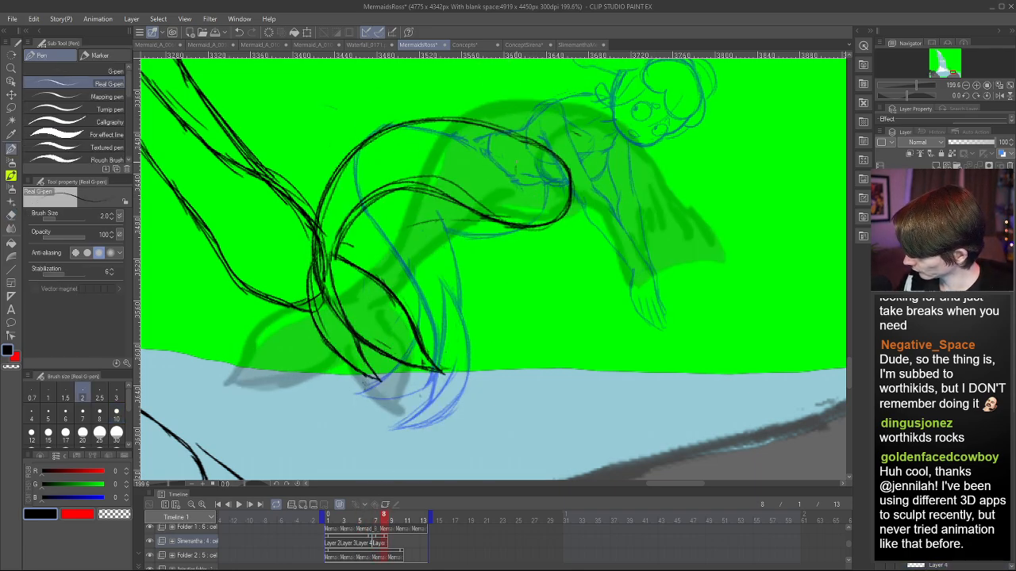
mouse_move(518, 162)
left_mouse_down()
mouse_move(567, 156)
mouse_move(523, 162)
mouse_move(565, 212)
mouse_move(559, 146)
left_mouse_up()
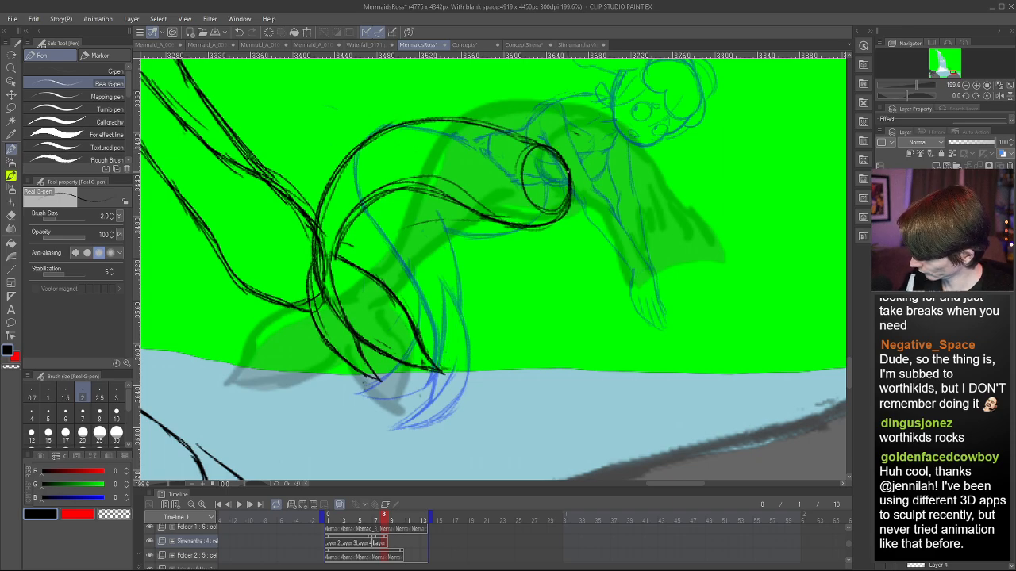
mouse_move(568, 190)
left_mouse_down()
mouse_move(548, 148)
mouse_move(571, 181)
left_mouse_up()
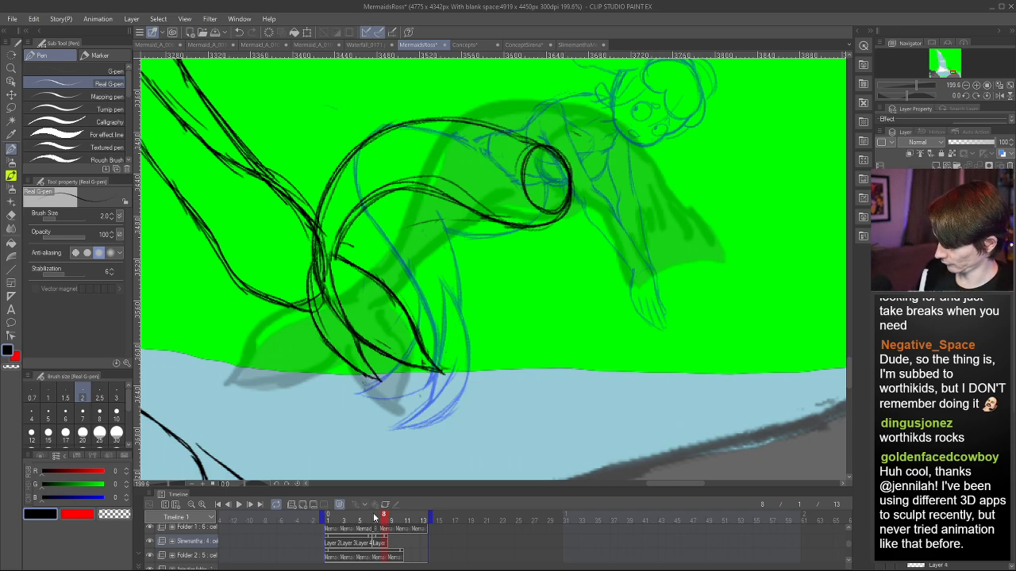
- Scrub through the earlier frames and play the animation to check the mermaid's motion
mouse_move(374, 516)
left_mouse_down()
mouse_move(390, 515)
mouse_move(334, 510)
mouse_move(377, 510)
mouse_move(337, 505)
mouse_move(360, 506)
left_mouse_up()
left_click(239, 504)
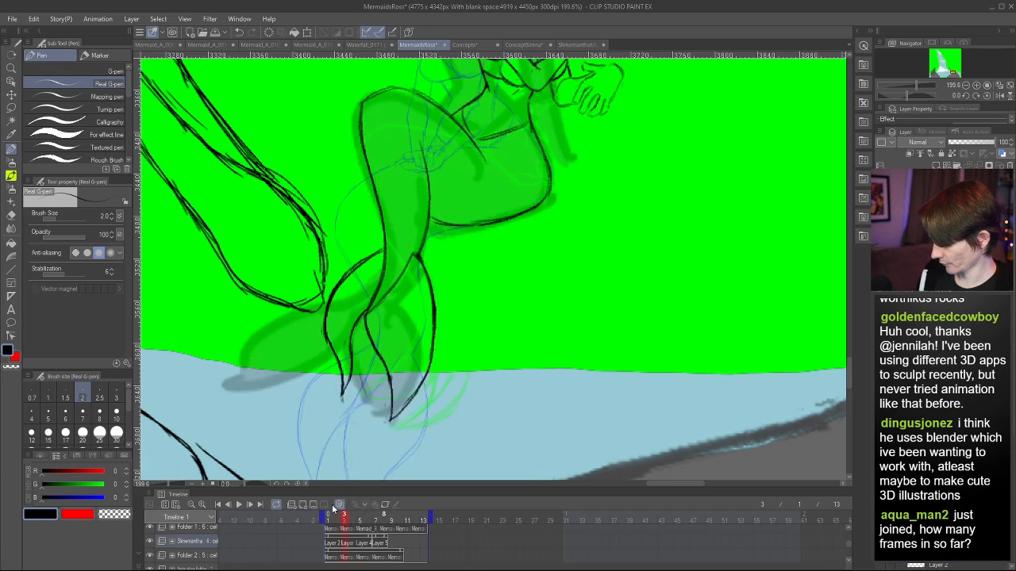
left_click(239, 504)
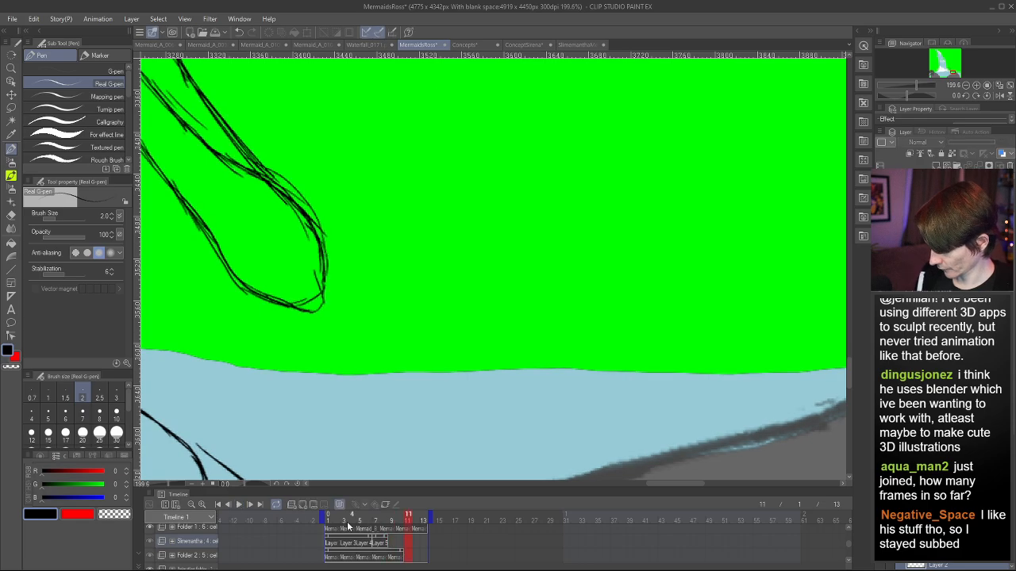
mouse_move(345, 519)
left_mouse_down()
mouse_move(374, 518)
mouse_move(332, 515)
mouse_move(363, 523)
mouse_move(344, 517)
left_mouse_up()
left_click_drag(465, 300, 446, 319)
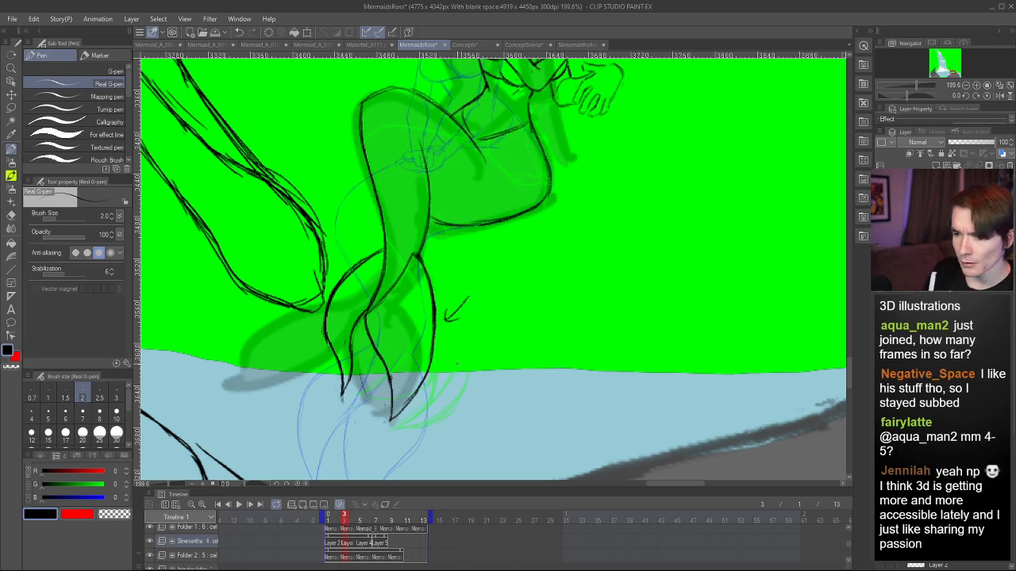
key("ctrl+z")
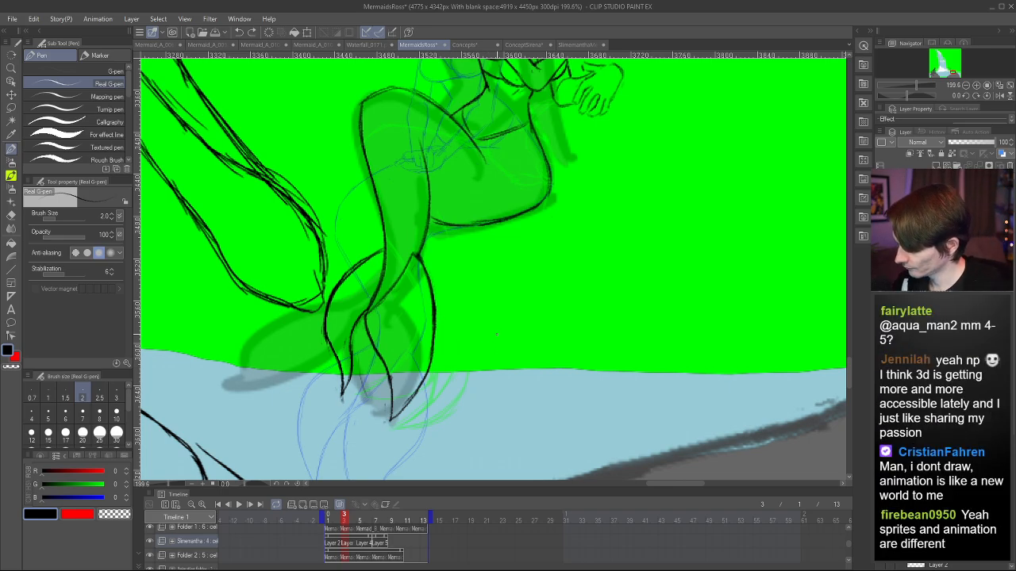
- Return to frame 8 and sketch a second, overlapping oval just ahead of the waist oval for the torso
scroll(682, 308, "down", 4)
scroll(623, 208, "up", 1)
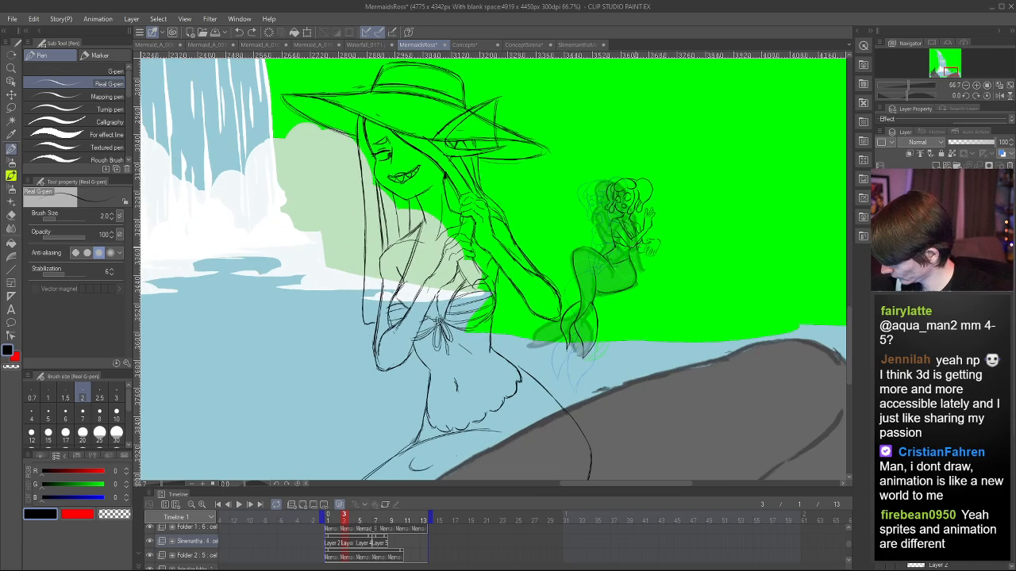
left_click_drag(344, 520, 384, 505)
scroll(636, 272, "up", 5)
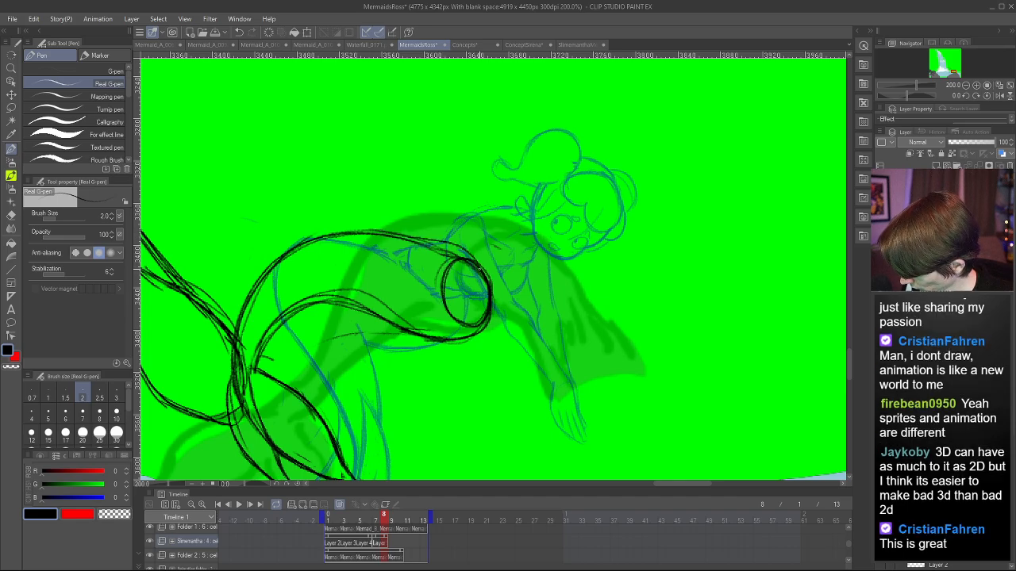
mouse_move(447, 269)
left_mouse_down()
mouse_move(506, 272)
mouse_move(481, 331)
mouse_move(458, 253)
mouse_move(511, 291)
mouse_move(465, 327)
left_mouse_up()
mouse_move(509, 284)
left_mouse_down()
mouse_move(490, 323)
mouse_move(541, 246)
mouse_move(558, 257)
left_mouse_up()
key("ctrl+z")
left_click_drag(492, 263, 549, 242)
key("ctrl+z")
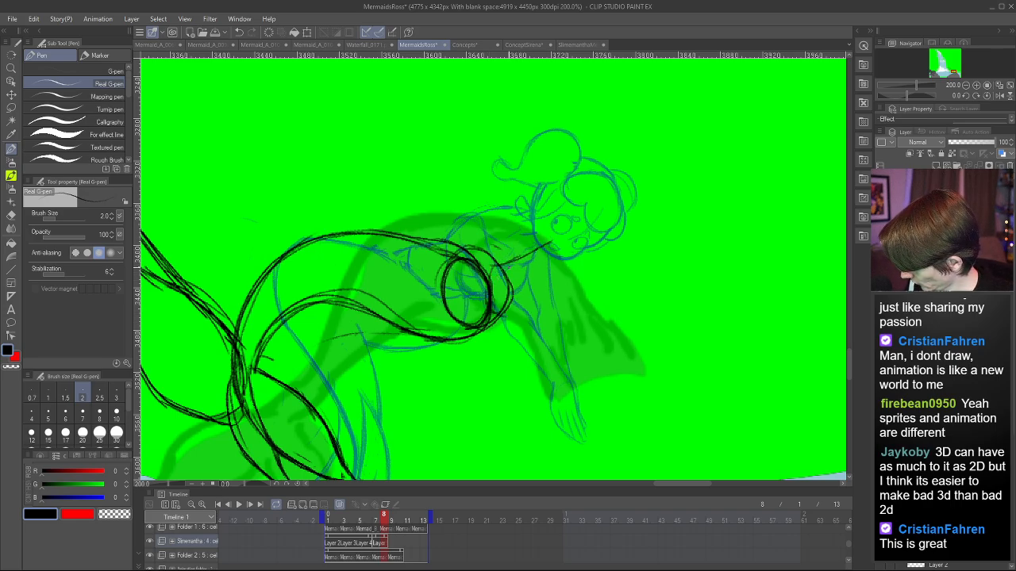
key("ctrl+z")
key("ctrl+z")
- Try a rounded upper-body outline reaching forward from the torso oval over the faded reference shape
mouse_move(501, 266)
left_mouse_down()
mouse_move(525, 268)
mouse_move(580, 315)
left_mouse_up()
key("ctrl+z")
mouse_move(503, 265)
left_mouse_down()
mouse_move(581, 299)
mouse_move(568, 289)
mouse_move(601, 323)
left_mouse_up()
key("ctrl+z")
left_click_drag(489, 316, 541, 355)
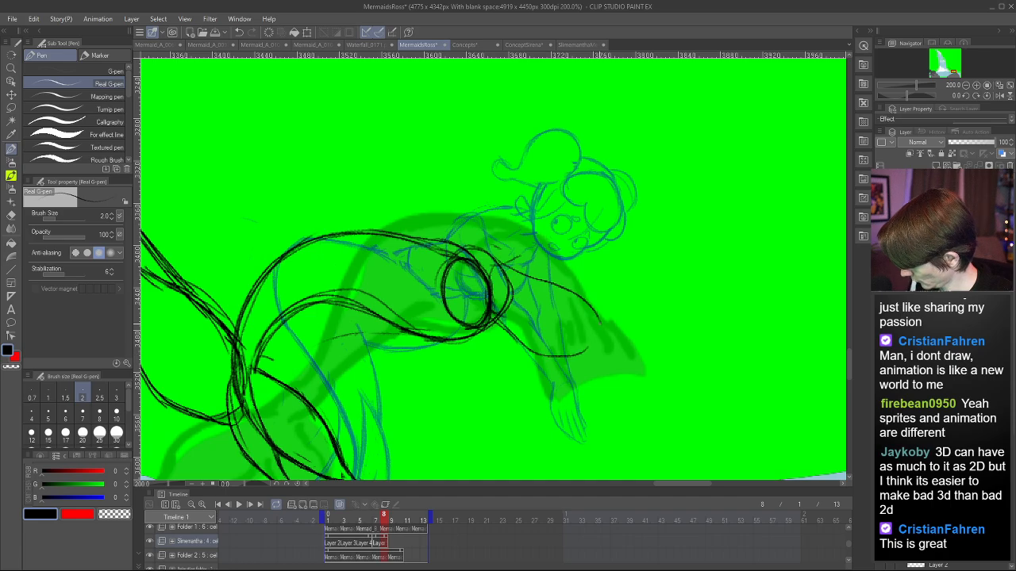
left_click_drag(600, 324, 565, 363)
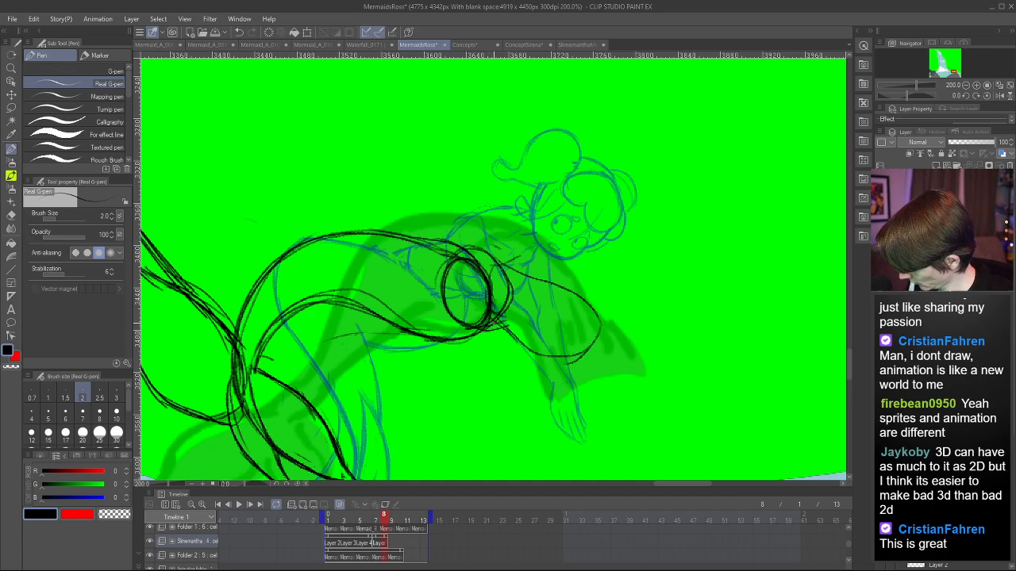
key("ctrl+z")
key("h")
left_click_drag(486, 324, 427, 370)
left_click_drag(385, 318, 436, 370)
mouse_move(395, 301)
left_mouse_down()
mouse_move(487, 264)
mouse_move(388, 319)
left_mouse_up()
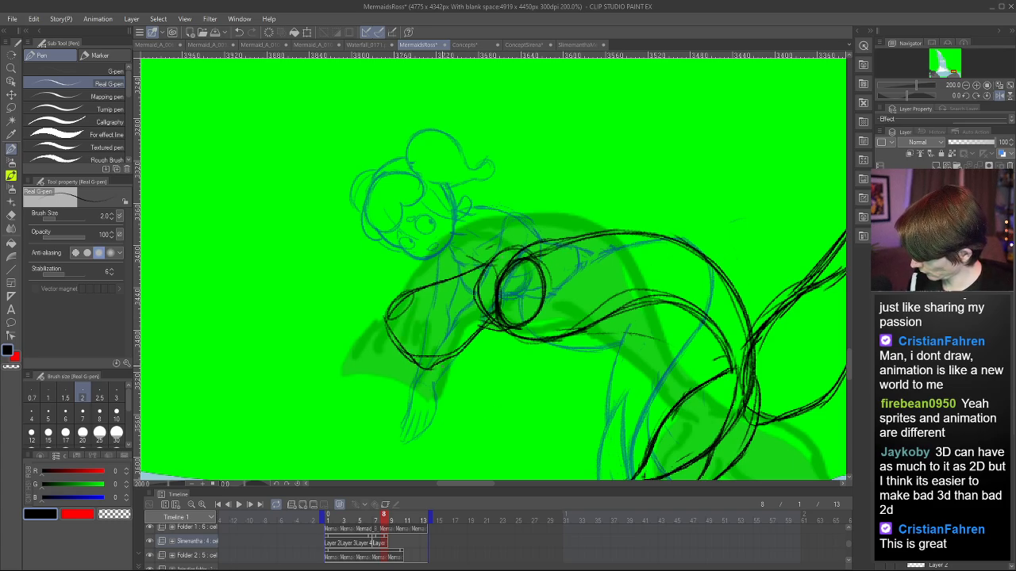
- Undo the rounded upper-body outline strokes back to the two ovals
key("ctrl+z")
key("ctrl+z")
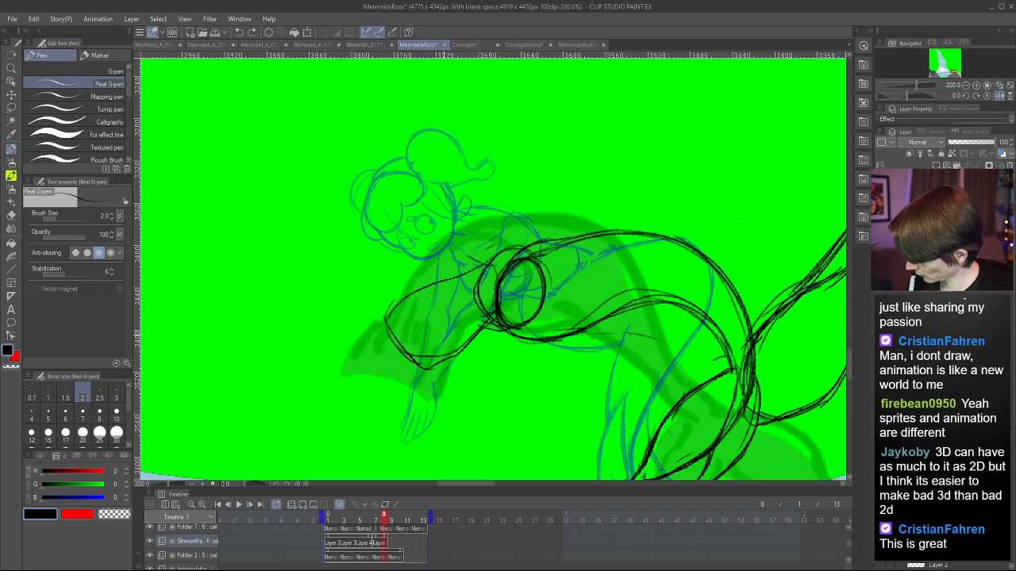
key("ctrl+z")
key("ctrl+z")
key("ctrl+z")
key("ctrl+z")
key("ctrl+z")
key("ctrl+z")
key("ctrl+z")
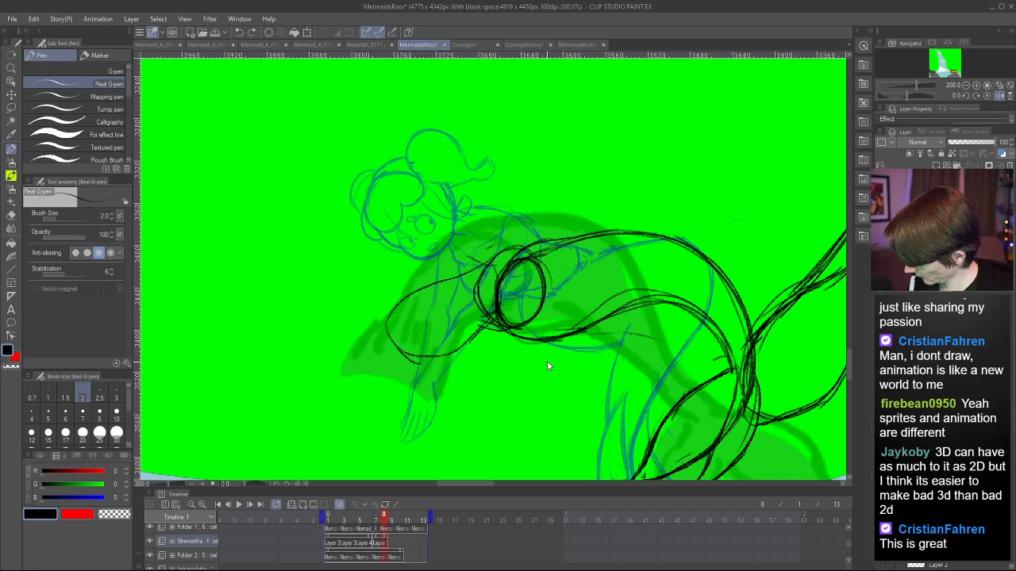
key("ctrl+z")
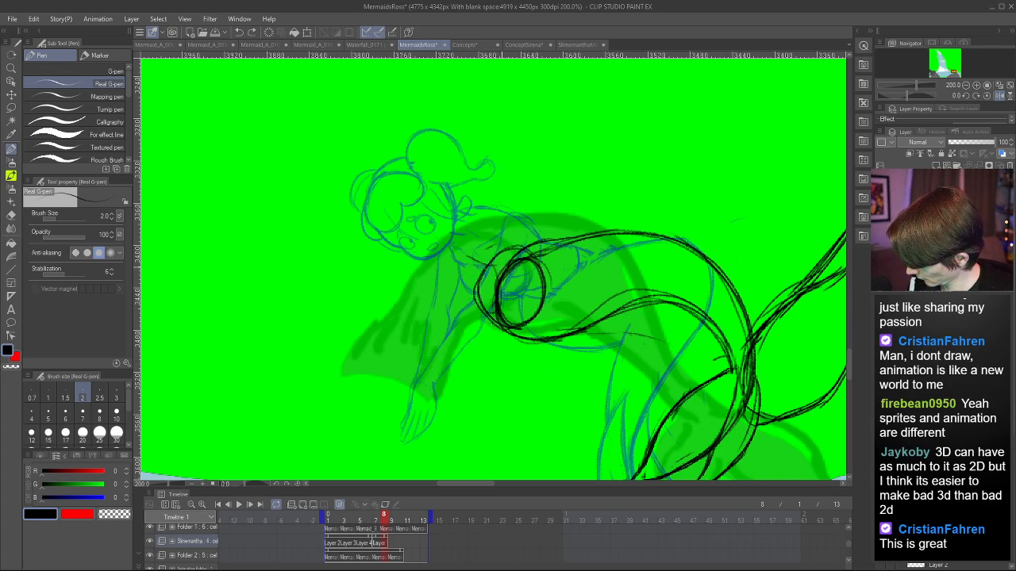
- Sketch the torso's upper edge reaching forward from the ovals, ending in a boxy front plane with a small oval at its lower corner
mouse_move(503, 270)
left_mouse_down()
mouse_move(374, 327)
mouse_move(389, 318)
mouse_move(494, 271)
mouse_move(370, 344)
mouse_move(419, 342)
left_mouse_up()
key("ctrl+z")
mouse_move(367, 315)
left_mouse_down()
mouse_move(420, 345)
mouse_move(429, 368)
left_mouse_up()
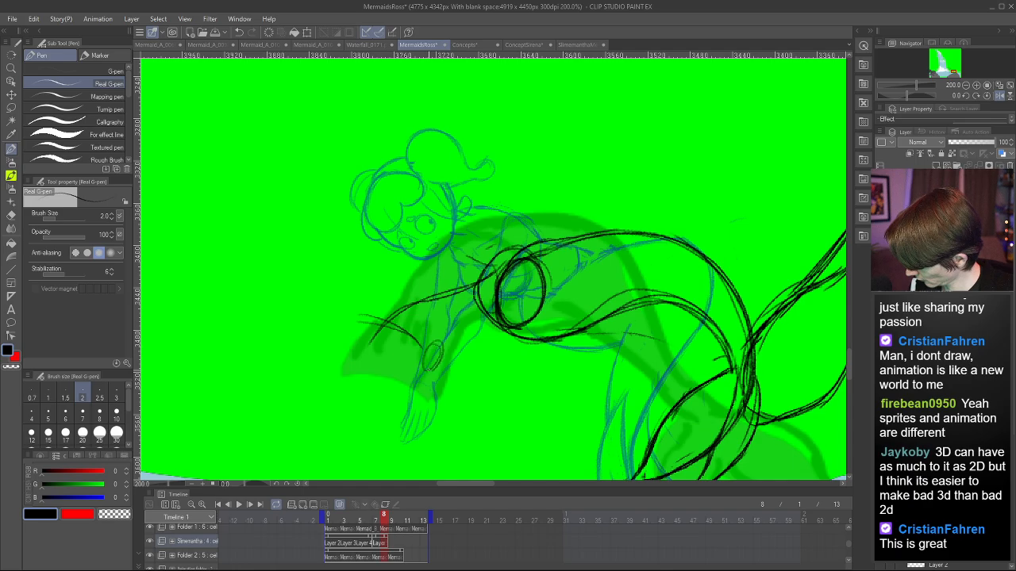
mouse_move(367, 321)
left_mouse_down()
mouse_move(365, 359)
mouse_move(441, 371)
mouse_move(481, 333)
mouse_move(455, 269)
left_mouse_up()
left_click_drag(377, 311, 493, 260)
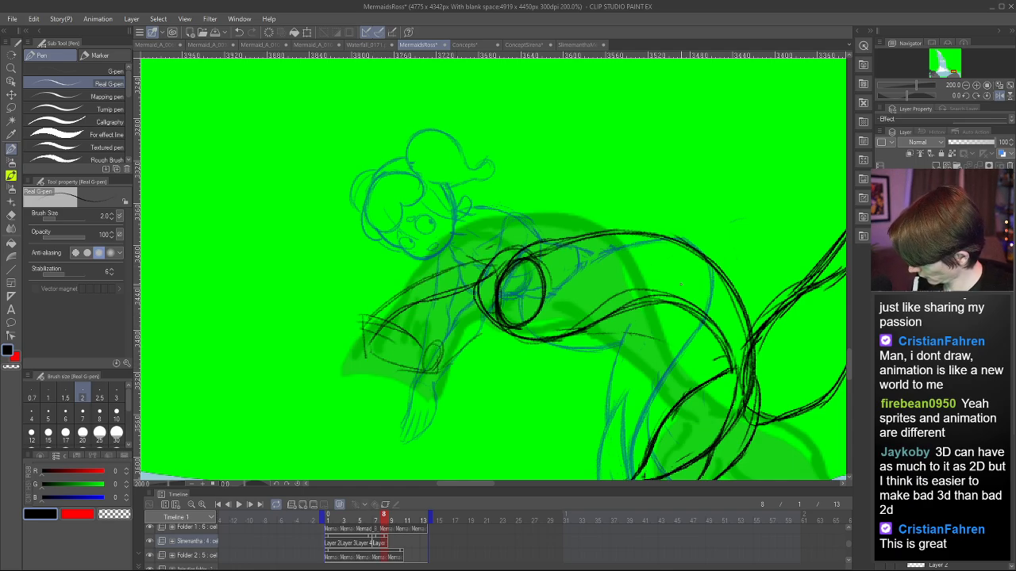
key("ctrl+z")
key("ctrl+z")
mouse_move(373, 312)
left_mouse_down()
mouse_move(507, 264)
mouse_move(602, 304)
left_mouse_up()
key("h")
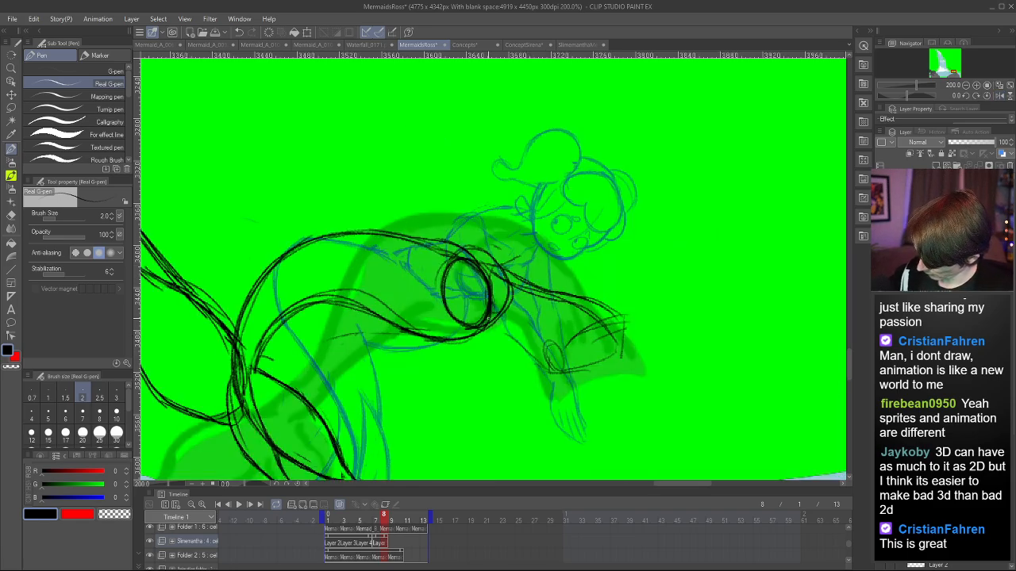
- Draw and reinforce the torso's lower edge from the waist to the small oval
mouse_move(477, 329)
left_mouse_down()
mouse_move(513, 336)
mouse_move(546, 369)
left_mouse_up()
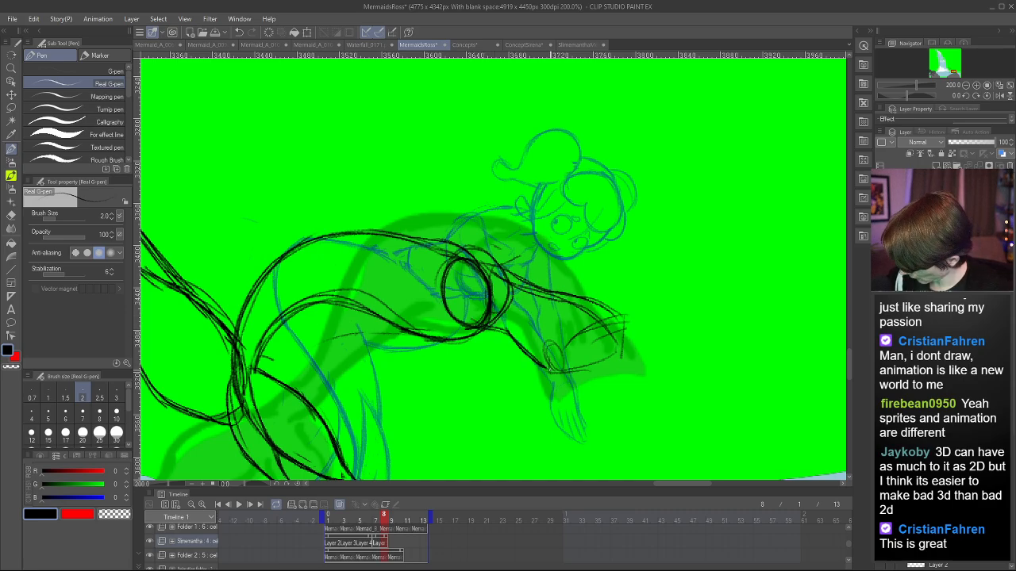
key("h")
left_click_drag(482, 325, 453, 356)
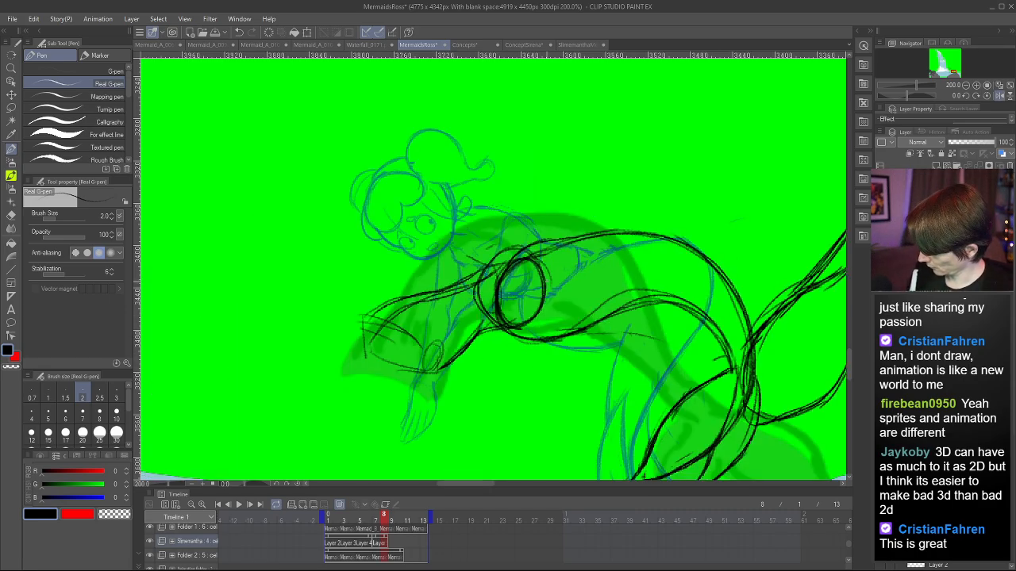
- Erase the overlapping construction ovals' front curves and redraw the upper line joining the tail to the torso
key("e")
mouse_move(503, 278)
left_mouse_down()
mouse_move(490, 304)
mouse_move(502, 318)
mouse_move(514, 262)
mouse_move(525, 258)
left_mouse_up()
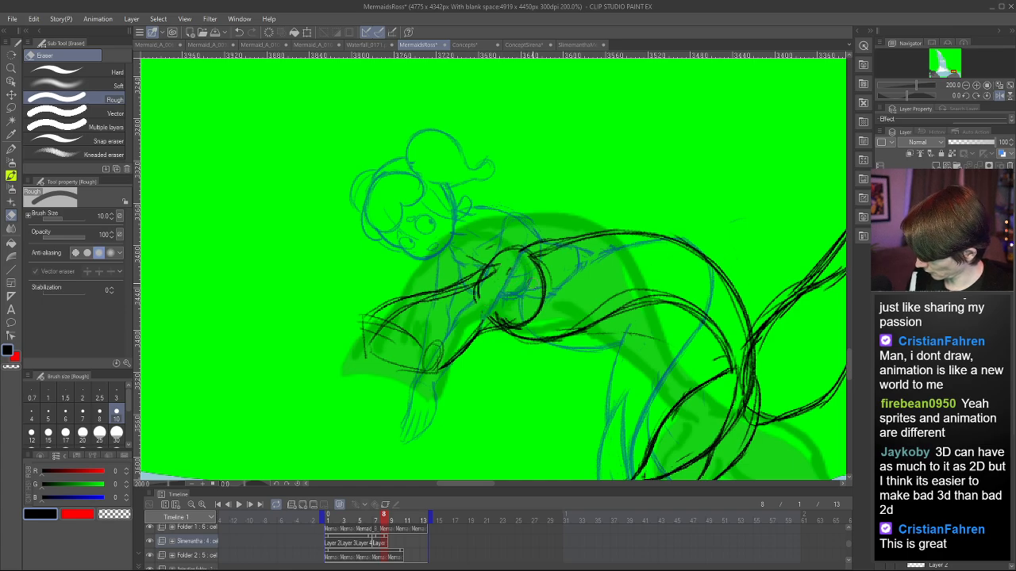
key("h")
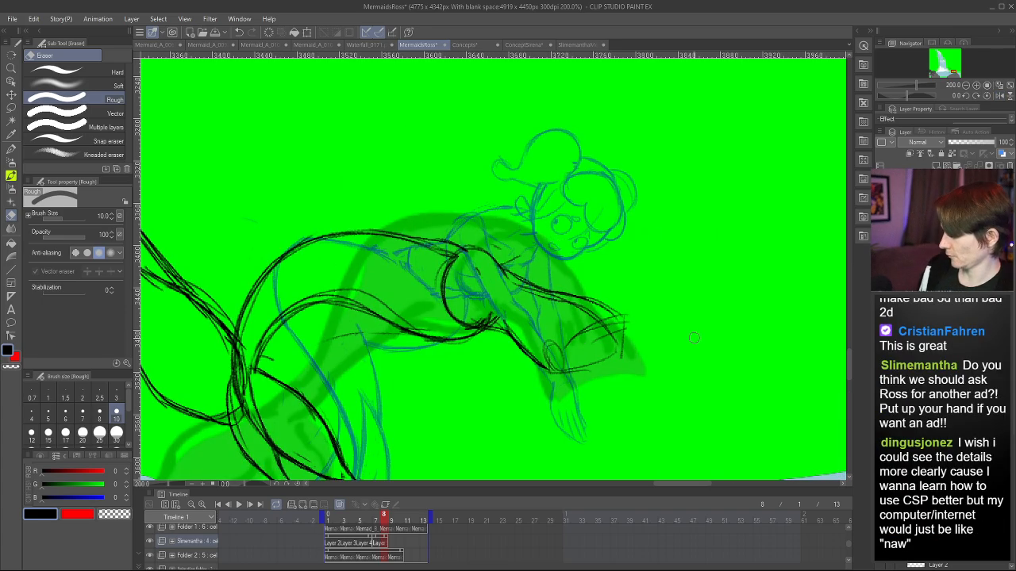
left_click_drag(501, 266, 512, 278)
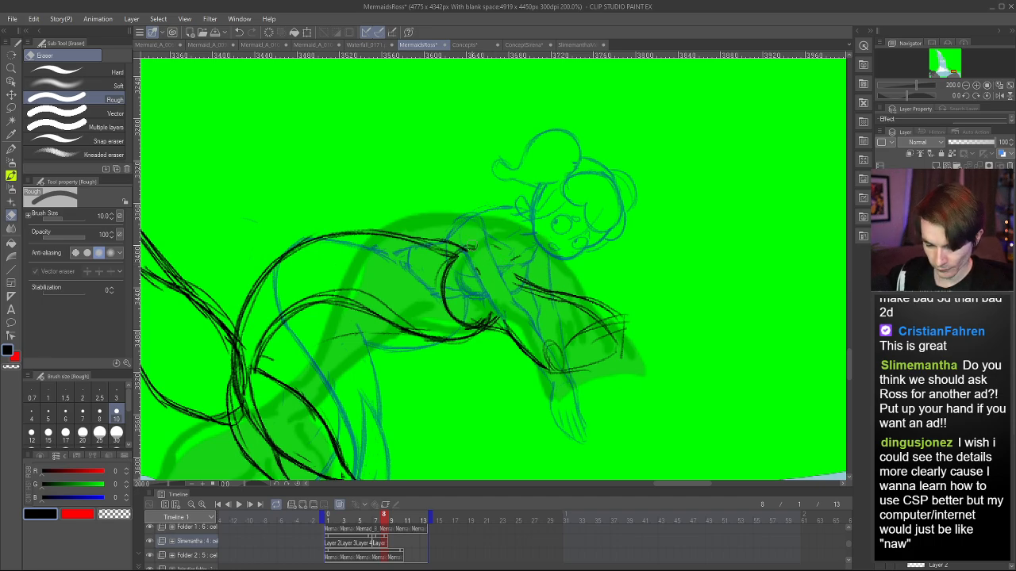
key("p")
left_click_drag(468, 251, 534, 284)
key("ctrl+z")
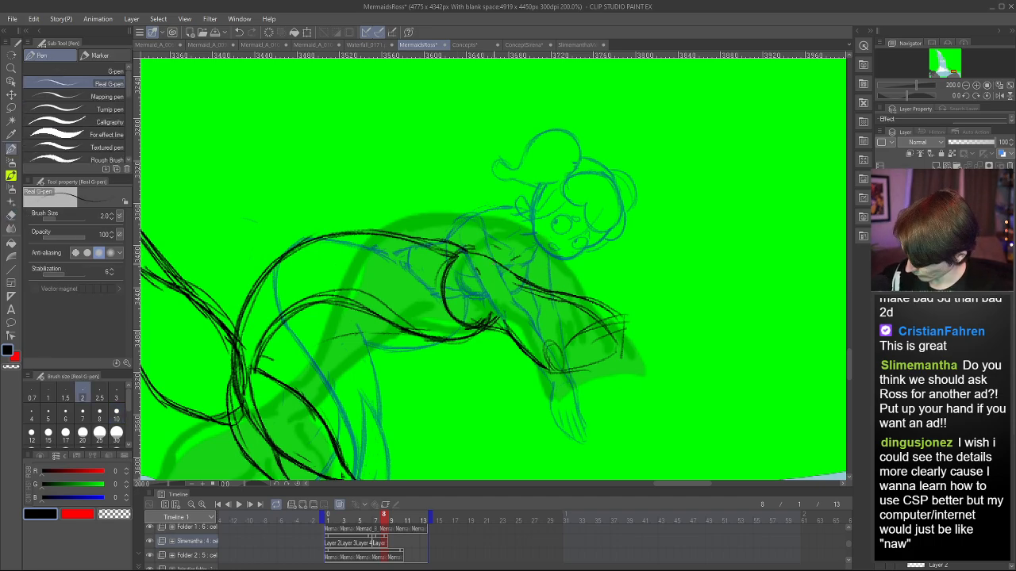
- Mark a cross on the front plane of the torso block and check the whole pose
key("h")
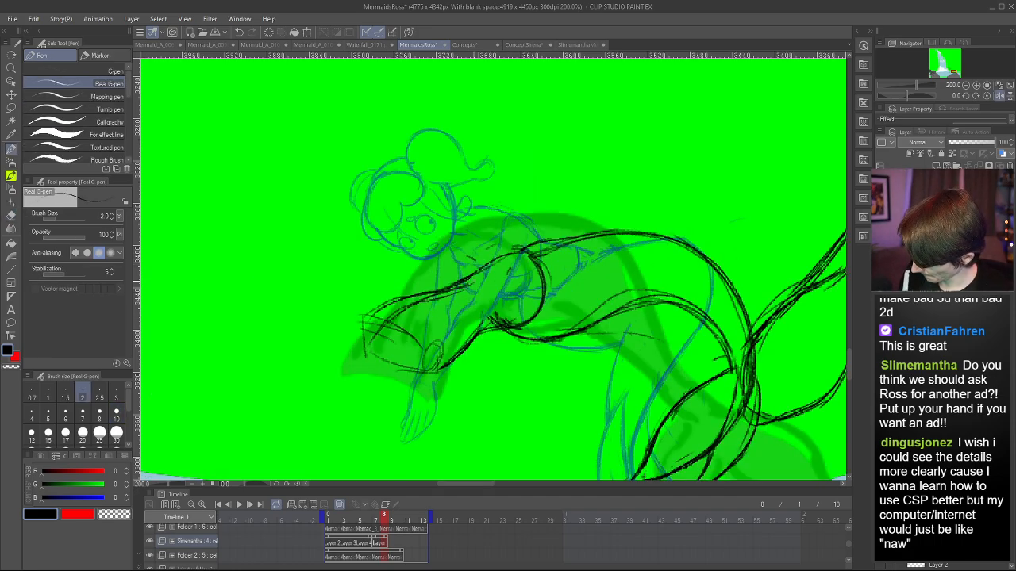
key("h")
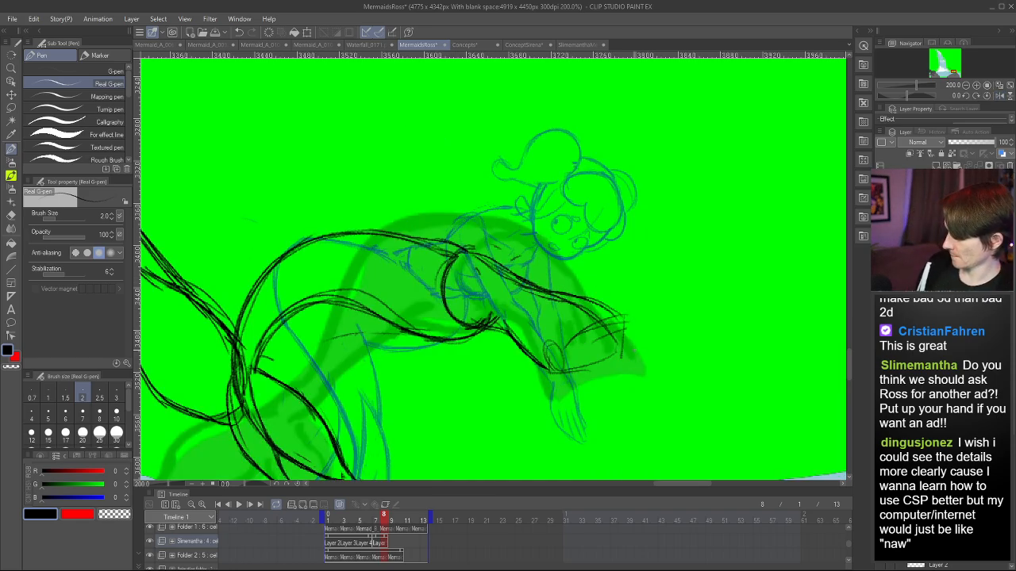
mouse_move(564, 340)
left_mouse_down()
mouse_move(599, 316)
mouse_move(618, 343)
mouse_move(597, 363)
mouse_move(617, 323)
left_mouse_up()
key("e")
key("p")
left_click_drag(590, 334, 606, 352)
key("ctrl+minus")
key("ctrl+minus")
key("ctrl+minus")
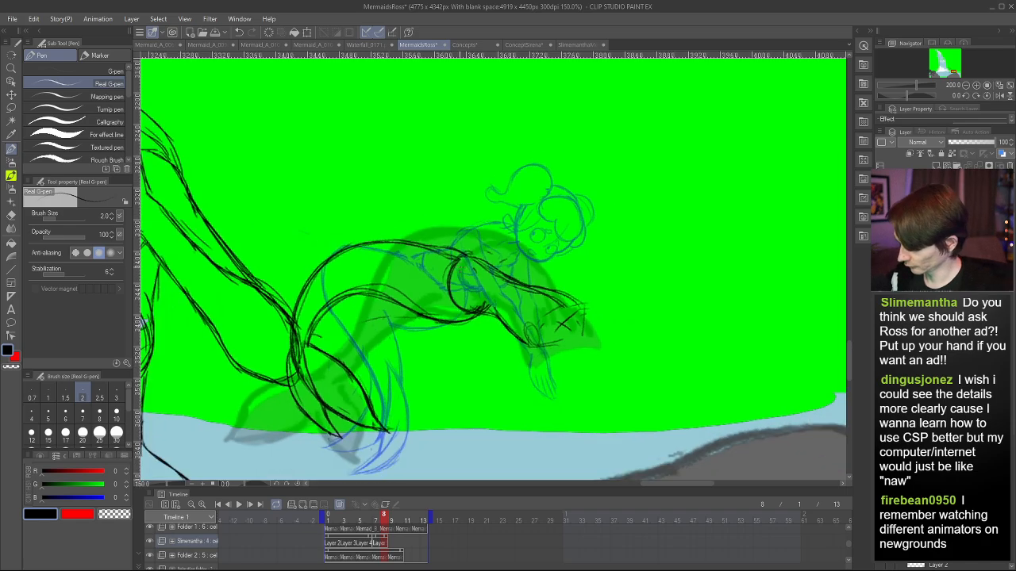
key("ctrl+plus")
key("h")
key("ctrl+plus")
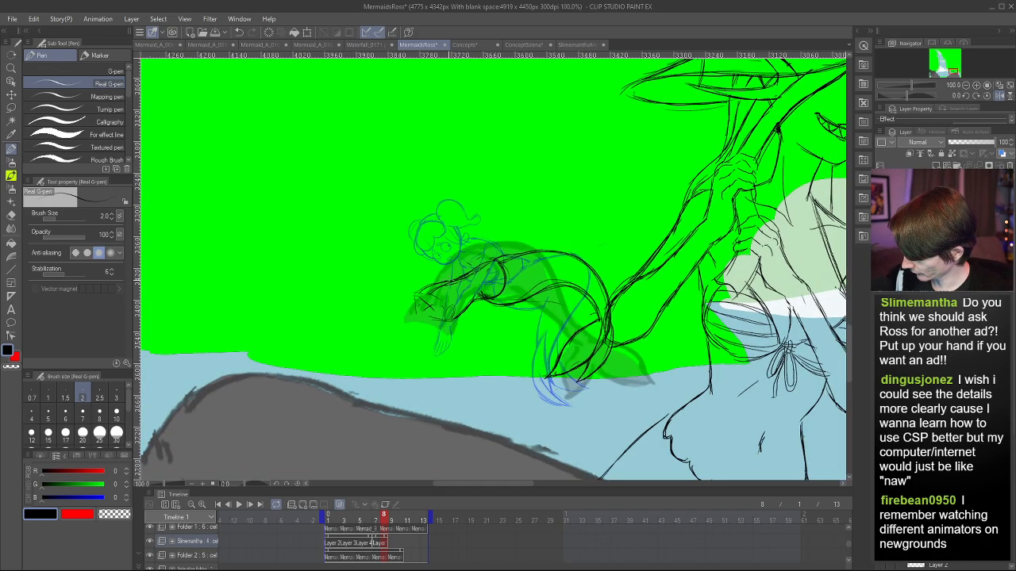
- Draw and reinforce a vertical guide line down through the torso block on frame 8
key("ctrl+plus")
left_click_drag(452, 252, 452, 350)
left_click_drag(451, 254, 452, 362)
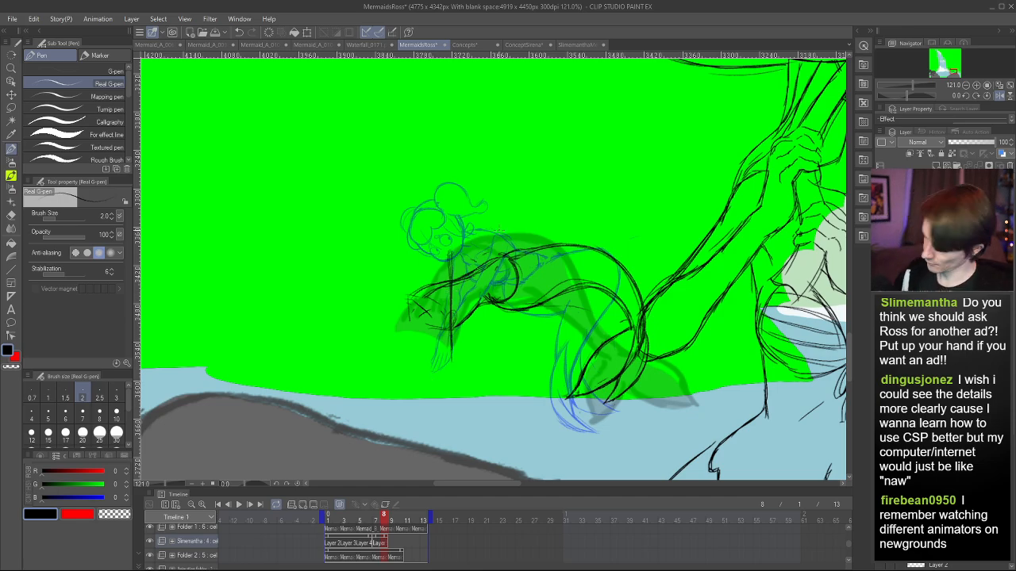
- Examine the diving pose on frame 8 mirrored and against the whole waterfall scene
scroll(661, 205, "down", 7)
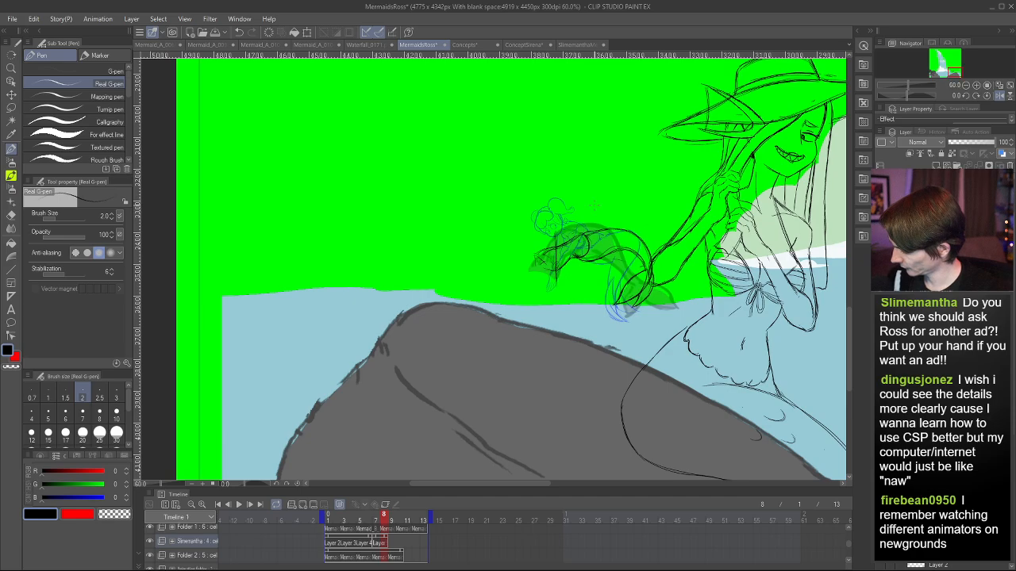
scroll(534, 254, "down", 4)
key("h")
scroll(274, 198, "up", 4)
scroll(492, 275, "down", 14)
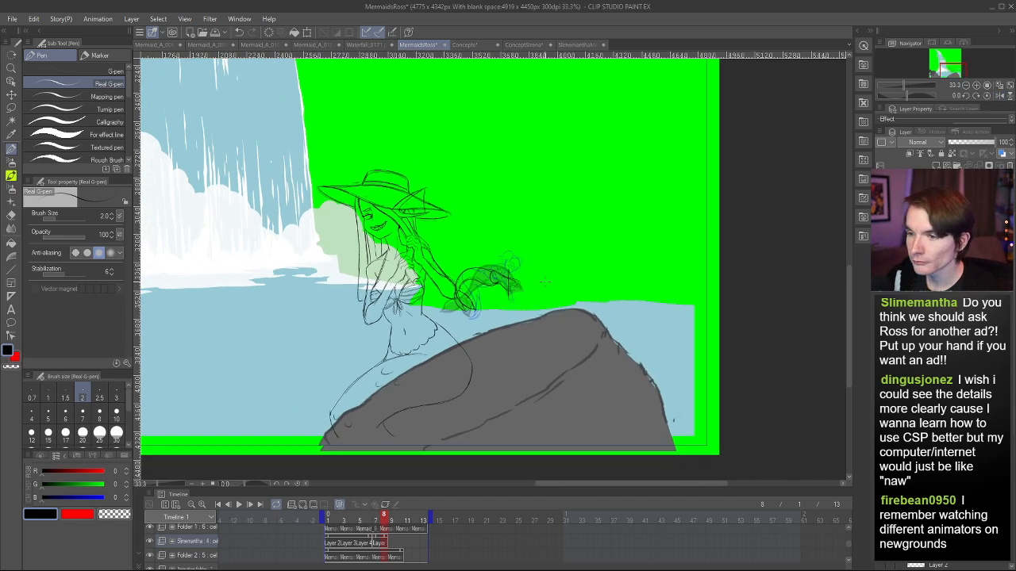
scroll(621, 284, "up", 2)
scroll(556, 282, "down", 2)
scroll(516, 280, "up", 3)
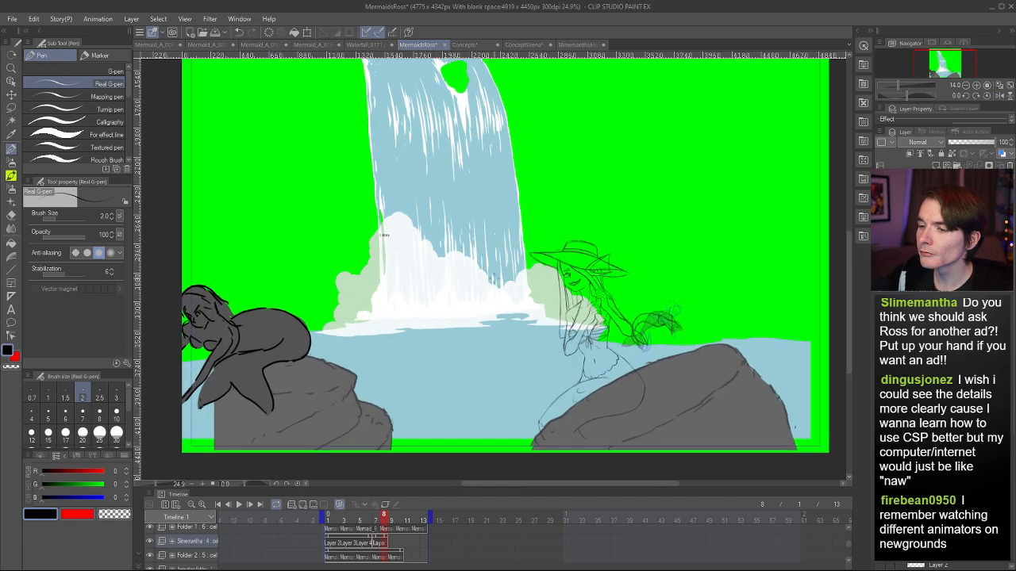
scroll(497, 279, "down", 3)
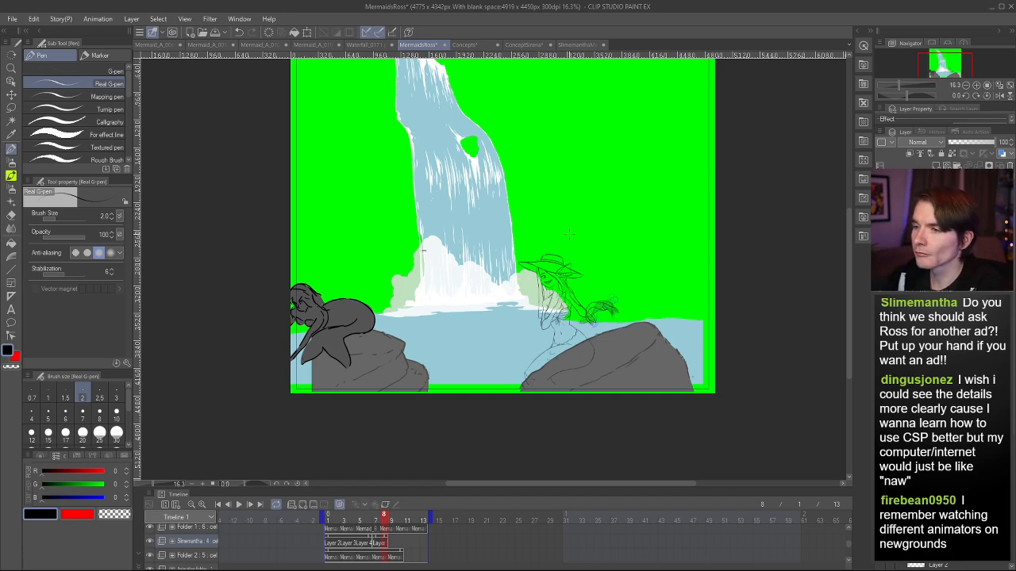
scroll(423, 251, "down", 1)
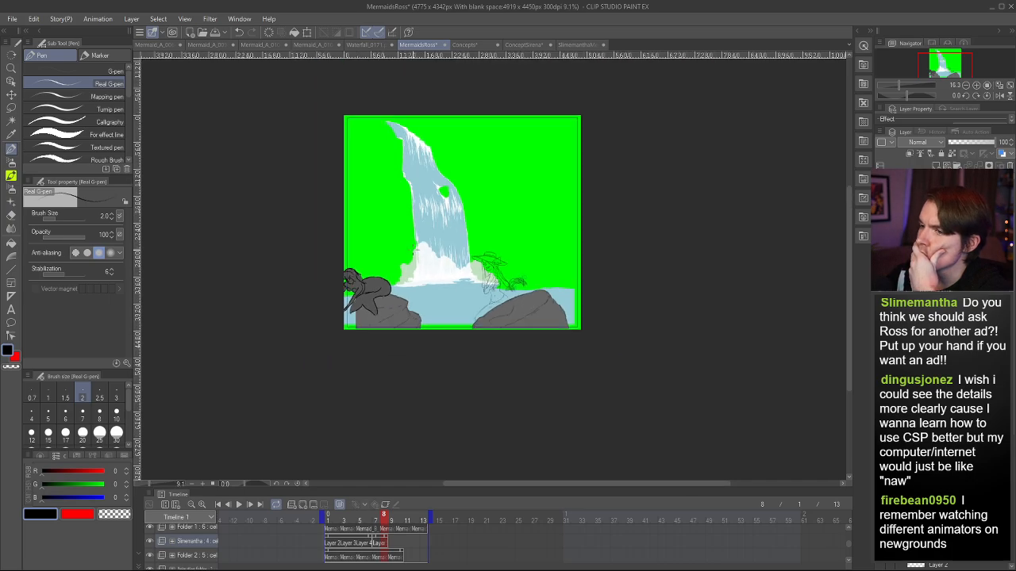
scroll(412, 222, "up", 2)
scroll(408, 223, "up", 1)
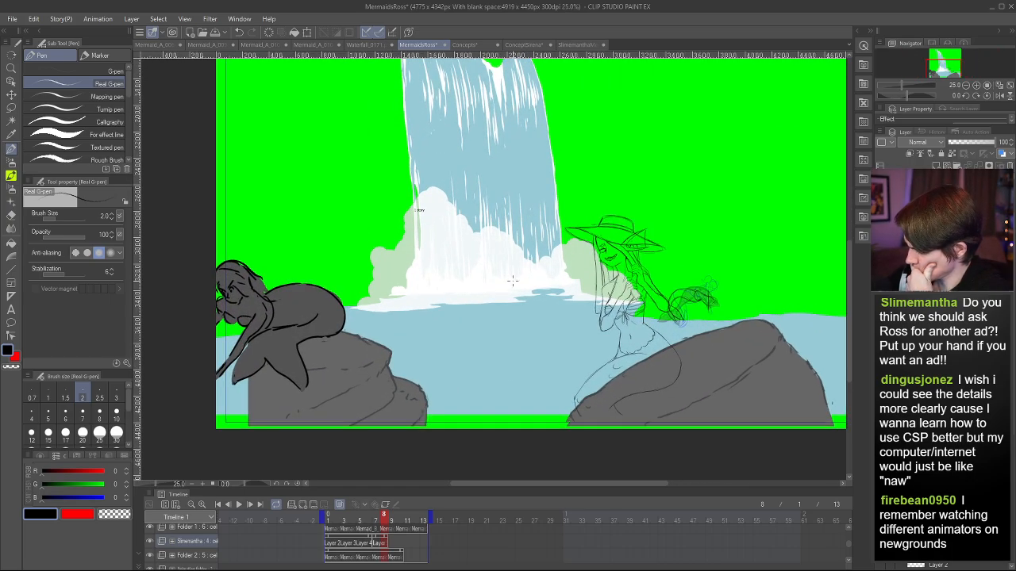
- Add a new cel for the second mermaid on frame 9 and lower the reference shape's opacity to 20%
mouse_move(383, 522)
left_mouse_down()
mouse_move(333, 522)
mouse_move(401, 518)
mouse_move(392, 544)
mouse_move(425, 538)
mouse_move(401, 541)
left_mouse_up()
key("ctrl+shift+n")
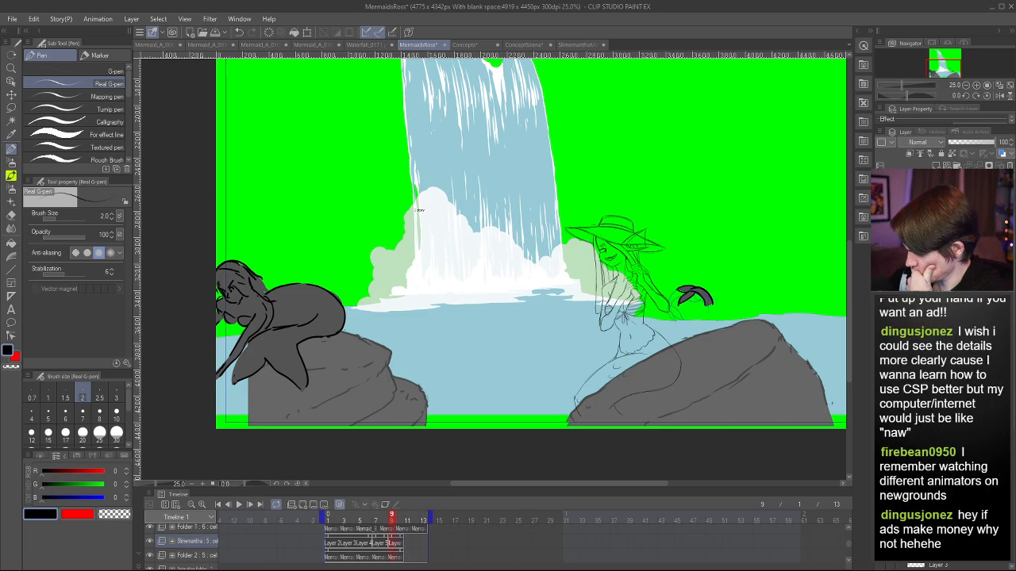
left_click(390, 530)
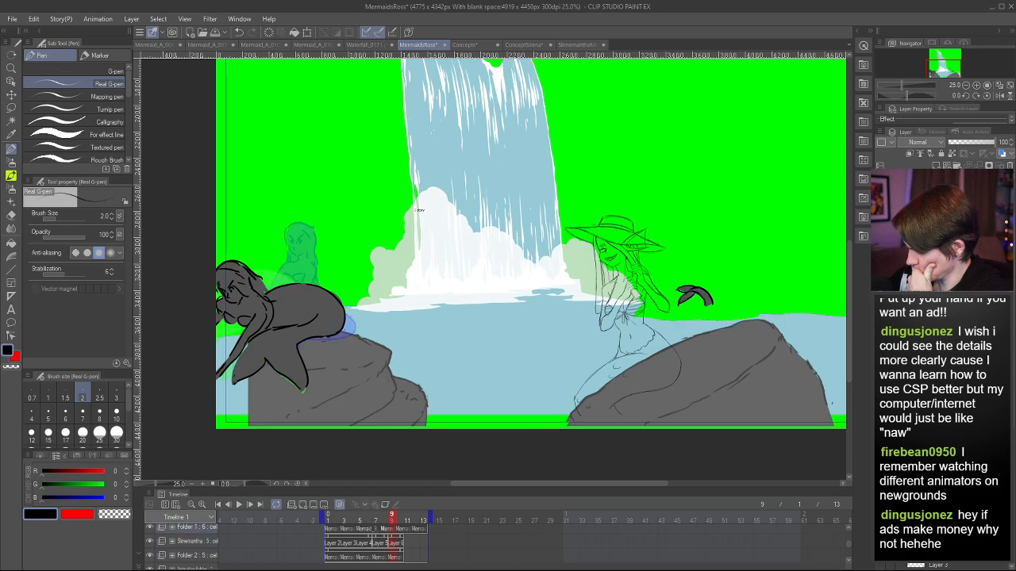
scroll(945, 397, "down", 3)
left_click(944, 357)
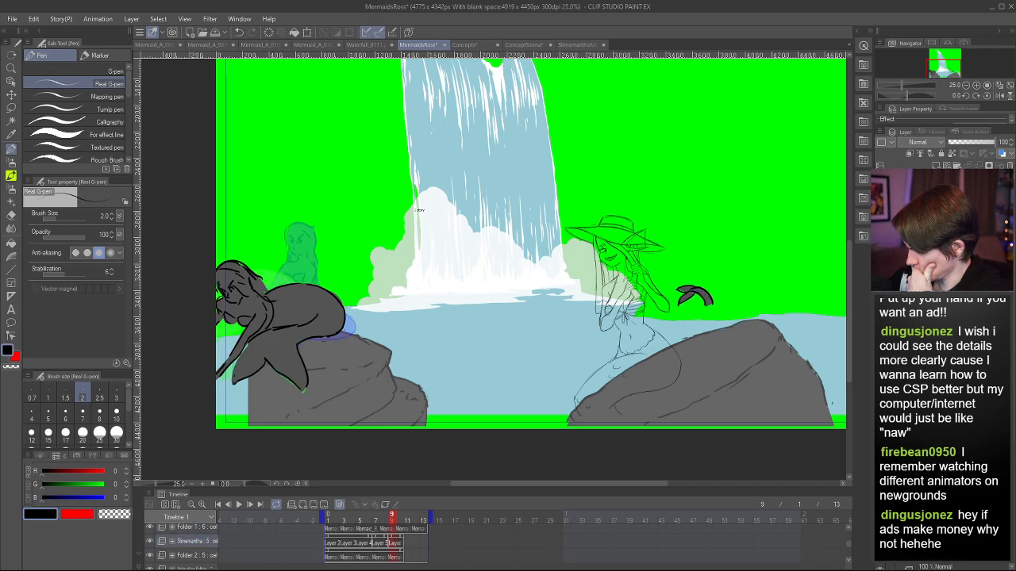
left_click(971, 143)
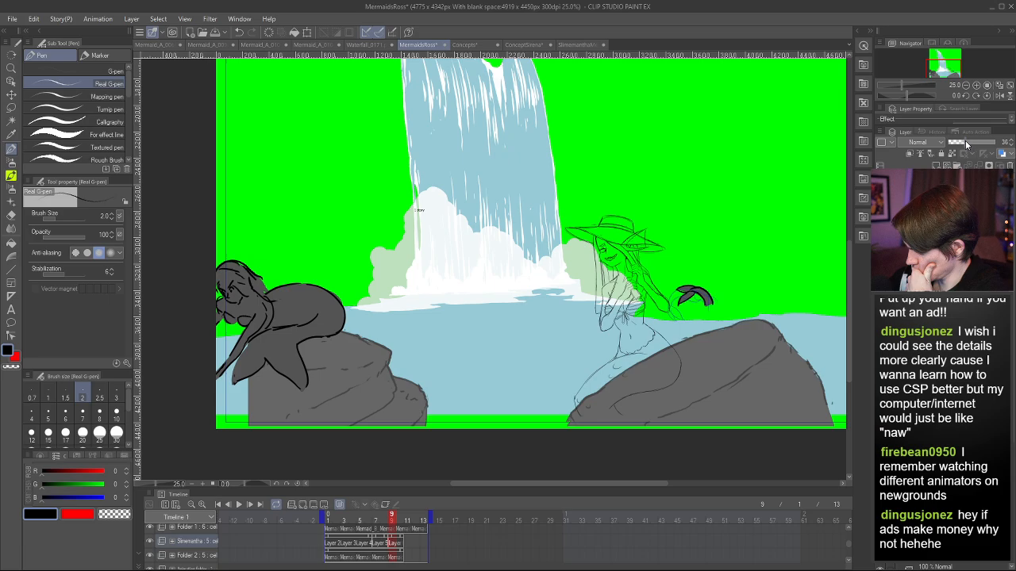
left_click_drag(1010, 145, 1013, 144)
scroll(941, 397, "down", 5)
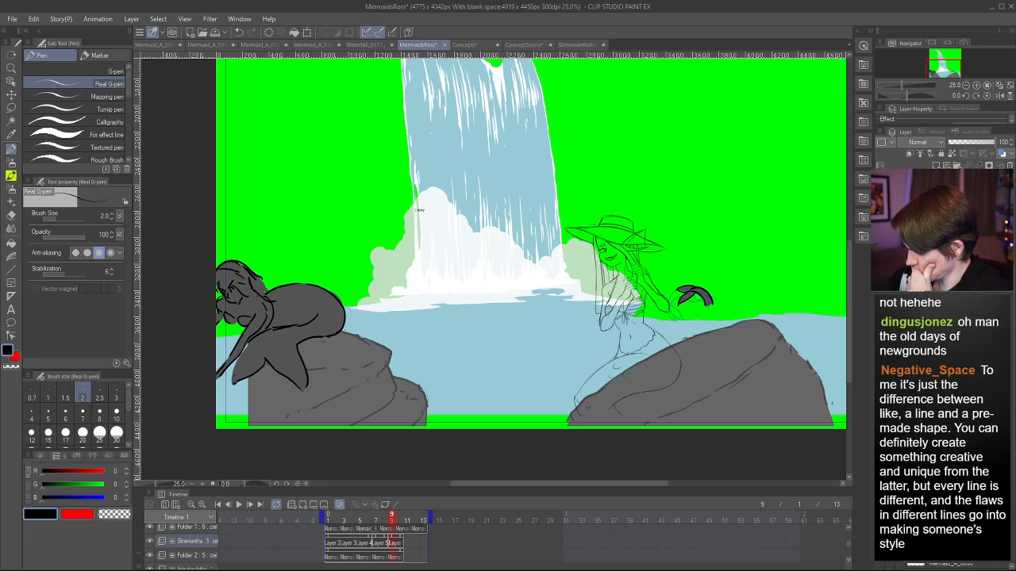
left_click_drag(978, 143, 962, 143)
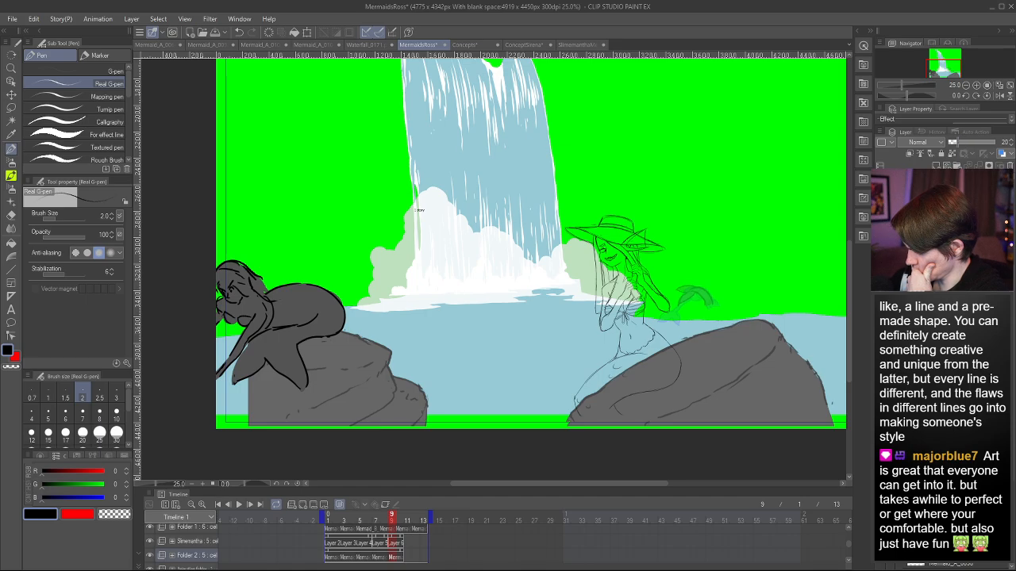
scroll(714, 317, "up", 10)
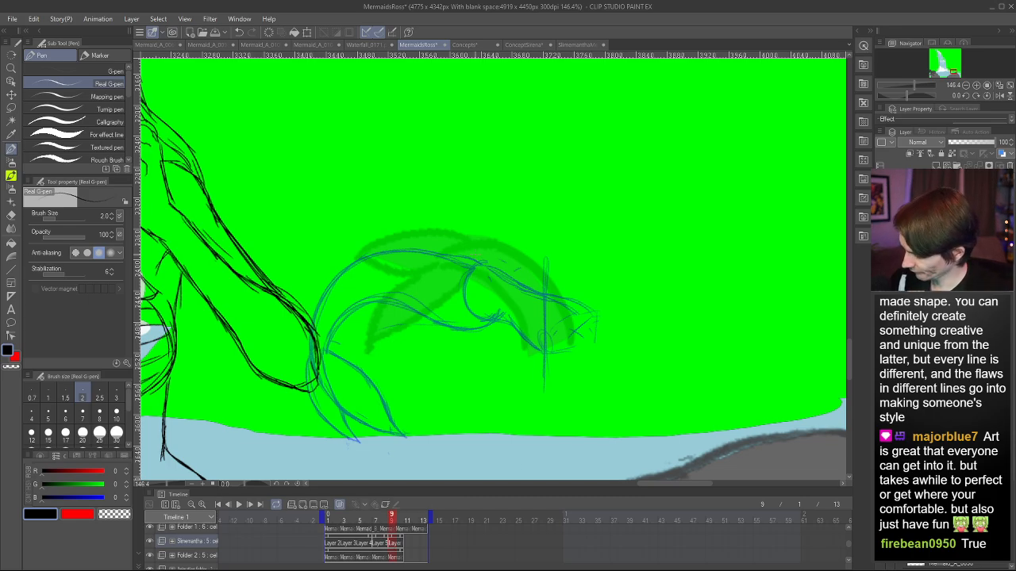
left_click_drag(477, 259, 543, 348)
key("ctrl+z")
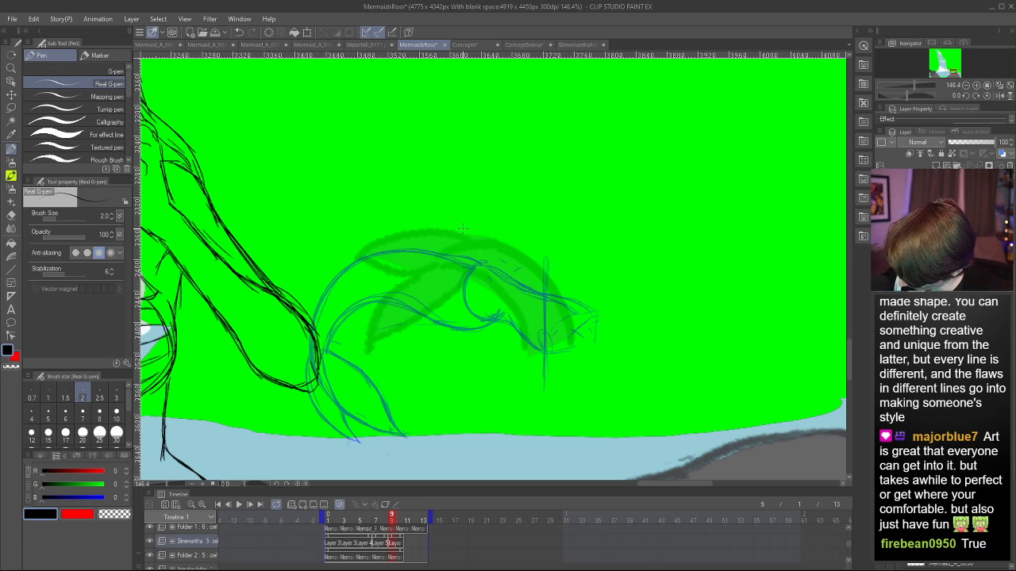
mouse_move(462, 229)
left_mouse_down()
mouse_move(504, 237)
mouse_move(555, 297)
mouse_move(569, 344)
left_mouse_up()
key("ctrl+z")
mouse_move(446, 225)
left_mouse_down()
mouse_move(492, 236)
mouse_move(549, 288)
mouse_move(580, 357)
mouse_move(478, 237)
mouse_move(534, 351)
left_mouse_up()
key("ctrl+z")
key("ctrl+z")
key("ctrl+z")
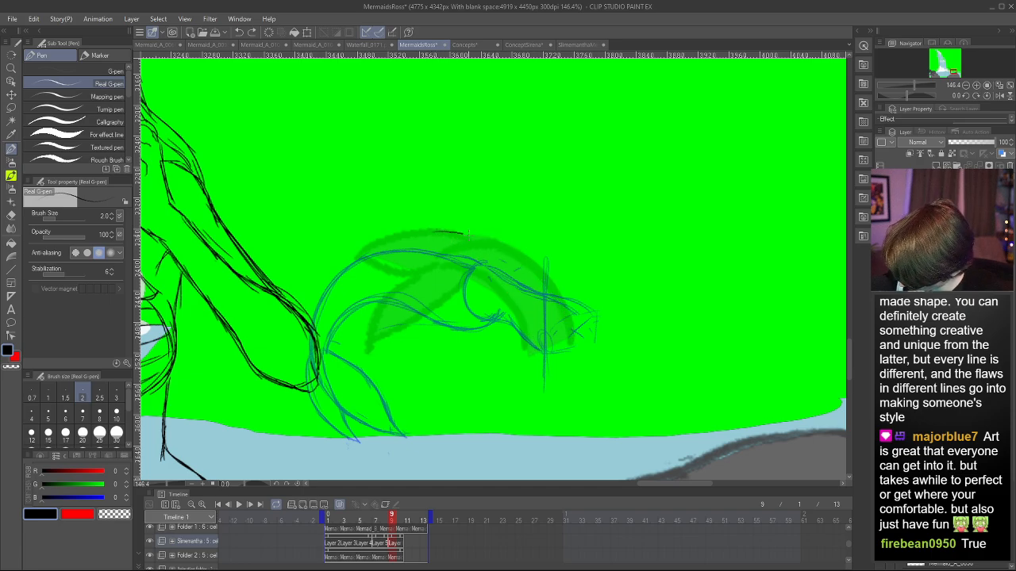
mouse_move(467, 234)
left_mouse_down()
mouse_move(536, 275)
mouse_move(582, 348)
left_mouse_up()
key("ctrl+z")
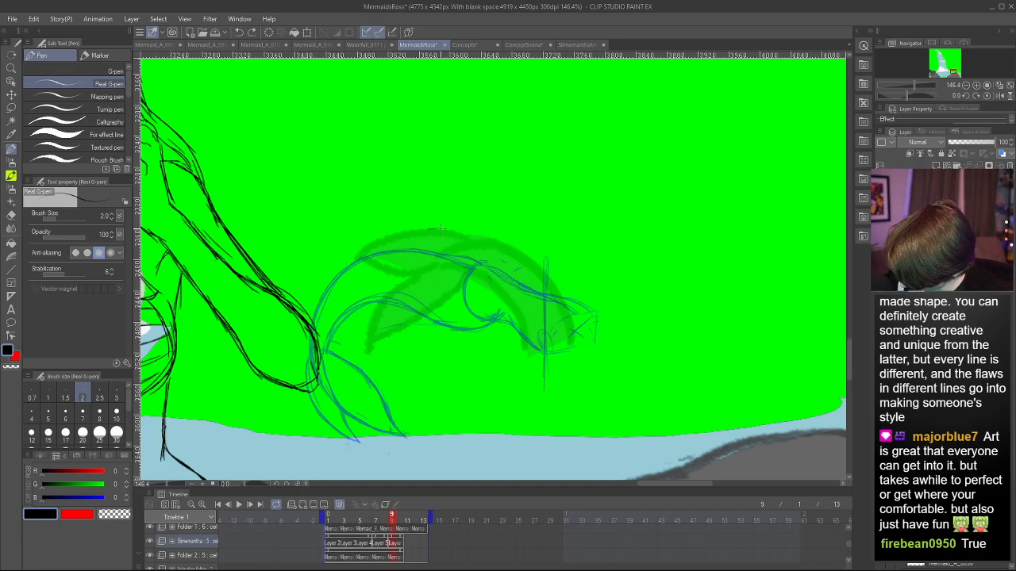
- Sketch the arched back line along the faded shape's outer edge, plus a steeper inner line for the torso's underside
mouse_move(431, 230)
left_mouse_down()
mouse_move(493, 241)
mouse_move(558, 300)
mouse_move(577, 338)
left_mouse_up()
mouse_move(578, 344)
left_mouse_down()
mouse_move(554, 302)
mouse_move(427, 230)
left_mouse_up()
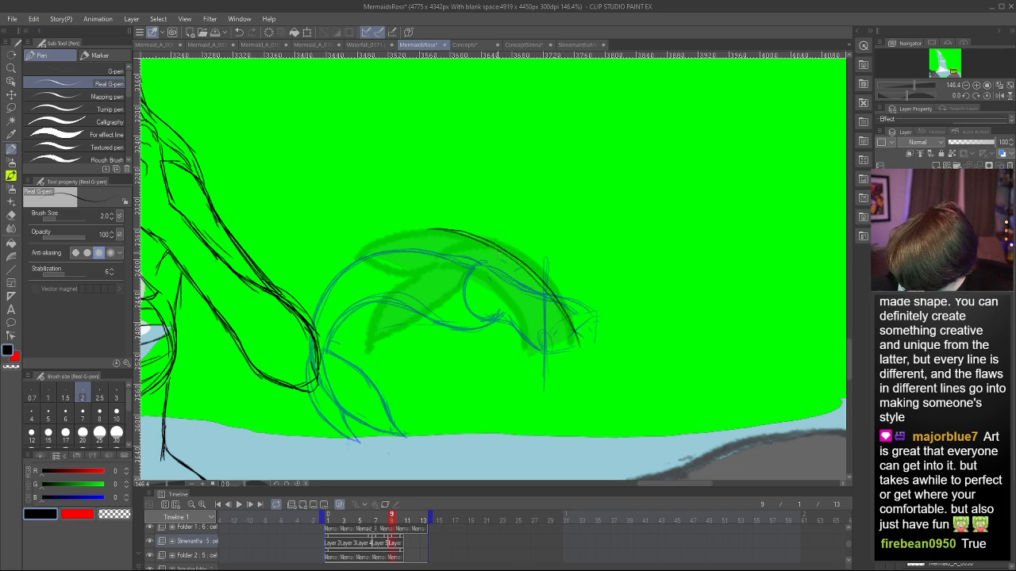
left_click_drag(488, 247, 546, 294)
mouse_move(433, 230)
left_mouse_down()
mouse_move(513, 291)
mouse_move(534, 354)
mouse_move(452, 233)
mouse_move(555, 381)
left_mouse_up()
key("ctrl+z")
mouse_move(436, 230)
left_mouse_down()
mouse_move(507, 277)
mouse_move(558, 388)
left_mouse_up()
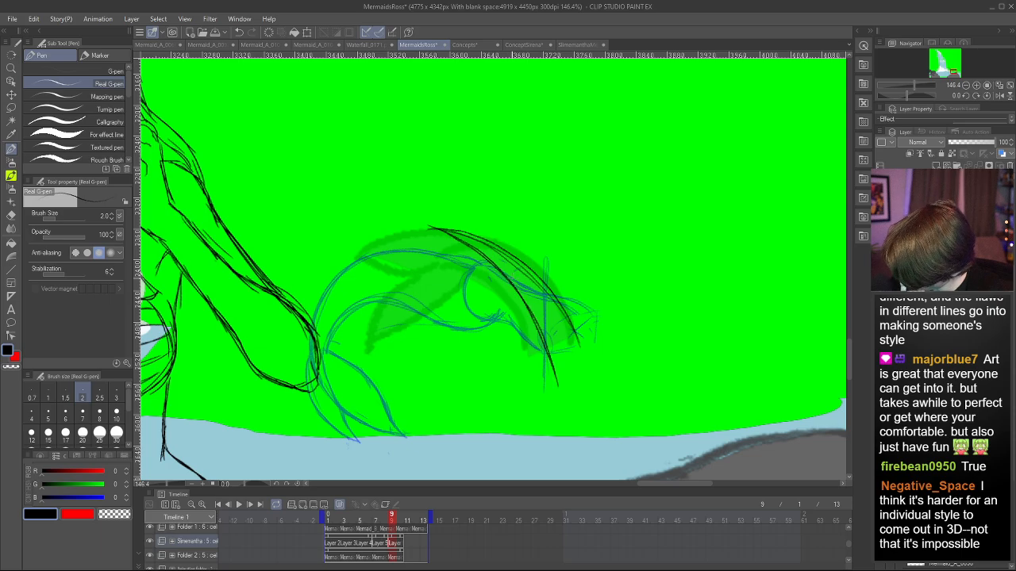
mouse_move(438, 229)
left_mouse_down()
mouse_move(564, 308)
mouse_move(589, 355)
left_mouse_up()
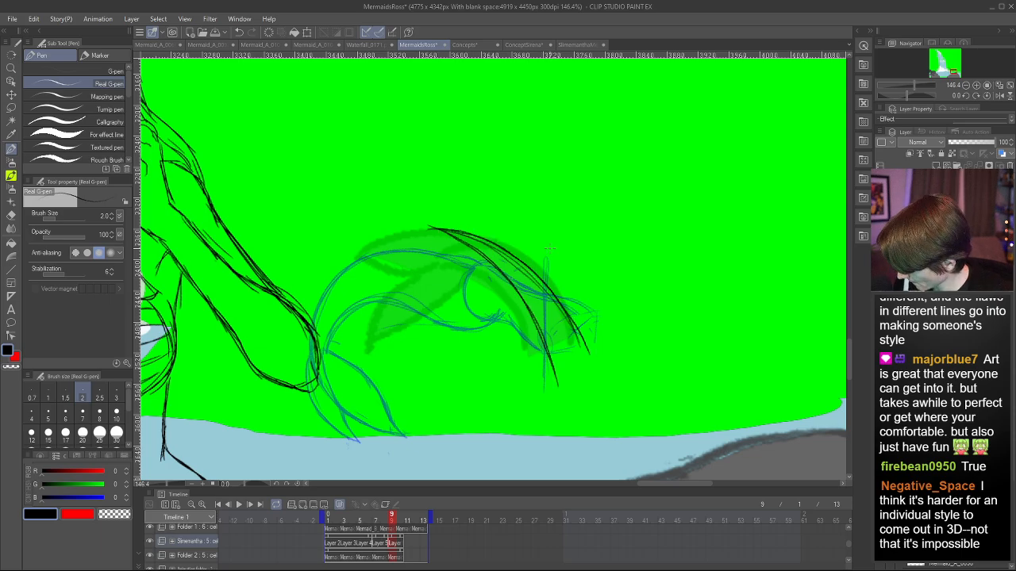
- Draw a vertical guide line through the front end of the arched torso and check it mirrored
left_click_drag(550, 245, 547, 392)
key("h")
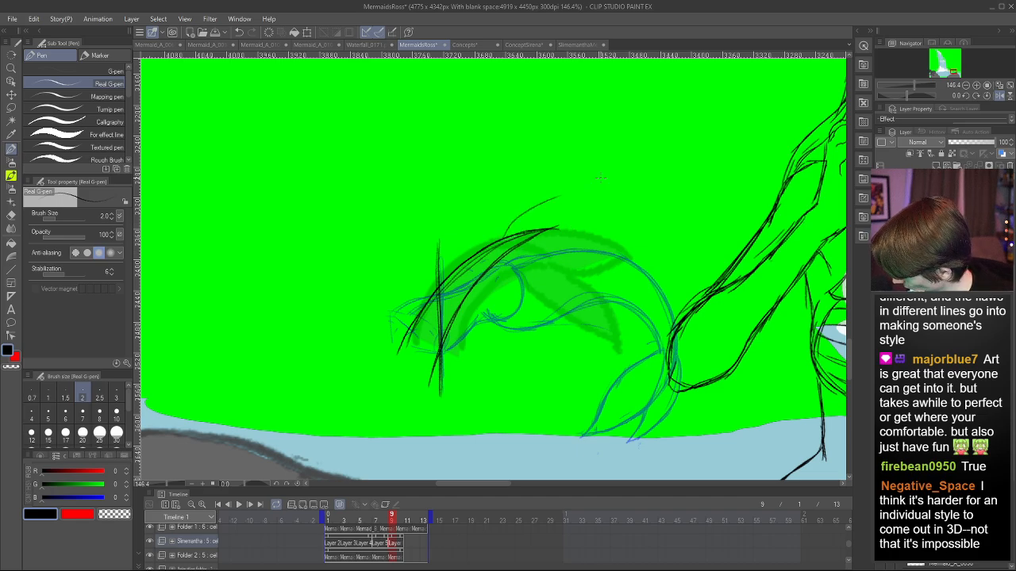
key("ctrl+z")
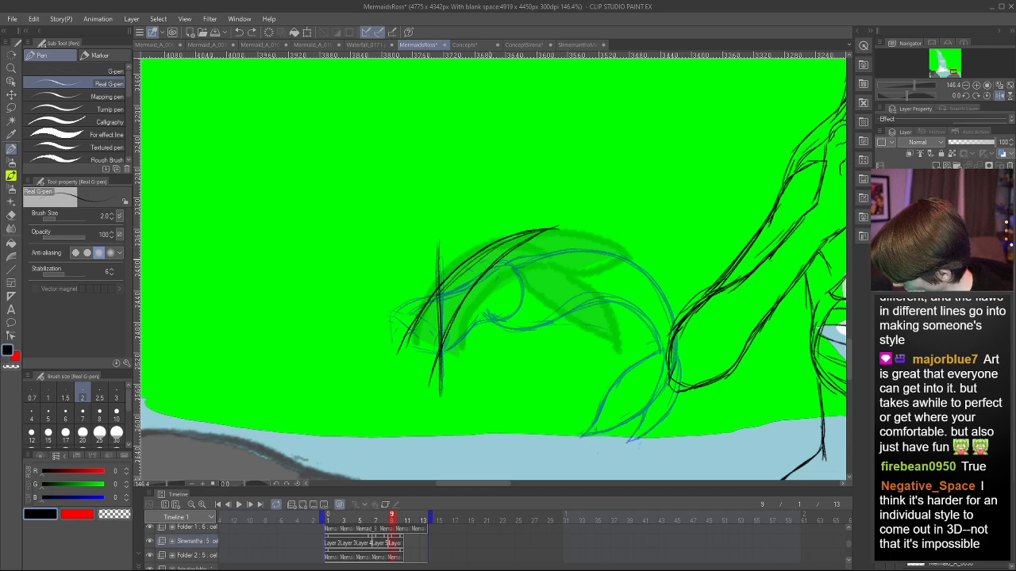
key("h")
key("h")
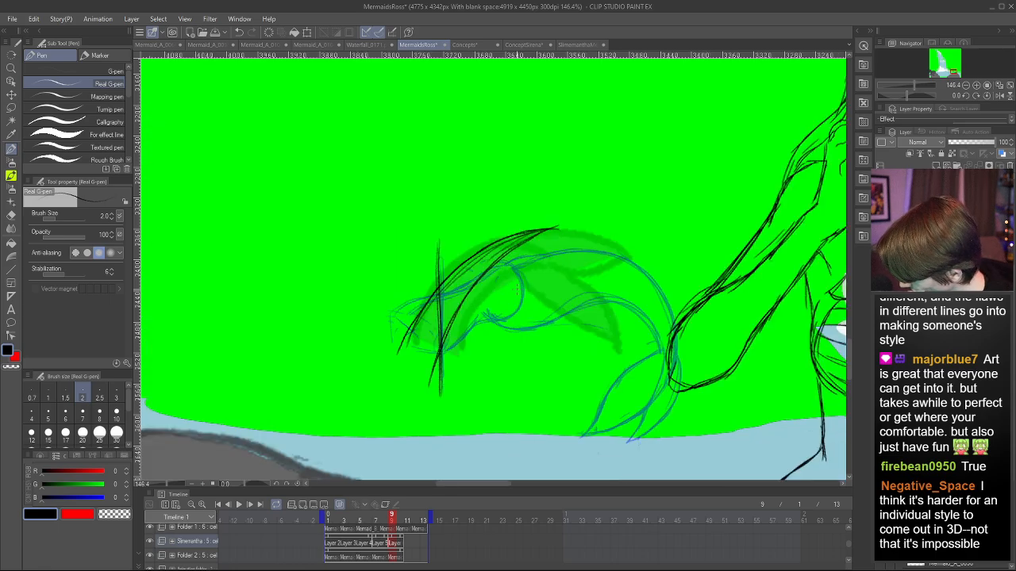
- Sketch the tail's lower and upper curves from the torso over the reference fluke, bringing them together at a tapered end
left_click_drag(496, 267, 565, 248)
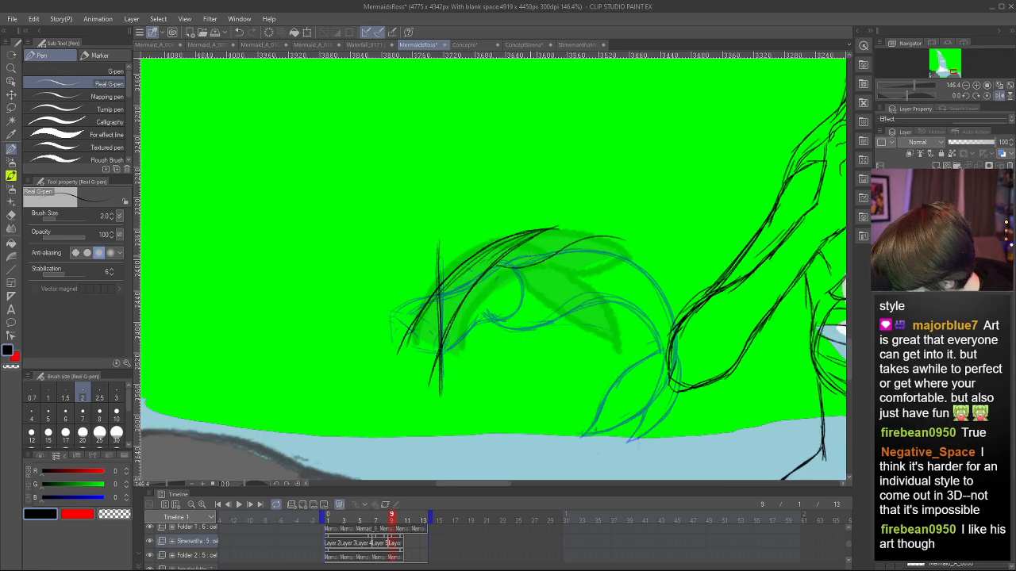
key("ctrl+z")
left_click_drag(496, 266, 623, 251)
left_click_drag(495, 251, 642, 258)
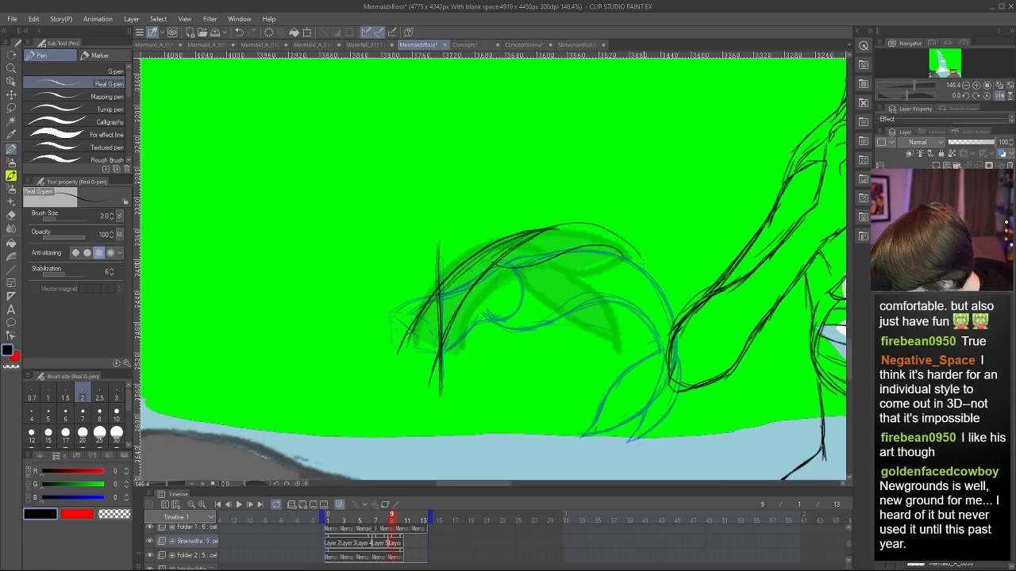
key("ctrl+z")
mouse_move(497, 252)
left_mouse_down()
mouse_move(543, 230)
mouse_move(629, 258)
left_mouse_up()
key("h")
key("h")
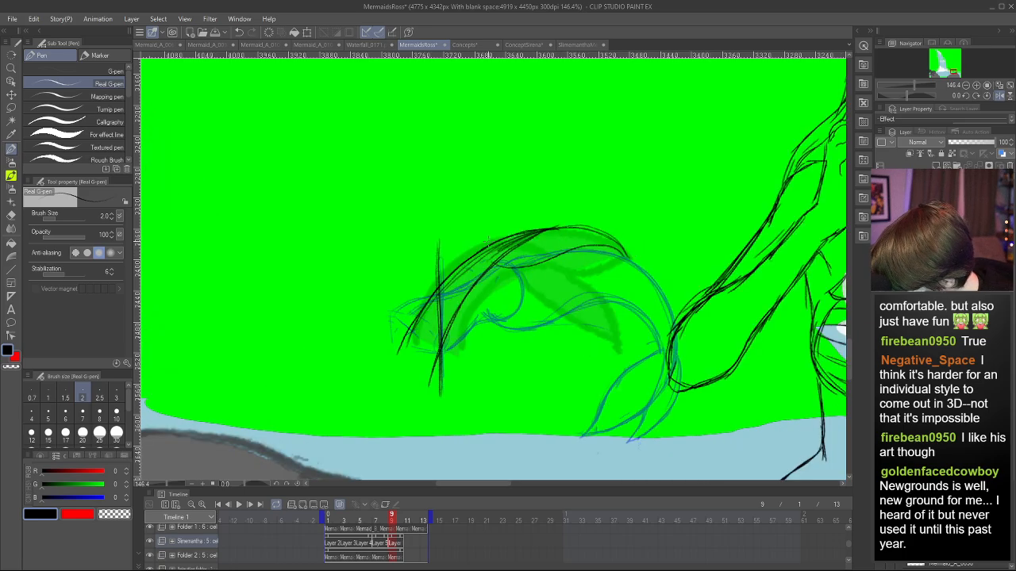
key("ctrl+z")
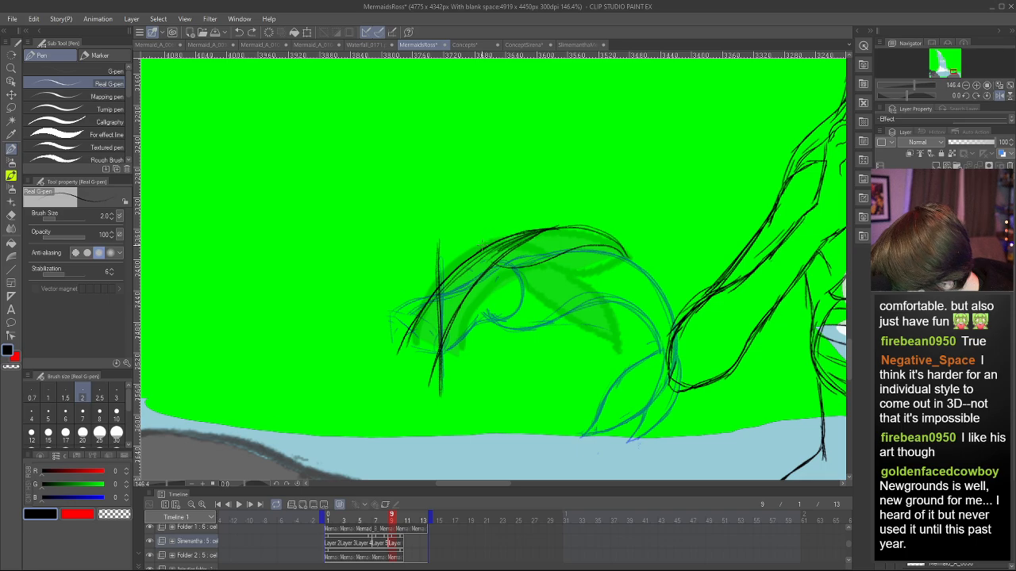
key("ctrl+z")
- Add a rounded, reinforced arc above the arched body and erase the overlapping line beneath it, checking the shape mirrored
mouse_move(486, 240)
left_mouse_down()
mouse_move(538, 213)
mouse_move(578, 215)
left_mouse_up()
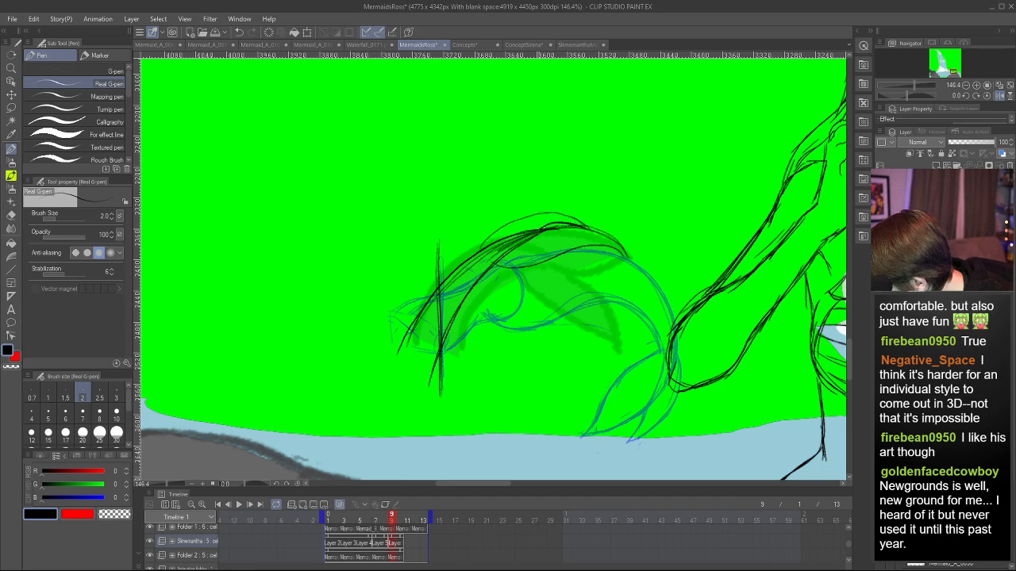
left_click_drag(479, 251, 555, 213)
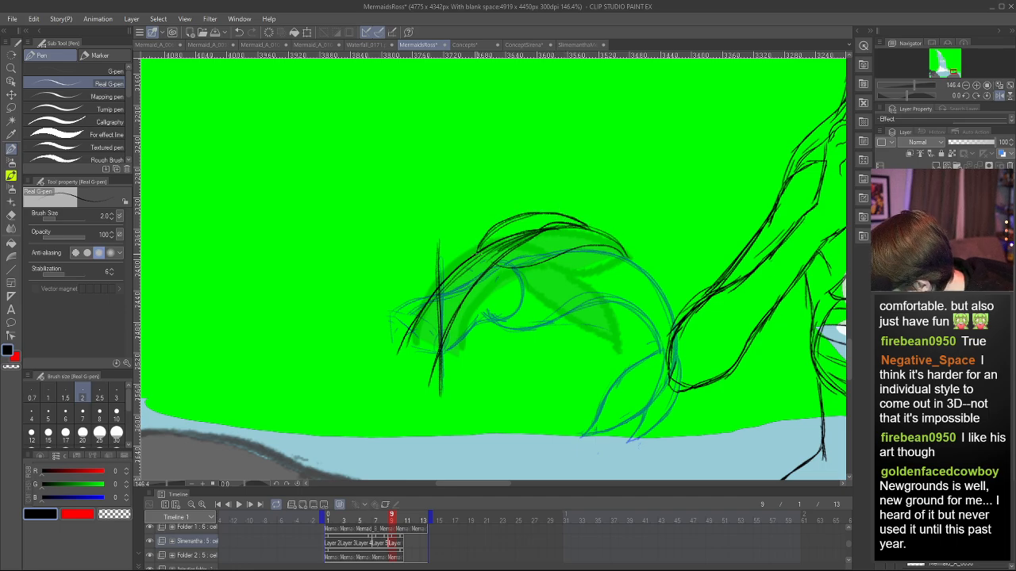
key("h")
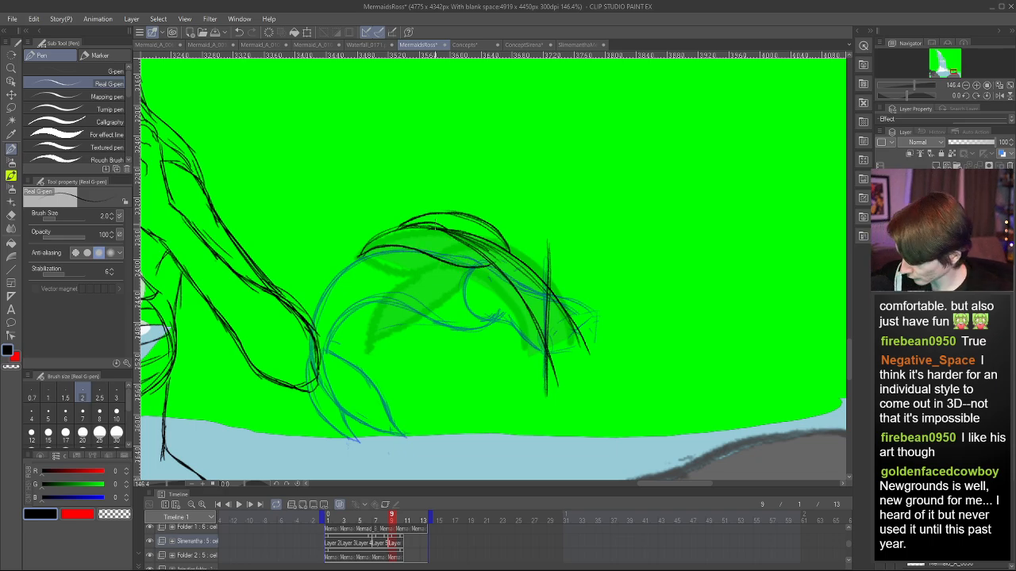
key("e")
left_click_drag(460, 238, 490, 262)
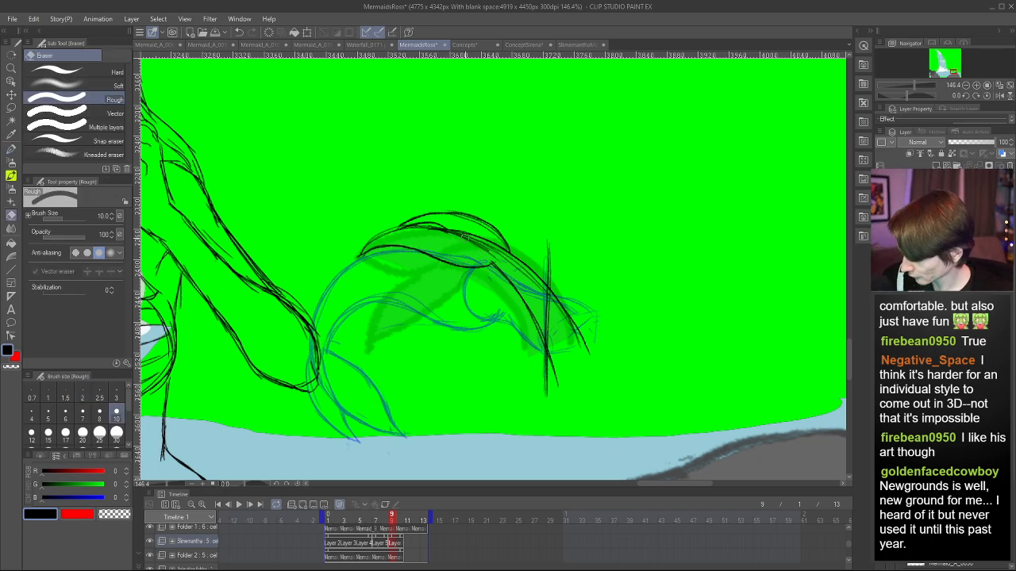
key("h")
key("p")
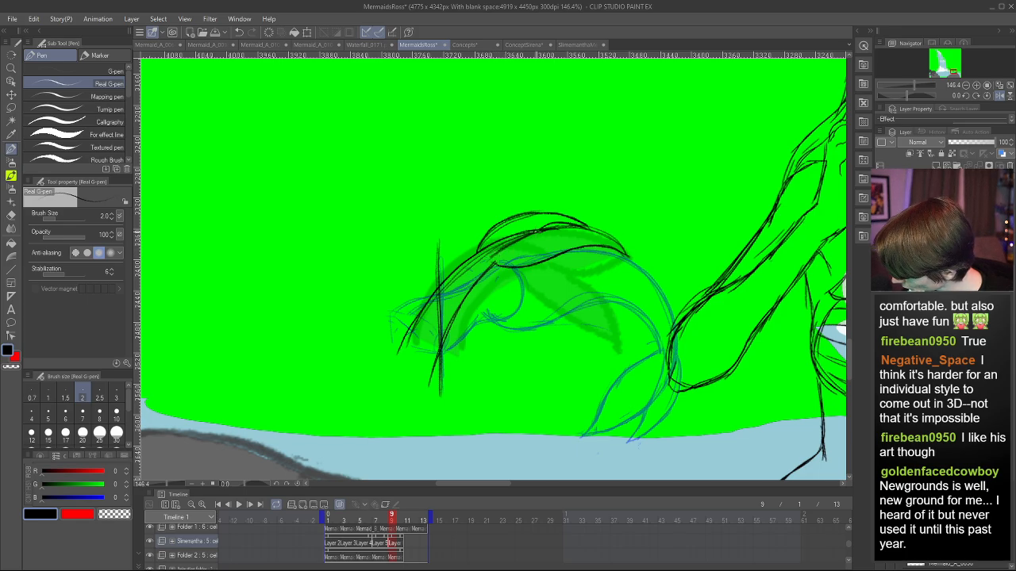
key("h")
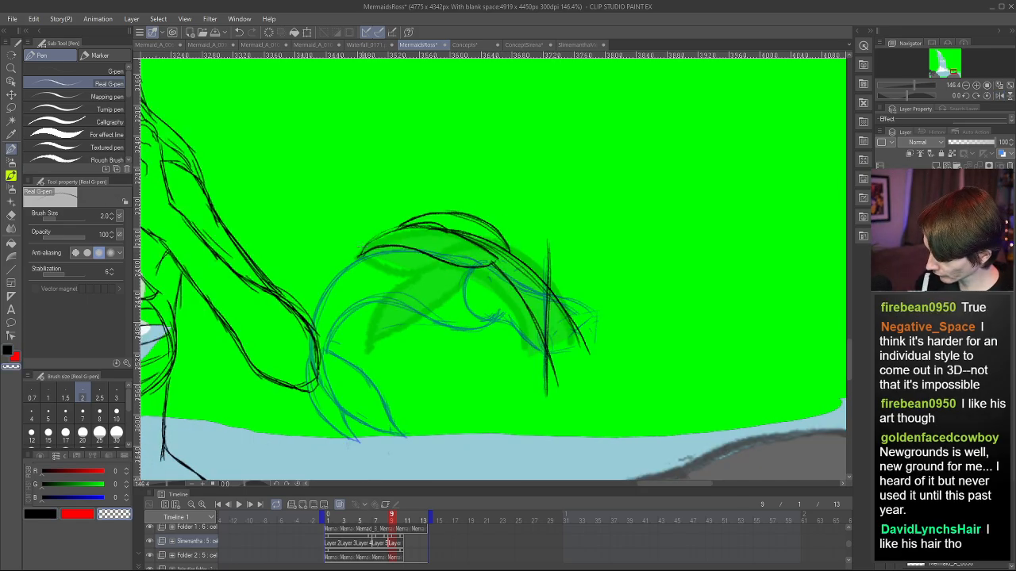
key("ctrl+z")
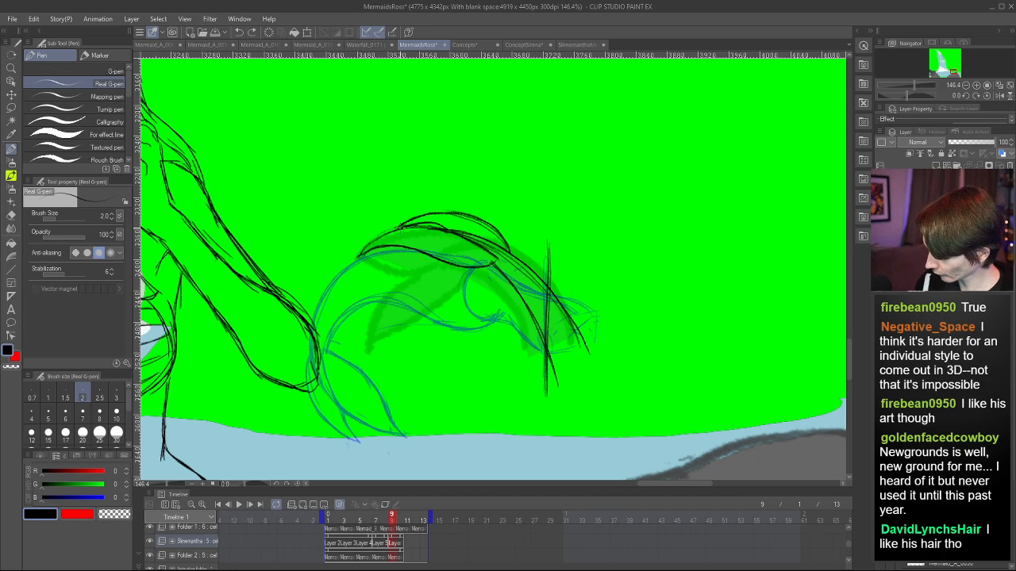
scroll(477, 234, "down", 5)
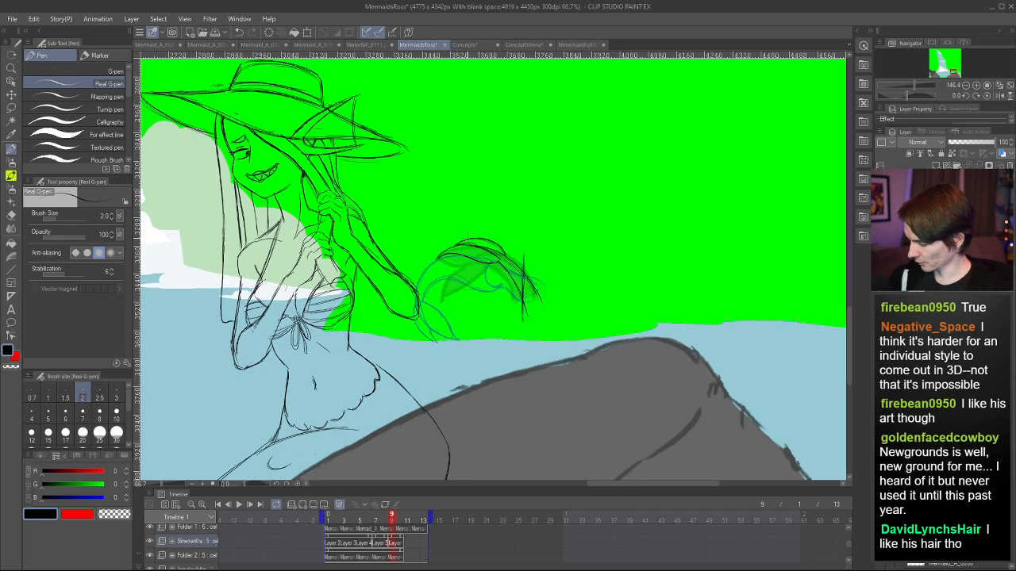
- Play the animation from frame 1 to review the small mermaid's motion leading into the arched dive
scroll(478, 270, "down", 1)
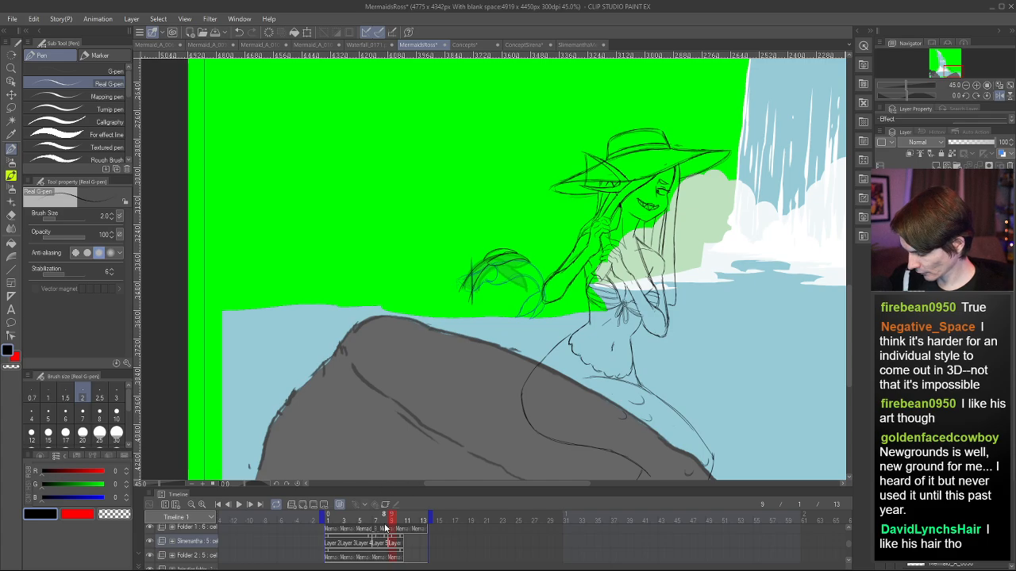
mouse_move(385, 528)
left_mouse_down()
mouse_move(366, 520)
mouse_move(403, 521)
mouse_move(353, 517)
mouse_move(342, 506)
mouse_move(382, 505)
mouse_move(335, 492)
mouse_move(407, 486)
mouse_move(327, 472)
left_mouse_up()
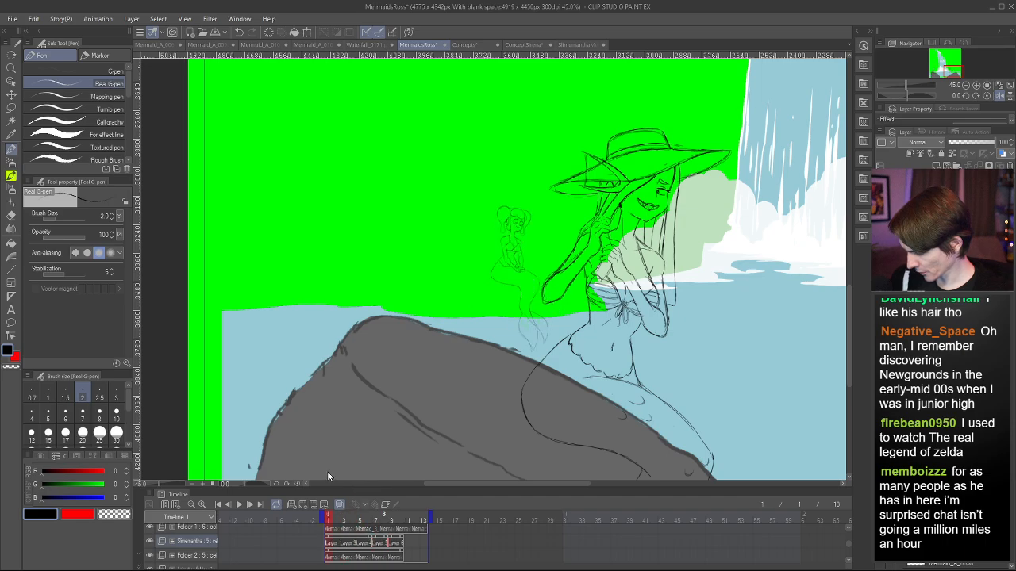
left_click(239, 506)
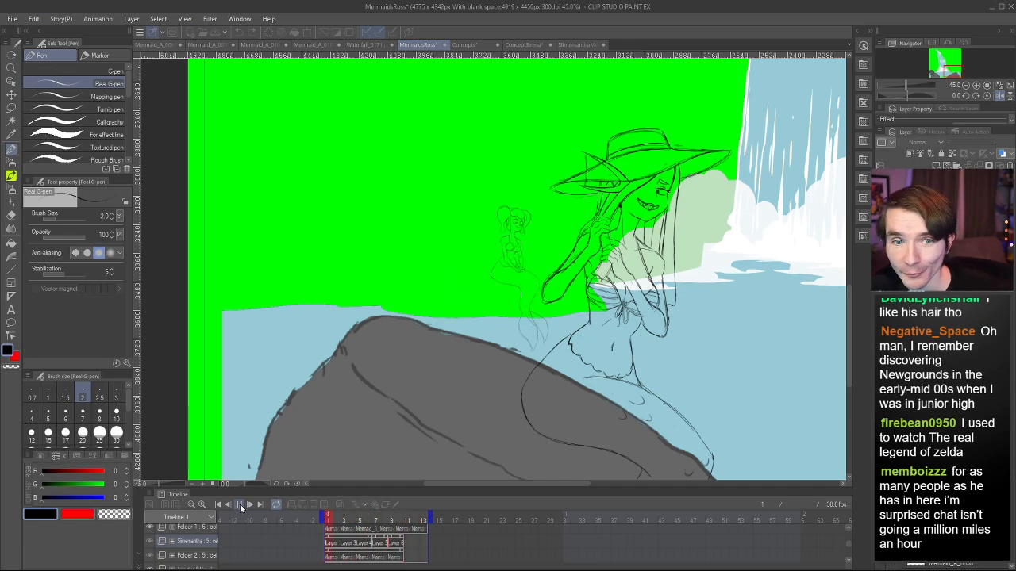
left_click(240, 506)
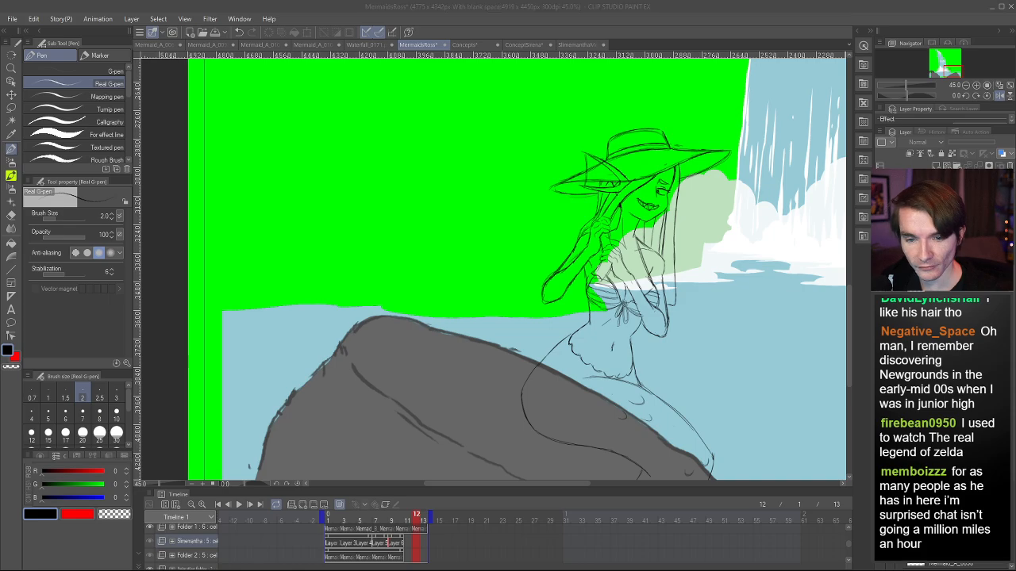
- Scrub back from frame 12 to frames 9 and 3, then forward to frame 8, examining the small mermaid's poses
scroll(449, 305, "down", 3)
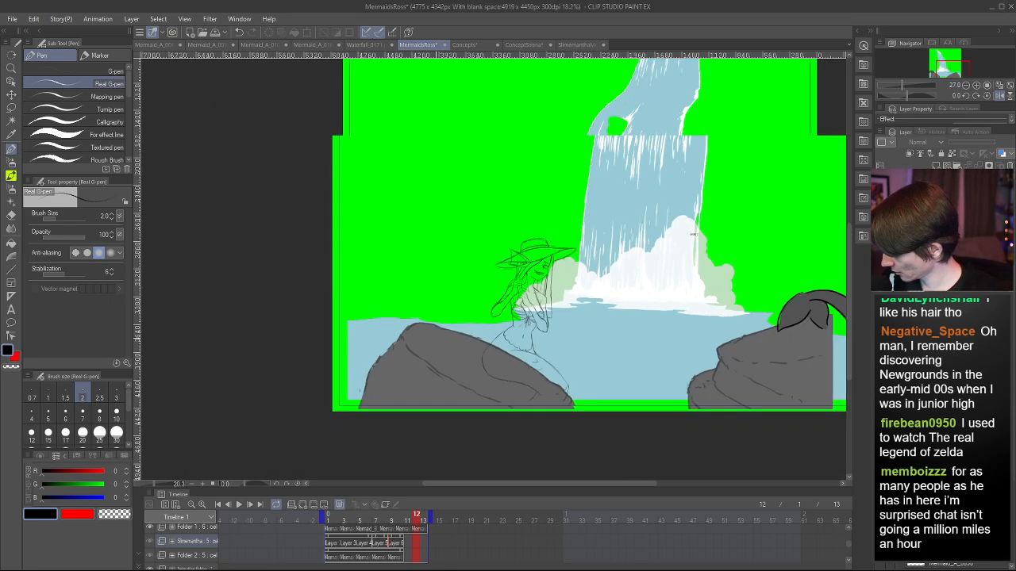
scroll(718, 223, "up", 2)
mouse_move(417, 518)
left_mouse_down()
mouse_move(305, 518)
mouse_move(414, 518)
mouse_move(325, 522)
mouse_move(391, 522)
left_mouse_up()
scroll(336, 365, "down", 1)
scroll(337, 365, "up", 3)
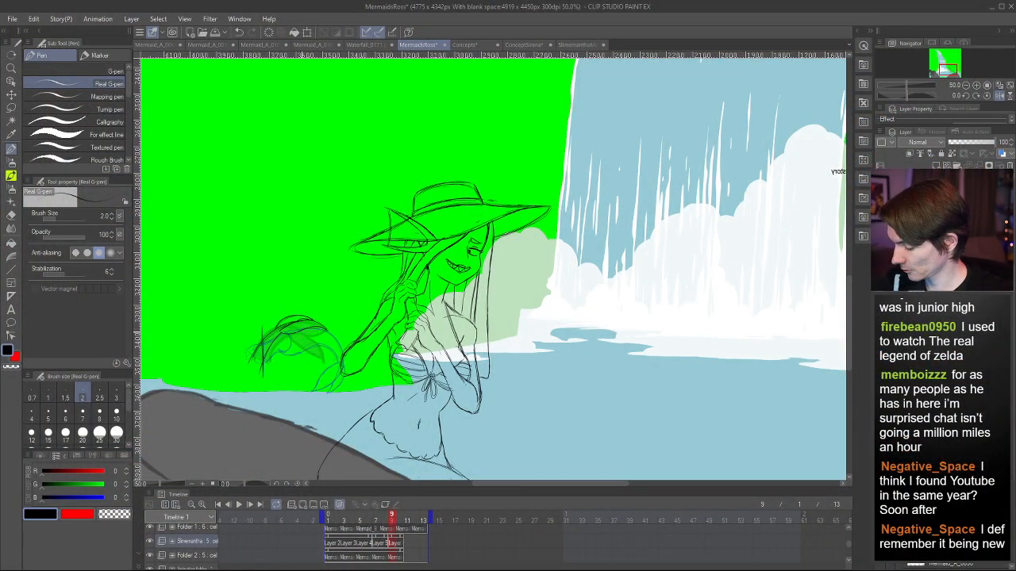
scroll(337, 317, "down", 1)
scroll(334, 317, "up", 1)
mouse_move(394, 518)
left_mouse_down()
mouse_move(343, 520)
mouse_move(408, 519)
mouse_move(348, 516)
left_mouse_up()
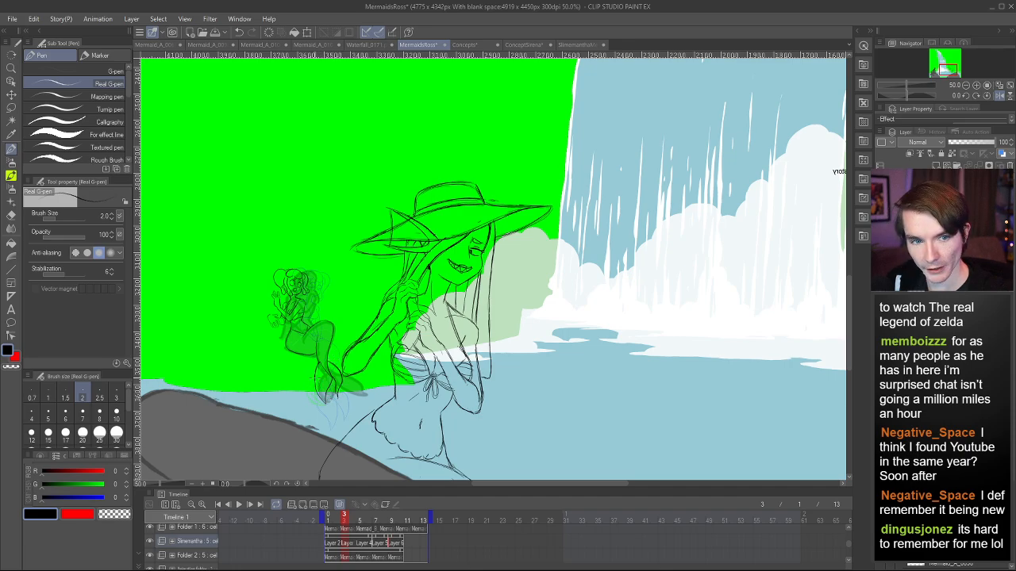
mouse_move(346, 518)
left_mouse_down()
mouse_move(335, 517)
mouse_move(407, 520)
mouse_move(342, 515)
mouse_move(405, 505)
mouse_move(344, 504)
mouse_move(379, 504)
mouse_move(342, 501)
mouse_move(355, 494)
mouse_move(408, 497)
mouse_move(323, 505)
mouse_move(385, 504)
left_mouse_up()
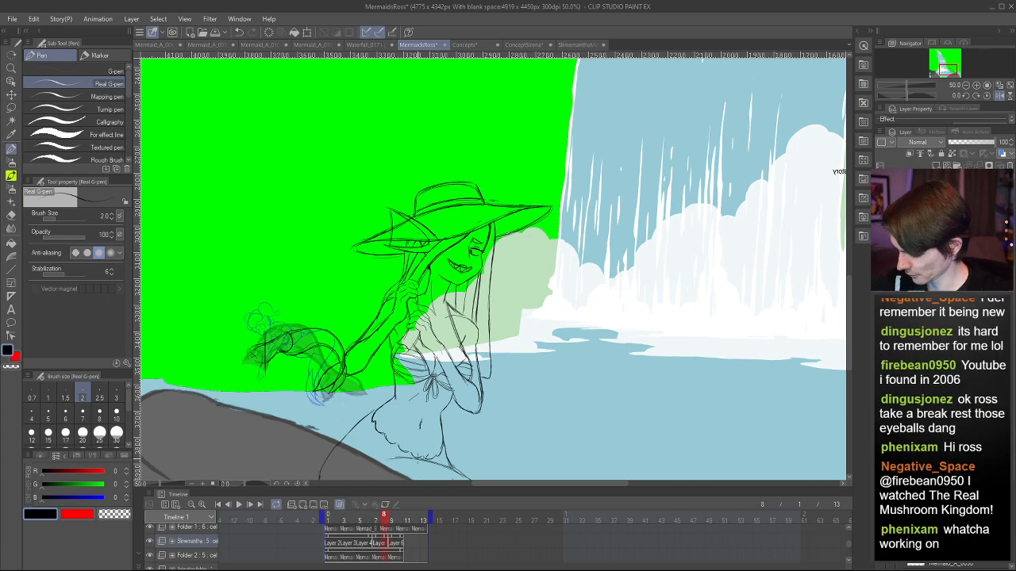
- Go to frame 3 and compare the small sketched mermaid with the dark mermaid on the opposite rock
left_click_drag(475, 481, 502, 482)
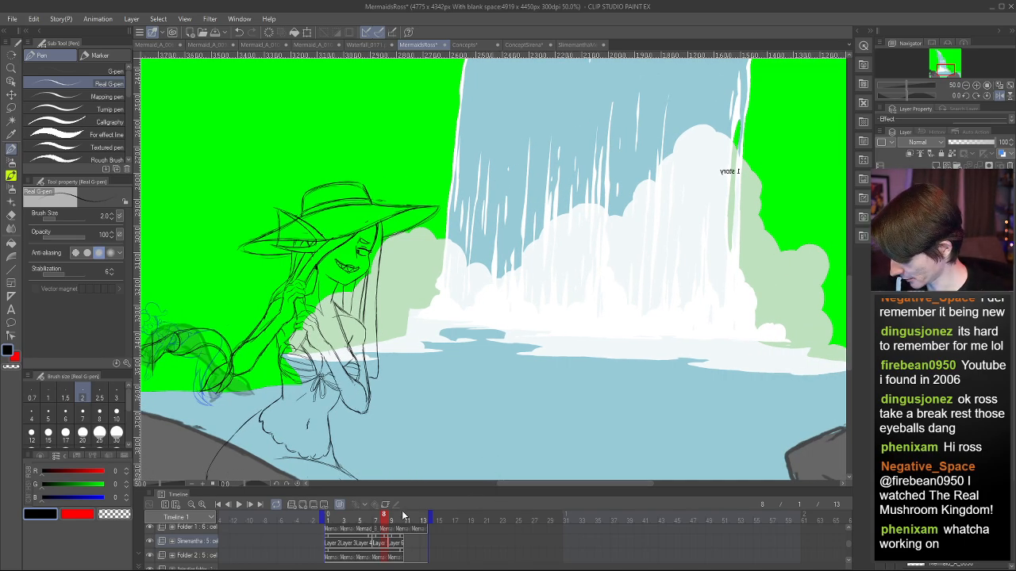
mouse_move(361, 517)
left_mouse_down()
mouse_move(342, 520)
mouse_move(392, 516)
mouse_move(342, 515)
left_mouse_up()
scroll(387, 305, "down", 3)
scroll(537, 271, "up", 2)
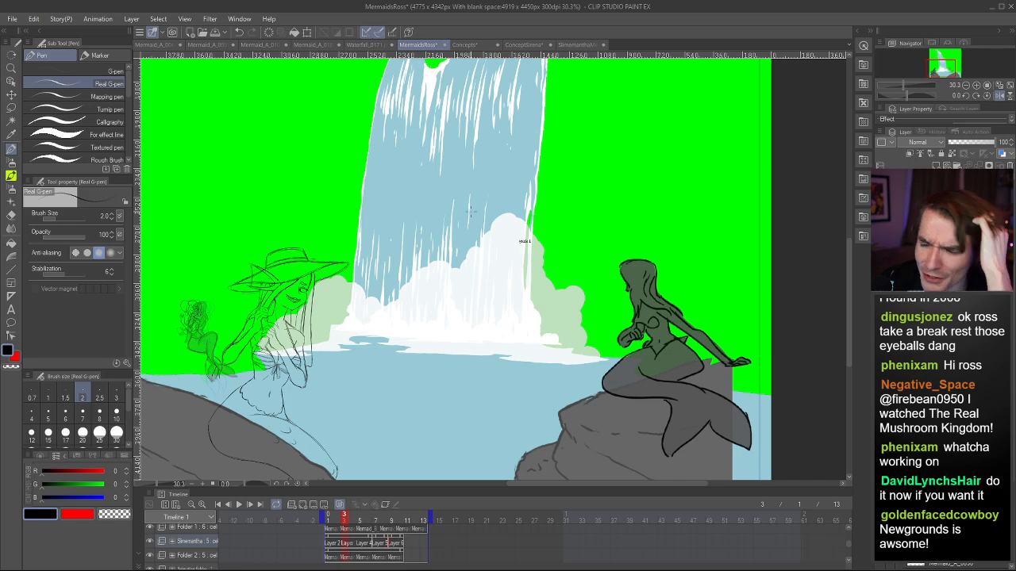
scroll(449, 200, "down", 1)
scroll(379, 237, "up", 1)
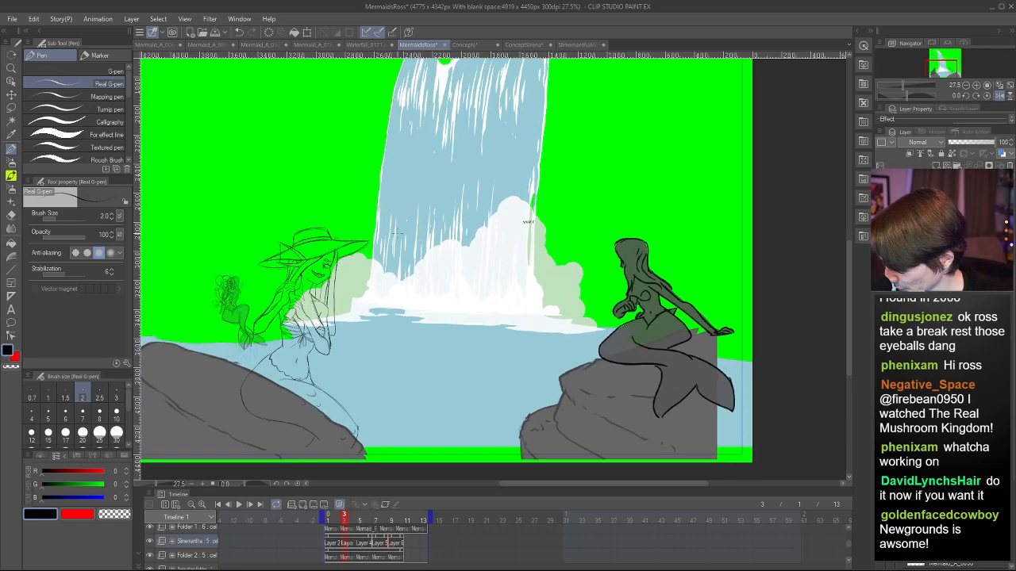
scroll(379, 236, "up", 1)
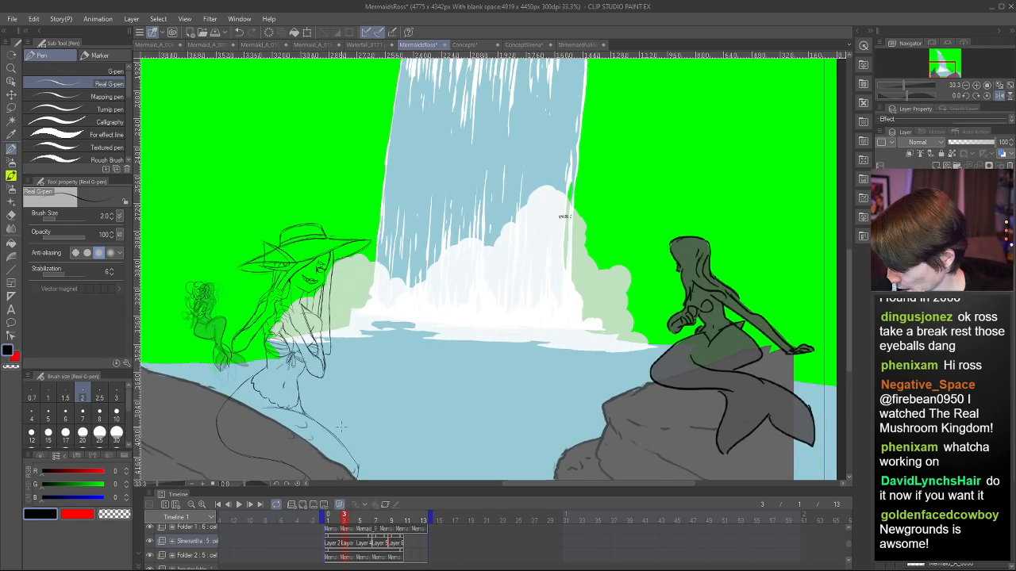
- Scrub back and forth between frames 4 and 11, ending on frame 9, to compare both mermaids' dive timing
left_click(334, 520)
left_click_drag(334, 520, 387, 522)
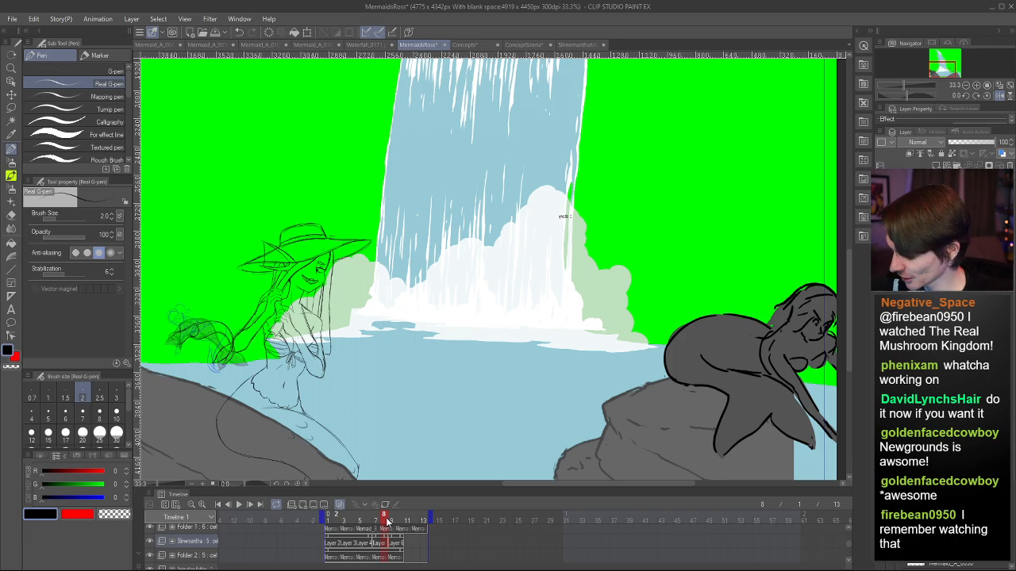
left_click_drag(387, 521, 354, 516)
mouse_move(370, 516)
left_mouse_down()
mouse_move(433, 513)
mouse_move(331, 494)
mouse_move(413, 495)
mouse_move(323, 475)
mouse_move(416, 479)
mouse_move(332, 476)
mouse_move(344, 477)
left_mouse_up()
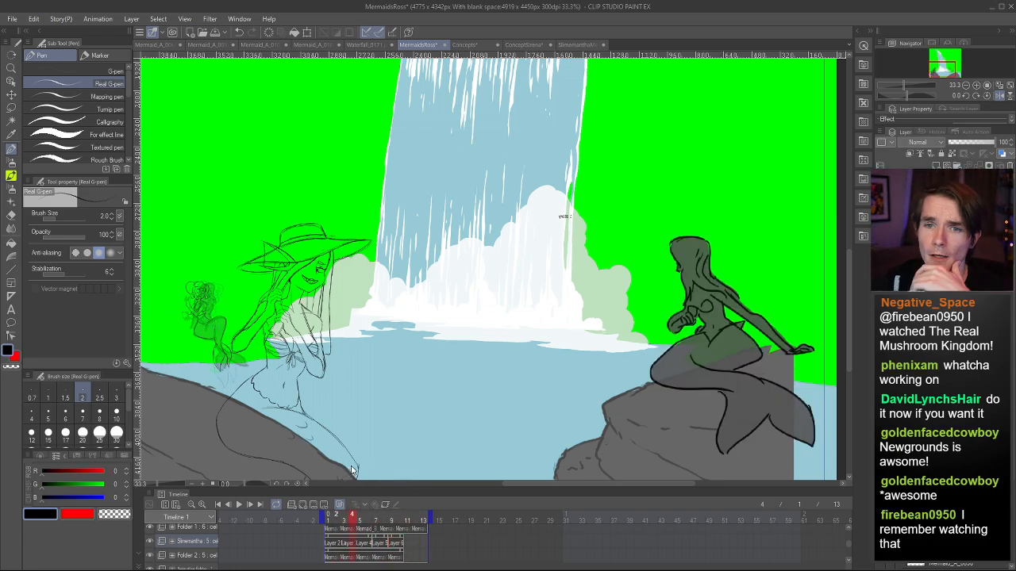
mouse_move(353, 470)
left_mouse_down()
mouse_move(420, 470)
mouse_move(326, 468)
mouse_move(402, 470)
left_mouse_up()
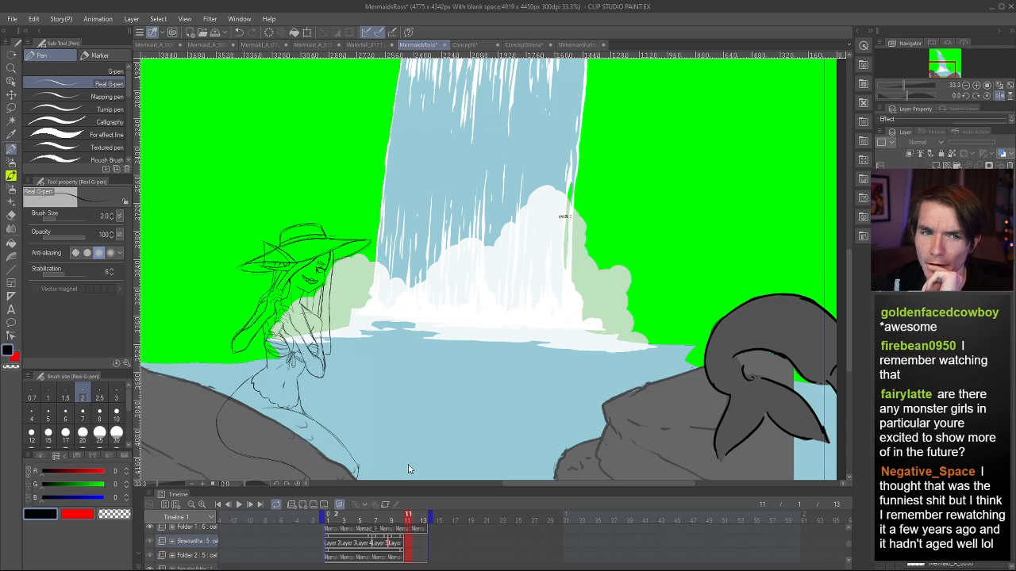
left_click_drag(397, 470, 392, 470)
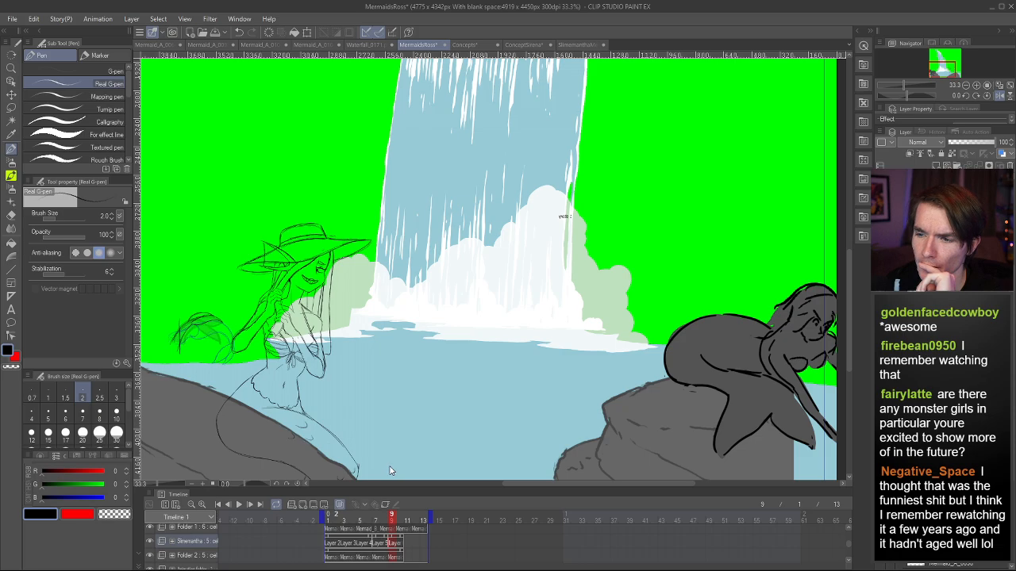